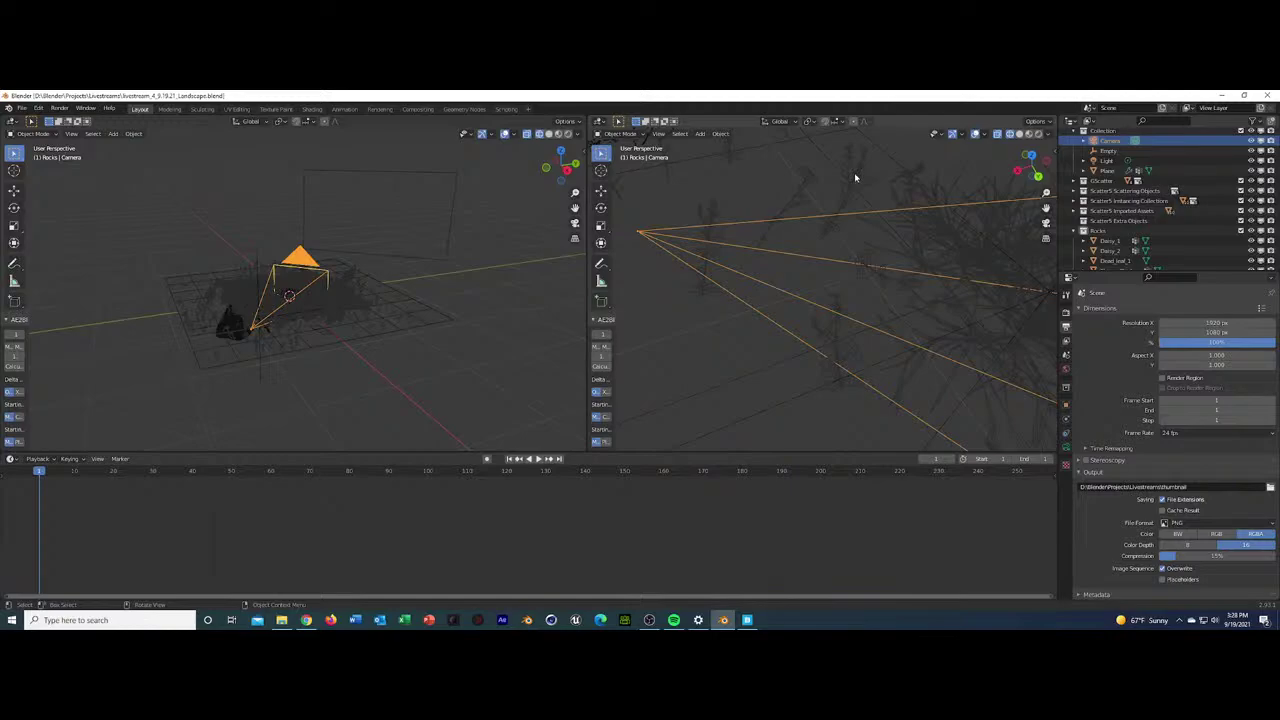
Render the camera view, show the left viewport as a live rendered preview, then bring Spotify forward
key(F12)
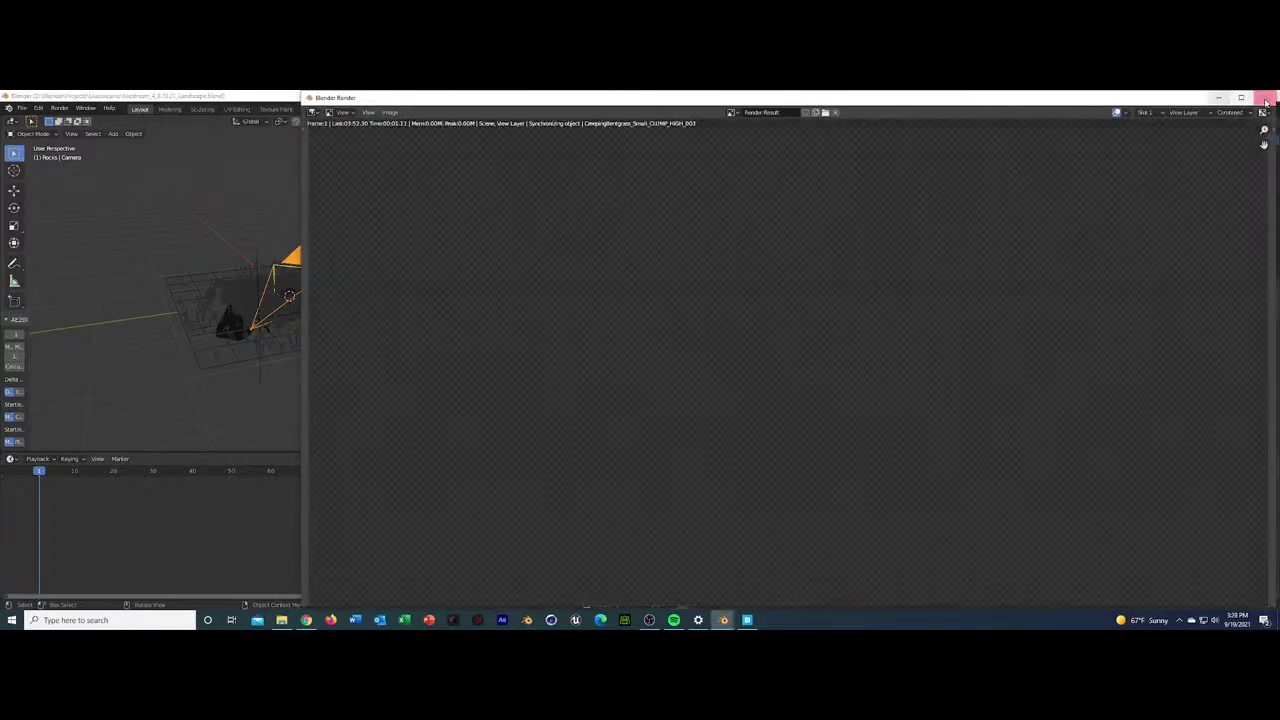
click(1266, 102)
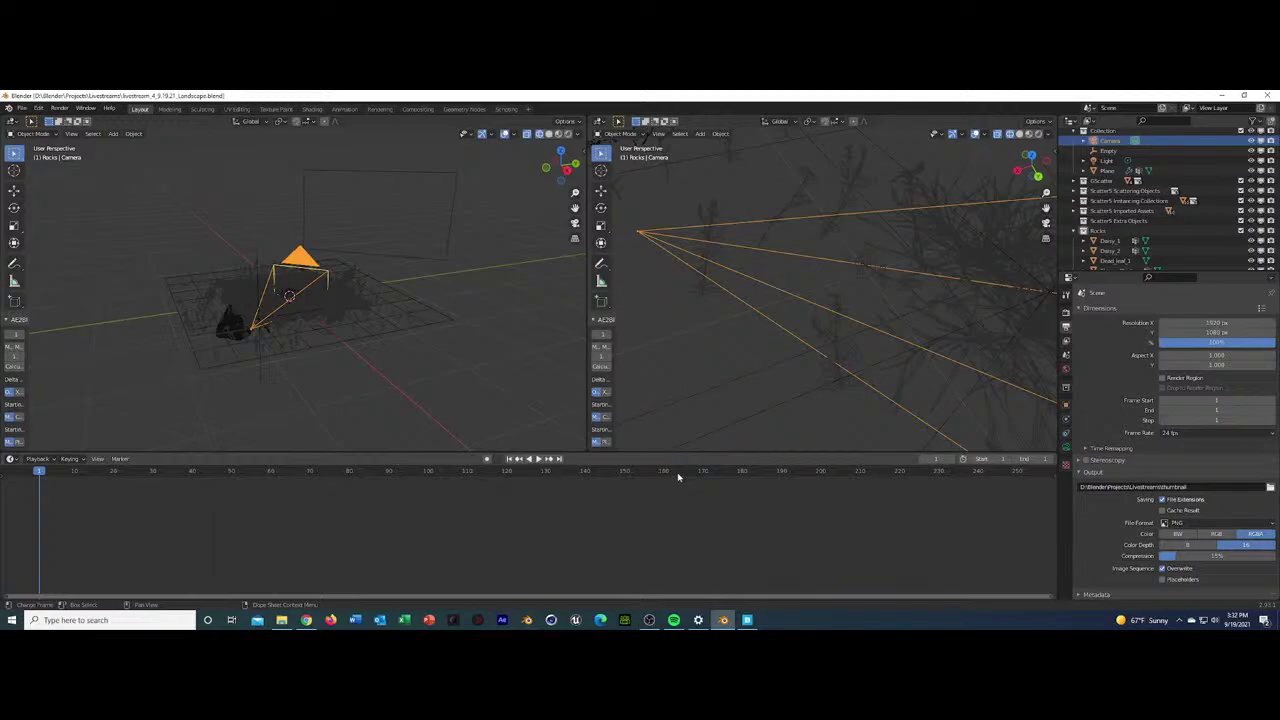
key(KP_Divide)
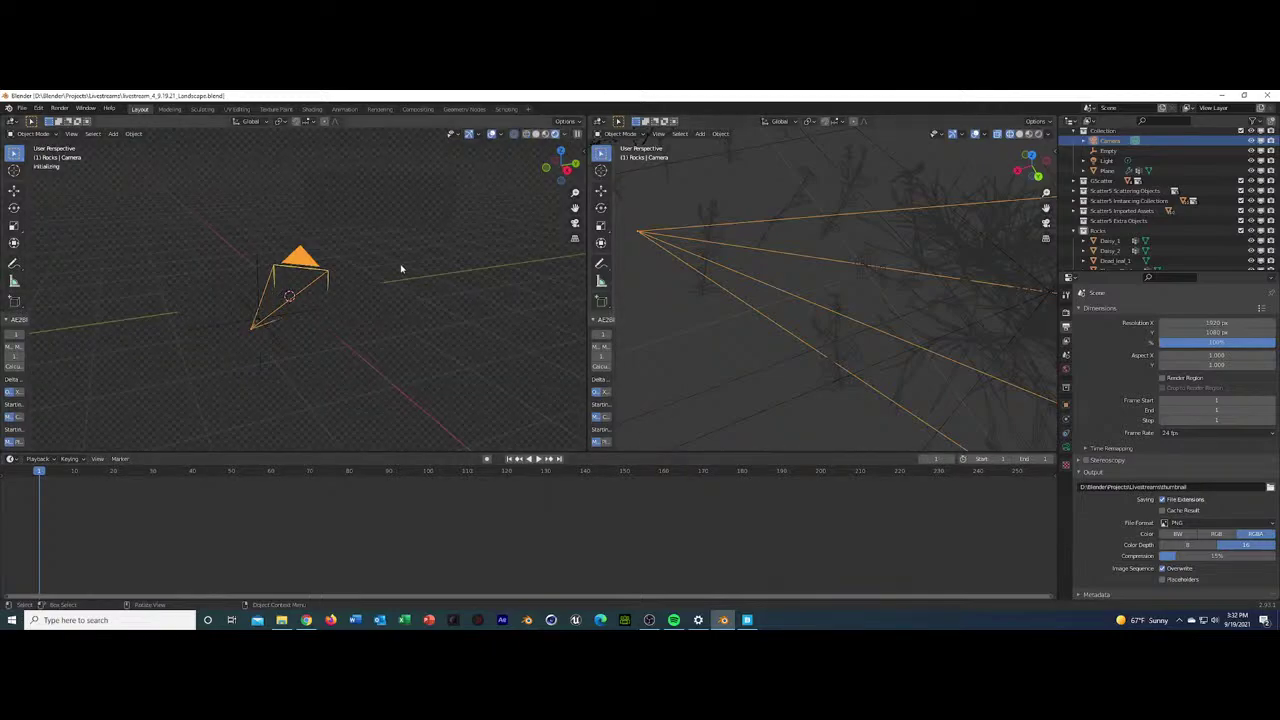
scroll(423, 261, up, 5)
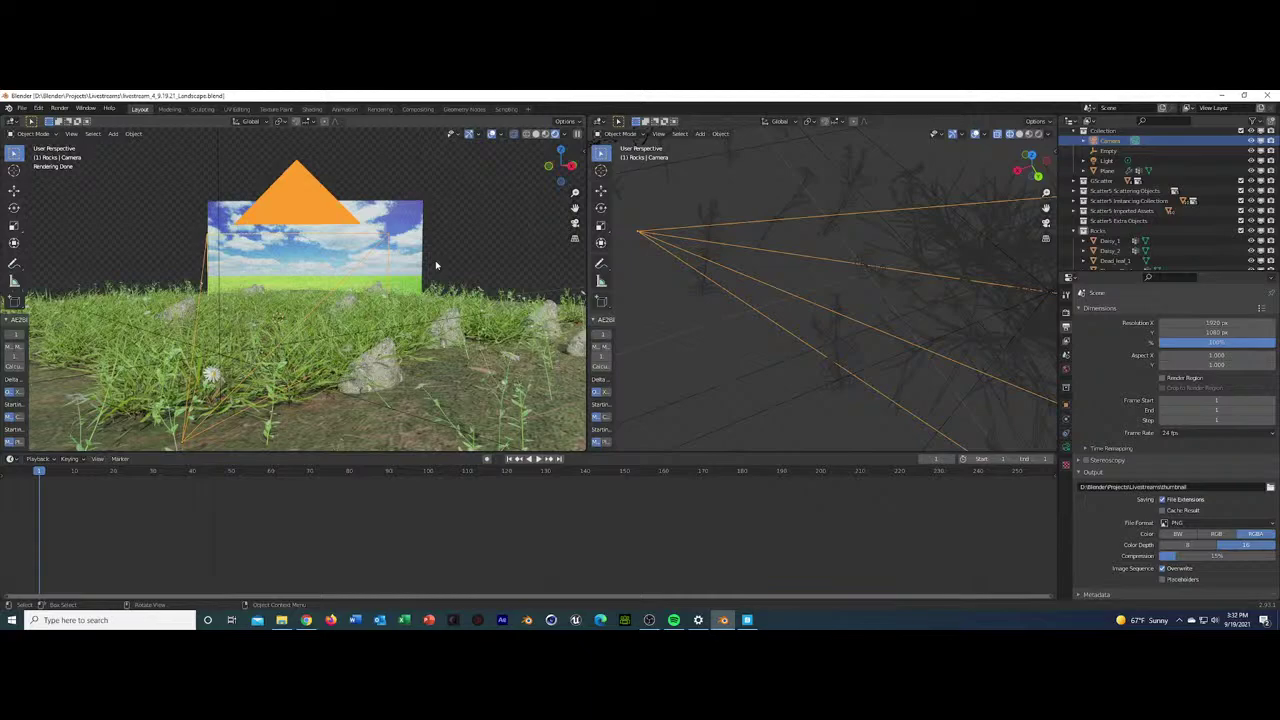
middle_drag(436, 265, 424, 260)
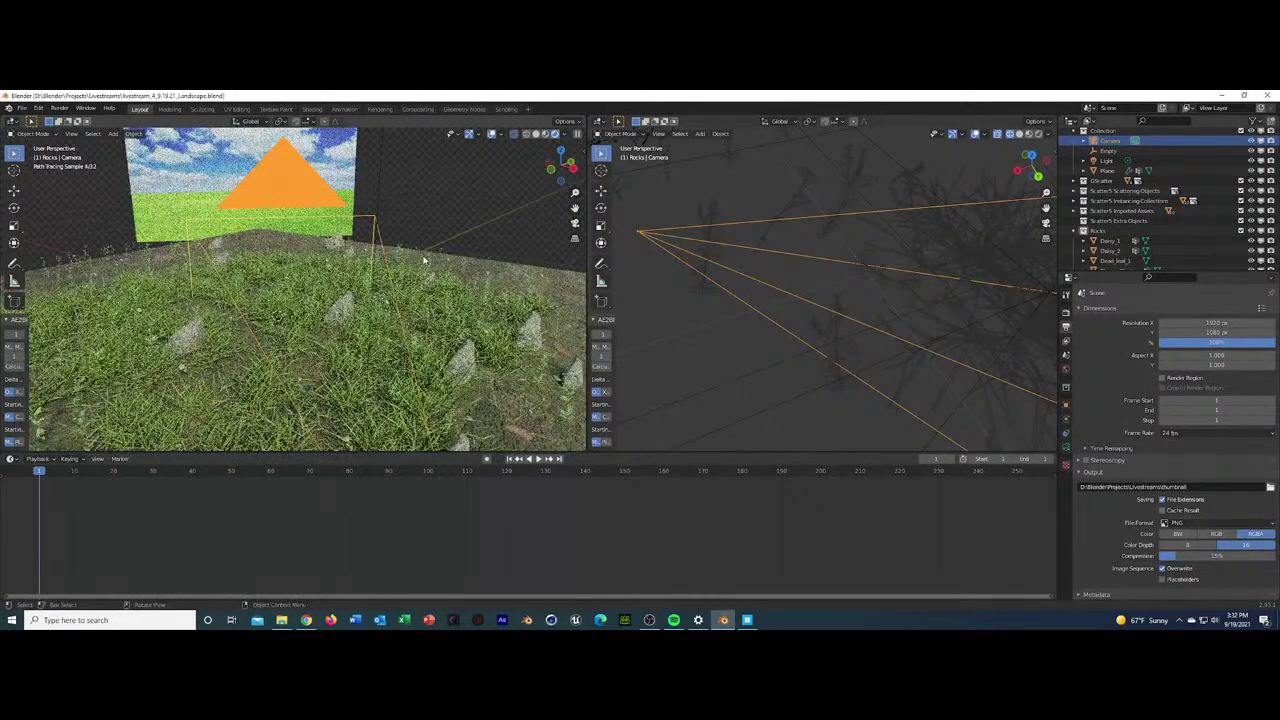
click(674, 620)
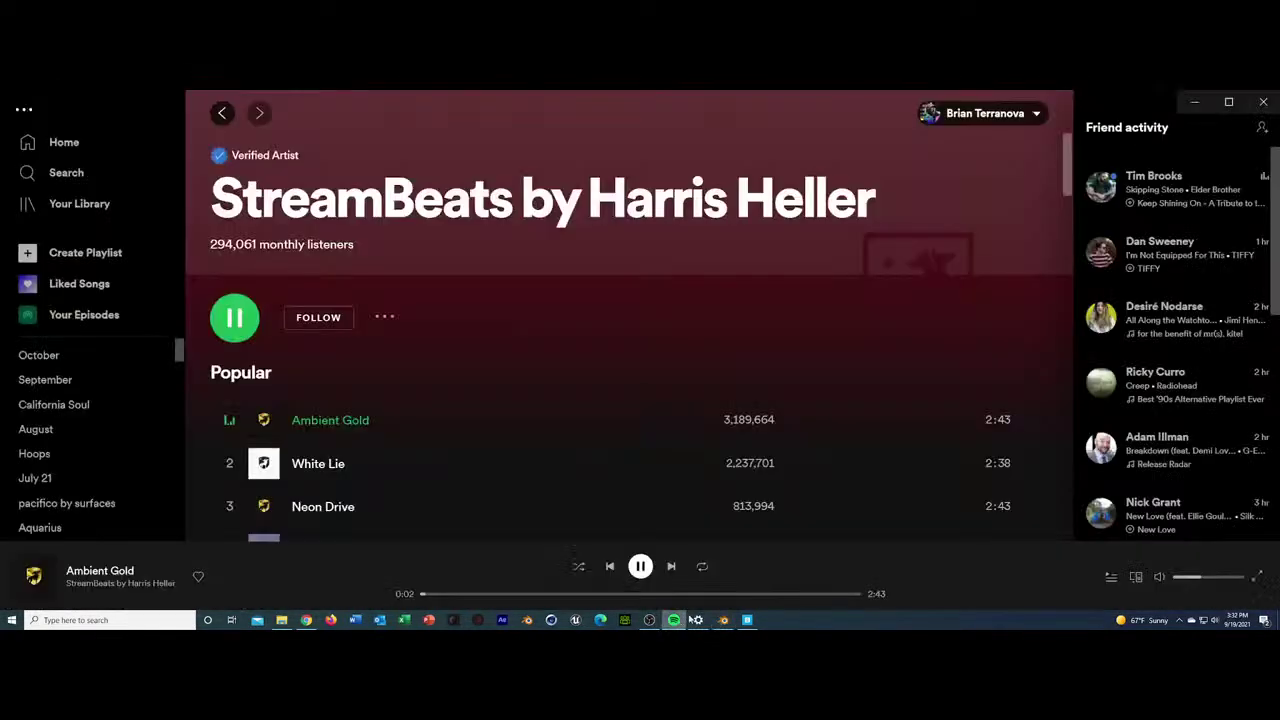
Minimize Spotify and orbit the left viewport to face the camera frame
click(1194, 102)
middle_drag(300, 315, 286, 346)
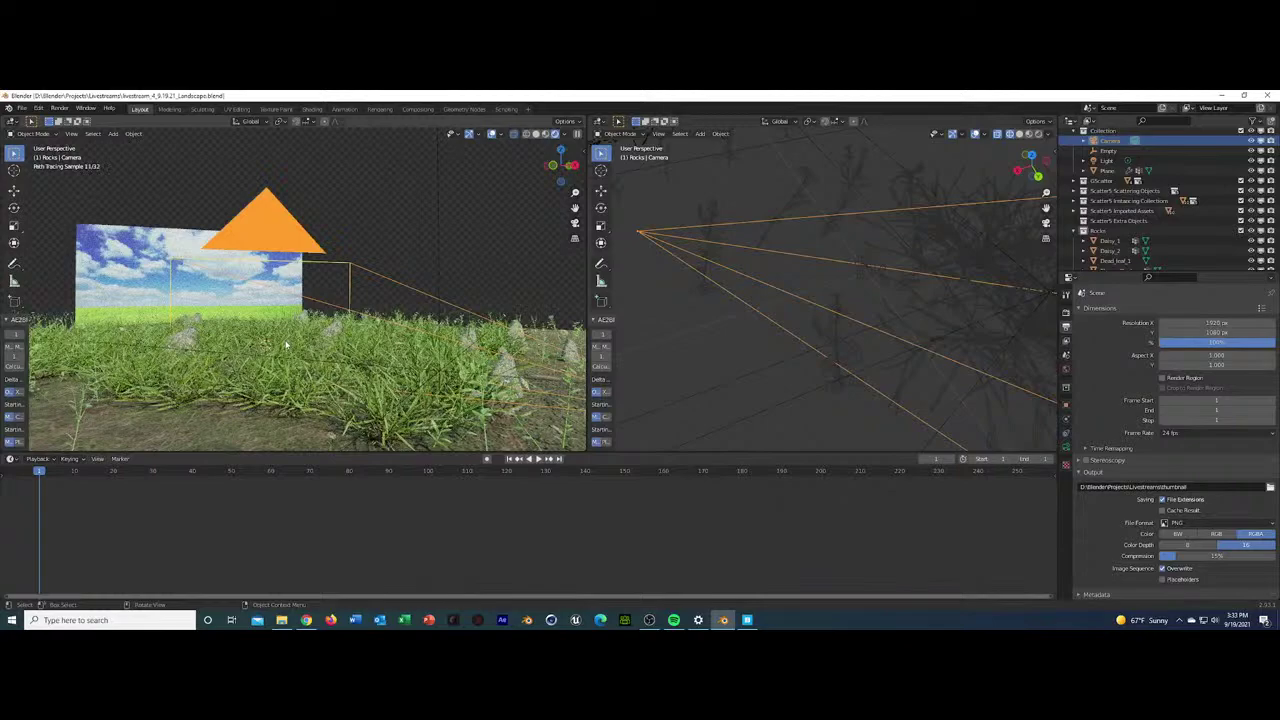
Tilt the rendered view to look down over the grass, then switch to Chrome
middle_drag(286, 345, 328, 350)
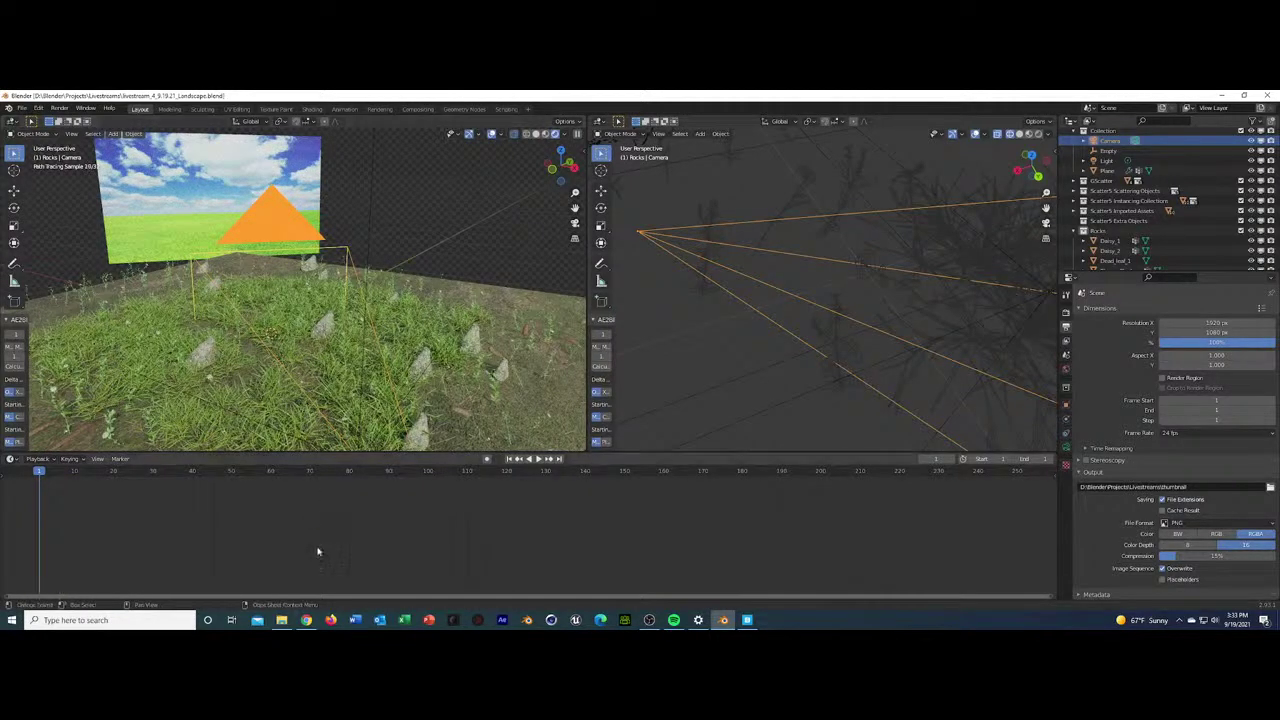
click(306, 620)
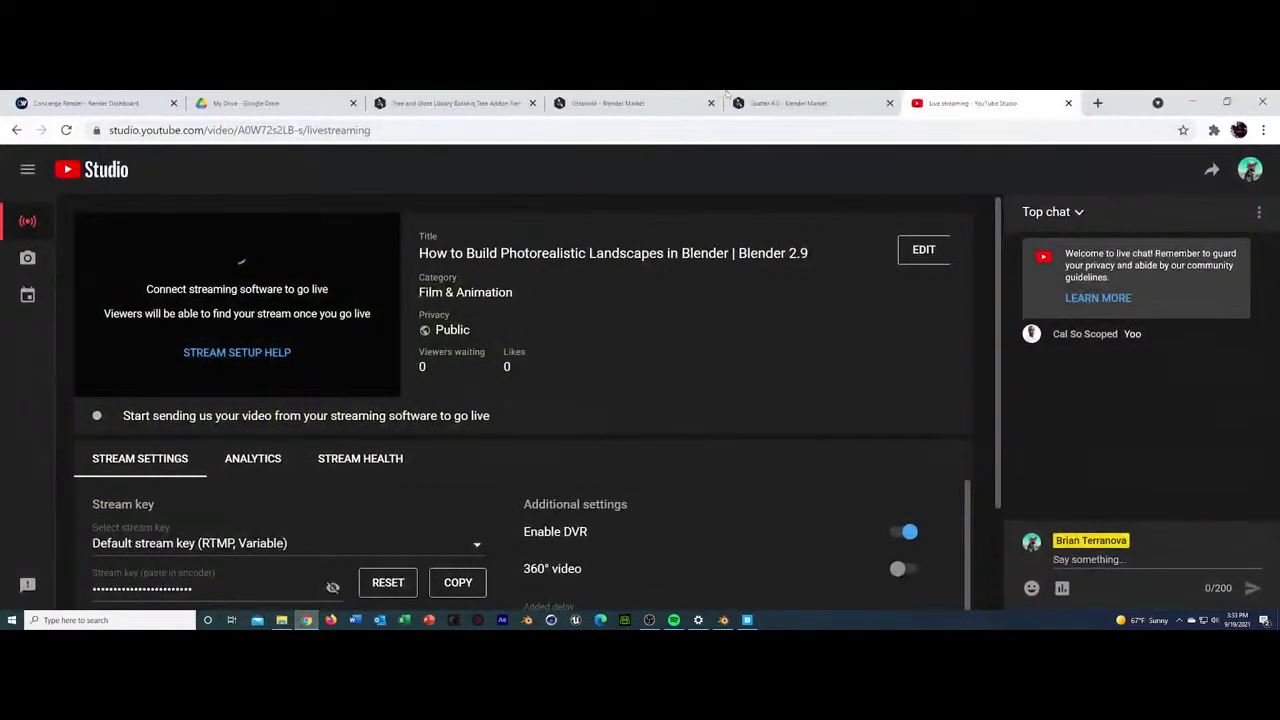
Browse the Botaniq product page, highlighting its 7400+ sales figure
click(447, 104)
scroll(493, 302, down, 3)
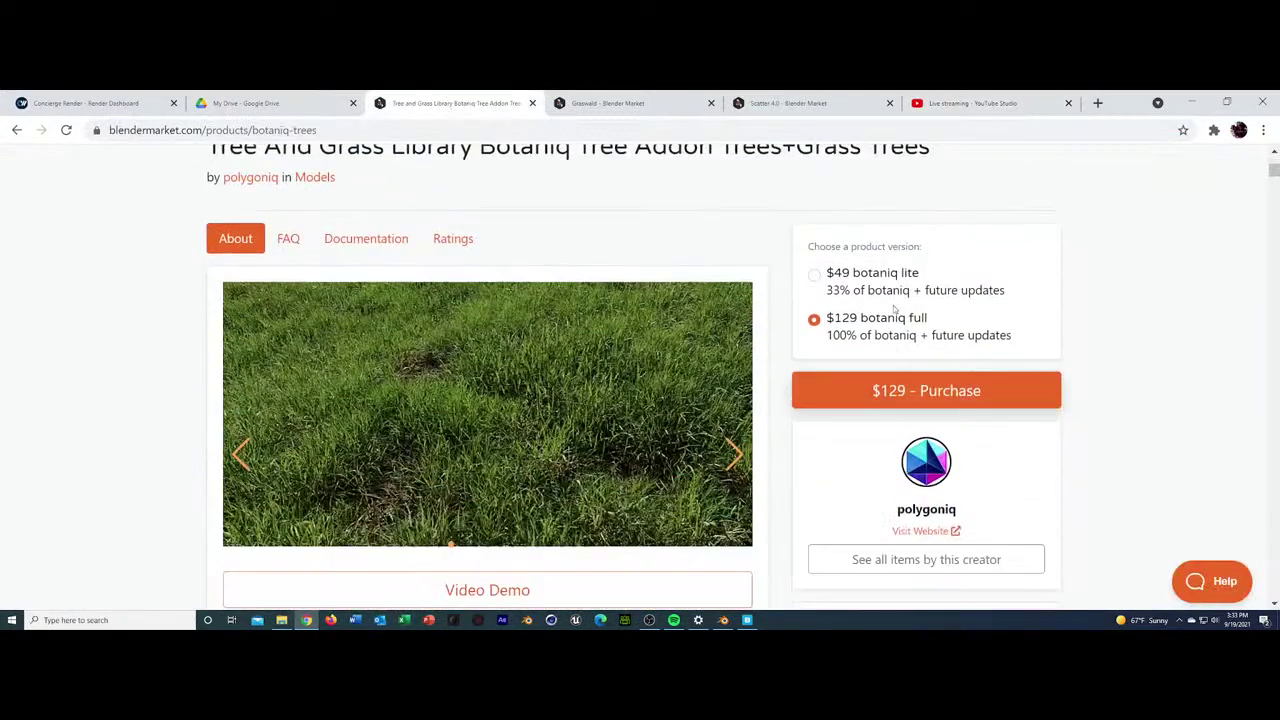
scroll(493, 302, up, 2)
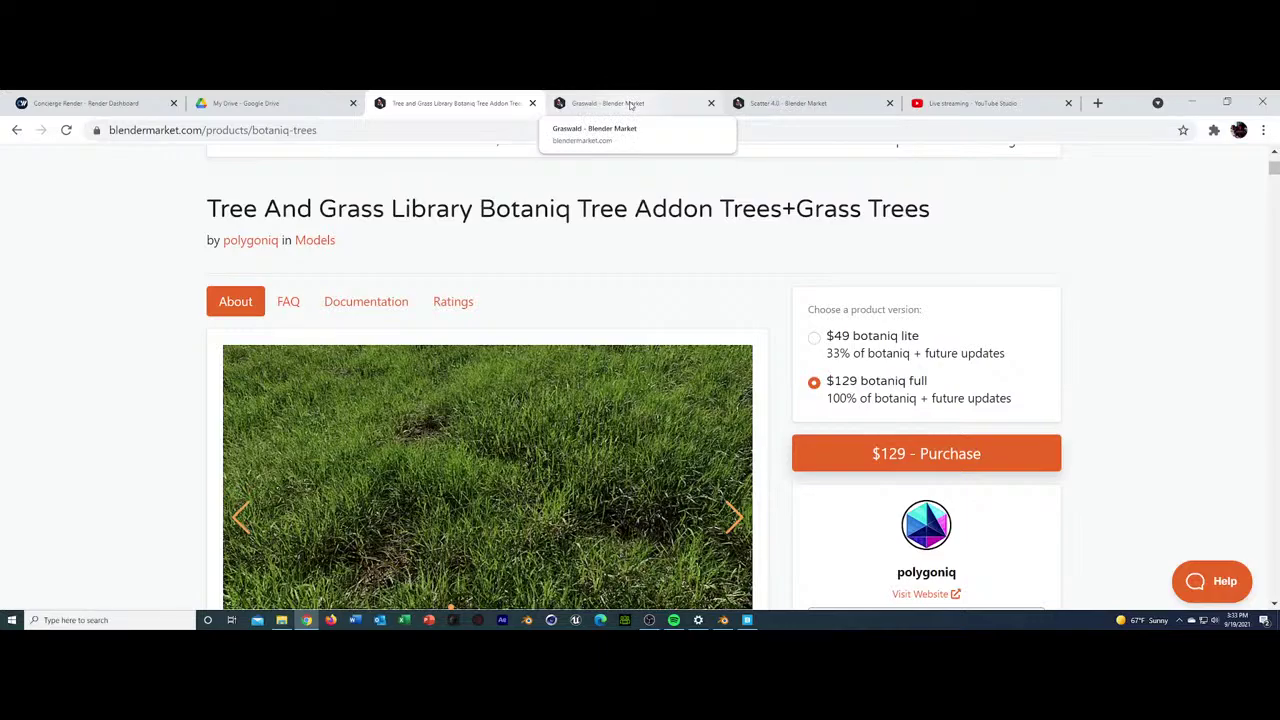
scroll(669, 277, down, 10)
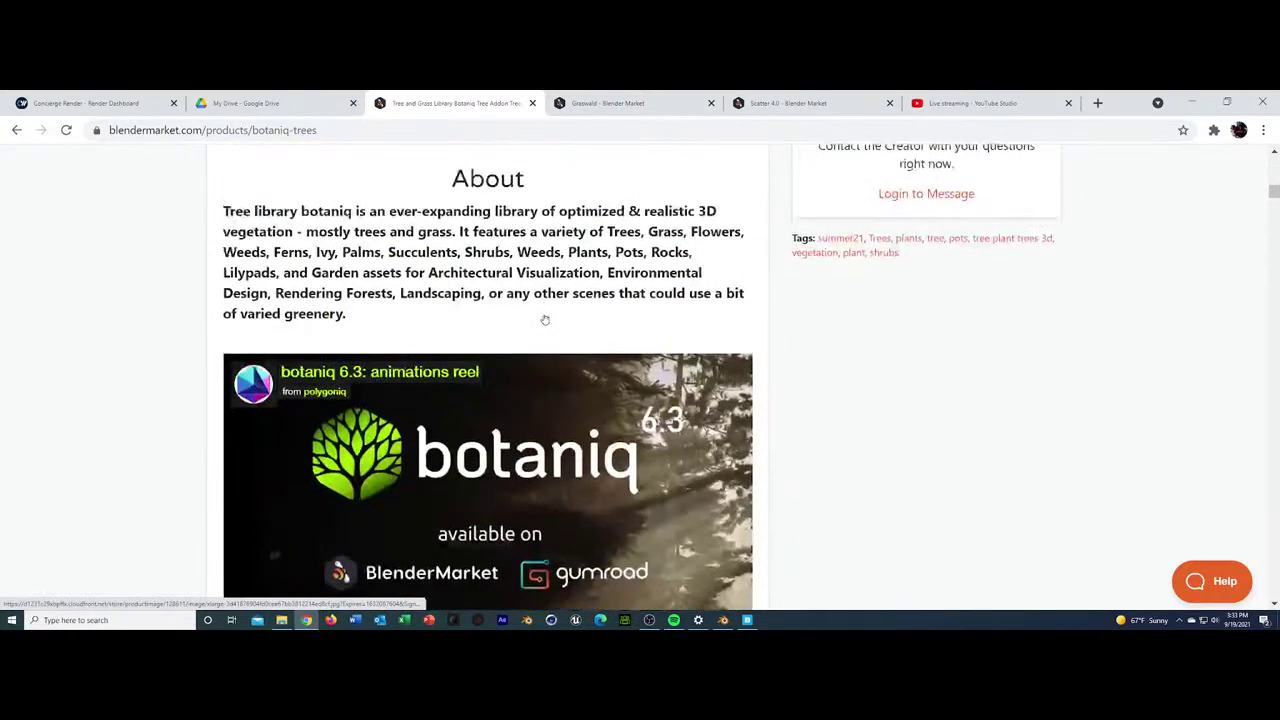
scroll(545, 319, up, 5)
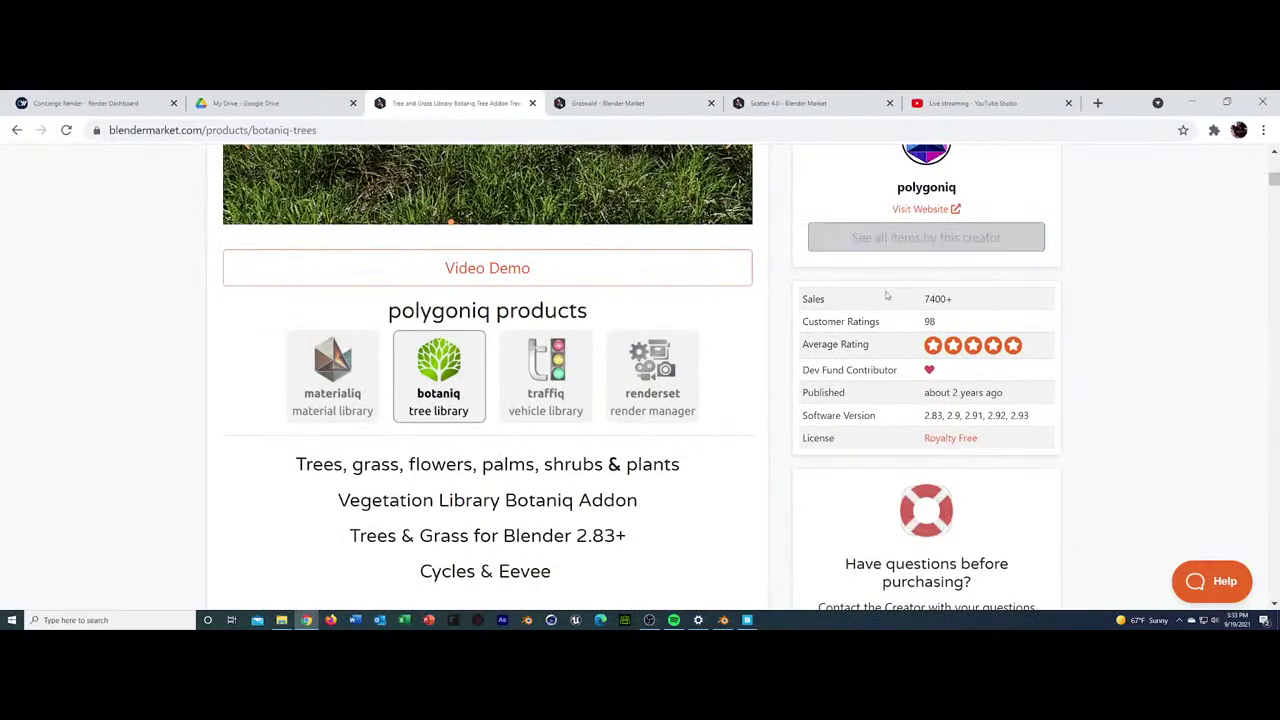
drag(920, 300, 1016, 309)
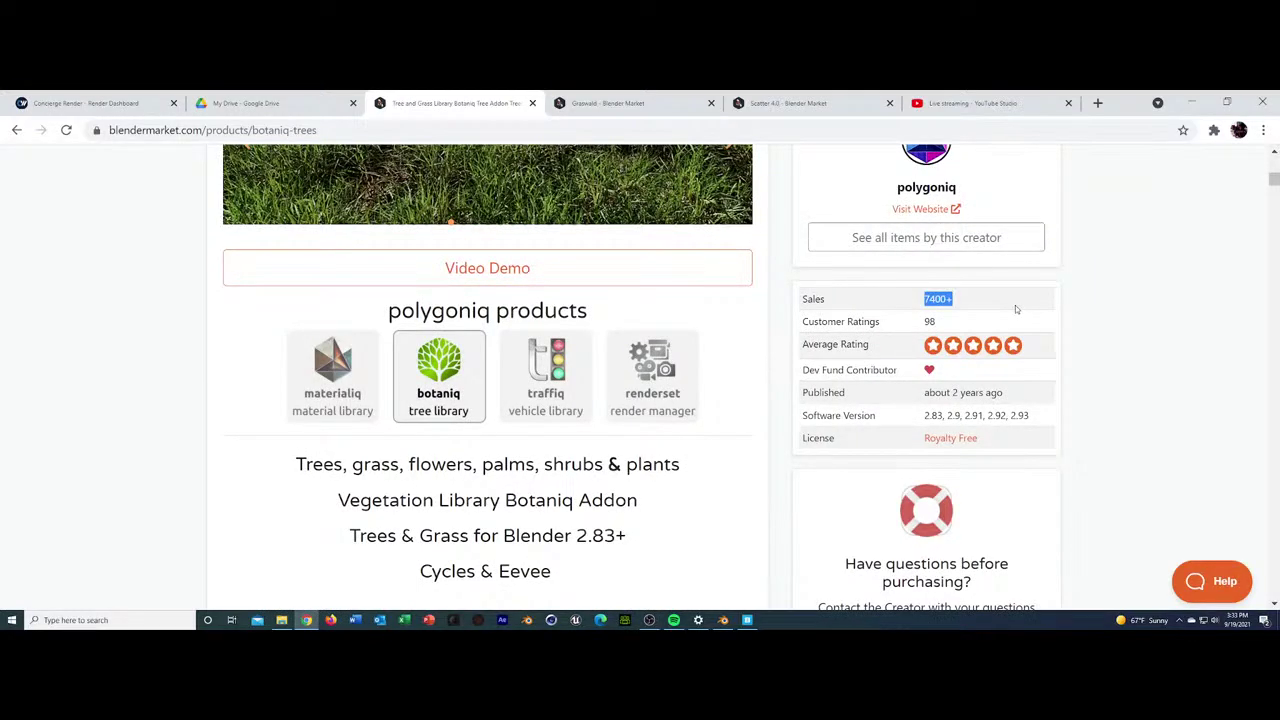
click(1053, 350)
scroll(917, 331, down, 10)
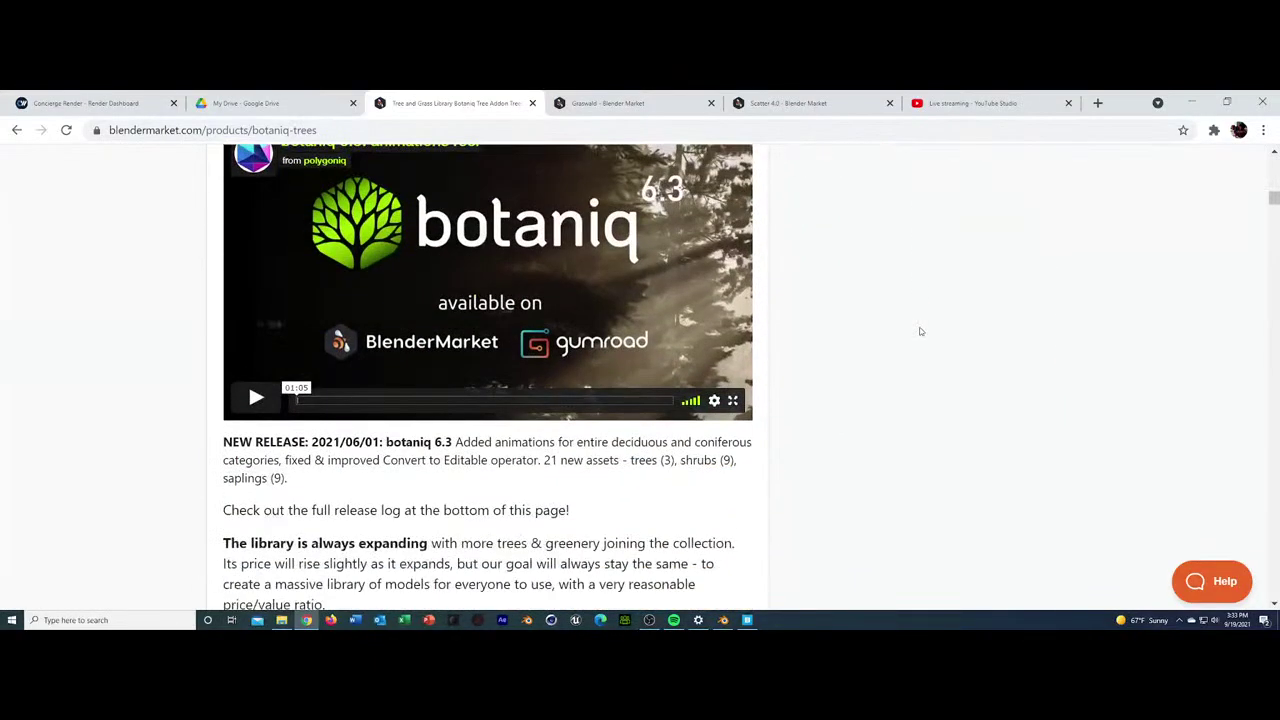
scroll(920, 331, up, 15)
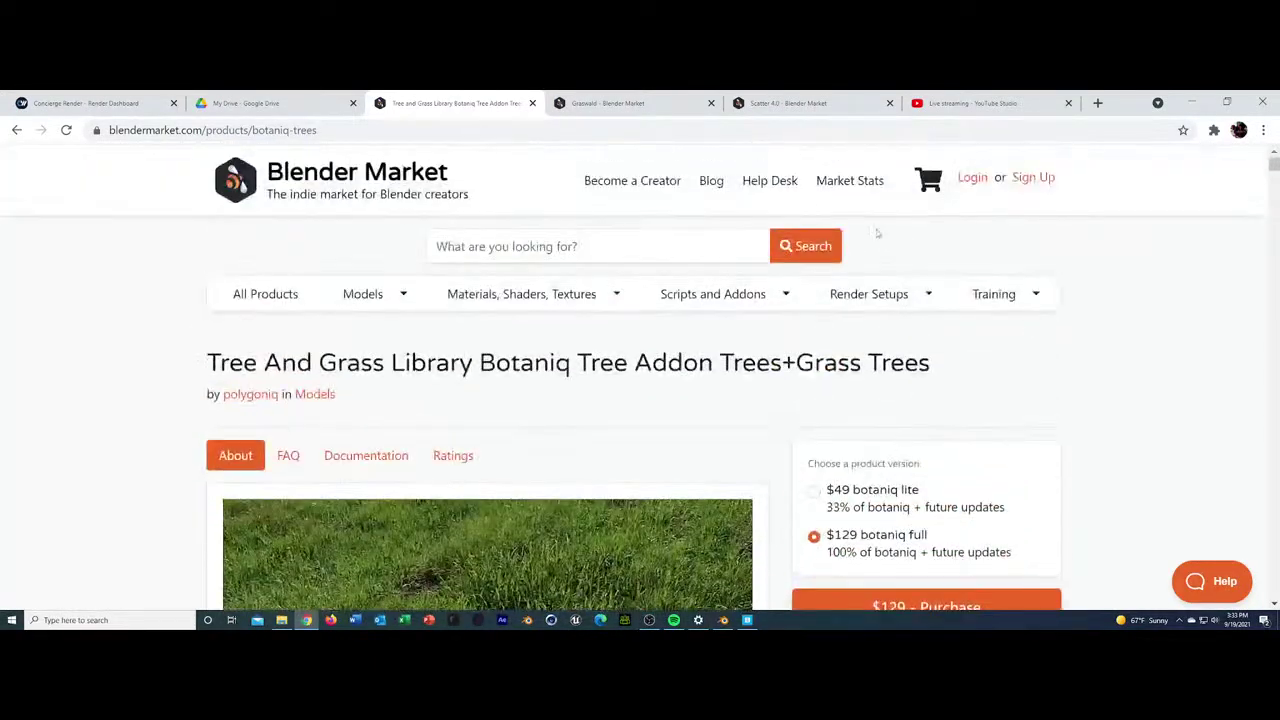
Open the Graswald product page and dismiss the cookie notice
click(633, 101)
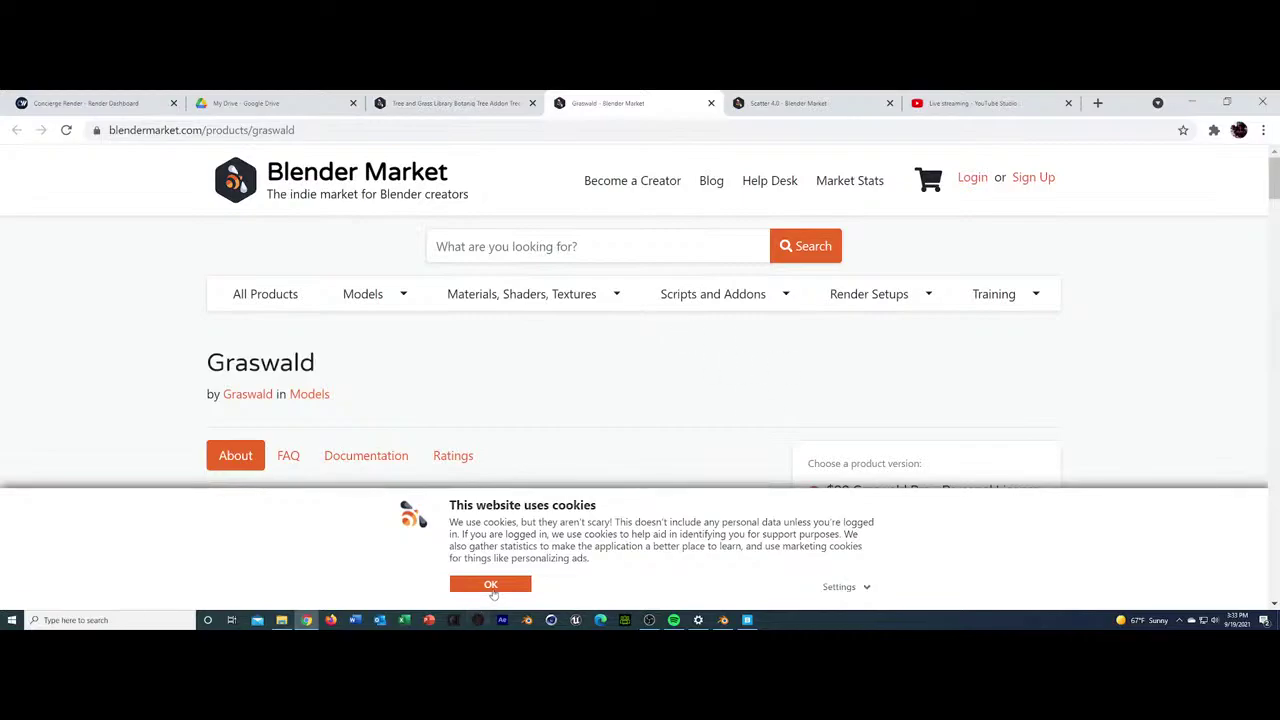
click(488, 586)
scroll(538, 413, down, 3)
scroll(538, 413, up, 3)
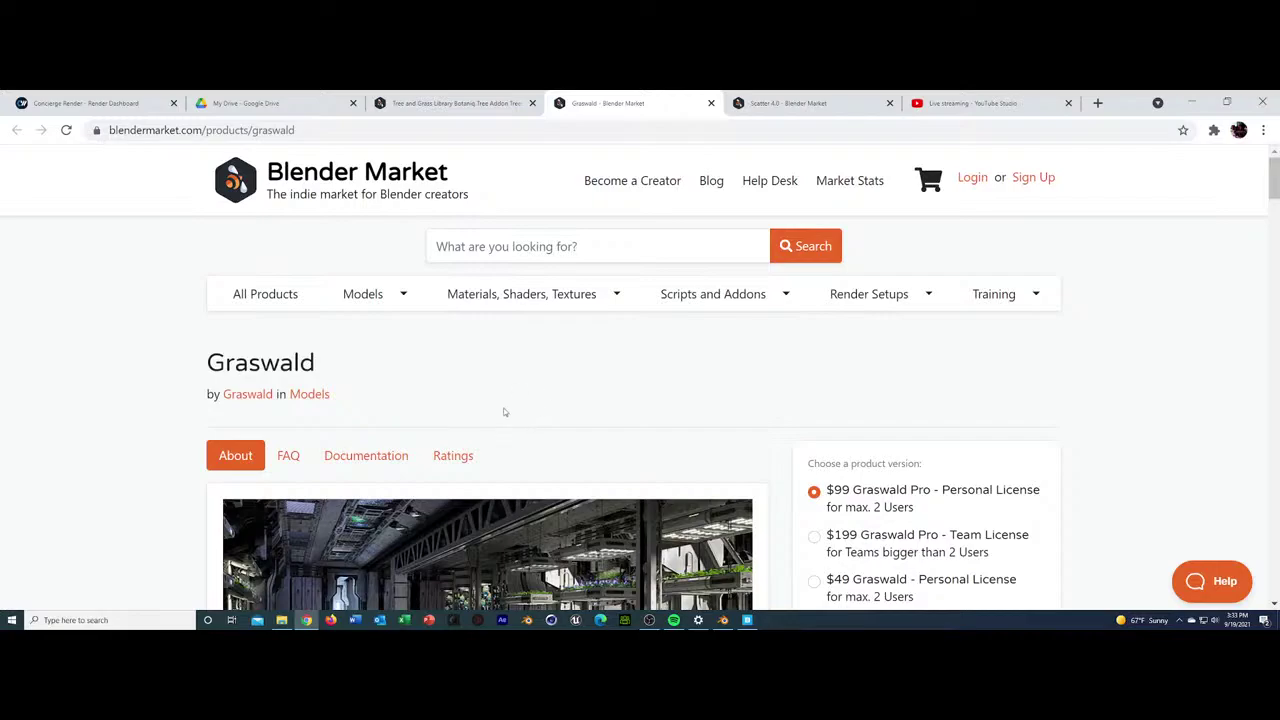
scroll(538, 413, down, 4)
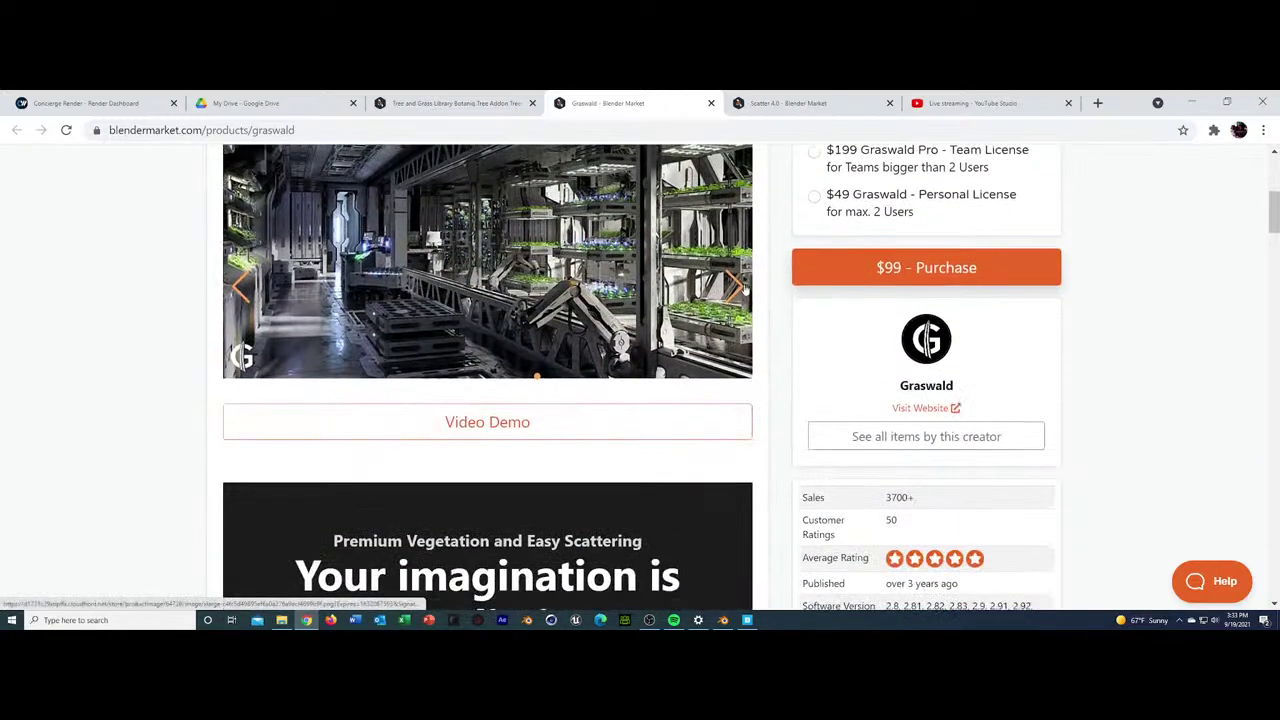
Step through the Graswald preview images and scroll through the page
click(743, 288)
scroll(743, 289, up, 2)
click(738, 449)
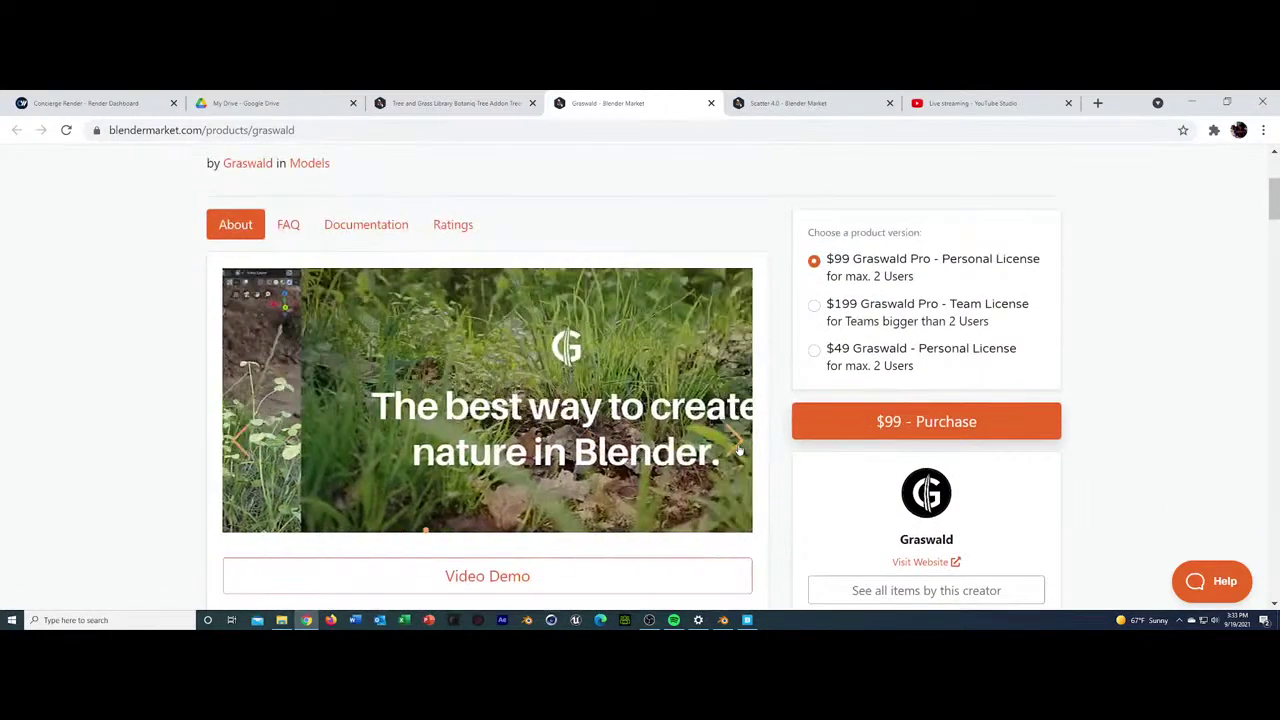
scroll(736, 449, down, 5)
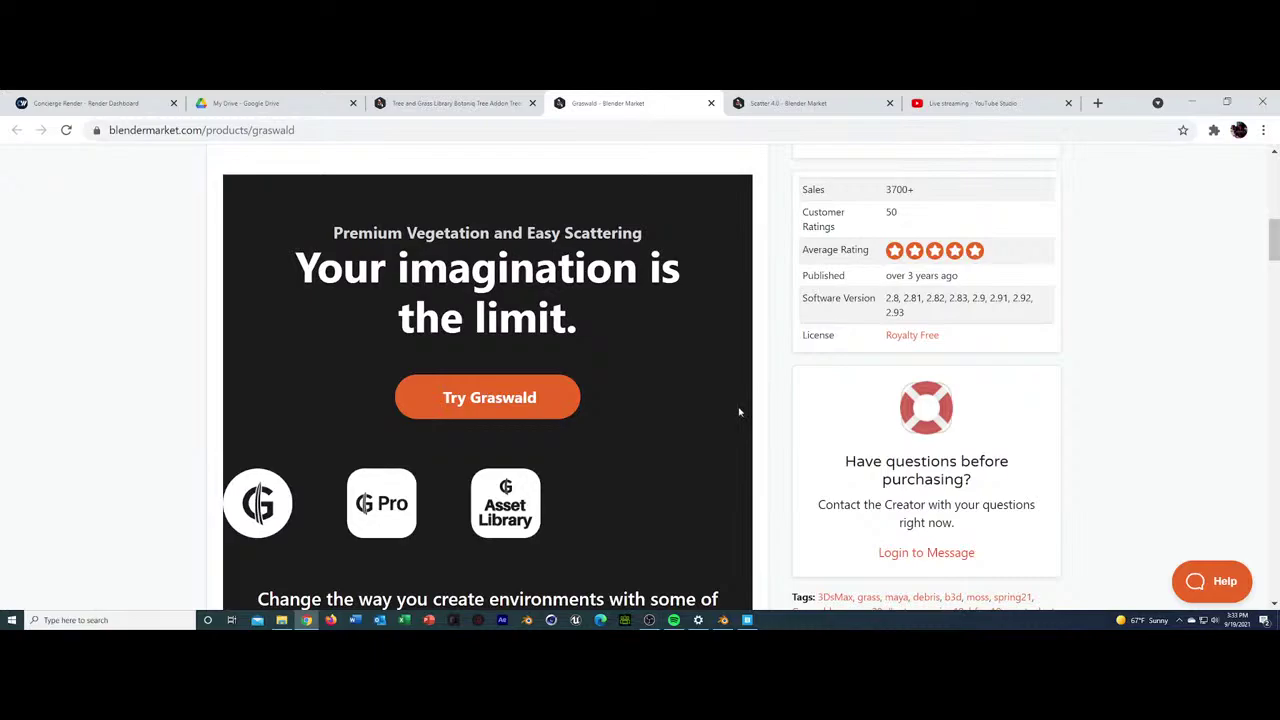
scroll(739, 412, up, 6)
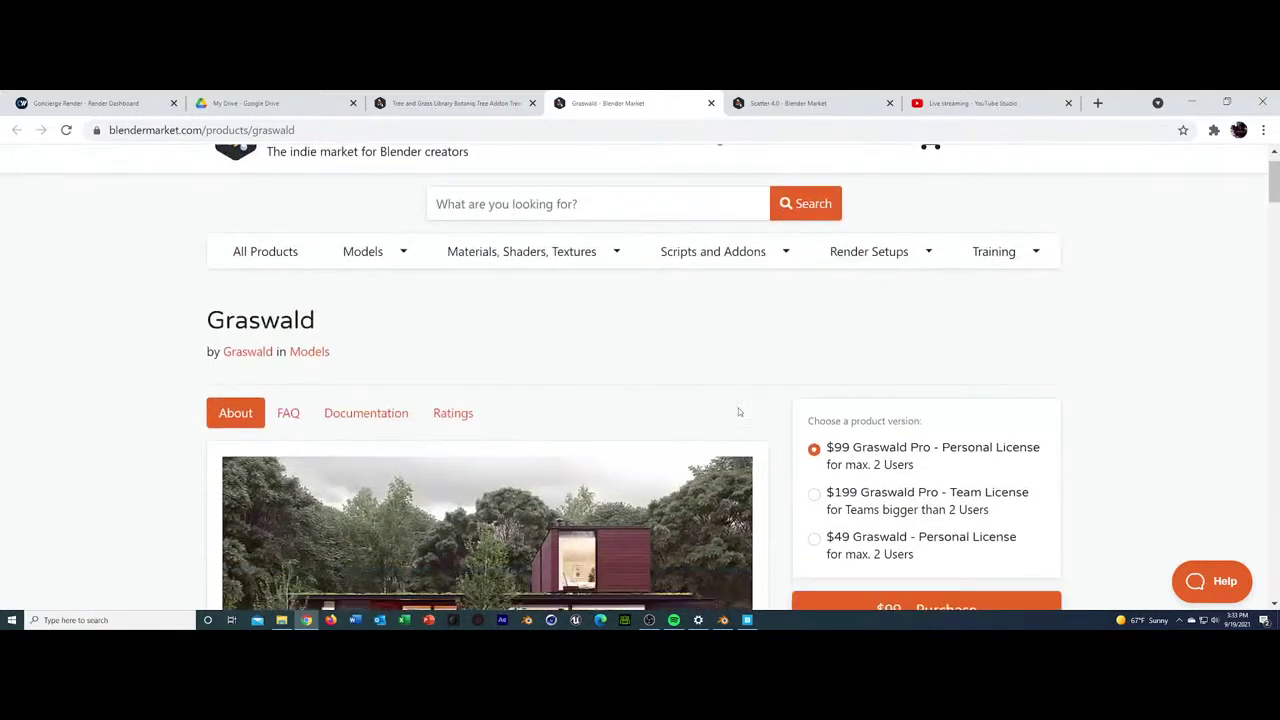
scroll(739, 412, down, 1)
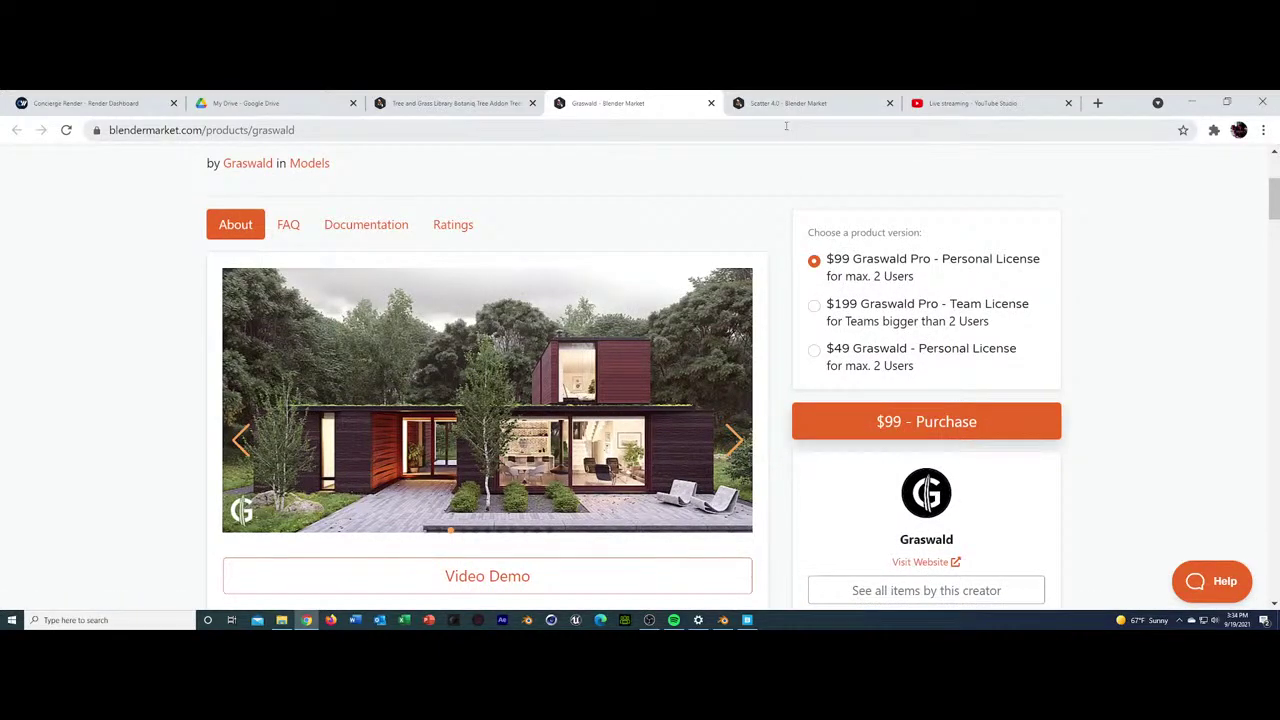
Open the Scatter 4.0 product page and view its enlarged product image
click(789, 108)
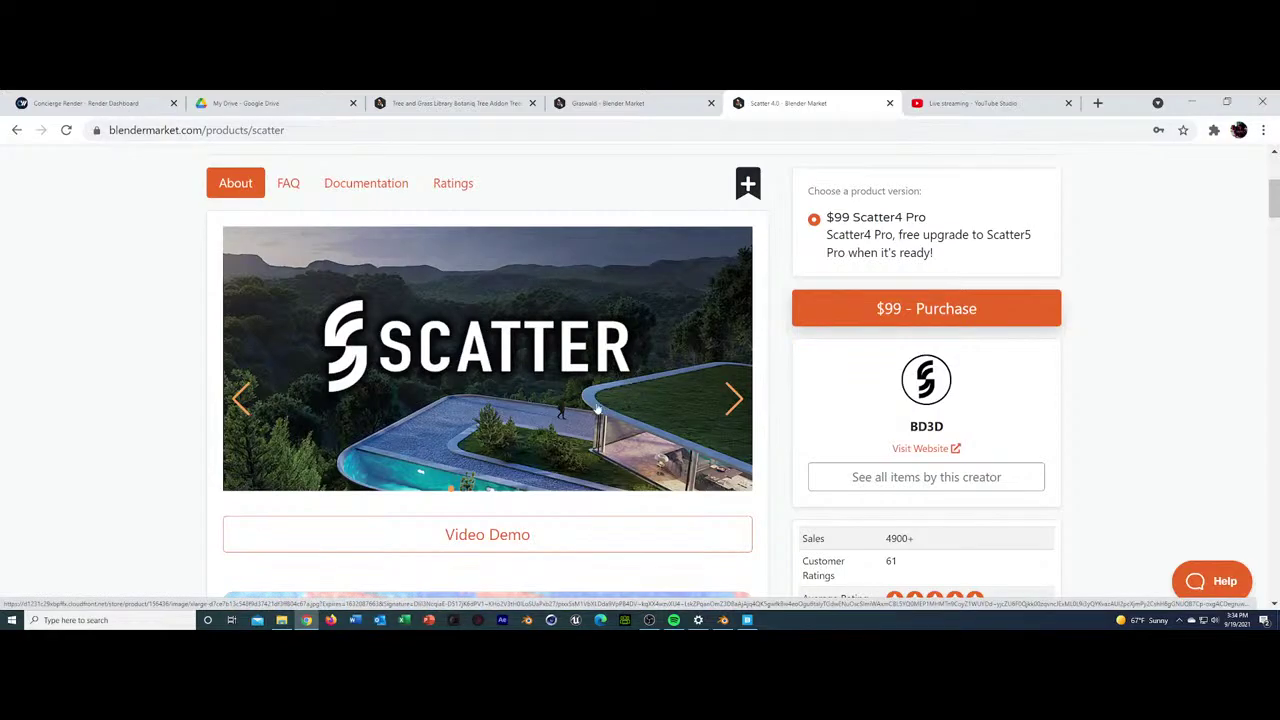
click(733, 398)
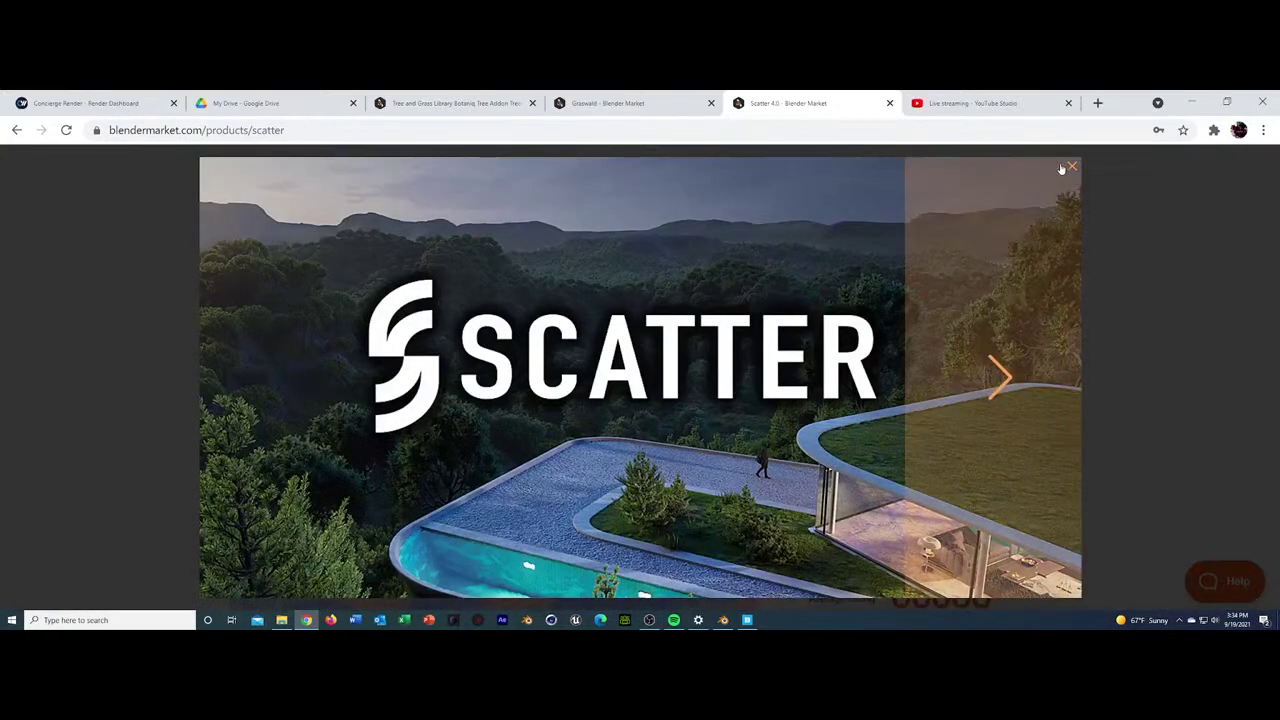
click(1068, 170)
Read through the Scatter details and Scatter5 Open Beta notes, then return to Blender
scroll(585, 352, down, 3)
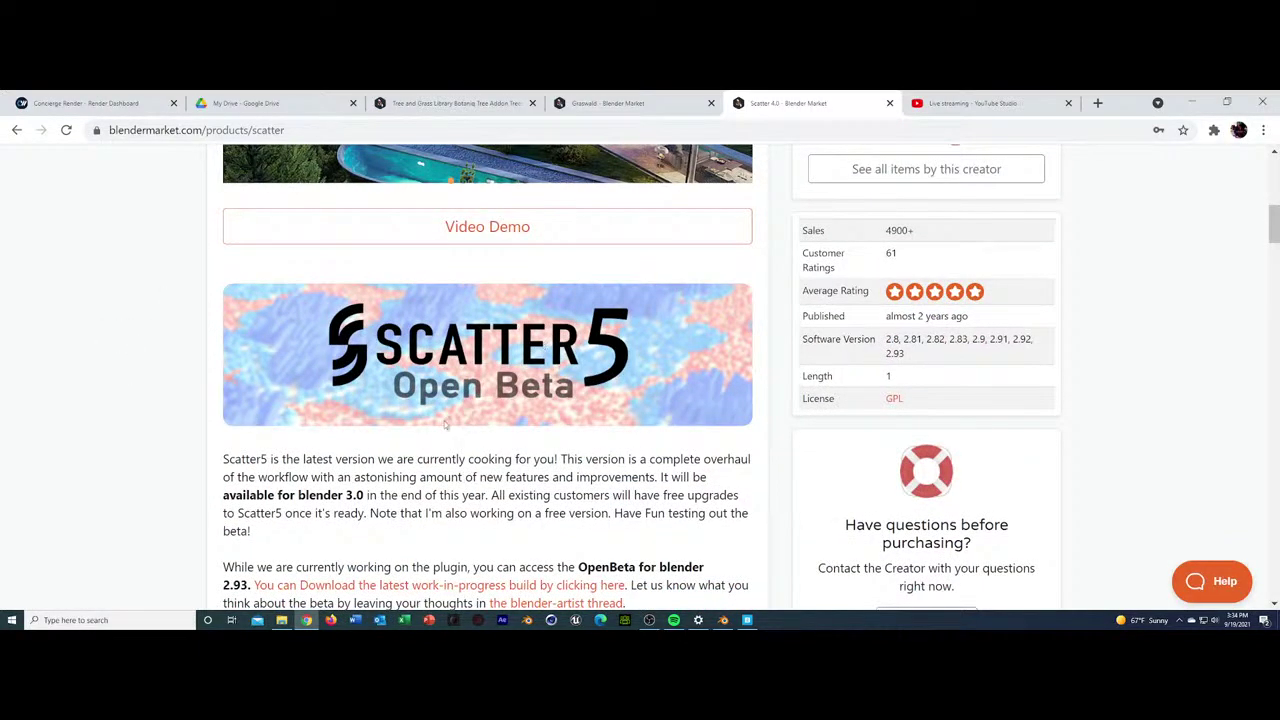
scroll(457, 428, up, 3)
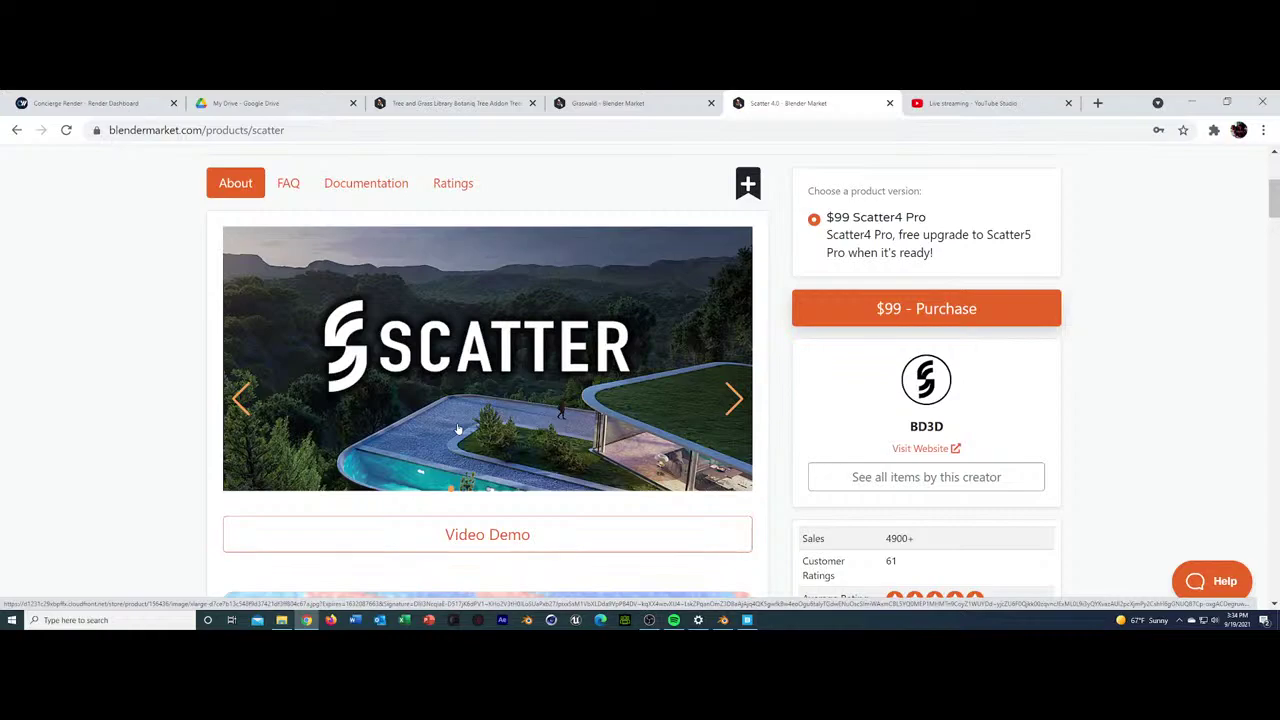
scroll(516, 416, down, 5)
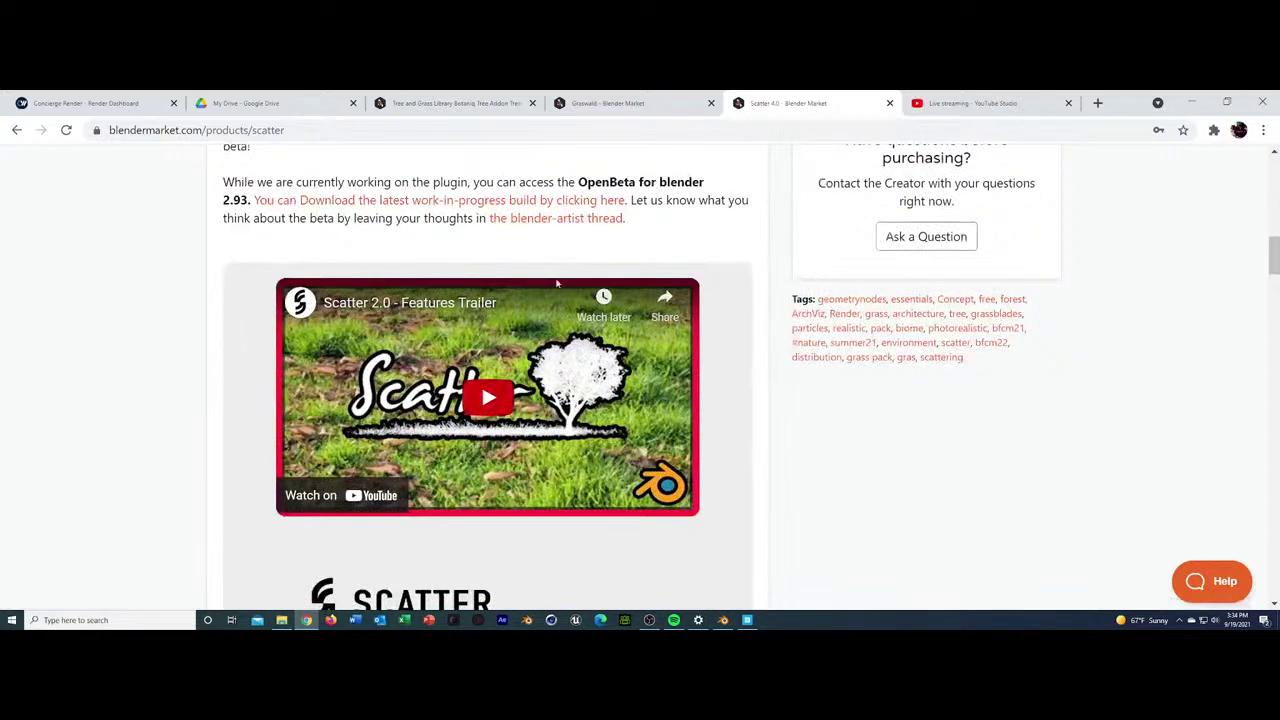
scroll(497, 370, up, 3)
scroll(556, 274, up, 2)
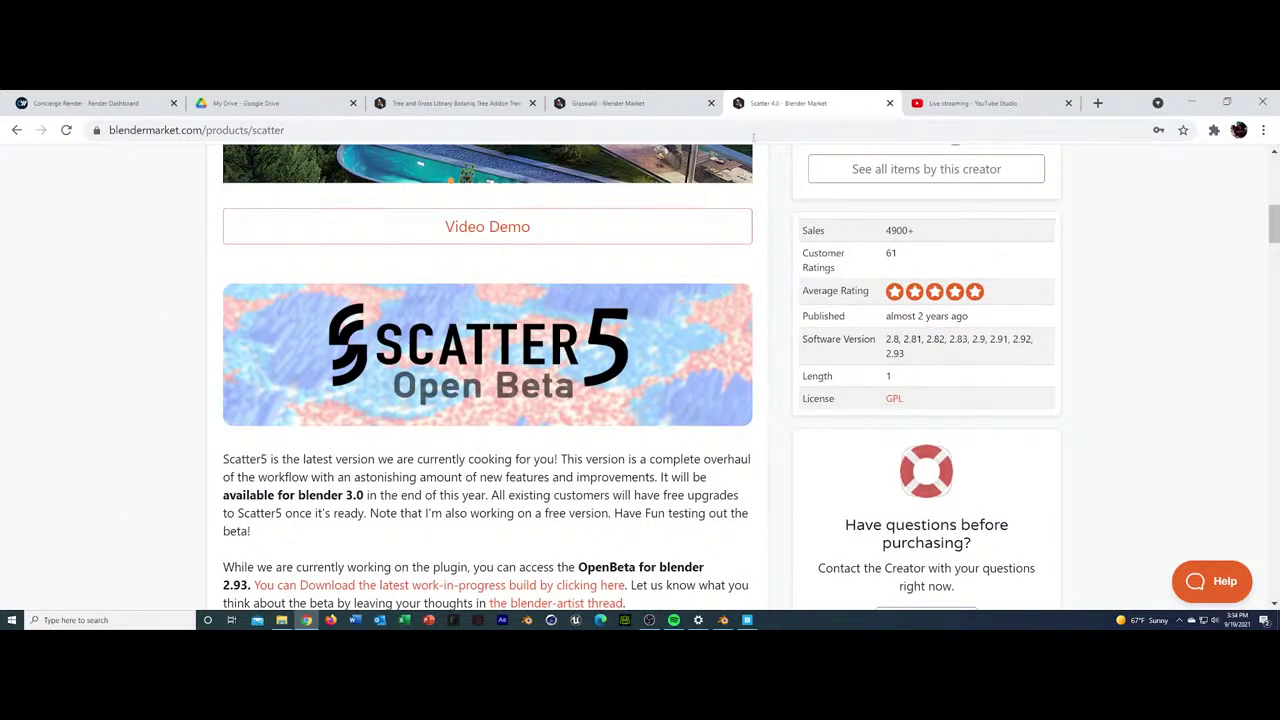
click(724, 620)
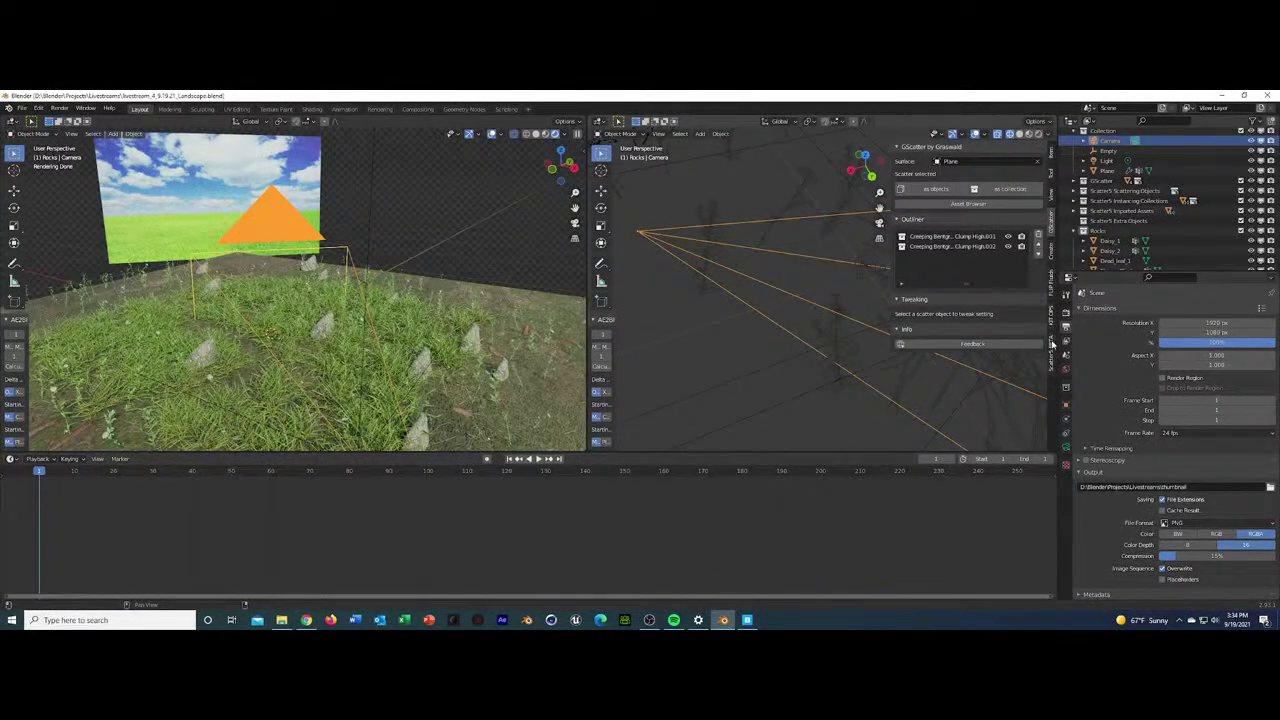
Toggle between the Scatter5 beta and GScatter panels, then bring back Chrome's Graswald page
click(1051, 348)
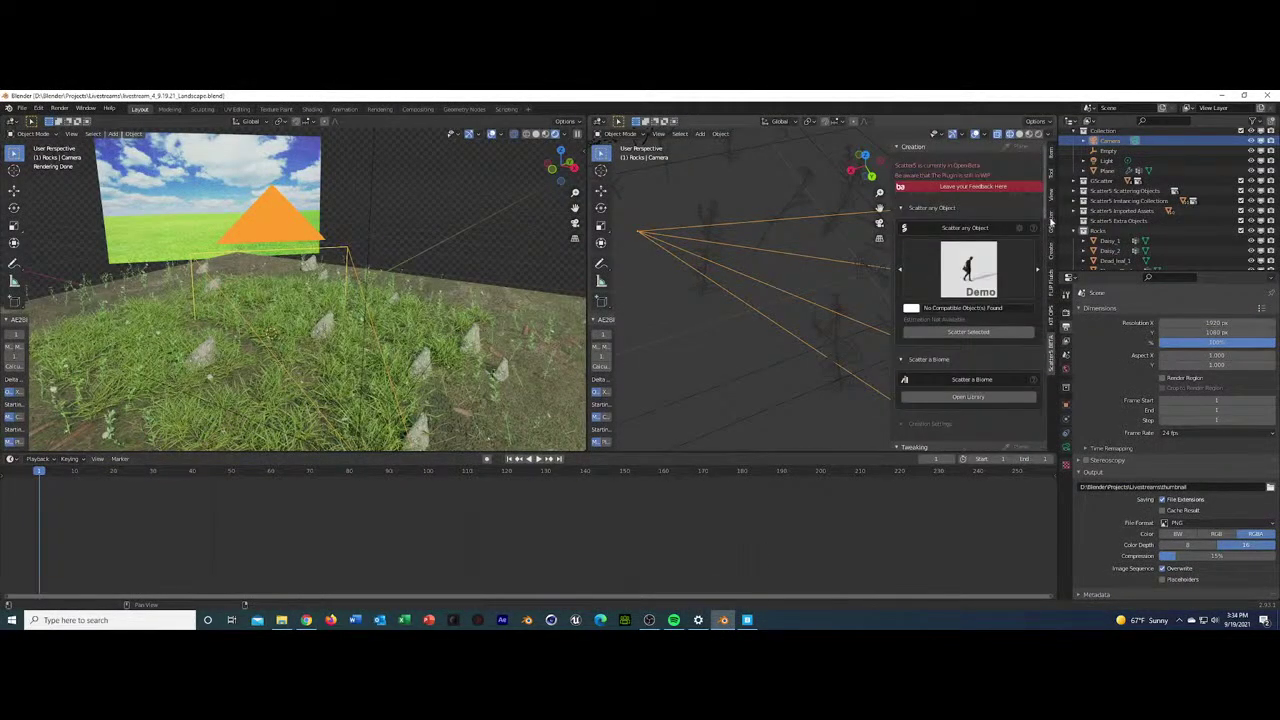
click(1051, 222)
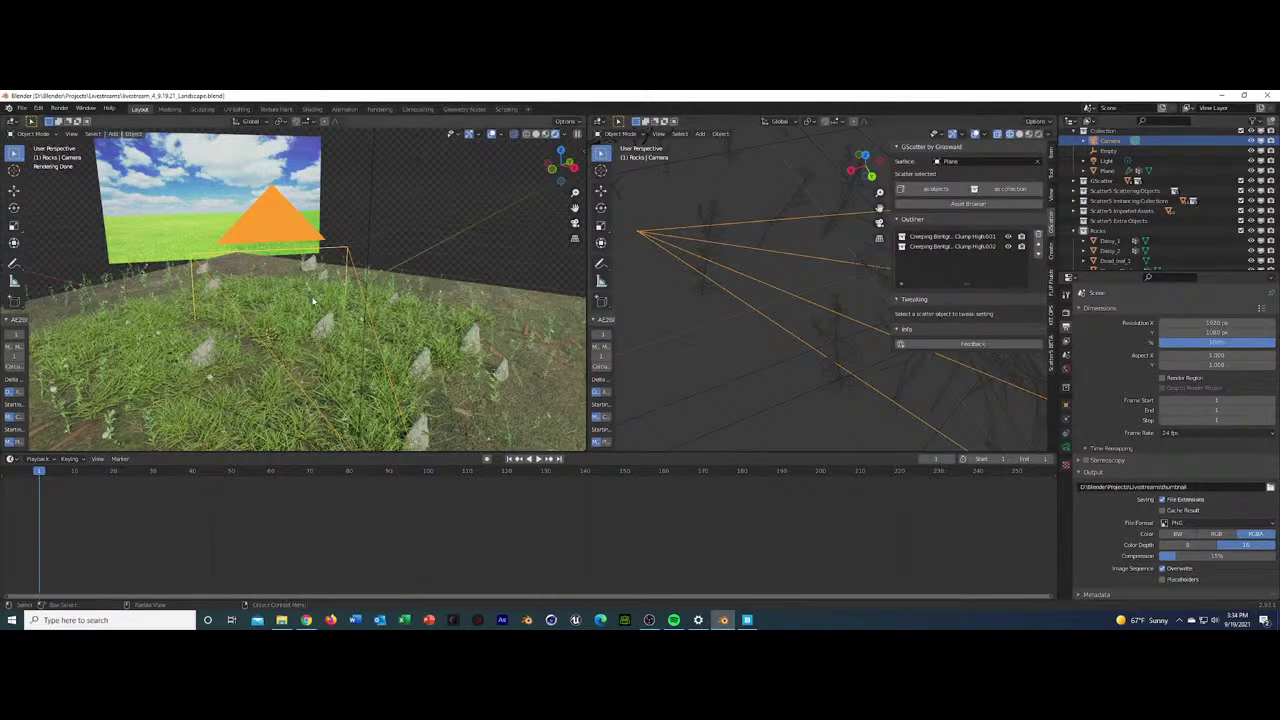
click(306, 620)
scroll(526, 337, up, 4)
Switch from Graswald to the botaniq Tree and Grass Library page and scroll through it
click(614, 105)
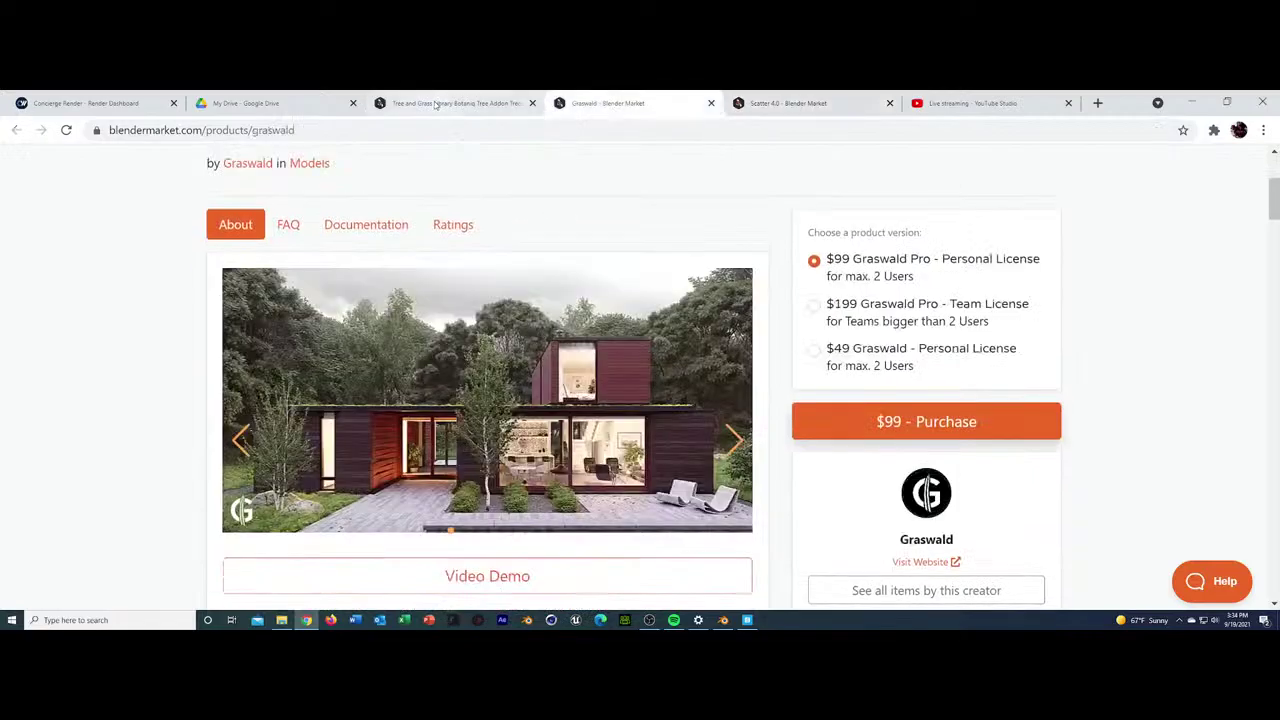
click(444, 103)
scroll(498, 272, down, 3)
scroll(498, 272, down, 3)
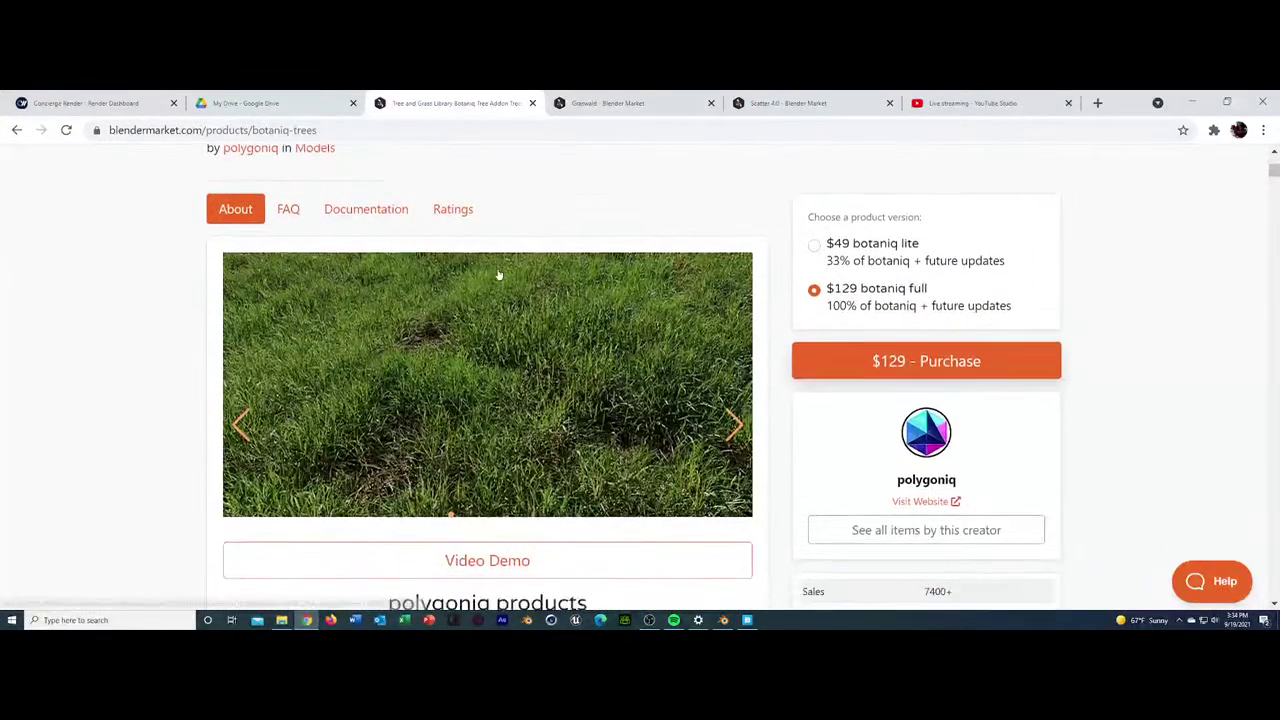
scroll(497, 270, up, 4)
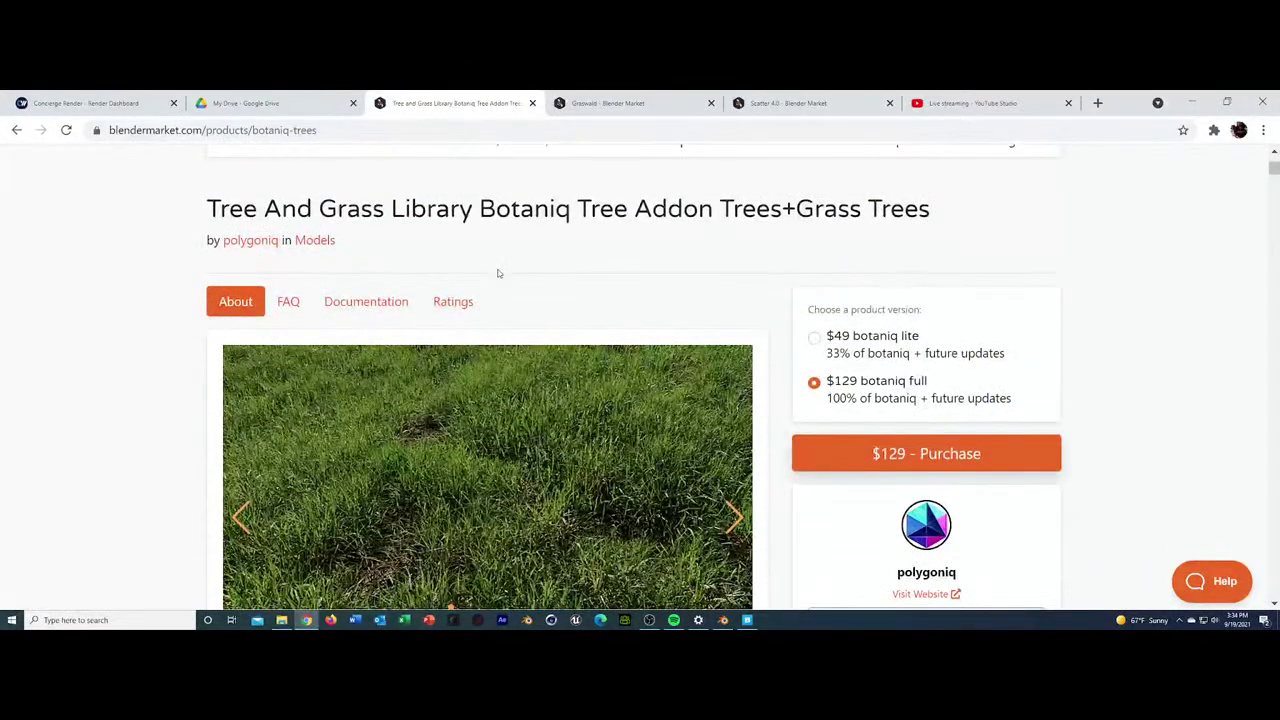
scroll(498, 272, down, 10)
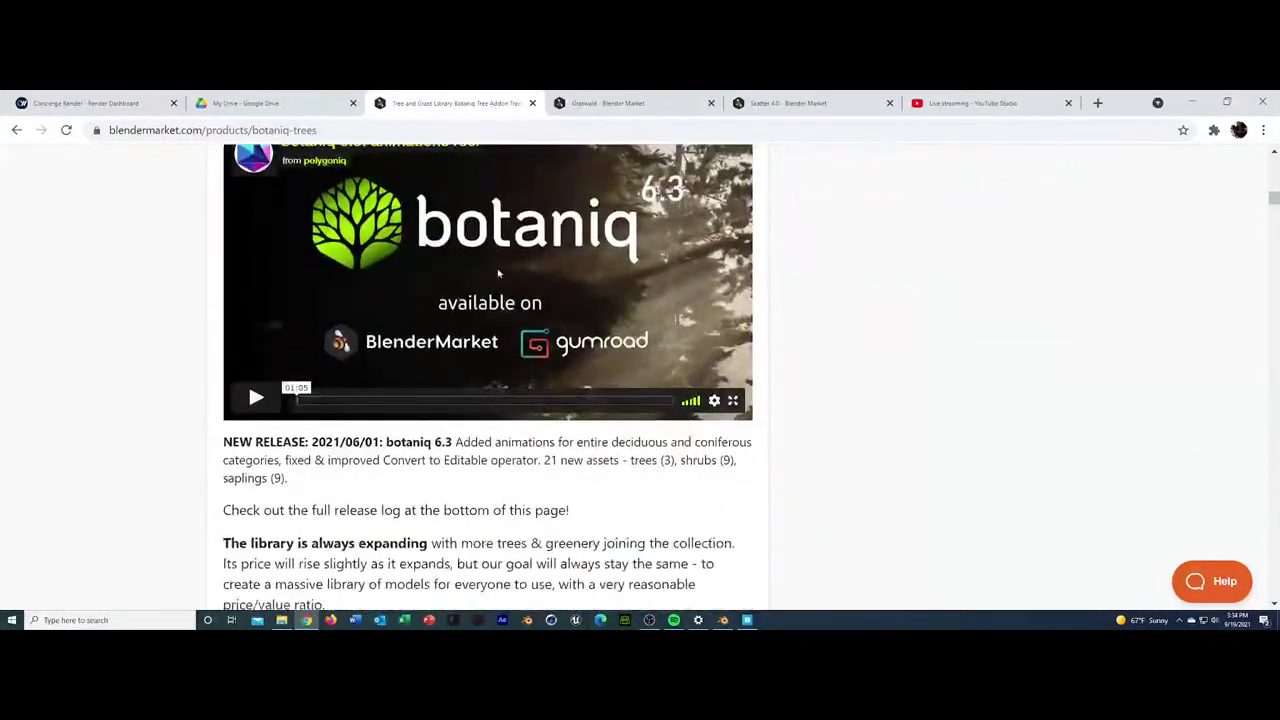
scroll(498, 272, up, 1)
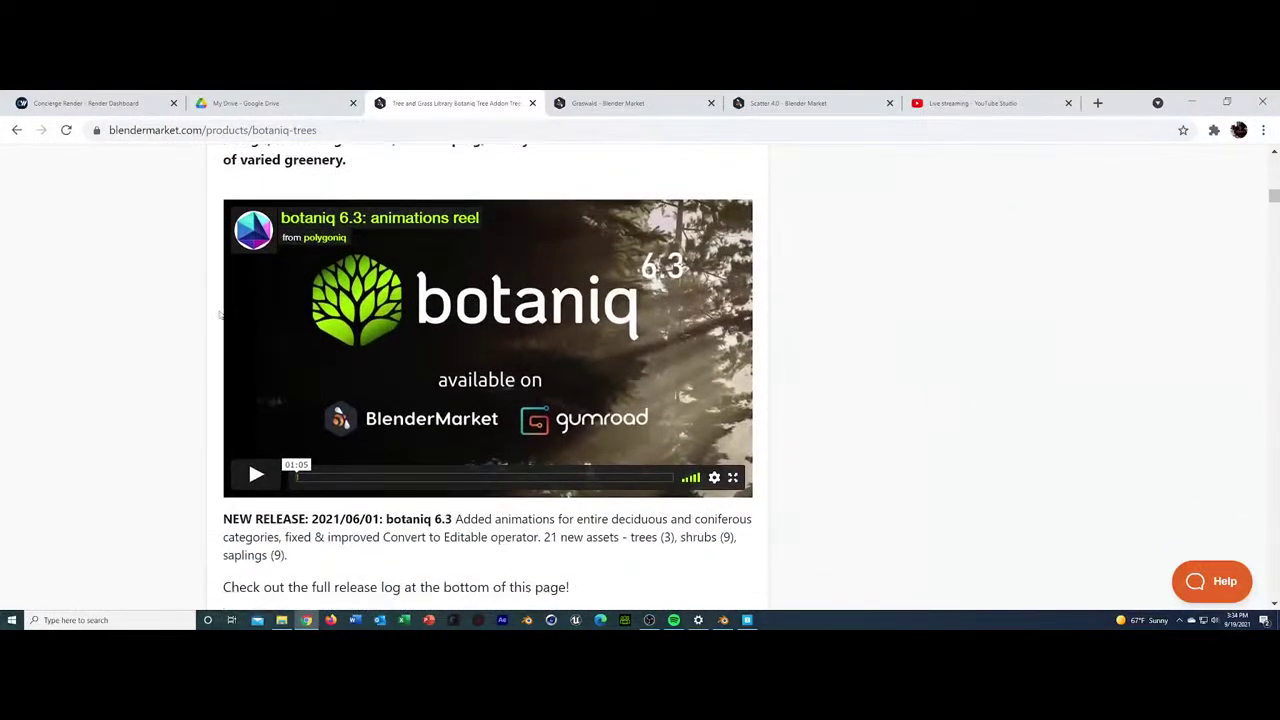
Compare the Graswald and botaniq pages again, scrolling each, ending on Graswald
key(ctrl+Tab)
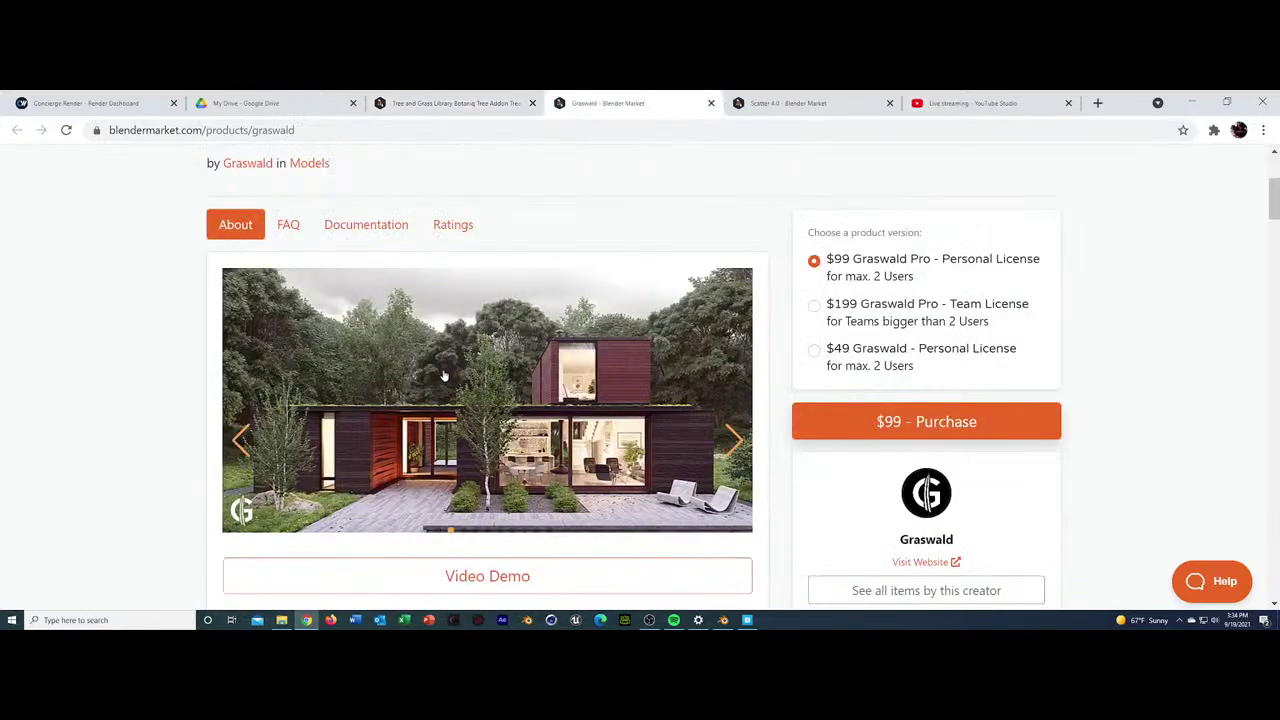
scroll(443, 370, down, 1)
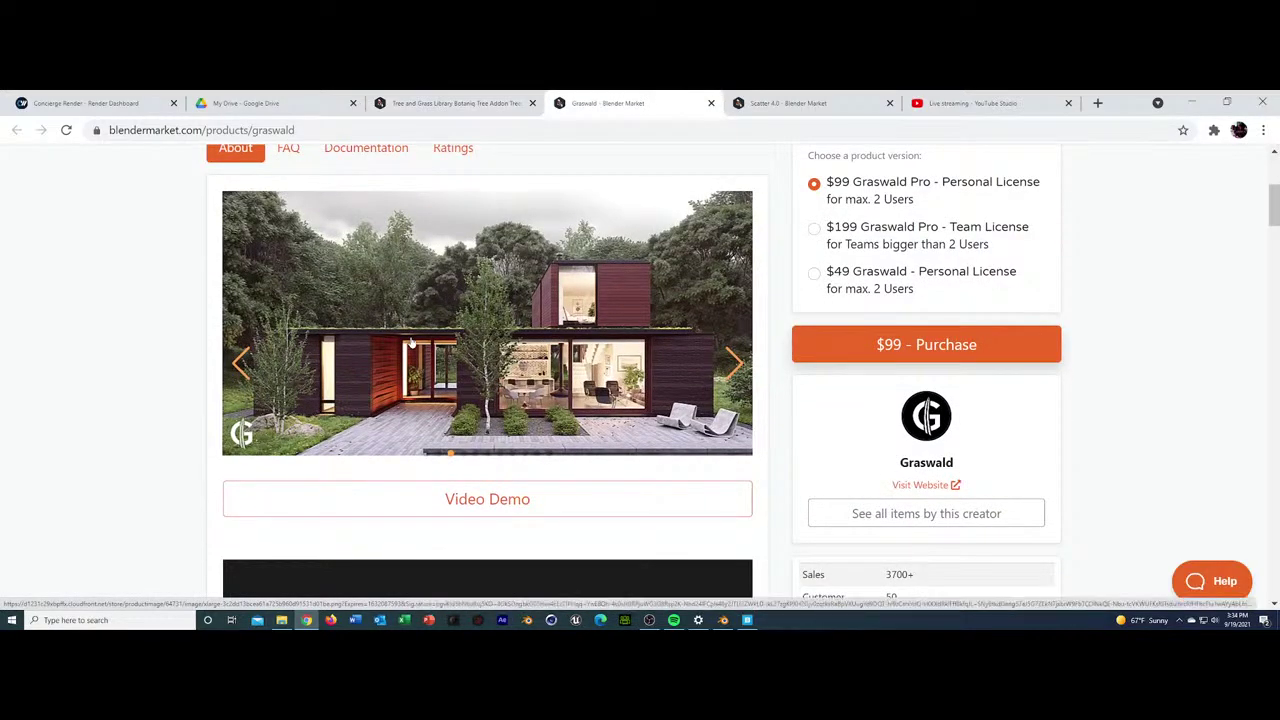
click(467, 112)
scroll(337, 413, down, 6)
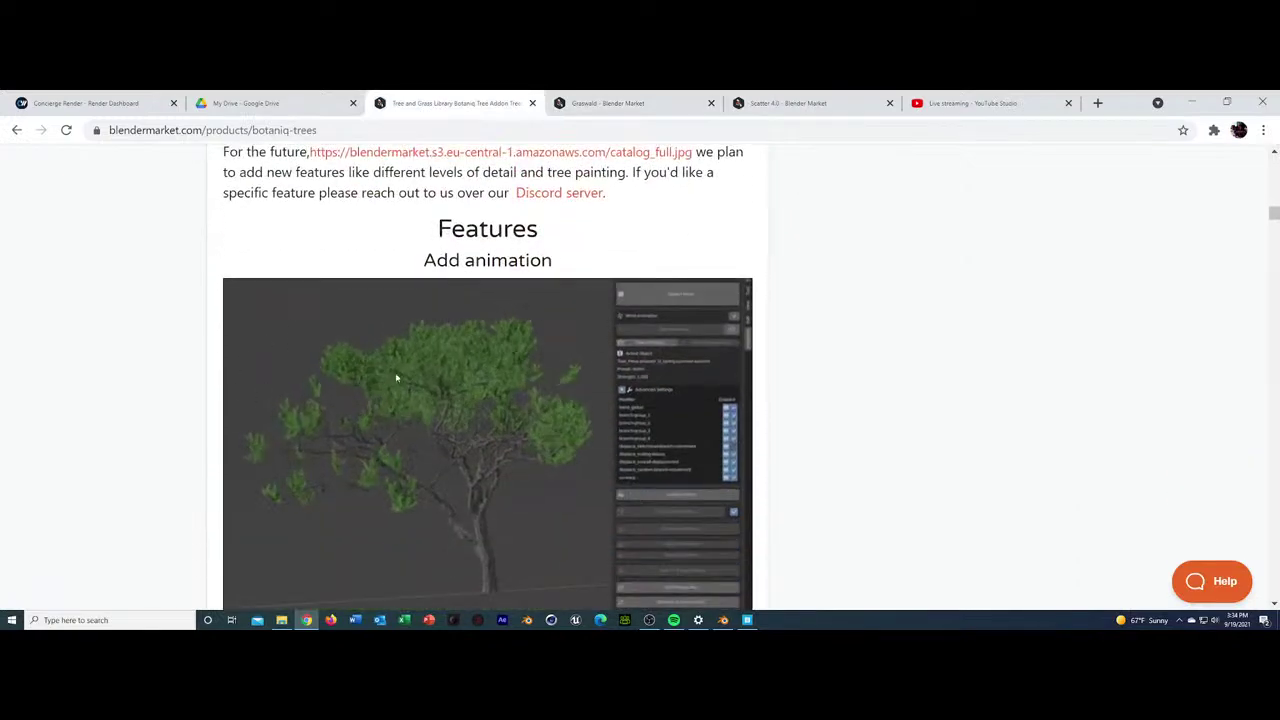
scroll(410, 366, down, 1)
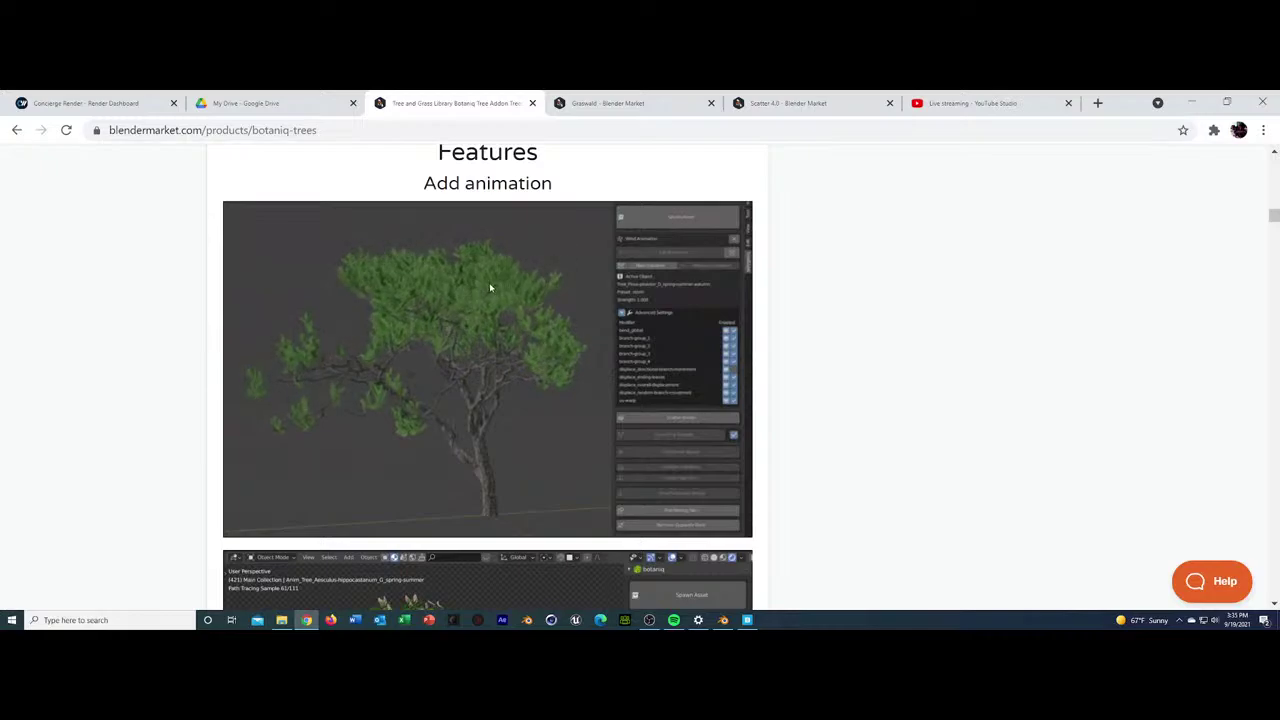
scroll(490, 285, up, 7)
click(614, 100)
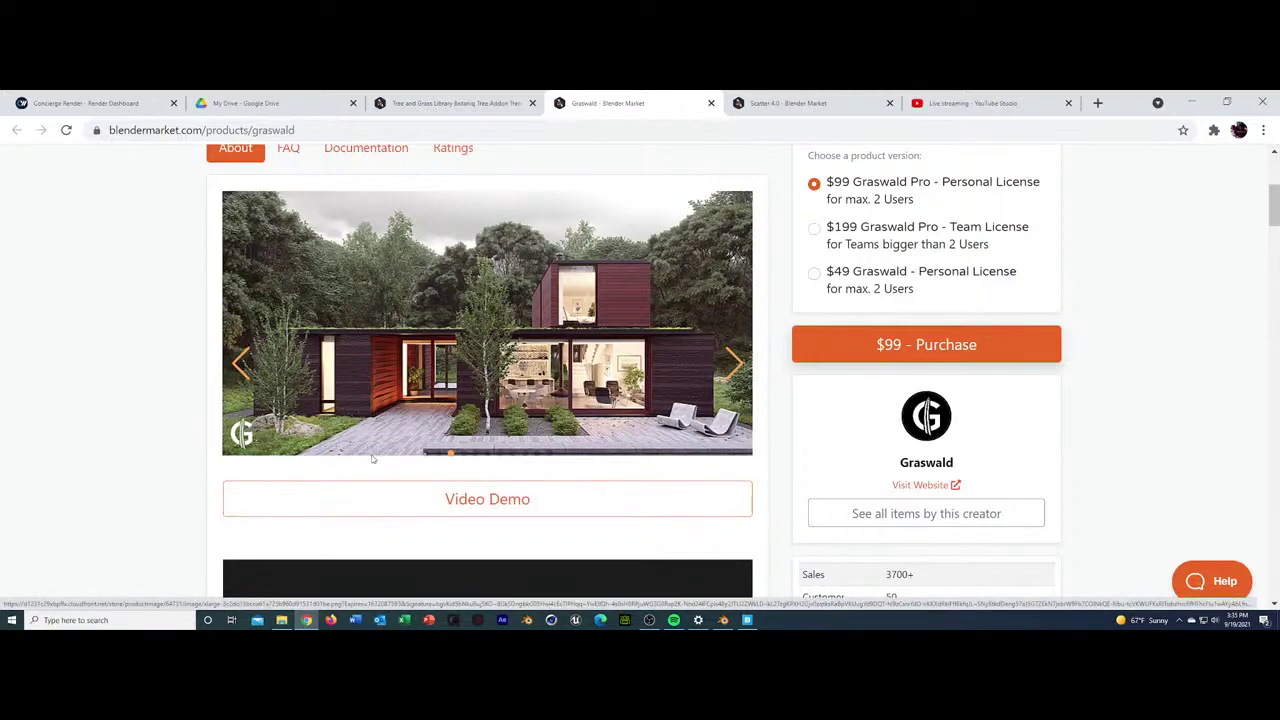
Open and dismiss Task Manager, then minimize Chrome to return to Blender
key(ctrl+shift+Escape)
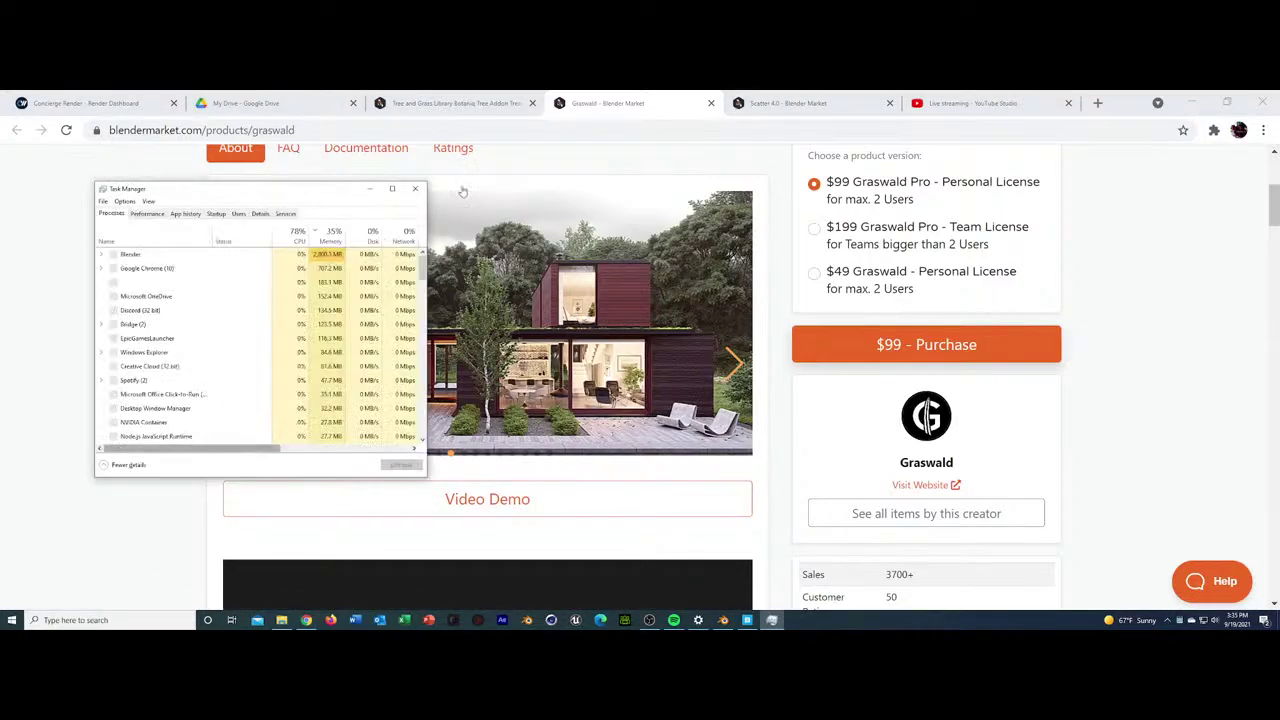
click(369, 192)
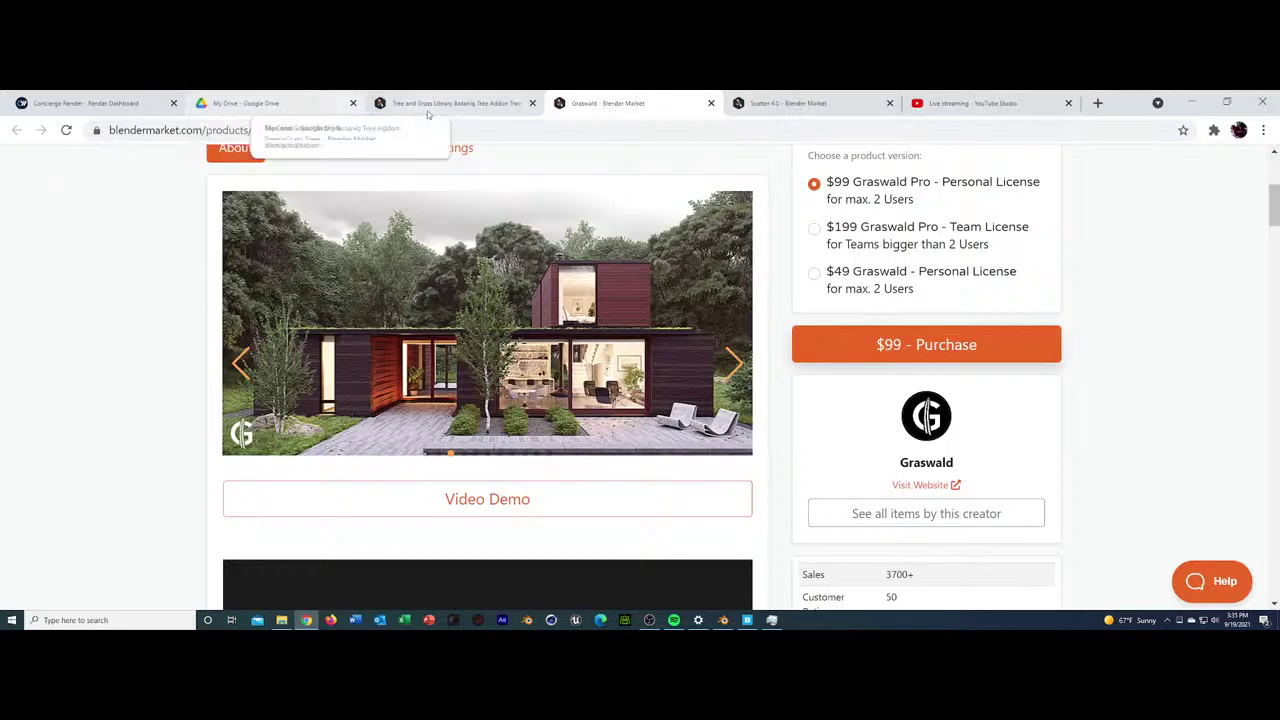
click(1193, 103)
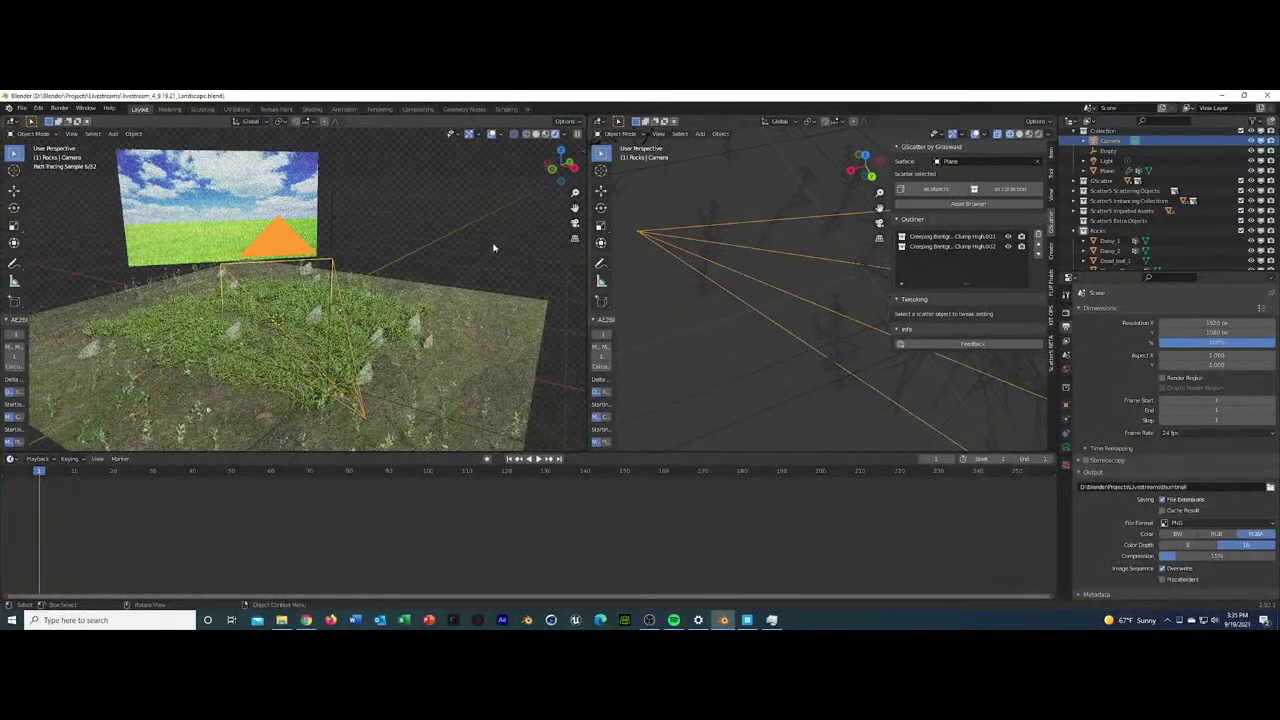
Face the left view at the sky screen, hide the right sidebar and orbit the right view
key(KP_4)
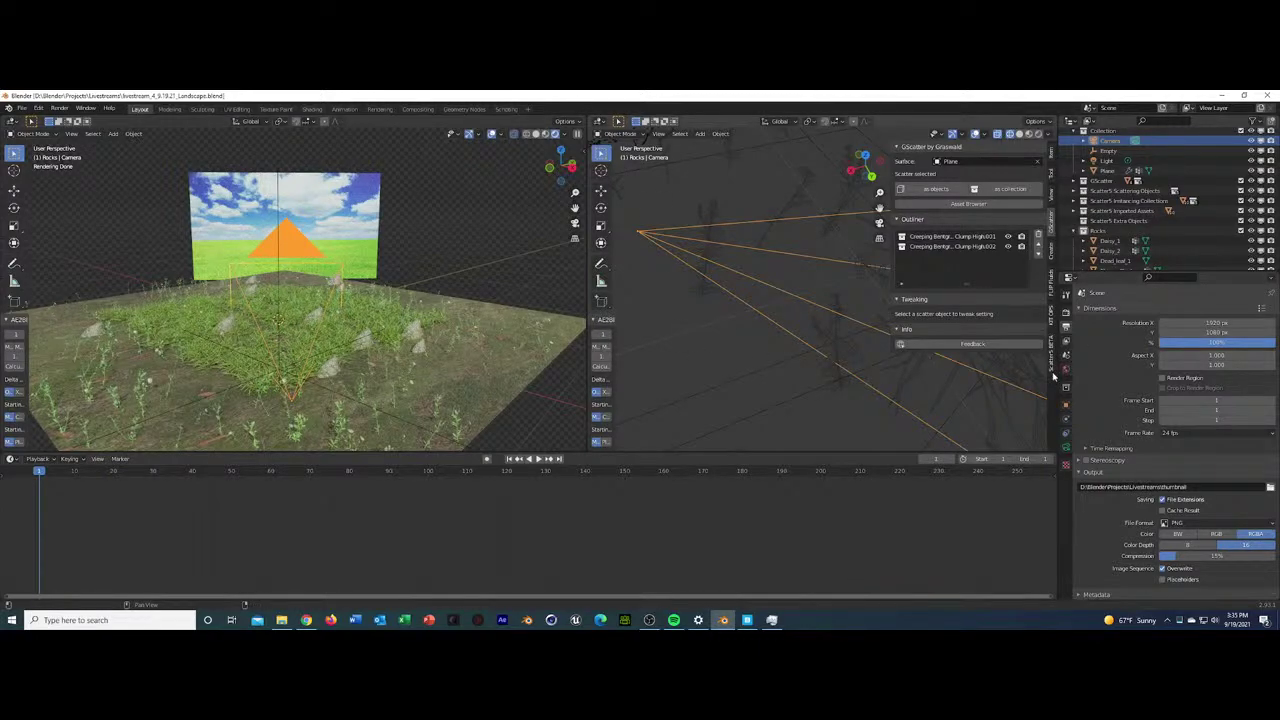
key(n)
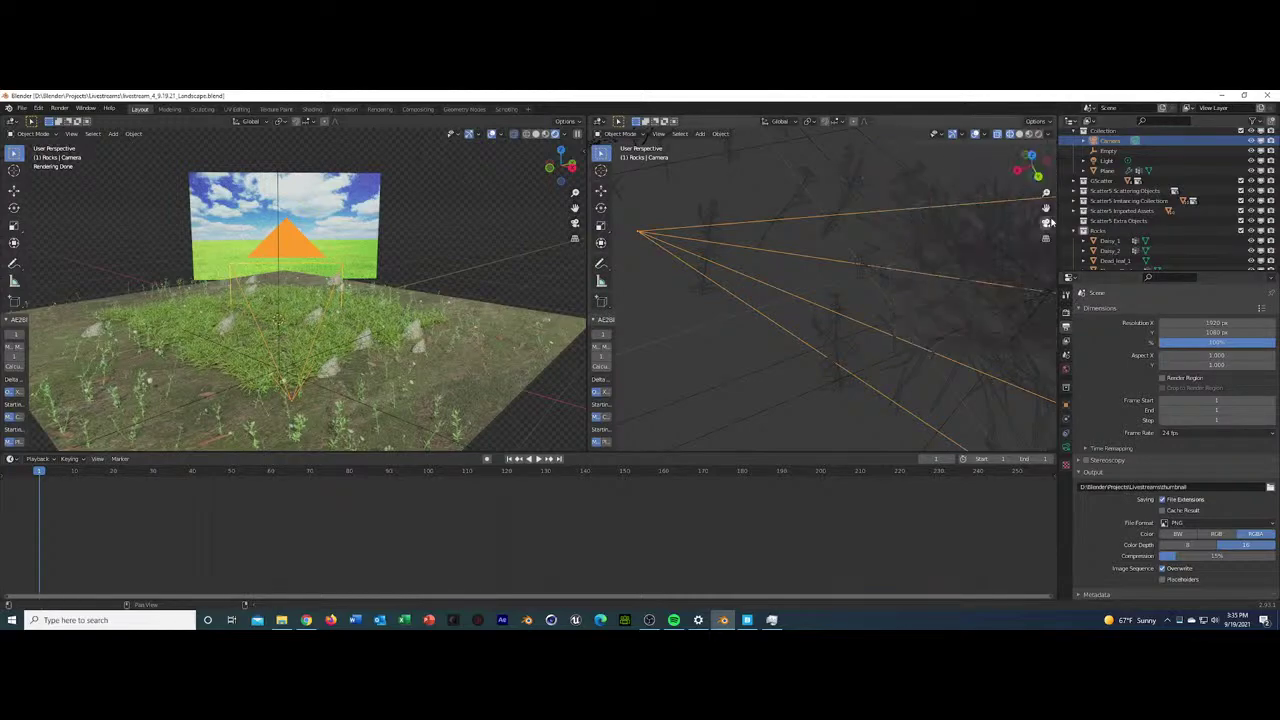
middle_drag(917, 260, 955, 228)
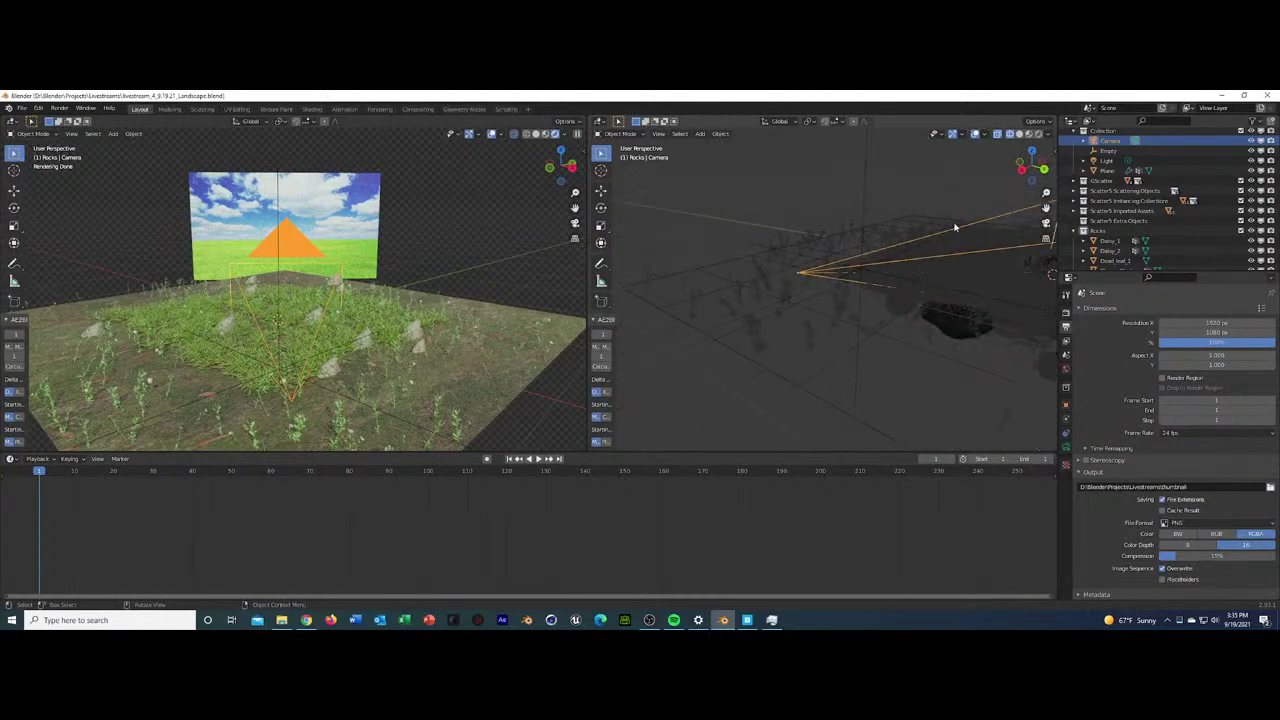
mouse_move(890, 281)
middle_down()
mouse_move(900, 292)
mouse_move(840, 302)
mouse_move(881, 309)
mouse_move(909, 288)
middle_up()
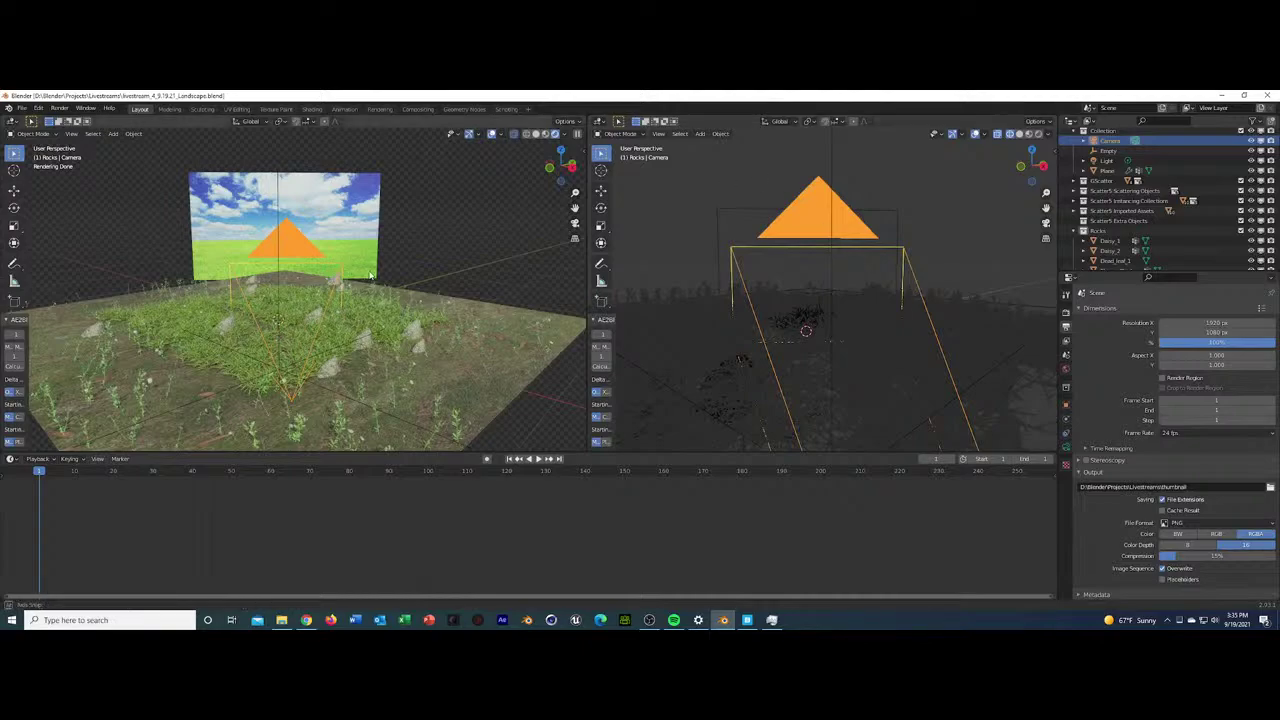
Orbit the left rendered view, then make it look through the scene camera
middle_drag(300, 300, 360, 292)
key(grave)
click(285, 324)
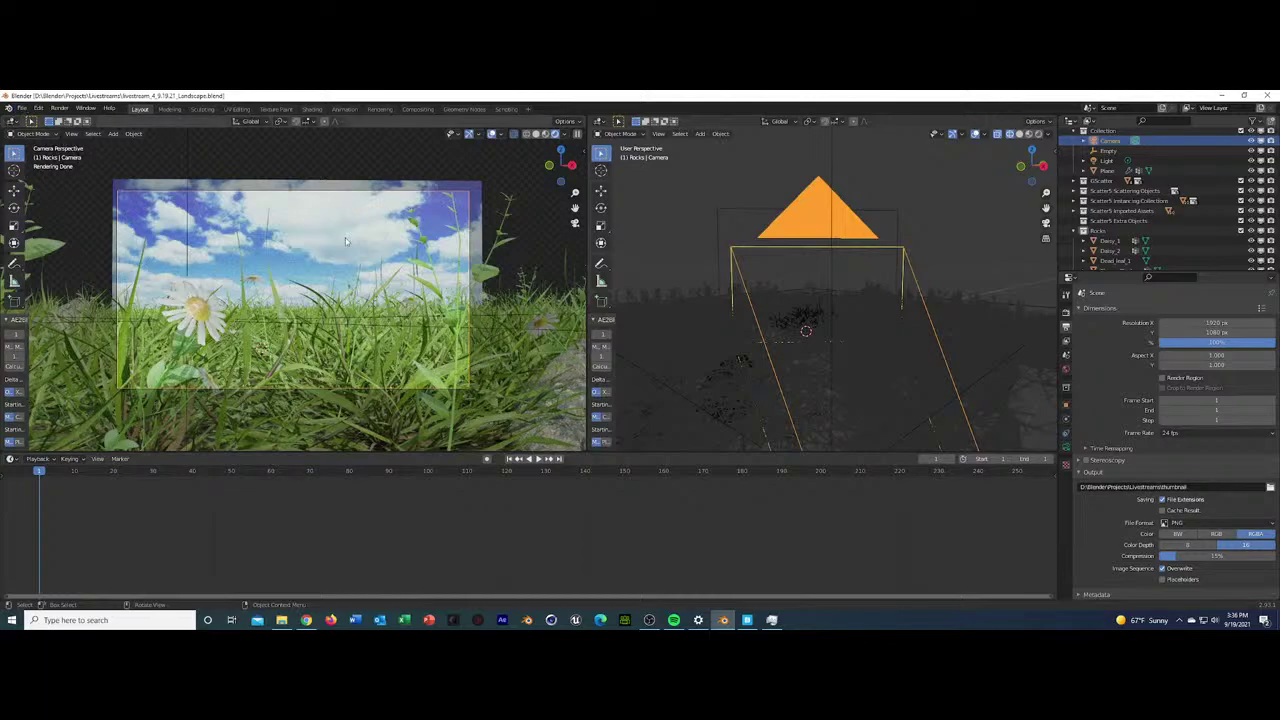
Save the landscape file and start a new General file
key(ctrl+s)
click(21, 107)
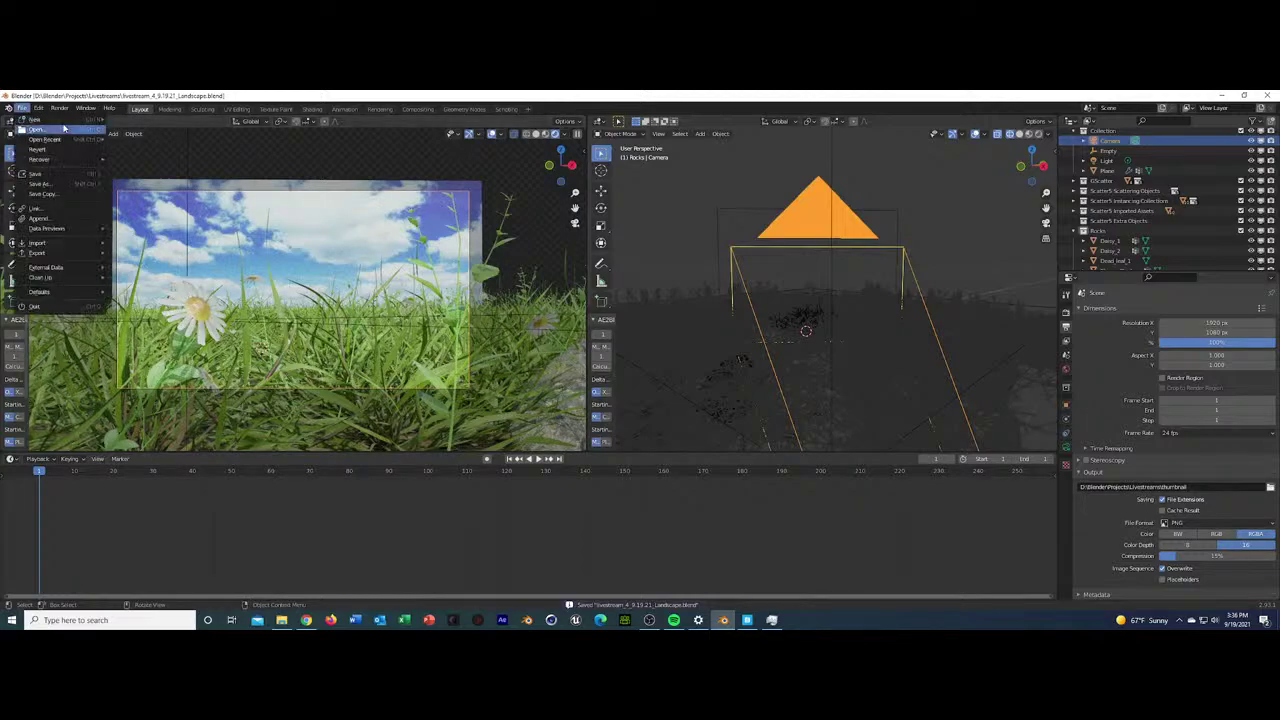
mouse_move(50, 119)
click(146, 125)
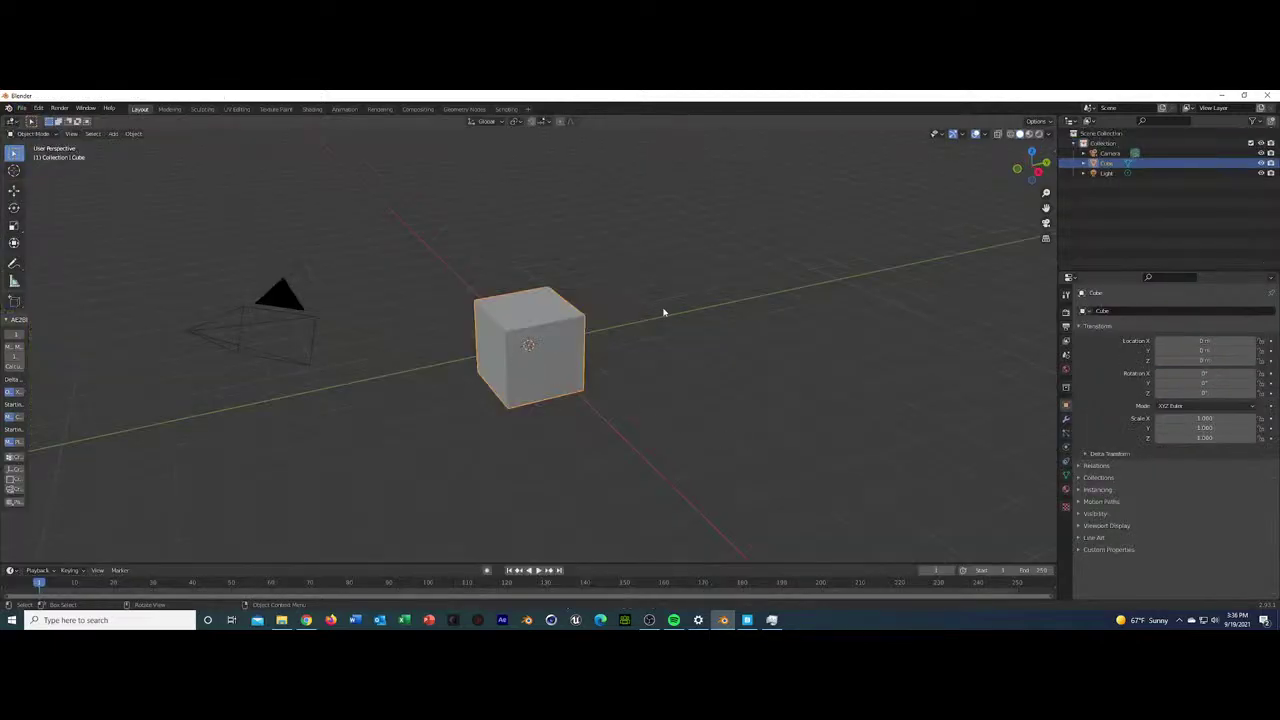
scroll(634, 320, down, 4)
scroll(634, 322, up, 4)
scroll(634, 324, down, 4)
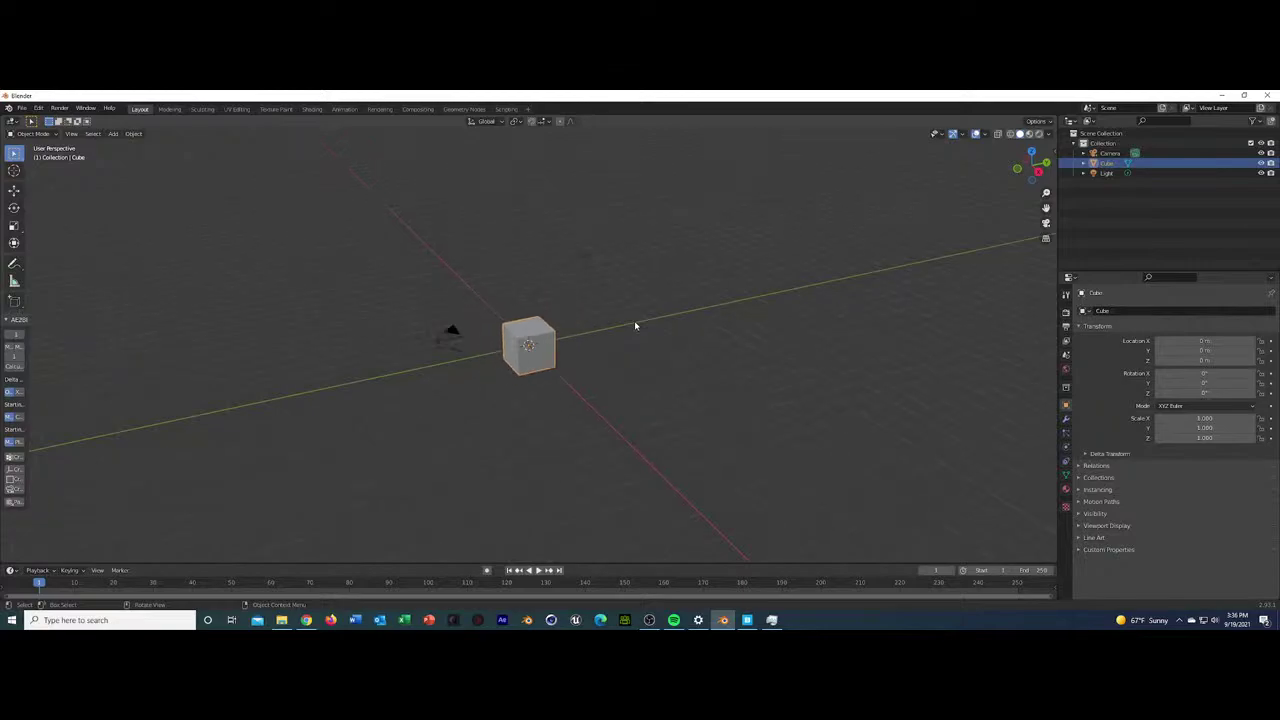
Split the viewport vertically into two views, enlarge the timeline and widen the left view
right_click(1058, 324)
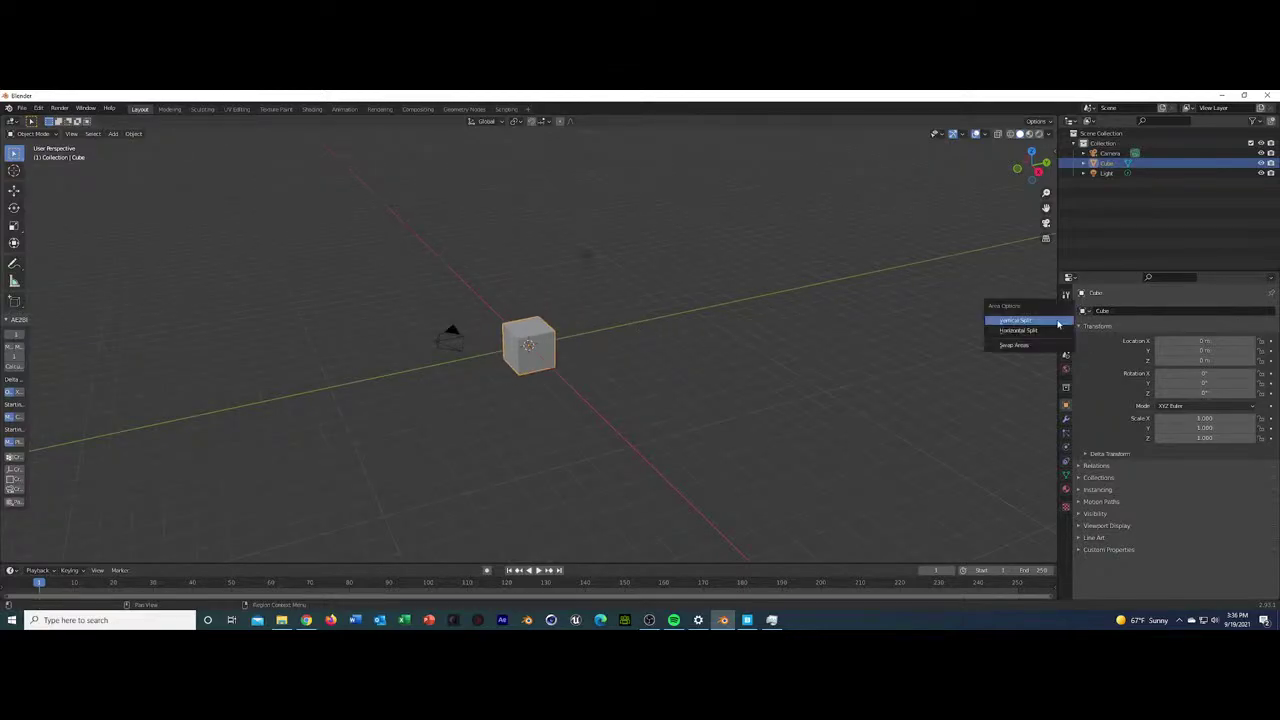
click(1057, 321)
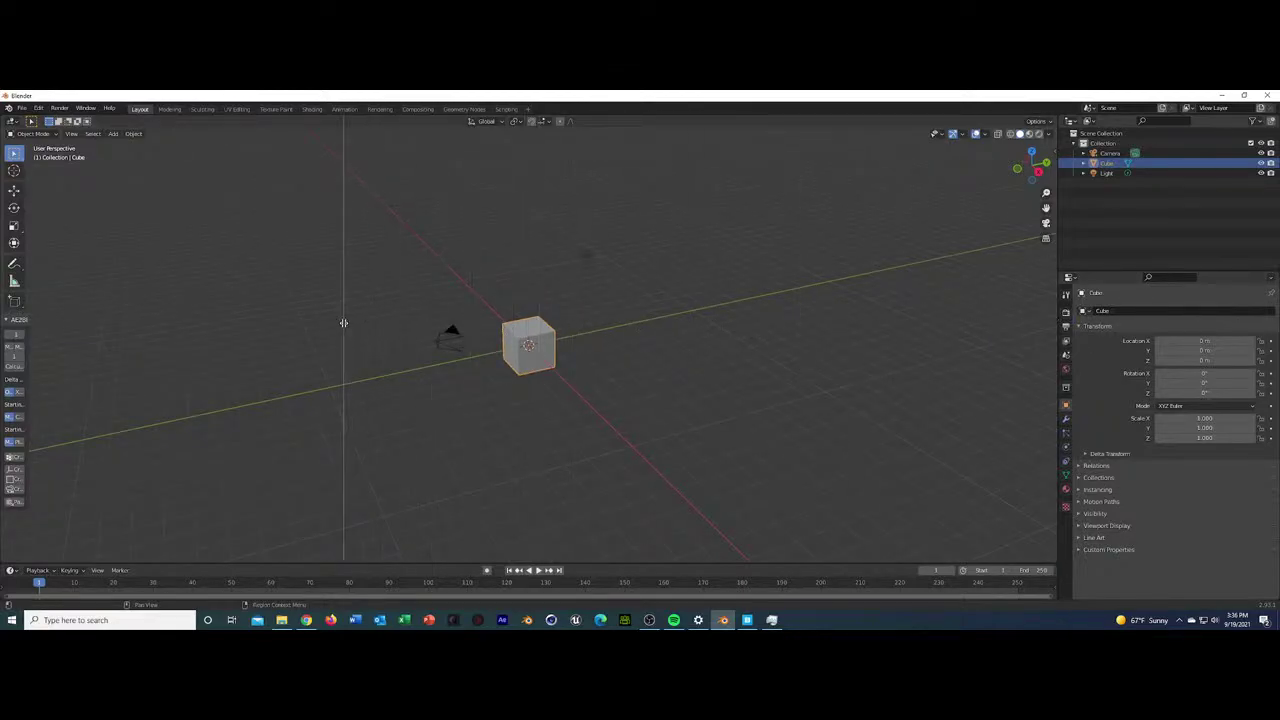
click(343, 322)
drag(426, 563, 433, 489)
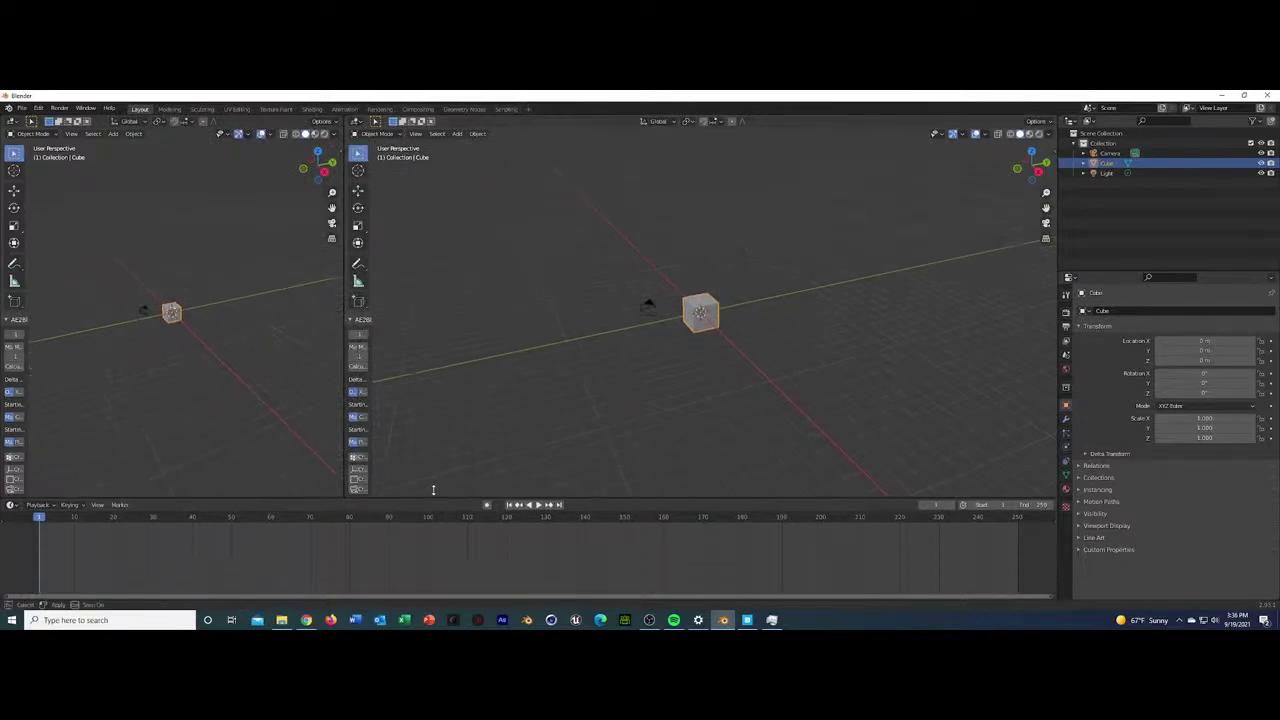
drag(344, 160, 438, 157)
scroll(278, 256, up, 4)
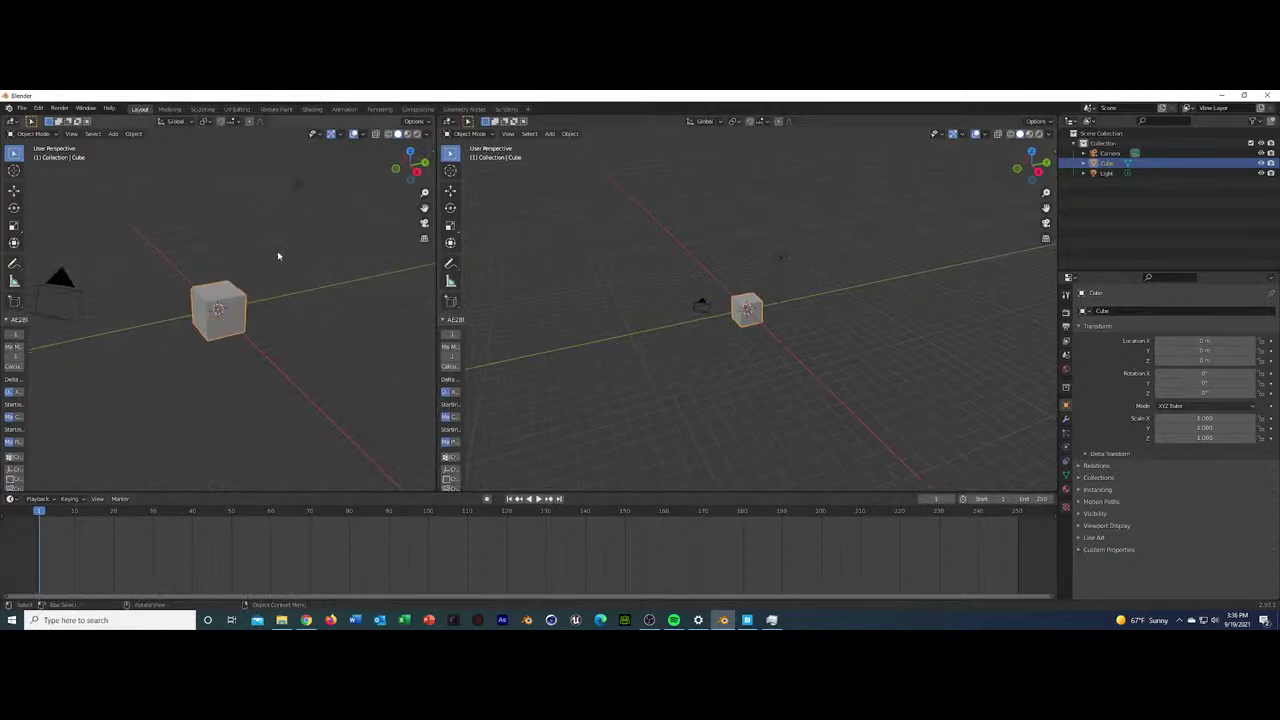
middle_drag(278, 256, 291, 246)
Delete the default cube, camera and light from the scene
key(a)
key(x)
click(294, 246)
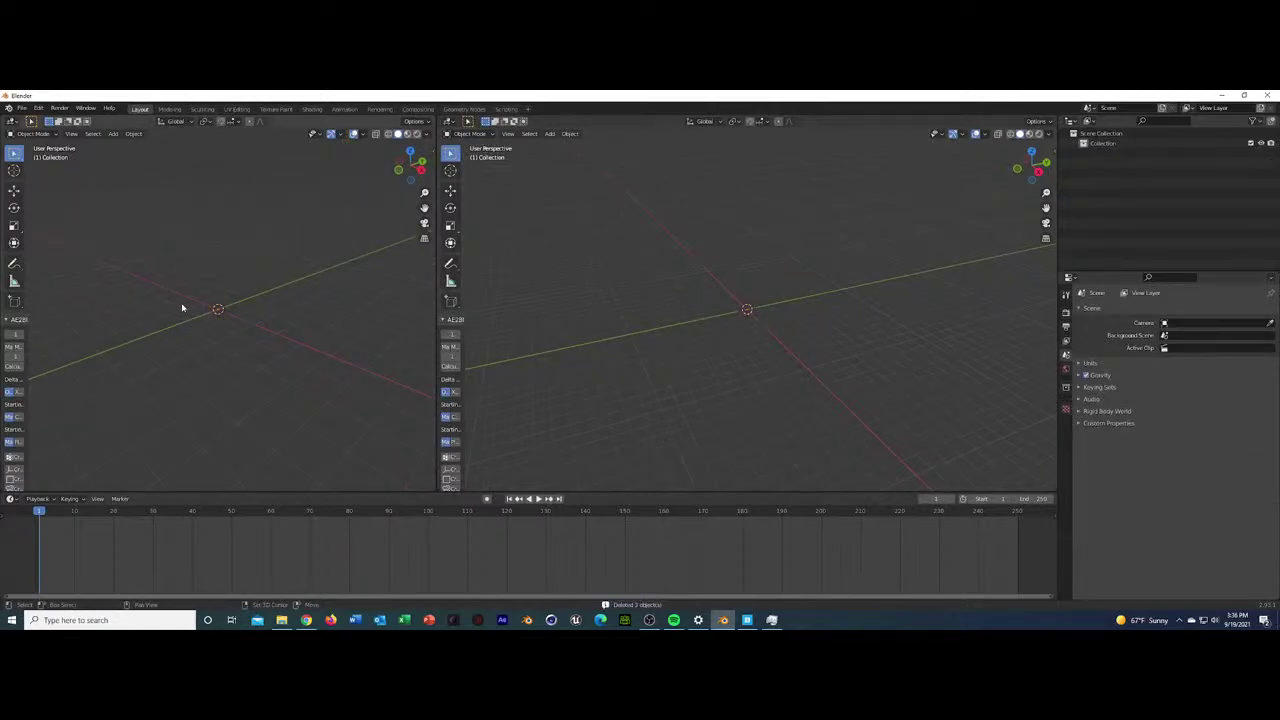
key(shift+a)
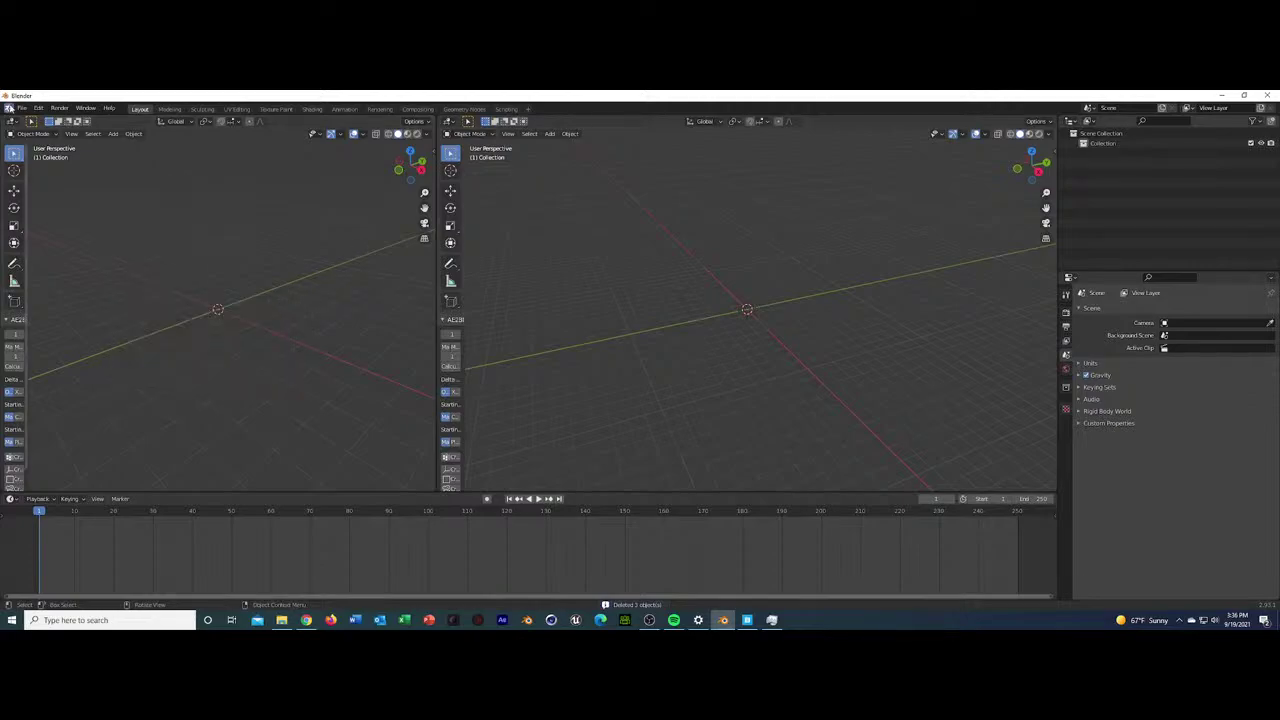
Open Blender Preferences and scroll the Add-ons list to find A.N.T. Landscape
click(38, 108)
click(62, 250)
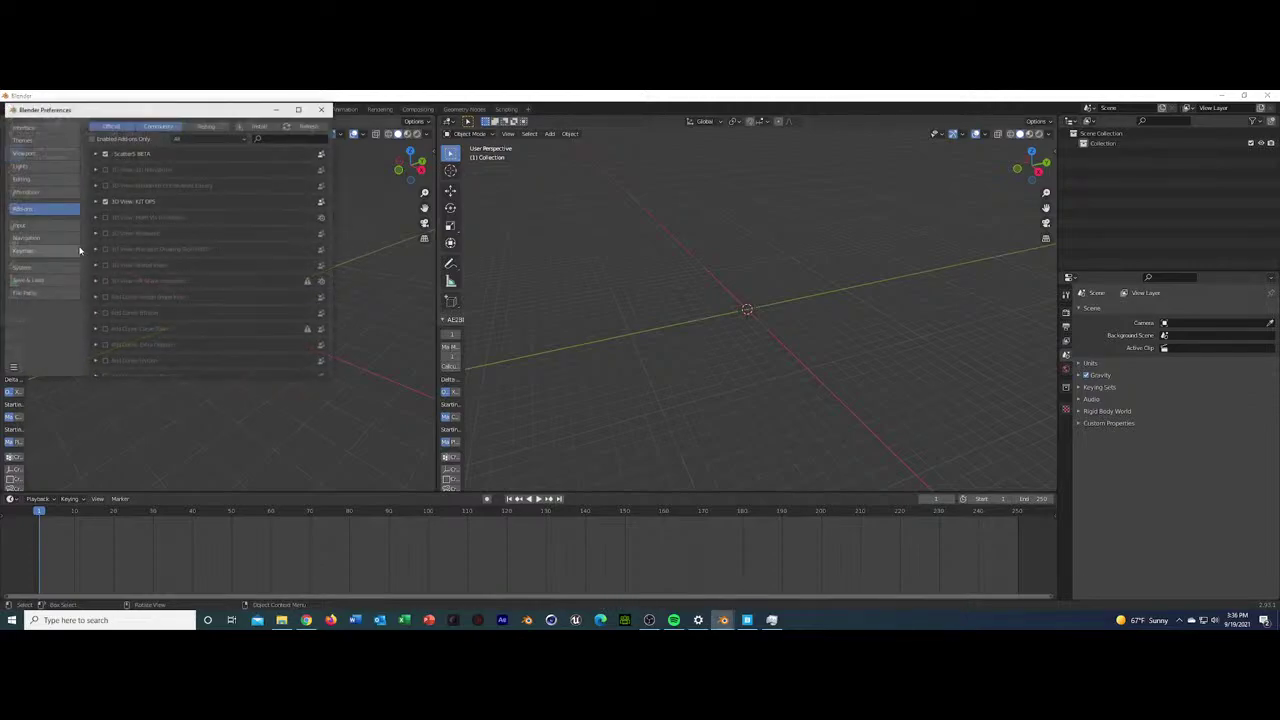
scroll(201, 212, down, 15)
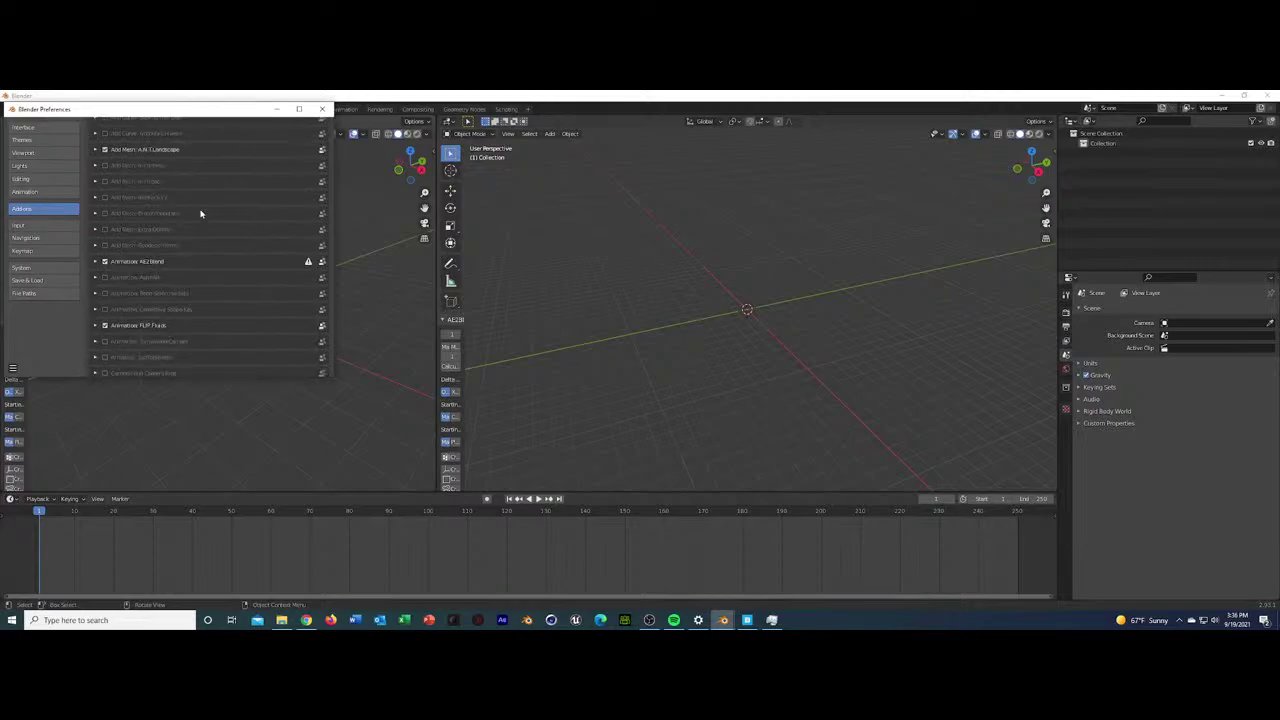
scroll(201, 212, down, 4)
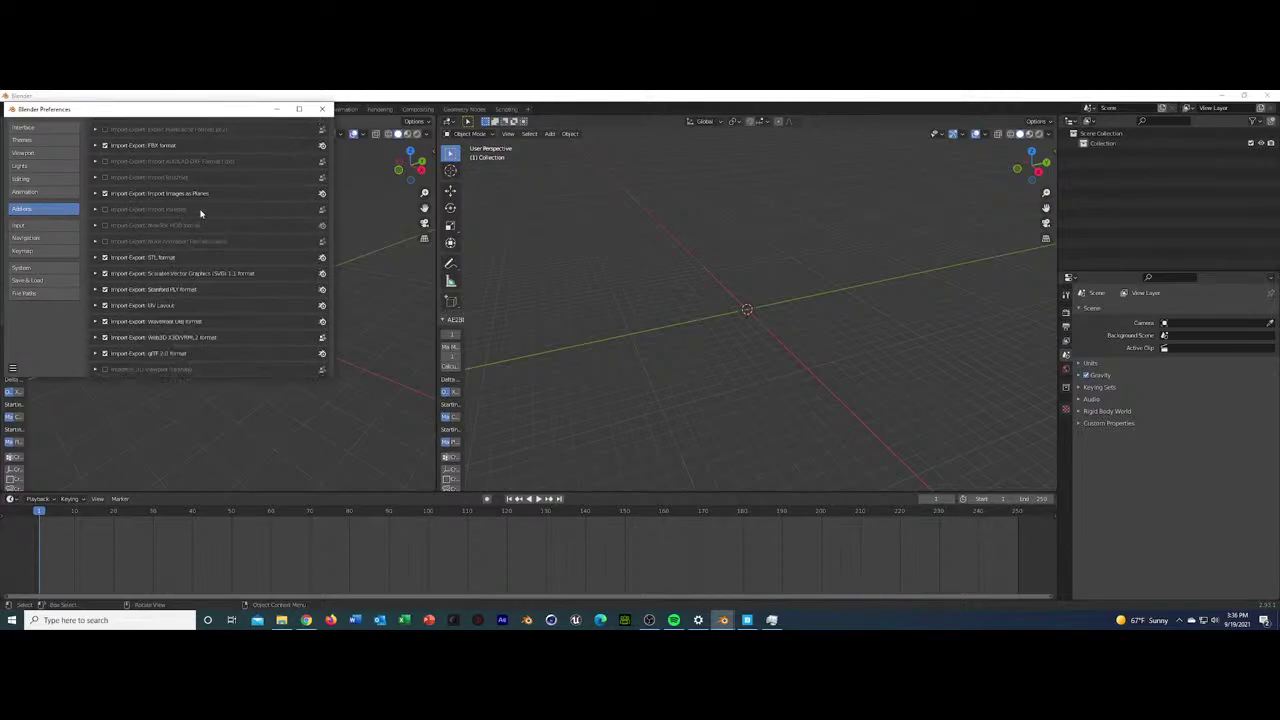
scroll(208, 215, down, 10)
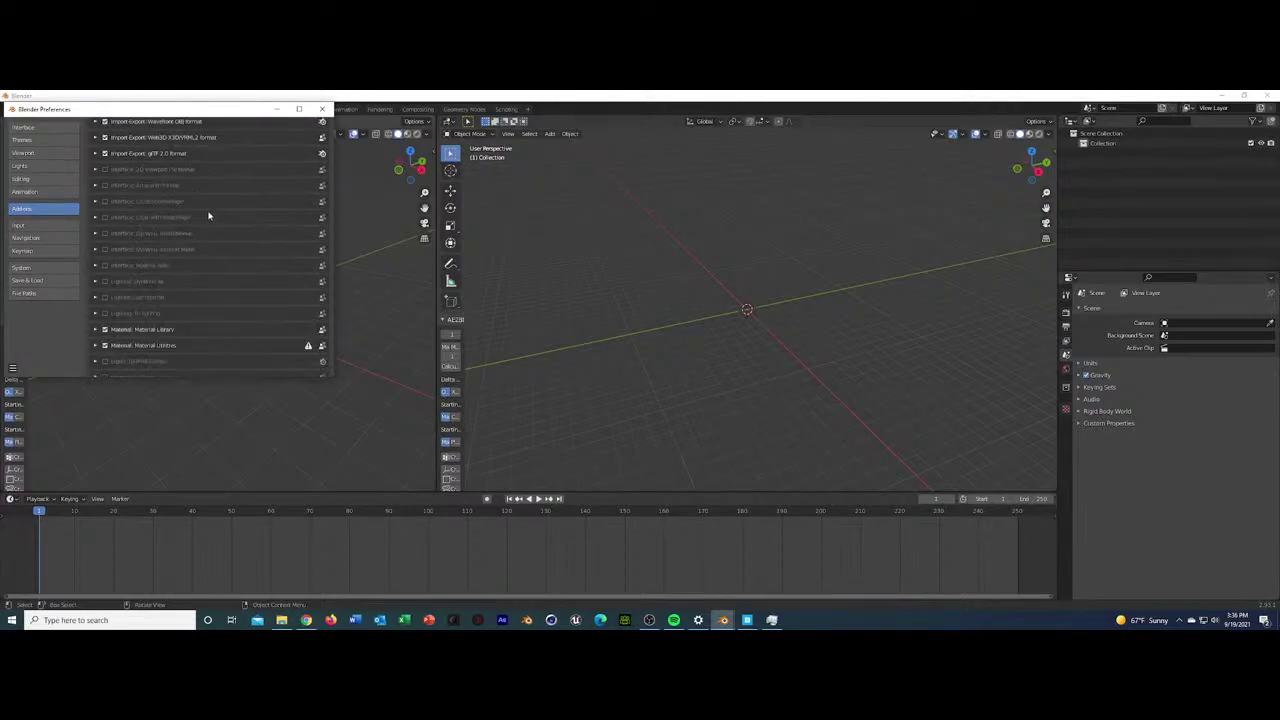
scroll(259, 163, up, 20)
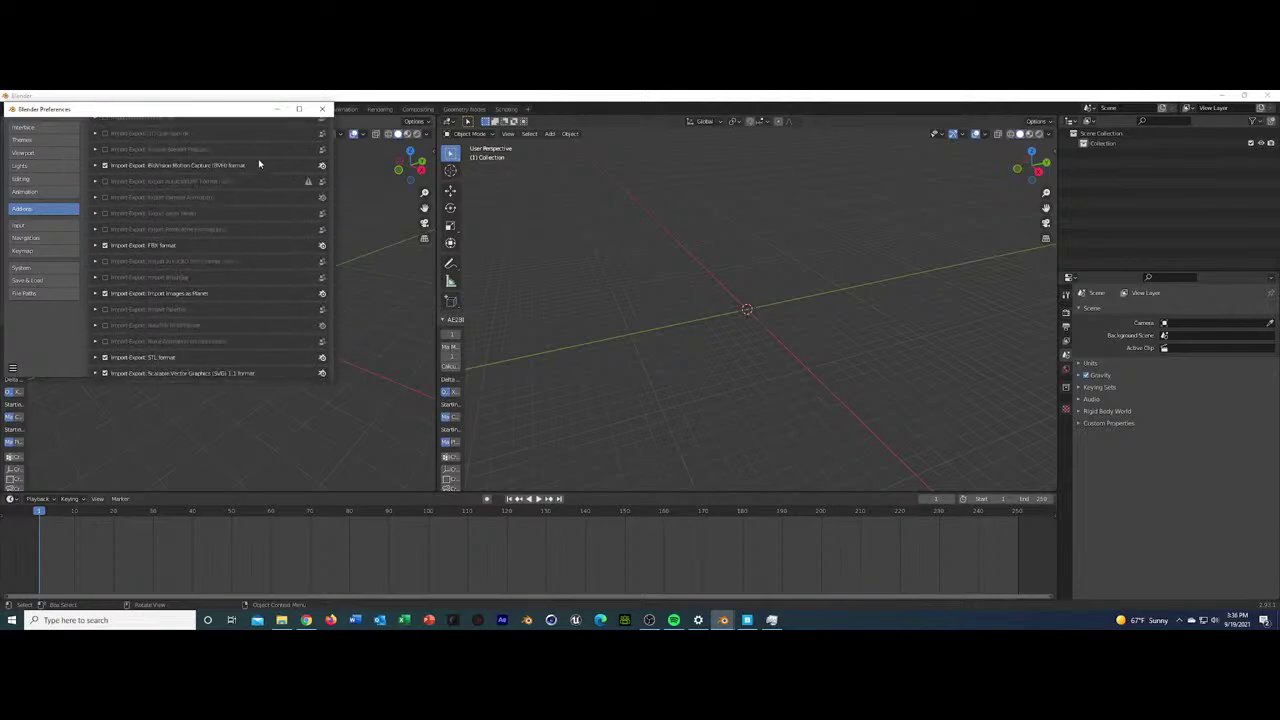
scroll(258, 162, up, 4)
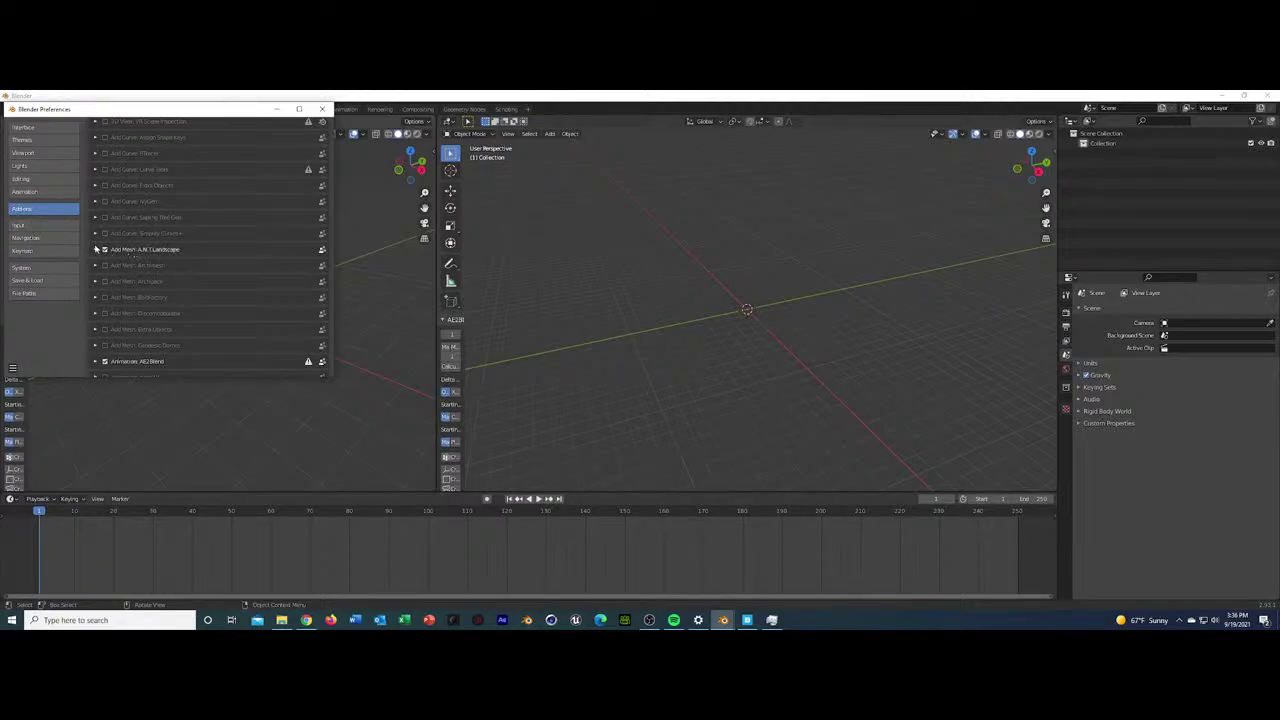
Check the enabled A.N.T. Landscape add-on's details, then close Preferences
click(95, 249)
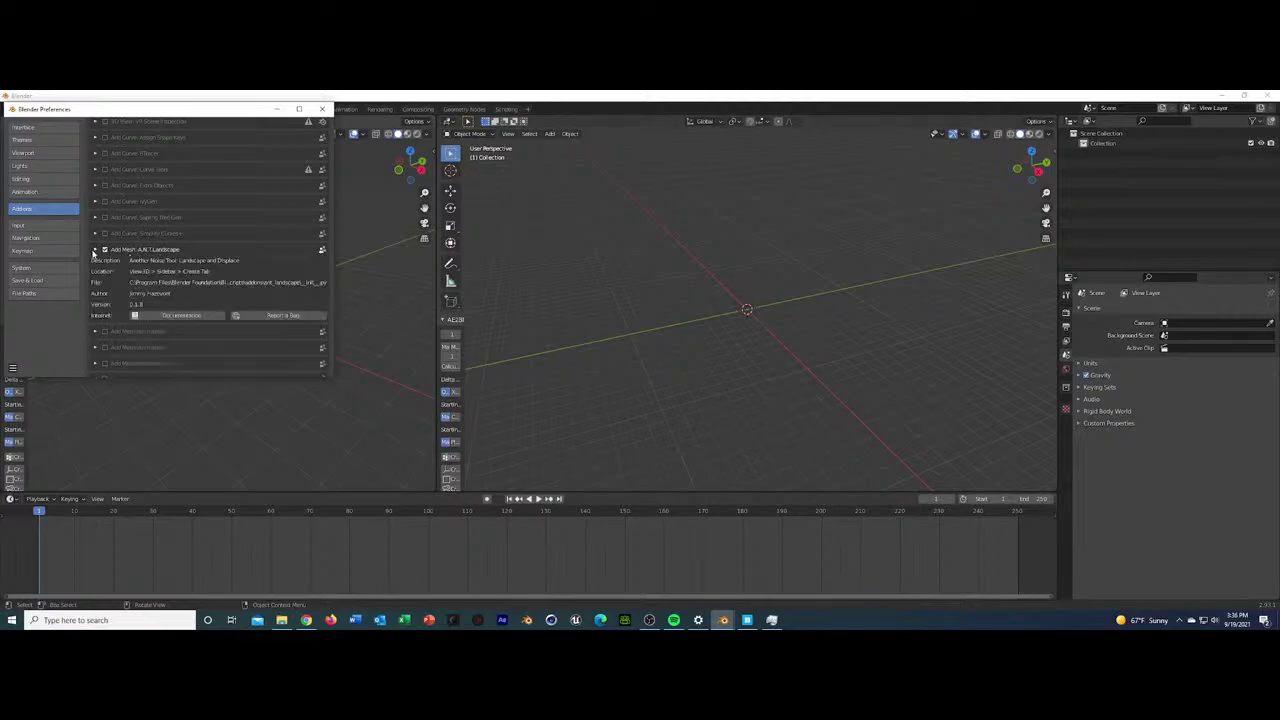
click(95, 249)
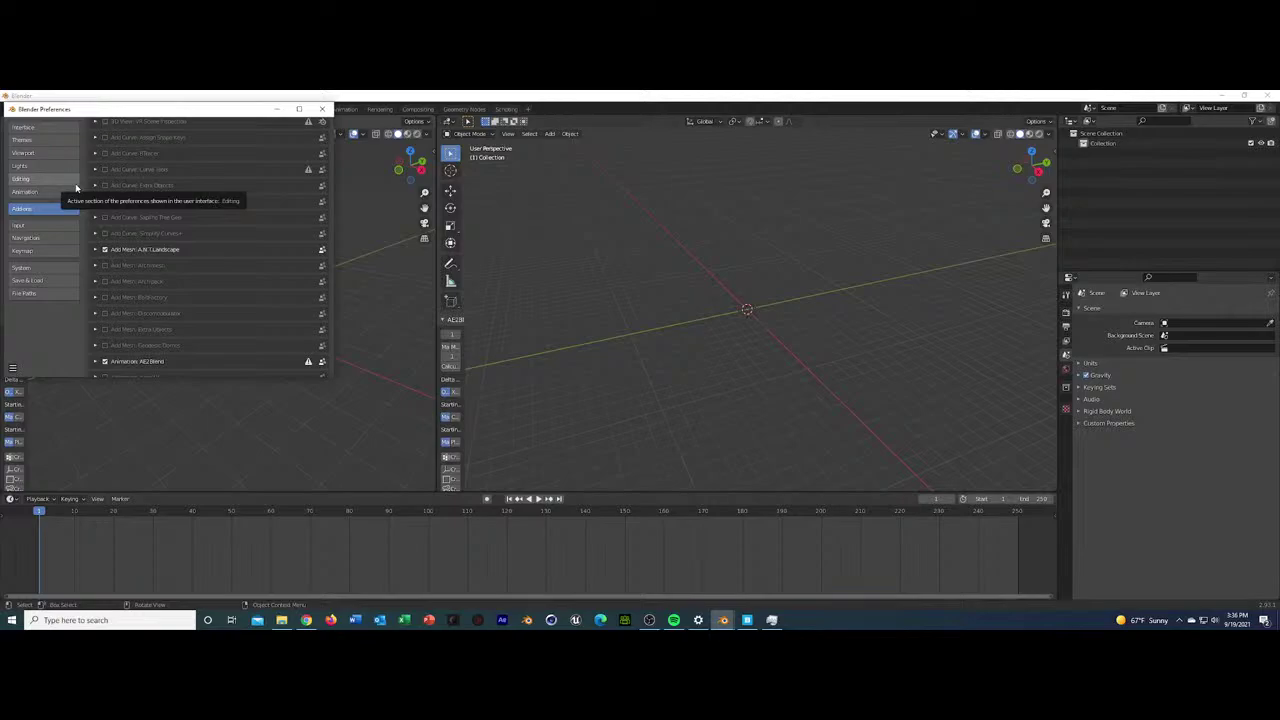
click(322, 108)
middle_drag(237, 333, 262, 320)
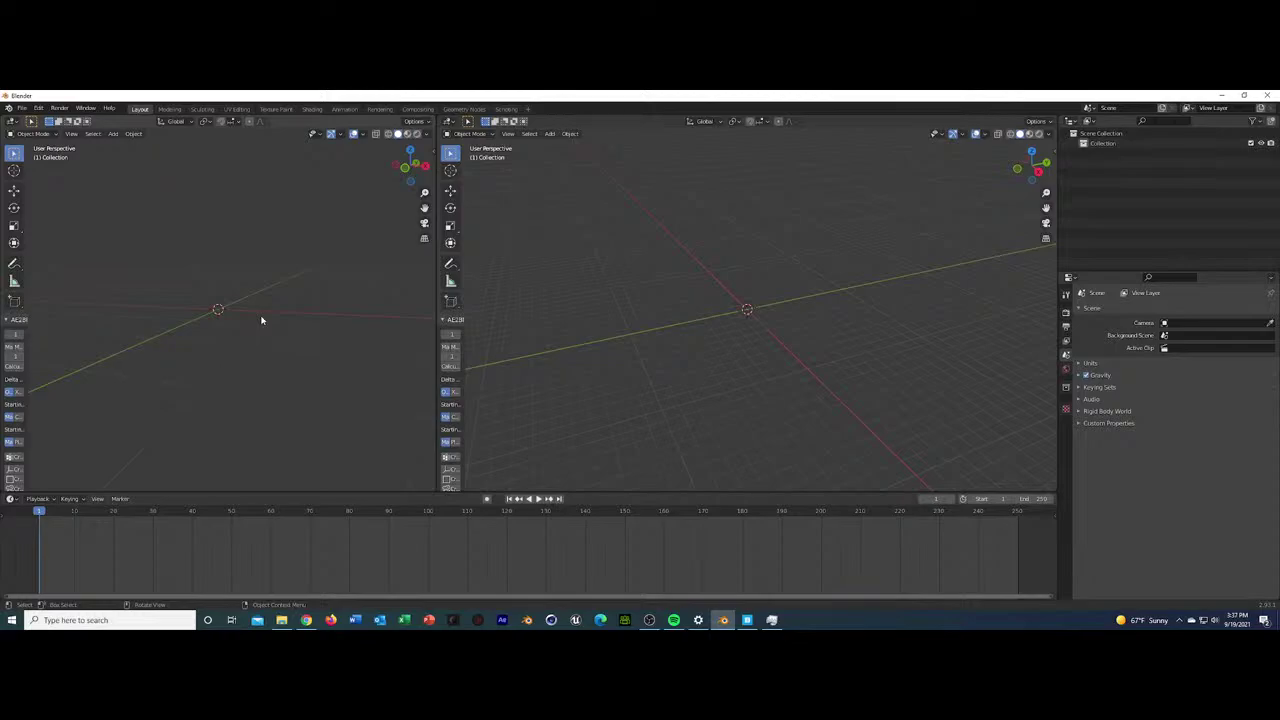
Add an A.N.T. Landscape terrain mesh from the Shift+A Mesh menu
mouse_move(261, 320)
middle_down()
mouse_move(297, 320)
mouse_move(272, 322)
middle_up()
key(shift+a)
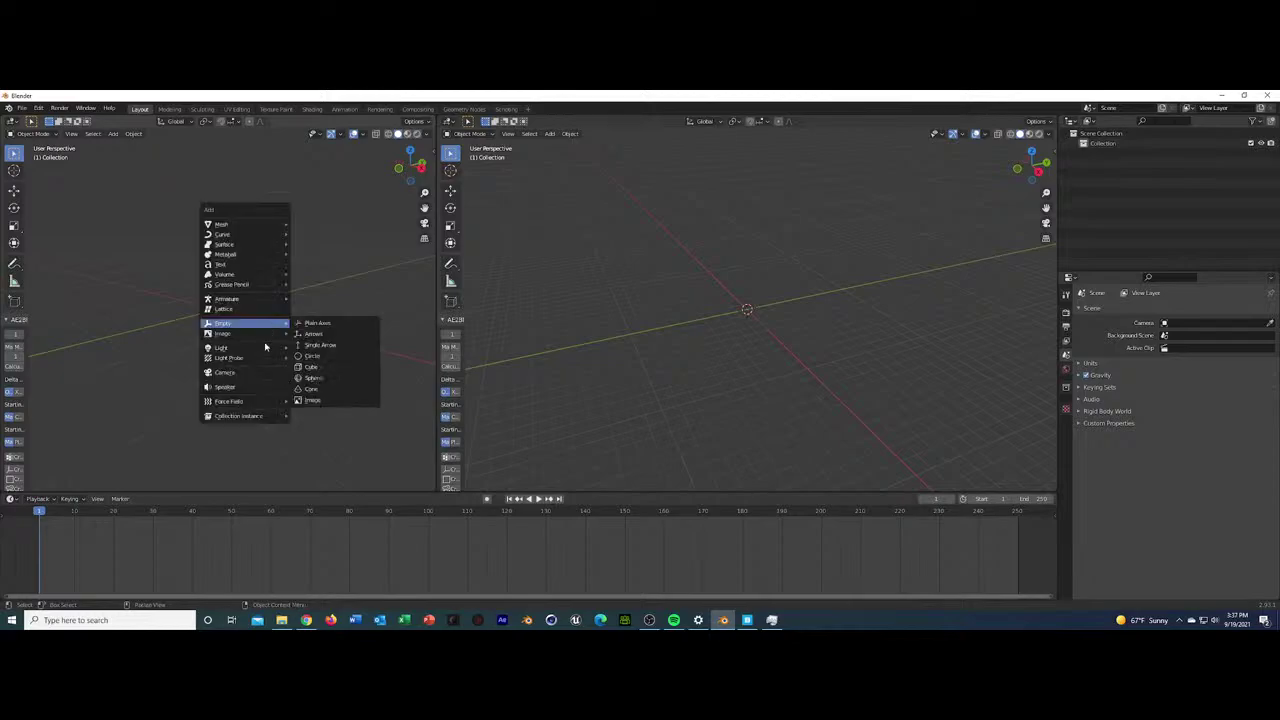
mouse_move(275, 418)
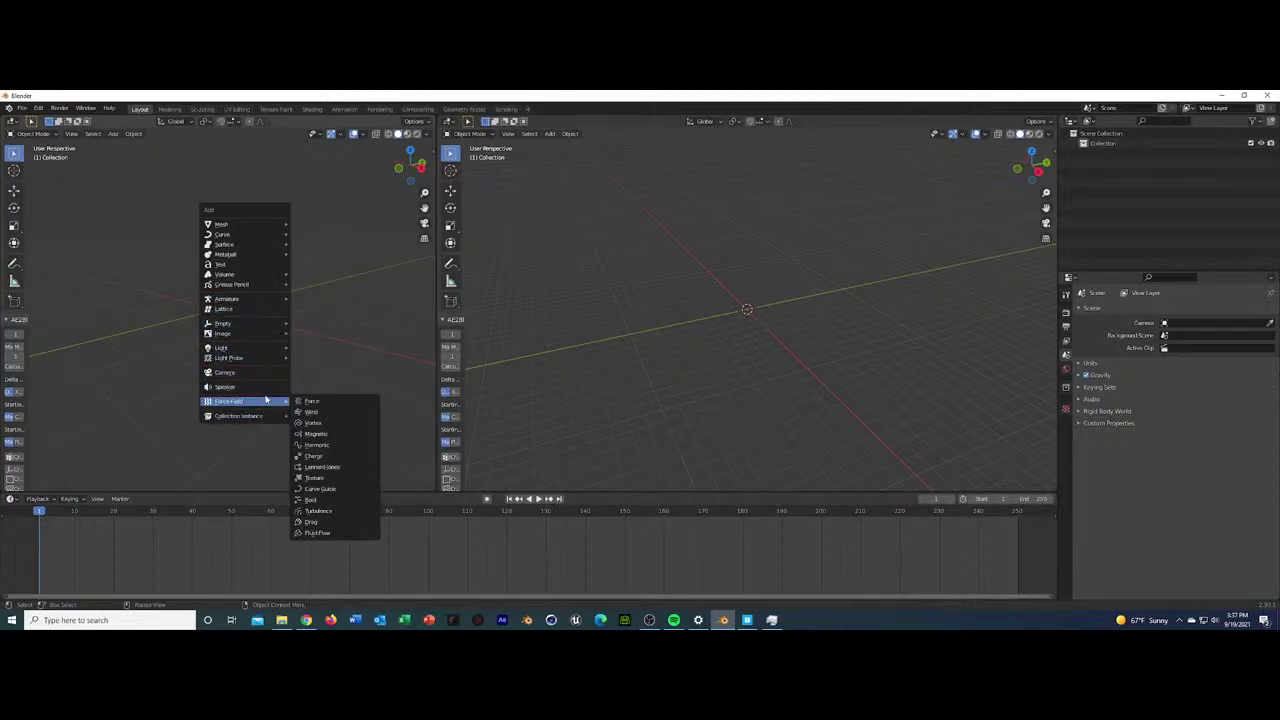
mouse_move(259, 331)
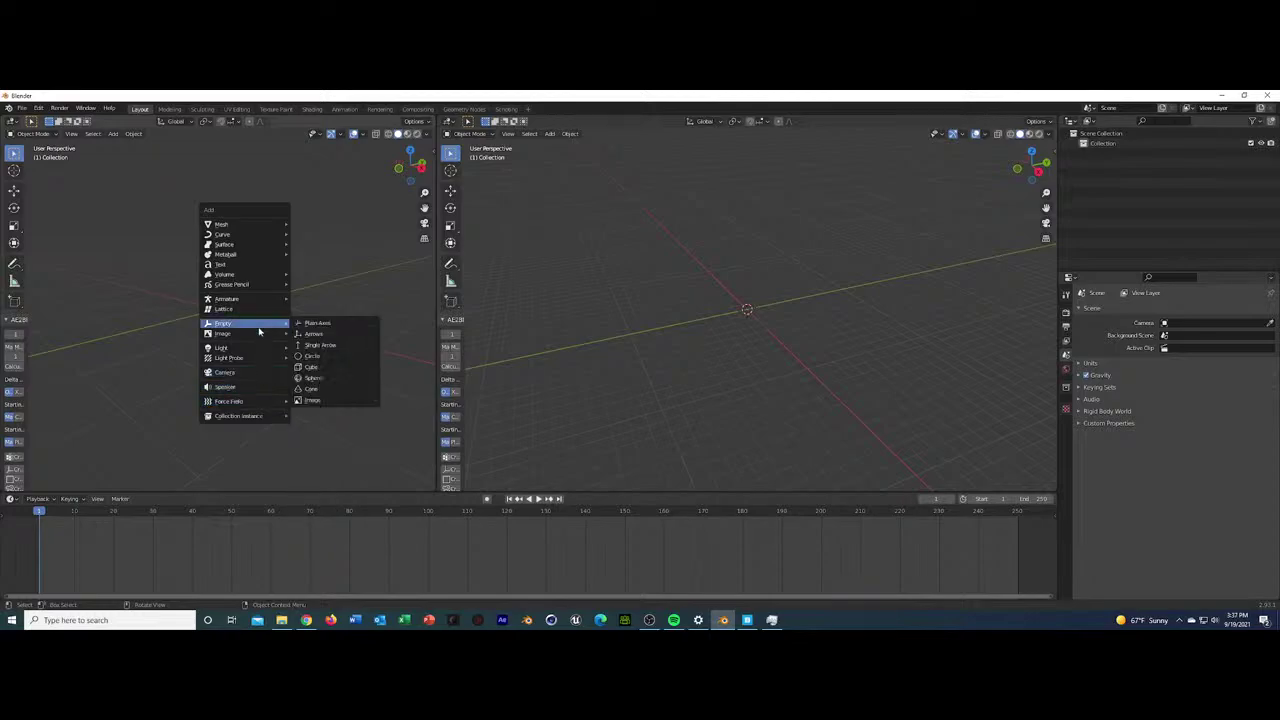
mouse_move(258, 228)
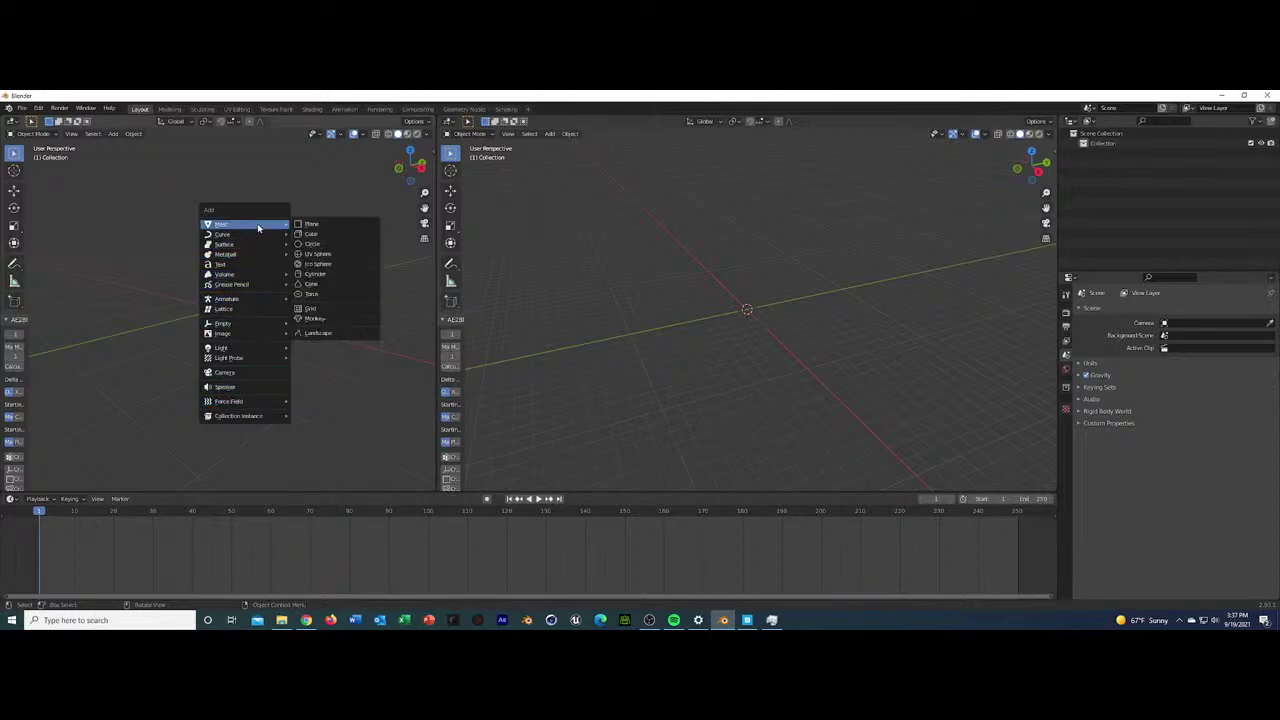
click(340, 331)
Expand the Another Noise Tool settings panel and bring up its Operator Presets list
scroll(245, 326, up, 7)
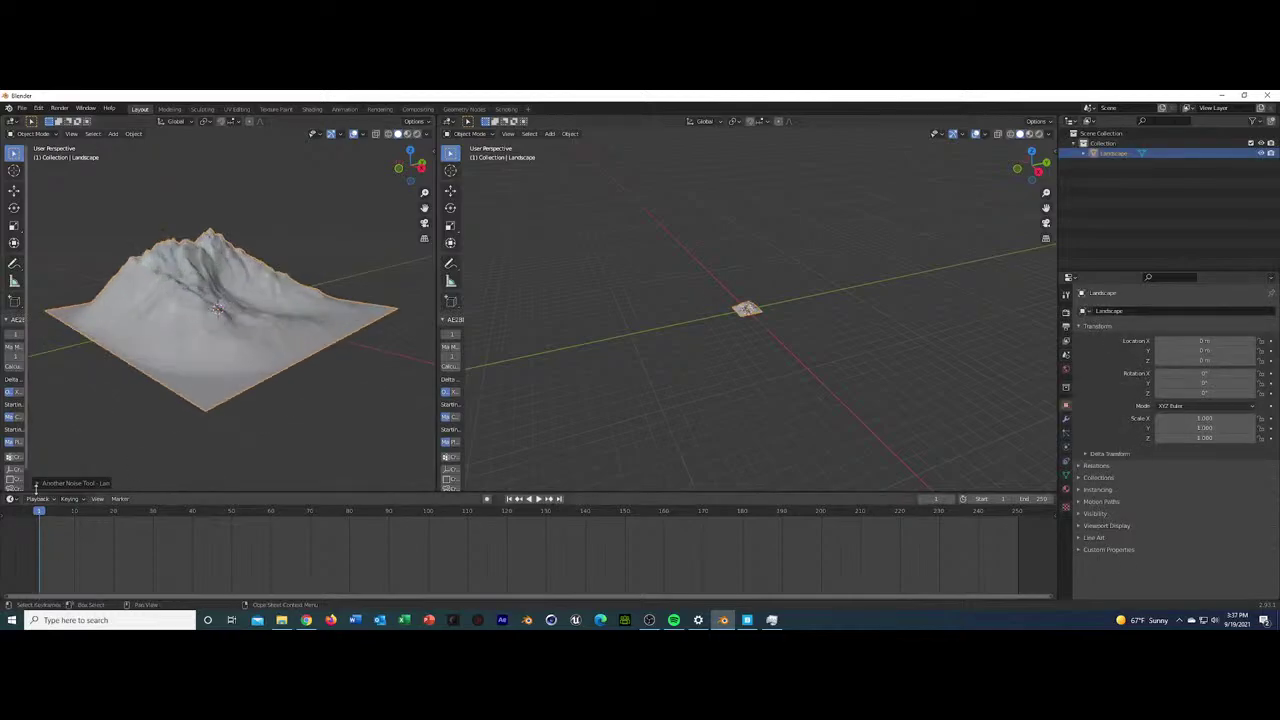
click(39, 485)
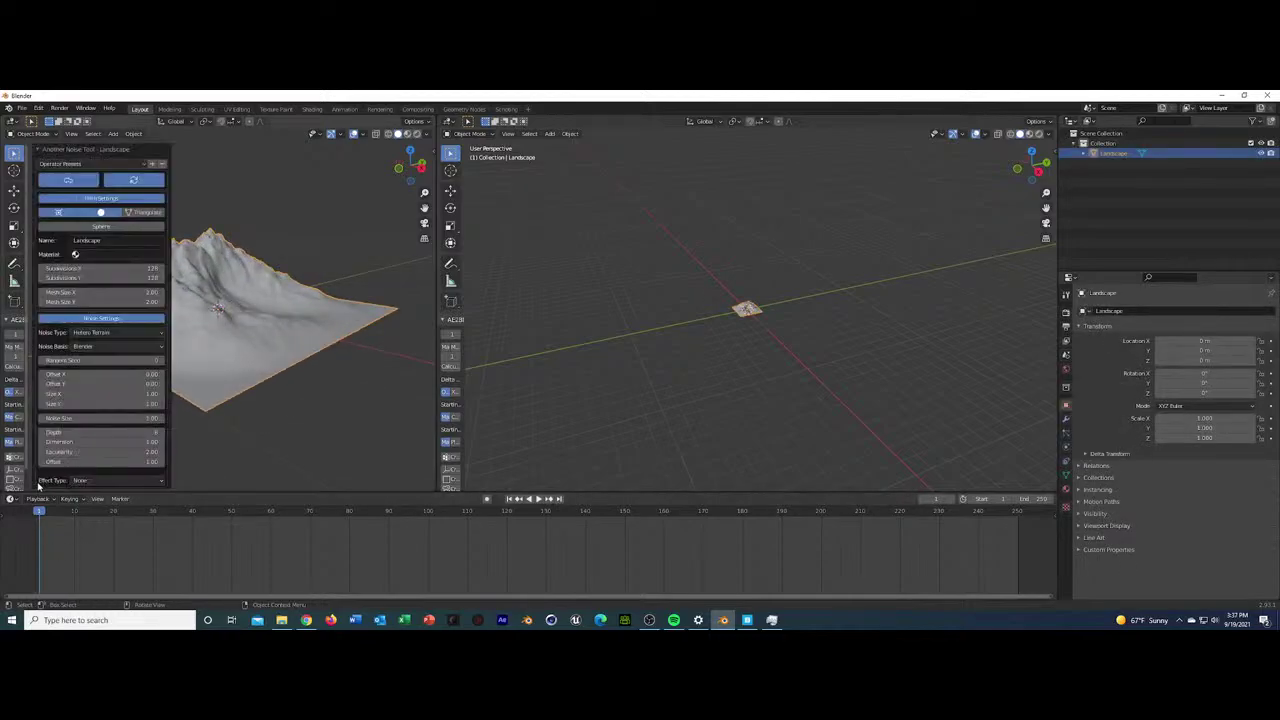
middle_drag(250, 290, 310, 279)
click(60, 163)
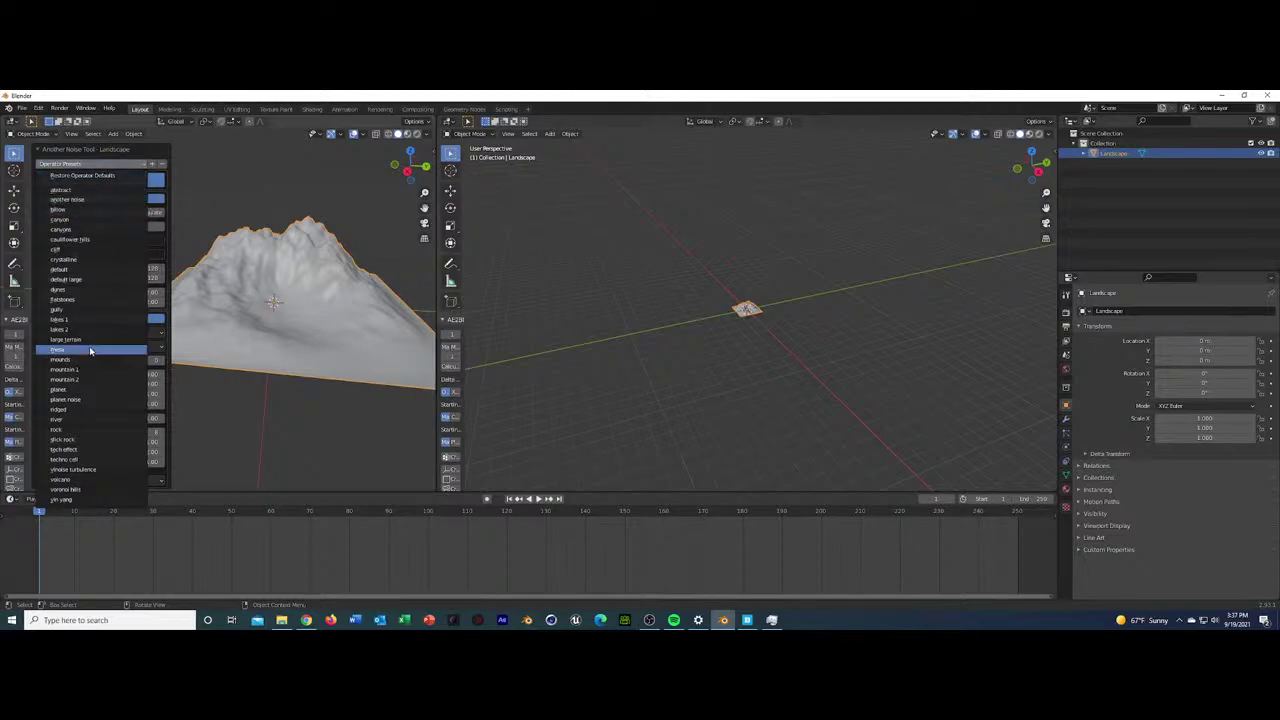
Try the yin yang and cauliflower hills terrain presets
click(95, 499)
click(108, 164)
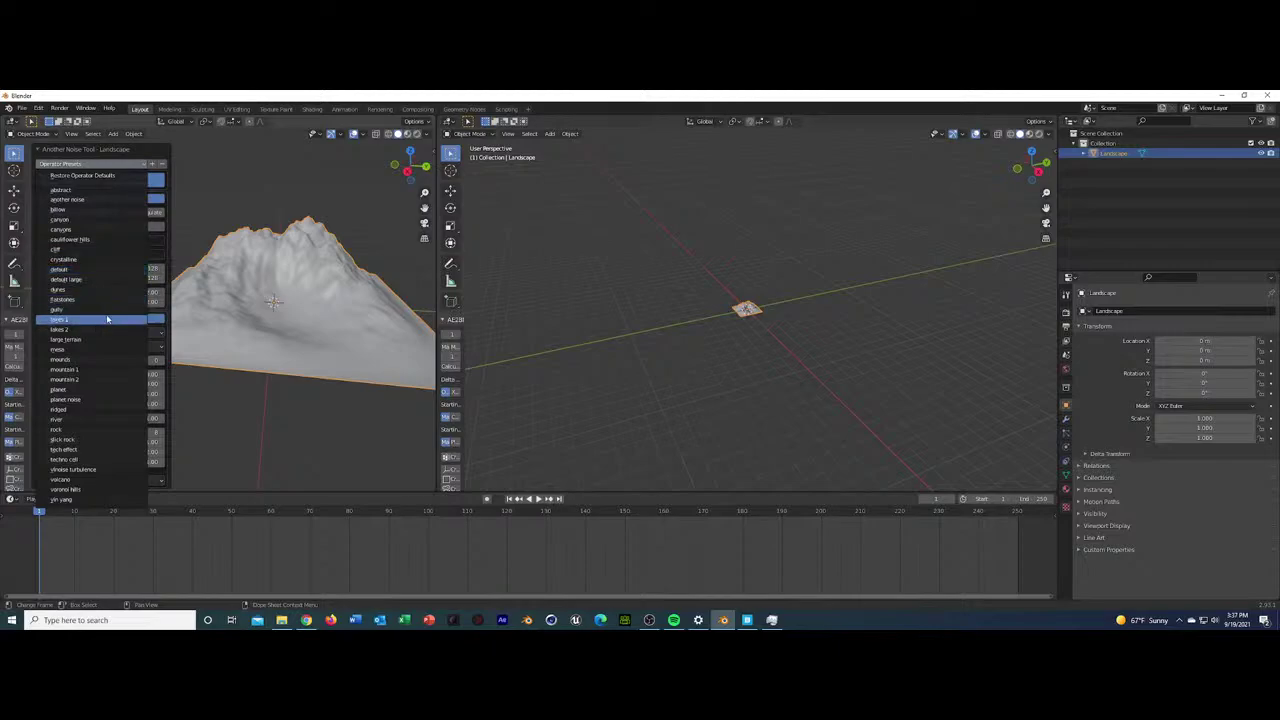
click(79, 243)
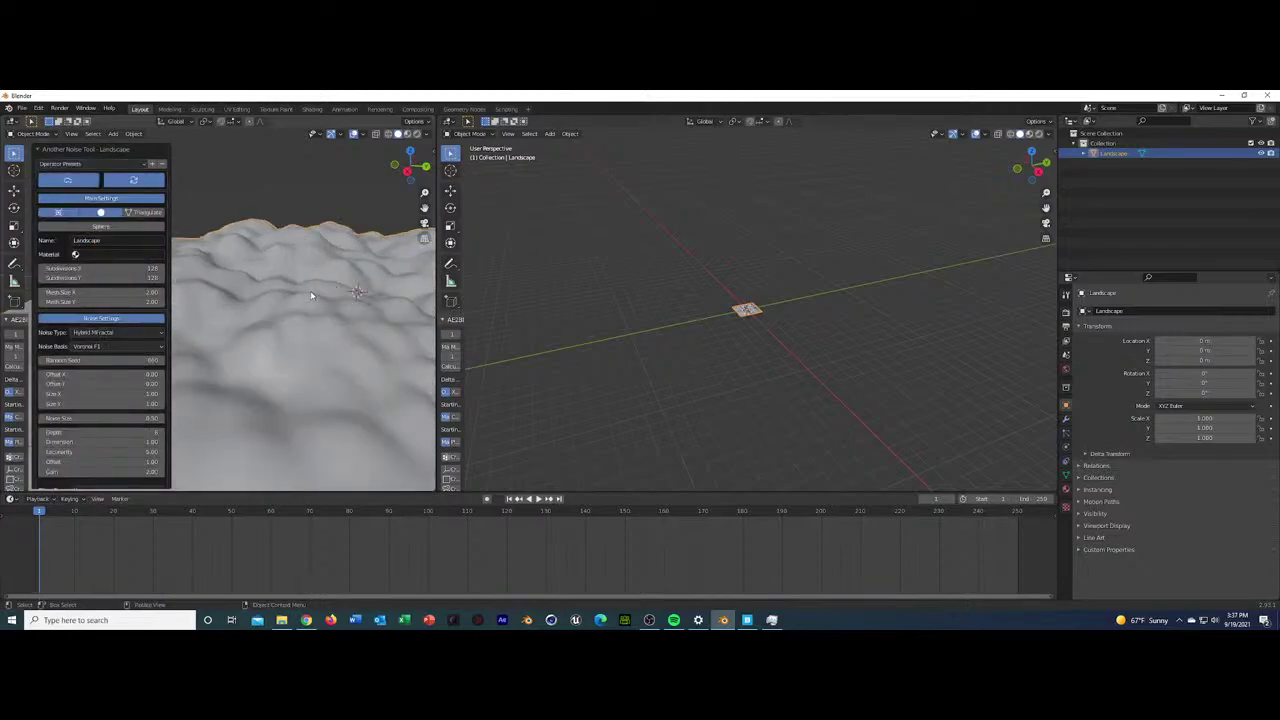
middle_drag(310, 290, 283, 307)
Apply the mounds terrain preset and view it from a low angle
click(100, 163)
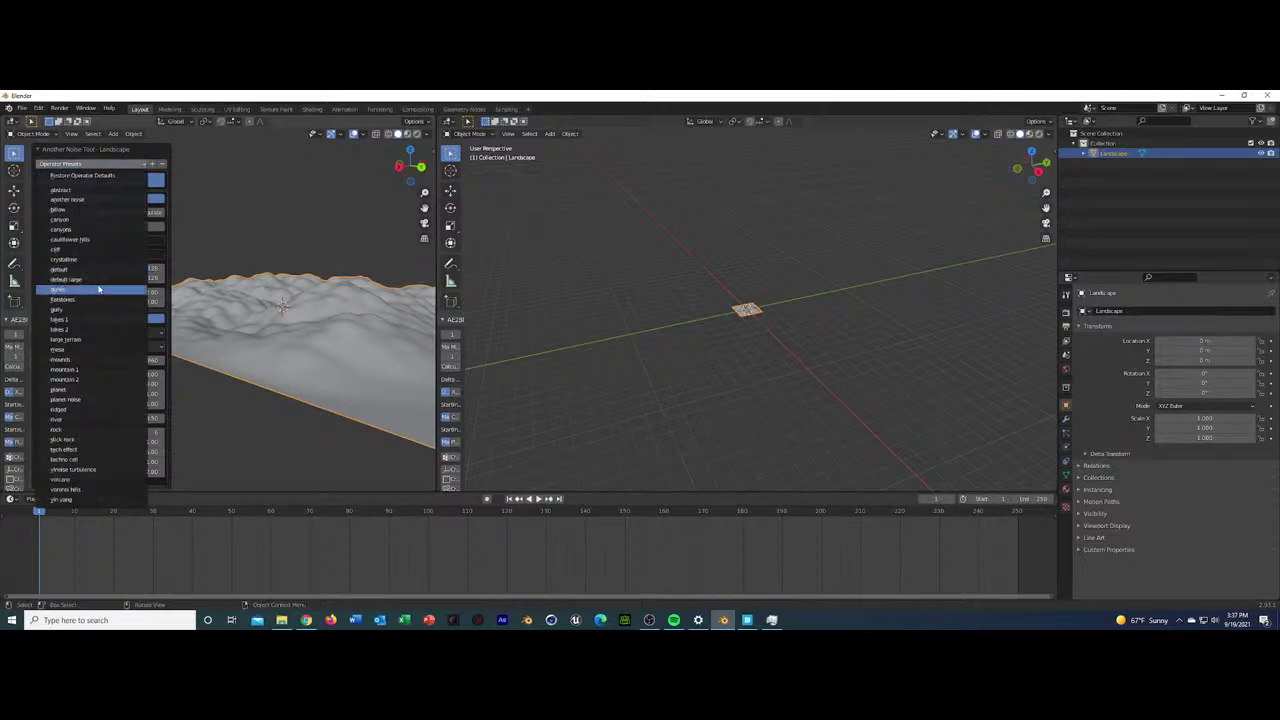
click(100, 360)
scroll(323, 327, up, 5)
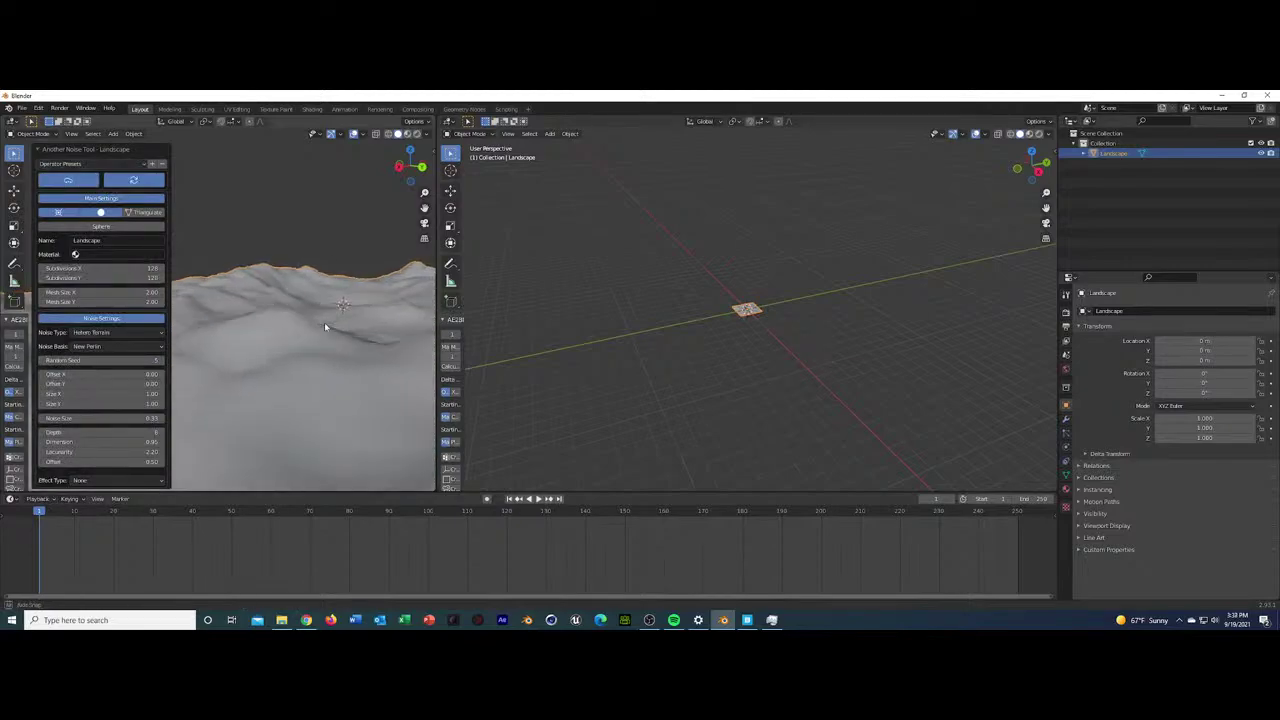
middle_drag(324, 322, 225, 350)
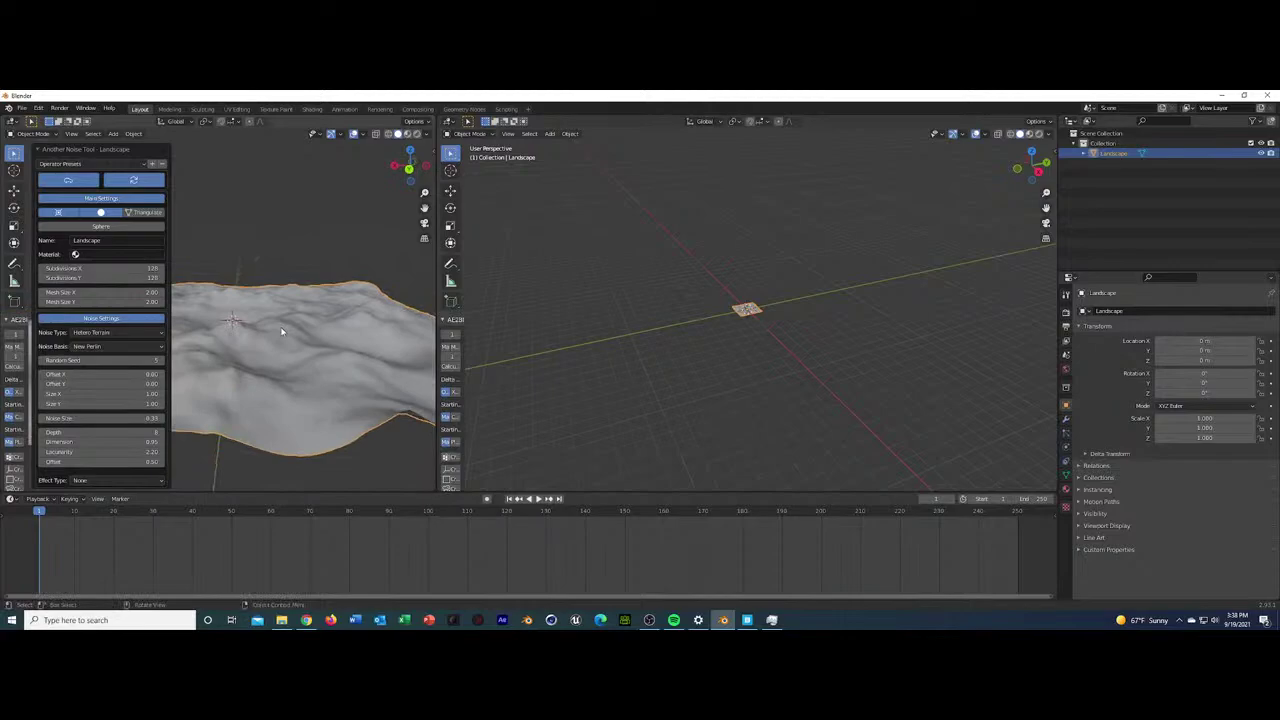
scroll(780, 318, up, 10)
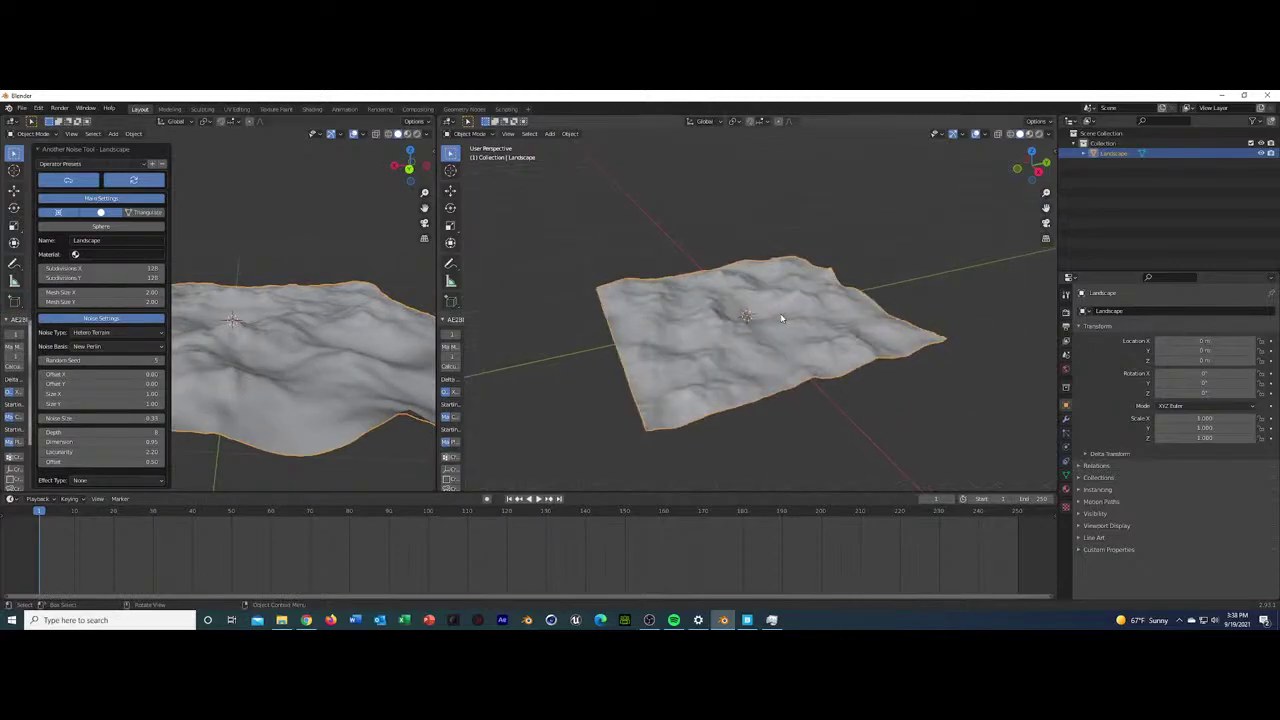
middle_drag(780, 318, 617, 314)
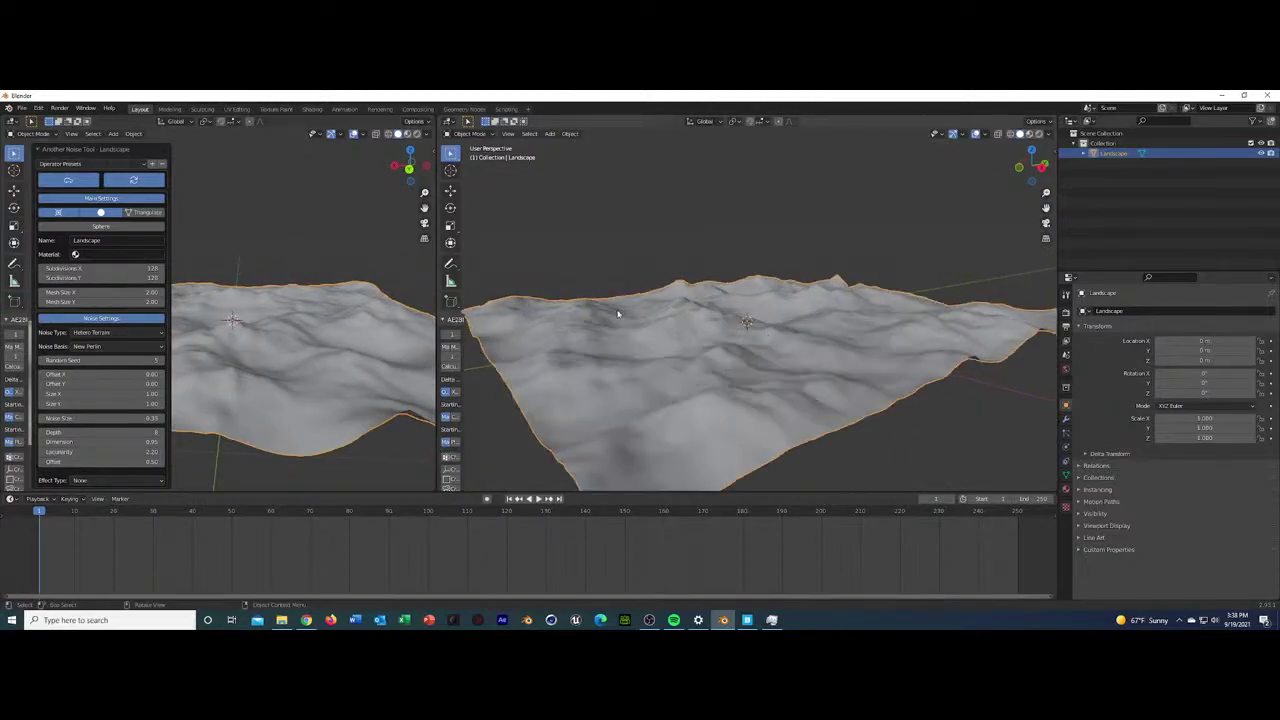
Try the large terrain preset, then the voronoi hills preset
click(60, 163)
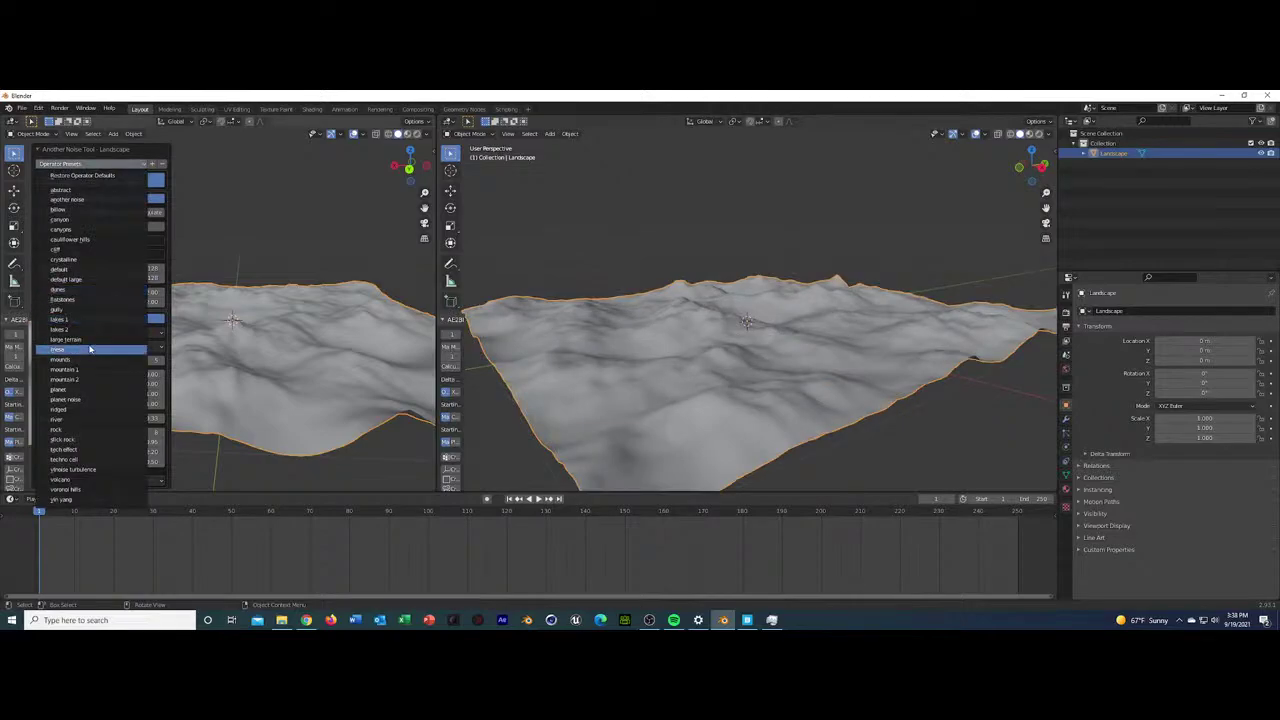
click(65, 339)
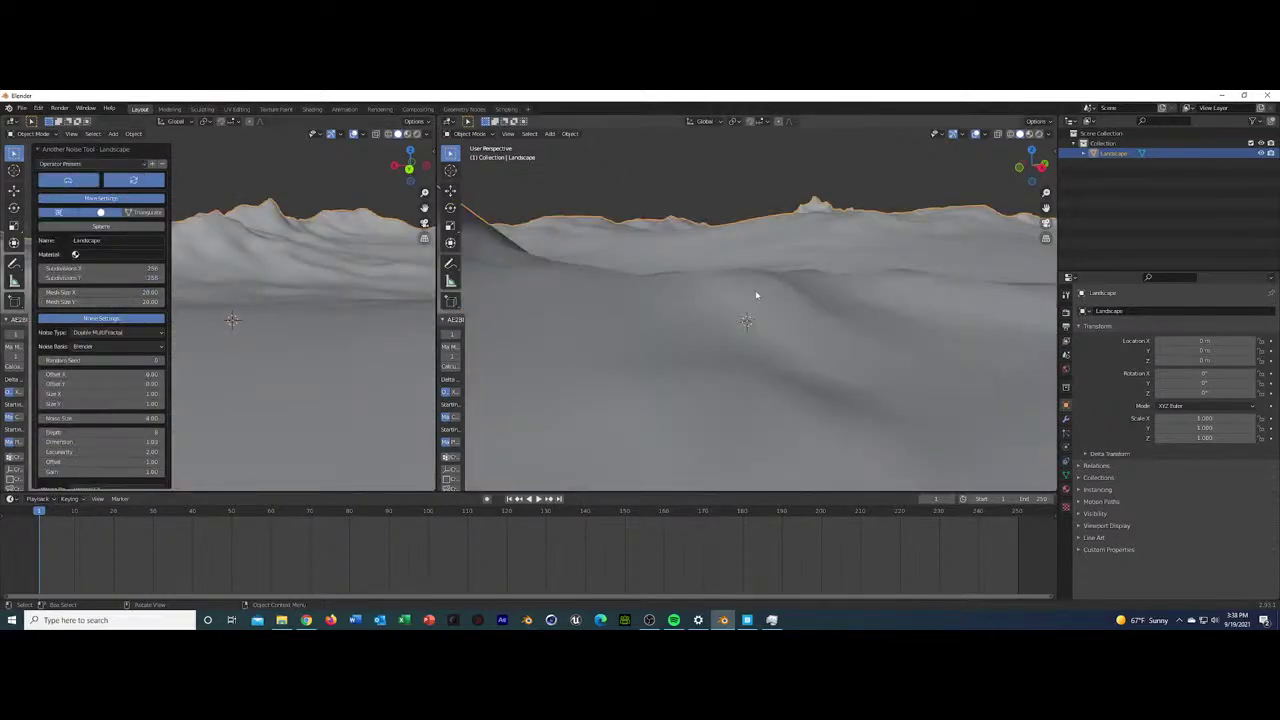
scroll(755, 290, down, 4)
middle_drag(736, 308, 700, 290)
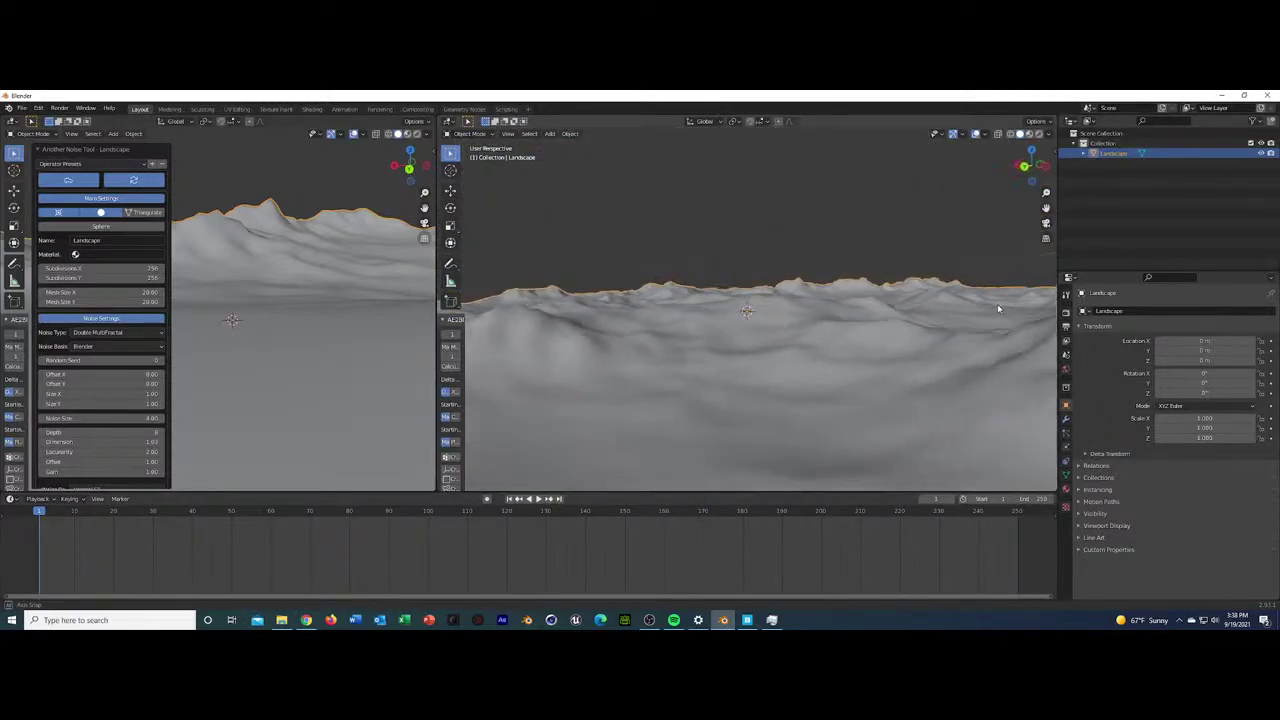
click(95, 163)
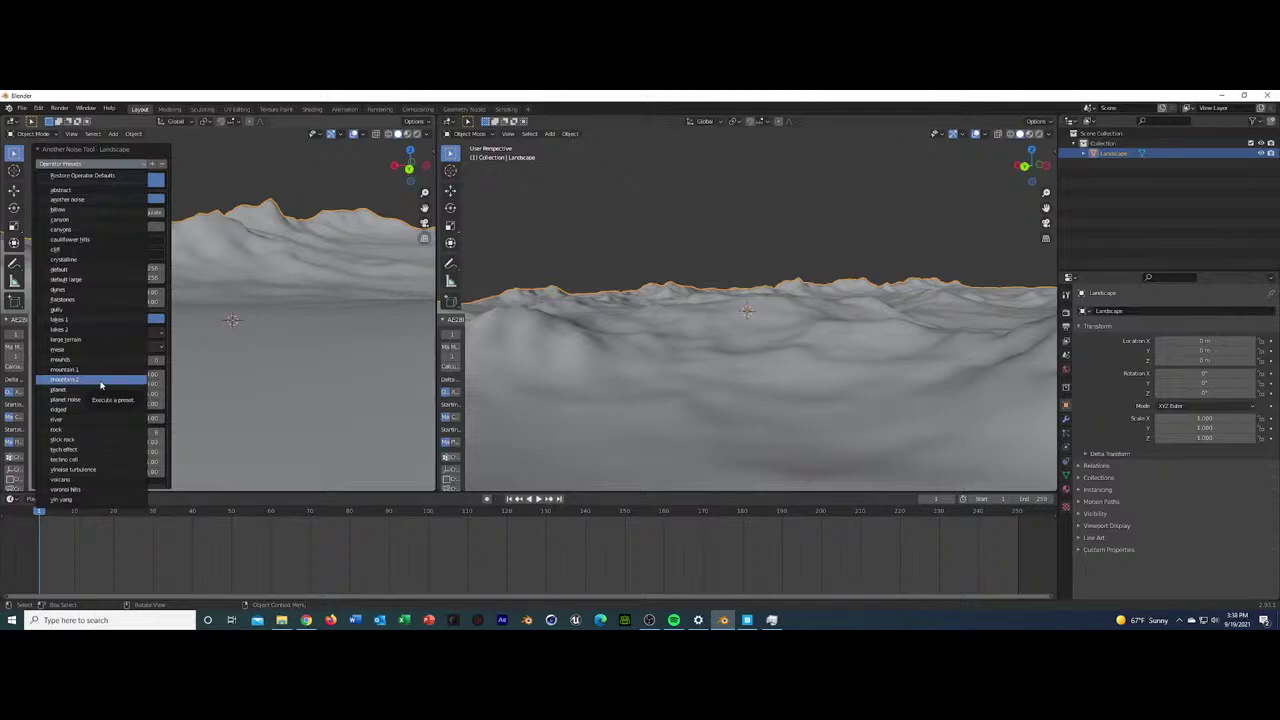
click(92, 490)
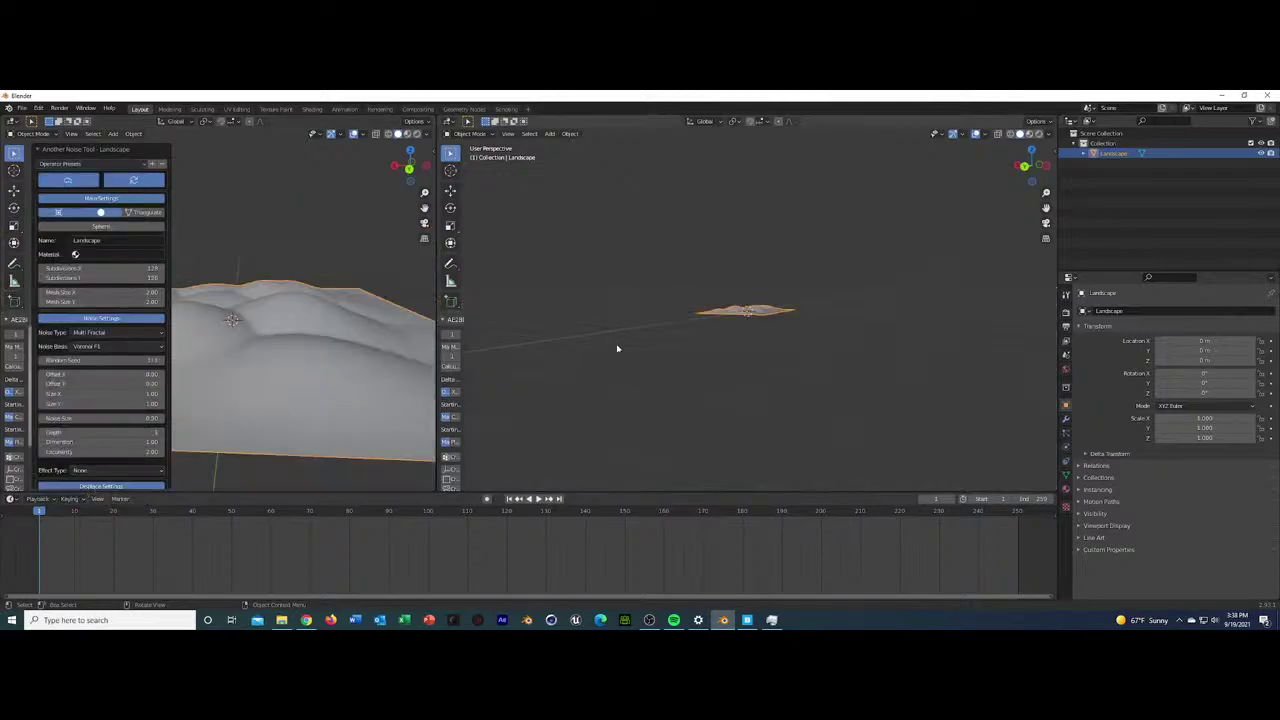
mouse_move(717, 325)
middle_down()
mouse_move(692, 349)
mouse_move(598, 322)
mouse_move(490, 352)
mouse_move(500, 366)
mouse_move(656, 374)
mouse_move(718, 360)
mouse_move(723, 334)
mouse_move(711, 331)
mouse_move(656, 357)
mouse_move(754, 330)
mouse_move(703, 327)
middle_up()
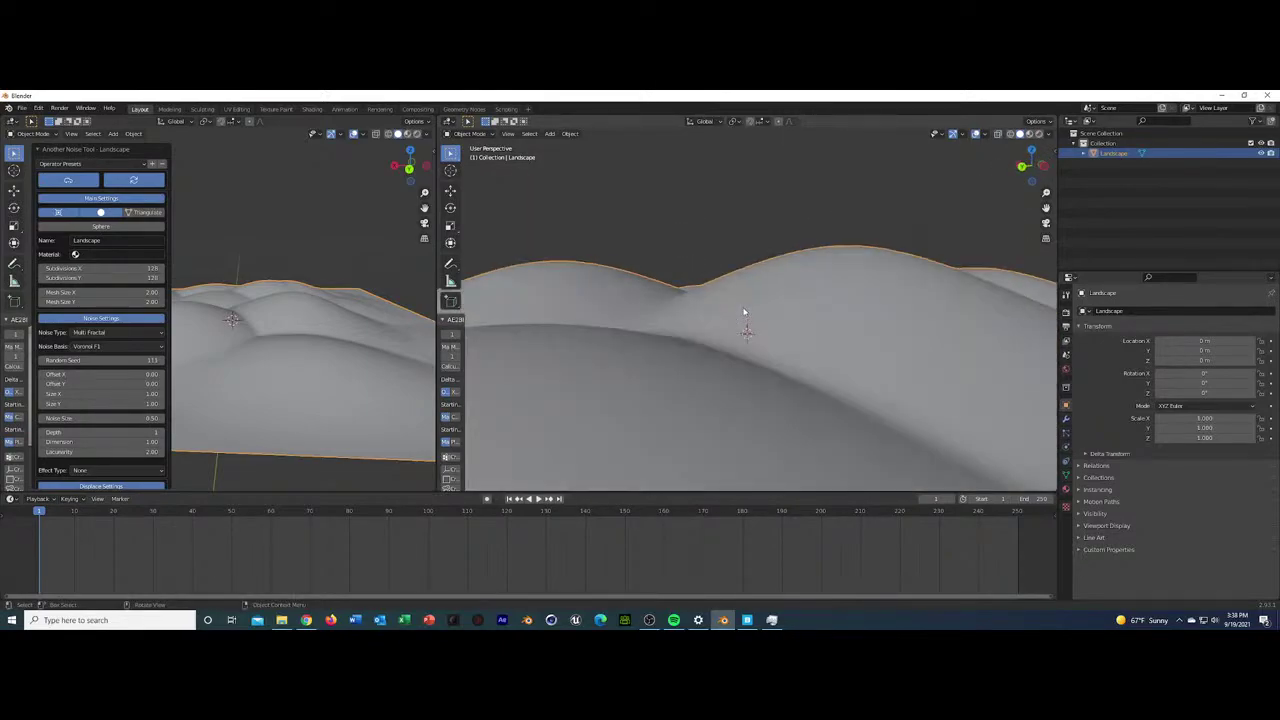
click(96, 165)
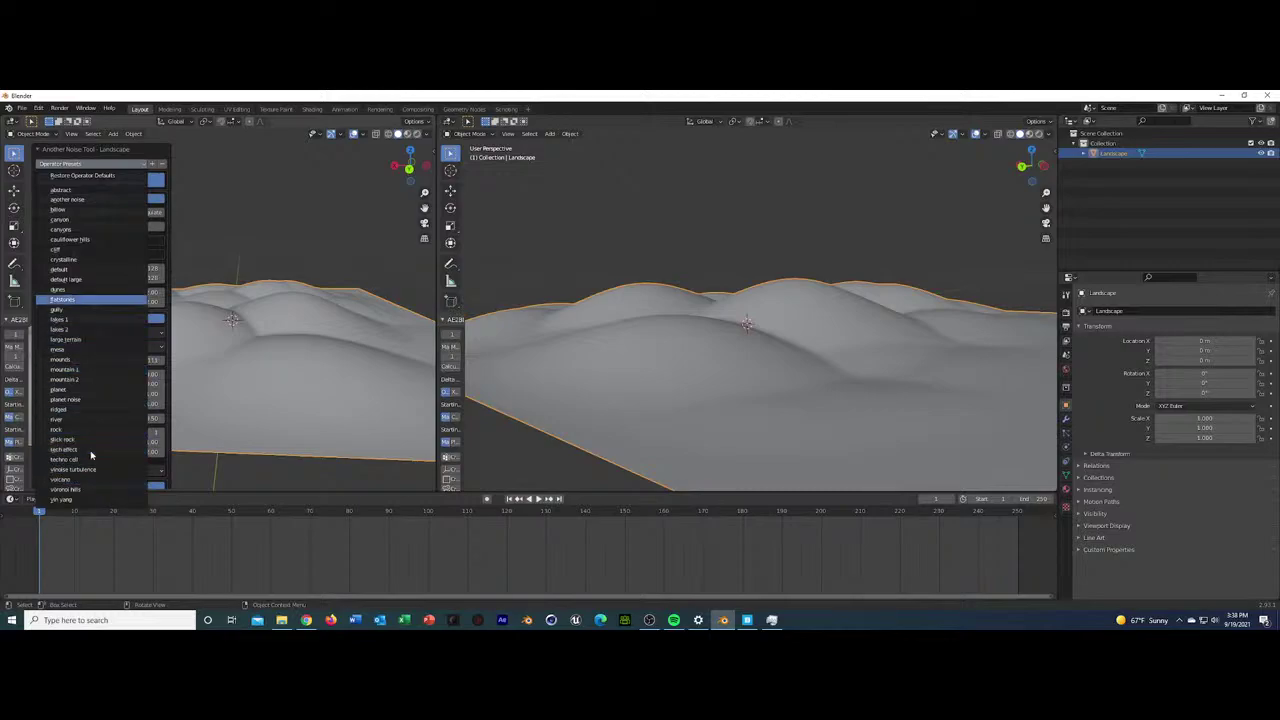
Apply the cauliflower hills preset and set the landscape's X mesh size to 3
click(88, 241)
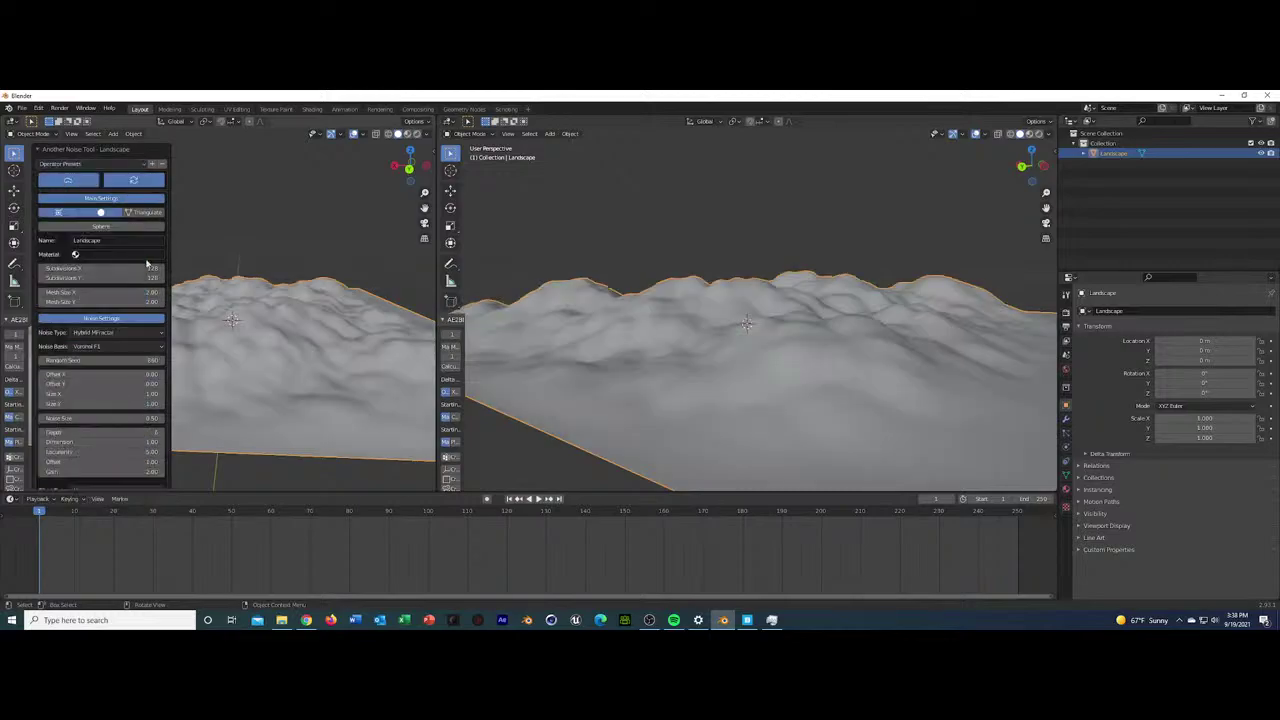
middle_drag(771, 337, 519, 293)
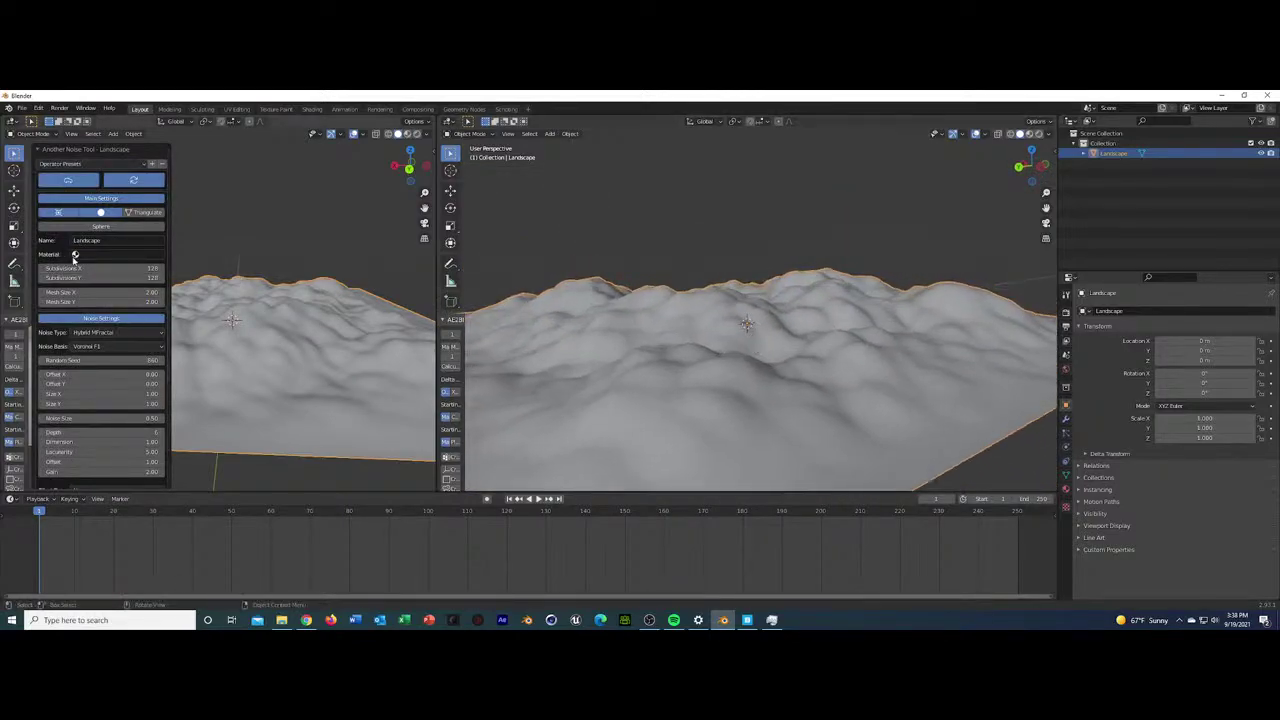
click(100, 292)
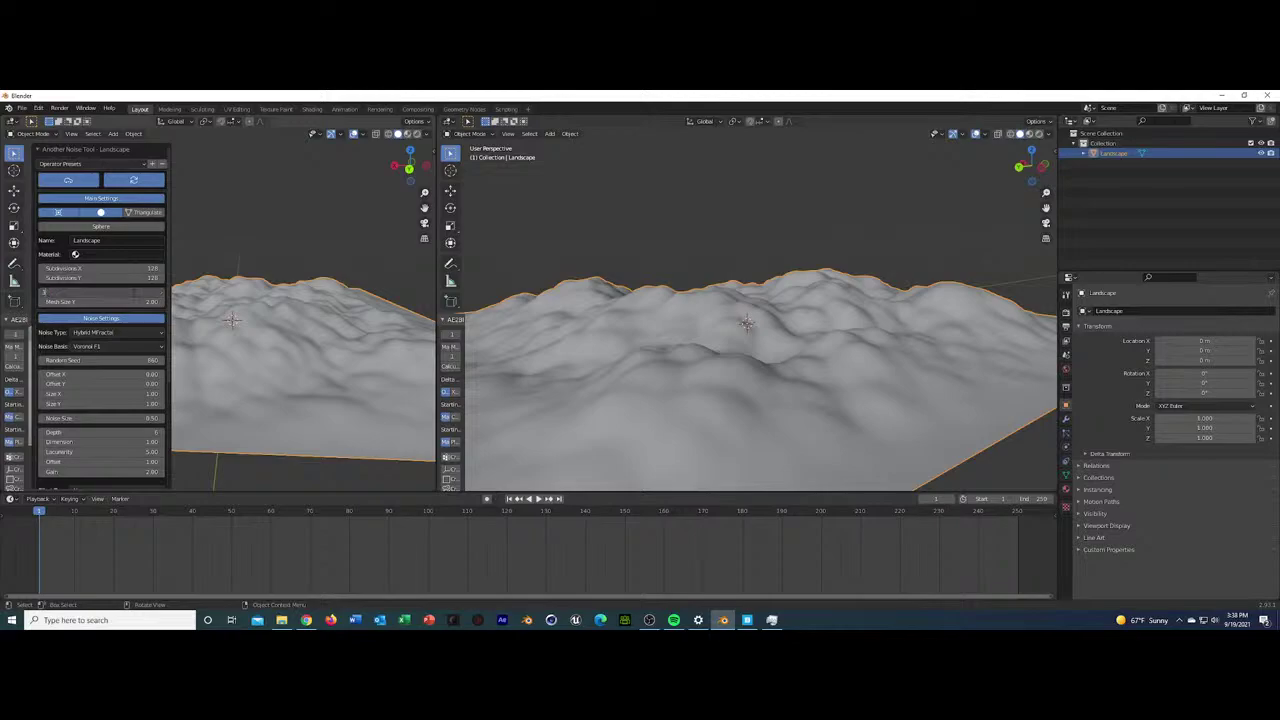
text(3)
key(Return)
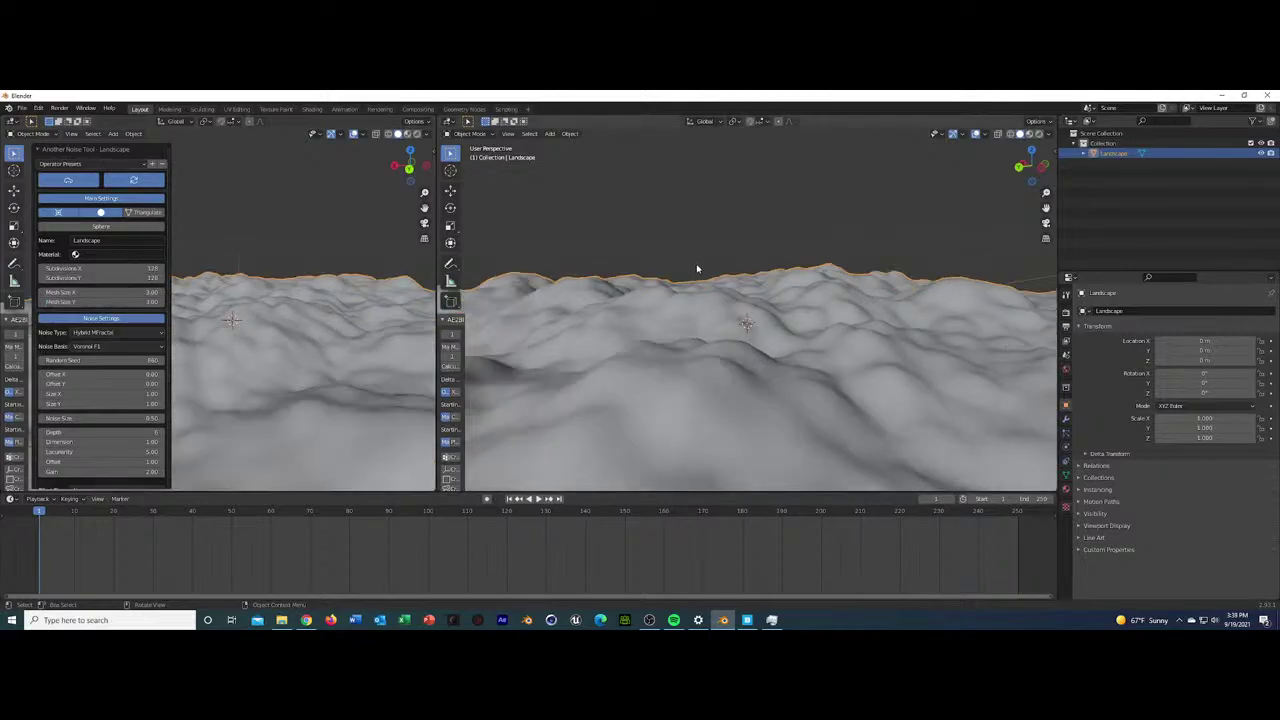
Experiment with higher and lower displacement height values on the terrain
scroll(695, 262, down, 8)
mouse_move(689, 279)
middle_down()
mouse_move(696, 295)
mouse_move(695, 264)
mouse_move(688, 282)
middle_up()
scroll(640, 284, up, 2)
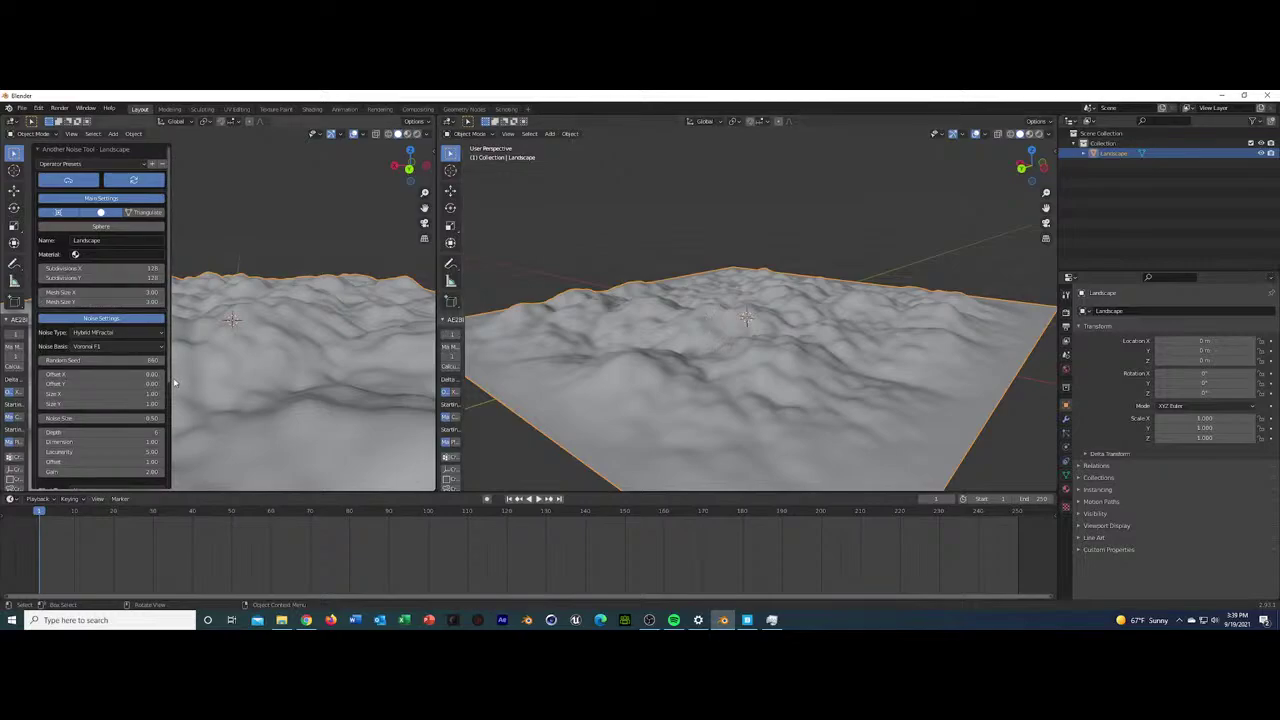
scroll(108, 426, down, 3)
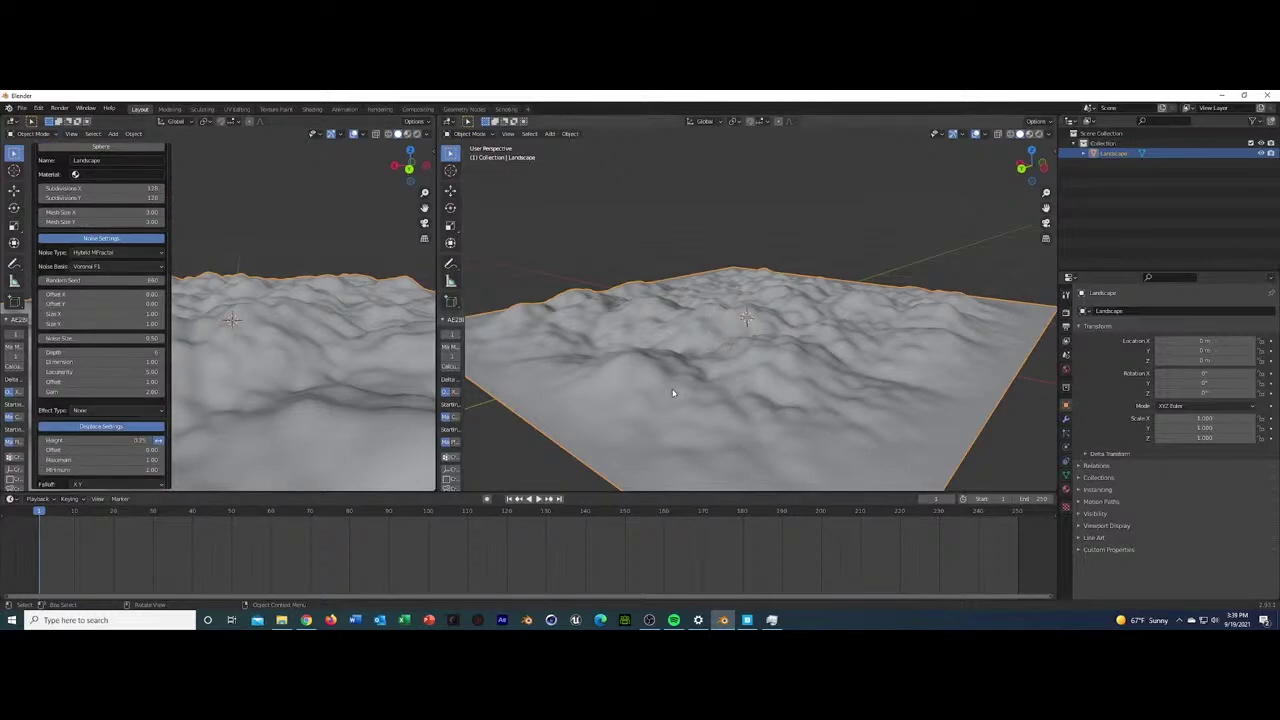
scroll(111, 356, down, 3)
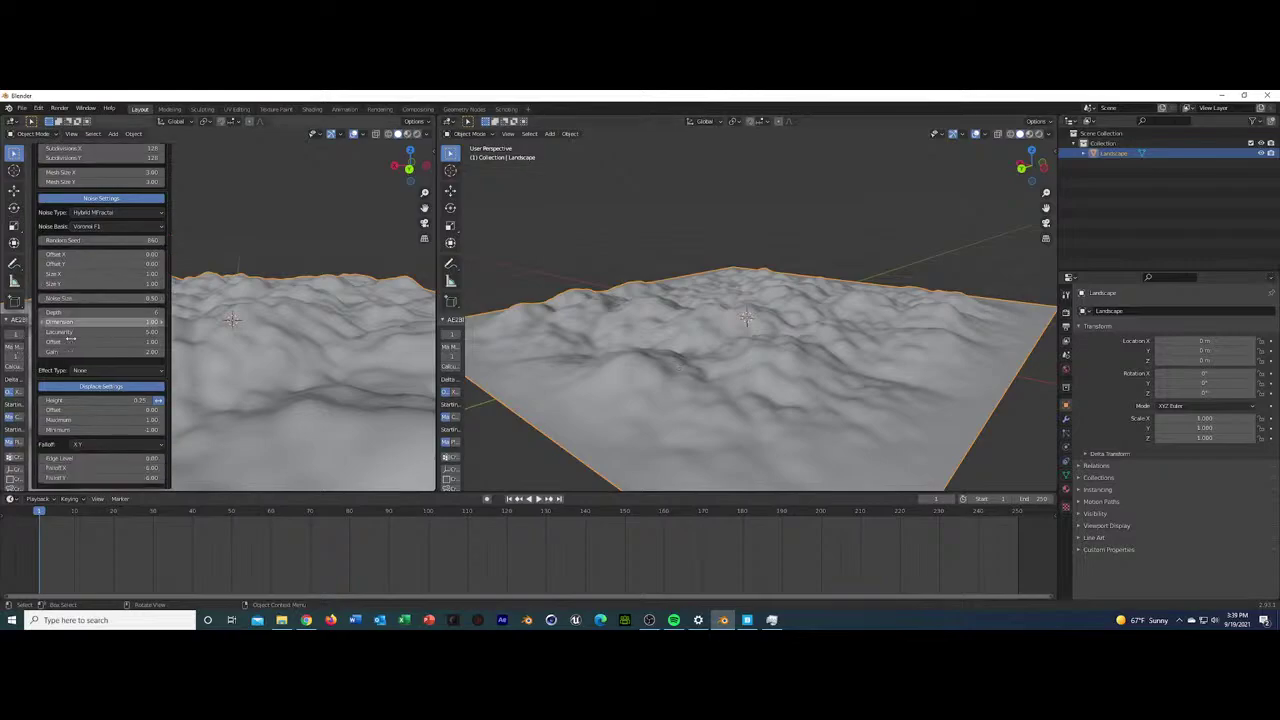
double_click(127, 370)
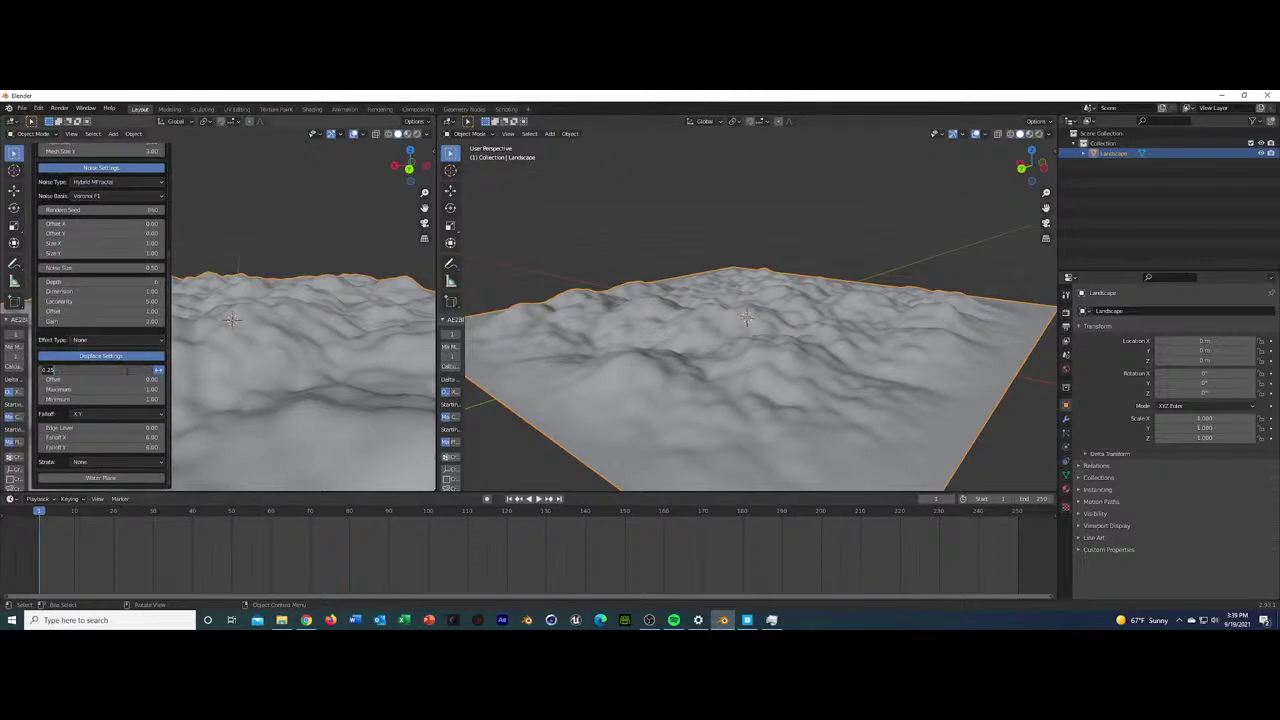
key(Return)
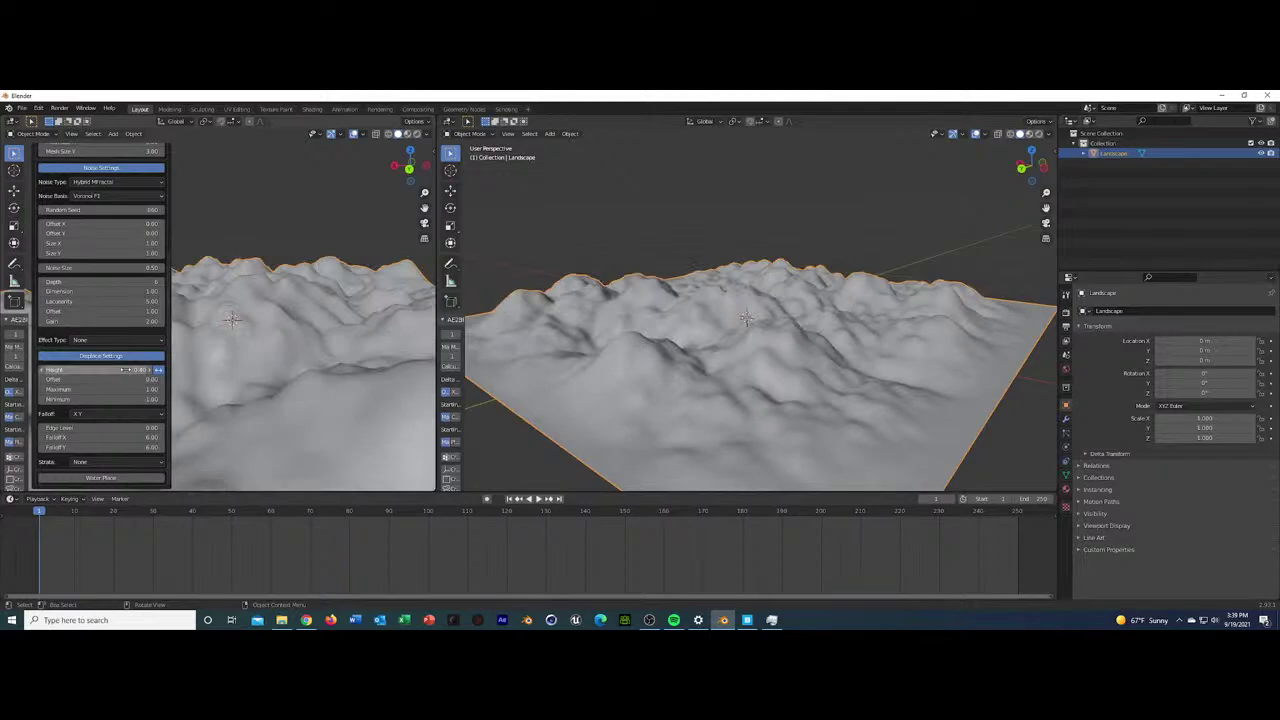
double_click(127, 370)
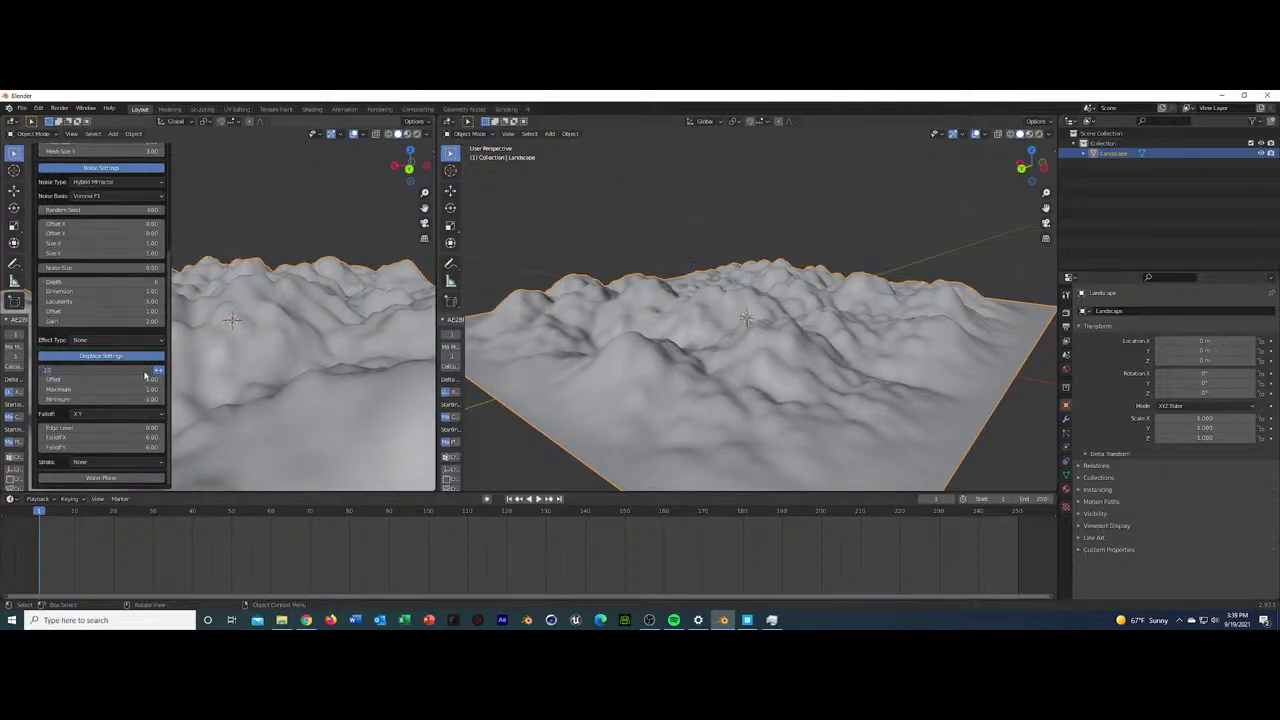
key(Return)
Set the displacement height to 0.2 and view the terrain from above
middle_drag(700, 360, 771, 366)
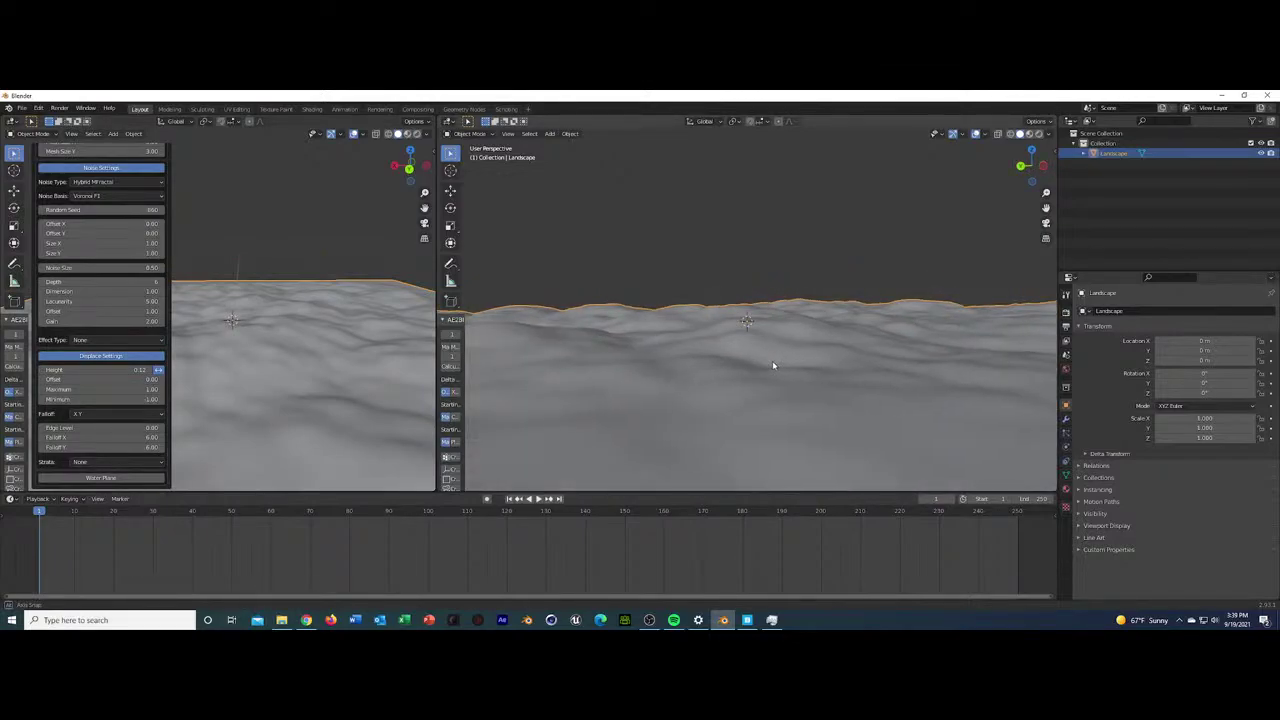
double_click(131, 371)
text(.2)
key(Return)
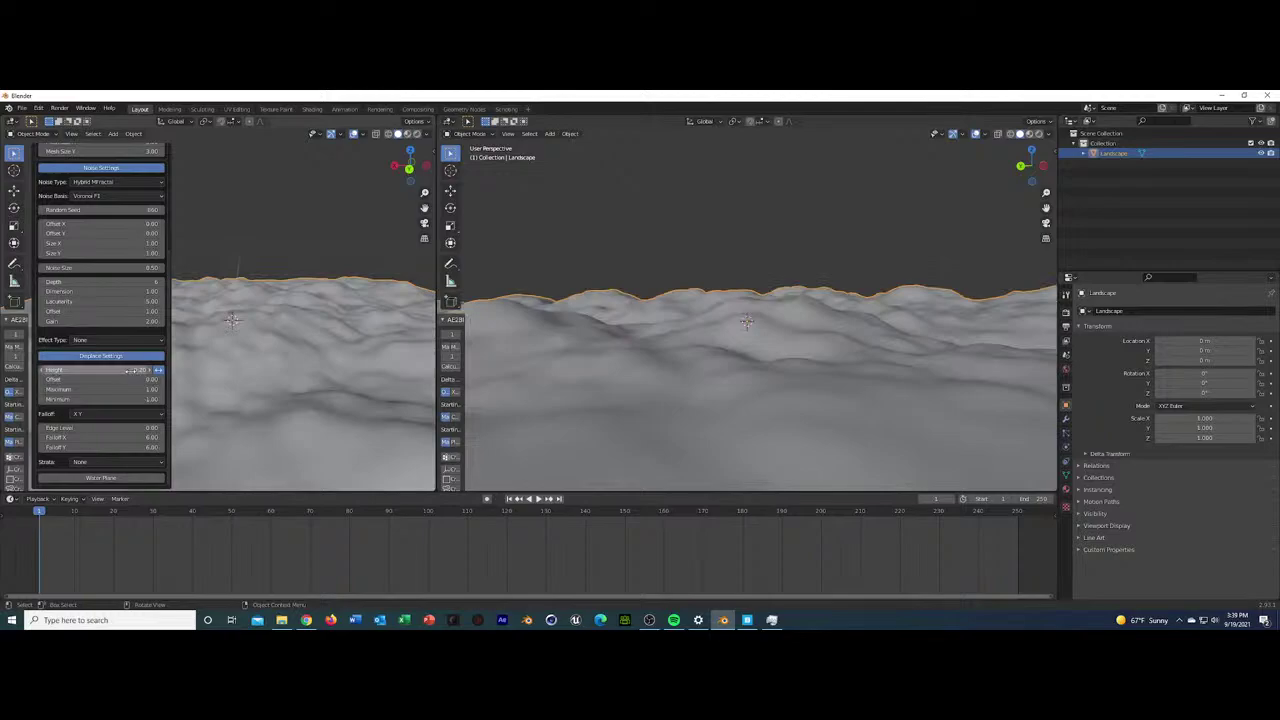
middle_drag(470, 360, 674, 346)
scroll(91, 241, up, 5)
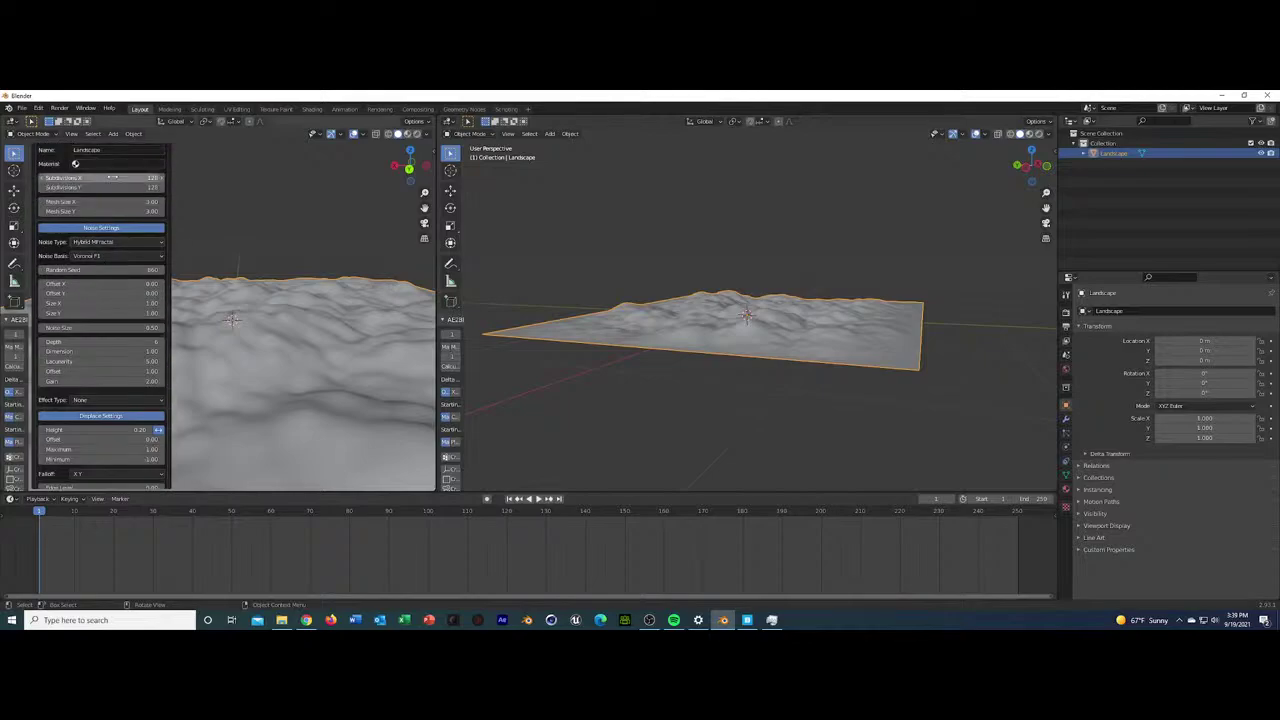
Deselect all, then select the Landscape object and check its transform properties
key(alt+a)
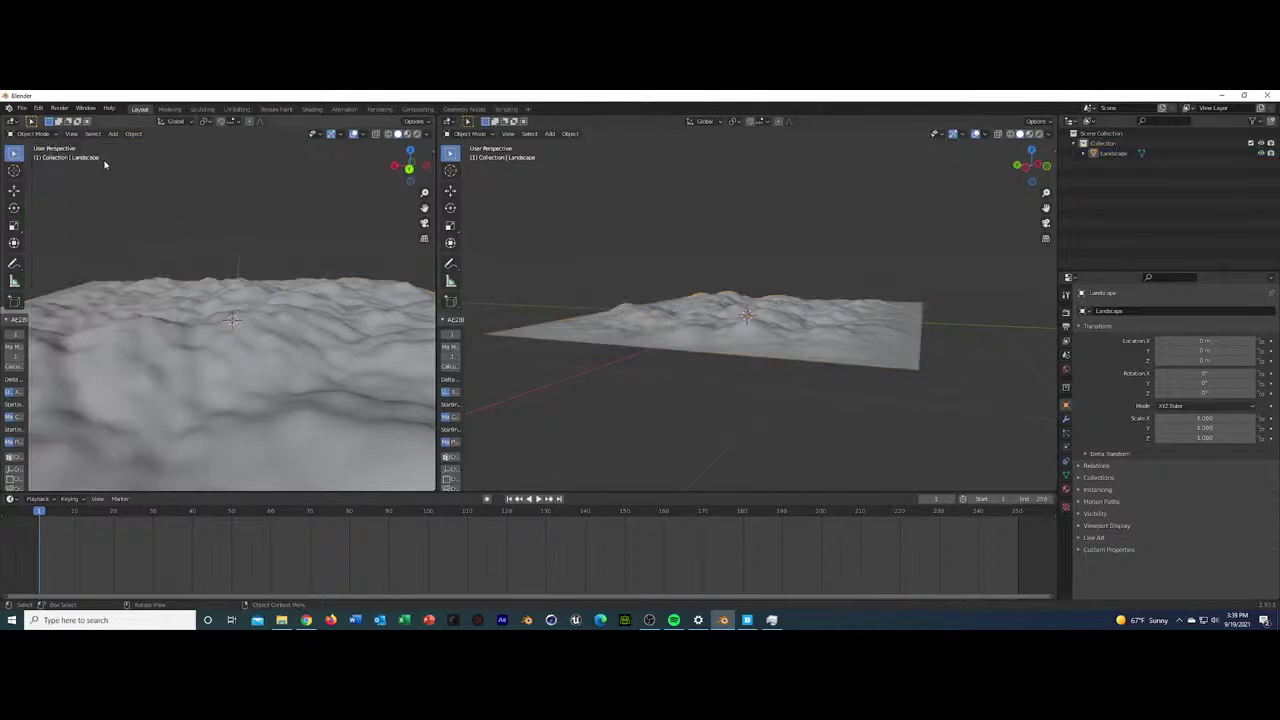
scroll(375, 273, down, 3)
scroll(320, 271, up, 3)
scroll(140, 270, down, 3)
click(300, 318)
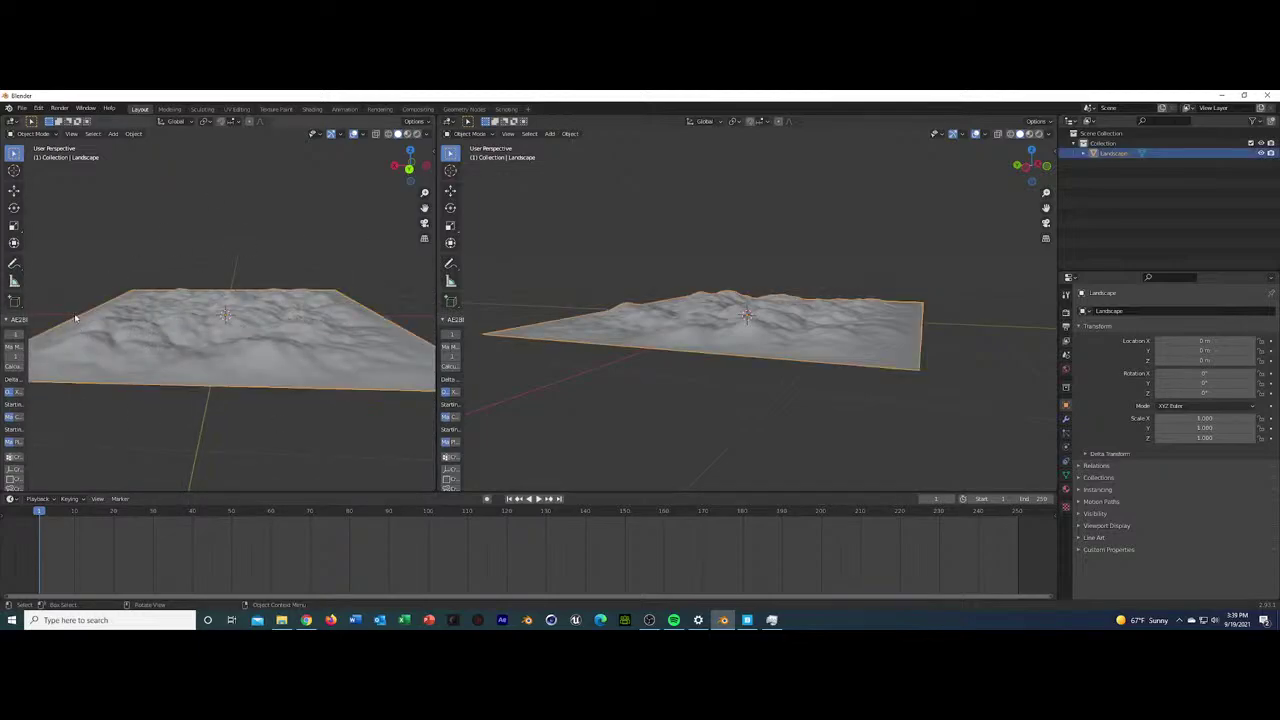
key(n)
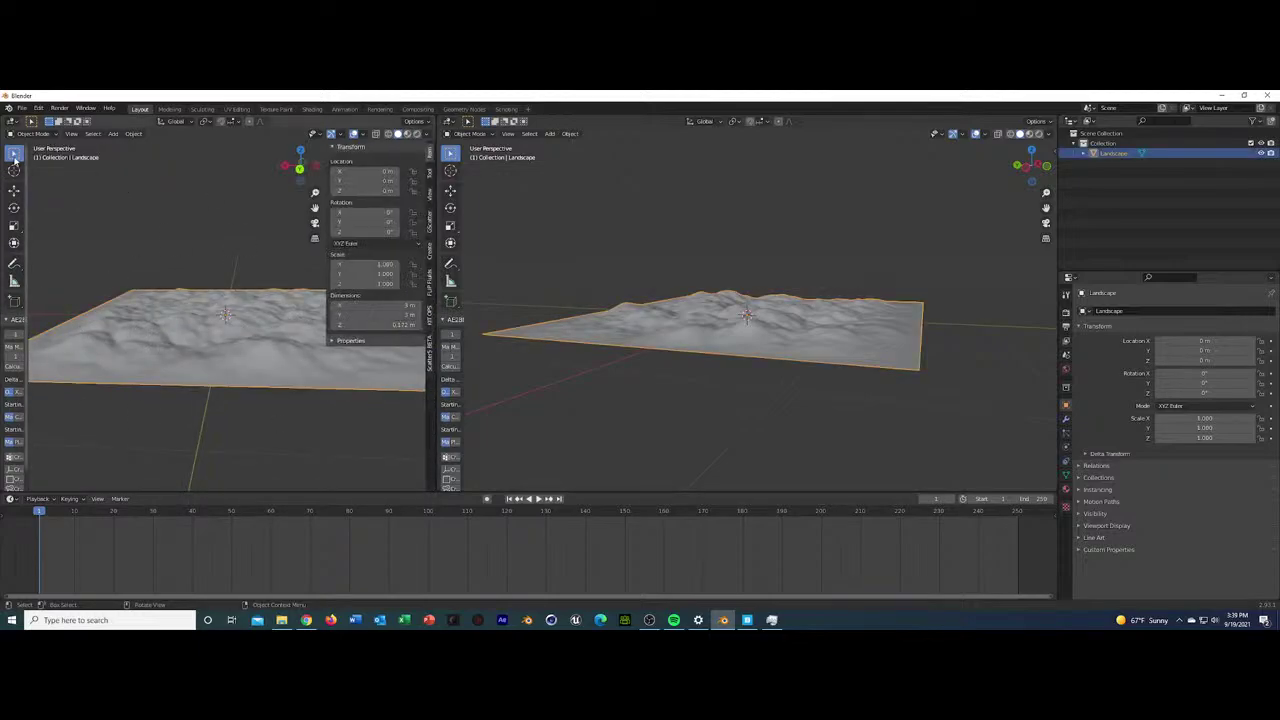
key(n)
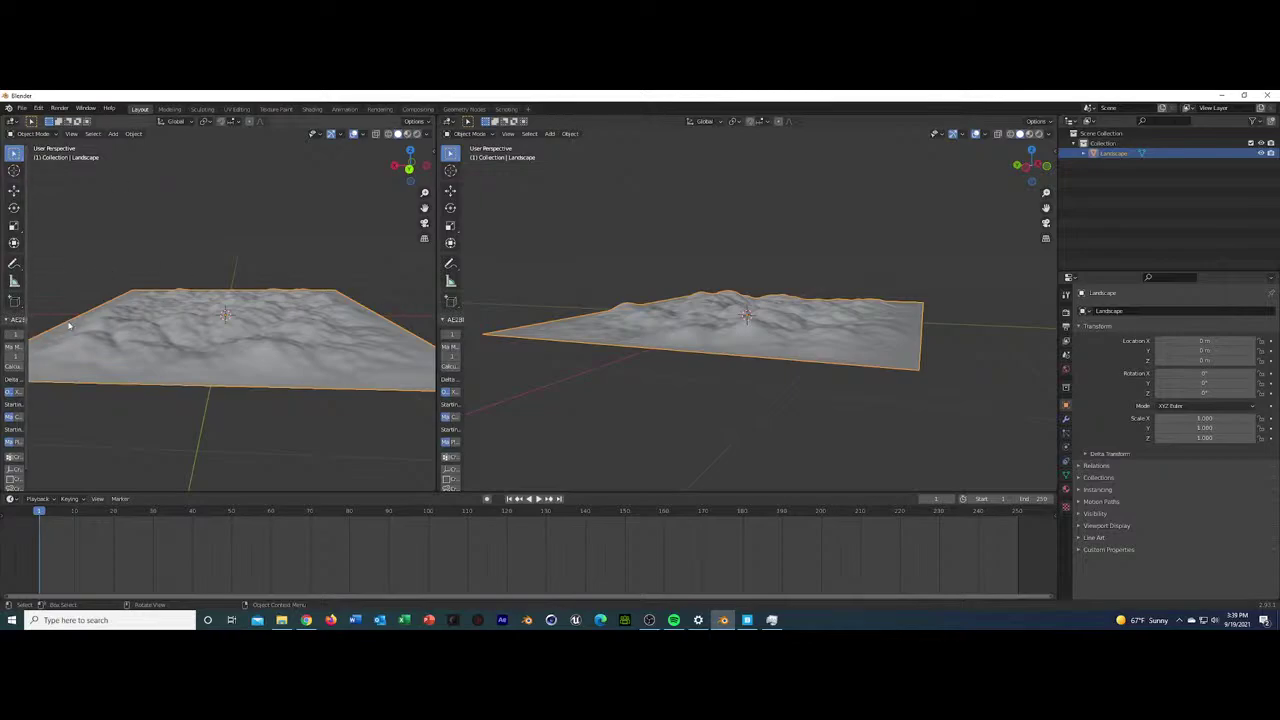
Delete the Landscape and add a new Landscape mesh, Landscape.001
key(x)
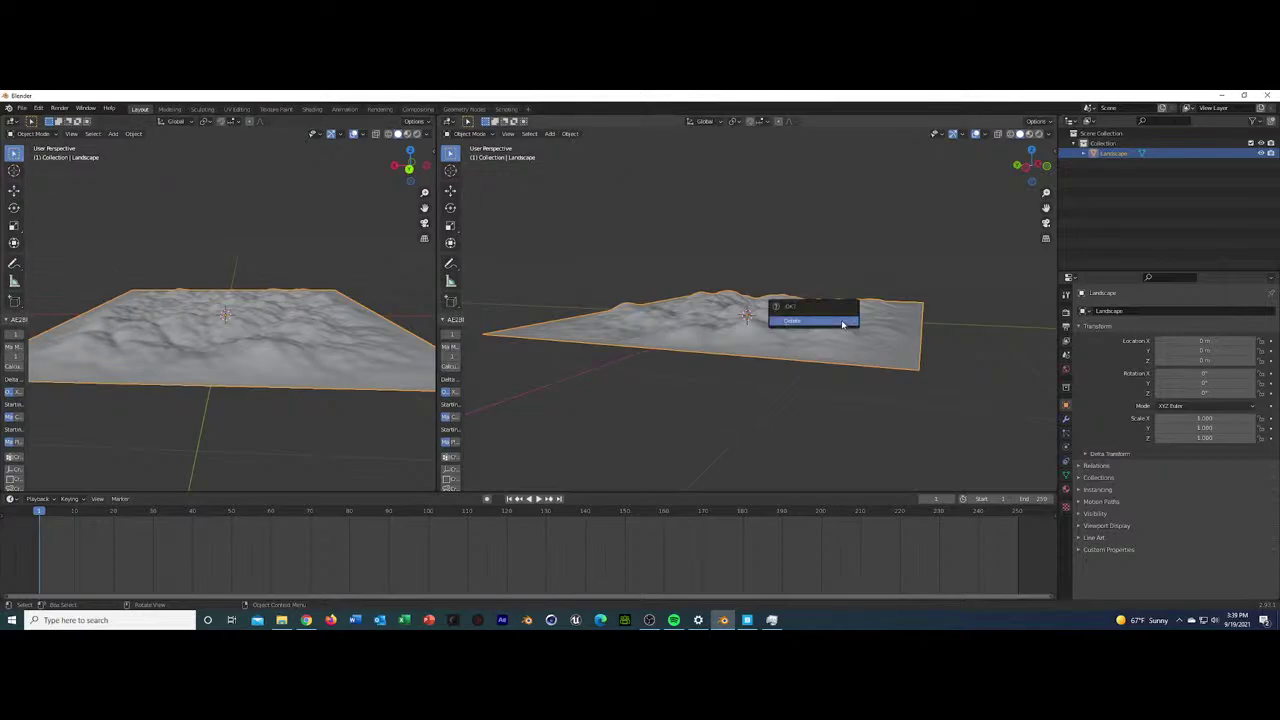
click(841, 320)
key(shift+a)
mouse_move(846, 322)
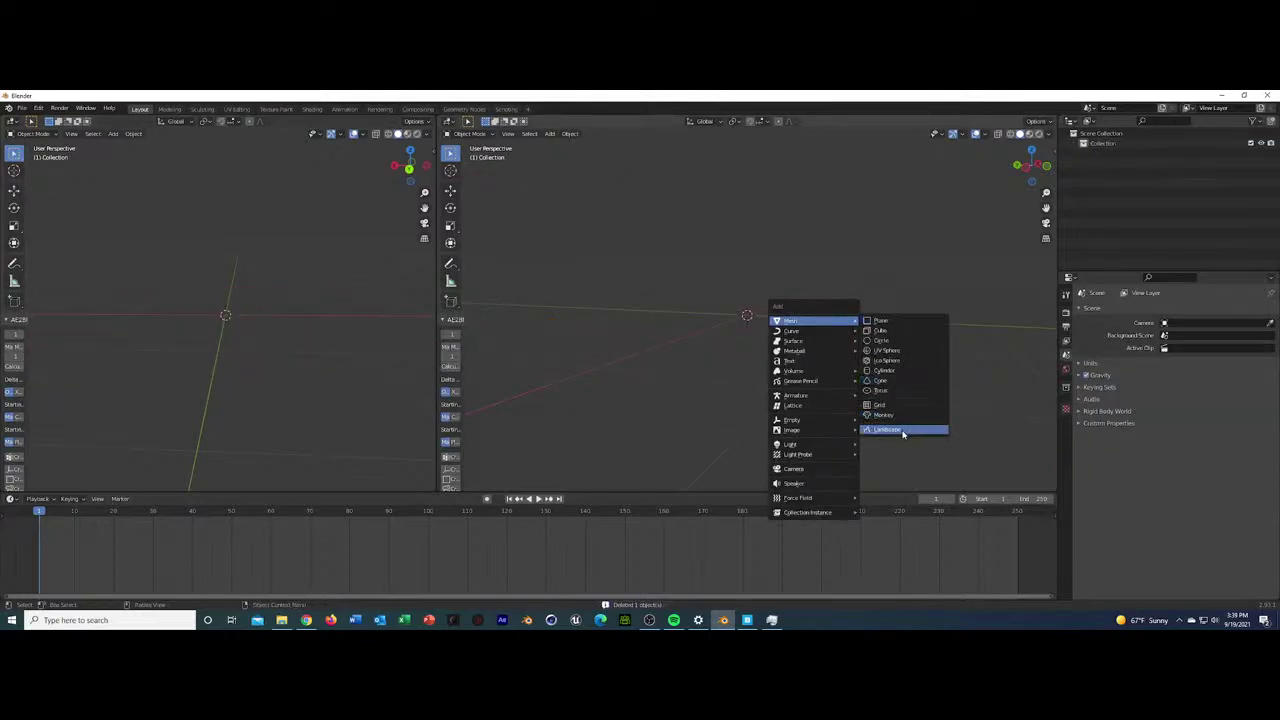
key(Return)
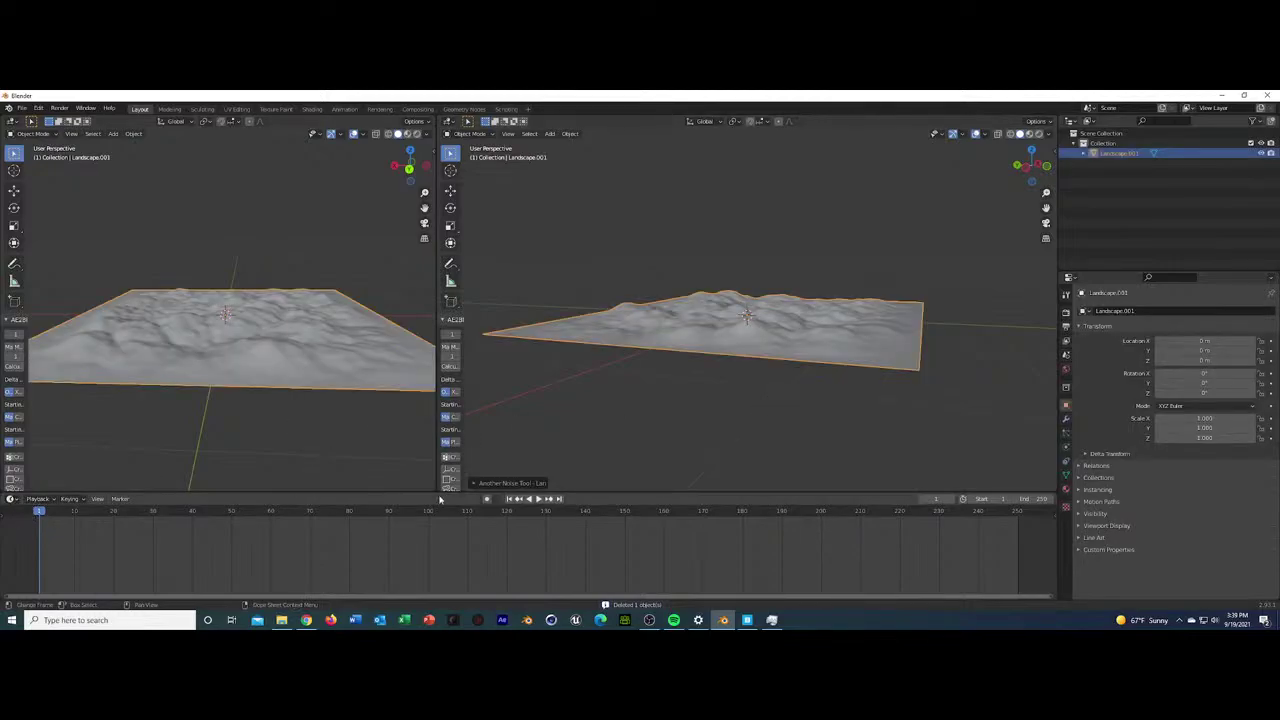
Apply the default preset, then the large terrain preset, to the new landscape
click(470, 484)
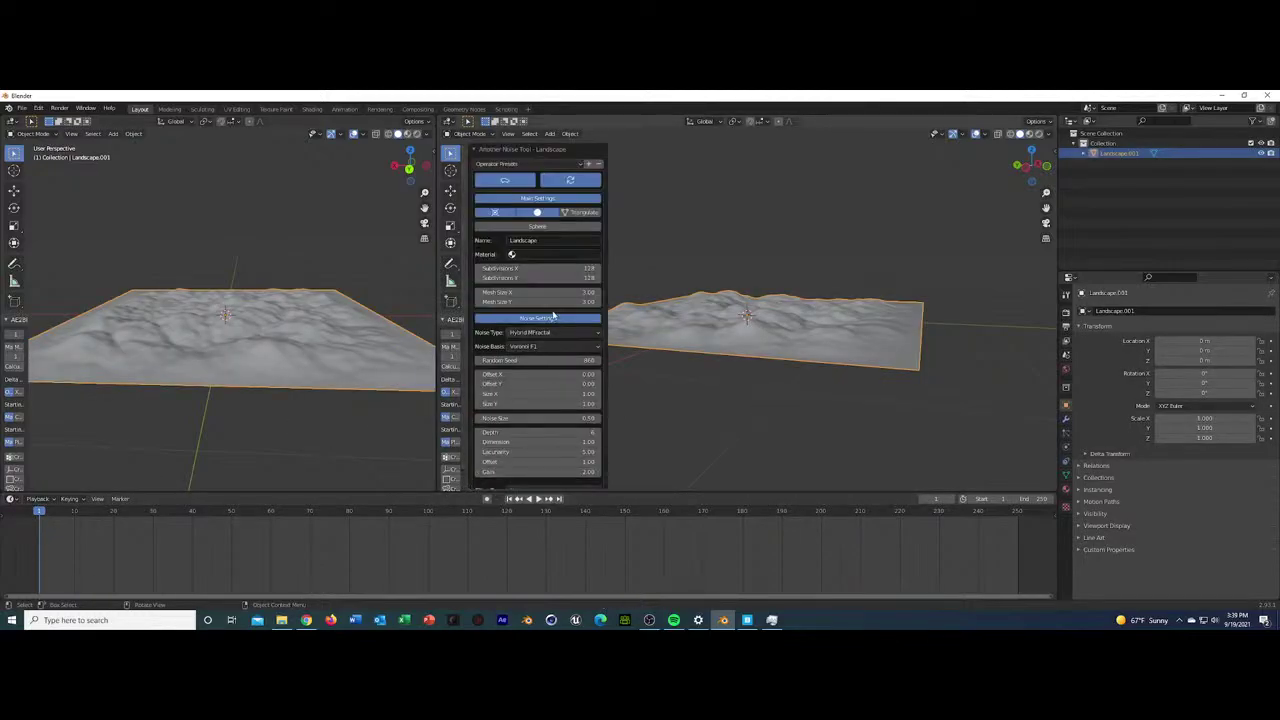
click(534, 164)
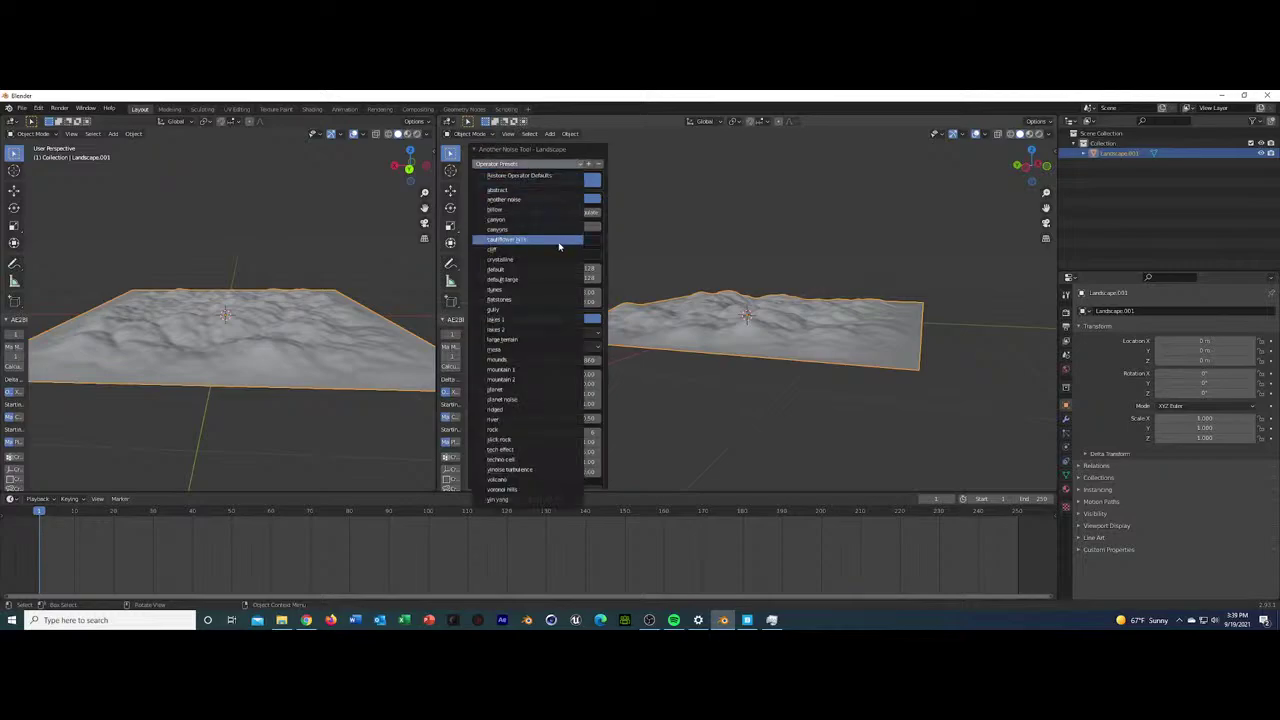
click(525, 272)
click(524, 166)
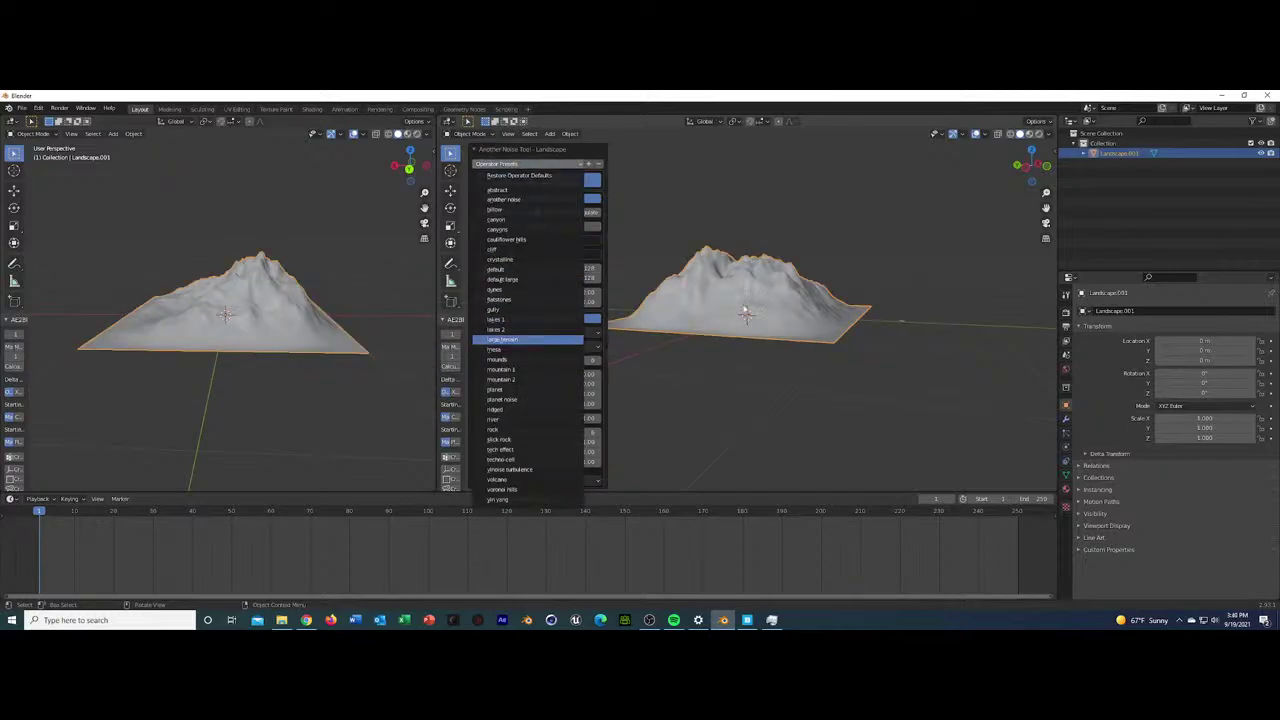
click(520, 339)
Set the terrain's displacement height to 0.5
scroll(806, 298, down, 5)
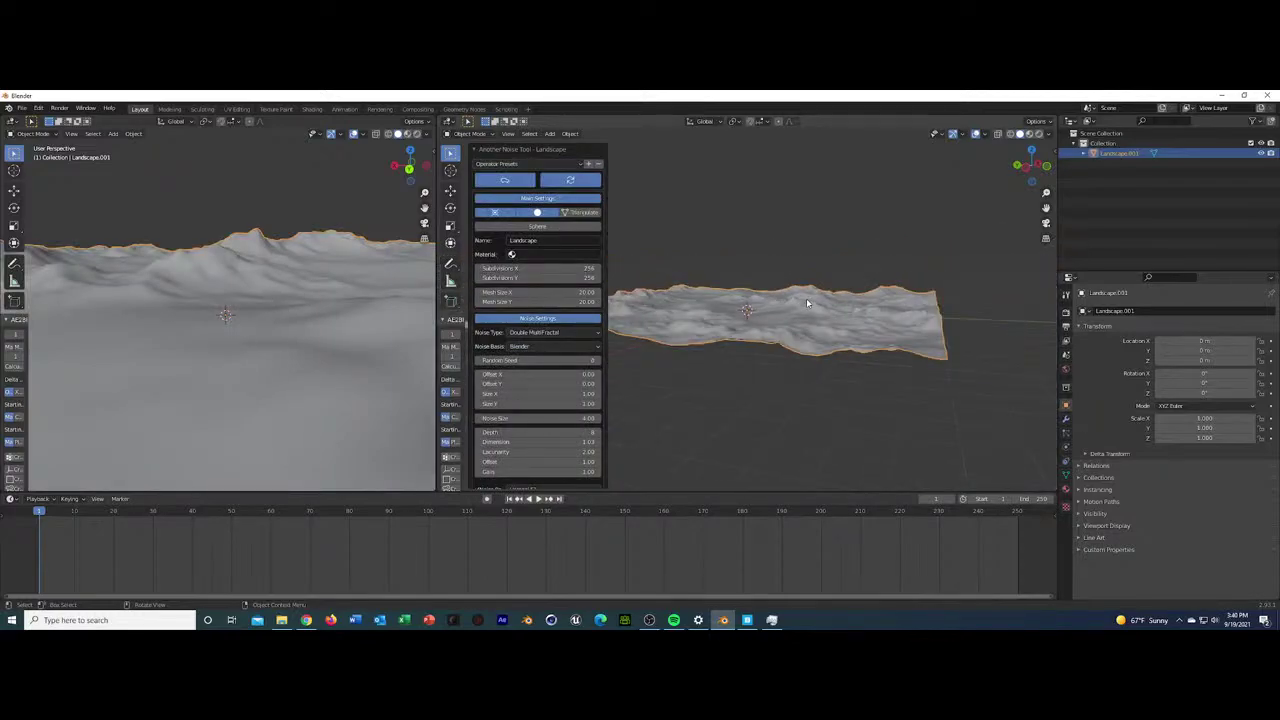
scroll(806, 298, up, 8)
scroll(524, 316, down, 1)
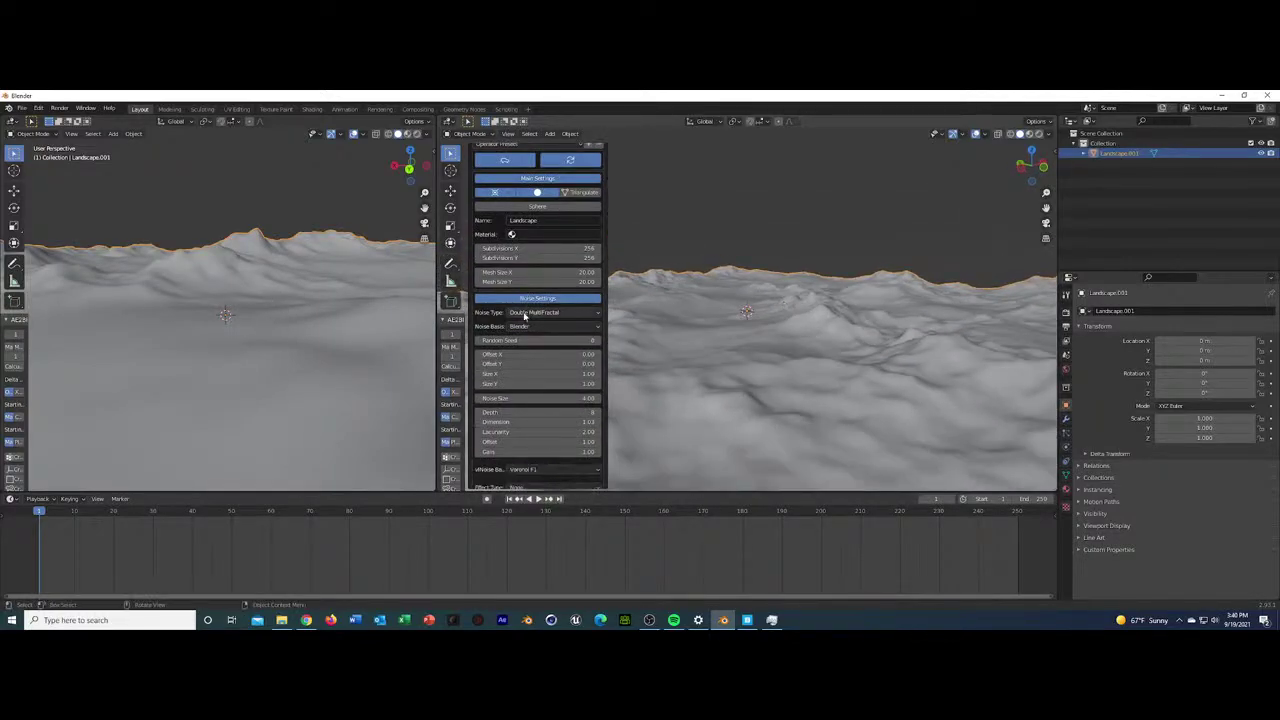
scroll(524, 316, down, 5)
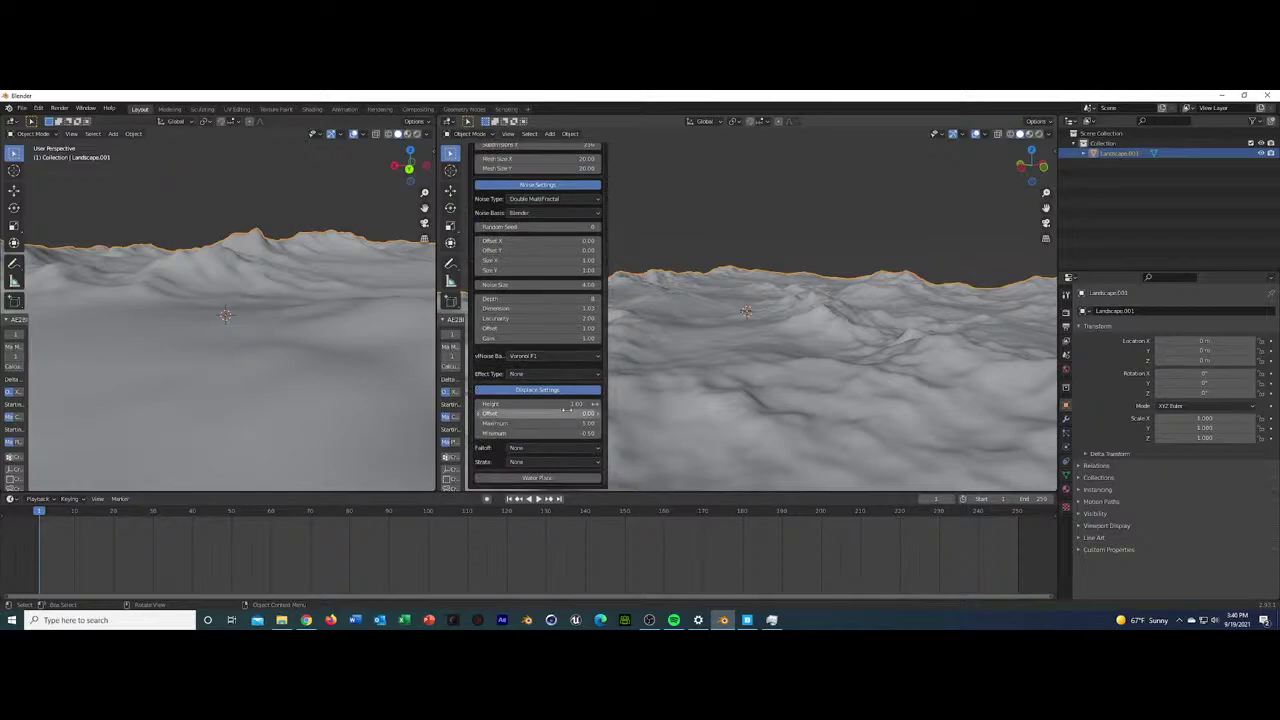
click(564, 408)
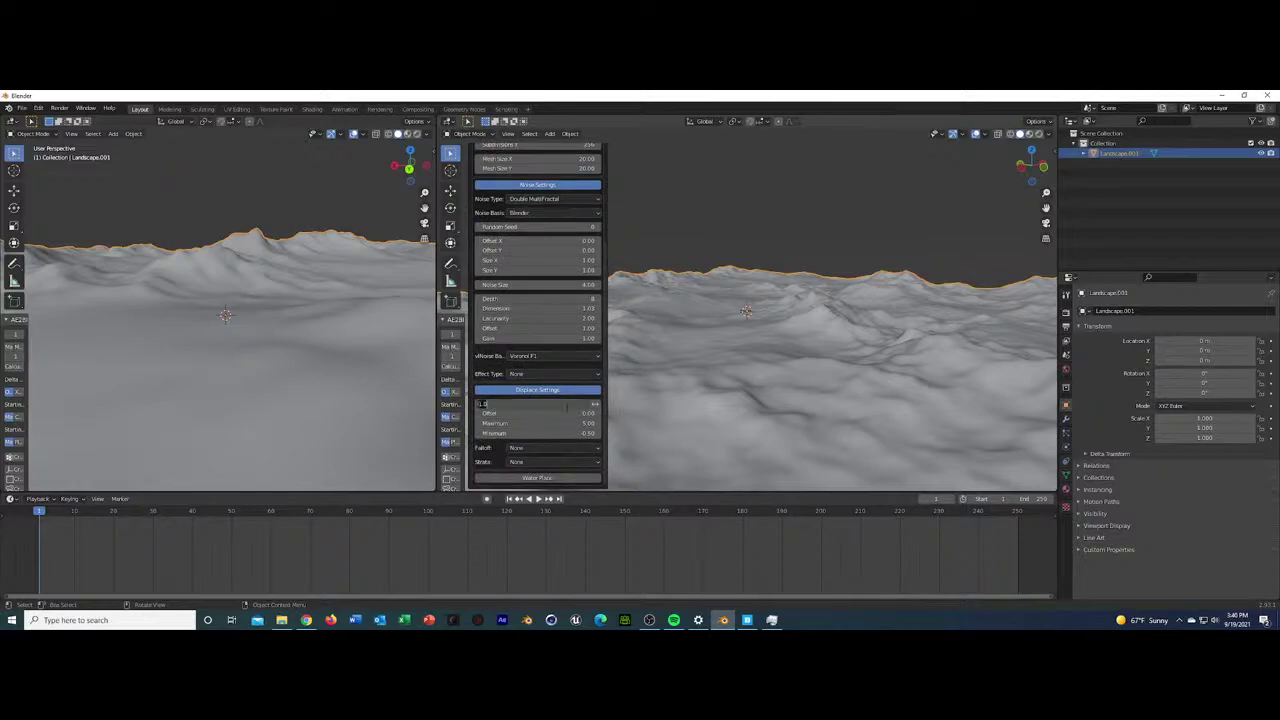
key(Return)
click(566, 407)
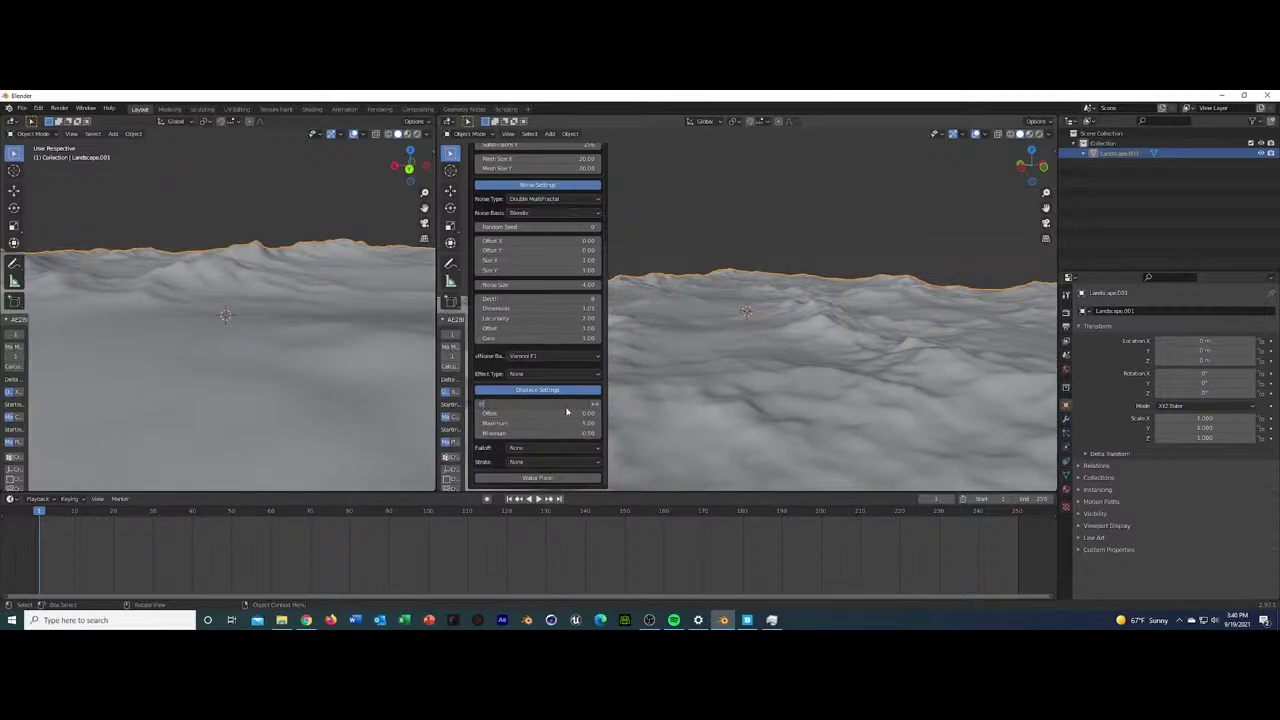
text(0.5)
key(Return)
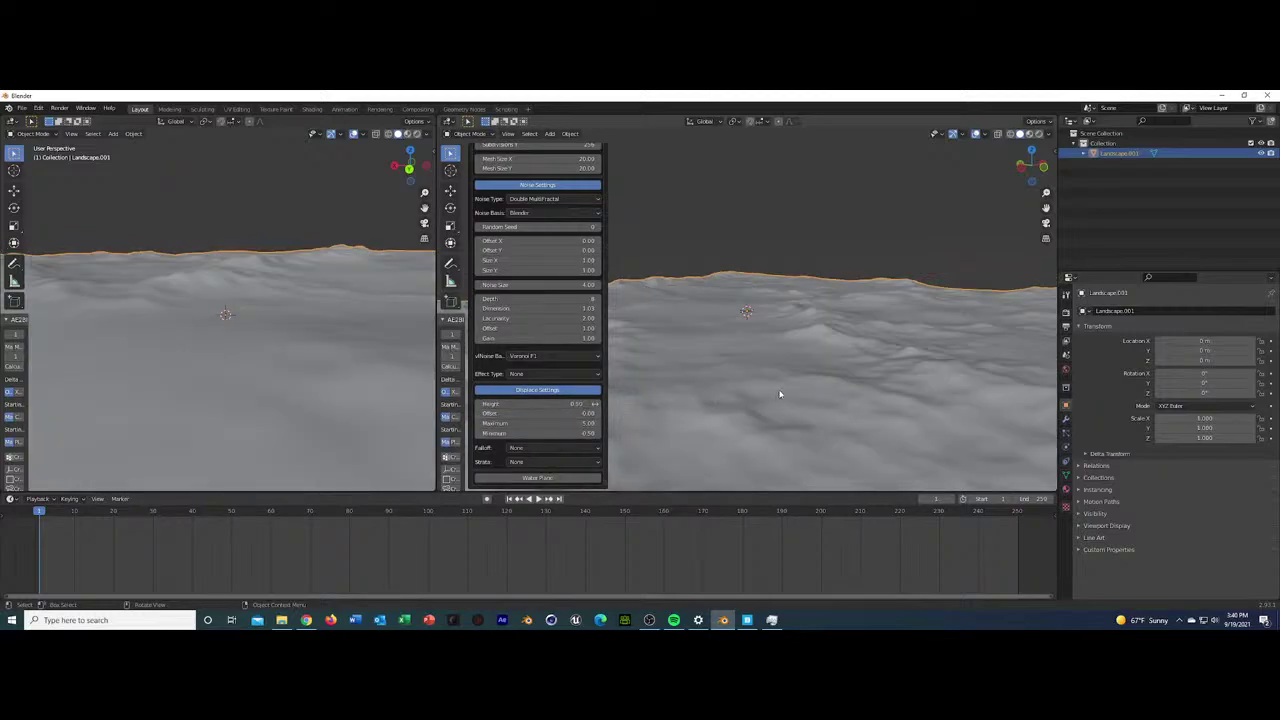
Inspect the 20 m terrain from several angles with its transform properties shown
middle_drag(780, 394, 775, 382)
scroll(549, 277, up, 3)
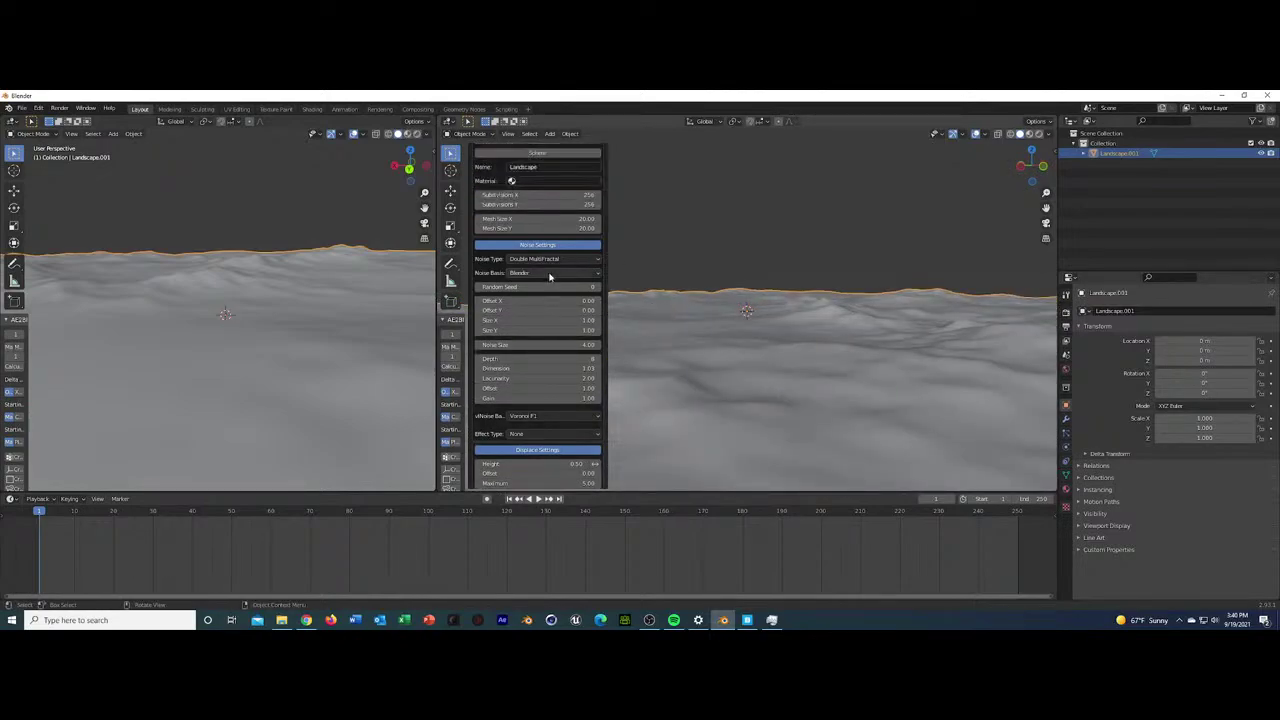
scroll(549, 277, up, 3)
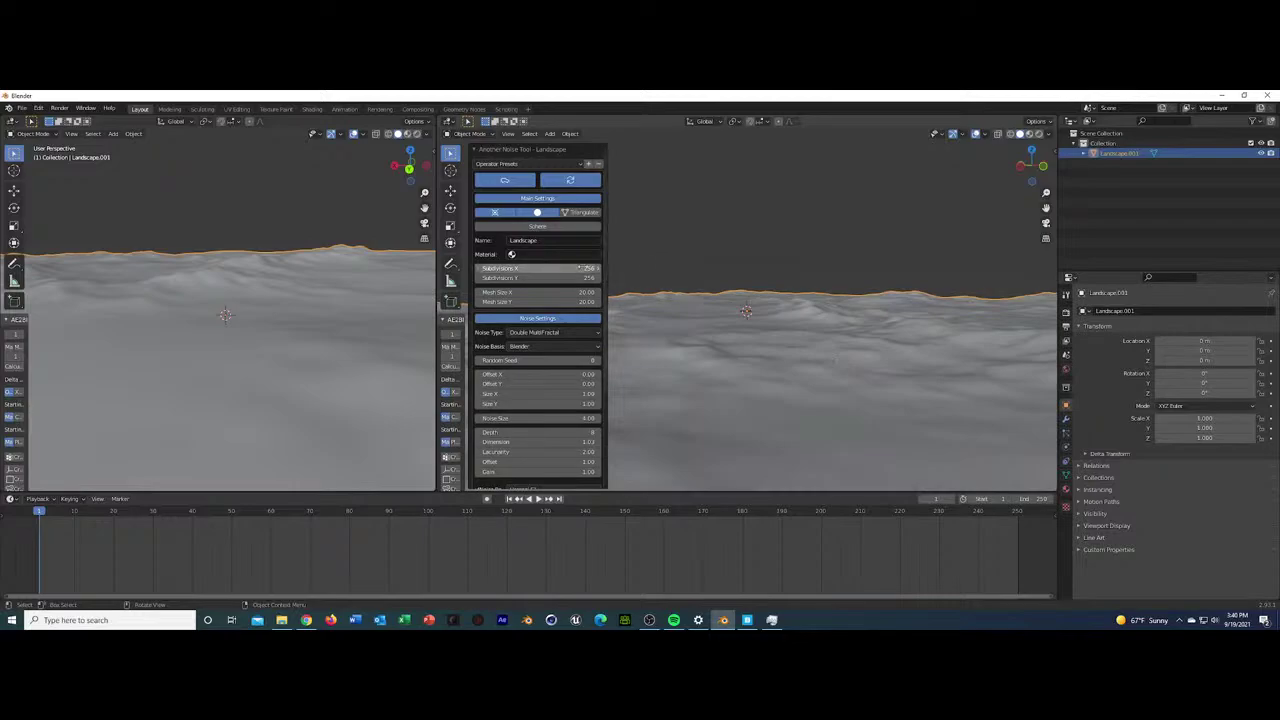
scroll(555, 433, down, 5)
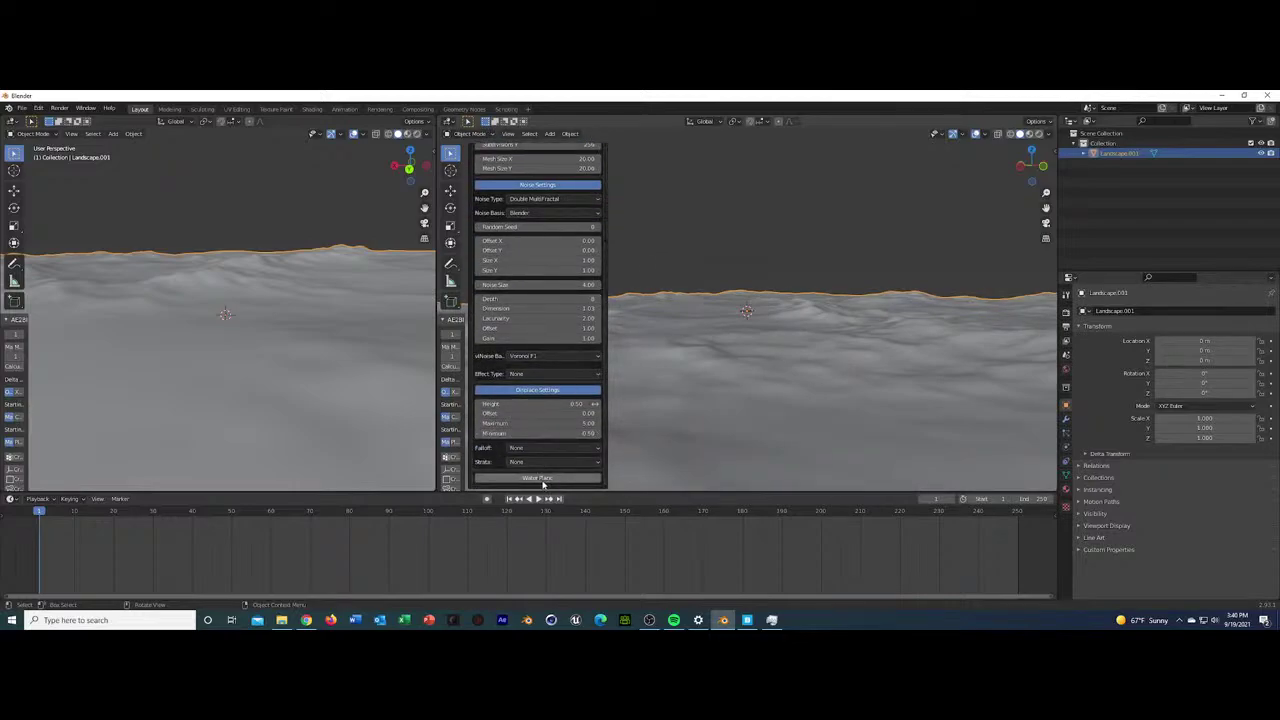
middle_drag(803, 343, 700, 343)
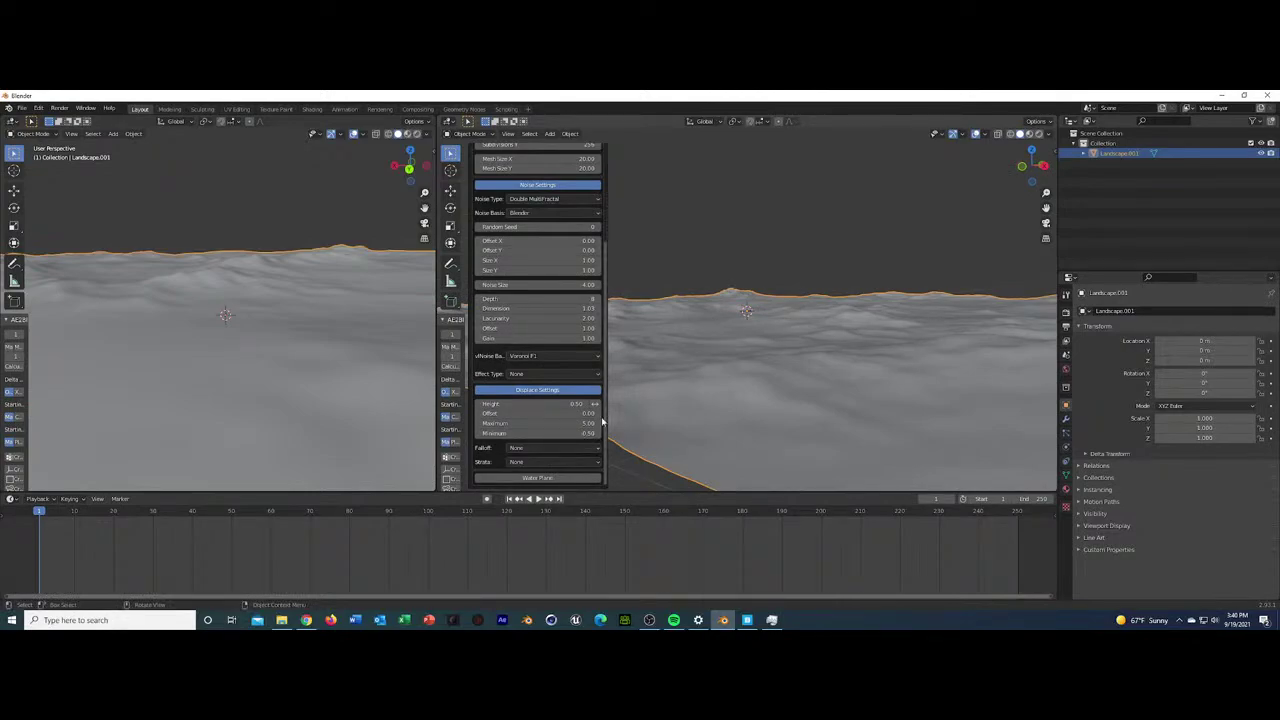
key(n)
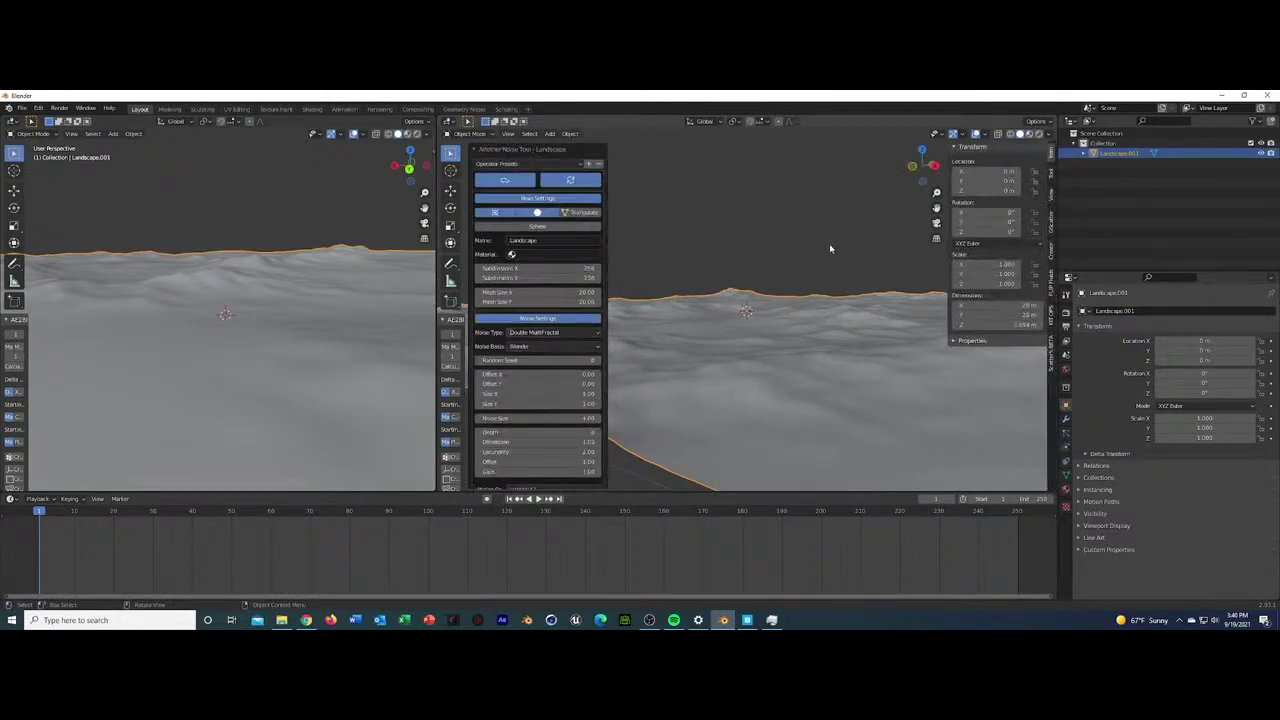
middle_drag(830, 249, 752, 242)
middle_drag(617, 206, 831, 329)
scroll(766, 309, down, 5)
scroll(780, 338, up, 3)
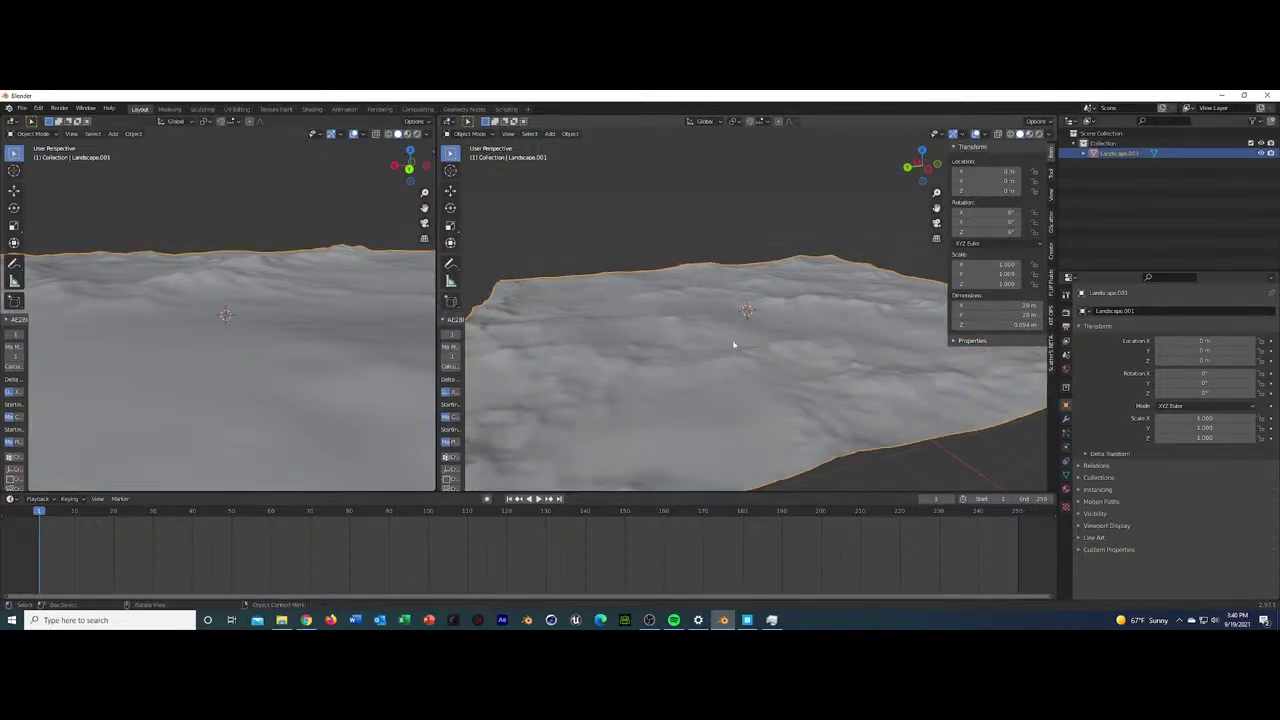
middle_drag(734, 346, 771, 342)
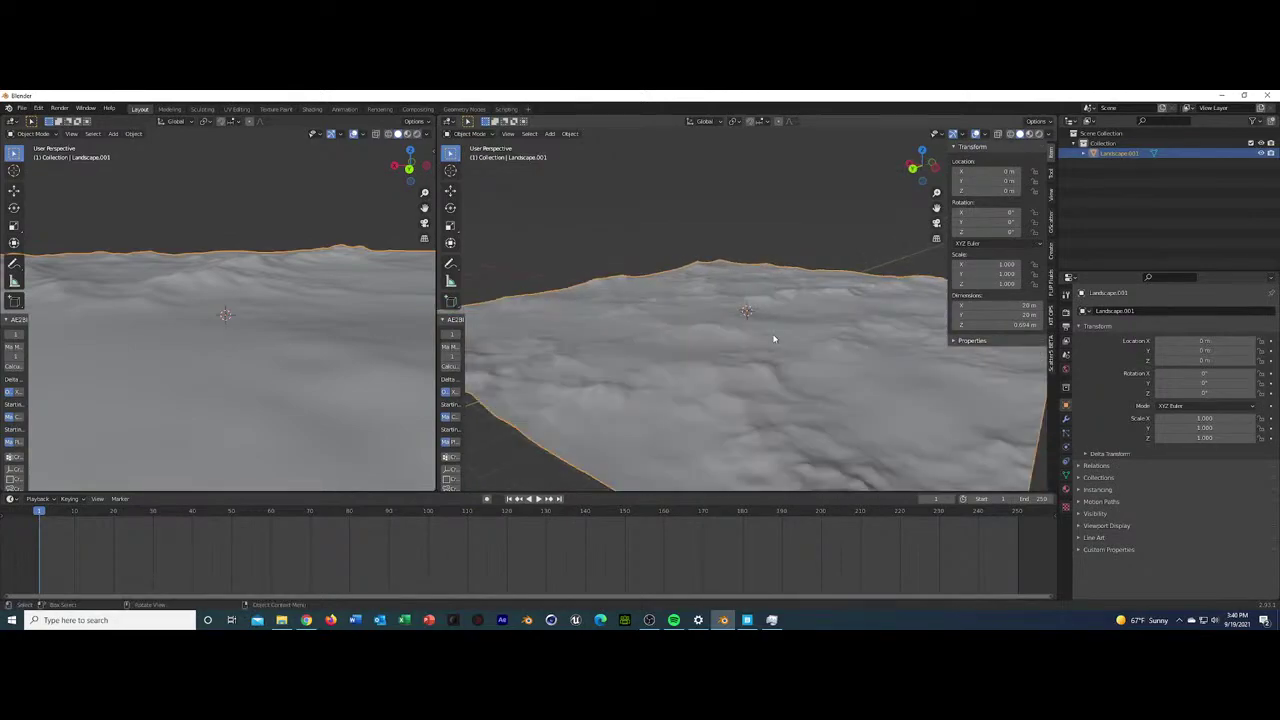
scroll(771, 342, down, 4)
In Edit Mode, select a strip along the terrain's far edge and grow the selection
key(Tab)
middle_drag(731, 295, 702, 357)
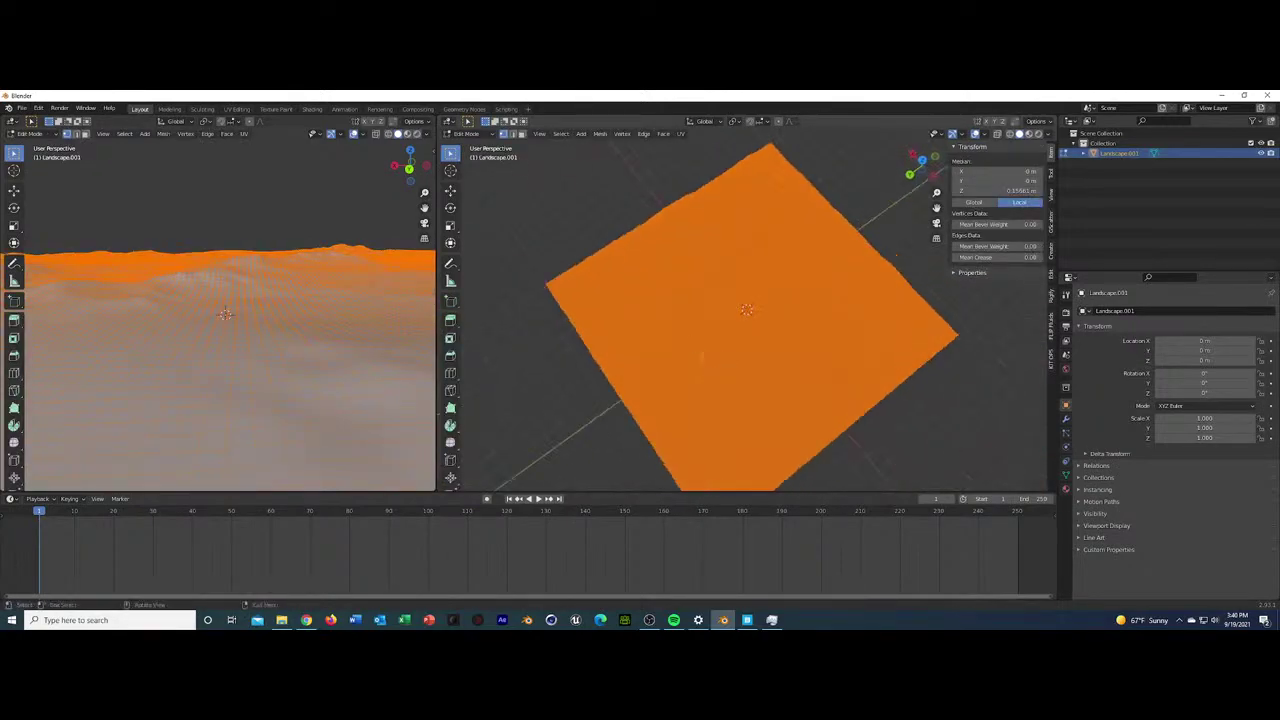
drag(705, 197, 874, 292)
drag(634, 193, 905, 217)
middle_drag(750, 295, 757, 270)
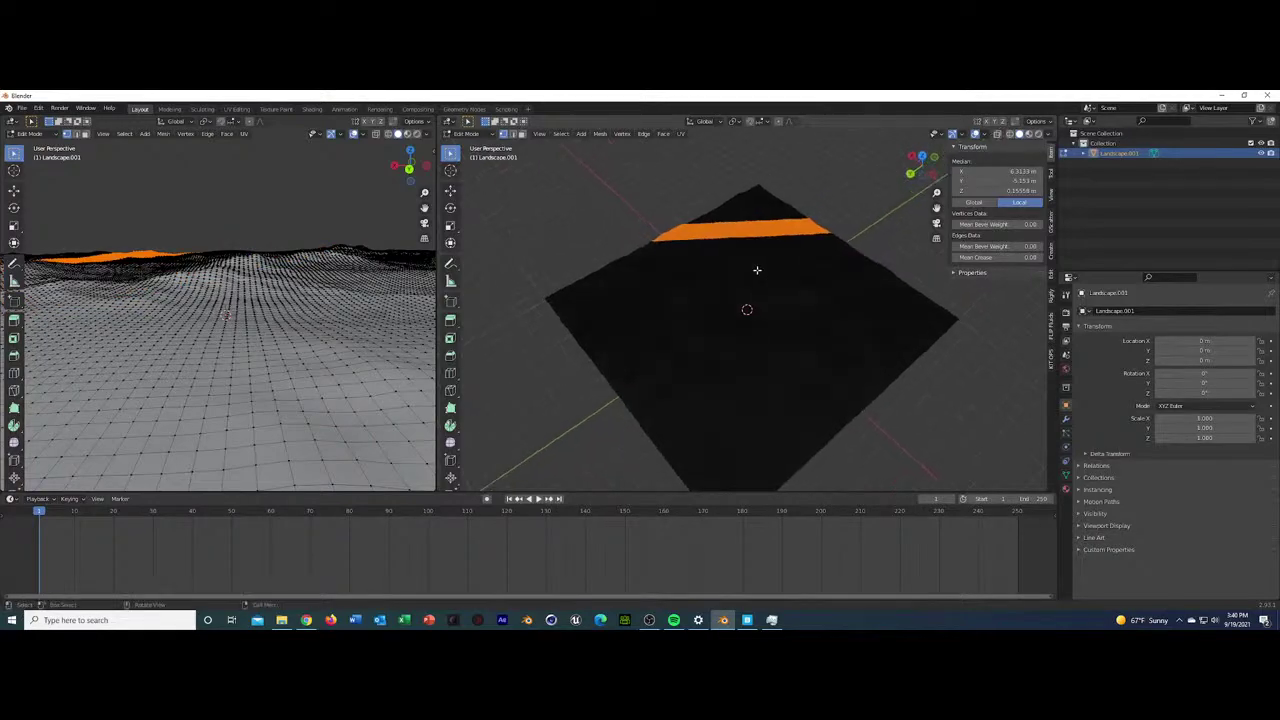
key(ctrl+KP_Add)
key(ctrl+KP_Add)
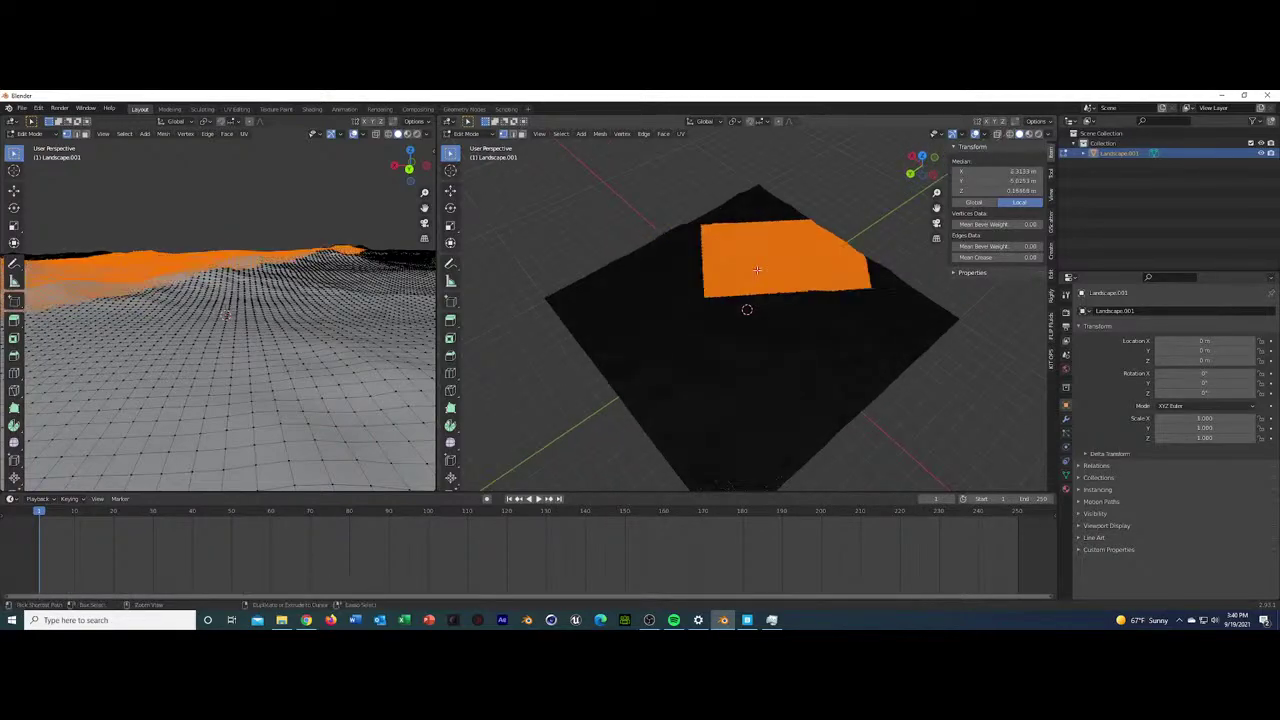
Delete Landscape.001 in Object Mode and bring up the Add menu
key(Tab)
key(x)
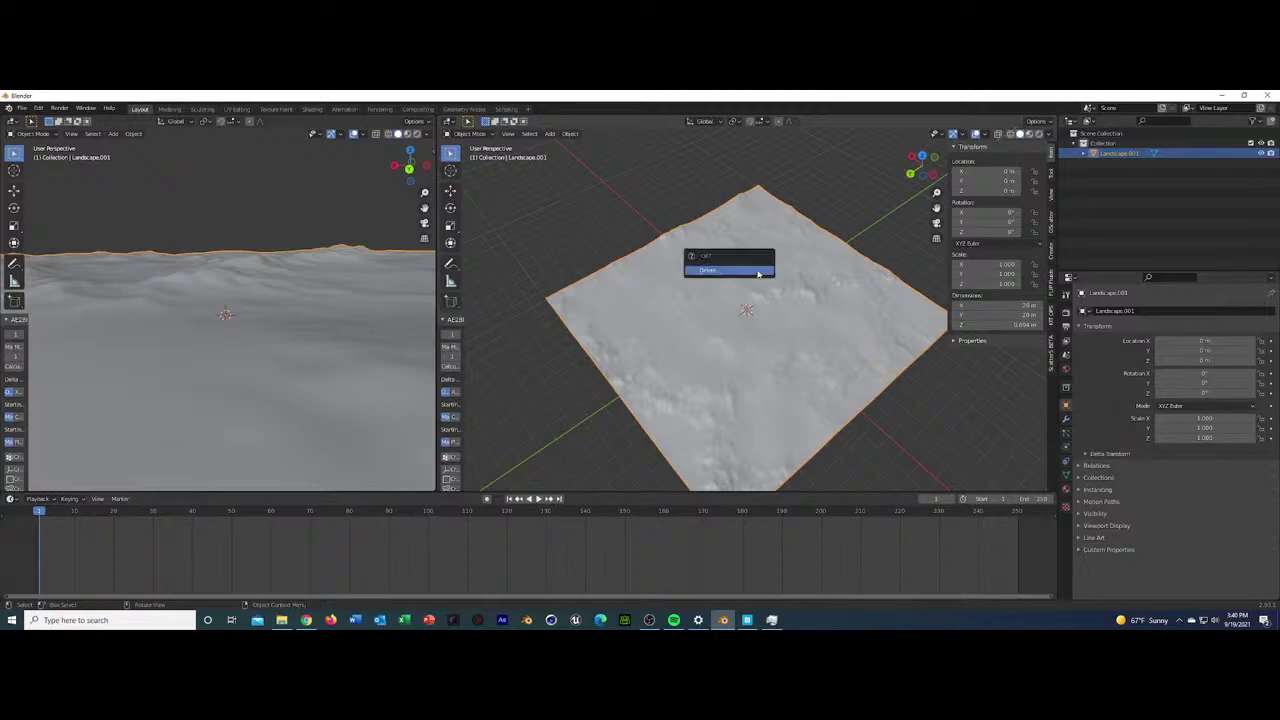
click(758, 274)
key(shift+a)
Add a new Landscape mesh and apply the cauliflower hills preset
mouse_move(760, 270)
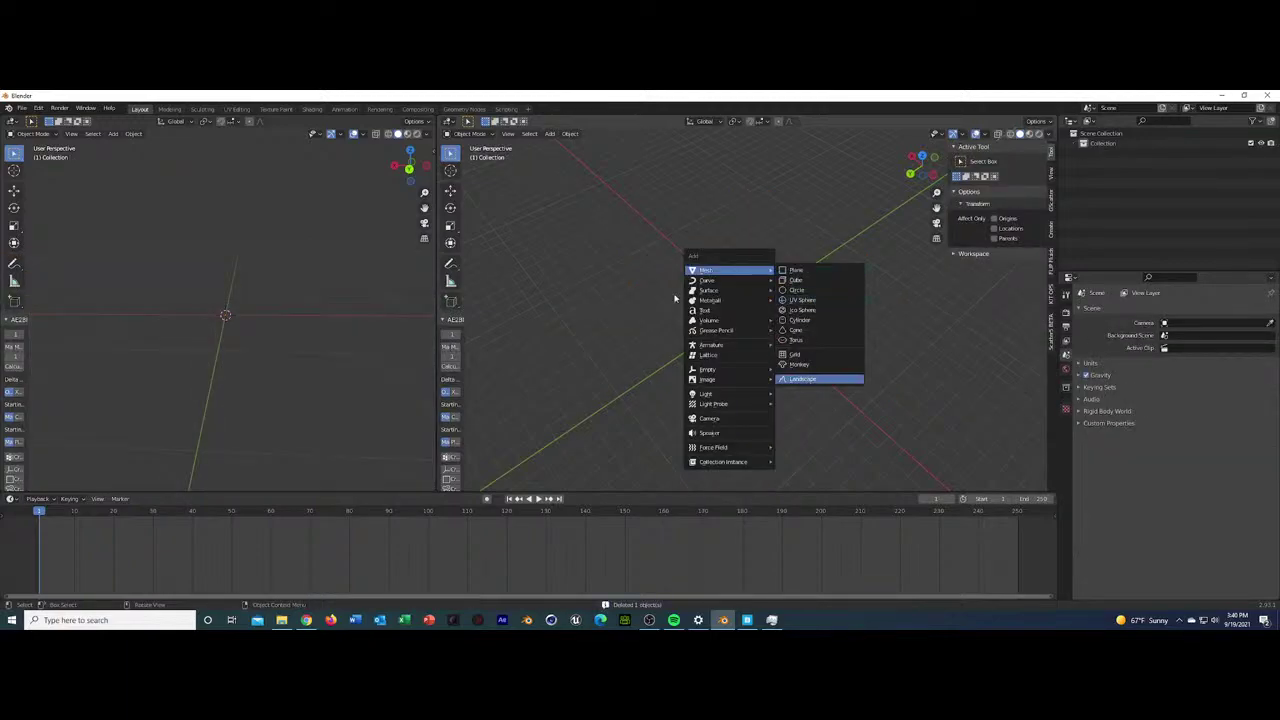
click(803, 379)
click(540, 163)
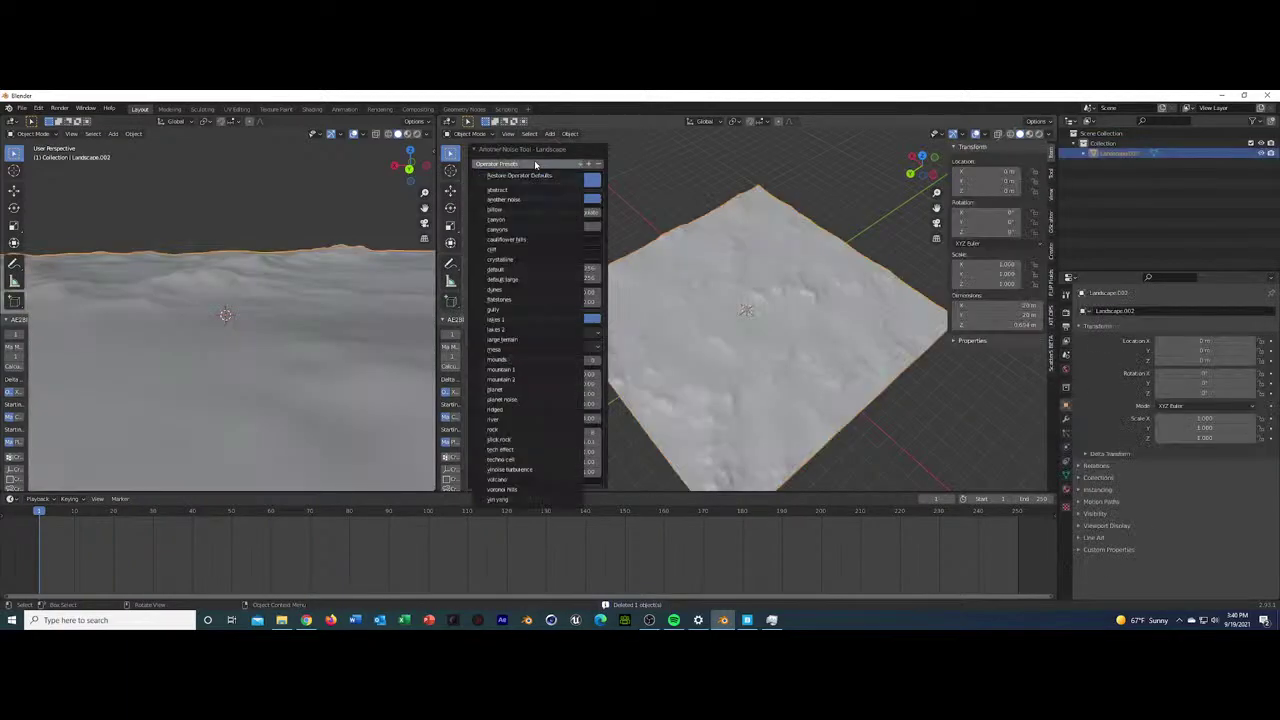
click(540, 239)
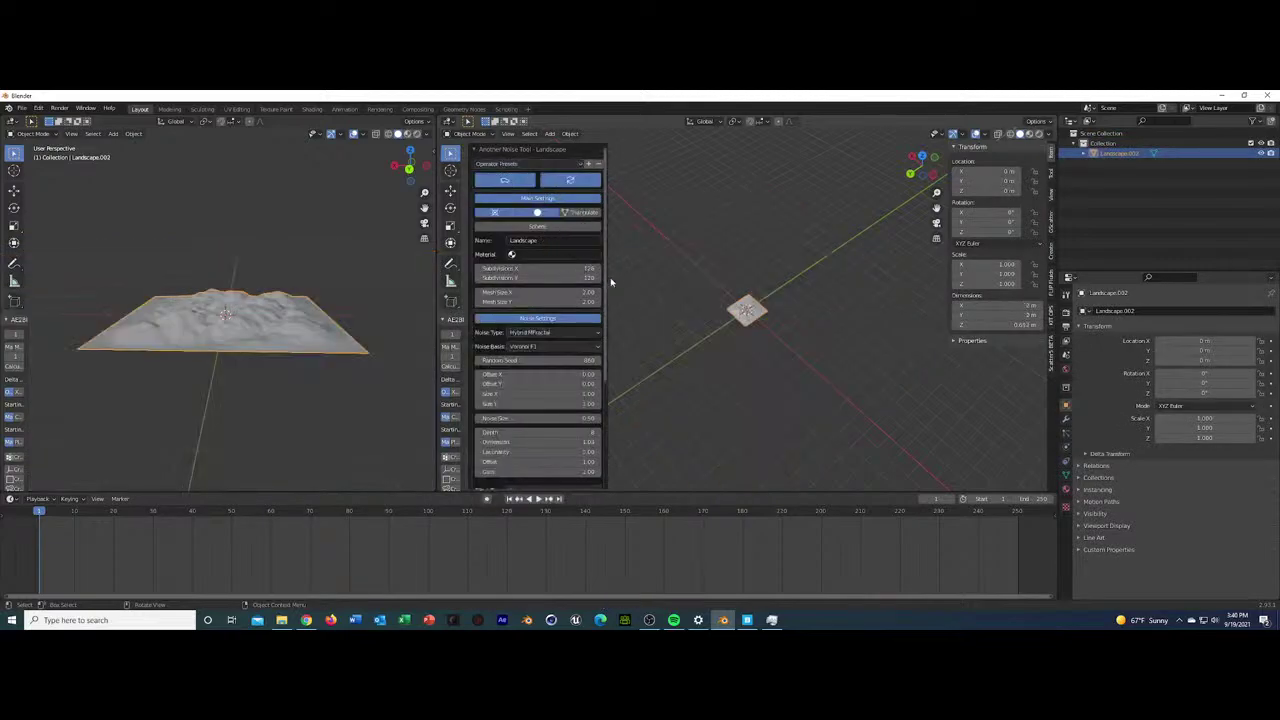
middle_drag(757, 332, 729, 344)
scroll(765, 307, up, 4)
scroll(738, 331, up, 2)
scroll(586, 378, down, 2)
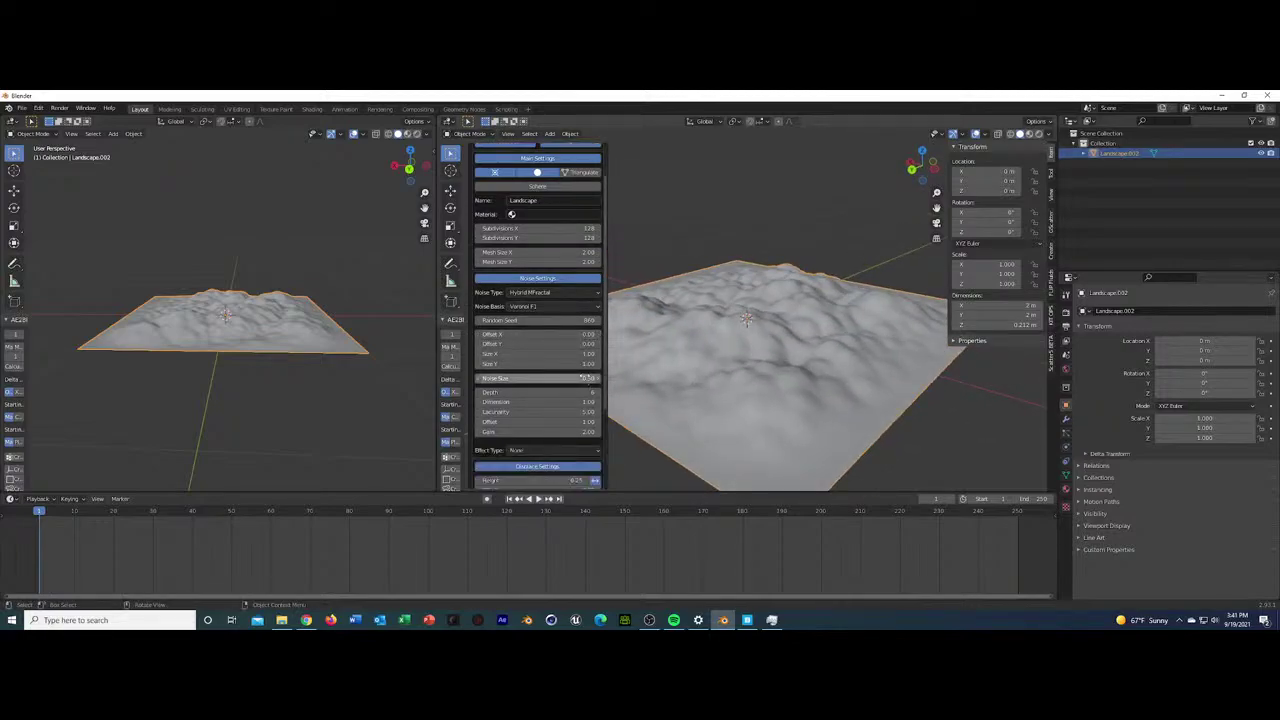
Adjust the Noise Size, trying 0.5, 0.75 and 0.25
double_click(582, 377)
text(0.5)
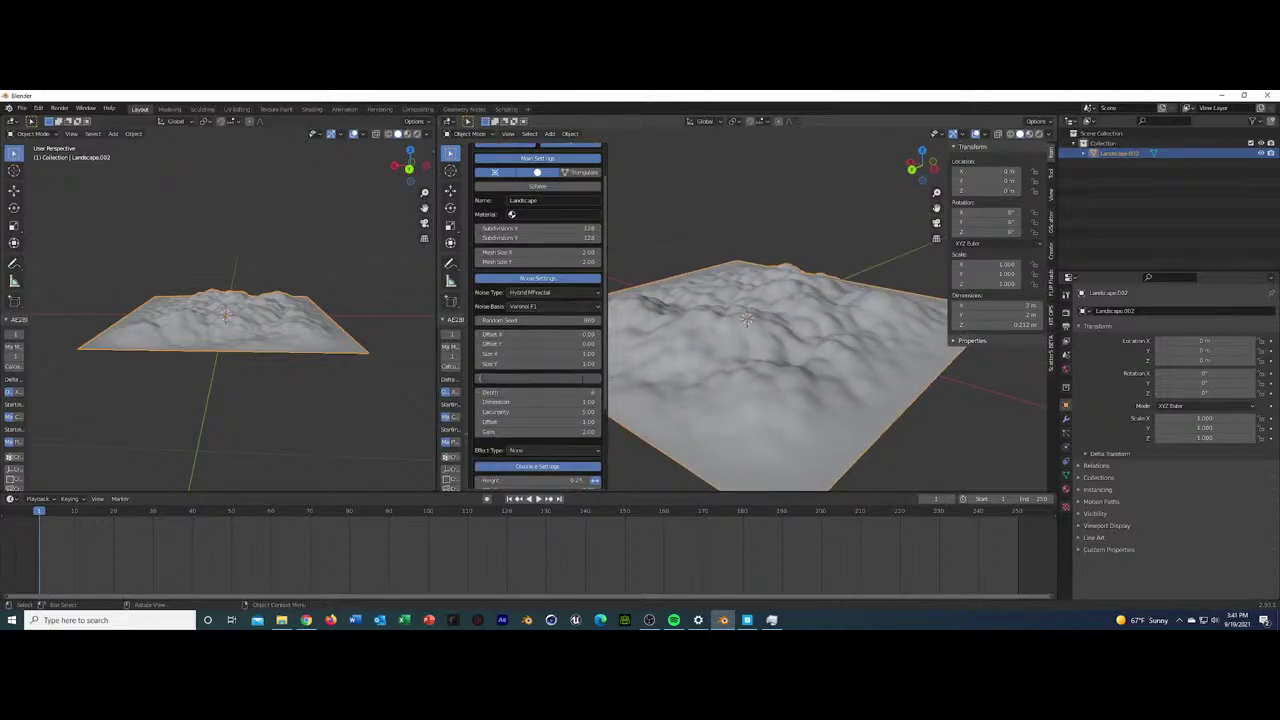
key(Return)
double_click(580, 379)
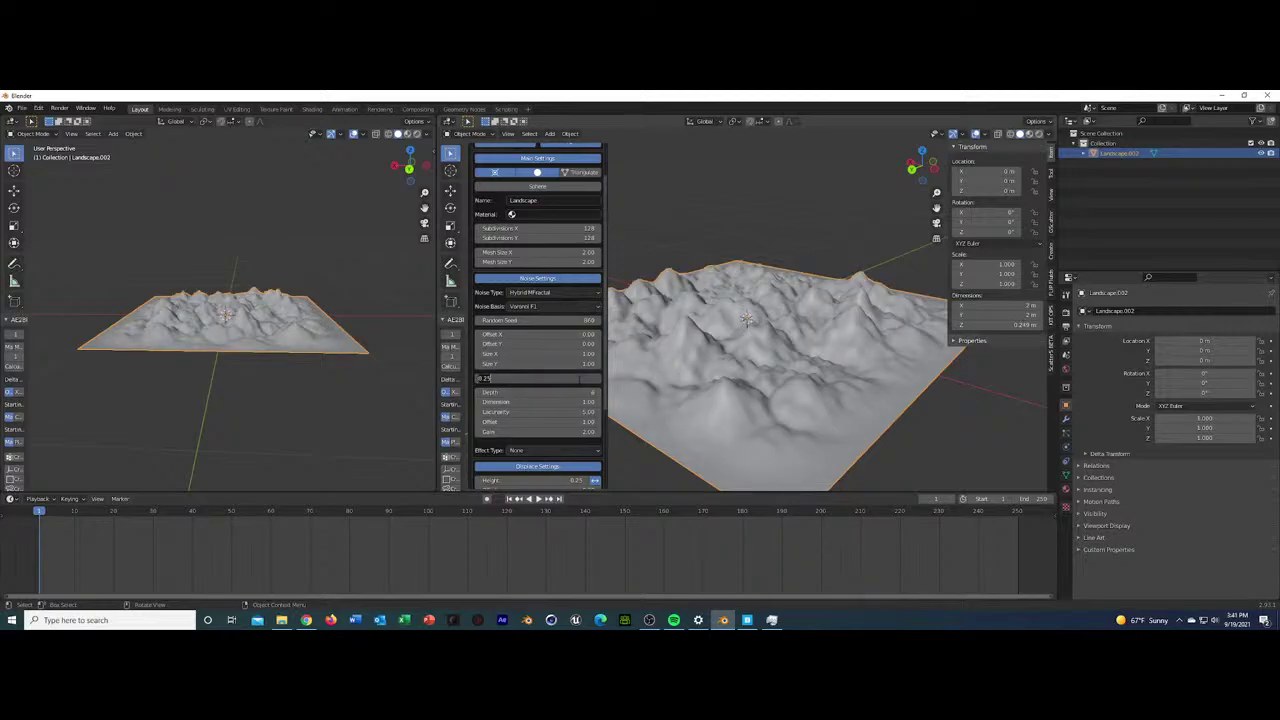
text(0.75)
key(Return)
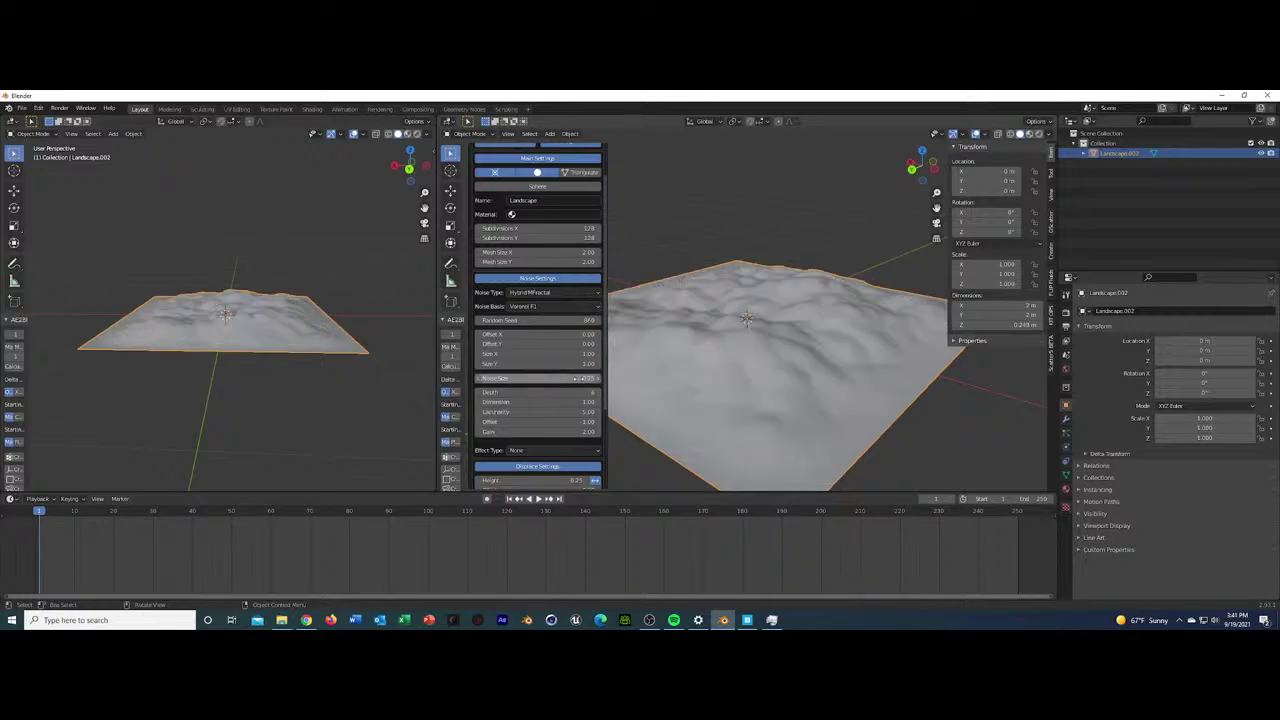
double_click(578, 379)
text(0.25)
key(Return)
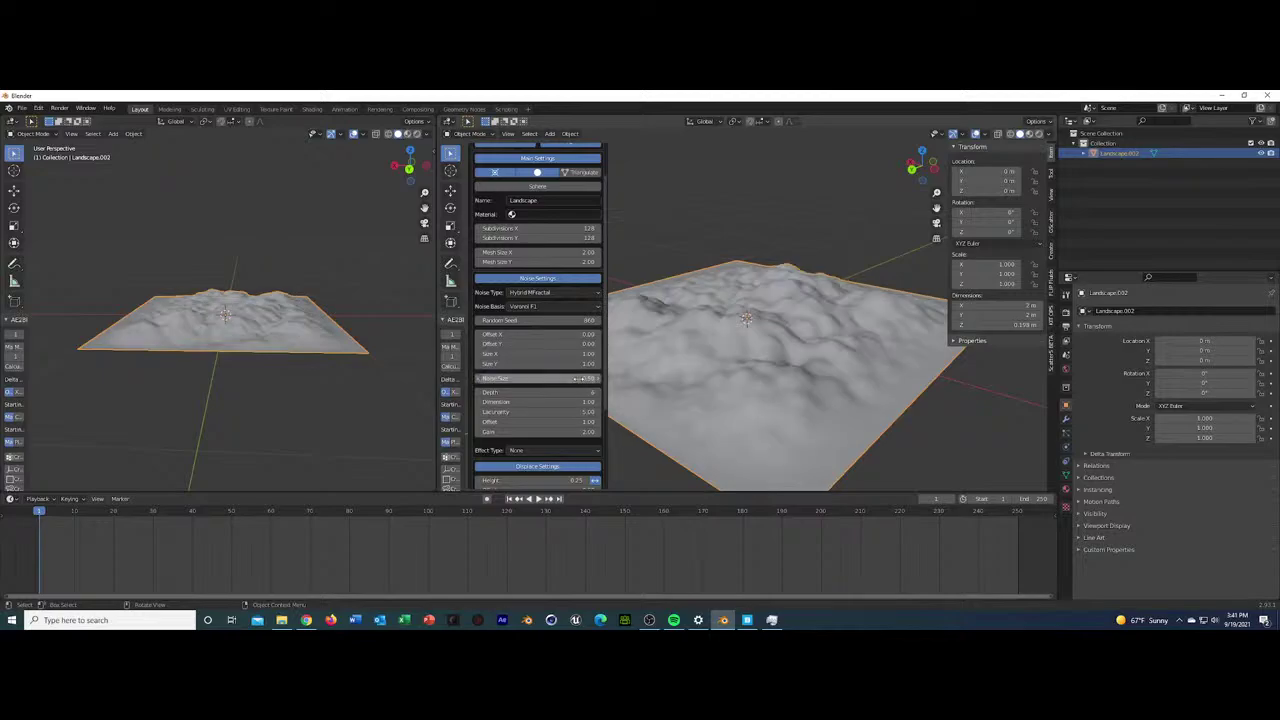
scroll(565, 400, down, 3)
Lower the displacement height to 0.15
double_click(594, 420)
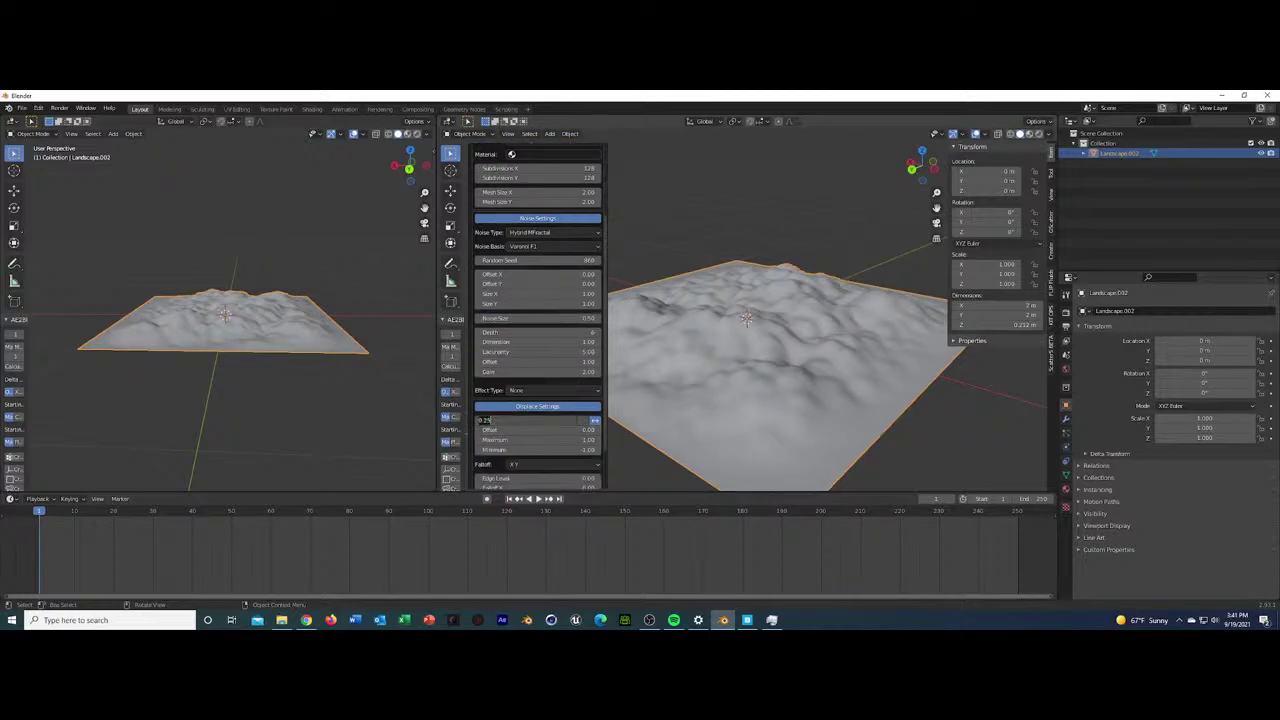
text(0.15)
key(Return)
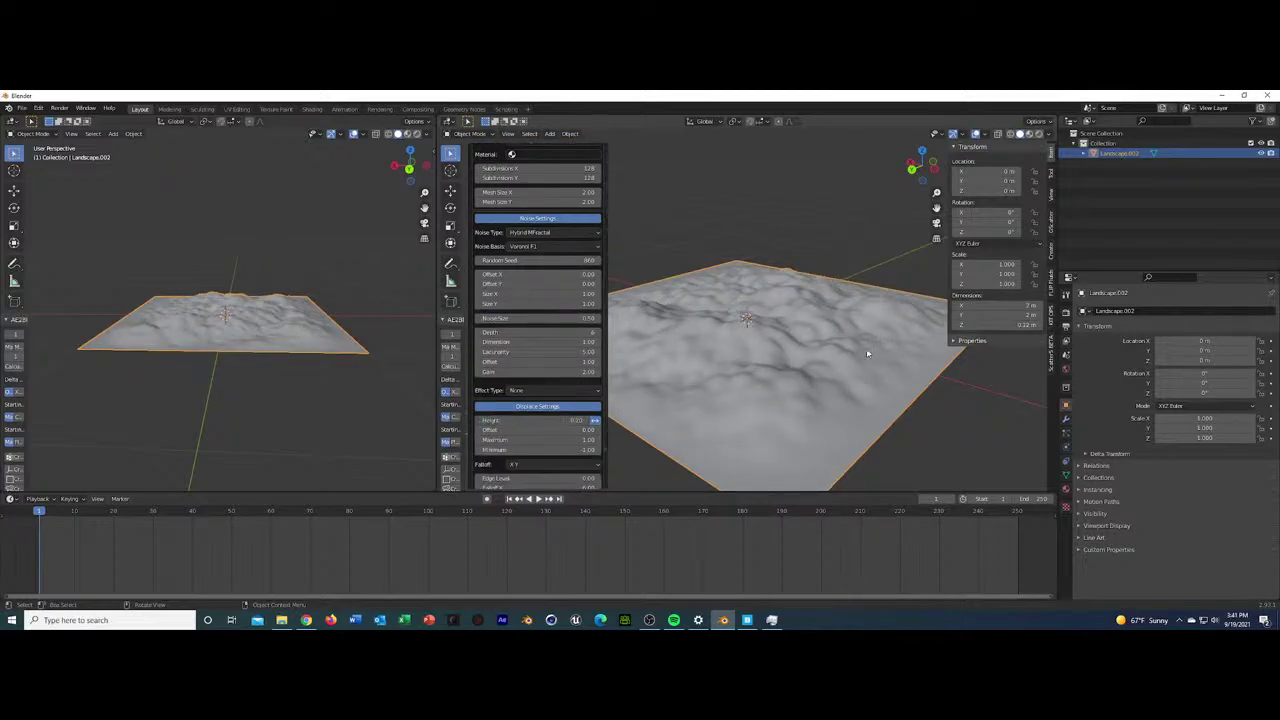
middle_drag(868, 353, 851, 334)
scroll(855, 336, up, 3)
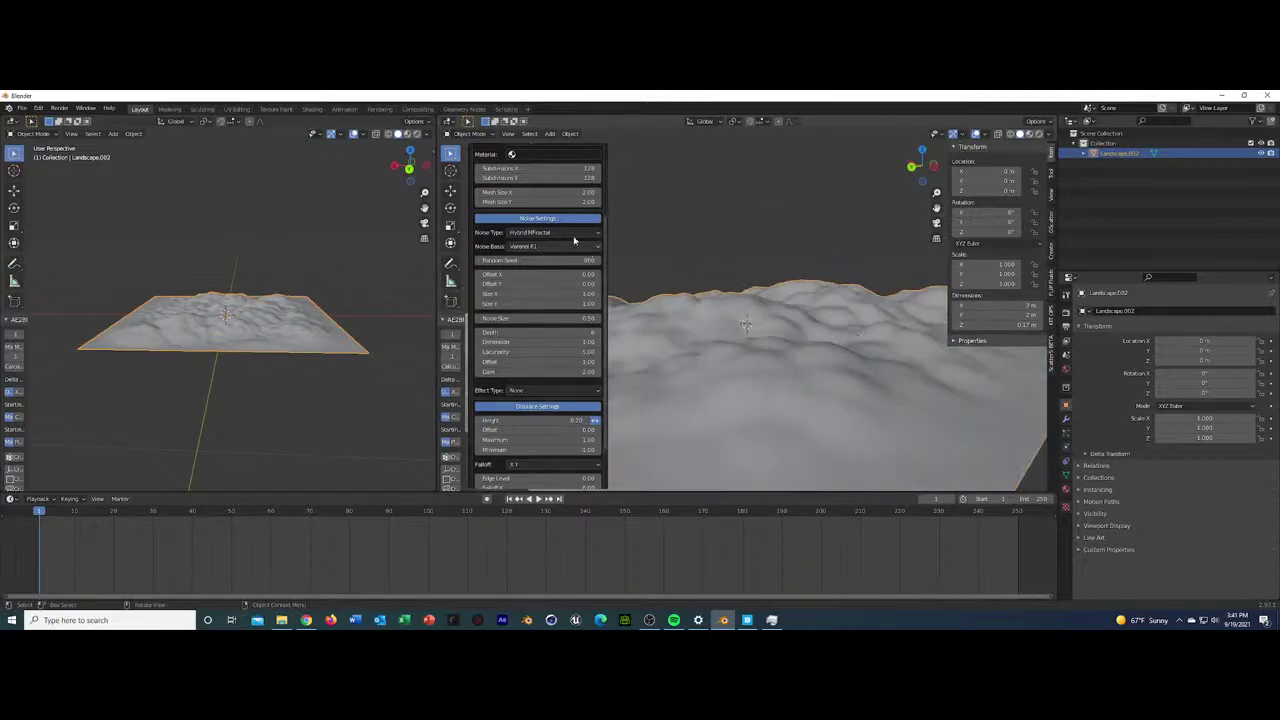
scroll(570, 235, up, 5)
click(545, 175)
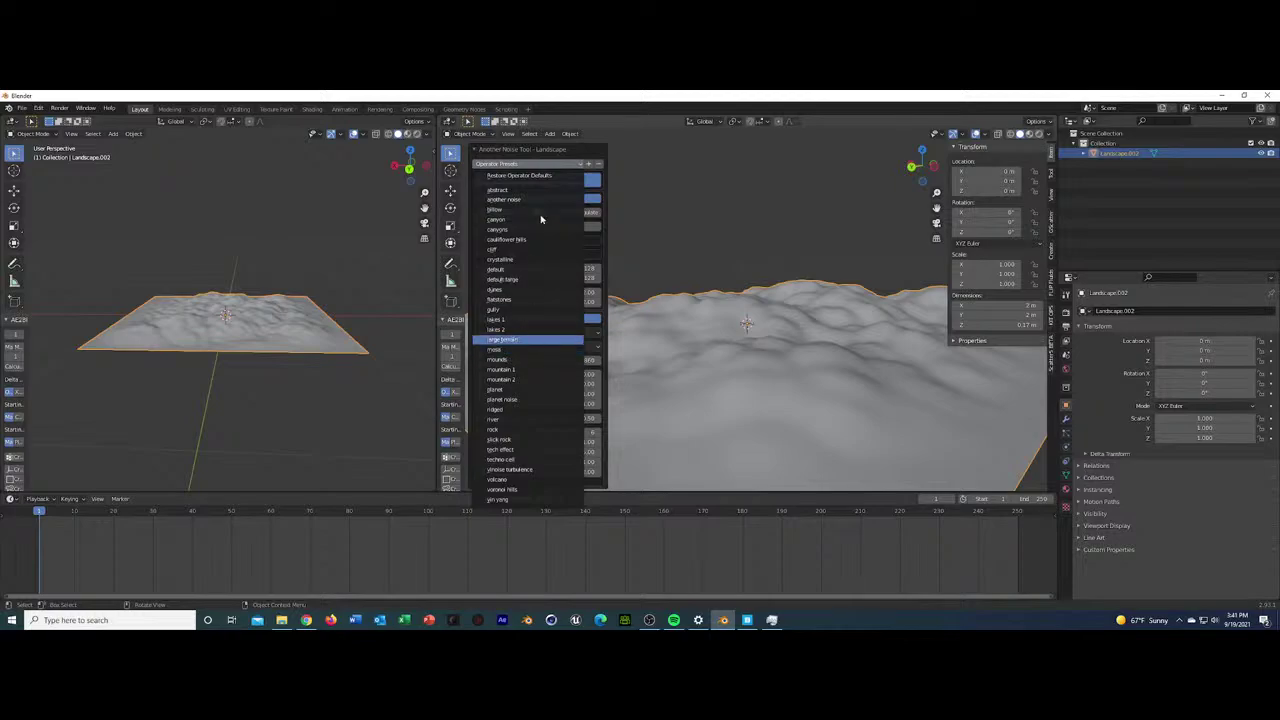
Apply the large terrain preset with 128 × 128 subdivisions
click(530, 340)
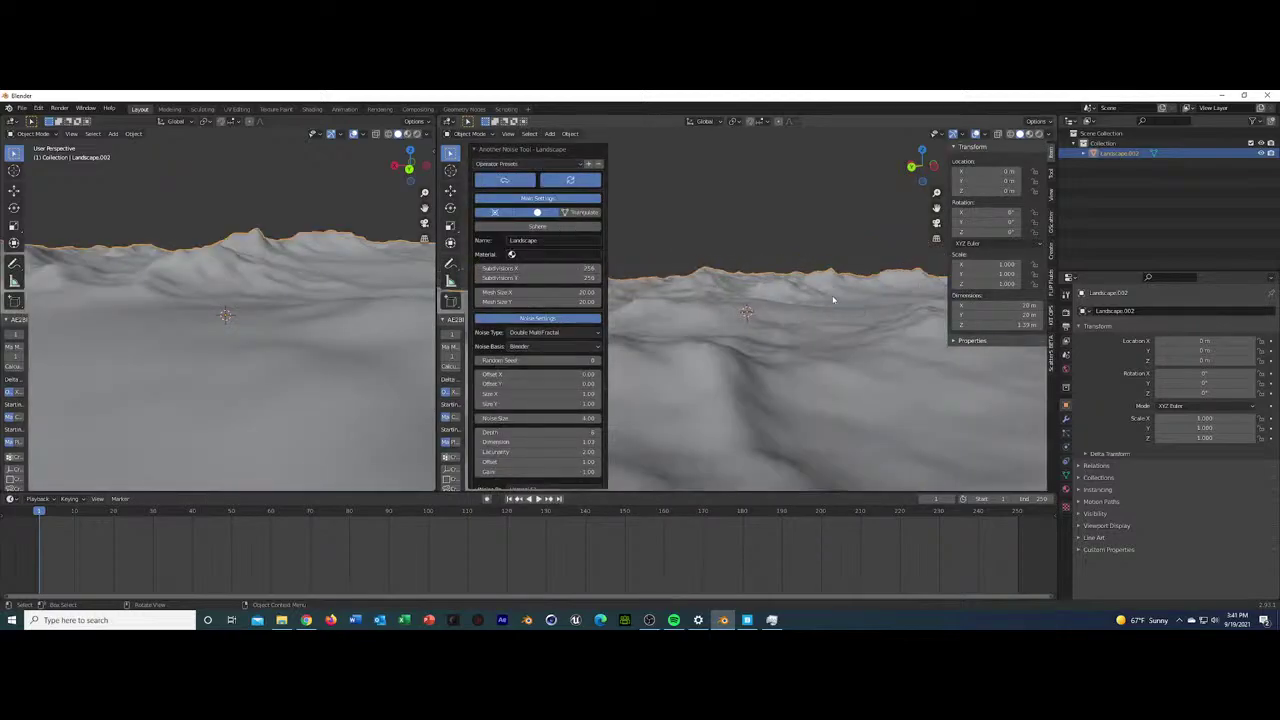
double_click(540, 268)
text(128)
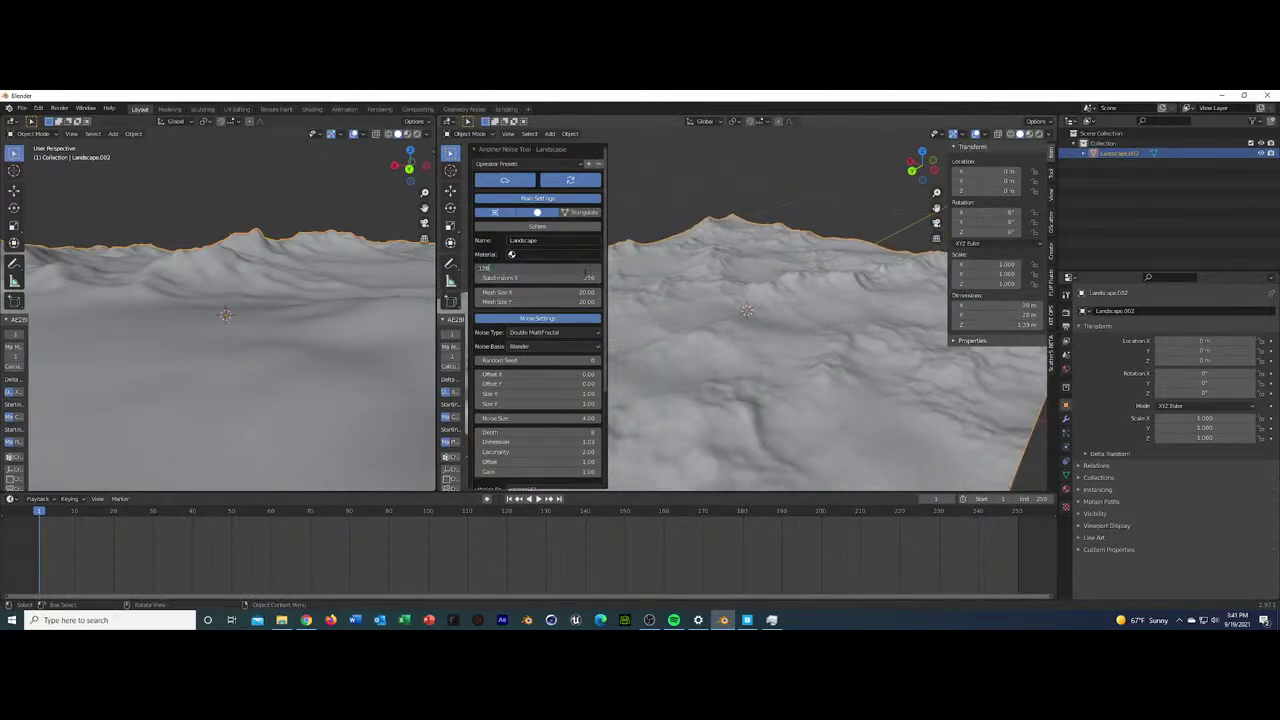
key(Tab)
text(128)
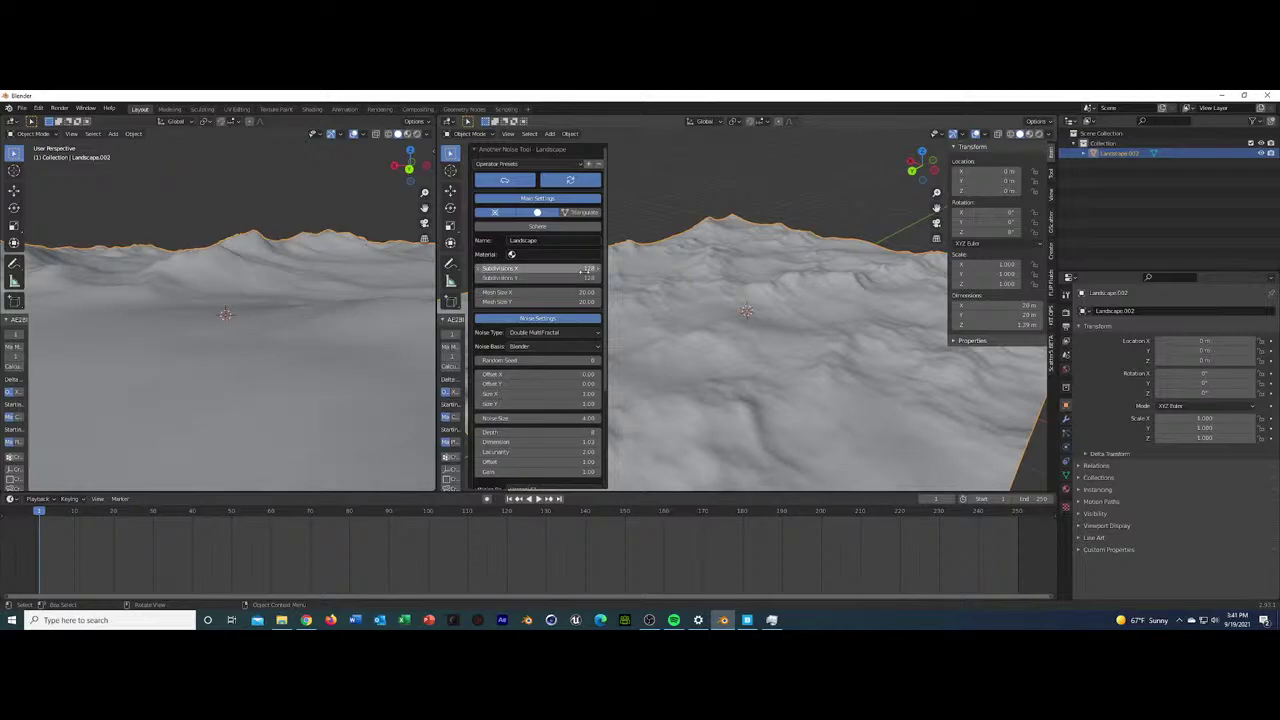
key(Return)
Set the landscape Noise Size to 8.50
middle_drag(871, 298, 728, 305)
scroll(550, 356, down, 2)
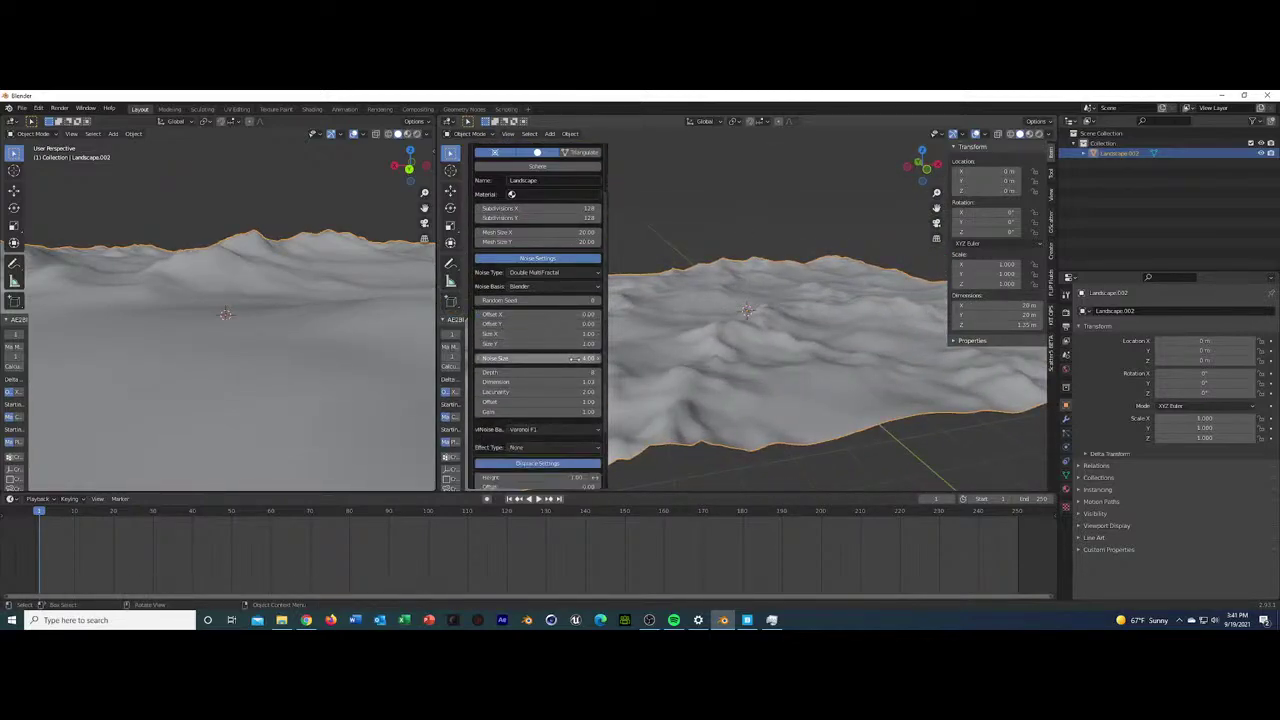
drag(573, 358, 600, 358)
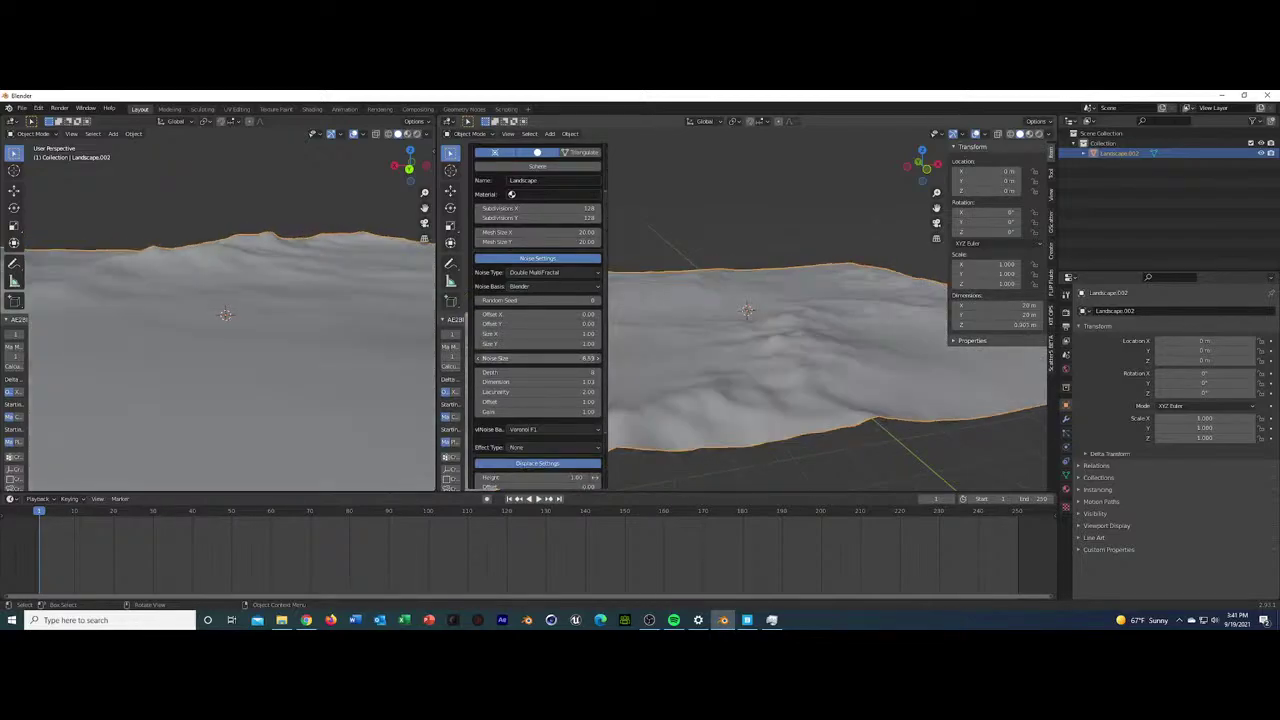
click(560, 358)
text(8.5)
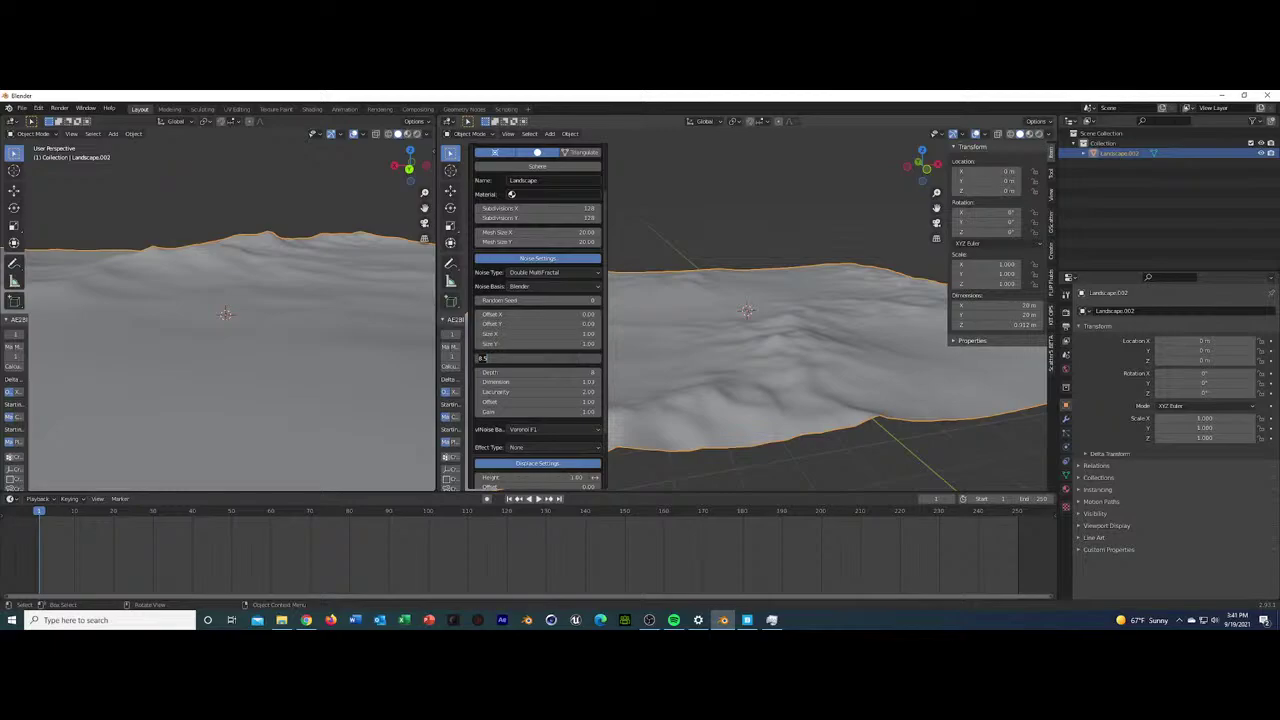
key(Return)
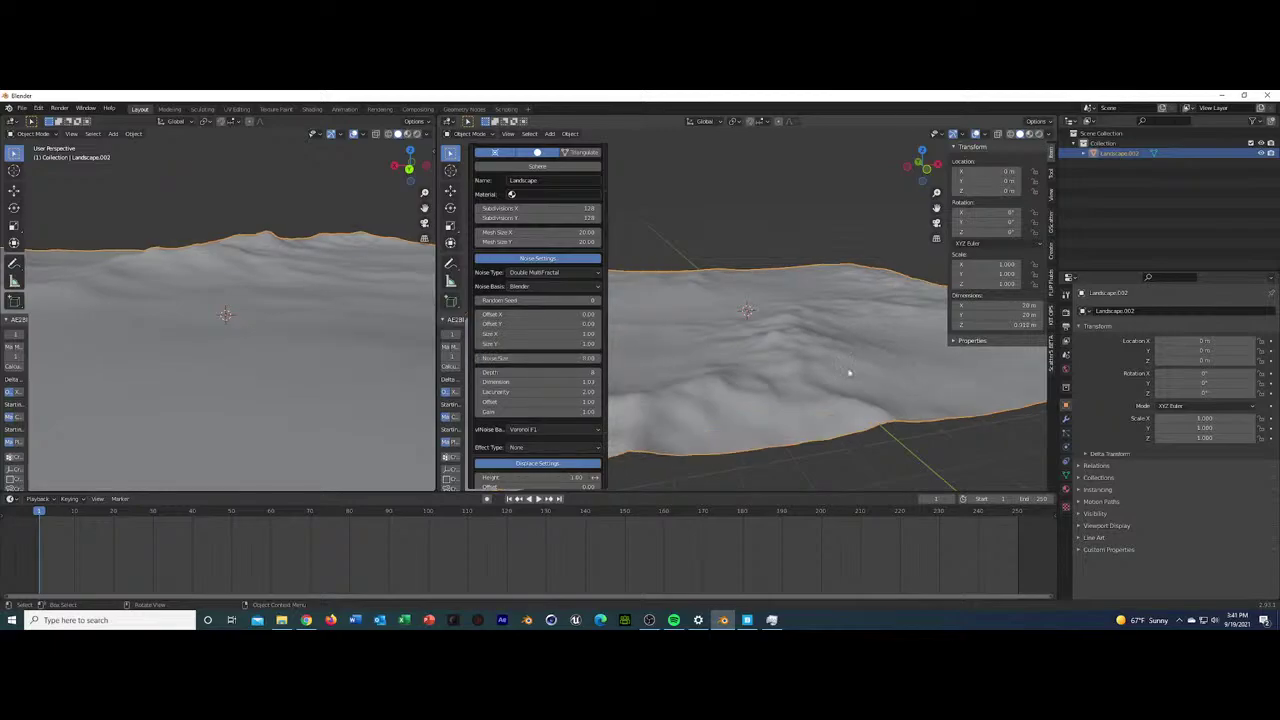
Set the displacement Height to 0.60 and close the landscape redo panel
scroll(847, 368, down, 4)
scroll(560, 400, down, 2)
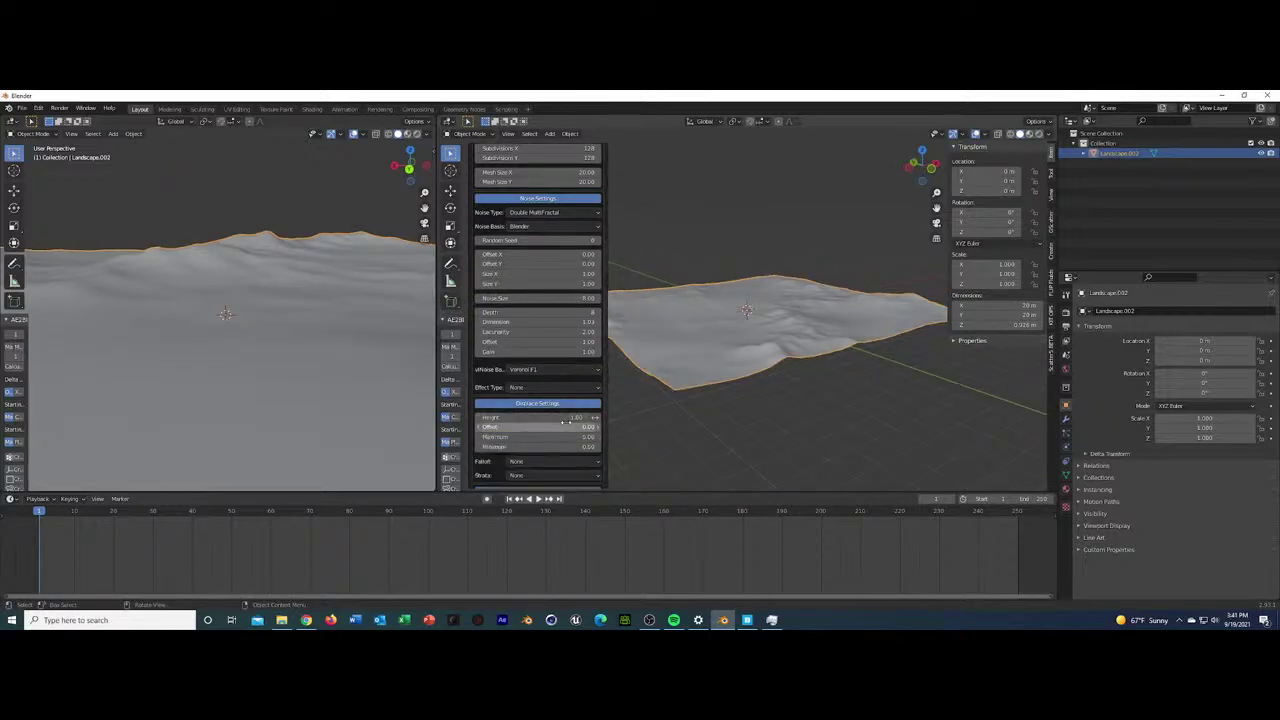
click(566, 418)
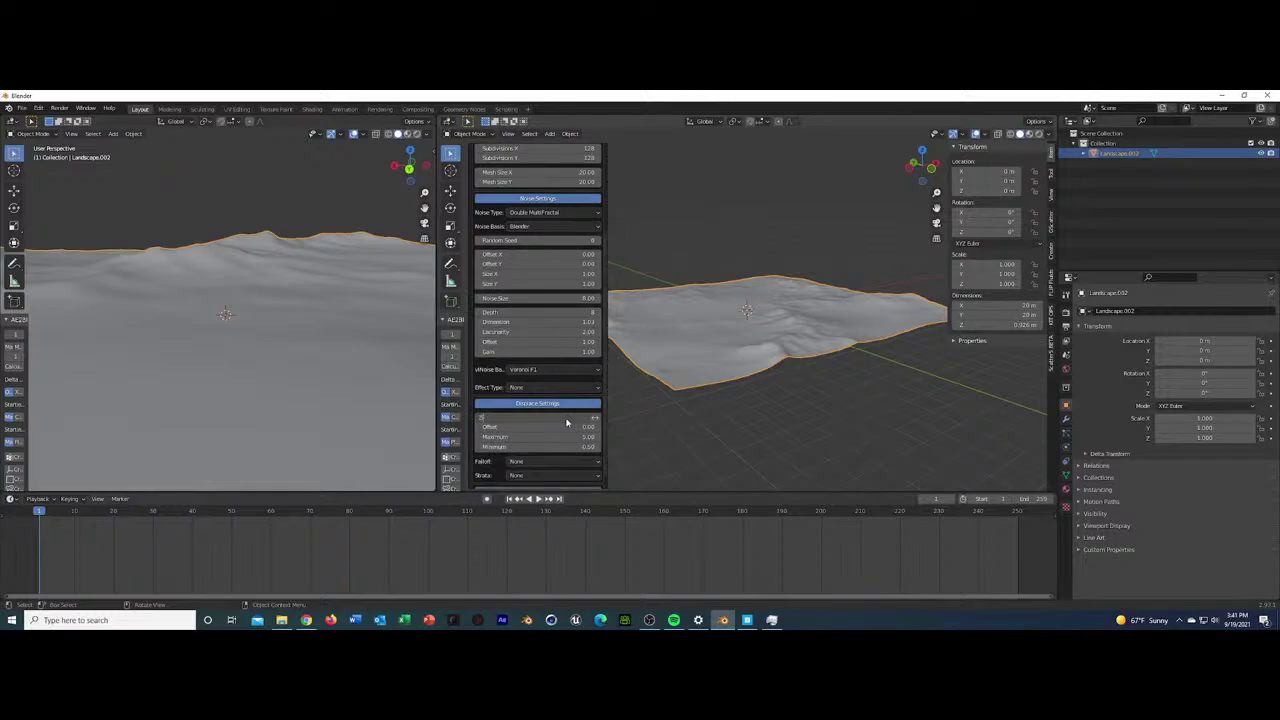
text(0.5)
key(Return)
middle_drag(760, 360, 926, 346)
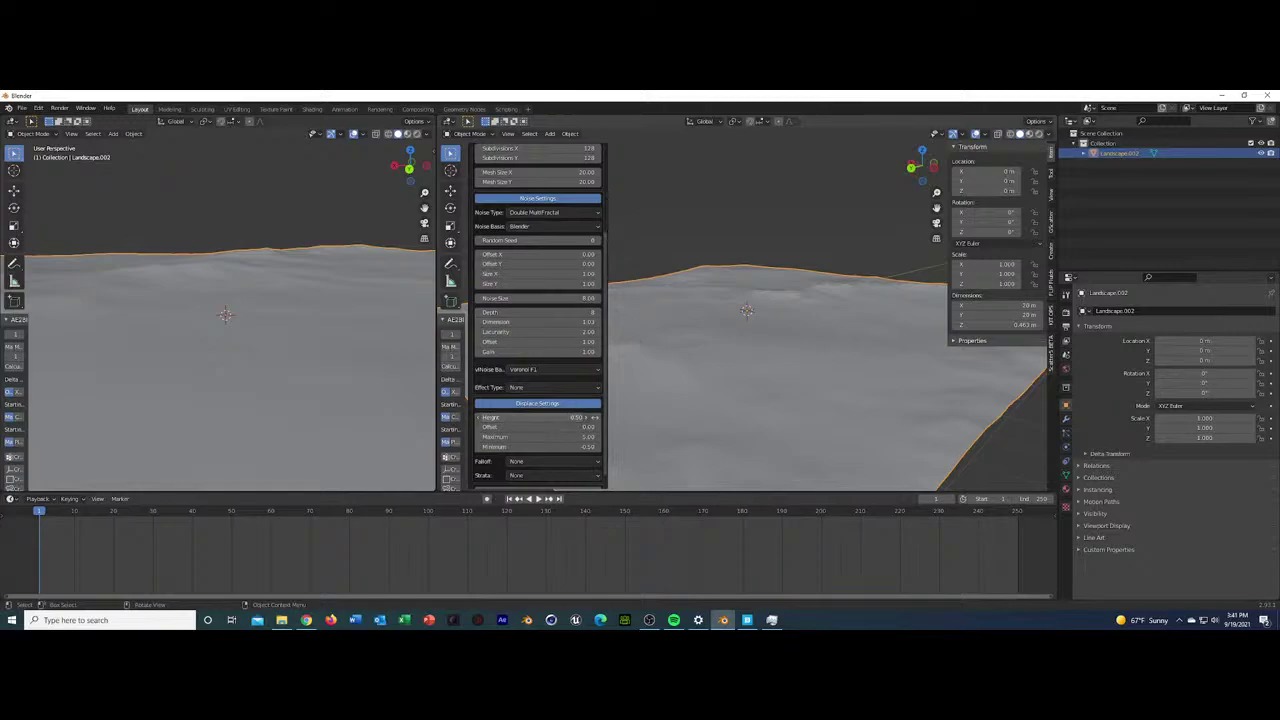
click(575, 417)
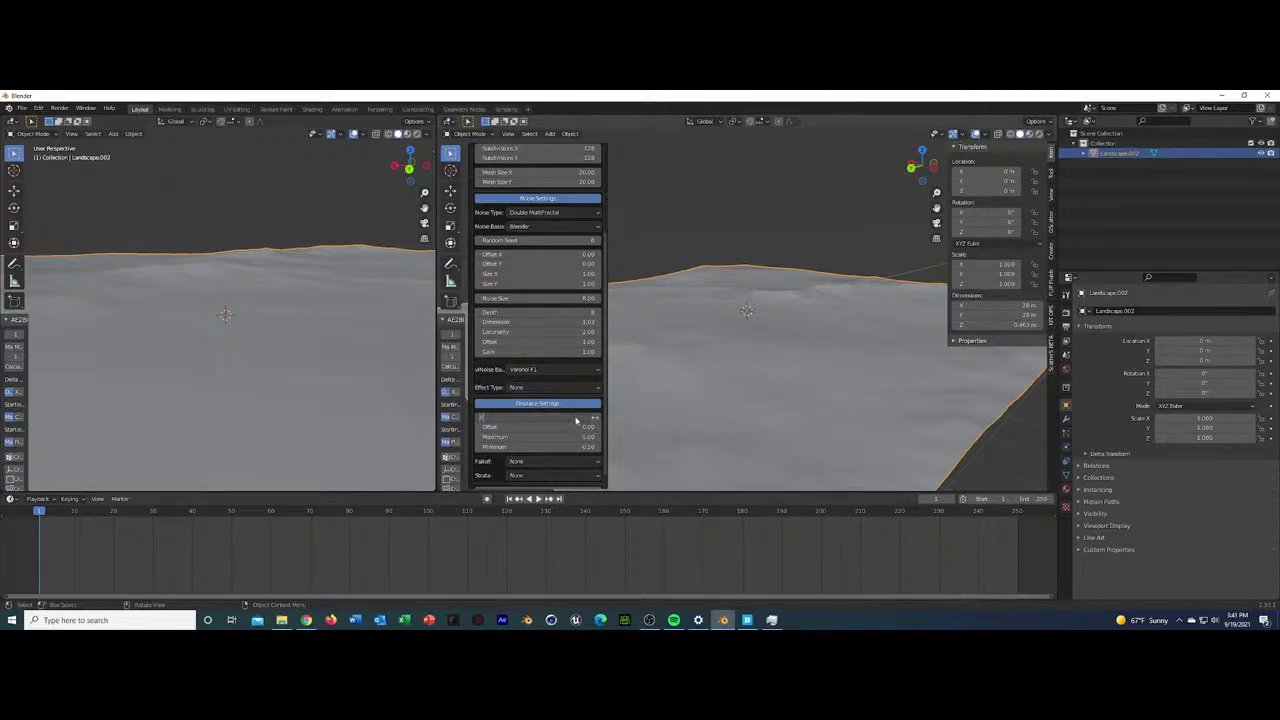
text(0.6)
key(Return)
scroll(527, 400, down, 1)
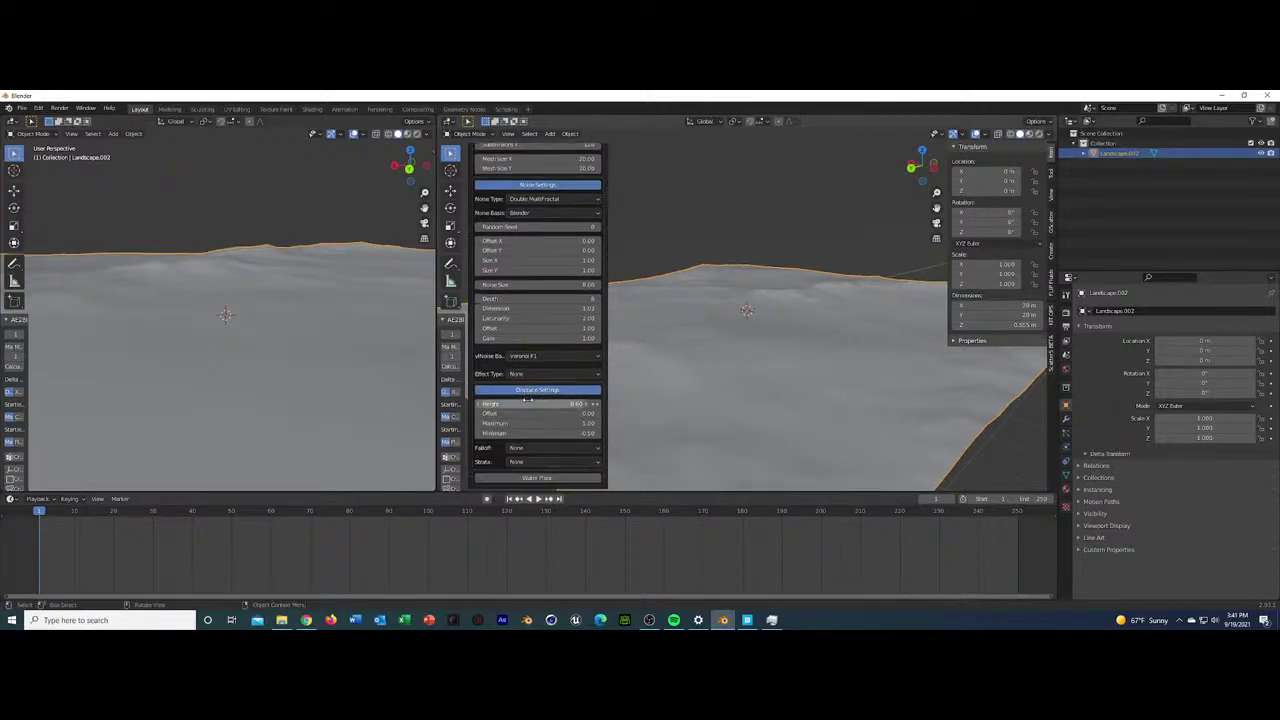
click(796, 357)
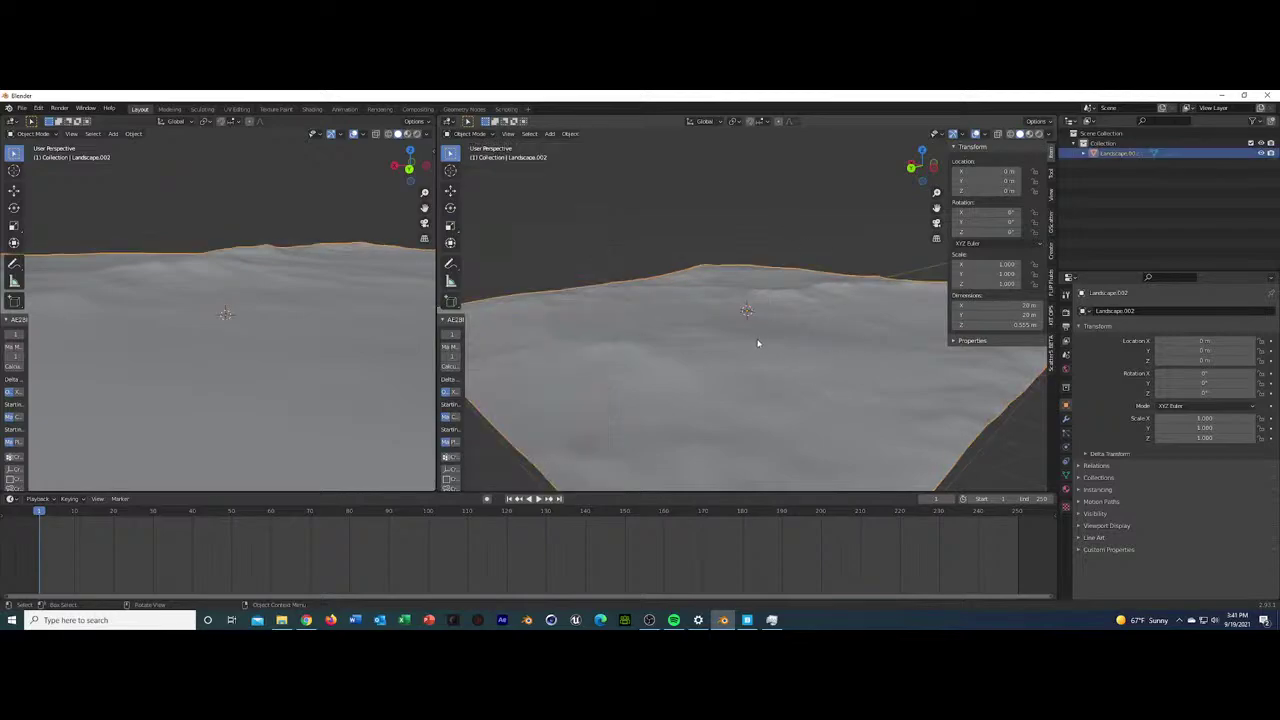
Select a square patch of the terrain's faces in Edit Mode
key(Tab)
mouse_move(758, 336)
middle_down()
mouse_move(752, 400)
mouse_move(750, 355)
middle_up()
drag(764, 372, 766, 374)
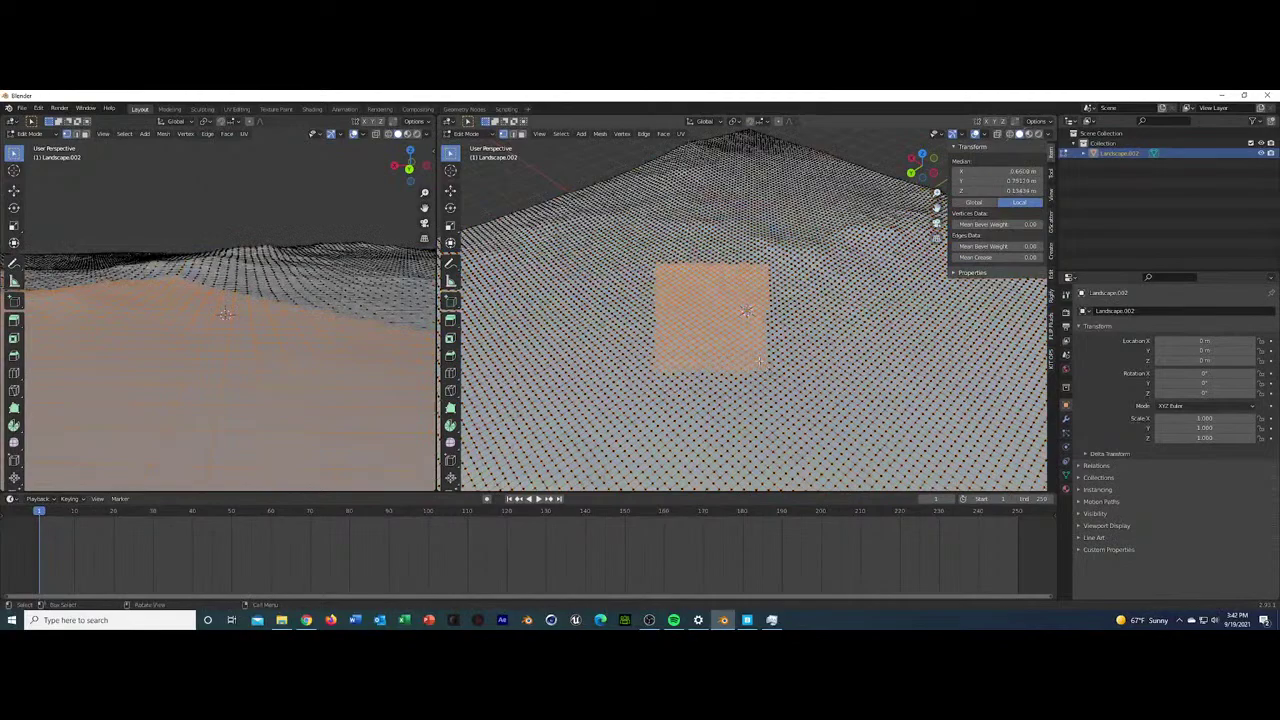
scroll(755, 360, down, 3)
key(Tab)
middle_drag(755, 361, 749, 329)
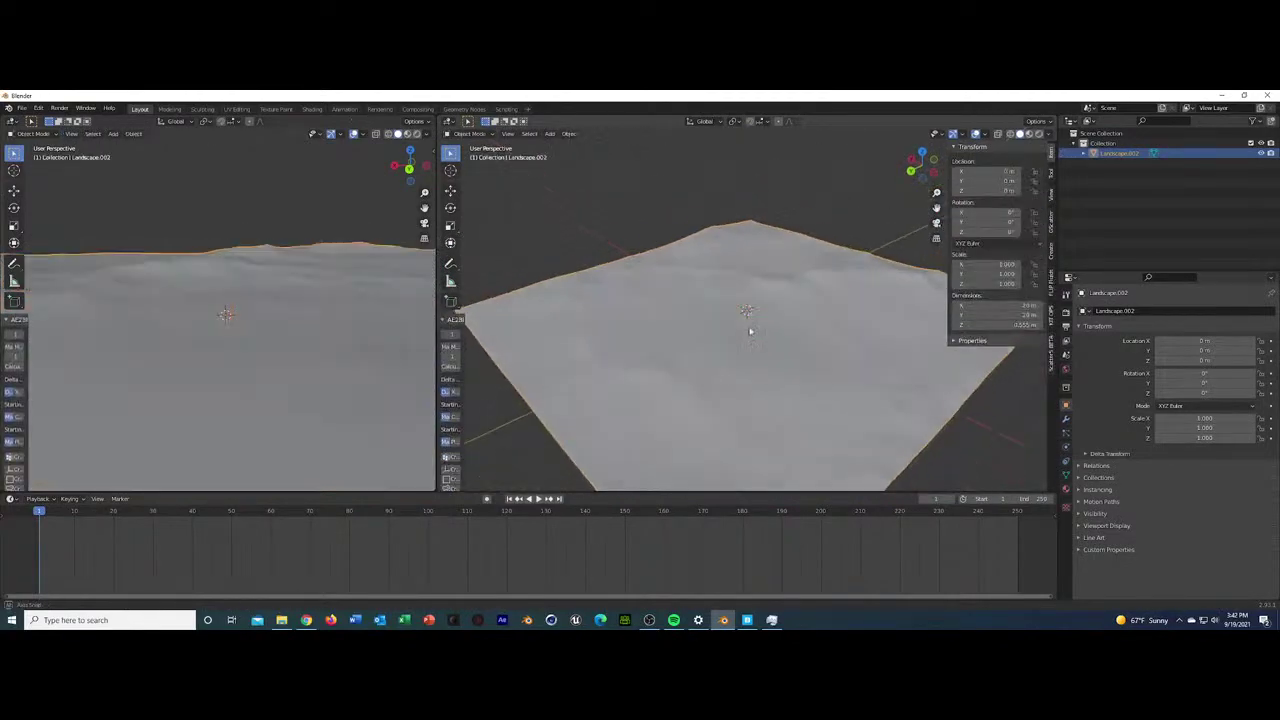
drag(700, 208, 815, 269)
key(Tab)
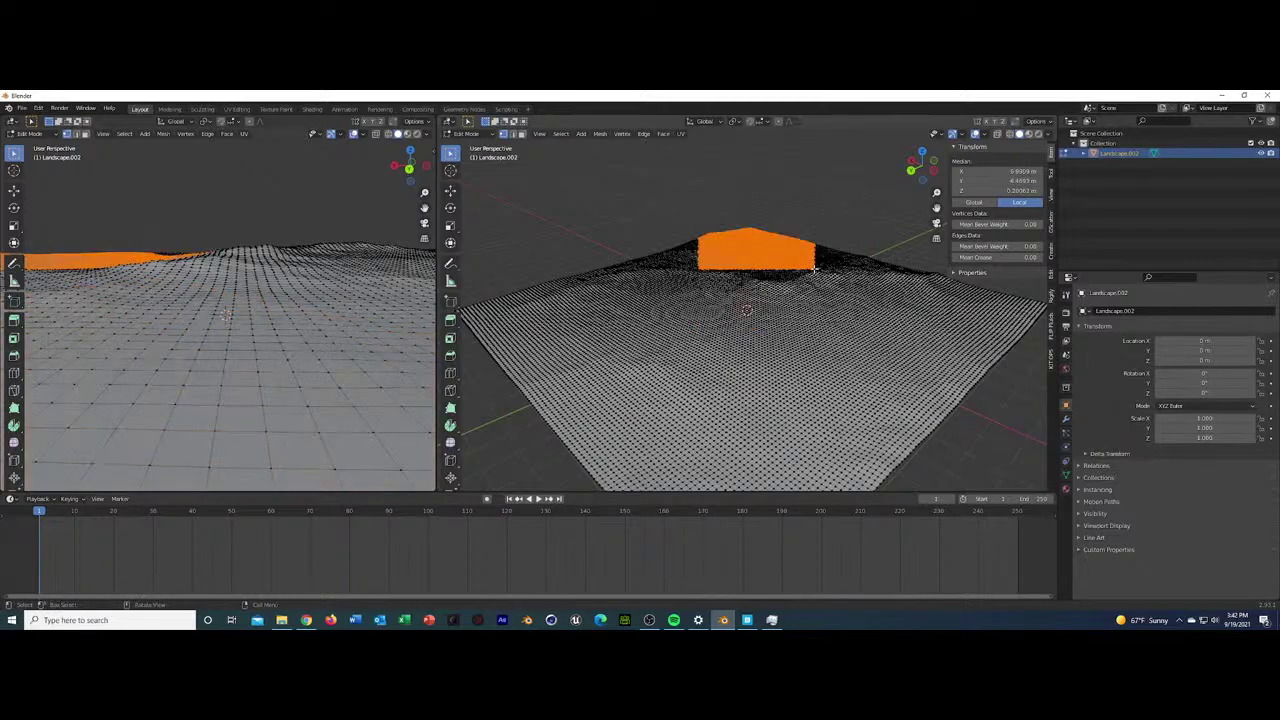
Raise the patch into a hill along Z with proportional editing, undoing an extrusion
click(779, 121)
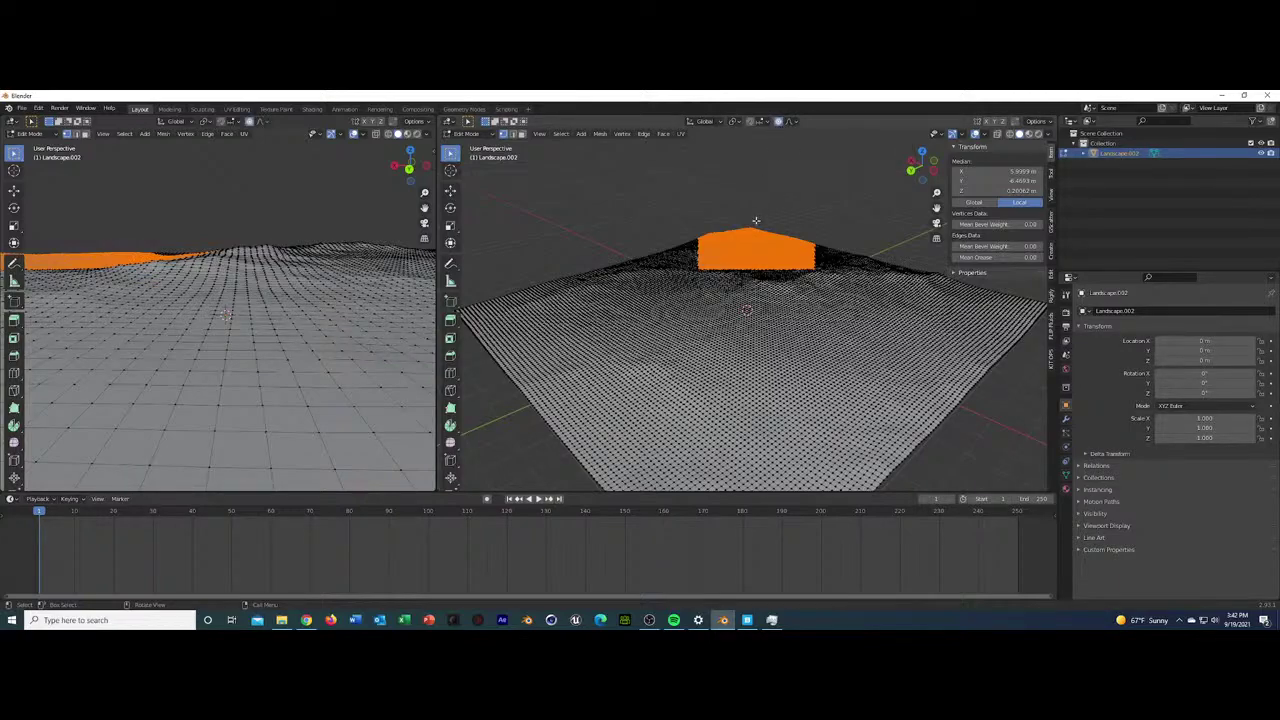
middle_drag(797, 263, 795, 290)
key(g)
key(z)
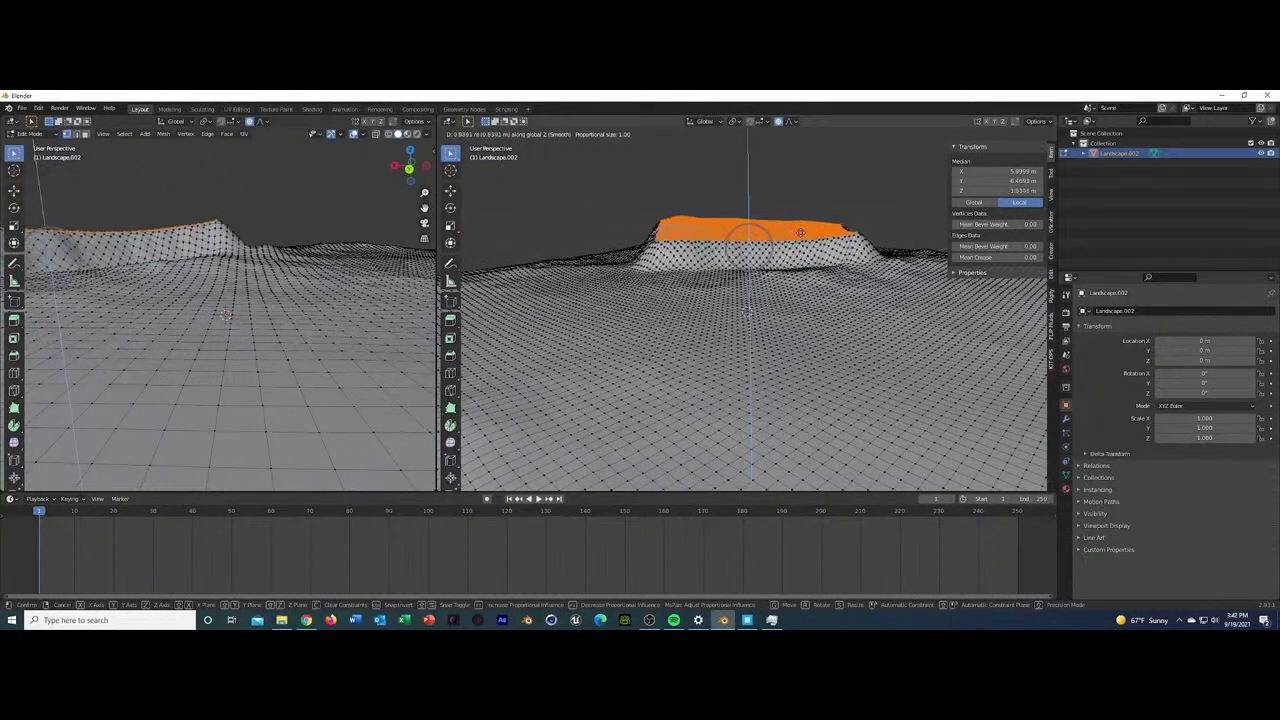
click(799, 243)
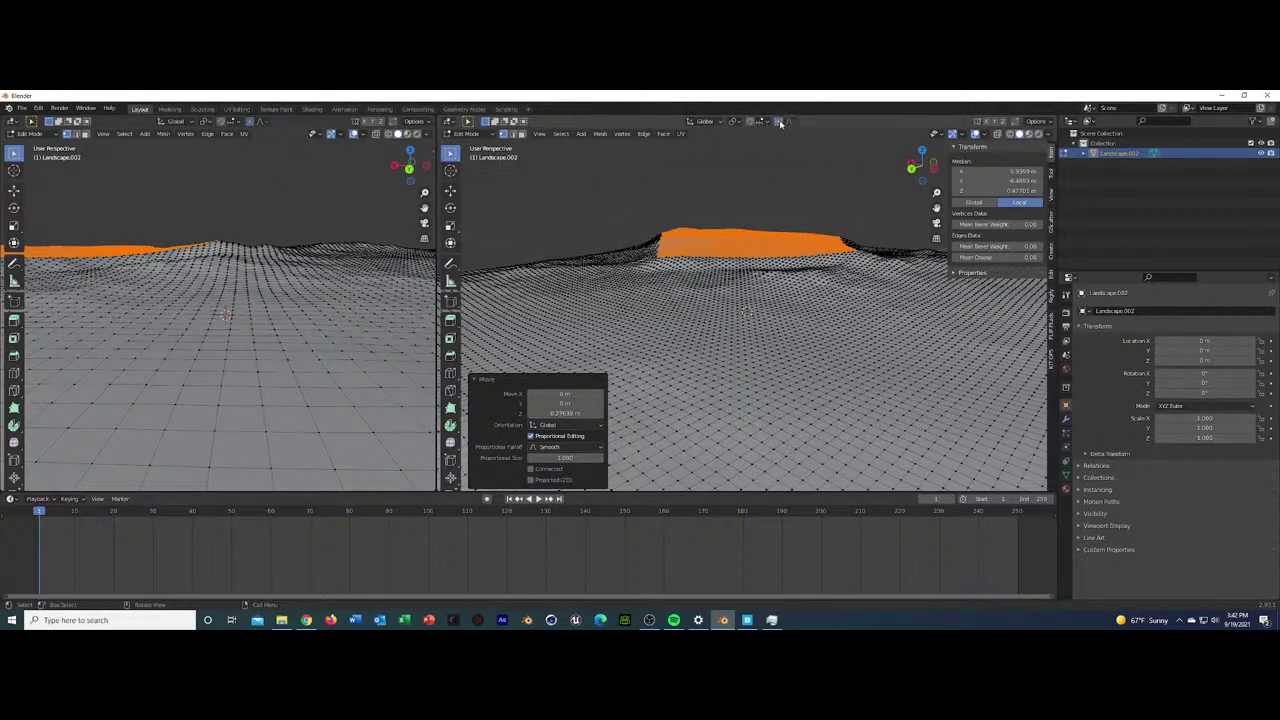
key(e)
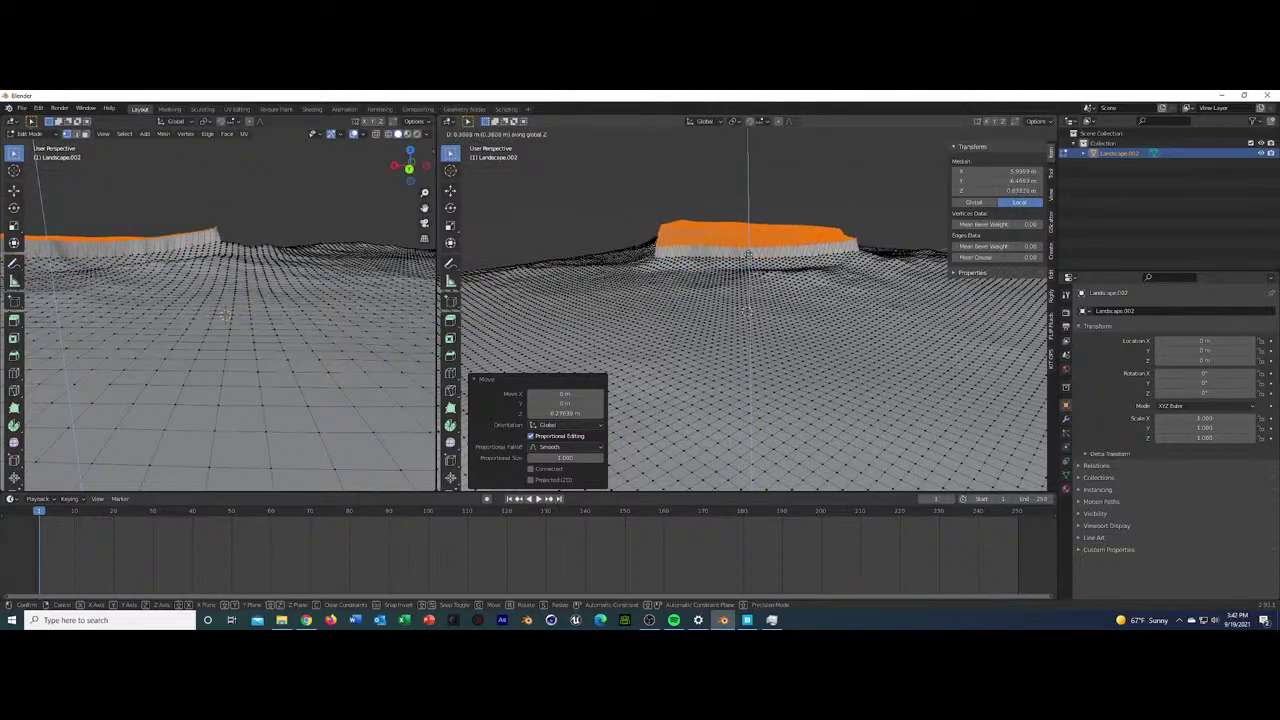
key(ctrl+z)
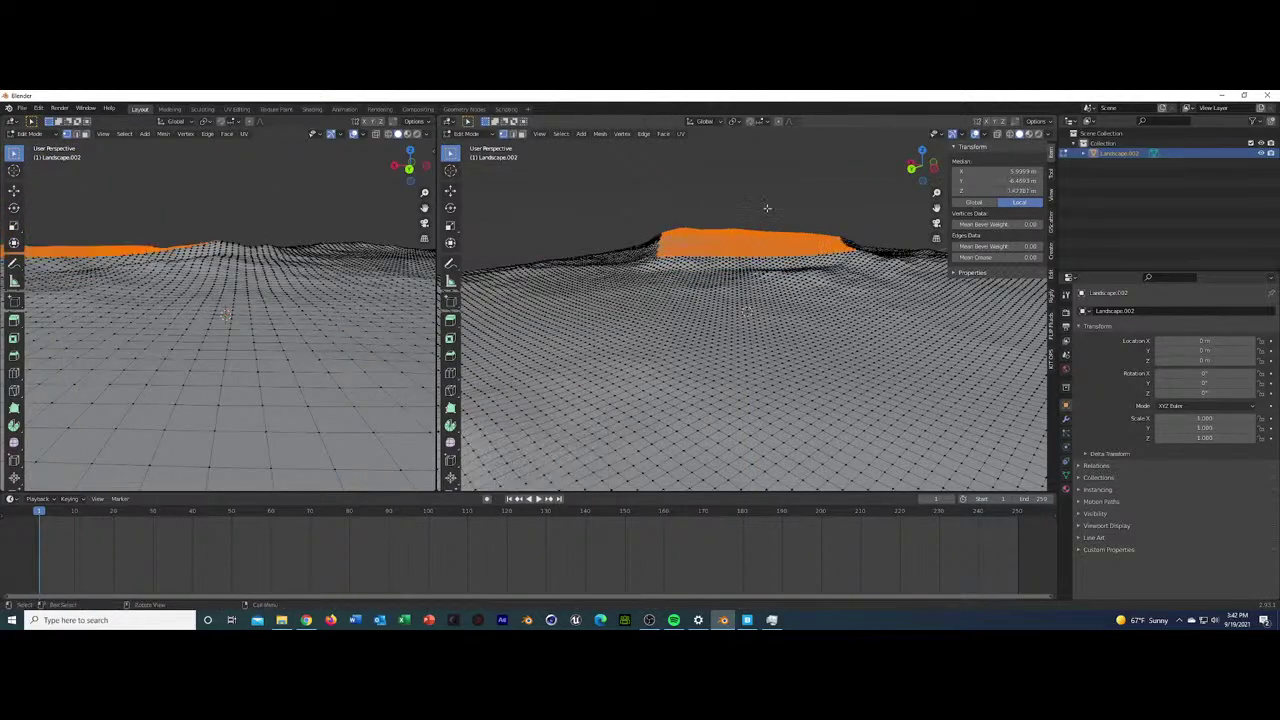
Return to Object Mode and reselect Landscape.002 in the Outliner, hiding the side panel
key(Tab)
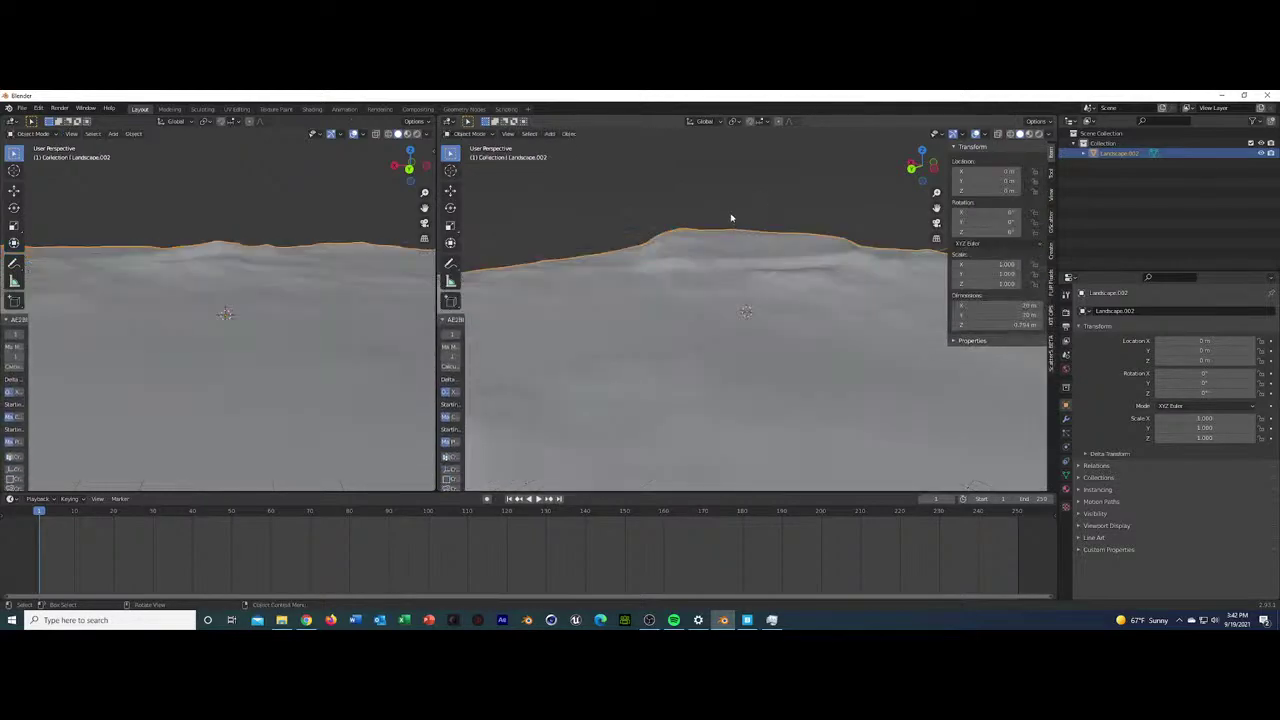
key(s)
key(z)
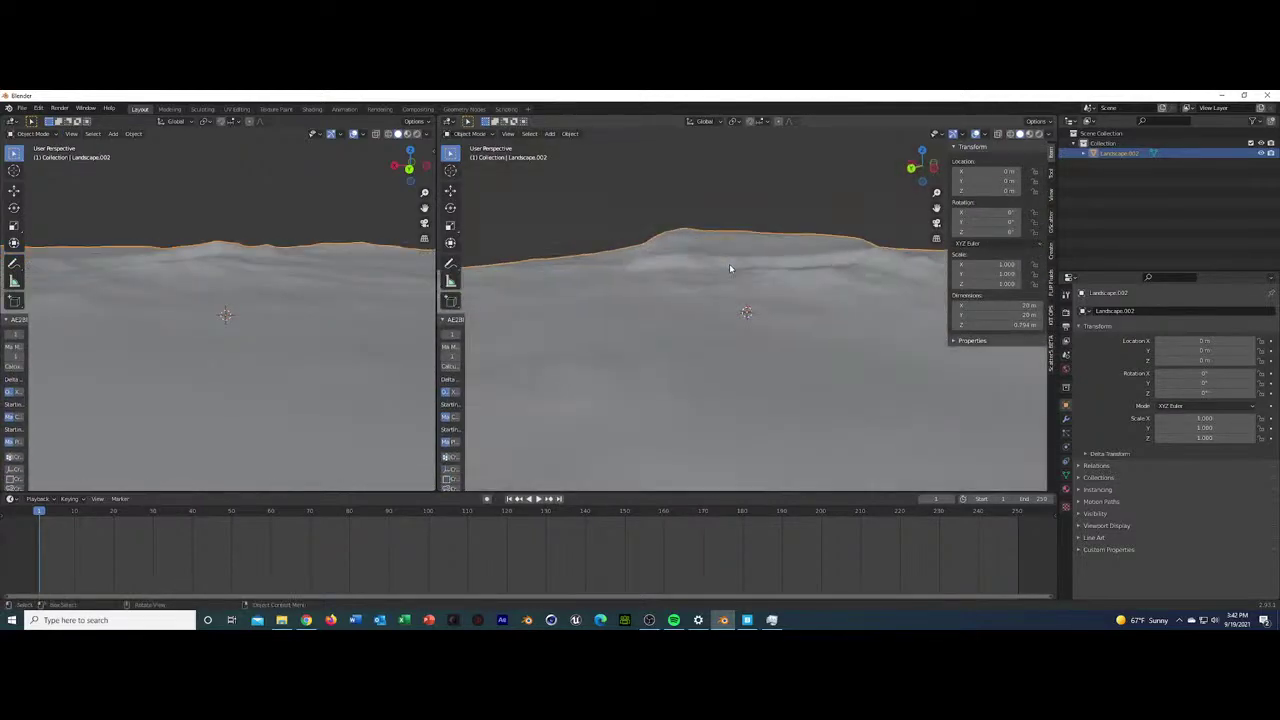
scroll(729, 264, down, 5)
scroll(731, 274, up, 3)
click(797, 234)
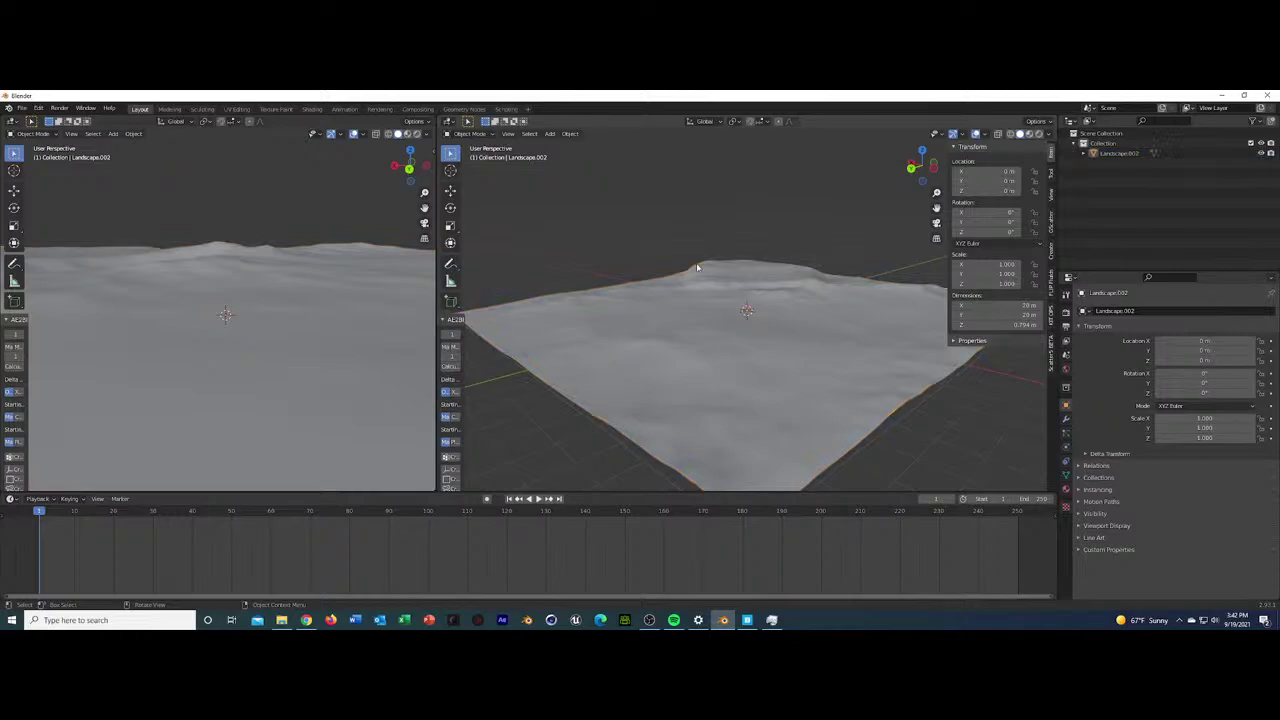
click(1113, 153)
key(n)
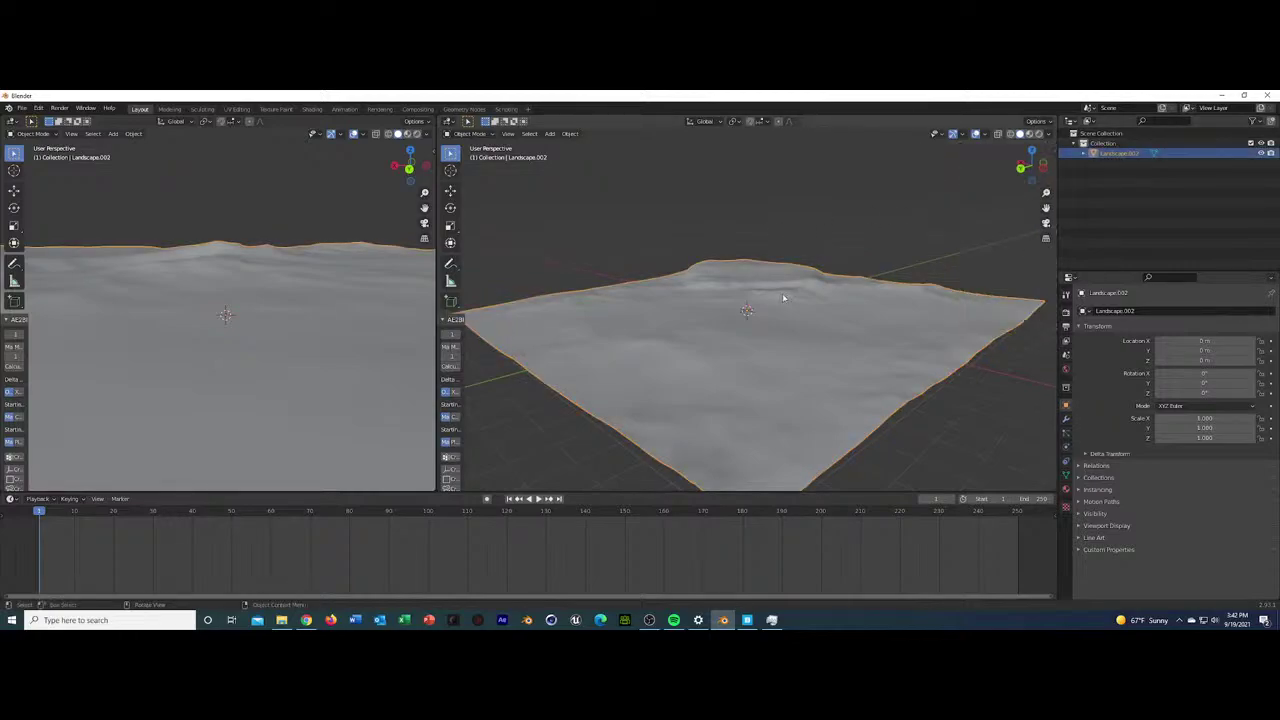
Orbit around the landscape and bring up the File menu
scroll(985, 226, up, 2)
scroll(950, 215, down, 5)
middle_drag(946, 214, 591, 223)
scroll(591, 223, up, 4)
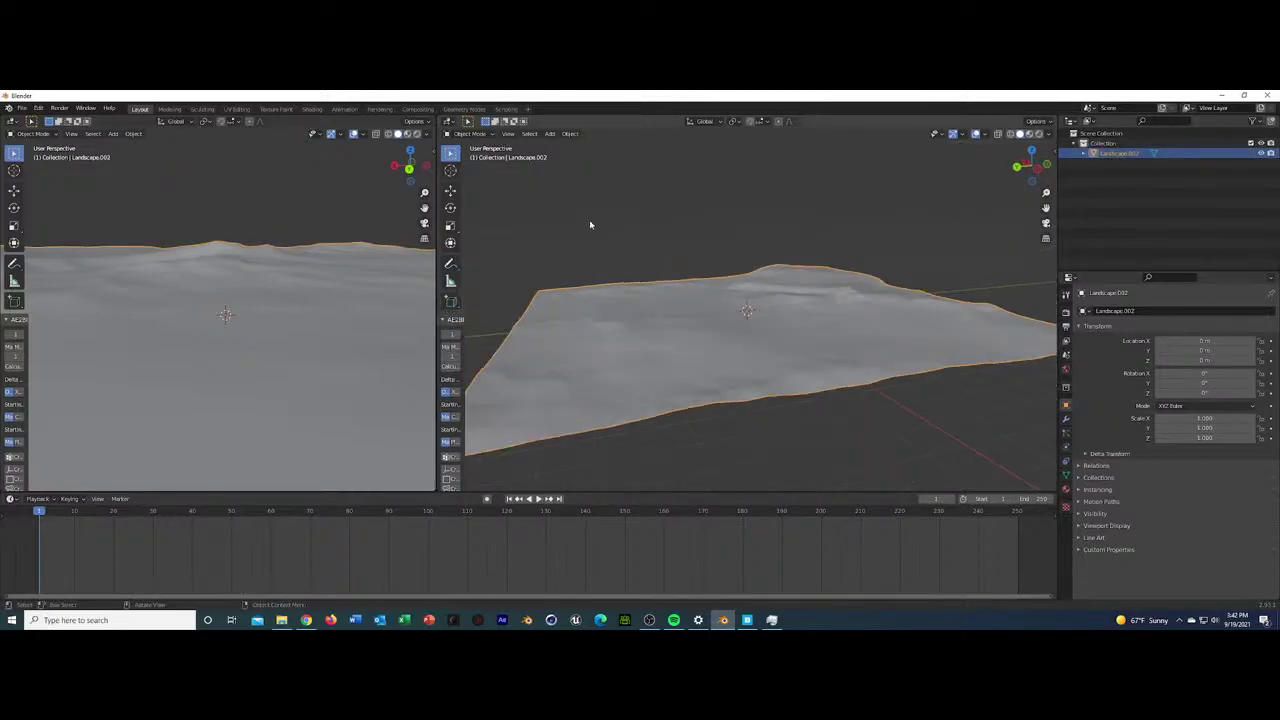
click(21, 108)
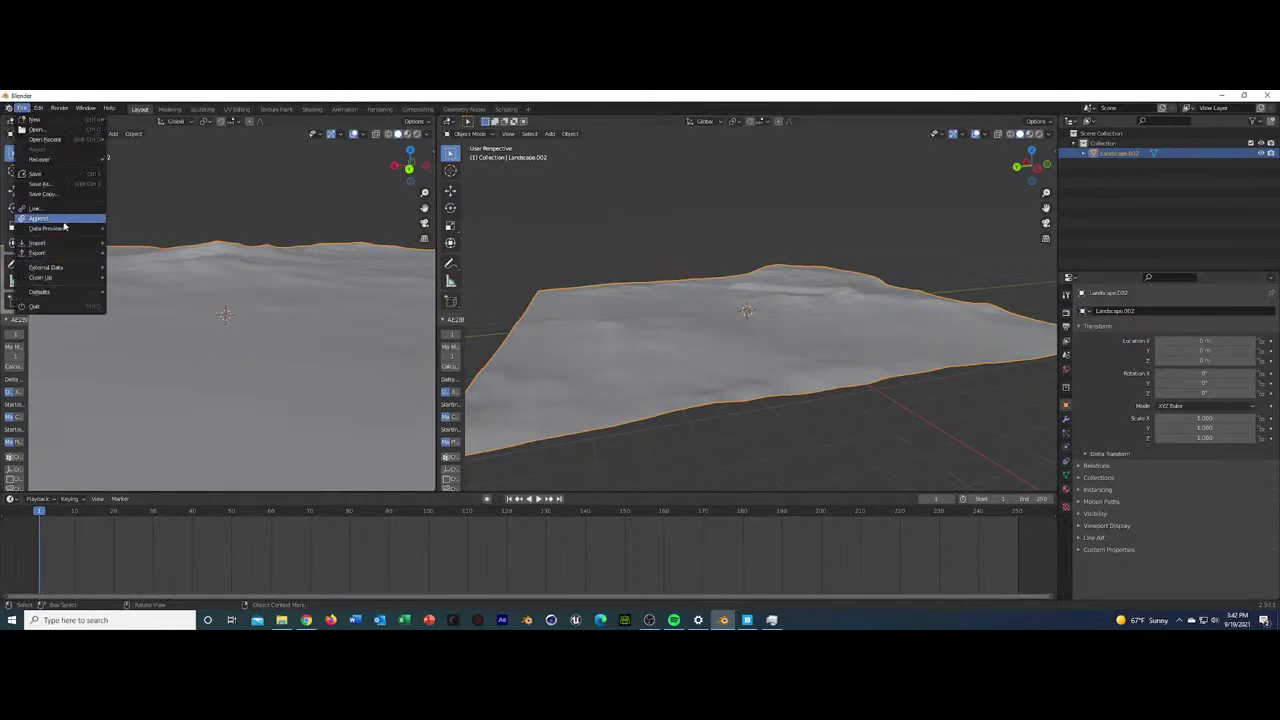
Append Bushy_Grass_1/2, Buttercup, Daisy_1/2, Grass_Stalk and Grass_Stalk_2 from the asset pack
click(55, 221)
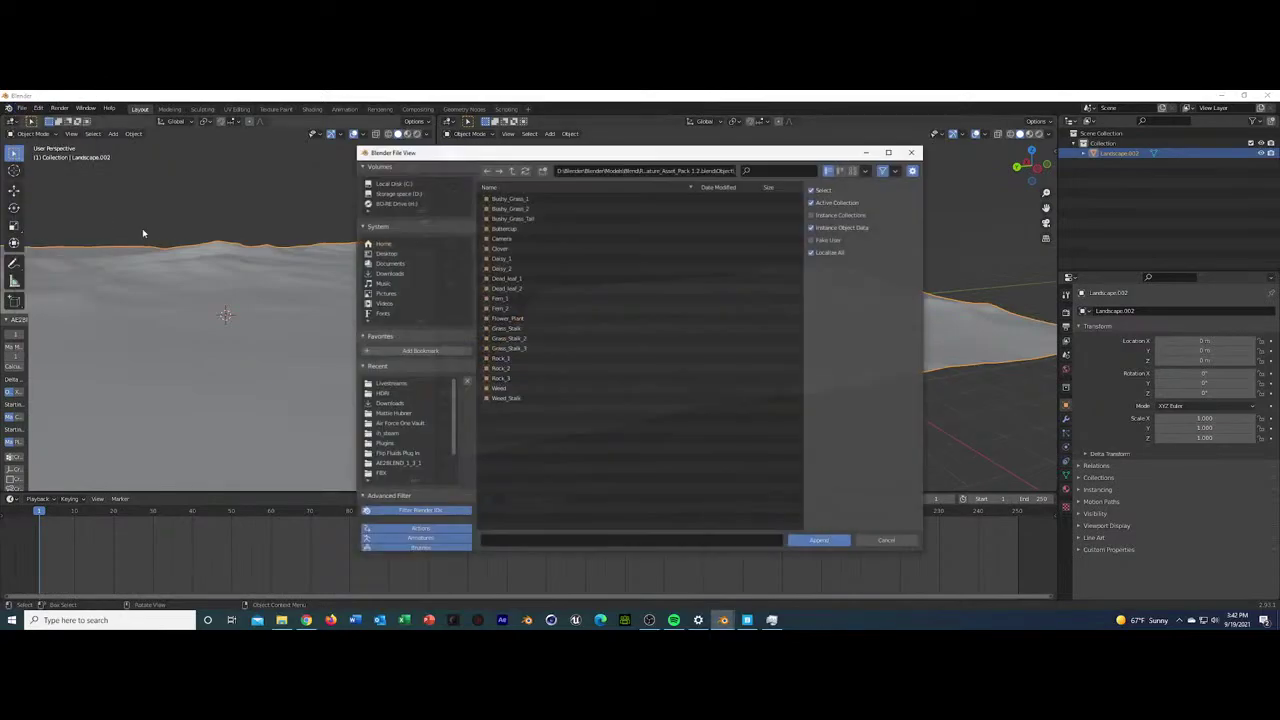
click(545, 200)
shift+click(541, 207)
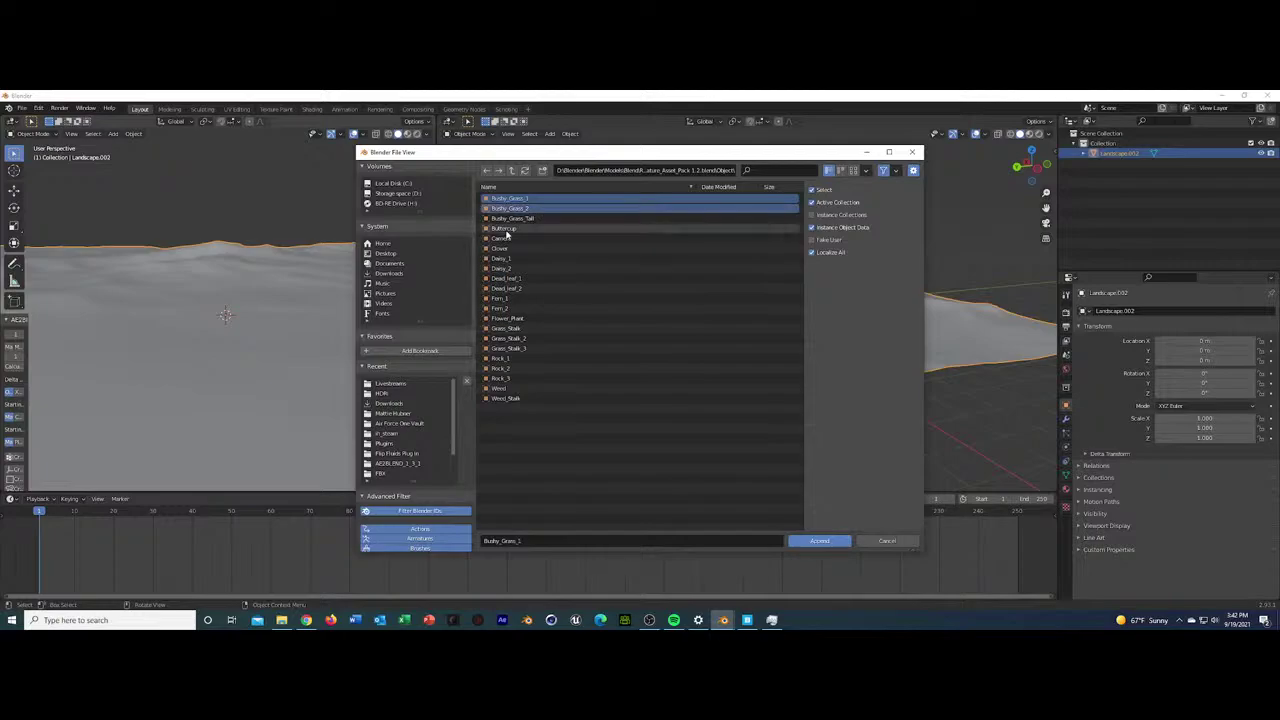
shift+click(506, 230)
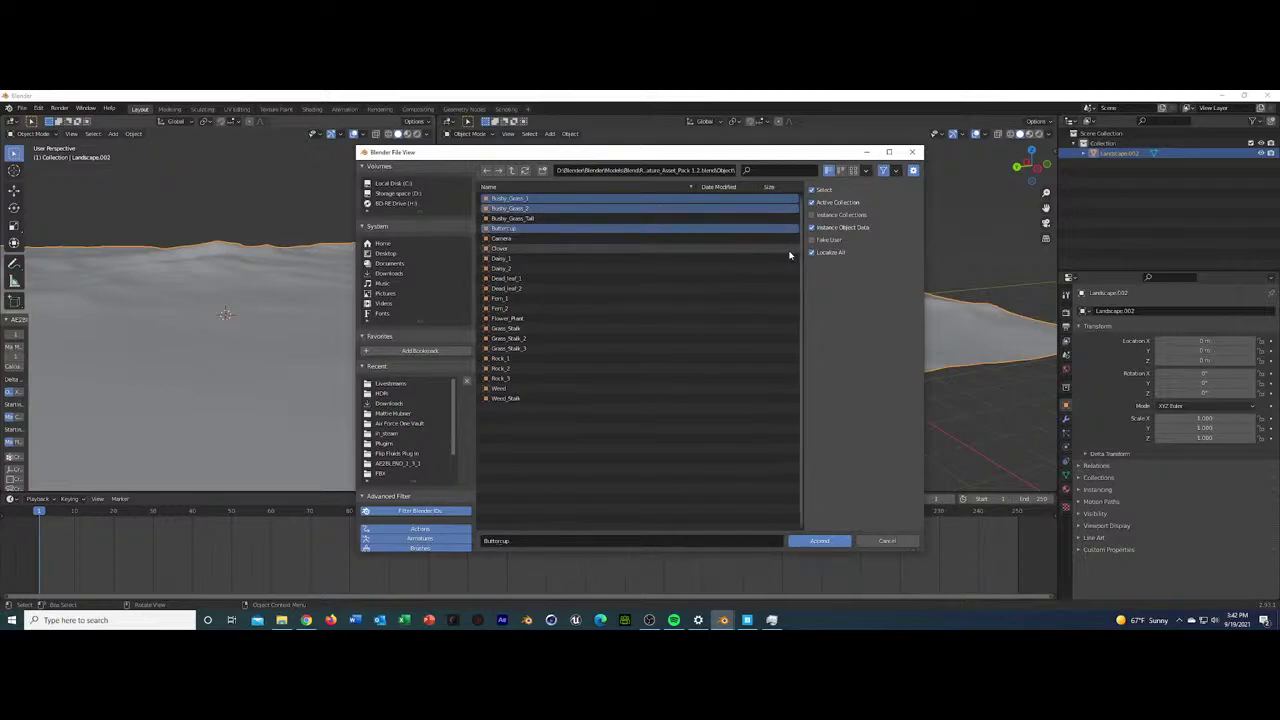
shift+click(500, 258)
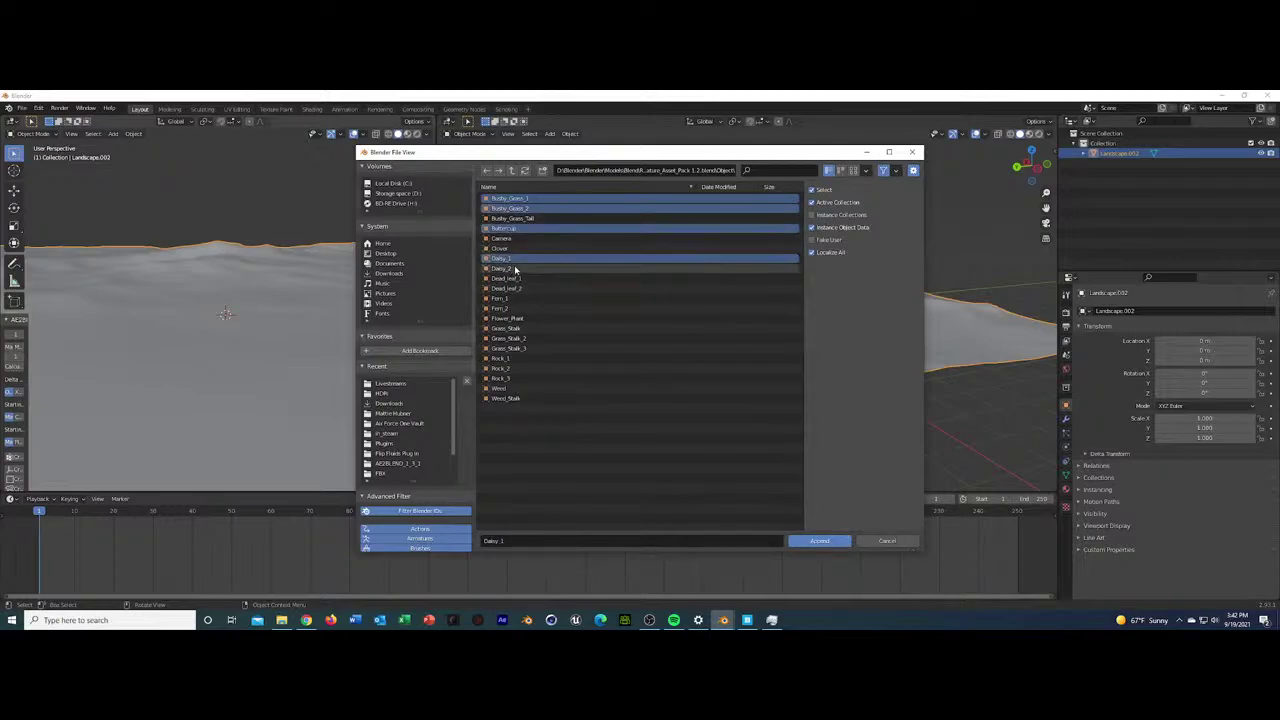
shift+click(515, 268)
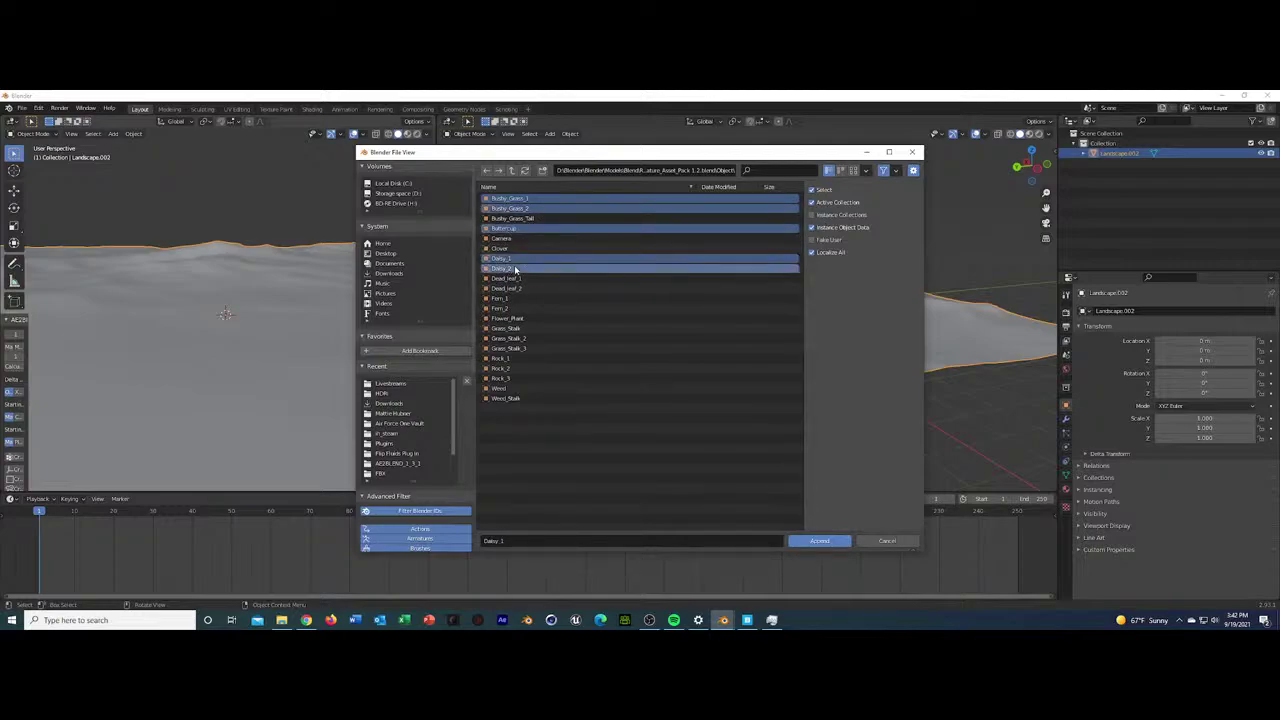
shift+click(527, 330)
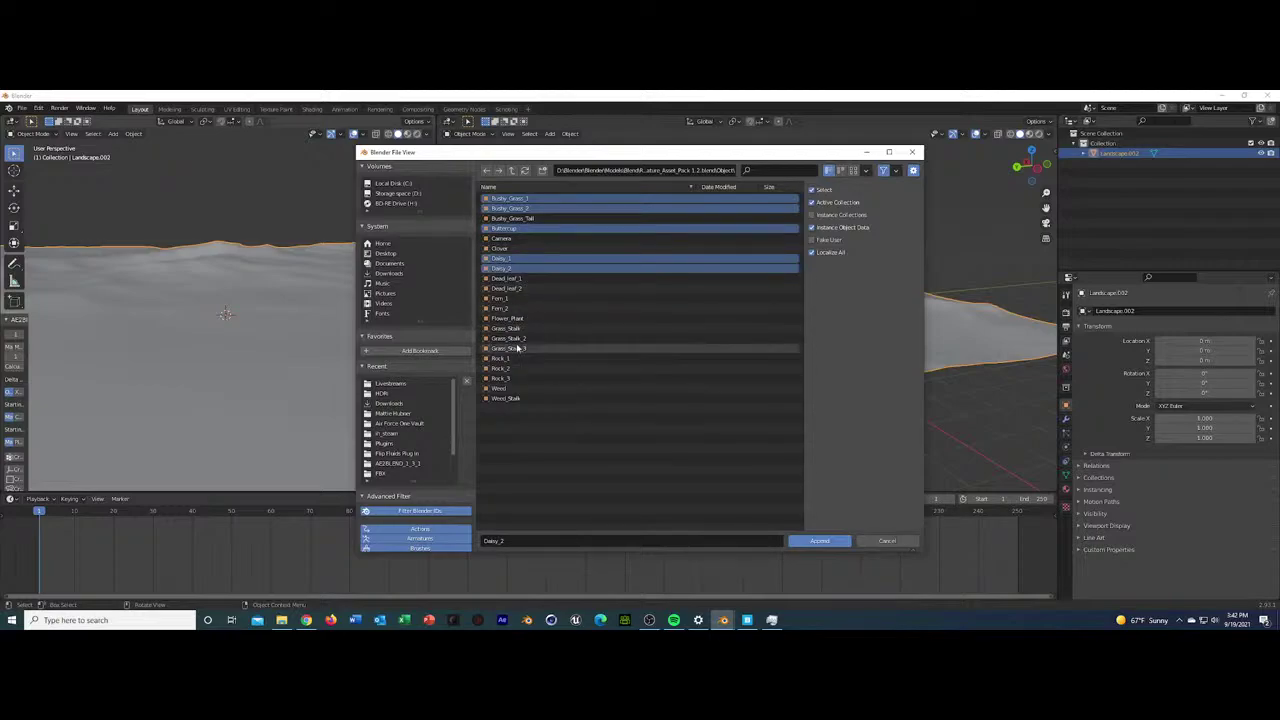
shift+click(522, 339)
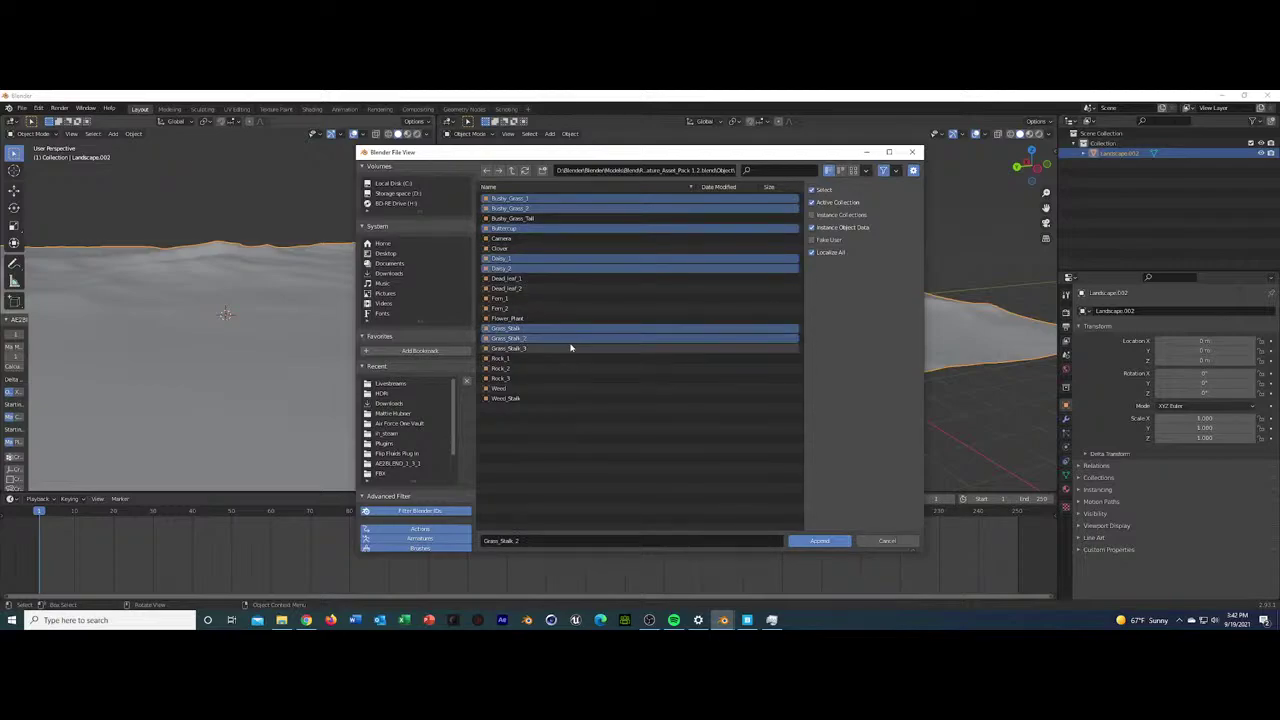
shift+click(513, 358)
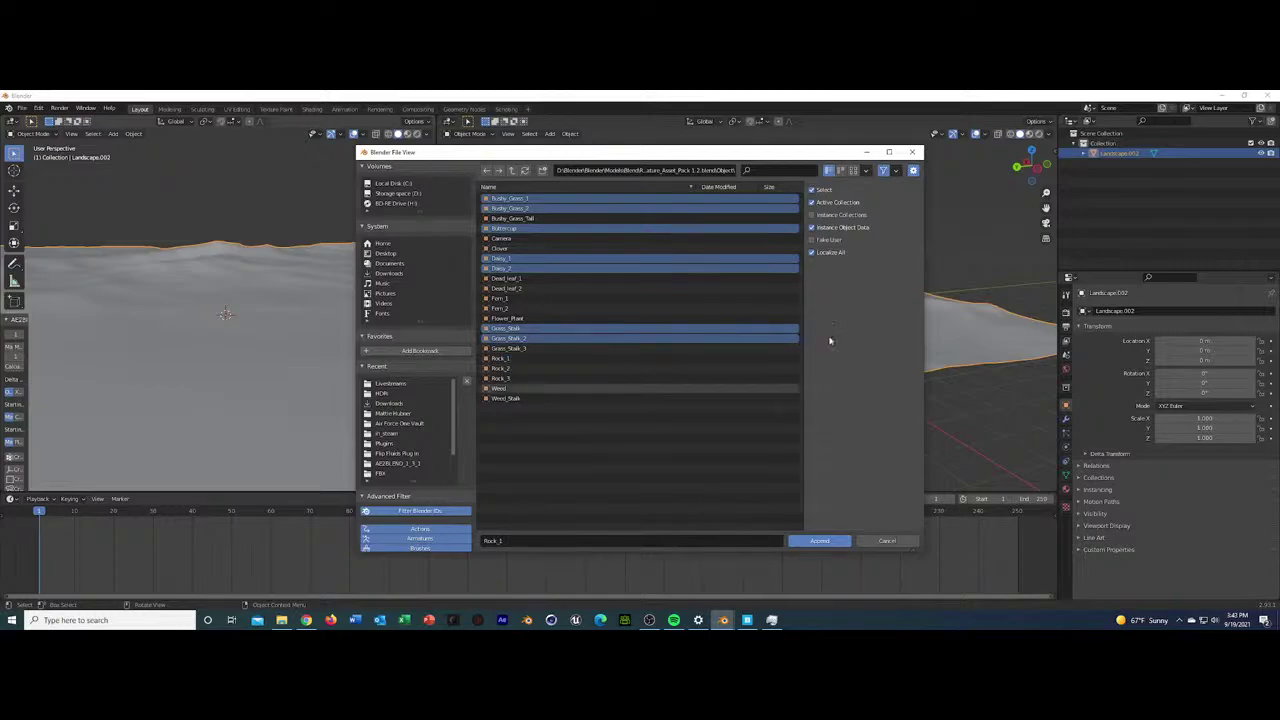
click(830, 540)
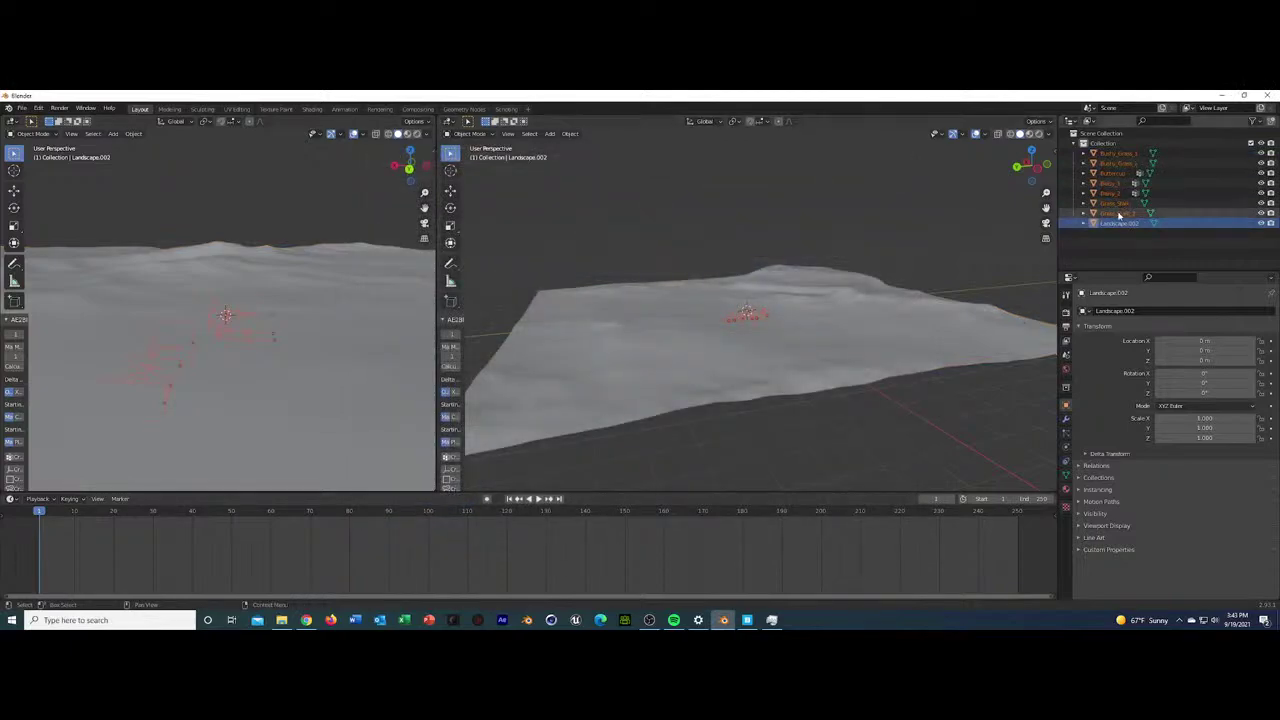
Move the appended plant objects into a new collection named GRASS
click(1115, 153)
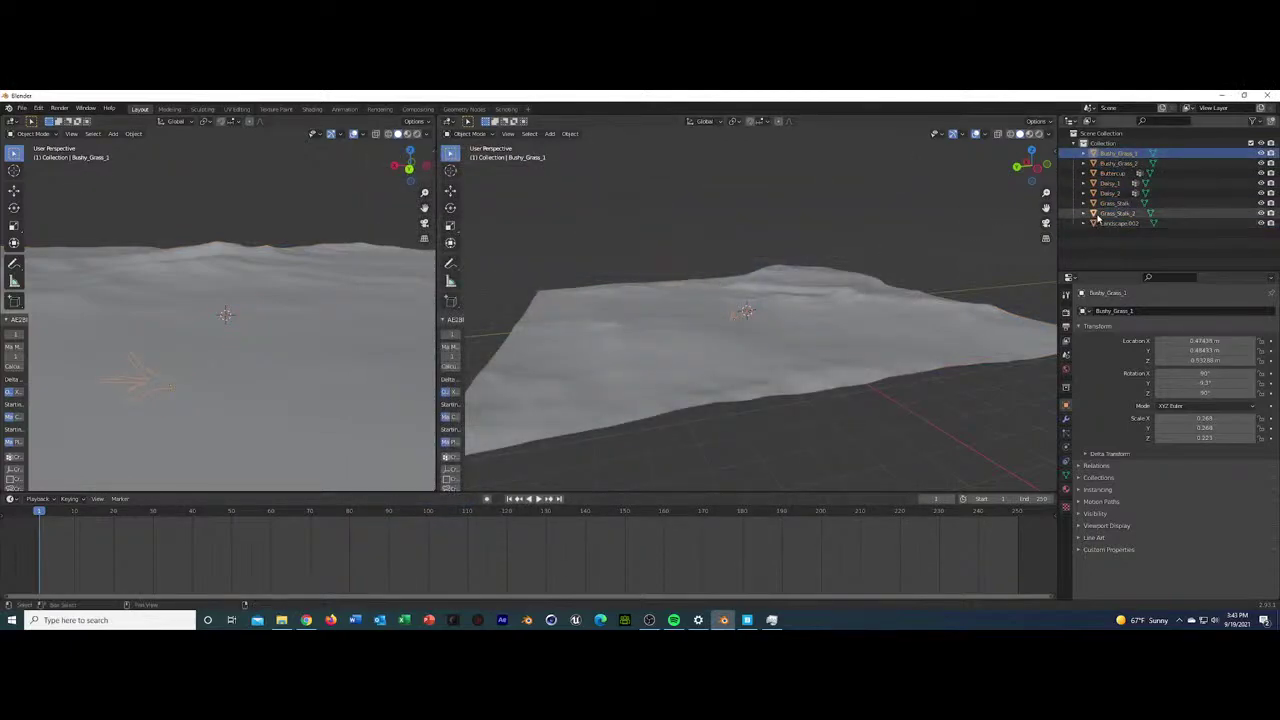
shift+click(1115, 213)
key(m)
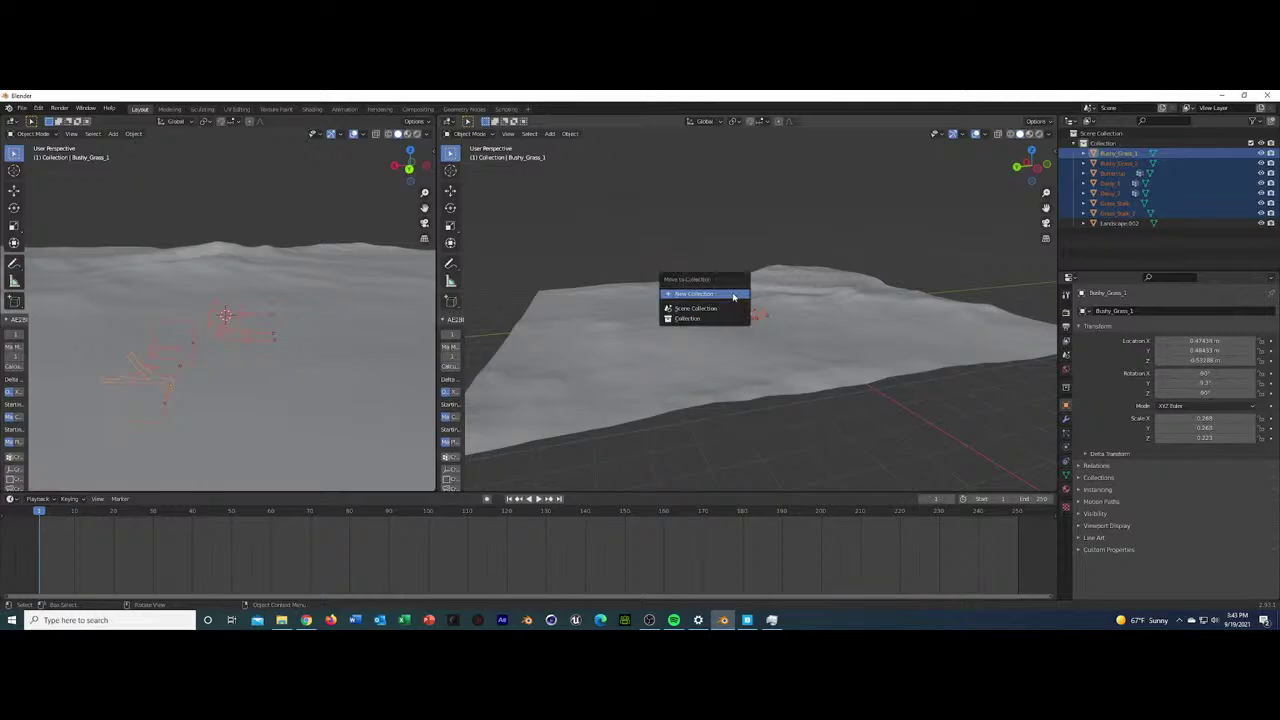
click(733, 297)
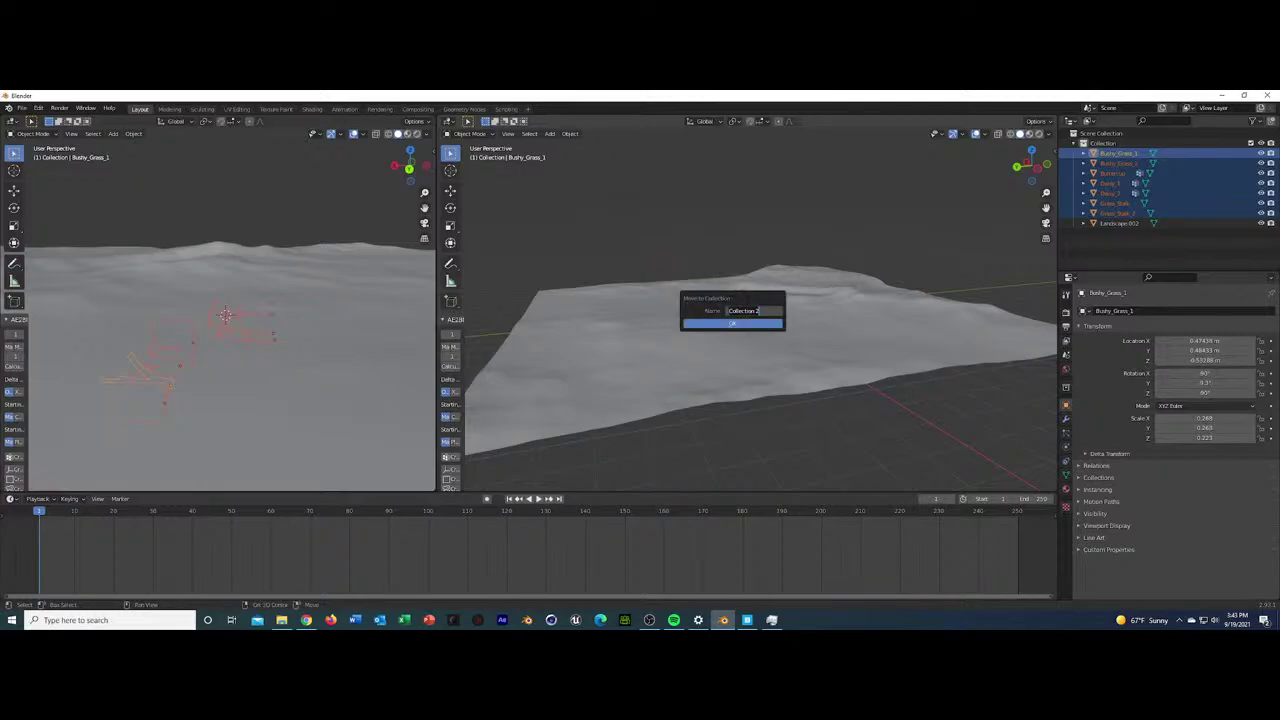
text(GRASS)
key(Return)
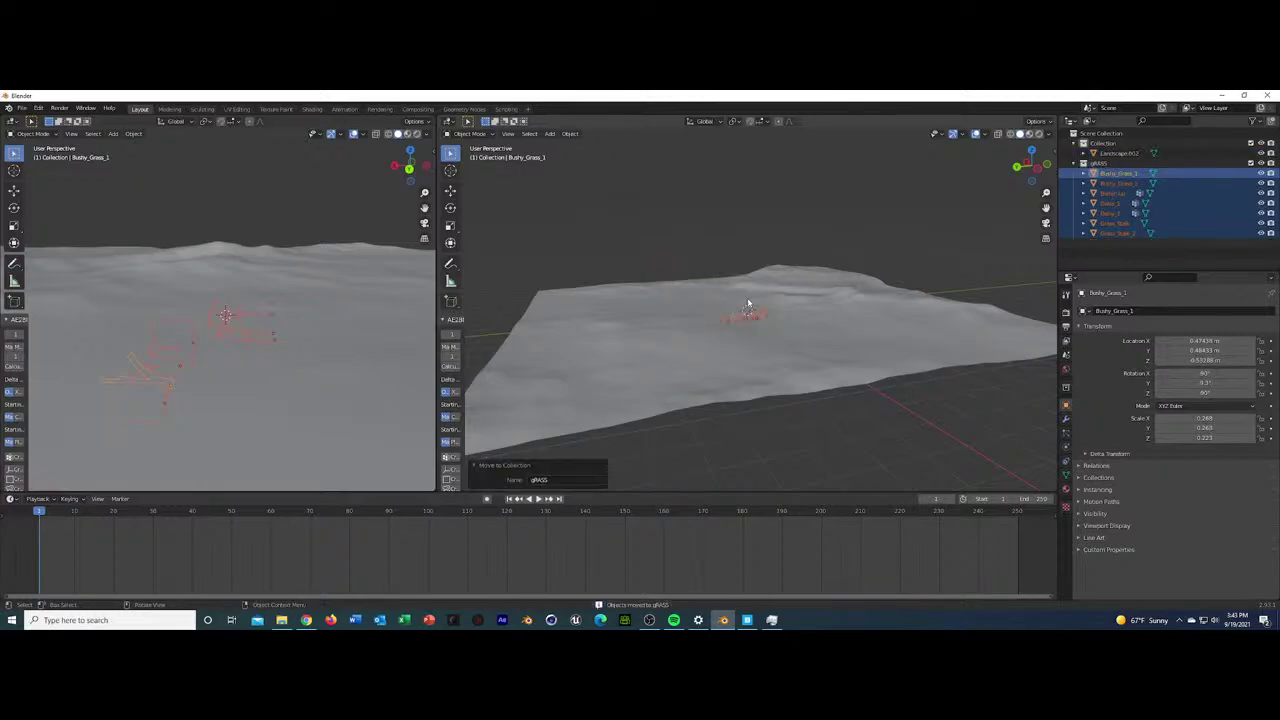
Lower the plants along Z and select the Landscape.002 terrain
key(g)
key(z)
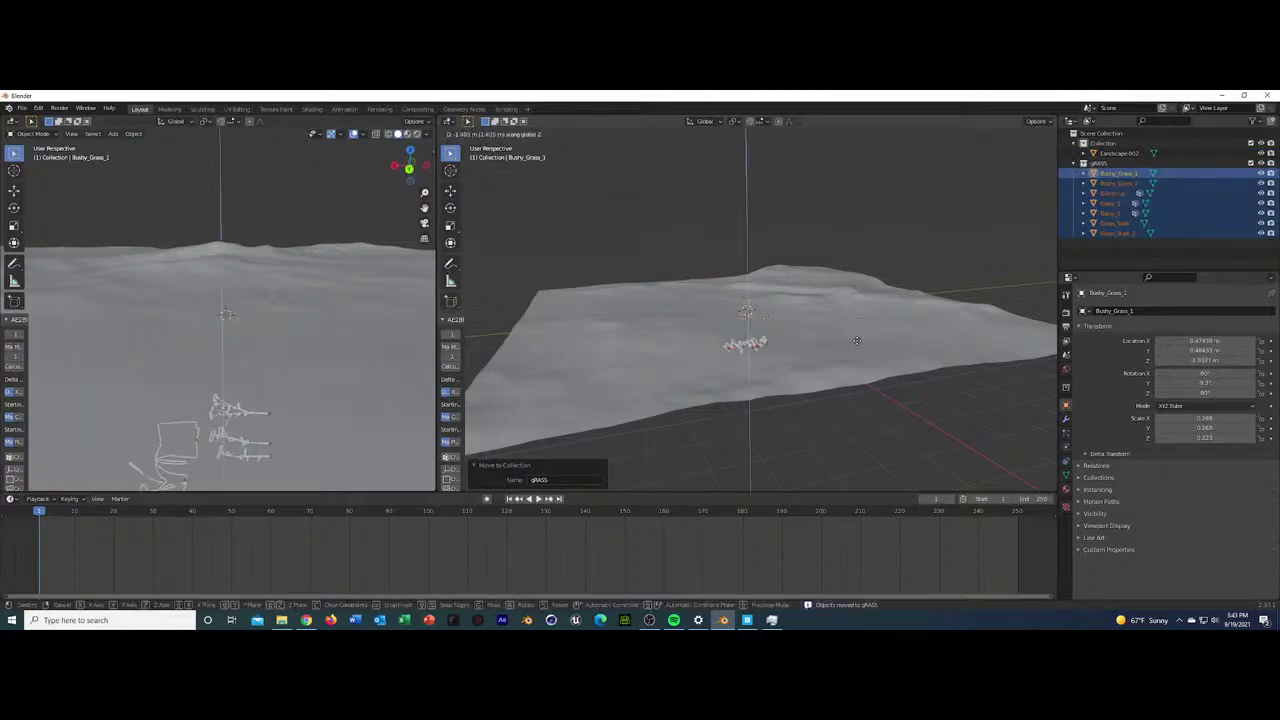
click(857, 345)
click(905, 244)
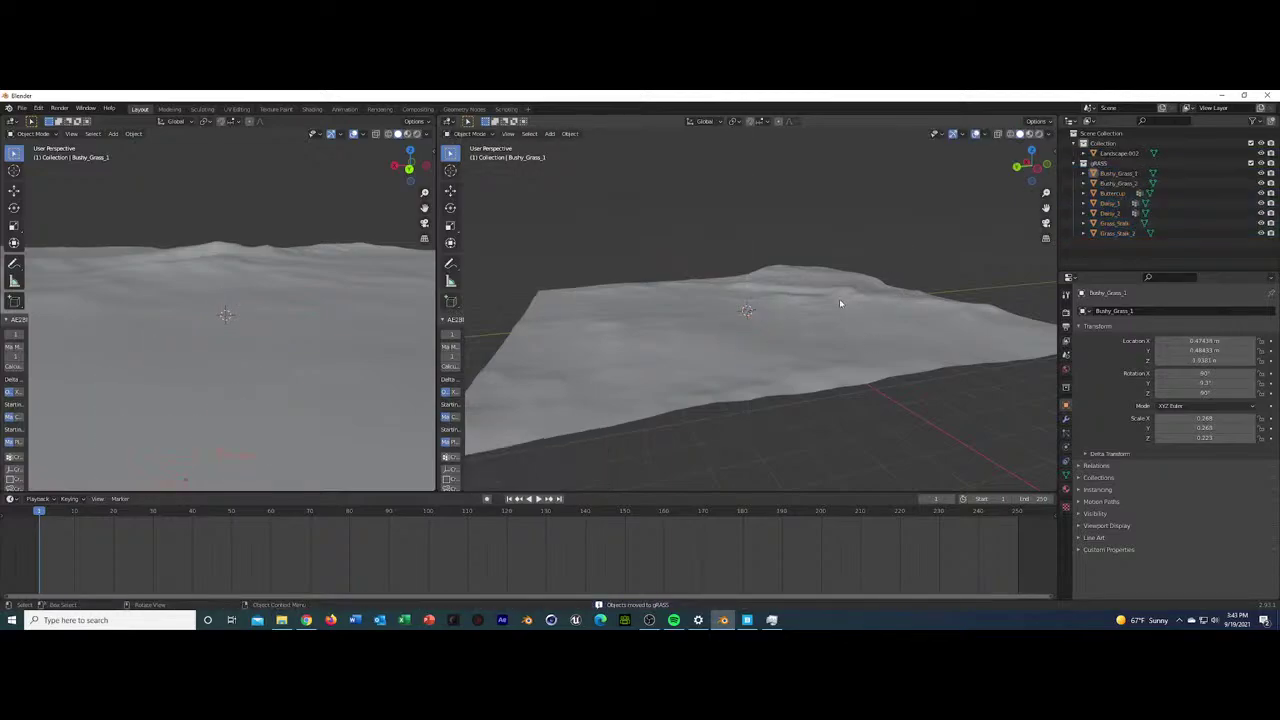
click(780, 334)
middle_drag(795, 343, 835, 349)
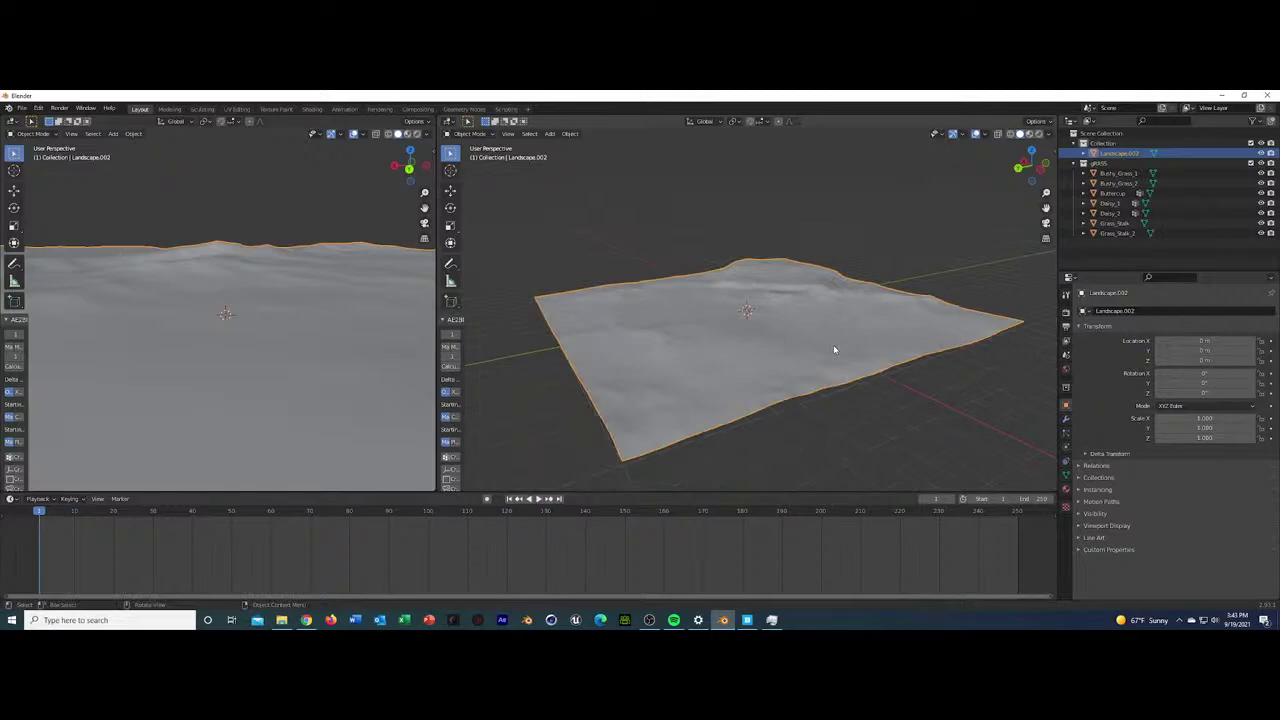
scroll(835, 349, up, 1)
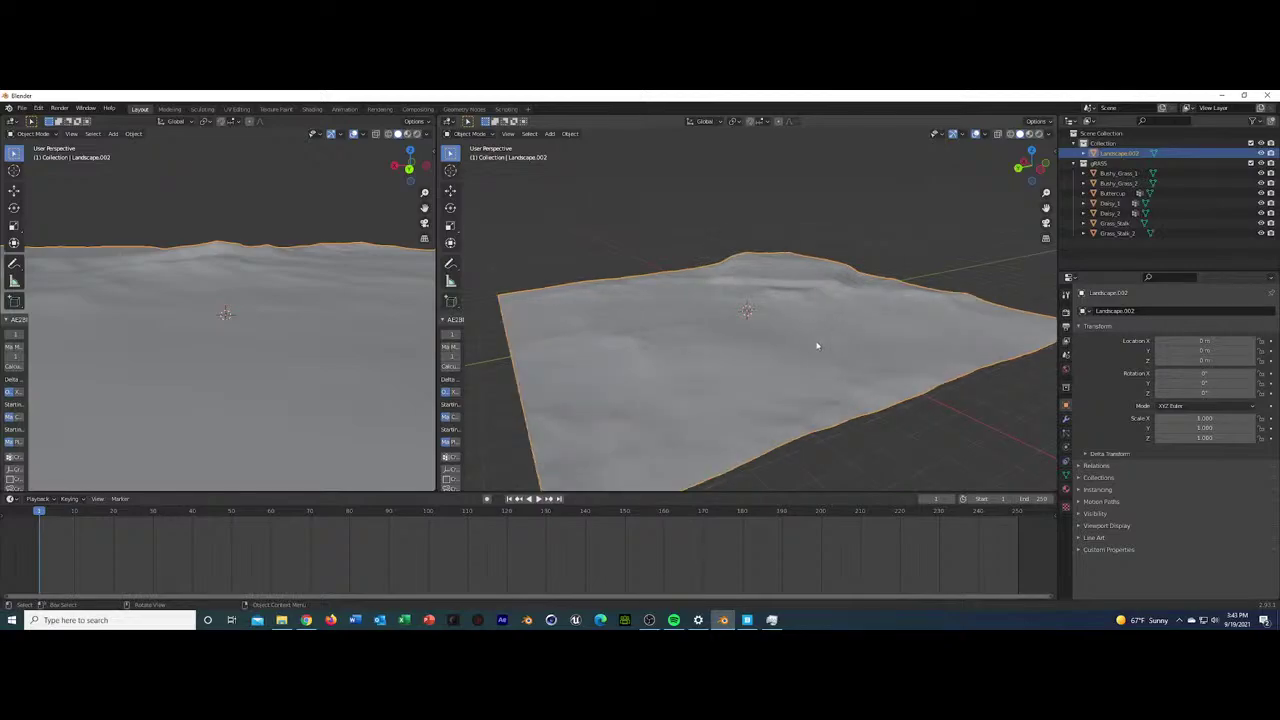
click(470, 134)
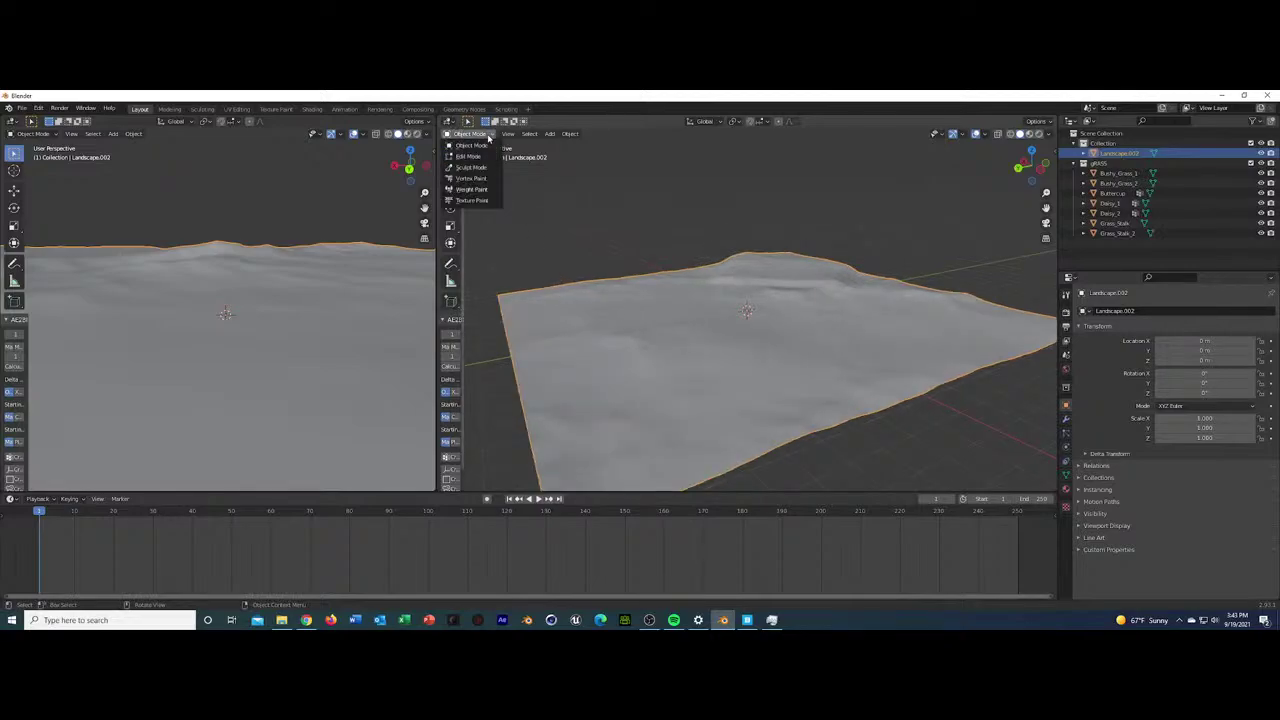
Switch Landscape.002 to Weight Paint mode and undo a first trial stroke
click(478, 190)
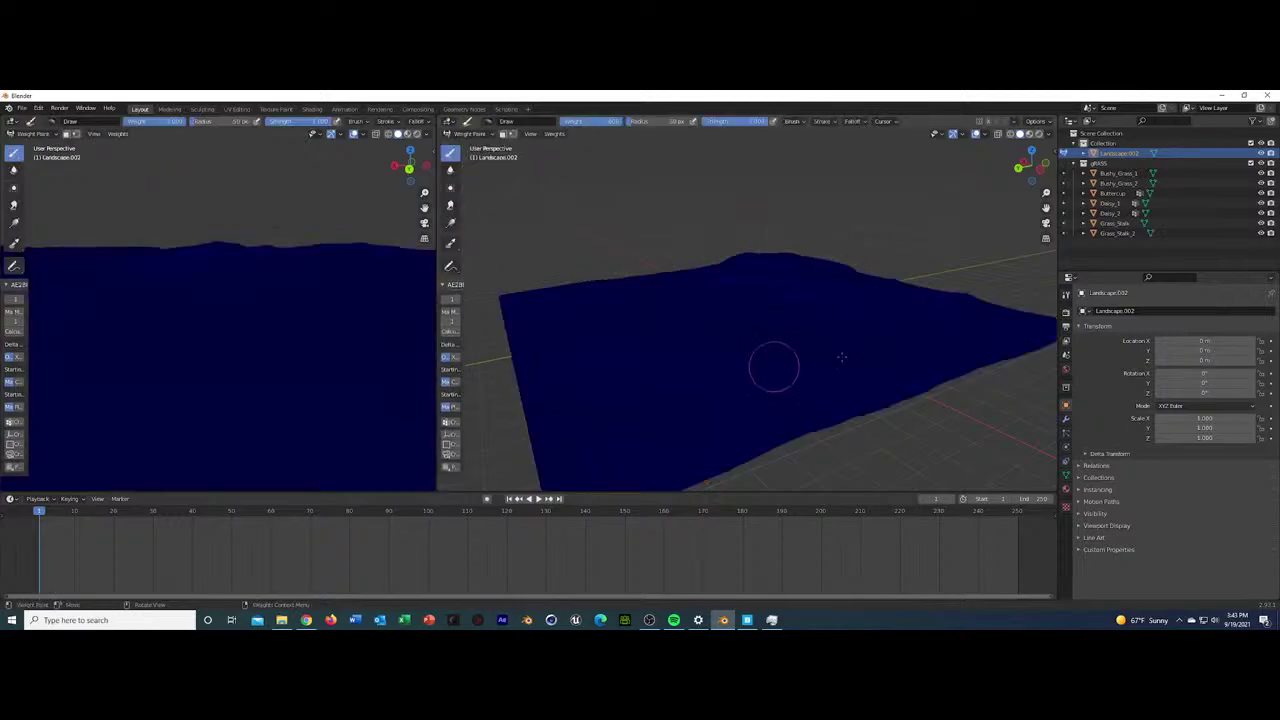
middle_drag(794, 263, 703, 255)
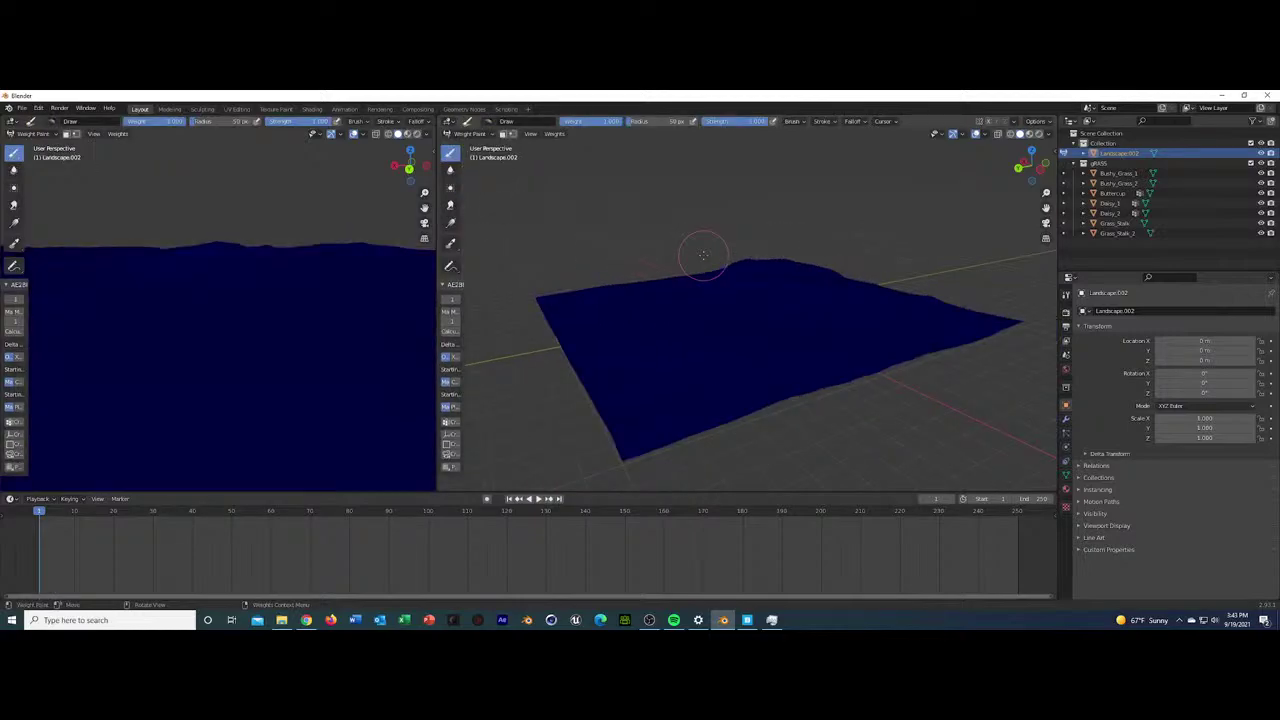
click(469, 134)
drag(779, 267, 785, 297)
key(ctrl+z)
middle_drag(783, 295, 786, 256)
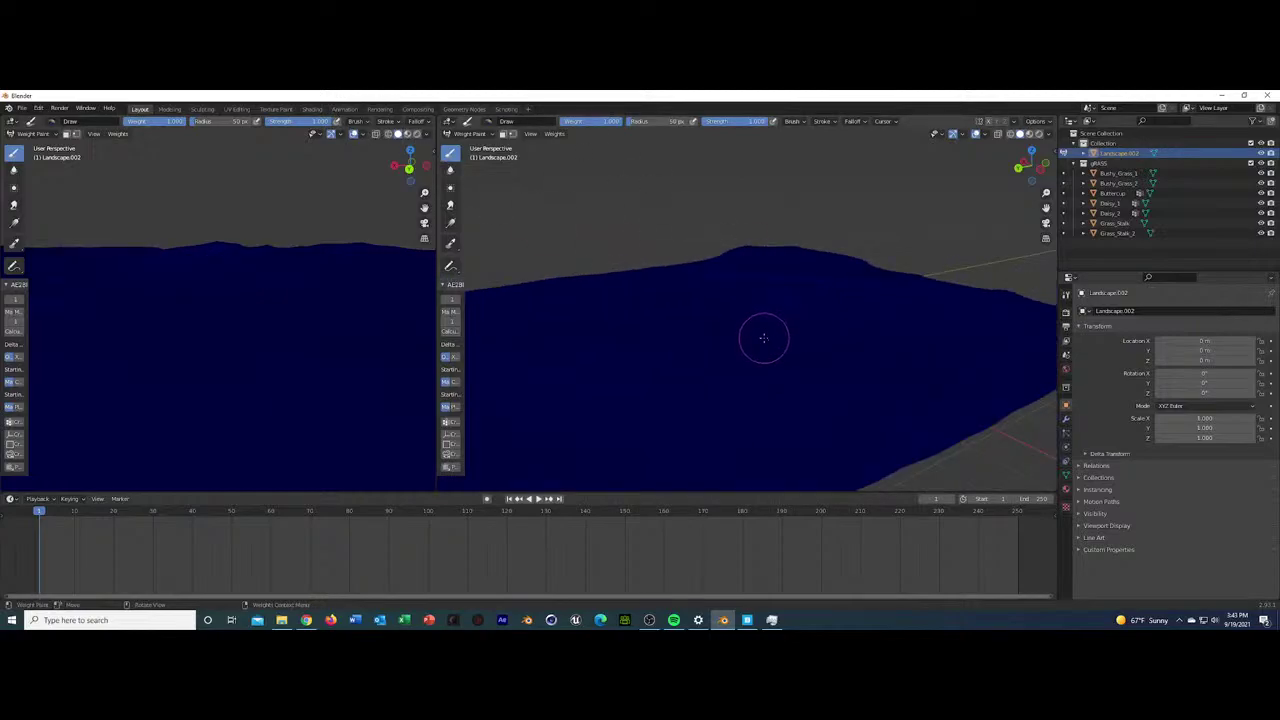
Paint several high-weight density bands along the hilltop ridge
mouse_move(700, 303)
mouse_down()
mouse_move(785, 312)
mouse_move(758, 330)
mouse_move(688, 311)
mouse_up()
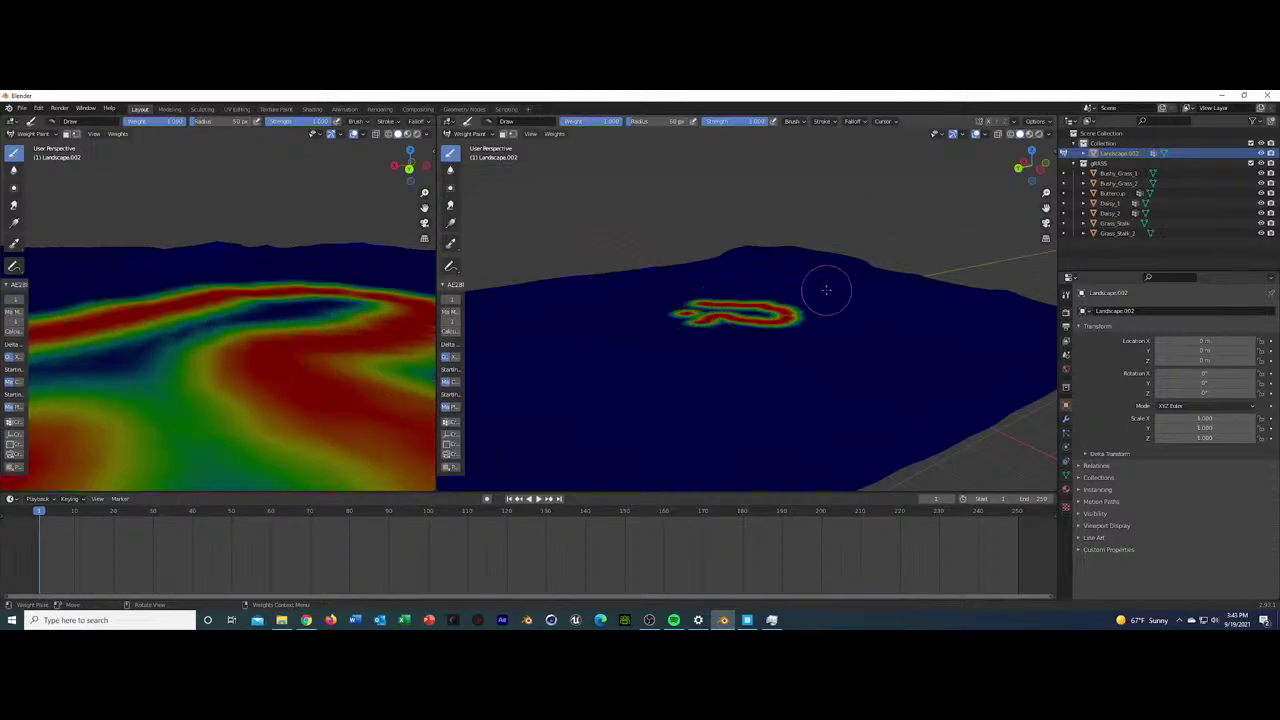
mouse_move(814, 294)
mouse_down()
mouse_move(837, 306)
mouse_move(829, 343)
mouse_move(709, 349)
mouse_move(697, 335)
mouse_move(810, 328)
mouse_up()
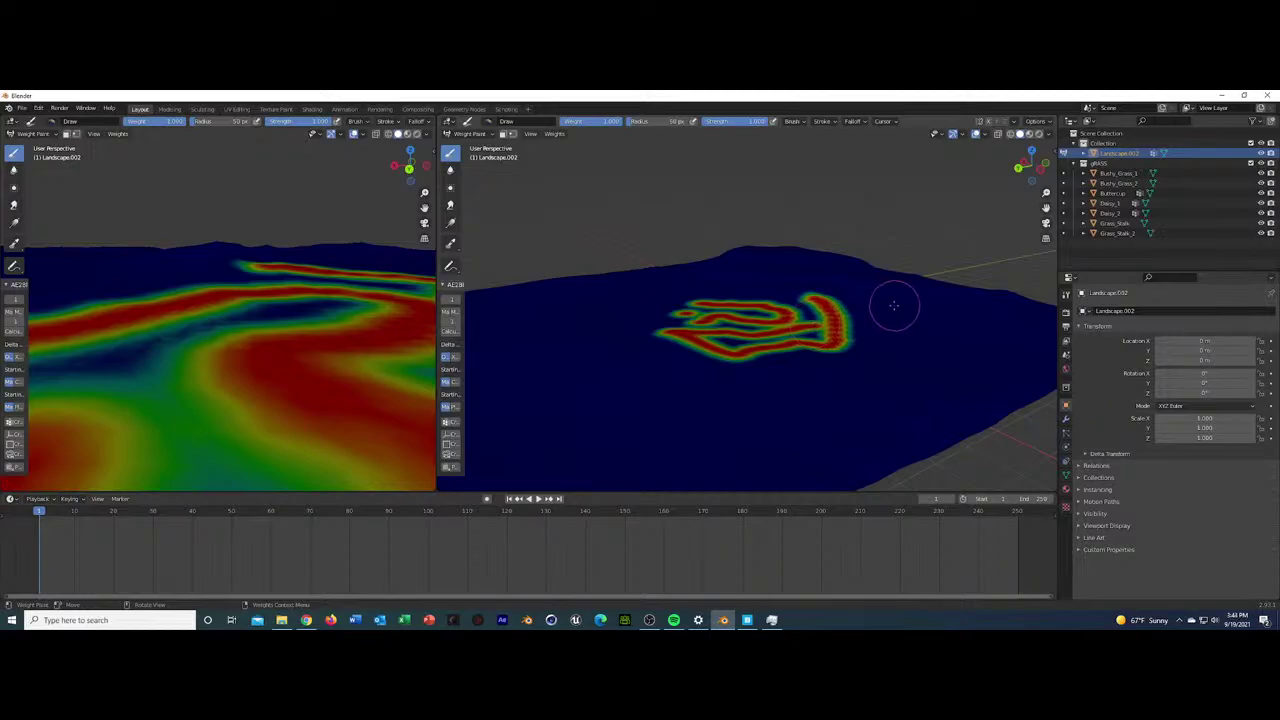
mouse_move(894, 303)
mouse_down()
mouse_move(877, 334)
mouse_move(857, 280)
mouse_move(857, 292)
mouse_move(890, 282)
mouse_up()
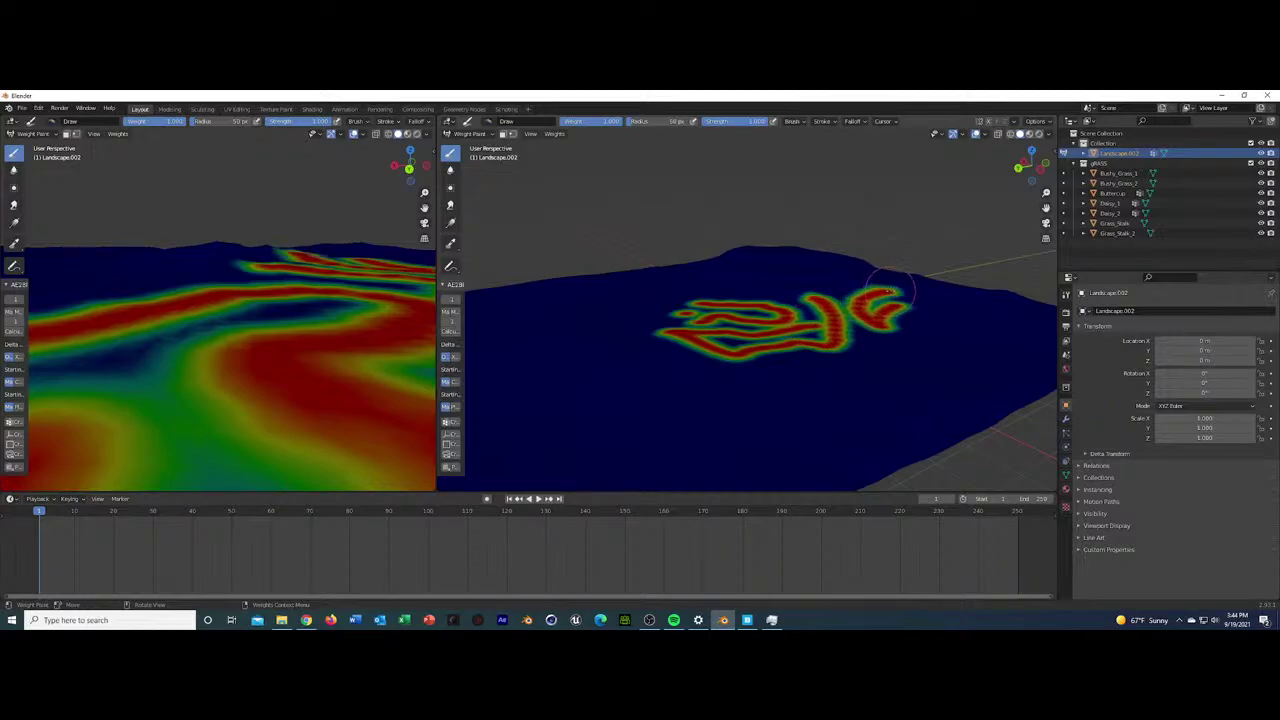
mouse_move(752, 264)
mouse_down()
mouse_move(830, 266)
mouse_move(748, 275)
mouse_move(775, 282)
mouse_move(838, 276)
mouse_up()
mouse_move(746, 291)
mouse_down()
mouse_move(732, 296)
mouse_move(792, 290)
mouse_move(782, 258)
mouse_move(800, 255)
mouse_move(845, 280)
mouse_move(994, 314)
mouse_move(905, 302)
mouse_up()
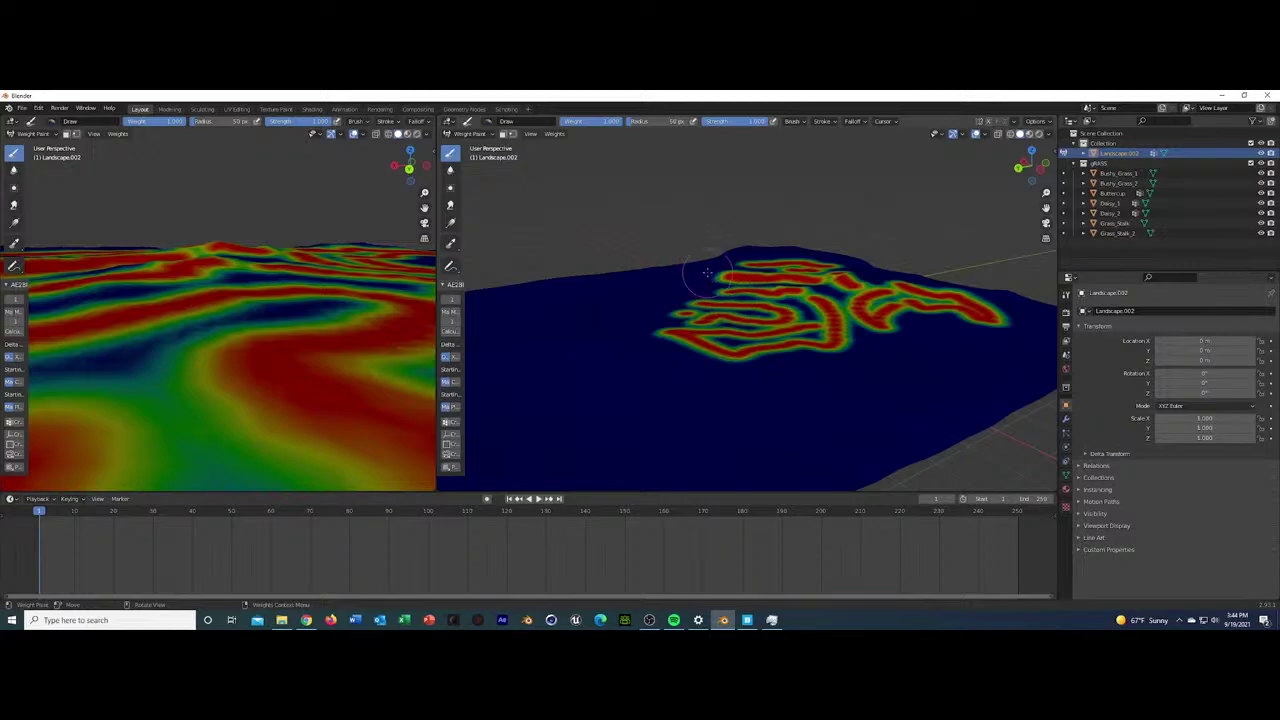
Paint extra weight strokes on the hill's left, right and top, then check coverage
mouse_move(710, 268)
mouse_down()
mouse_move(634, 299)
mouse_move(677, 299)
mouse_up()
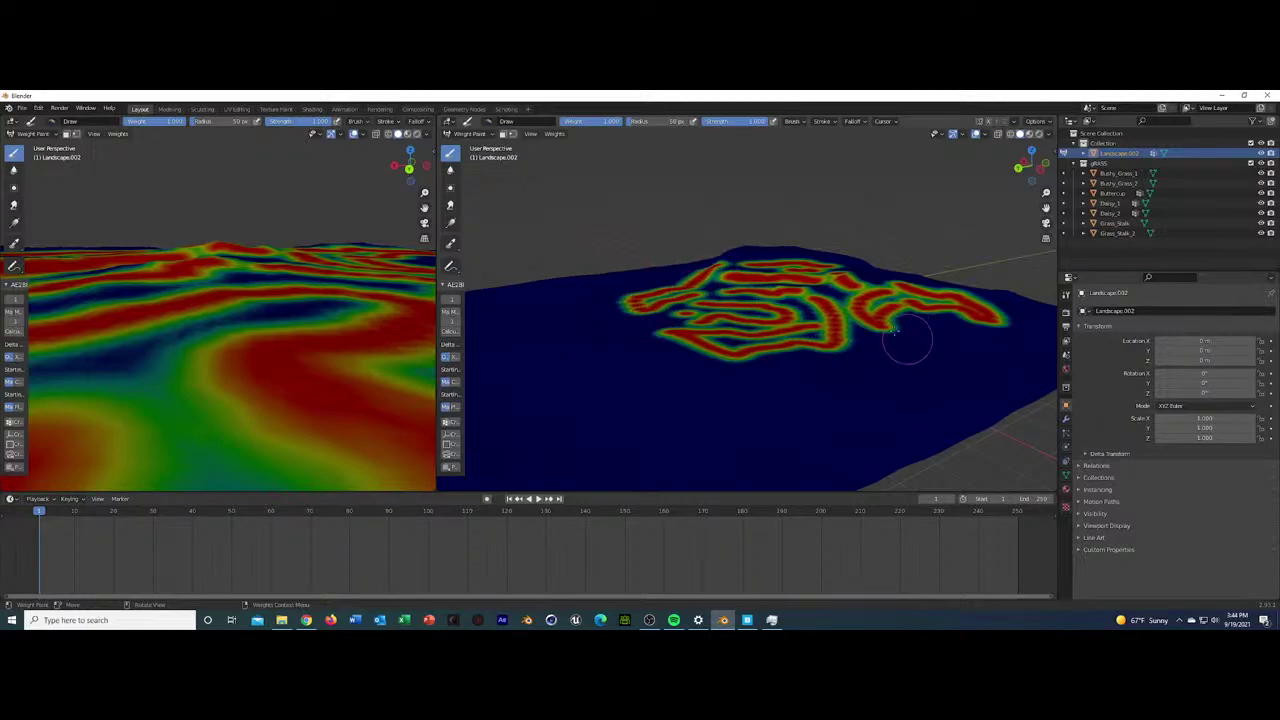
mouse_move(893, 330)
mouse_down()
mouse_move(857, 357)
mouse_move(813, 333)
mouse_up()
mouse_move(780, 256)
mouse_down()
mouse_move(746, 250)
mouse_move(845, 262)
mouse_up()
scroll(753, 336, down, 5)
scroll(753, 336, up, 5)
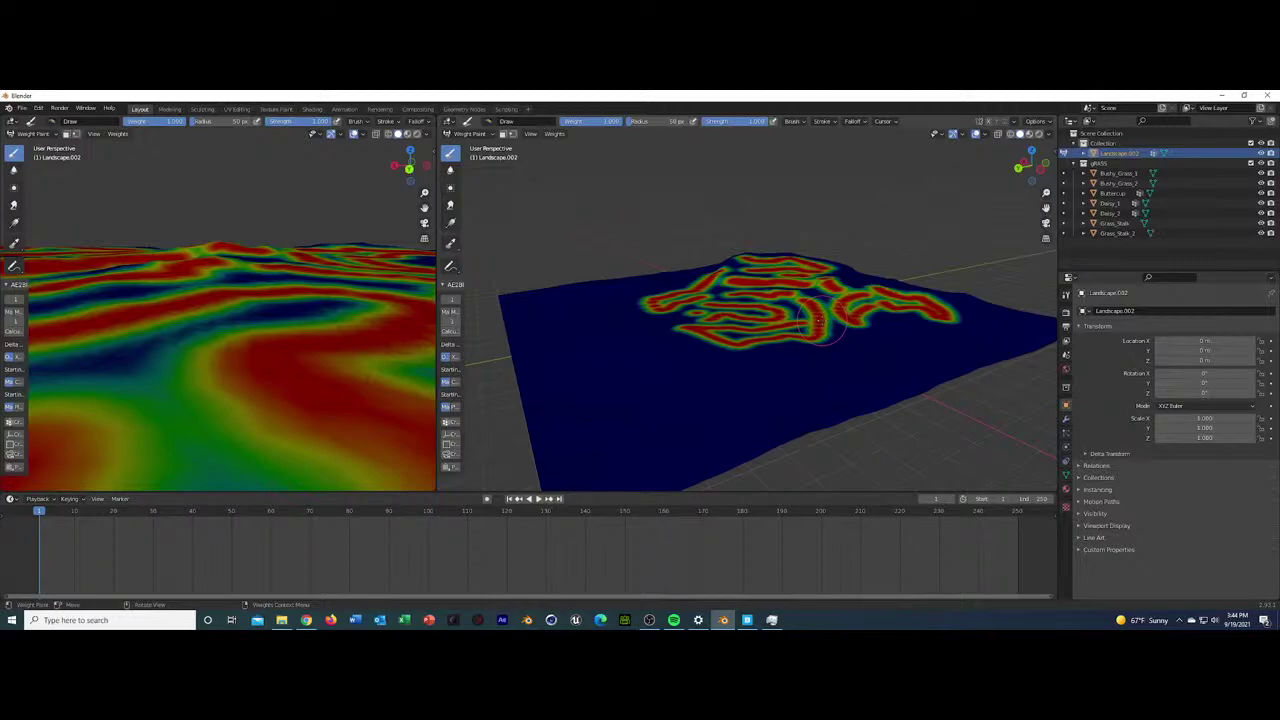
mouse_move(818, 322)
middle_down()
mouse_move(820, 285)
mouse_move(820, 320)
middle_up()
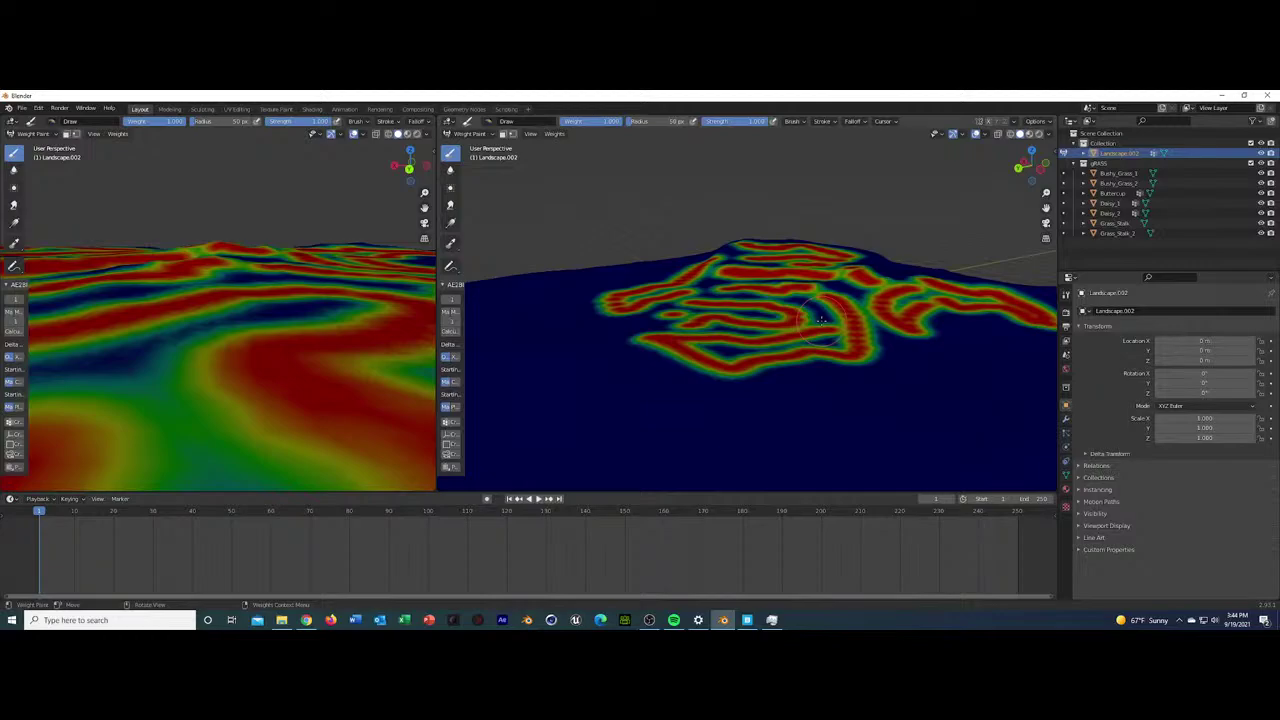
Cycle the landscape through Edit and Object Mode, ending back in Weight Paint
key(Tab)
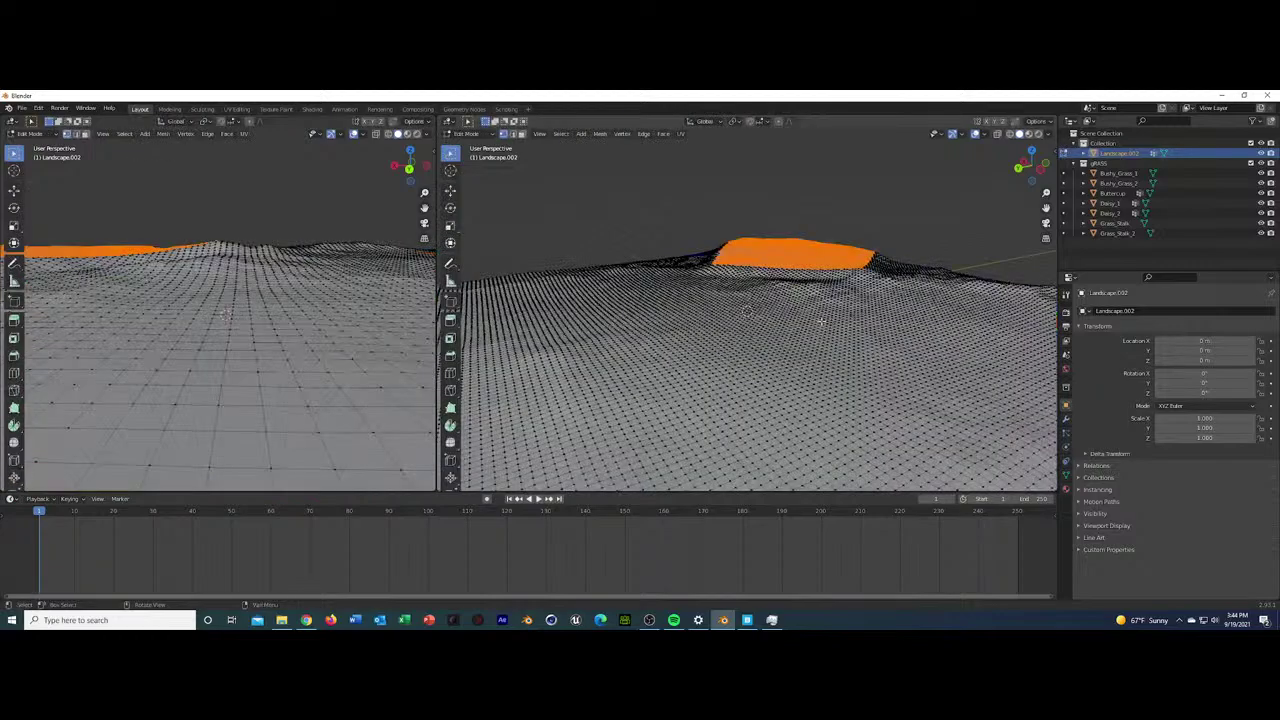
click(470, 133)
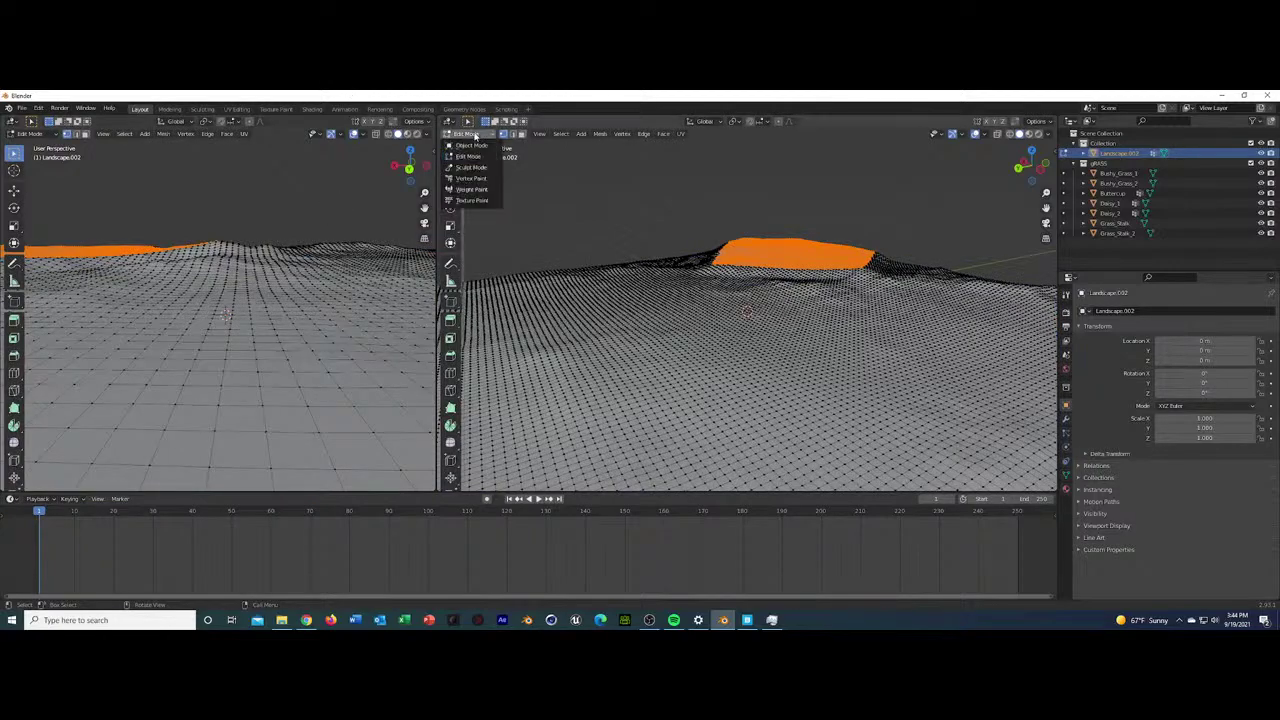
click(480, 147)
mouse_move(794, 294)
middle_down()
mouse_move(806, 283)
mouse_move(789, 280)
middle_up()
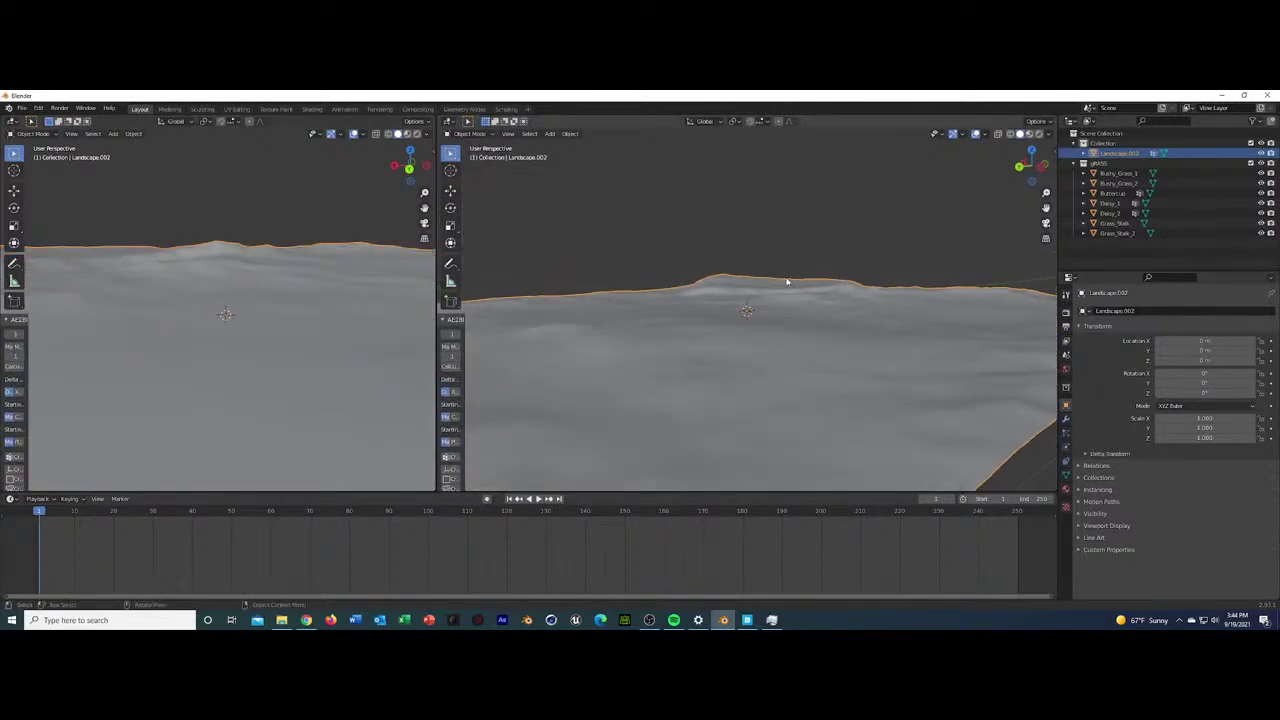
key(Tab)
key(Tab)
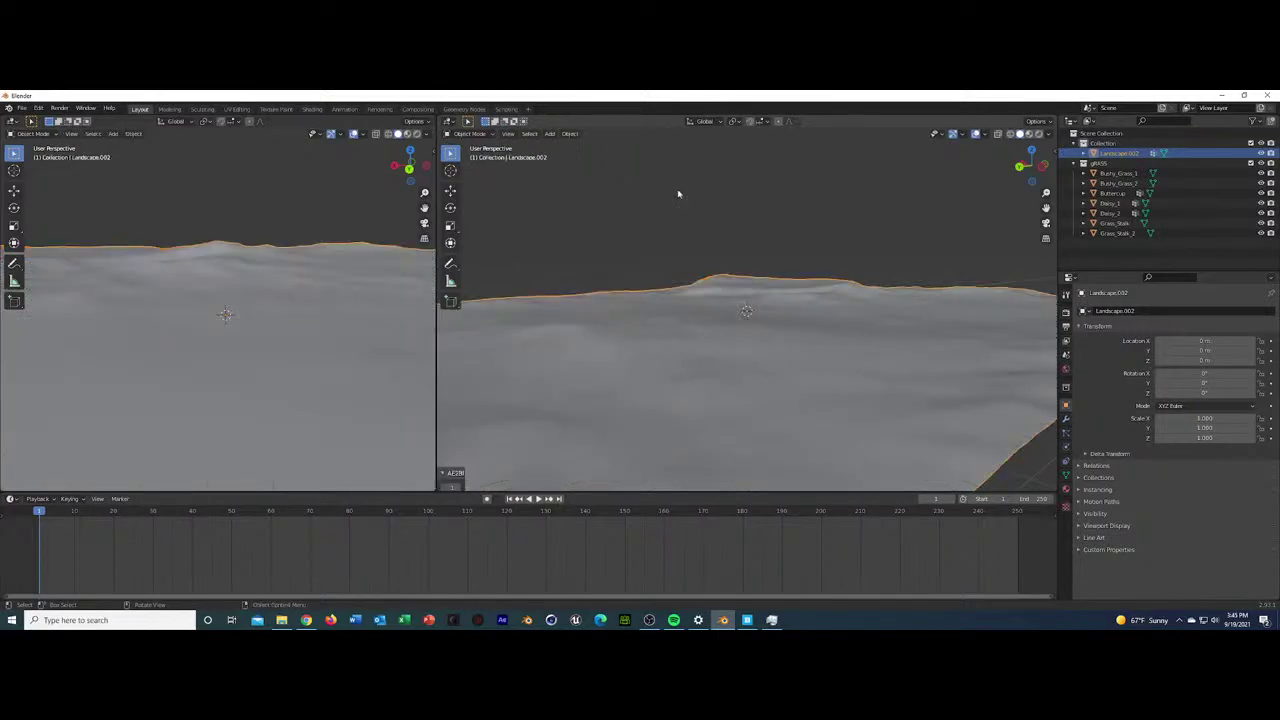
key(Tab)
click(482, 136)
click(472, 199)
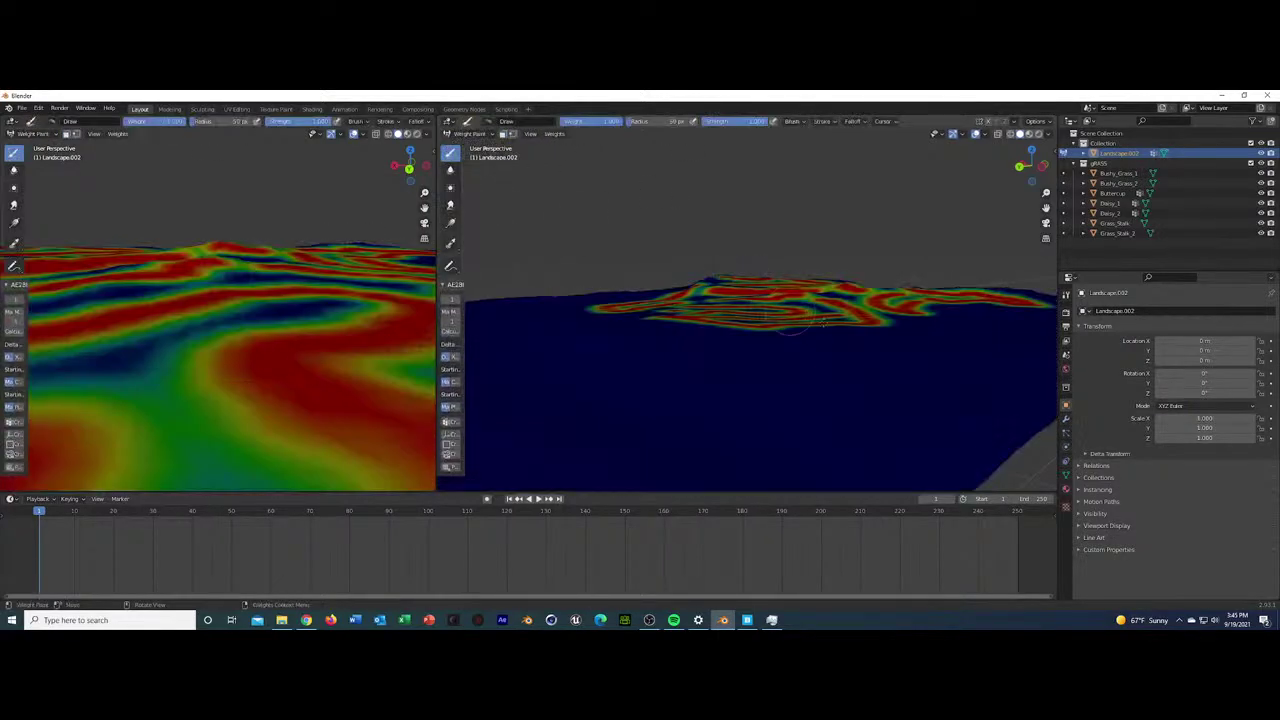
Rename the vertex group to Density, return to Object Mode, and show Particles properties
click(1066, 437)
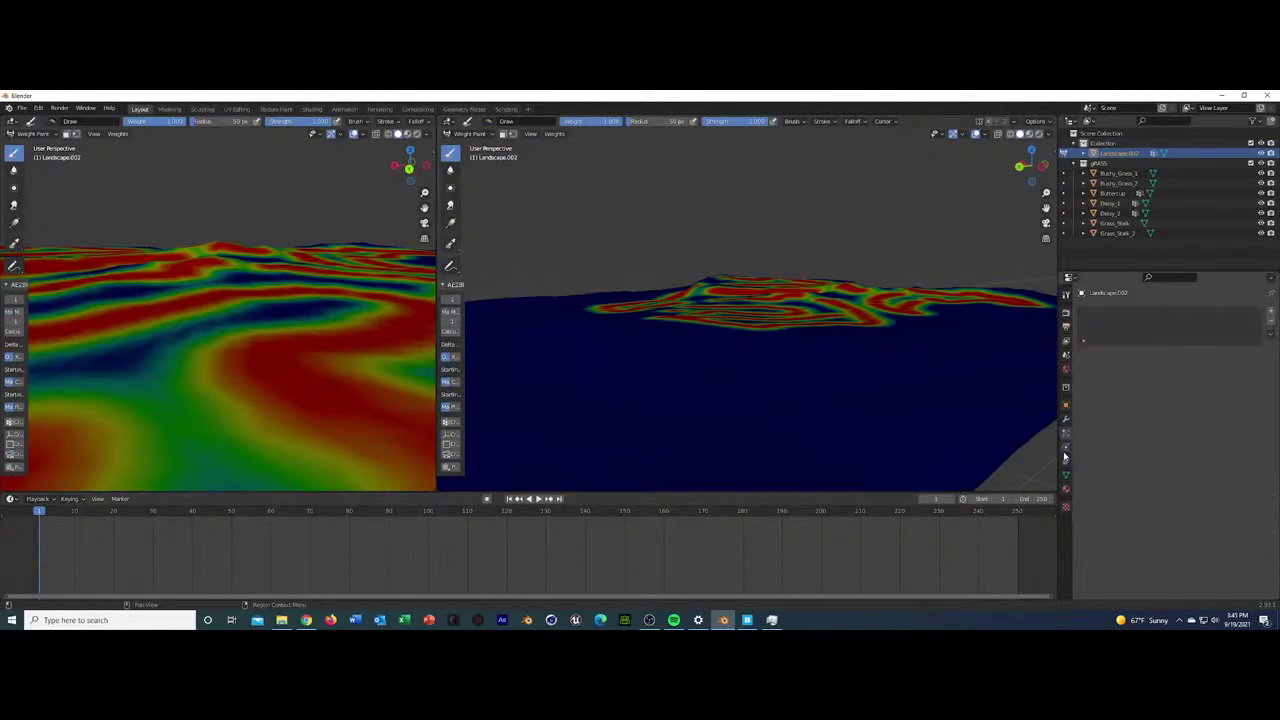
click(1067, 424)
click(1066, 476)
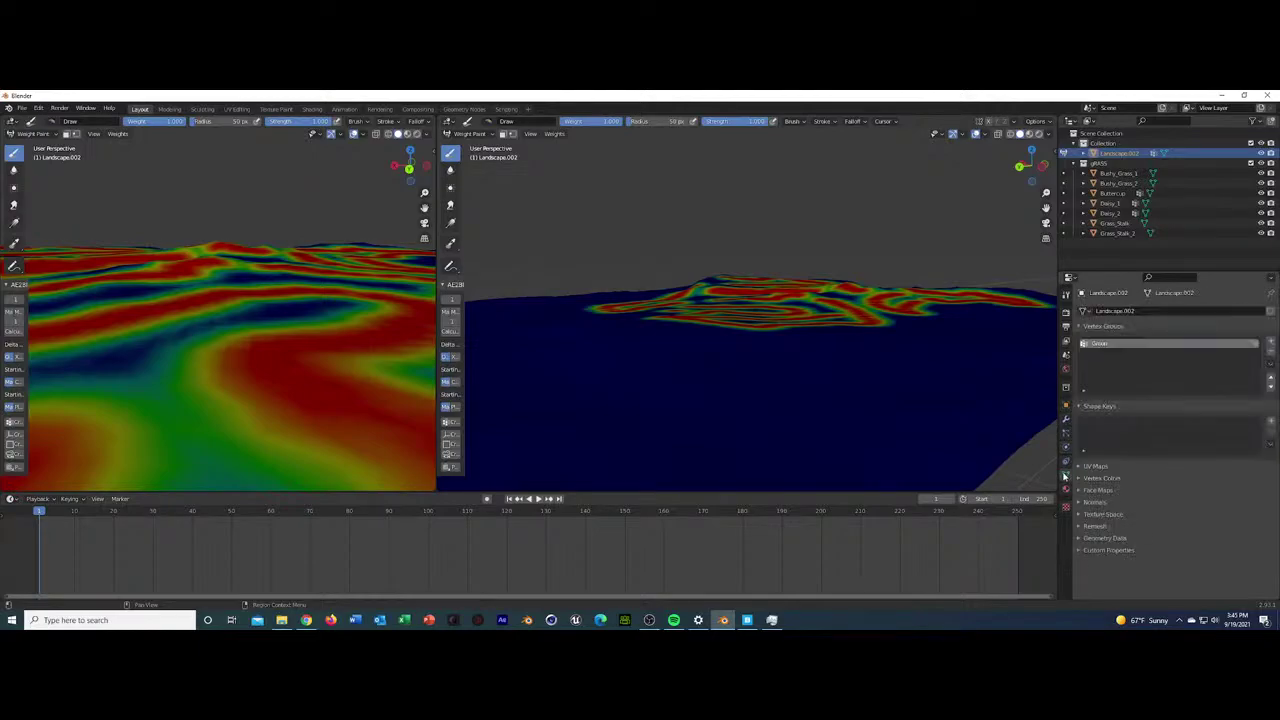
double_click(1100, 343)
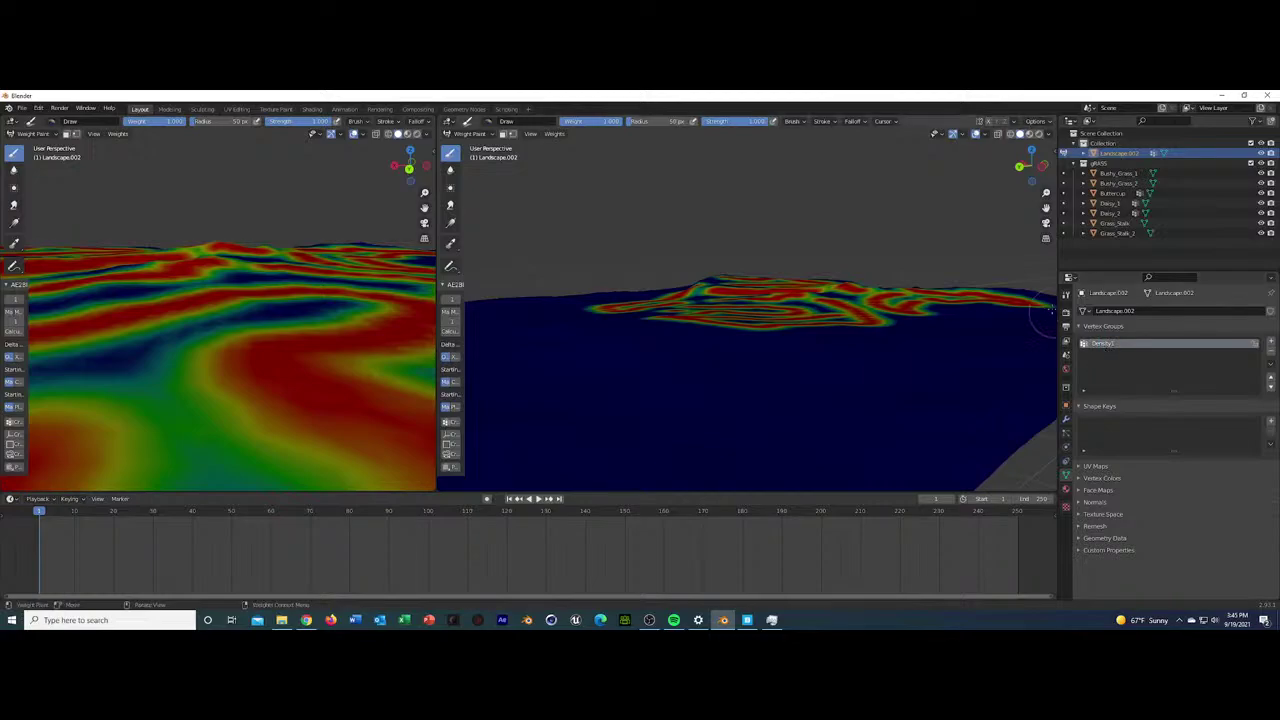
key(Tab)
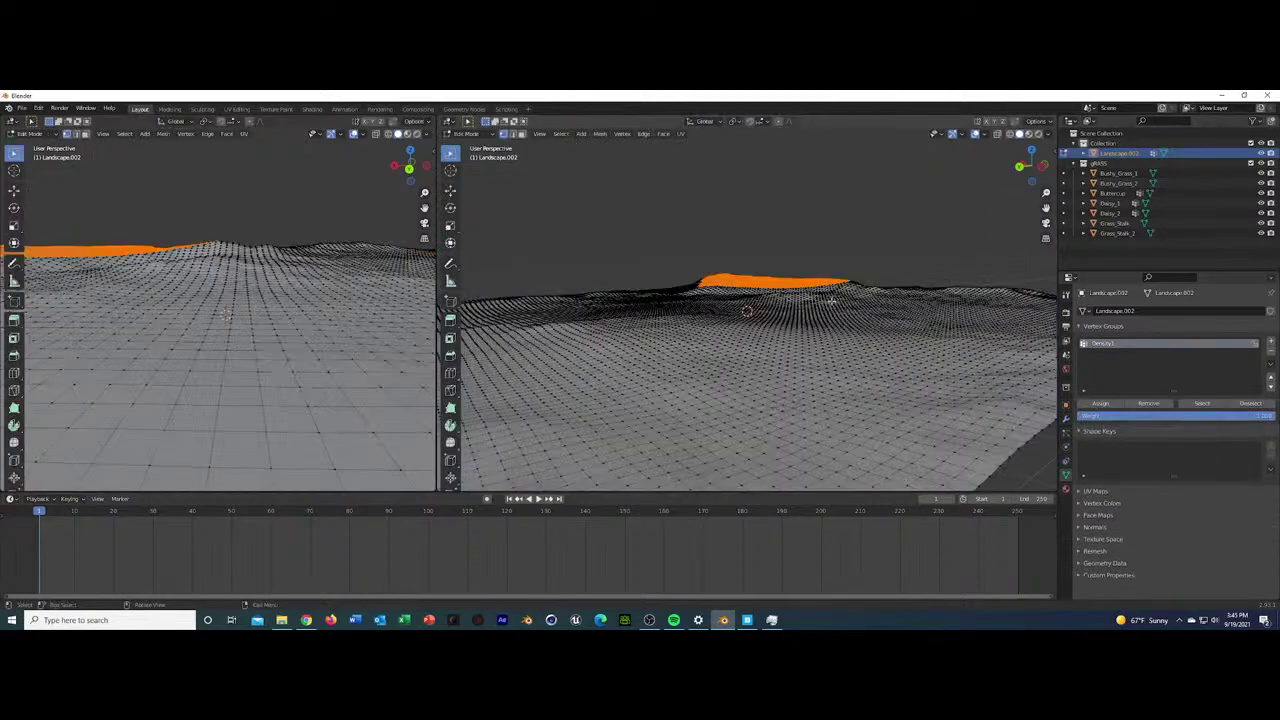
click(470, 134)
click(475, 145)
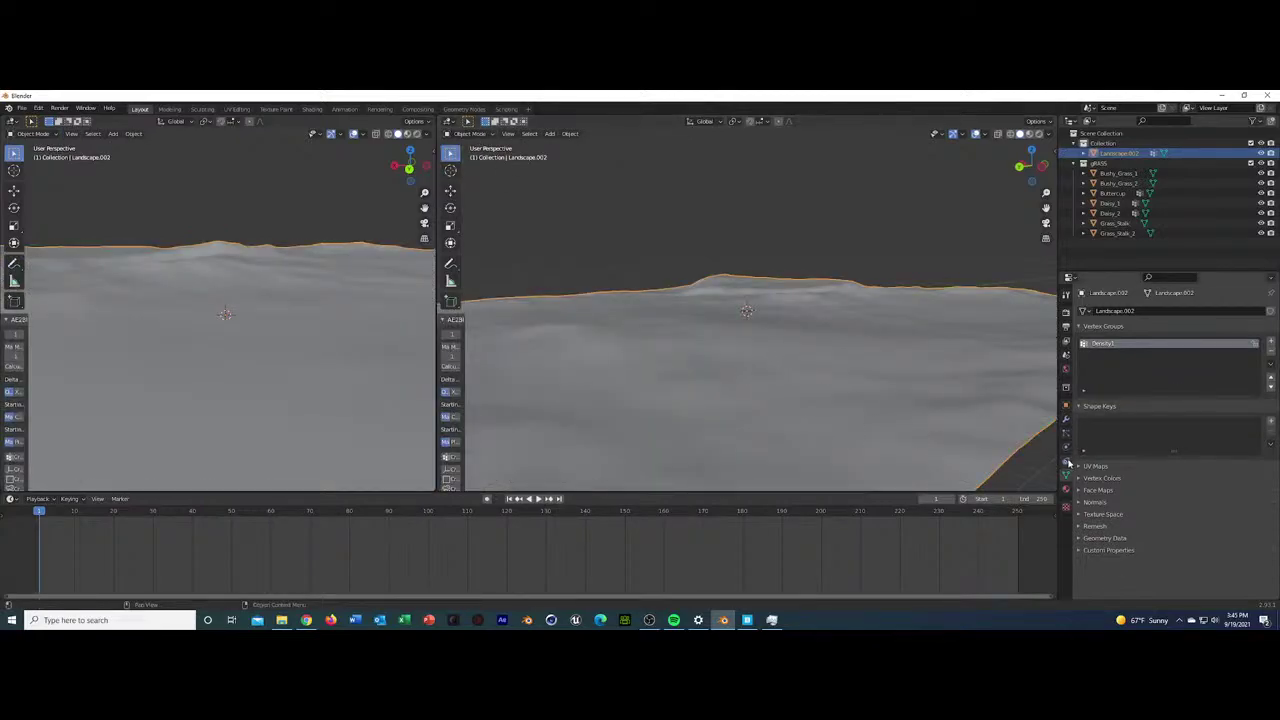
click(1065, 434)
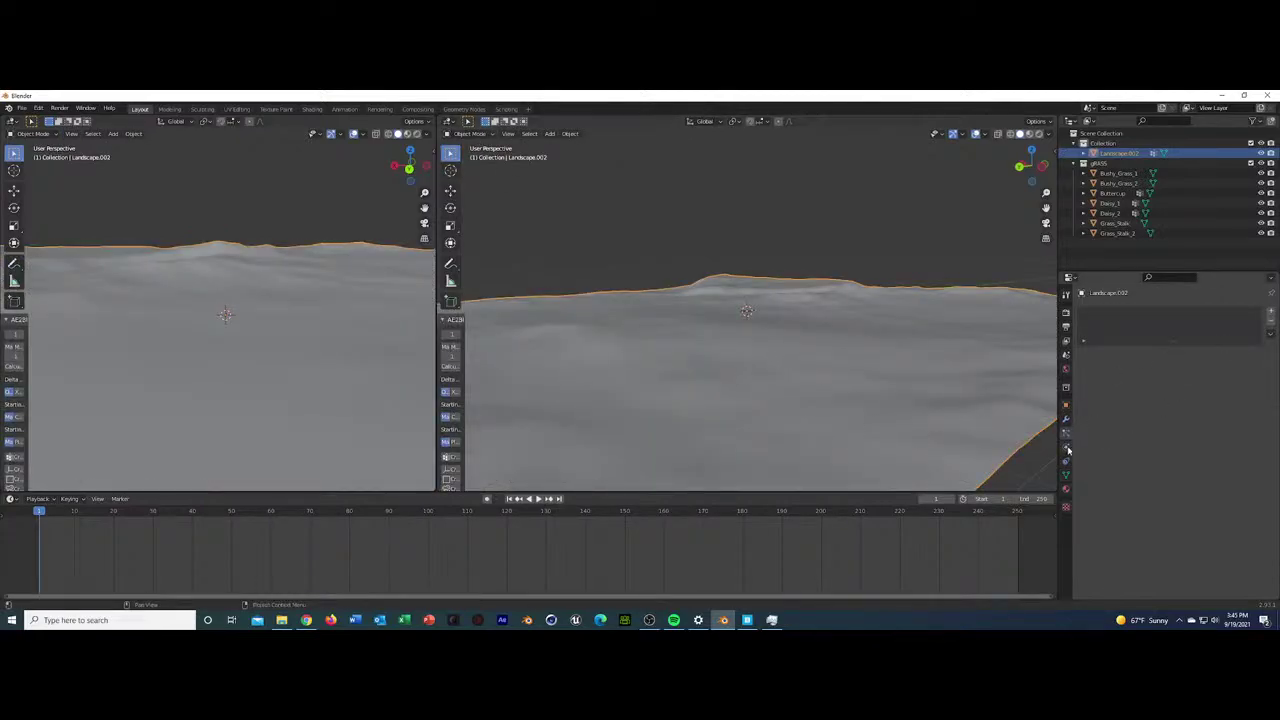
Add a Hair particle system named Grass with Advanced enabled and 1000 particles
click(1271, 313)
double_click(1130, 313)
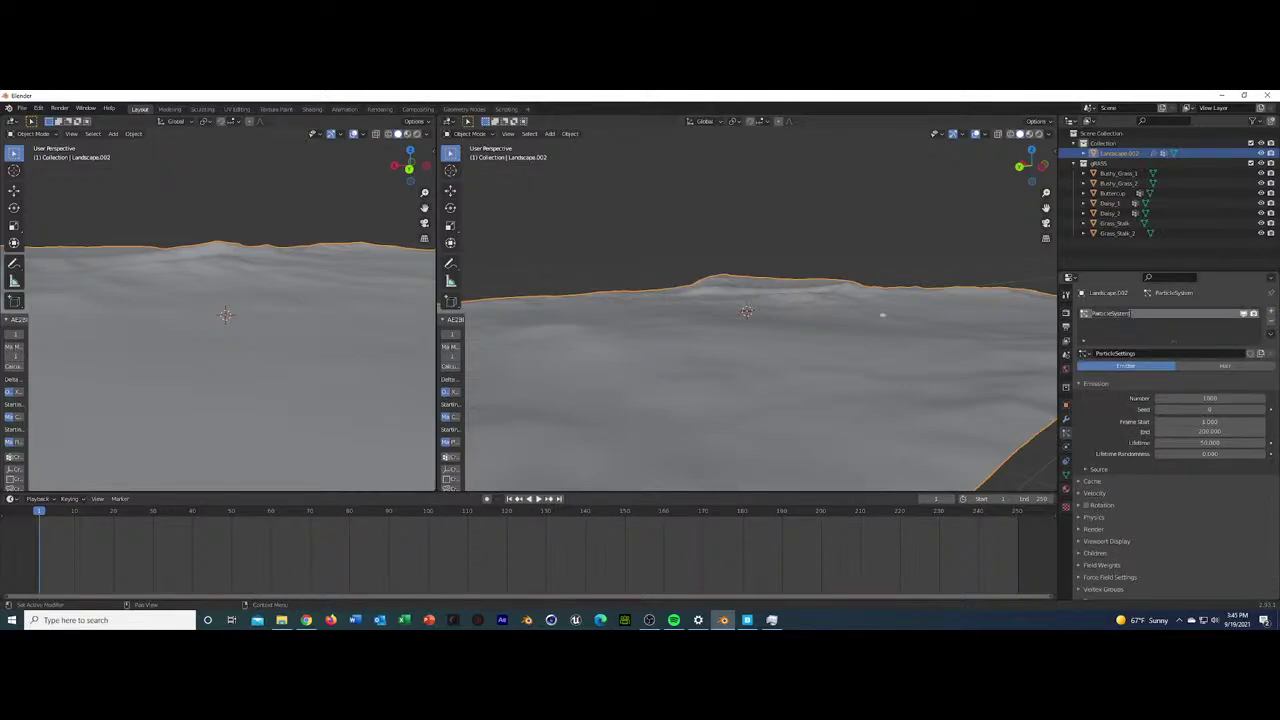
text(Grass)
click(1224, 366)
click(1183, 378)
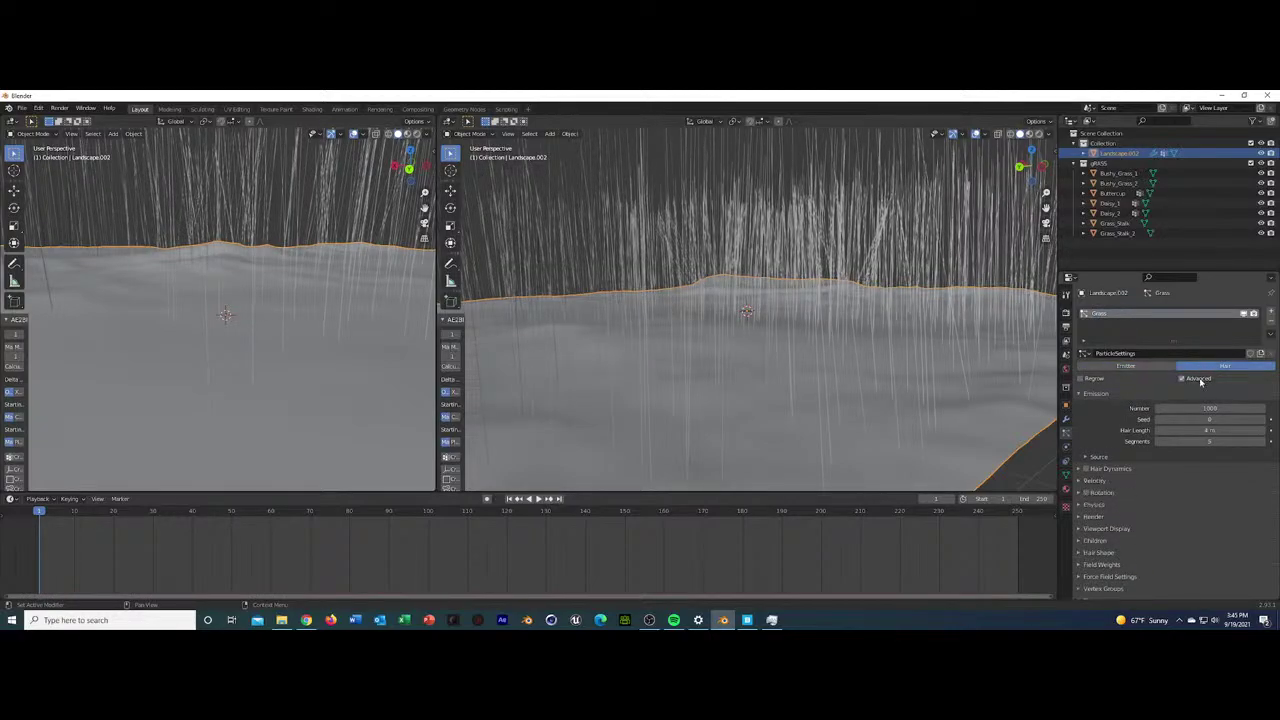
click(1210, 408)
key(Return)
Enable Hair Dynamics for the Grass particle system
click(1087, 469)
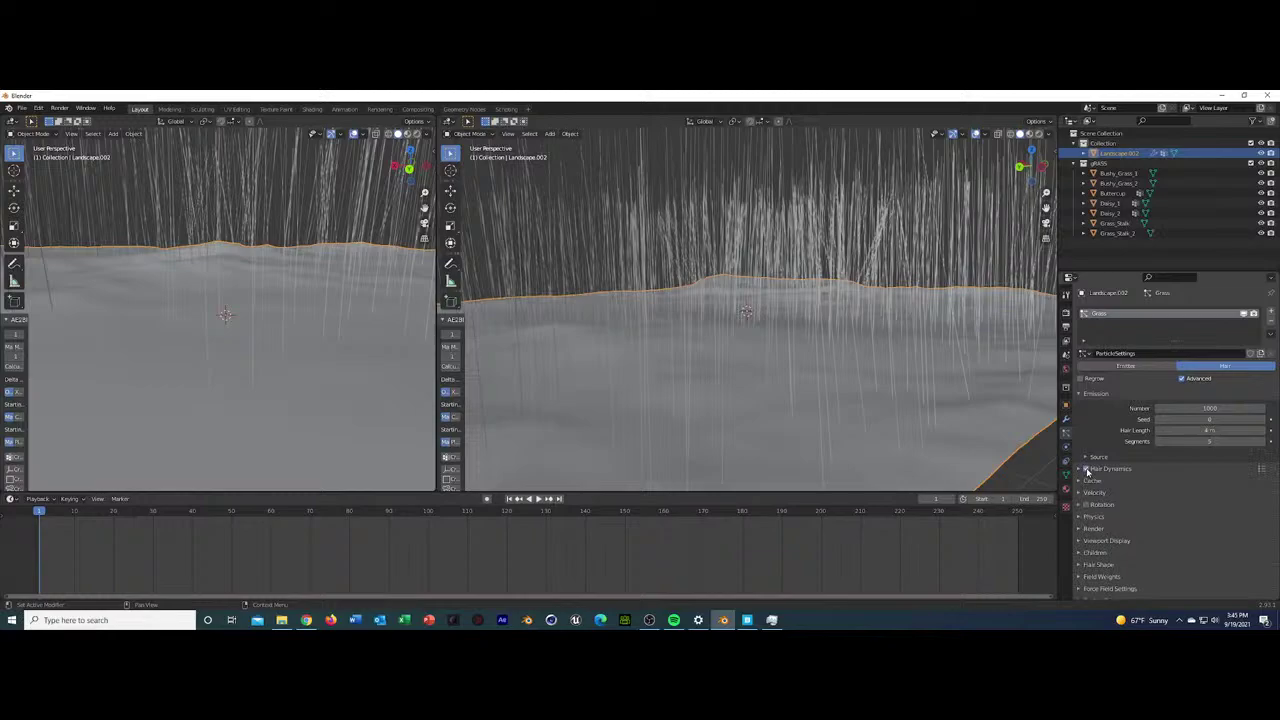
click(1079, 469)
scroll(1083, 450, down, 3)
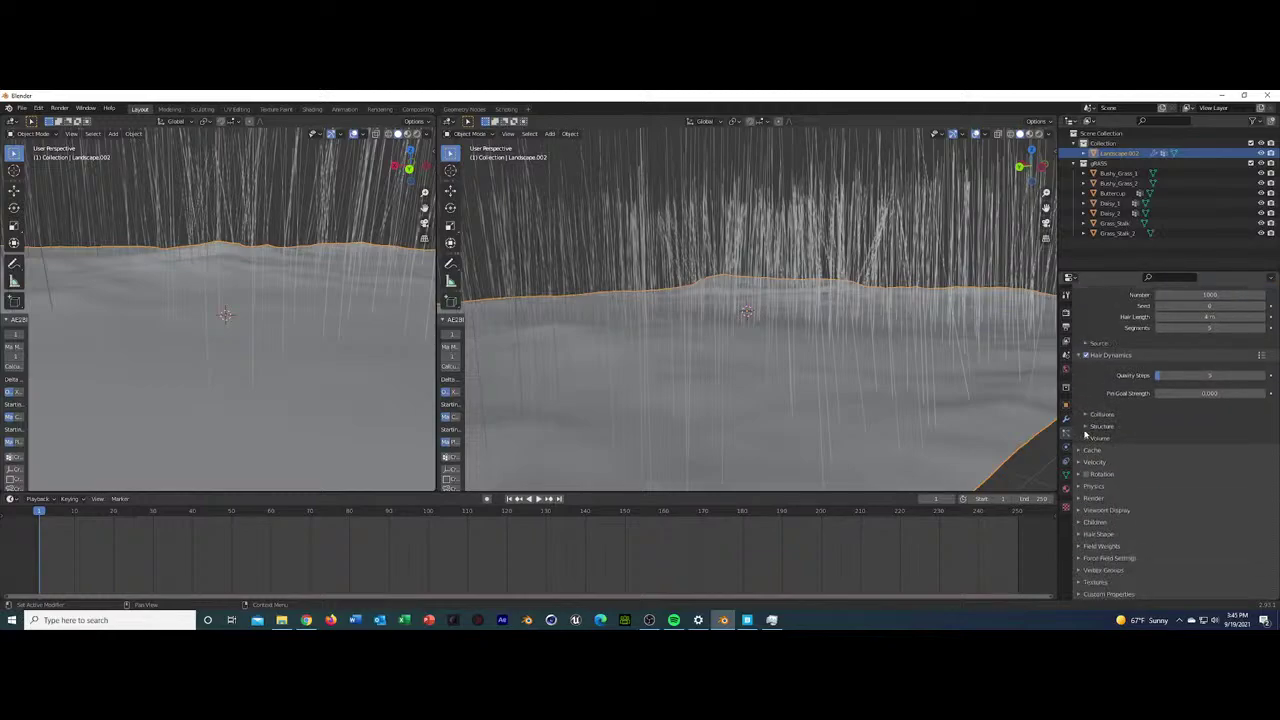
click(1088, 462)
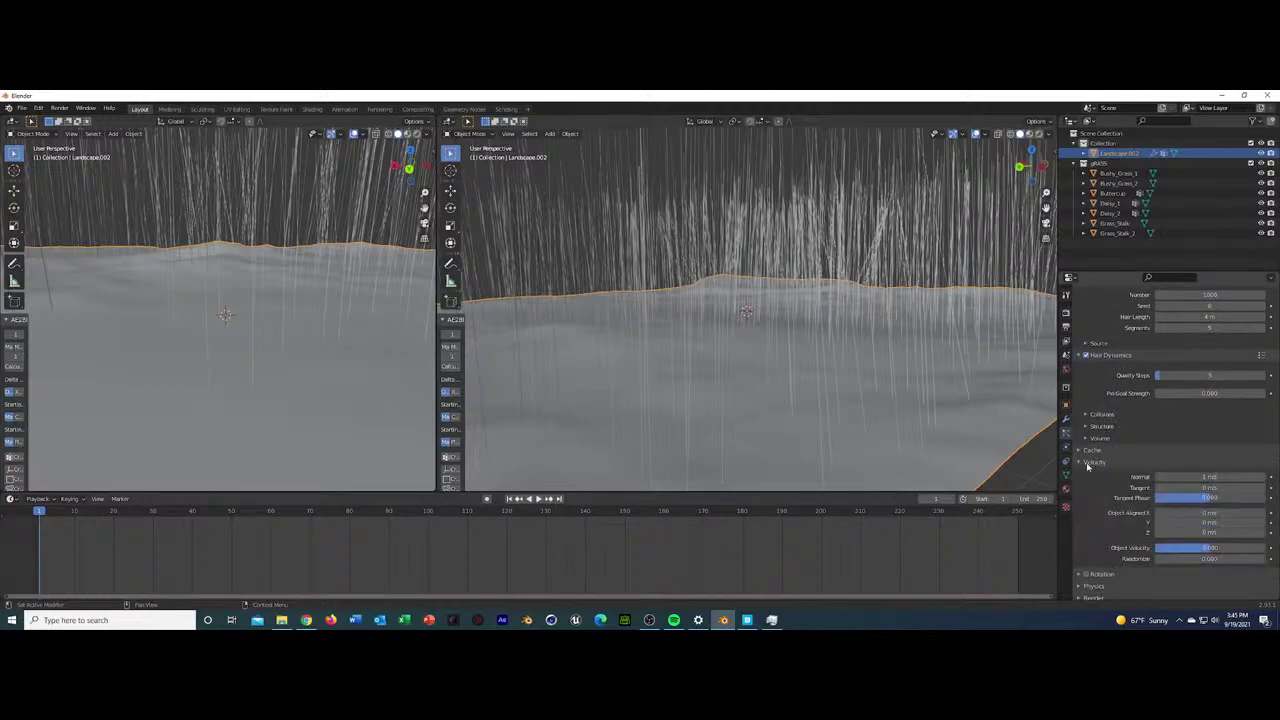
click(1088, 463)
Enable particle rotation with the orientation axis set to Global Y
click(1084, 476)
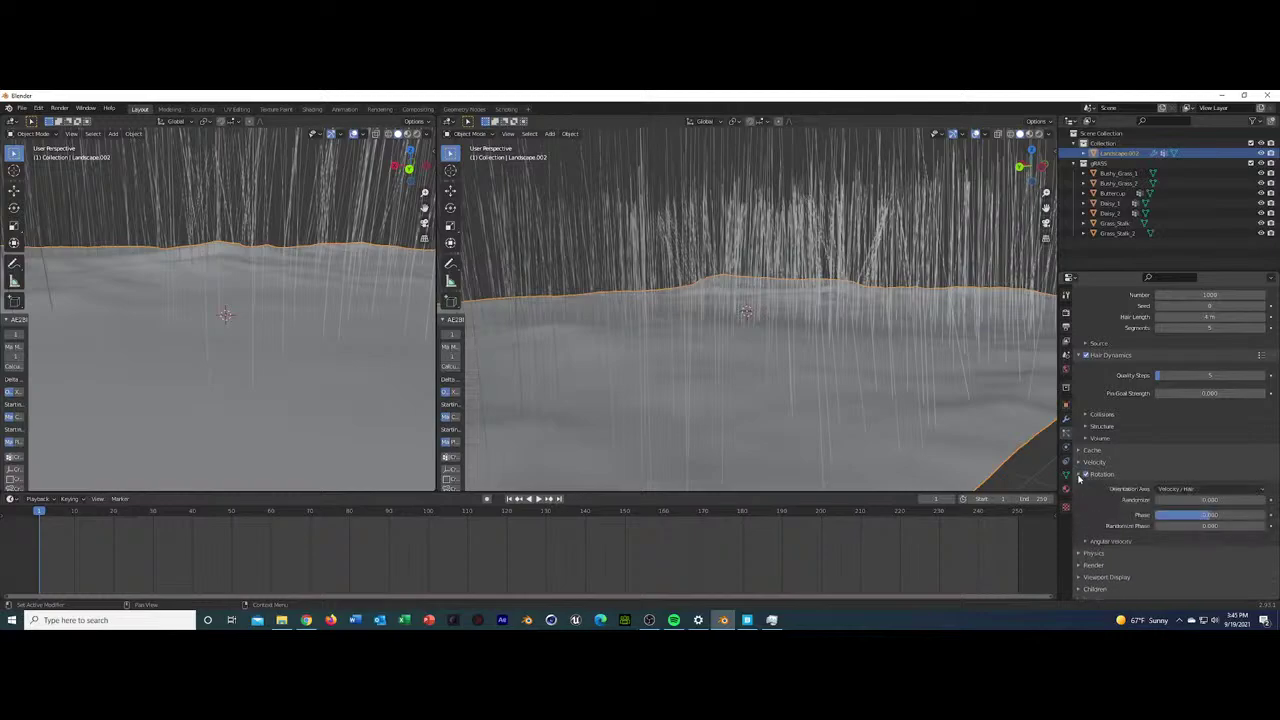
scroll(1100, 476, down, 1)
click(1210, 469)
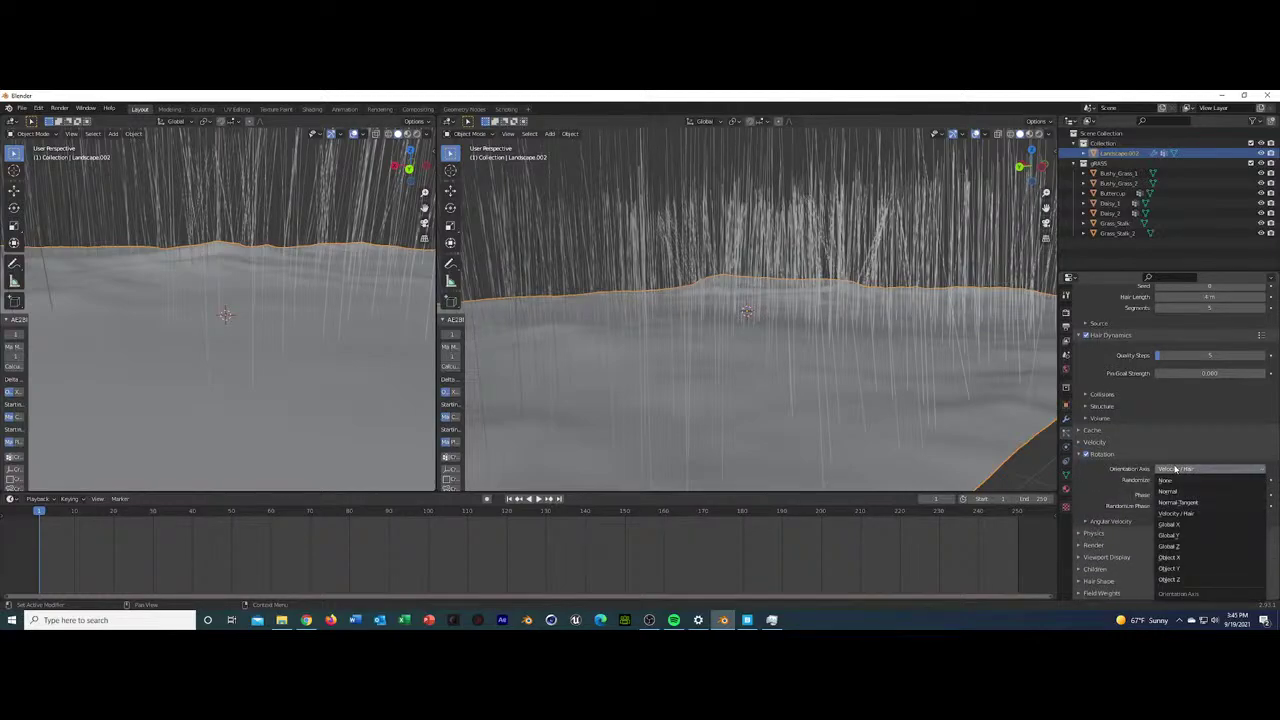
click(1202, 537)
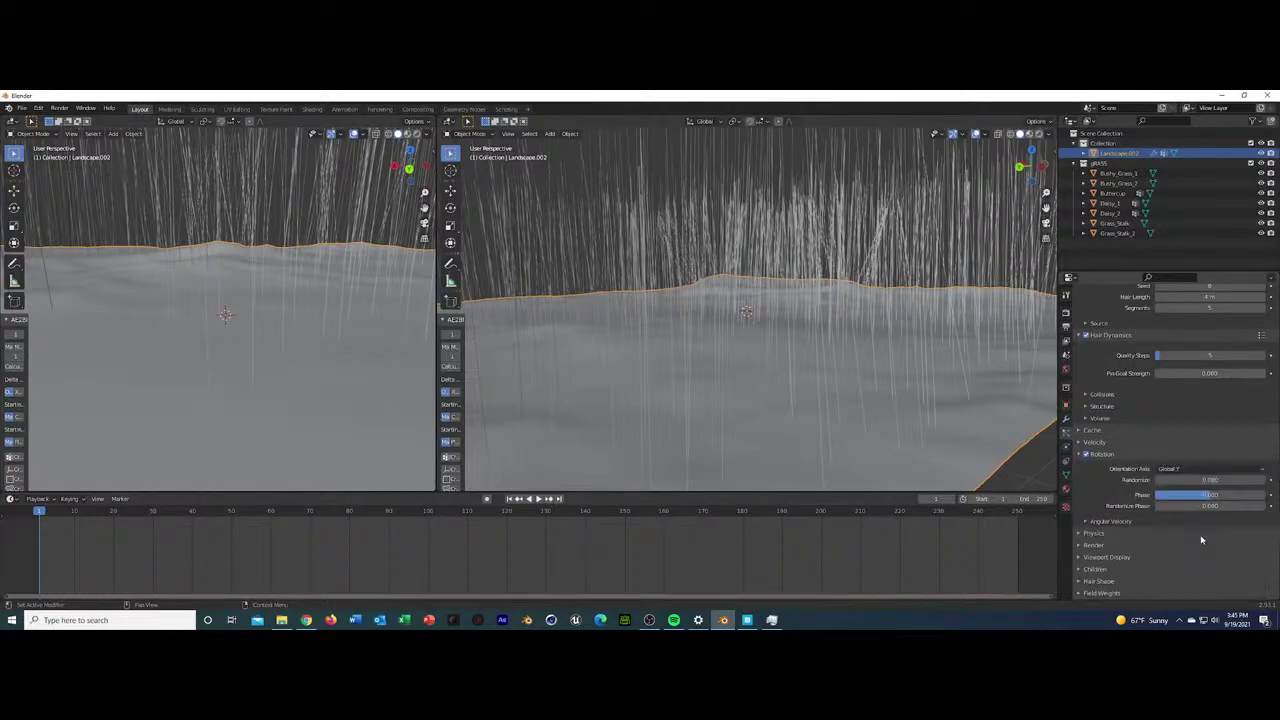
click(1181, 470)
click(1181, 476)
scroll(1120, 500, down, 2)
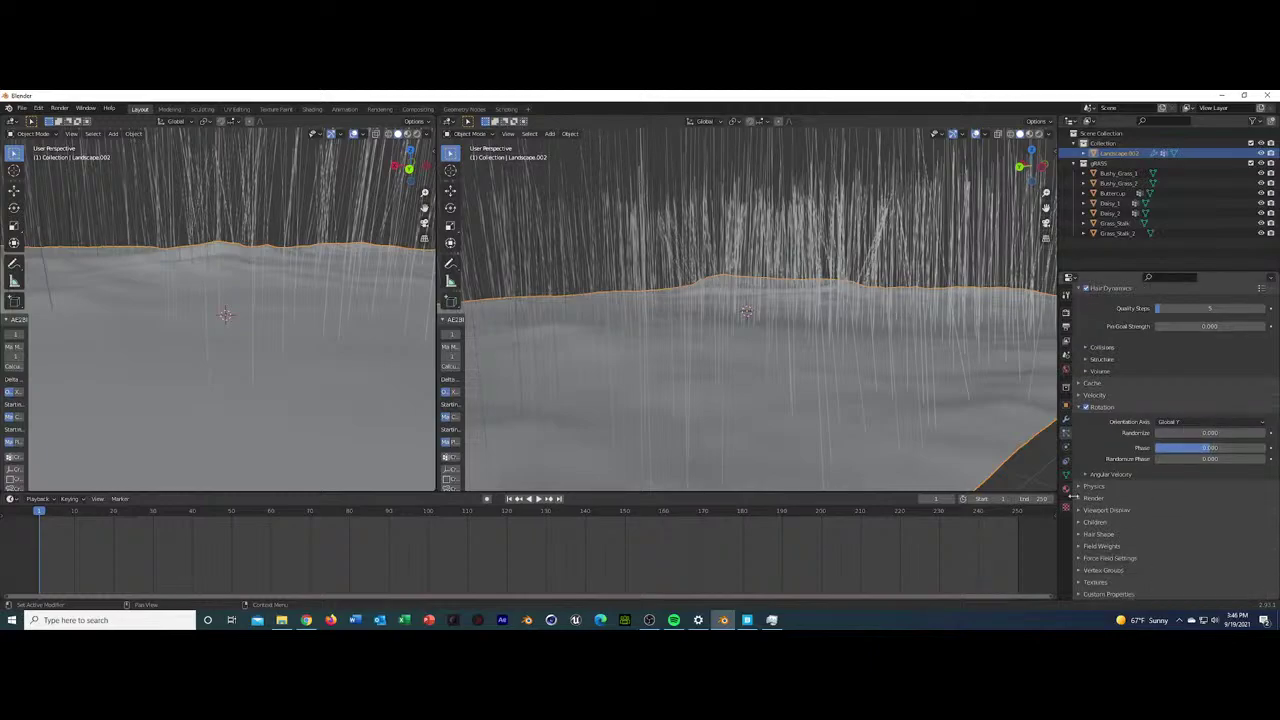
Set the Grass particles to render as Object
click(1078, 498)
scroll(1190, 460, down, 3)
click(1194, 455)
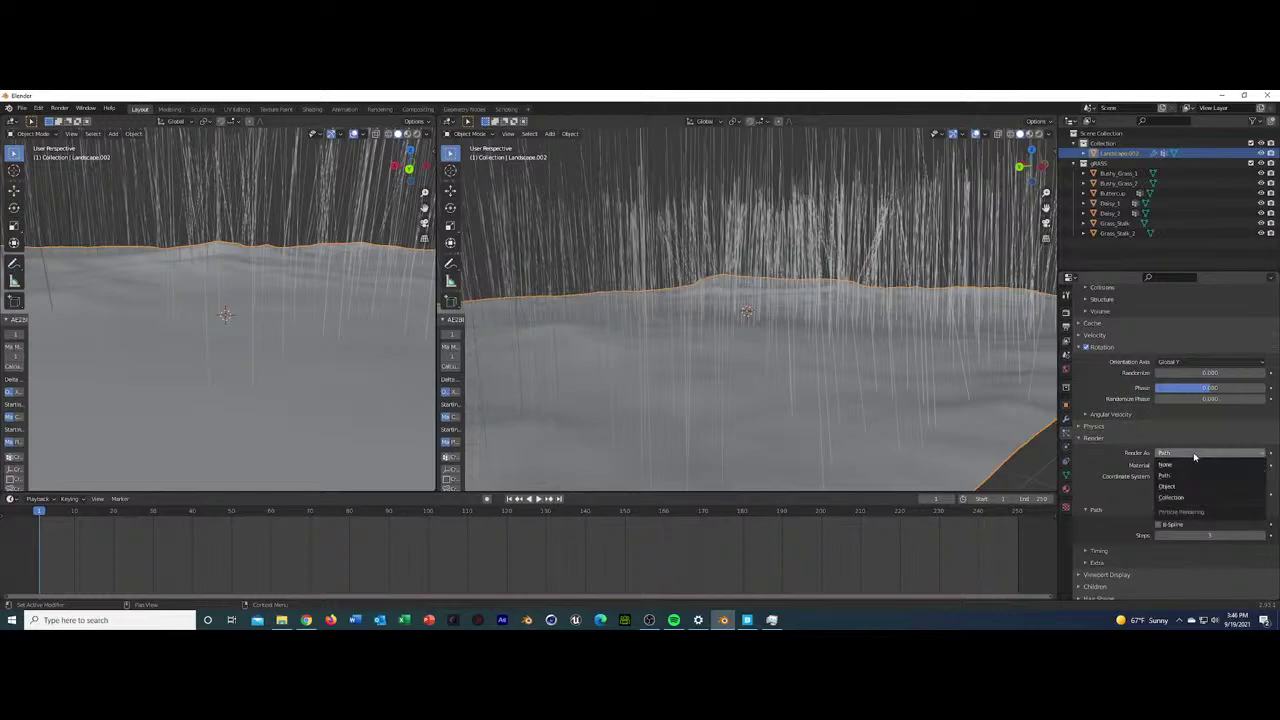
click(1196, 486)
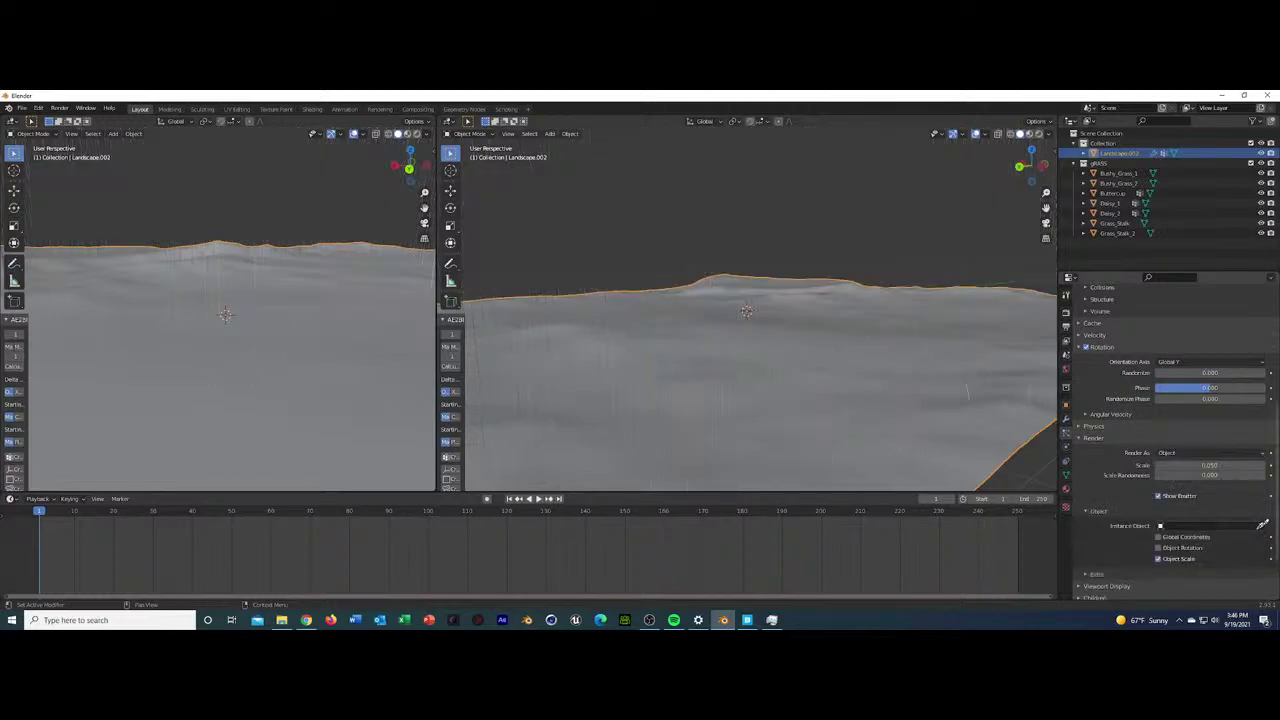
Pick Grass_Stalk in the Outliner as the particles' Instance Object
click(1262, 524)
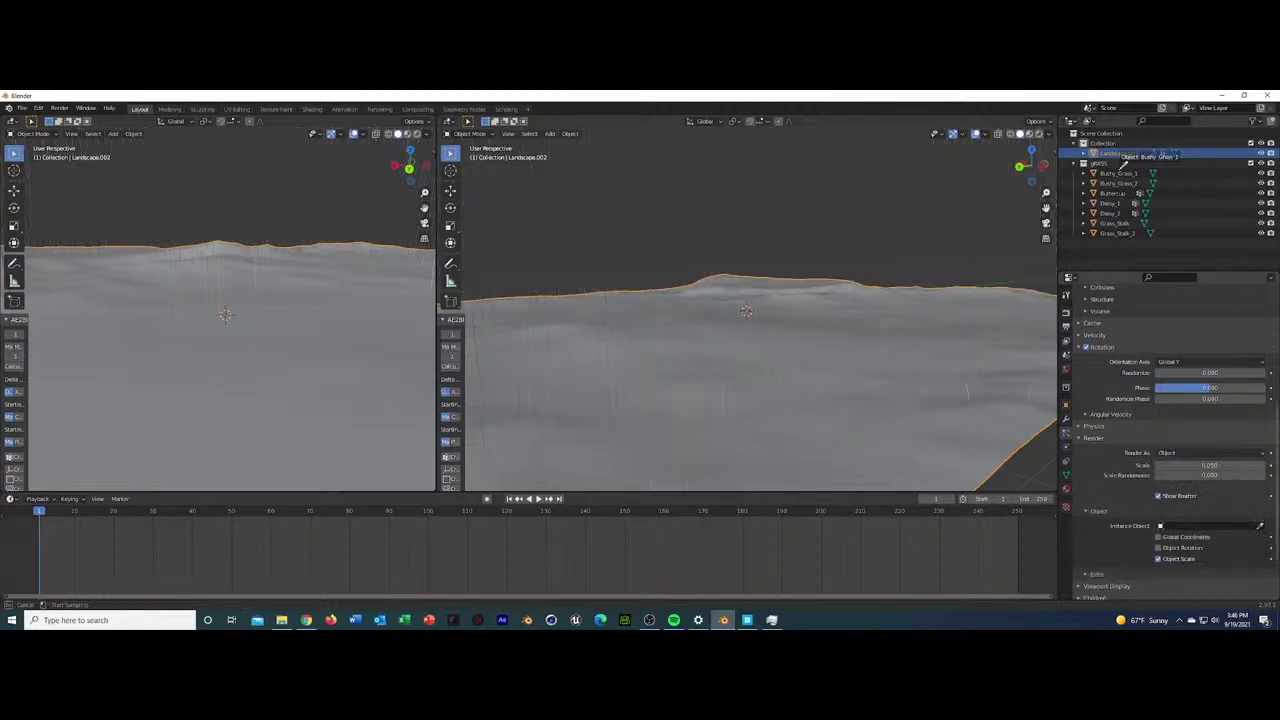
click(1121, 222)
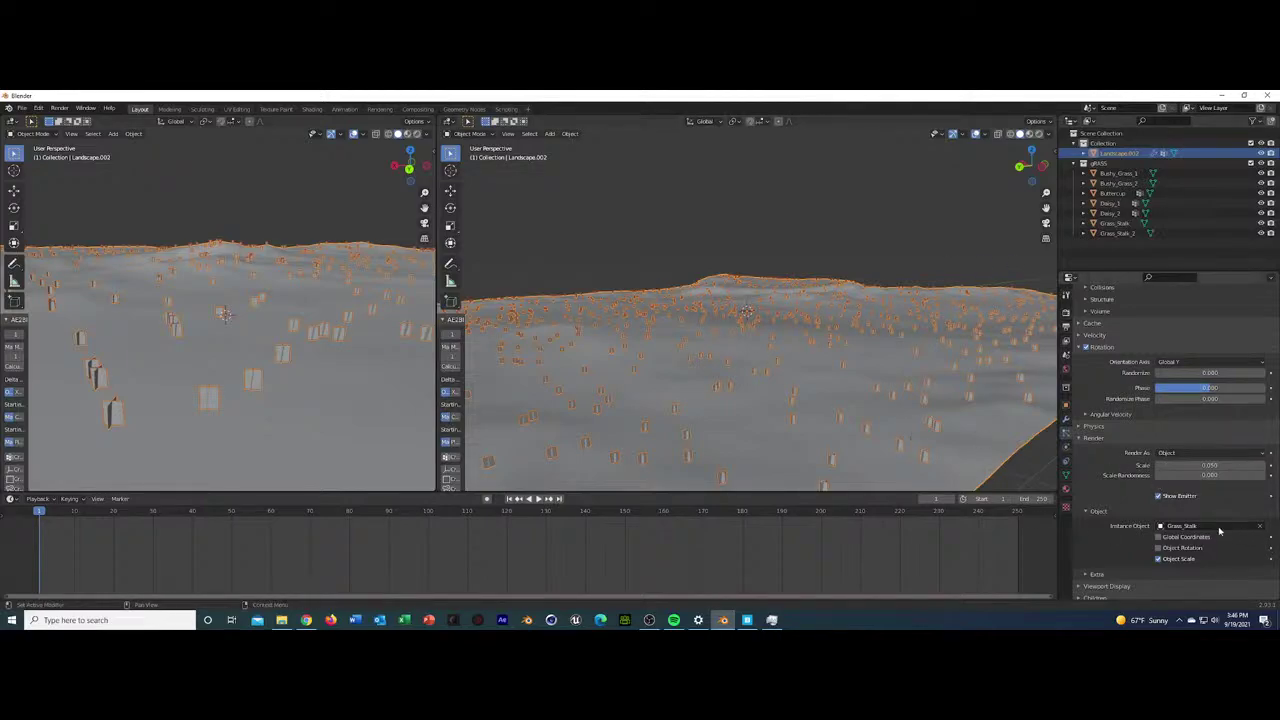
click(1210, 453)
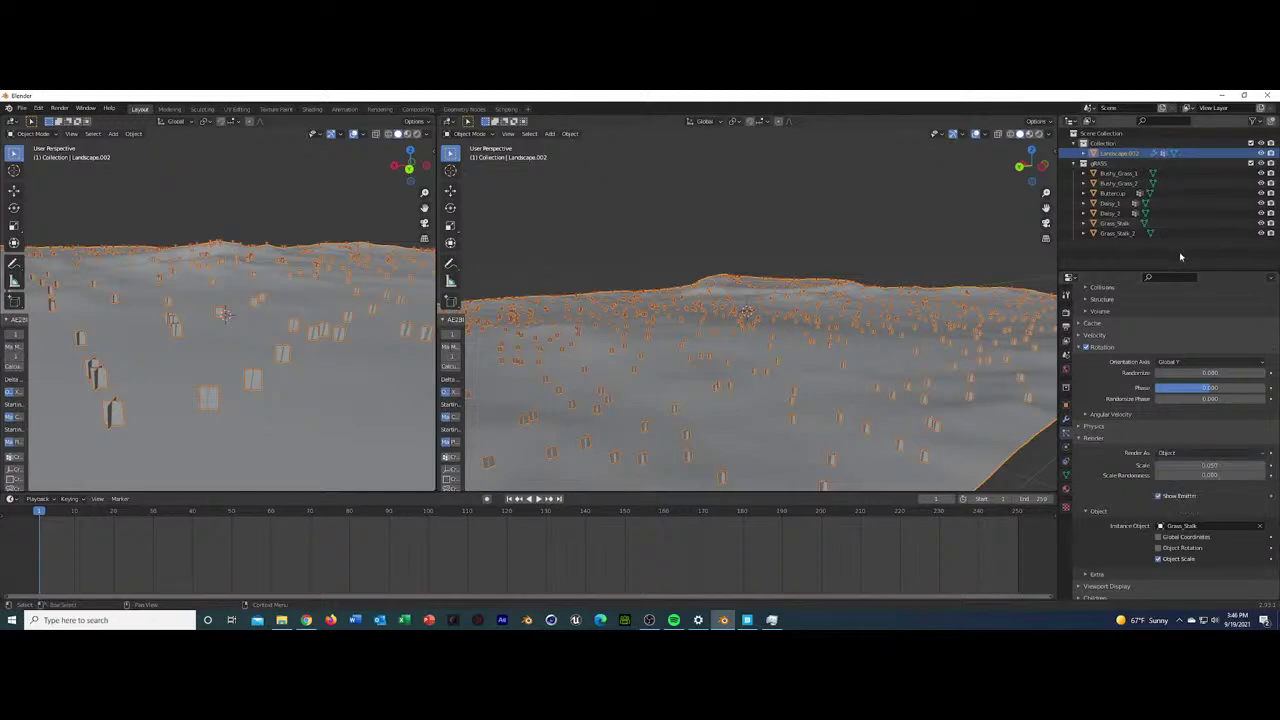
Create a new collection in the Outliner and name it Grass Mix
click(1109, 147)
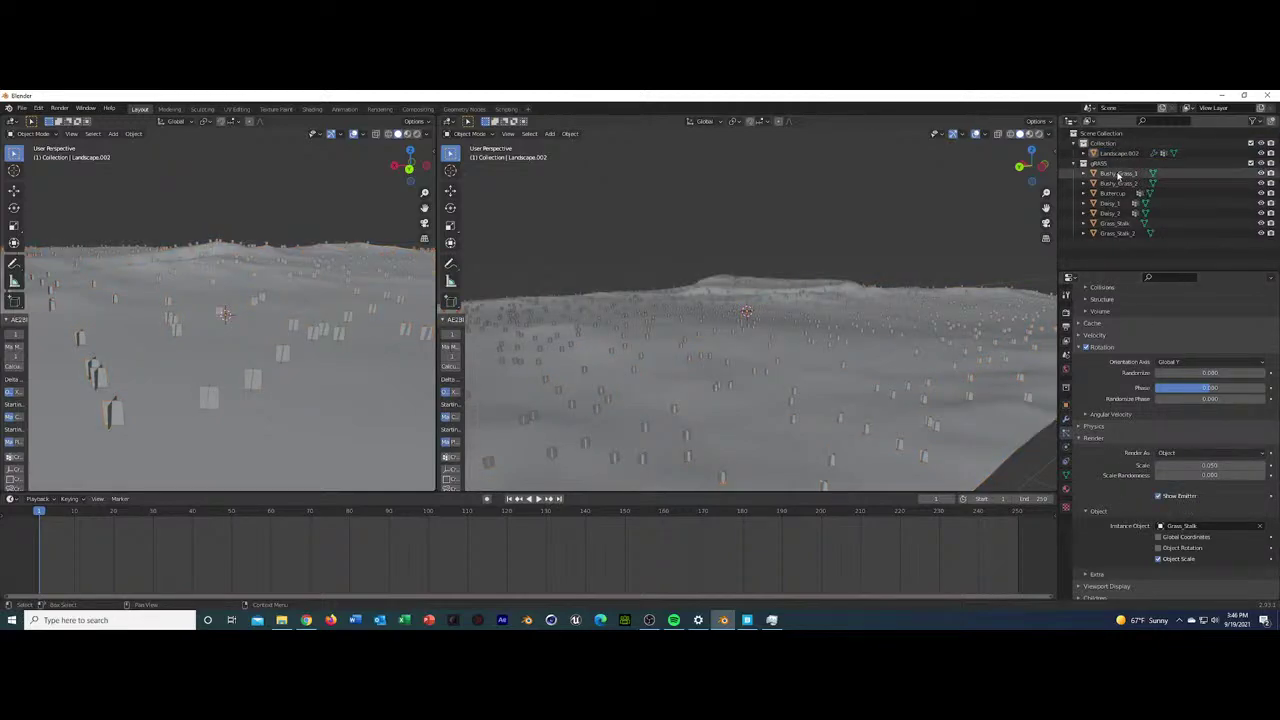
key(Delete)
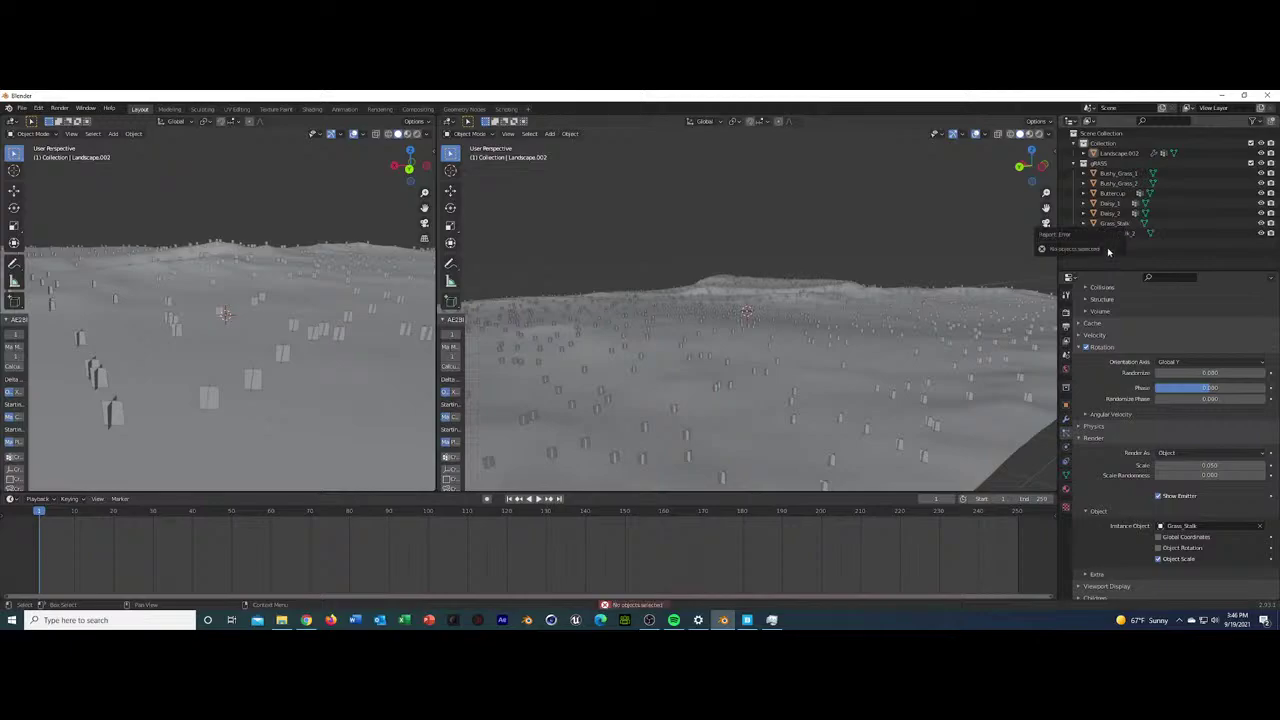
click(1270, 121)
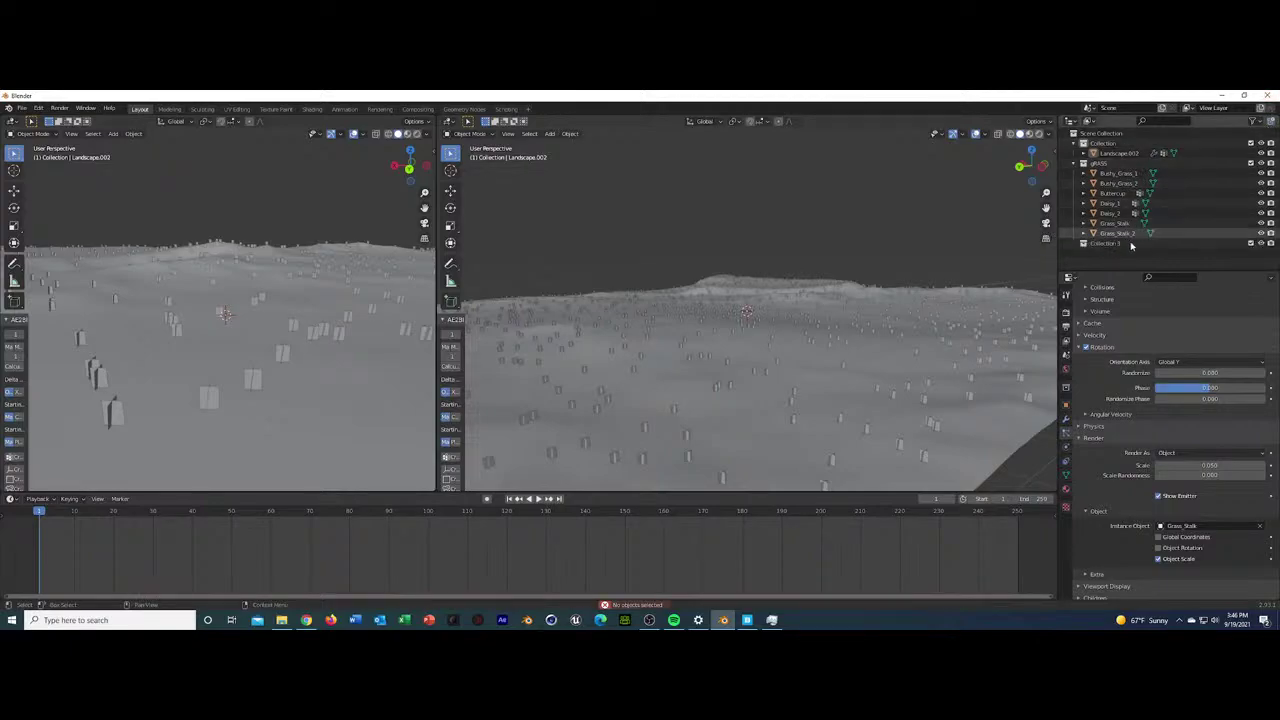
double_click(1121, 243)
text(Grass)
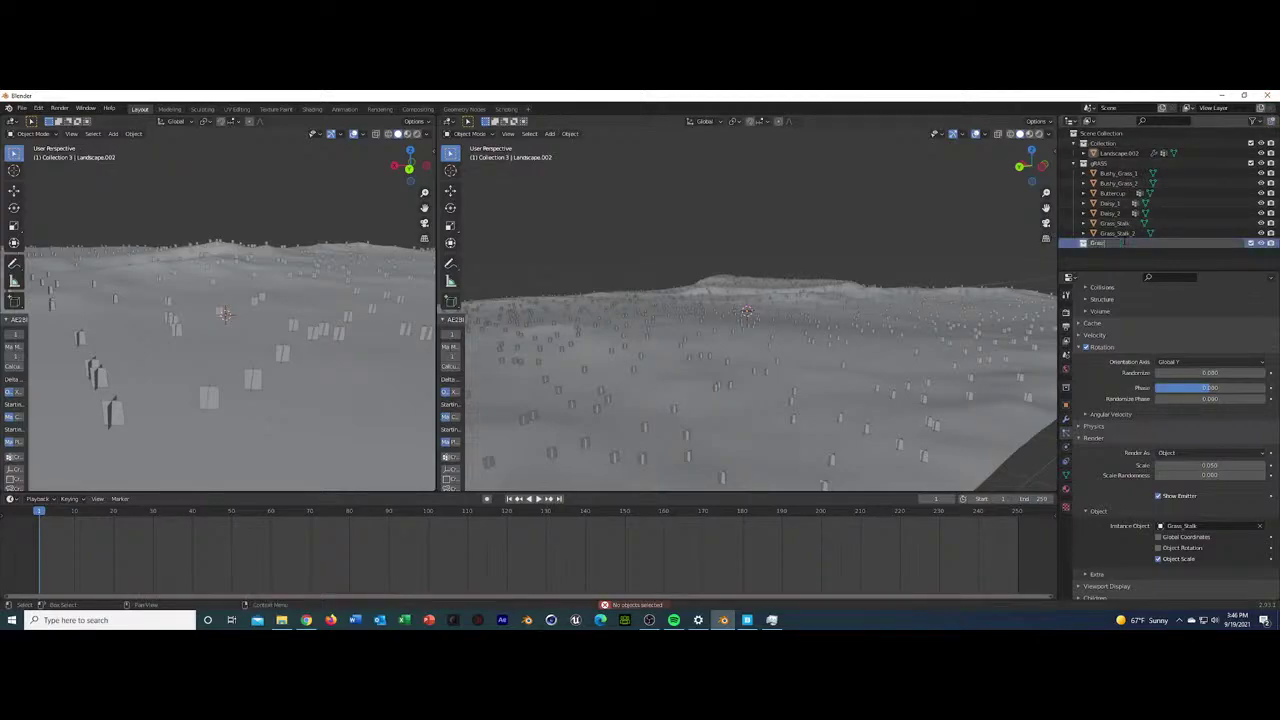
text( Mex)
key(Return)
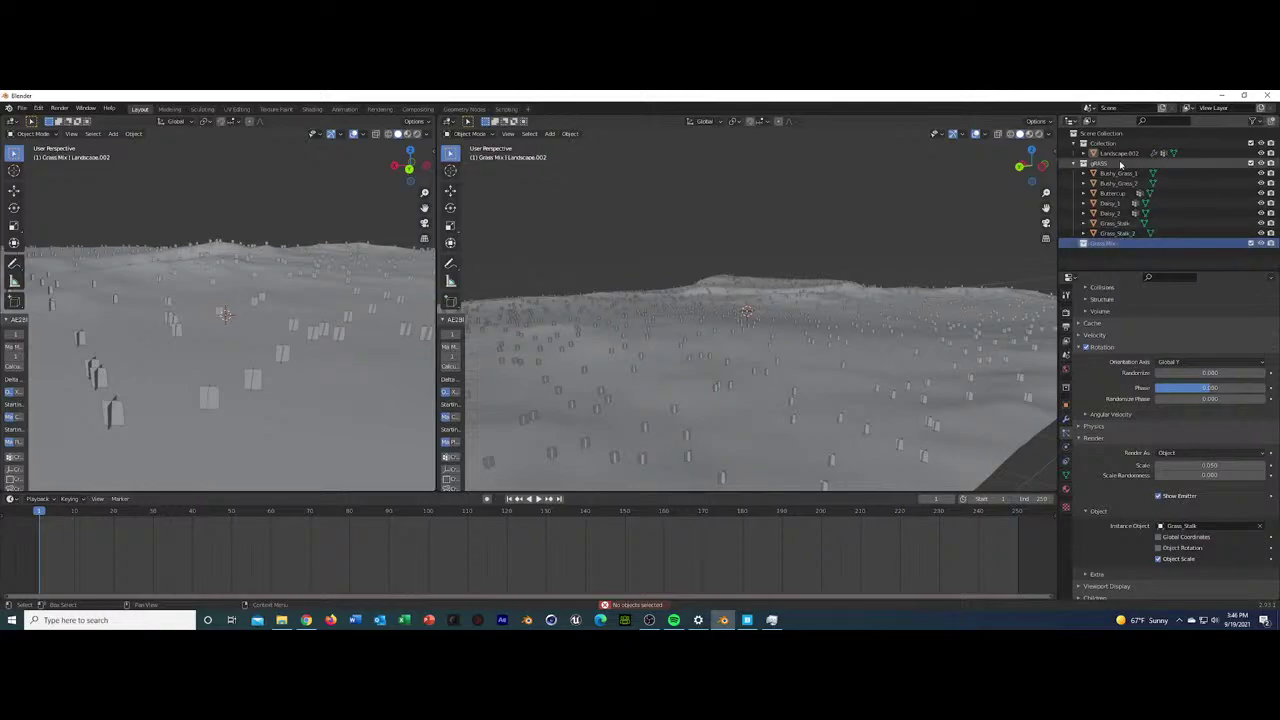
Move Bushy_Grass_1, Bushy_Grass_2, Grass_Stalk and Grass_Stalk_2 into Grass Mix
click(1118, 173)
shift+click(1118, 183)
ctrl+click(1116, 223)
ctrl+click(1117, 233)
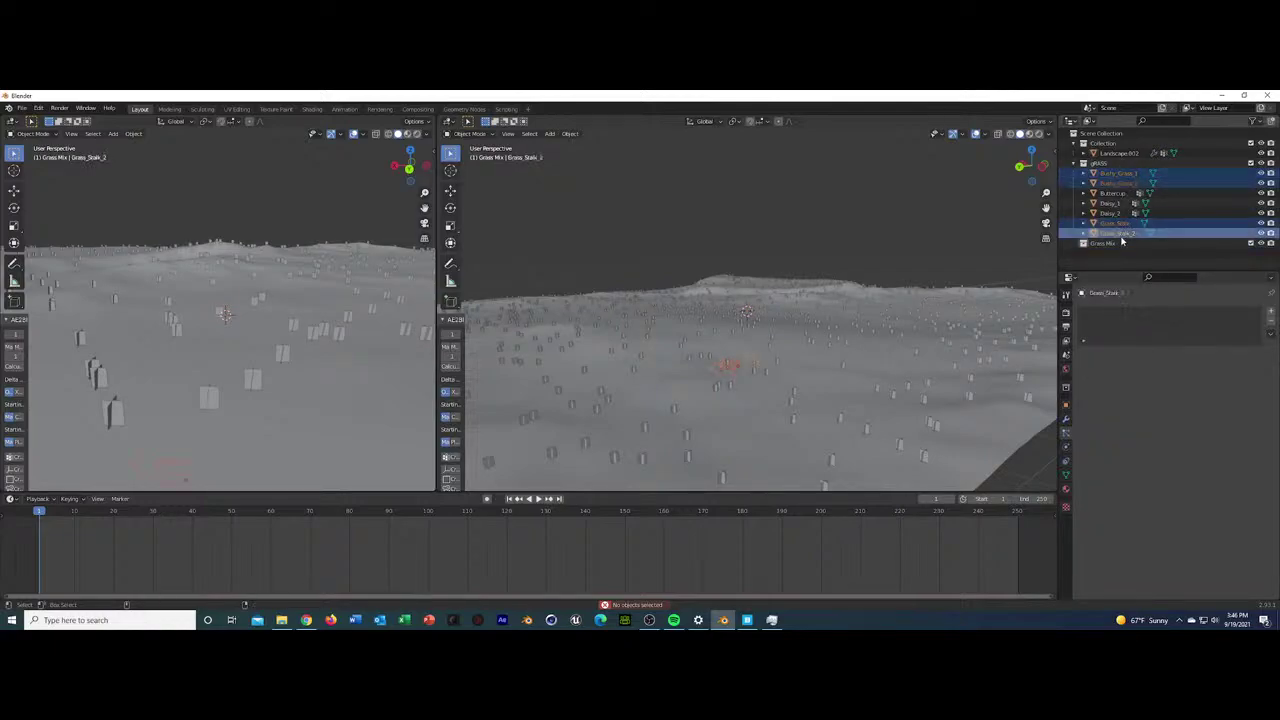
drag(1117, 233, 1111, 243)
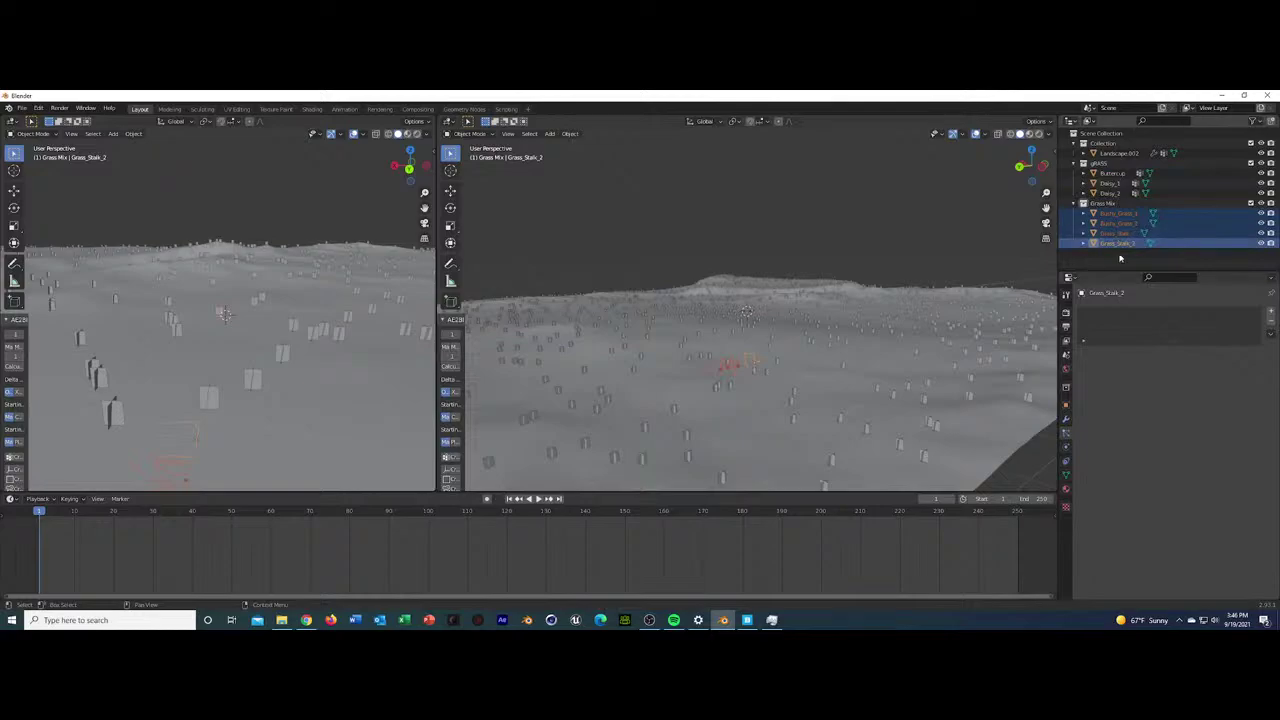
click(1105, 203)
click(1133, 152)
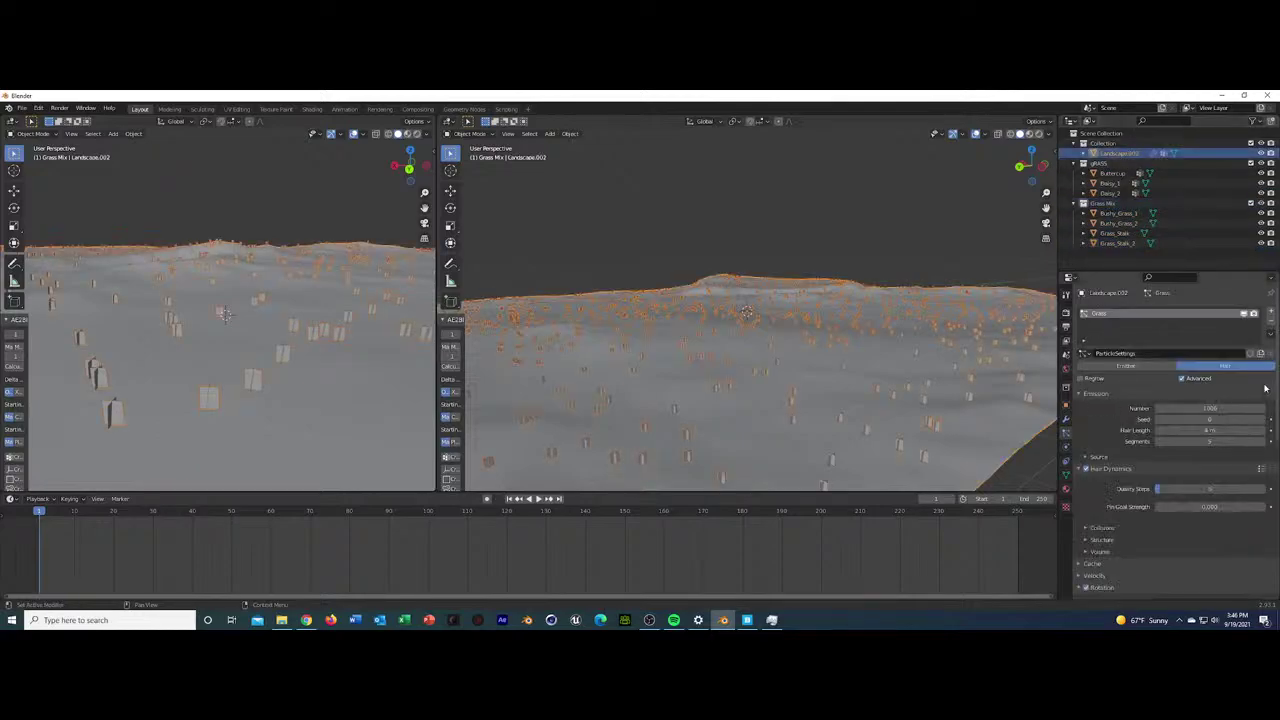
Render the particles as Collection, using Grass Mix as the instance collection
scroll(1205, 466, down, 3)
scroll(1206, 466, down, 3)
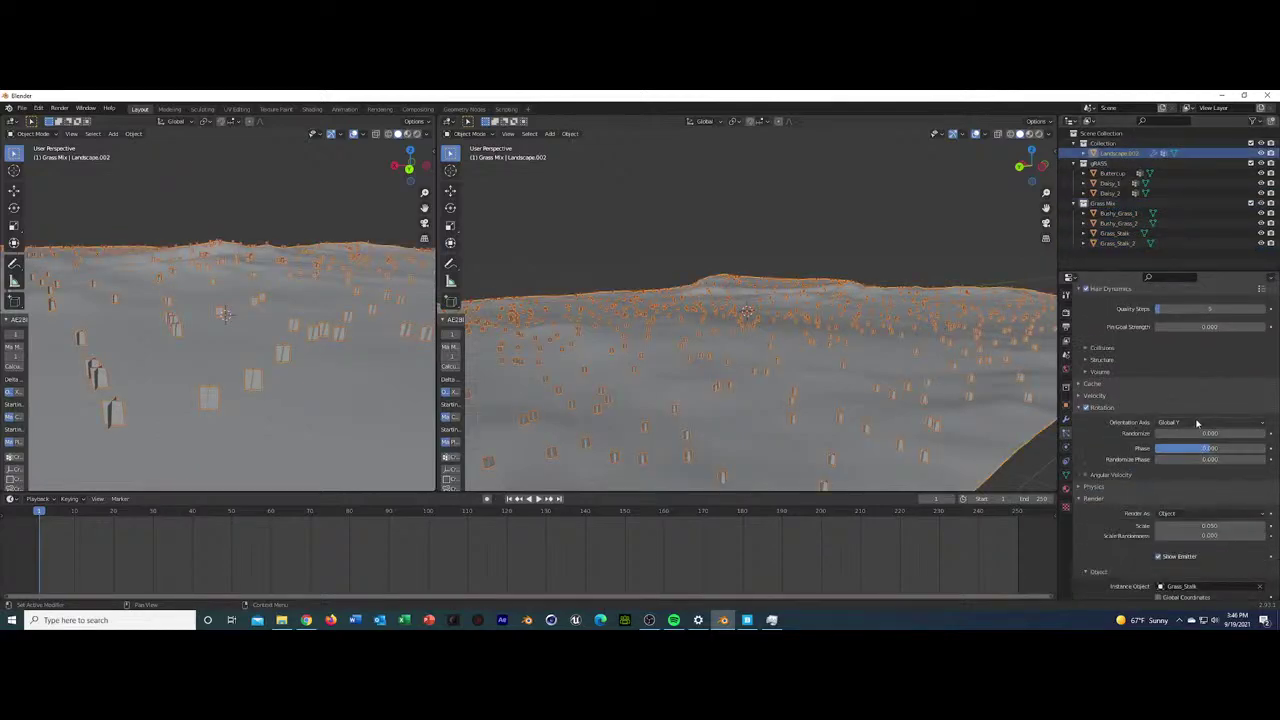
click(1210, 514)
click(1204, 558)
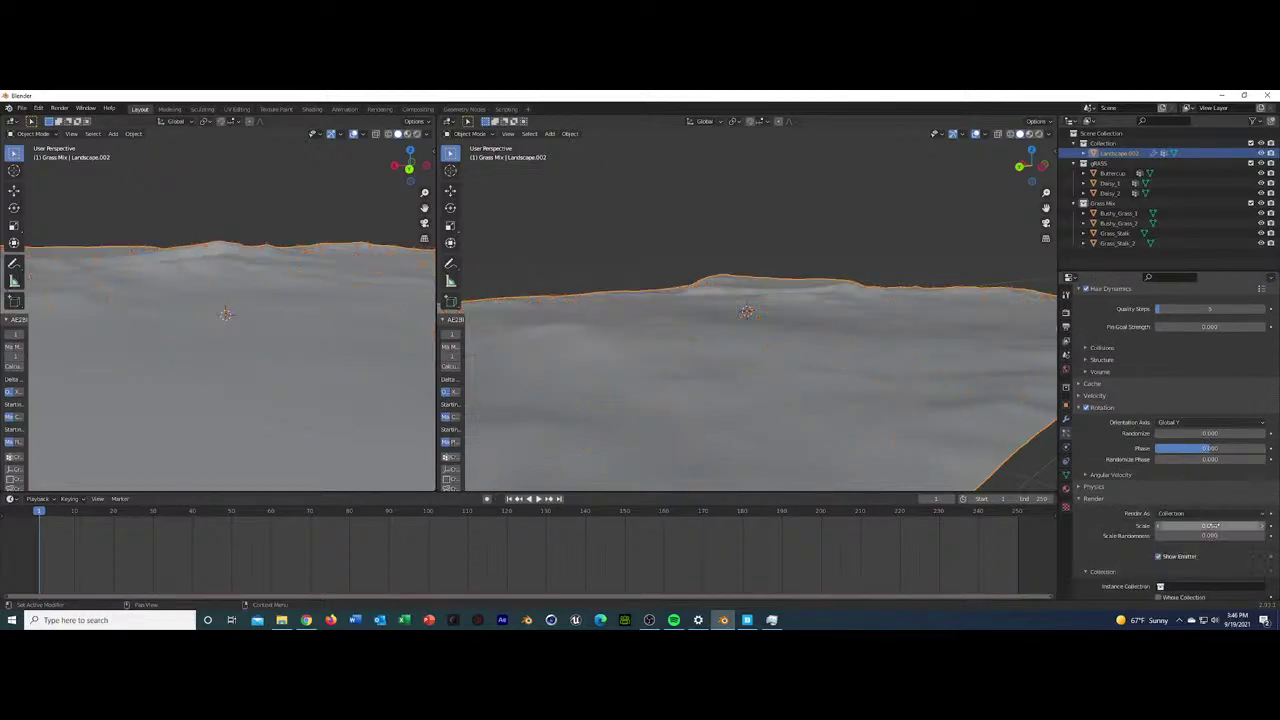
scroll(1249, 566, down, 1)
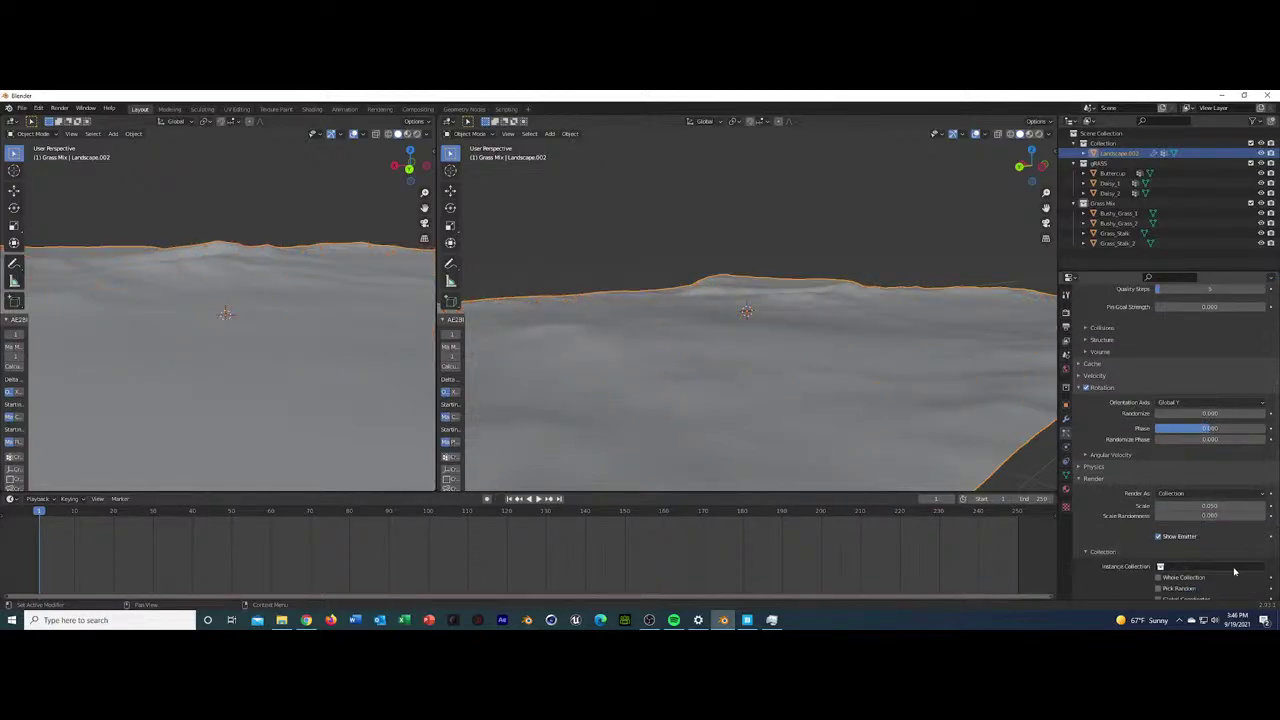
click(1234, 568)
click(1200, 482)
Set the particle orientation axis to Global Z and enable Whole Collection
scroll(1170, 528, down, 2)
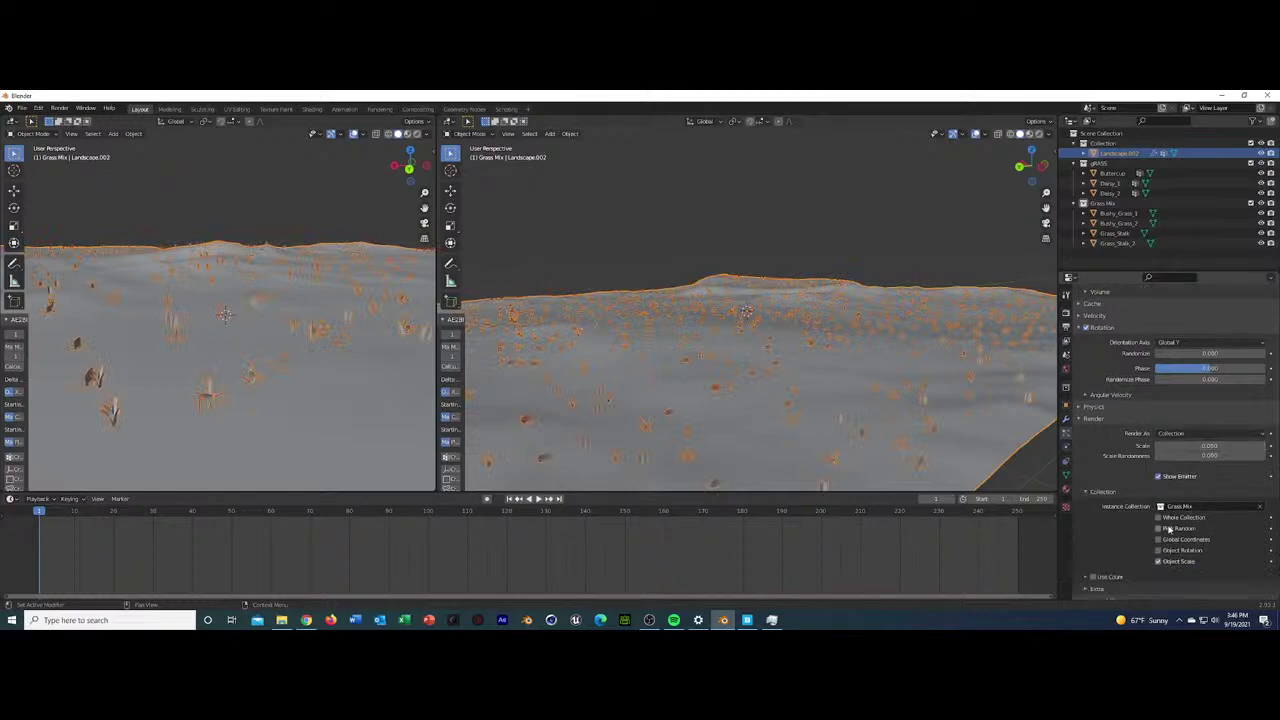
click(1159, 518)
click(1159, 518)
click(1159, 550)
click(1159, 550)
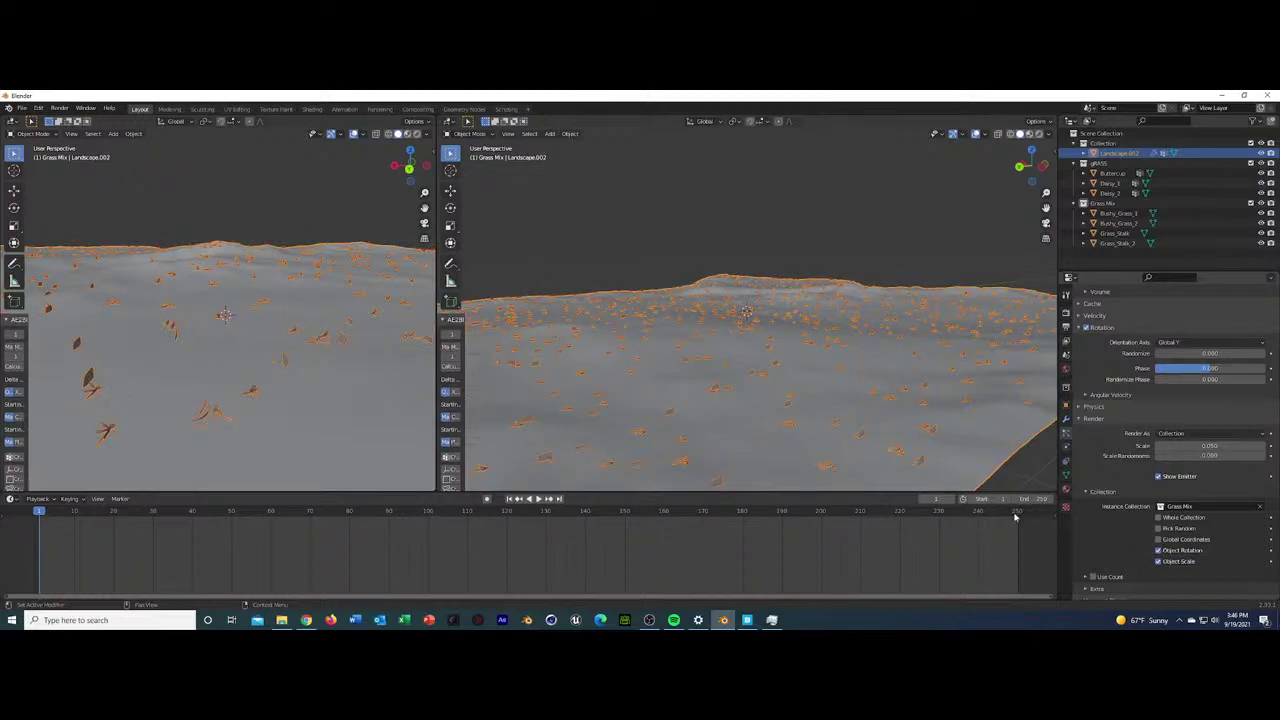
scroll(729, 393, up, 3)
click(1205, 342)
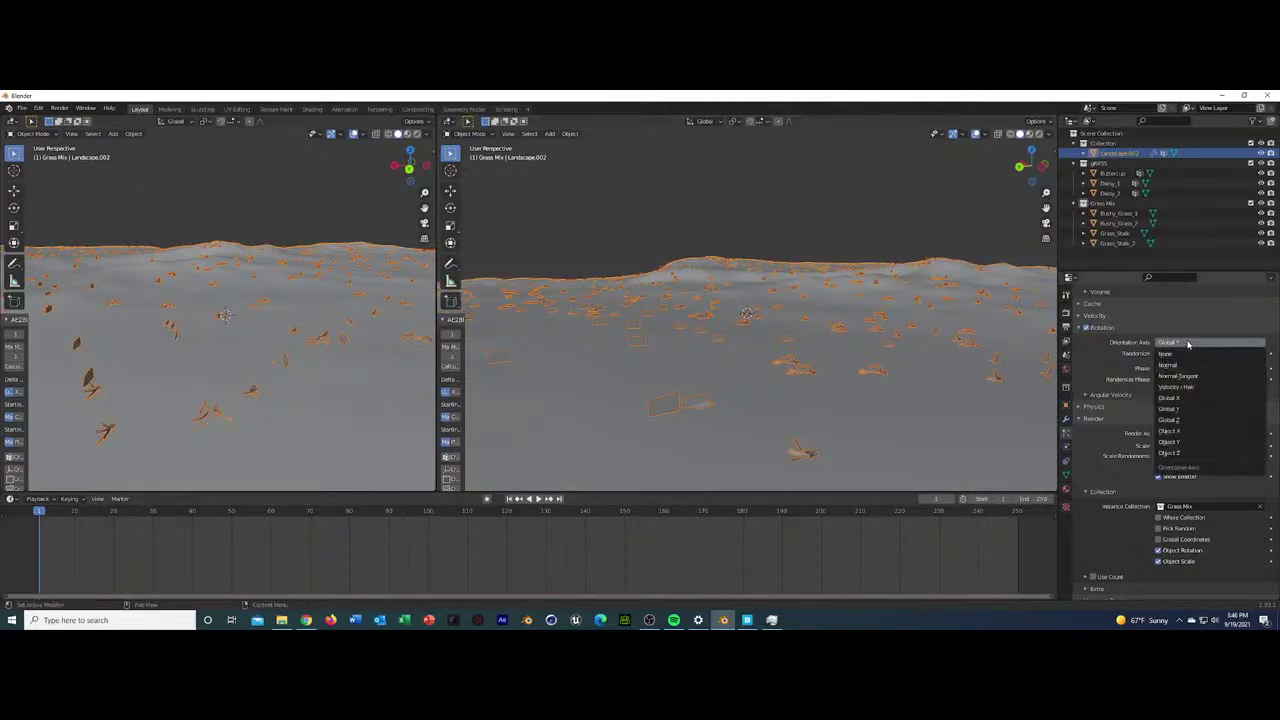
click(1183, 422)
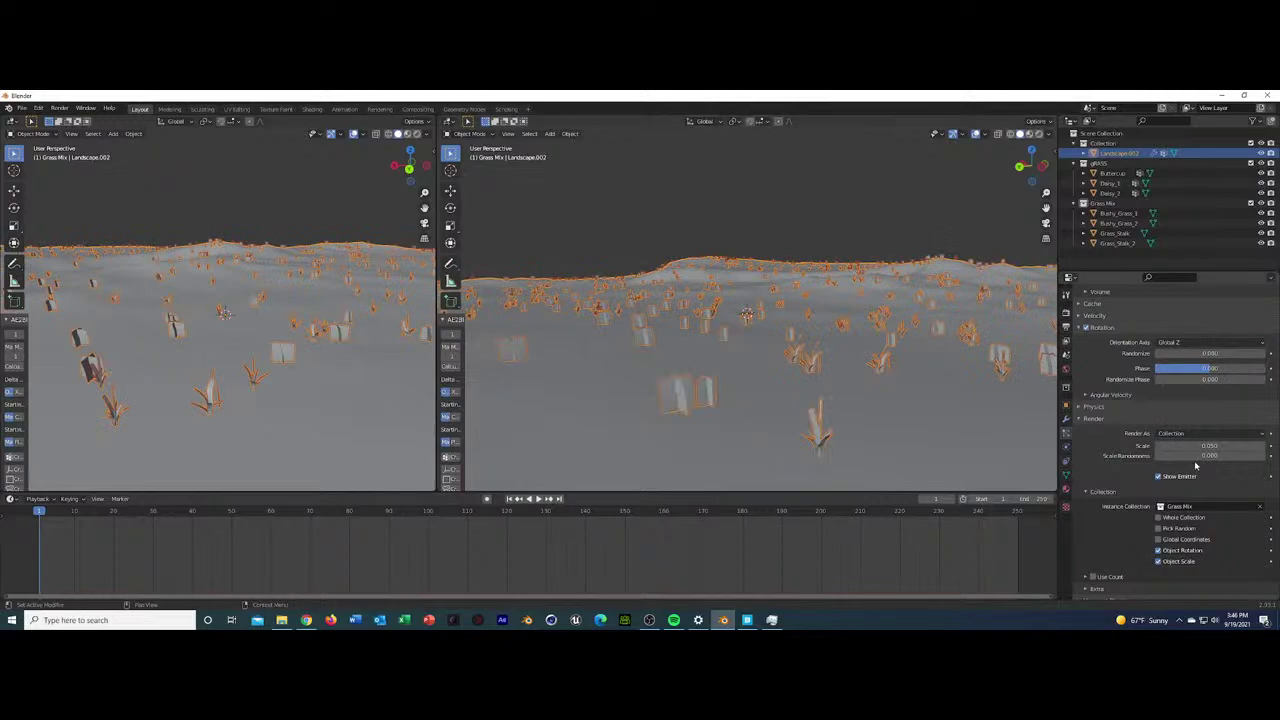
scroll(1223, 482, down, 2)
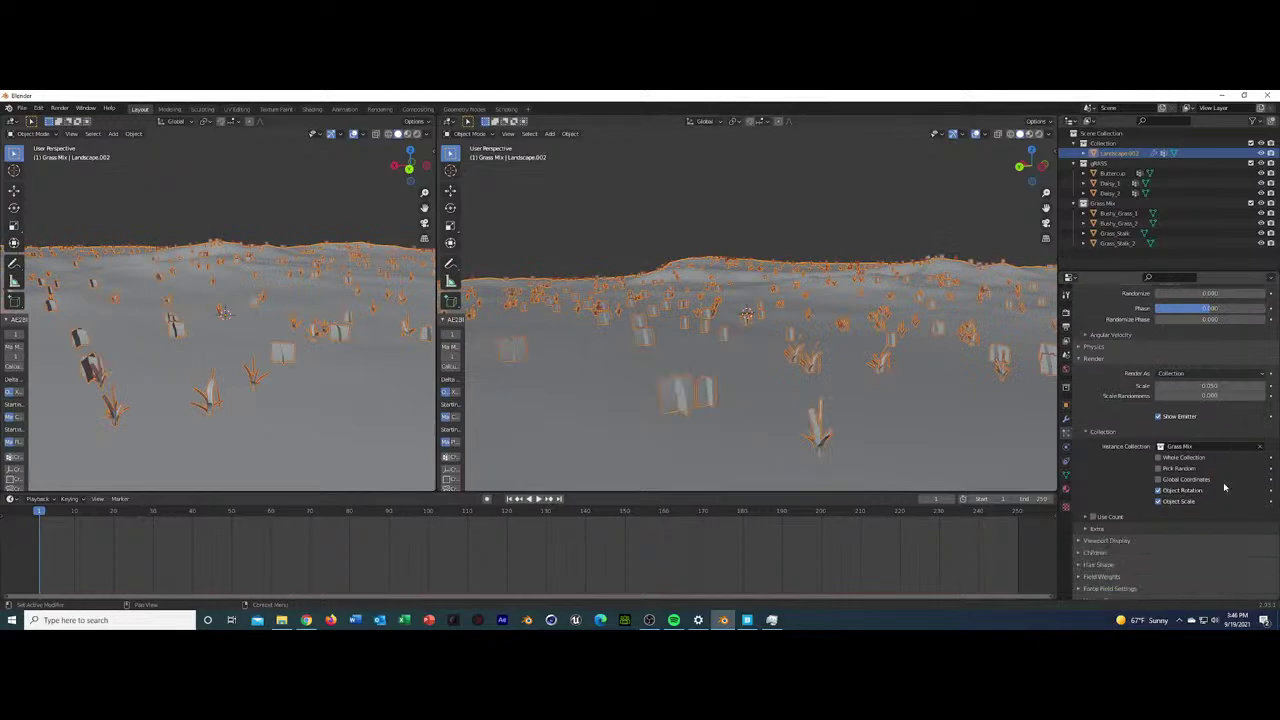
click(1158, 438)
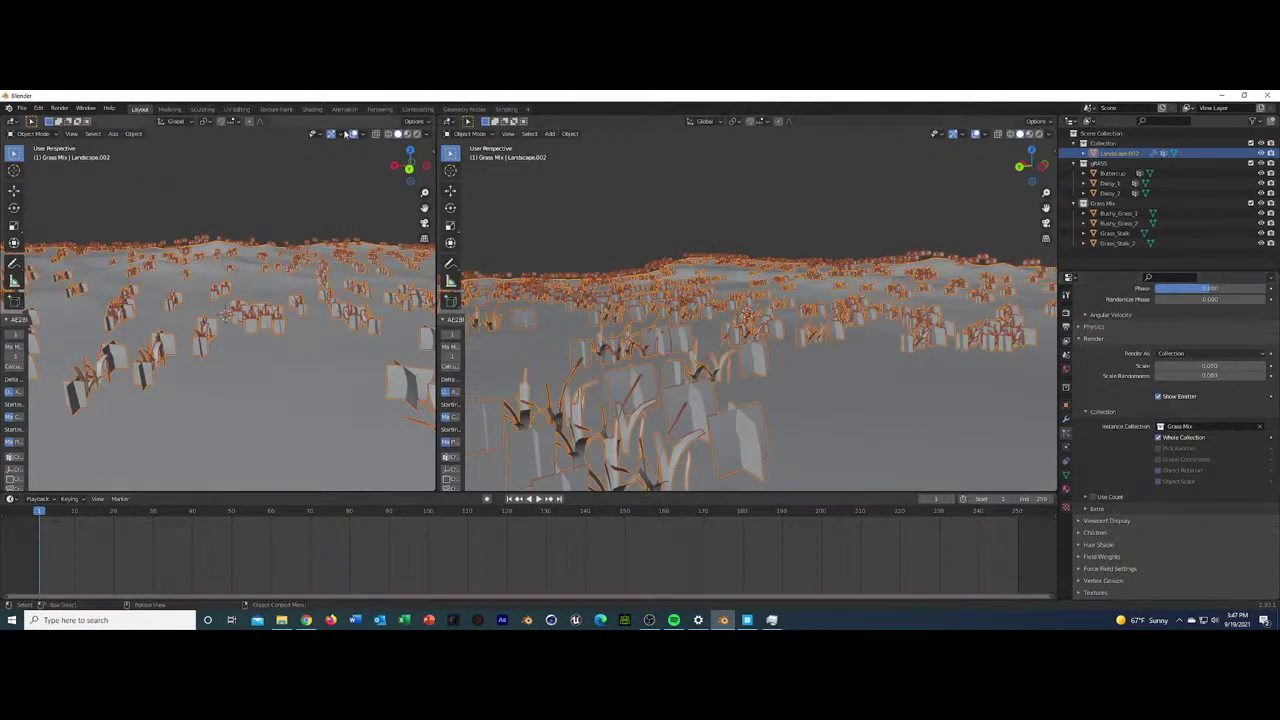
scroll(326, 218, down, 3)
click(320, 232)
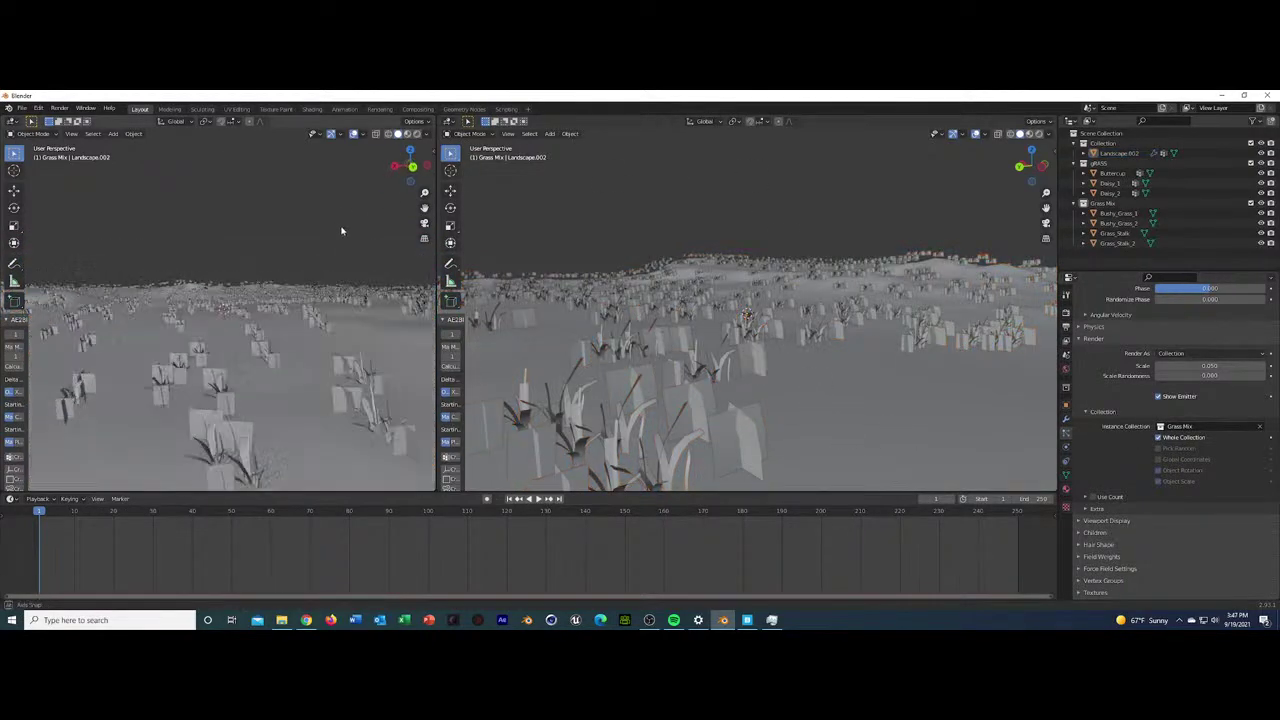
scroll(313, 241, down, 6)
scroll(308, 352, up, 8)
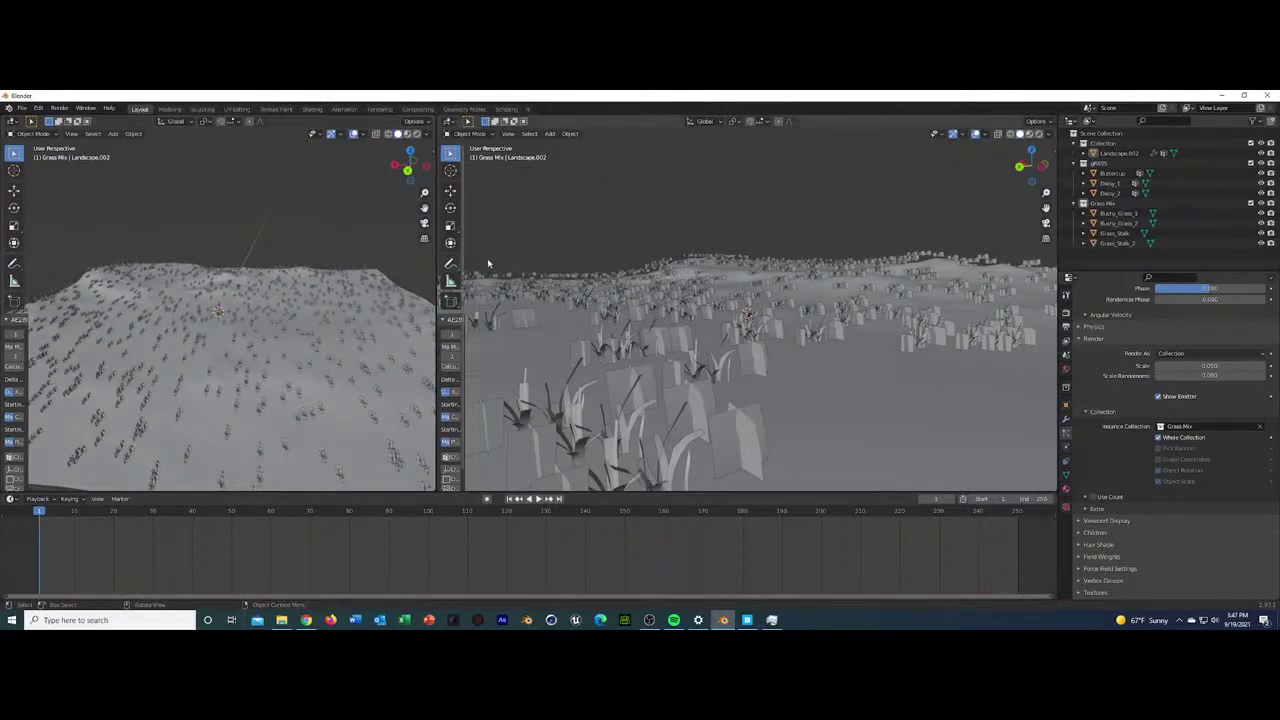
middle_drag(839, 352, 766, 309)
scroll(277, 361, up, 8)
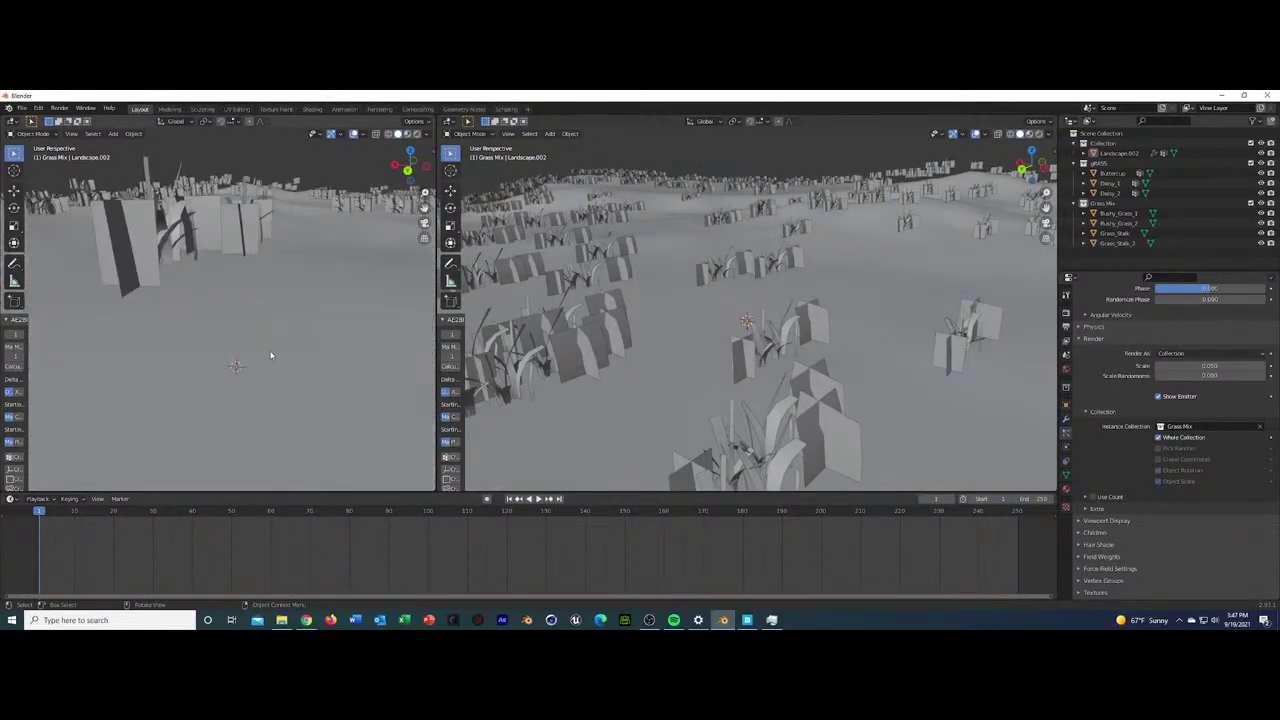
middle_drag(268, 346, 226, 360)
scroll(257, 314, down, 3)
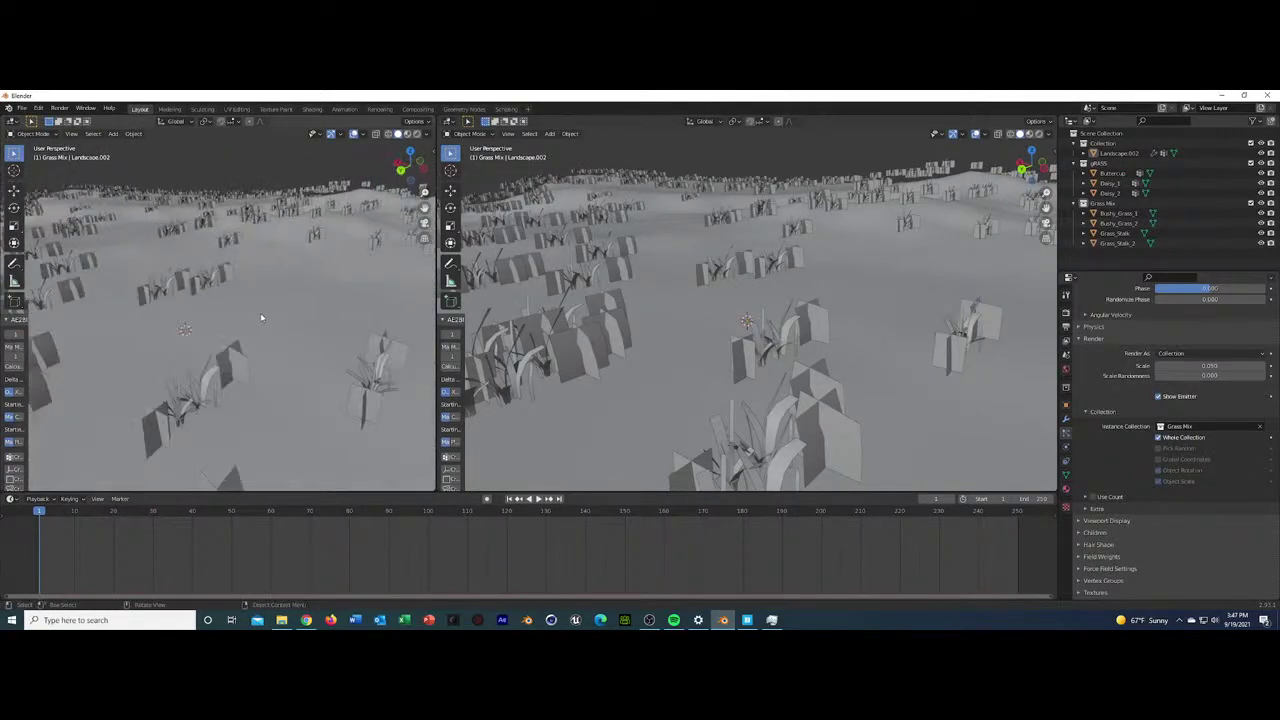
scroll(1179, 316, up, 4)
scroll(1179, 316, down, 3)
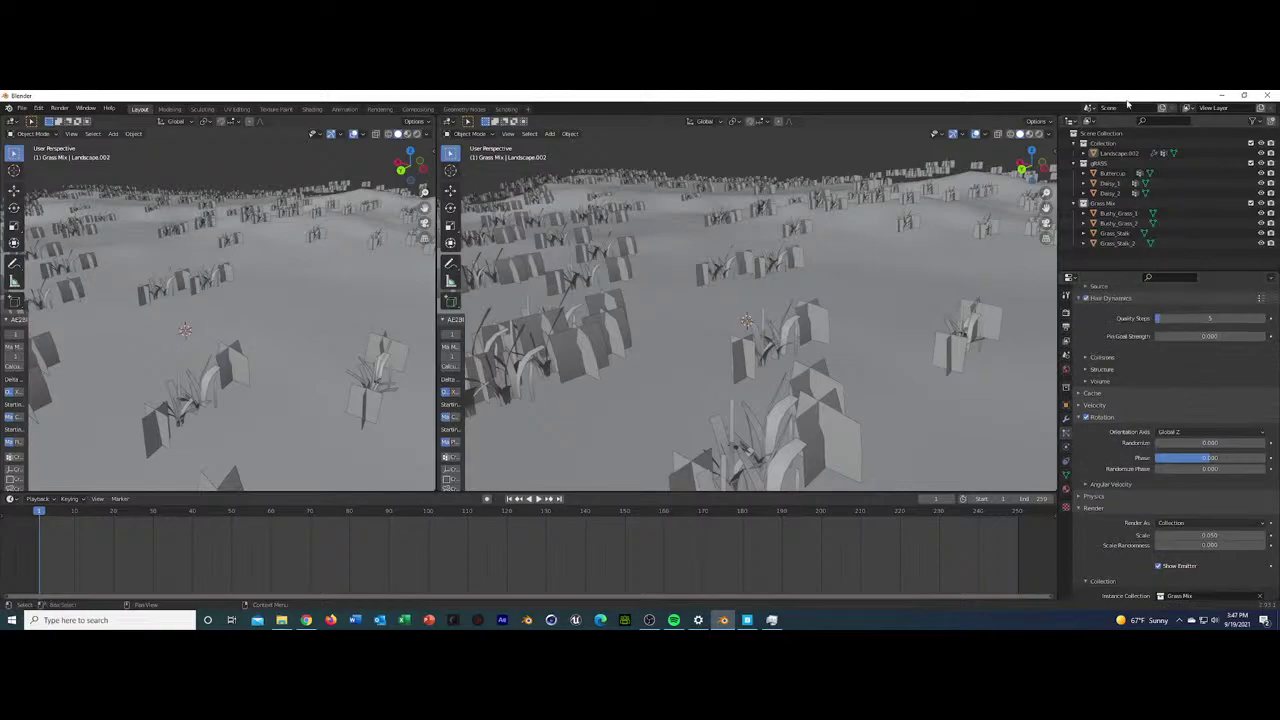
click(1118, 153)
scroll(1172, 415, down, 3)
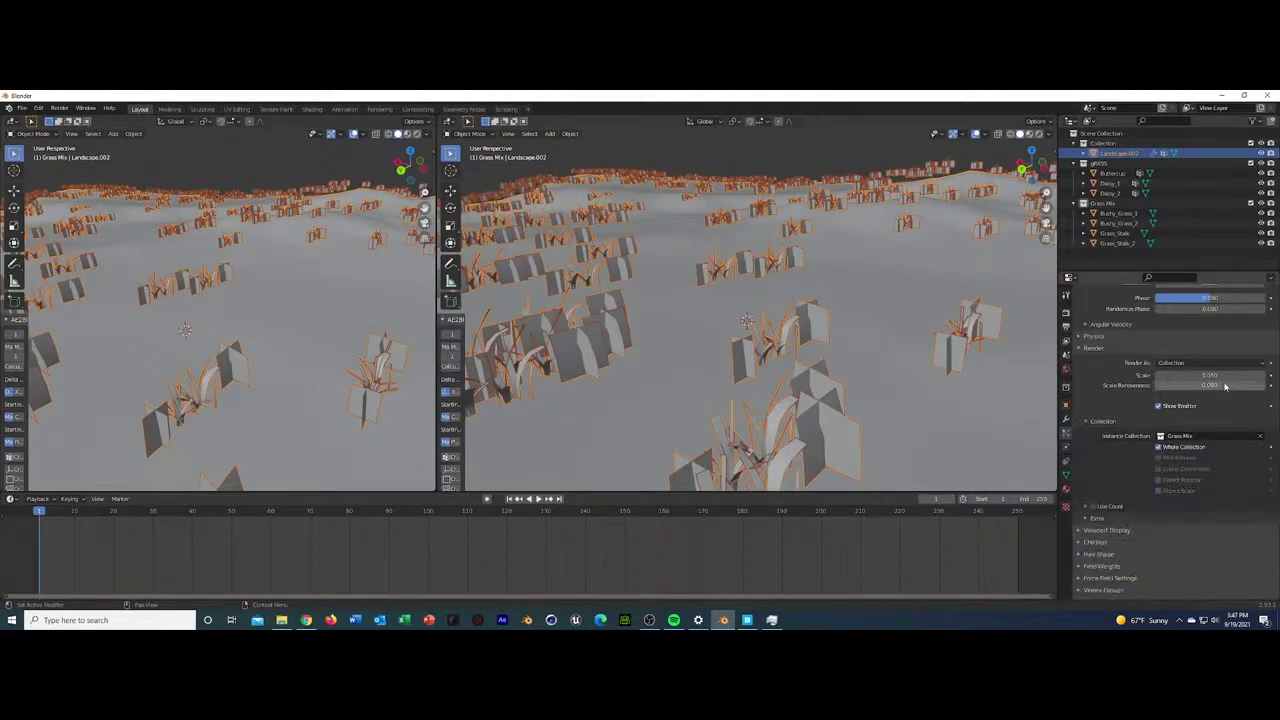
scroll(1166, 453, down, 1)
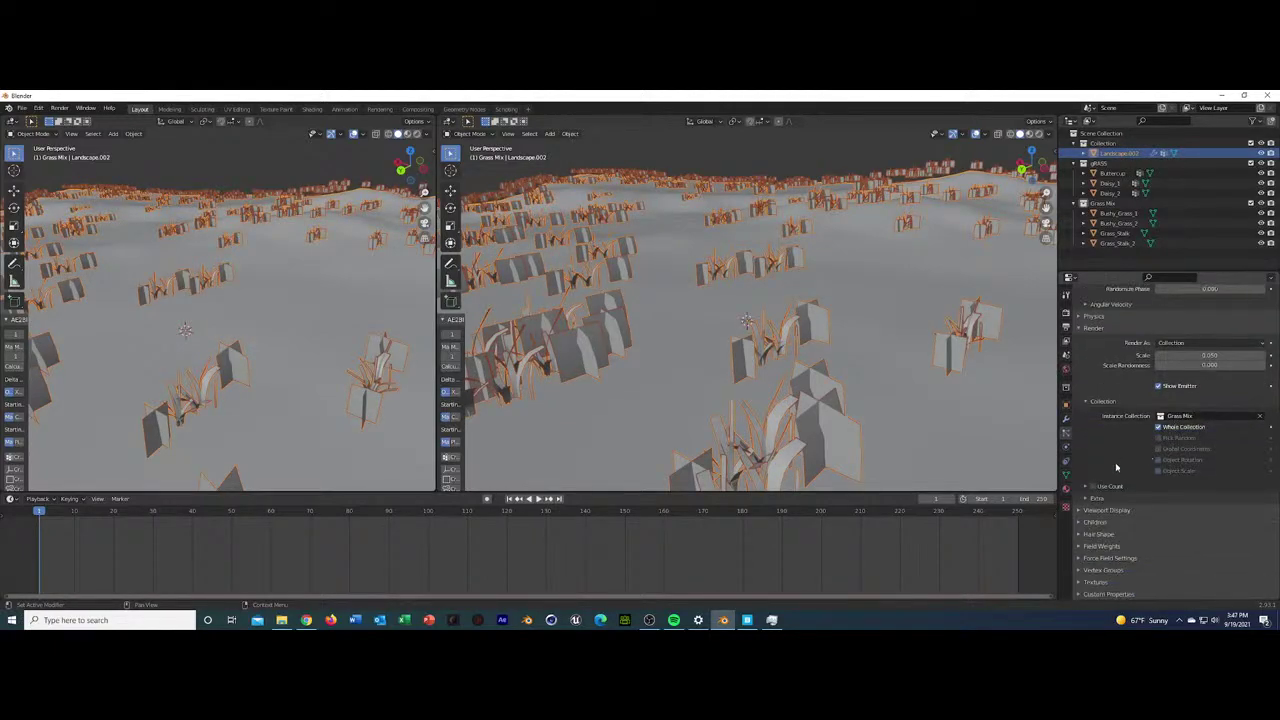
Set Density1 as the particle system's Density vertex group
click(1088, 571)
scroll(1190, 450, down, 5)
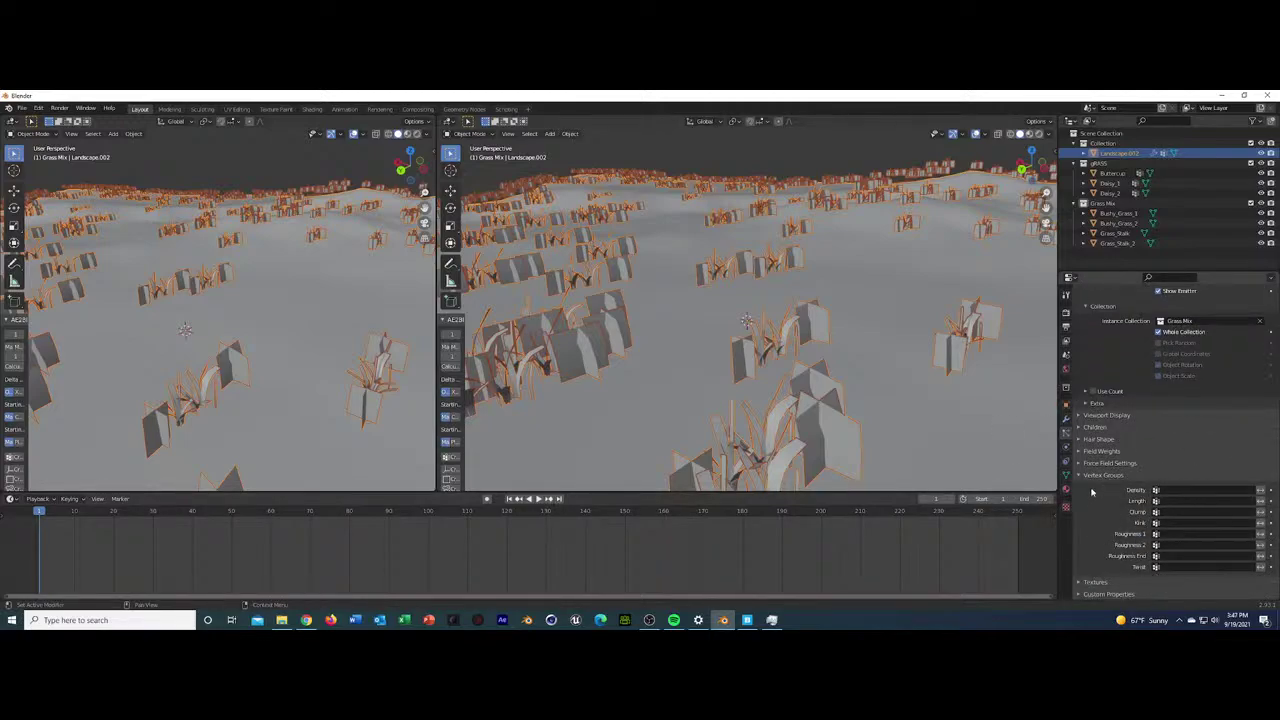
click(1186, 491)
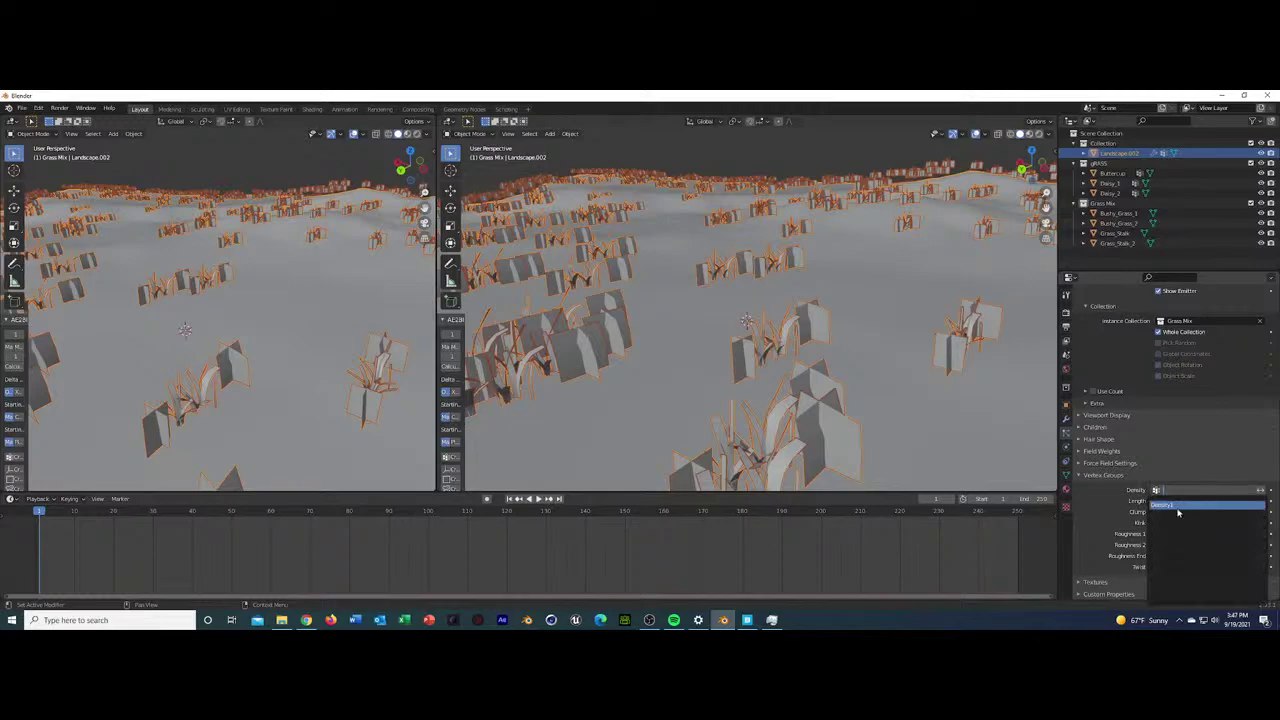
click(1178, 508)
Deselect everything and orbit the left view to look down on the landscape
click(278, 176)
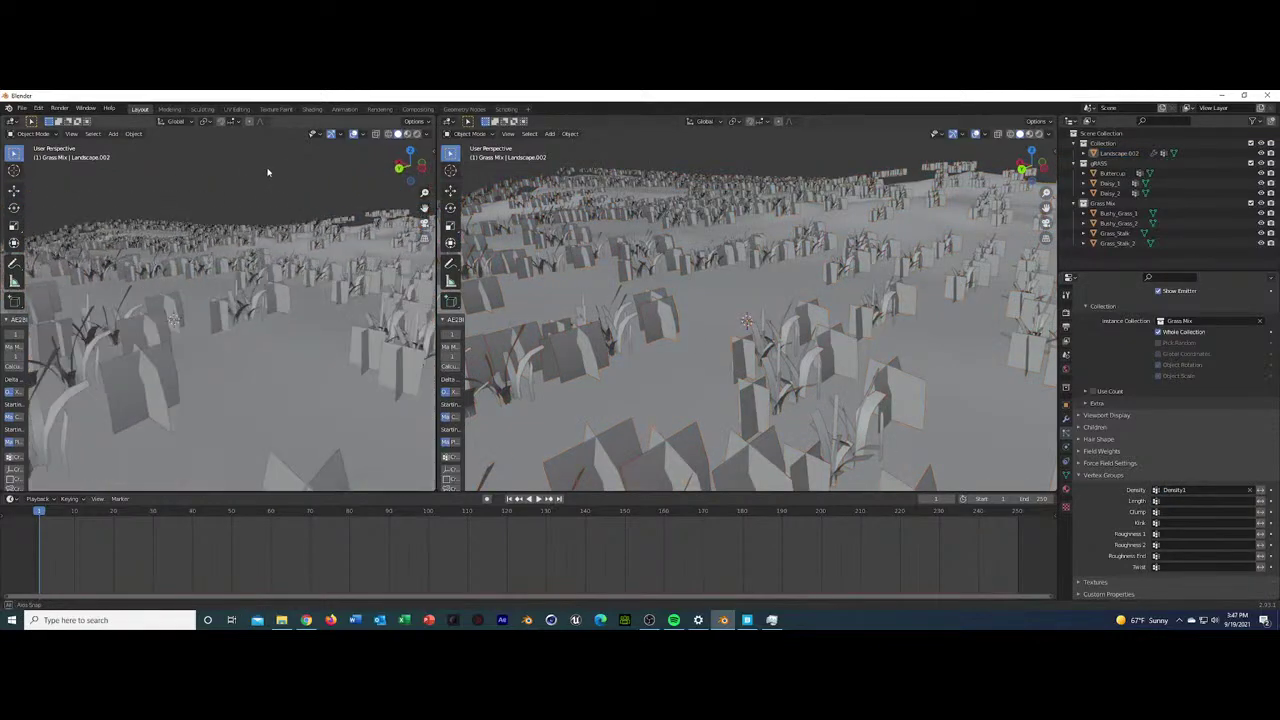
scroll(274, 252, down, 10)
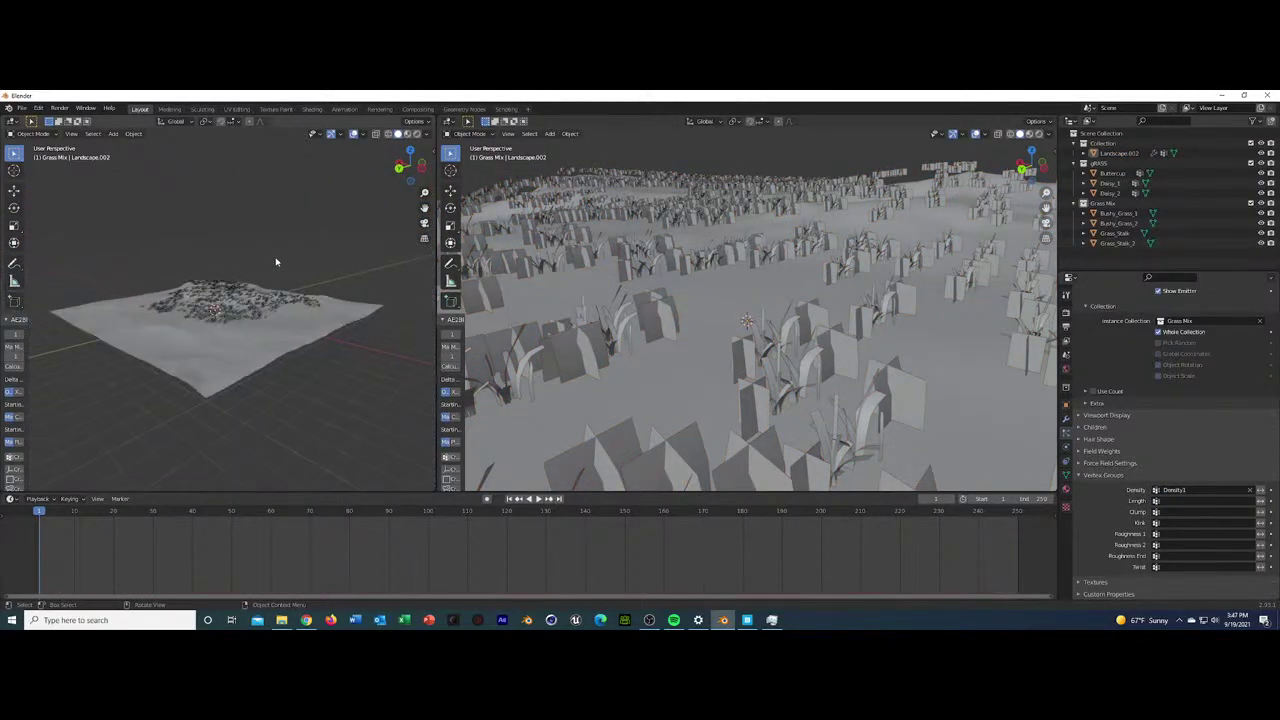
middle_drag(276, 262, 287, 343)
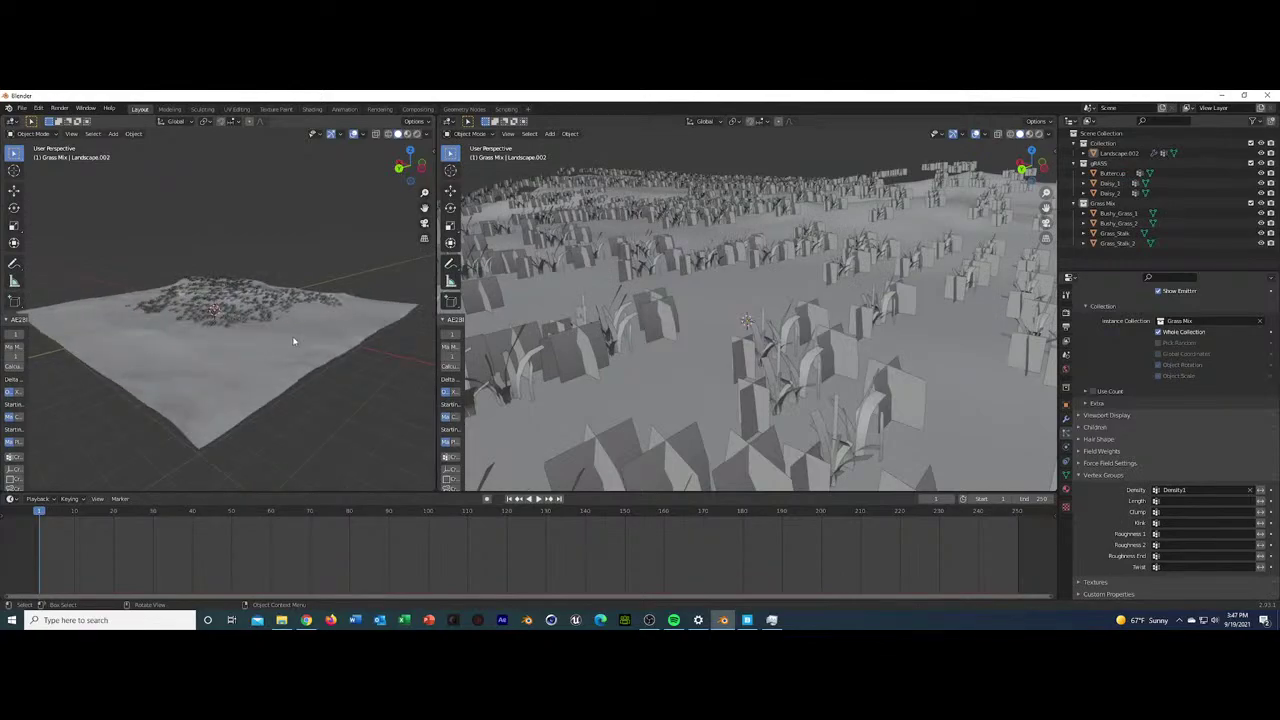
click(473, 133)
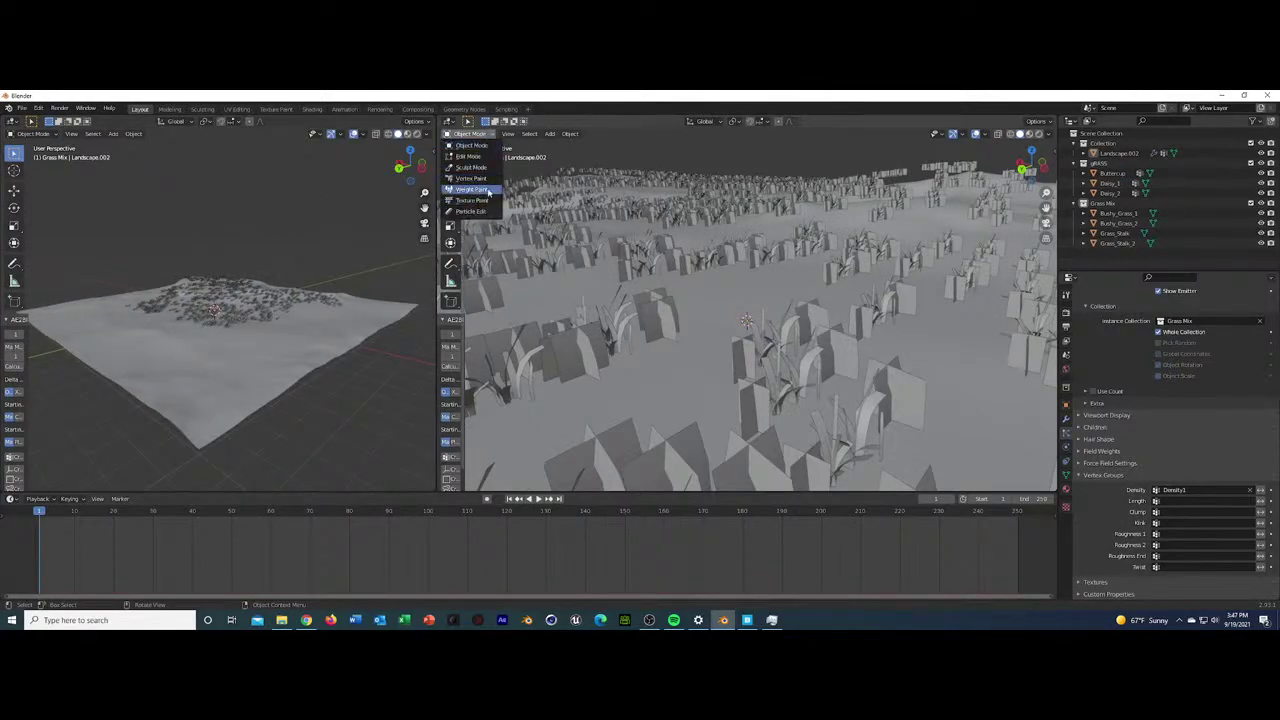
Switch Landscape.002 to Weight Paint mode and zoom to inspect the density heatmap
click(479, 196)
scroll(779, 190, down, 8)
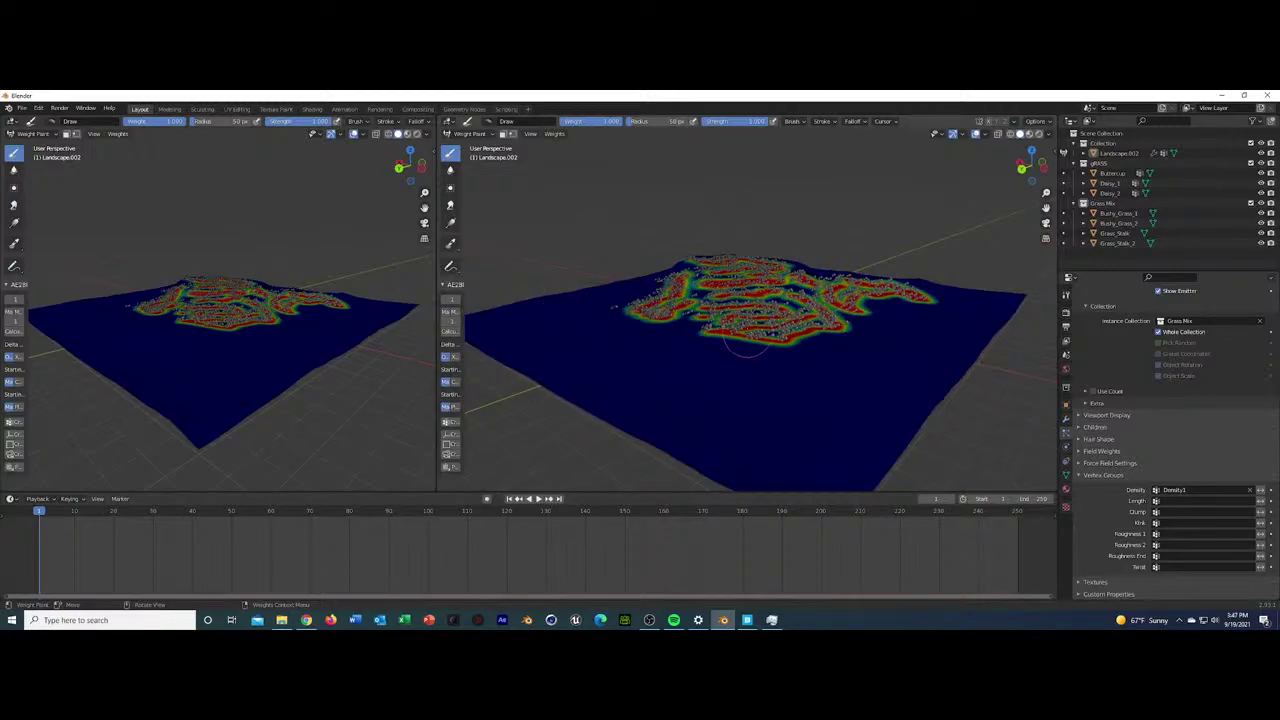
scroll(748, 345, up, 8)
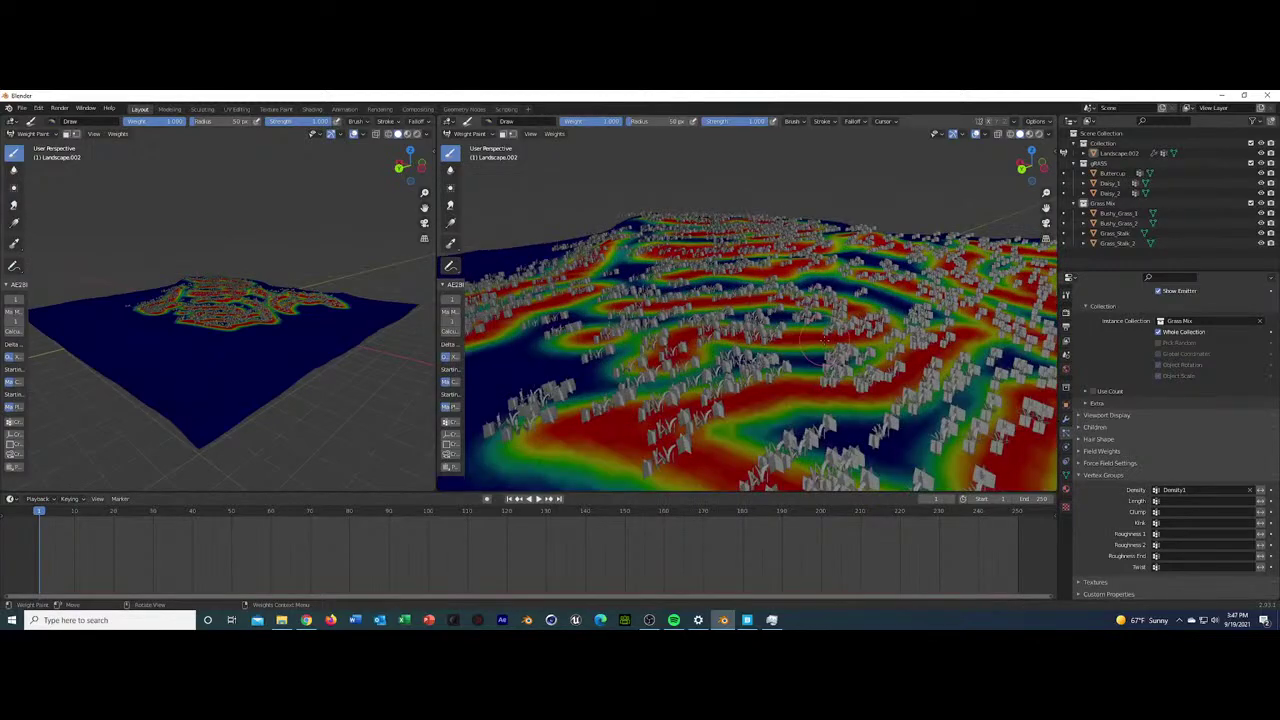
scroll(824, 340, down, 5)
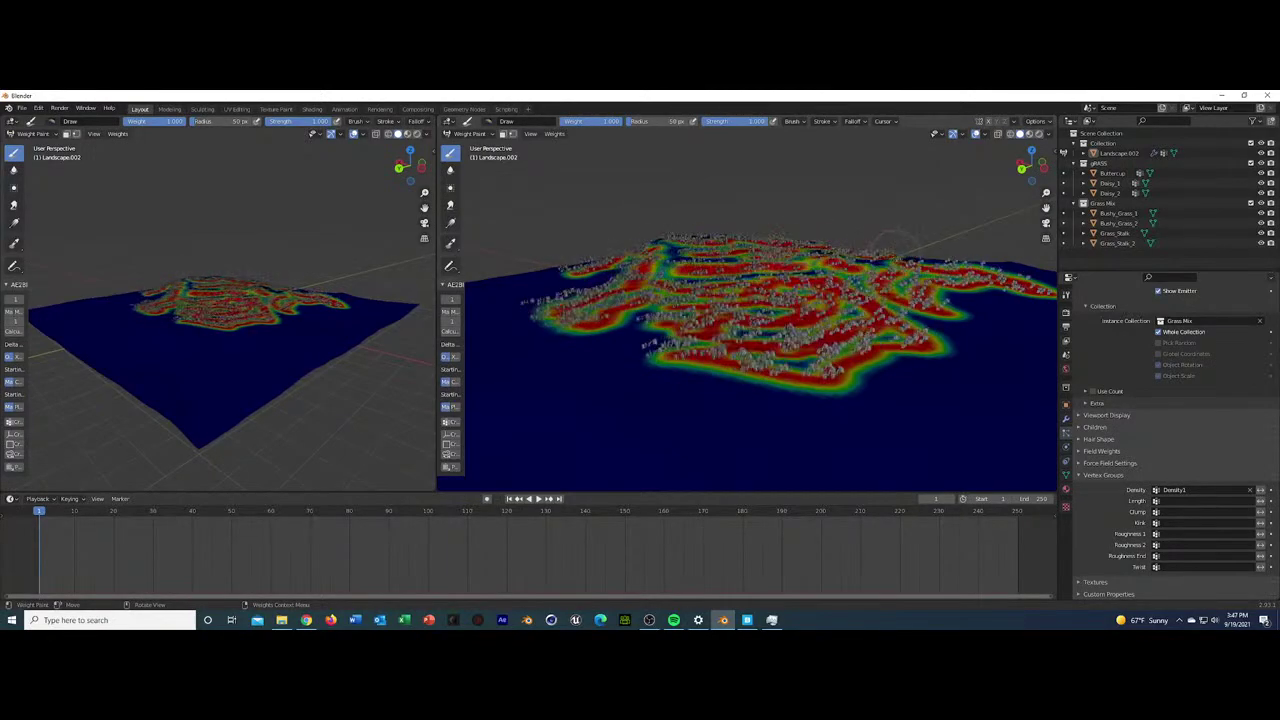
Take Landscape.002 from Edit Mode back to Object Mode
key(Tab)
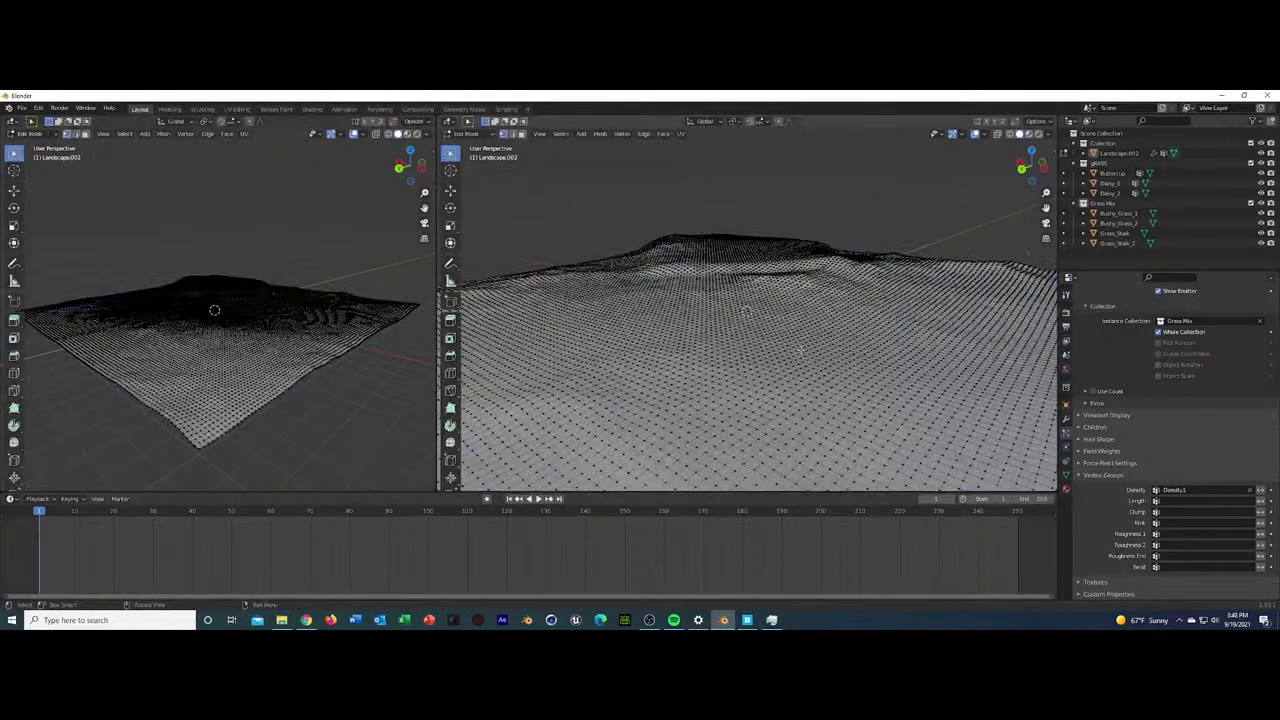
click(30, 133)
click(34, 145)
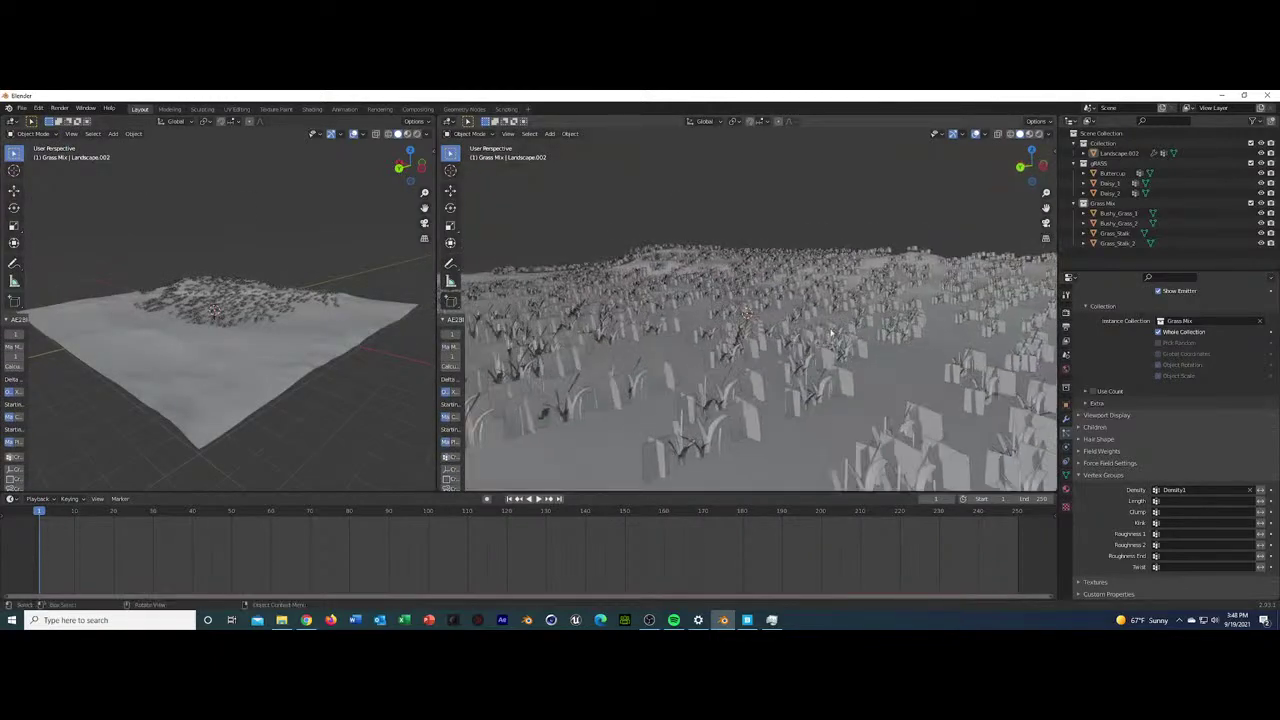
Raise the landscape's grass particle Number to 10000, then open Save As
click(1118, 153)
scroll(1152, 464, up, 10)
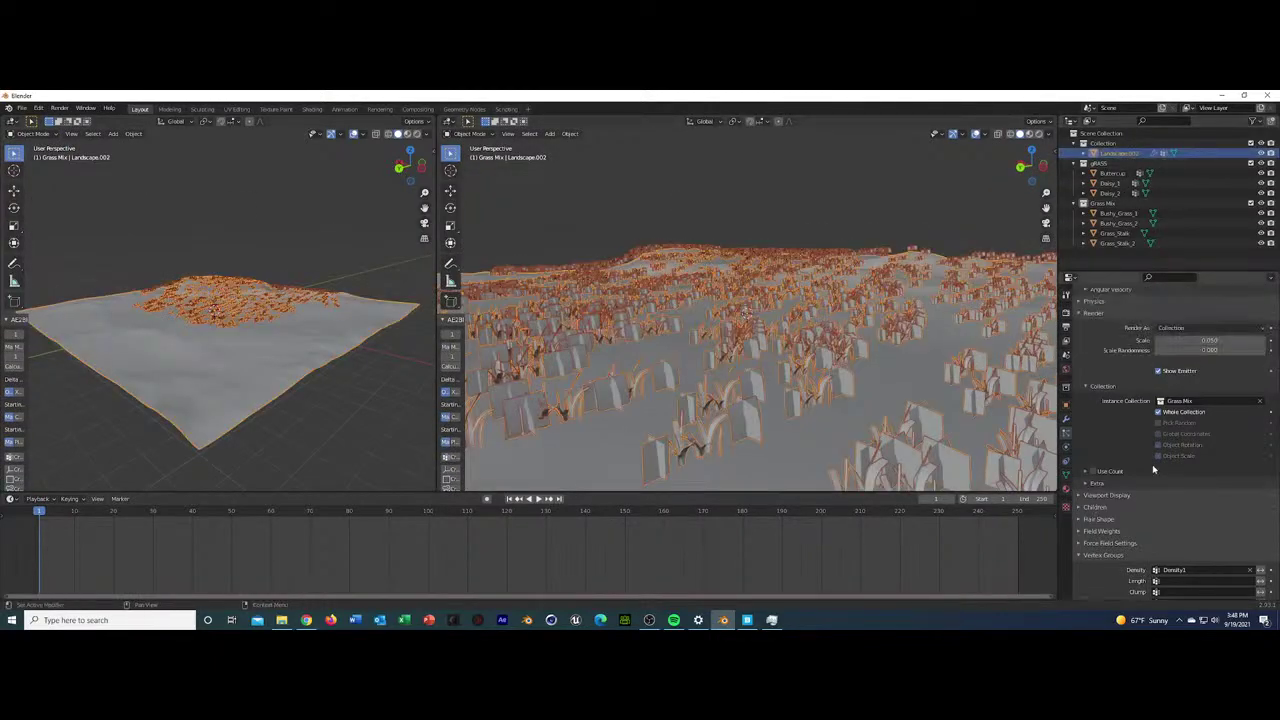
click(1178, 402)
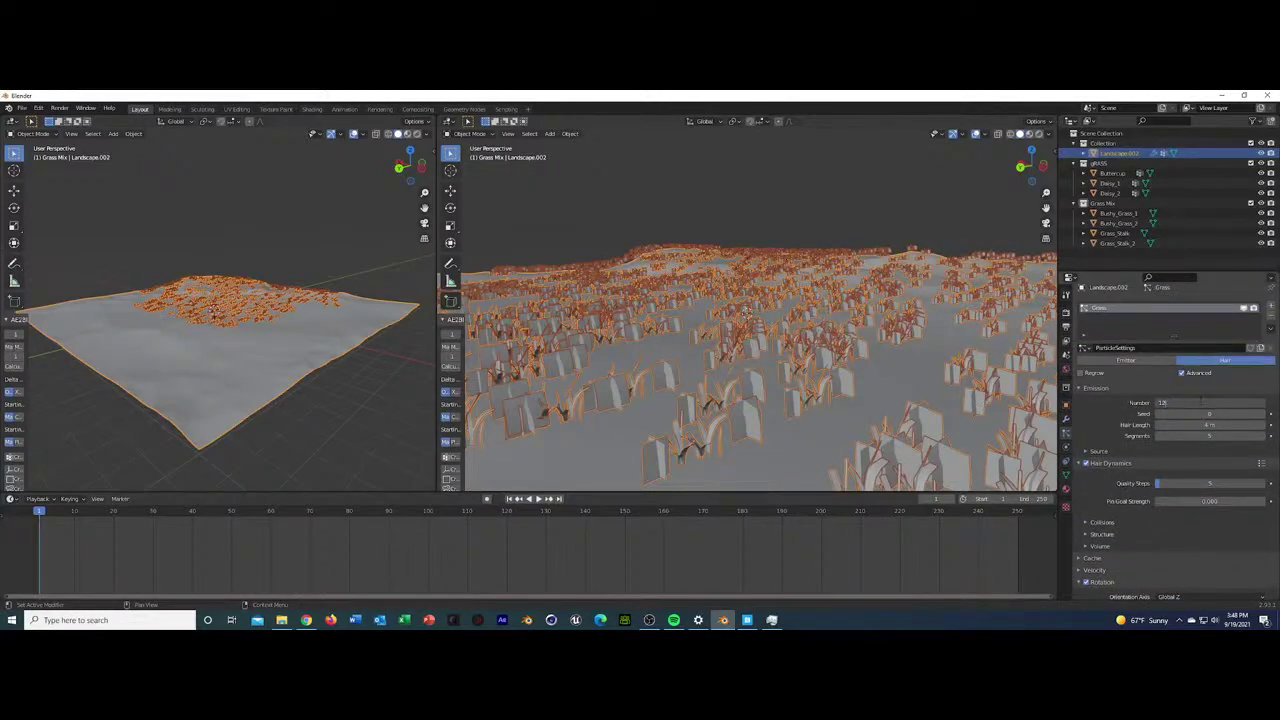
key(Return)
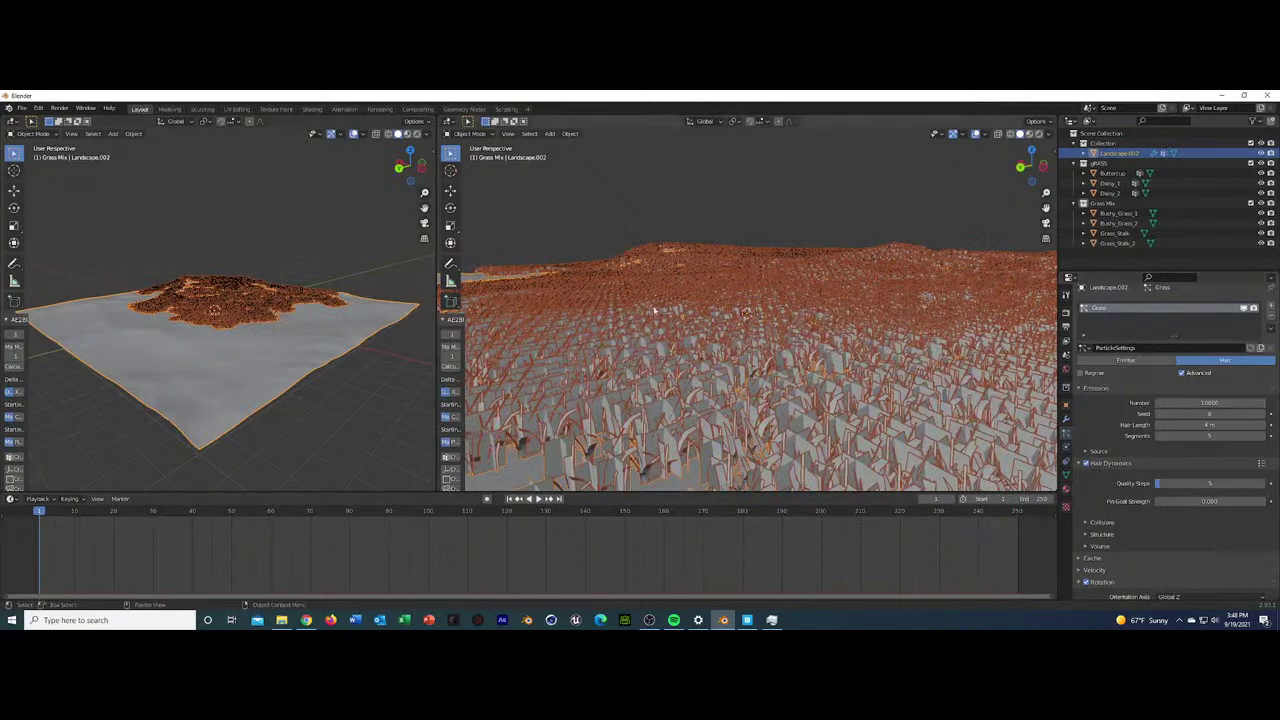
key(ctrl+s)
Save the file as livestream_4_9.19.21_landscapeplugin.blend
click(500, 540)
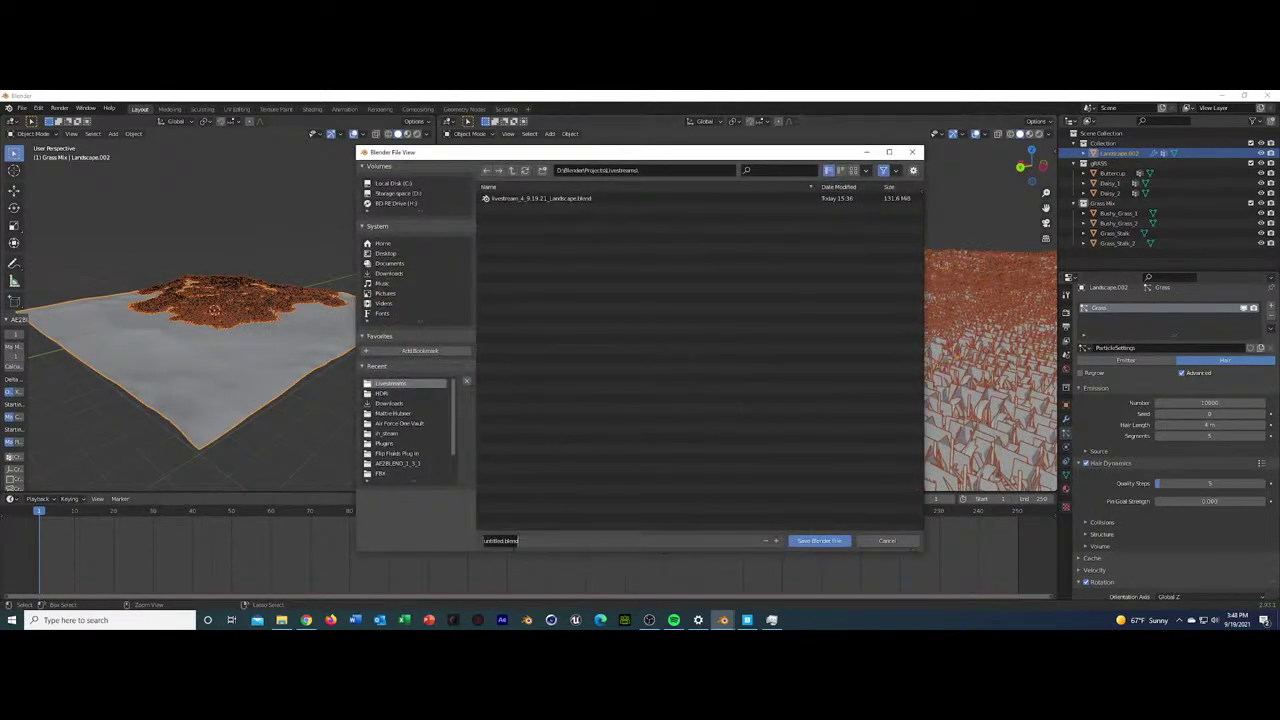
text(landscapeplugi)
key(Return)
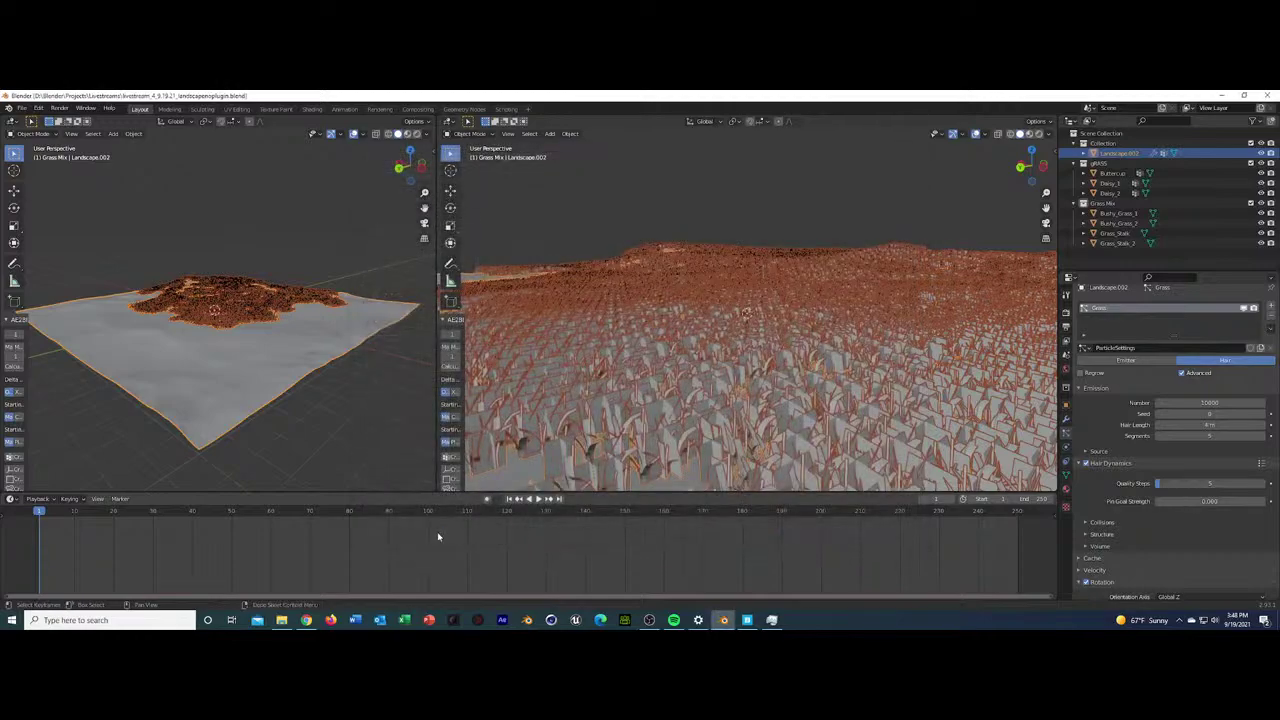
Turn the right view into a Shader Editor showing the World nodes
click(451, 121)
click(481, 218)
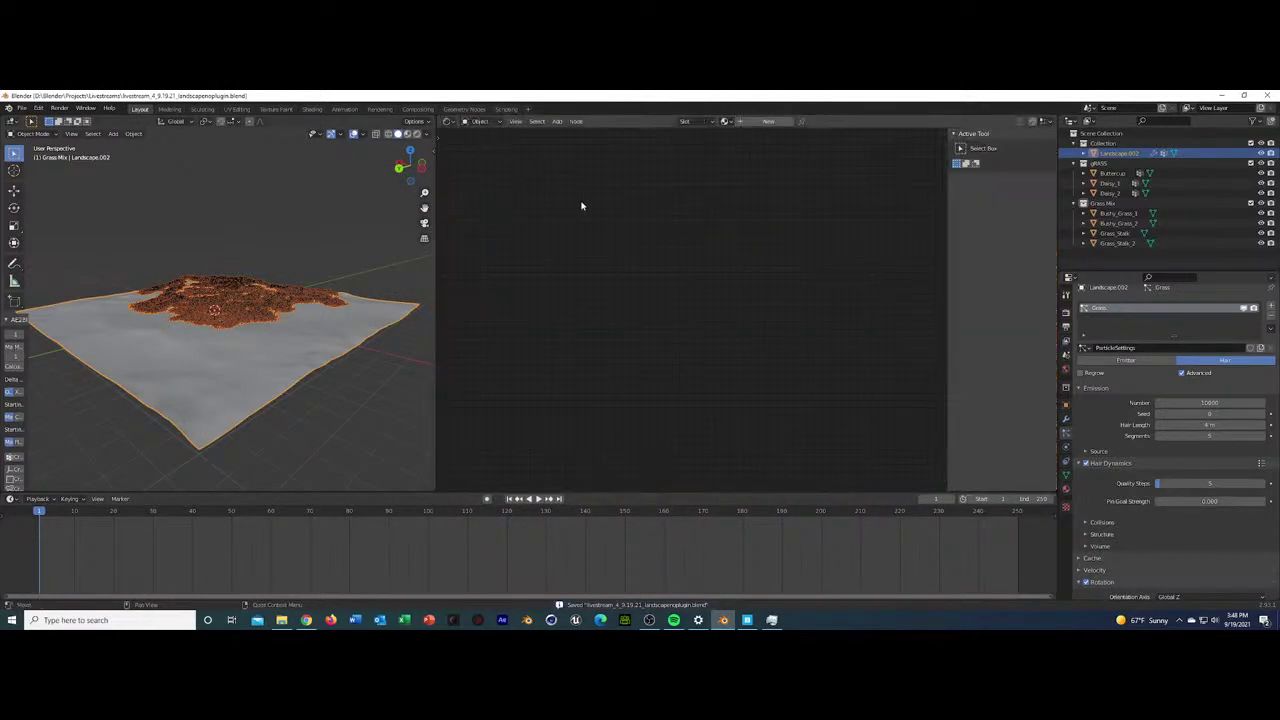
click(478, 121)
click(485, 154)
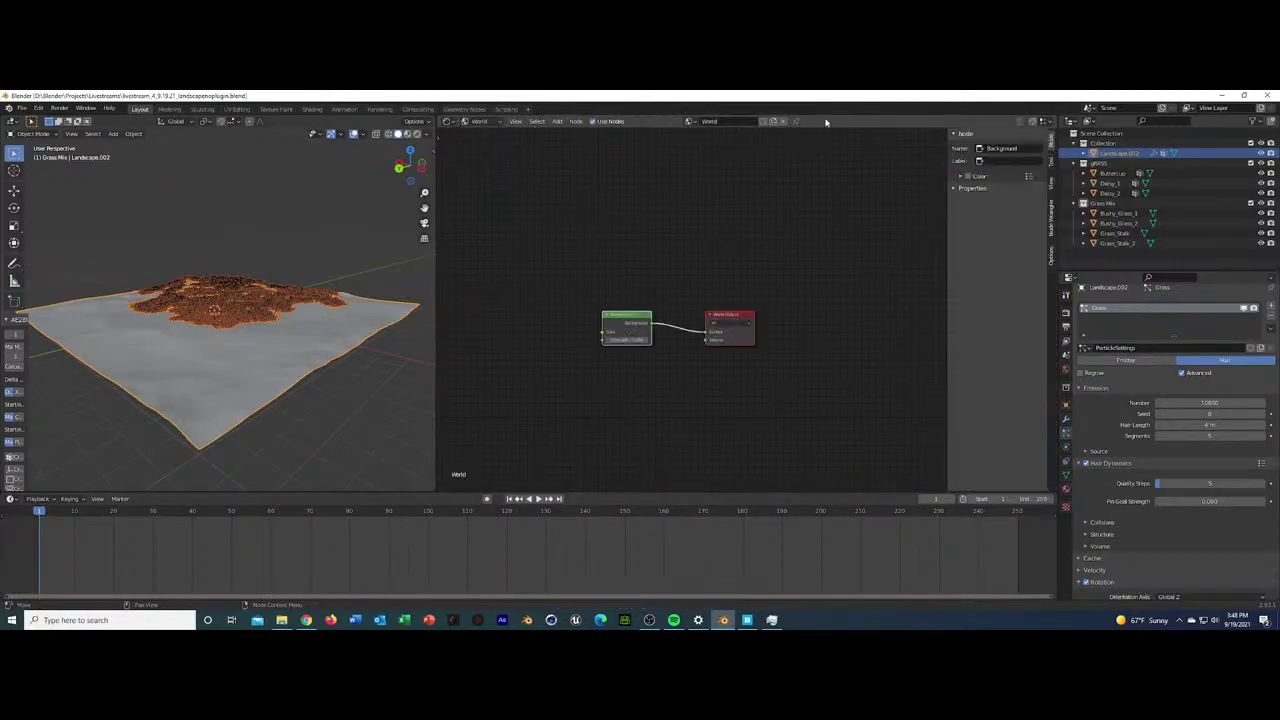
scroll(597, 305, up, 3)
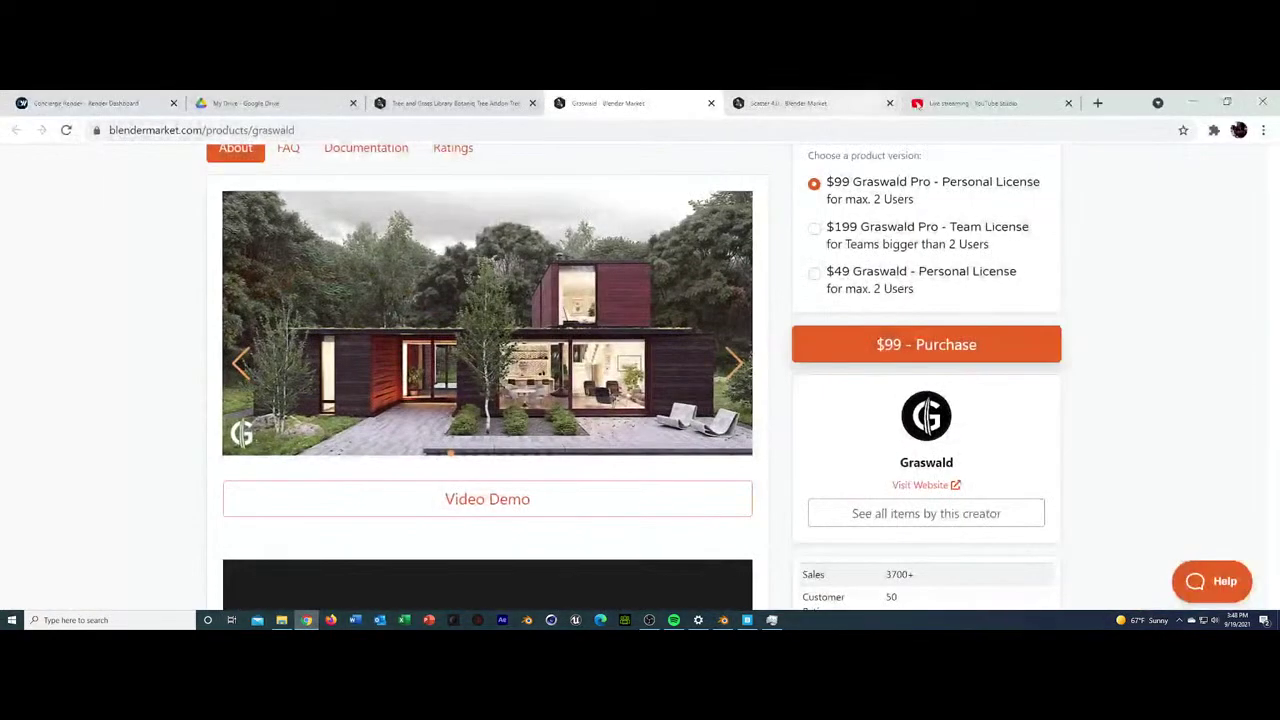
Search Google for 'hdri haven' and browse the Poly Haven HDRI library
click(1097, 103)
text(hd)
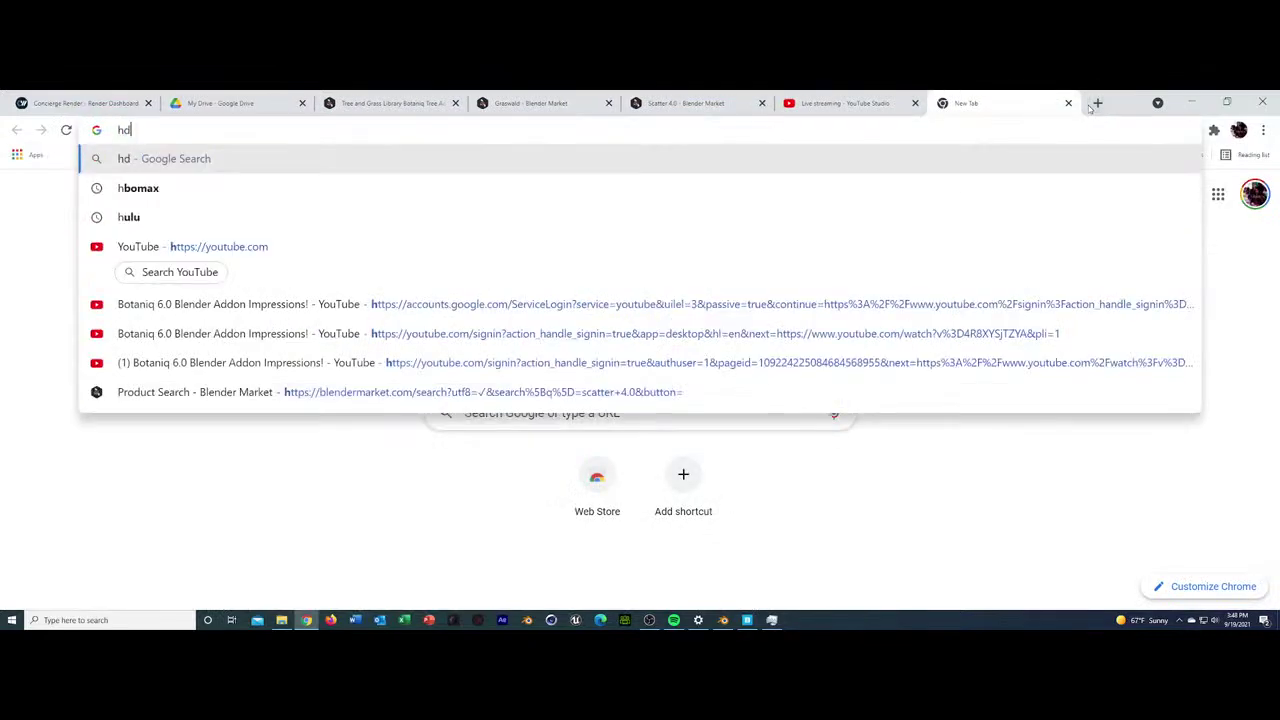
text(ri haven)
key(Return)
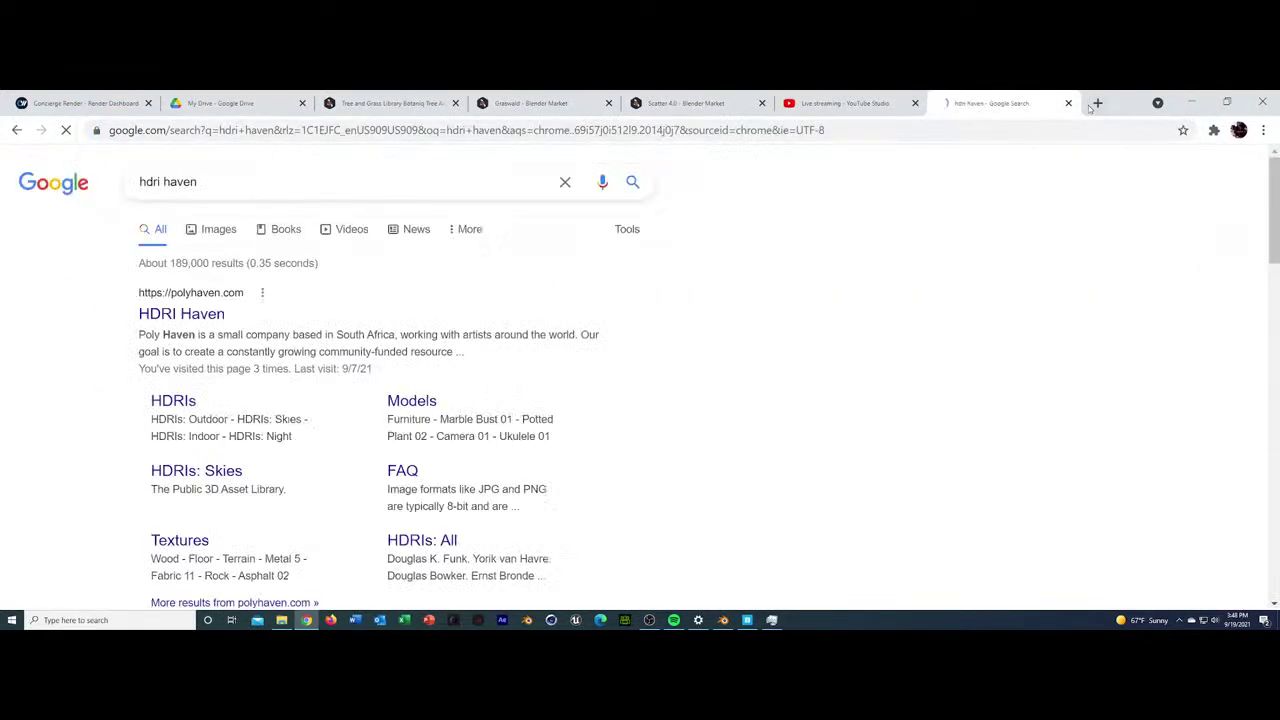
click(183, 316)
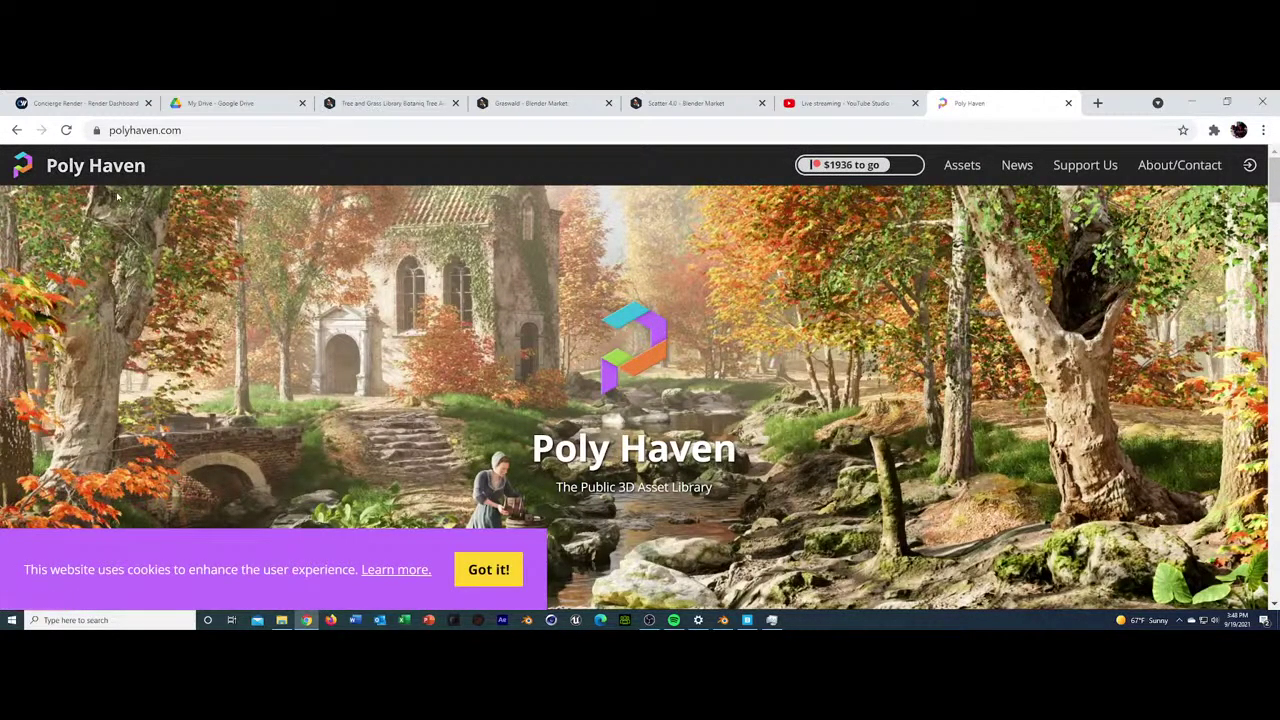
scroll(228, 244, down, 5)
scroll(646, 286, up, 3)
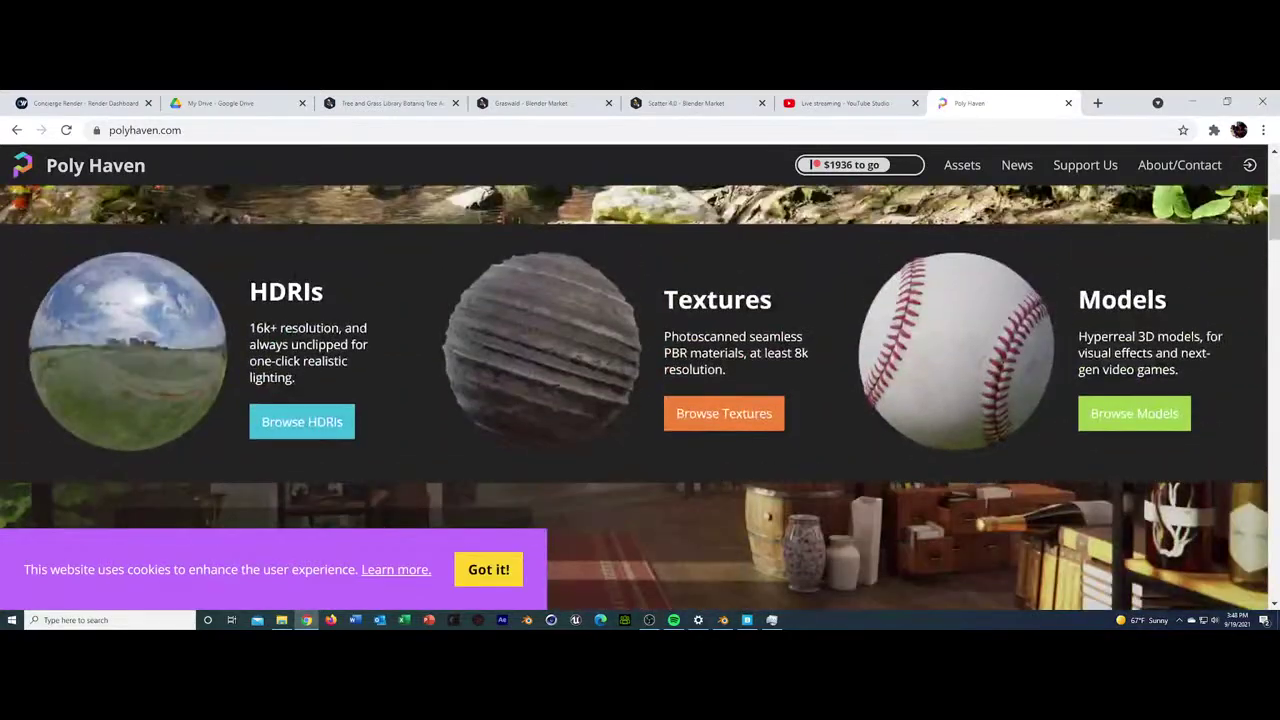
click(298, 507)
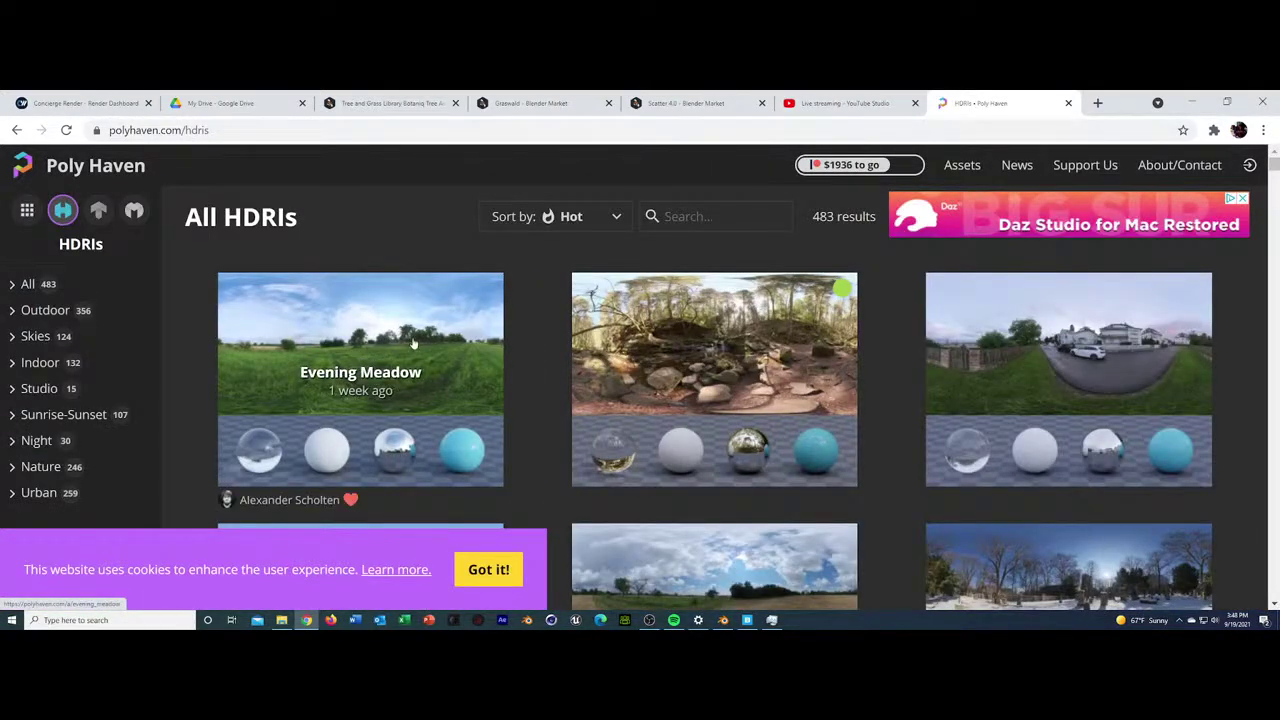
Download the Evening Meadow HDRI in HDR format at 4K resolution
click(414, 343)
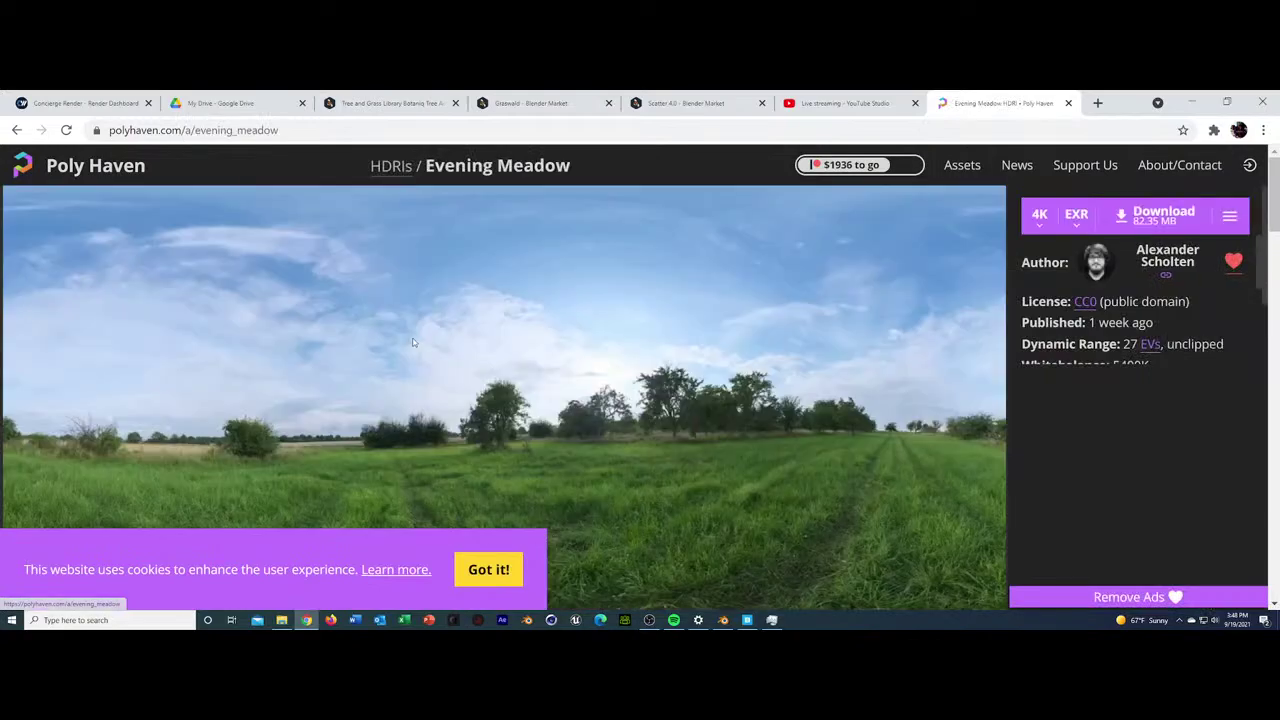
mouse_move(1077, 220)
click(1080, 248)
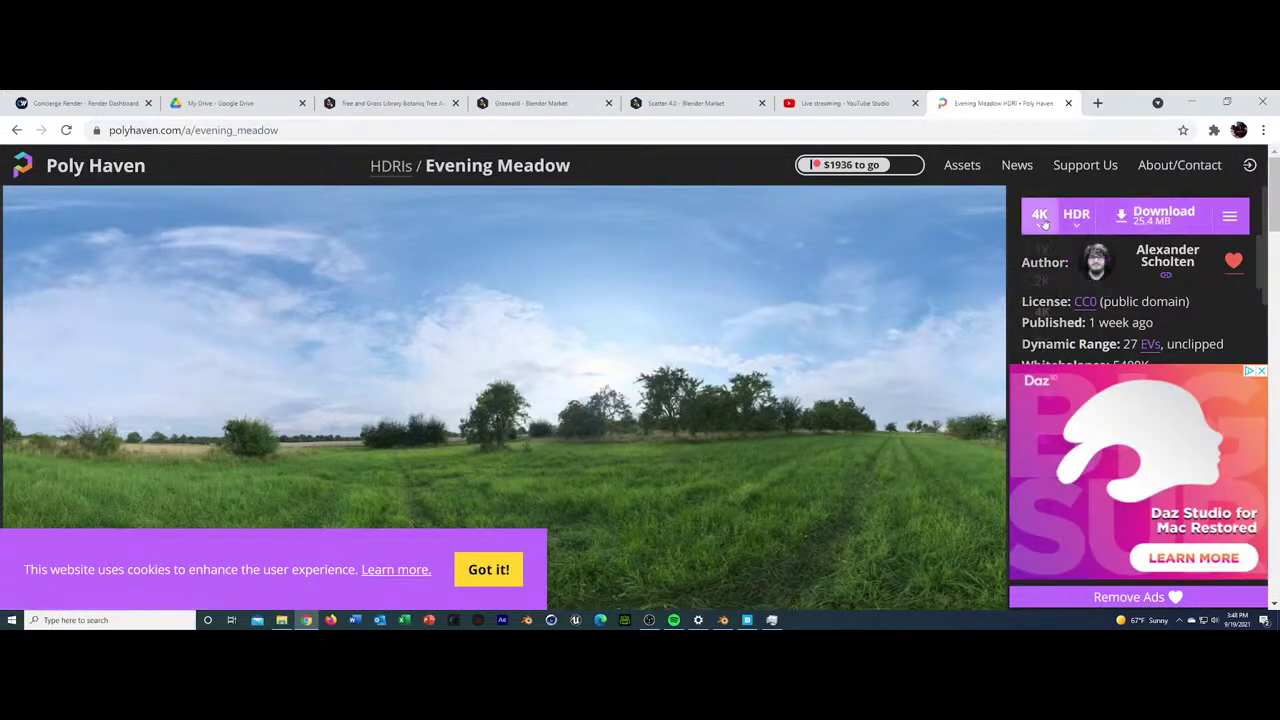
click(1042, 278)
click(1042, 306)
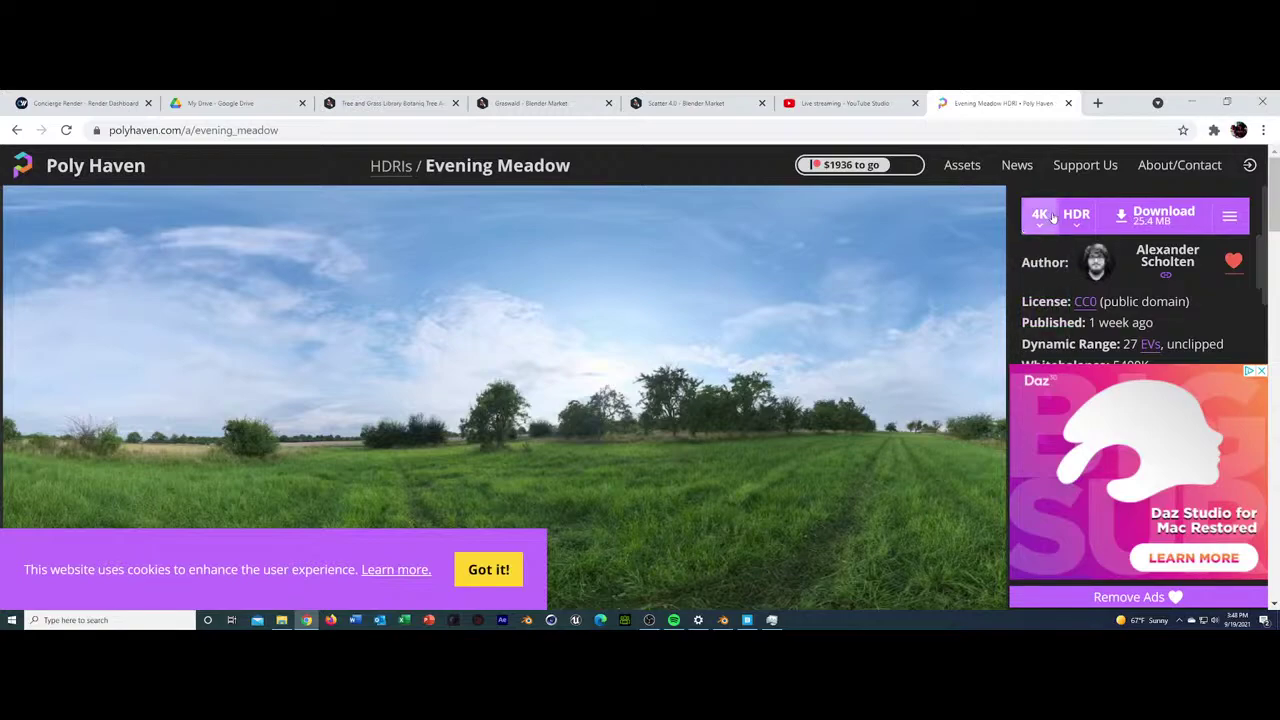
click(1160, 214)
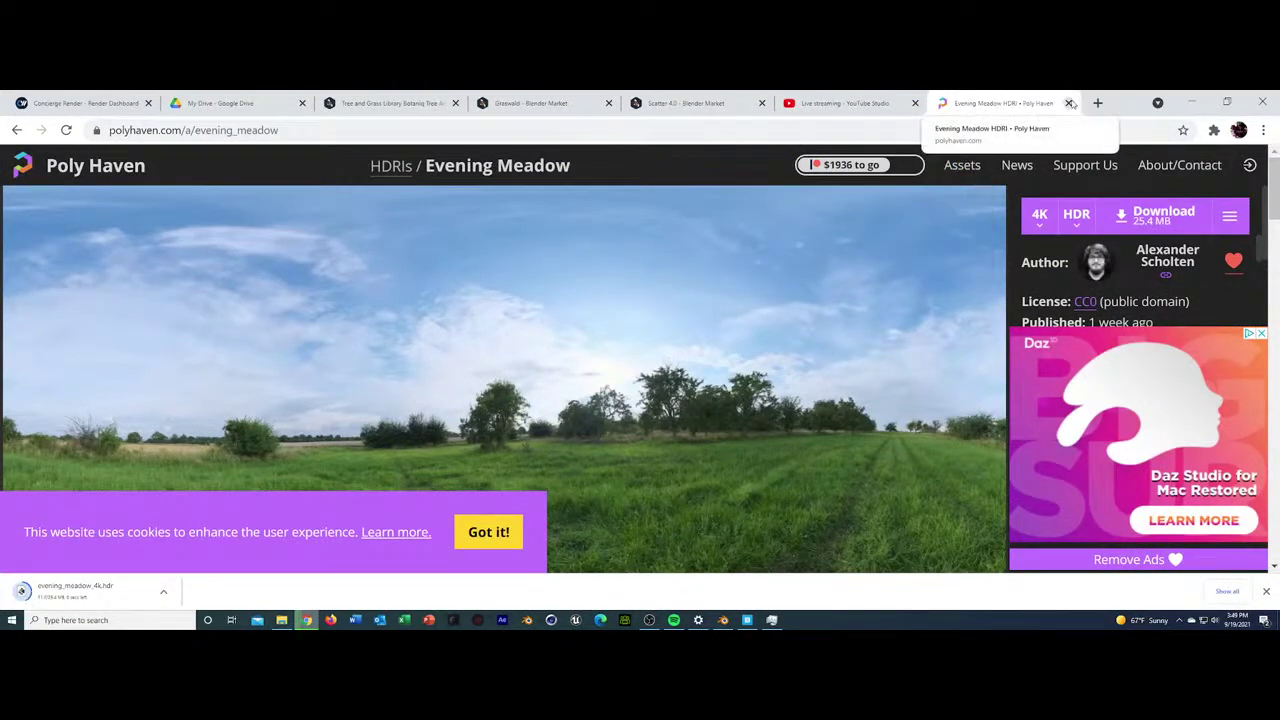
click(1191, 102)
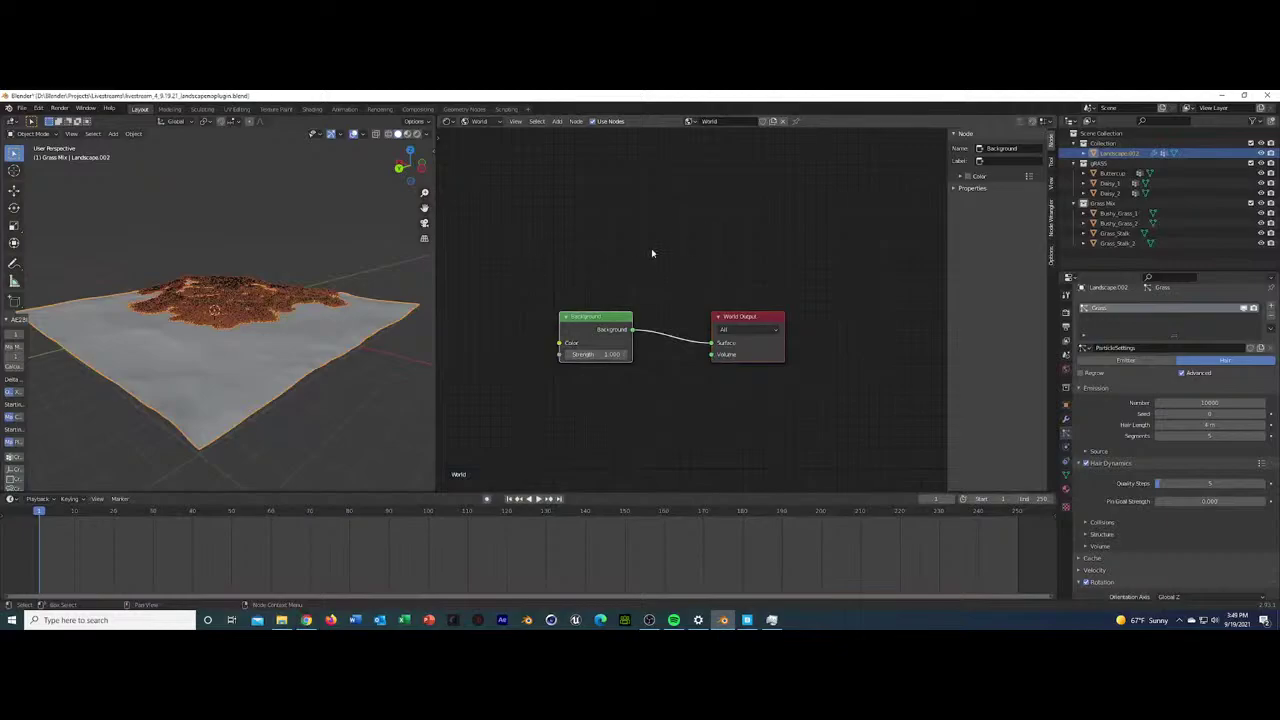
Add an Environment Texture feeding Background's Color, with Mapping nodes via Ctrl+T, and open the image browser
middle_drag(604, 267, 722, 244)
key(shift+a)
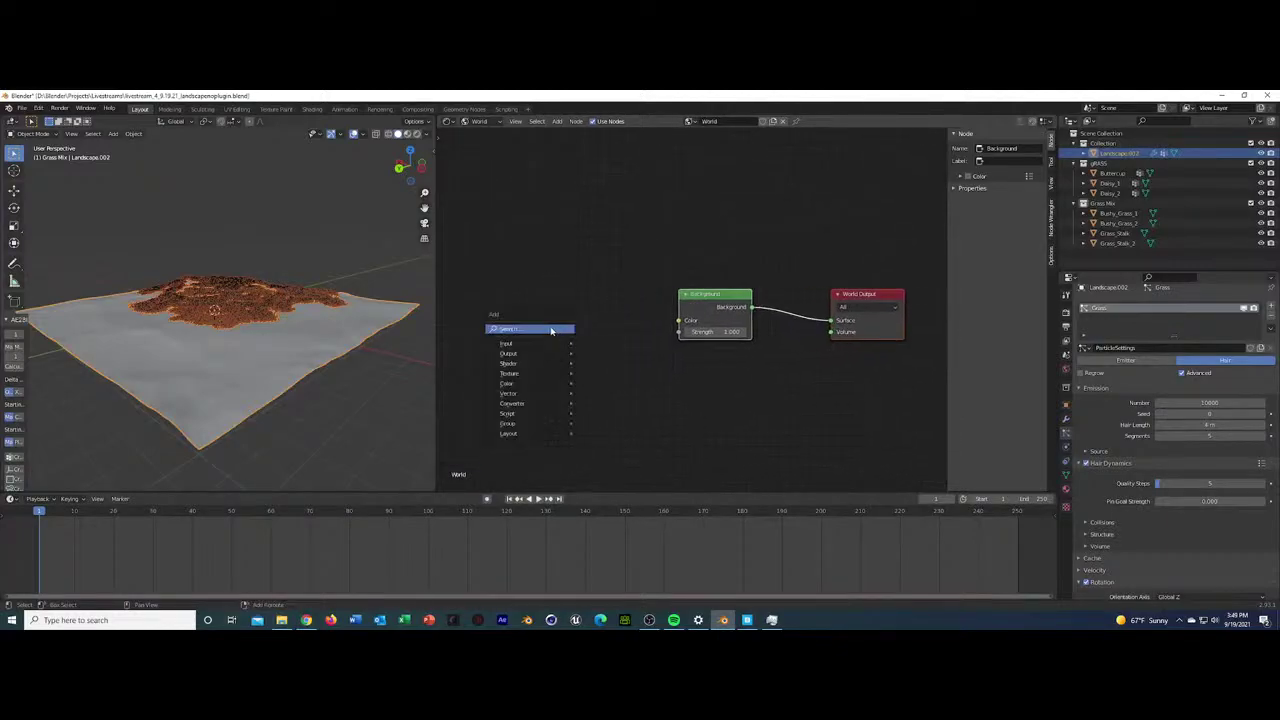
click(561, 330)
text(envi)
key(Return)
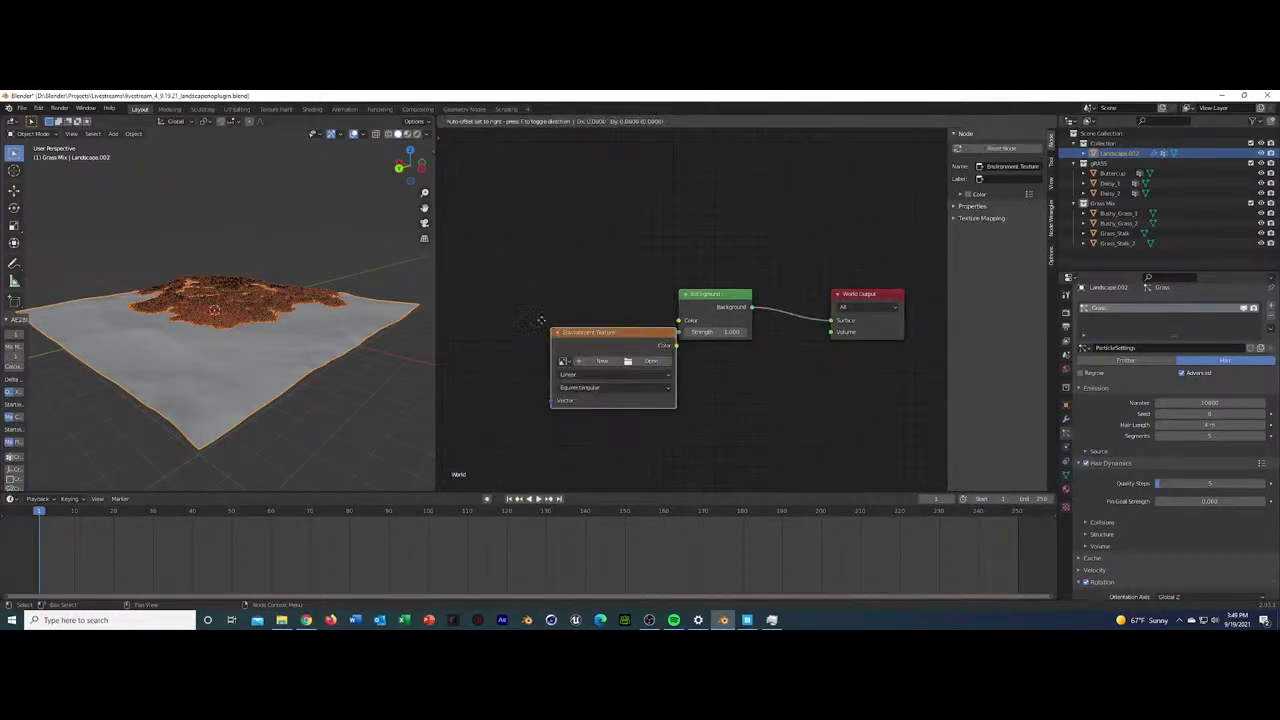
click(620, 332)
drag(642, 328, 678, 320)
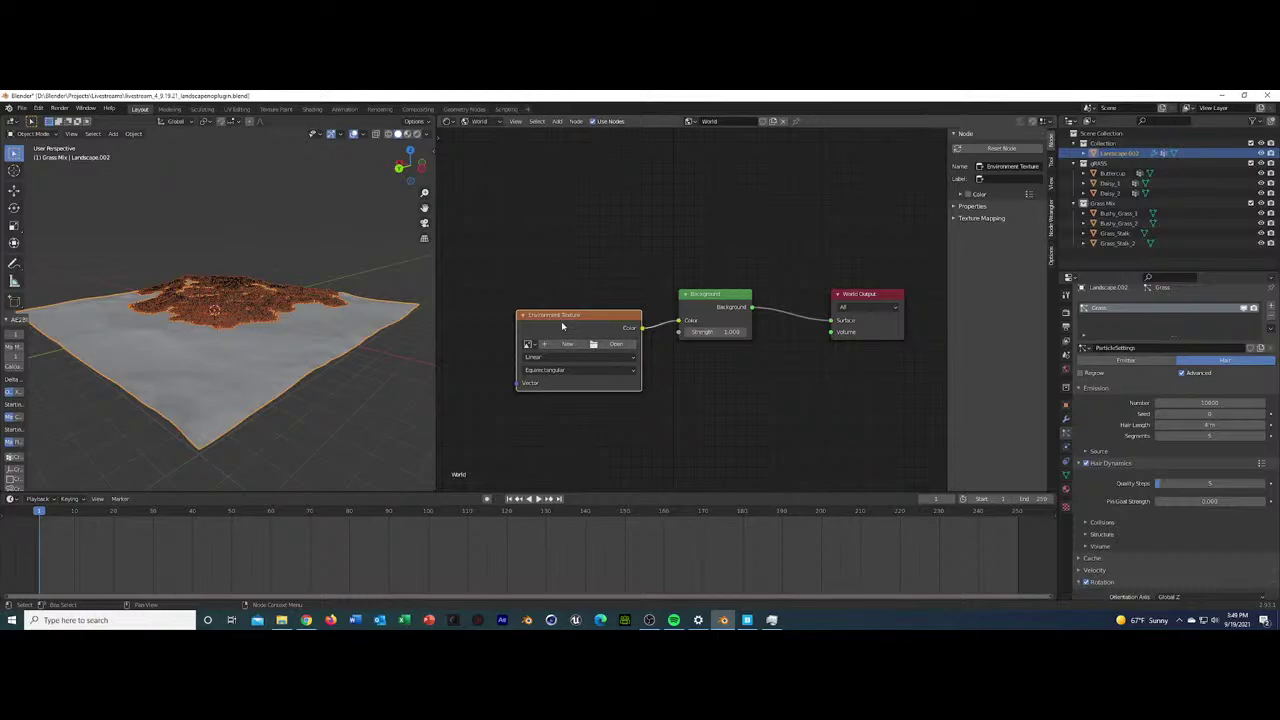
key(ctrl+t)
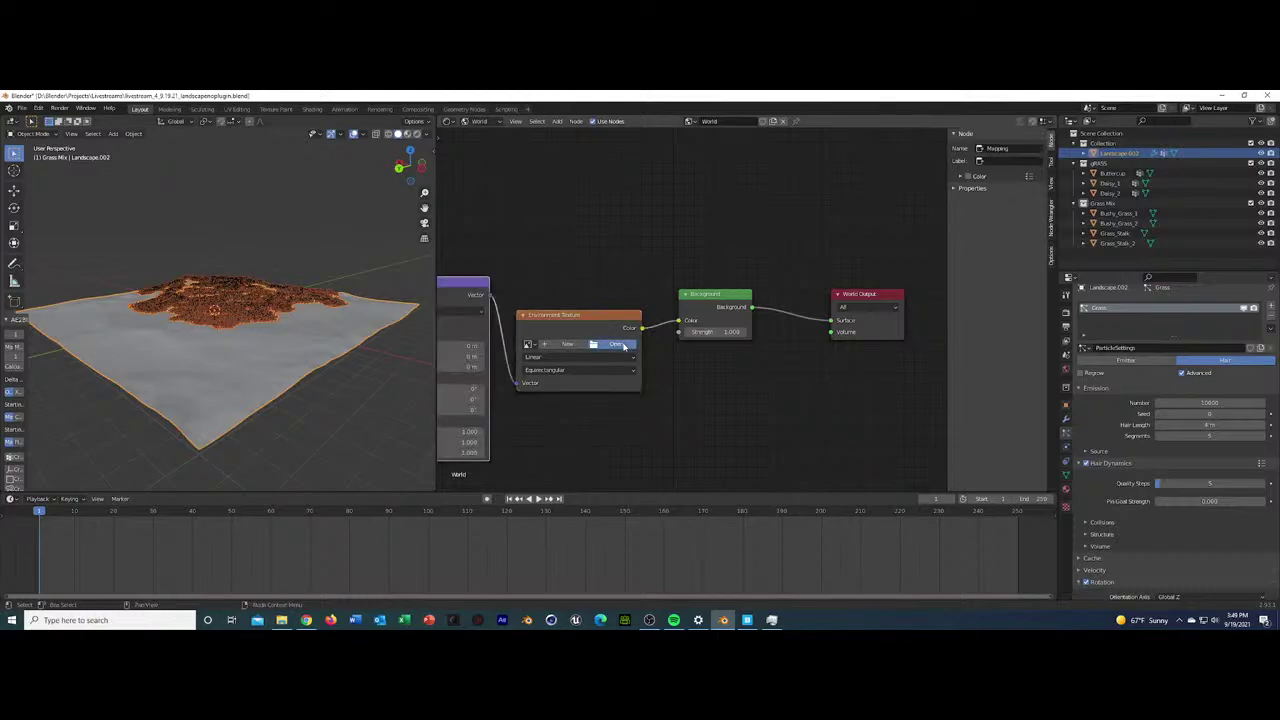
click(615, 344)
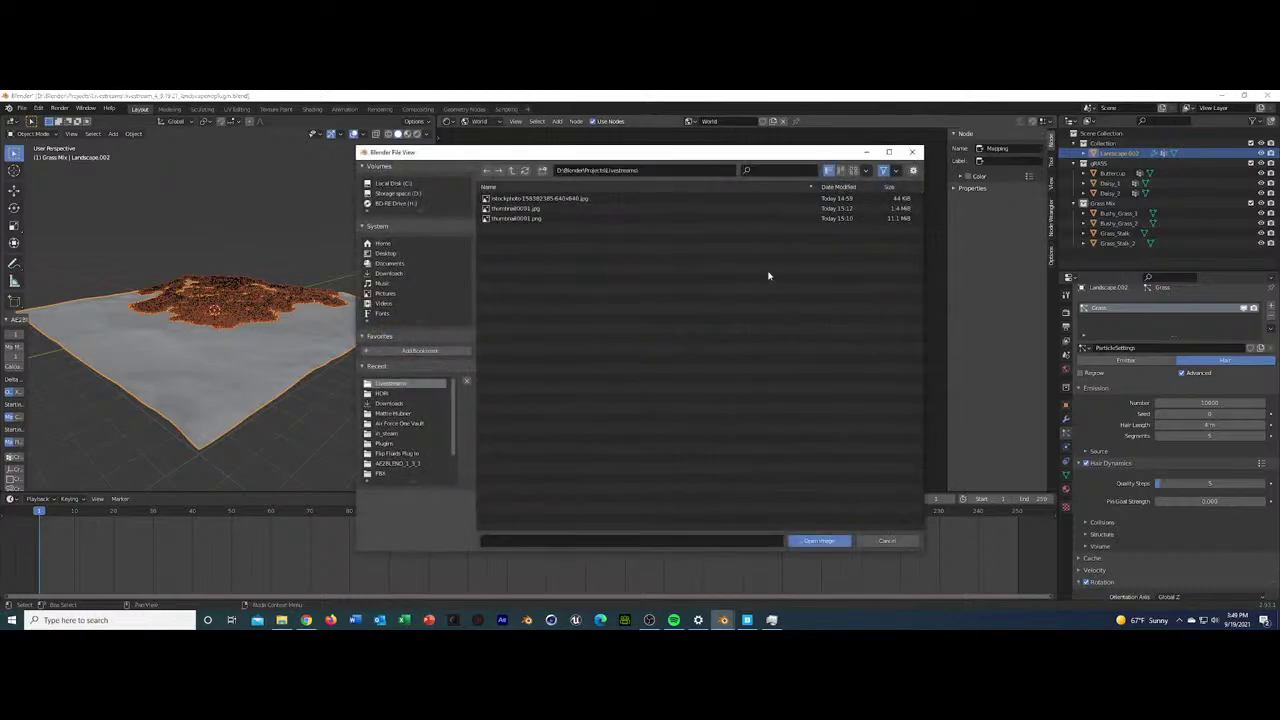
Load evening_meadow_4k.hdr from the Downloads folder into the Environment Texture
click(390, 273)
scroll(602, 282, down, 15)
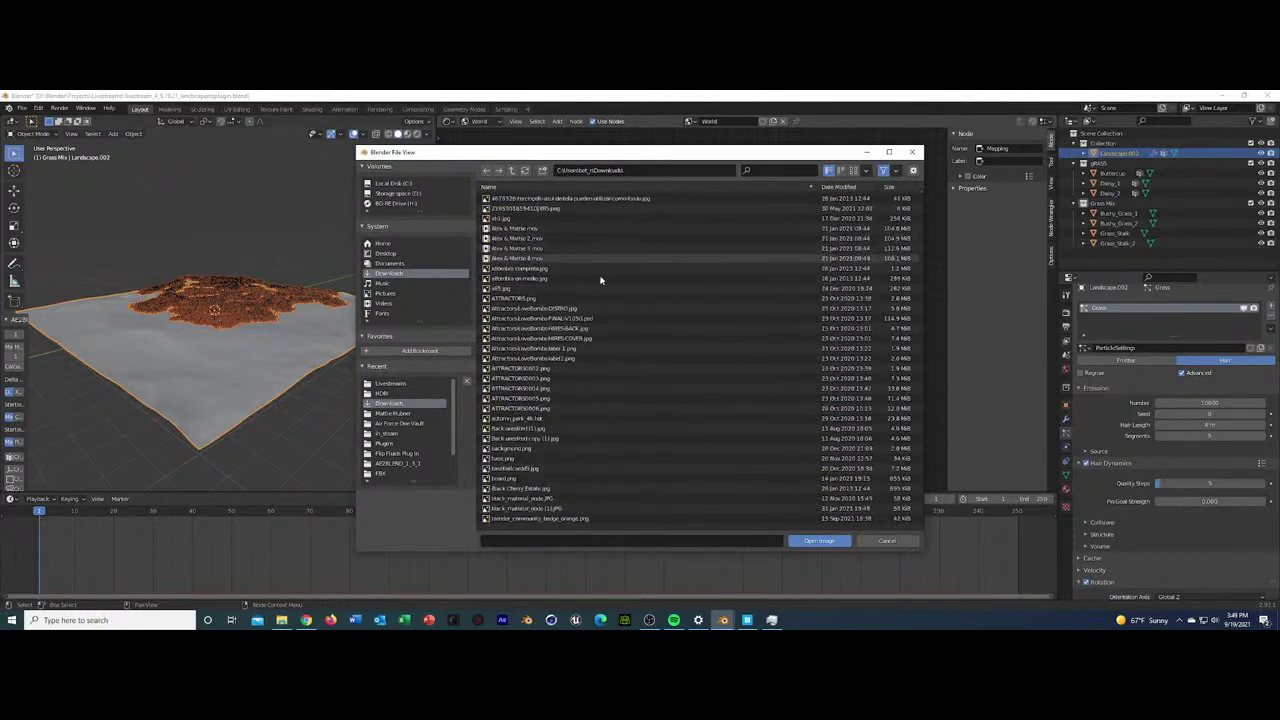
click(601, 288)
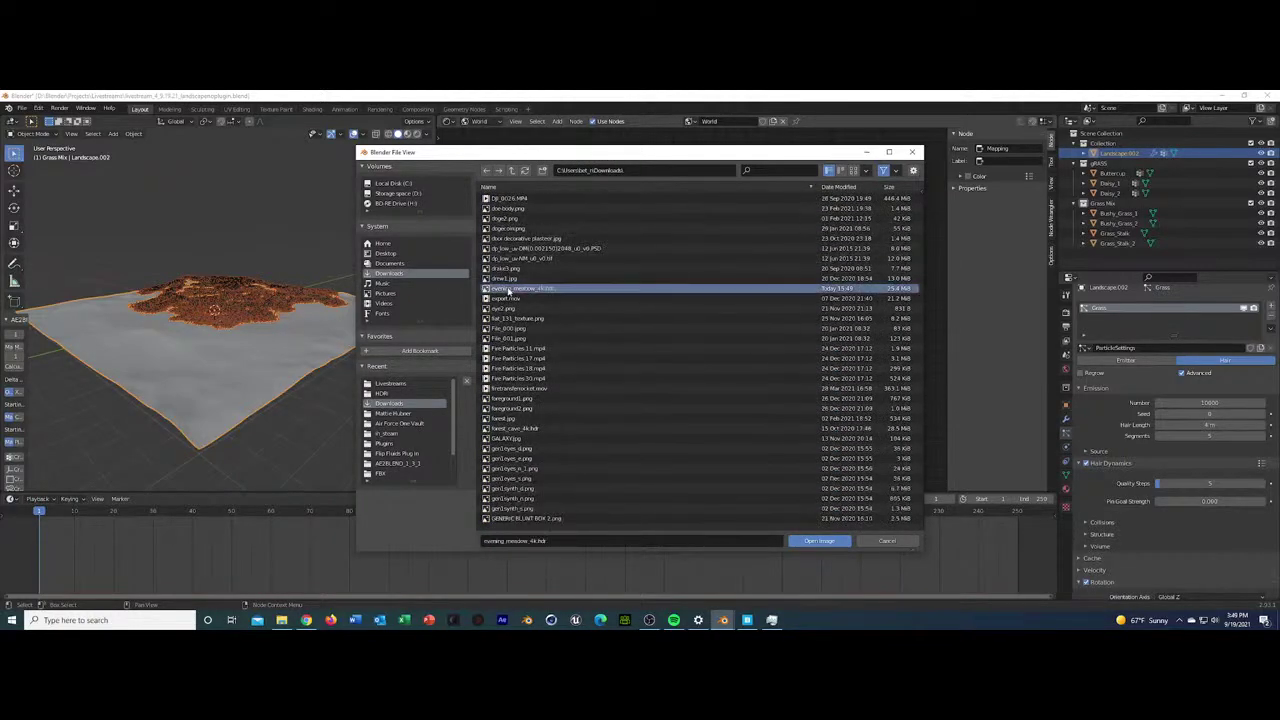
click(819, 540)
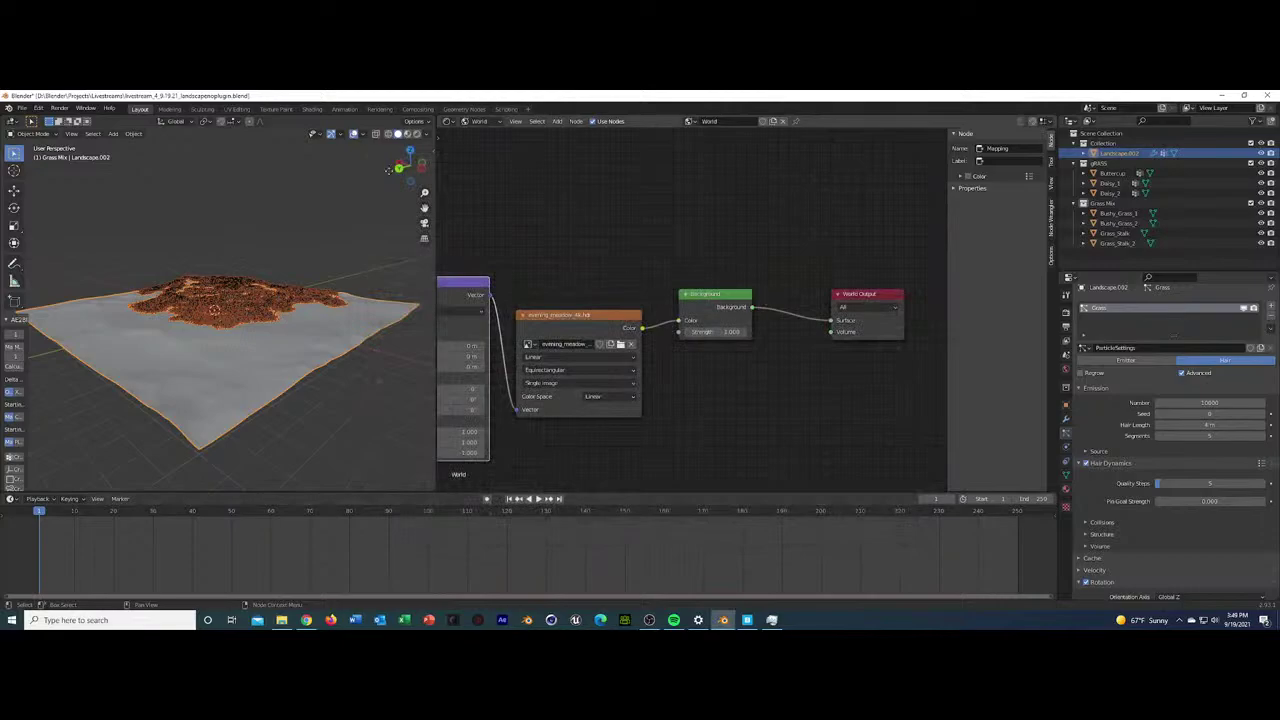
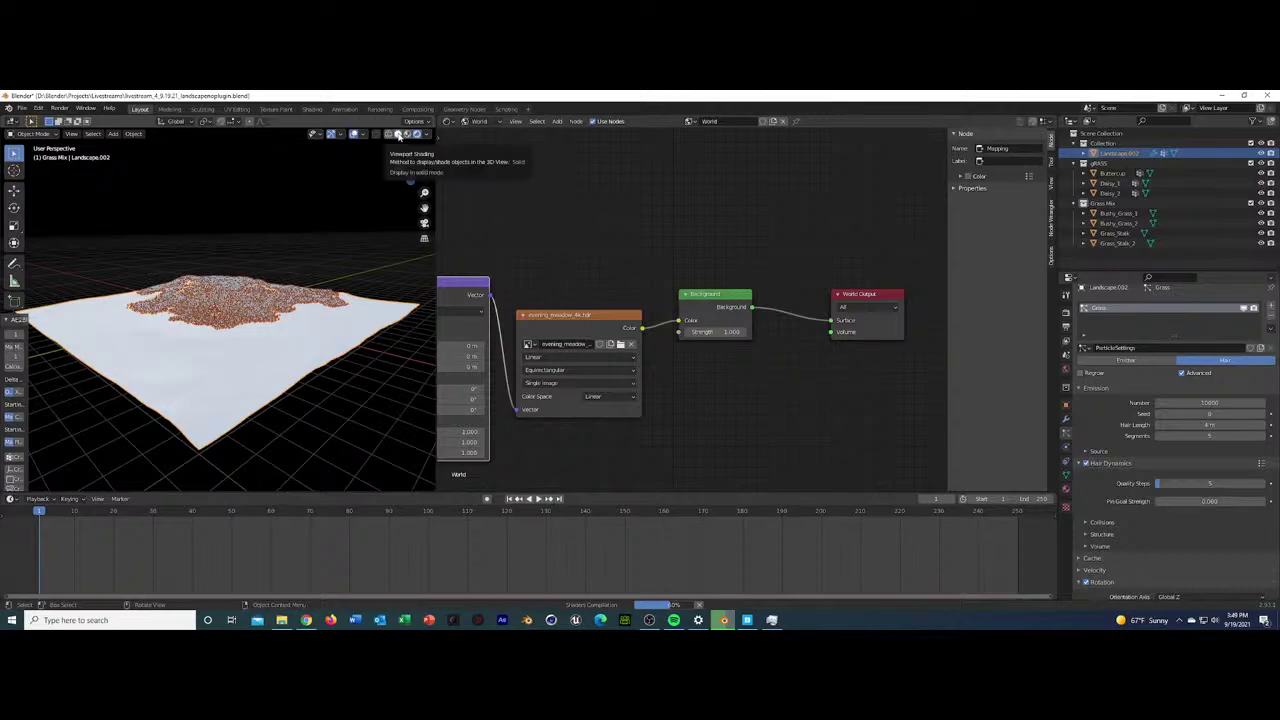
Set the render engine to Cycles and view the grass from a low angle
scroll(343, 200, up, 4)
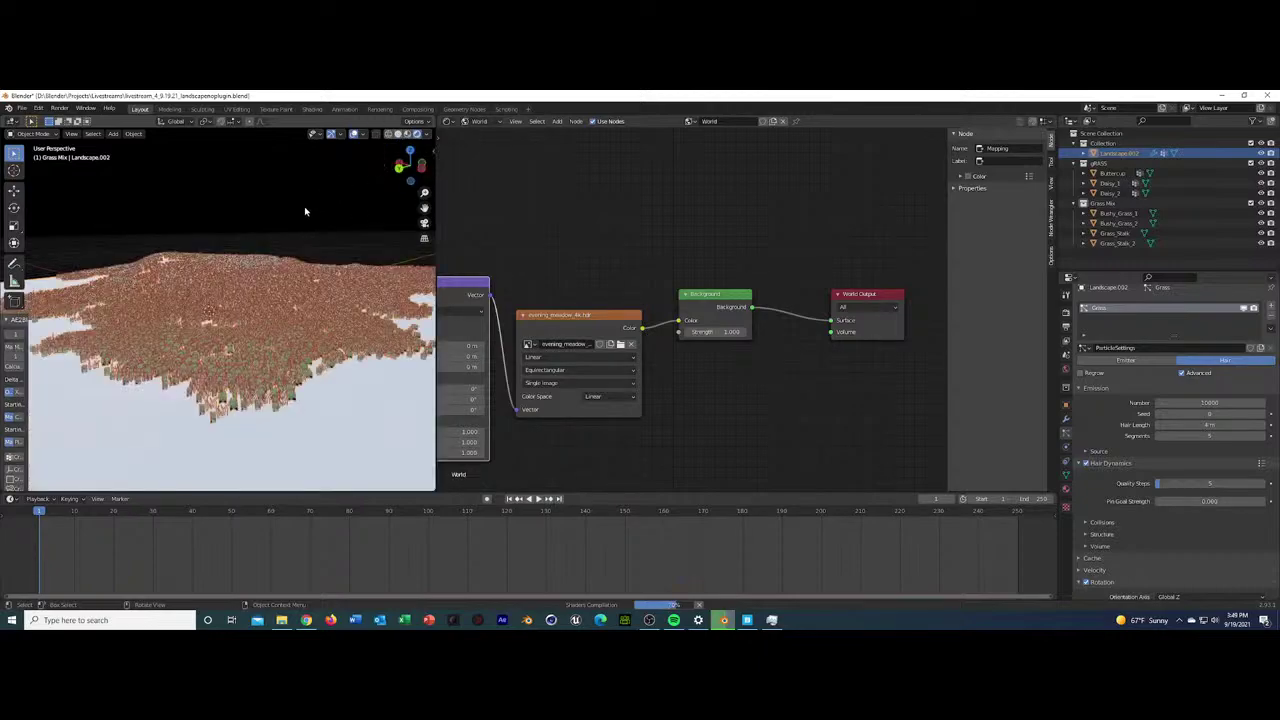
click(1066, 313)
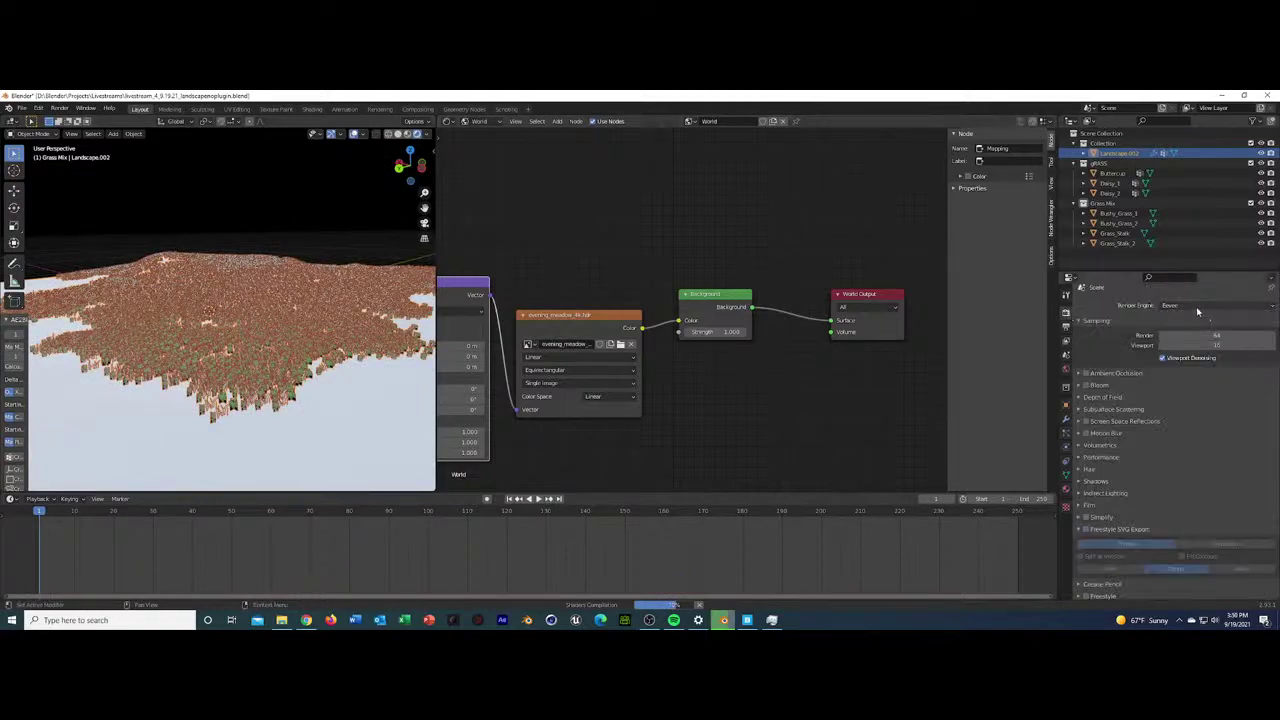
middle_drag(200, 250, 285, 335)
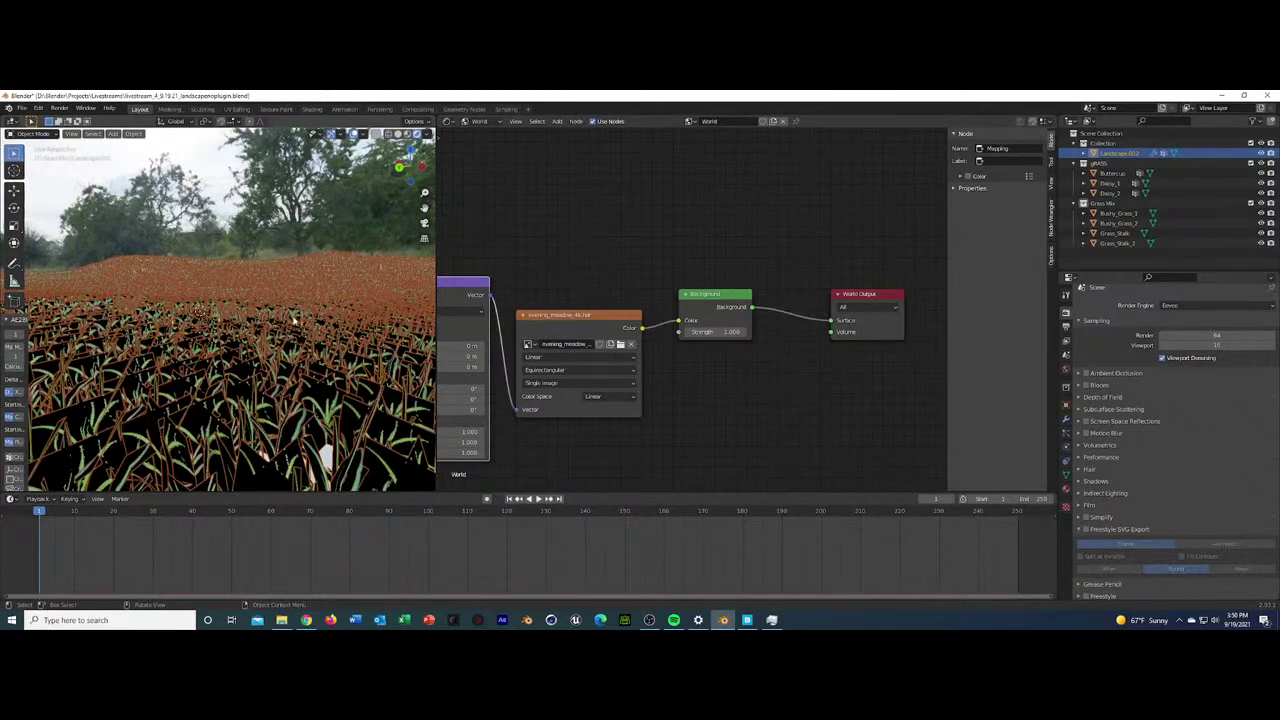
key(alt+a)
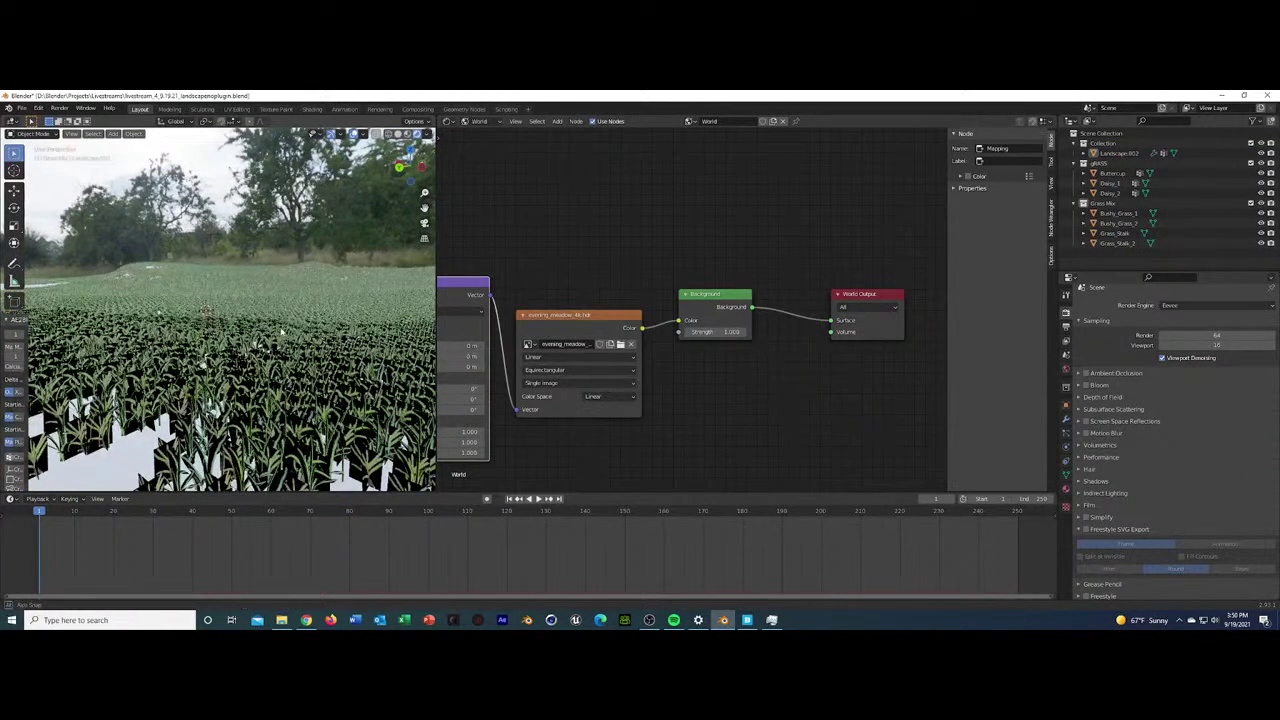
middle_drag(282, 328, 372, 234)
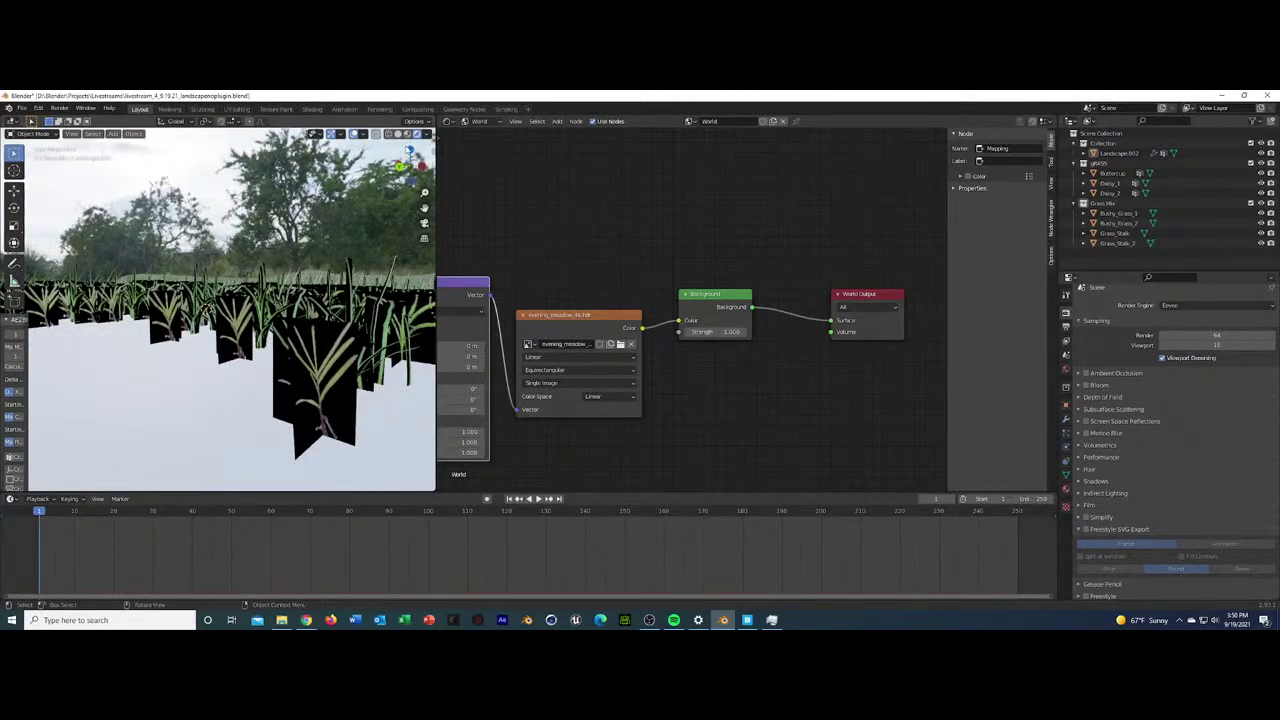
click(1191, 310)
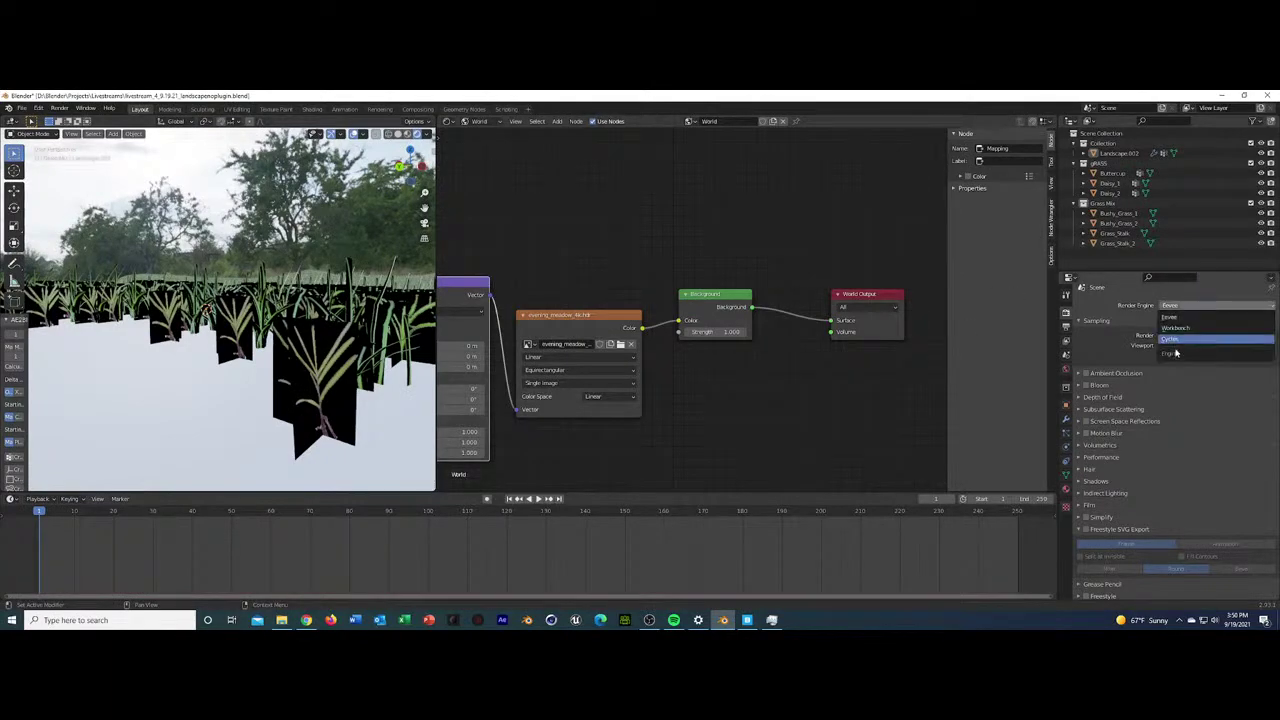
click(1172, 340)
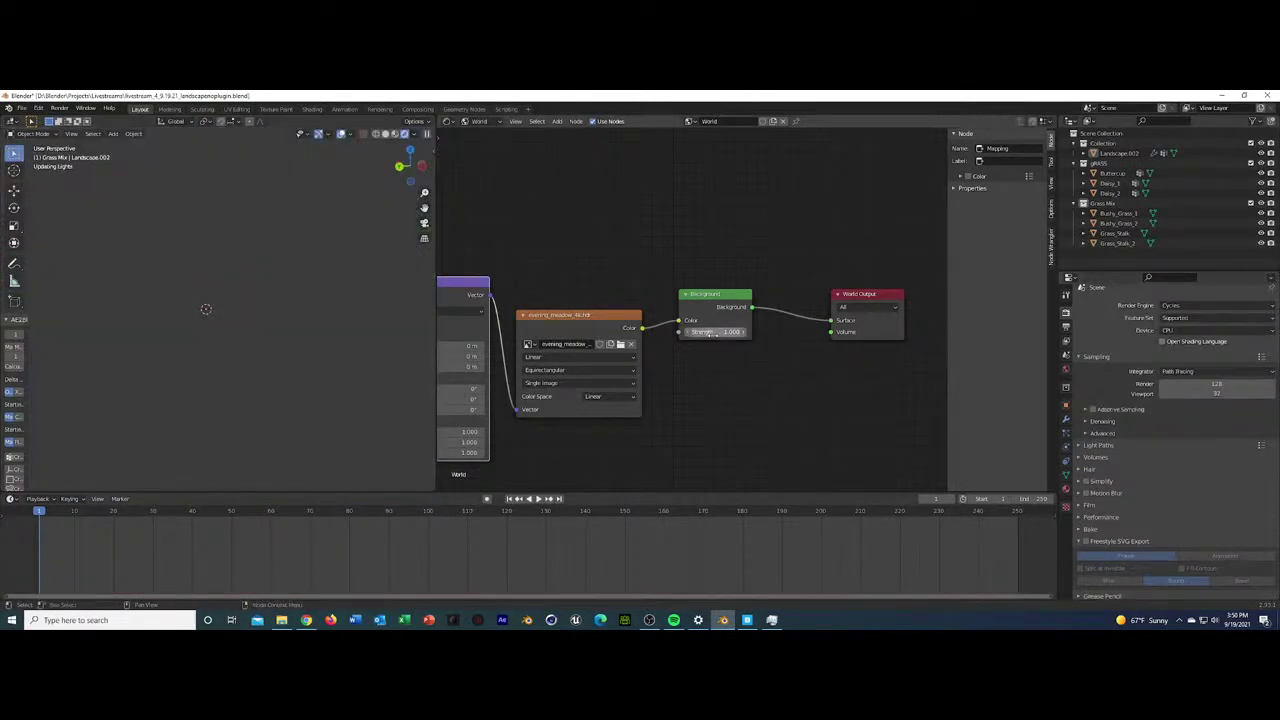
Switch the Shader Editor from World to Object shaders
click(450, 121)
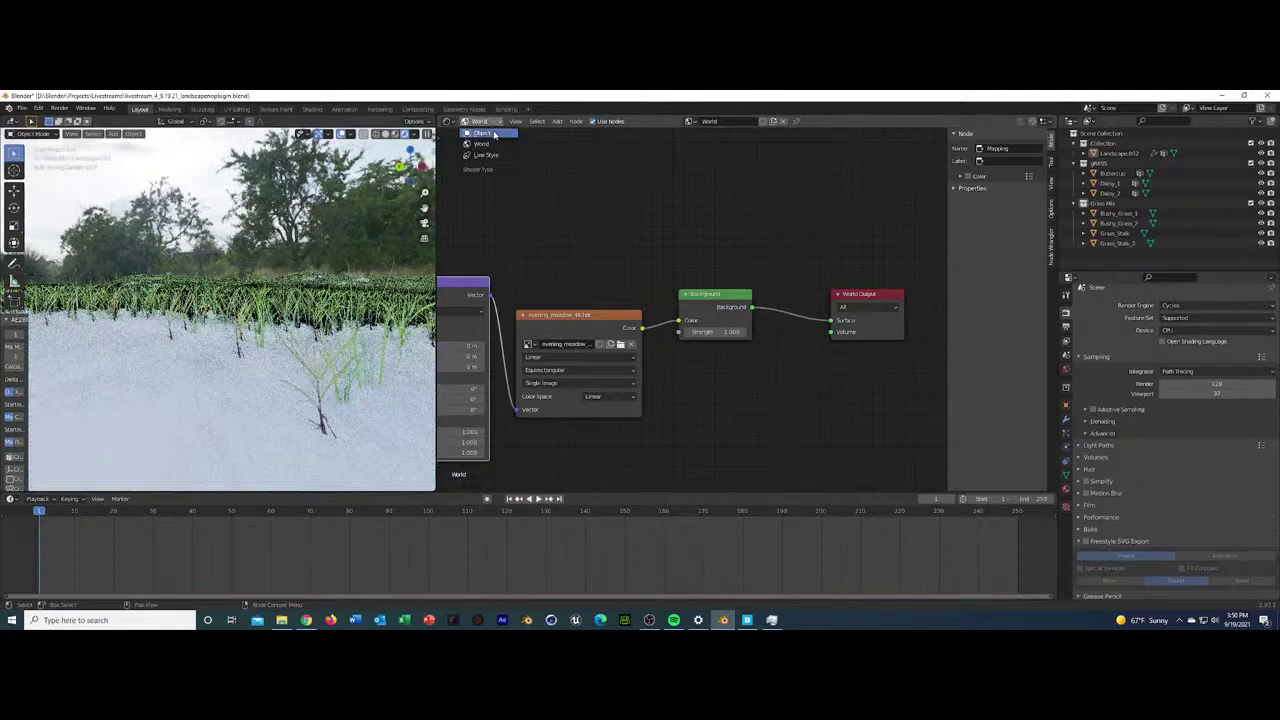
click(478, 130)
middle_drag(333, 287, 300, 250)
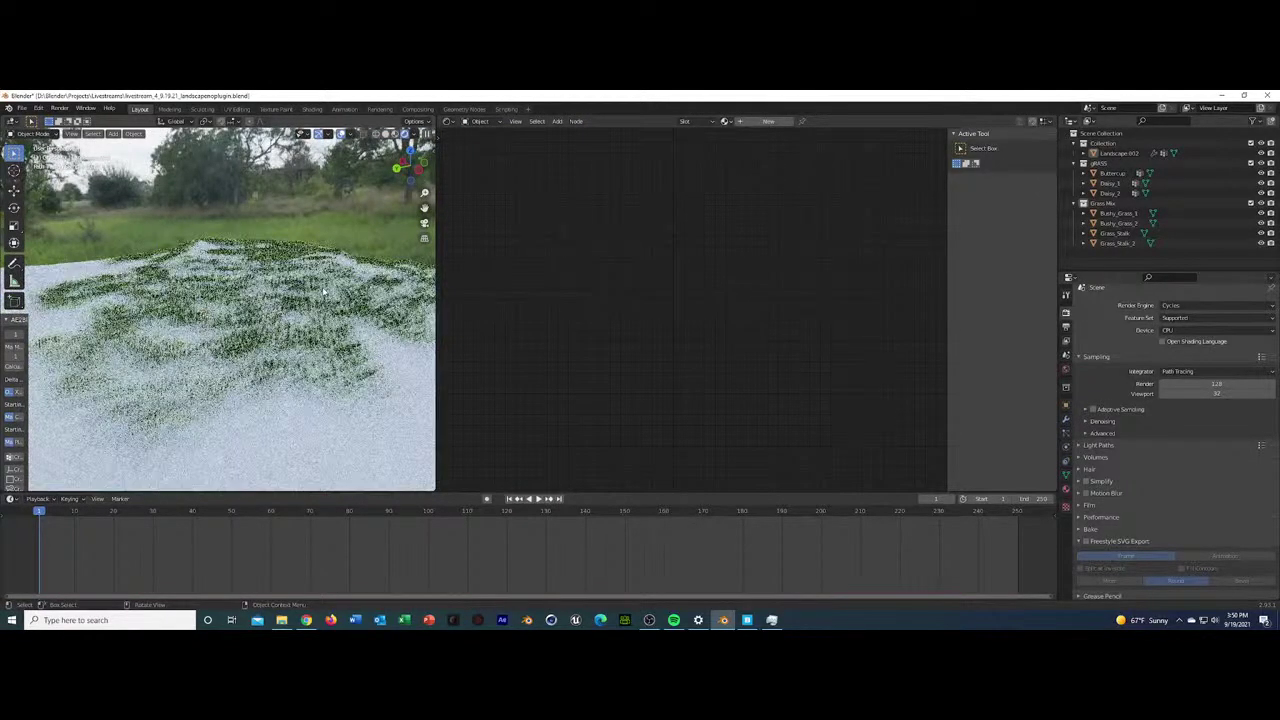
Change the node editor into a 3D Viewport showing the grass
click(447, 121)
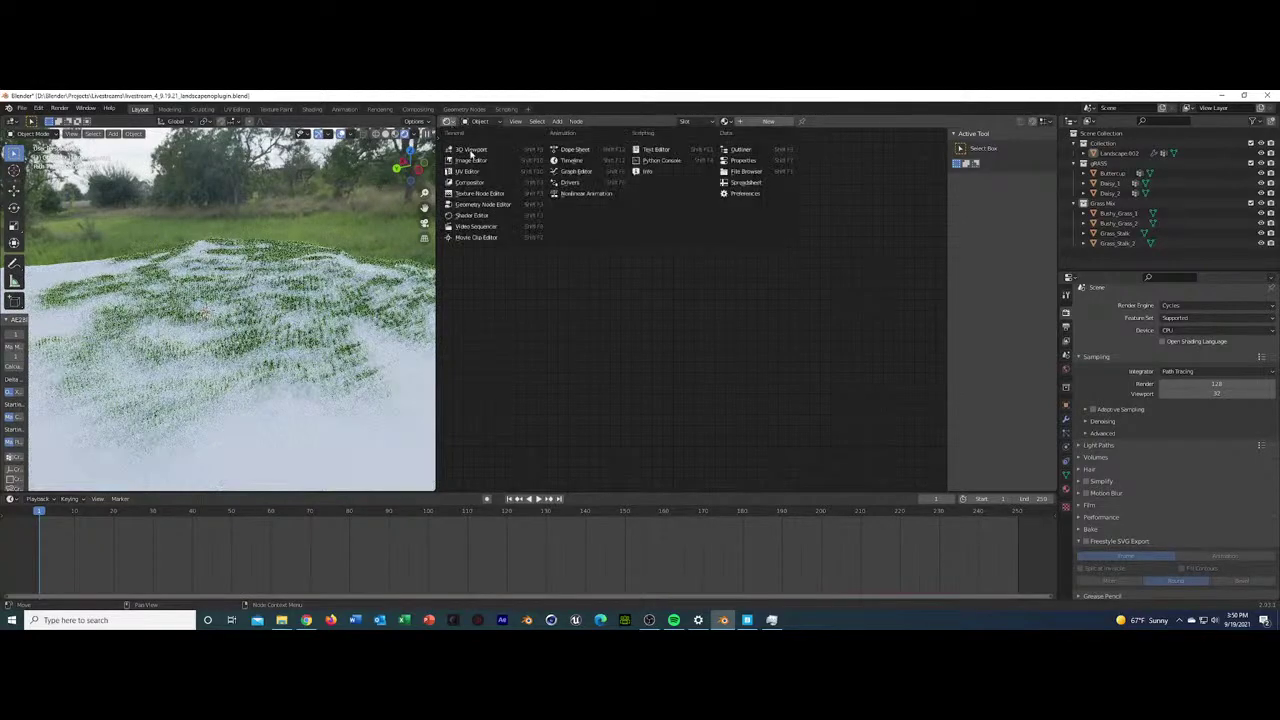
click(478, 152)
scroll(813, 344, down, 3)
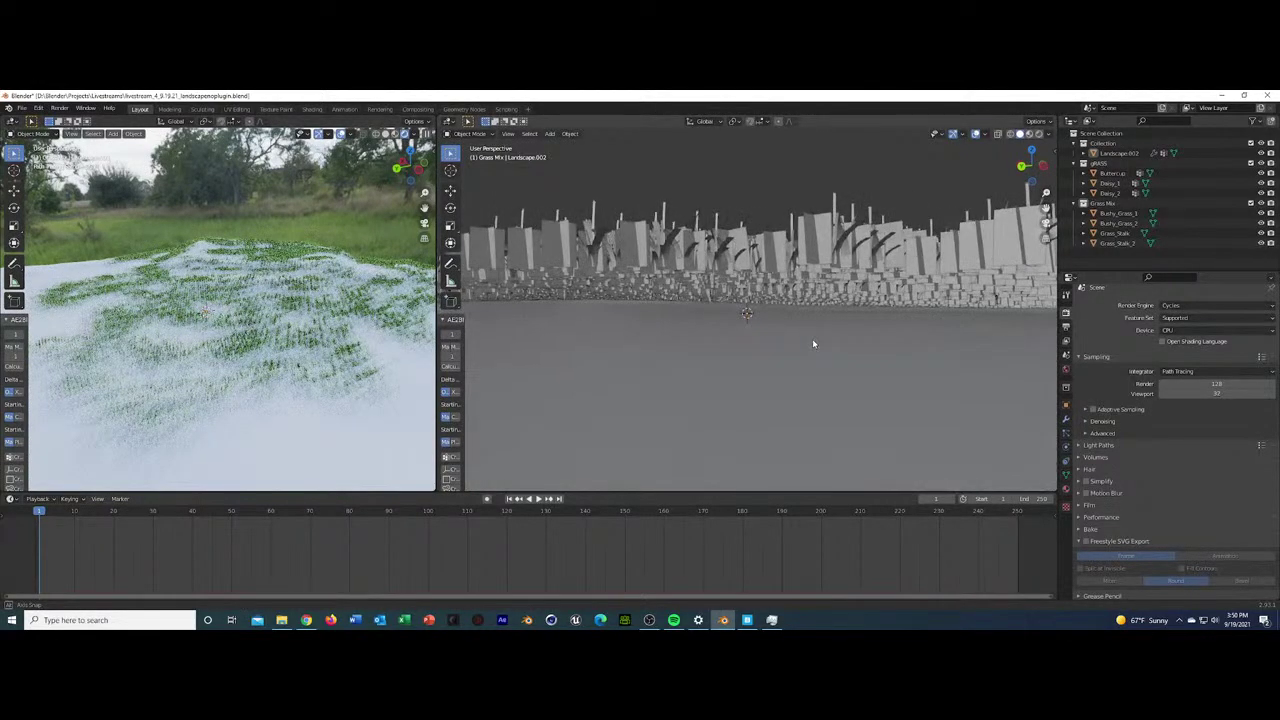
scroll(810, 345, down, 6)
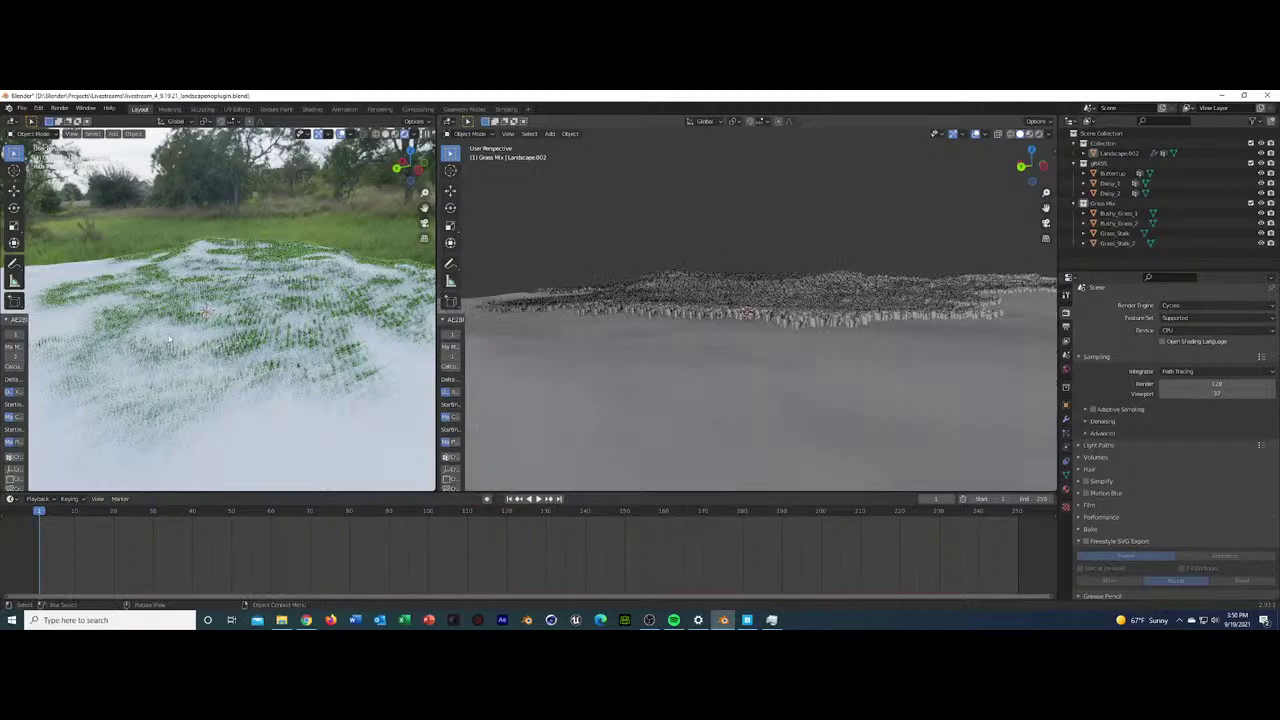
middle_drag(263, 330, 273, 321)
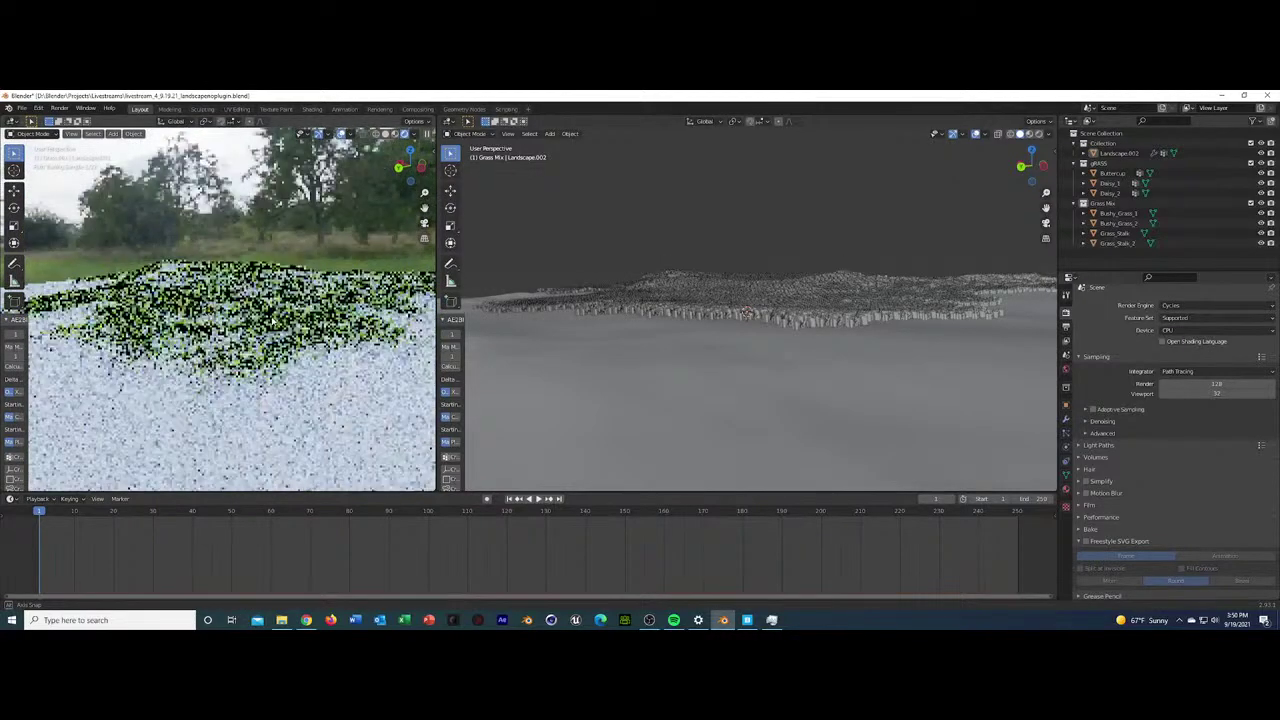
Set the Cycles render Device to GPU Compute
scroll(270, 322, up, 3)
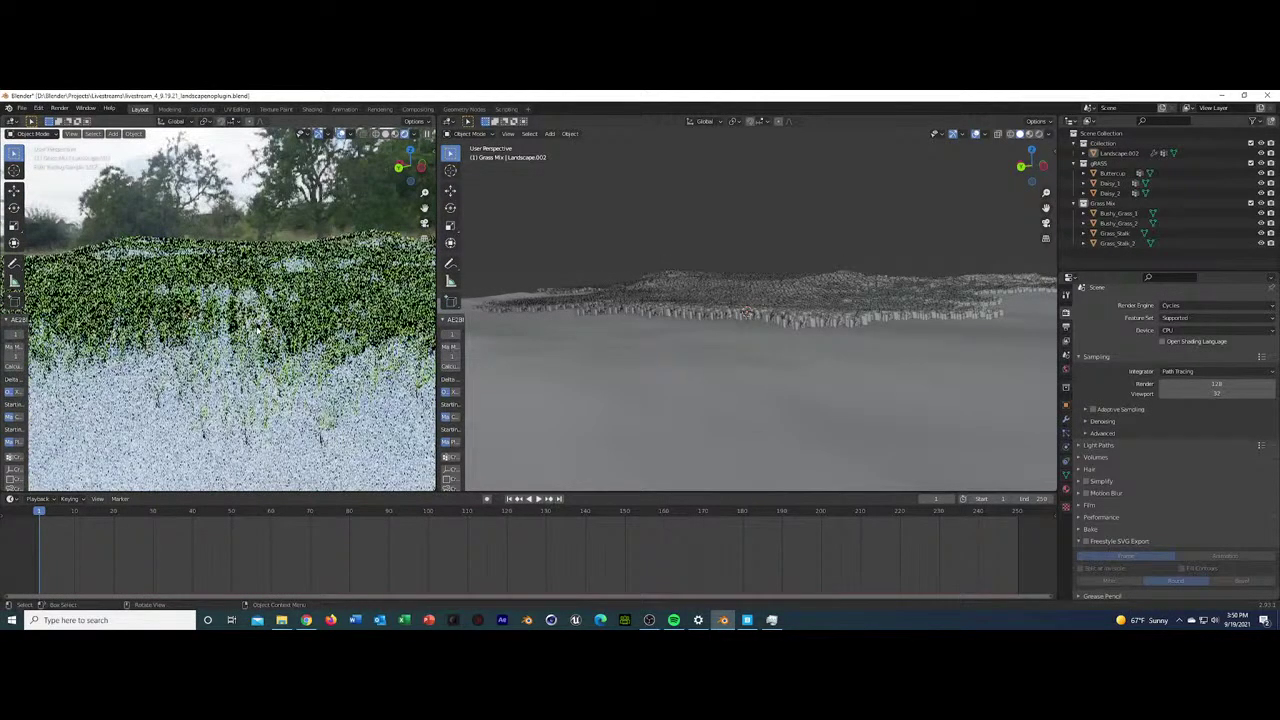
scroll(258, 332, up, 2)
click(1205, 330)
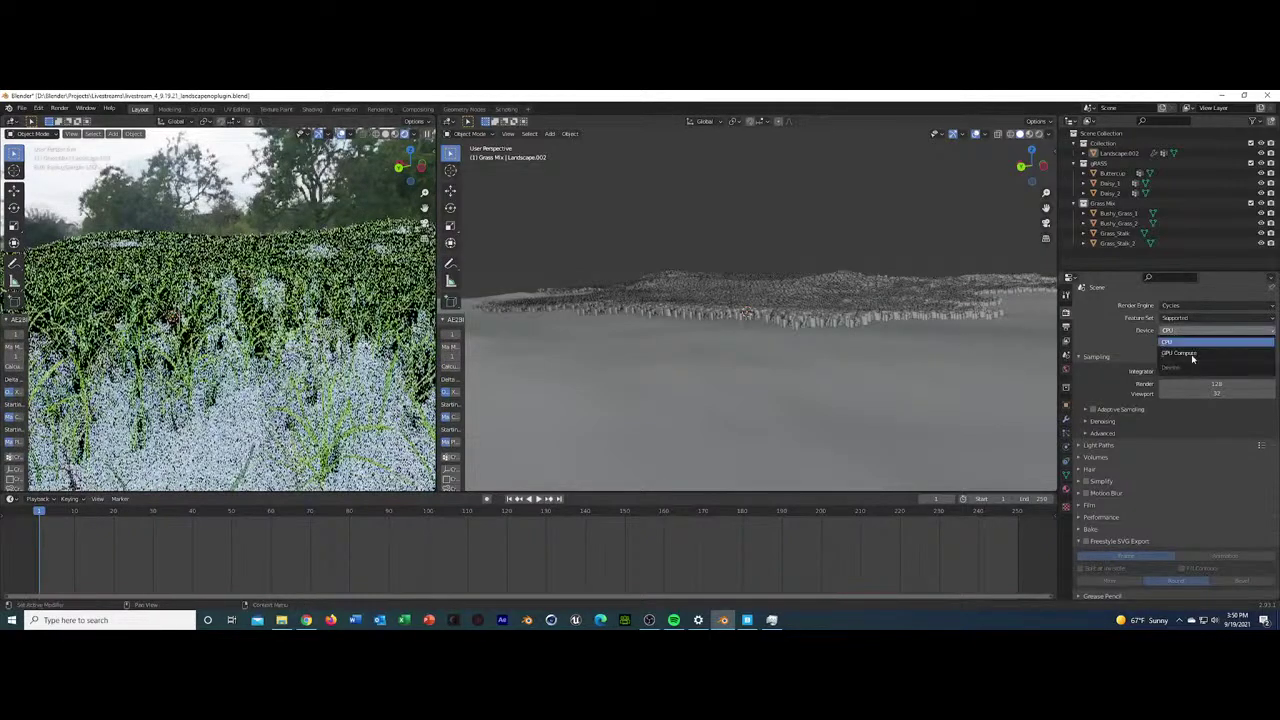
click(1190, 354)
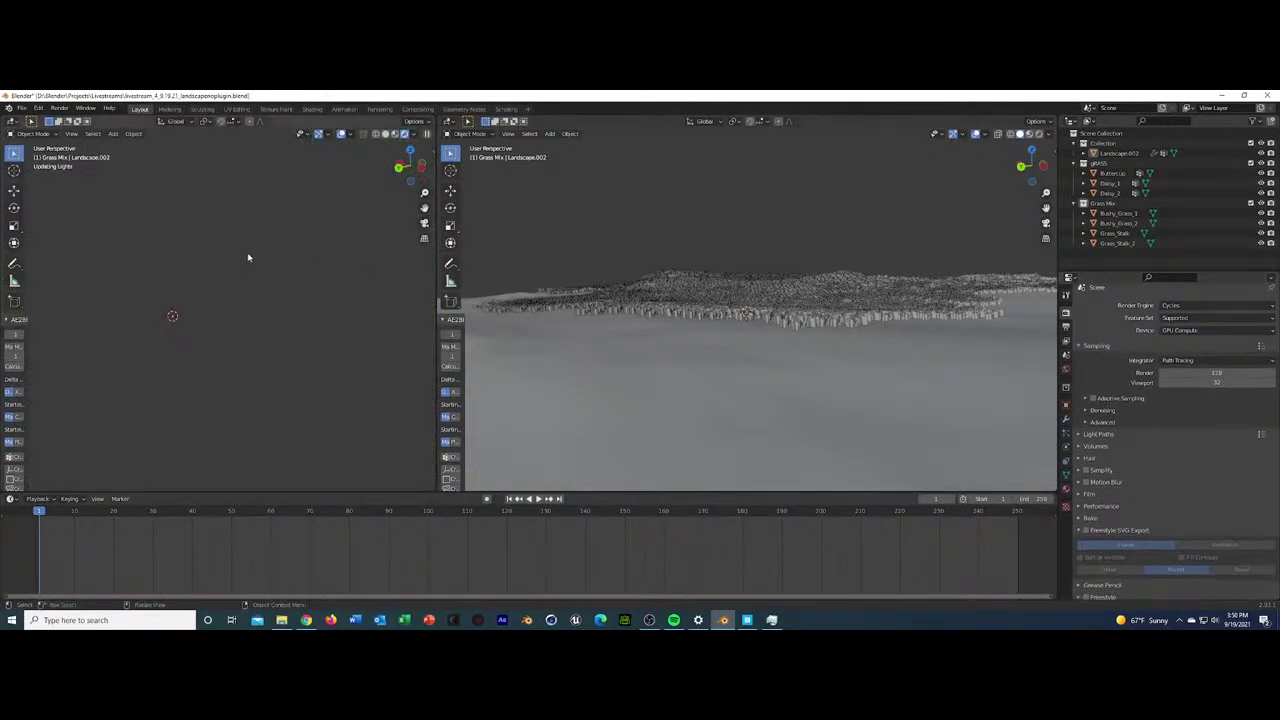
middle_drag(248, 258, 245, 268)
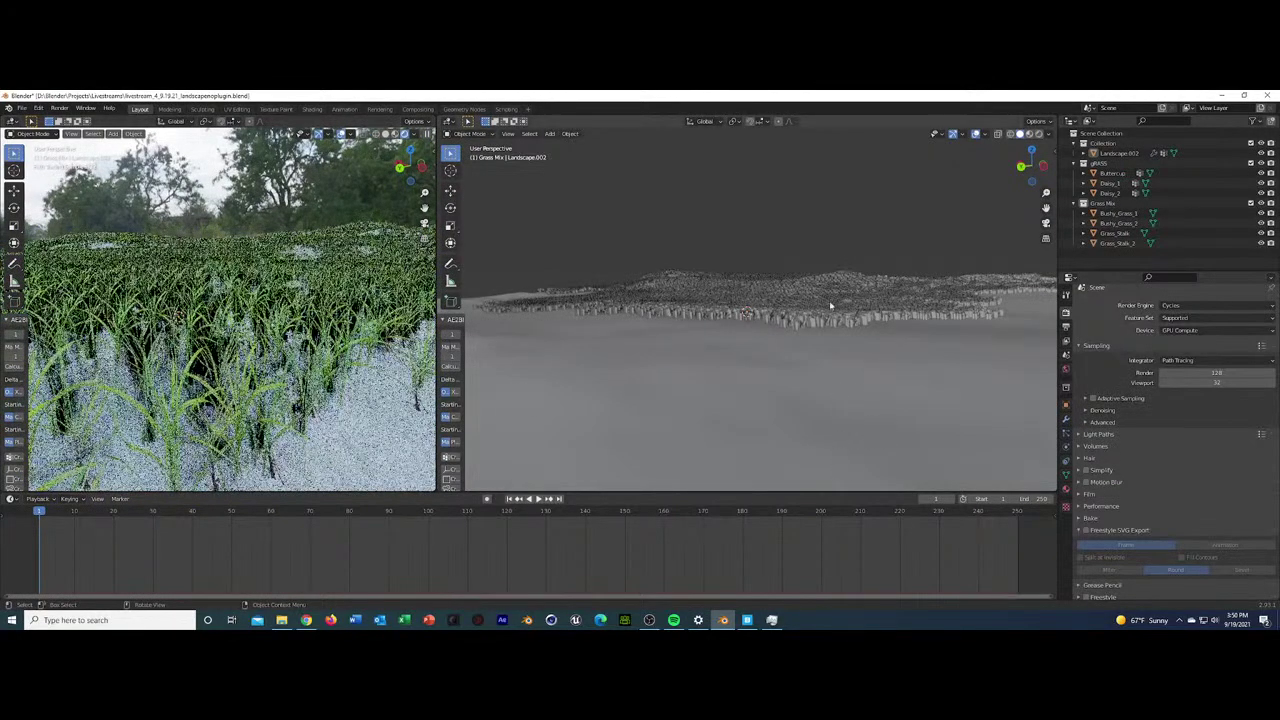
Edit Landscape.002 and delete the vertices at its left corner
click(840, 346)
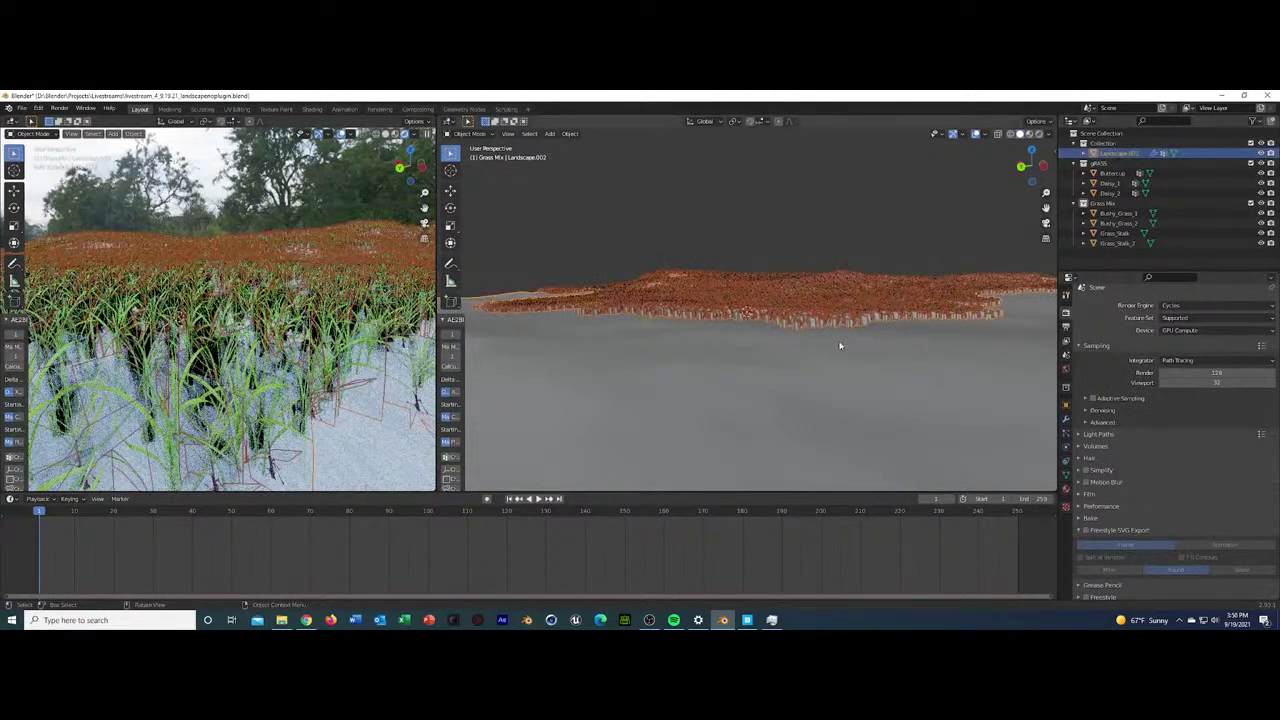
mouse_move(840, 346)
middle_down()
mouse_move(851, 337)
mouse_move(849, 360)
middle_up()
scroll(849, 360, down, 3)
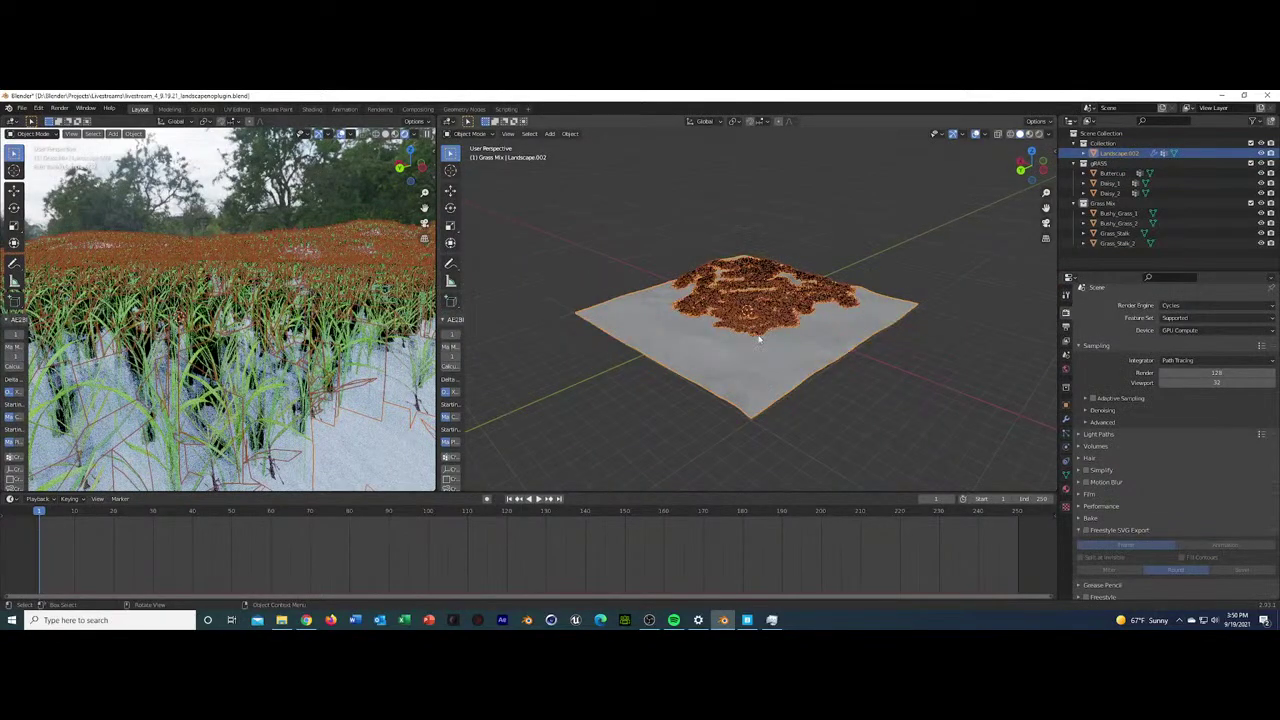
key(Tab)
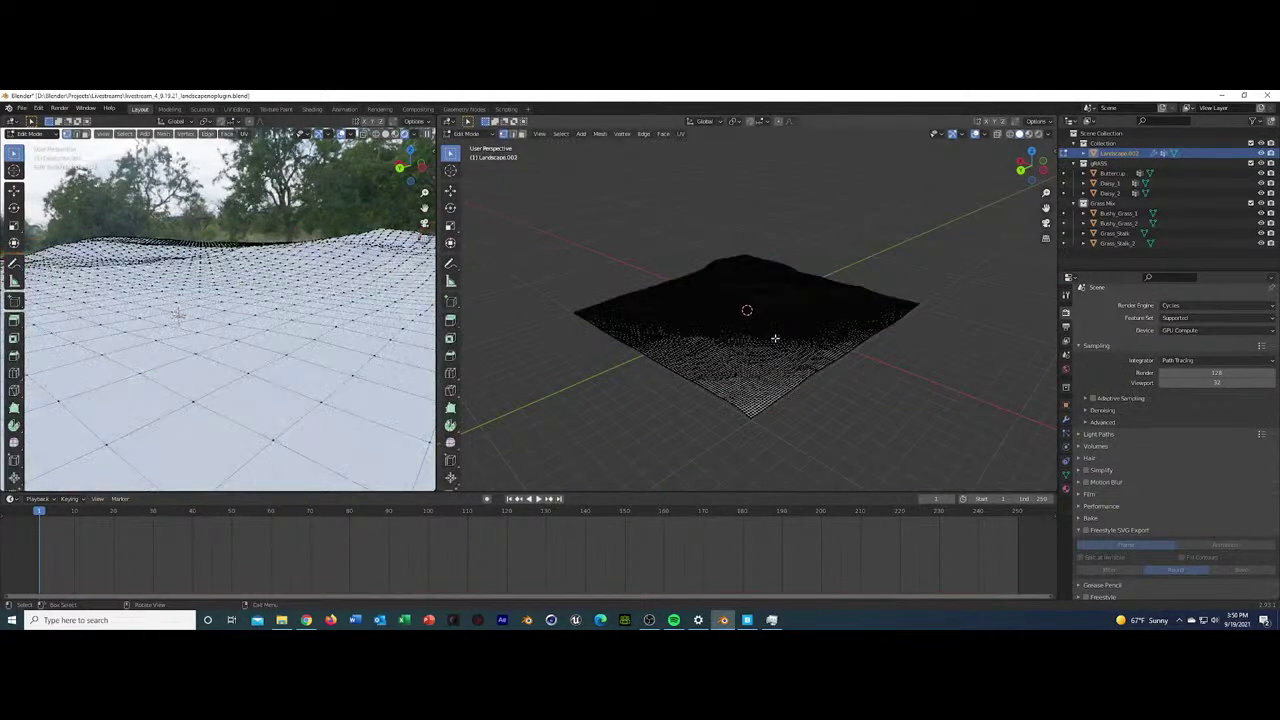
drag(574, 289, 634, 364)
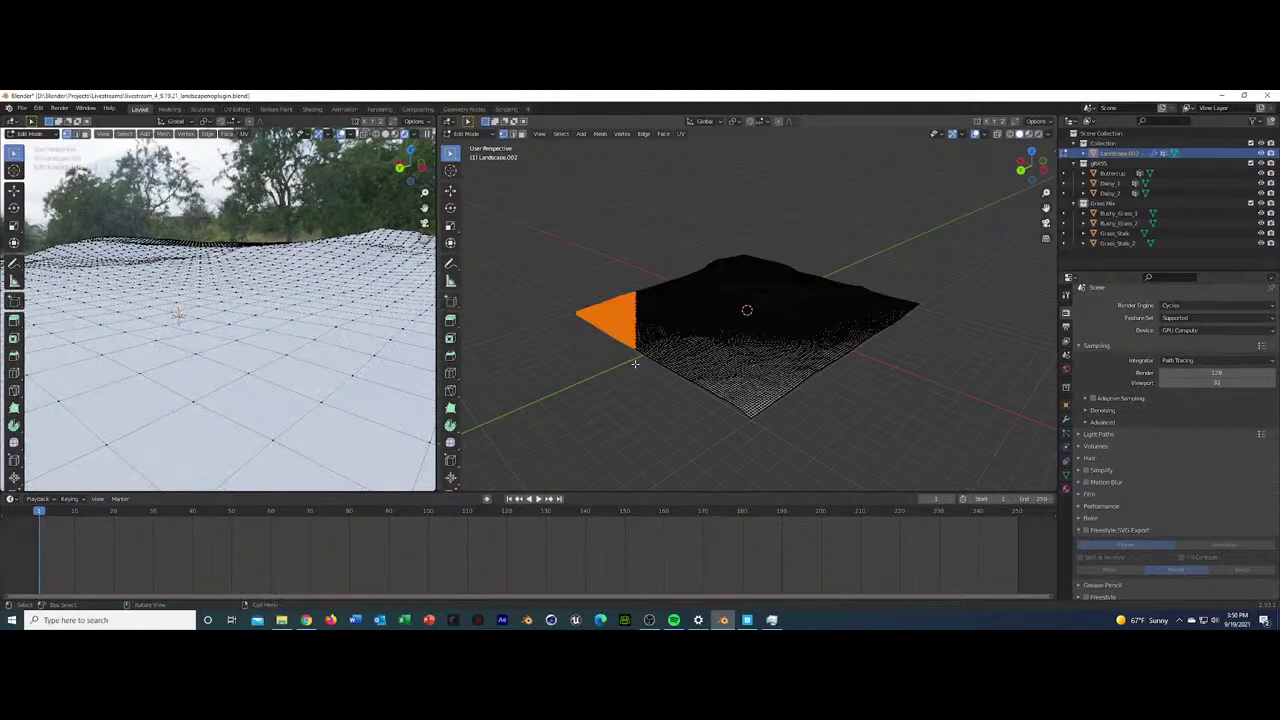
key(x)
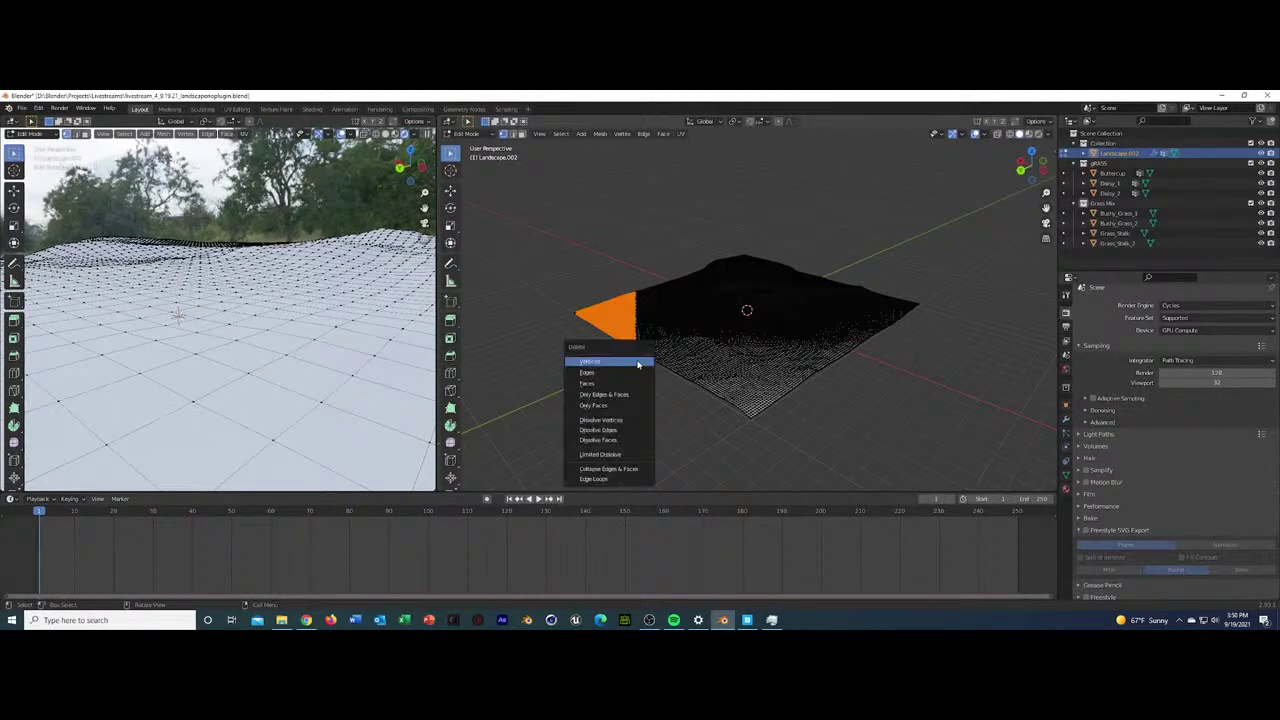
click(638, 364)
Delete the front corner, right corner and right-edge vertices of the landscape
key(x)
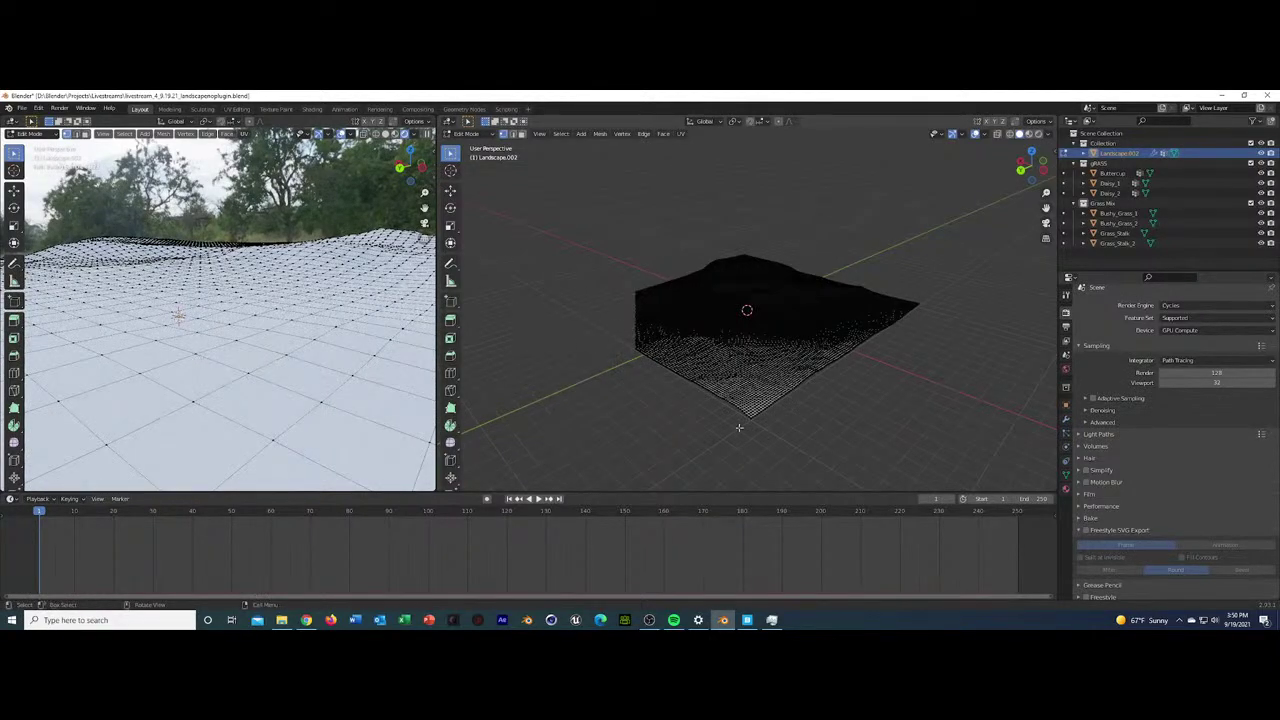
drag(655, 374, 856, 456)
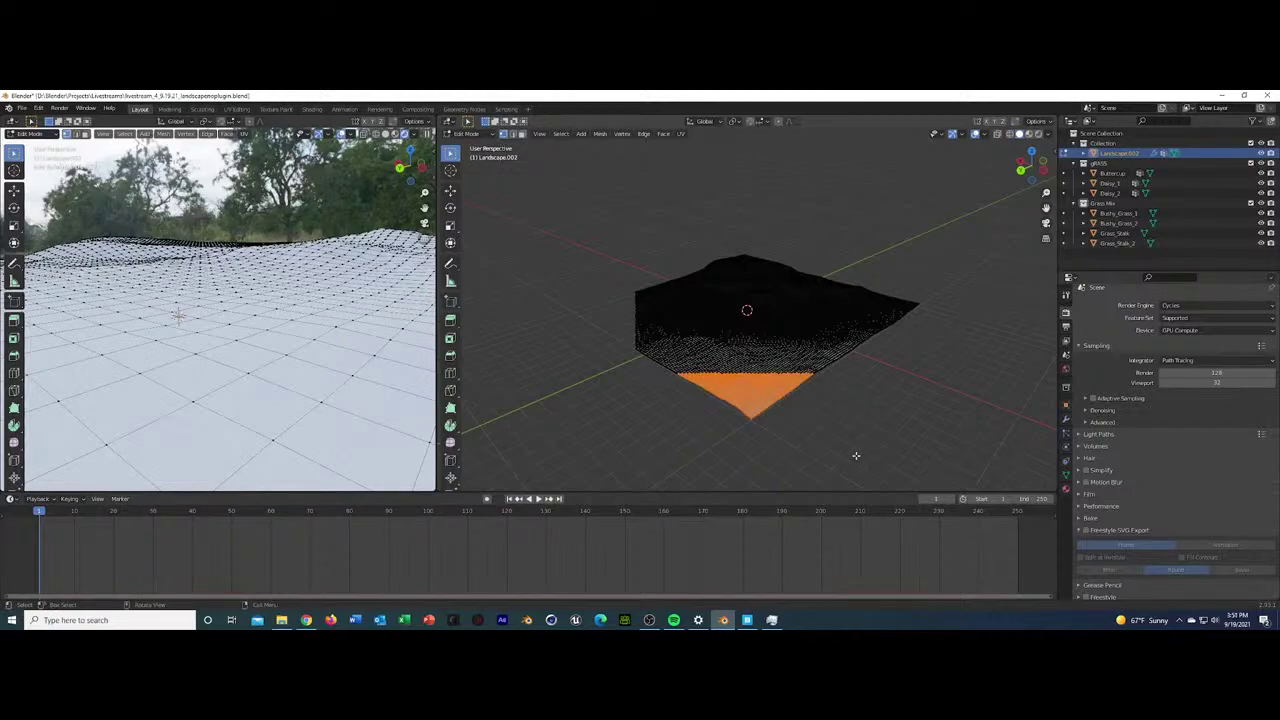
key(x)
click(856, 459)
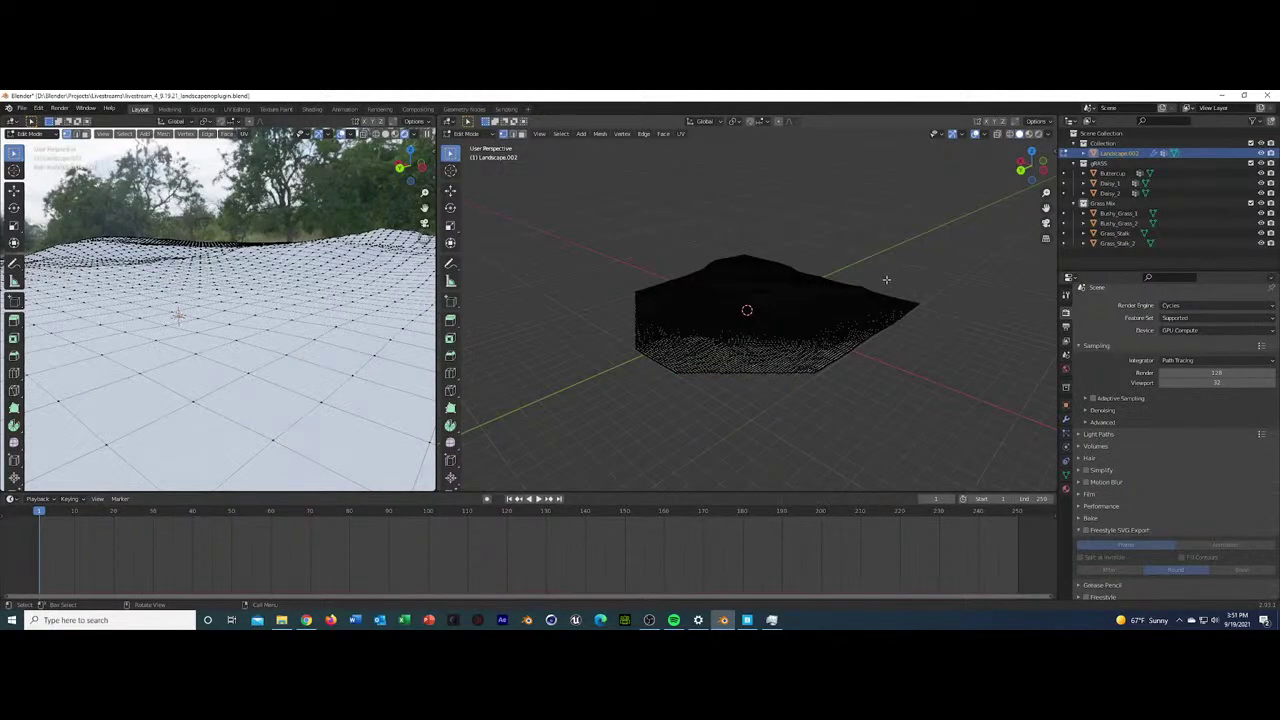
drag(886, 279, 989, 366)
key(x)
click(985, 366)
drag(866, 268, 911, 359)
key(x)
click(906, 362)
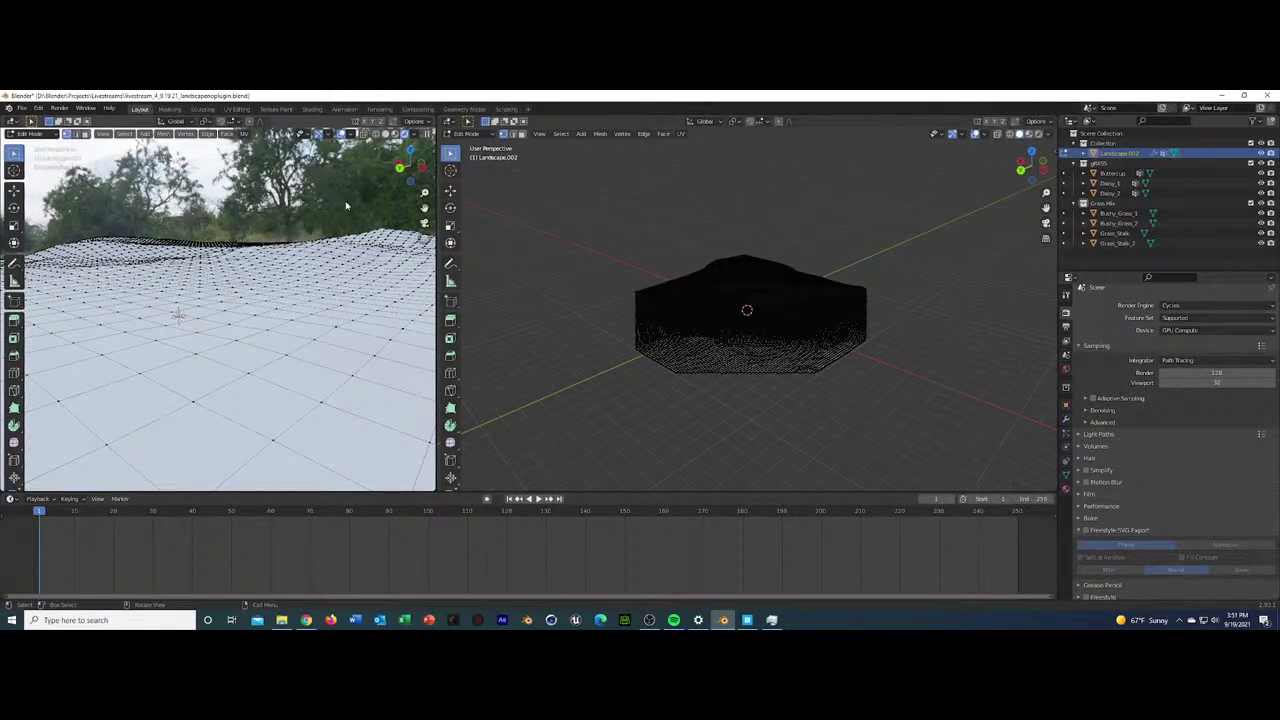
Delete a block of vertices on the landscape's left side, leaving a gap, and return to Object Mode
key(Tab)
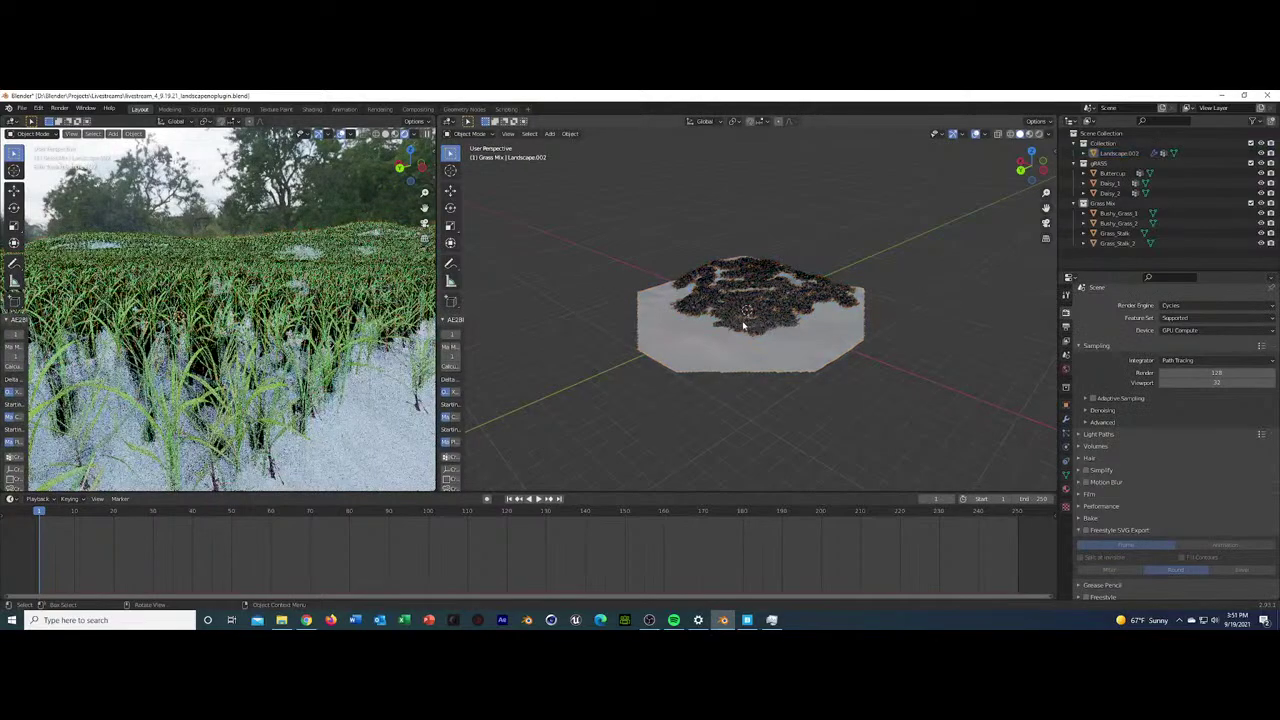
key(Tab)
drag(619, 313, 692, 398)
drag(636, 334, 687, 400)
key(x)
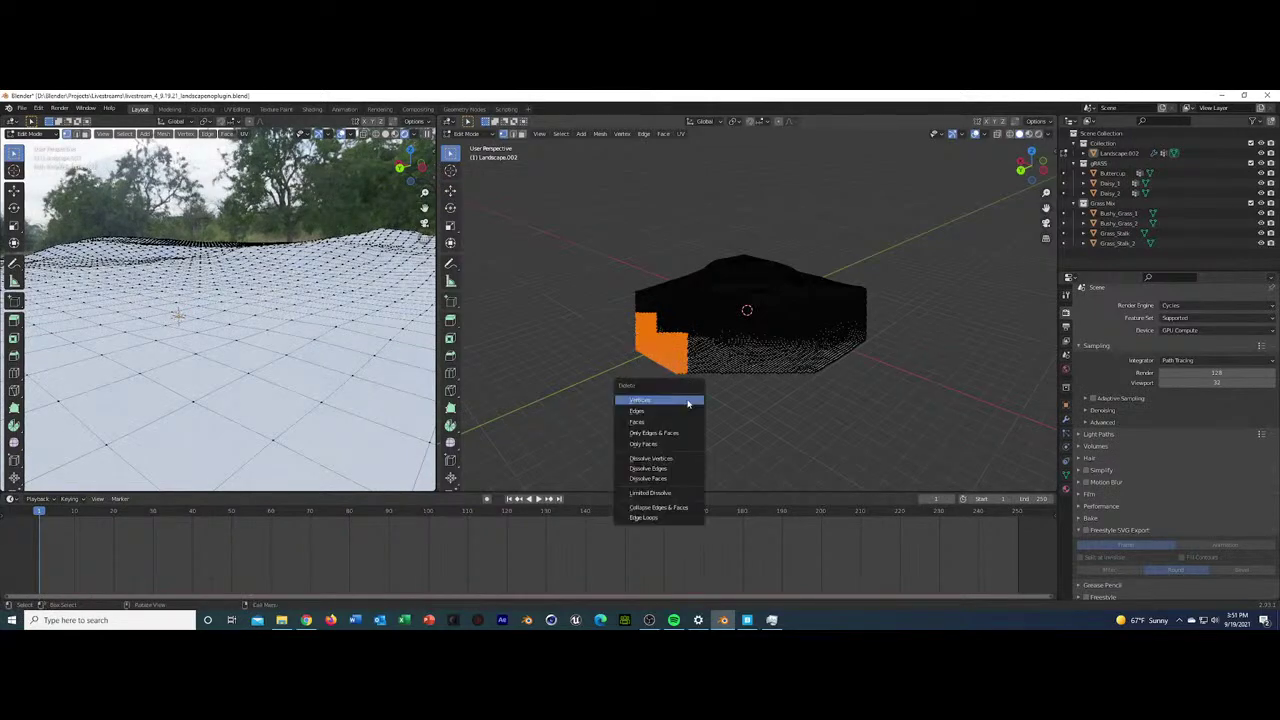
click(688, 401)
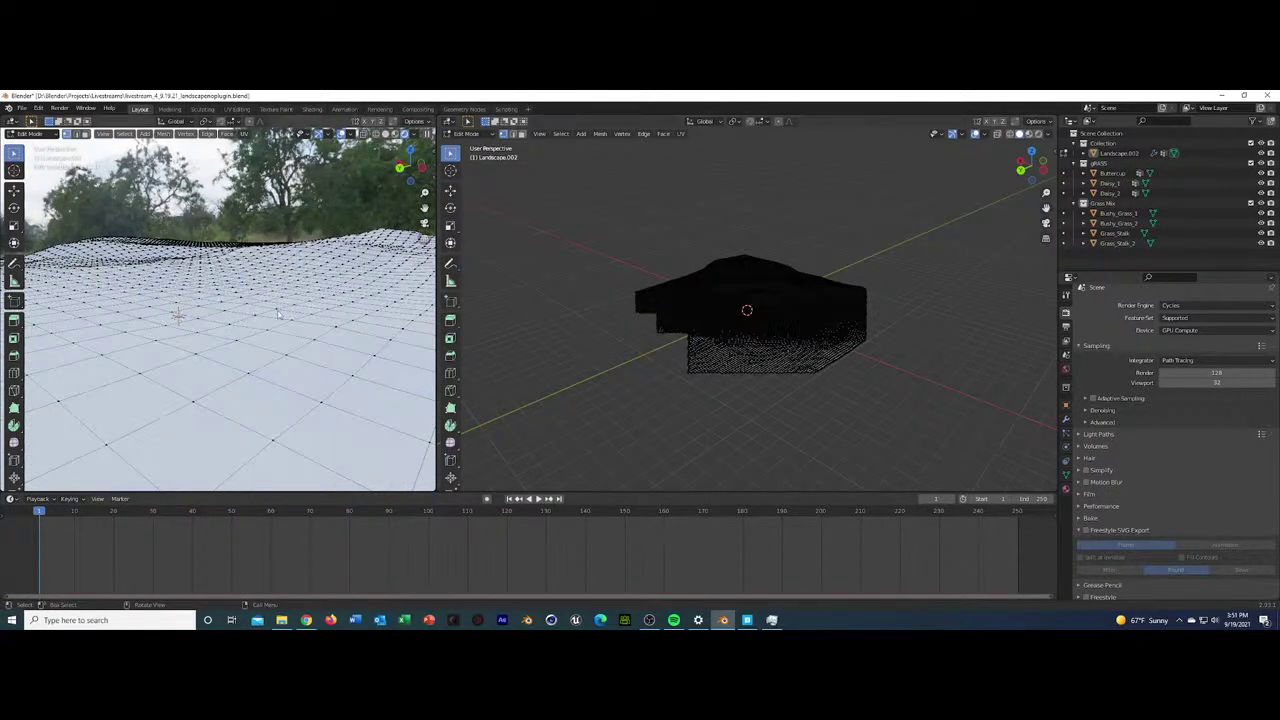
key(Tab)
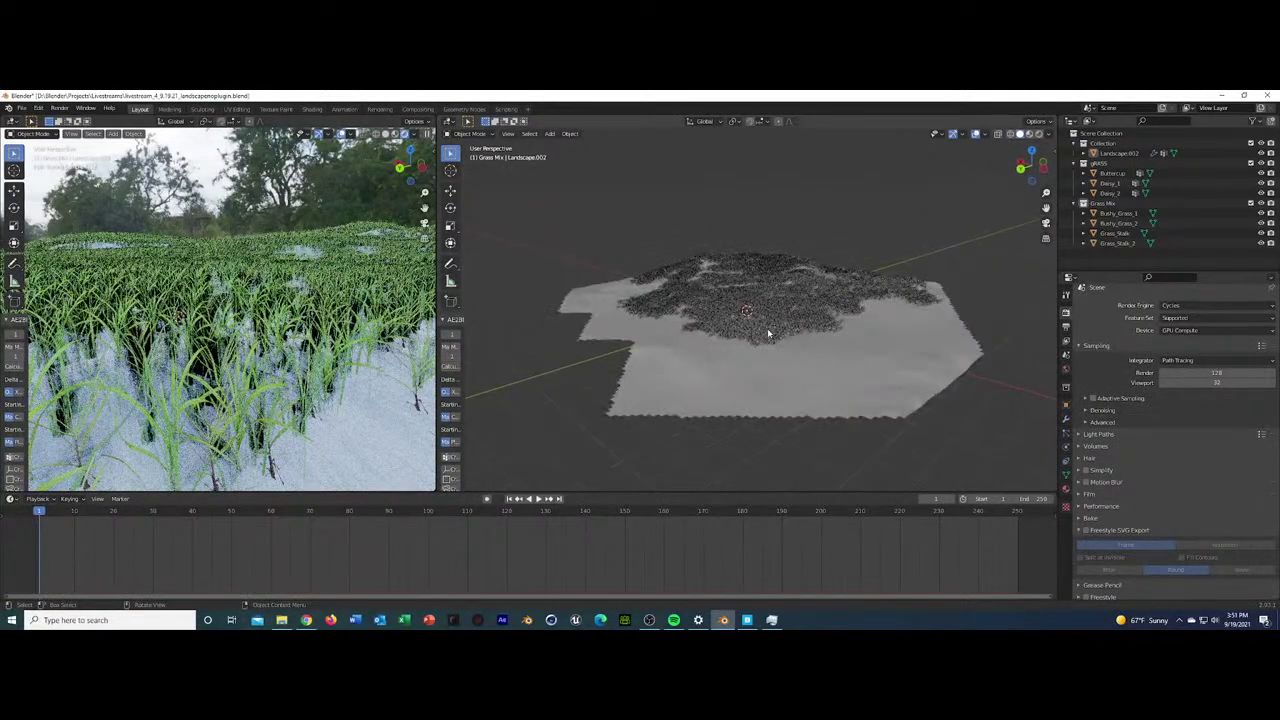
Add a camera and place it in the main Collection
click(758, 330)
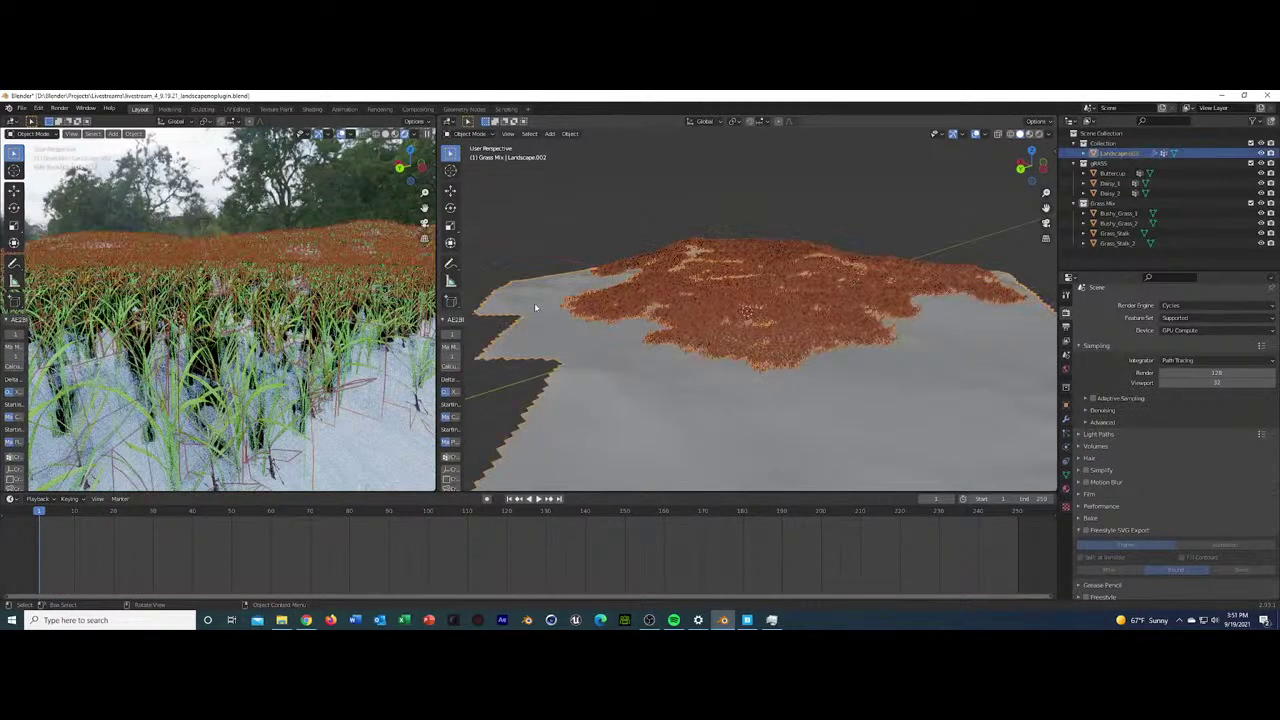
key(shift+a)
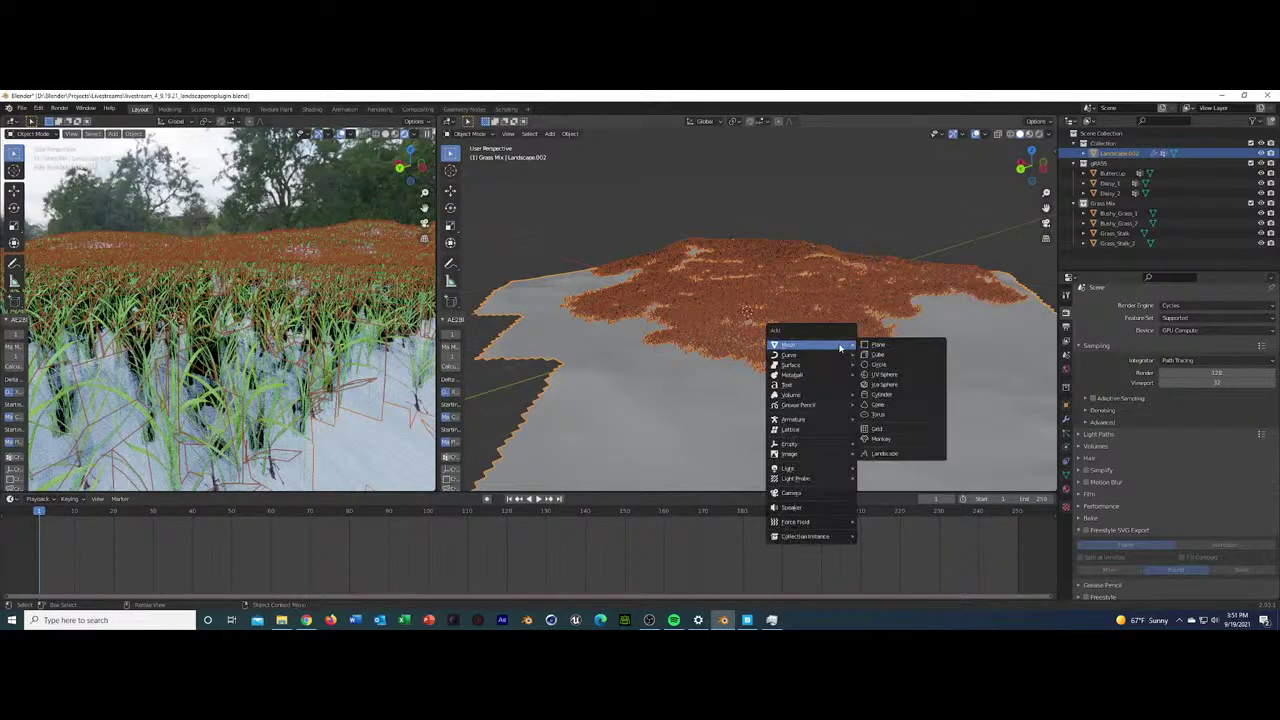
key(Return)
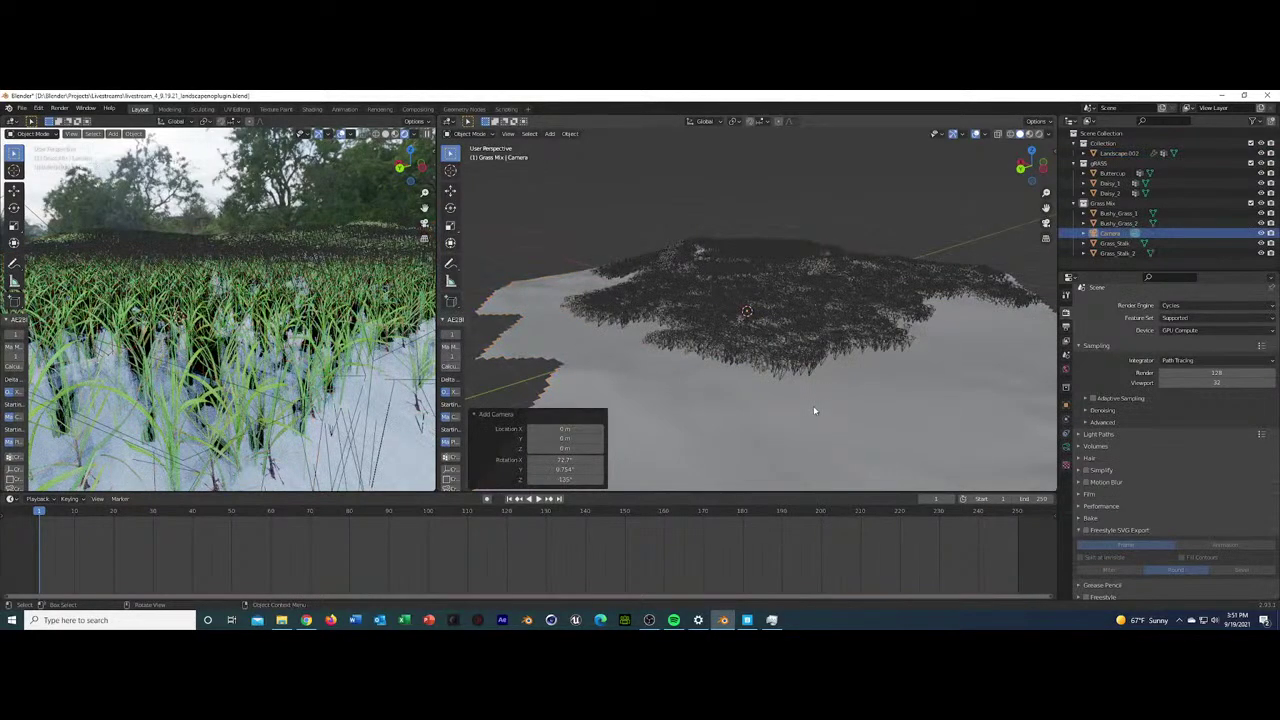
drag(1108, 148, 1106, 145)
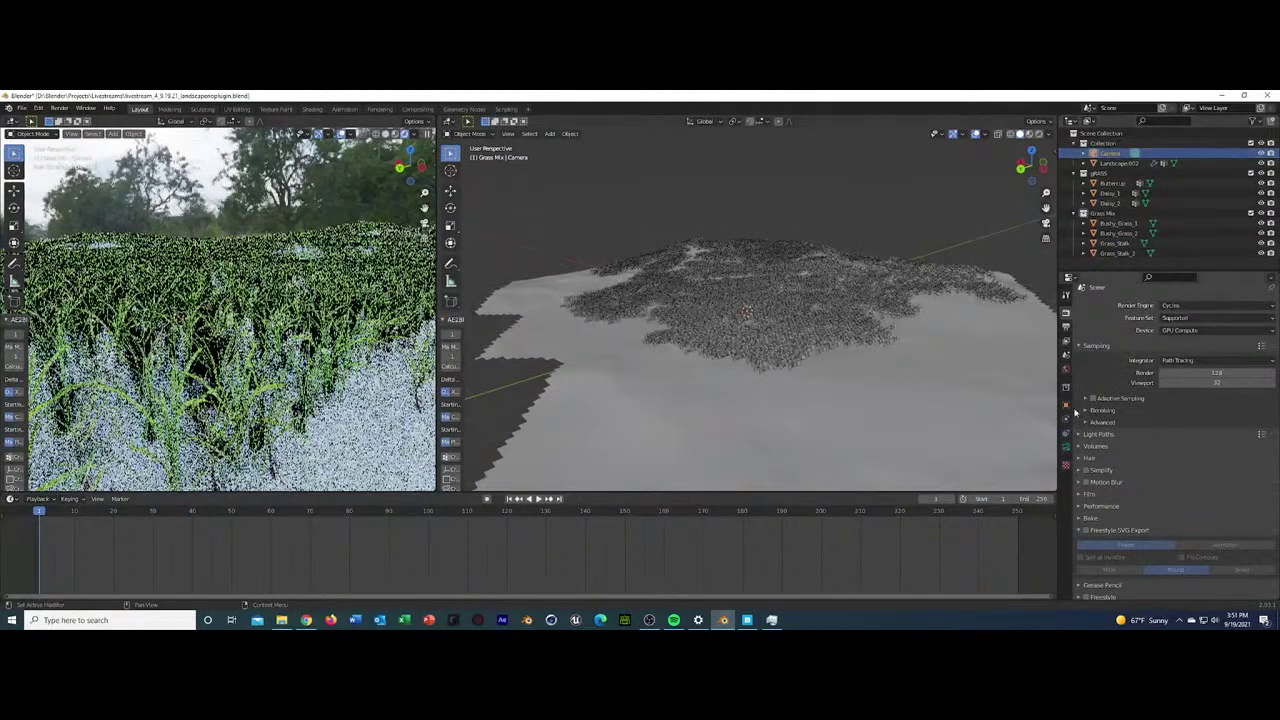
Rotate the camera to 90° on X, 0° on Y and about 21.8° on Z
click(1066, 408)
click(1191, 373)
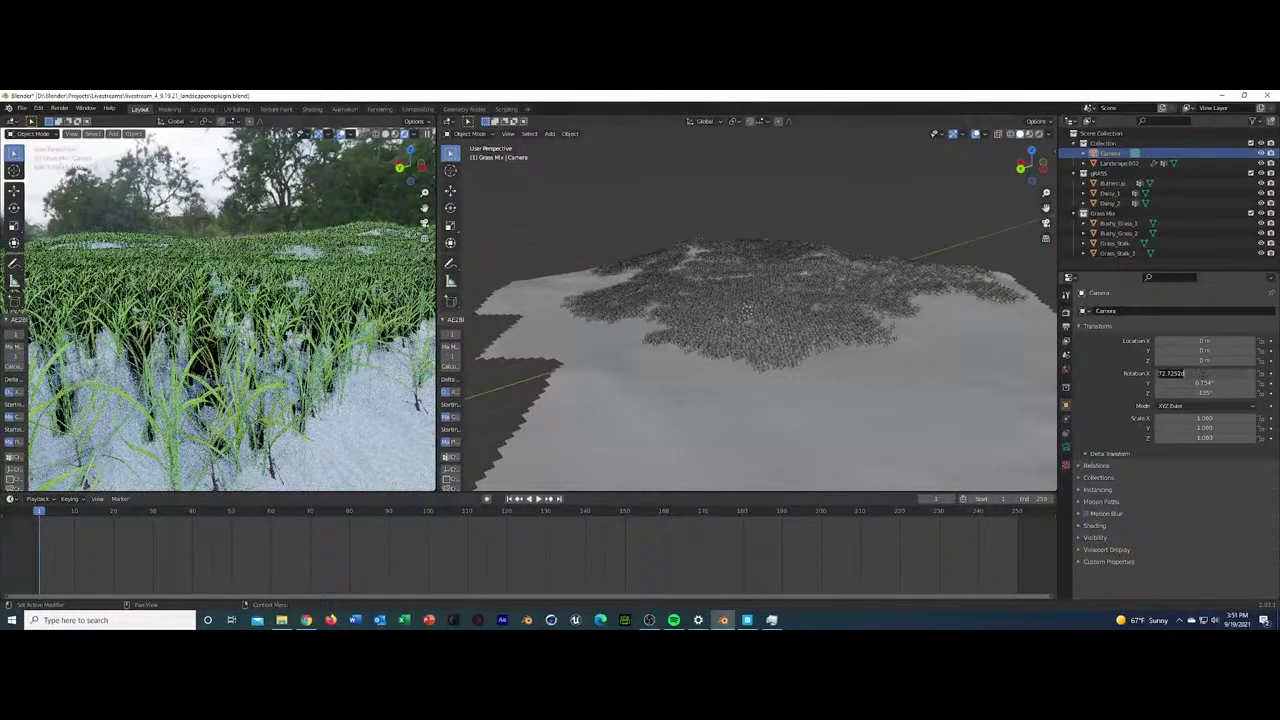
text(90)
key(Return)
key(BackSpace)
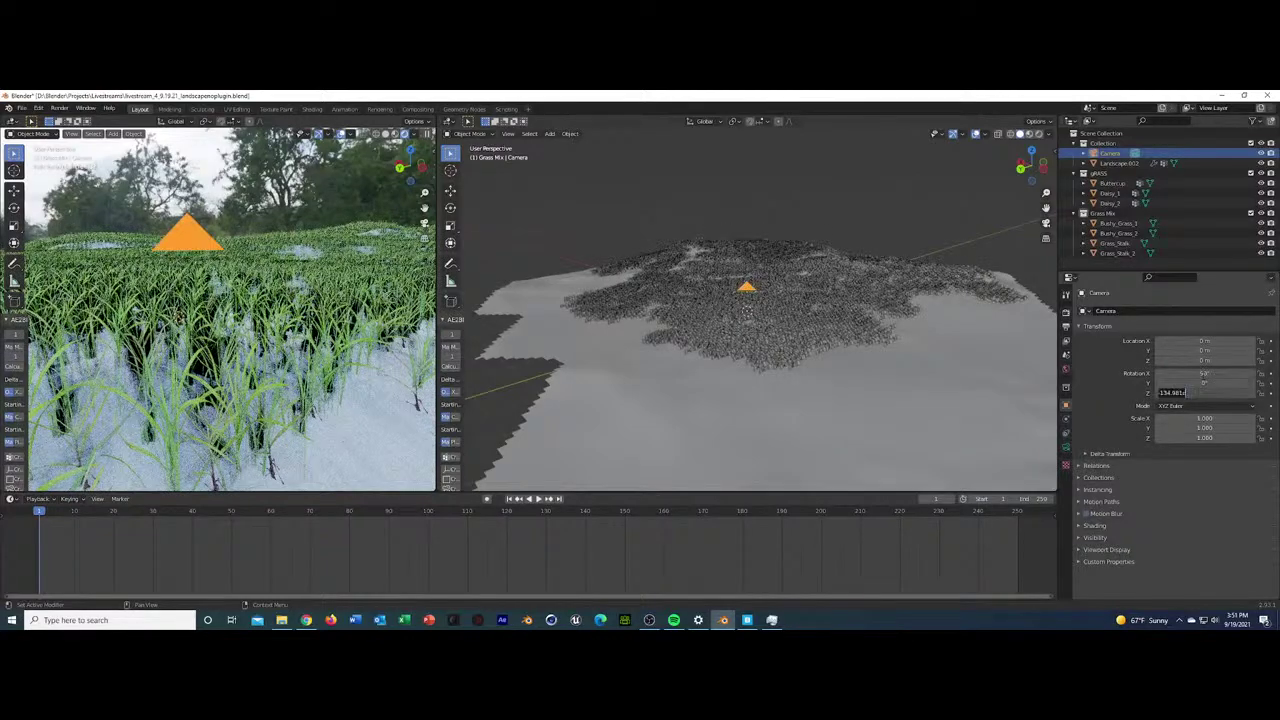
key(BackSpace)
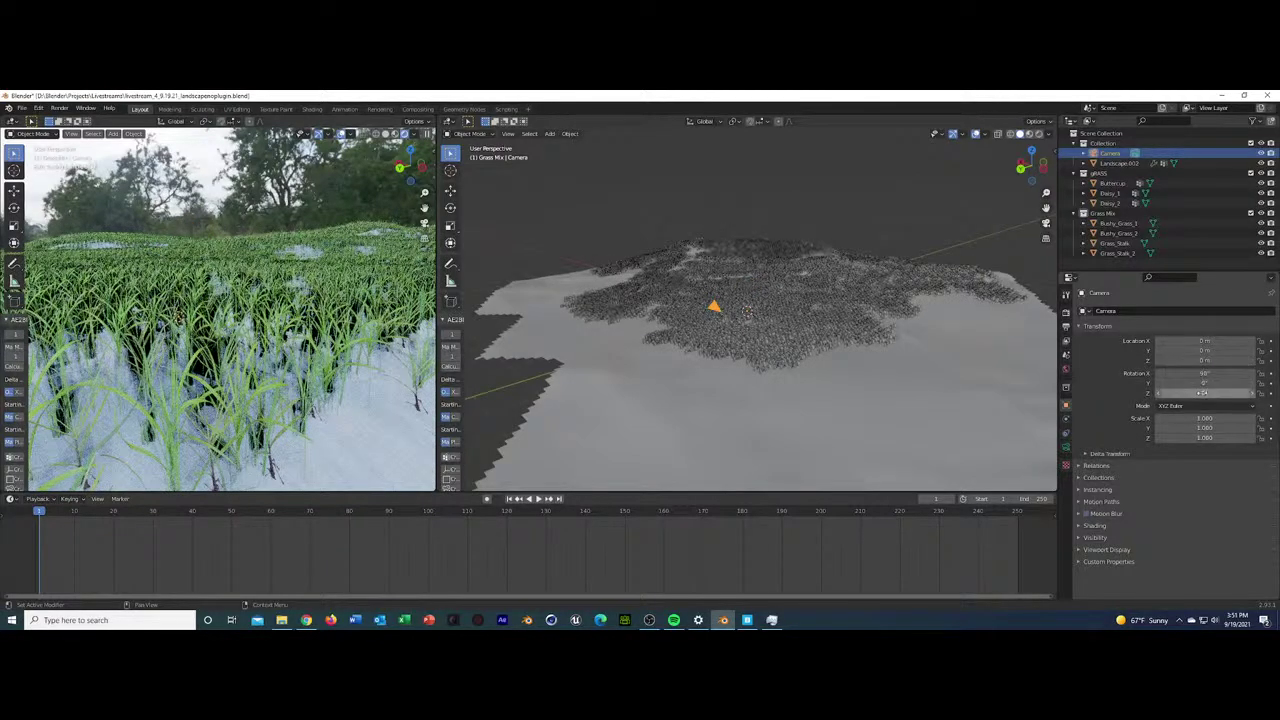
drag(1205, 392, 1222, 392)
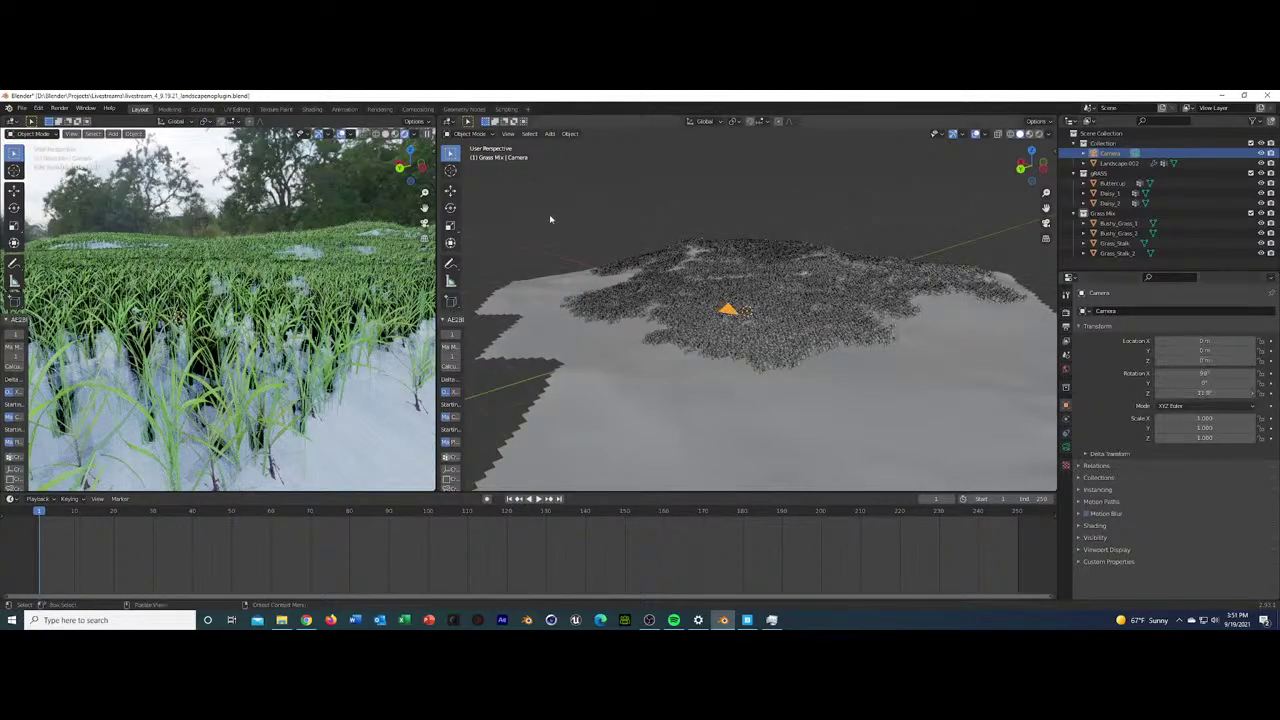
click(398, 133)
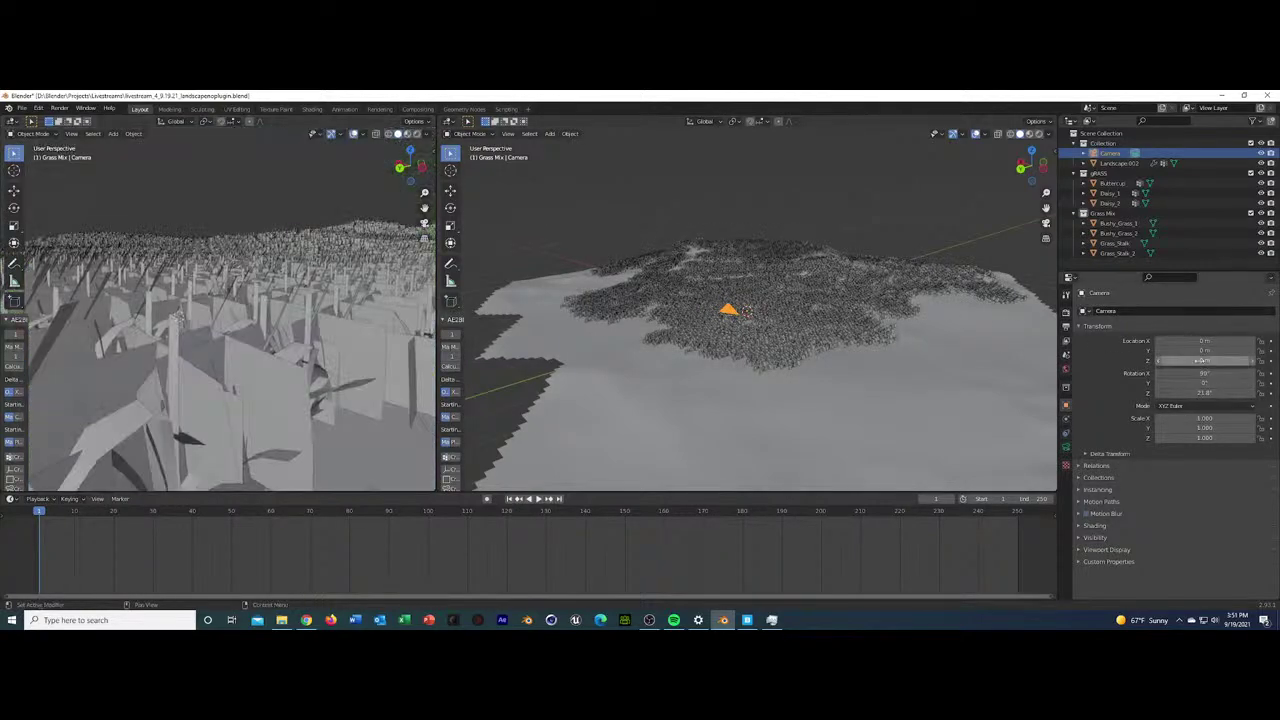
Raise the camera to about 8.38 m, shift Y to about -1.84 m, and rotate it on Z to frame the hill
drag(1205, 360, 1213, 360)
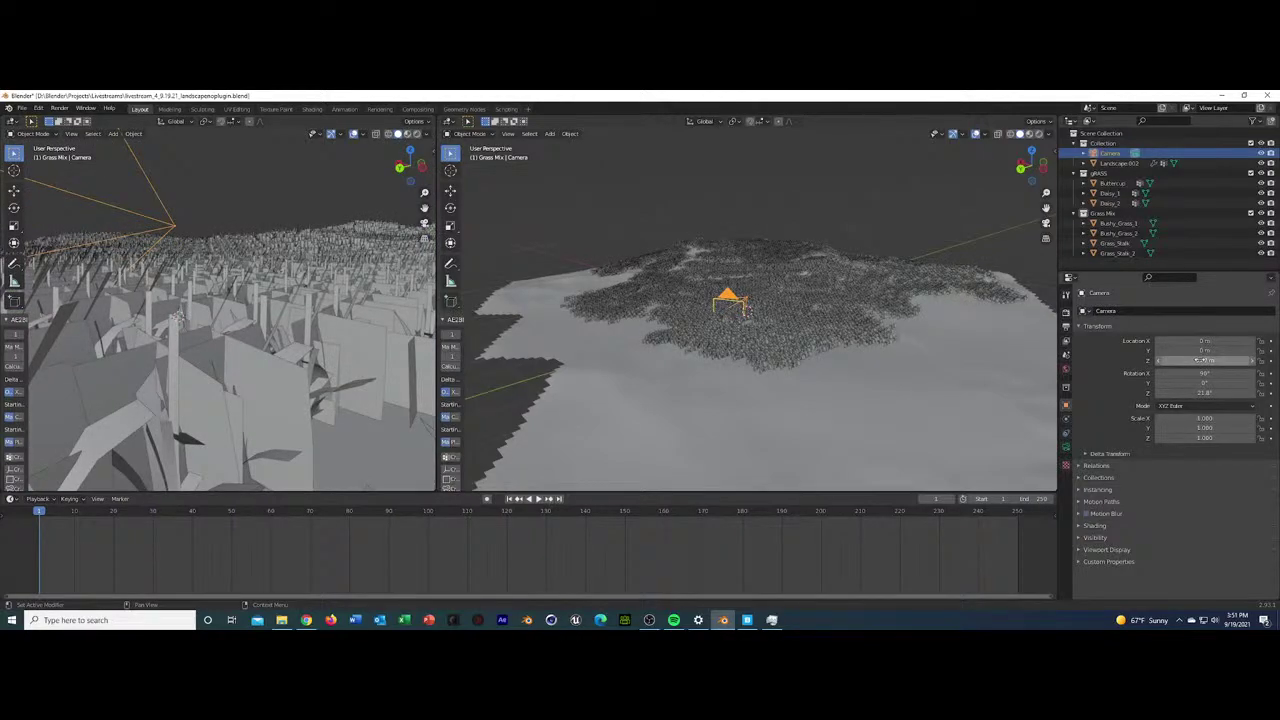
drag(1205, 392, 1212, 392)
key(KP_0)
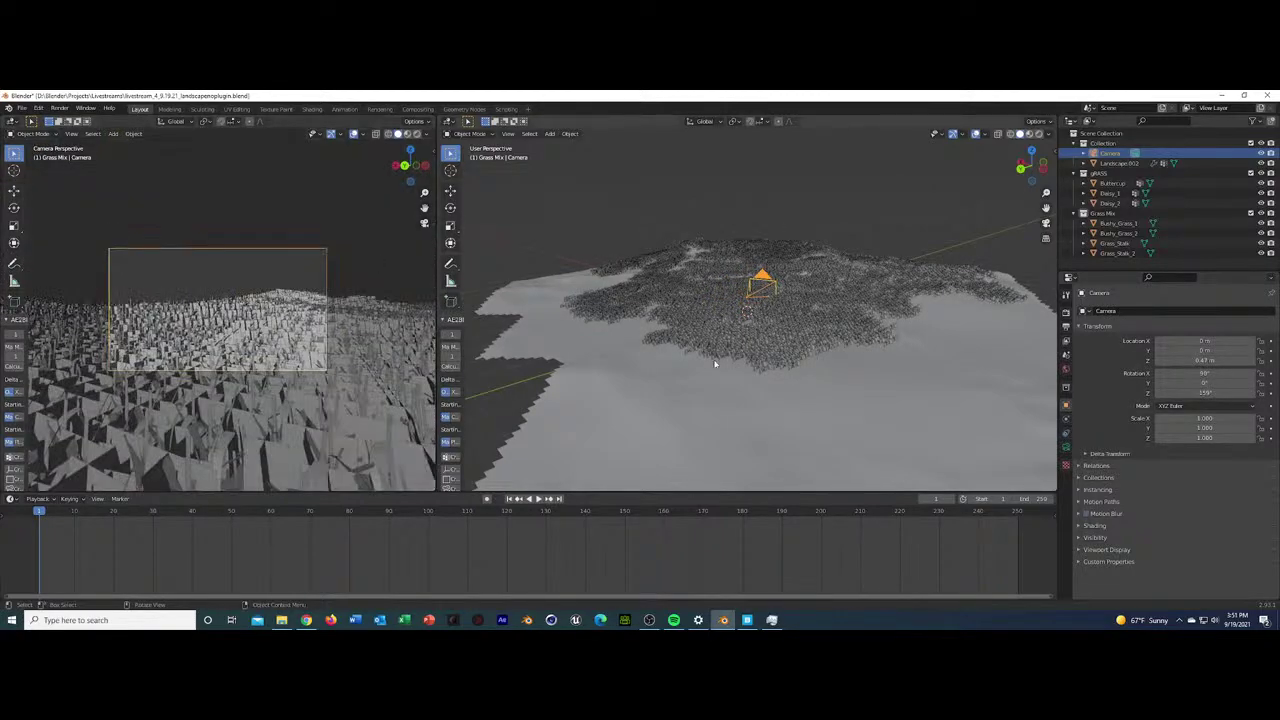
mouse_move(1205, 350)
mouse_down()
mouse_move(1186, 350)
mouse_move(1214, 341)
mouse_move(1203, 342)
mouse_up()
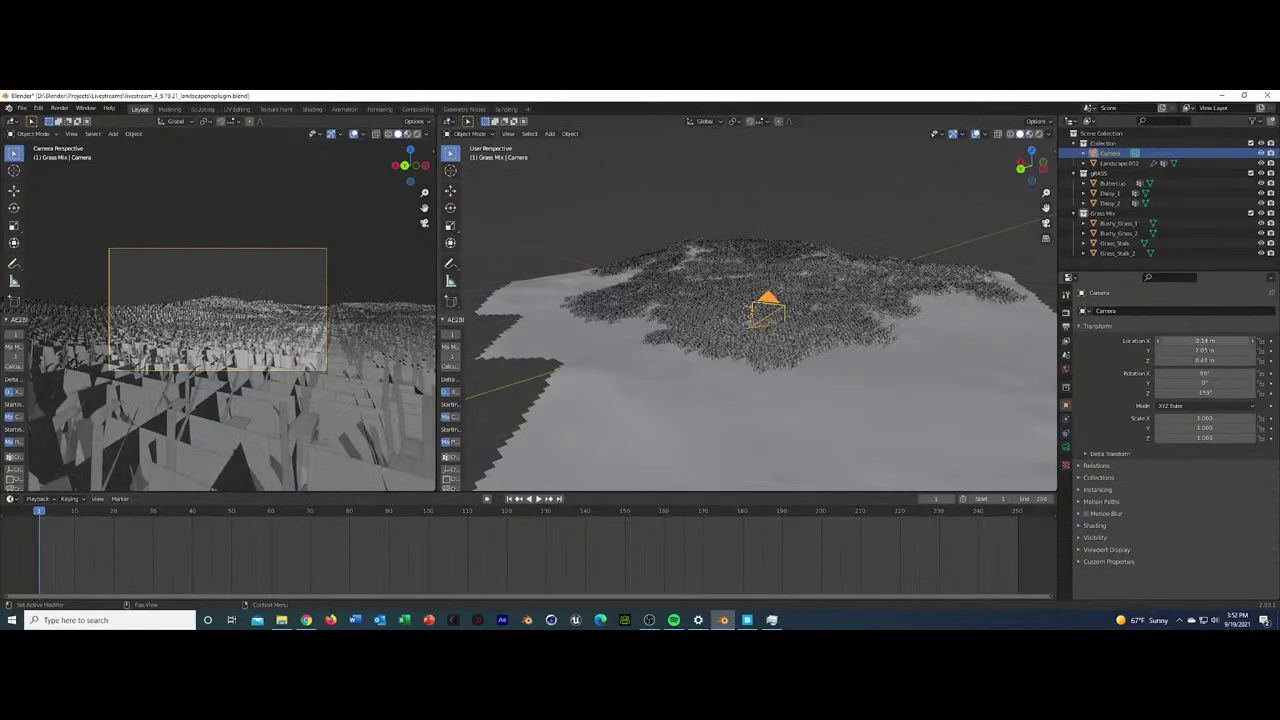
drag(1204, 392, 1235, 392)
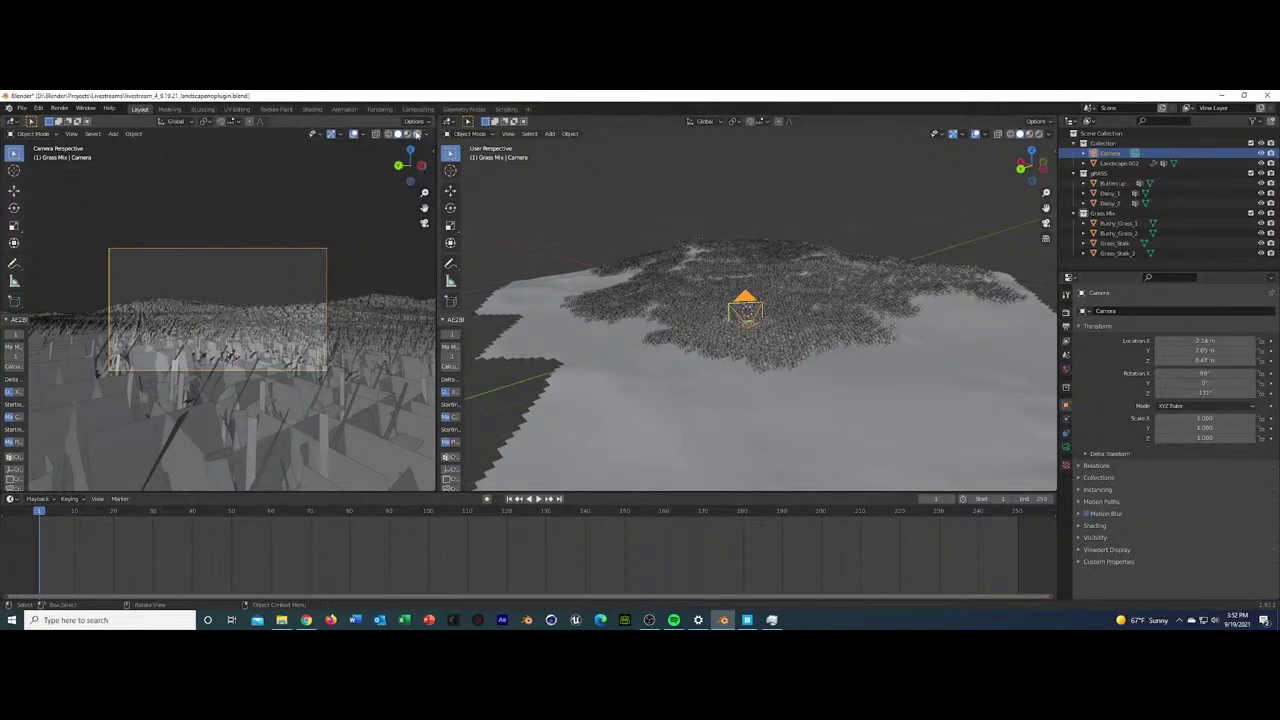
Show the camera view in Rendered shading on the left and select the landscape terrain
click(416, 133)
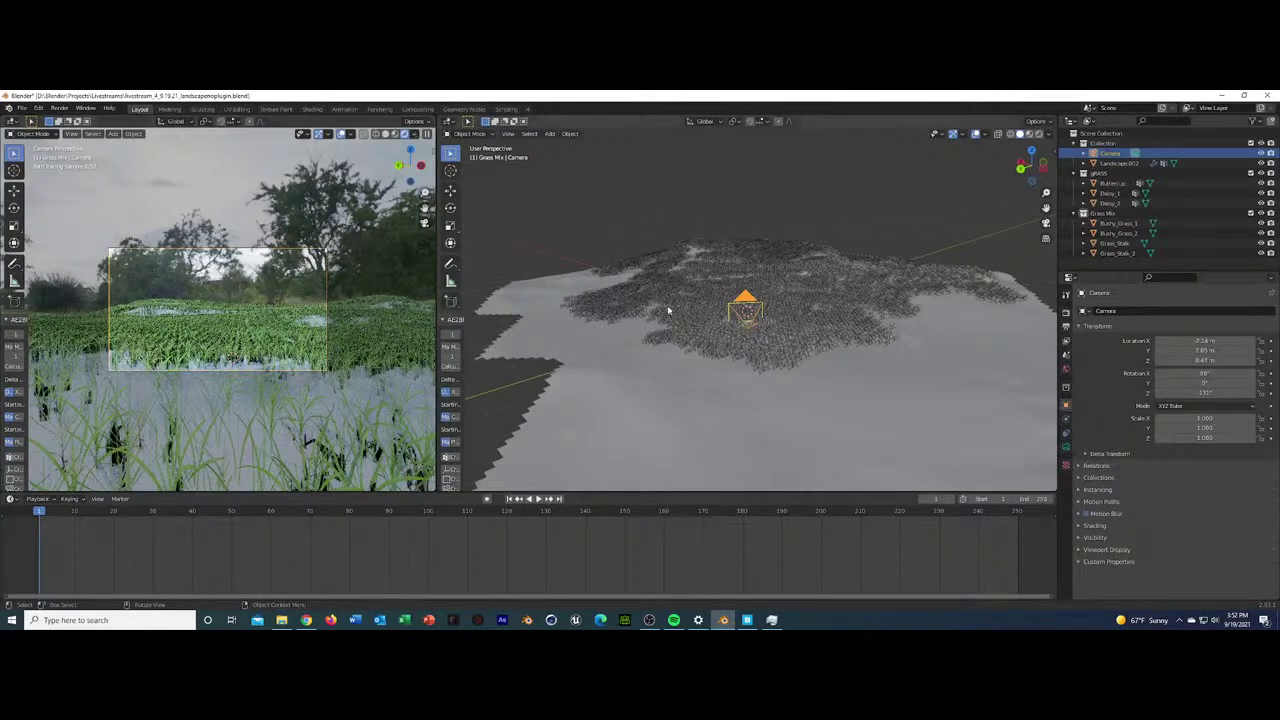
key(KP_Decimal)
middle_drag(810, 370, 798, 368)
scroll(798, 368, down, 3)
click(754, 382)
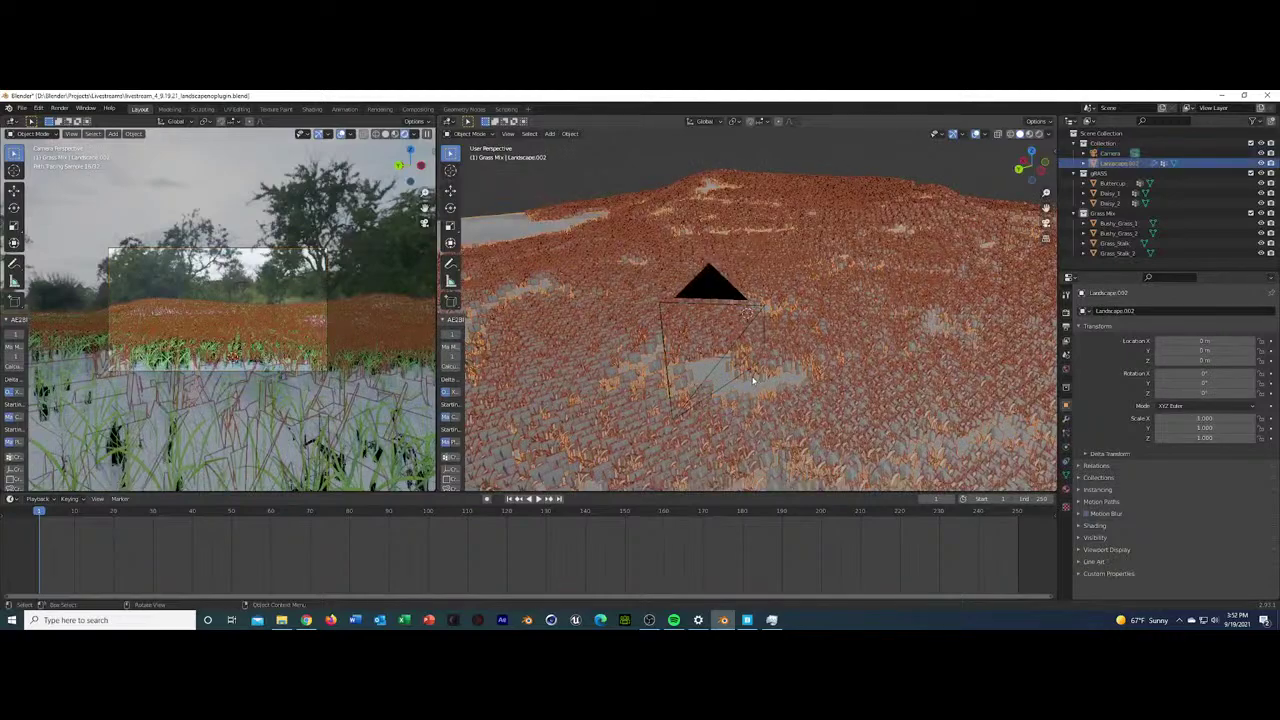
click(470, 133)
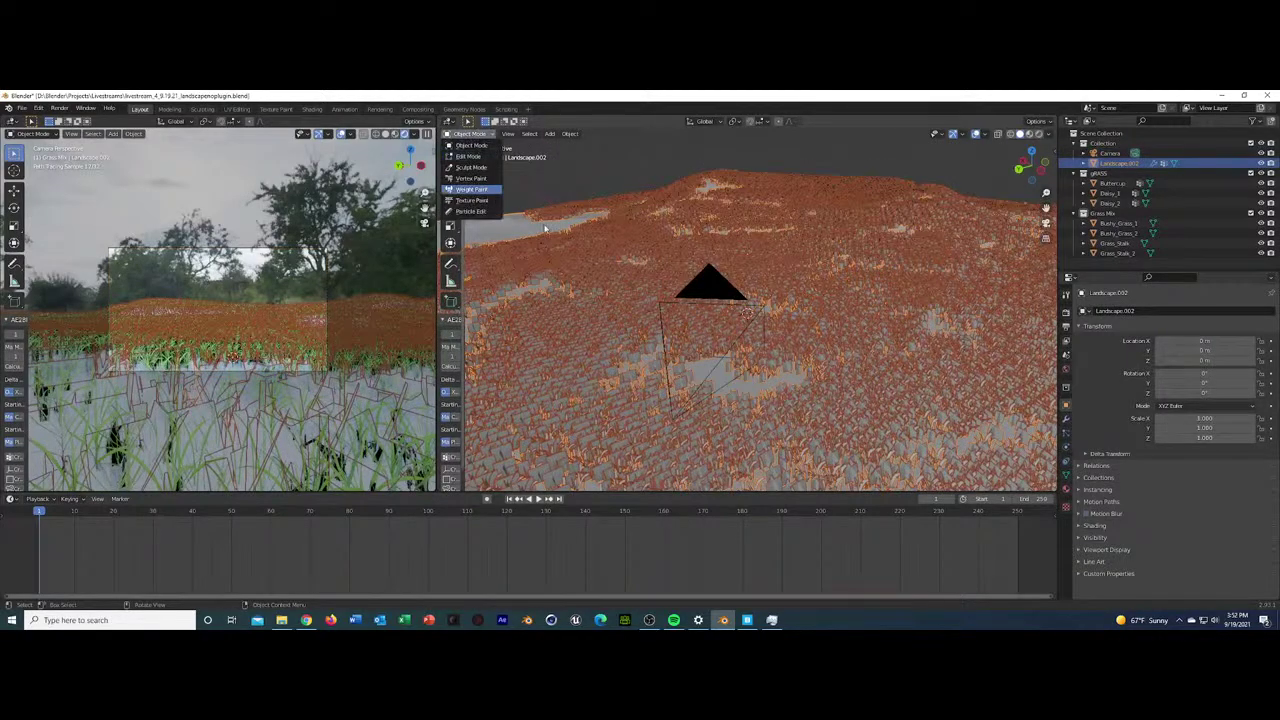
Switch the landscape to Weight Paint and review the brush, stroke, falloff and cursor settings
key(Return)
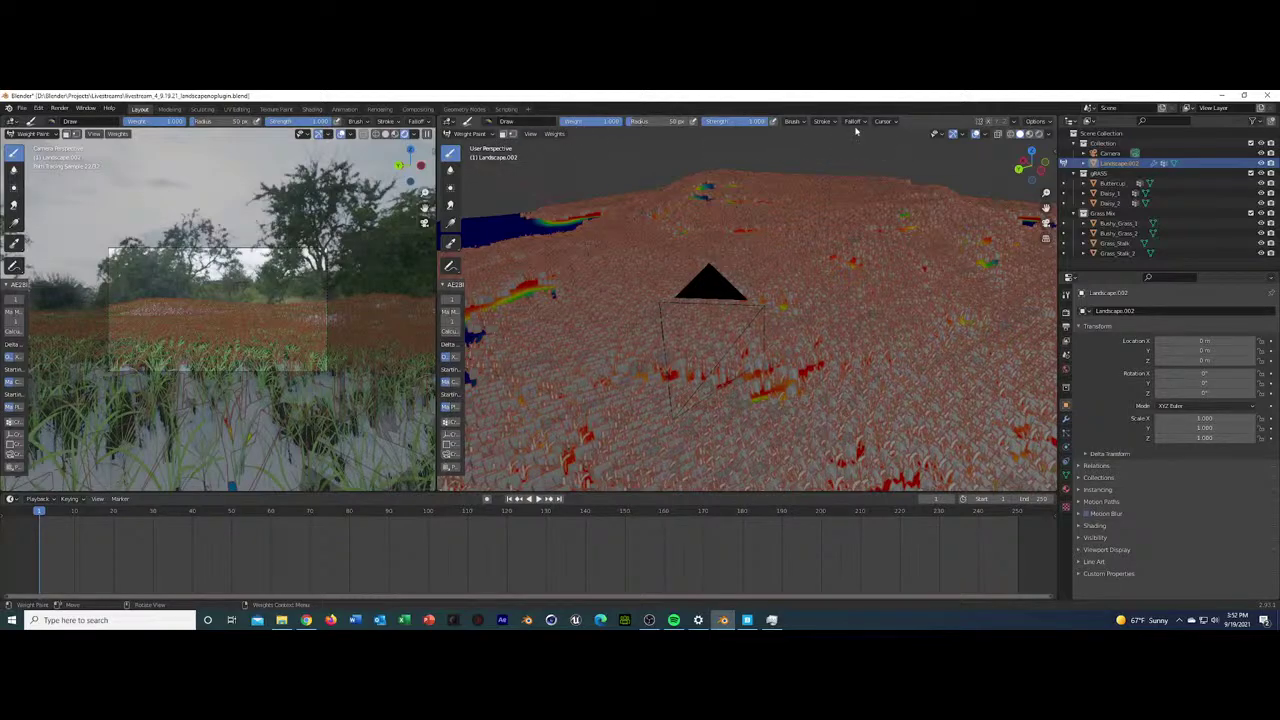
click(822, 121)
click(803, 121)
right_click(451, 156)
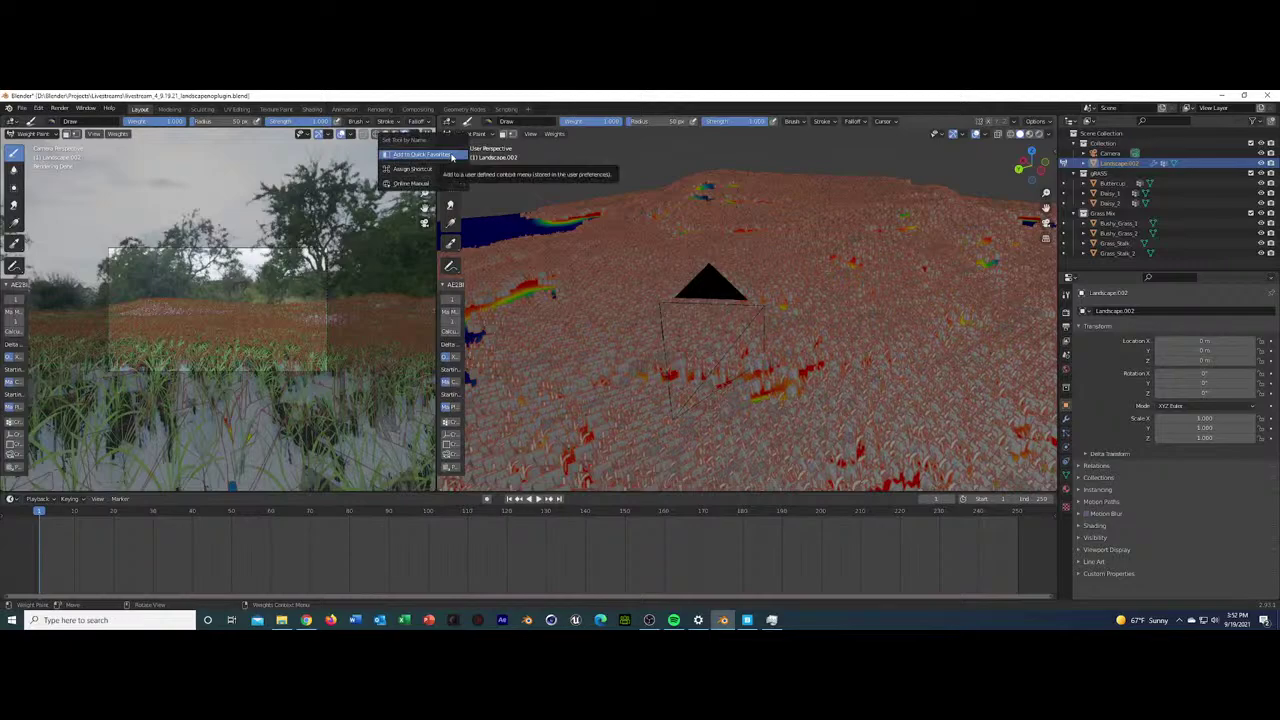
click(451, 156)
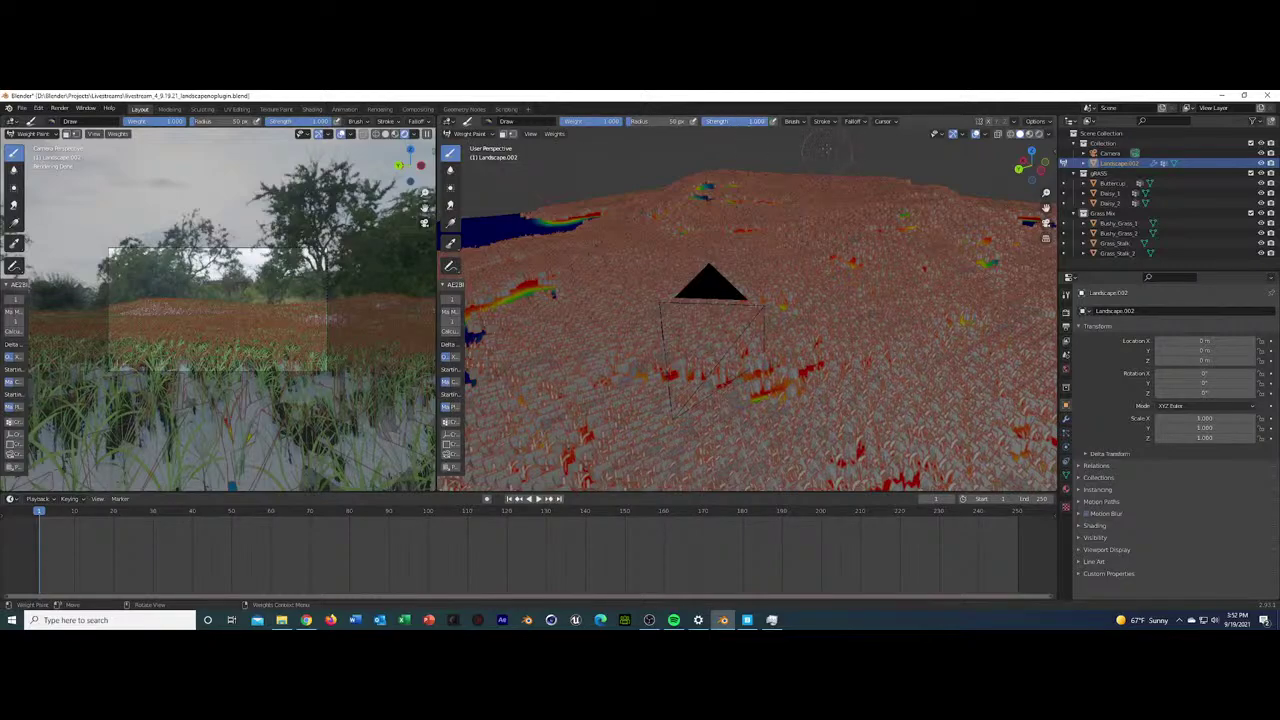
click(794, 121)
click(892, 121)
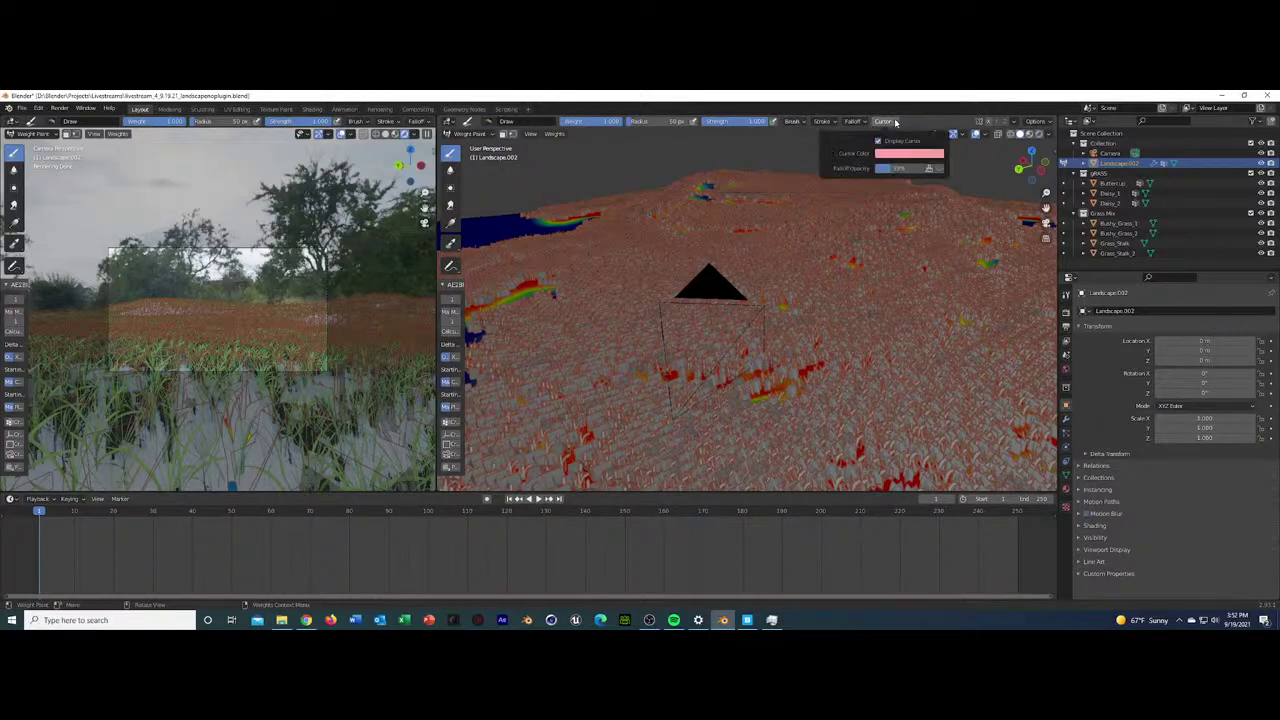
click(852, 121)
click(821, 121)
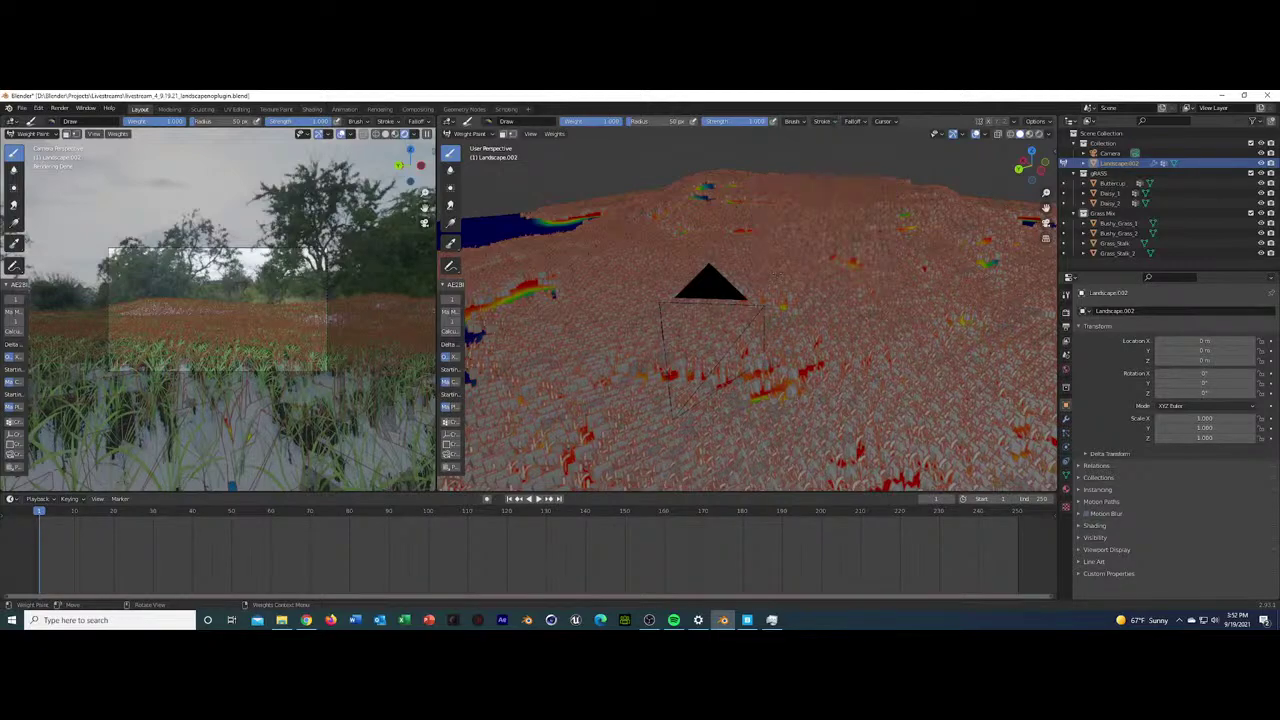
key(ctrl)
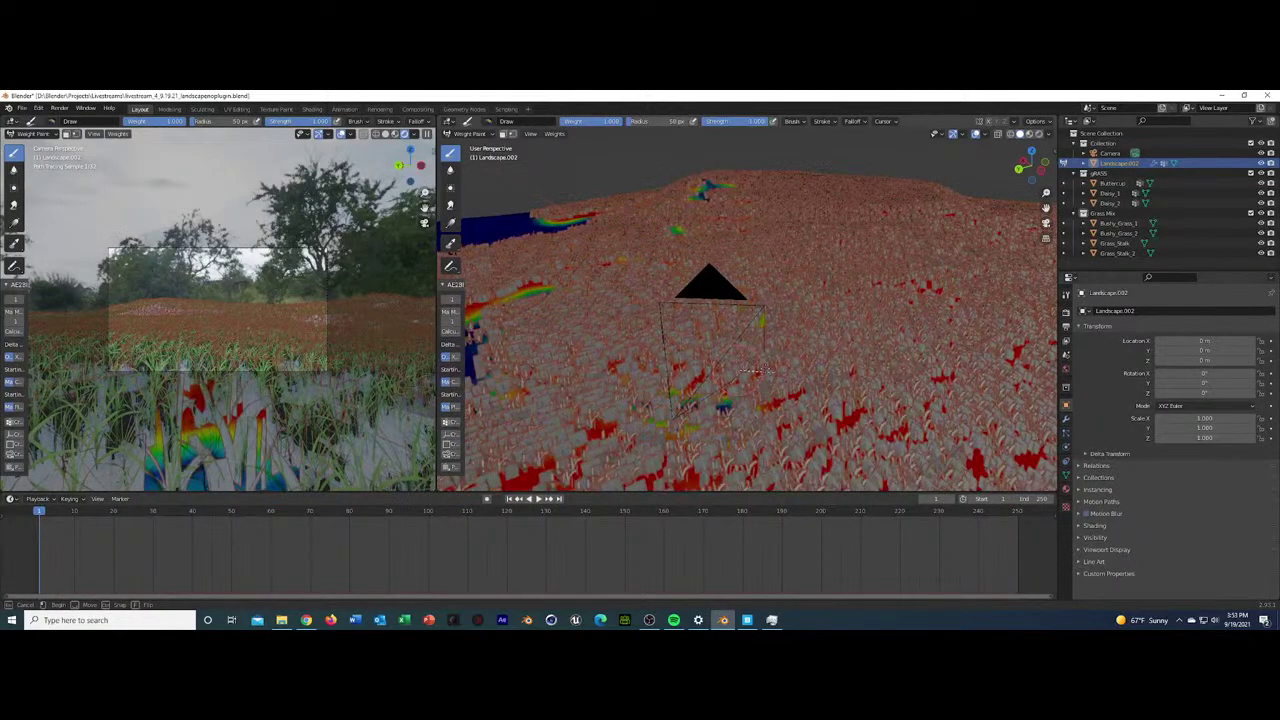
Draw a linear weight gradient across the landscape, then undo it
scroll(748, 315, down, 5)
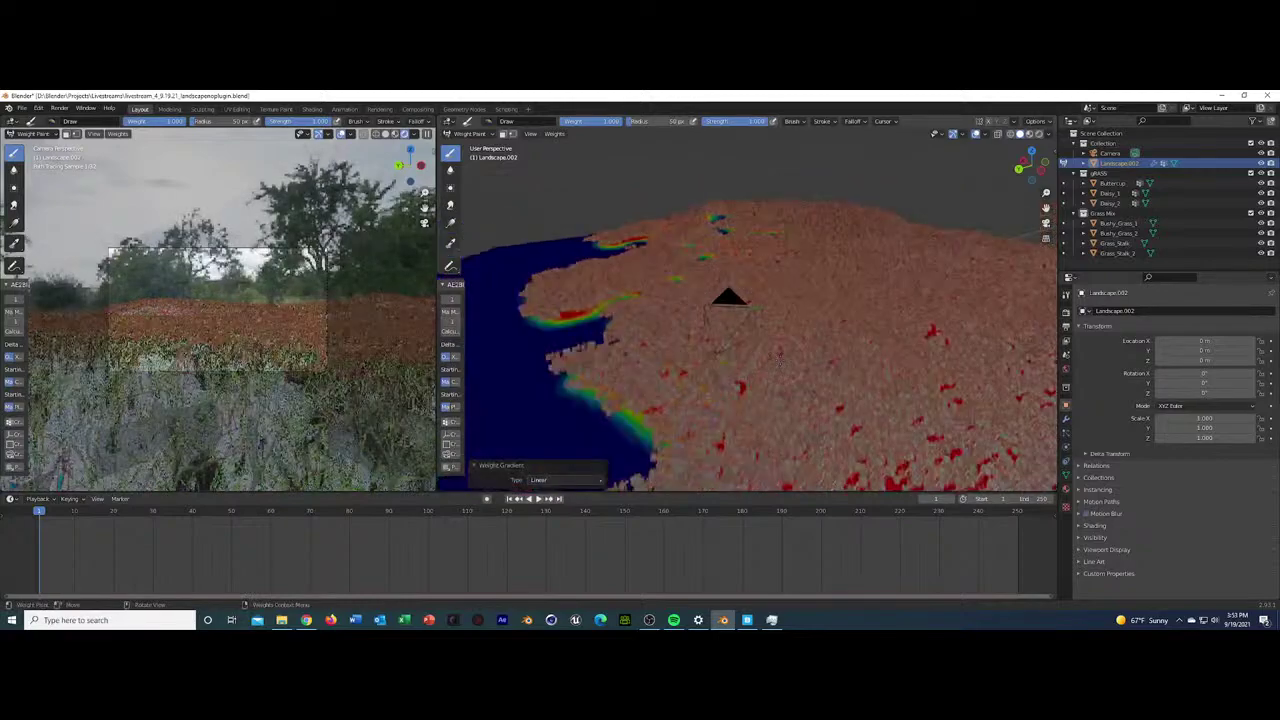
drag(545, 398, 555, 418)
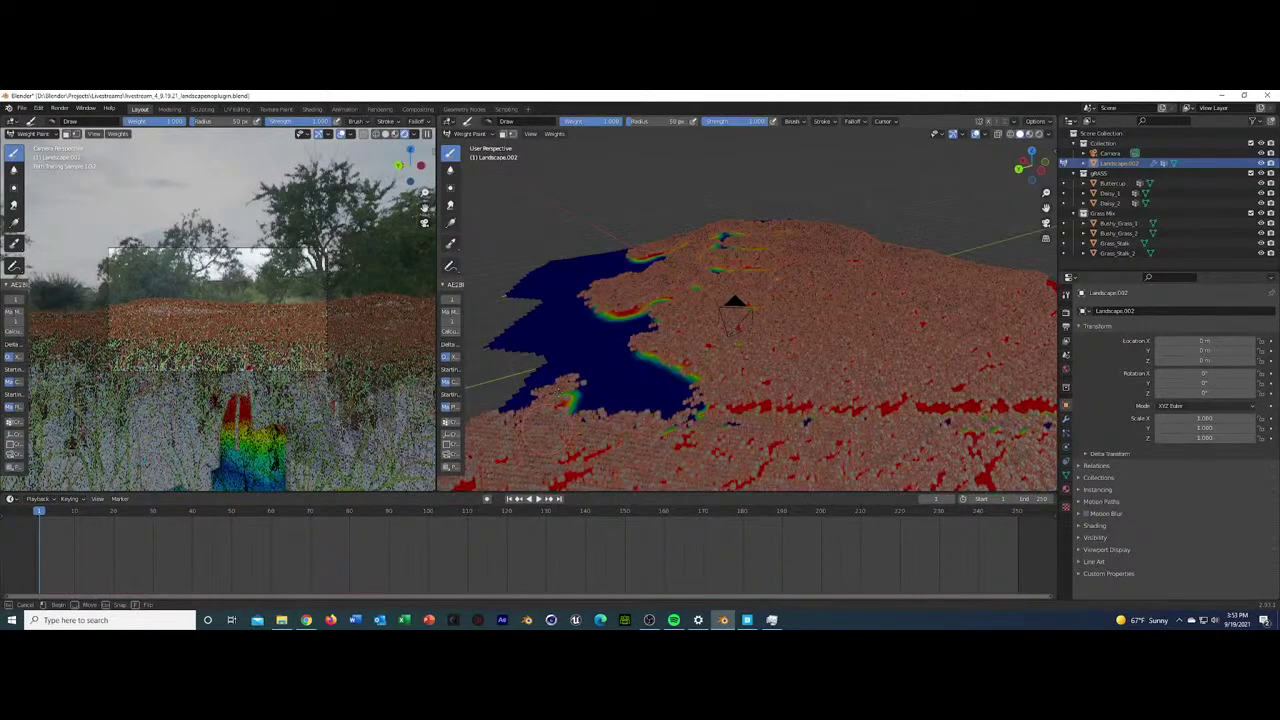
click(610, 390)
scroll(611, 390, down, 4)
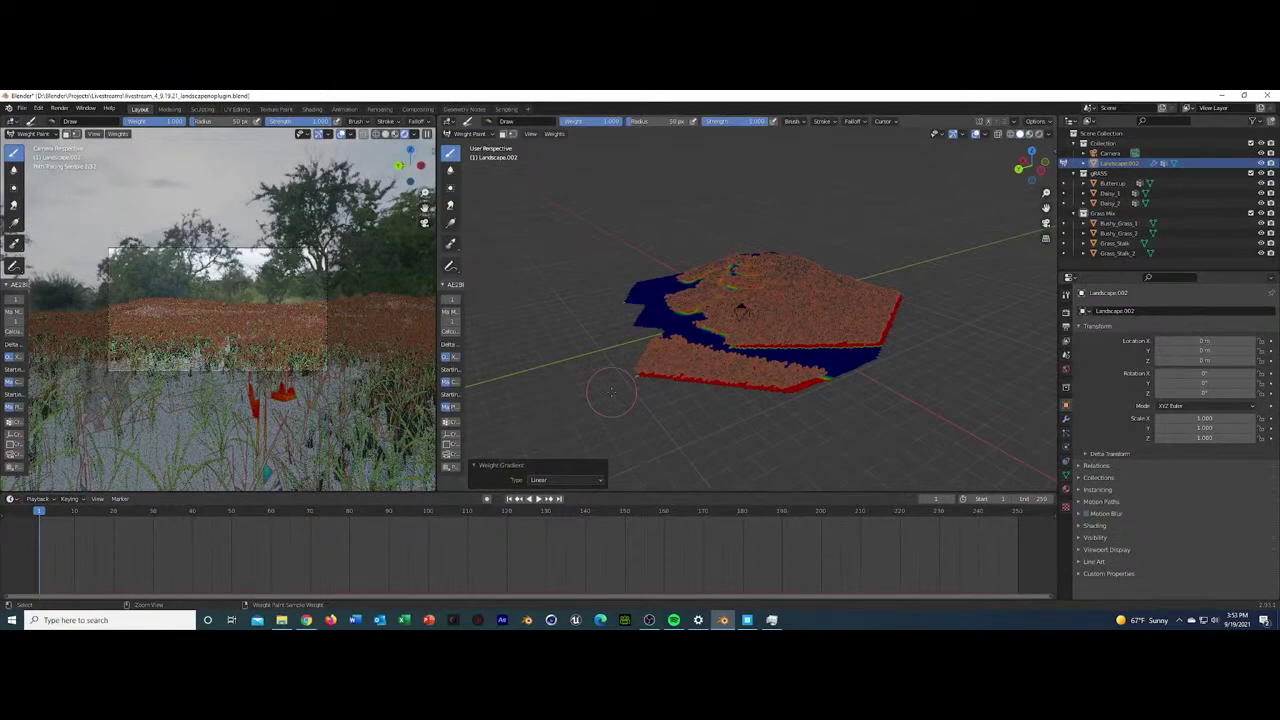
key(ctrl+z)
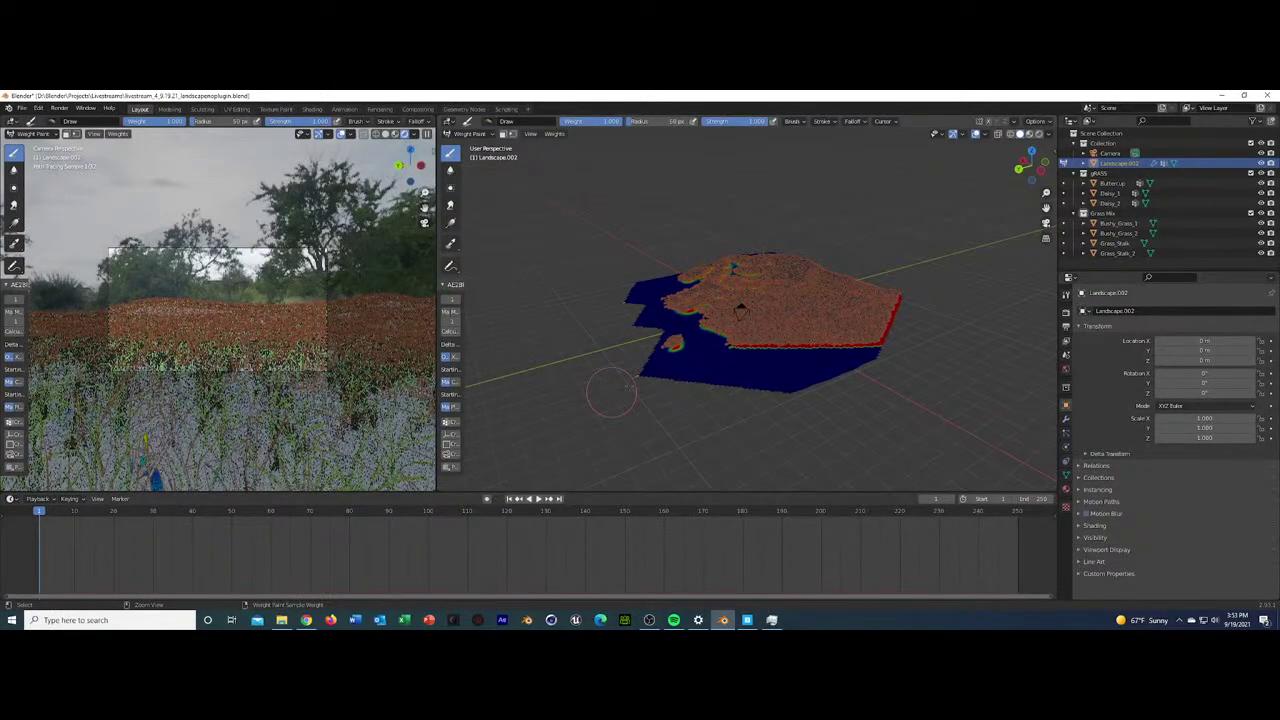
Toggle through Edit Mode and return the landscape to Object Mode
scroll(610, 390, up, 8)
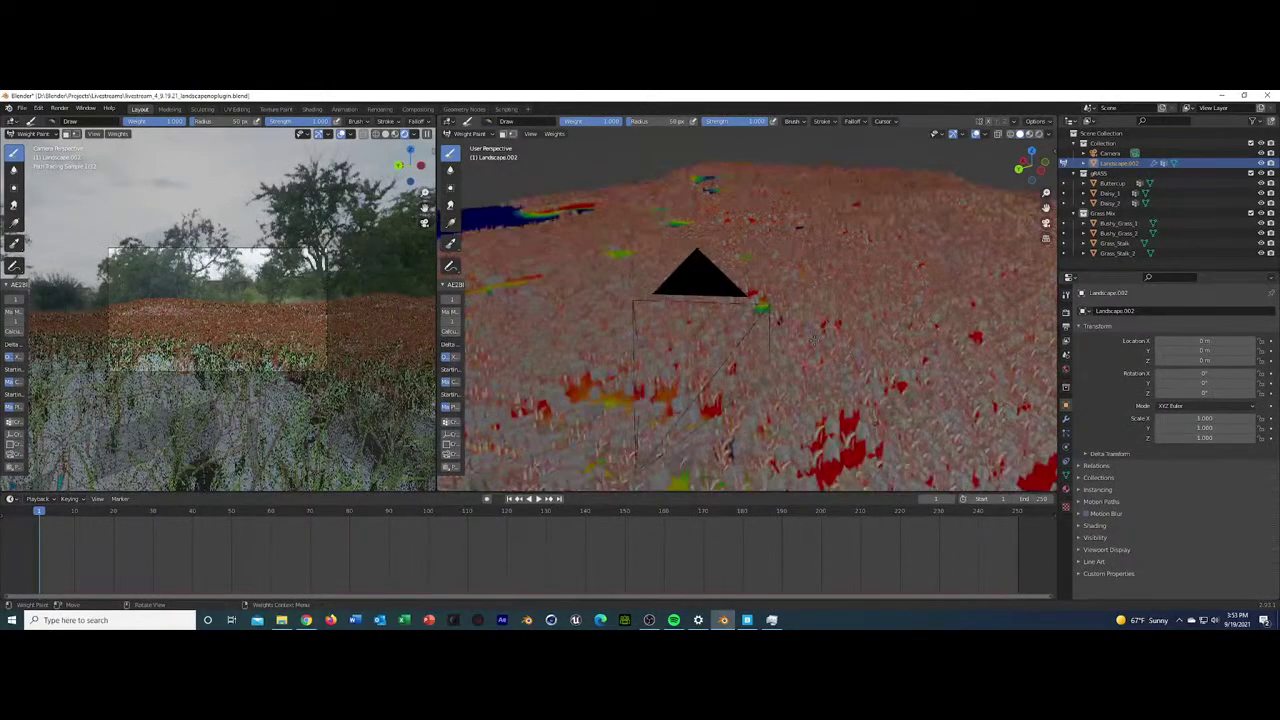
key(Tab)
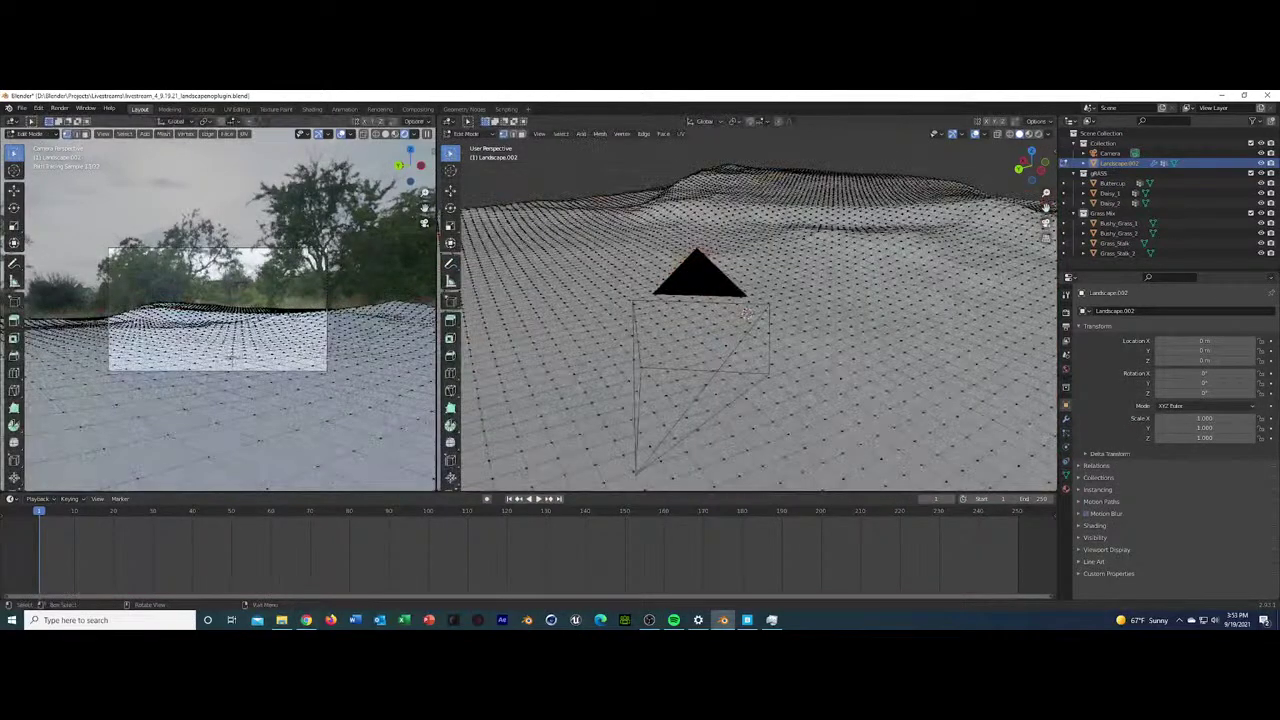
key(Tab)
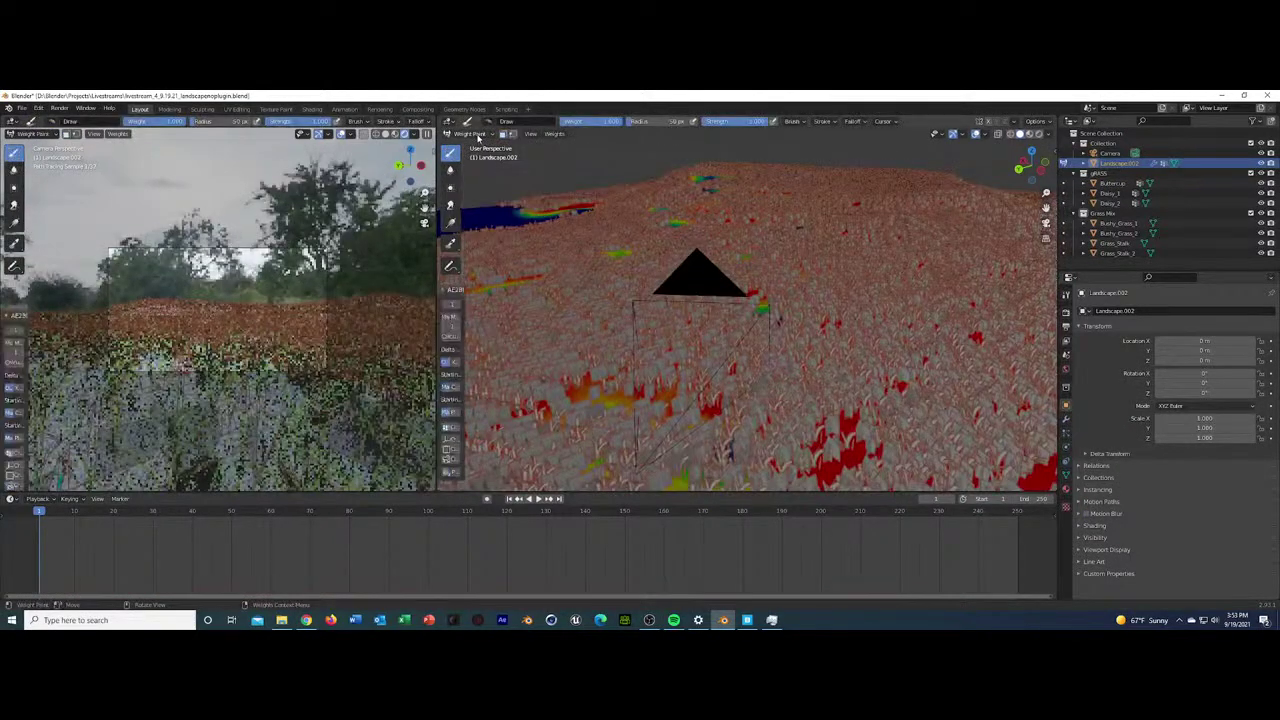
click(477, 135)
click(474, 146)
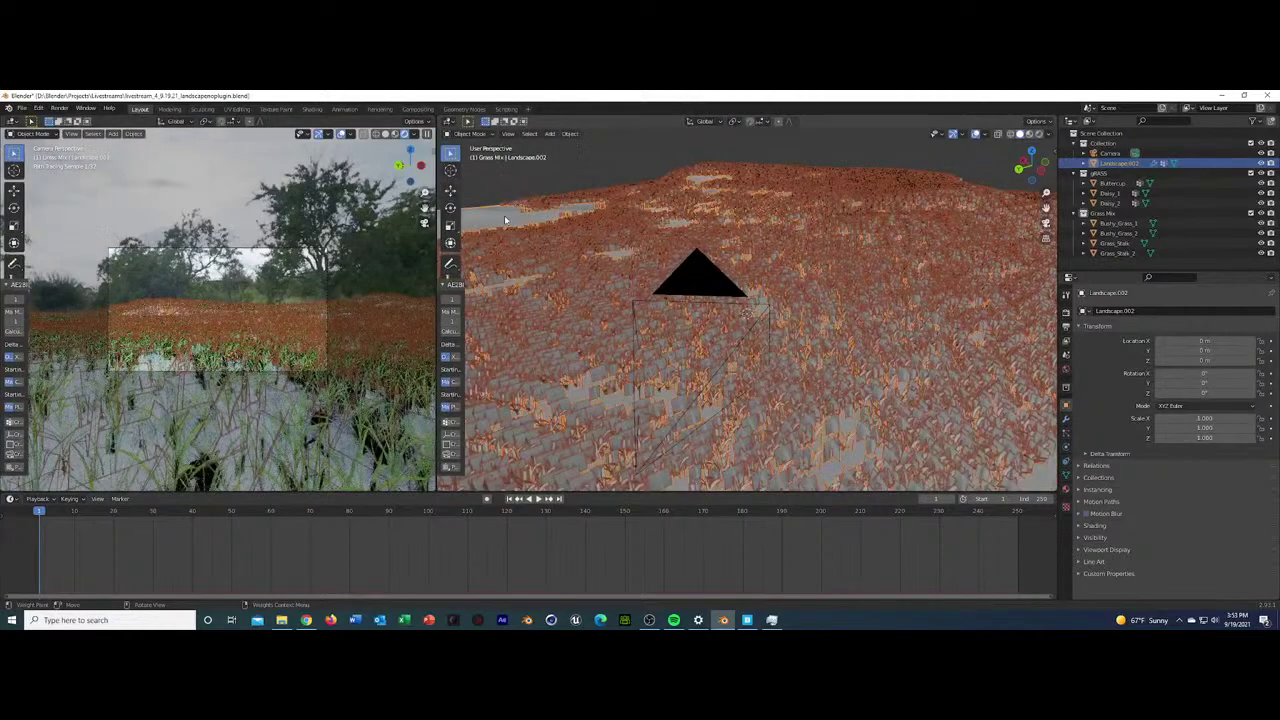
Set the landscape's Grass particle emission Number to 15000
click(268, 247)
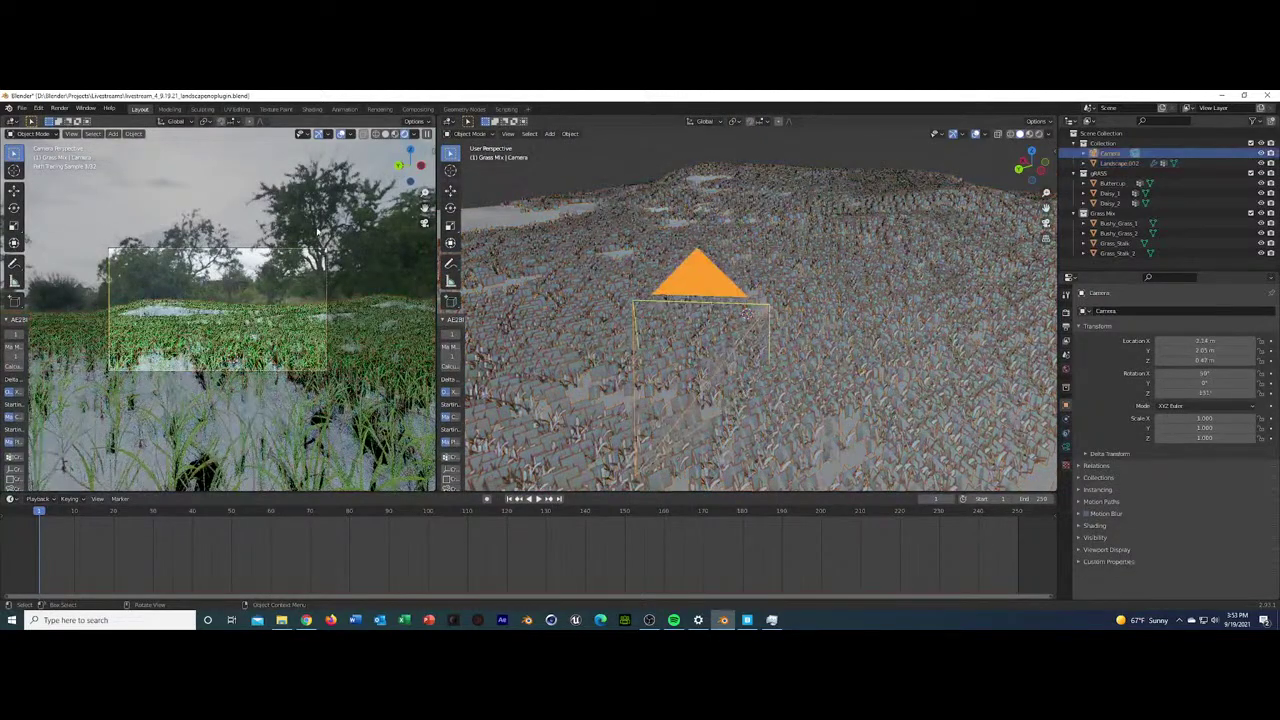
click(832, 418)
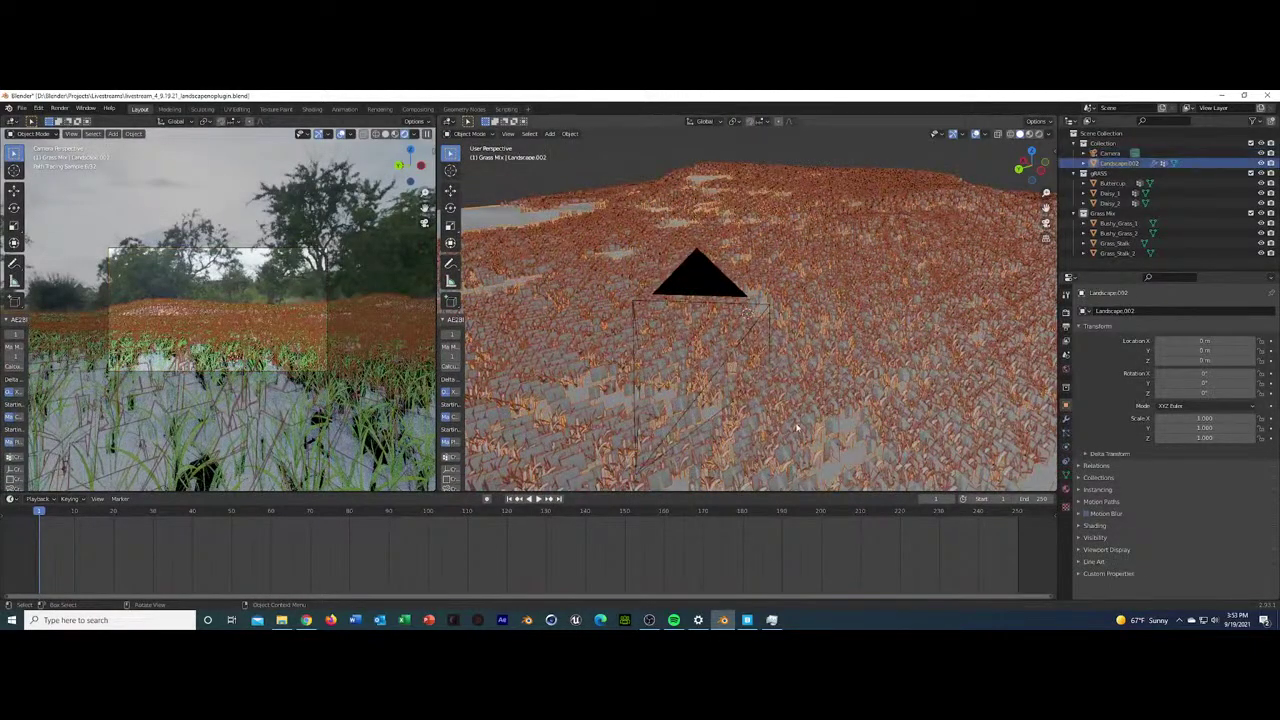
click(1066, 420)
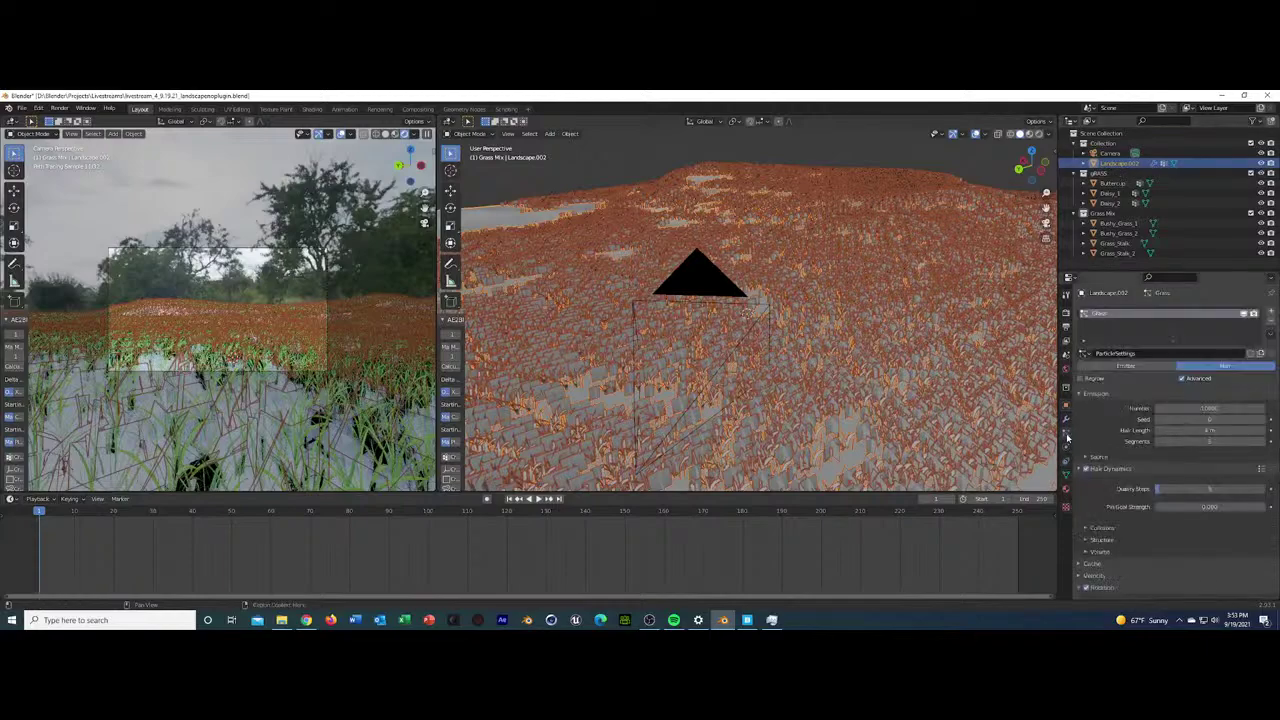
click(1210, 408)
text(10000)
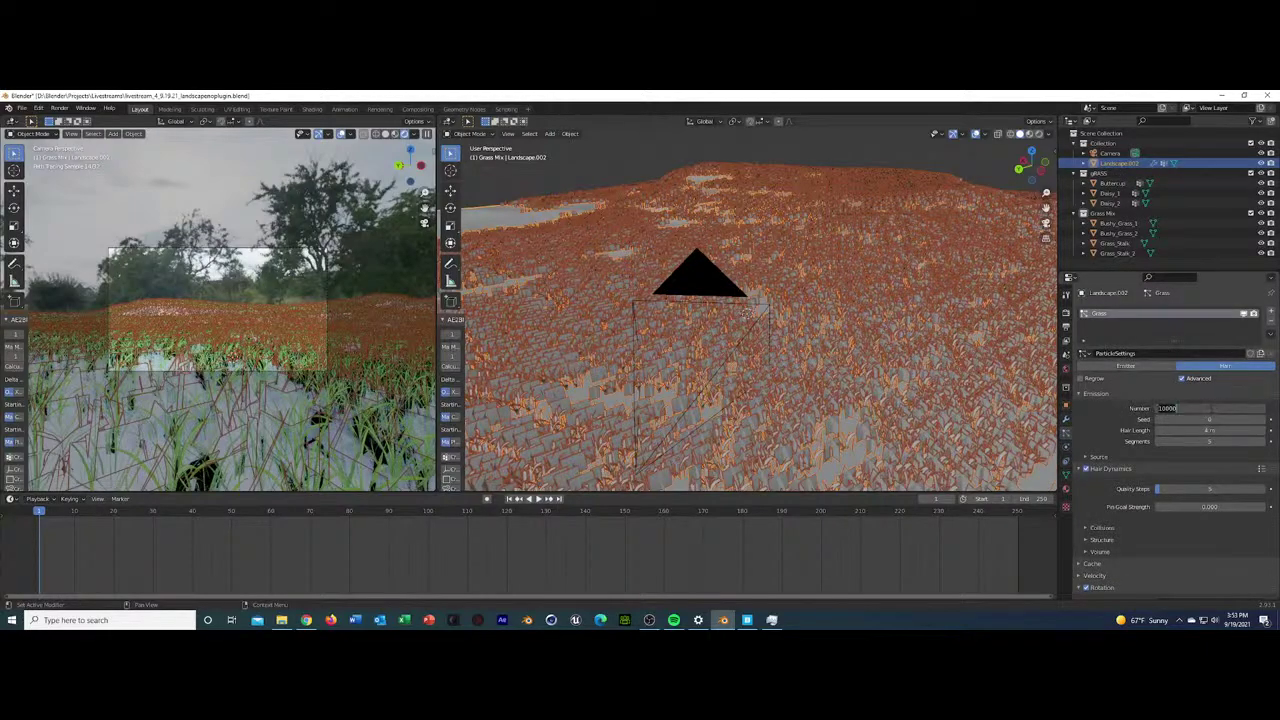
text(15000)
key(Return)
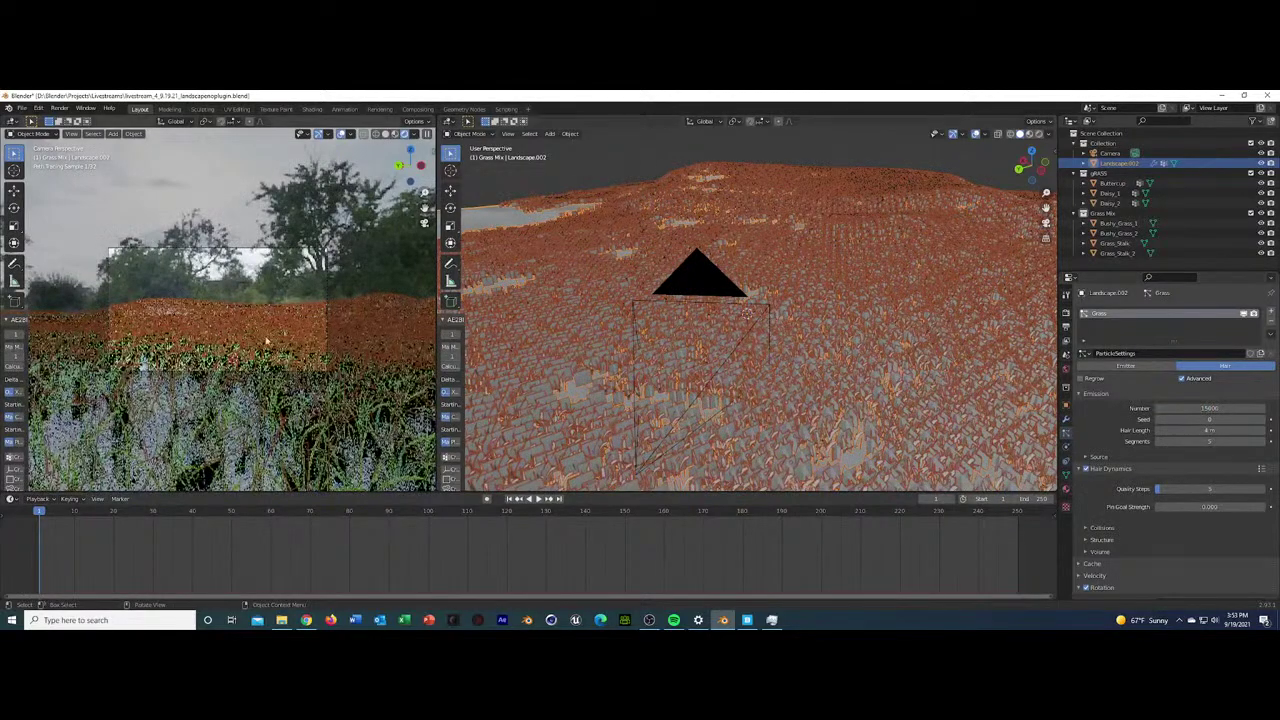
key(alt+a)
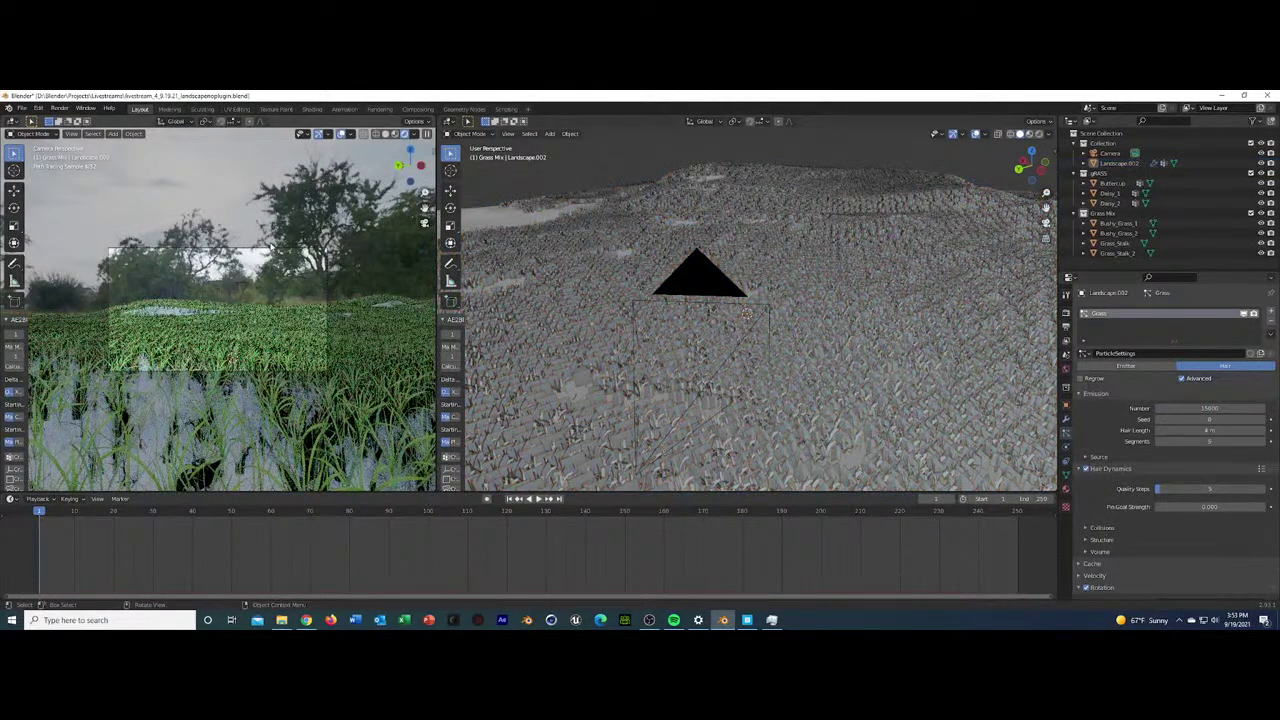
key(ctrl+z)
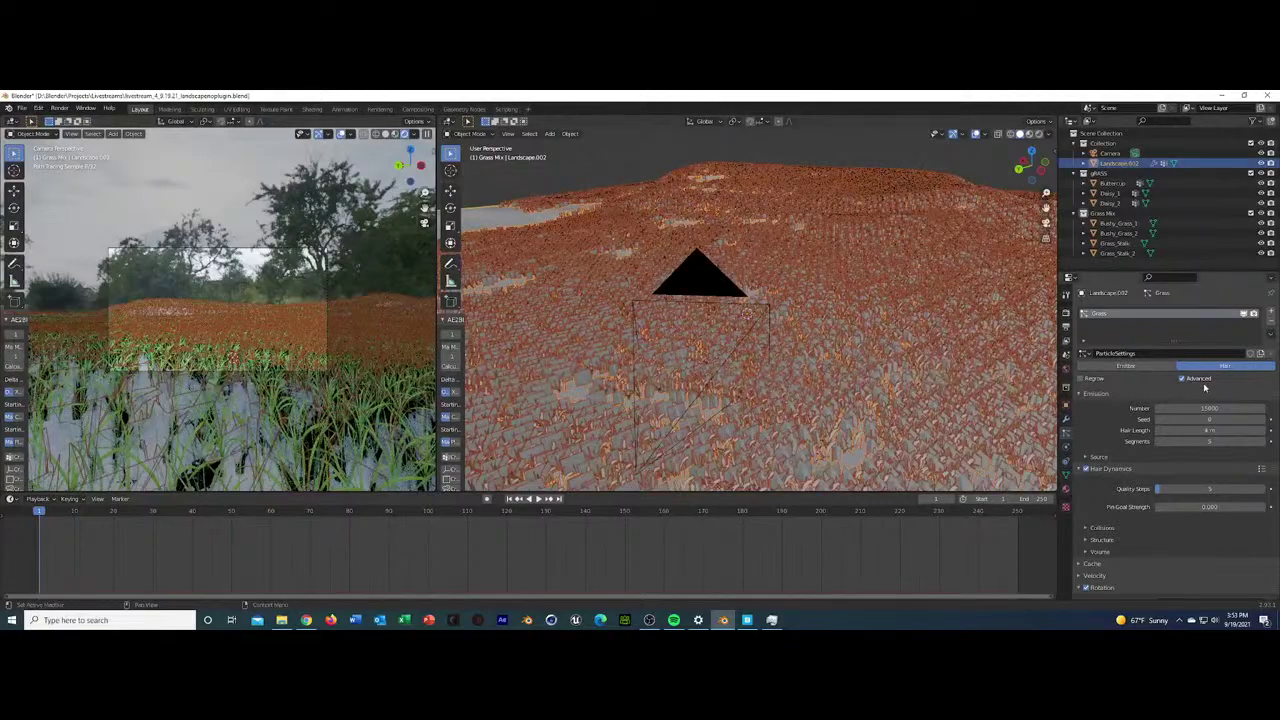
scroll(889, 400, down, 6)
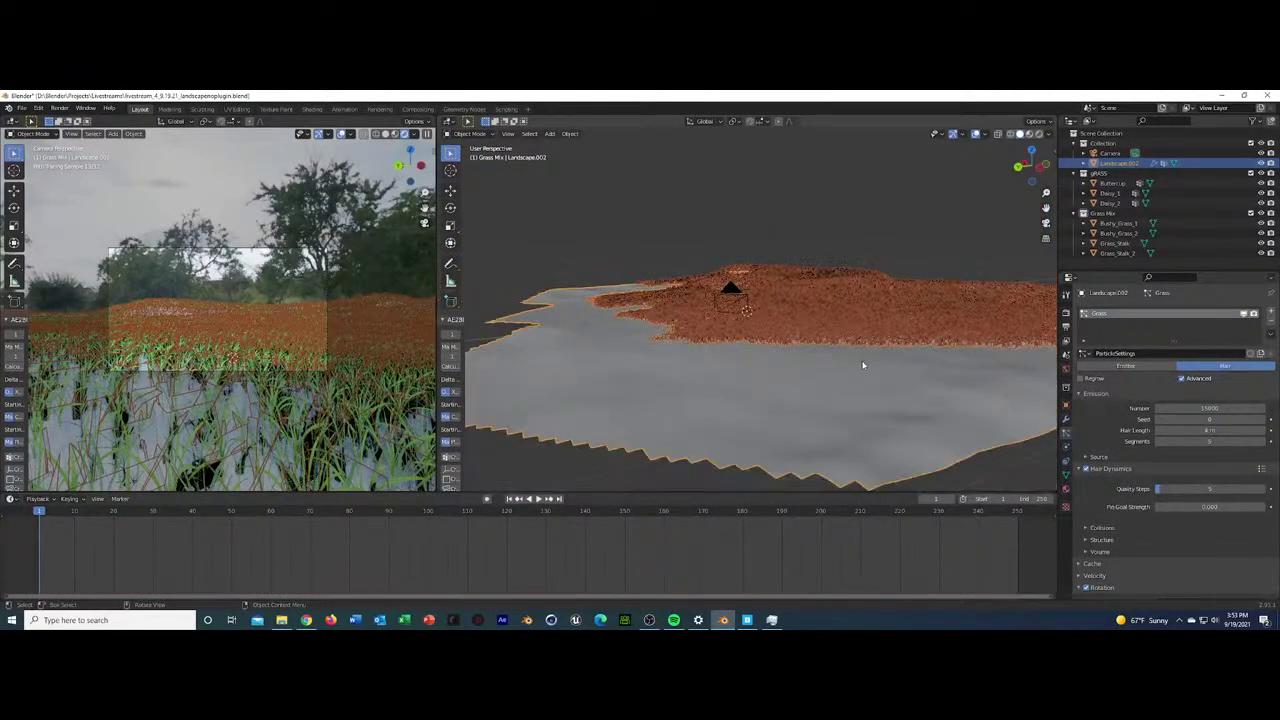
Turn off the Grass particles' viewport display and bring Quixel Bridge forward
middle_drag(863, 365, 844, 360)
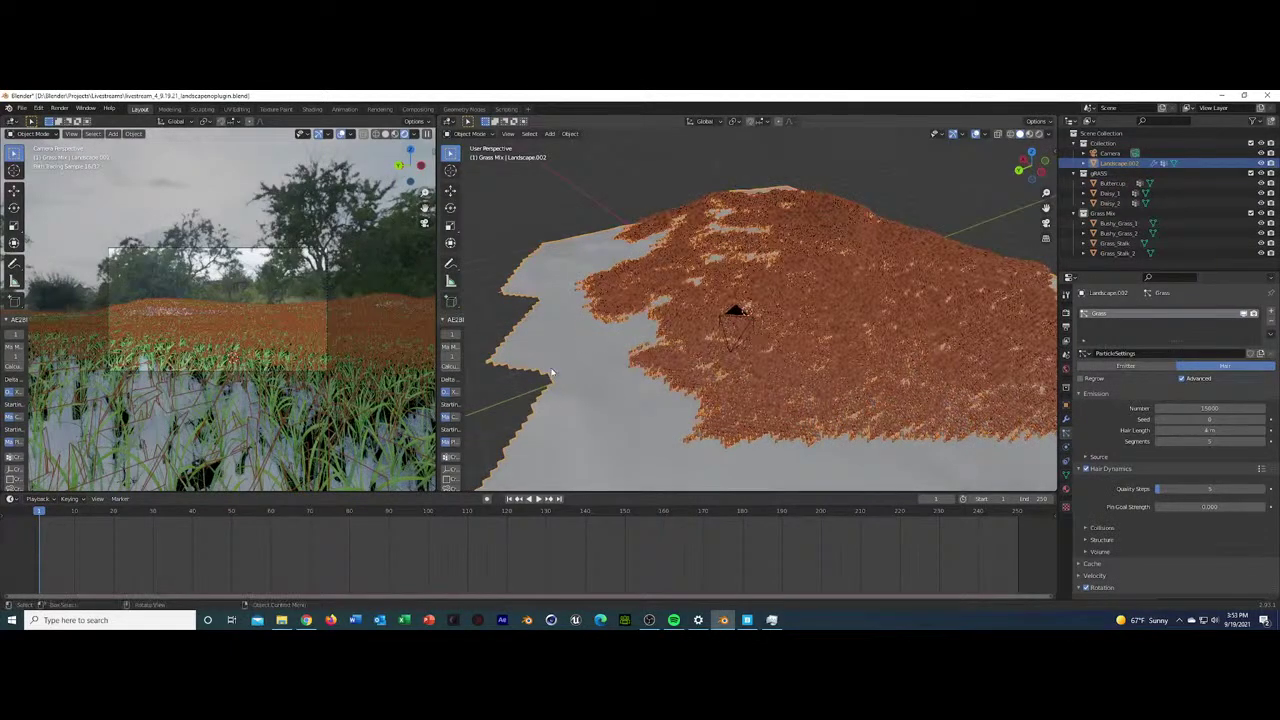
click(1245, 314)
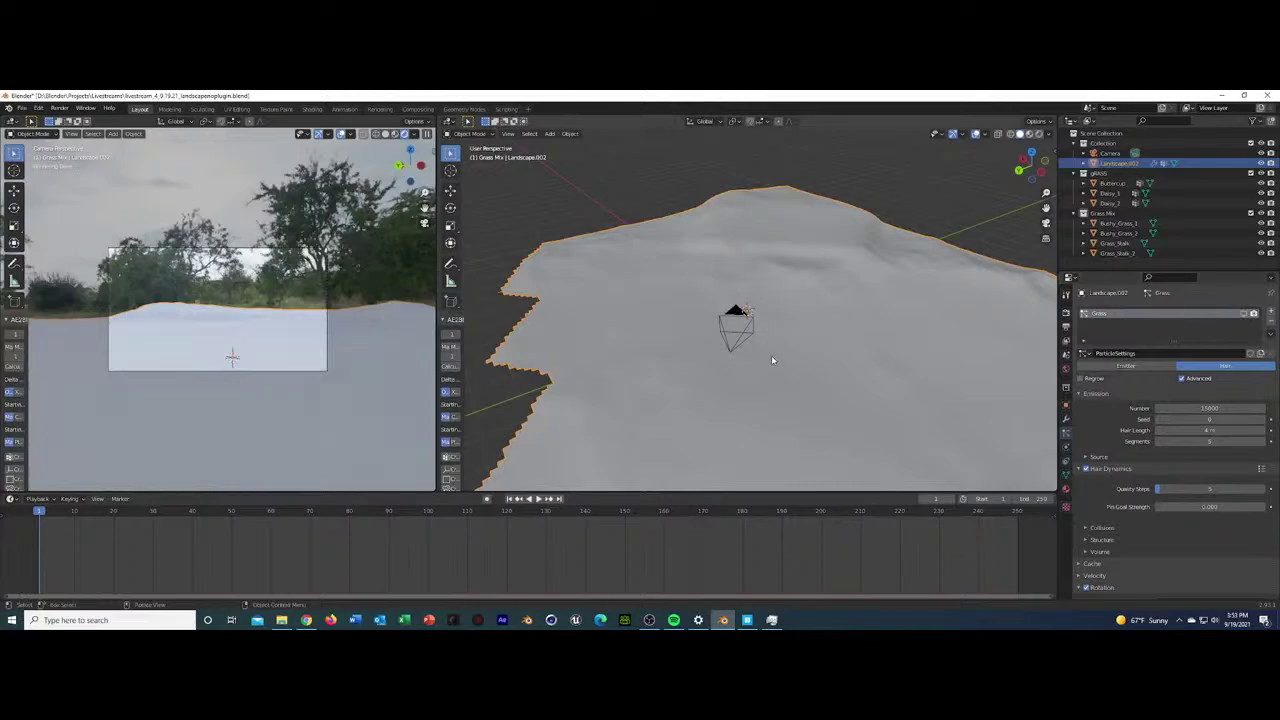
middle_drag(816, 317, 750, 314)
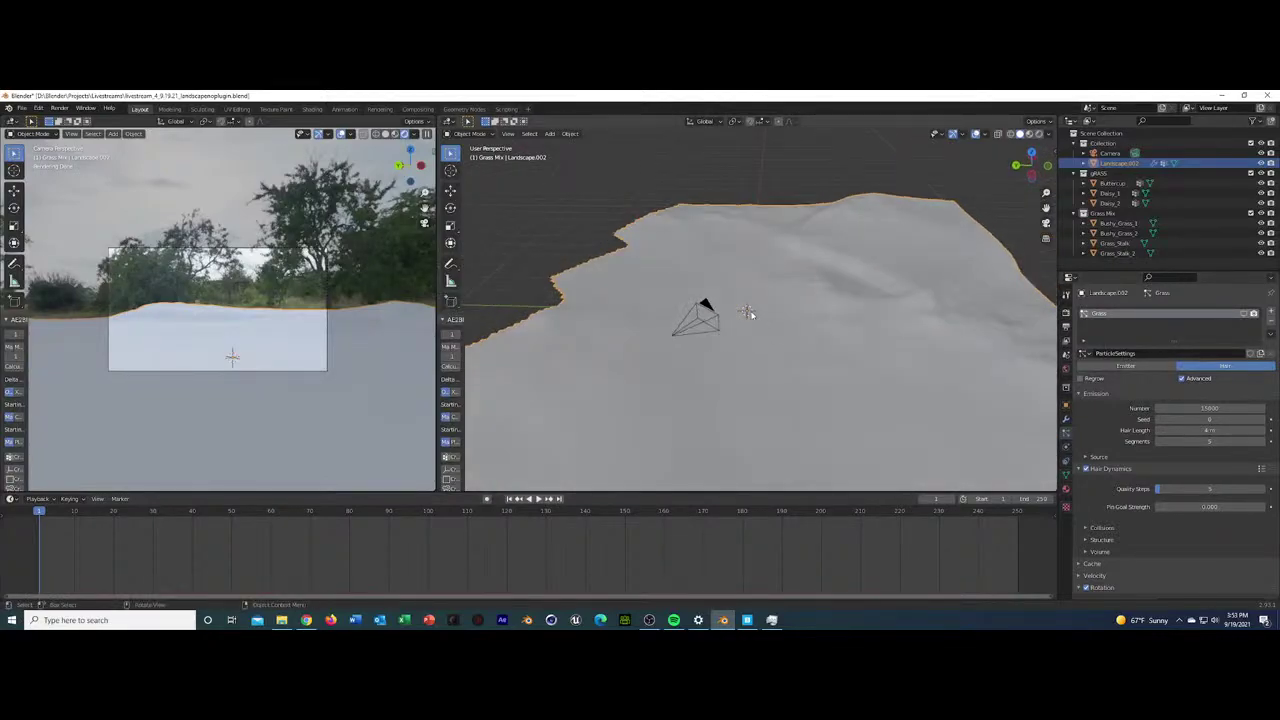
middle_drag(352, 298, 320, 300)
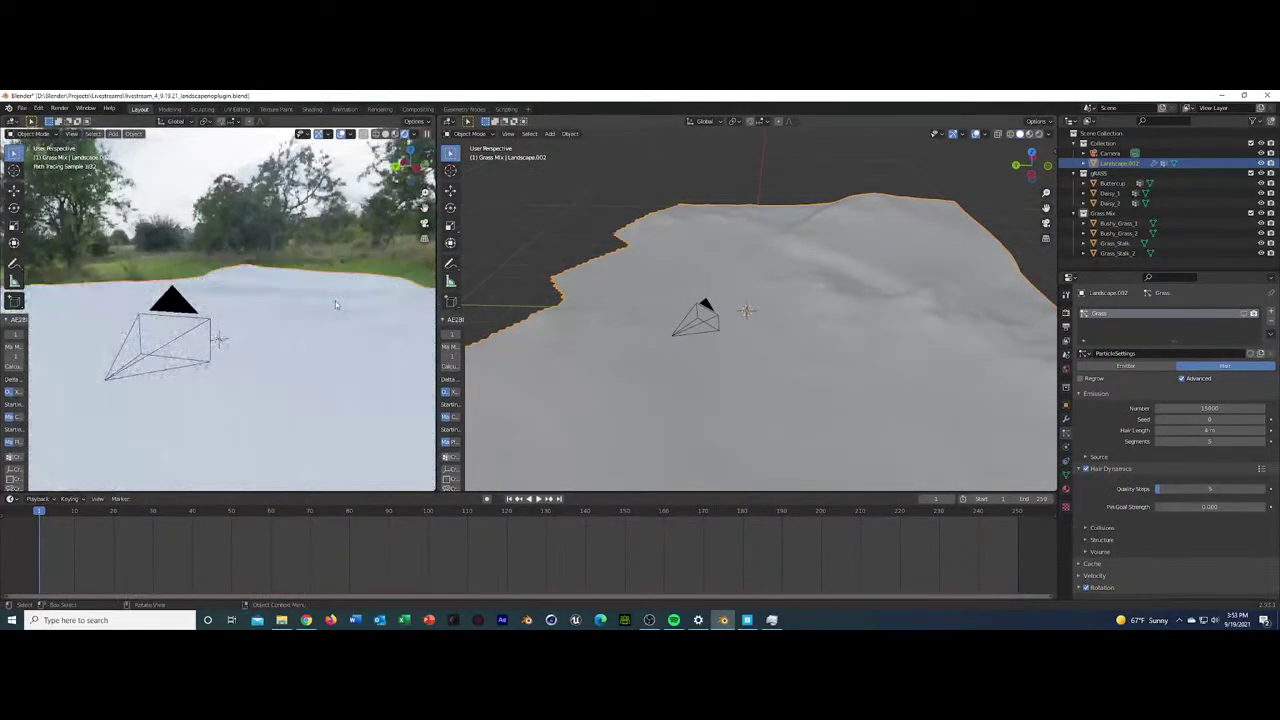
click(768, 621)
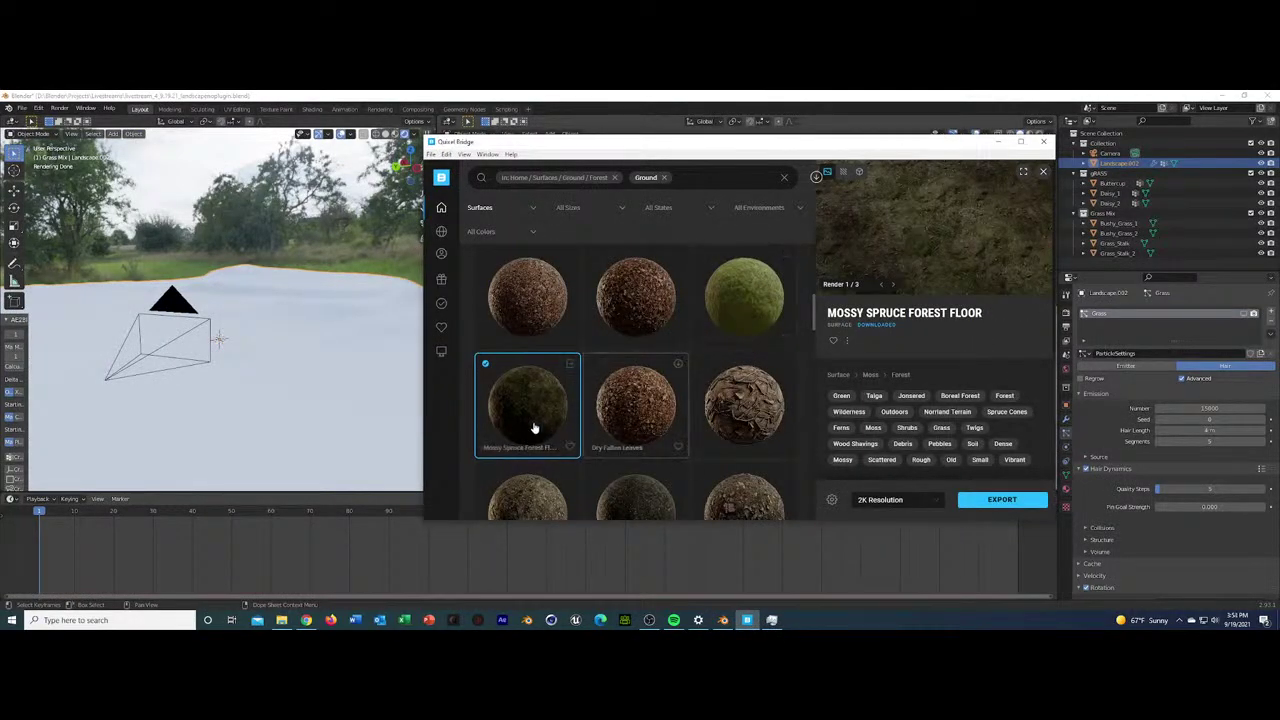
Browse the Surfaces grid in Quixel Bridge and download the Mossy Ground surface
scroll(757, 320, up, 5)
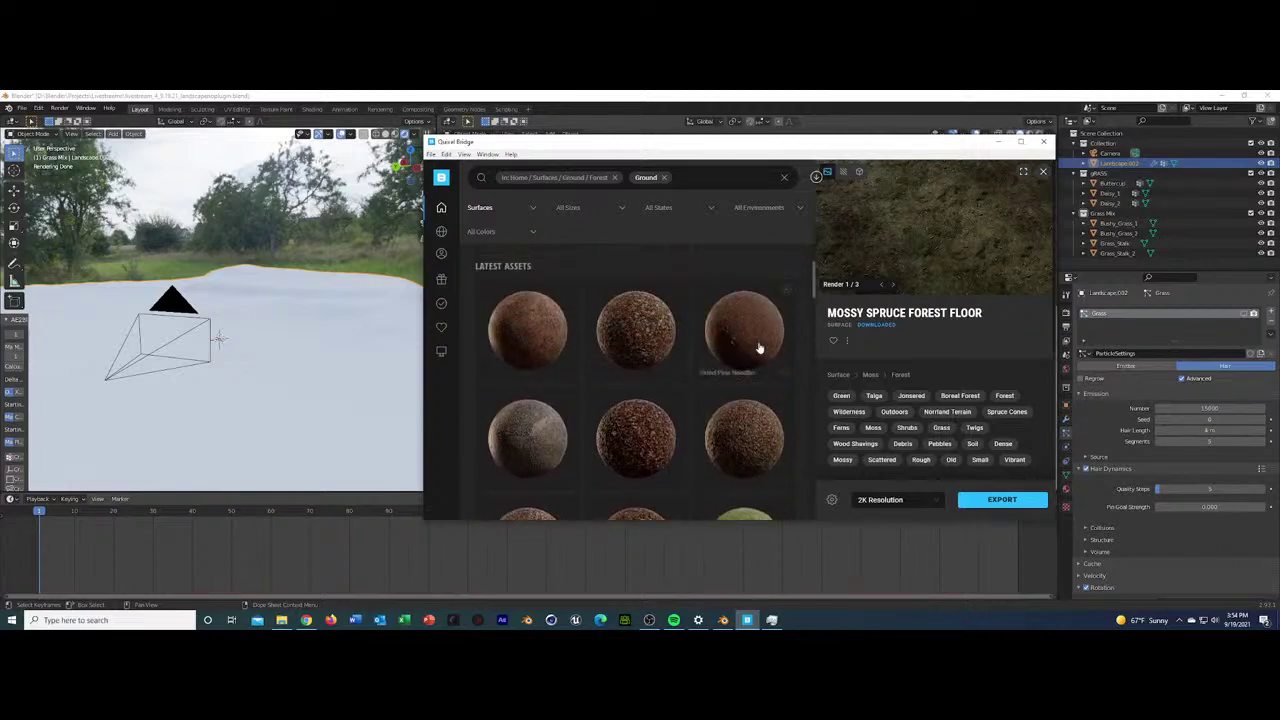
mouse_move(510, 328)
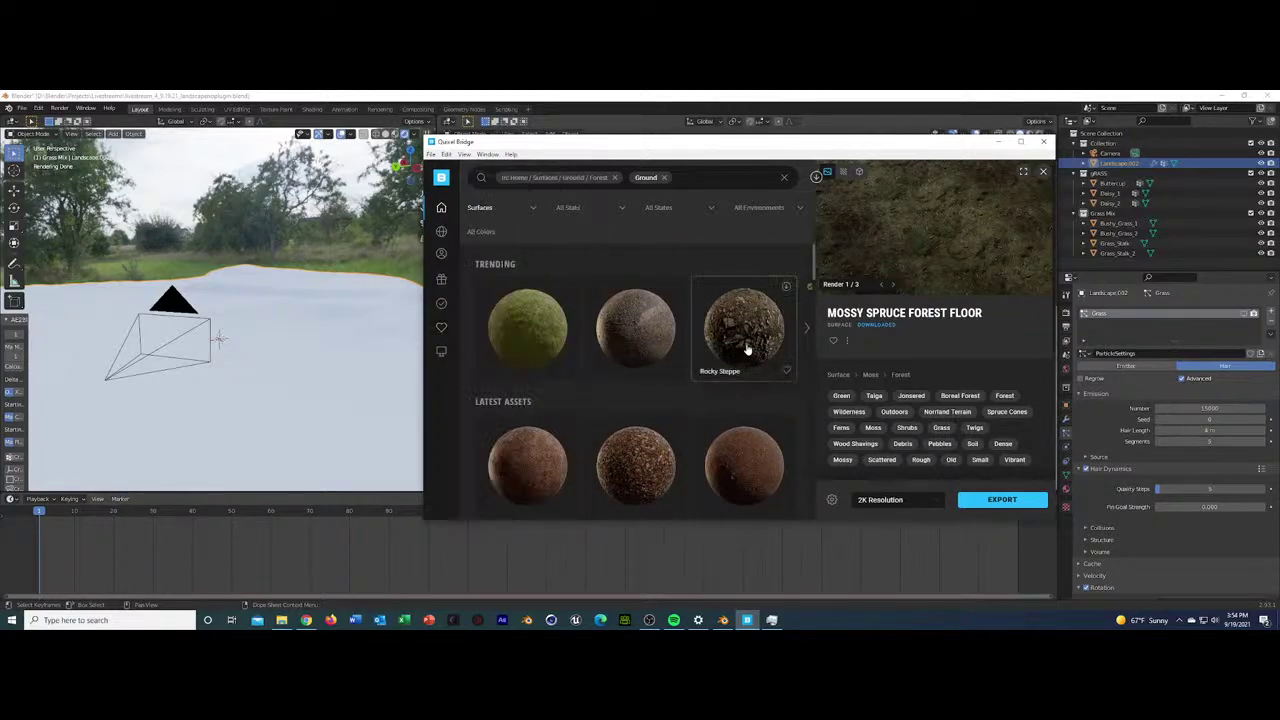
scroll(751, 349, down, 3)
scroll(571, 403, down, 5)
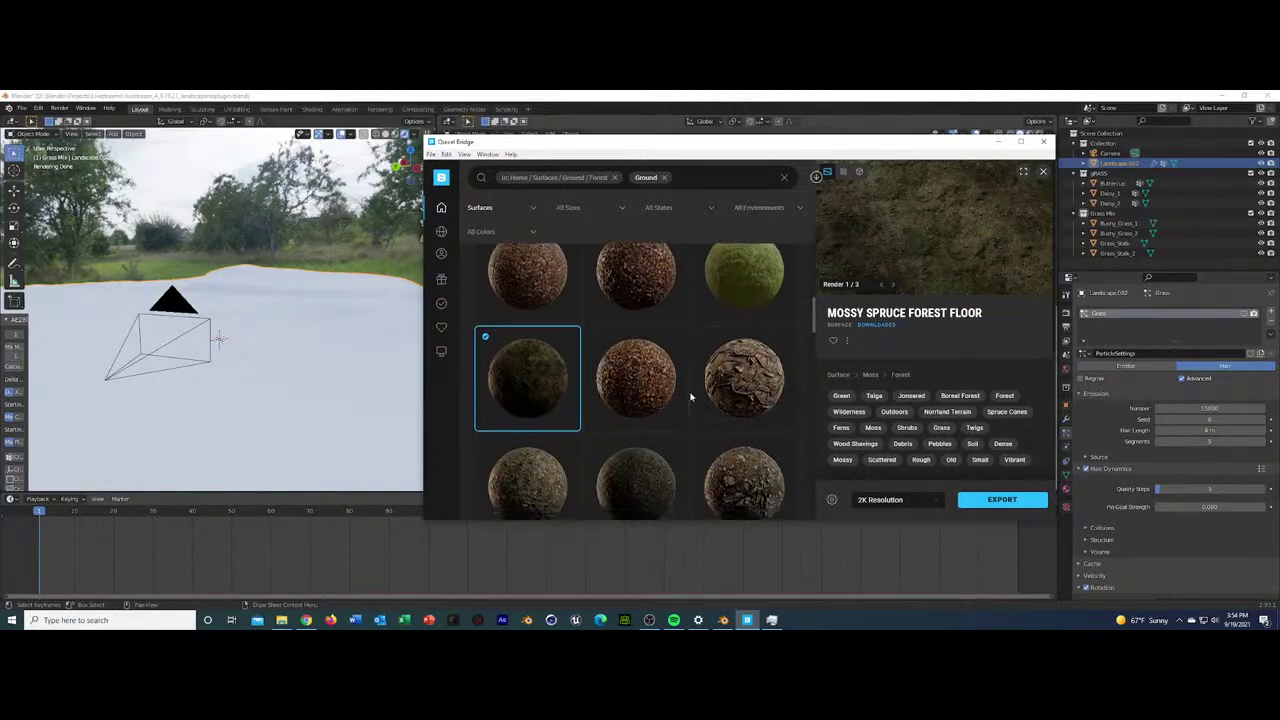
scroll(627, 420, down, 5)
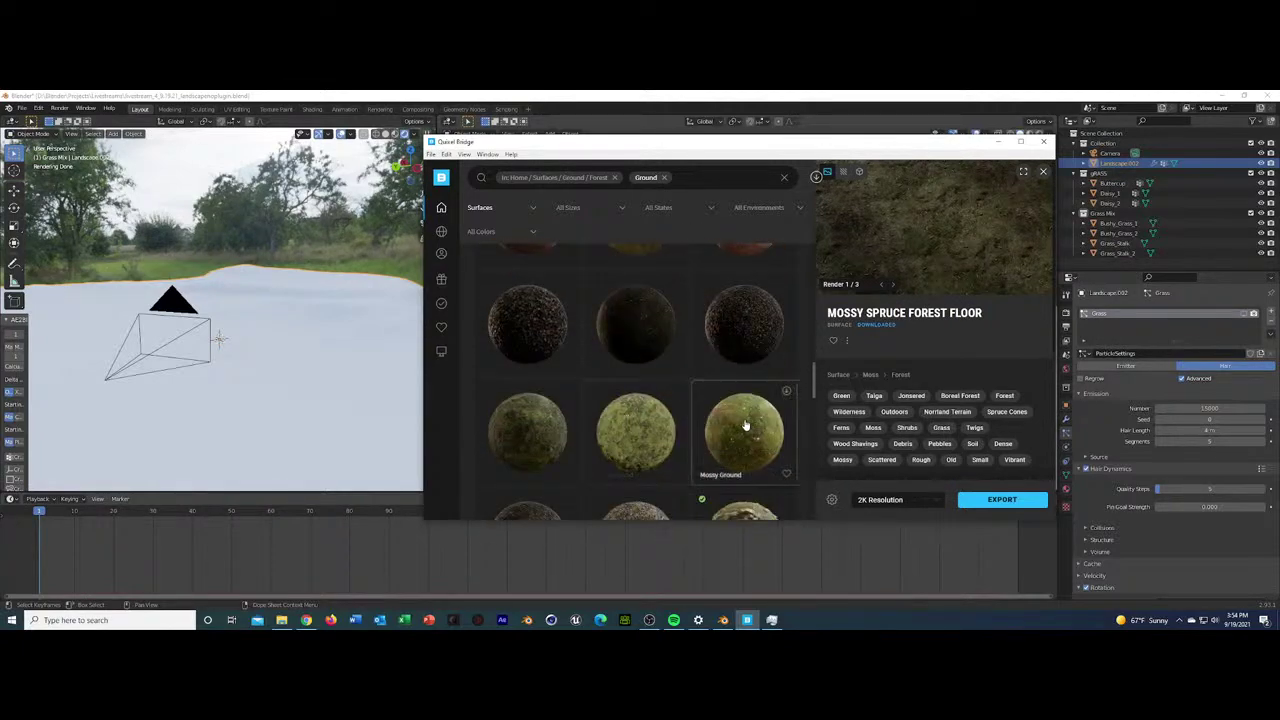
scroll(735, 425, down, 10)
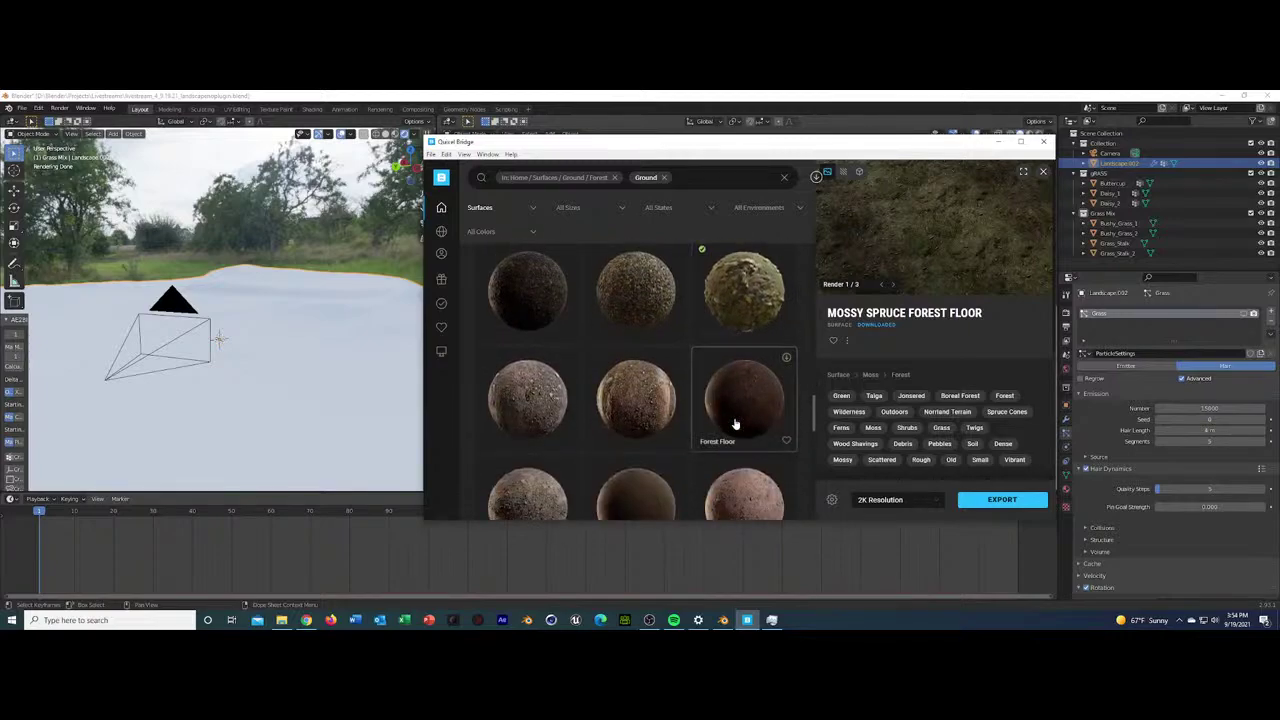
scroll(736, 424, up, 10)
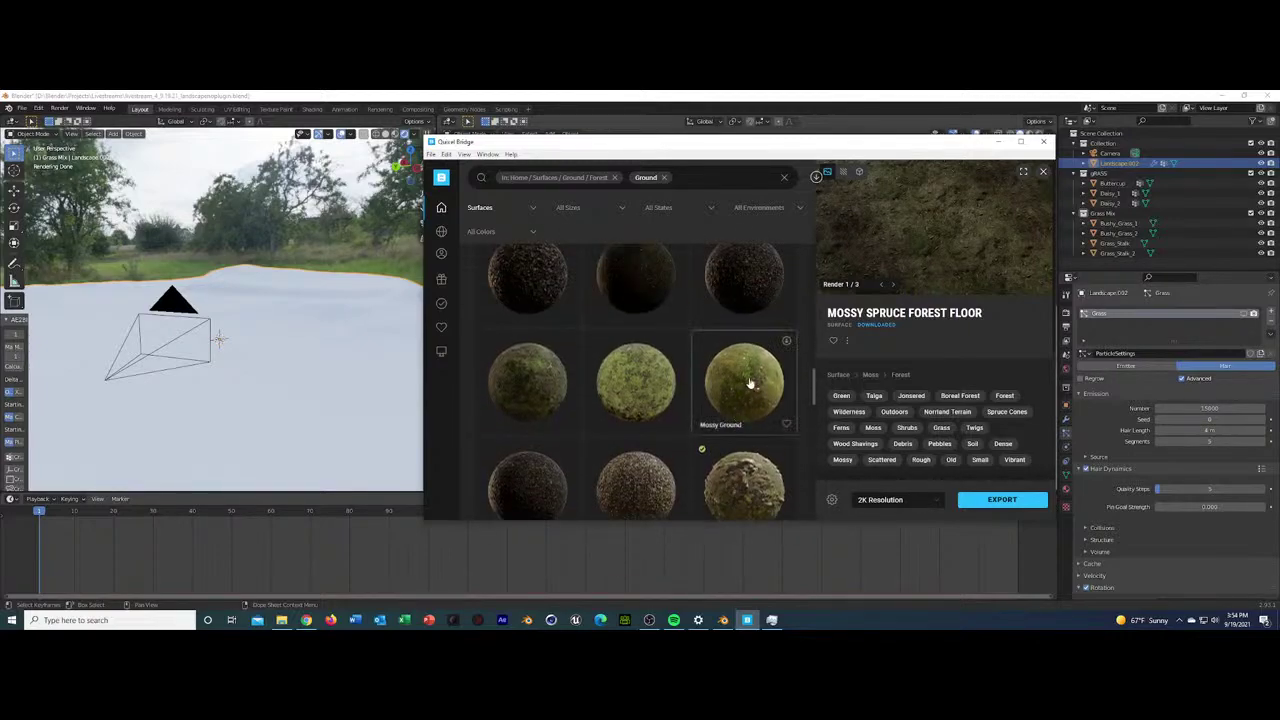
click(783, 346)
Export the Mossy Spruce Forest Floor surface to Blender and return to Blender
click(992, 504)
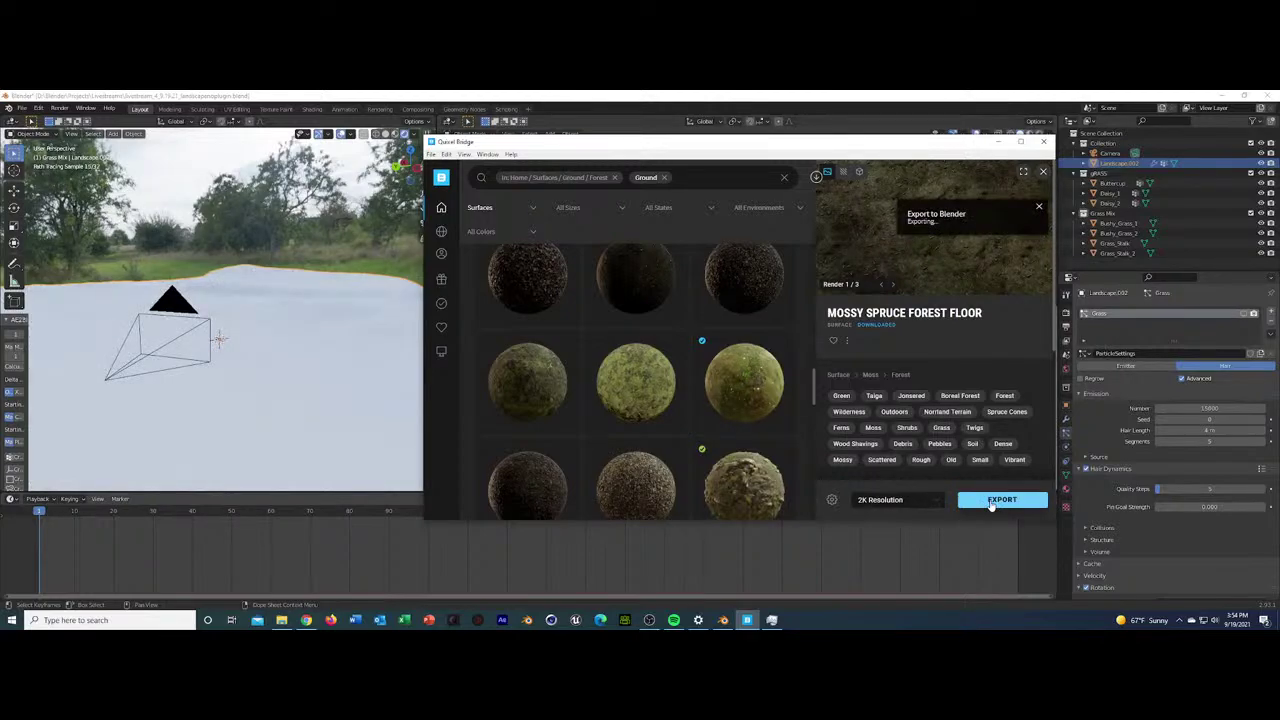
click(992, 502)
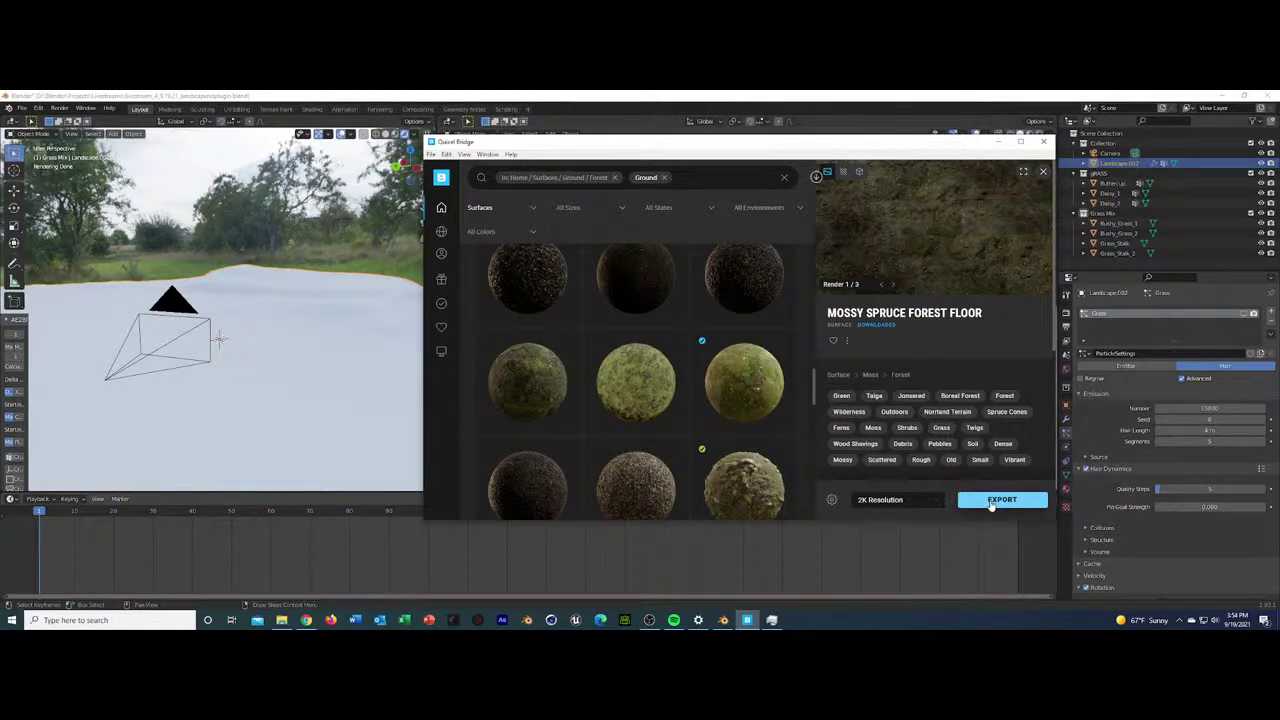
click(1141, 375)
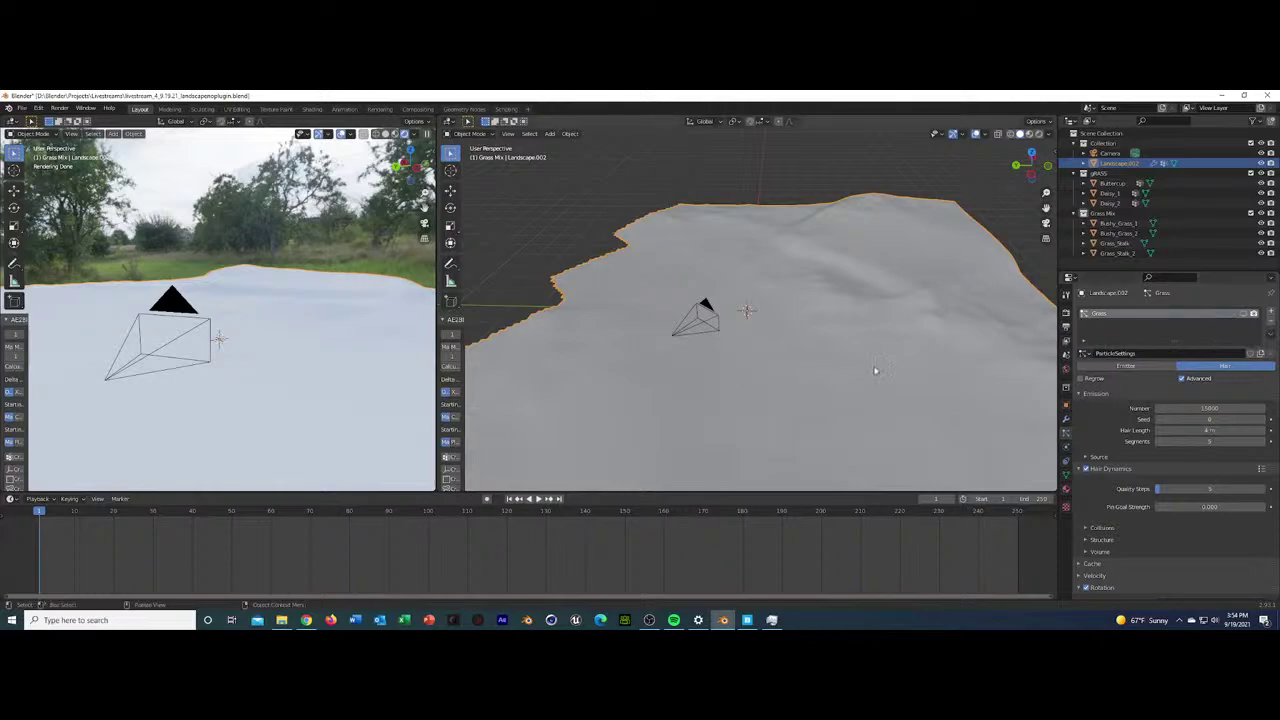
Assign the Mossy_Spruce_Forest_vlatsha material to the landscape and inspect the rendered result
key(ctrl+z)
click(1083, 343)
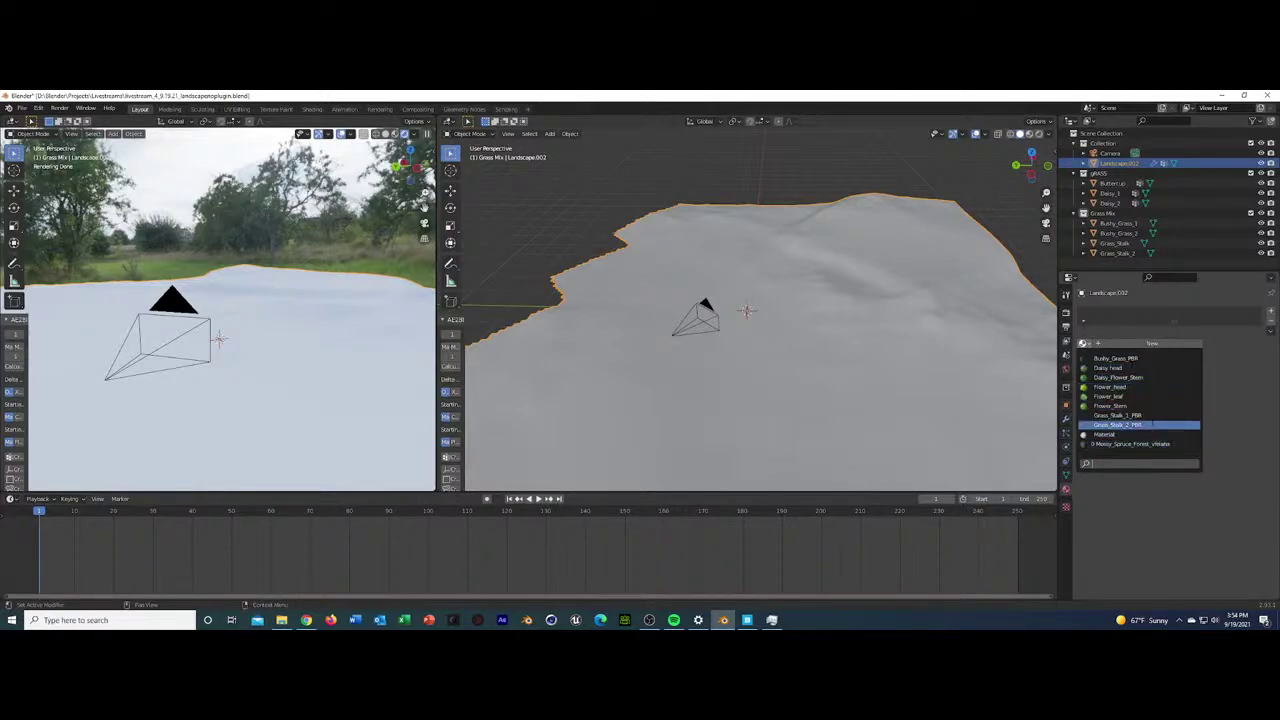
click(1125, 444)
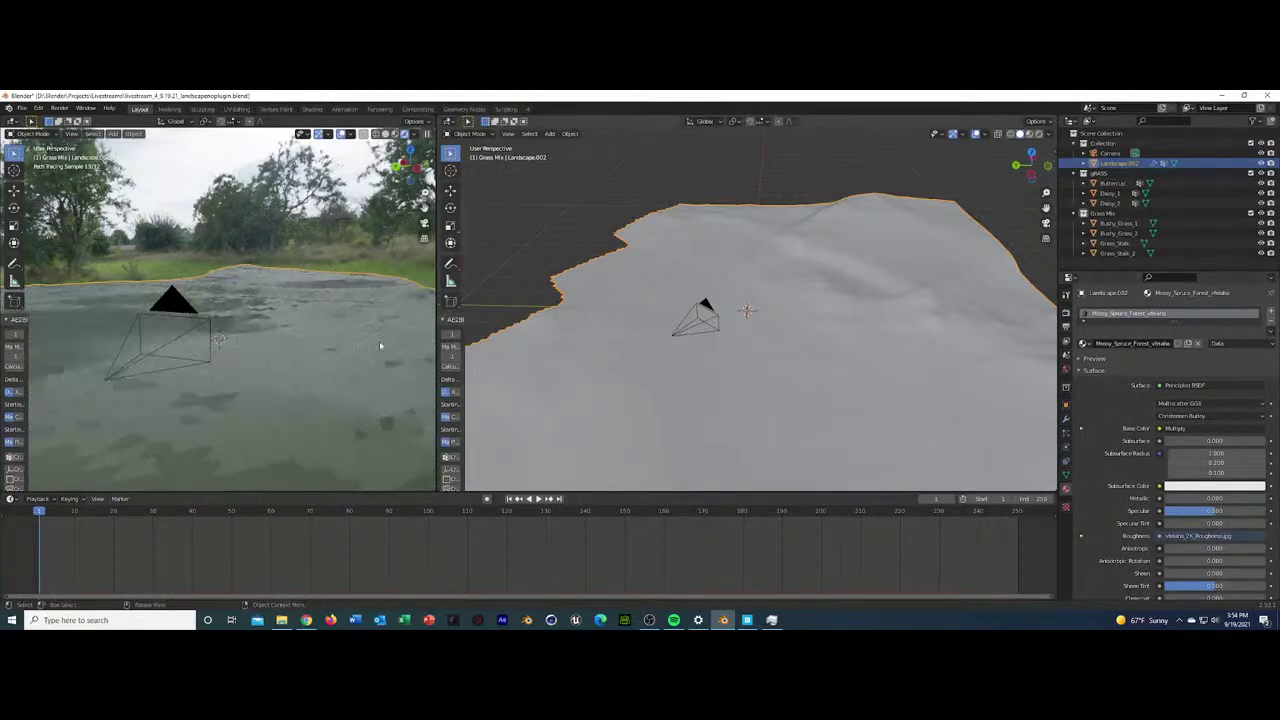
middle_drag(315, 352, 340, 362)
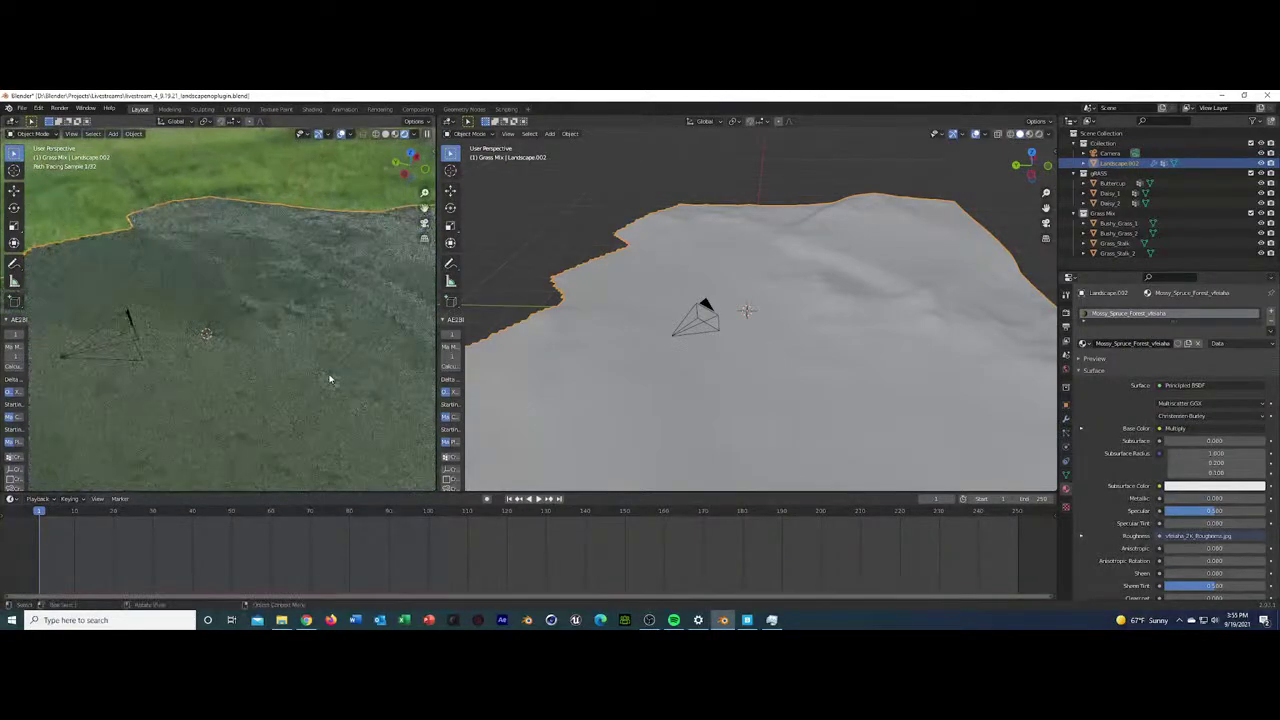
scroll(344, 356, down, 3)
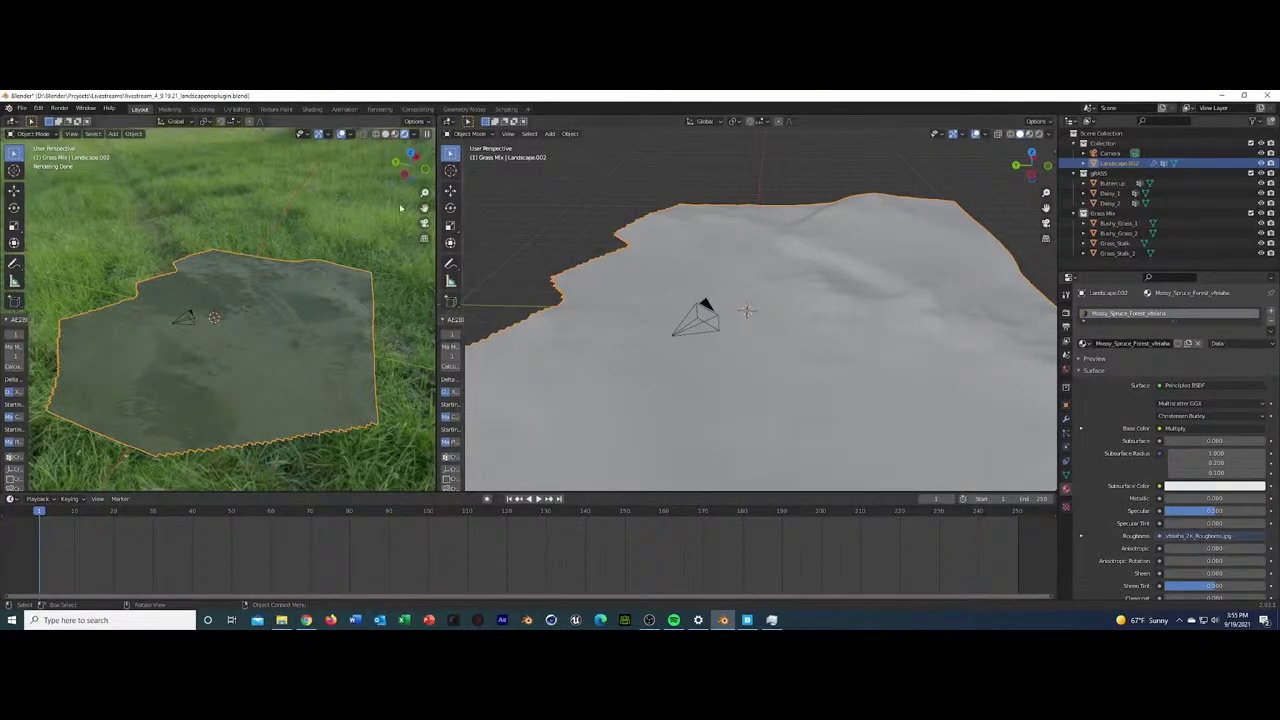
click(452, 123)
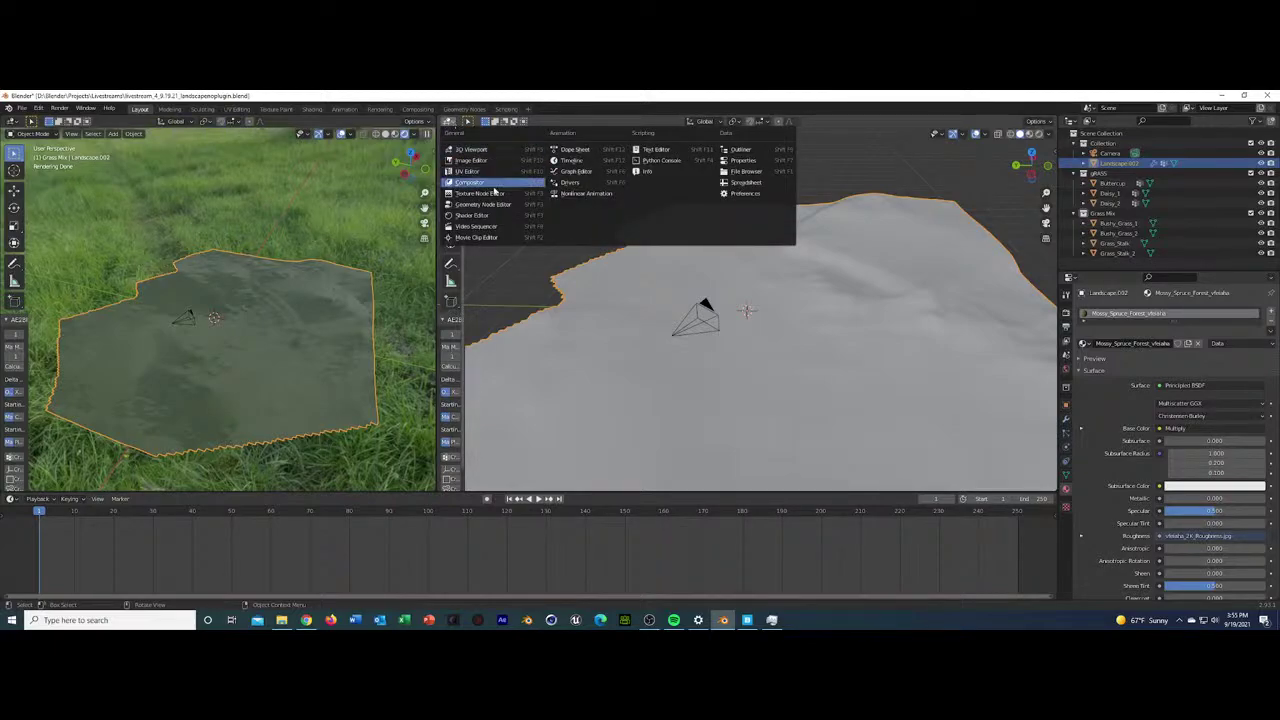
Make the right area a Shader Editor and rotate the landscape plane around the Z axis
click(472, 215)
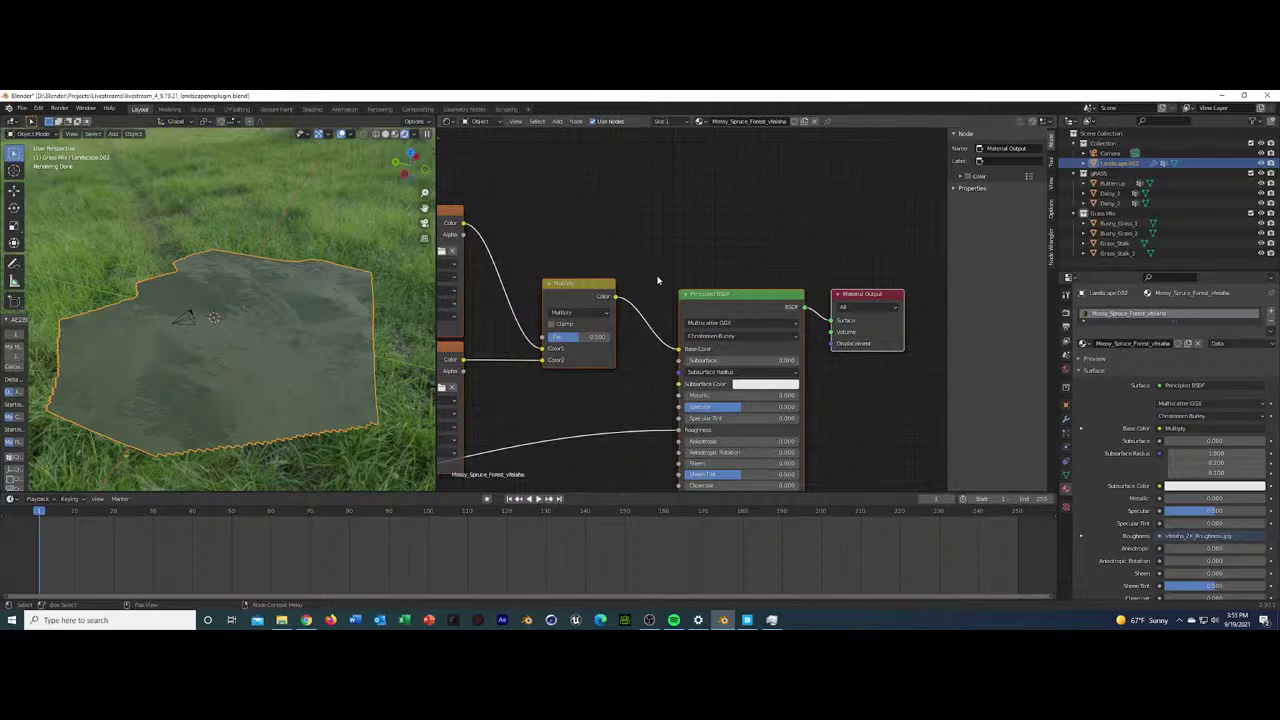
middle_drag(331, 283, 356, 307)
key(r)
key(z)
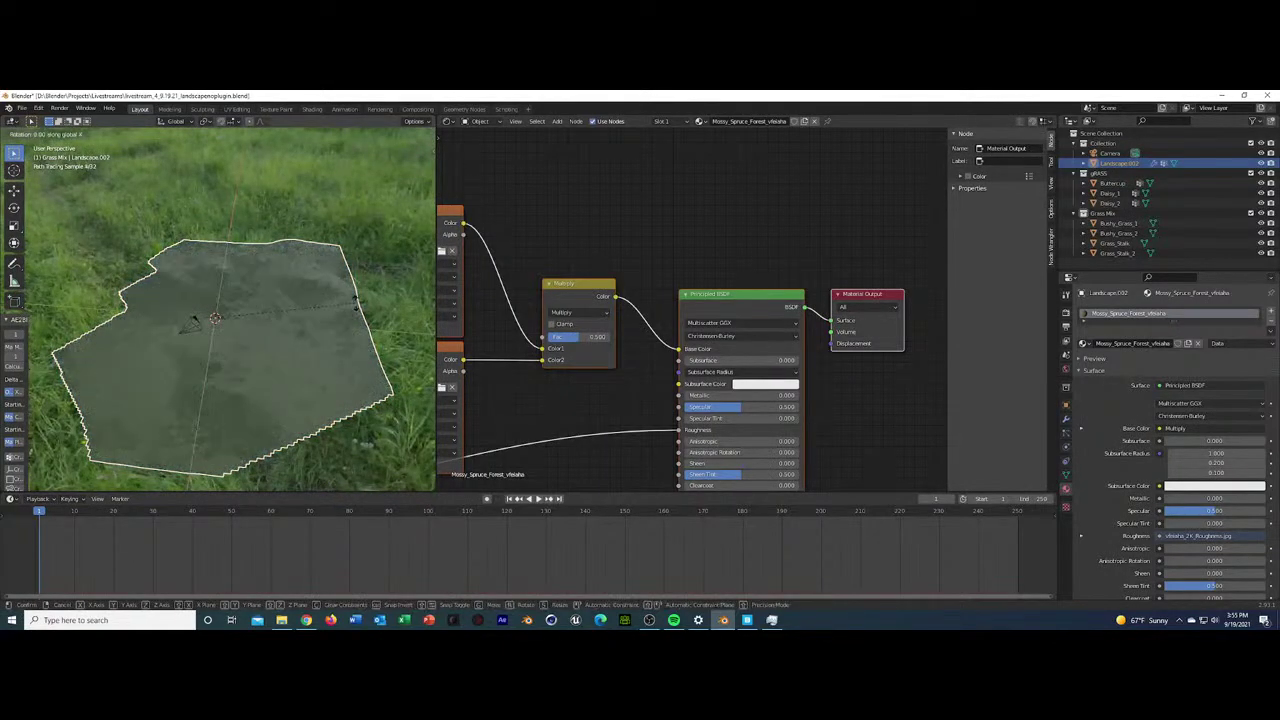
key(Return)
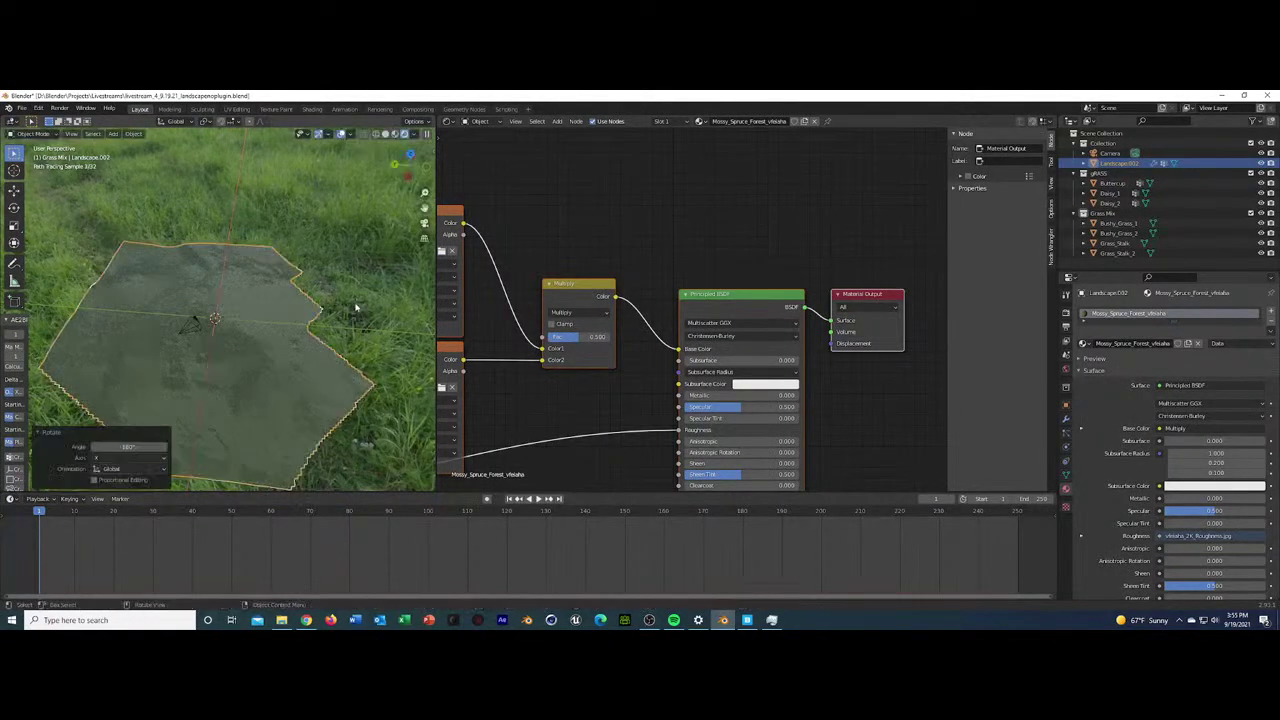
key(ctrl+z)
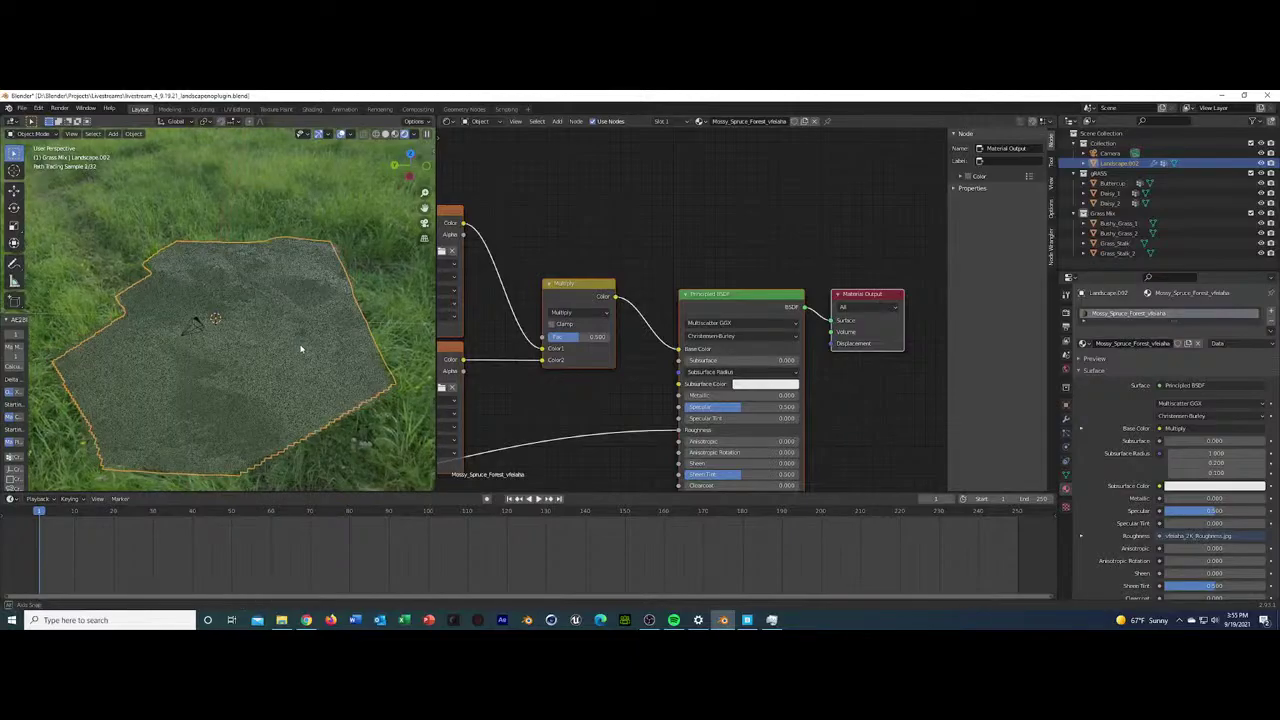
middle_drag(300, 349, 323, 318)
scroll(310, 340, up, 3)
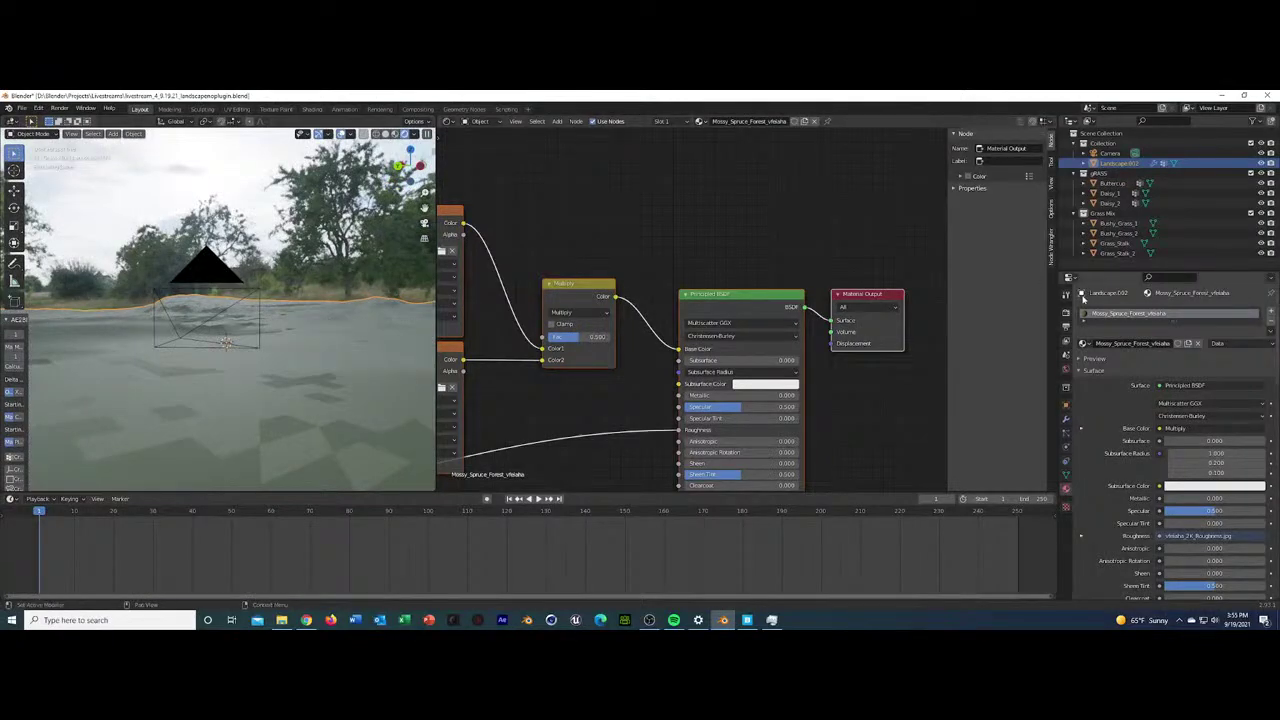
Enable Transparent in the Cycles Film settings after collapsing the Performance and Freestyle SVG Export panels
click(1066, 296)
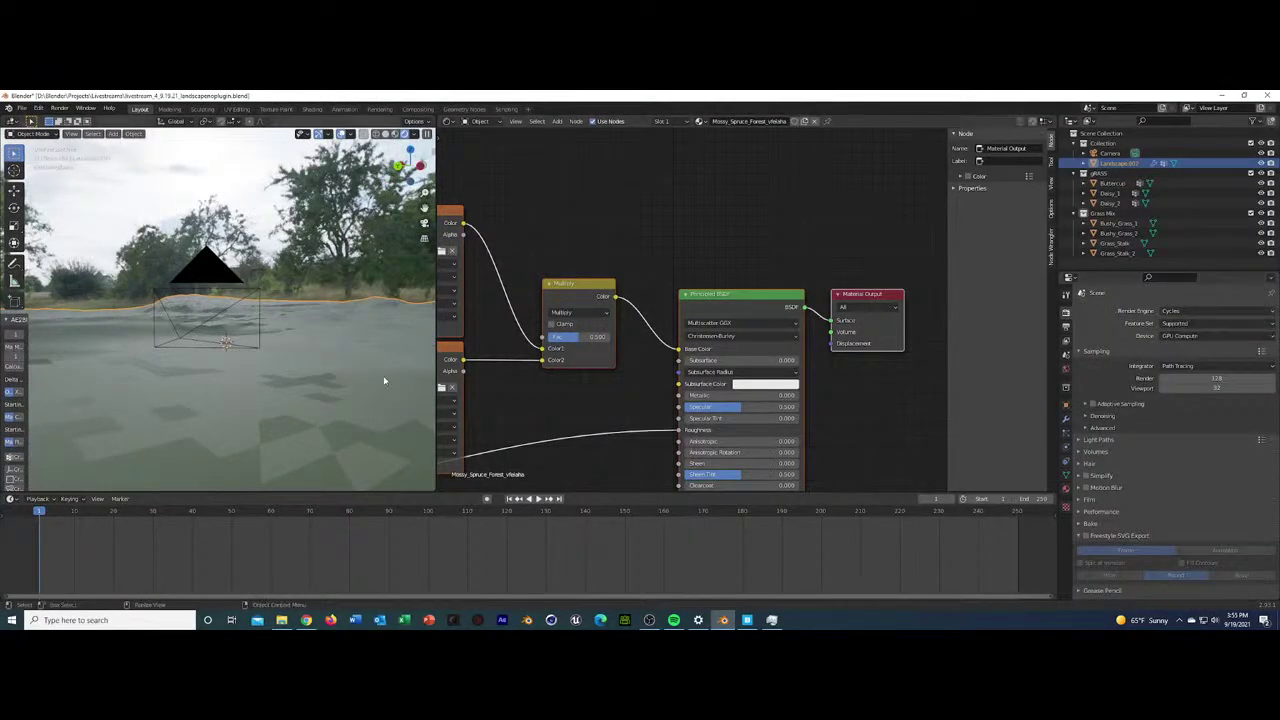
mouse_move(383, 380)
middle_down()
mouse_move(327, 352)
mouse_move(374, 357)
middle_up()
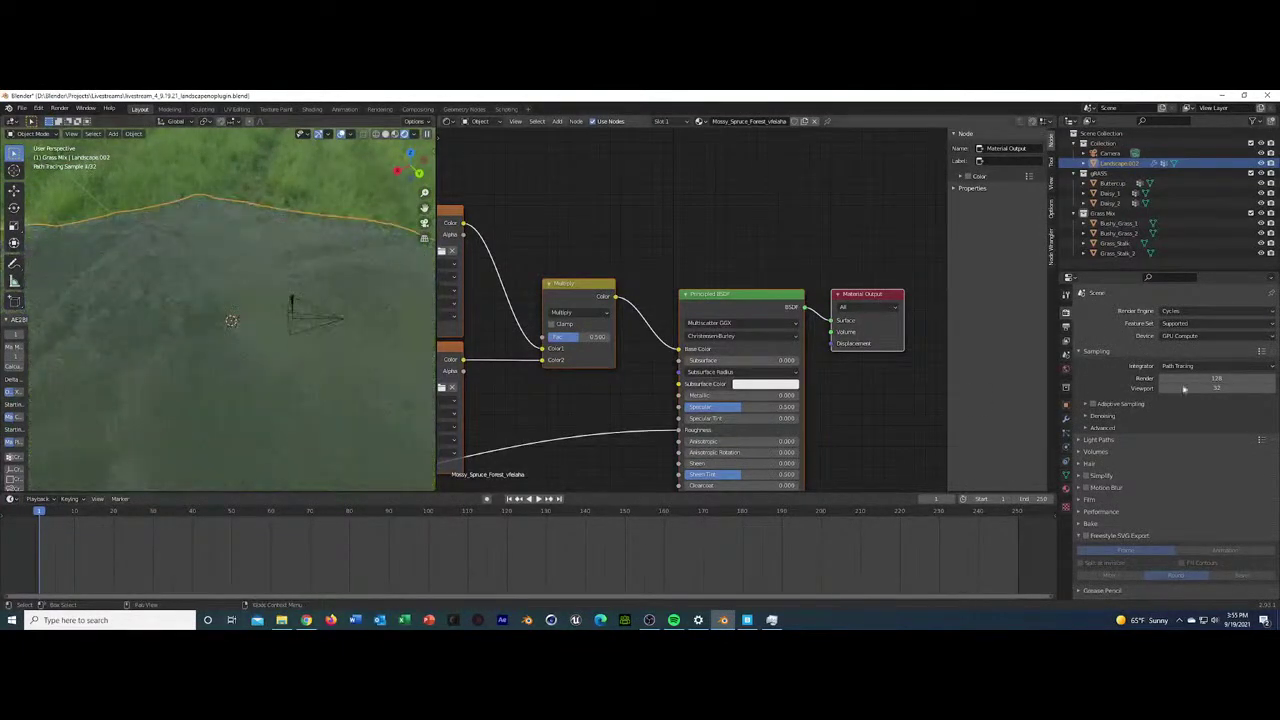
scroll(1149, 465, down, 1)
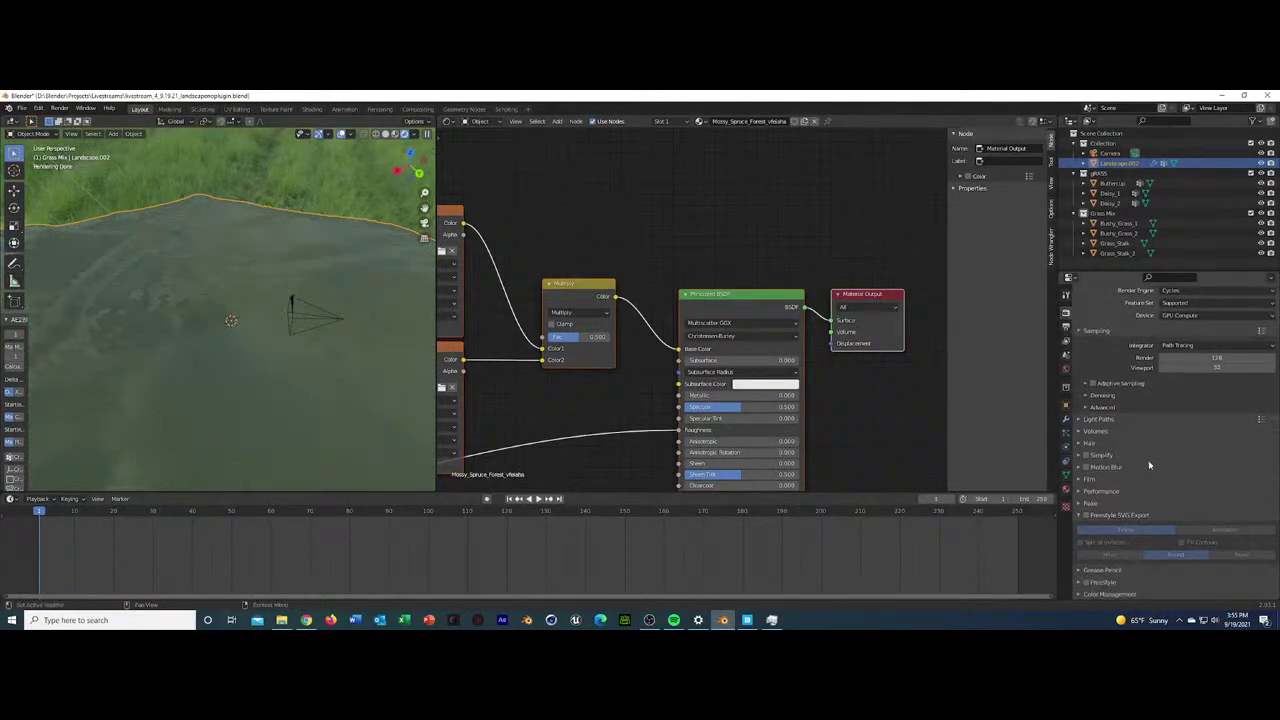
click(1086, 491)
scroll(1082, 420, down, 5)
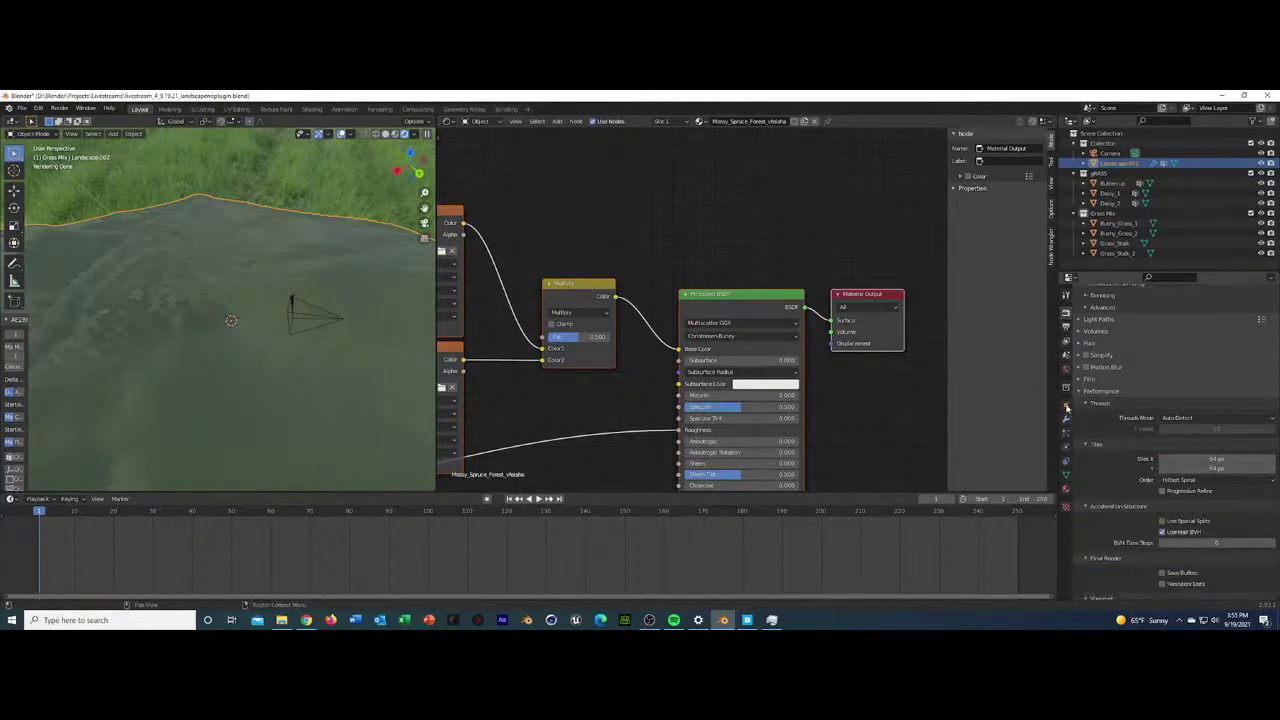
click(1082, 394)
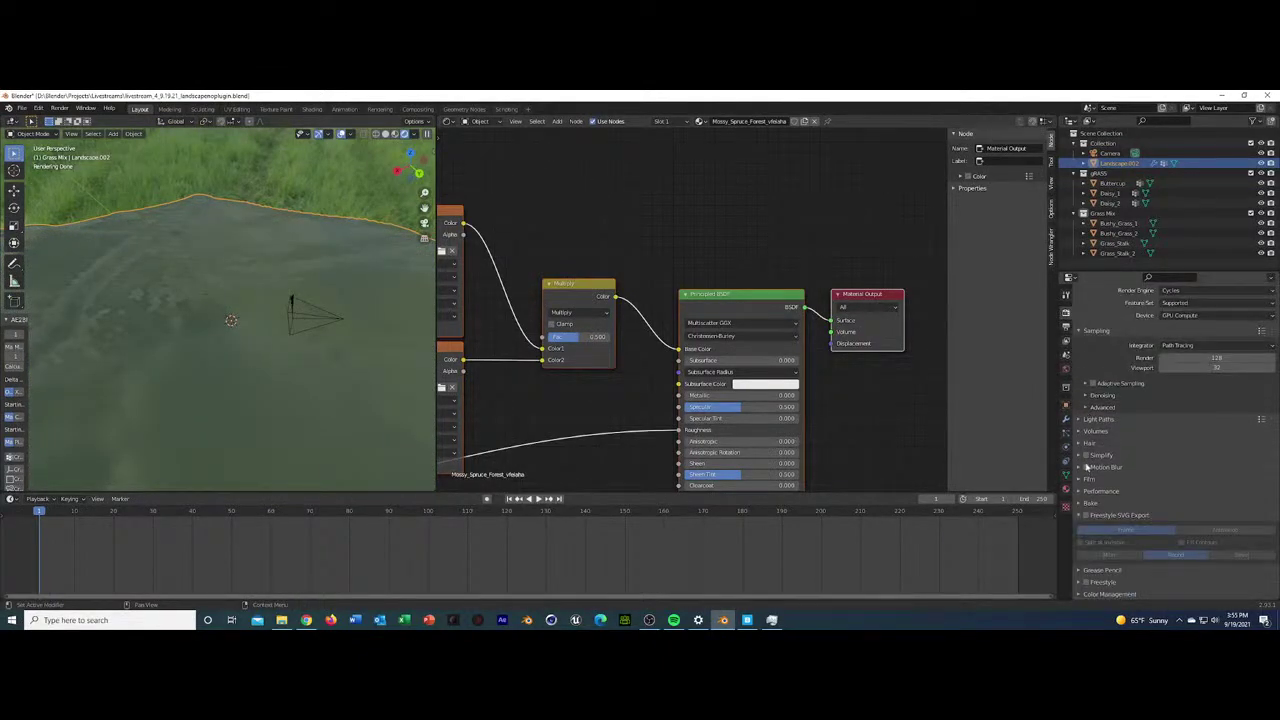
click(1080, 516)
click(1081, 500)
scroll(1085, 505, down, 1)
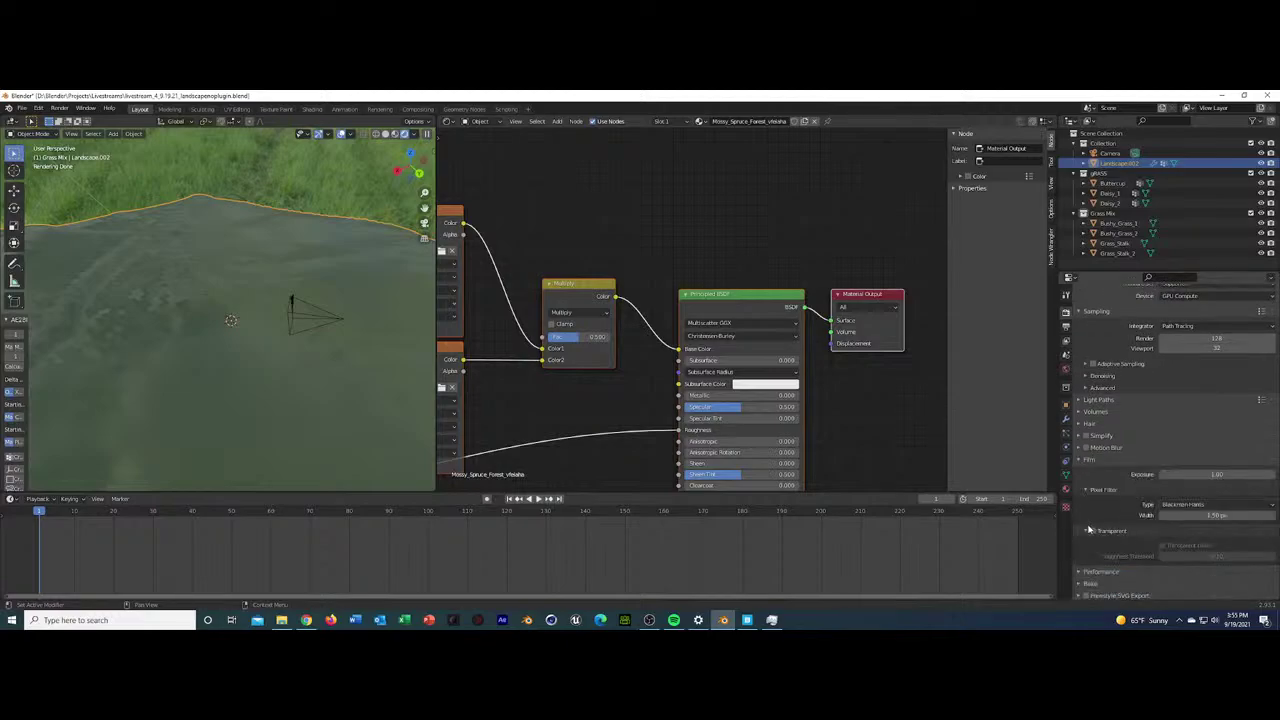
click(1092, 530)
middle_drag(294, 422, 300, 341)
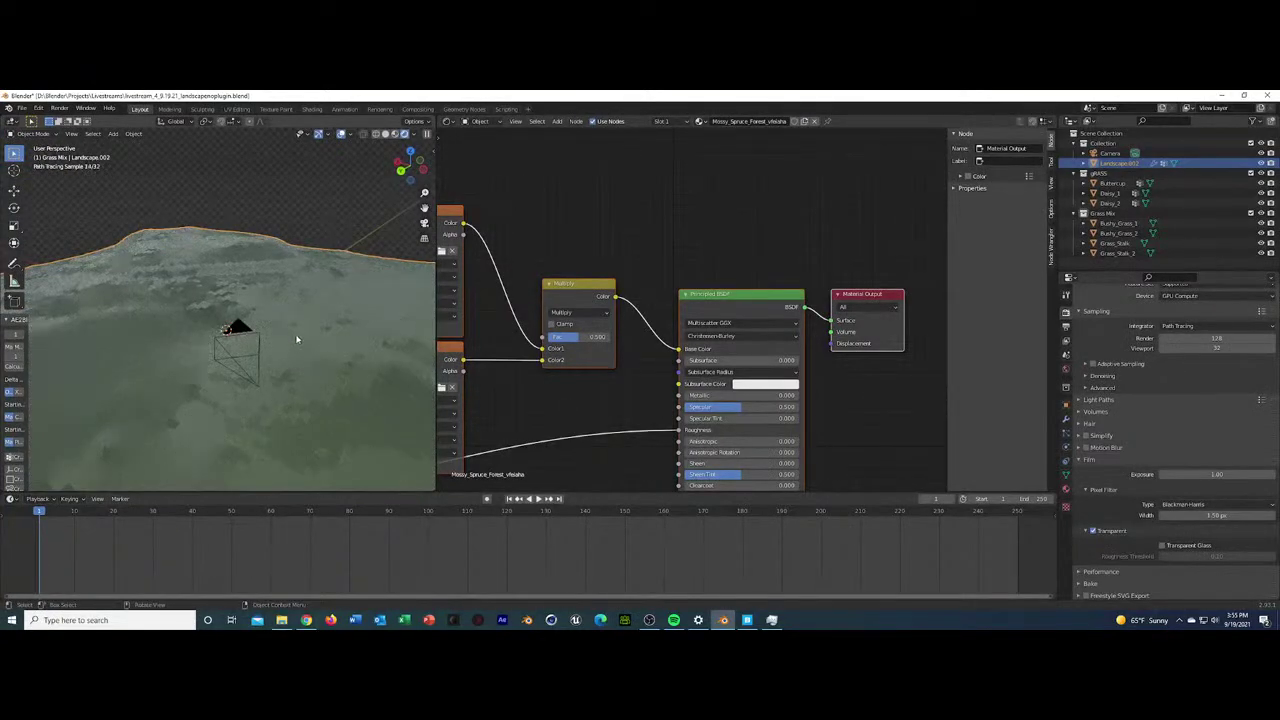
Review the landscape's Mossy Spruce Forest material settings in the Material tab
click(1065, 490)
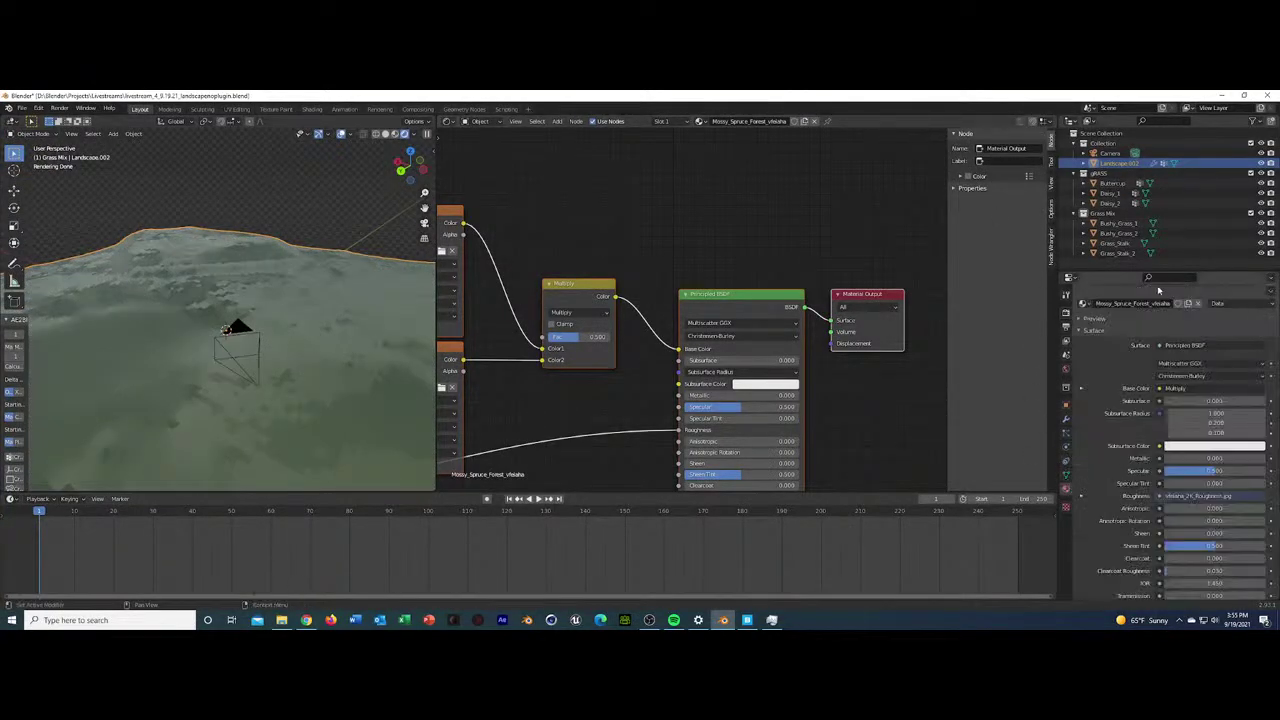
scroll(1124, 319, up, 2)
click(1123, 315)
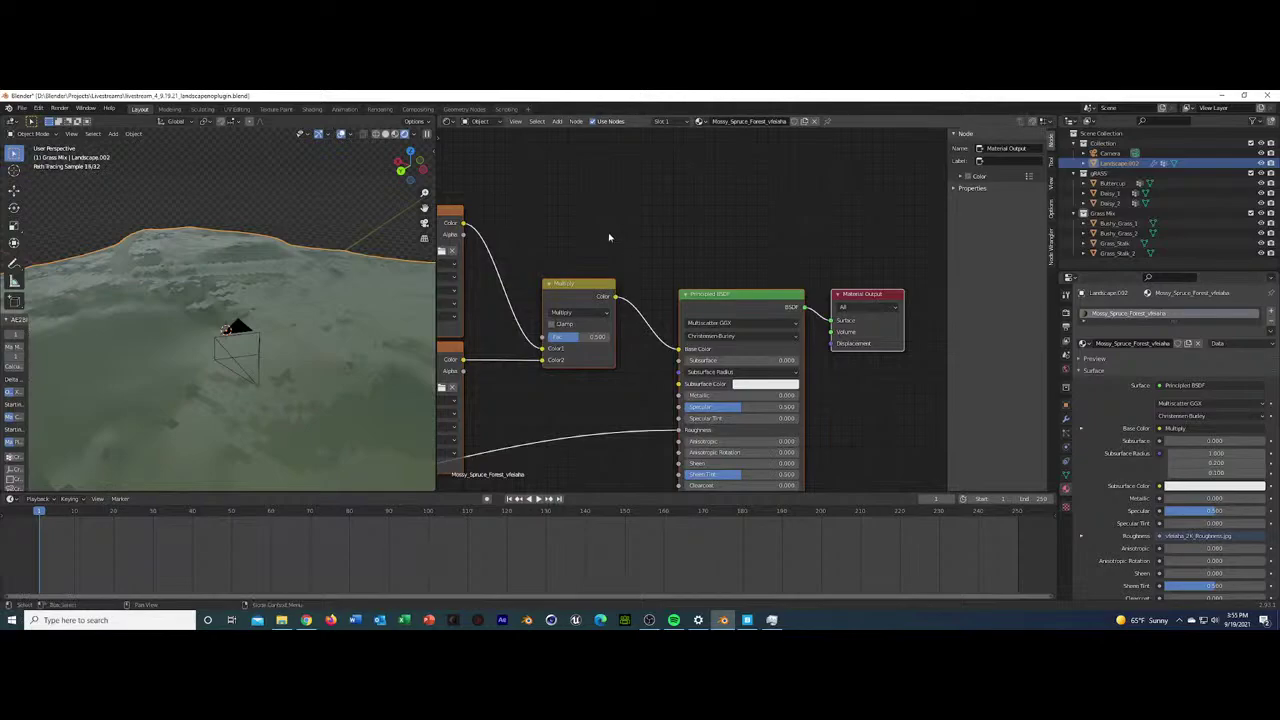
middle_drag(355, 281, 296, 296)
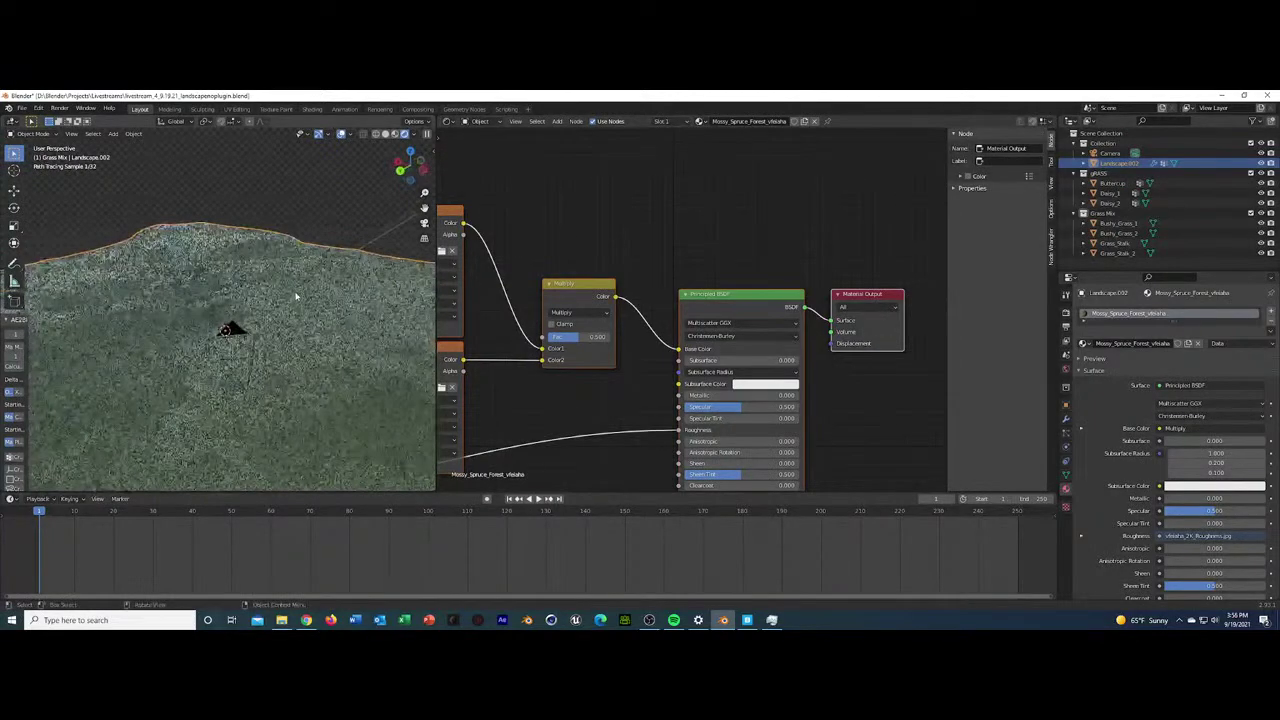
right_click(296, 296)
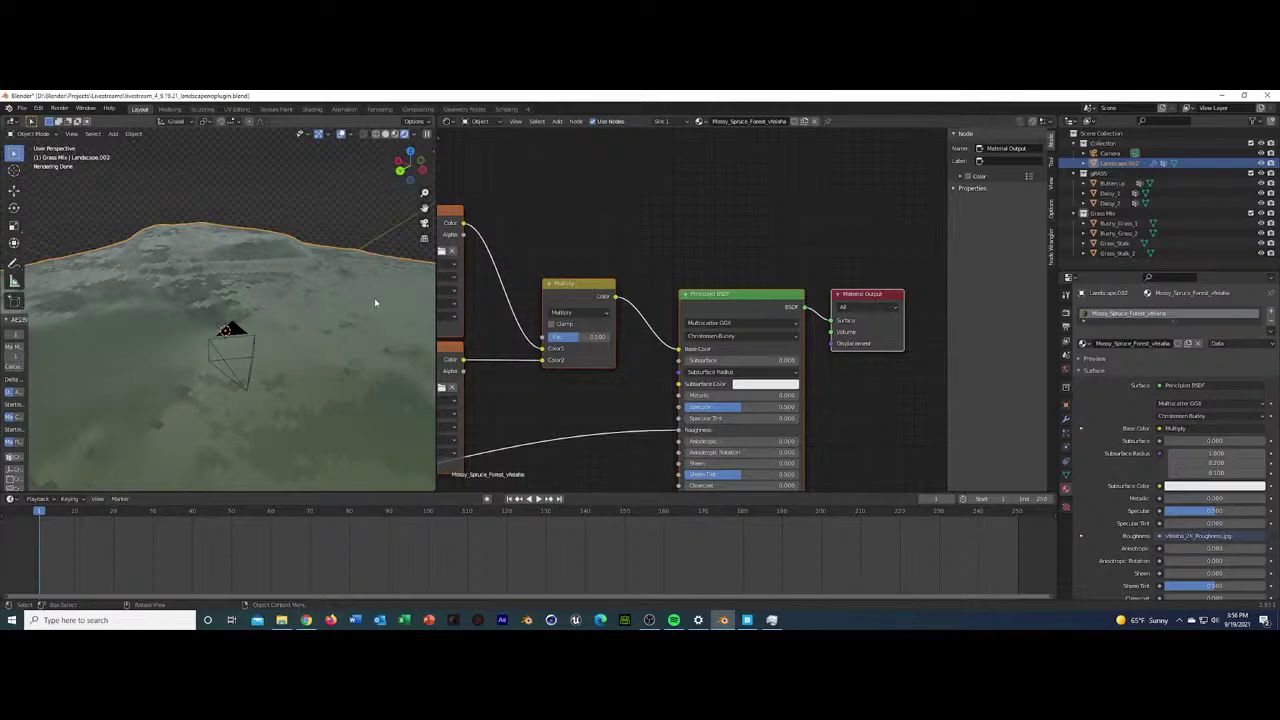
Switch the left area to Image Editor and back to 3D View, then bring up Quixel Bridge
click(12, 133)
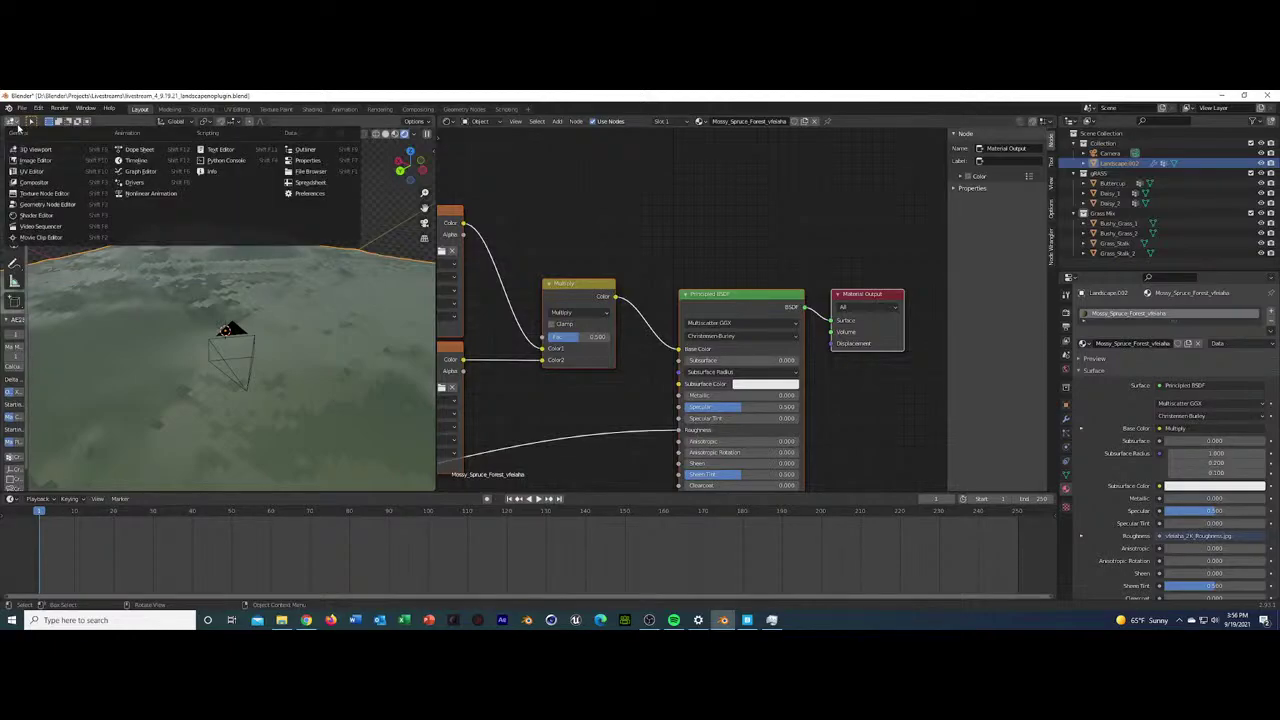
click(48, 163)
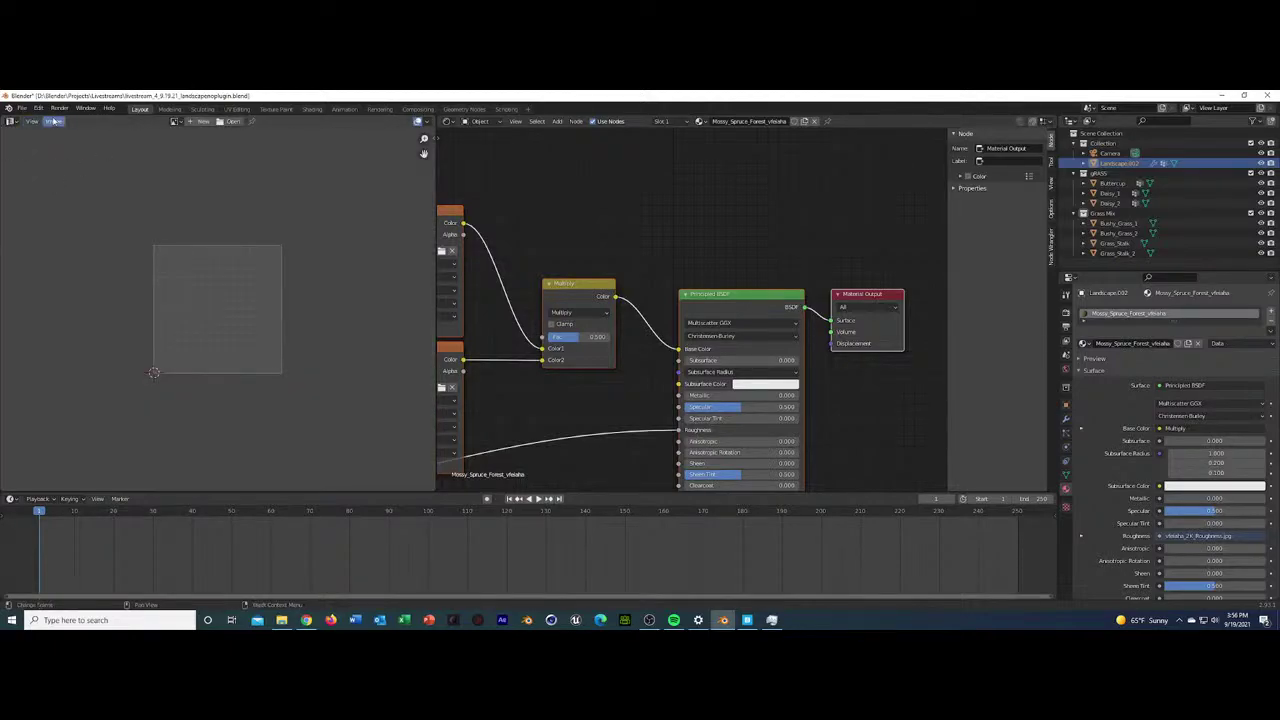
click(16, 122)
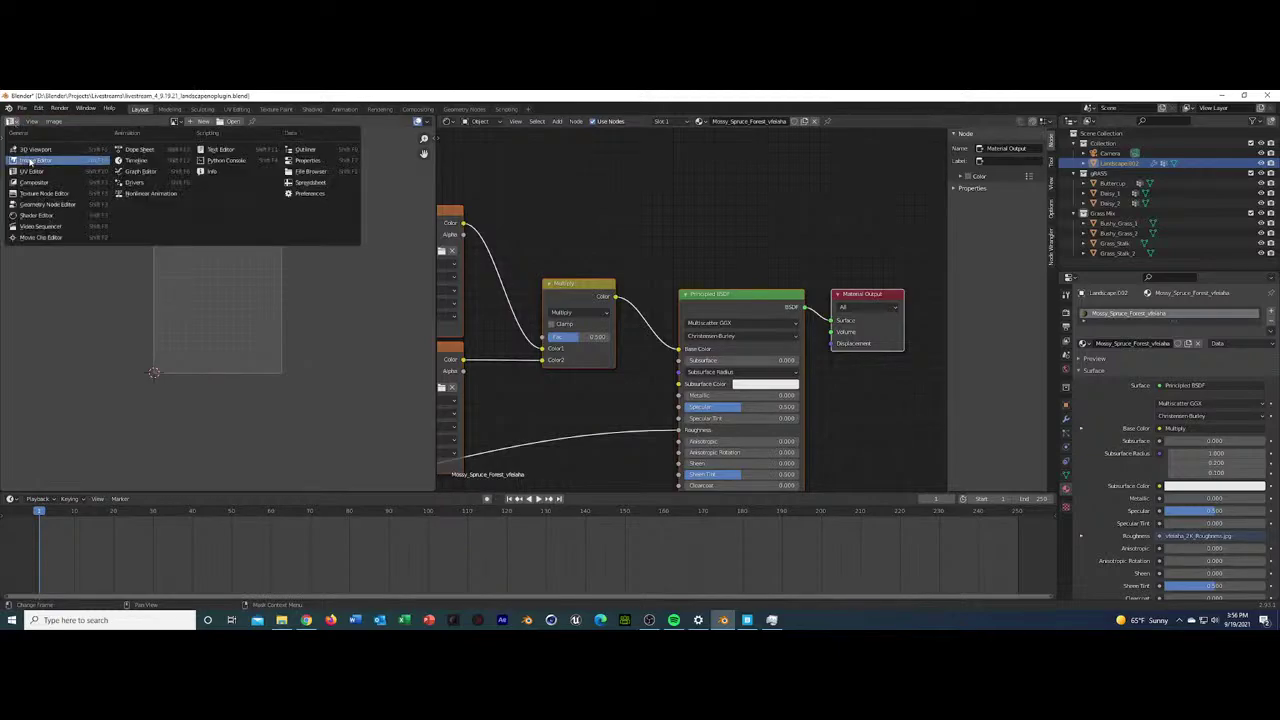
click(36, 149)
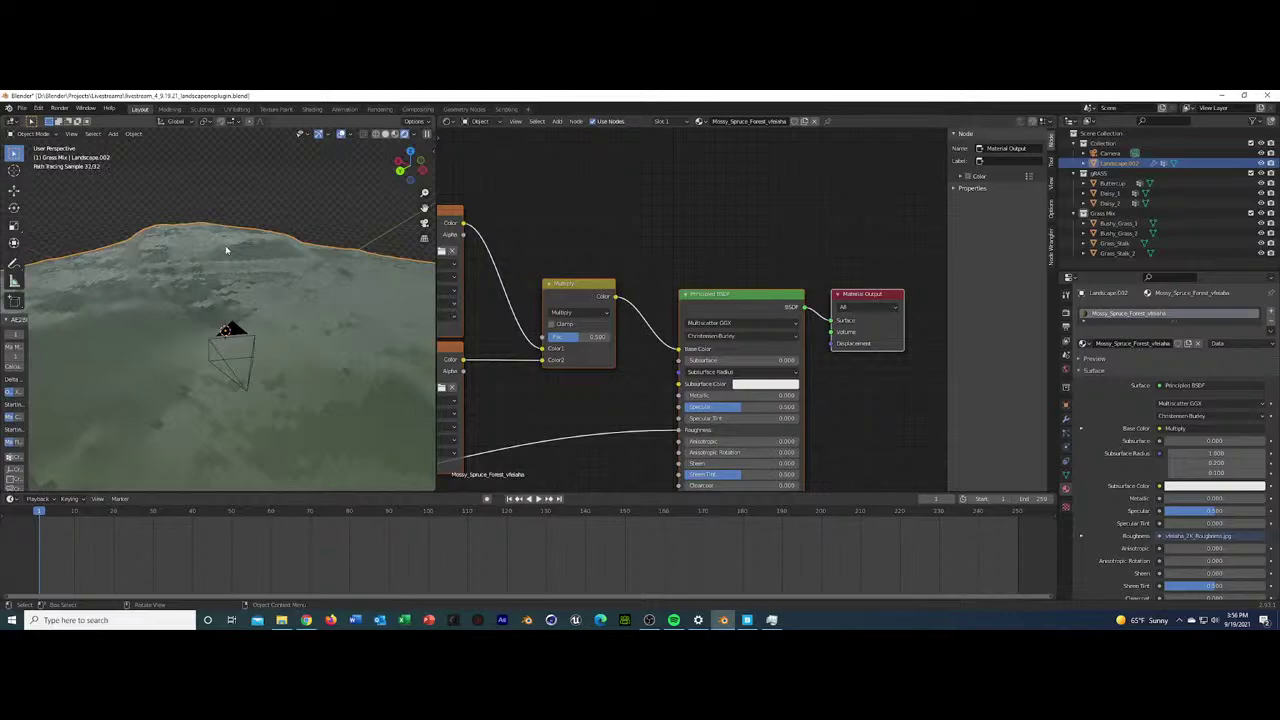
mouse_move(225, 250)
middle_down()
mouse_move(271, 280)
mouse_move(255, 259)
middle_up()
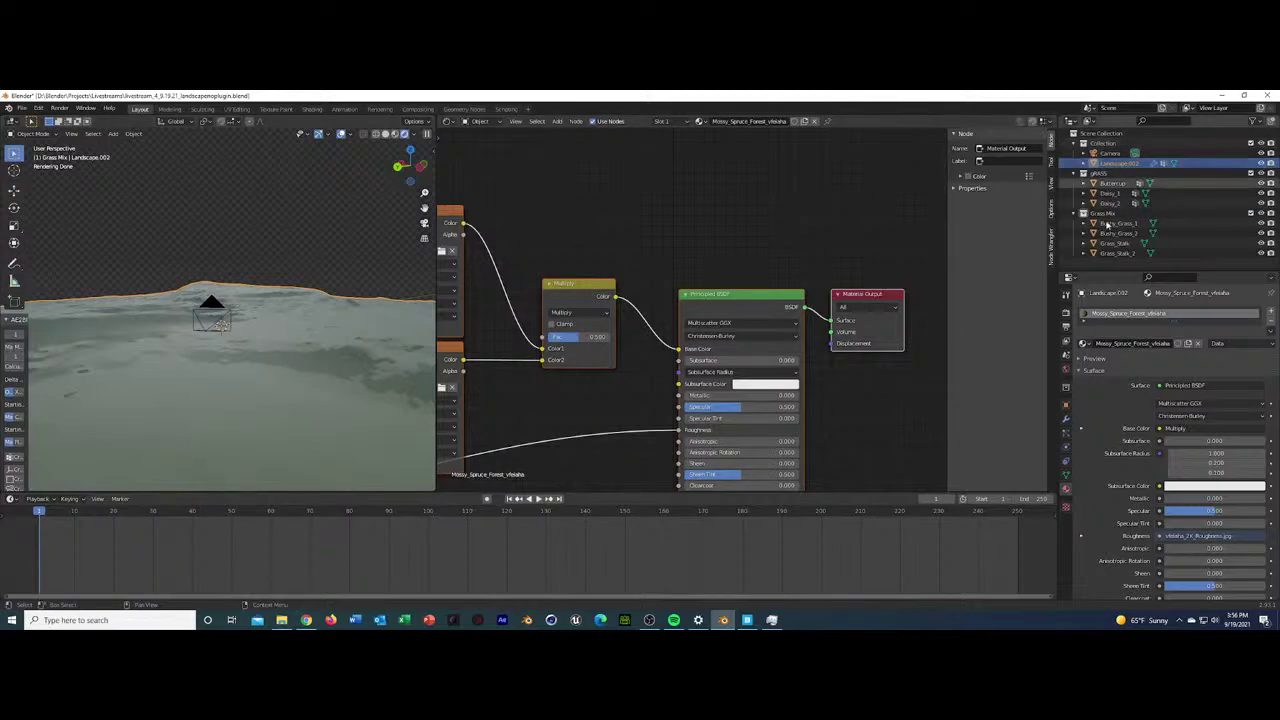
click(1066, 400)
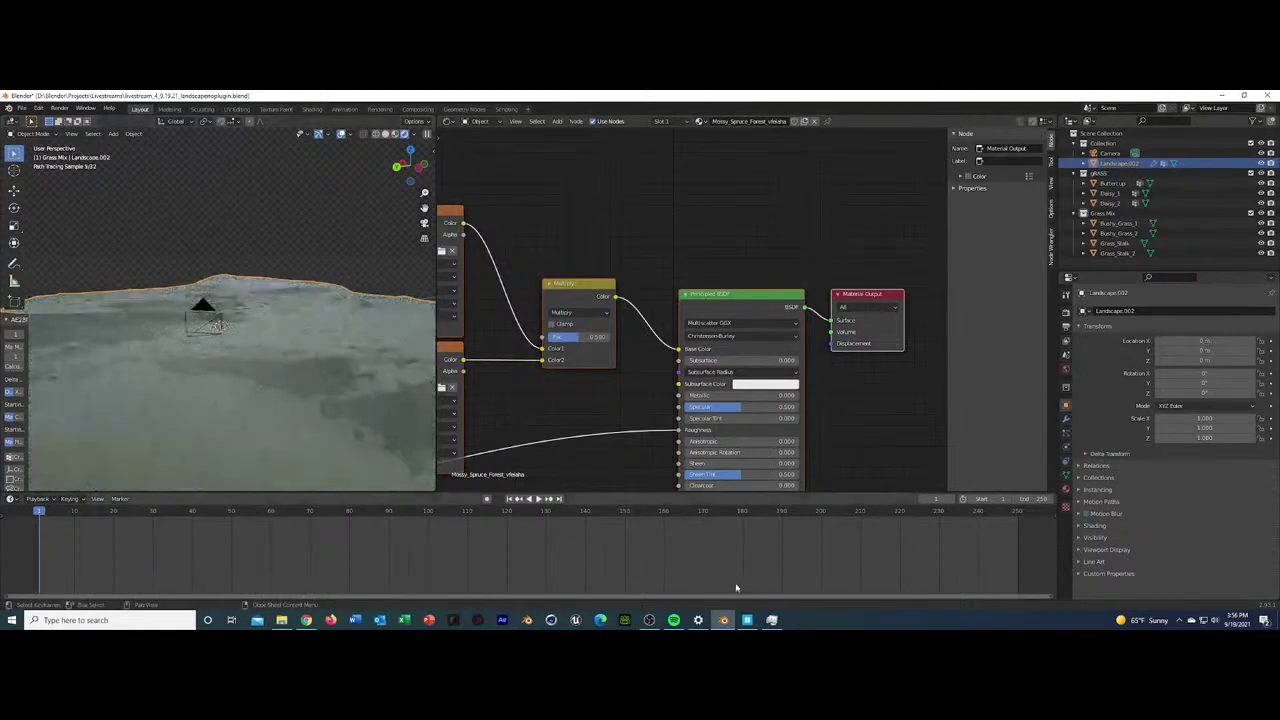
click(745, 620)
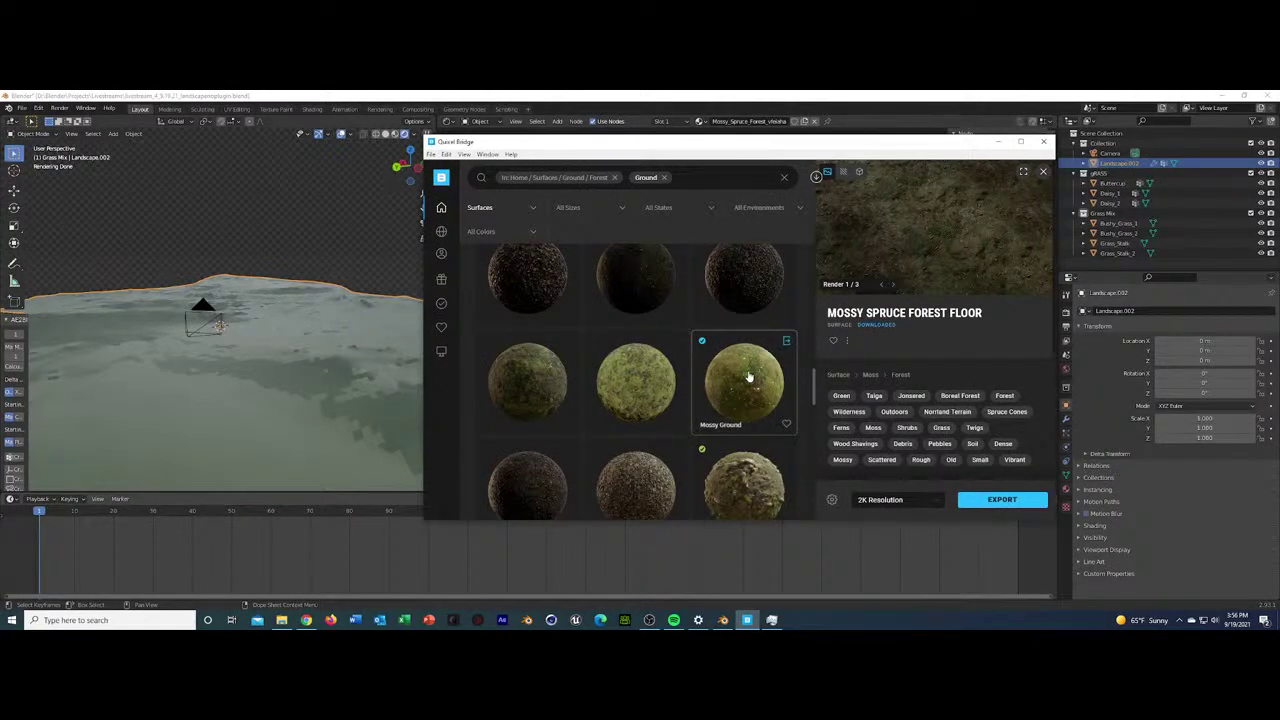
Download the Mossy Ground surface at 2K and export it to Blender
click(748, 376)
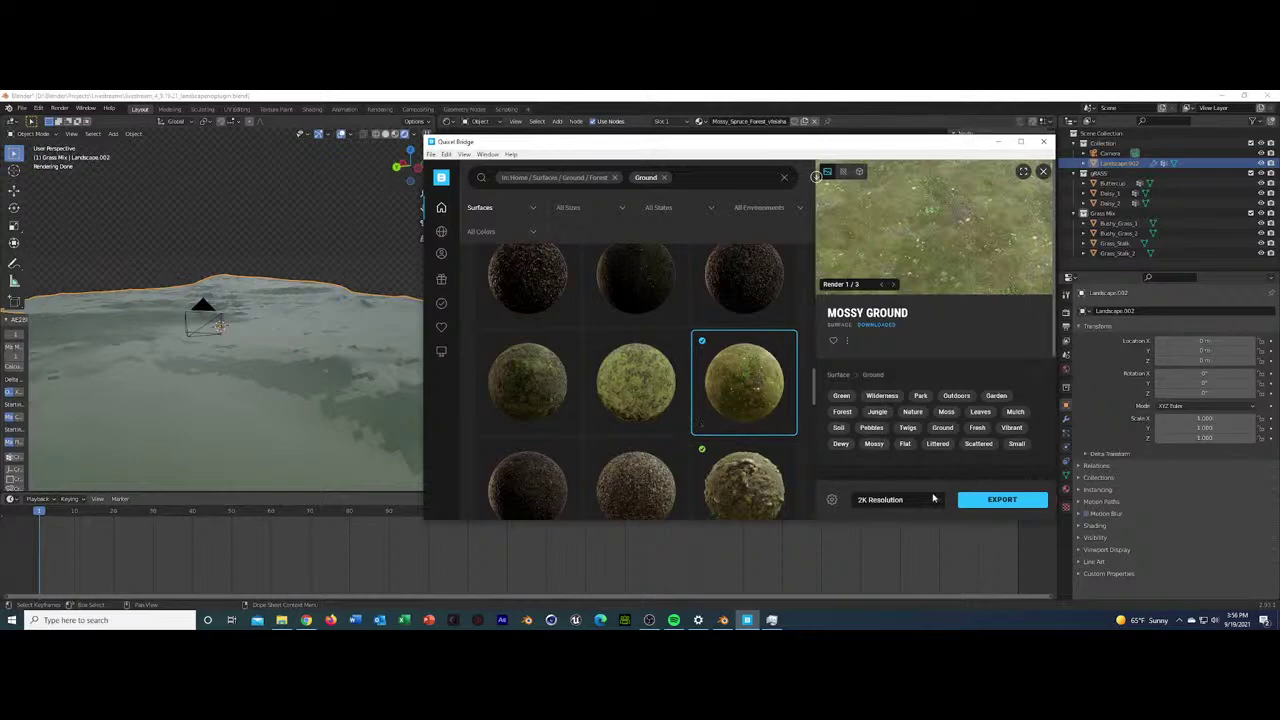
click(652, 291)
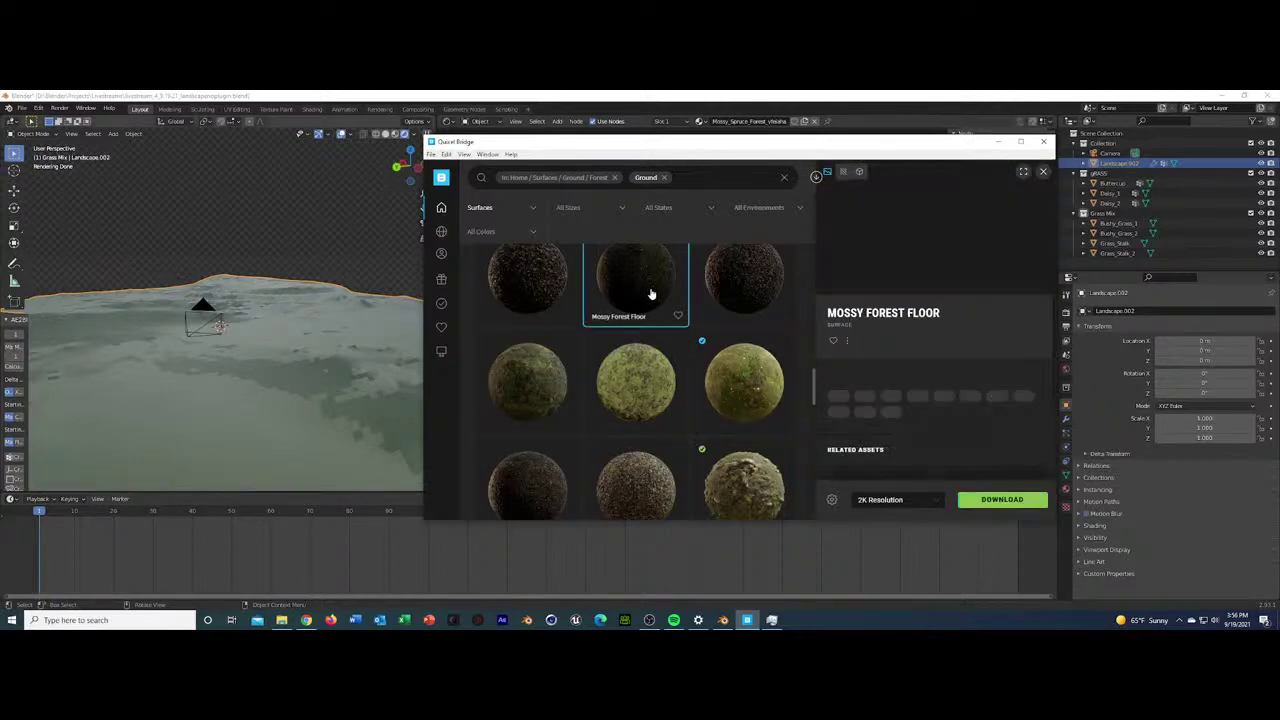
click(650, 383)
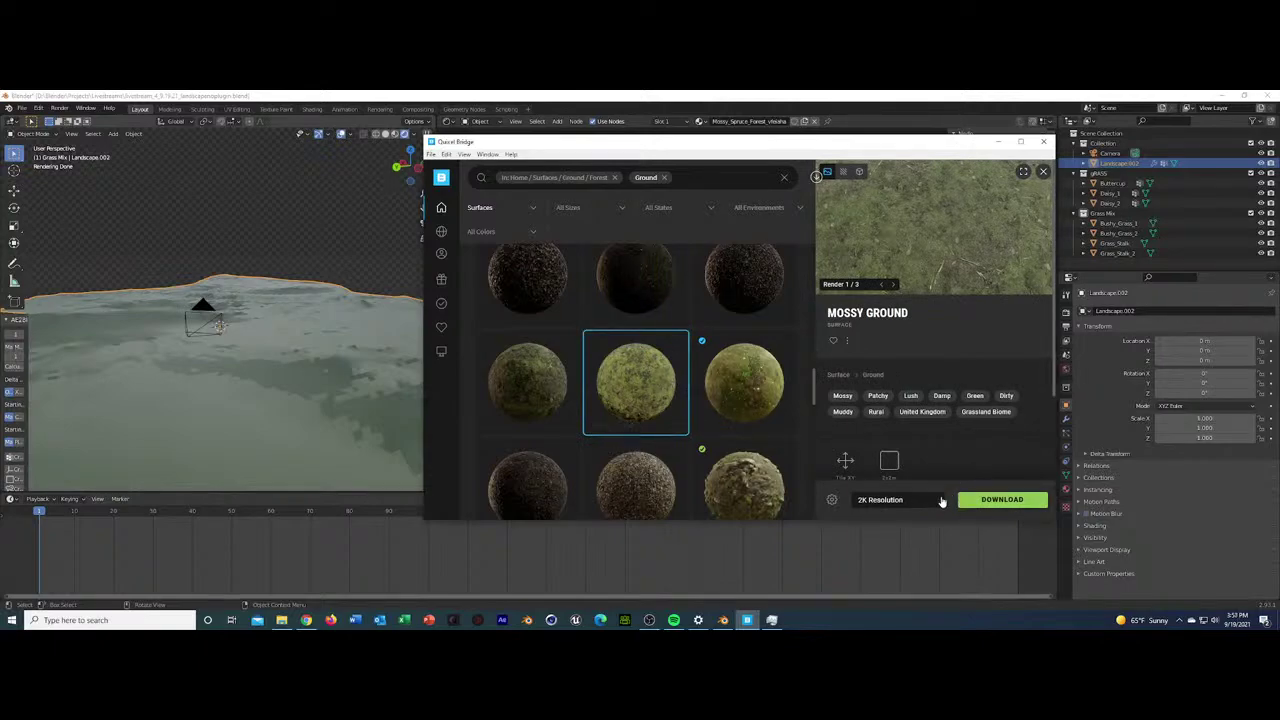
click(995, 505)
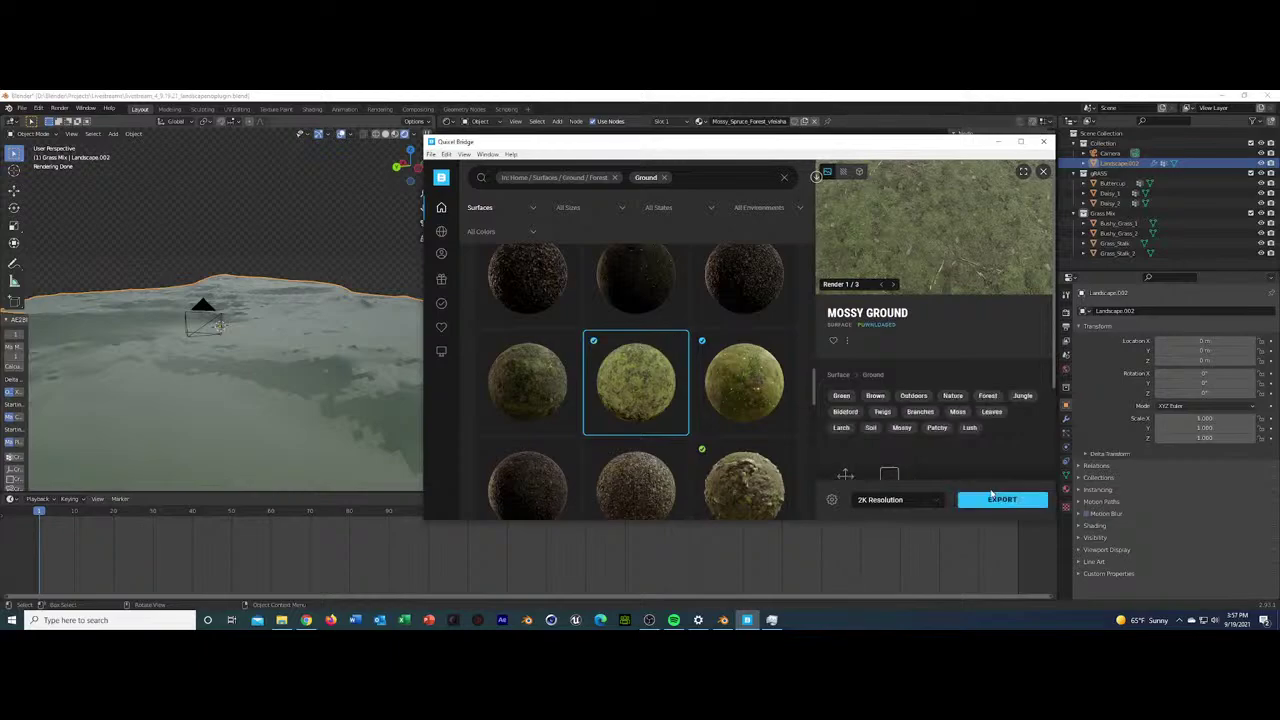
click(995, 499)
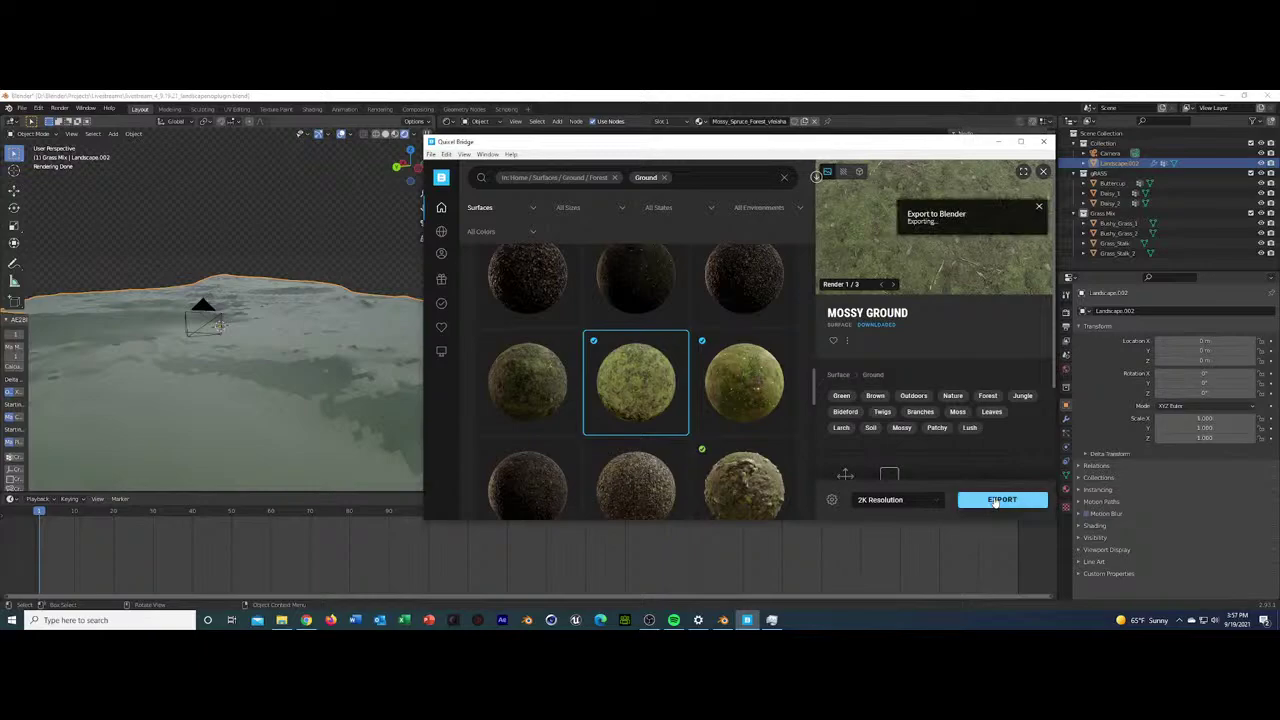
click(998, 143)
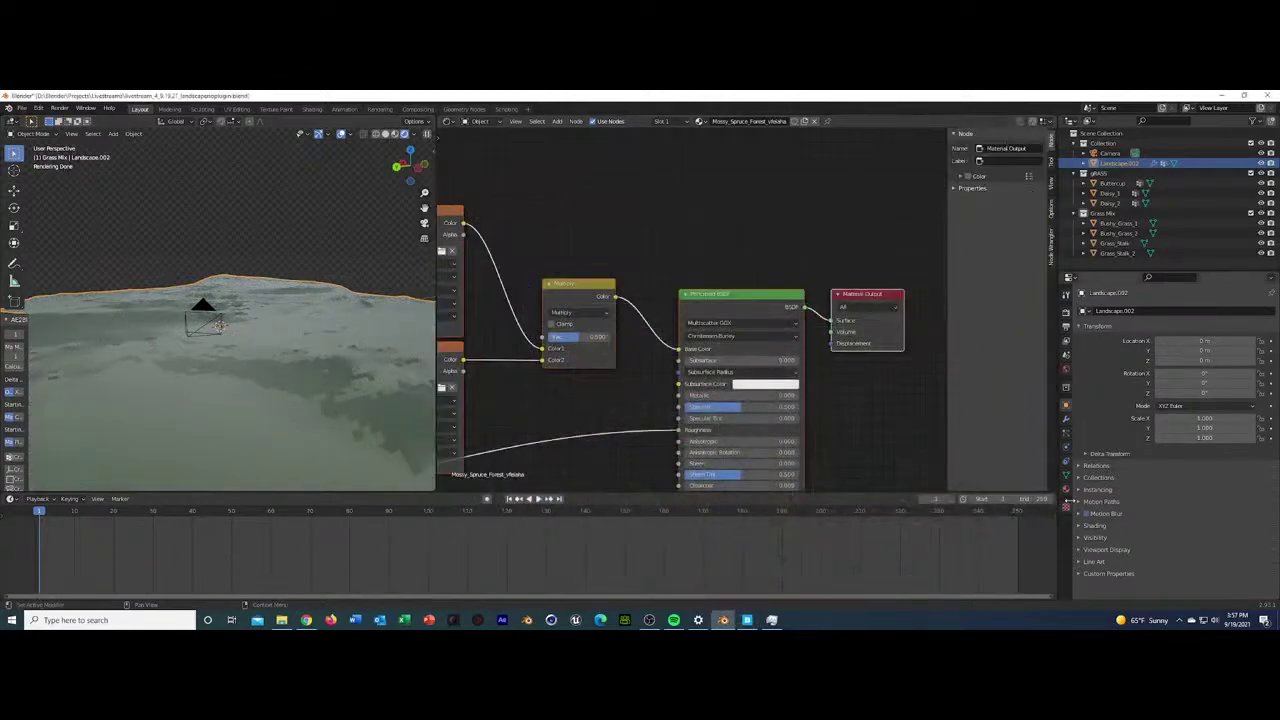
Switch the landscape's material to Mossy_Ground and zoom around to check the Cycles render
click(1066, 505)
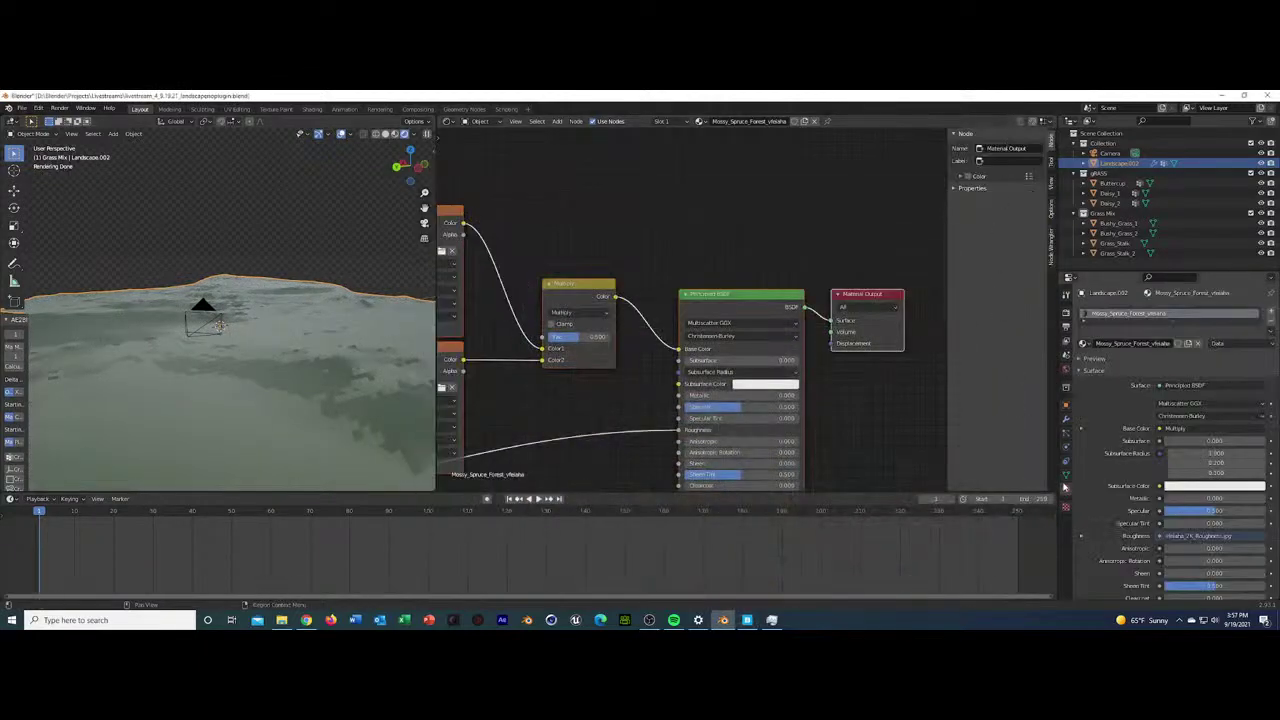
click(1084, 343)
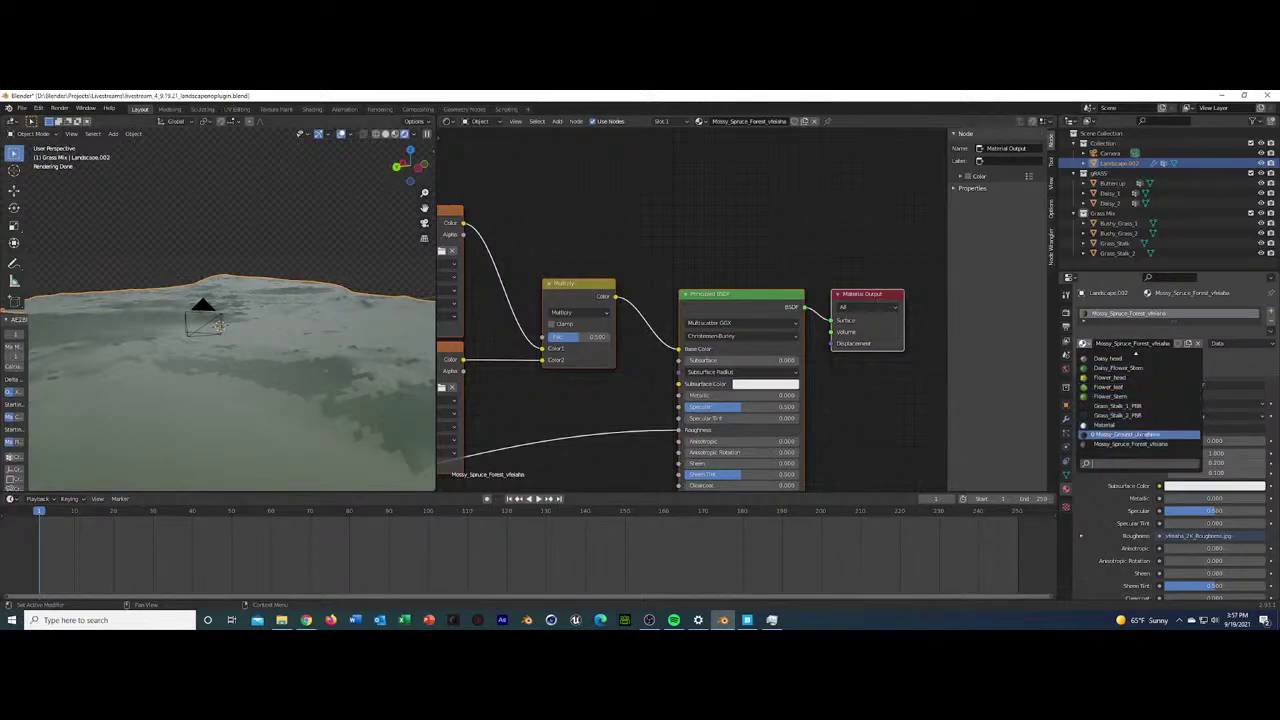
click(1140, 435)
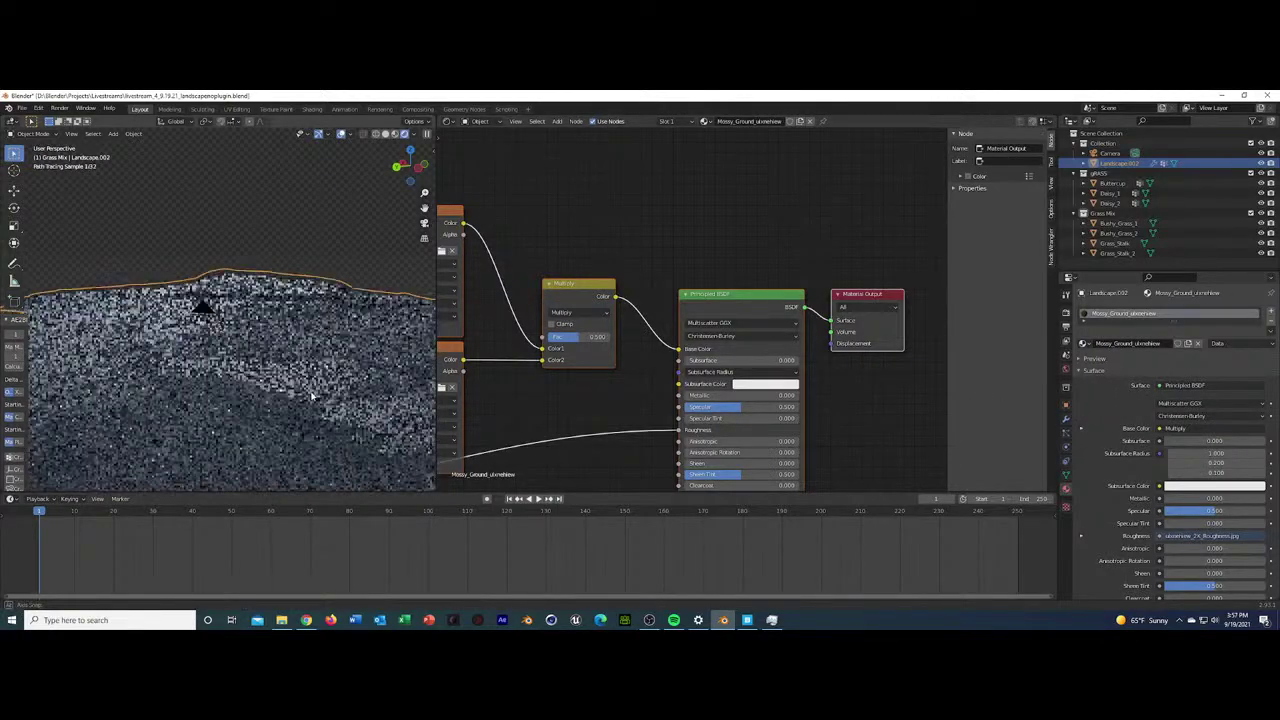
middle_drag(312, 396, 285, 391)
scroll(260, 423, down, 3)
scroll(285, 391, down, 3)
scroll(285, 391, up, 6)
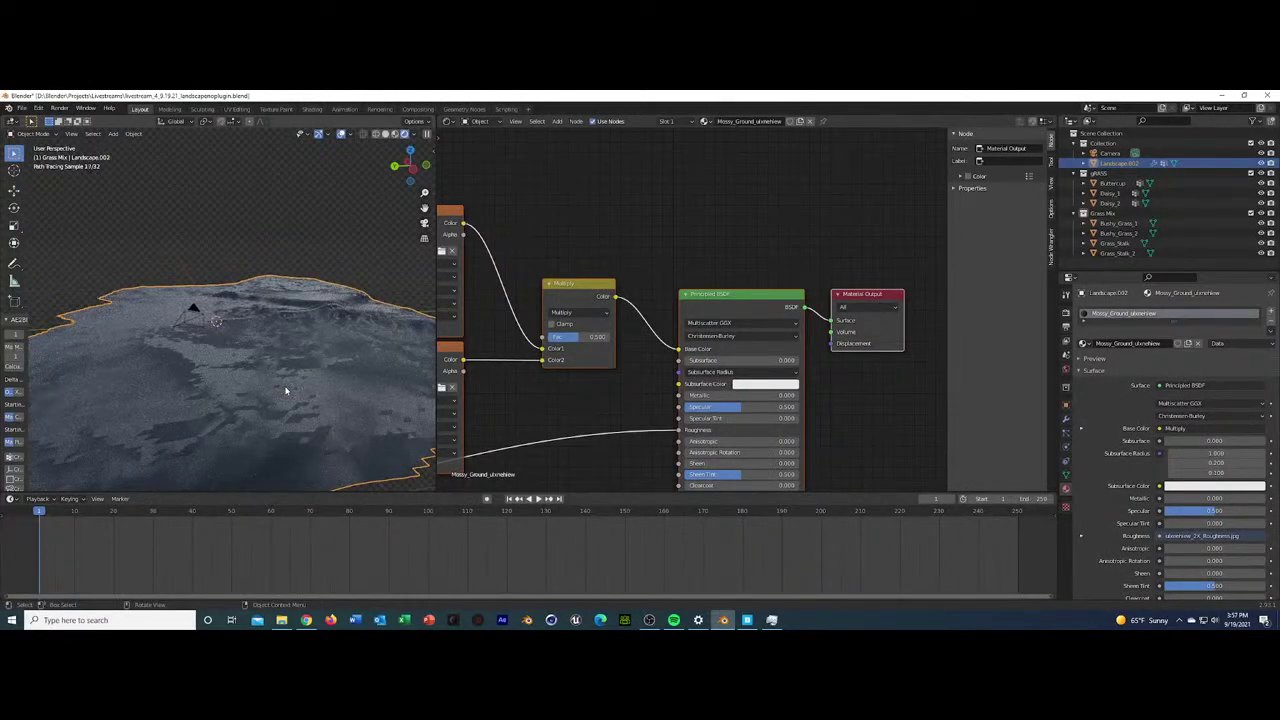
scroll(1108, 475, down, 5)
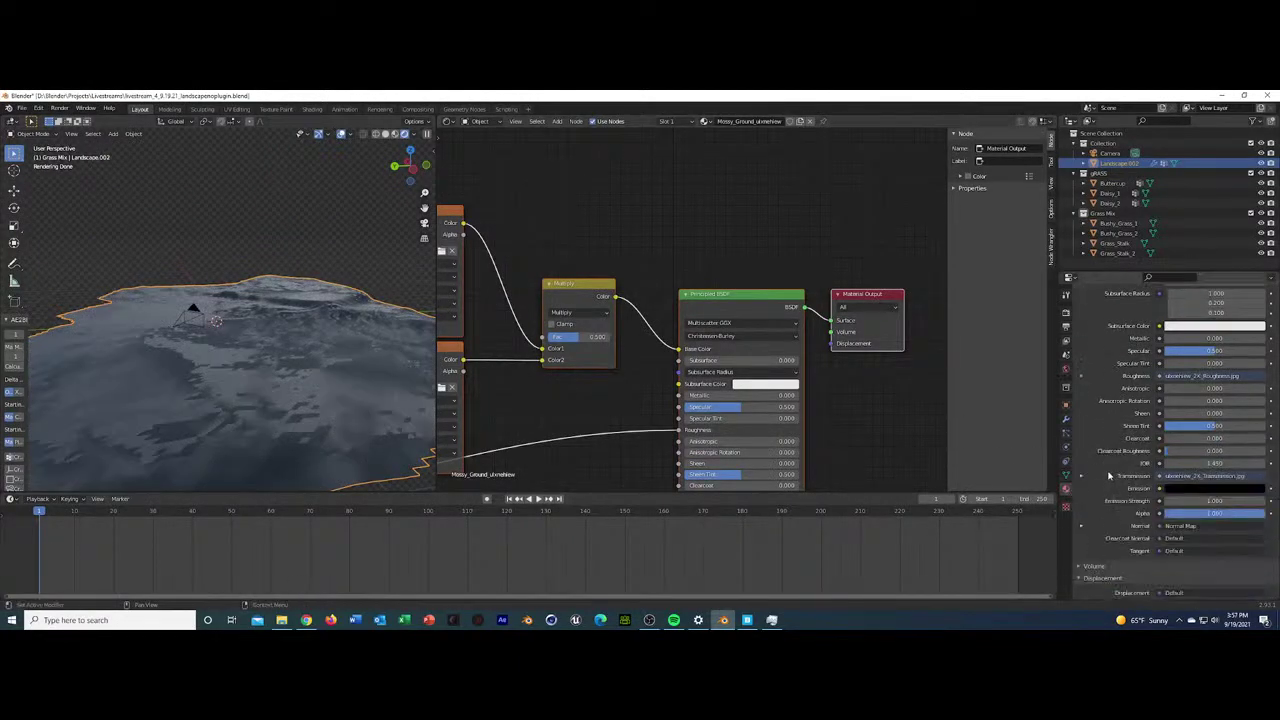
scroll(1108, 475, down, 3)
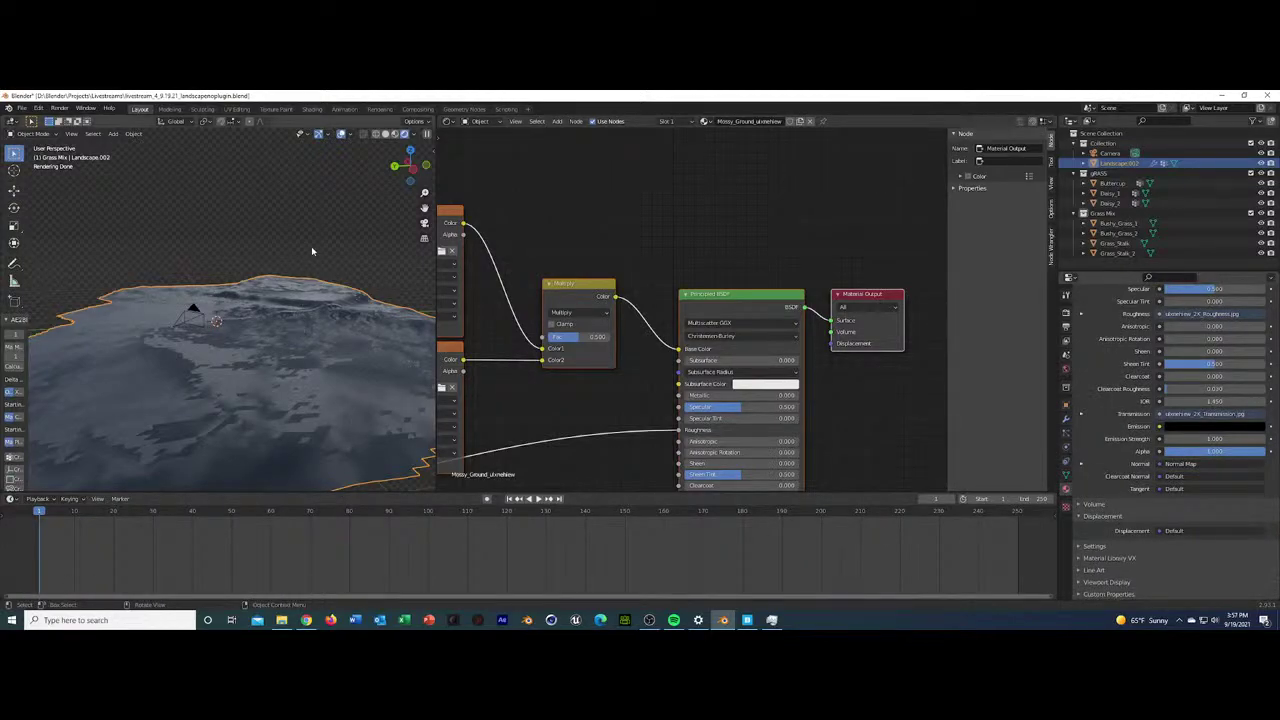
scroll(311, 246, down, 4)
key(shift+a)
Add a new mesh plane and shift it along the X axis
mouse_move(300, 193)
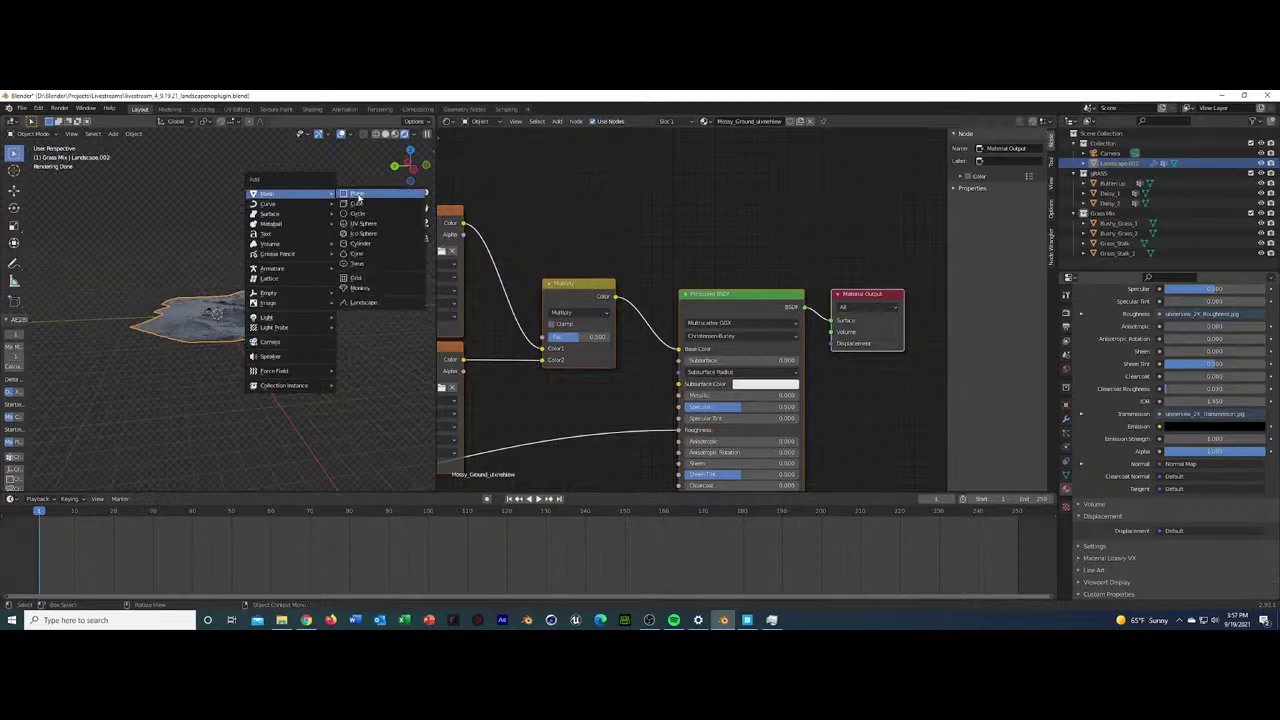
click(358, 197)
key(g)
key(x)
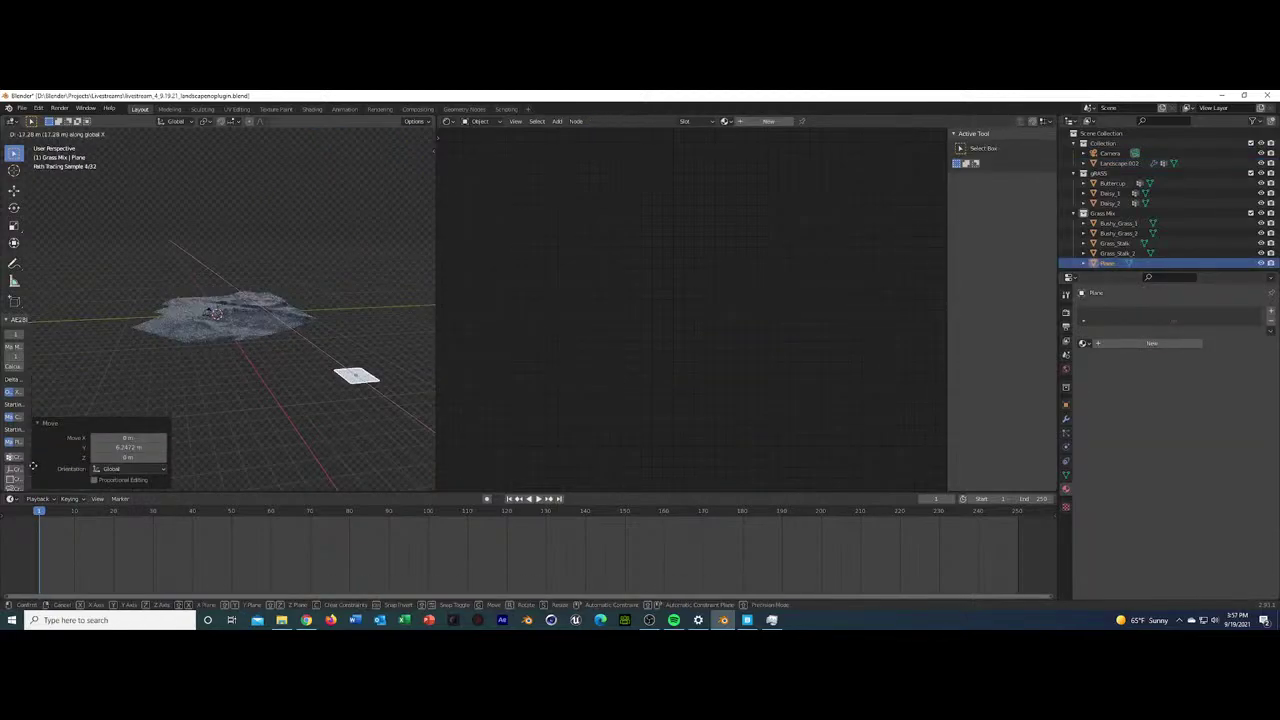
click(33, 466)
Assign the Mossy Spruce Forest material to the plane and center the view on it
click(1083, 343)
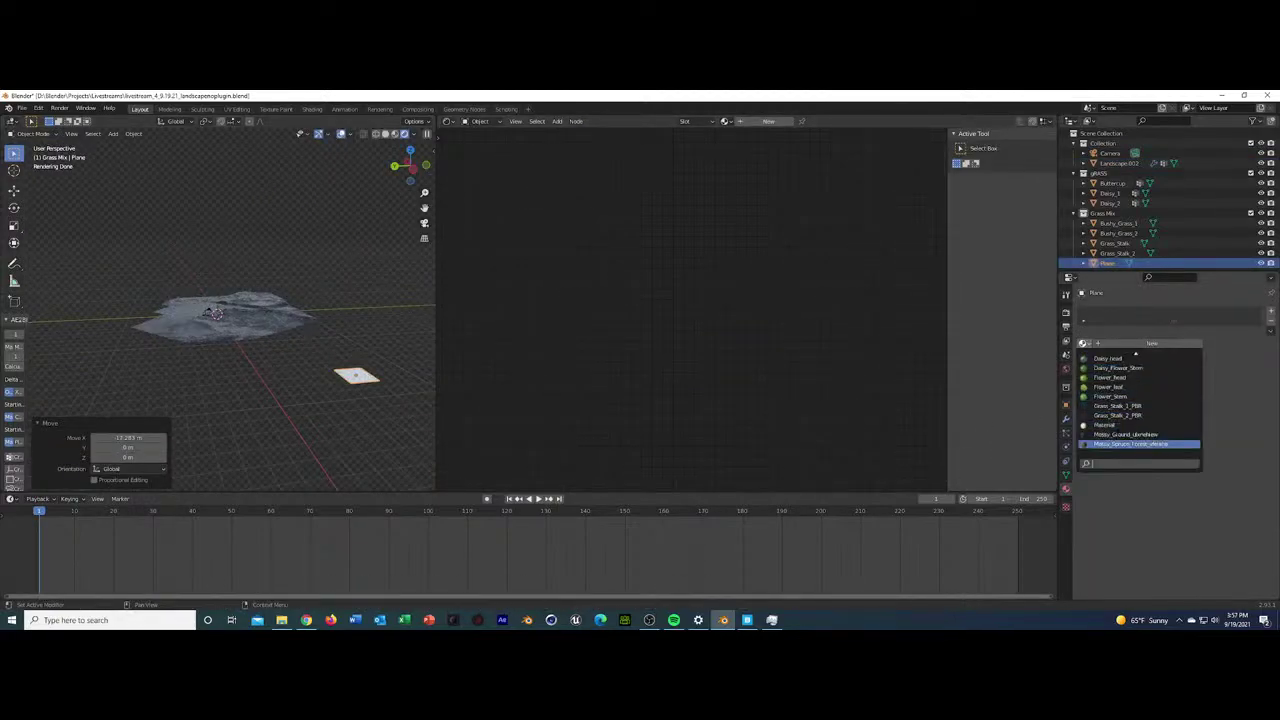
click(1140, 443)
scroll(287, 389, up, 5)
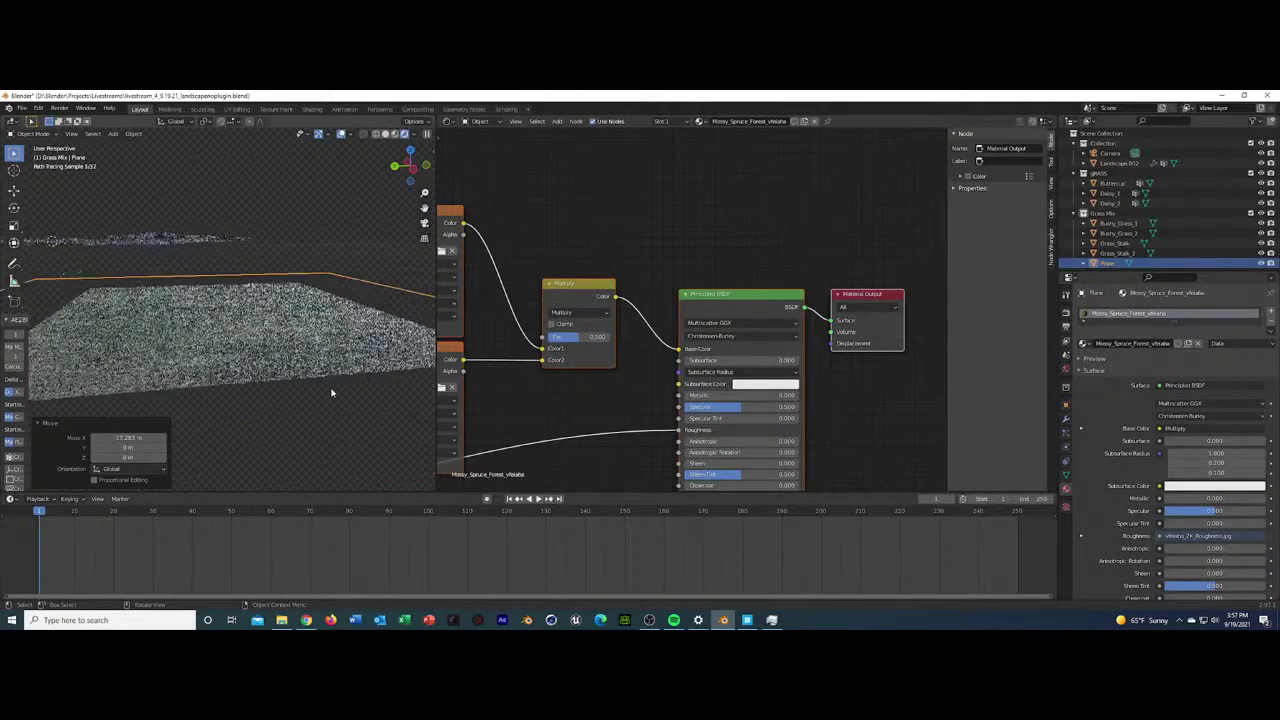
scroll(300, 391, down, 5)
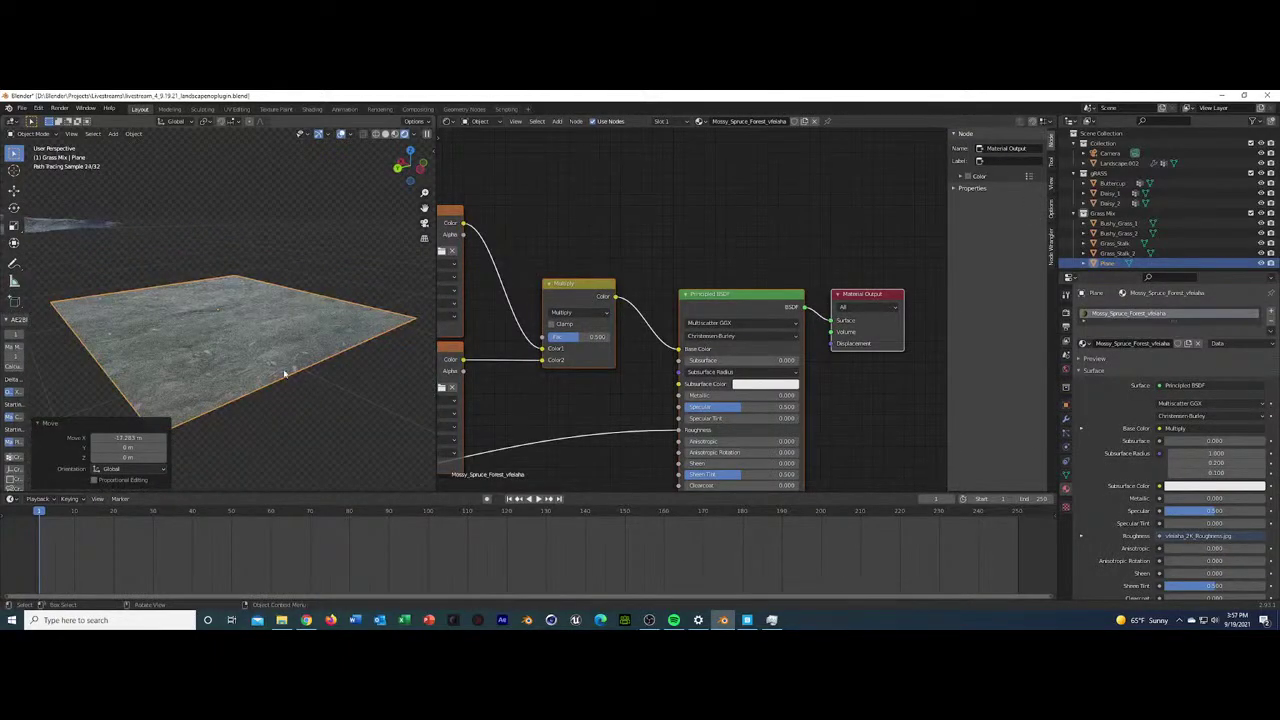
middle_drag(206, 341, 133, 334)
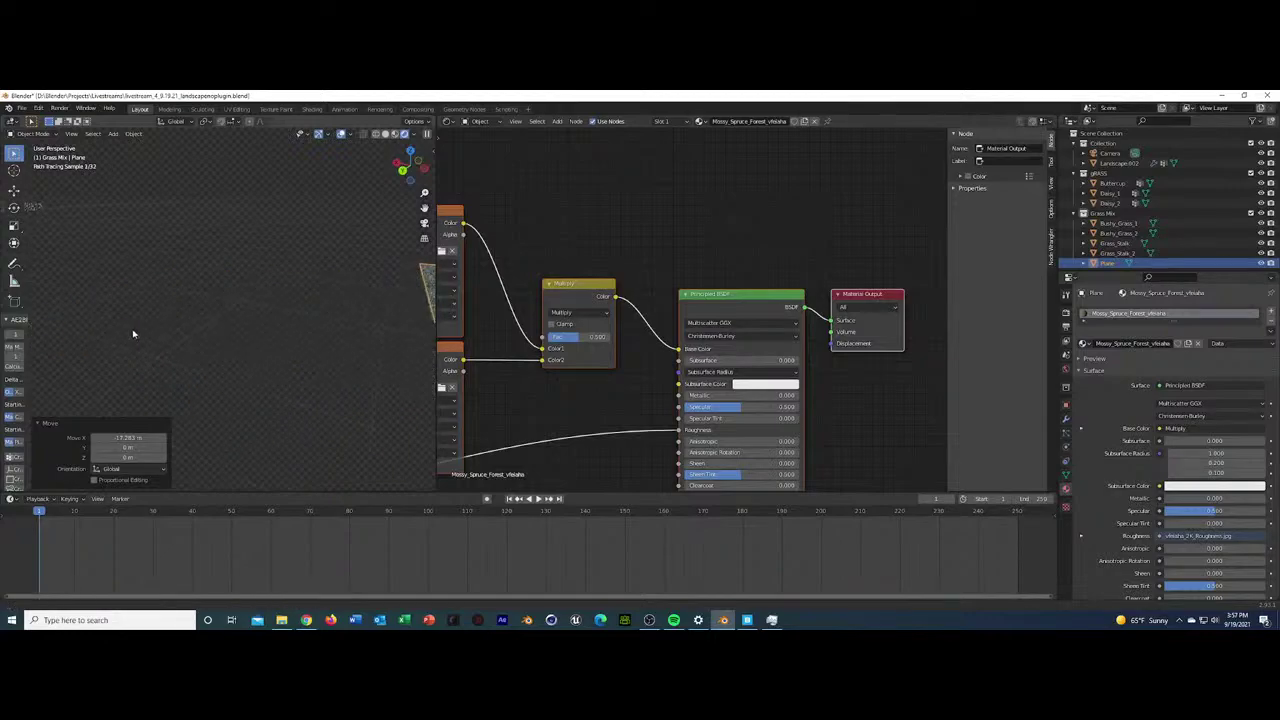
key(KP_Decimal)
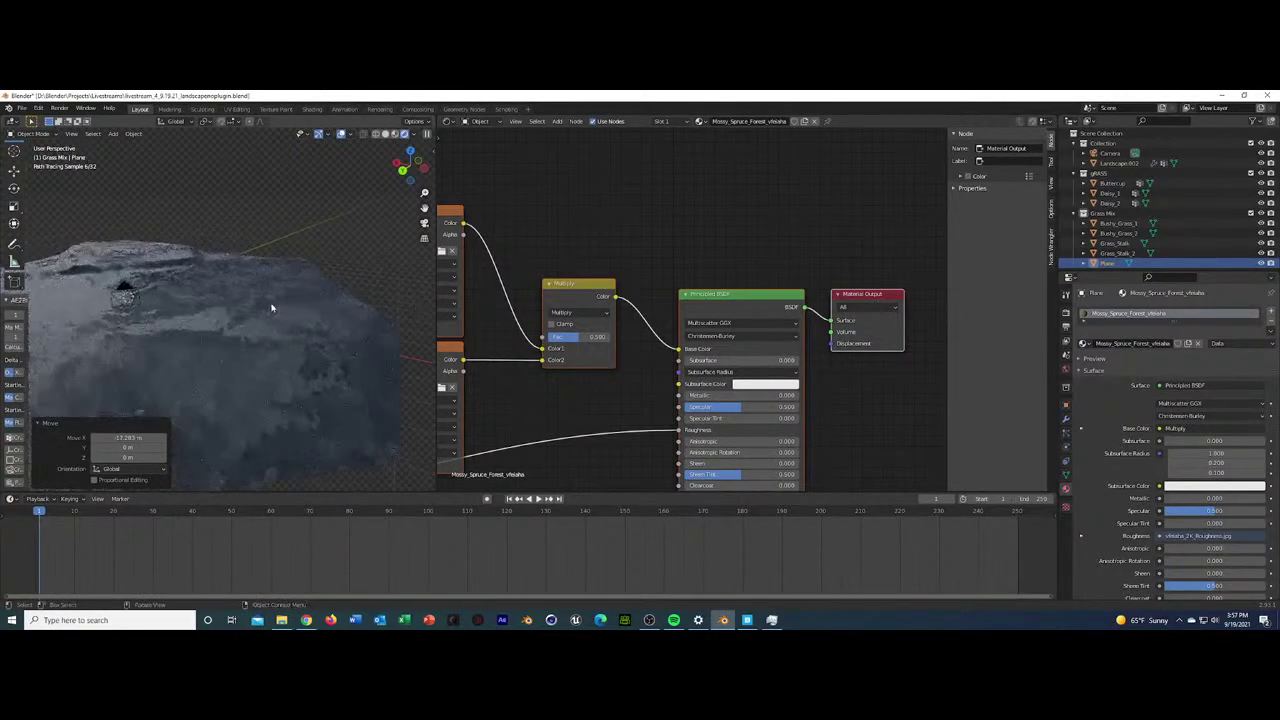
scroll(250, 312, down, 5)
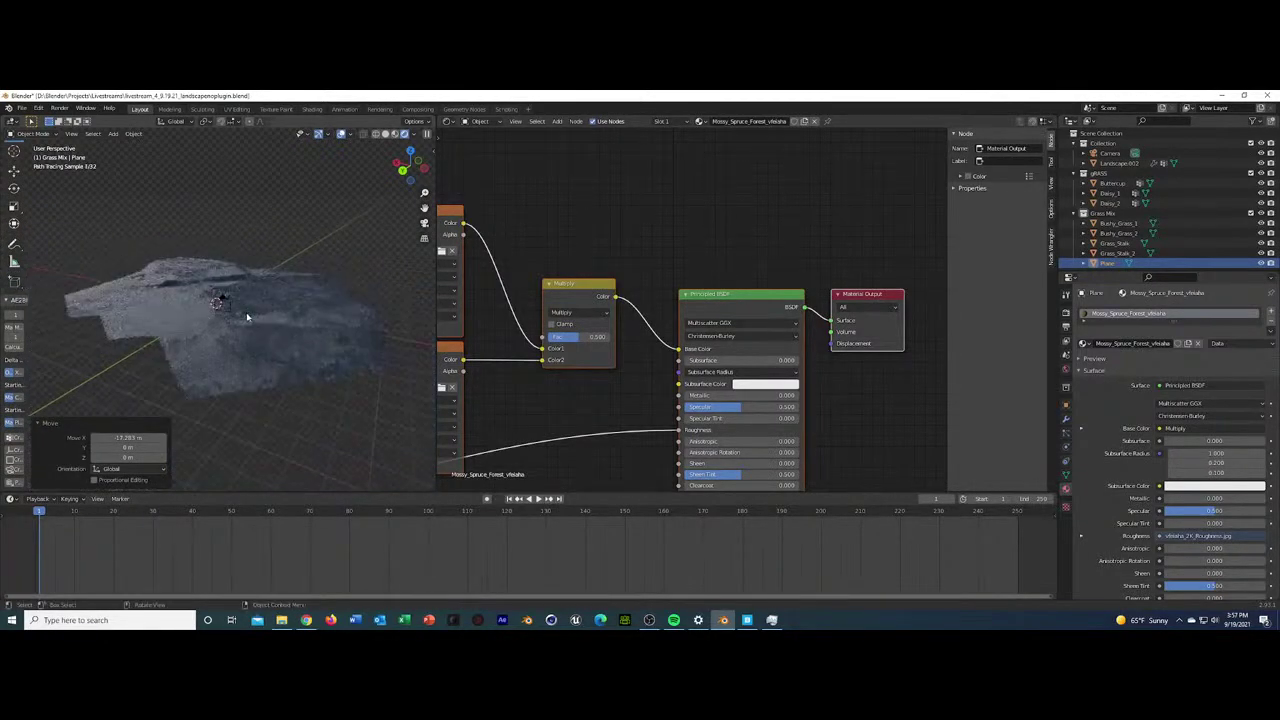
scroll(247, 317, up, 3)
Delete the displaced landscape and move the plane along X to near the origin
key(x)
click(276, 362)
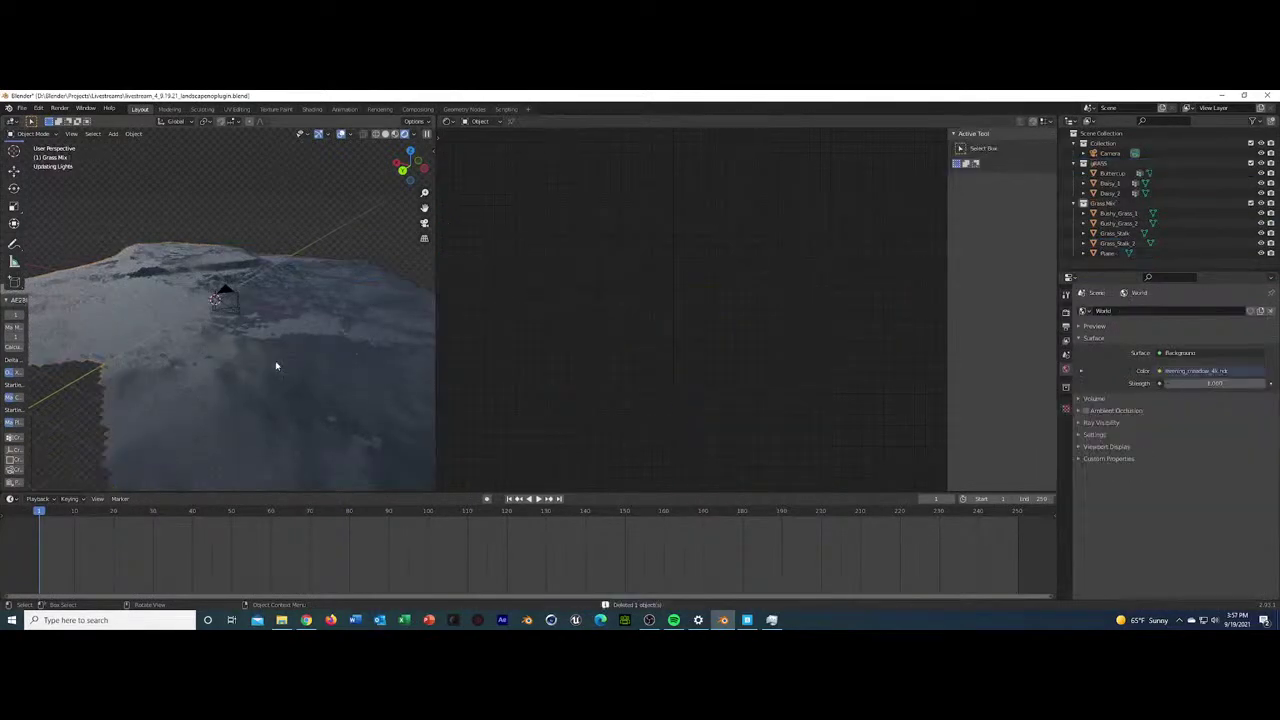
click(425, 323)
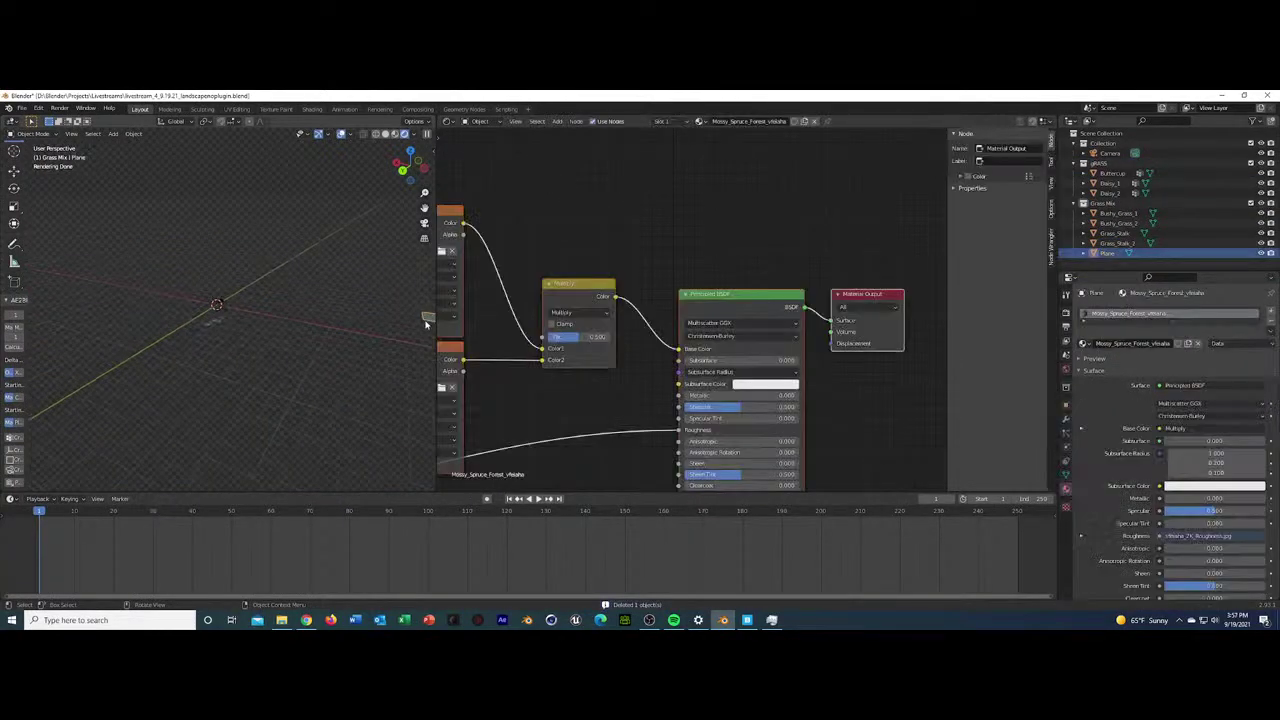
key(g)
key(x)
click(215, 320)
key(g)
key(x)
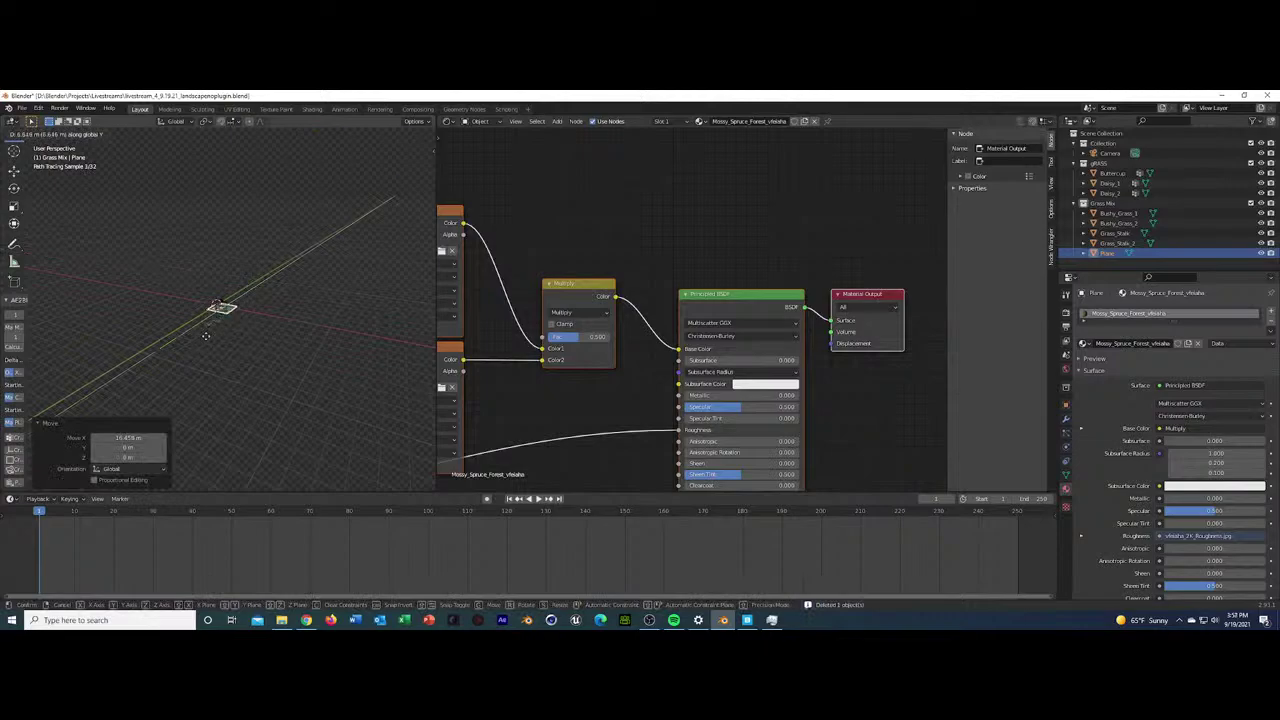
click(222, 320)
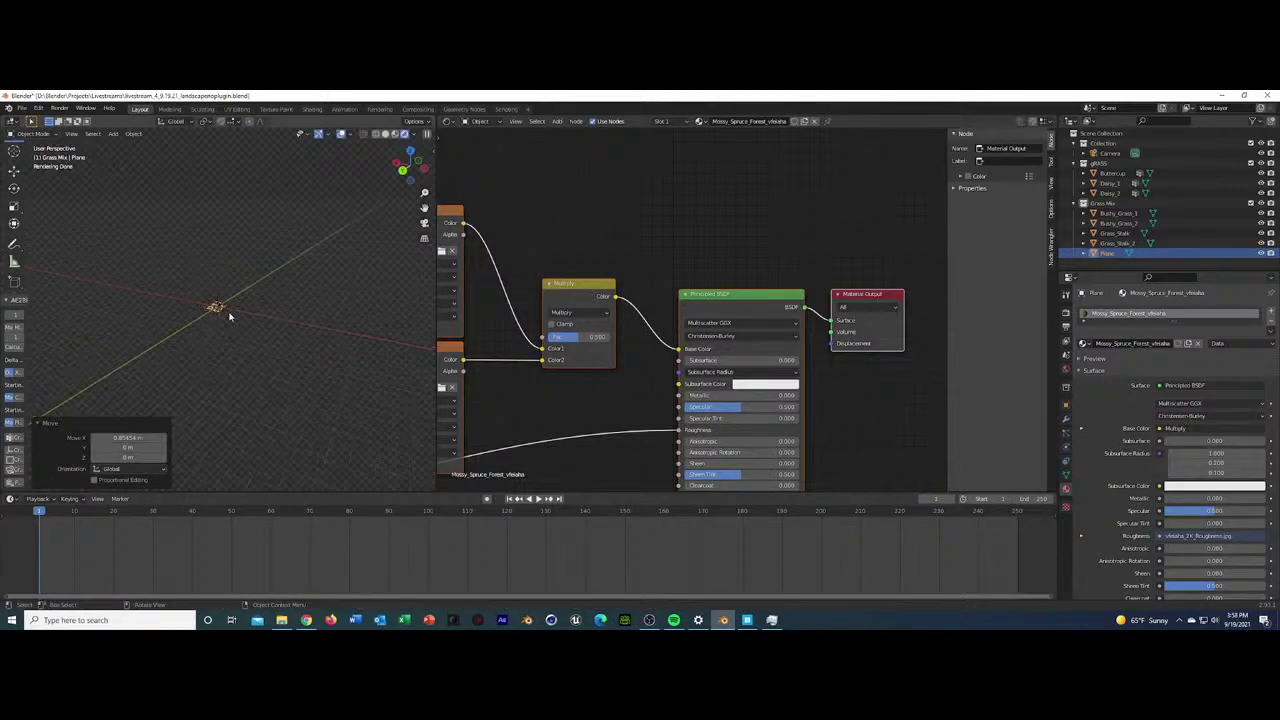
Scale the plane by 8, check it through the camera, then undo the scaling
text(s8)
key(Return)
key(KP_0)
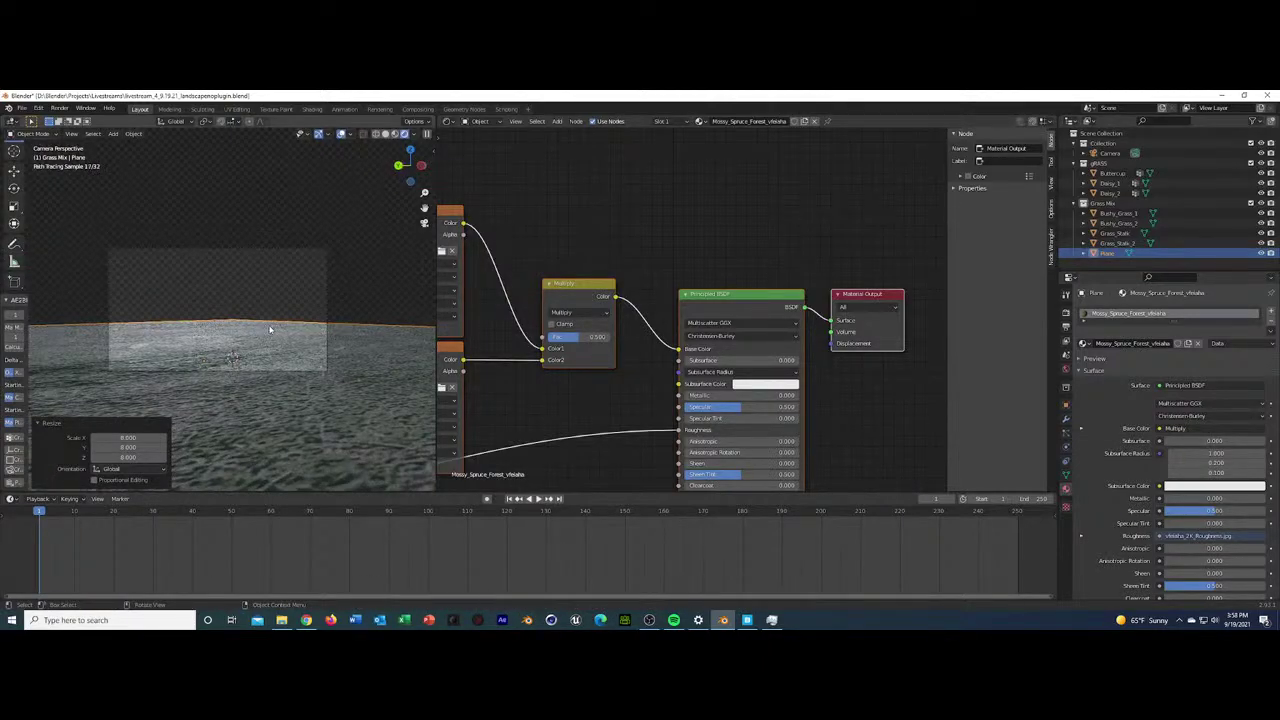
middle_drag(270, 330, 310, 337)
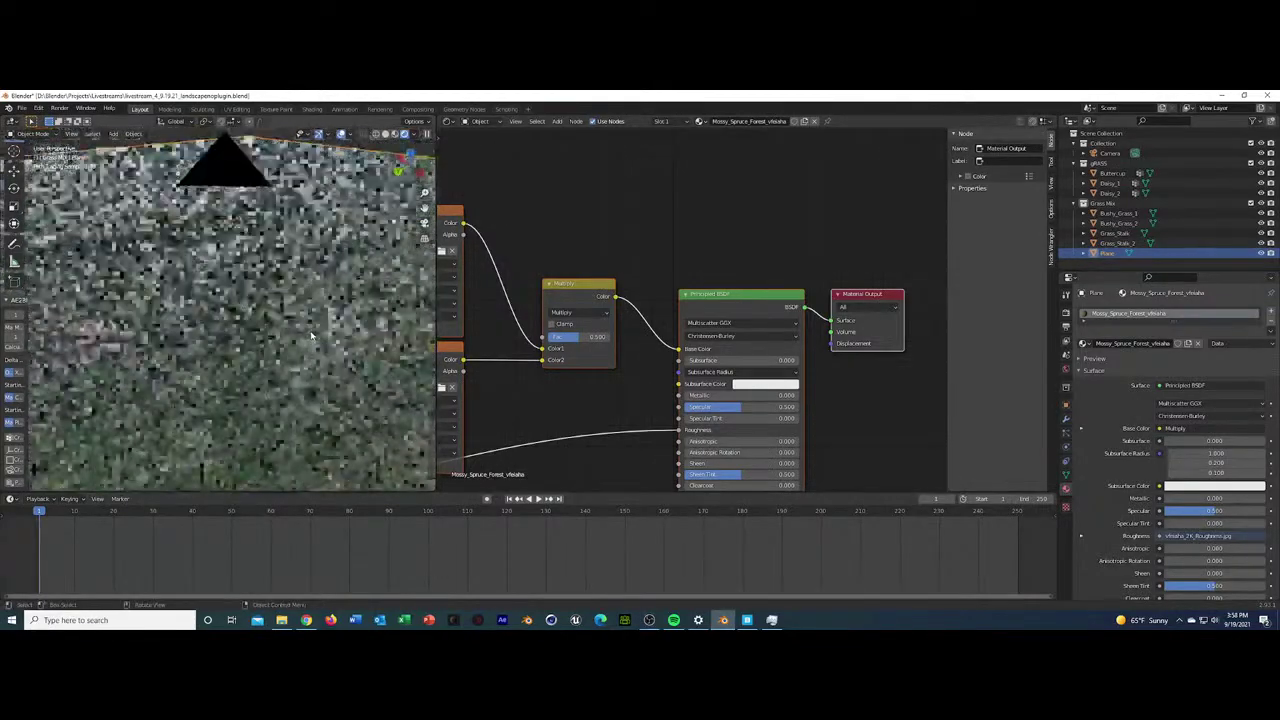
scroll(310, 337, down, 4)
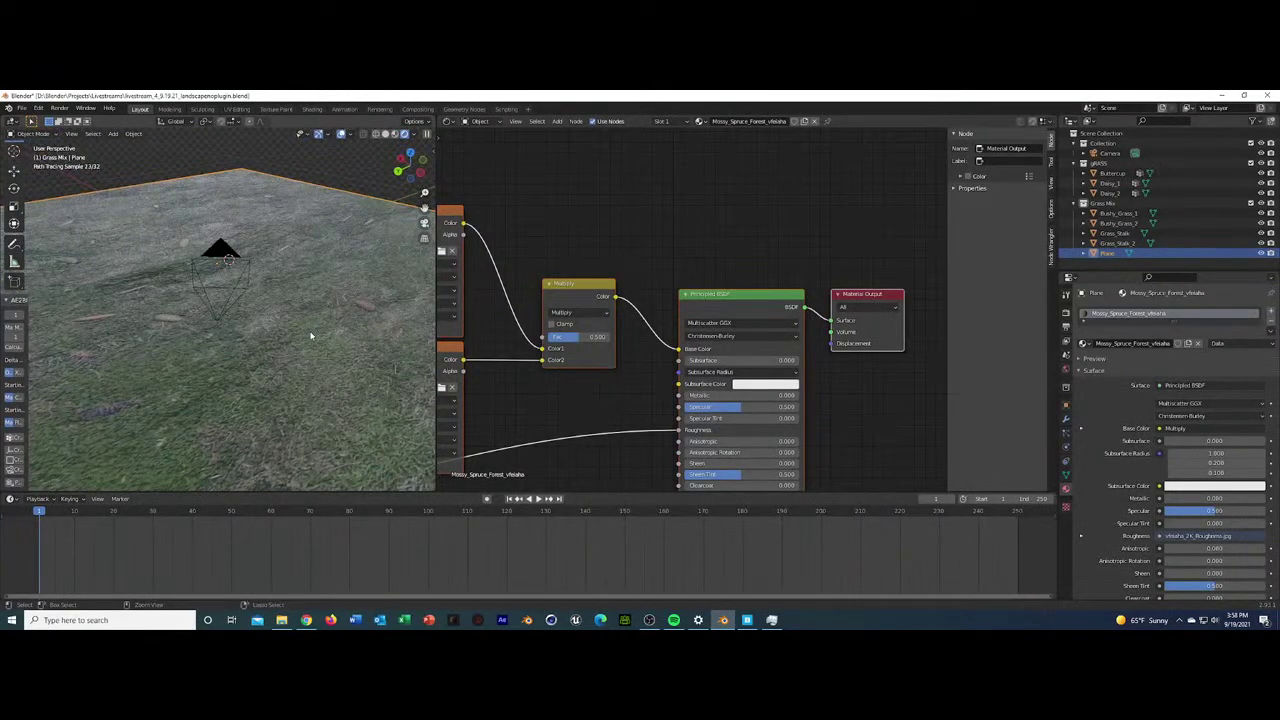
key(ctrl+z)
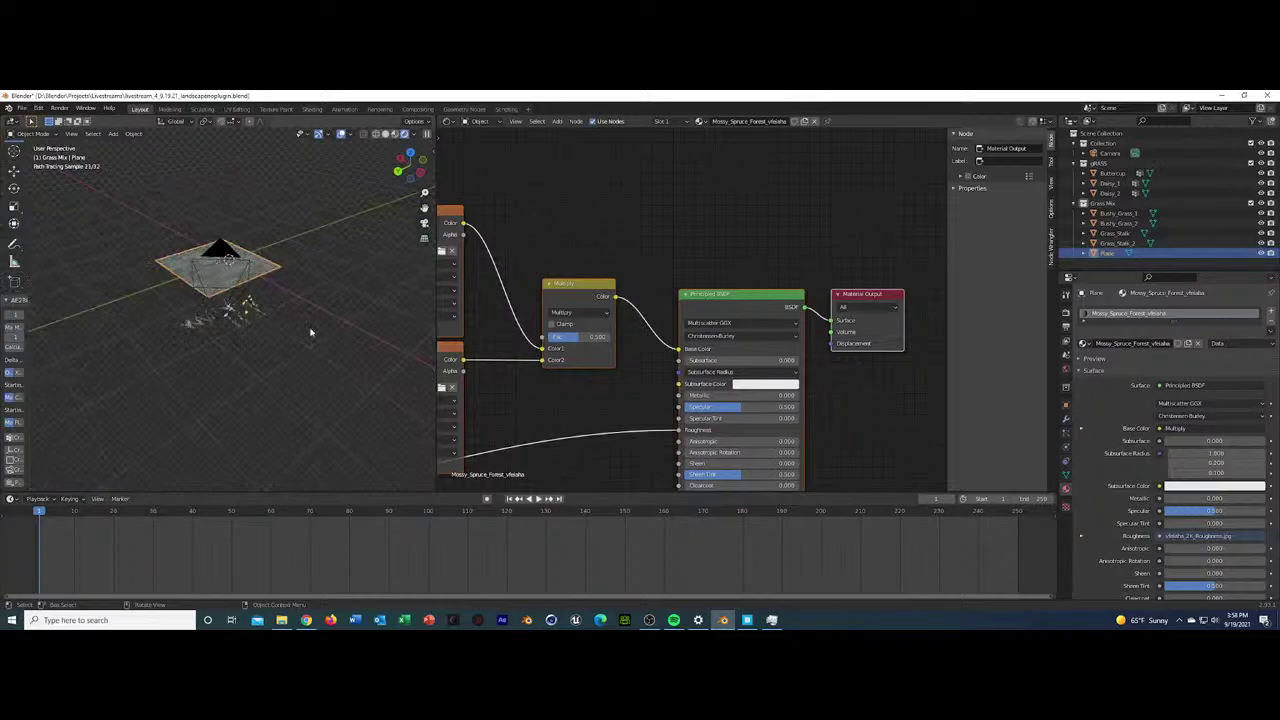
scroll(310, 332, up, 2)
scroll(330, 340, up, 2)
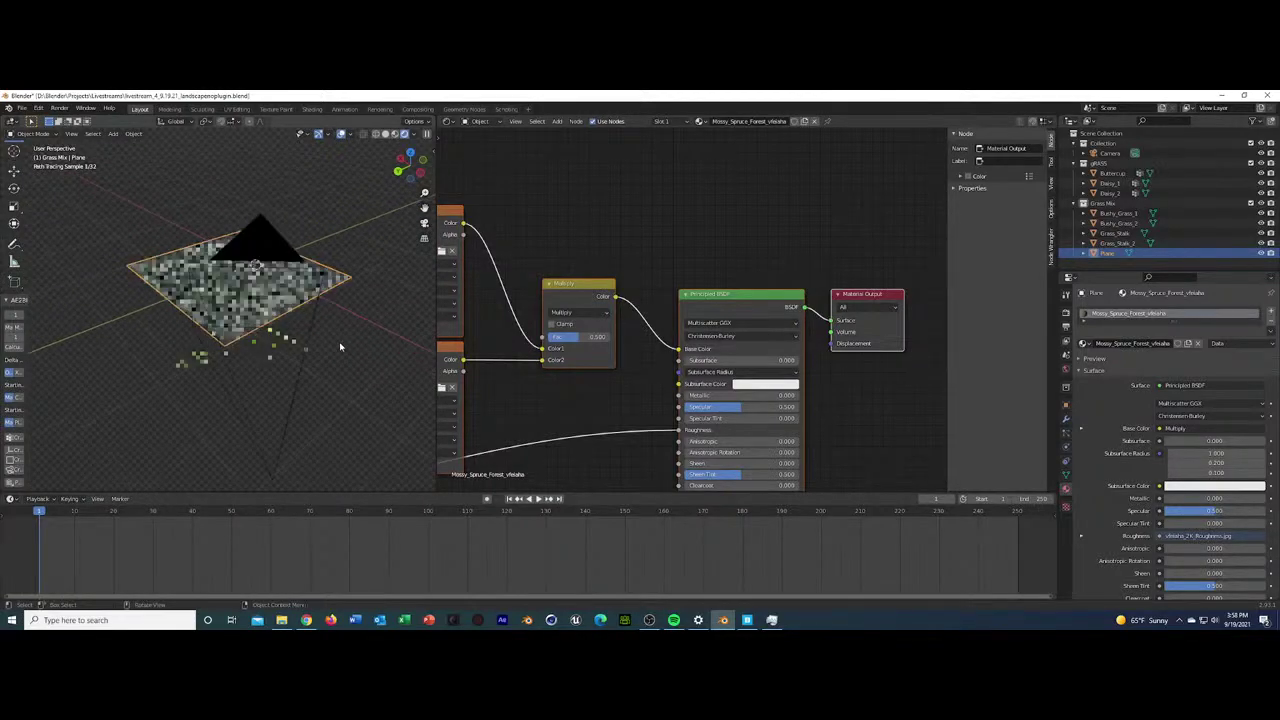
middle_drag(340, 347, 344, 318)
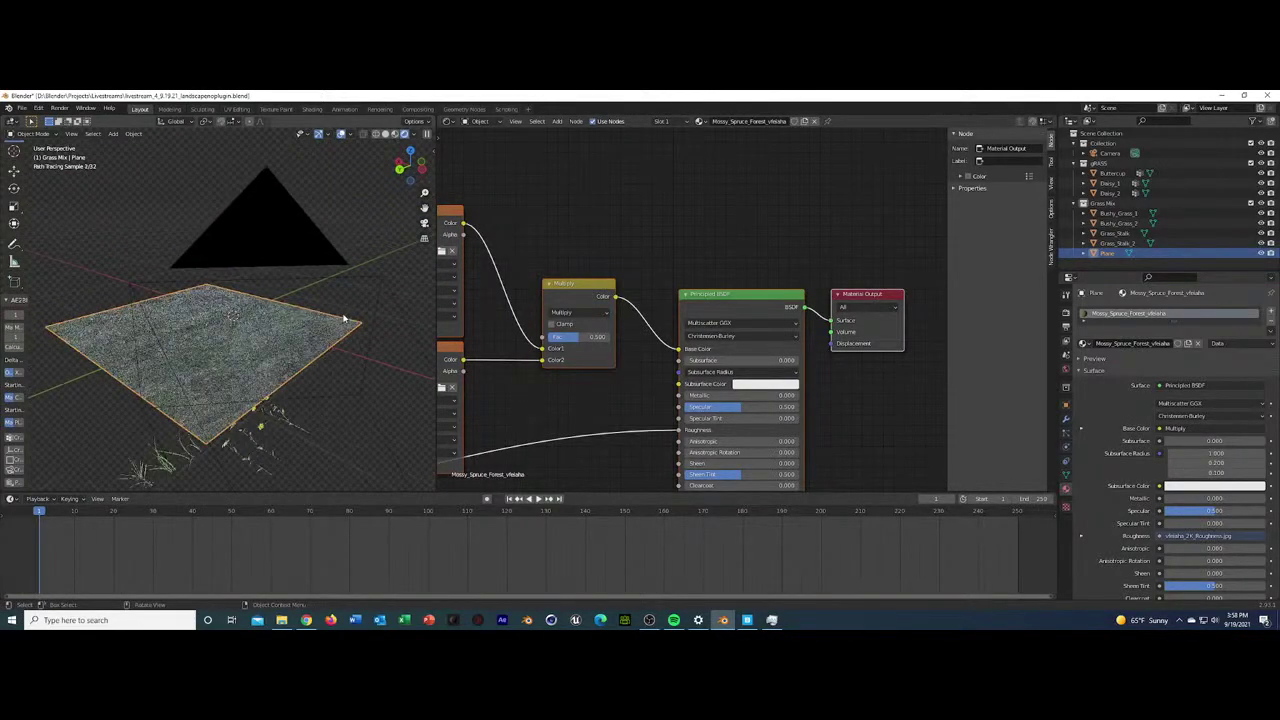
scroll(344, 318, up, 2)
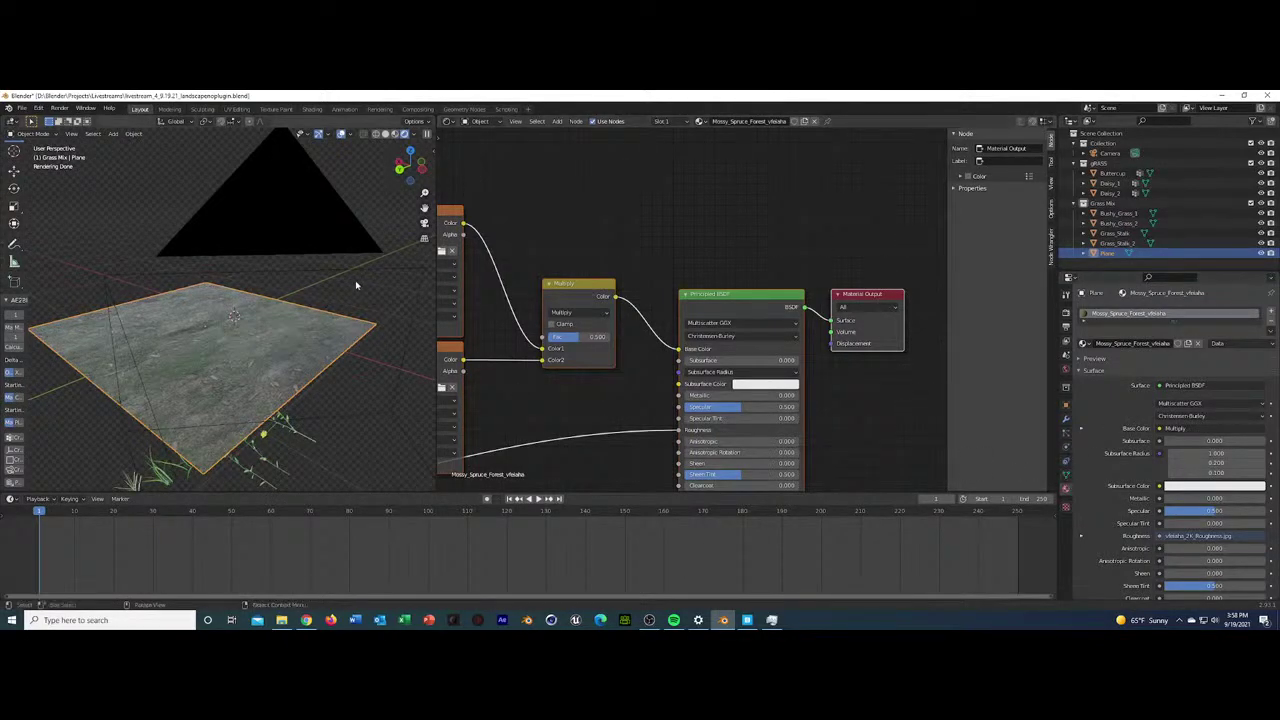
middle_drag(339, 345, 260, 318)
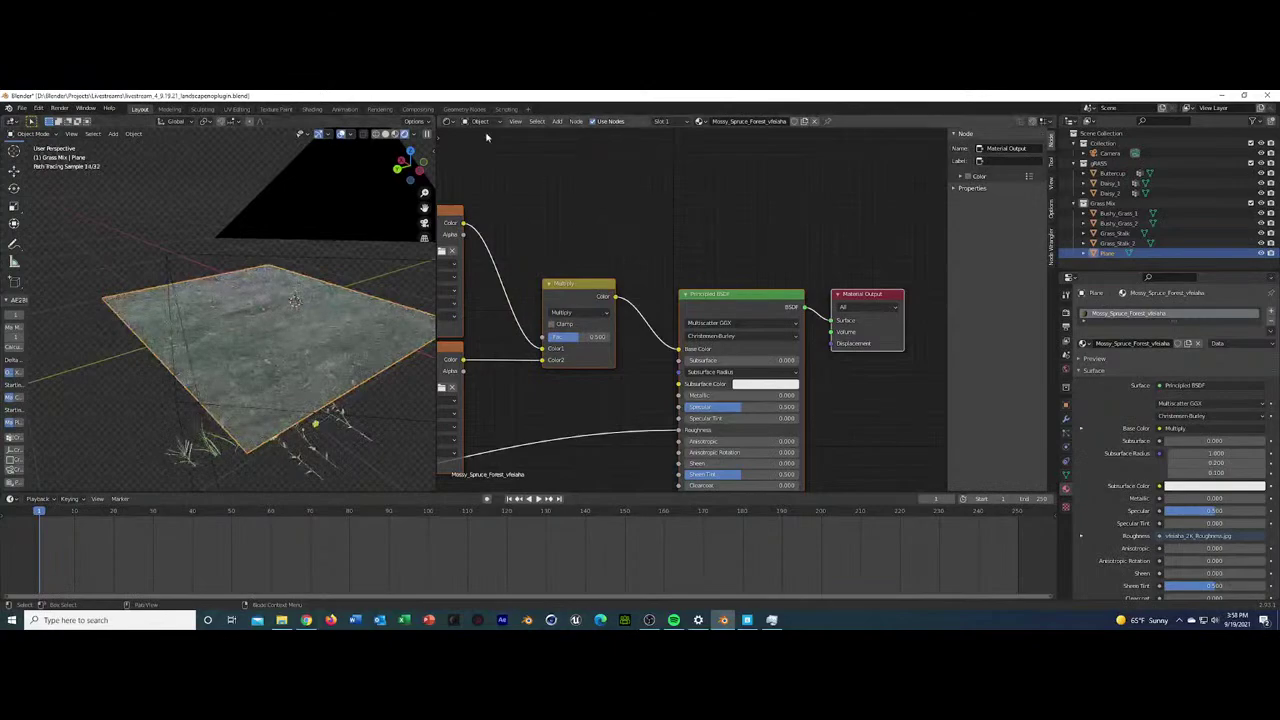
Turn the right-hand node editor into a 3D Viewport showing the plane
click(447, 121)
click(480, 150)
middle_drag(857, 283, 834, 311)
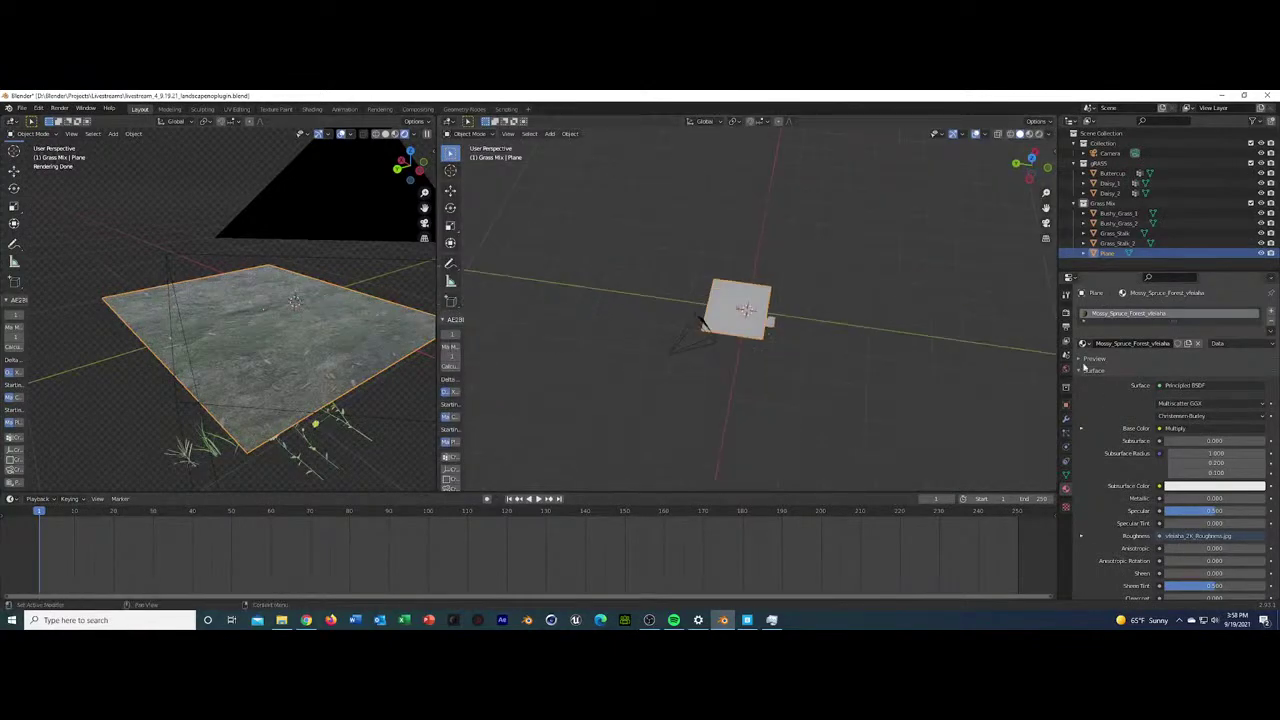
Add an Array modifier to the plane with a count of 10
click(1065, 408)
click(1065, 418)
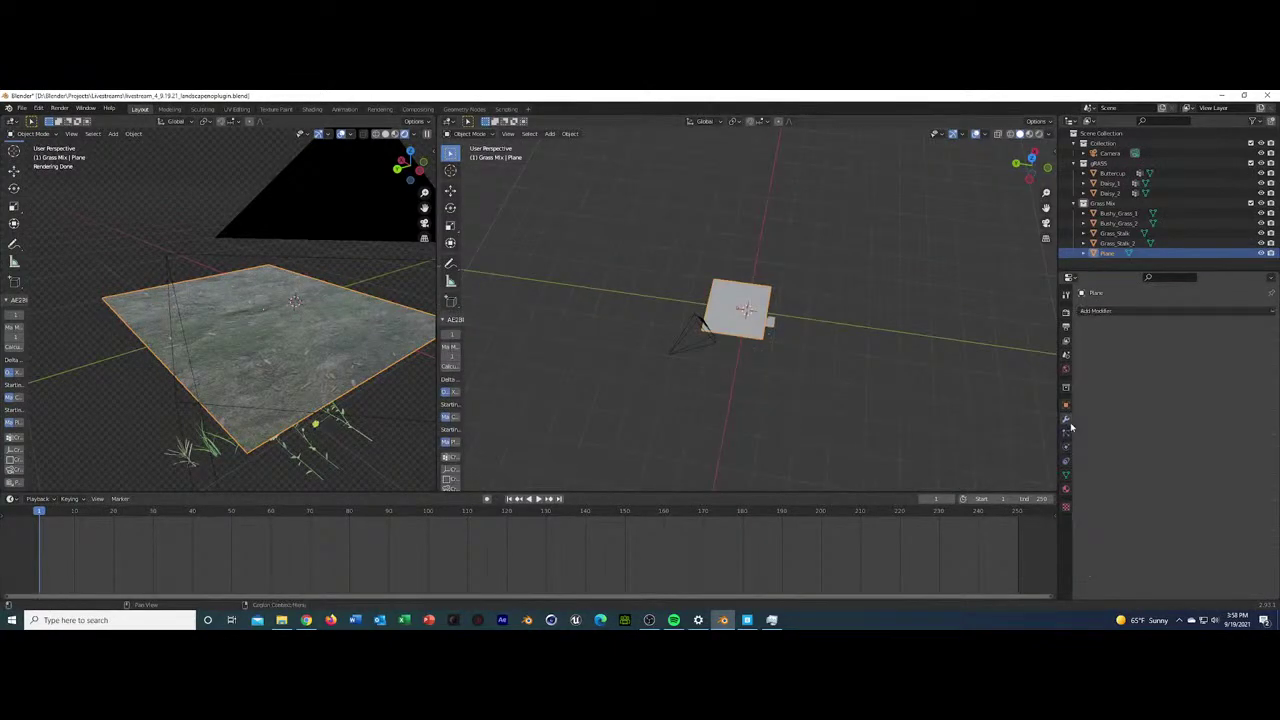
click(1108, 311)
click(1094, 342)
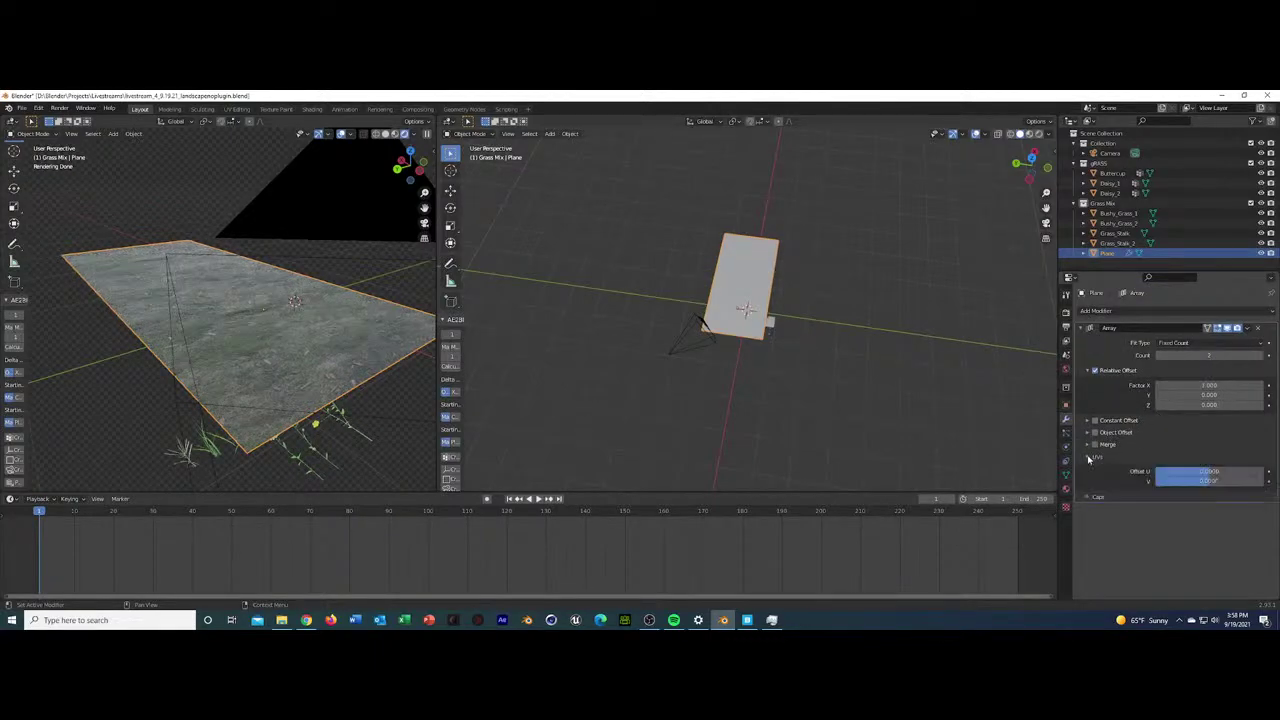
click(1209, 355)
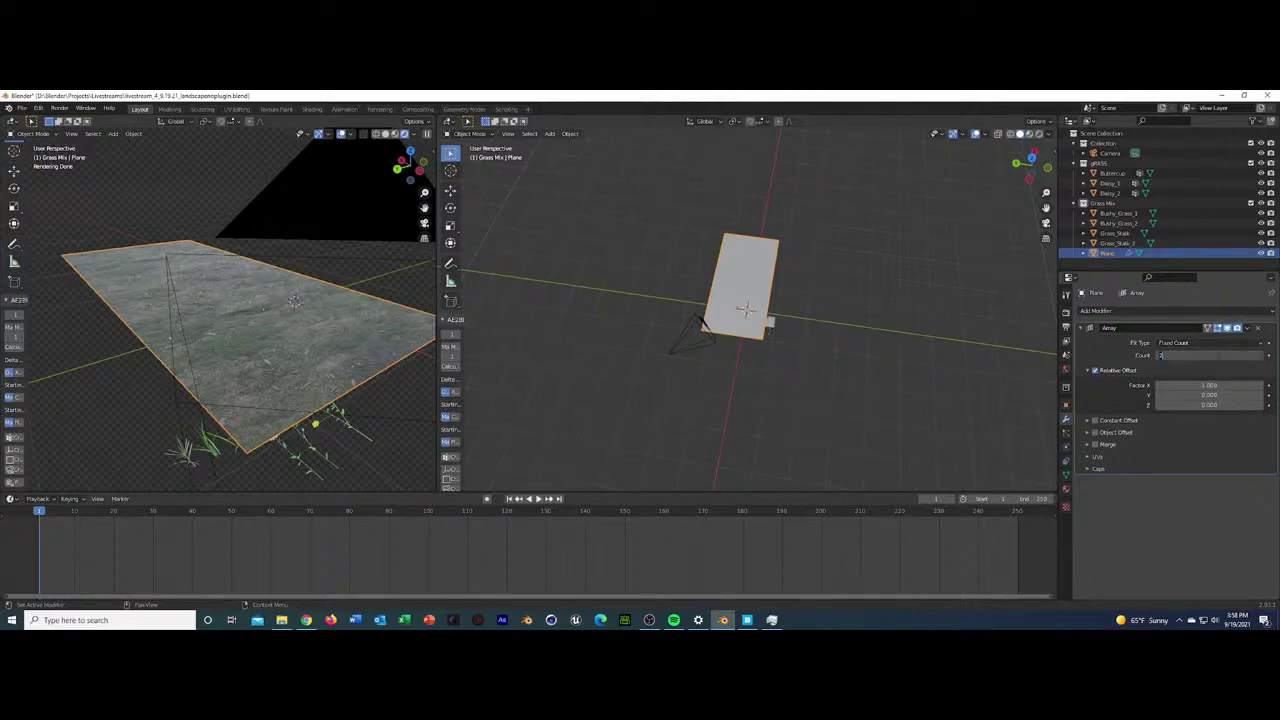
text(10)
key(Return)
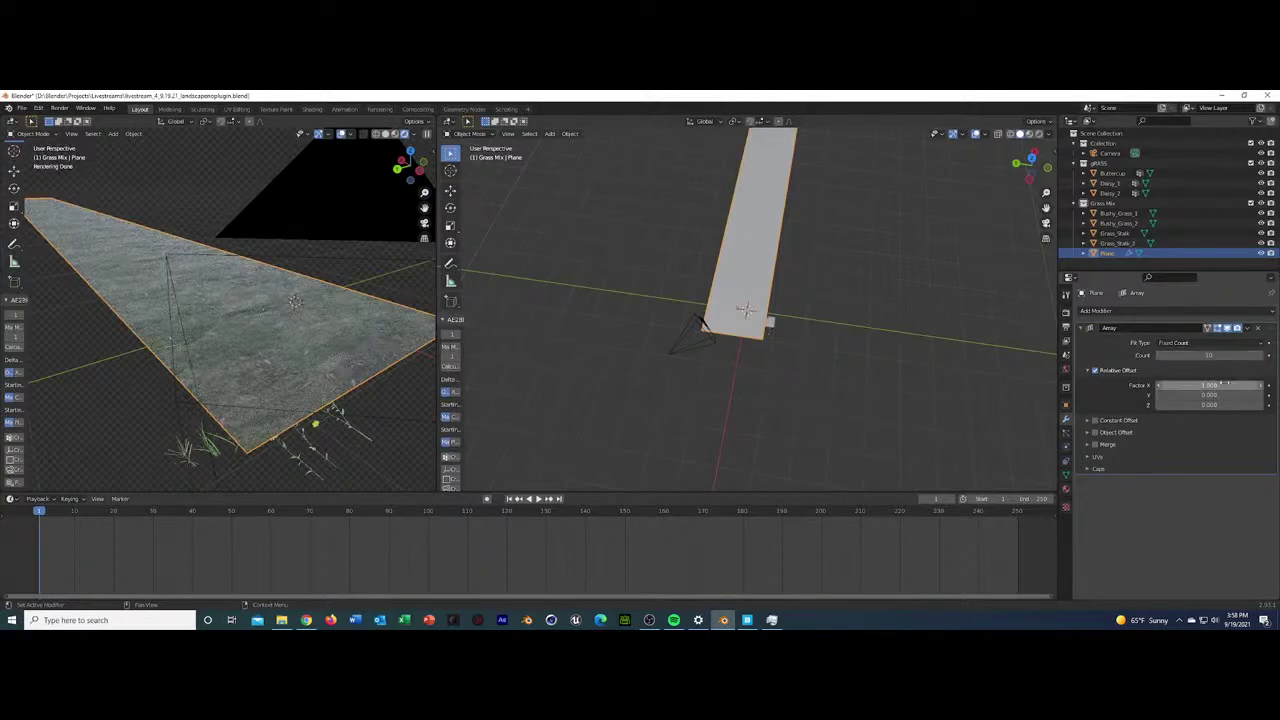
Add a second Array modifier with 10 copies and Y offset 1, forming a square grid
click(1157, 313)
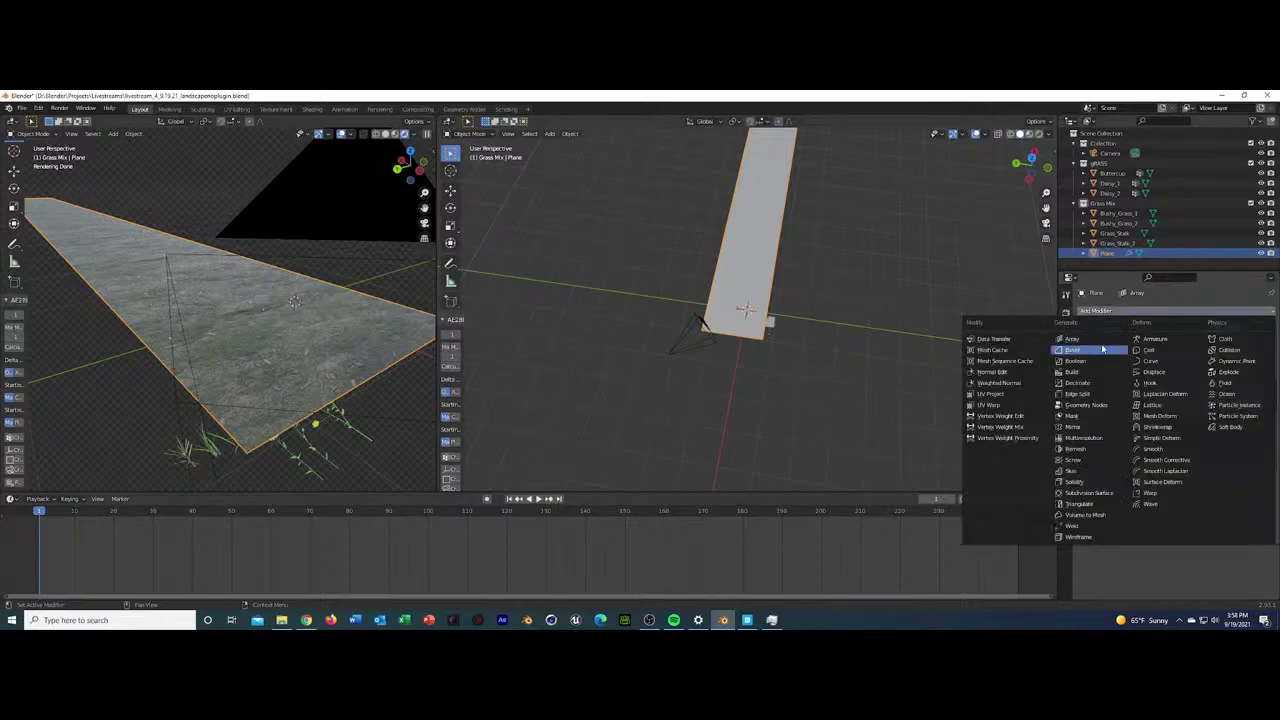
click(1118, 338)
scroll(1221, 476, down, 2)
click(1210, 511)
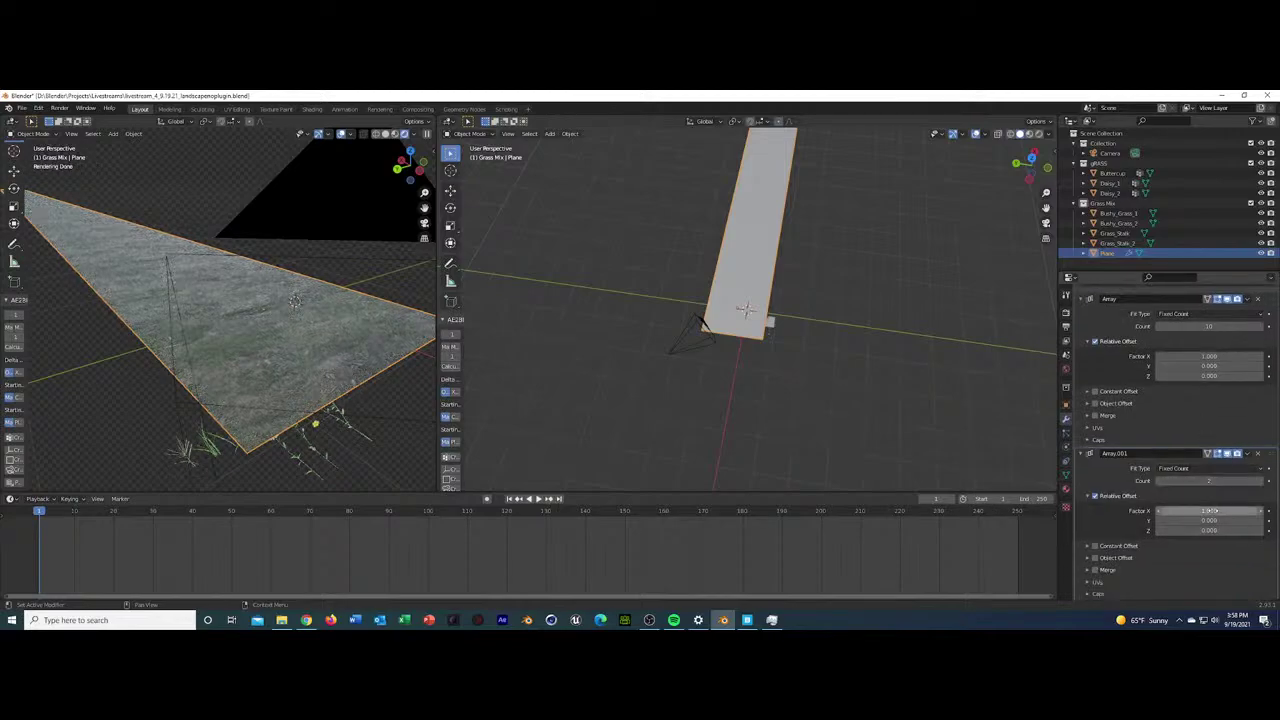
text(1.0)
key(Tab)
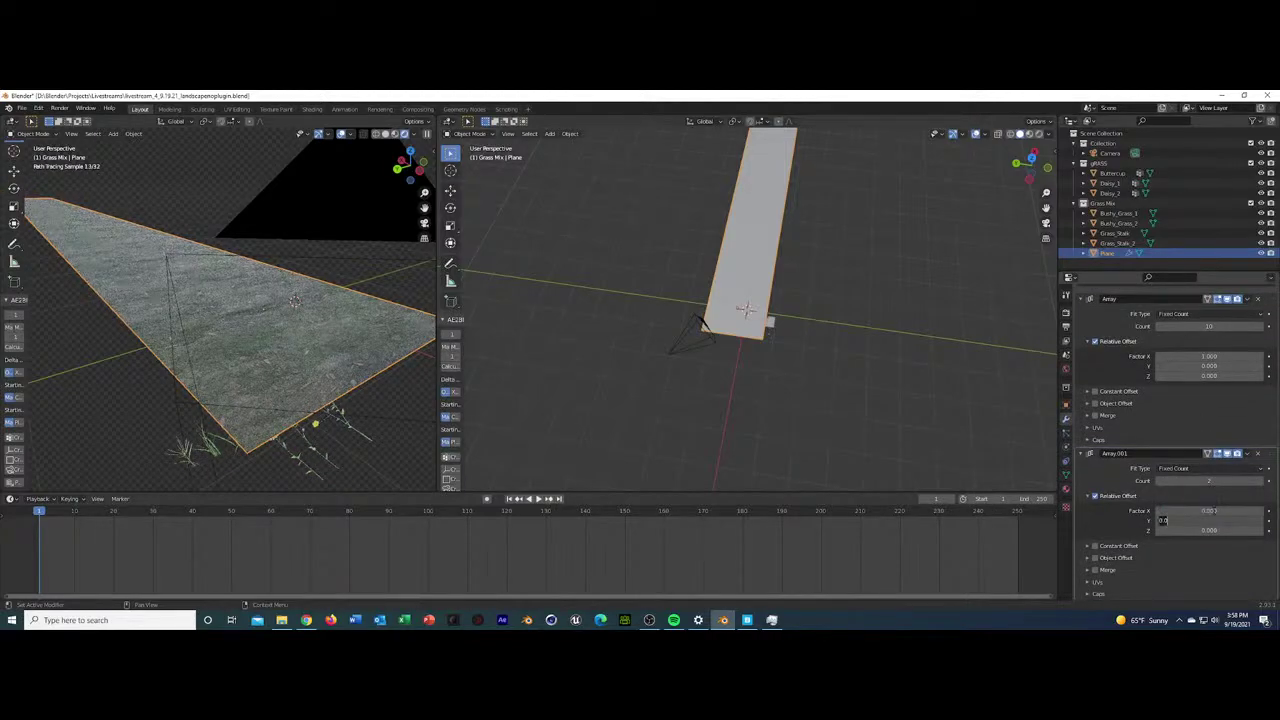
text(1)
key(Return)
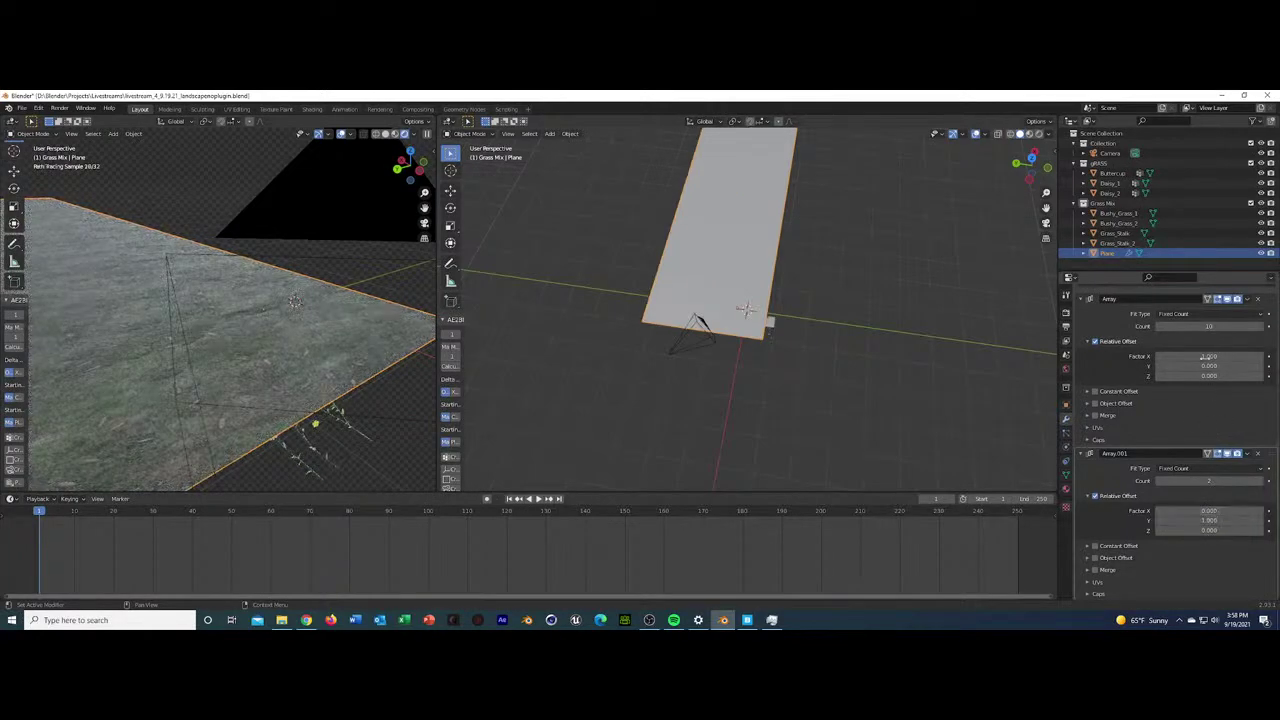
click(1210, 480)
text(10)
key(Return)
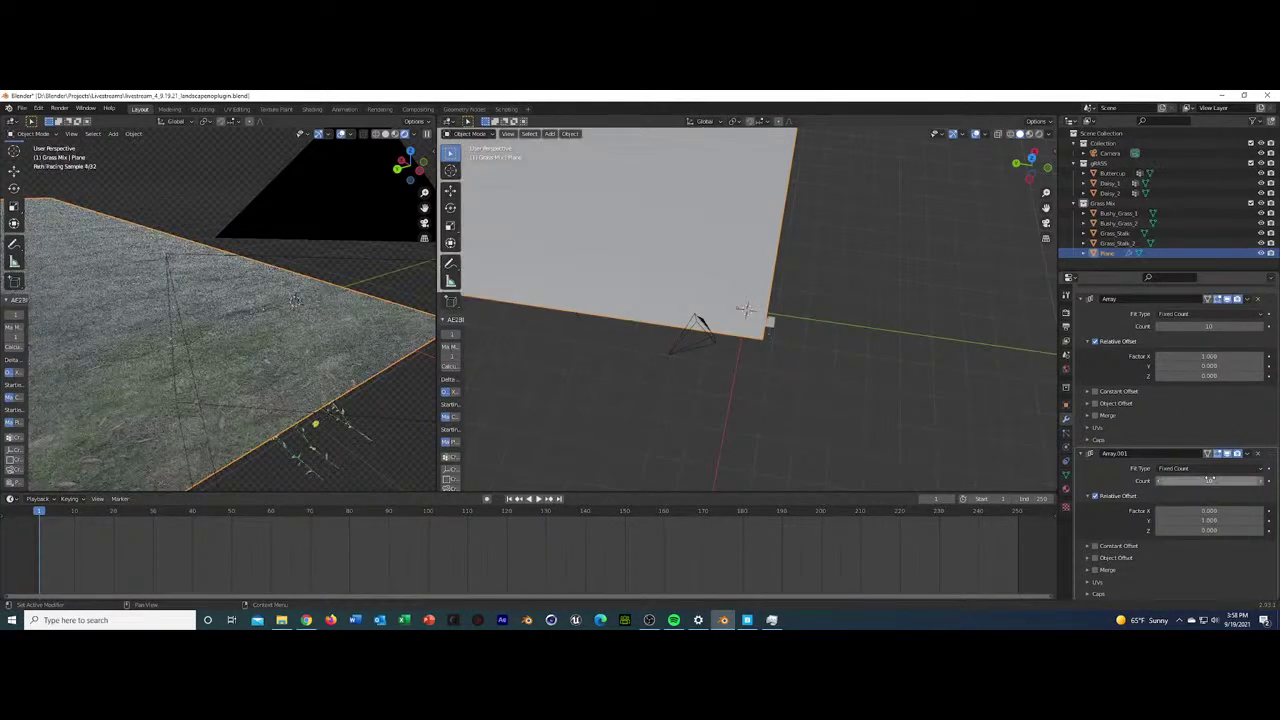
scroll(779, 233, down, 3)
scroll(779, 233, up, 2)
middle_drag(779, 233, 830, 215)
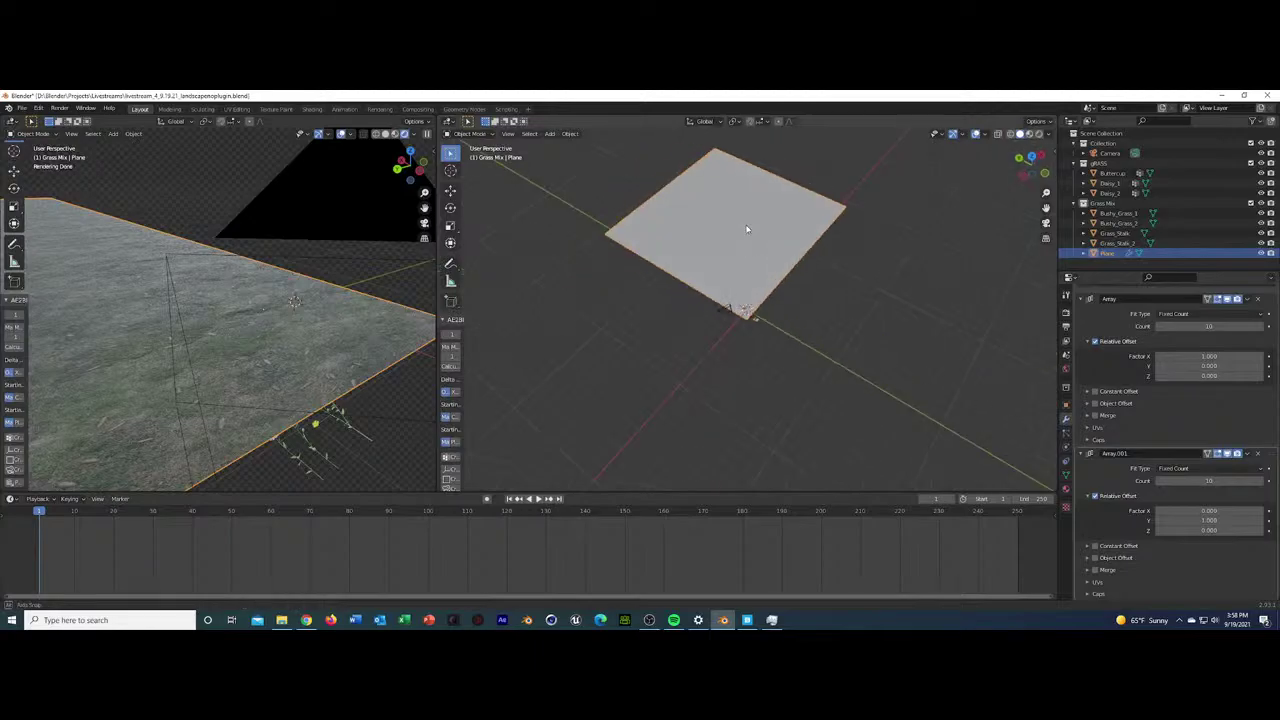
scroll(223, 246, up, 2)
scroll(240, 248, down, 2)
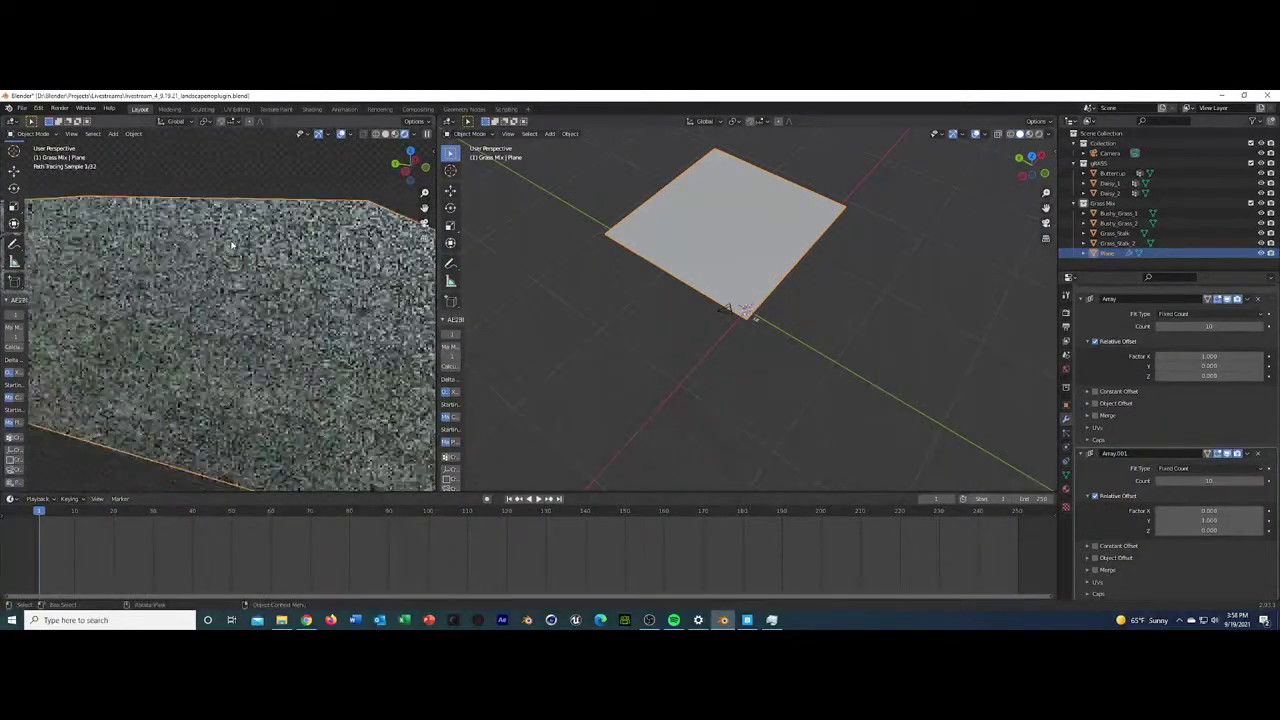
scroll(257, 251, down, 1)
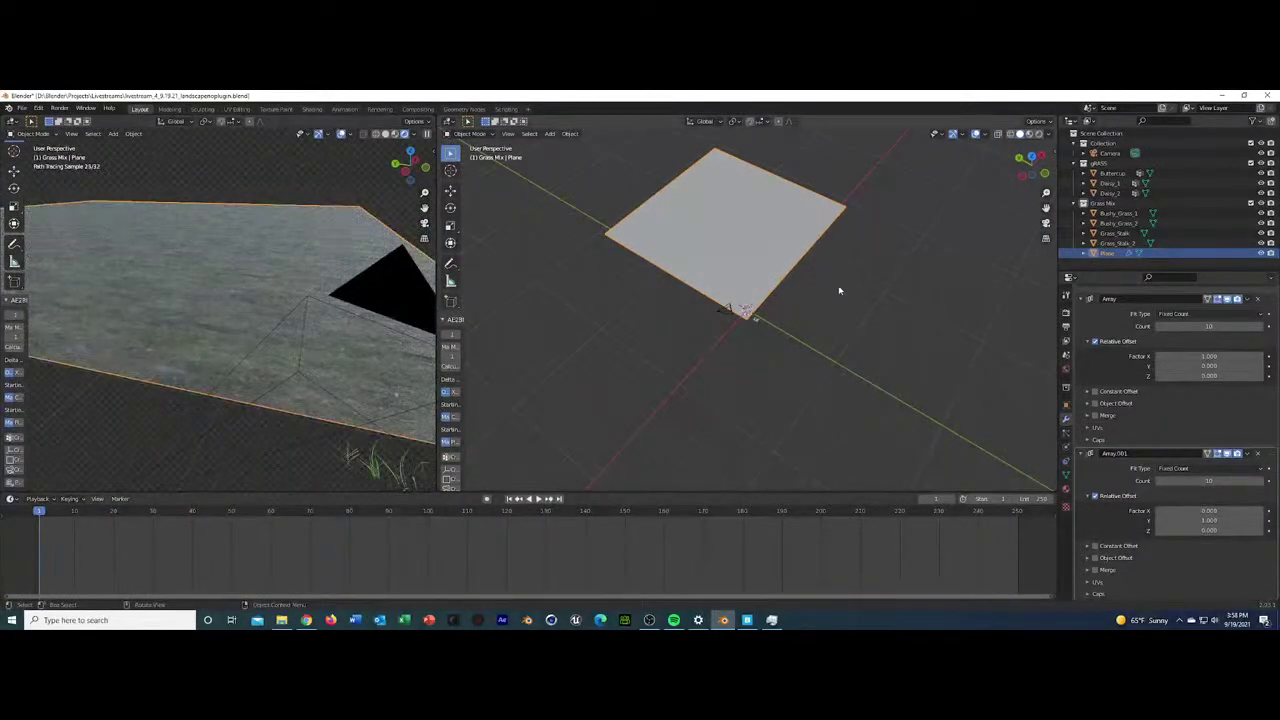
scroll(1227, 328, up, 1)
Apply both the Array and Array.001 modifiers to the plane
click(1247, 328)
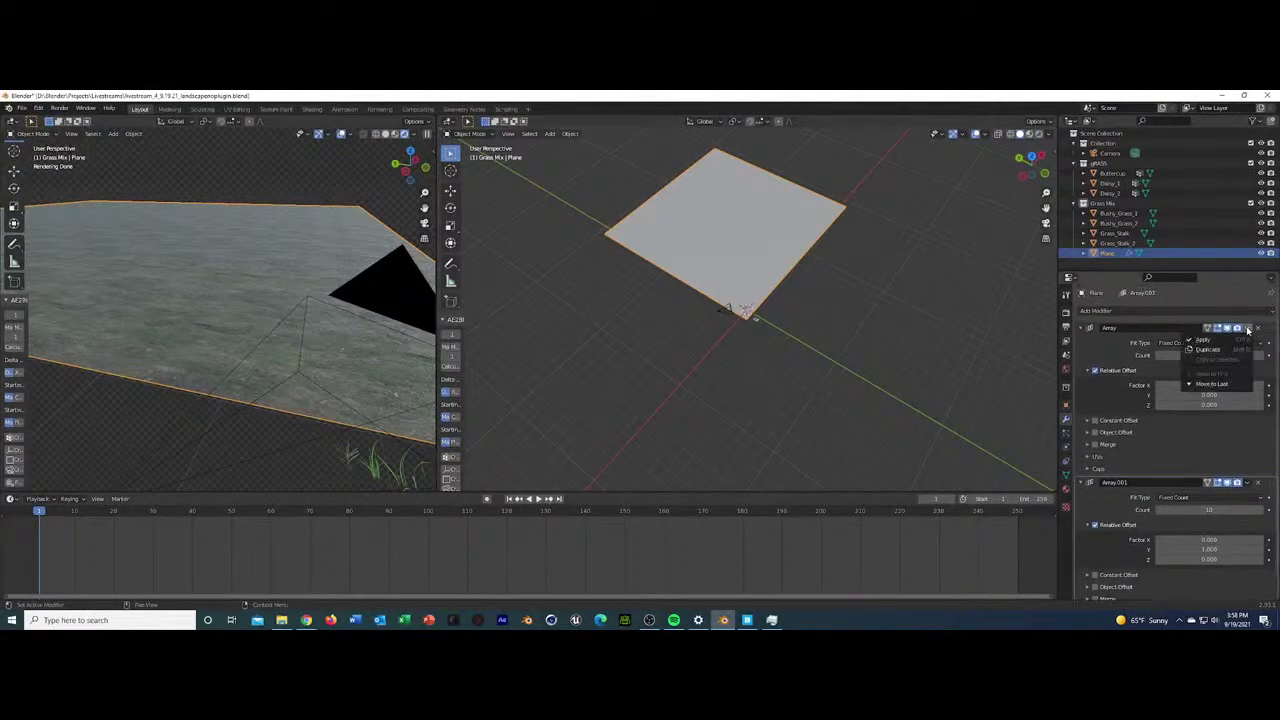
click(1238, 341)
click(1247, 328)
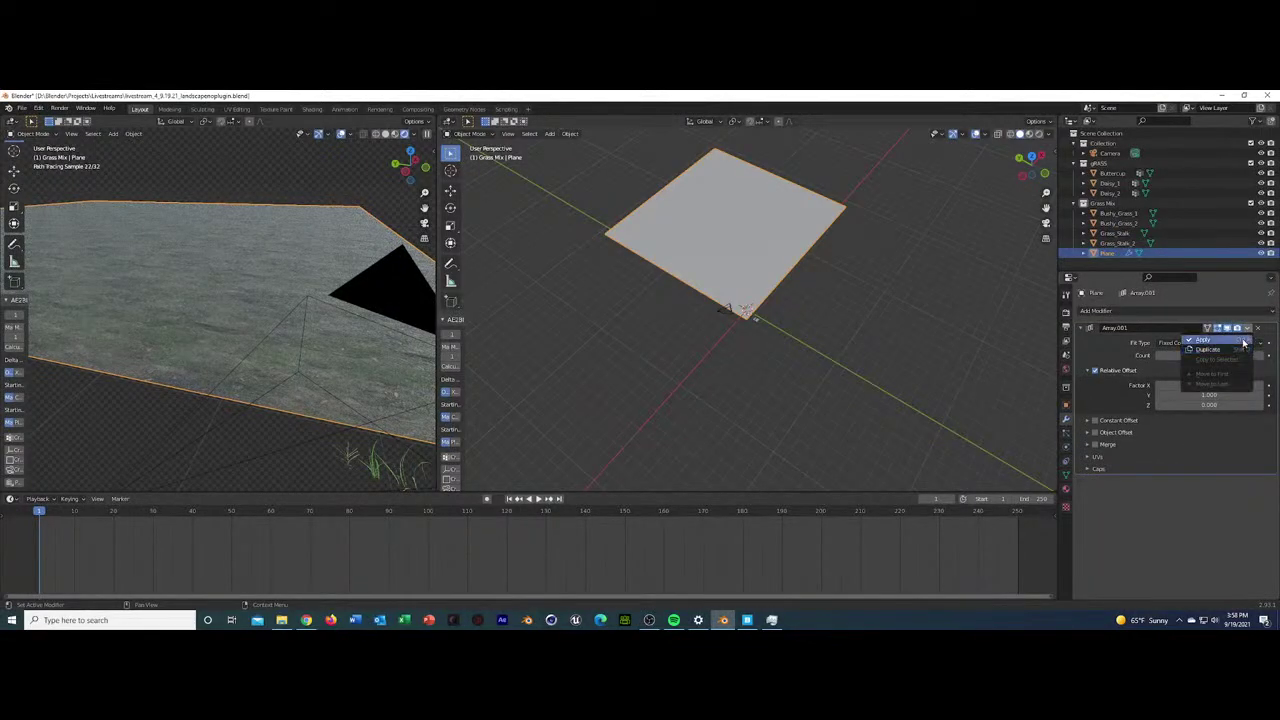
click(1240, 341)
Shift the plane along Y and X so it fills the camera view
key(g)
key(y)
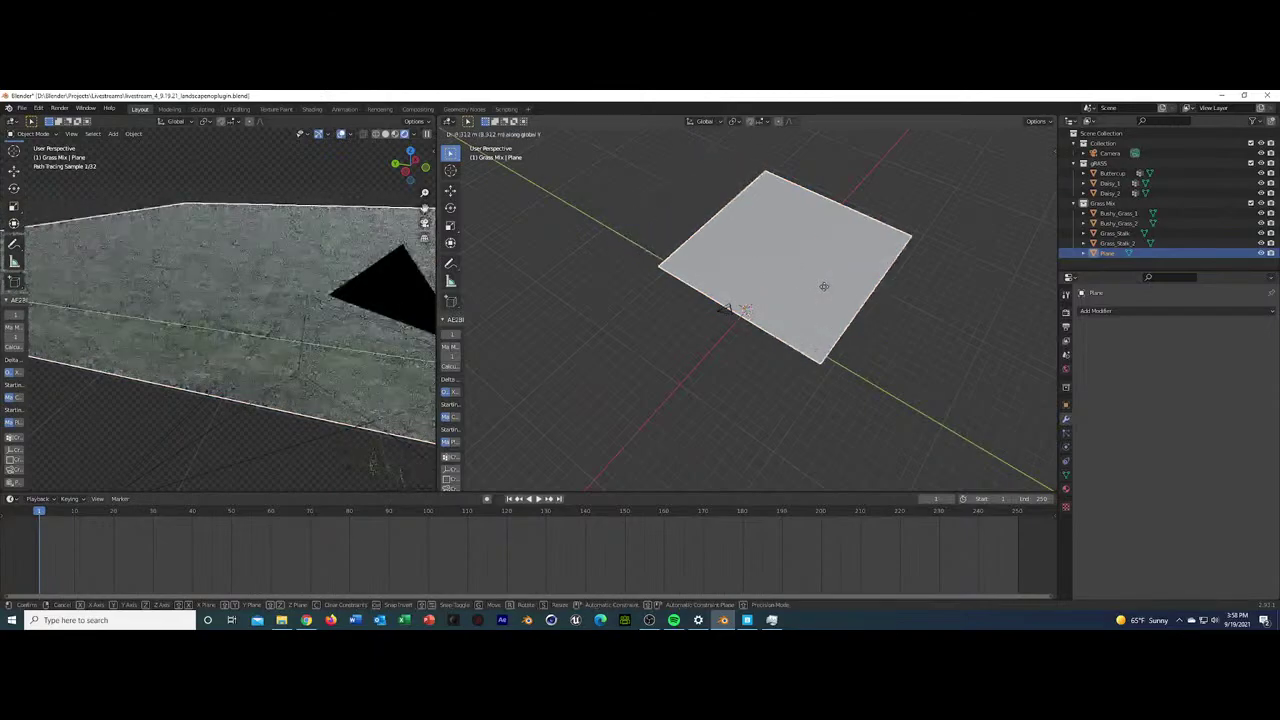
click(824, 286)
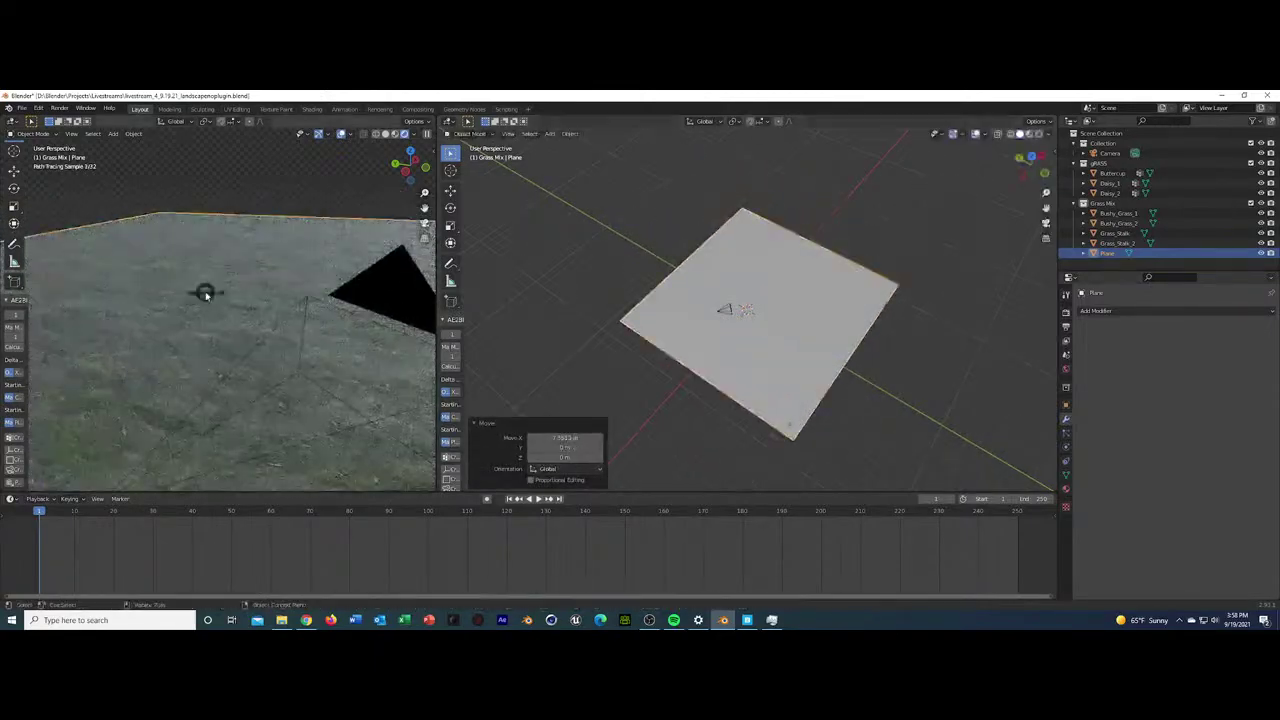
key(KP_0)
key(g)
key(x)
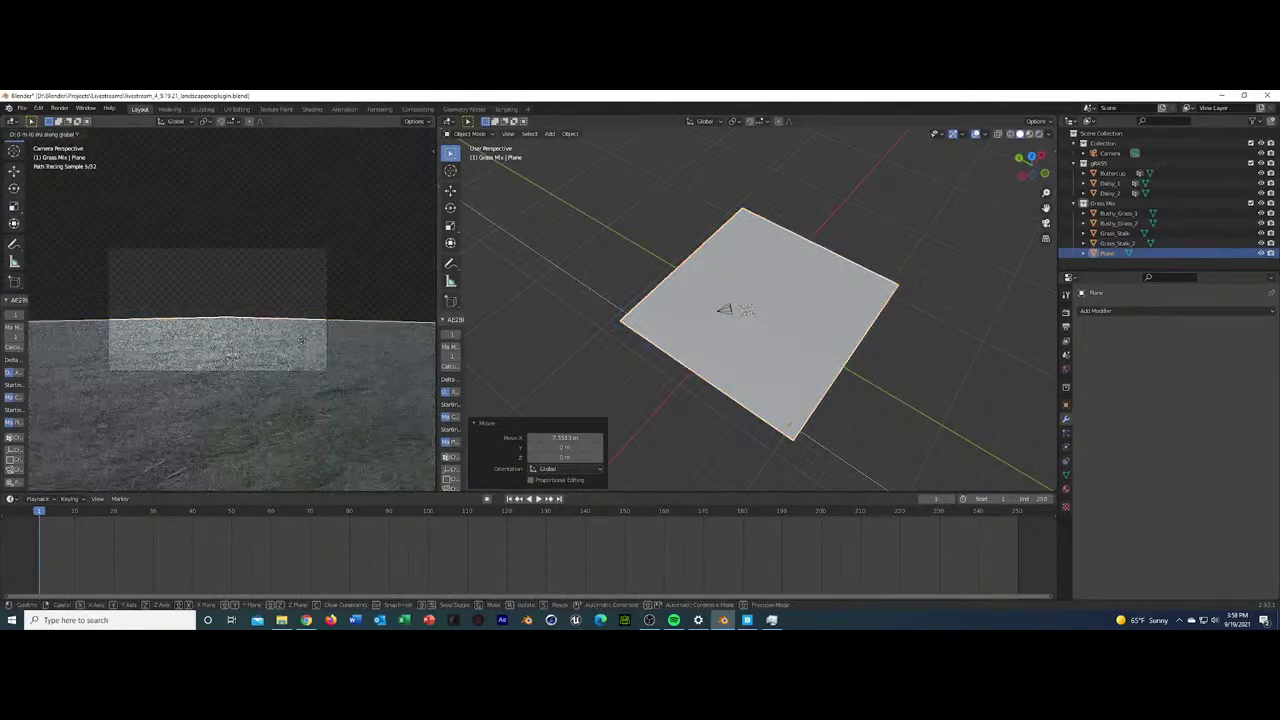
click(403, 337)
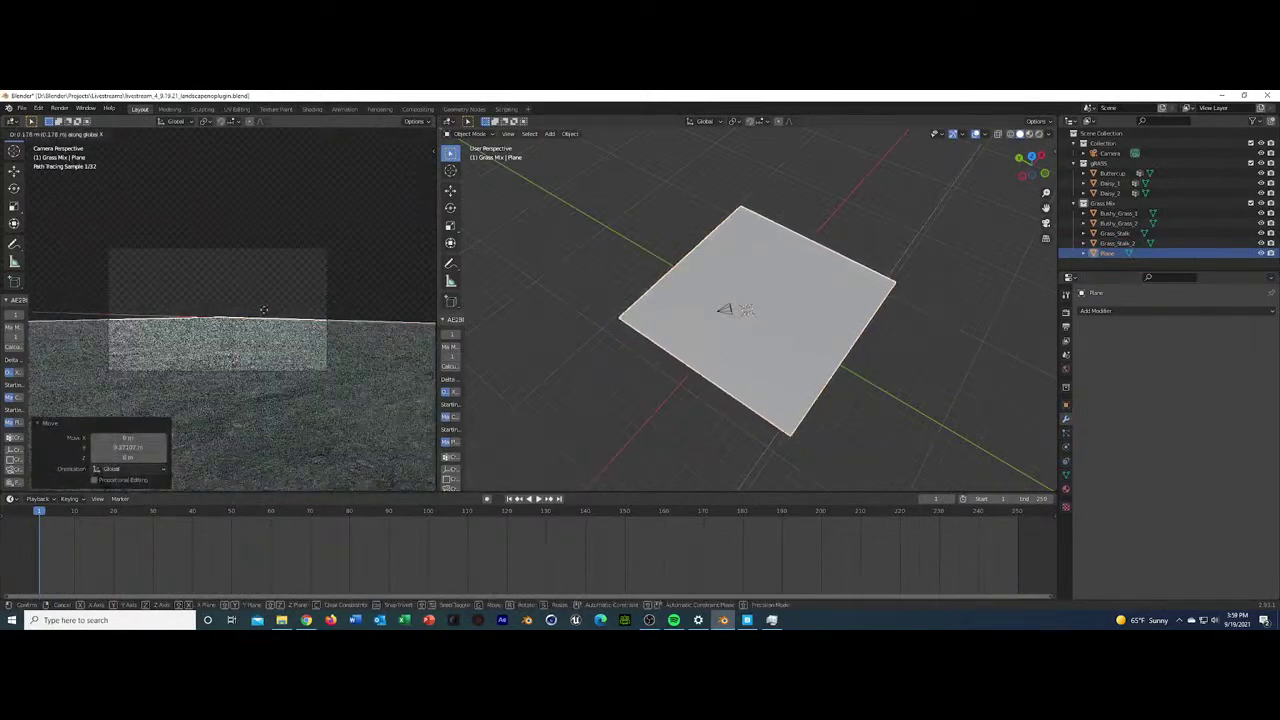
key(g)
key(x)
click(734, 349)
key(g)
key(x)
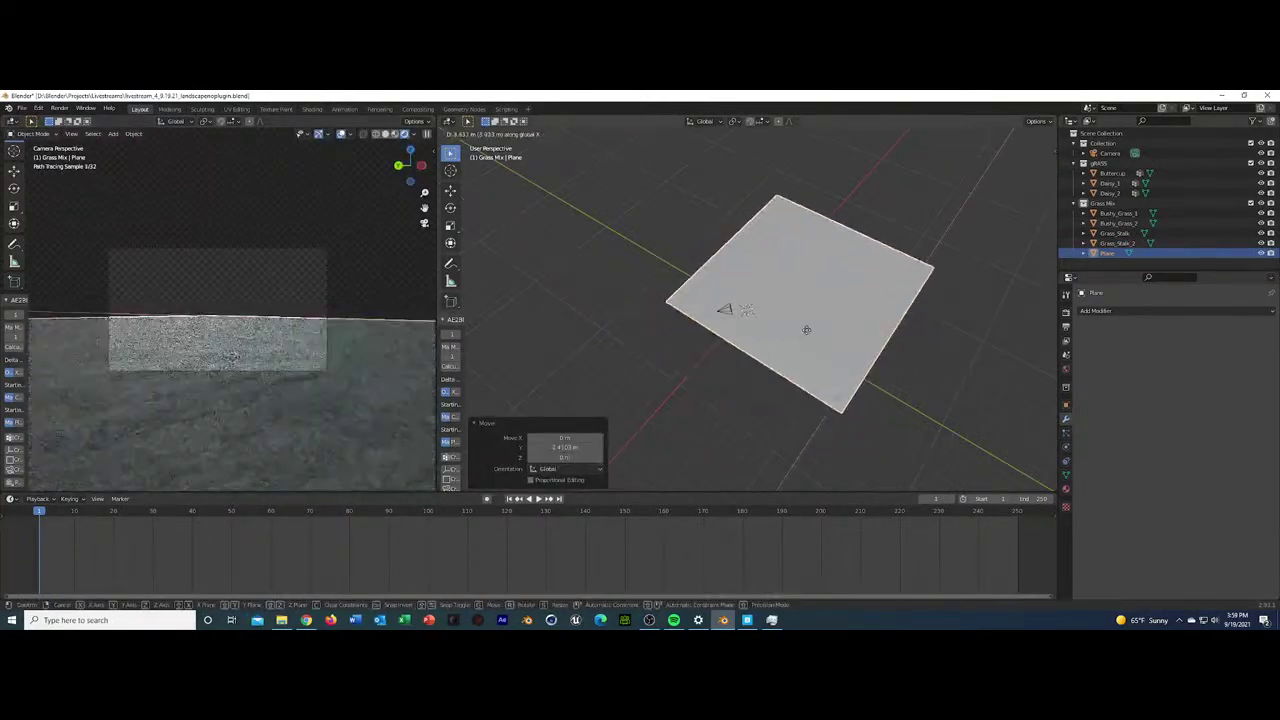
click(819, 346)
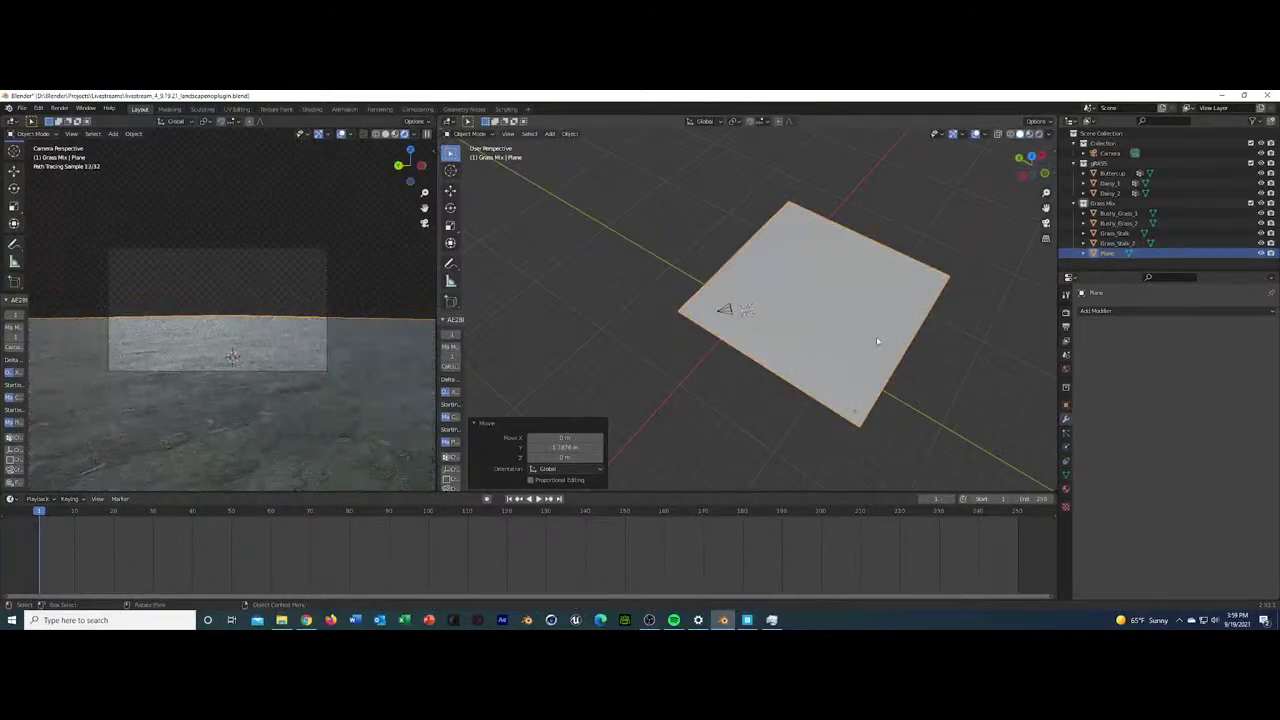
mouse_move(880, 337)
middle_down()
mouse_move(897, 337)
mouse_move(835, 305)
mouse_move(832, 342)
middle_up()
Enter Edit Mode and subdivide the plane once into a finer grid
key(Tab)
scroll(835, 305, down, 5)
scroll(850, 320, up, 5)
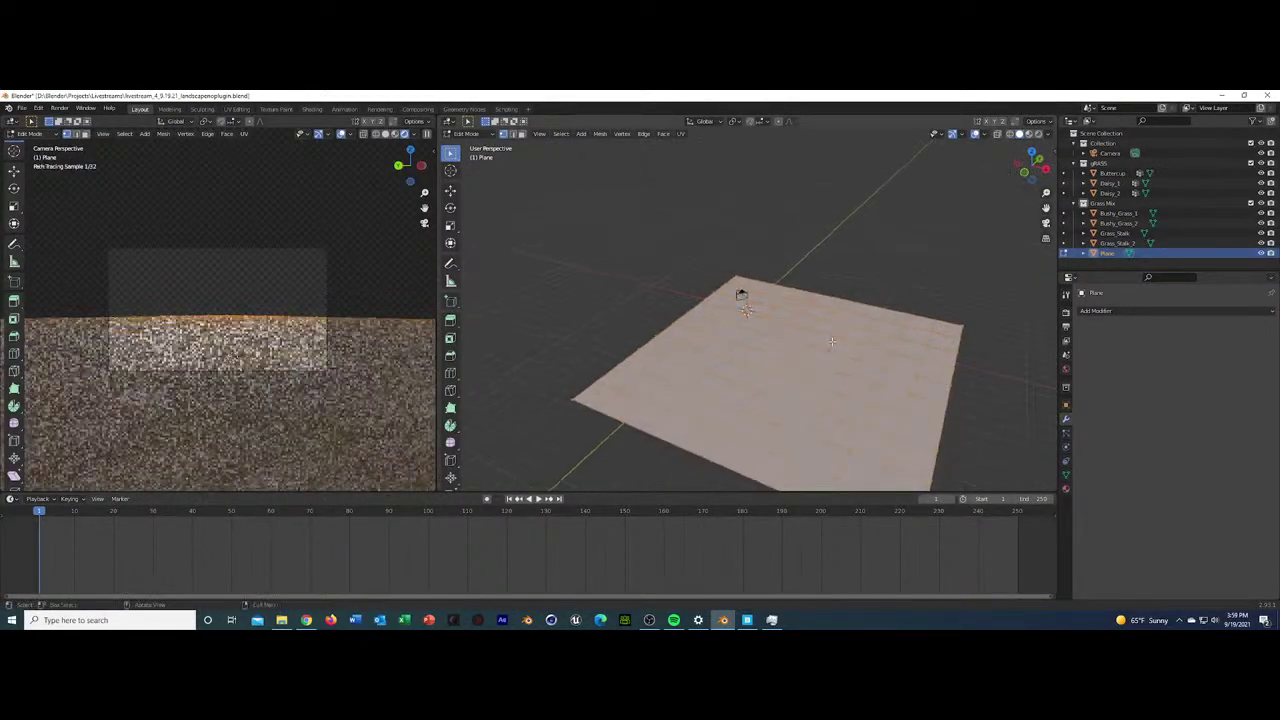
right_click(832, 341)
click(832, 340)
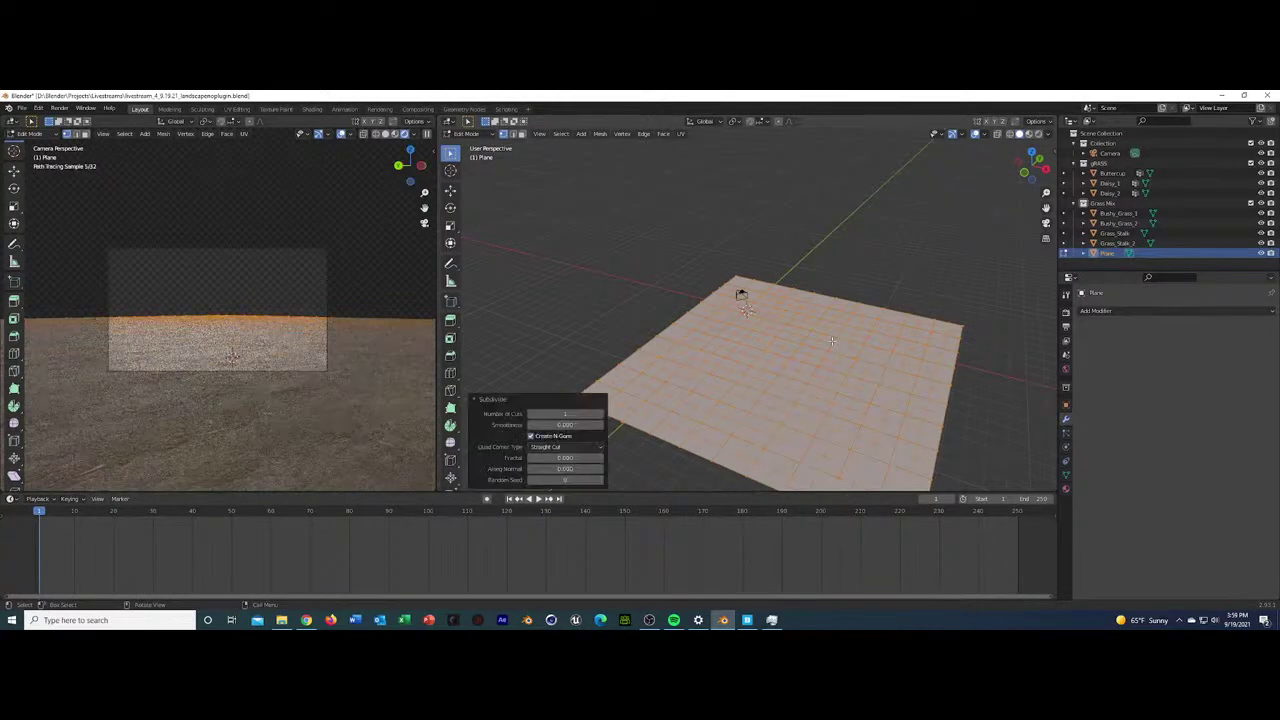
scroll(820, 350, down, 3)
scroll(815, 353, up, 3)
Box-select the plane's lower-right vertices and switch to Face select mode
middle_drag(870, 374, 858, 361)
key(alt+a)
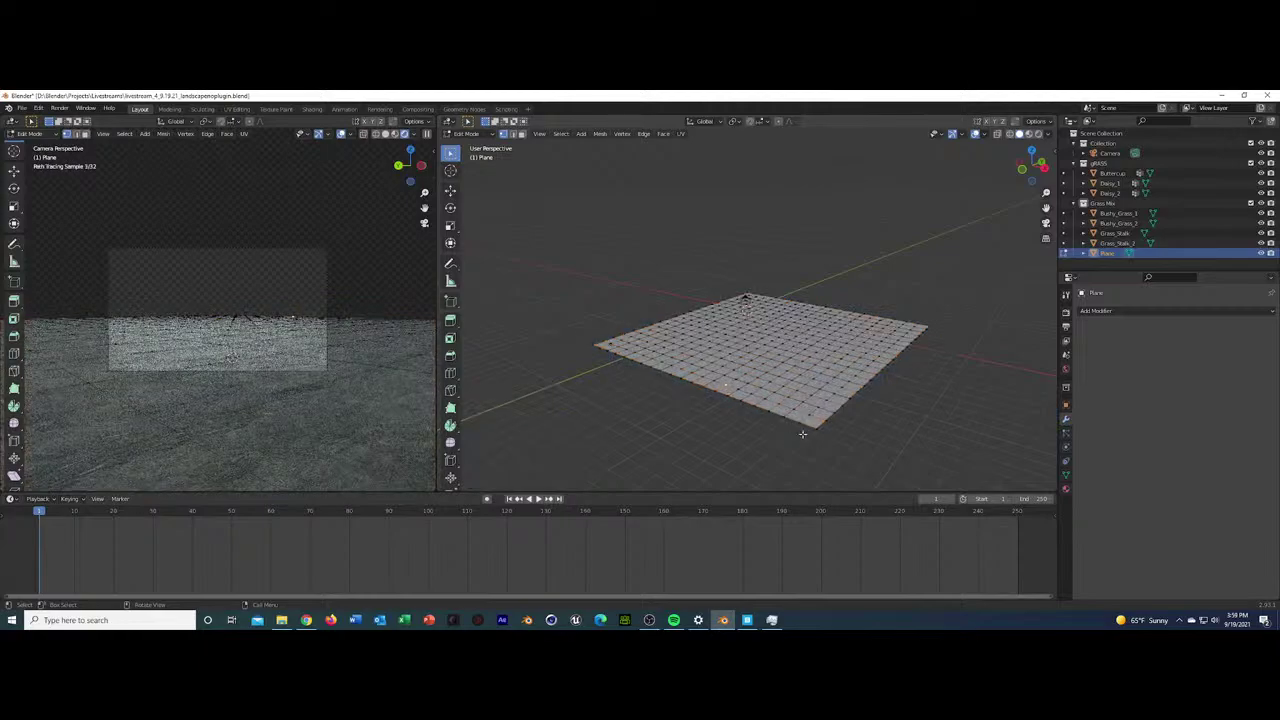
drag(766, 385, 895, 483)
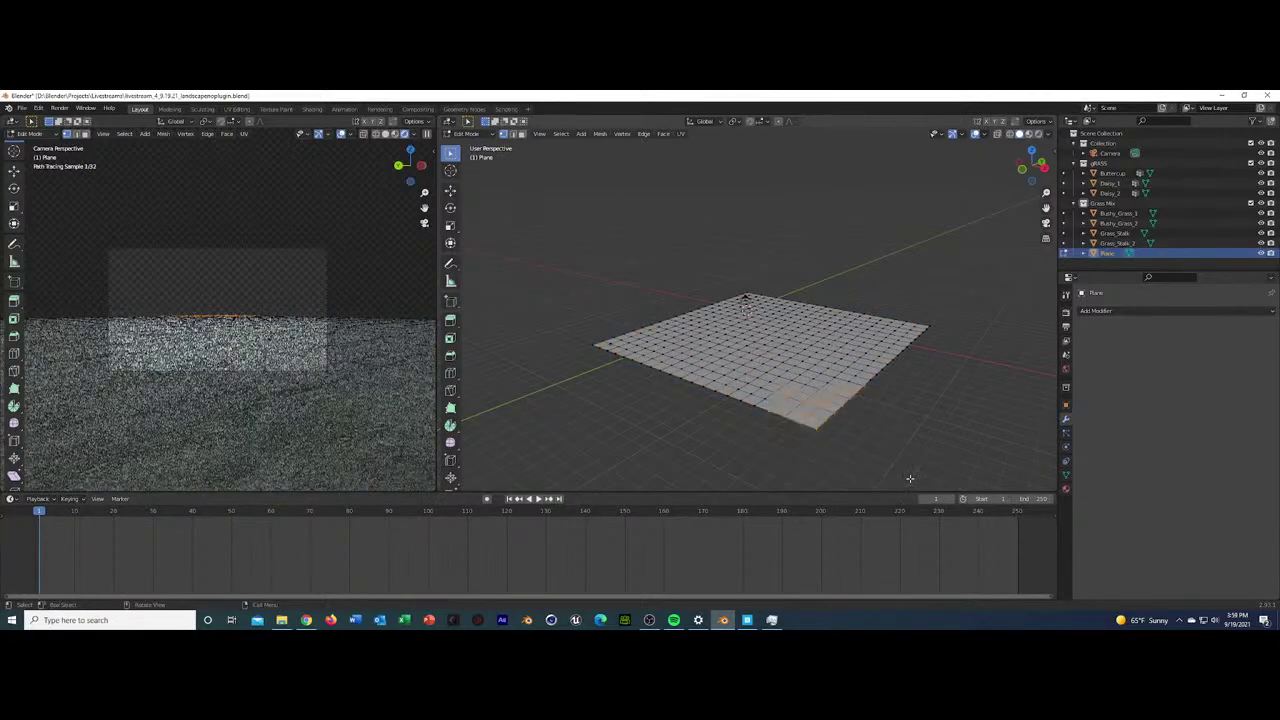
shift+drag(720, 376, 948, 492)
click(521, 134)
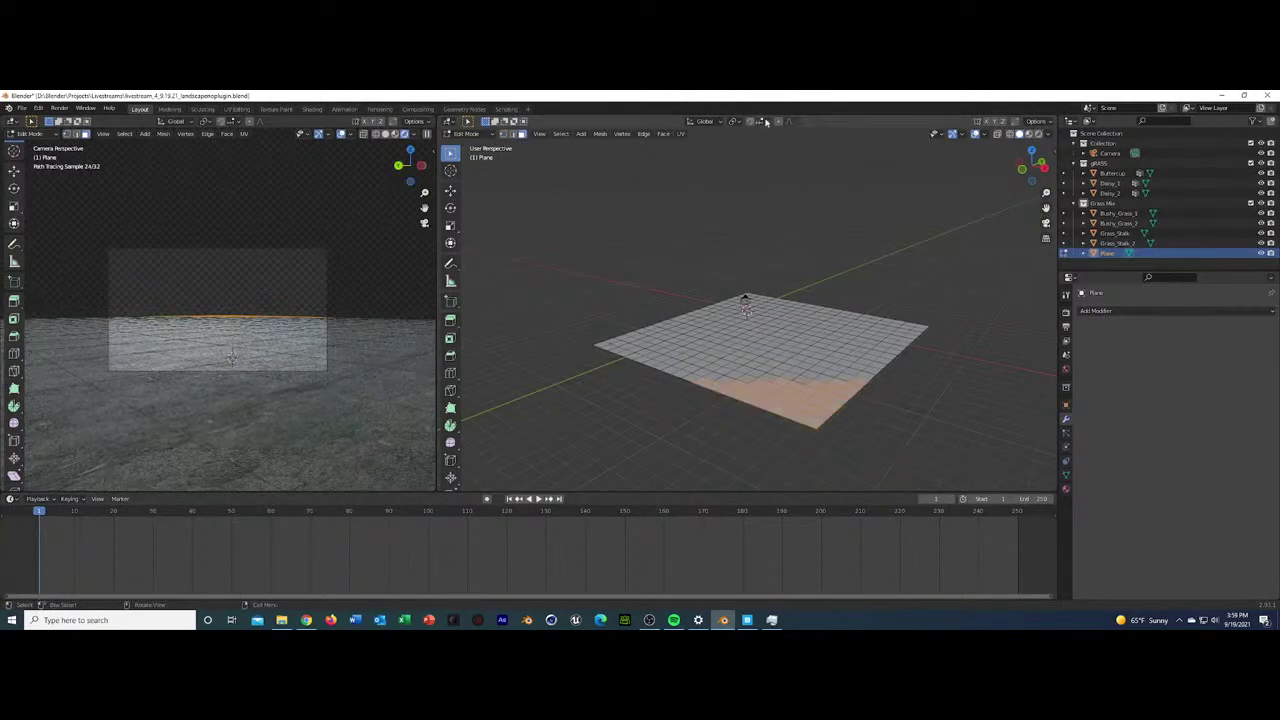
Raise the selected patch and a face near the front corner along Z
key(g)
key(z)
click(846, 379)
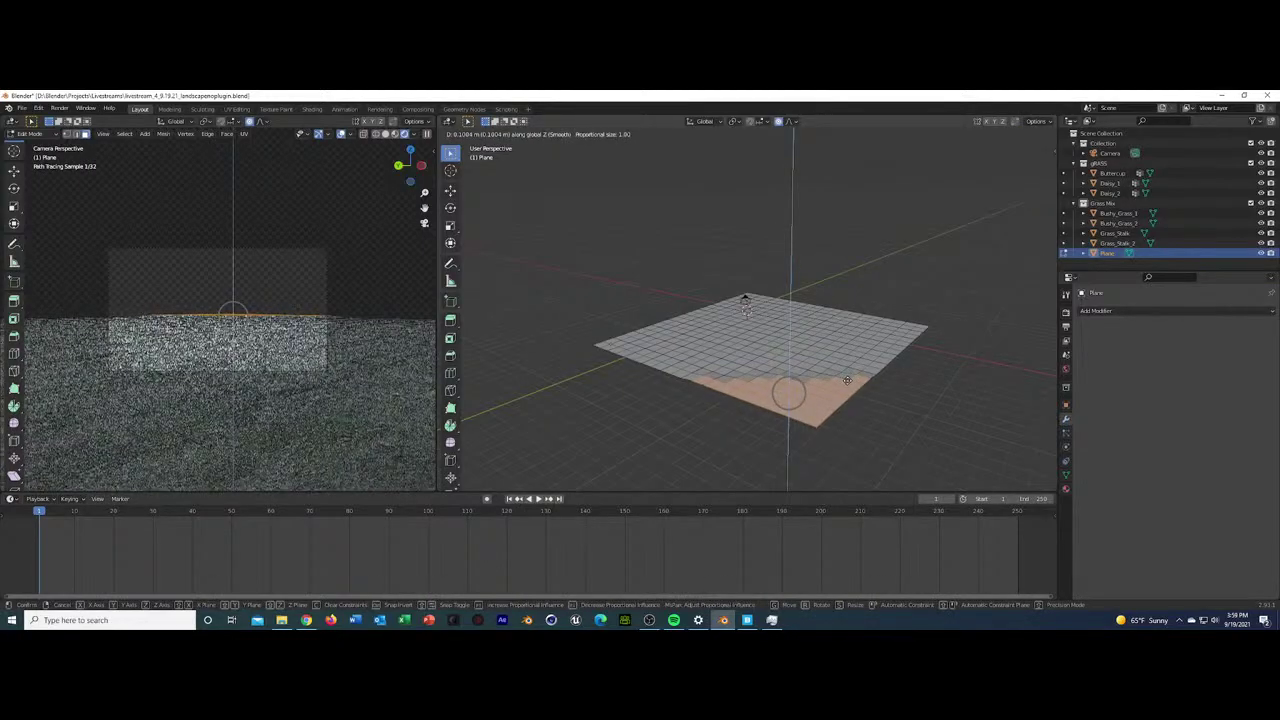
click(500, 480)
click(790, 410)
key(g)
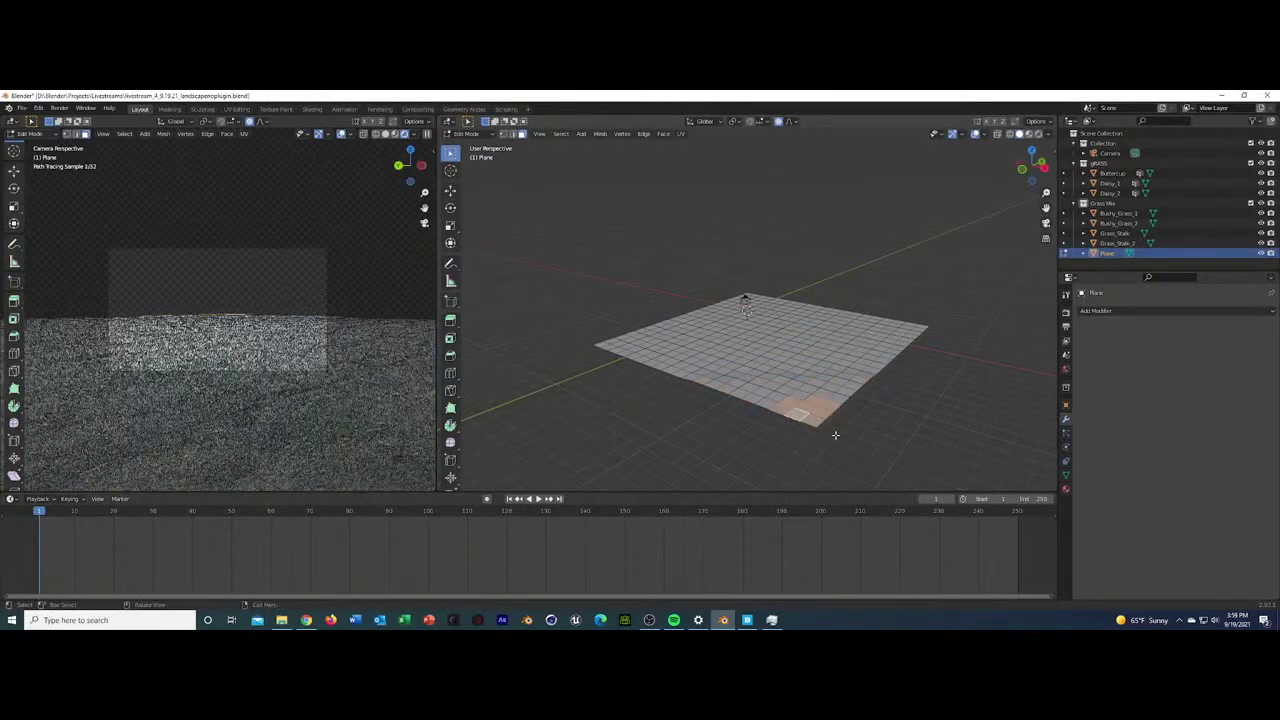
key(z)
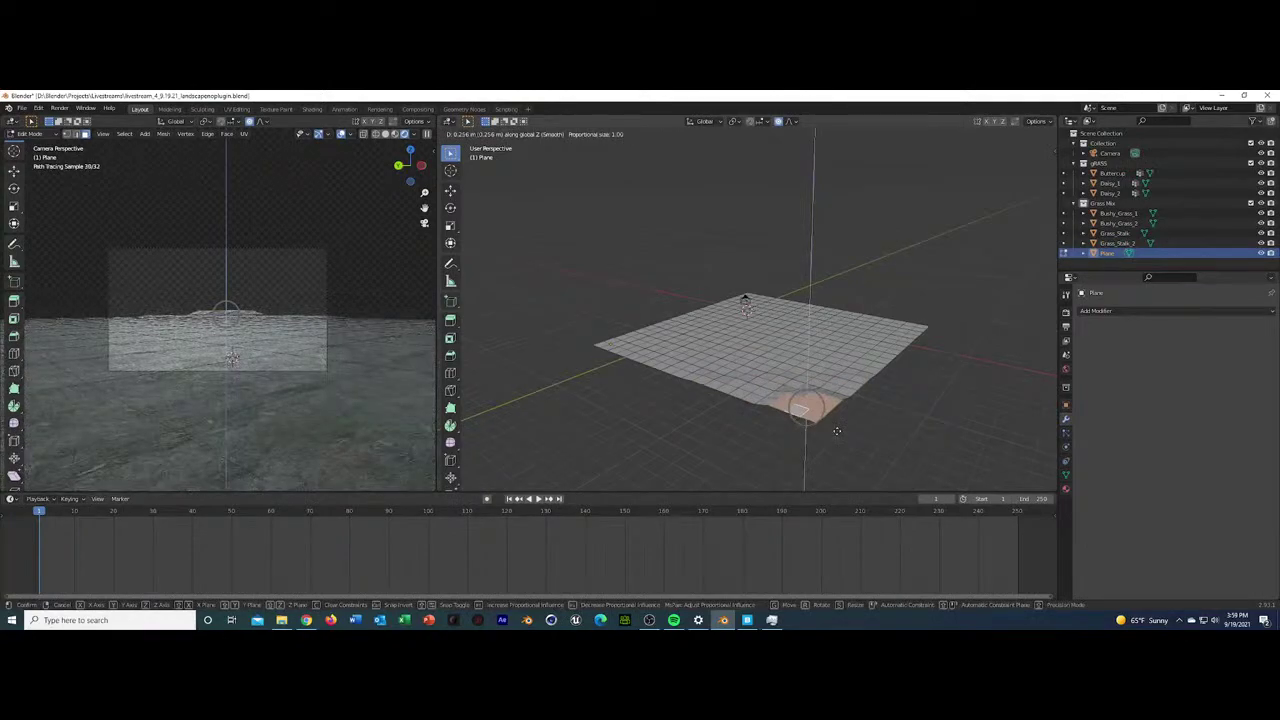
click(837, 430)
key(ctrl+z)
key(g)
key(z)
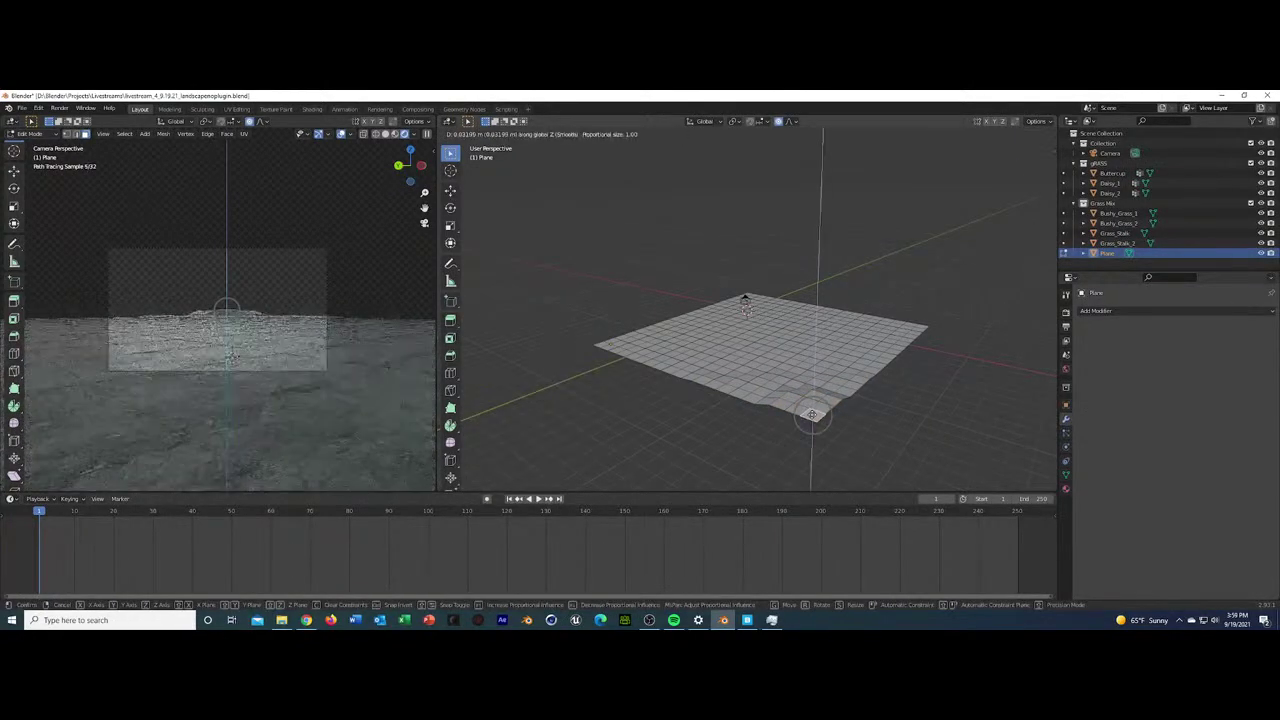
click(811, 414)
Raise a 0.28 m hill and a small rise beside it along Z
click(857, 343)
key(g)
key(z)
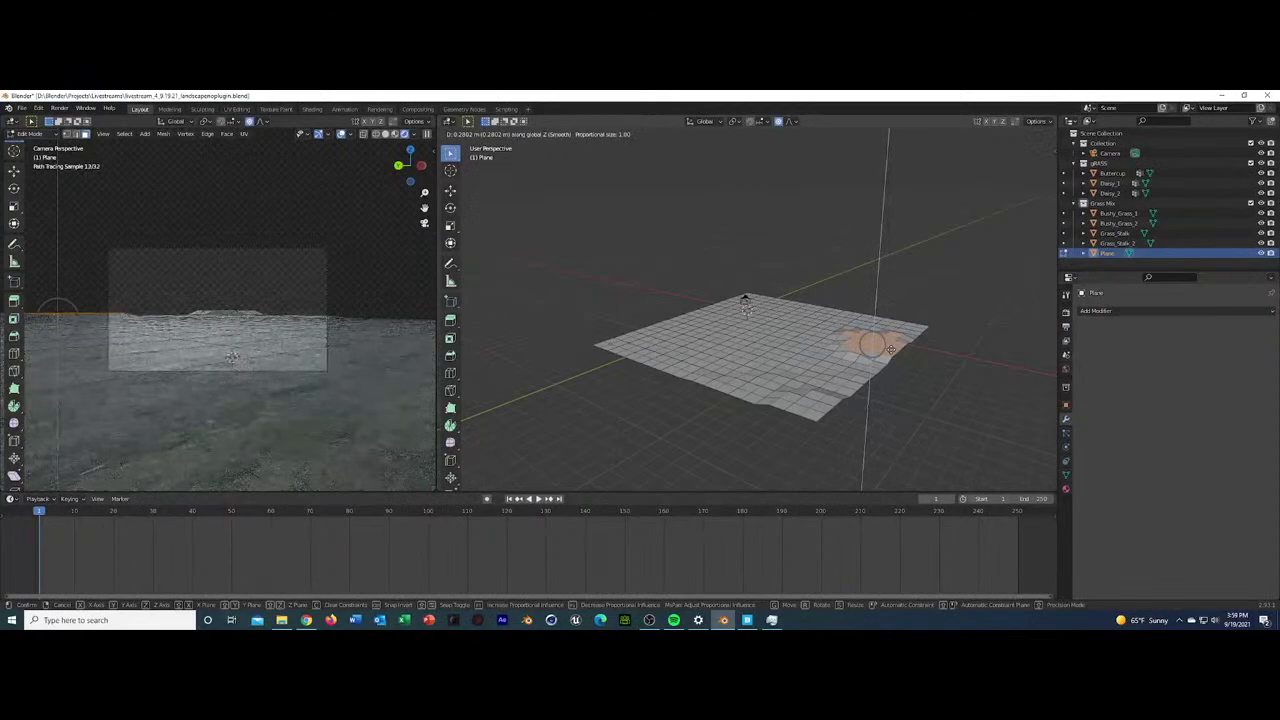
click(891, 349)
click(775, 338)
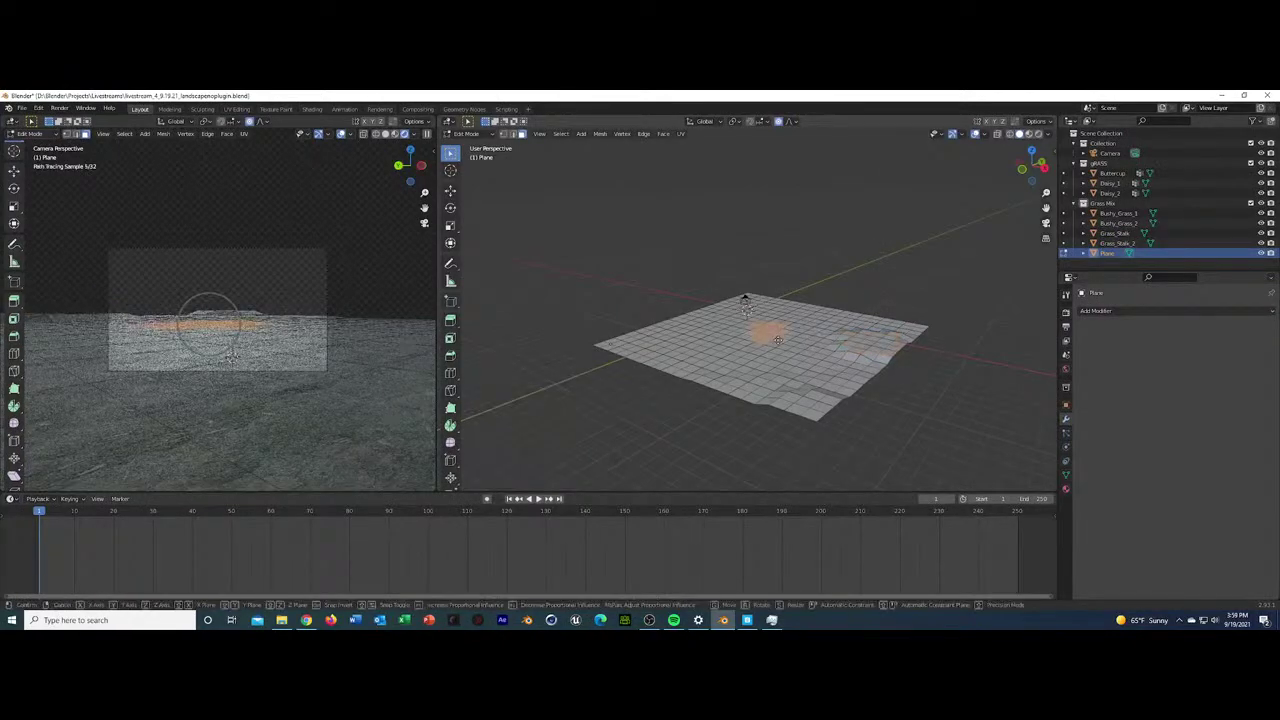
key(g)
key(z)
click(777, 338)
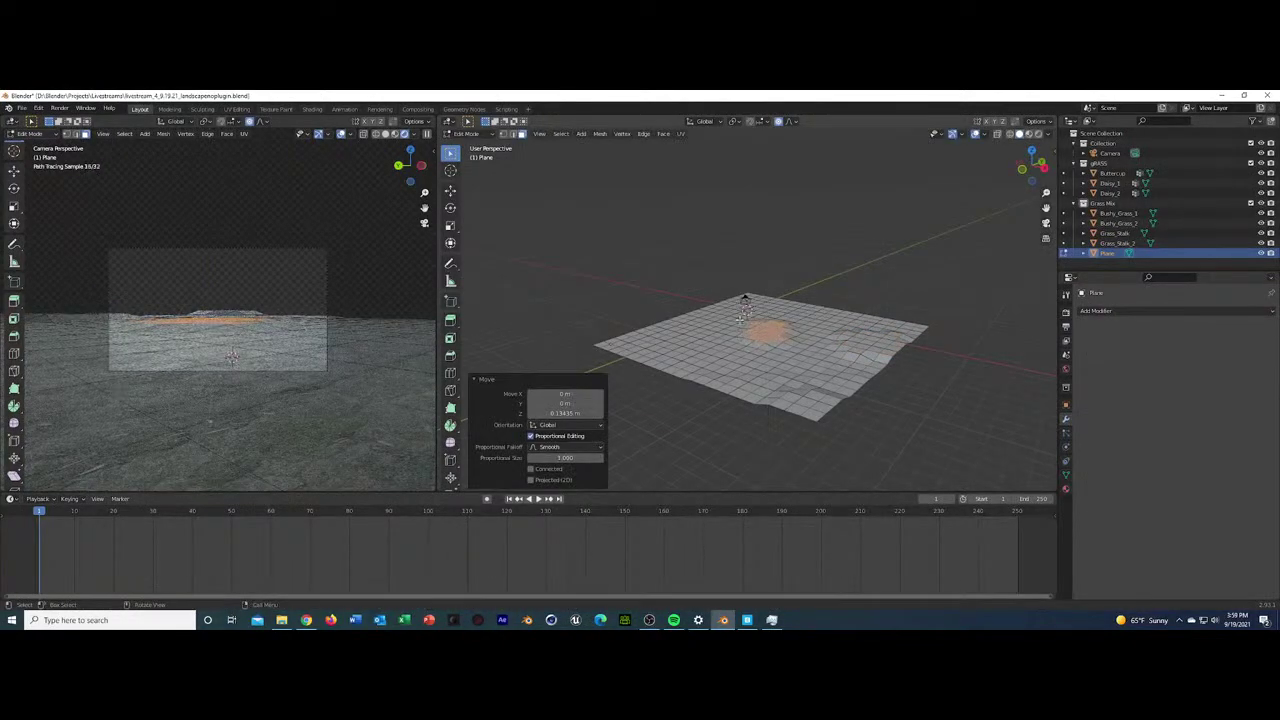
Lower two nearby spots toward the back into shallow dips
click(720, 318)
key(g)
key(z)
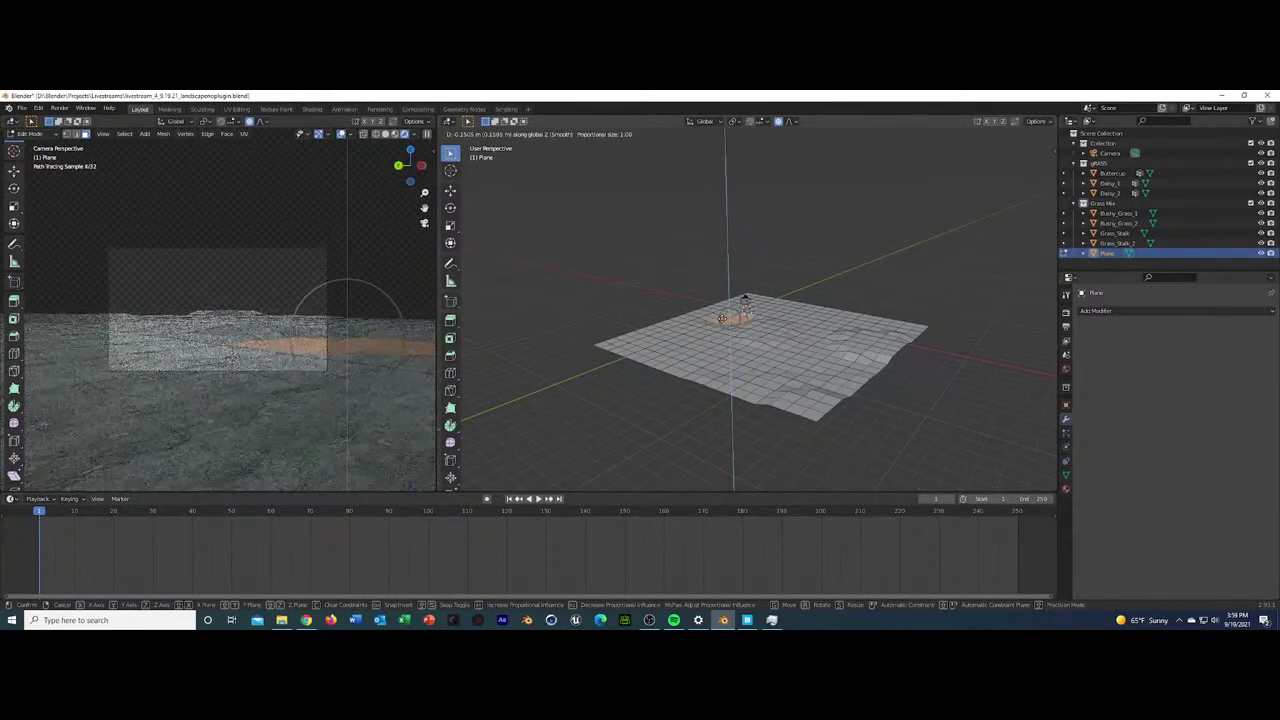
click(721, 318)
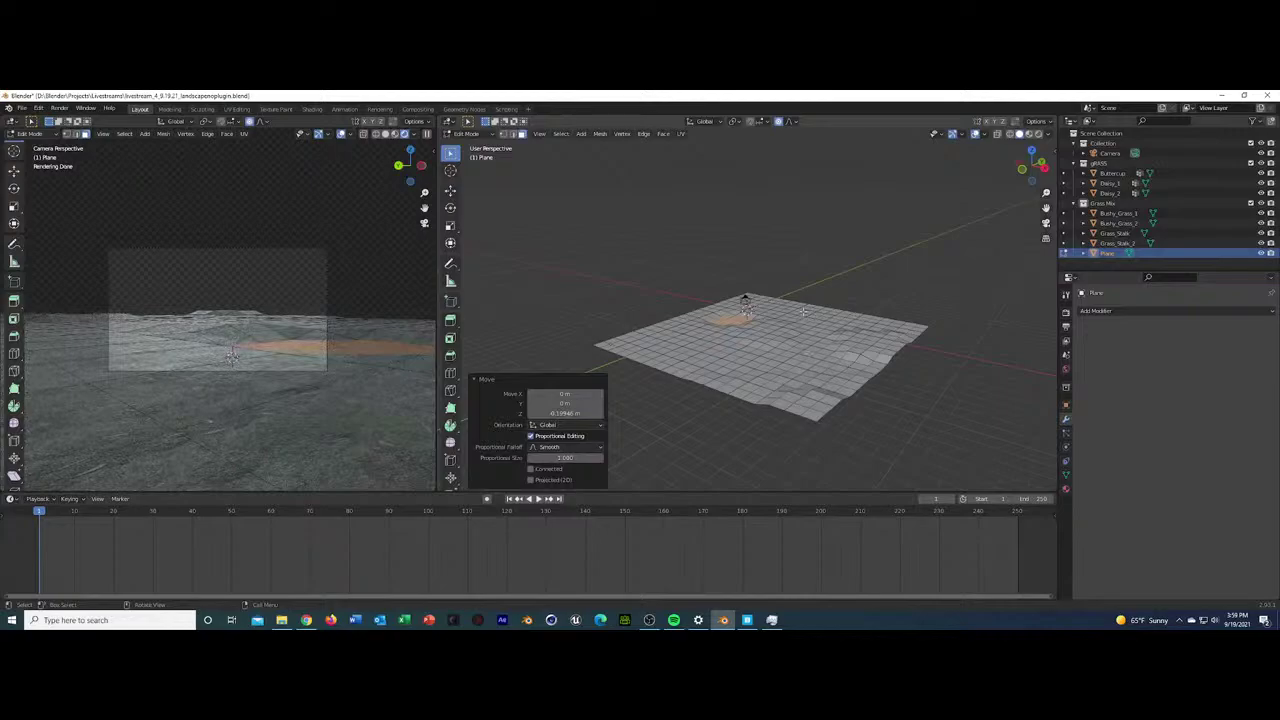
click(802, 310)
key(g)
key(z)
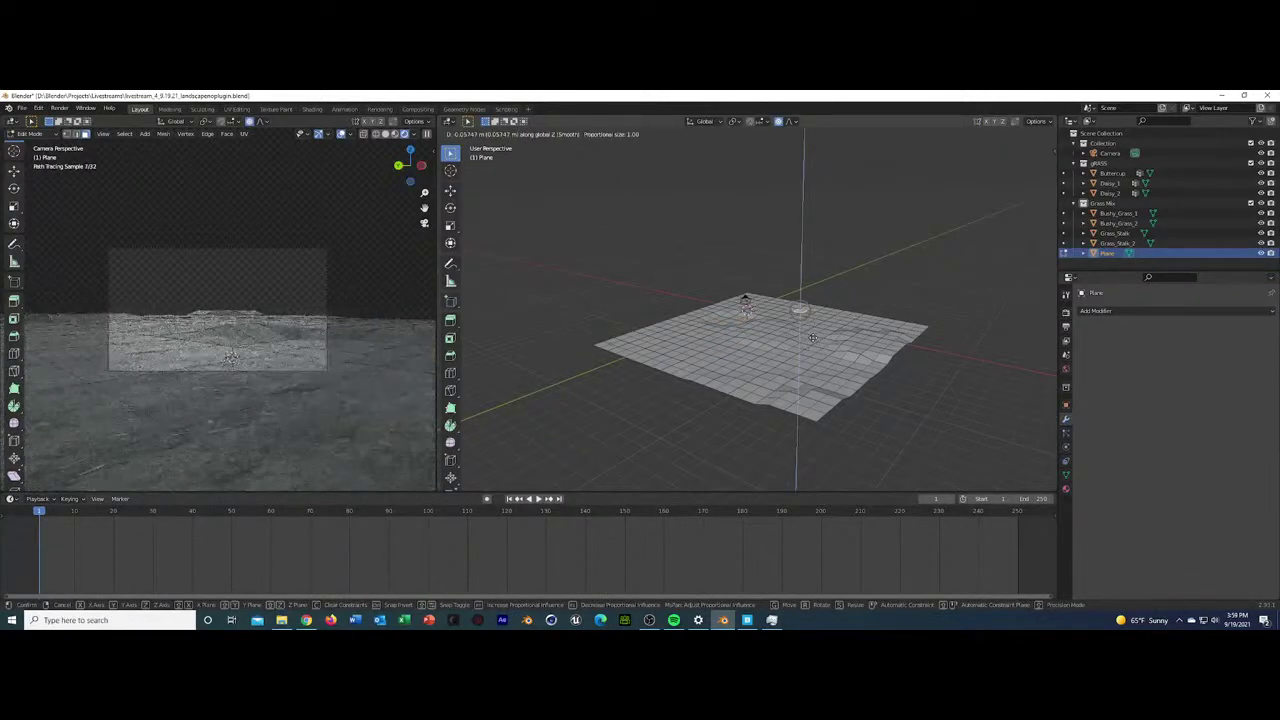
click(812, 338)
Raise a hill in the middle of the plane, discarding a front-edge bump
middle_drag(757, 325, 756, 327)
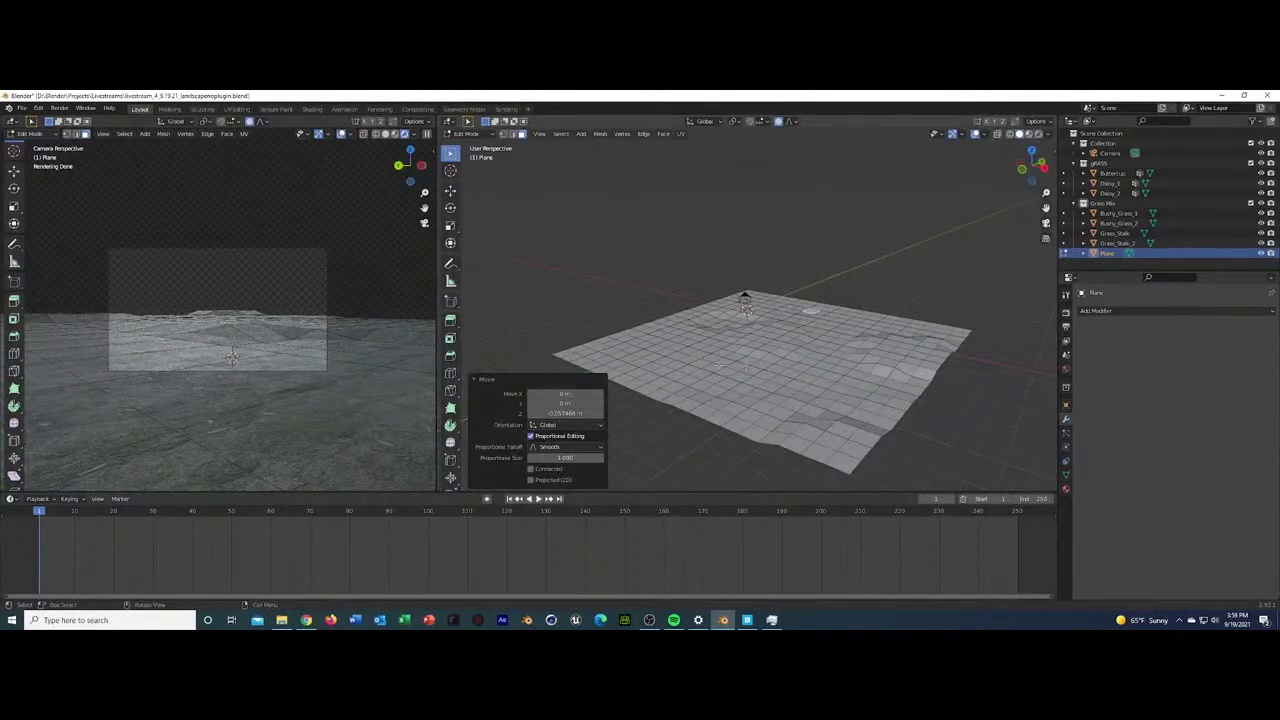
click(735, 370)
key(g)
key(z)
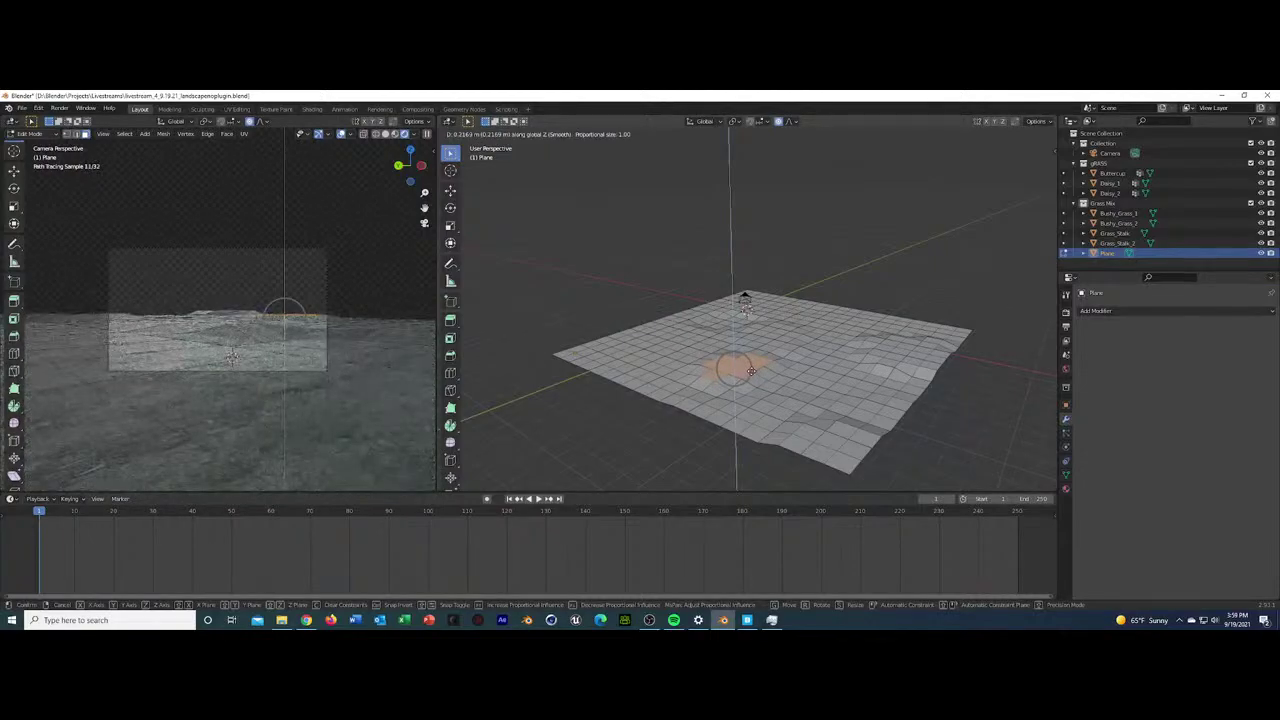
click(750, 371)
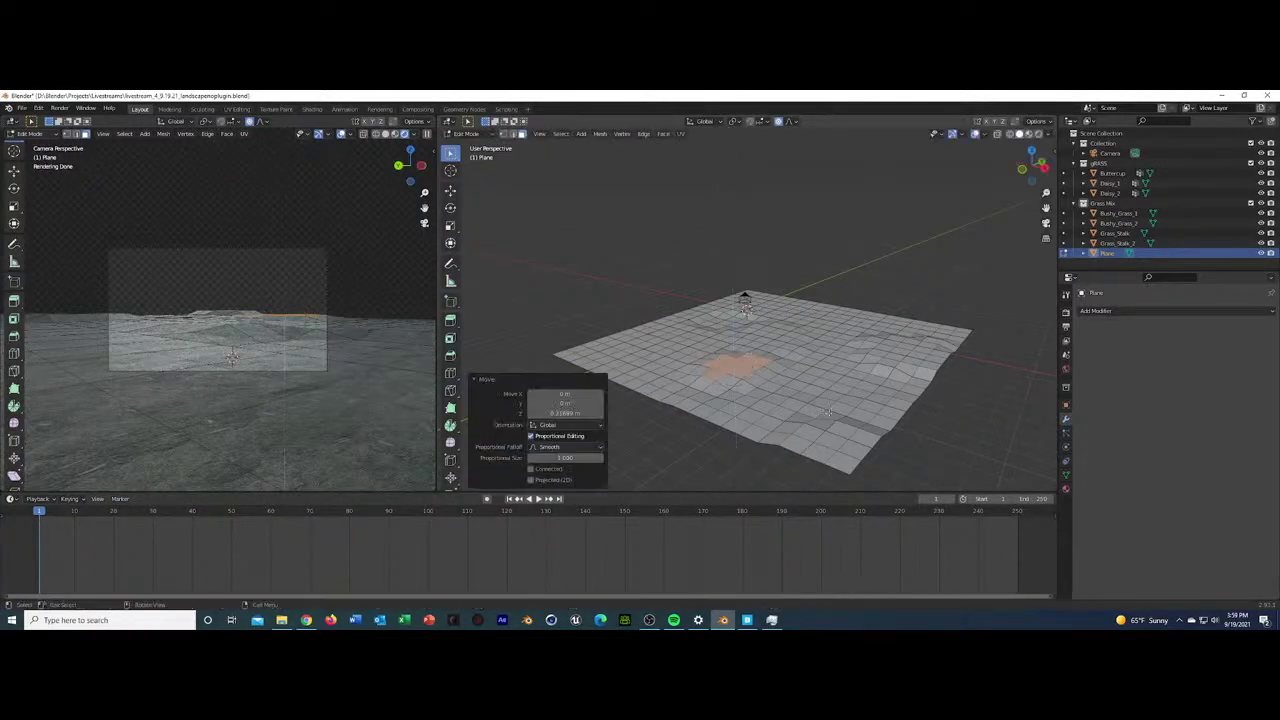
click(830, 445)
key(g)
key(z)
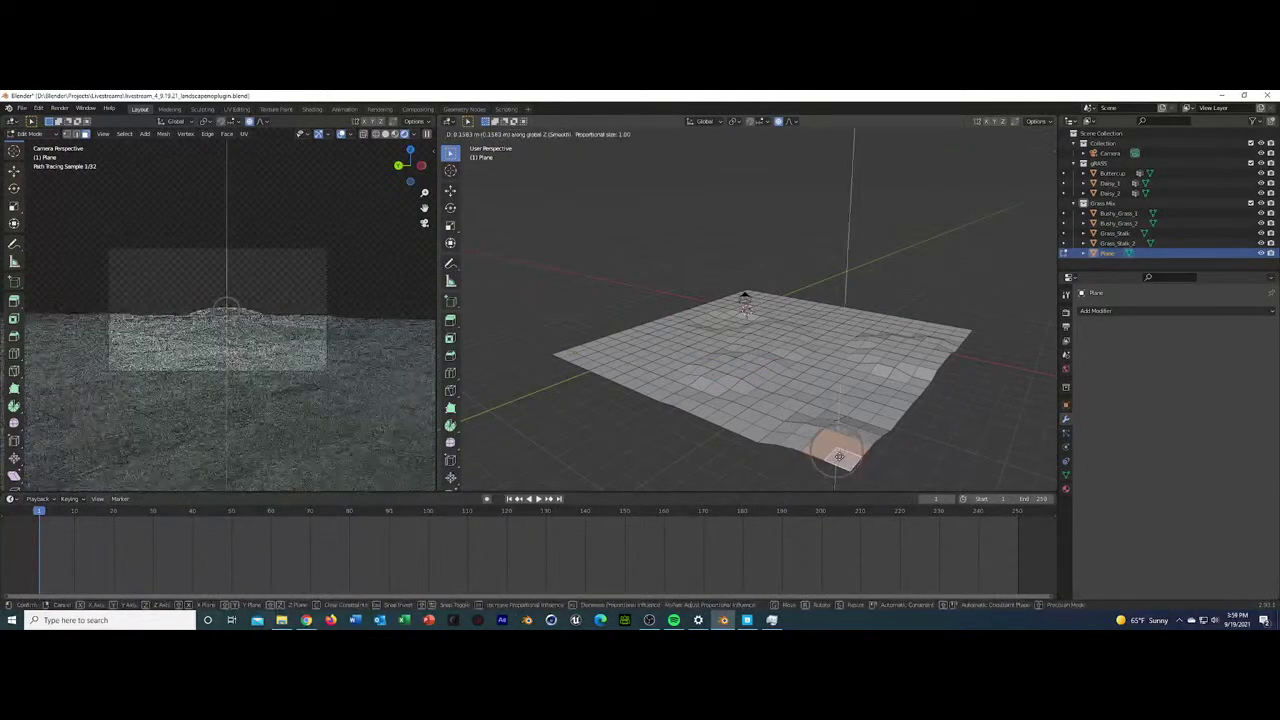
click(839, 457)
key(ctrl+z)
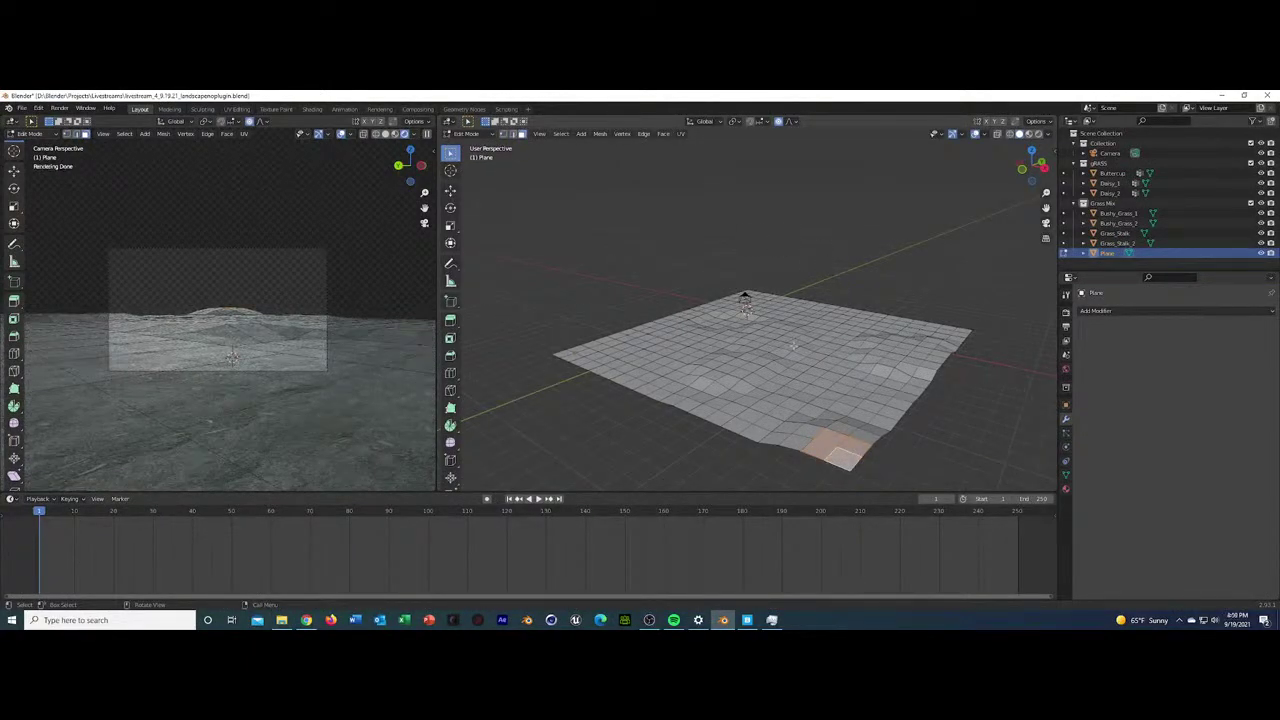
Turn on Proportional Editing with Random falloff
click(514, 134)
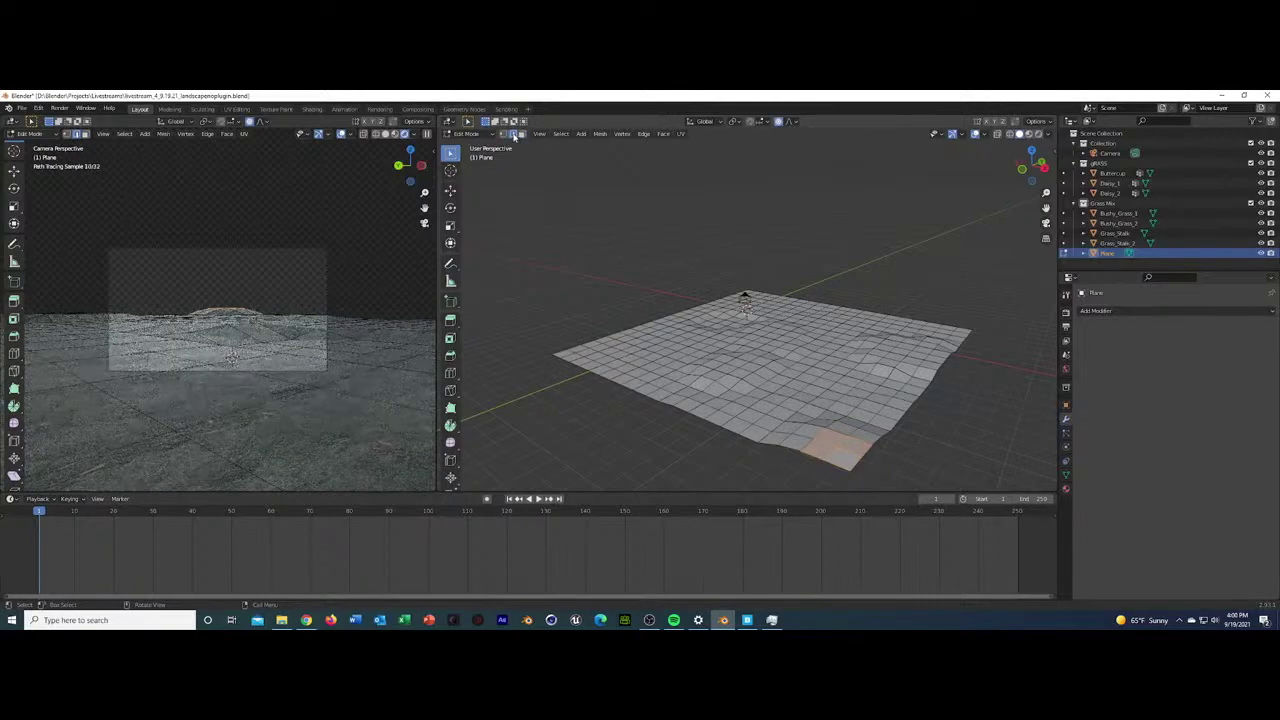
click(510, 134)
click(835, 383)
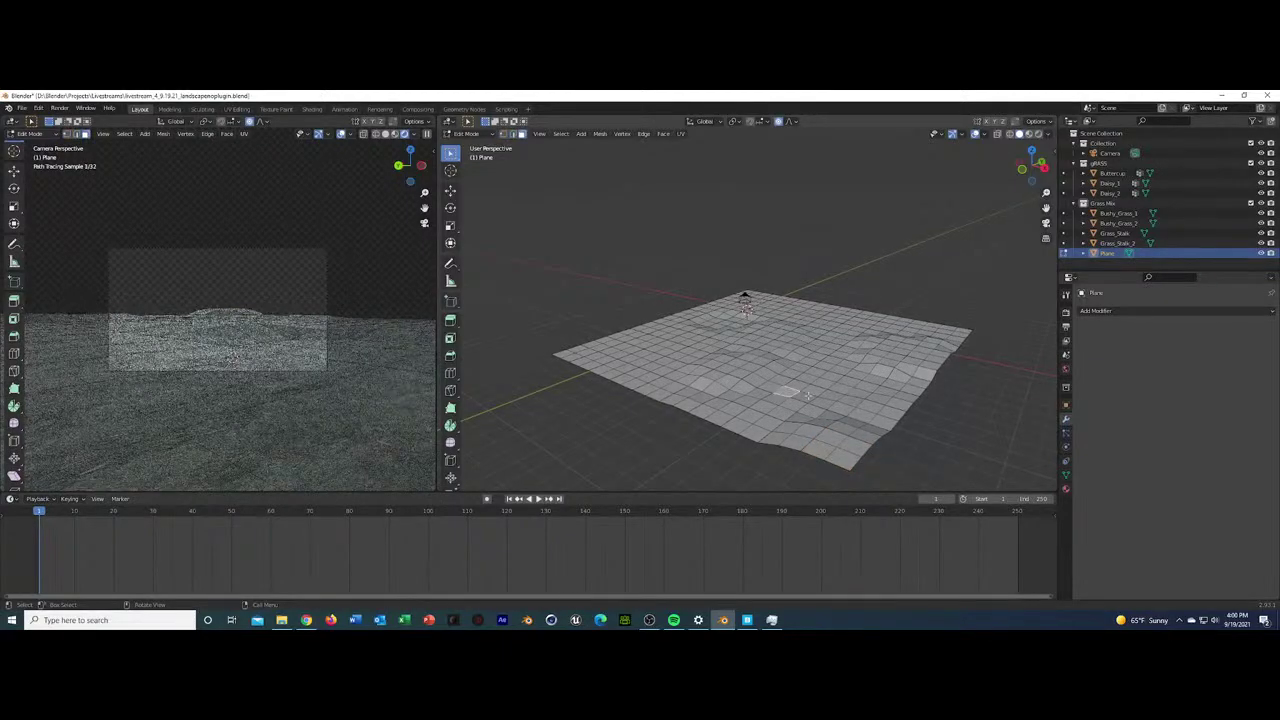
click(872, 380)
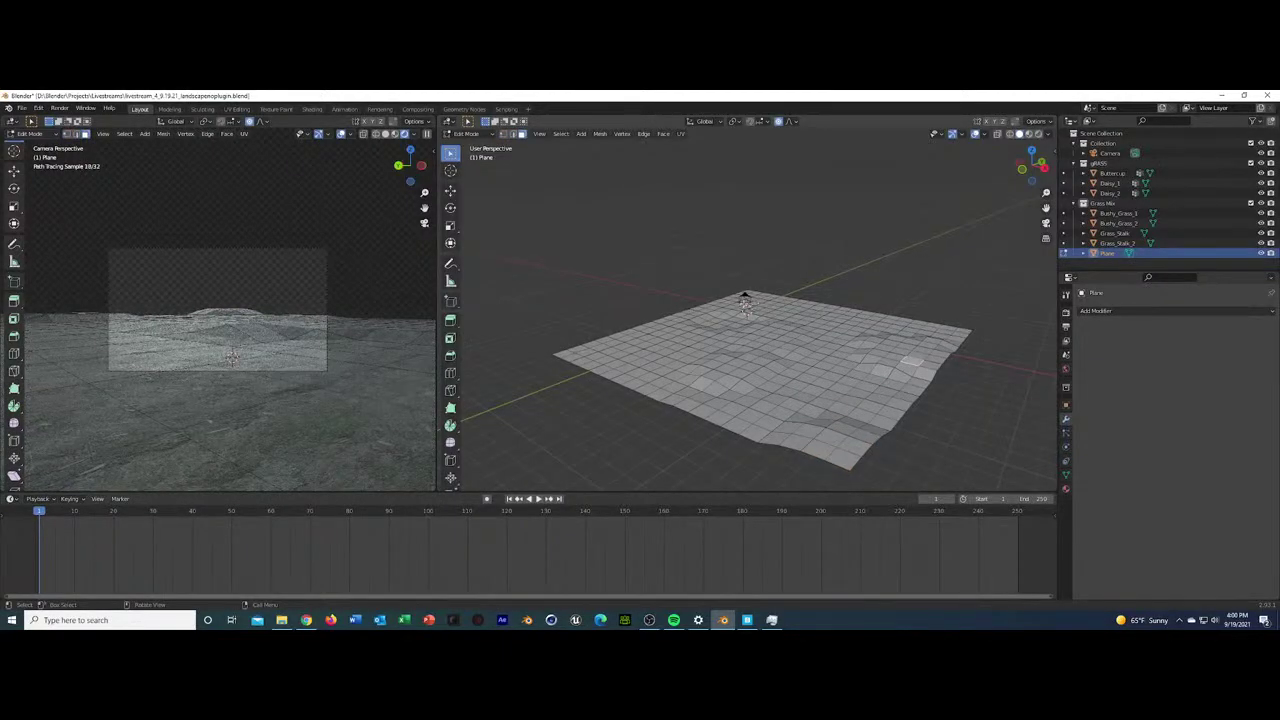
click(789, 121)
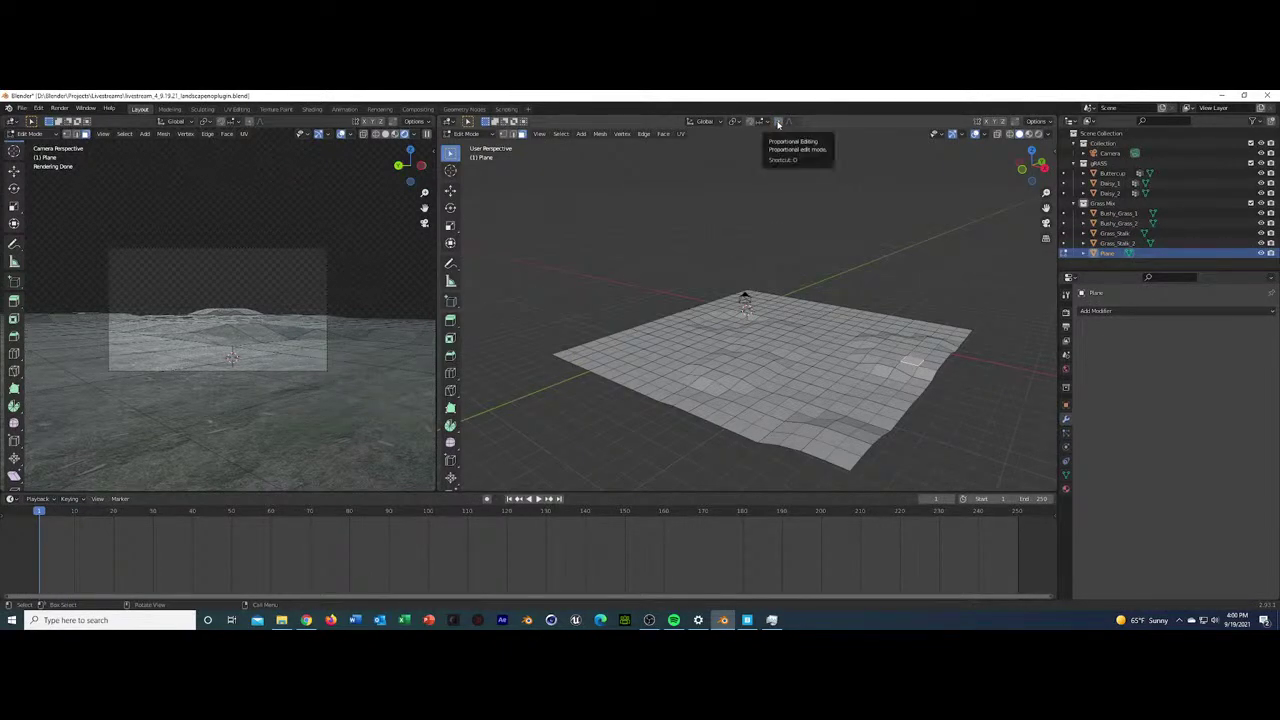
click(778, 123)
click(792, 121)
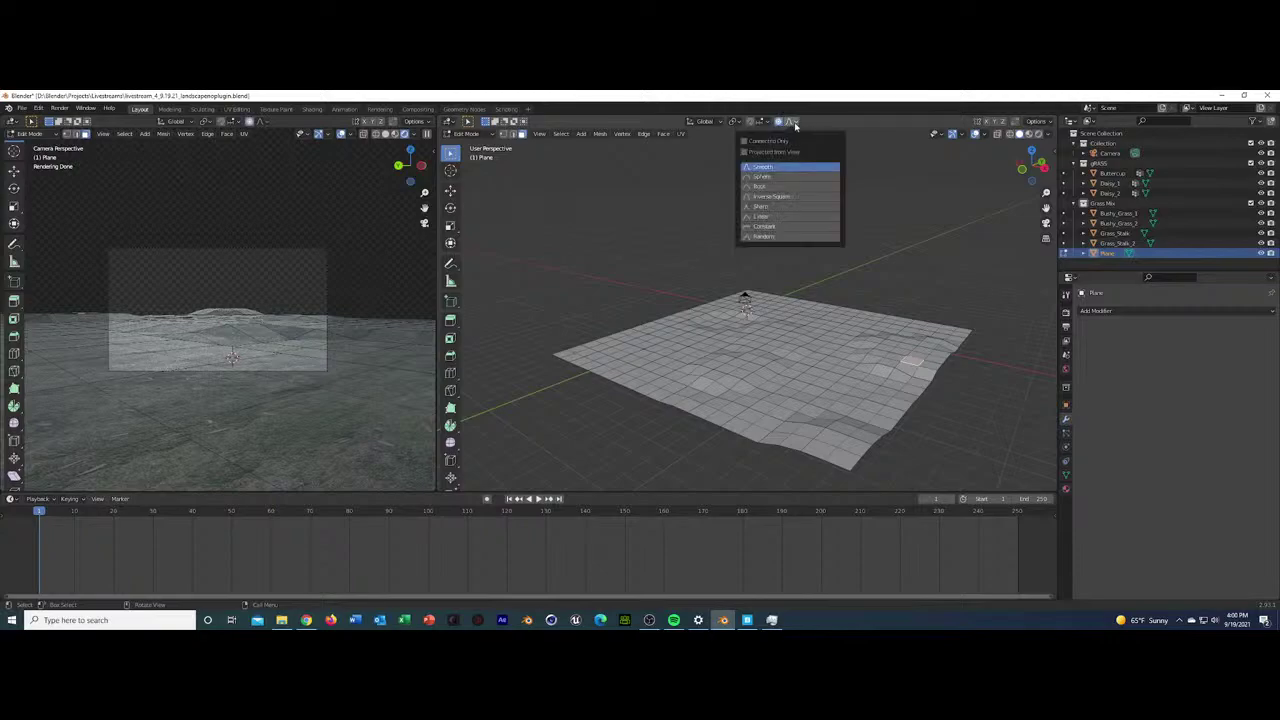
click(766, 236)
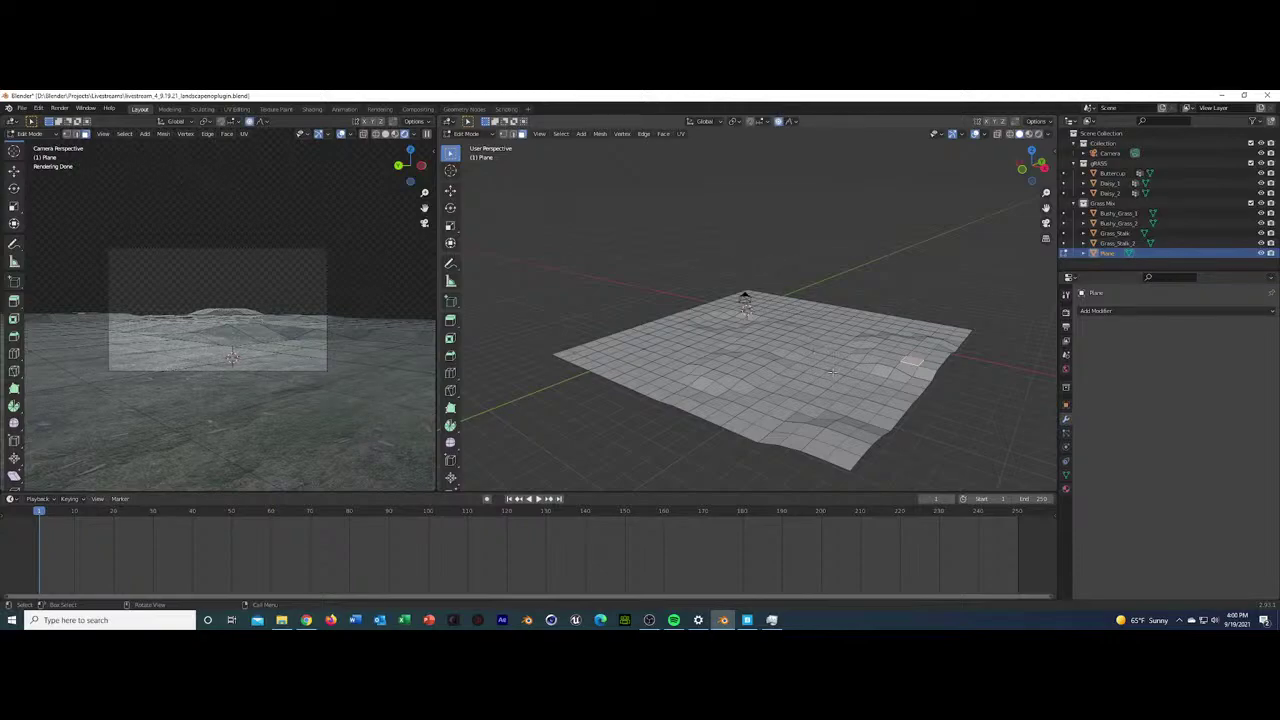
Raise one vertex about 0.21 m with random falloff, then return to Object Mode
click(817, 357)
key(g)
key(z)
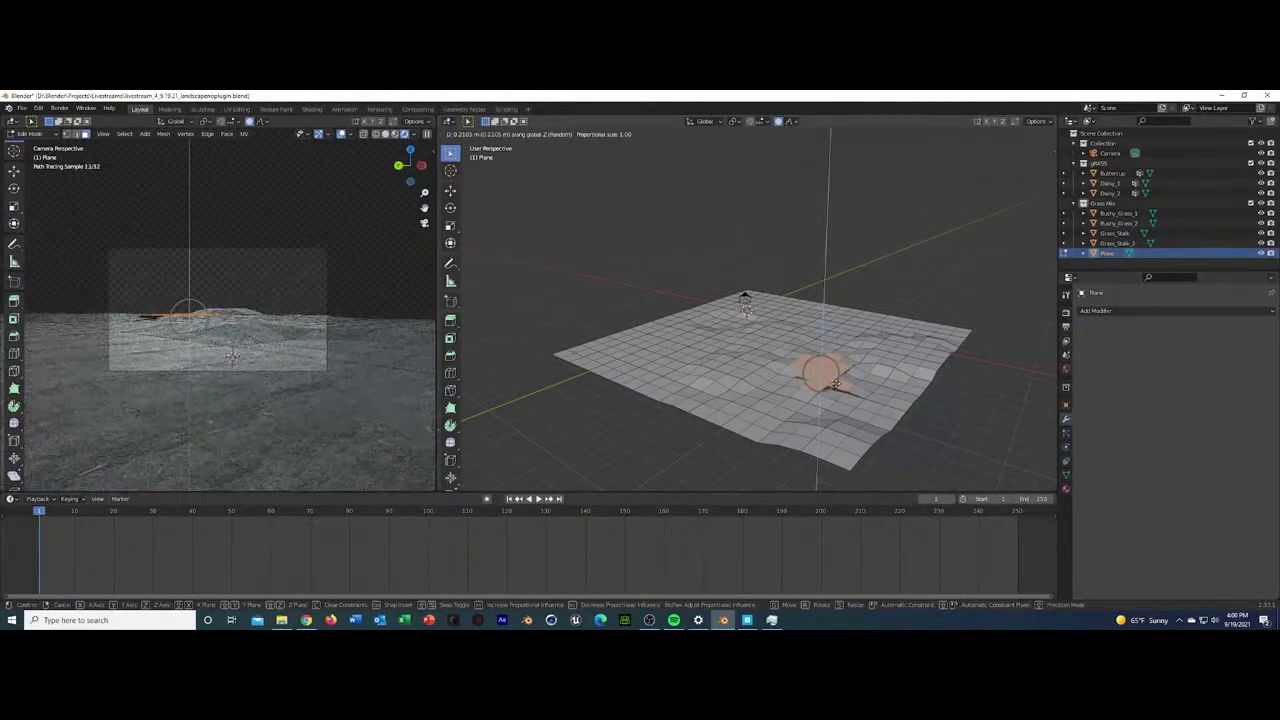
click(836, 384)
scroll(850, 375, up, 6)
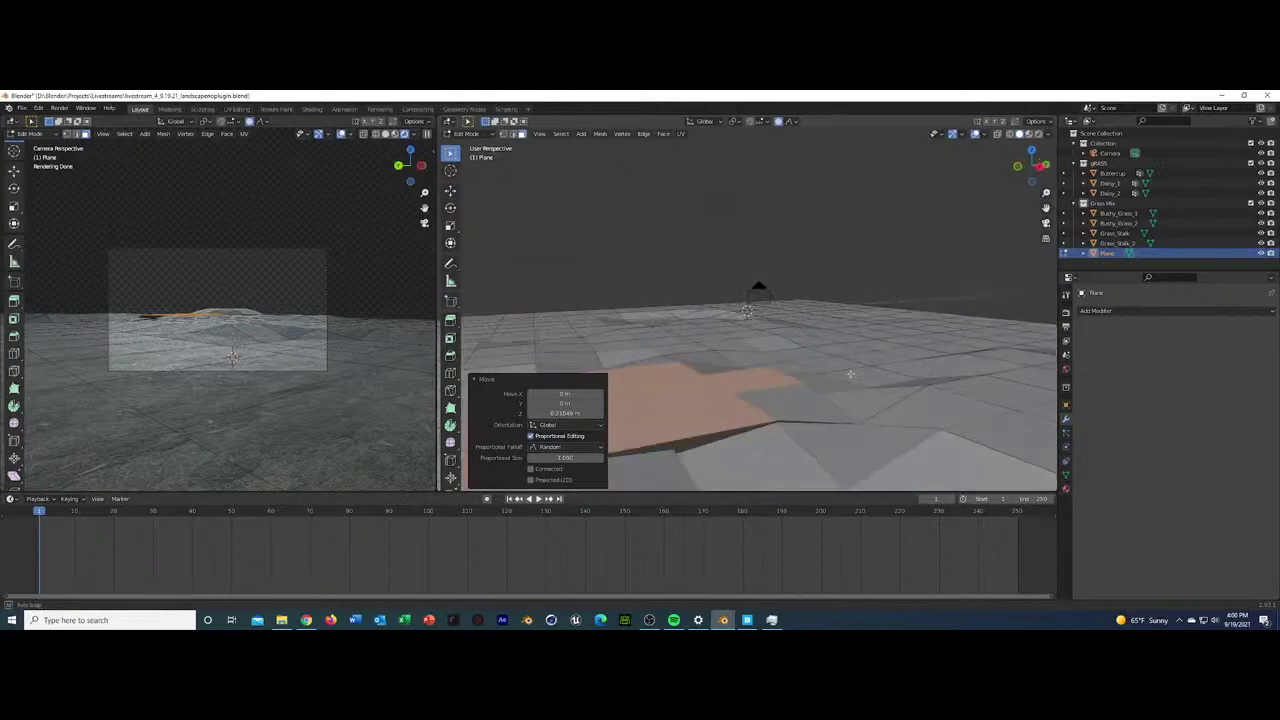
middle_drag(857, 369, 828, 414)
scroll(851, 354, down, 5)
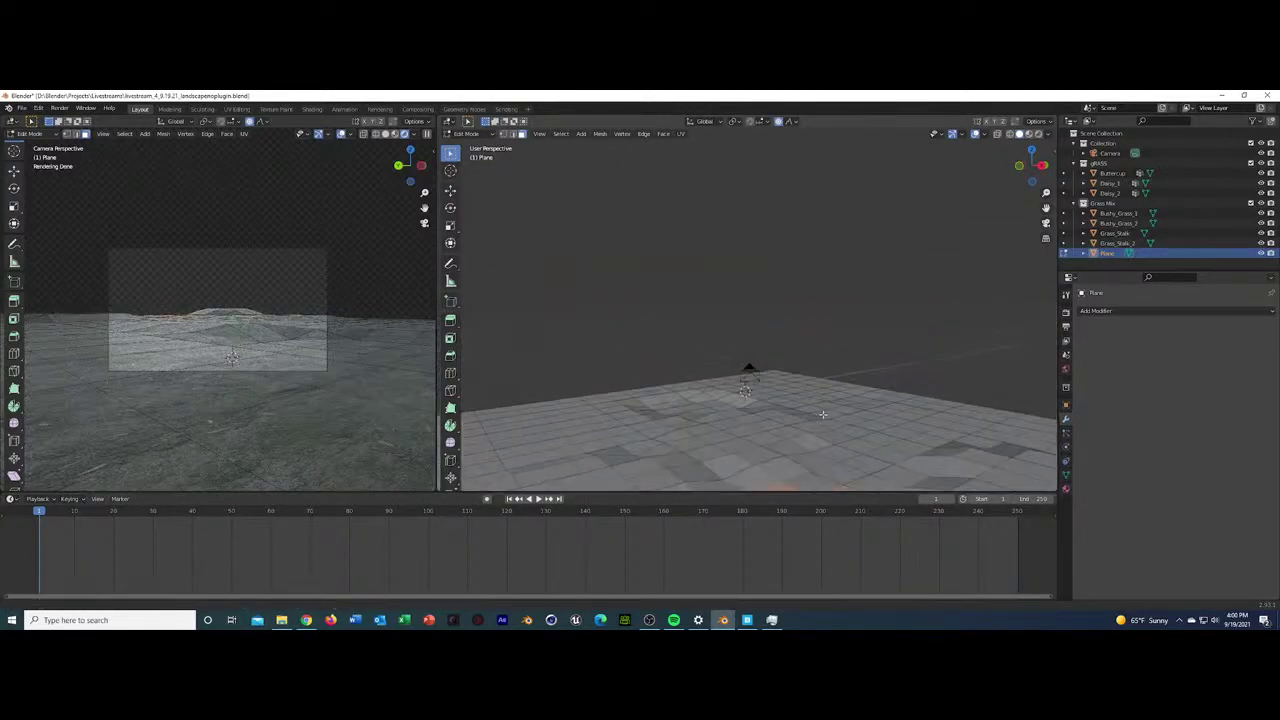
scroll(823, 410, down, 3)
key(Tab)
scroll(815, 390, up, 4)
middle_drag(803, 366, 809, 386)
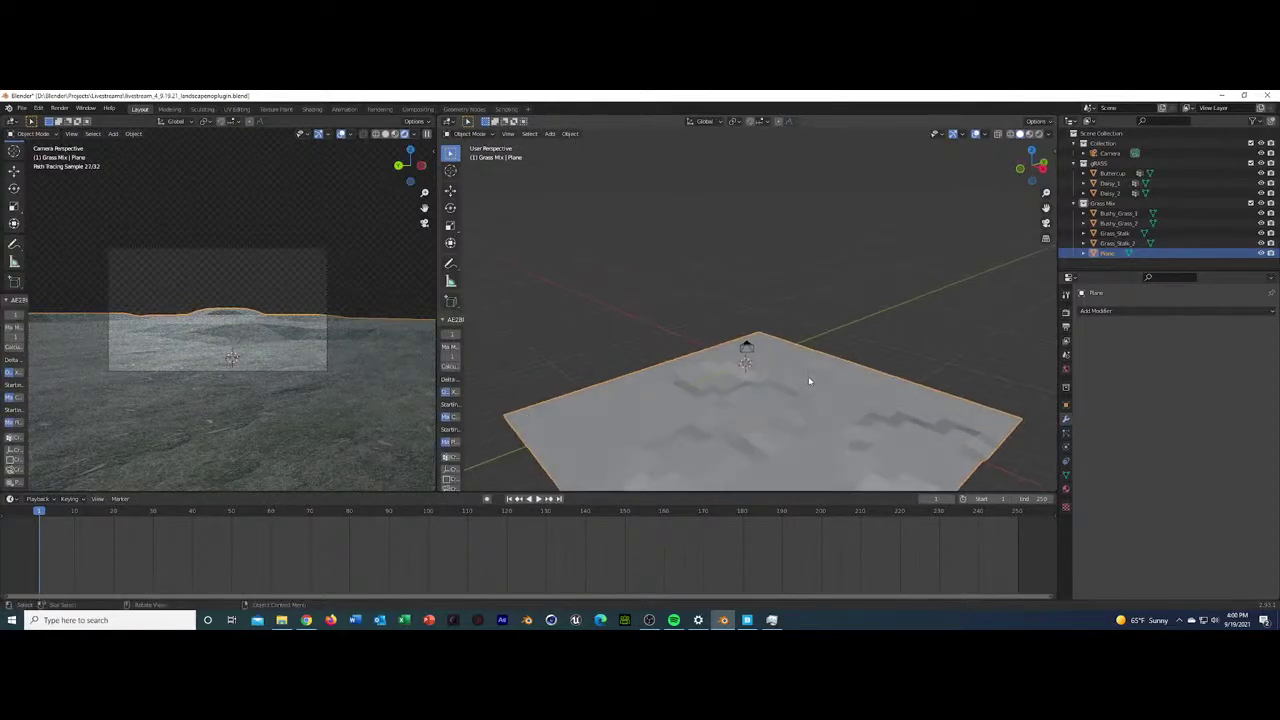
Shade the plane smooth, subdivide all its faces, and shade smooth again
right_click(758, 412)
click(753, 412)
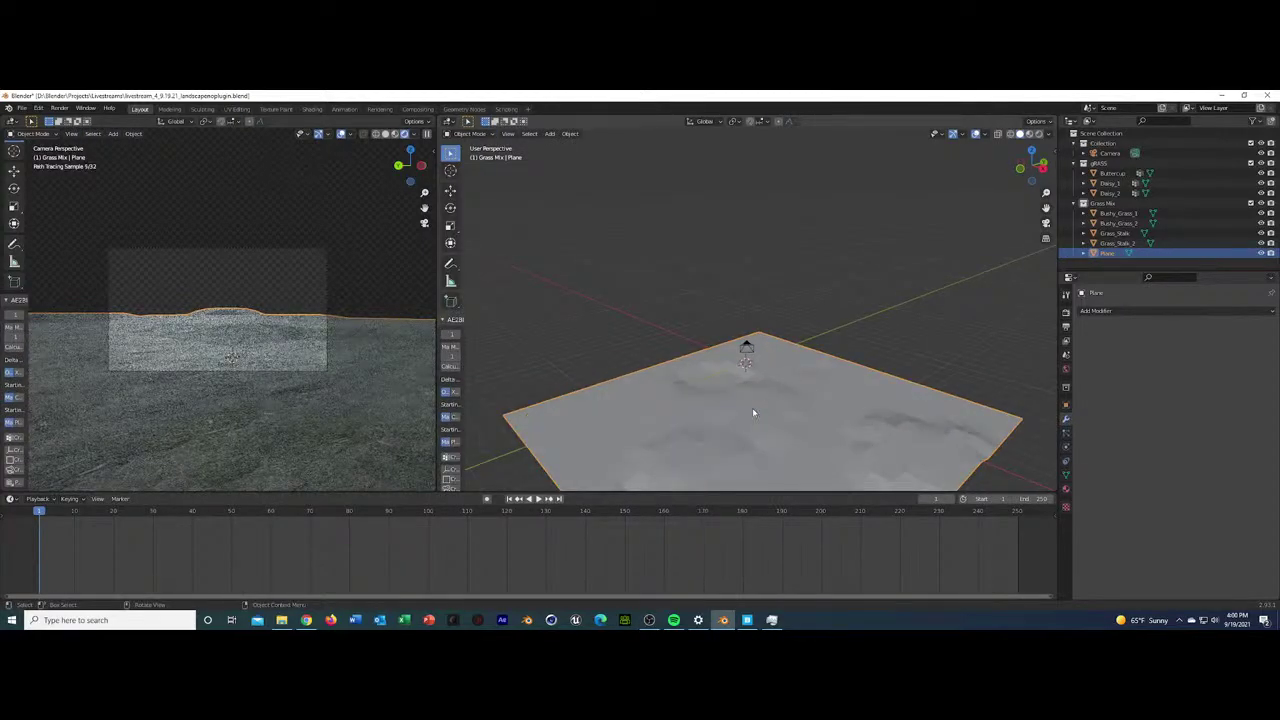
middle_drag(758, 418, 751, 393)
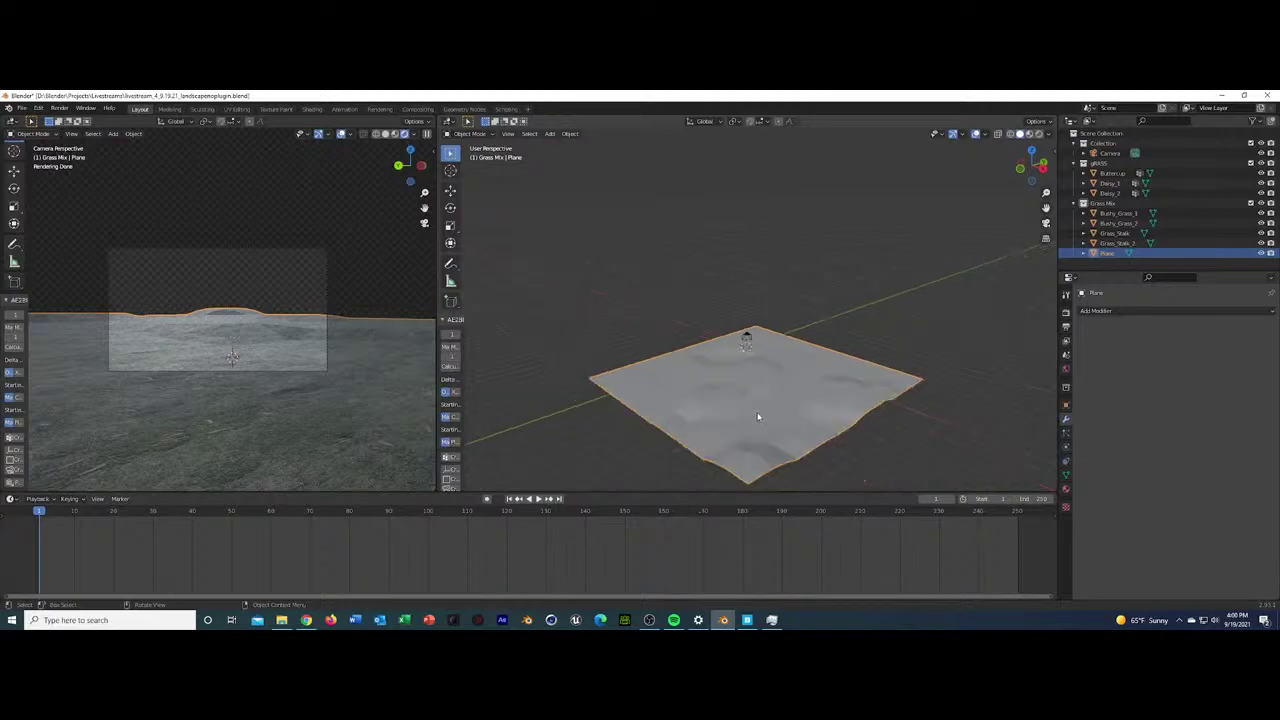
key(Tab)
key(a)
right_click(754, 387)
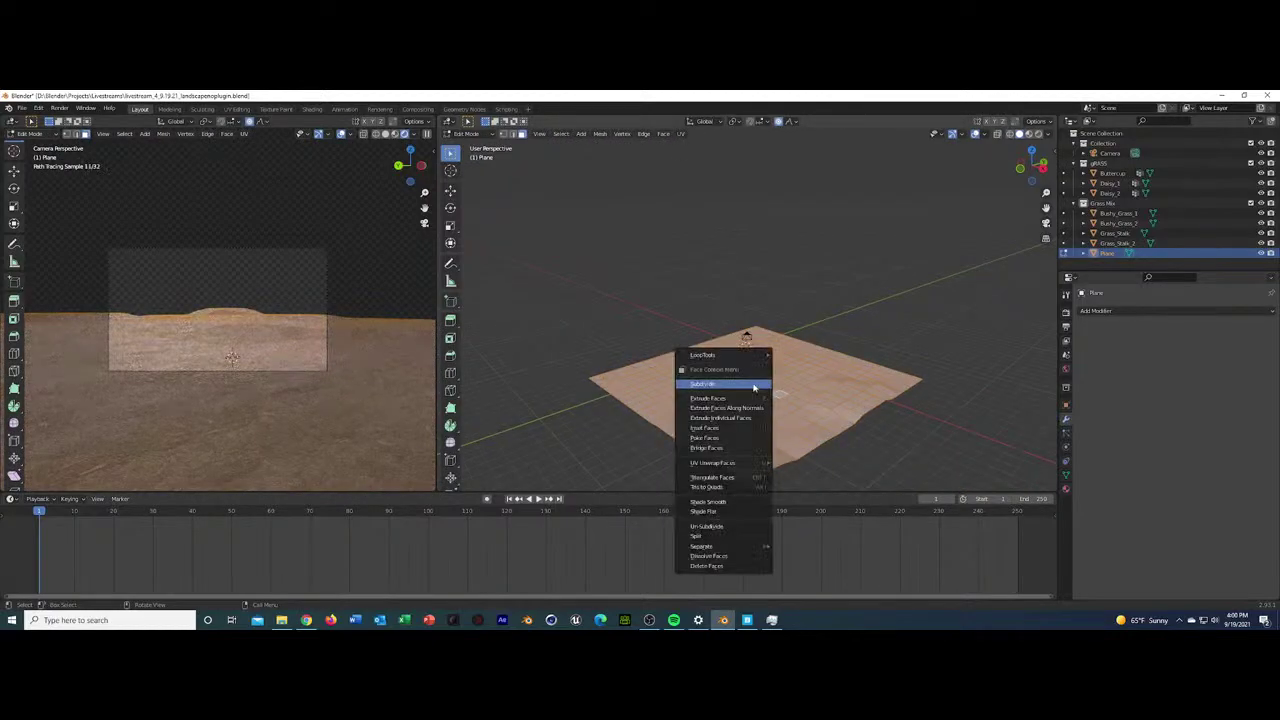
click(754, 385)
key(Tab)
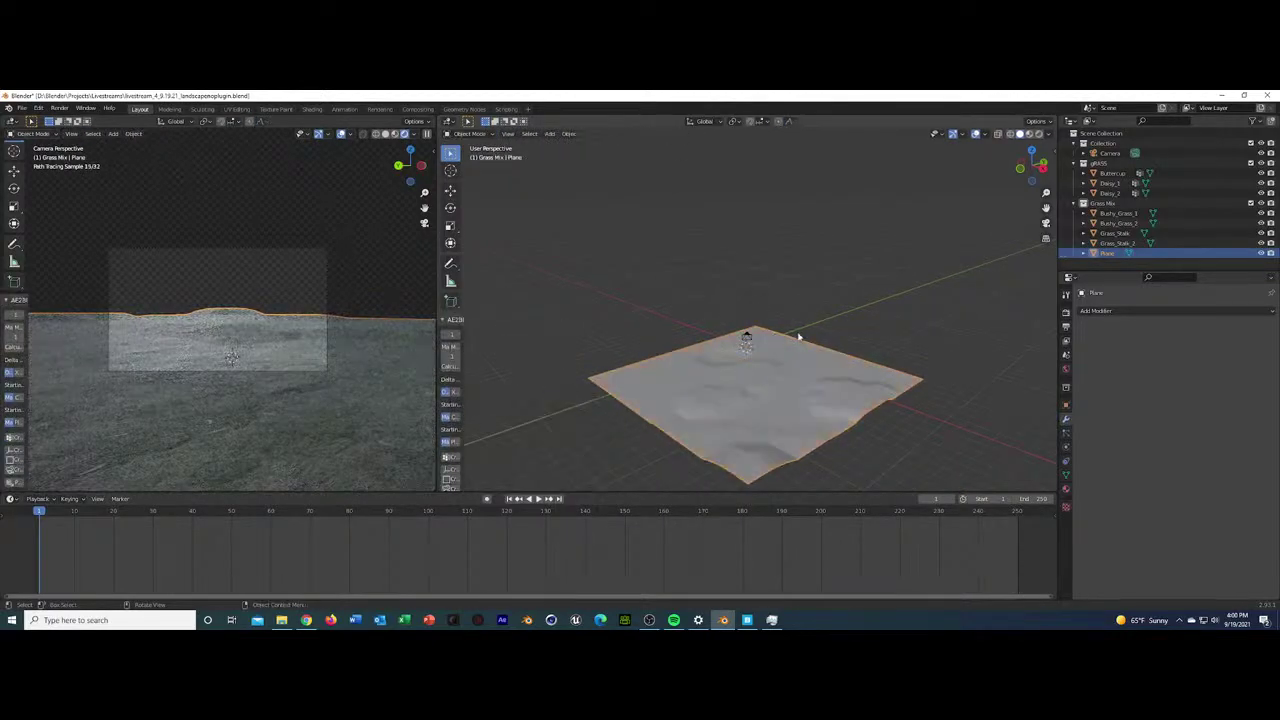
right_click(765, 398)
click(766, 397)
middle_drag(766, 392, 686, 397)
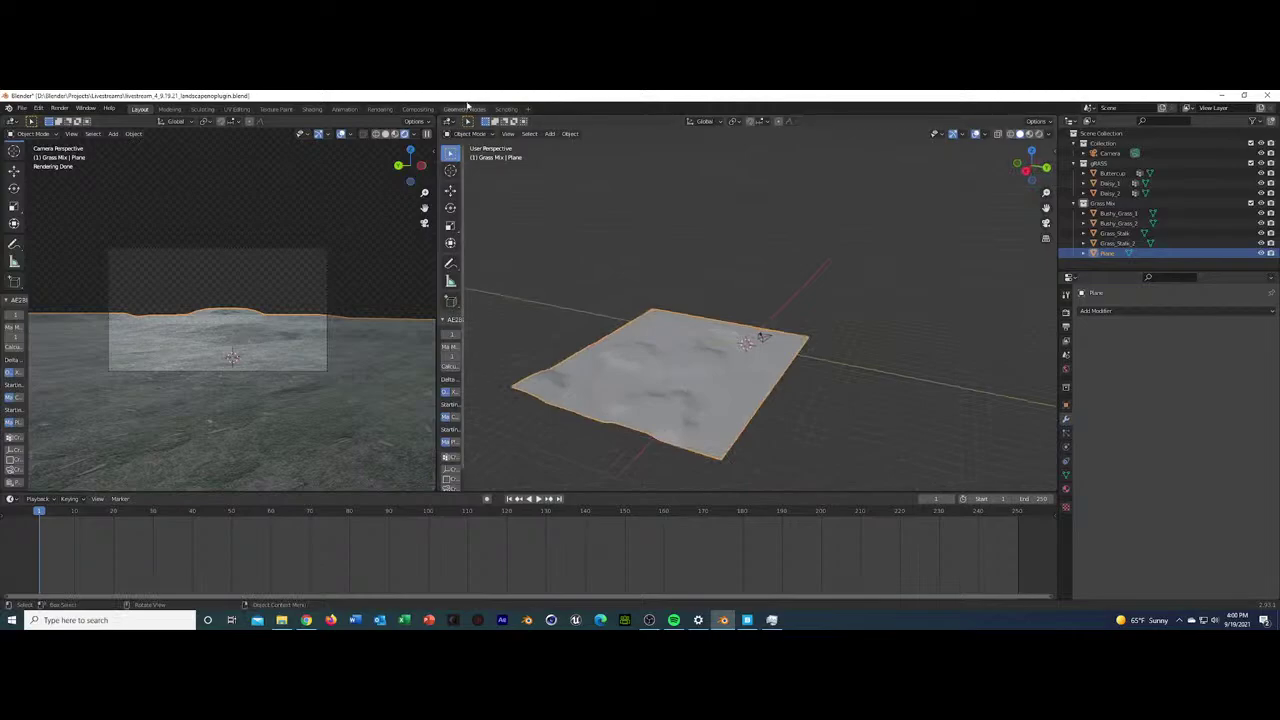
In Weight Paint mode, paint a winding S-shaped stroke down the plane's right edge
click(471, 133)
click(481, 190)
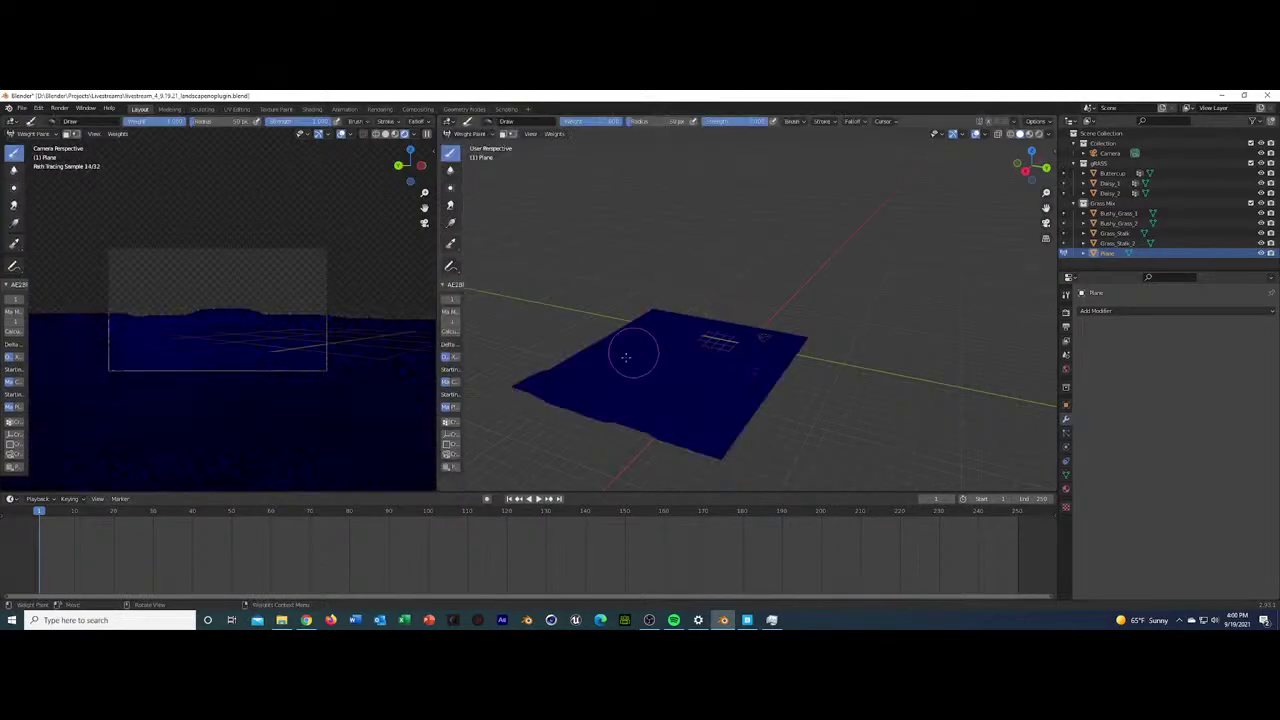
mouse_move(620, 380)
mouse_down()
mouse_move(712, 365)
mouse_move(702, 348)
mouse_move(730, 372)
mouse_move(755, 338)
mouse_move(730, 330)
mouse_move(720, 360)
mouse_move(738, 388)
mouse_move(705, 395)
mouse_move(548, 378)
mouse_move(597, 407)
mouse_move(565, 360)
mouse_move(640, 325)
mouse_move(790, 362)
mouse_up()
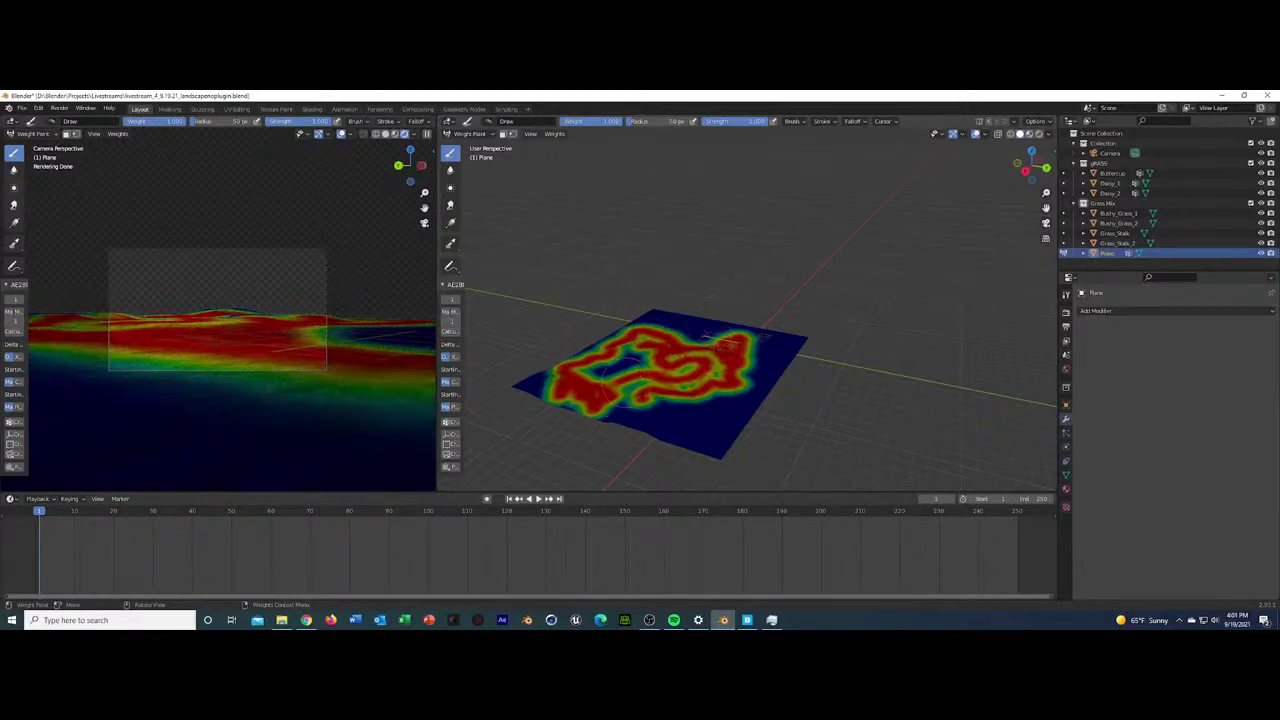
drag(766, 343, 760, 368)
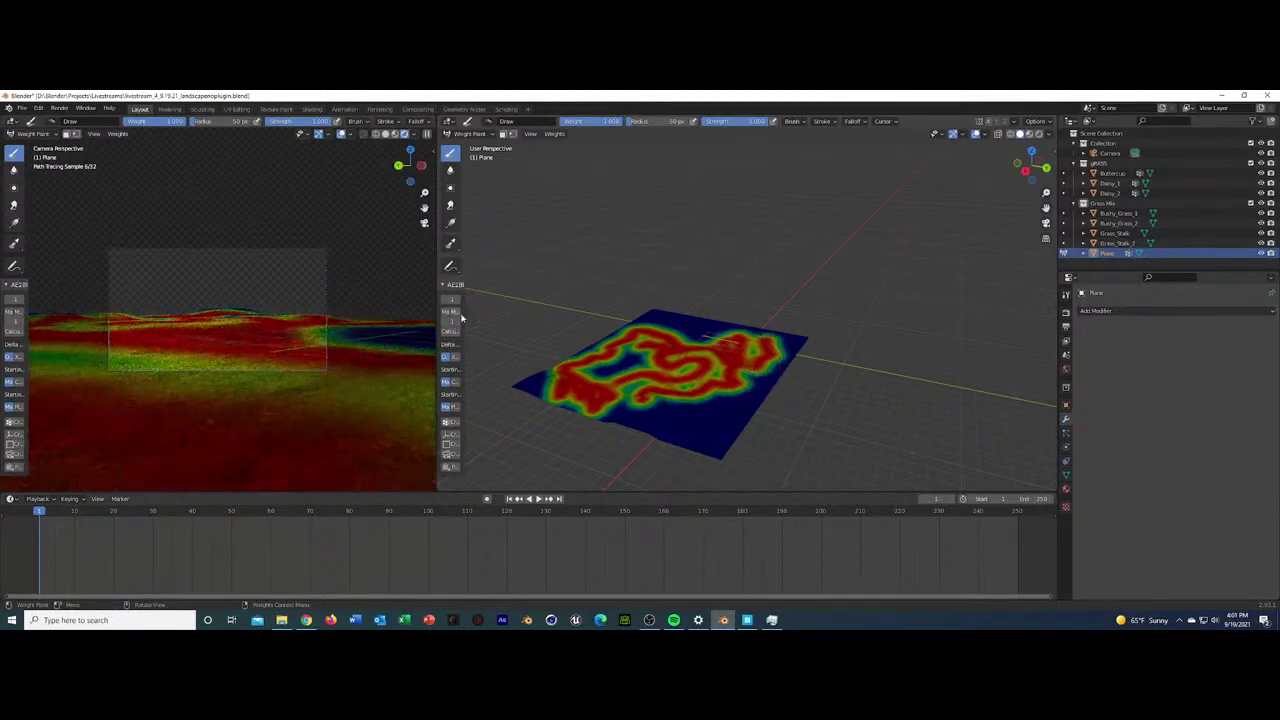
Move the Plane into Collection and add a Hair particle system with Advanced enabled
key(Tab)
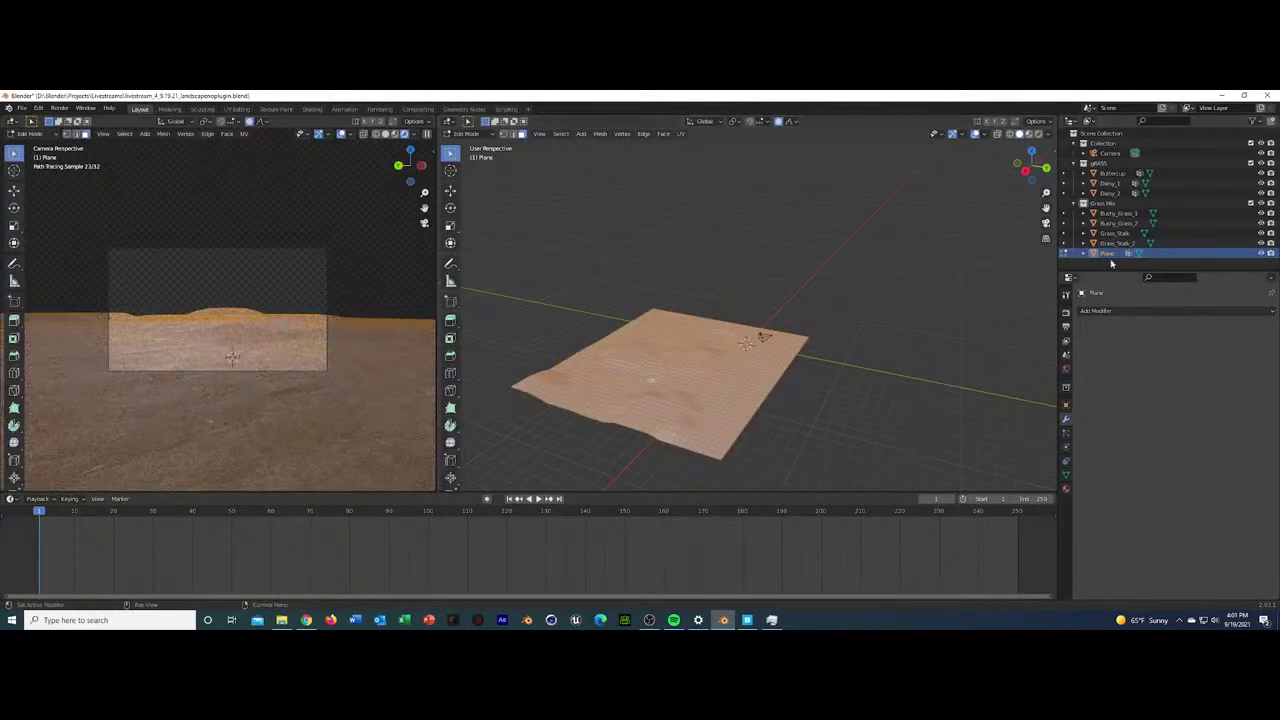
drag(1105, 256, 1103, 144)
click(1066, 432)
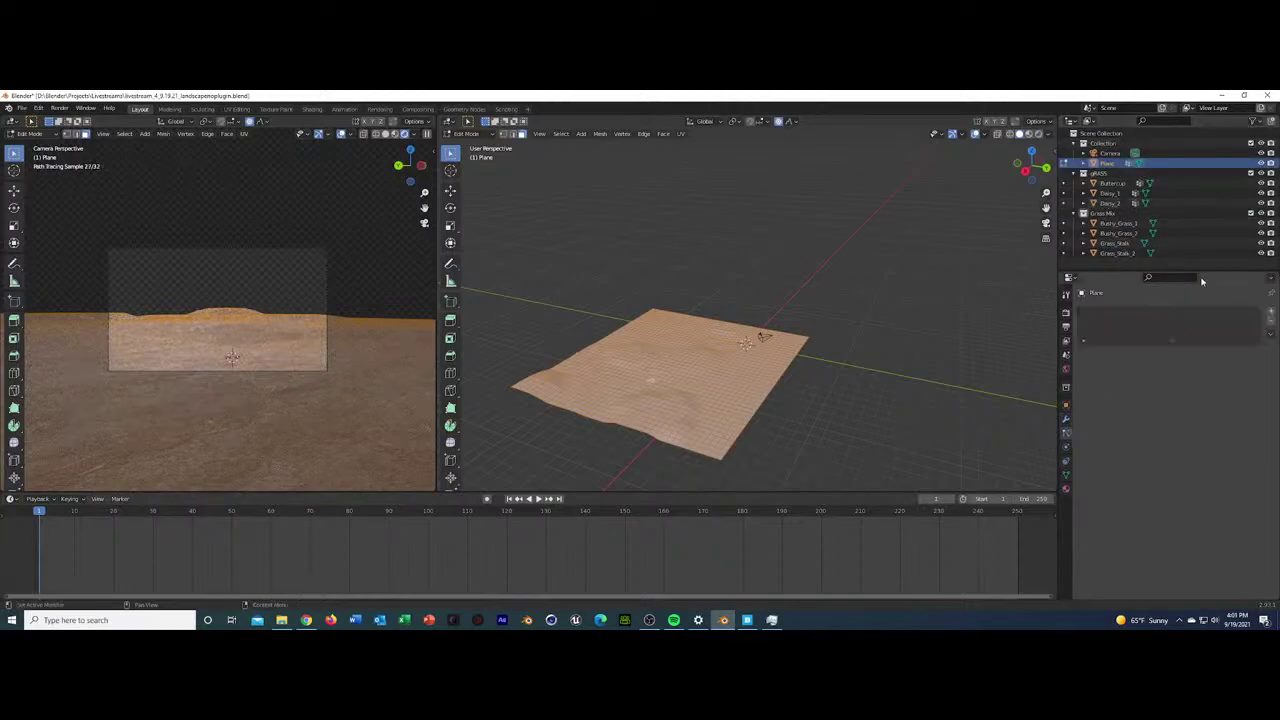
click(1271, 315)
click(1212, 368)
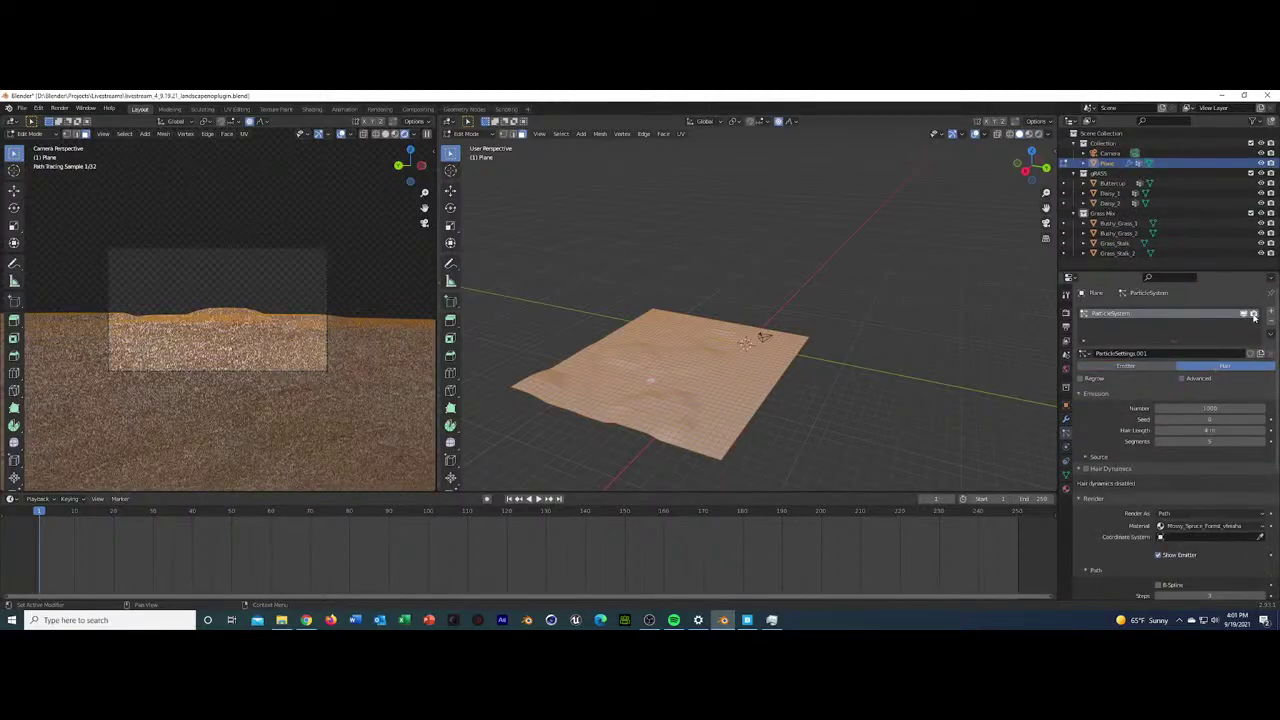
click(1182, 378)
Enable hair dynamics and rotation, and render particles as Collection using Whole Collection
scroll(1118, 447, down, 1)
scroll(1118, 447, down, 2)
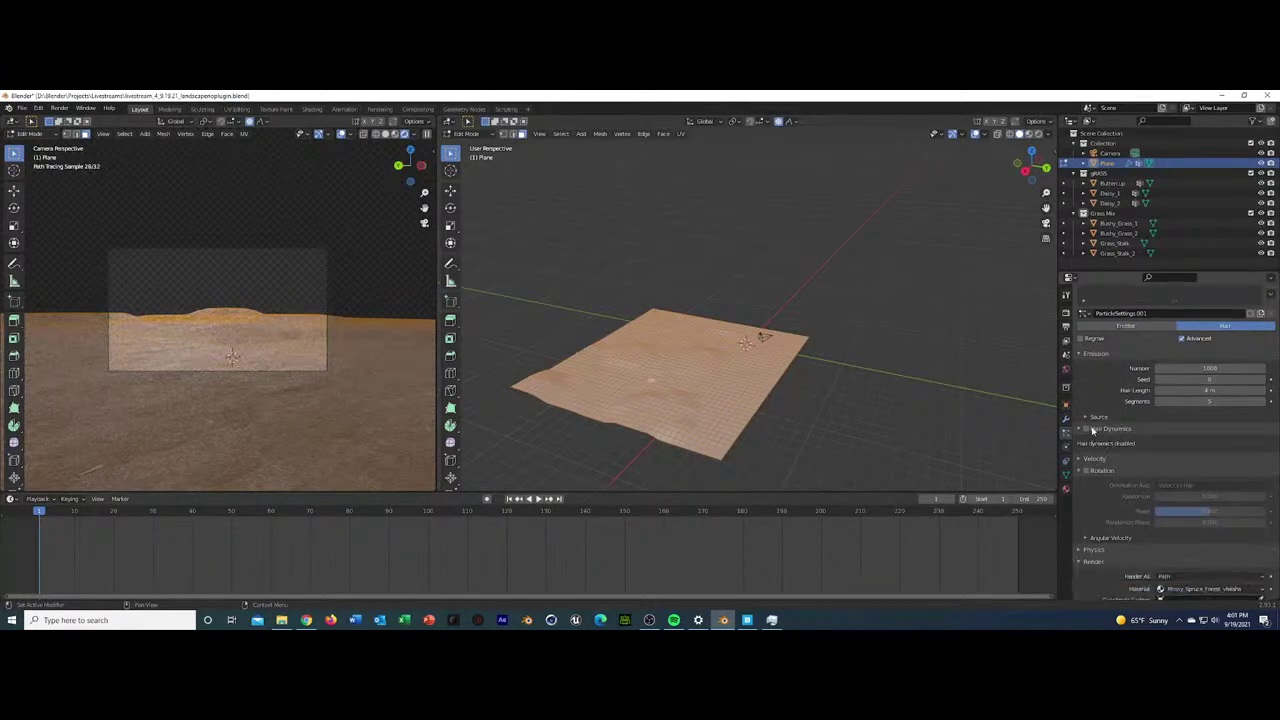
click(1085, 408)
click(1086, 444)
scroll(1088, 452, down, 4)
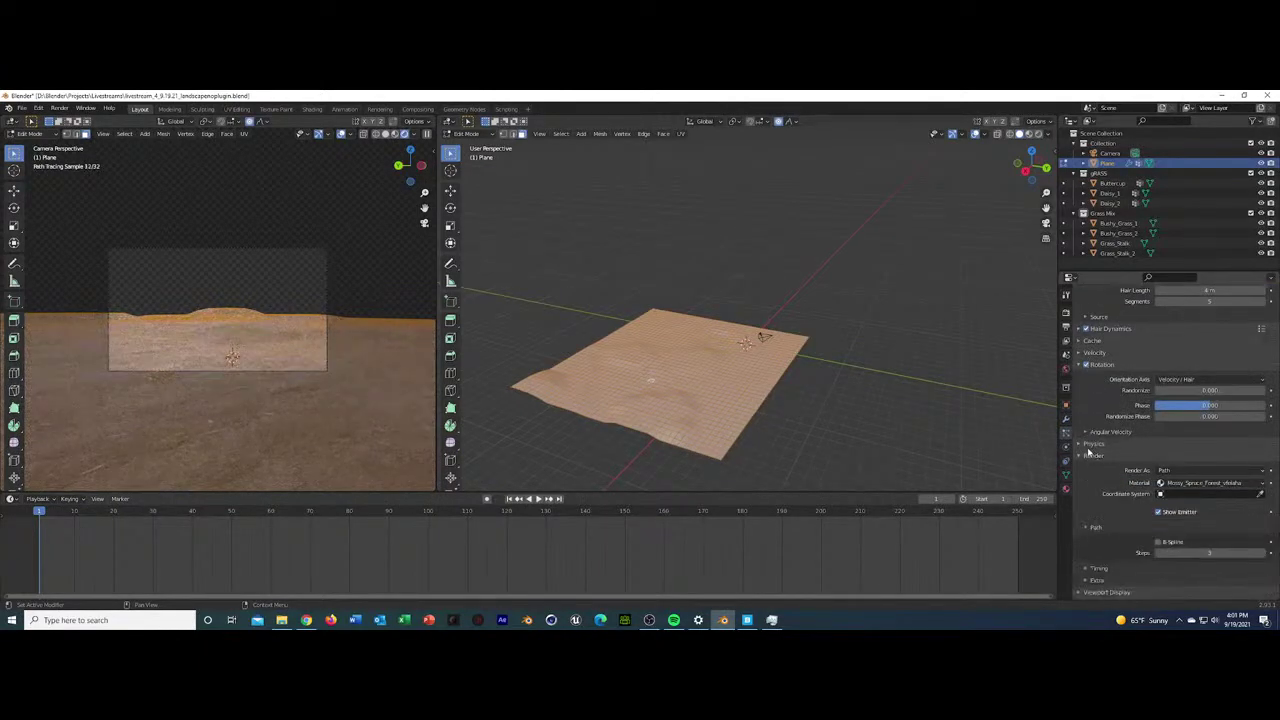
click(1106, 215)
scroll(1191, 522, down, 2)
scroll(1191, 520, up, 3)
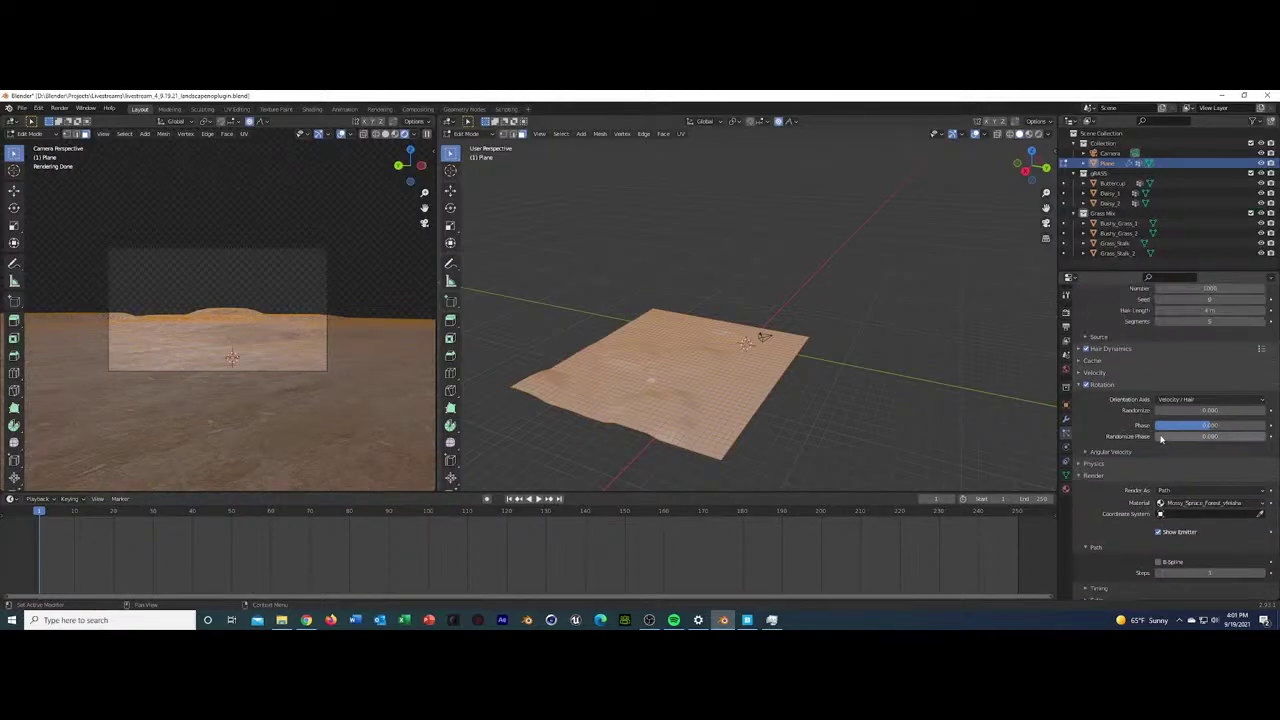
click(1180, 492)
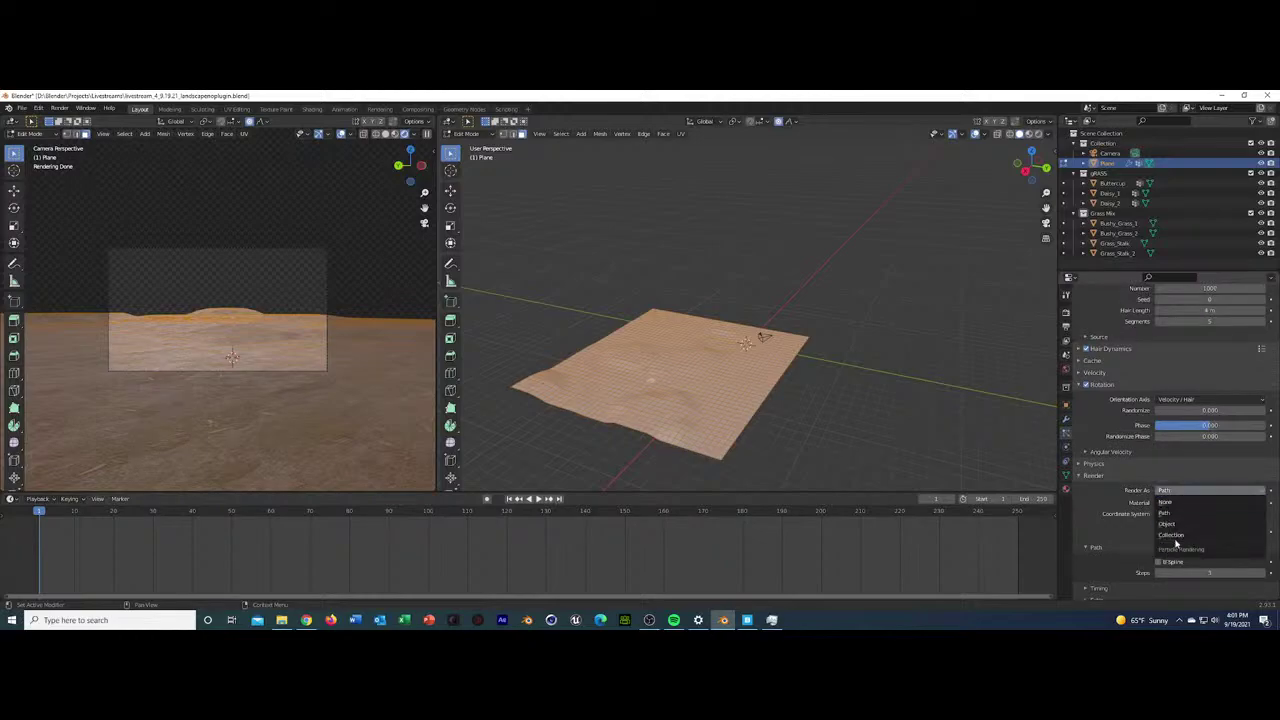
click(1172, 535)
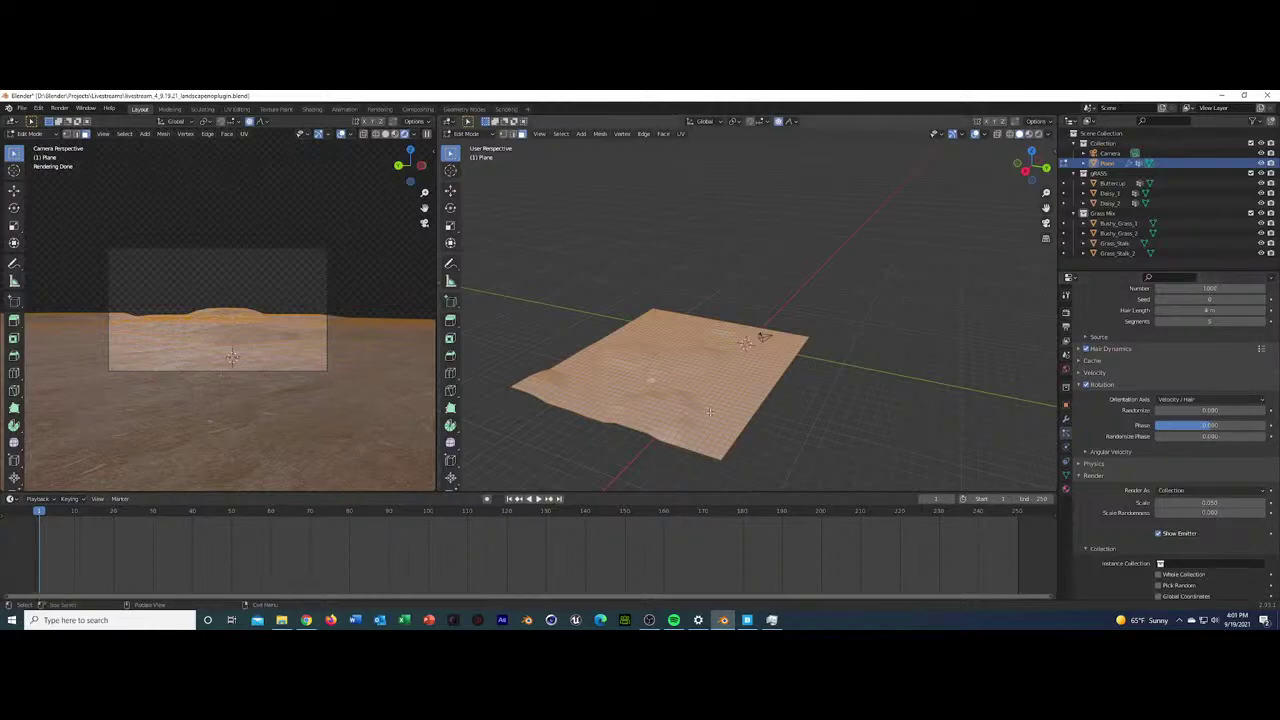
scroll(1185, 540, down, 5)
click(1159, 435)
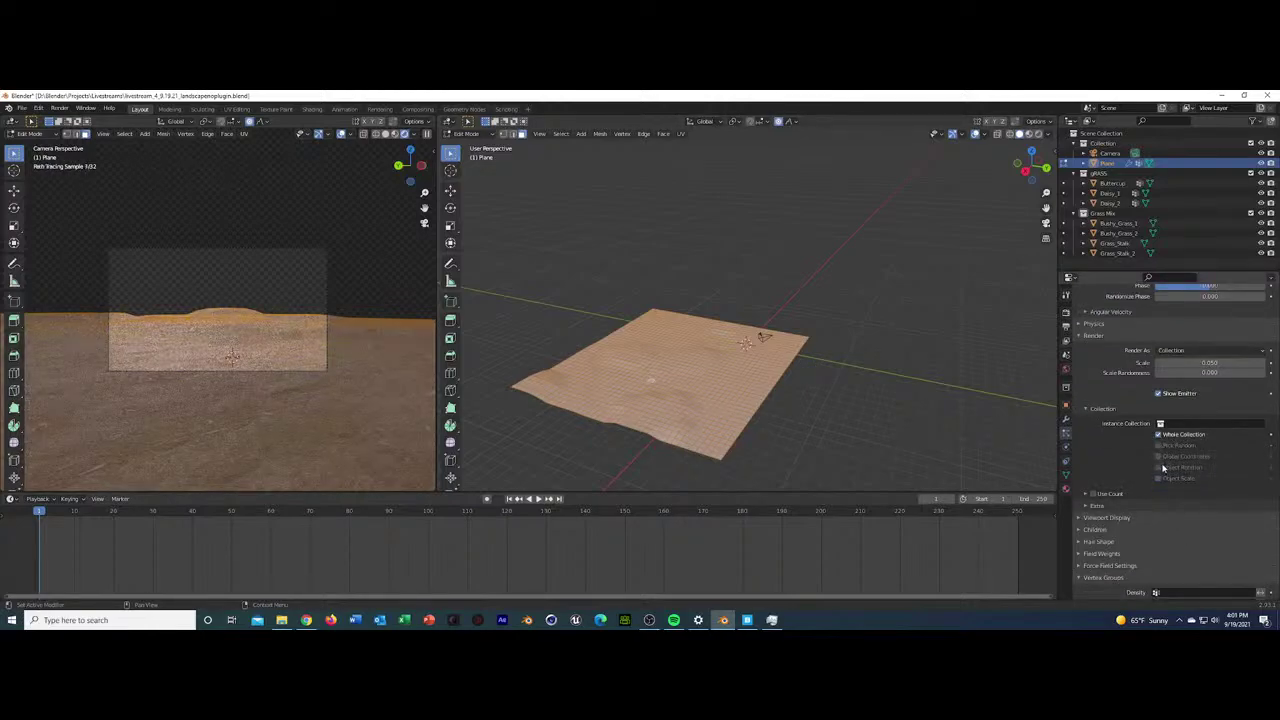
Set the density vertex group to Group and the instance collection to Grass Mix
scroll(1165, 470, down, 4)
click(1170, 489)
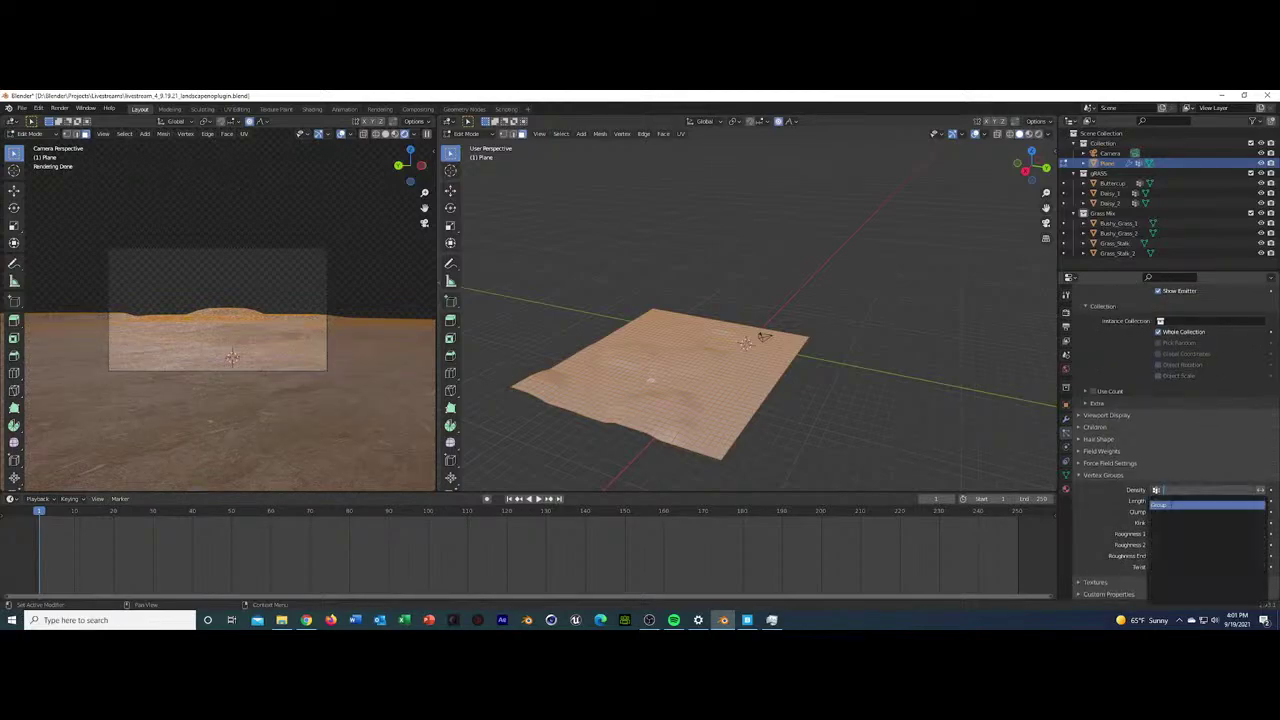
click(1180, 504)
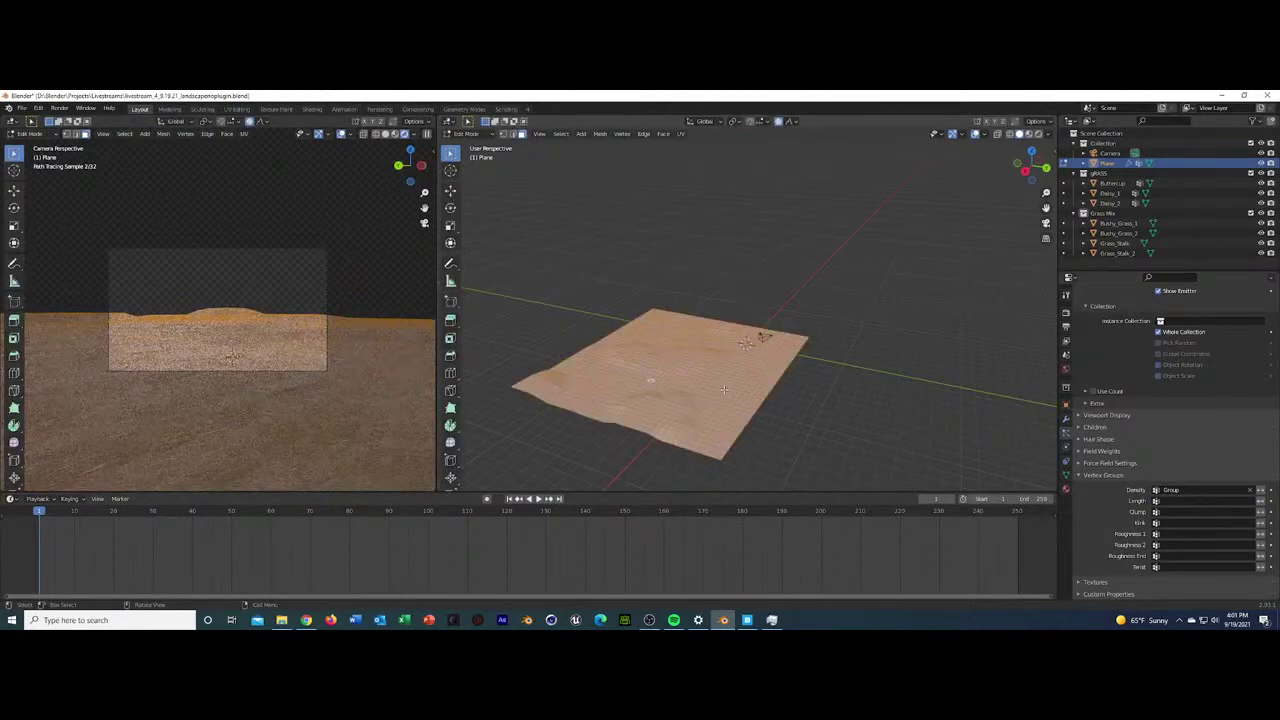
click(472, 134)
click(470, 146)
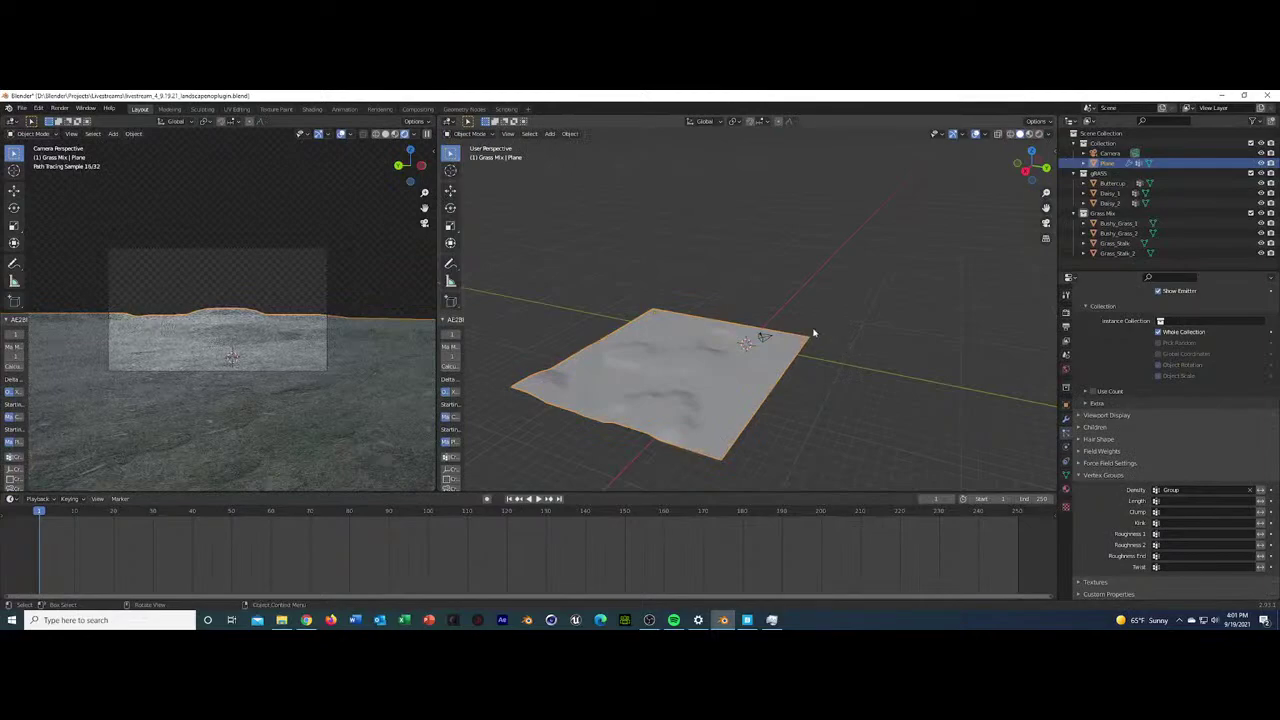
scroll(1241, 469, up, 7)
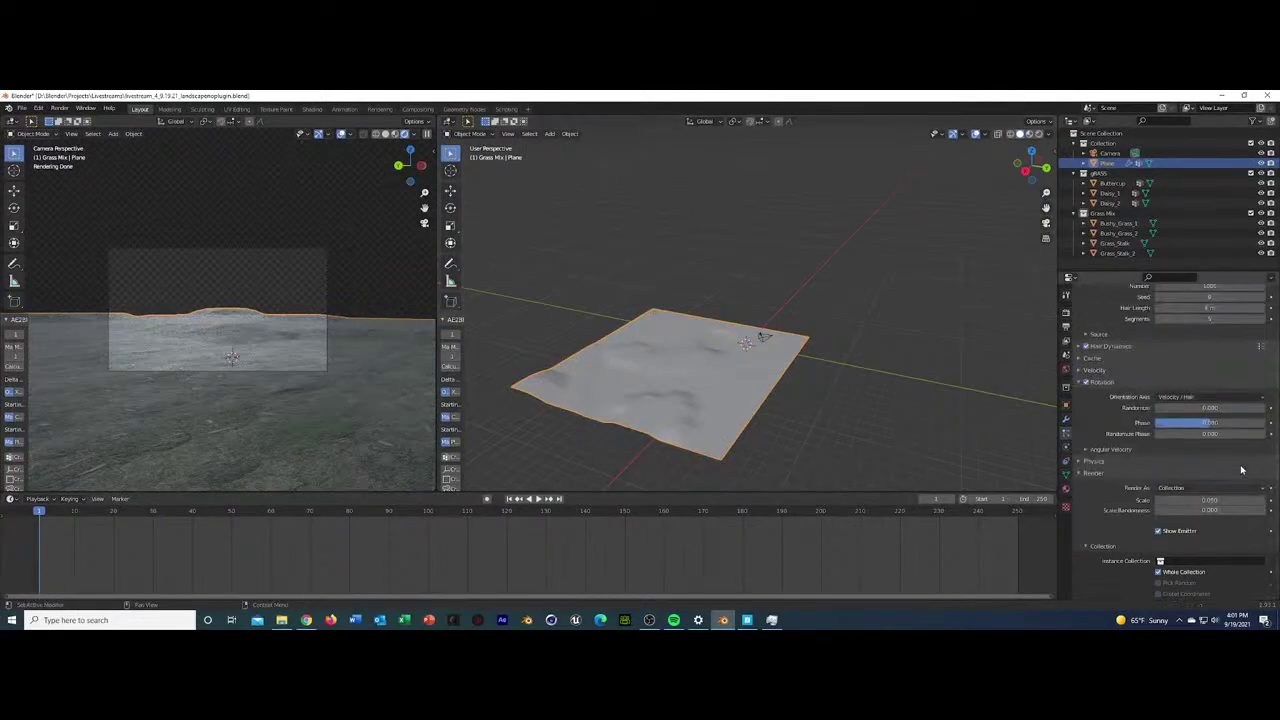
scroll(1241, 469, down, 5)
click(1194, 384)
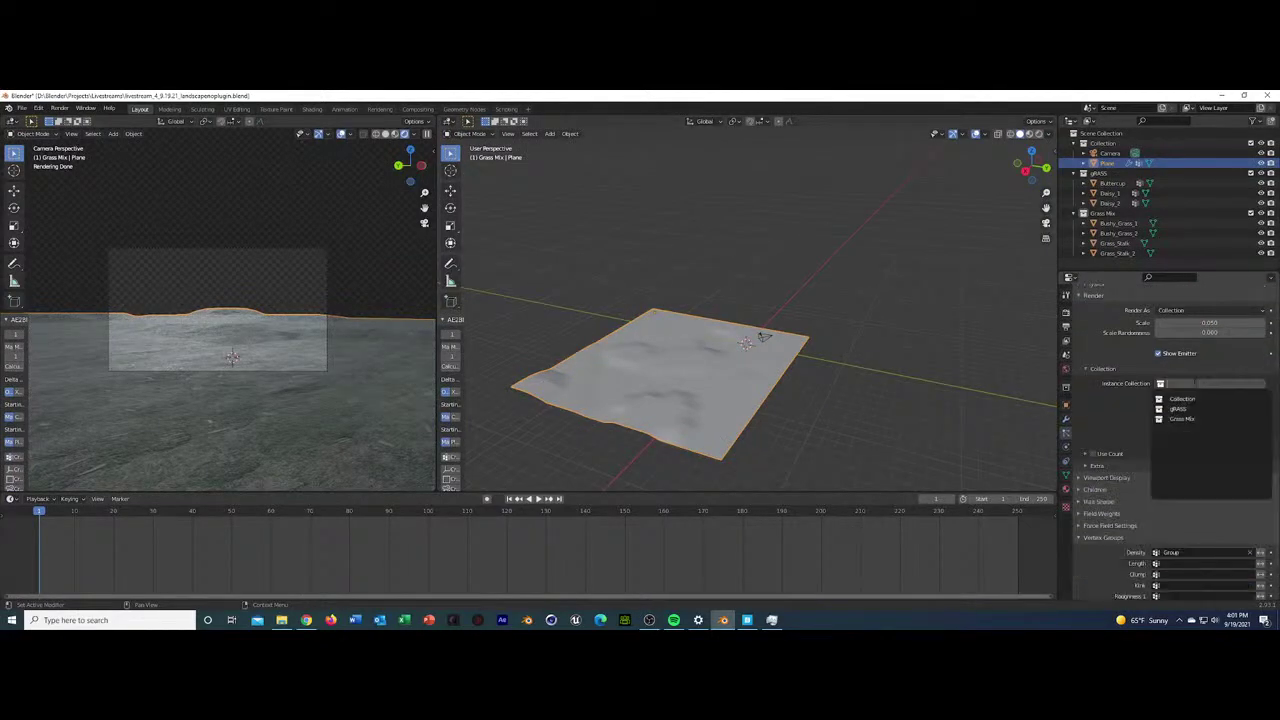
click(1200, 416)
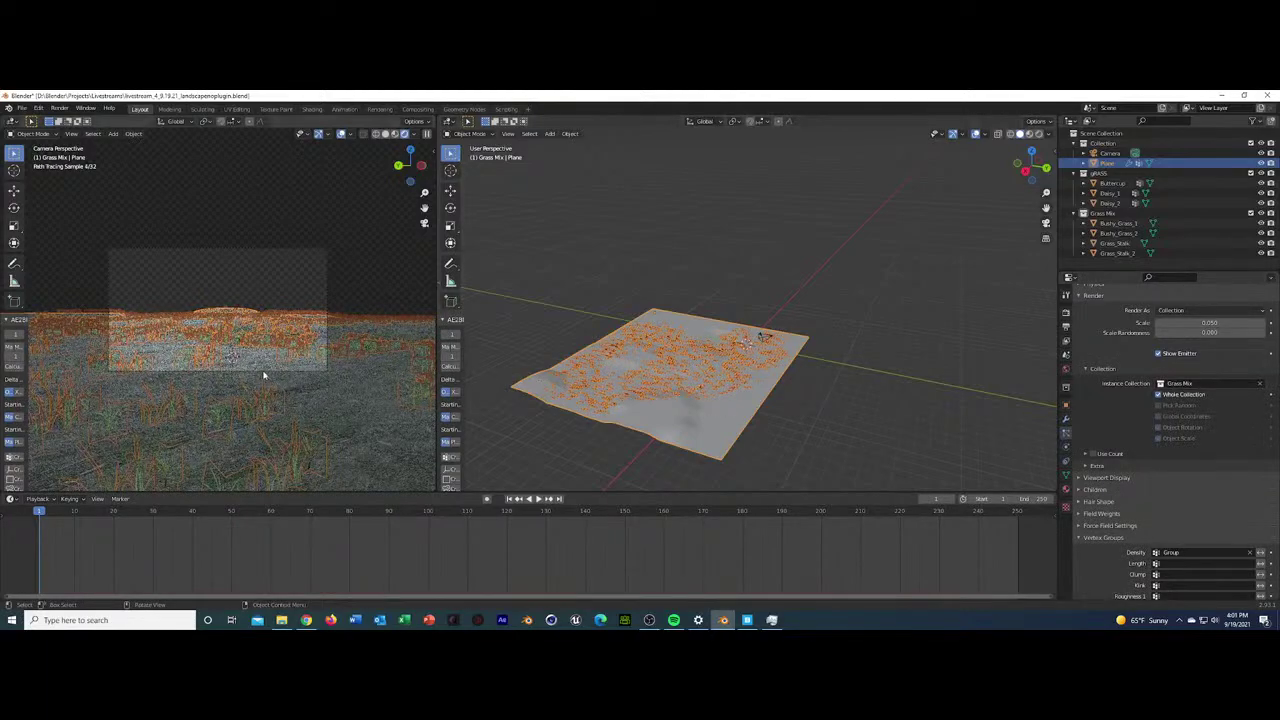
Confirm 10000 hair particles, save, and preview the camera view in Material Preview shading
scroll(1214, 352, up, 6)
scroll(1214, 352, up, 3)
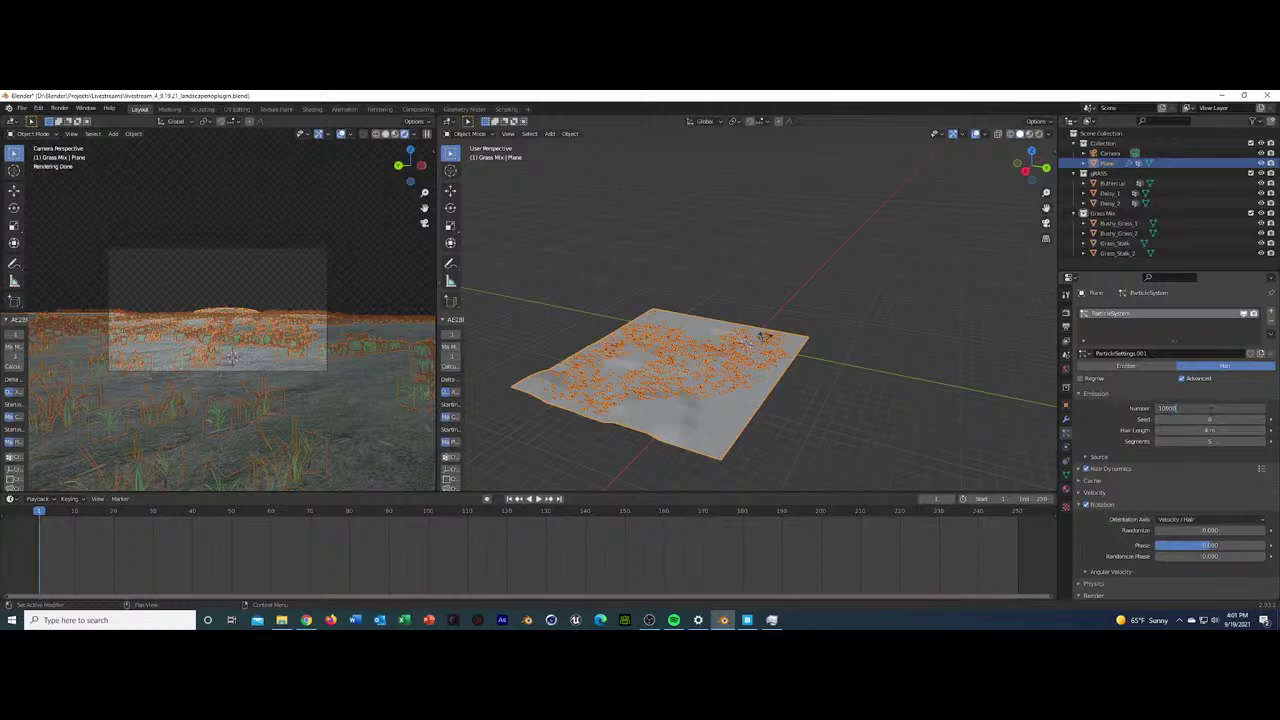
key(Return)
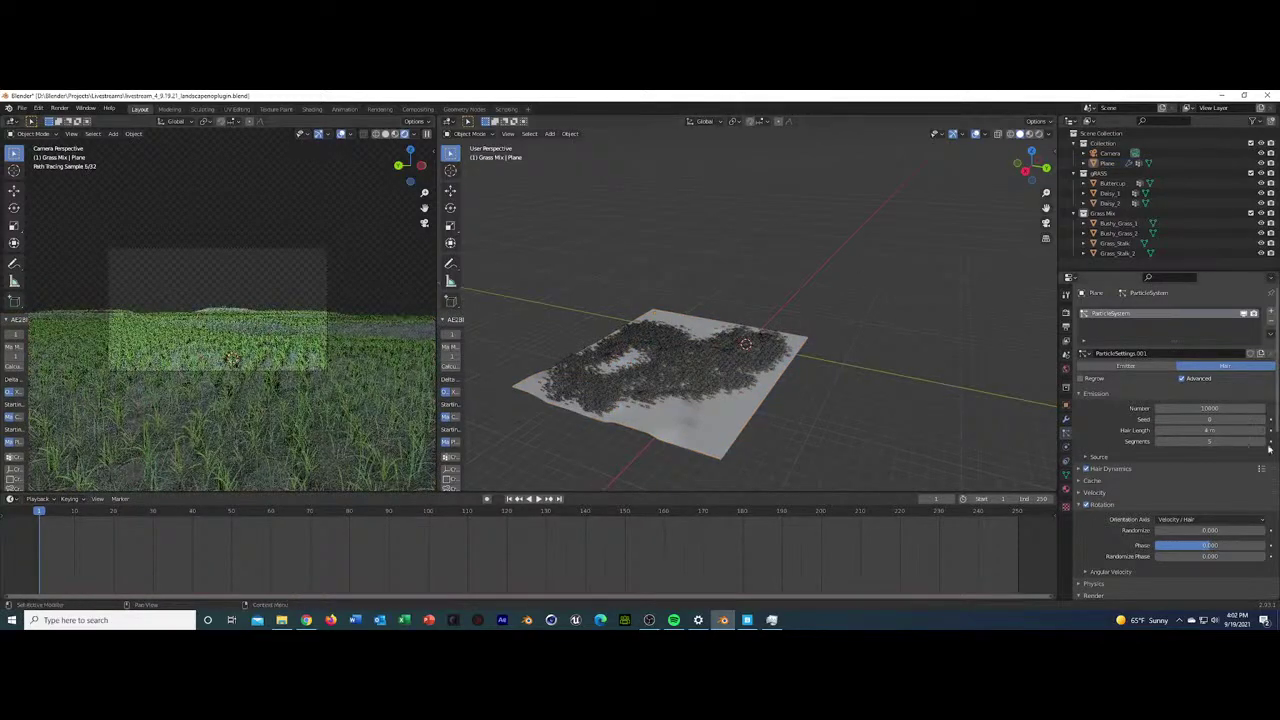
key(ctrl+s)
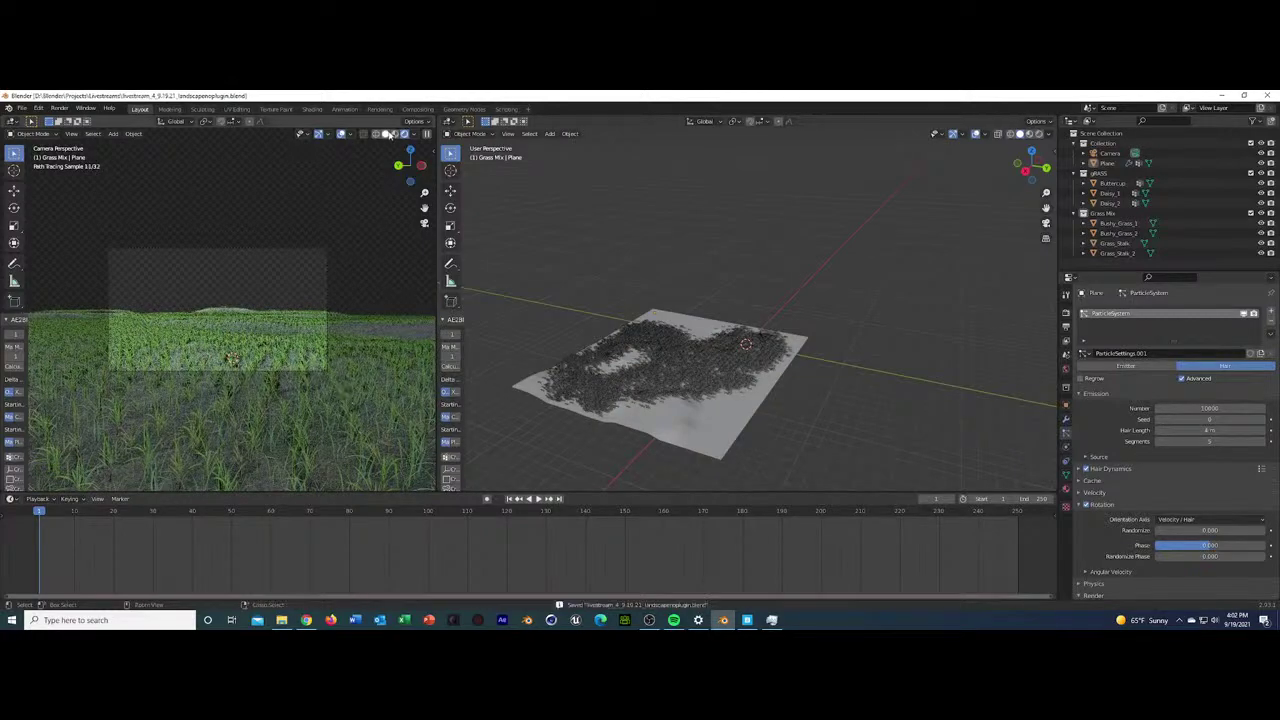
click(397, 135)
mouse_move(360, 250)
middle_down()
mouse_move(329, 318)
mouse_move(287, 313)
middle_up()
key(KP_0)
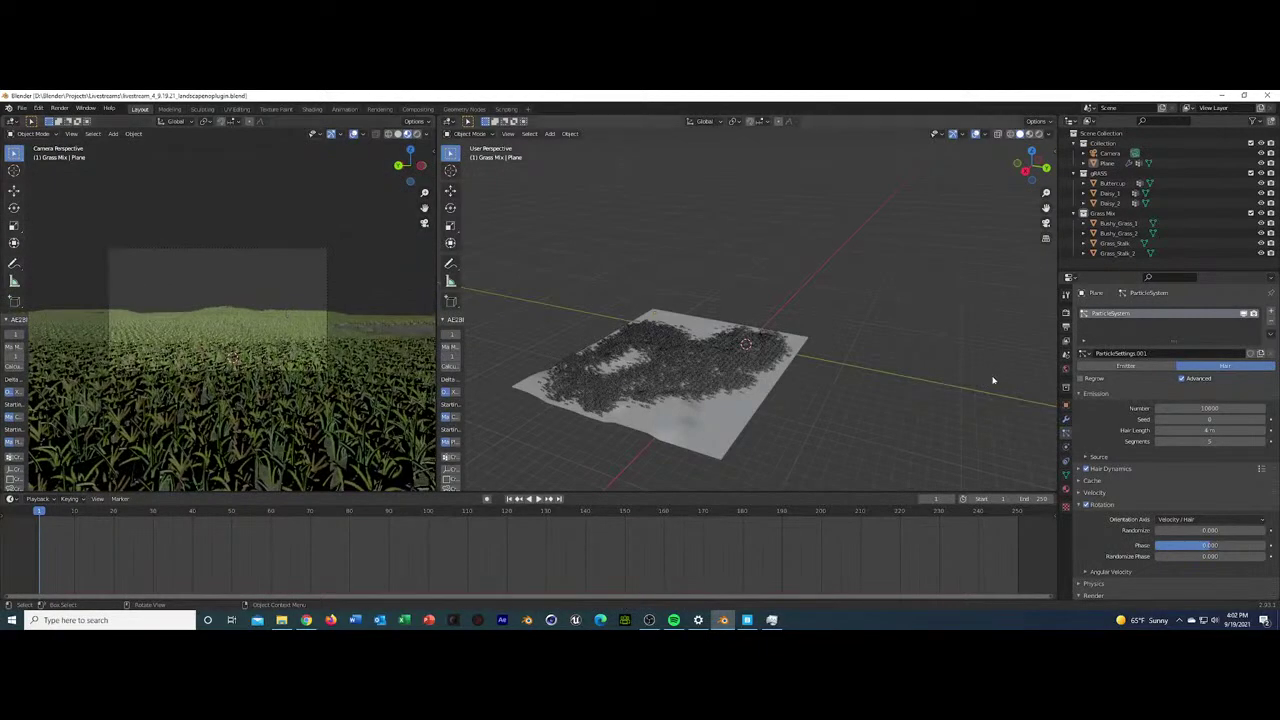
Increase the grass instances' rotation randomize and scale randomness
scroll(1155, 488, down, 2)
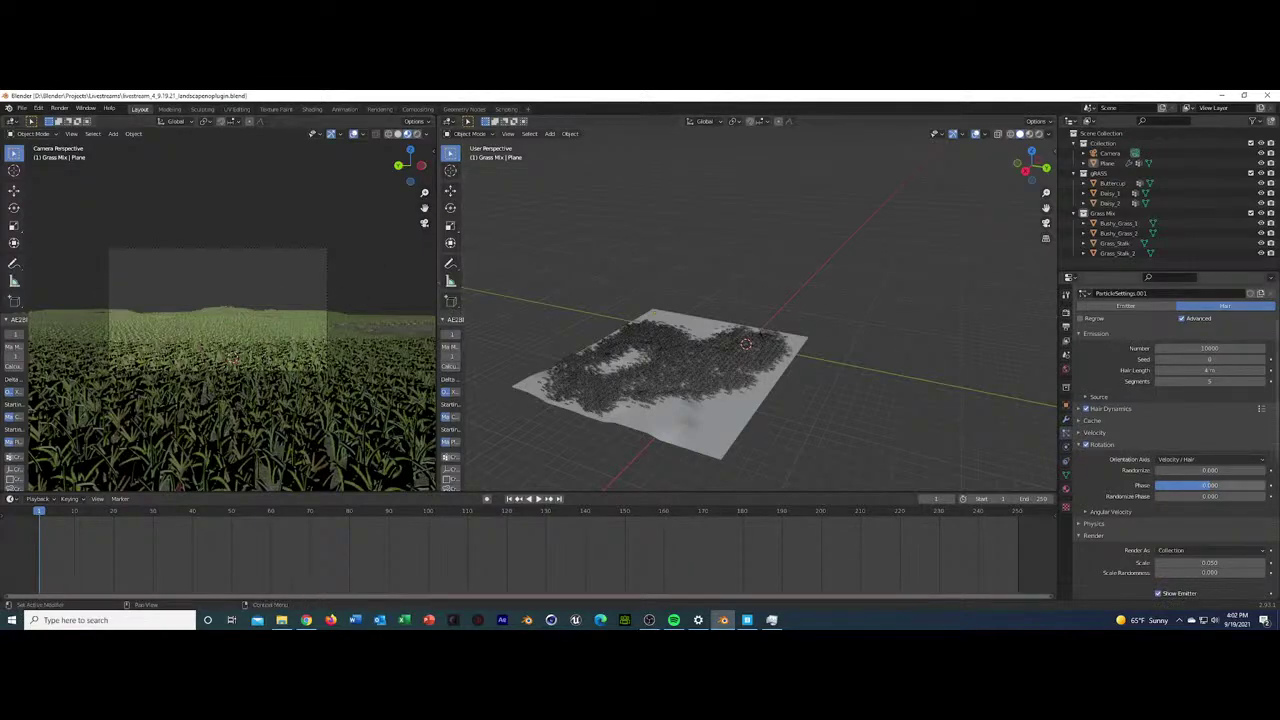
scroll(1190, 487, down, 3)
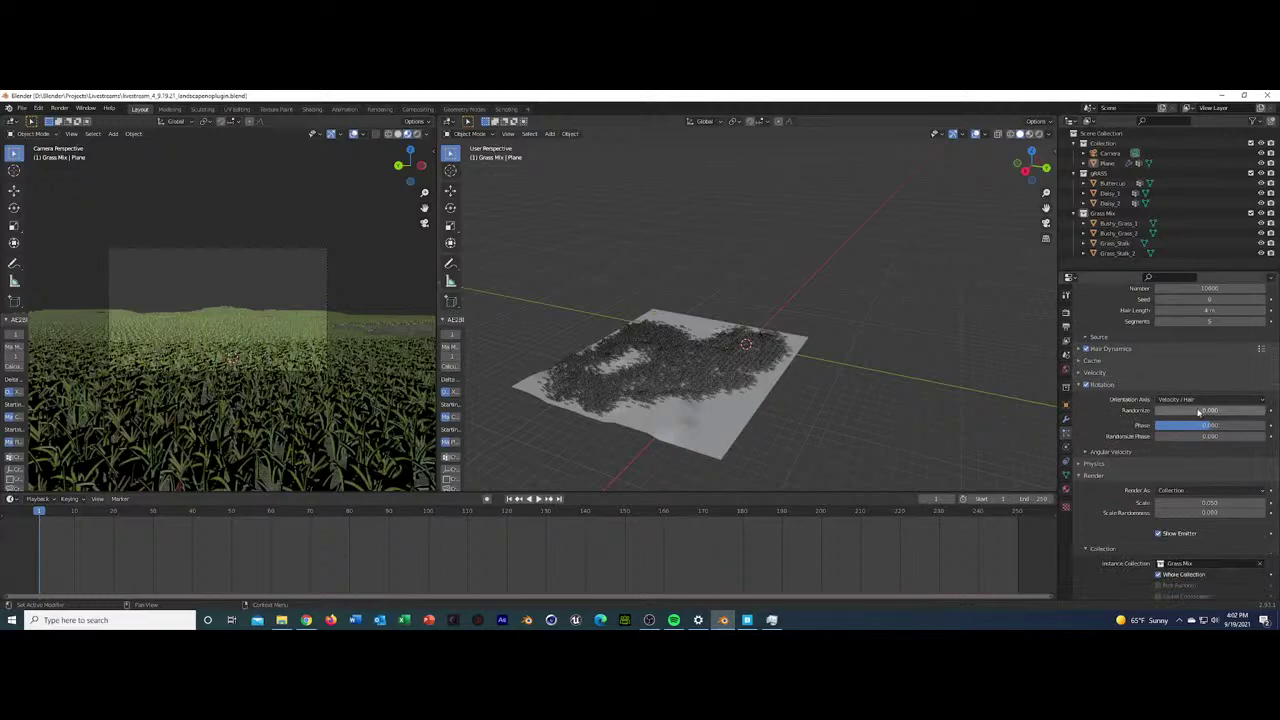
drag(1180, 411, 1235, 411)
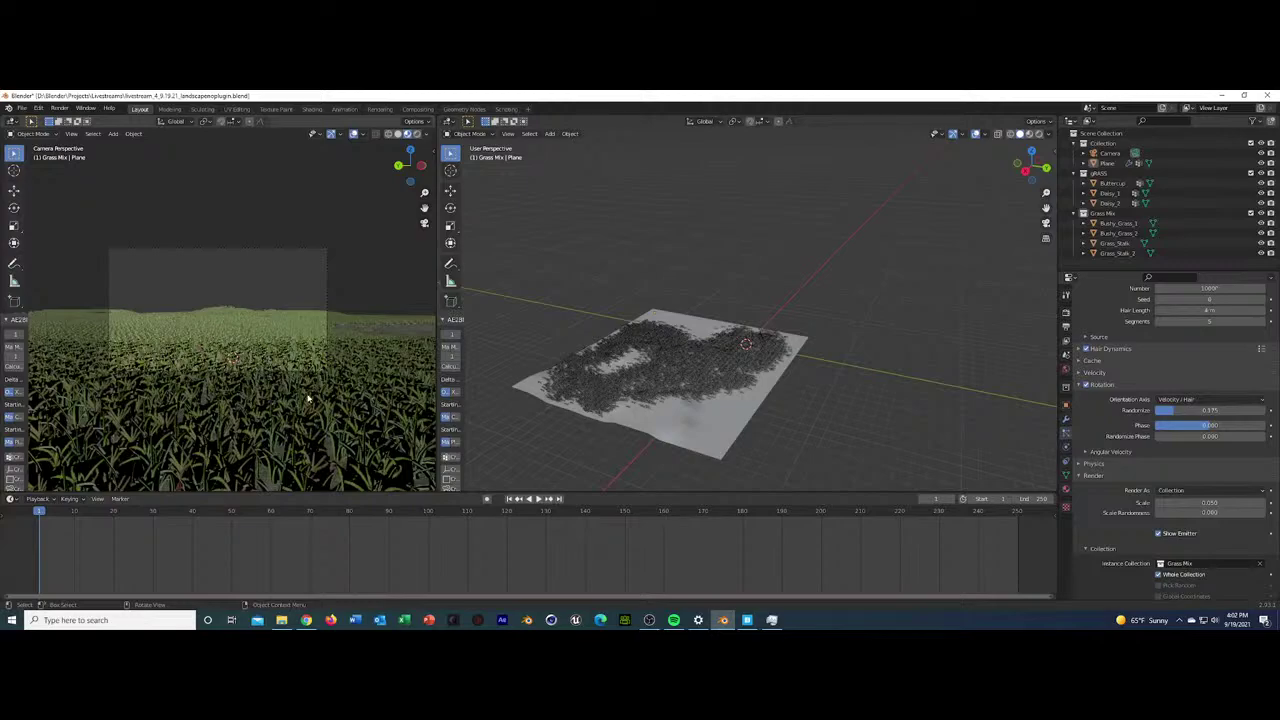
scroll(718, 395, up, 6)
middle_drag(718, 395, 806, 312)
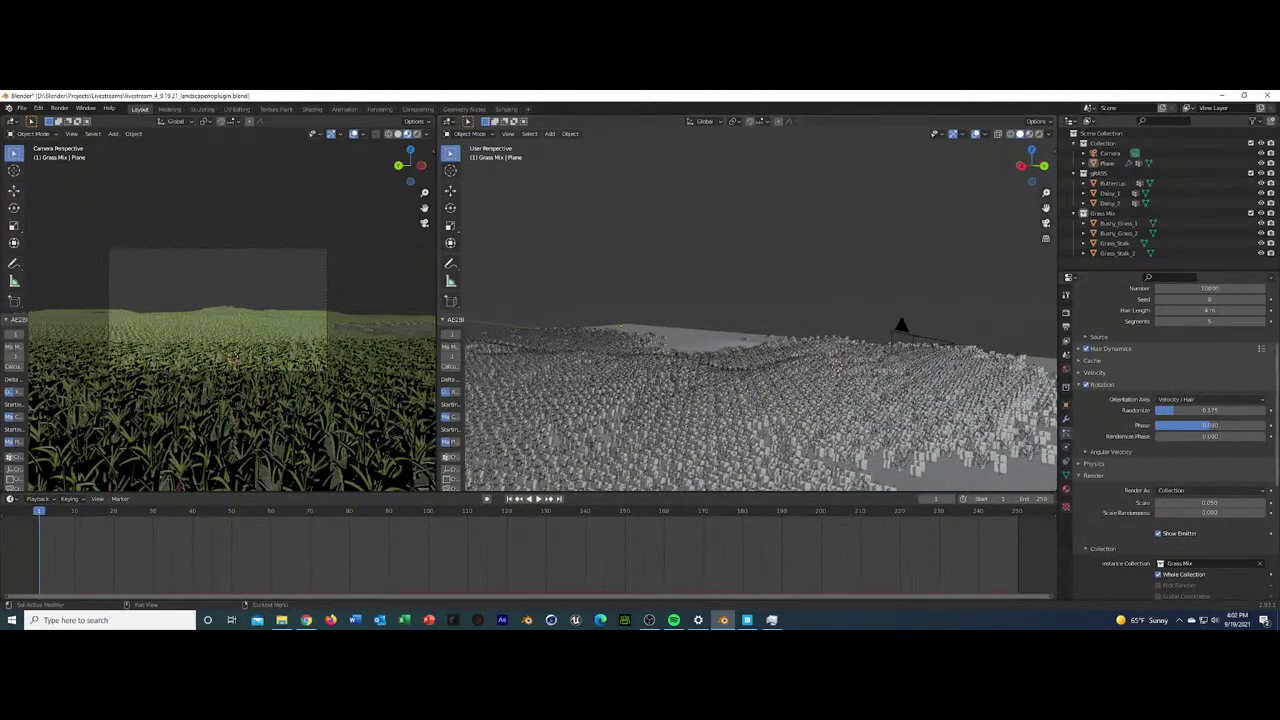
drag(1185, 512, 1228, 512)
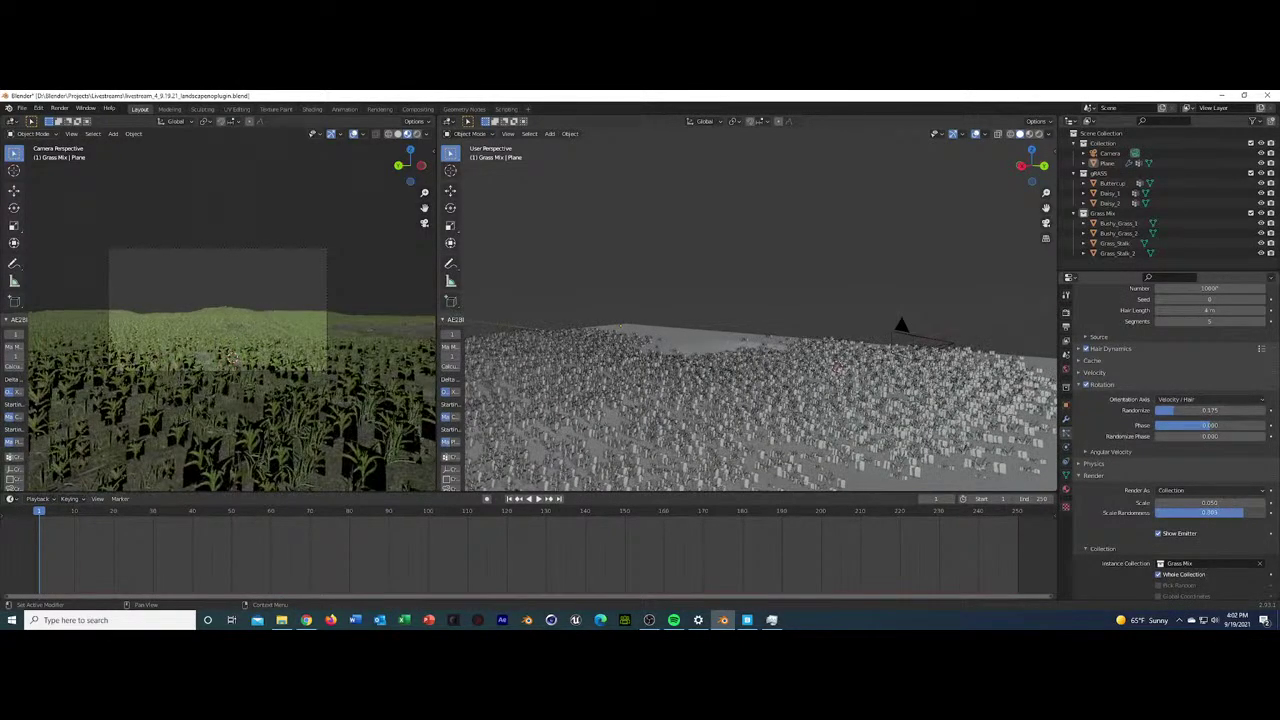
scroll(1172, 525, up, 1)
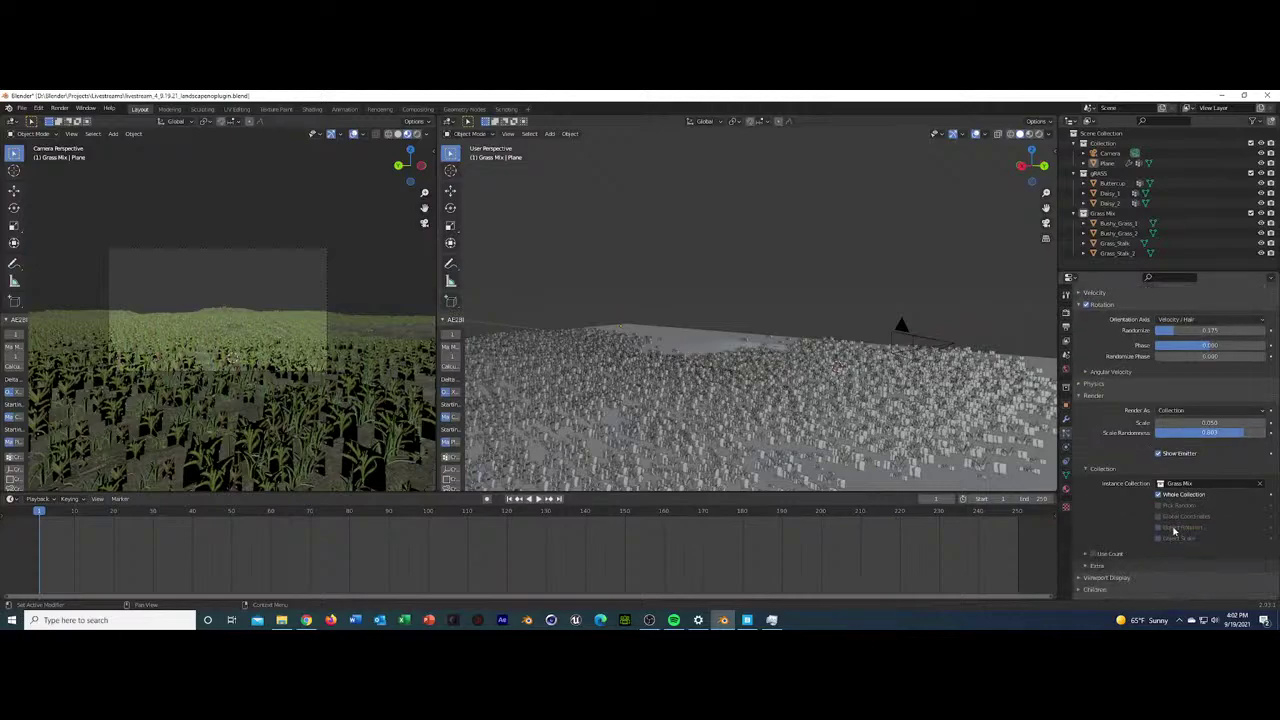
scroll(1172, 525, up, 3)
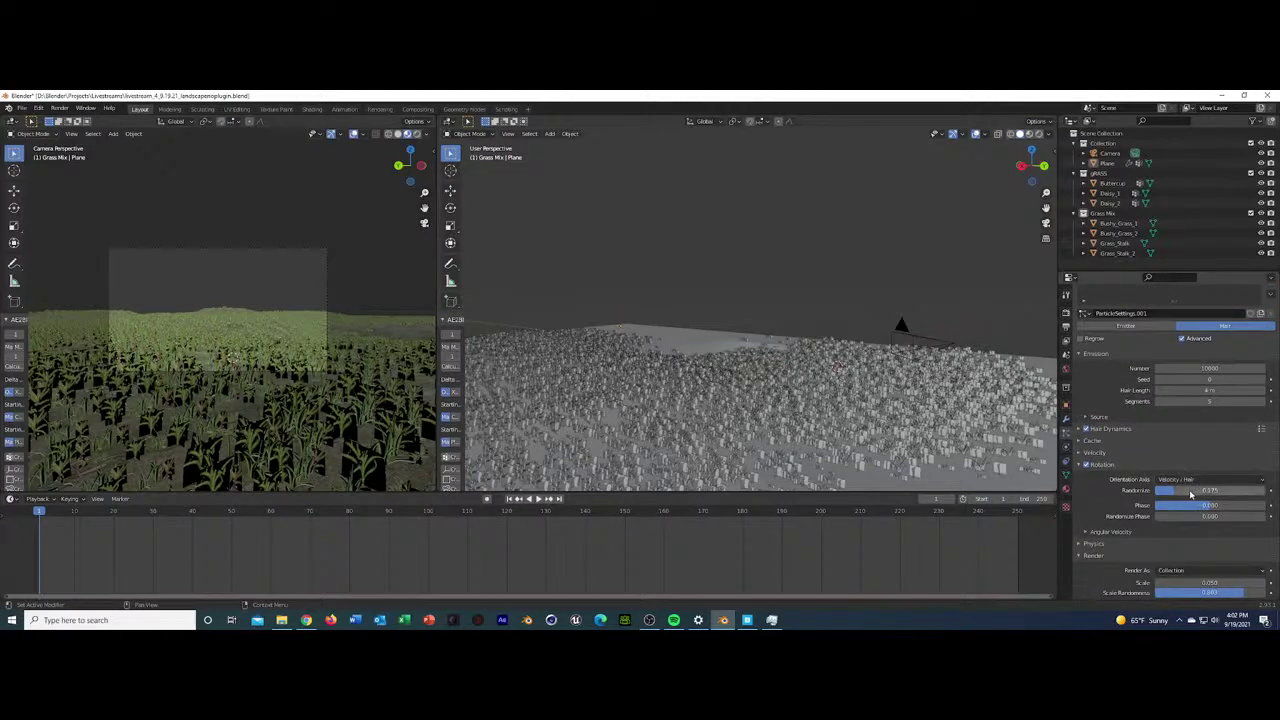
drag(1172, 490, 1218, 490)
Raise the hair particle count to 20000 and save the file
click(1210, 372)
text(10000)
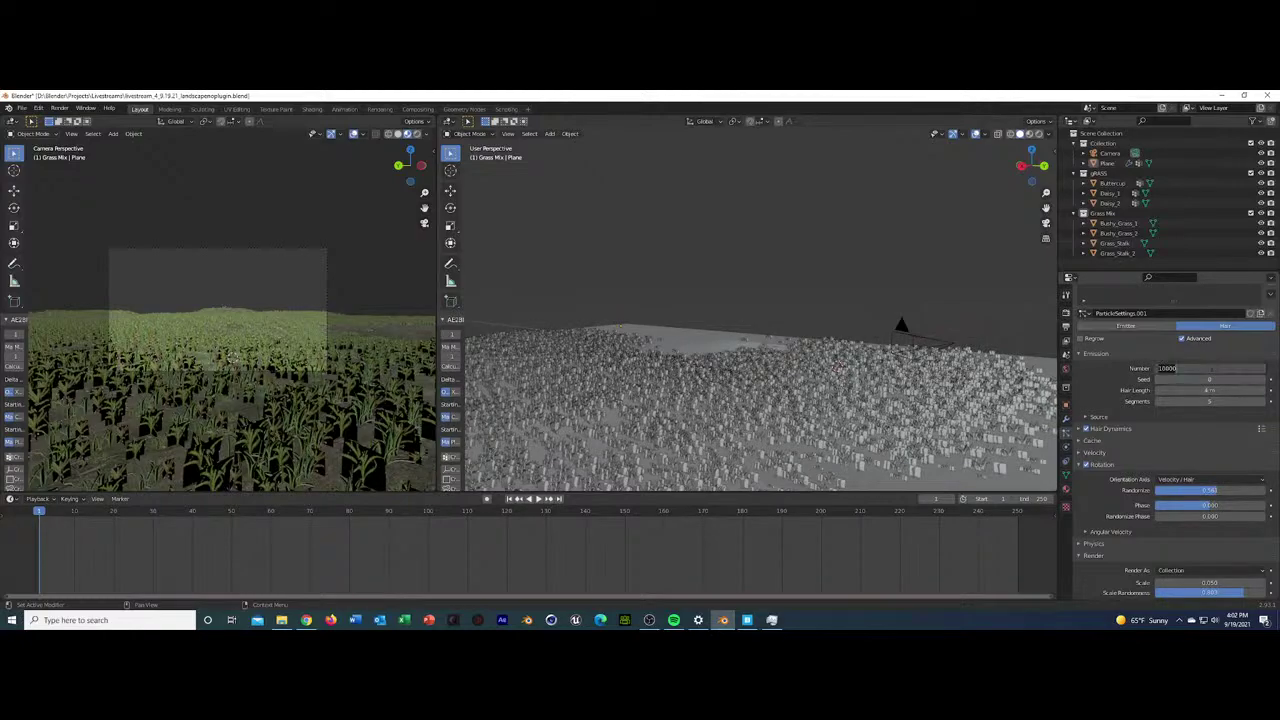
key(BackSpace)
key(BackSpace)
key(BackSpace)
key(BackSpace)
key(BackSpace)
text(20000)
key(Return)
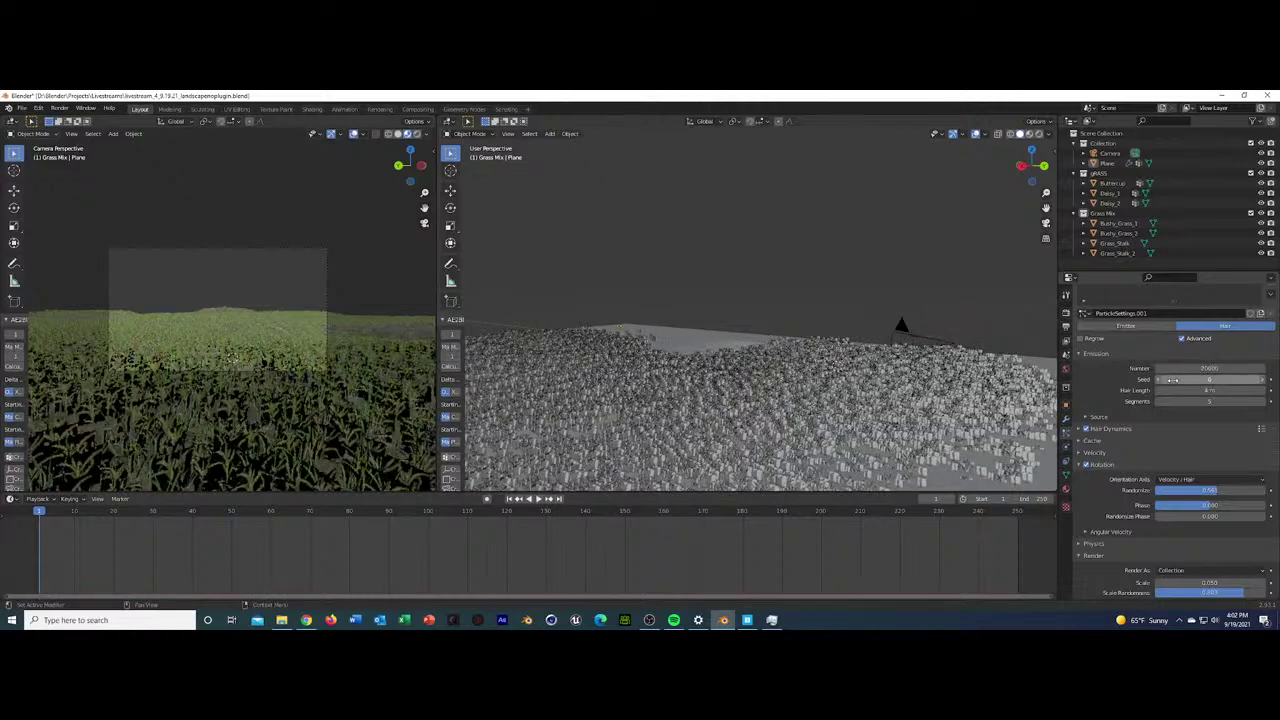
key(ctrl+s)
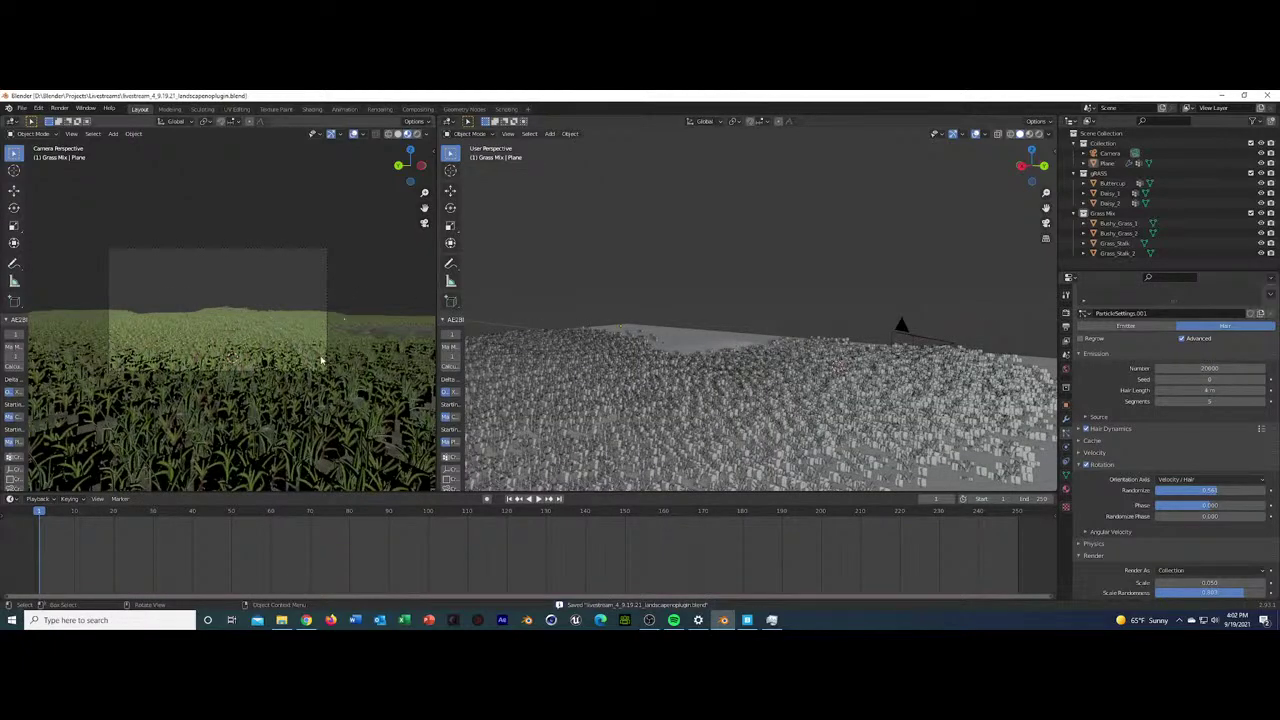
Show the left viewport in Rendered shading, widen the right viewport, and select the camera
click(397, 133)
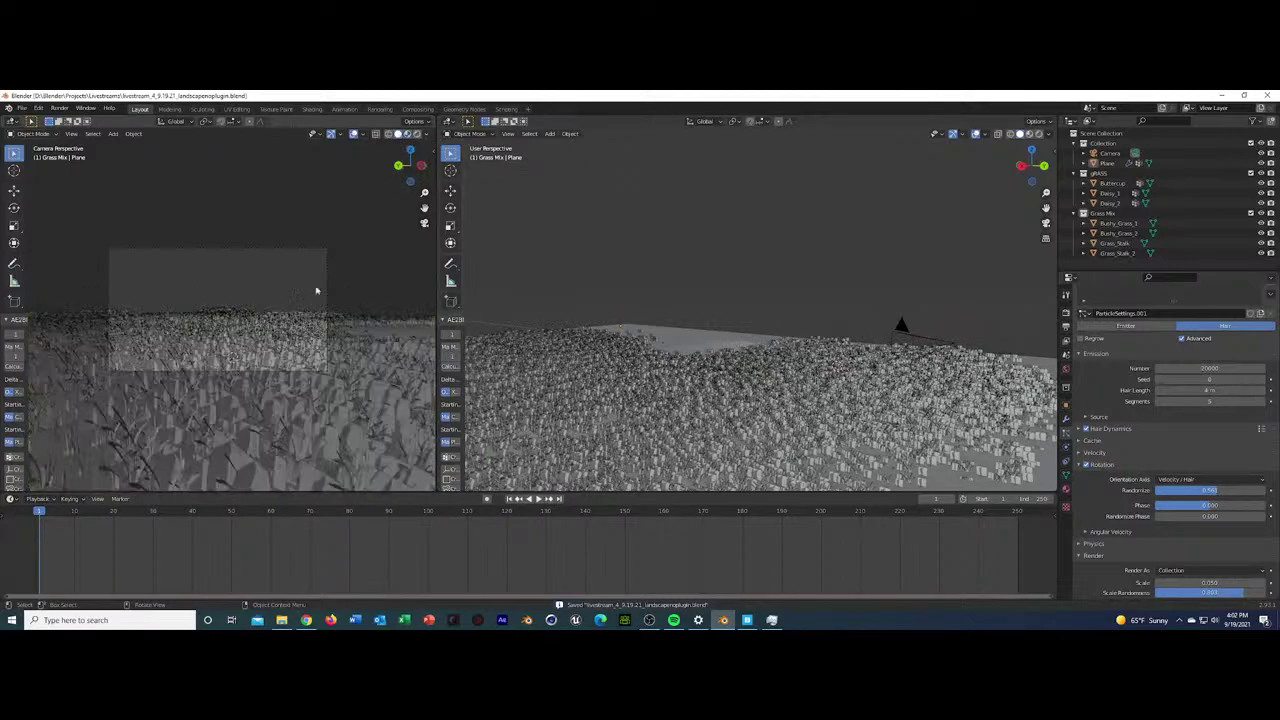
click(417, 133)
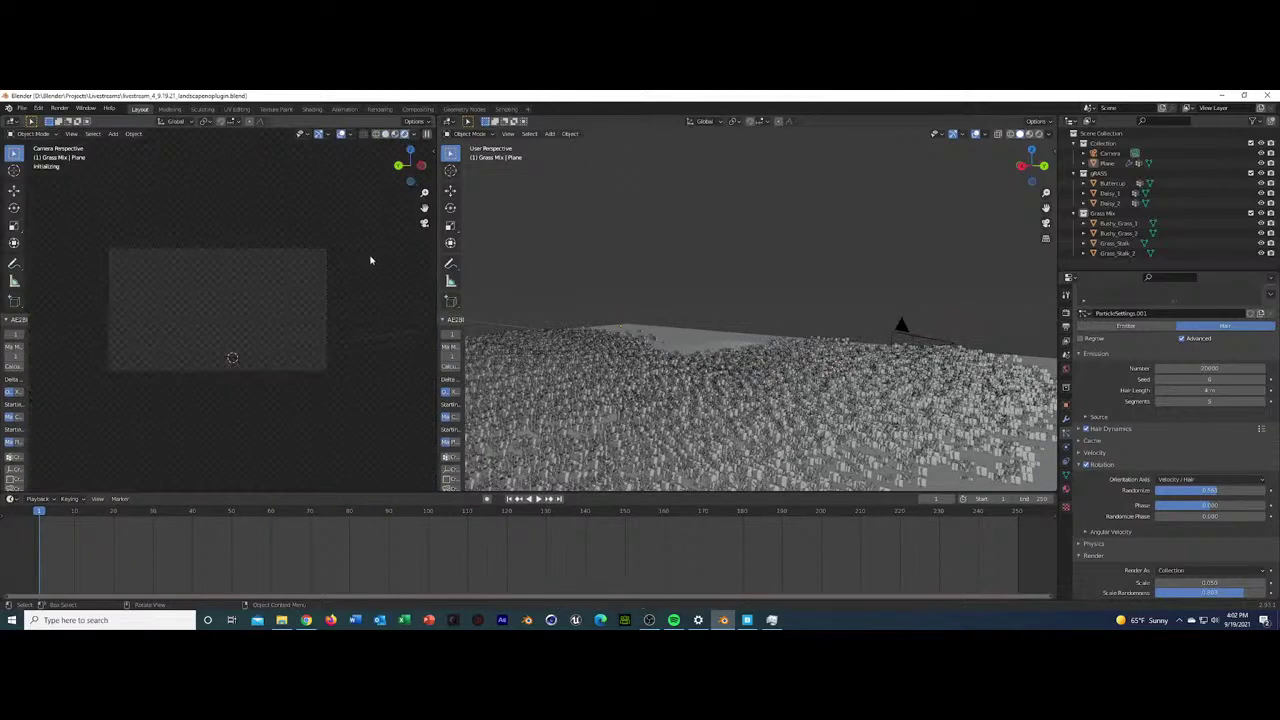
drag(436, 272, 400, 272)
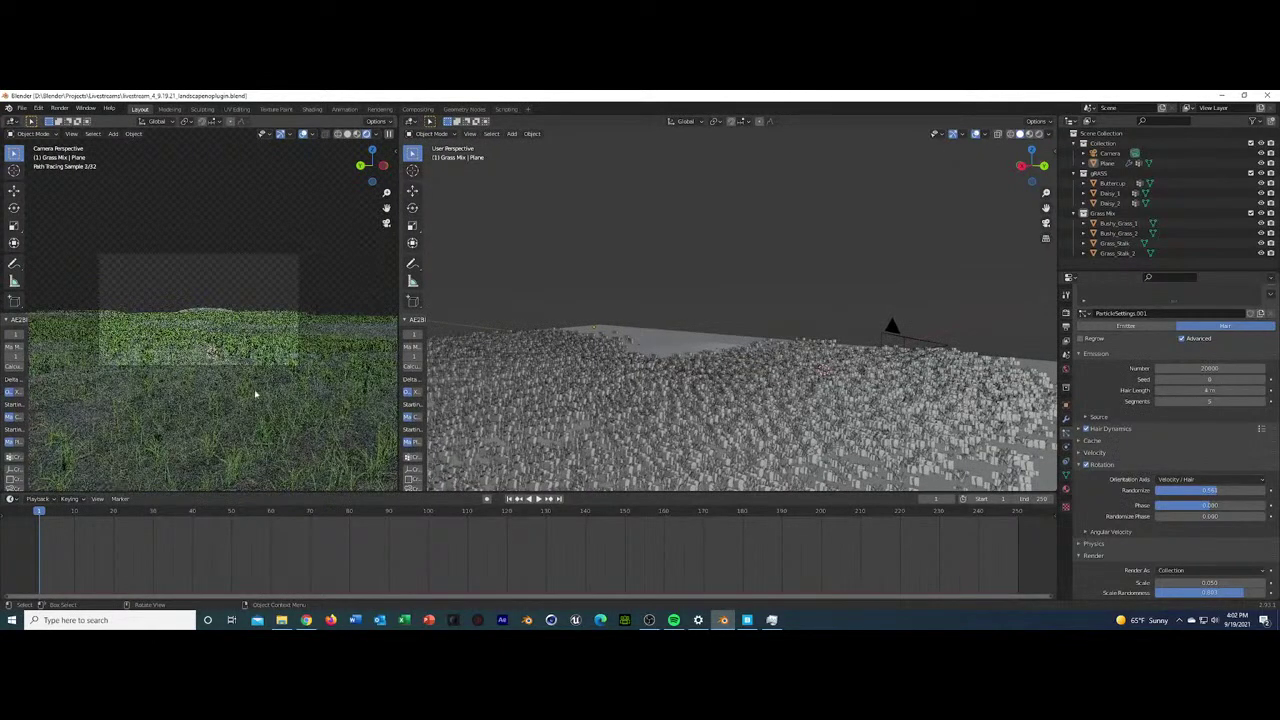
click(268, 255)
middle_drag(685, 311, 568, 331)
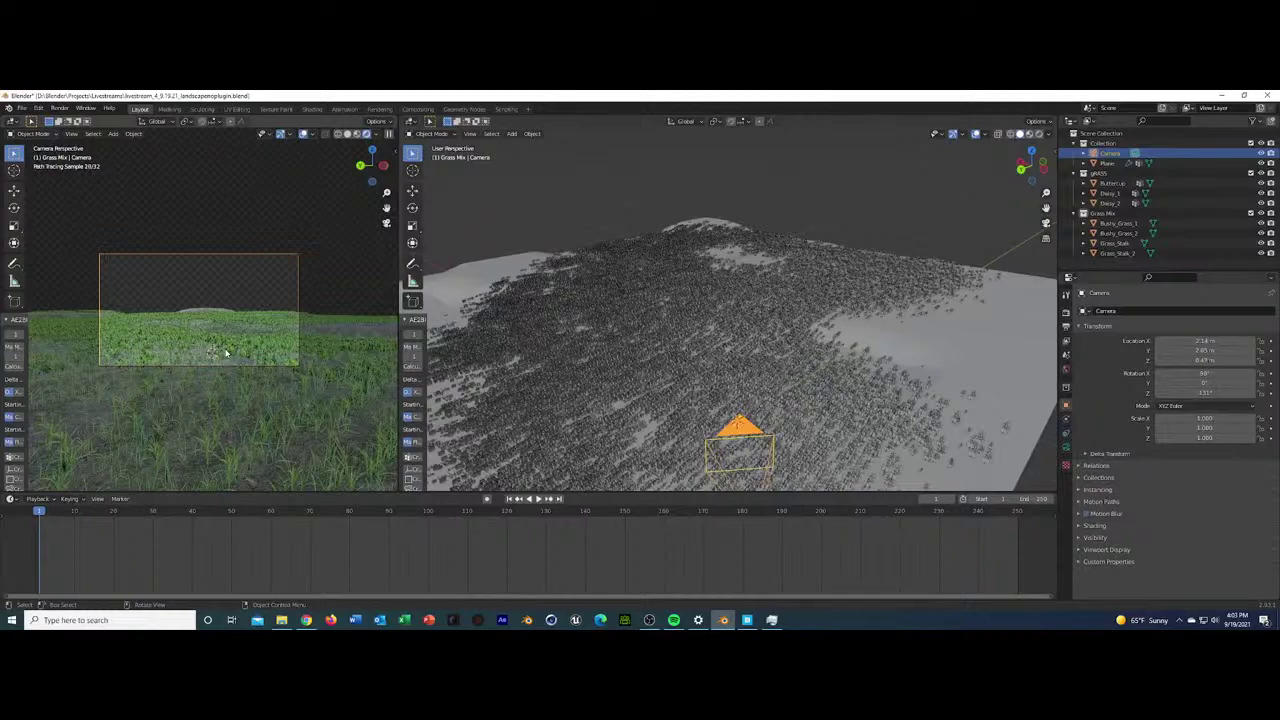
Select the grass-covered ground plane and scale it down to about 0.589
scroll(890, 320, down, 3)
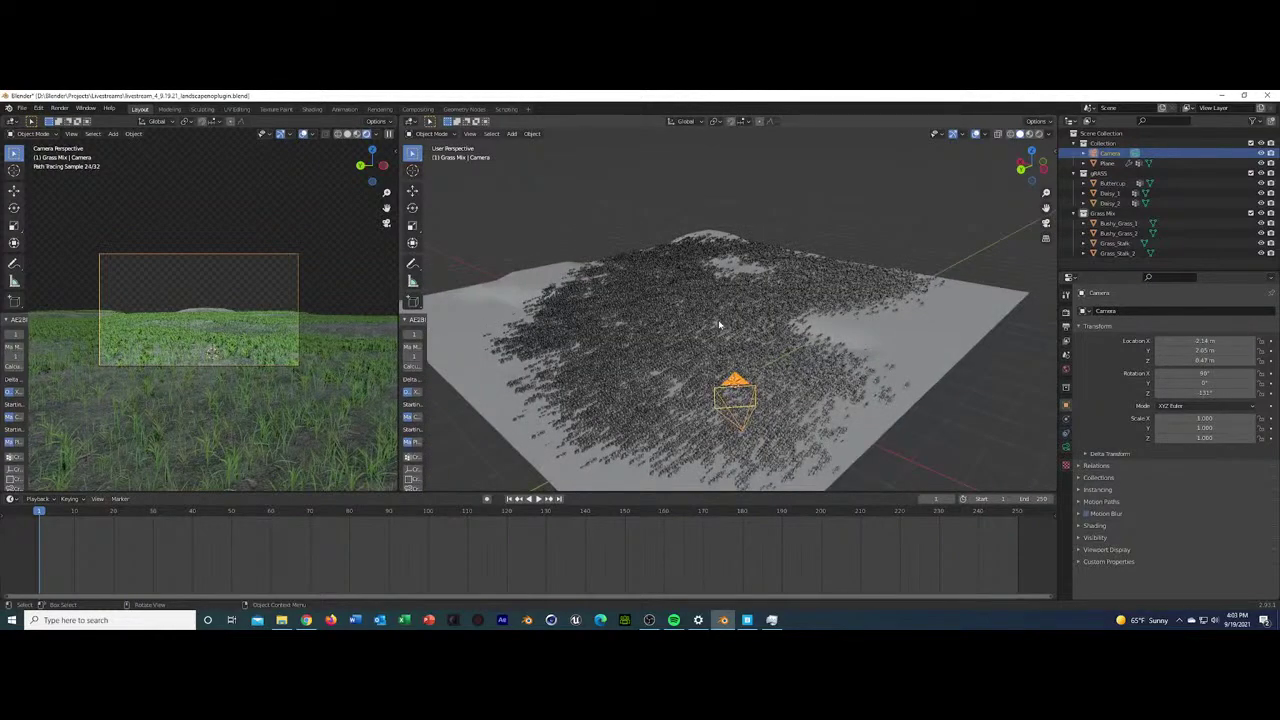
click(911, 354)
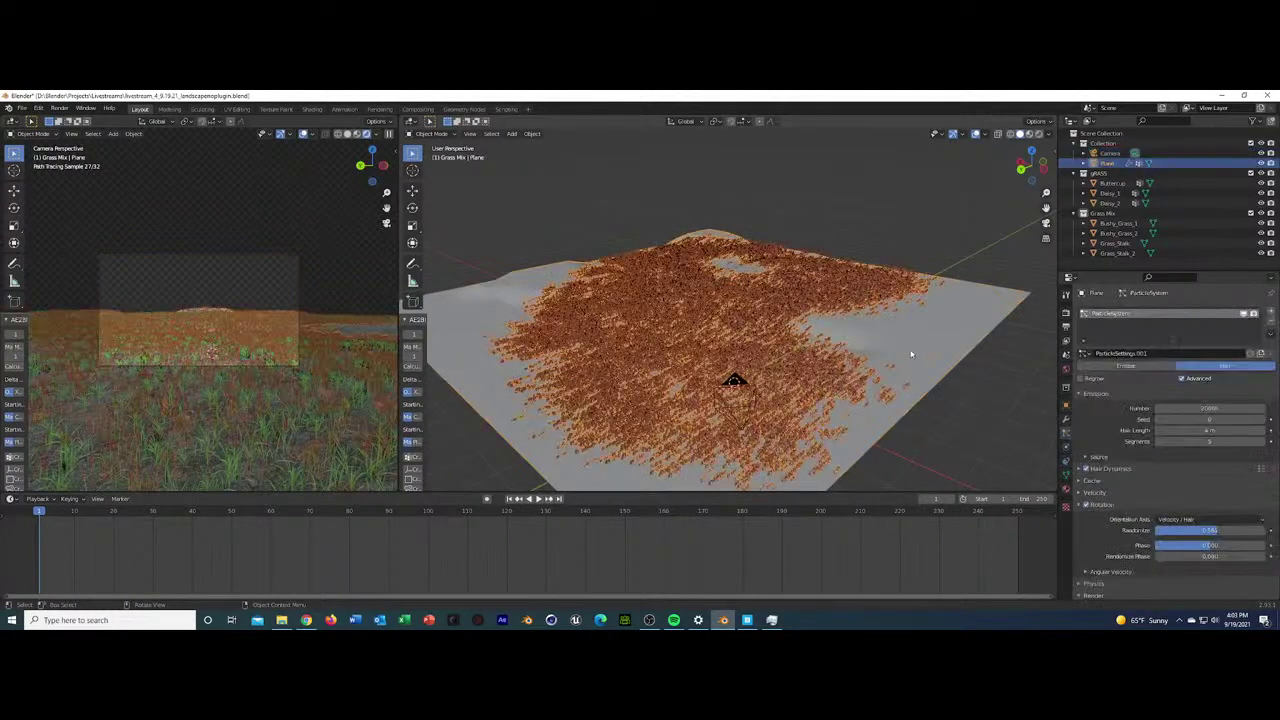
key(g)
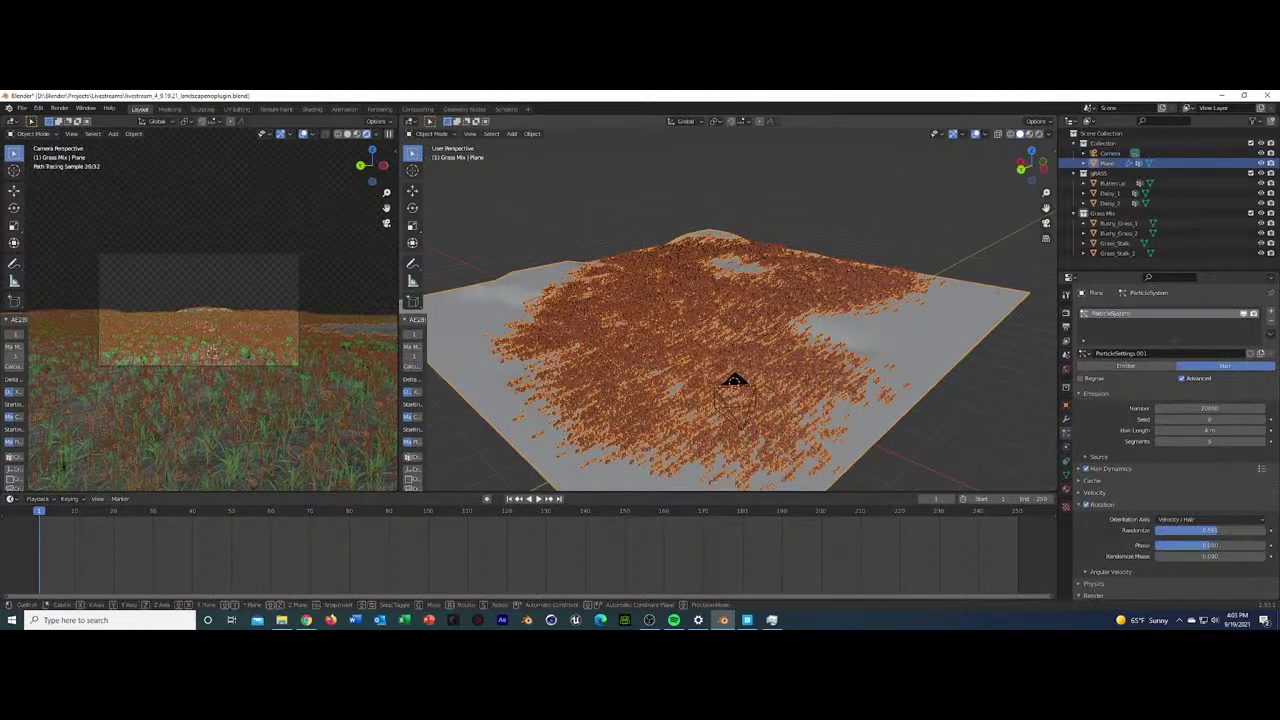
key(s)
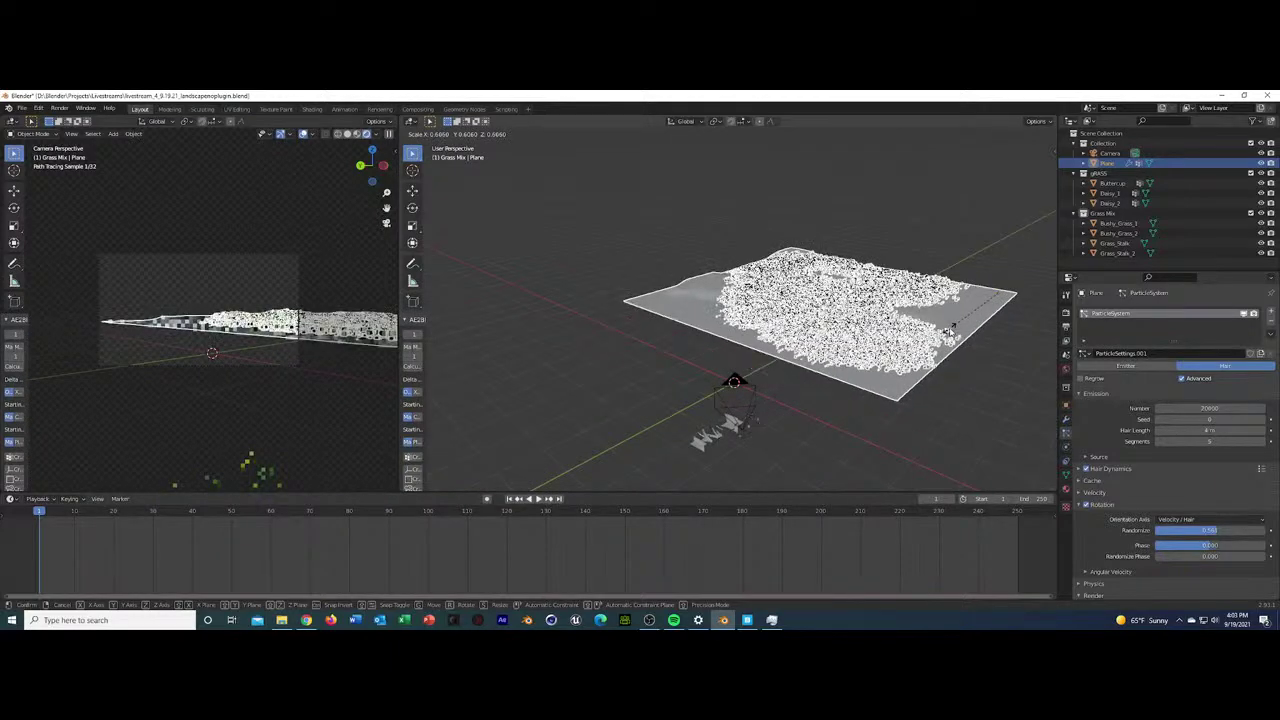
click(905, 350)
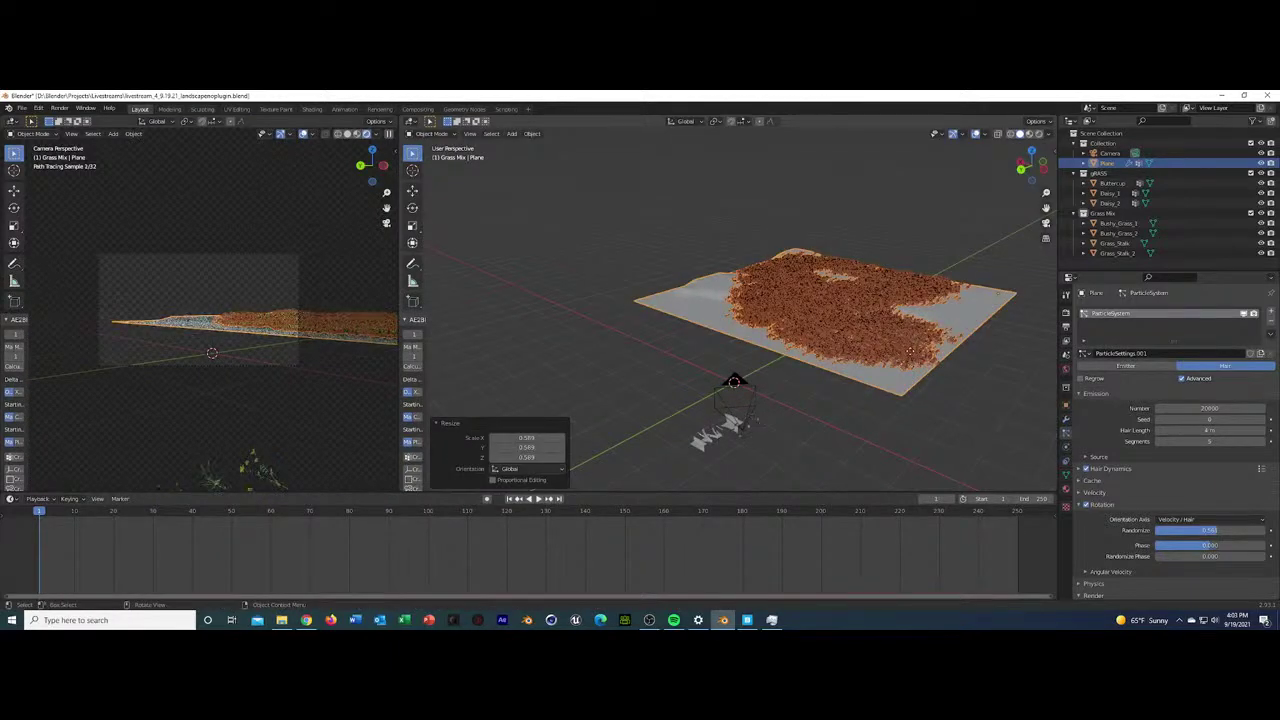
Shift the plane along X and switch the left view to solid shading
key(g)
key(x)
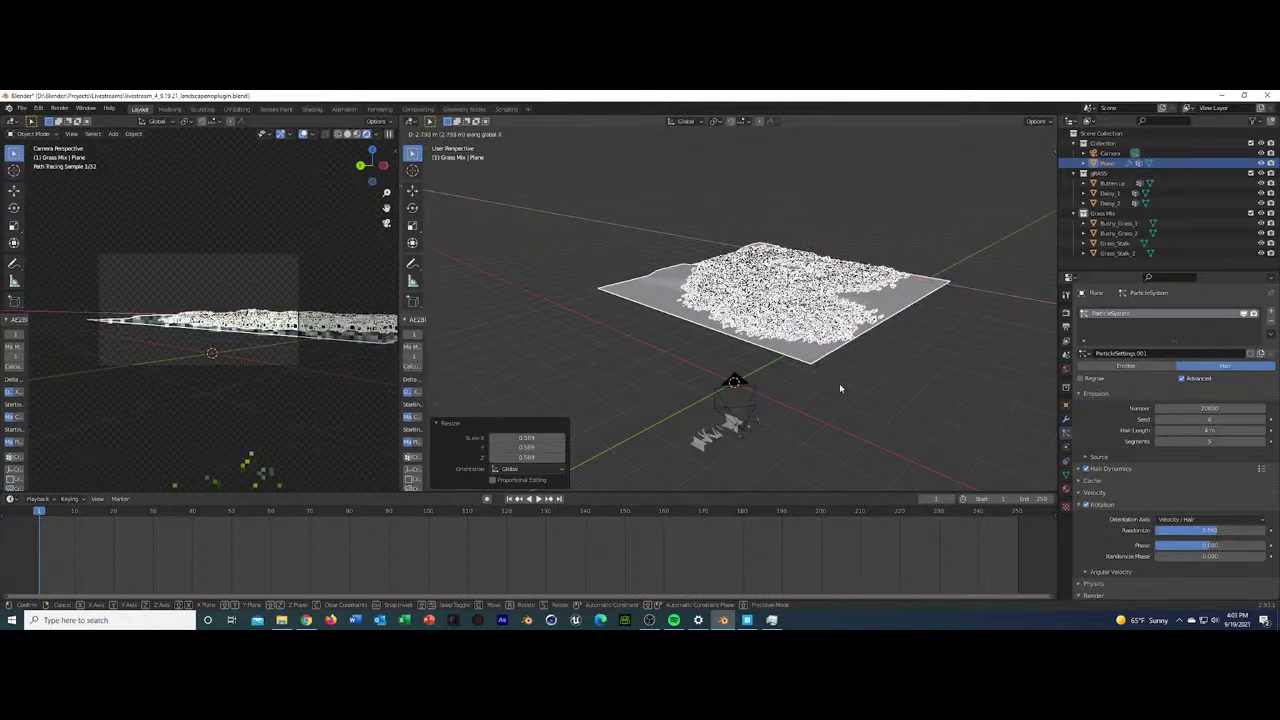
click(839, 388)
click(347, 136)
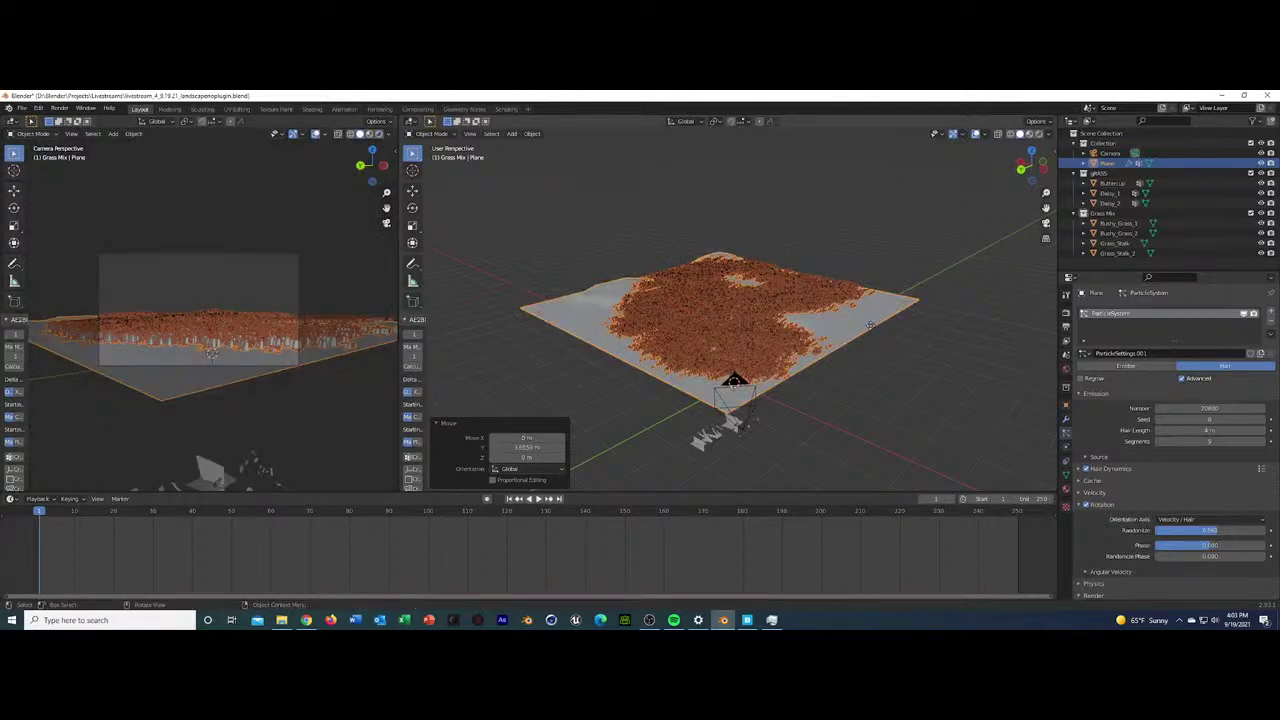
Reposition the plane with further moves along Y, then X, then Y again
key(g)
key(y)
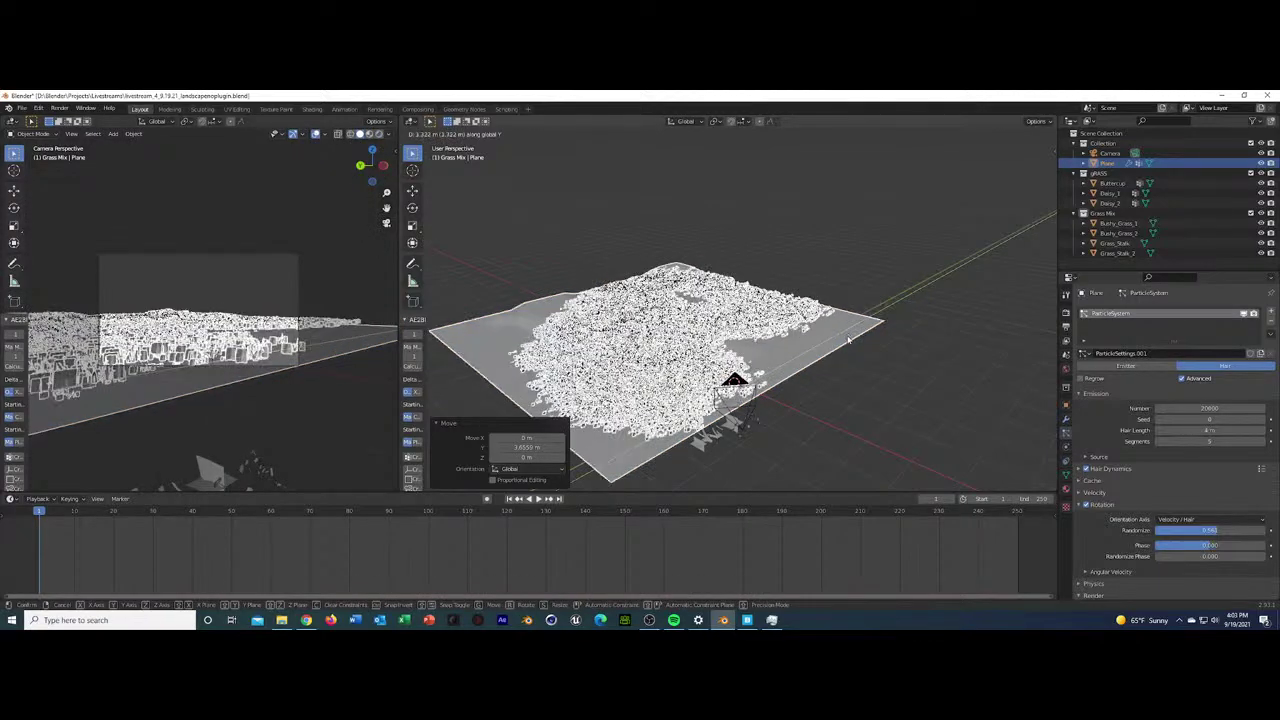
click(857, 340)
key(g)
key(x)
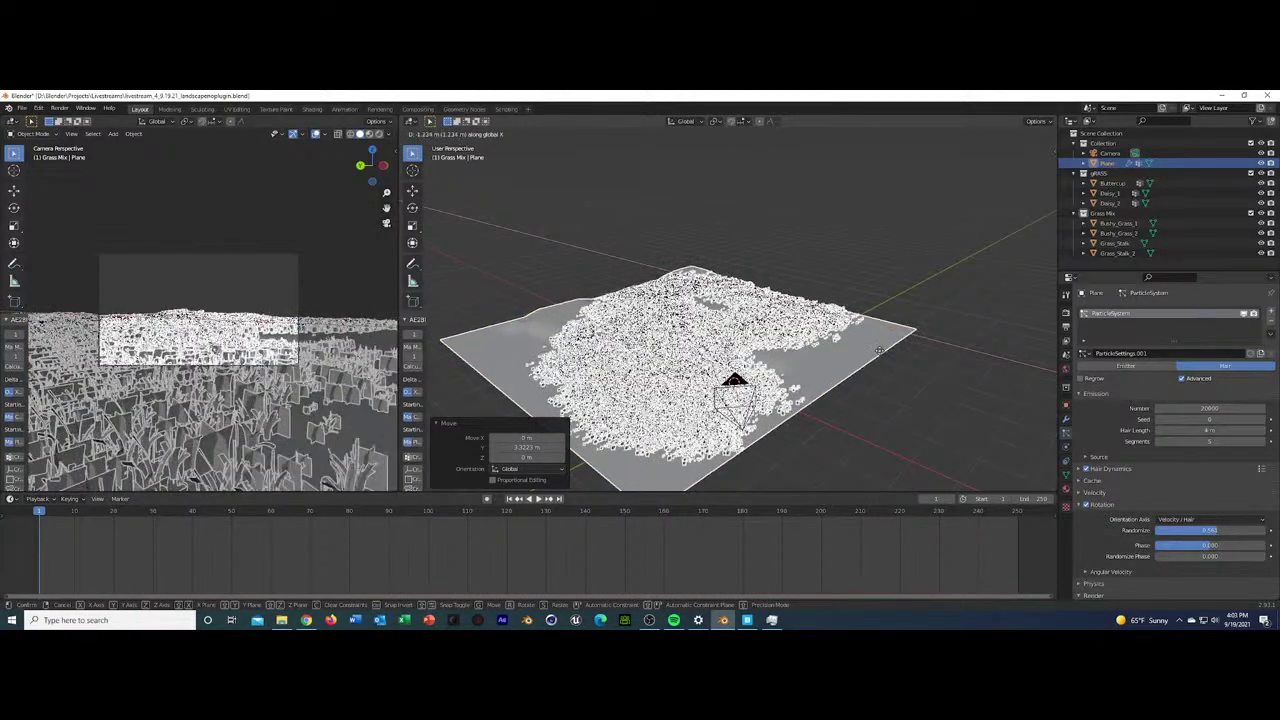
click(879, 349)
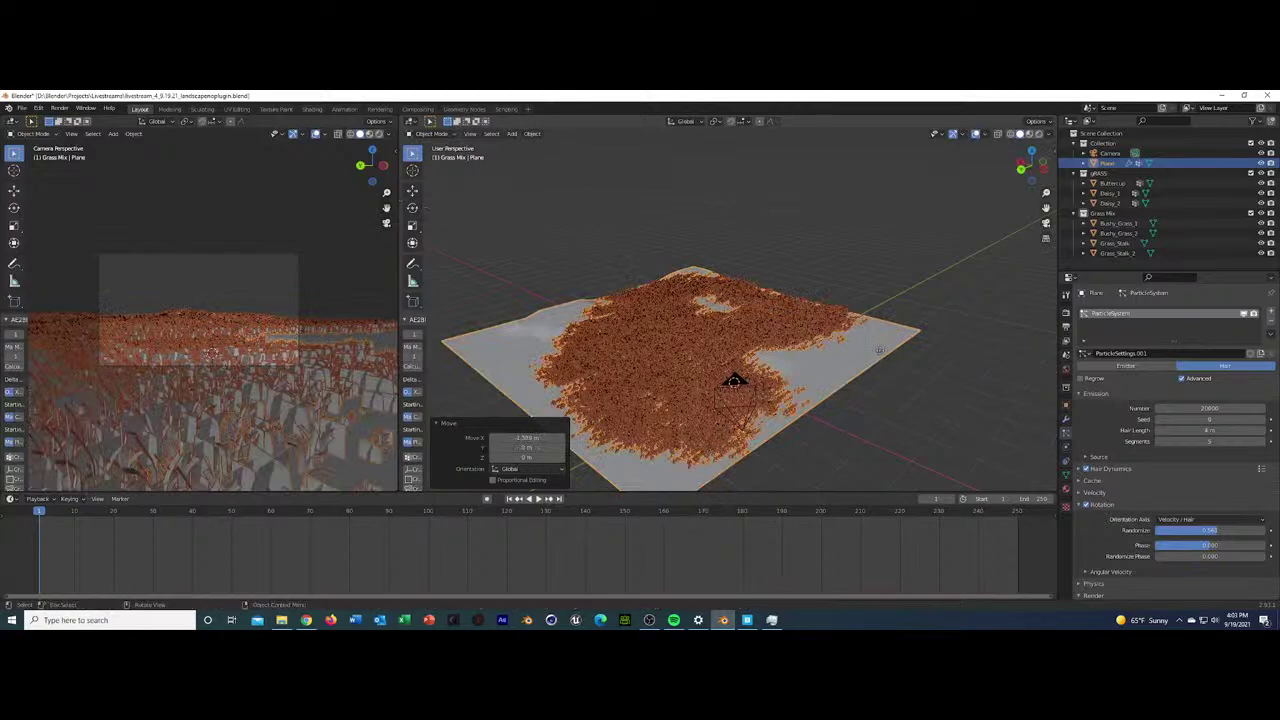
key(g)
key(y)
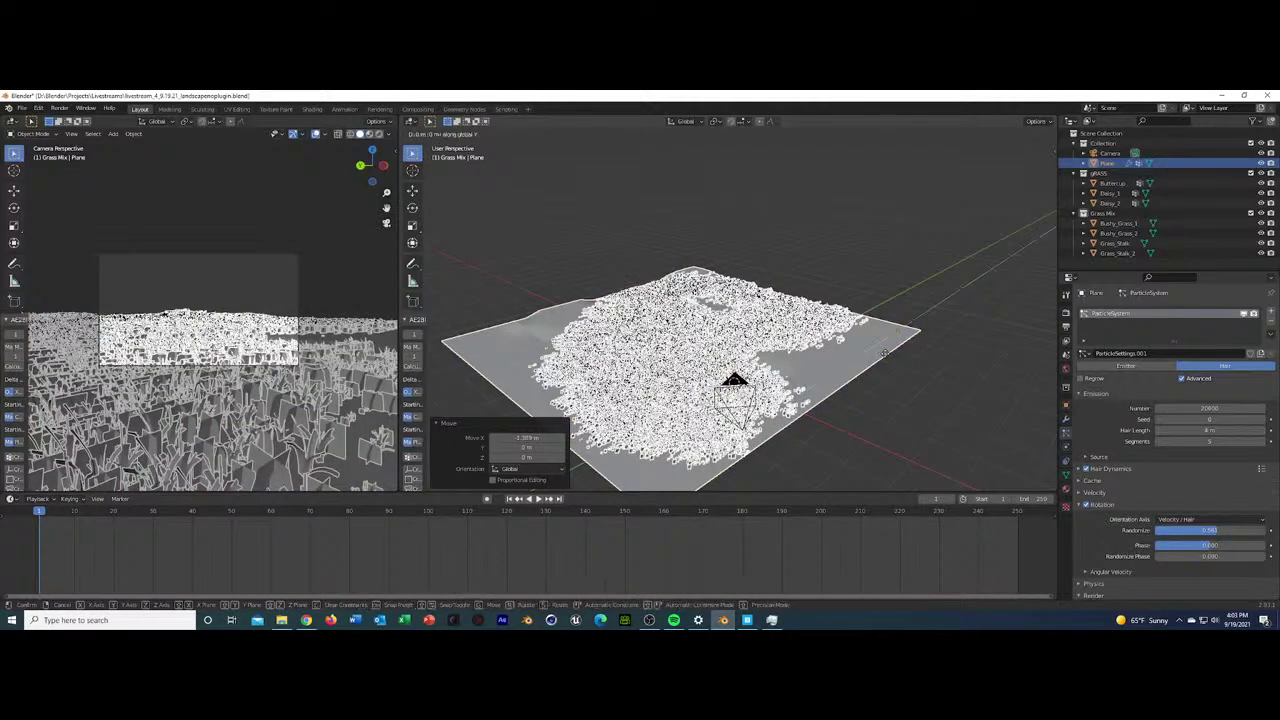
click(500, 362)
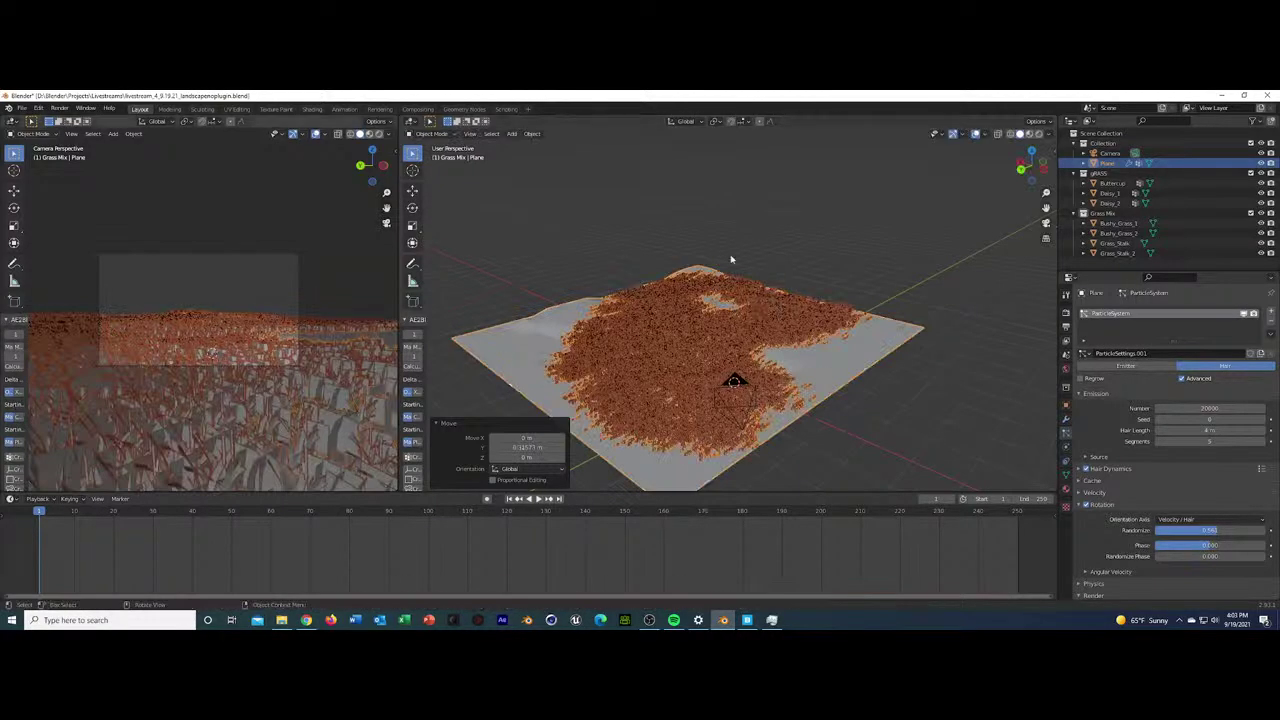
Toggle the grass particles' viewport display, shift the plane along X and lift it slightly in Z
click(1244, 315)
key(g)
key(x)
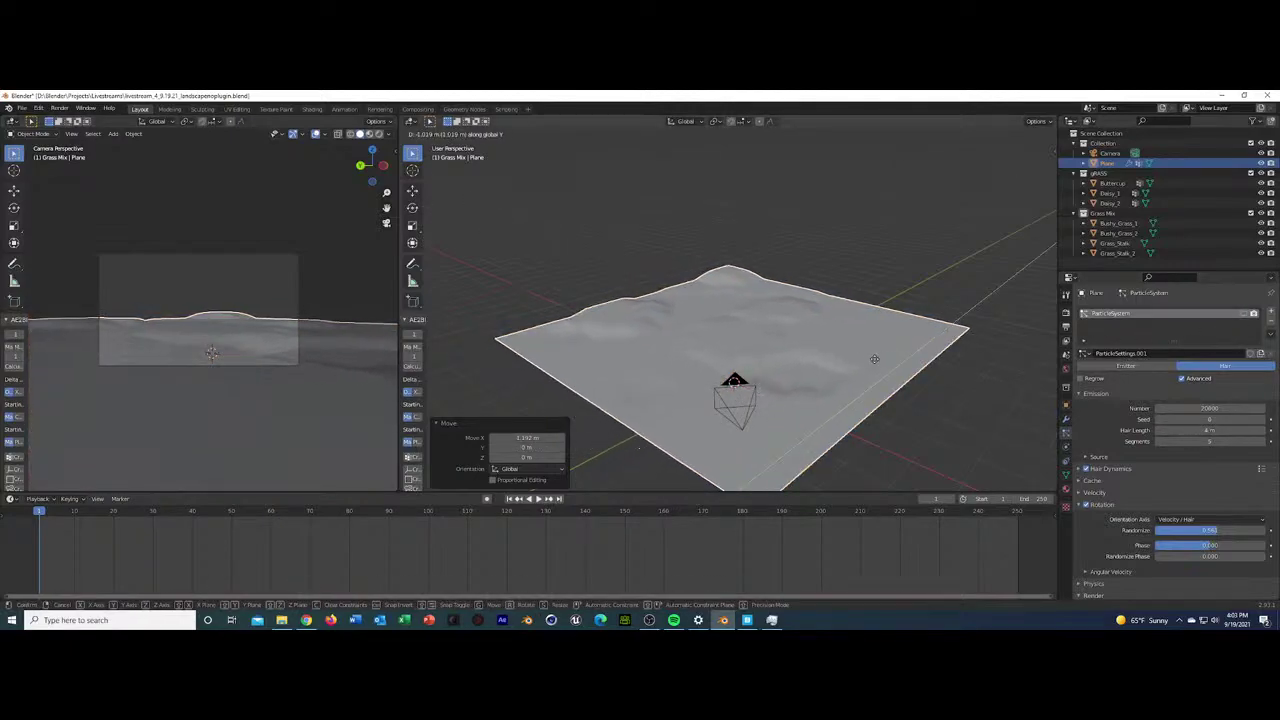
click(601, 328)
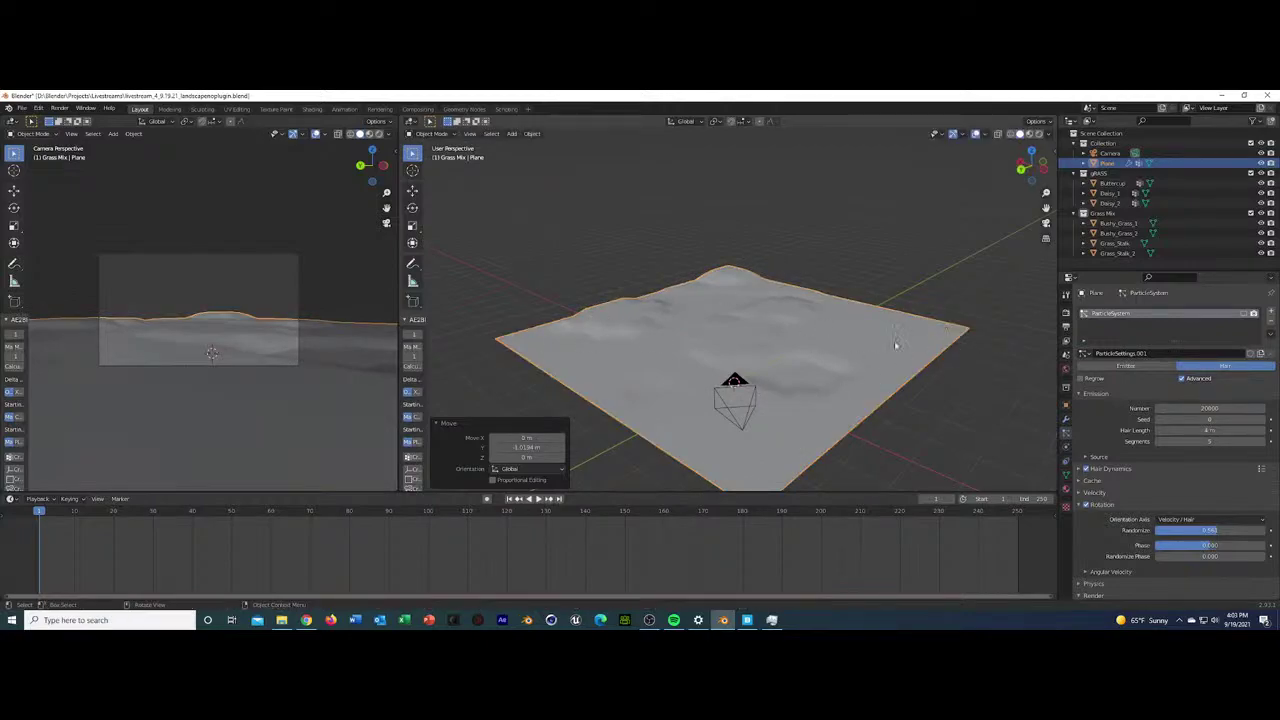
key(g)
key(z)
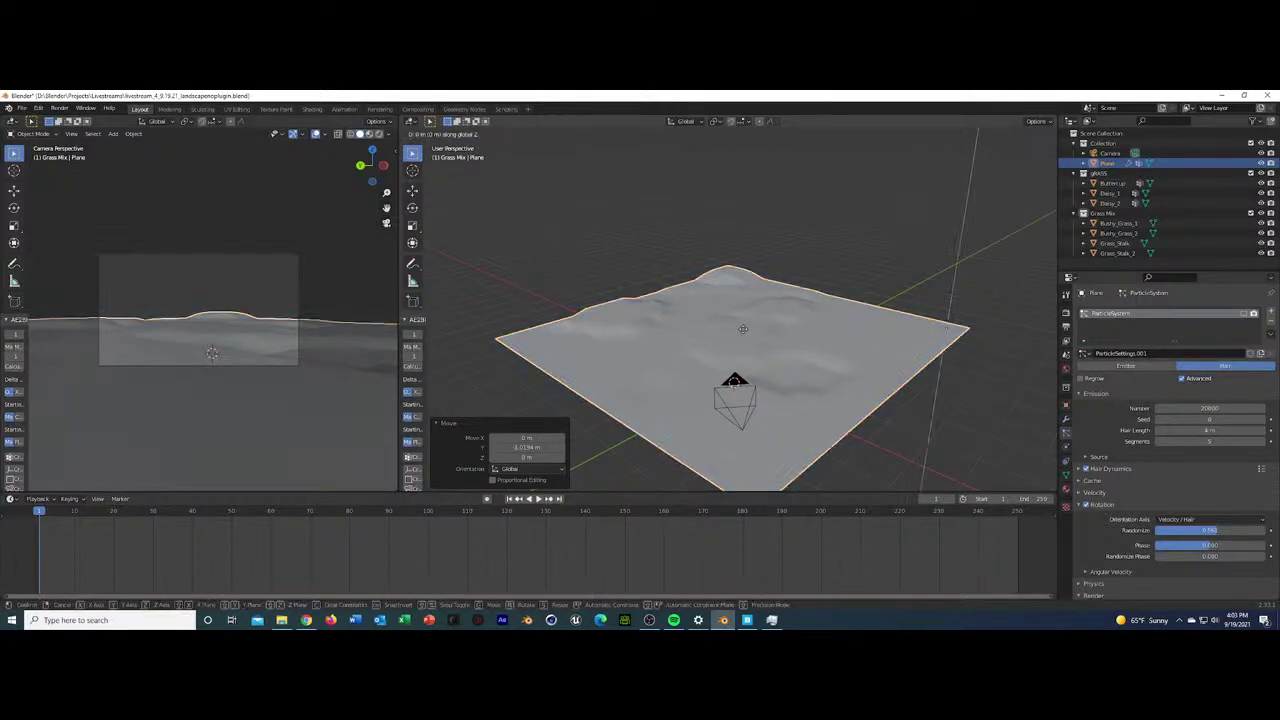
click(744, 333)
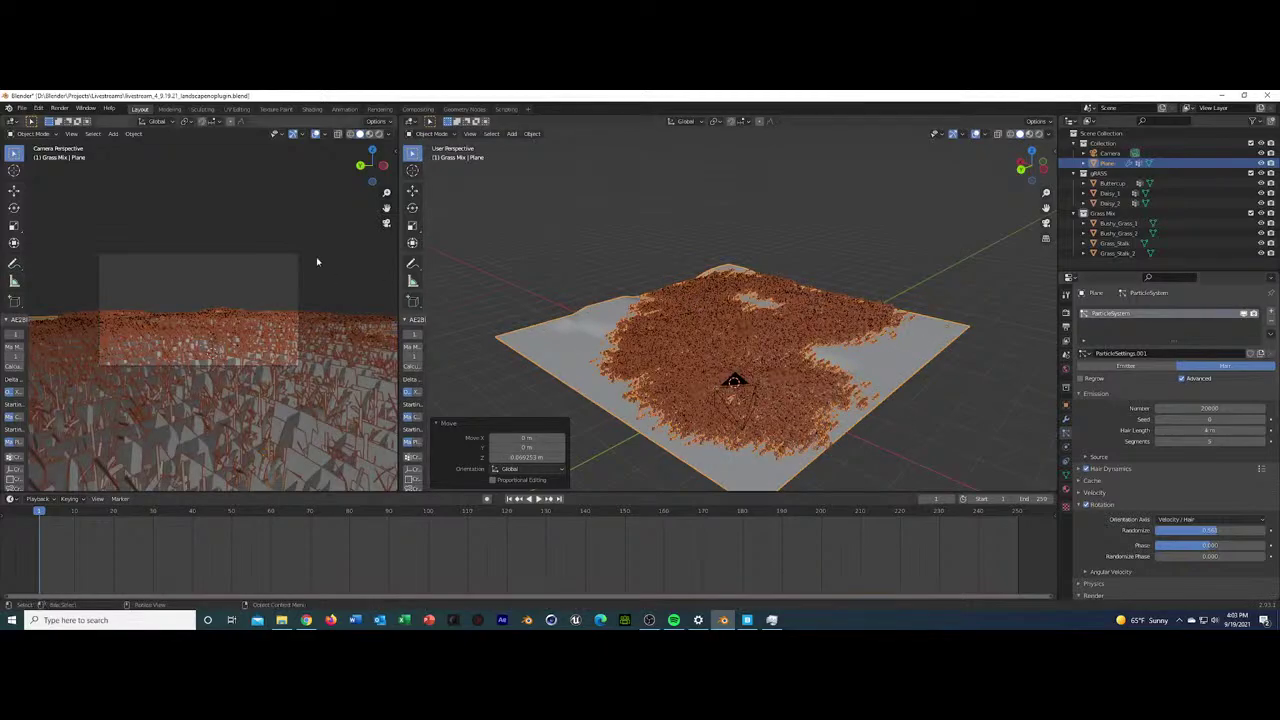
In rendered shading, set the grass particle Number to 25000 and return to camera view
click(378, 134)
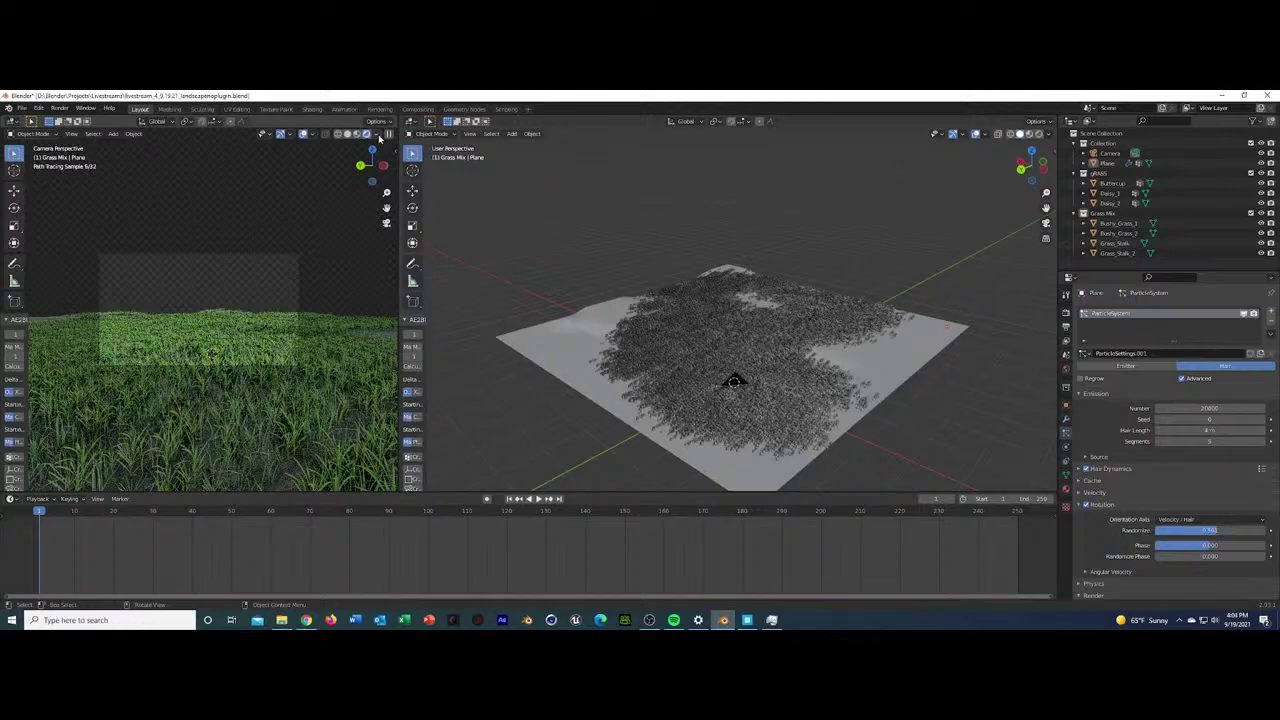
middle_drag(214, 320, 349, 308)
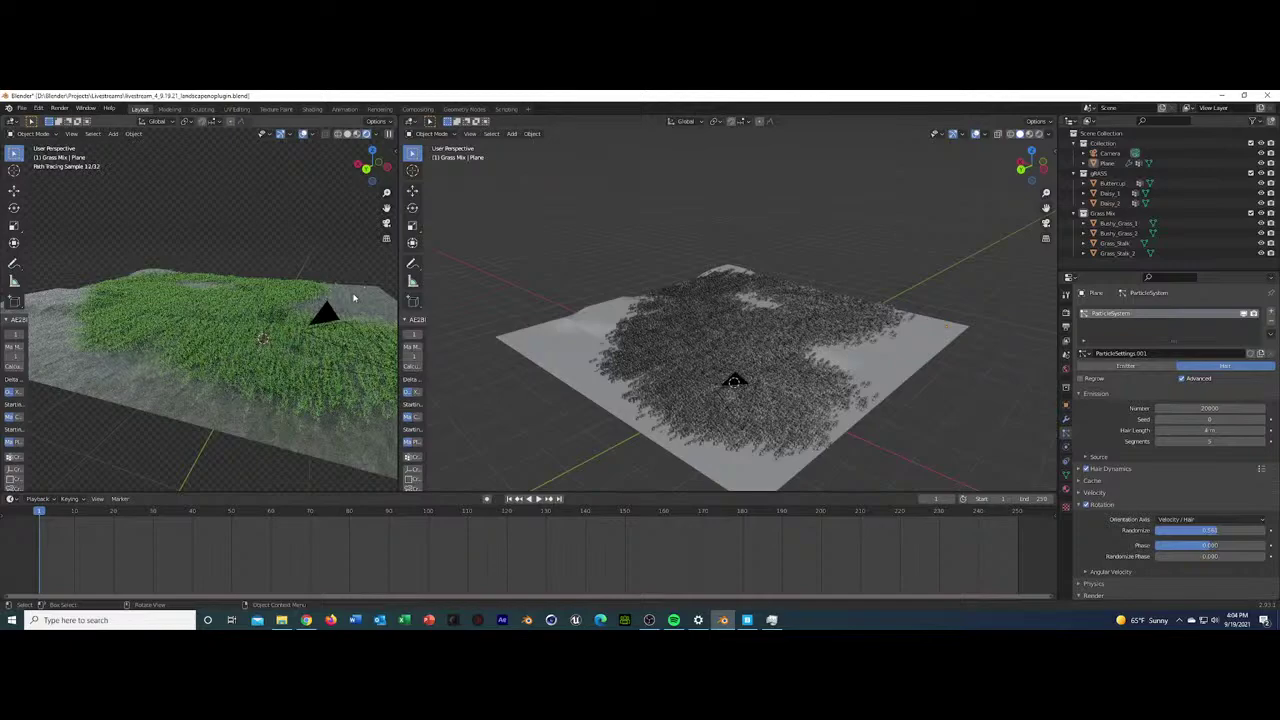
click(494, 332)
double_click(1210, 408)
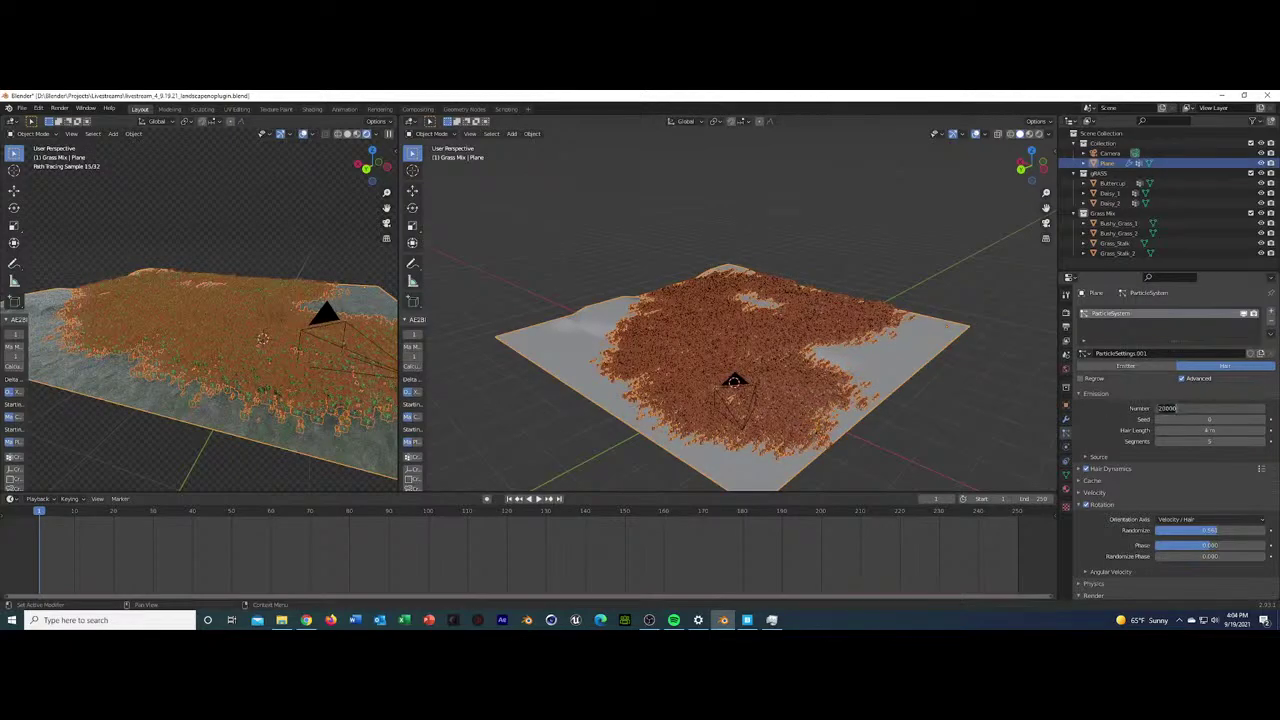
text(250)
key(Return)
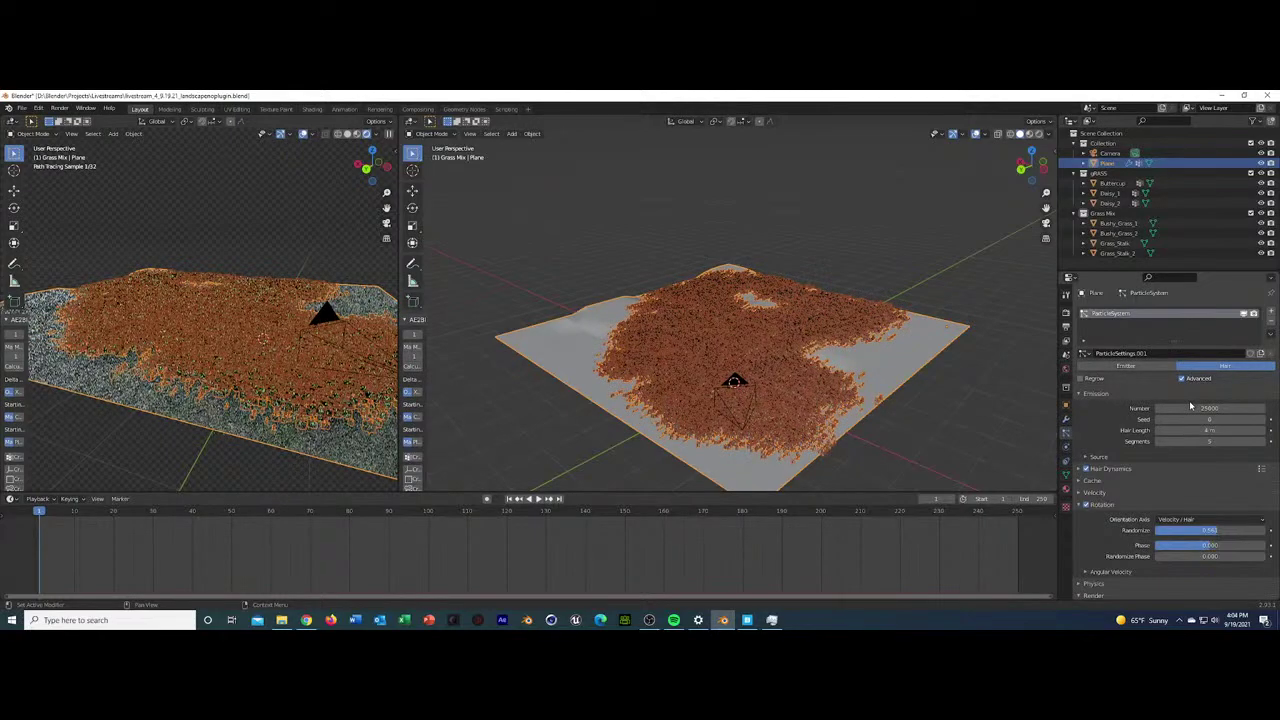
key(KP_0)
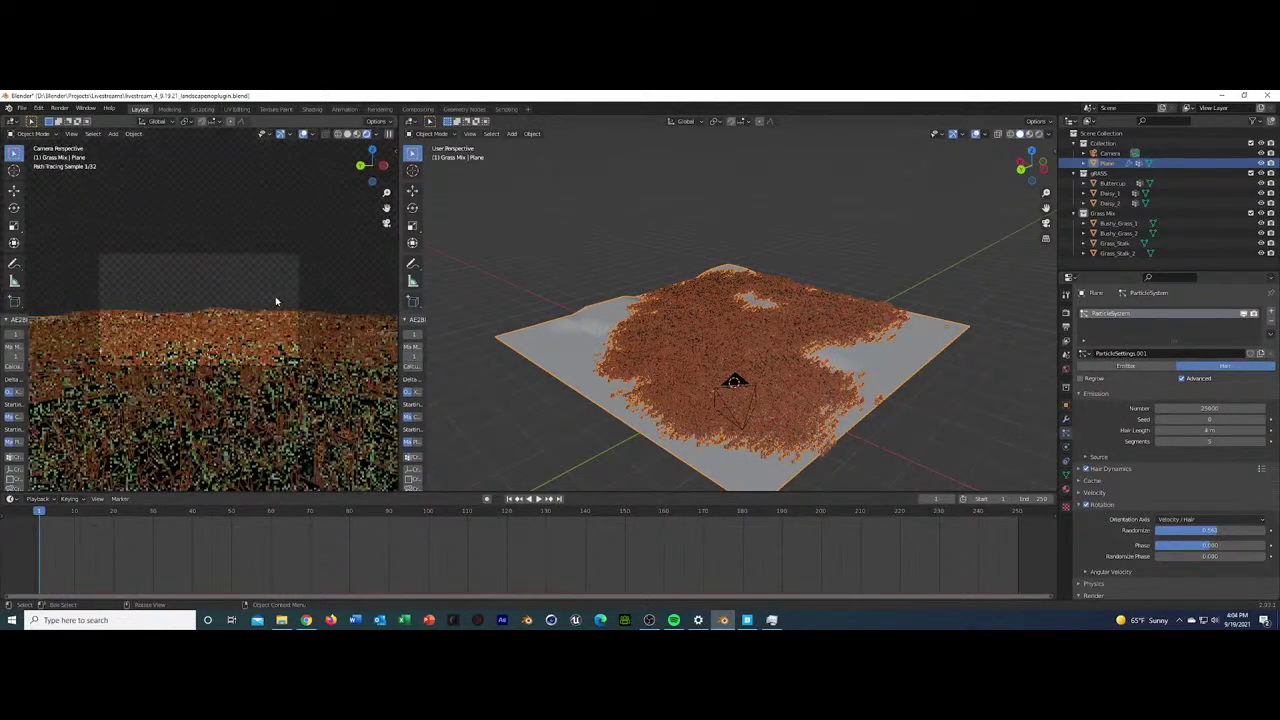
Increase the grass blades' Rotation Randomize and raise Scale Randomness to 1.000
click(312, 273)
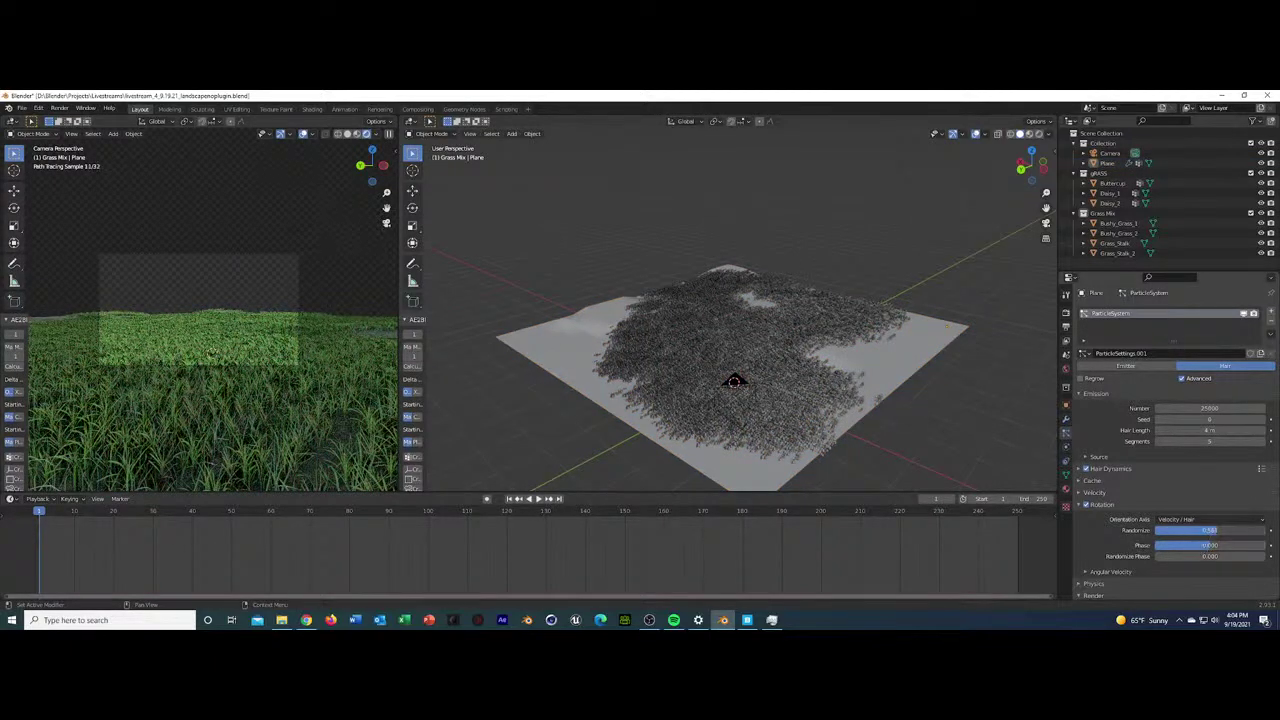
drag(1210, 530, 1147, 558)
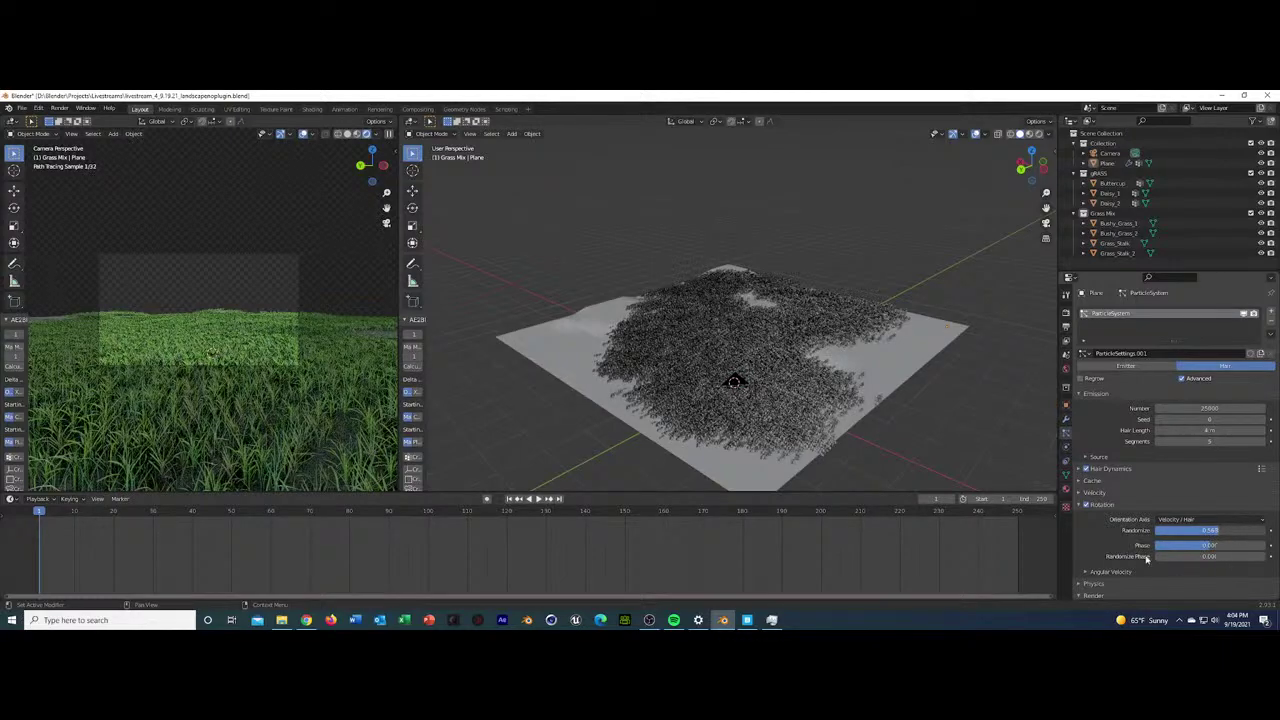
scroll(1147, 558, down, 4)
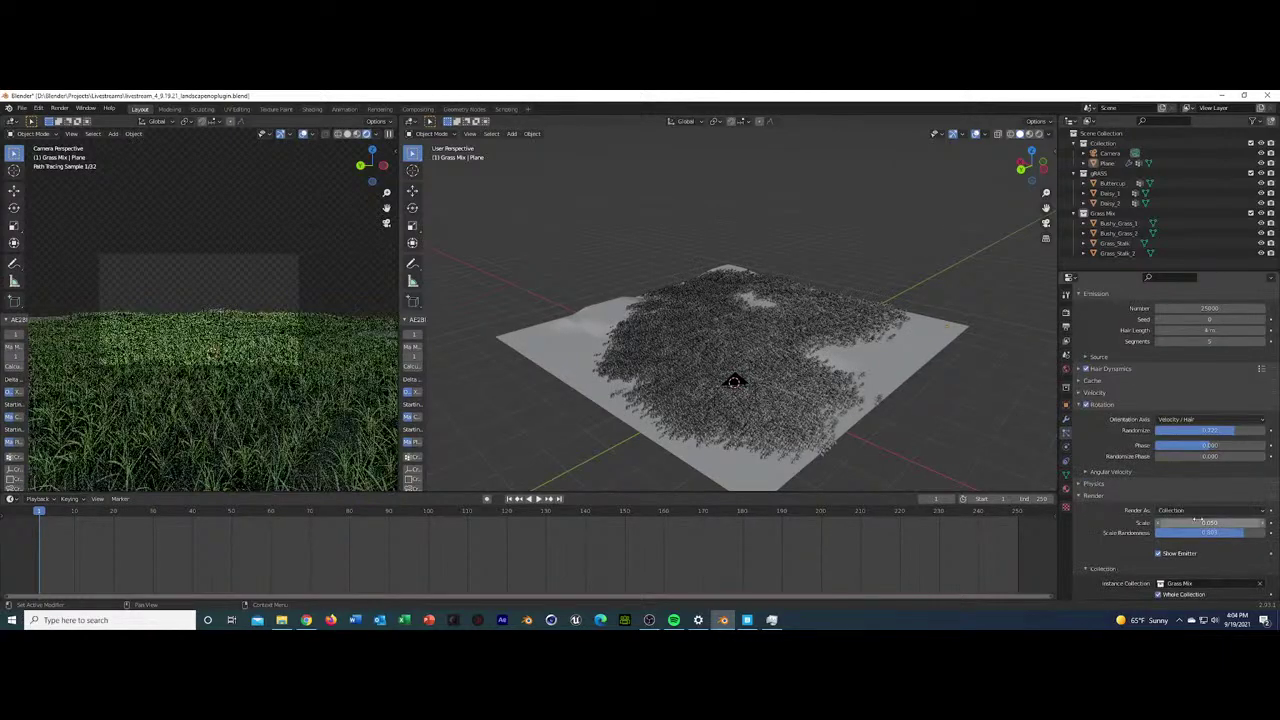
drag(1195, 533, 1267, 536)
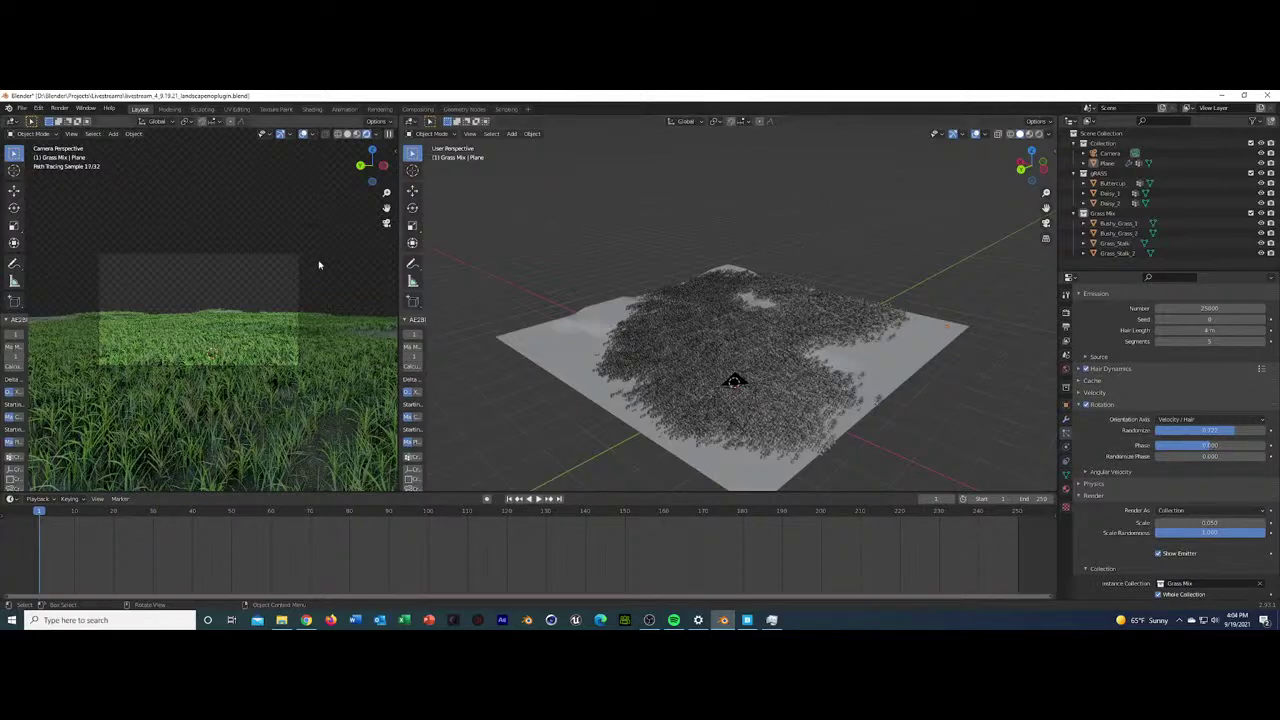
Back in solid shading, enable Denoising Render in the Cycles render properties
click(347, 133)
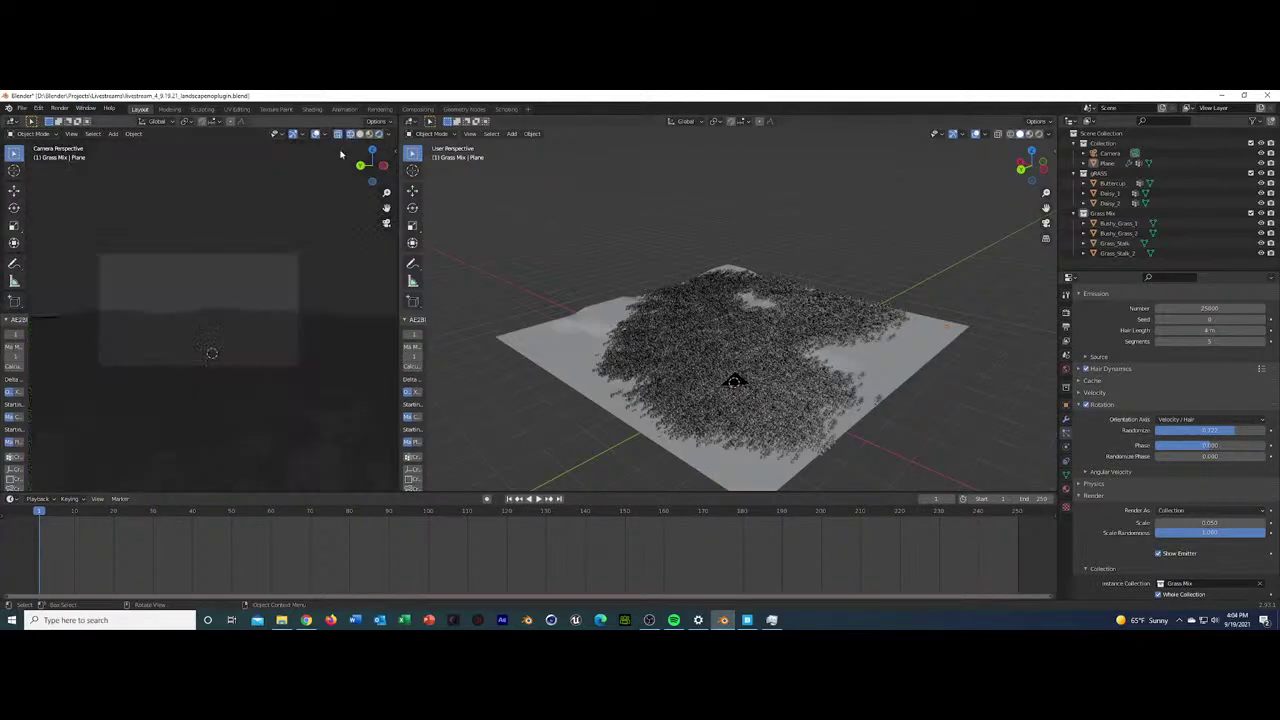
click(1065, 313)
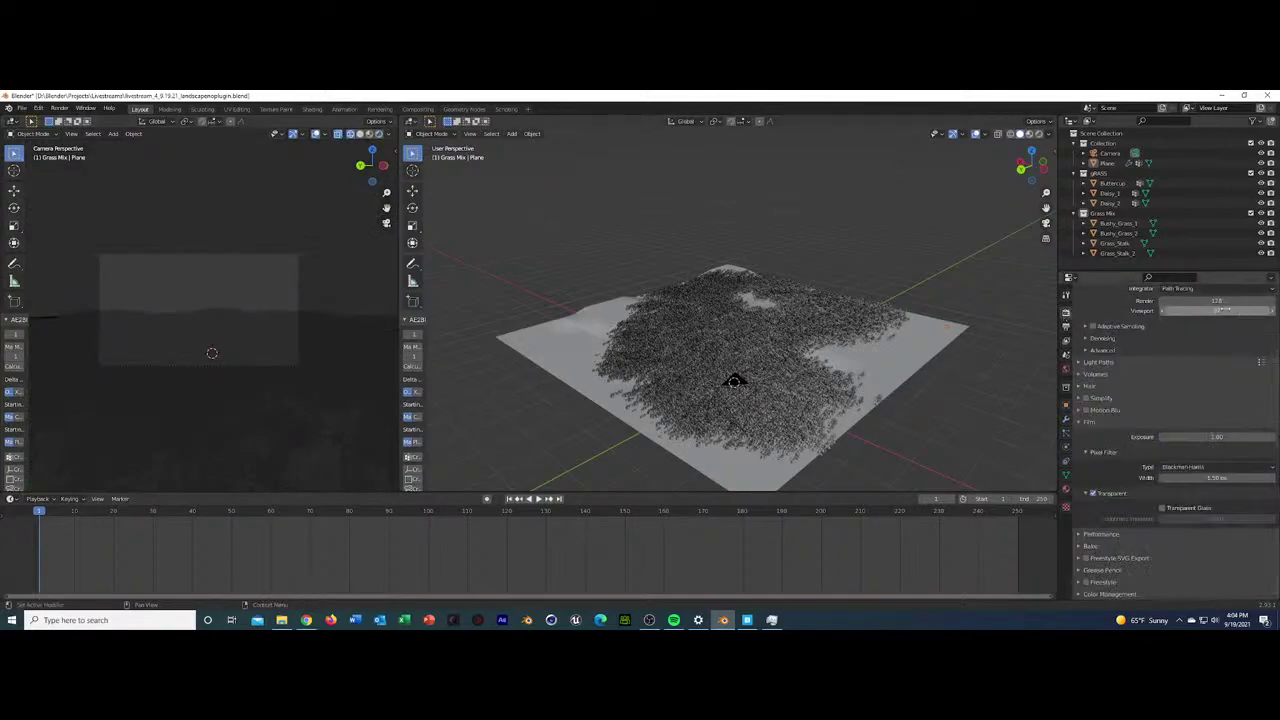
click(1088, 339)
click(1161, 353)
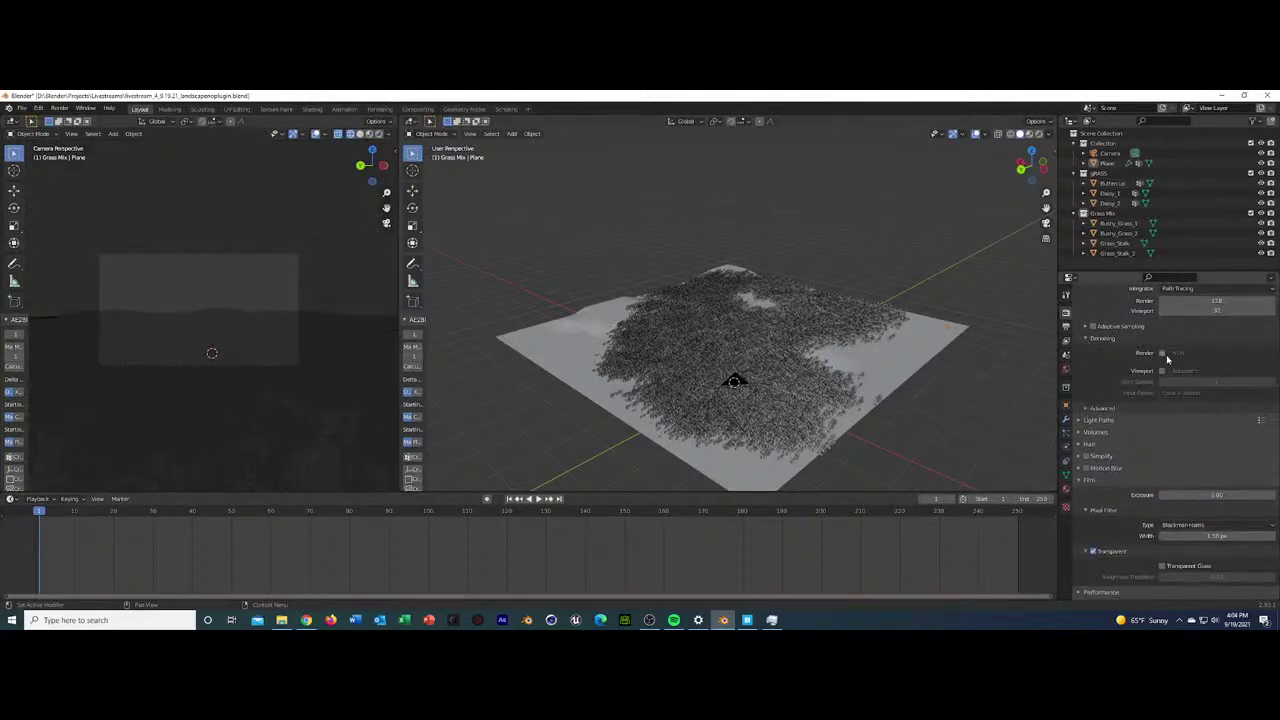
click(1085, 339)
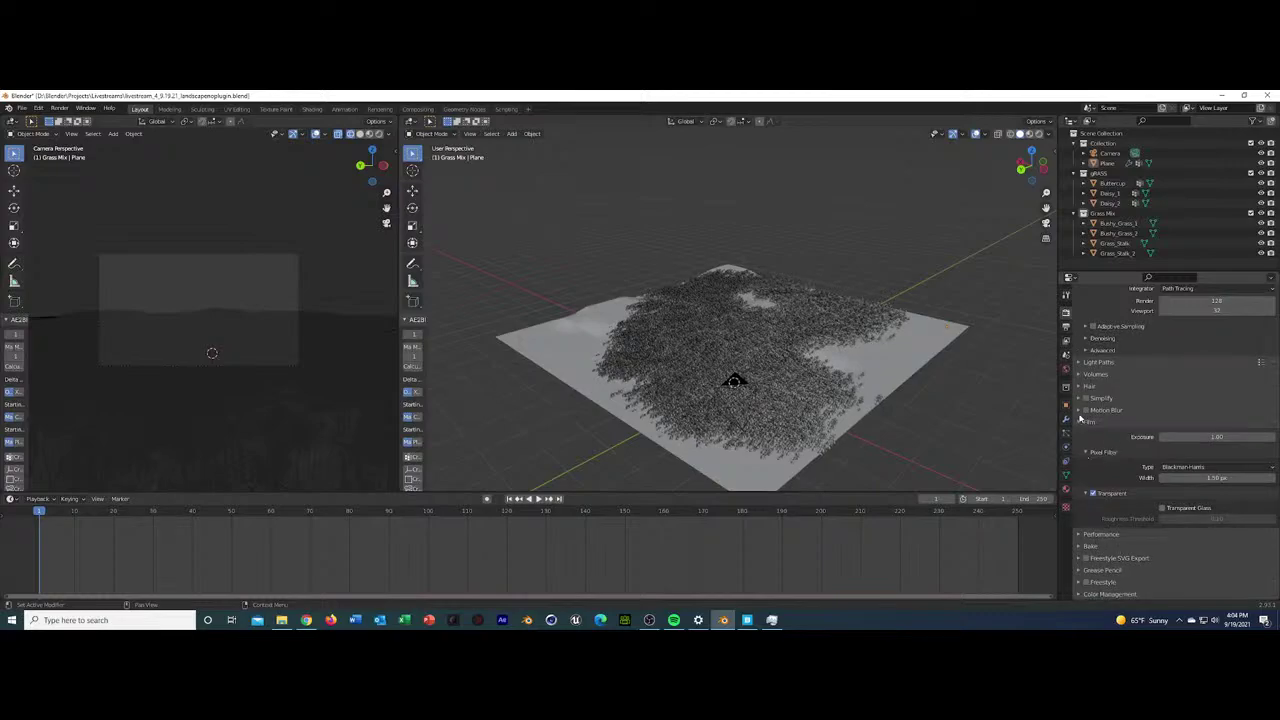
click(1081, 420)
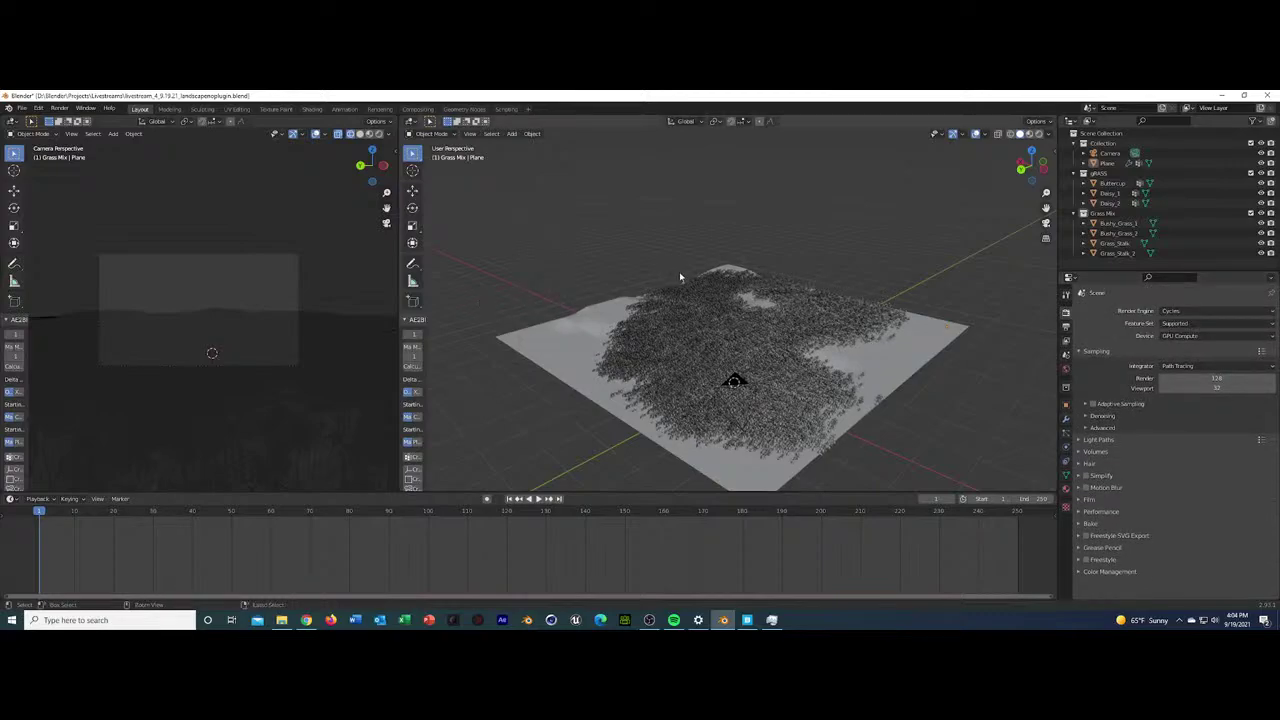
Save the project file with Ctrl+S and switch the main view to rendered shading
key(ctrl+s)
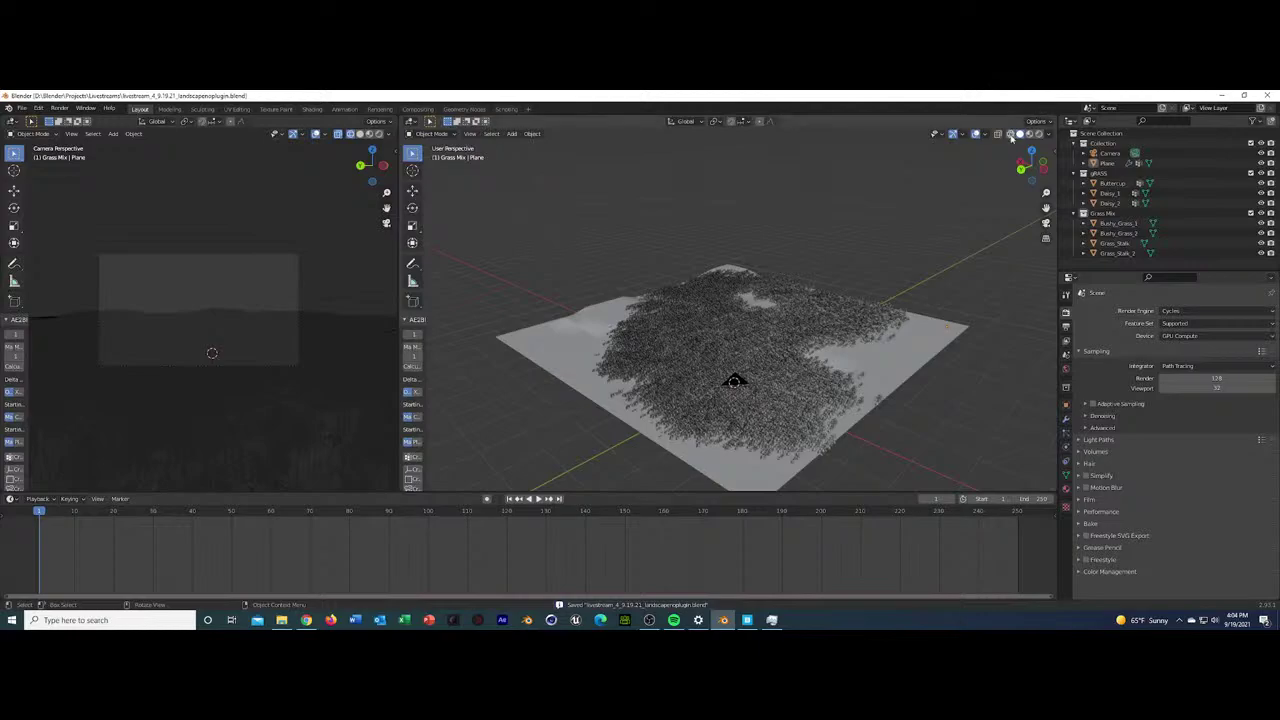
click(1038, 133)
click(66, 108)
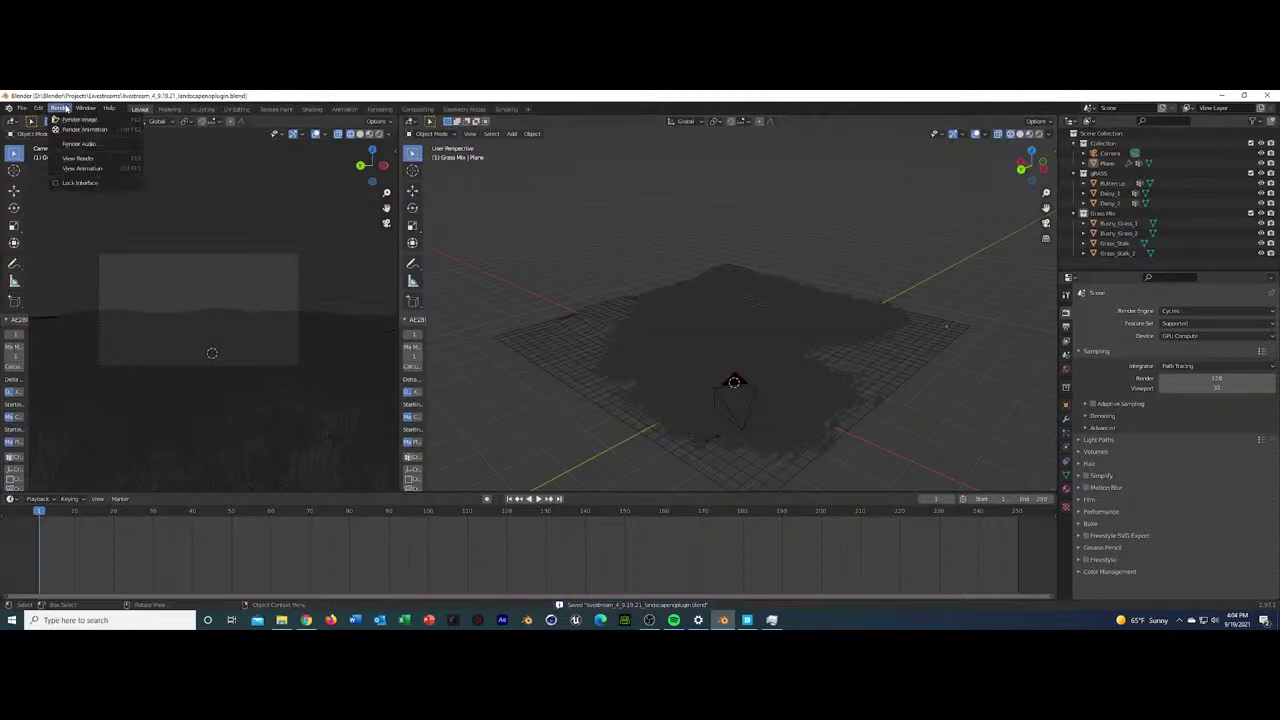
Render frame 1 from the camera in Cycles and zoom the render window to watch tiles
click(70, 120)
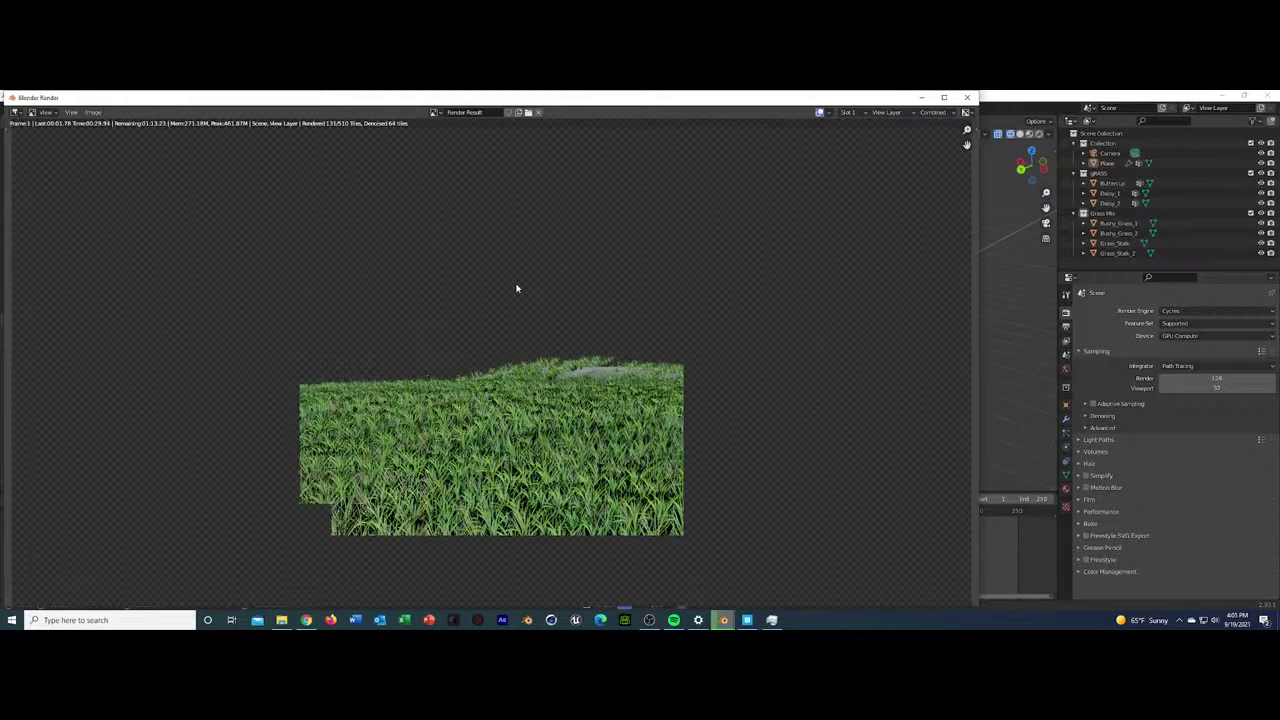
scroll(677, 318, up, 6)
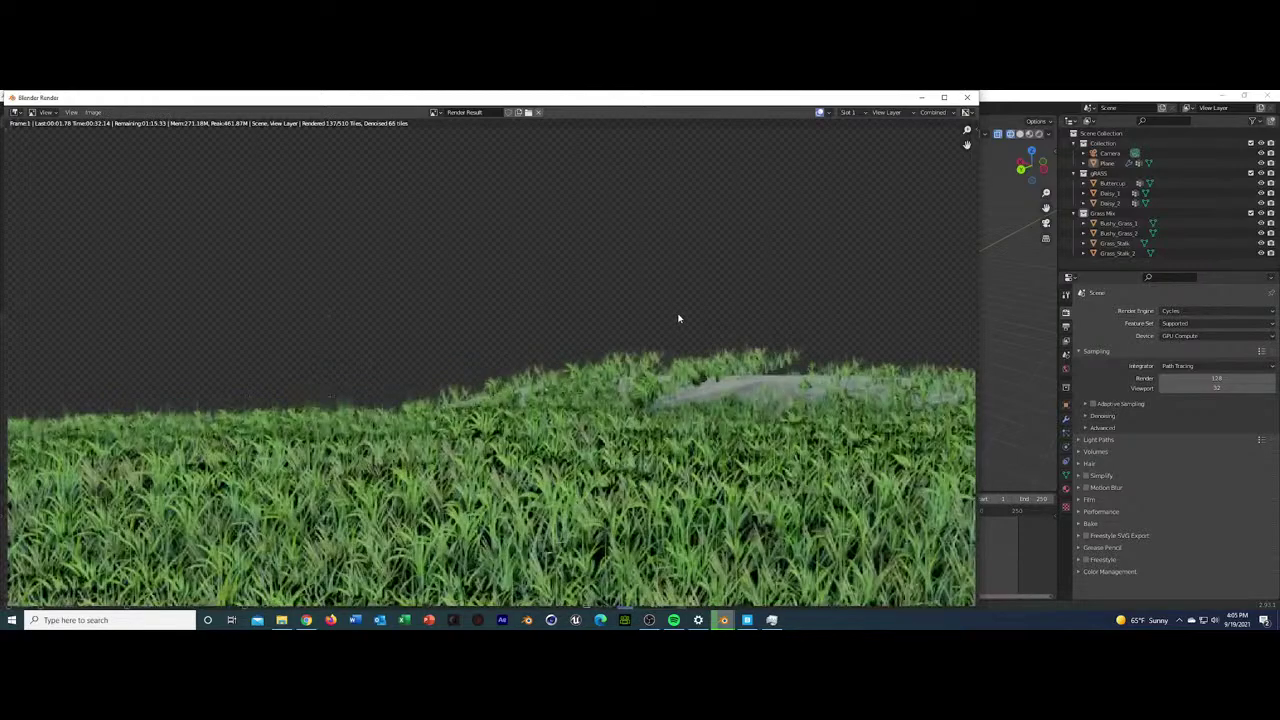
scroll(678, 318, down, 3)
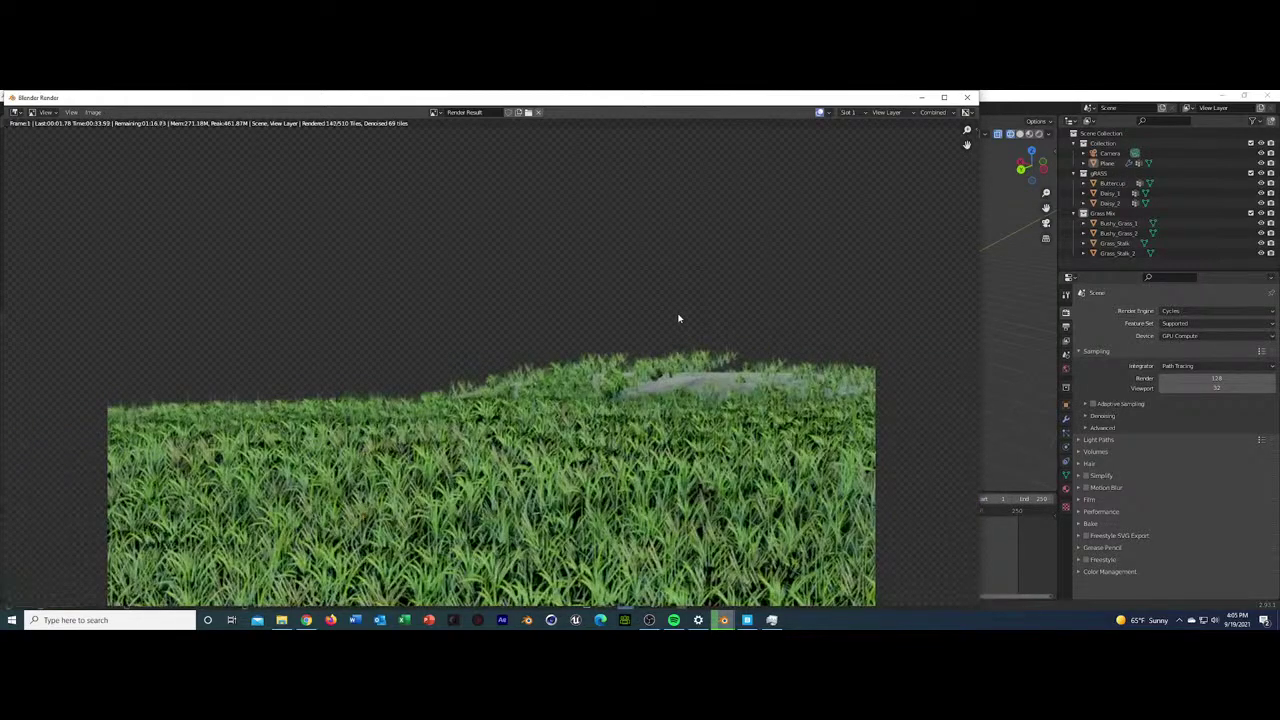
scroll(678, 318, down, 2)
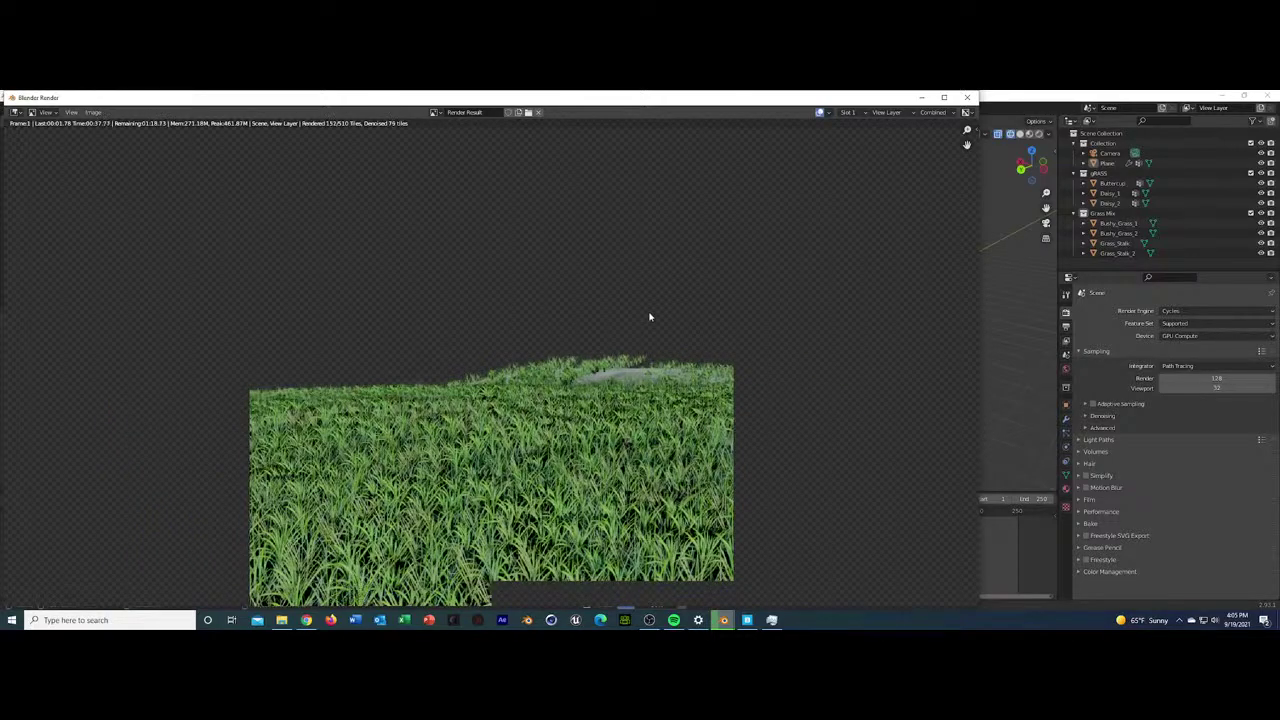
scroll(748, 325, down, 3)
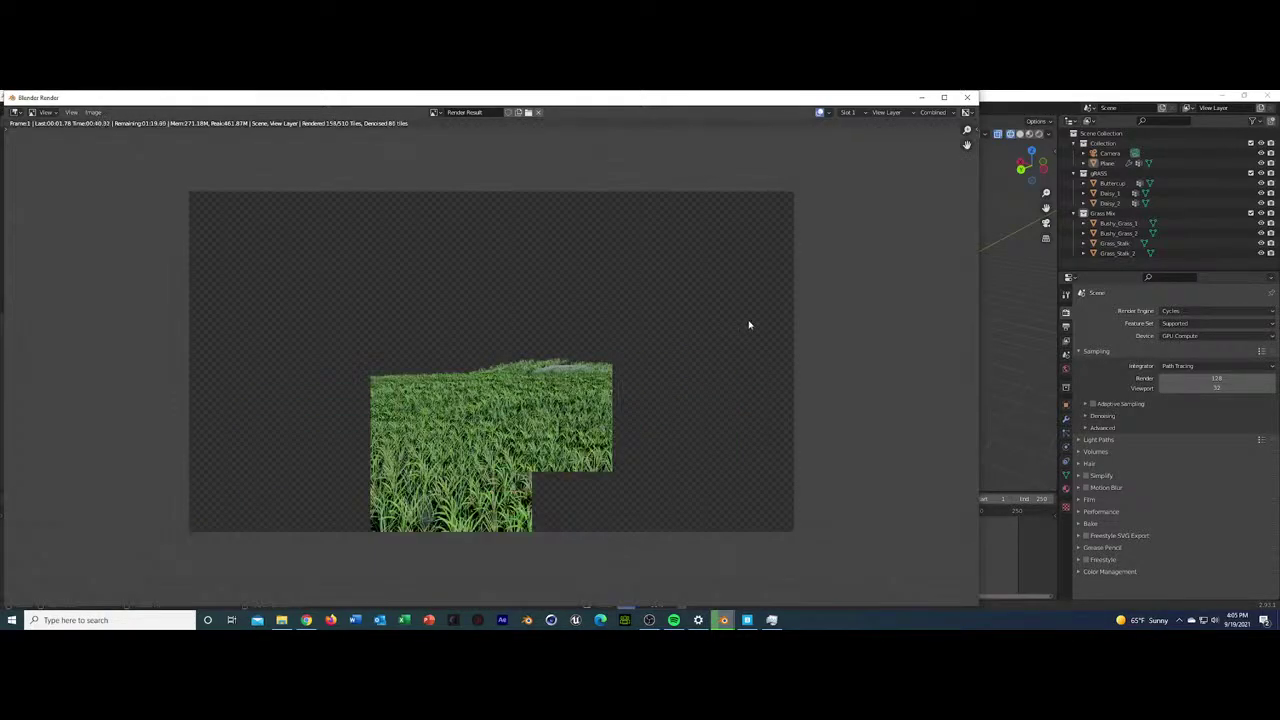
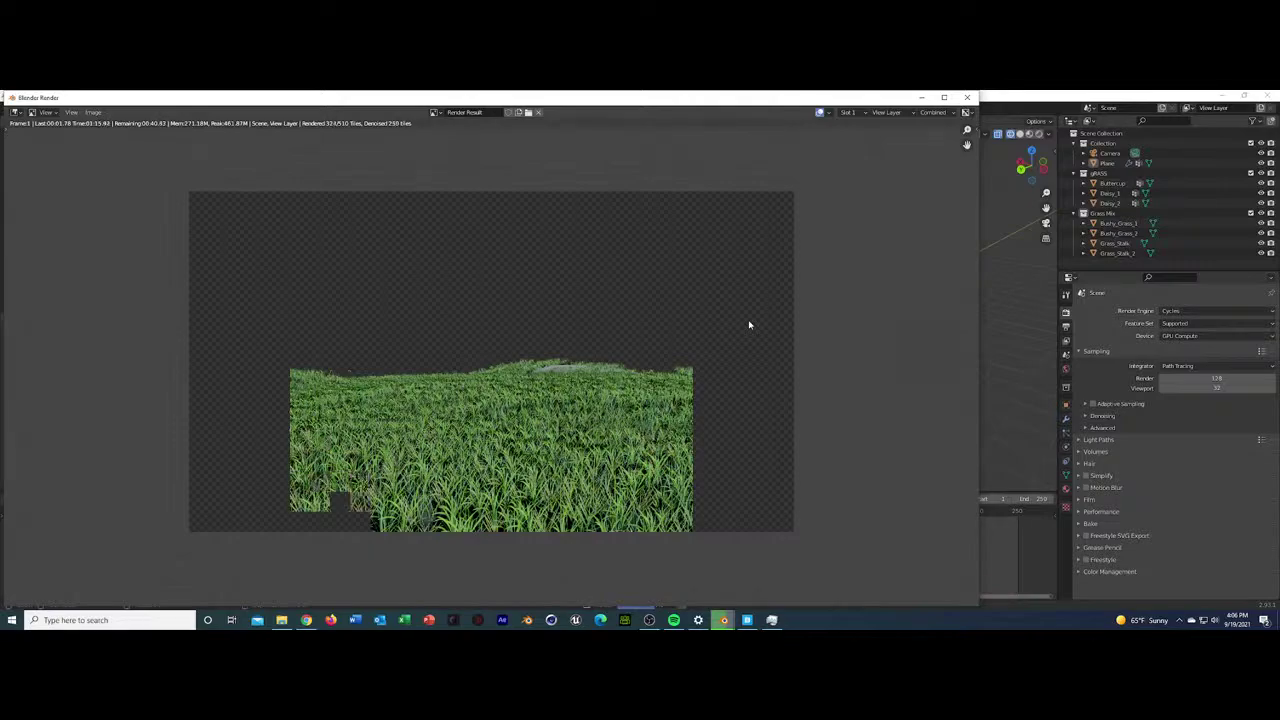
Zoom in and out on the Cycles grass render until the whole frame fills with grass
scroll(546, 415, up, 5)
scroll(546, 415, down, 5)
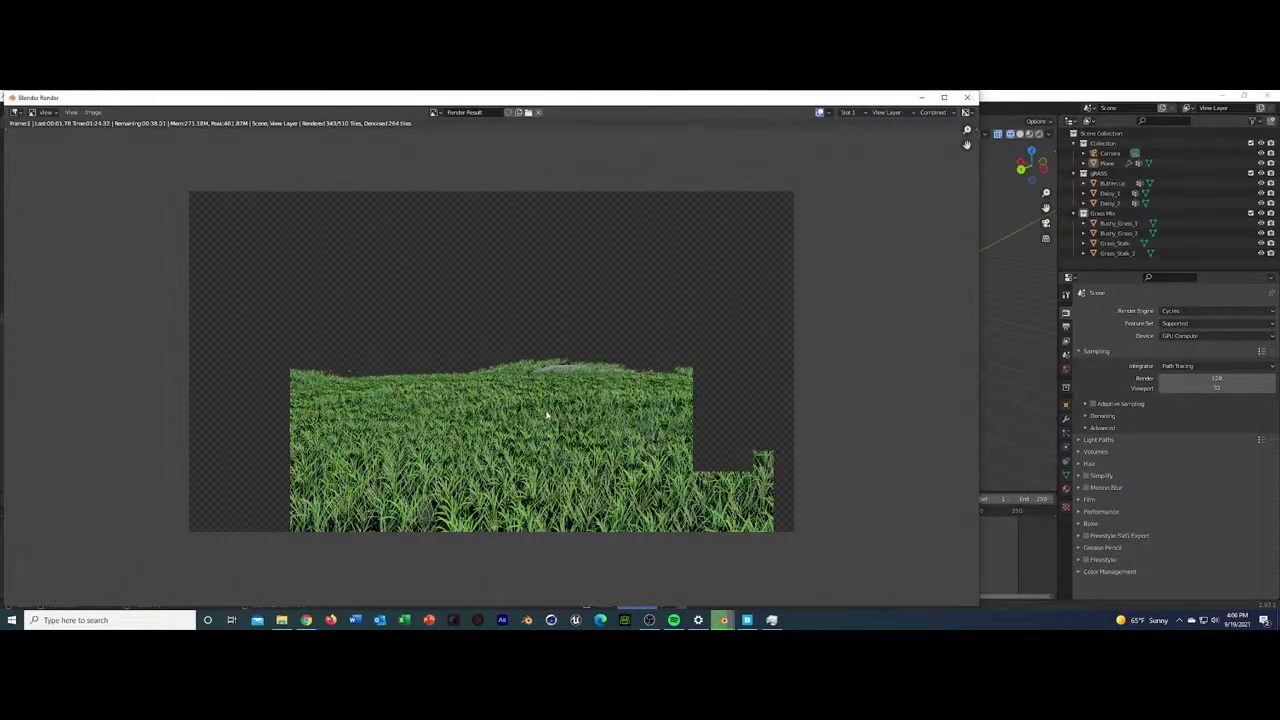
scroll(546, 415, up, 3)
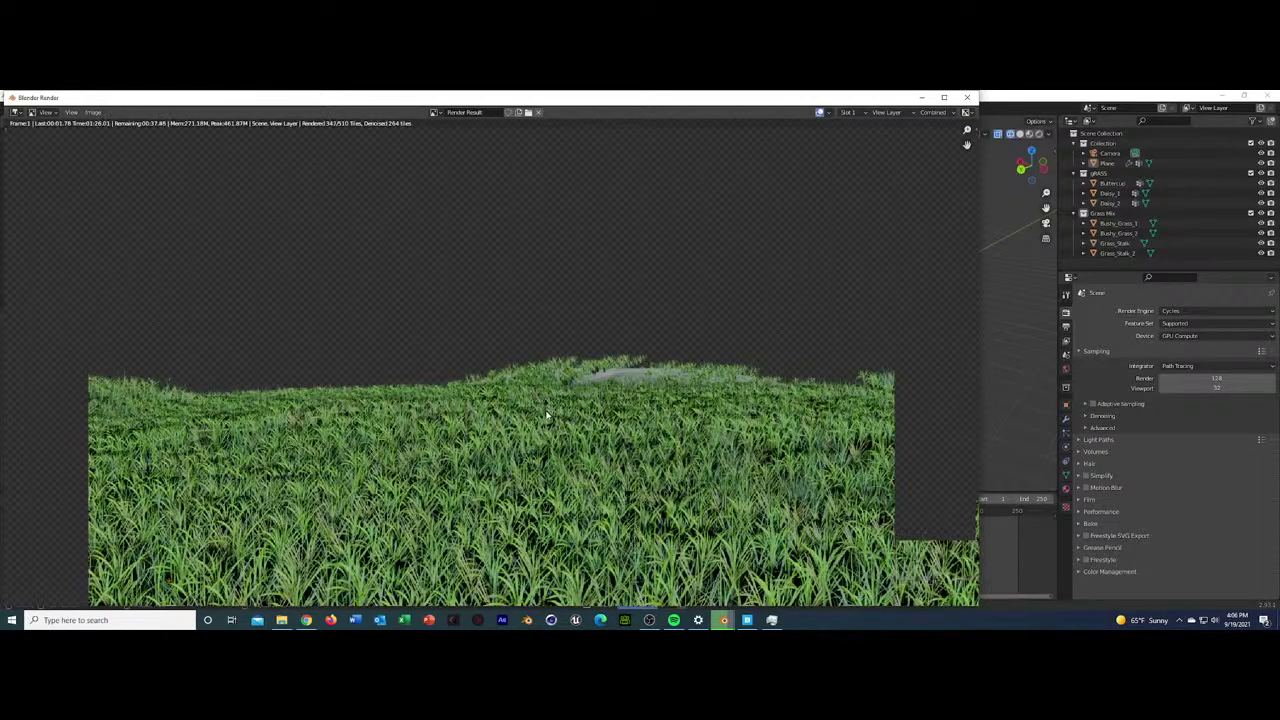
scroll(546, 415, down, 2)
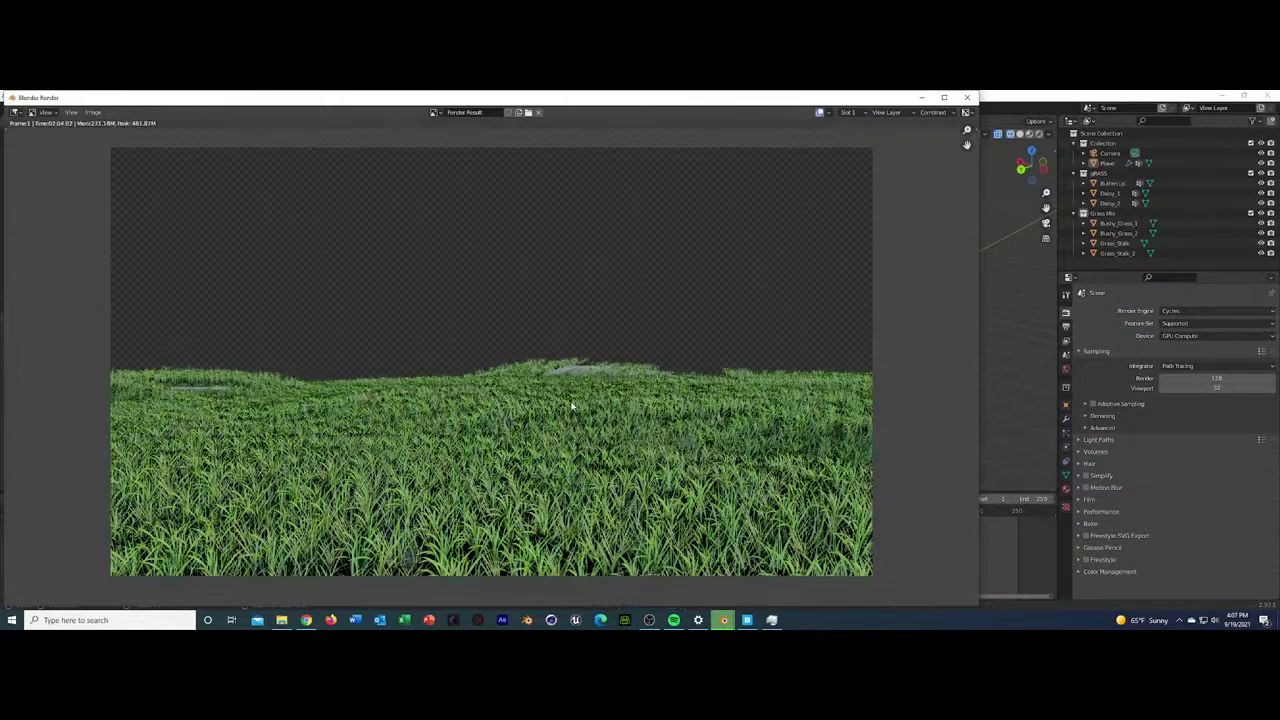
scroll(387, 494, up, 3)
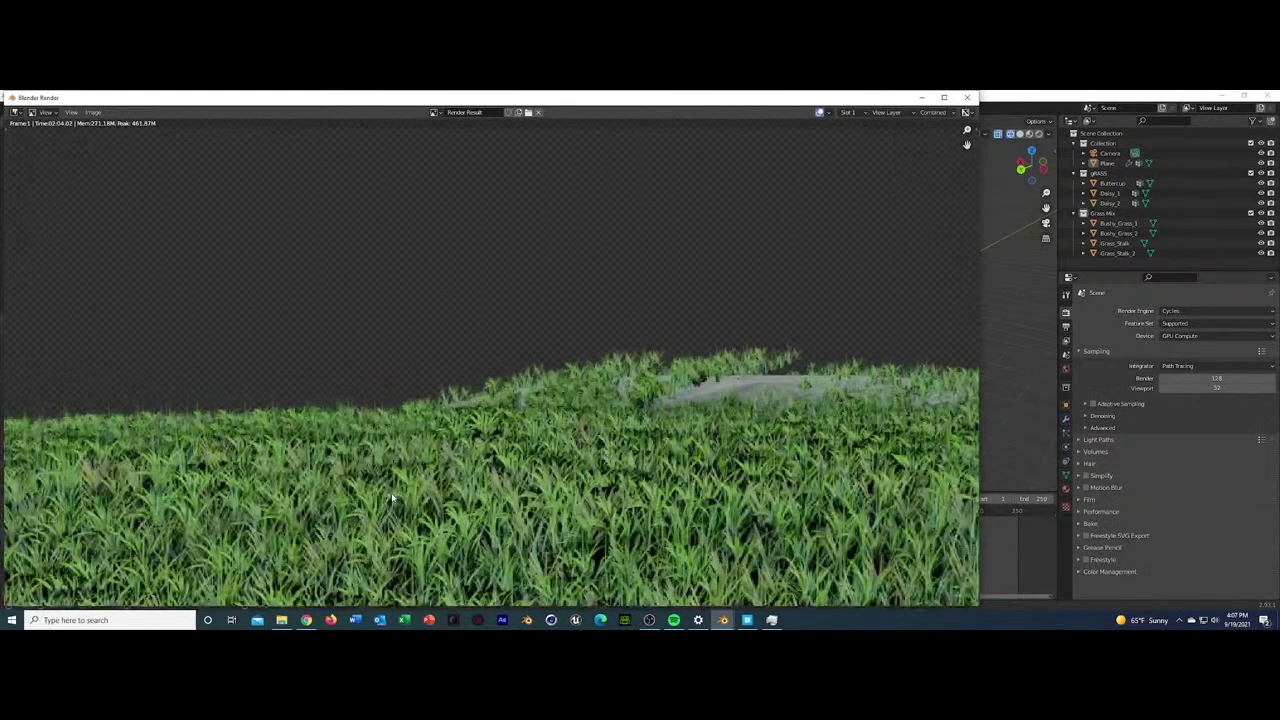
scroll(390, 497, down, 3)
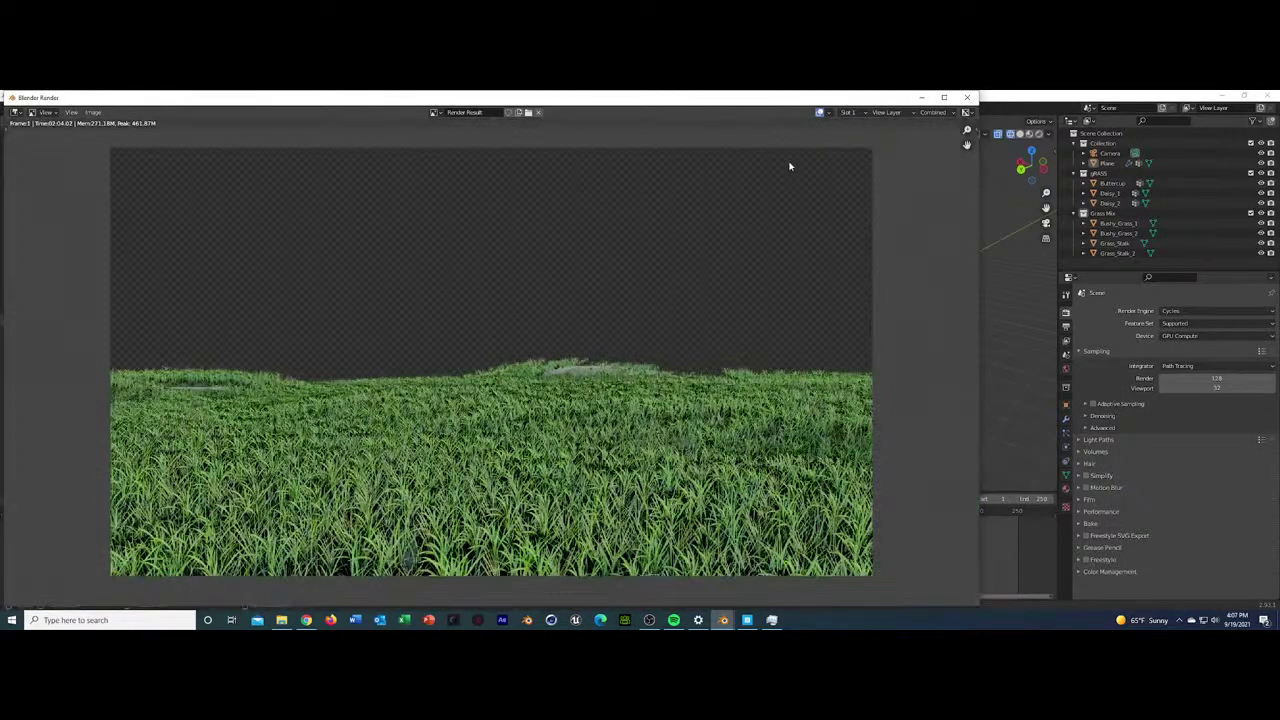
Close the render window, select the grass plane, and turn the right area into the Shader Editor
click(967, 97)
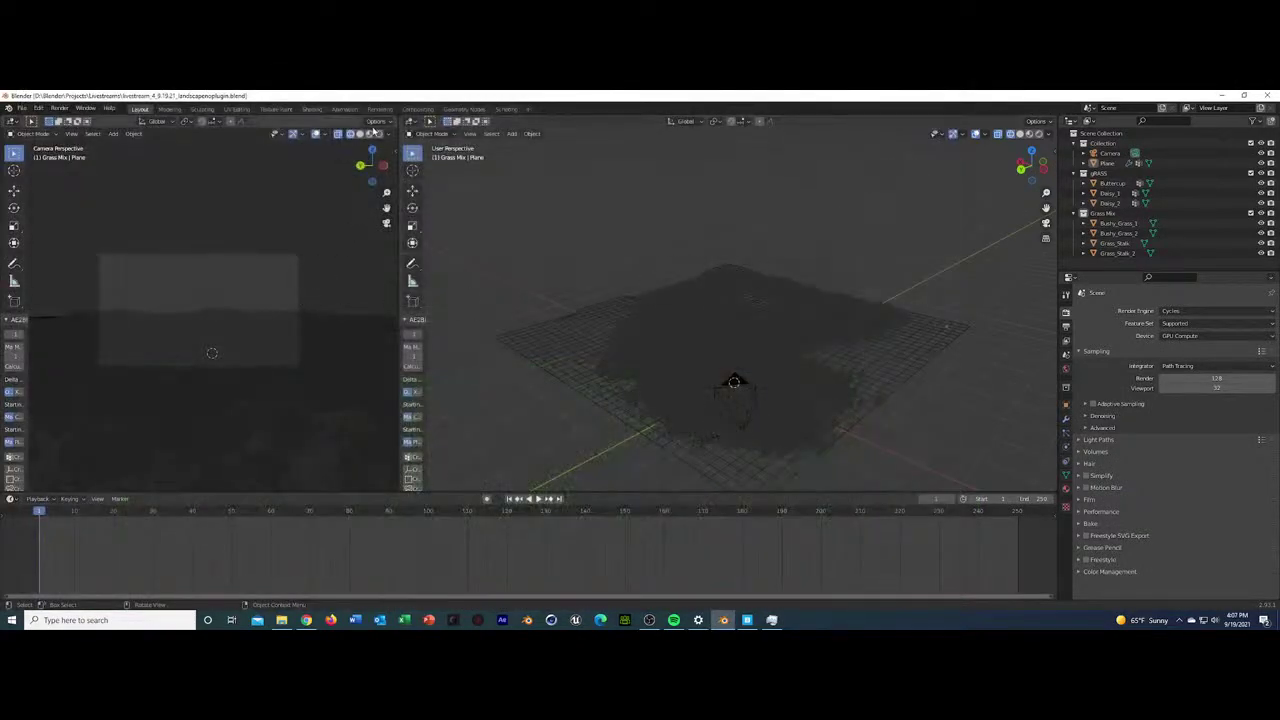
middle_drag(258, 305, 237, 371)
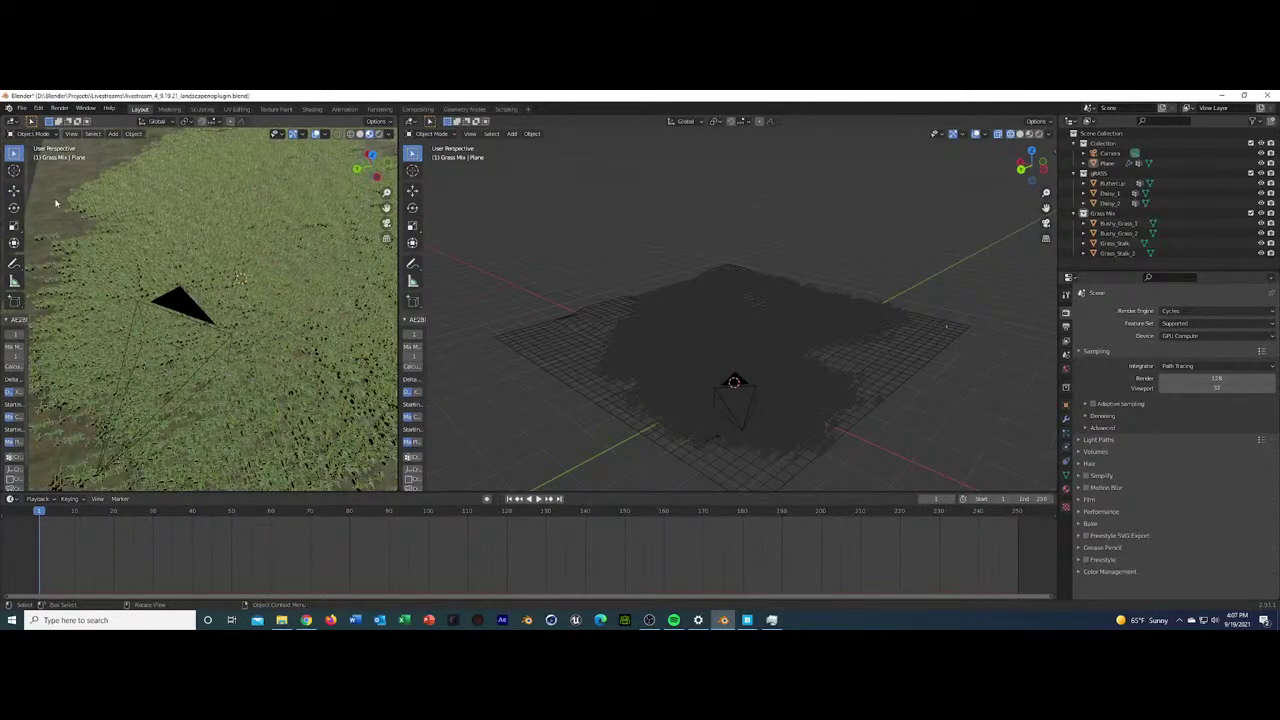
click(250, 155)
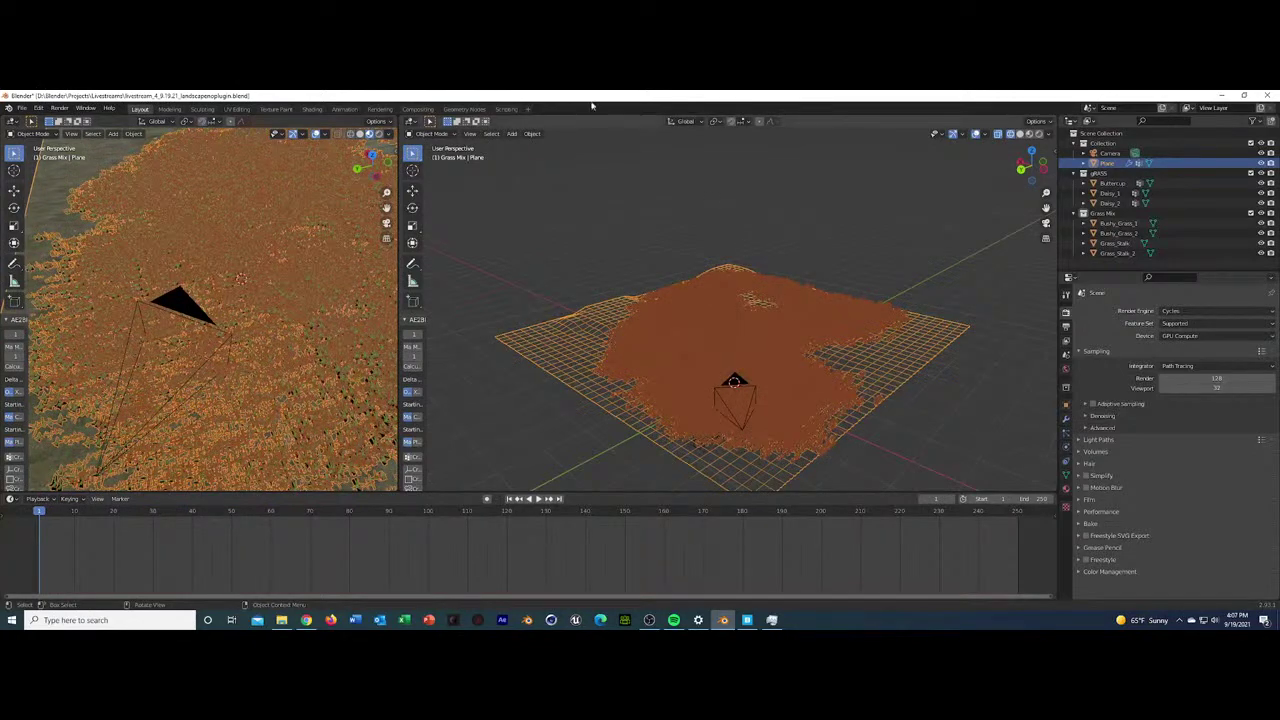
click(428, 121)
click(463, 213)
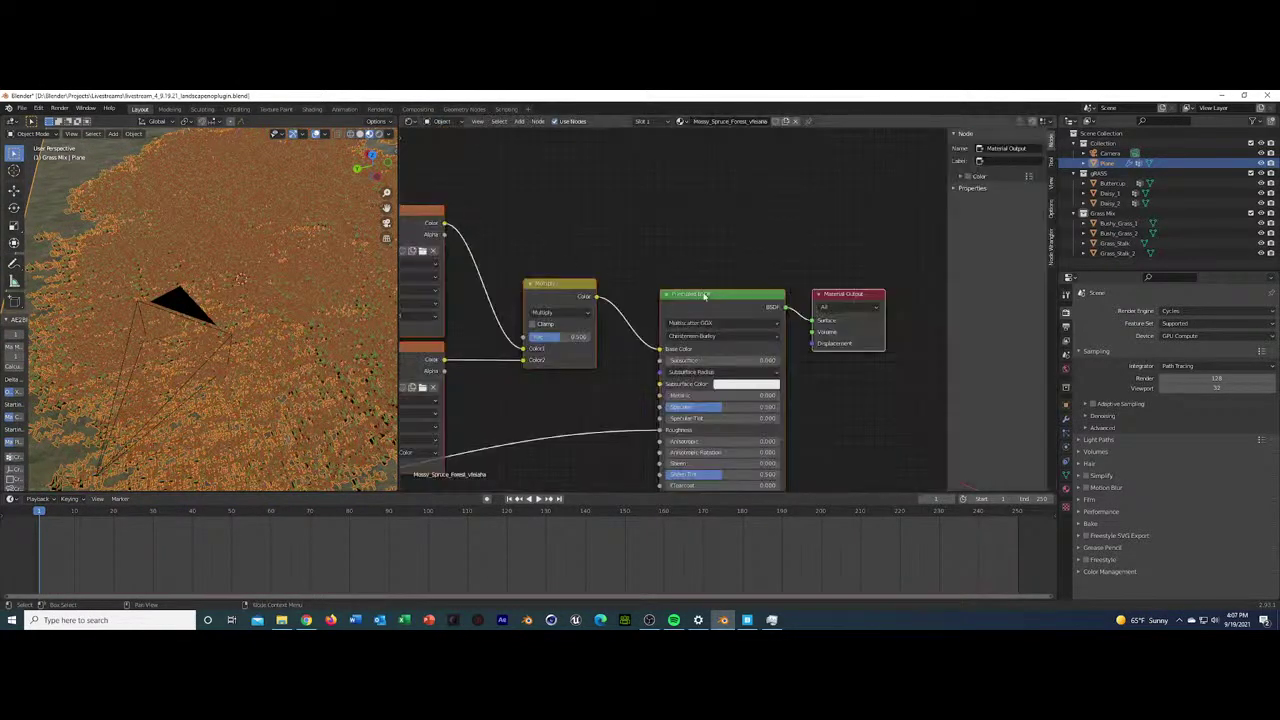
Frame the material nodes and disconnect a texture from the Principled BSDF input
middle_drag(677, 234, 740, 209)
scroll(738, 212, down, 2)
scroll(735, 217, down, 1)
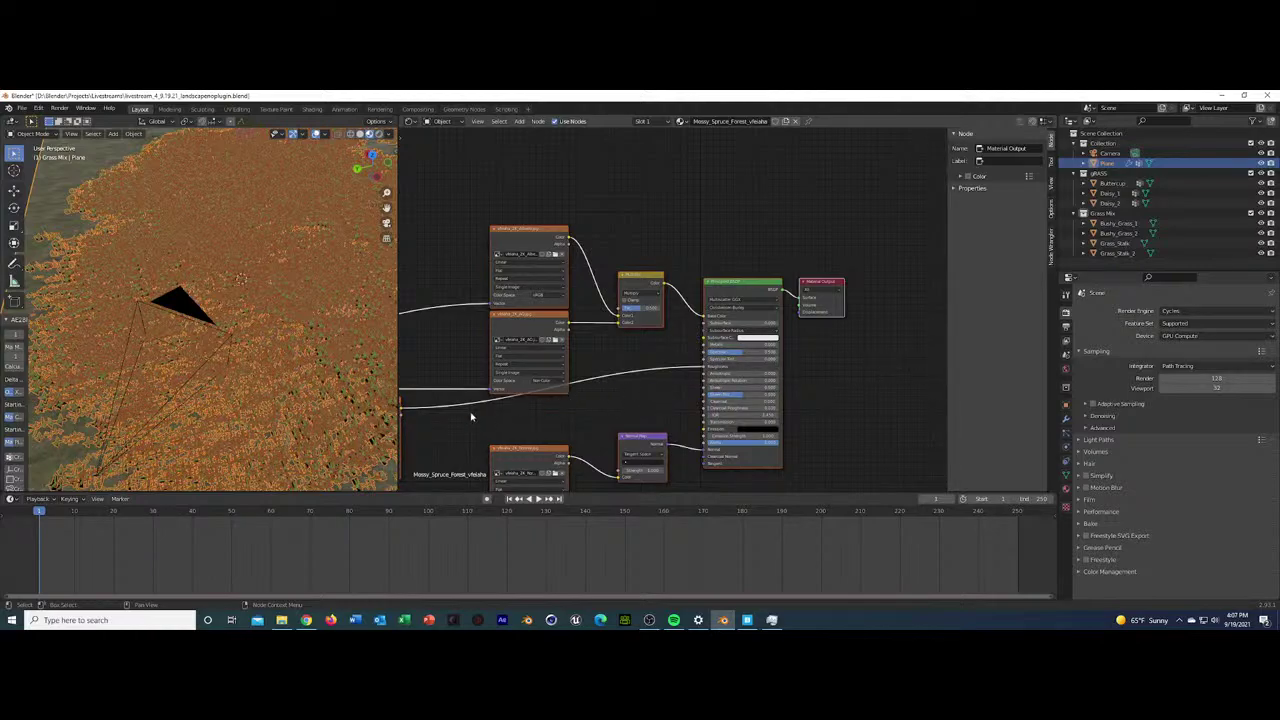
scroll(471, 416, down, 2)
middle_drag(490, 414, 640, 355)
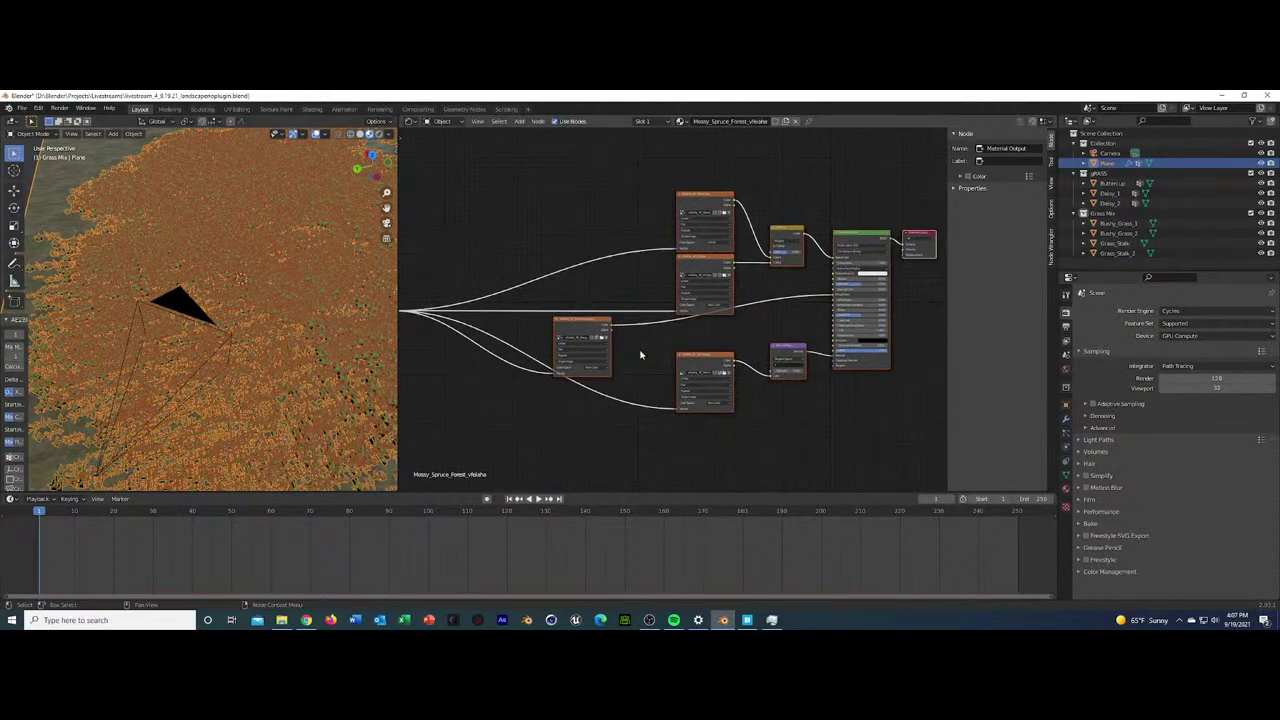
scroll(640, 355, up, 2)
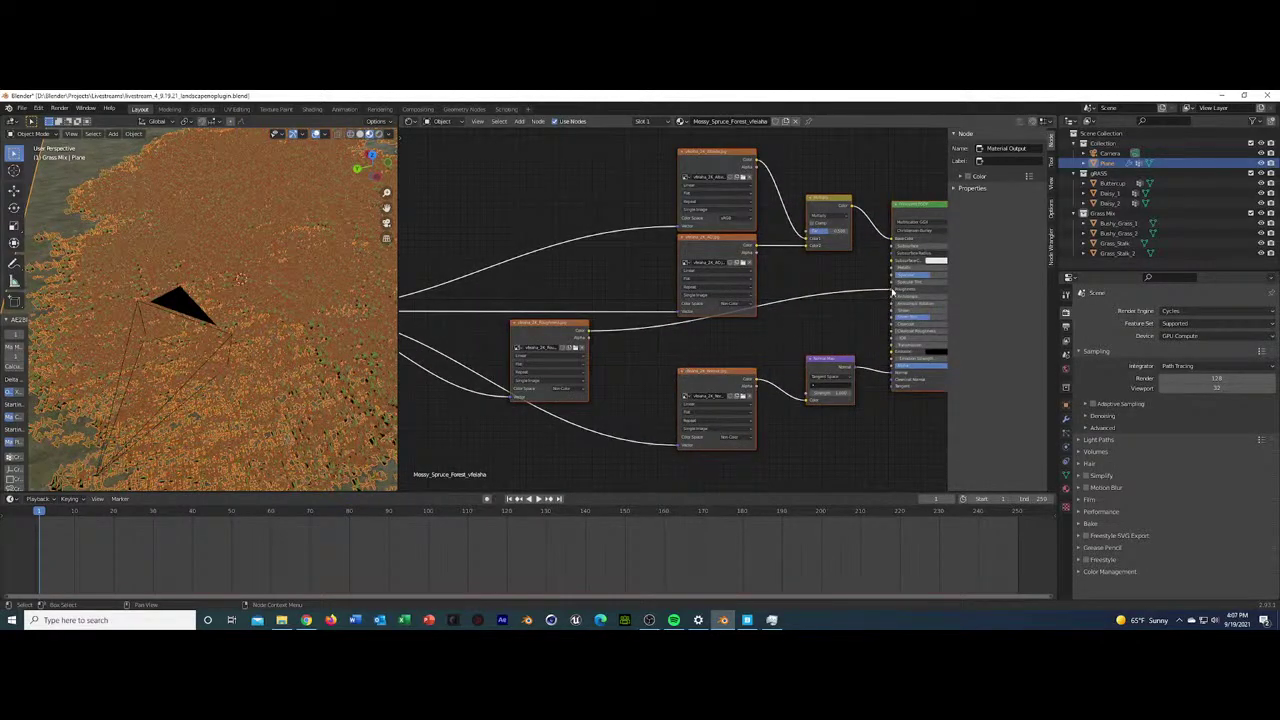
drag(893, 296, 615, 327)
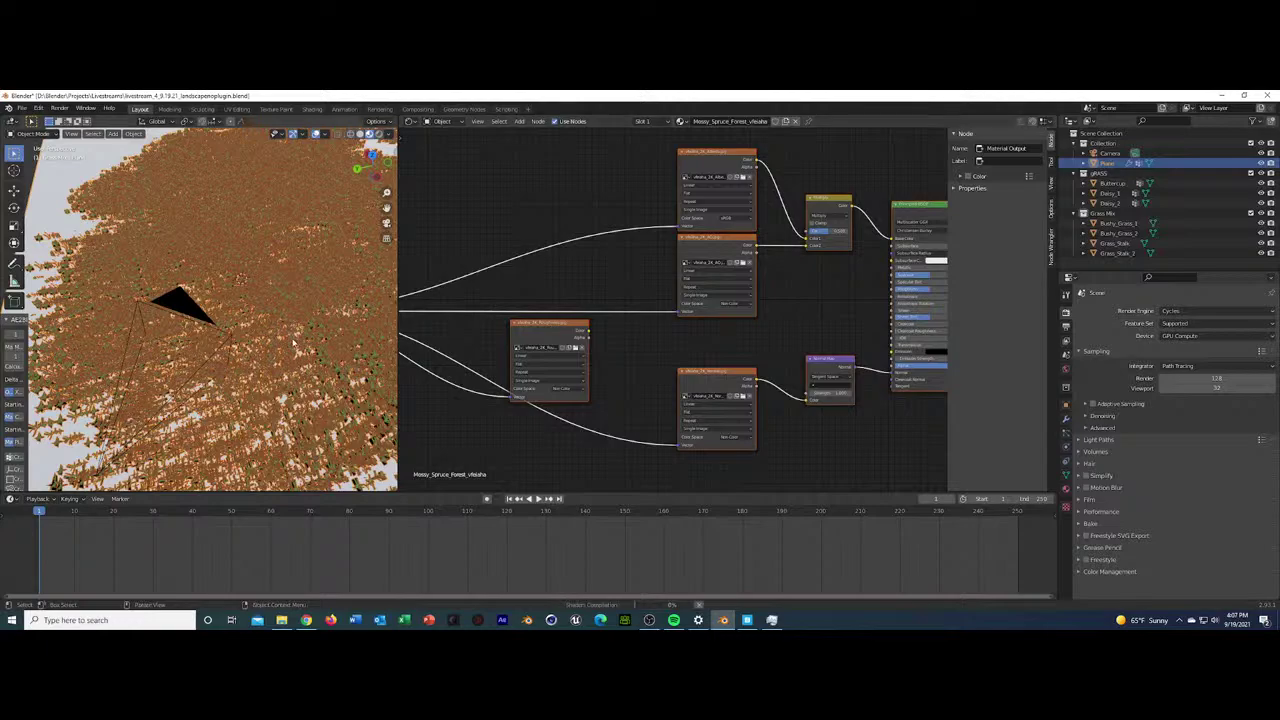
Orbit around the grass plane and return the viewport to the camera view
scroll(293, 342, down, 5)
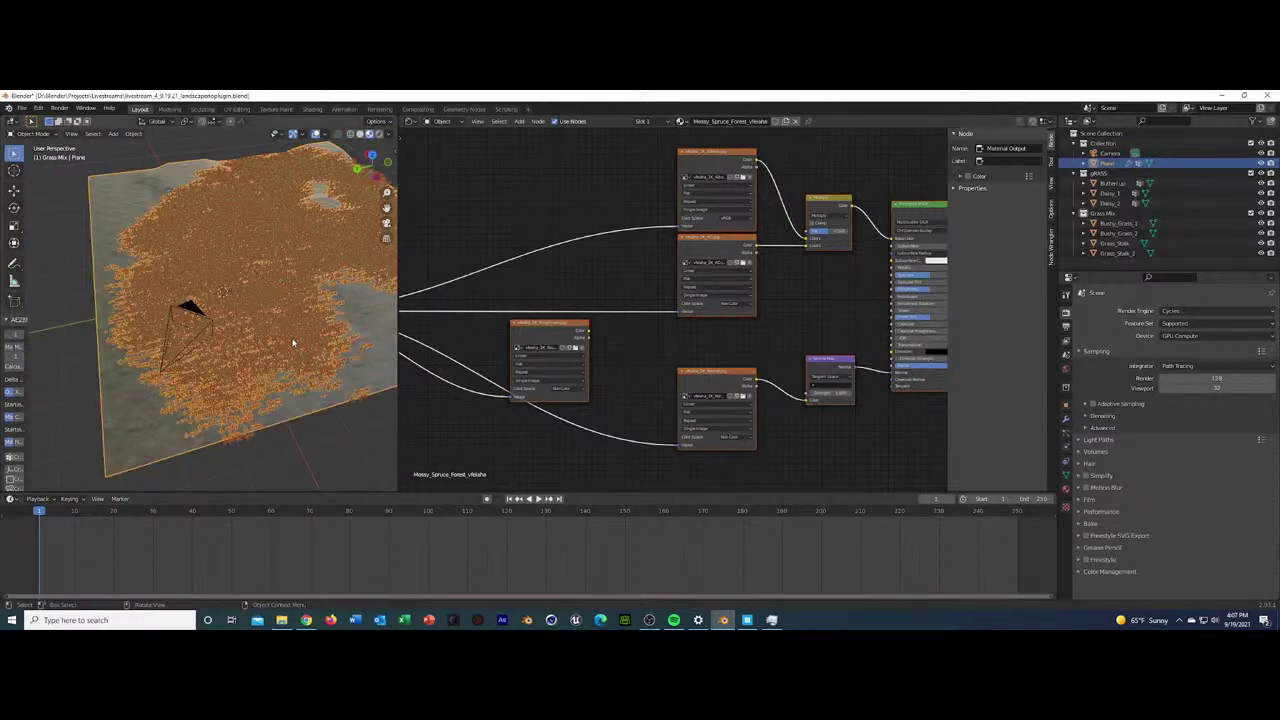
scroll(293, 342, up, 3)
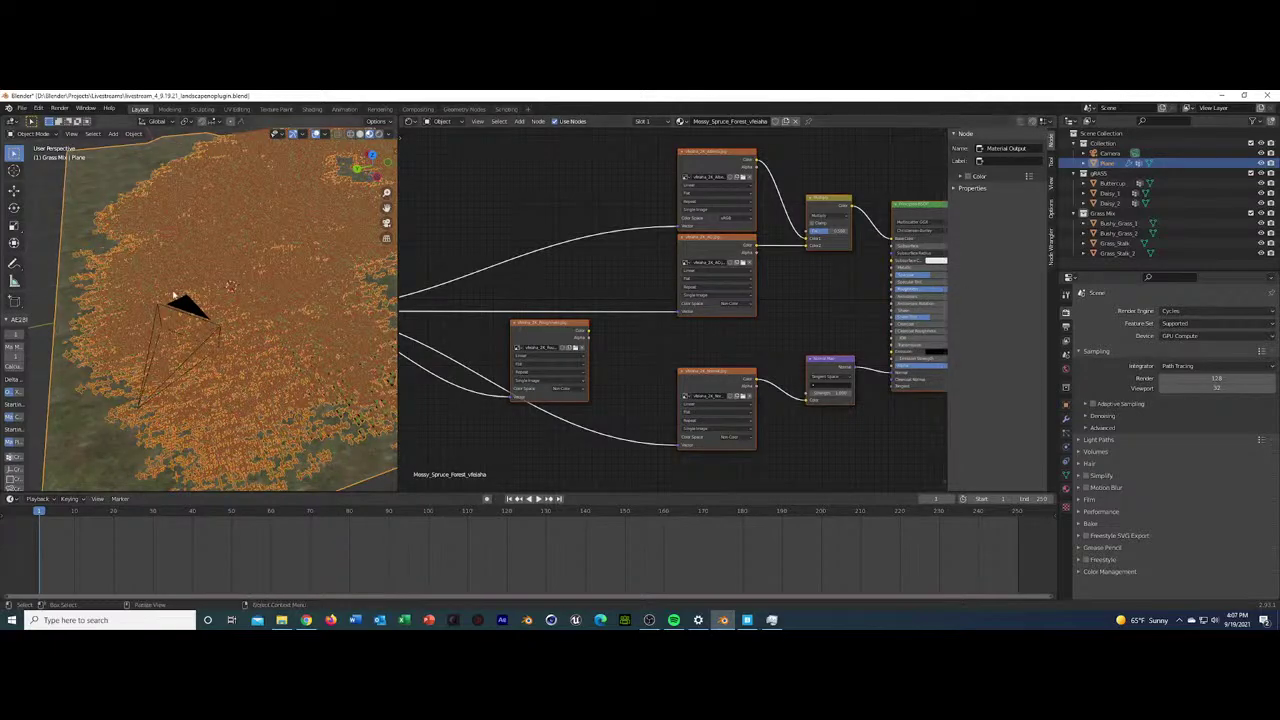
middle_drag(240, 300, 213, 266)
scroll(213, 266, up, 4)
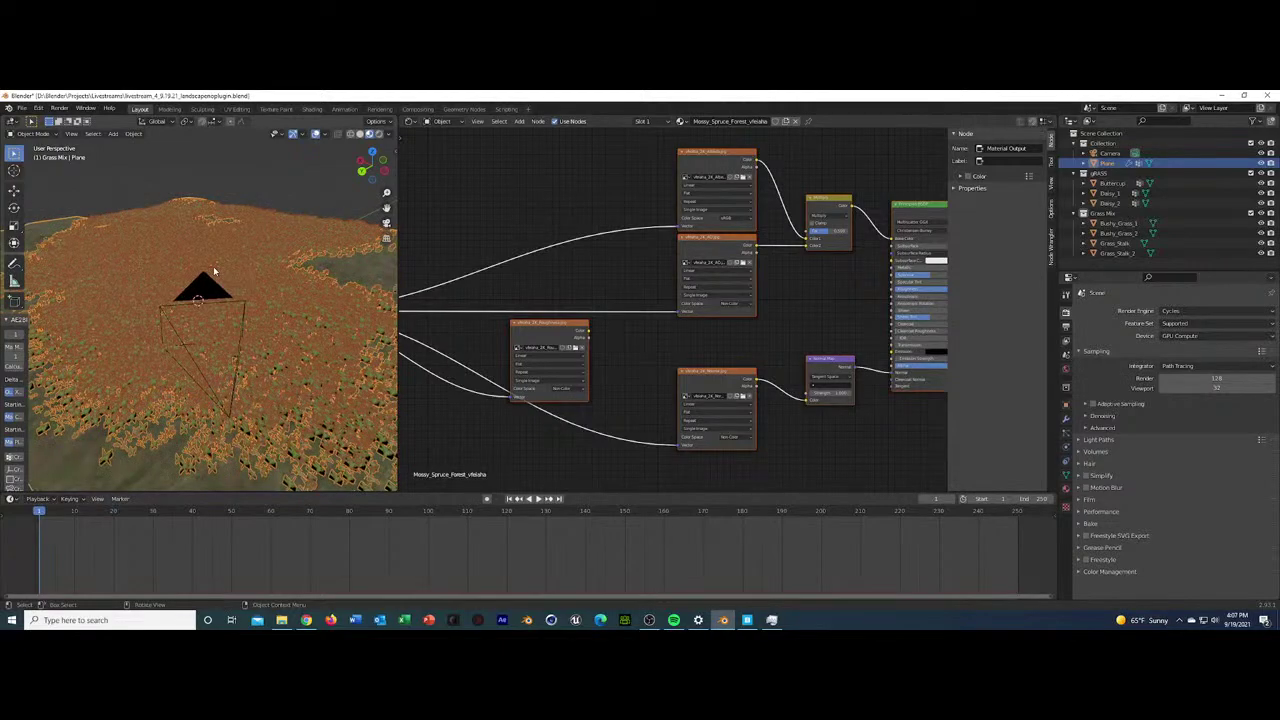
key(KP_0)
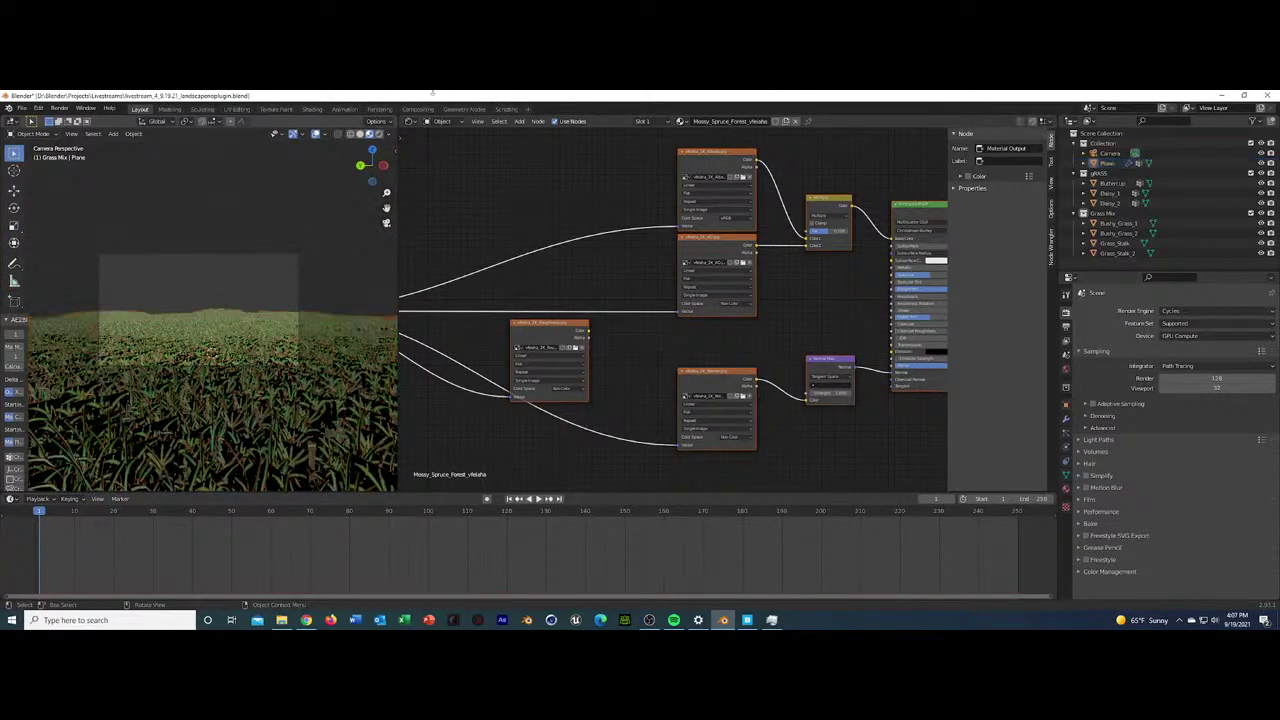
Switch the node editor to the World node tree and bring World Output into view
click(412, 121)
click(433, 214)
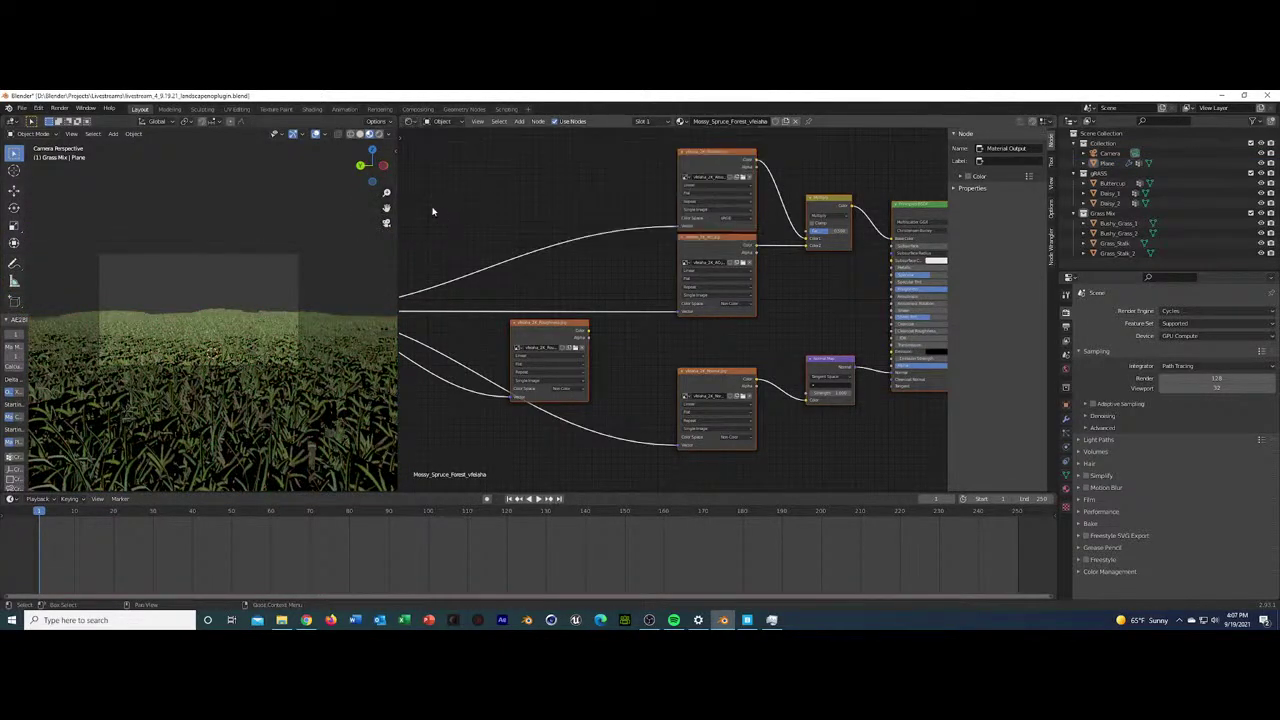
click(442, 121)
click(445, 142)
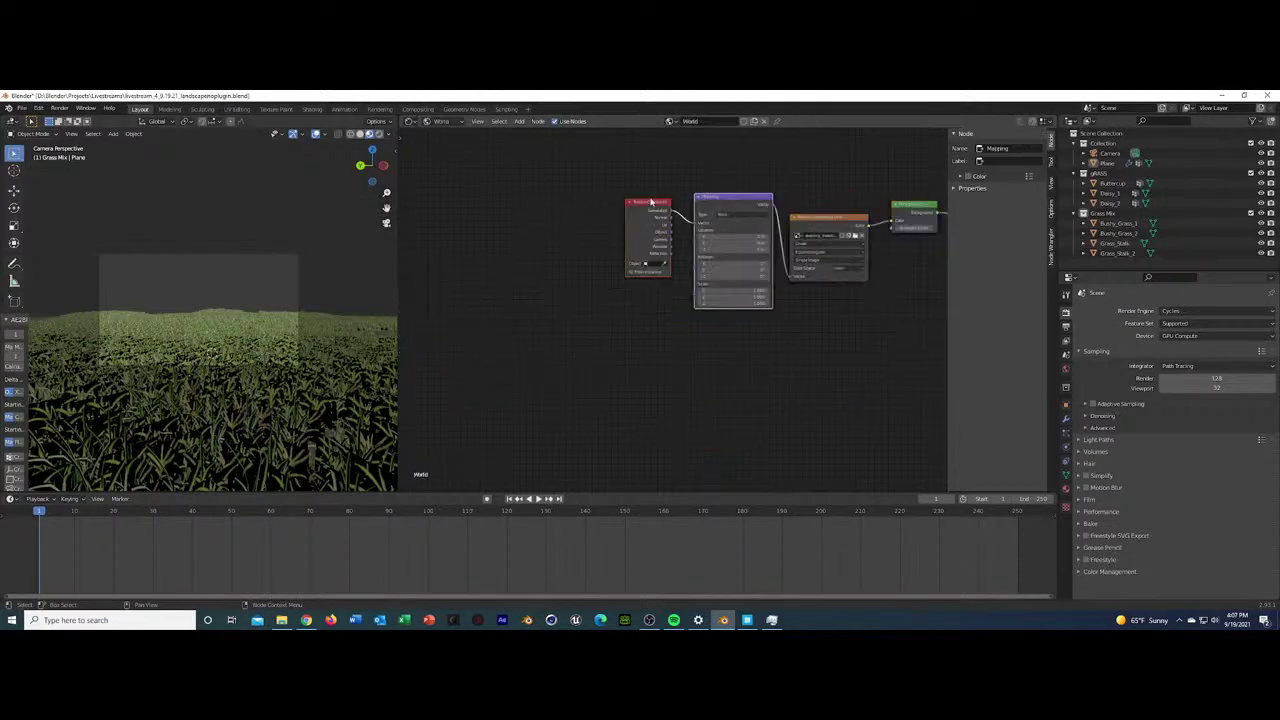
middle_drag(705, 167, 578, 199)
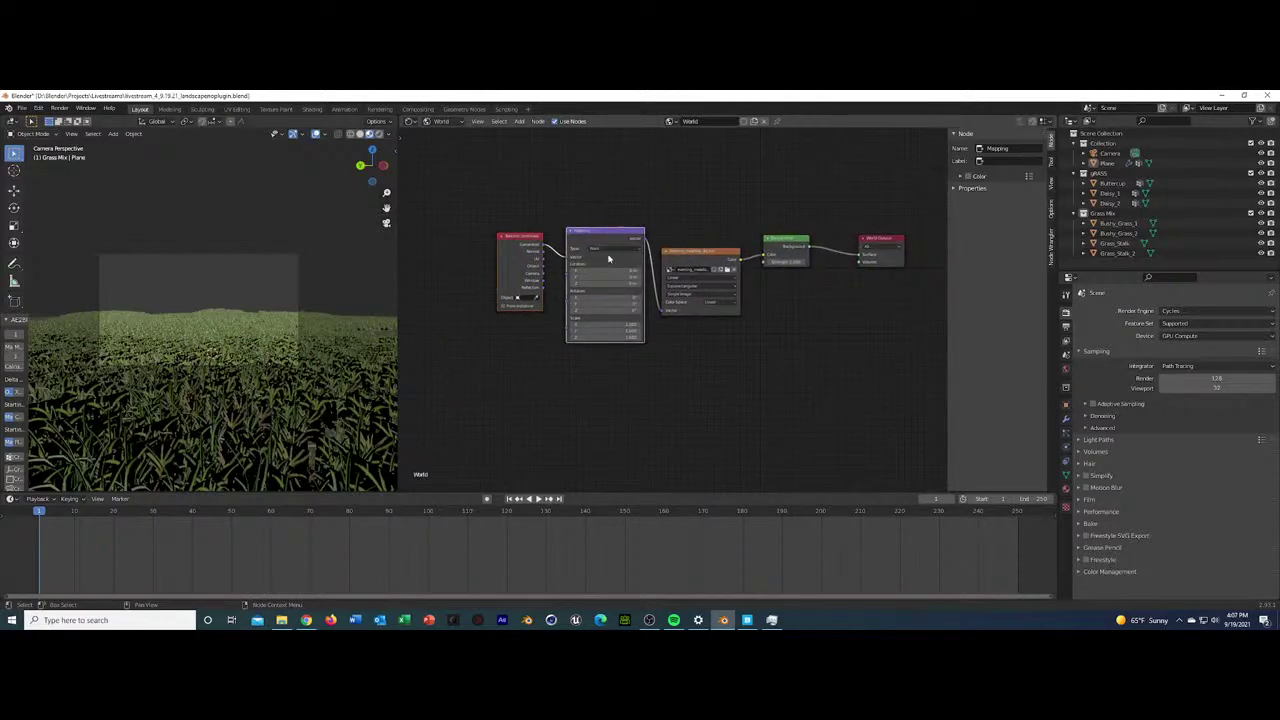
Change the Mapping node's Z rotation and fine-tune it in the rendered viewport preview
click(622, 317)
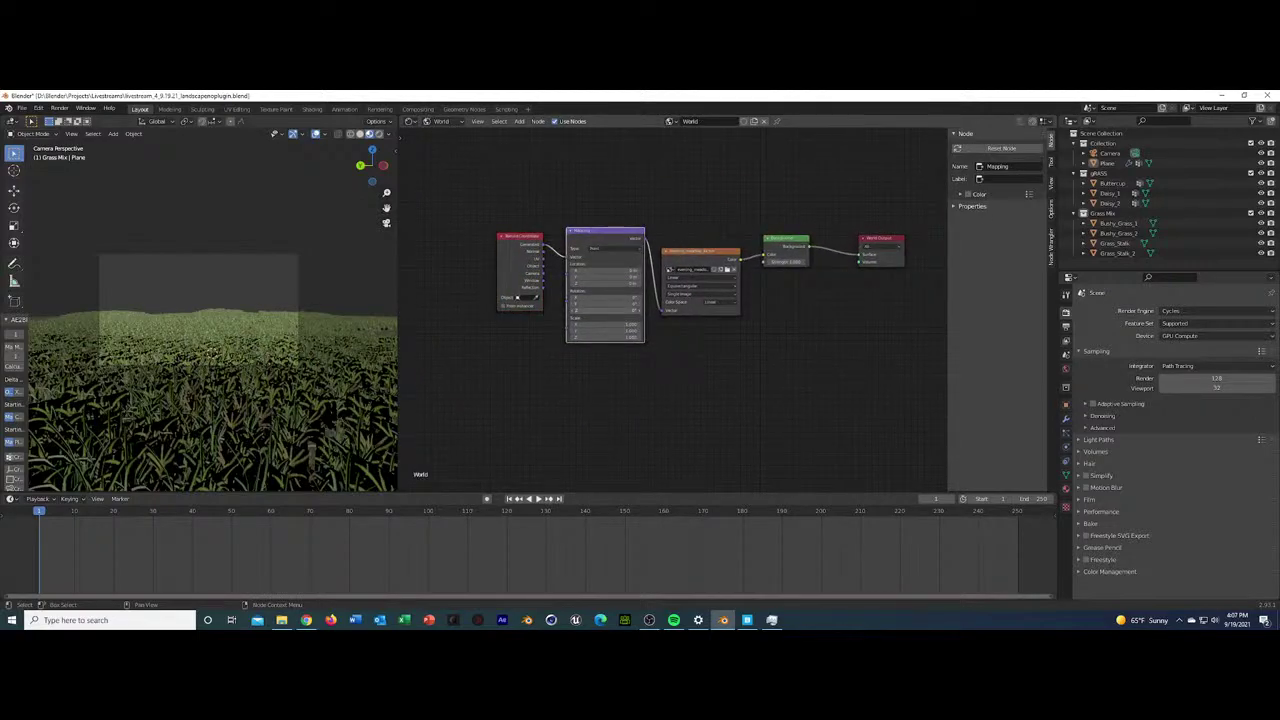
click(623, 312)
key(Return)
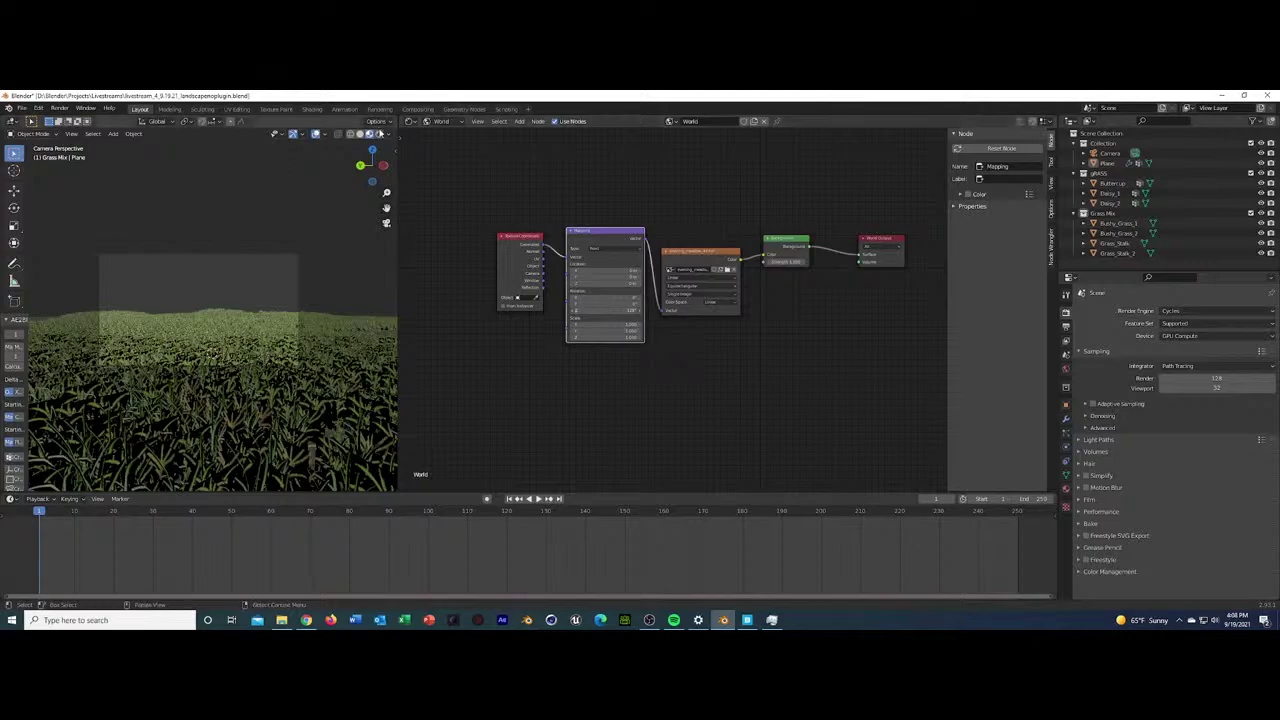
click(380, 134)
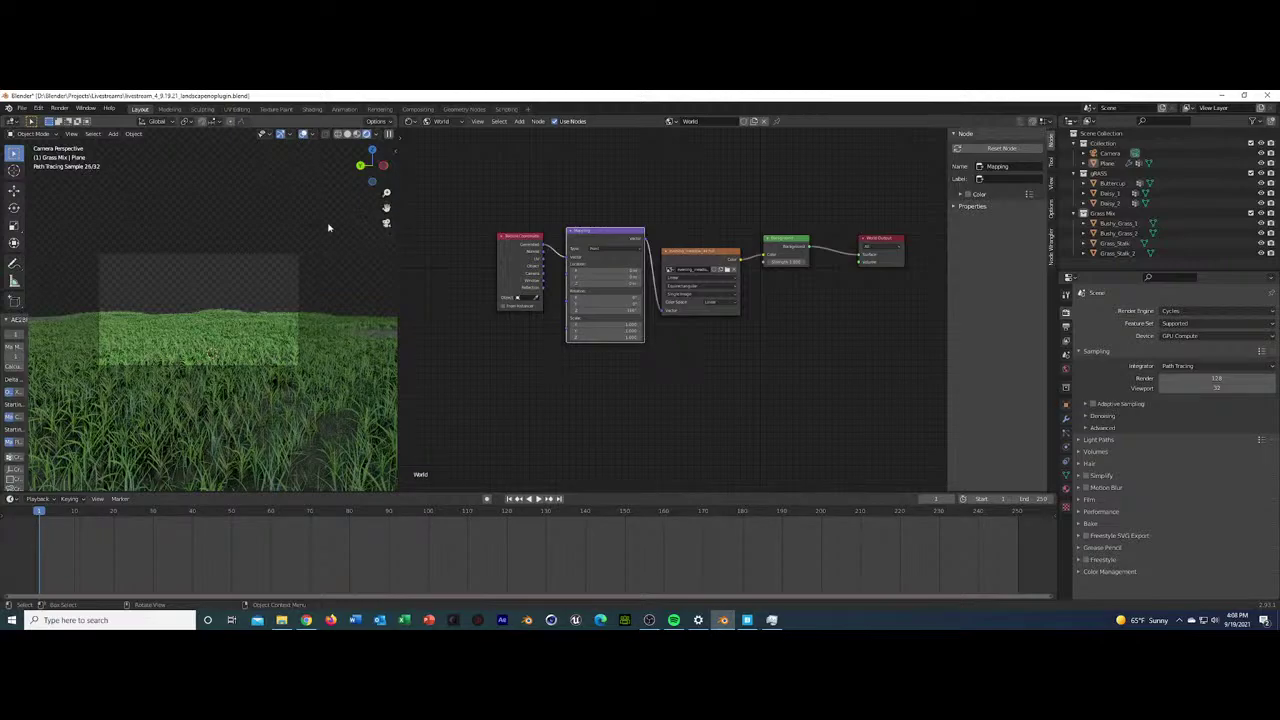
drag(628, 310, 631, 310)
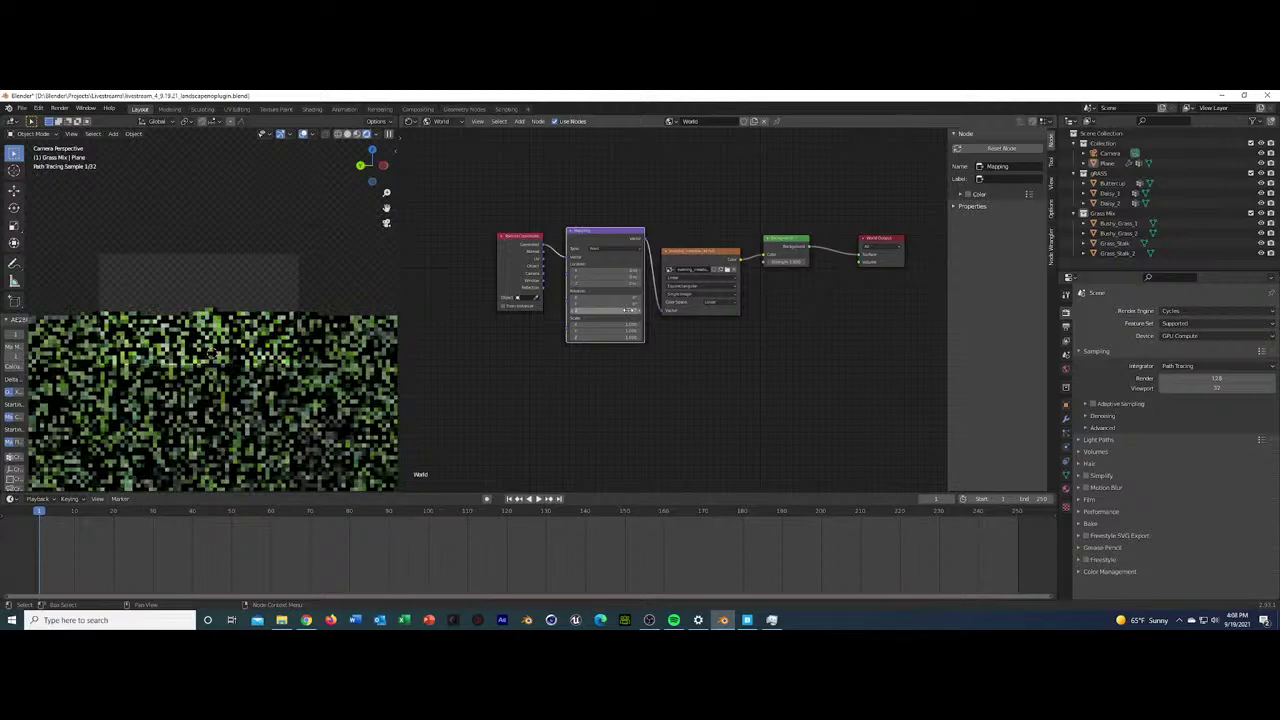
Turn off Transparent in the Film render settings so the sky shows
click(411, 121)
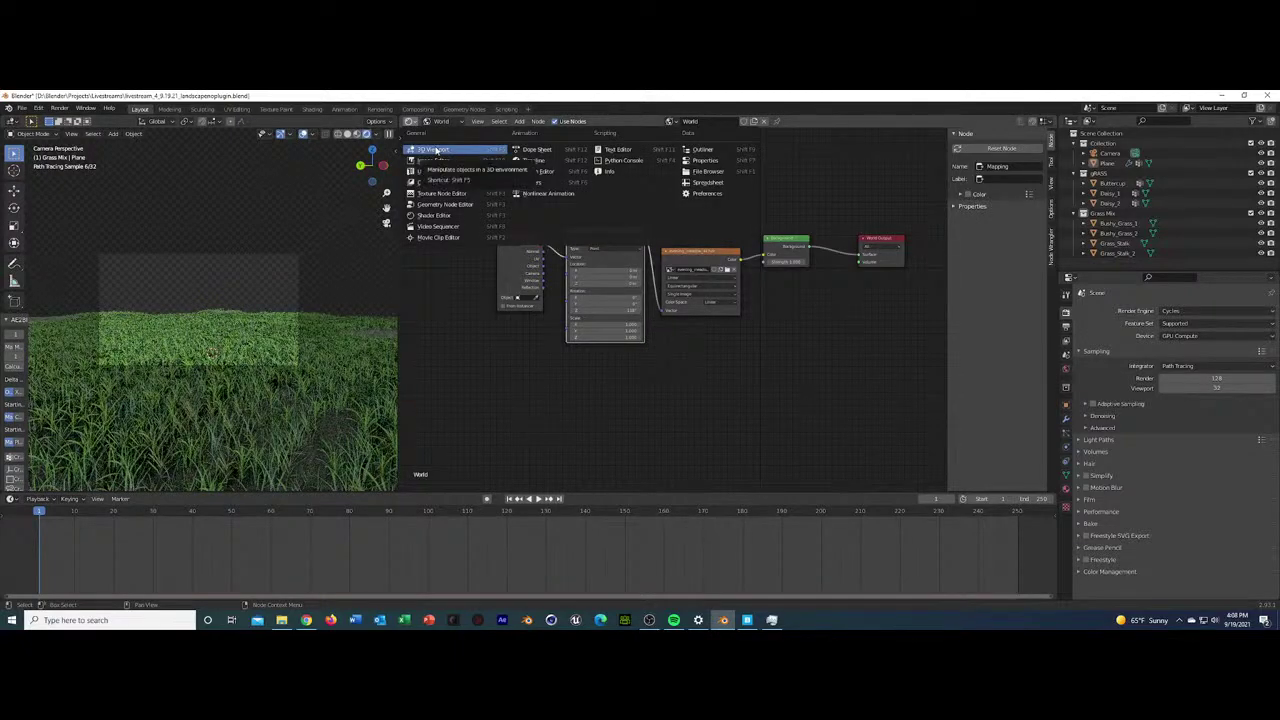
click(1090, 500)
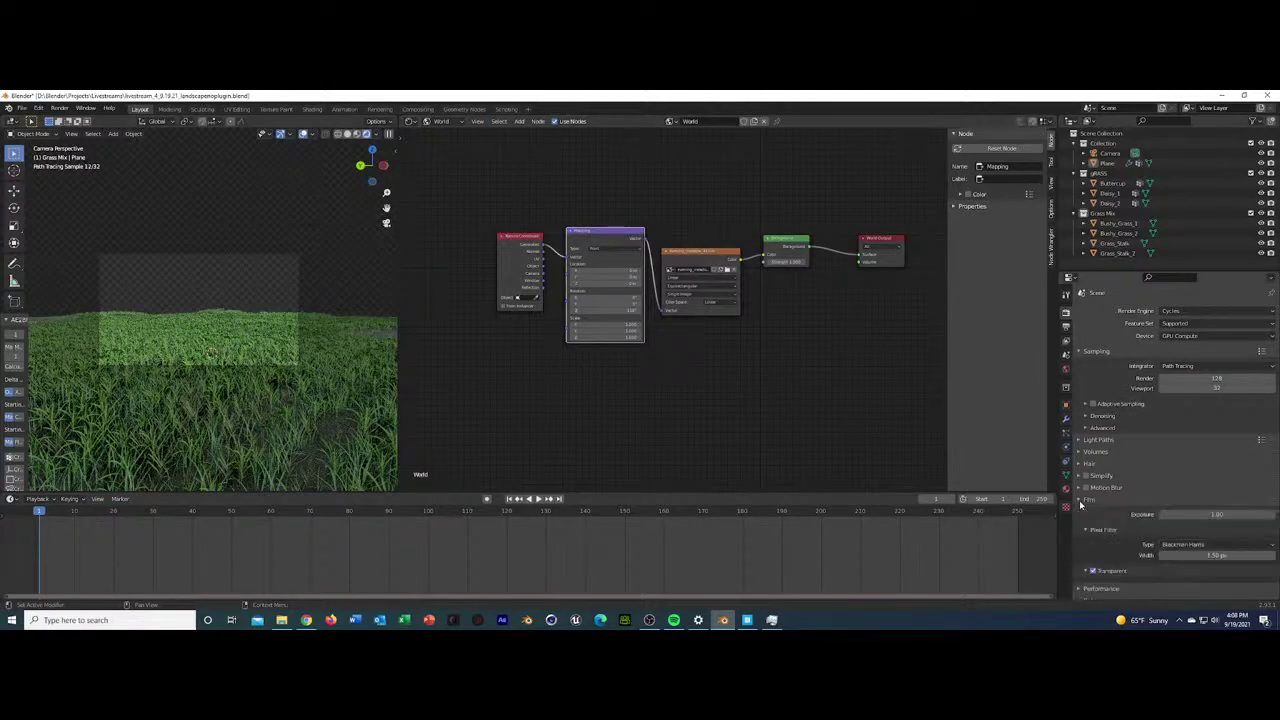
scroll(1103, 525, down, 1)
click(1094, 531)
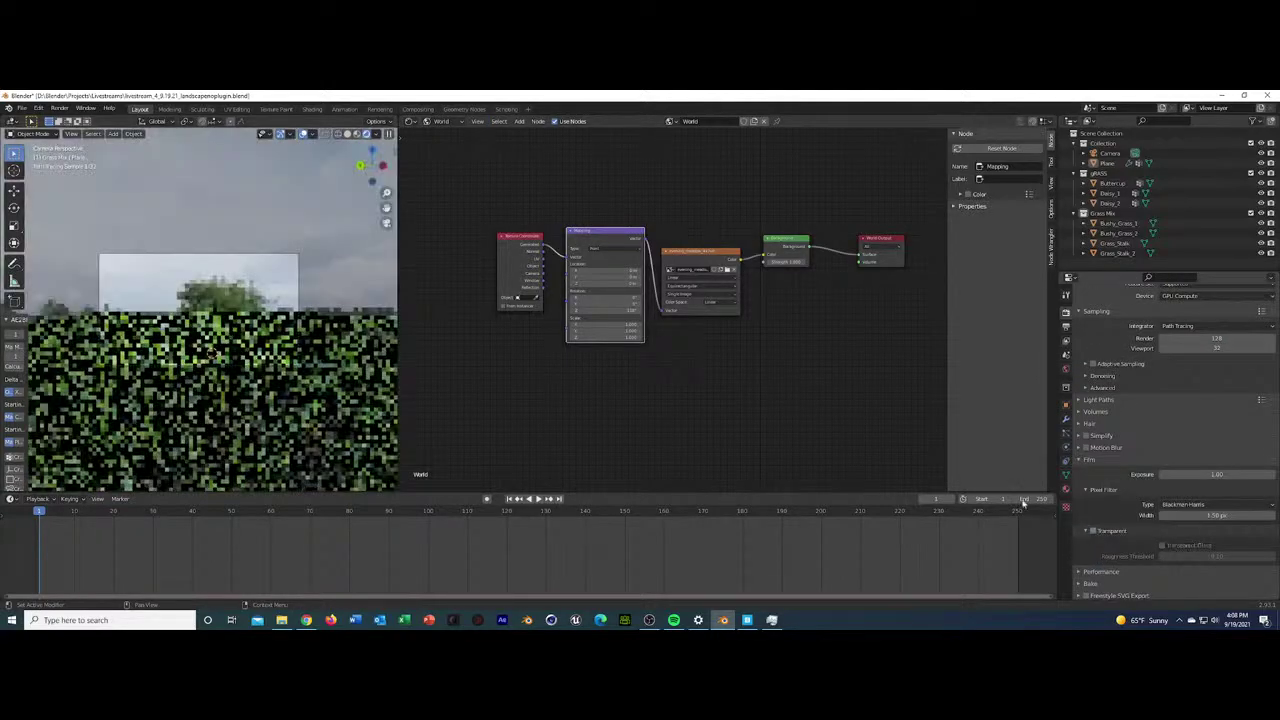
Orbit to show the horizon, trees and camera, then return to solid shading
middle_drag(288, 290, 283, 226)
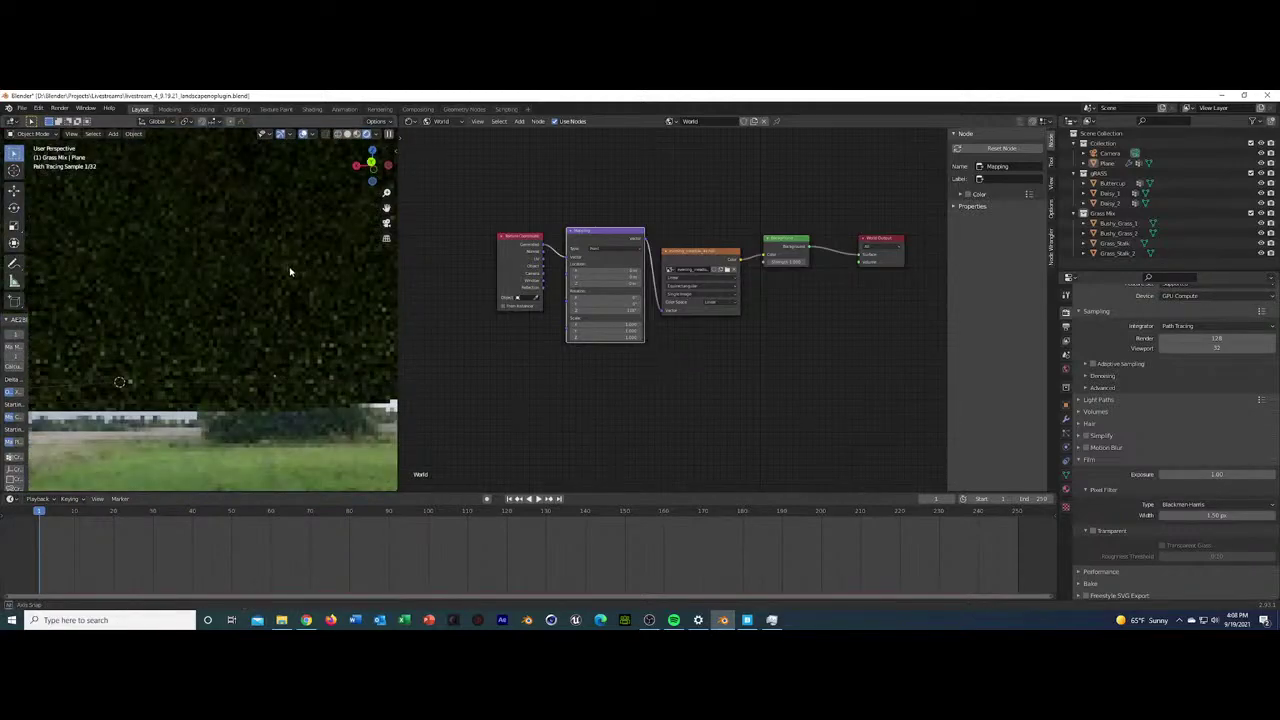
middle_drag(291, 271, 357, 265)
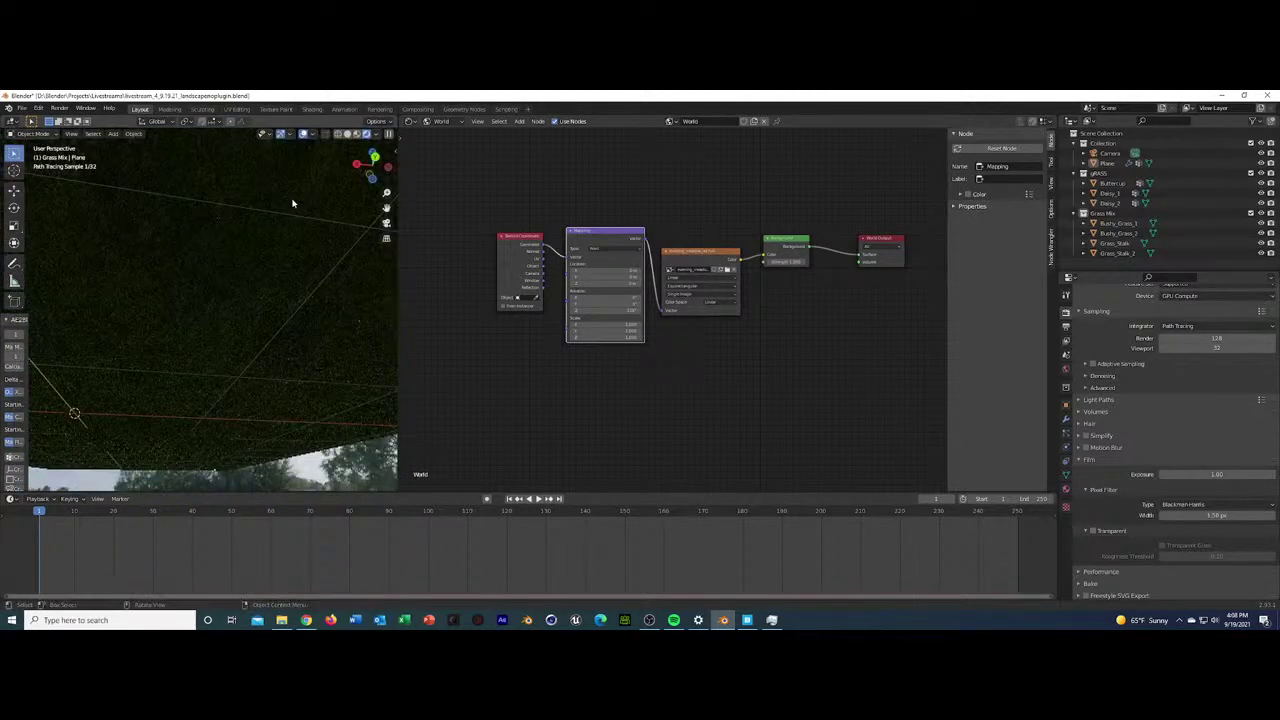
middle_drag(322, 158, 335, 352)
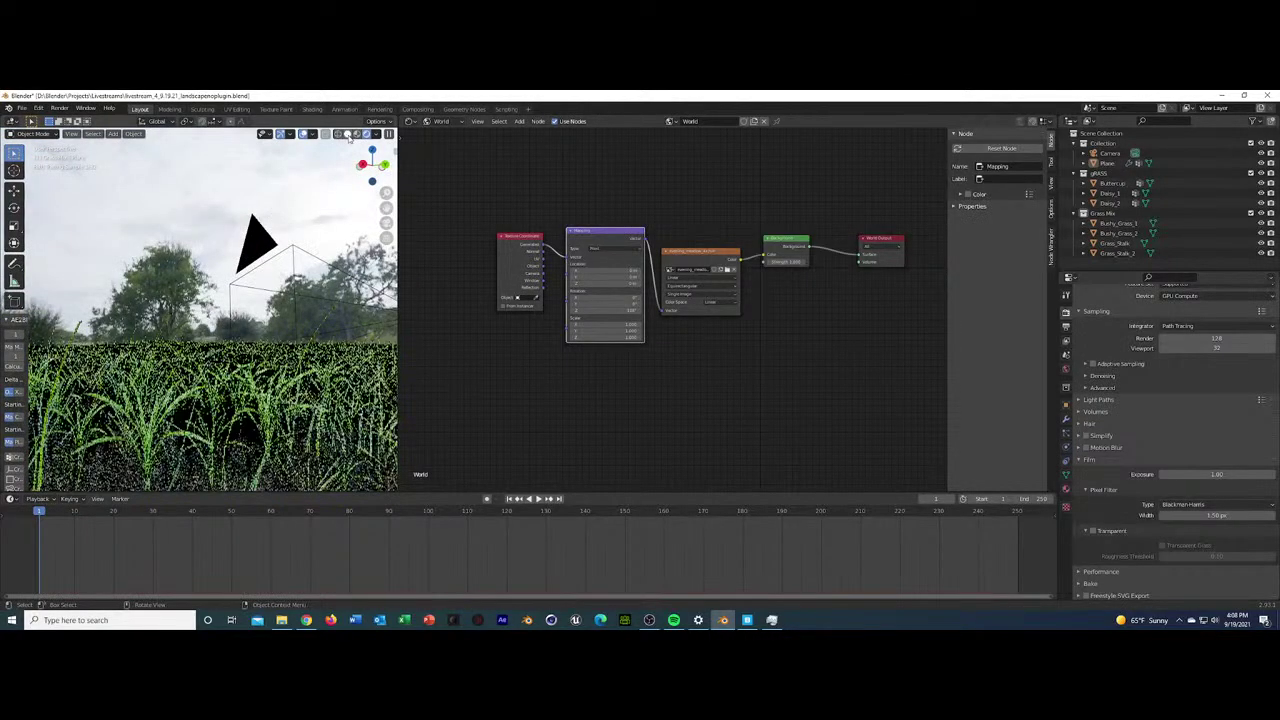
click(358, 133)
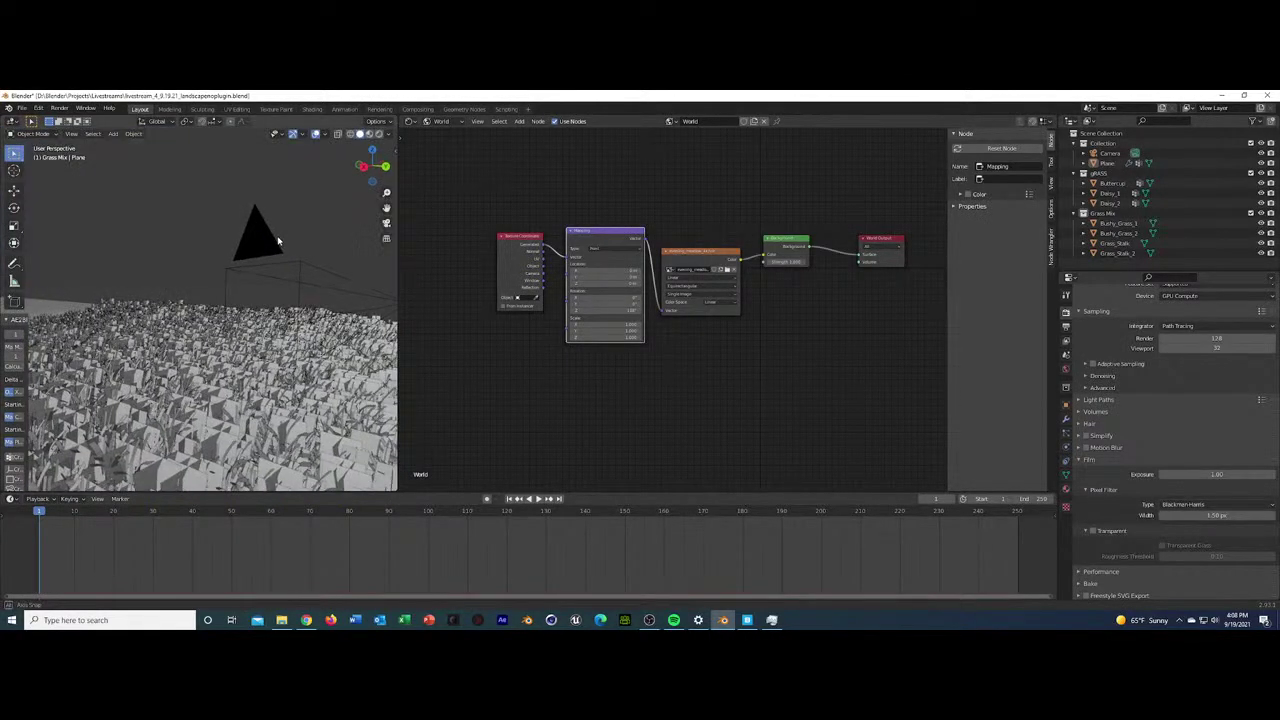
Add a sun light and rotate it about the global Z axis
key(shift+a)
mouse_move(255, 360)
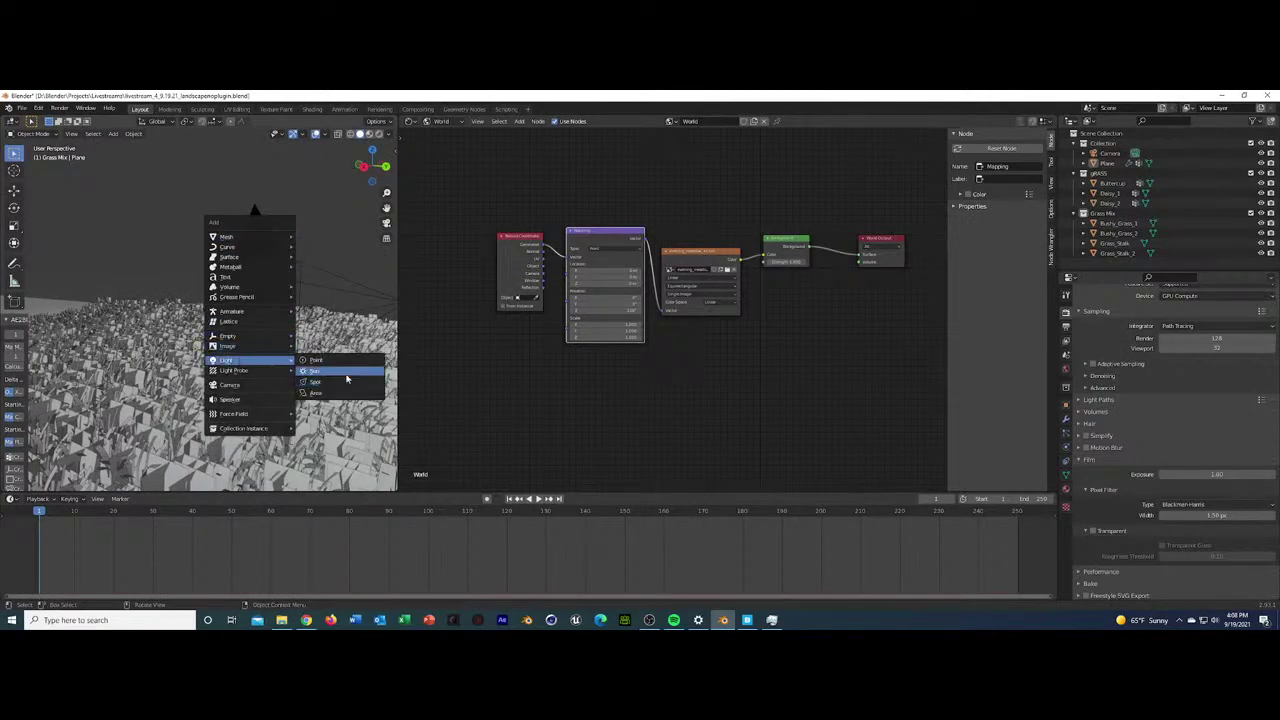
click(328, 371)
scroll(288, 341, down, 5)
scroll(288, 341, down, 3)
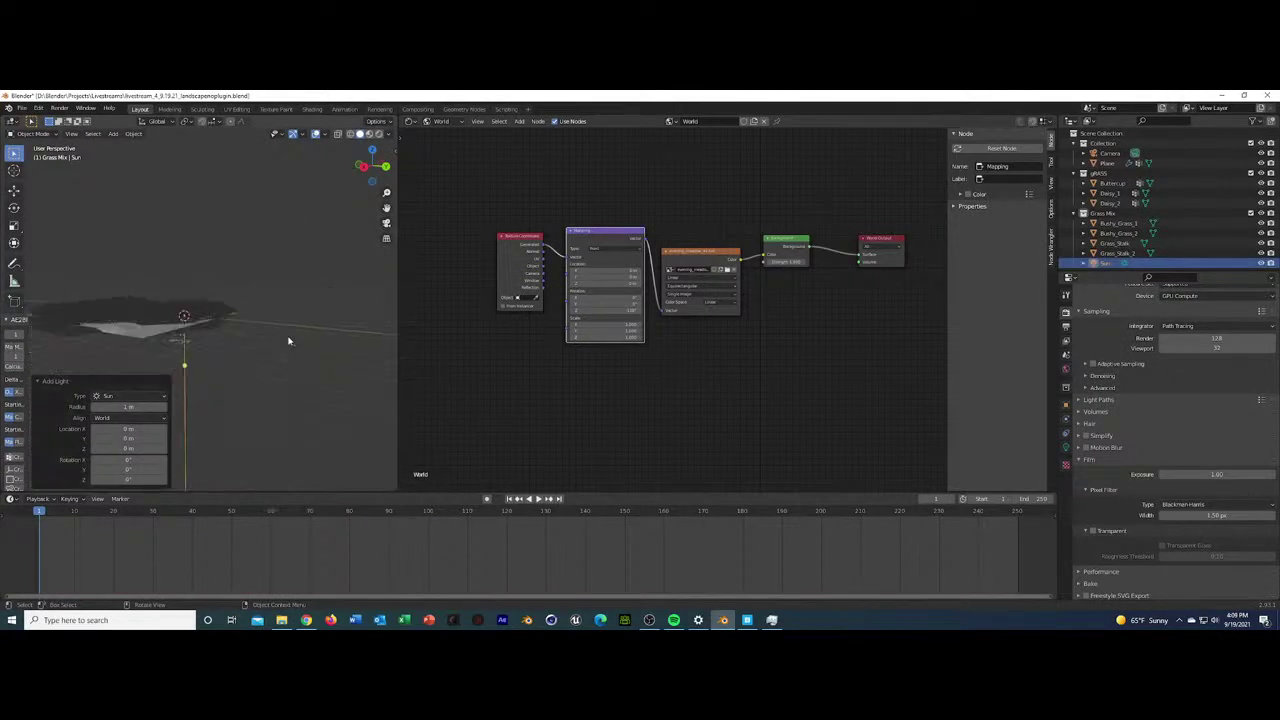
key(r)
key(z)
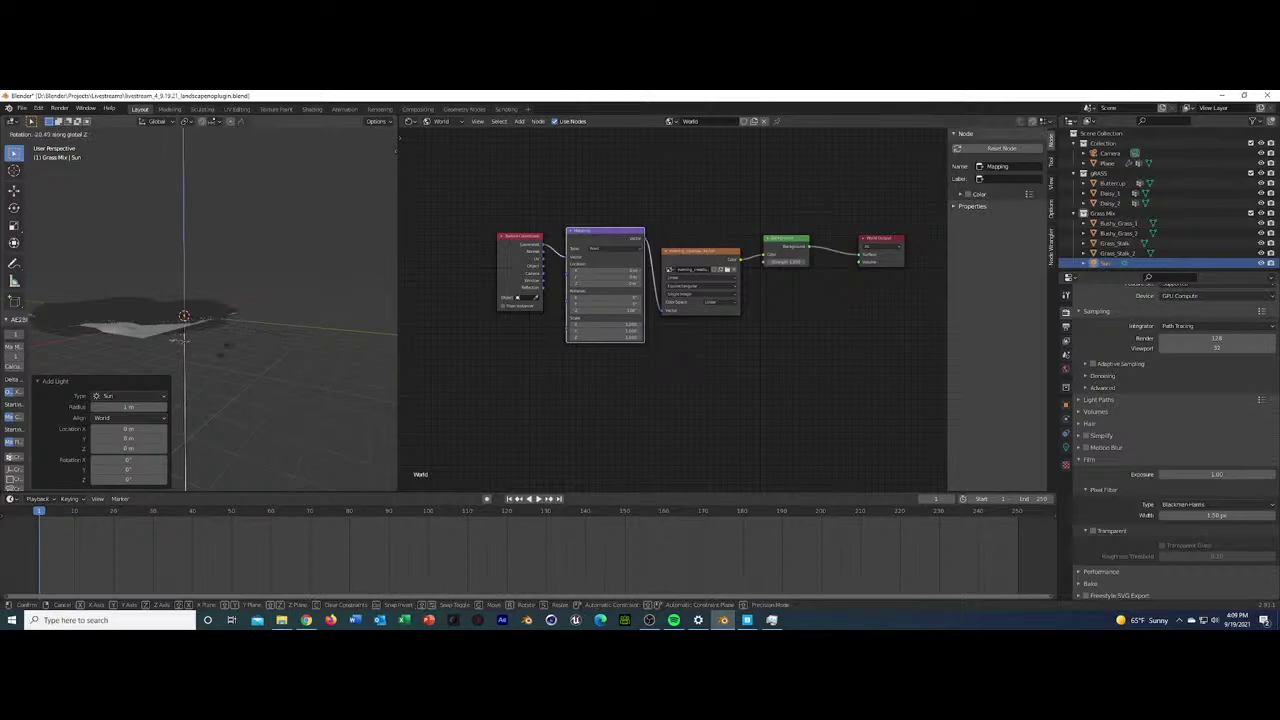
click(311, 292)
key(r)
click(311, 293)
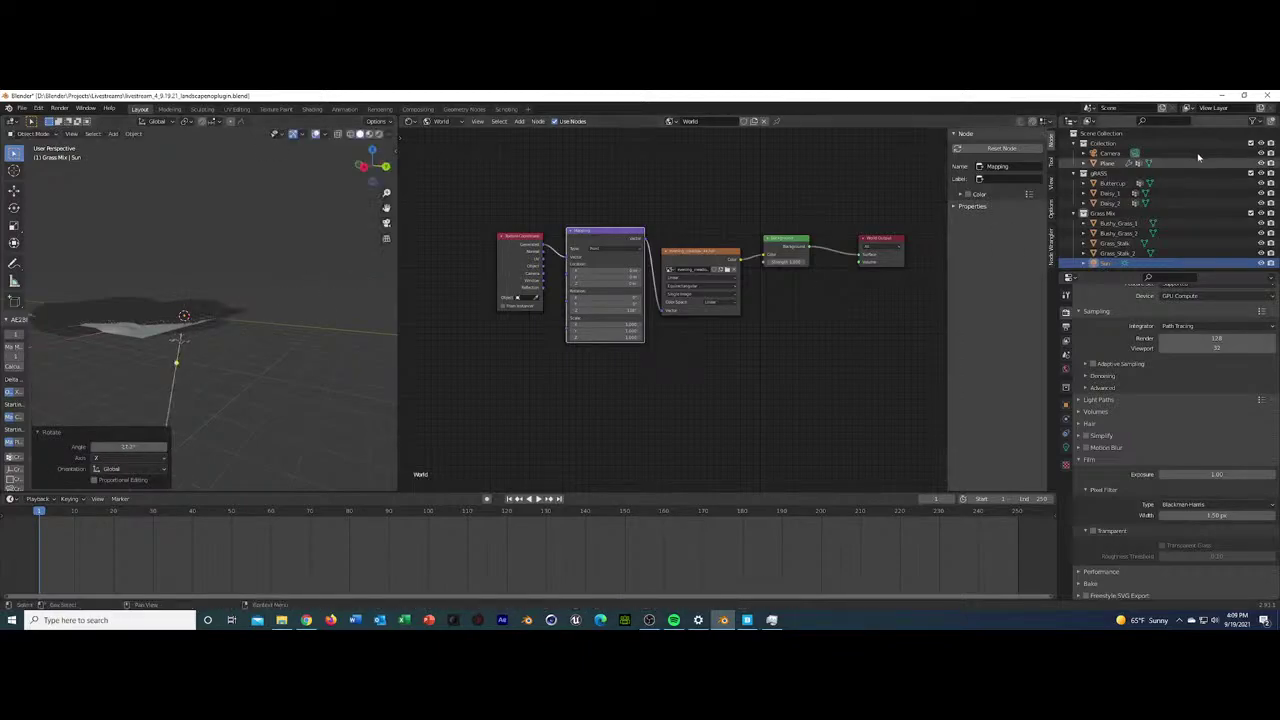
Hide the grass plane's hair particles in the viewport
click(1108, 164)
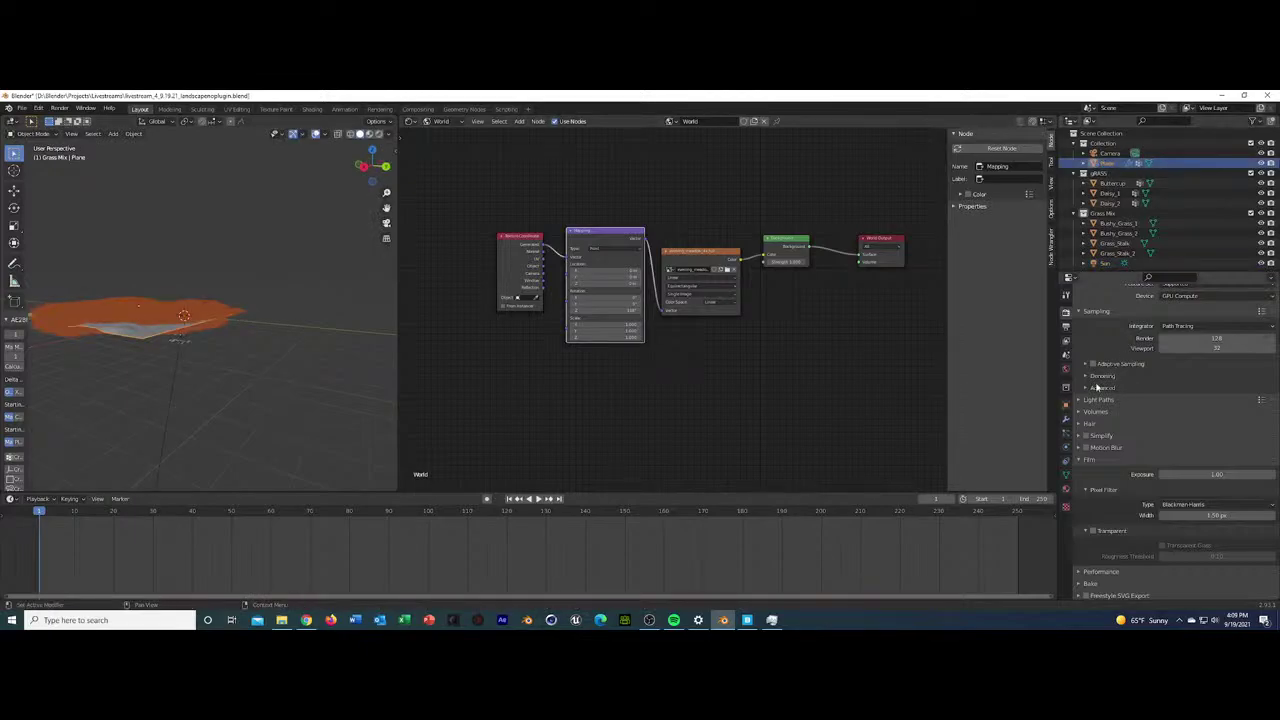
click(1066, 447)
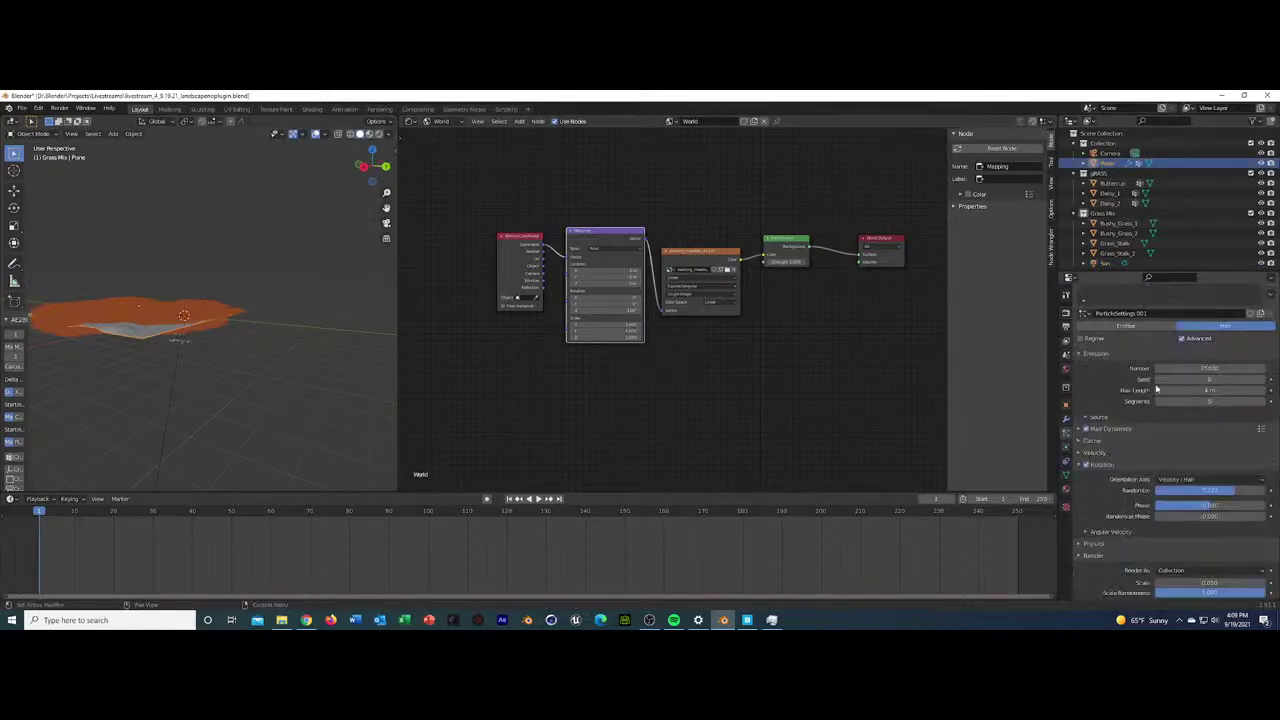
scroll(1157, 389, up, 2)
click(1243, 314)
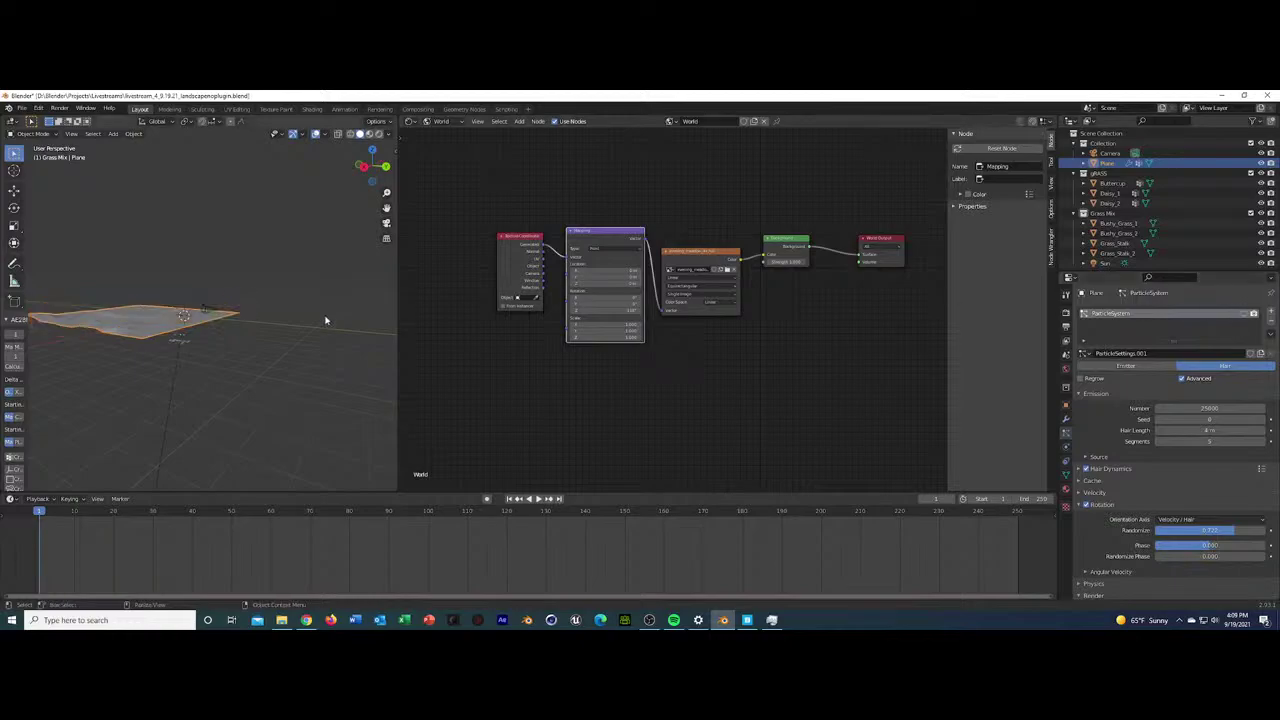
middle_drag(325, 320, 200, 397)
Select the sun and rotate it about the global X and Z axes
click(169, 412)
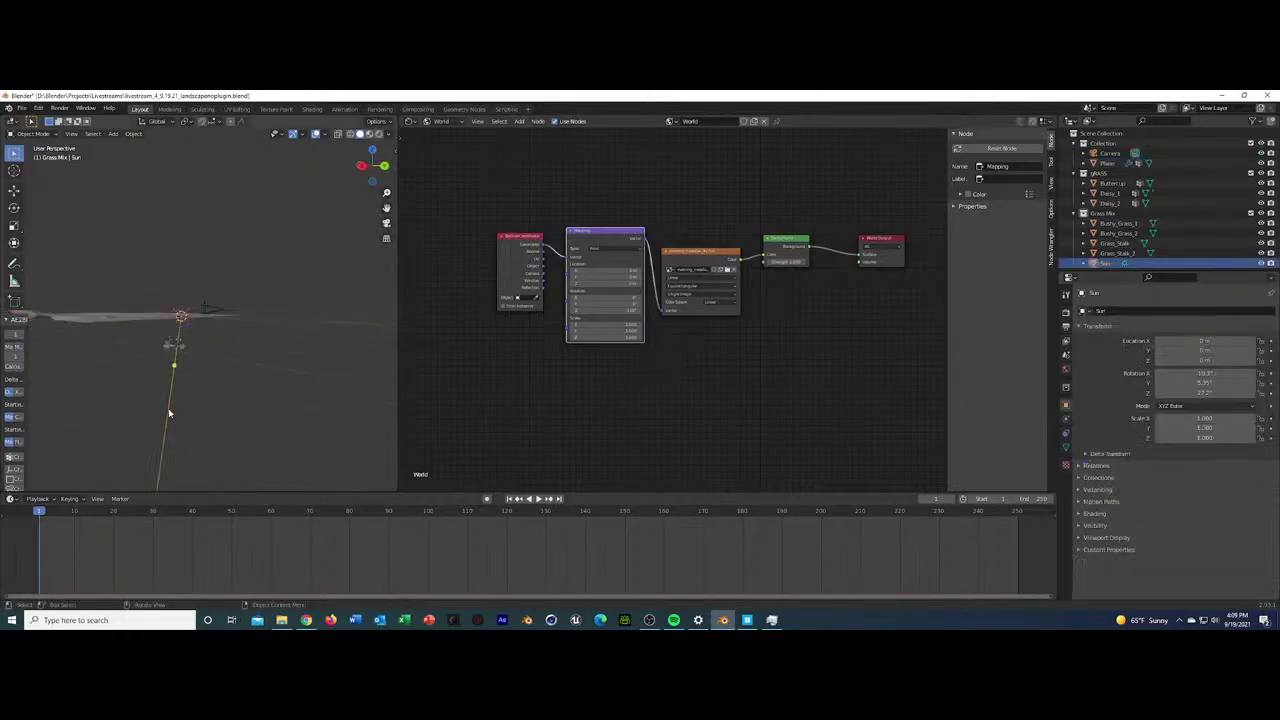
key(r)
key(x)
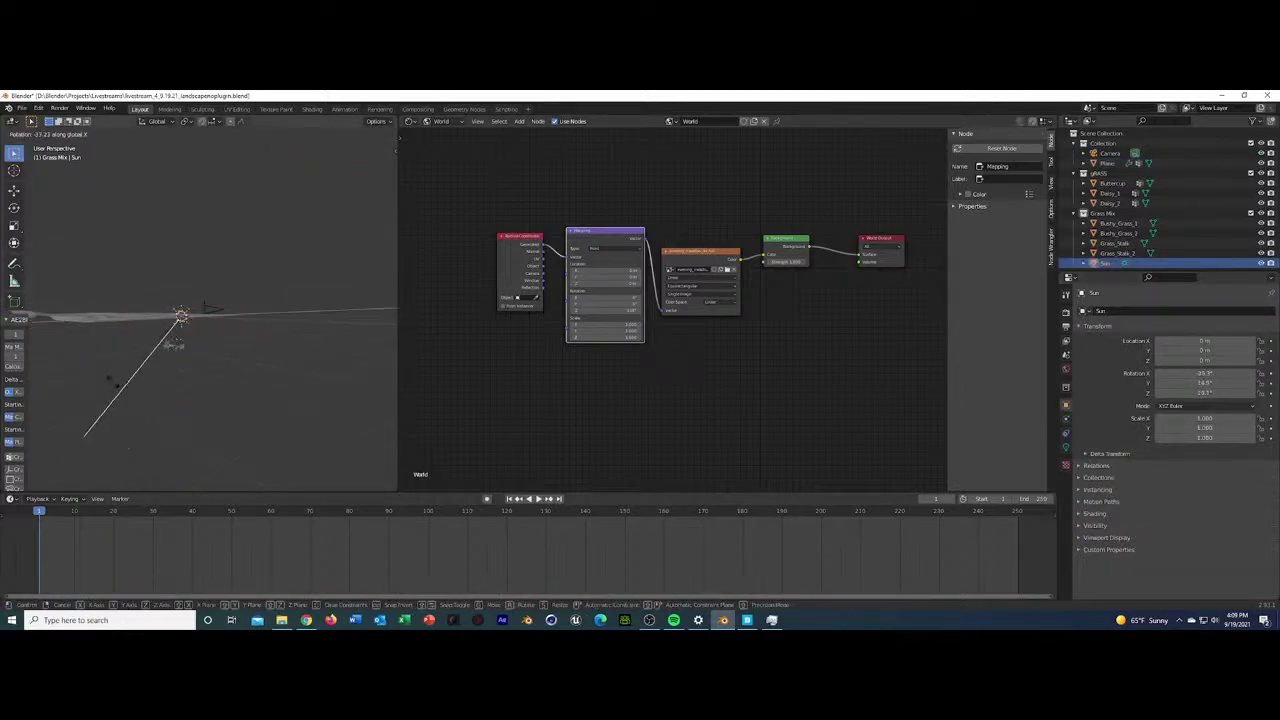
click(113, 381)
middle_drag(113, 381, 325, 313)
key(r)
key(z)
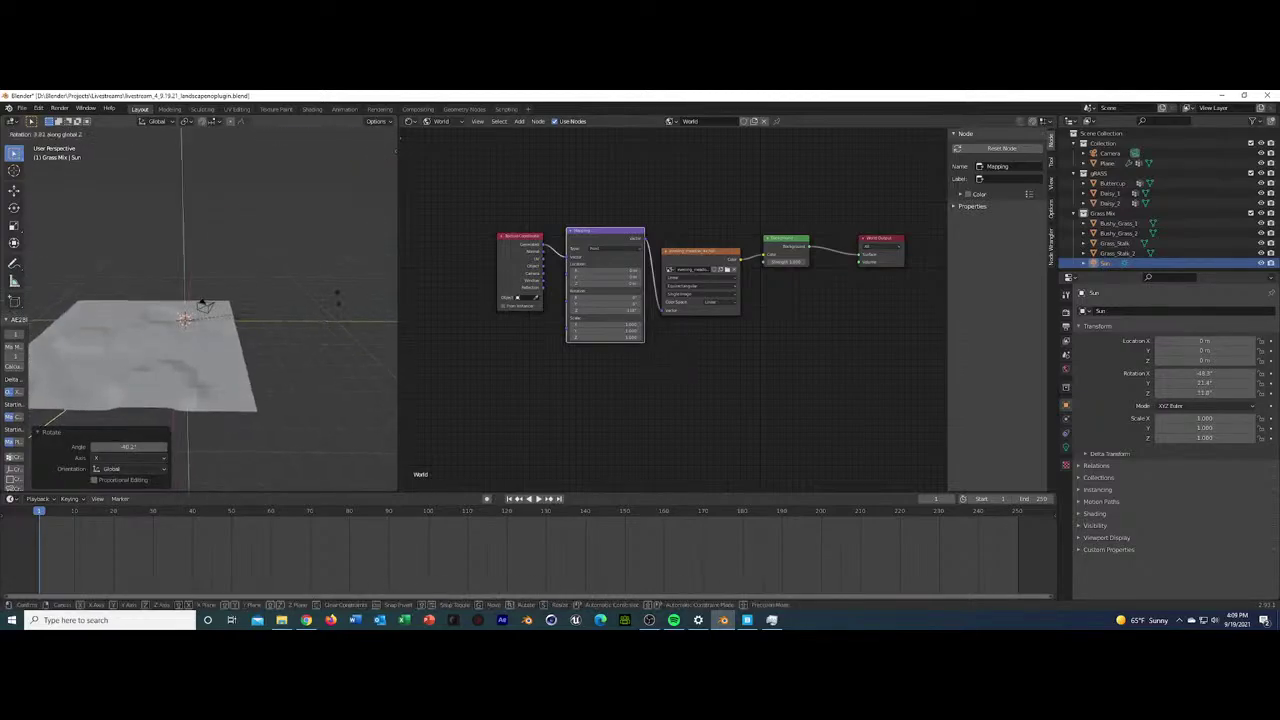
click(172, 418)
Rotate the sun about the global Y axis
key(r)
key(y)
click(100, 410)
middle_drag(100, 410, 220, 374)
key(r)
key(y)
key(Escape)
Move the sun 10.583 m along the X axis
key(g)
key(z)
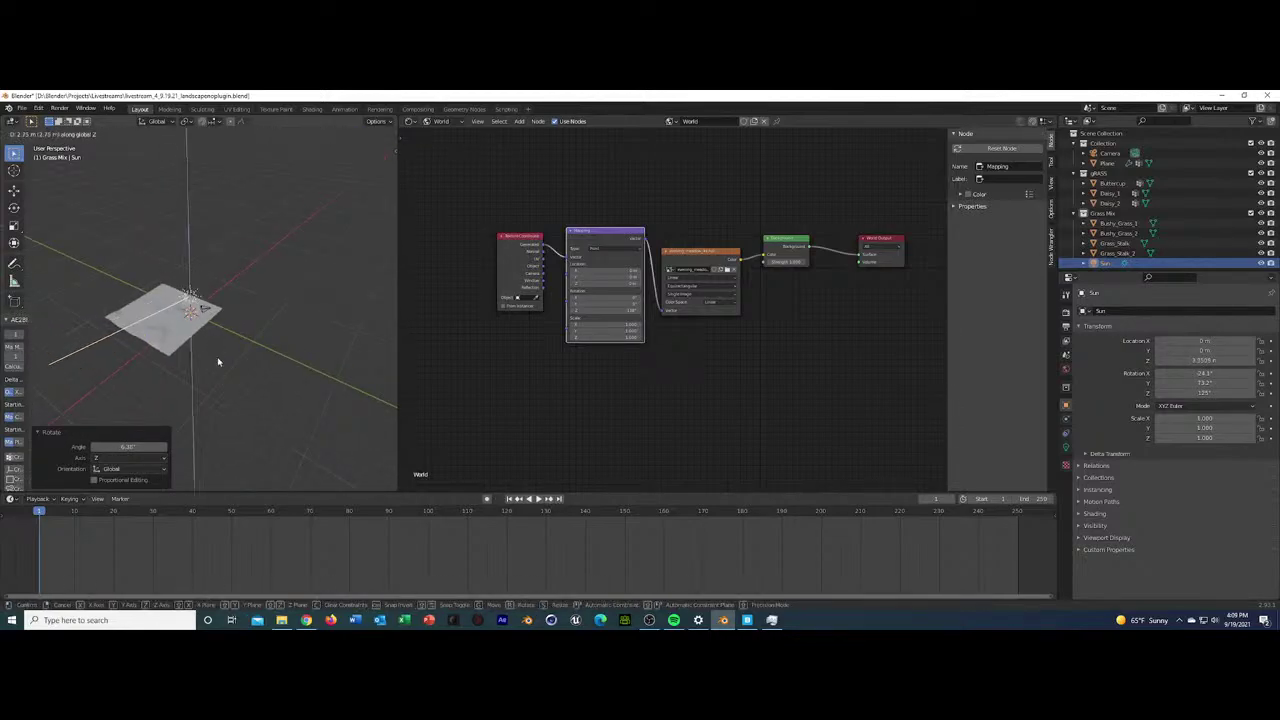
key(x)
click(313, 268)
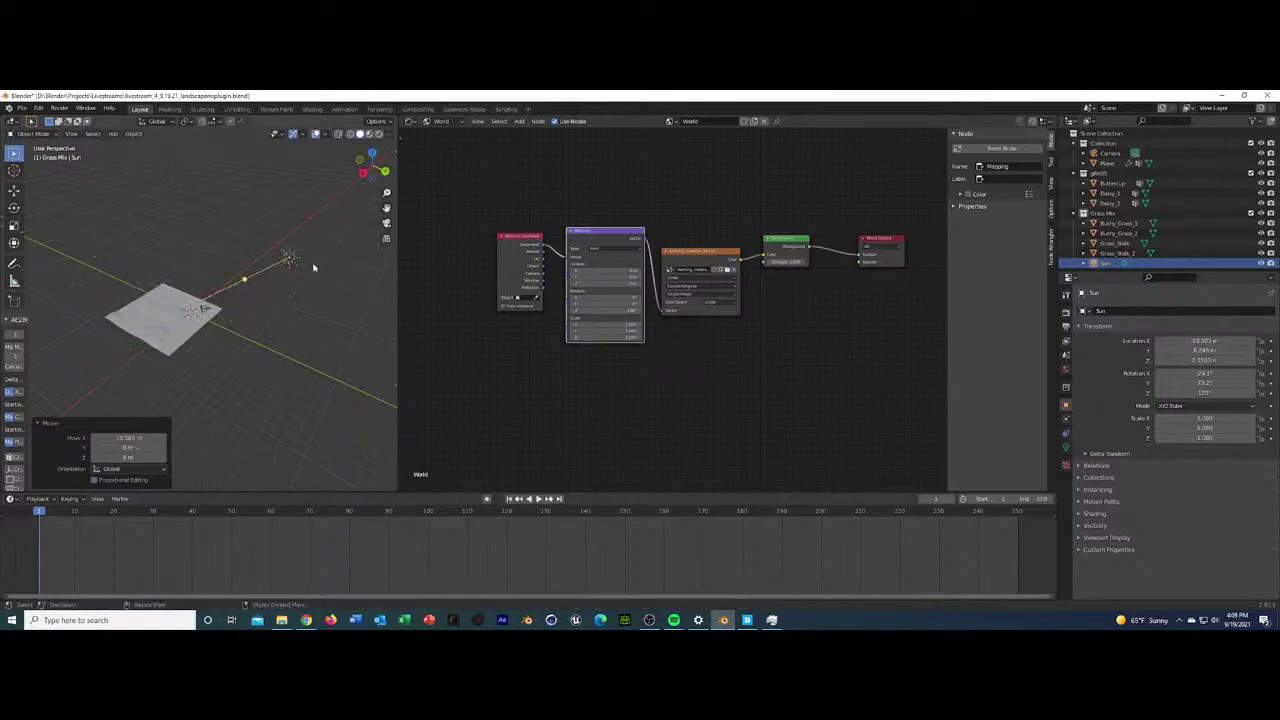
Rotate the sun 17° about Z, 55.8° about X, then 10.5° about Z
key(r)
key(z)
click(330, 262)
key(r)
key(x)
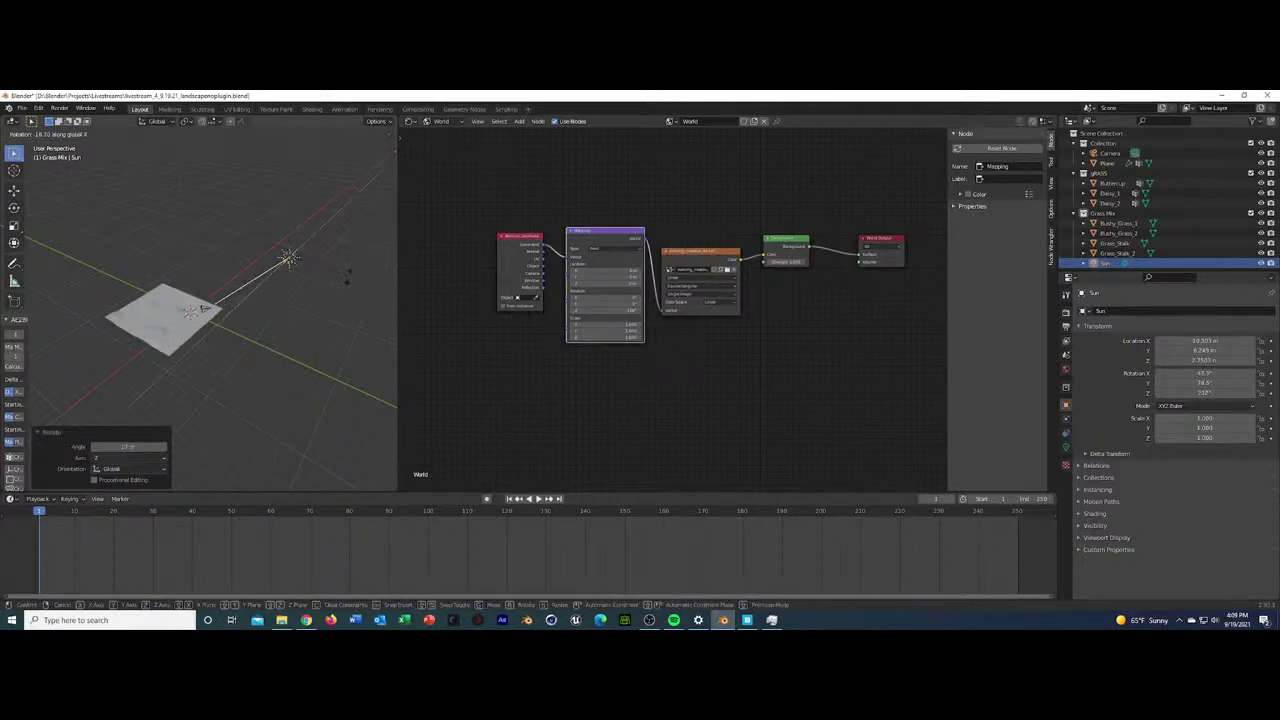
click(287, 258)
key(r)
key(z)
click(290, 262)
Rotate the sun a further 20.1° about Z and switch to rendered preview
middle_drag(290, 262, 290, 300)
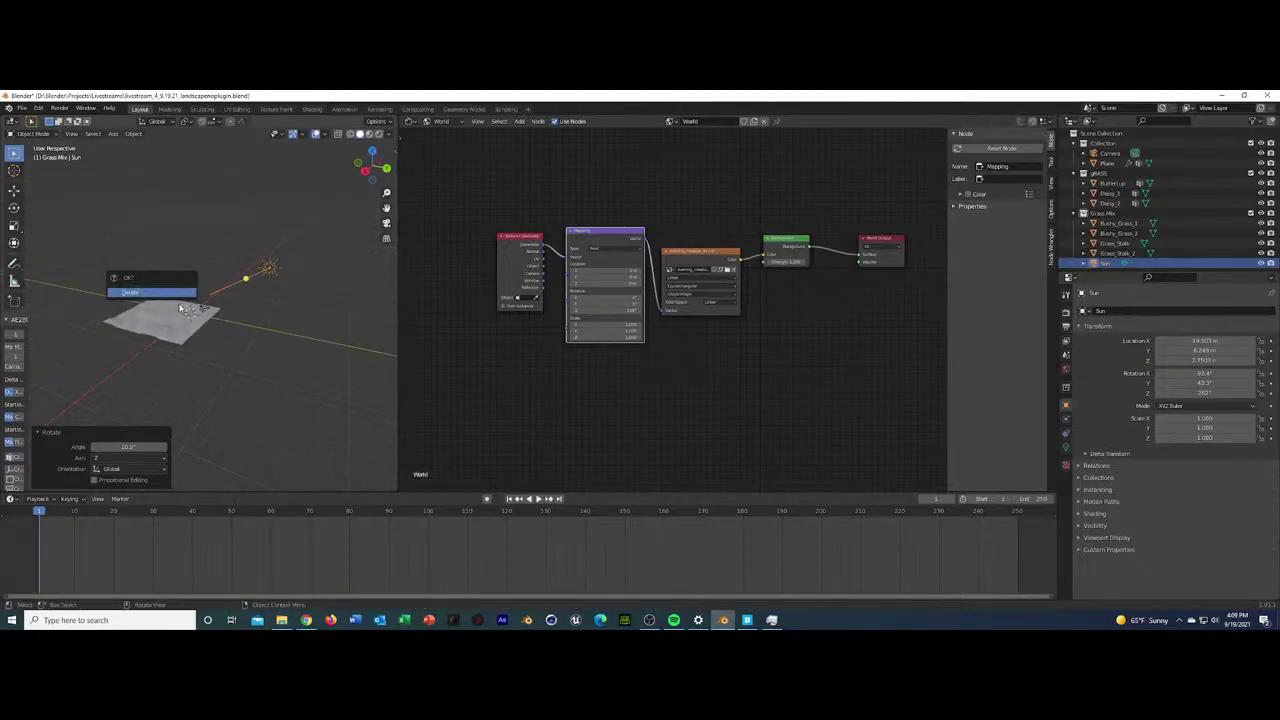
key(r)
key(z)
click(266, 266)
key(r)
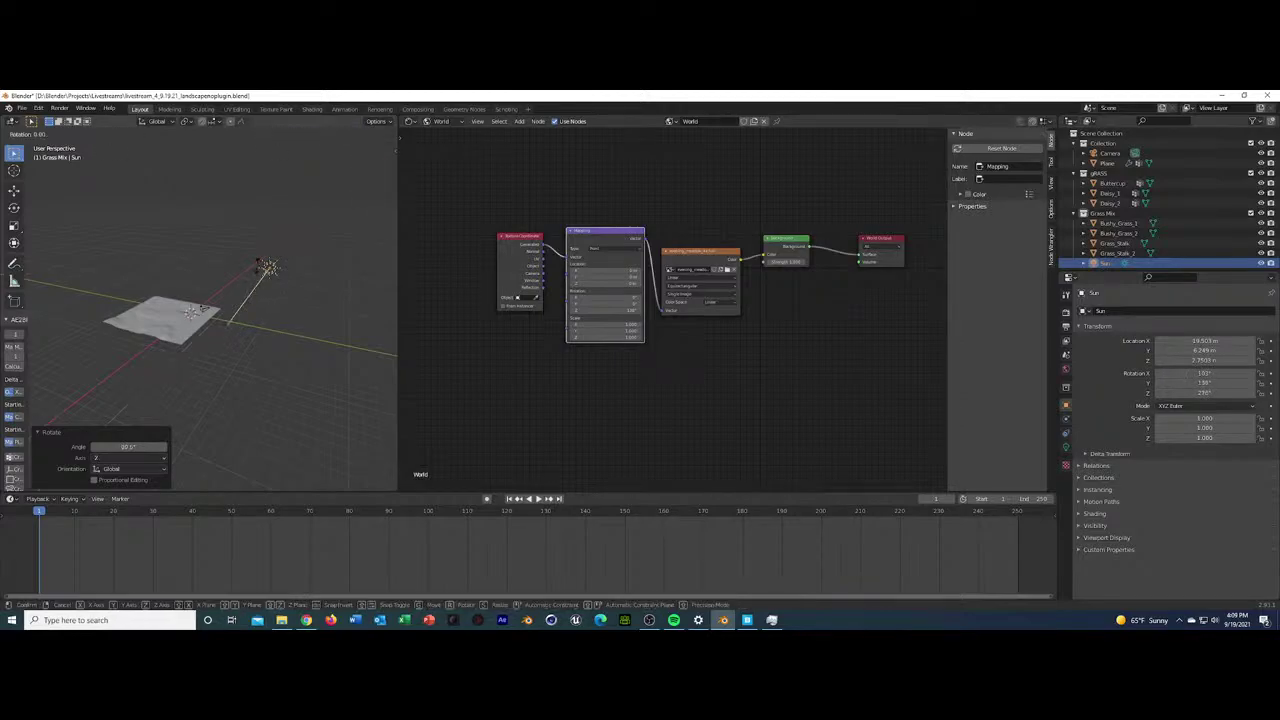
key(z)
click(266, 268)
click(379, 134)
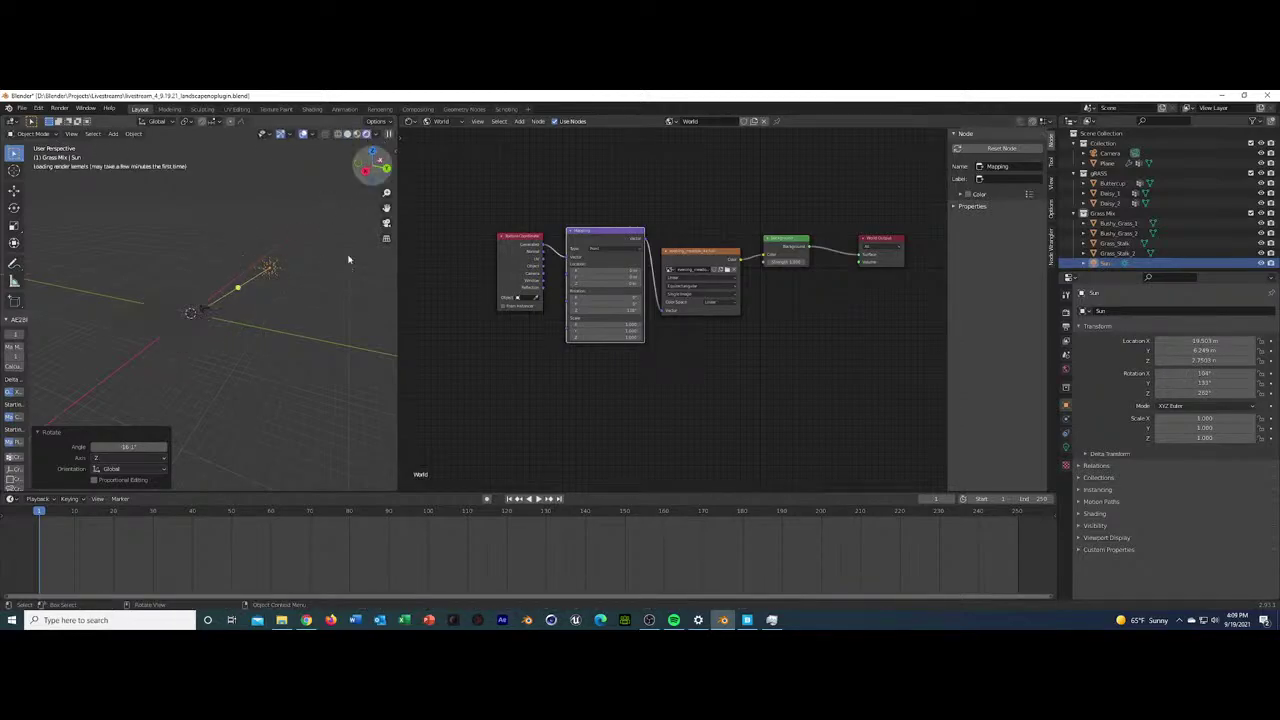
scroll(196, 353, up, 3)
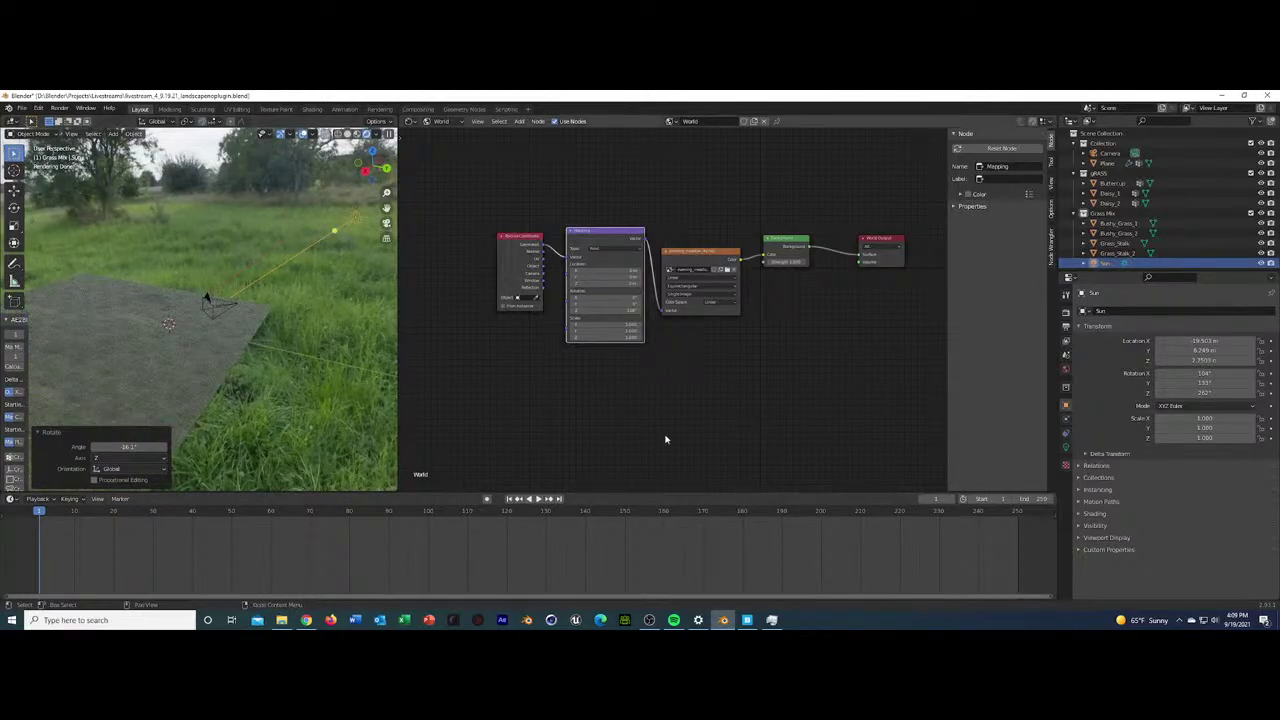
Enable Transparent film in Render Properties and look through the selected camera
click(1067, 450)
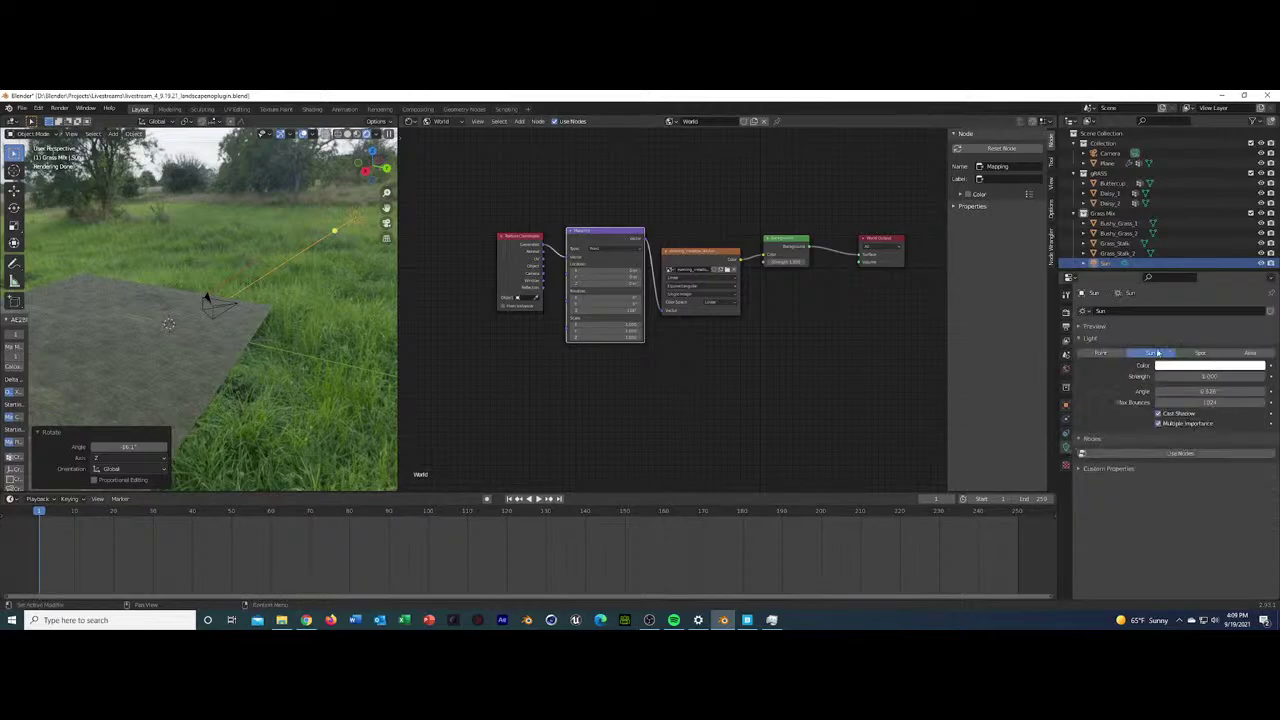
click(1065, 312)
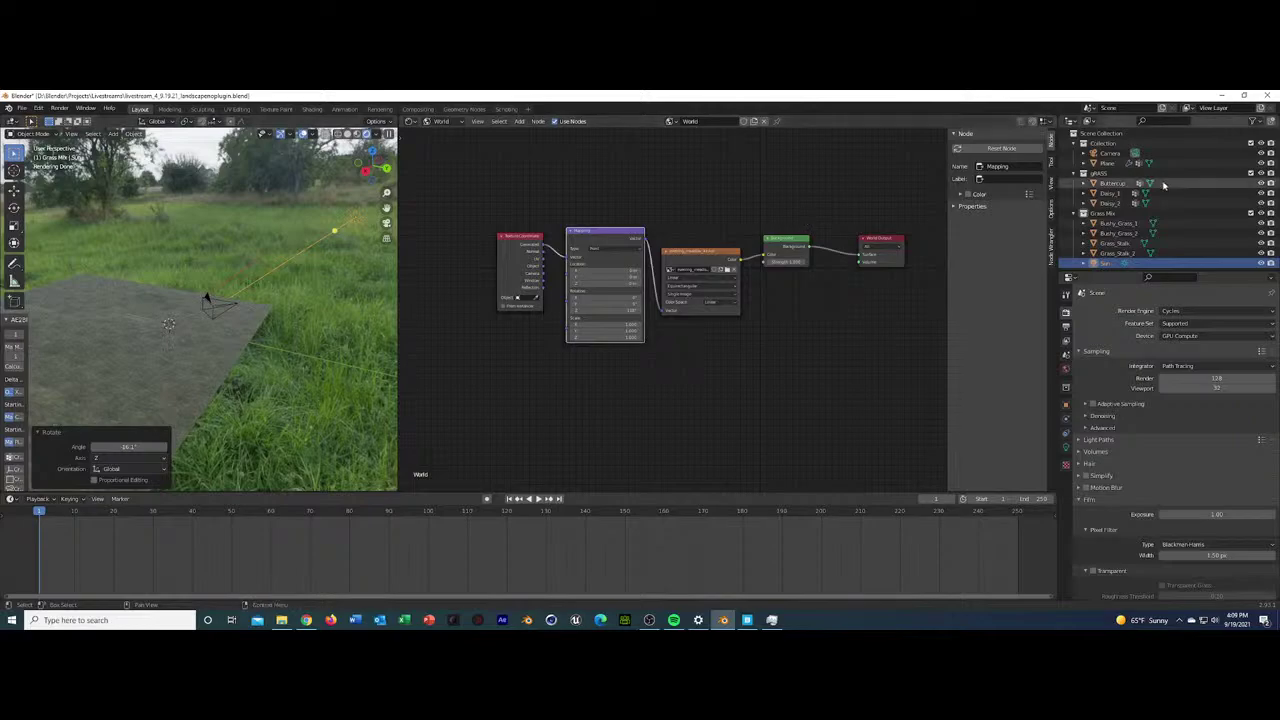
click(1108, 163)
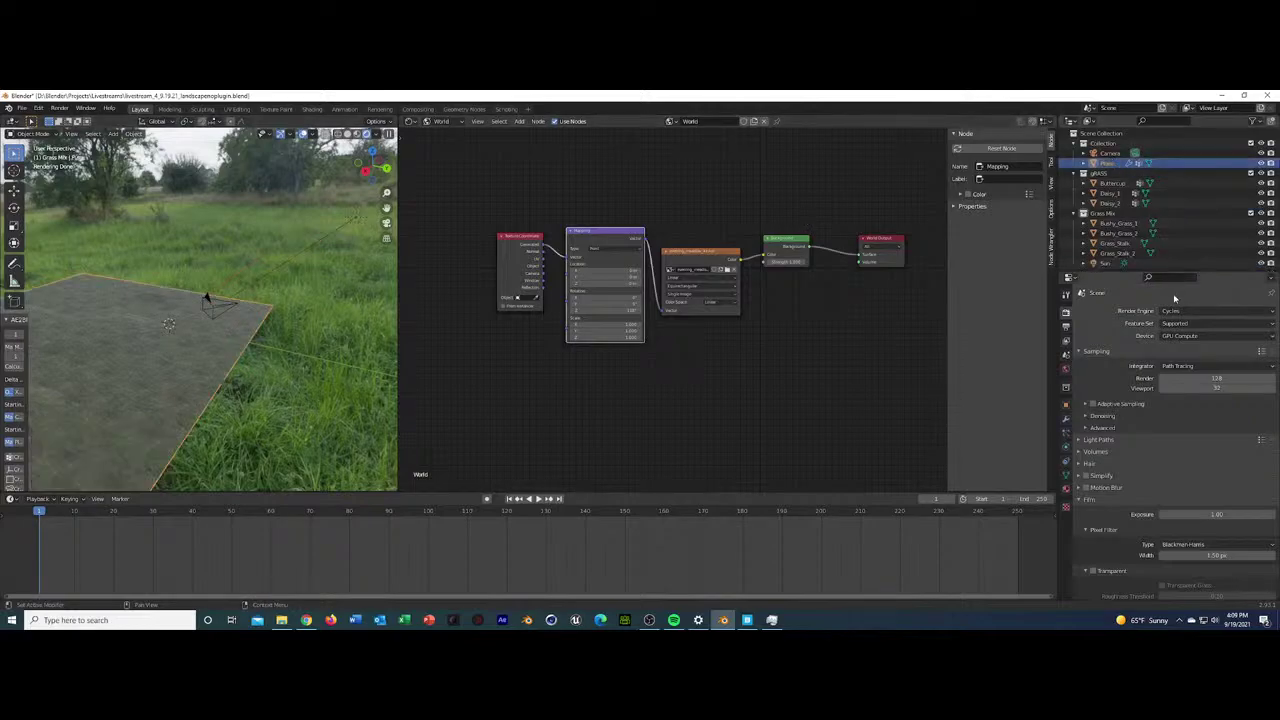
click(1066, 432)
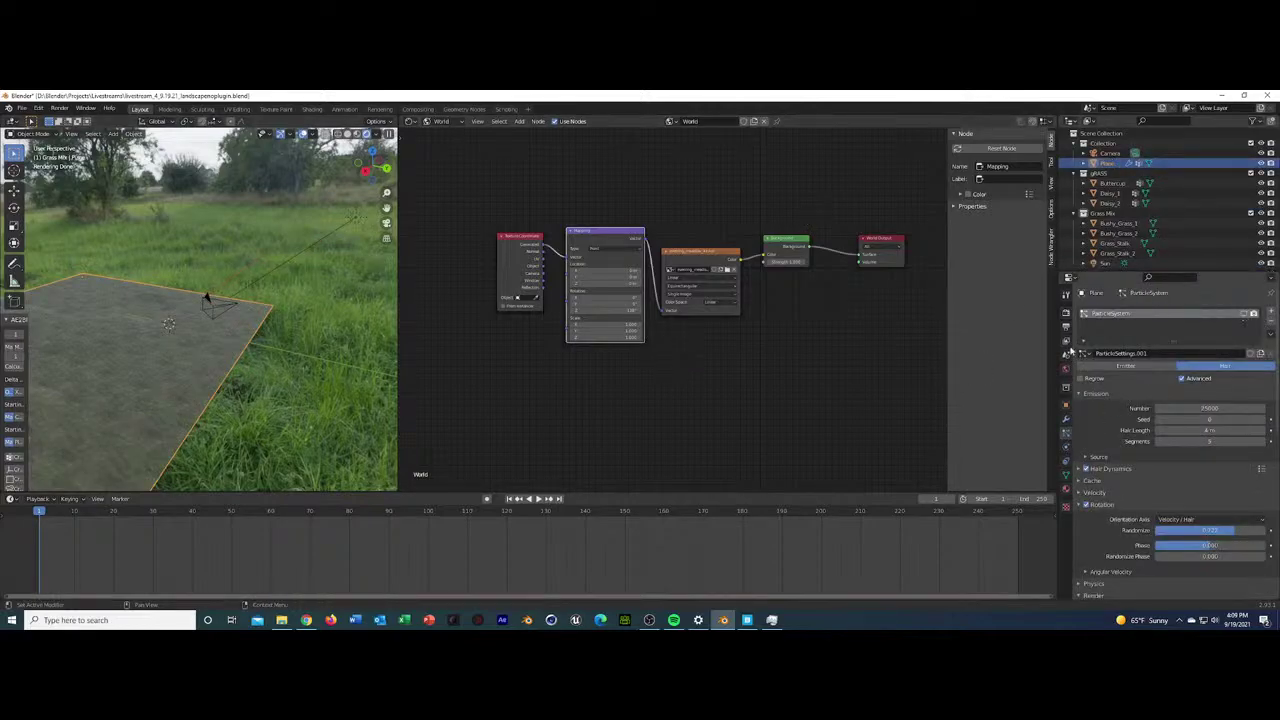
click(1067, 312)
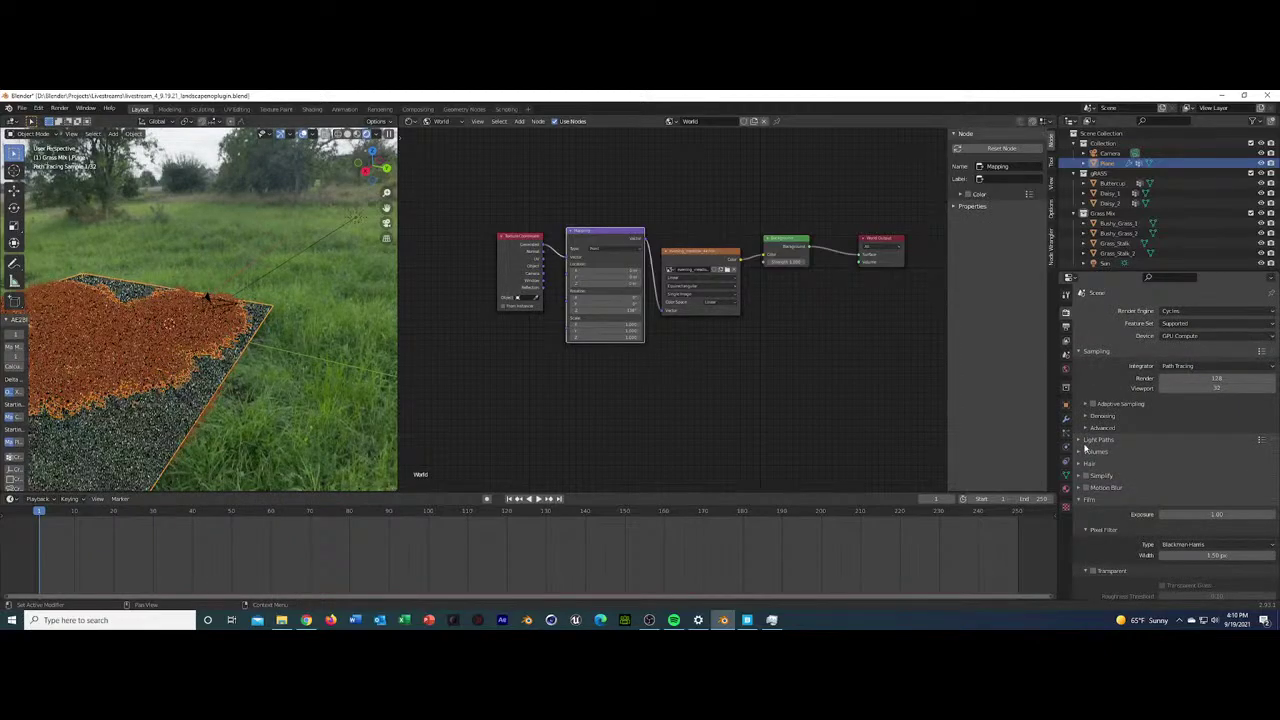
scroll(1090, 440, down, 3)
click(1093, 493)
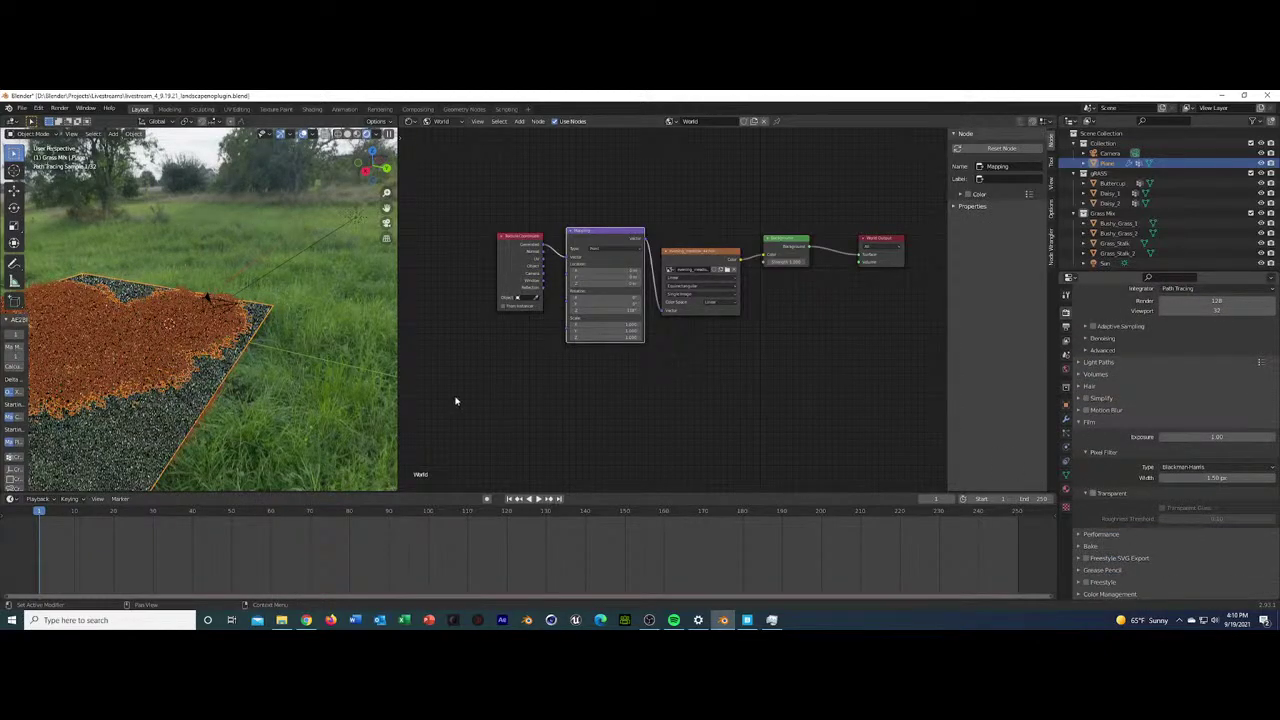
click(224, 302)
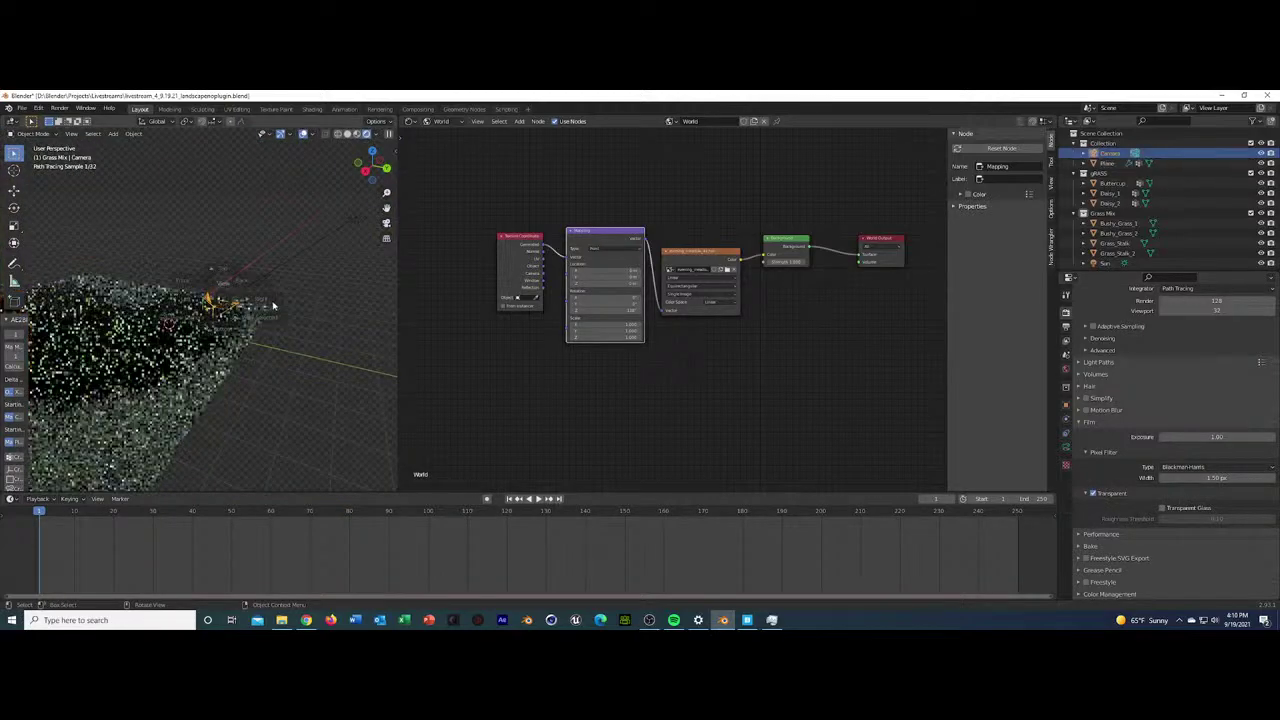
key(KP_0)
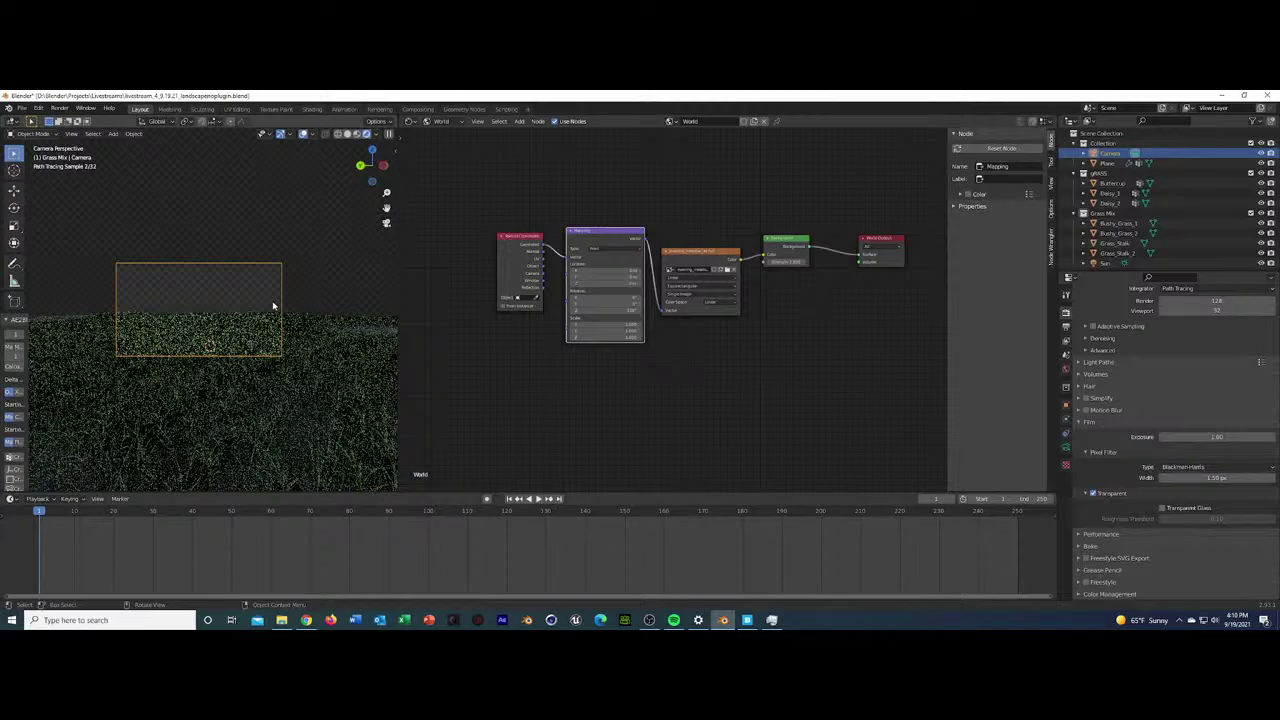
Turn the node area into a second 3D view and orbit it over the selected grass plane
click(411, 121)
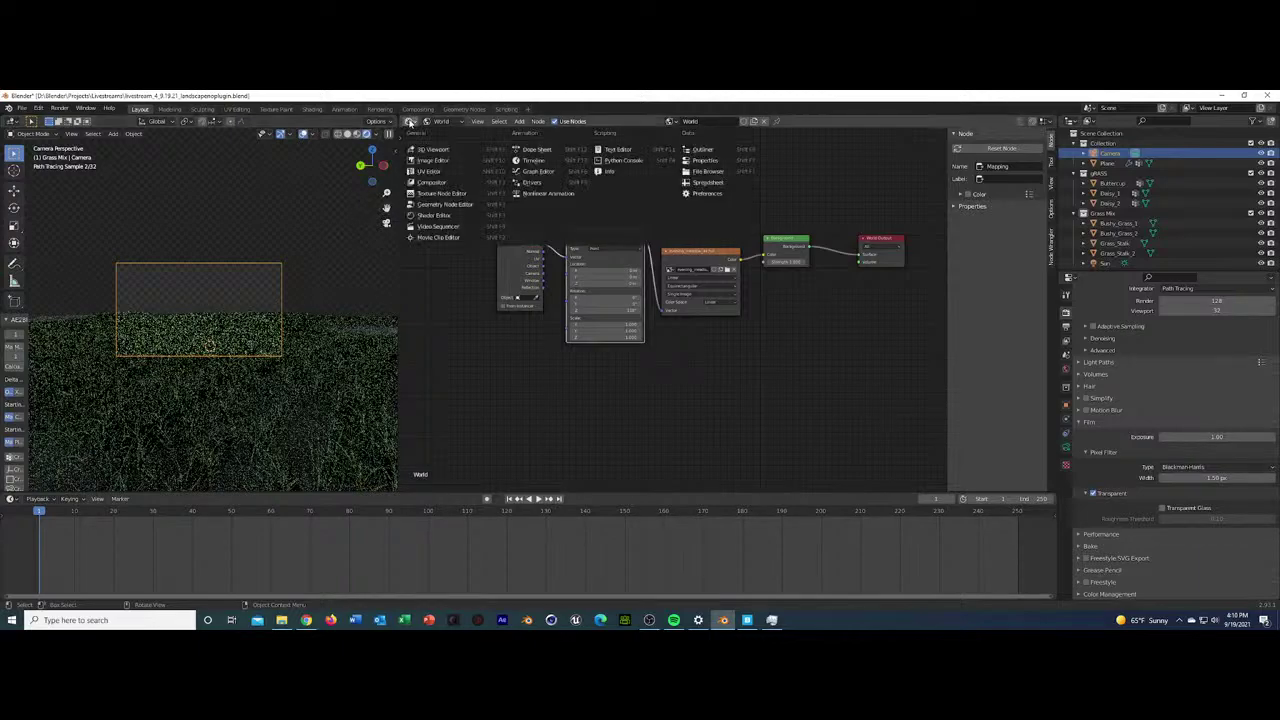
click(450, 150)
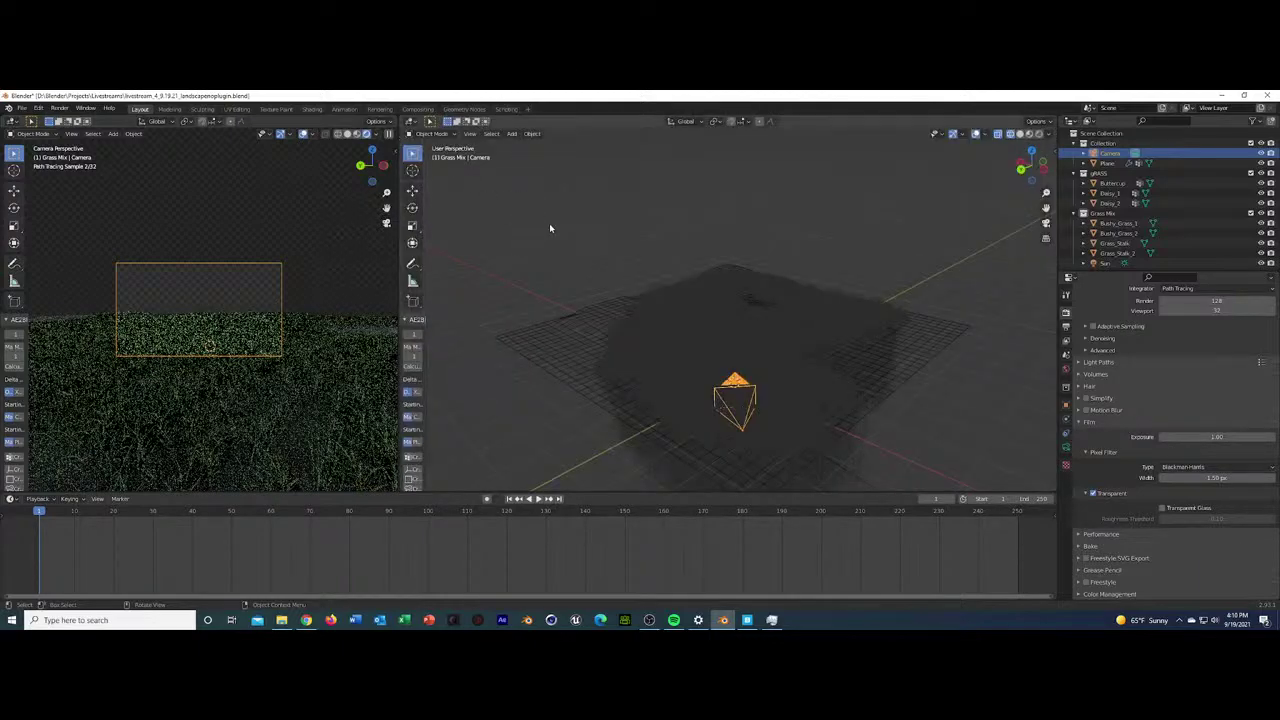
middle_drag(829, 409, 763, 389)
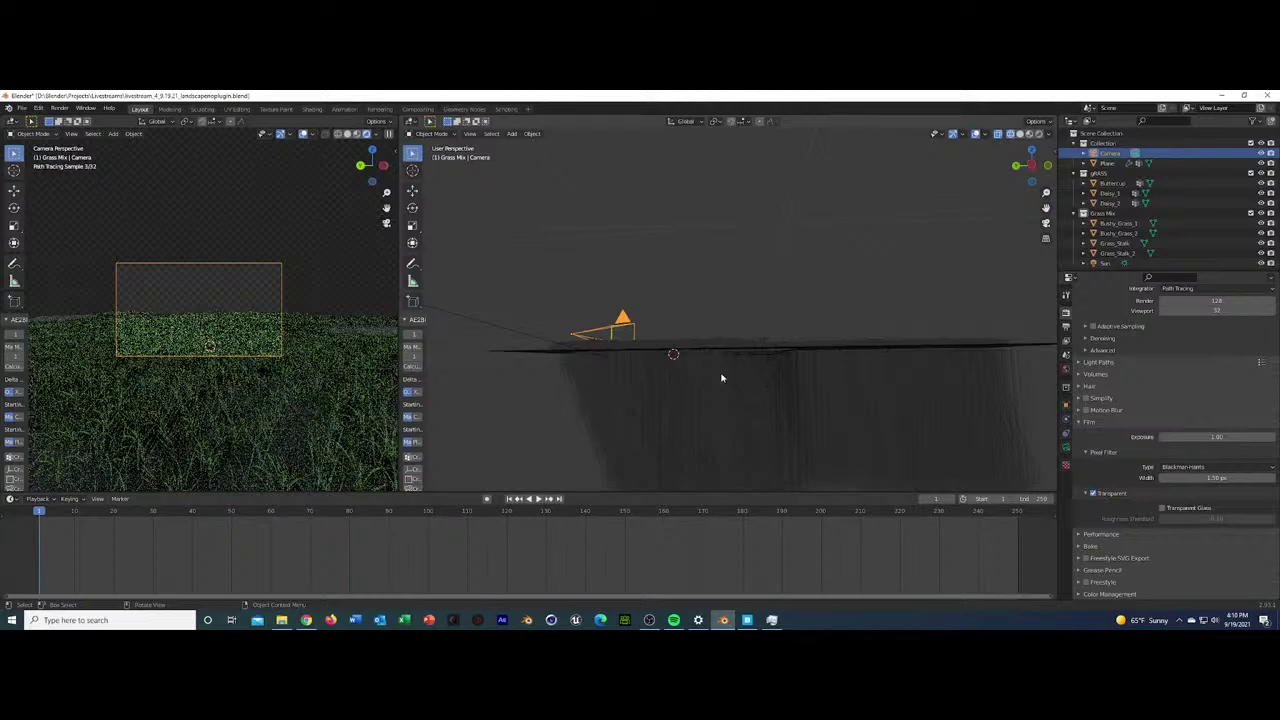
click(305, 374)
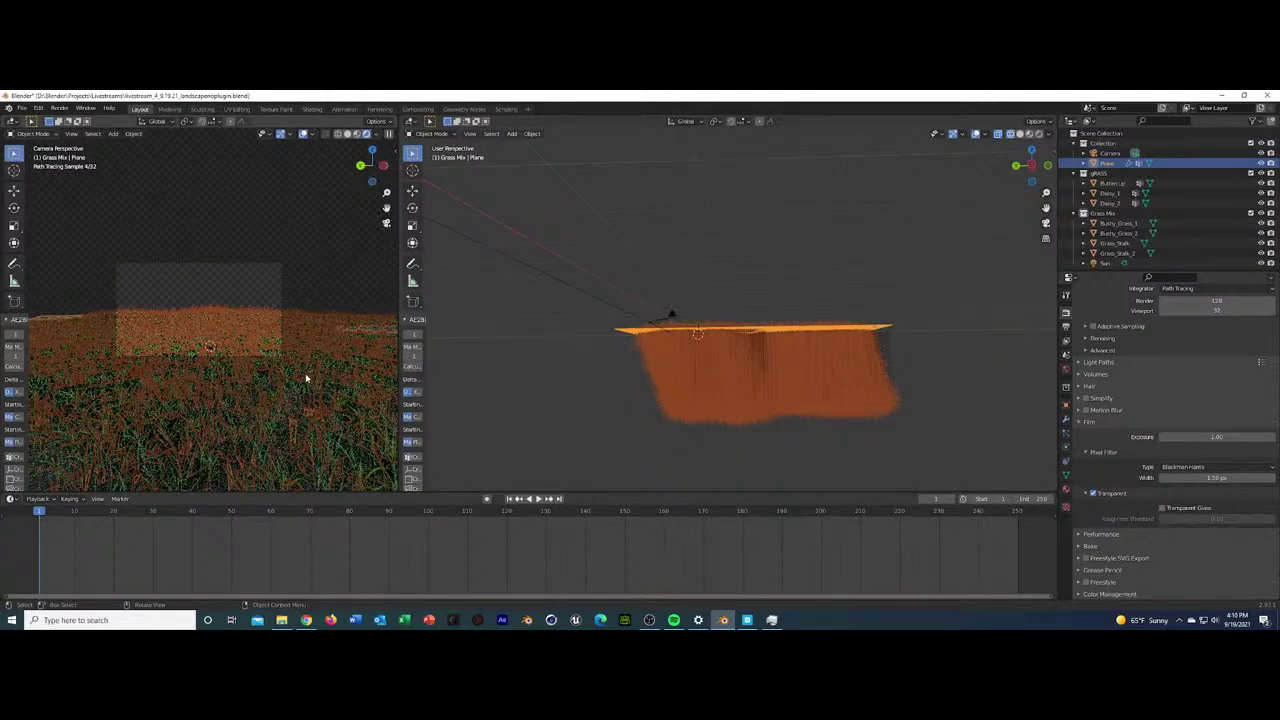
middle_drag(880, 414, 760, 378)
View the grass plane from below, then from the side in solid shading
middle_drag(191, 375, 282, 390)
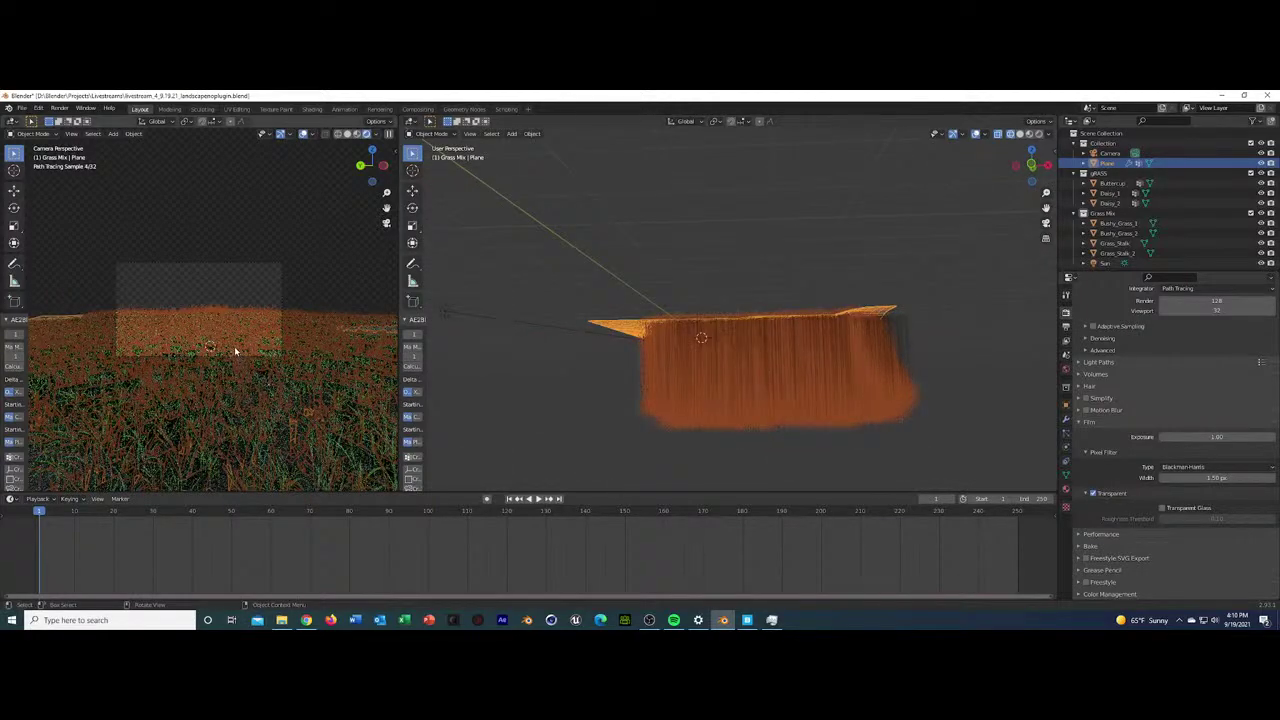
key(KP_2)
key(KP_2)
key(KP_2)
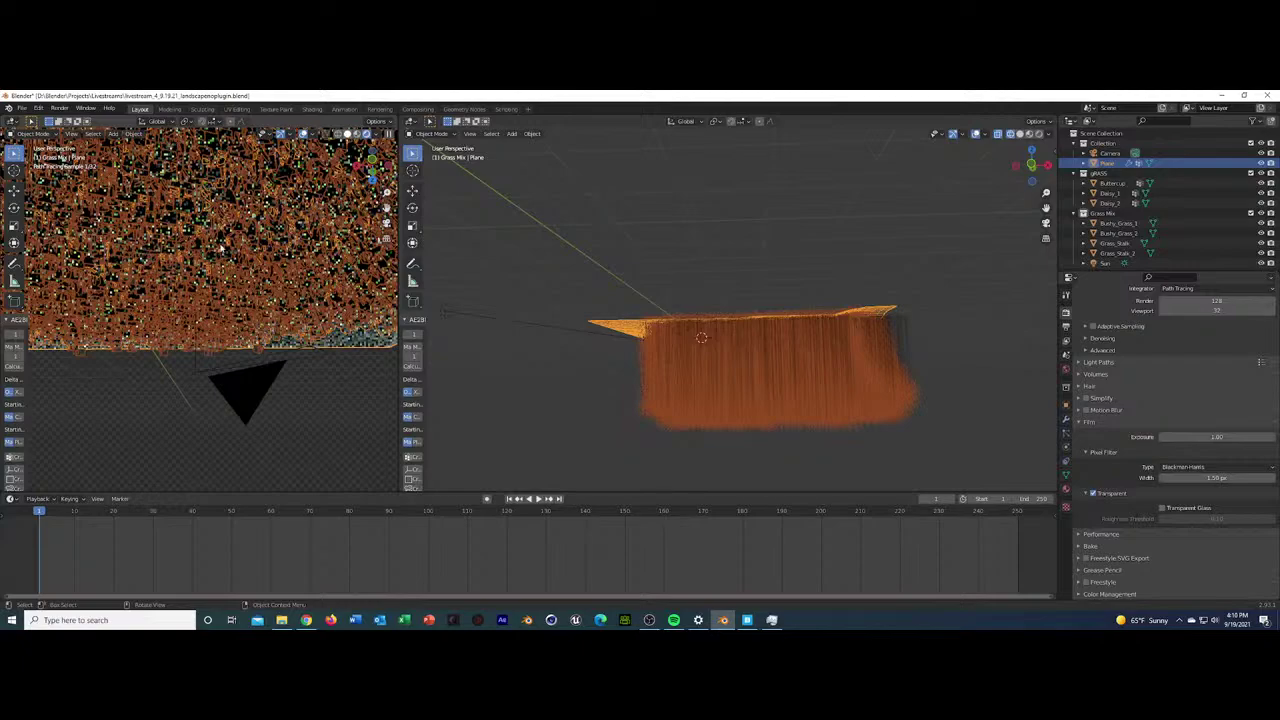
key(z)
scroll(246, 266, up, 8)
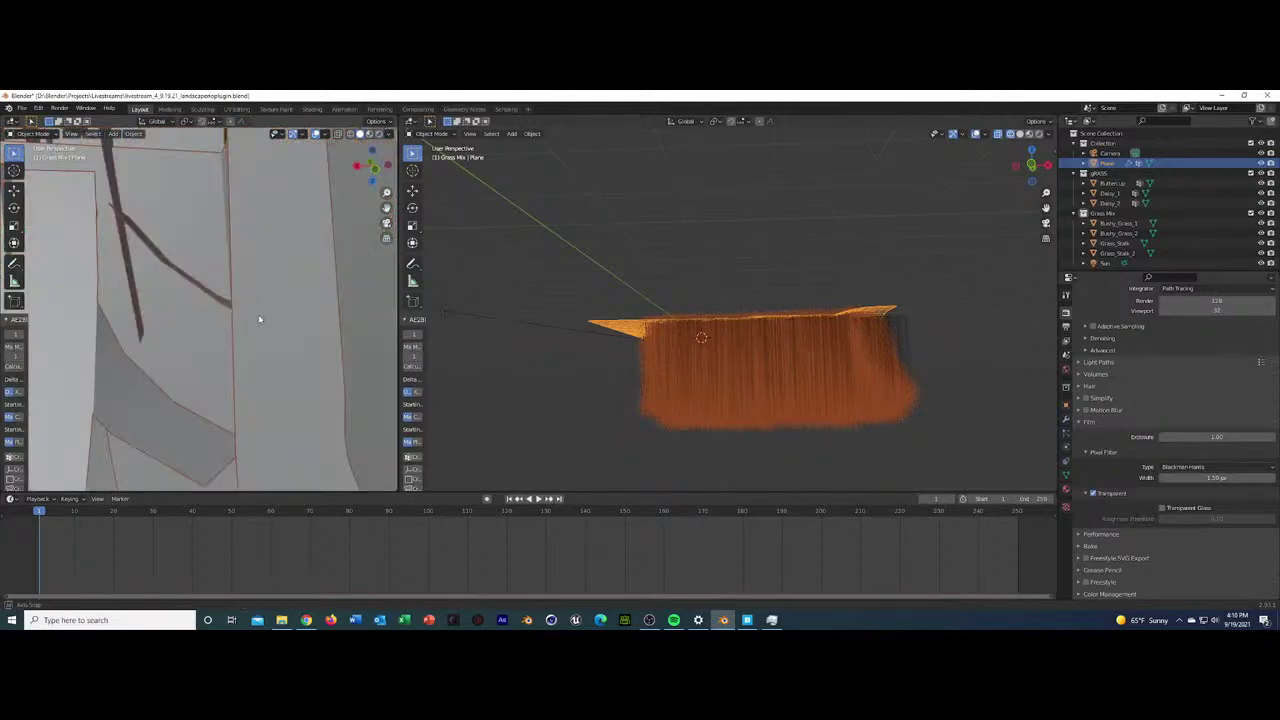
middle_drag(264, 370, 275, 480)
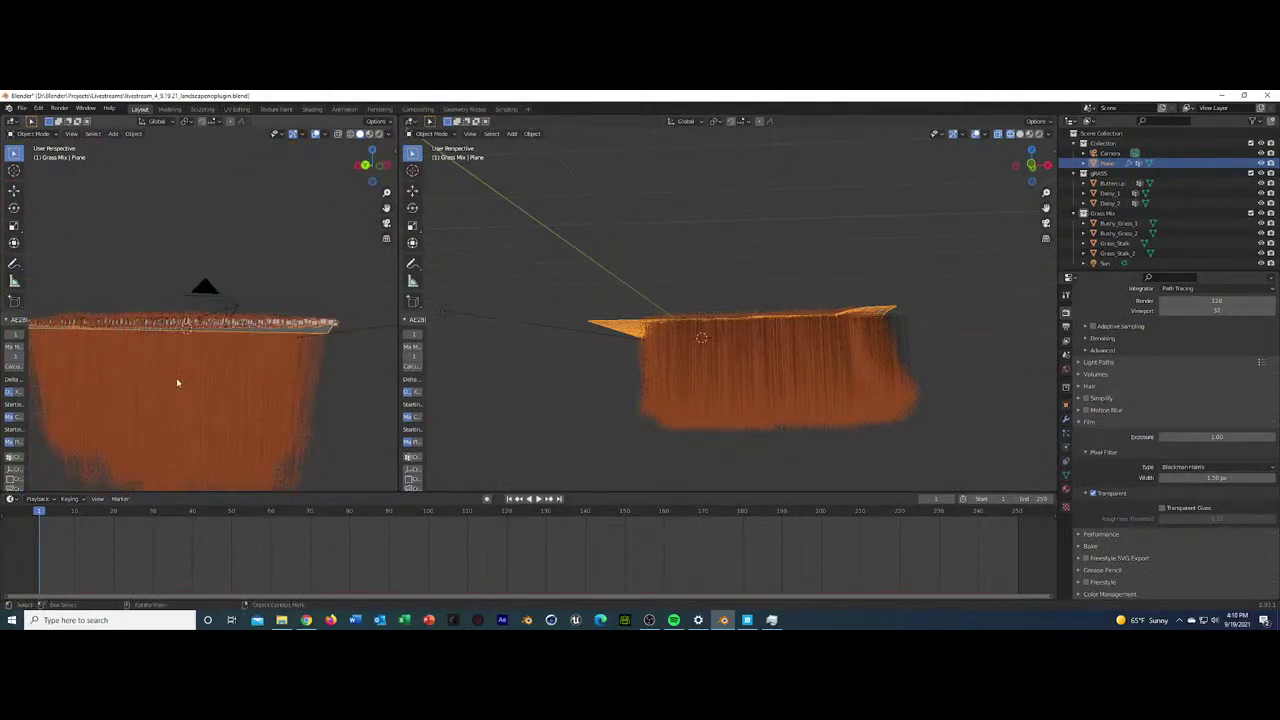
scroll(1218, 378, up, 4)
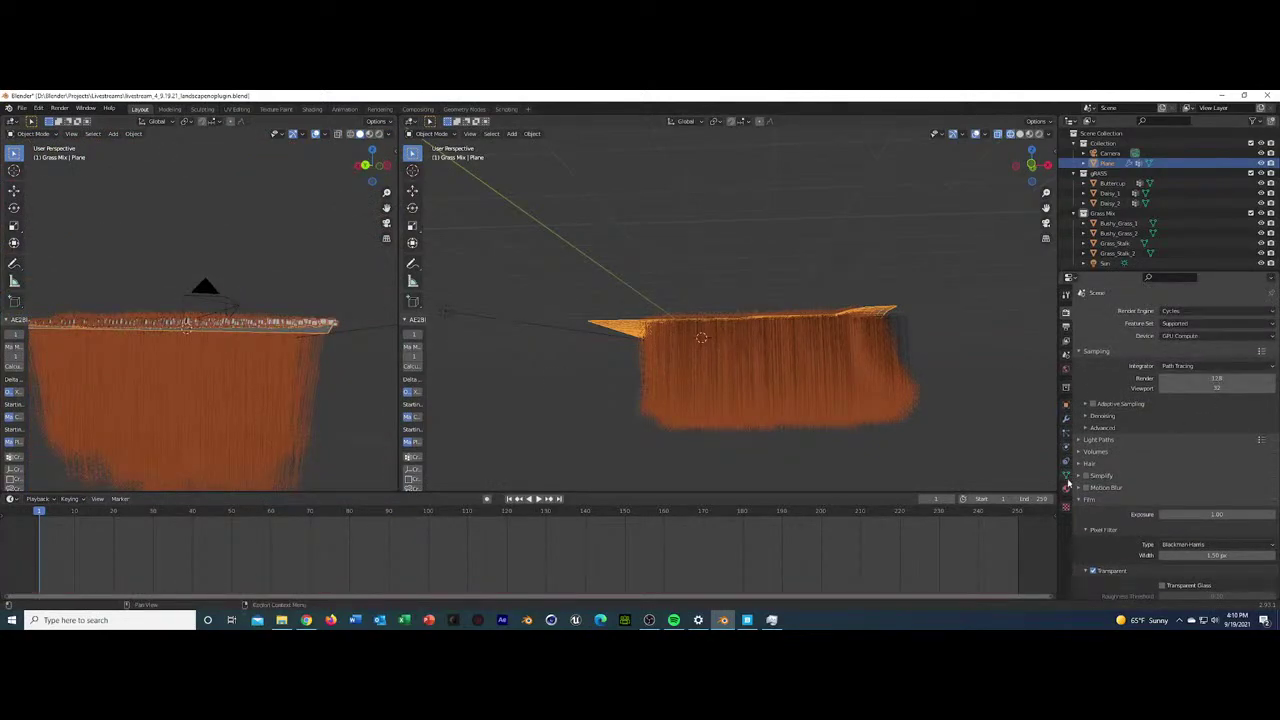
In the plane's particle settings, toggle Advanced options and confirm a hair length of 4 m
click(1066, 440)
click(1066, 435)
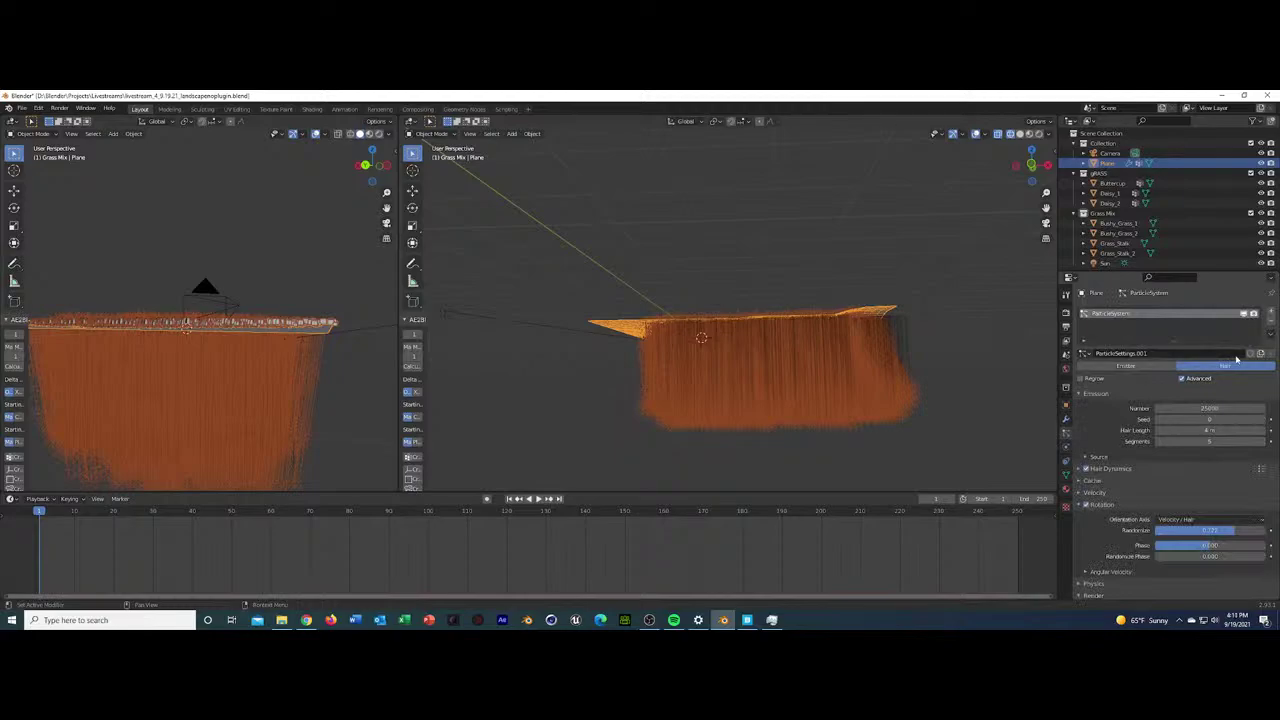
click(1183, 379)
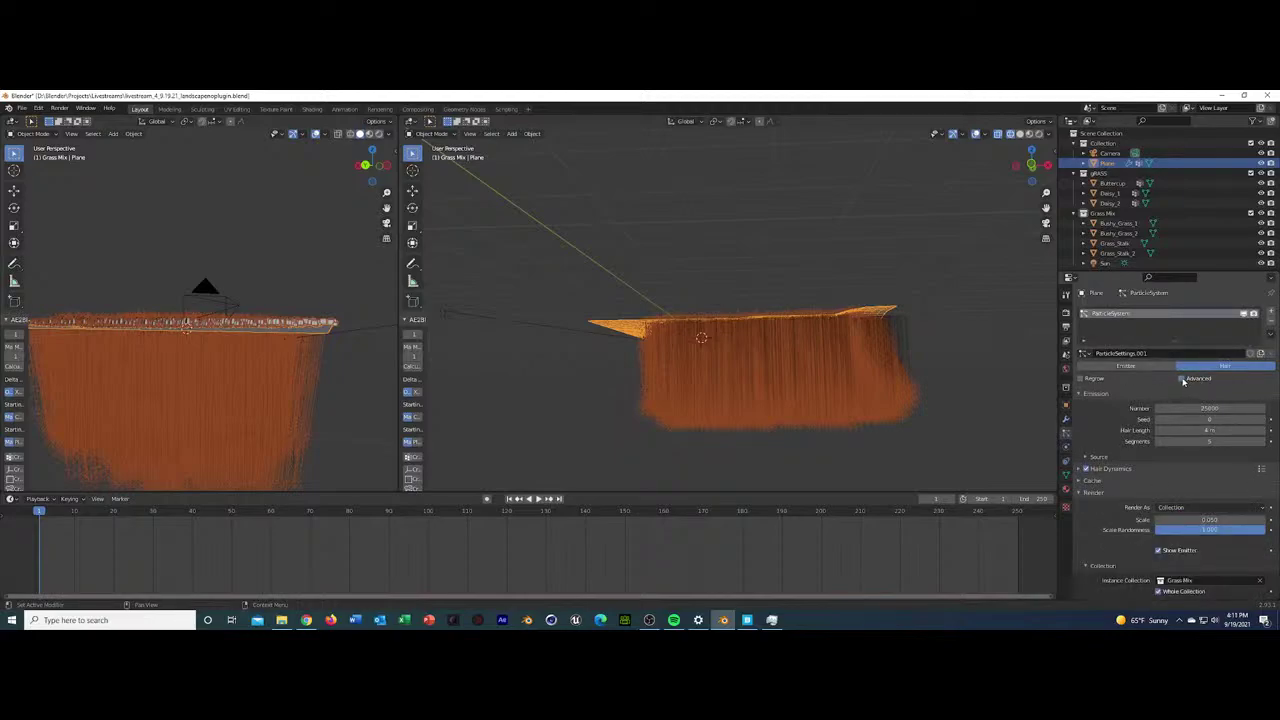
click(1183, 379)
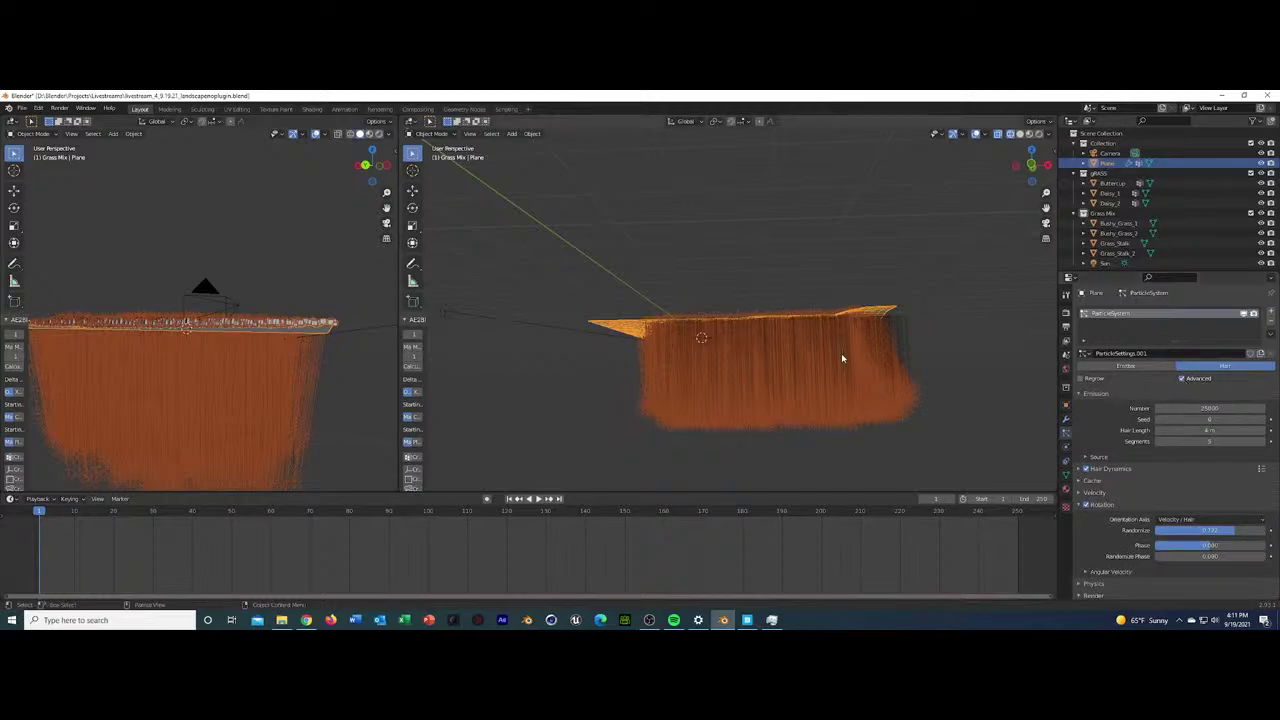
middle_drag(841, 353, 850, 390)
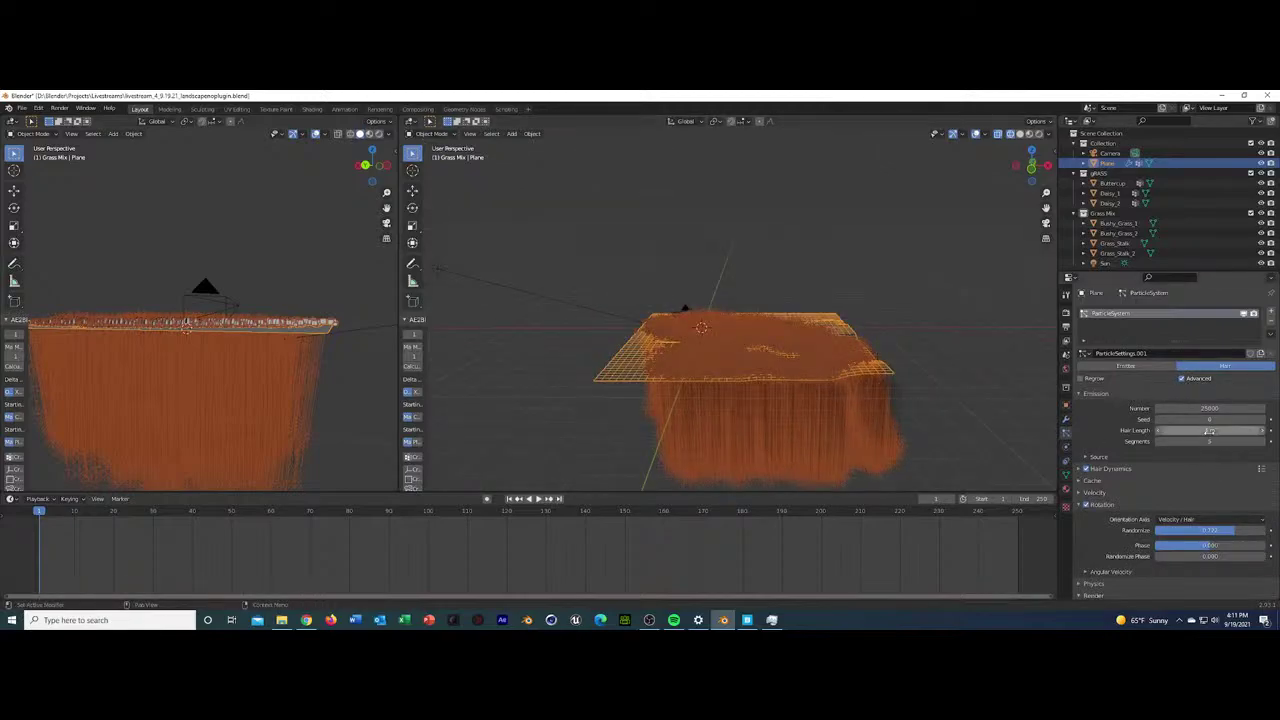
click(1208, 431)
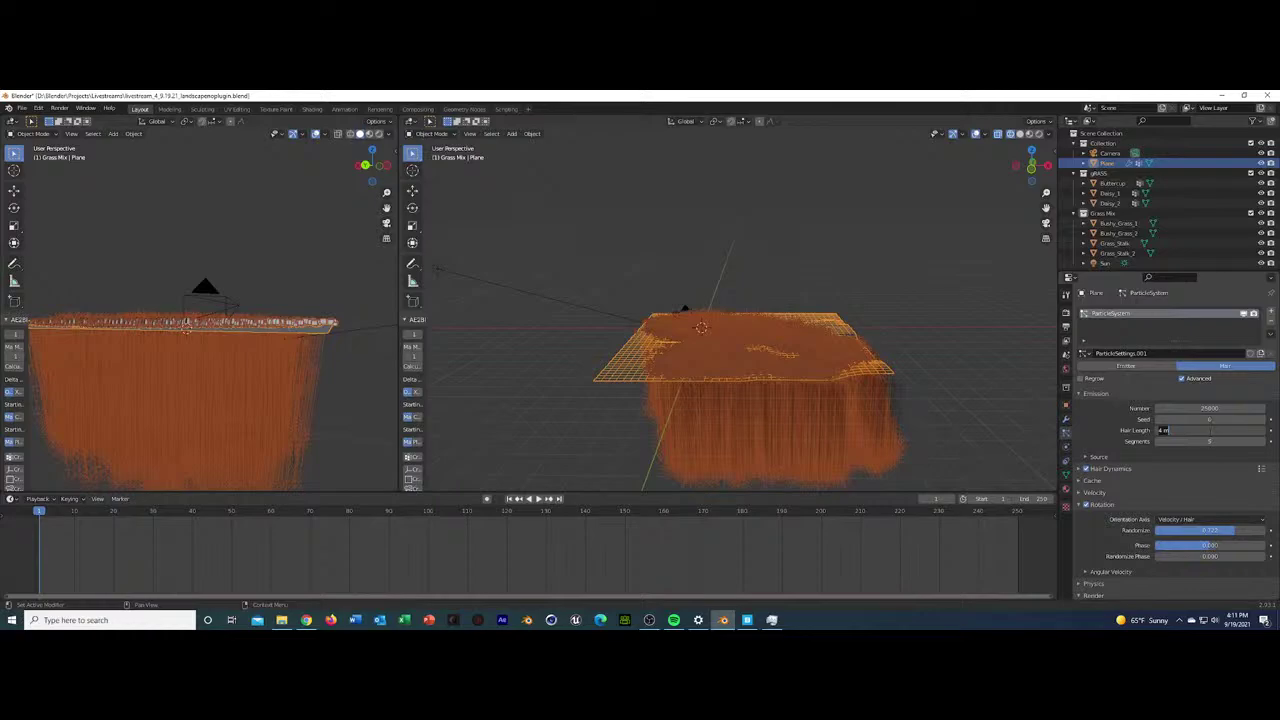
key(Return)
scroll(1220, 503, down, 4)
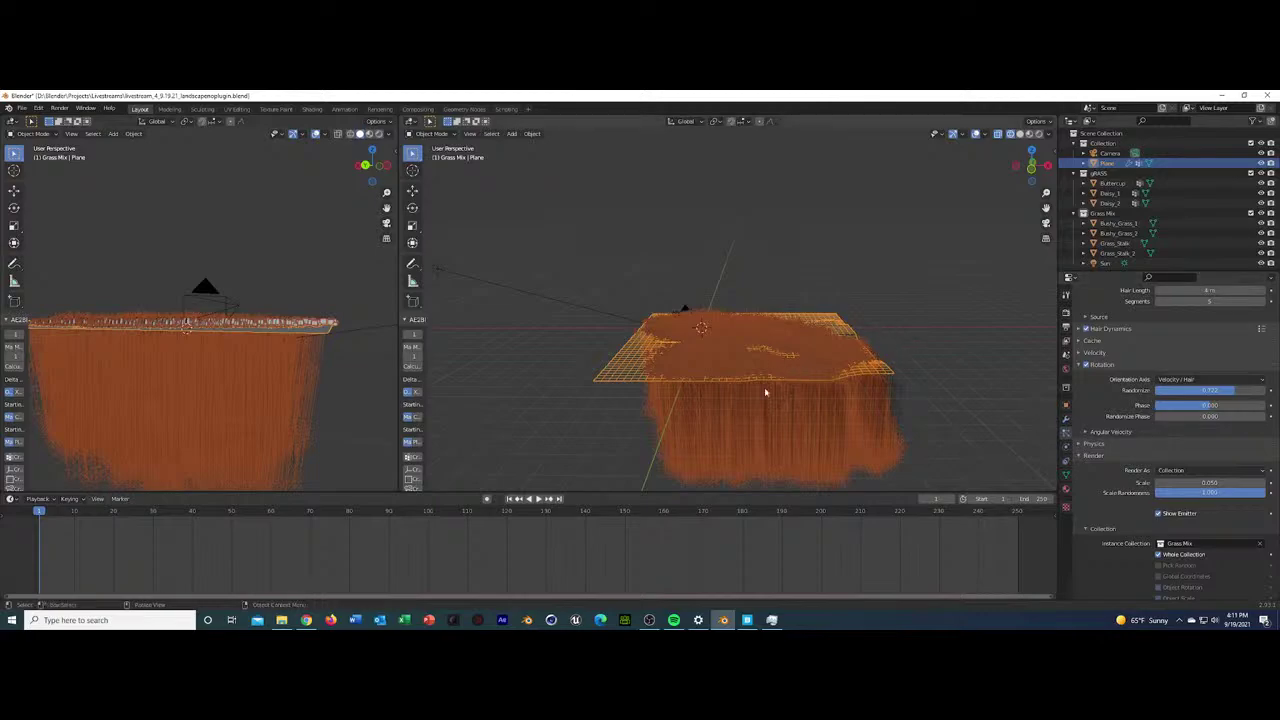
Expand particle Viewport Display, hide the hair particles, and return to camera view
middle_drag(232, 345, 214, 390)
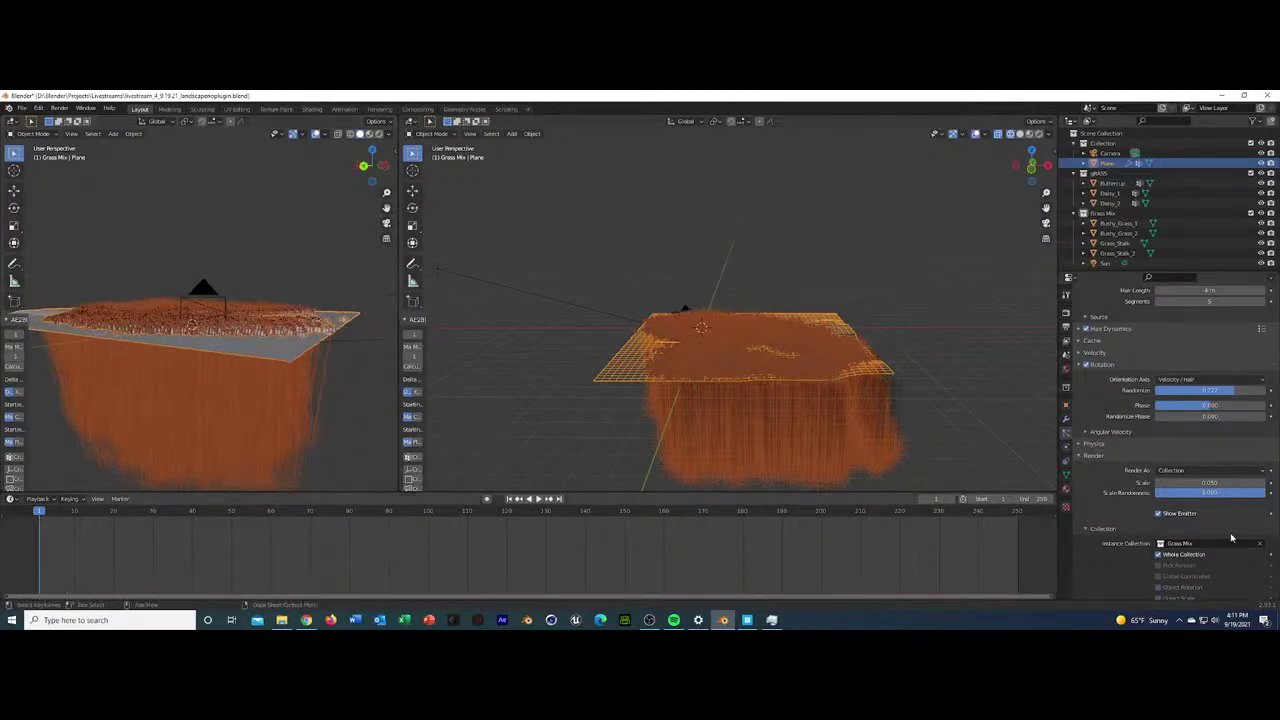
scroll(1206, 532, down, 5)
scroll(1206, 532, down, 3)
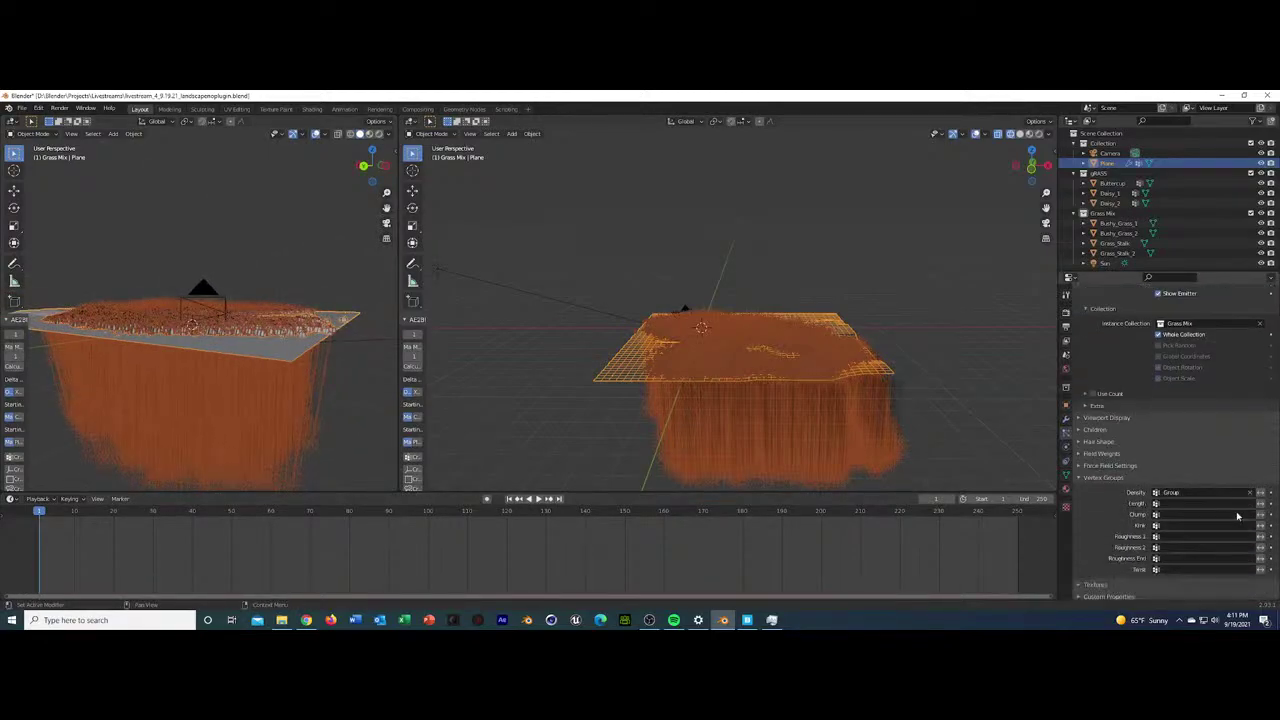
scroll(1121, 432, up, 1)
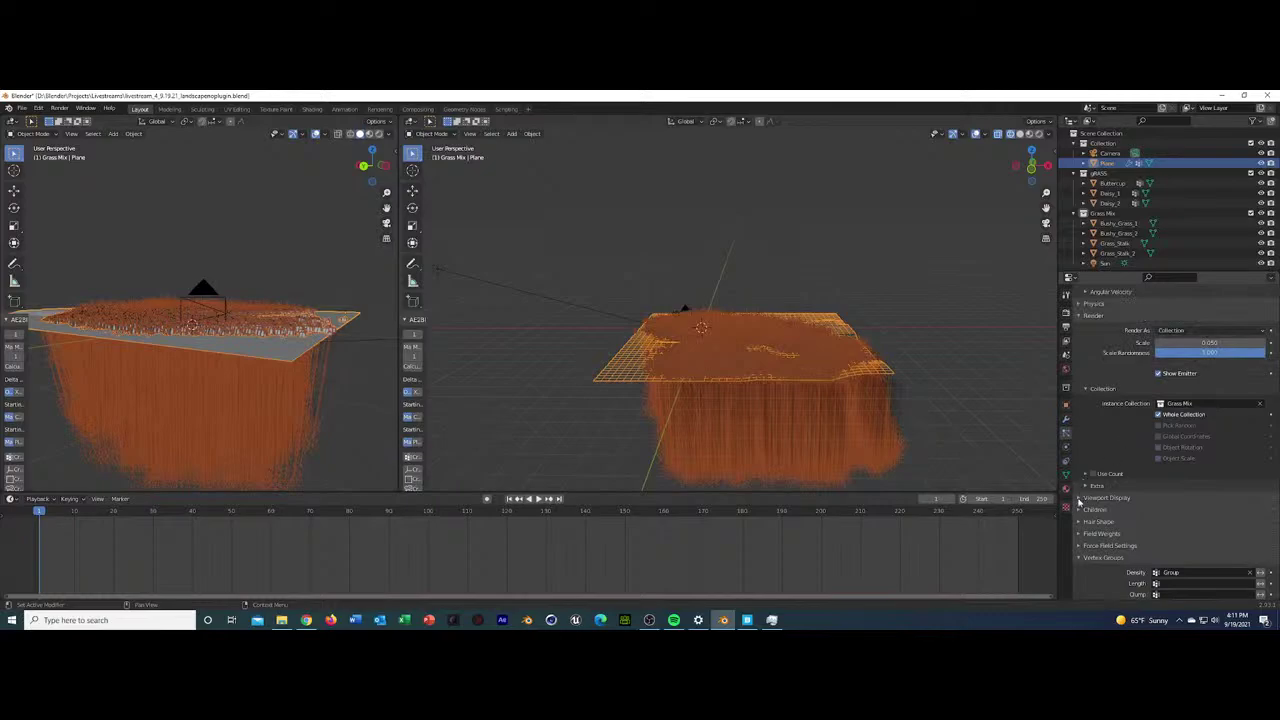
click(1079, 498)
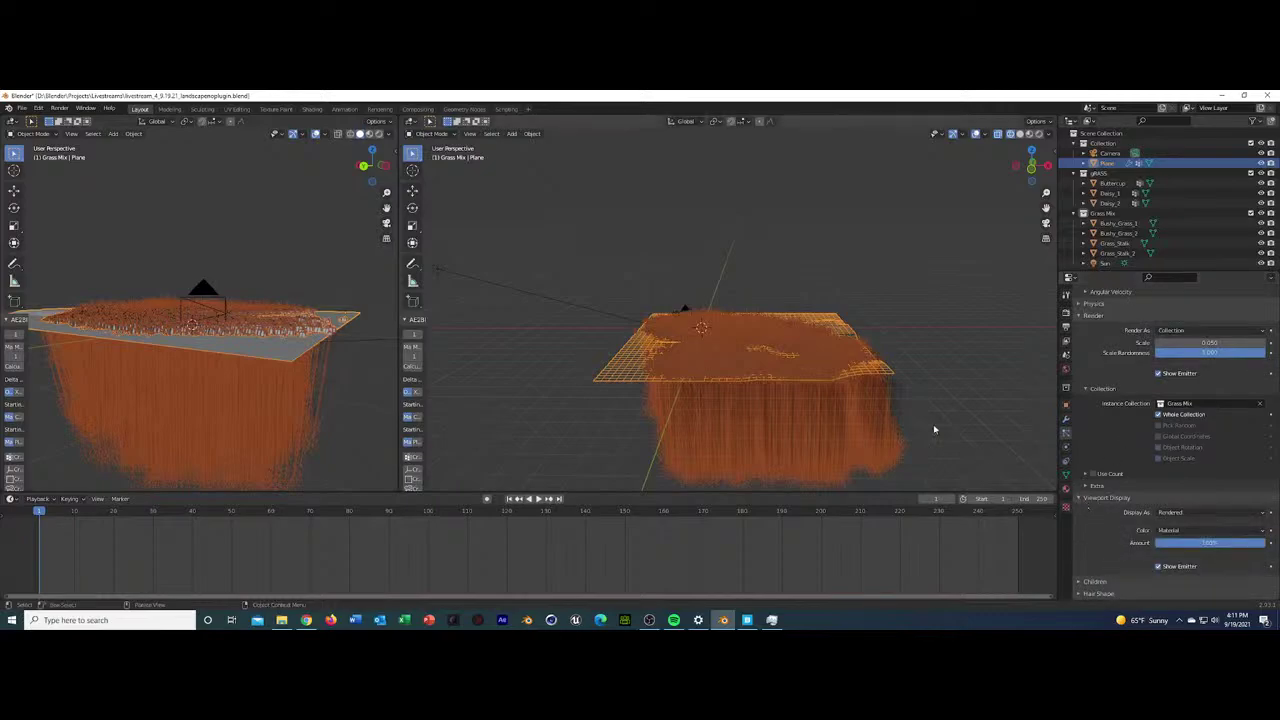
middle_drag(886, 391, 830, 387)
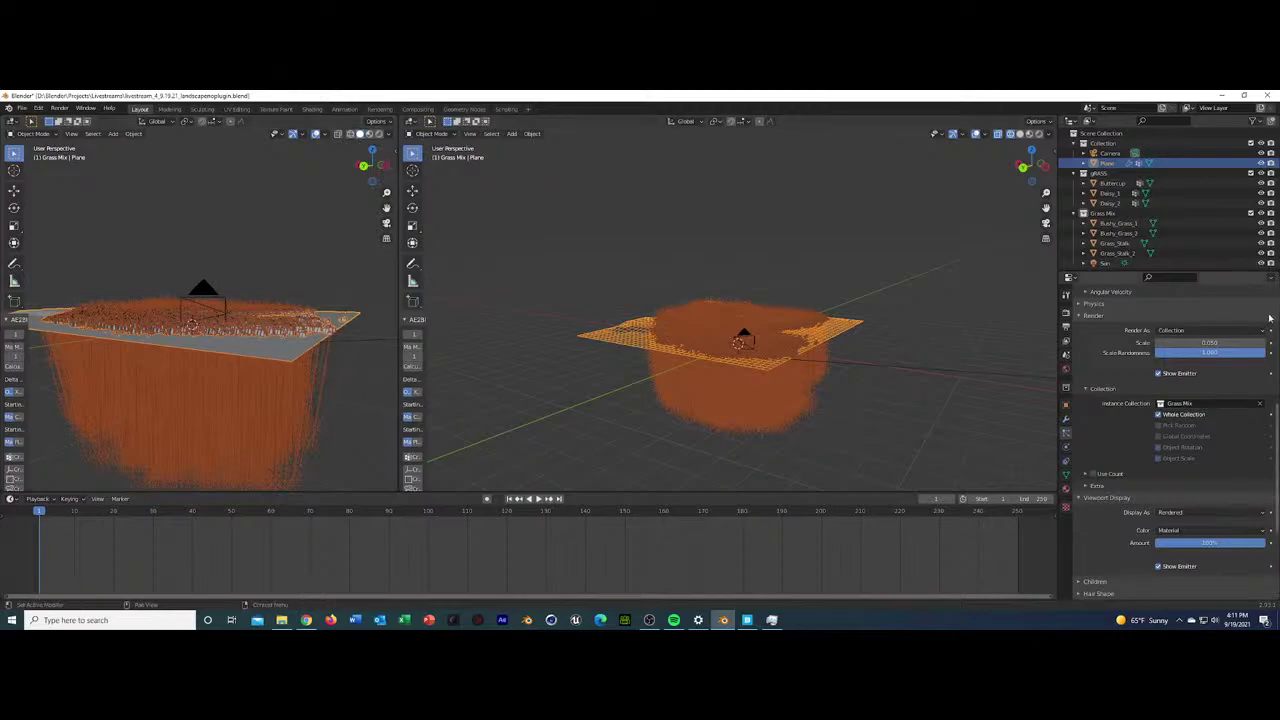
scroll(1258, 360, up, 5)
scroll(1258, 360, up, 4)
click(1244, 296)
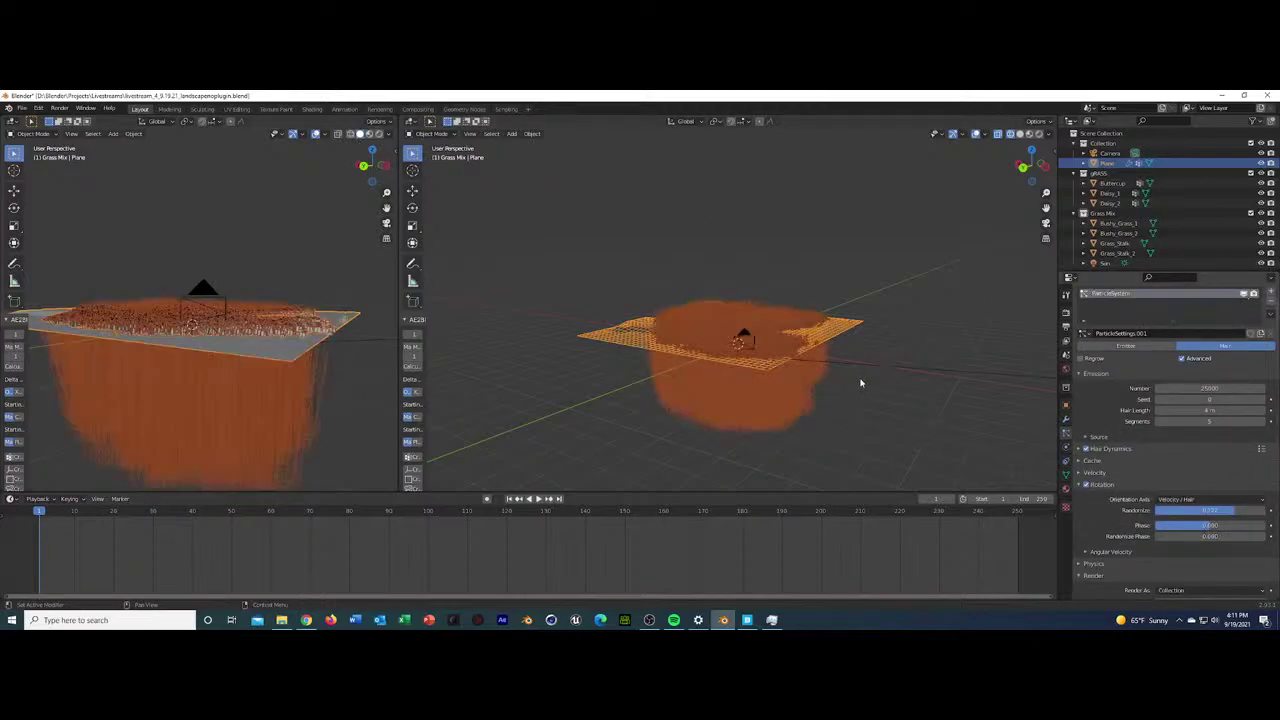
middle_drag(843, 366, 846, 371)
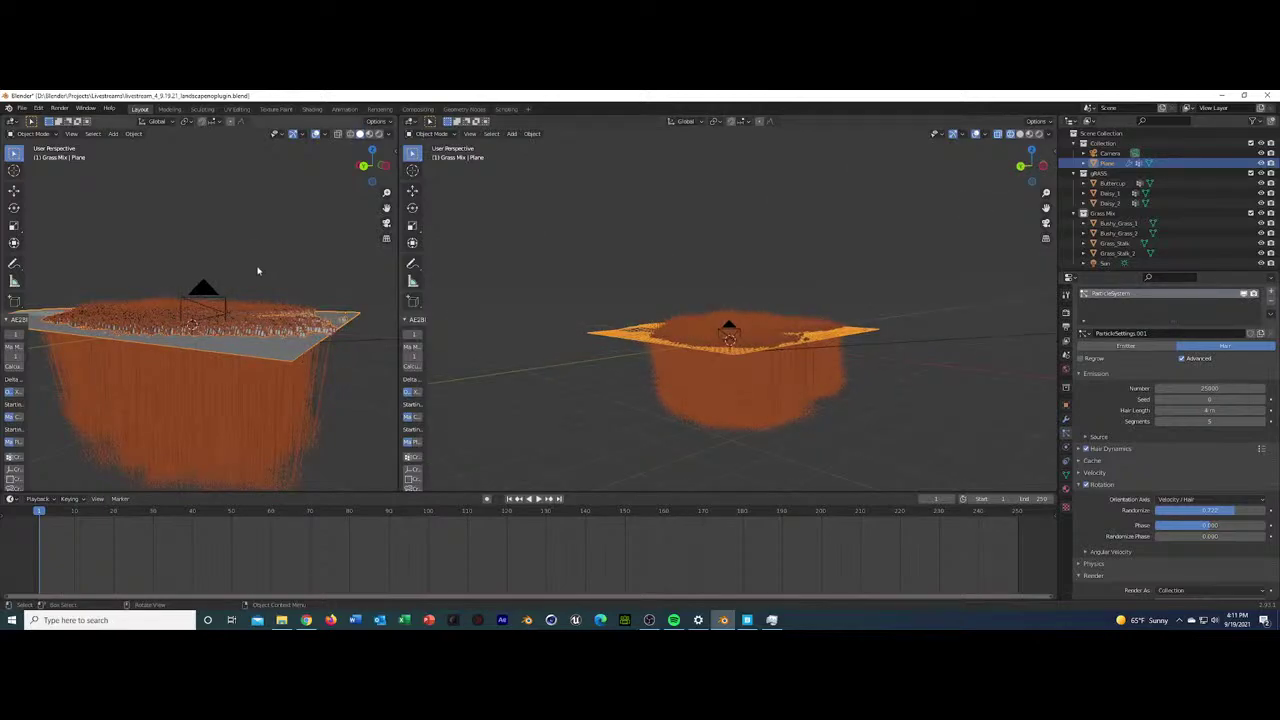
key(KP_0)
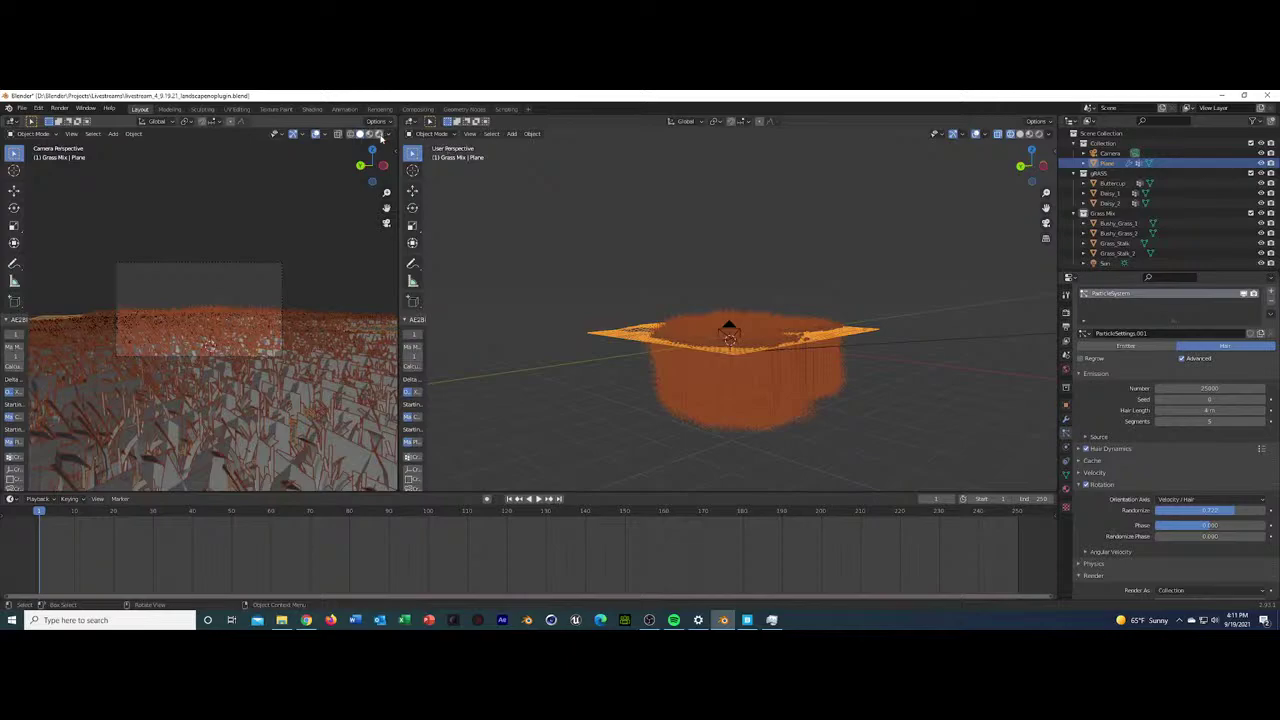
Render the camera preview and set the hair Emission Number to 15000
click(383, 133)
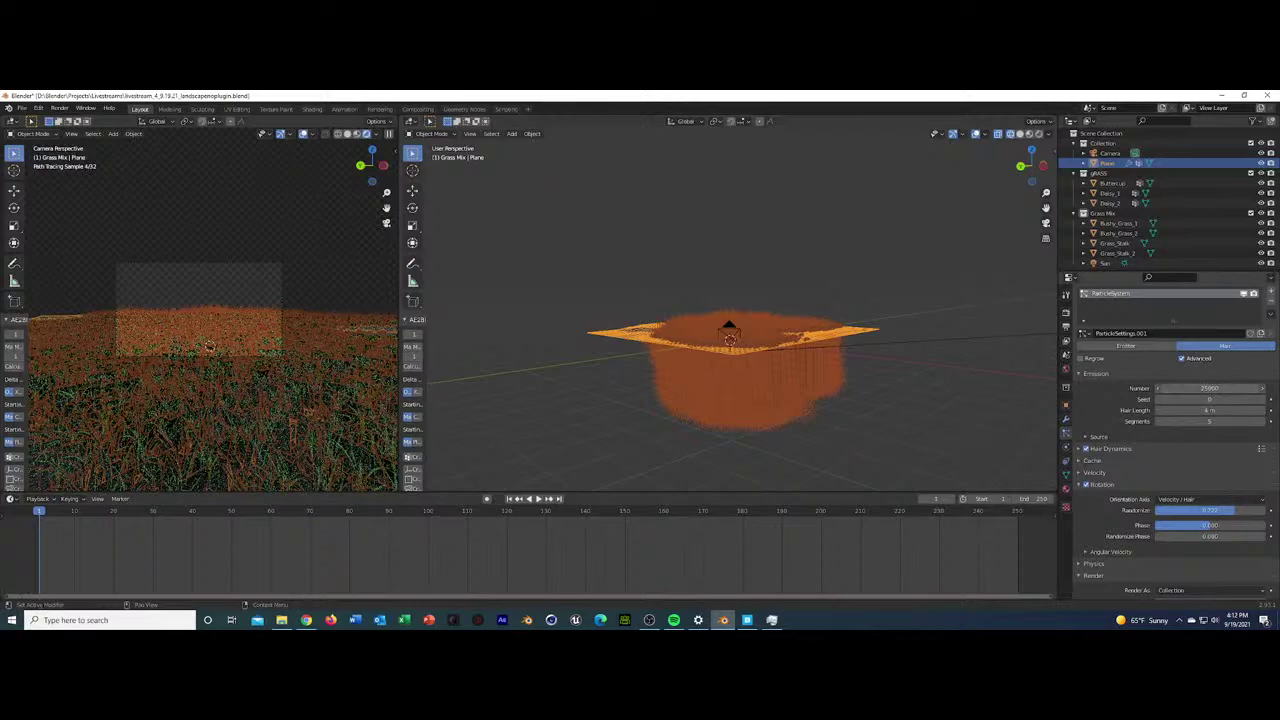
double_click(1210, 388)
text(15000)
key(Return)
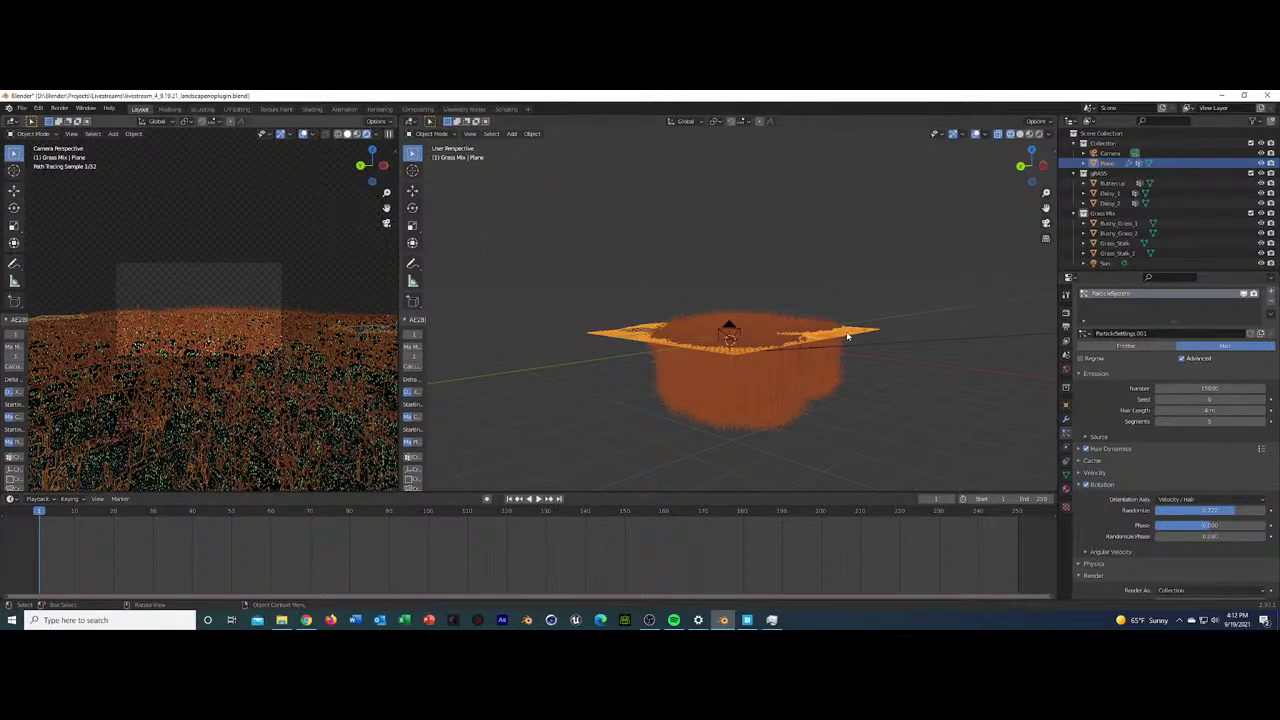
Inspect the grass plane's mesh in Edit Mode, then return to Object Mode
key(Tab)
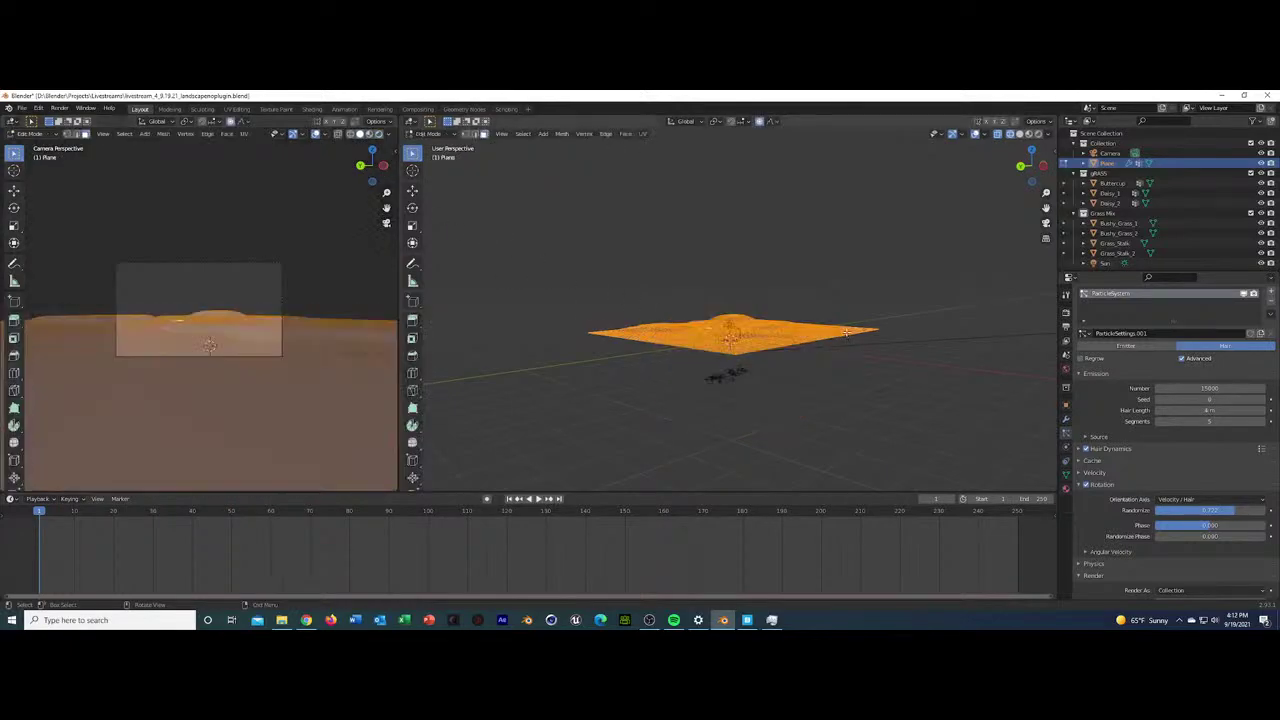
scroll(845, 333, up, 3)
middle_drag(845, 333, 845, 368)
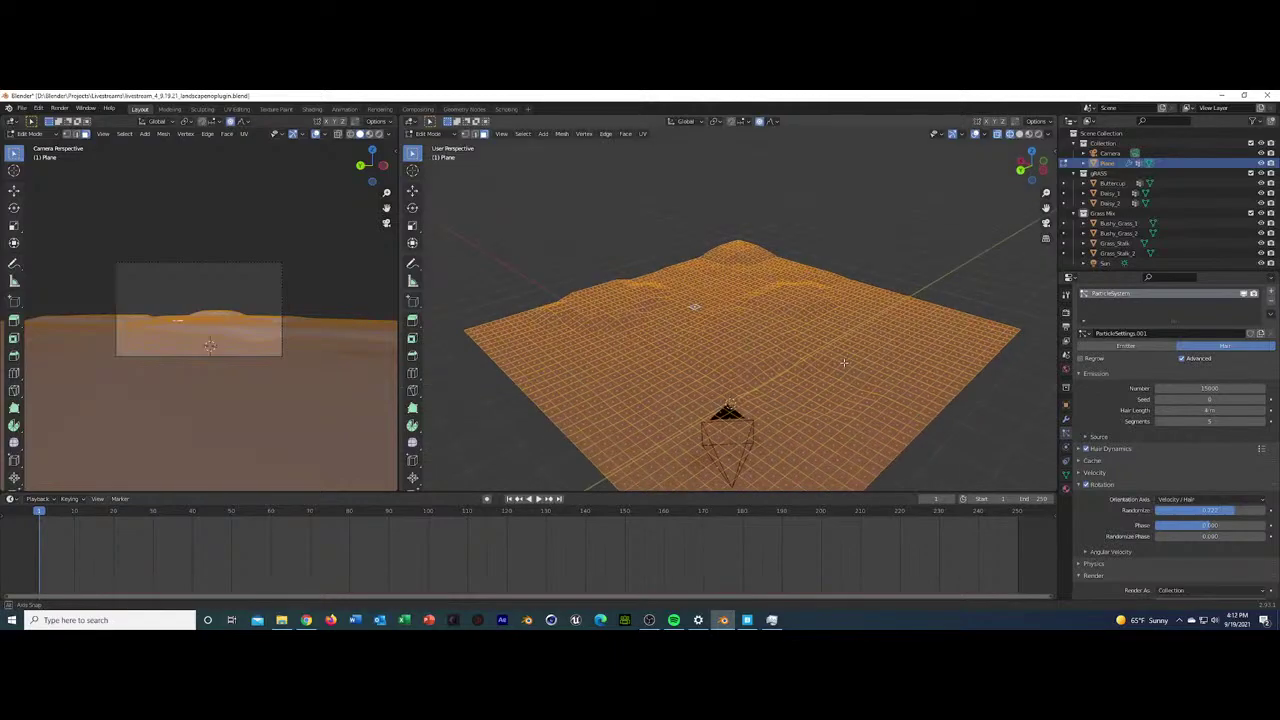
key(q)
key(Tab)
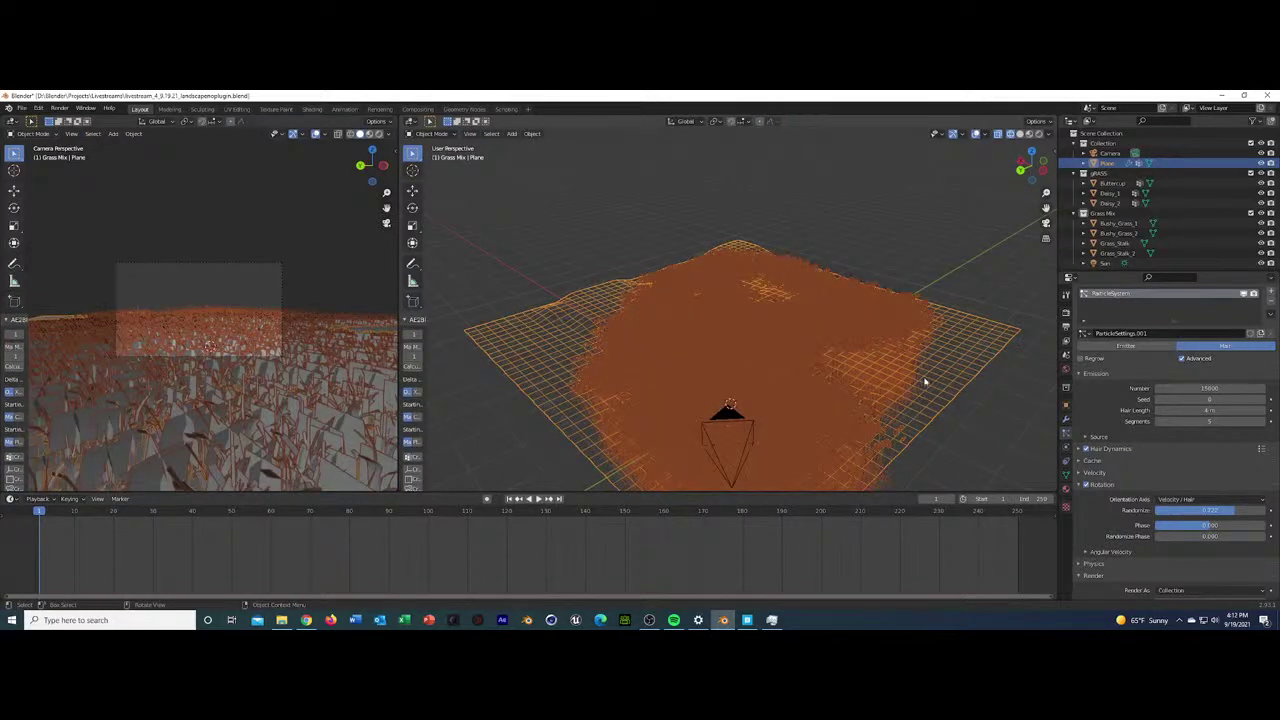
Scale the plane to 0.566, move it 4.293 m along Y, and preview it rendered
key(s)
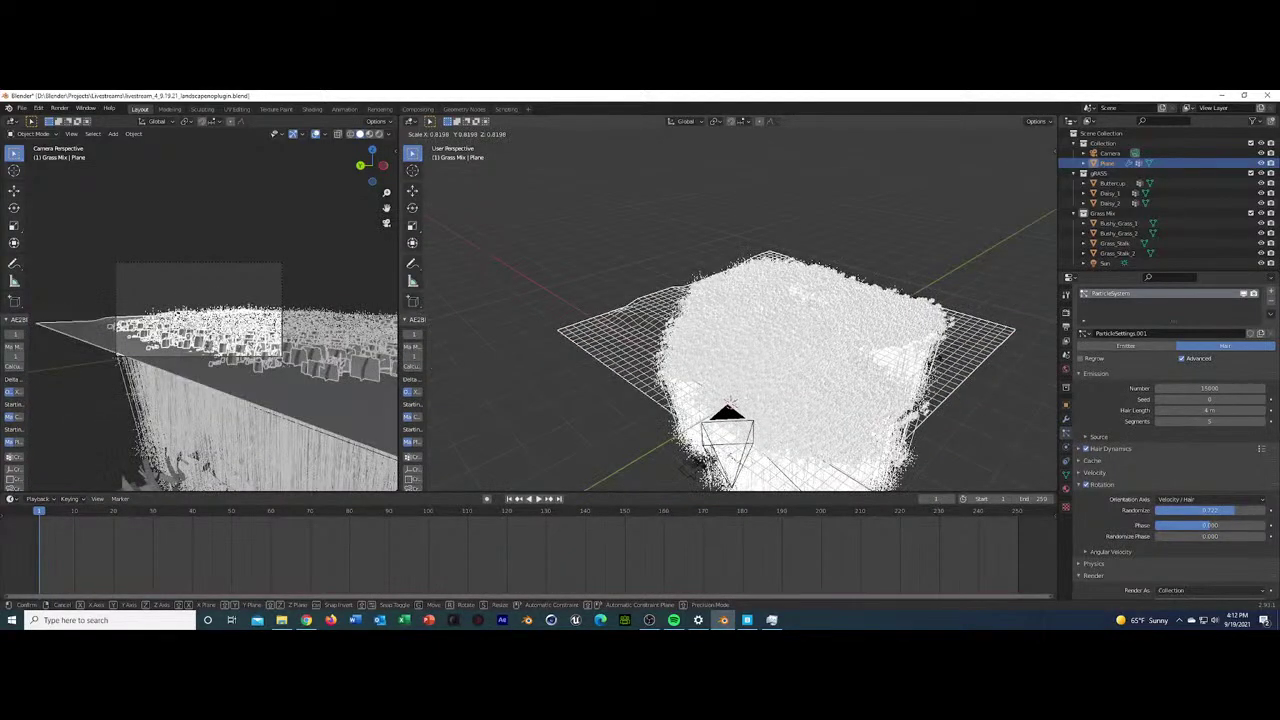
click(951, 362)
key(g)
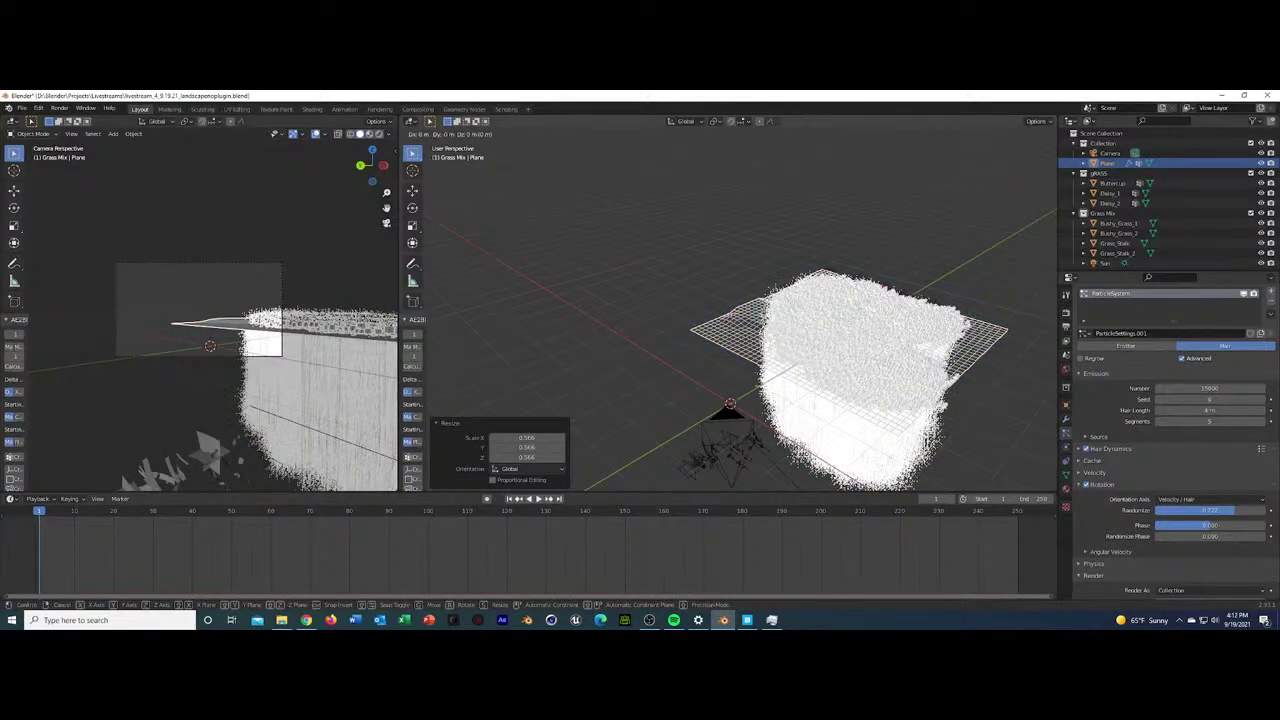
key(y)
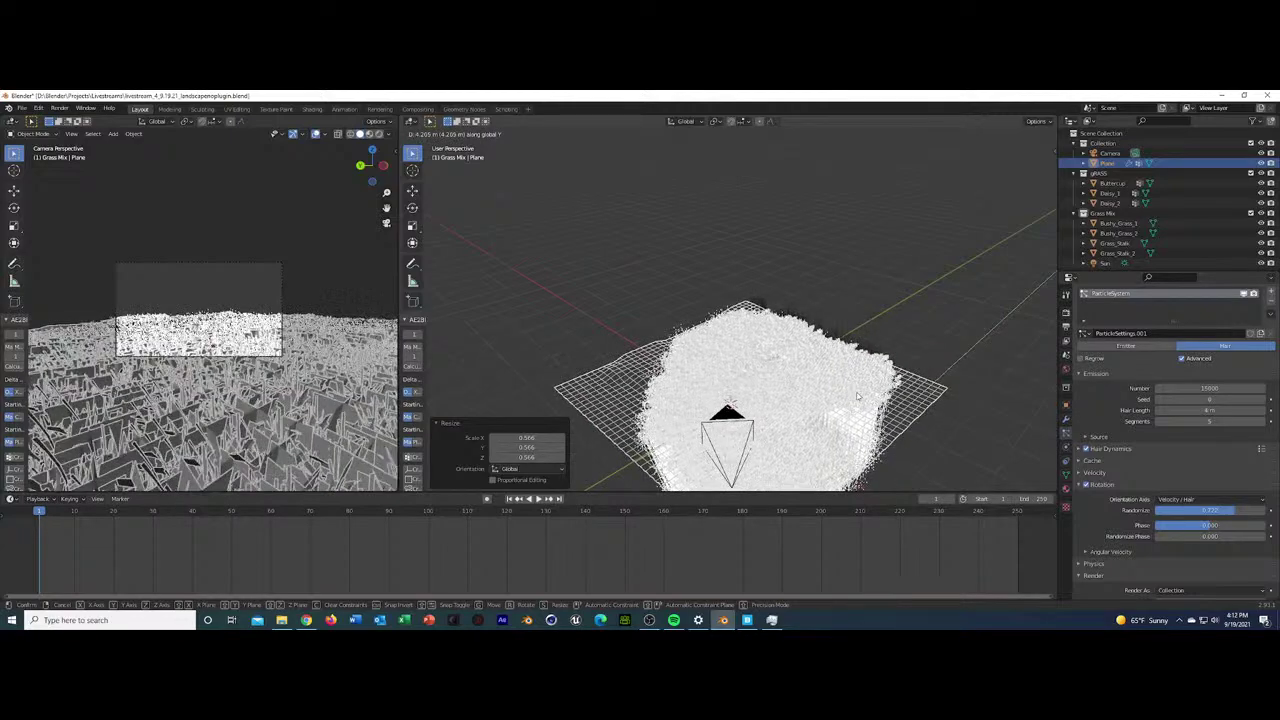
click(856, 393)
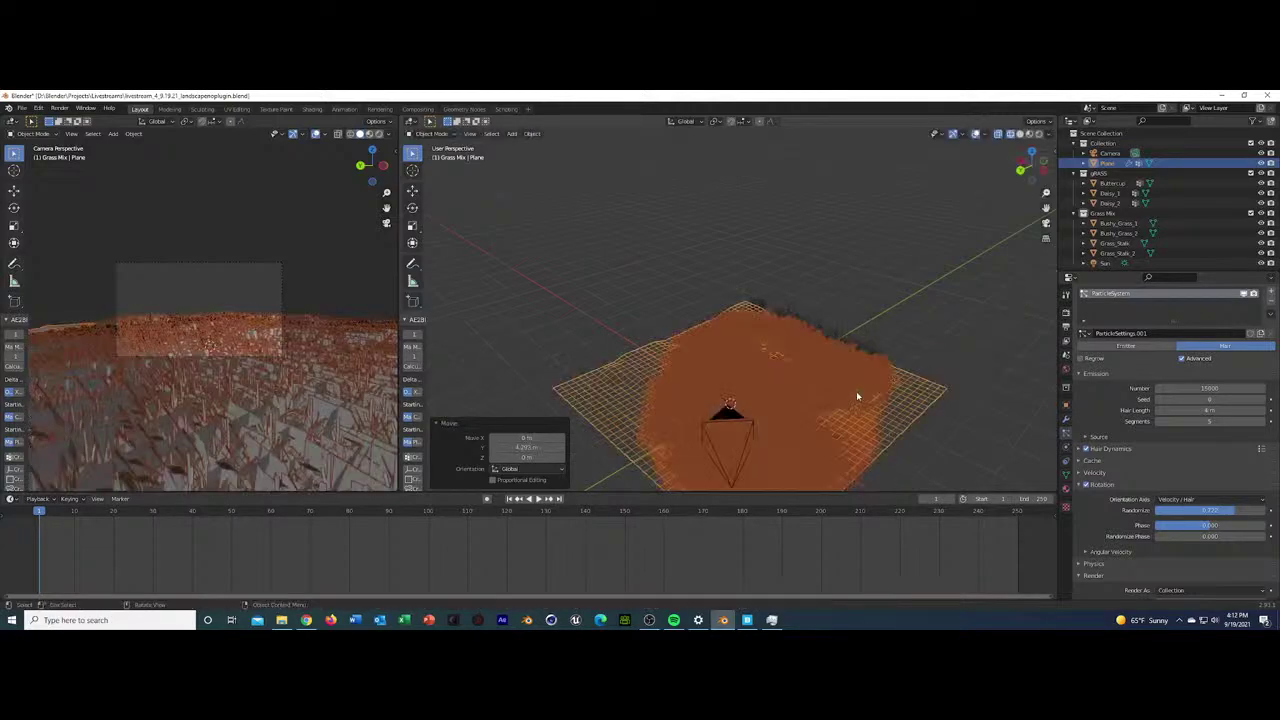
click(378, 135)
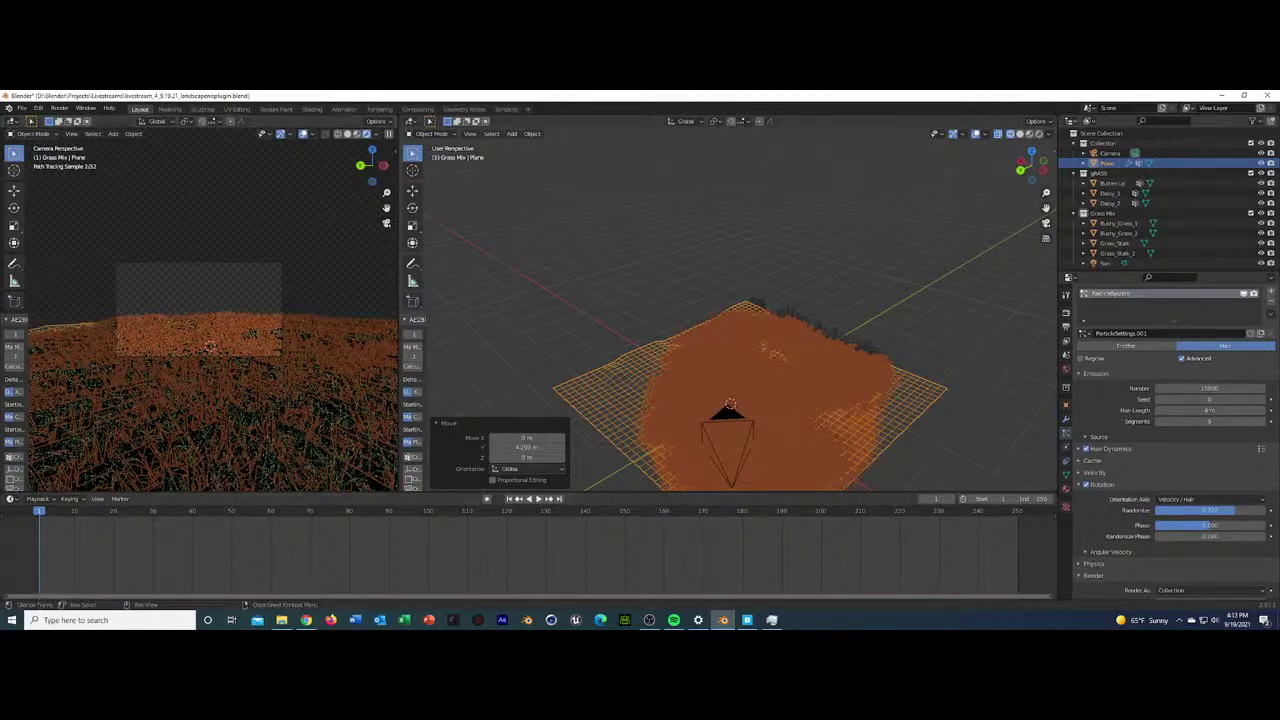
key(ctrl+shift+Escape)
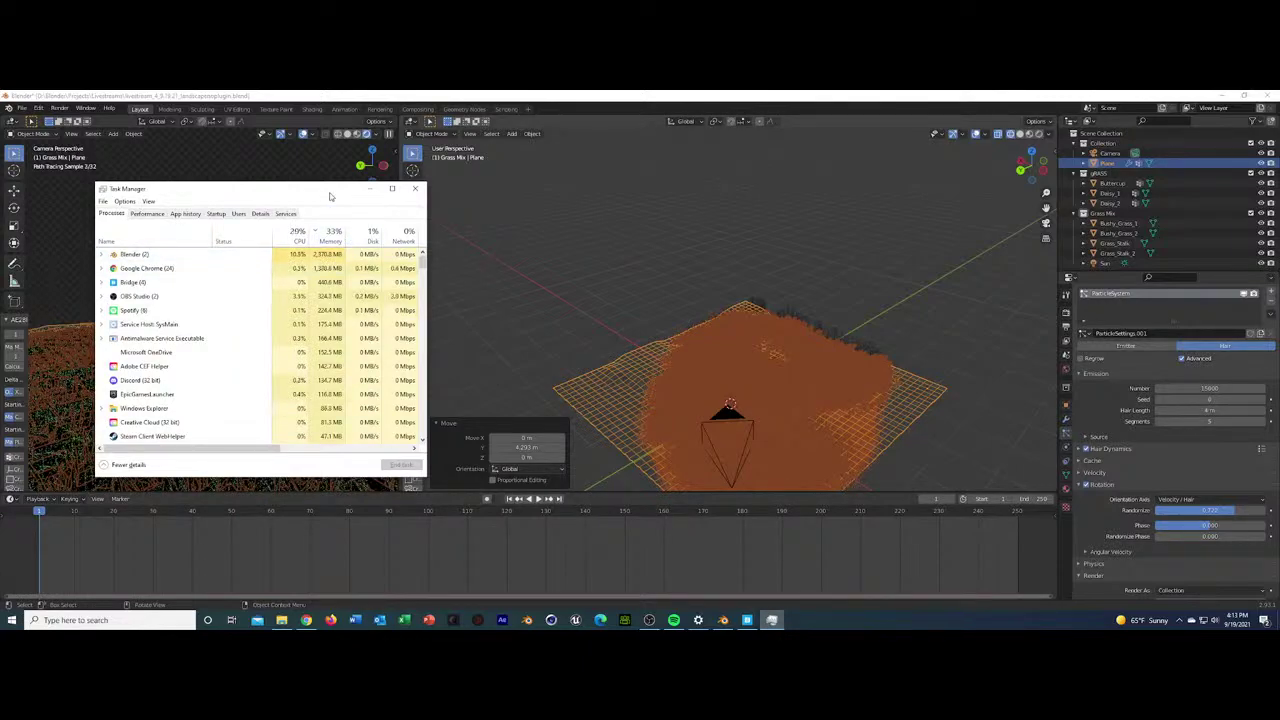
Return to Blender's camera view and set the grass Emission Number to 10000
click(372, 192)
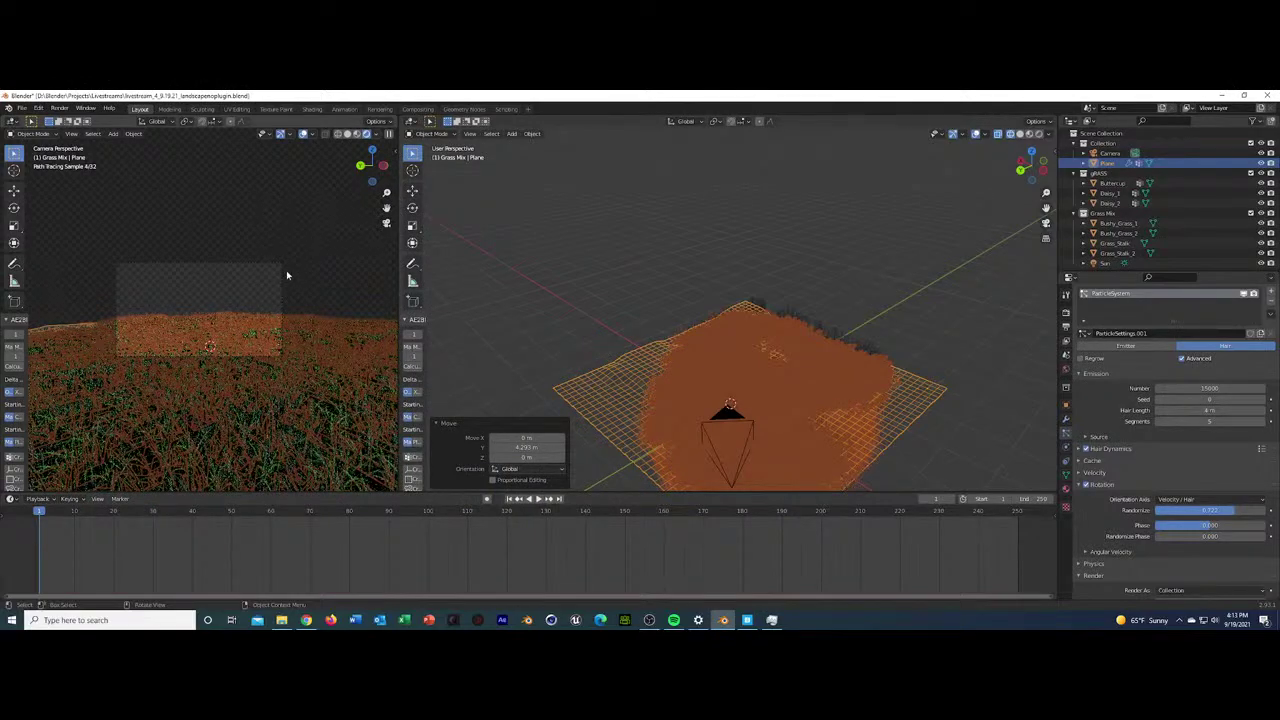
key(KP_0)
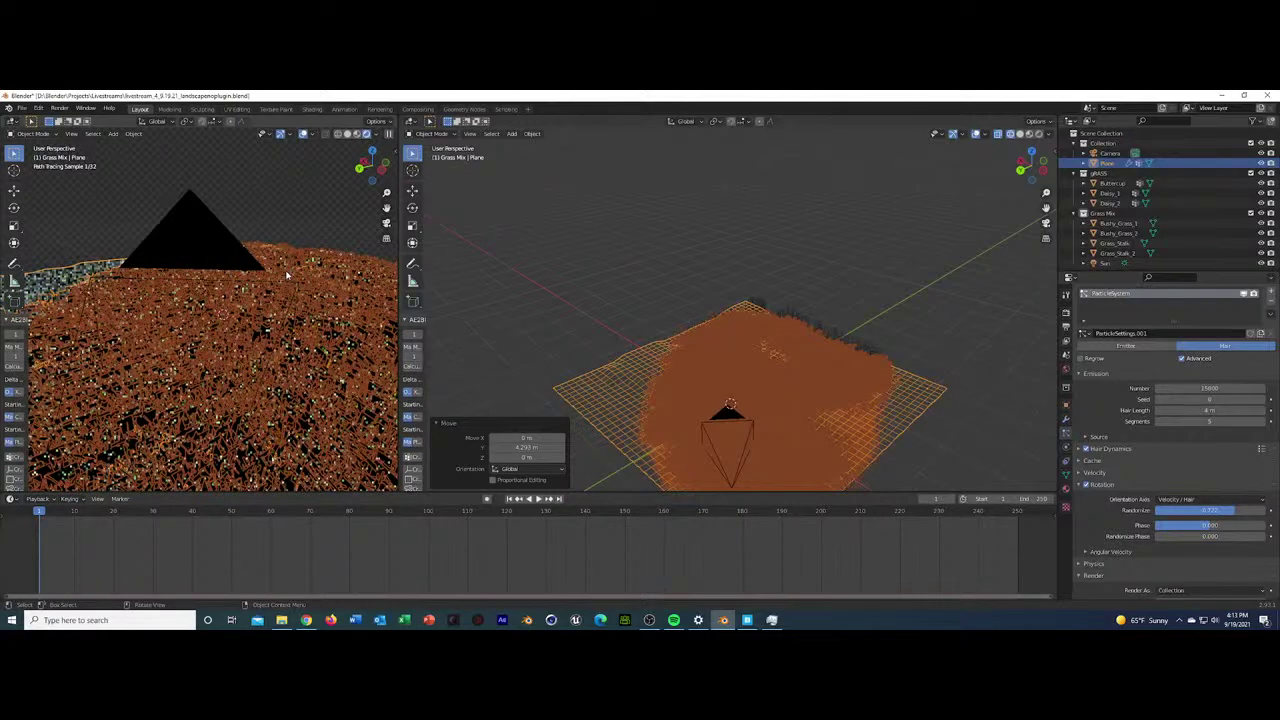
key(KP_0)
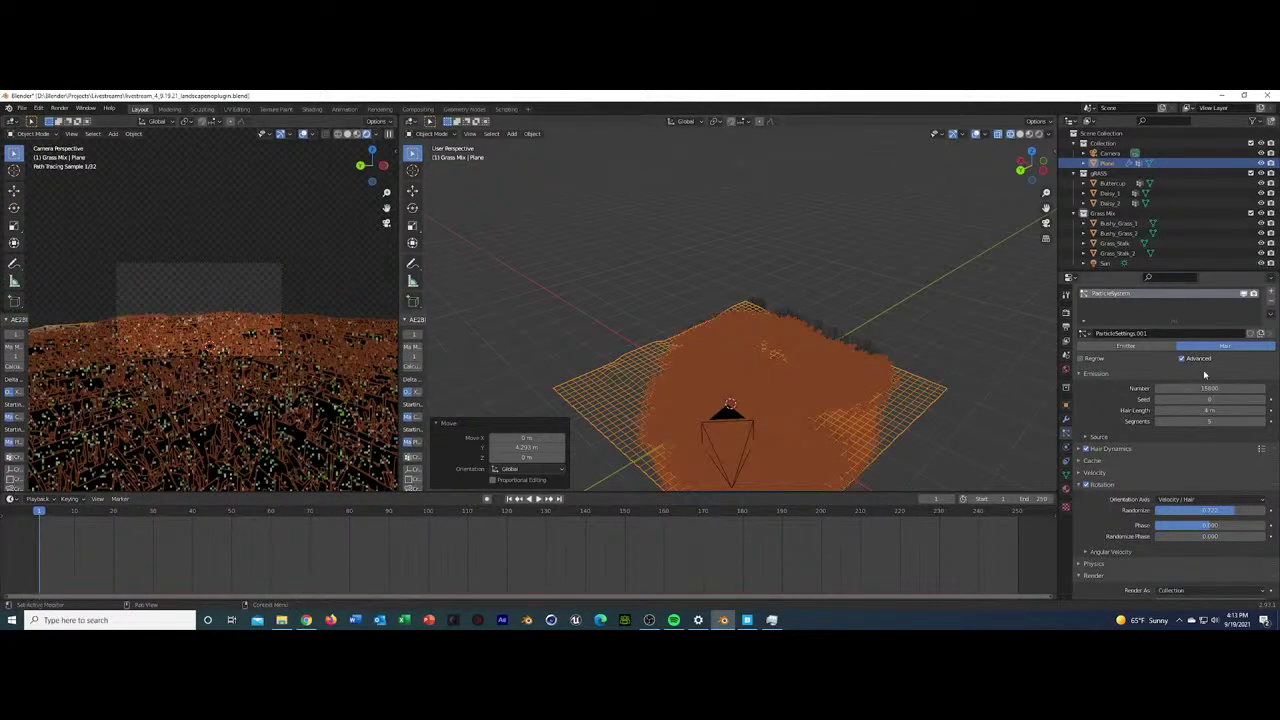
double_click(1205, 388)
text(10000)
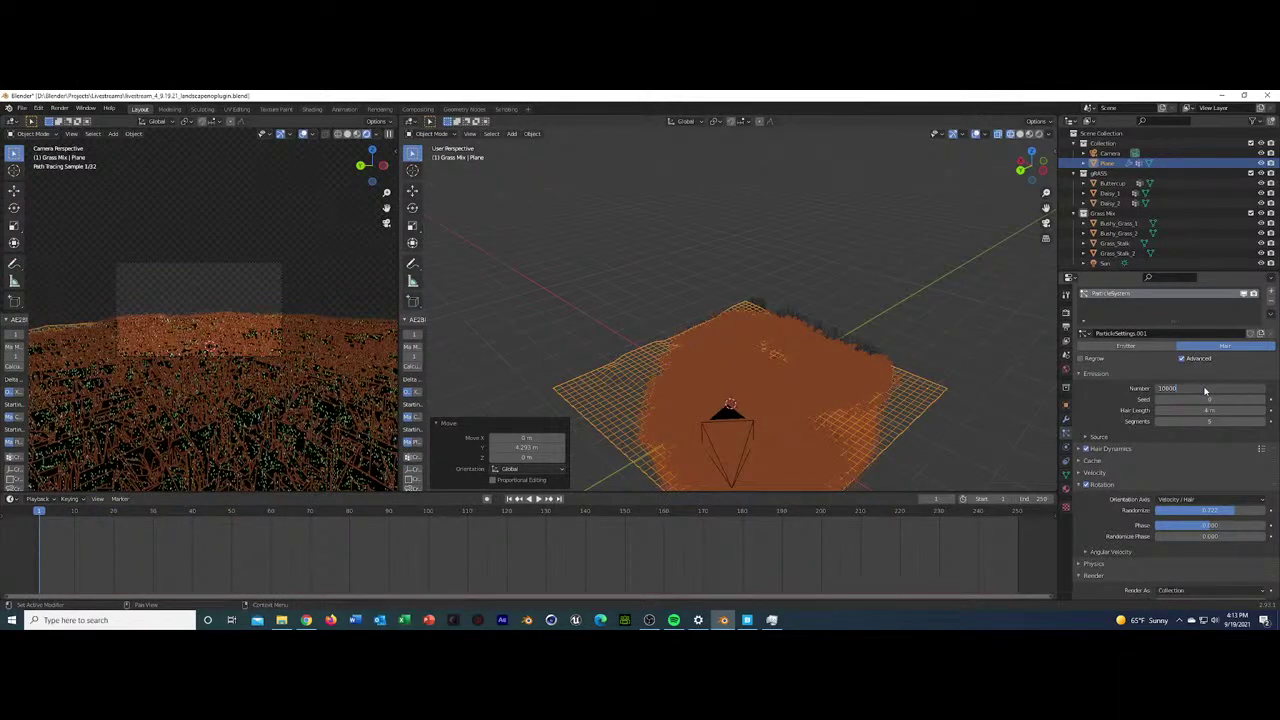
key(Return)
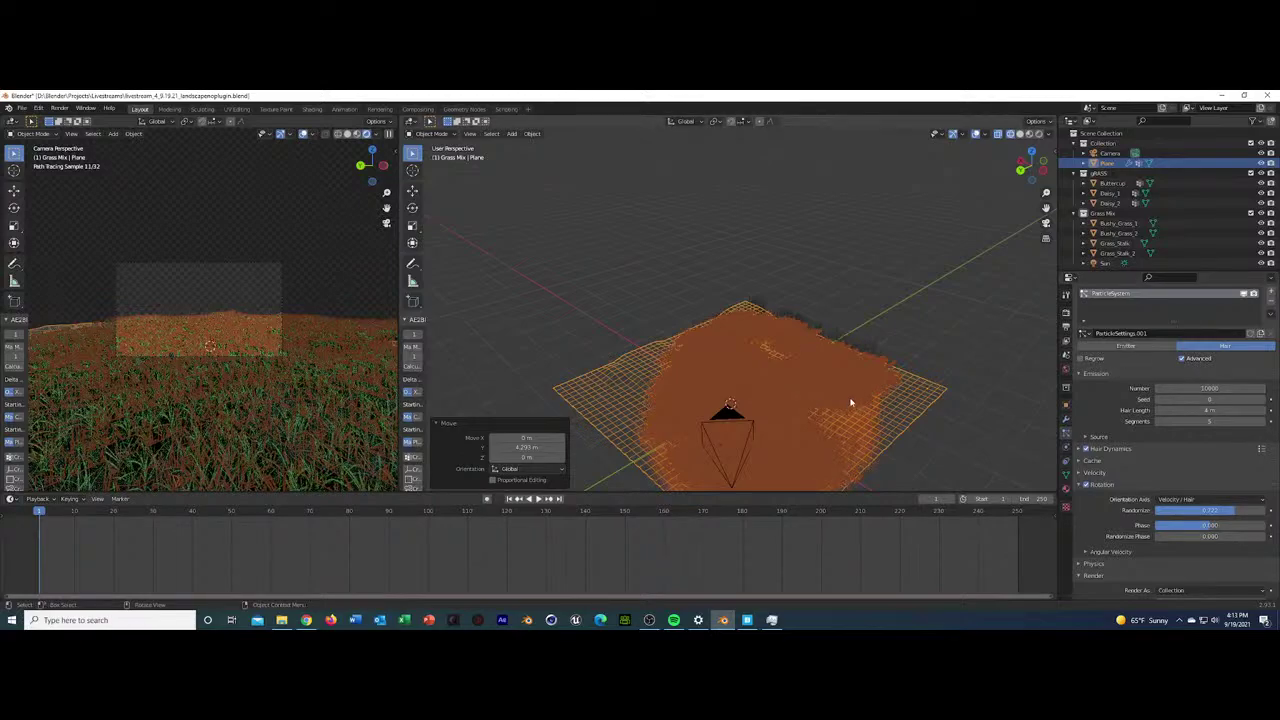
Enter Edit Mode and delete three patches of faces from the plane
key(Tab)
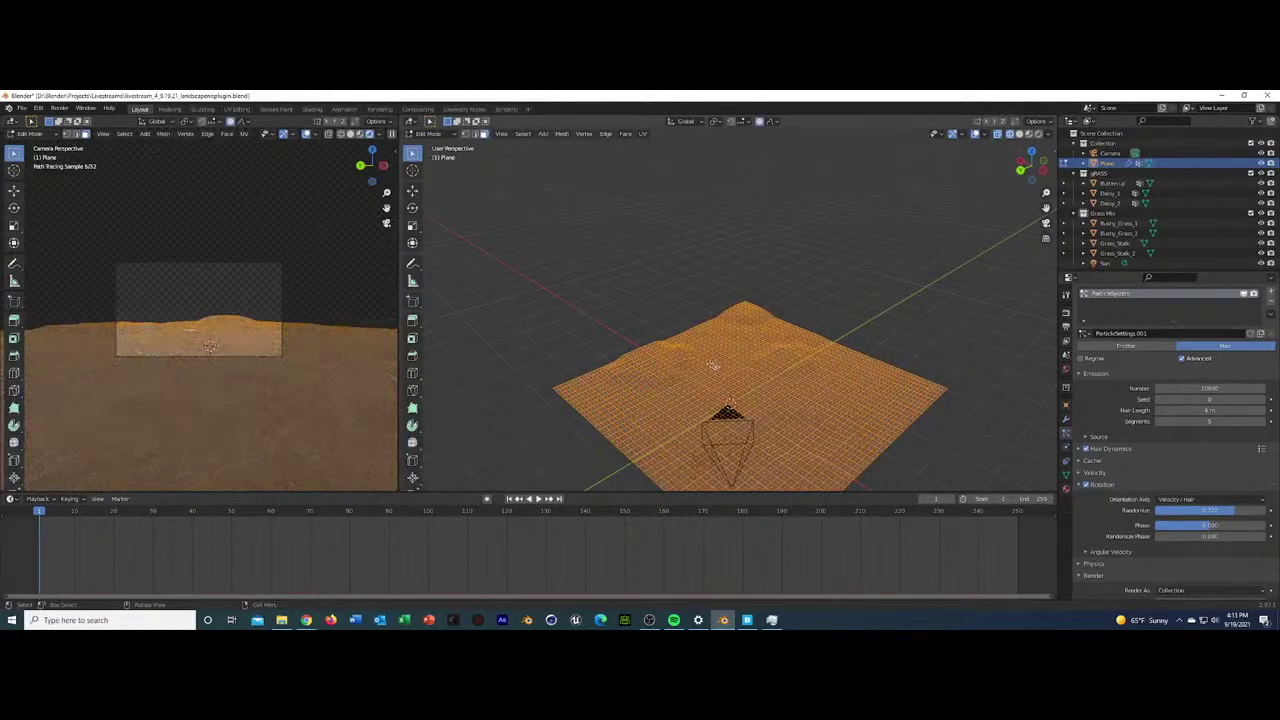
drag(581, 433, 627, 451)
key(x)
click(552, 341)
key(x)
click(627, 451)
drag(545, 359, 606, 429)
key(x)
click(600, 428)
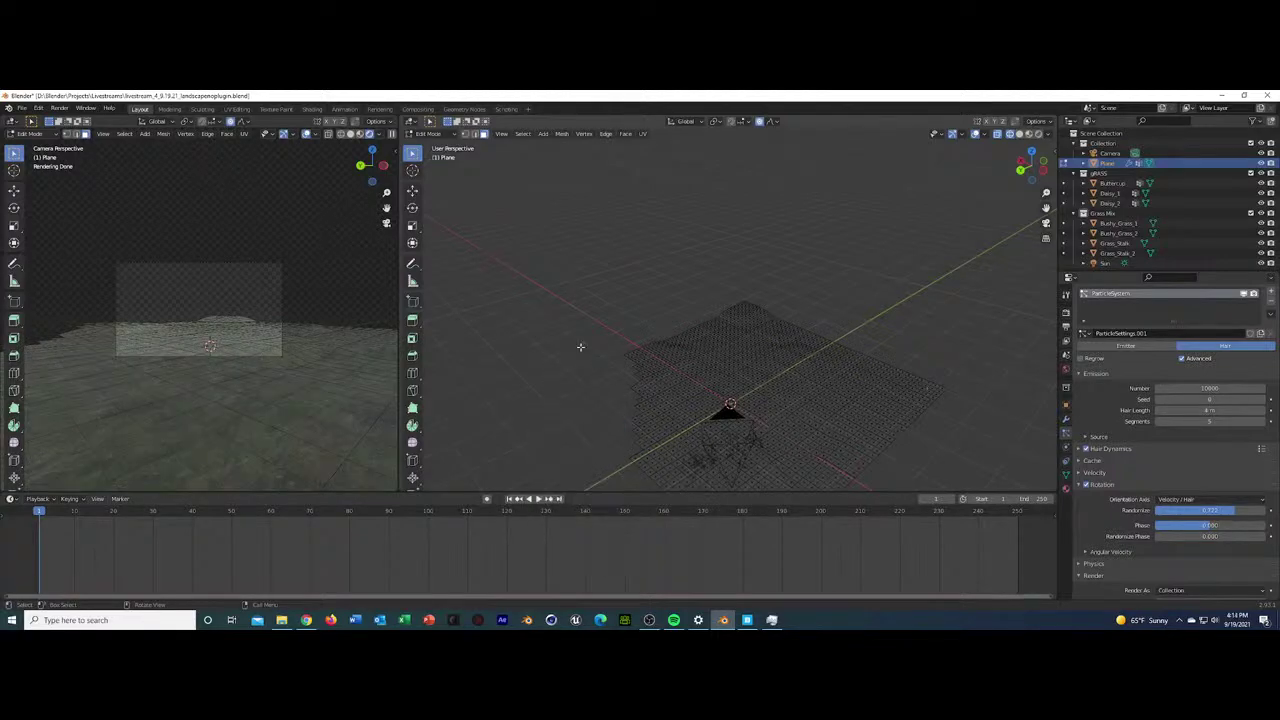
Switch to Bottom view and delete the stray vertices at the lower right
key(grave)
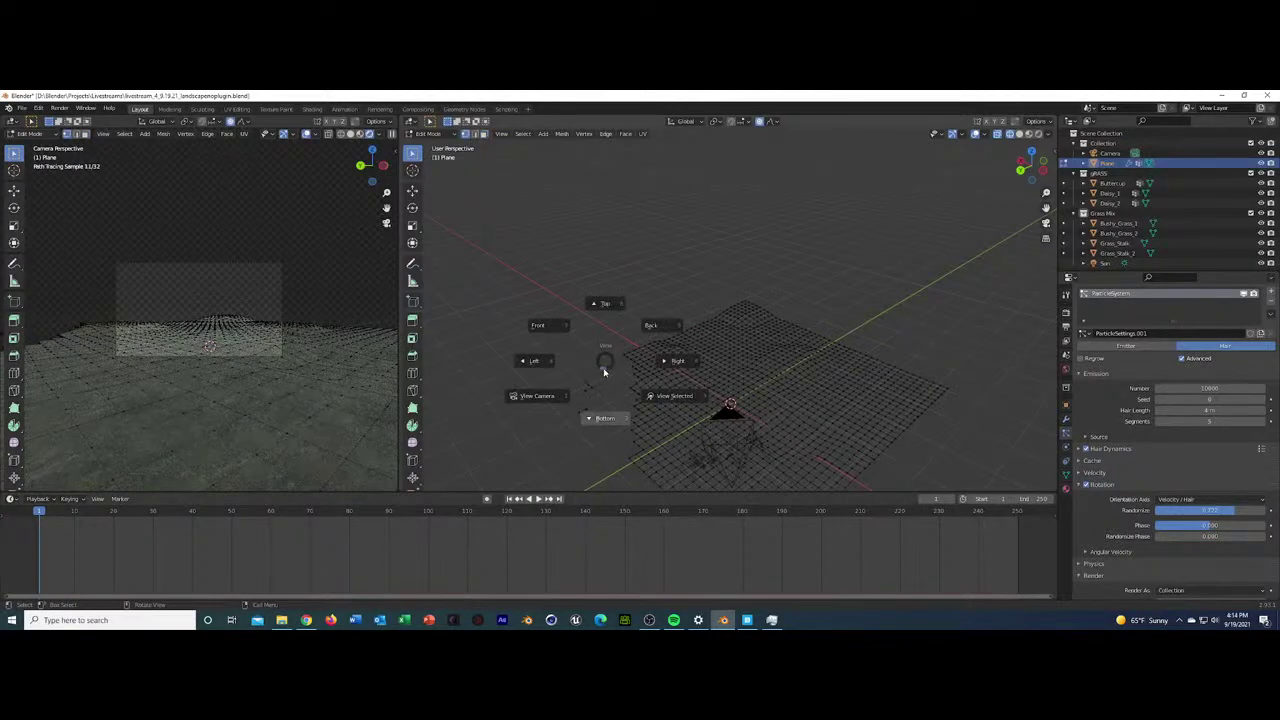
click(589, 374)
shift+drag(742, 448, 836, 488)
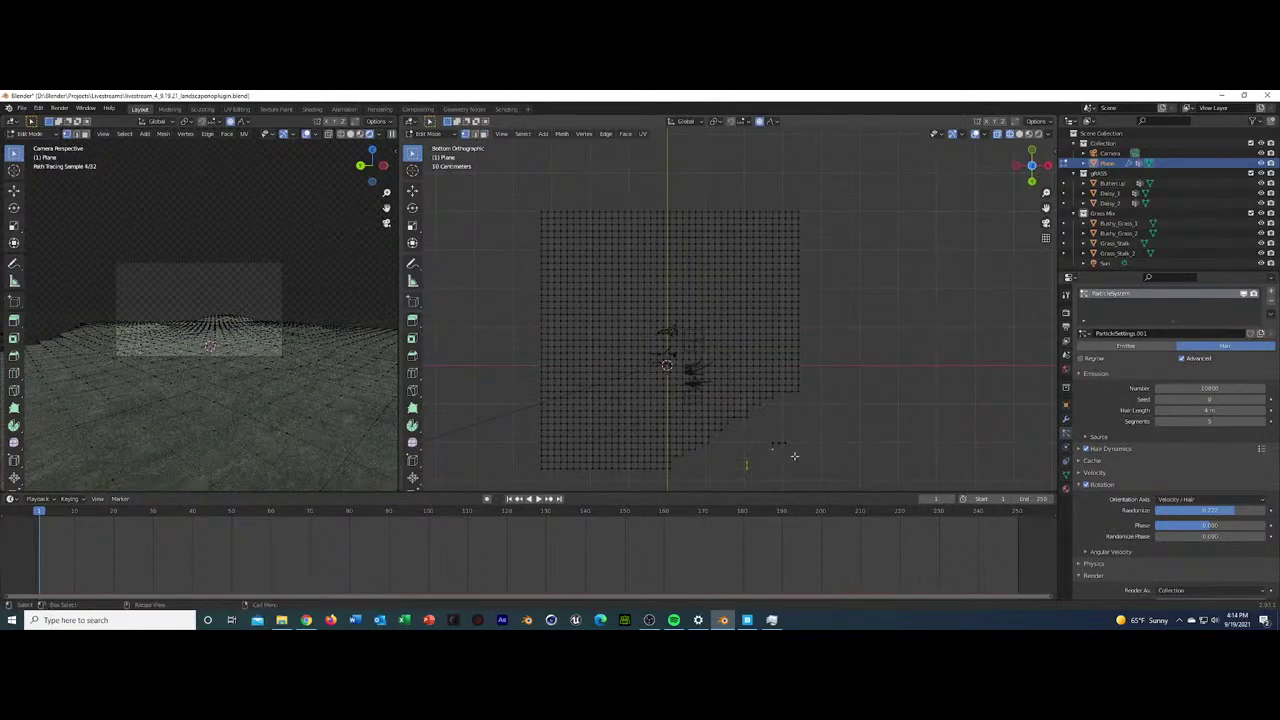
key(x)
click(775, 452)
drag(532, 185, 760, 244)
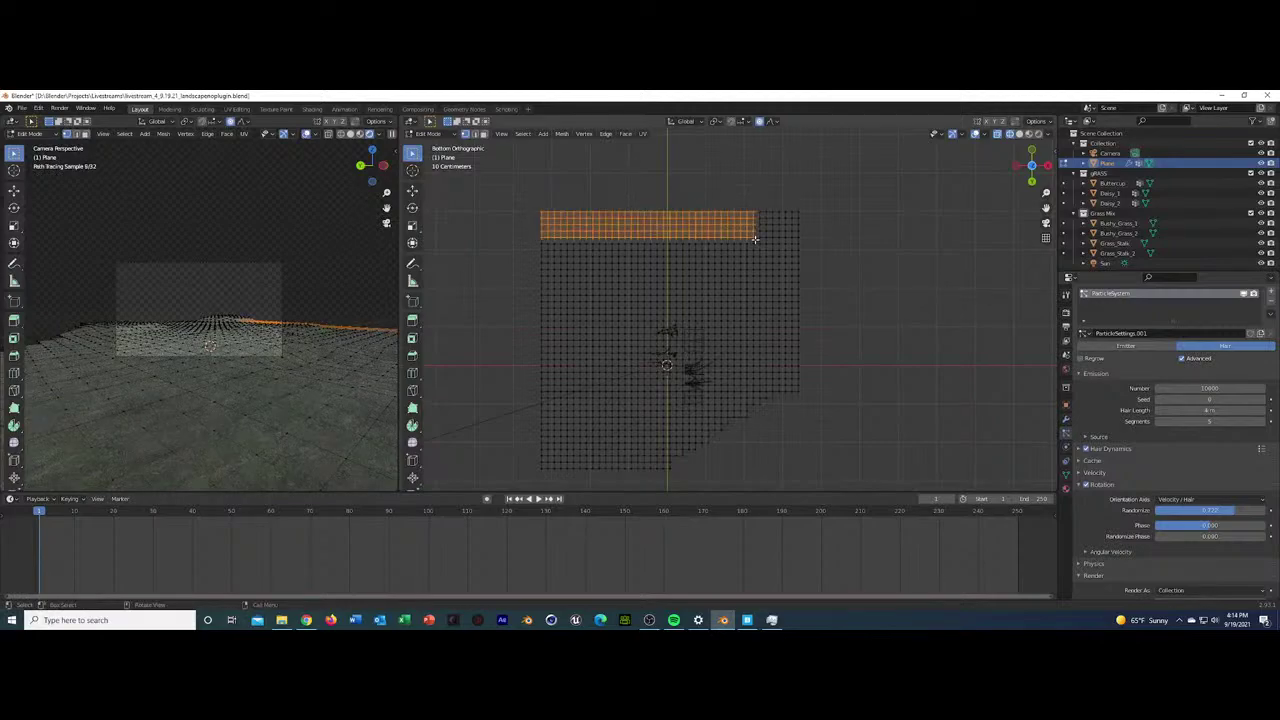
drag(698, 172, 851, 253)
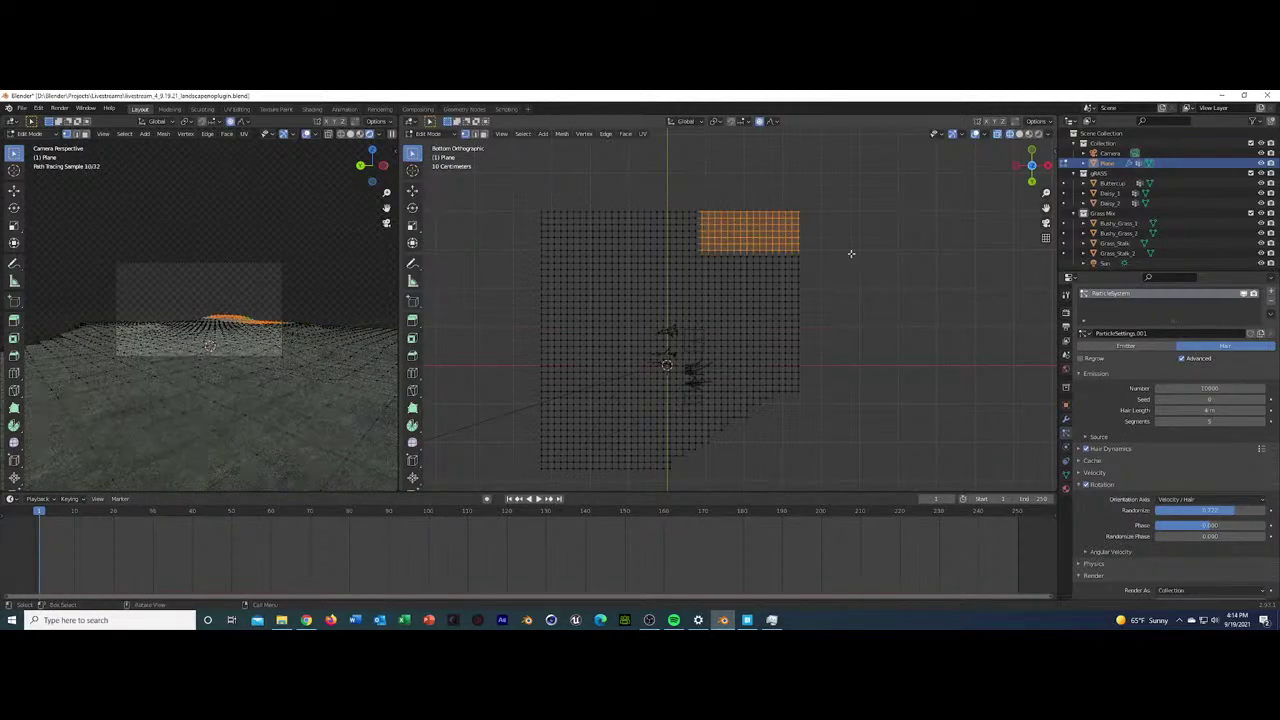
click(900, 309)
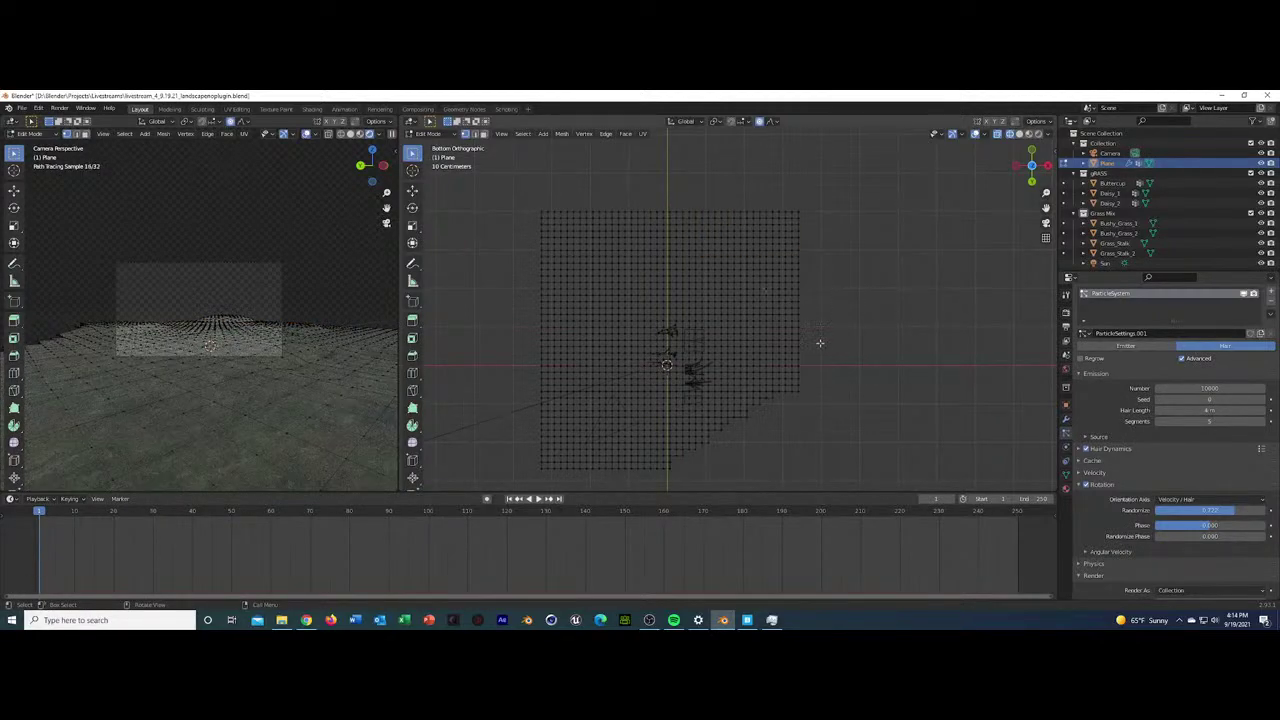
drag(798, 437, 760, 316)
click(905, 377)
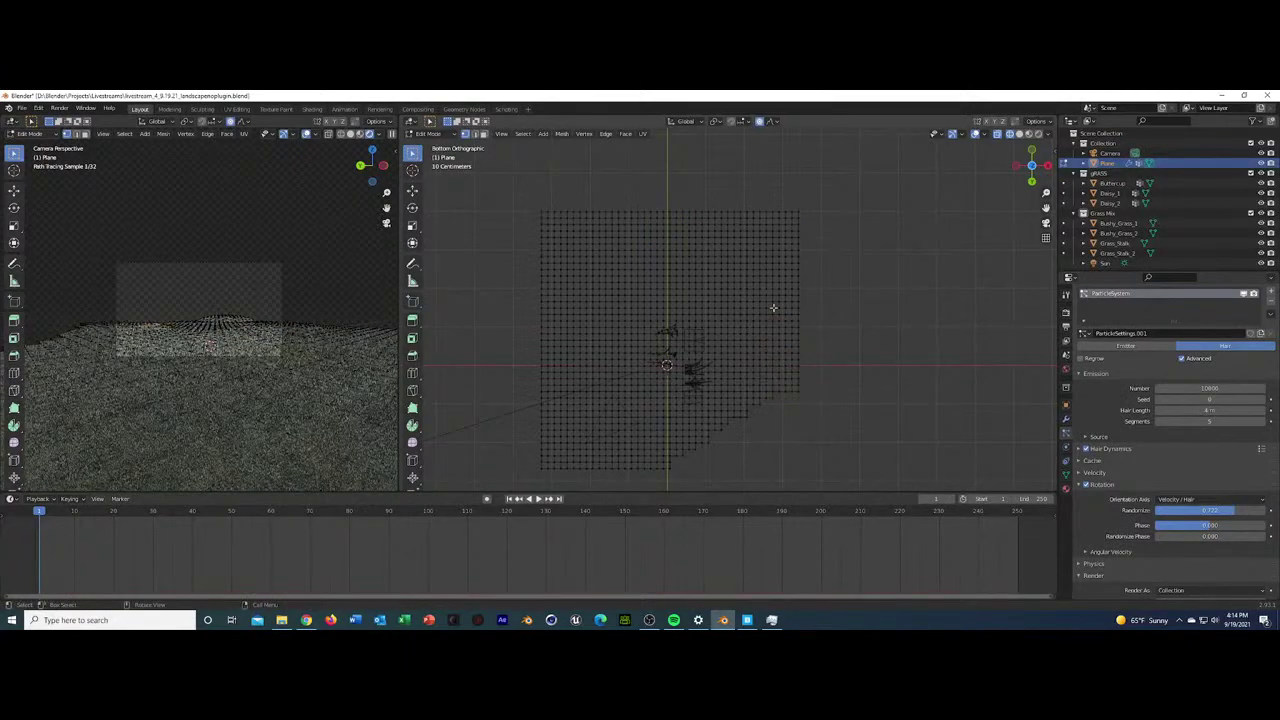
Delete further face blocks at the top left, lower left and a small upper-left patch
drag(498, 197, 665, 285)
key(x)
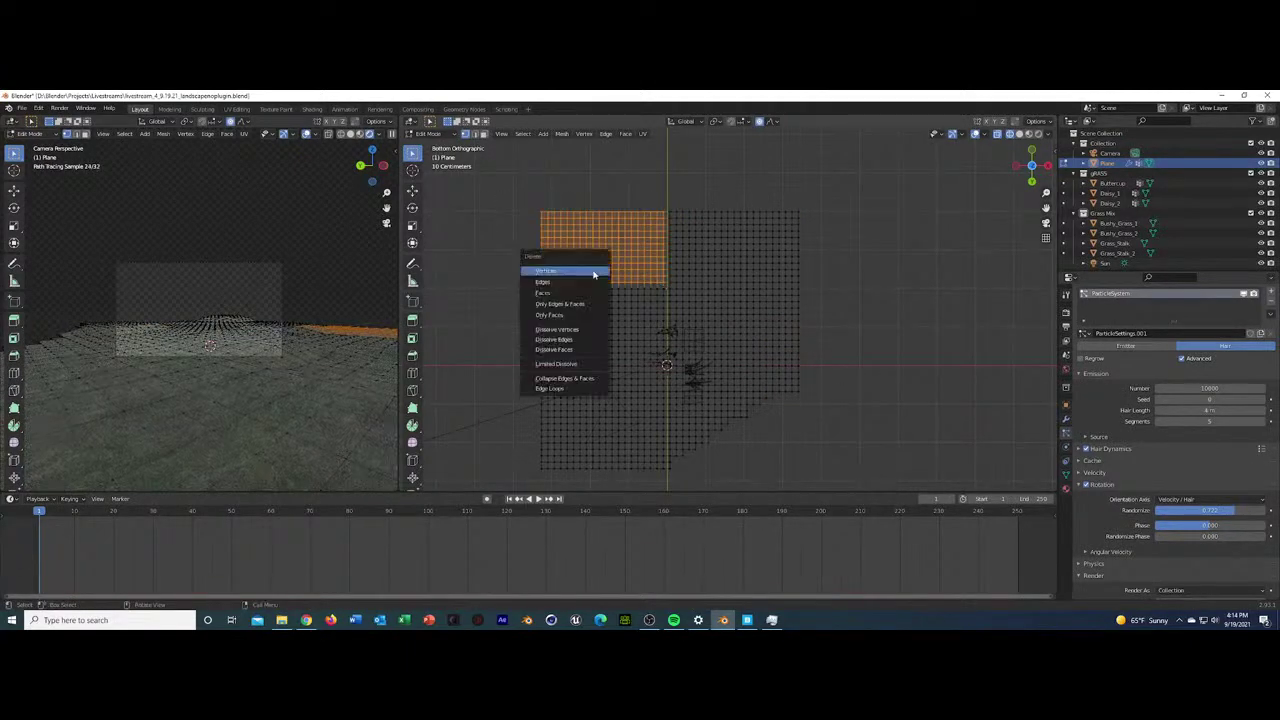
click(595, 272)
drag(478, 211, 604, 491)
key(x)
click(581, 416)
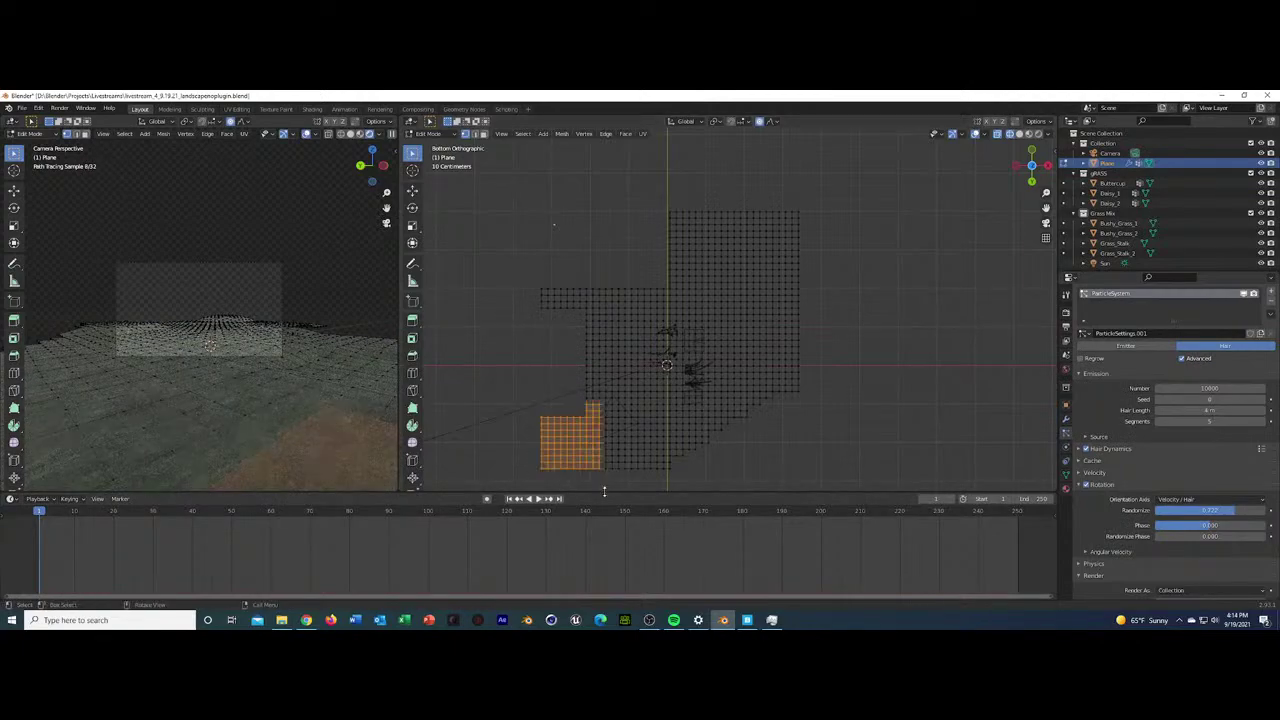
key(x)
click(568, 370)
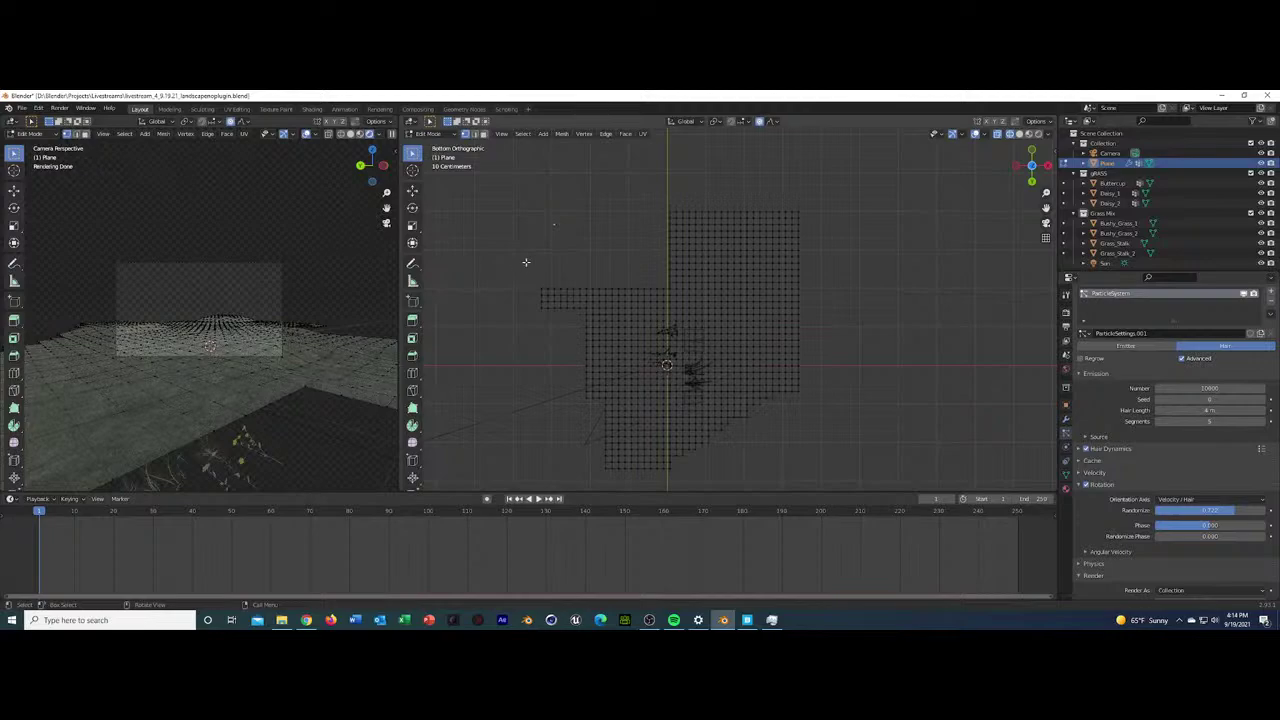
drag(514, 266, 576, 325)
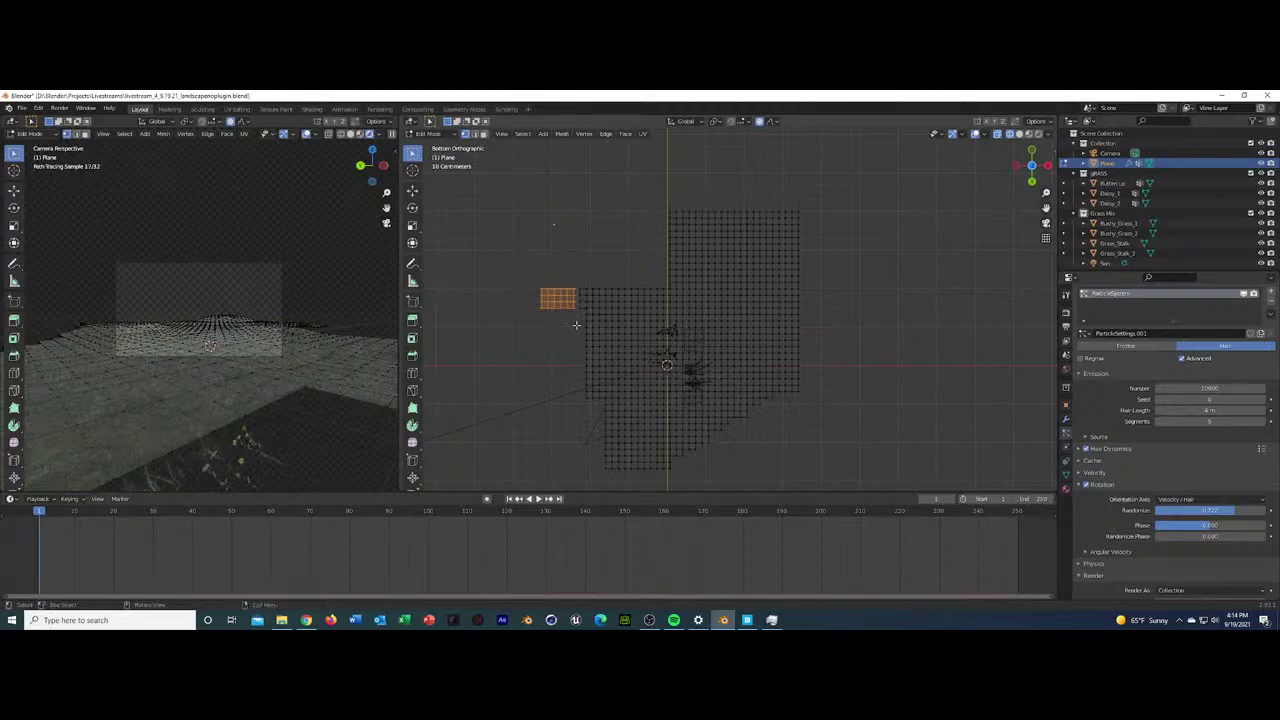
key(x)
click(577, 327)
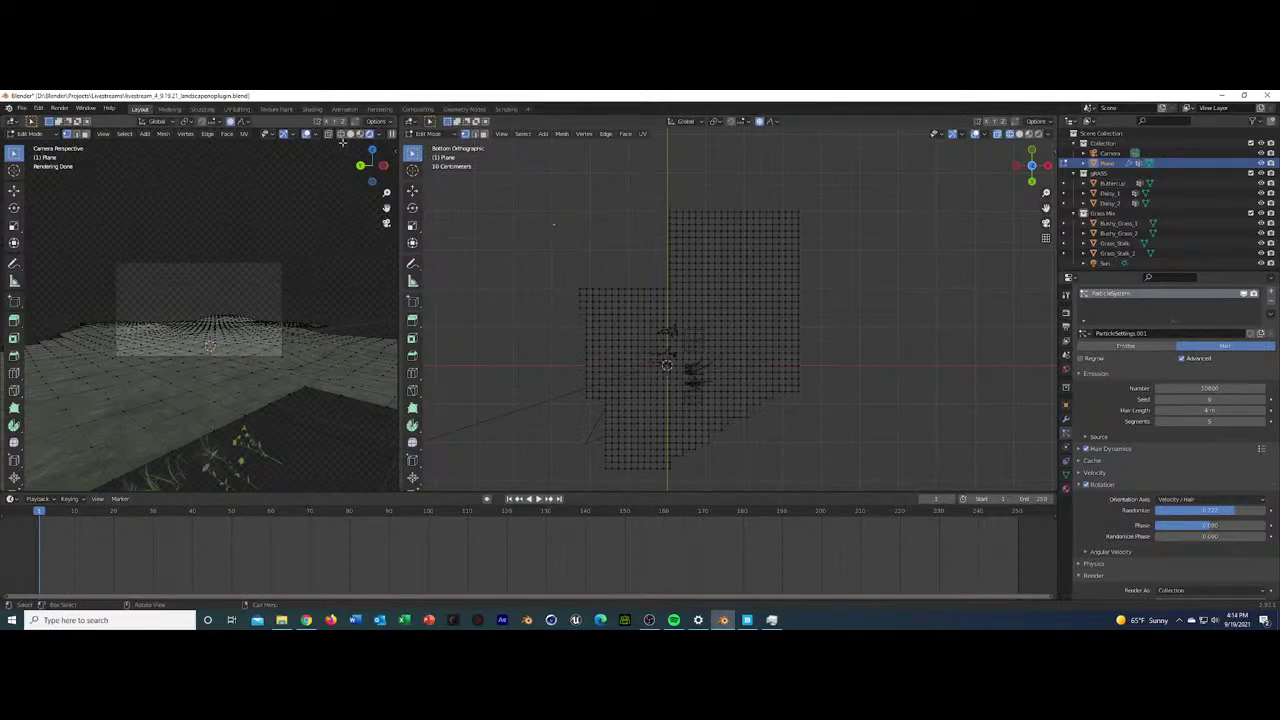
Return to Object Mode and drag the Sun from Grass Mix into the main Collection
key(a)
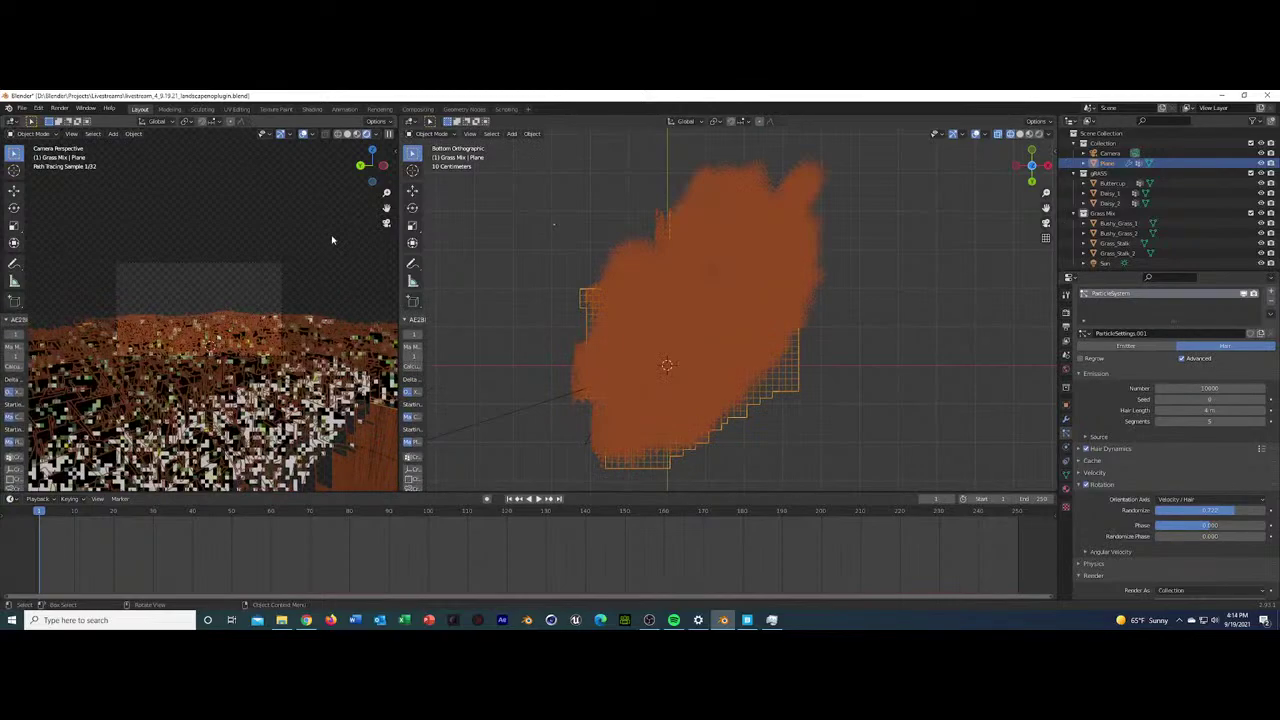
key(Tab)
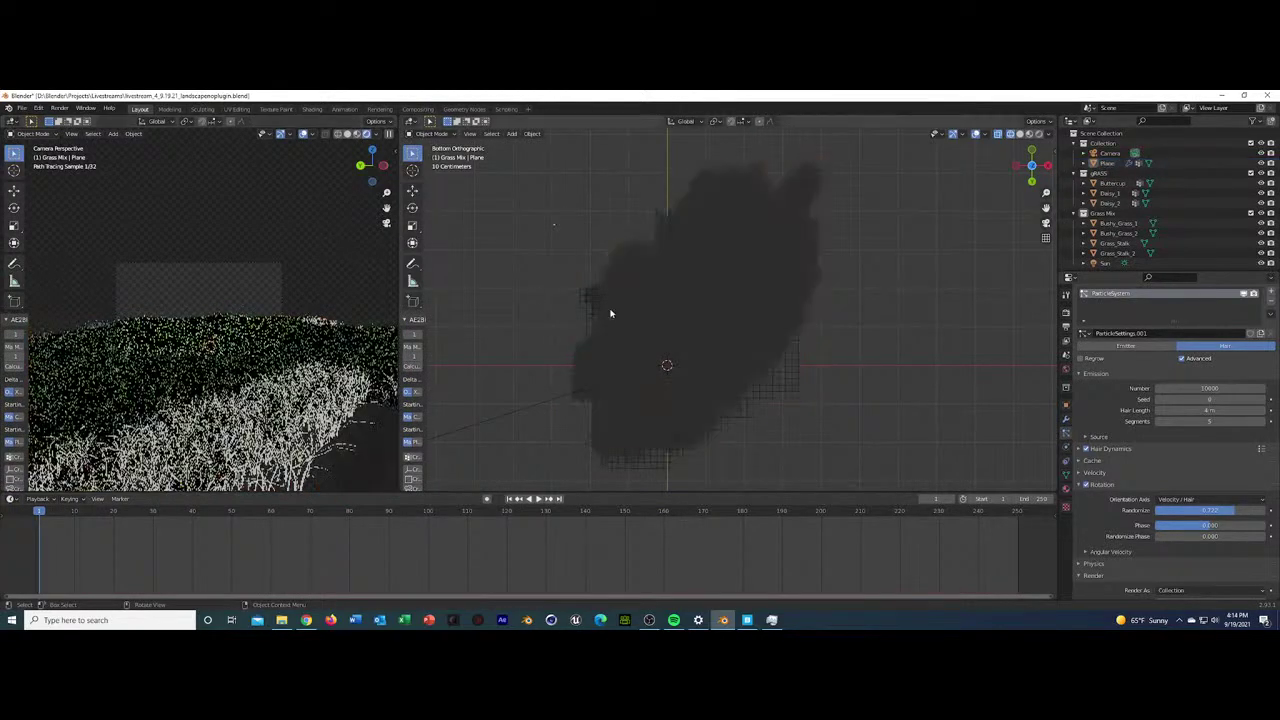
middle_drag(609, 314, 747, 375)
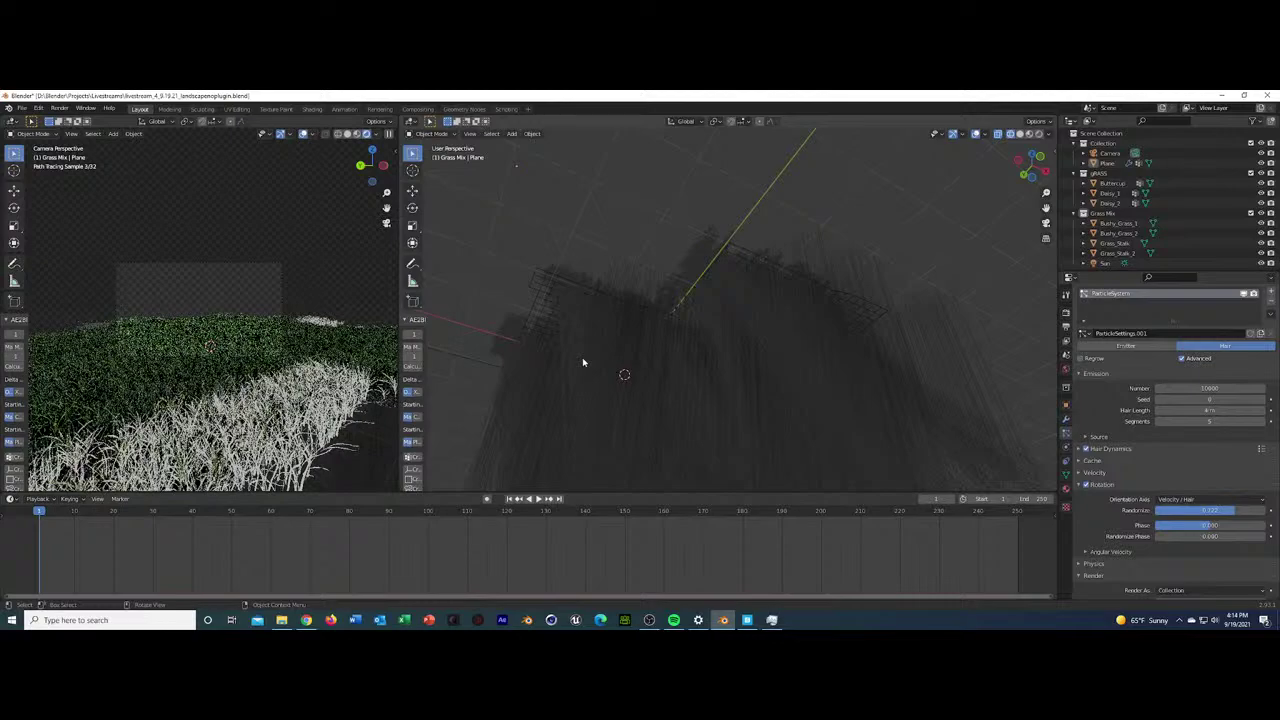
scroll(1170, 400, up, 1)
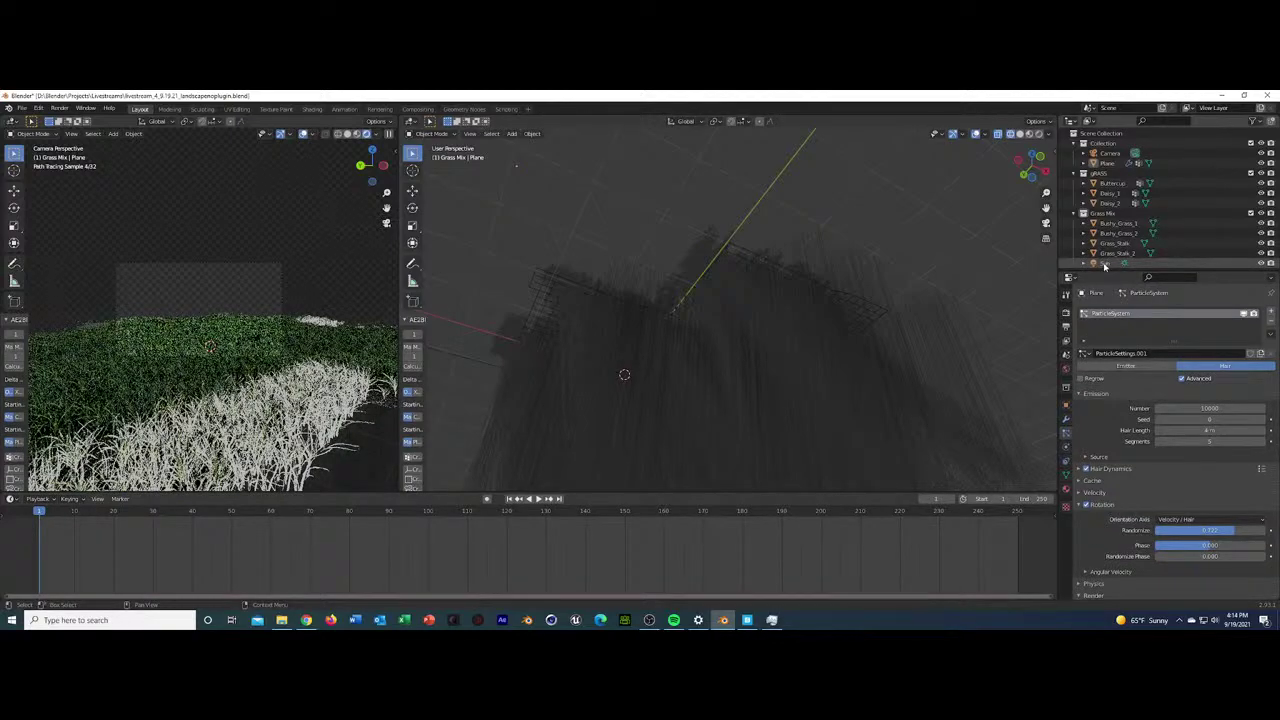
click(1105, 264)
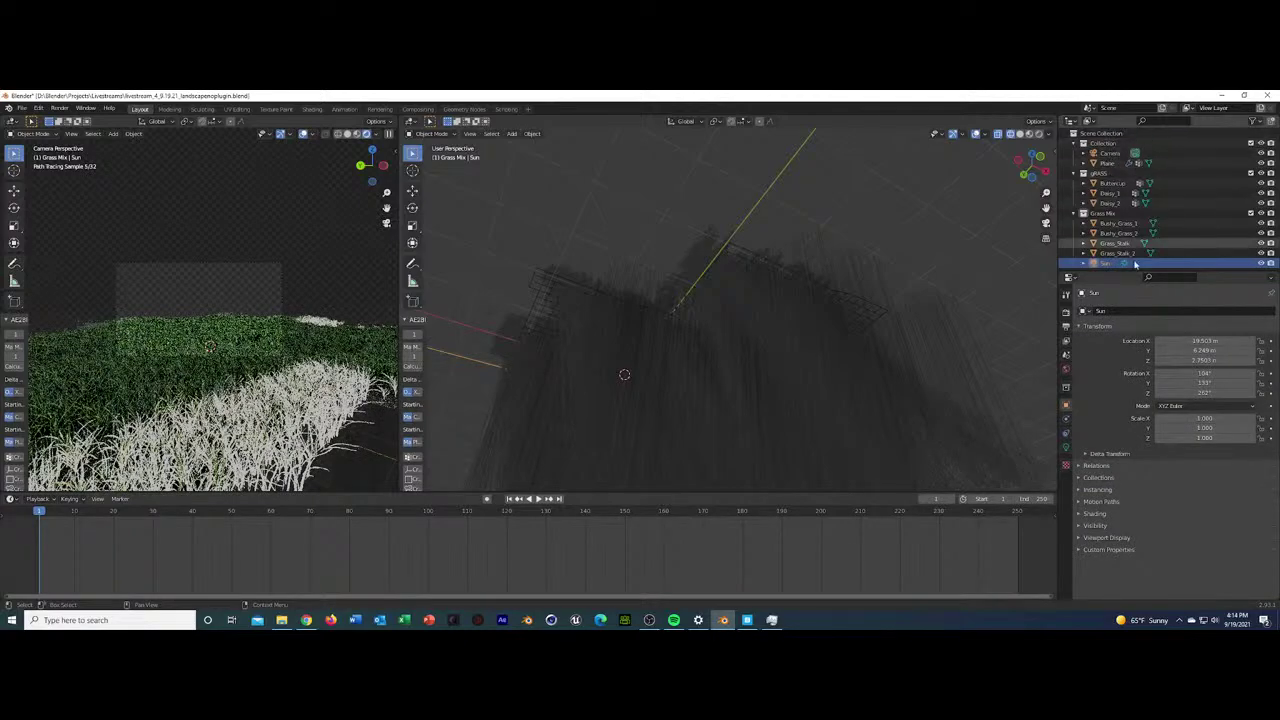
drag(1135, 264, 1103, 143)
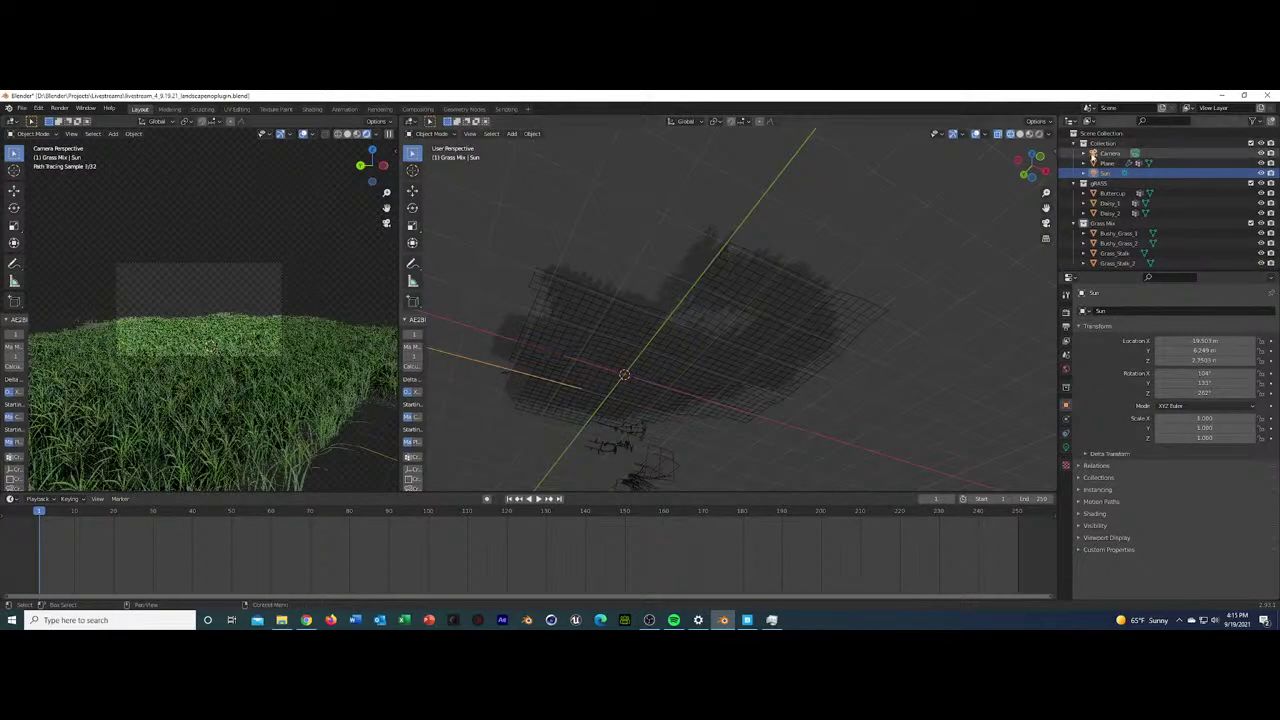
Select the Plane and Grass Mix collection, then browse File > Append for another blend file's Objects
click(1107, 163)
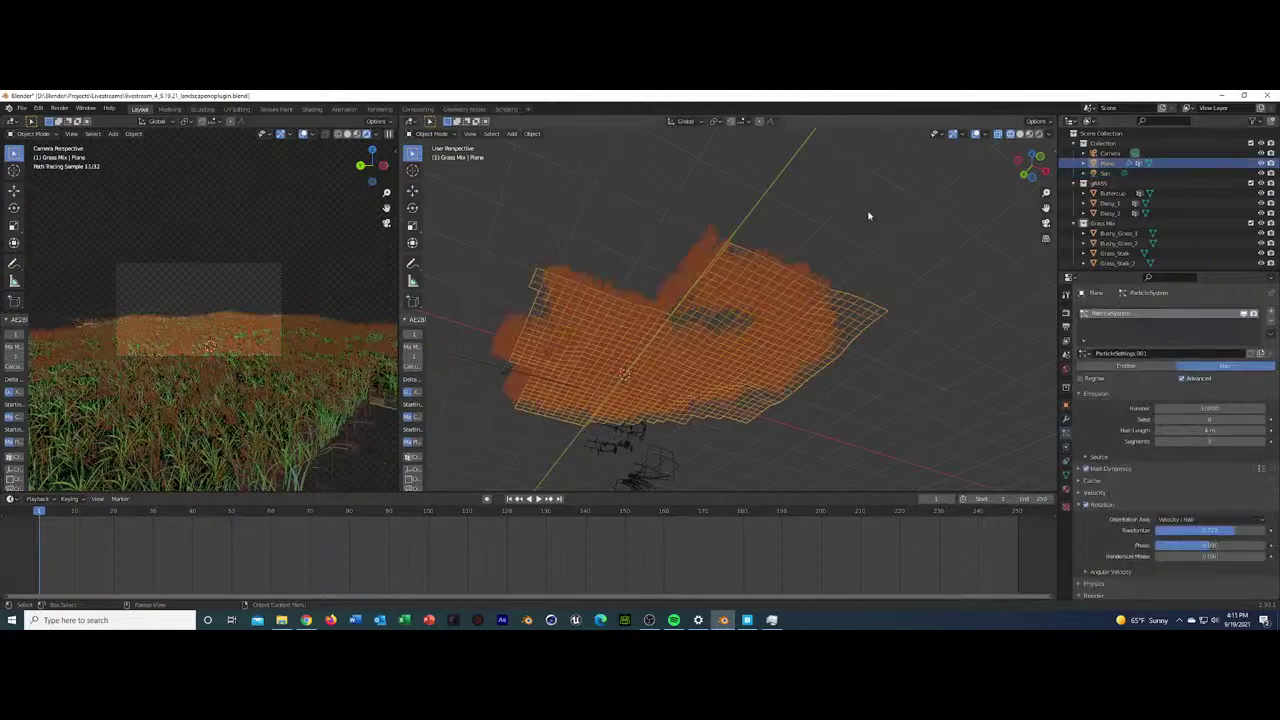
middle_drag(868, 215, 875, 264)
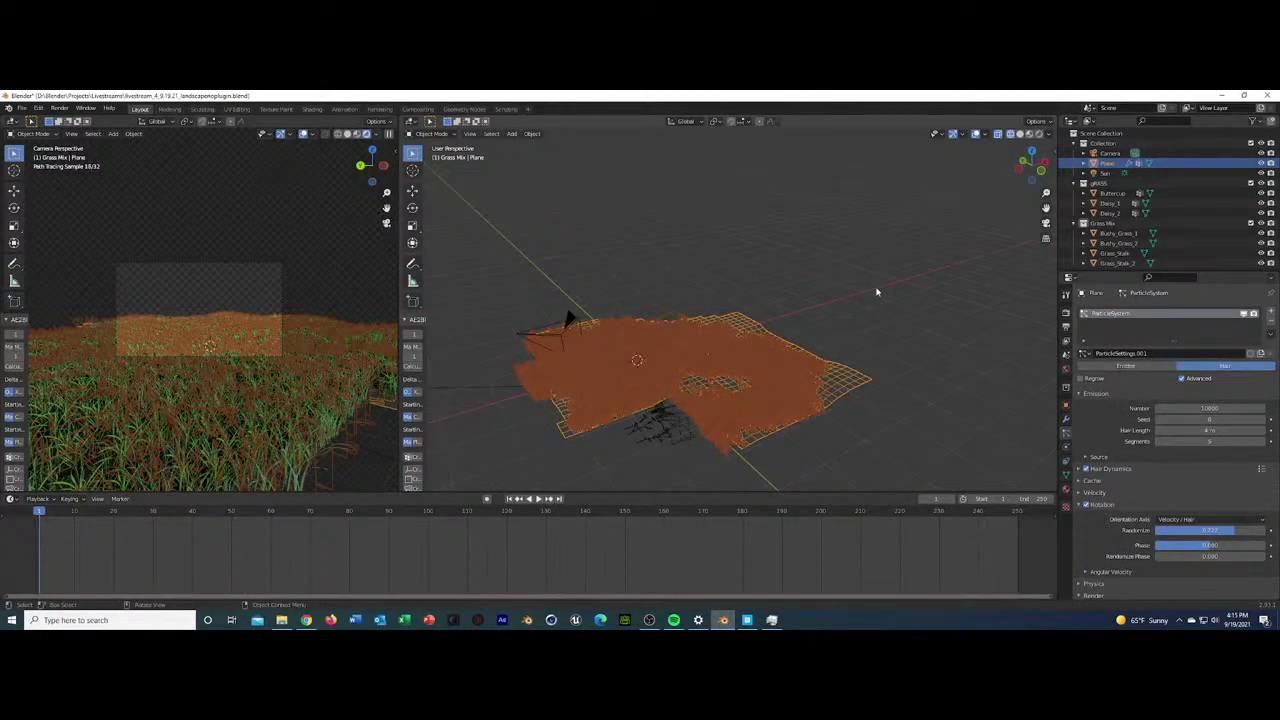
click(1106, 224)
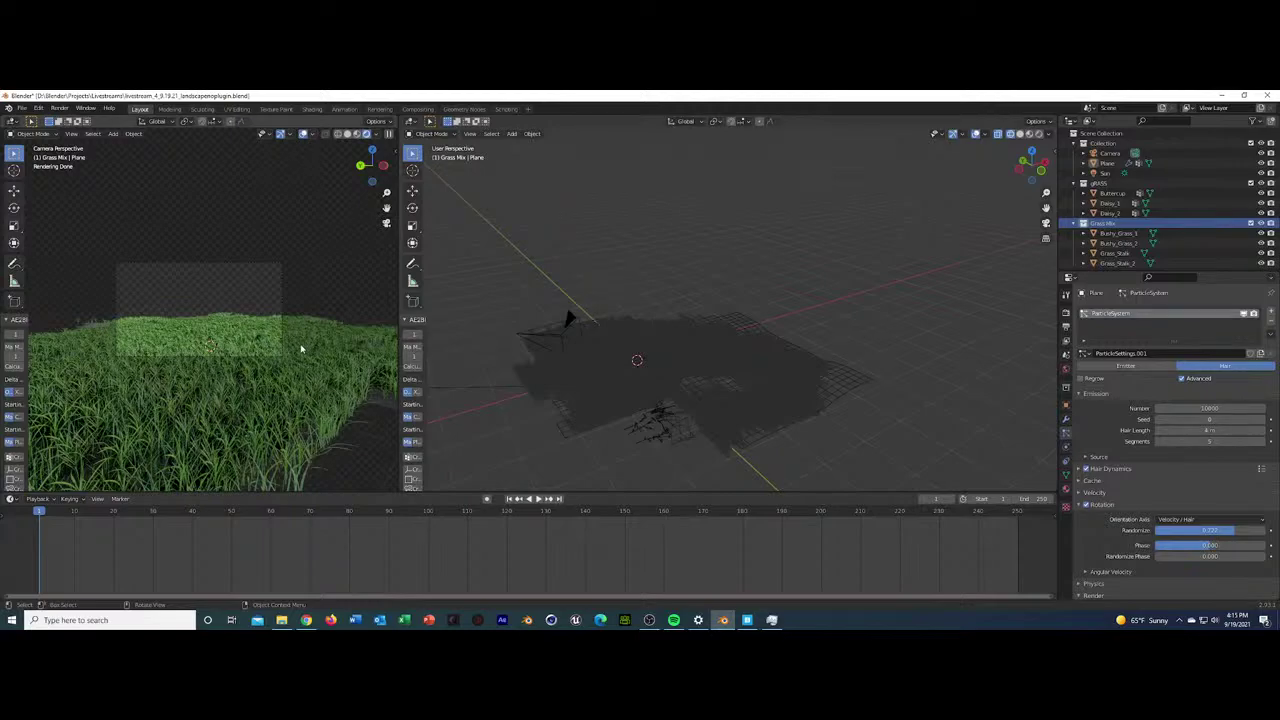
scroll(690, 335, up, 4)
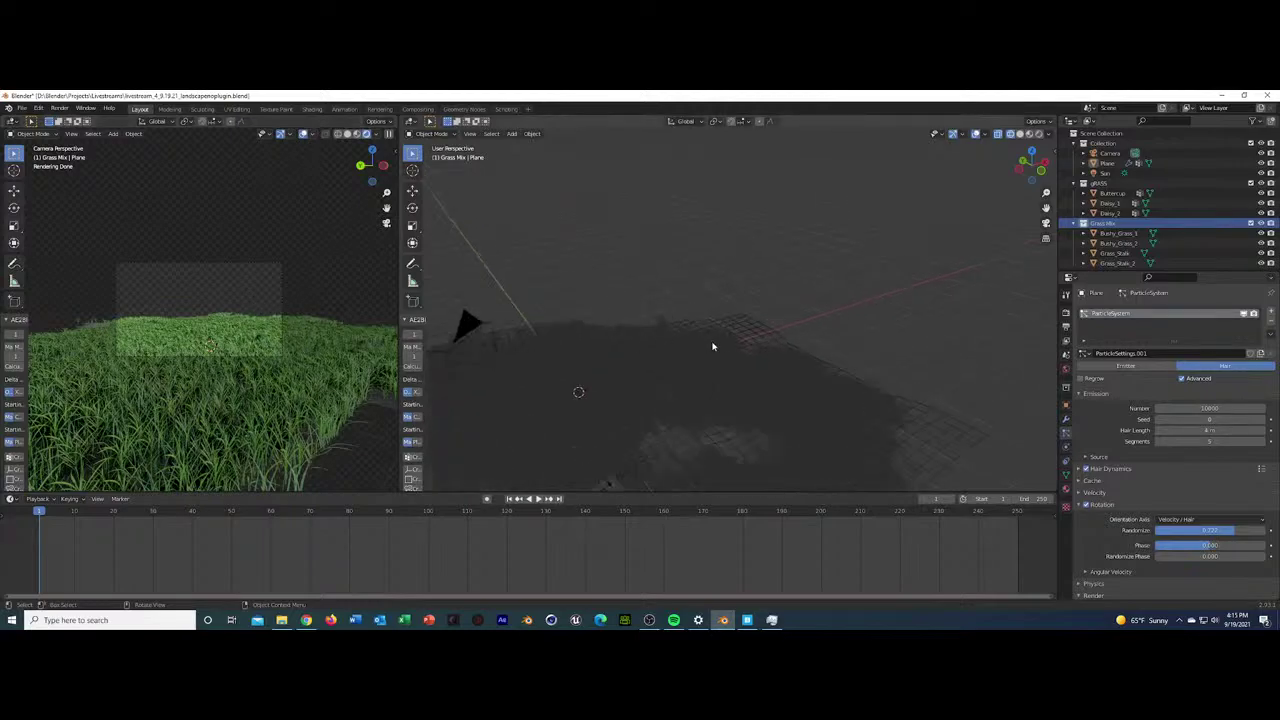
middle_drag(926, 378, 850, 370)
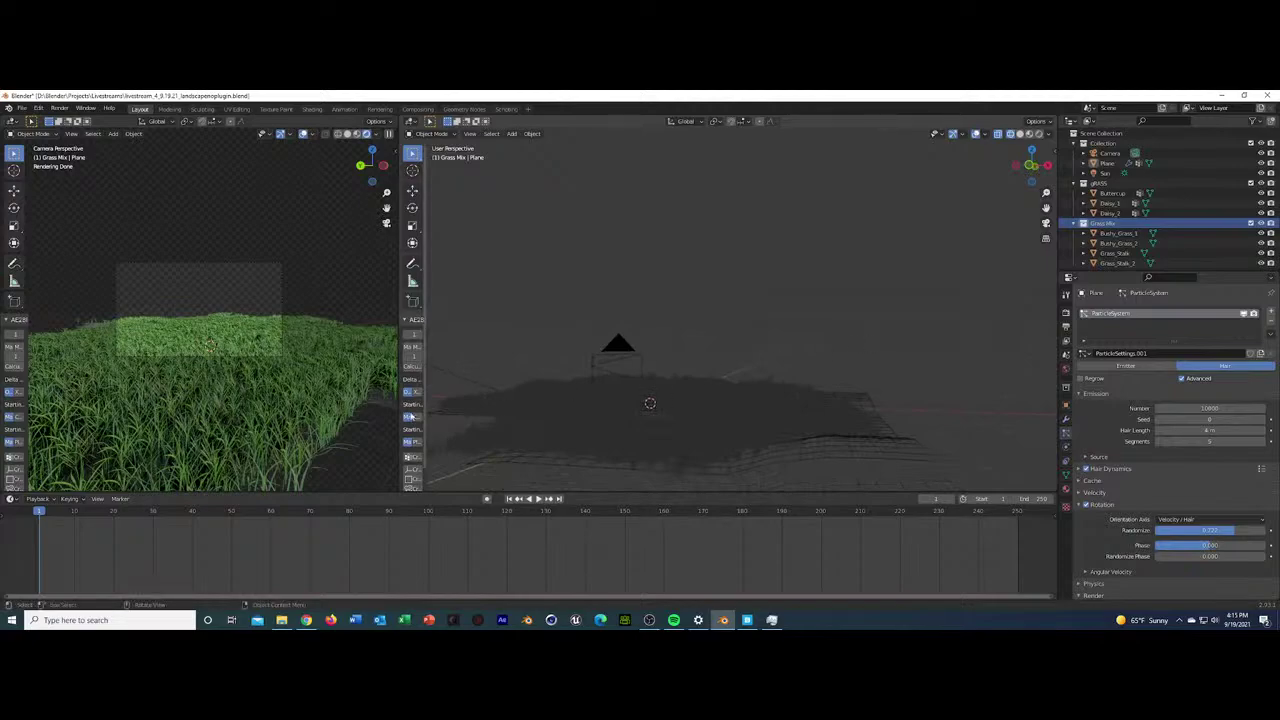
click(21, 108)
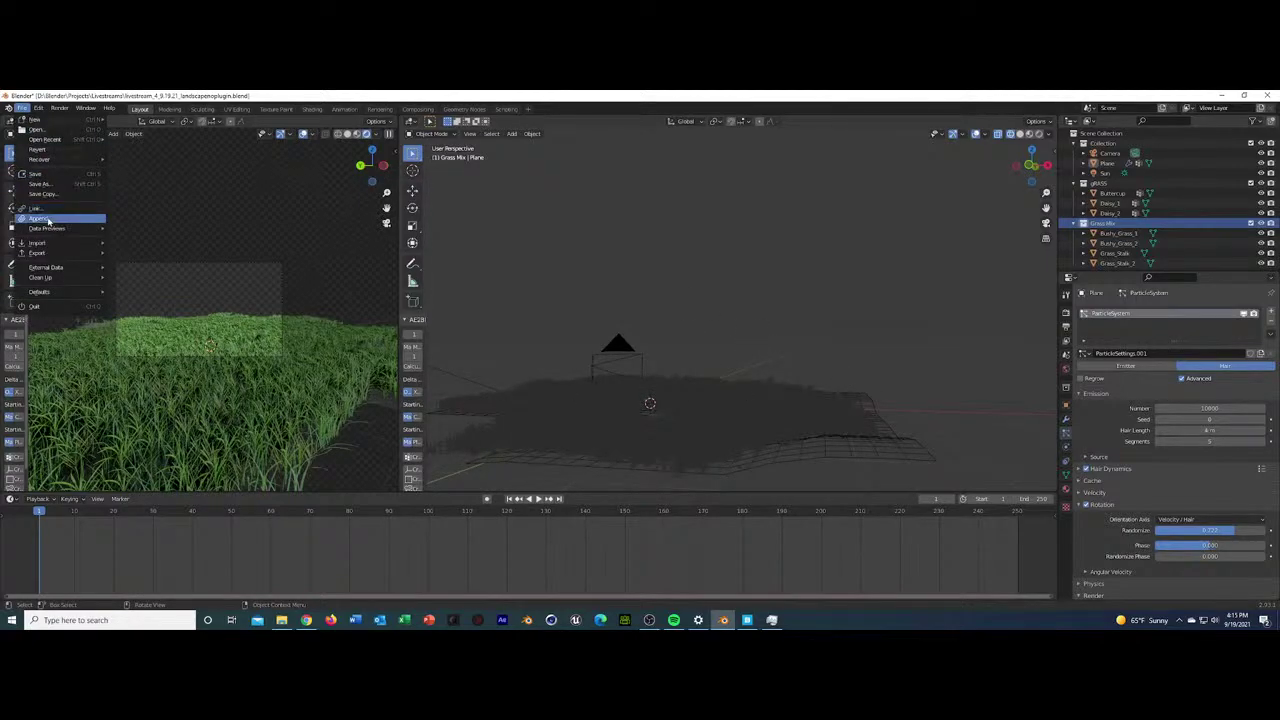
click(47, 219)
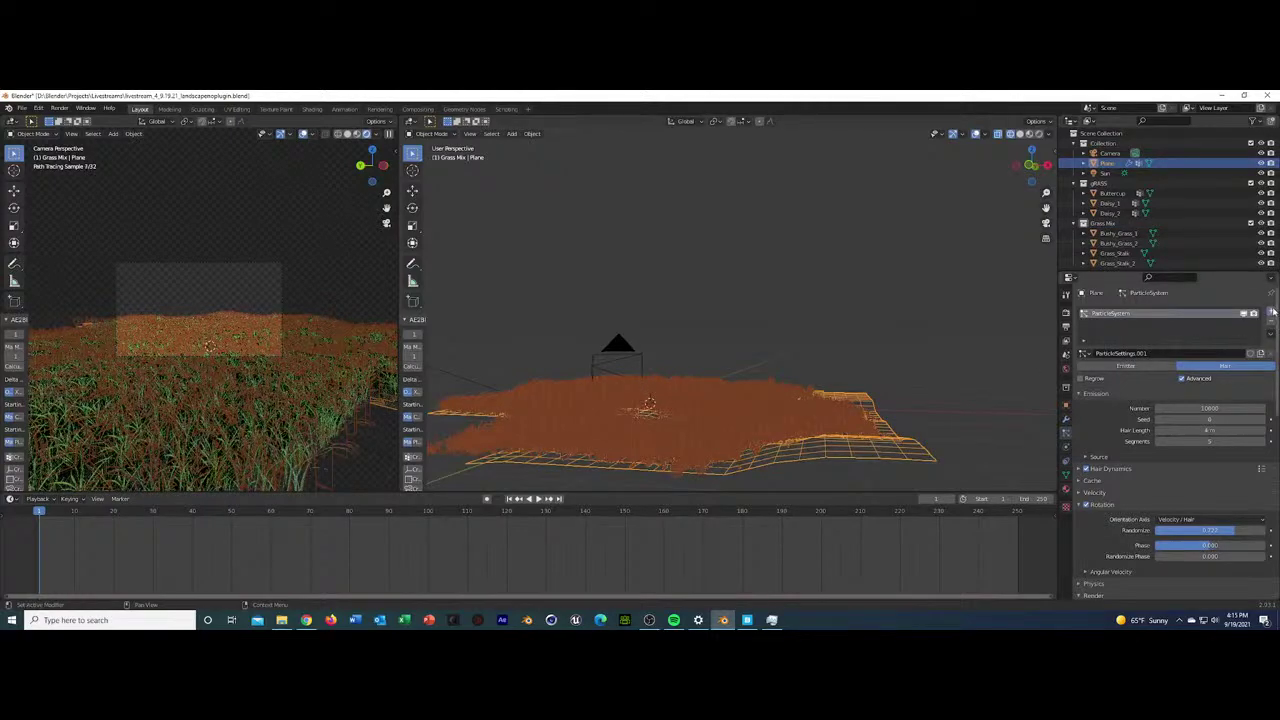
Add a second particle system of 250 Hair particles with Advanced settings enabled
click(1269, 314)
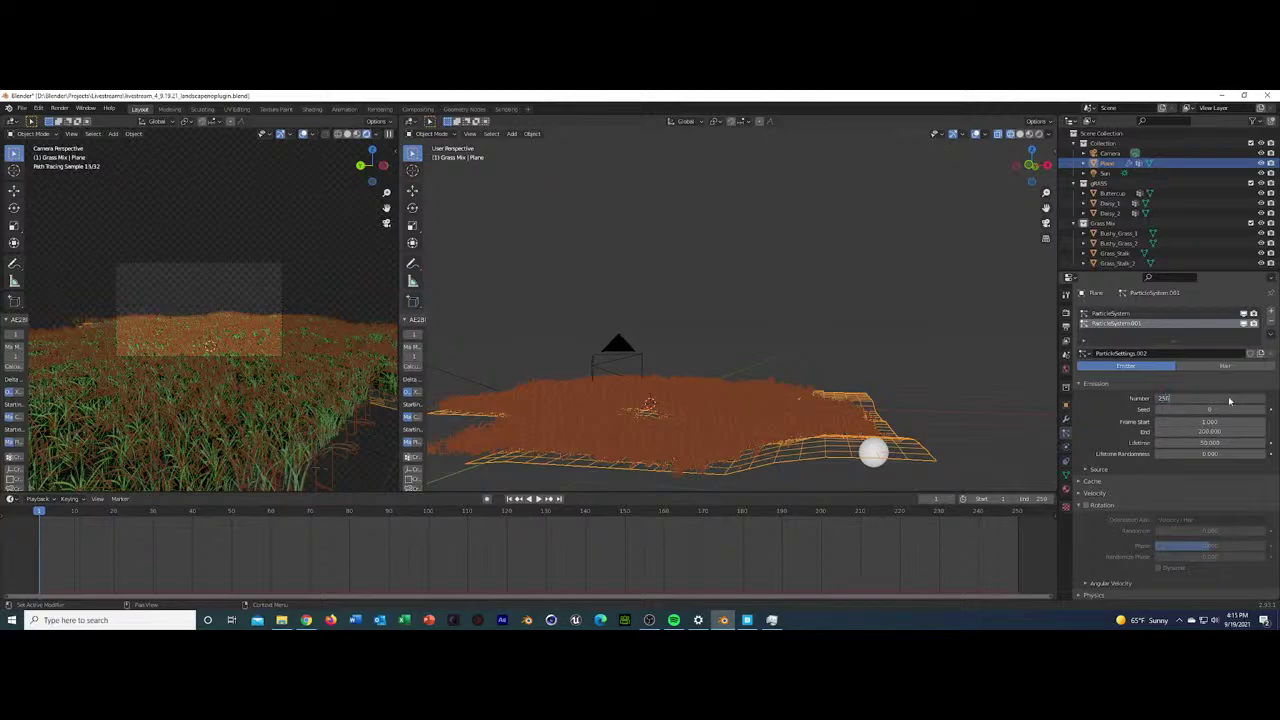
key(Return)
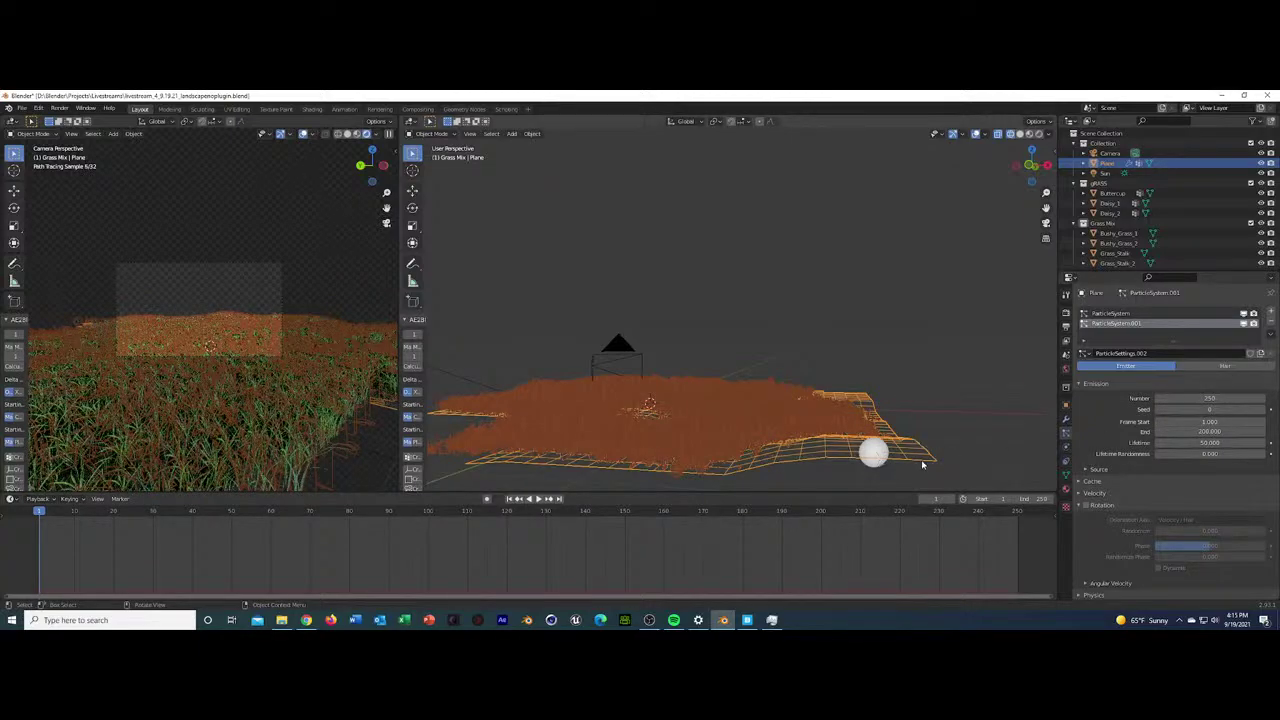
middle_drag(924, 462, 1029, 334)
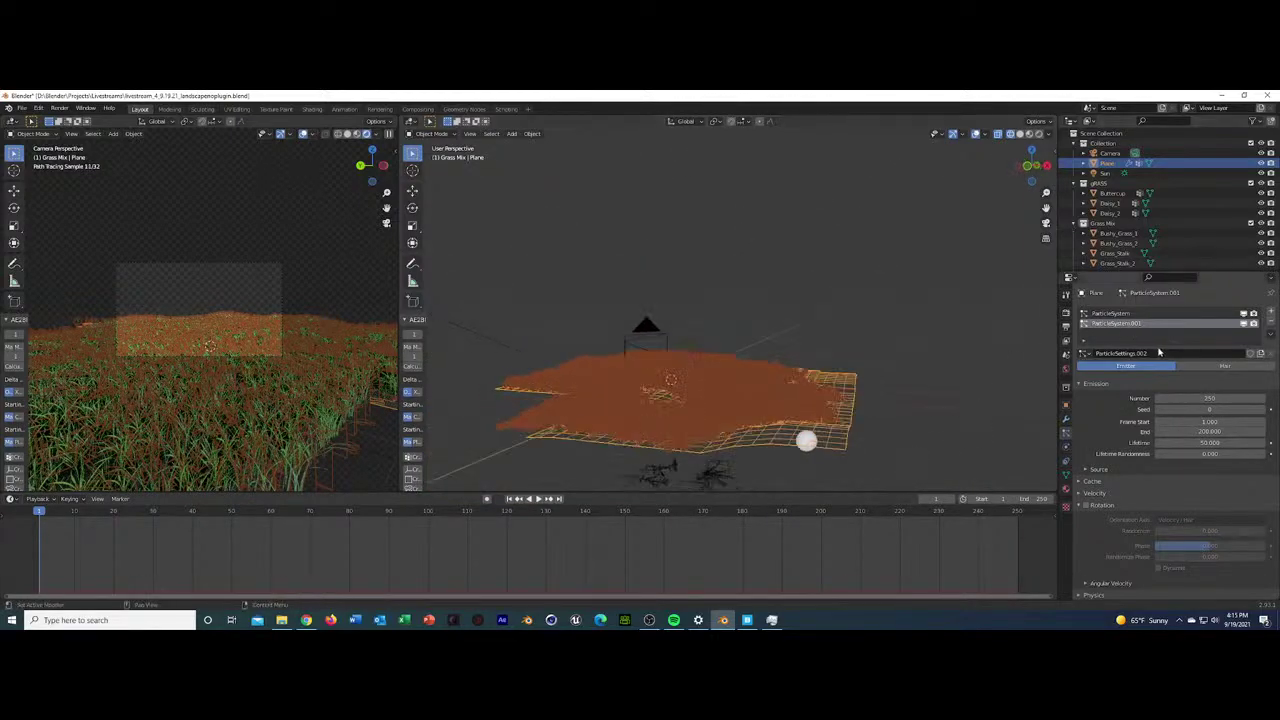
click(1215, 368)
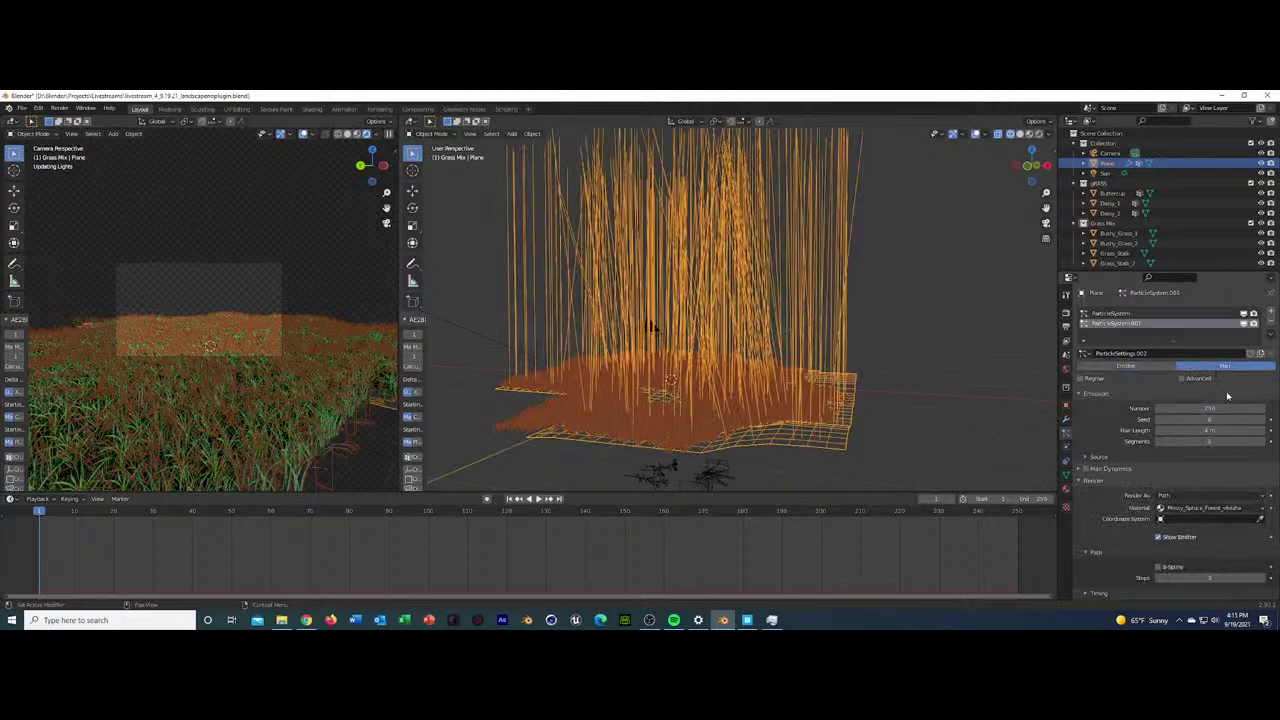
click(1182, 378)
scroll(1116, 414, down, 2)
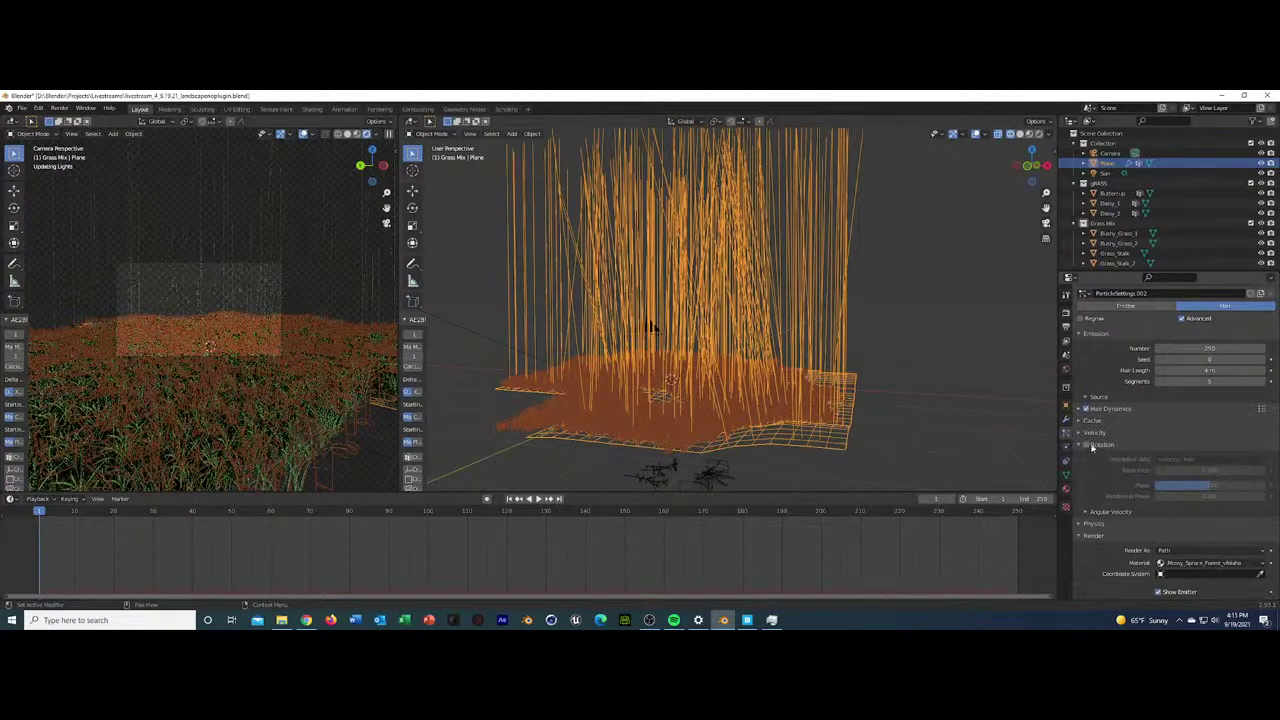
scroll(1180, 430, down, 5)
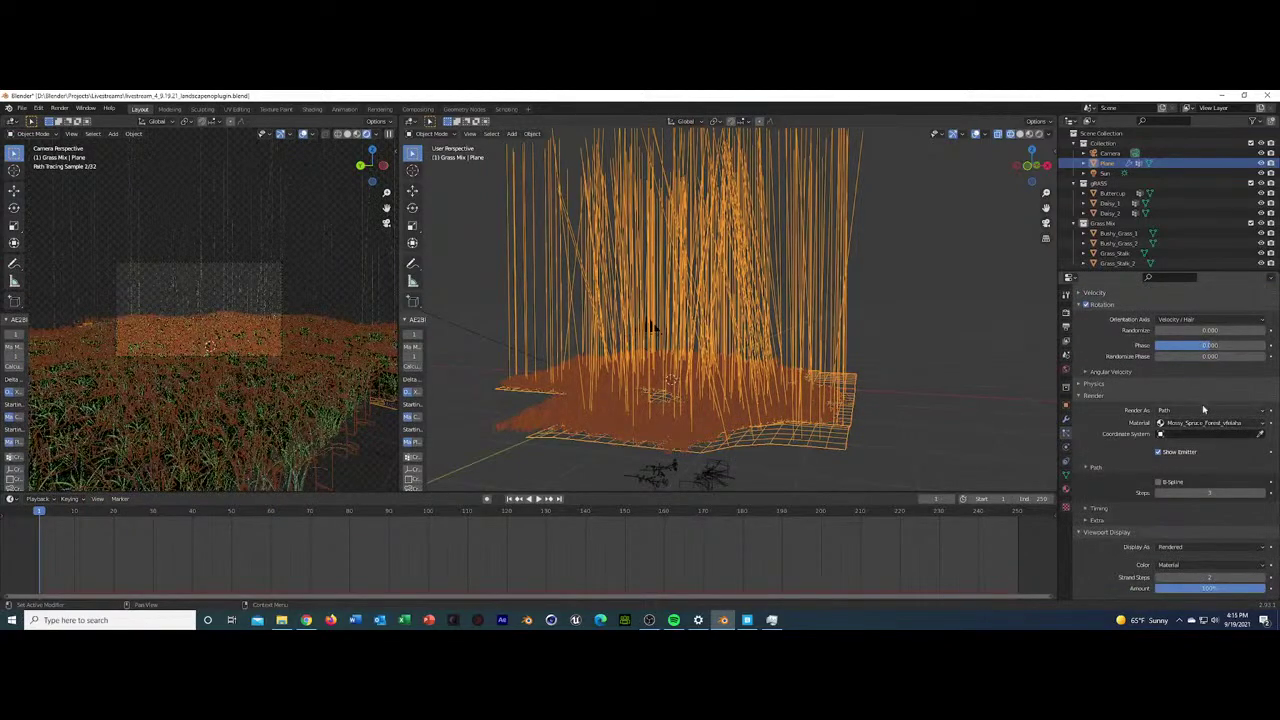
Render the particles as the gRASS collection, renamed to flower, using Whole Collection
click(1204, 410)
click(1200, 456)
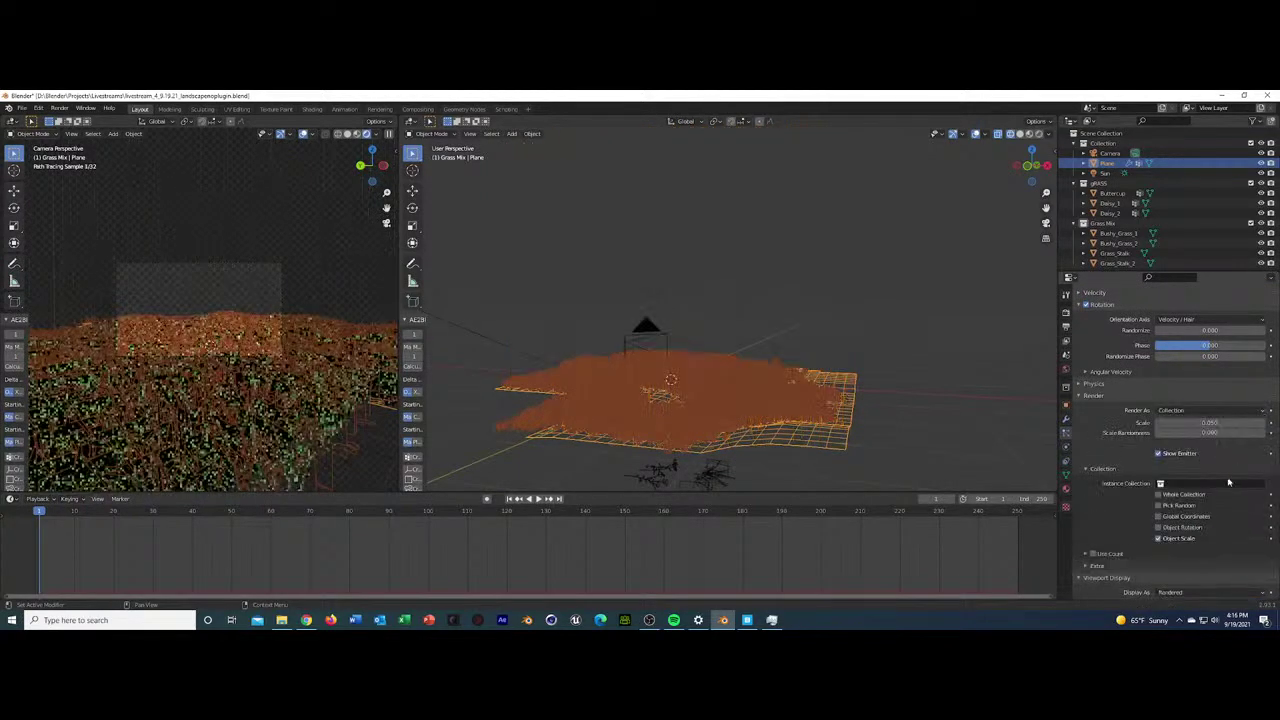
click(1229, 483)
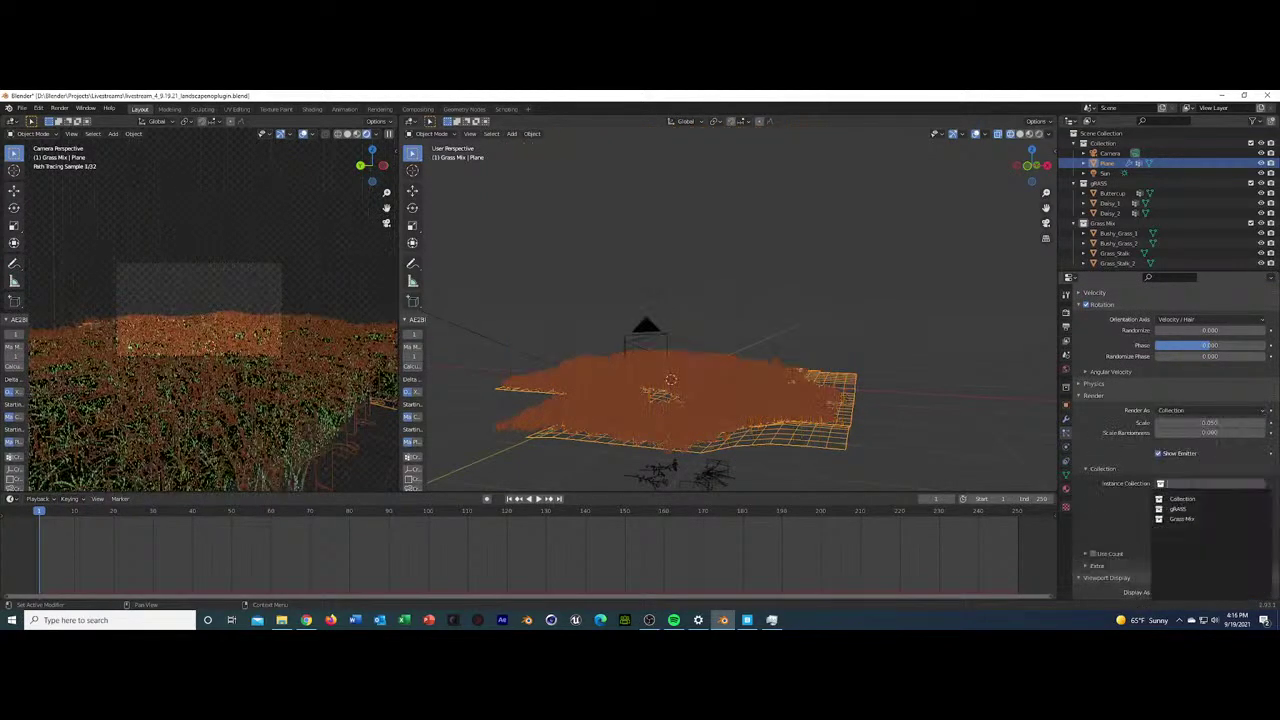
click(1221, 509)
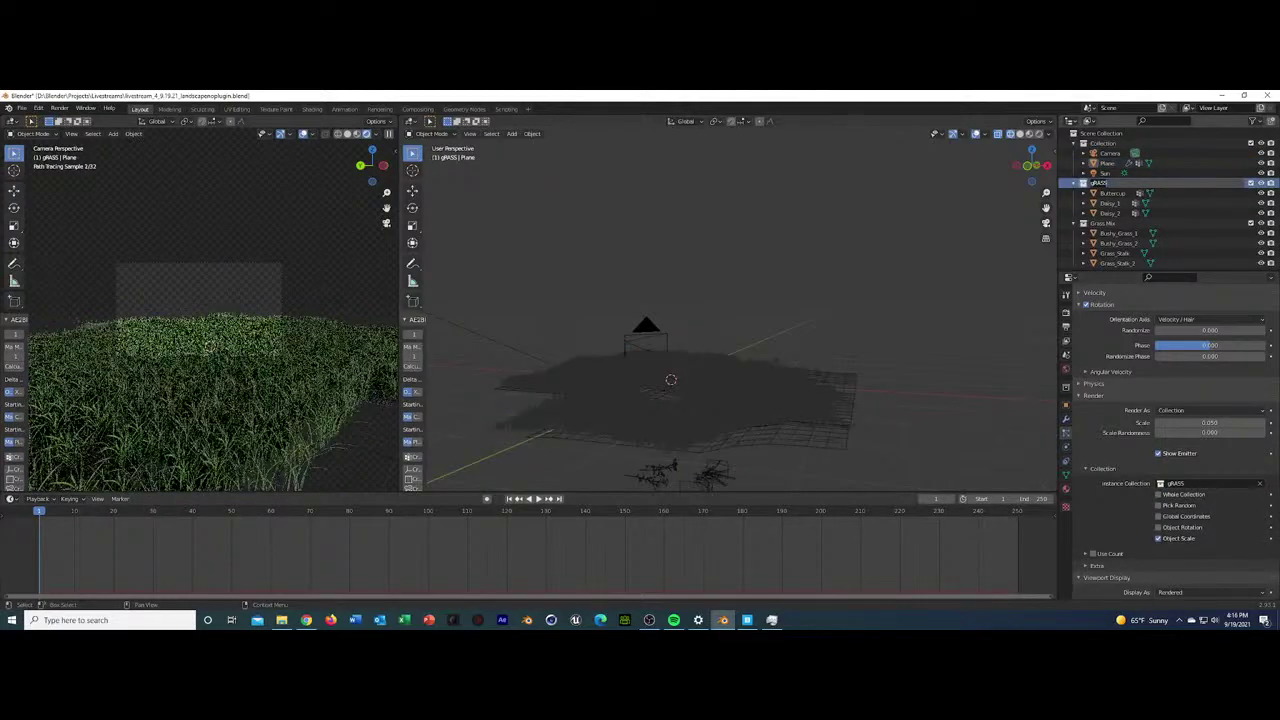
double_click(1100, 183)
text(flower)
key(Return)
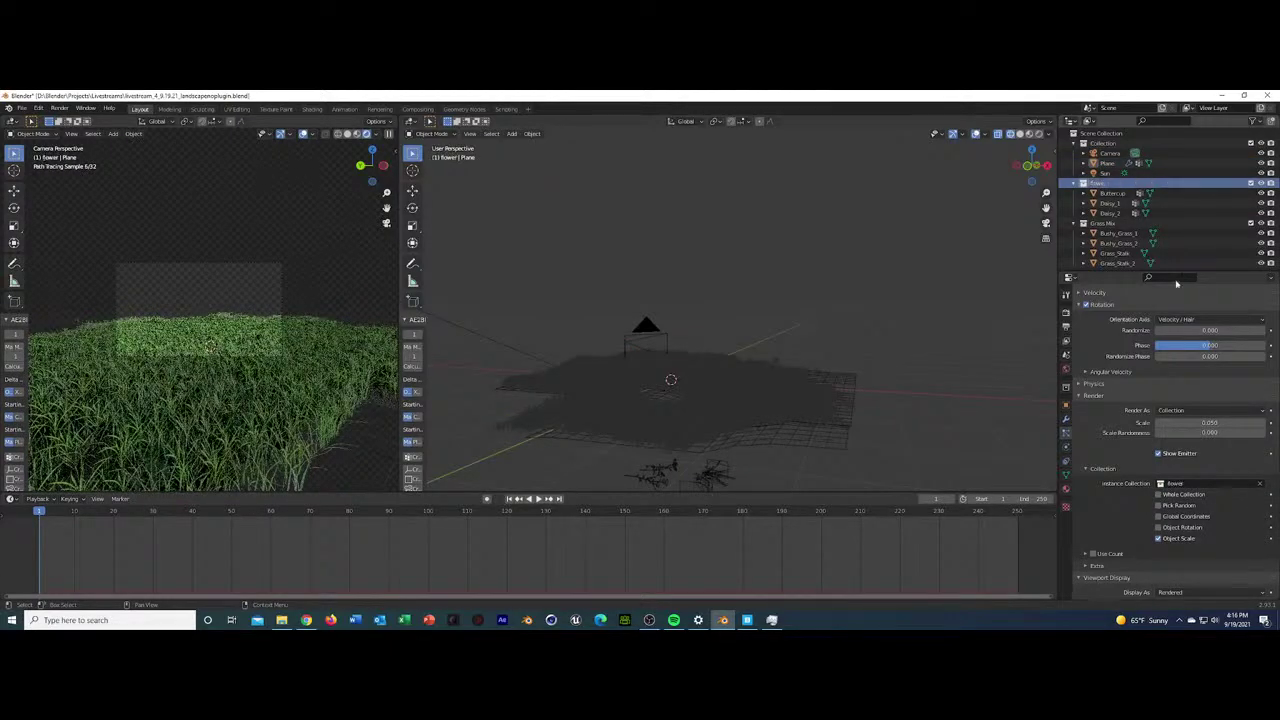
scroll(1172, 509, down, 1)
click(1158, 474)
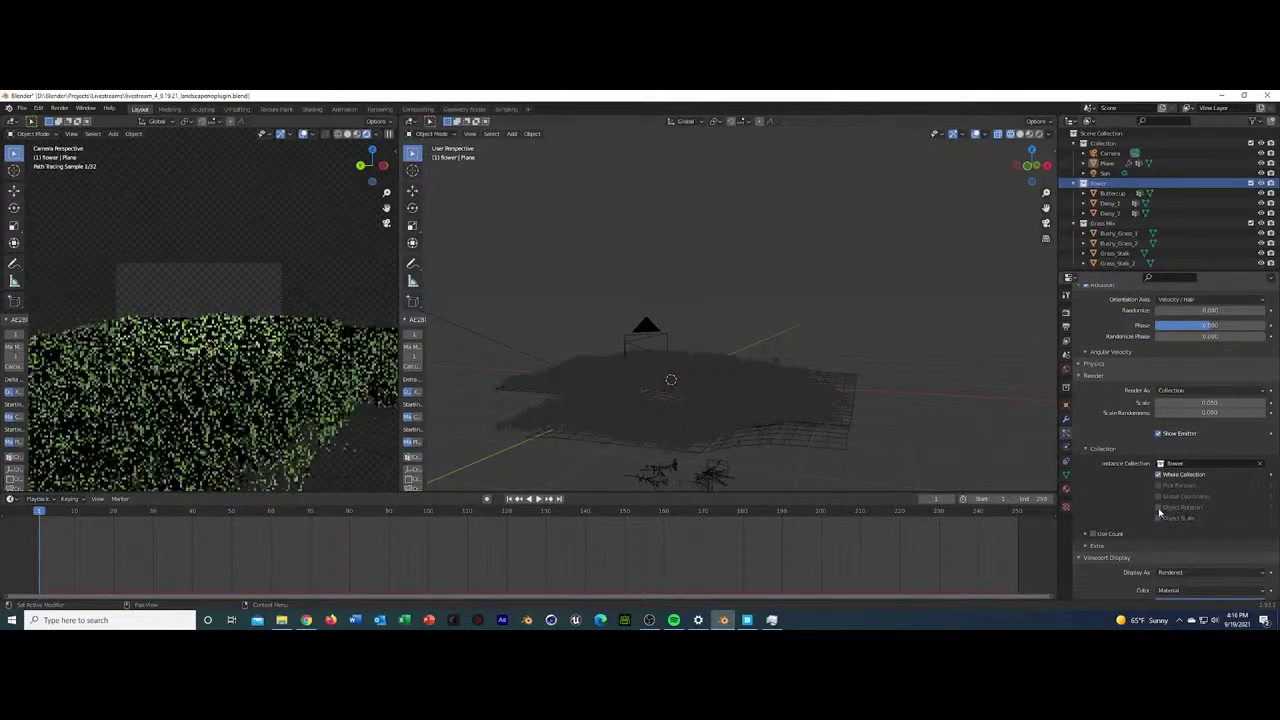
Set the flower Scale Randomness to 0.637 and orient them along Global Z
scroll(1160, 483, up, 1)
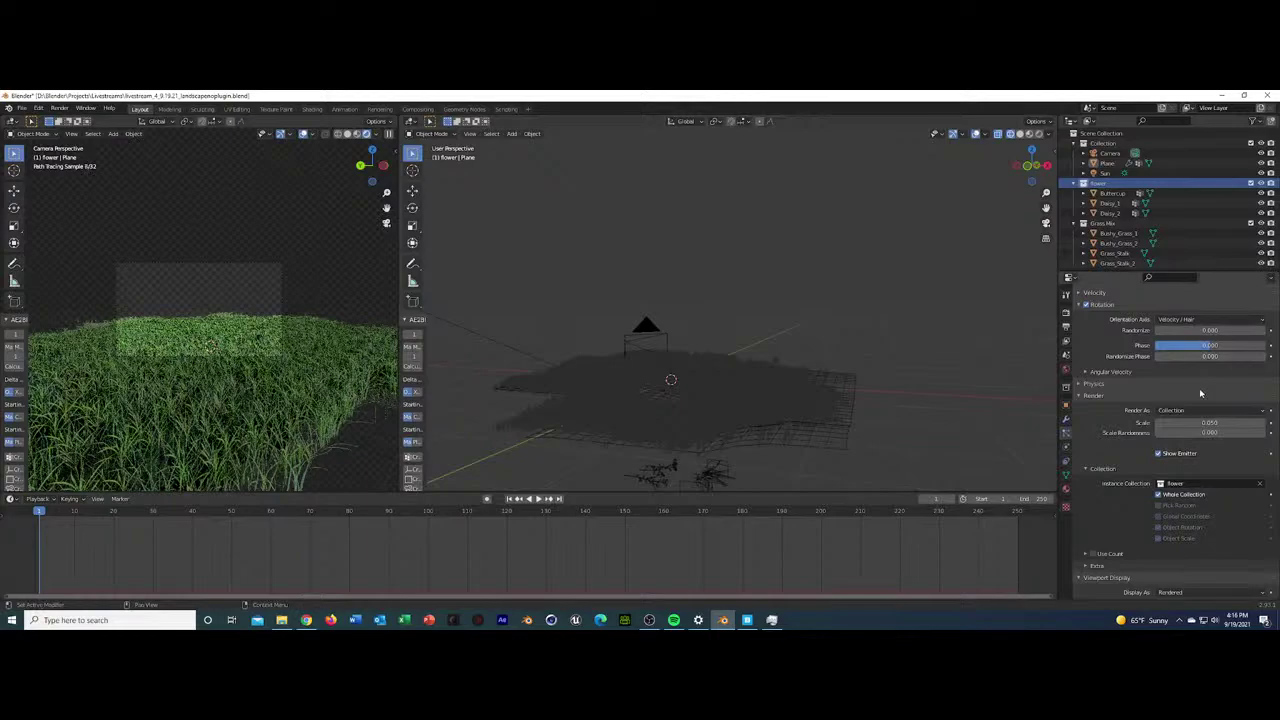
scroll(1199, 388, up, 2)
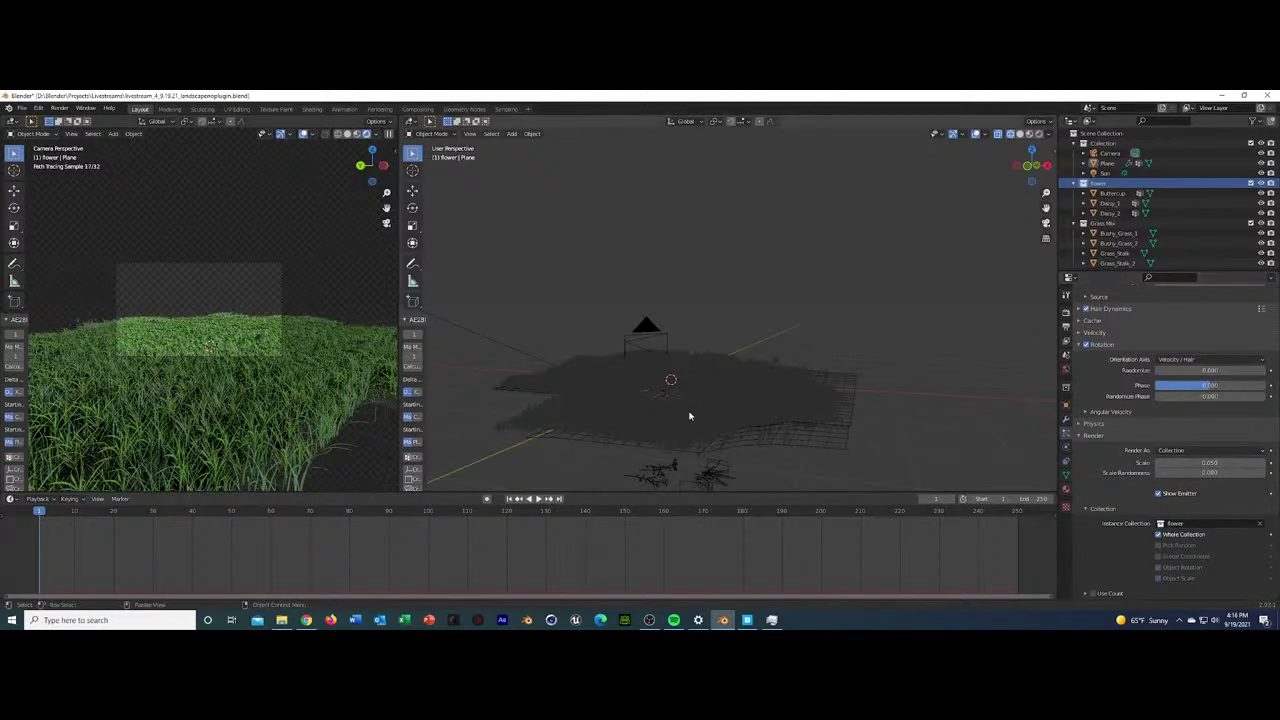
scroll(689, 416, up, 2)
scroll(1200, 398, down, 2)
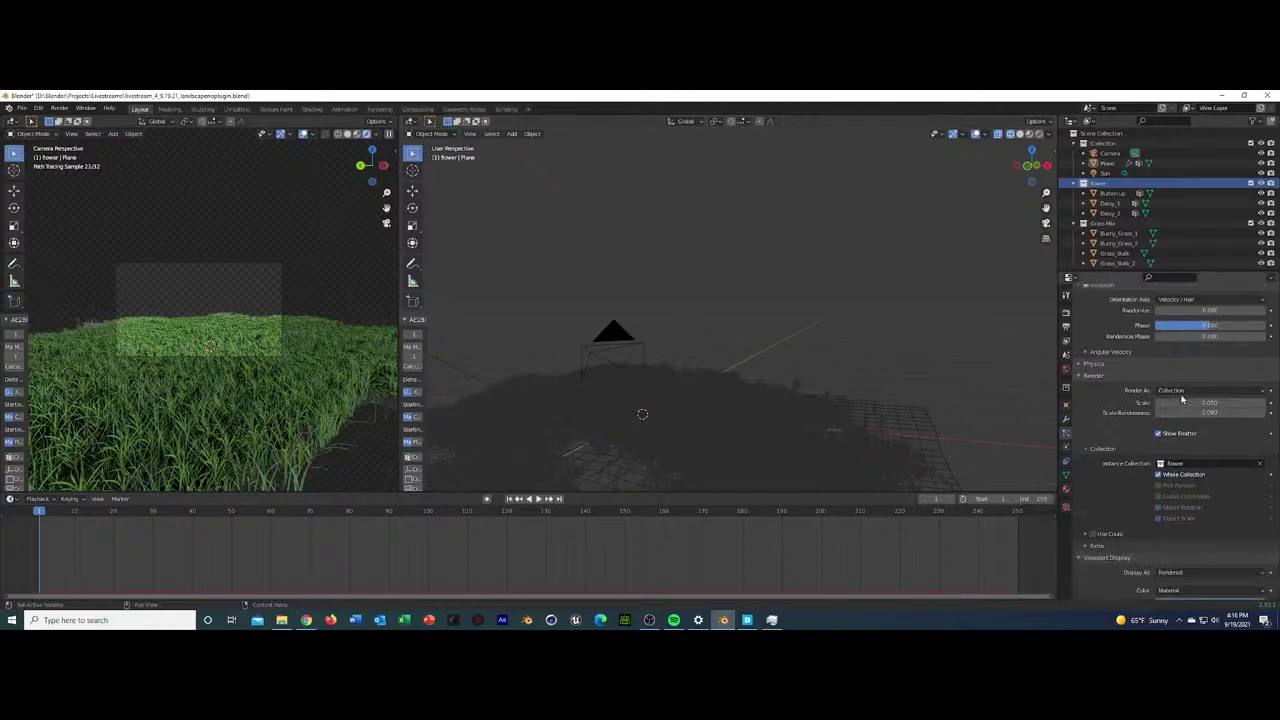
drag(1201, 416, 1226, 416)
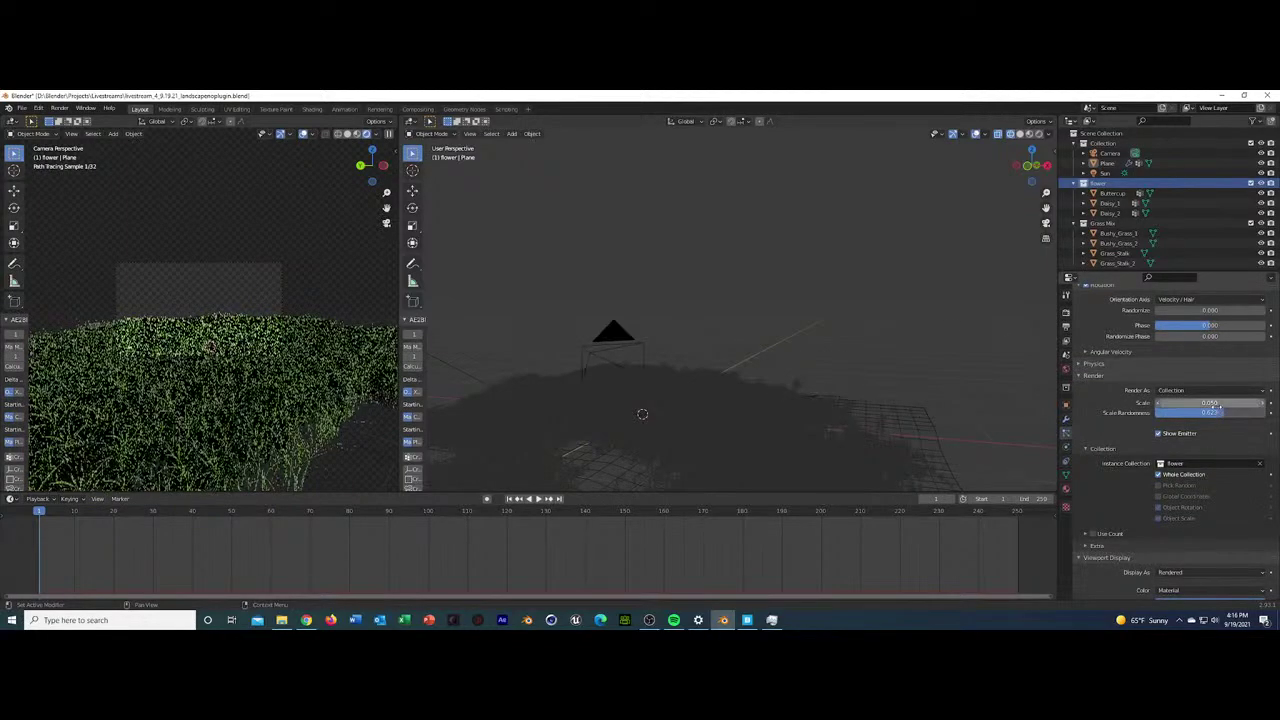
scroll(1201, 458, up, 2)
scroll(1201, 458, up, 2)
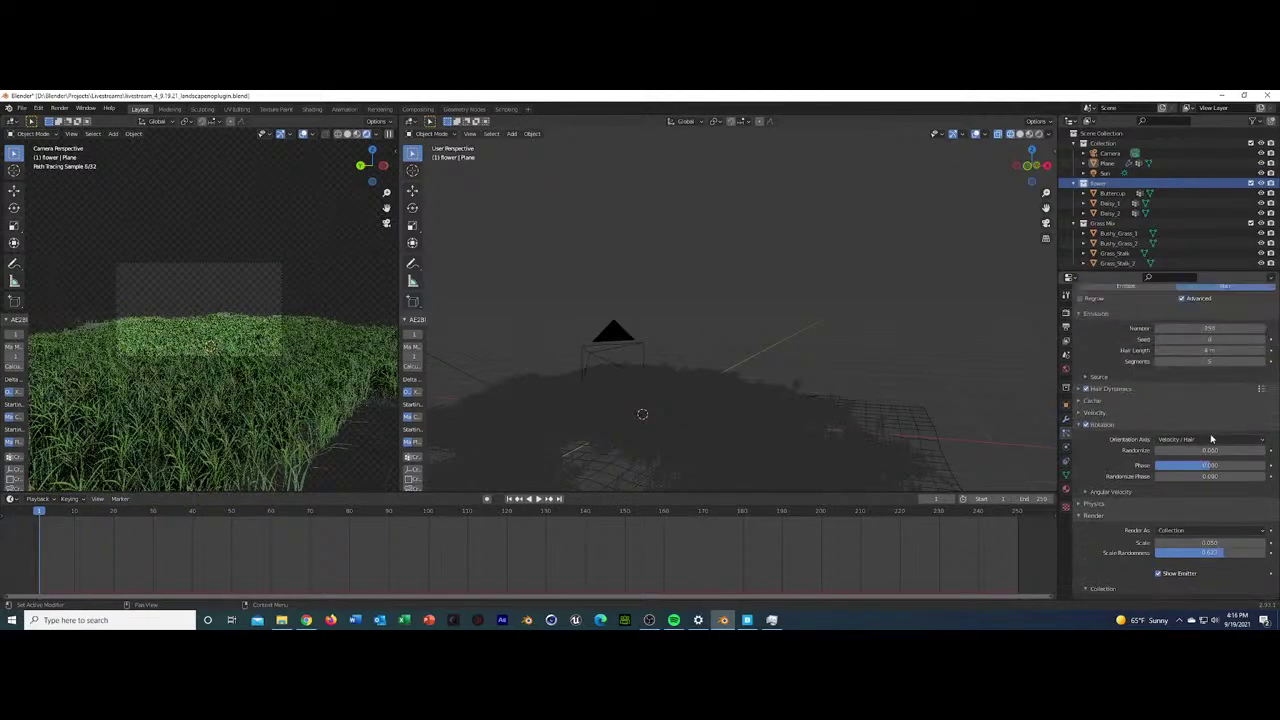
click(1207, 440)
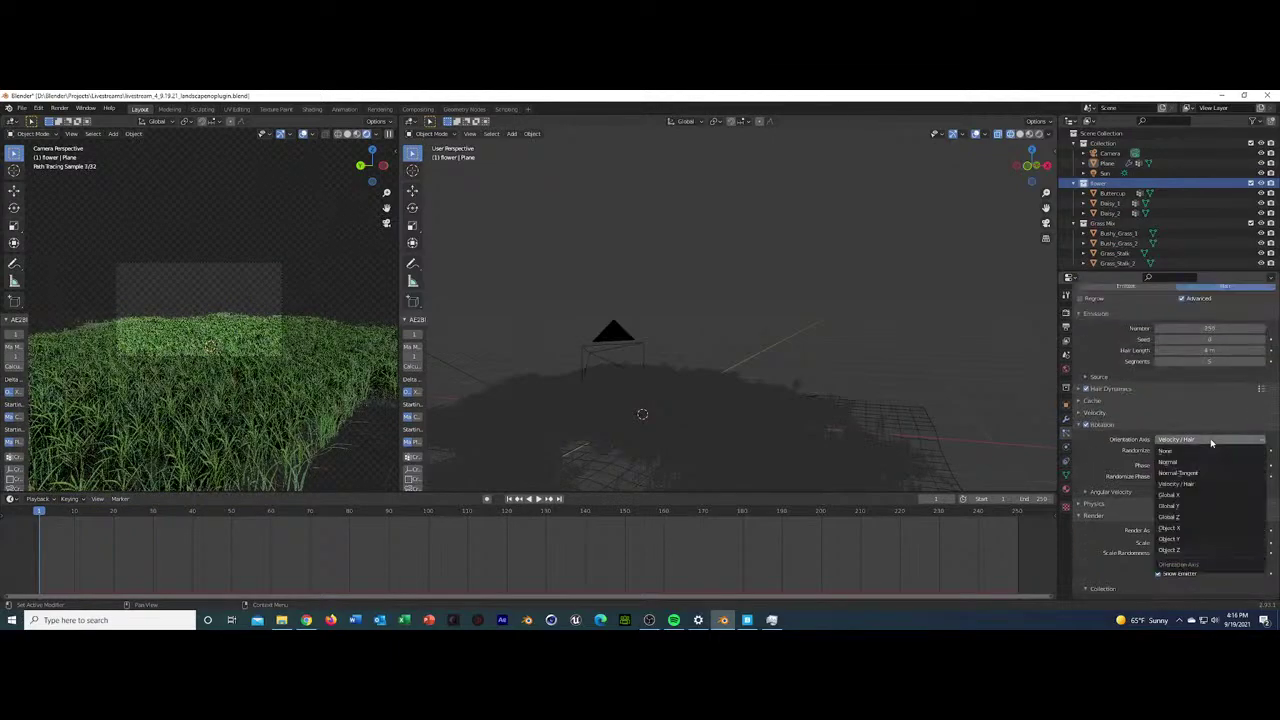
click(1201, 518)
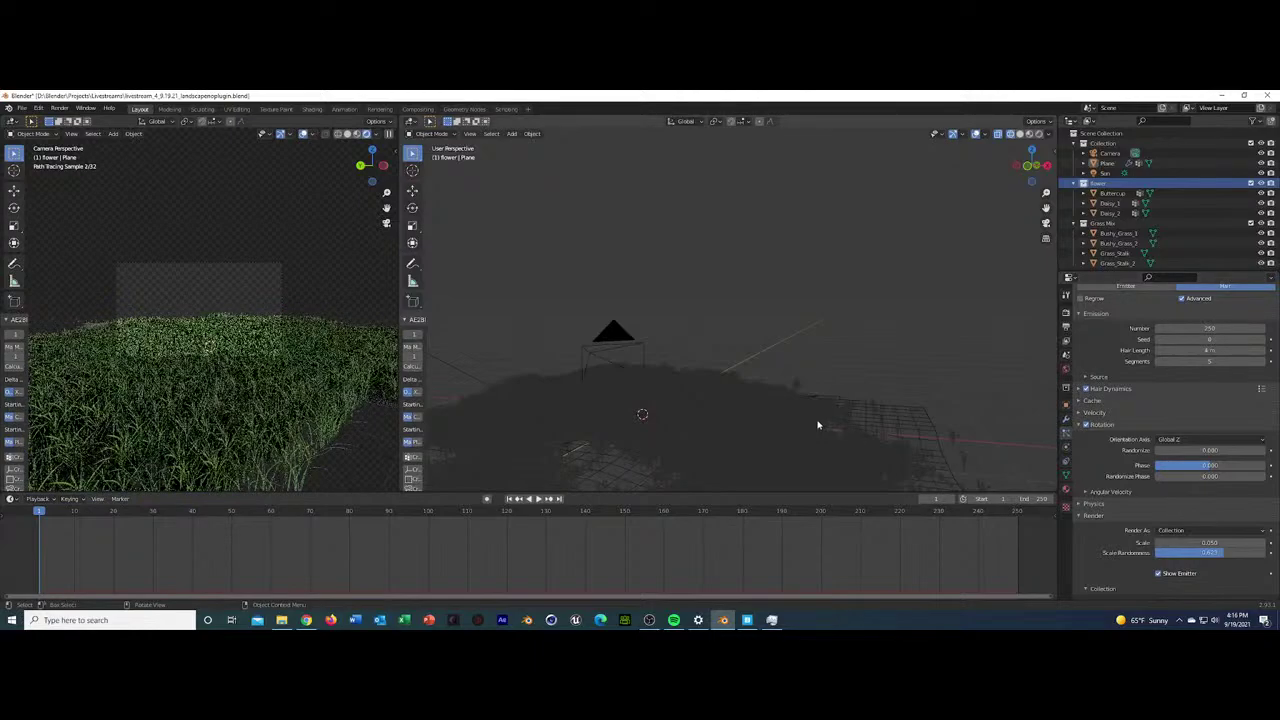
Hide the grass particle system in the viewport and adjust the flower particle count
scroll(1263, 327, up, 3)
click(1243, 314)
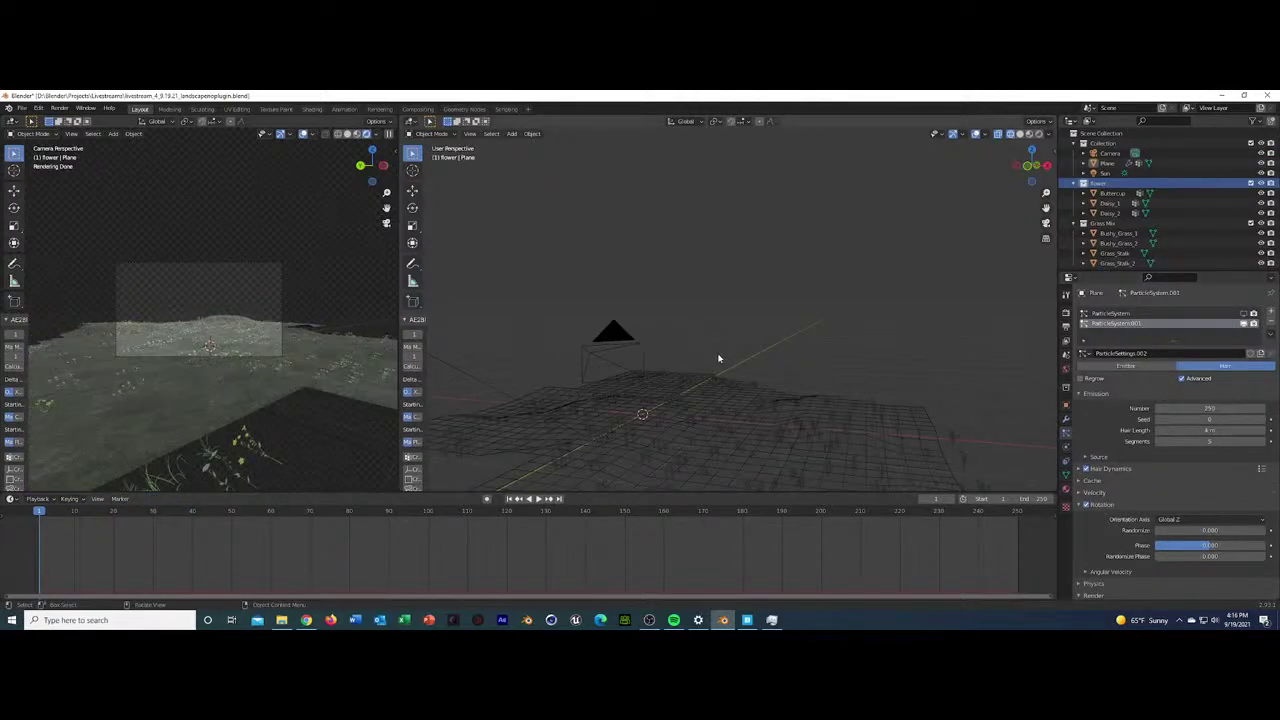
mouse_move(718, 358)
middle_down()
mouse_move(731, 360)
mouse_move(574, 371)
middle_up()
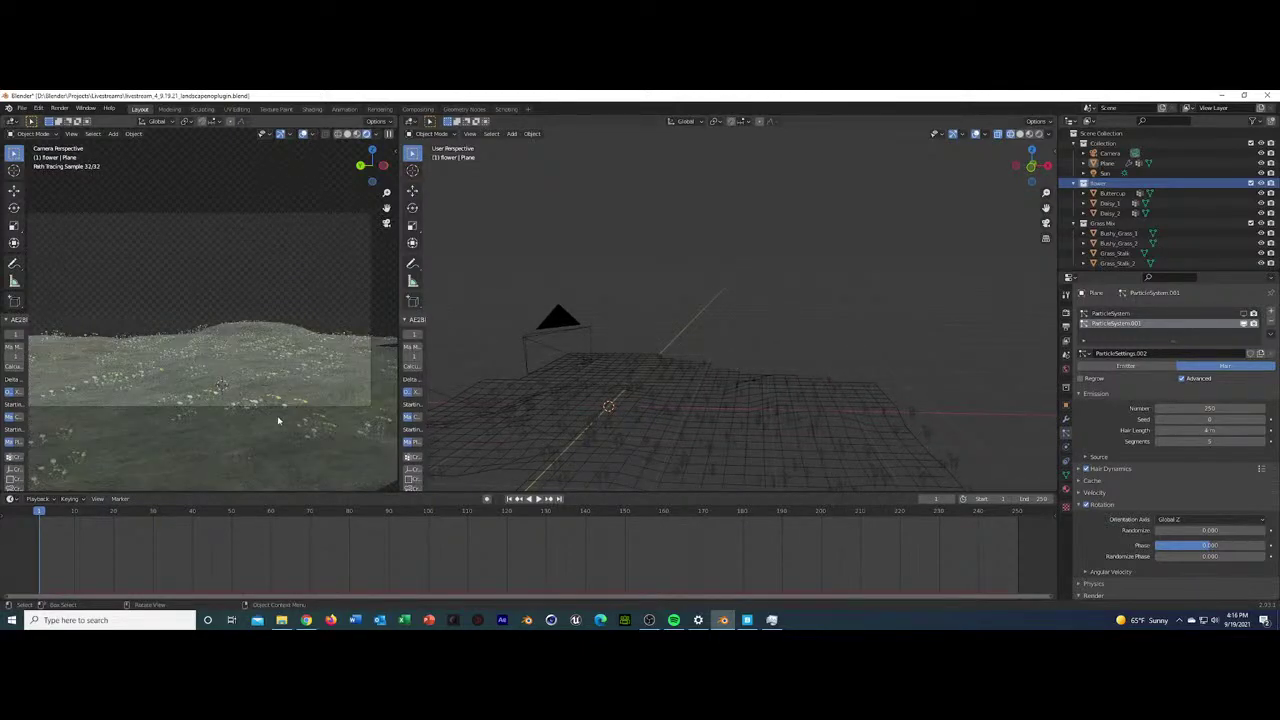
double_click(1210, 408)
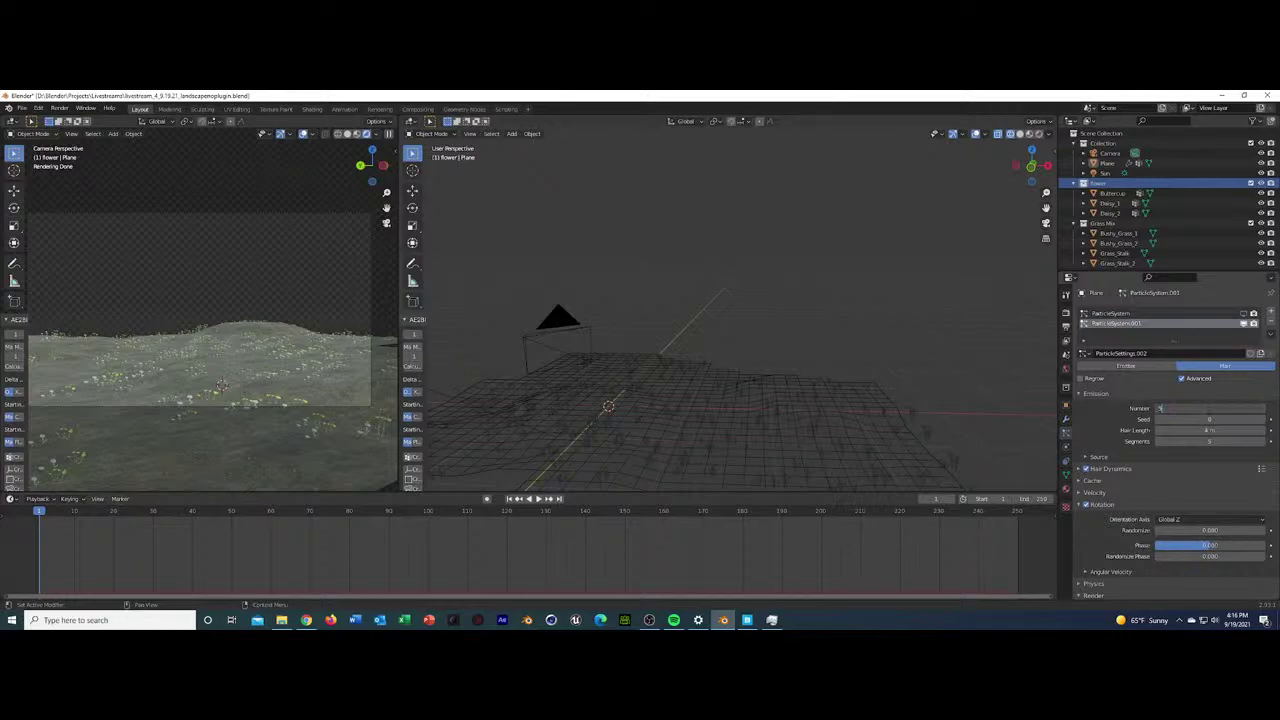
key(Return)
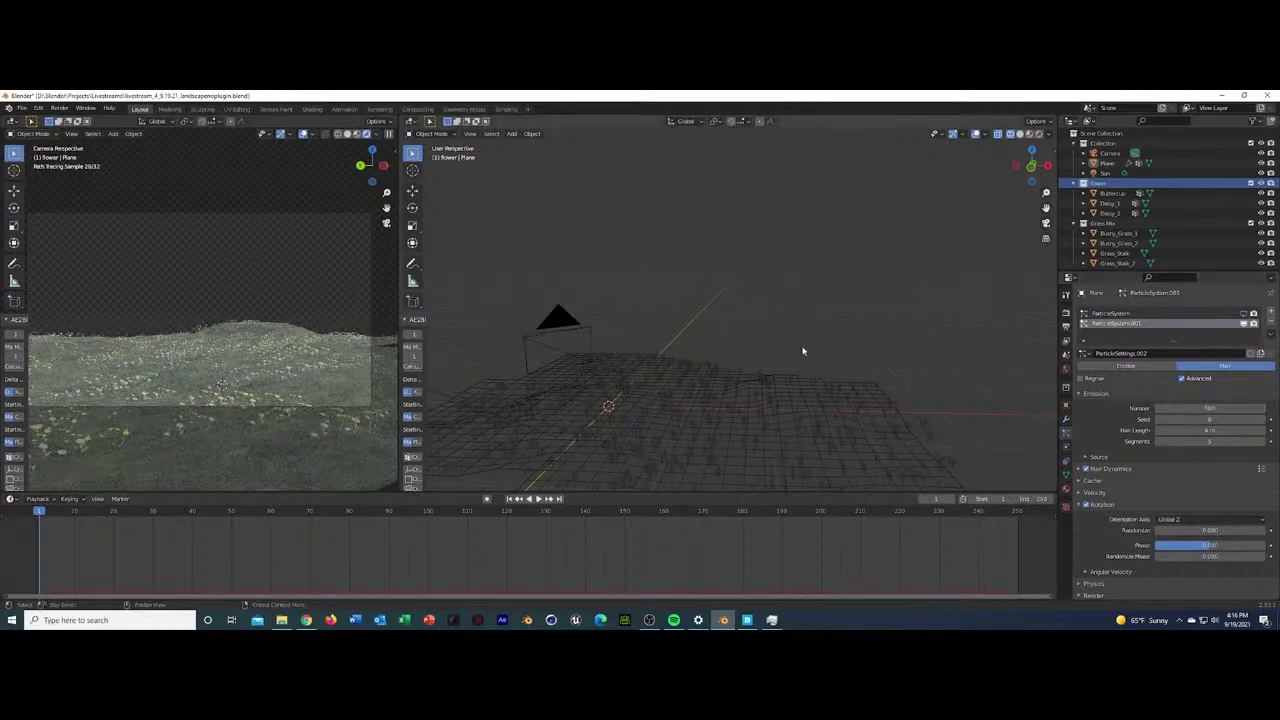
middle_drag(740, 380, 729, 417)
scroll(1180, 450, down, 10)
scroll(1180, 450, down, 2)
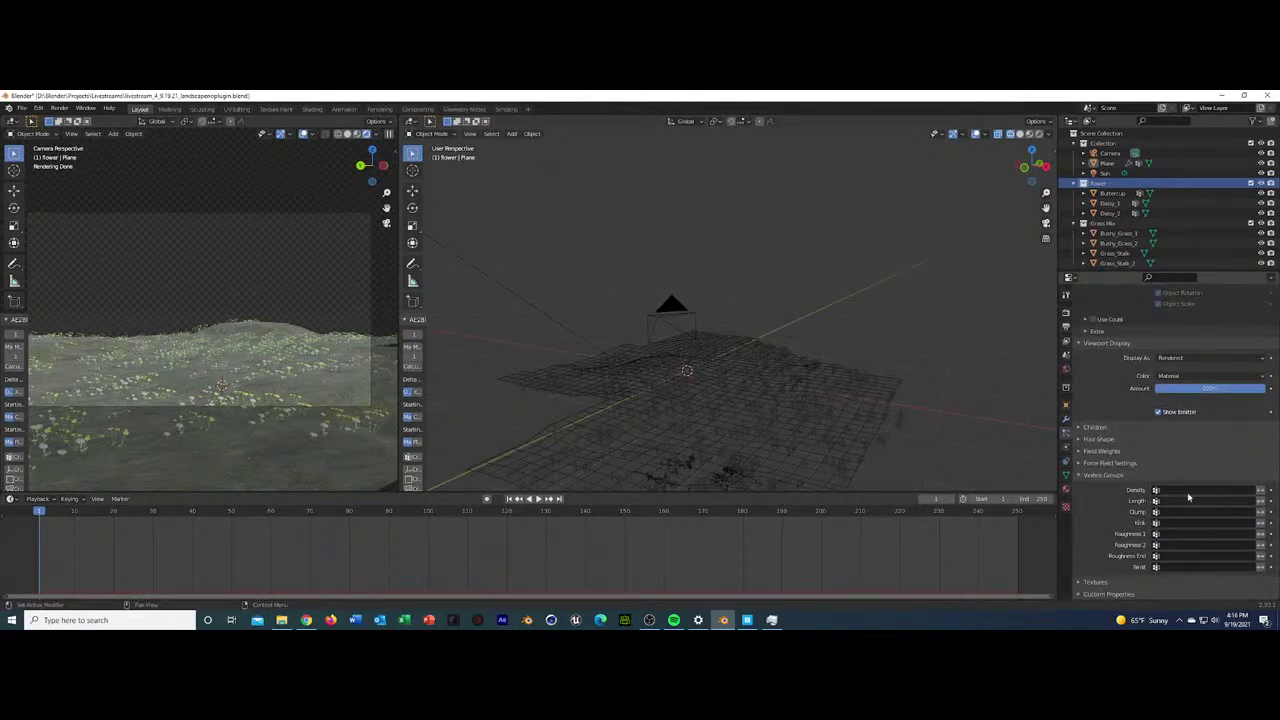
Switch the plane to Weight Paint mode and add a new empty vertex group
click(411, 121)
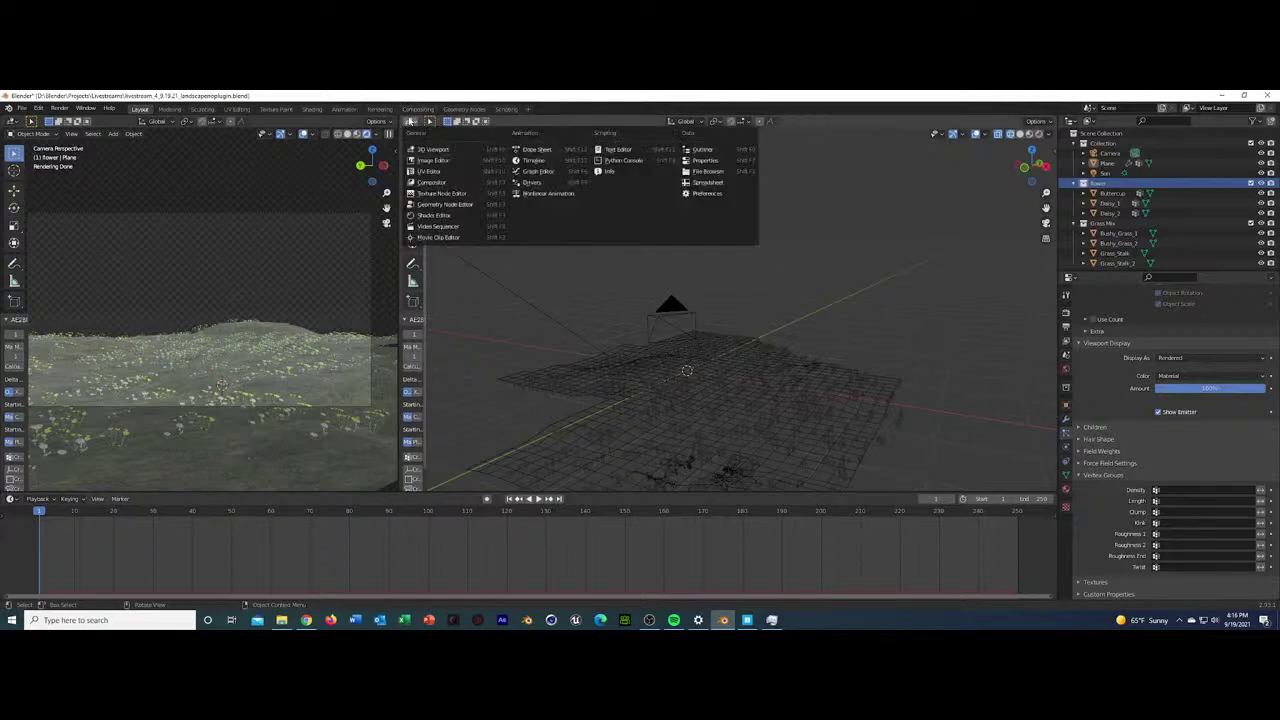
click(424, 137)
click(426, 134)
click(435, 189)
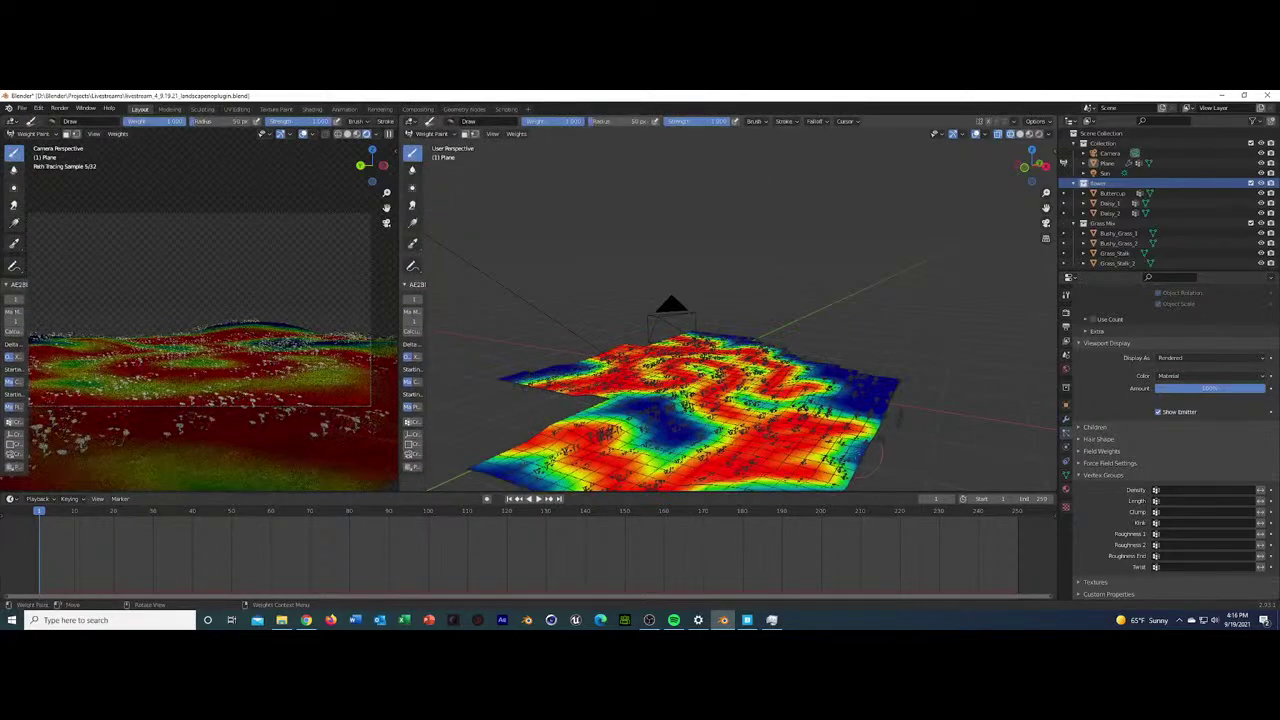
click(1066, 477)
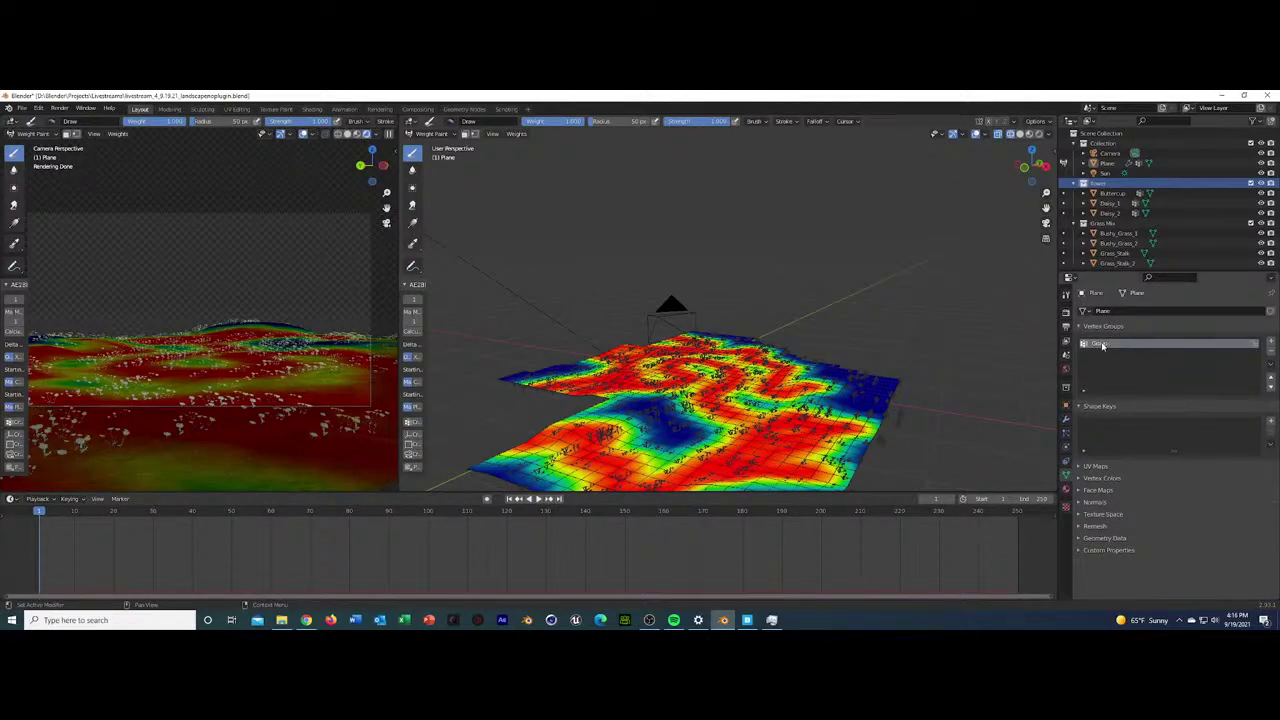
click(1270, 342)
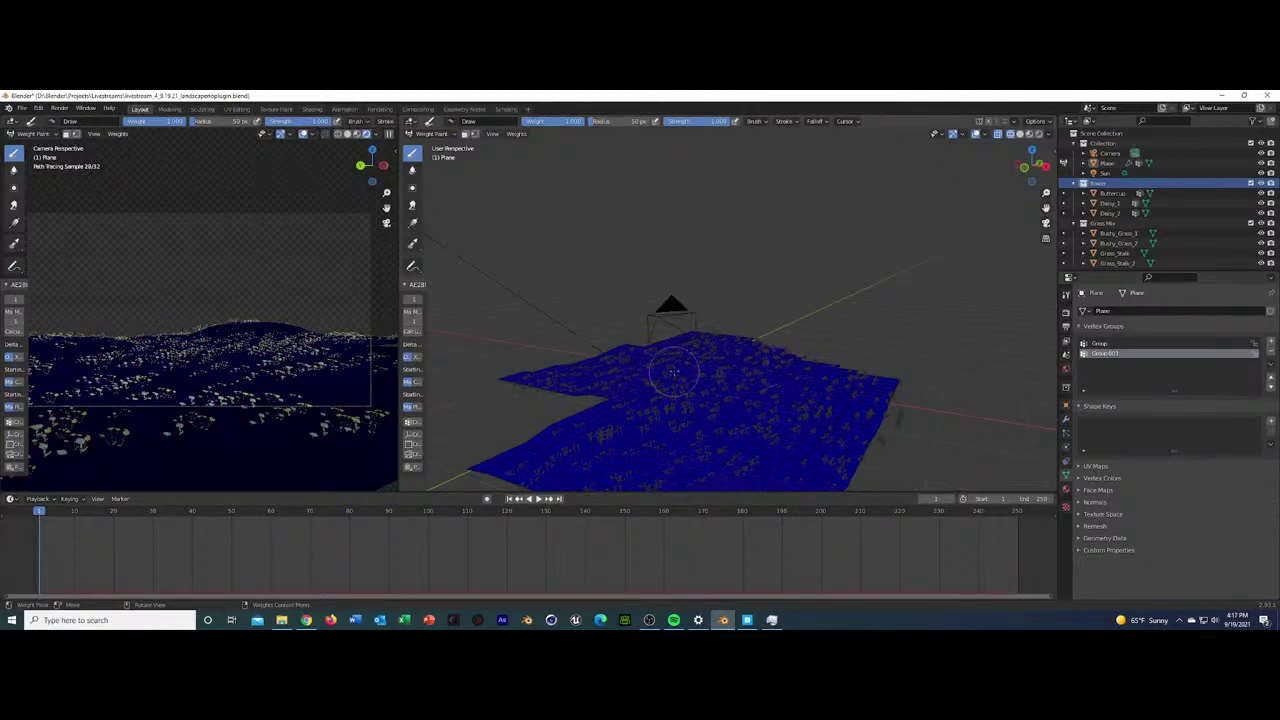
Paint flower patches onto the new group, rename Group.001 to flower, and save
drag(664, 365, 700, 365)
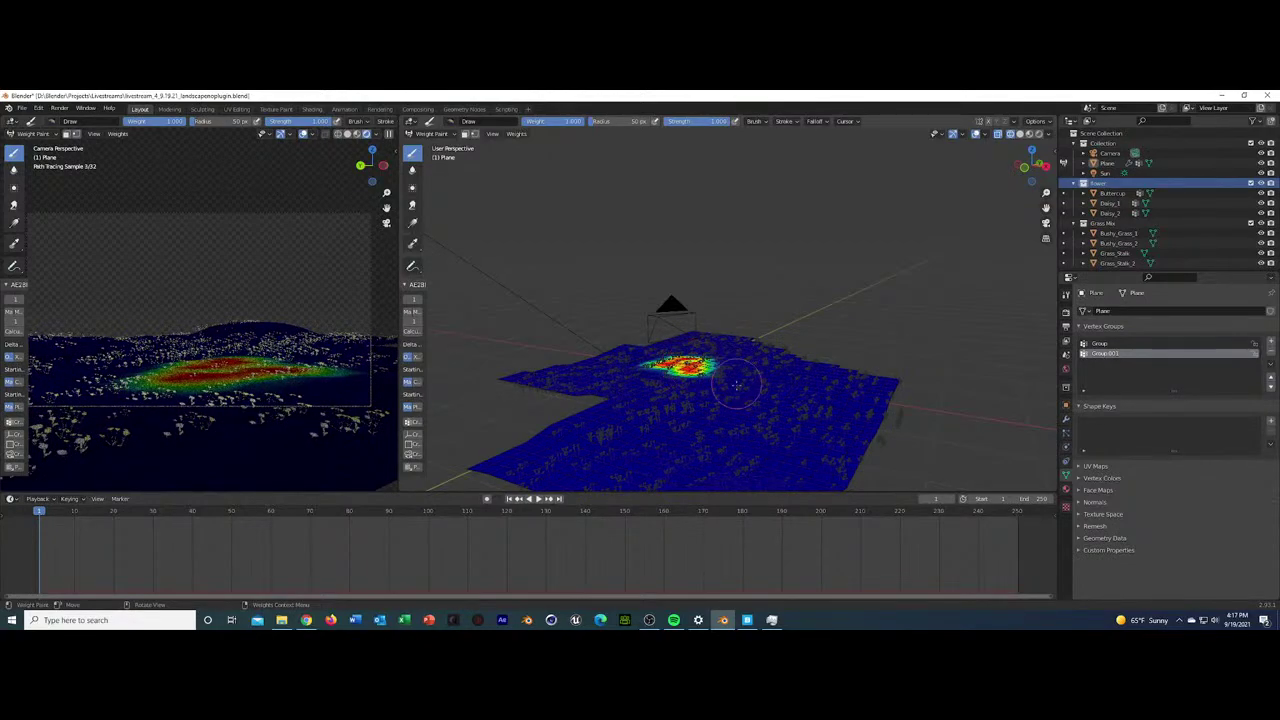
drag(756, 400, 790, 418)
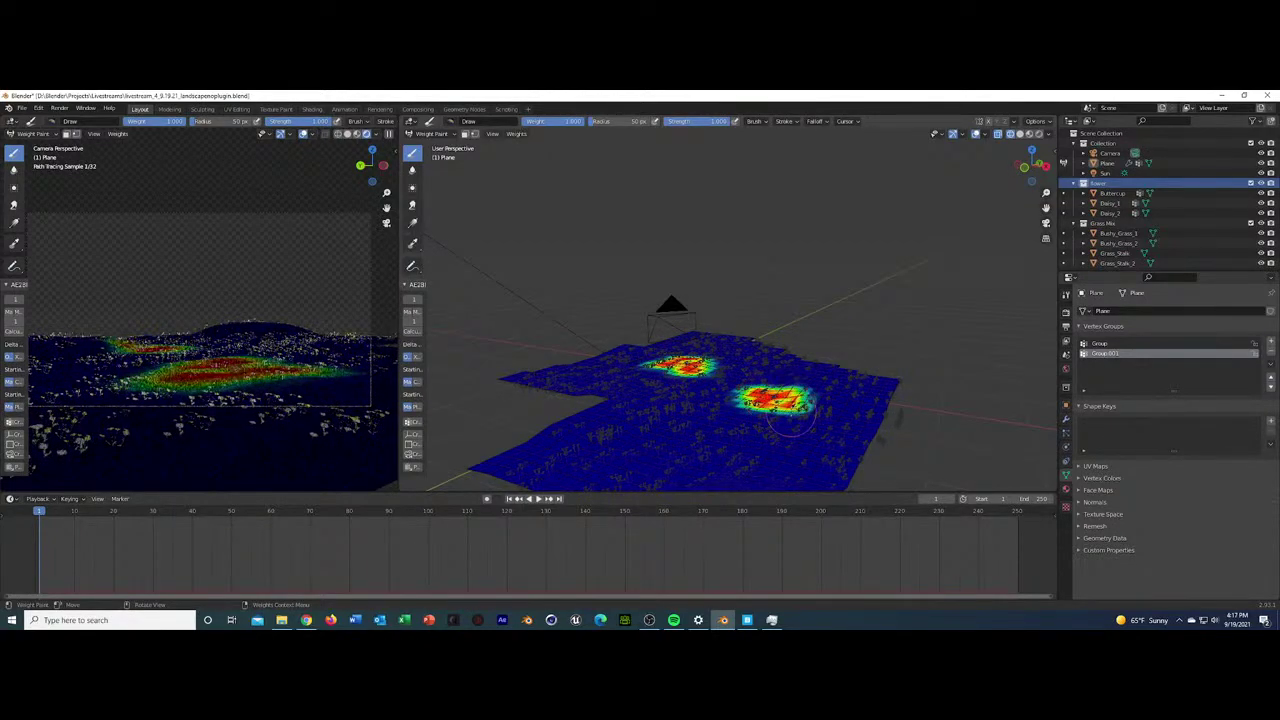
mouse_move(672, 434)
mouse_down()
mouse_move(658, 389)
mouse_move(708, 430)
mouse_move(726, 471)
mouse_move(705, 471)
mouse_move(695, 464)
mouse_move(765, 468)
mouse_up()
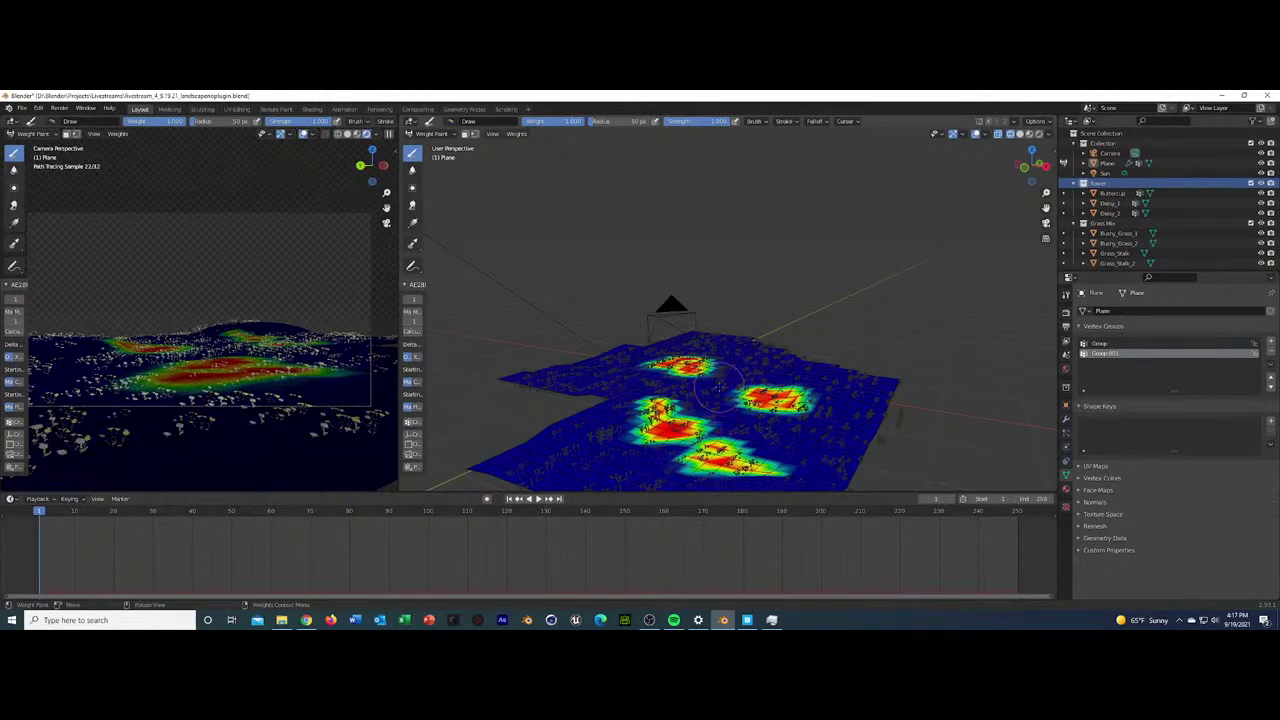
mouse_move(685, 390)
mouse_down()
mouse_move(688, 342)
mouse_move(672, 338)
mouse_up()
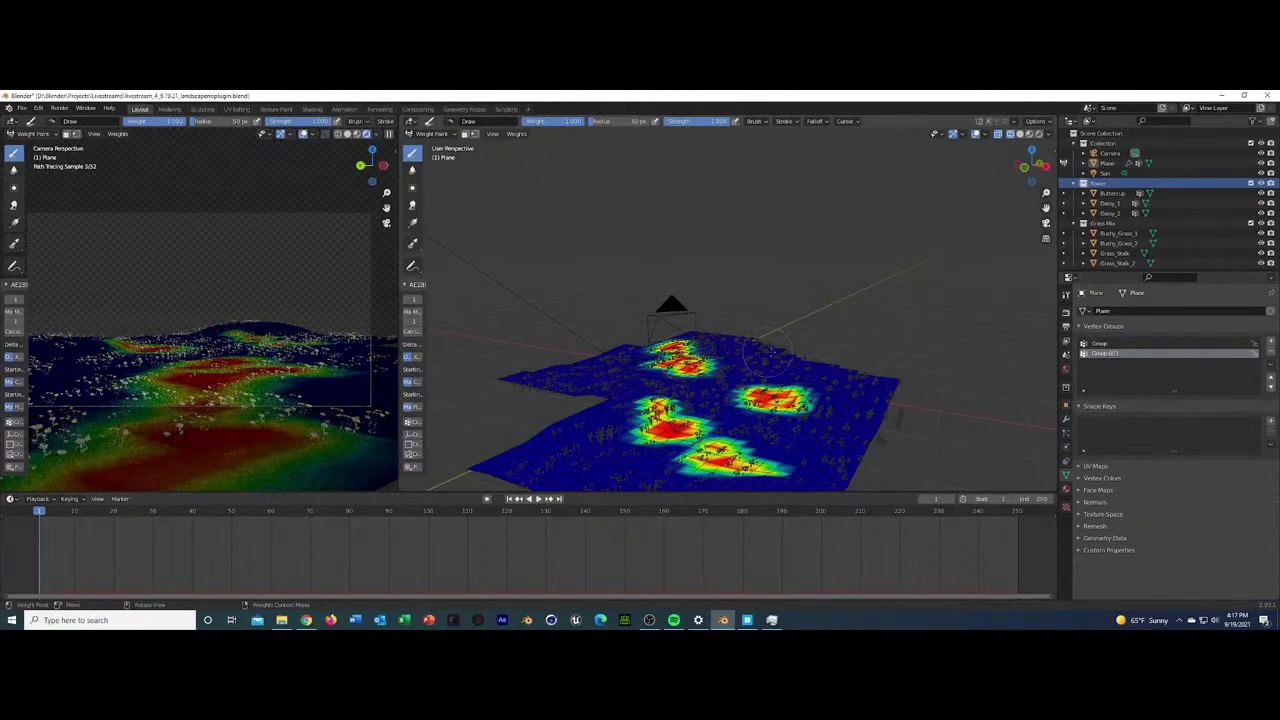
double_click(1118, 354)
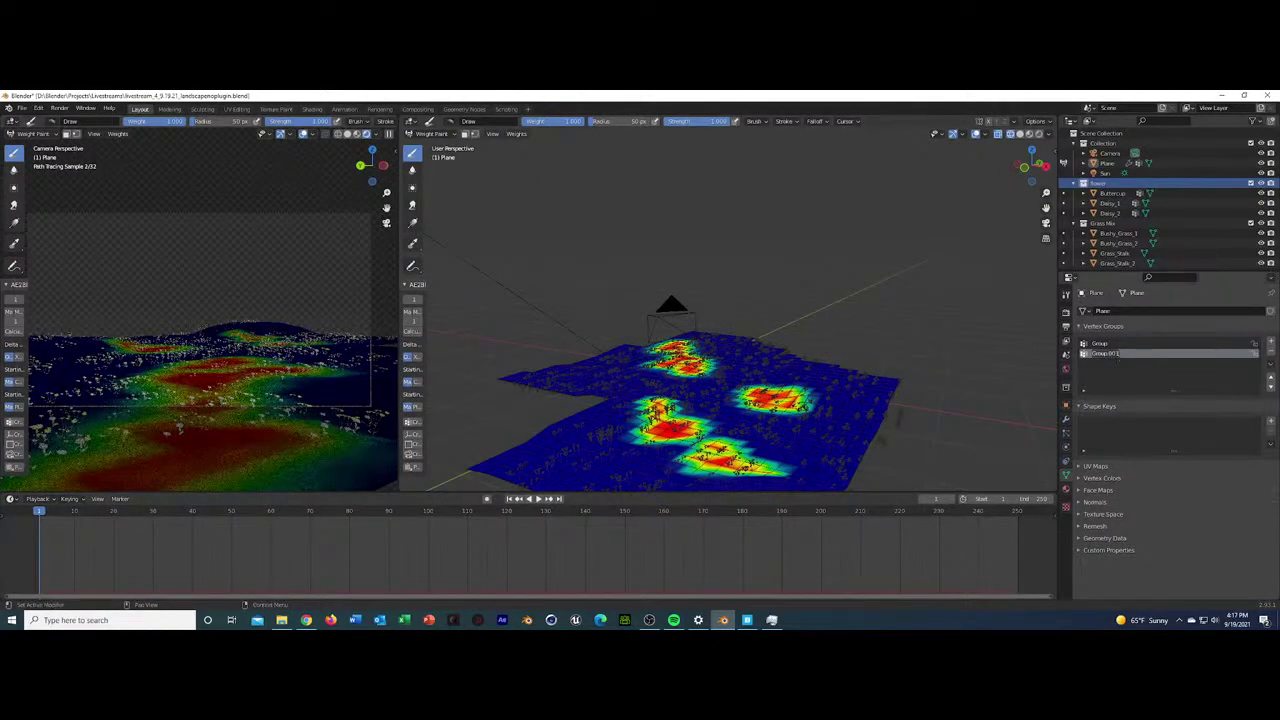
click(1104, 343)
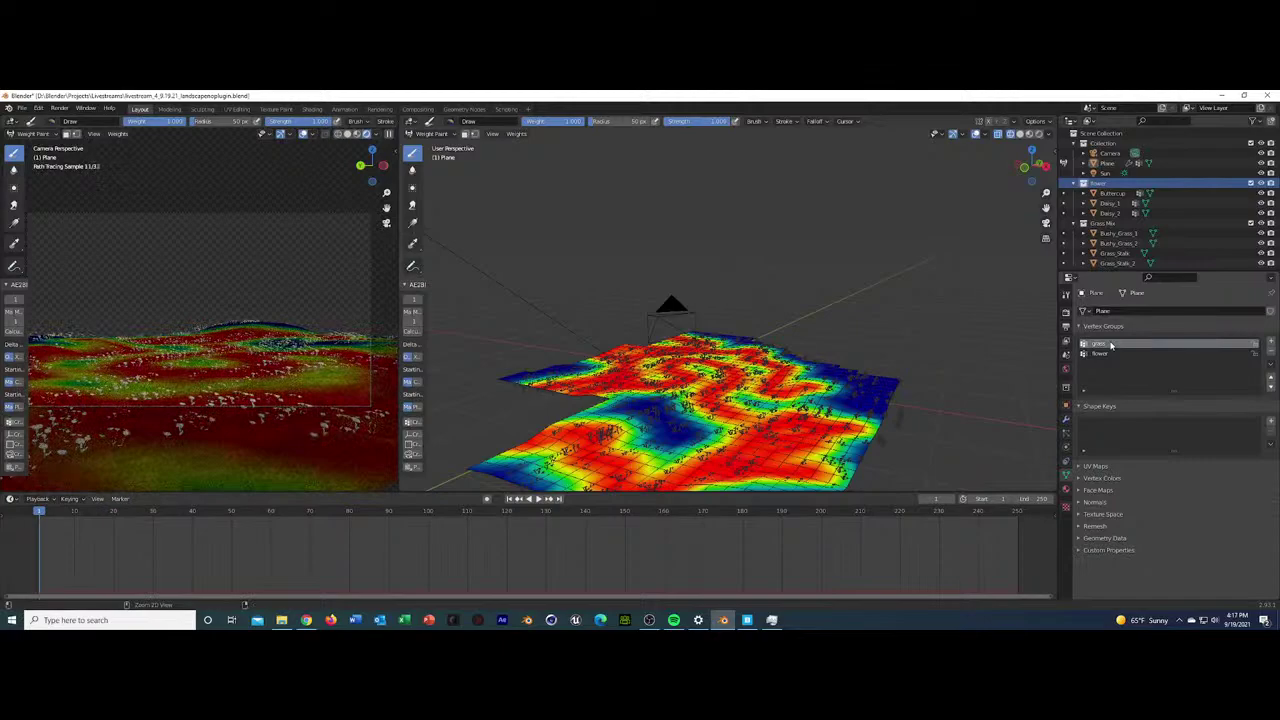
key(ctrl+s)
Back in Object Mode, set the flower particles' density vertex group to flower
click(428, 133)
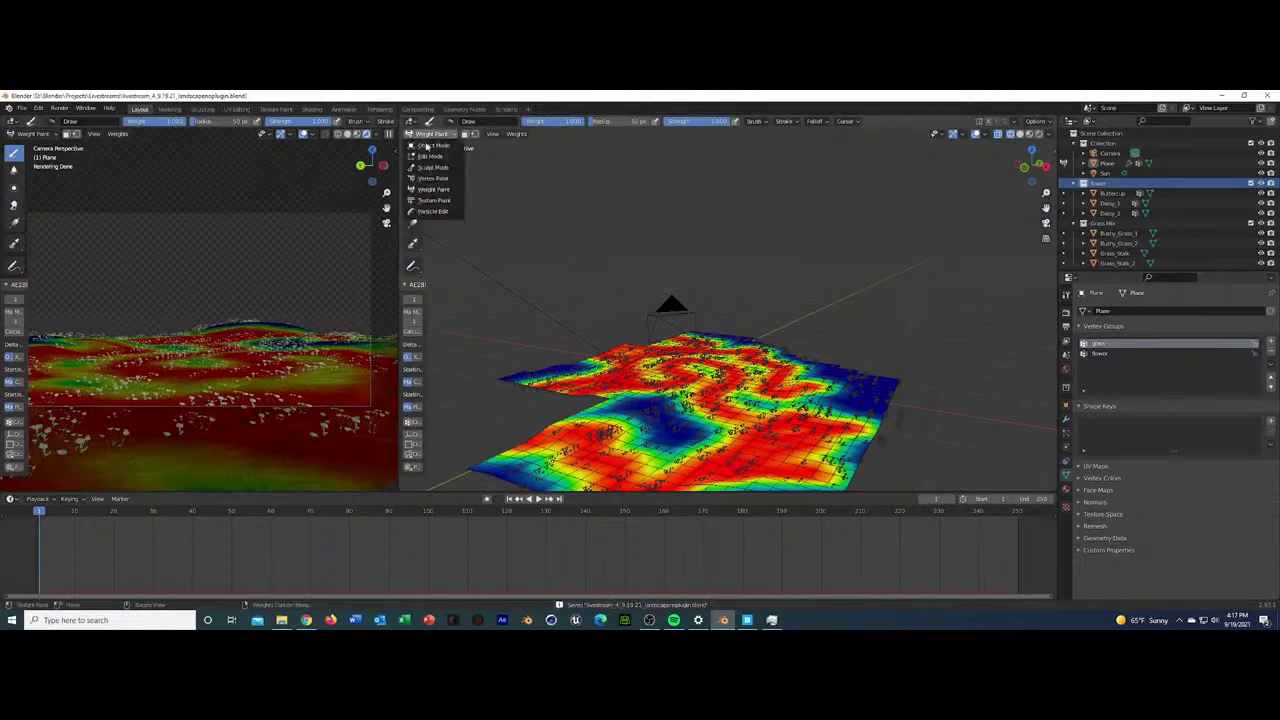
click(436, 147)
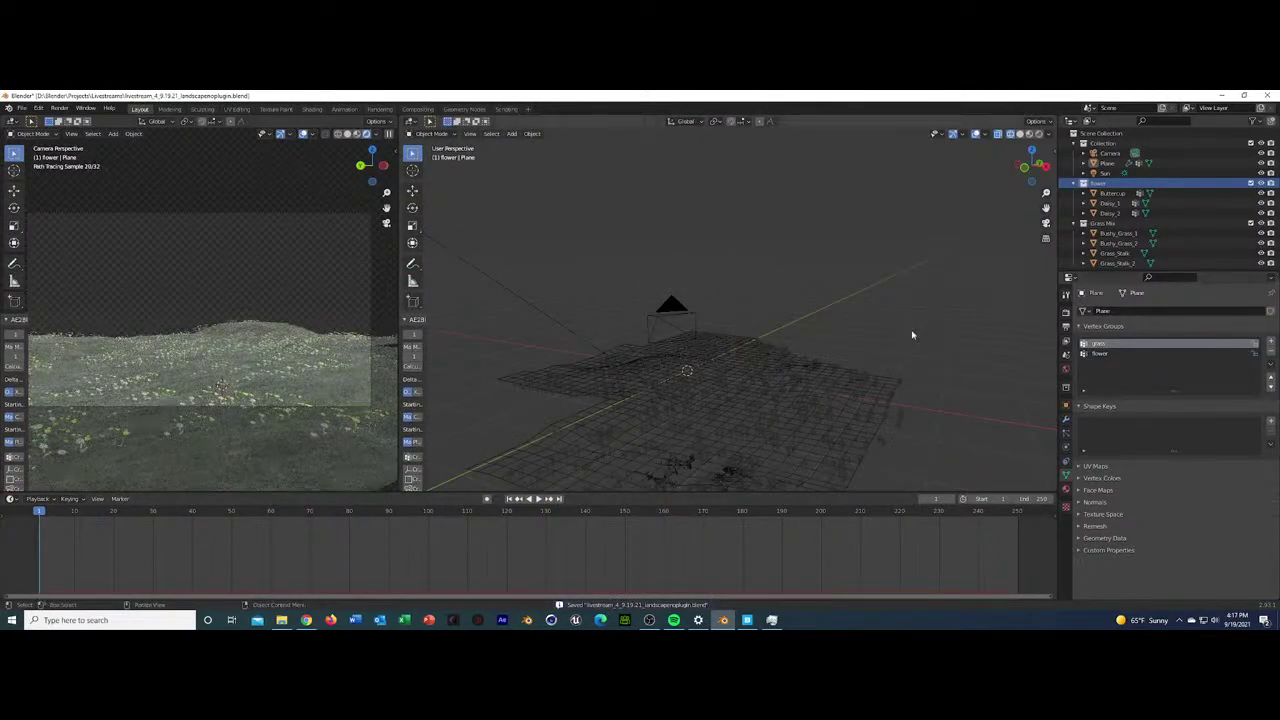
click(1107, 163)
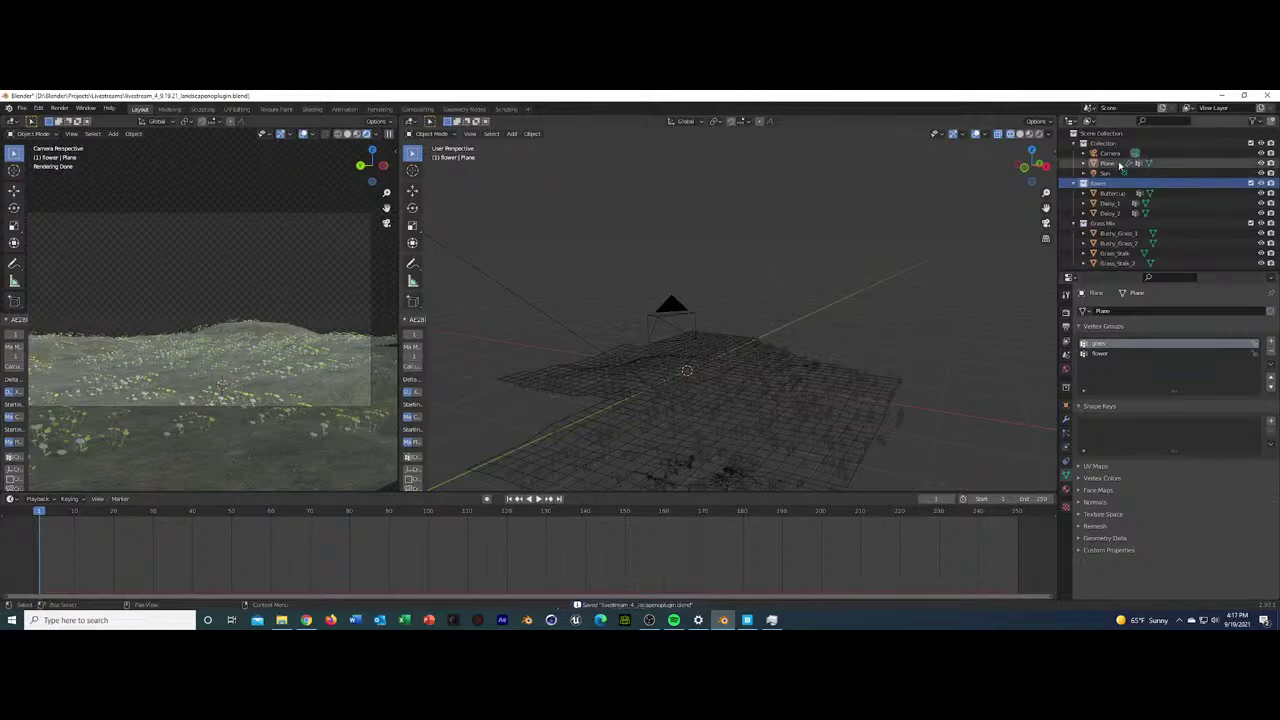
click(1066, 436)
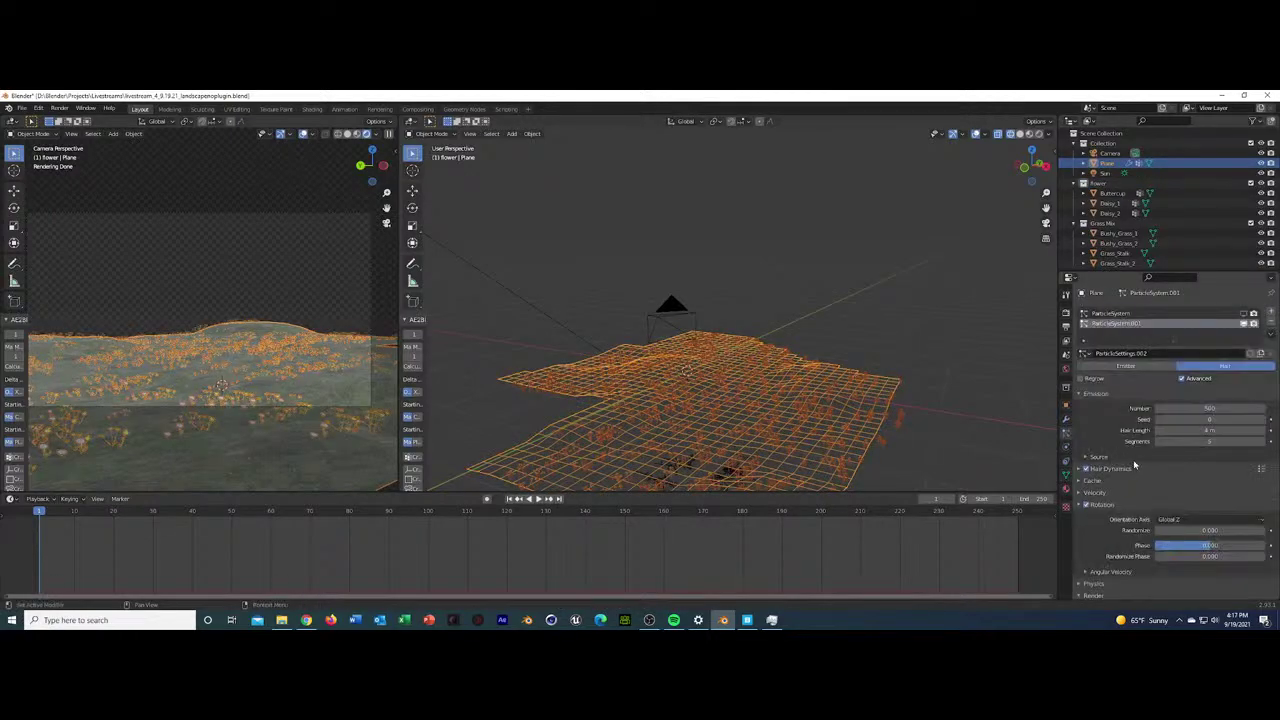
scroll(1133, 465, down, 5)
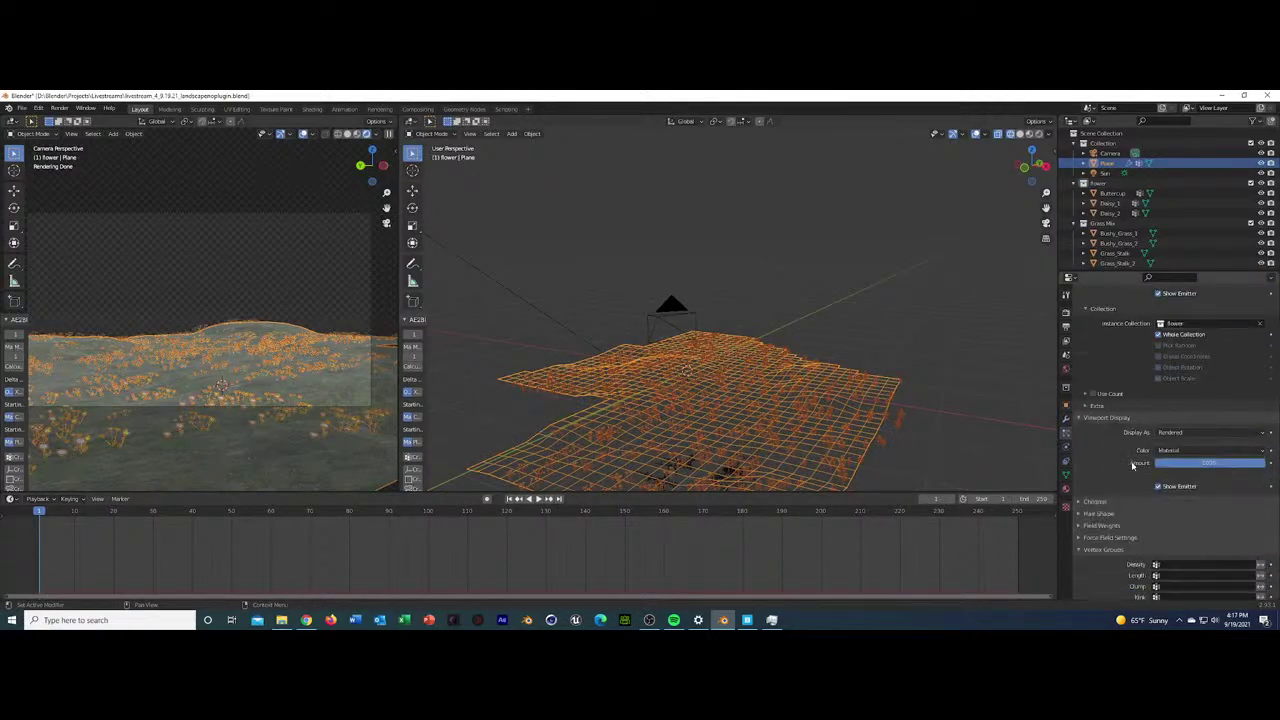
scroll(1133, 465, down, 3)
click(1186, 491)
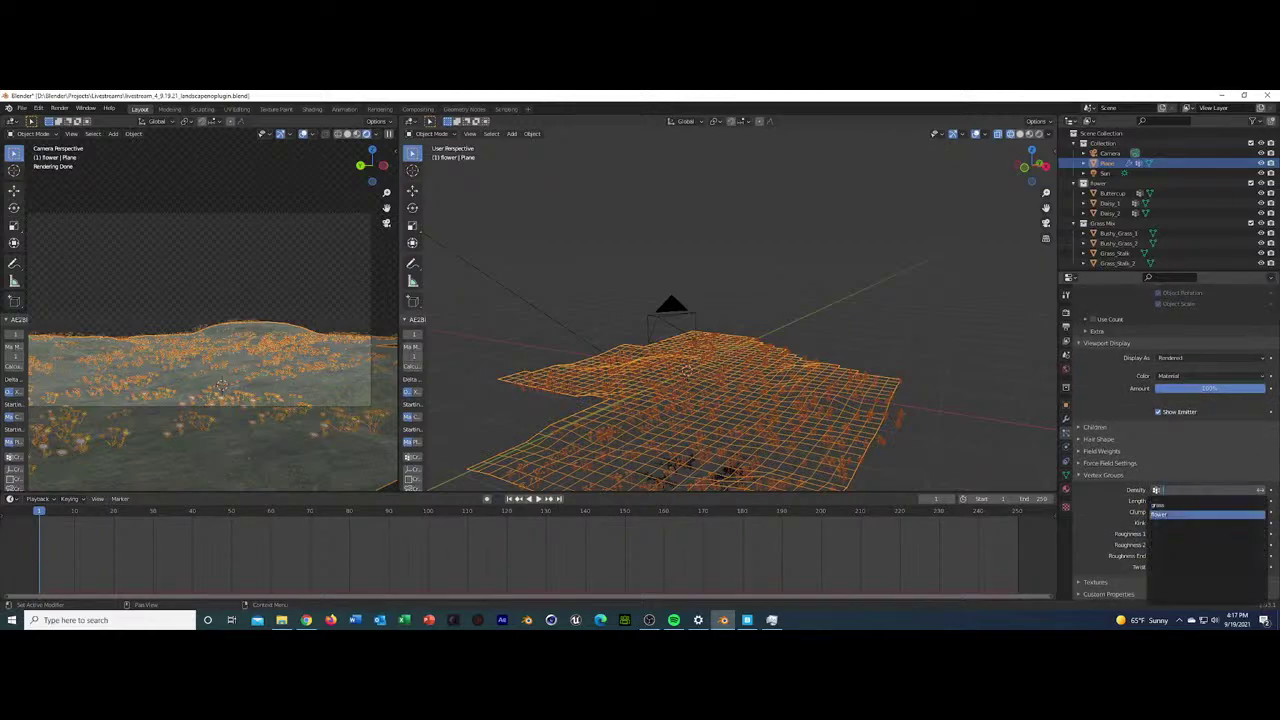
click(1166, 516)
Increase the flower instance scale to 0.085
click(194, 263)
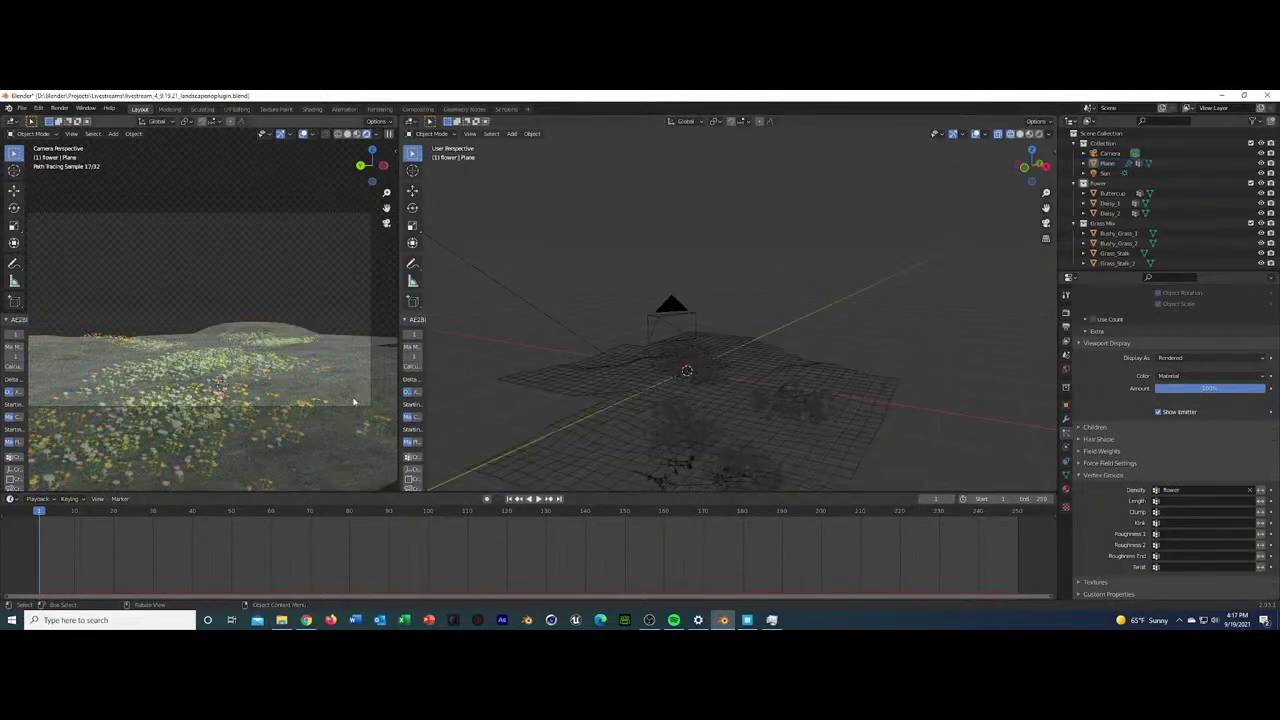
scroll(1132, 348, up, 7)
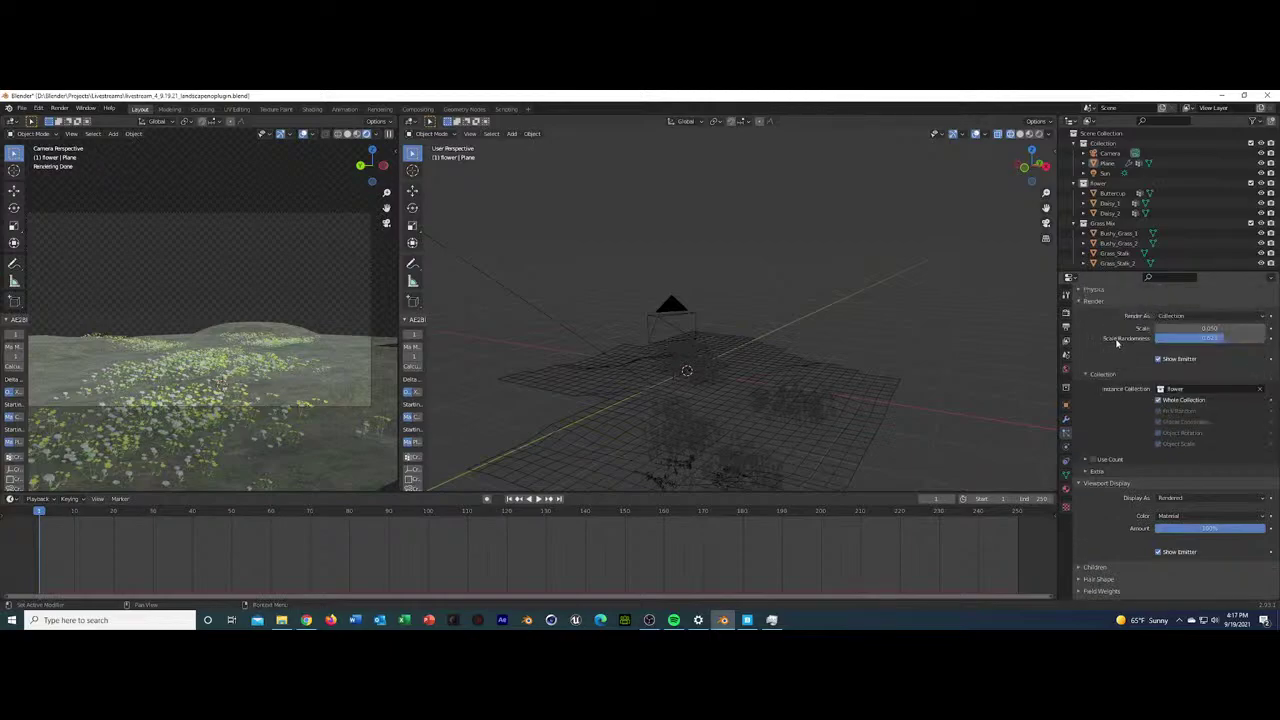
scroll(1132, 348, up, 4)
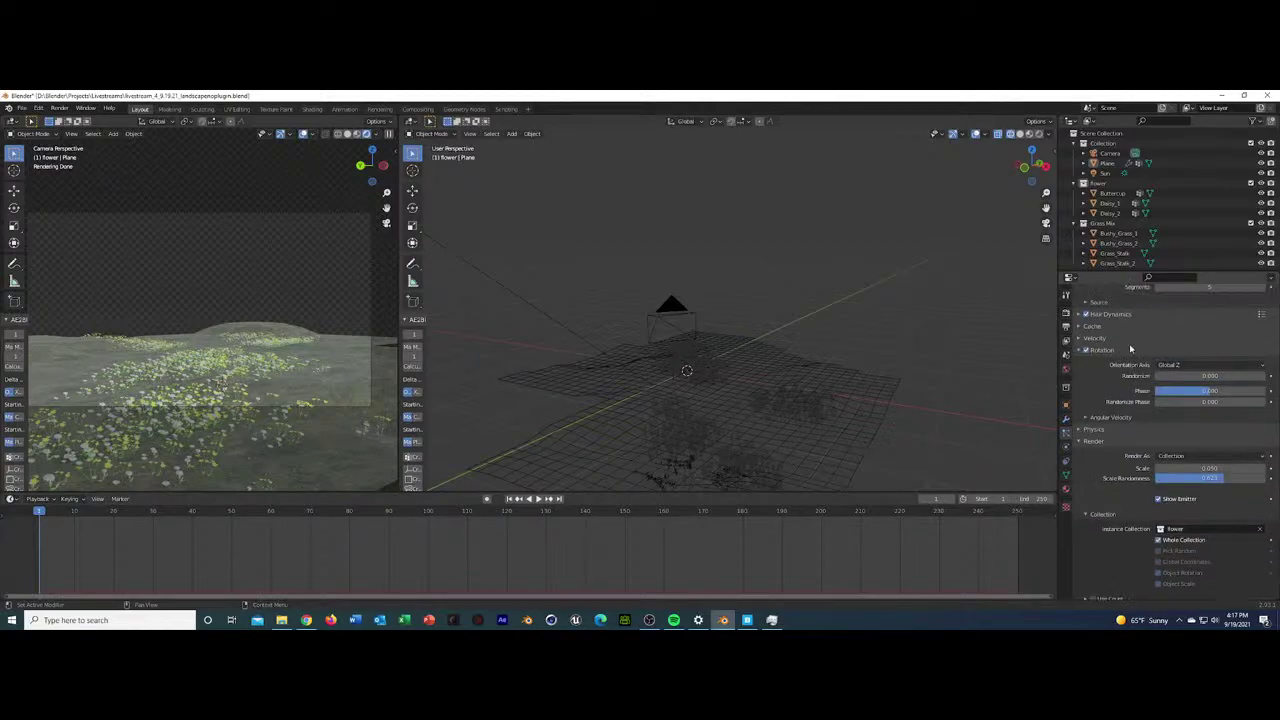
click(1210, 468)
key(Return)
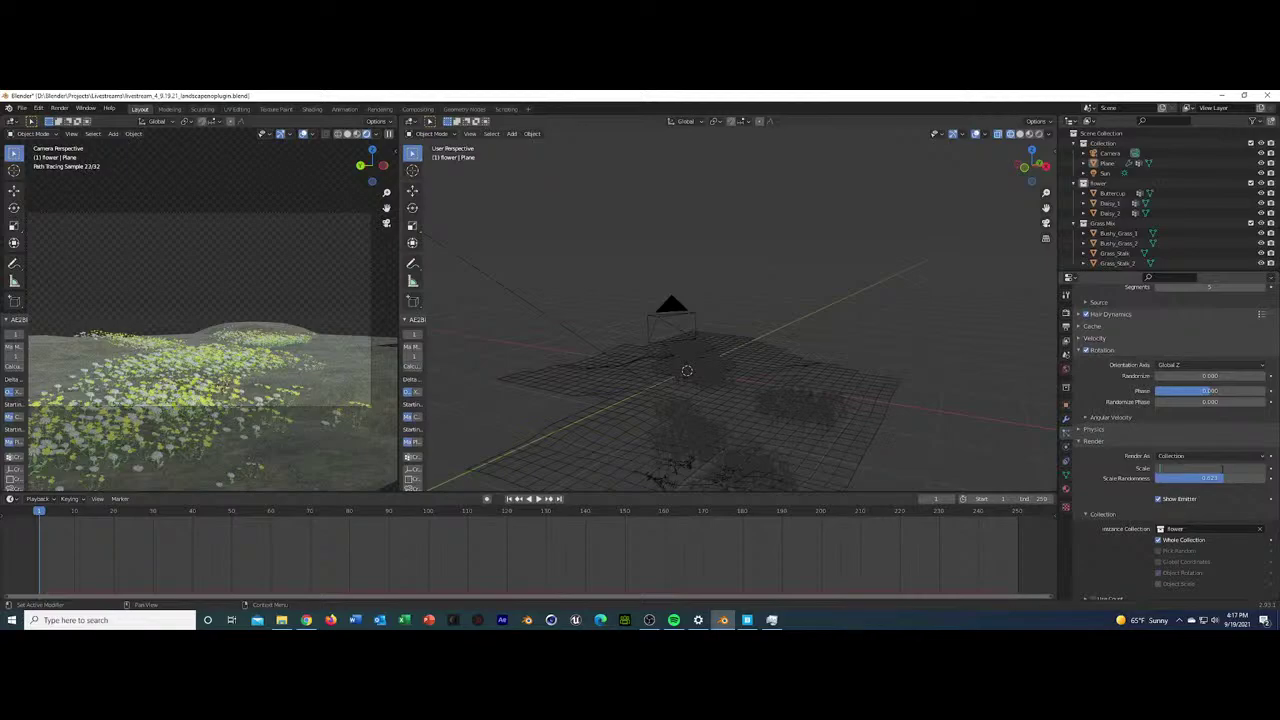
key(Return)
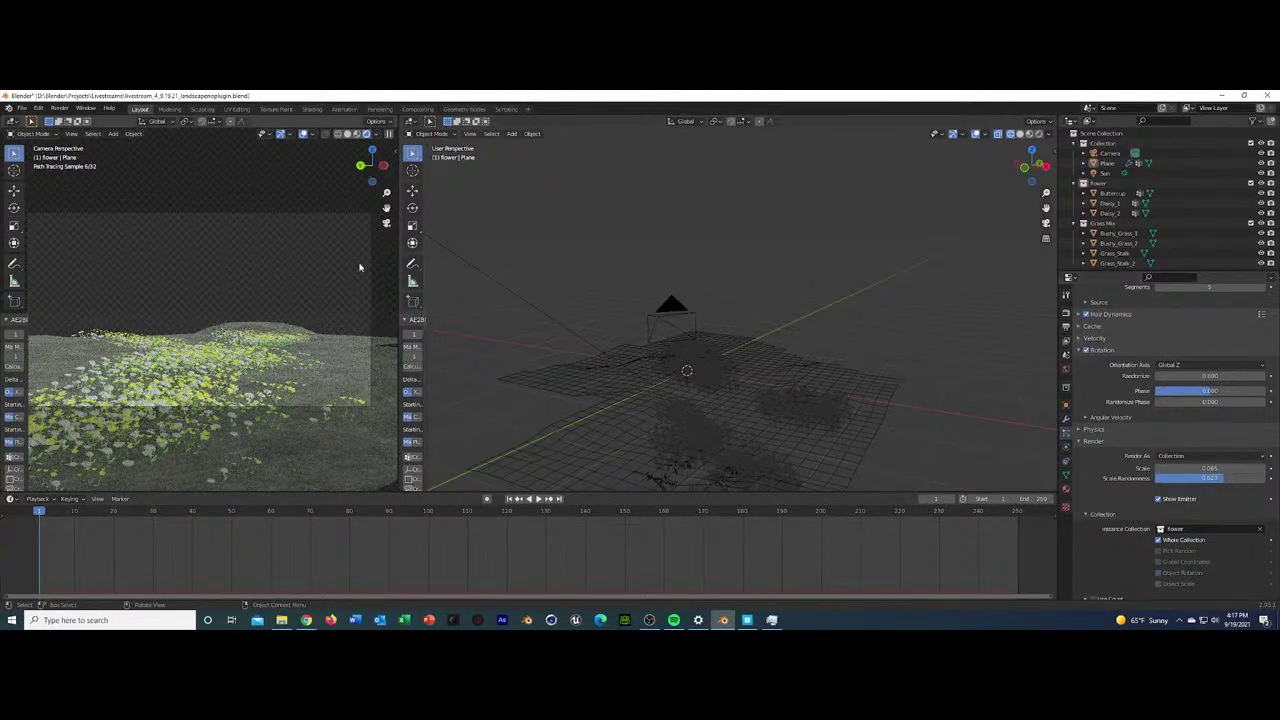
scroll(1232, 299, up, 5)
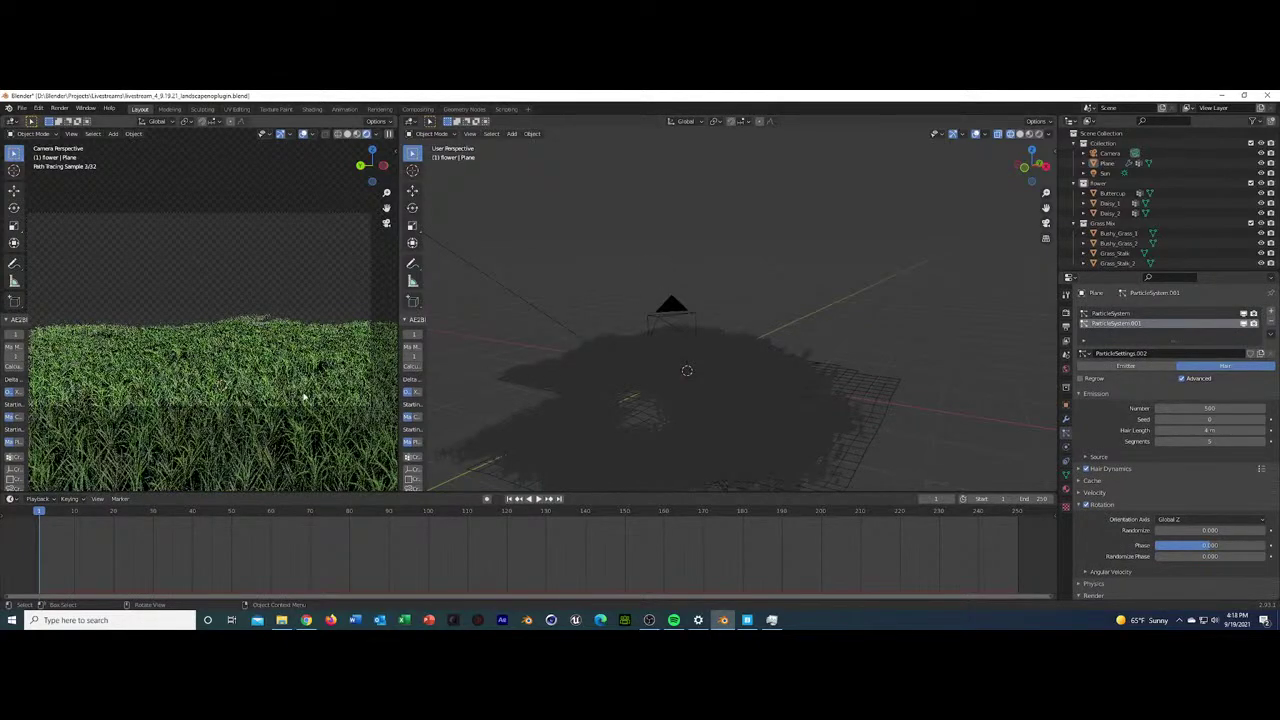
Rename the first particle system to grass and hide it in the viewport
scroll(1160, 420, down, 4)
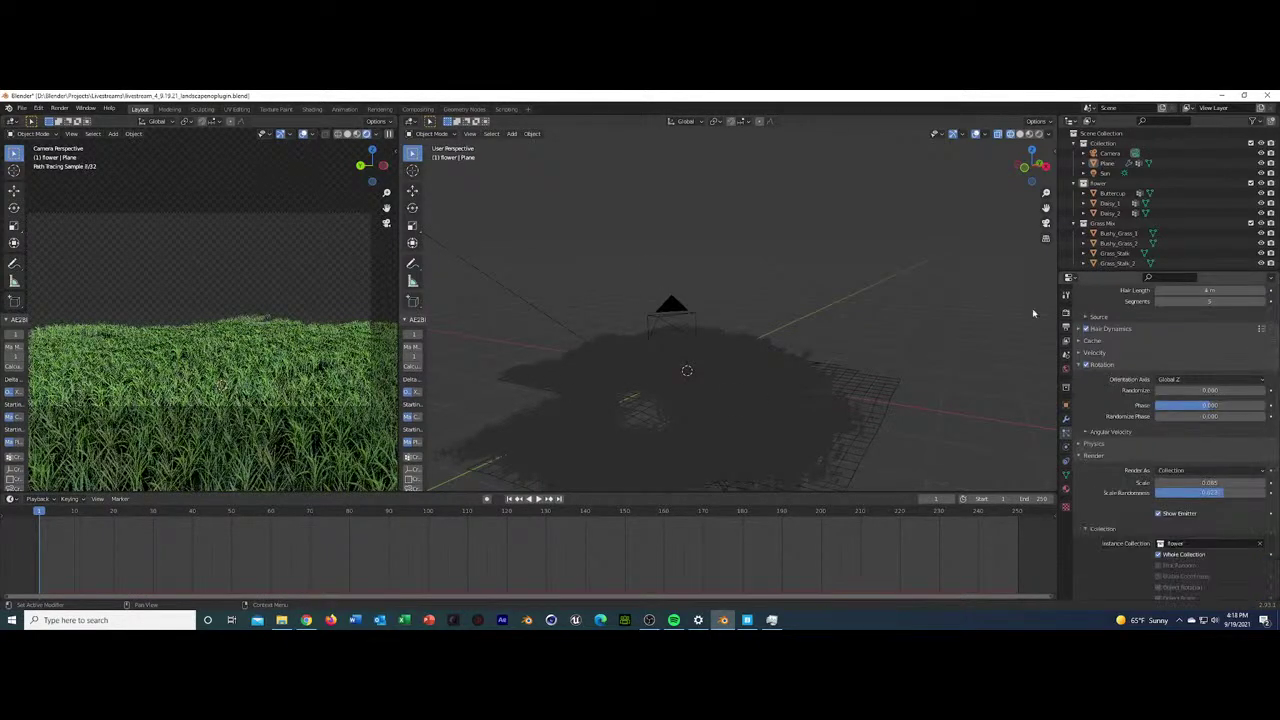
scroll(1128, 314, up, 4)
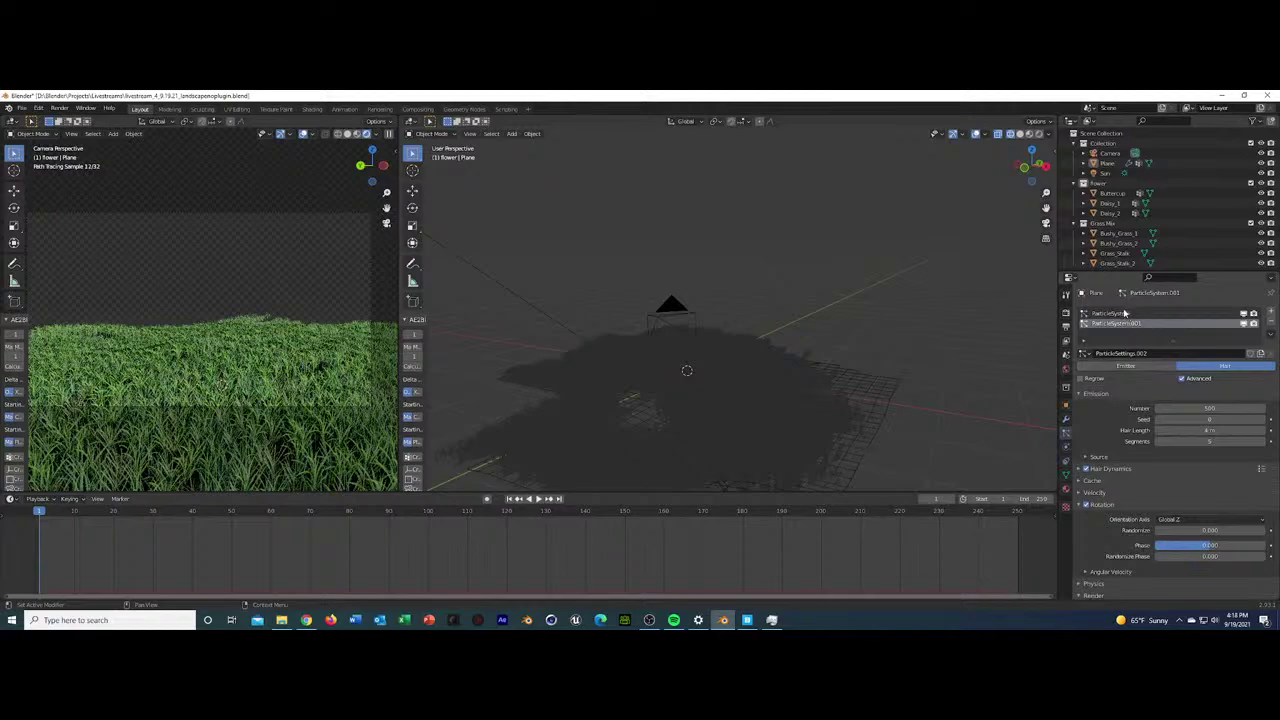
click(1128, 314)
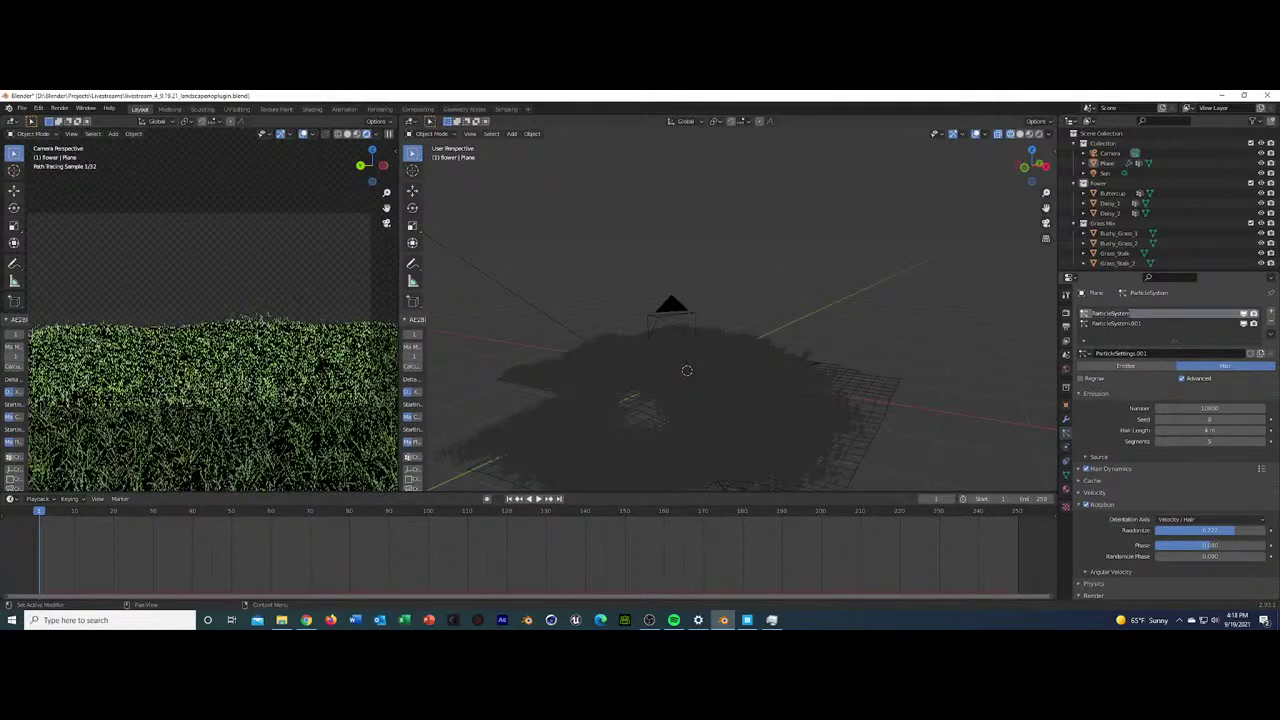
text(grass)
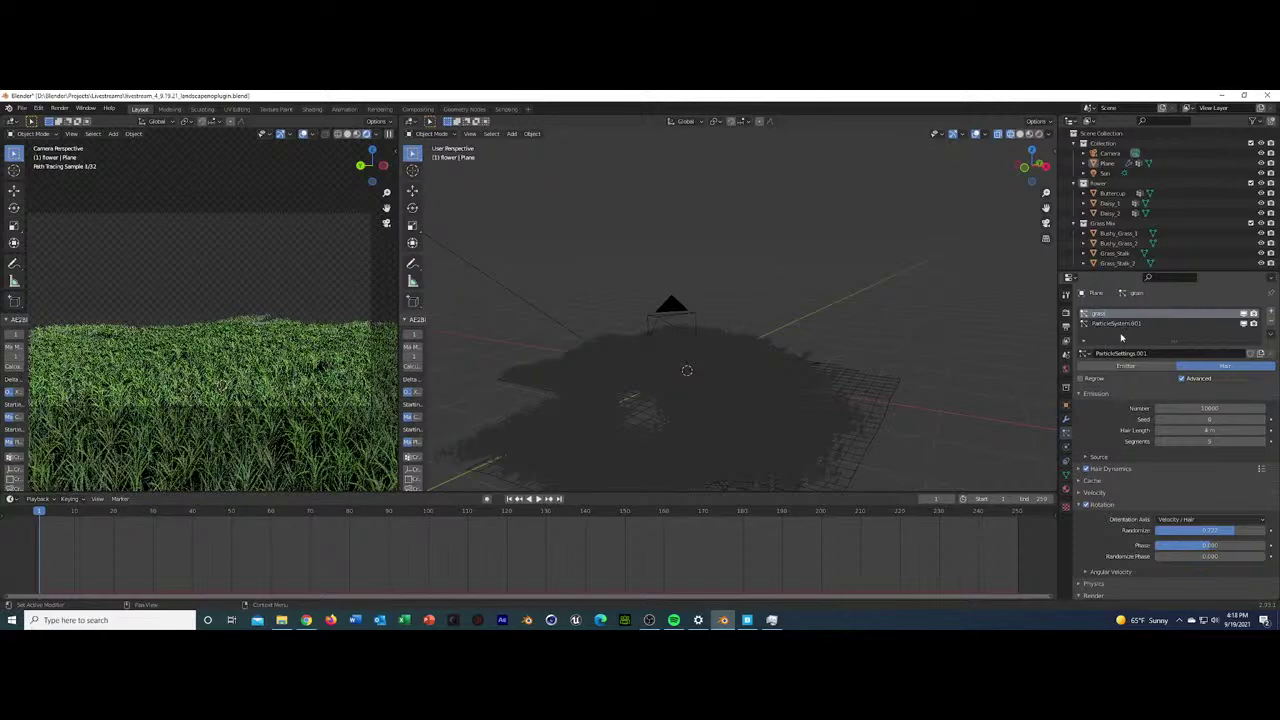
click(1118, 324)
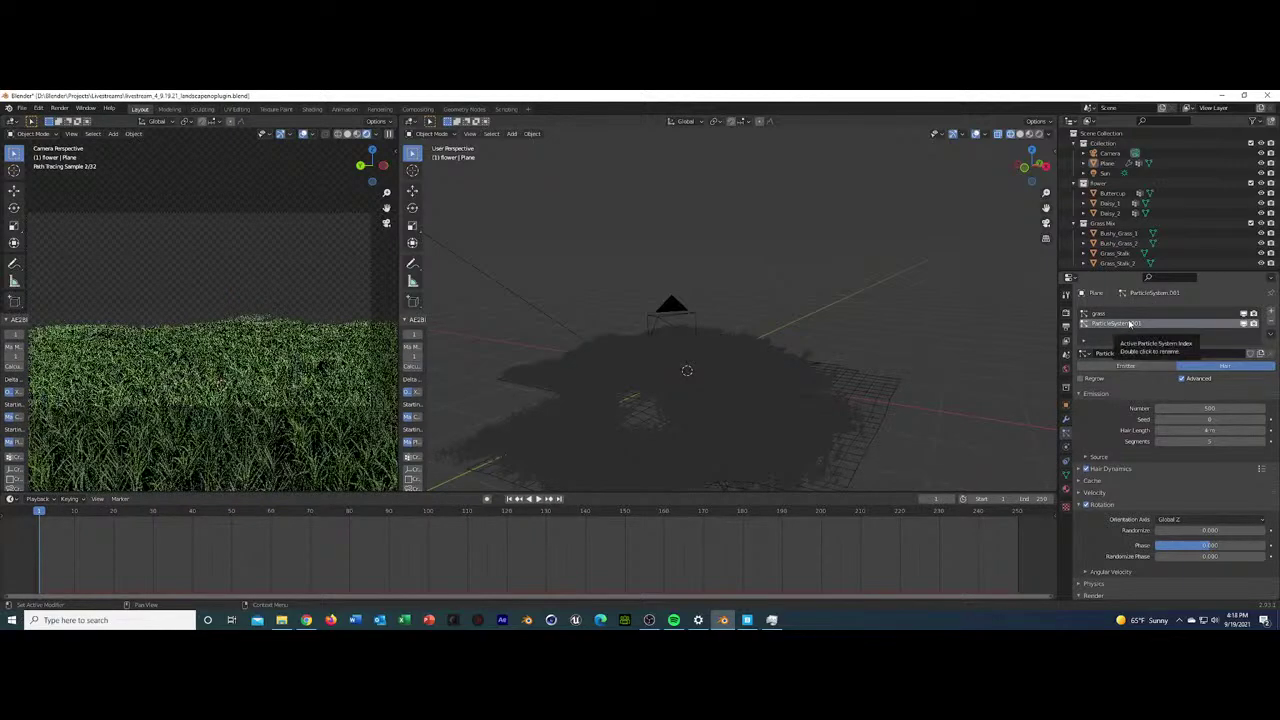
click(1243, 321)
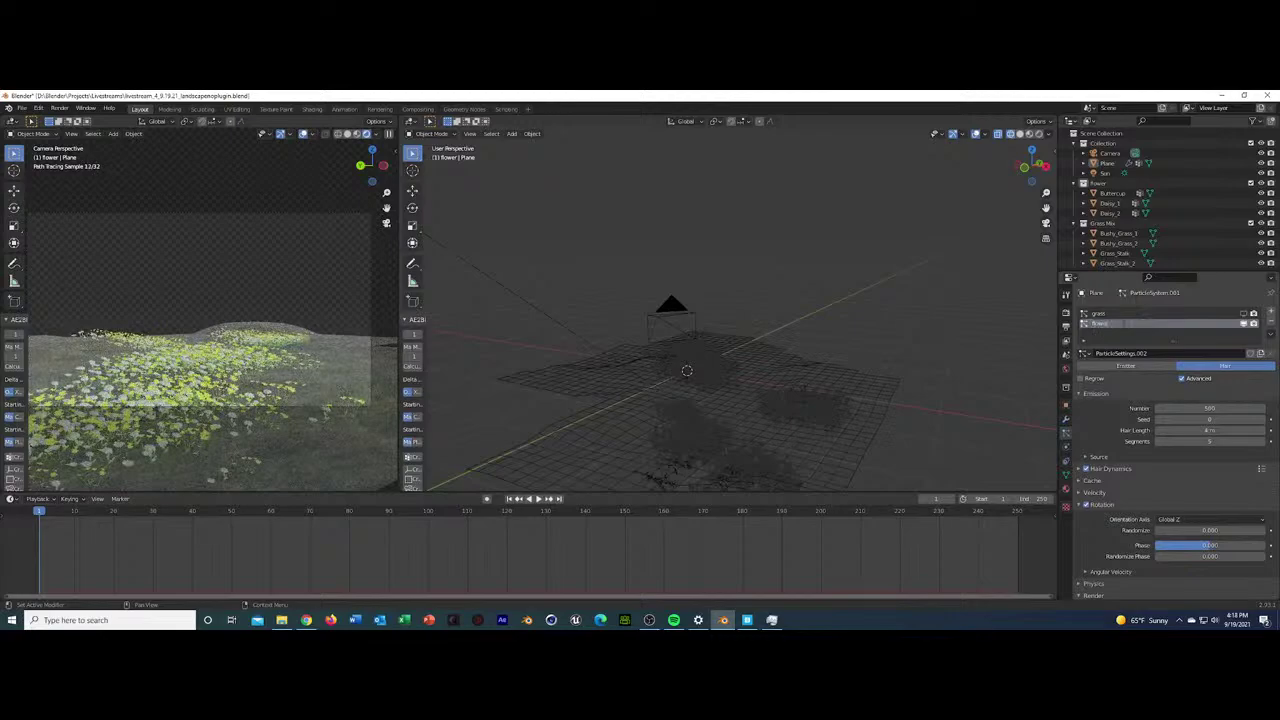
Set the flower system's scale to 0.1 and its emission count to 350
click(1122, 323)
scroll(1125, 332, down, 3)
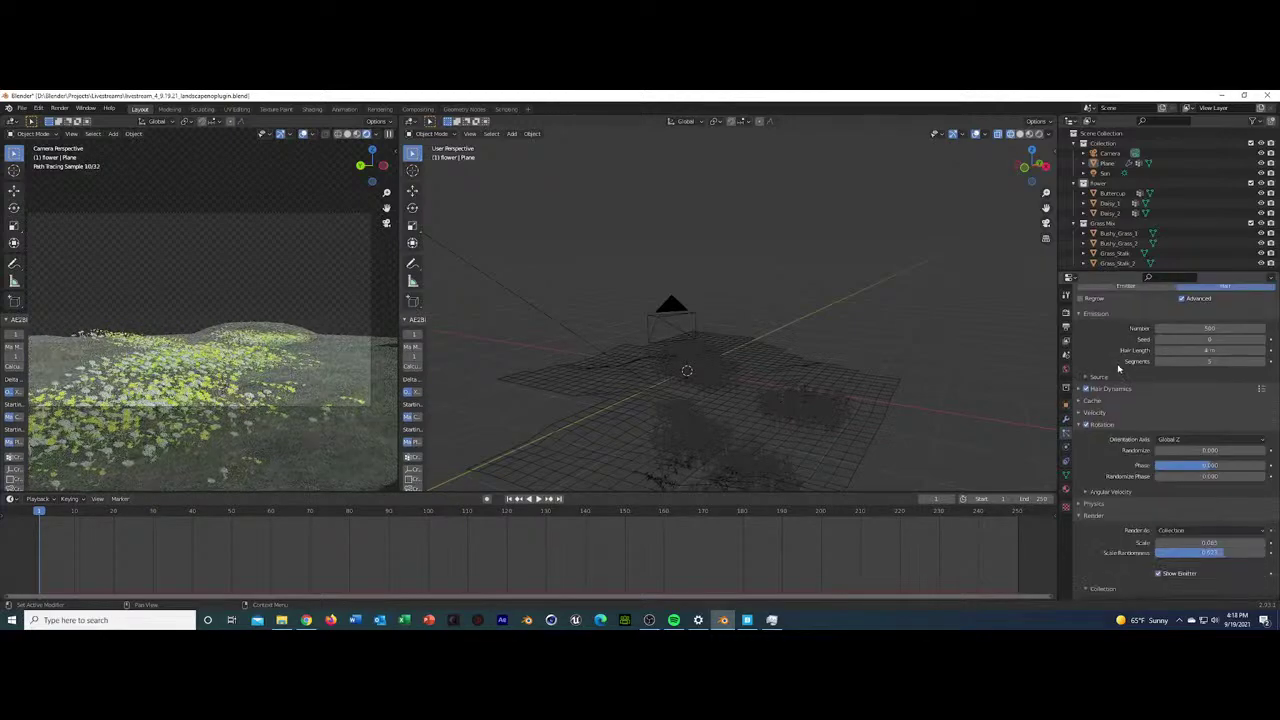
click(1208, 542)
text(.1)
key(Return)
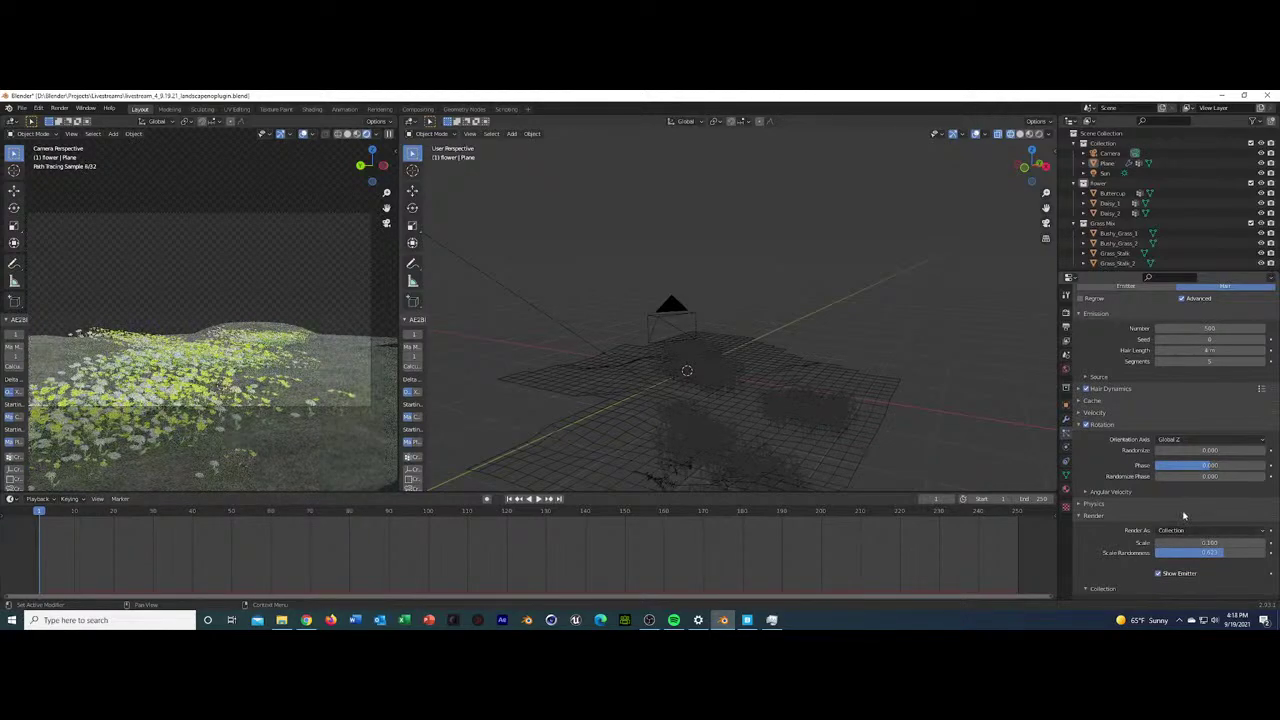
scroll(1200, 392, up, 2)
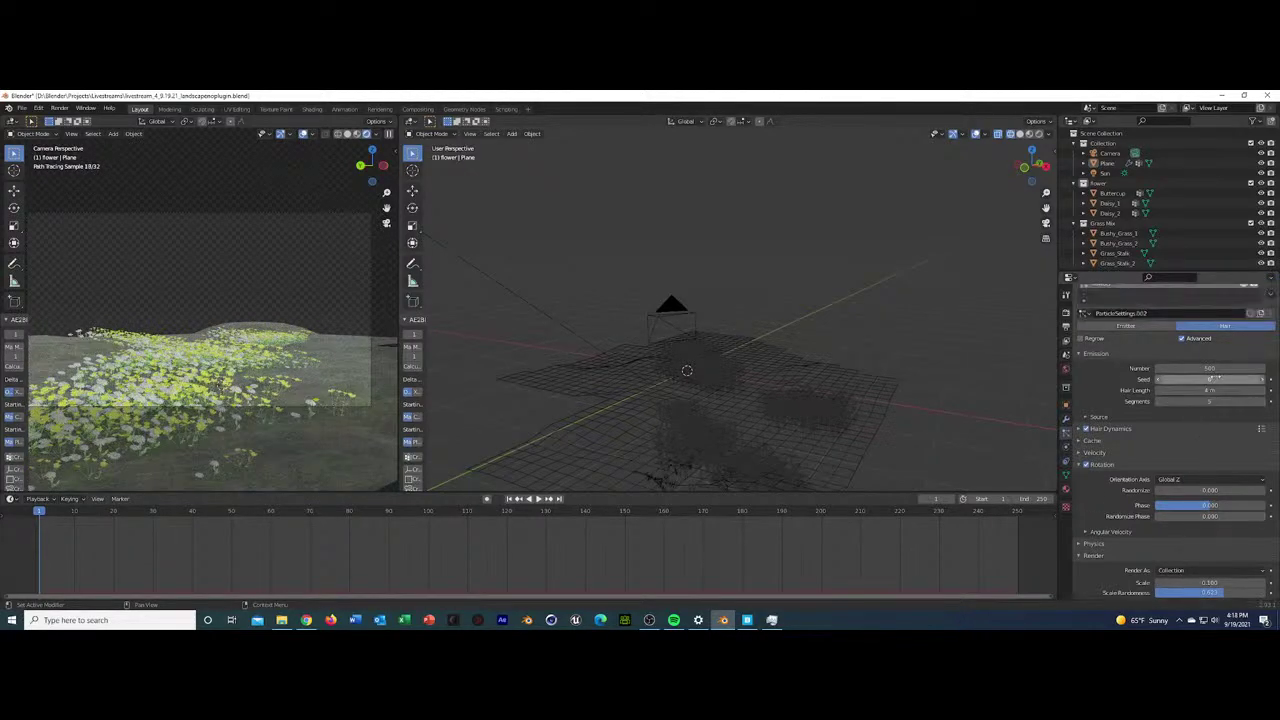
click(1213, 368)
text(350)
key(Return)
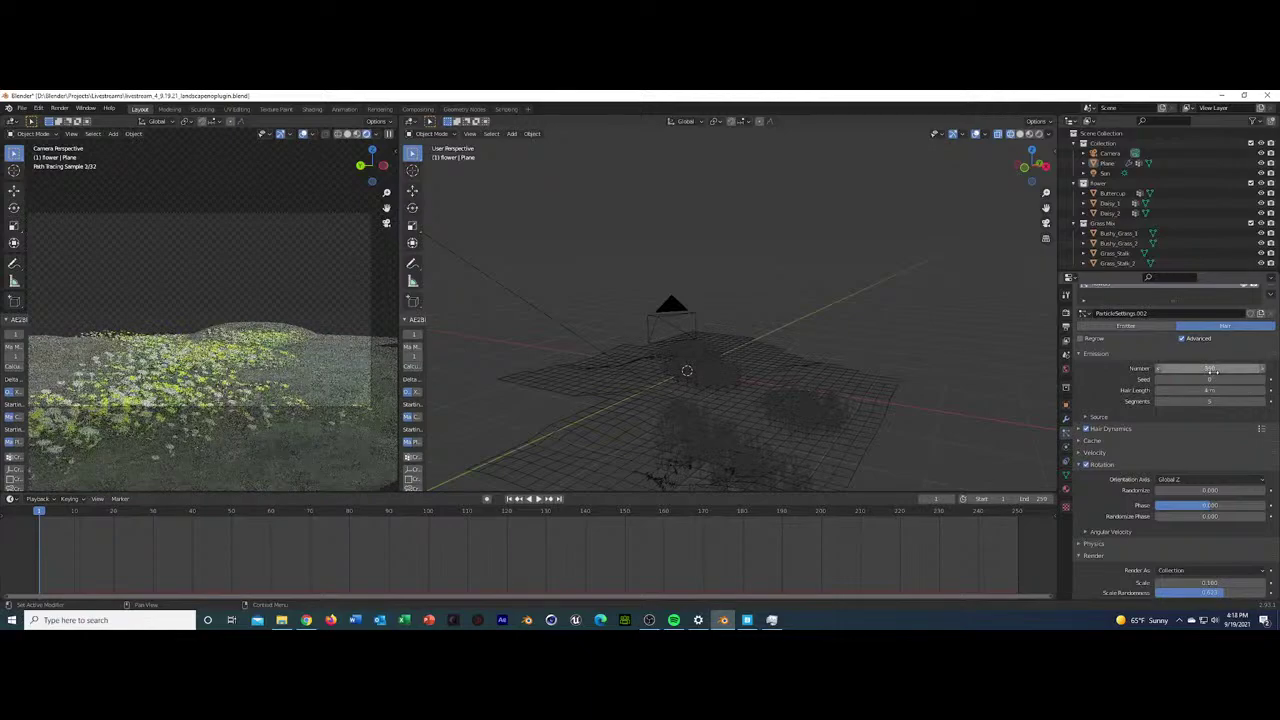
Switch the ground plane back to weight painting, then put it into Edit Mode to show its wireframe
click(432, 133)
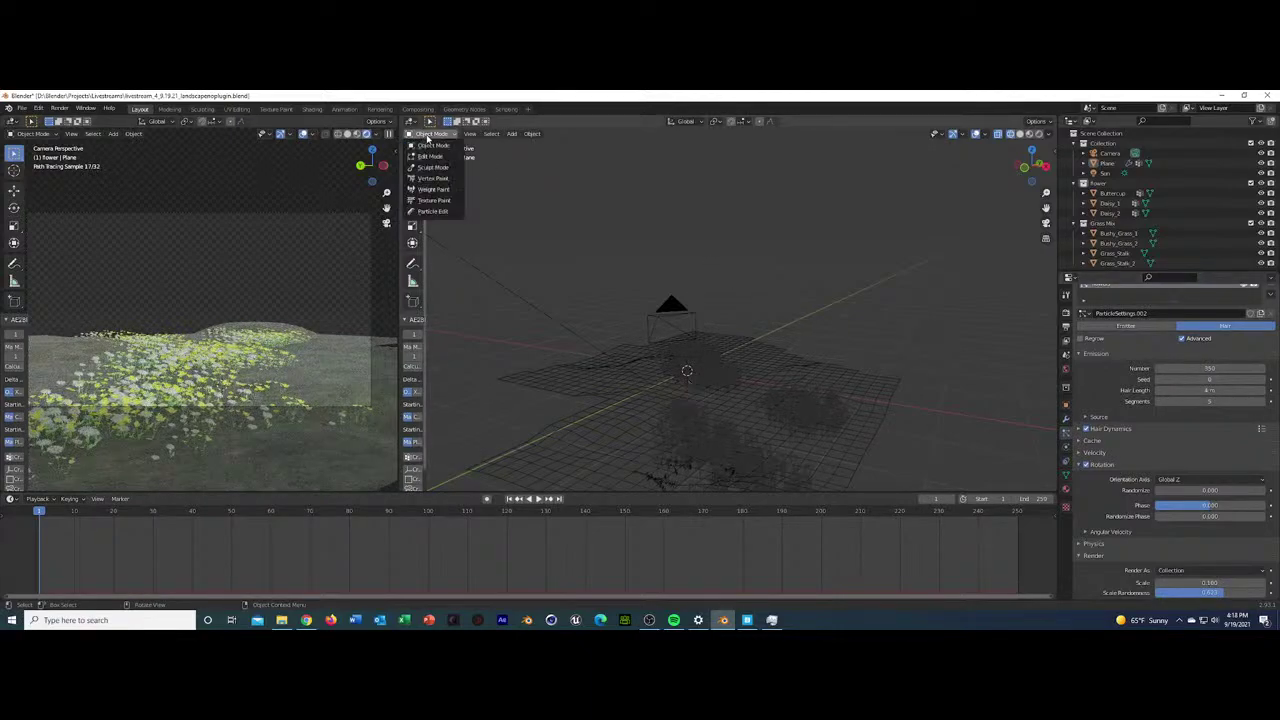
click(435, 189)
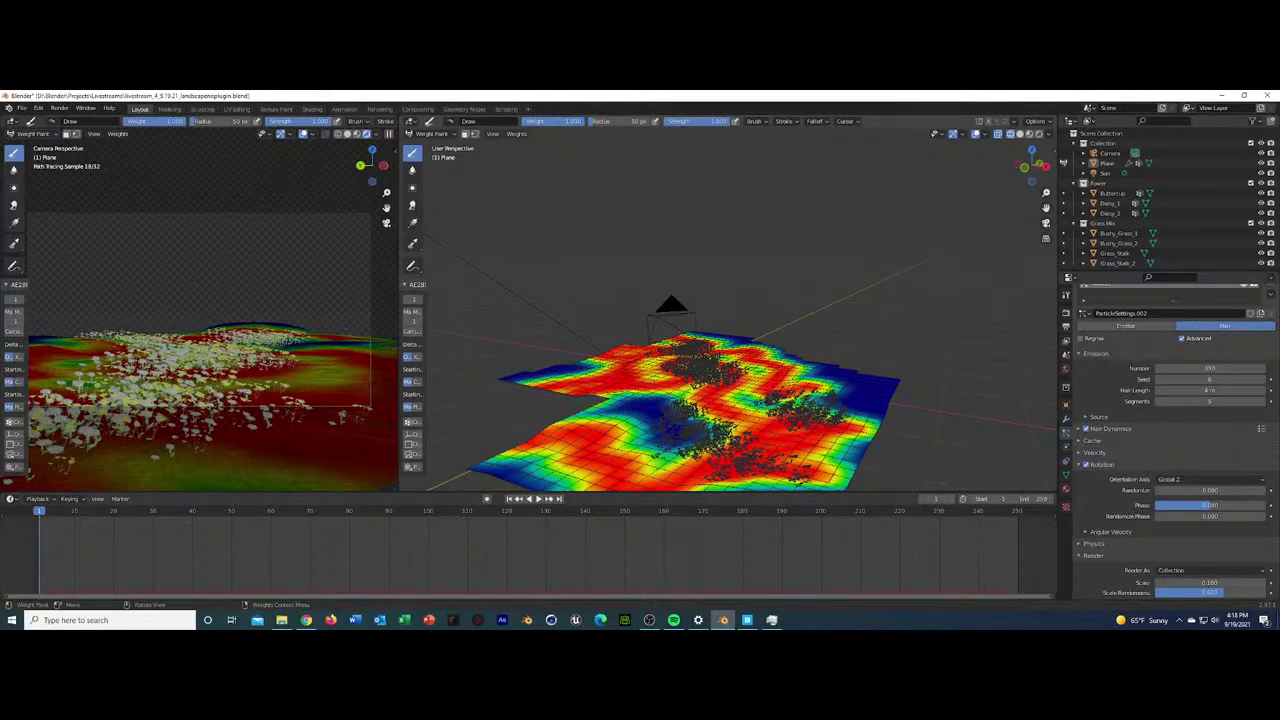
middle_drag(665, 425, 700, 425)
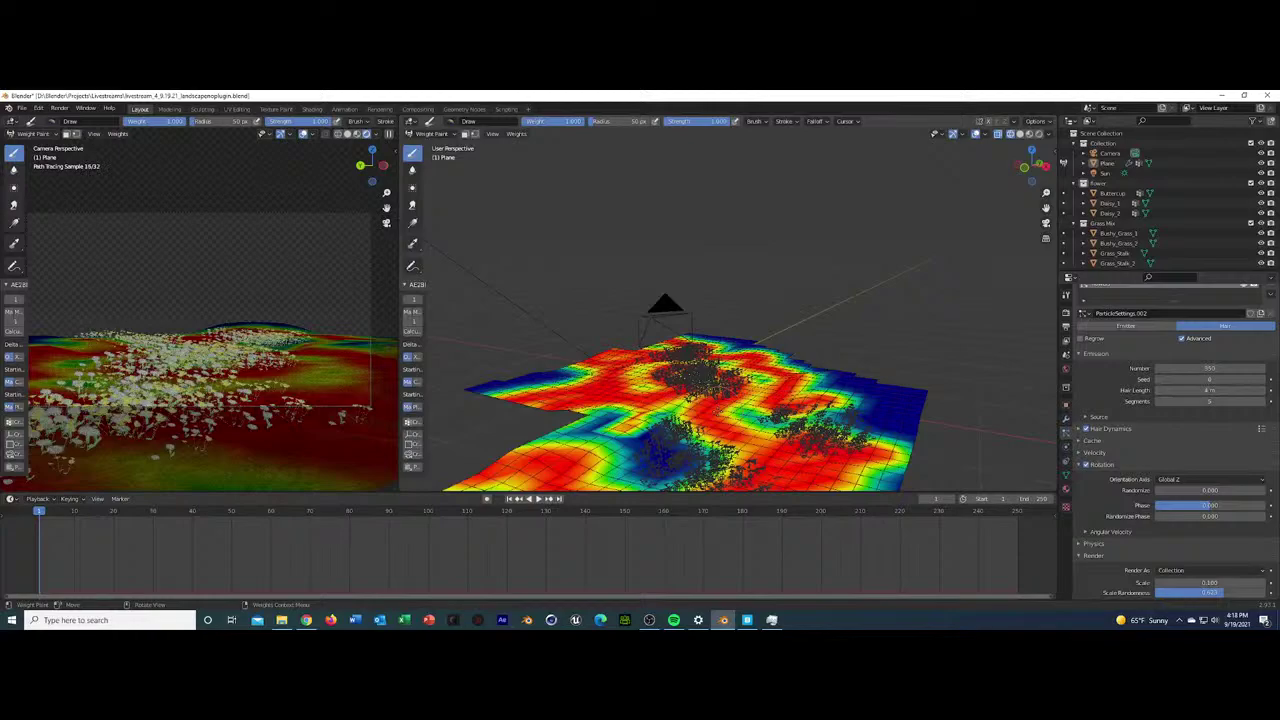
scroll(1210, 390, up, 2)
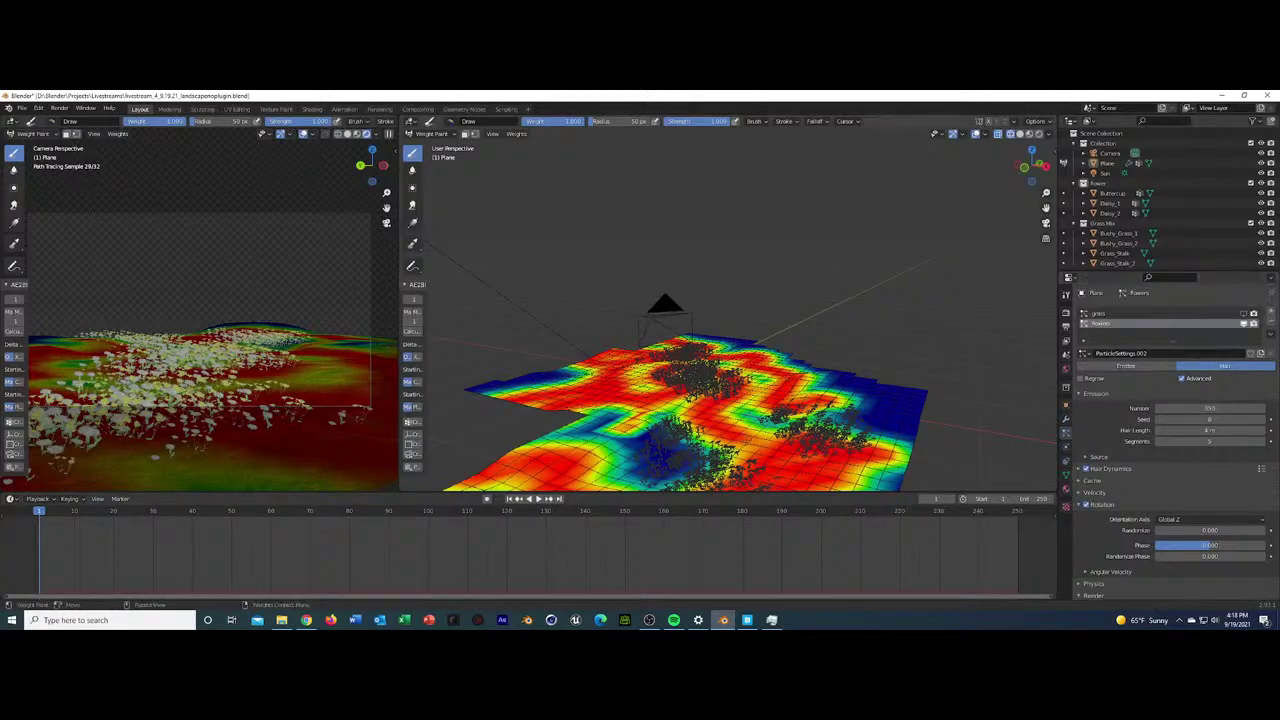
key(Tab)
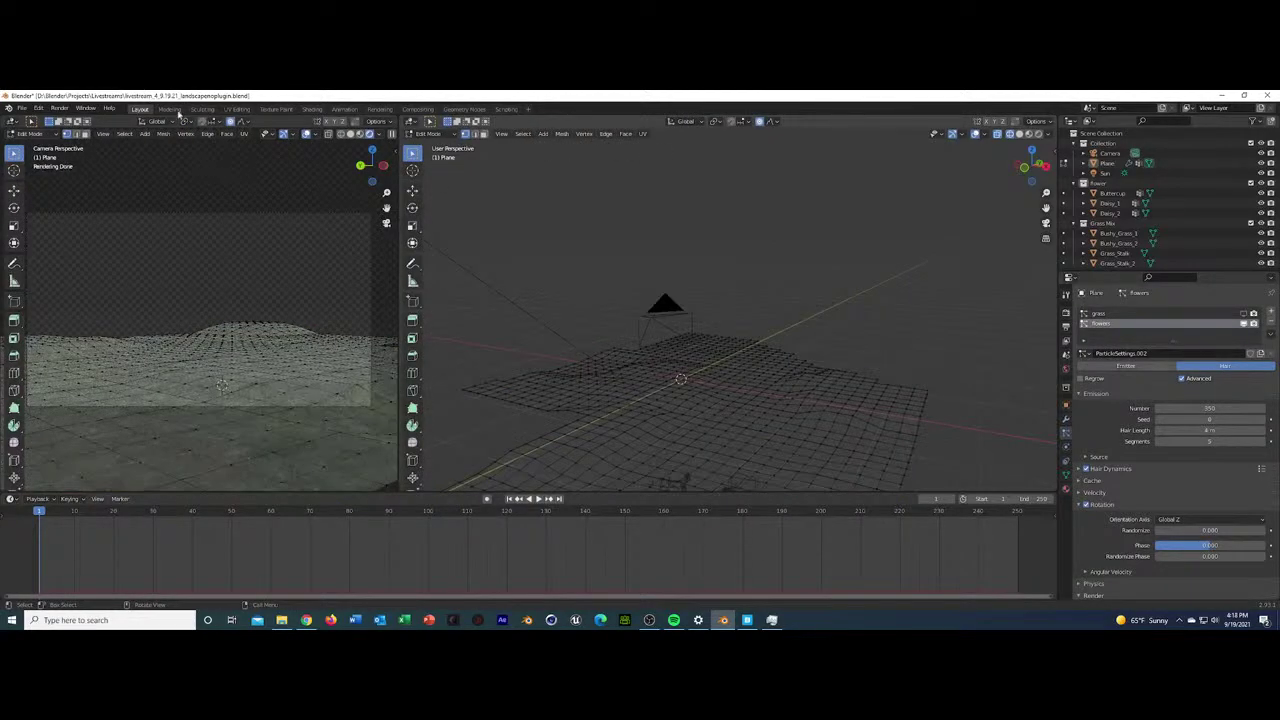
Return the plane to Object Mode, save the file, and select the grass particle system
click(426, 133)
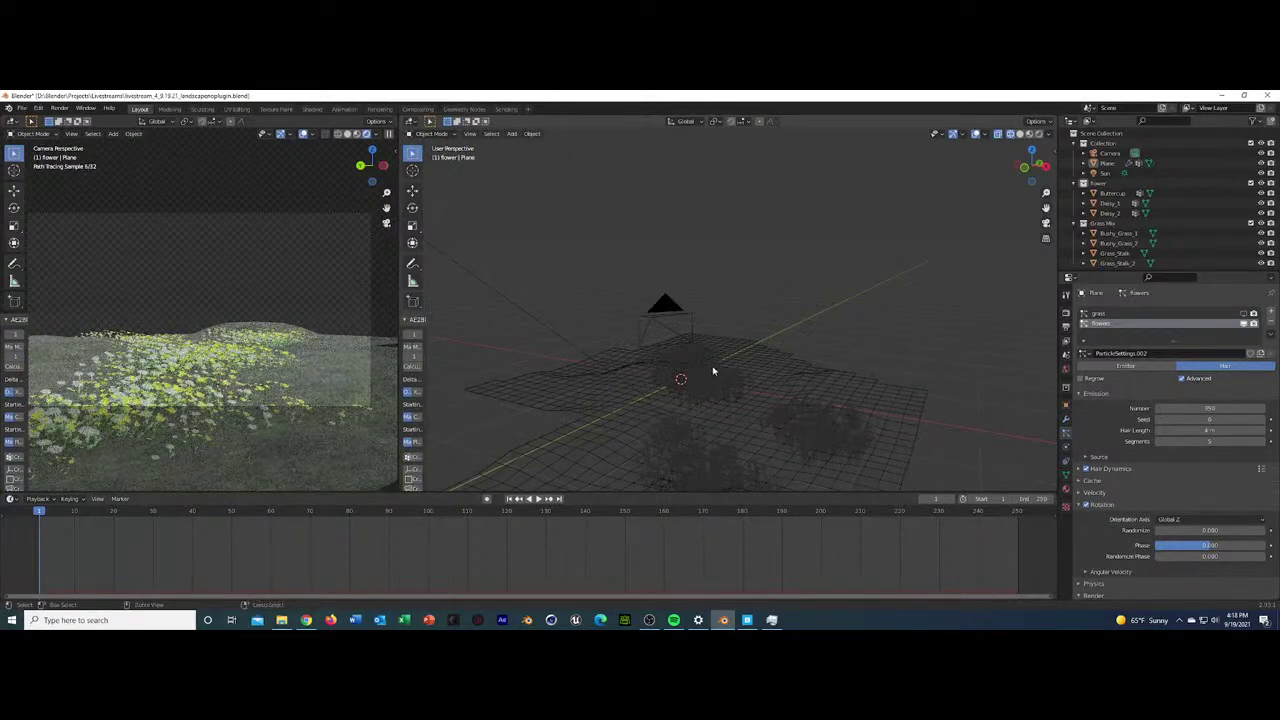
key(ctrl+s)
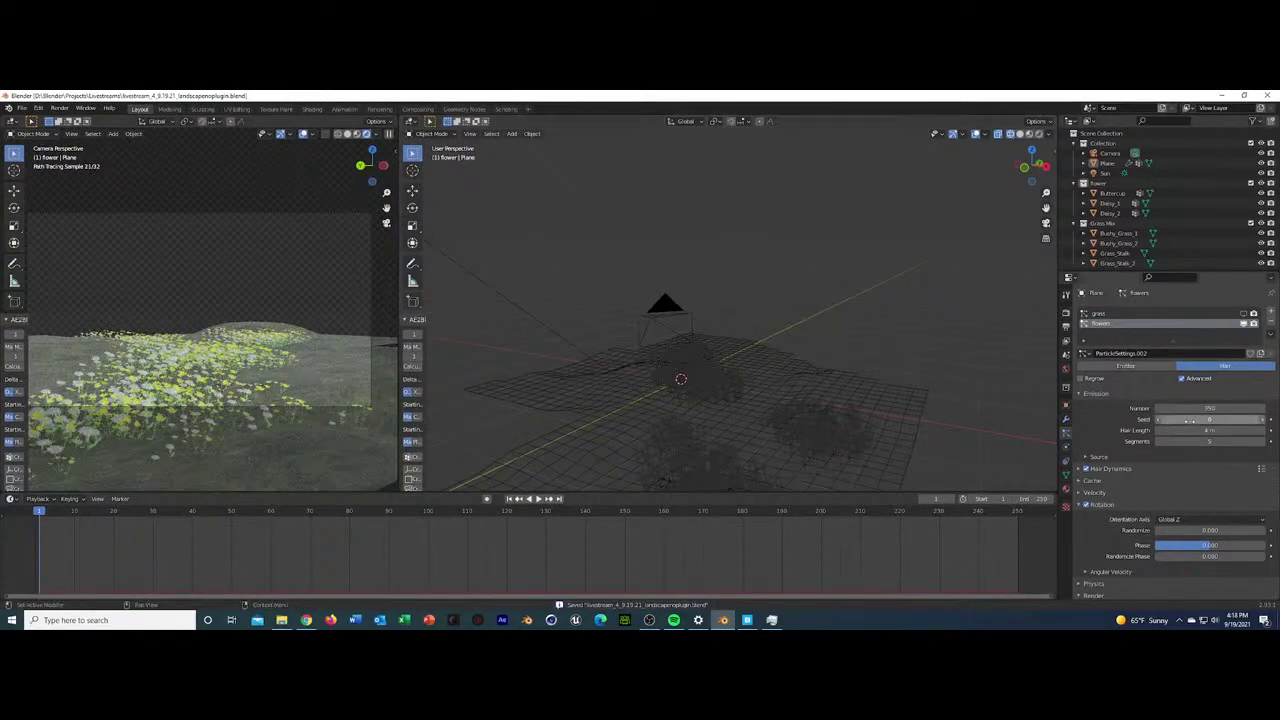
click(1109, 314)
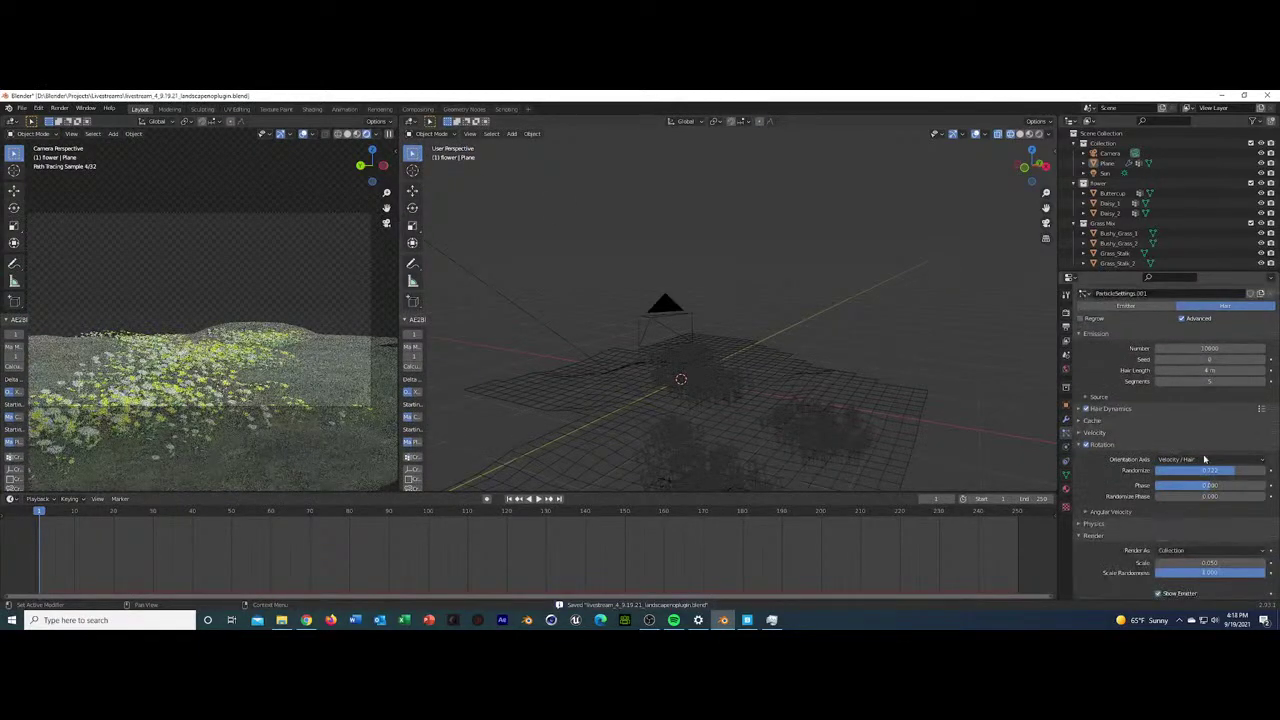
scroll(1150, 400, down, 3)
Set the grass render scale to 0.035 and make the grass visible in the viewport again
click(1157, 503)
key(BackSpace)
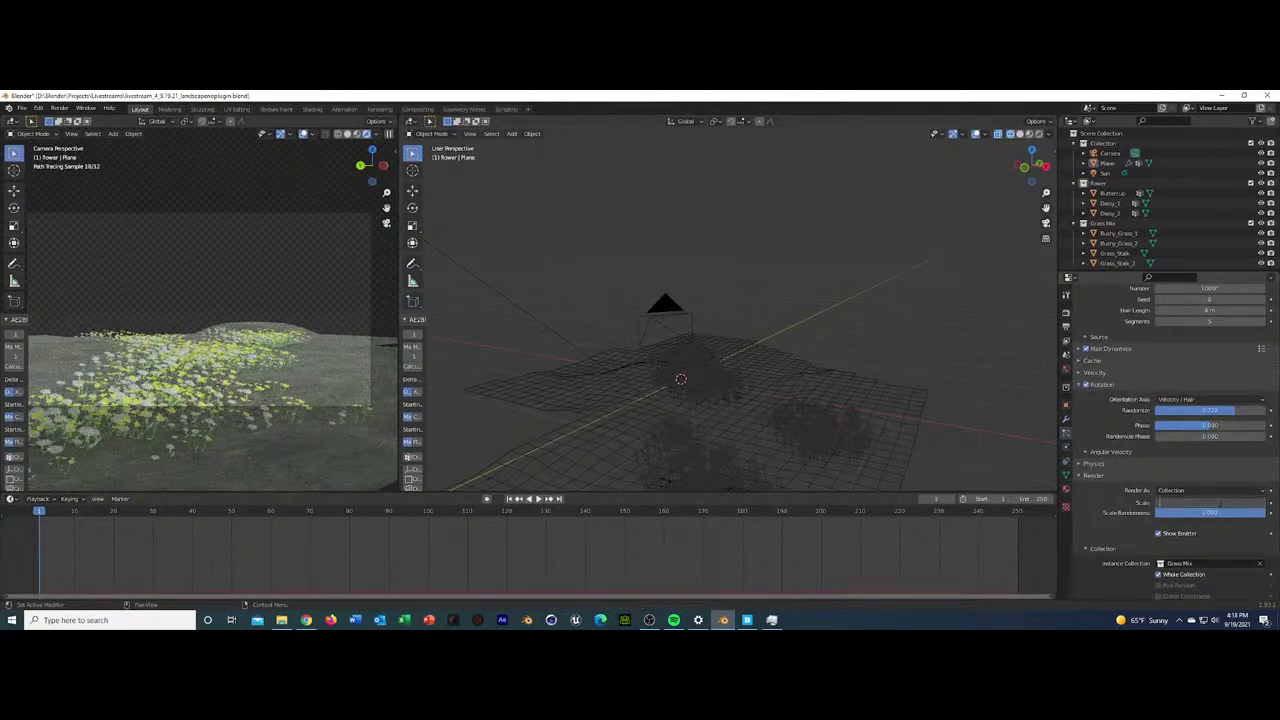
text(0.035)
key(Return)
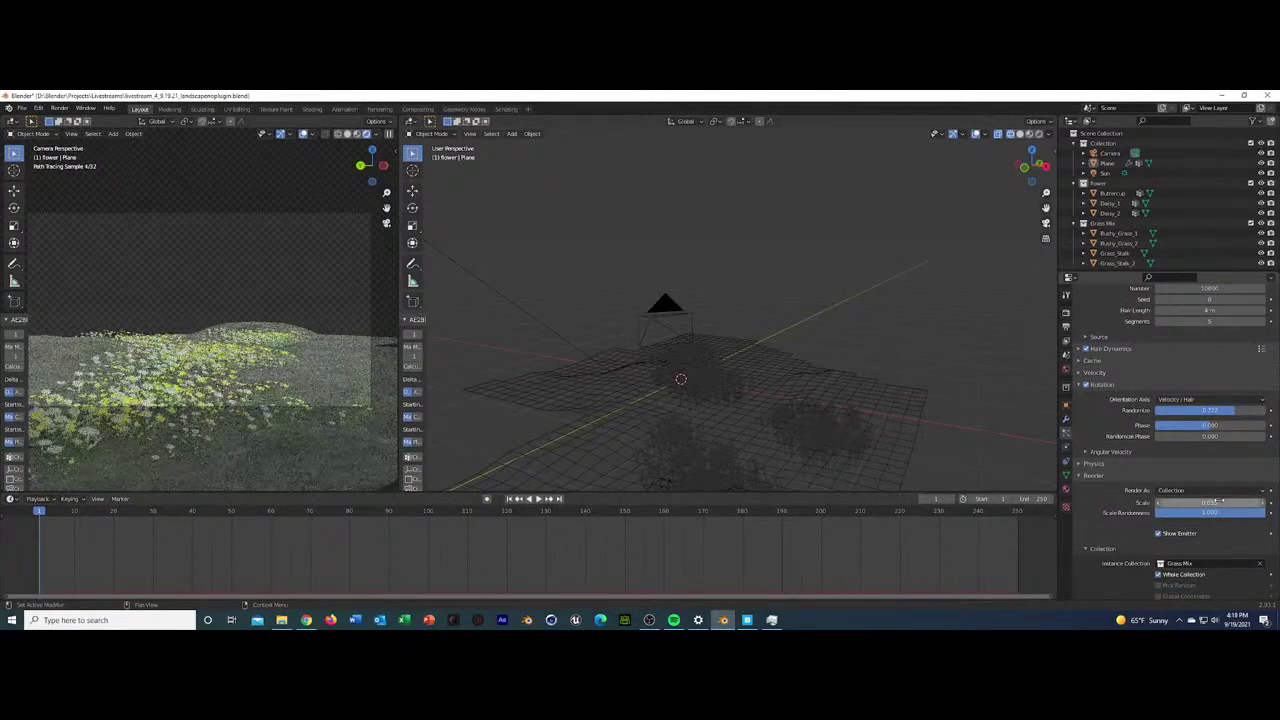
scroll(1216, 464, up, 3)
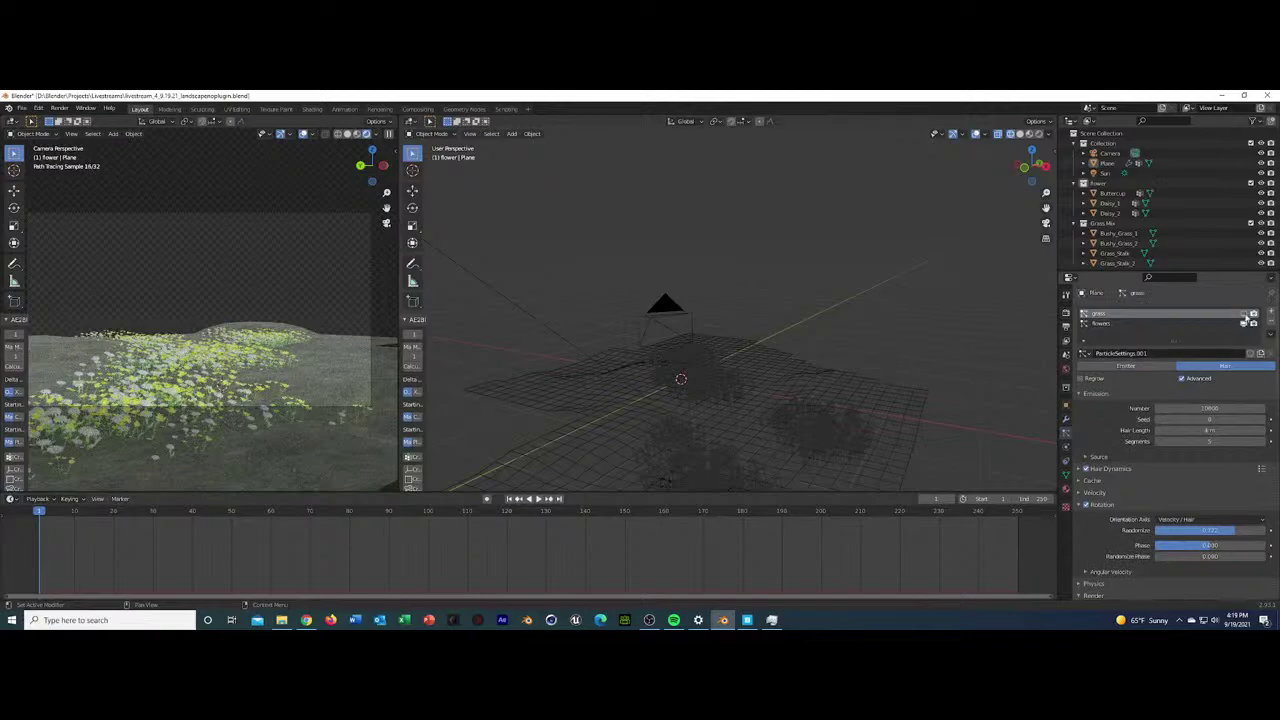
click(1245, 316)
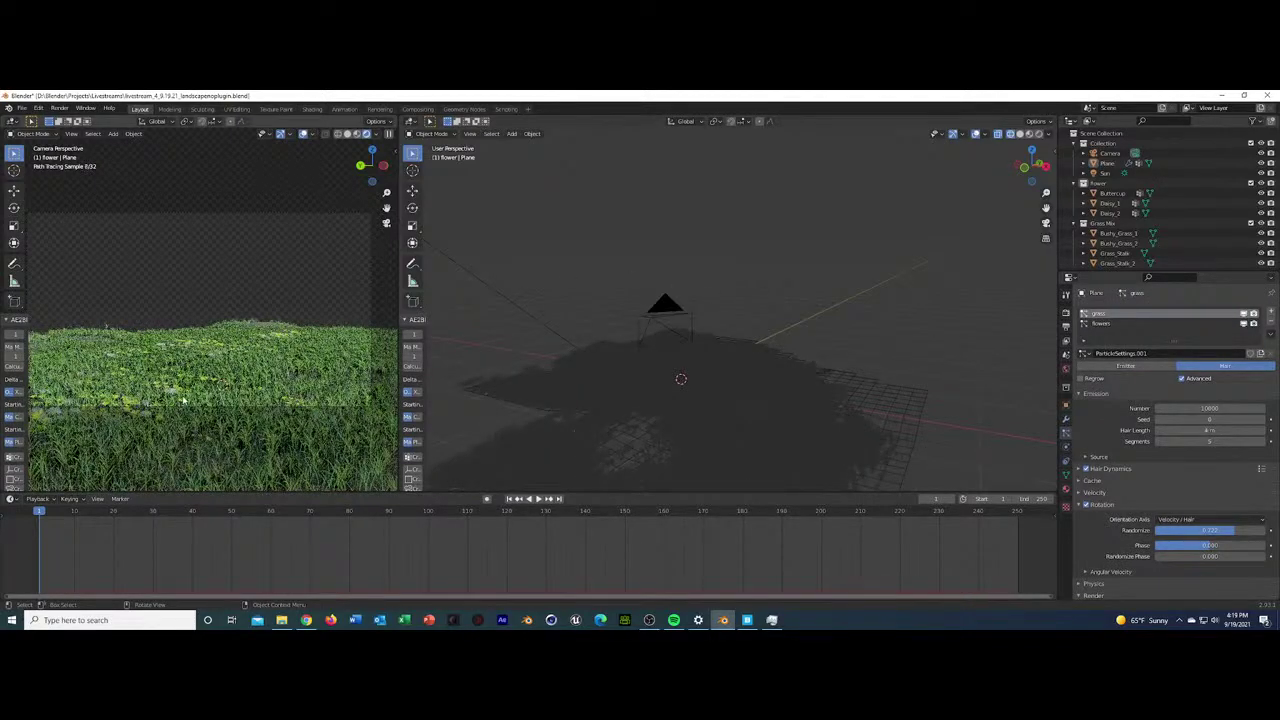
Select the camera, lower it slightly, and set its lens focal length to 70 mm
click(1110, 153)
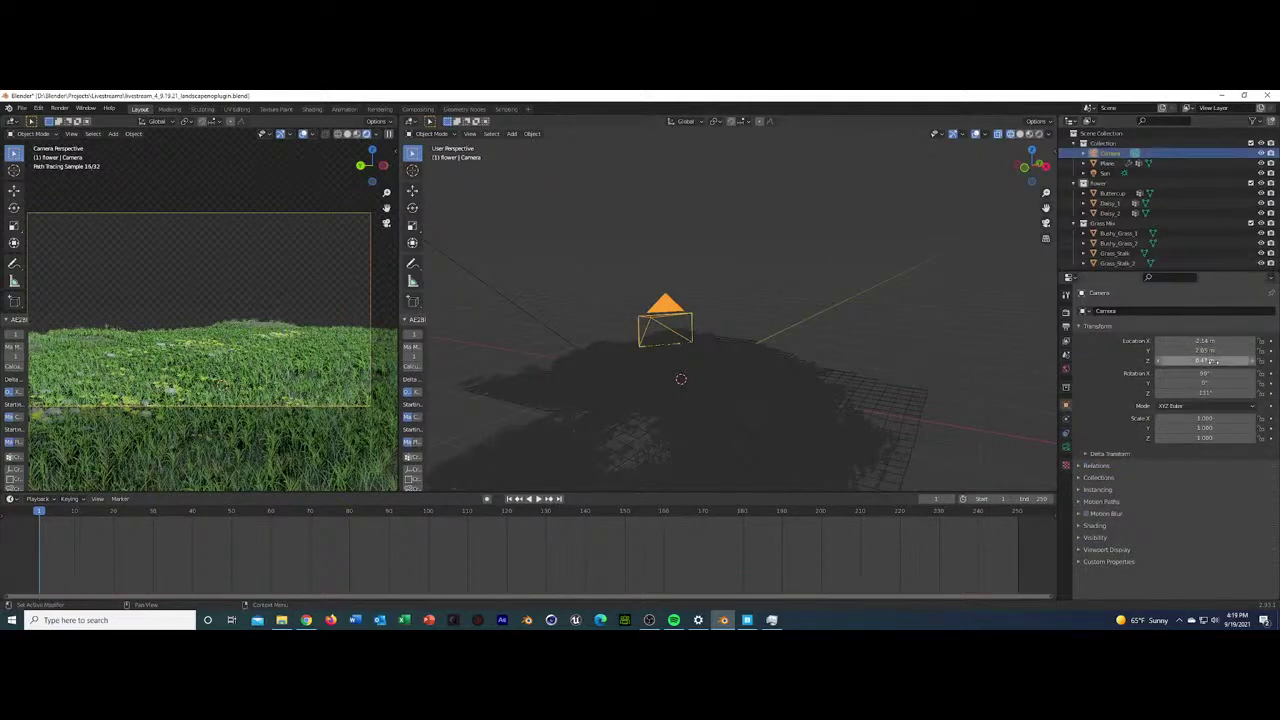
mouse_move(1205, 360)
mouse_down()
mouse_move(1190, 360)
mouse_move(1204, 360)
mouse_up()
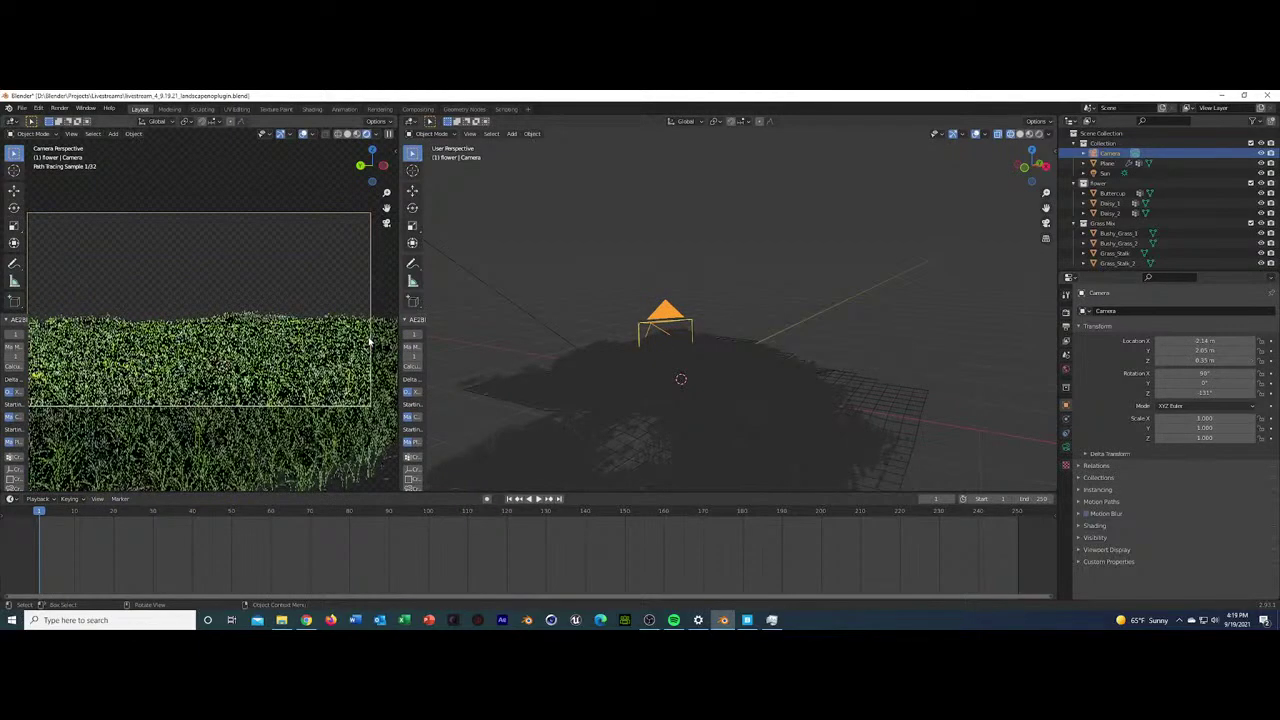
scroll(200, 320, down, 2)
click(1066, 448)
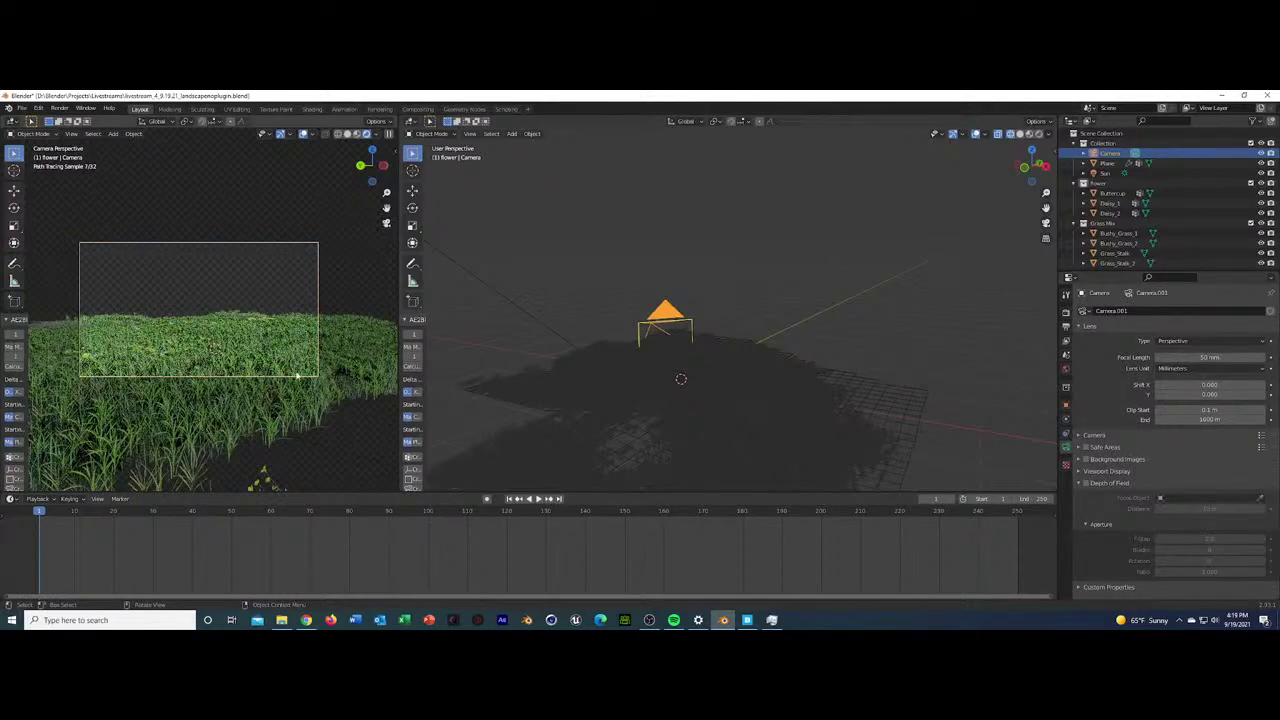
click(1210, 357)
key(BackSpace)
text(70)
key(Return)
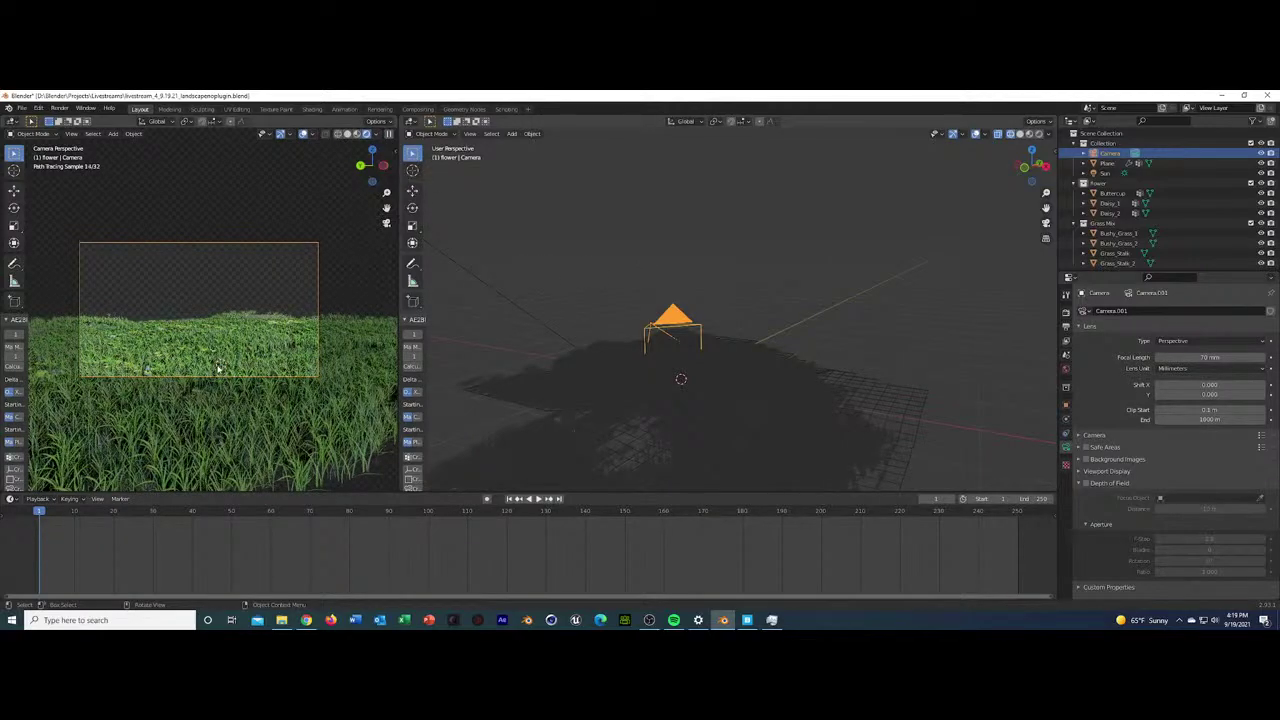
Select the ground plane and bring up its grass particle system settings
click(1121, 165)
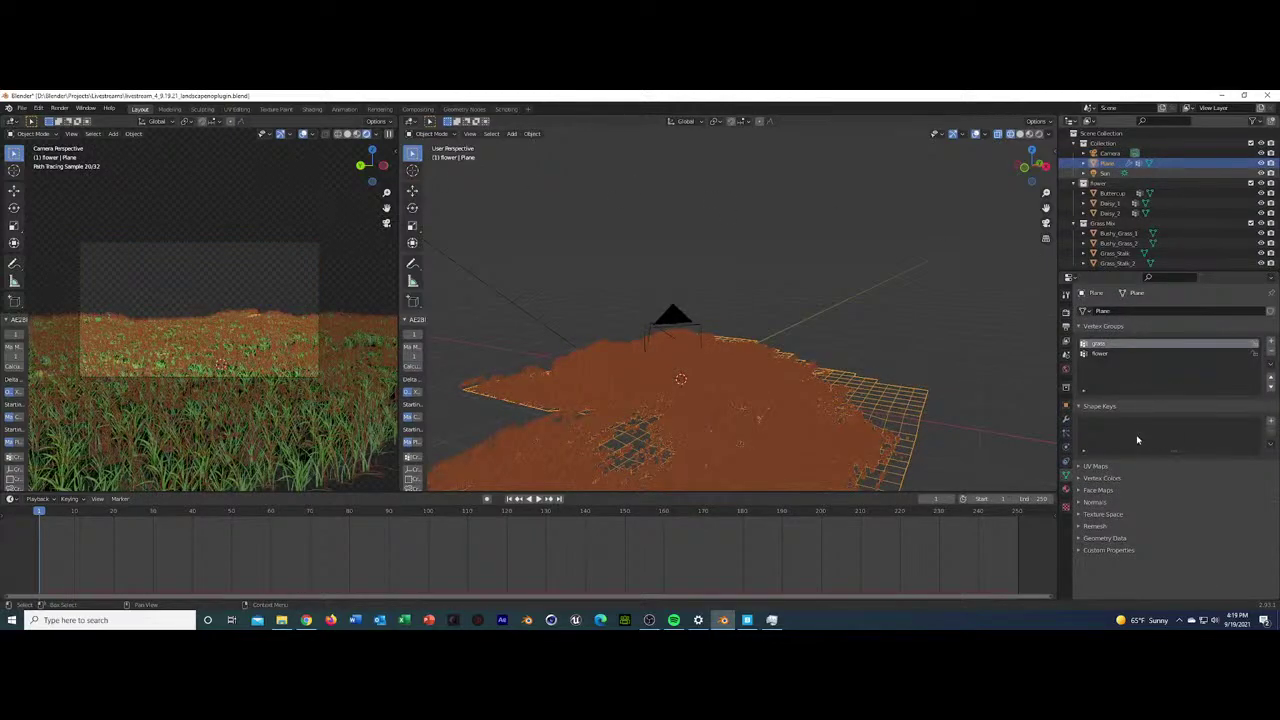
click(1066, 440)
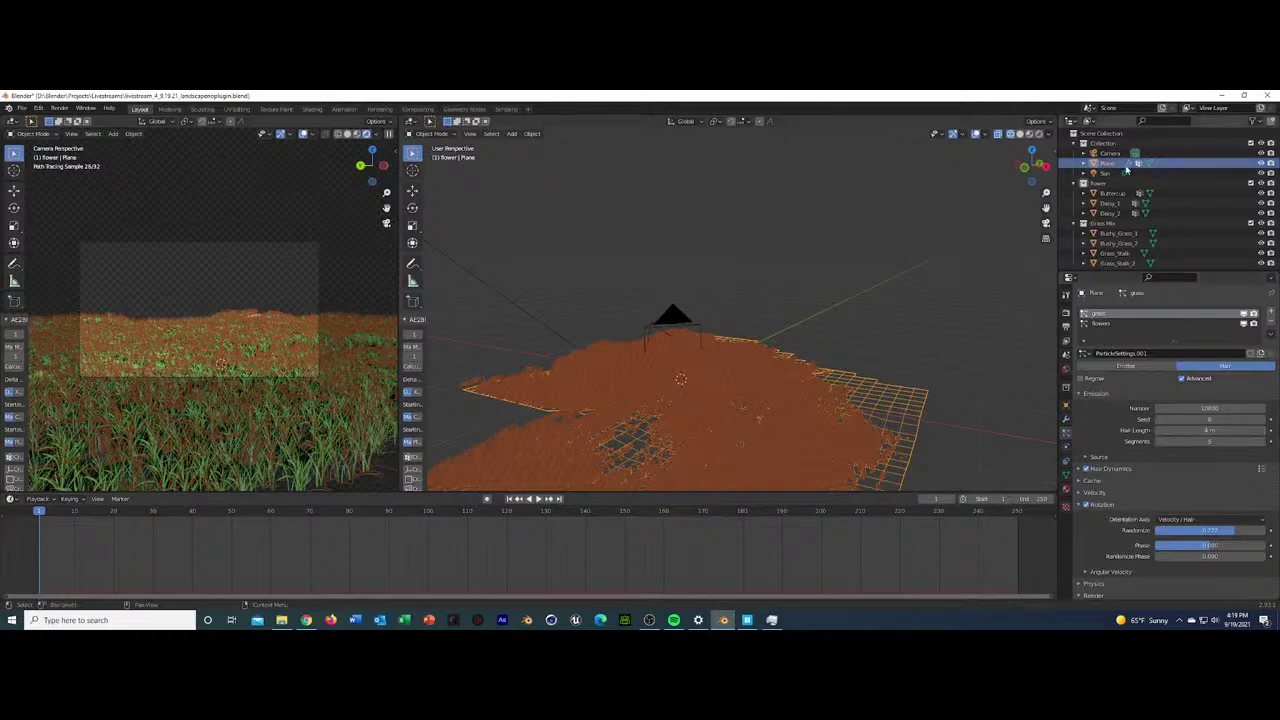
click(1110, 324)
scroll(1183, 384, down, 5)
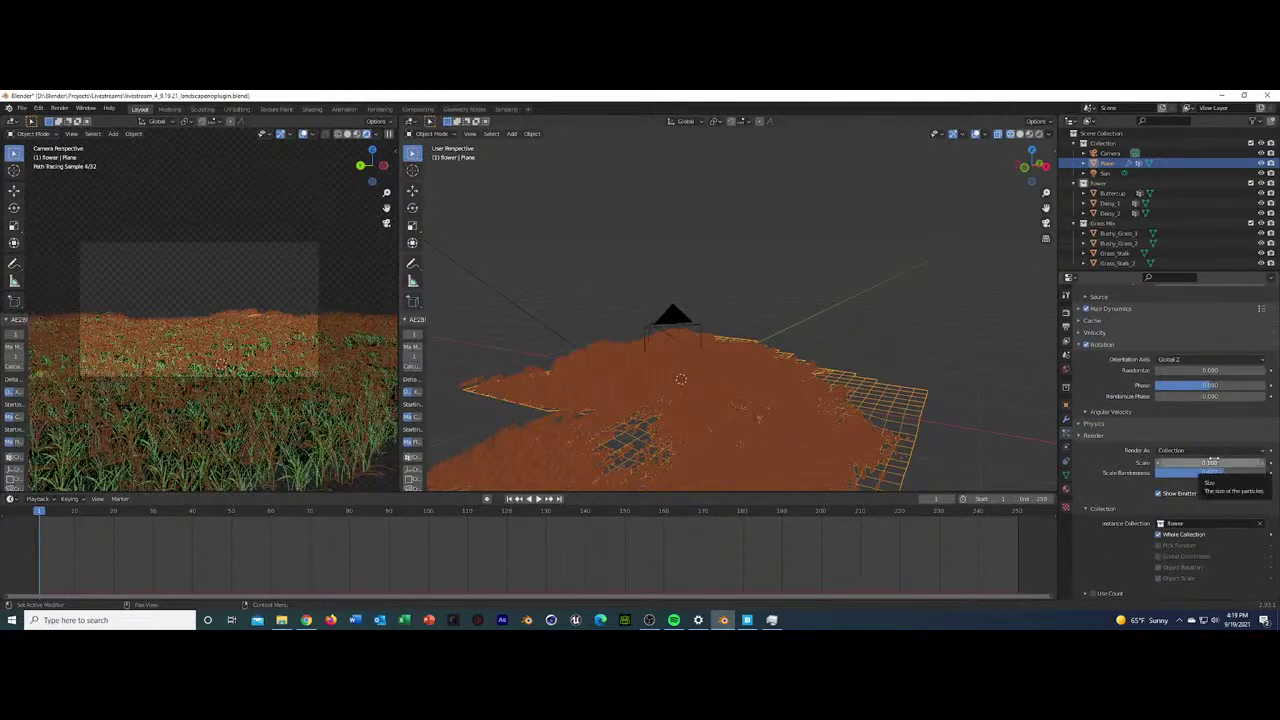
scroll(1190, 340, up, 5)
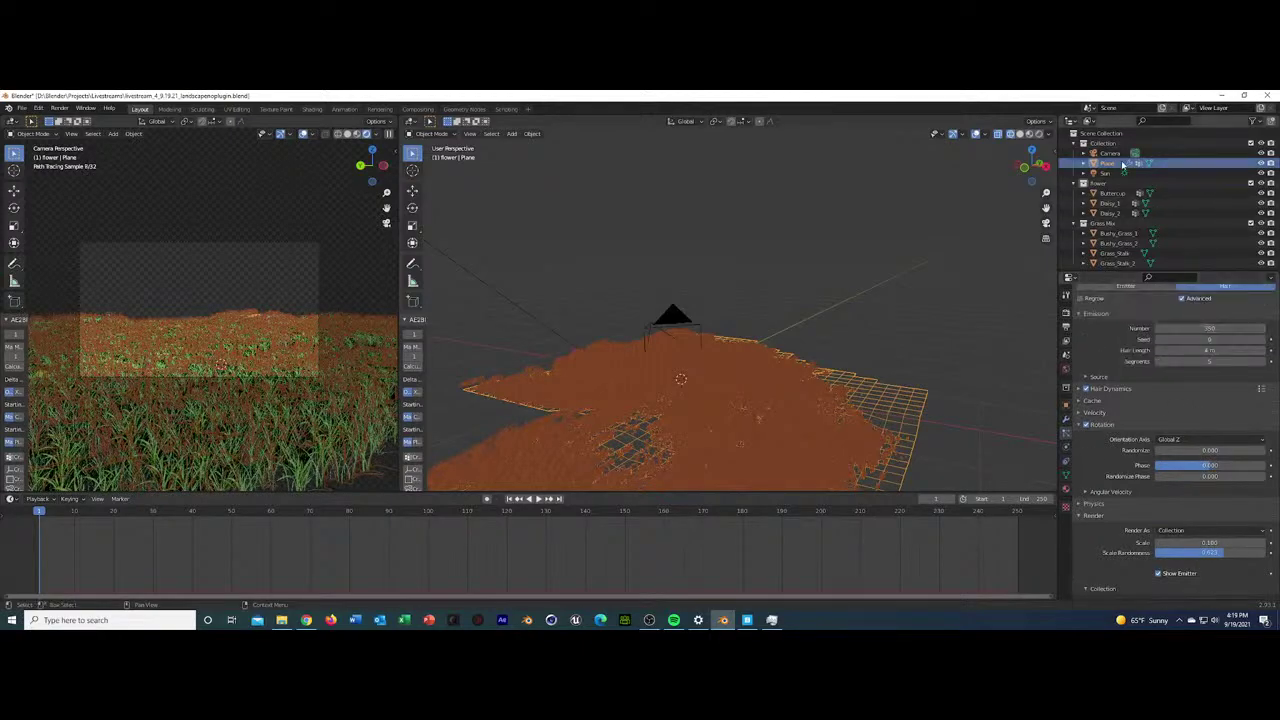
click(1130, 314)
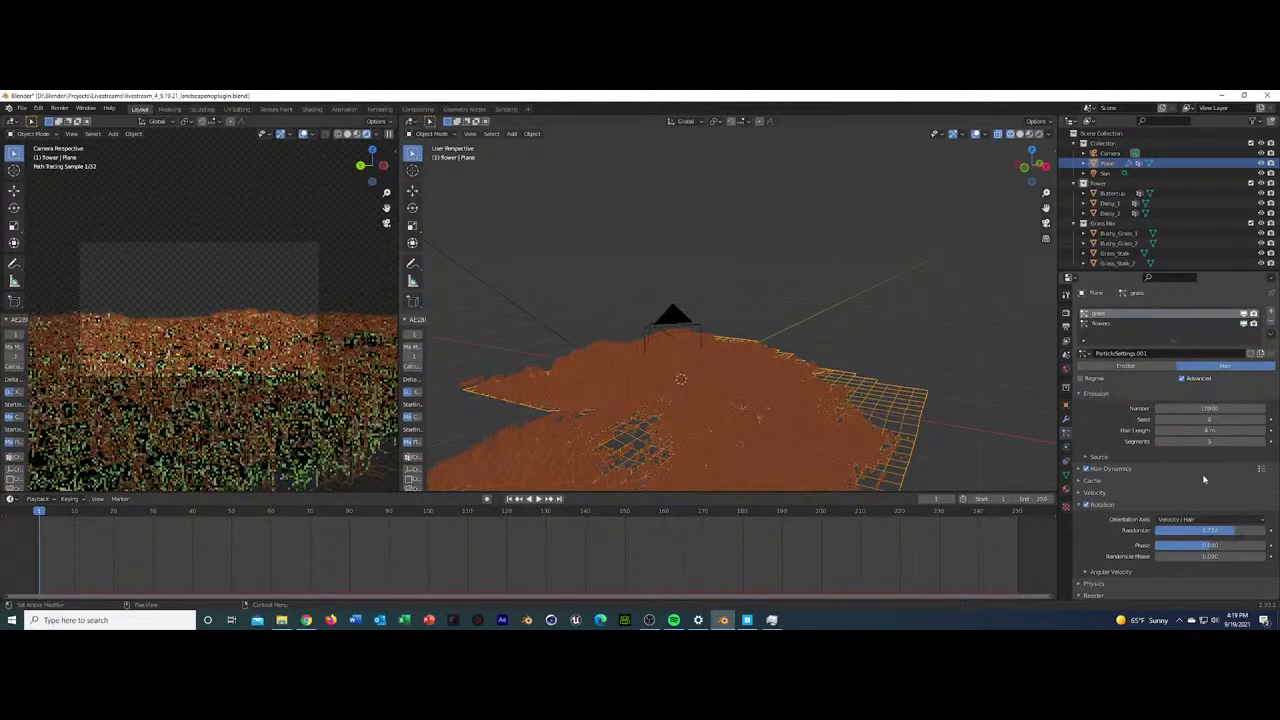
scroll(1200, 450, down, 5)
Set the grass render scale to 0.025, deselect the plane, and save the file
click(1212, 522)
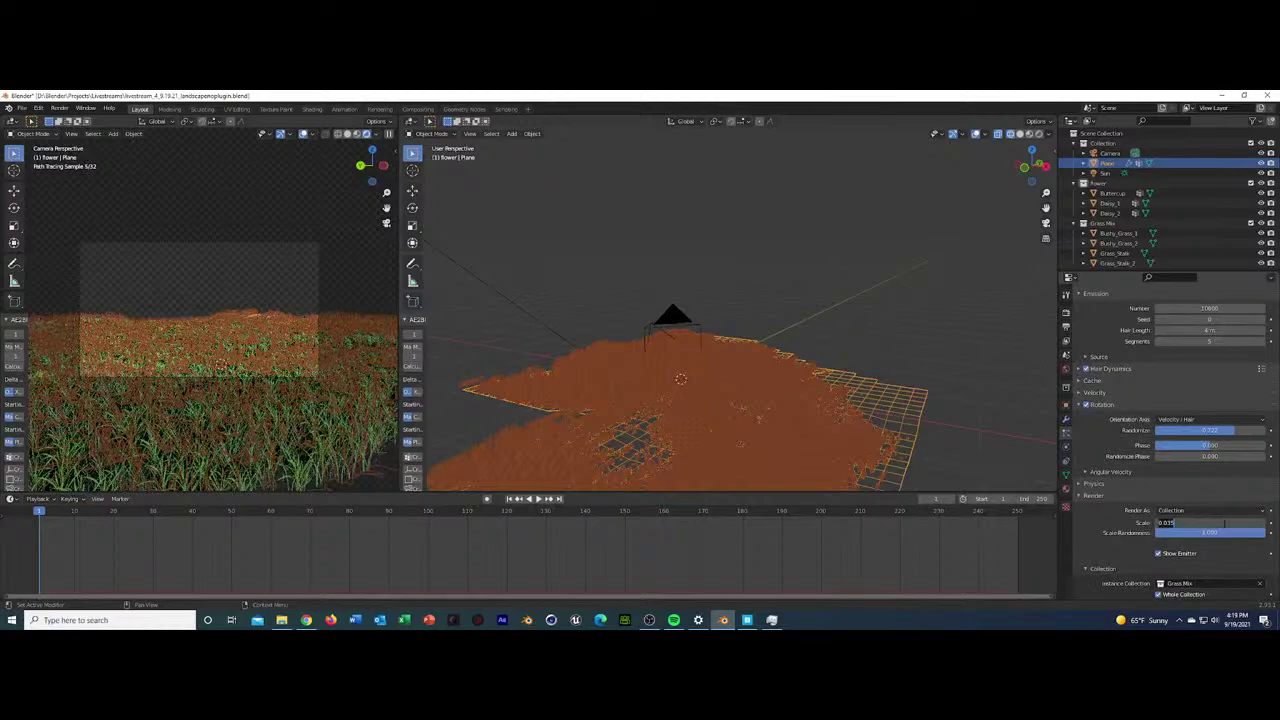
text(025)
key(Return)
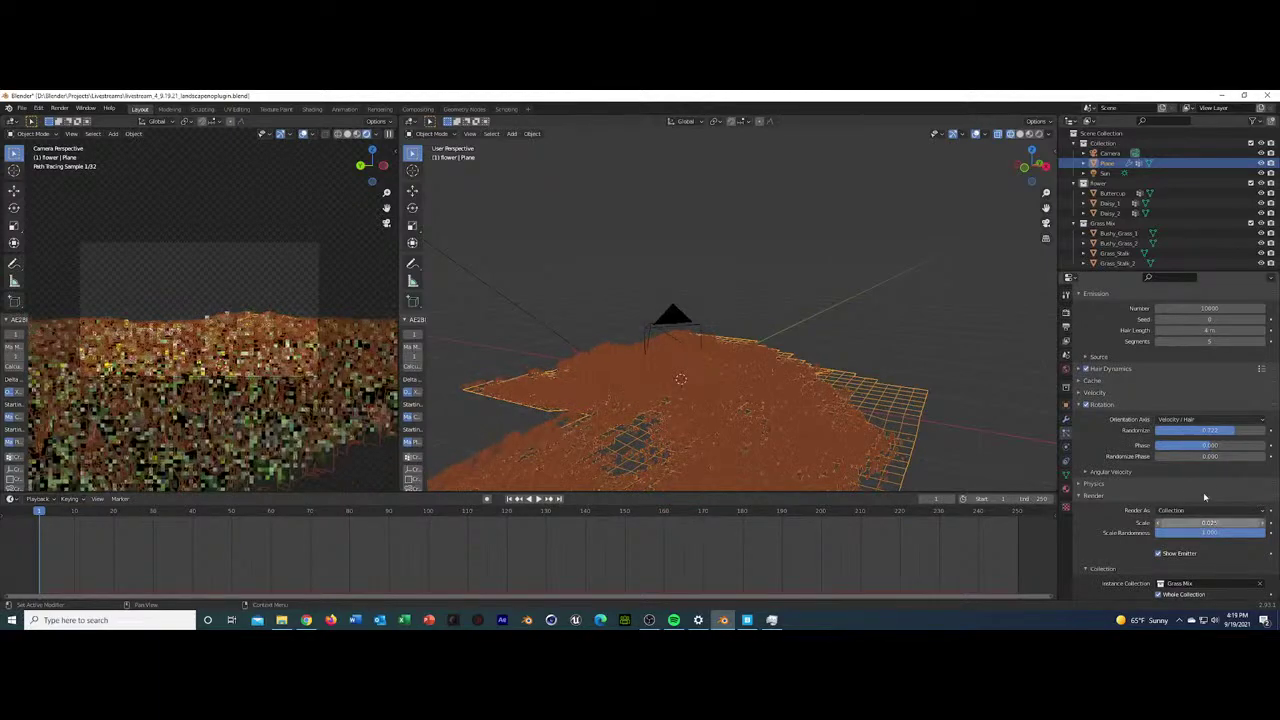
click(296, 235)
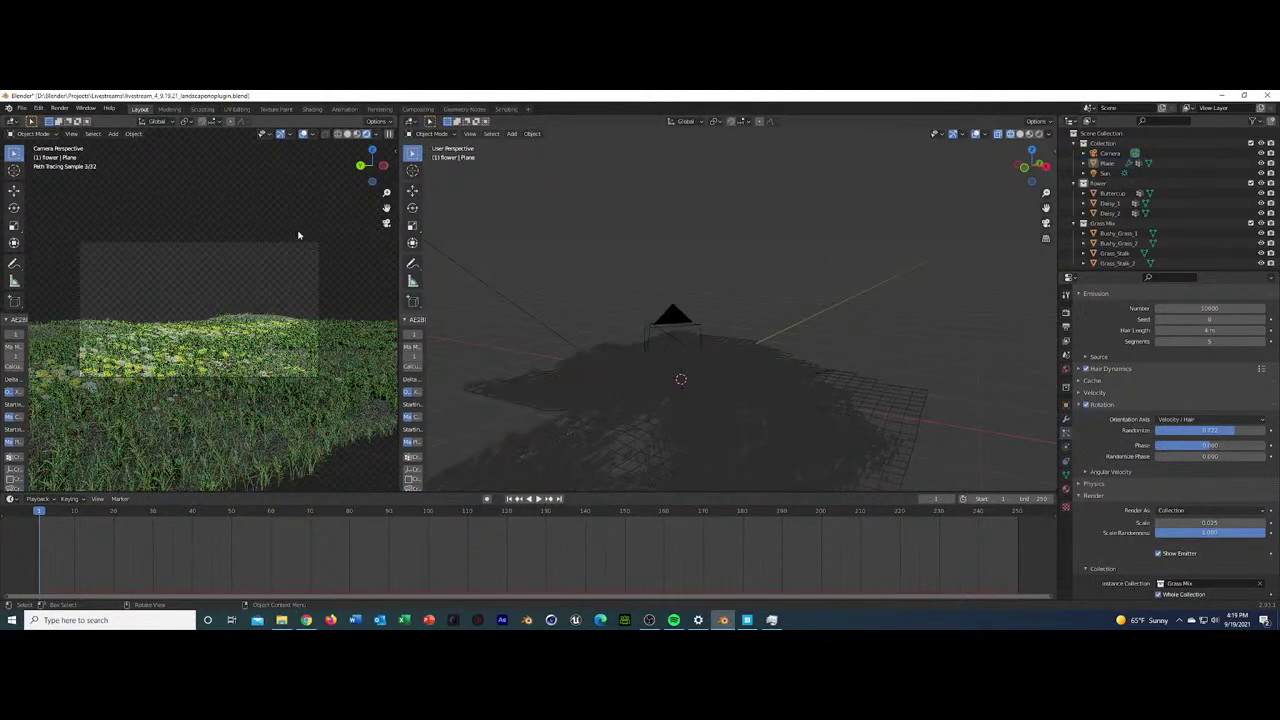
key(ctrl+s)
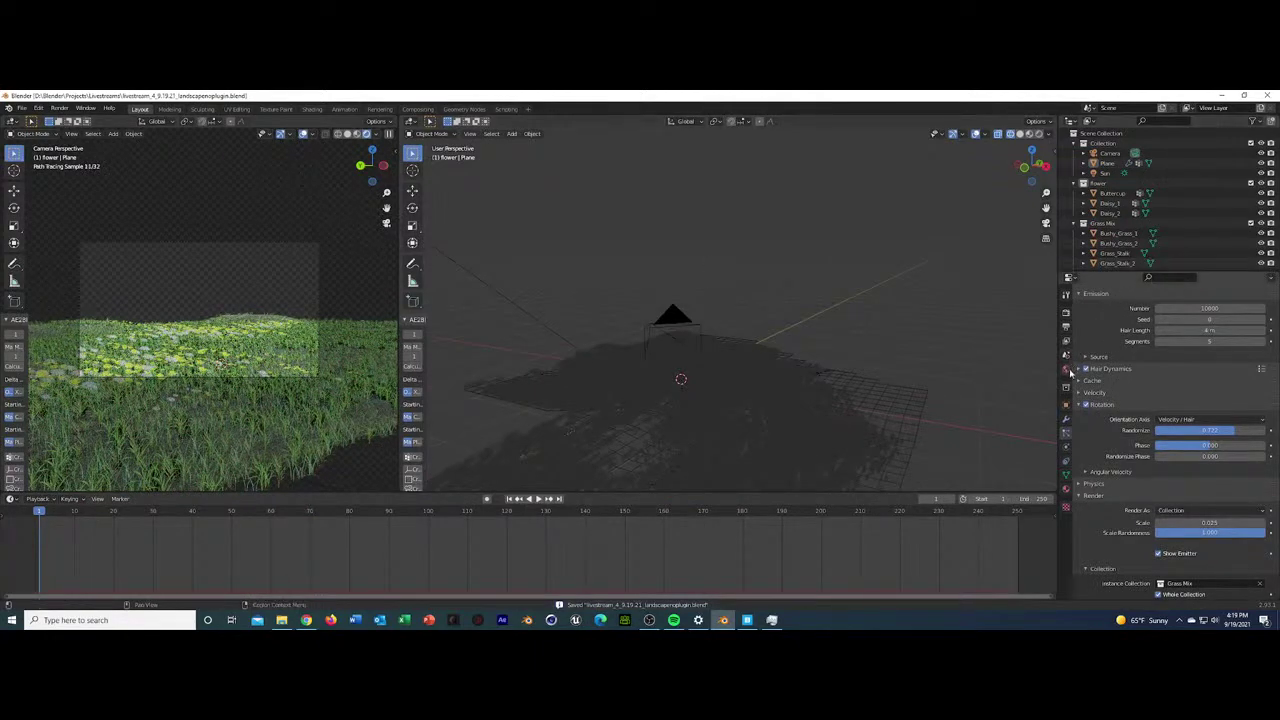
Select the camera and lower it to a Location Z of 8.2 m
click(1066, 312)
click(1108, 153)
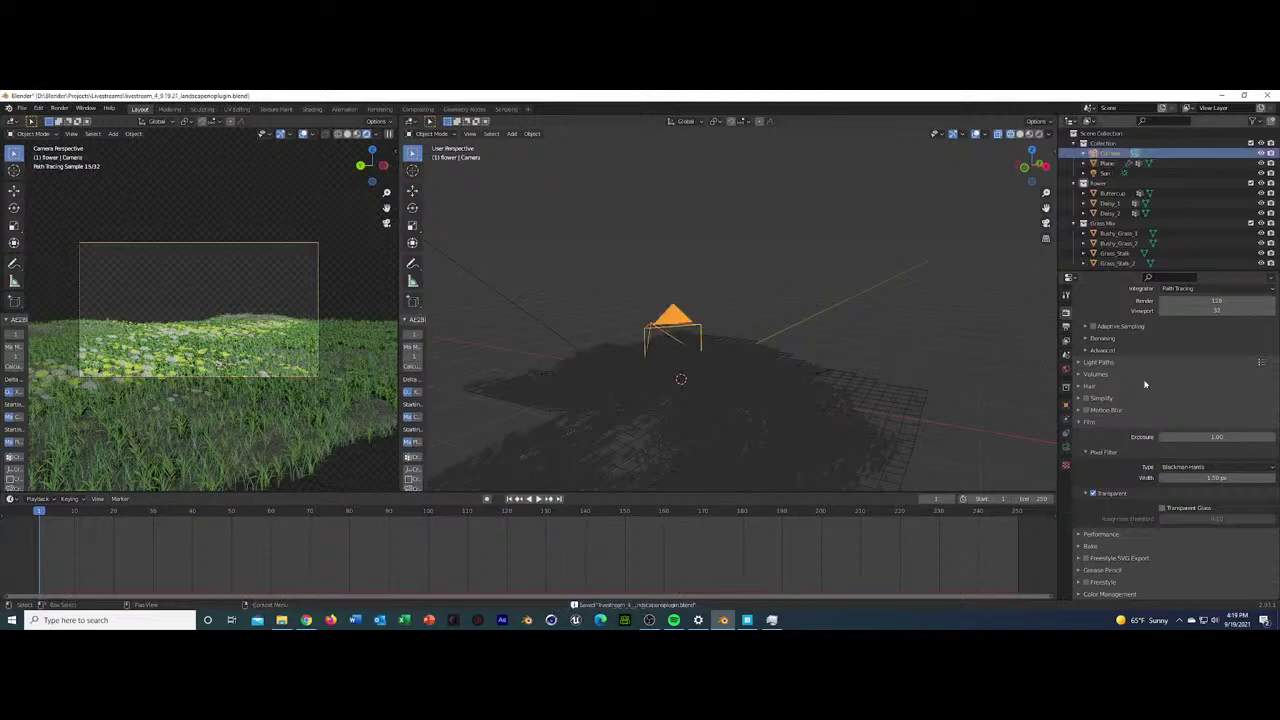
click(1066, 404)
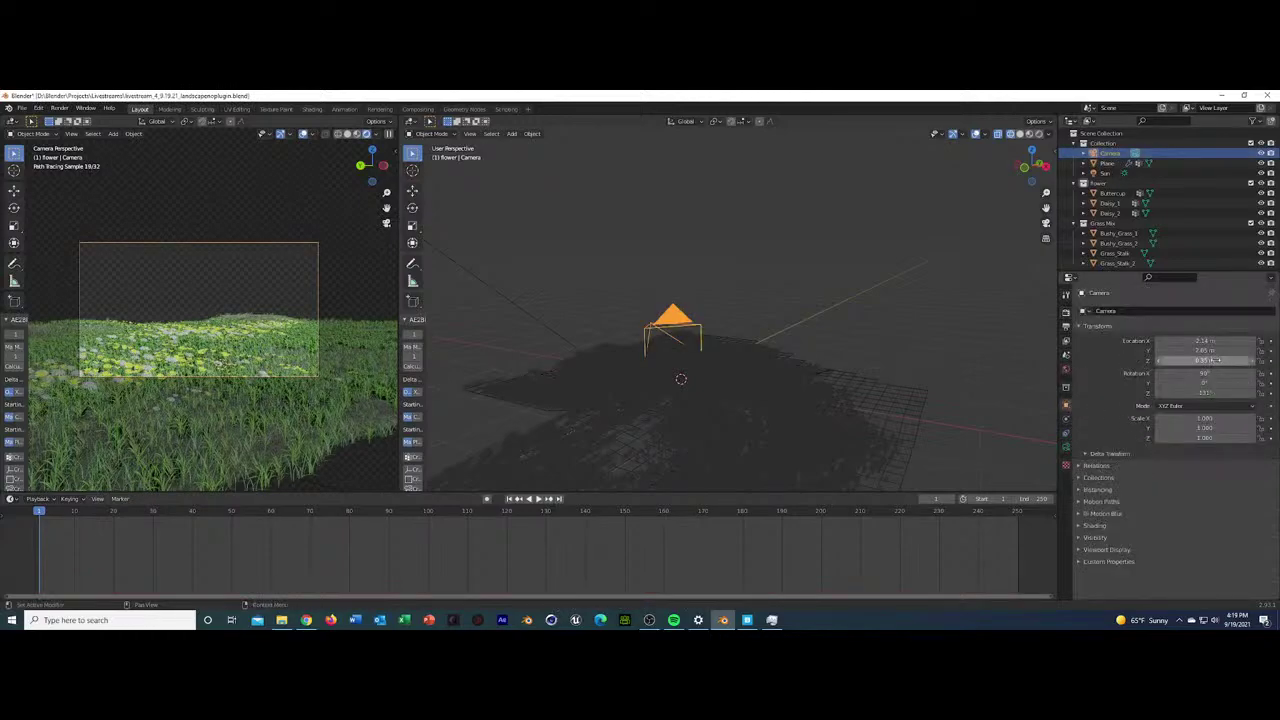
mouse_move(1215, 360)
mouse_down()
mouse_move(1195, 360)
mouse_move(1200, 341)
mouse_move(1160, 341)
mouse_move(1242, 362)
mouse_move(1203, 373)
mouse_up()
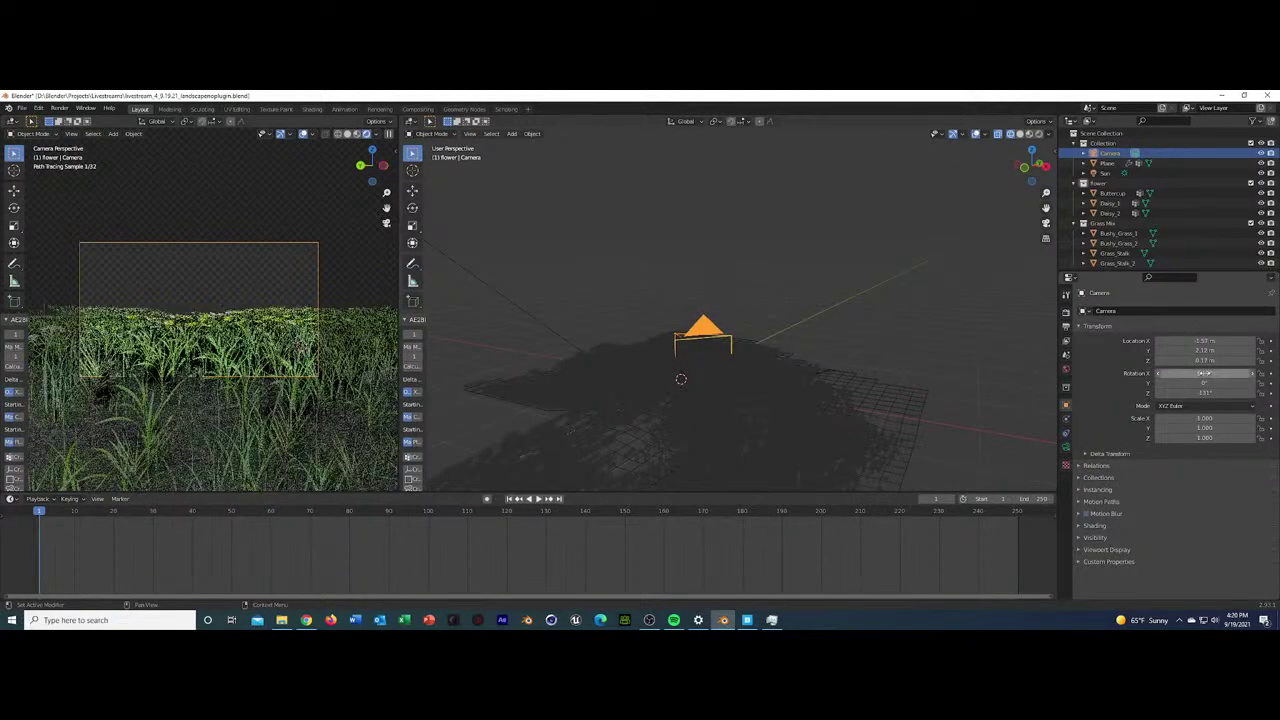
click(1205, 360)
text(8.2)
key(Return)
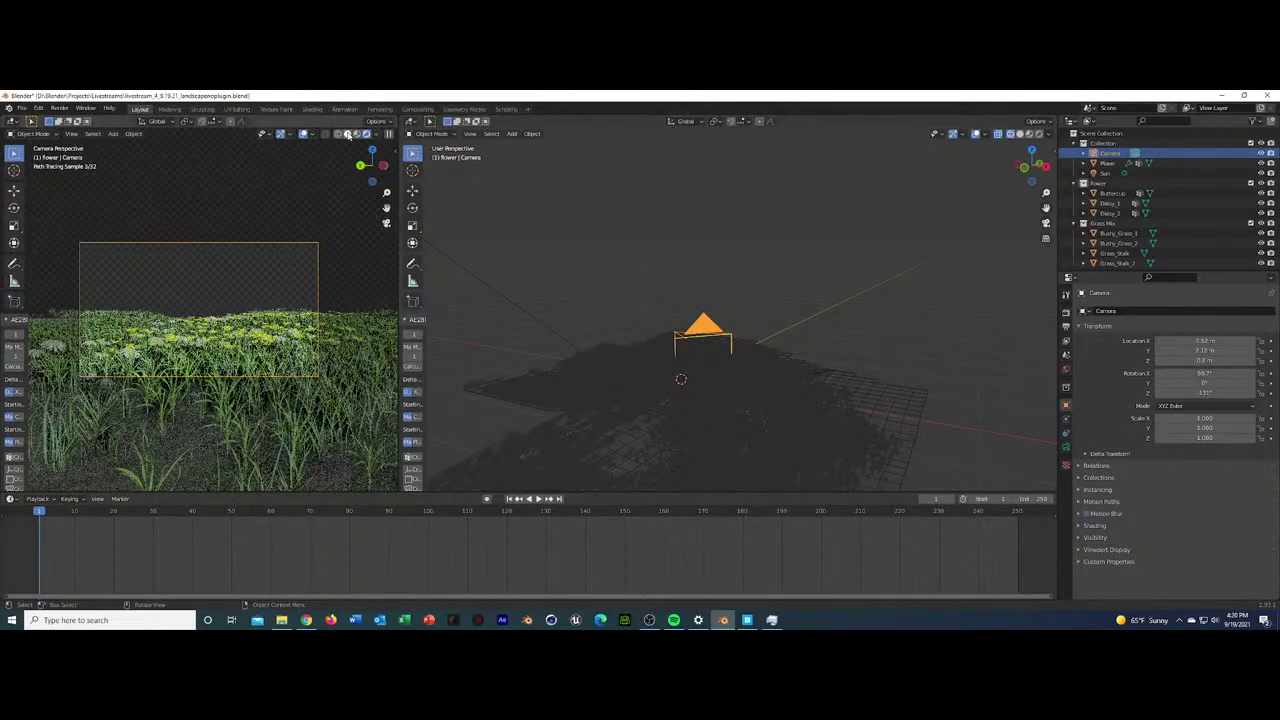
Check the camera placement in solid shading, then return to the rendered camera view
click(347, 133)
middle_drag(325, 340, 313, 350)
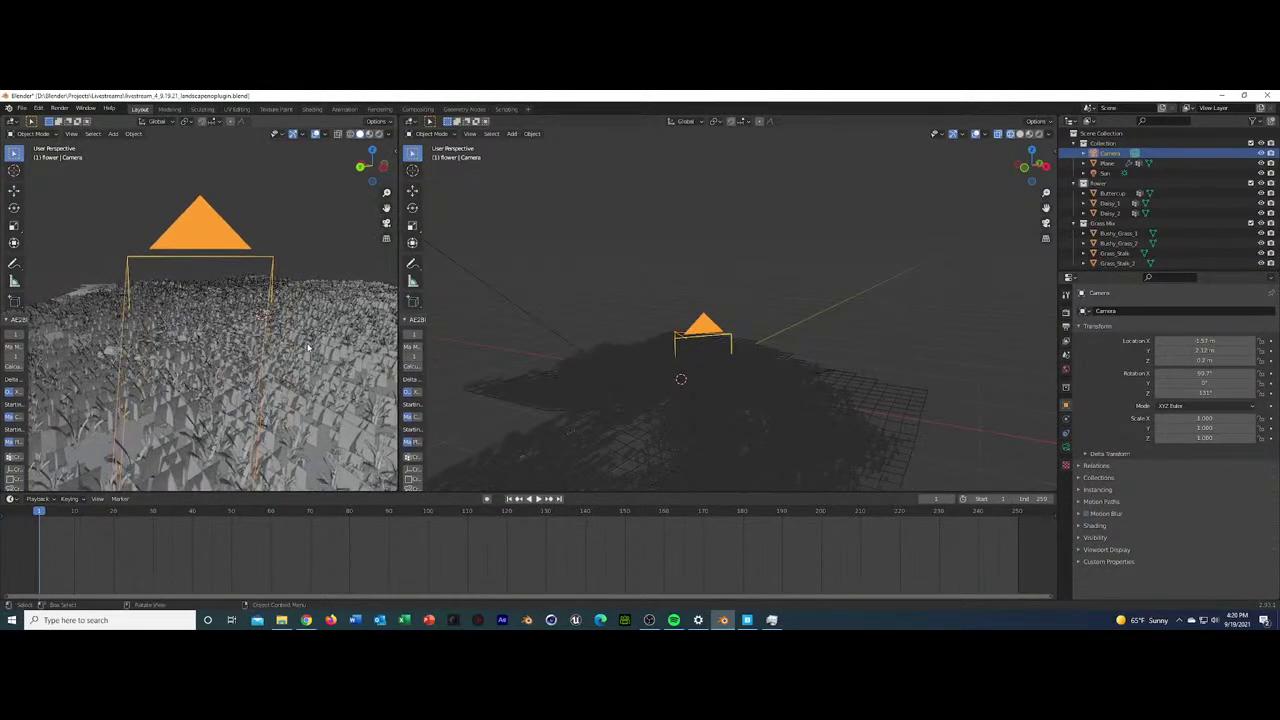
key(KP_0)
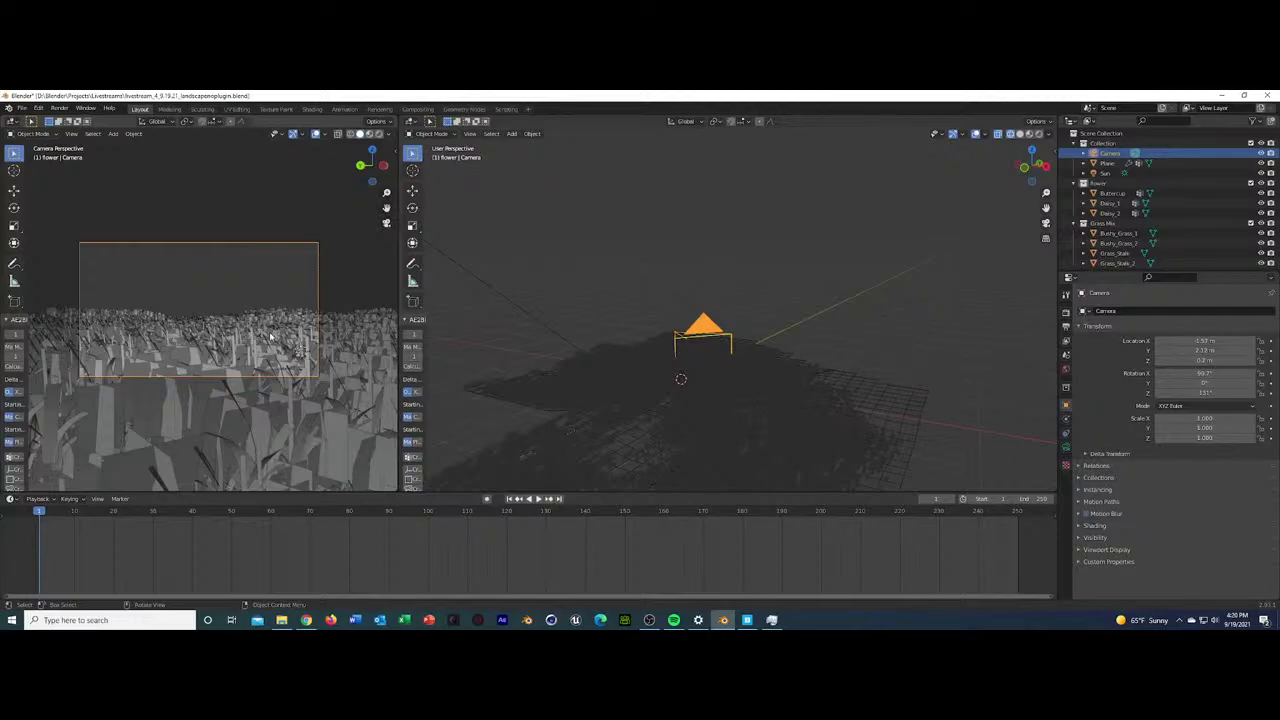
click(381, 134)
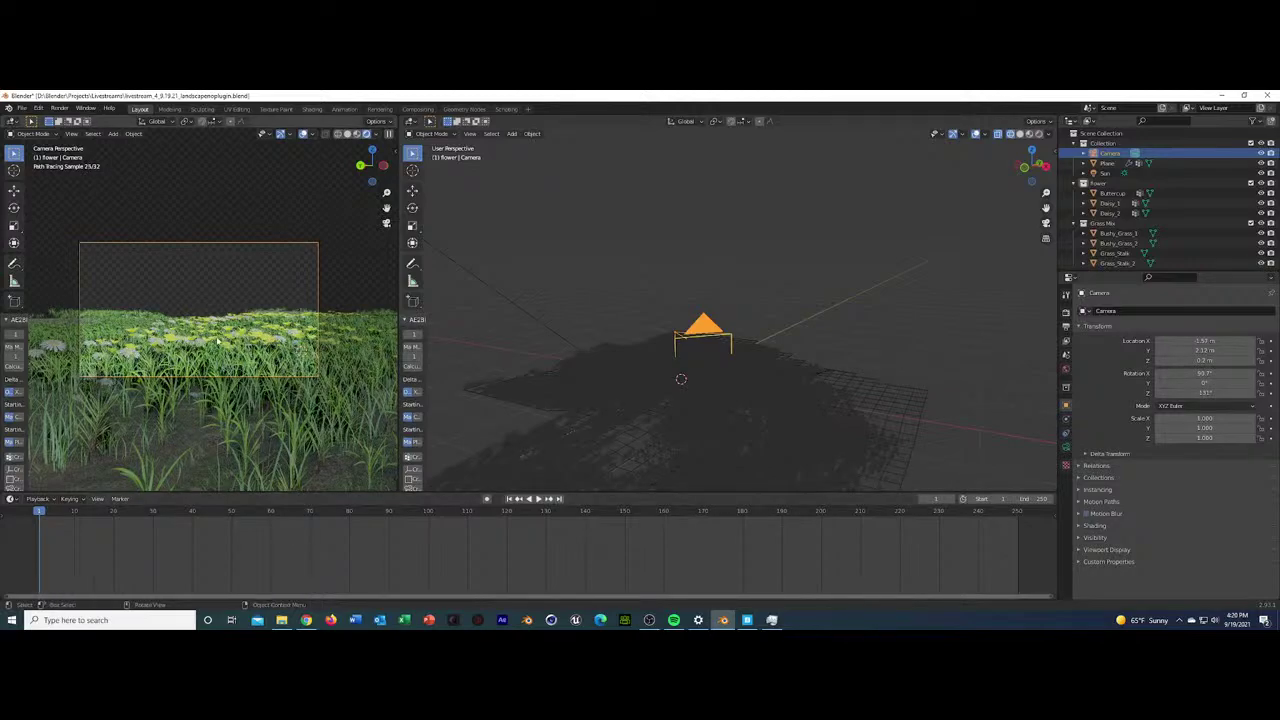
Clear the Ground and Forest filters and search Quixel Bridge for 'forest' assets
click(747, 620)
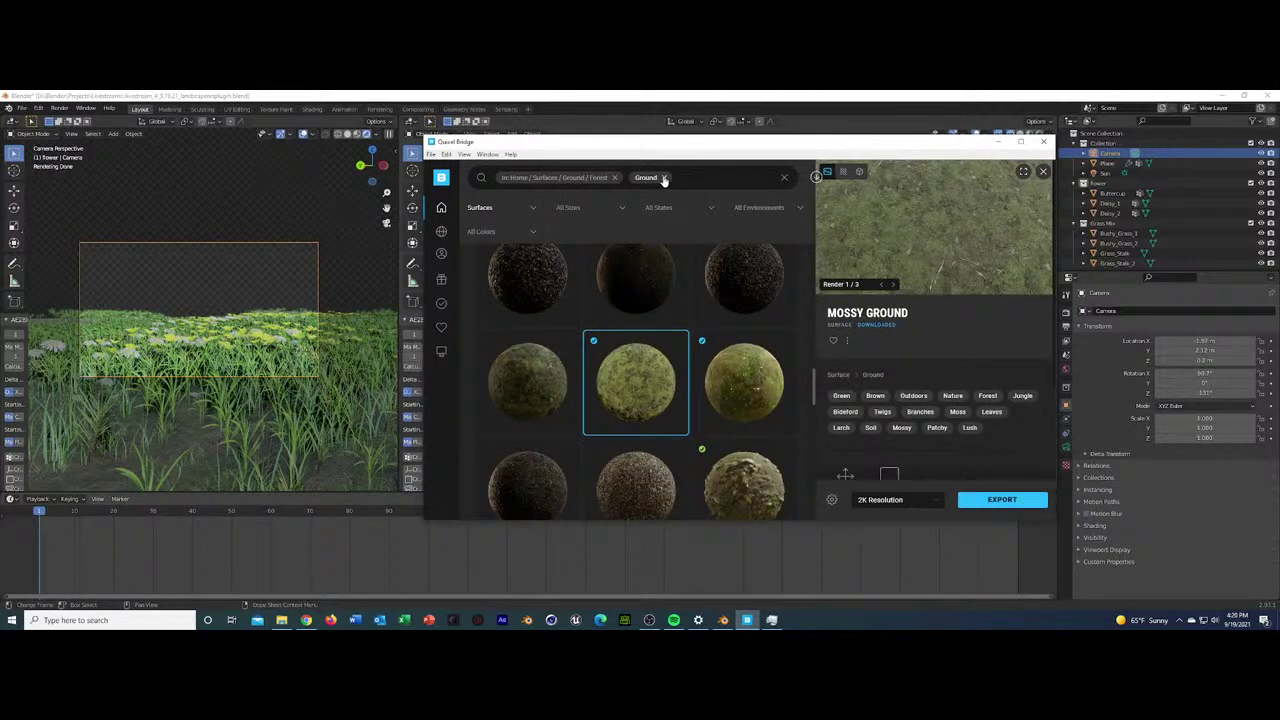
click(663, 178)
click(616, 178)
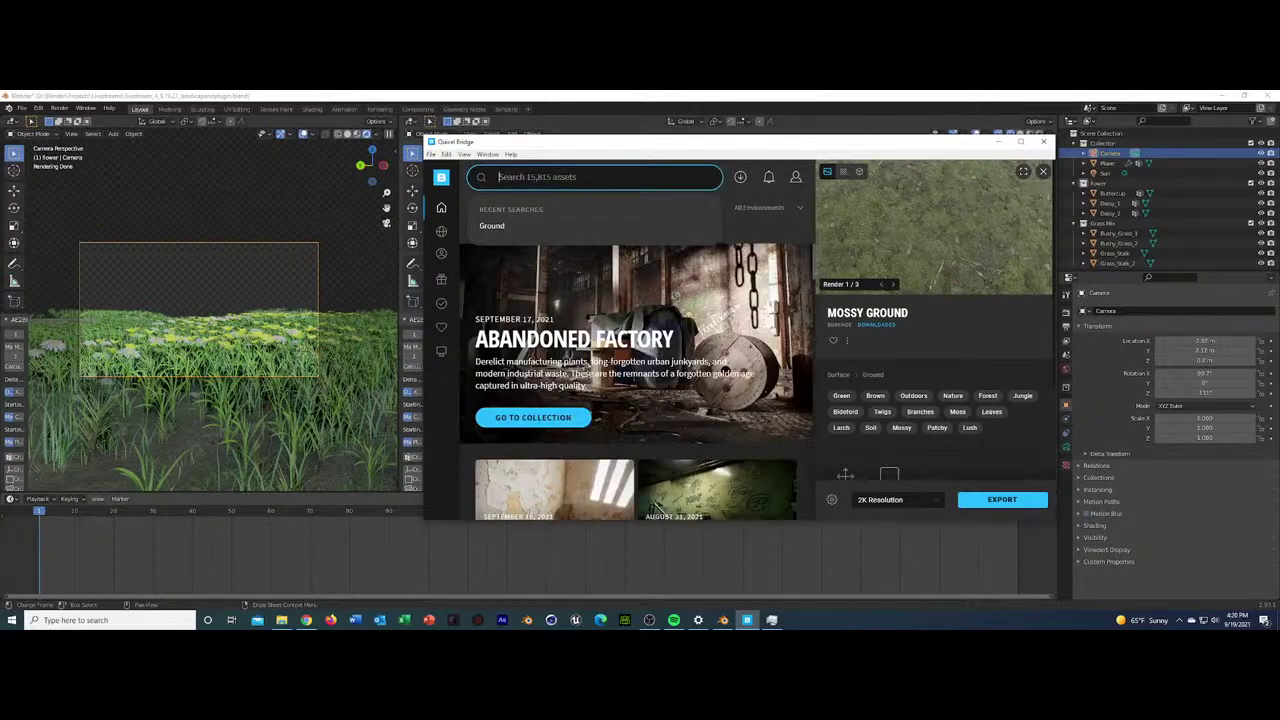
text(forest)
key(Return)
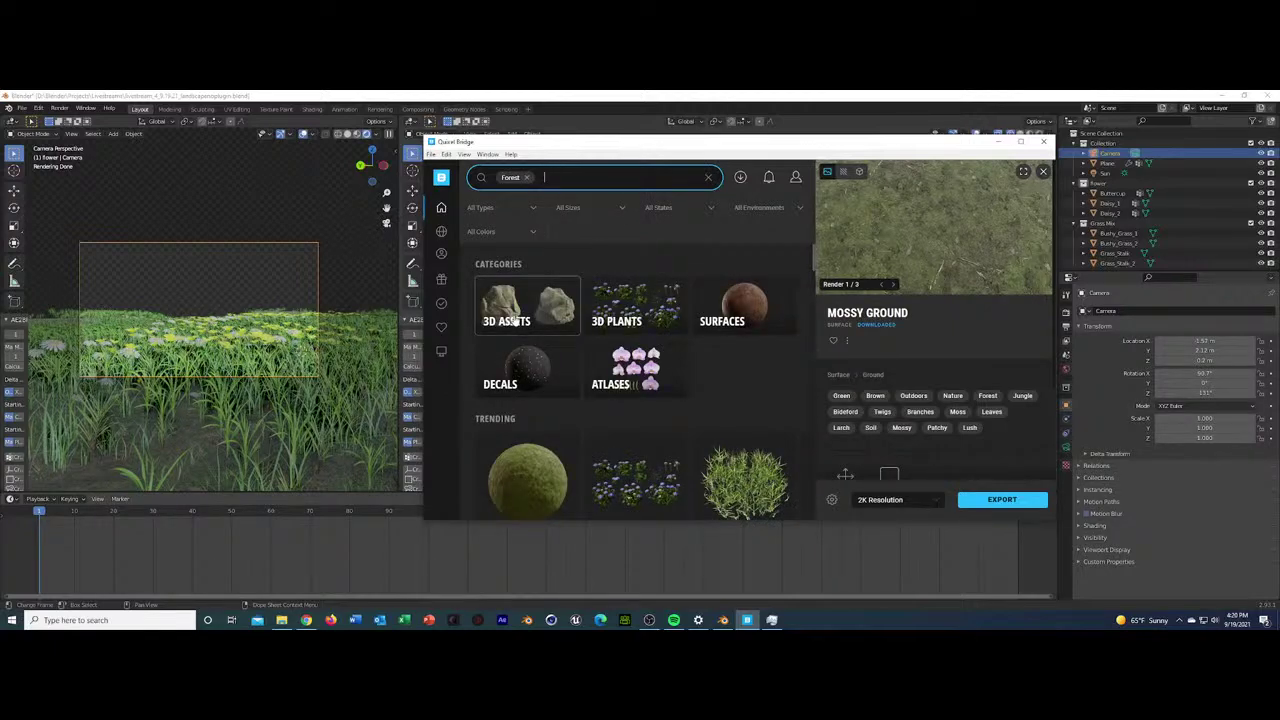
scroll(513, 318, down, 3)
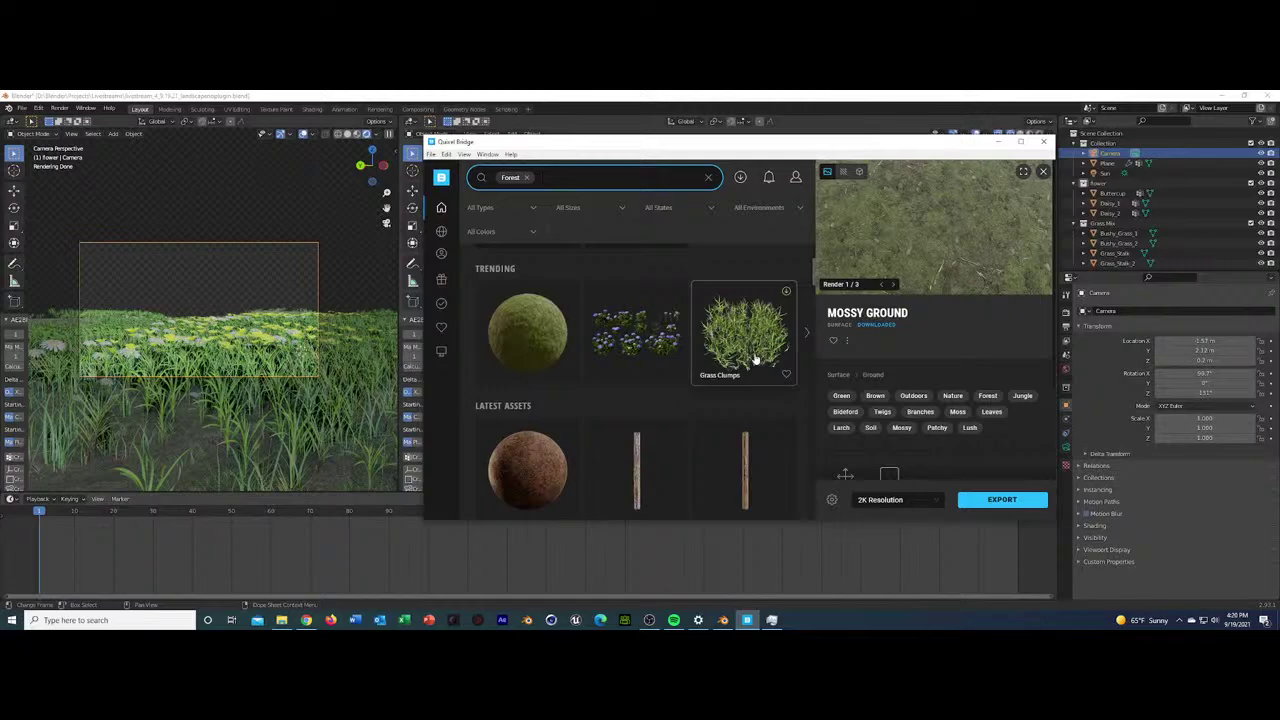
click(807, 332)
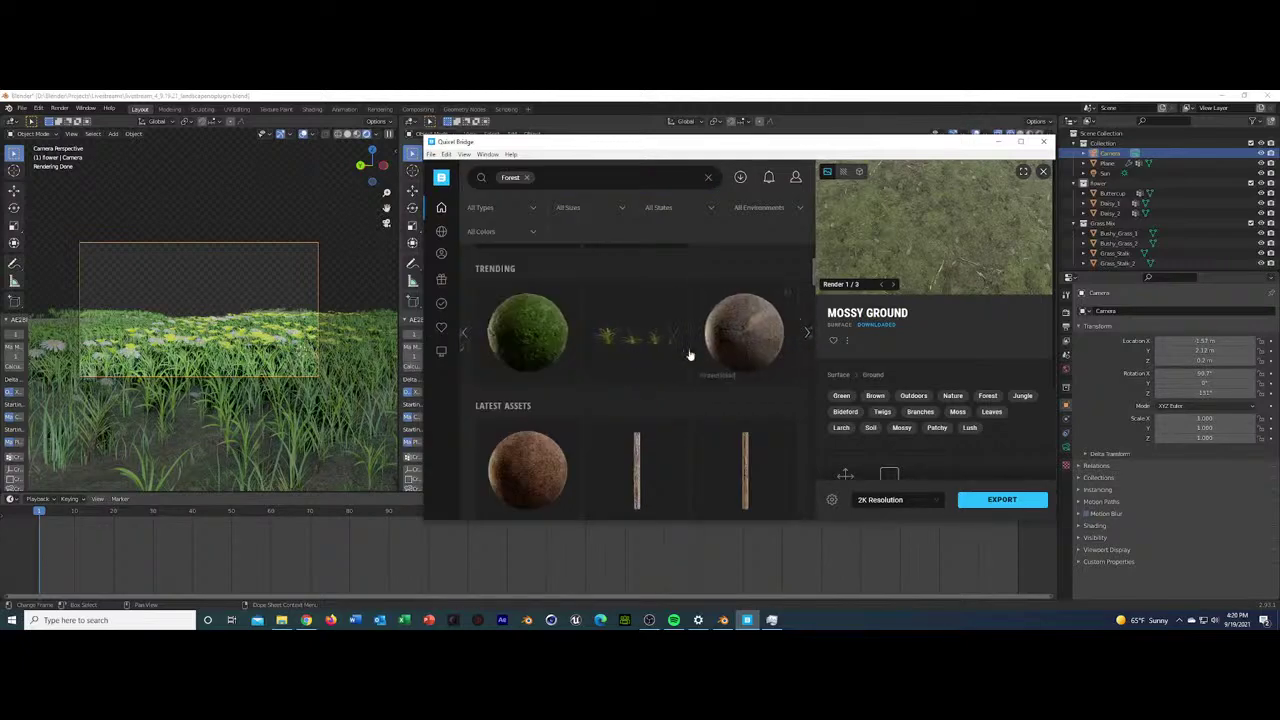
click(467, 333)
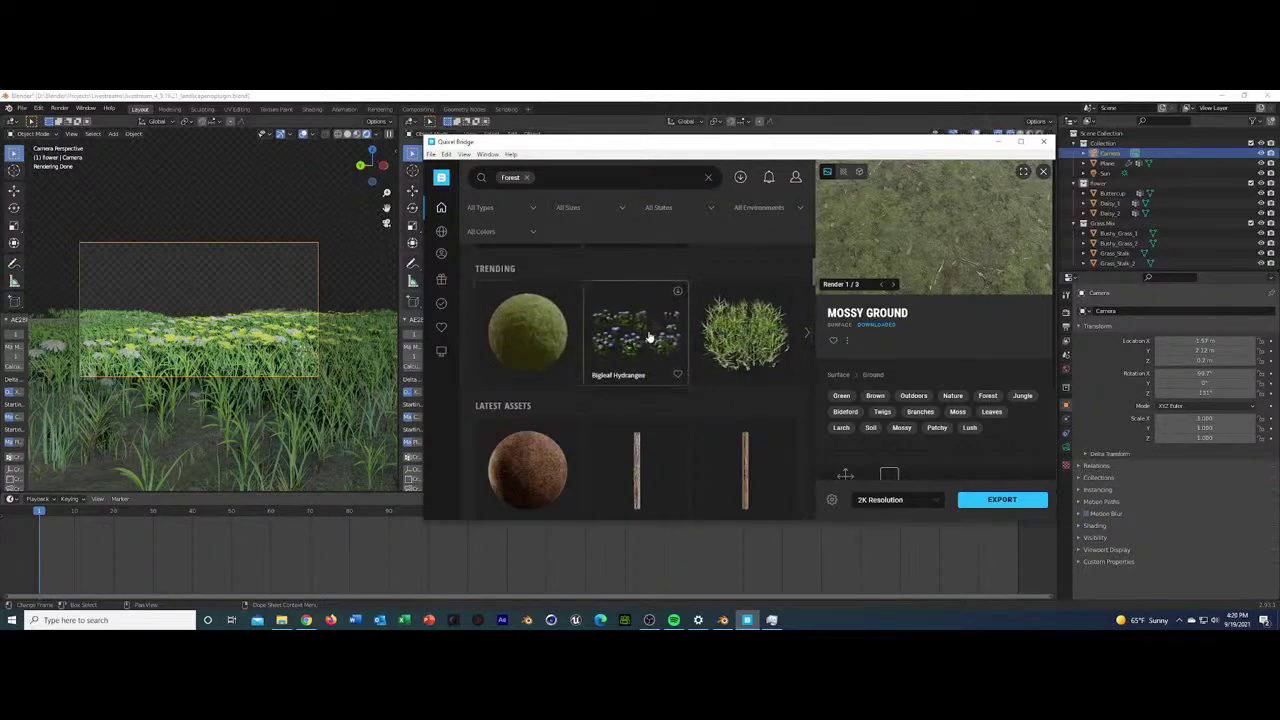
Download the Bigleaf Hydrangea plant at 4K resolution
click(655, 323)
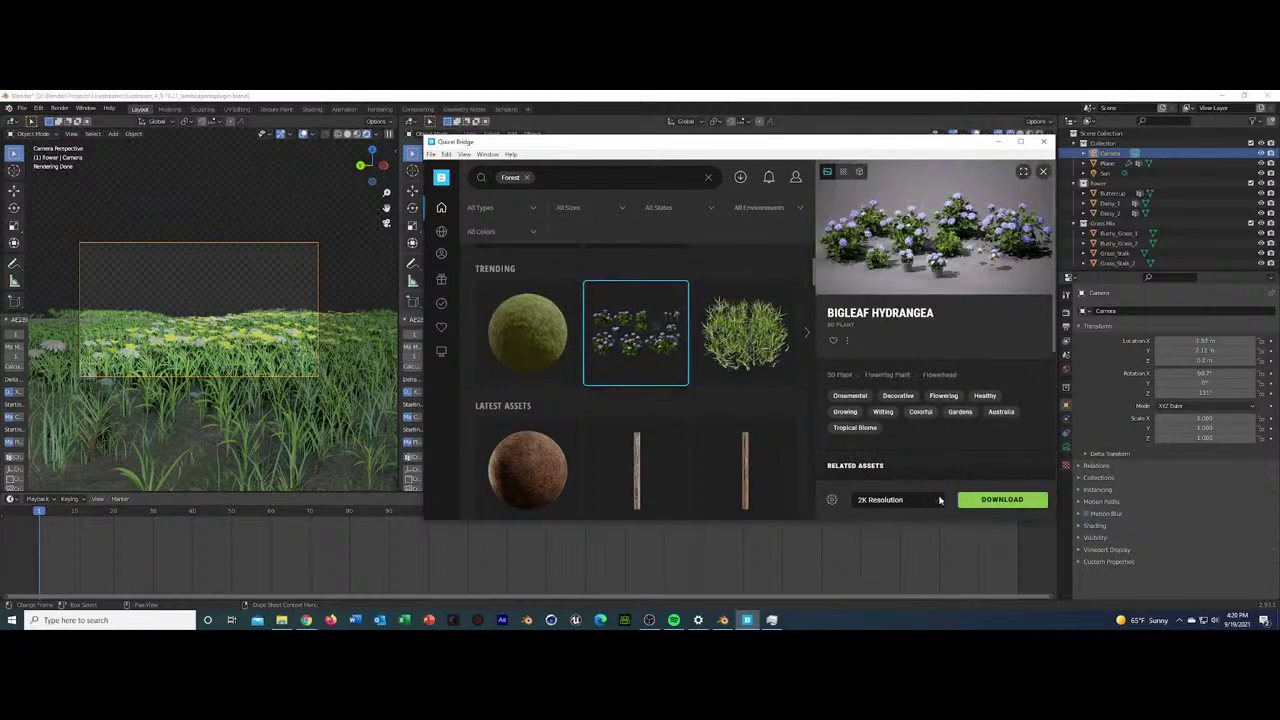
click(938, 500)
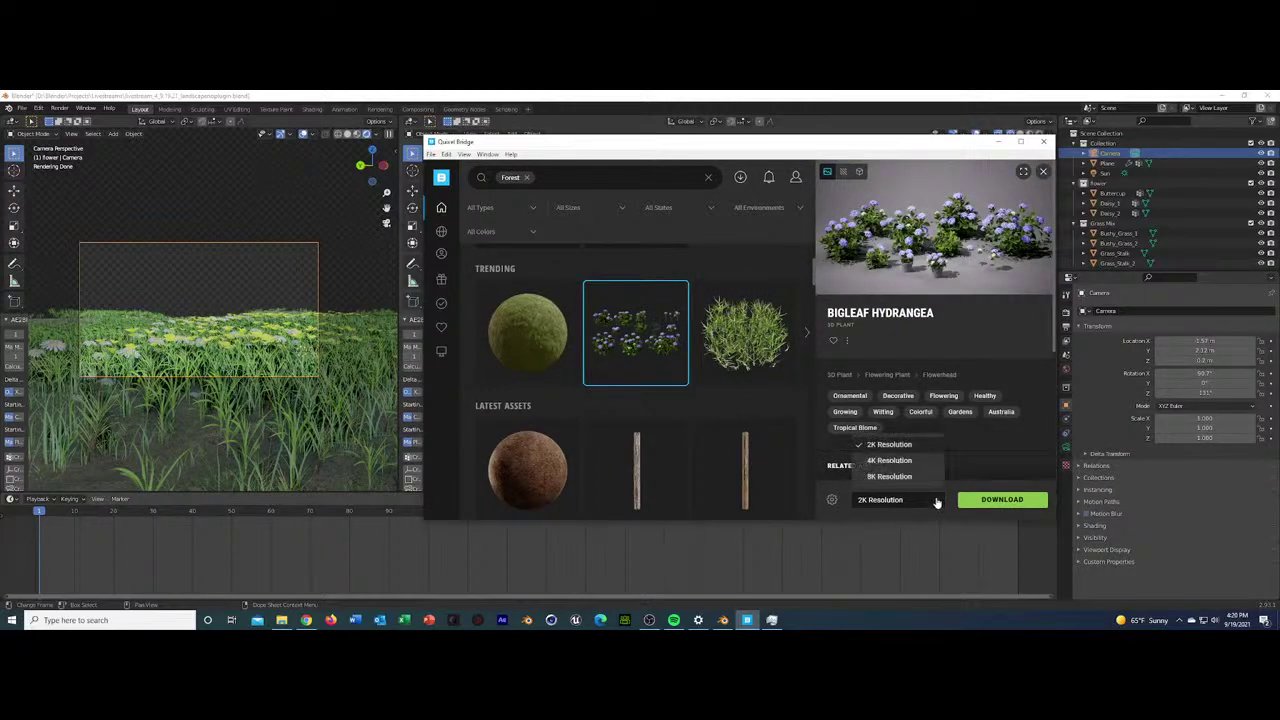
click(886, 461)
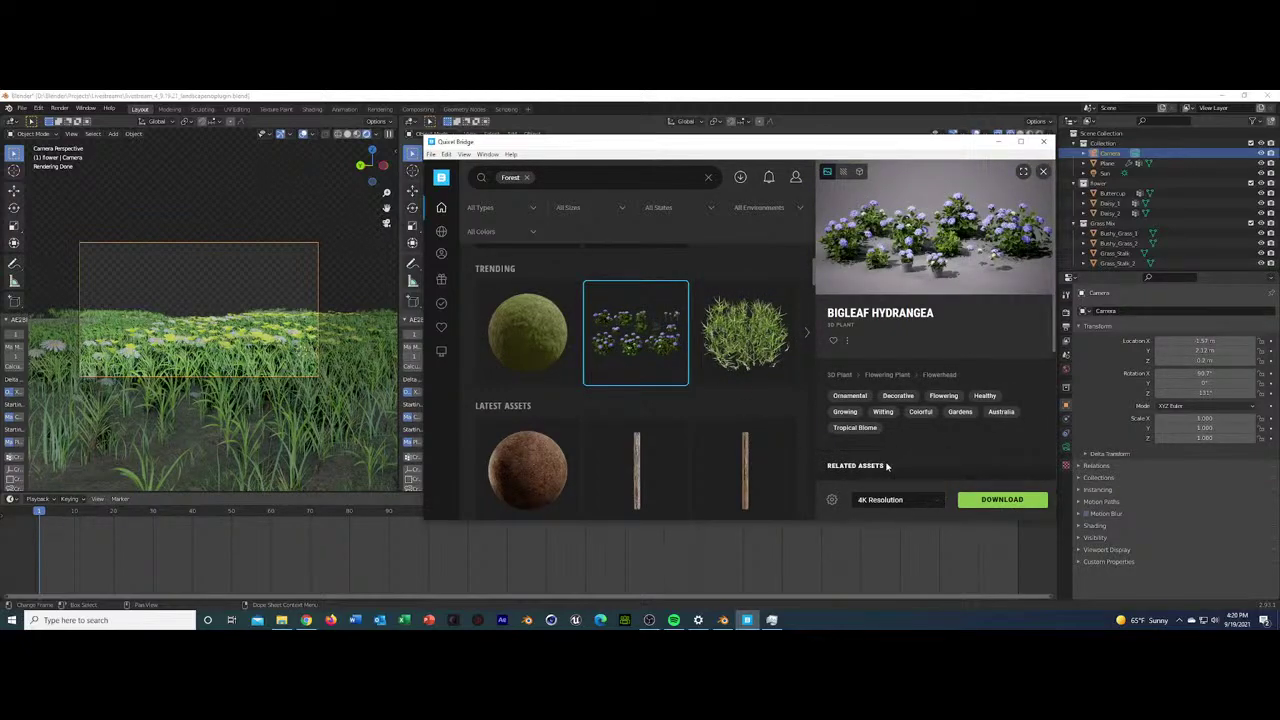
click(677, 291)
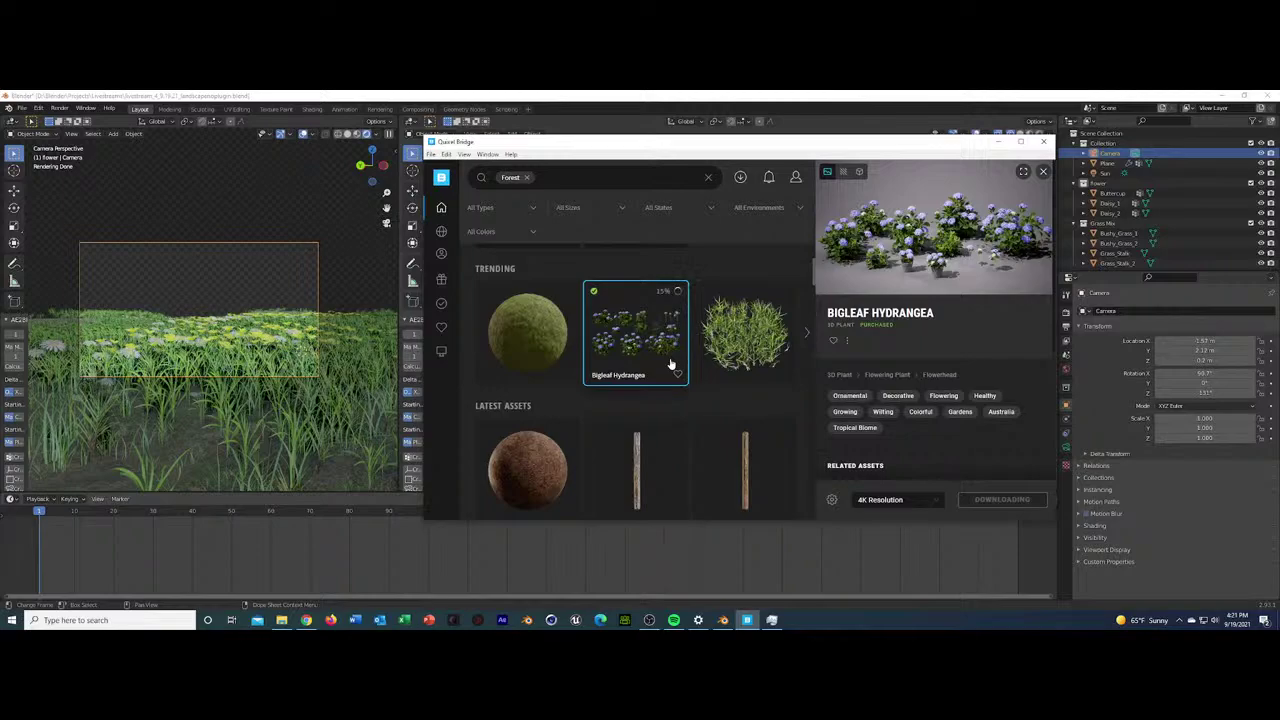
Nudge the camera's Location Z value in Blender, then bring Quixel Bridge back to the front
click(1160, 300)
click(1205, 360)
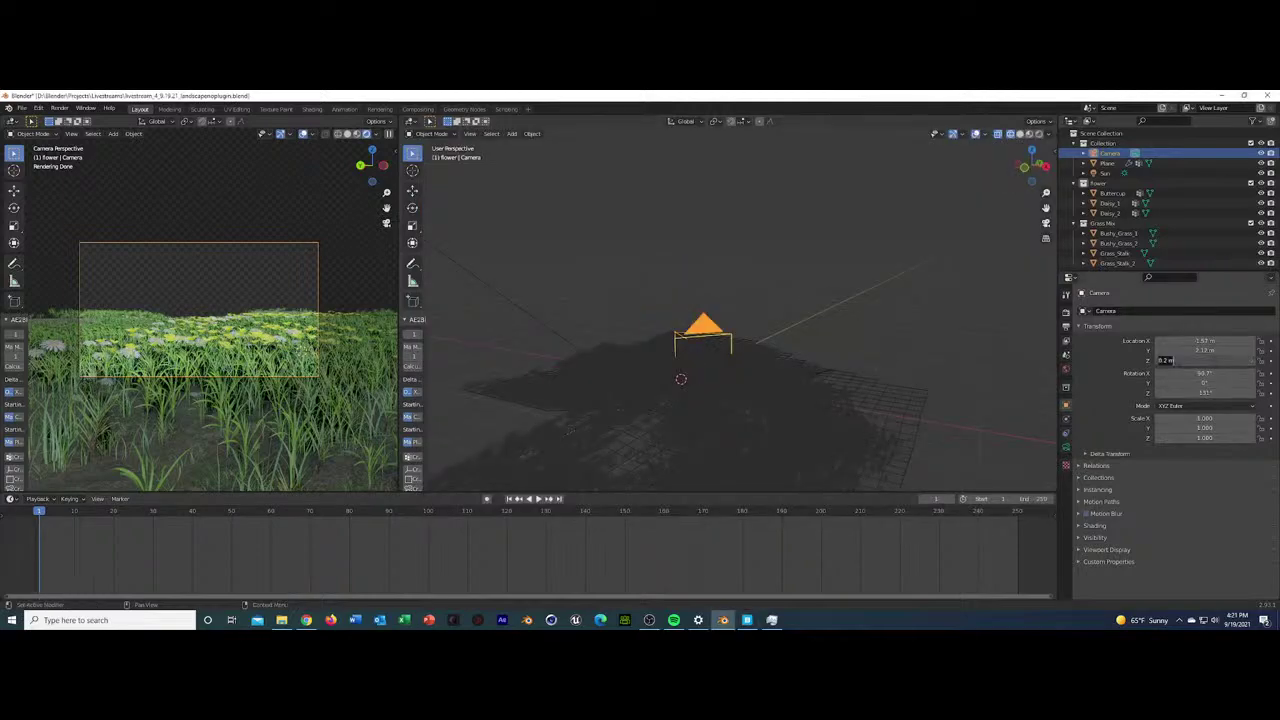
key(Return)
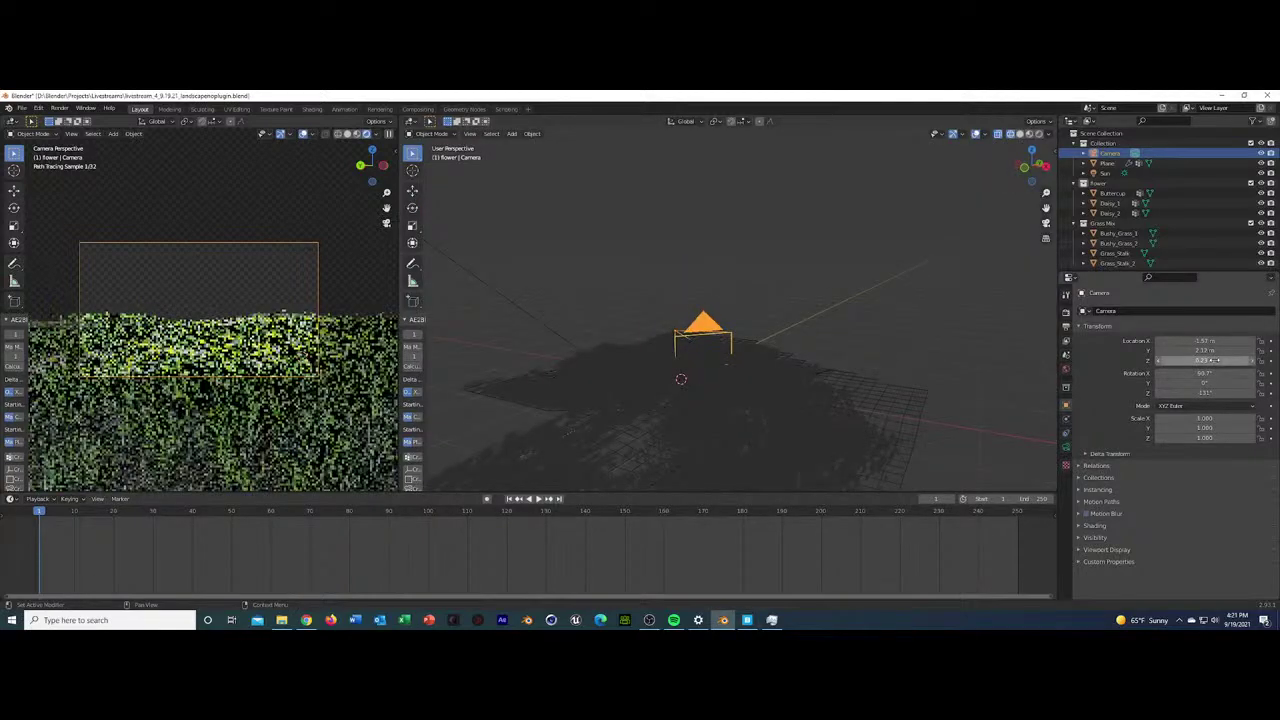
click(747, 620)
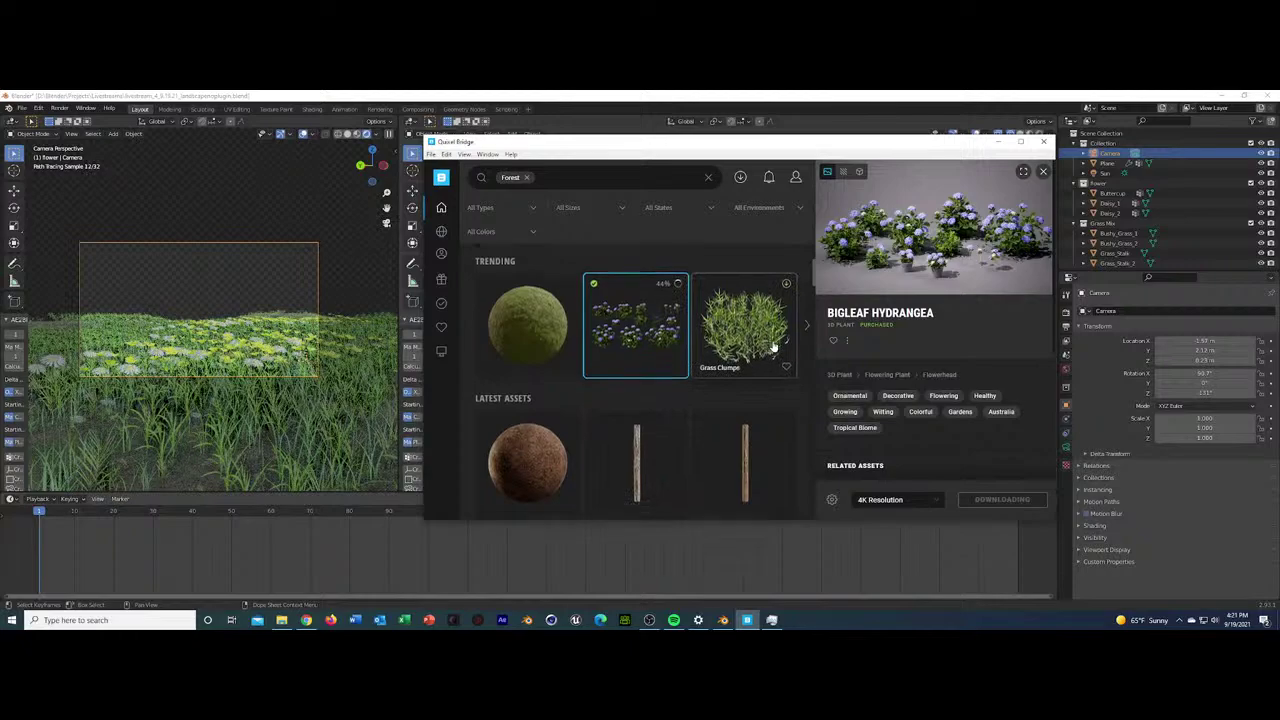
scroll(770, 350, down, 5)
scroll(772, 343, down, 1)
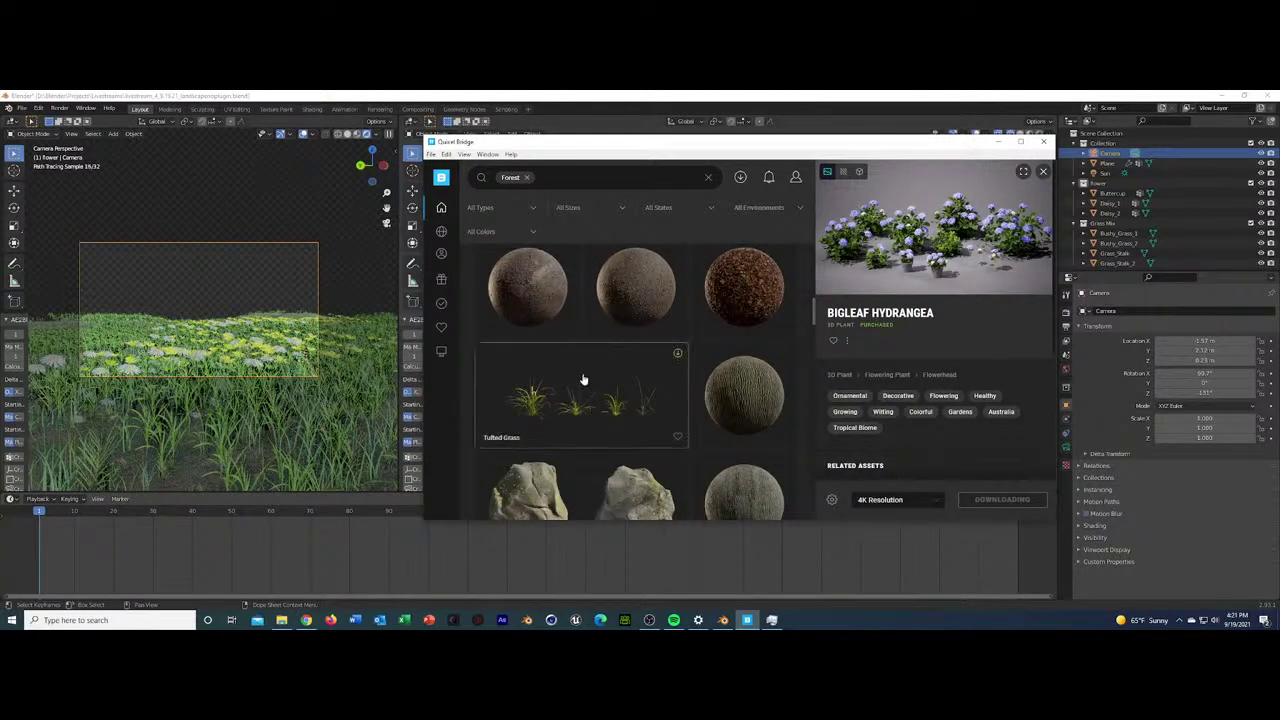
scroll(586, 372, down, 2)
scroll(586, 376, down, 1)
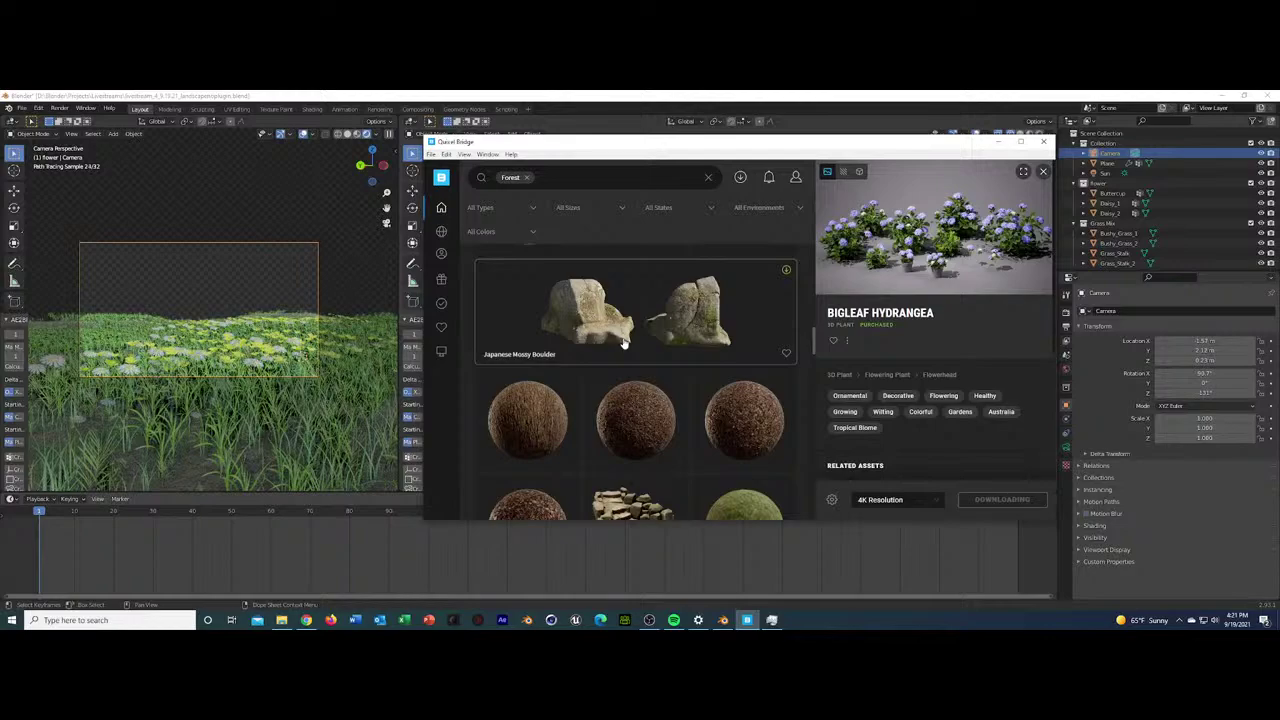
scroll(676, 374, down, 1)
scroll(662, 362, down, 1)
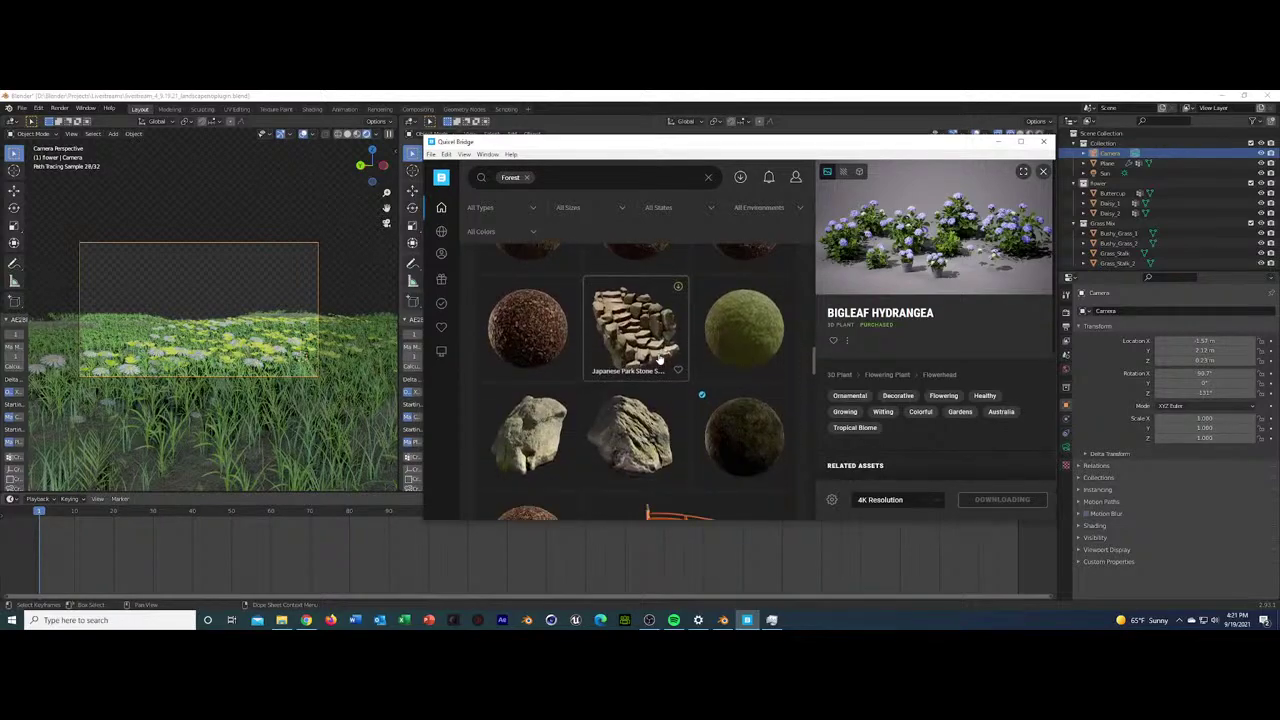
scroll(660, 358, down, 1)
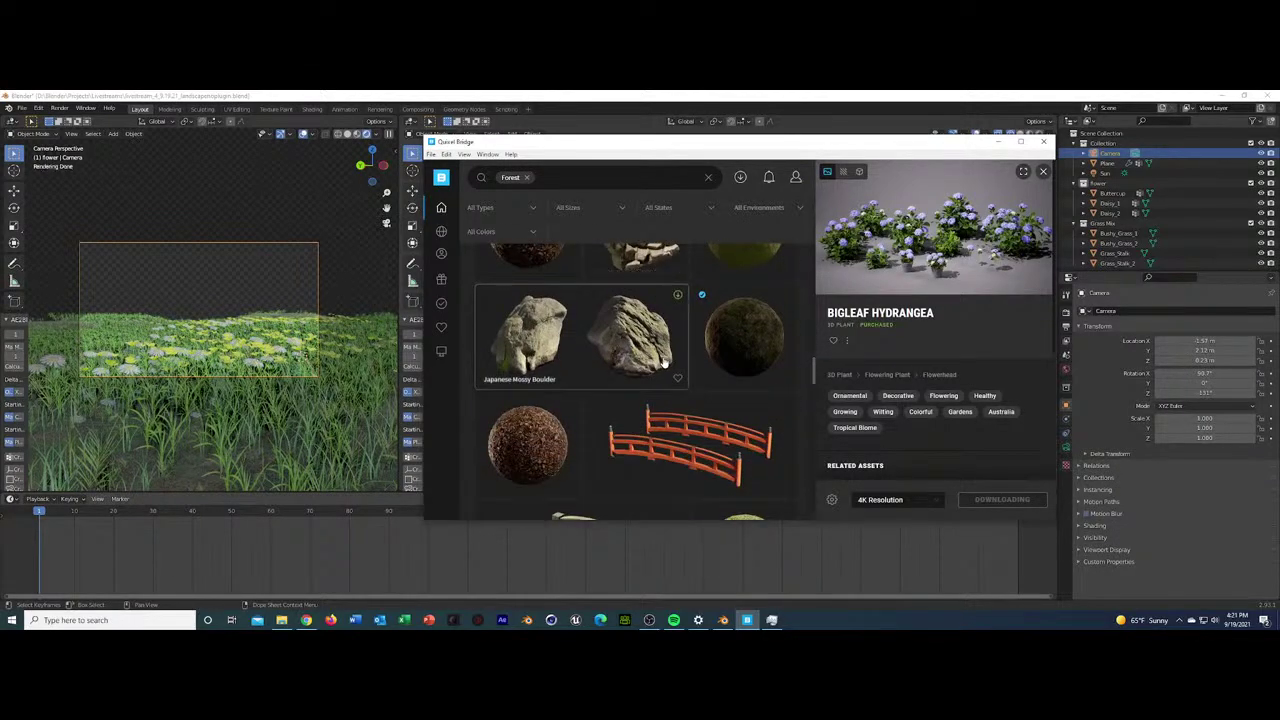
scroll(662, 362, down, 1)
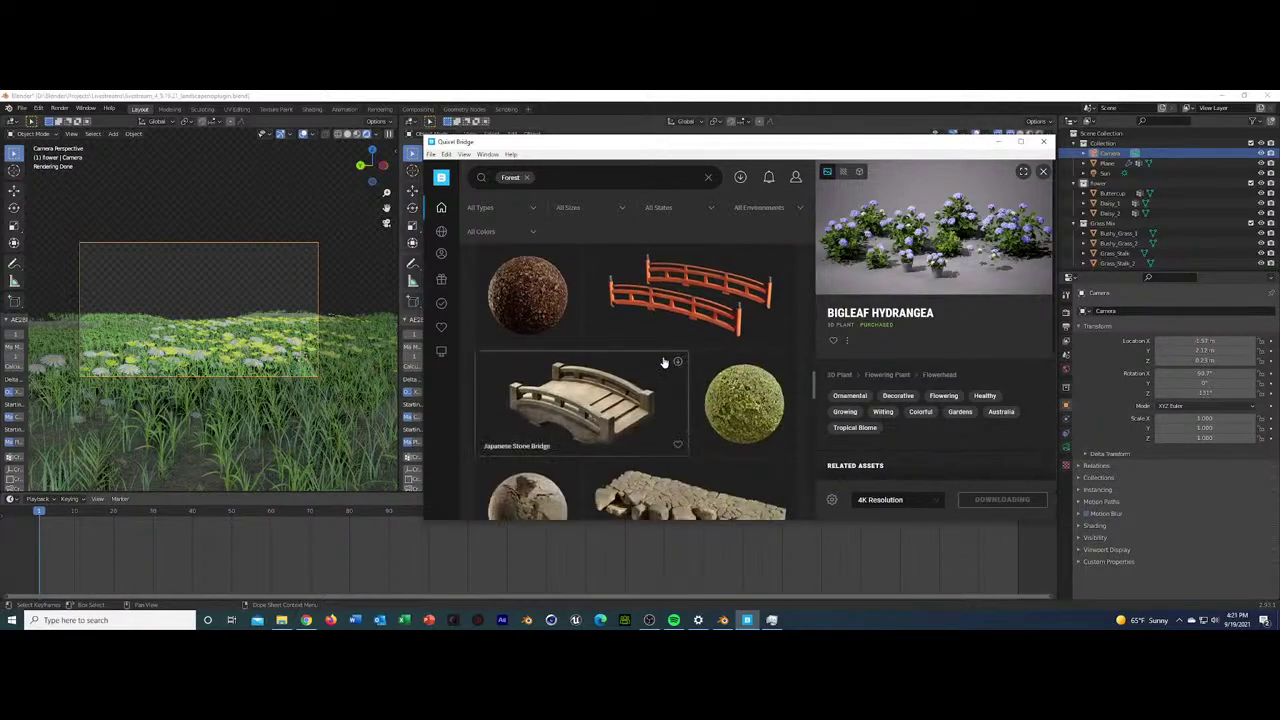
scroll(663, 363, down, 1)
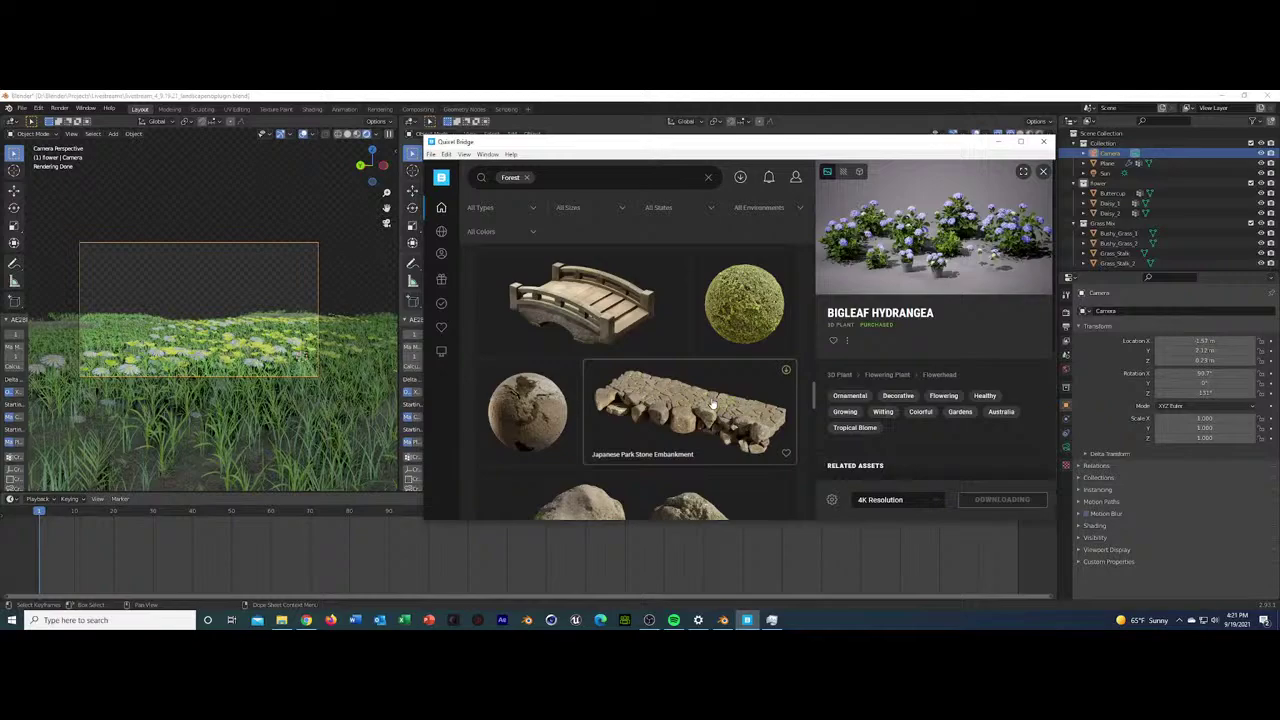
scroll(596, 304, down, 2)
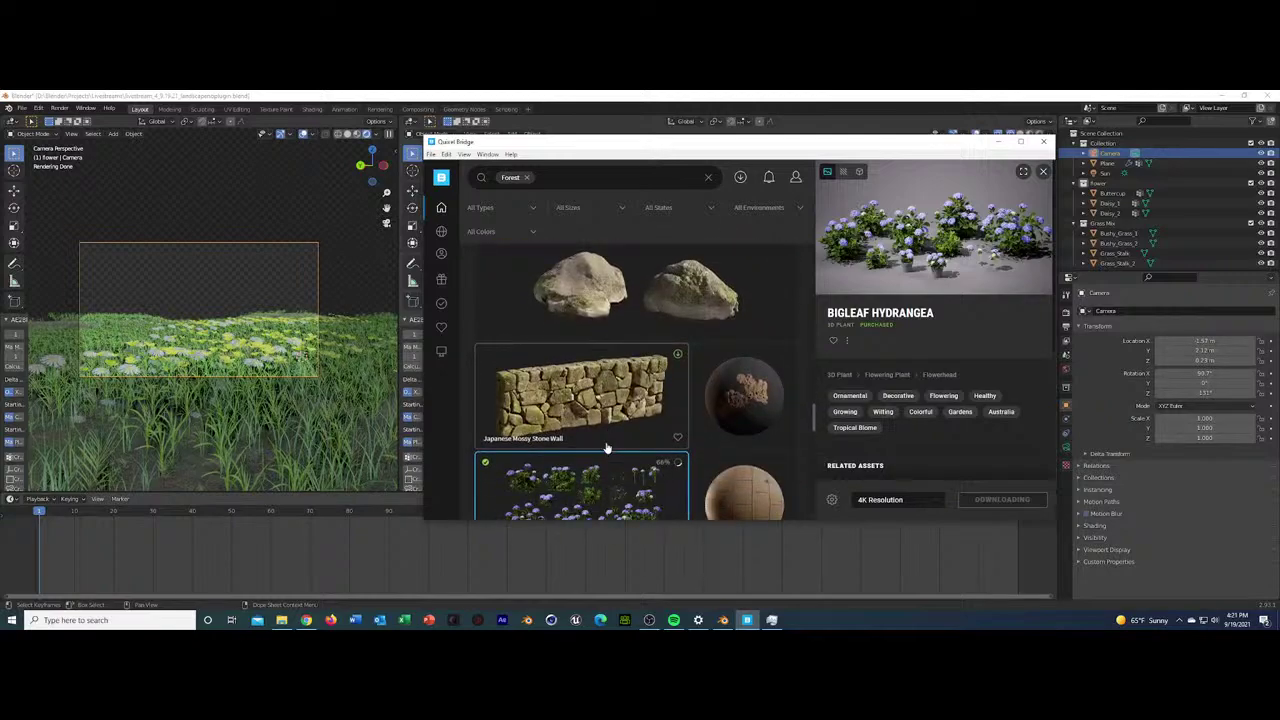
scroll(606, 447, up, 2)
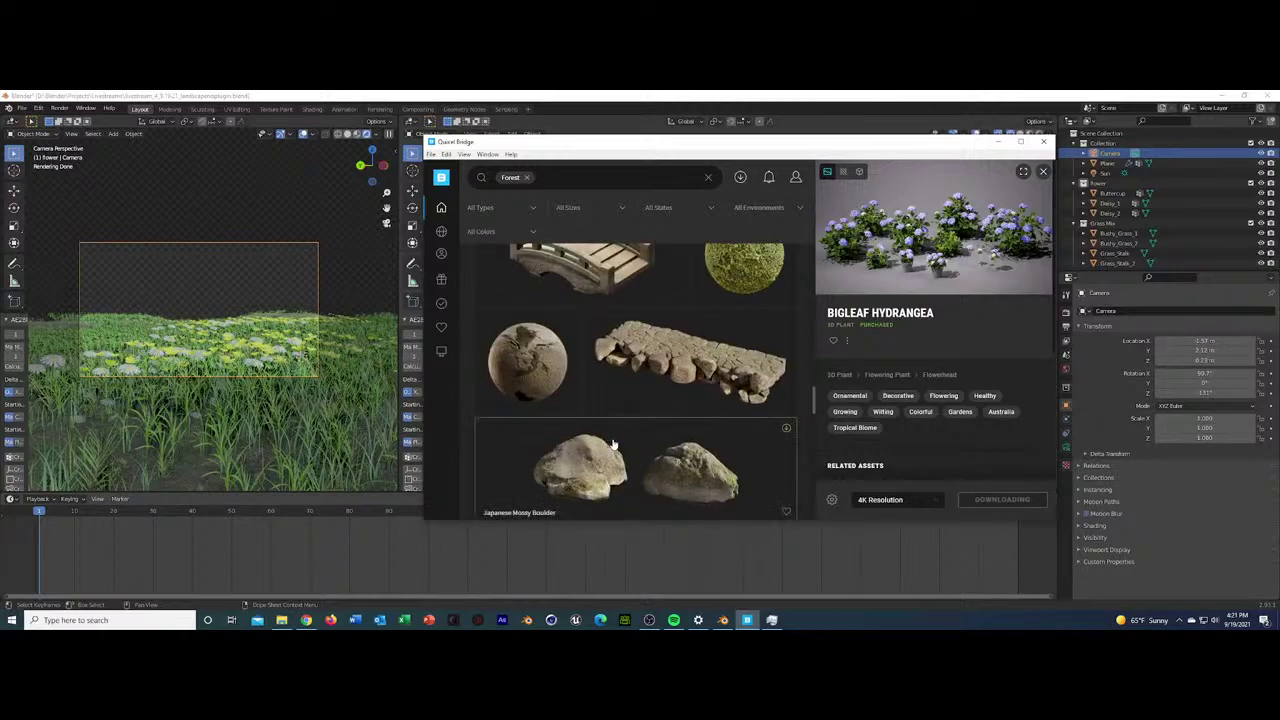
scroll(572, 278, up, 2)
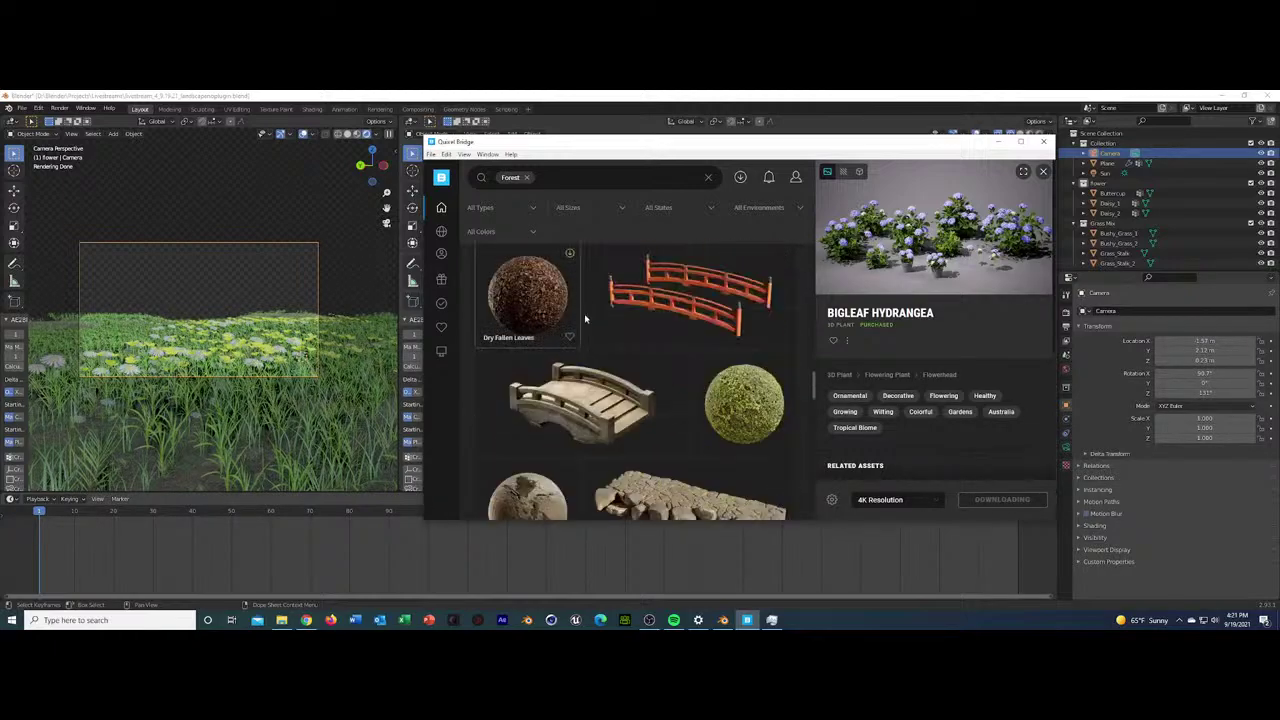
scroll(615, 393, down, 4)
scroll(615, 393, down, 3)
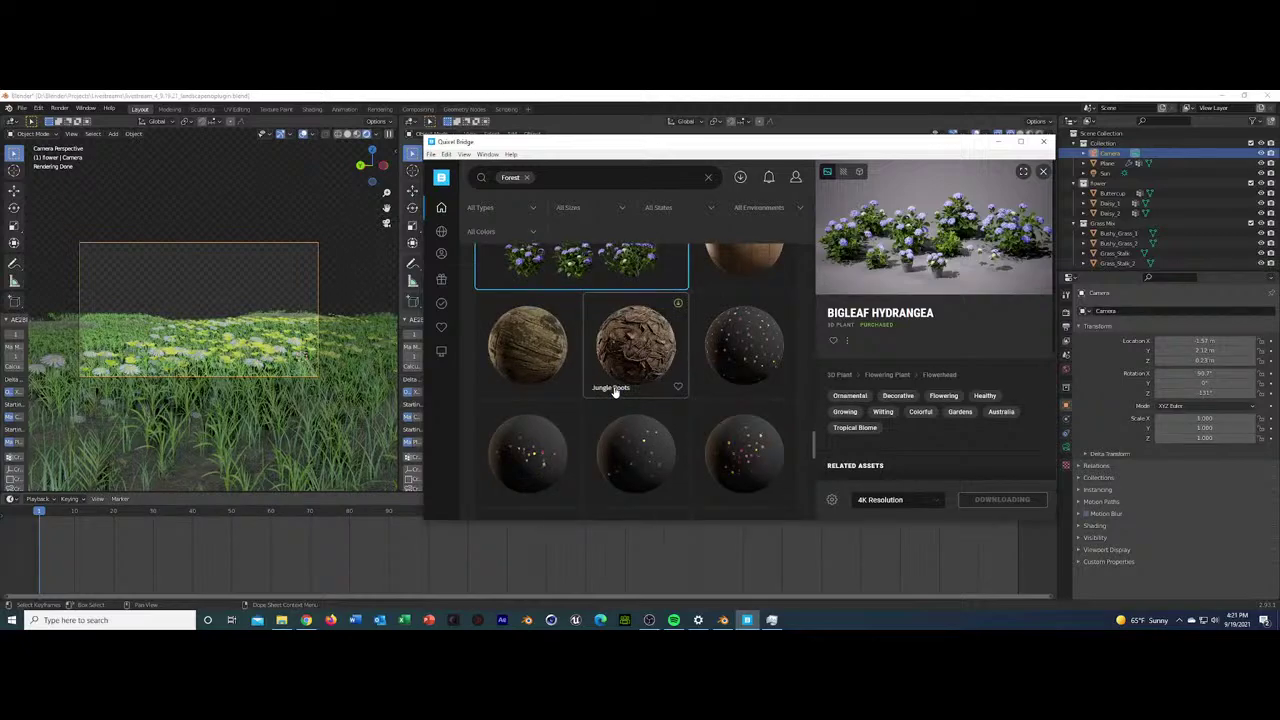
scroll(615, 393, down, 3)
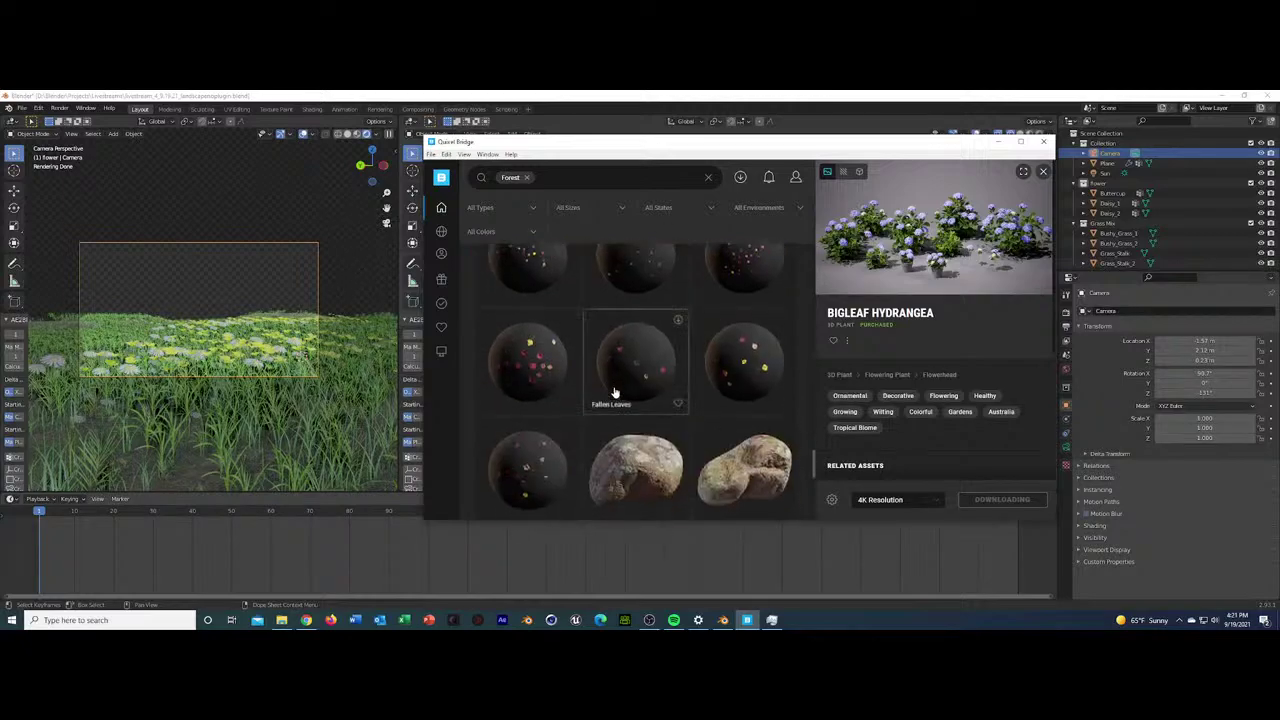
scroll(615, 393, down, 3)
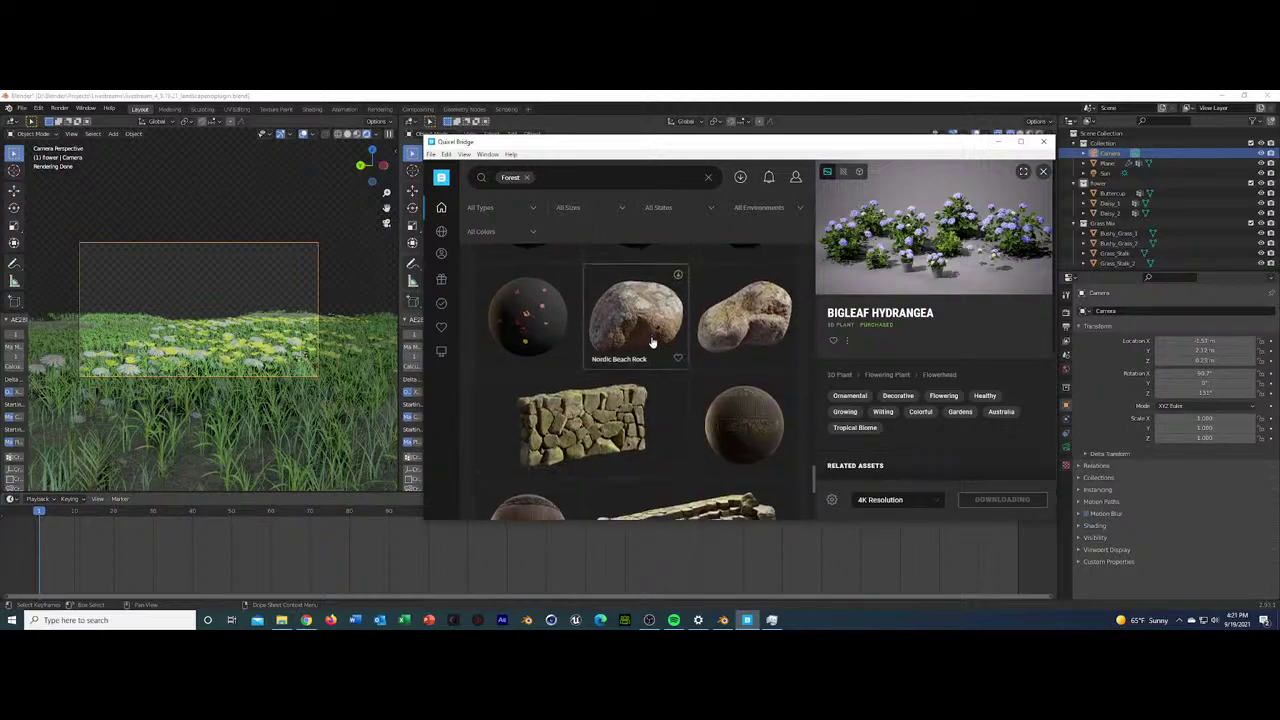
scroll(651, 343, down, 2)
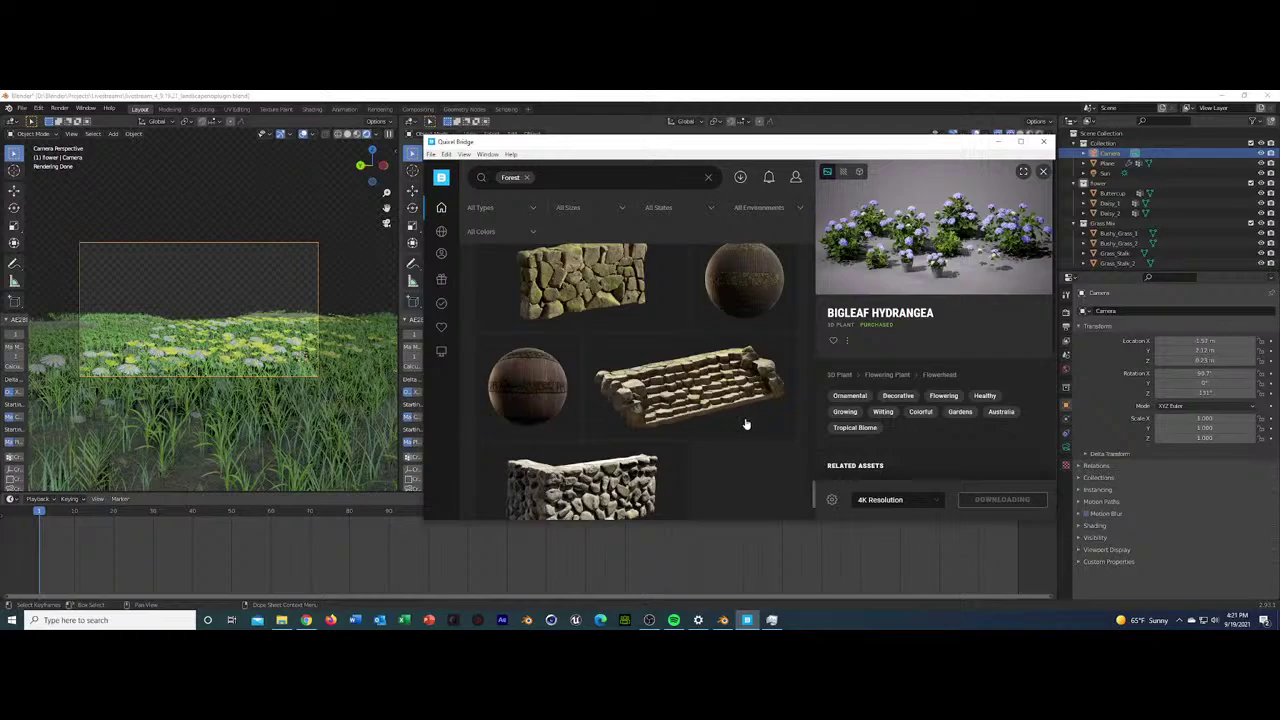
scroll(592, 465, down, 2)
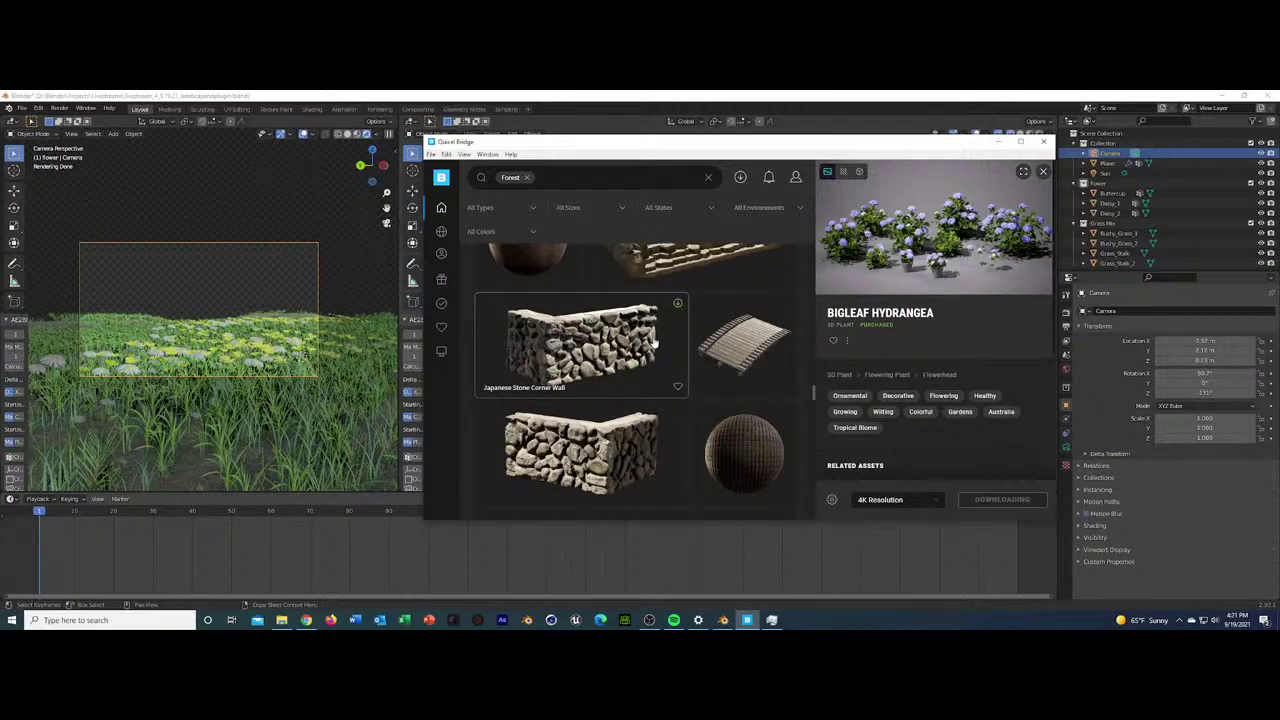
scroll(655, 343, up, 5)
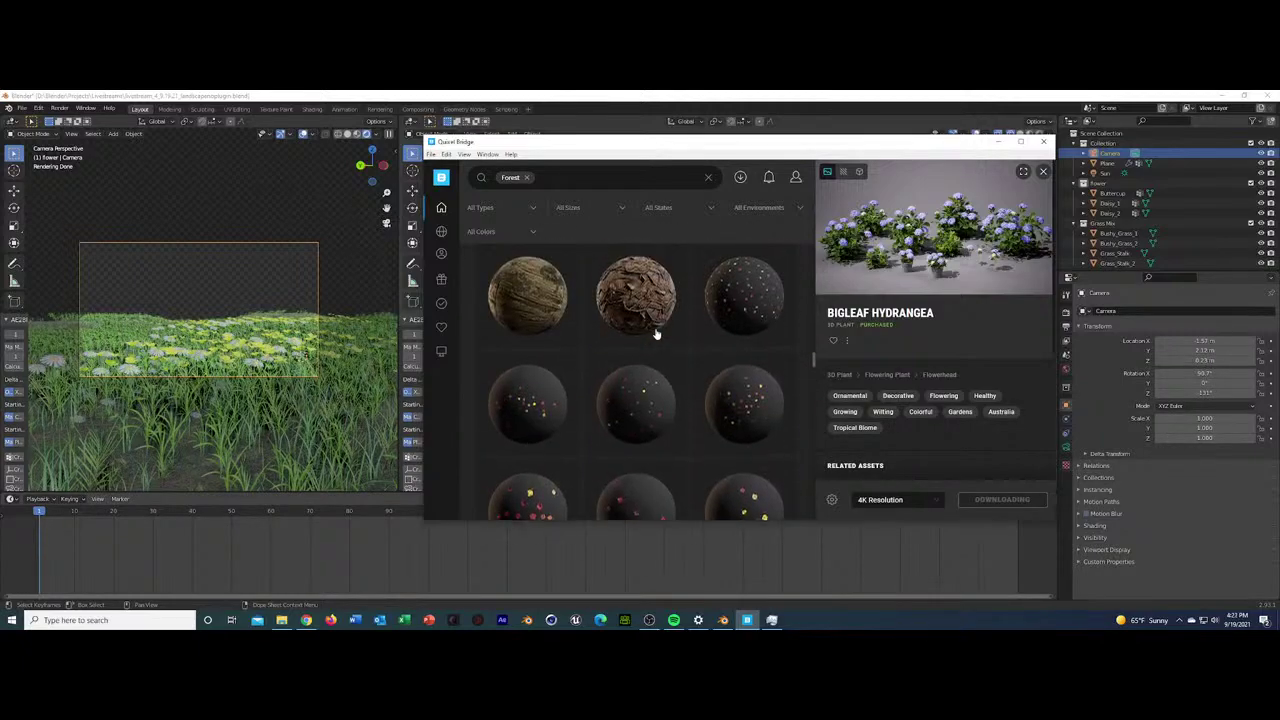
scroll(655, 335, up, 5)
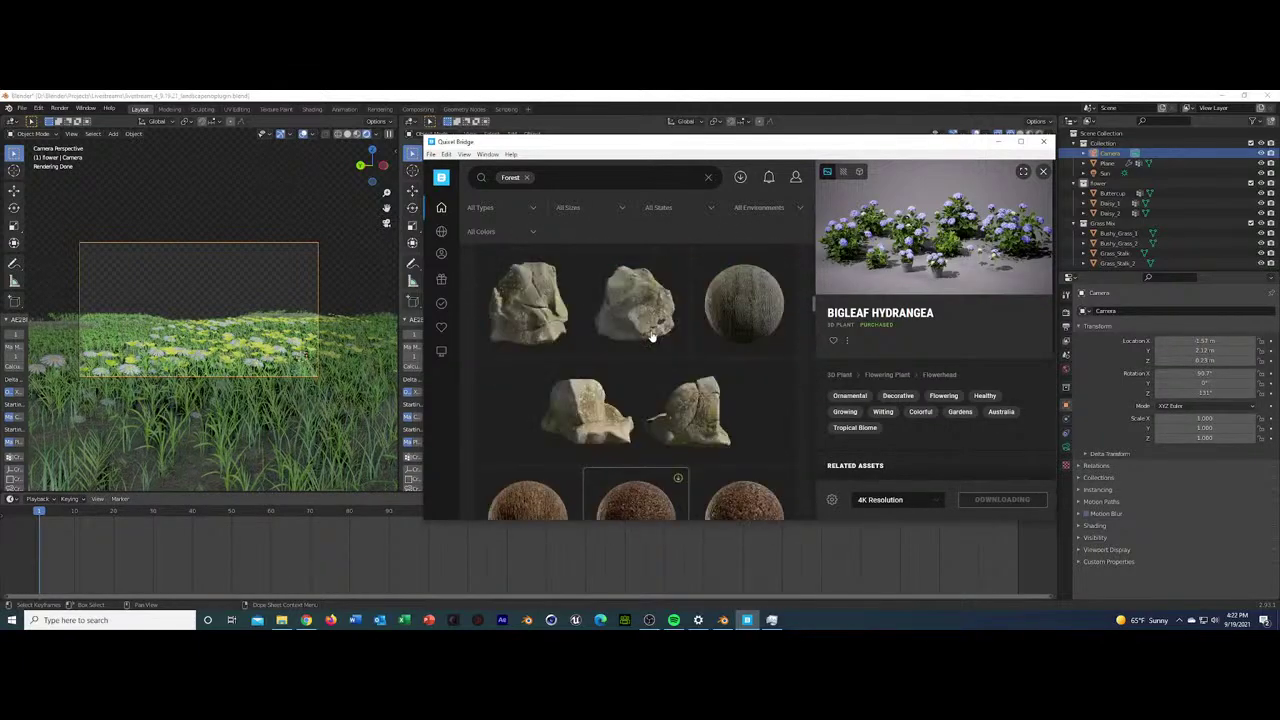
scroll(651, 336, up, 3)
scroll(651, 336, up, 3)
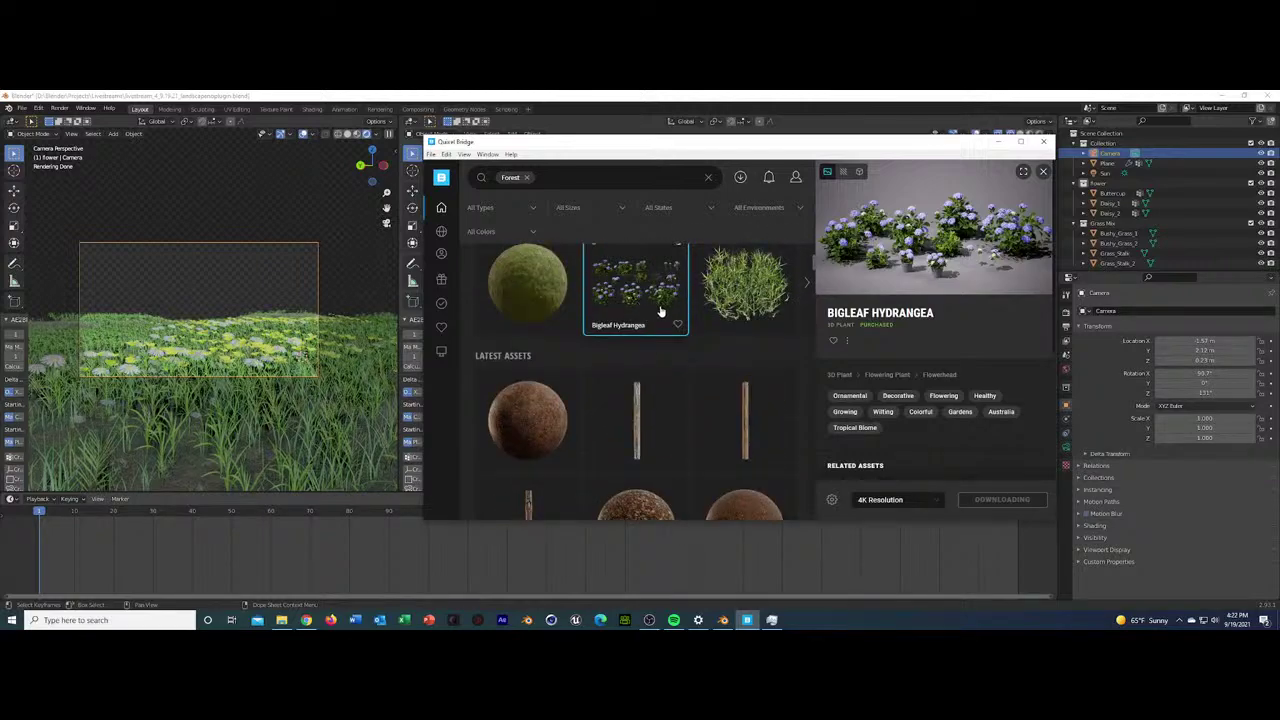
scroll(660, 310, up, 3)
scroll(665, 313, down, 3)
scroll(683, 316, up, 2)
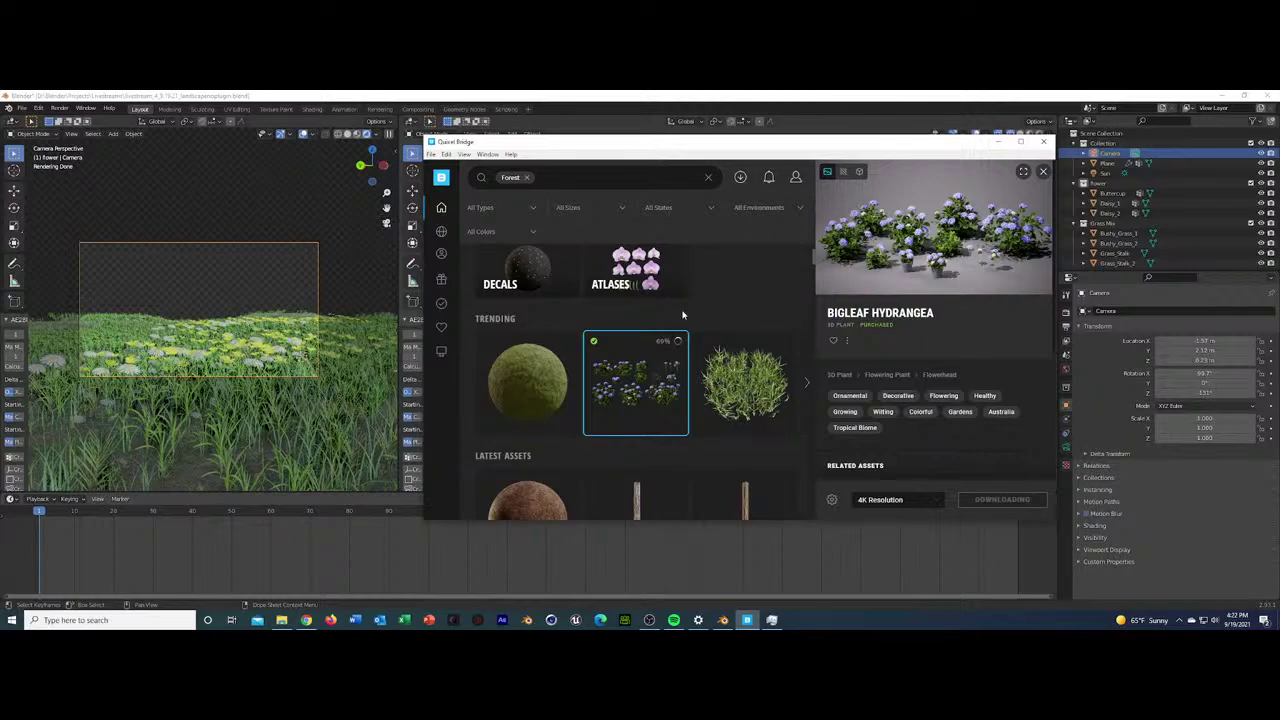
Select the ground plane in Blender and change the grass render scale value in its particle settings
click(998, 141)
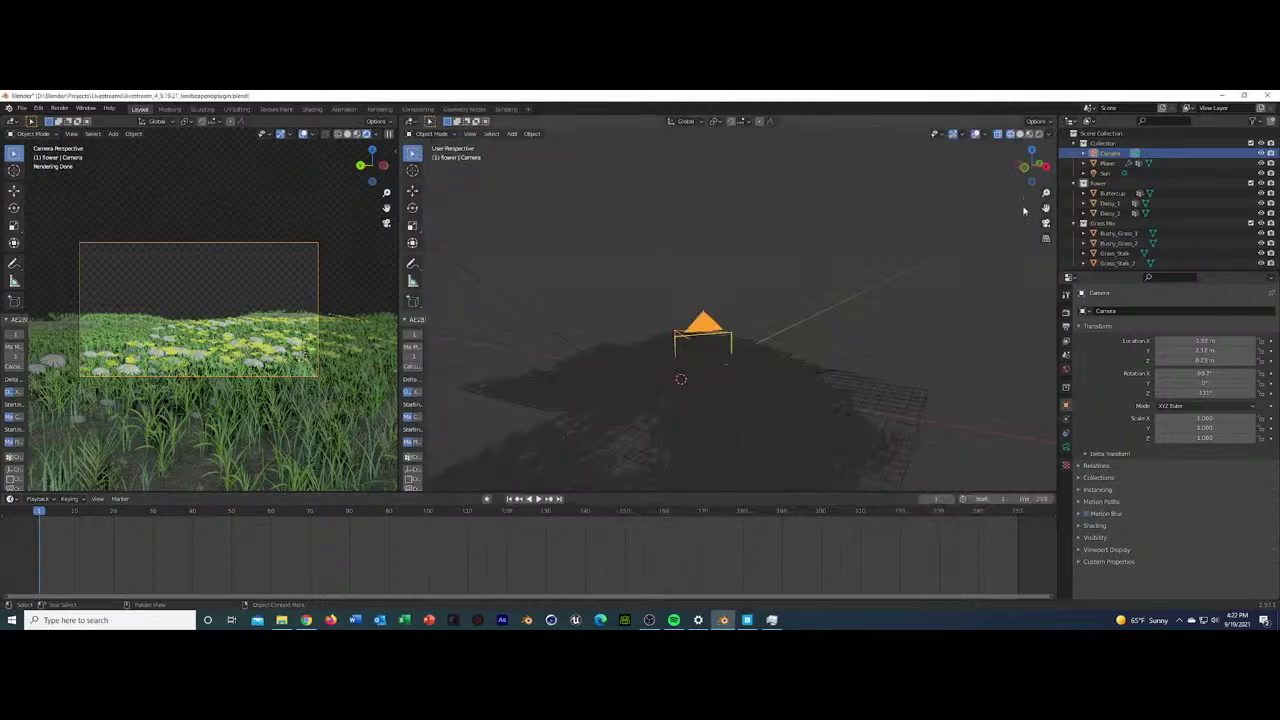
scroll(1120, 160, down, 1)
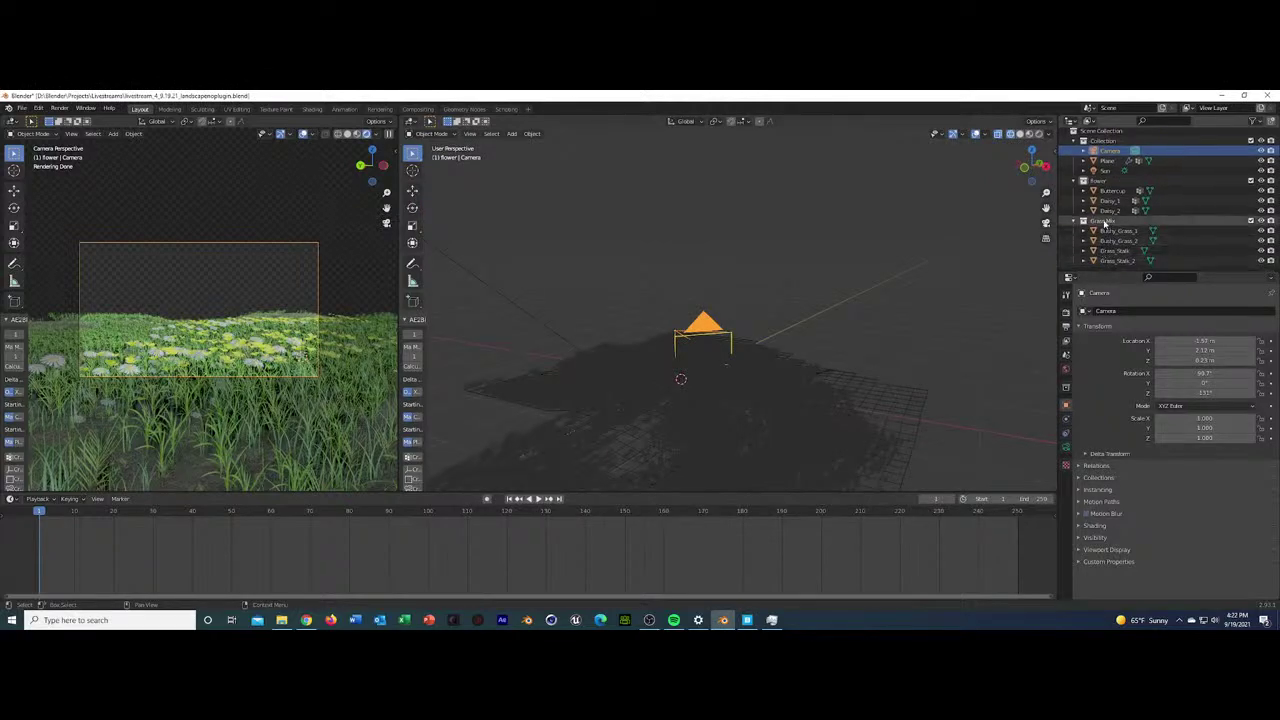
click(1108, 160)
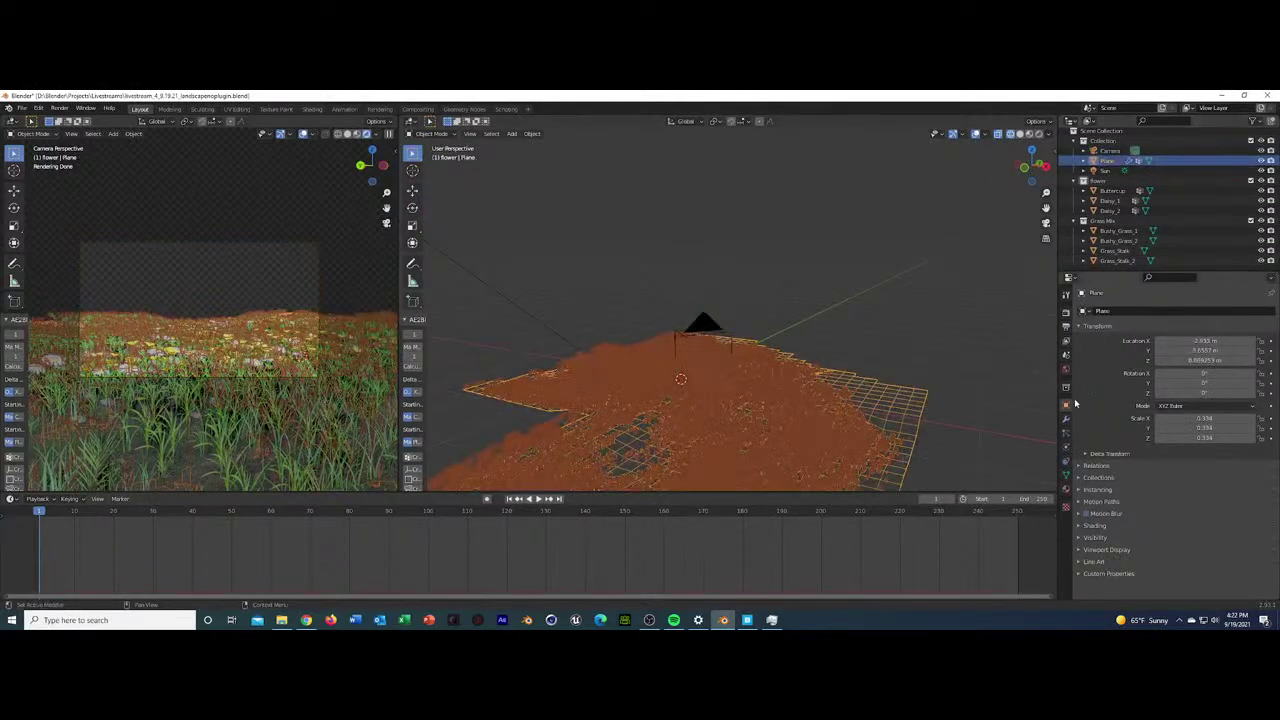
click(1066, 436)
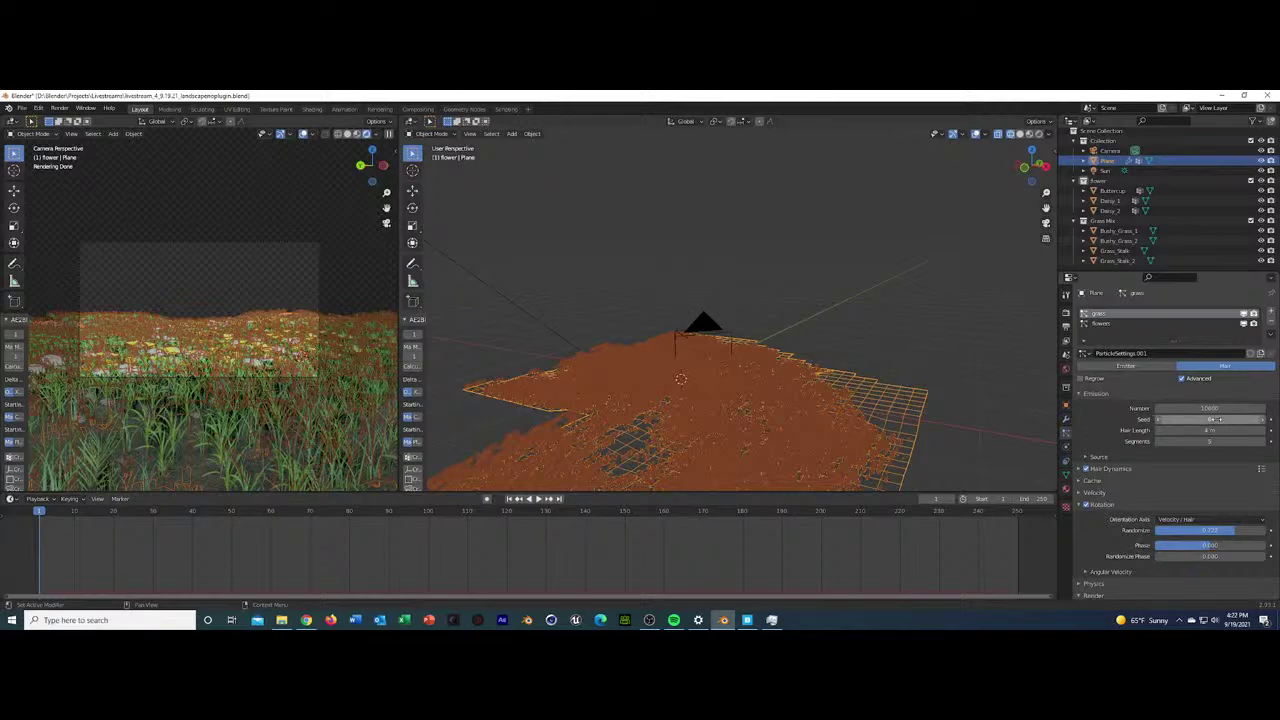
scroll(1216, 420, down, 2)
scroll(1217, 423, down, 2)
click(1210, 462)
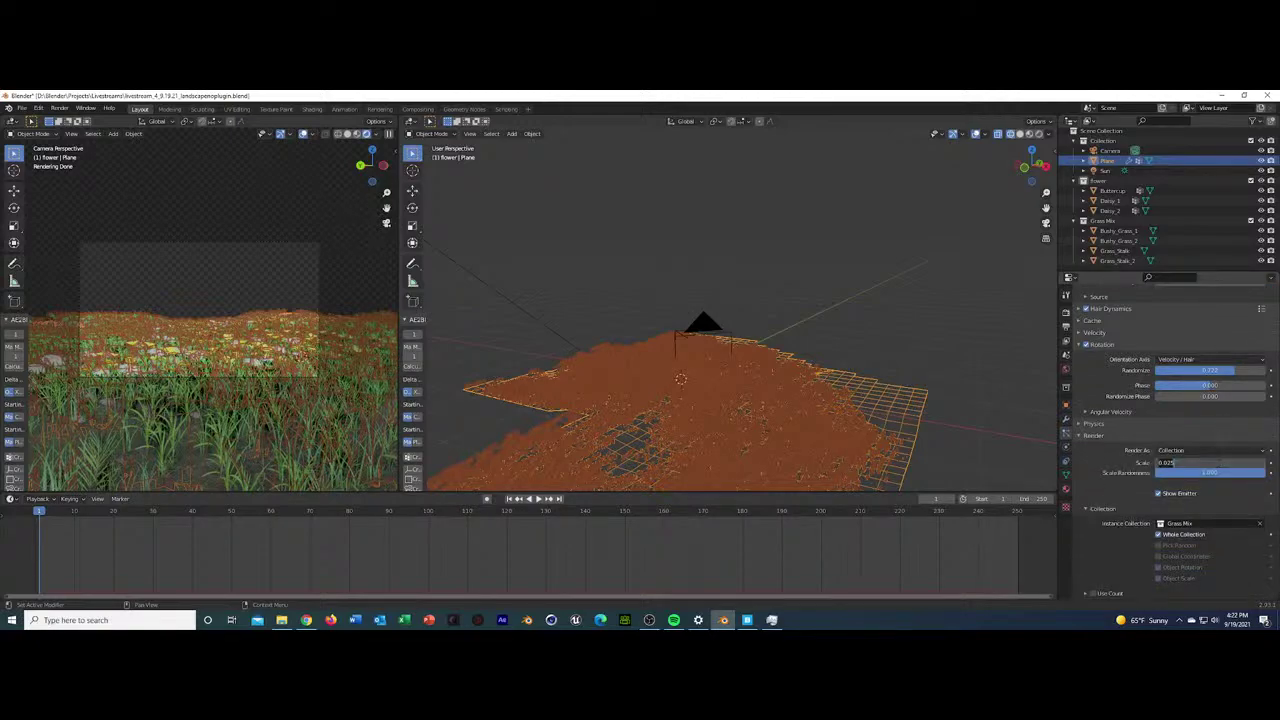
text(2)
key(Return)
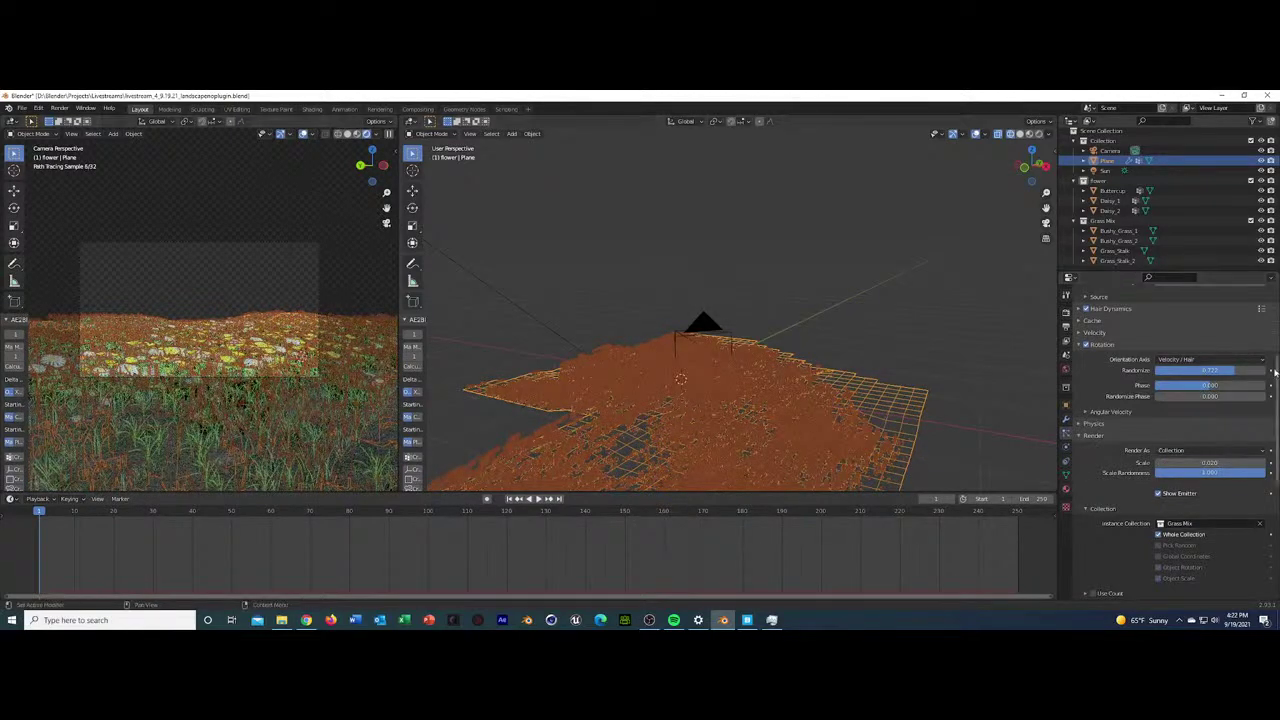
Raise the grass particle count to 12500, deselect the plane, and save the file
scroll(1275, 371, up, 4)
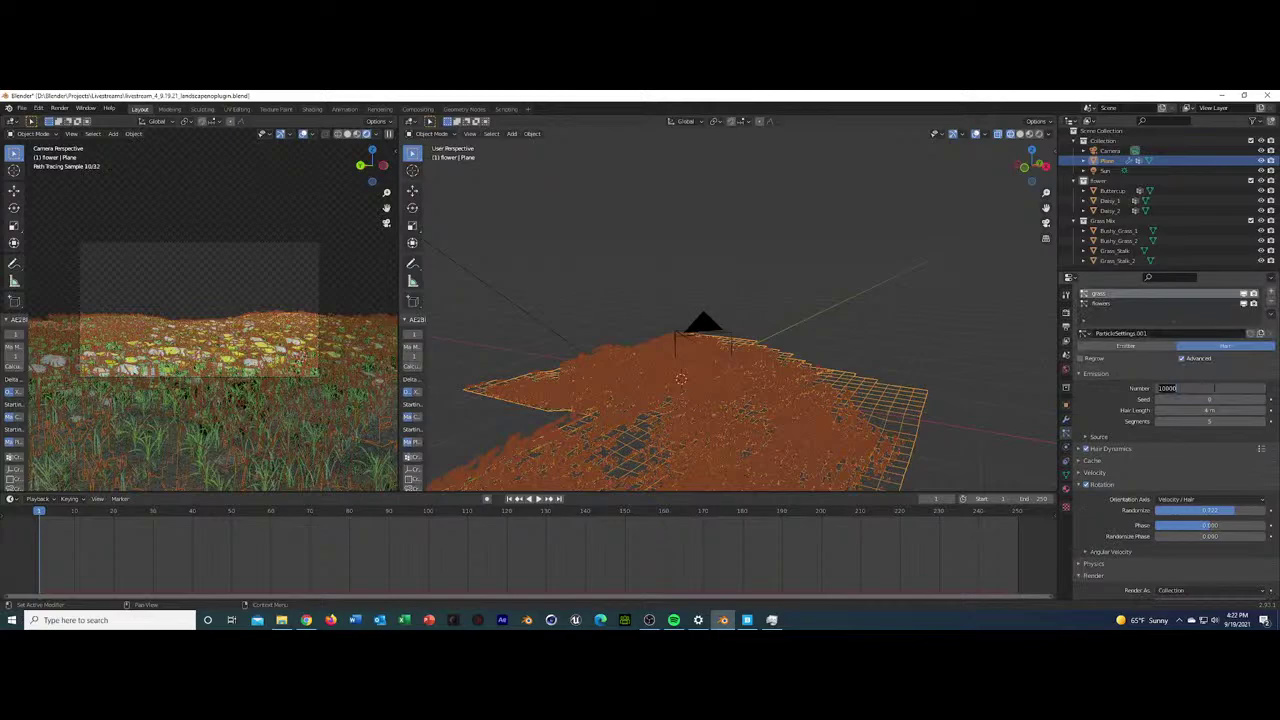
text(12500)
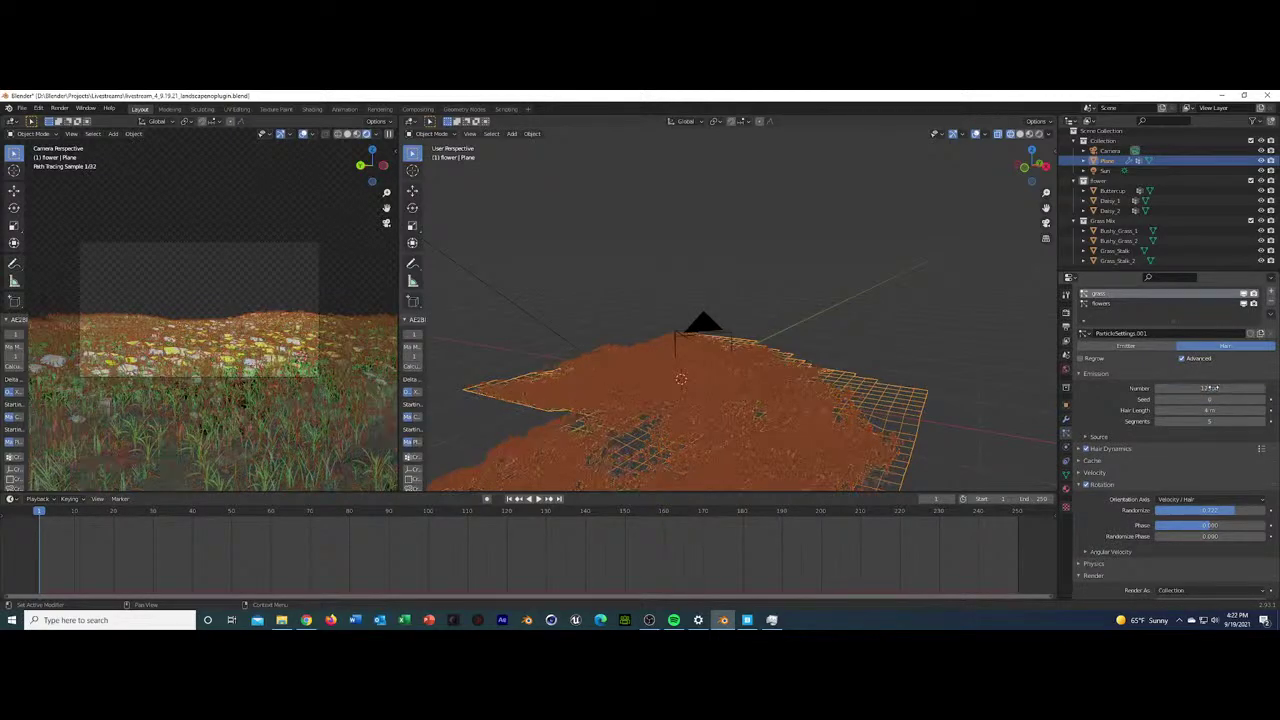
key(Return)
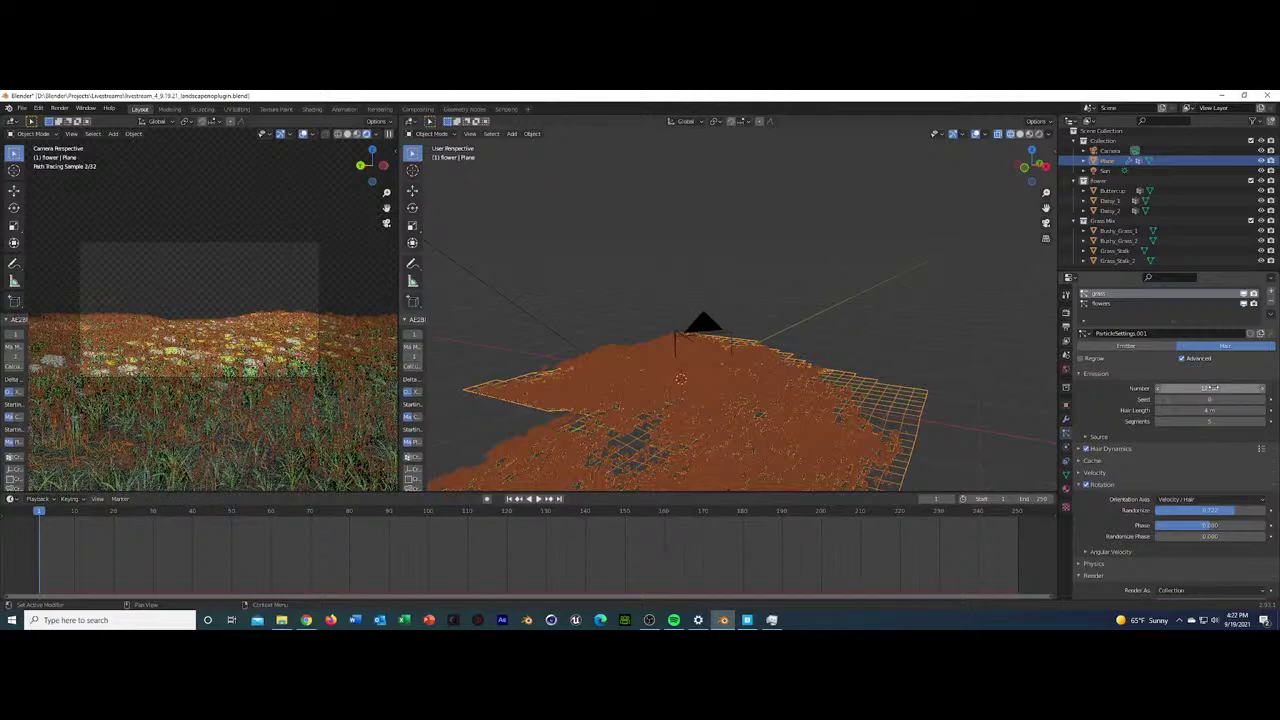
click(973, 367)
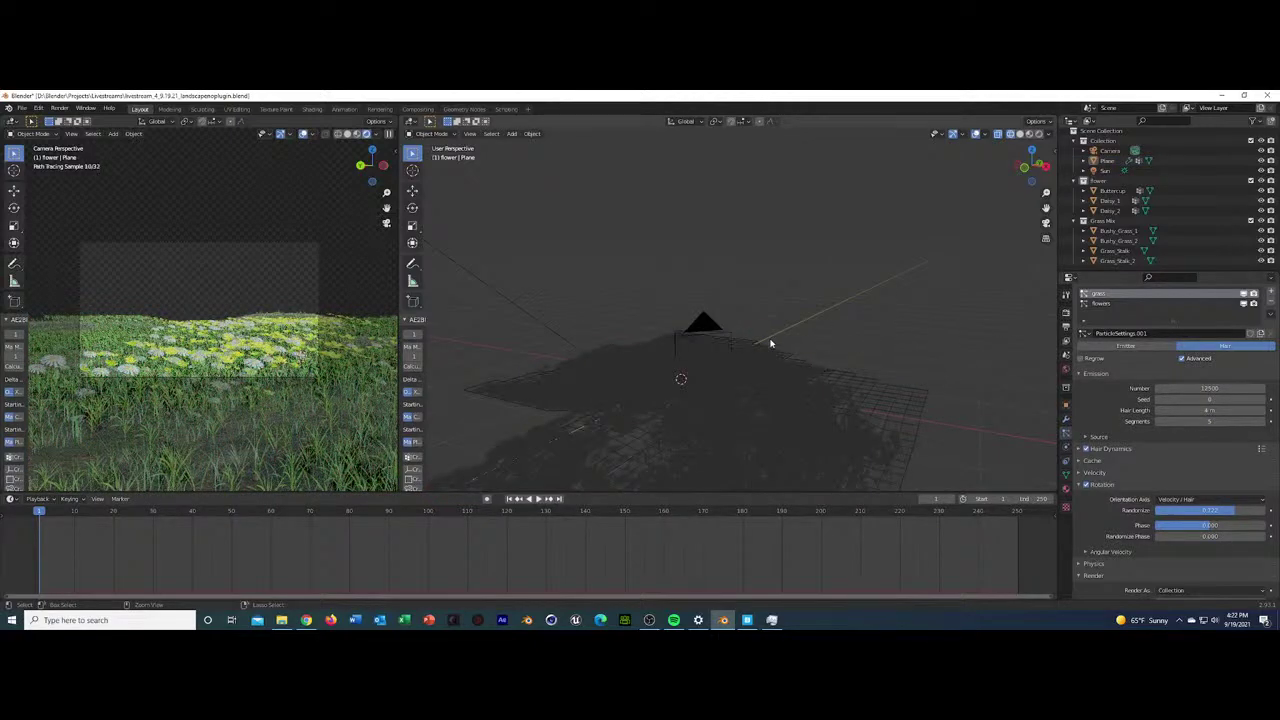
key(ctrl+s)
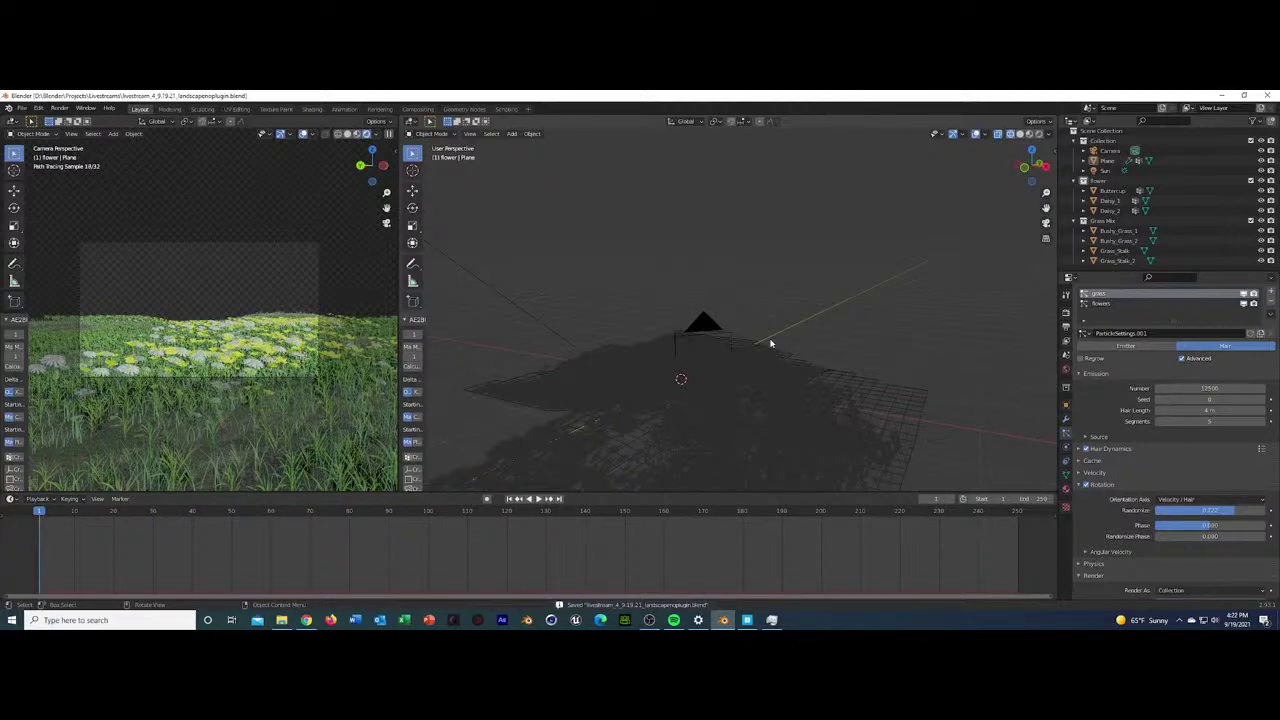
Narrow the forest results in Quixel Bridge to 3D Nature assets
click(747, 620)
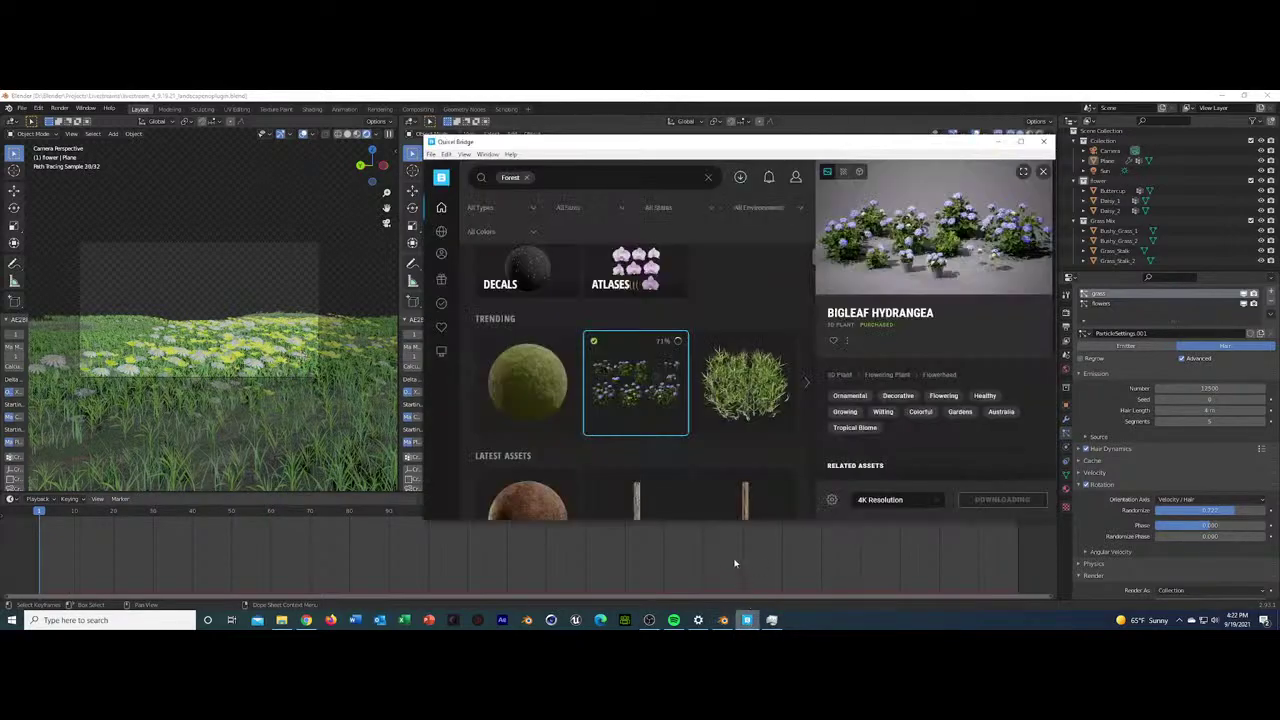
scroll(622, 418, down, 3)
scroll(664, 429, up, 5)
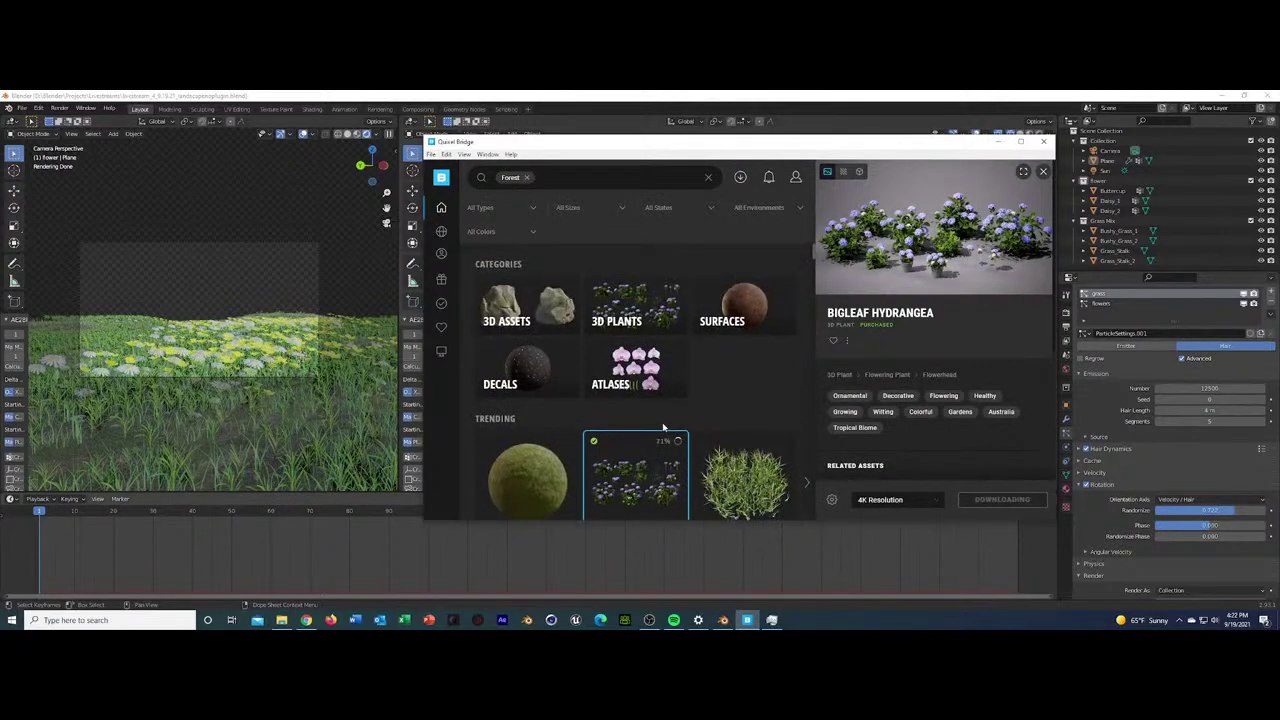
click(567, 316)
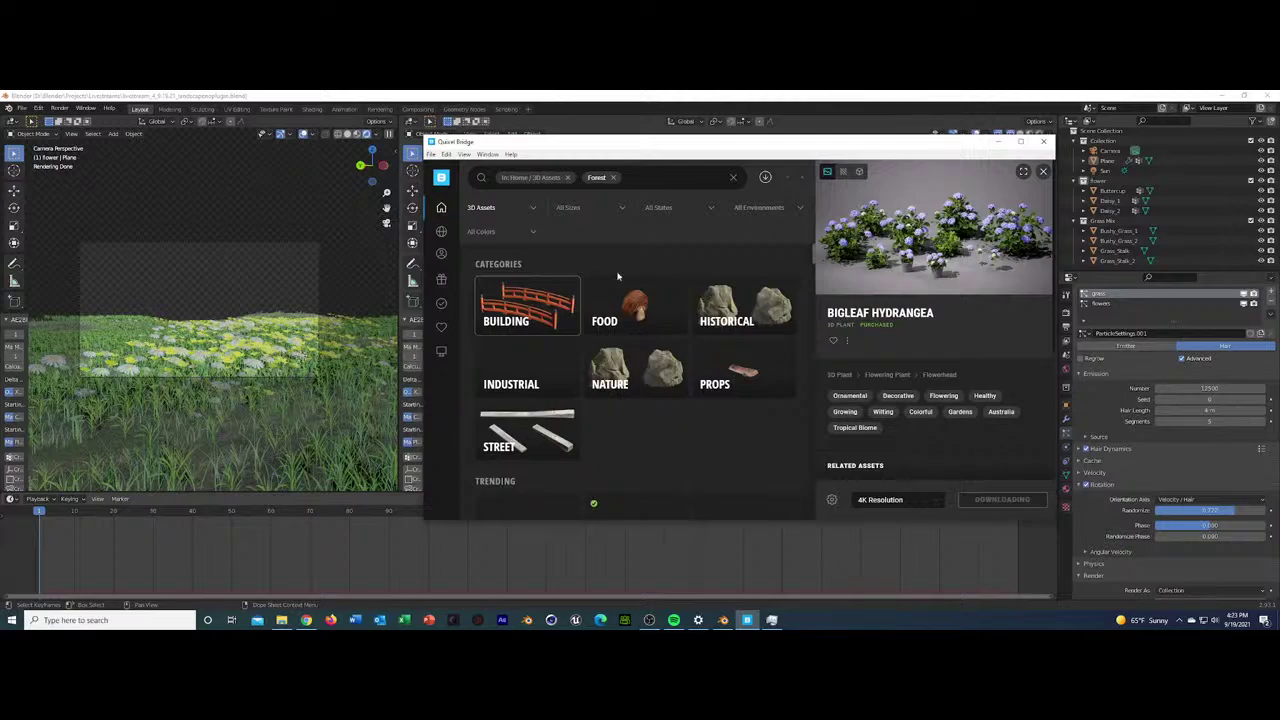
click(625, 368)
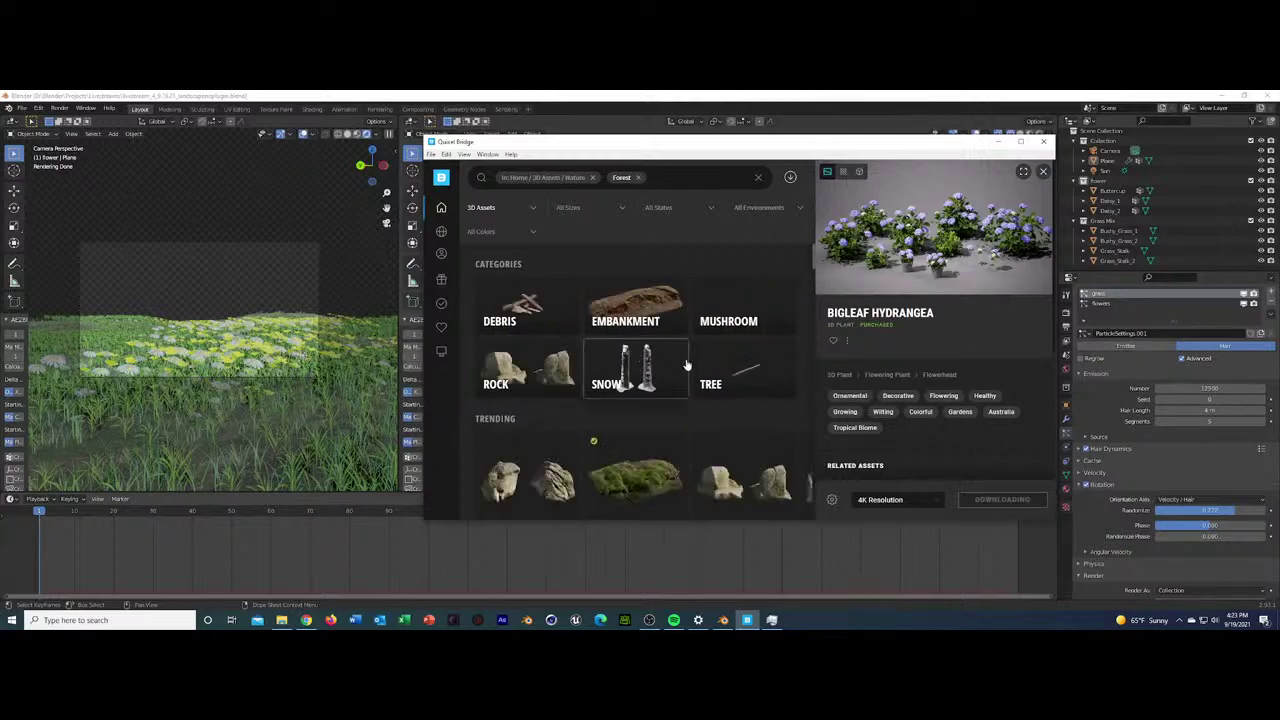
Scroll down the Nature results until the Rocky Forest Path asset appears
scroll(687, 366, down, 1)
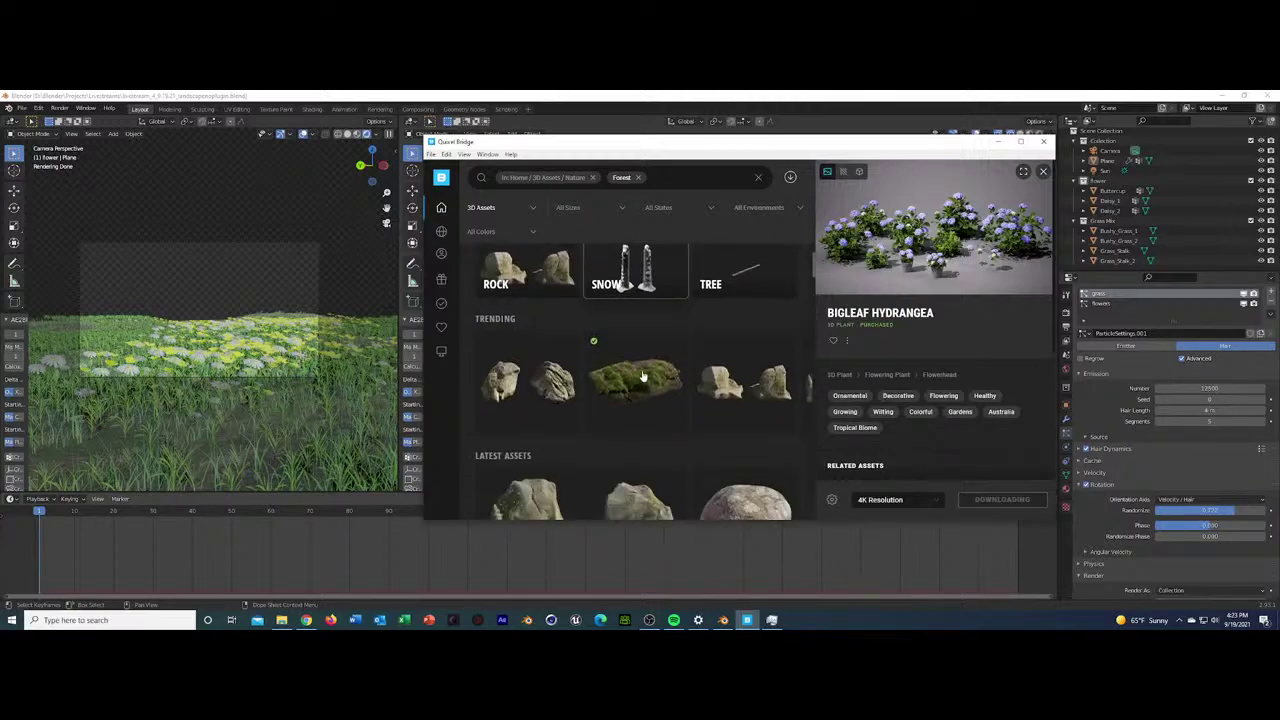
scroll(657, 382, down, 3)
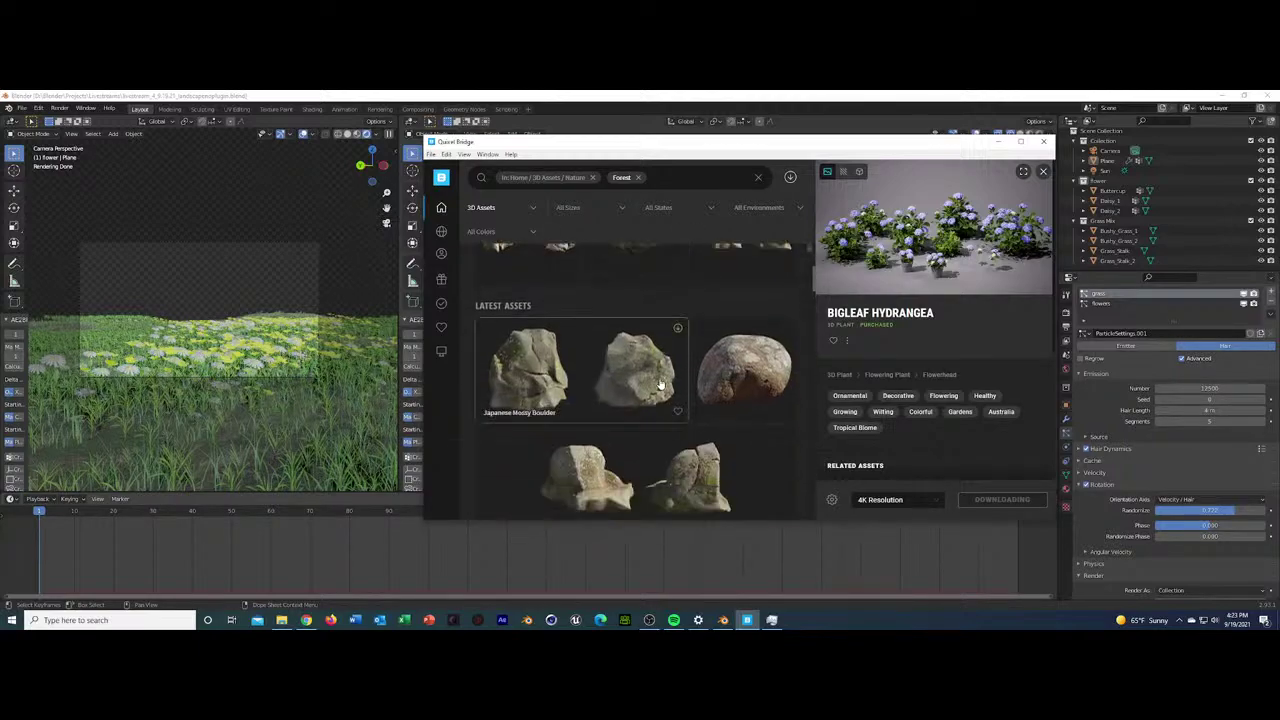
scroll(659, 382, down, 2)
scroll(658, 380, down, 2)
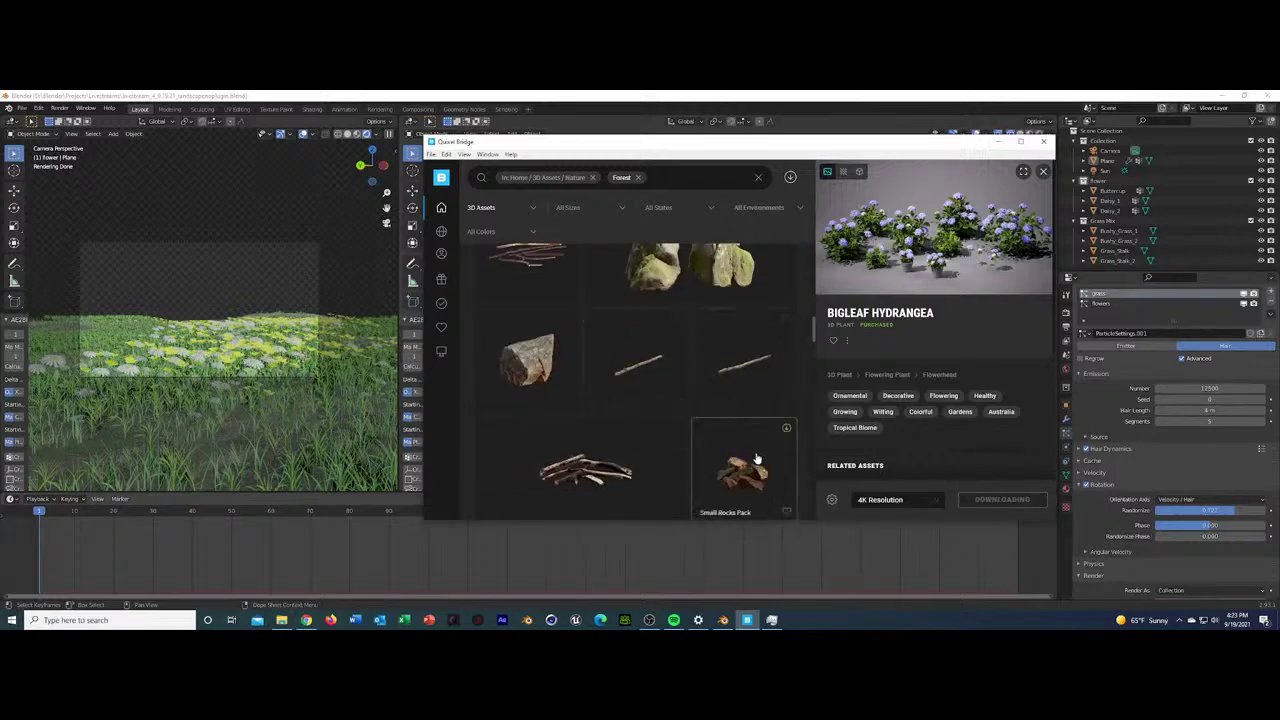
scroll(546, 376, down, 1)
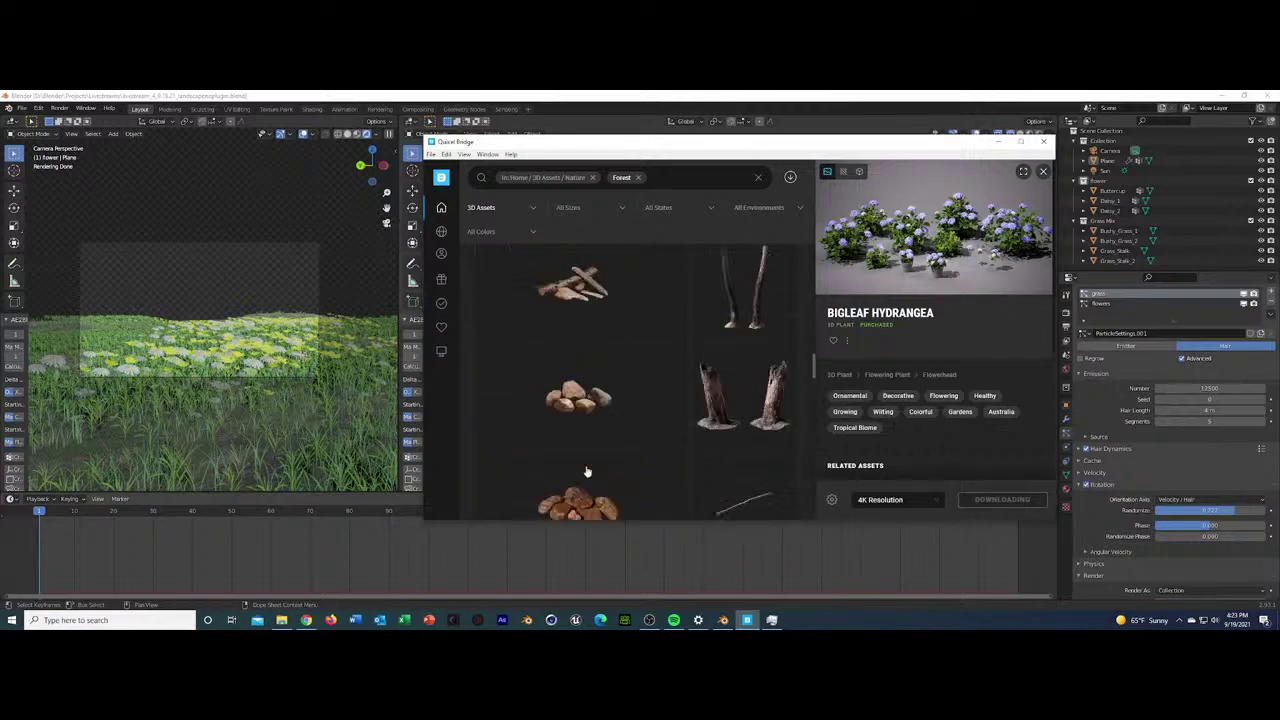
scroll(587, 470, down, 2)
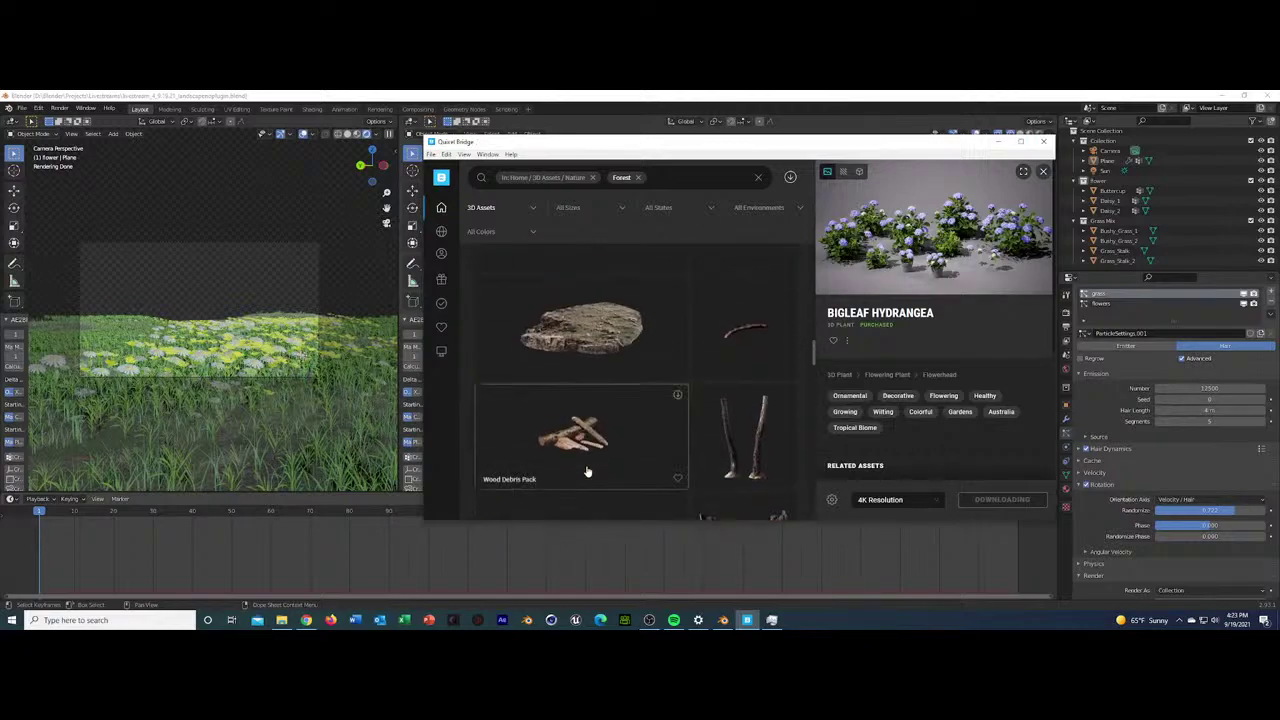
scroll(583, 382, down, 2)
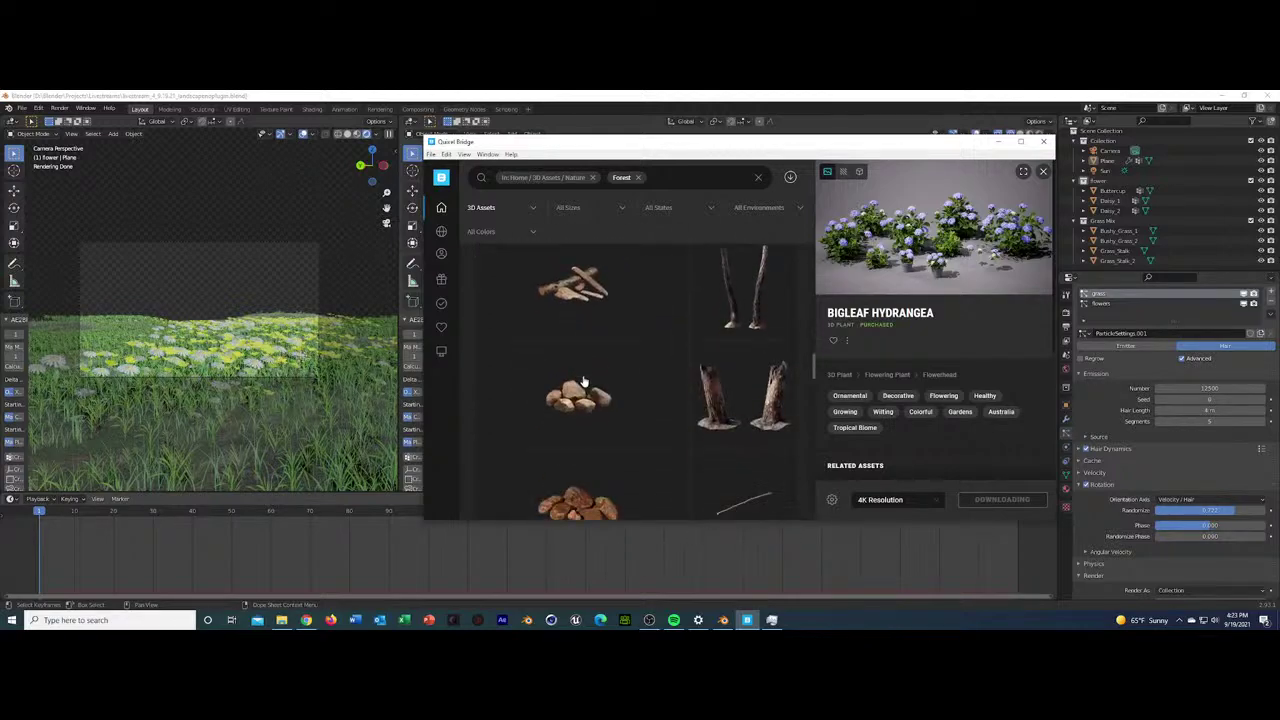
scroll(583, 382, down, 3)
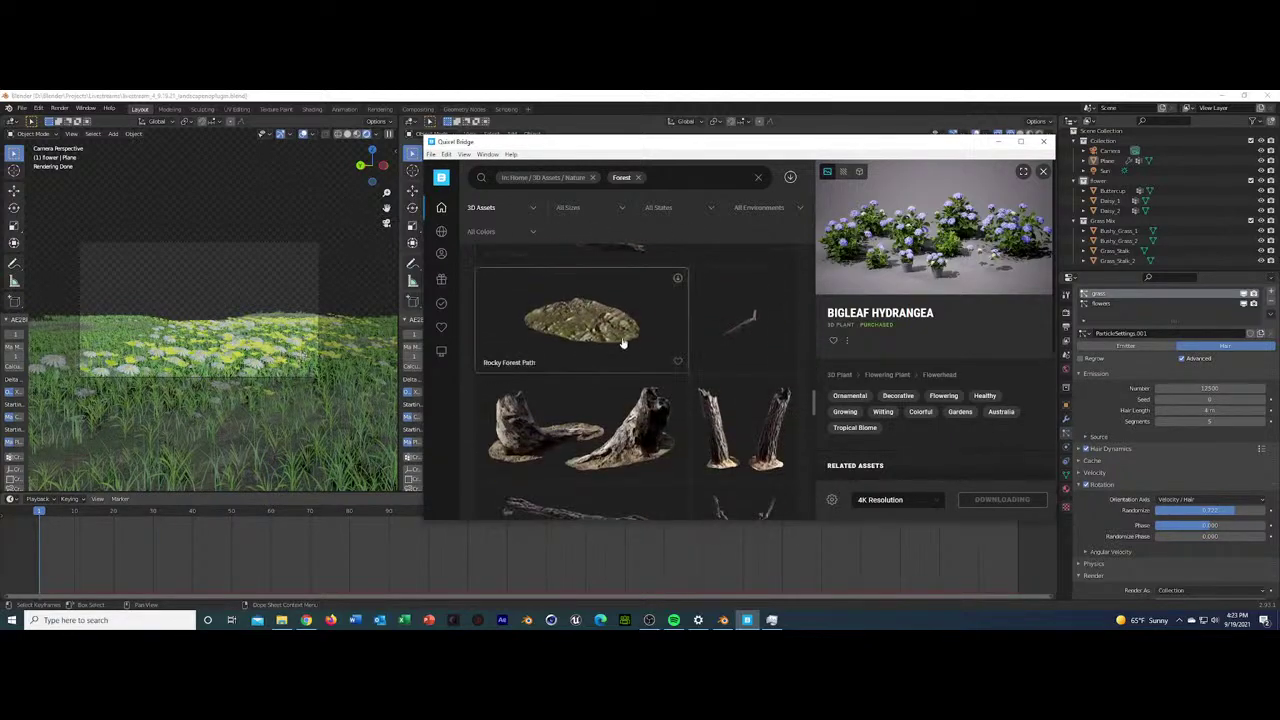
Download the Rocky Forest Path asset, view its details, then go back to Bridge's home page
click(677, 281)
click(577, 323)
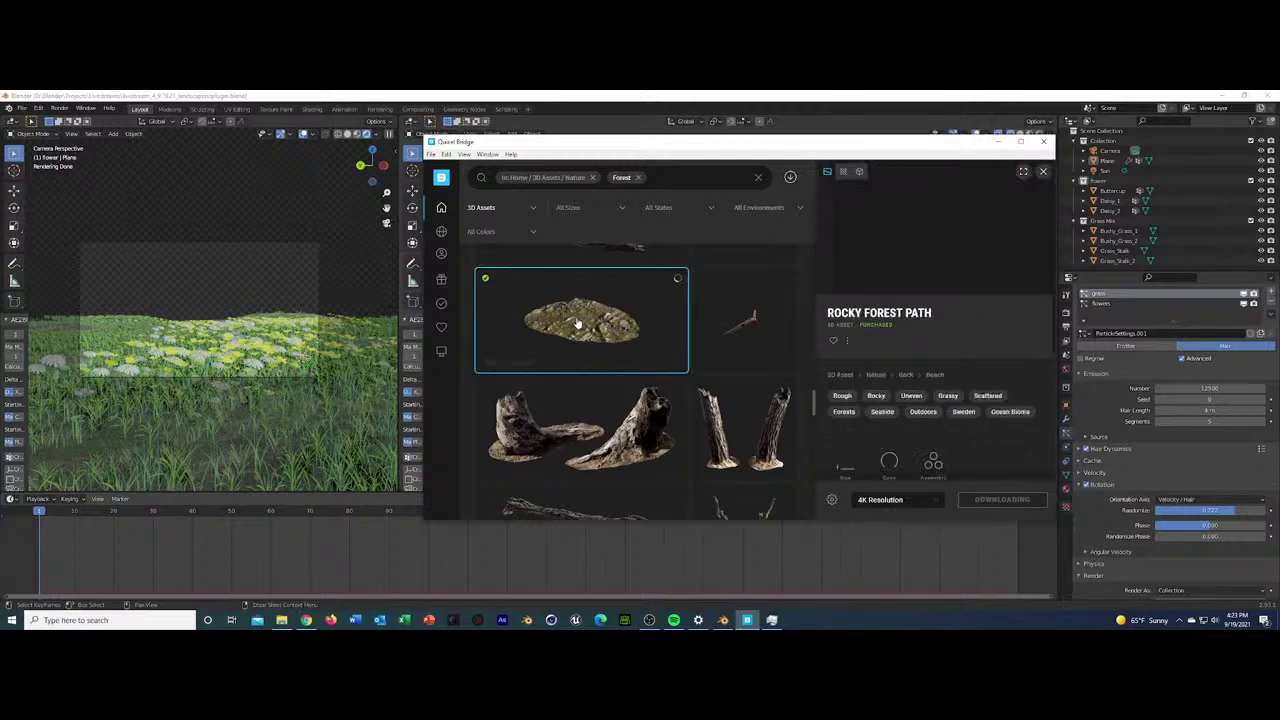
click(441, 352)
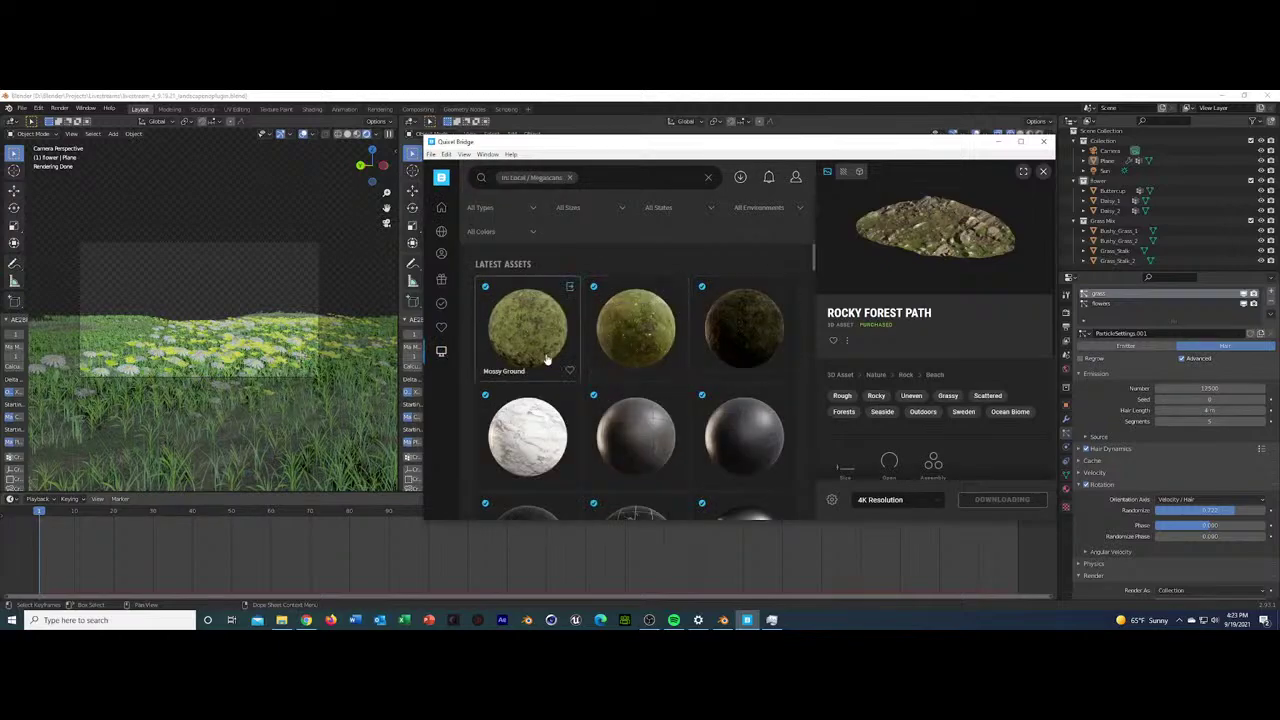
mouse_move(437, 228)
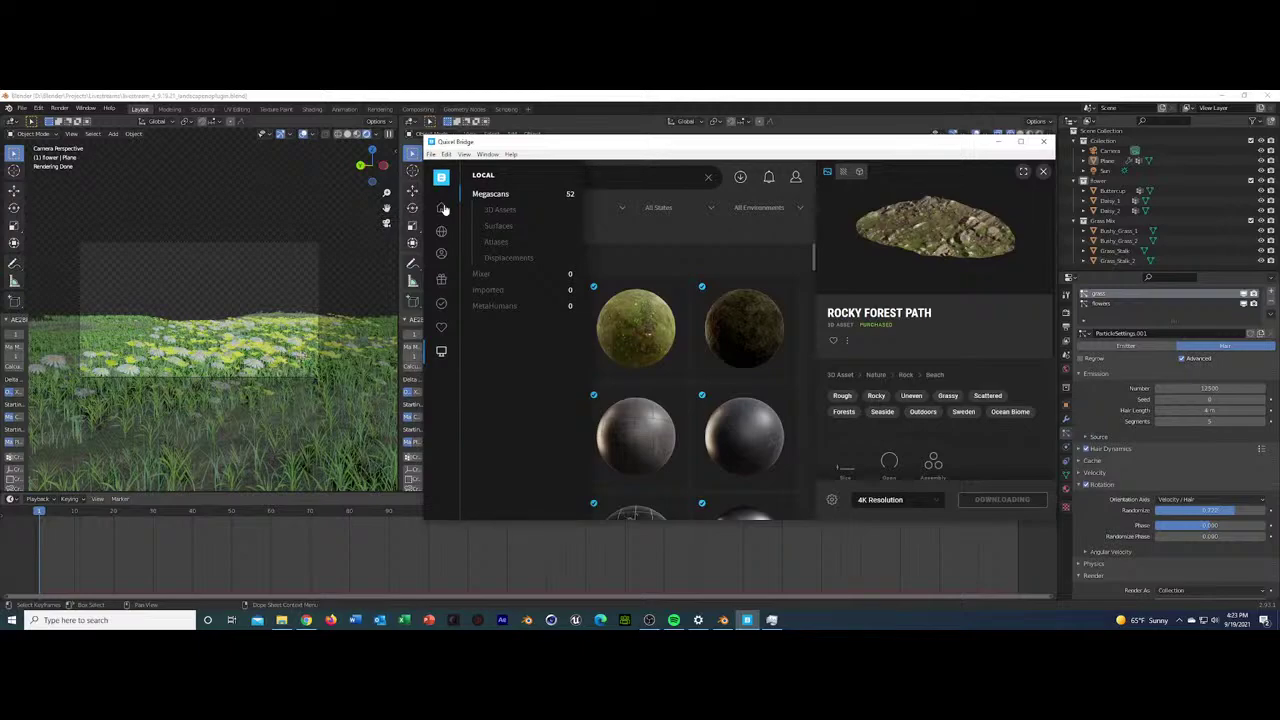
click(443, 208)
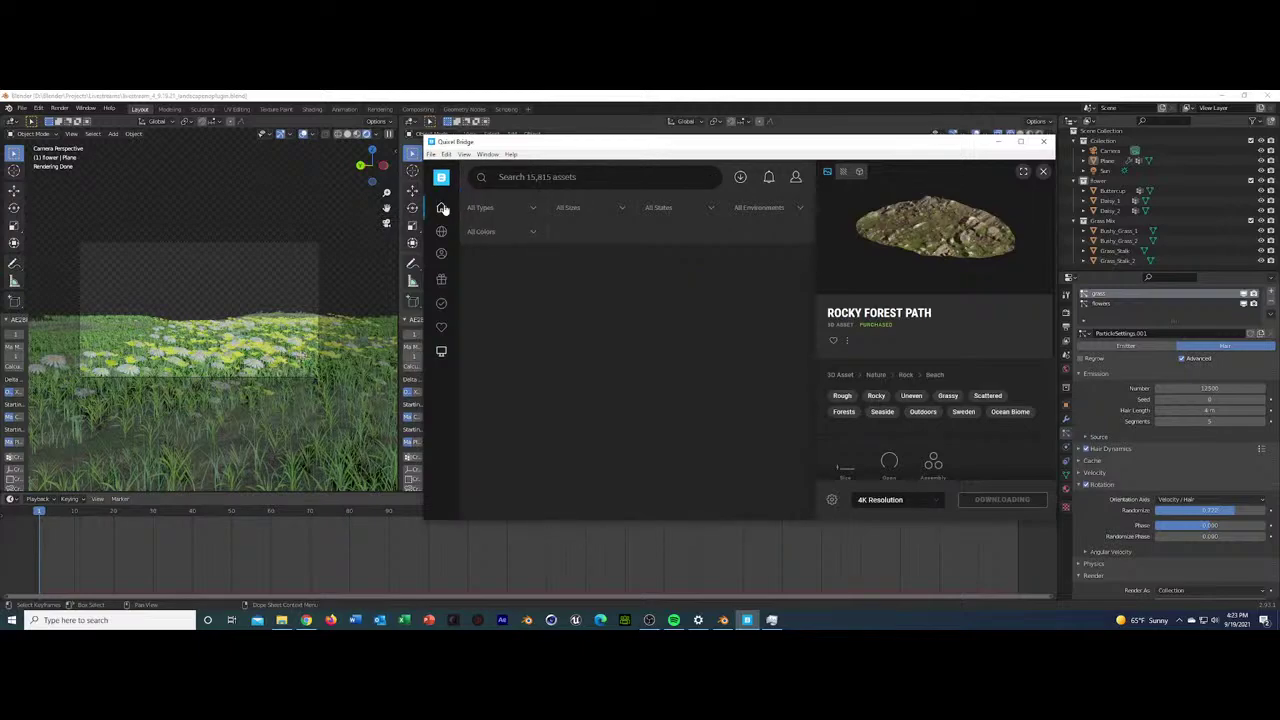
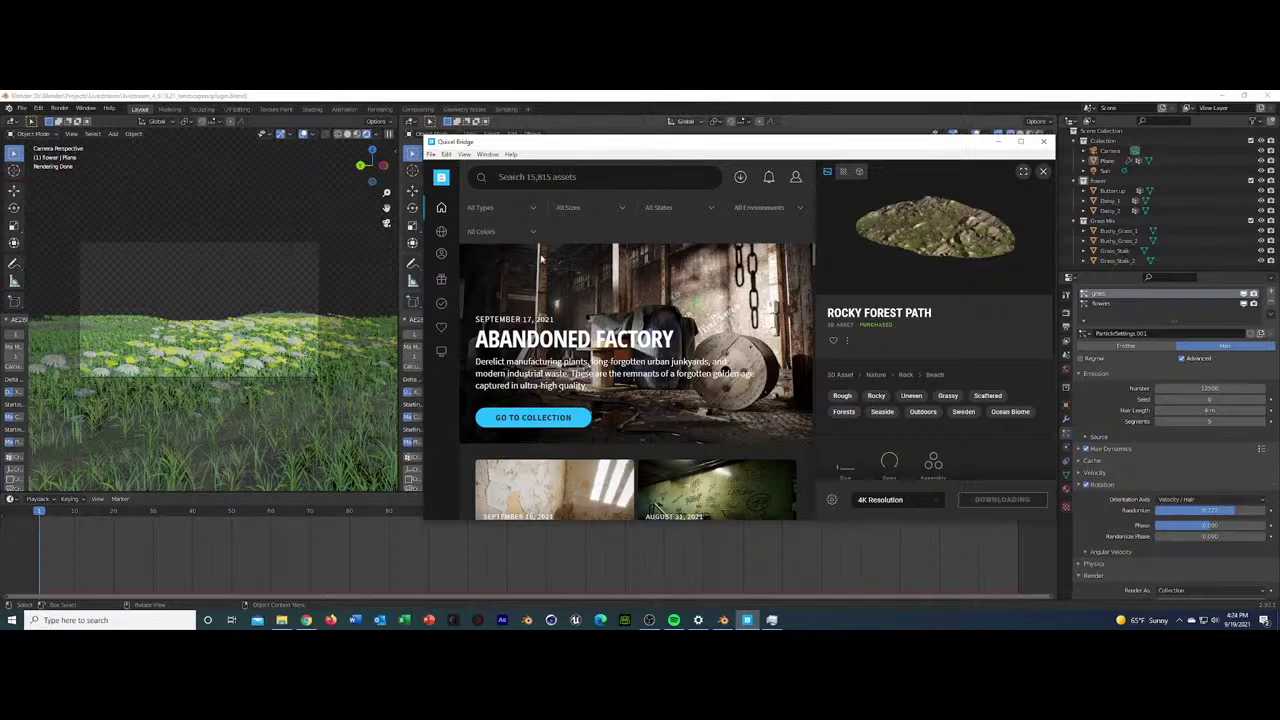
Scroll through the Quixel Bridge asset listings
mouse_move(441, 217)
scroll(743, 337, down, 8)
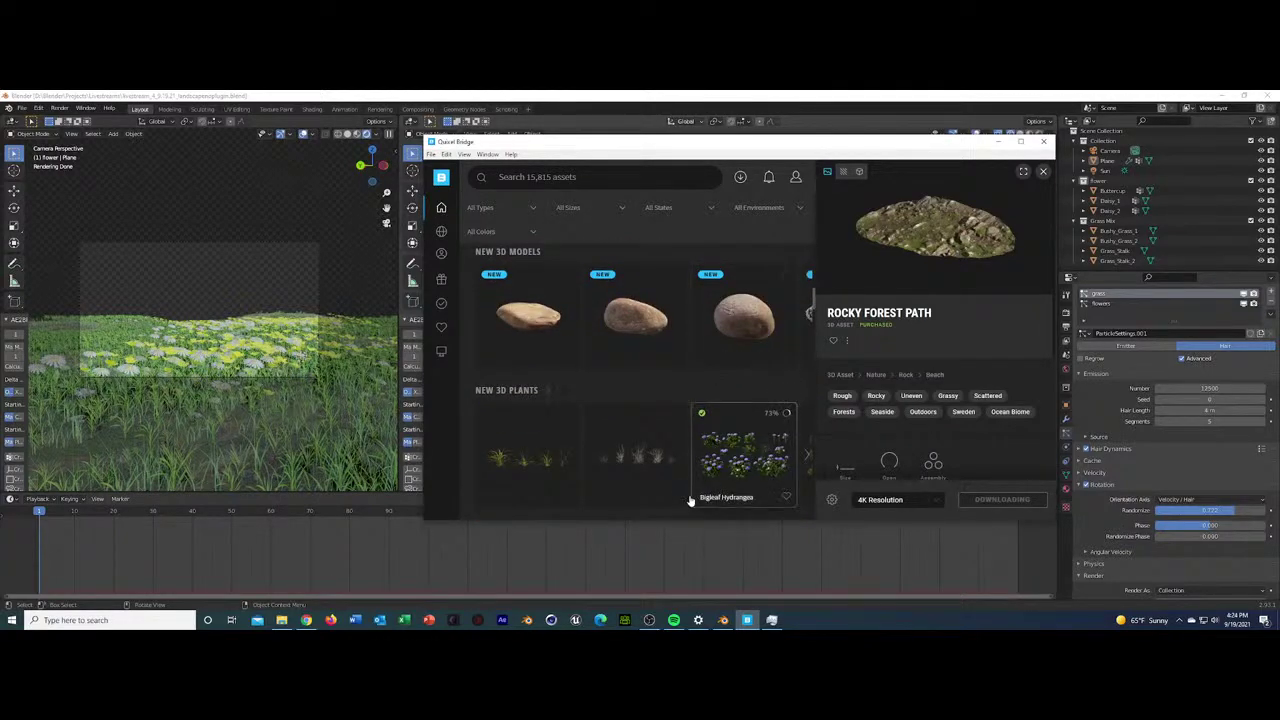
scroll(730, 483, down, 2)
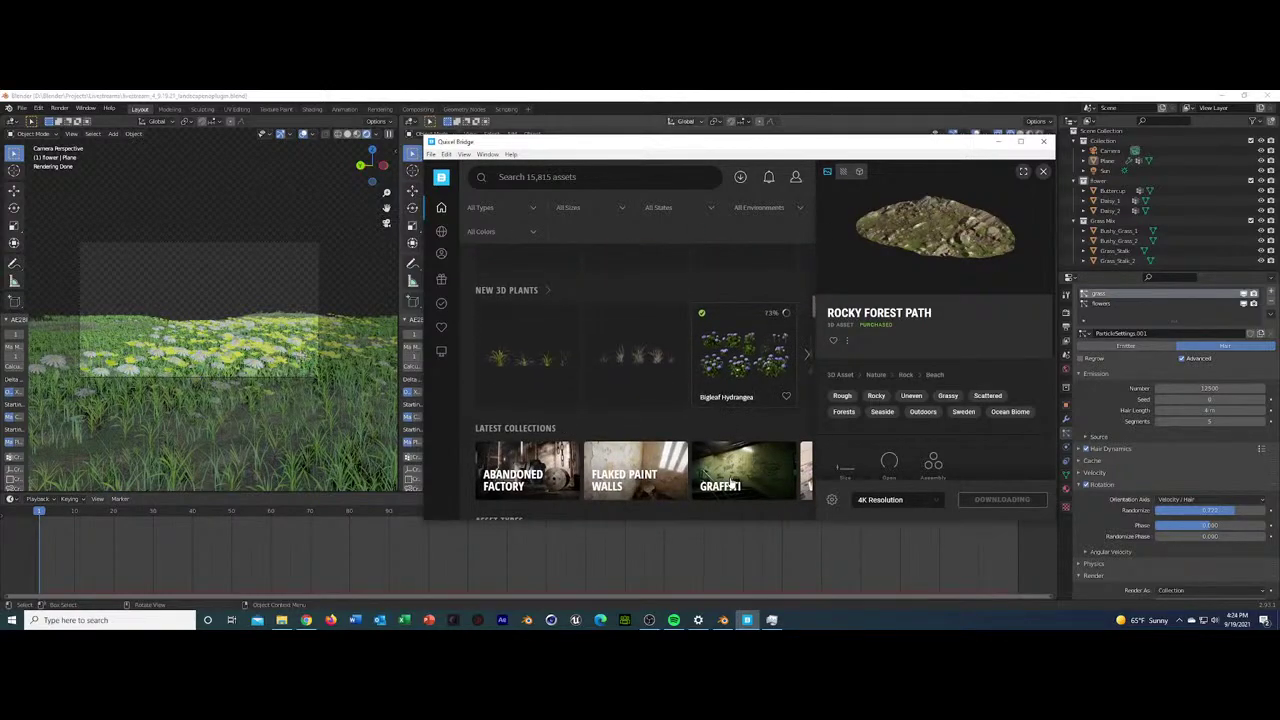
scroll(730, 483, up, 2)
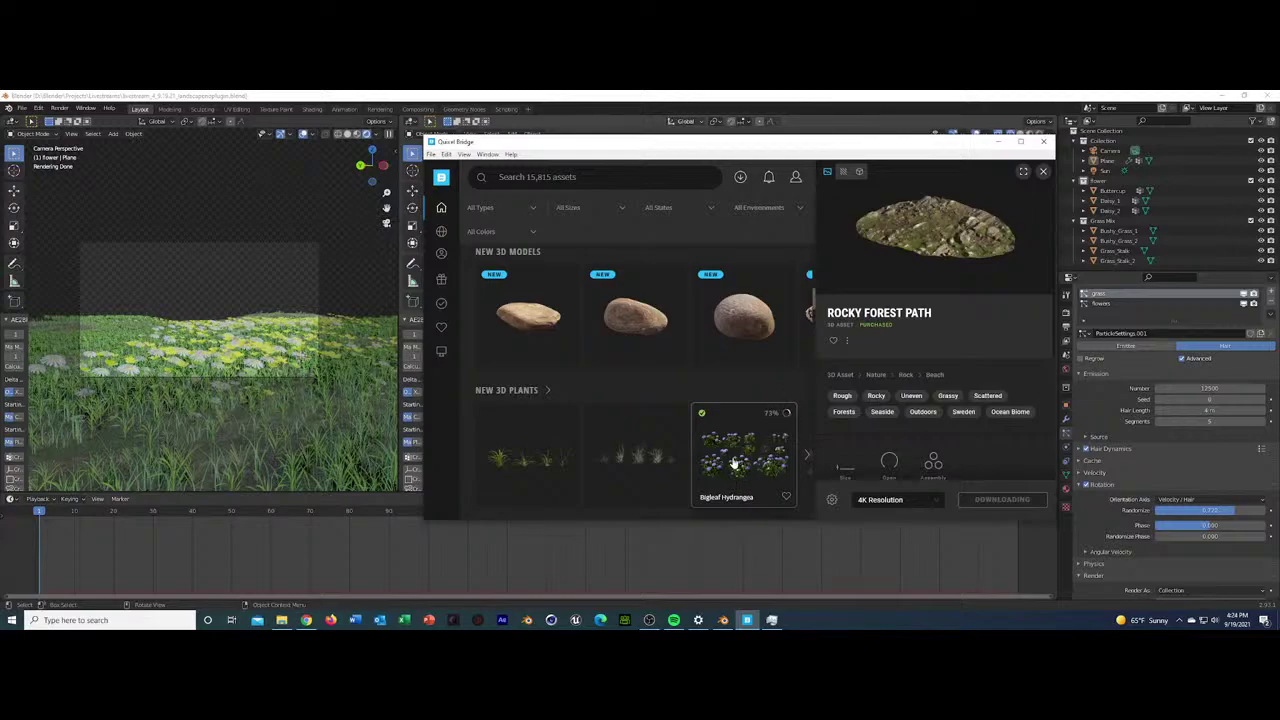
scroll(733, 462, down, 5)
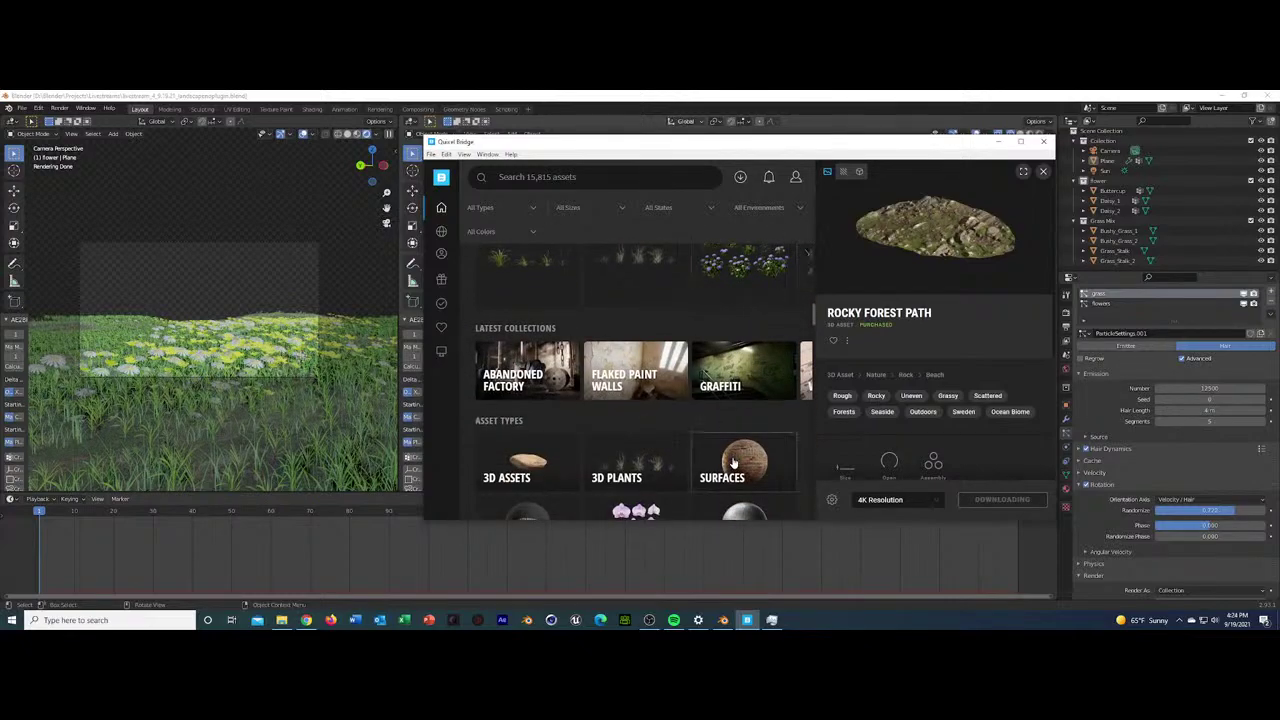
scroll(733, 462, down, 2)
scroll(733, 462, down, 2)
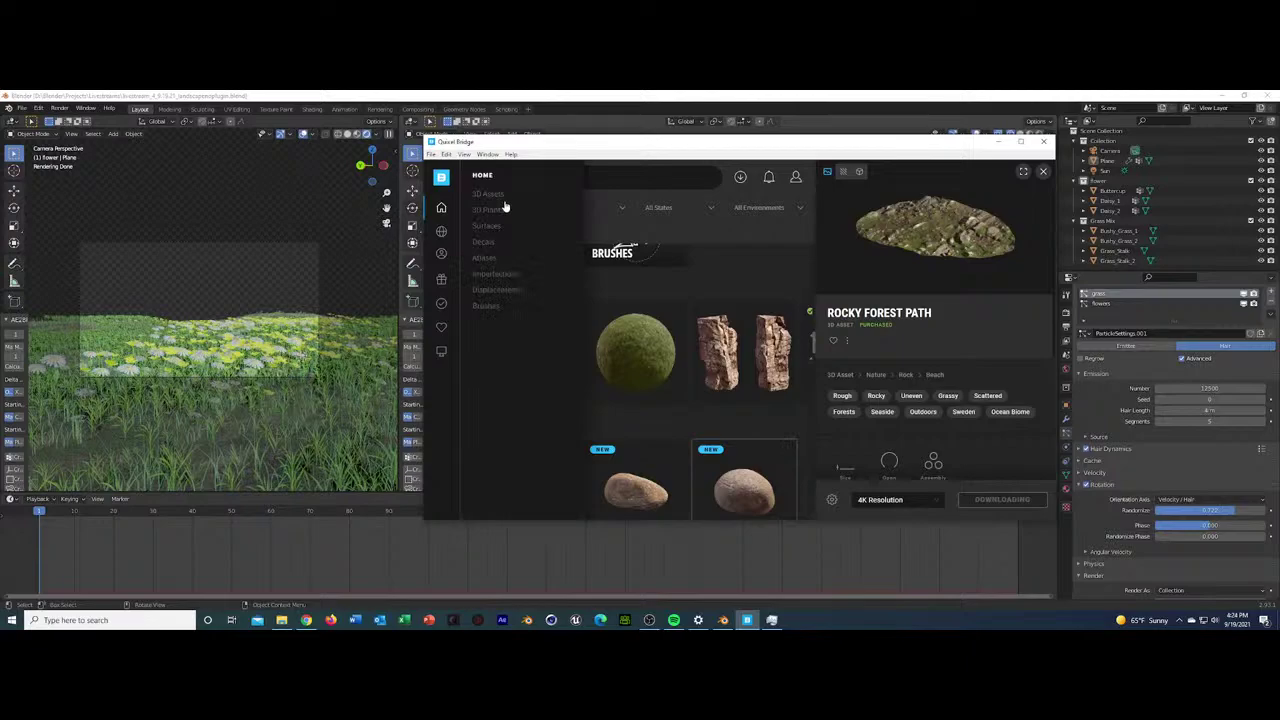
Filter Bridge's 3D Assets to the Forest environment, then switch back to Blender's viewport
click(492, 200)
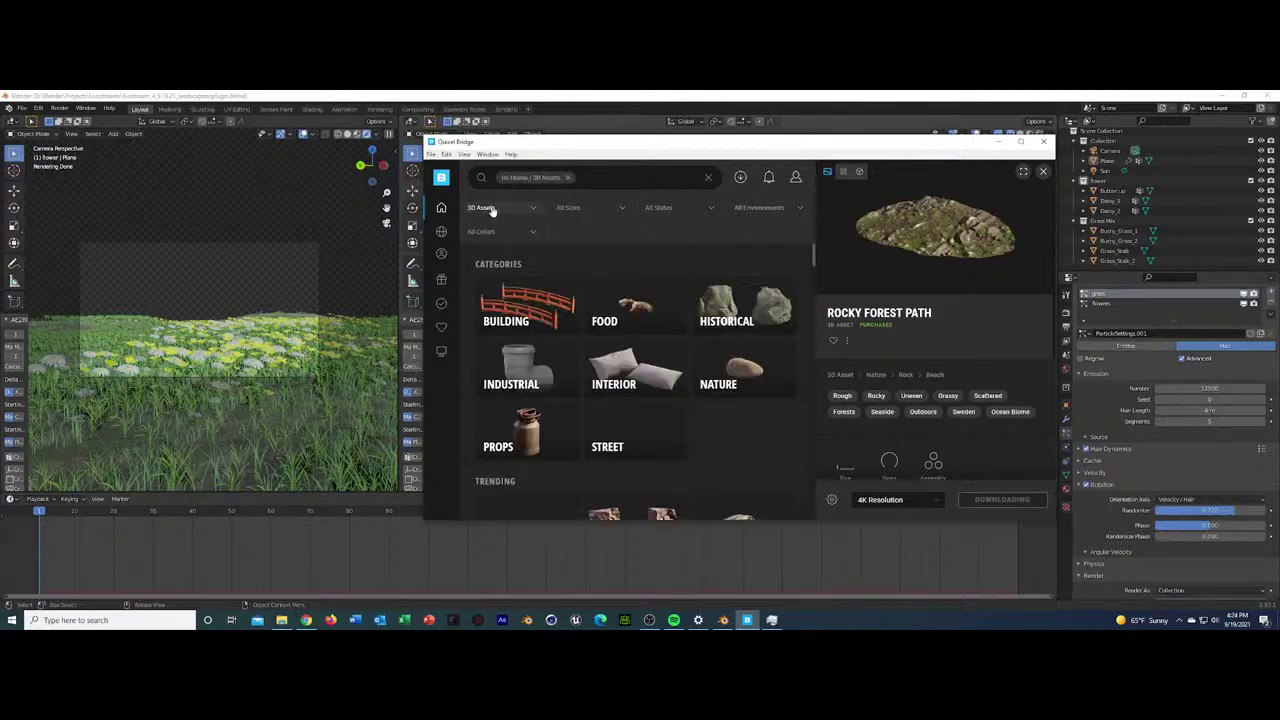
click(765, 208)
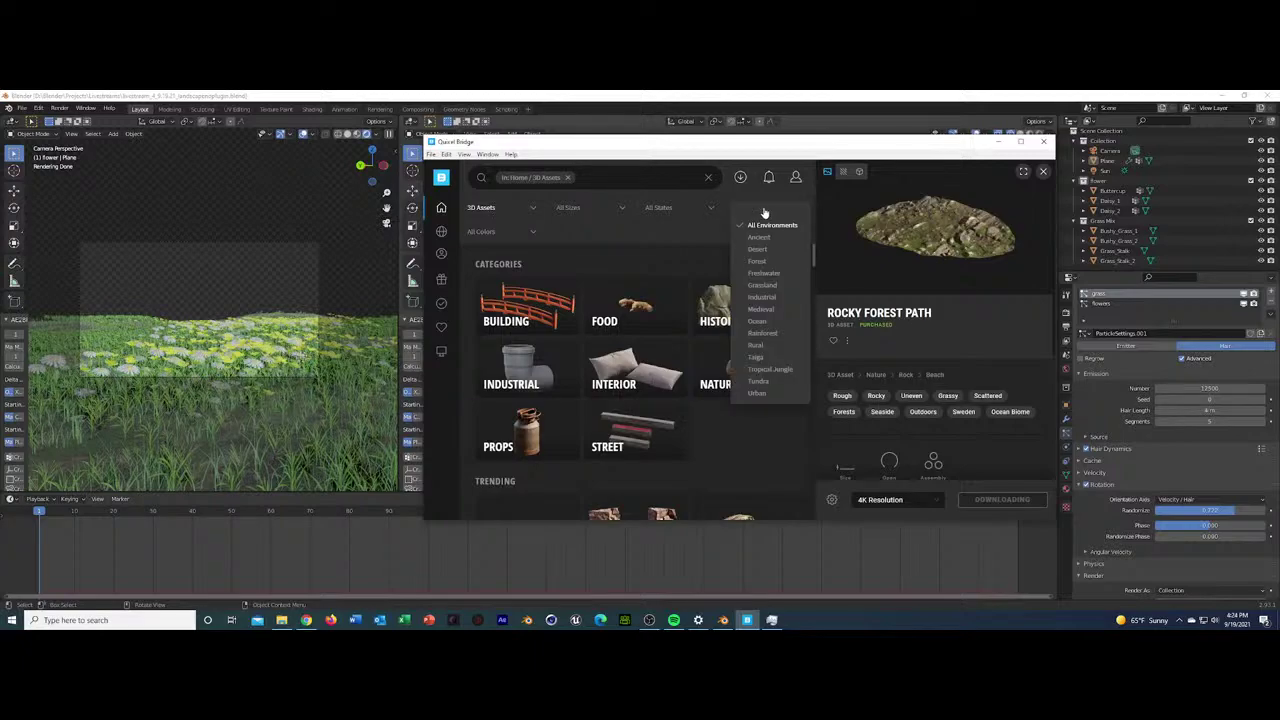
click(758, 261)
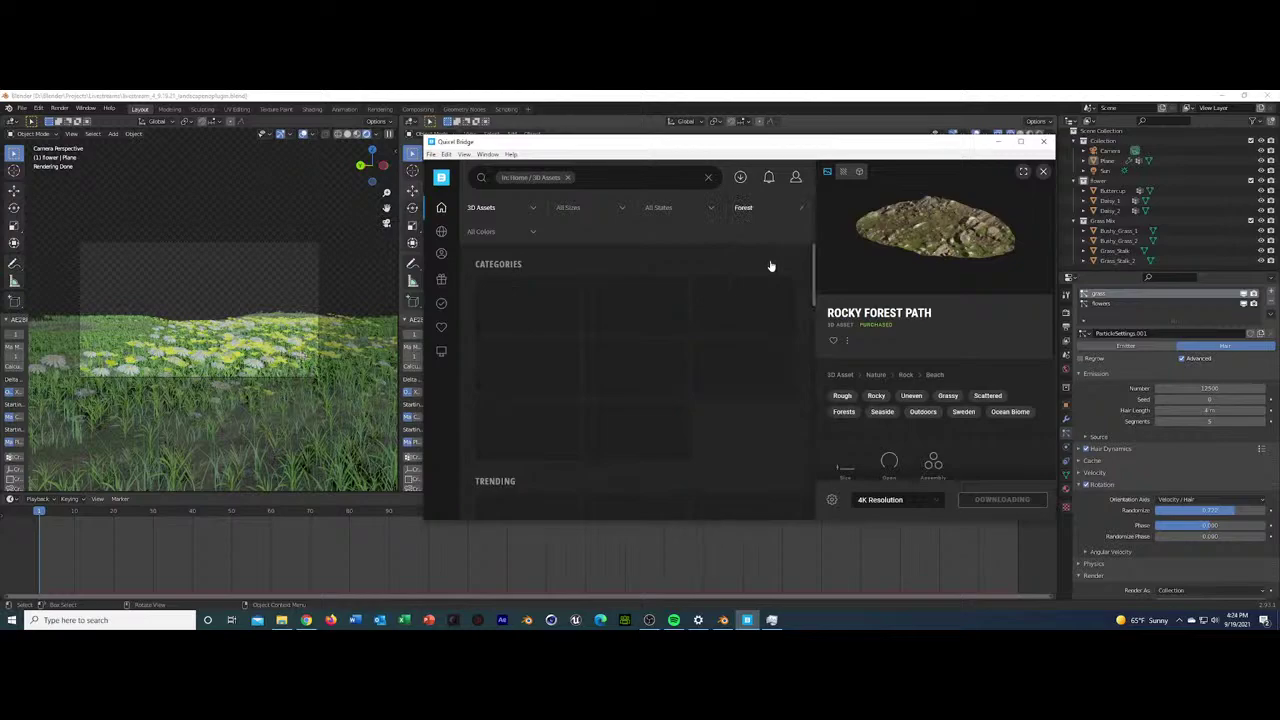
scroll(642, 300, down, 1)
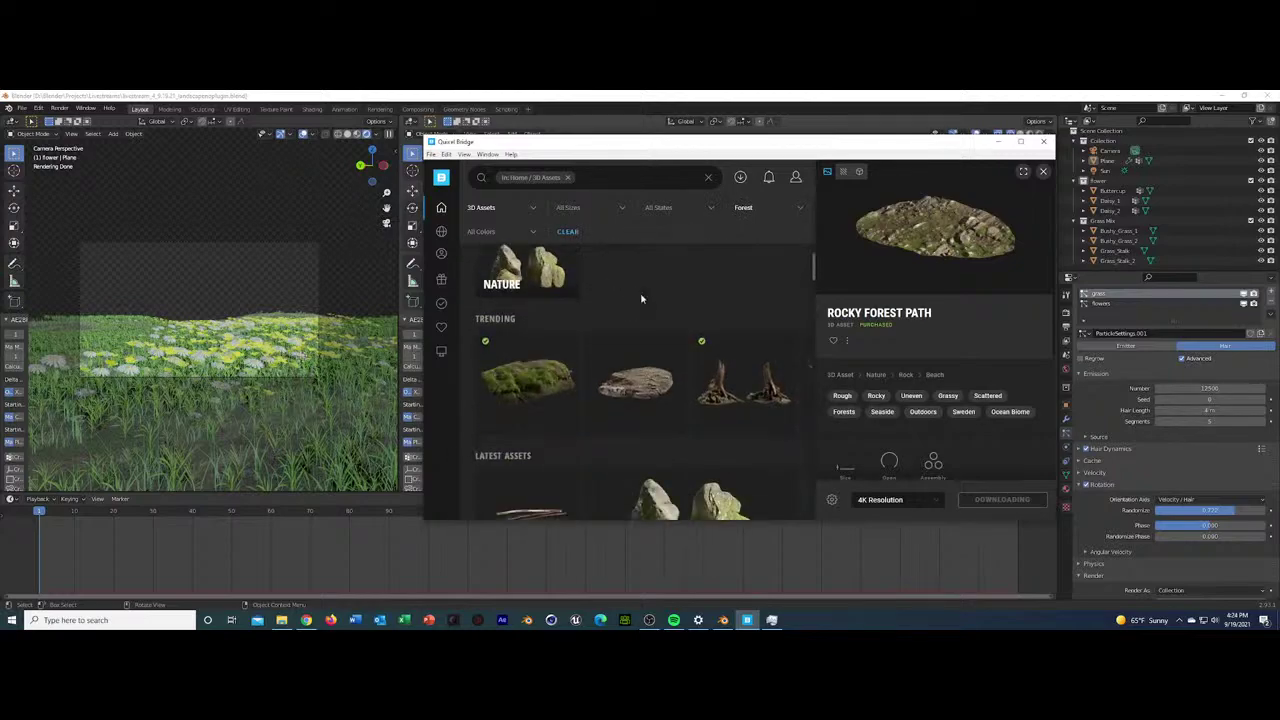
scroll(729, 348, down, 5)
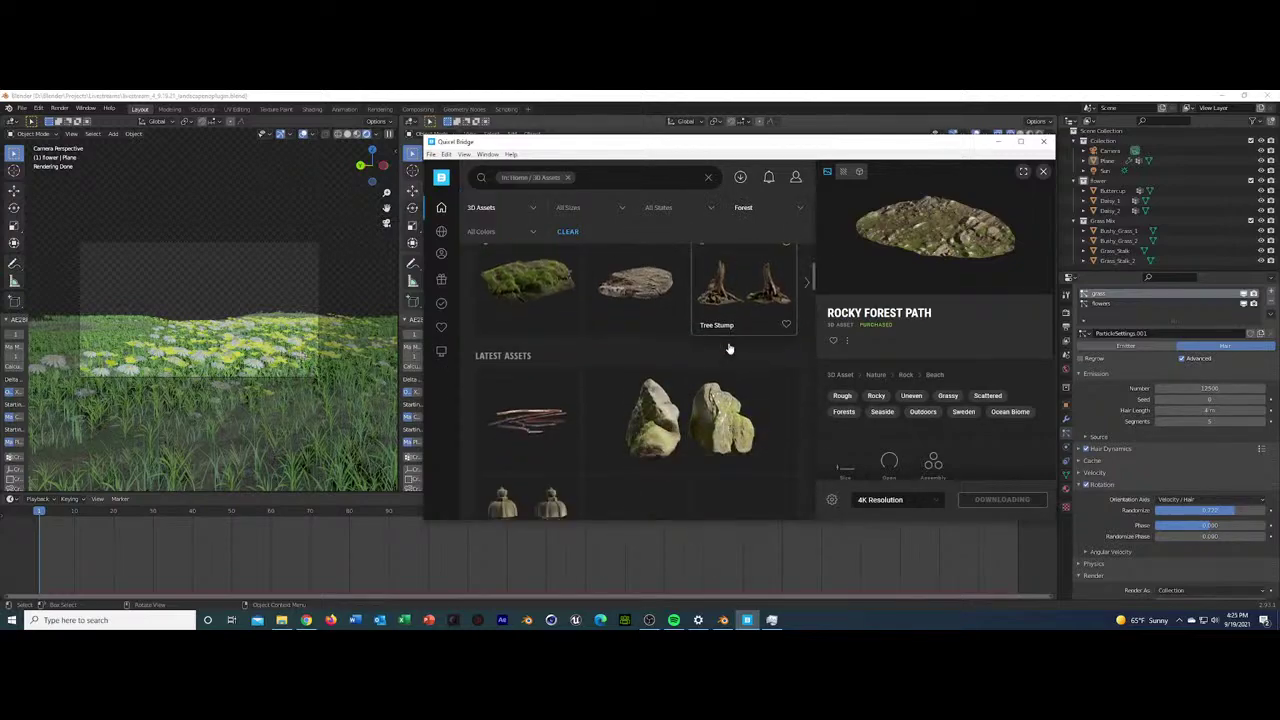
scroll(729, 348, down, 3)
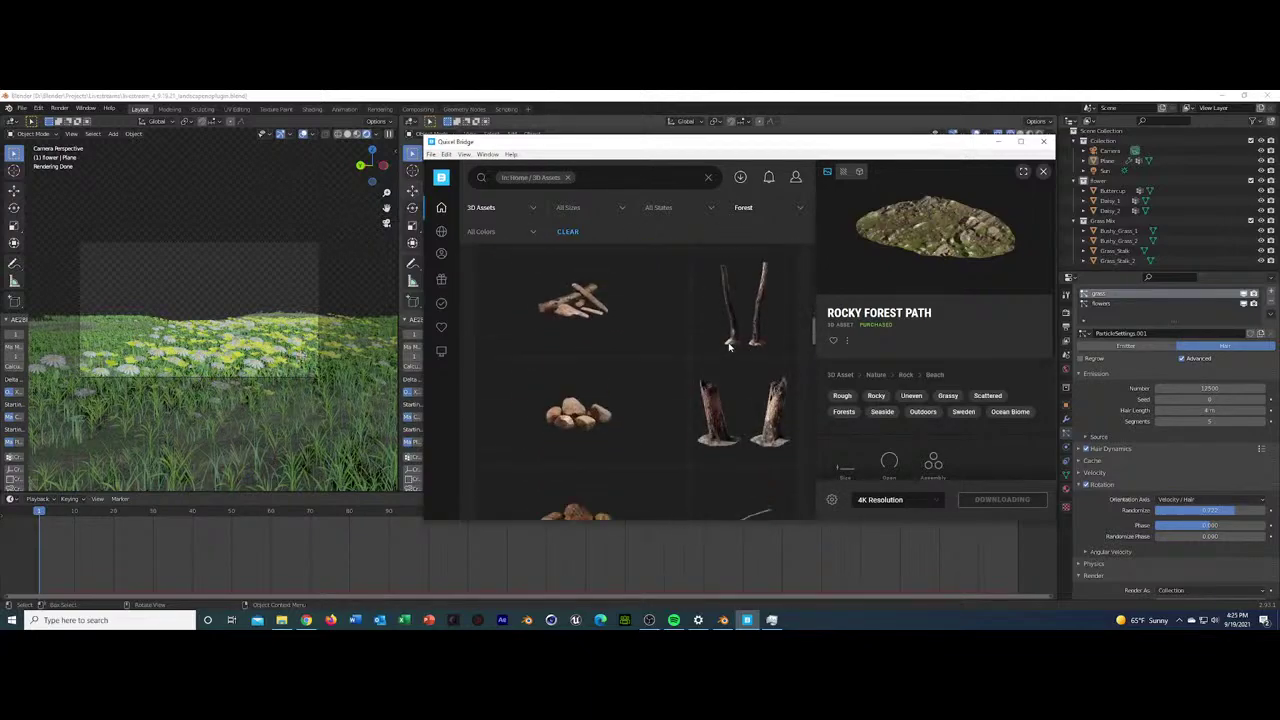
scroll(729, 348, down, 2)
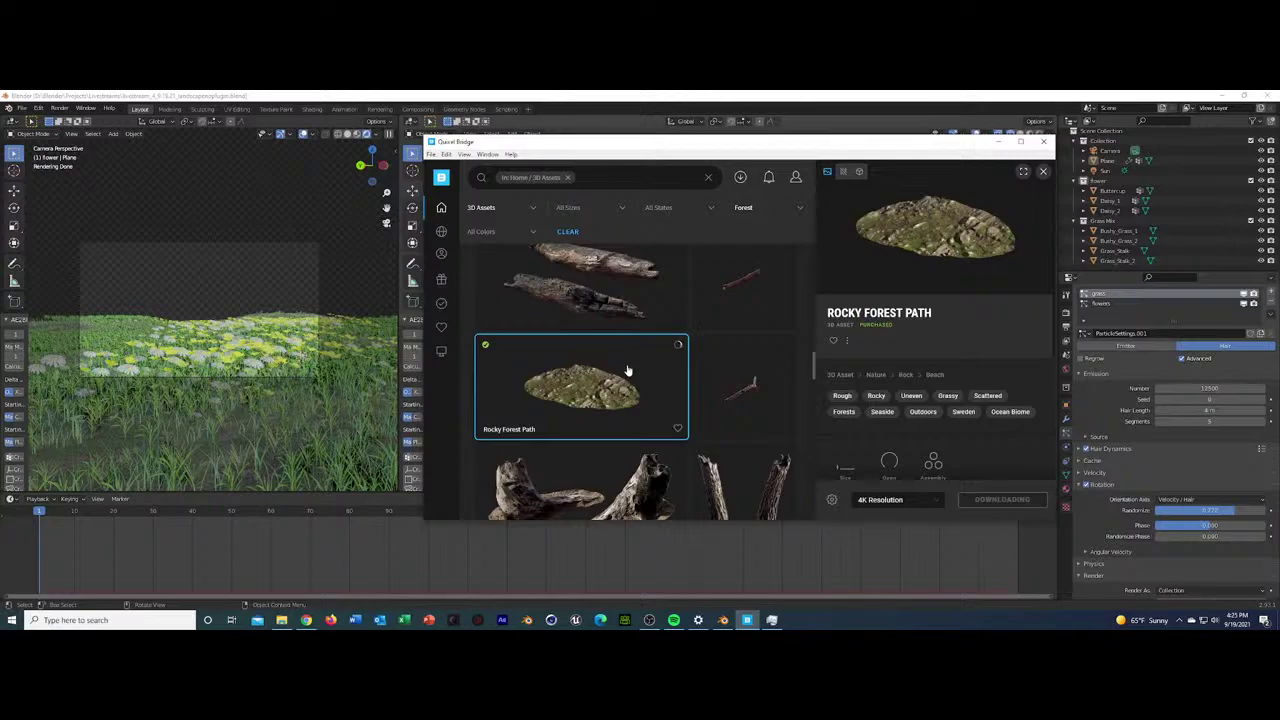
key(alt+Tab)
middle_drag(522, 330, 637, 260)
Import the stock sky photo jpg through Shift+A > Image > Images as Planes
key(shift+a)
mouse_move(714, 289)
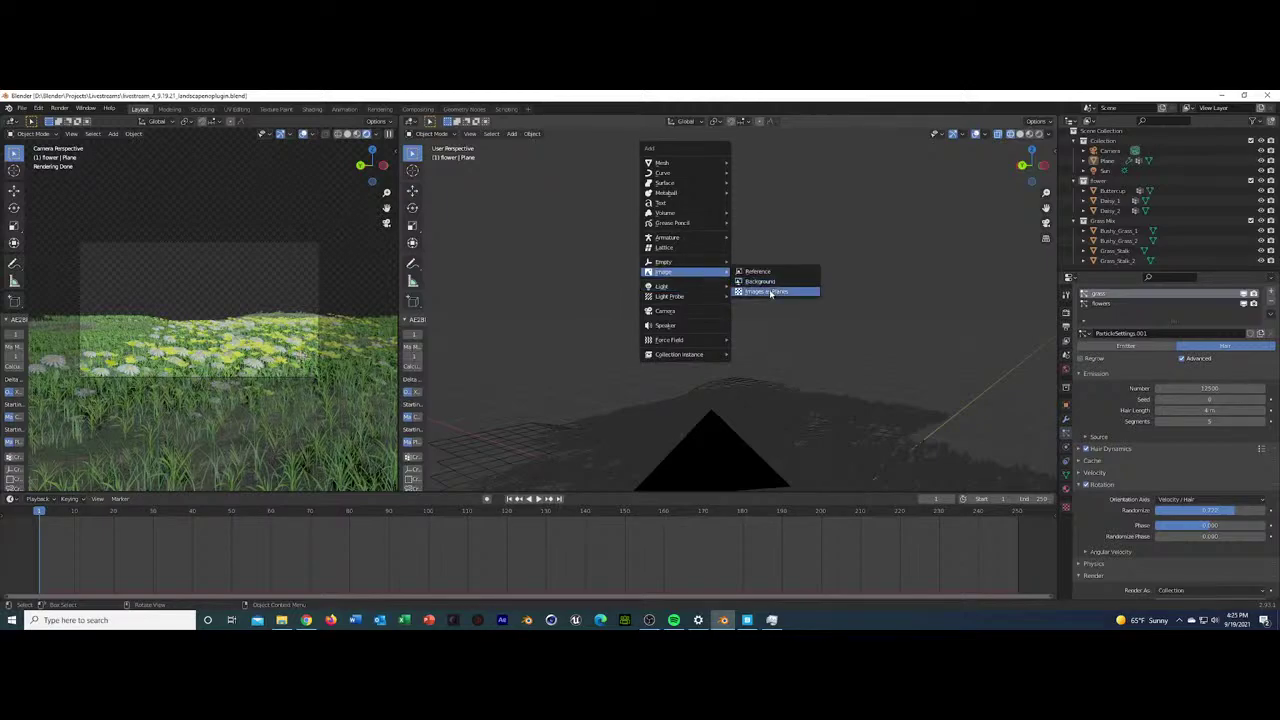
click(770, 292)
click(540, 198)
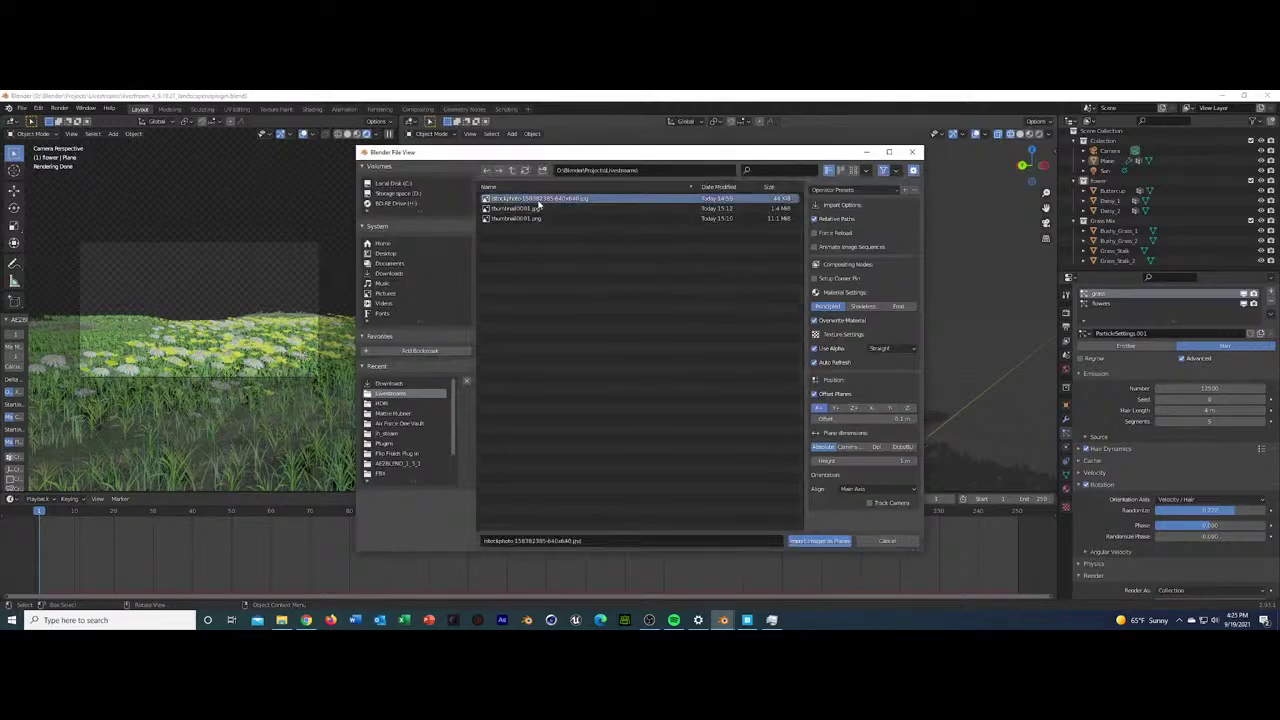
click(824, 540)
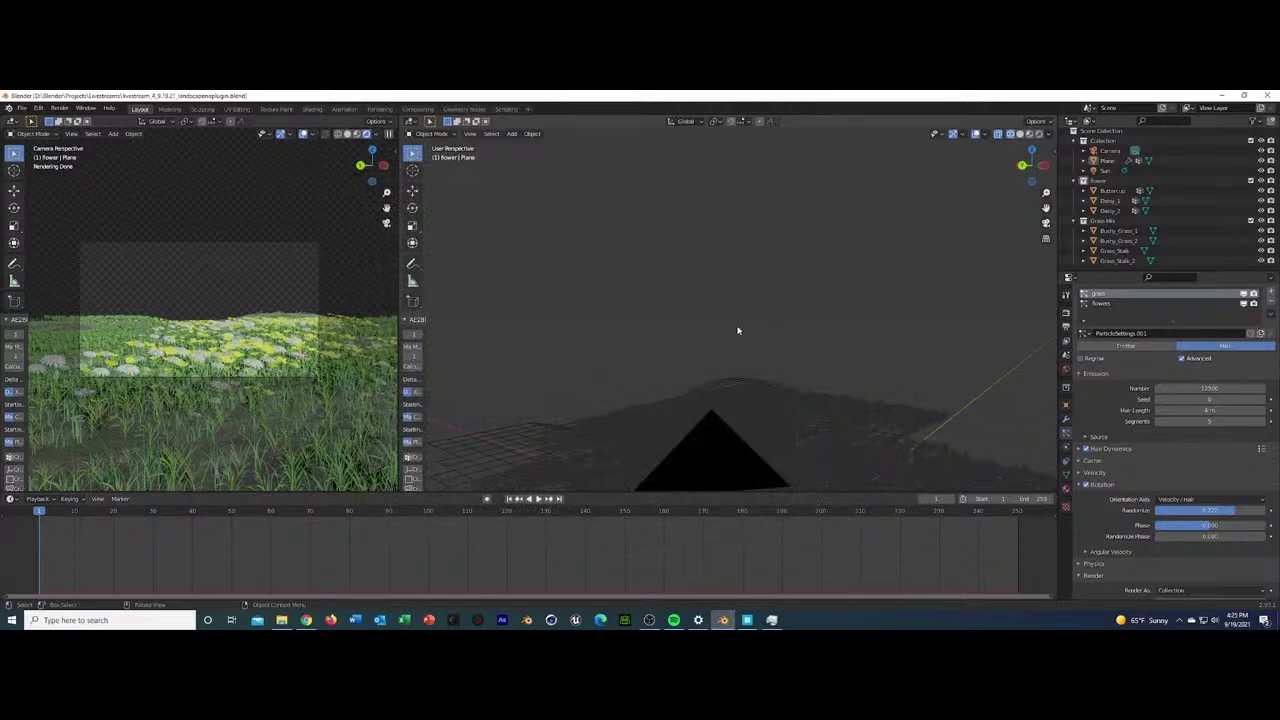
Rotate the image plane about Z and slide it along Y
key(r)
key(z)
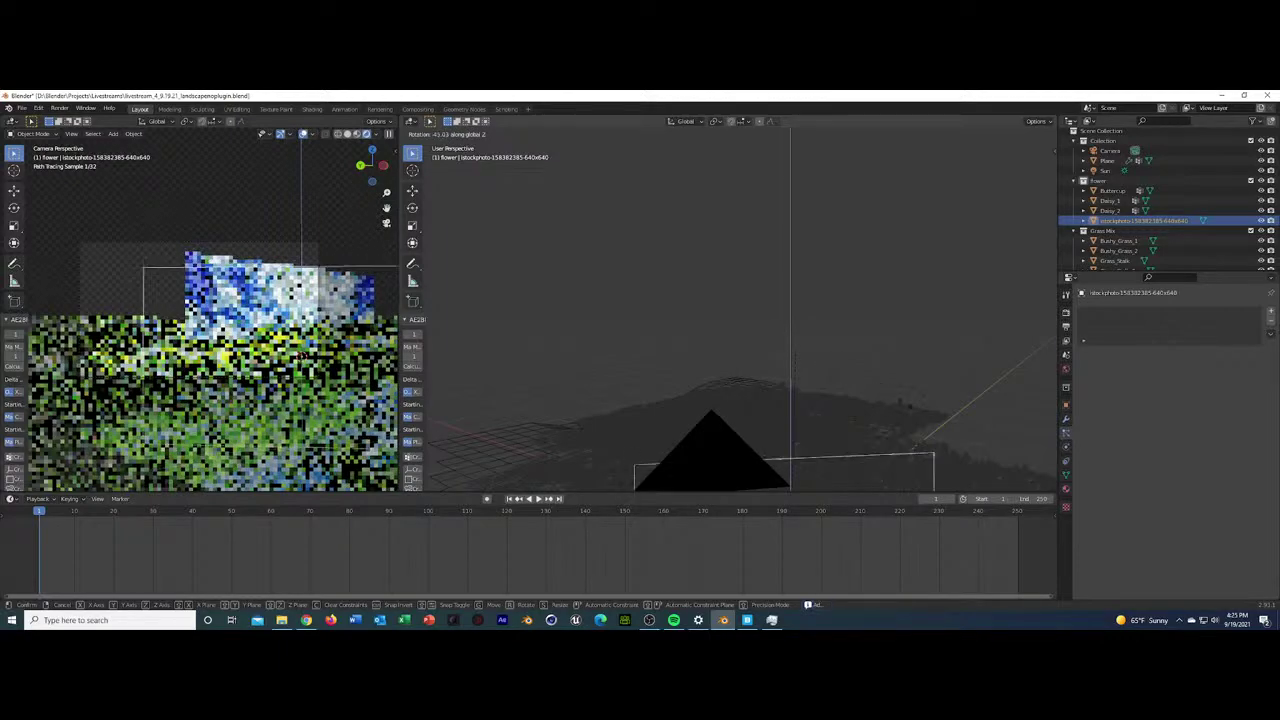
click(894, 389)
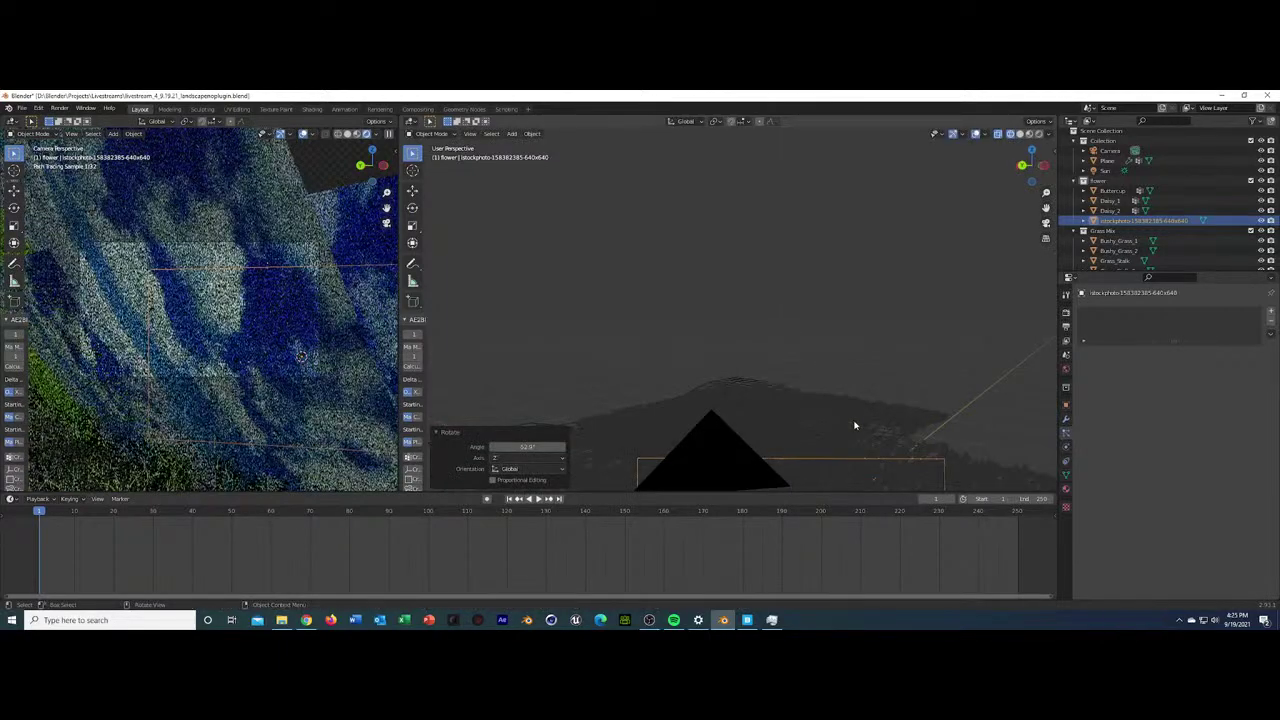
scroll(854, 427, up, 3)
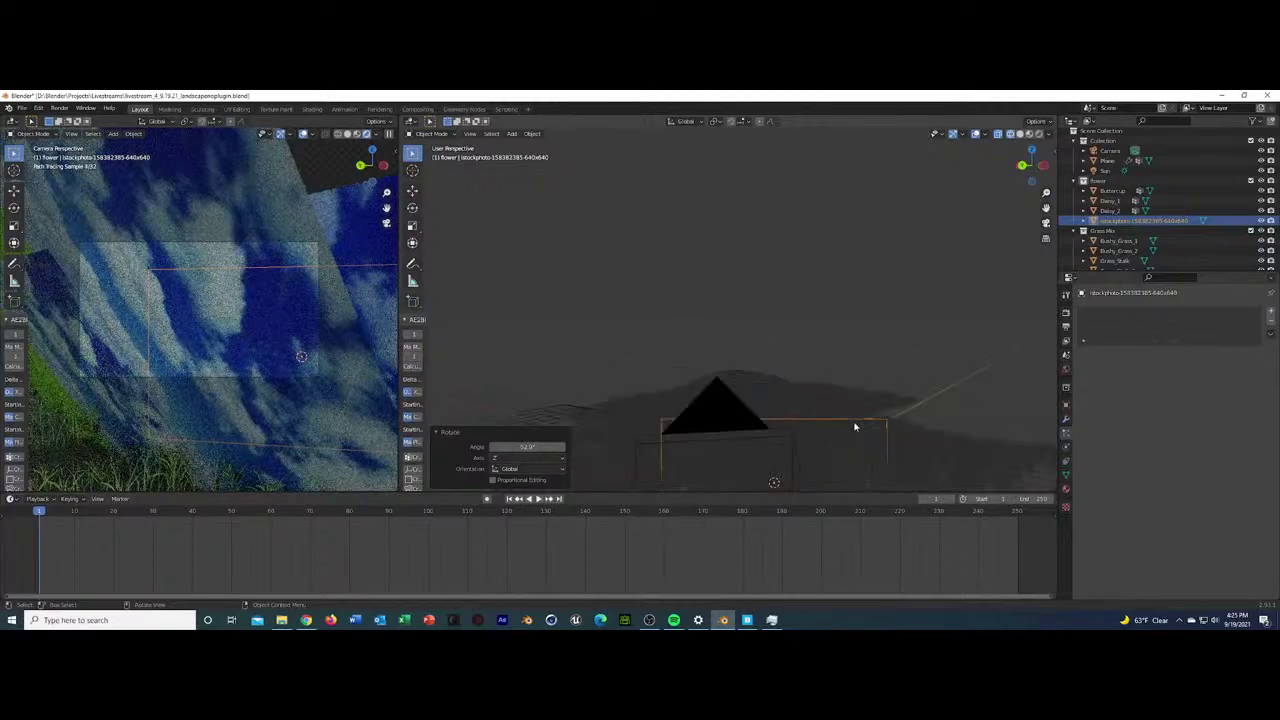
key(g)
key(y)
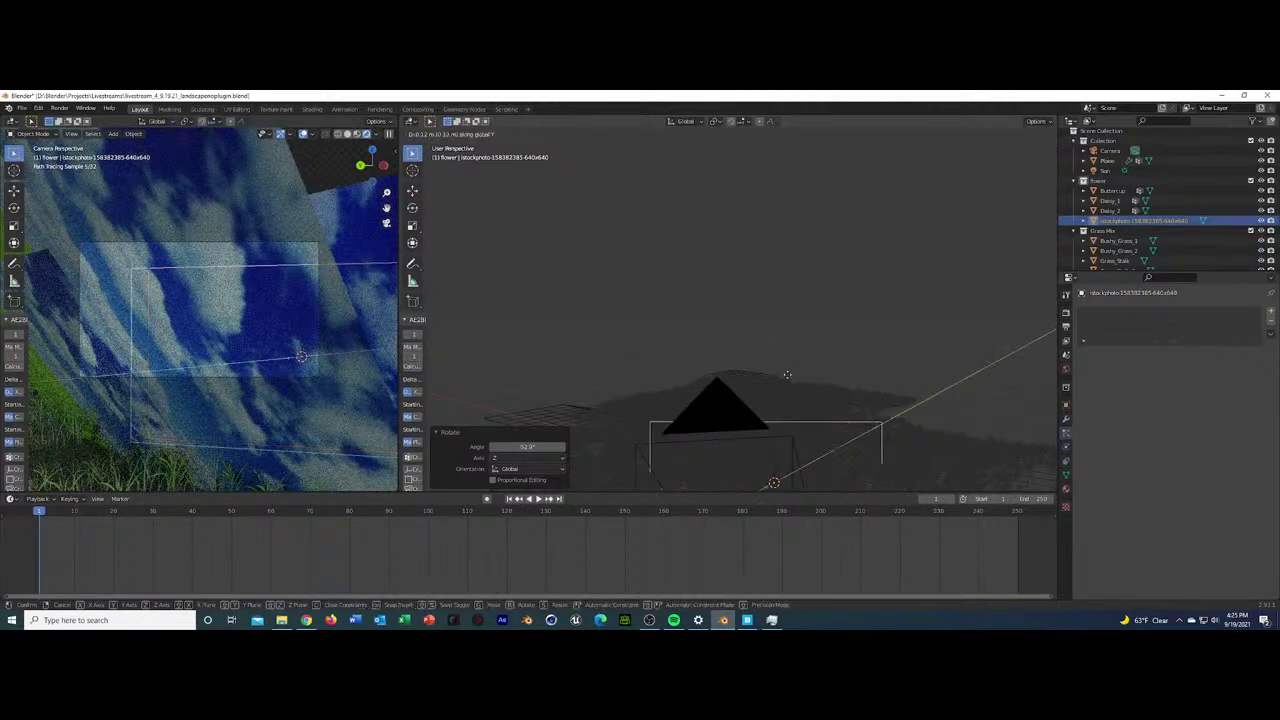
click(840, 338)
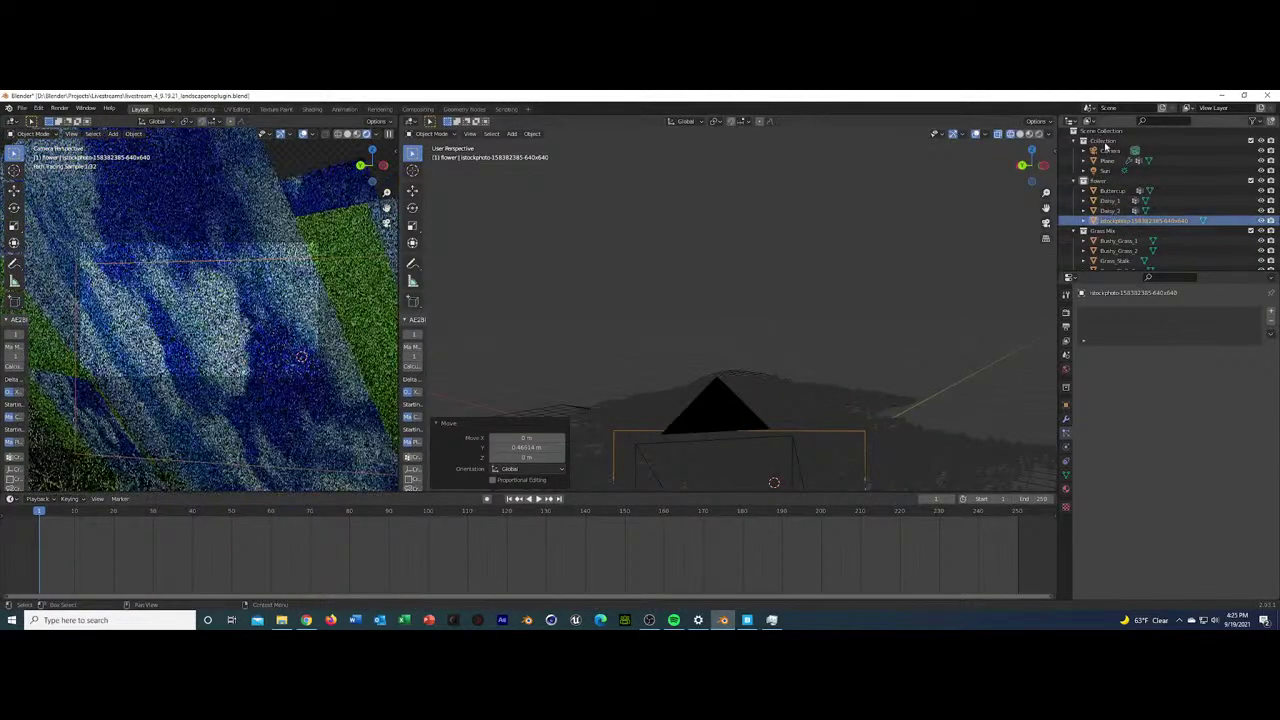
Move the sky plane into Collection and place it along Y behind the meadow
drag(1105, 147, 1106, 142)
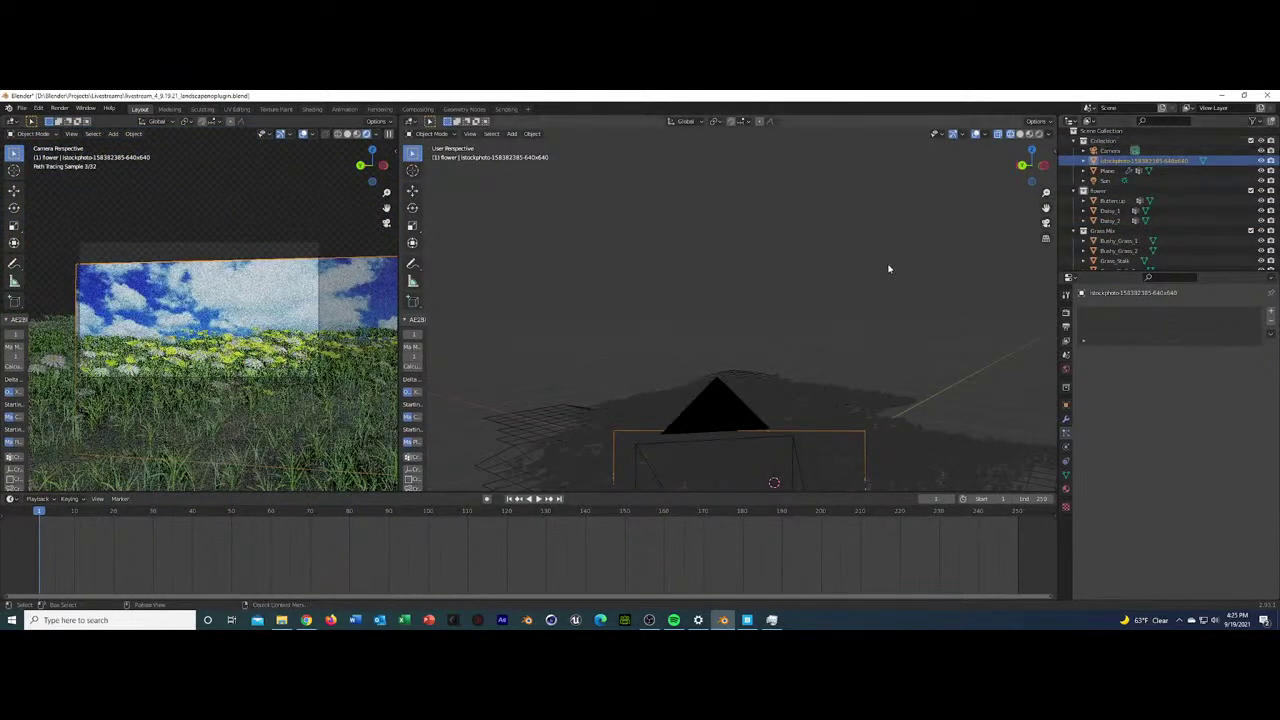
key(g)
key(y)
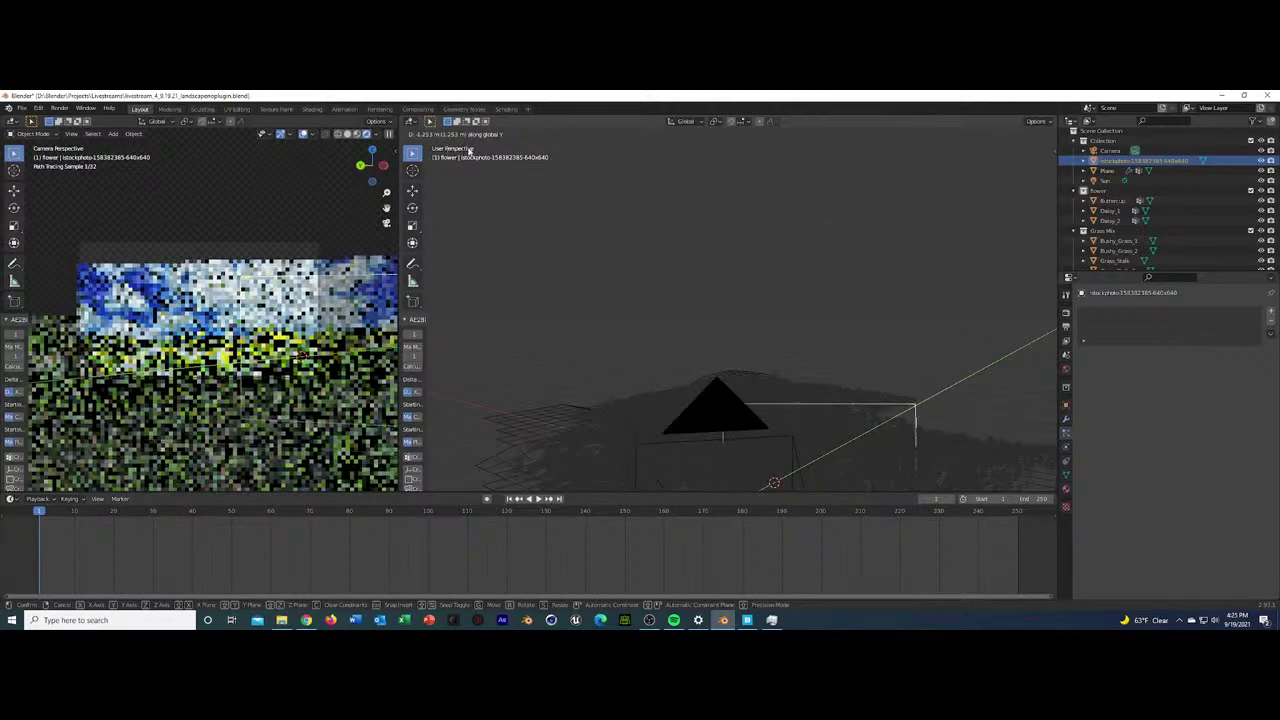
click(745, 230)
click(1106, 170)
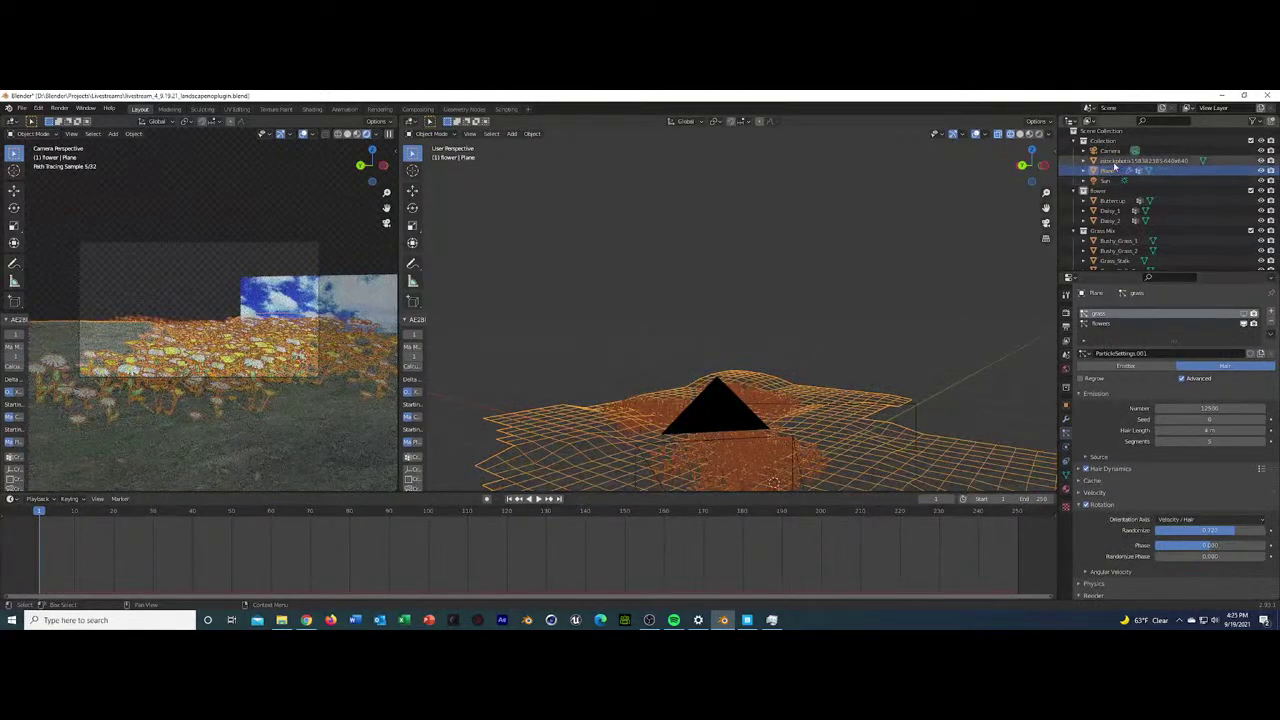
Hide and unhide the sky image to compare the render, then reposition it
click(1114, 161)
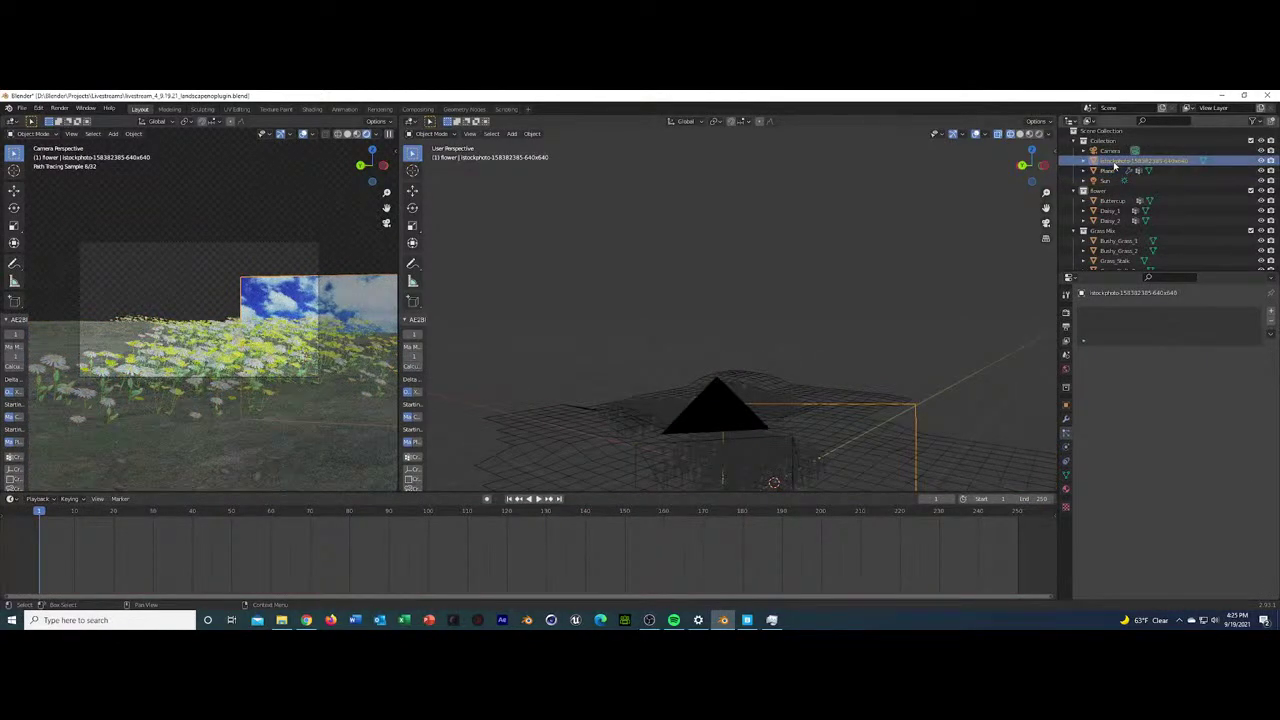
key(h)
click(1261, 160)
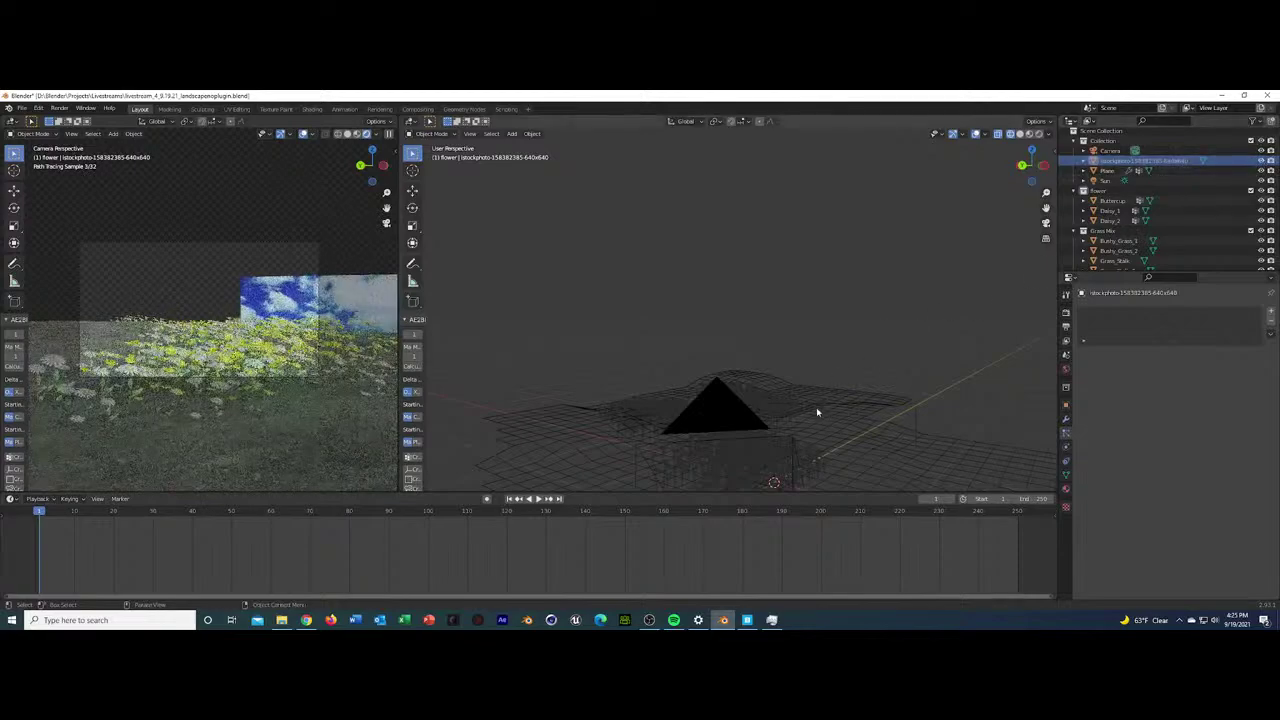
click(1121, 161)
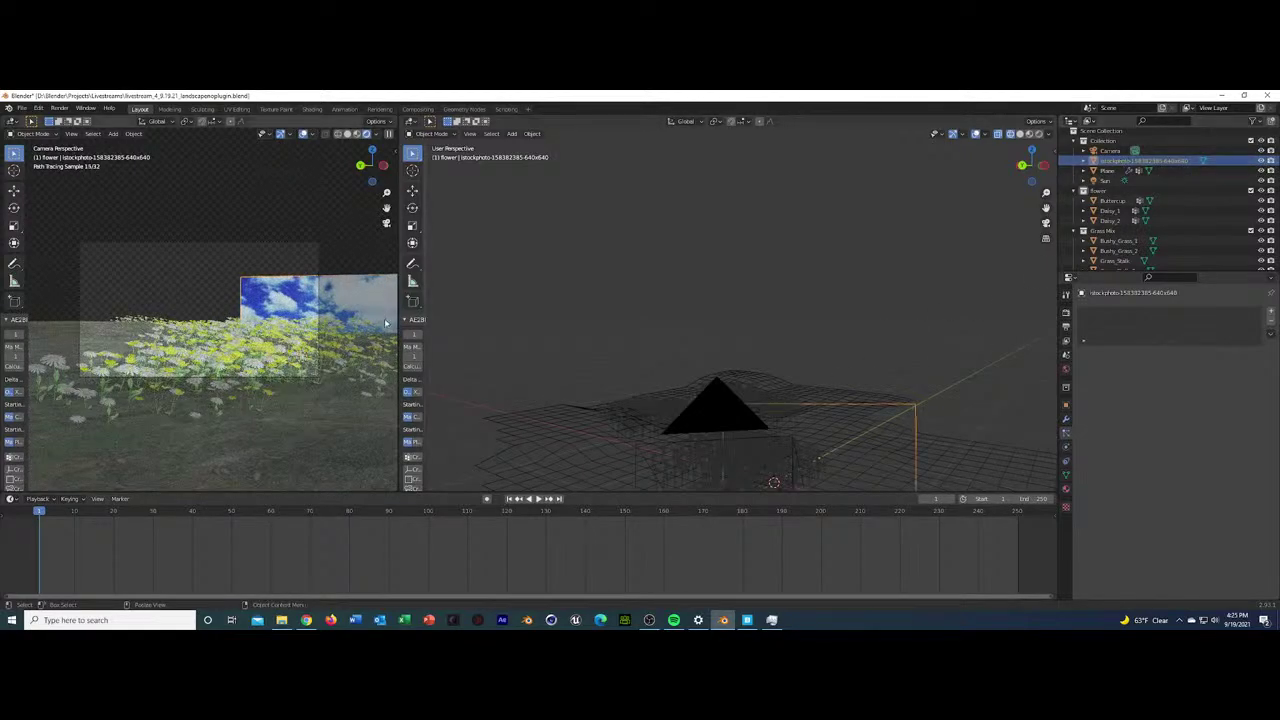
key(g)
click(832, 326)
key(g)
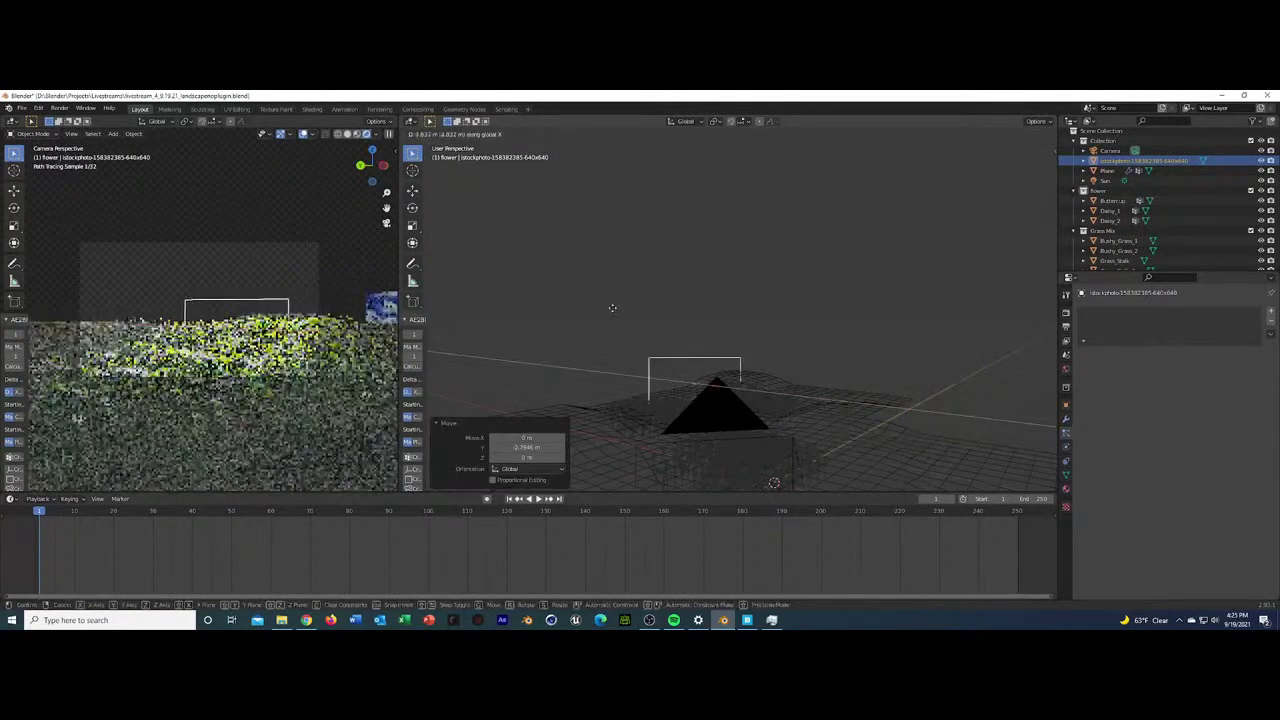
click(586, 297)
Scale the sky plane to 3.202, rotate it 13.6° about Z, and raise it
key(s)
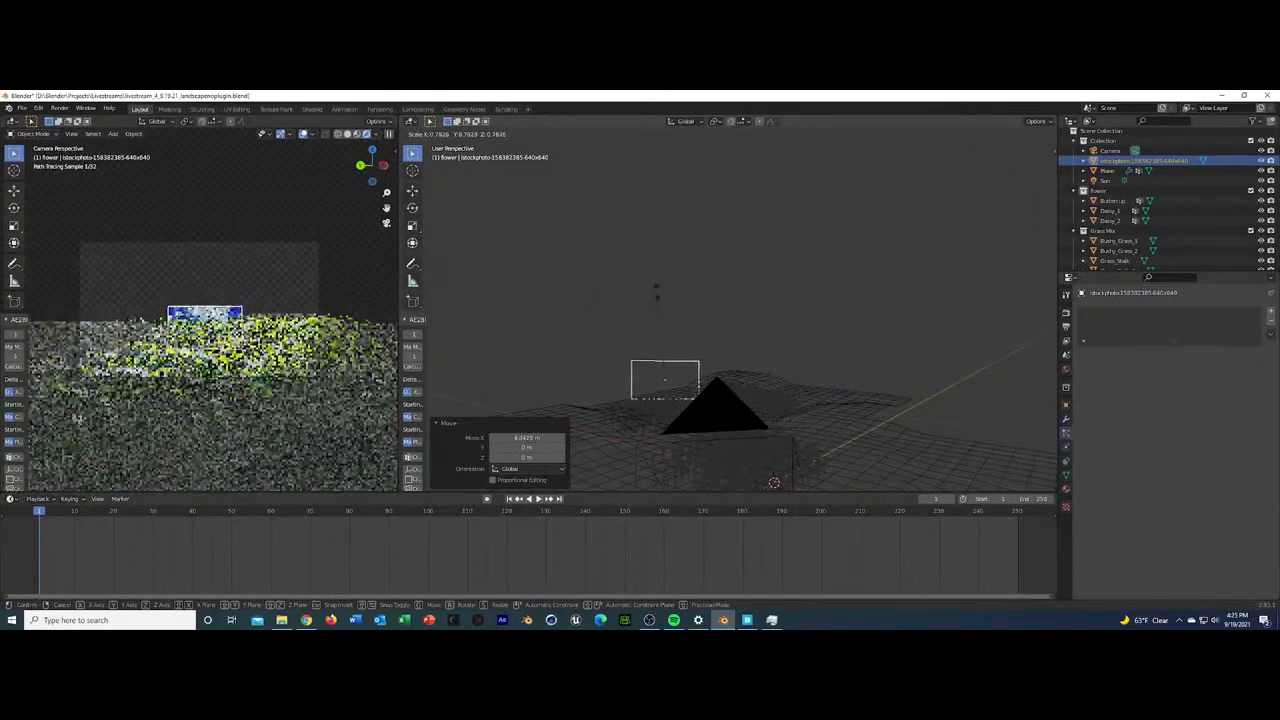
click(1010, 331)
key(r)
key(z)
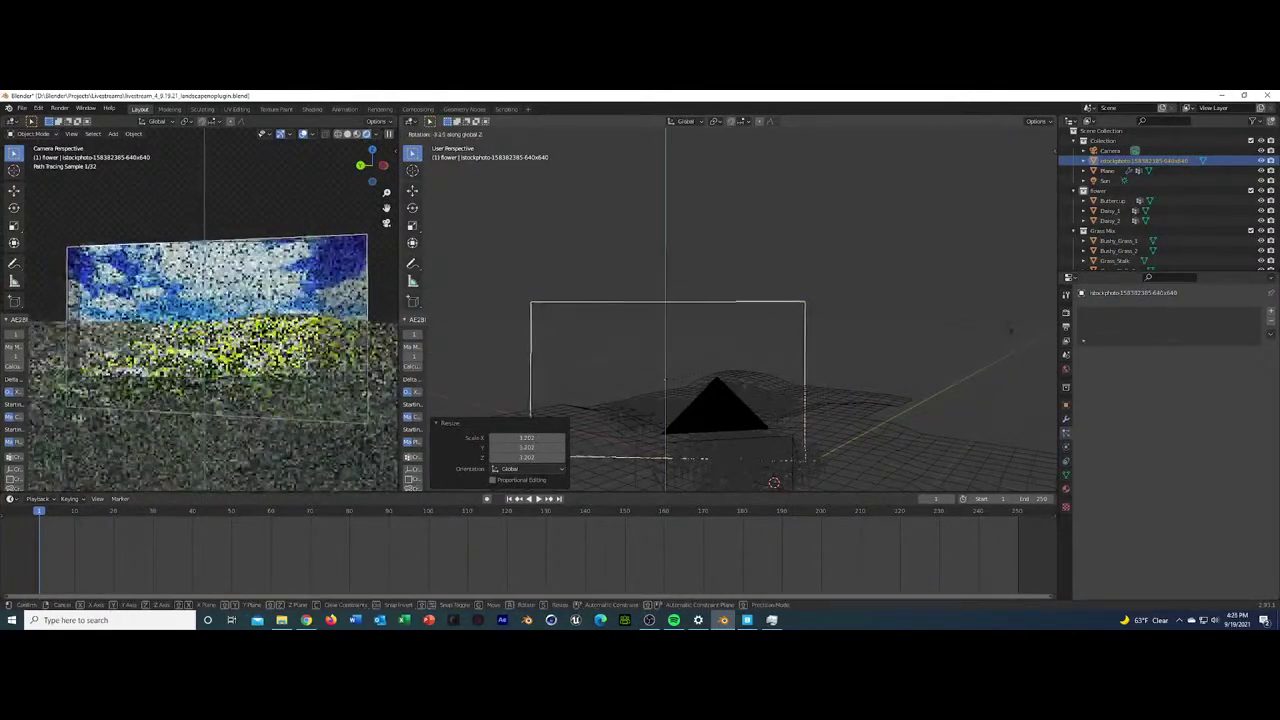
click(802, 322)
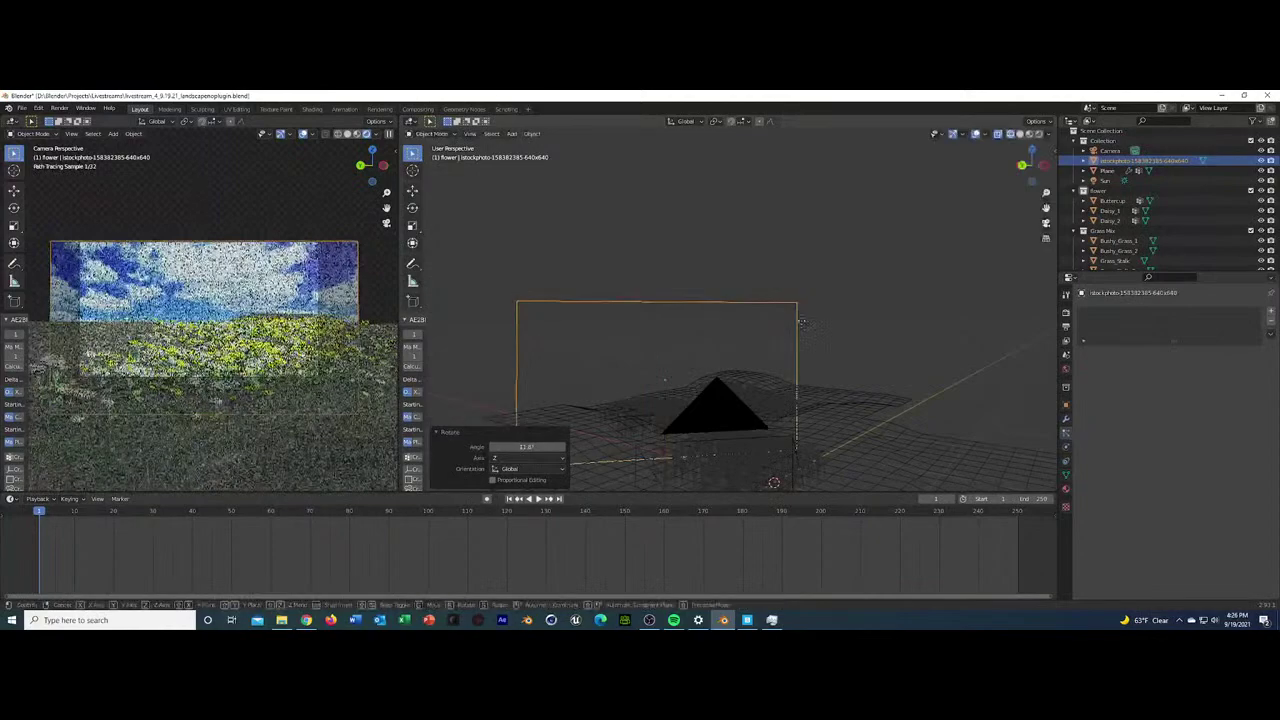
key(g)
key(z)
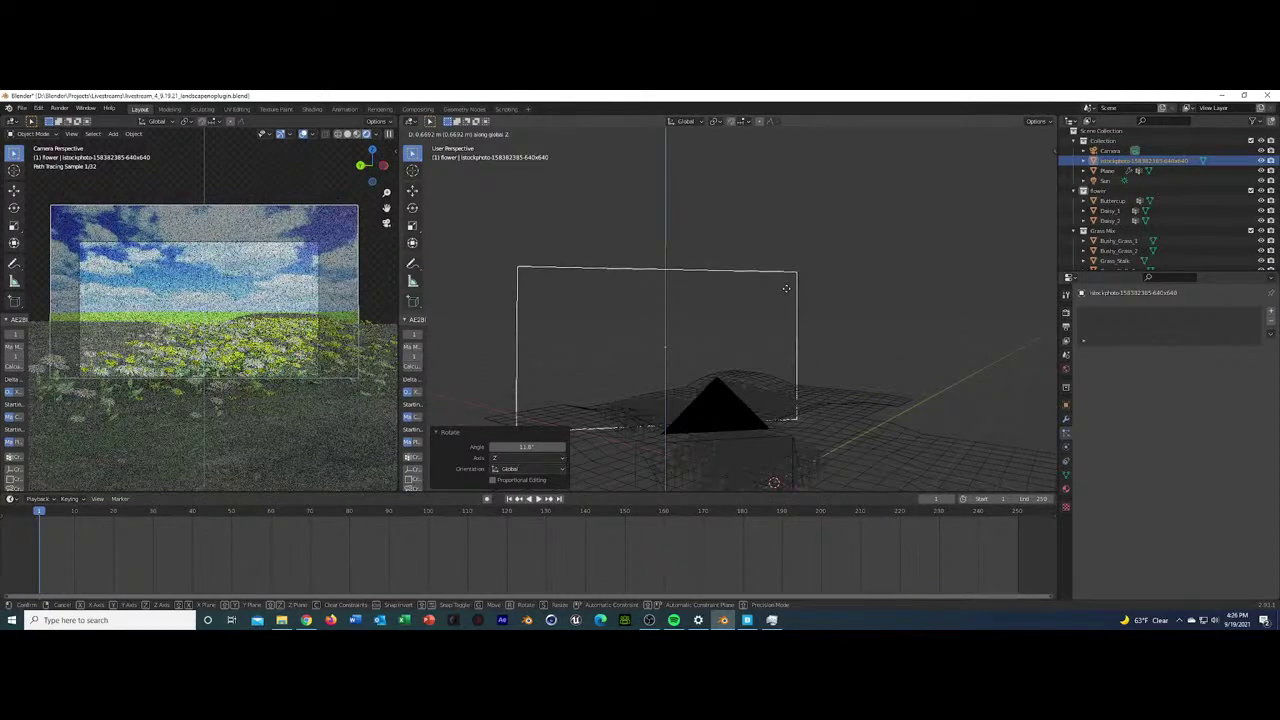
click(783, 297)
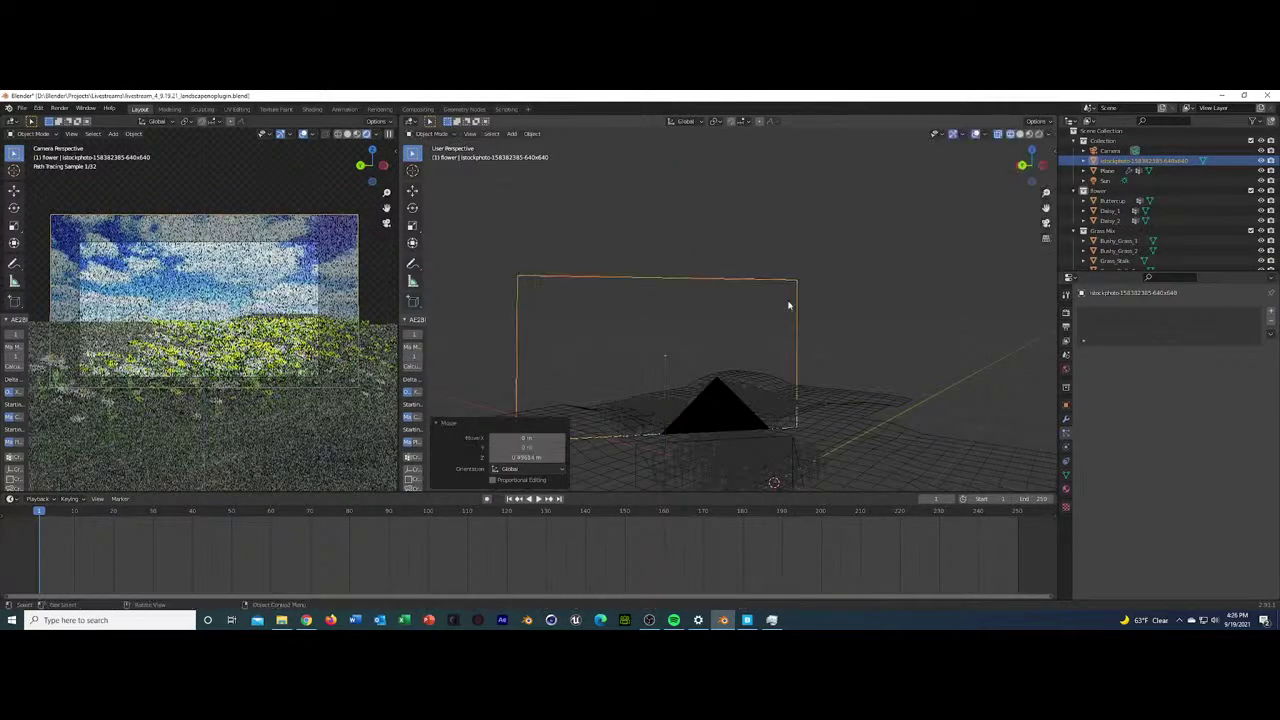
Orbit out to view the whole scene and reselect the sky image plane
click(886, 286)
mouse_move(780, 320)
middle_down()
mouse_move(814, 323)
mouse_move(743, 309)
mouse_move(763, 306)
middle_up()
scroll(763, 306, down, 2)
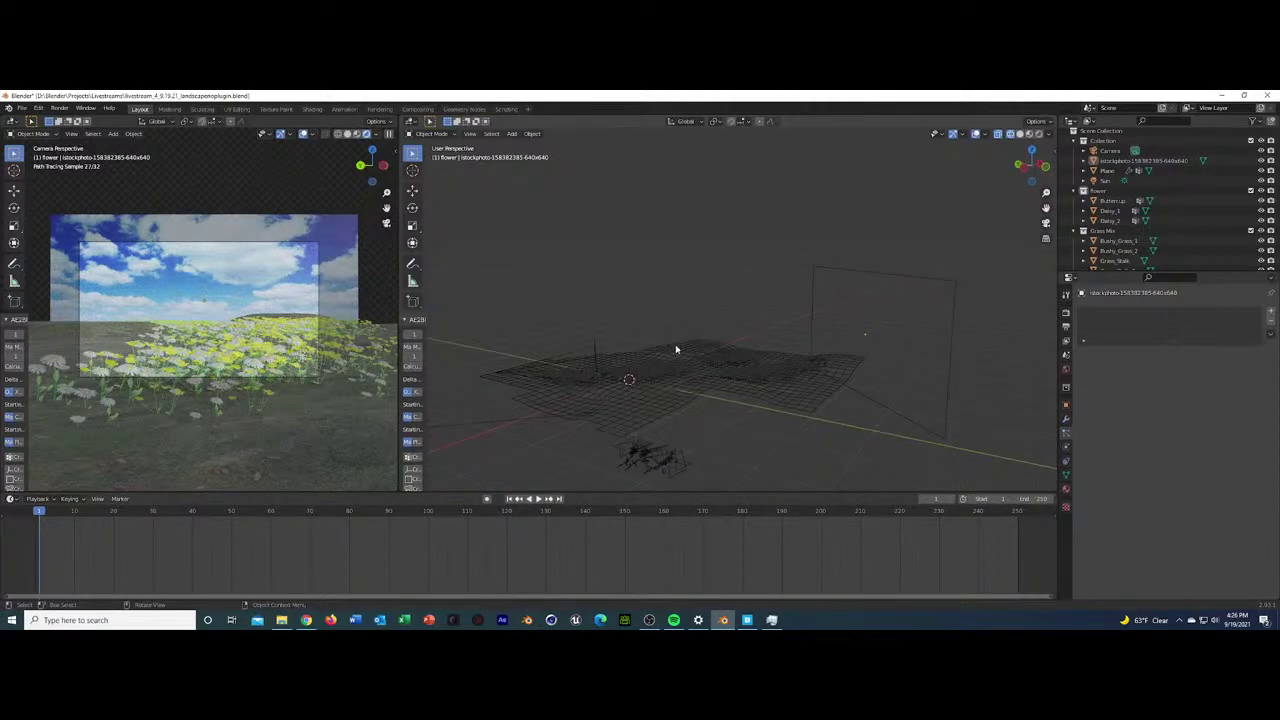
click(880, 288)
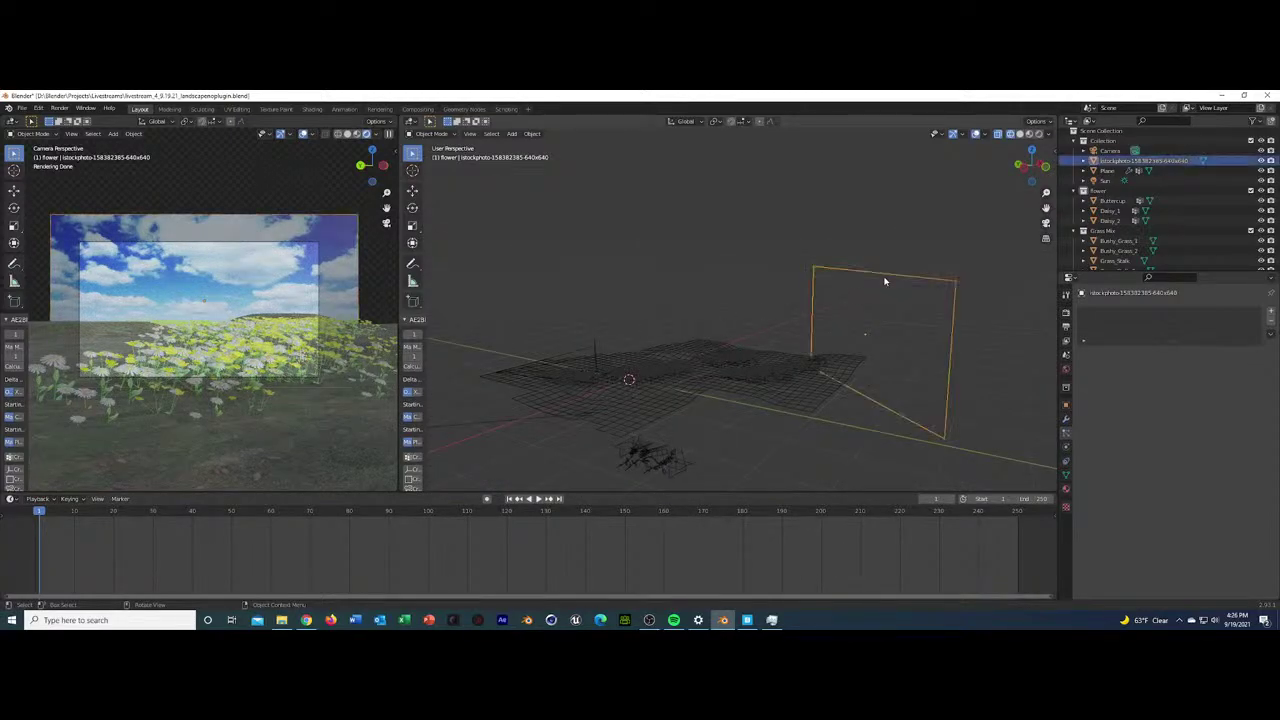
click(412, 121)
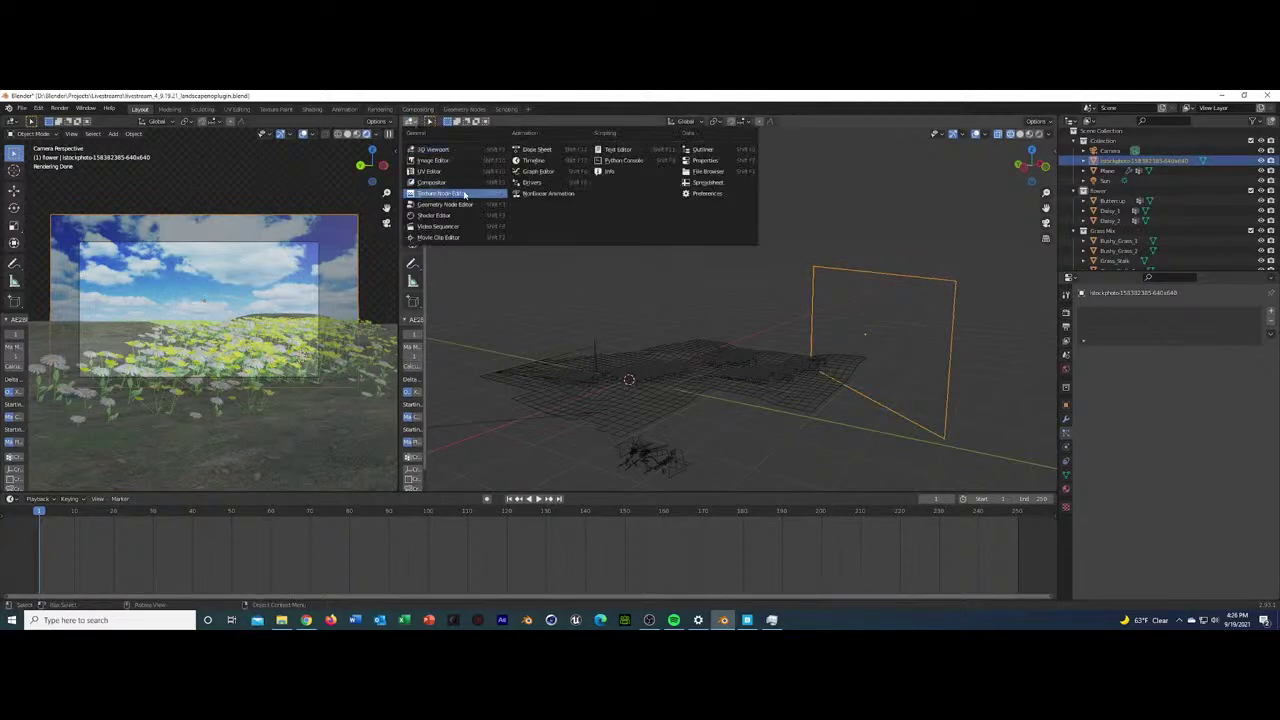
click(917, 256)
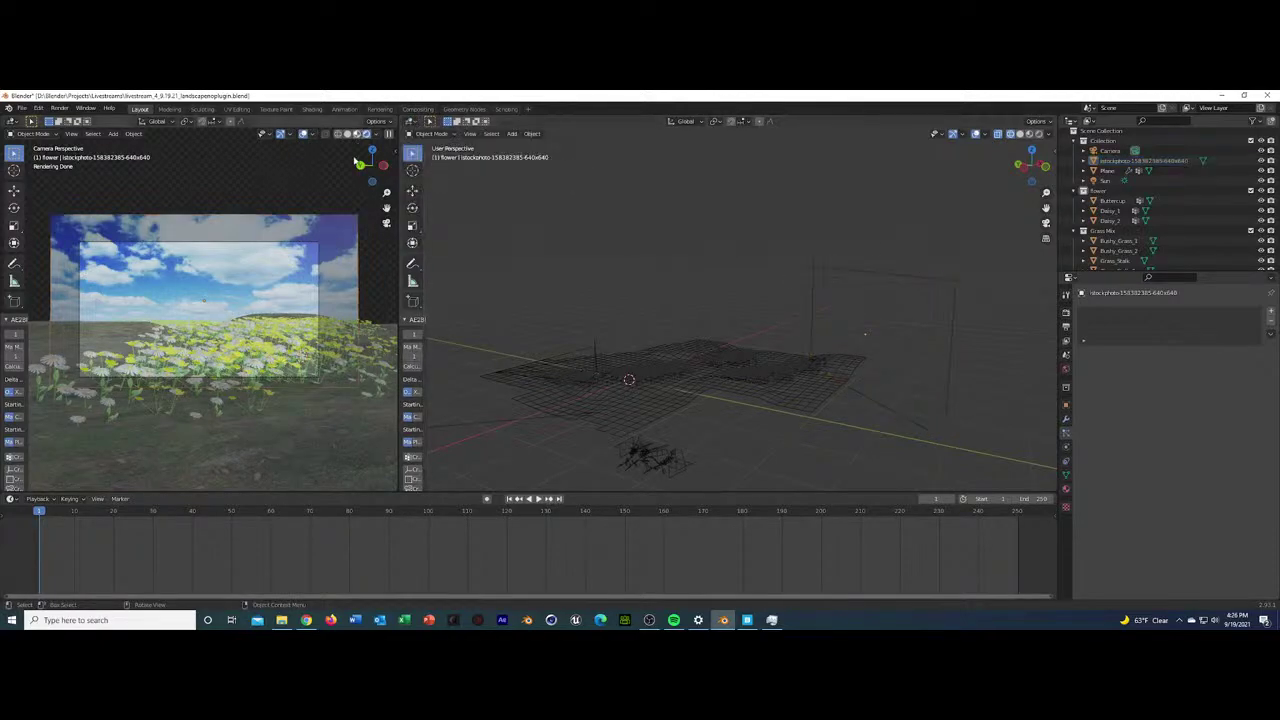
click(923, 277)
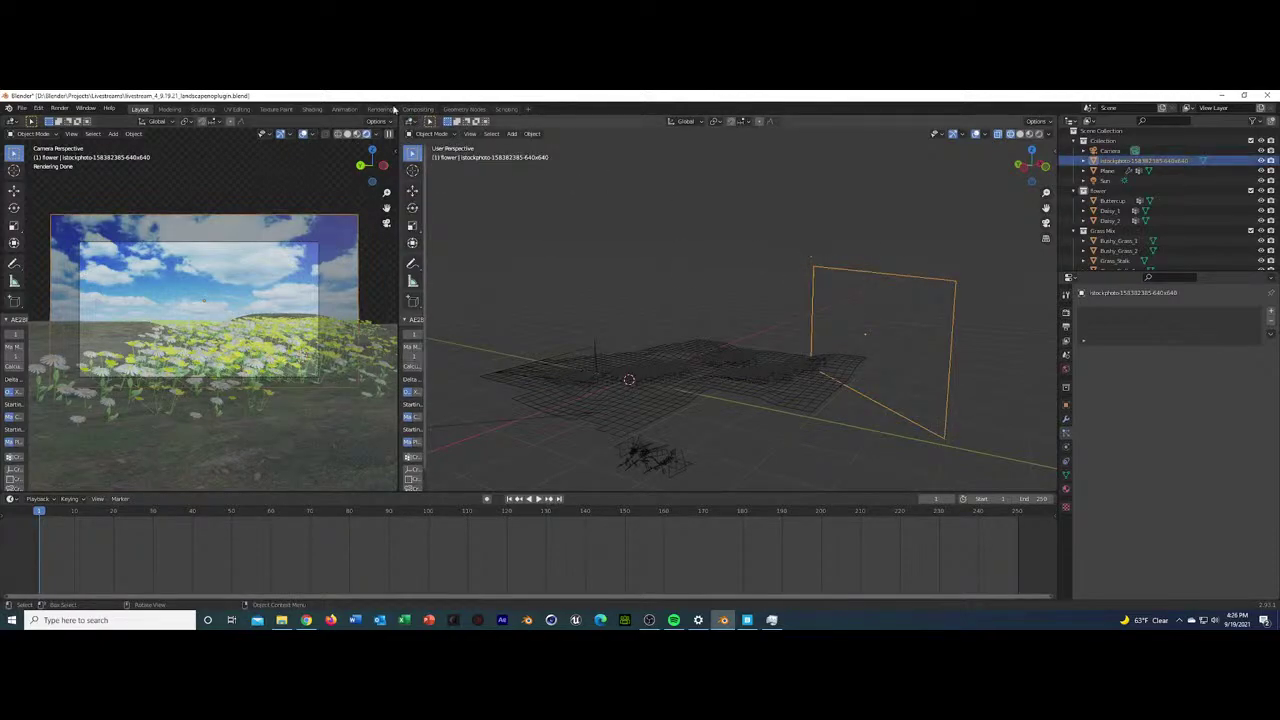
Open Suburban Field 02 from Poly Haven's Similar Assets and download it at 4K
click(306, 620)
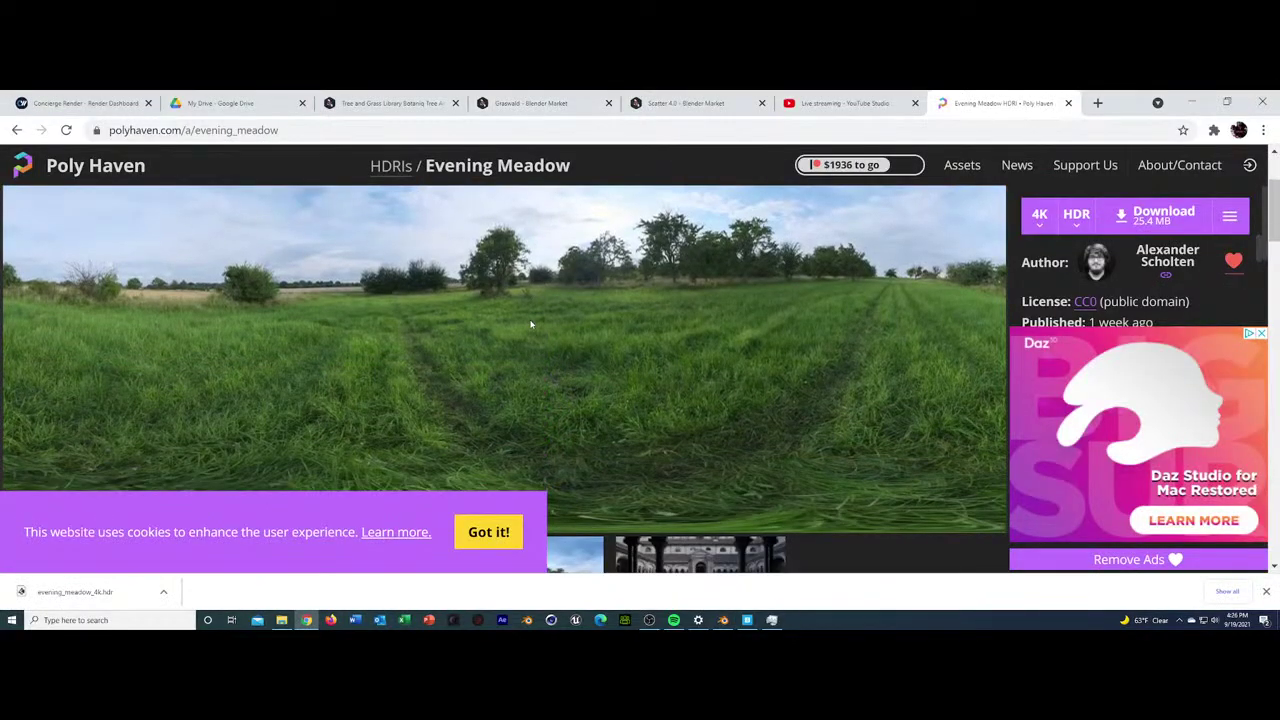
scroll(531, 323, down, 10)
scroll(590, 340, up, 2)
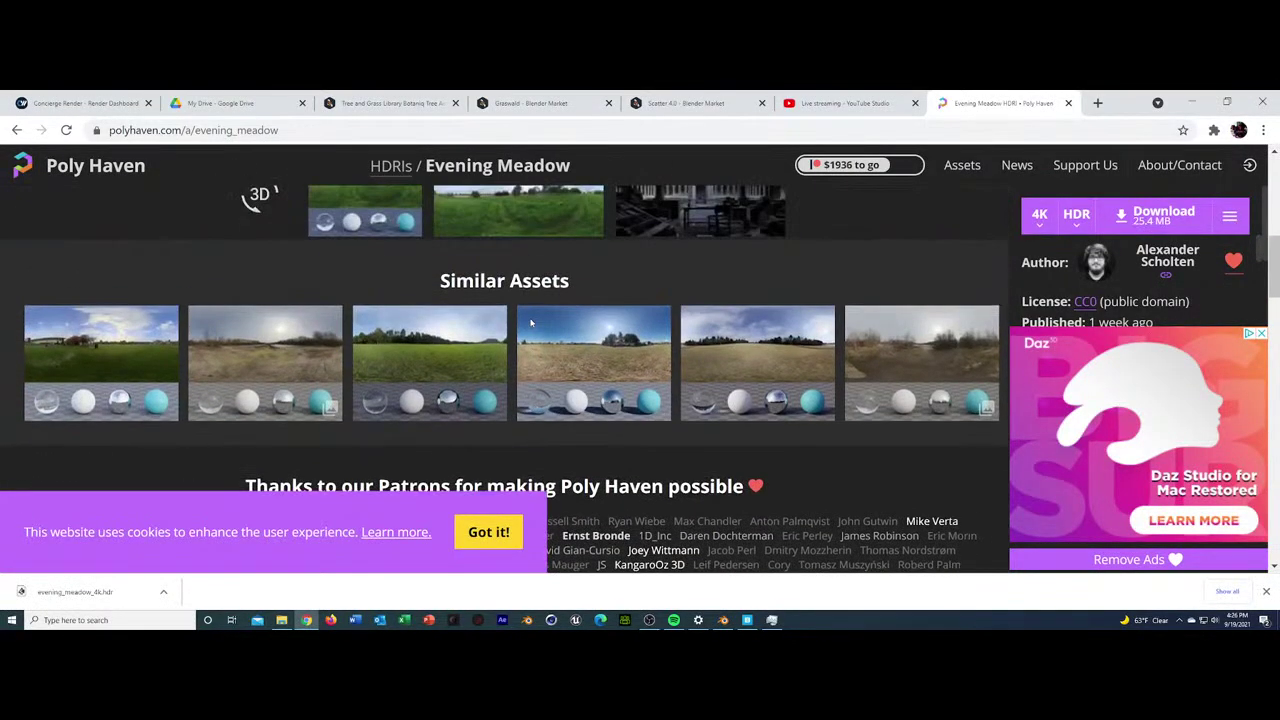
click(637, 333)
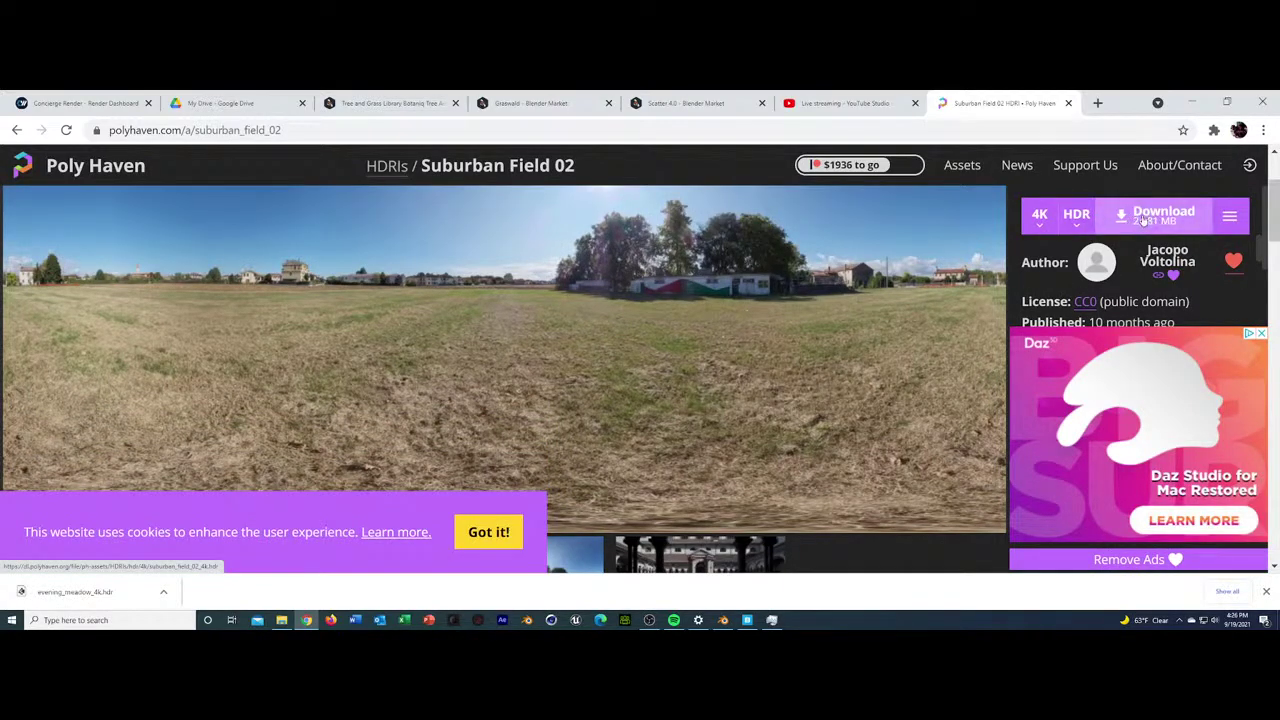
click(1106, 219)
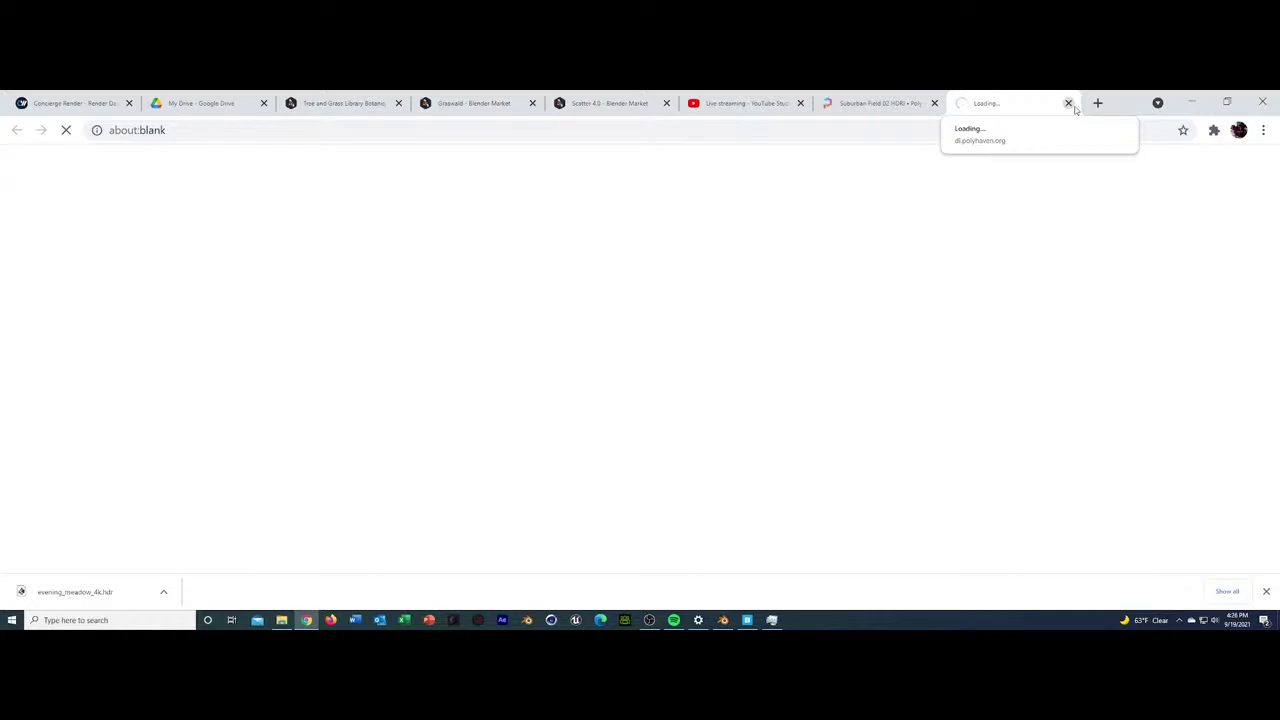
click(880, 105)
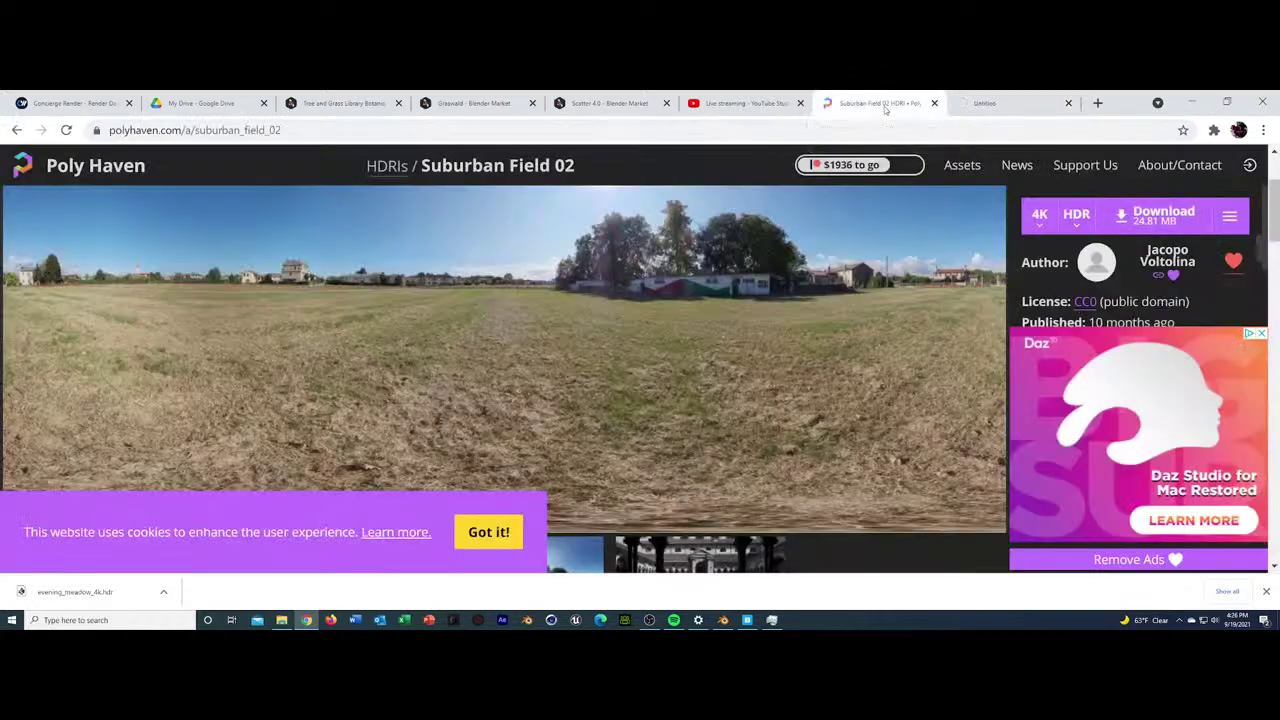
click(1191, 102)
Browse Bridge's Favorites and home feed collections, then return to Blender
click(747, 620)
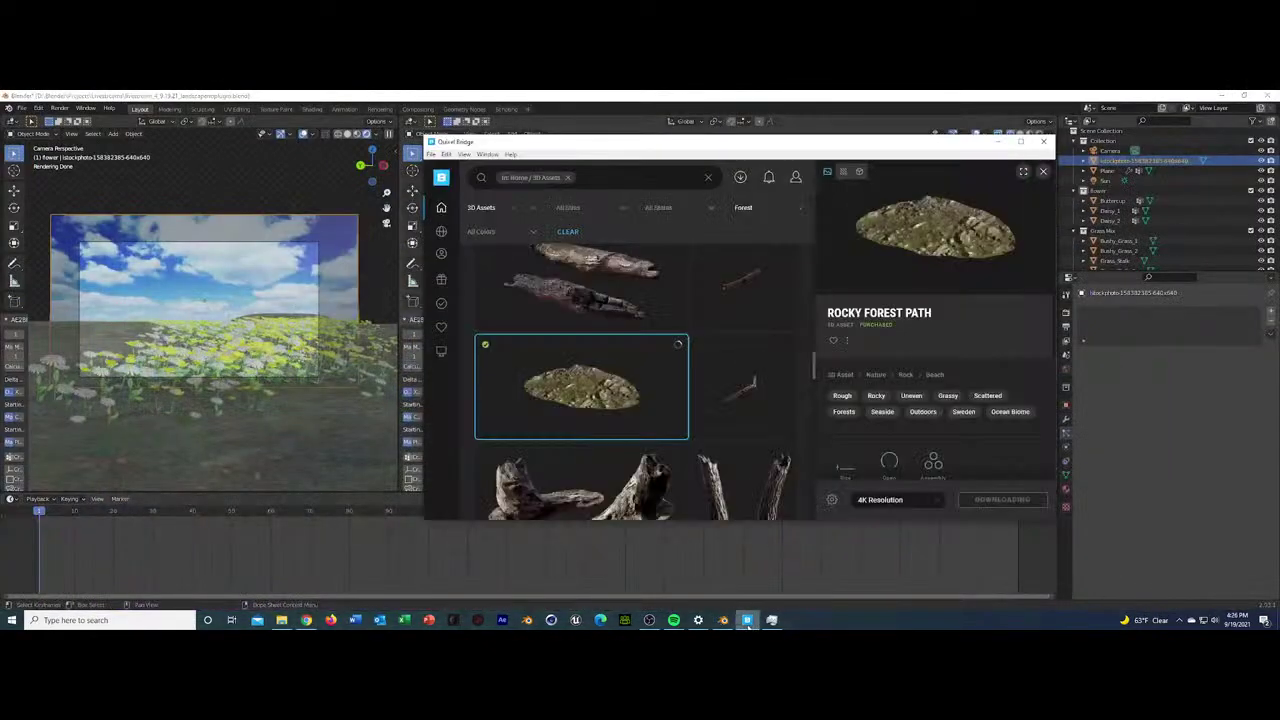
mouse_move(435, 343)
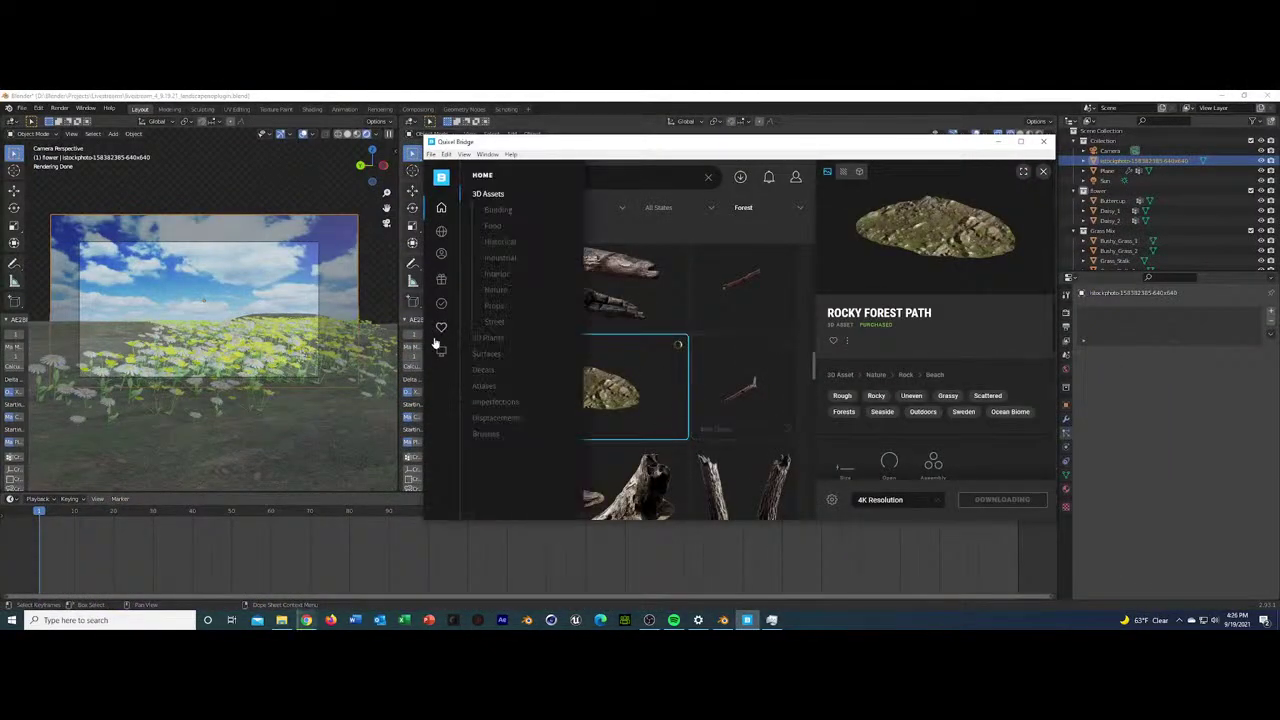
click(441, 351)
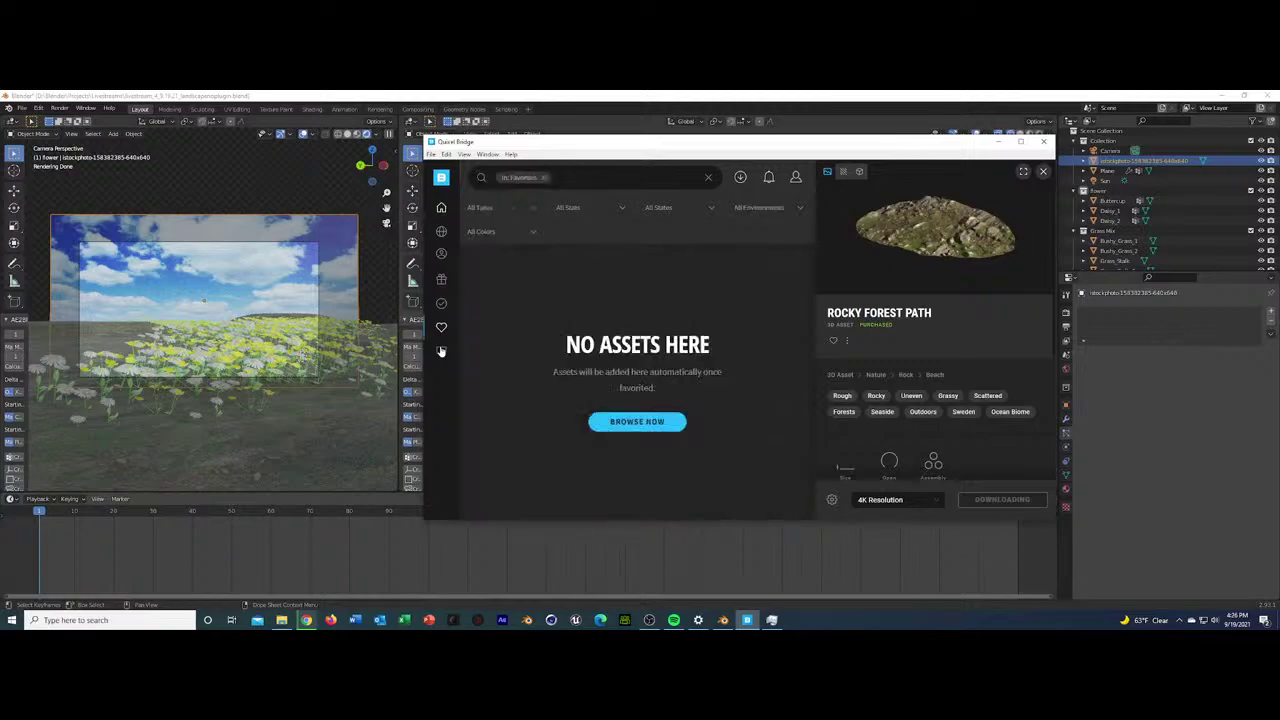
click(444, 208)
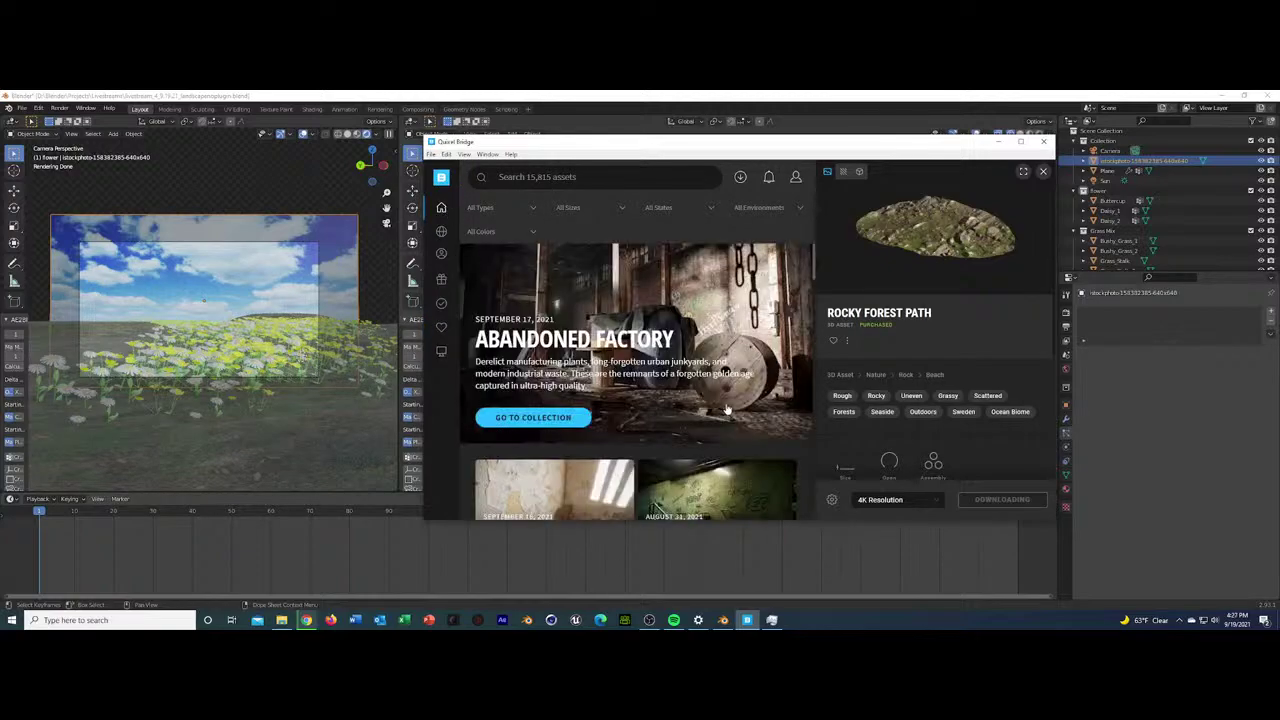
scroll(727, 408, down, 3)
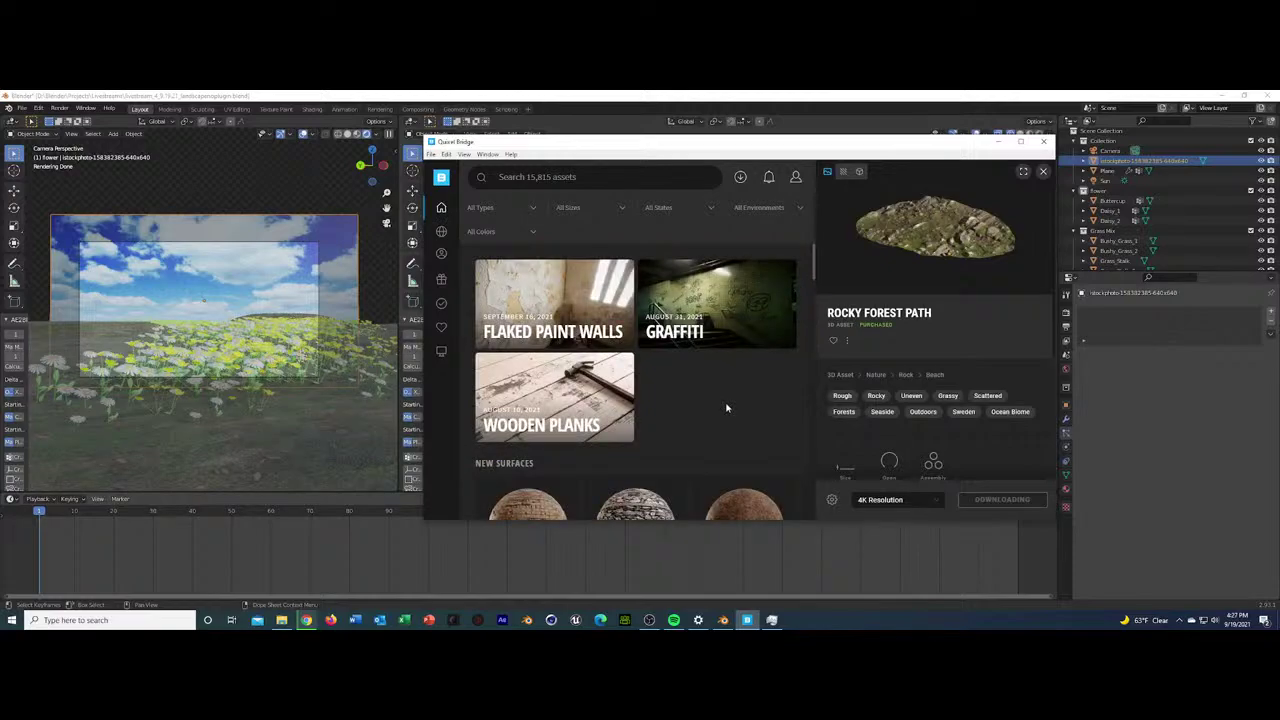
scroll(727, 408, down, 2)
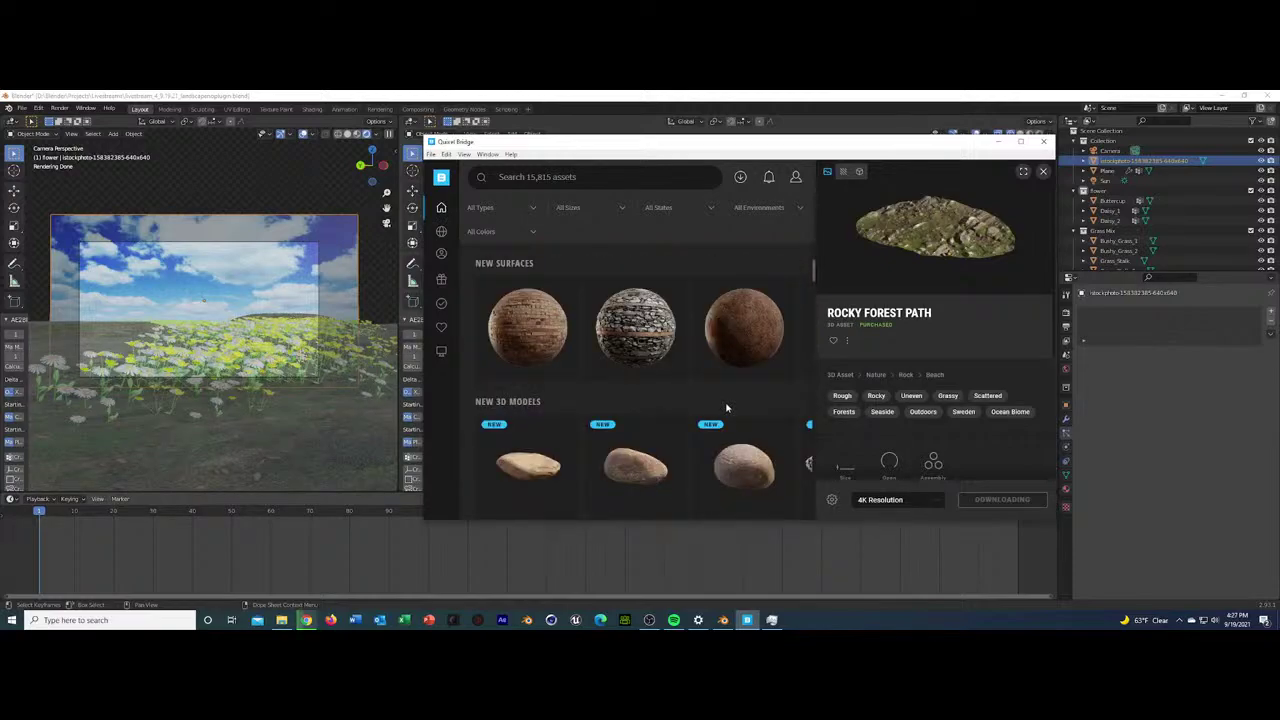
scroll(727, 408, up, 2)
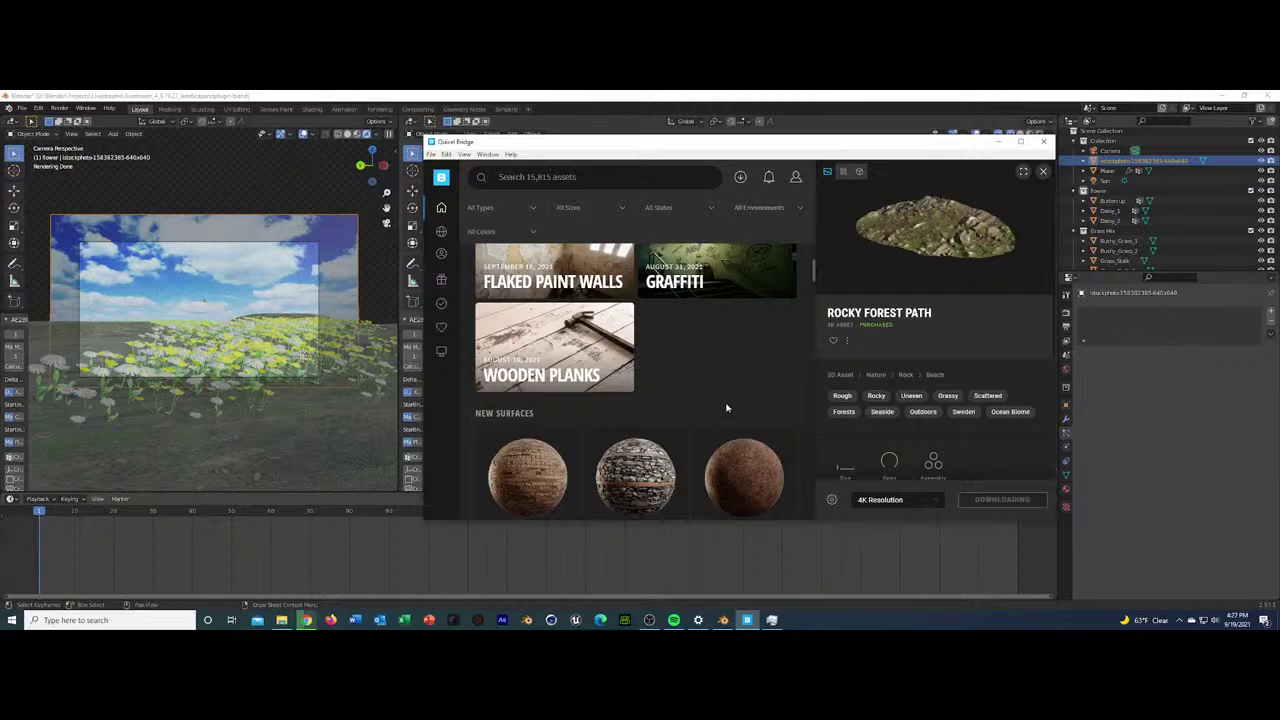
click(562, 99)
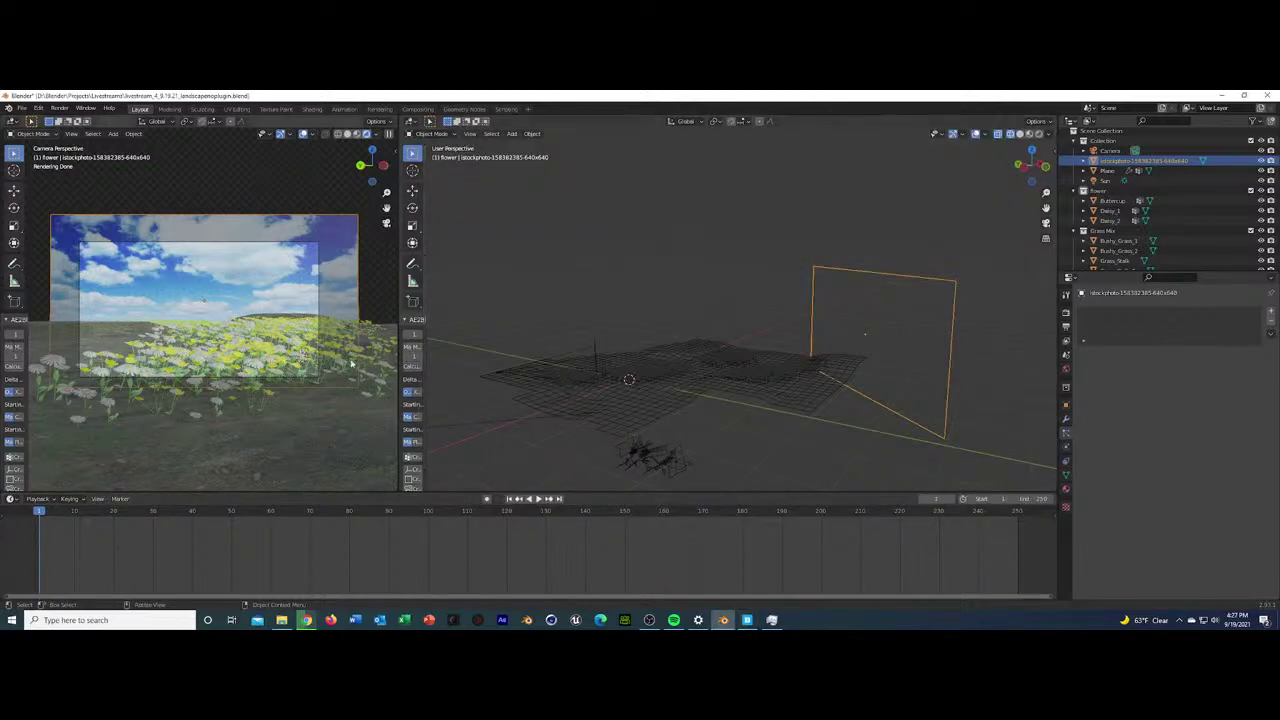
Show the ground Plane's grass particles in the viewport and select the sky plane
scroll(1181, 140, down, 1)
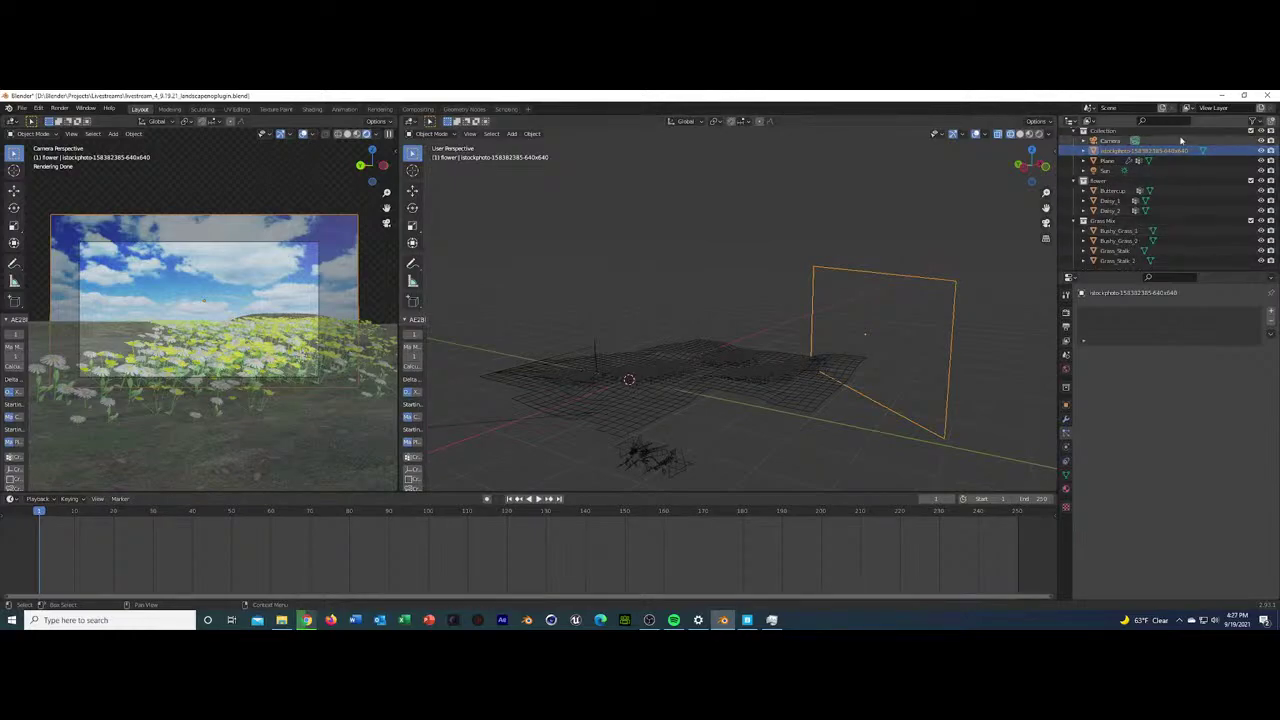
click(1122, 159)
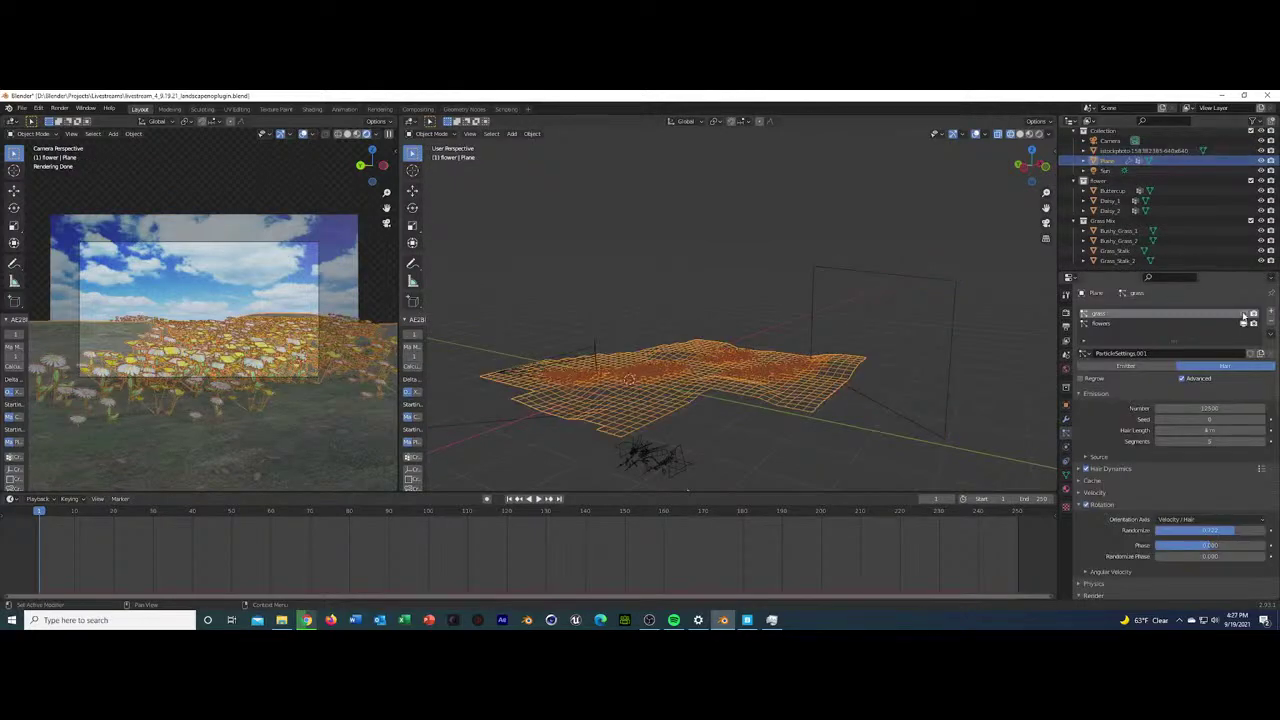
click(1243, 316)
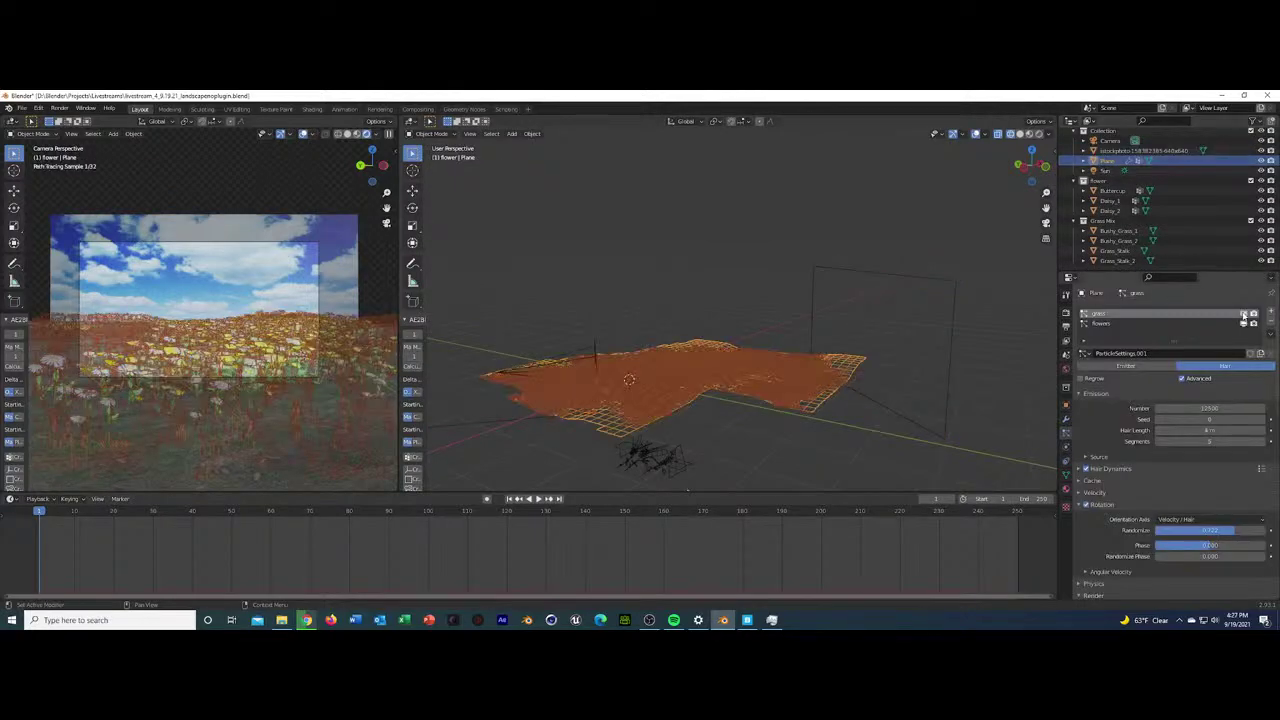
click(360, 212)
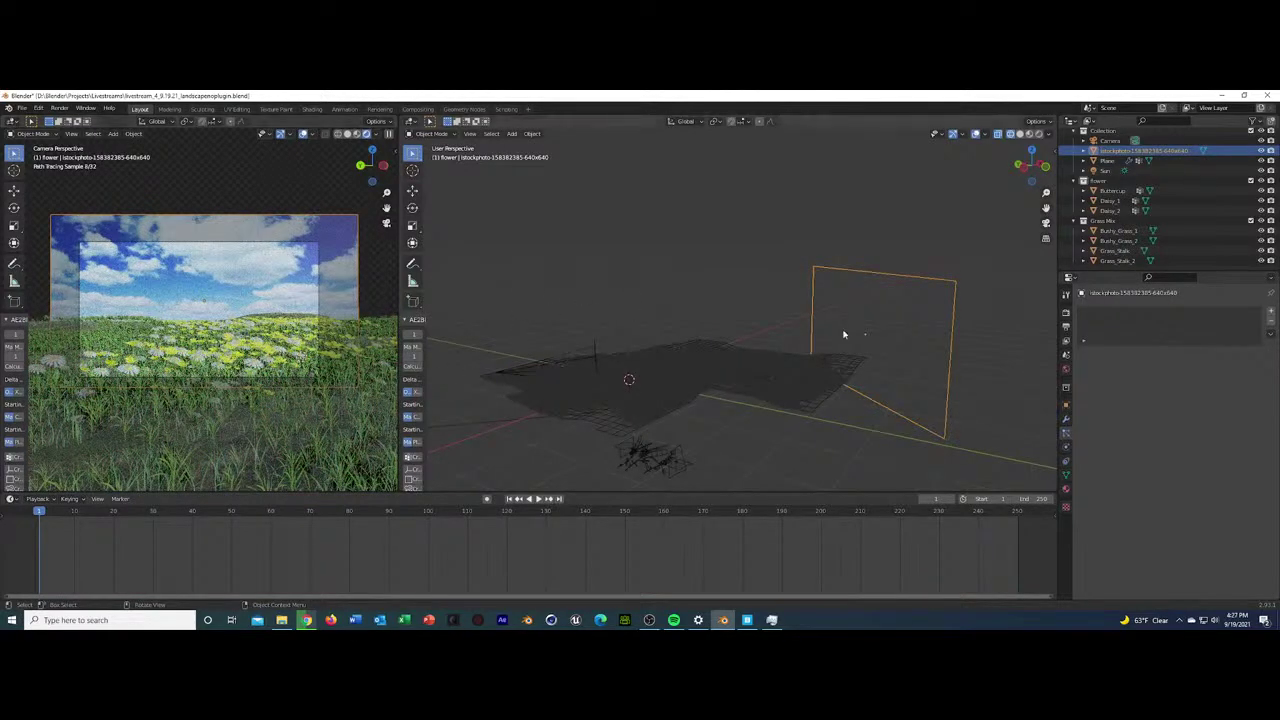
middle_drag(843, 334, 800, 380)
Hide the grass particles and set the camera viewport to Solid shading
click(21, 108)
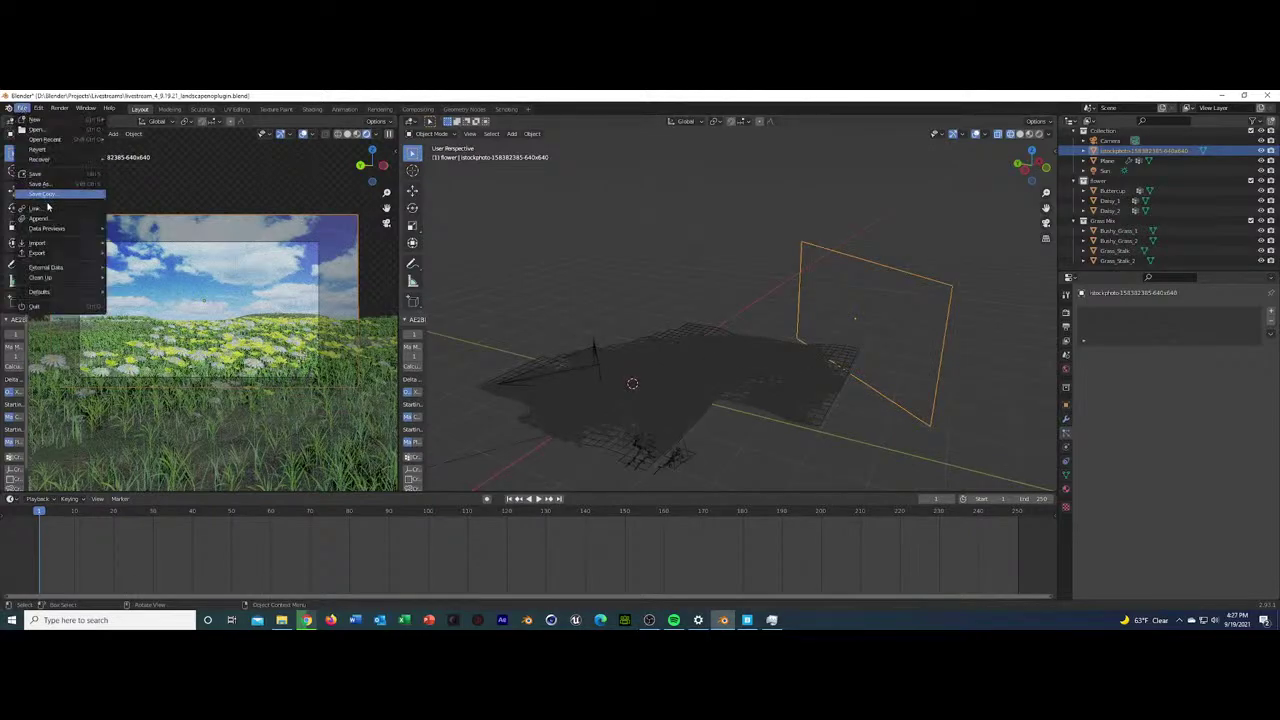
click(1110, 161)
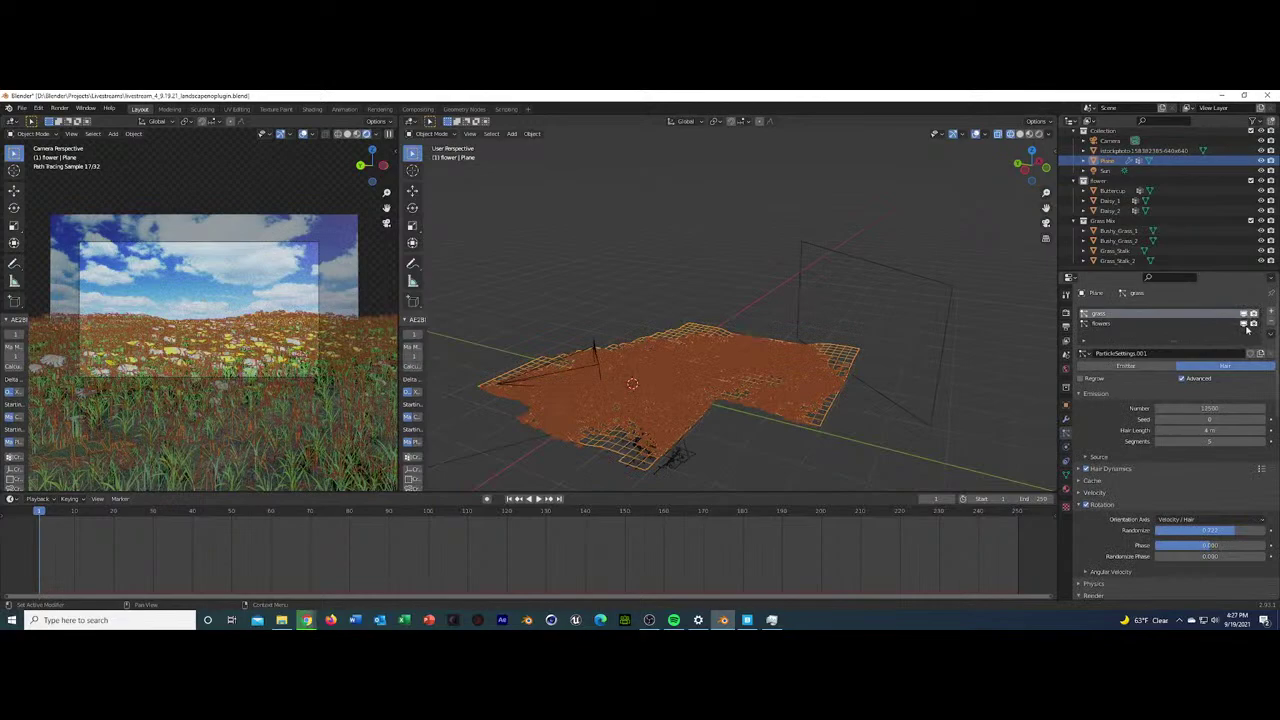
click(1245, 325)
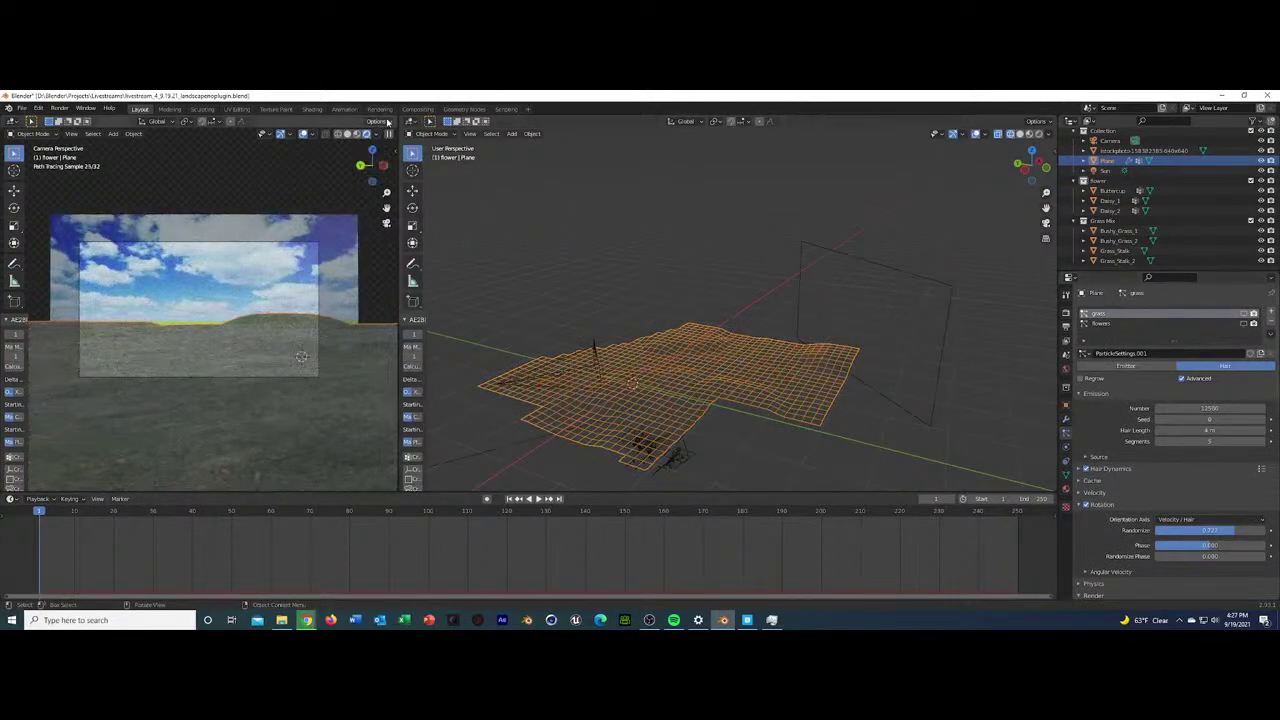
click(347, 133)
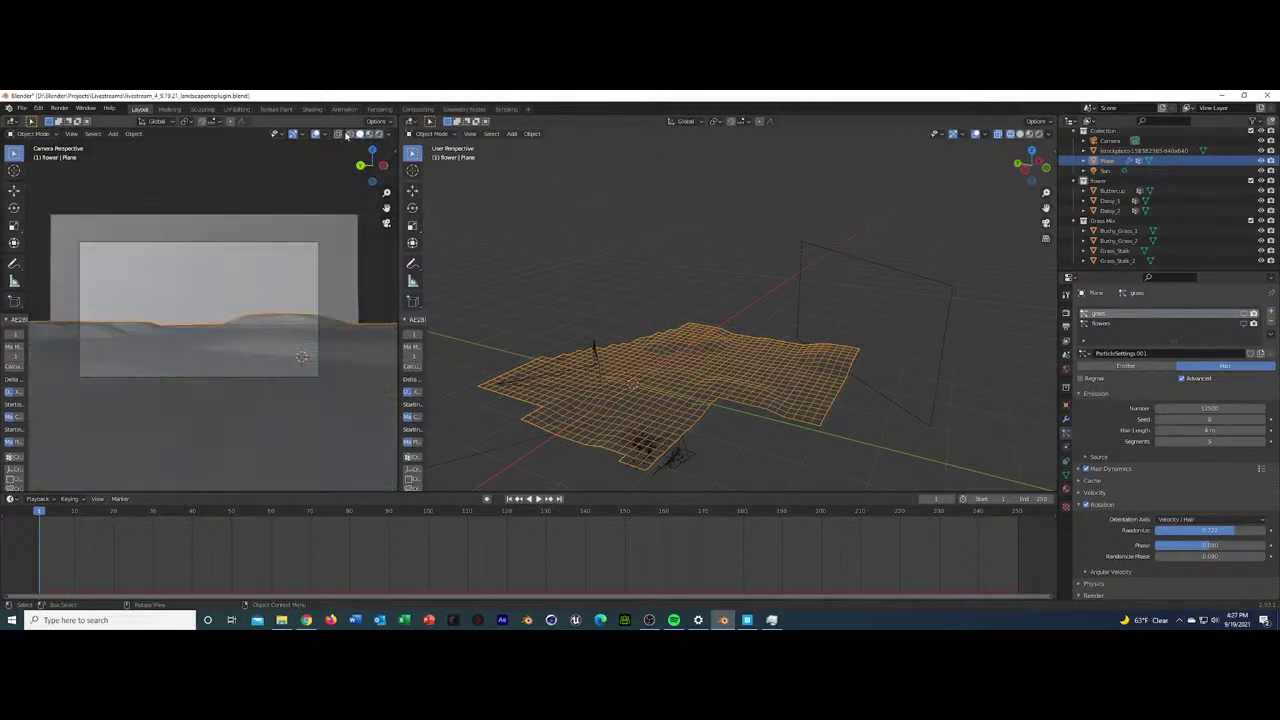
click(20, 107)
Browse to D:\Blender\Blender\Models\Blend\Realistic Tree Pack 1.1 and open the blend's Collection folder
click(57, 219)
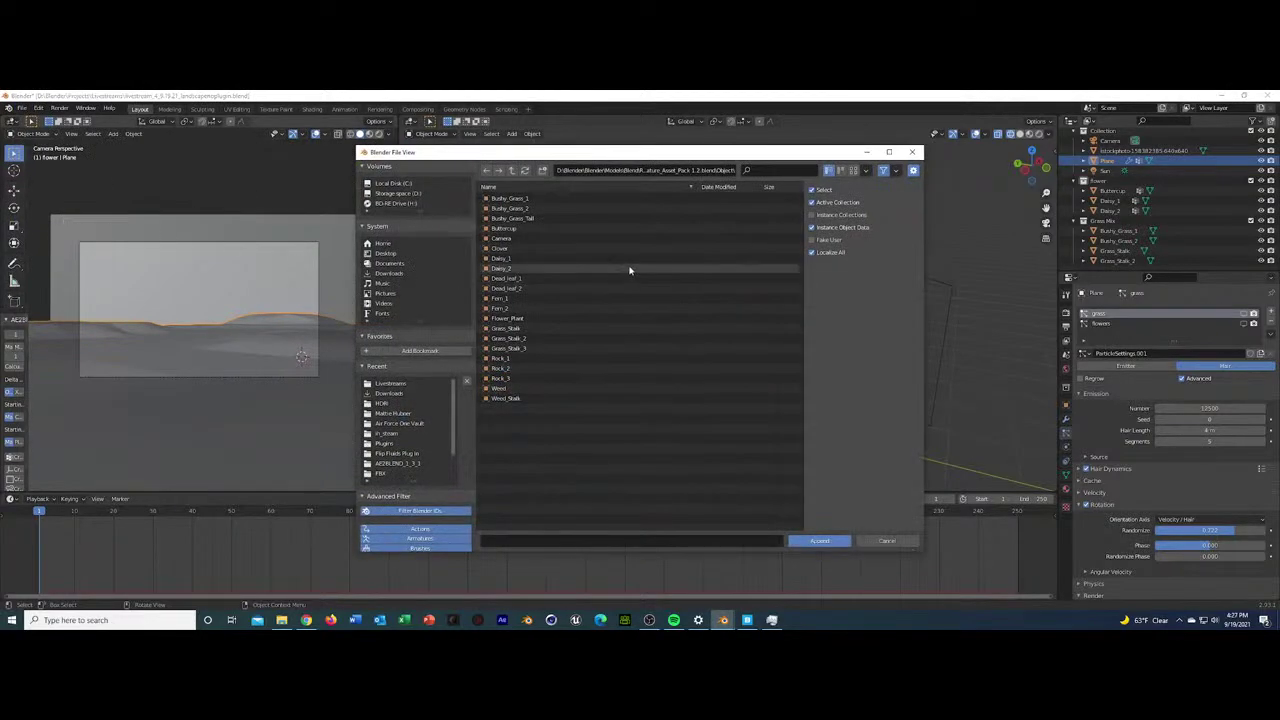
click(405, 194)
double_click(505, 238)
double_click(505, 224)
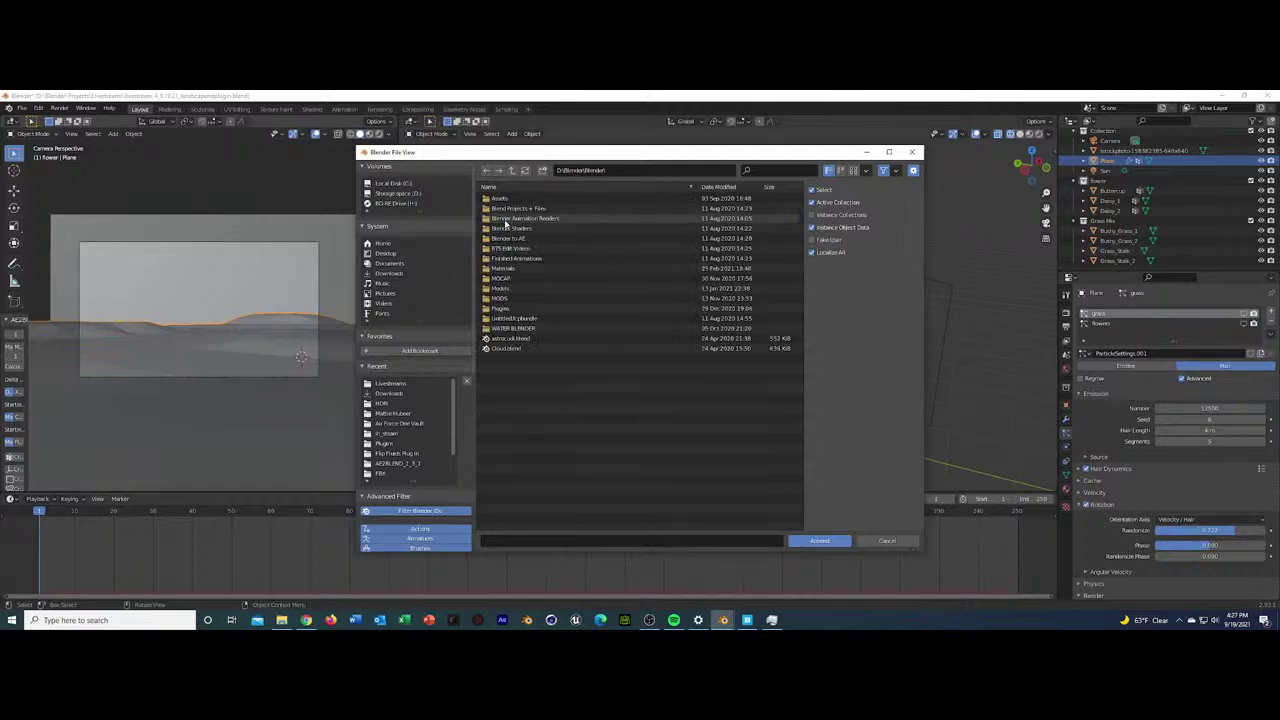
double_click(500, 288)
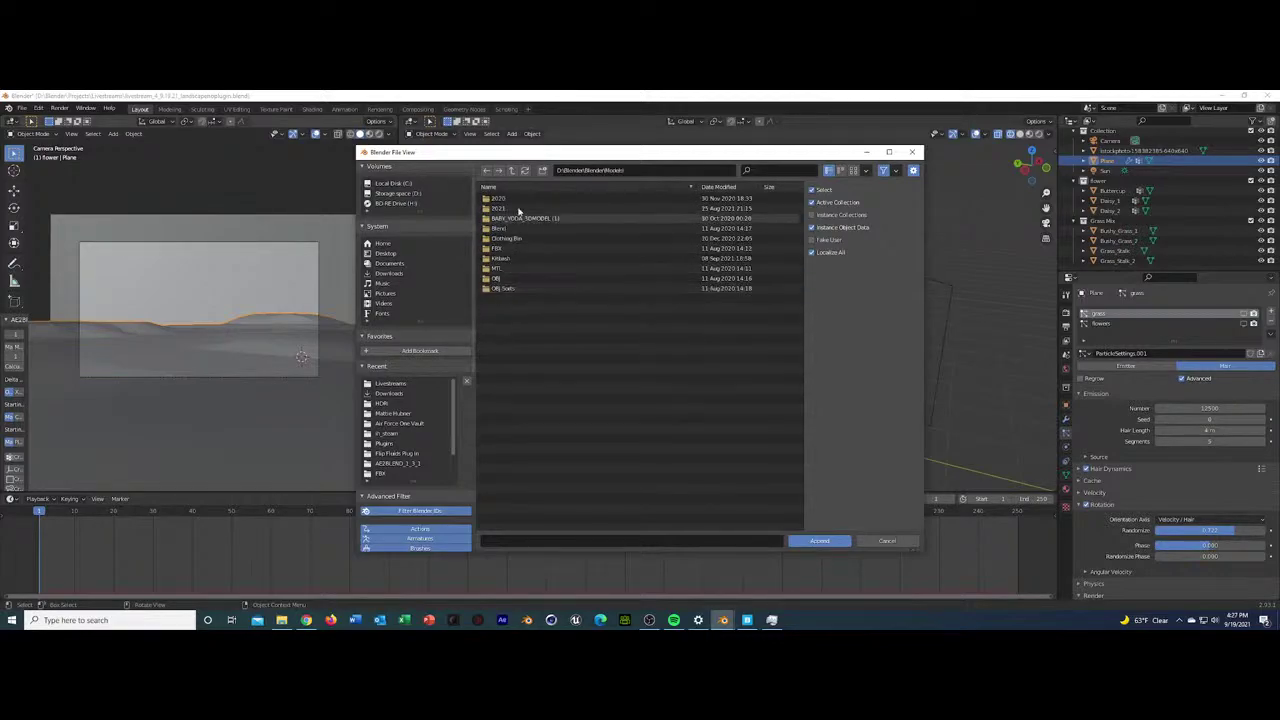
double_click(519, 228)
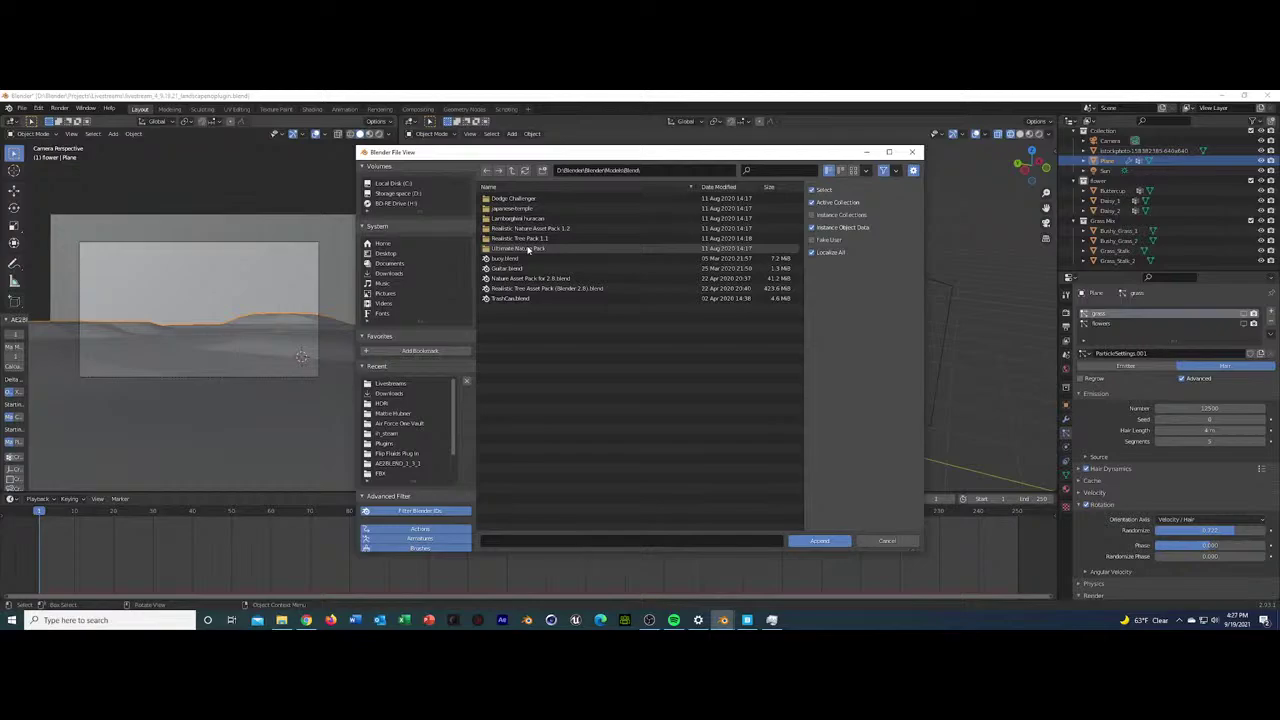
double_click(531, 238)
double_click(512, 208)
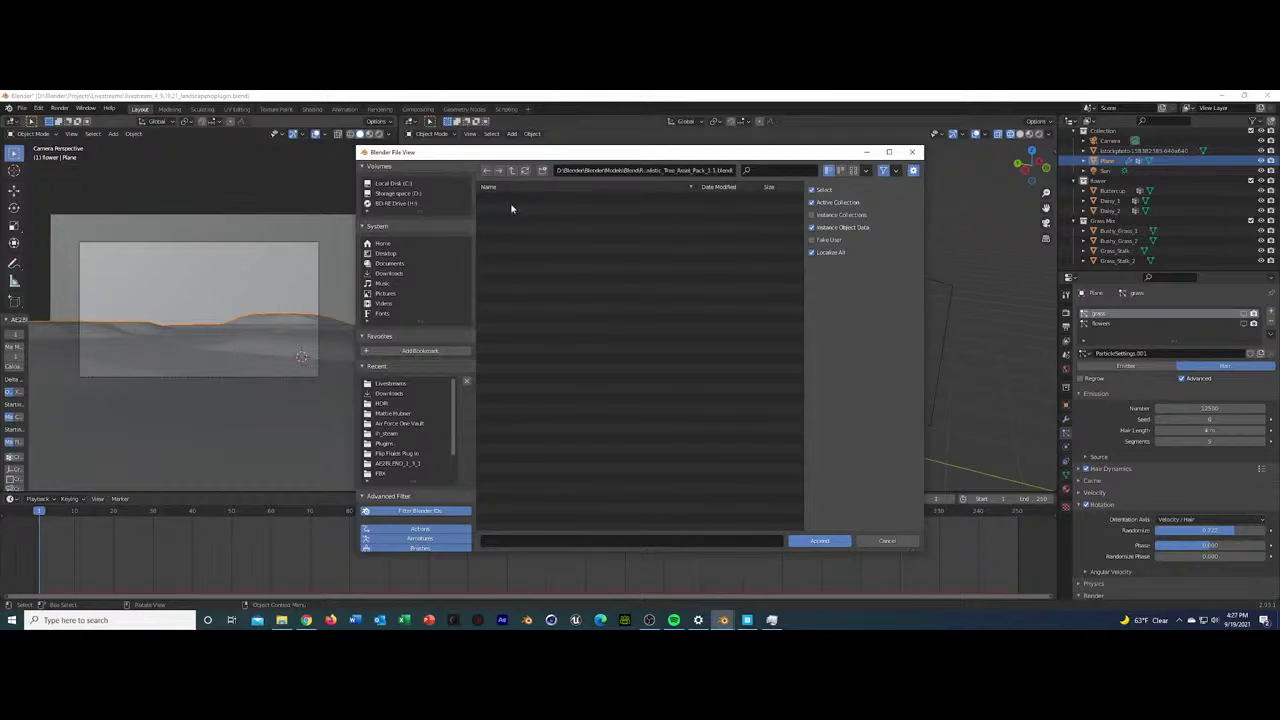
double_click(507, 271)
click(486, 170)
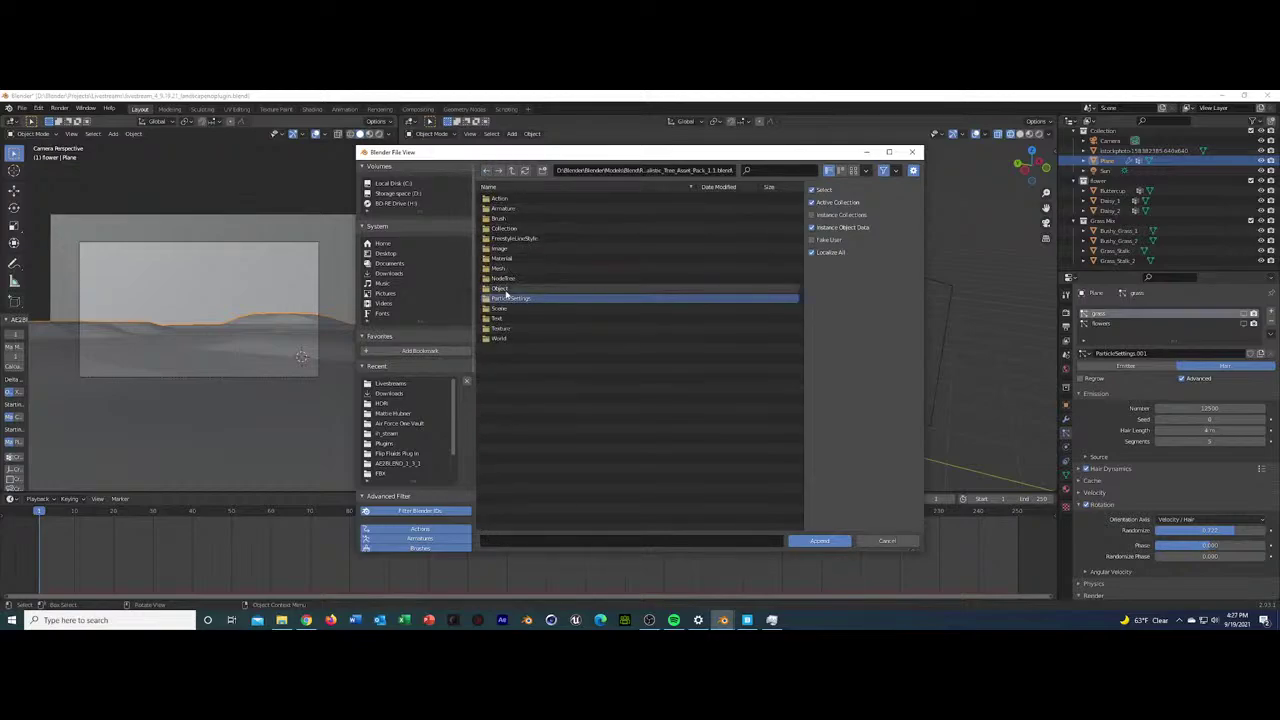
double_click(505, 289)
scroll(530, 287, down, 3)
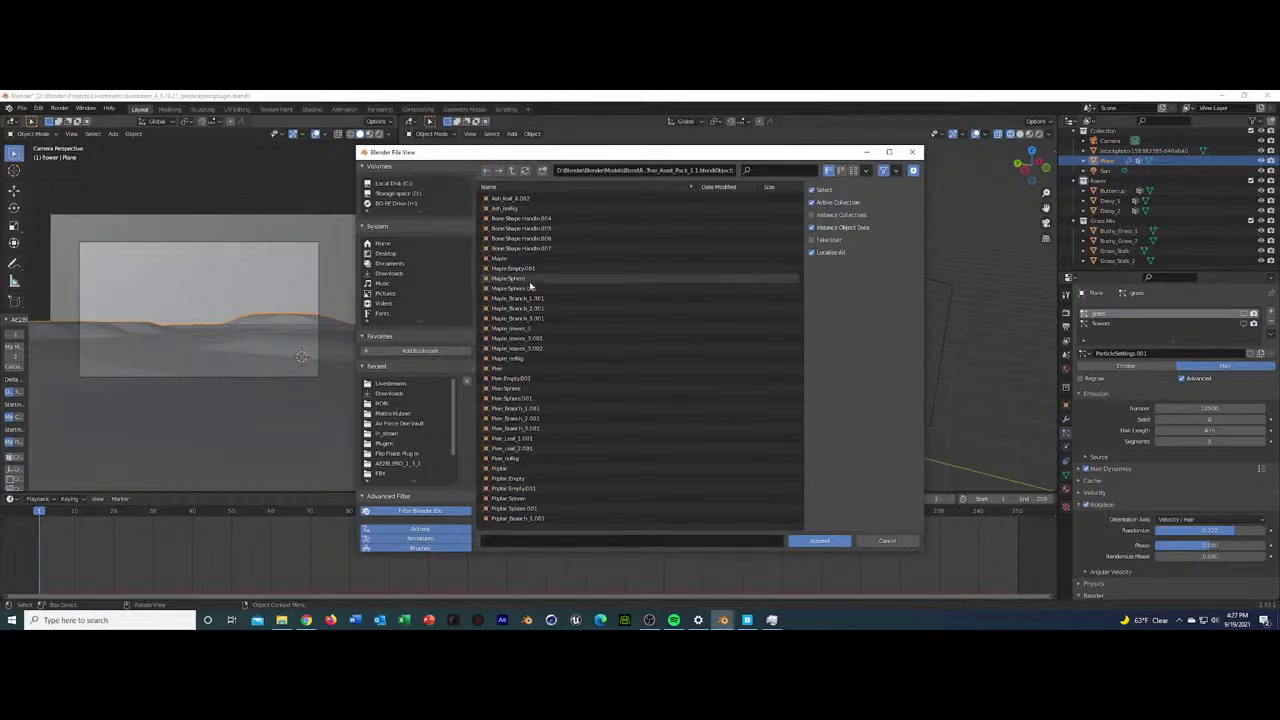
key(BackSpace)
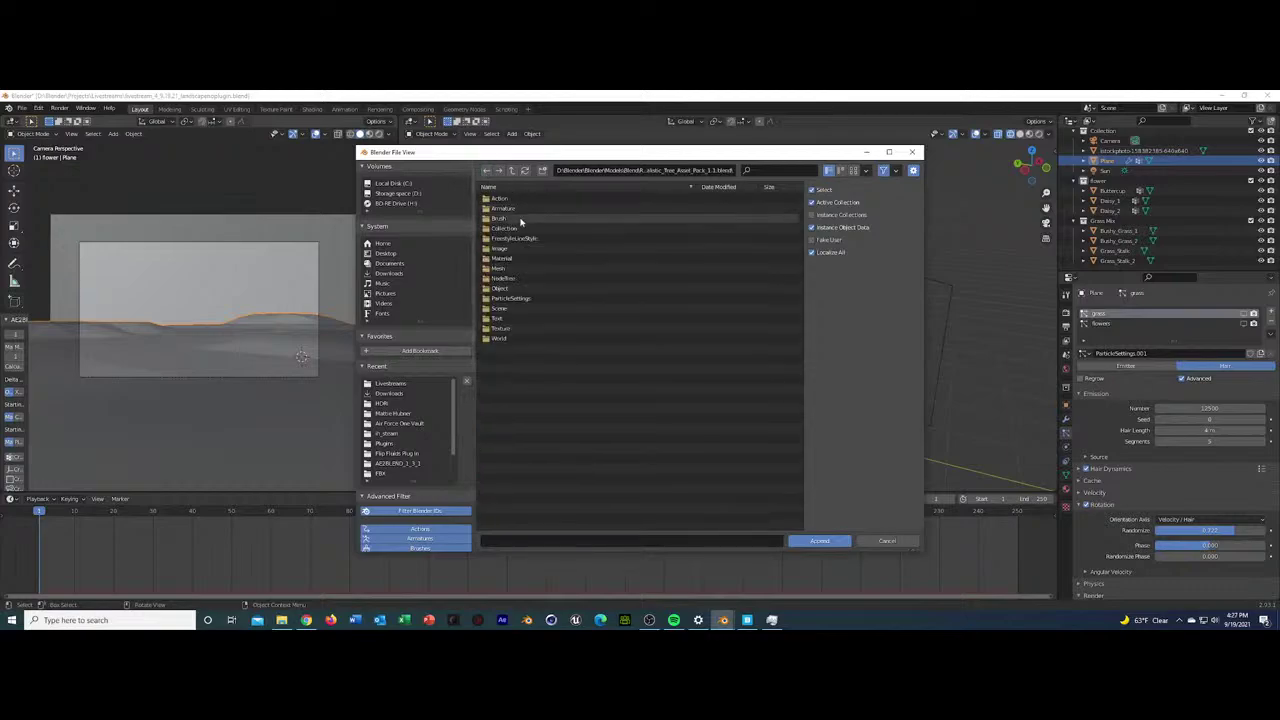
double_click(505, 228)
Make a new Collection 1 the target and append every tree collection into it
click(540, 199)
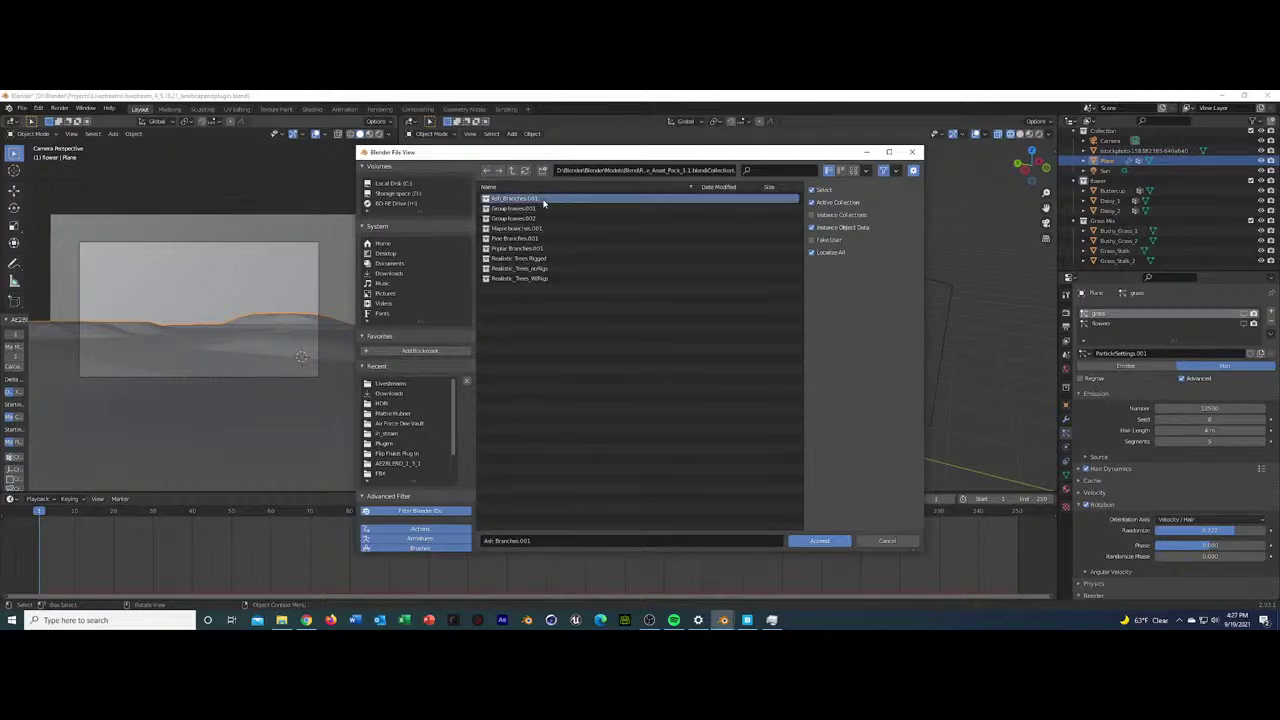
click(530, 258)
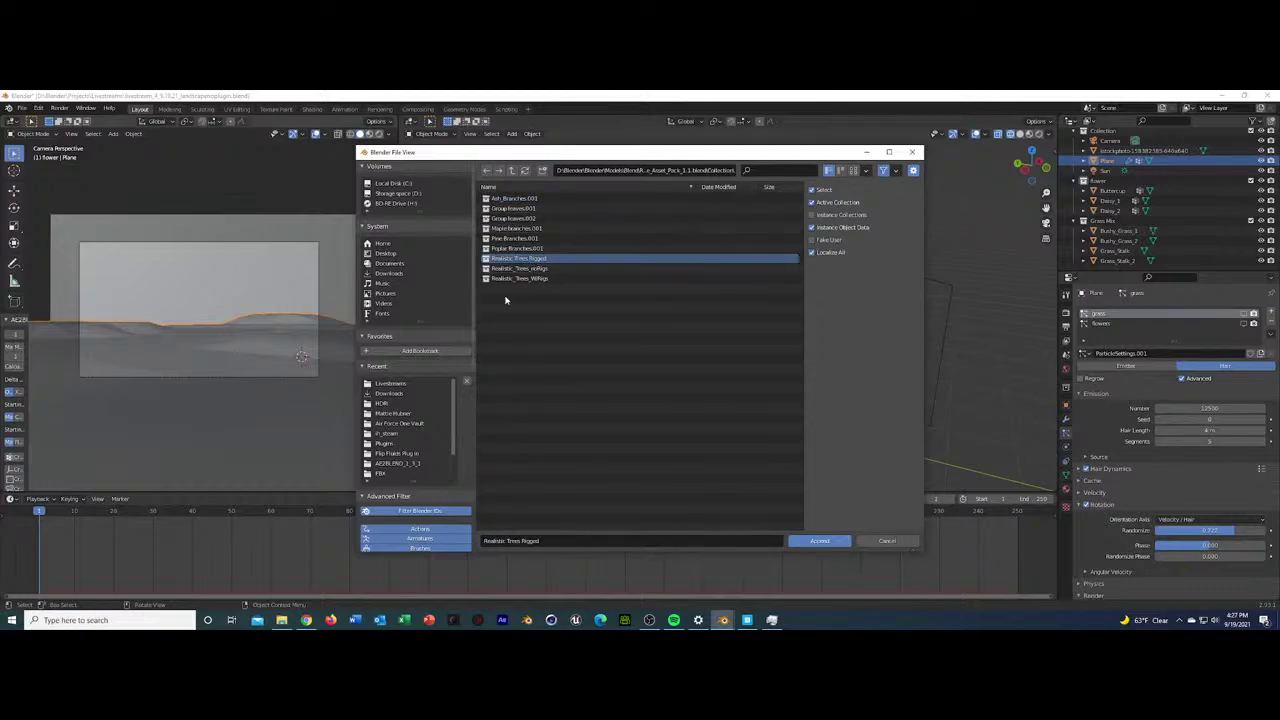
click(1105, 131)
click(1268, 121)
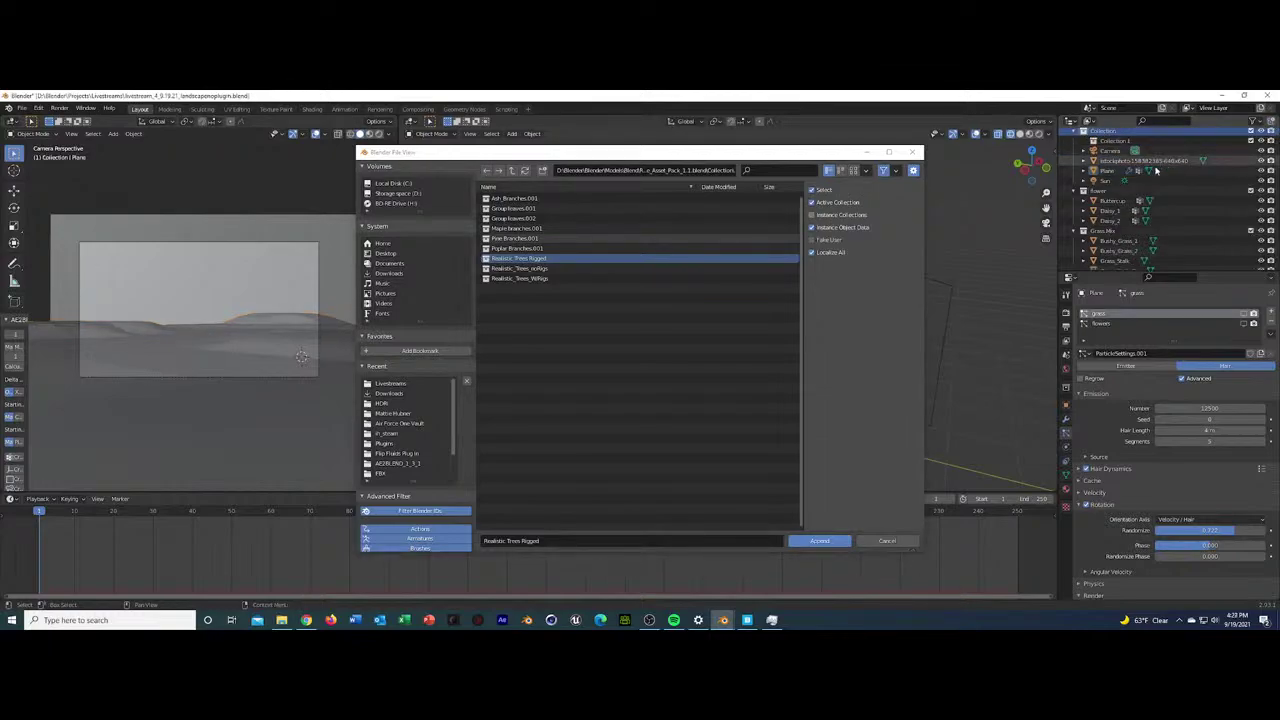
click(1115, 141)
click(540, 199)
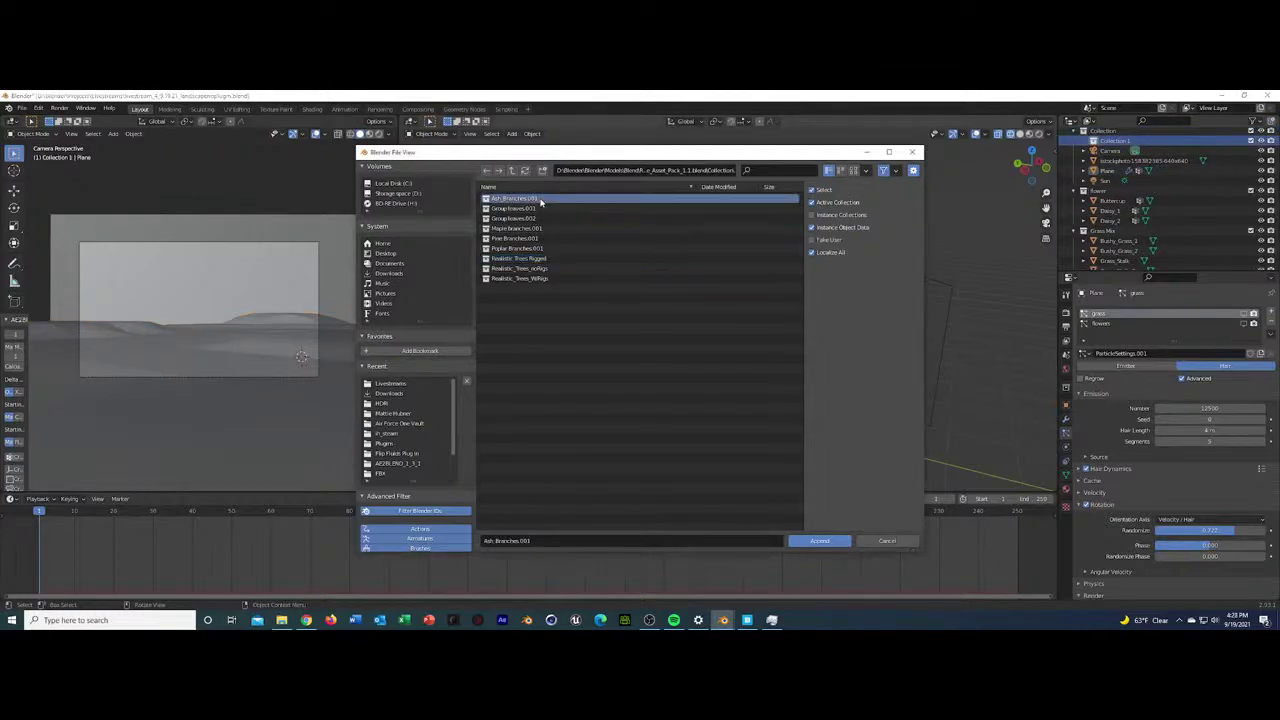
key(a)
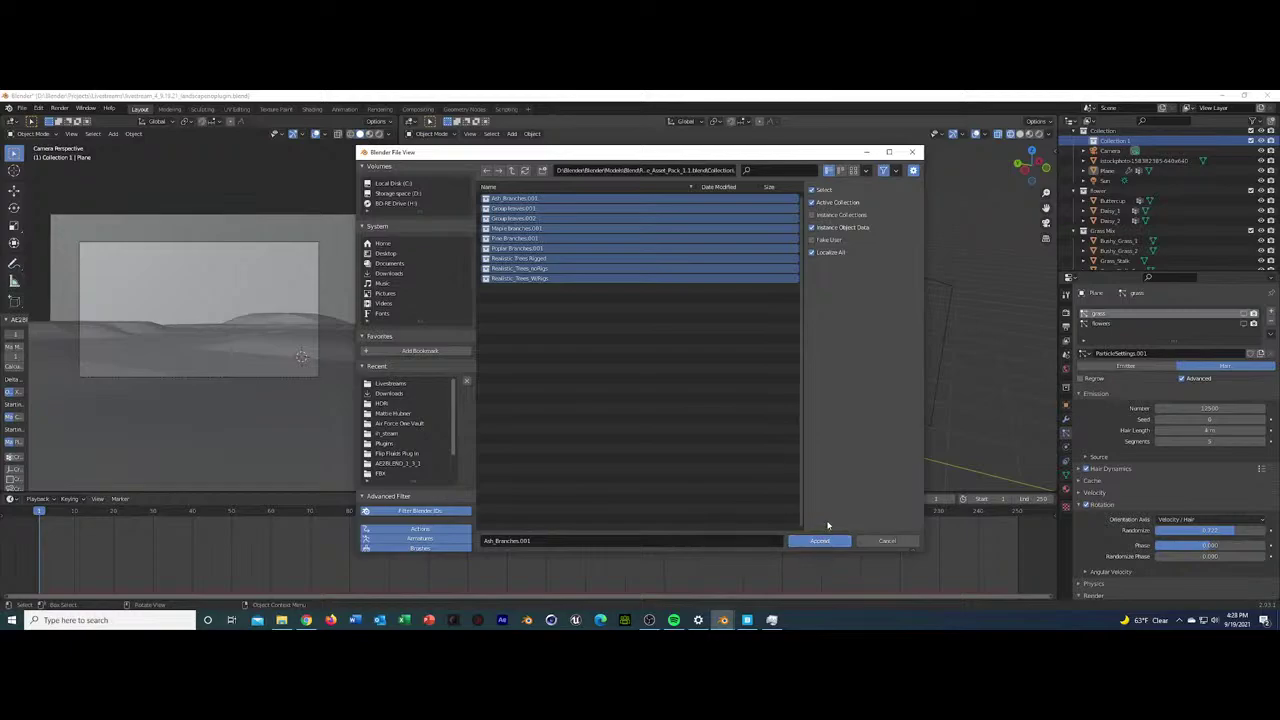
key(Return)
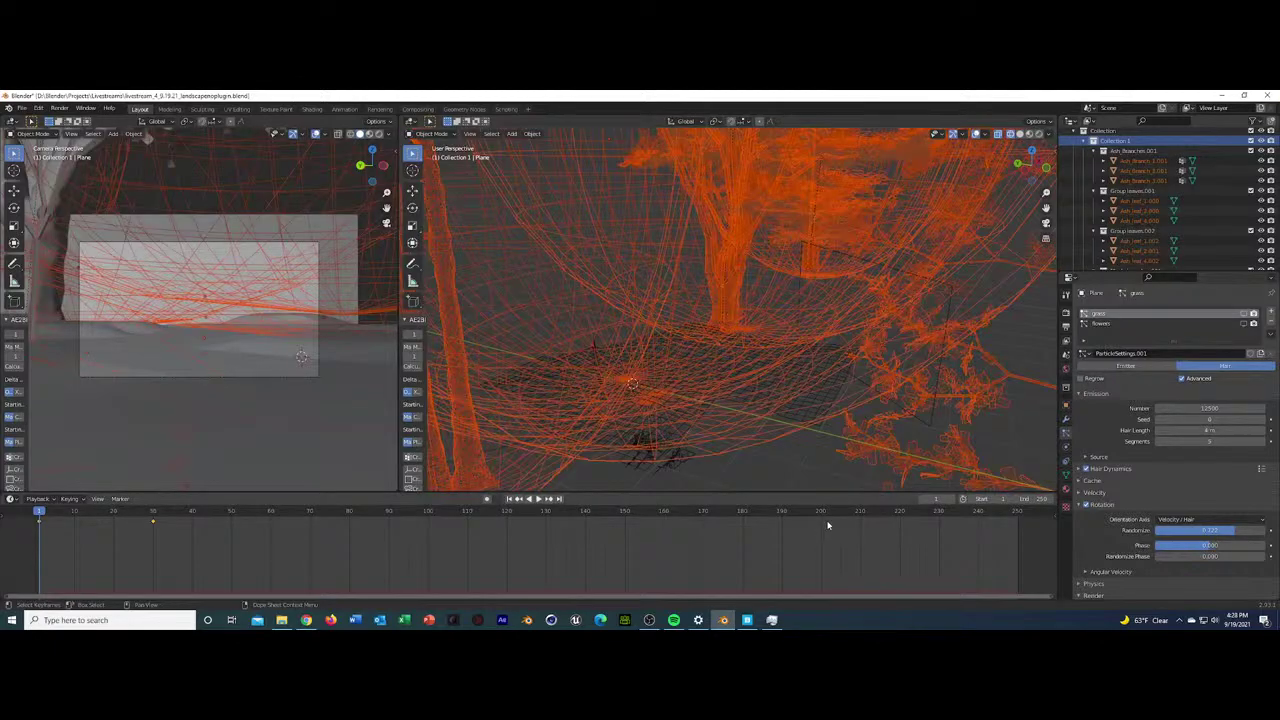
Box-select and delete the stray appended branch and leaf objects
scroll(842, 408, down, 10)
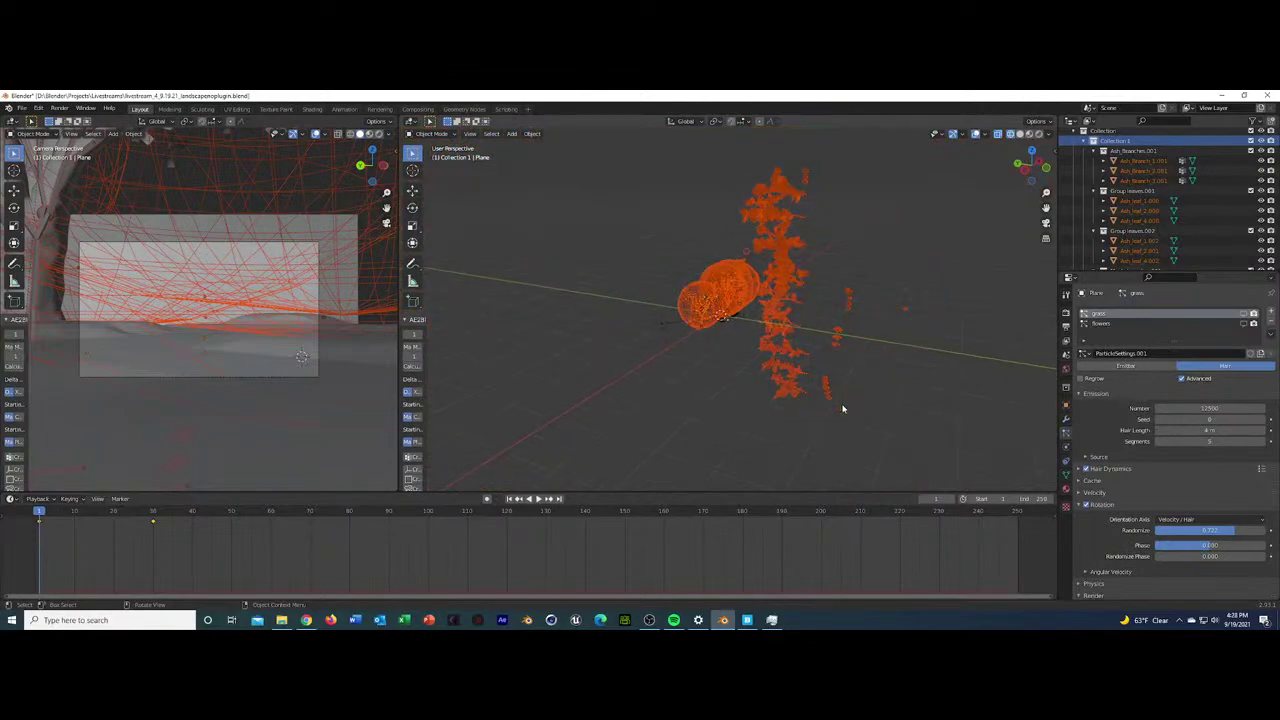
scroll(842, 408, up, 2)
scroll(1158, 221, down, 10)
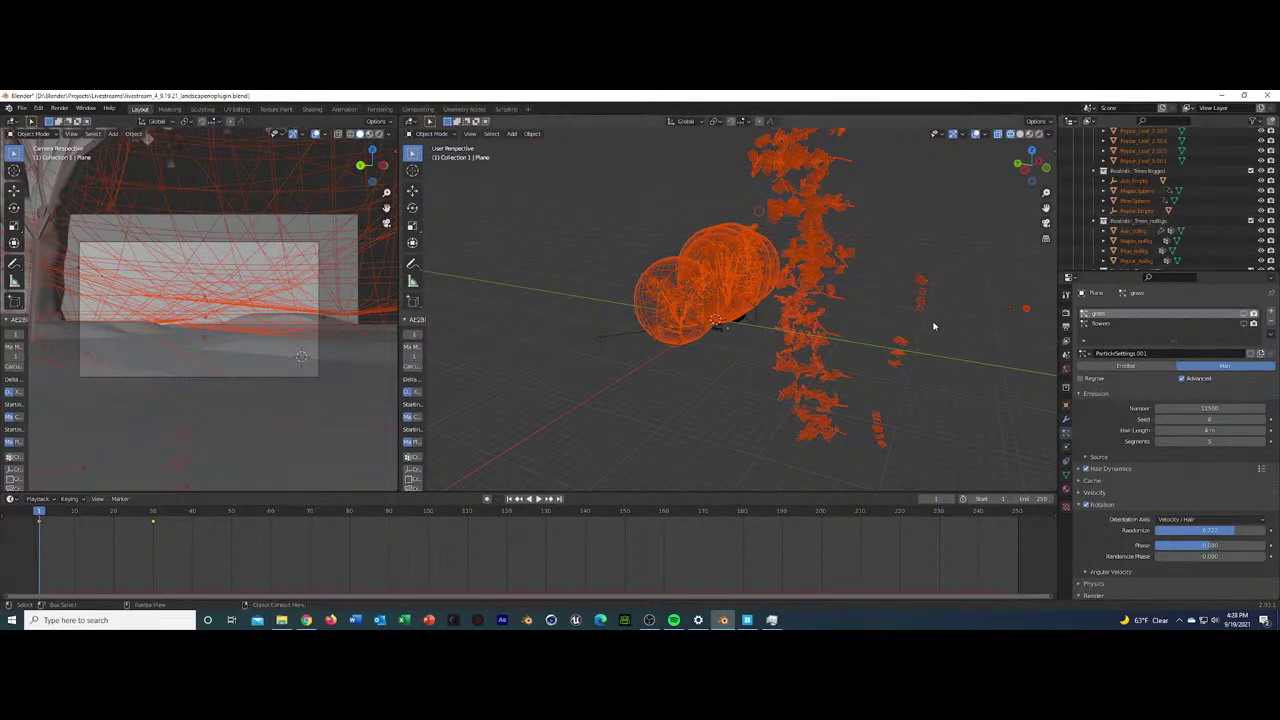
click(795, 378)
drag(930, 468, 800, 232)
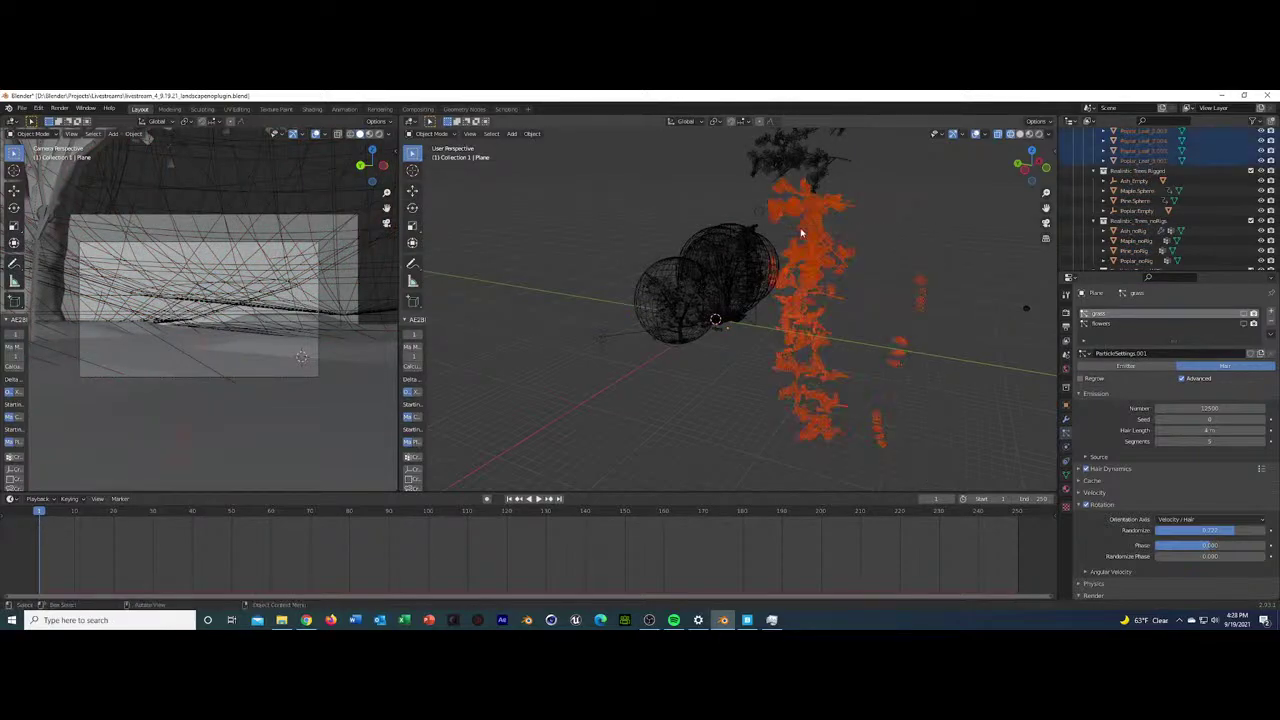
key(x)
click(801, 230)
Delete the remaining loose tree at the top, then select Maple Sphere
scroll(745, 170, down, 2)
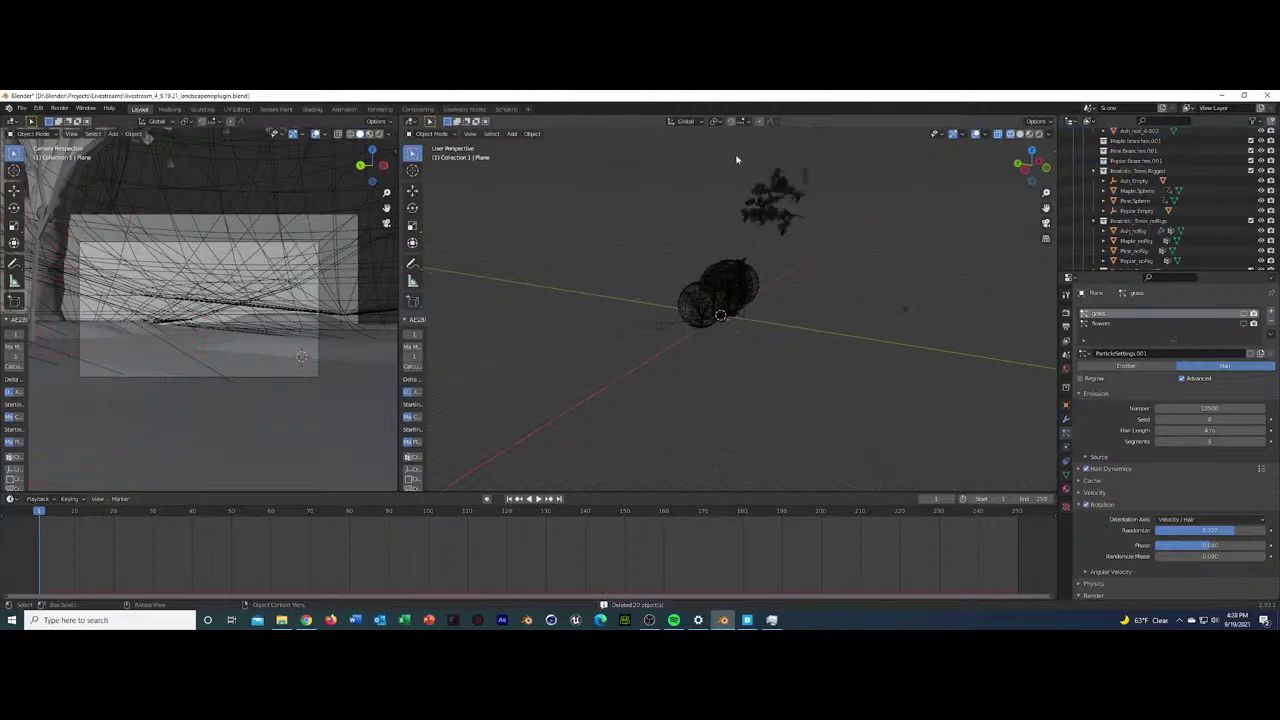
drag(738, 158, 822, 229)
key(x)
click(822, 229)
scroll(823, 251, up, 2)
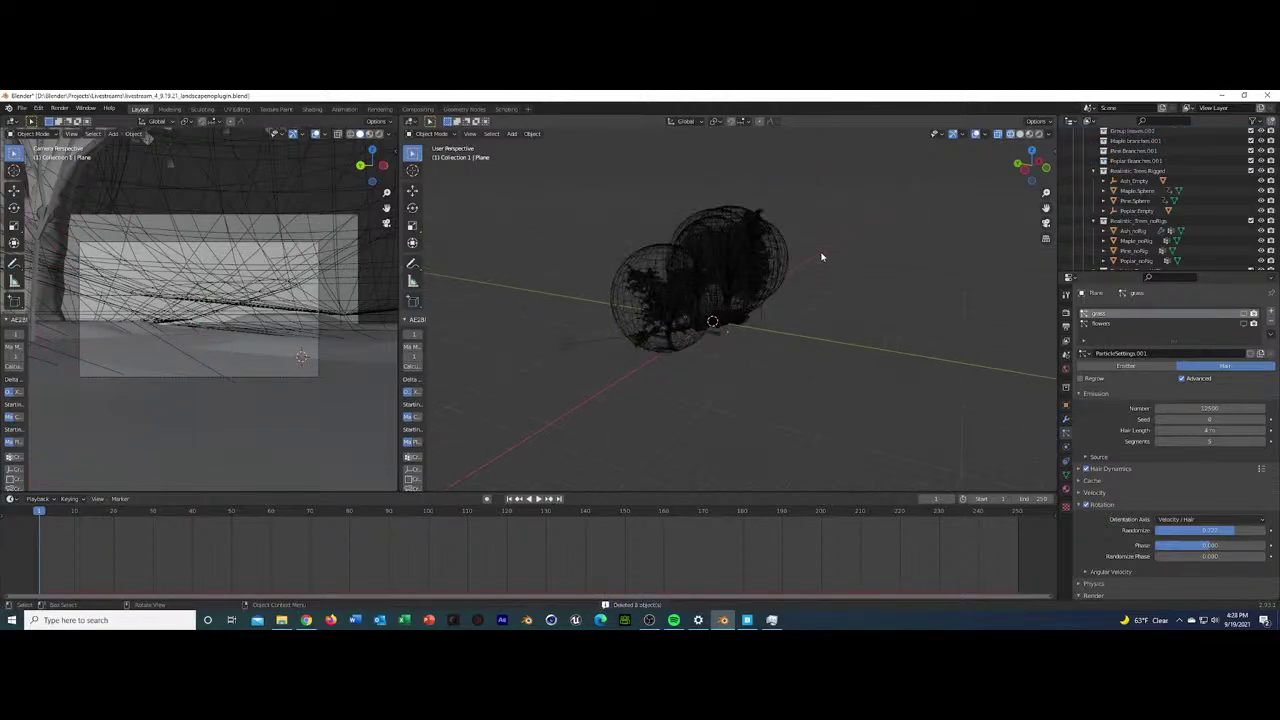
click(733, 255)
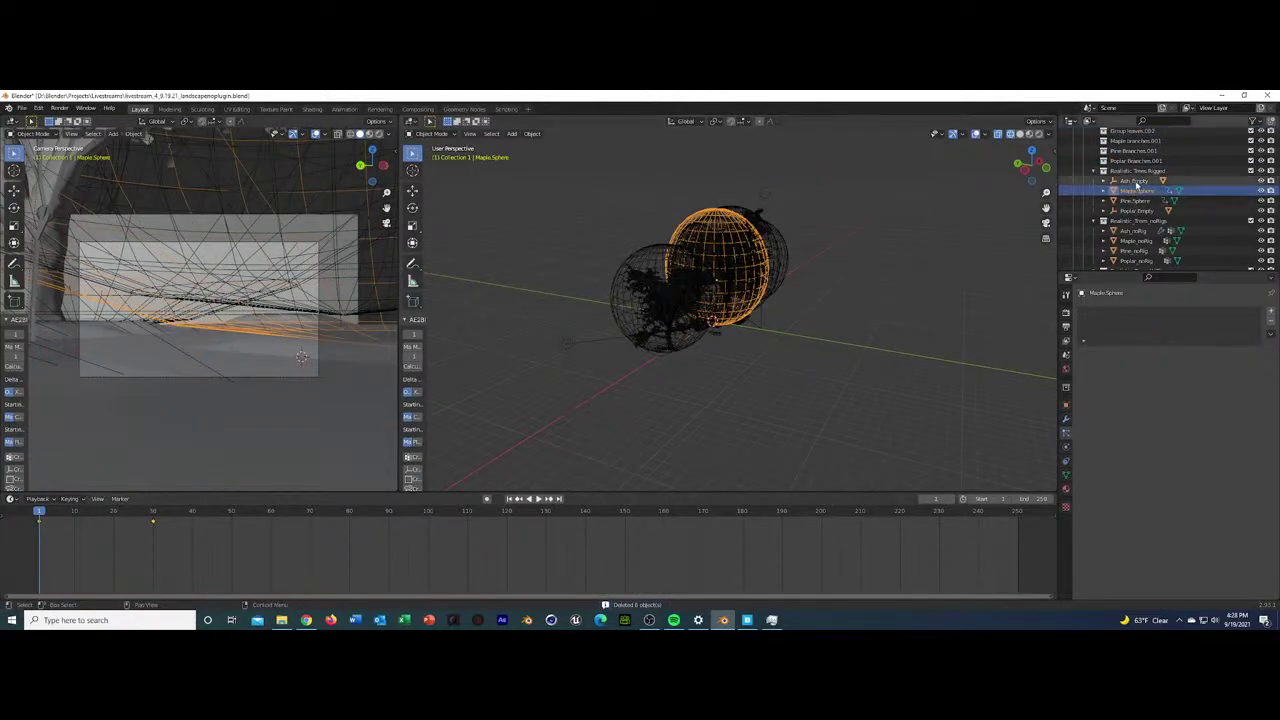
scroll(839, 225, up, 3)
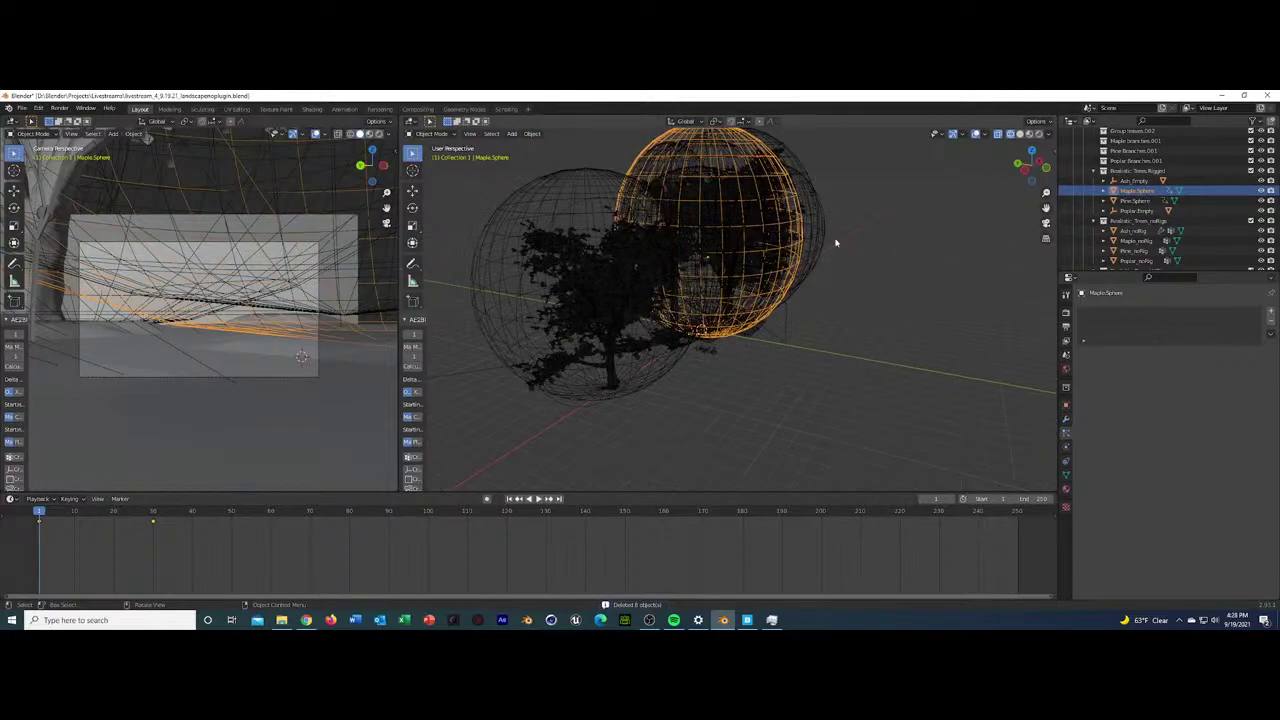
middle_drag(836, 242, 989, 241)
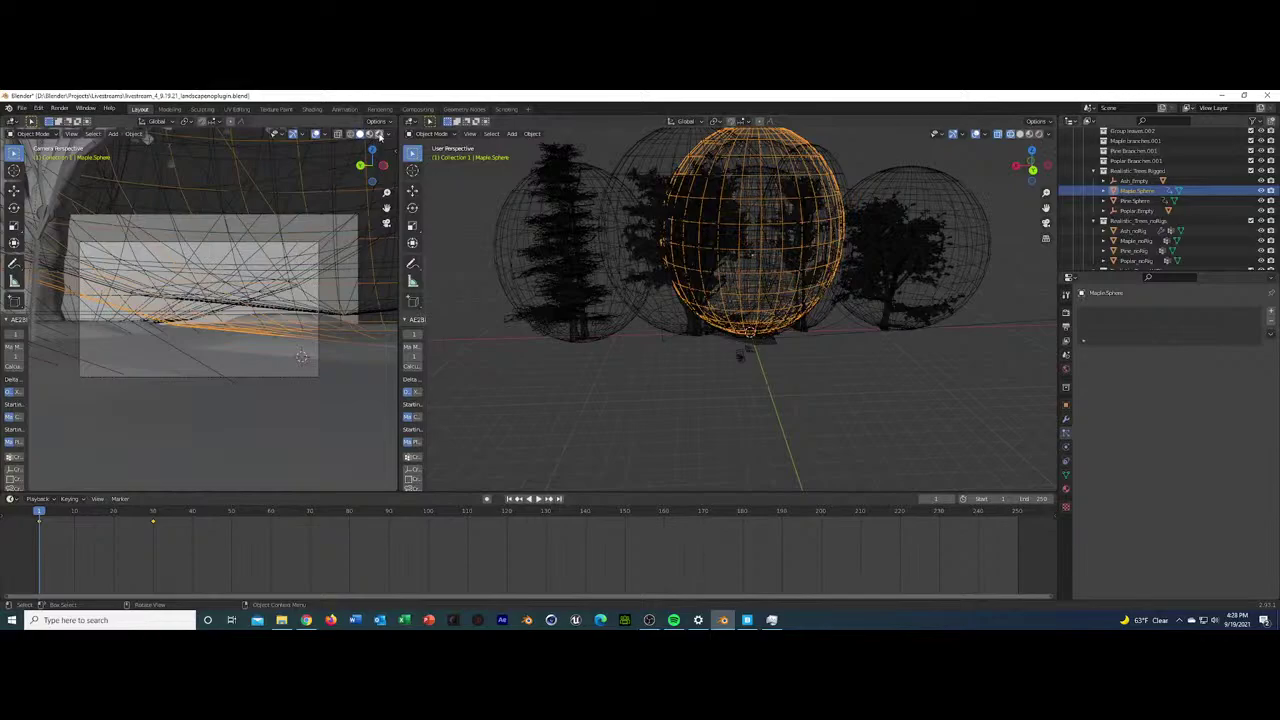
Preview the trees in Rendered shading, then orbit out of the camera view
click(380, 137)
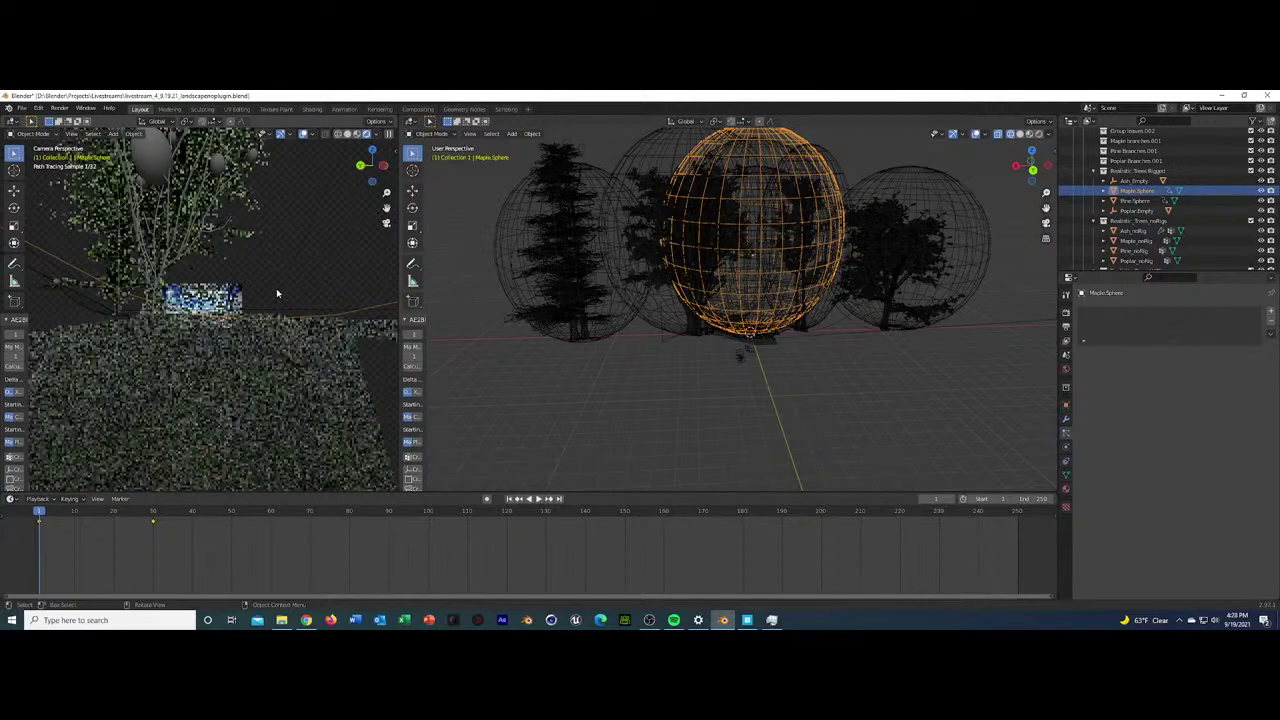
shift+scroll(293, 310, up, 2)
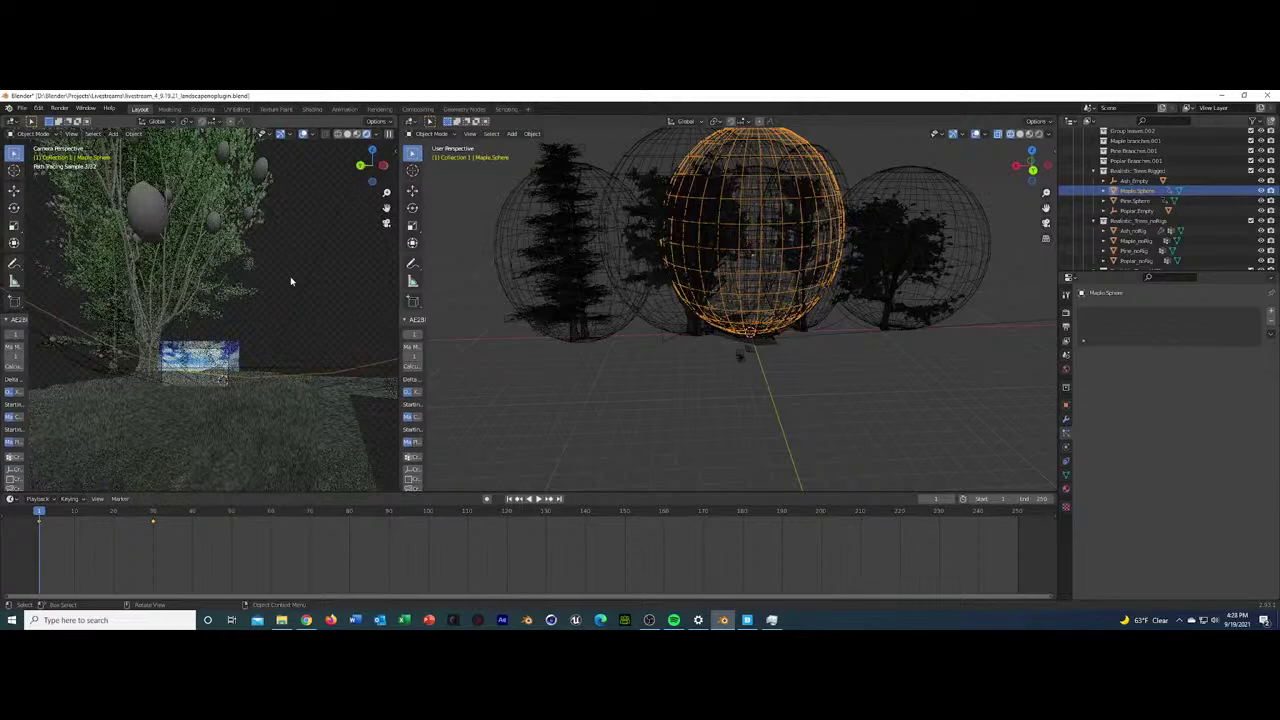
scroll(891, 286, down, 4)
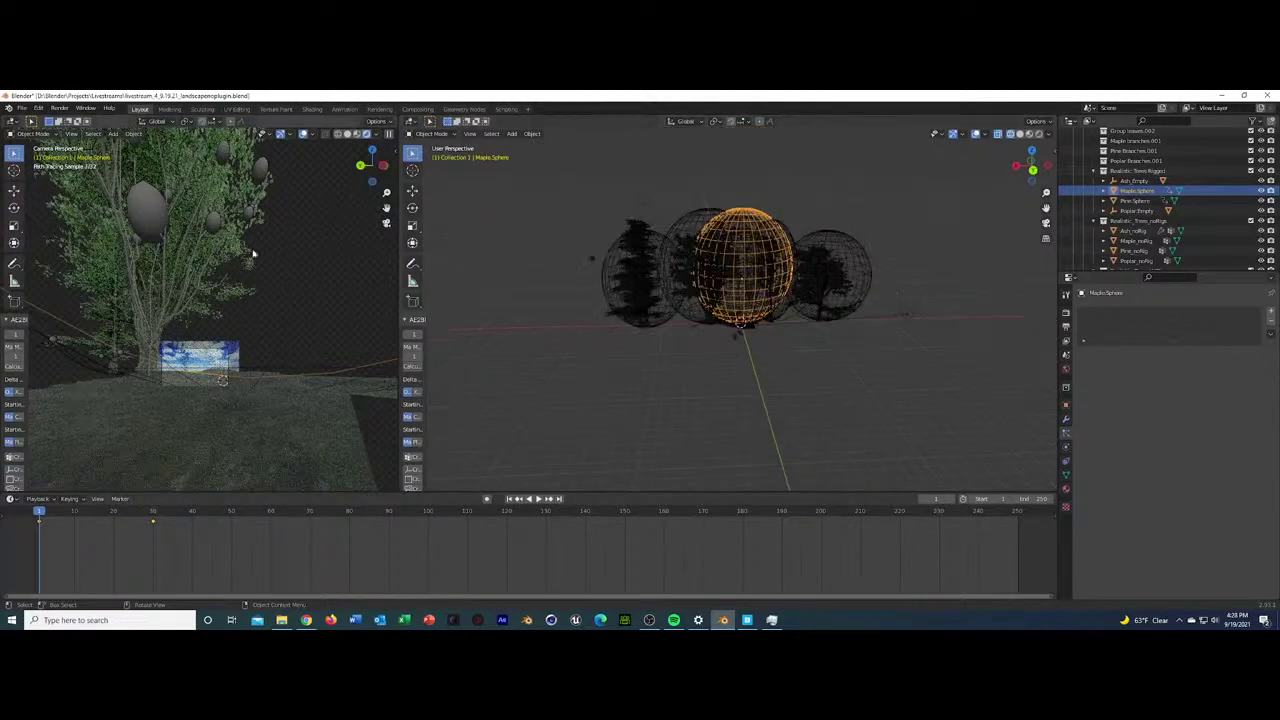
middle_drag(296, 271, 320, 230)
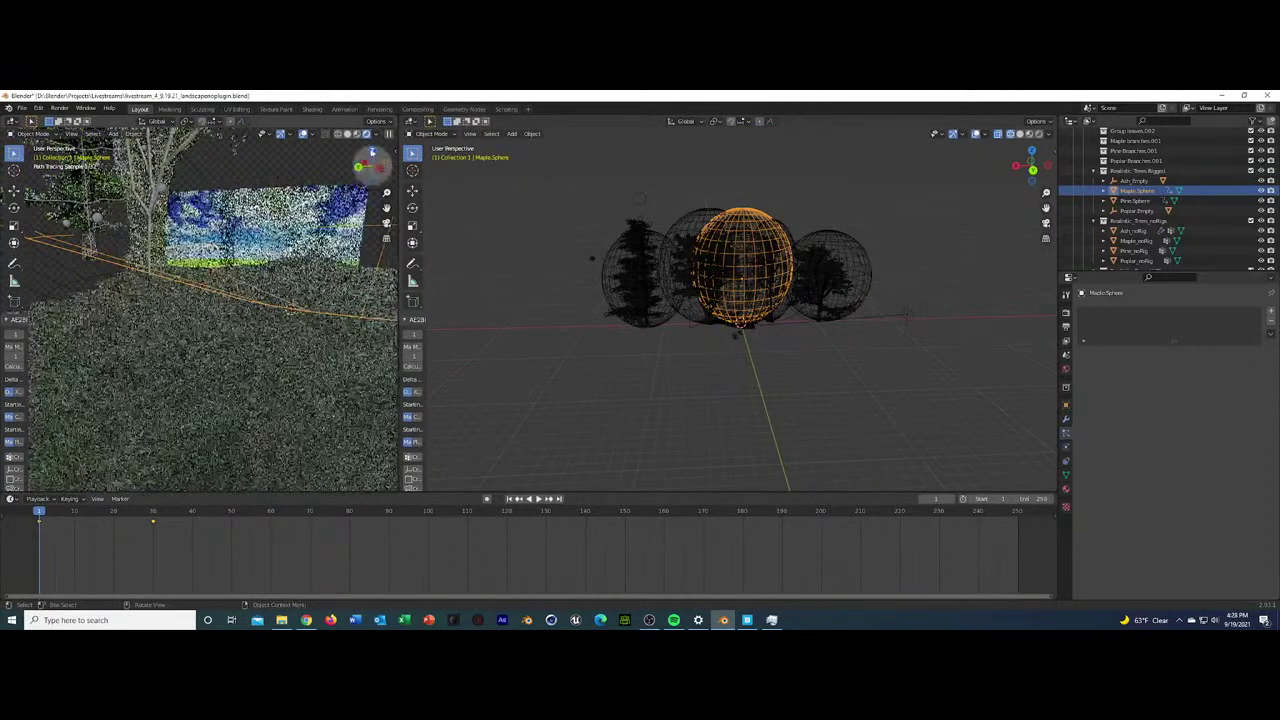
Switch to material preview shading and select the poplar's oval sphere in the viewport
key(z)
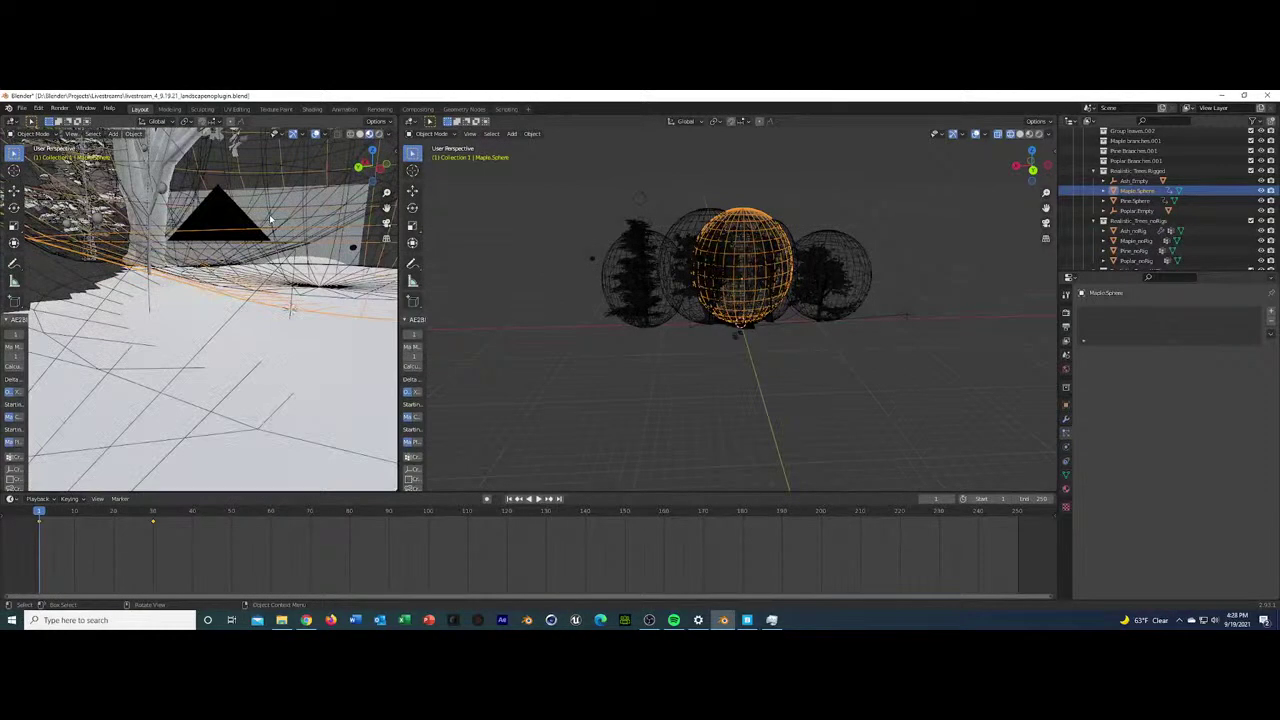
key(z)
scroll(291, 236, down, 3)
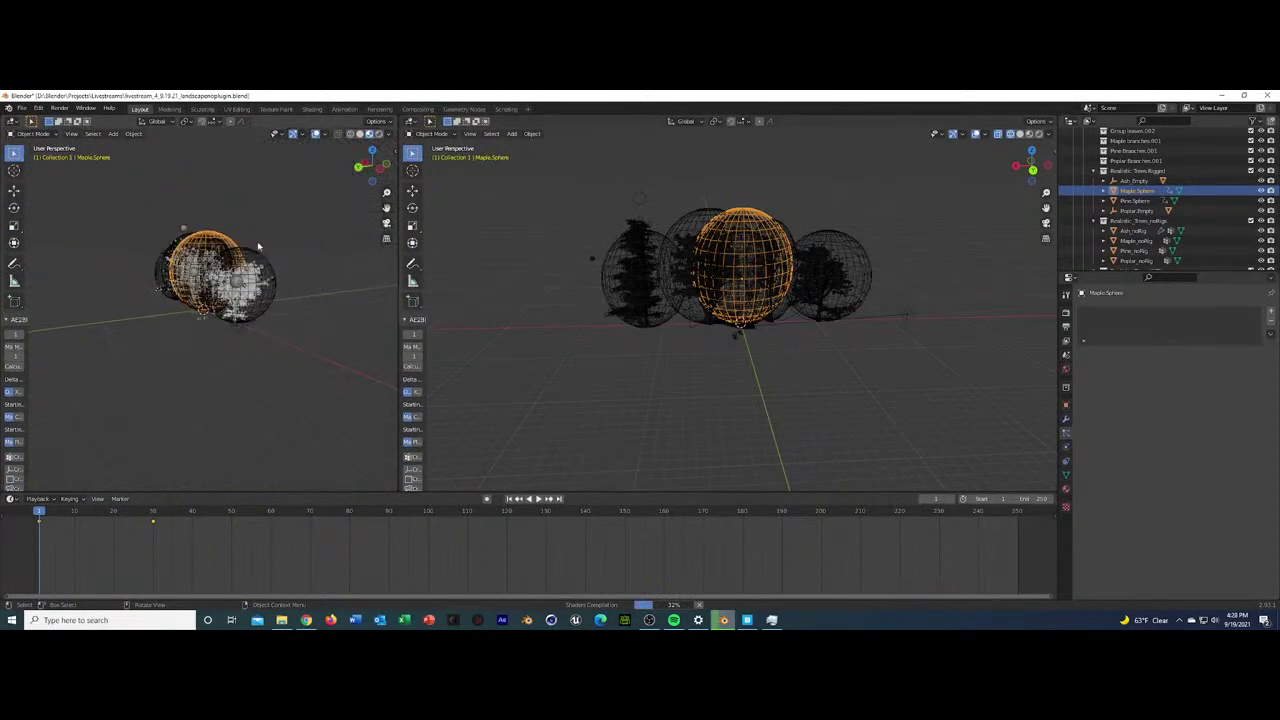
middle_drag(291, 236, 241, 211)
scroll(329, 243, up, 4)
click(241, 211)
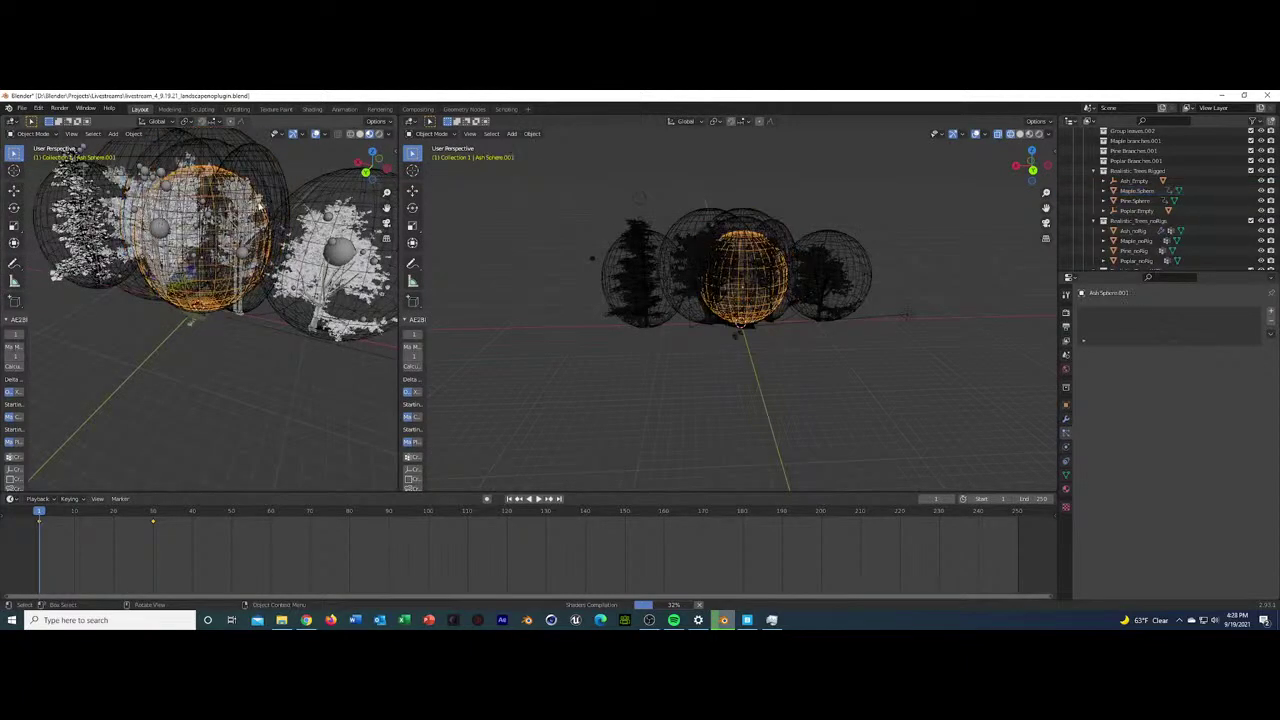
click(261, 209)
click(265, 170)
scroll(1167, 207, down, 3)
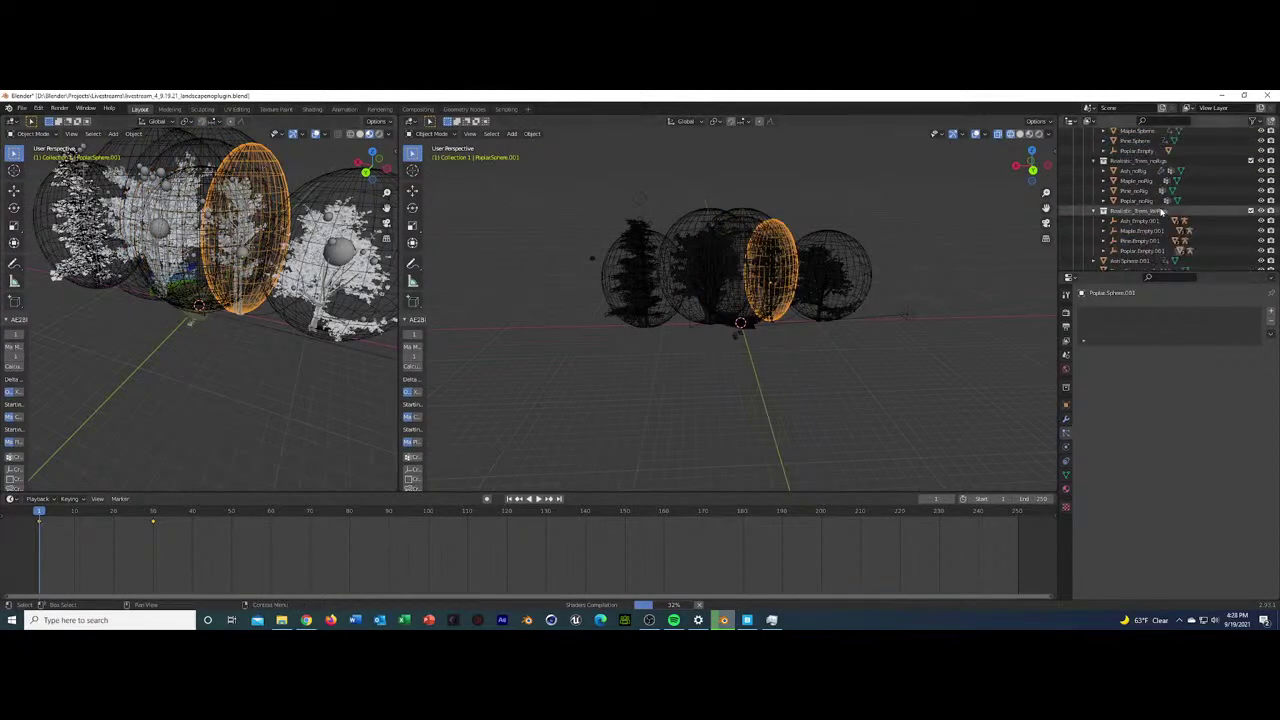
Select Poplar_Empty.001 with its children and delete the poplar group
click(1112, 251)
click(1103, 250)
scroll(1110, 252, down, 2)
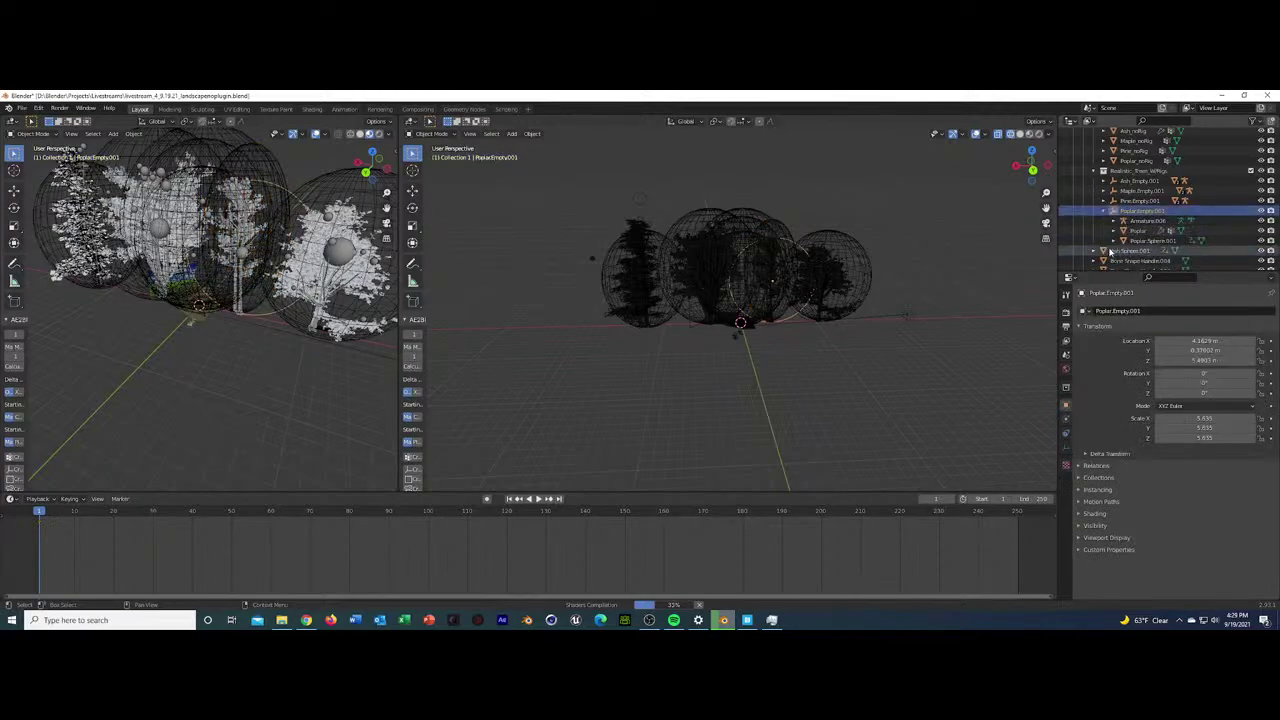
shift+click(1140, 241)
key(x)
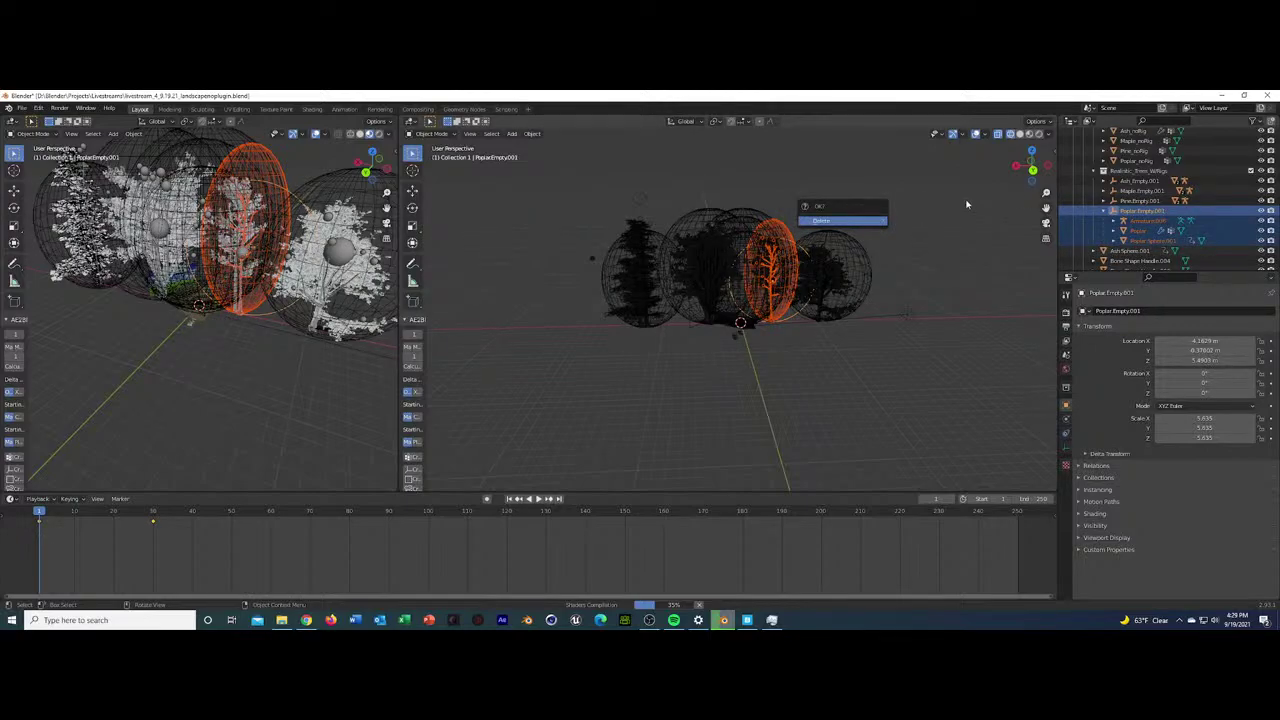
click(848, 222)
mouse_move(747, 618)
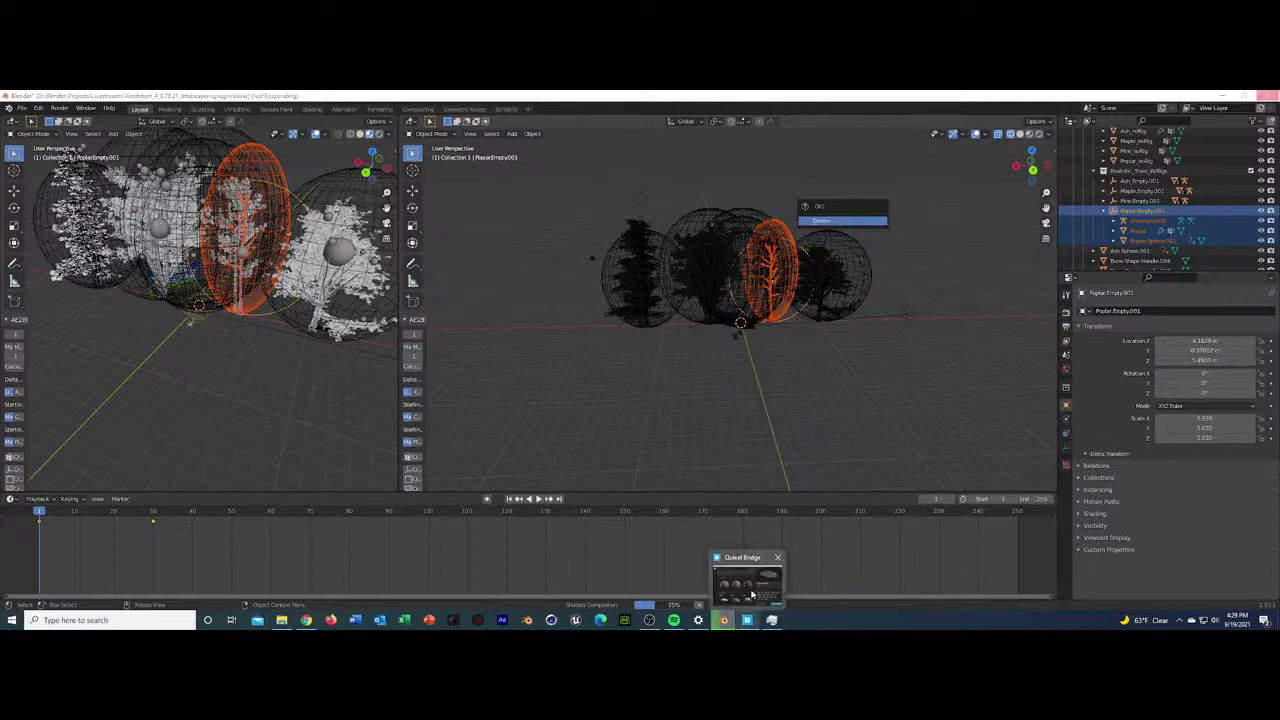
click(752, 585)
scroll(680, 404, up, 5)
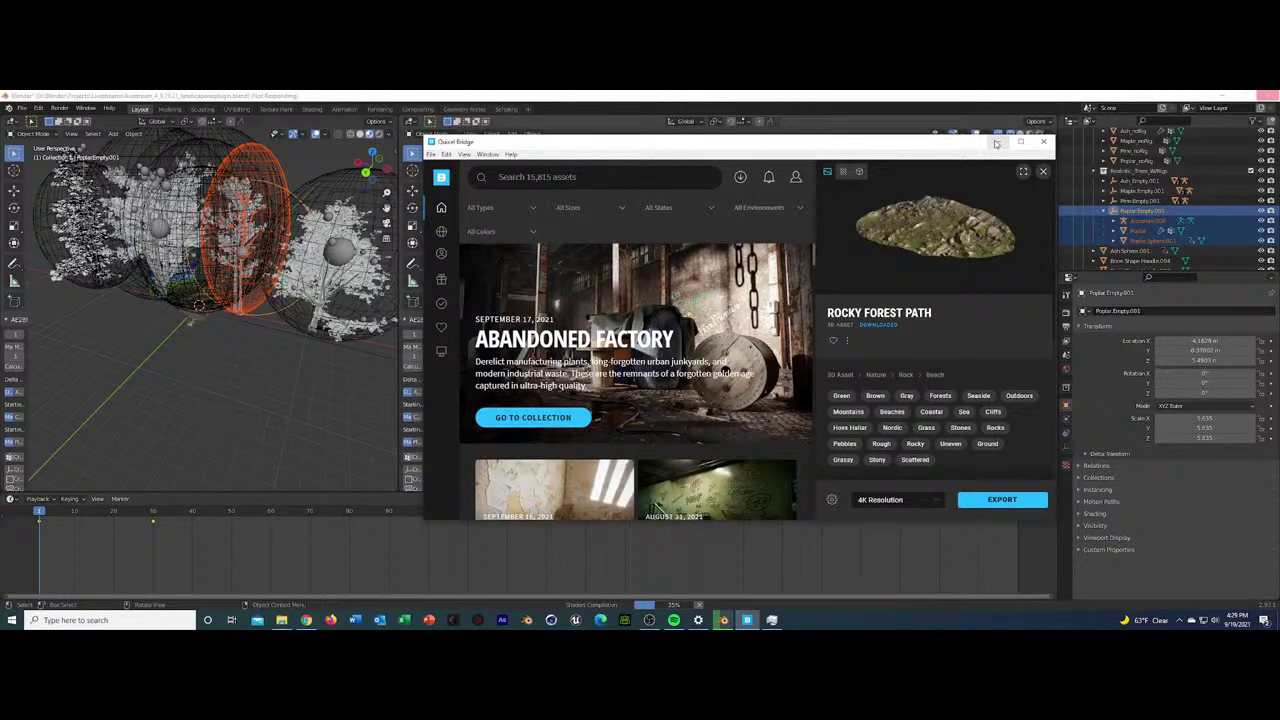
click(997, 144)
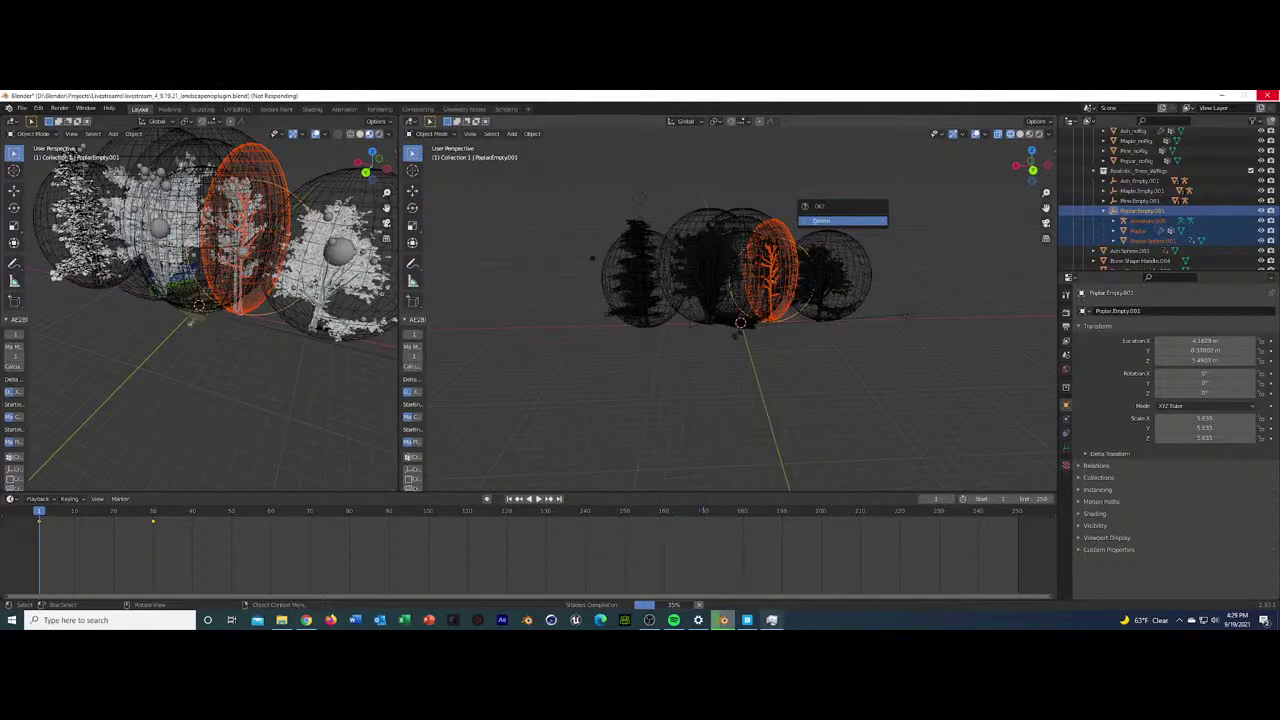
click(771, 620)
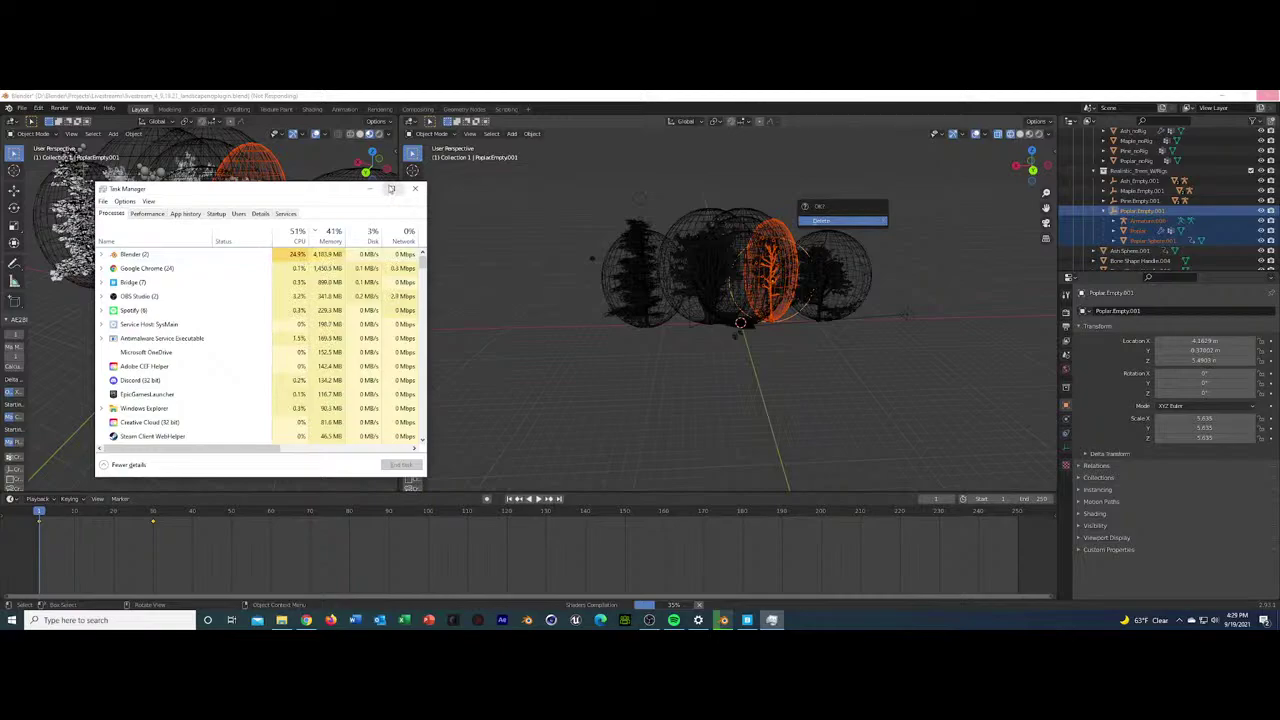
click(369, 188)
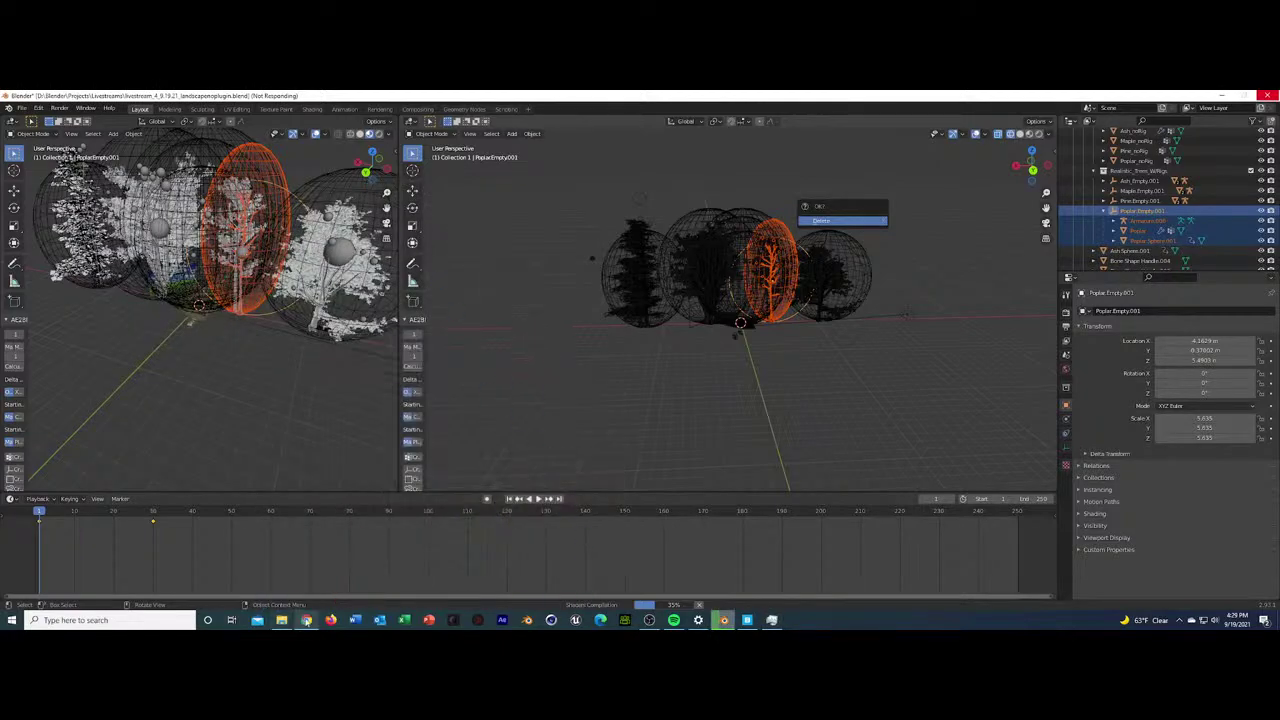
Close the Poly Haven Suburban Field 02 tab in Chrome and minimise the window
mouse_move(306, 620)
click(318, 589)
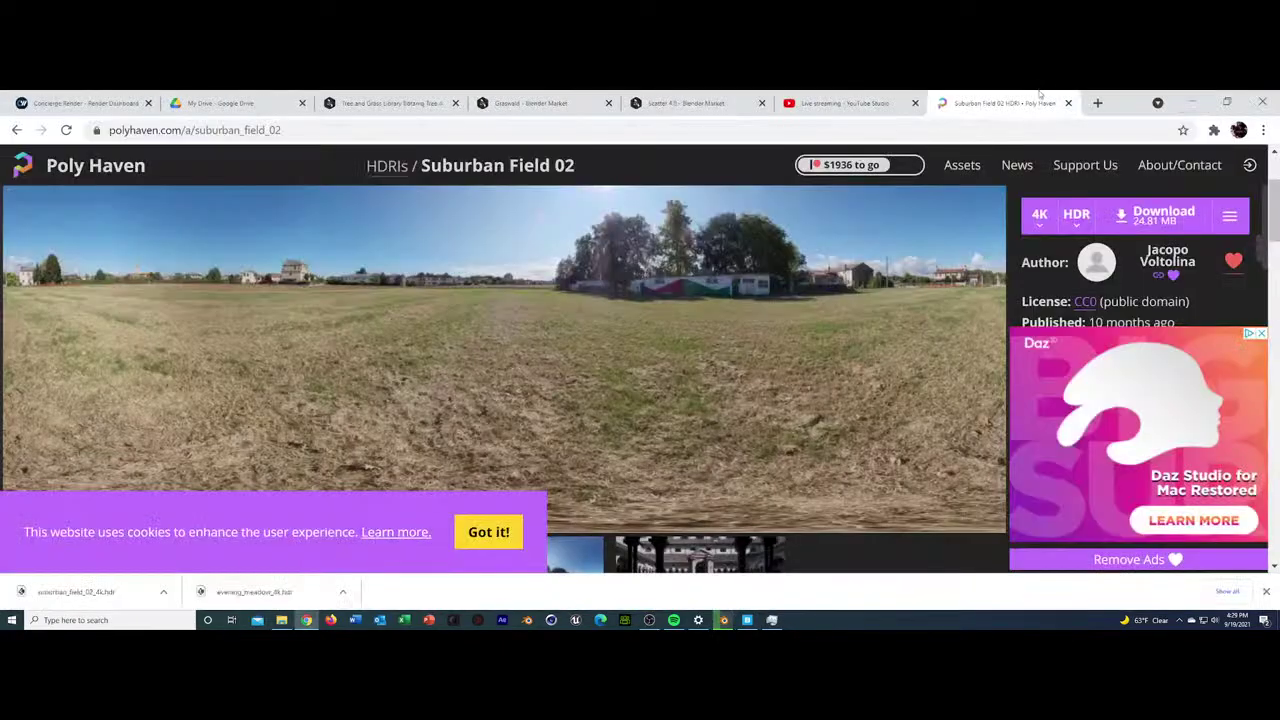
click(1068, 103)
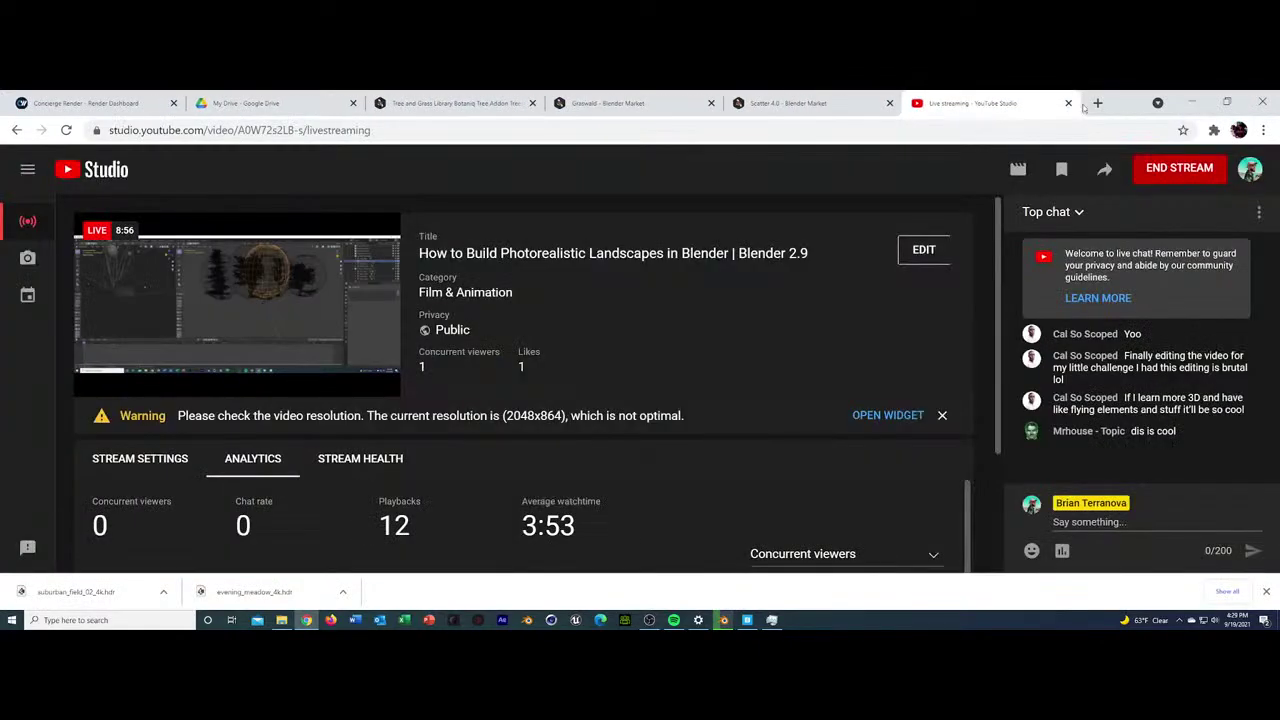
click(1191, 102)
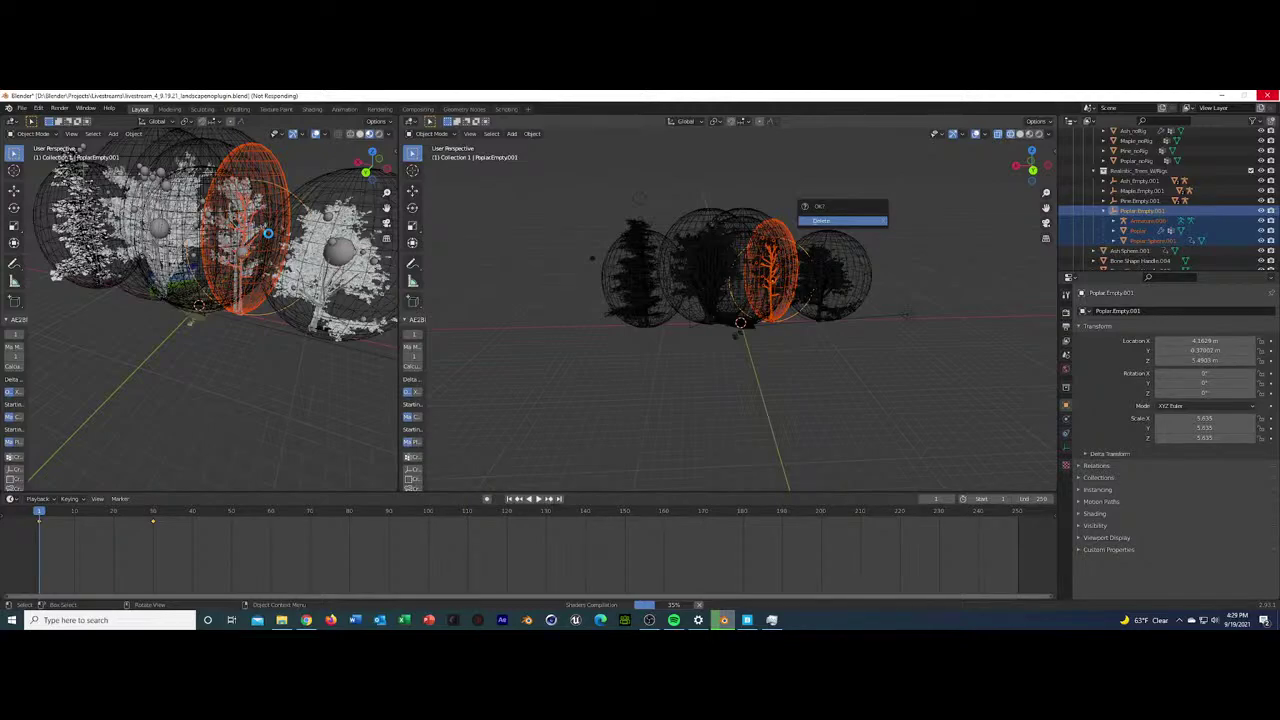
Confirm the poplar deletion, select PoplarSphere, save the file and delete the sphere
mouse_move(747, 619)
click(842, 220)
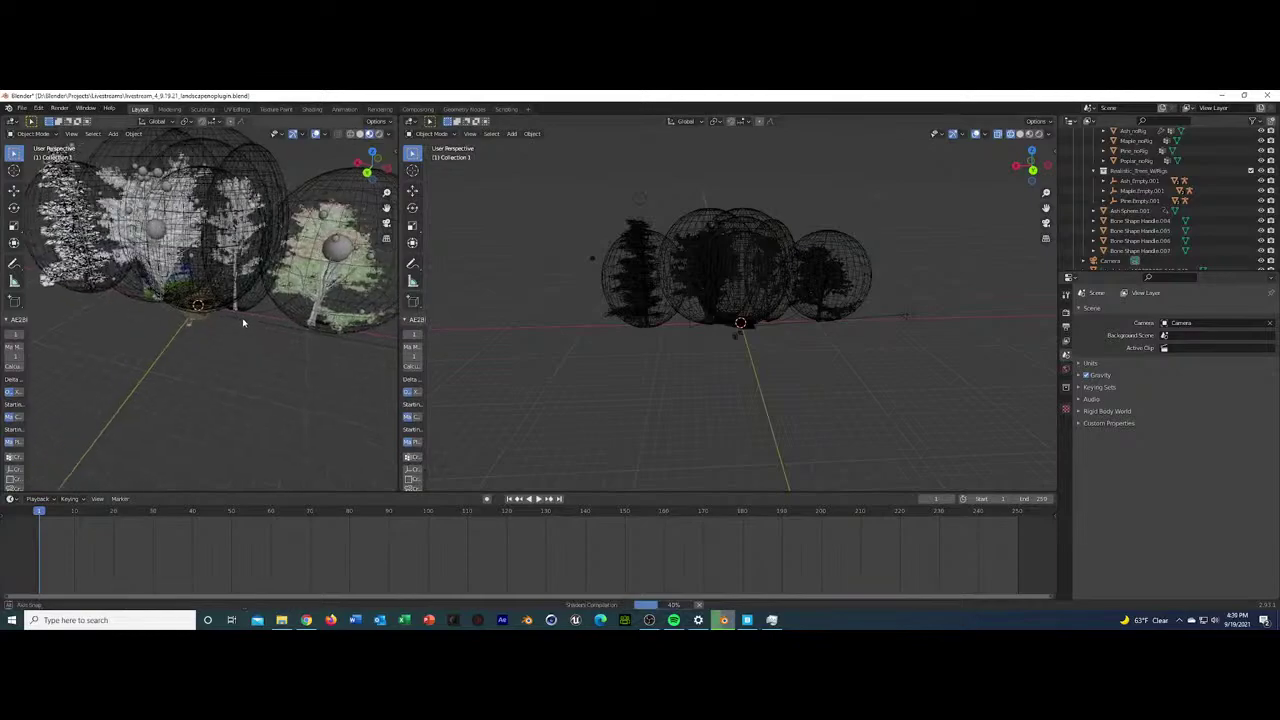
middle_drag(243, 322, 258, 186)
click(238, 205)
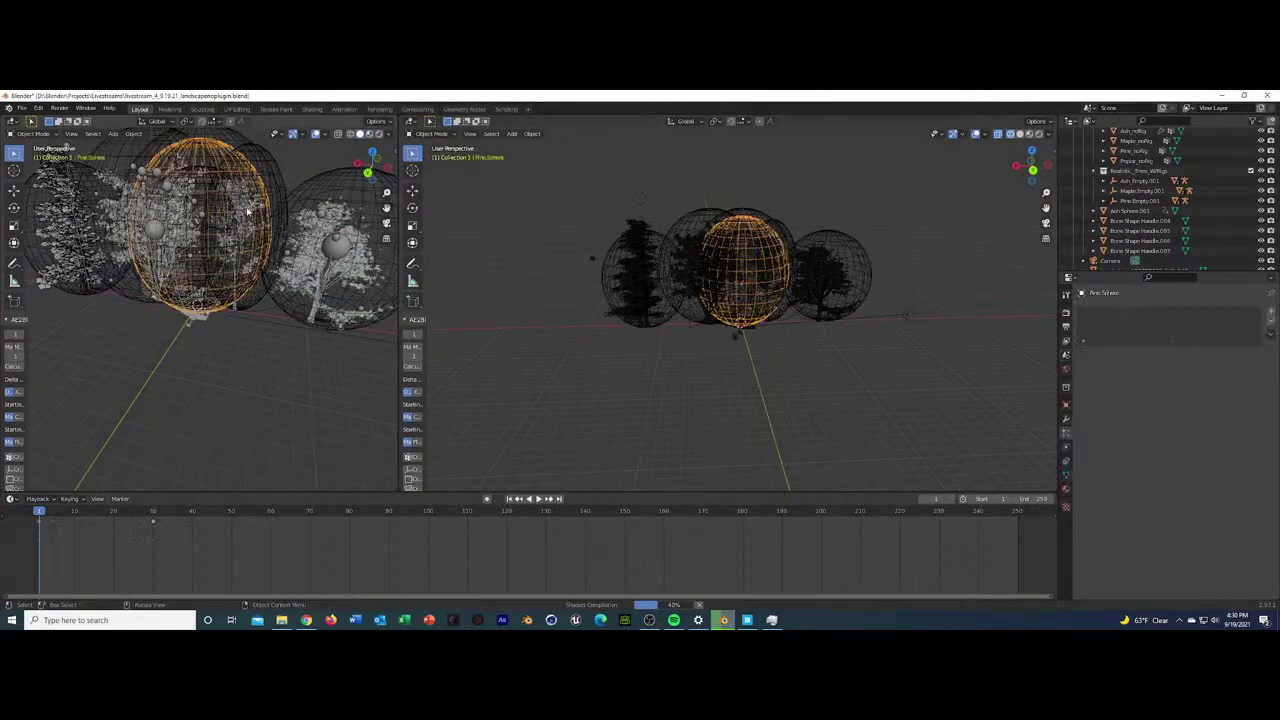
click(253, 213)
click(268, 170)
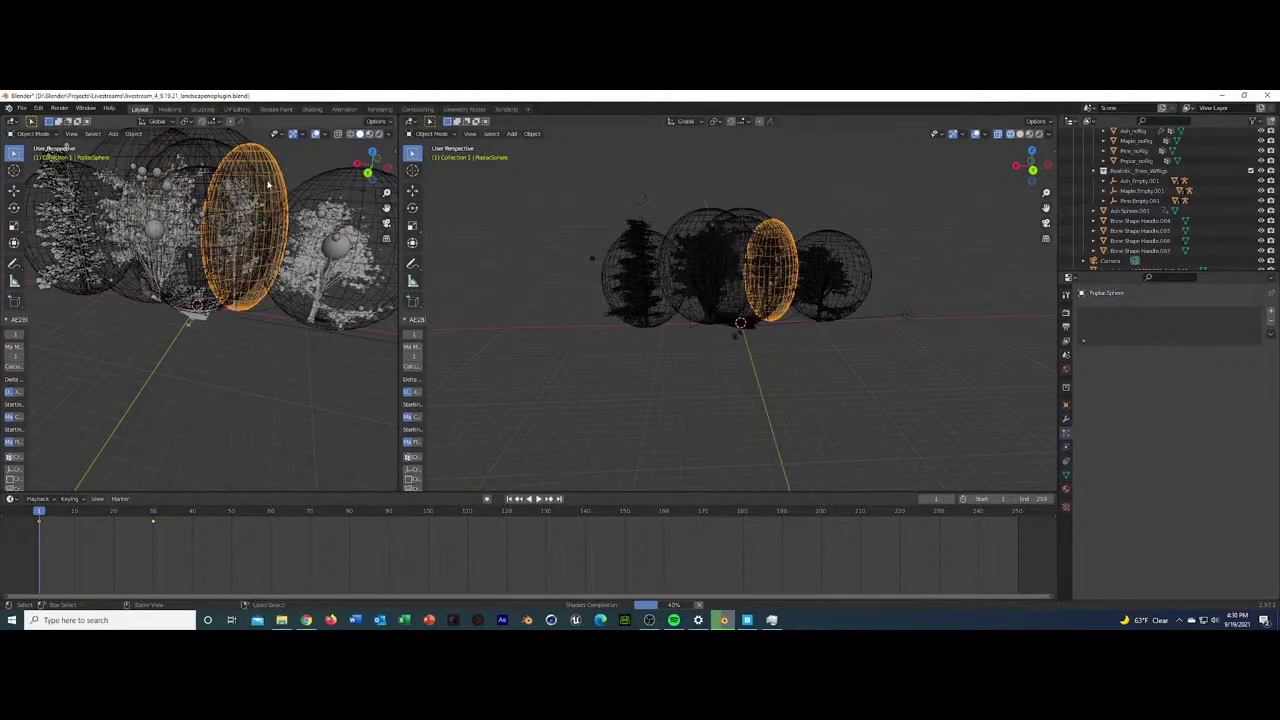
key(ctrl+s)
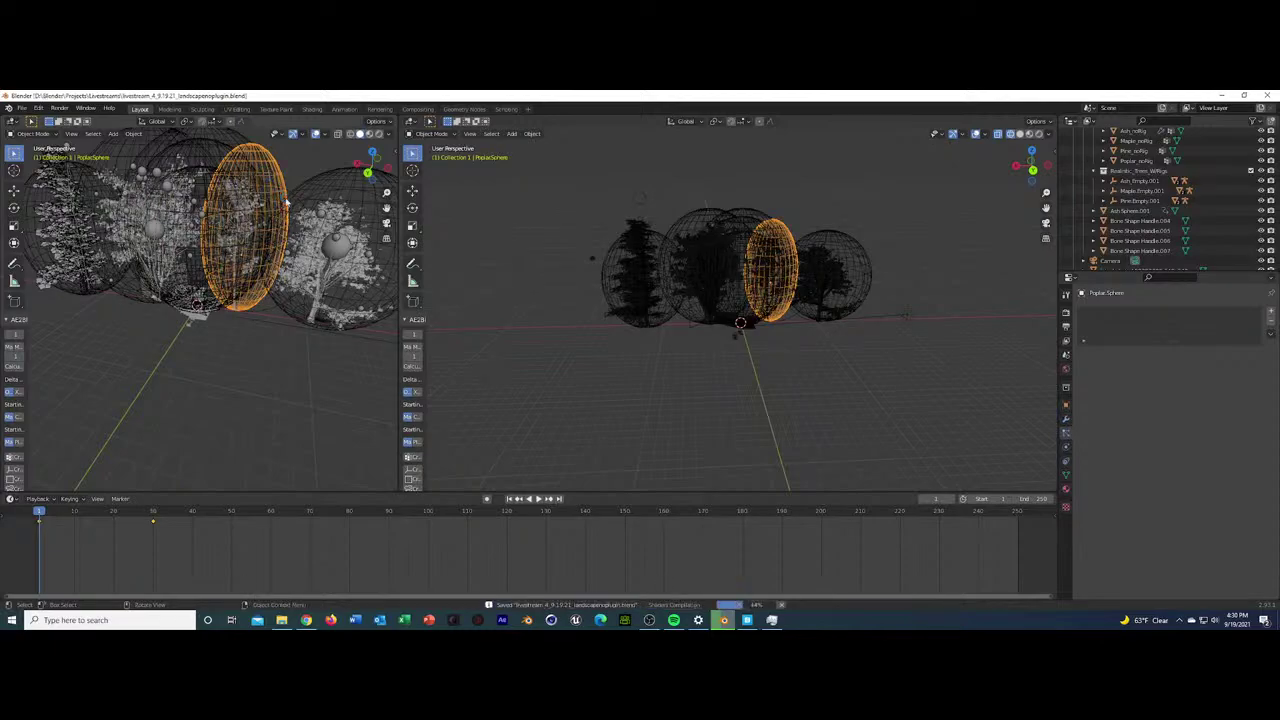
key(x)
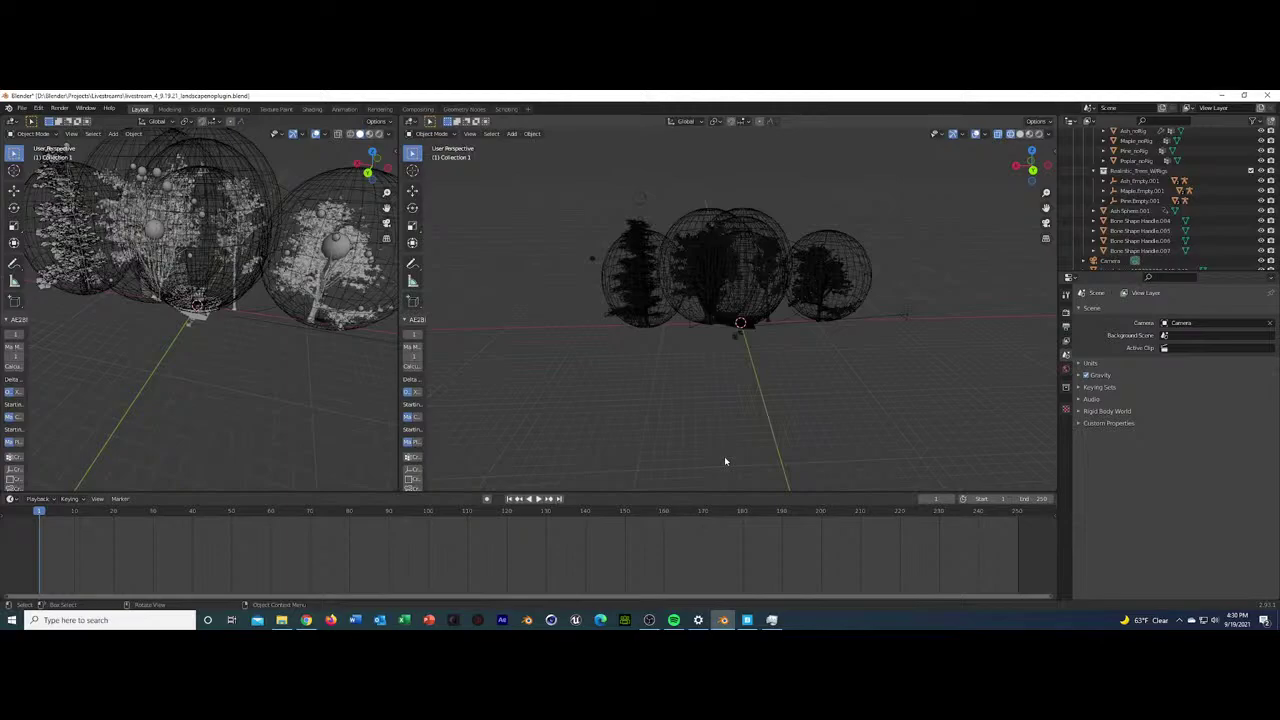
Delete the ash tree on the right together with its wireframe spheres
scroll(849, 309, up, 5)
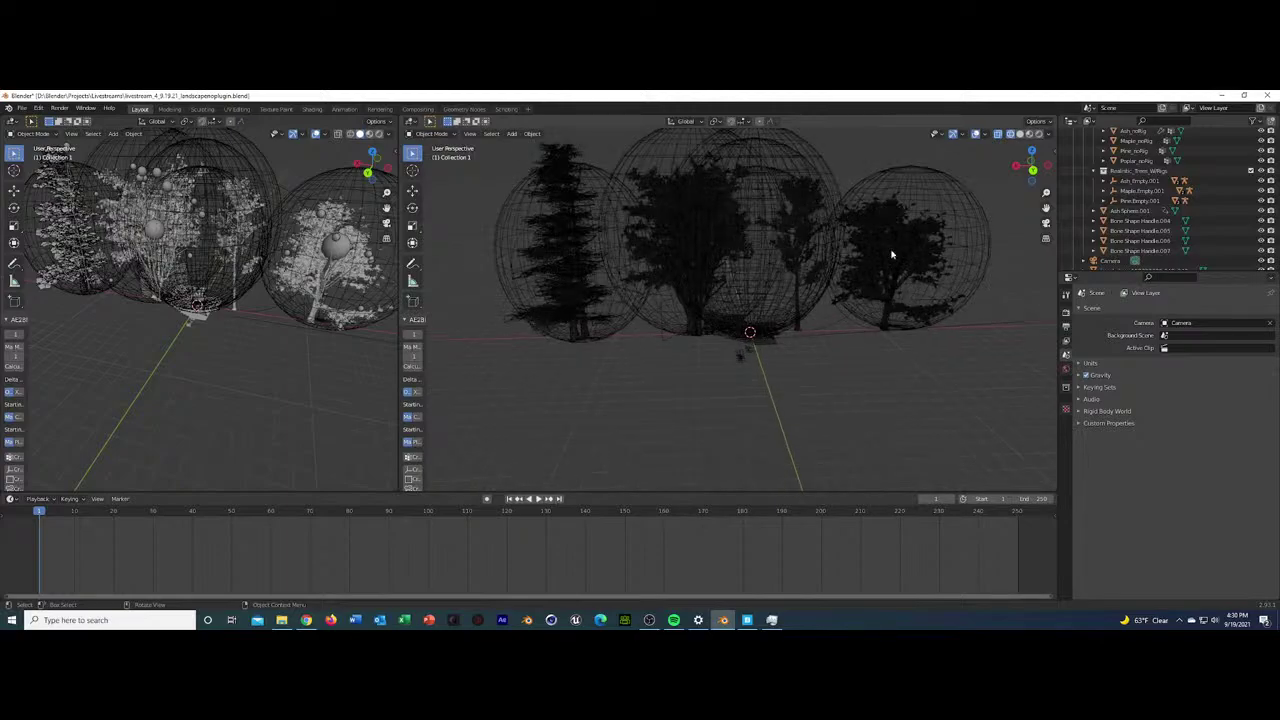
click(921, 252)
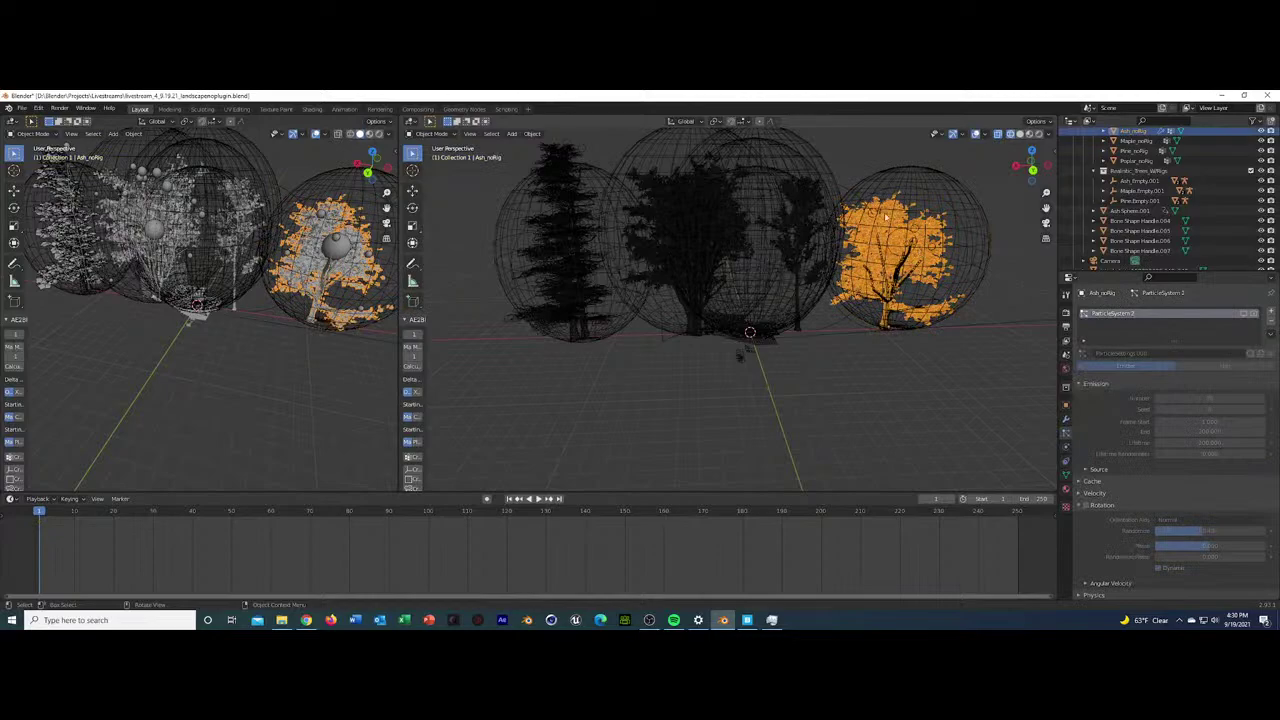
drag(878, 157, 951, 345)
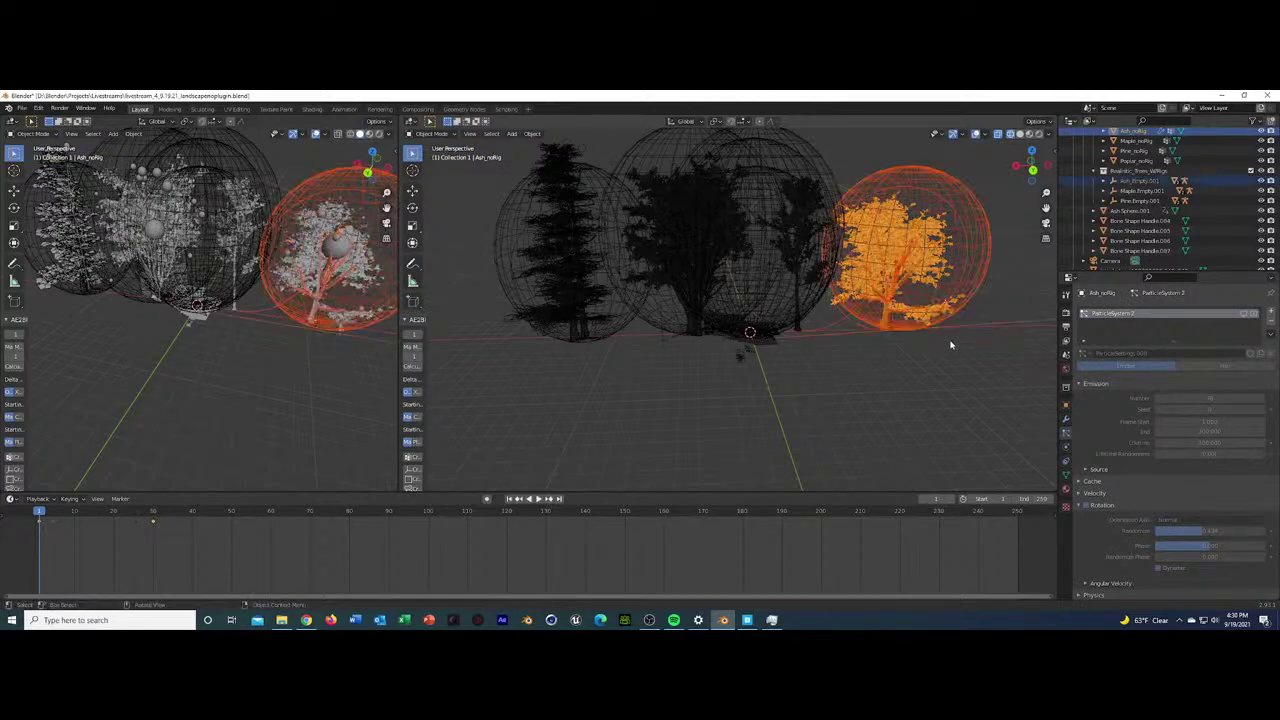
key(x)
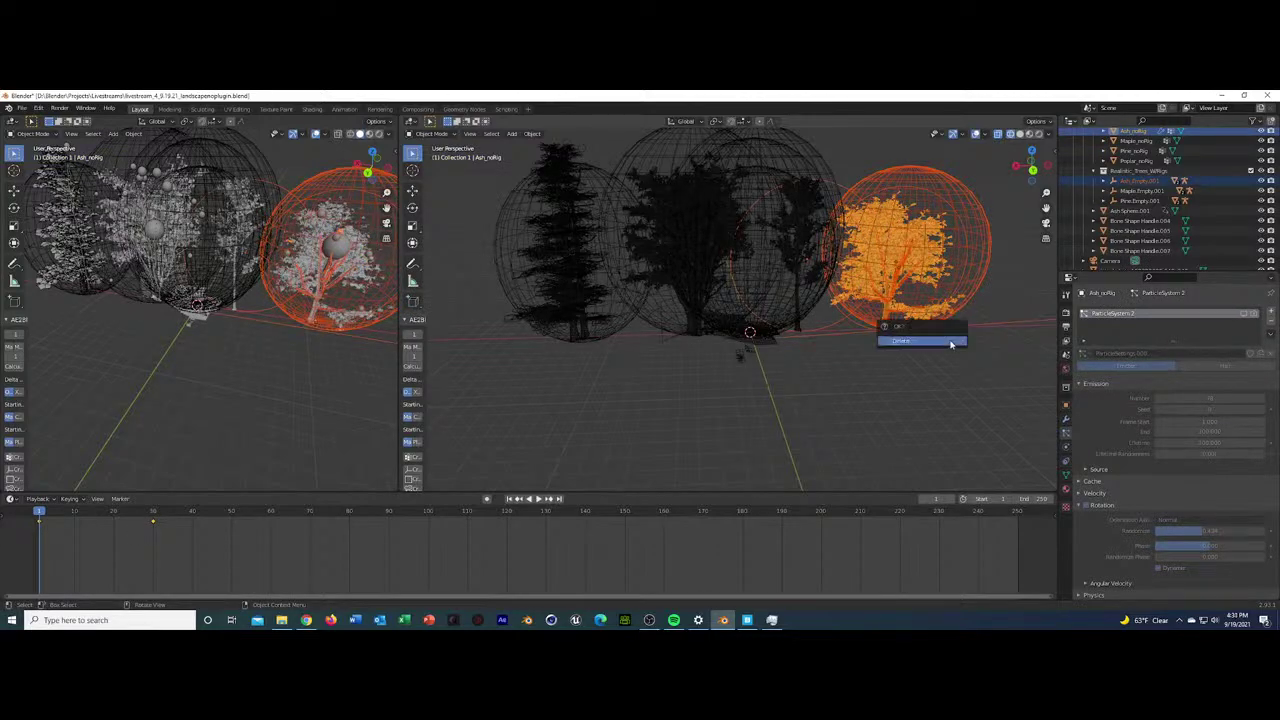
click(951, 344)
click(800, 329)
key(Delete)
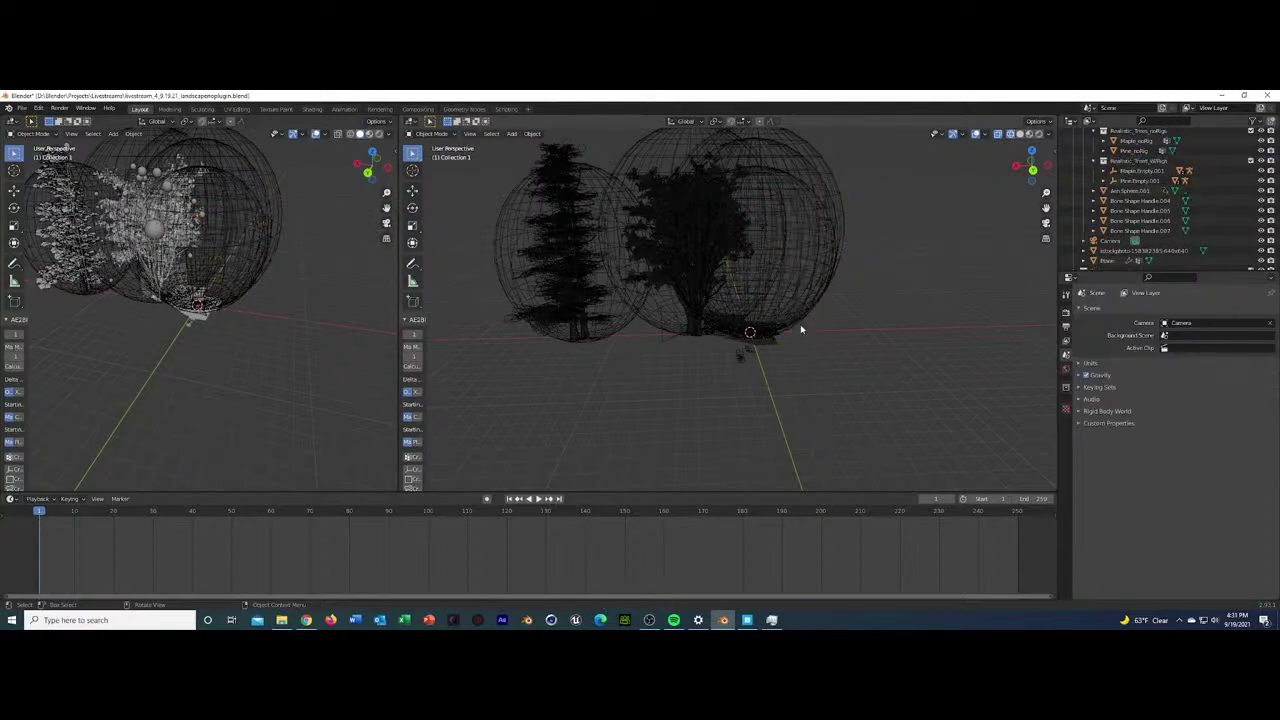
scroll(810, 290, up, 1)
click(812, 268)
key(x)
click(823, 265)
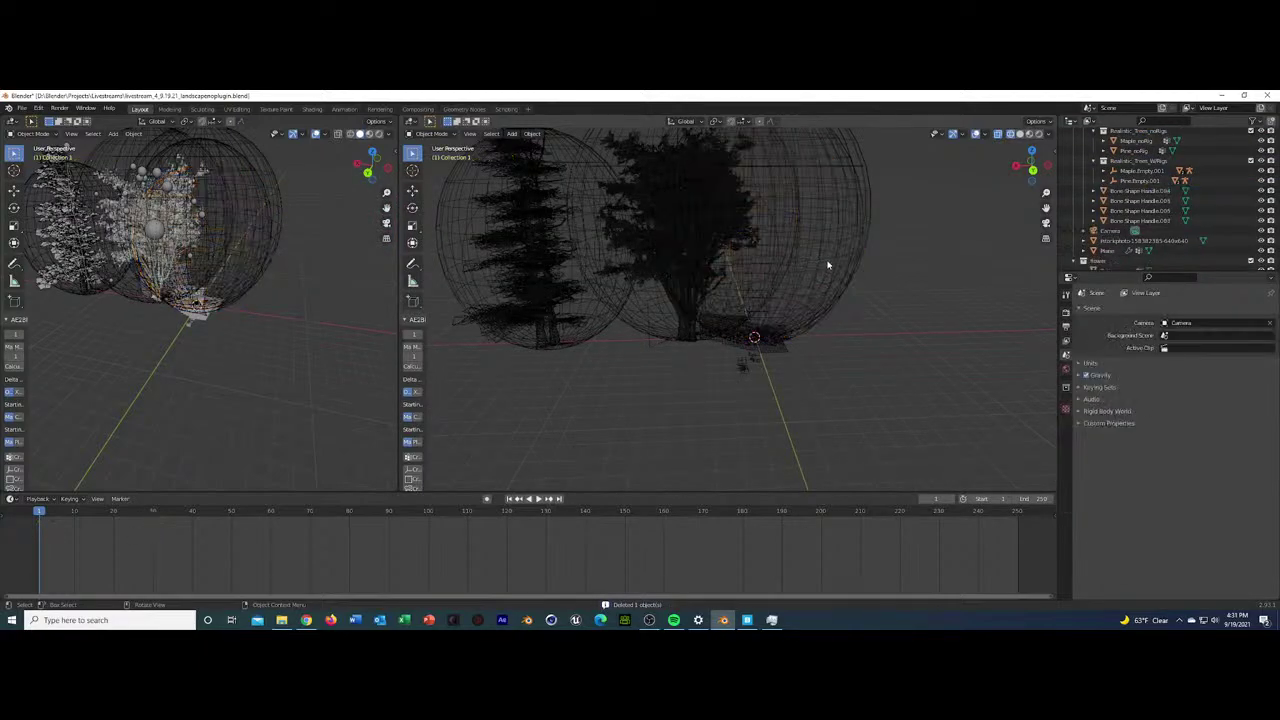
Delete the maple and pine wireframe spheres, the pine tree and the left sphere
click(851, 251)
key(x)
click(864, 246)
click(845, 236)
key(x)
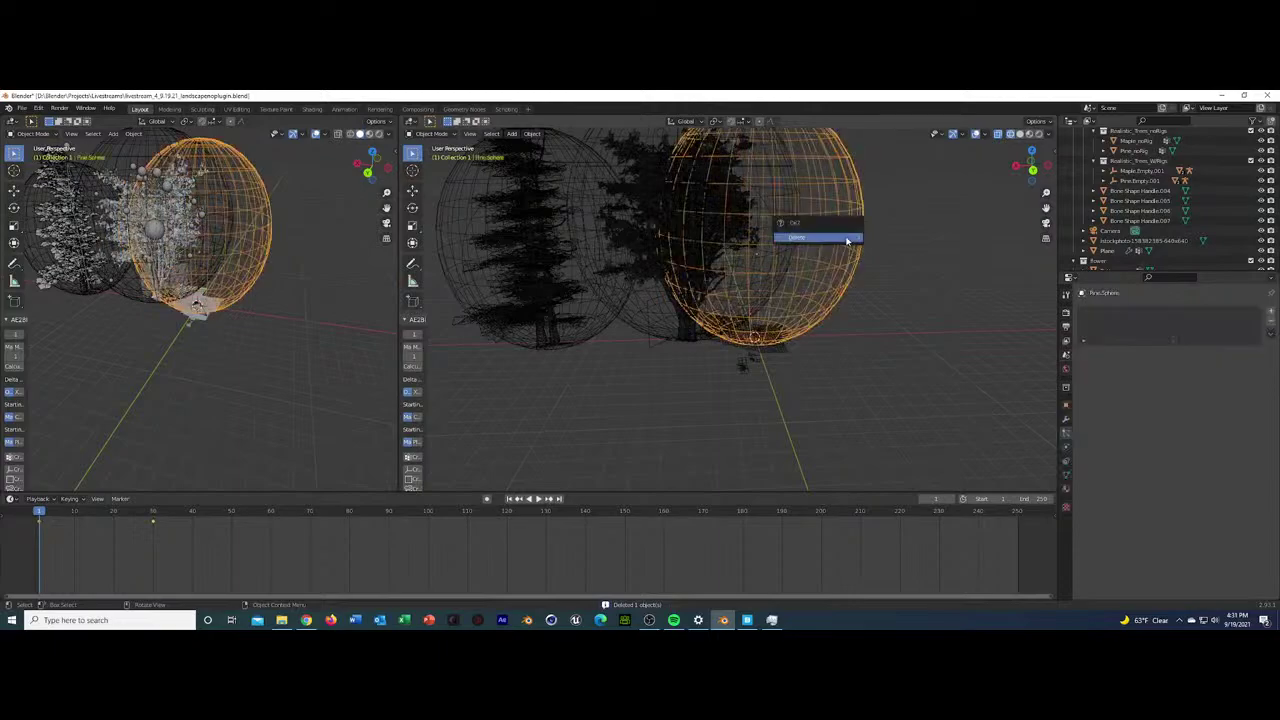
click(845, 236)
click(510, 278)
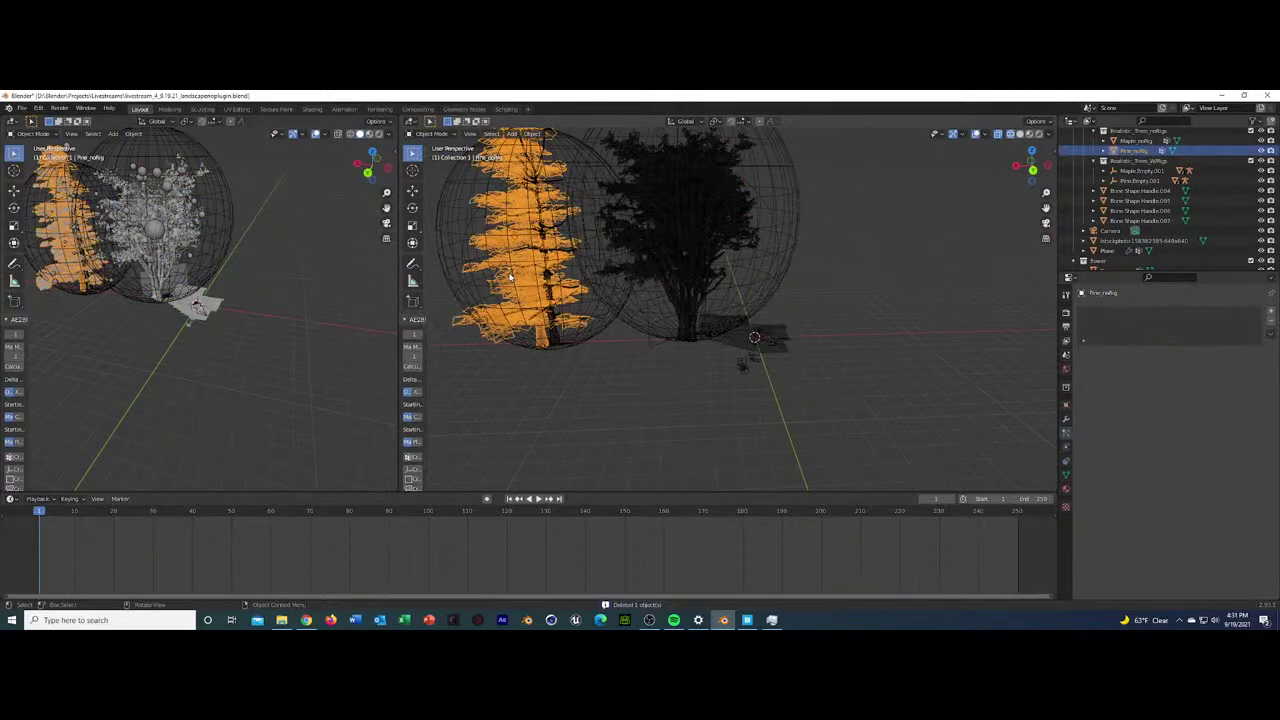
click(521, 289)
key(x)
click(536, 304)
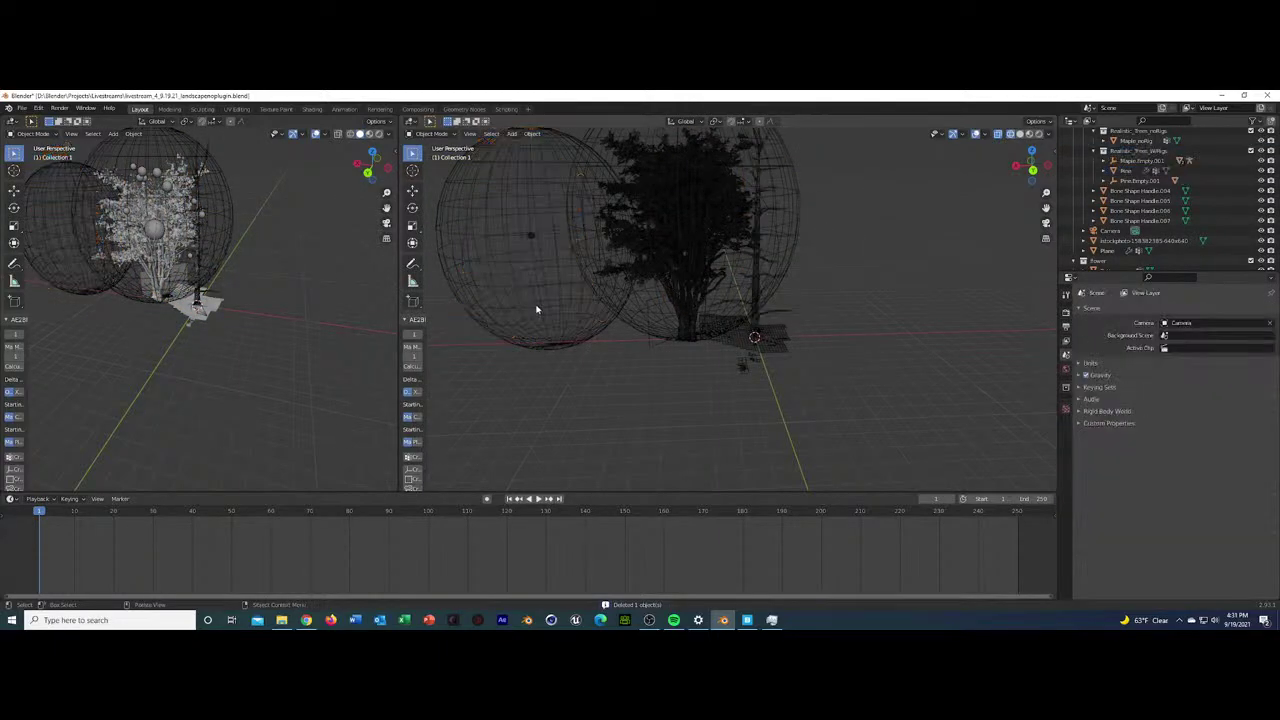
click(536, 309)
key(x)
click(534, 306)
Remove the bare pine trunk, the pine's circular empty and the stray leftover objects
click(761, 236)
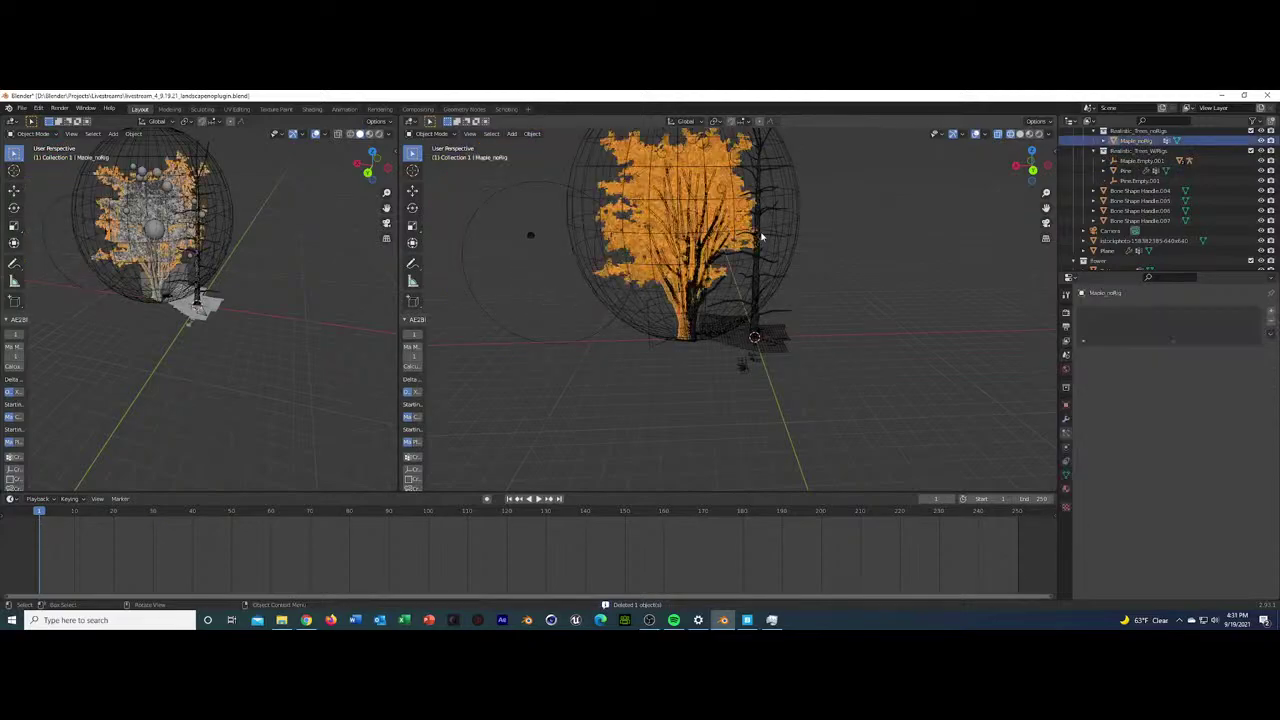
click(762, 212)
click(763, 216)
key(x)
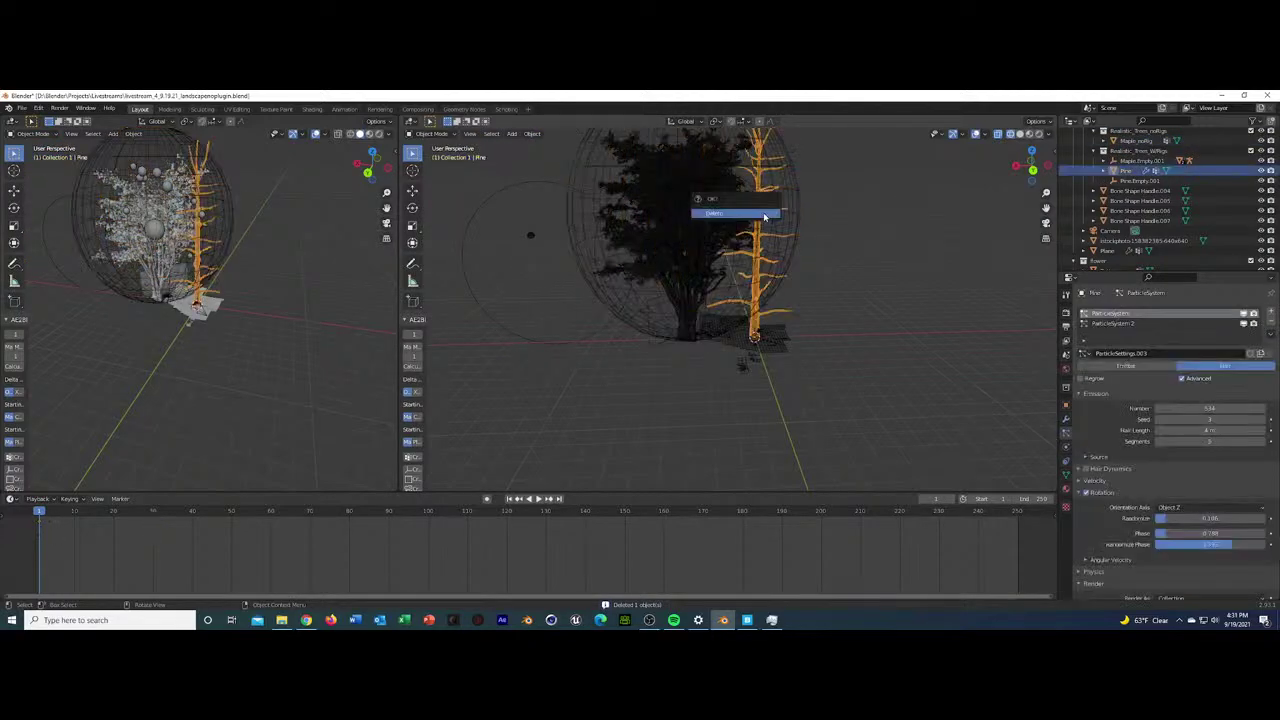
click(763, 212)
click(491, 320)
key(x)
click(491, 320)
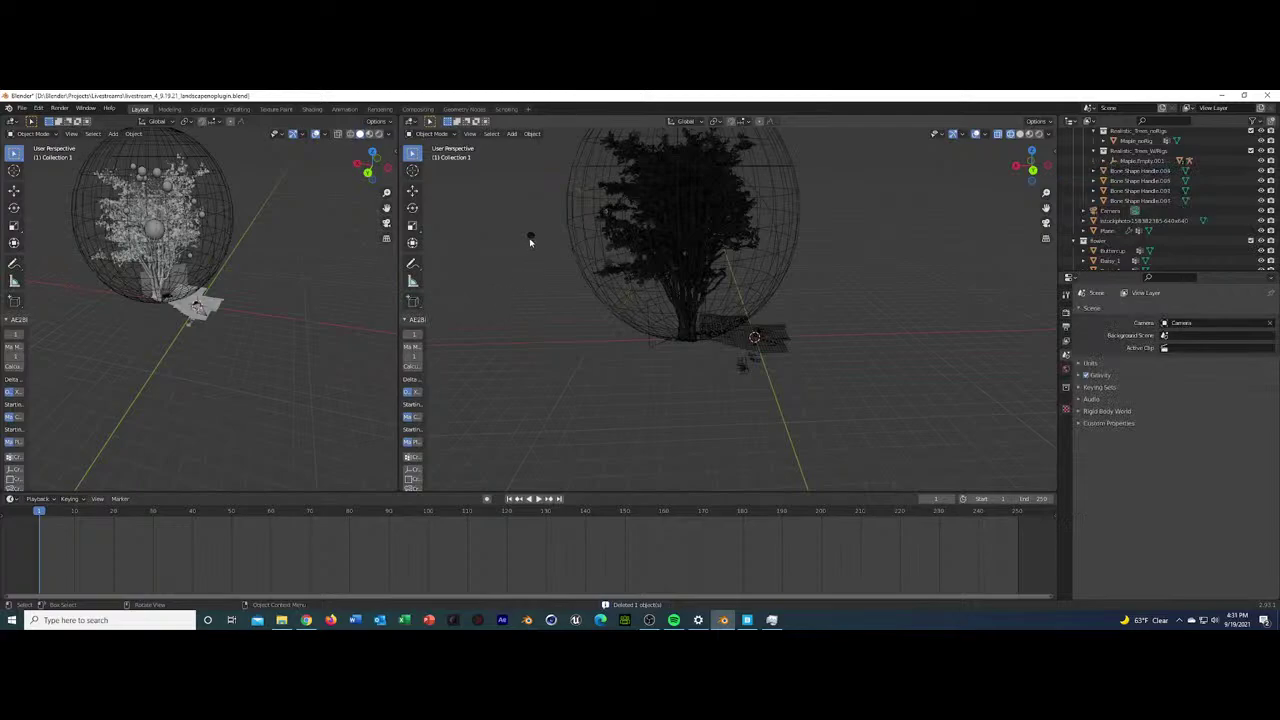
click(528, 237)
key(x)
click(543, 271)
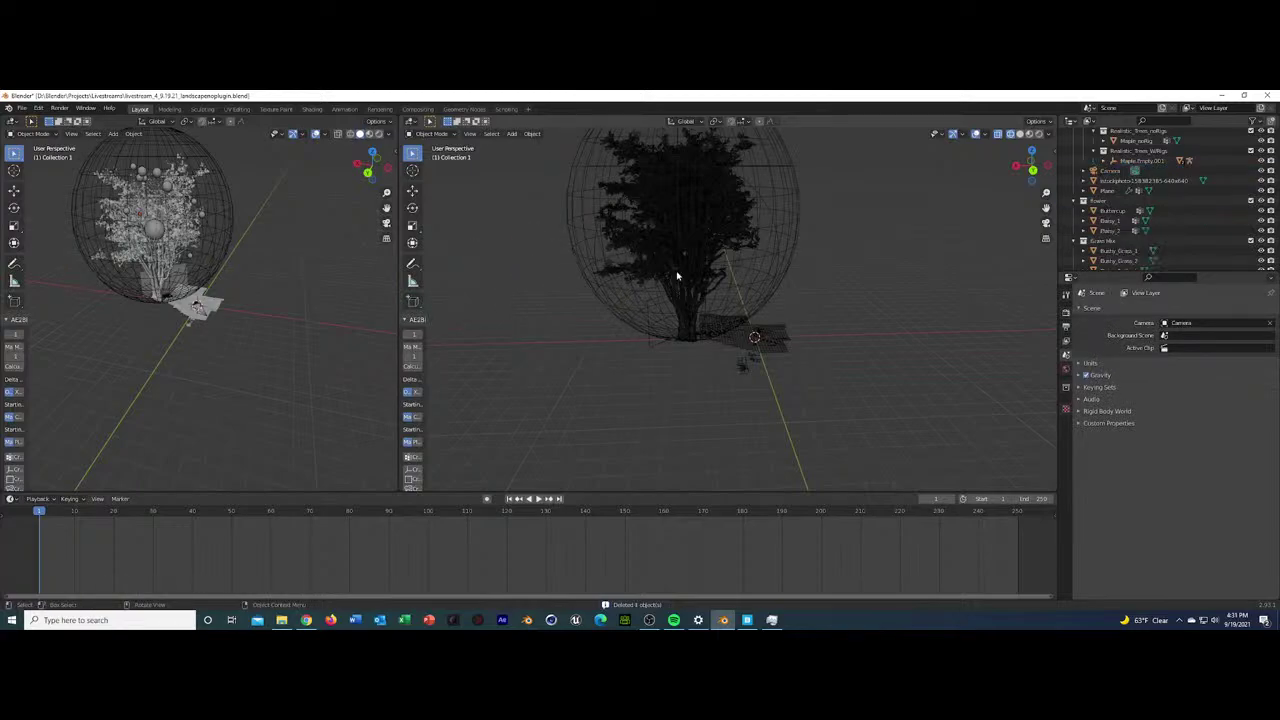
Delete the extra branch collections from the Outliner
scroll(1133, 174, up, 5)
click(1133, 174)
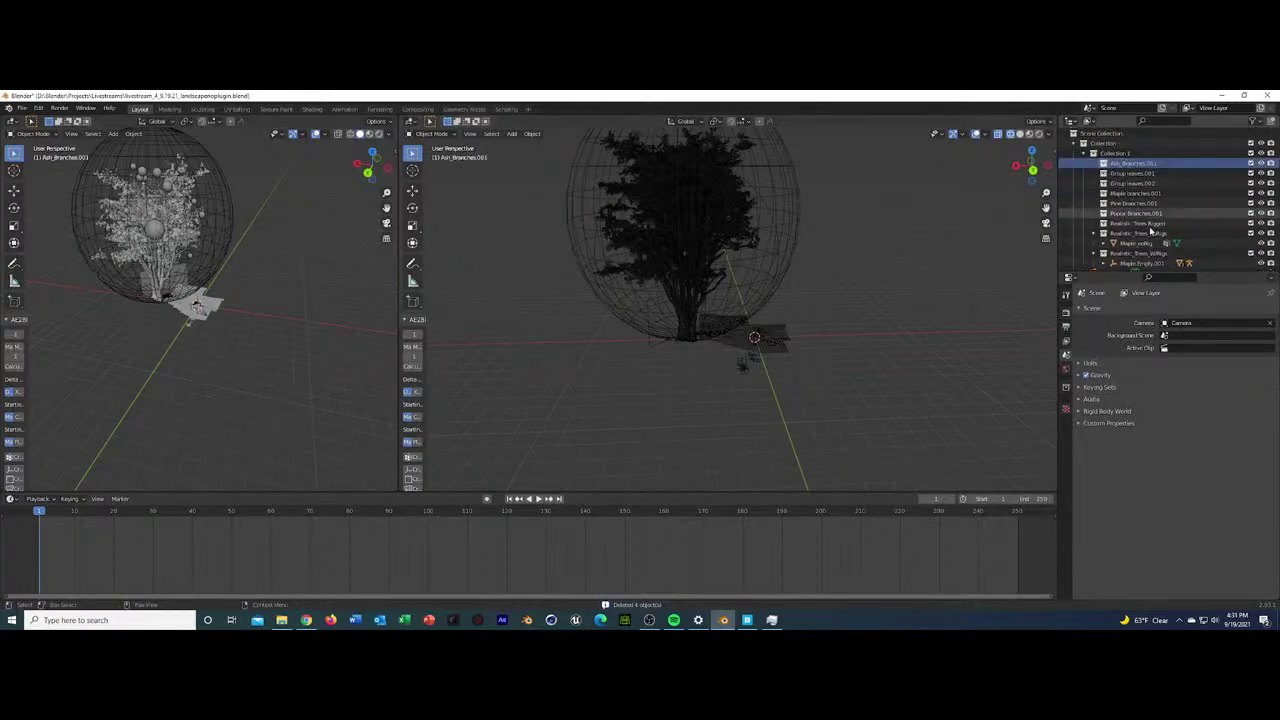
shift+click(1130, 213)
right_click(1080, 205)
click(1080, 205)
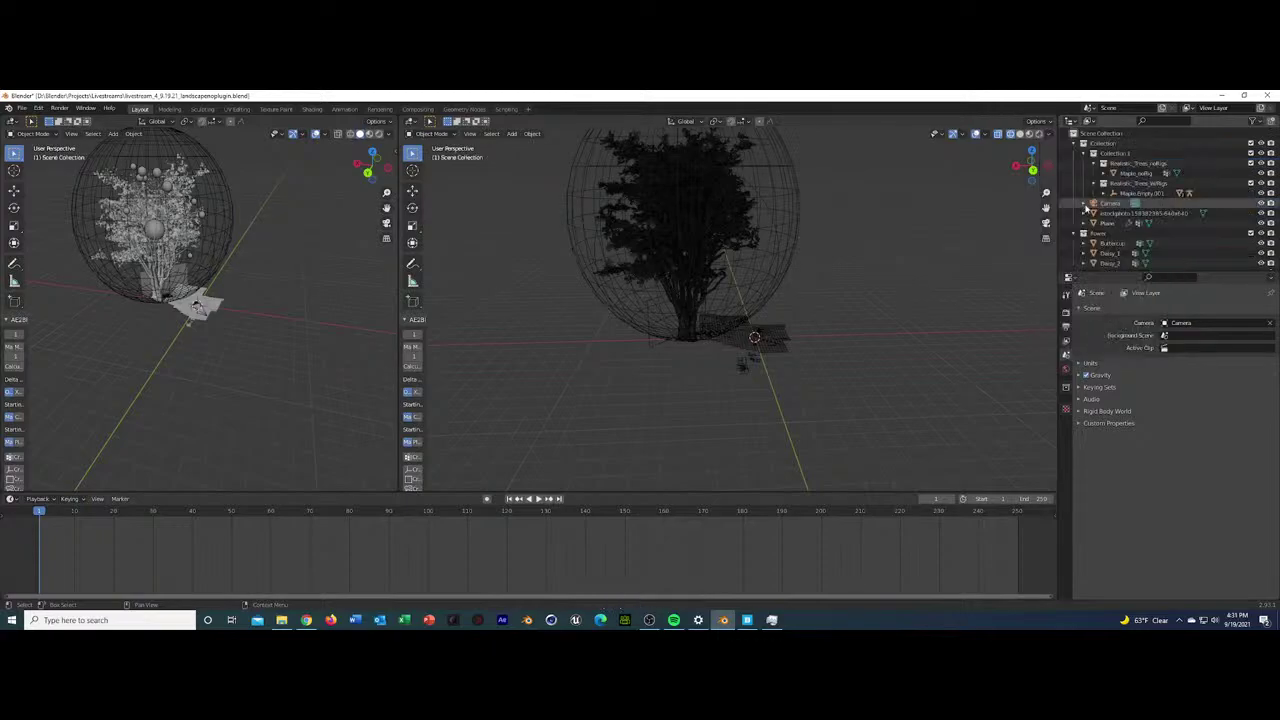
Delete Maple.Empty.001 and its four child objects, leaving Maple_noRig selected
click(1148, 175)
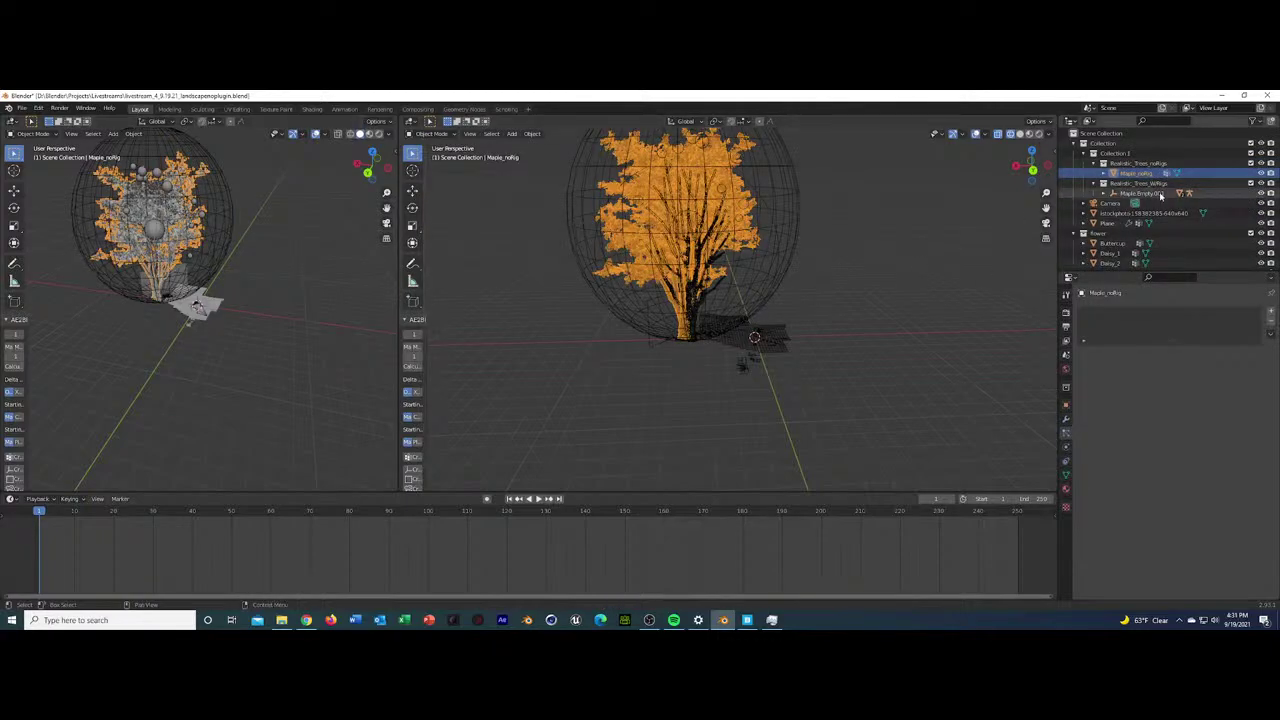
click(1152, 195)
click(1104, 193)
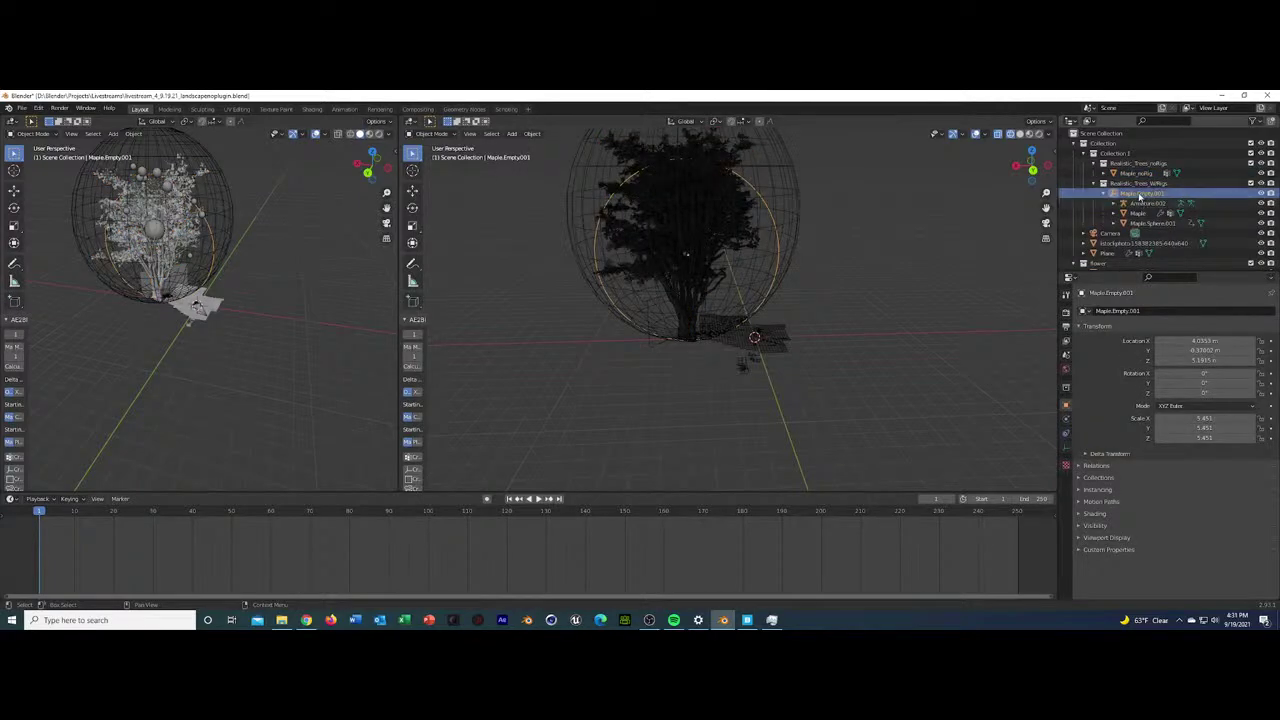
shift+click(1150, 223)
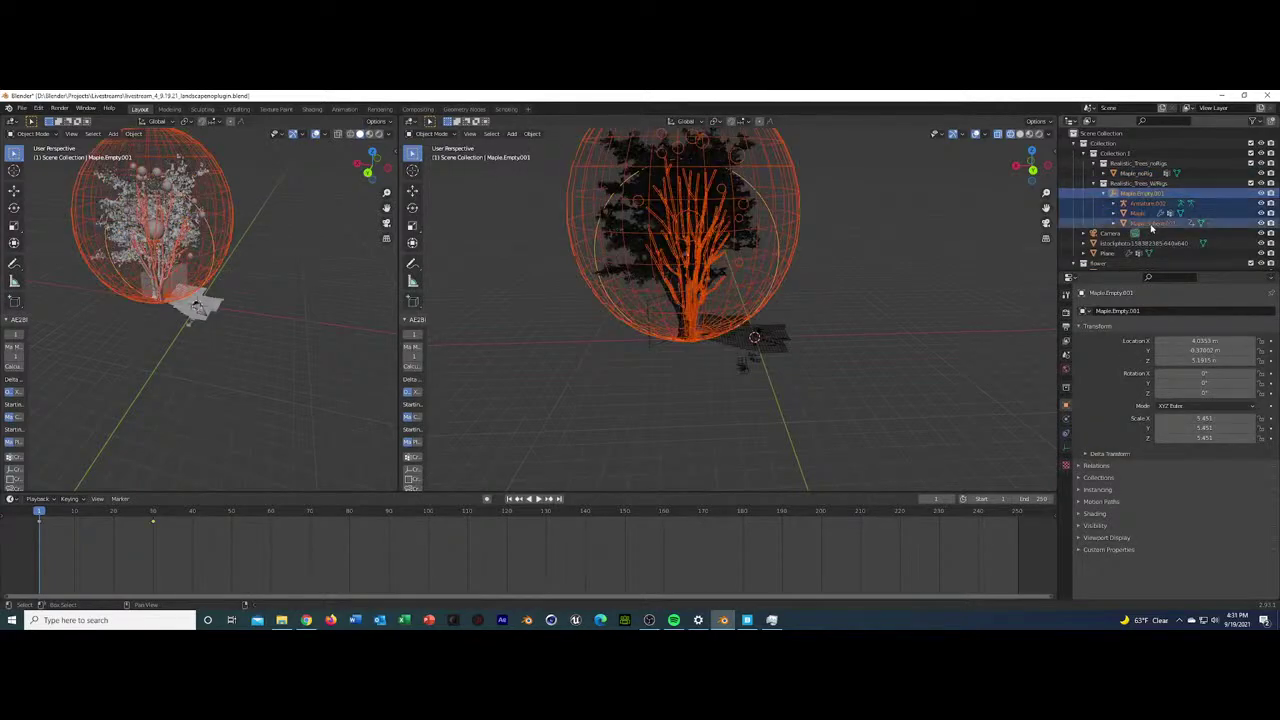
key(x)
click(765, 270)
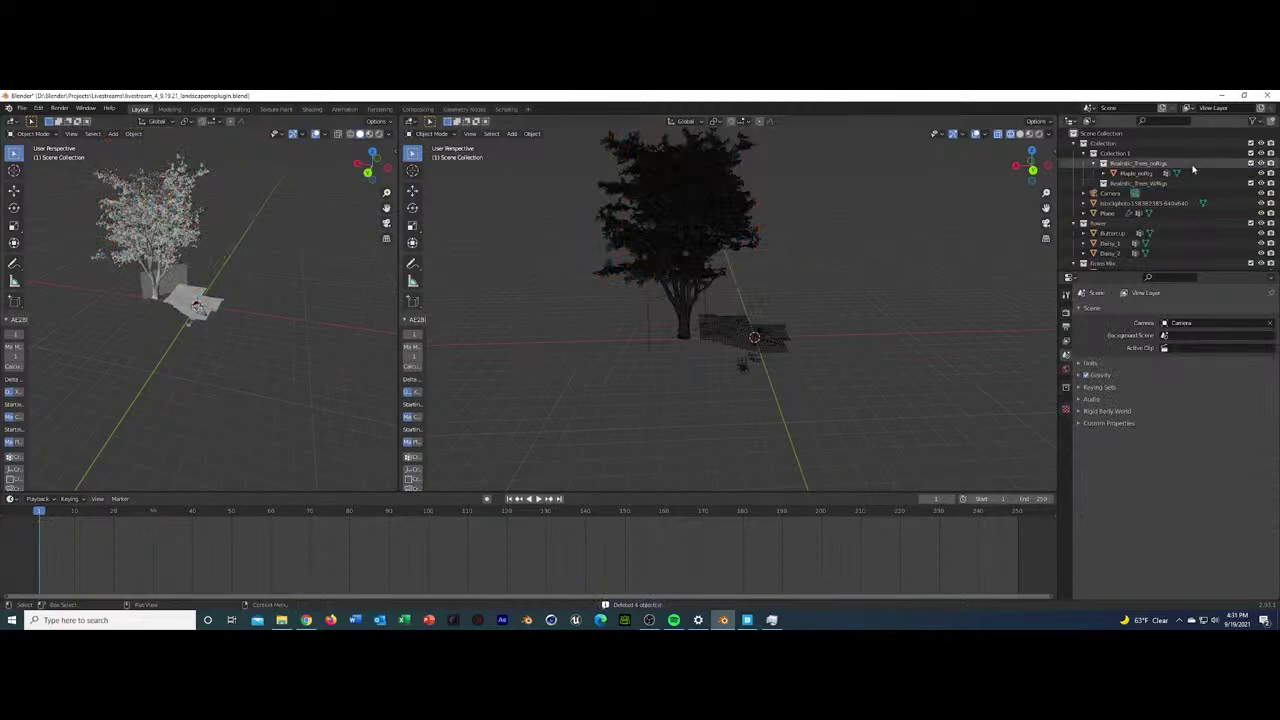
click(1135, 173)
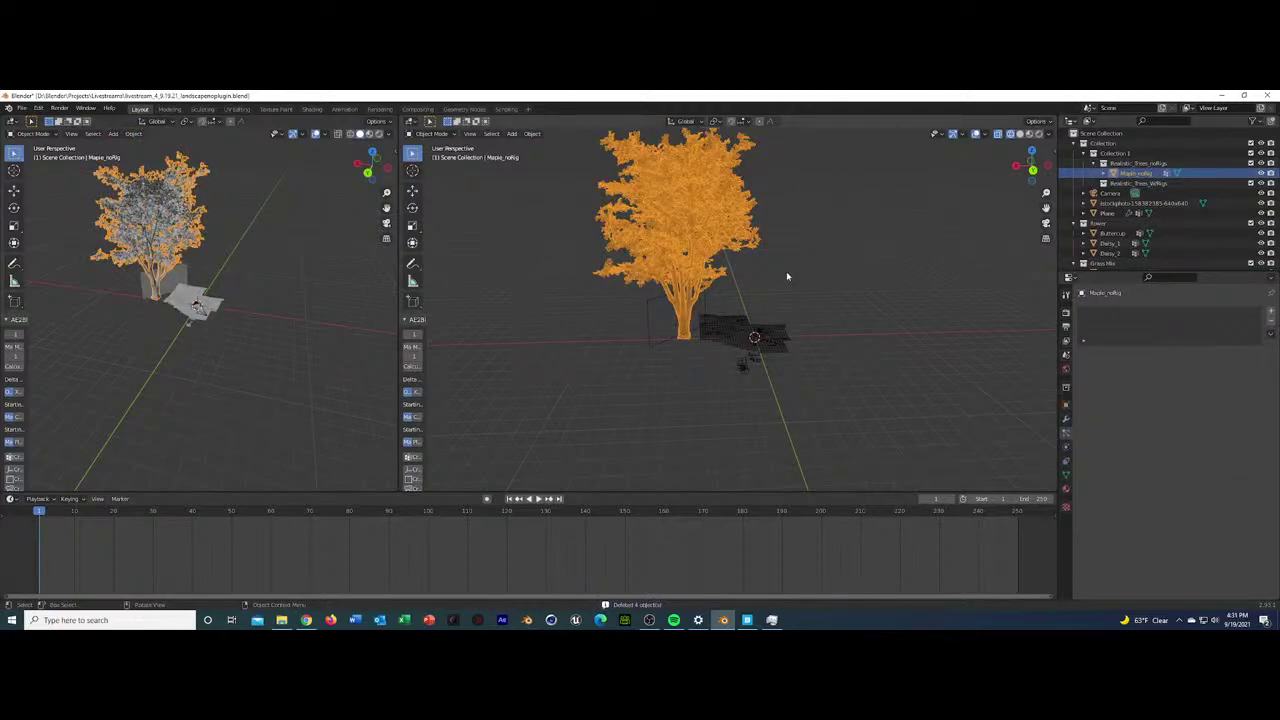
Shift the maple along Y and X and shrink it to about a quarter size
key(g)
key(y)
key(Return)
key(g)
key(x)
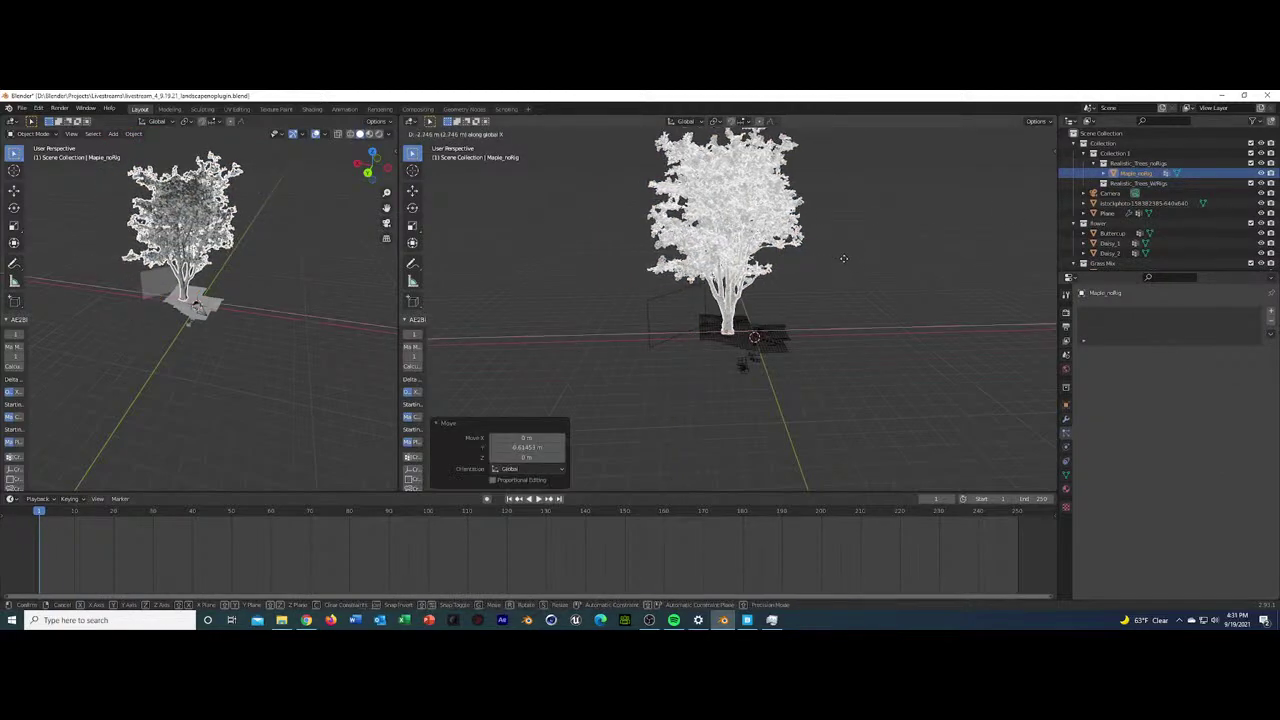
key(y)
key(Return)
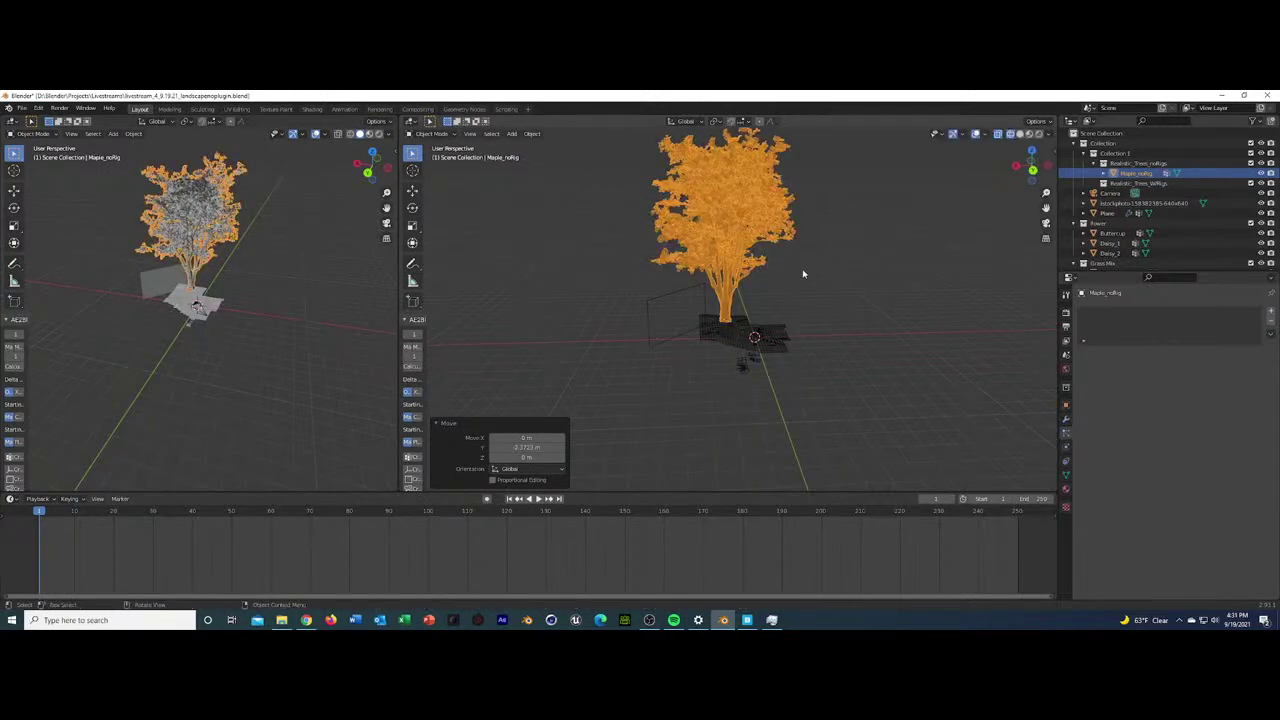
scroll(803, 273, up, 3)
middle_drag(803, 273, 745, 285)
key(g)
key(z)
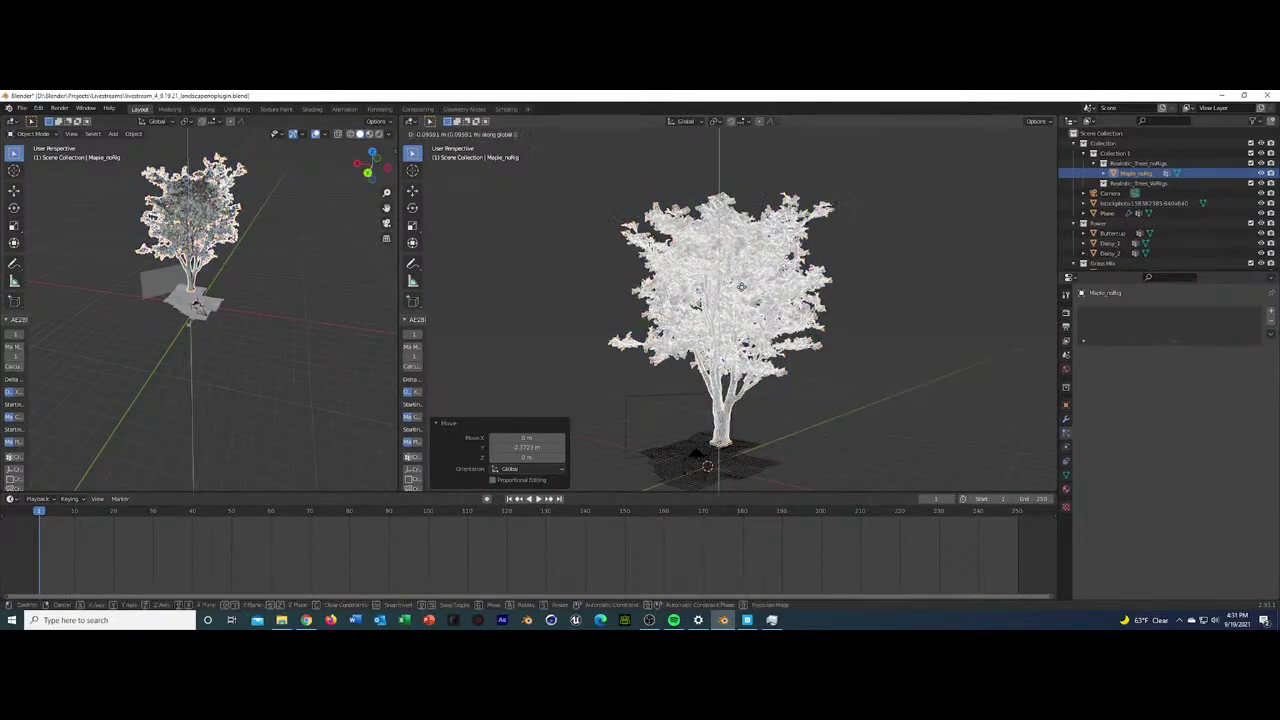
key(x)
key(Return)
key(s)
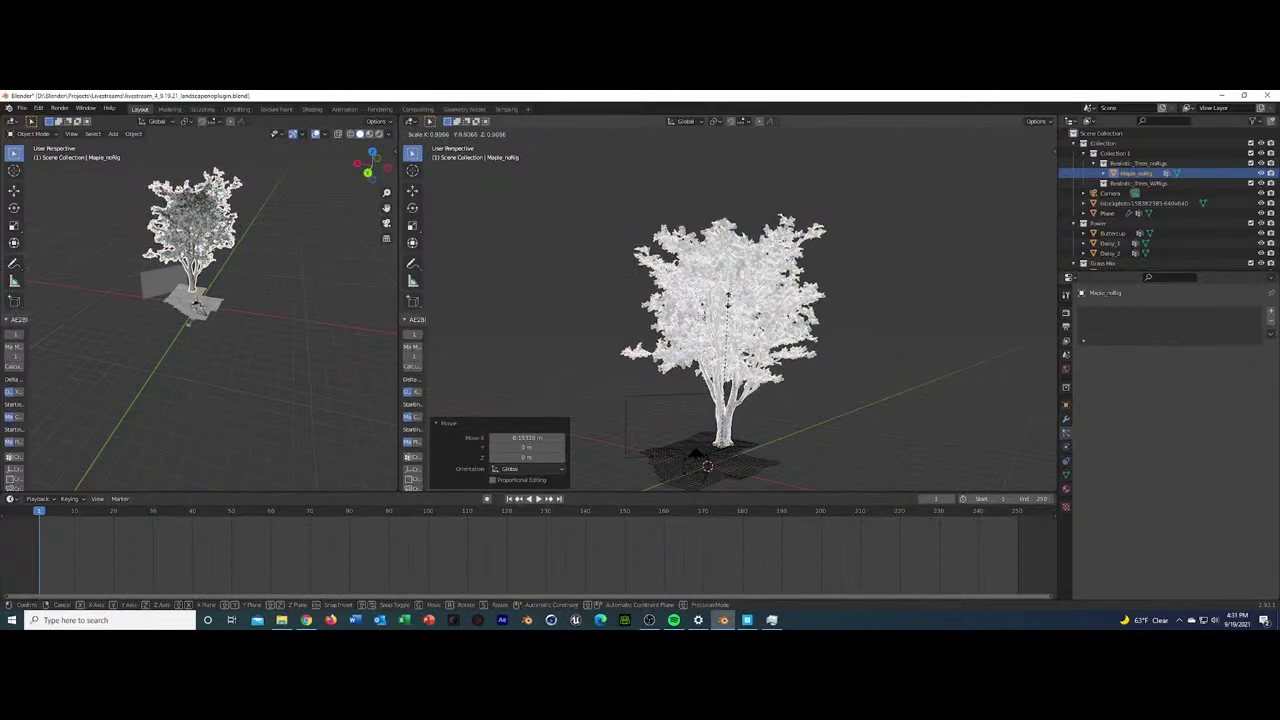
key(Return)
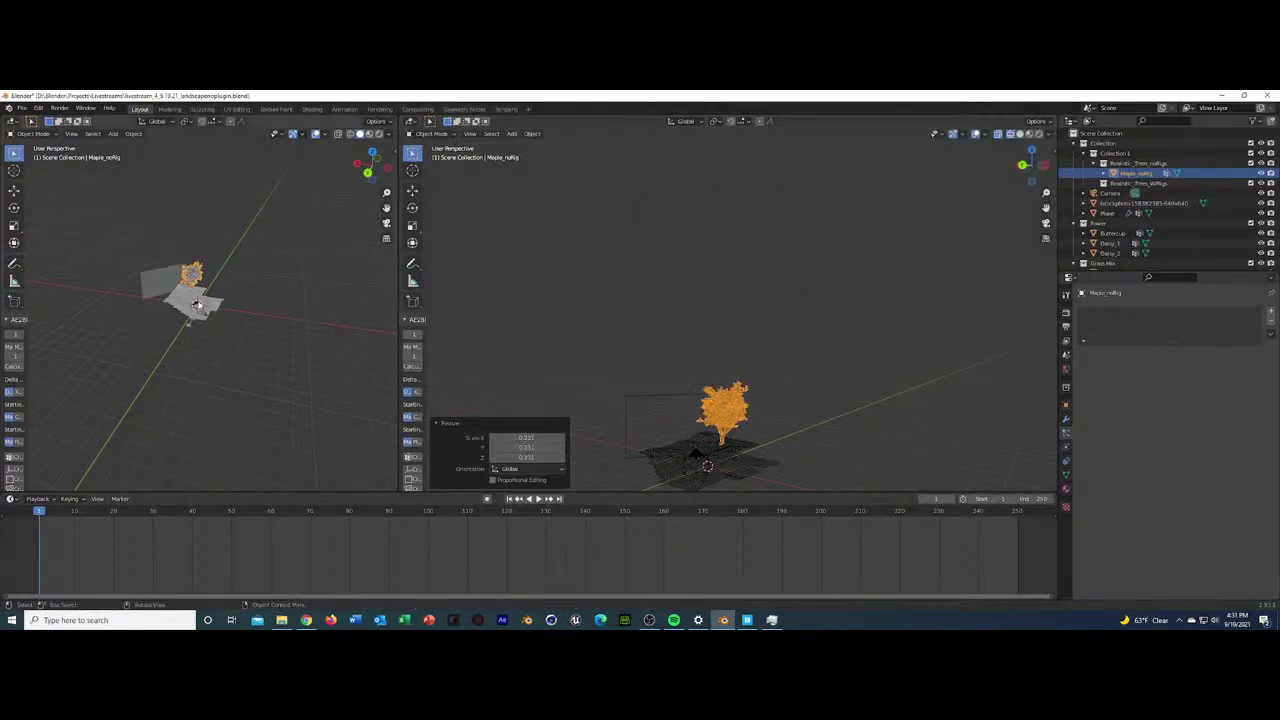
In camera view, shrink the tree further, slide it along X and settle it onto the ground
key(KP_0)
key(g)
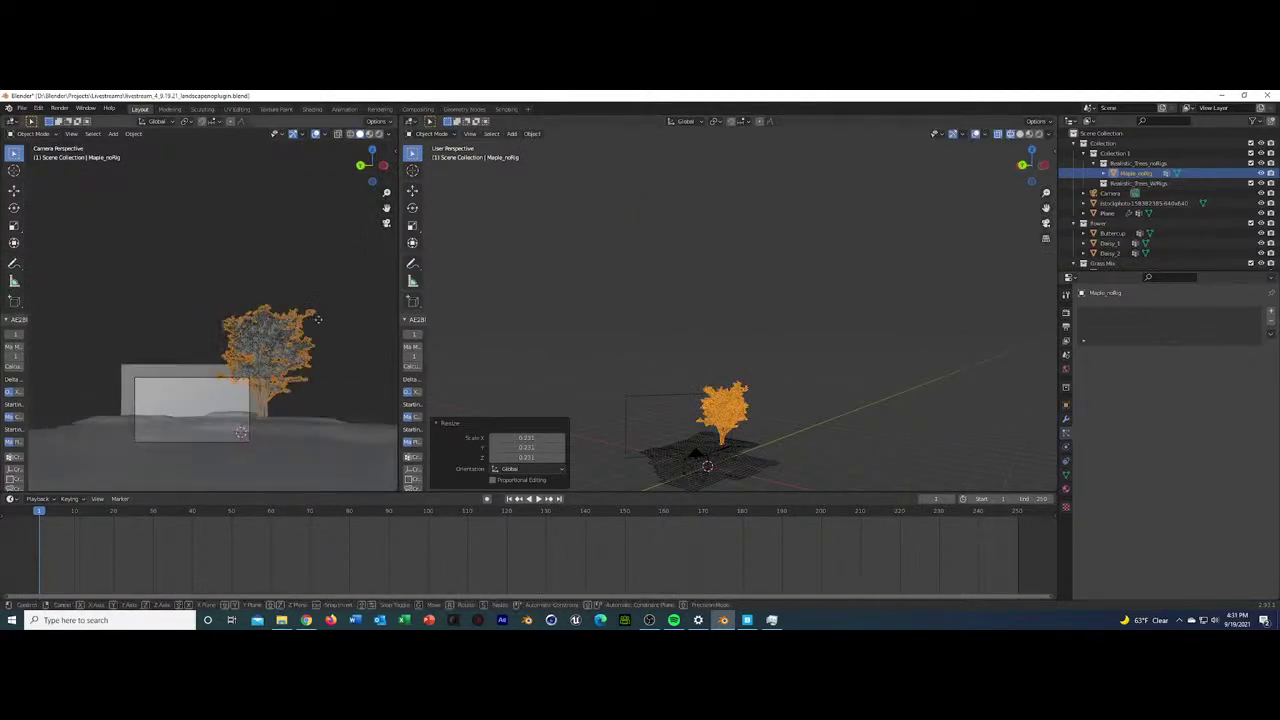
key(s)
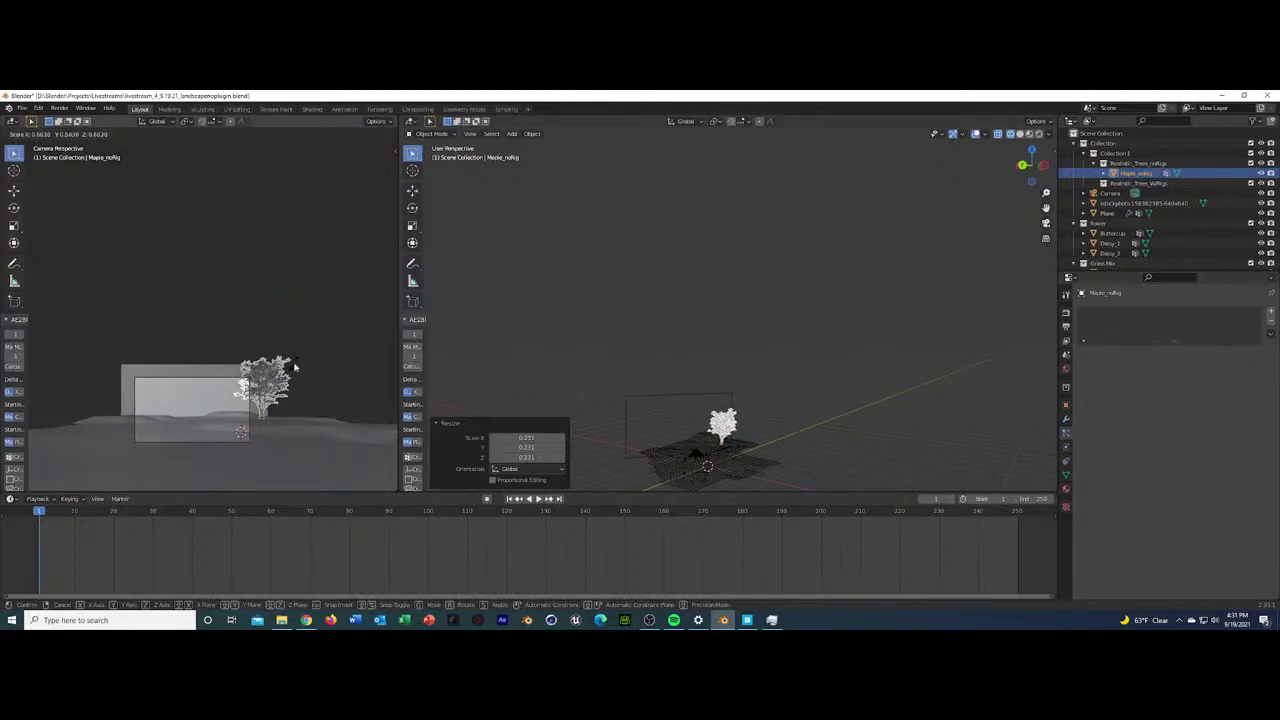
click(294, 368)
key(g)
key(x)
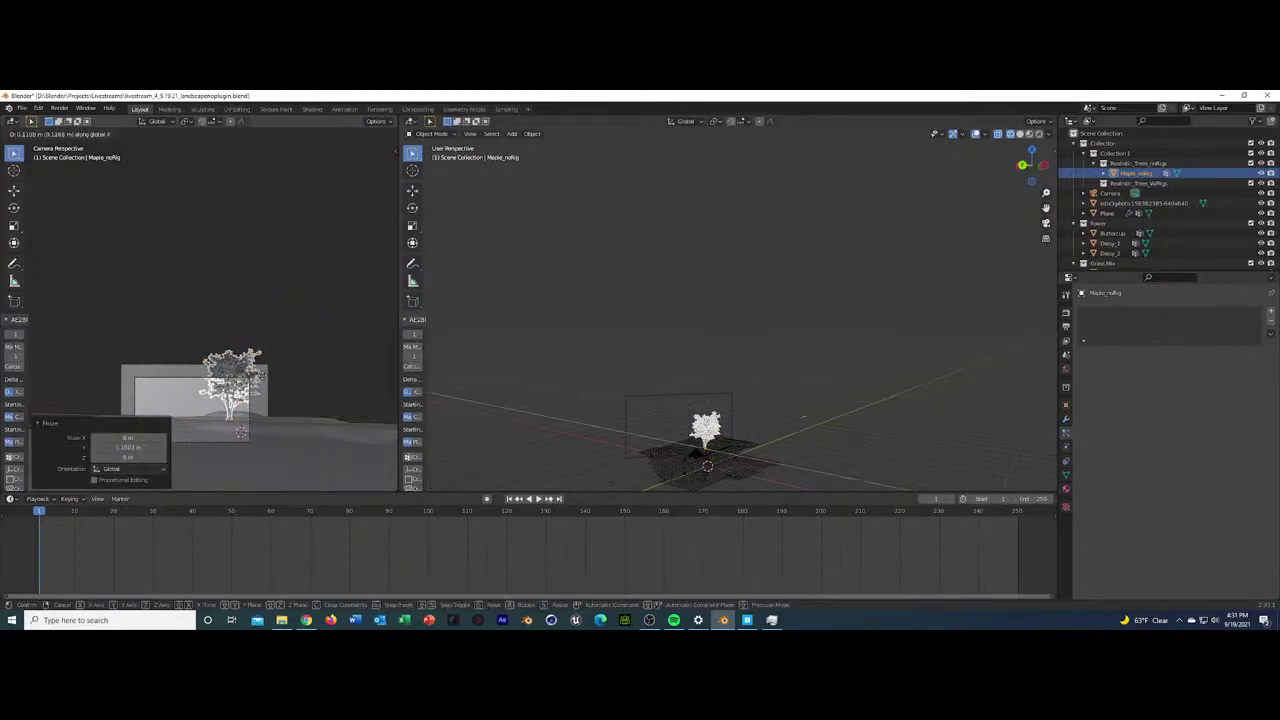
key(Return)
key(KP_Decimal)
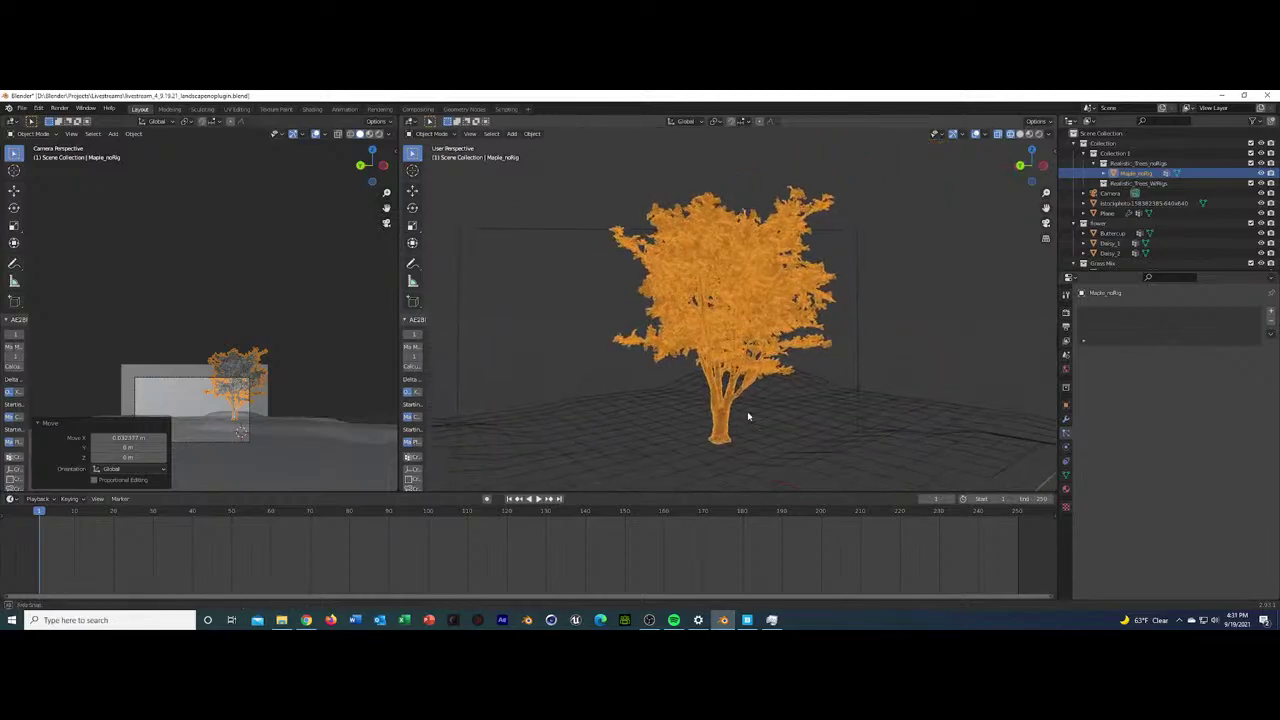
middle_drag(747, 416, 734, 403)
key(g)
key(z)
click(729, 398)
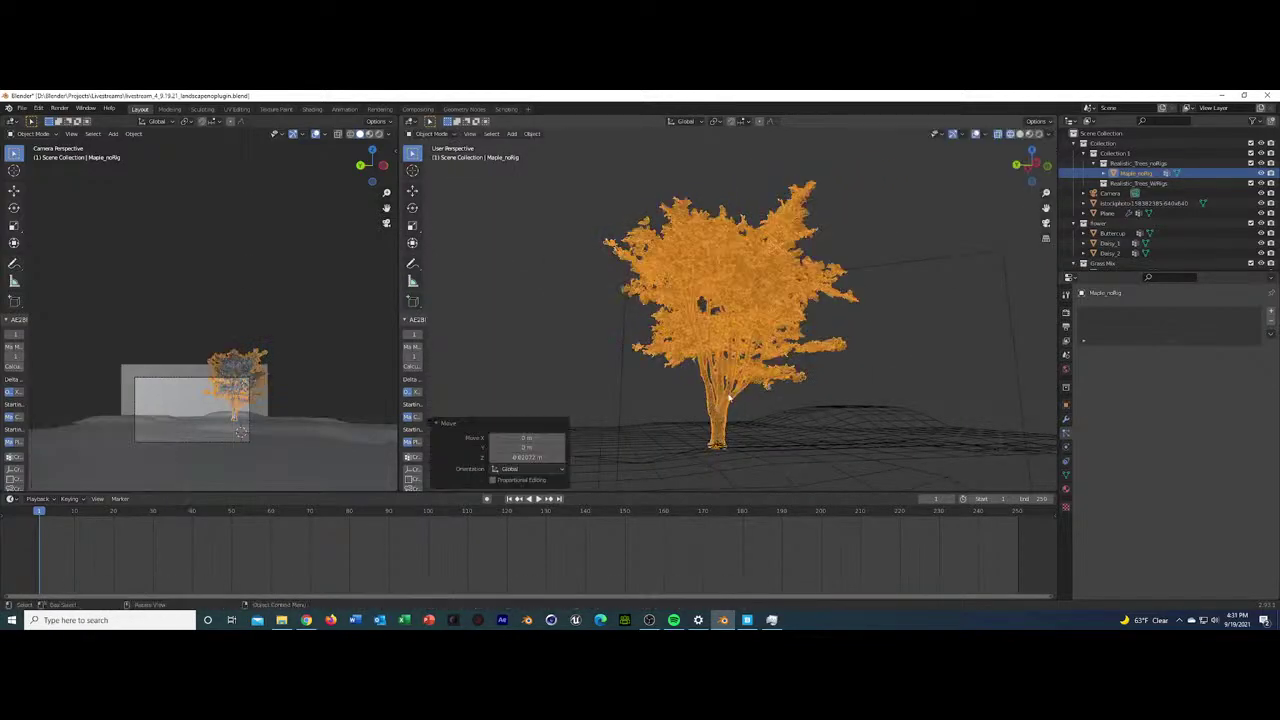
Scale the tree to 0.841 with the right view in solid shading
click(1018, 133)
middle_drag(240, 300, 277, 305)
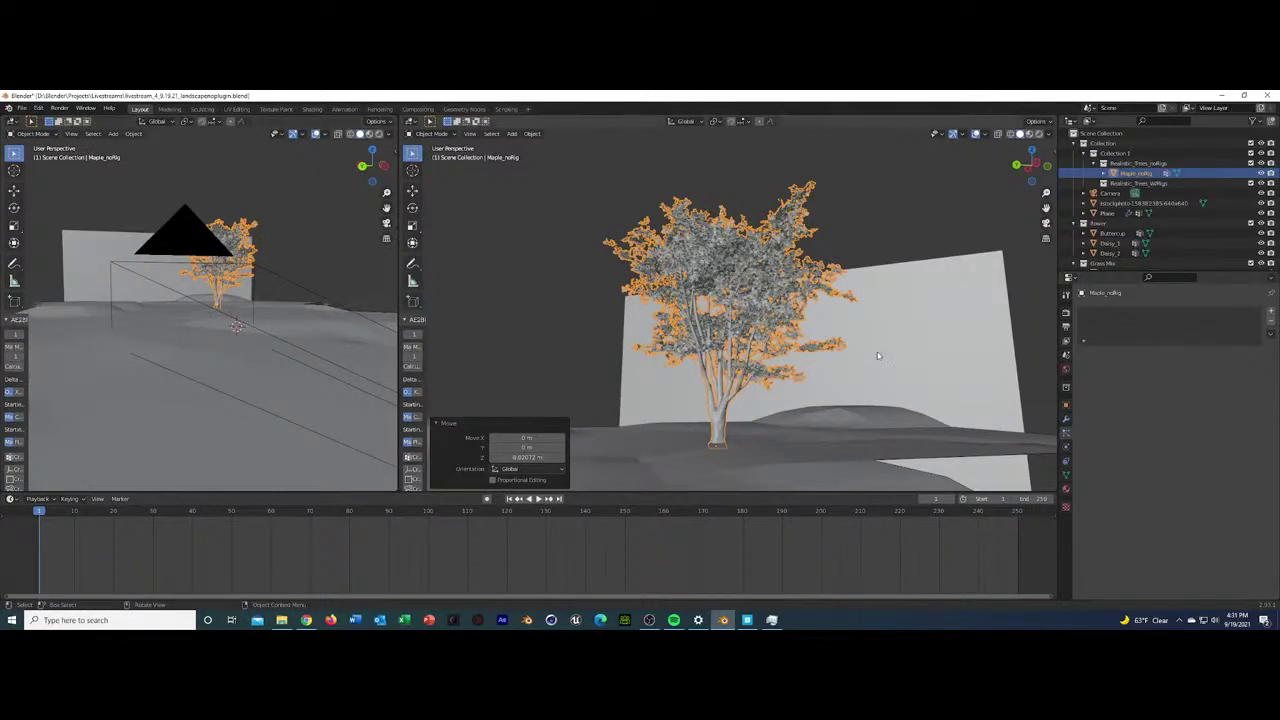
key(s)
click(845, 360)
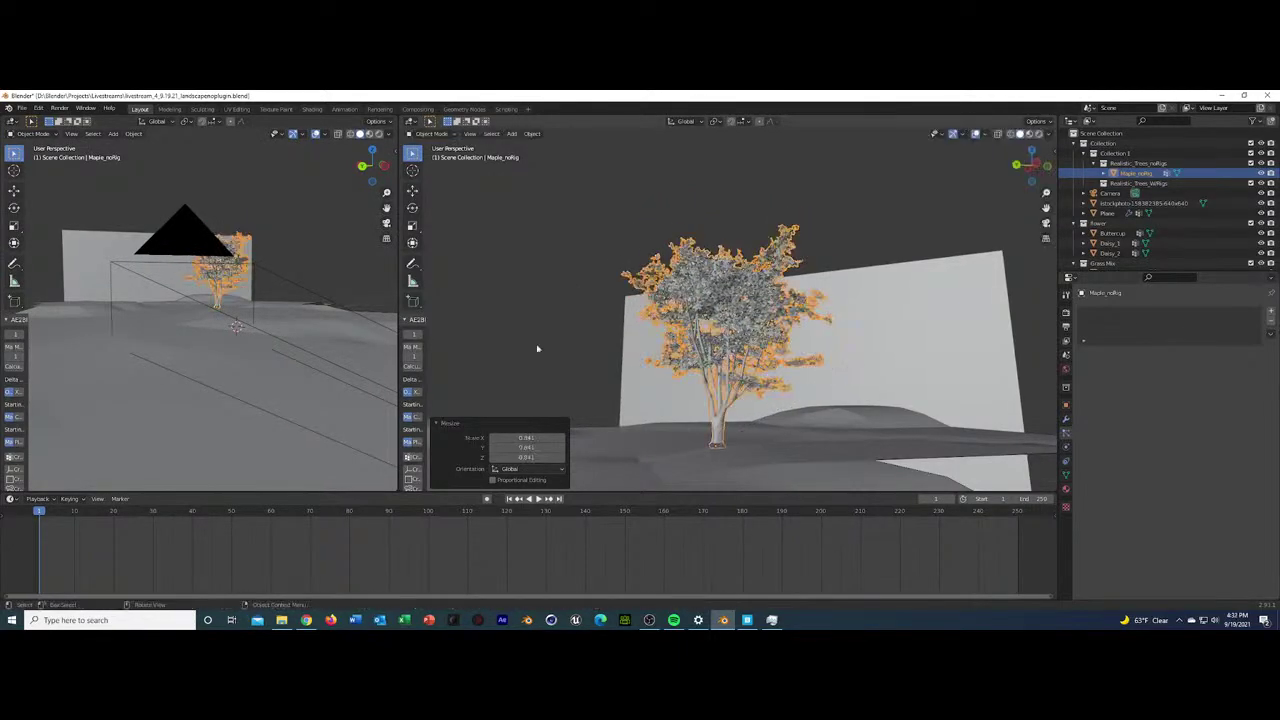
Check the shot through the camera and swing the camera so the tree is framed
key(grave)
key(Escape)
key(grave)
key(KP_0)
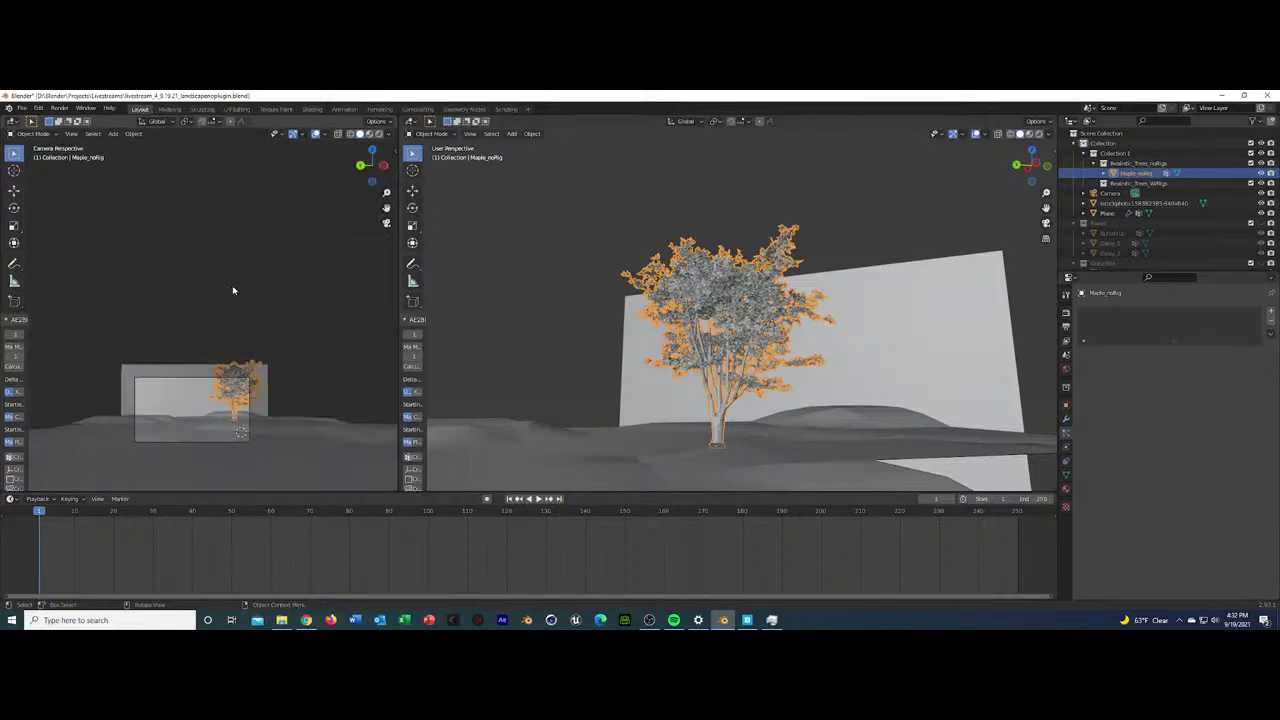
click(285, 352)
scroll(297, 340, down, 2)
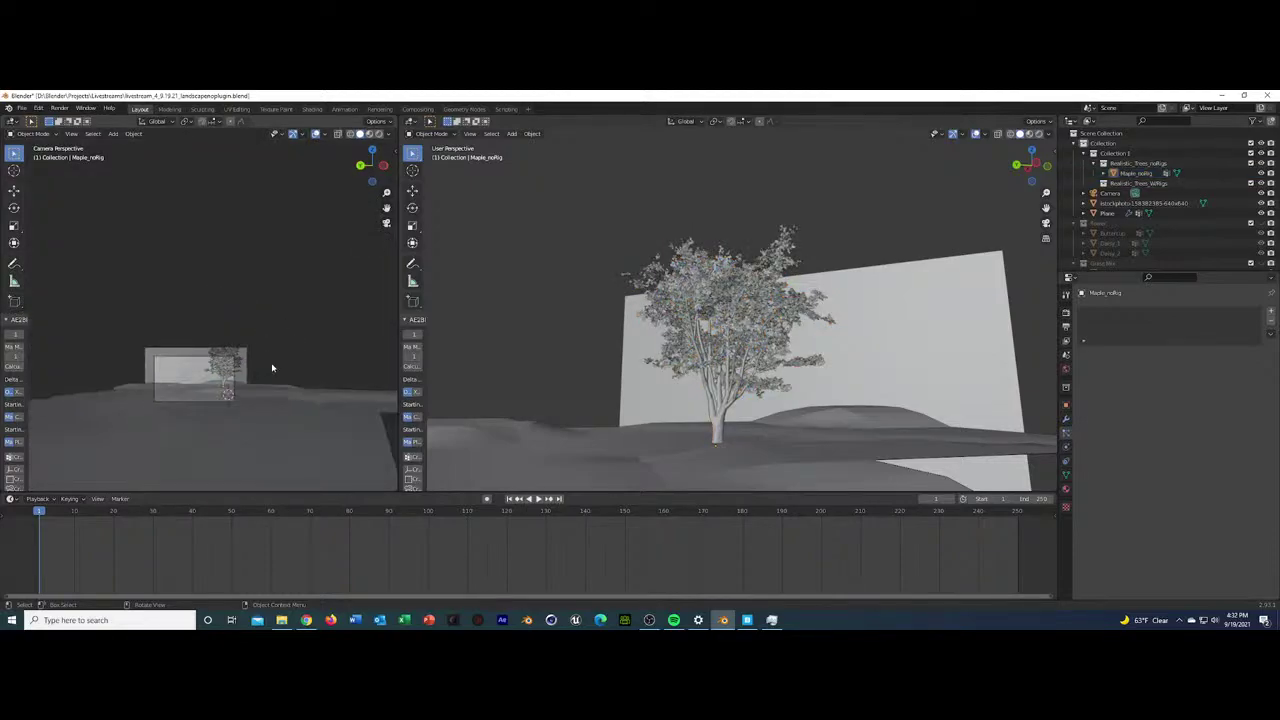
middle_drag(306, 300, 293, 193)
key(KP_0)
scroll(300, 309, up, 3)
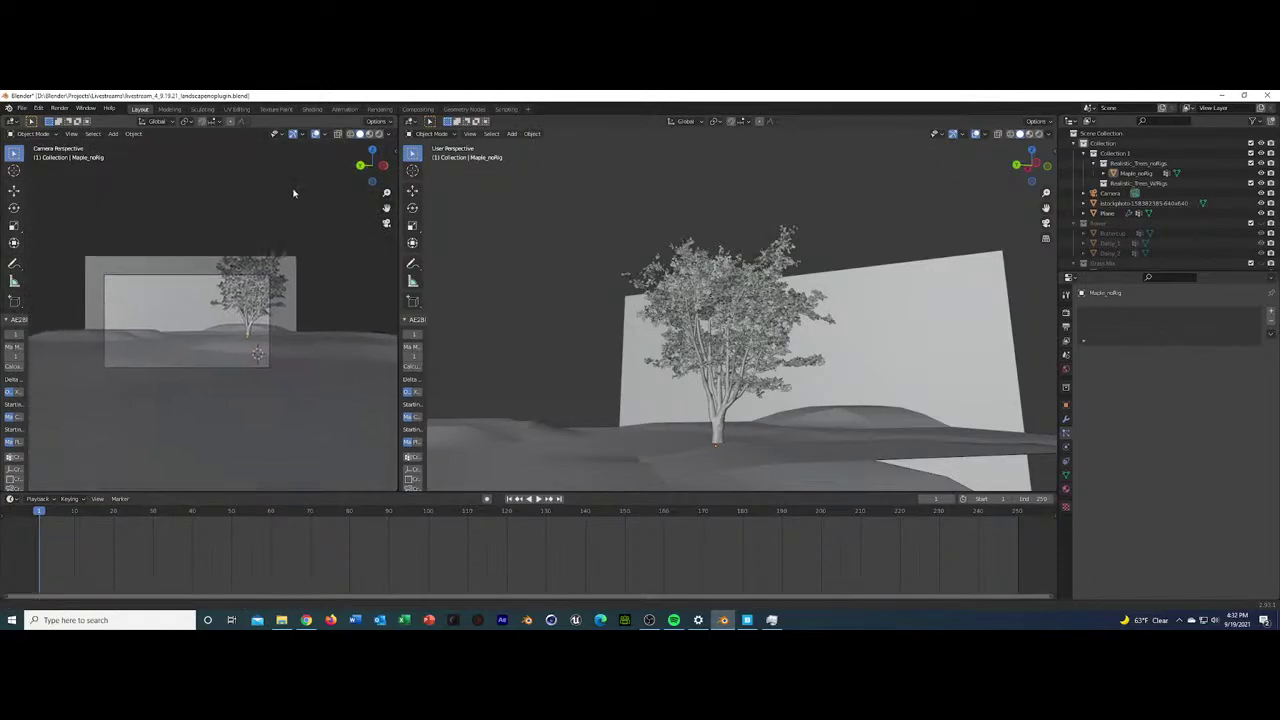
middle_drag(330, 300, 326, 323)
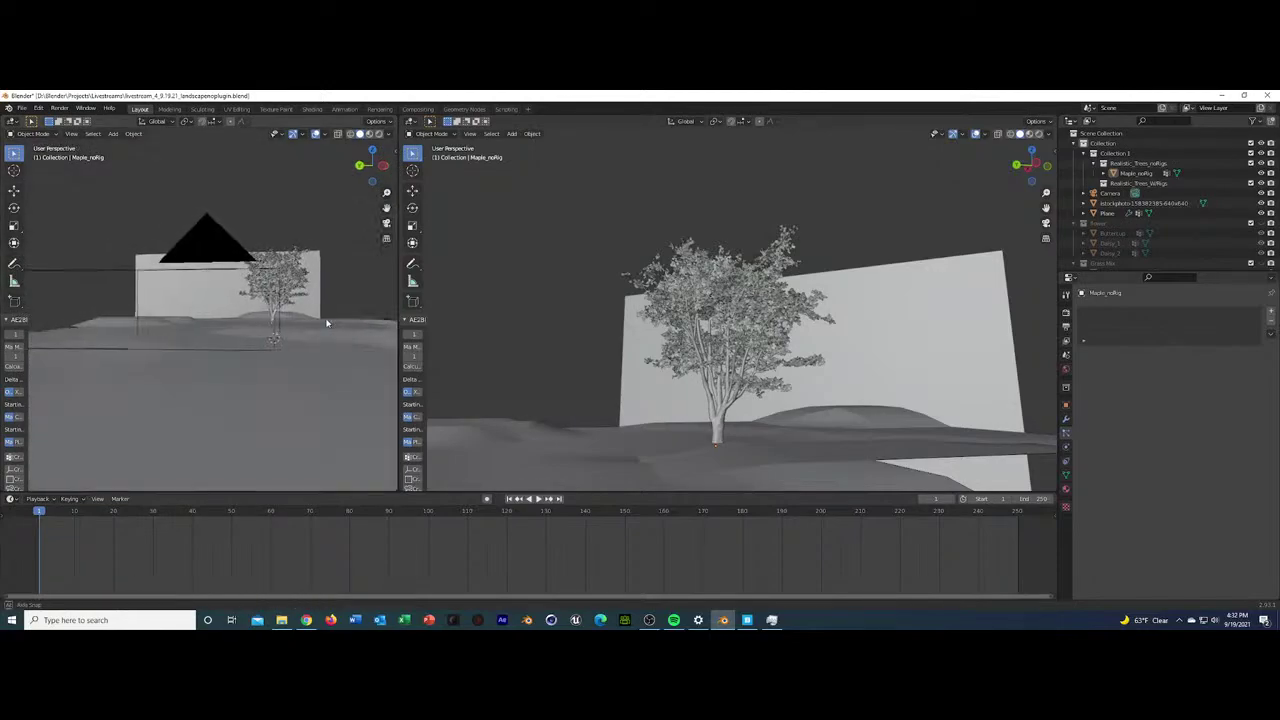
key(KP_0)
middle_drag(332, 322, 390, 147)
Turn on the rendered camera preview and move the maple tree along Z
click(379, 134)
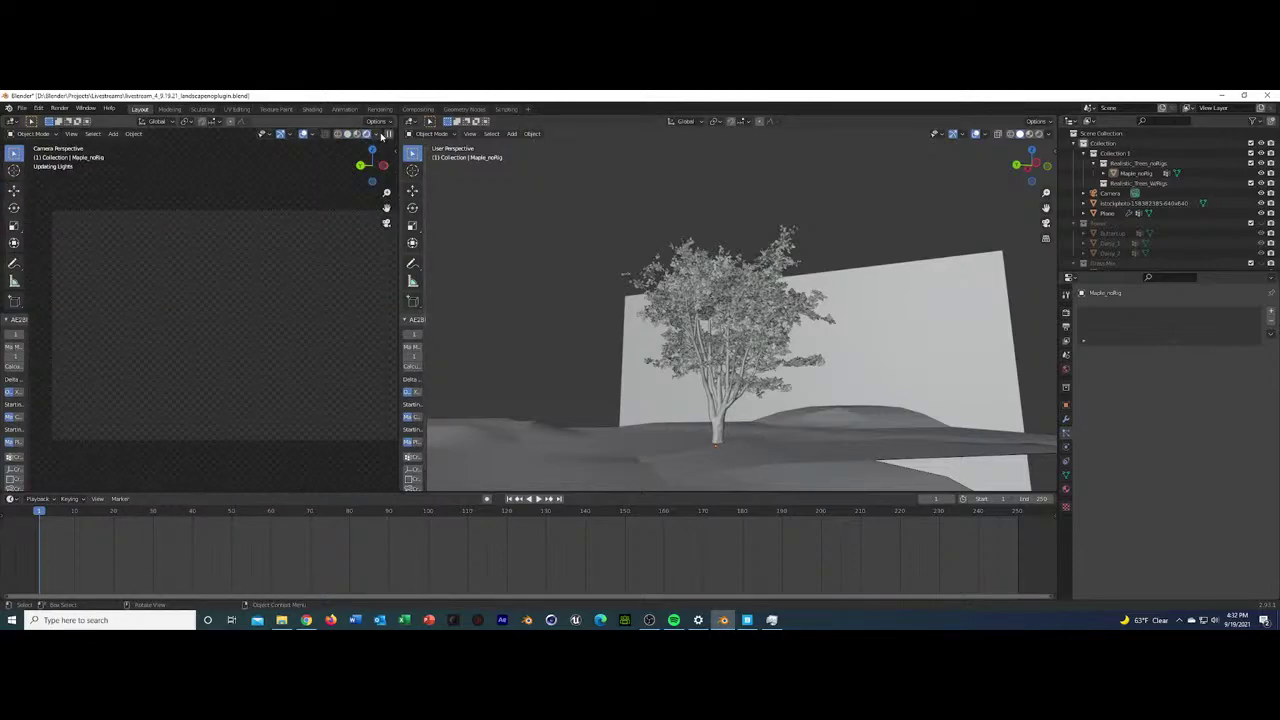
scroll(227, 375, down, 2)
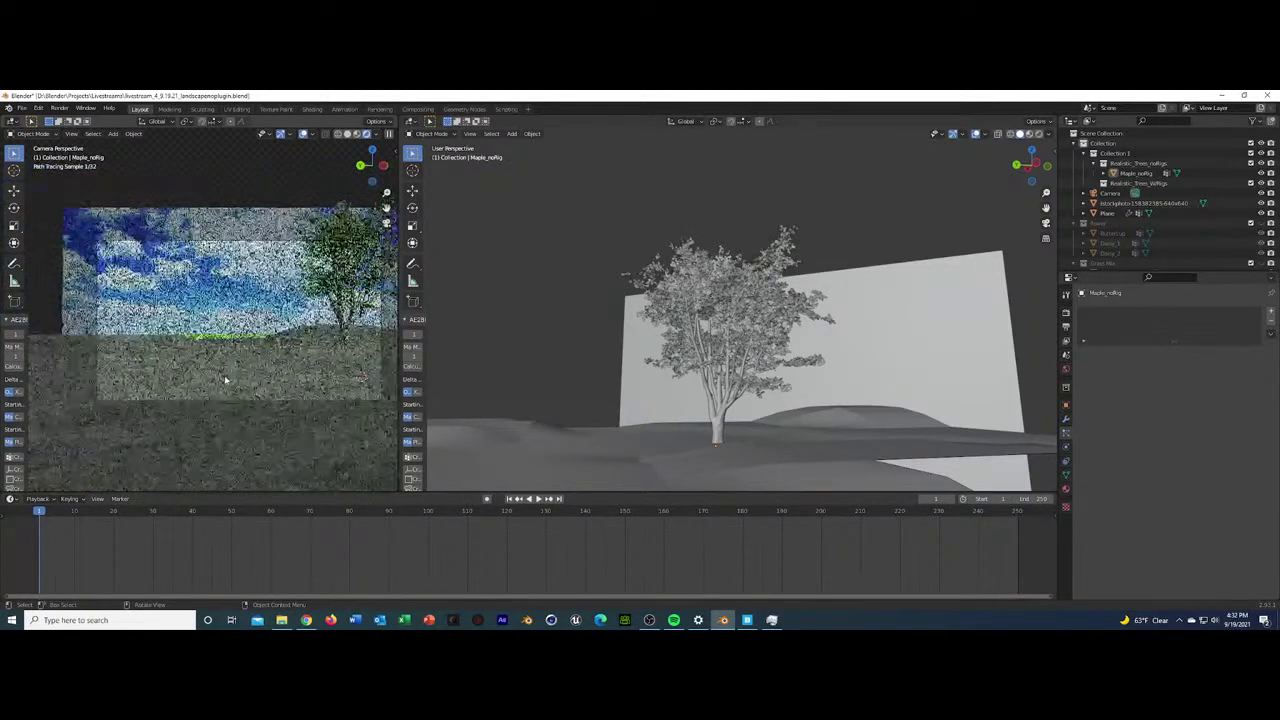
click(346, 340)
key(g)
key(z)
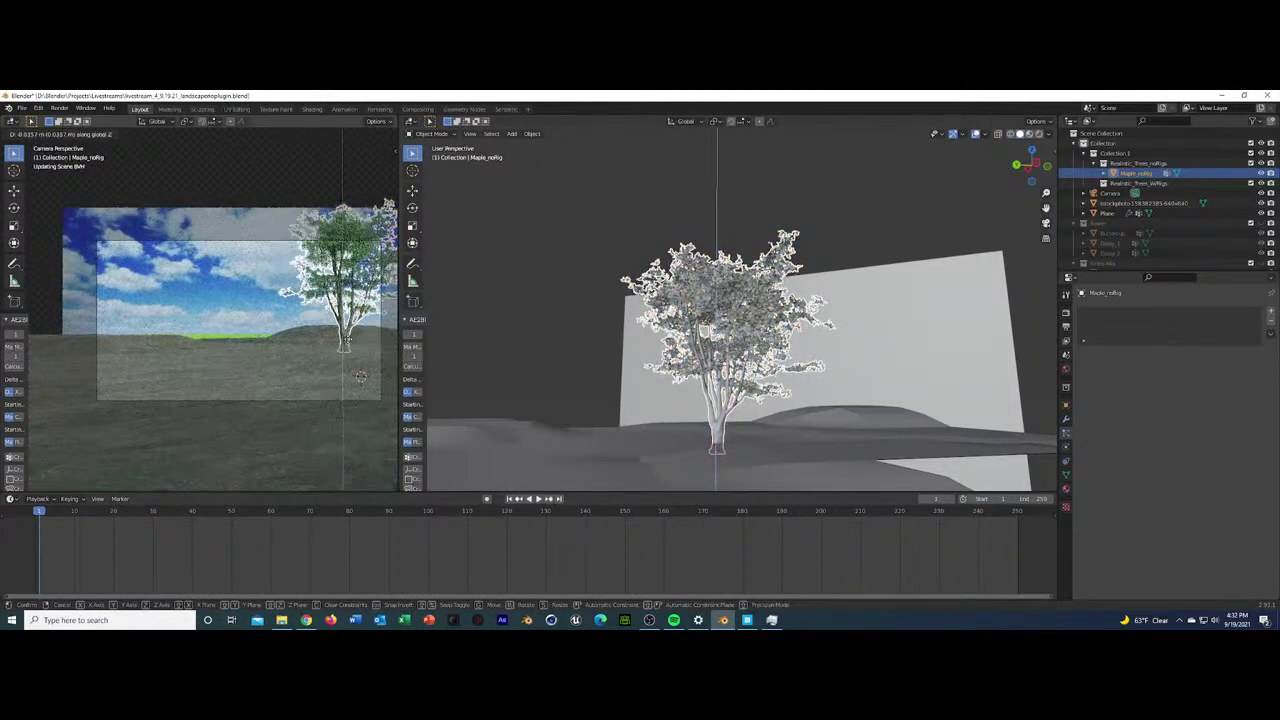
click(204, 340)
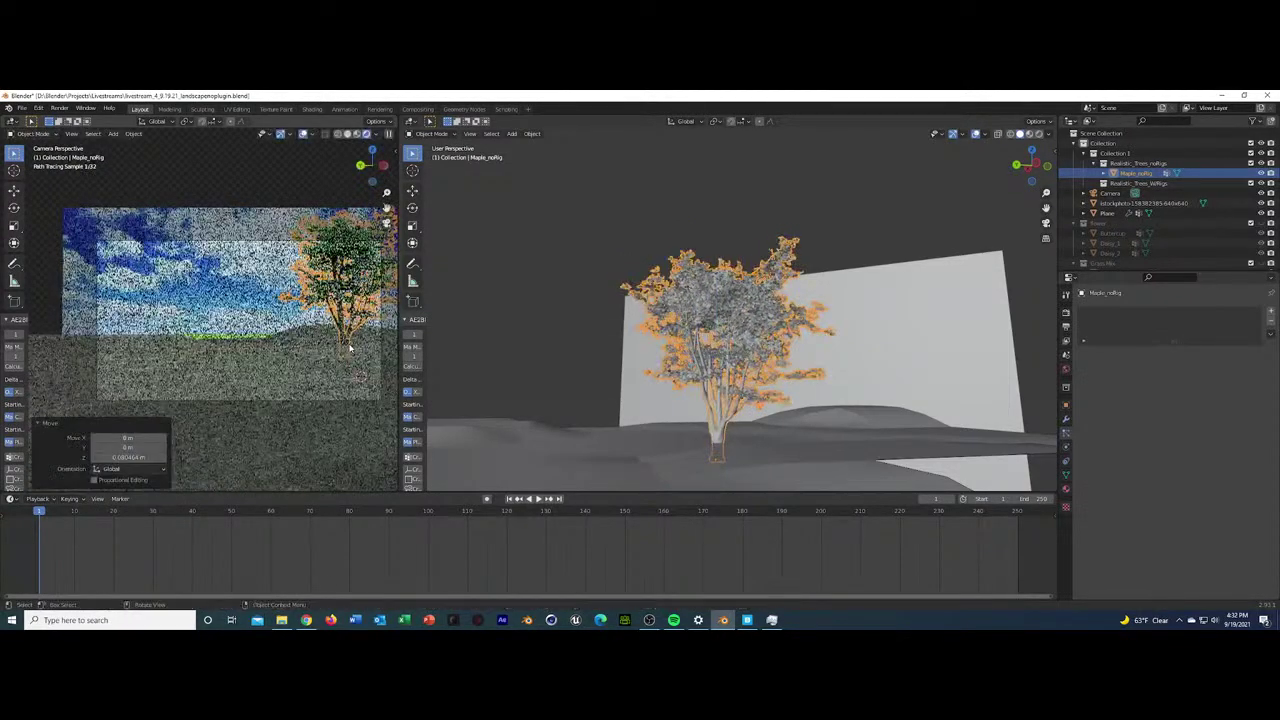
Move the sky image plane vertically
click(229, 299)
key(g)
key(z)
click(240, 327)
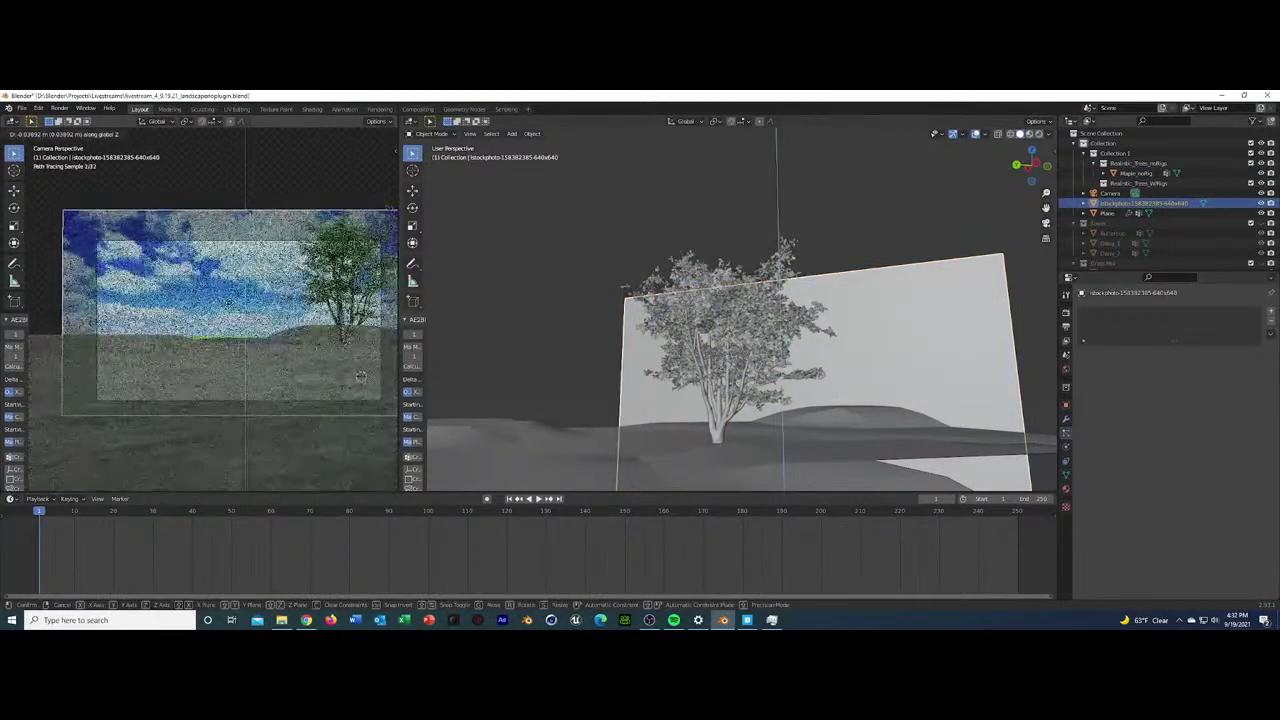
Show the ground plane's grass particles in the viewport and look through the camera
key(KP_0)
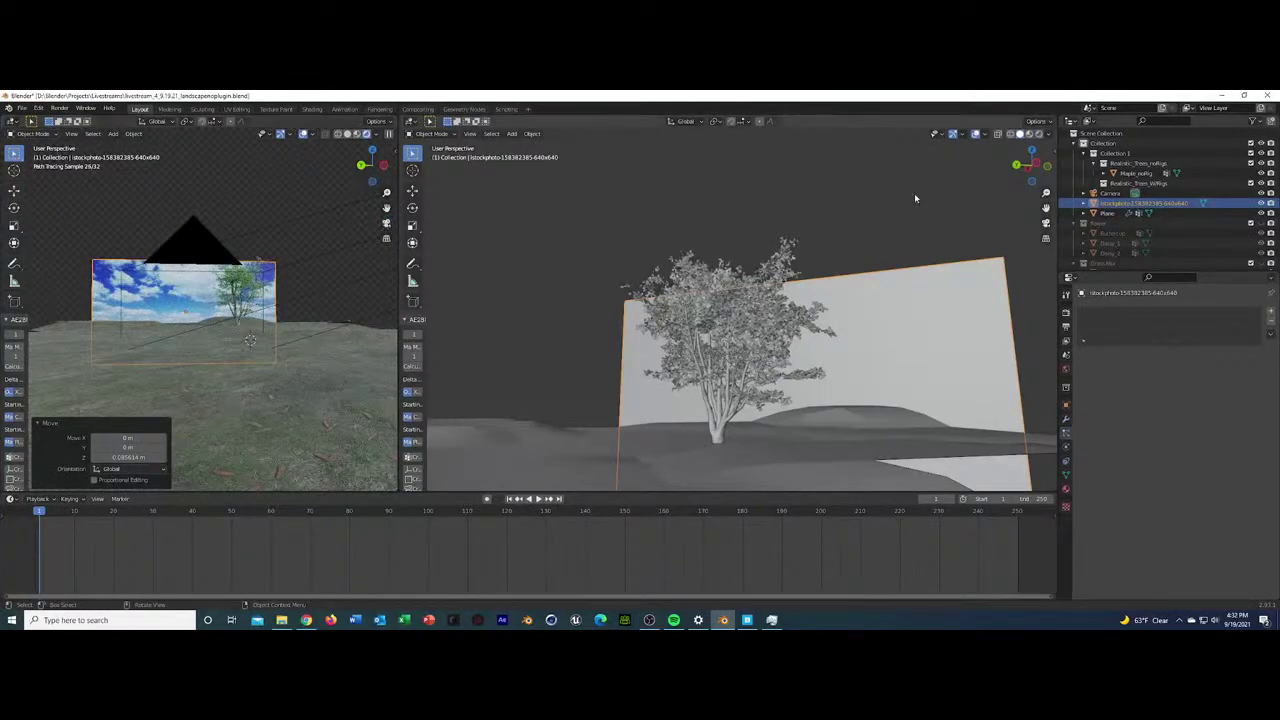
click(1110, 214)
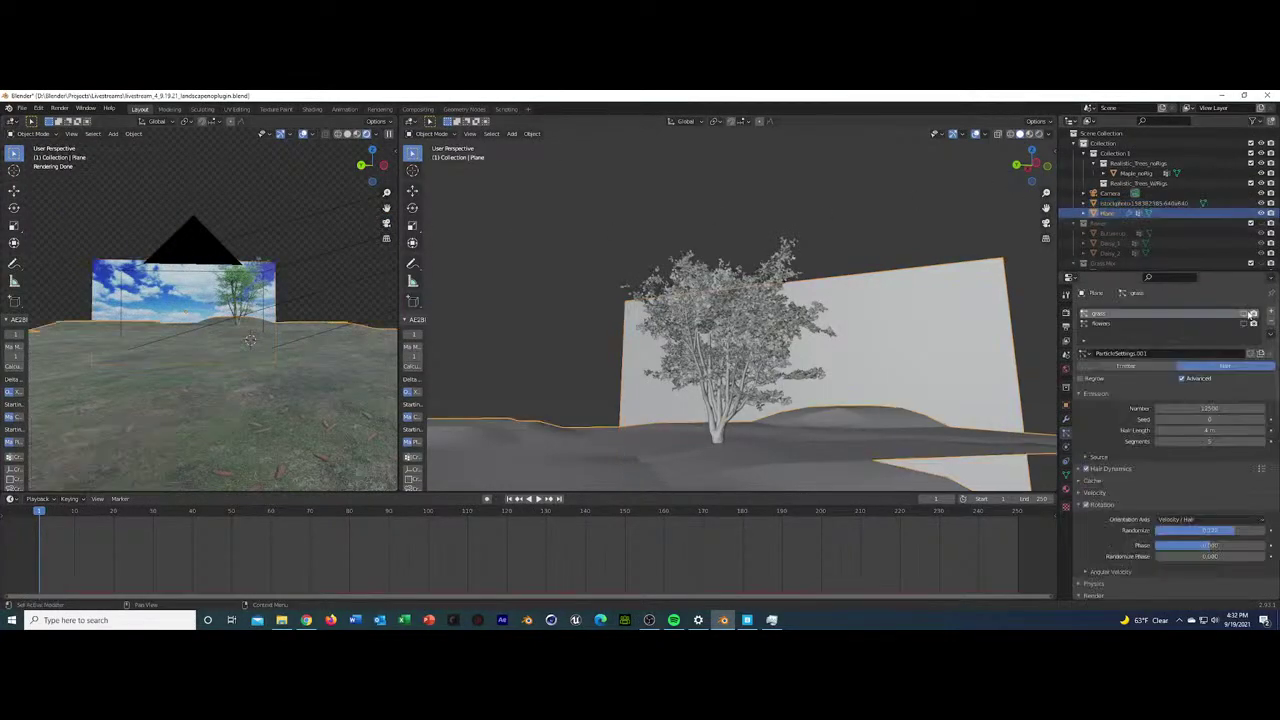
click(1252, 314)
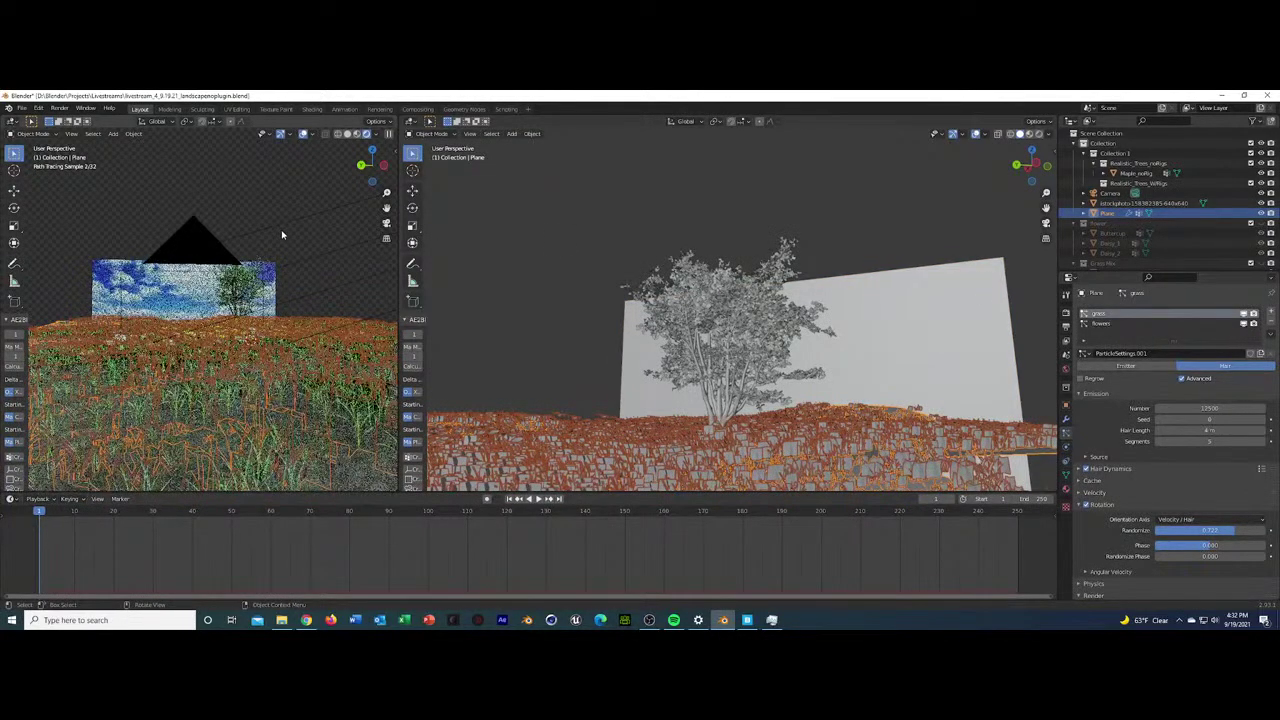
key(KP_0)
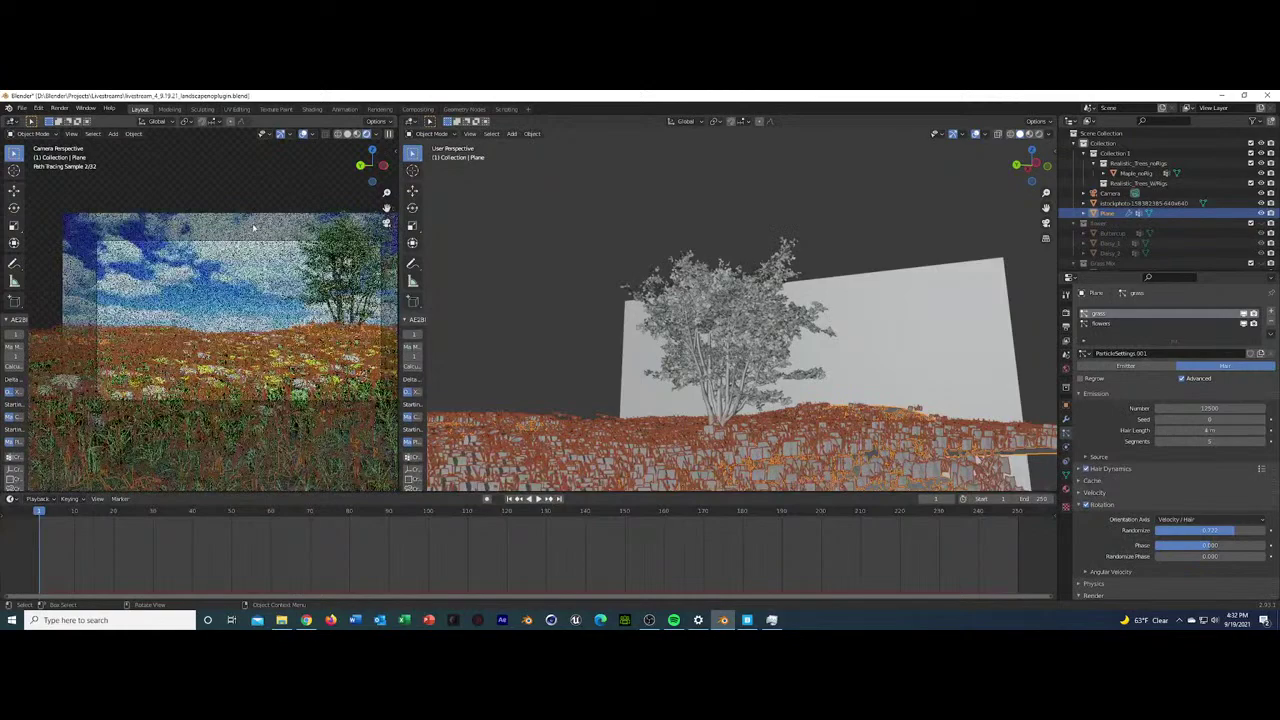
Adjust the camera framing and nudge the maple tree up so it sits in the meadow
click(307, 432)
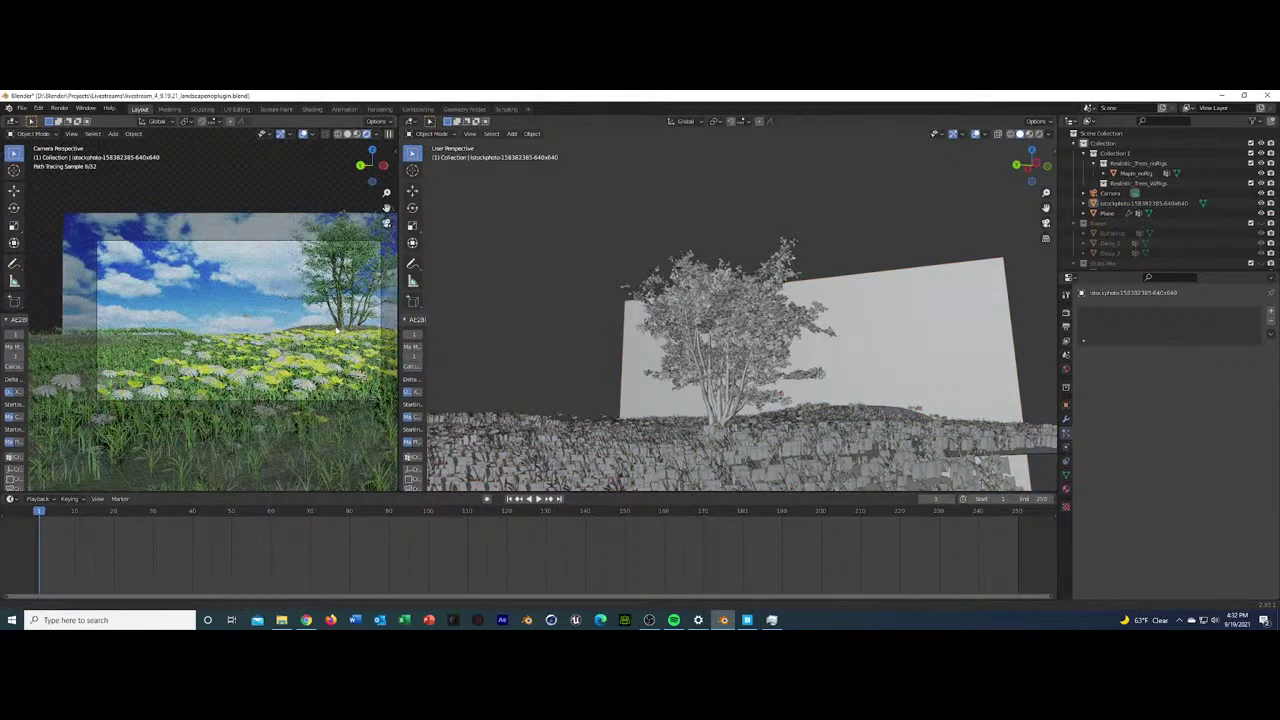
shift+middle_drag(340, 331, 325, 325)
click(718, 420)
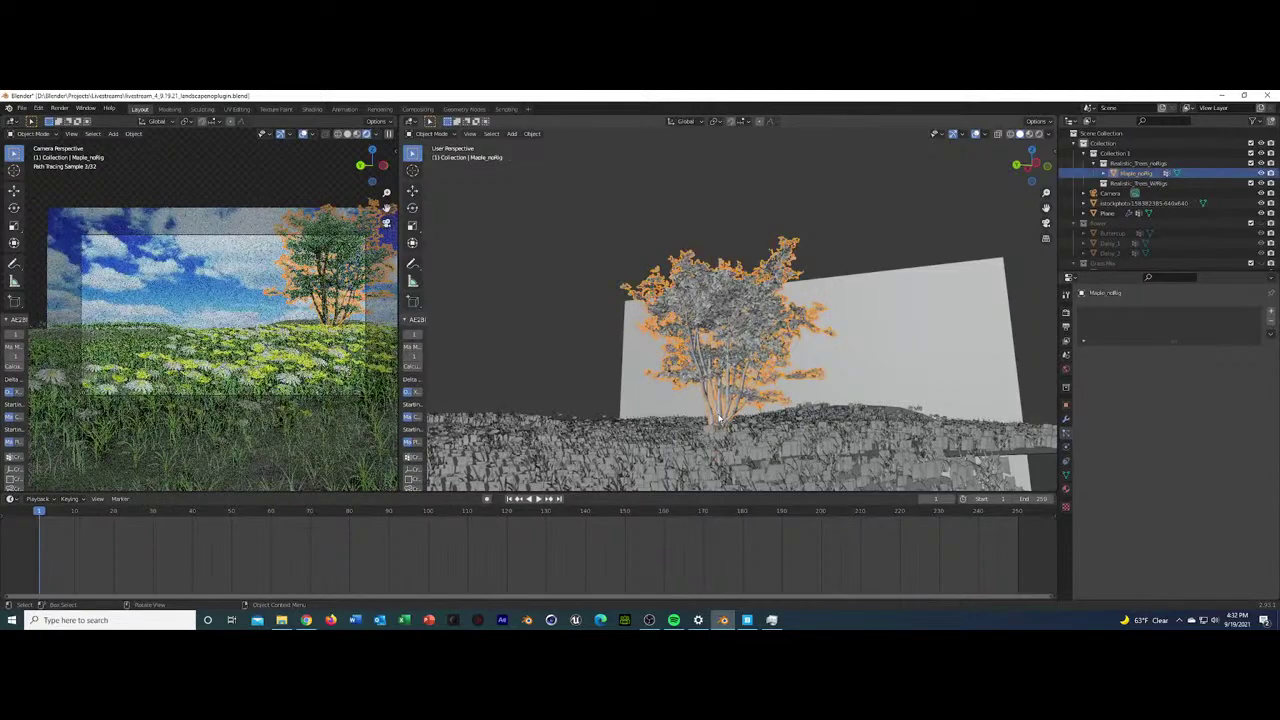
key(g)
key(z)
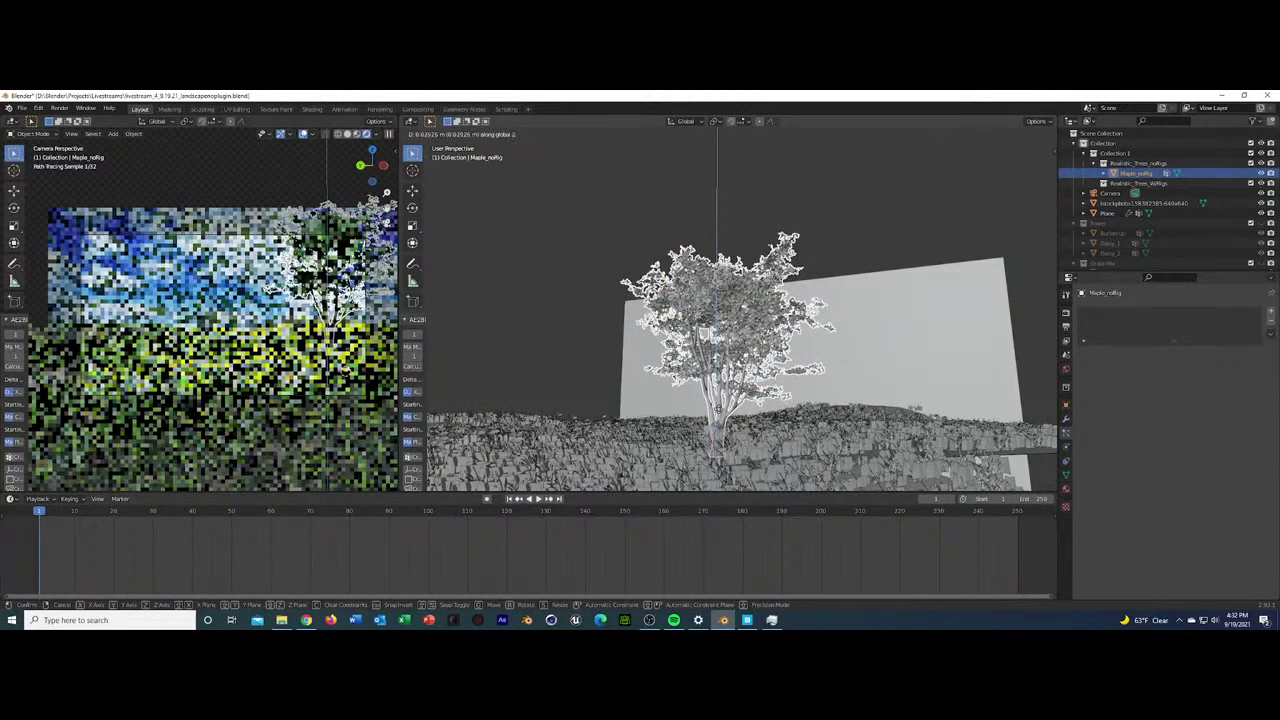
click(721, 407)
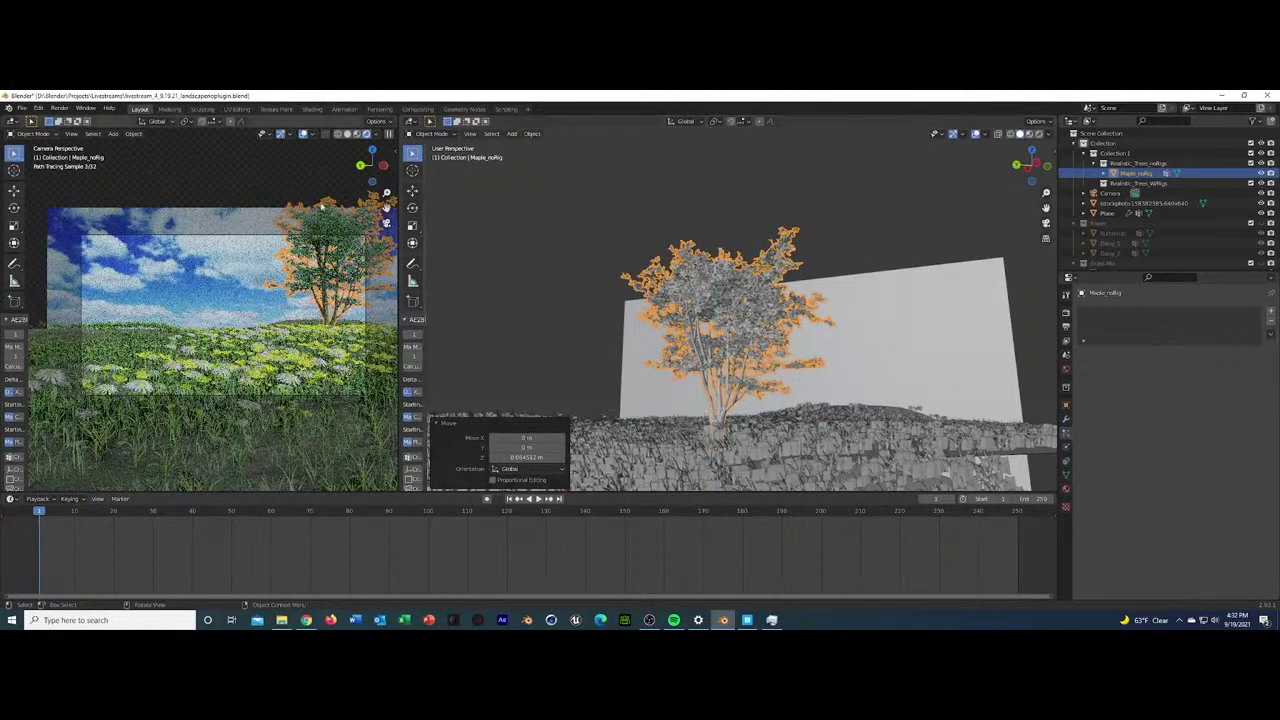
click(287, 192)
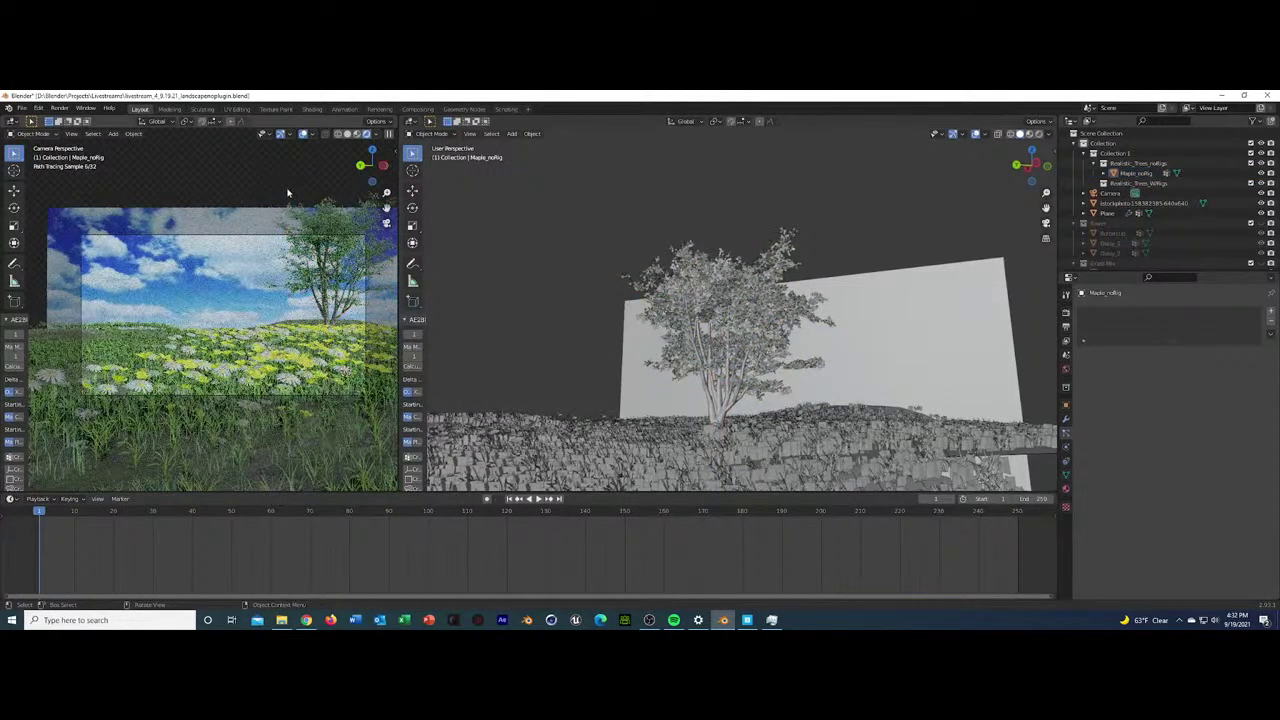
click(732, 385)
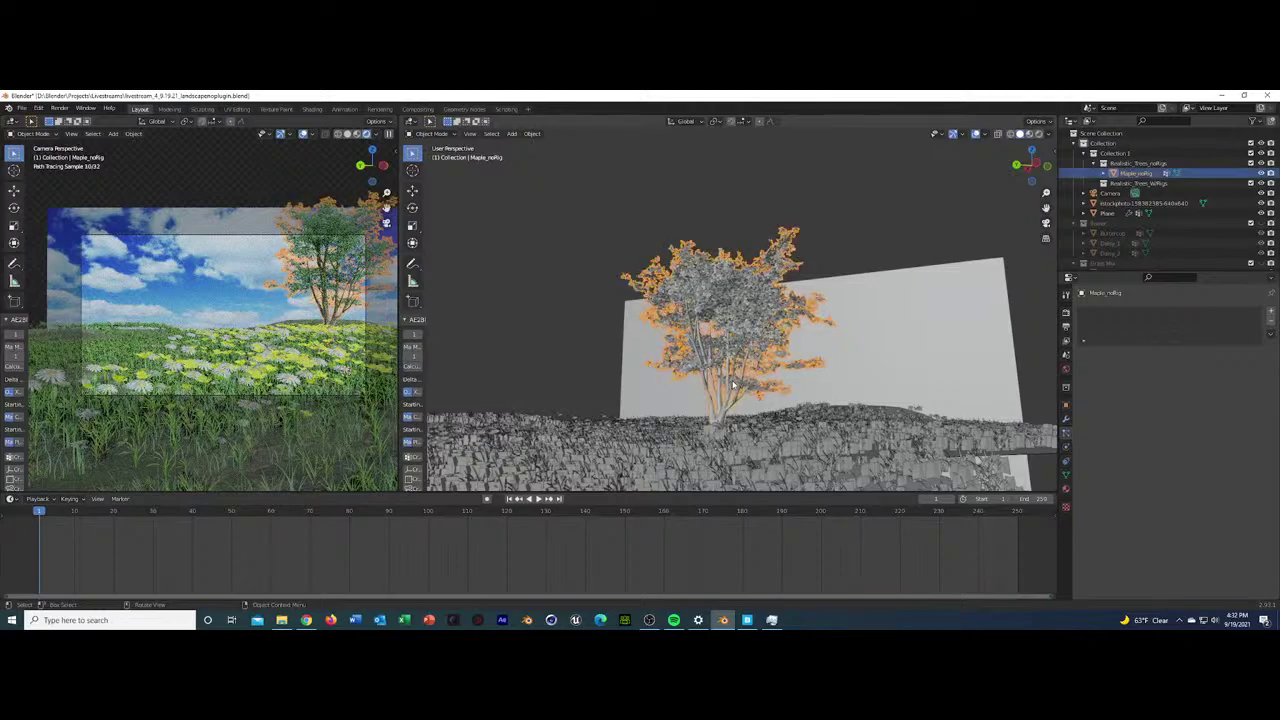
Move the istockphoto sky plane along Y and then along X behind the tree
click(970, 337)
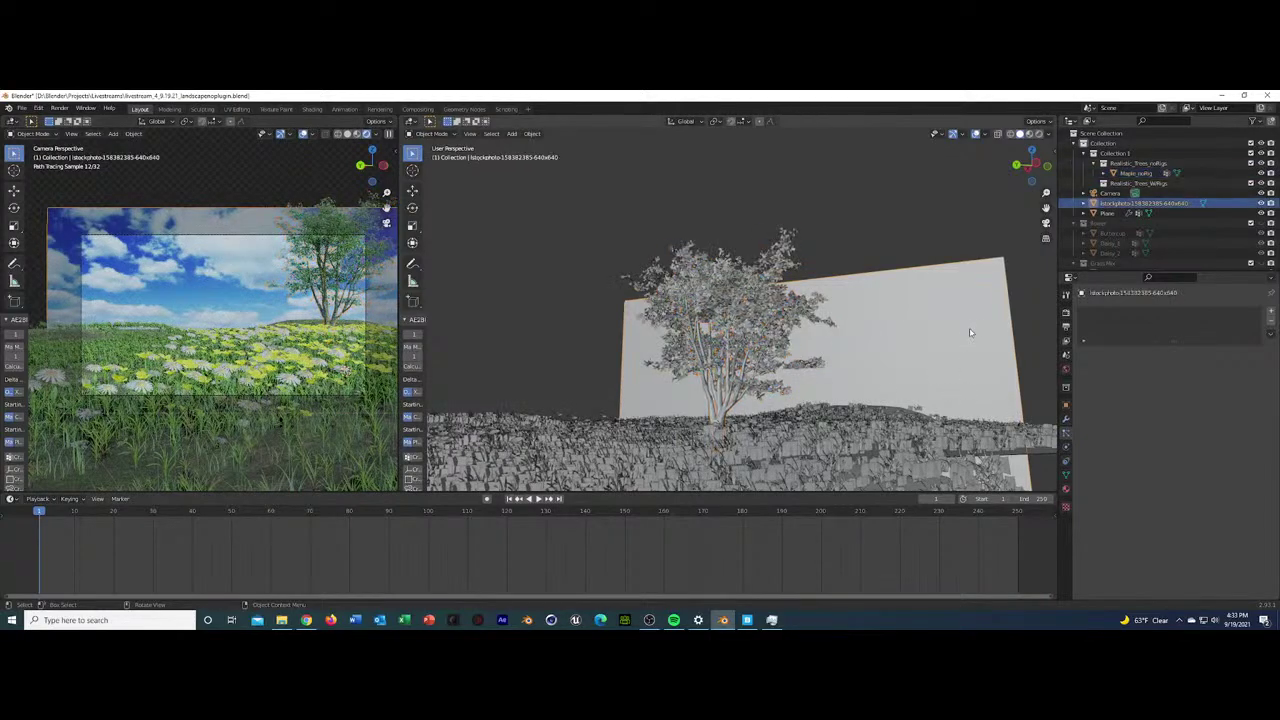
middle_drag(984, 325, 870, 350)
scroll(960, 343, down, 6)
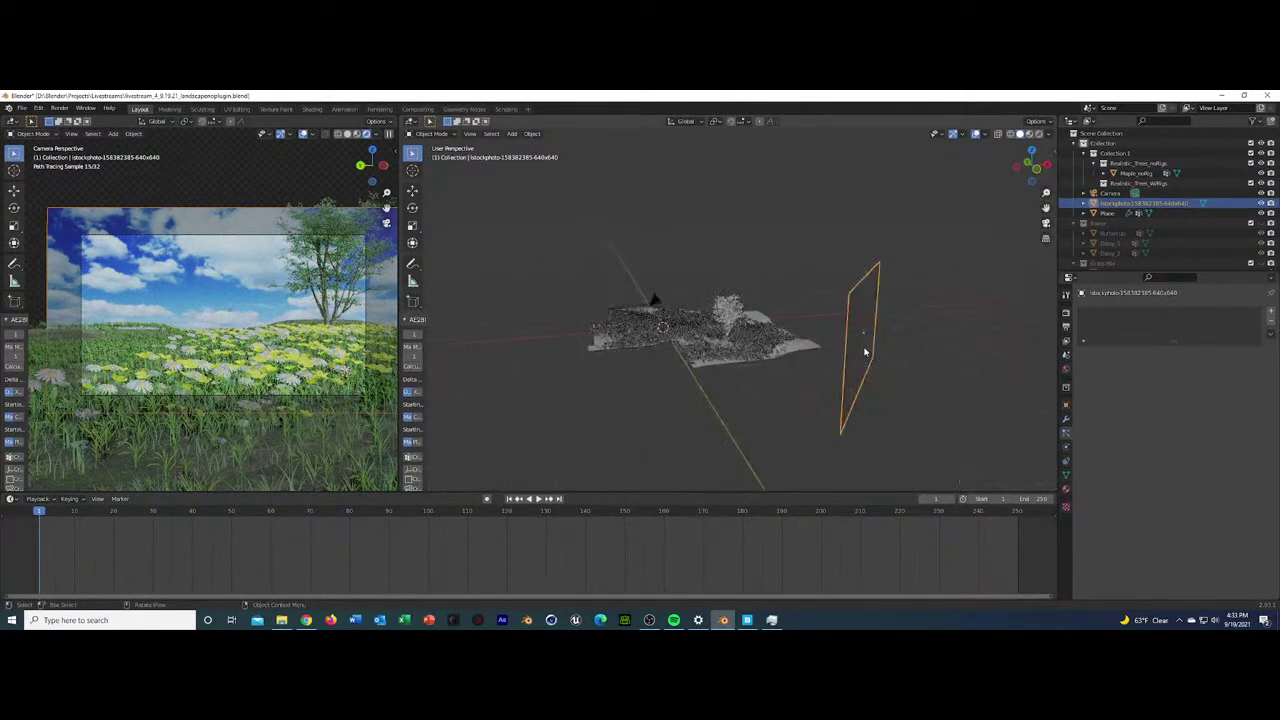
key(g)
key(y)
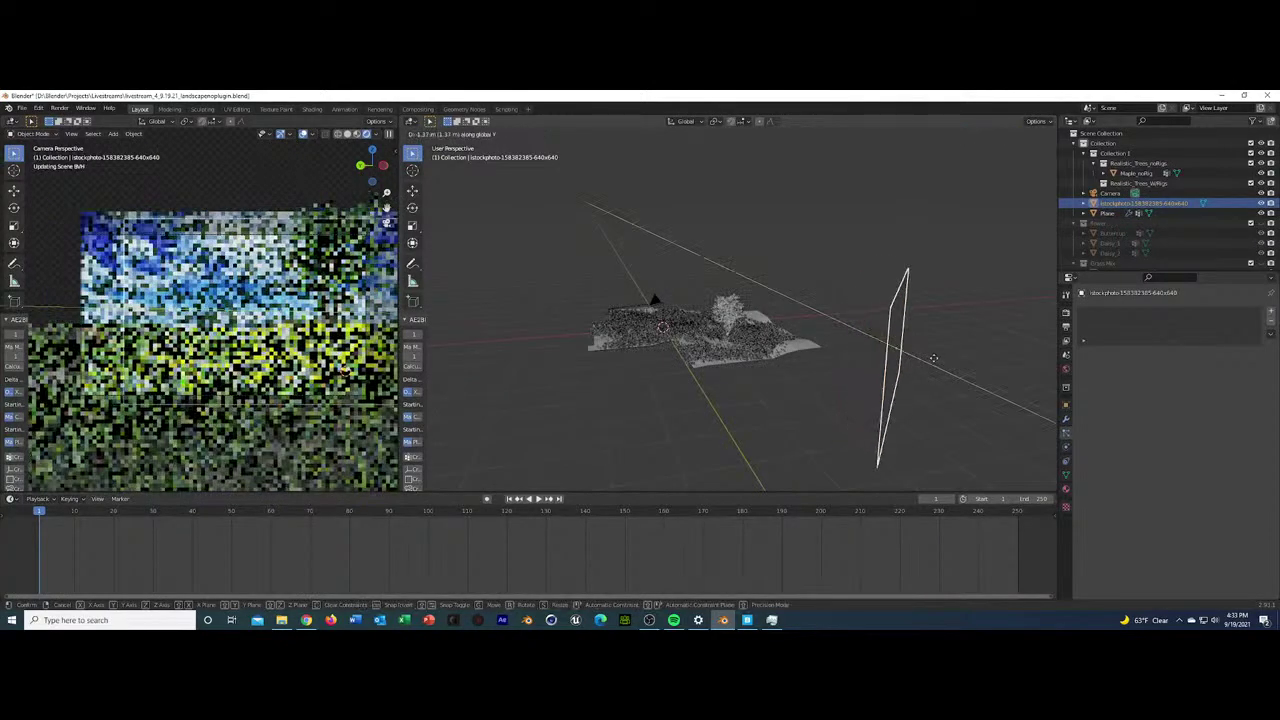
click(951, 360)
key(g)
key(x)
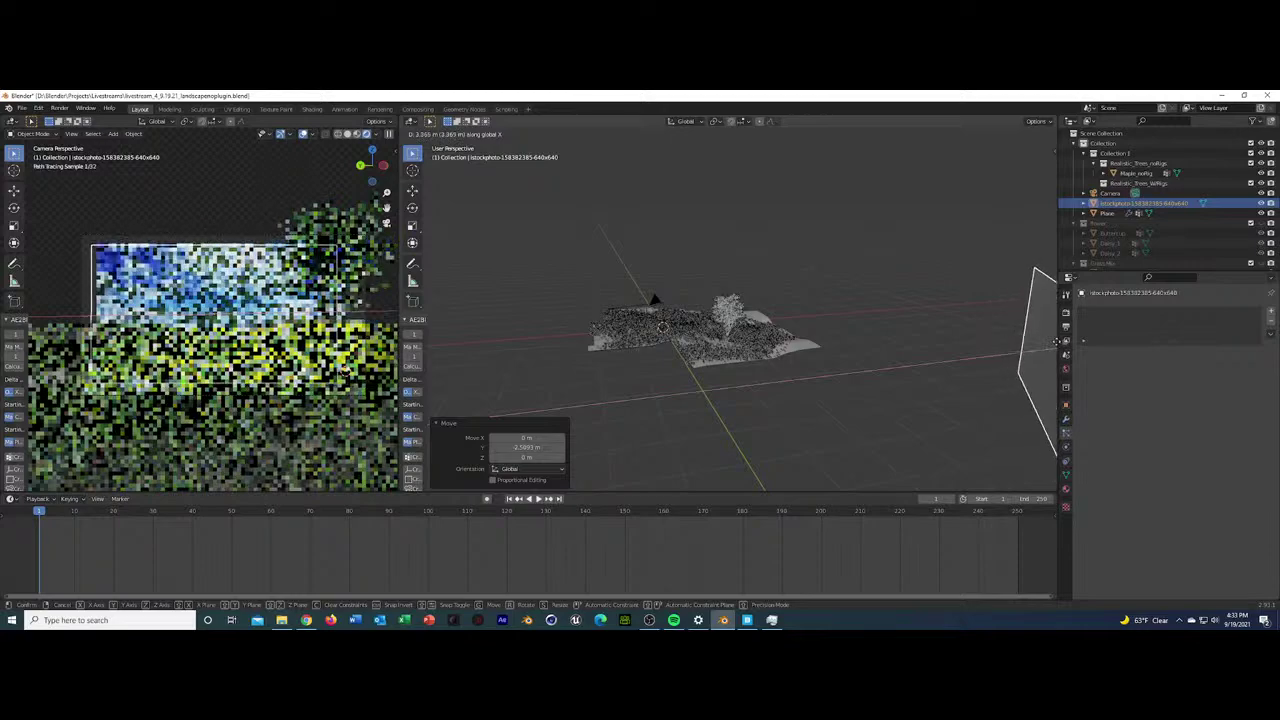
click(401, 346)
Scale the sky plane up to 1.362 and shift it −0.2354 m along X
key(s)
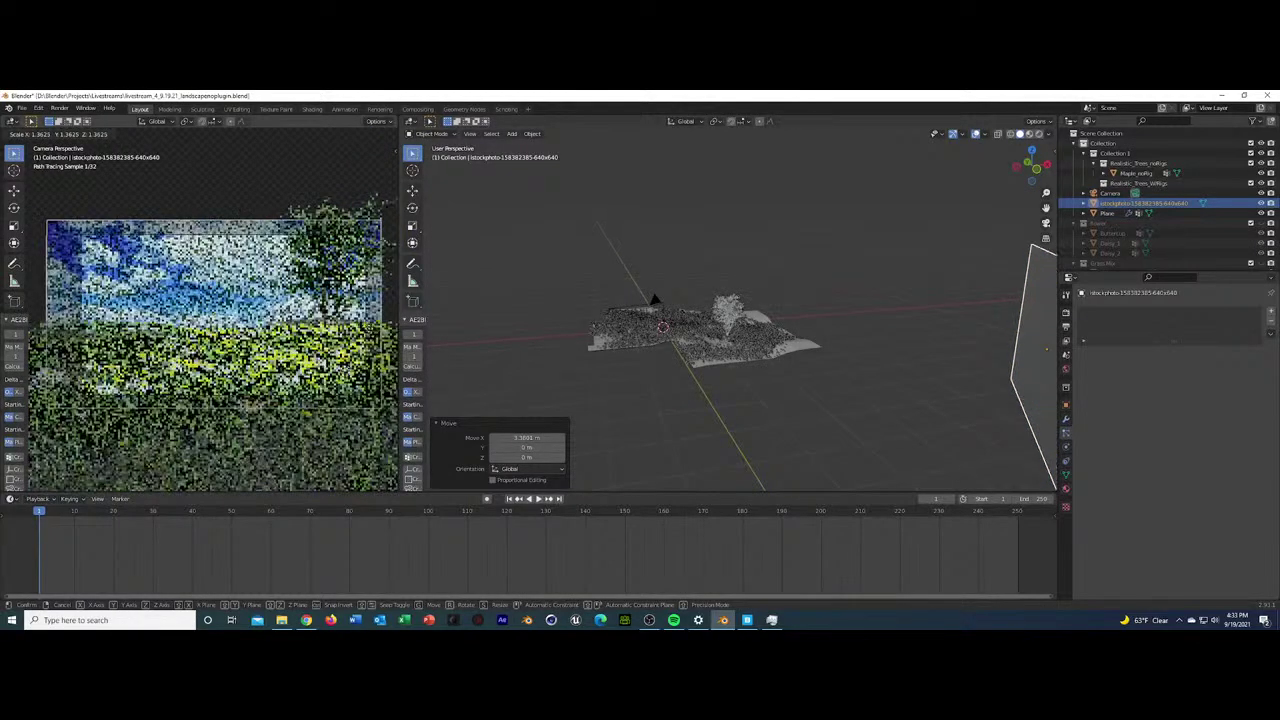
click(368, 332)
key(g)
key(x)
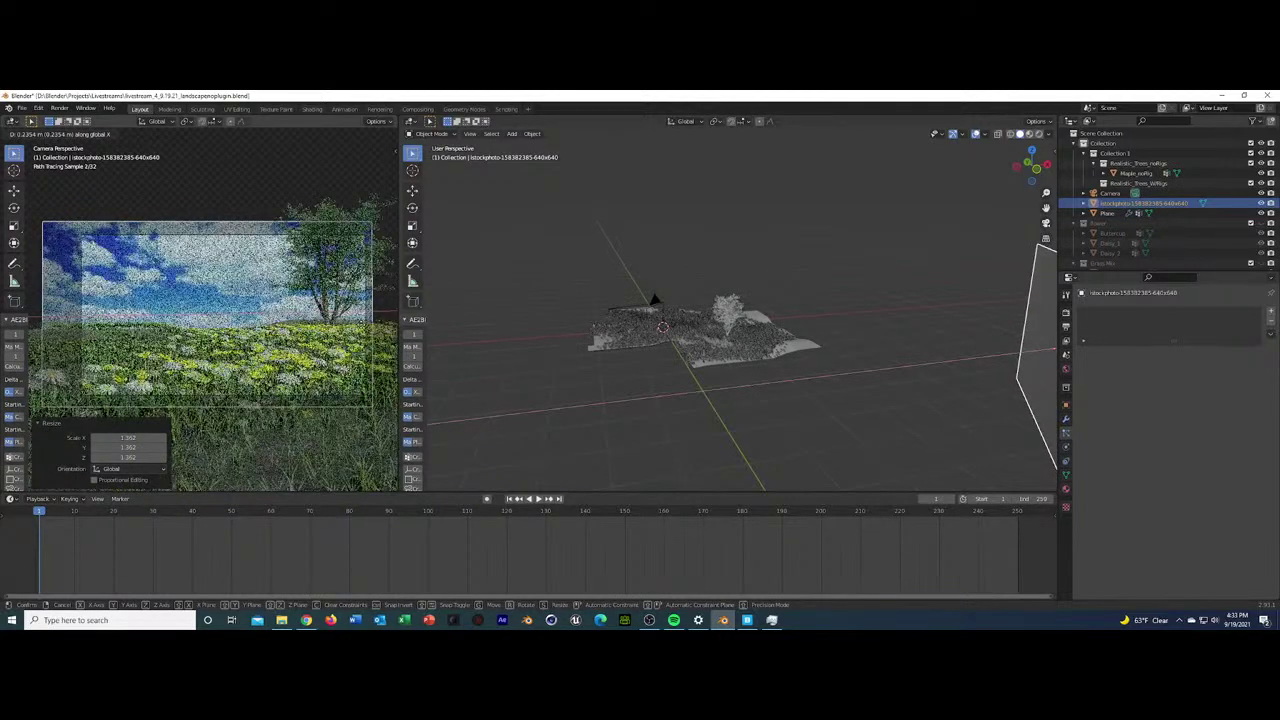
click(242, 189)
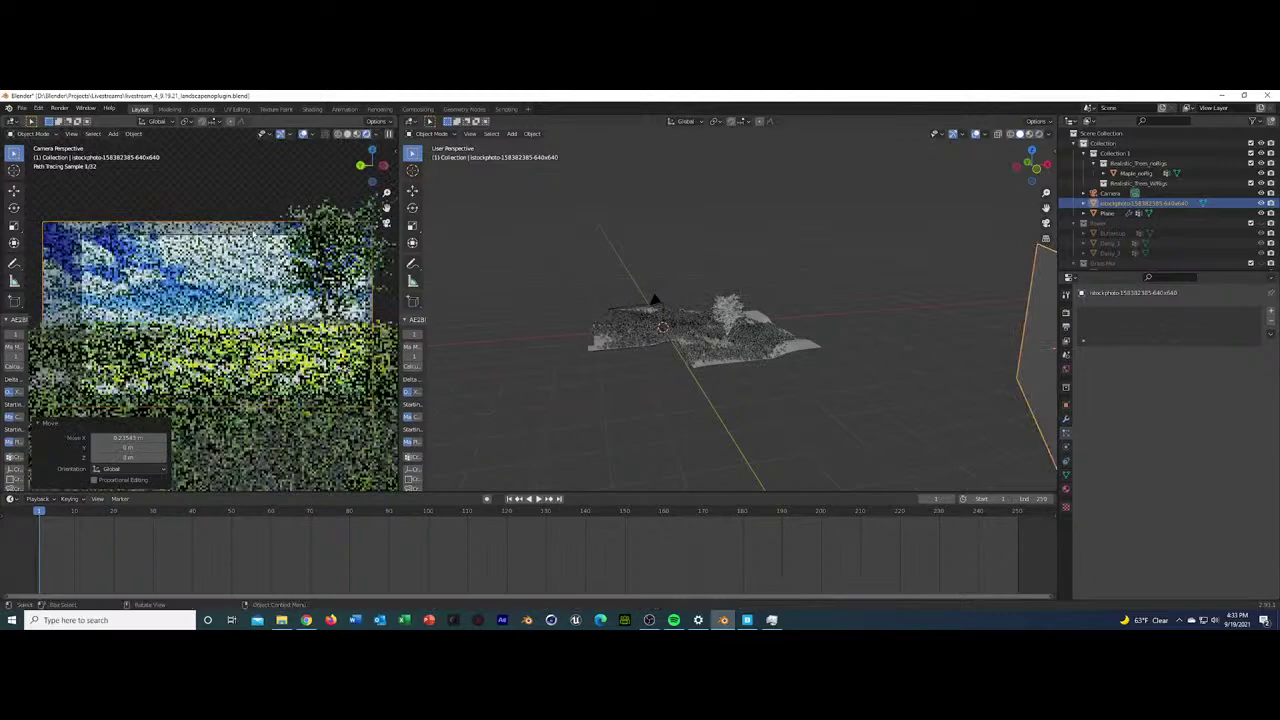
click(242, 189)
scroll(711, 350, up, 8)
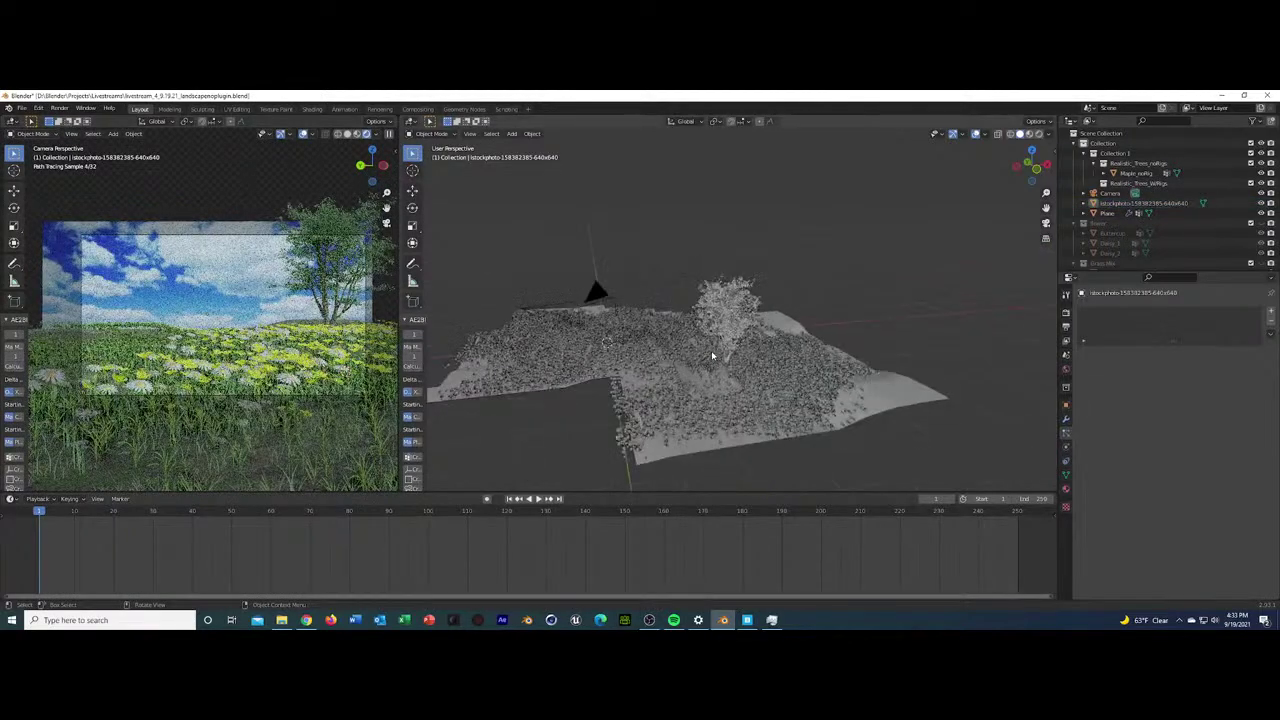
mouse_move(716, 365)
middle_down()
mouse_move(774, 380)
mouse_move(740, 360)
middle_up()
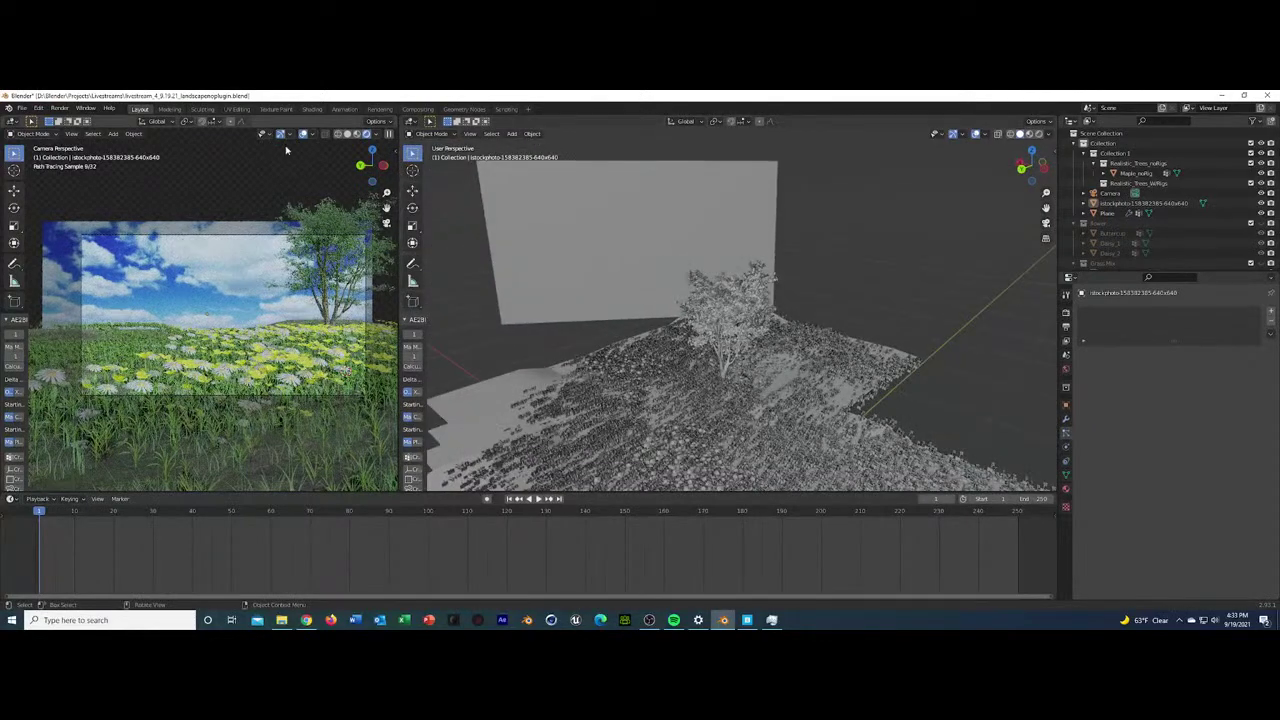
Switch the camera viewport to Solid shading and save the blend file
click(349, 134)
key(ctrl+s)
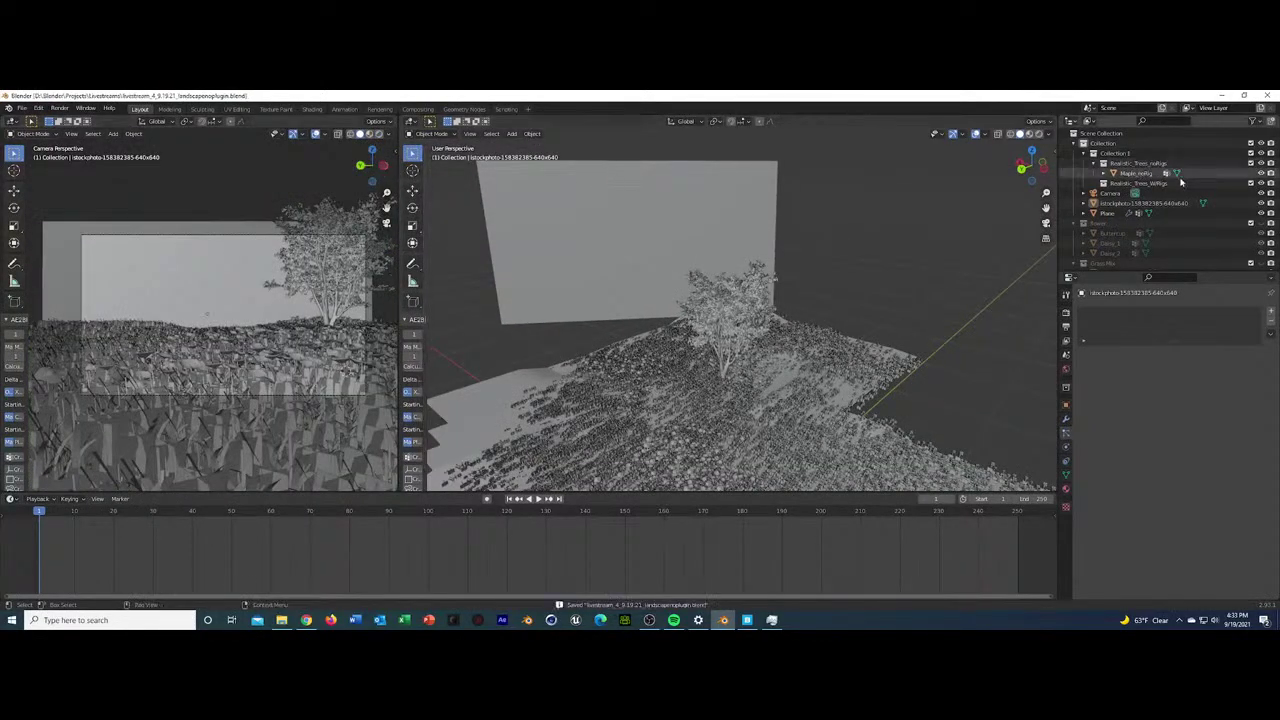
scroll(1146, 236, down, 3)
scroll(1142, 232, up, 3)
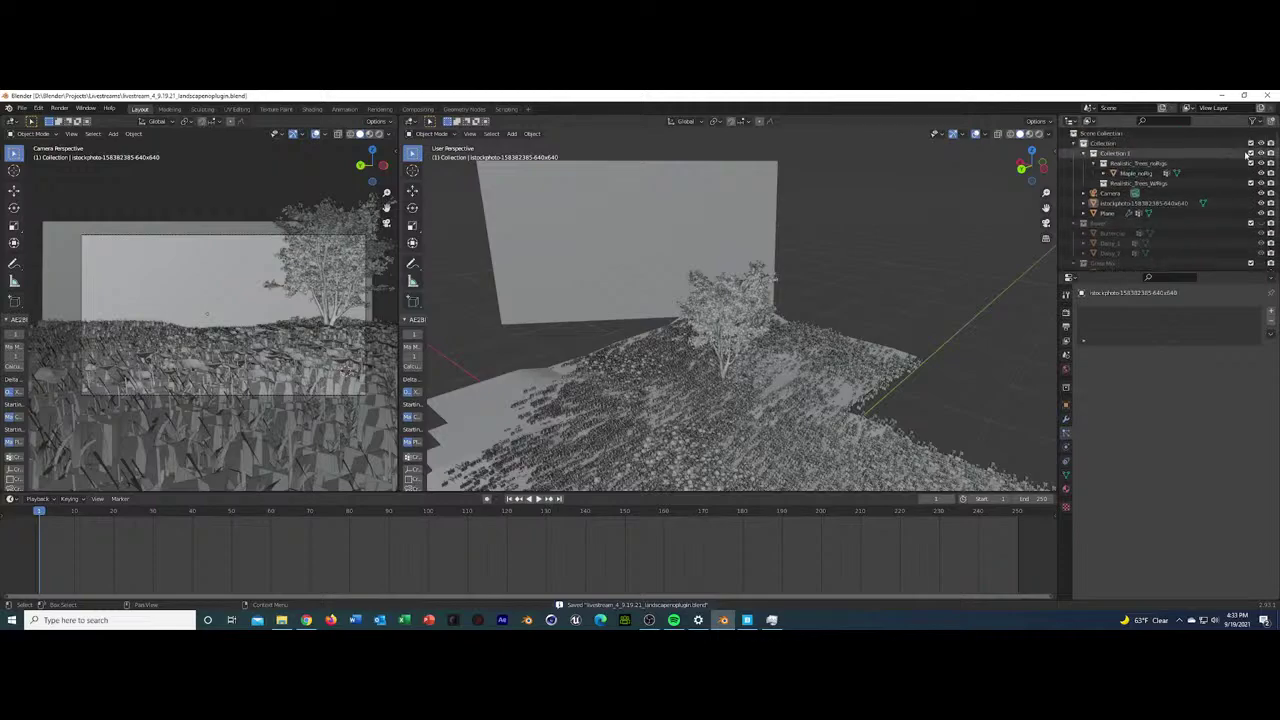
Hide the ground plane's grass particles in the viewport and collapse the Outliner collections
click(1108, 213)
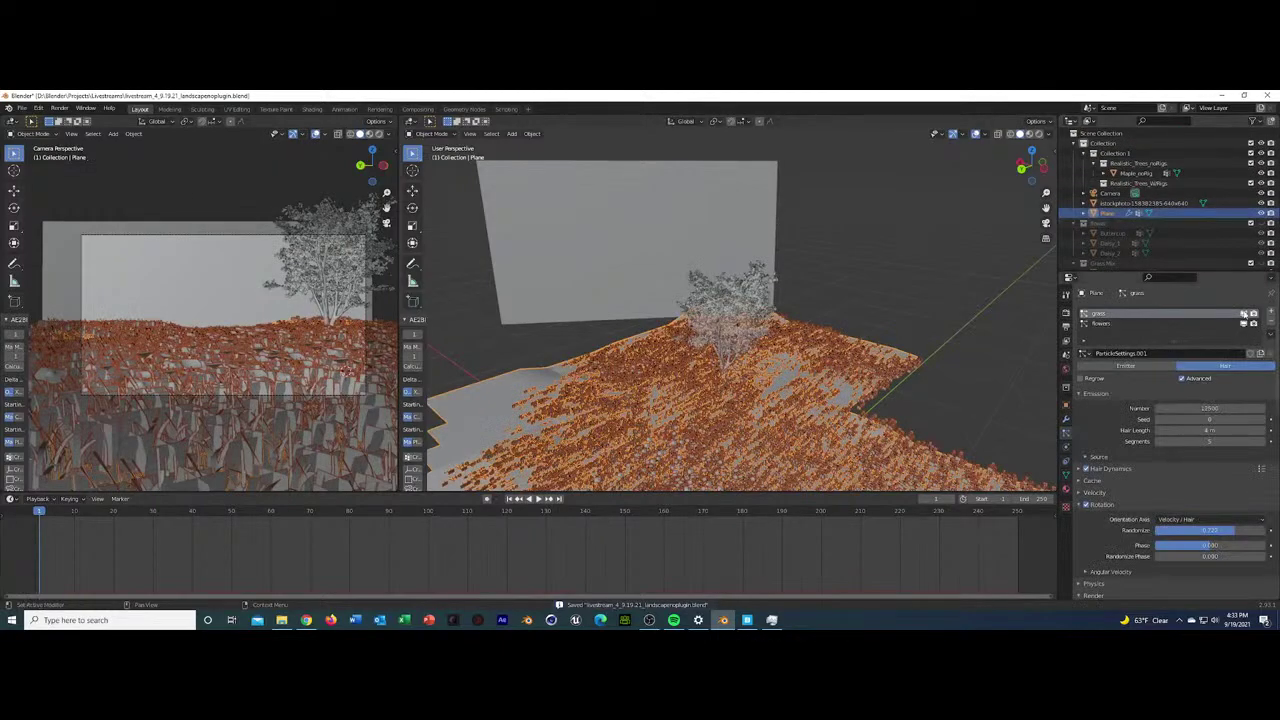
click(1244, 313)
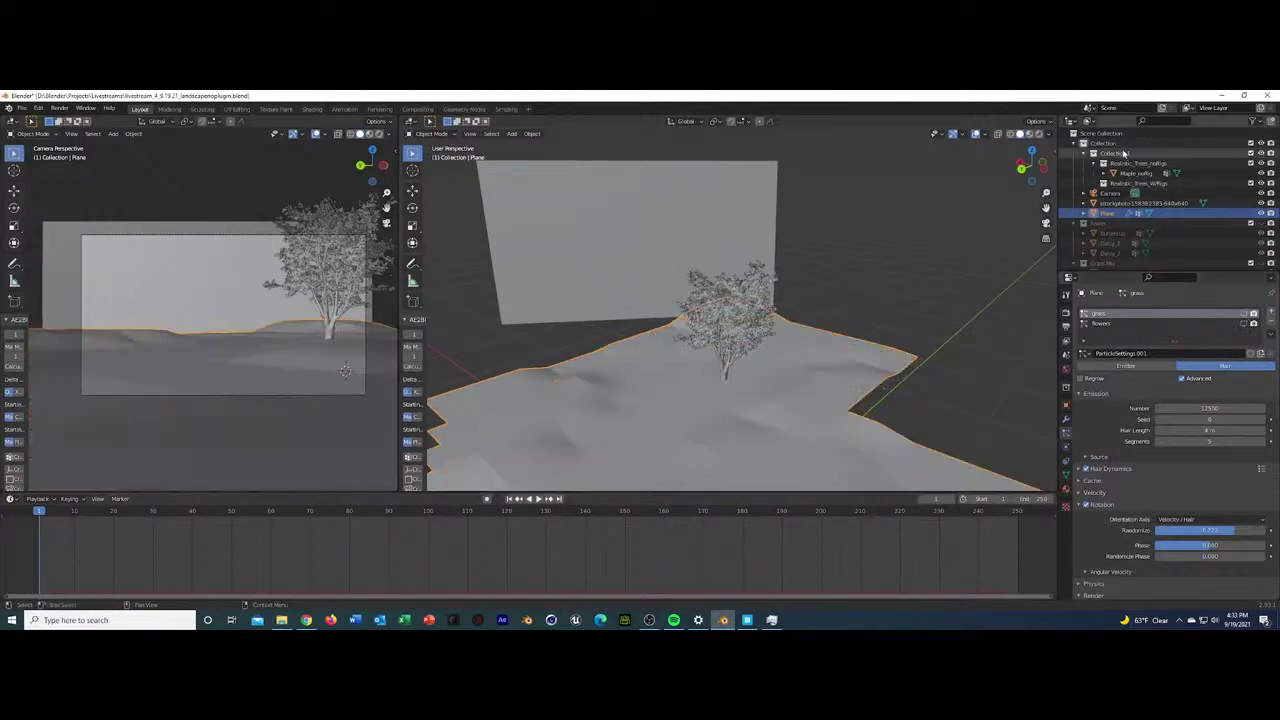
click(1110, 145)
click(1077, 224)
click(1075, 234)
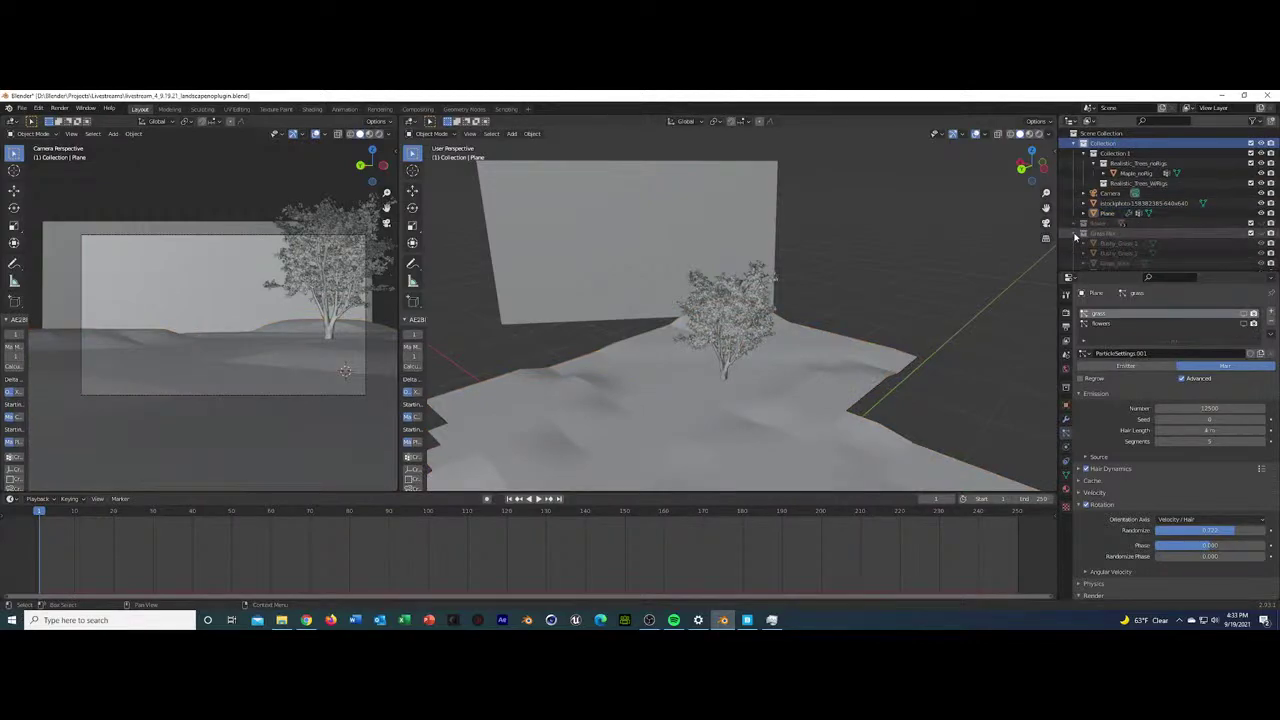
click(1075, 234)
Add a new collection in the Outliner named 'Quixel'
click(1268, 121)
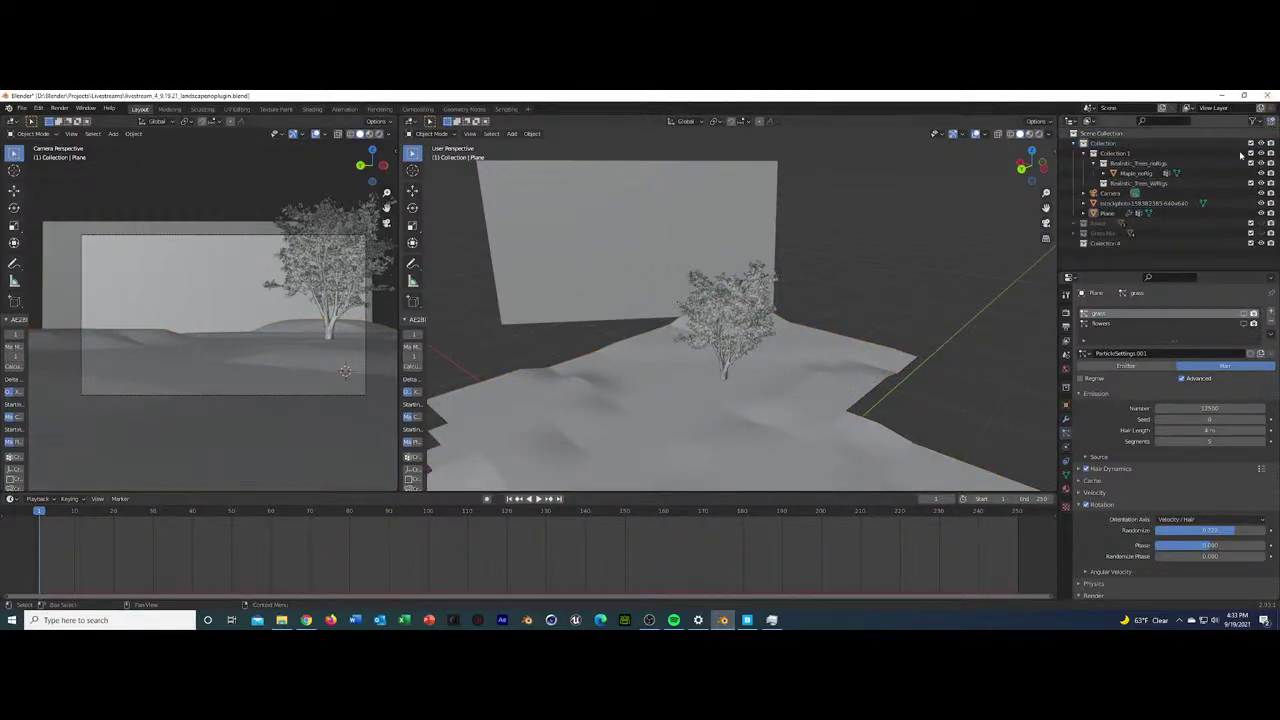
click(1113, 245)
text(Quixel)
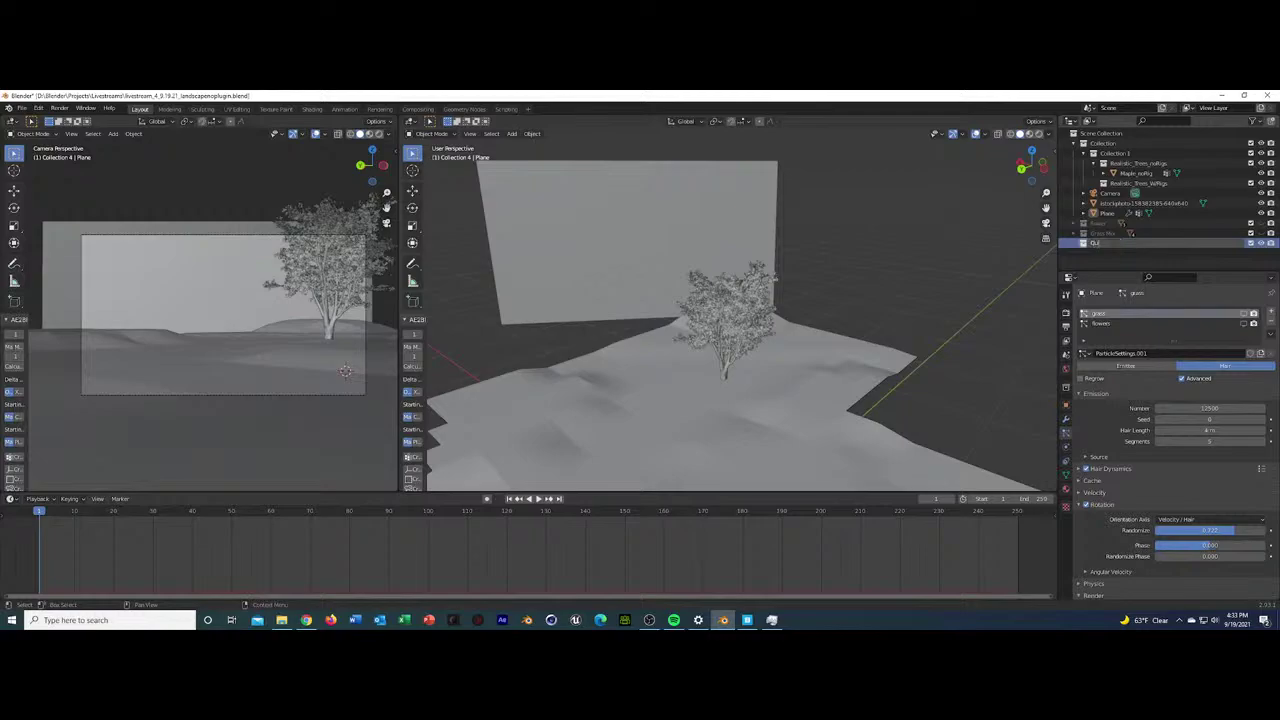
key(Return)
scroll(857, 395, down, 8)
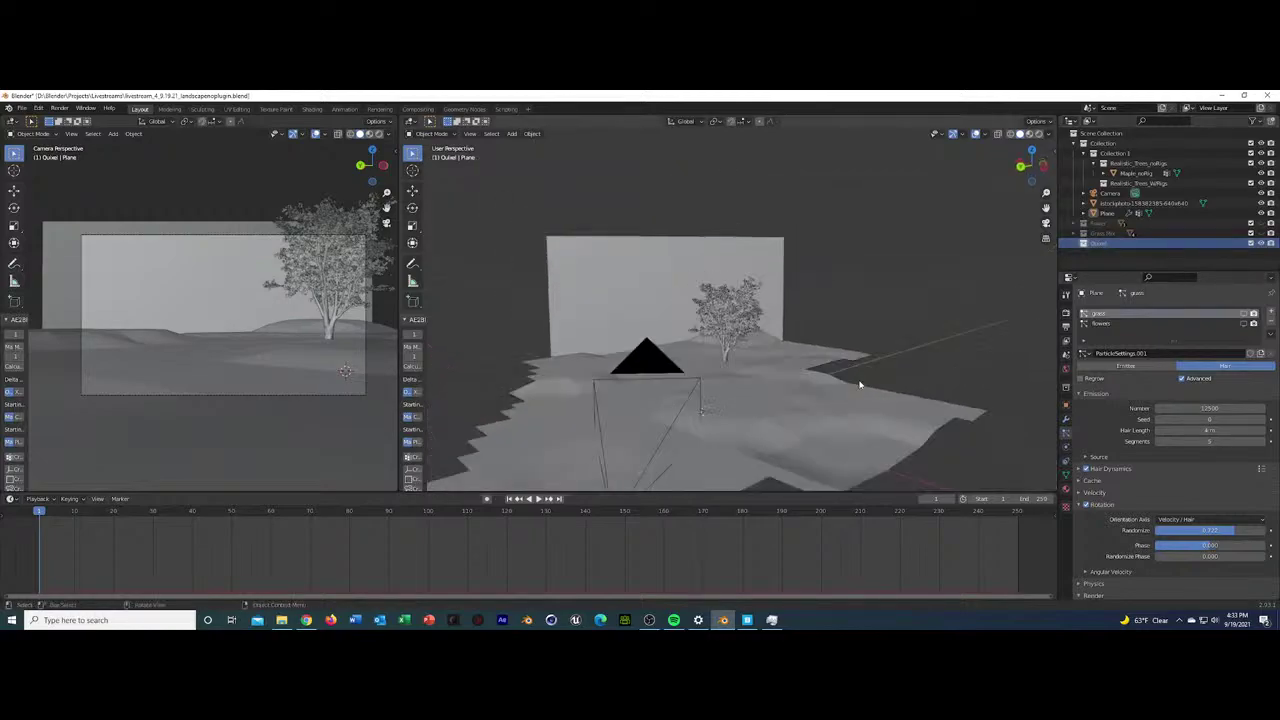
scroll(685, 400, up, 4)
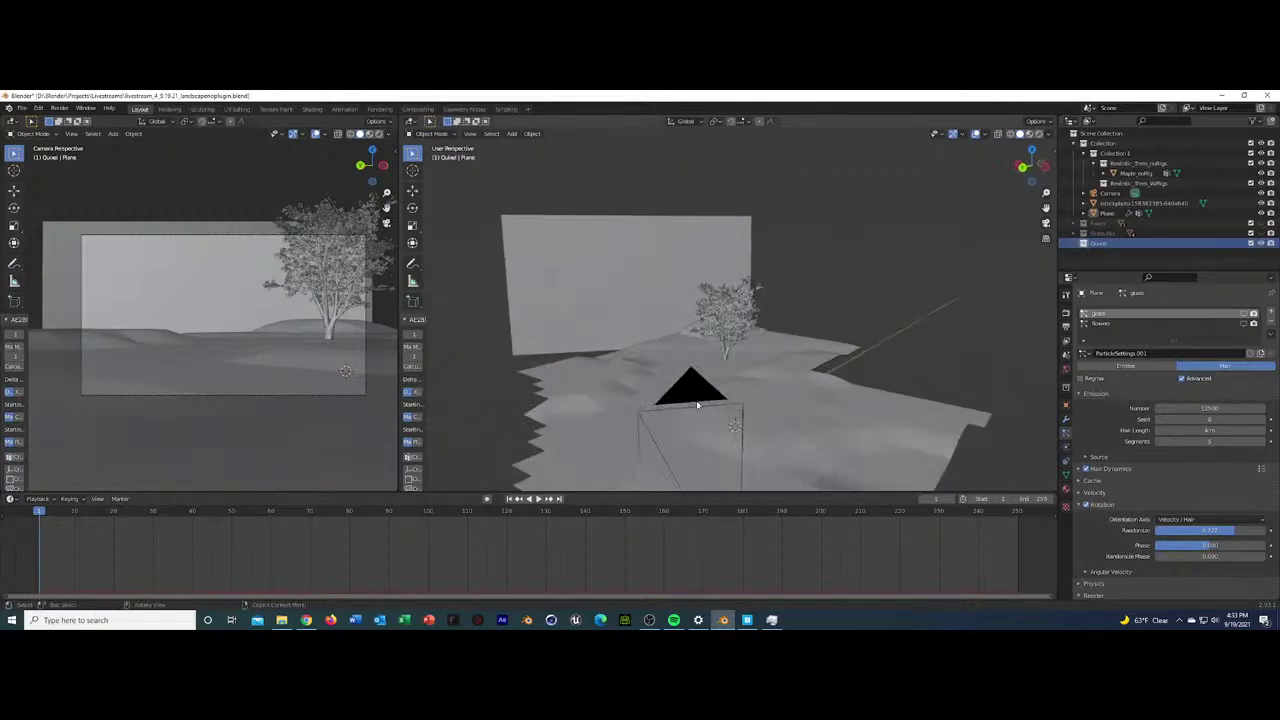
Box-select a patch of terrain vertices in Edit Mode, trying a first Z lift and undoing it
click(797, 421)
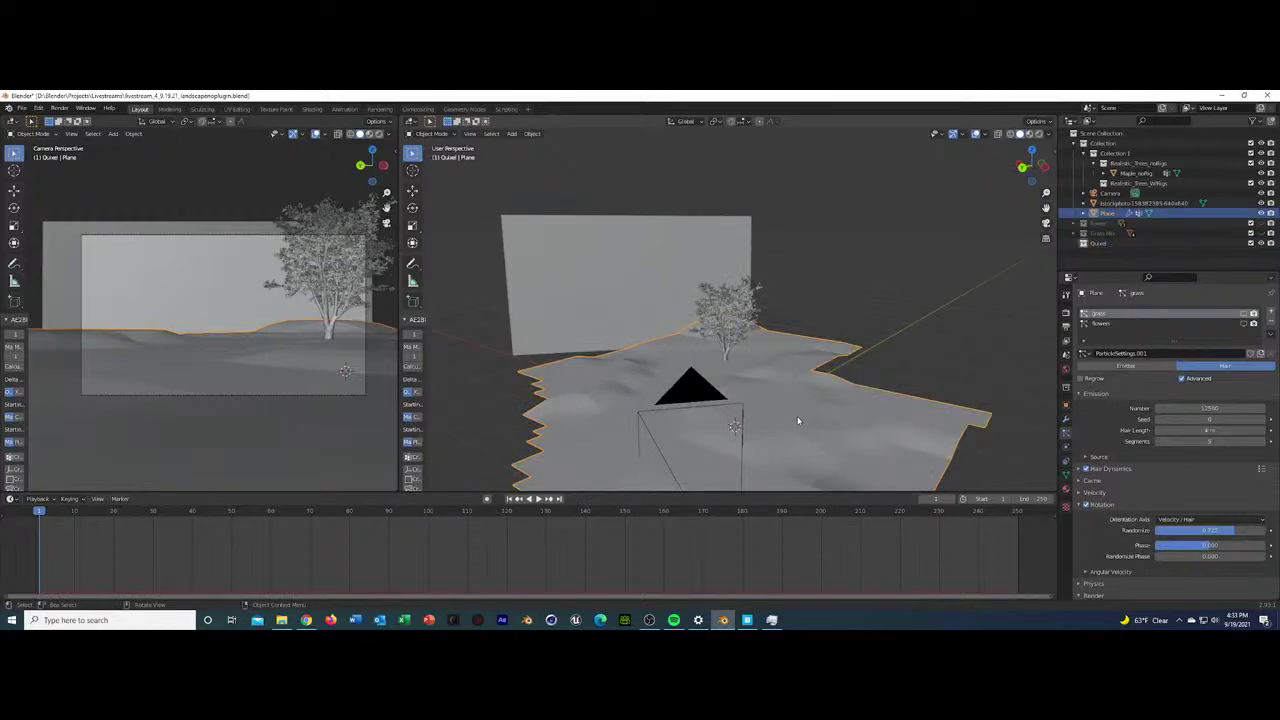
key(Tab)
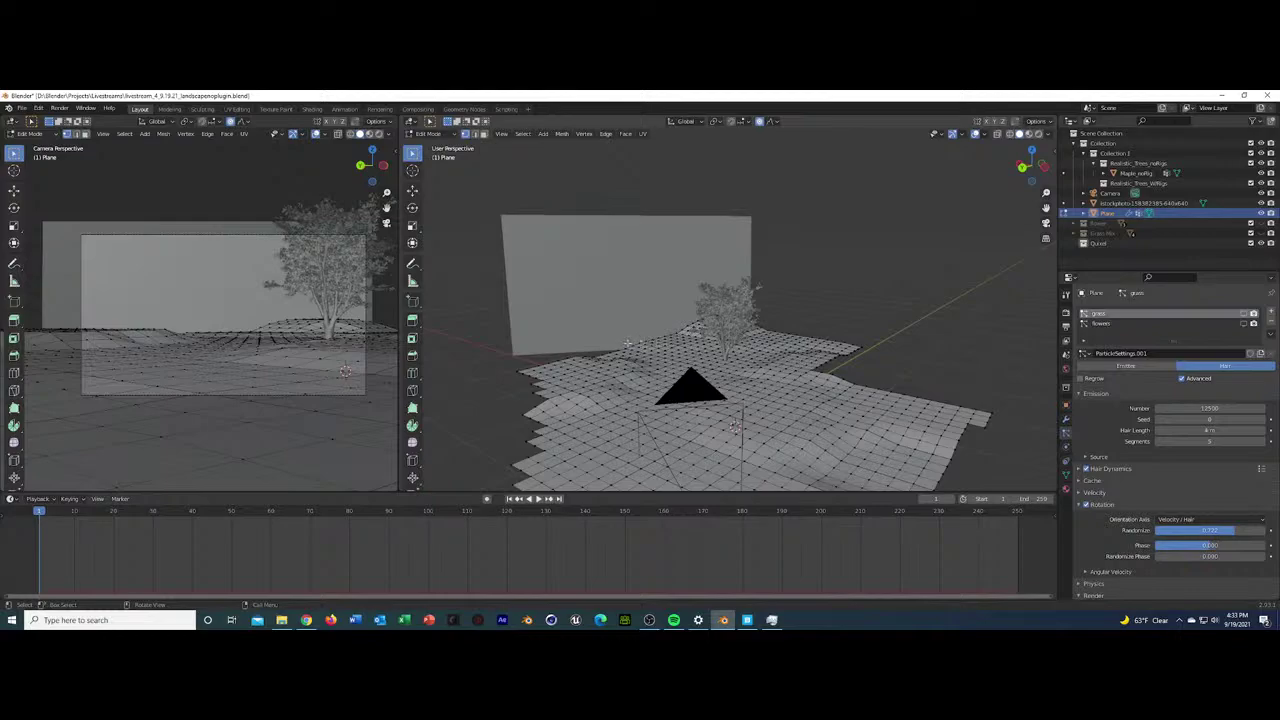
key(b)
drag(678, 332, 678, 333)
shift+click(645, 346)
key(g)
key(z)
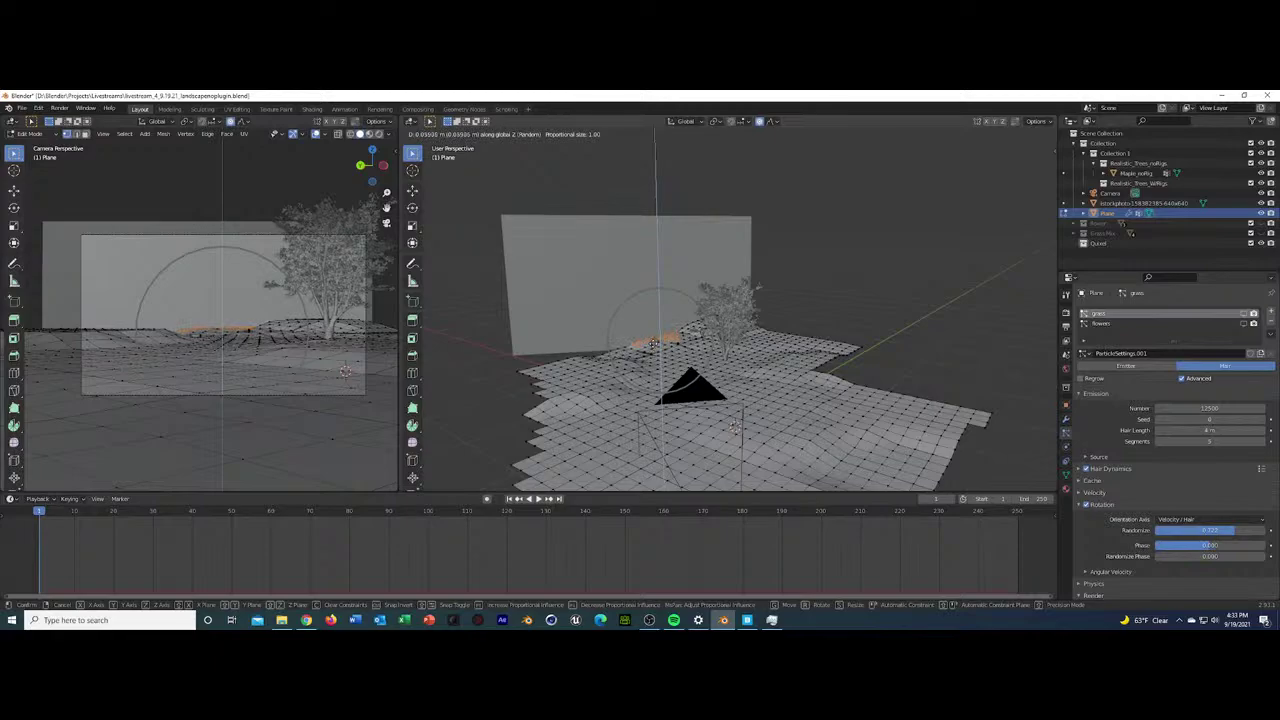
click(652, 342)
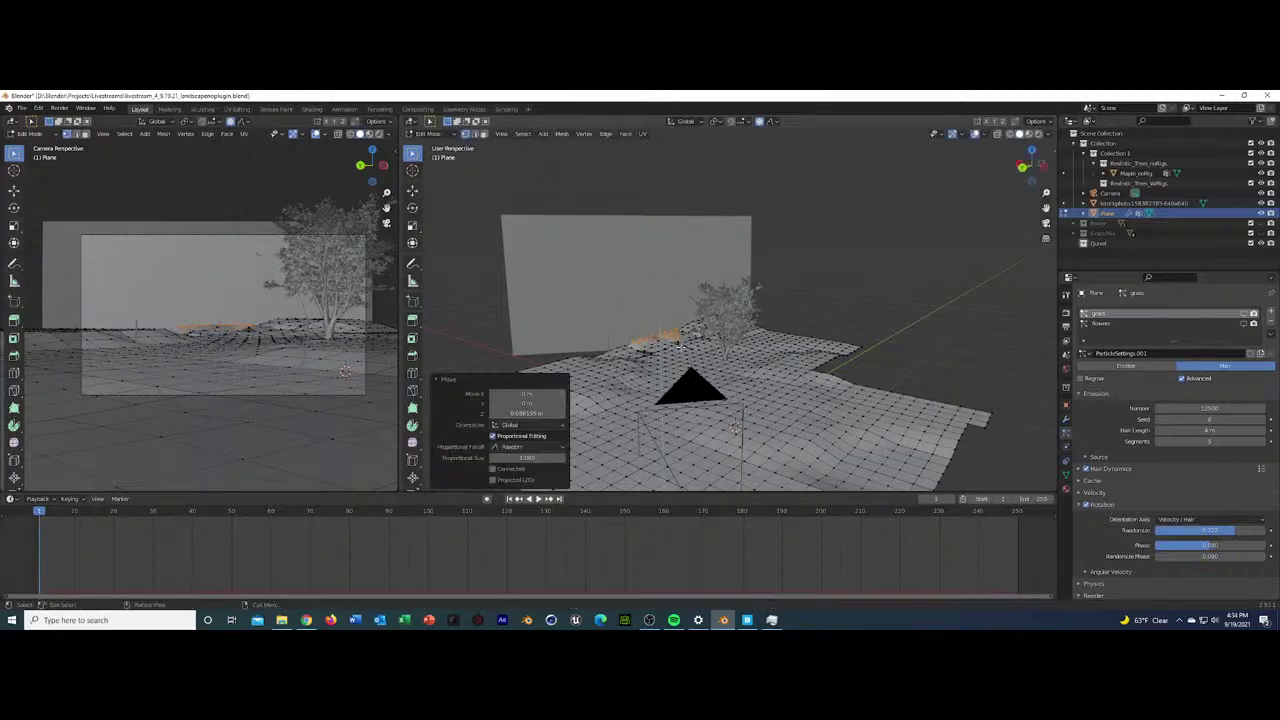
key(ctrl+z)
Raise the patch along Z with Smooth proportional falloff and return to Object Mode
middle_drag(732, 348, 770, 180)
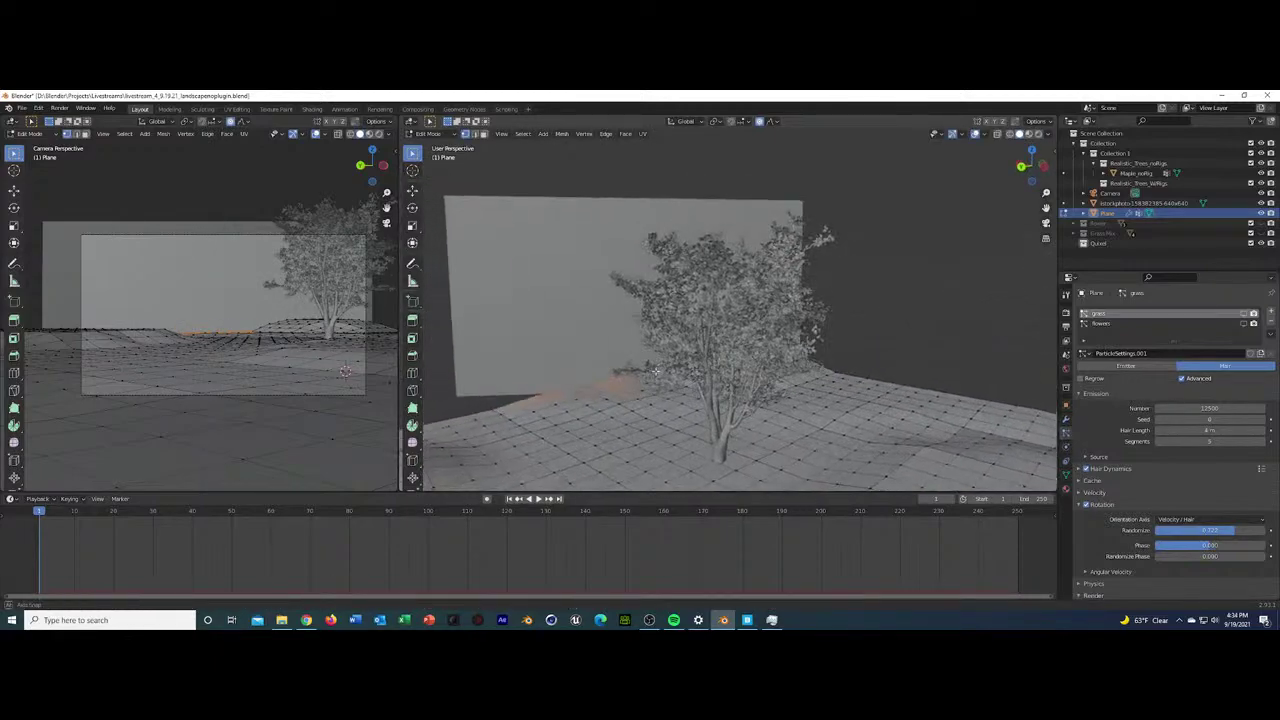
click(772, 121)
click(770, 197)
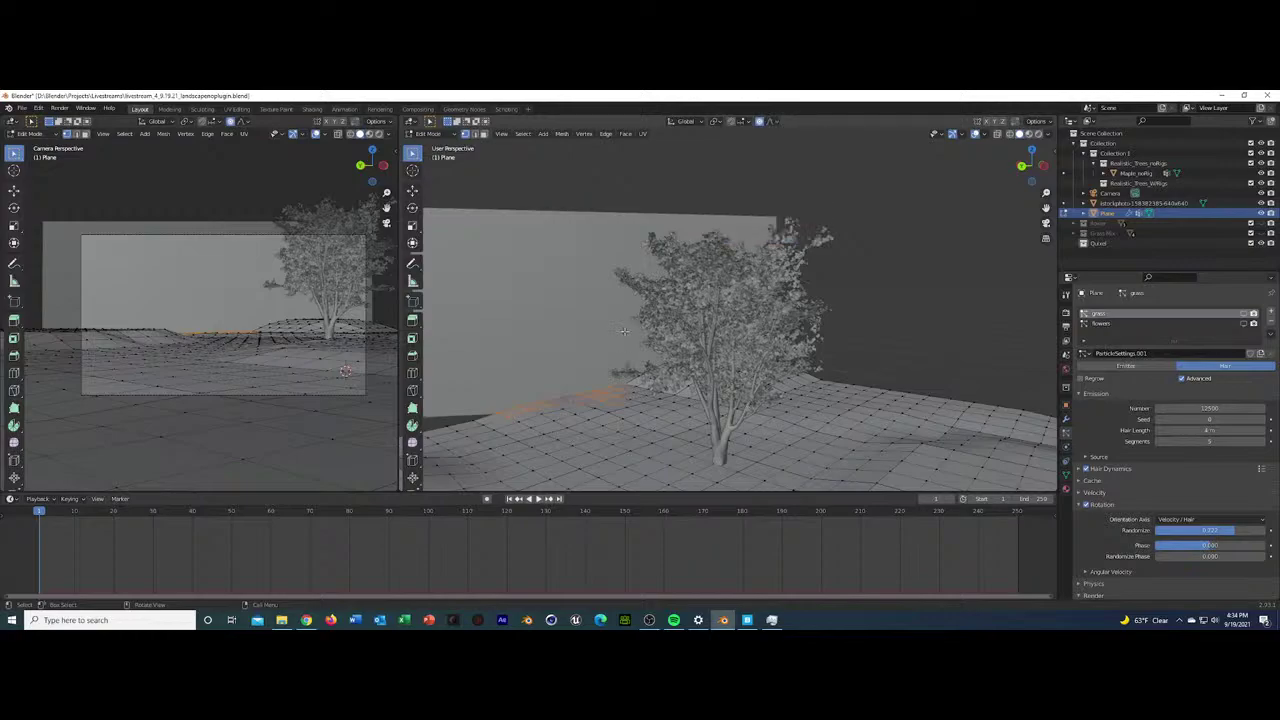
key(g)
key(z)
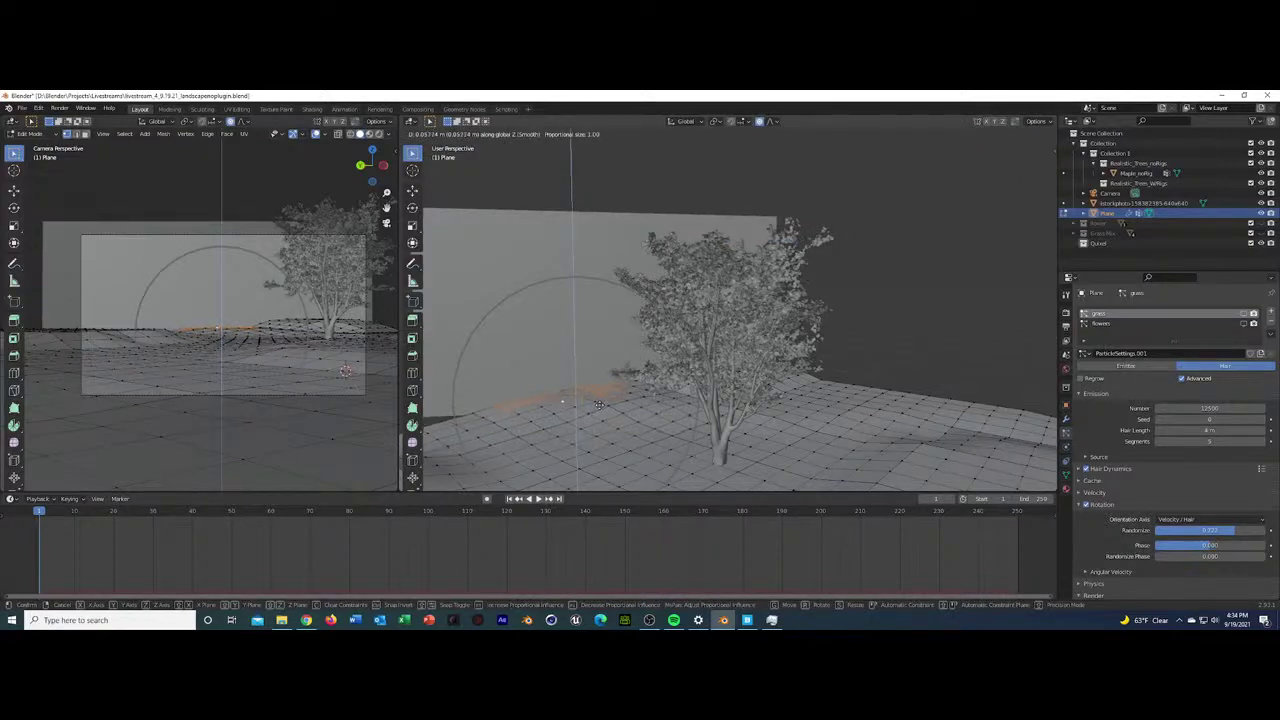
click(599, 401)
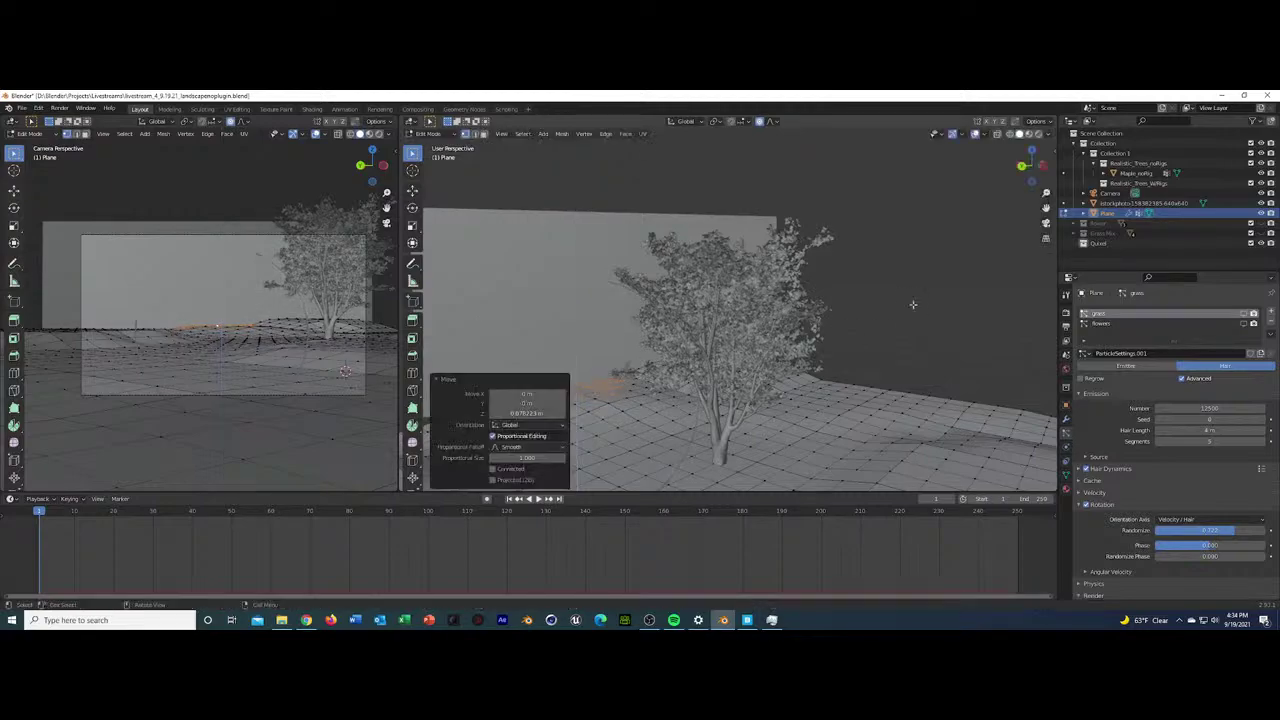
key(Tab)
scroll(894, 334, down, 5)
middle_drag(880, 360, 846, 381)
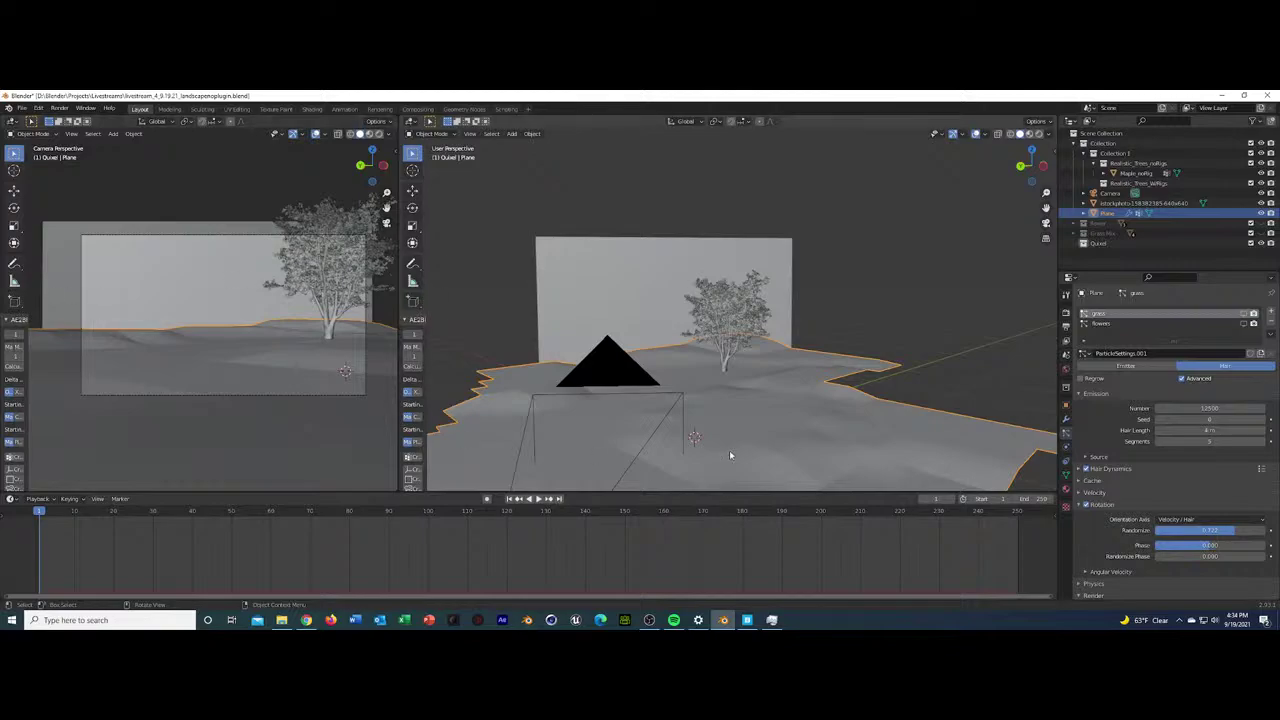
Make Quixel the active collection and export Rocky Forest Path from Quixel Bridge into Blender
click(747, 620)
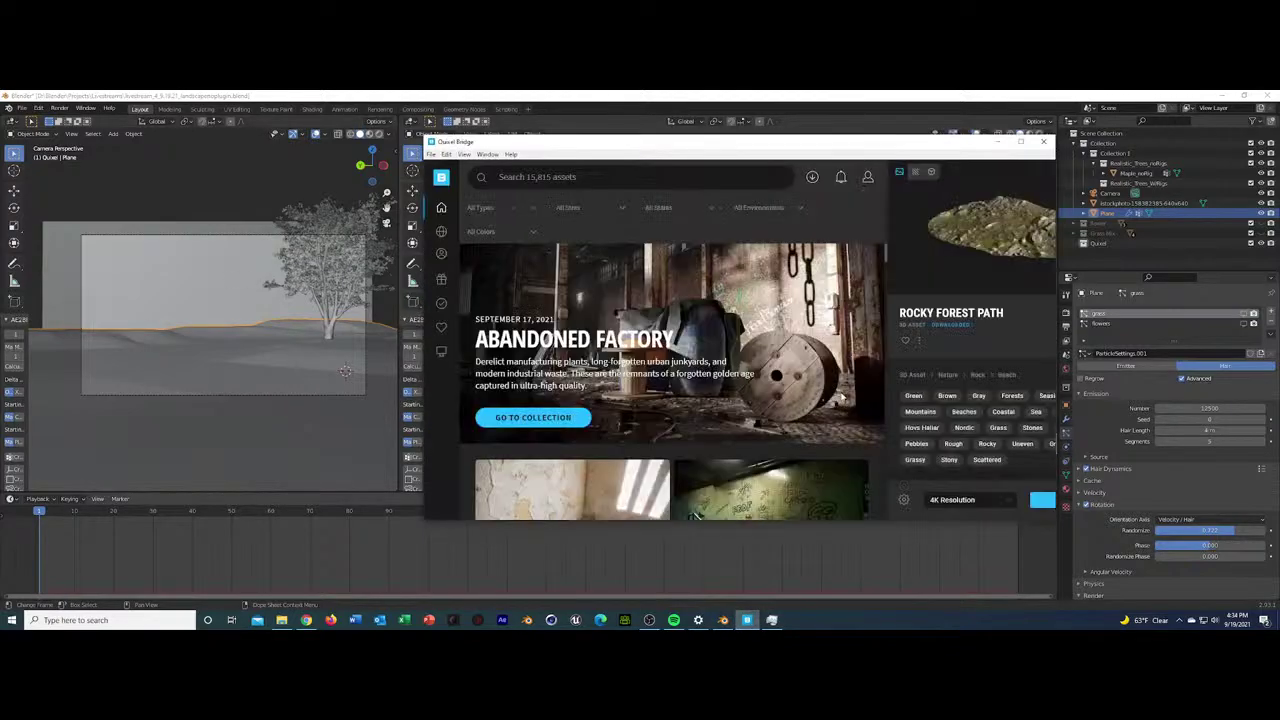
click(1098, 243)
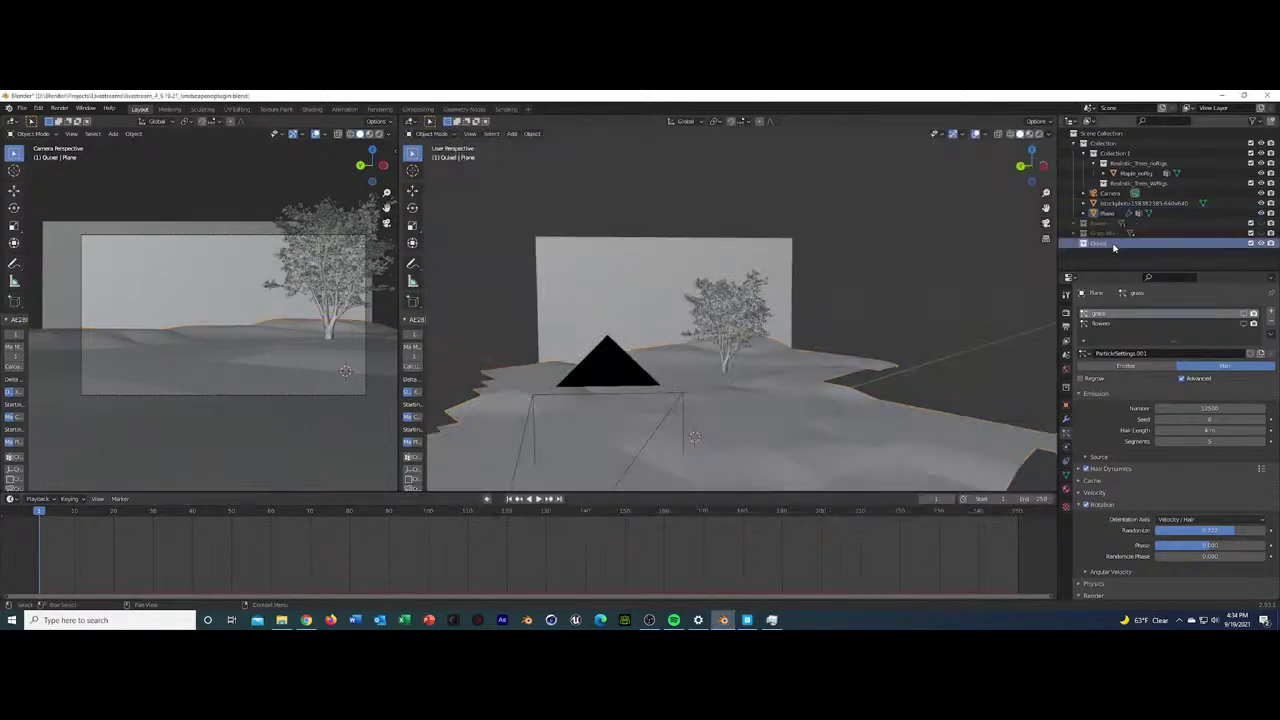
click(747, 620)
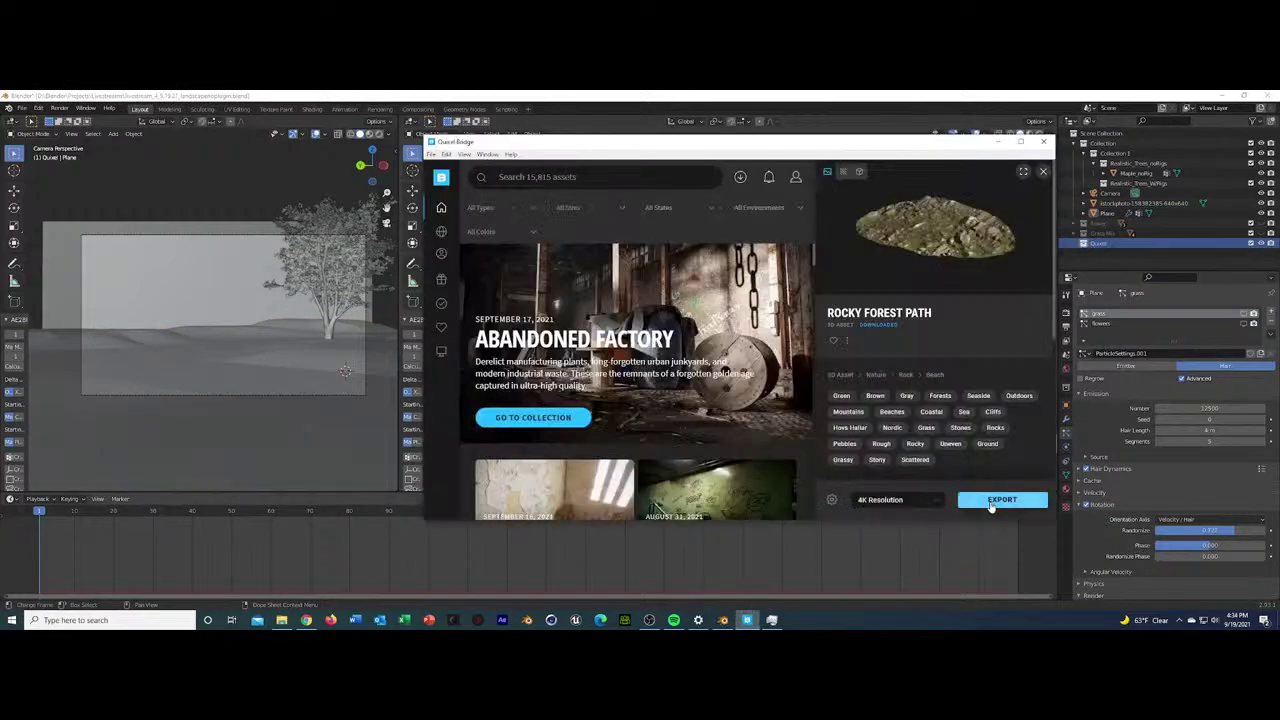
click(1001, 500)
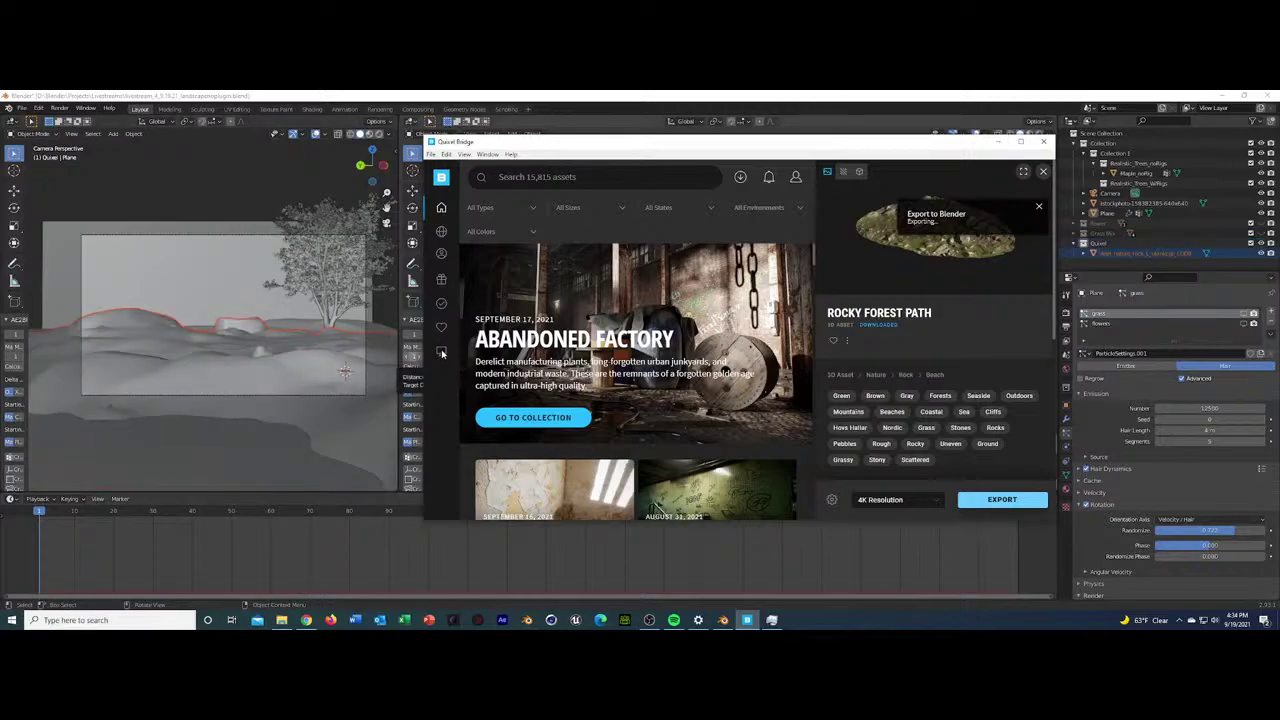
click(1000, 145)
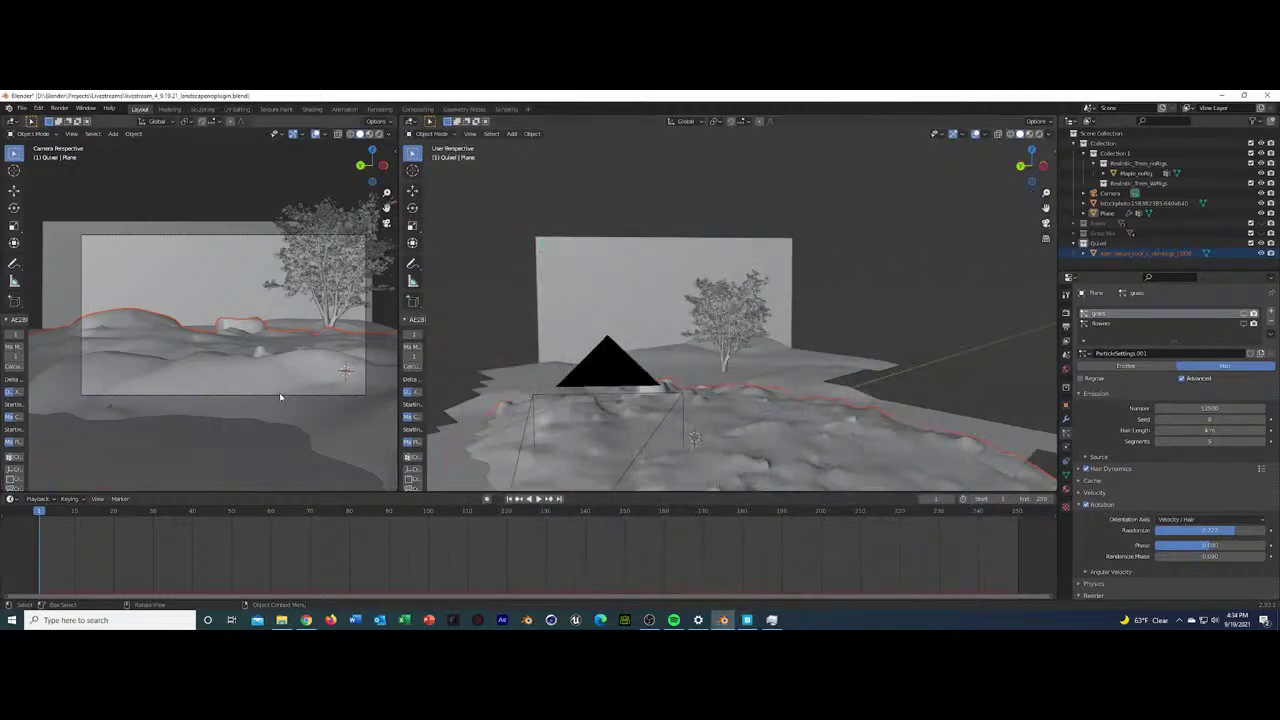
Shrink the imported rock to 0.639 scale and lower it slightly along Z
scroll(890, 435, down, 5)
scroll(890, 435, up, 5)
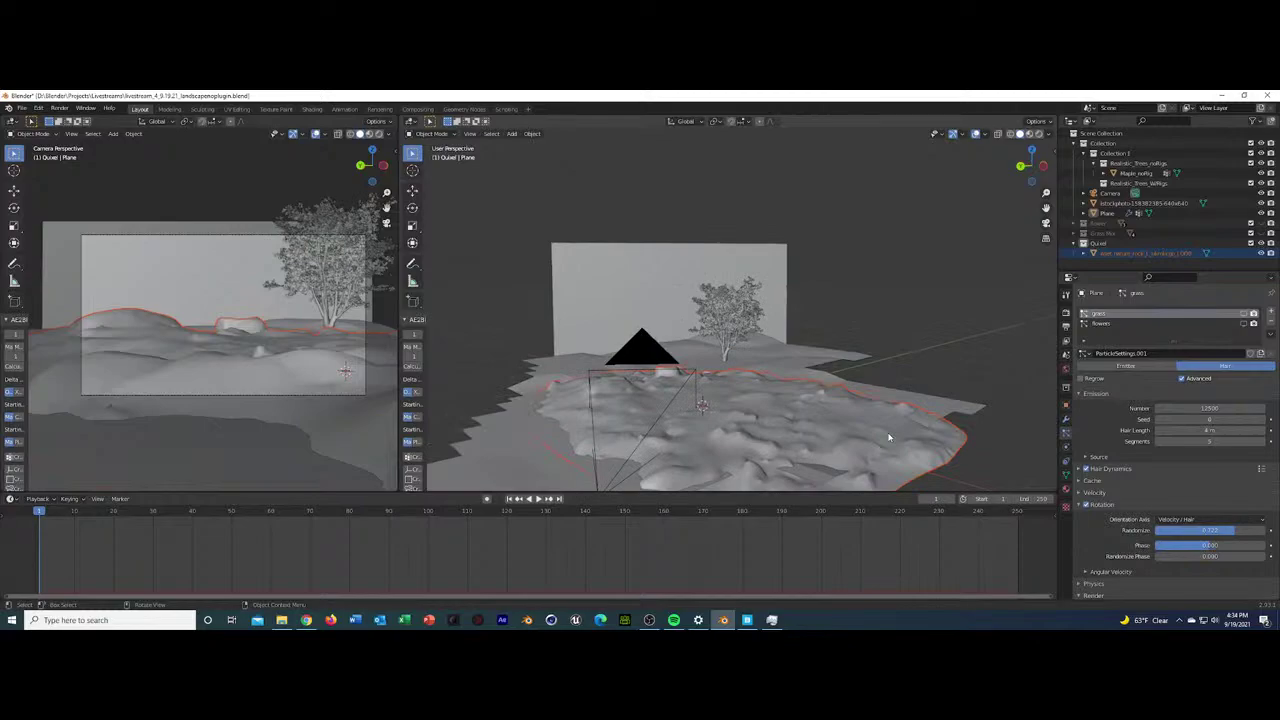
key(s)
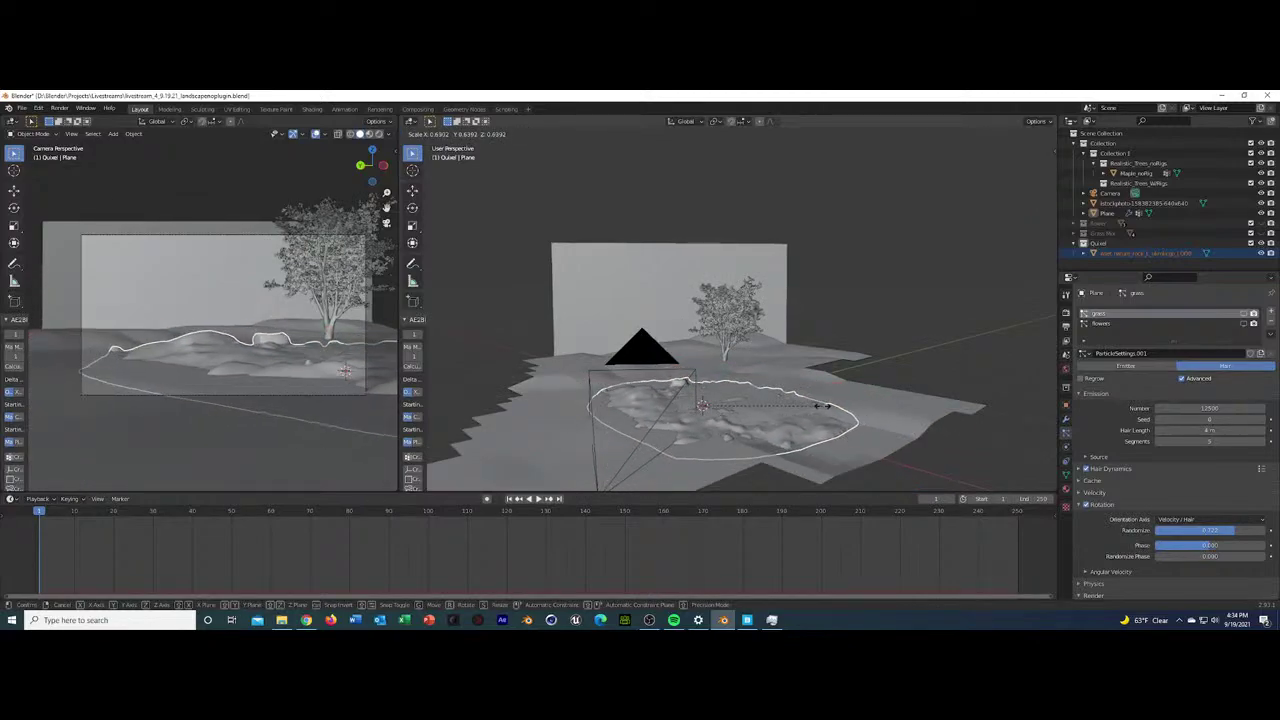
click(822, 406)
key(g)
key(z)
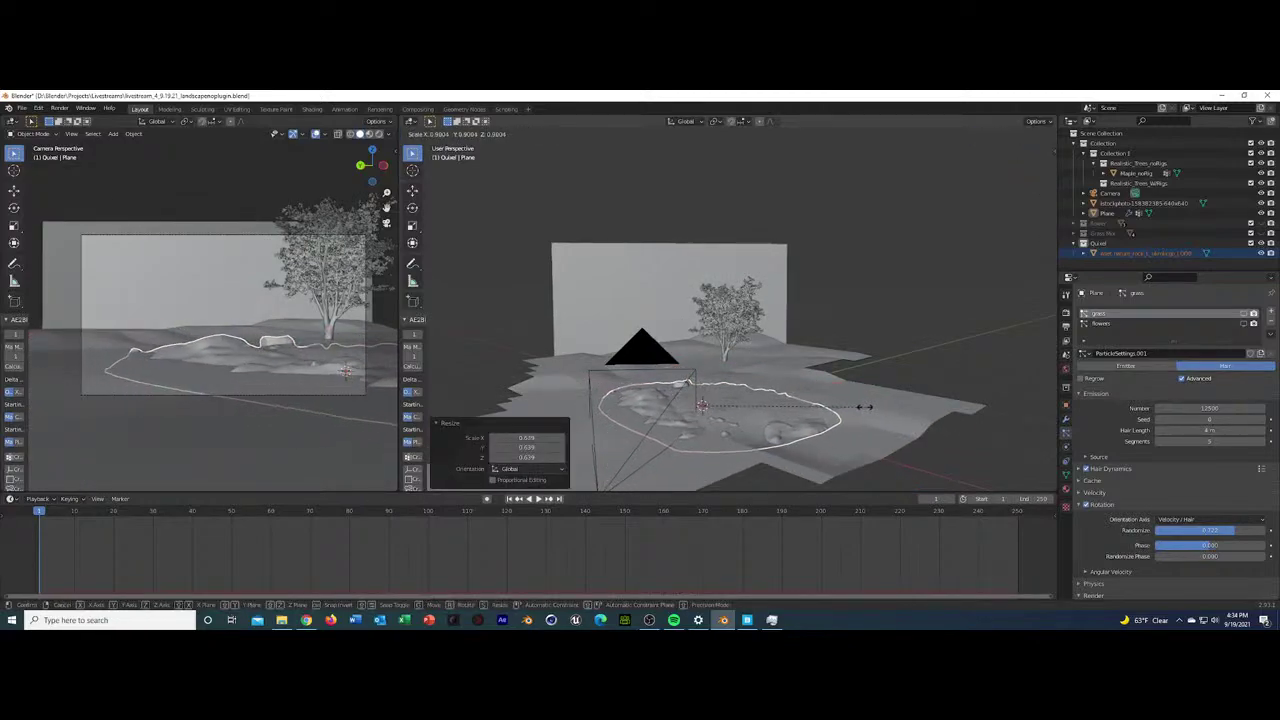
click(854, 407)
key(r)
key(y)
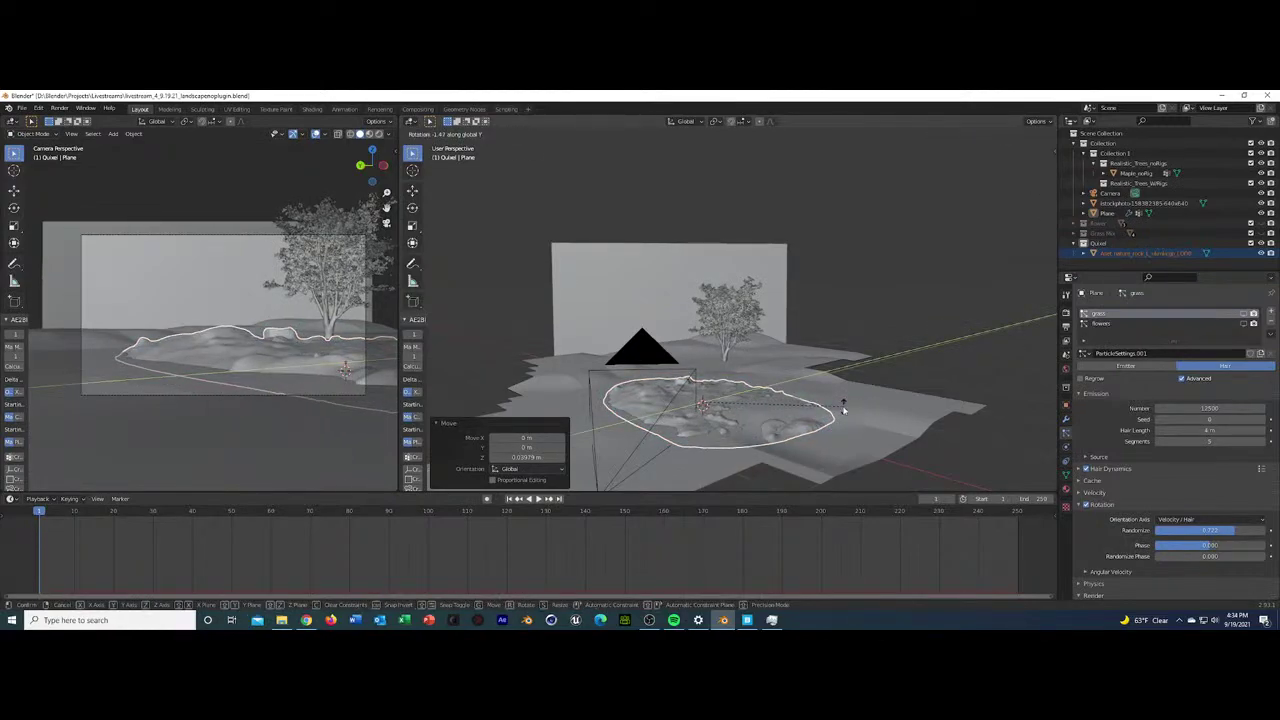
right_click(843, 408)
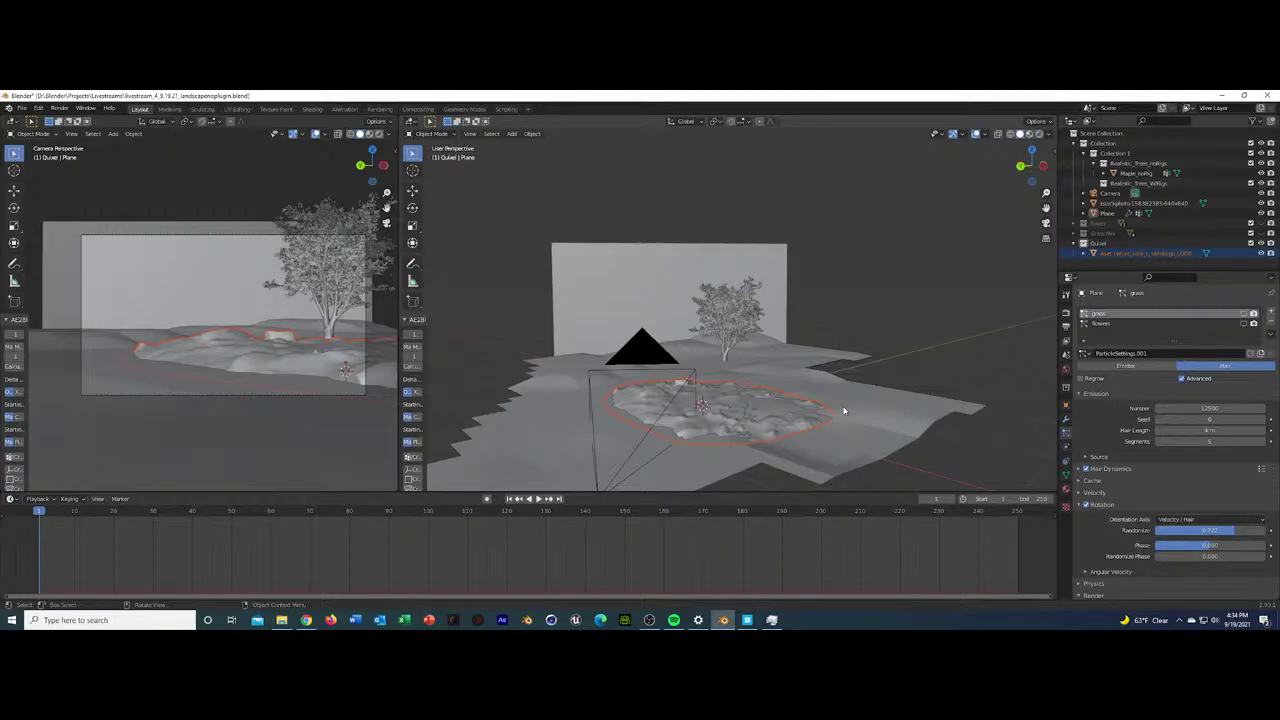
Move the rock along X and Y, then scale it to 0.835
key(g)
key(x)
click(810, 438)
key(g)
key(y)
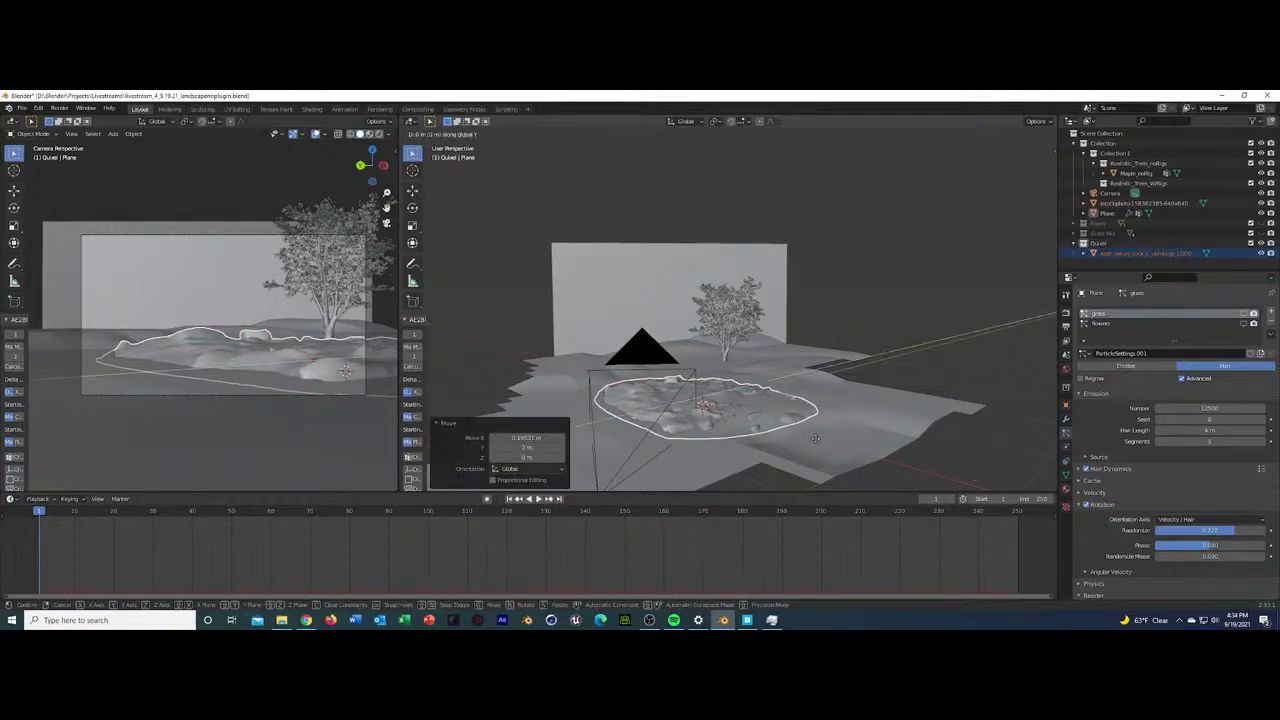
click(790, 466)
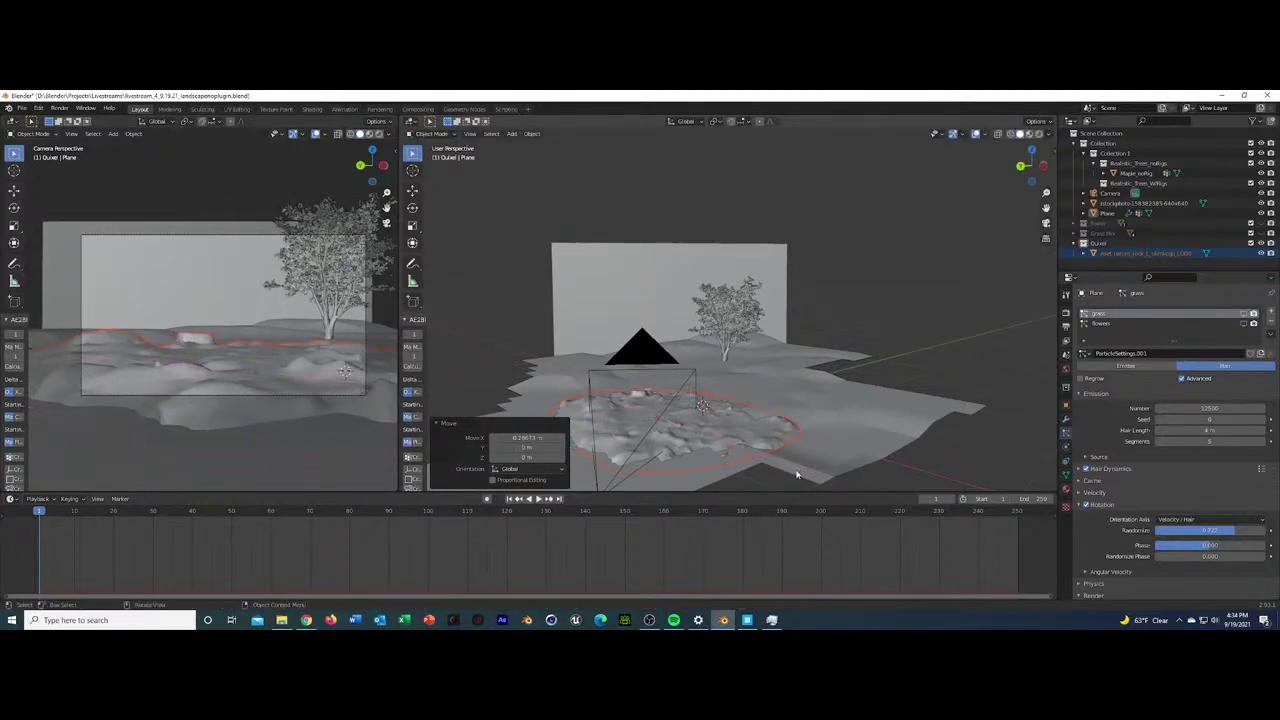
key(s)
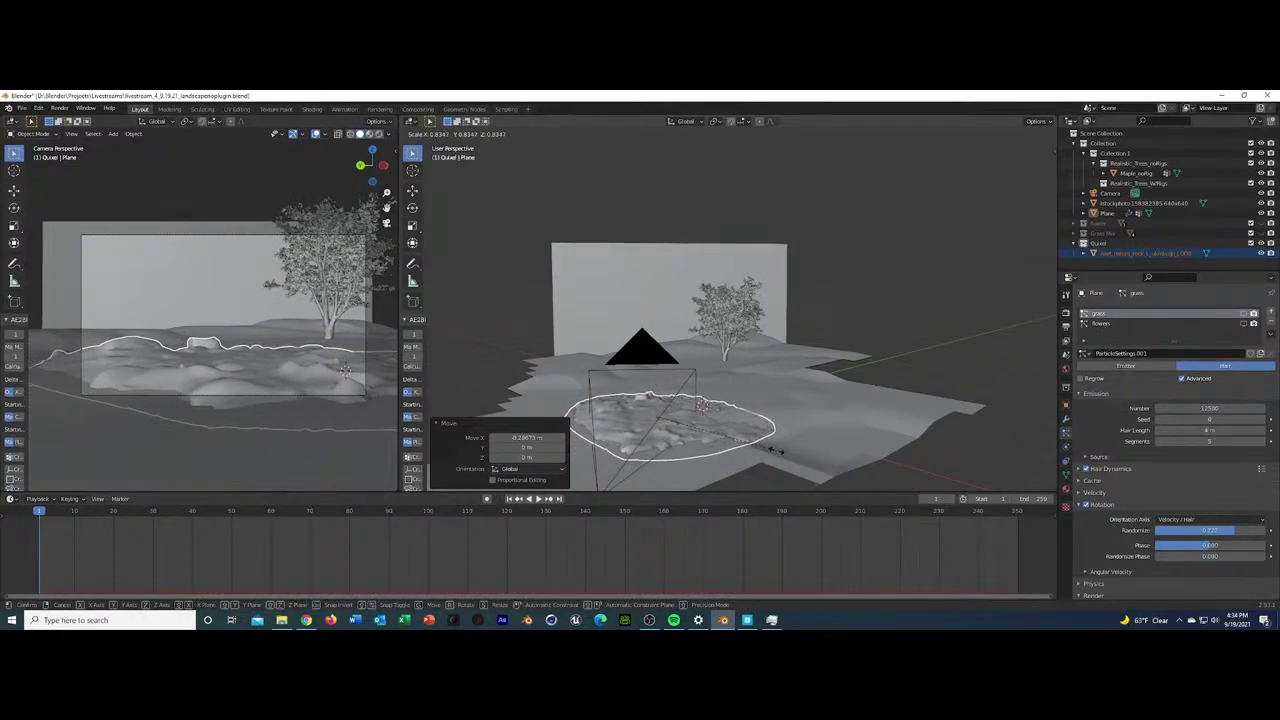
click(776, 449)
Shift the rock along X, scale it to 0.910 and tilt it around X
key(g)
key(x)
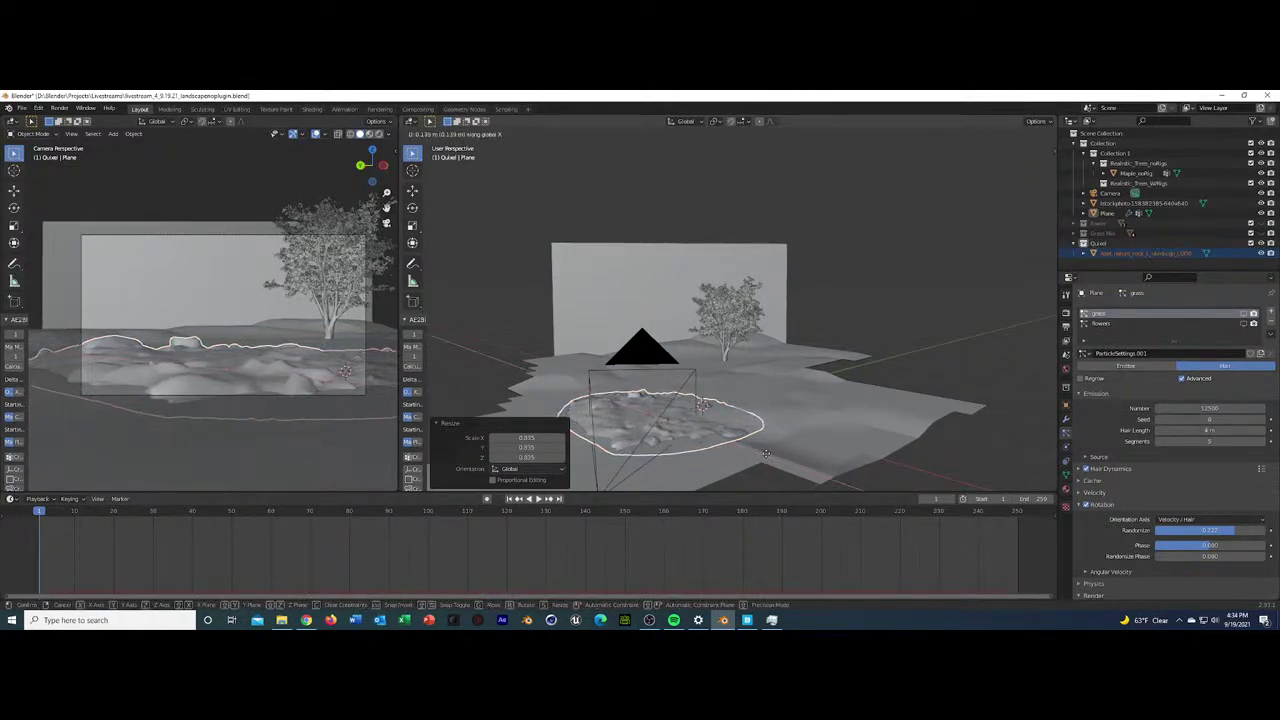
click(775, 461)
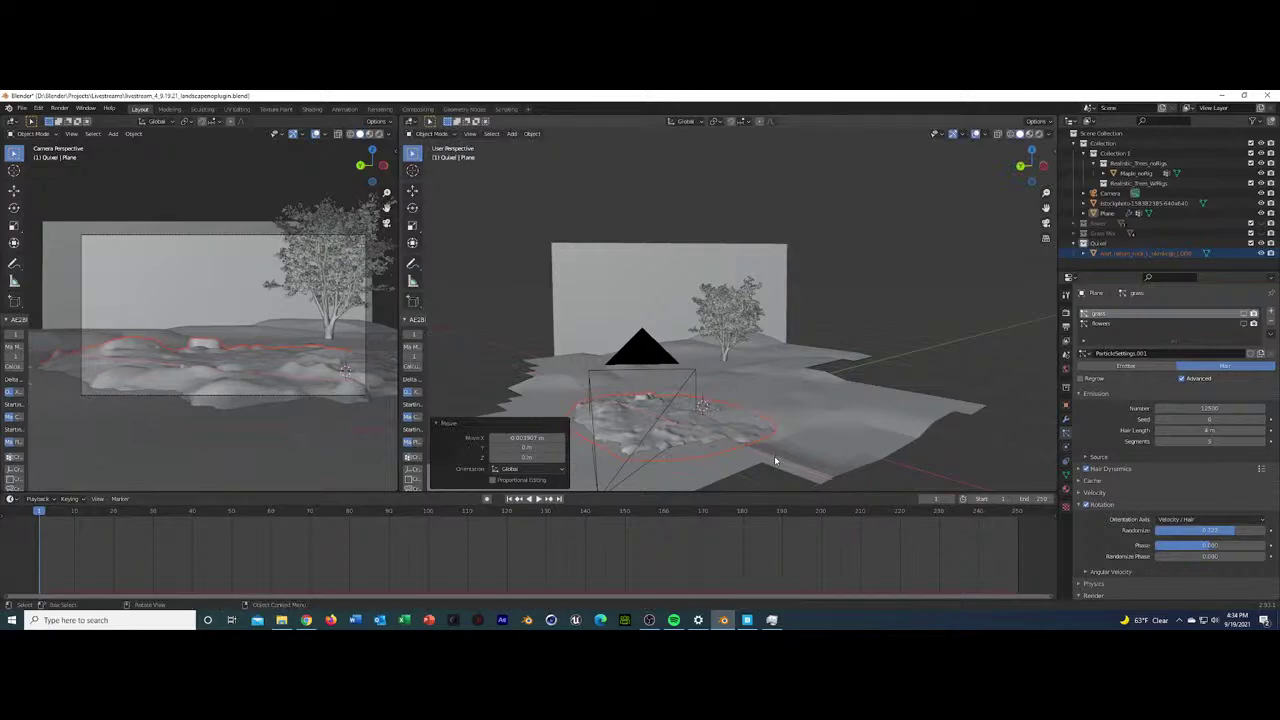
key(s)
click(765, 448)
key(r)
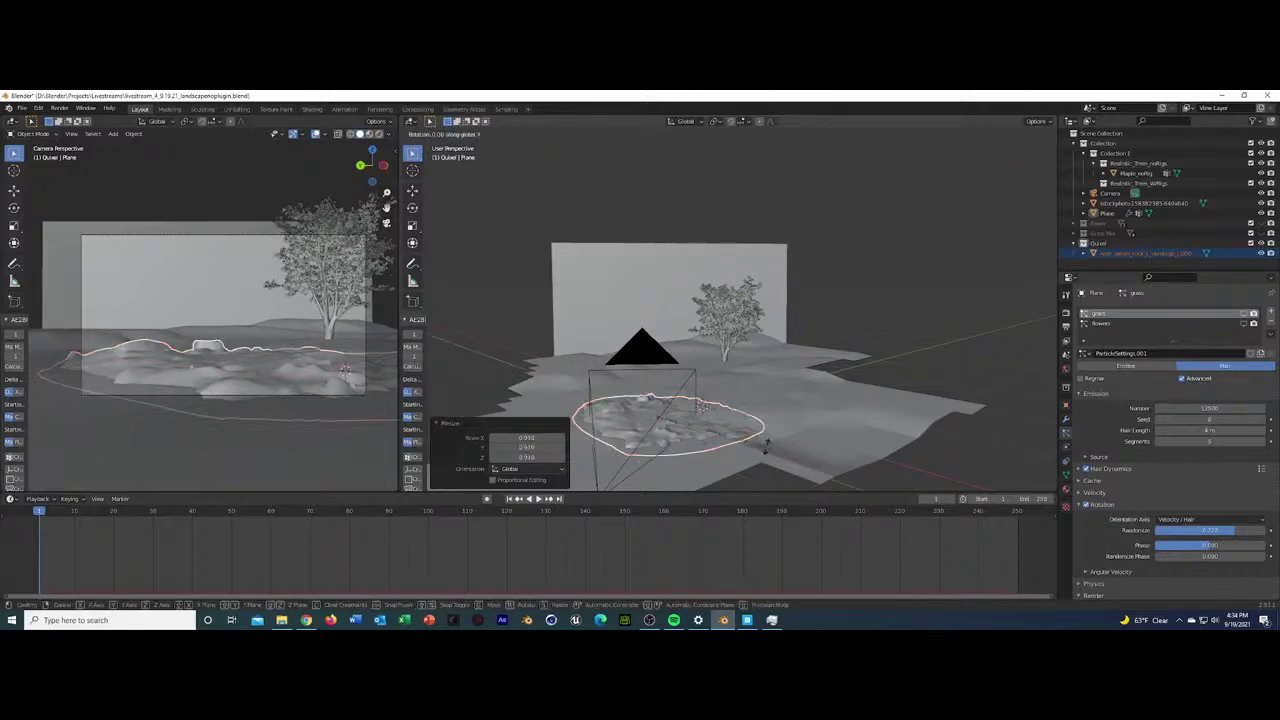
click(762, 441)
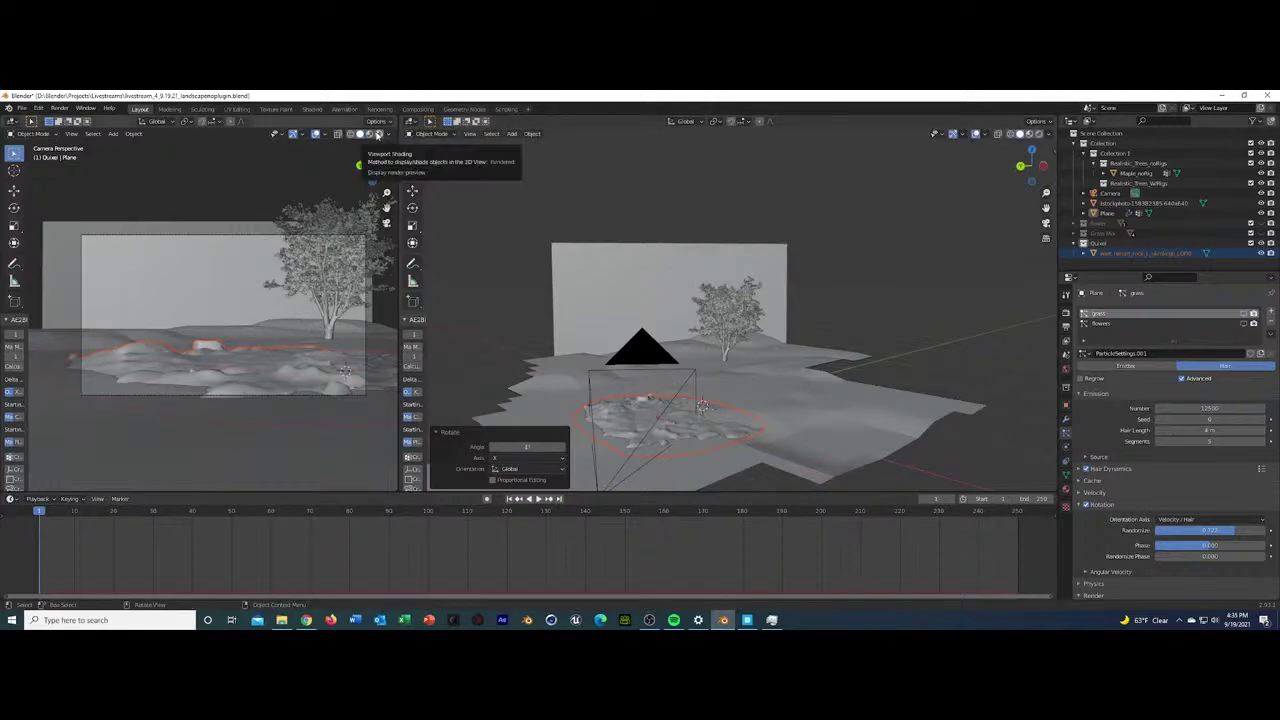
Preview the camera view rendered and reposition the rocky patch along X and 0.0245 m along Z
click(378, 133)
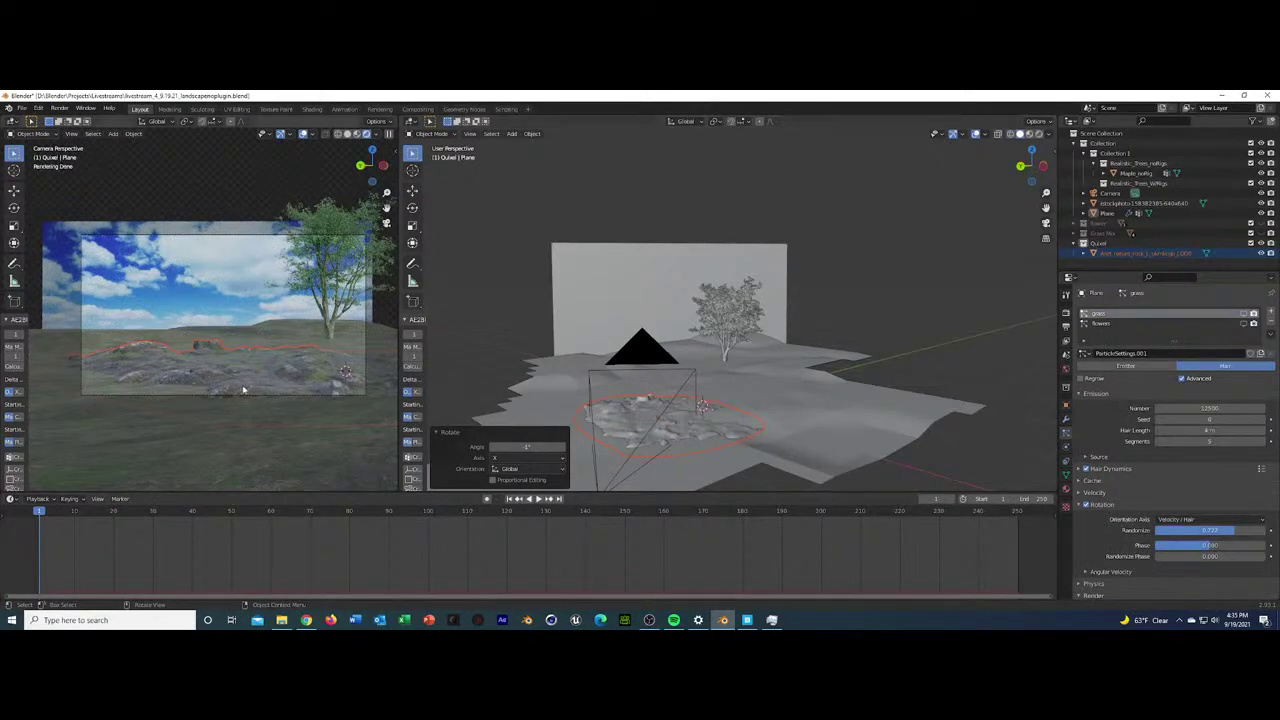
key(g)
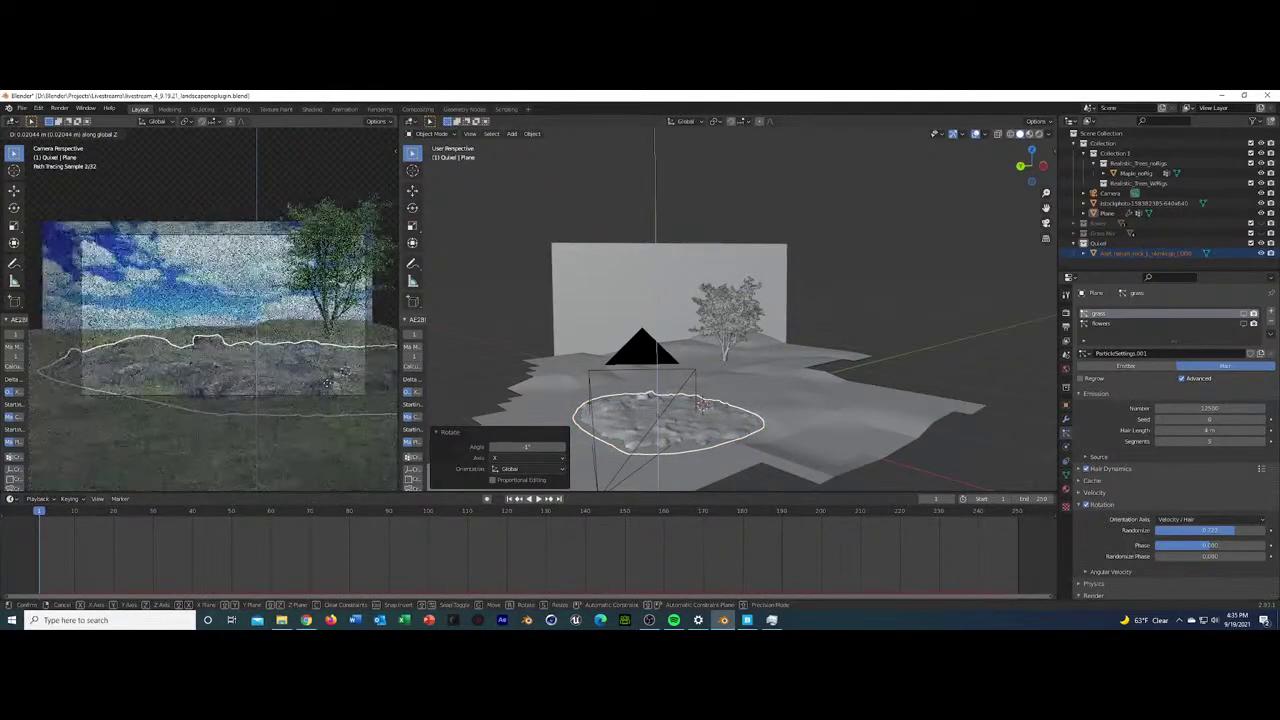
key(Return)
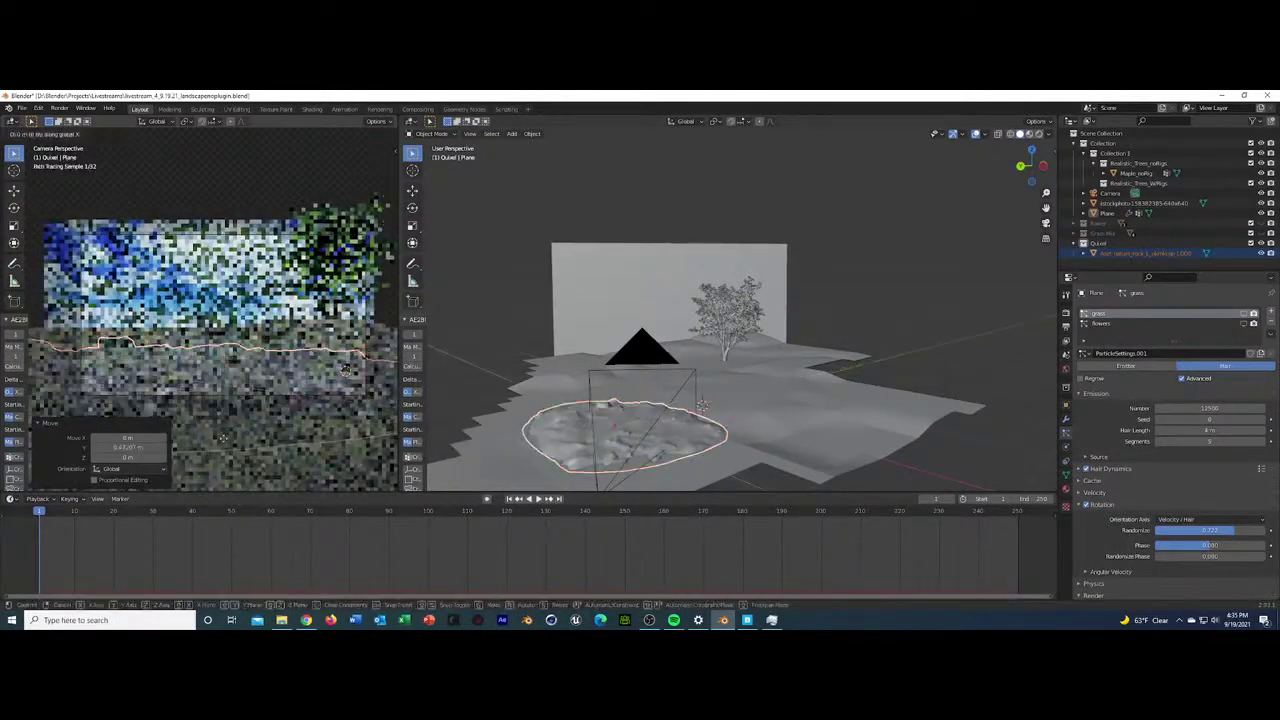
key(g)
key(x)
key(Return)
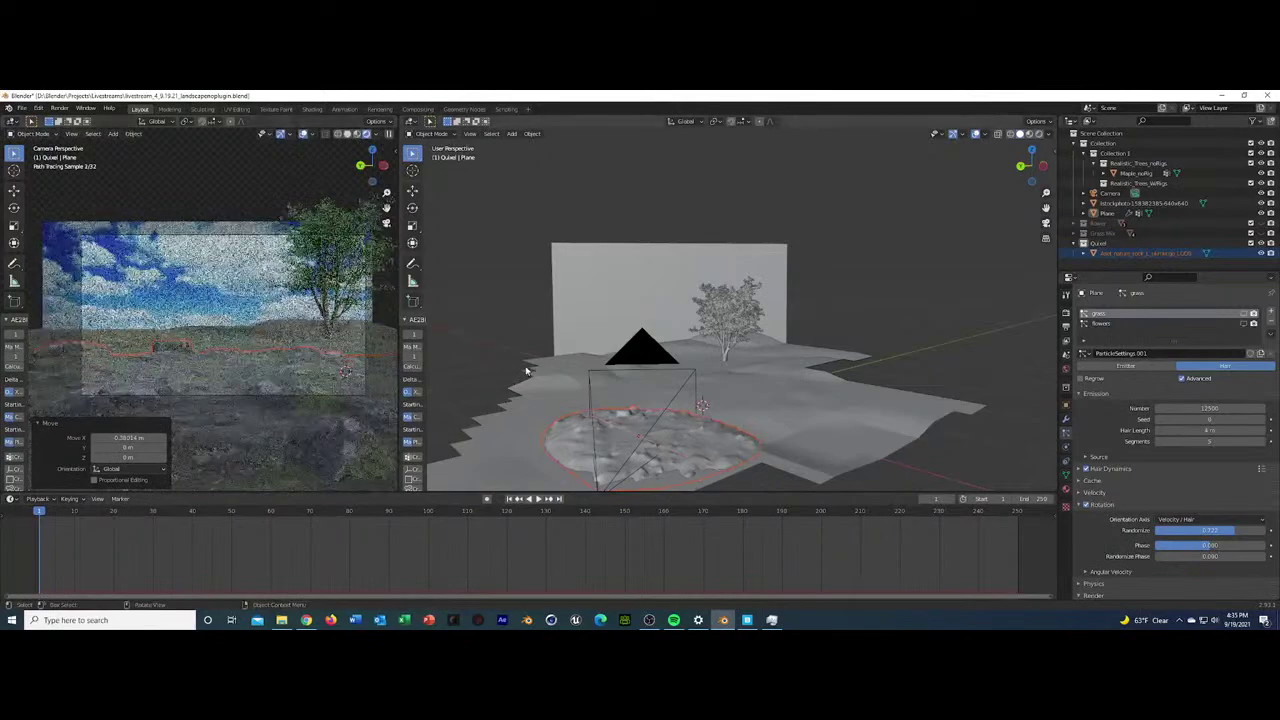
key(g)
key(z)
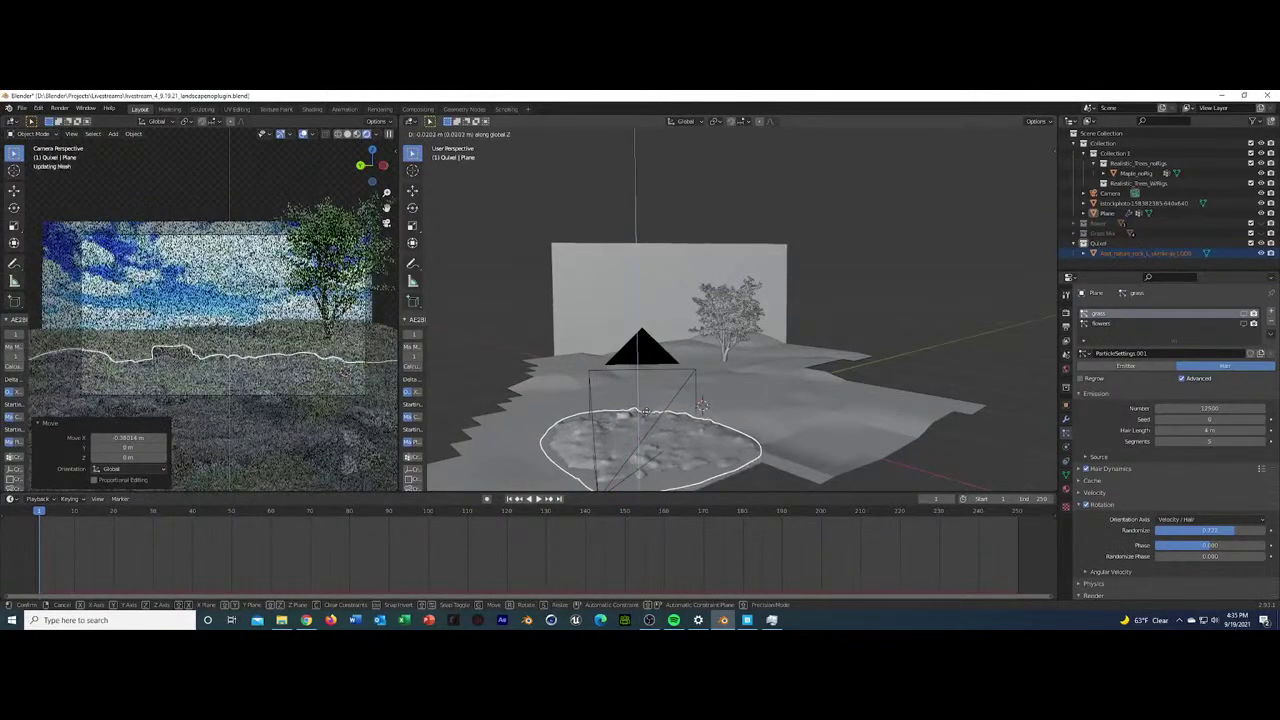
key(Return)
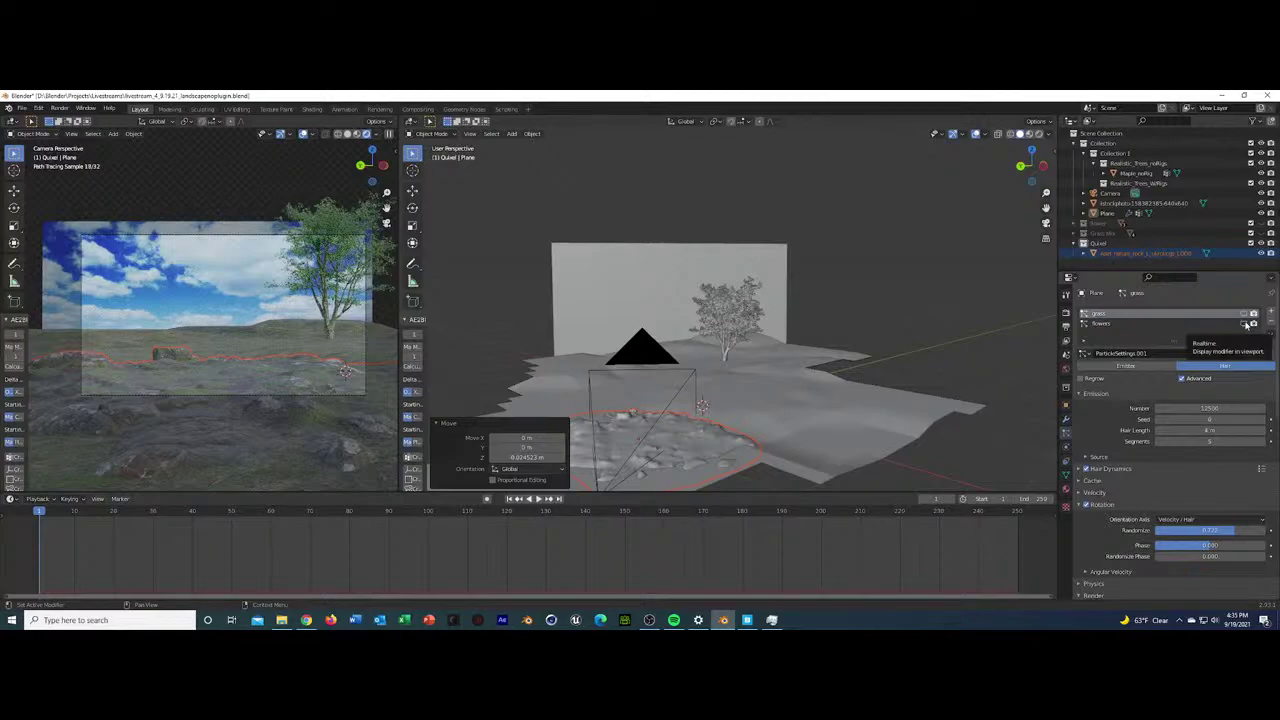
Show the flowers and grass particles in the viewport again and nudge the emitter patch
click(1247, 323)
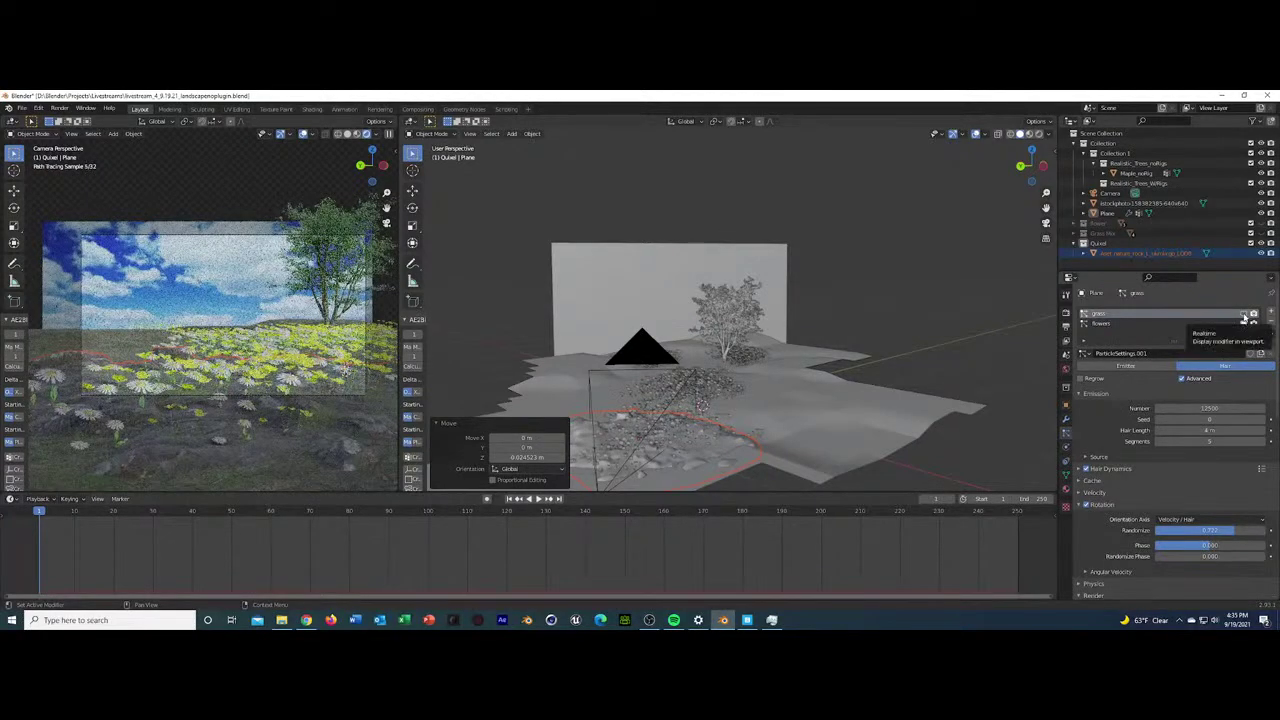
click(1244, 314)
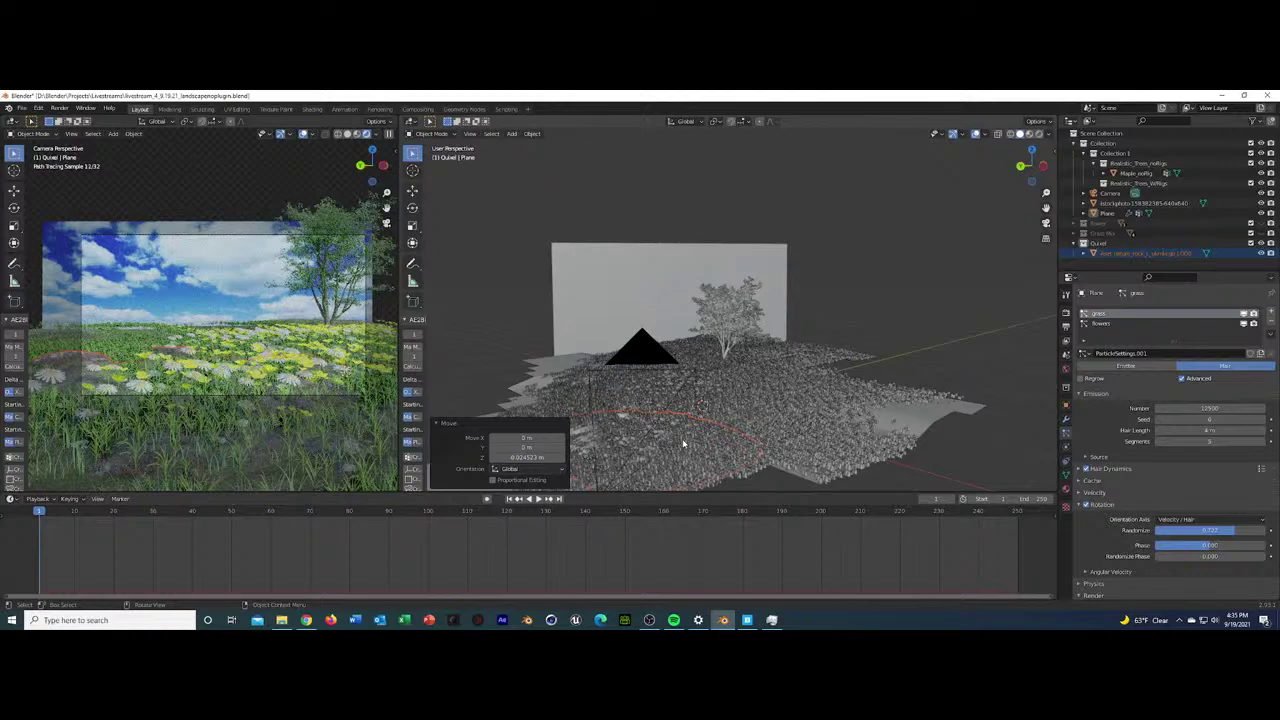
key(g)
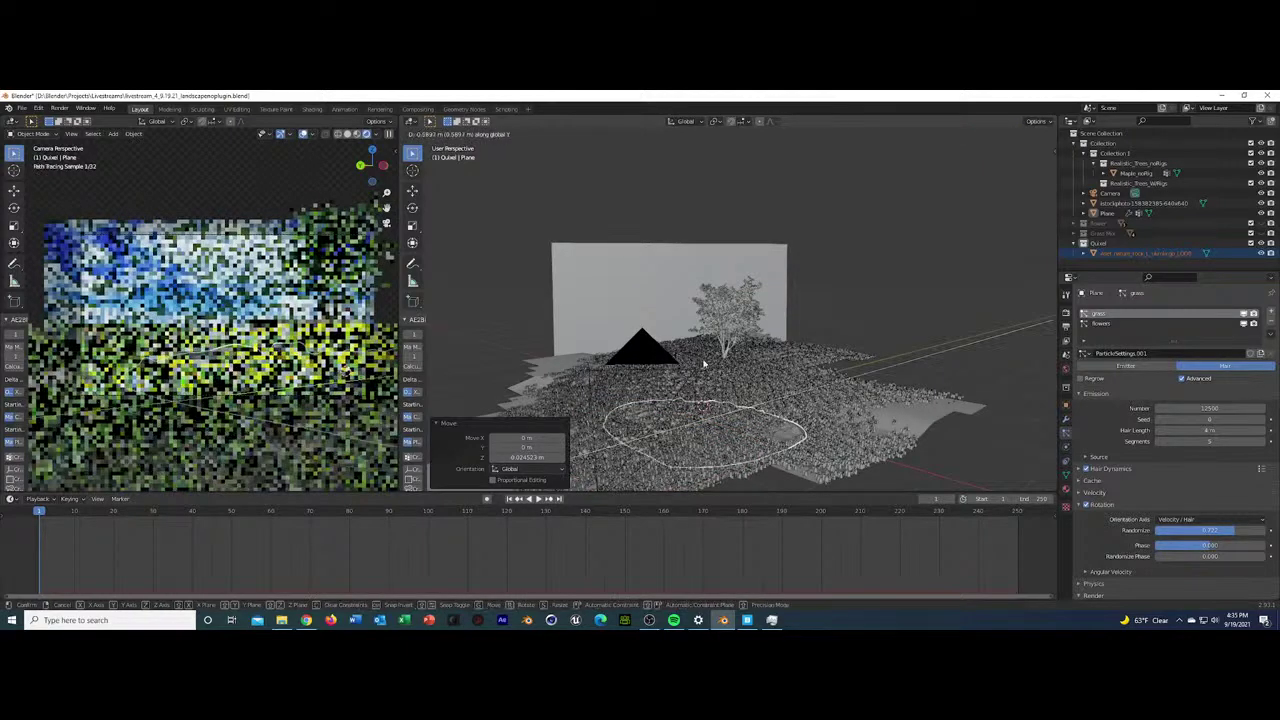
key(x)
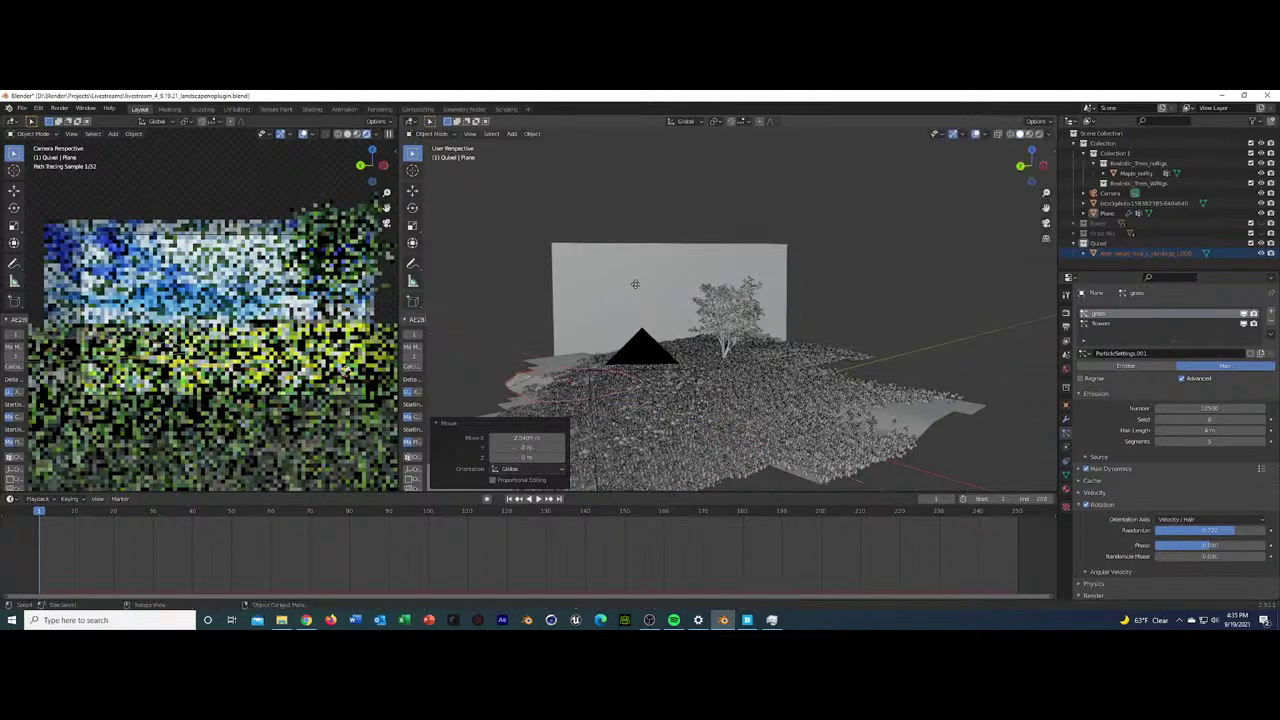
key(y)
key(z)
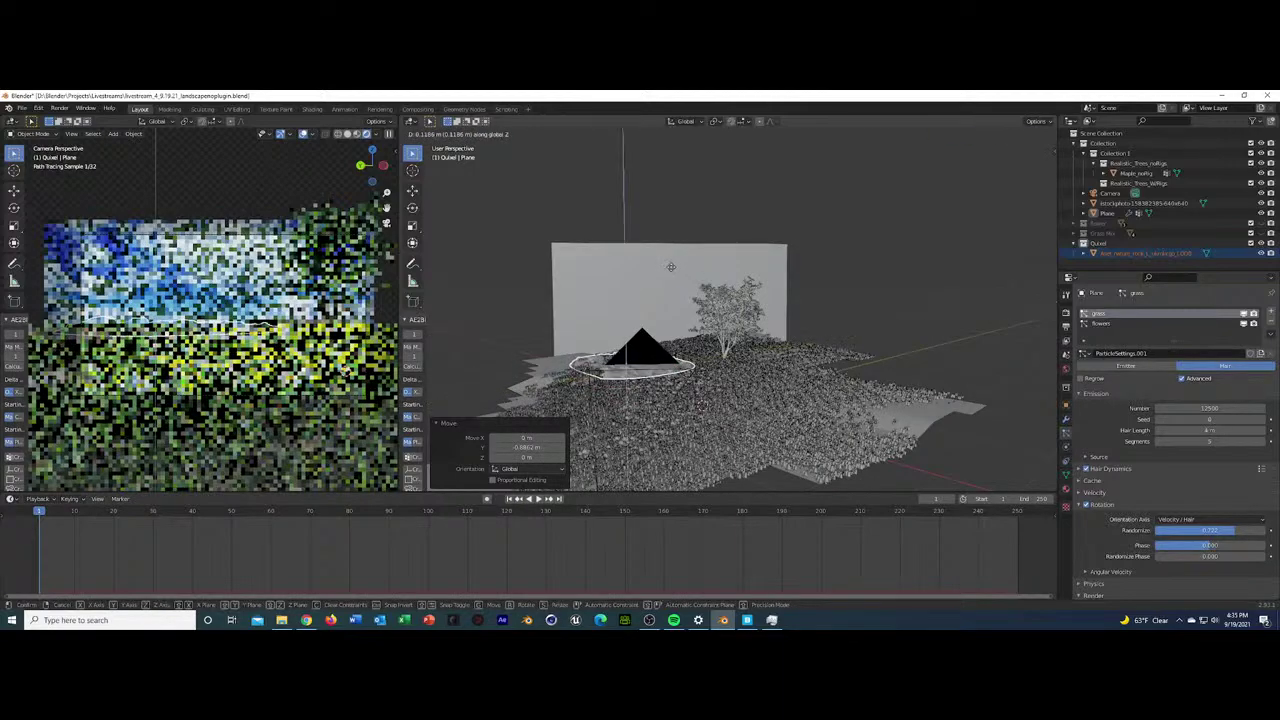
click(601, 325)
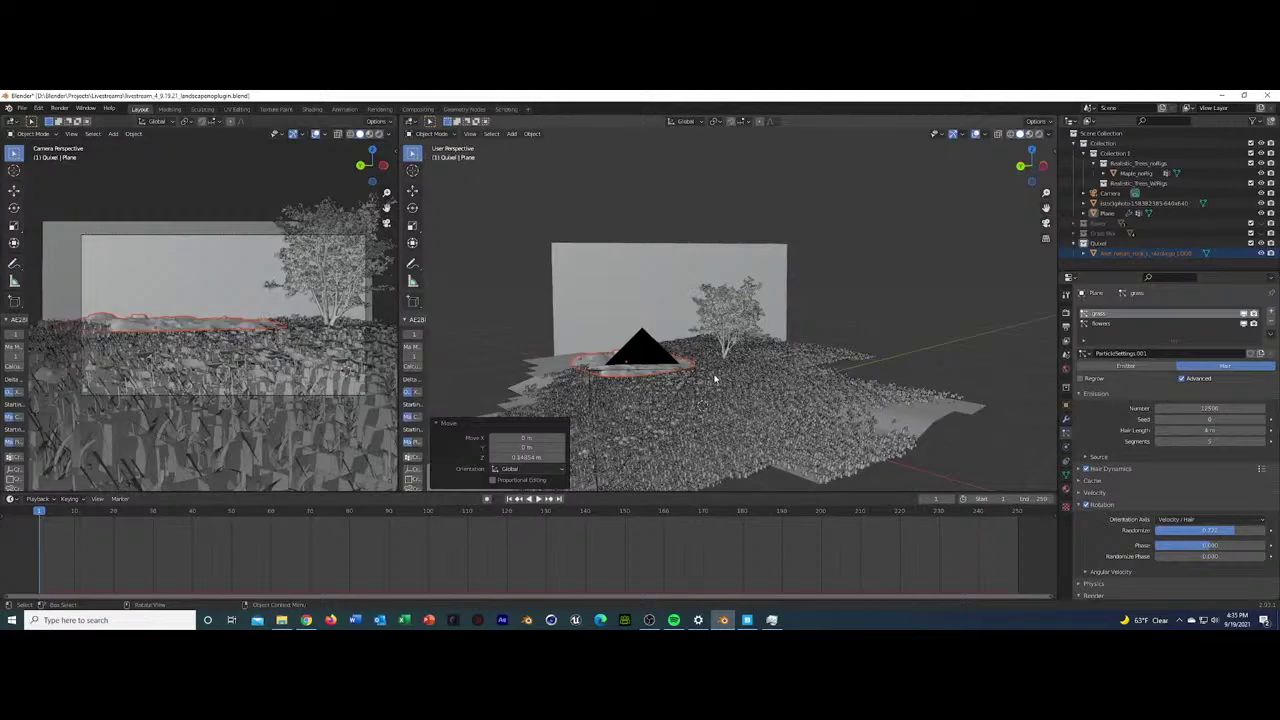
Select the rock and rotate it twice around Z
scroll(714, 378, up, 3)
click(712, 308)
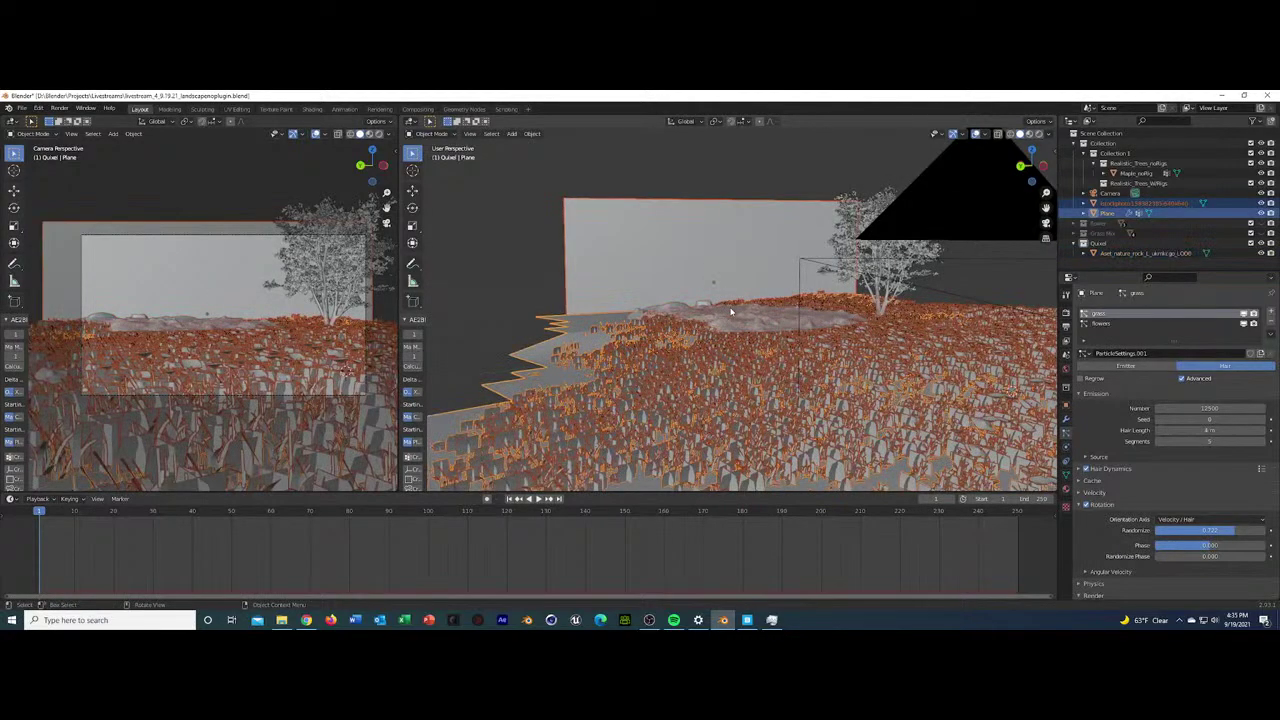
click(731, 312)
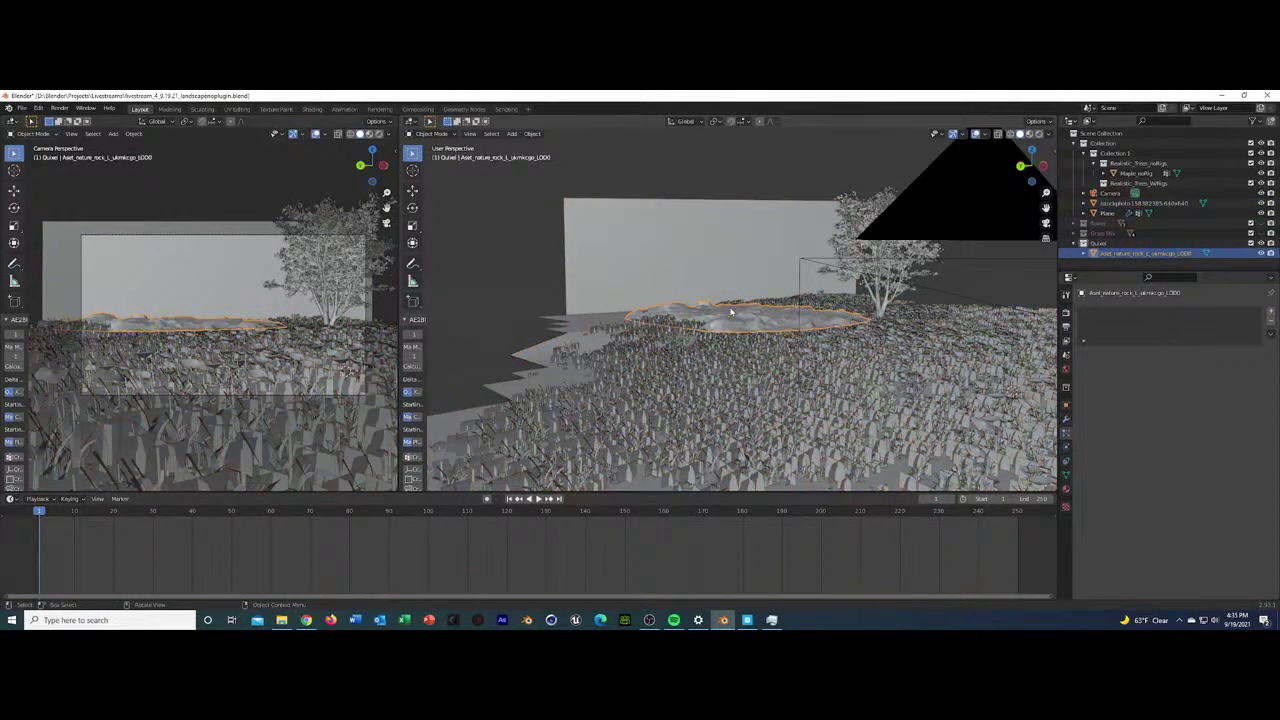
middle_drag(716, 318, 723, 350)
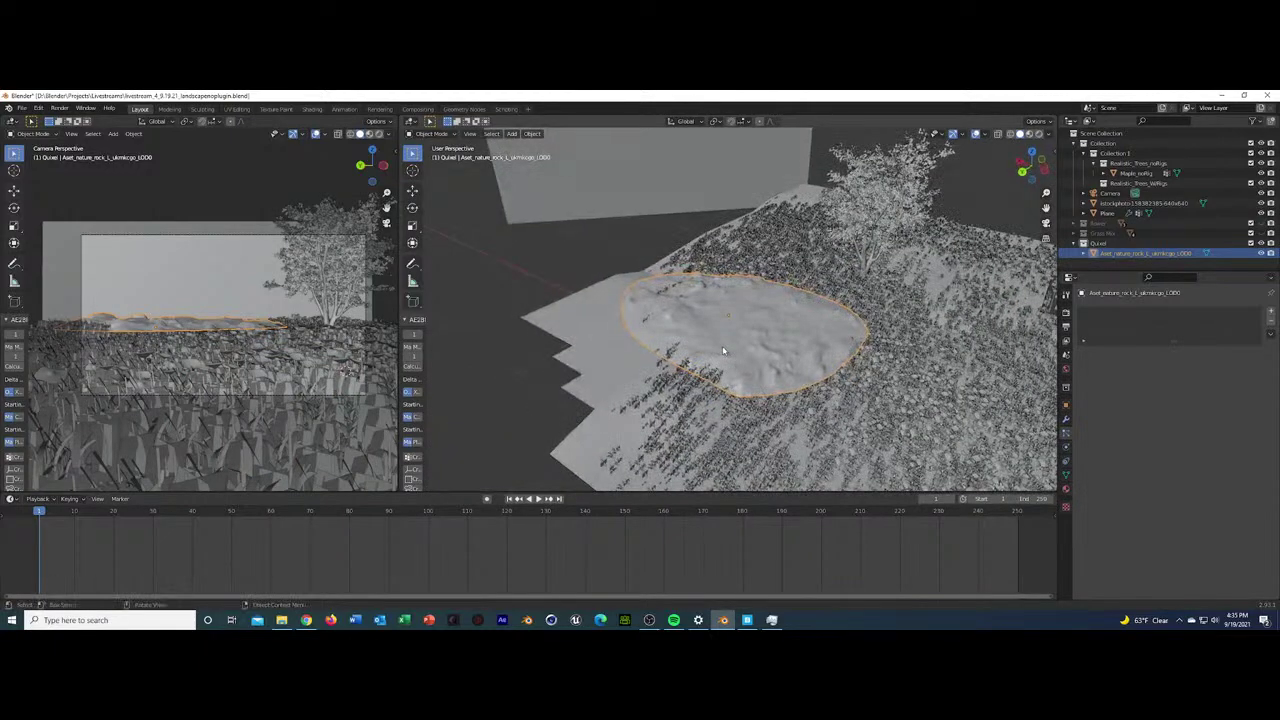
scroll(723, 350, up, 2)
key(r)
key(z)
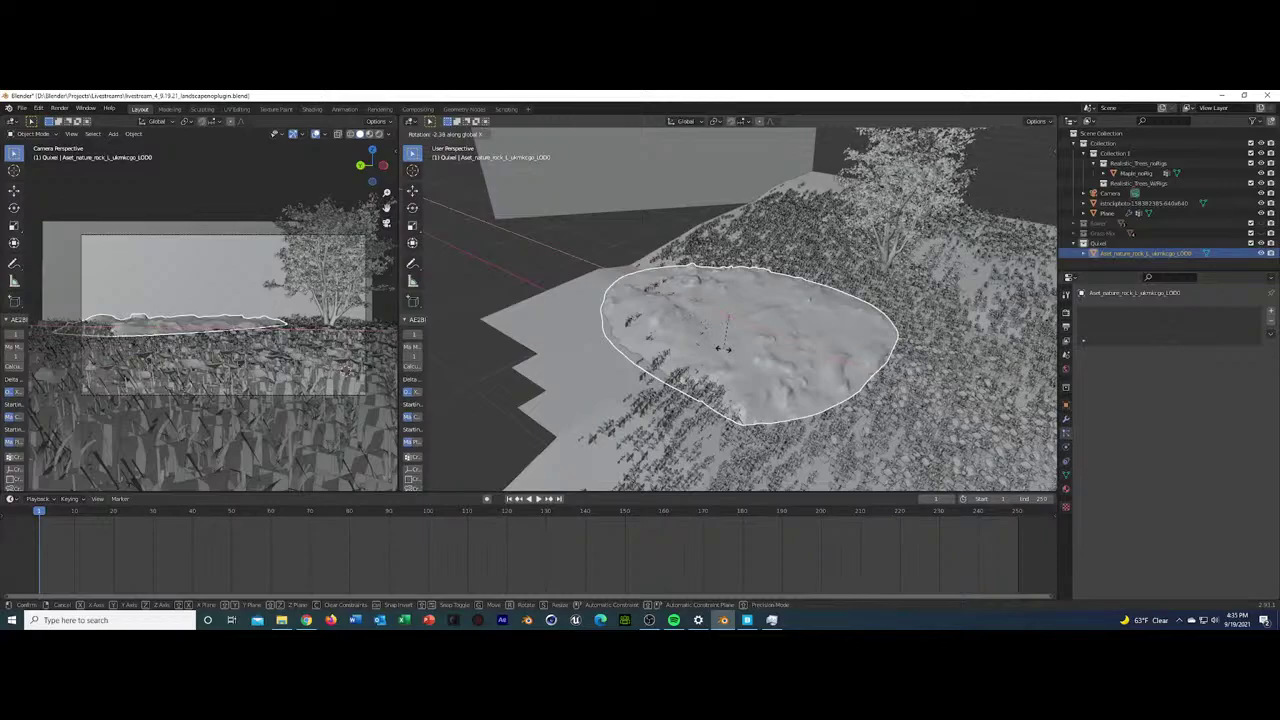
click(723, 347)
key(r)
key(z)
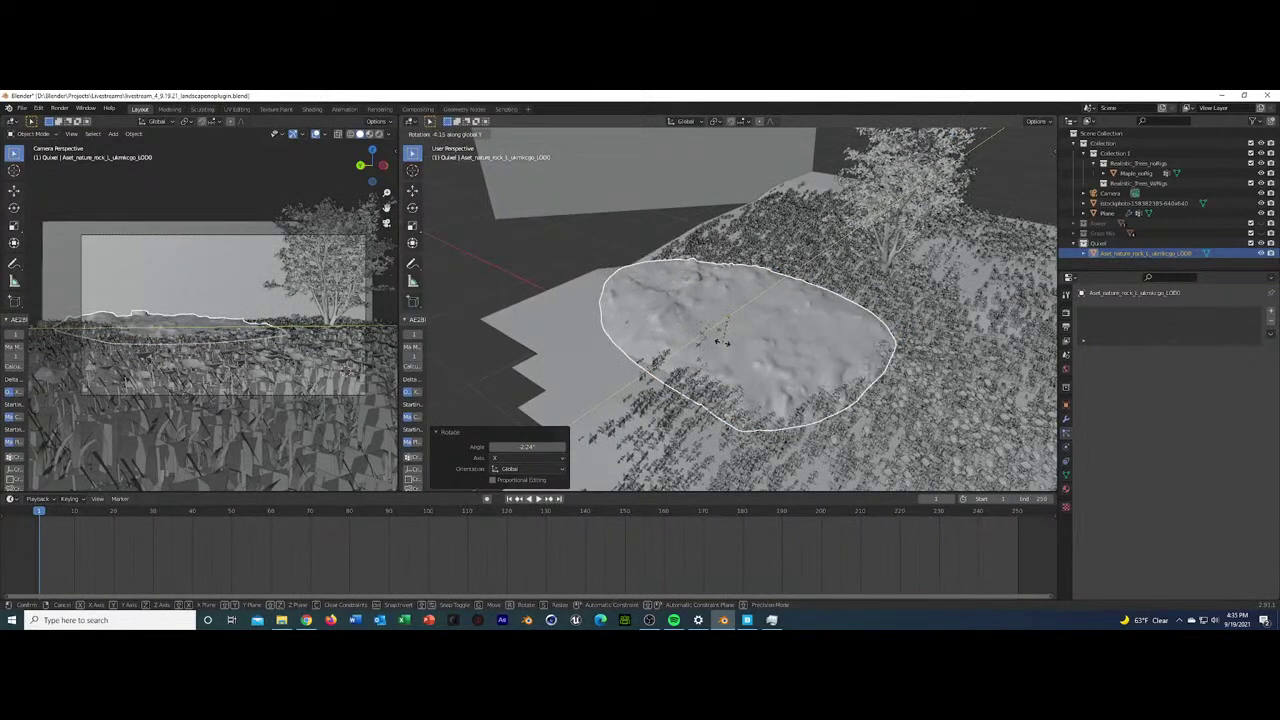
click(721, 343)
Flatten the rock along Z, enlarge it to 1.293 overall and rotate it slightly around Z
key(s)
key(z)
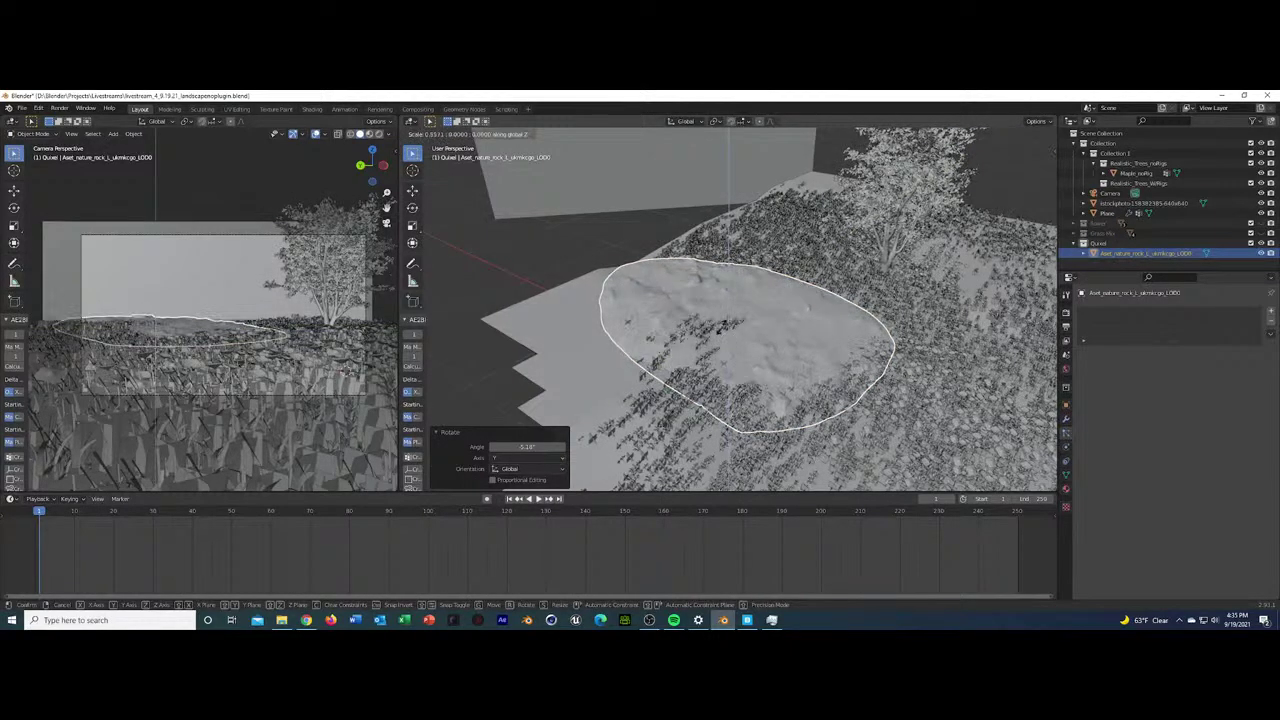
click(727, 322)
key(s)
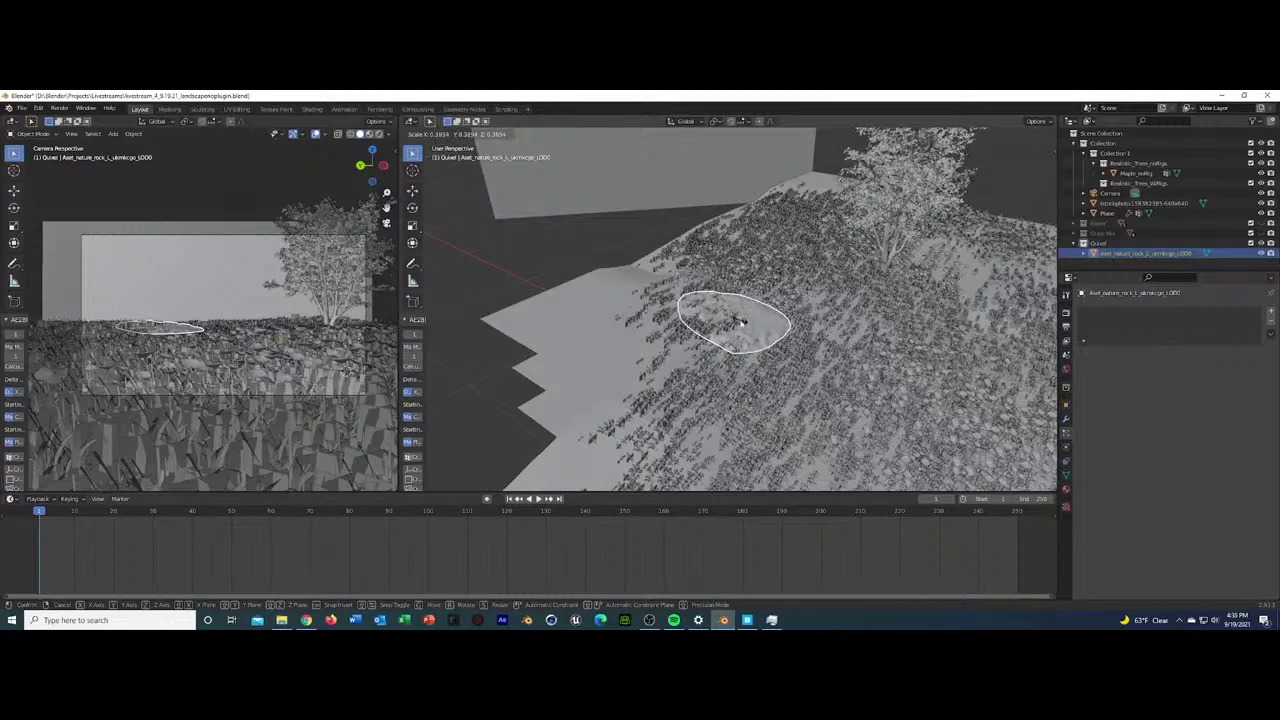
click(741, 321)
key(r)
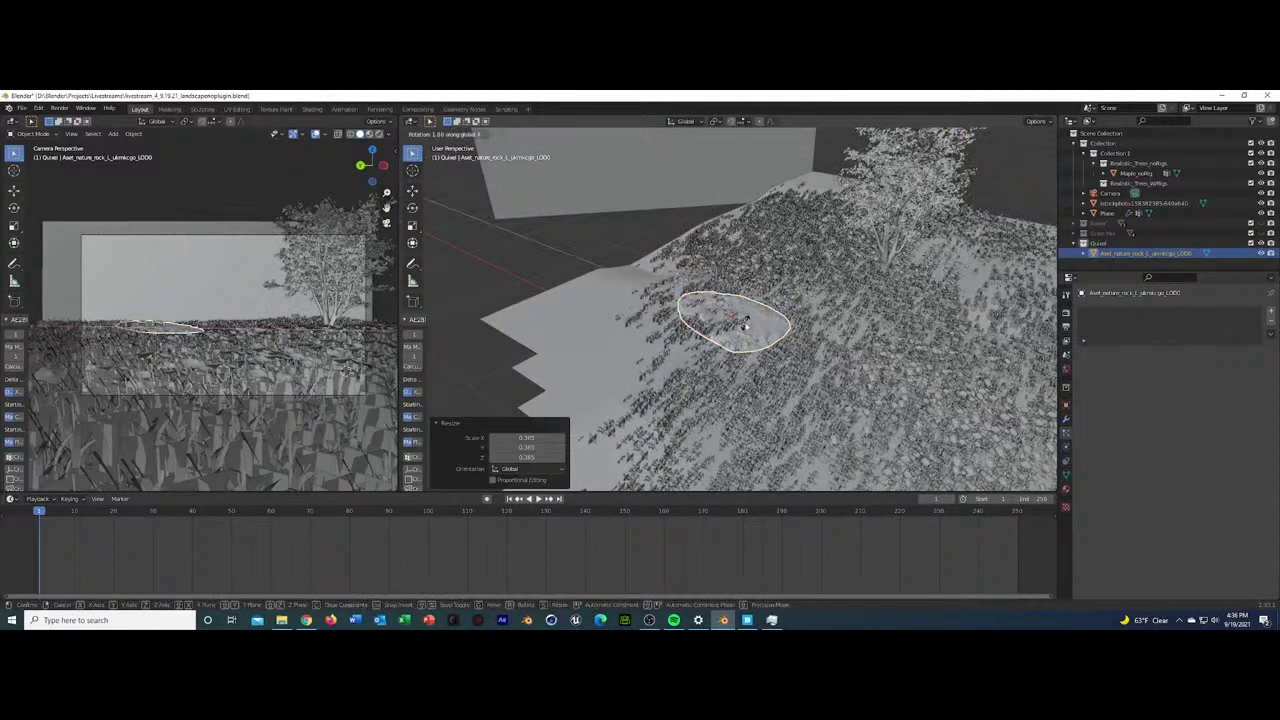
click(745, 325)
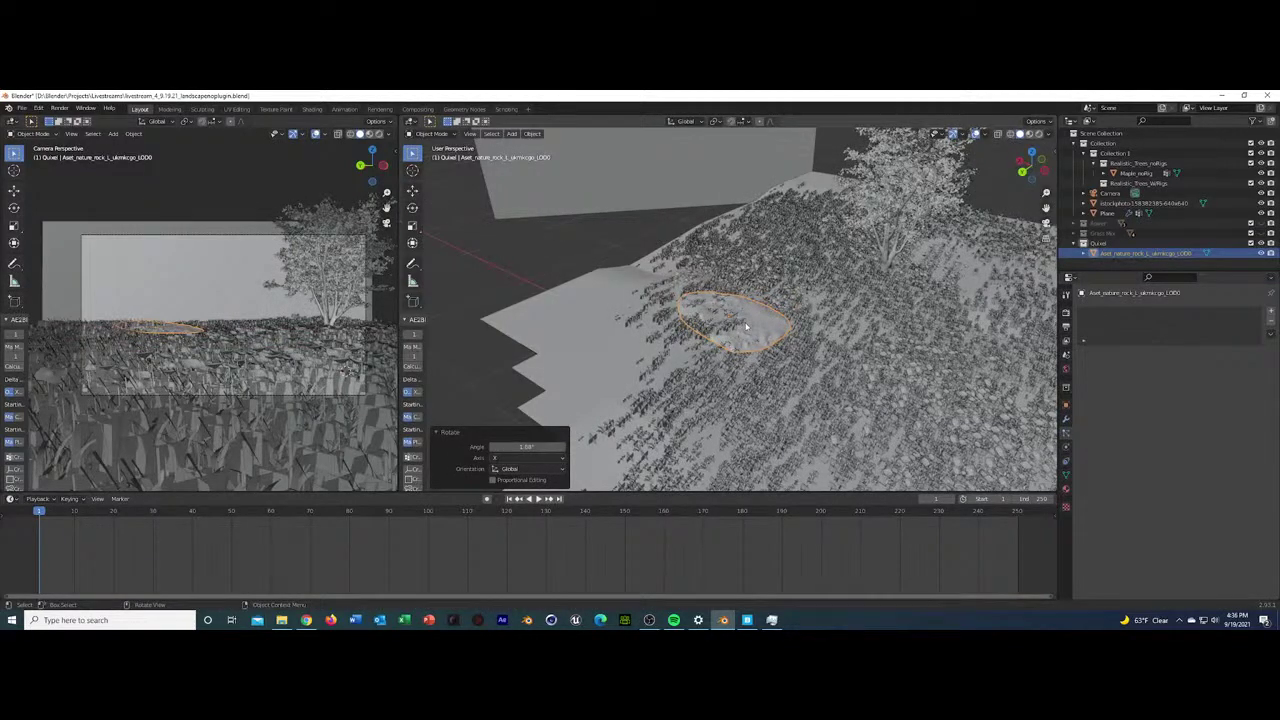
Tilt the rock around X twice so it settles into the grassy terrain
key(r)
key(x)
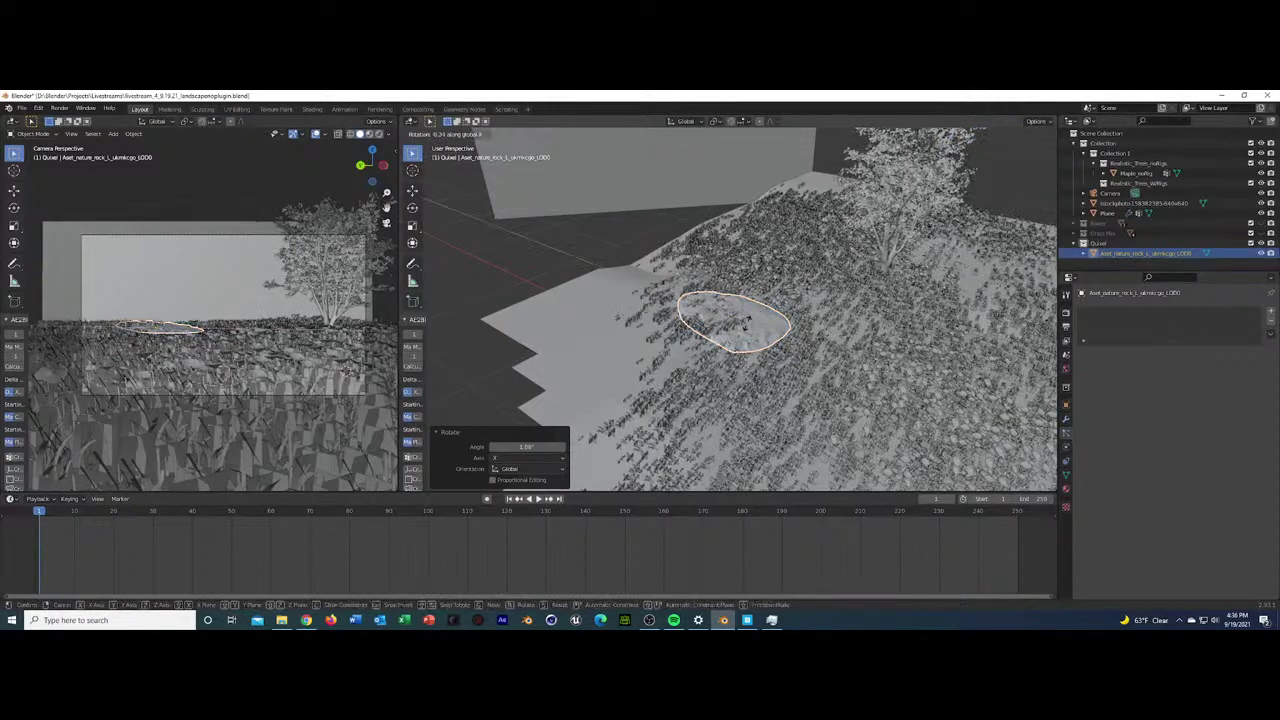
click(745, 325)
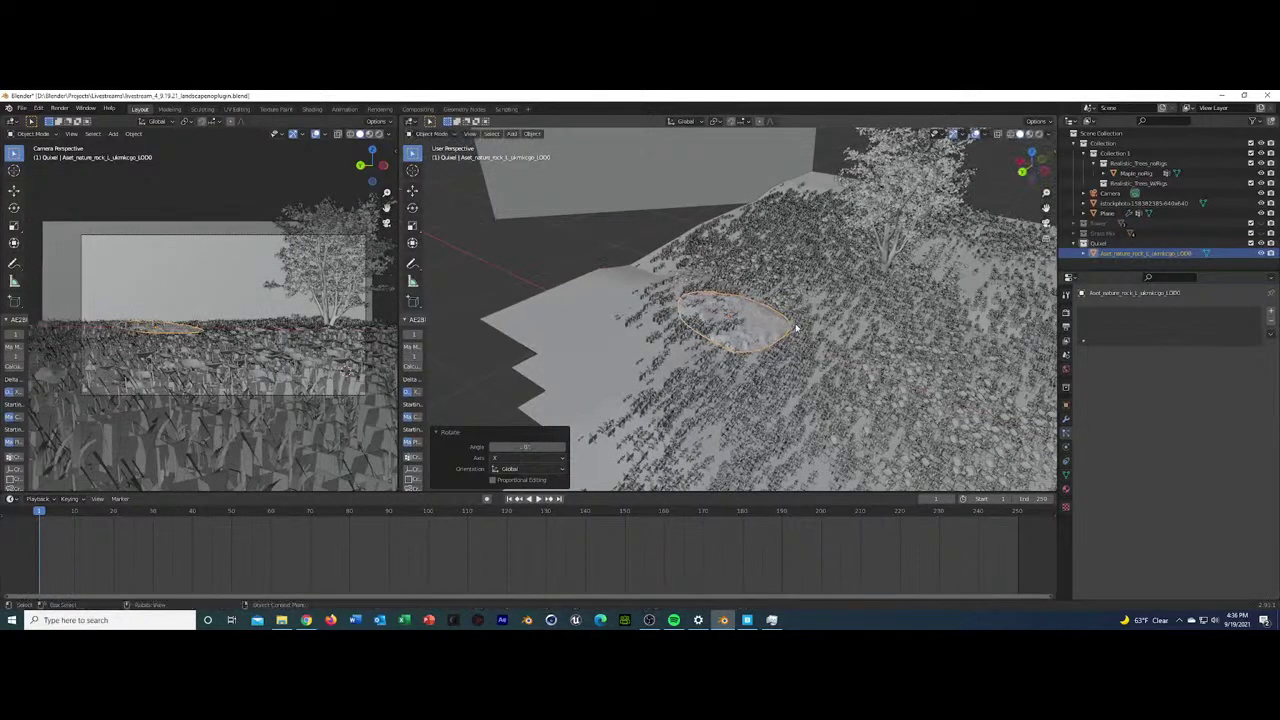
middle_drag(745, 325, 716, 311)
key(r)
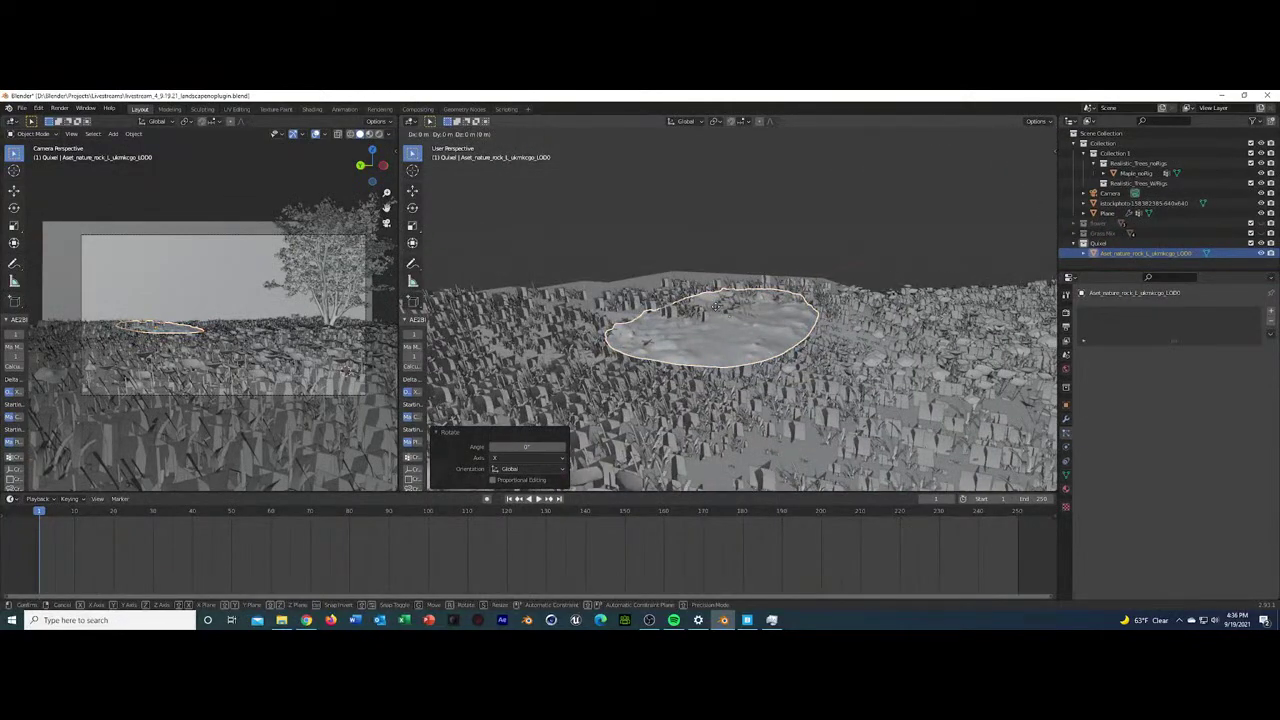
key(x)
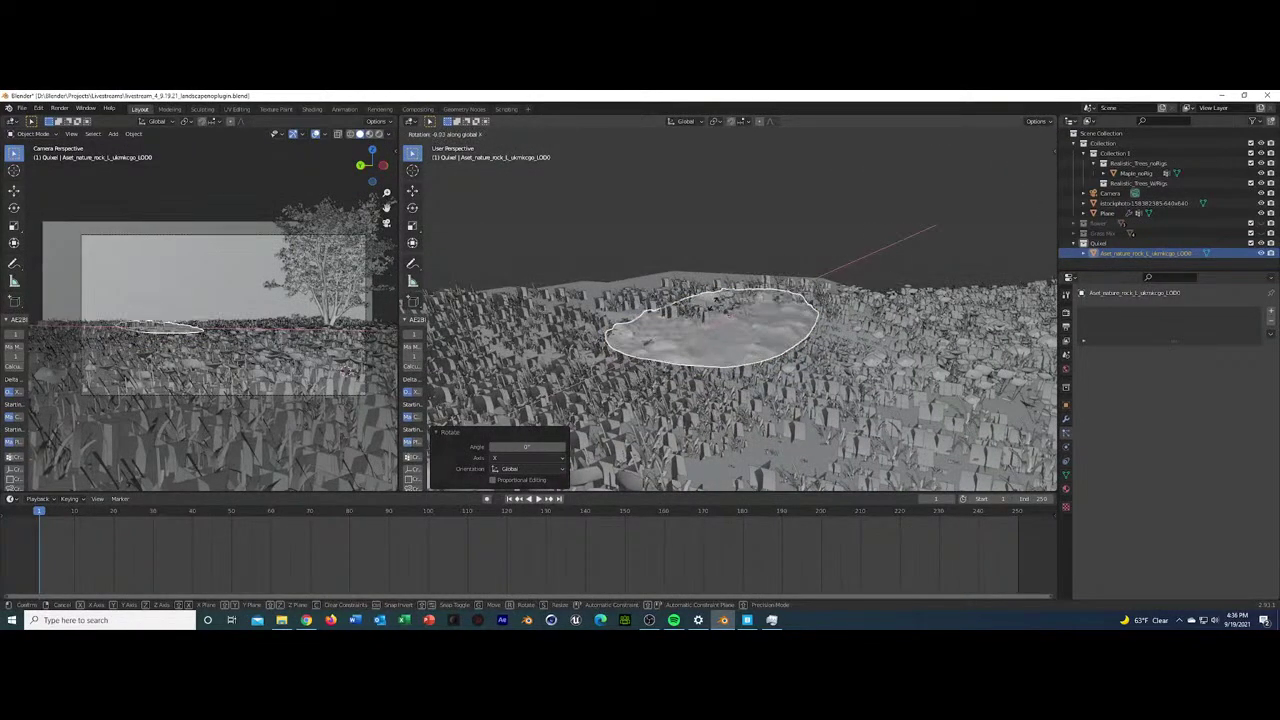
key(Return)
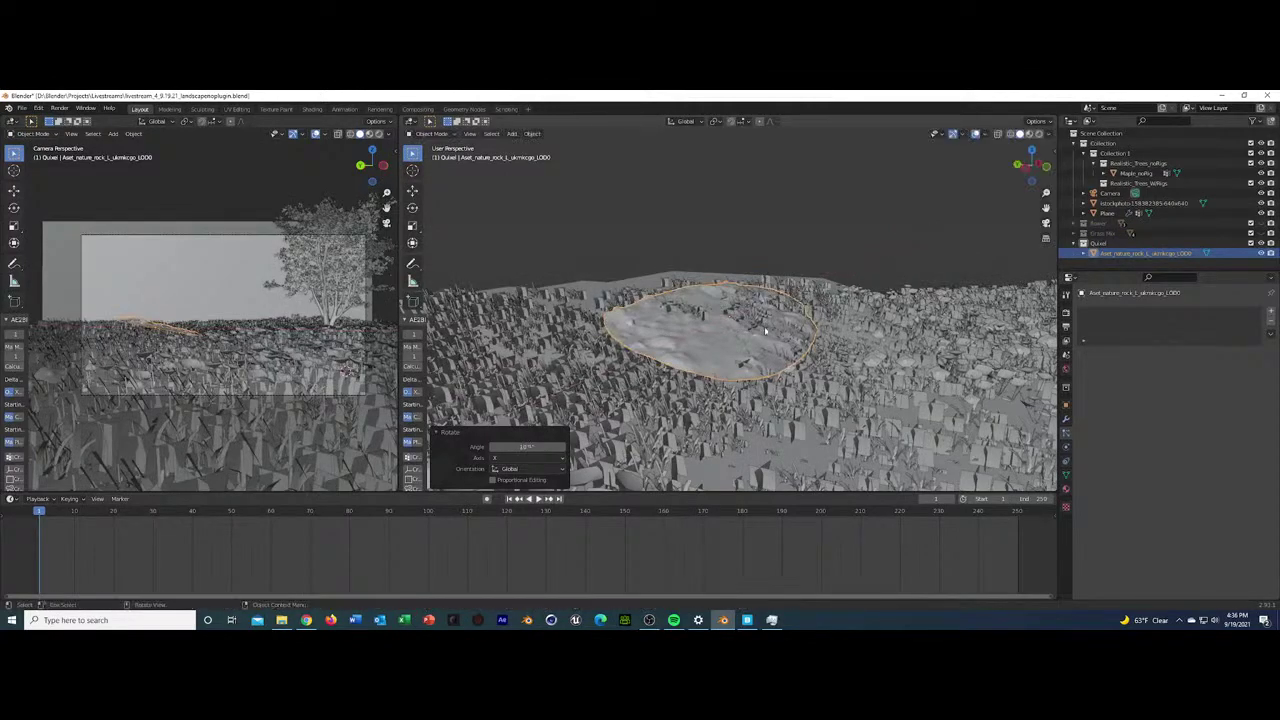
key(s)
key(Escape)
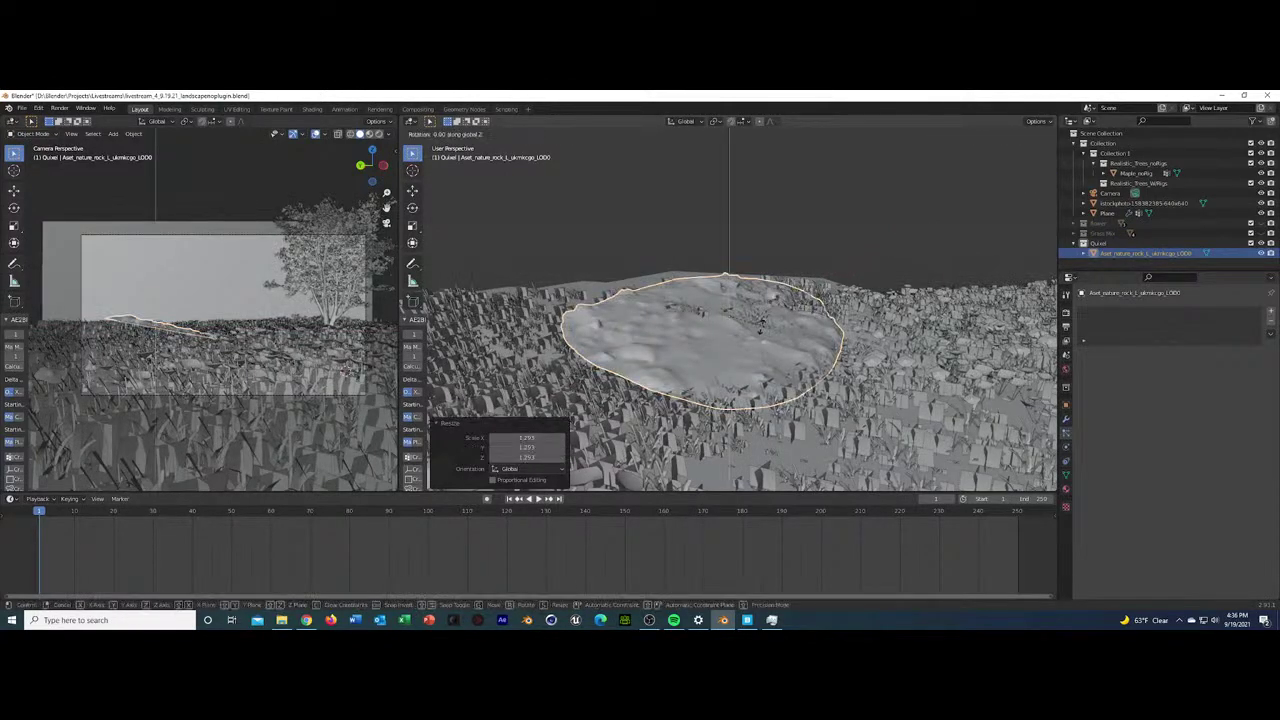
Reposition the rock over the terrain by sliding it along Y, X, then Y again
key(g)
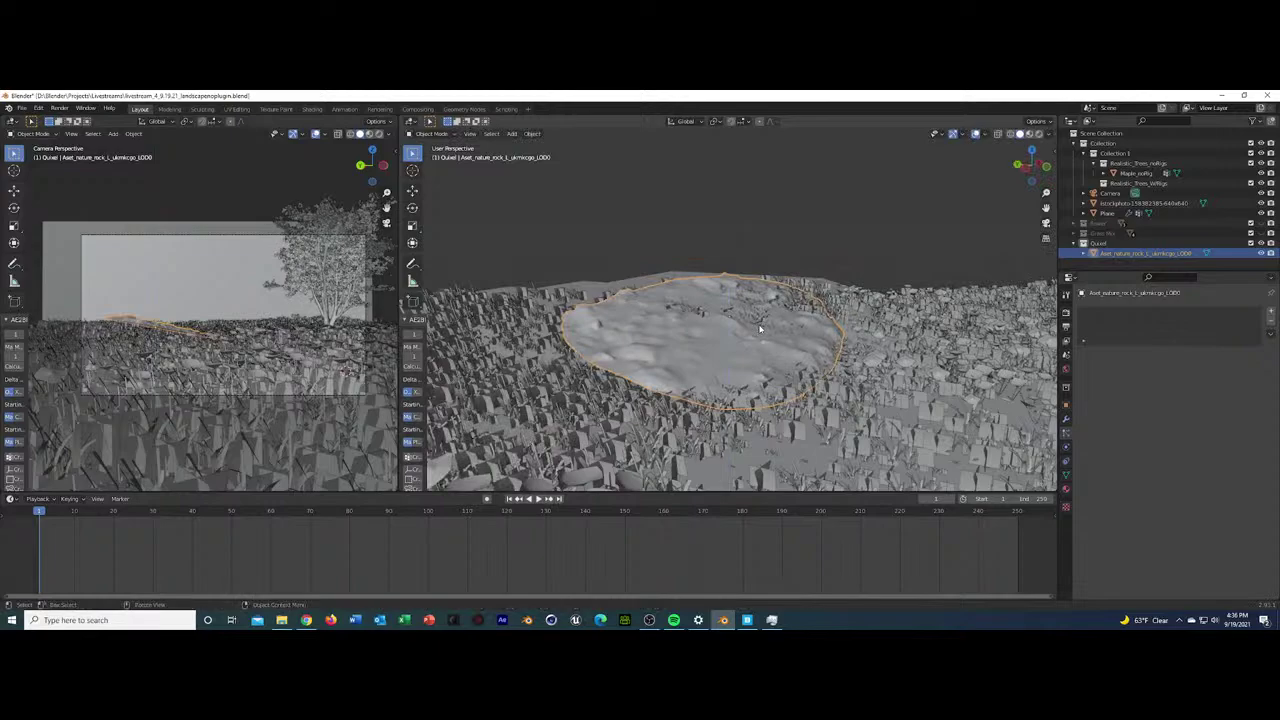
key(y)
key(Return)
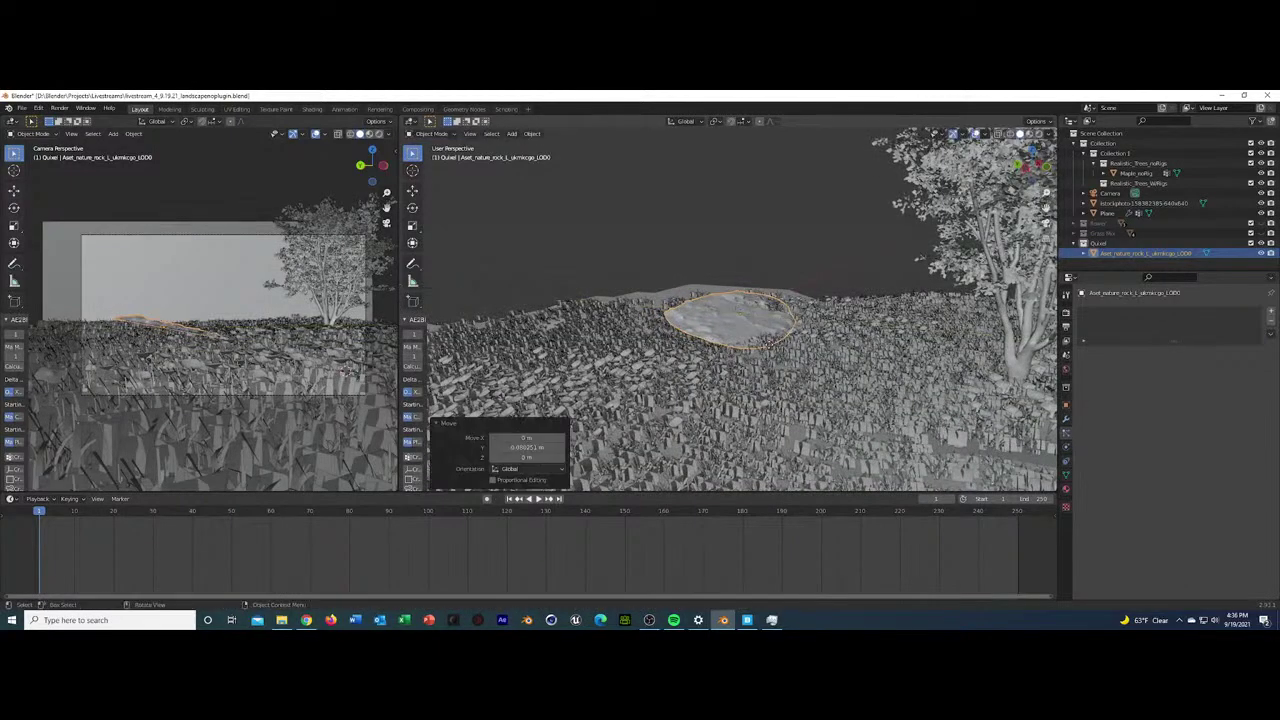
key(g)
key(x)
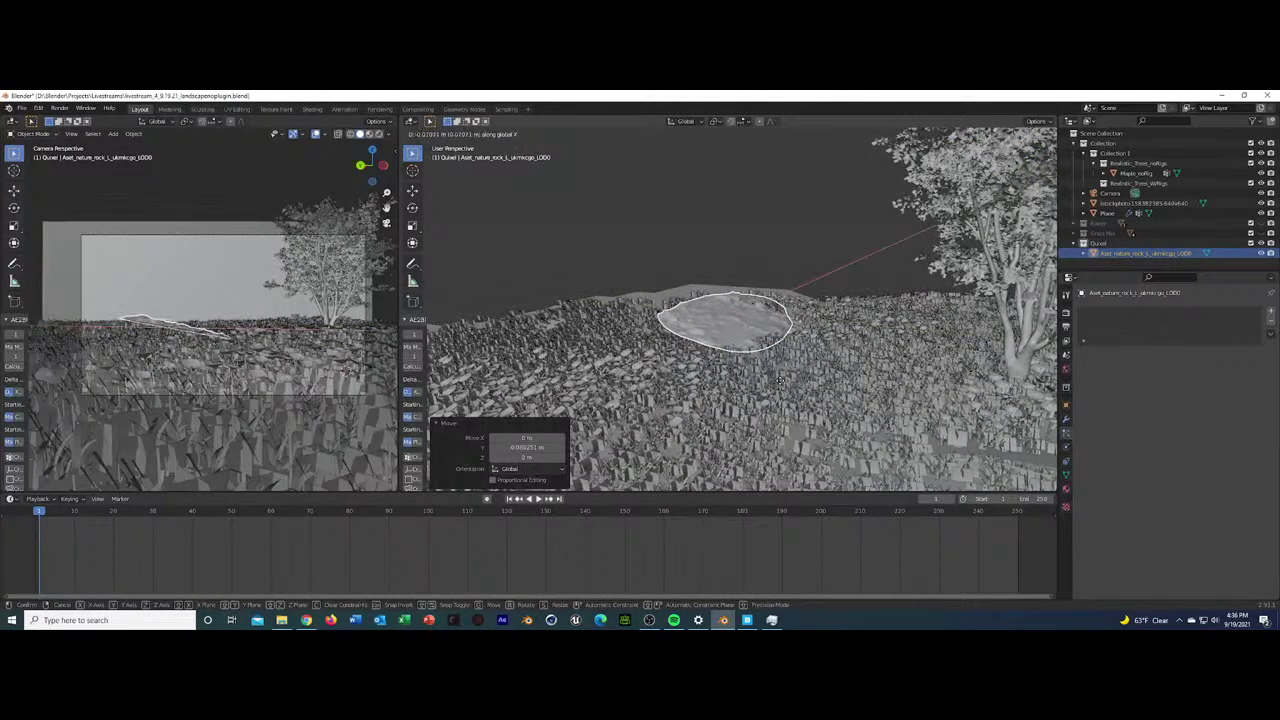
key(Return)
key(g)
key(y)
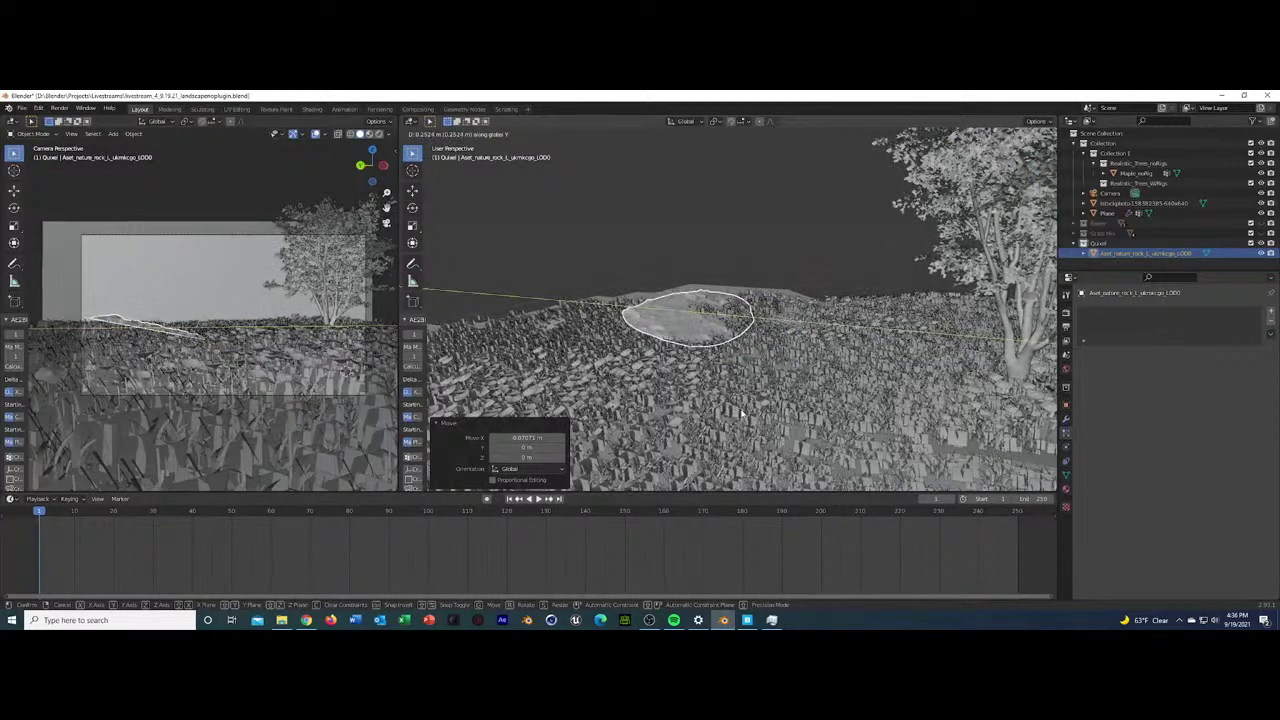
key(Return)
Turn the rock 107° around Z and shift it vertically
key(r)
key(z)
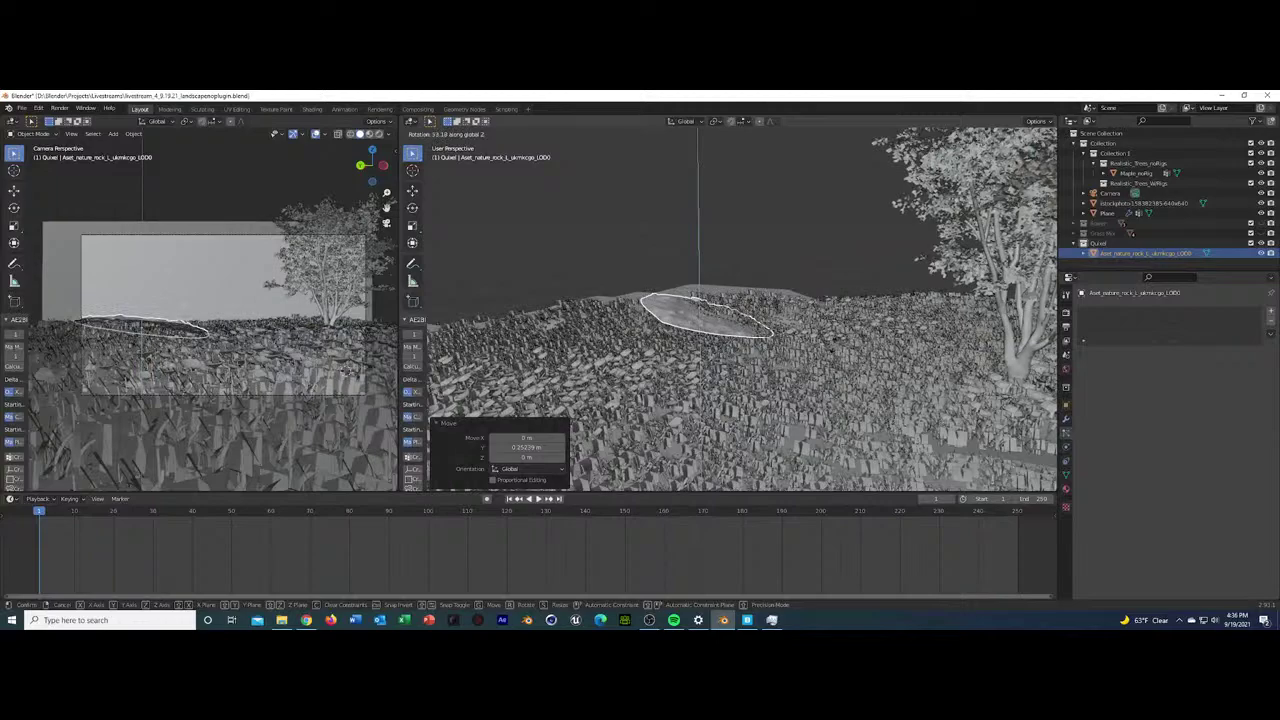
key(Return)
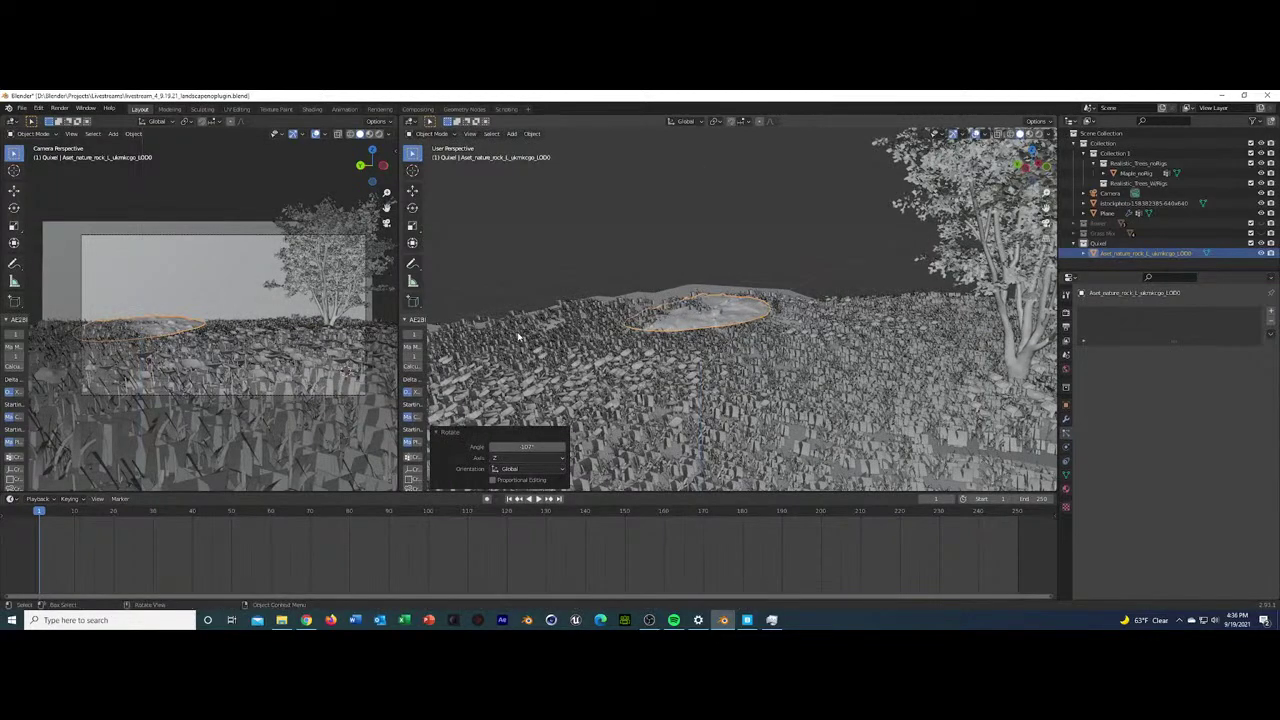
key(g)
key(z)
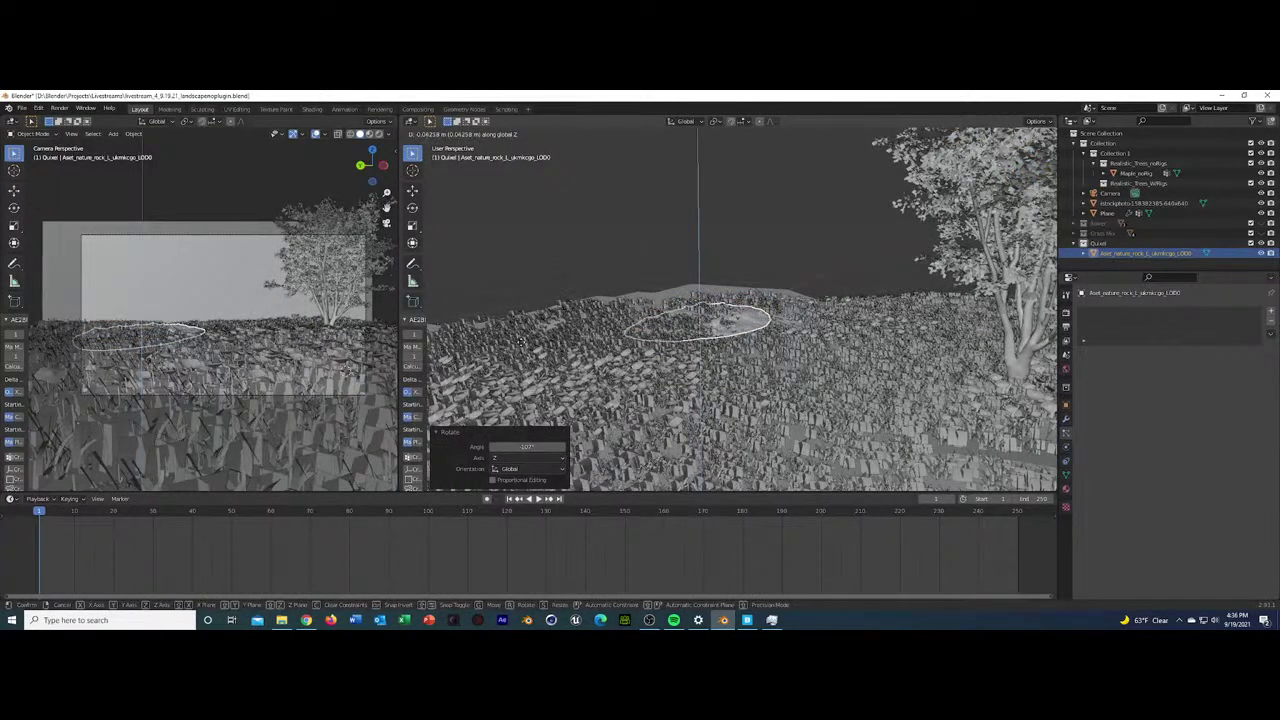
key(Return)
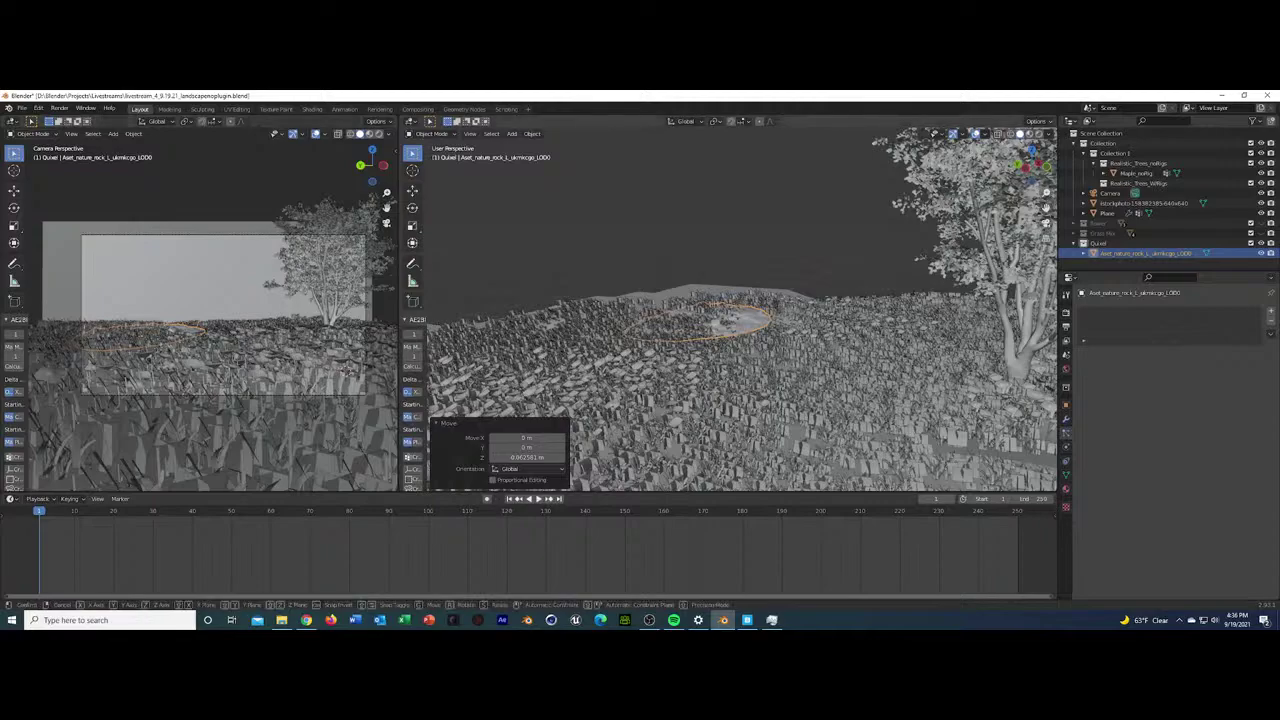
Rotate the rock further around Z, enlarge it to about 1.49 scale, and adjust its height
key(r)
key(z)
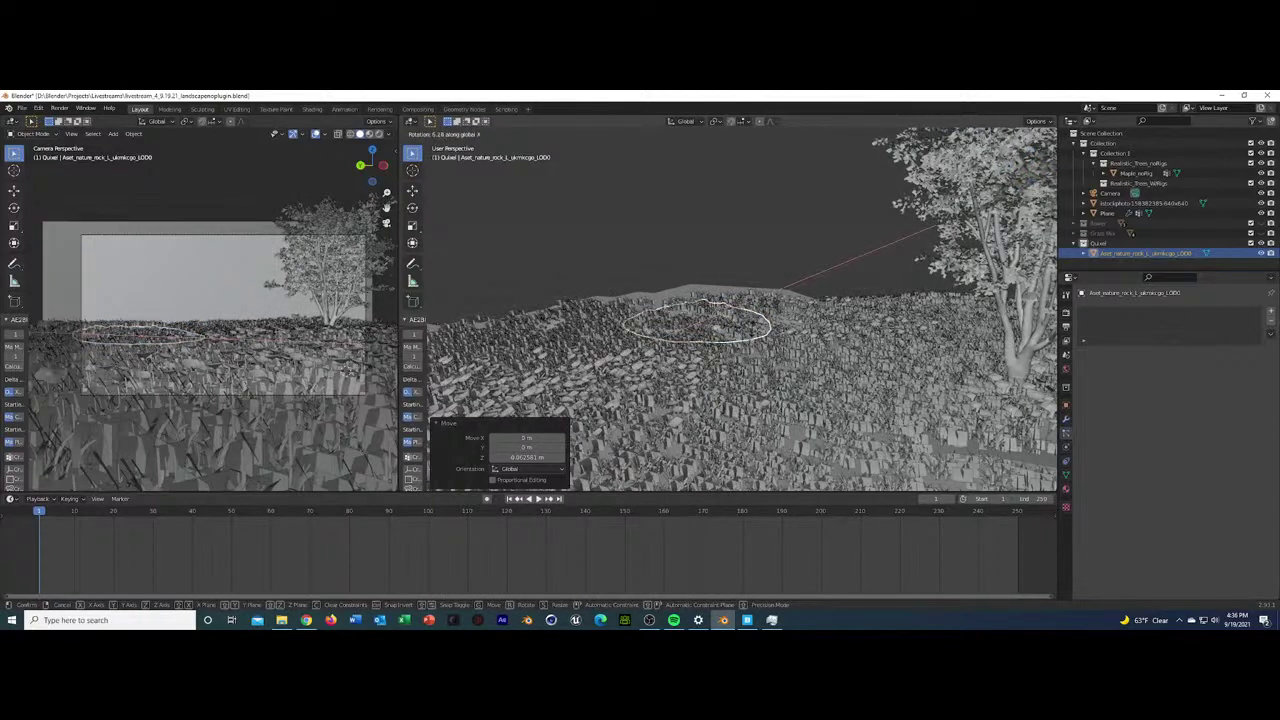
key(Return)
key(s)
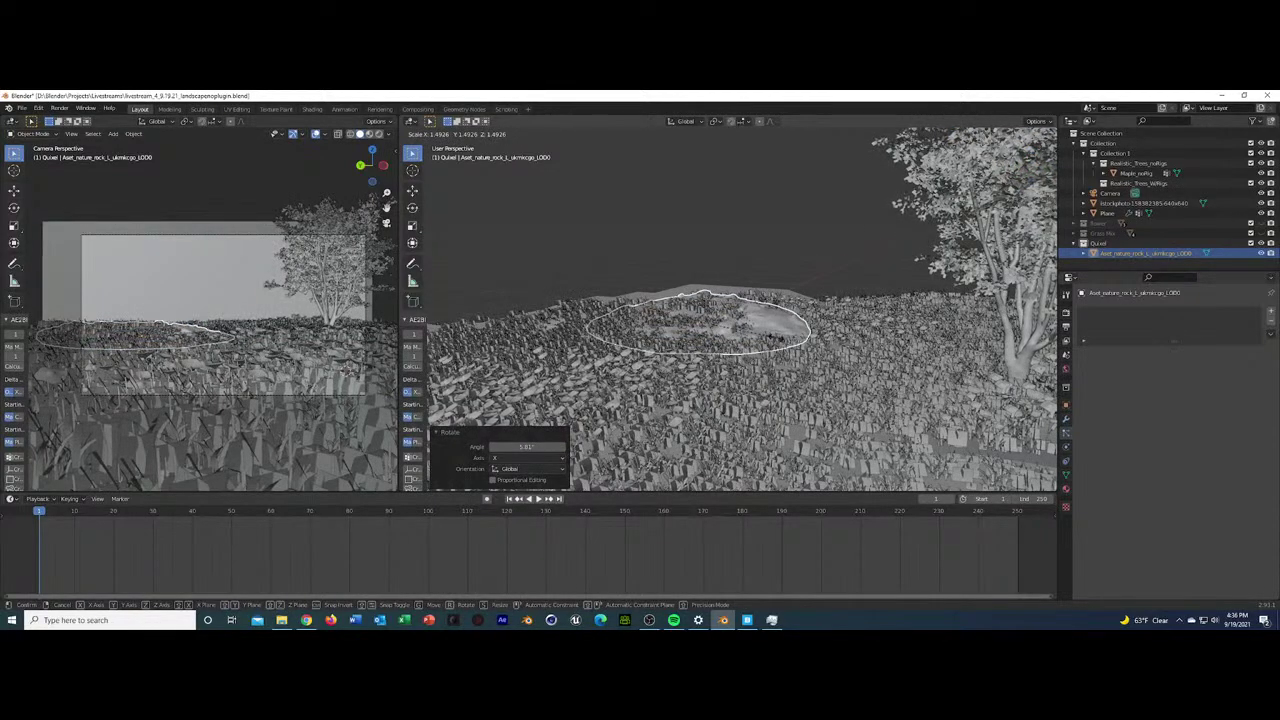
key(Return)
key(g)
key(z)
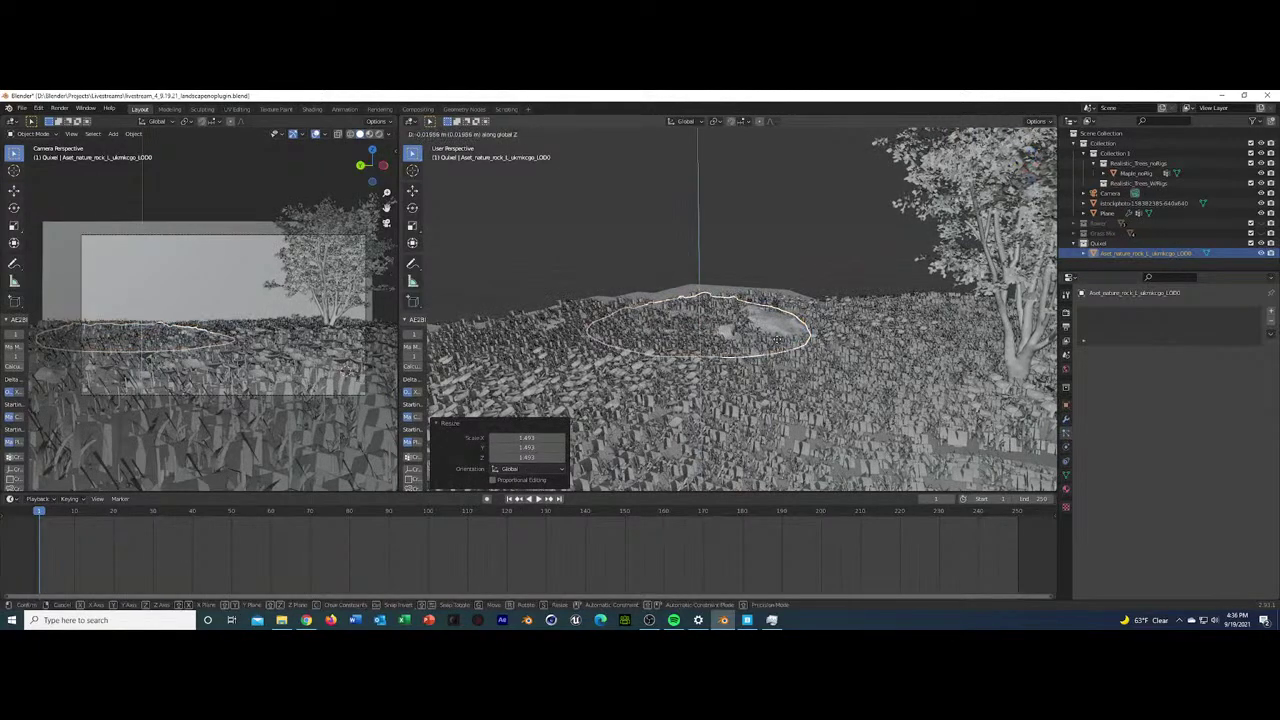
key(Return)
Nudge the rock along X and readjust its height along Z
key(g)
key(x)
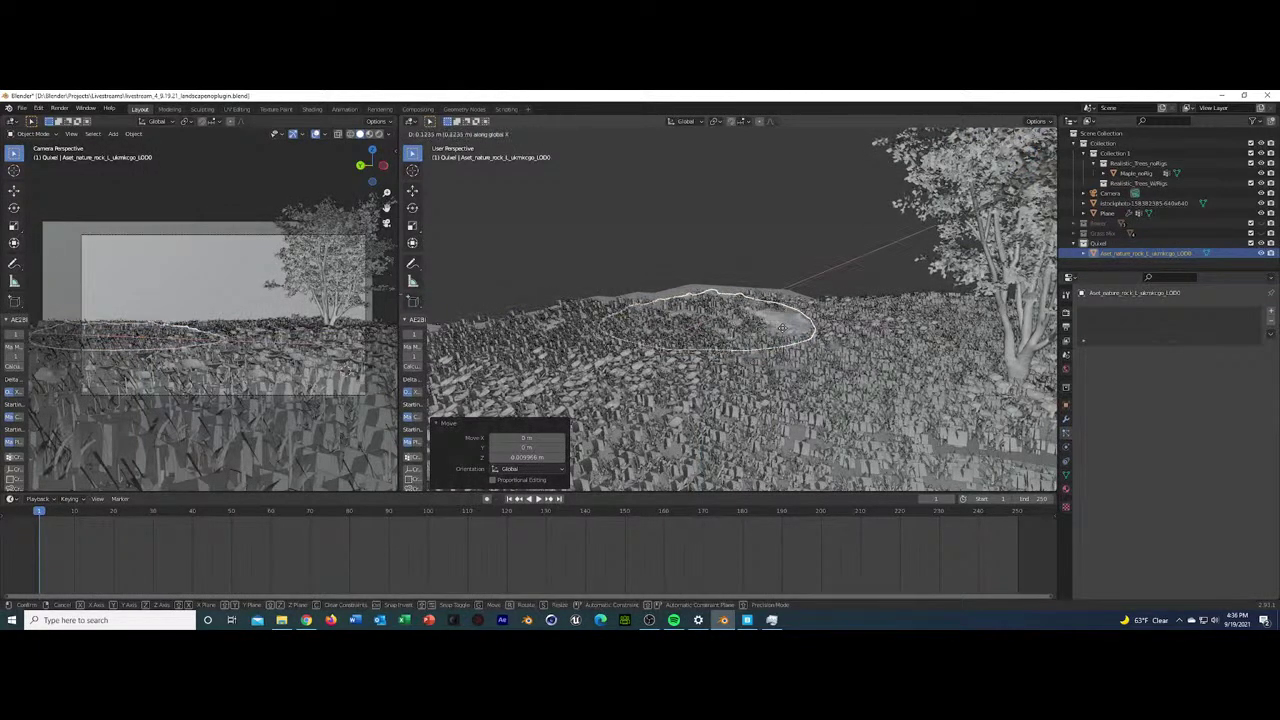
key(Return)
key(g)
key(y)
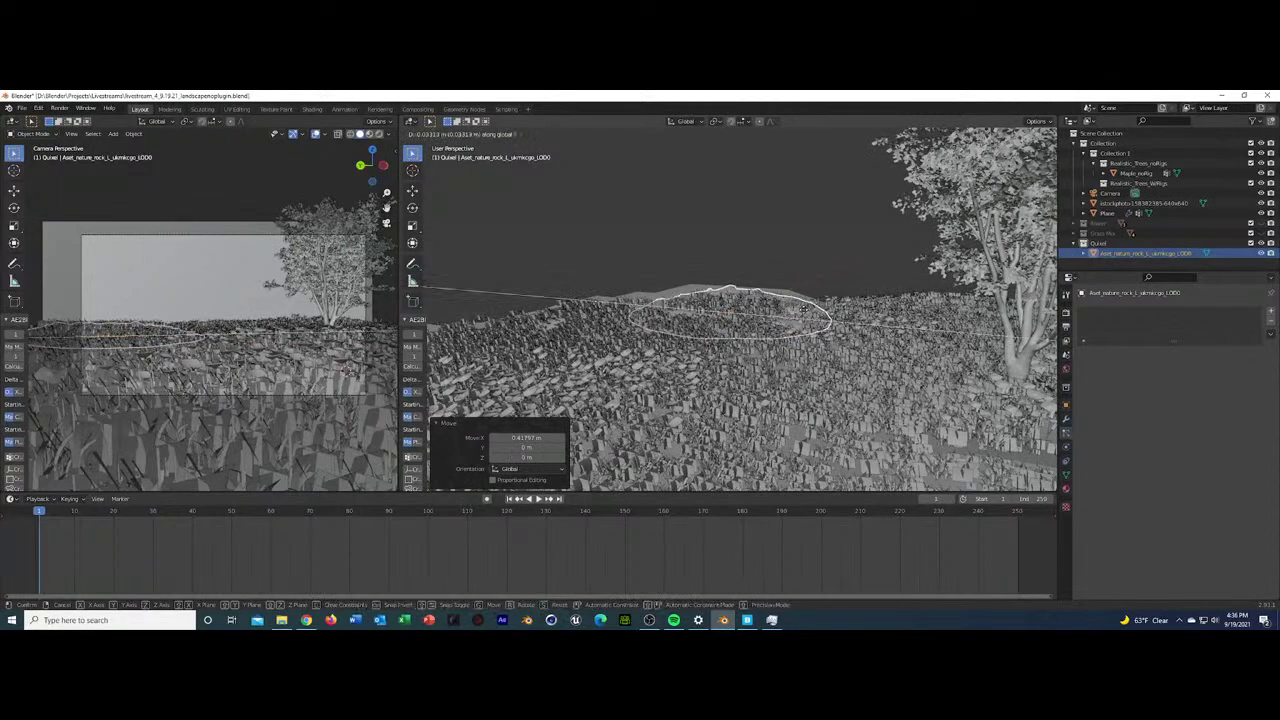
key(z)
key(Return)
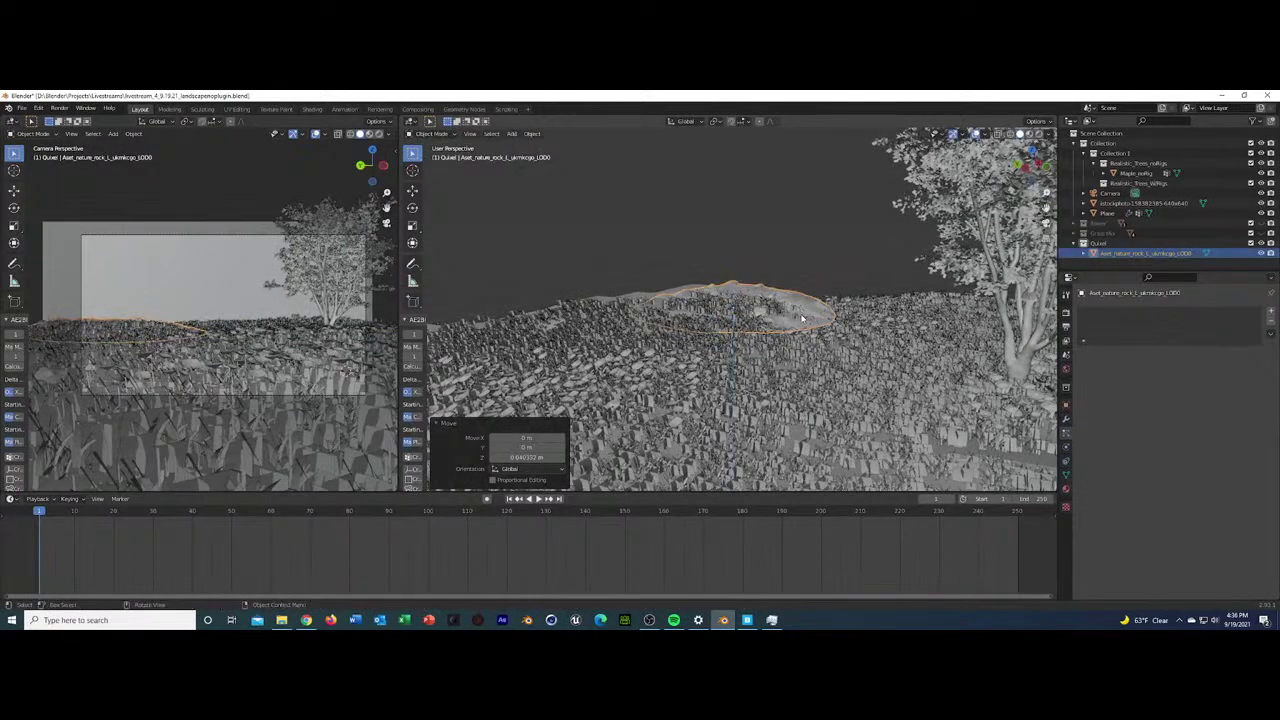
Tilt the rock about the X axis while viewing it from another side
middle_drag(802, 318, 828, 364)
key(r)
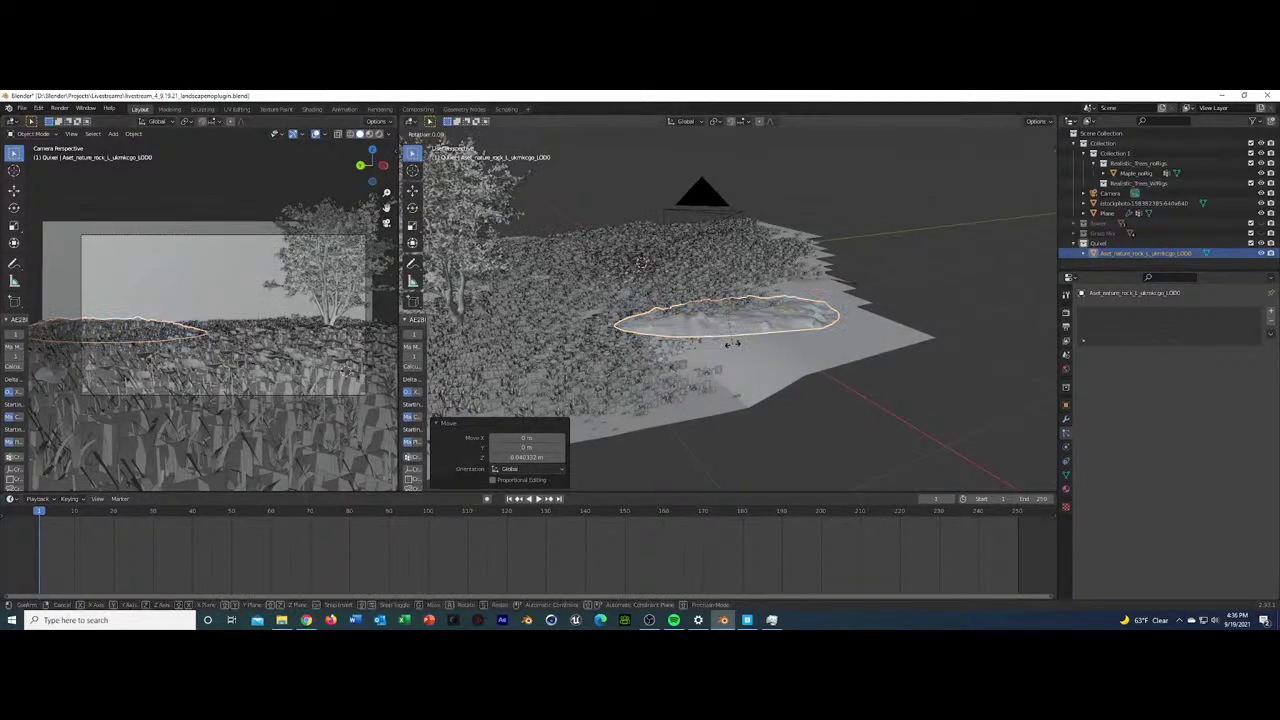
key(x)
click(733, 343)
Raise the rock slightly along Z so it sits flush on the terrain
key(g)
key(z)
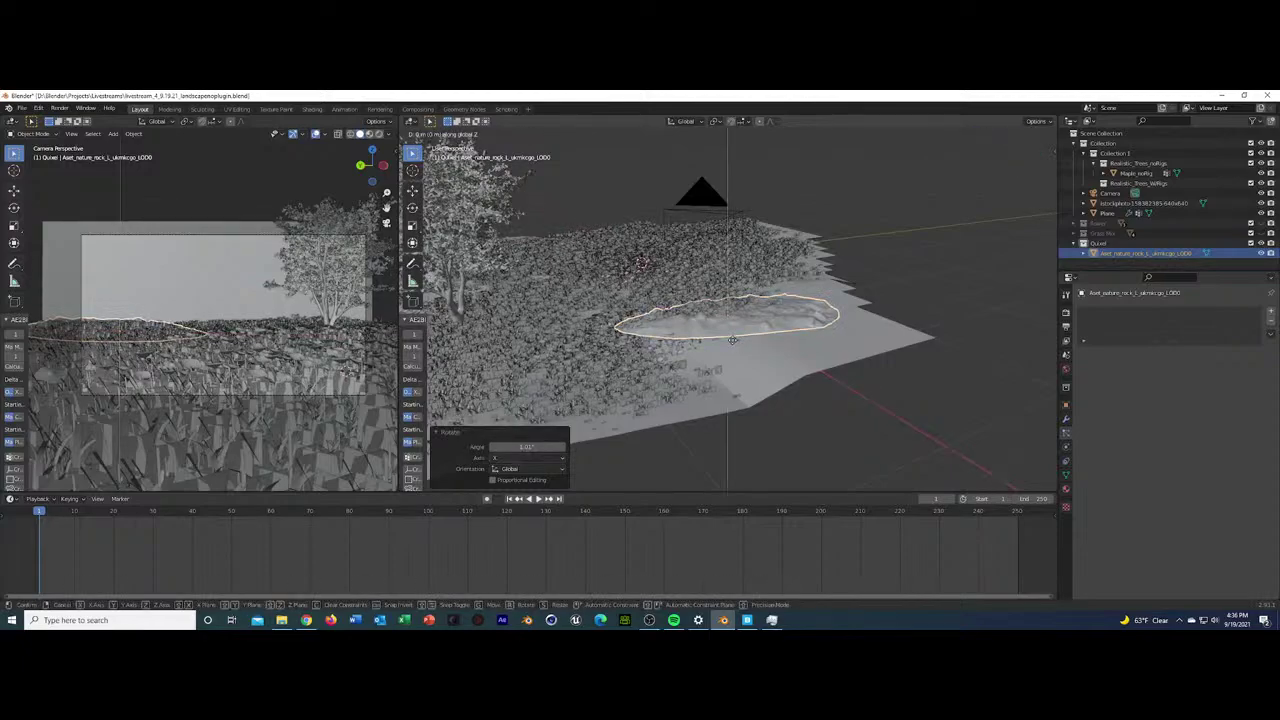
click(733, 337)
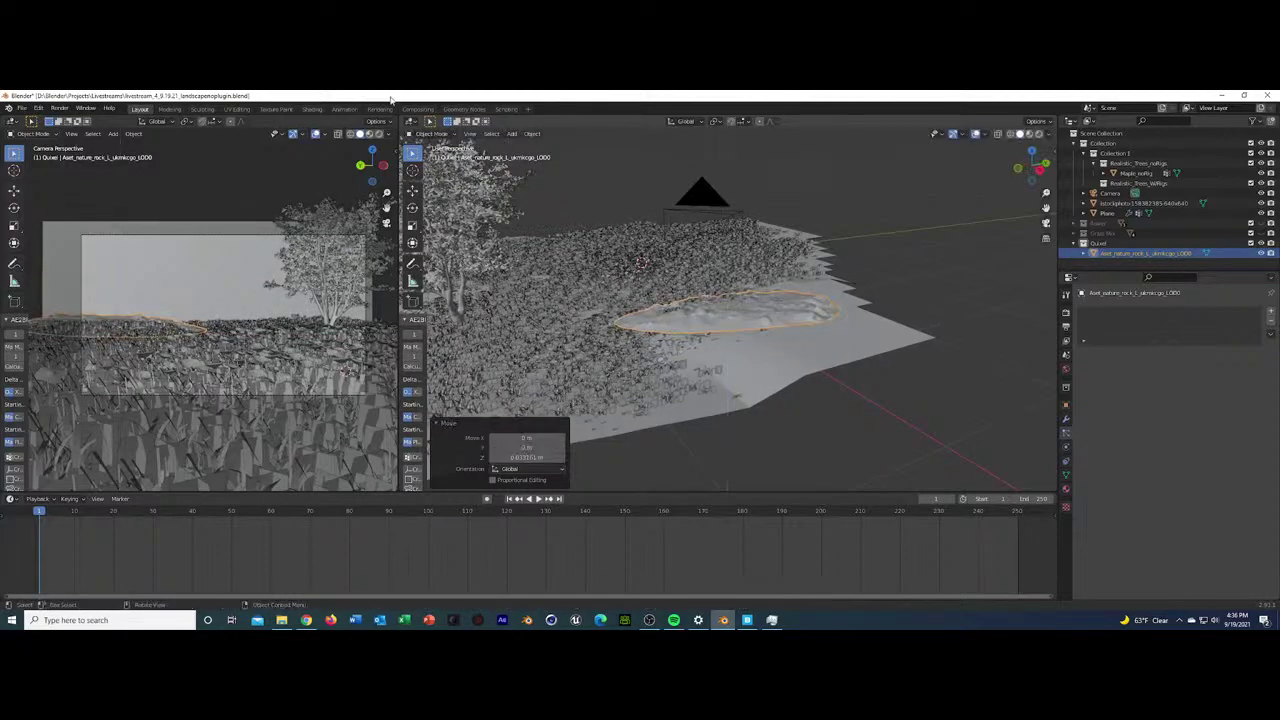
Preview the camera view in Rendered shading and delete the Rocky Forest Path rock
click(369, 133)
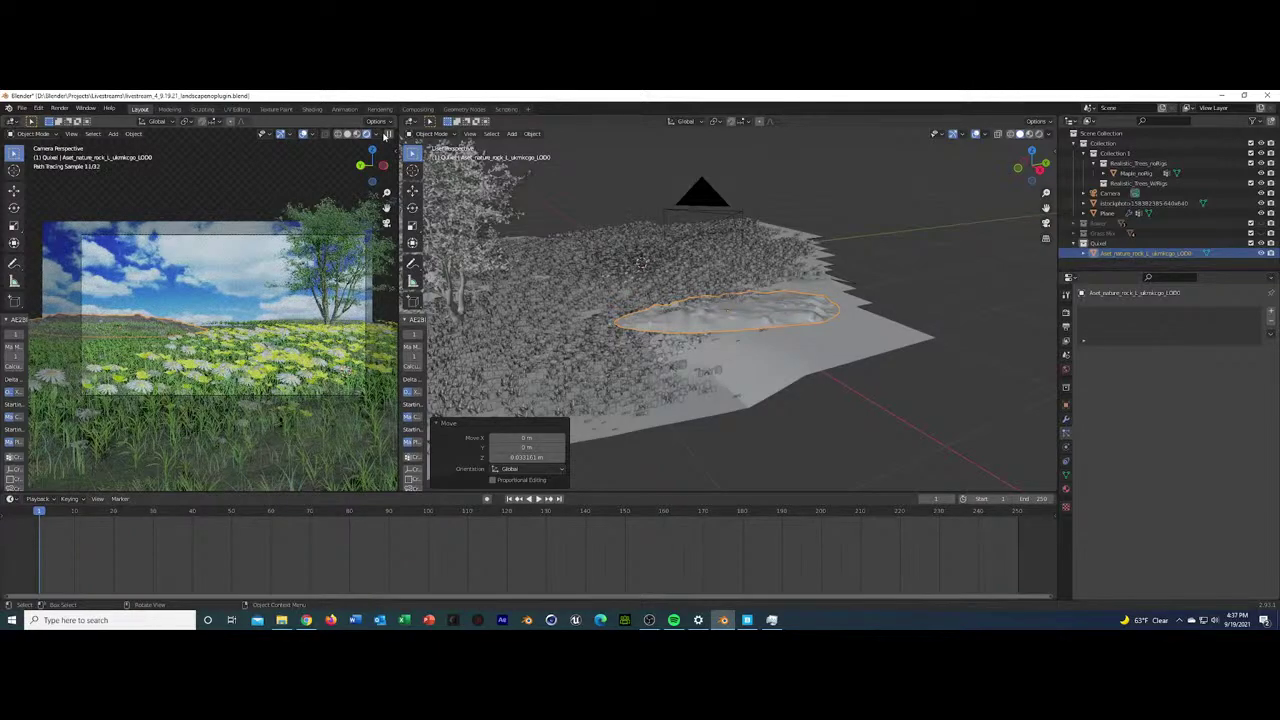
key(alt+a)
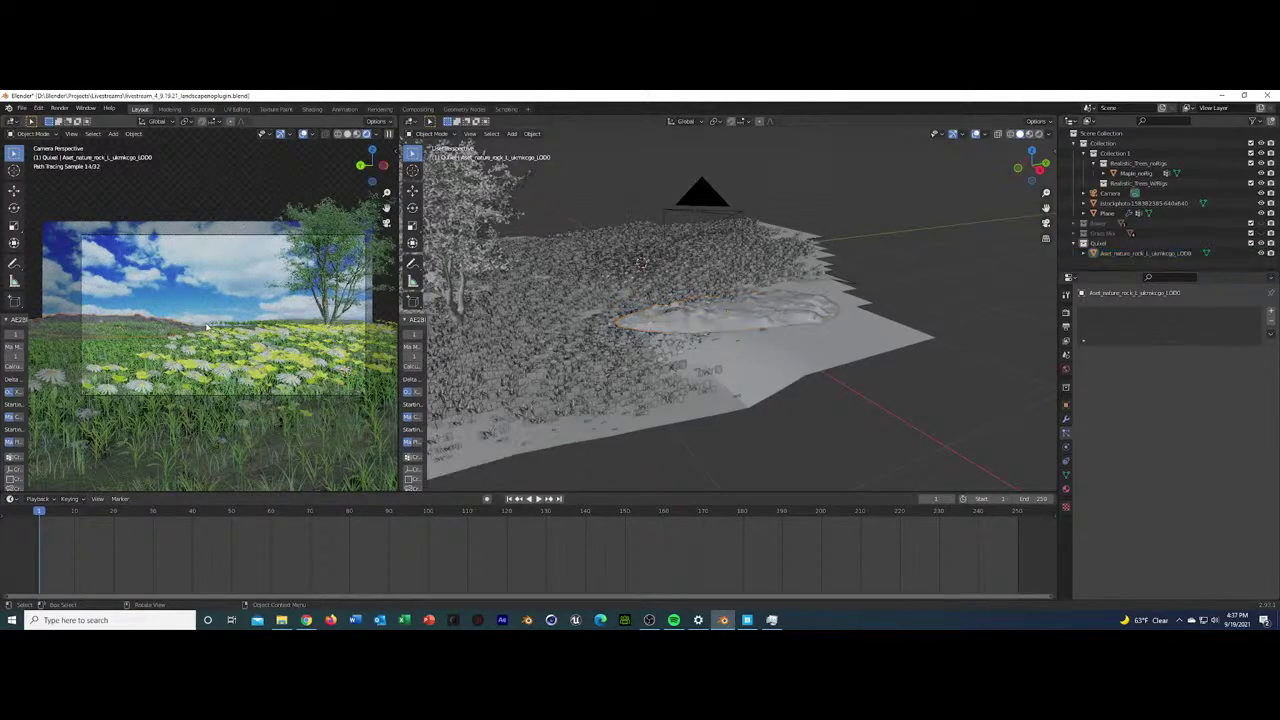
click(794, 321)
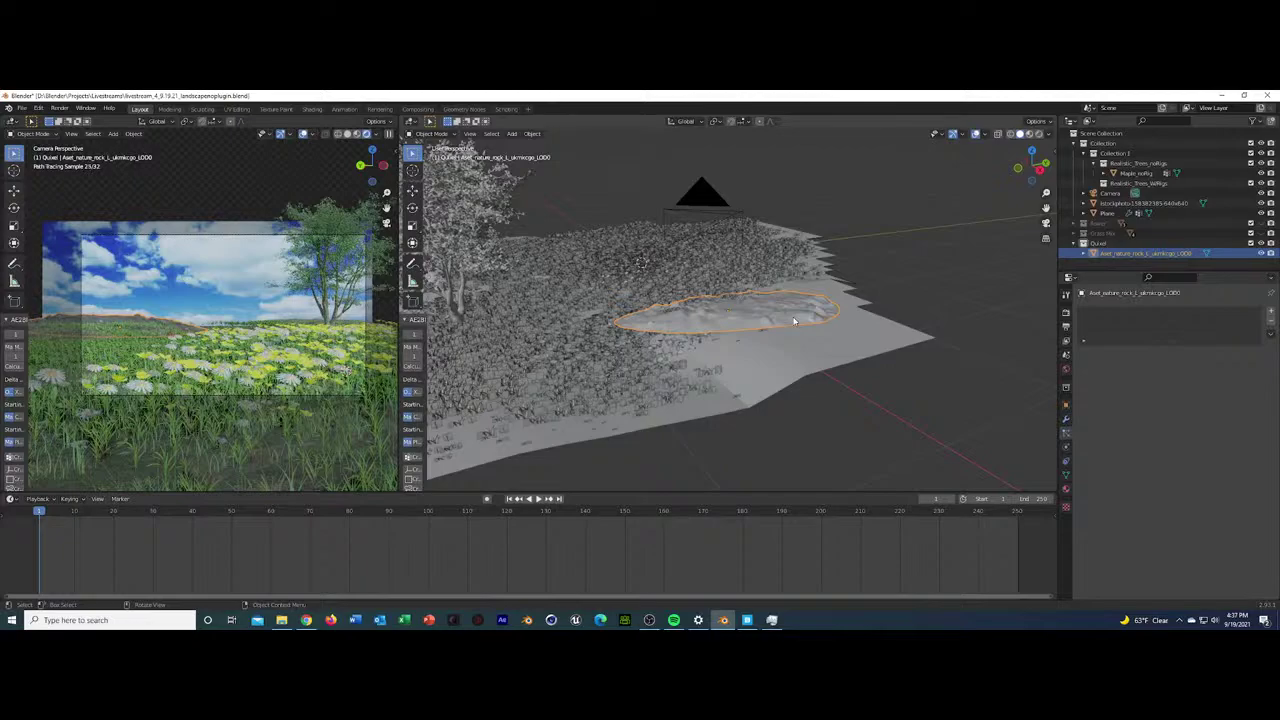
key(x)
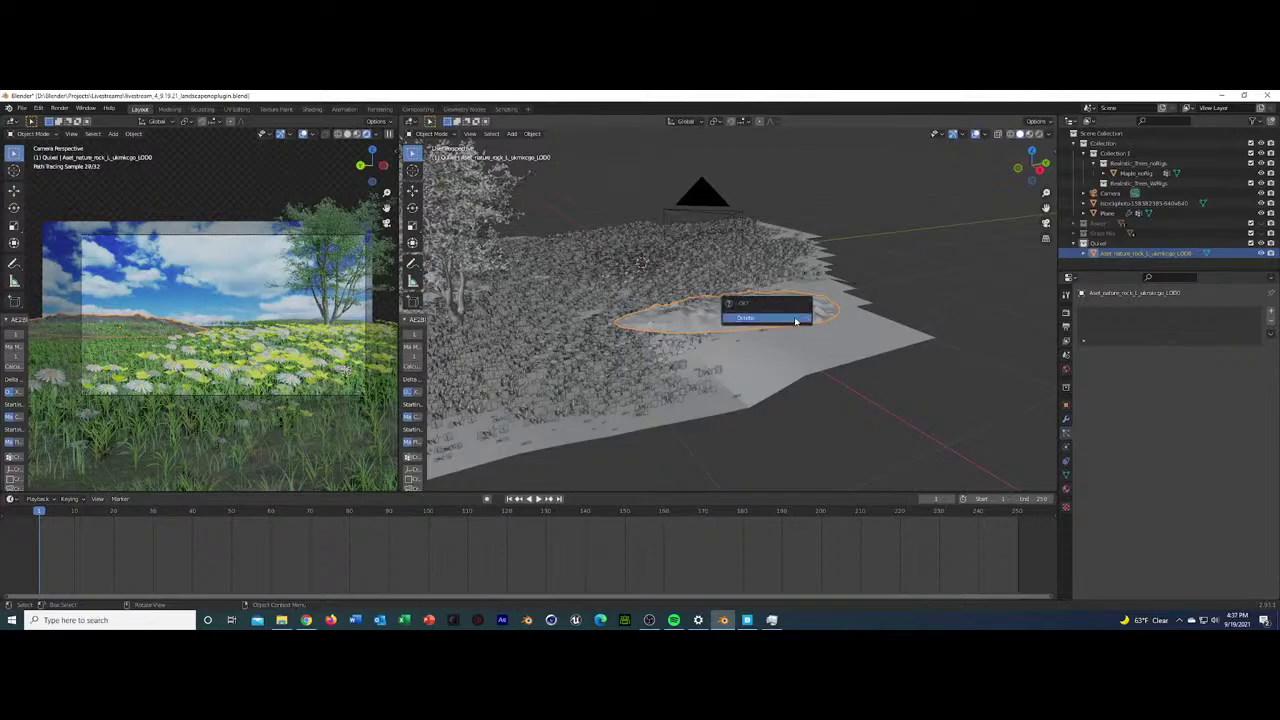
click(796, 318)
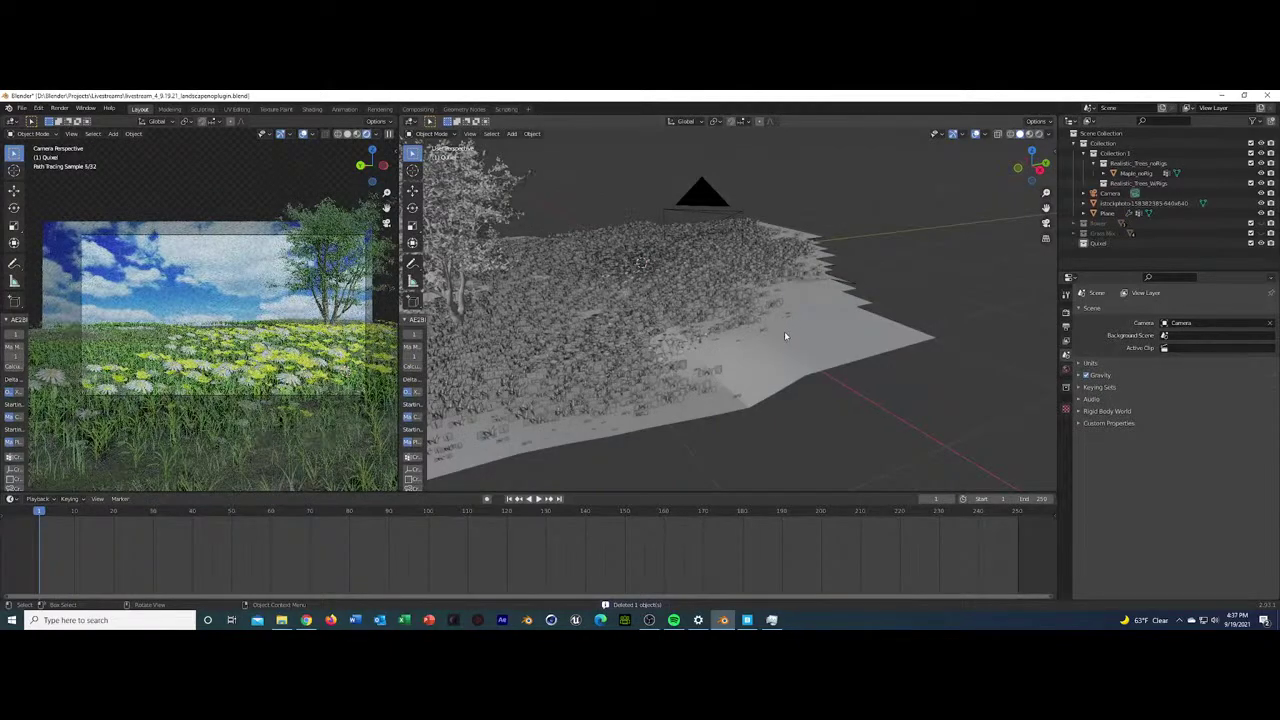
middle_drag(785, 336, 1015, 338)
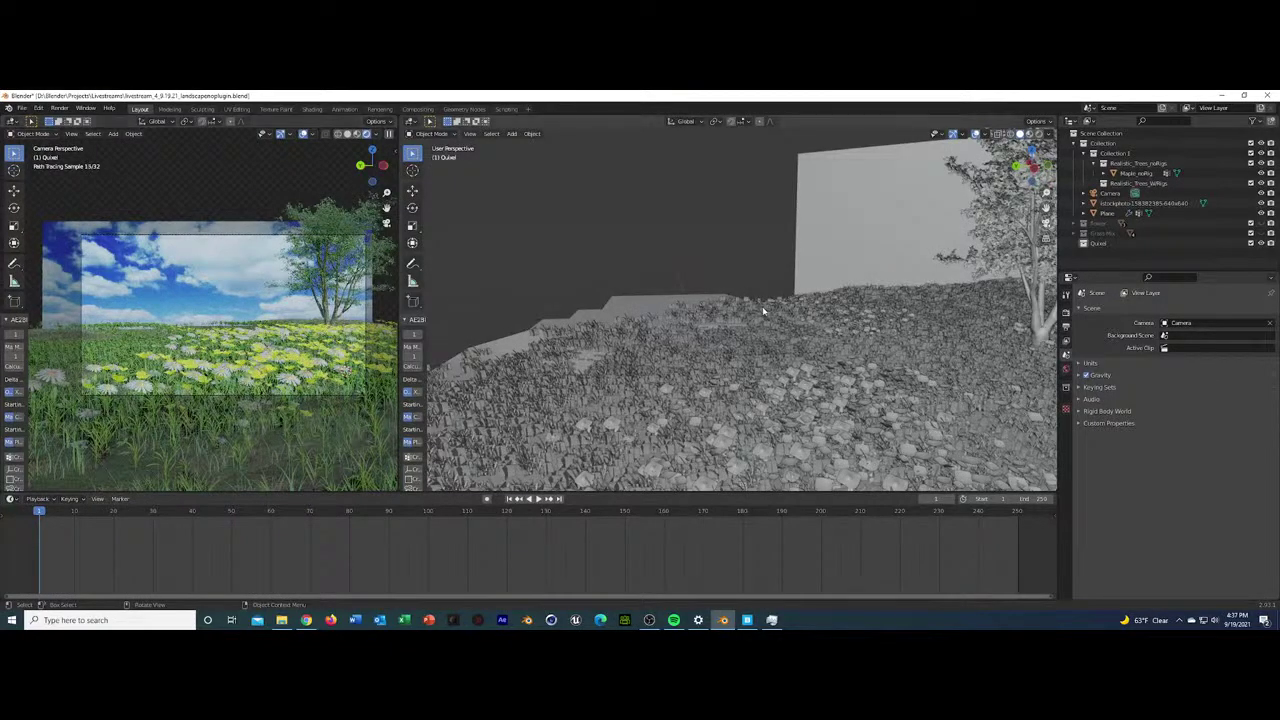
Filter the Quixel Bridge assets to the Rural environment
click(748, 621)
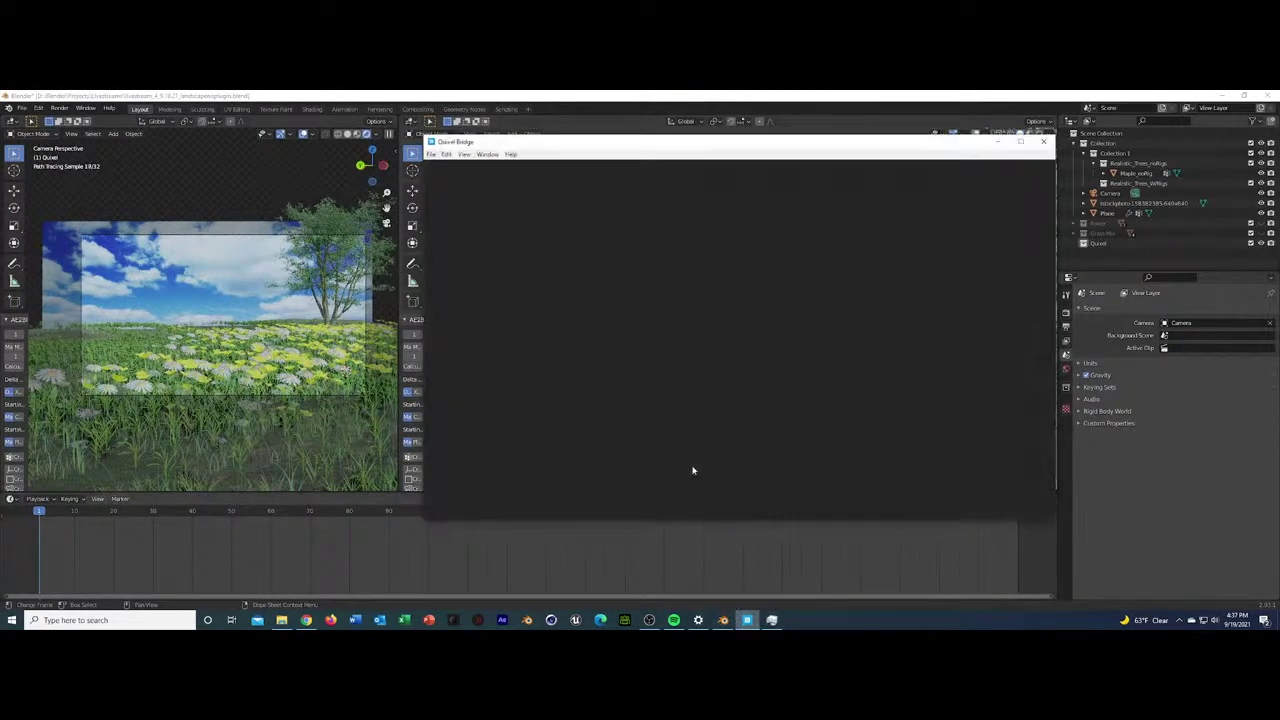
scroll(566, 281, down, 5)
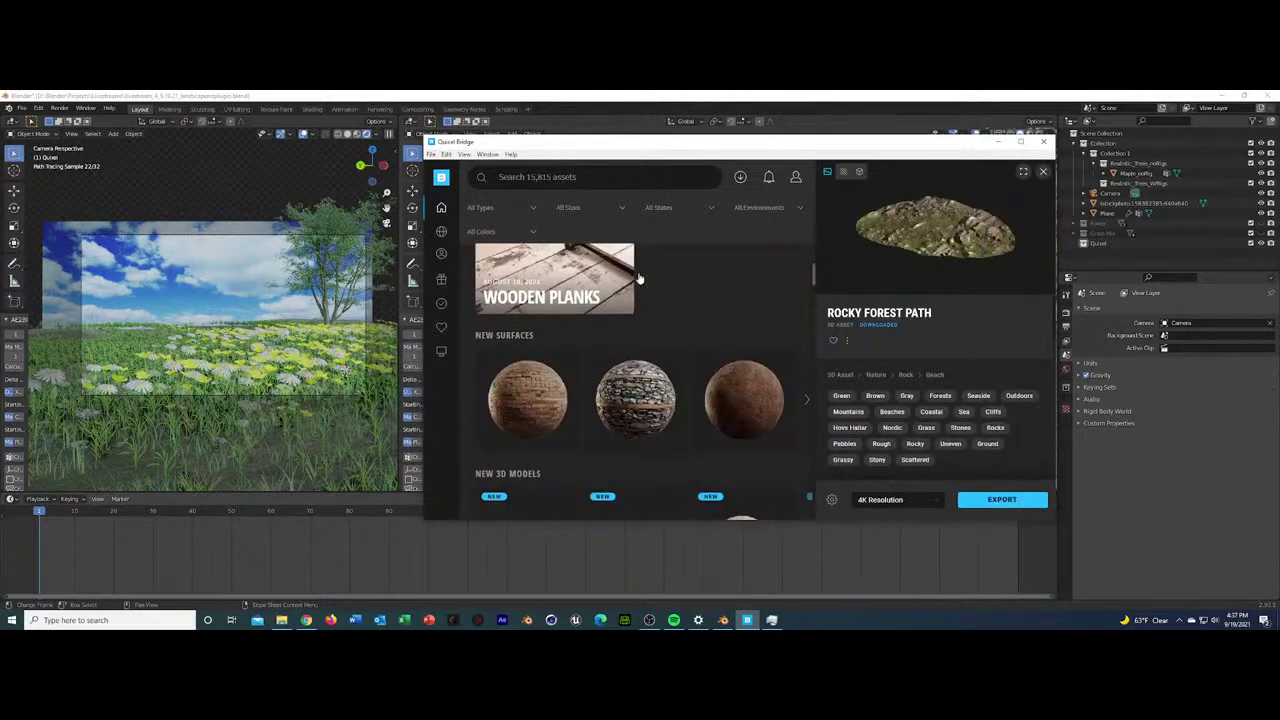
mouse_move(566, 281)
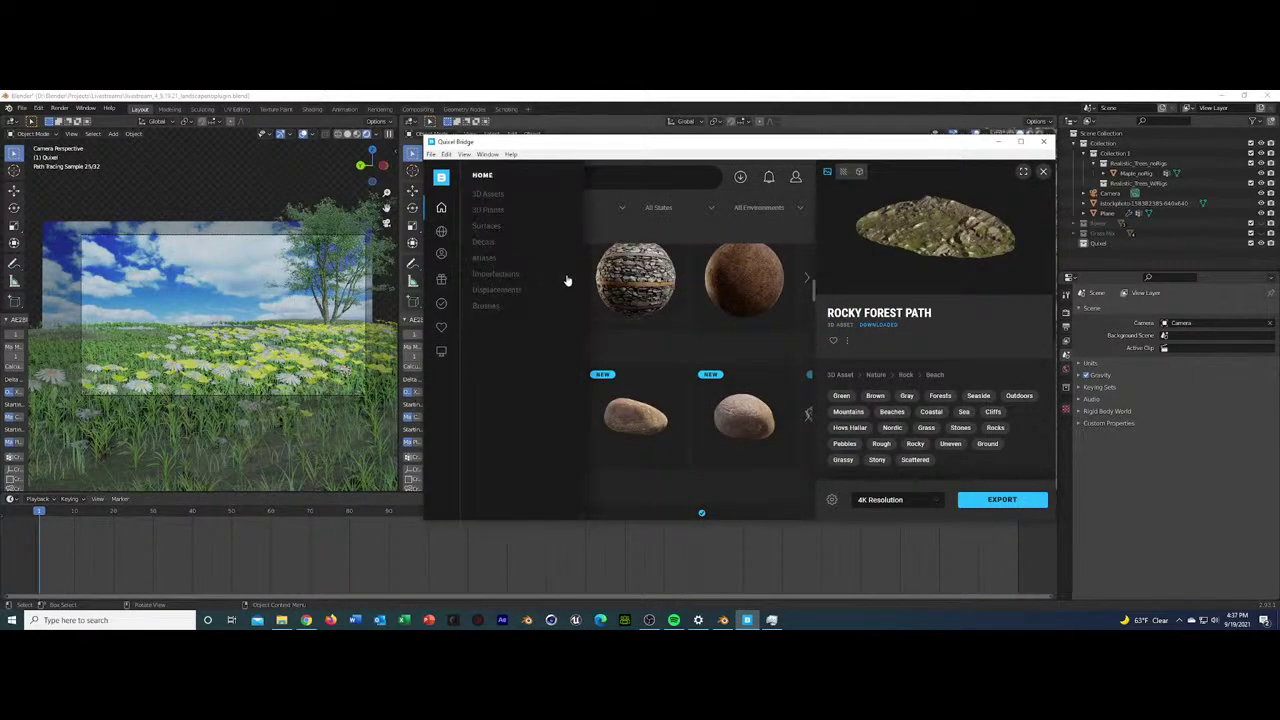
click(740, 208)
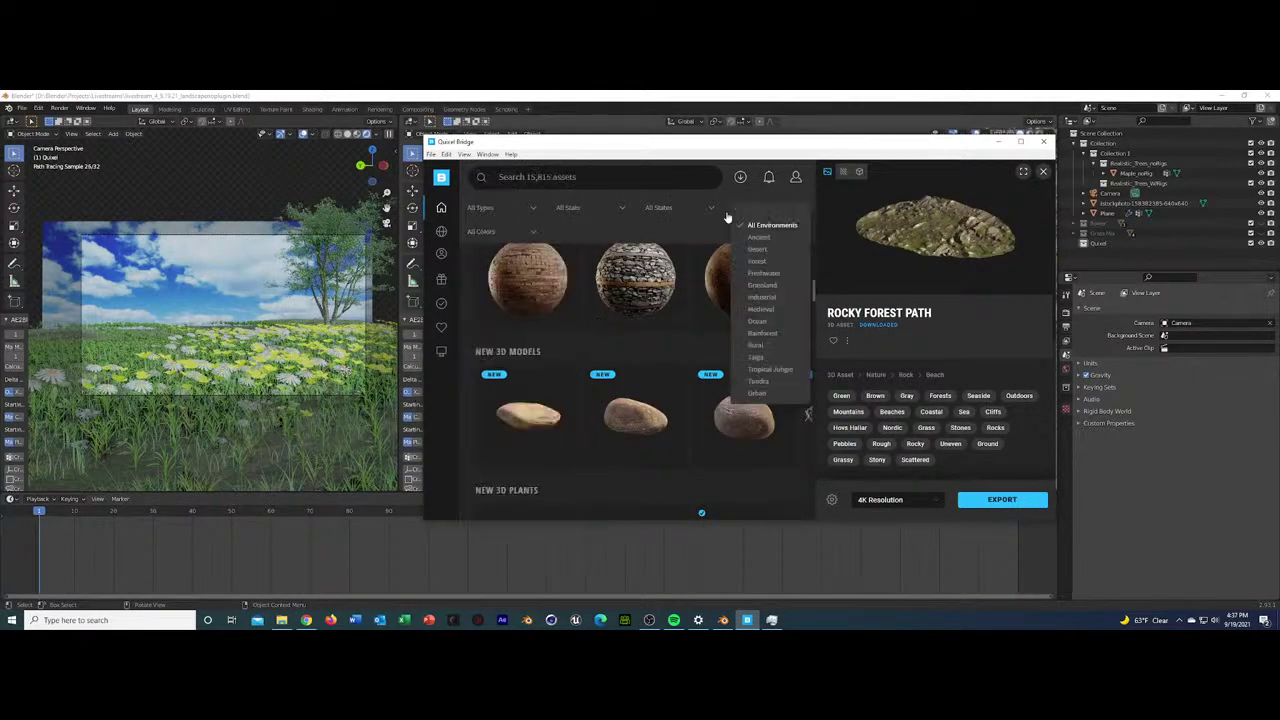
click(764, 263)
click(772, 210)
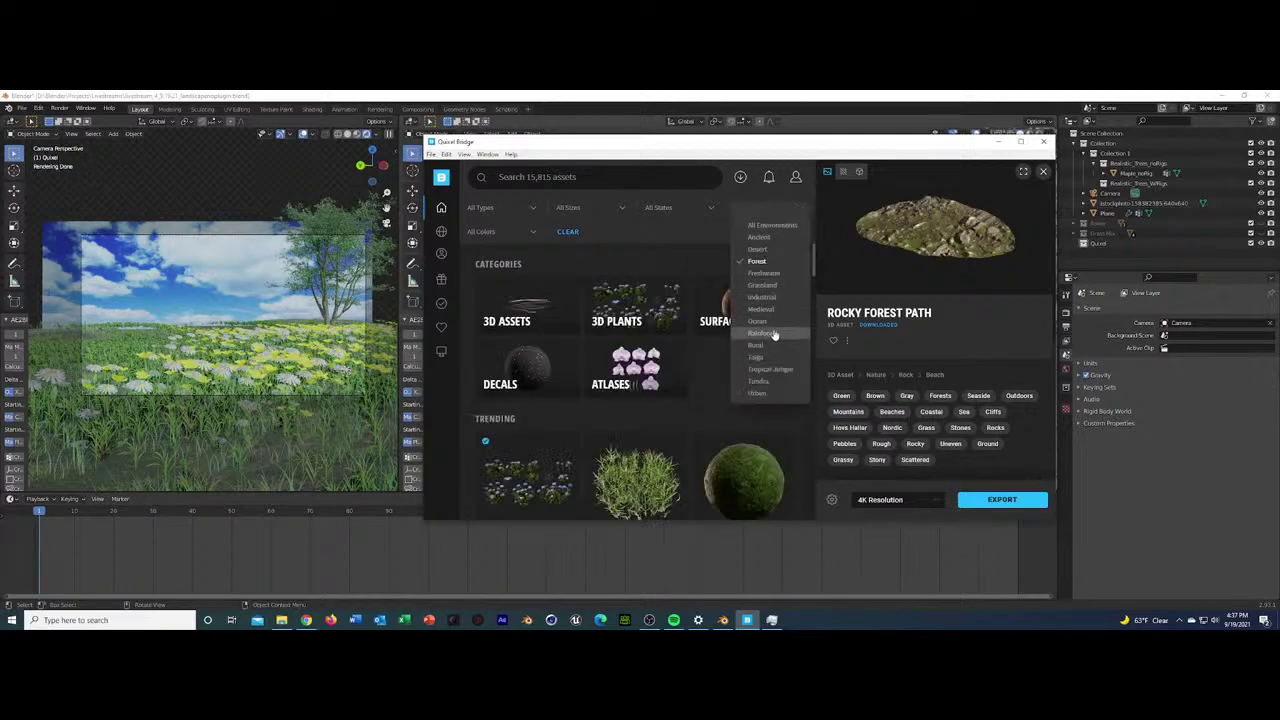
click(772, 347)
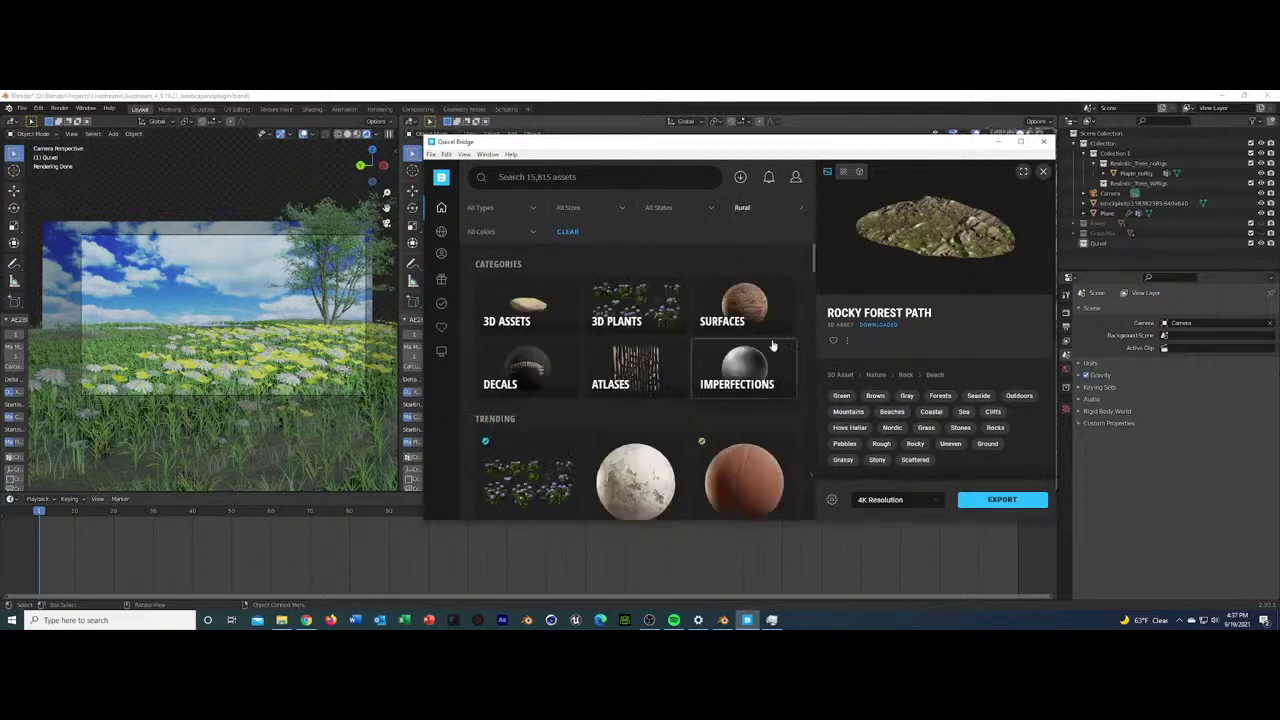
Select the Bigleaf Hydrangea plant and export it to Blender
scroll(520, 346, down, 3)
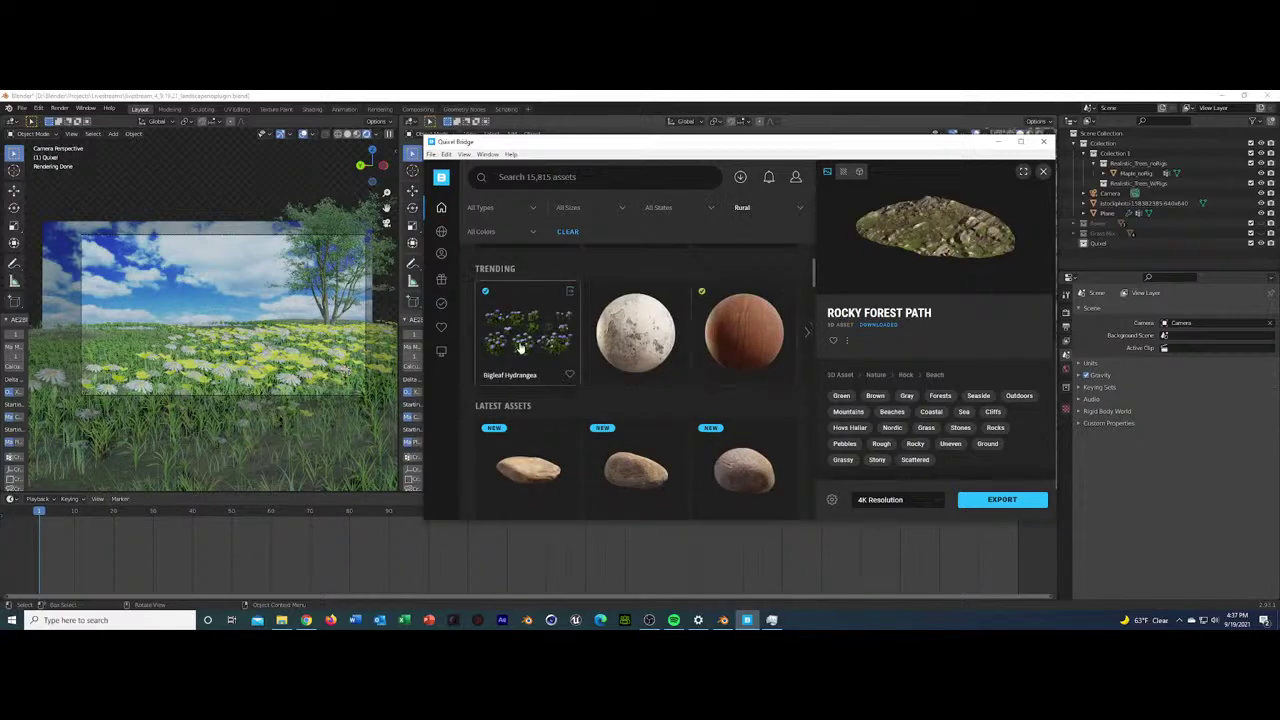
click(520, 346)
click(1002, 499)
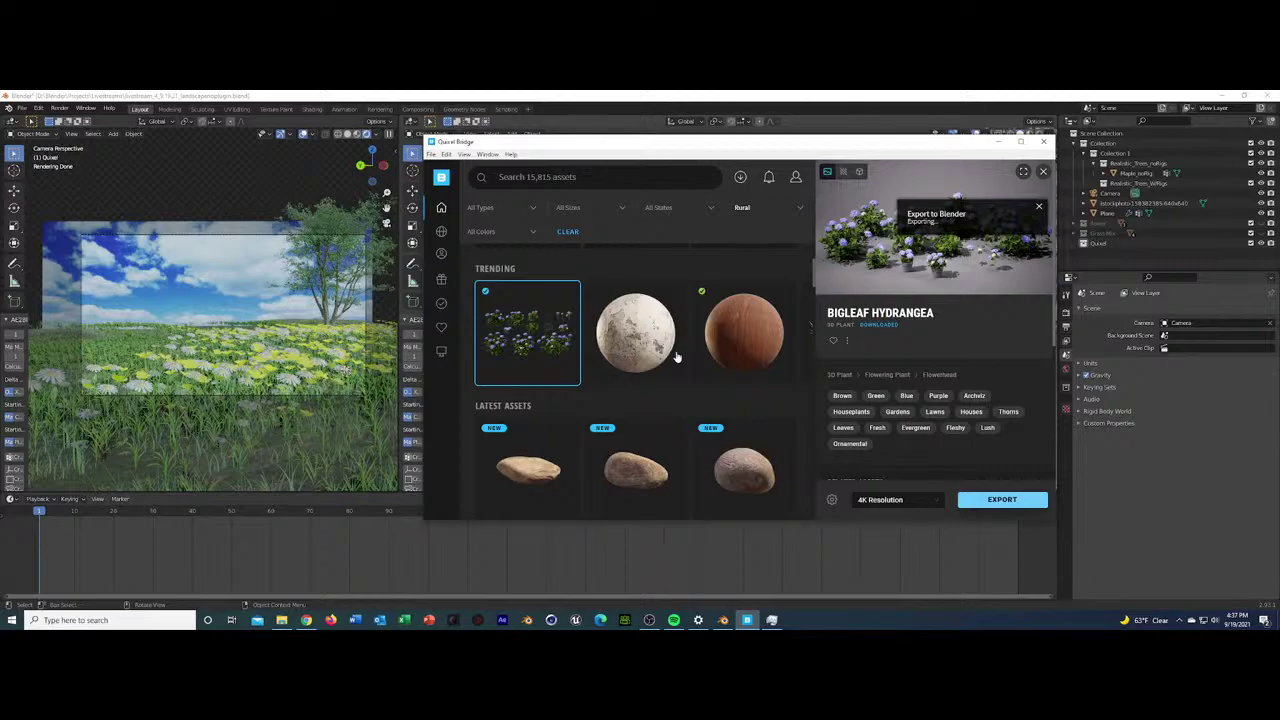
scroll(676, 357, up, 2)
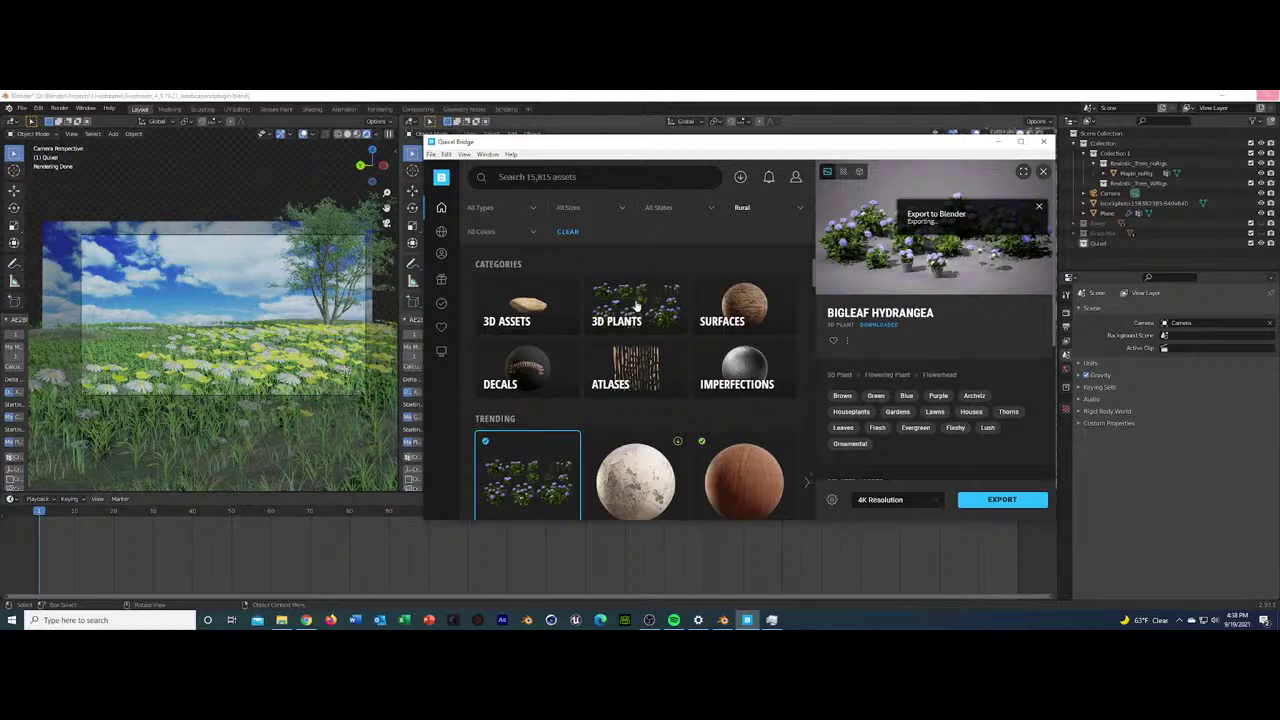
Browse Quixel Bridge's 3D Plants into the Shrub category and scroll through its assets
click(636, 305)
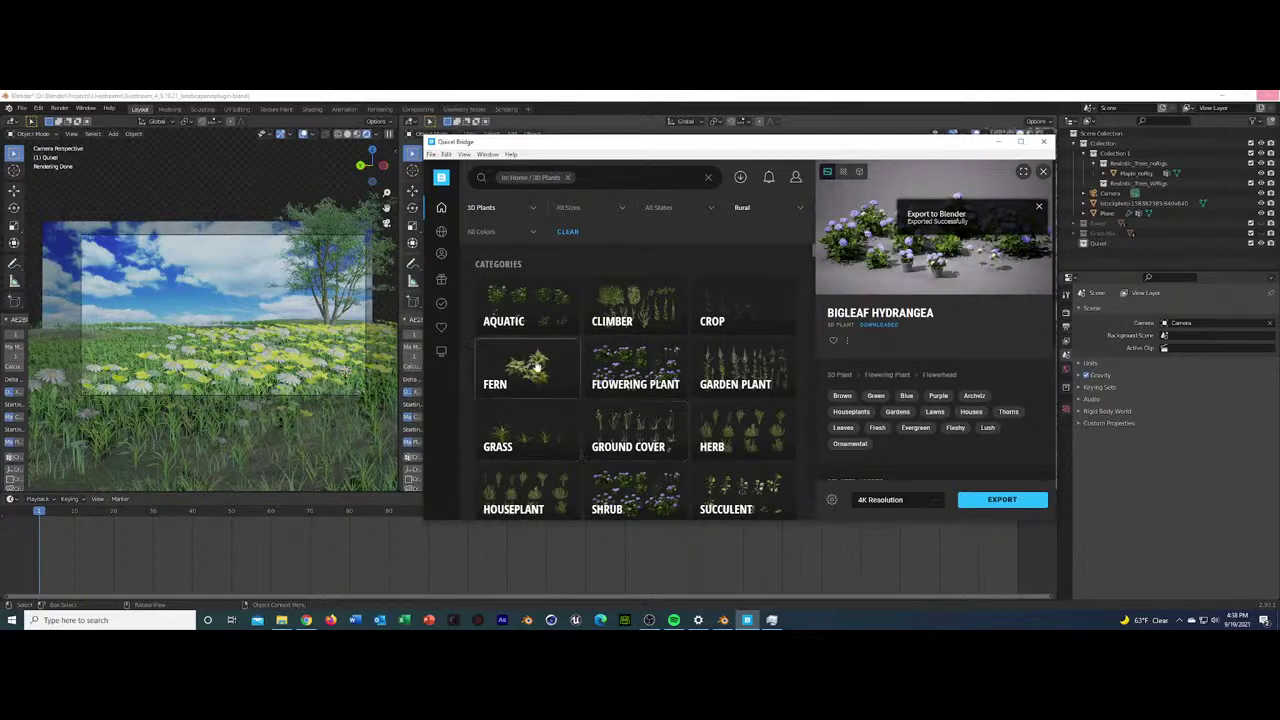
scroll(537, 367, down, 1)
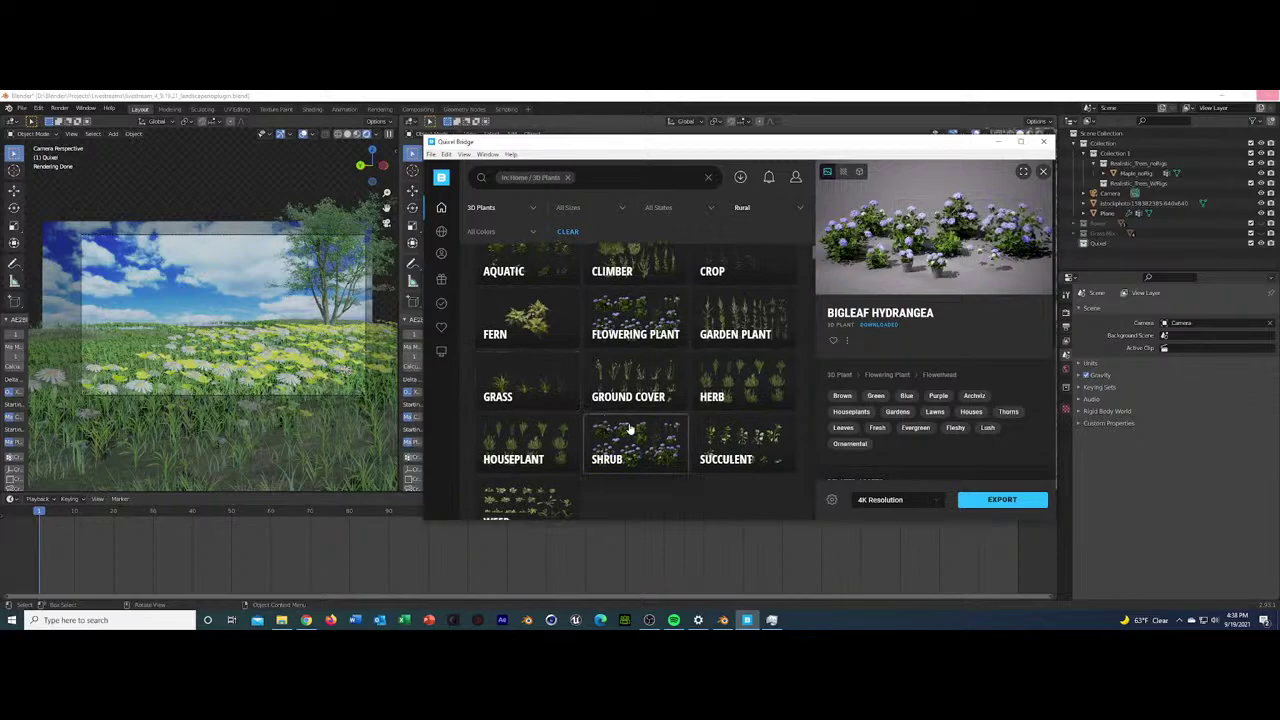
click(628, 428)
scroll(628, 428, down, 2)
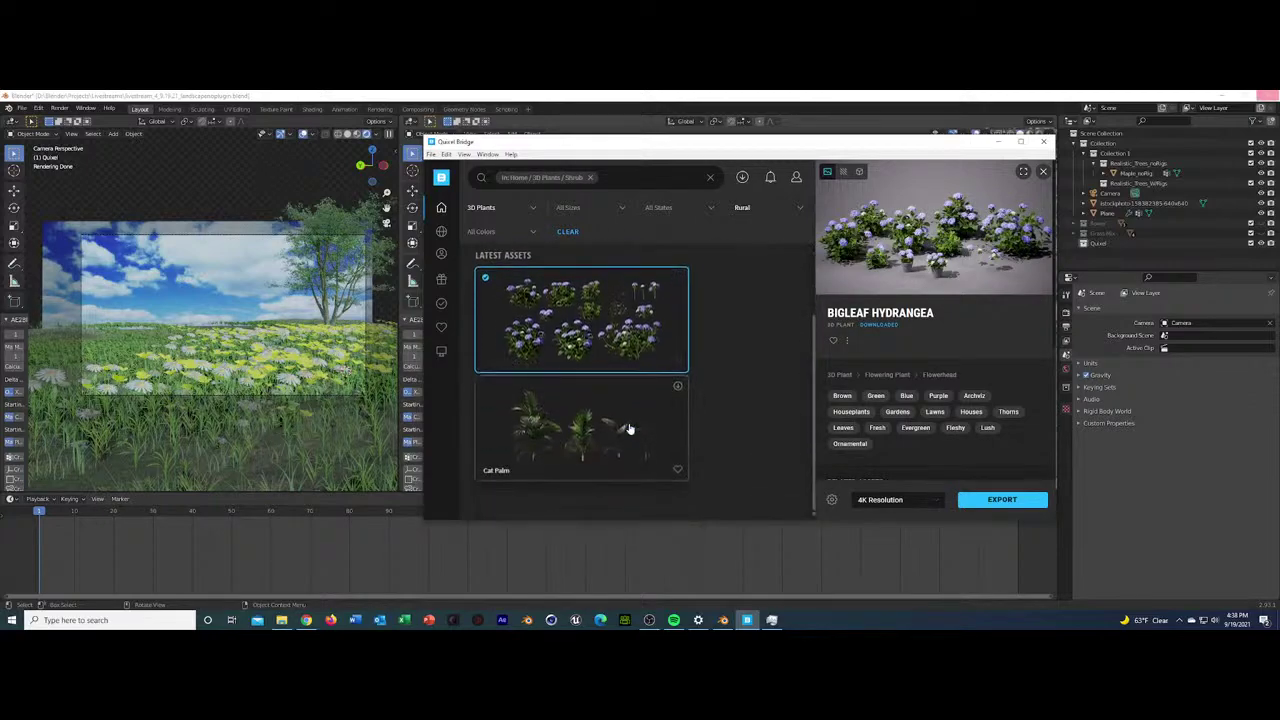
scroll(628, 428, up, 1)
scroll(629, 428, up, 1)
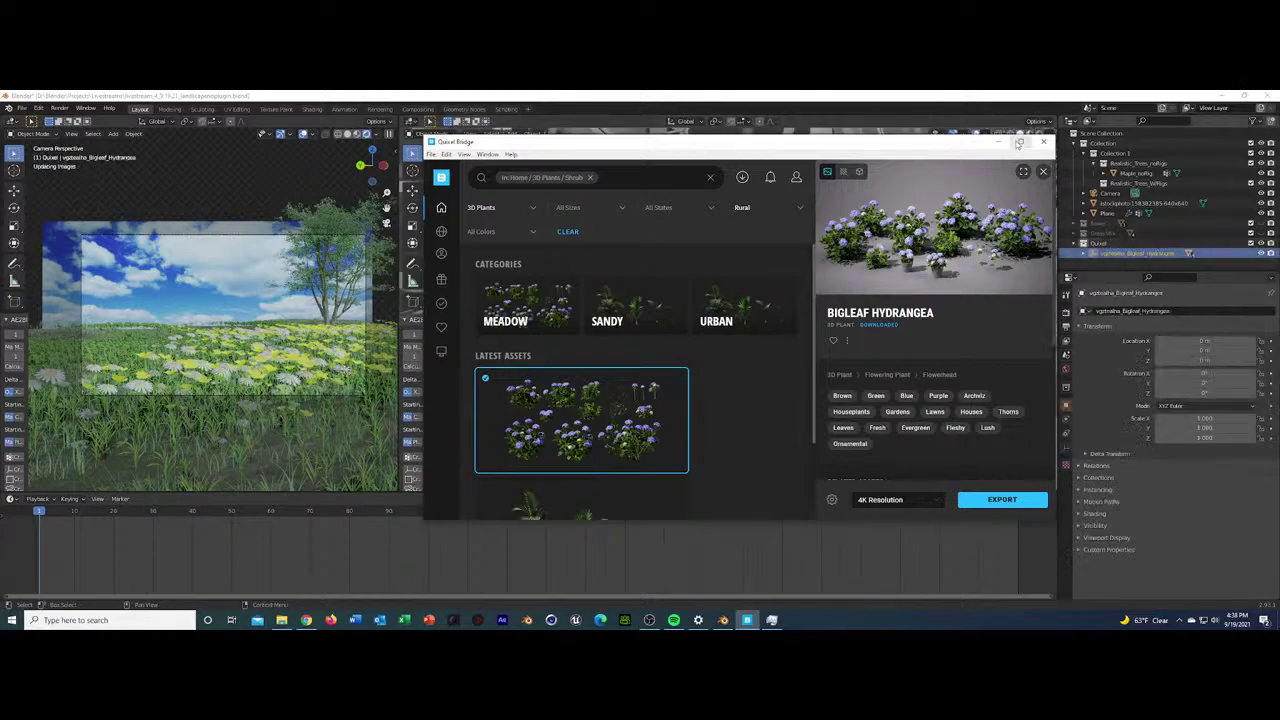
Put Bridge away and scale the imported hydrangea down to 0.344
click(1000, 142)
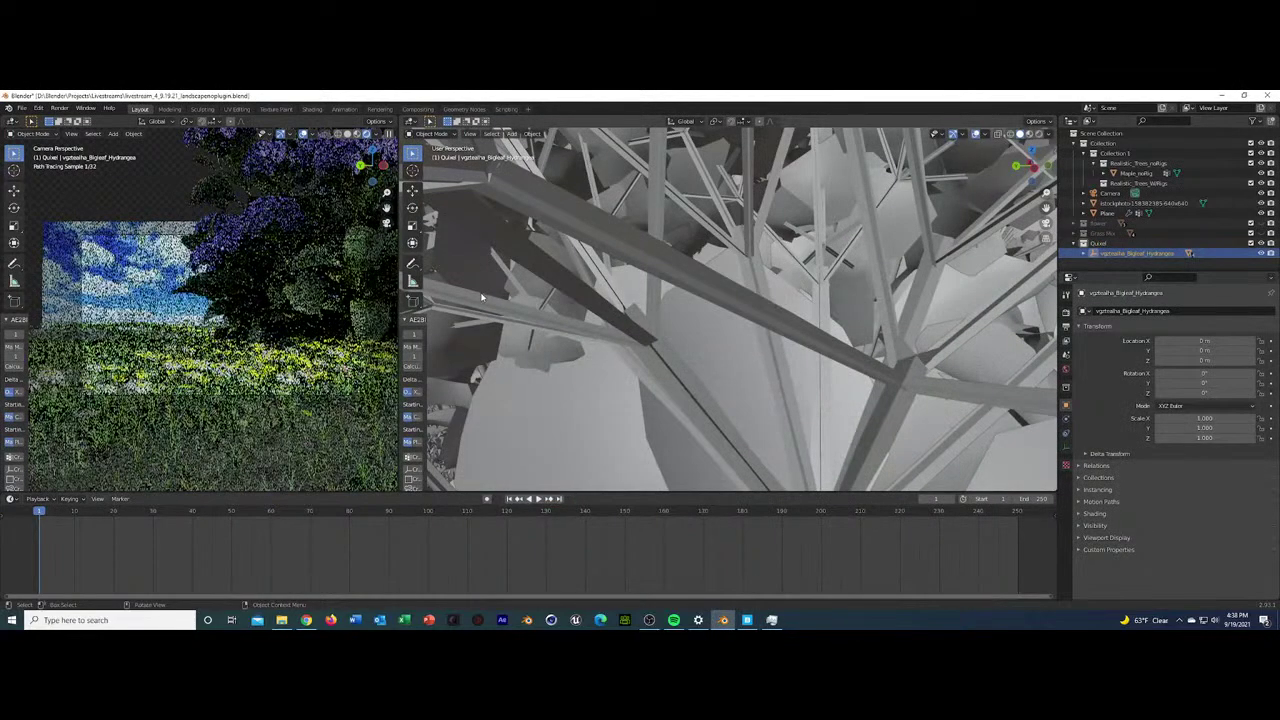
scroll(481, 297, down, 10)
scroll(914, 297, up, 5)
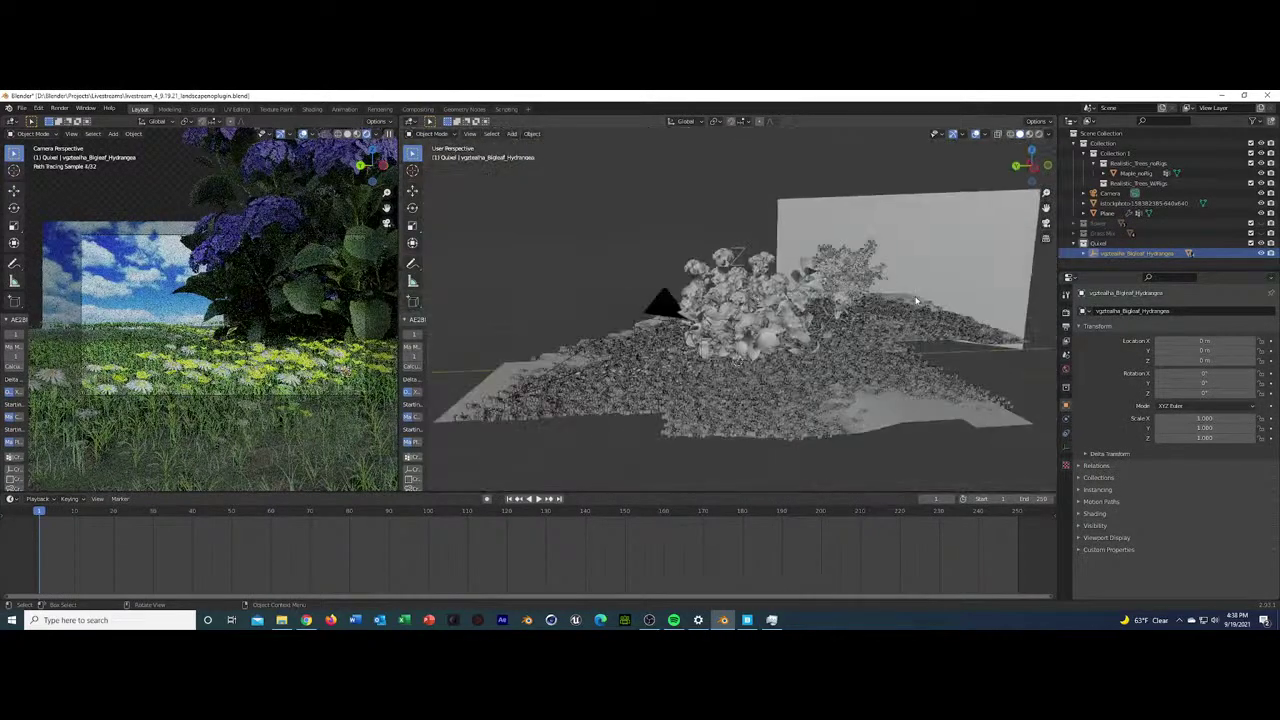
scroll(916, 300, up, 3)
middle_drag(916, 302, 975, 325)
click(1084, 253)
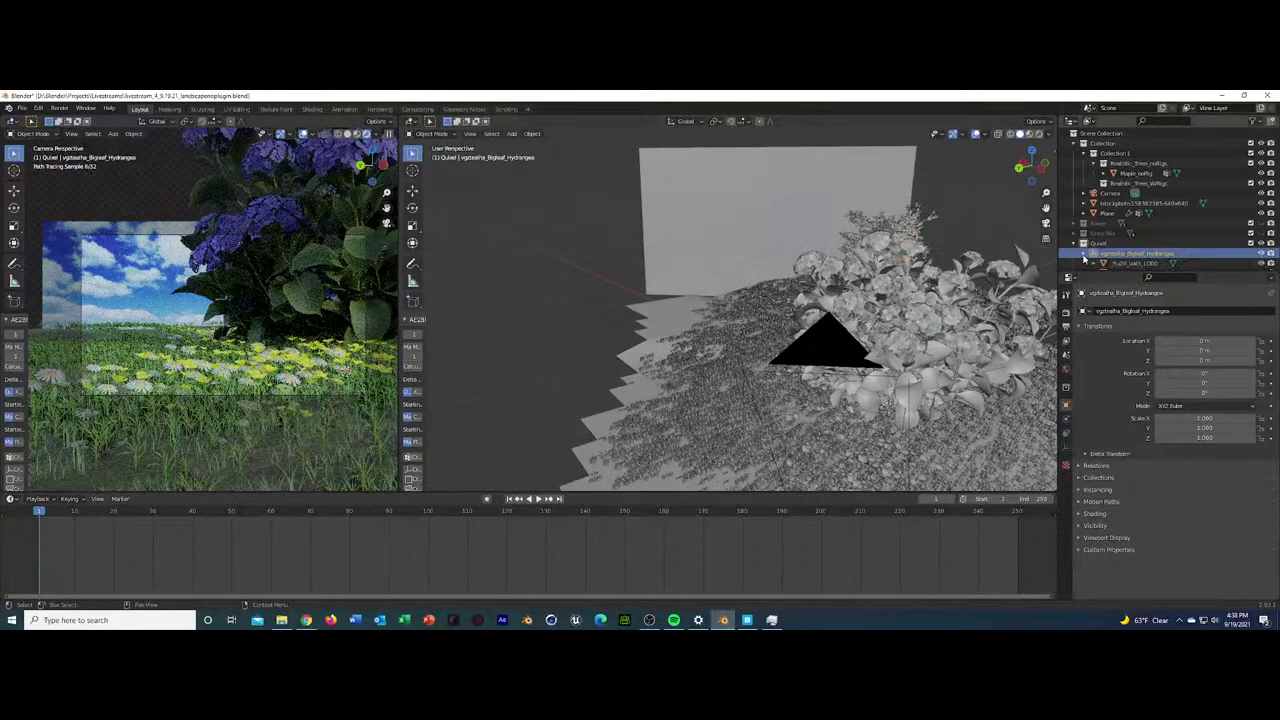
scroll(1084, 258, down, 3)
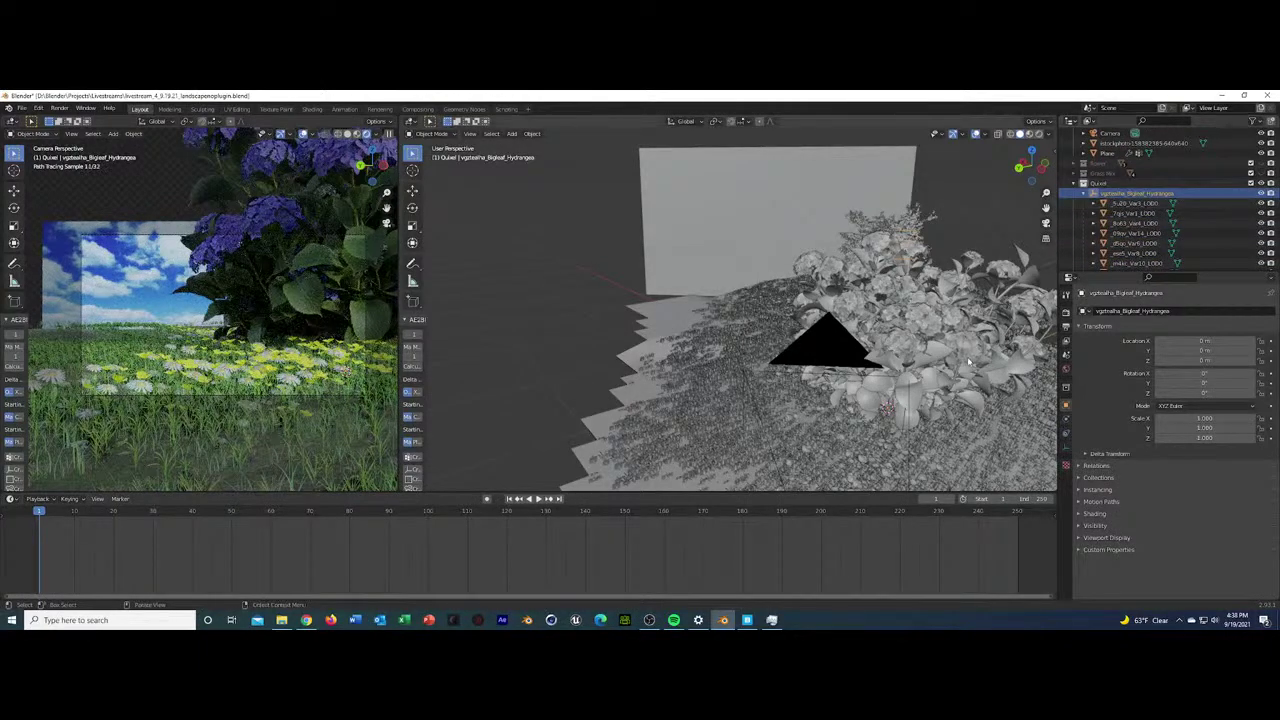
key(s)
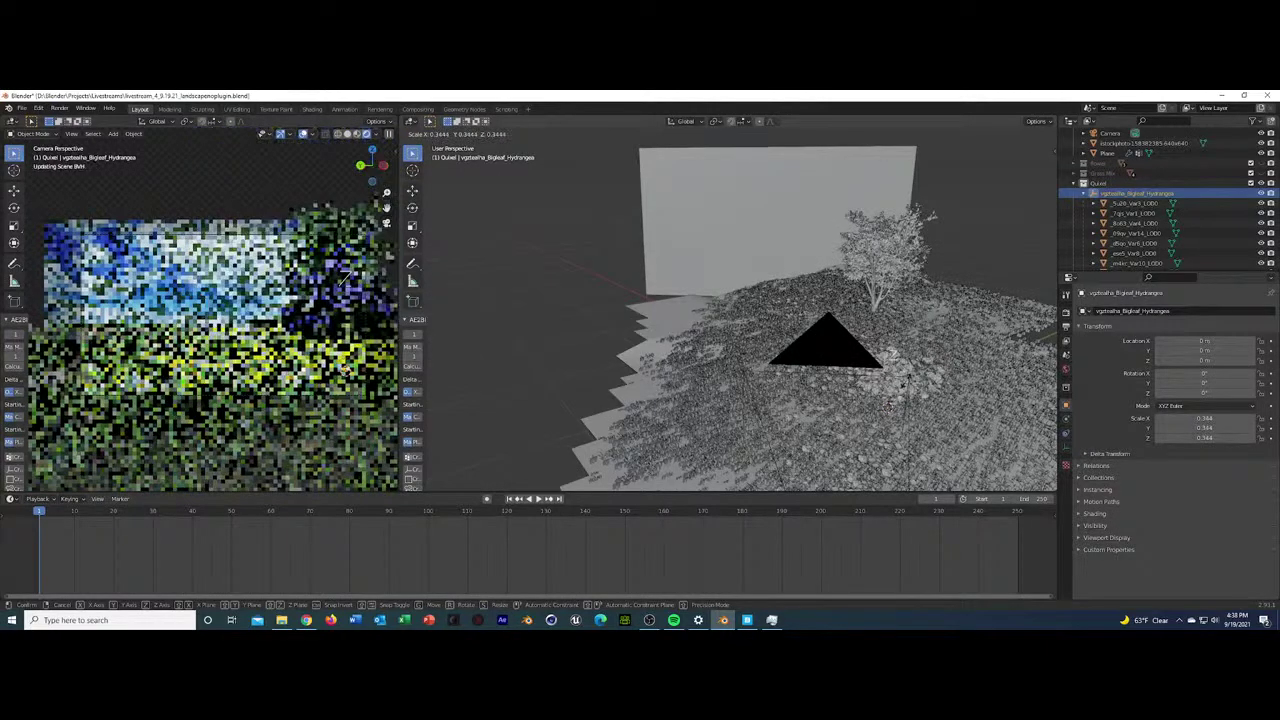
click(345, 277)
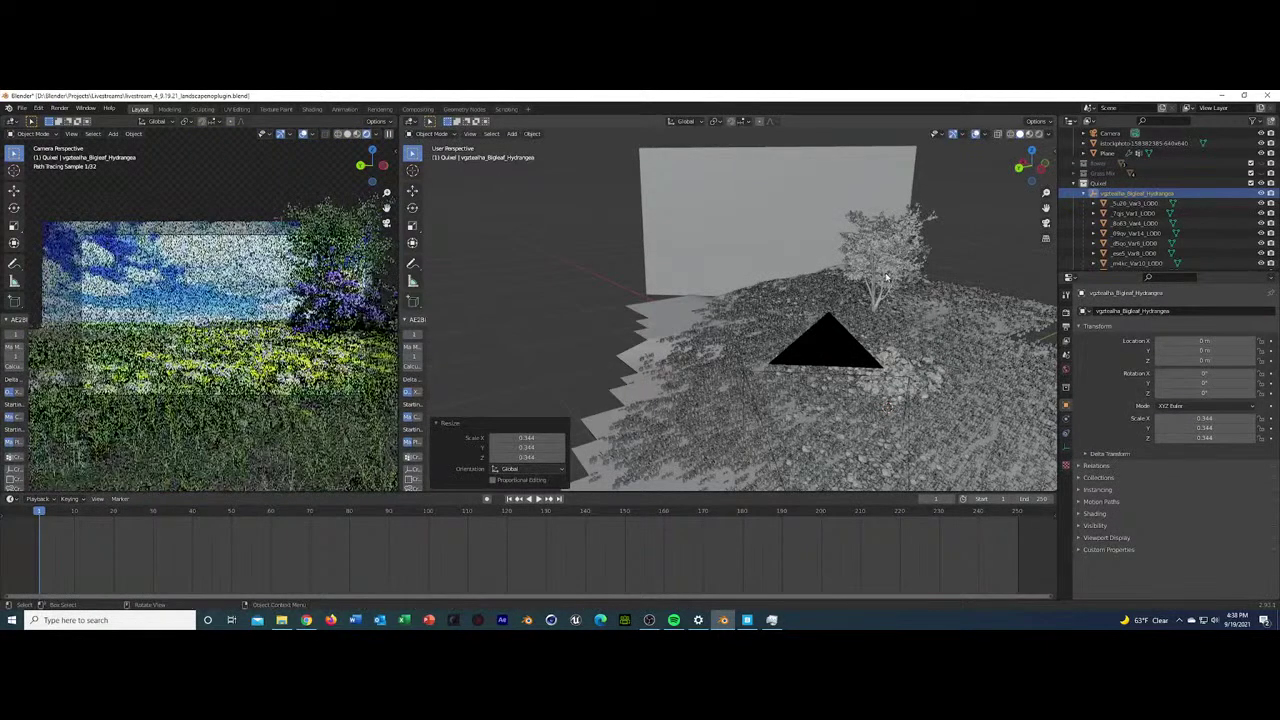
Duplicate the maple tree and move the copy beside it along X and Y
click(886, 277)
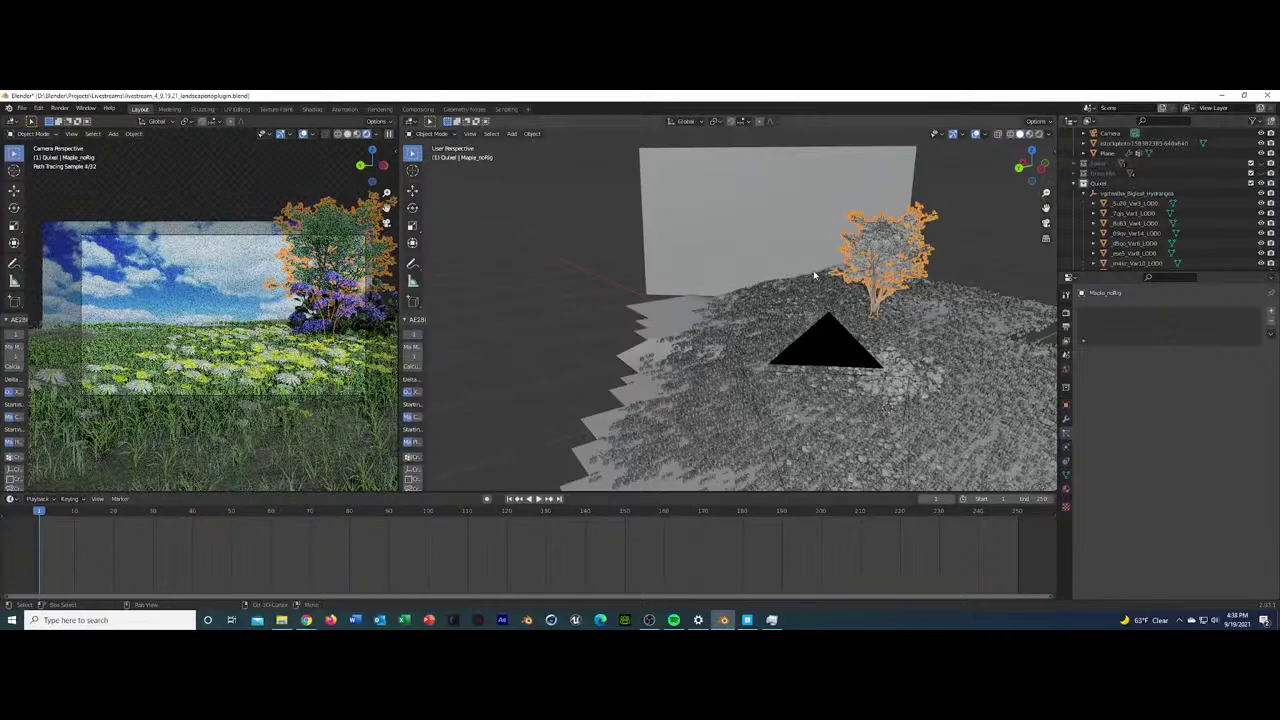
key(shift+d)
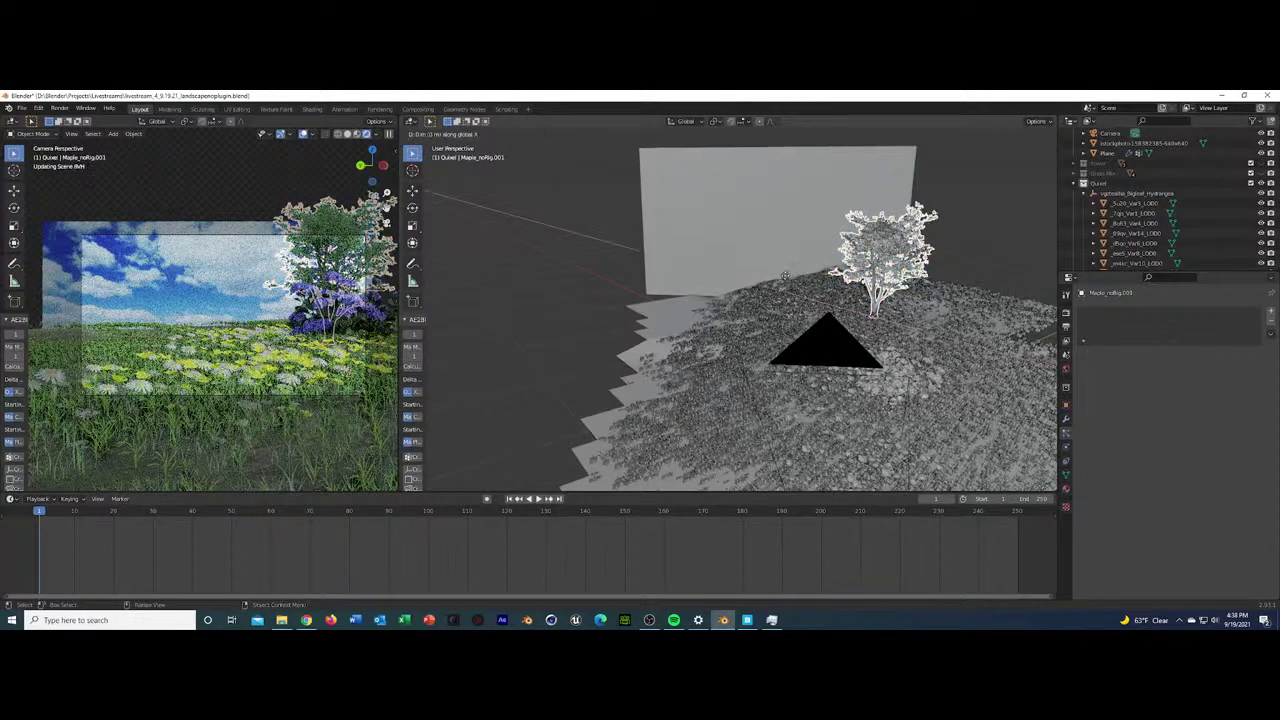
key(y)
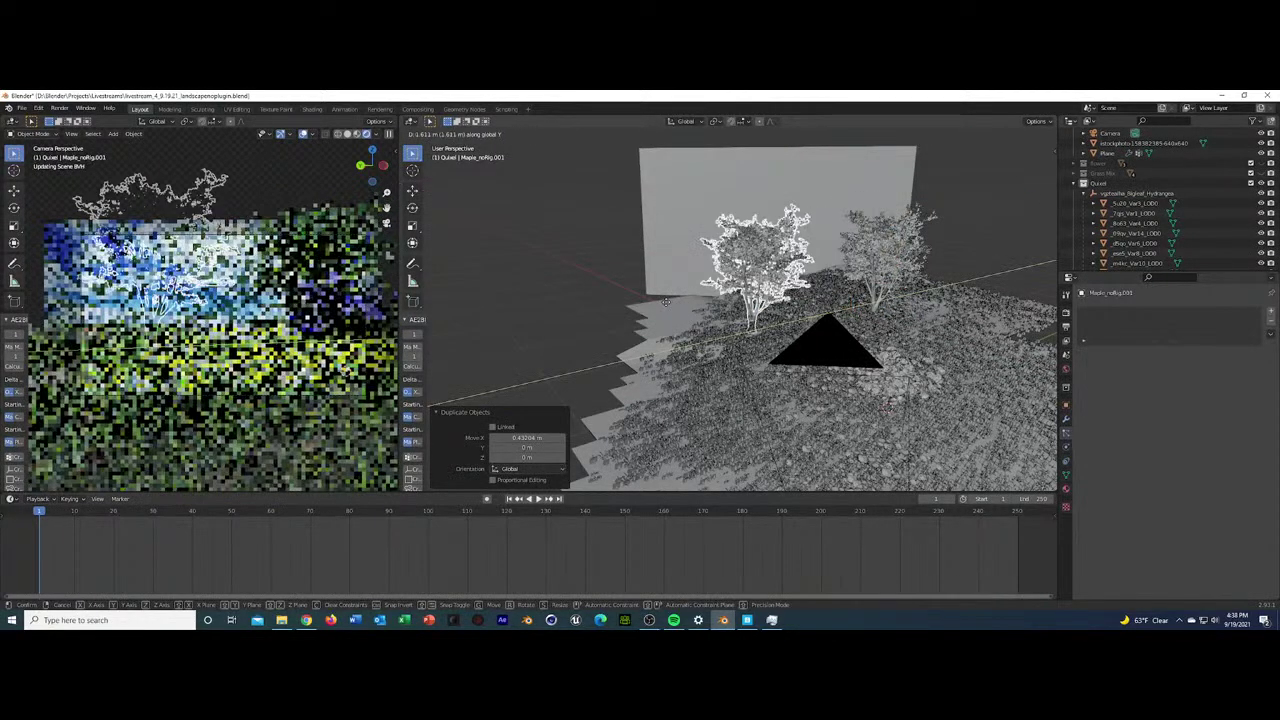
click(662, 298)
key(g)
key(x)
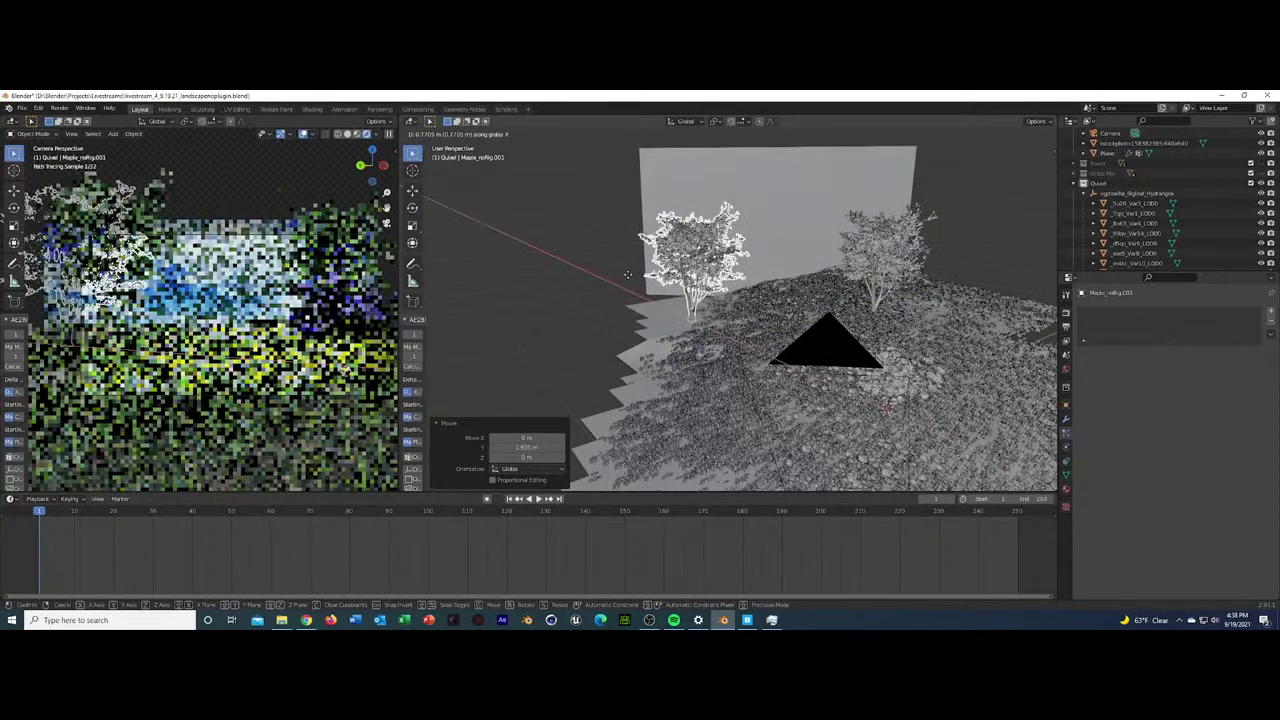
key(y)
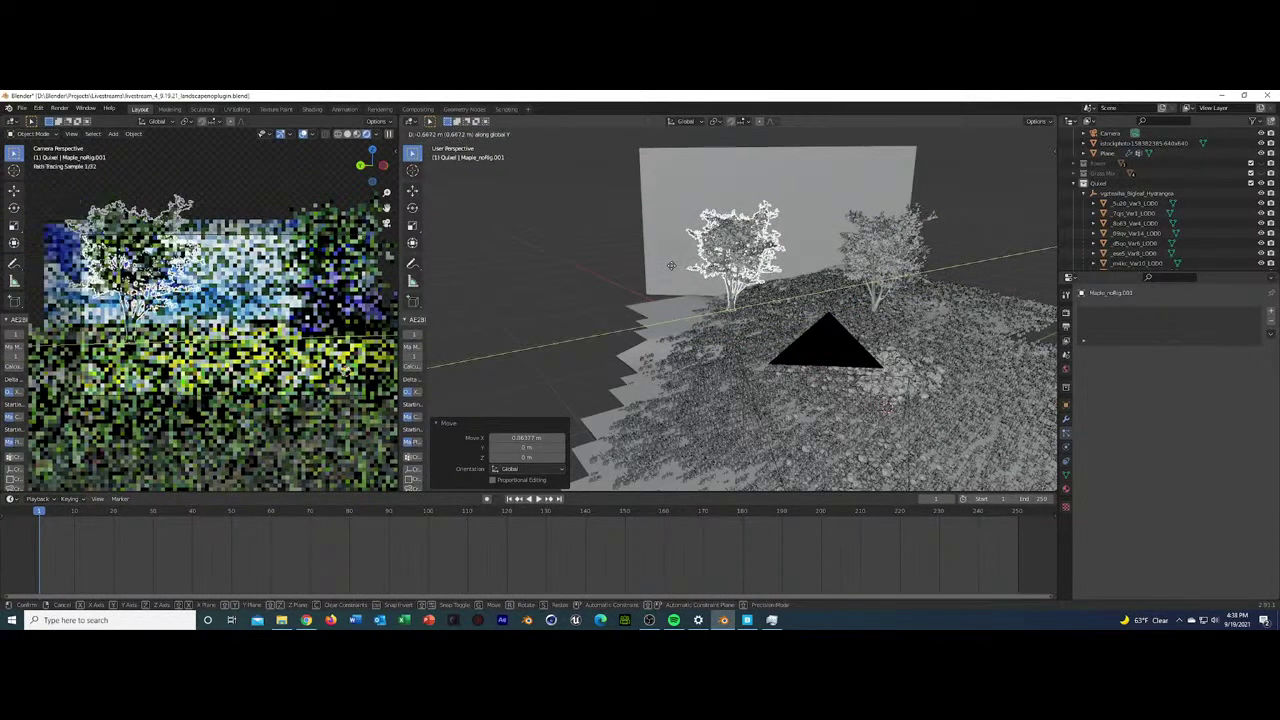
click(671, 265)
Scale the copied maple to 0.648, lower it slightly in solid view, and select the ground plane
key(s)
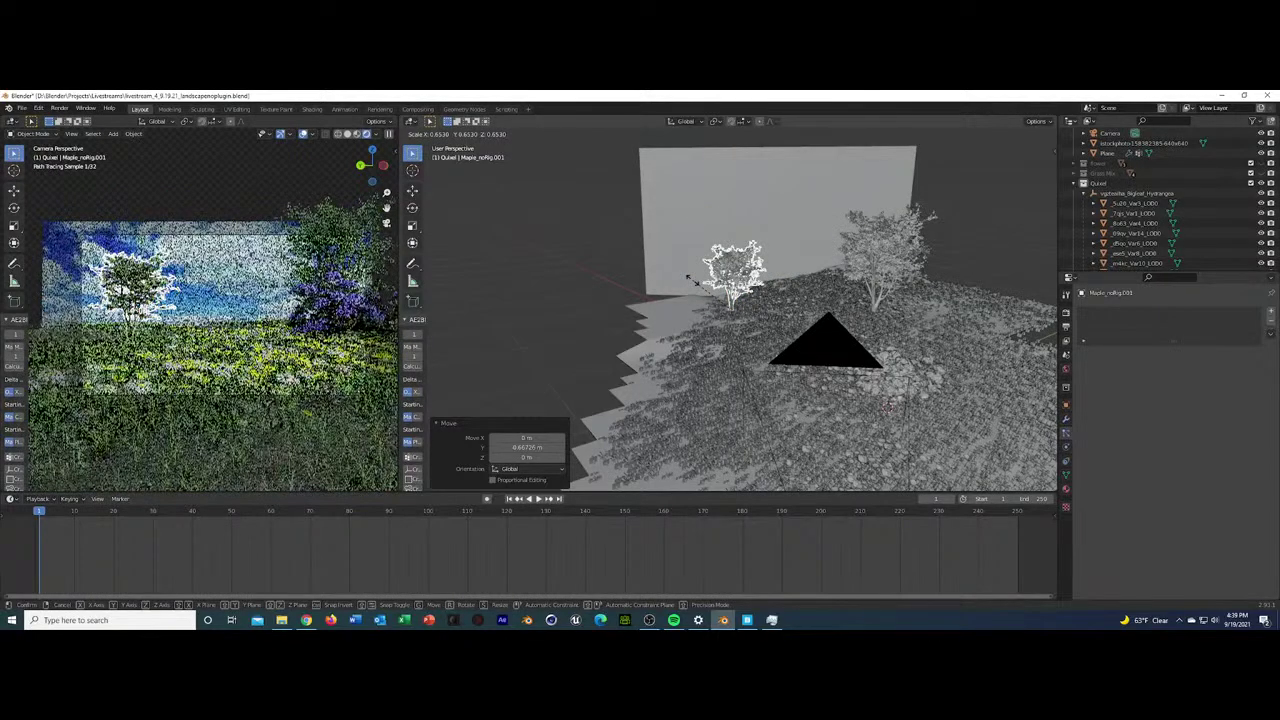
click(768, 292)
key(KP_Decimal)
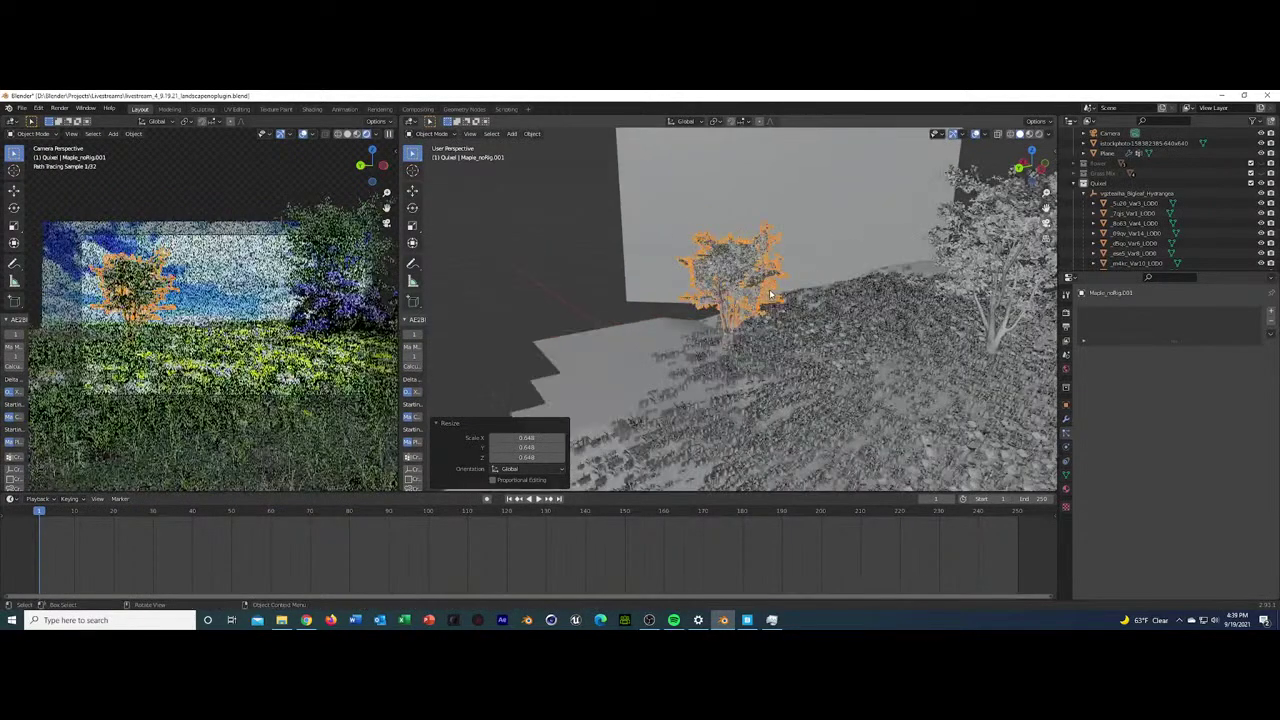
mouse_move(769, 290)
middle_down()
mouse_move(673, 298)
mouse_move(630, 278)
middle_up()
key(z)
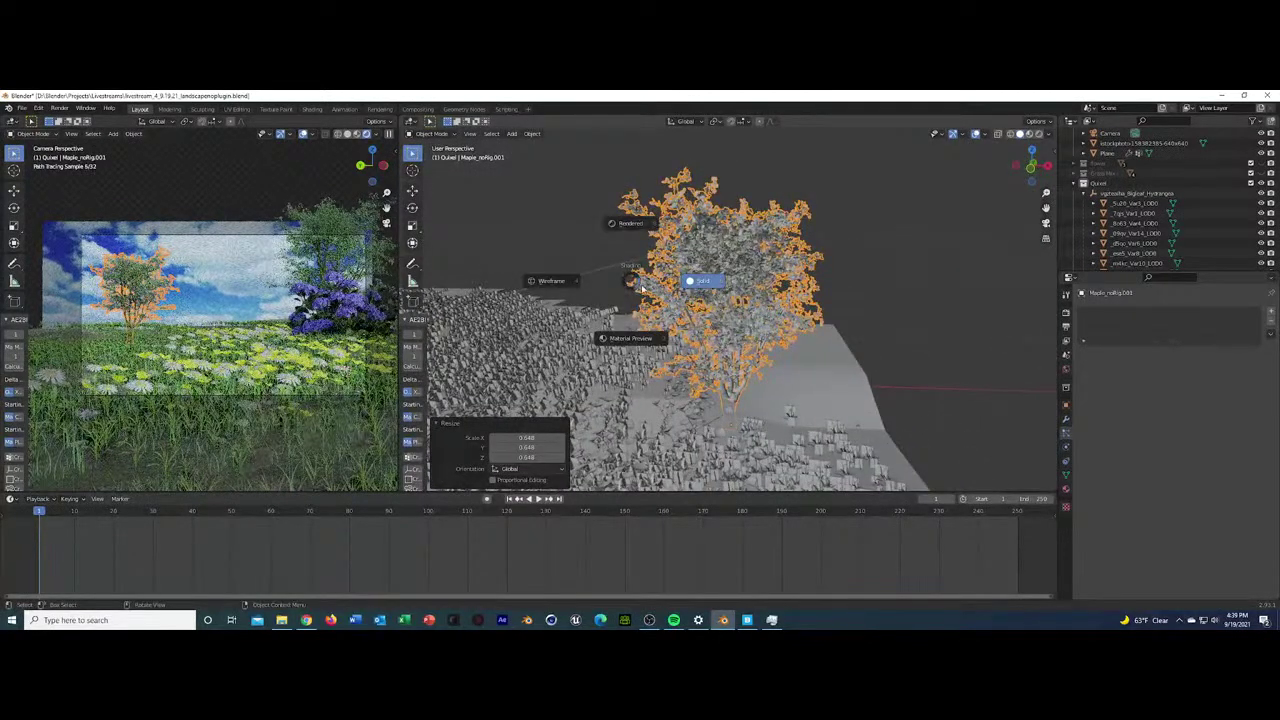
click(642, 288)
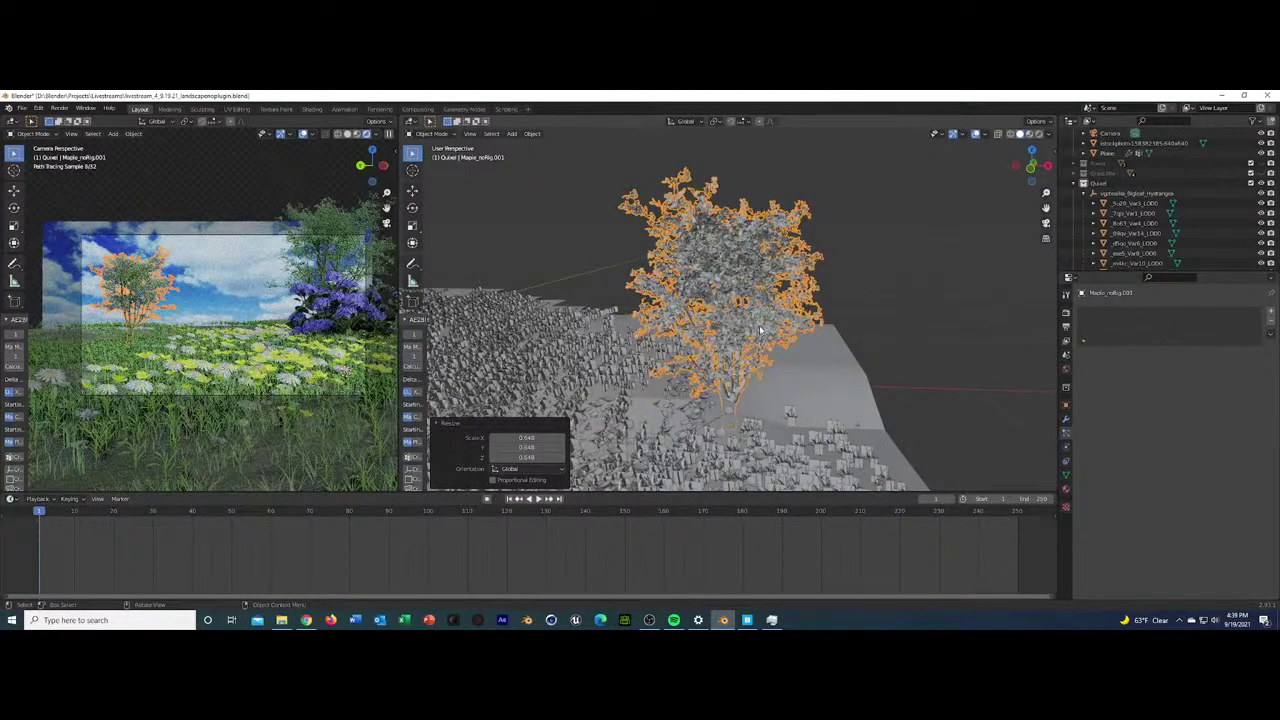
key(g)
key(z)
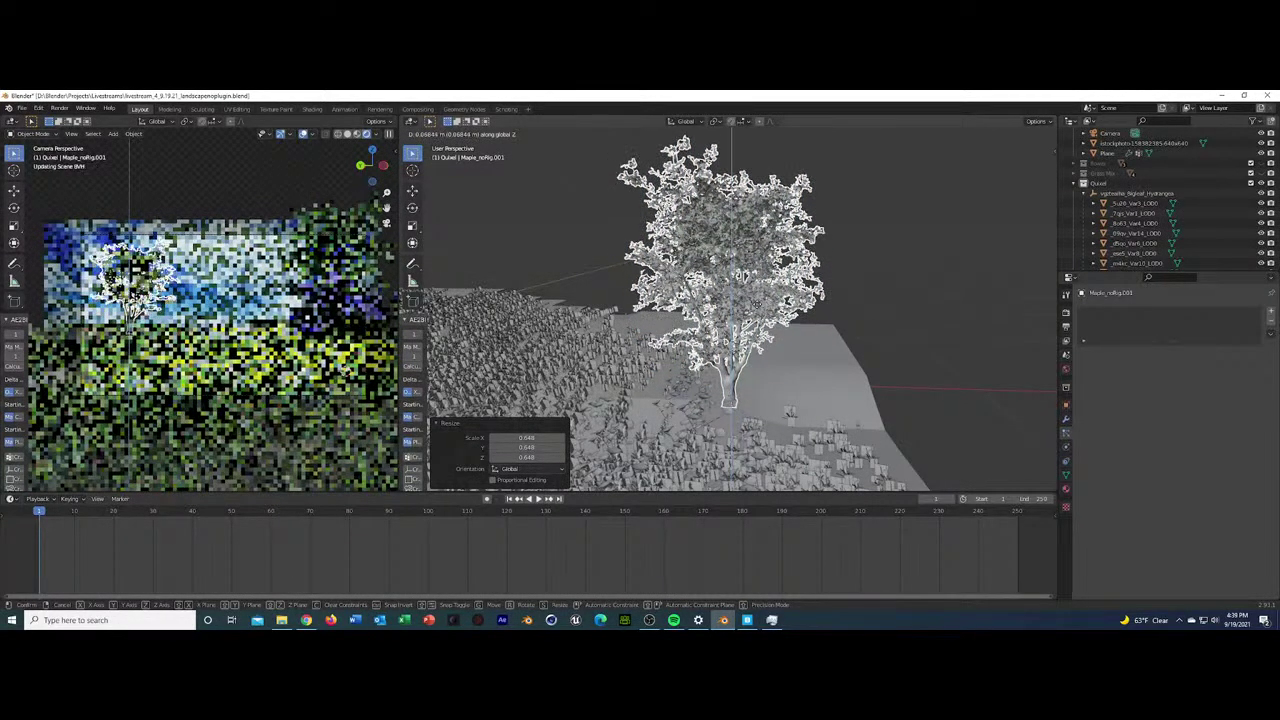
click(758, 309)
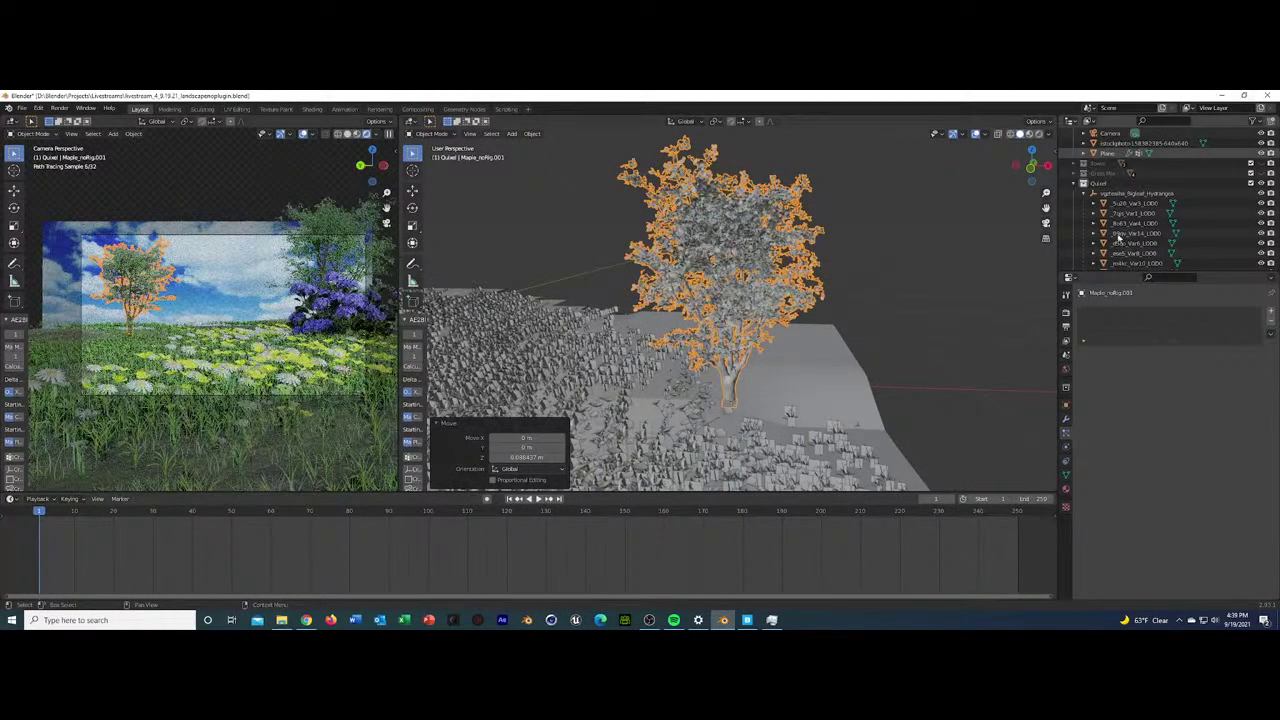
click(1119, 150)
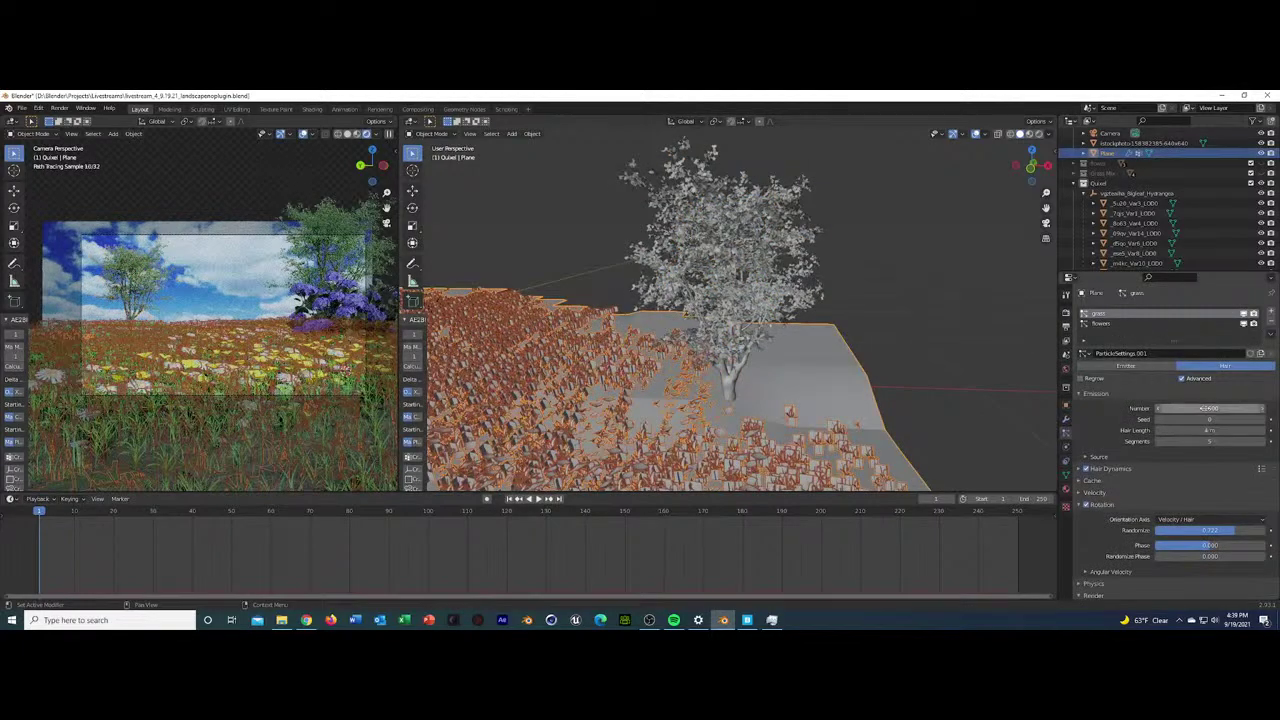
Set the flowers particle system count to 200
click(1100, 323)
double_click(1210, 408)
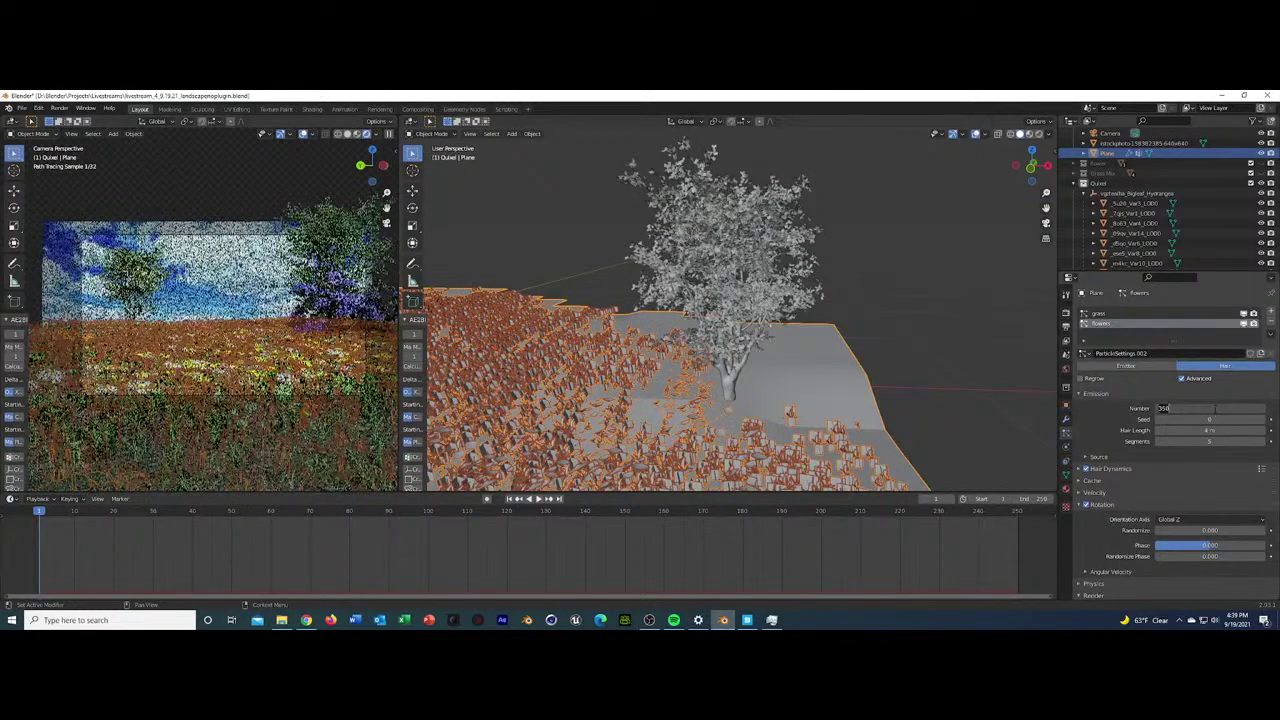
text(200)
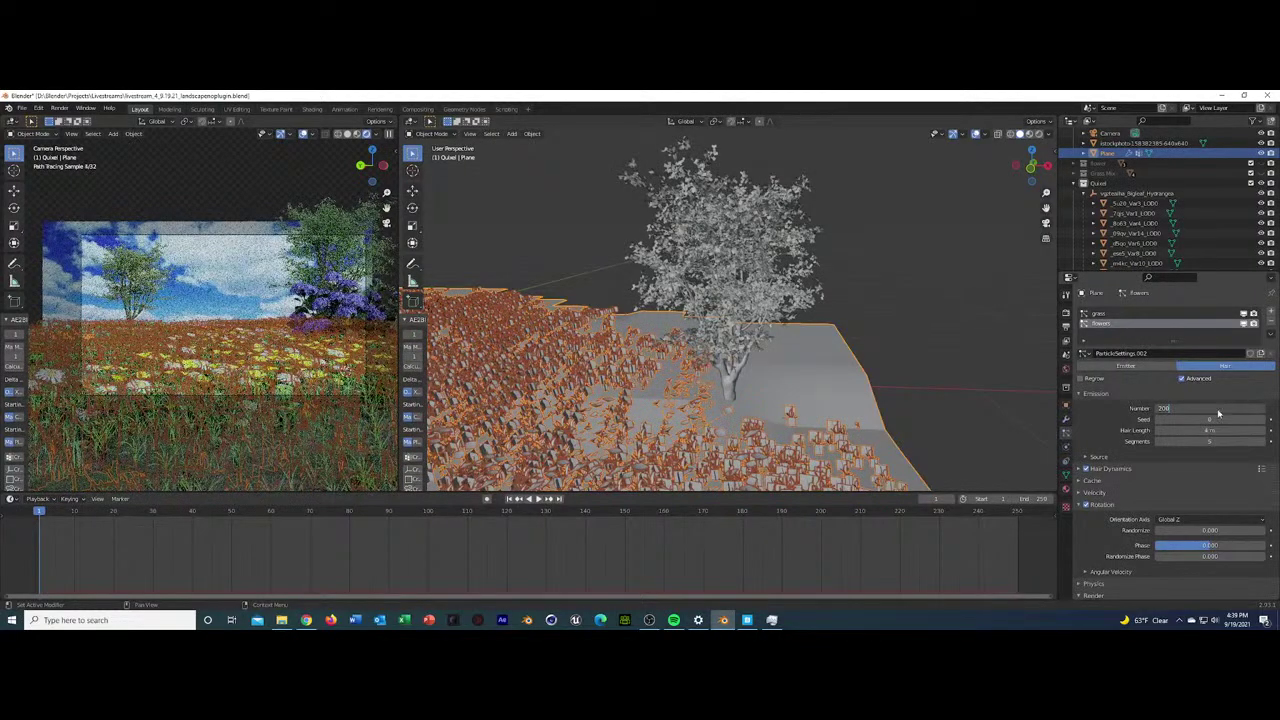
key(Return)
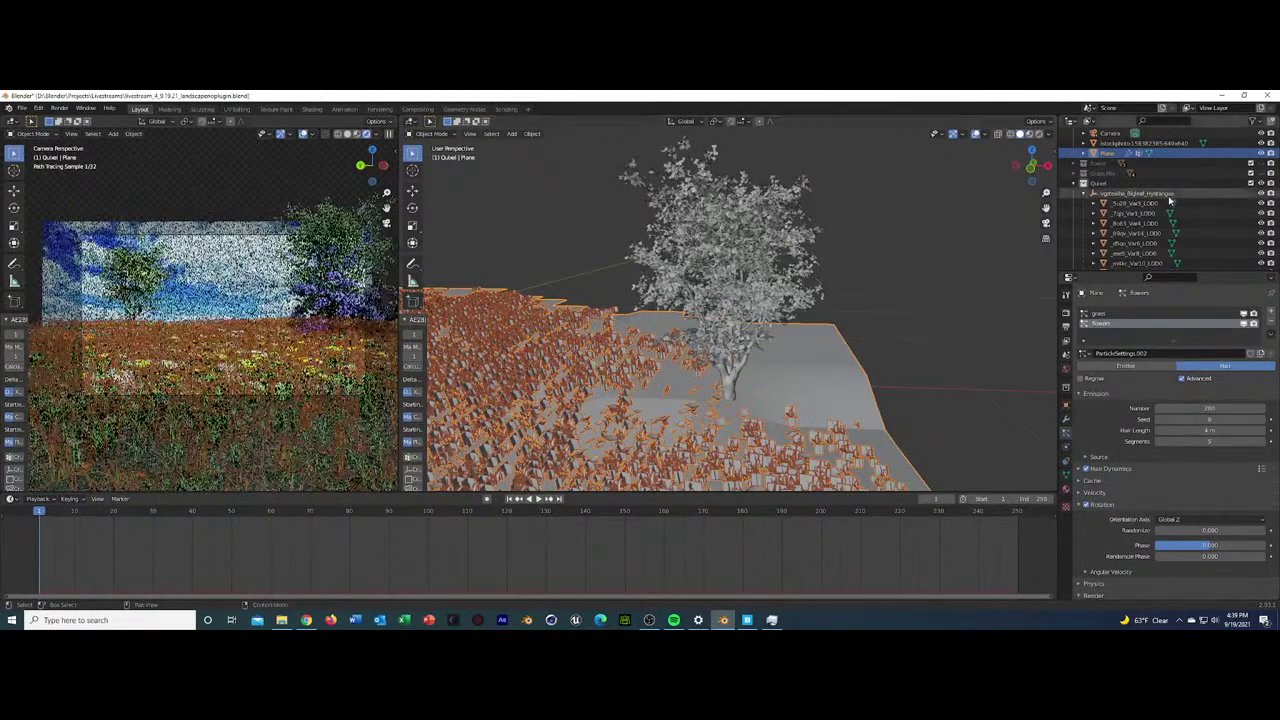
Shrink the hydrangea, hide the flower particles in the viewport, and frame the Bigleaf Hydrangea group
click(1160, 194)
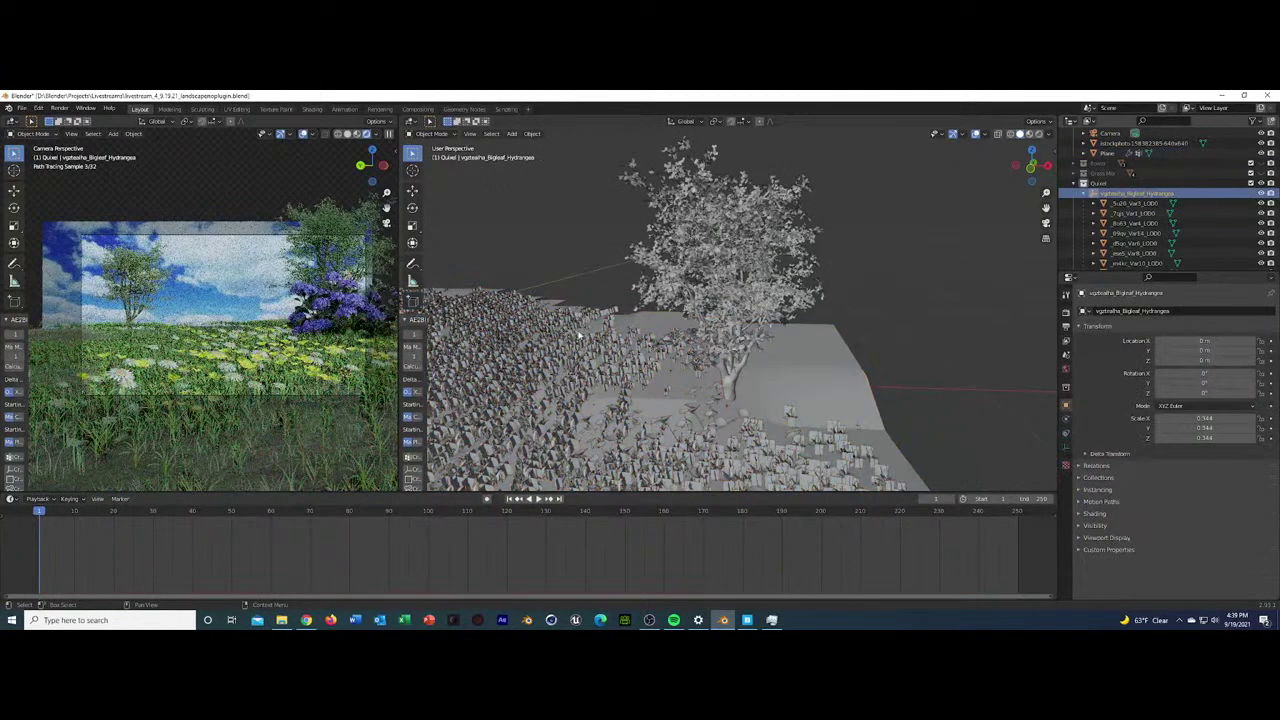
key(g)
click(740, 393)
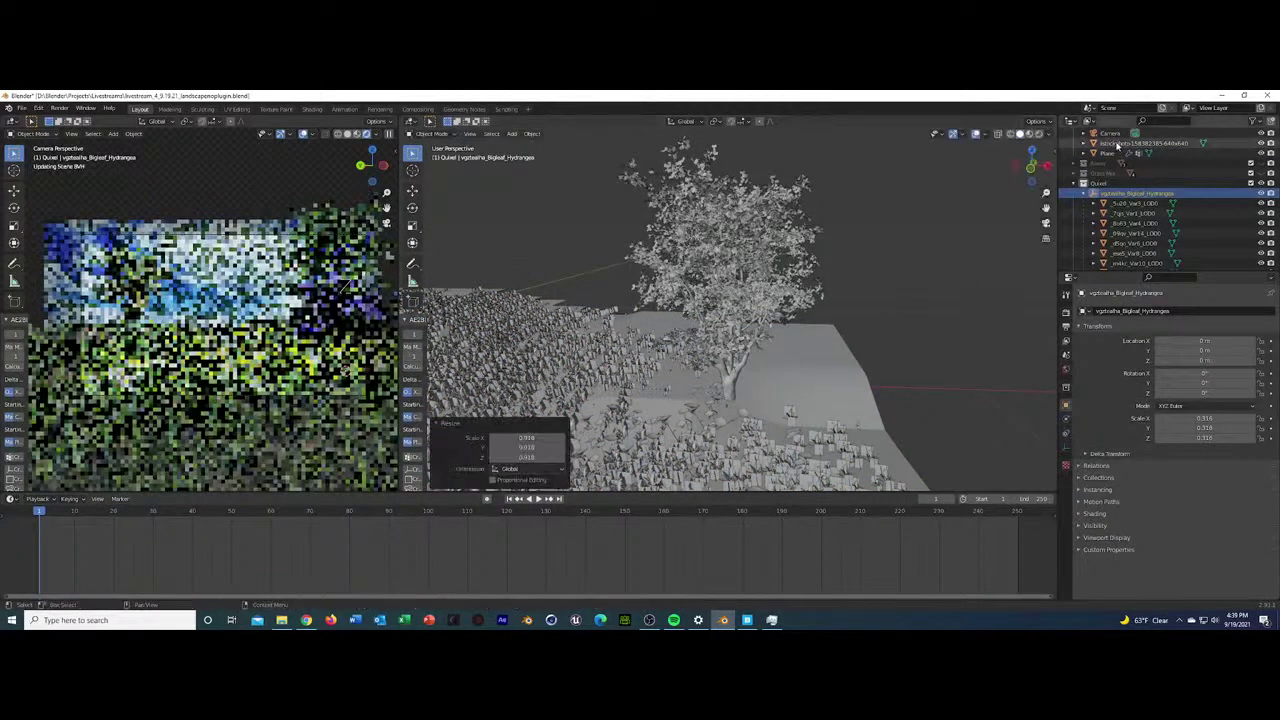
key(ctrl+z)
key(ctrl+z)
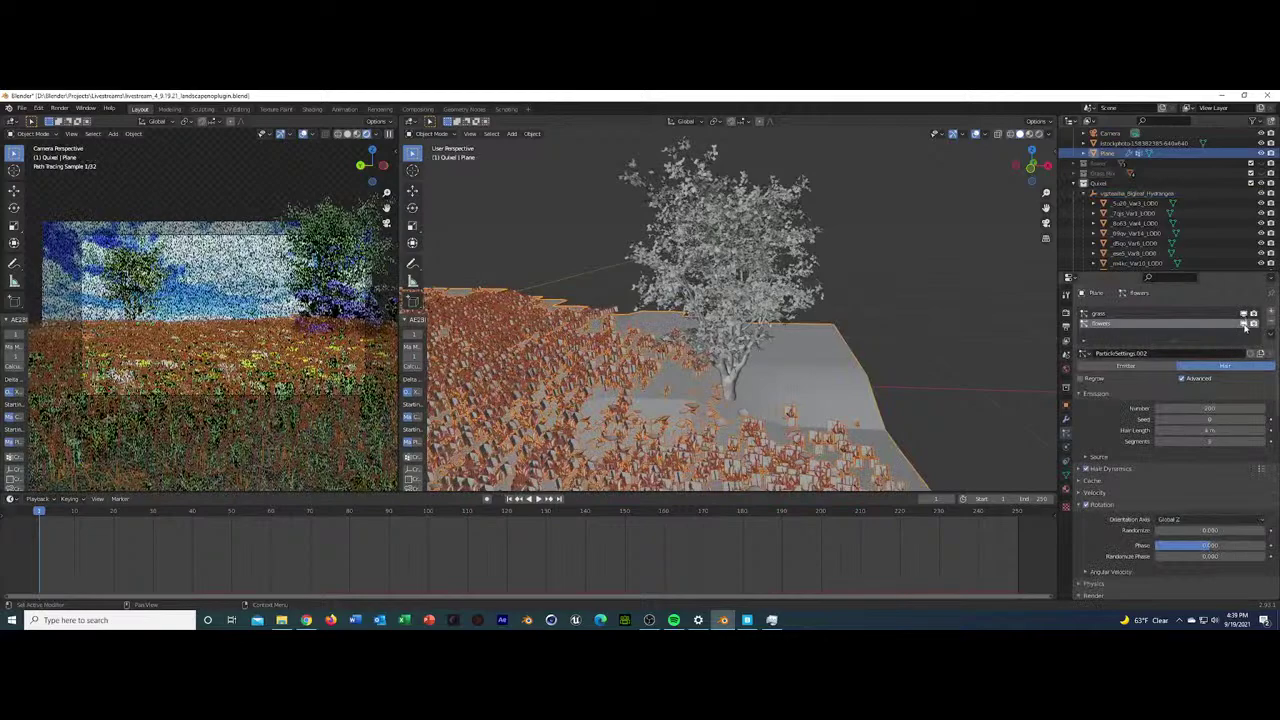
click(1244, 324)
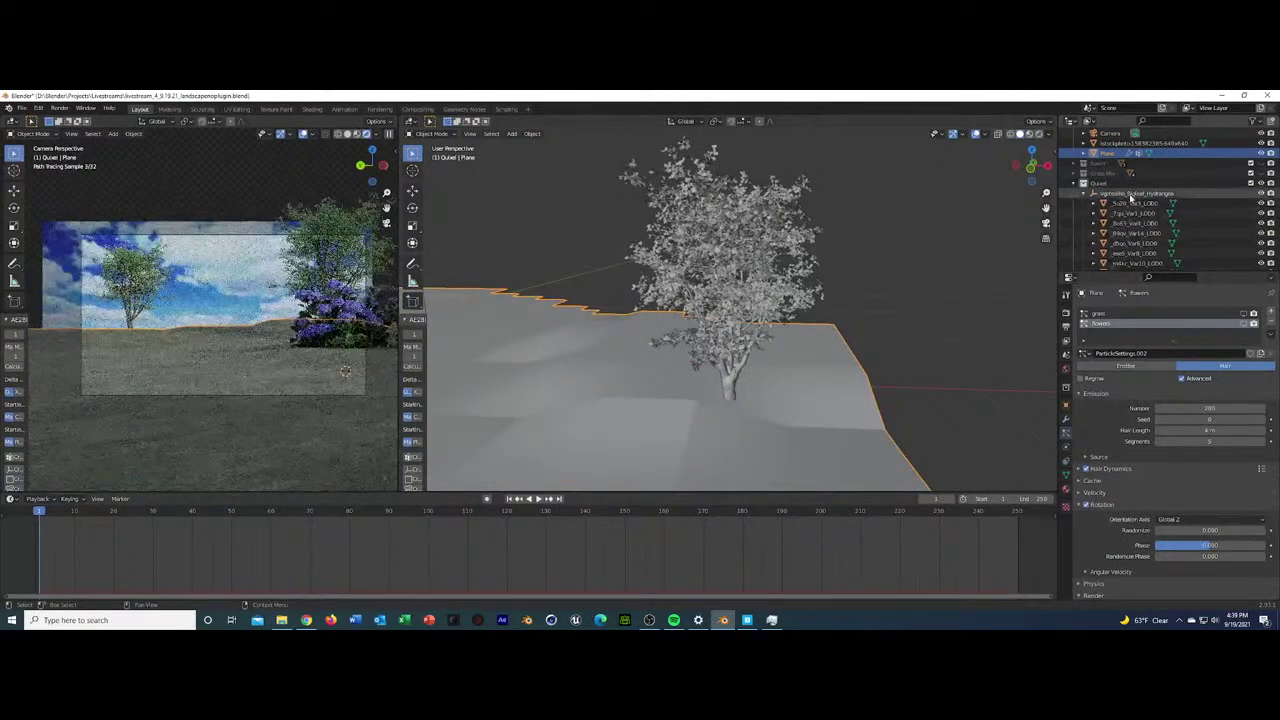
click(1131, 194)
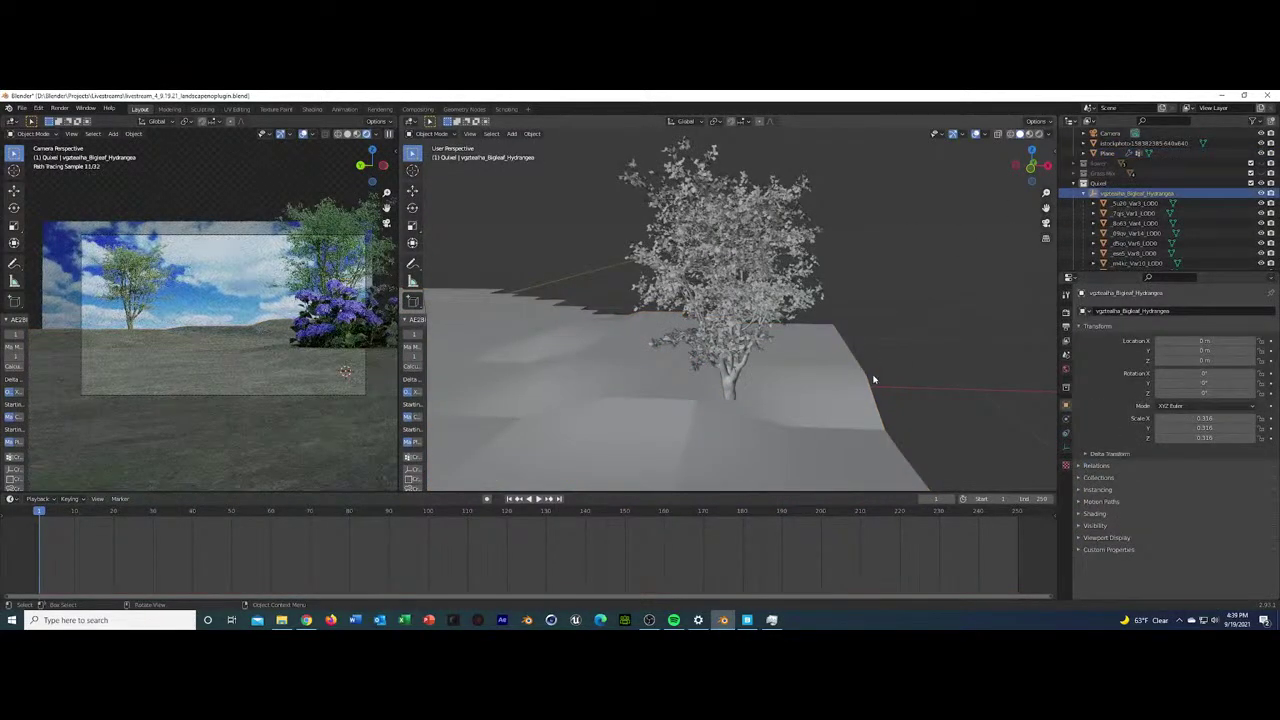
key(KP_Decimal)
Shrink the hydrangea group further in two scaling passes
mouse_move(855, 371)
middle_down()
mouse_move(803, 374)
mouse_move(903, 380)
mouse_move(859, 371)
middle_up()
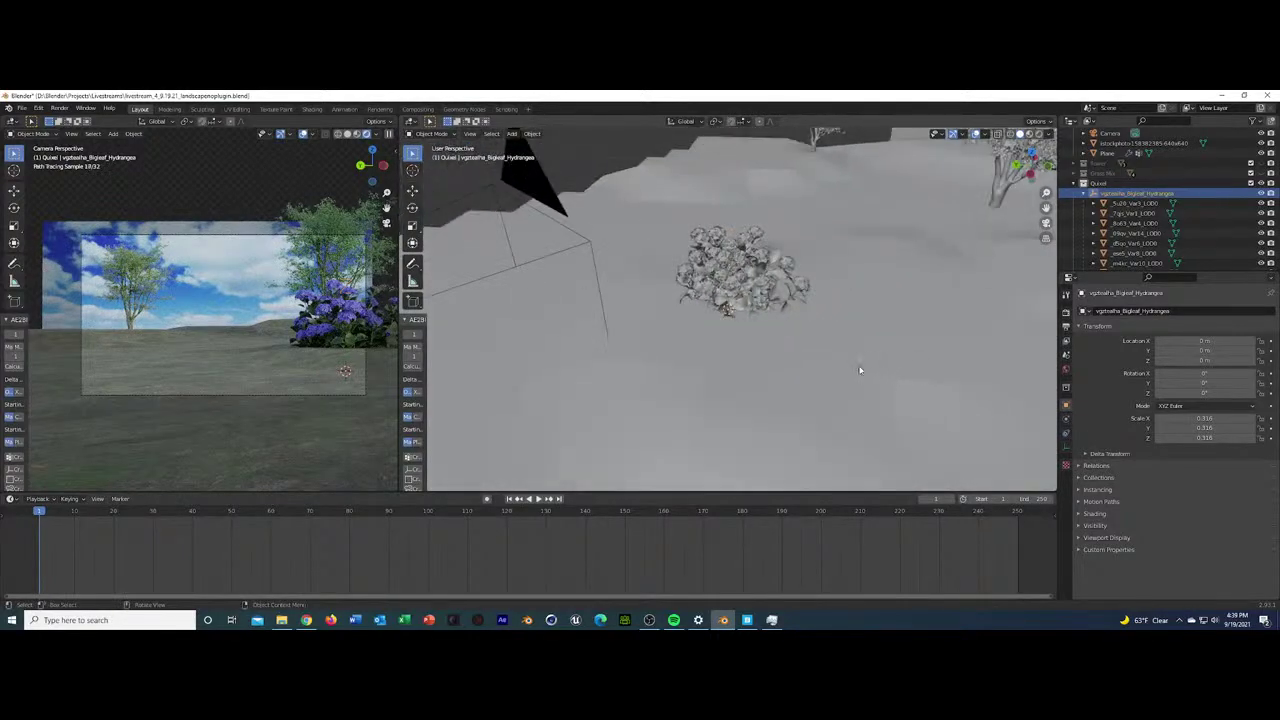
key(s)
click(835, 346)
key(g)
key(z)
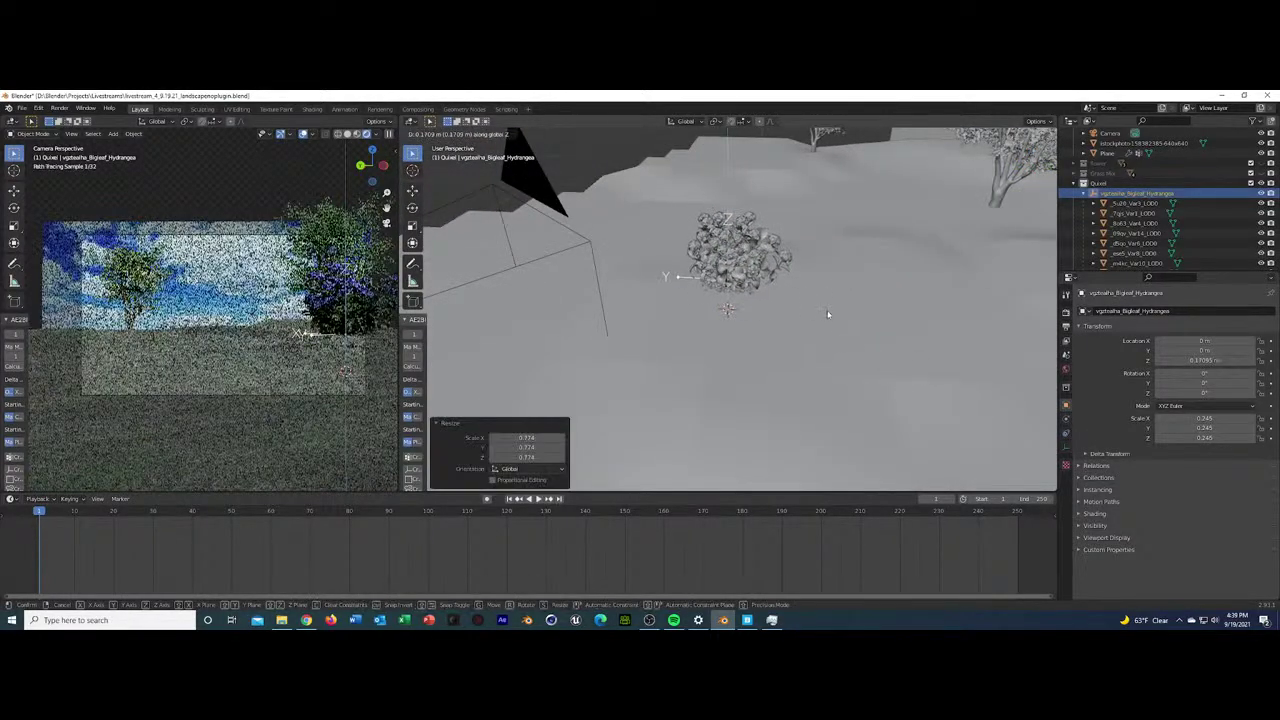
key(Escape)
key(s)
click(800, 295)
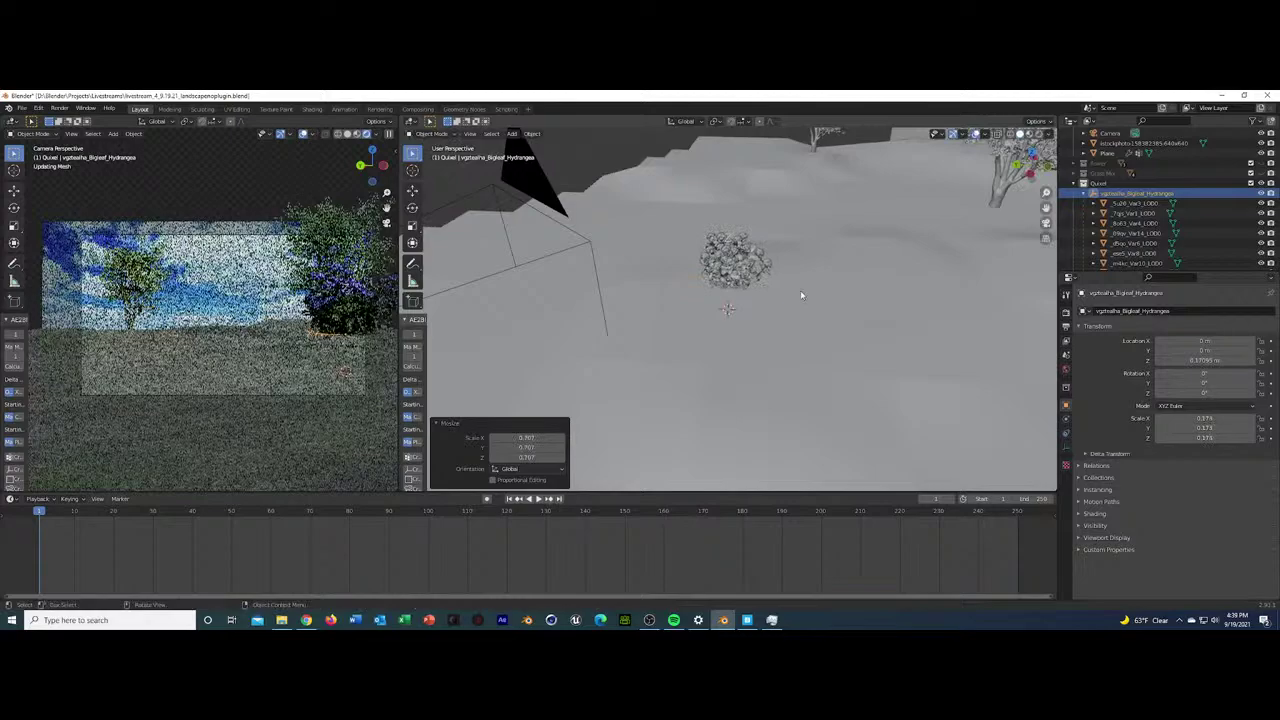
Move the 5u20_Var3_LOD0 bush along X, then duplicate it to the left and lower it onto the ground
click(740, 265)
key(g)
key(x)
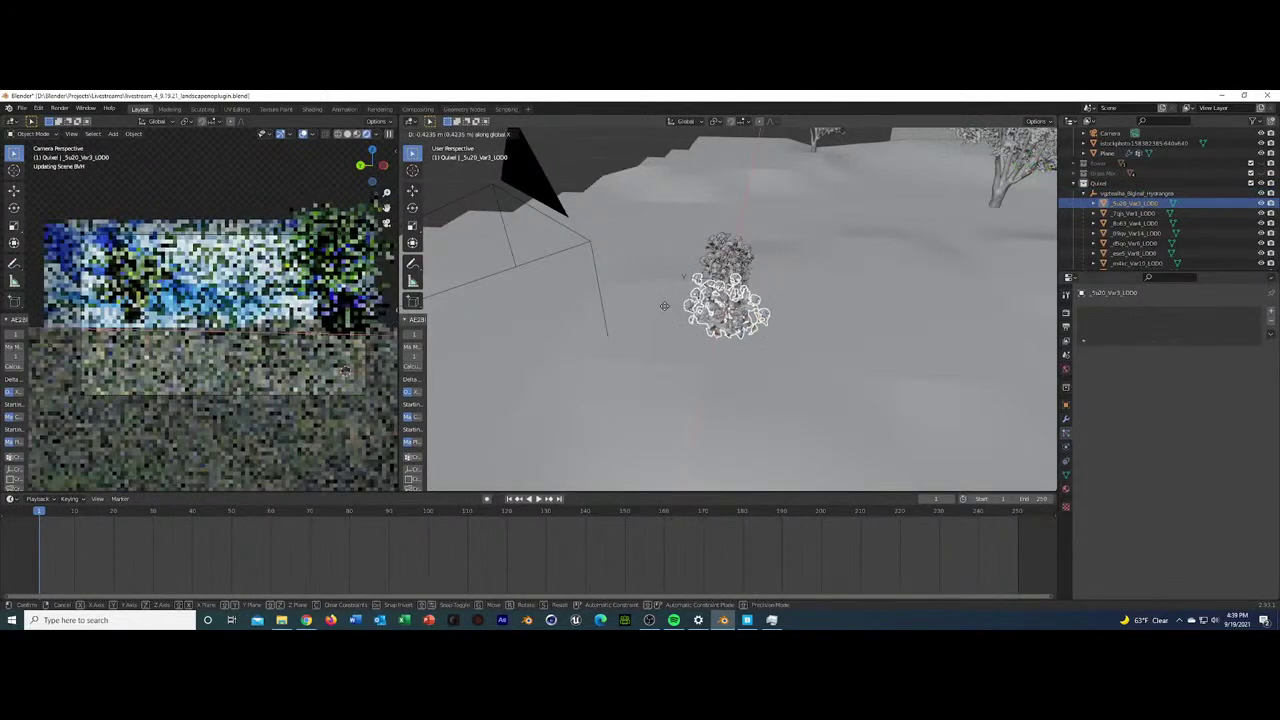
click(664, 306)
key(shift+d)
key(y)
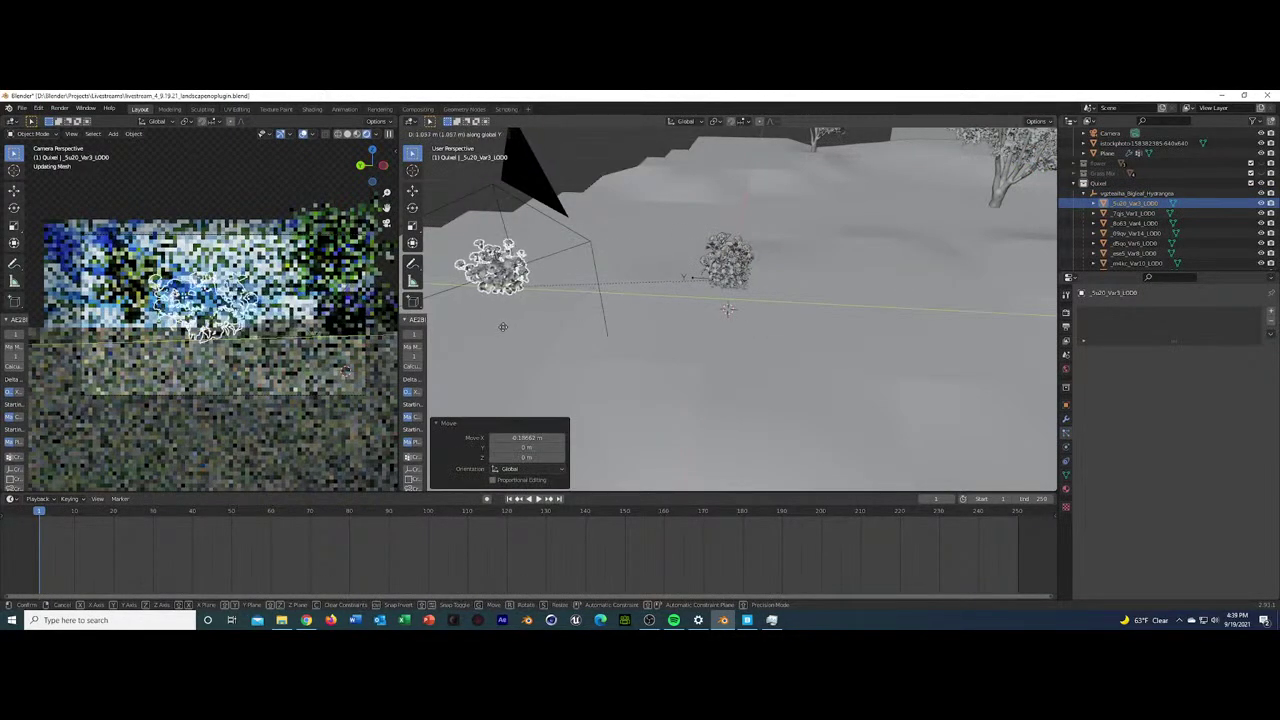
click(489, 323)
key(g)
key(z)
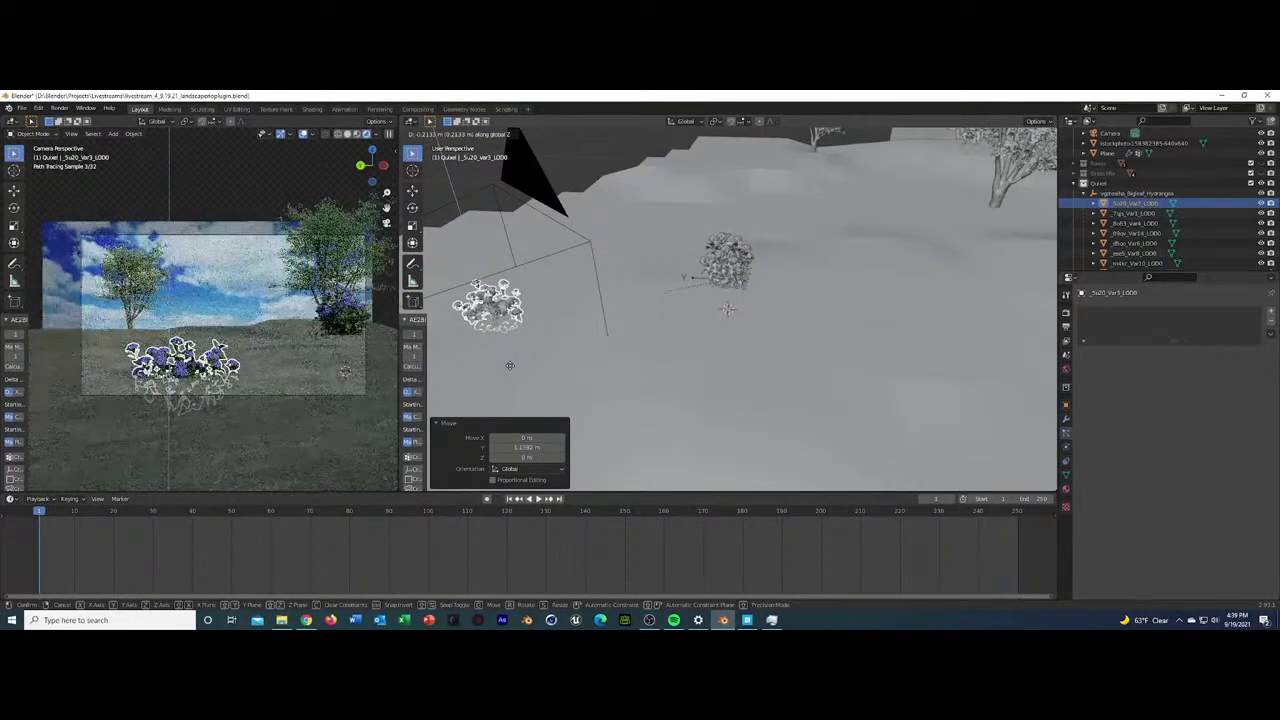
click(530, 347)
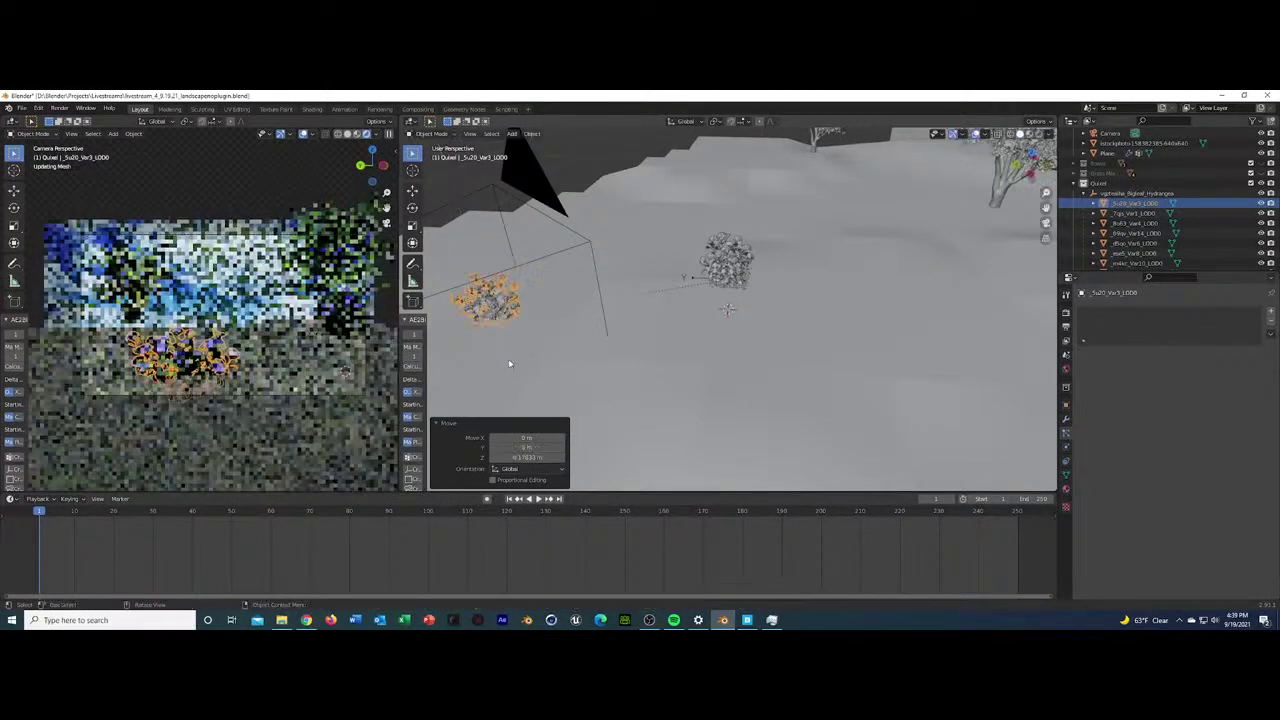
Duplicate another hydrangea bush to the left and set it lower onto the ground
click(730, 264)
key(shift+d)
key(y)
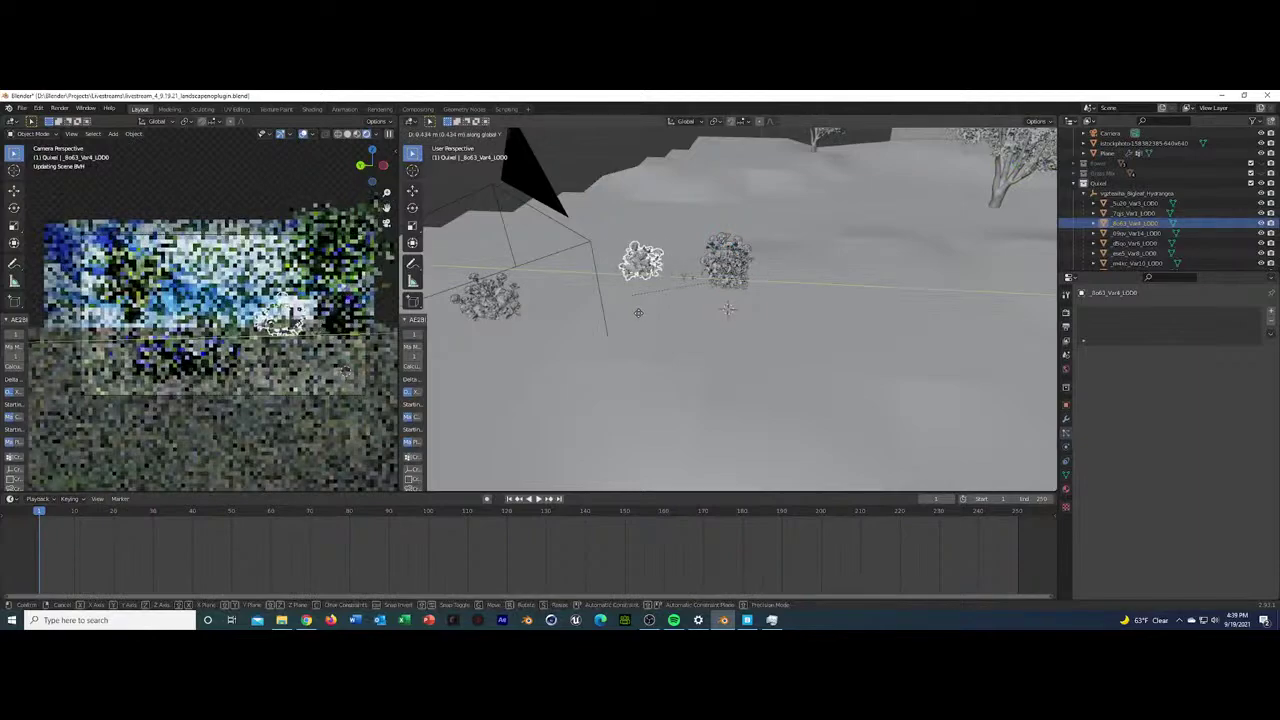
click(631, 311)
key(g)
key(z)
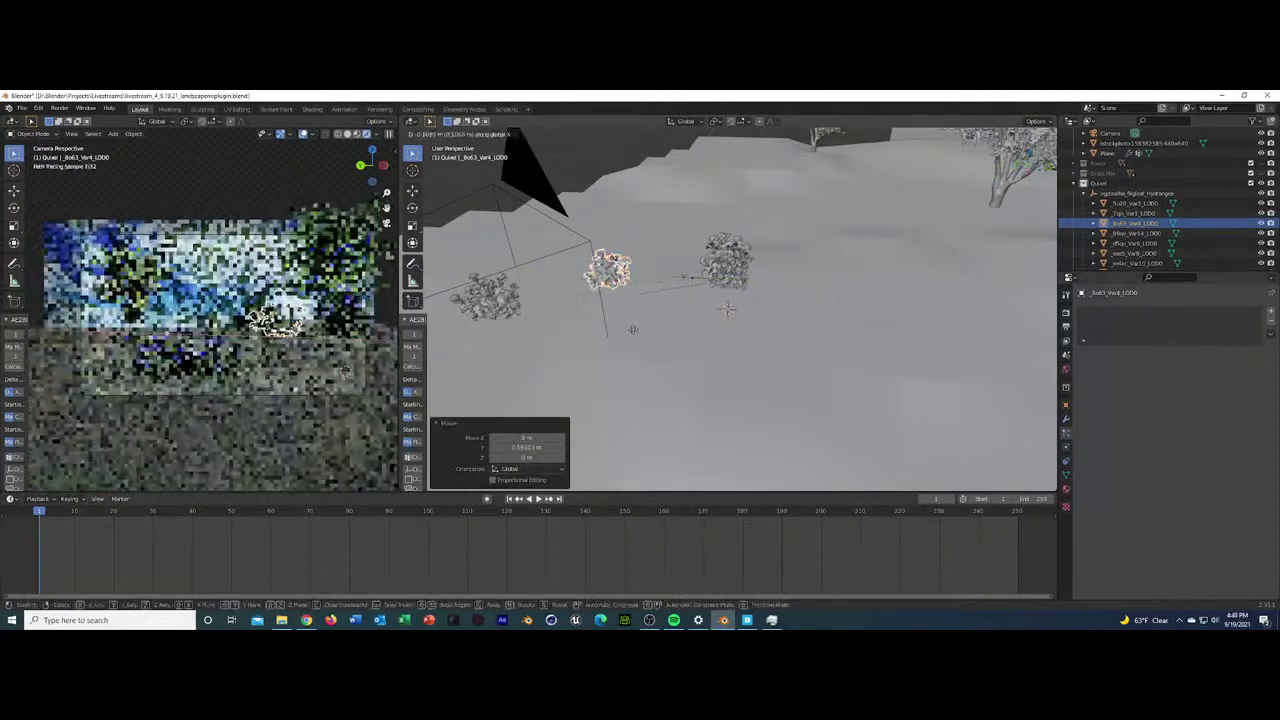
click(565, 390)
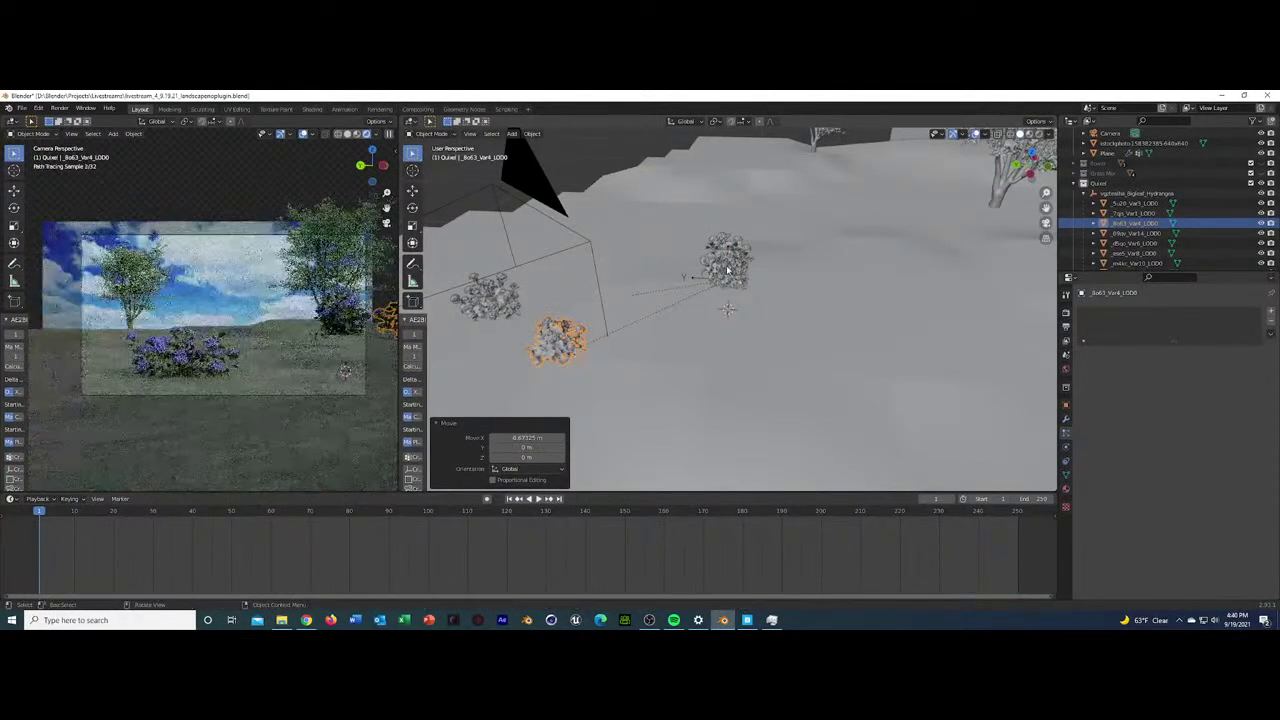
Duplicate another bush along Y, then delete the unwanted duplicate and another bush
click(727, 262)
key(shift+d)
key(y)
click(579, 287)
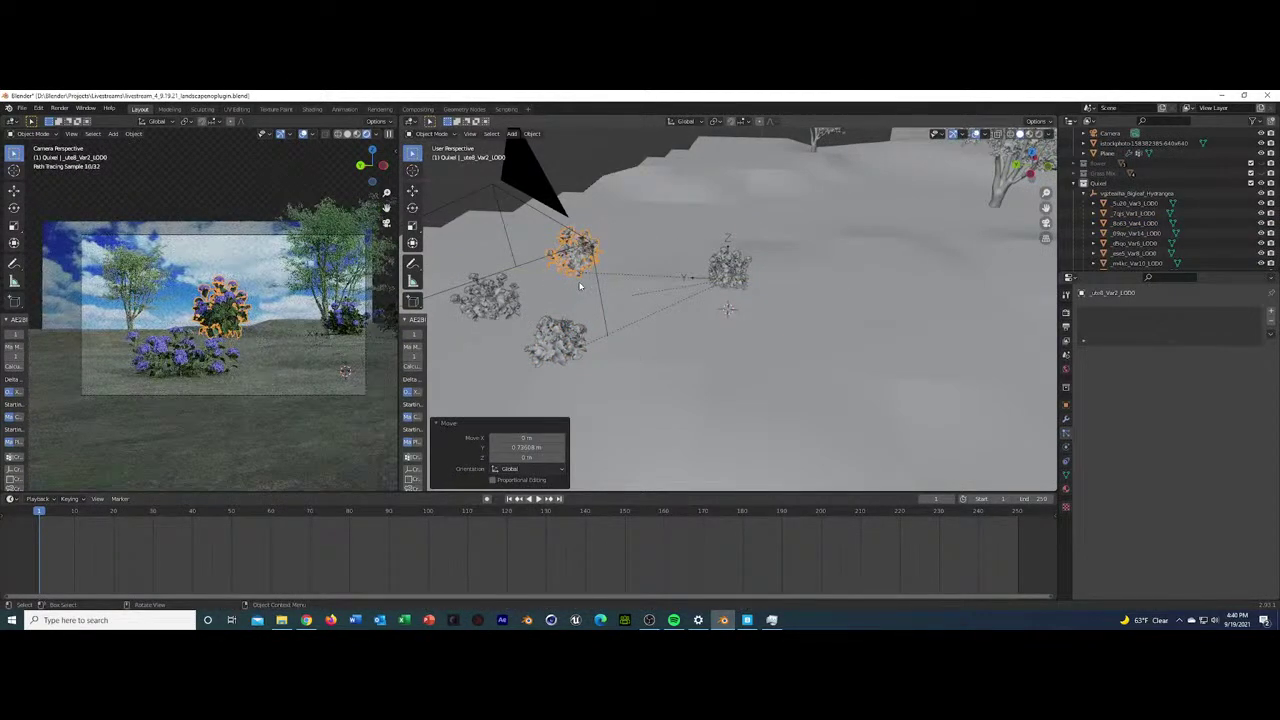
click(579, 286)
click(729, 262)
key(x)
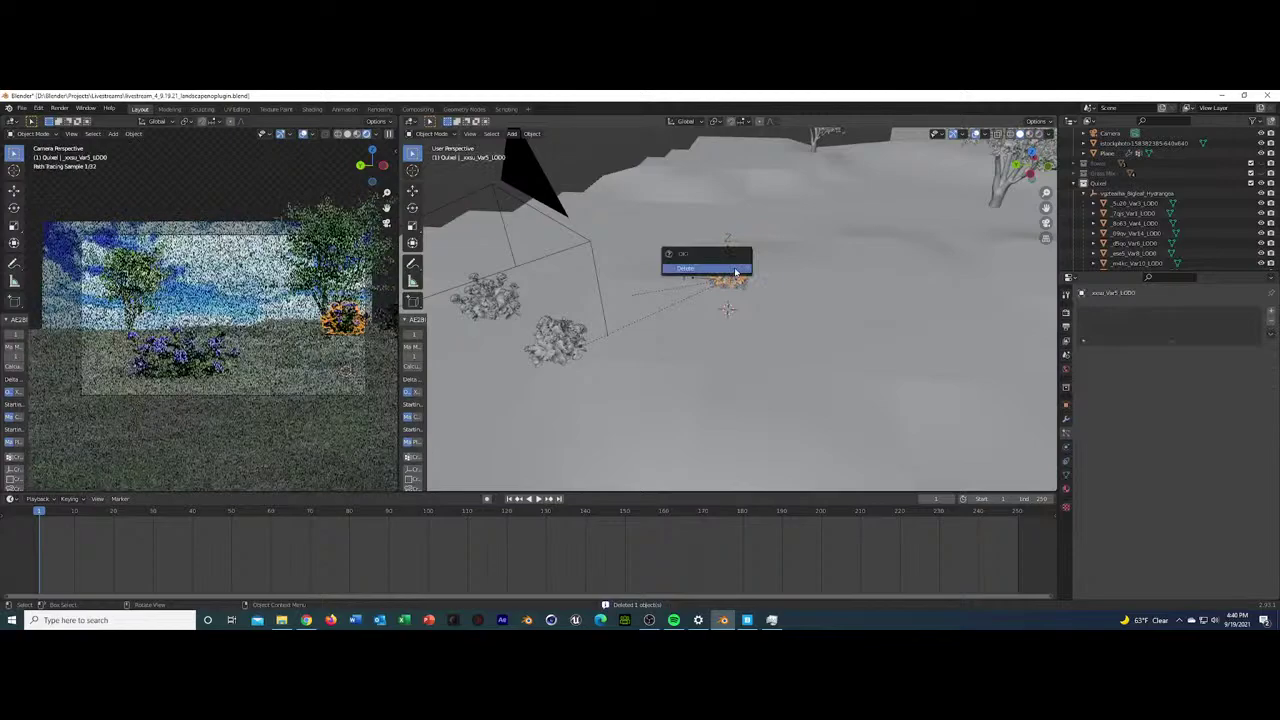
click(733, 268)
click(735, 271)
key(x)
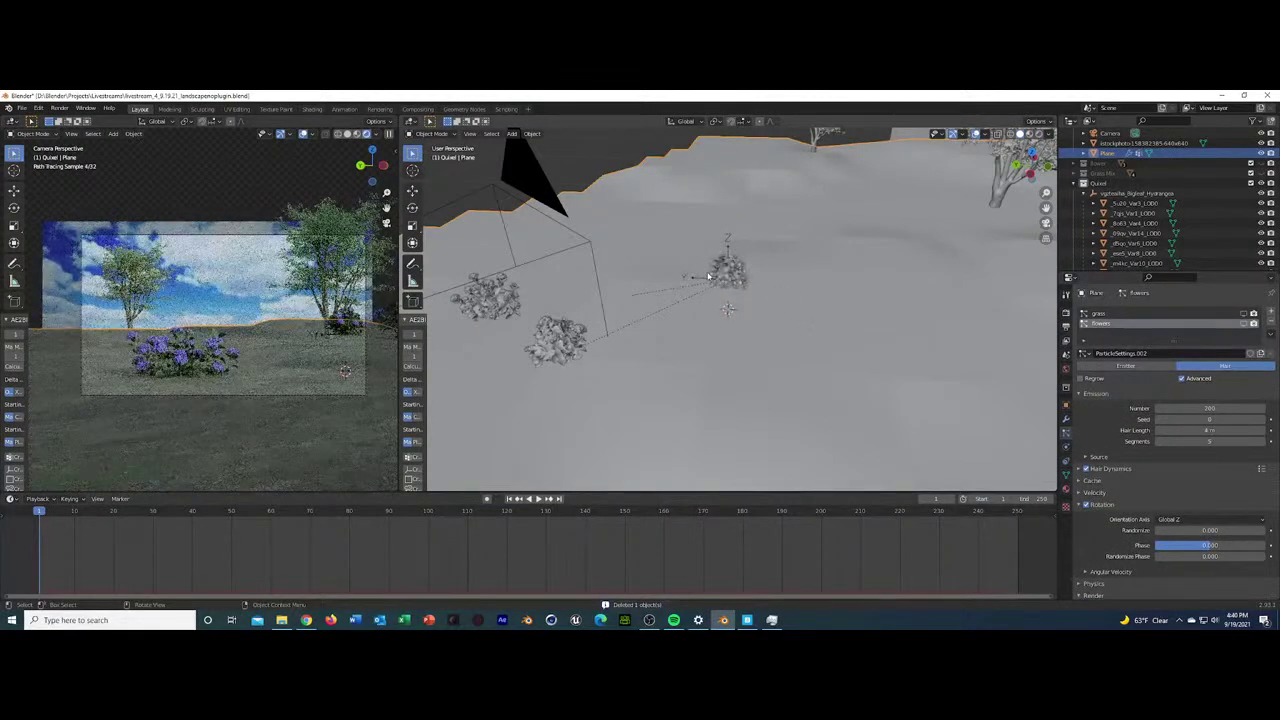
Duplicate the 7gis_Var1_LOD0 bush to the left and delete the extra bush
click(725, 273)
key(shift+d)
key(y)
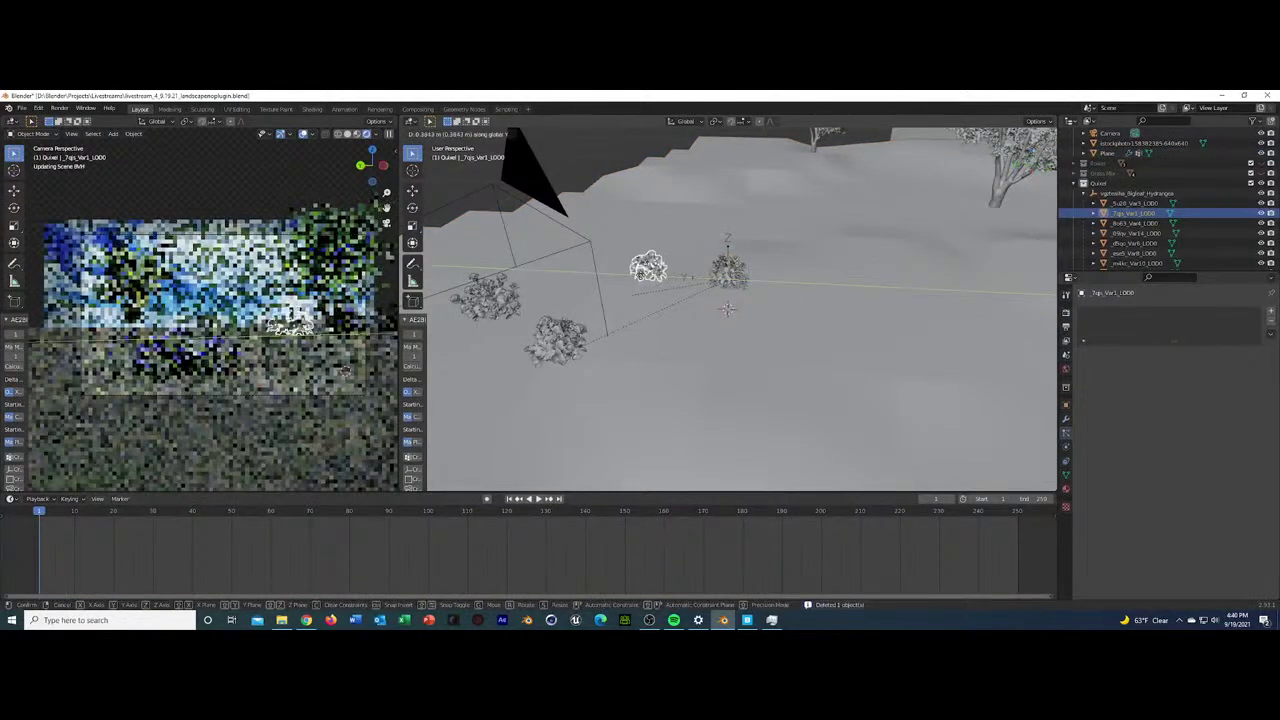
click(580, 316)
click(550, 341)
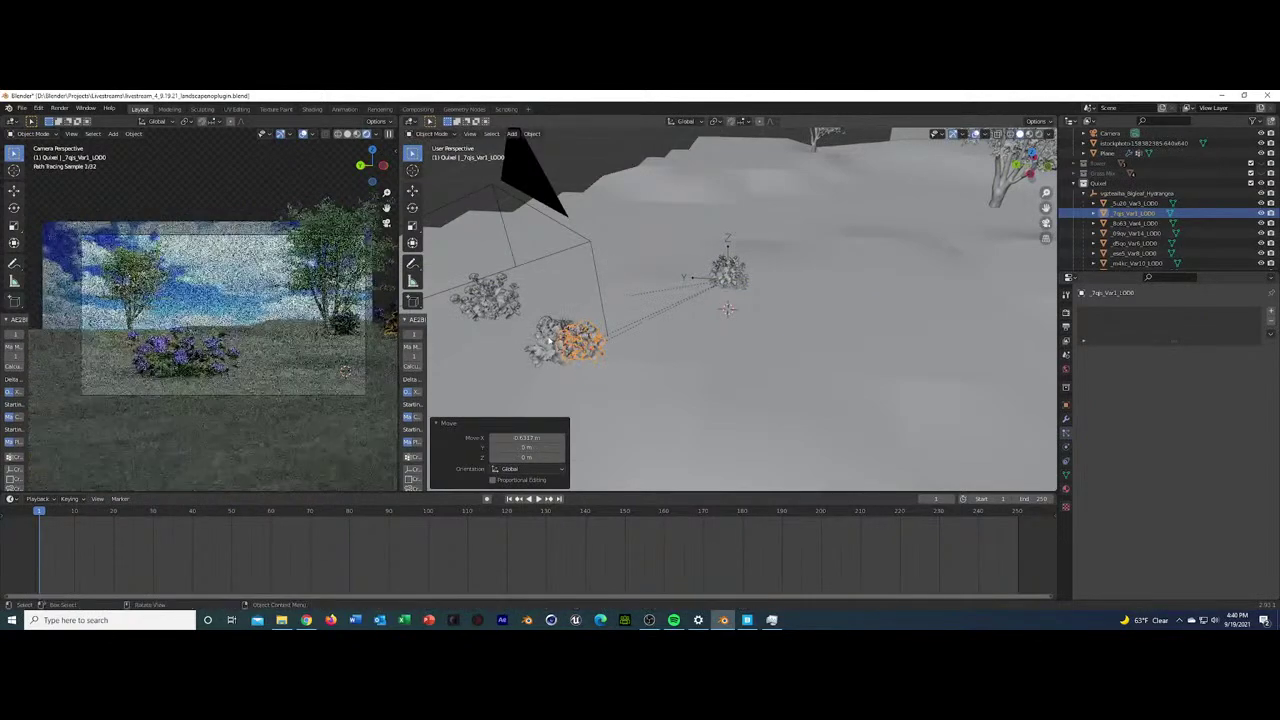
click(549, 338)
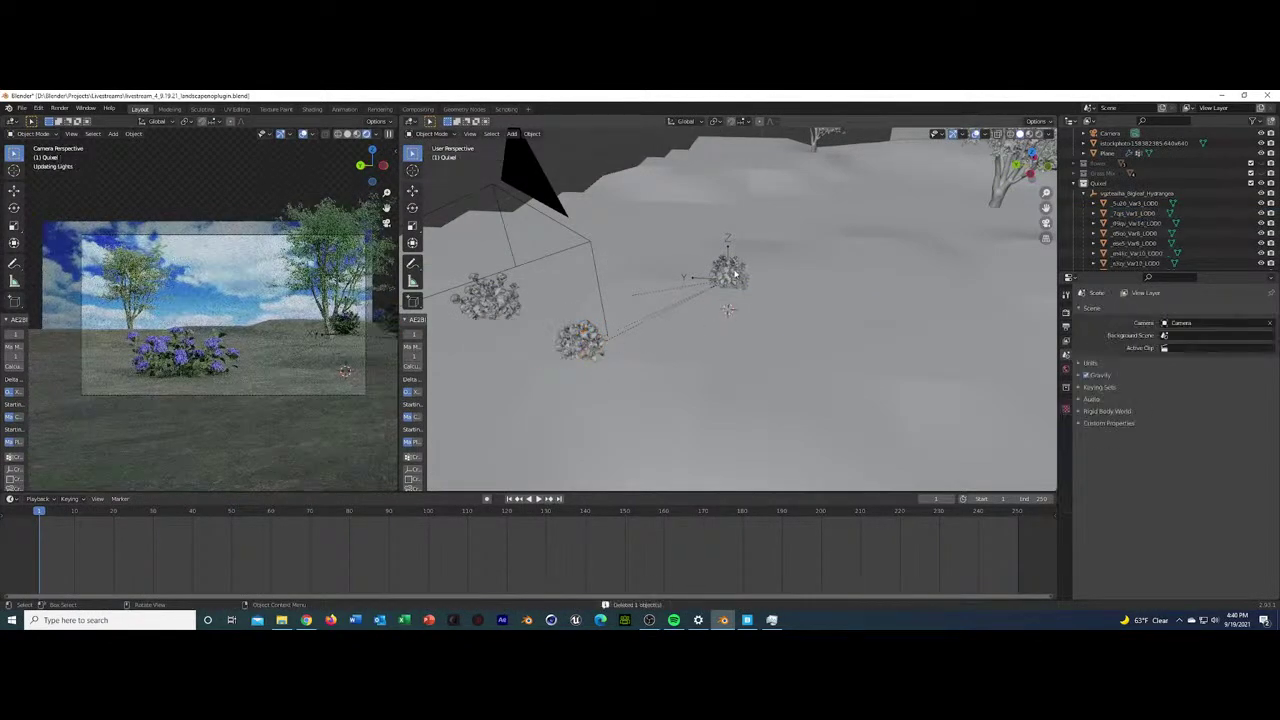
Spread out the vc69_Var7_LOD0 bush along X and Y and the d5qo_Var6_LOD0 bush along Y
click(733, 271)
key(g)
key(x)
key(Return)
key(g)
key(y)
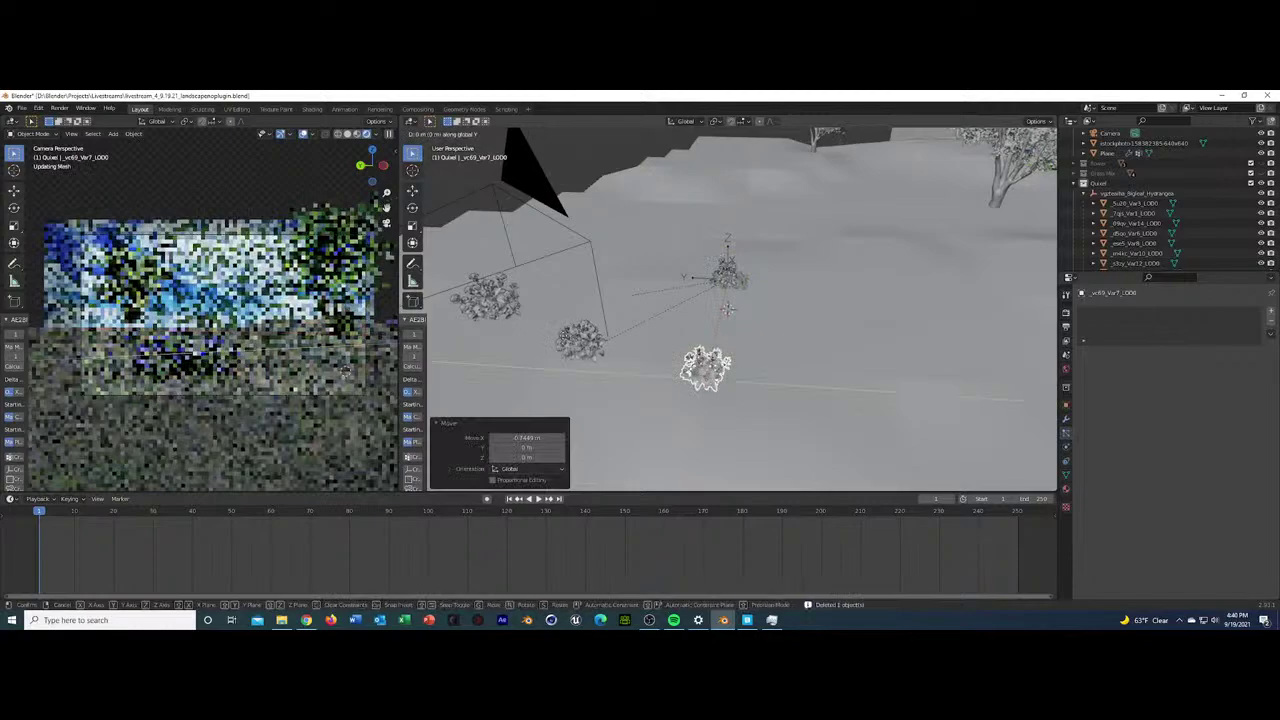
key(Return)
click(727, 271)
key(g)
key(y)
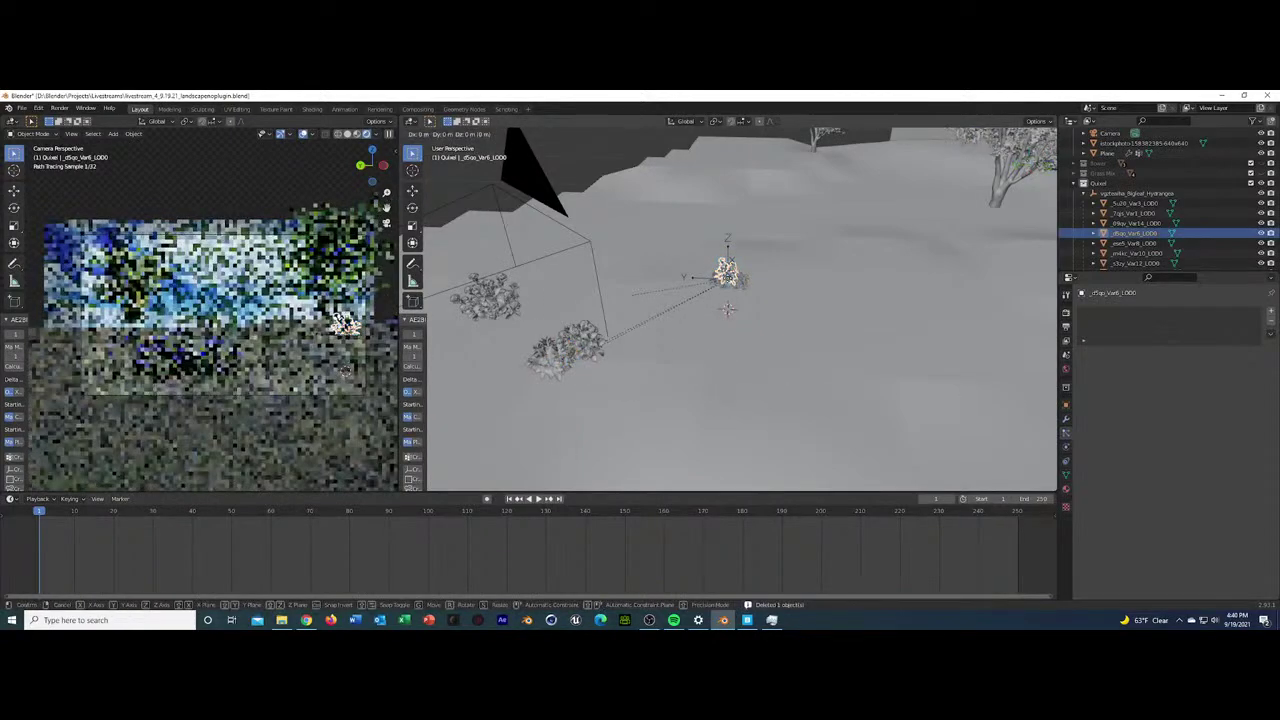
key(Return)
Delete the 5u20_Var3_LOD0 bush, move yy2l_Var9 along X and es5_Var8 along Y
click(487, 300)
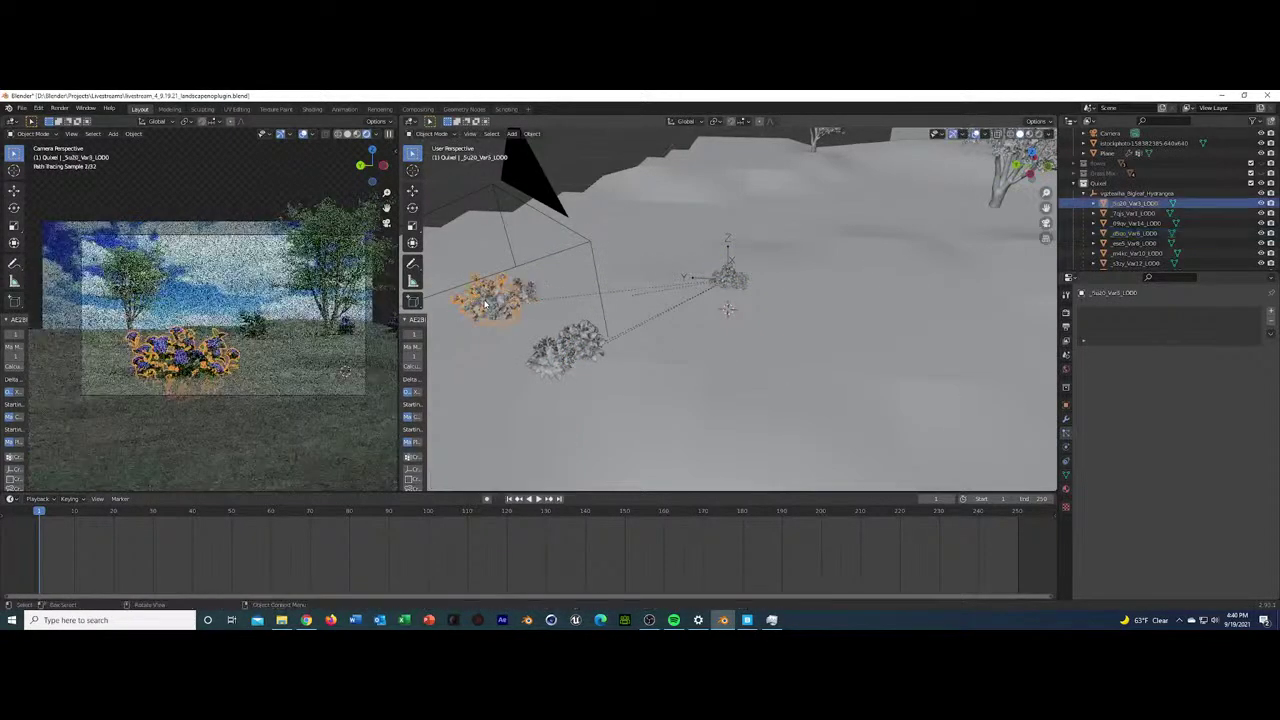
click(485, 301)
click(730, 277)
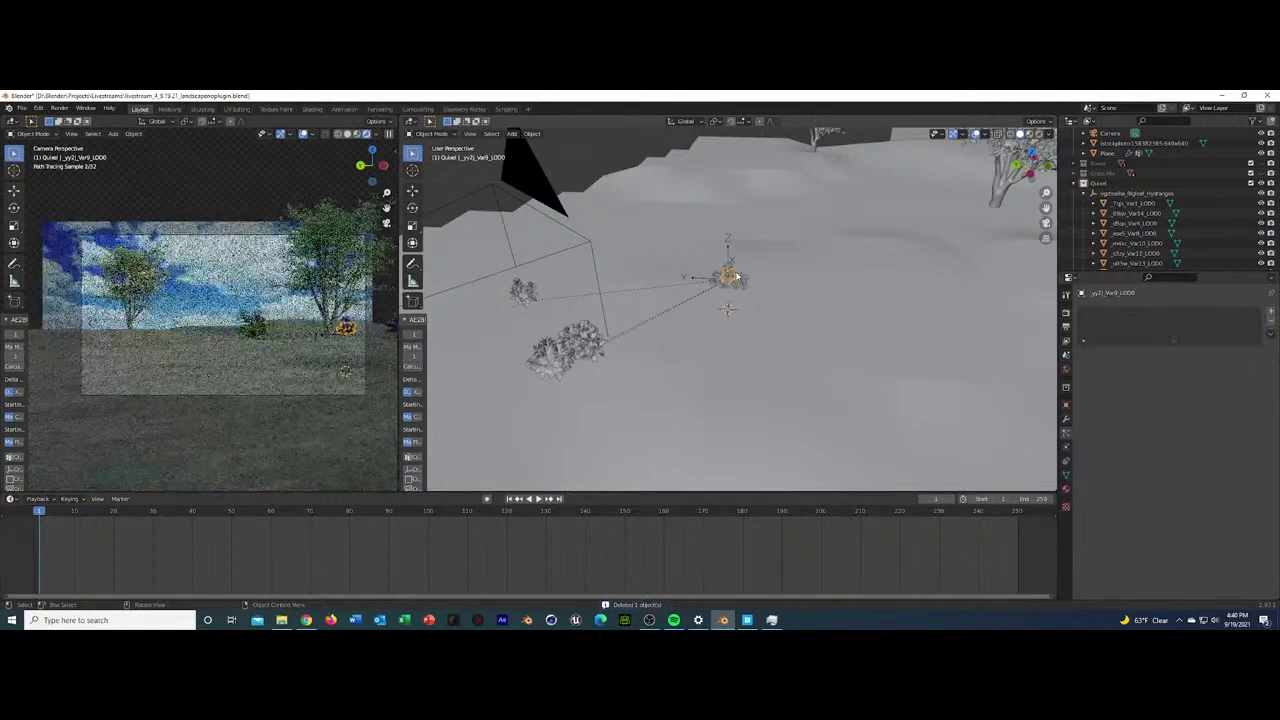
key(g)
key(x)
key(Return)
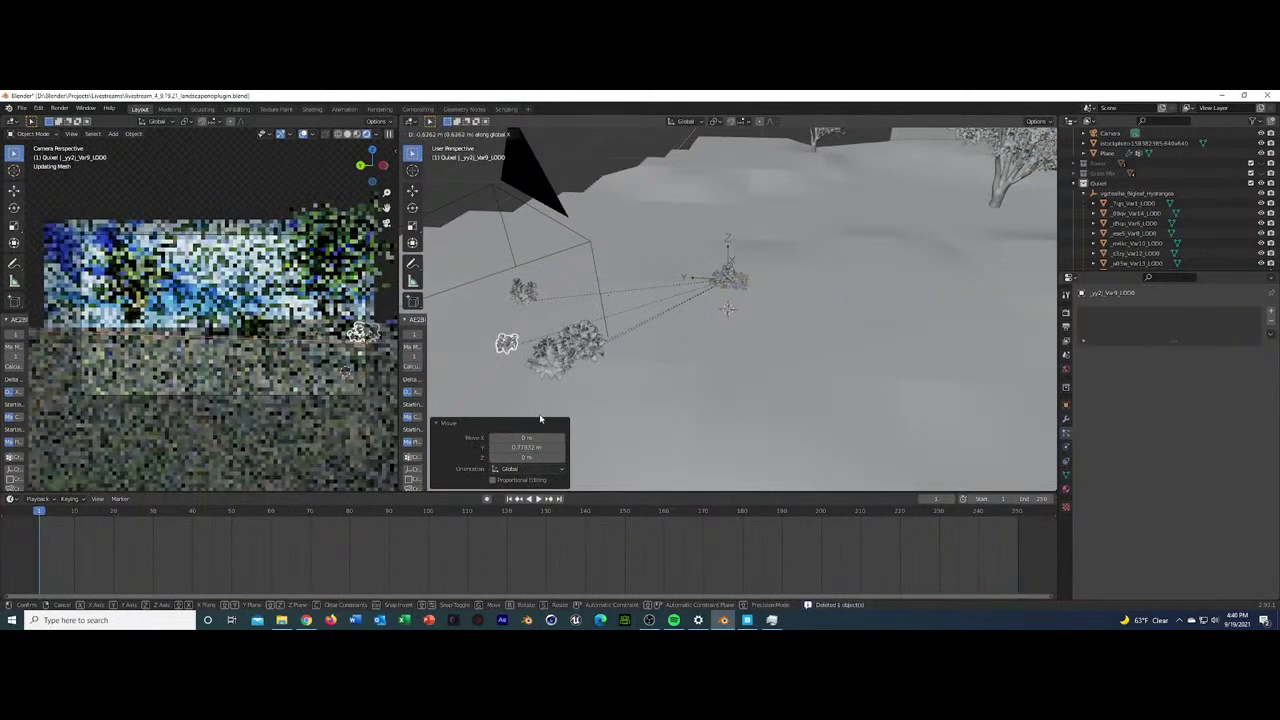
click(733, 283)
key(g)
key(y)
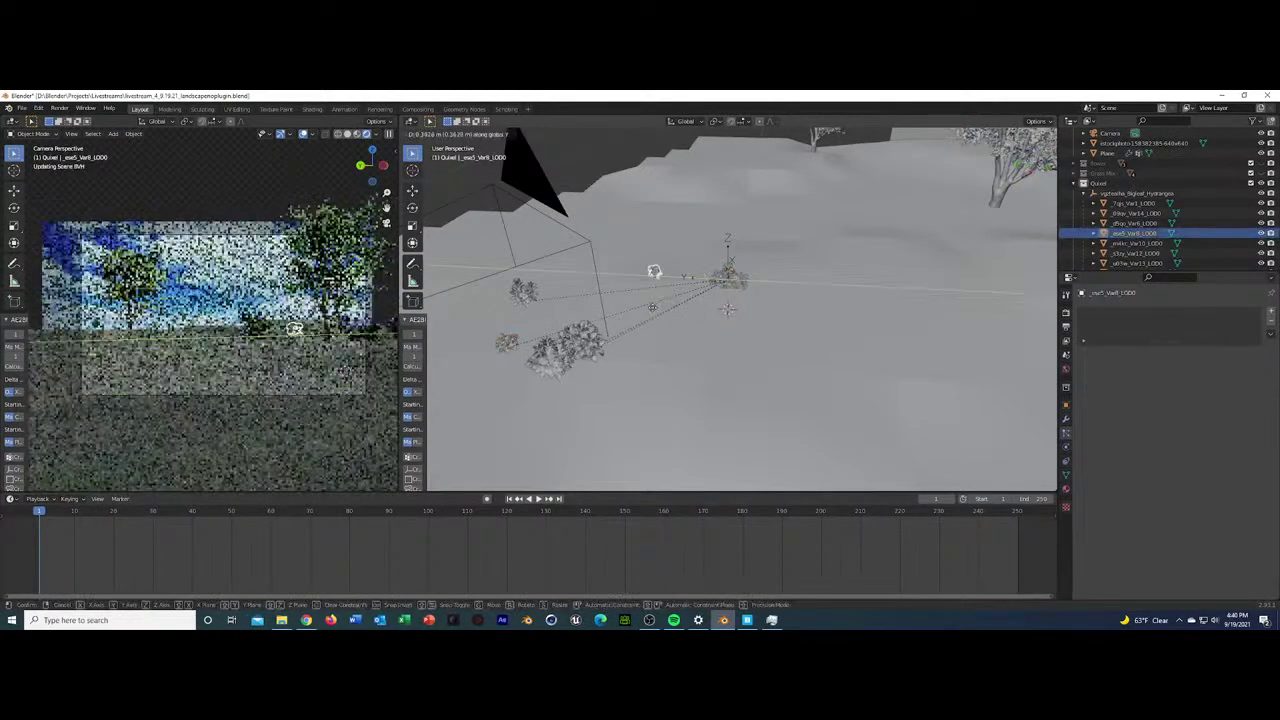
click(529, 337)
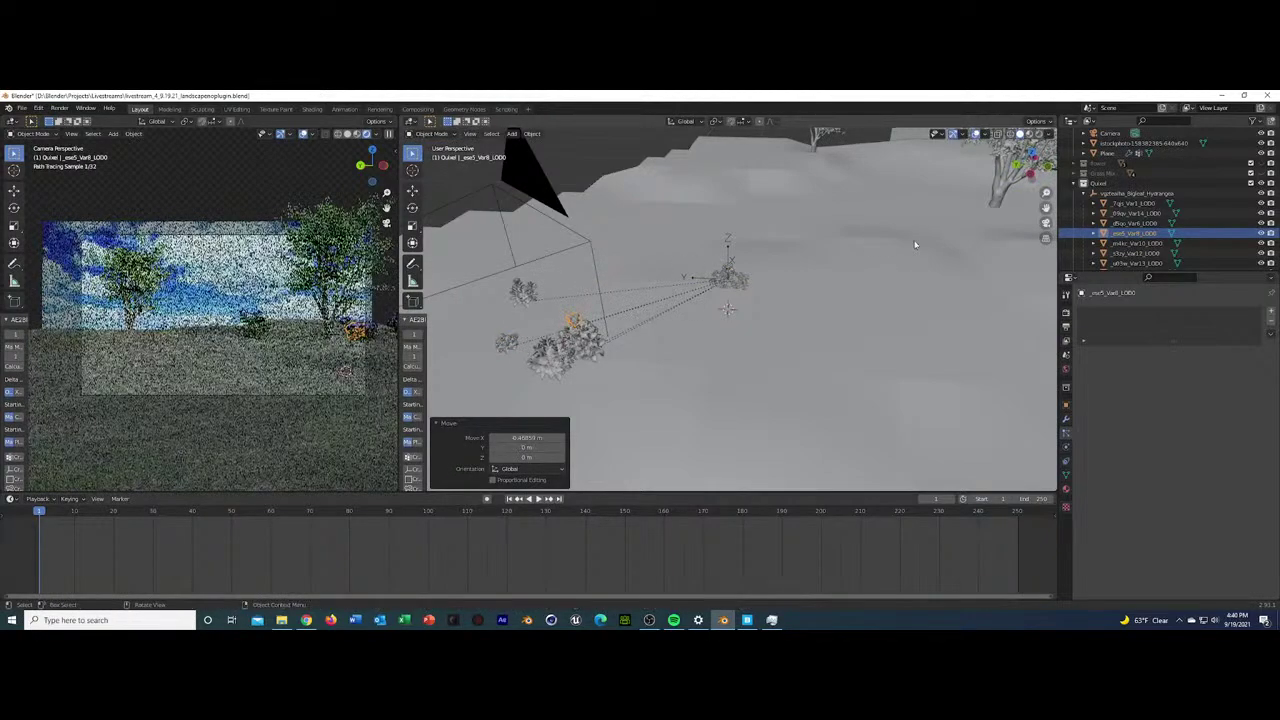
Delete the 09qv_Var14 bush, the Bigleaf Hydrangea group, the remaining bush and the leftover stem object
click(737, 281)
click(736, 280)
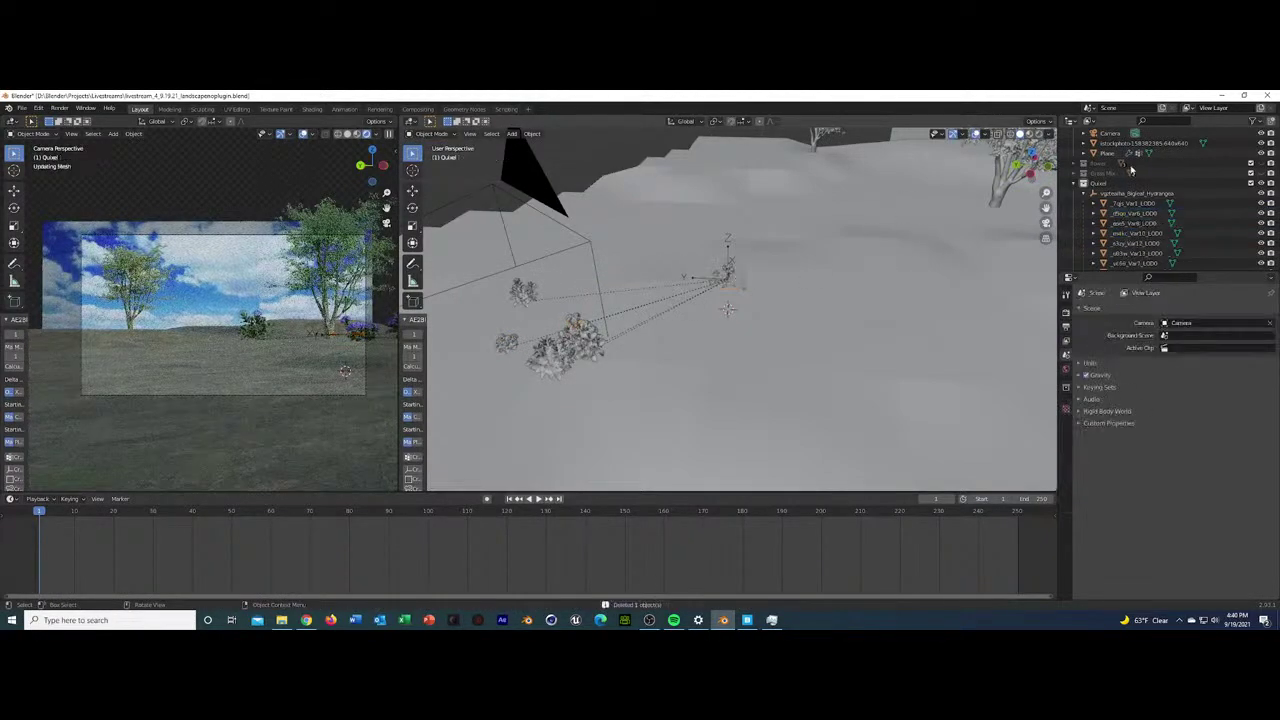
click(716, 284)
key(x)
click(731, 282)
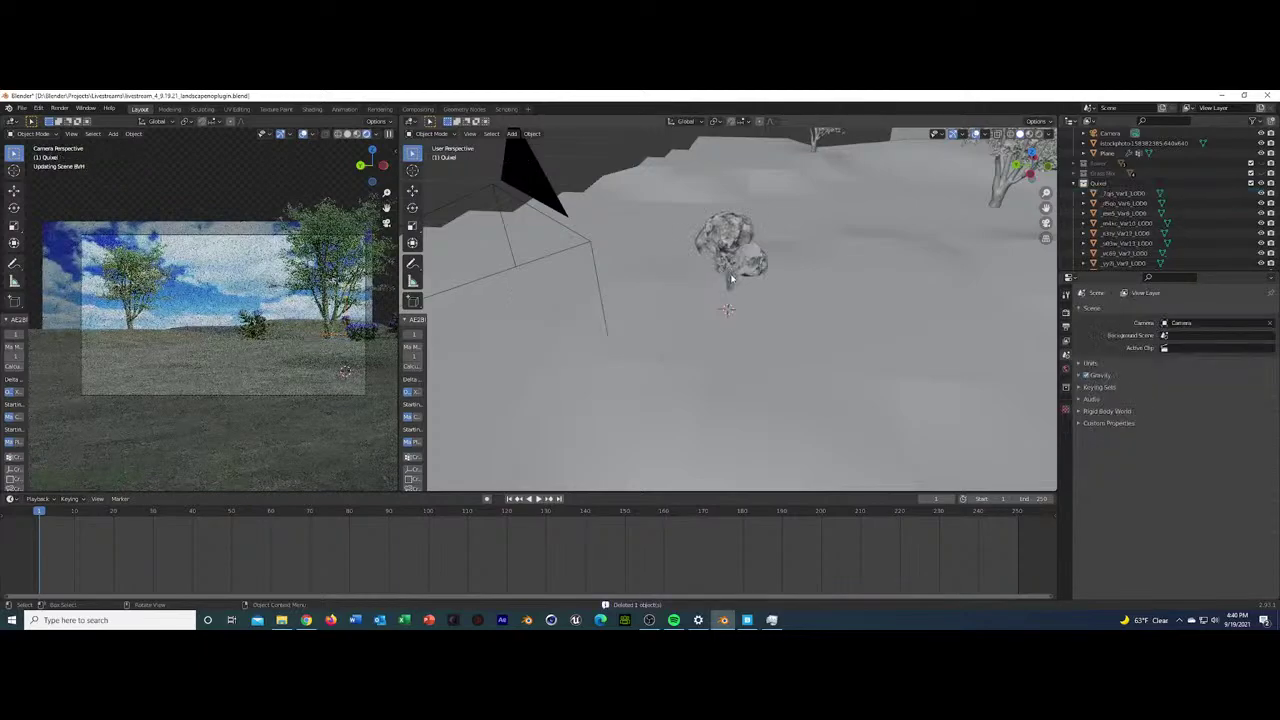
click(738, 258)
key(x)
click(738, 255)
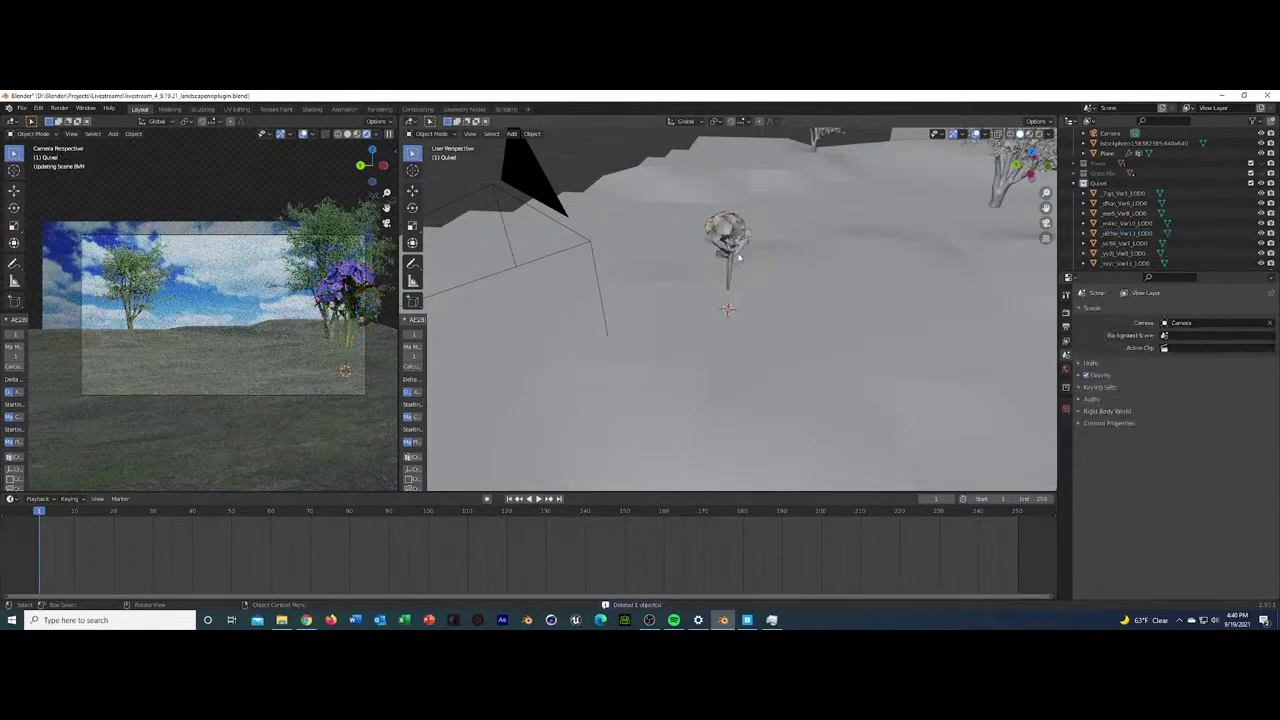
click(730, 240)
key(x)
click(730, 236)
click(728, 245)
key(x)
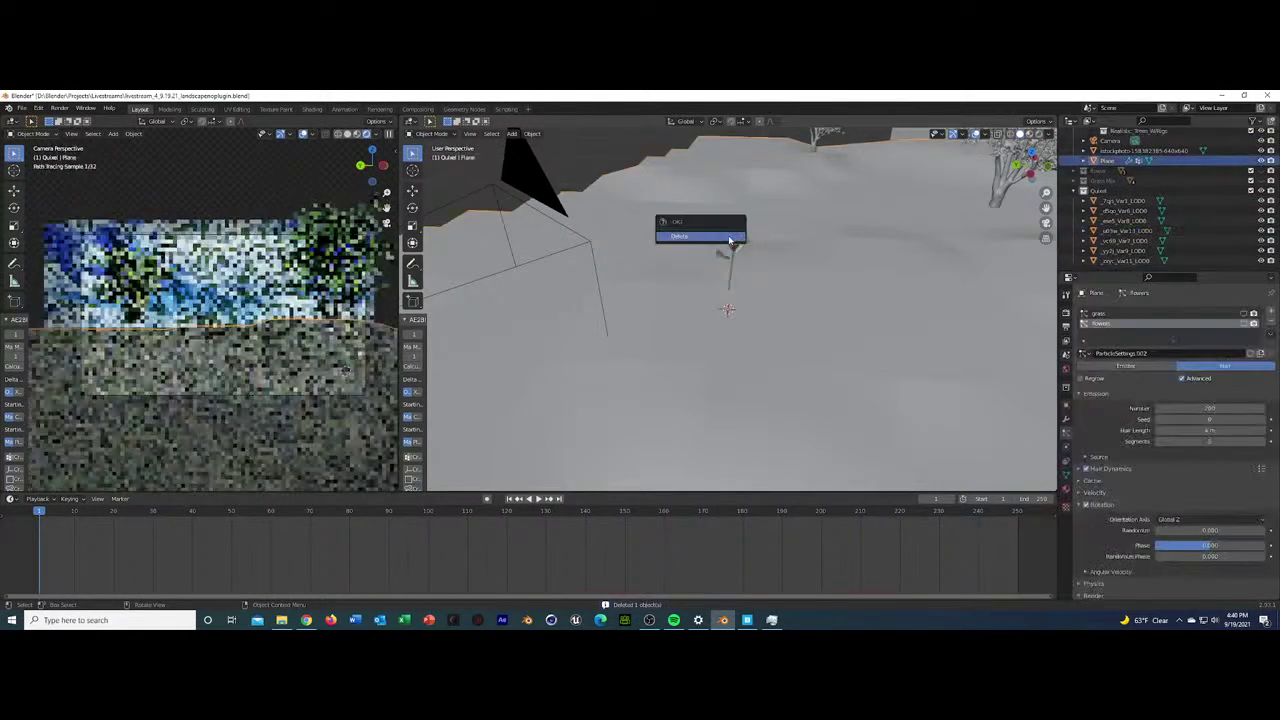
Undo the recent deletions to restore the placed Bigleaf Hydrangea
key(Delete)
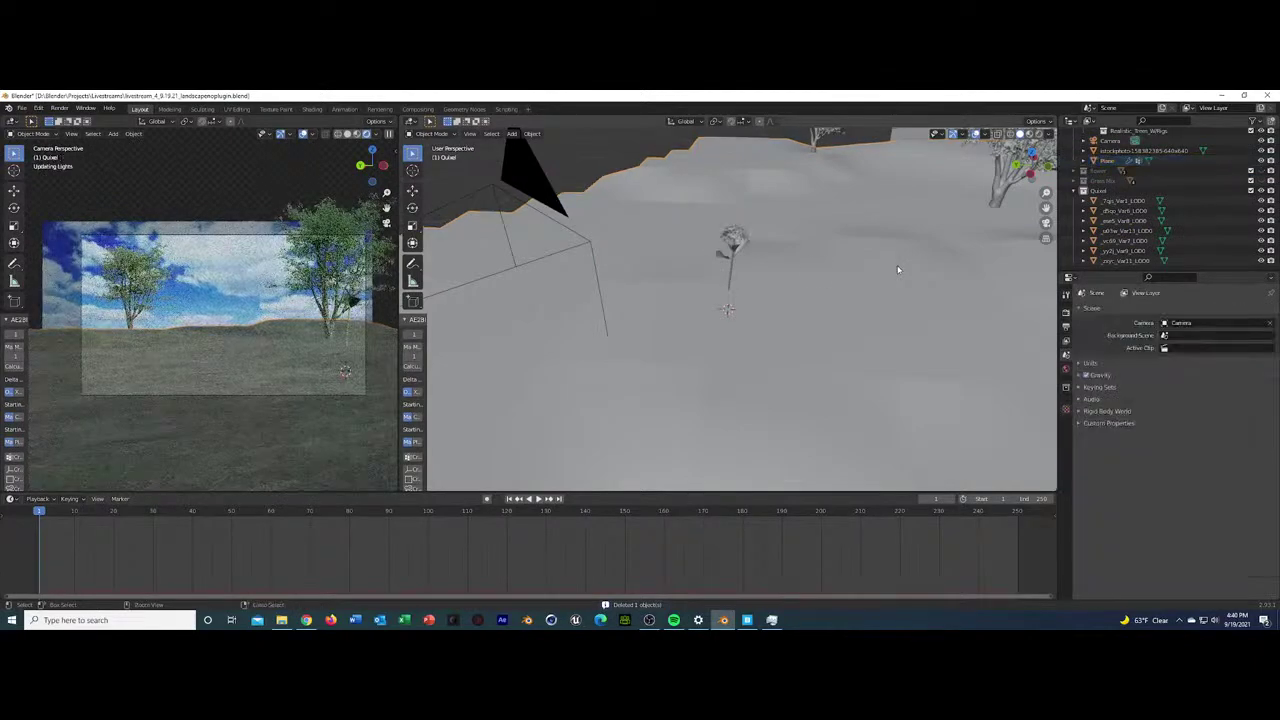
key(ctrl+z)
key(ctrl+z)
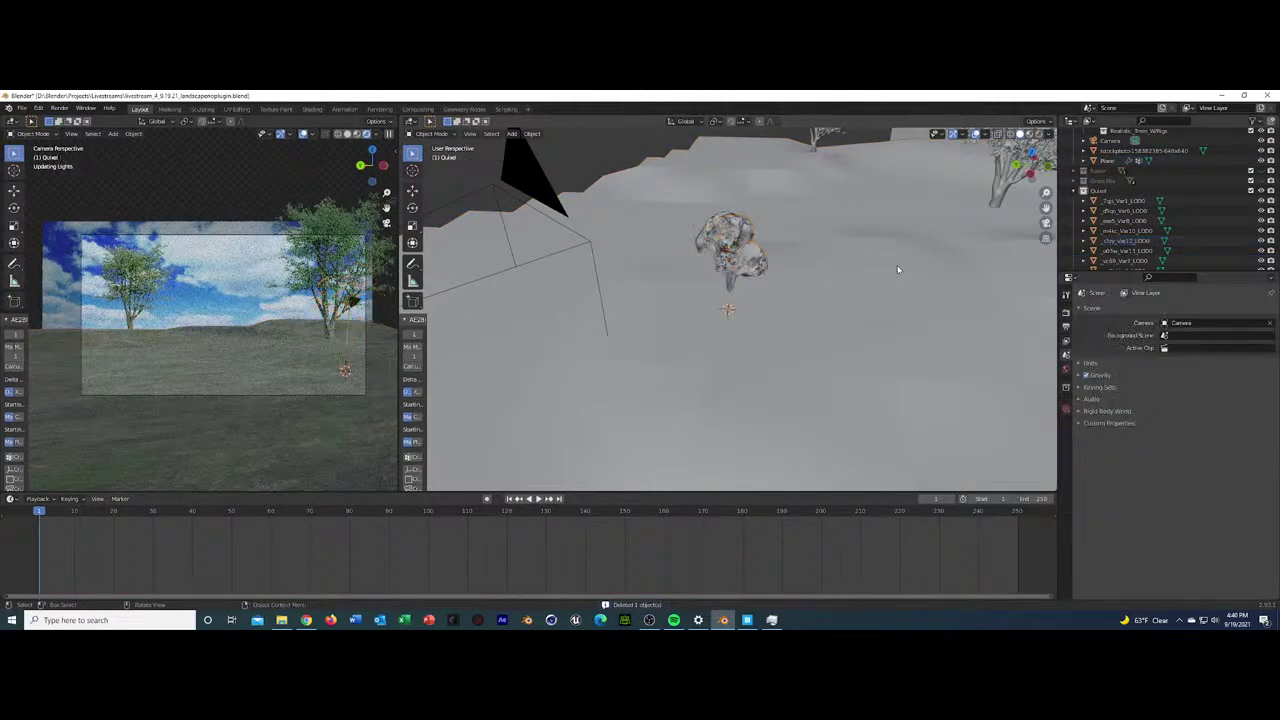
key(ctrl+z)
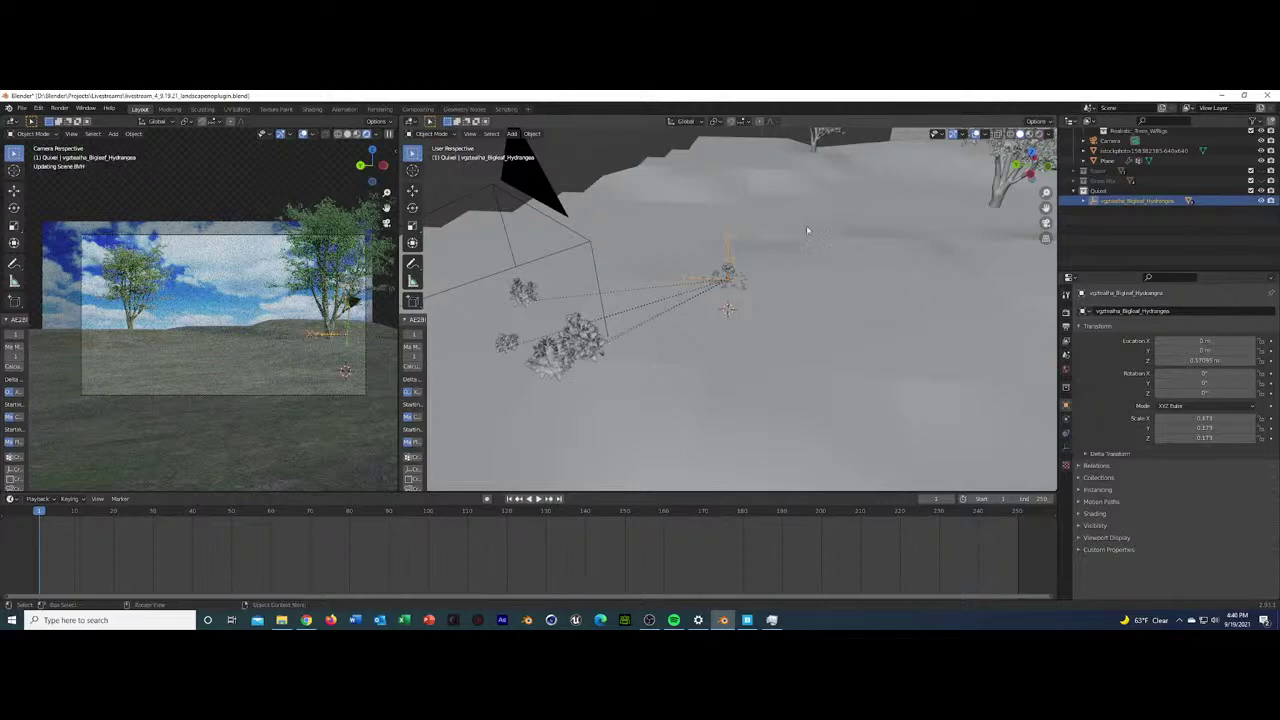
key(ctrl+z)
key(ctrl+z)
Shift the flowering bush along Y and X toward the camera's left, then check it through the camera
click(652, 373)
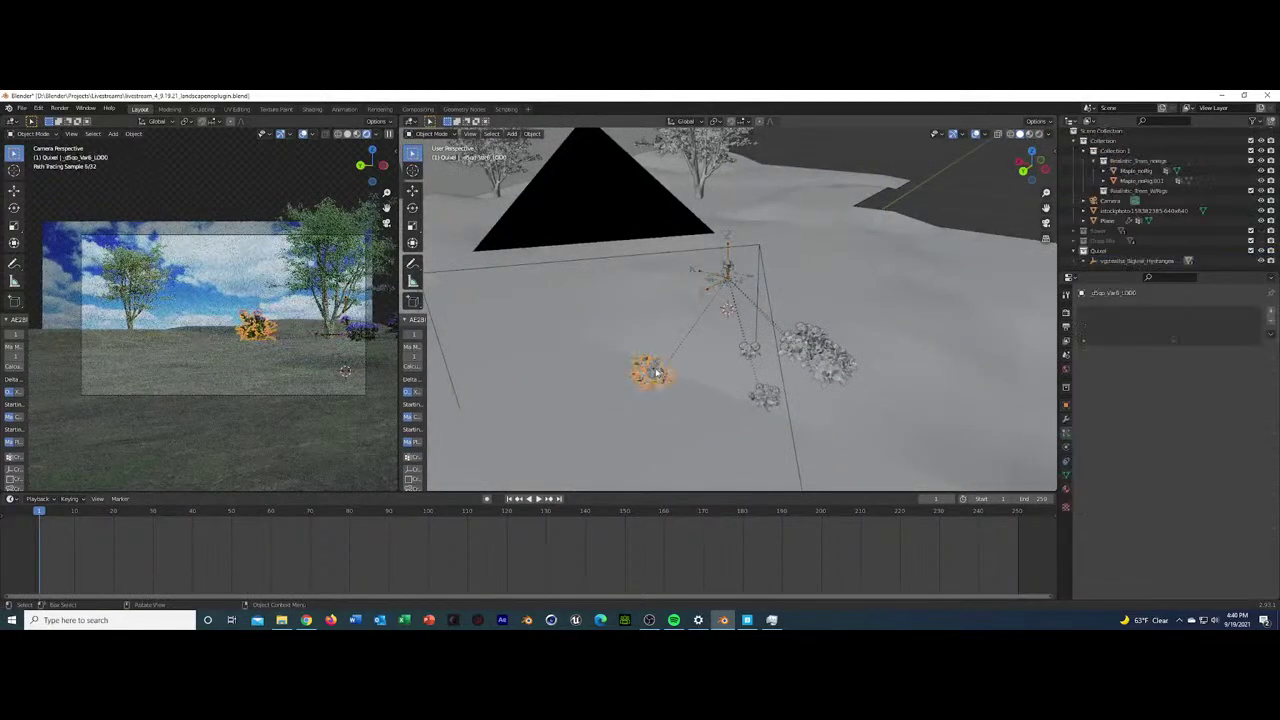
key(g)
key(y)
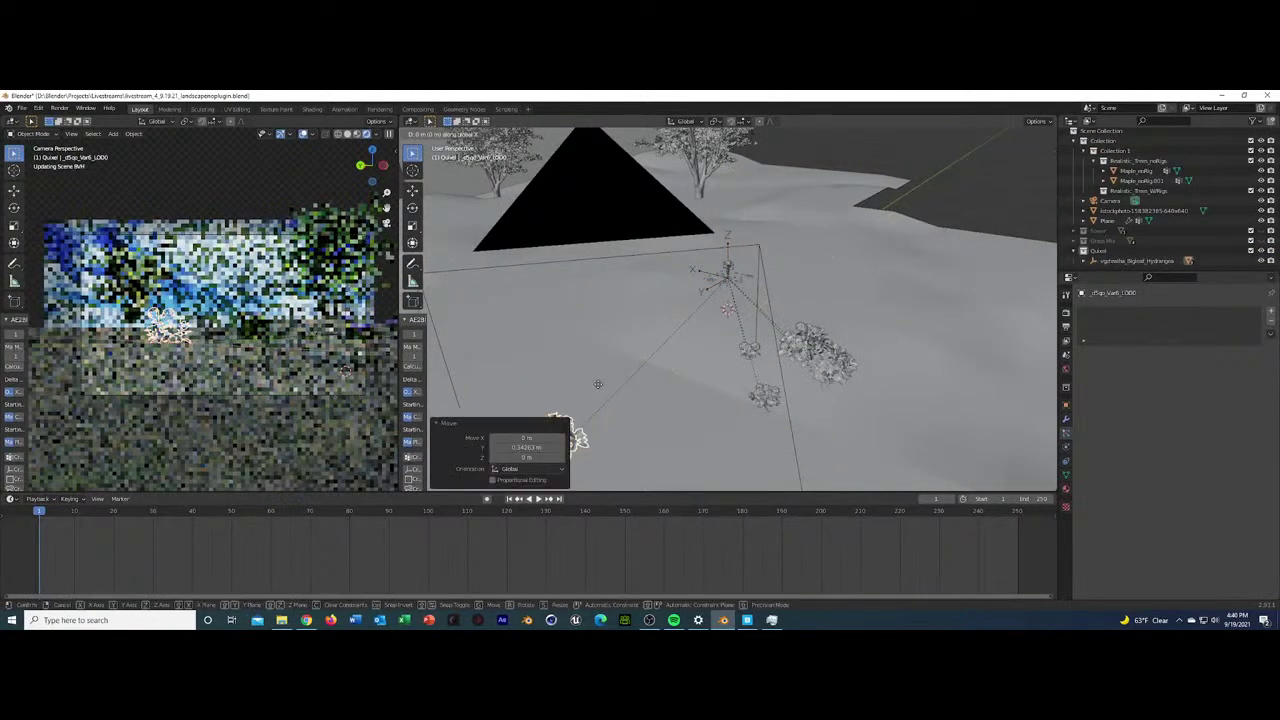
key(x)
click(622, 410)
middle_drag(629, 394, 670, 350)
key(KP_0)
Delete an unwanted plant and add an extra restriction column via the Outliner filter
key(Delete)
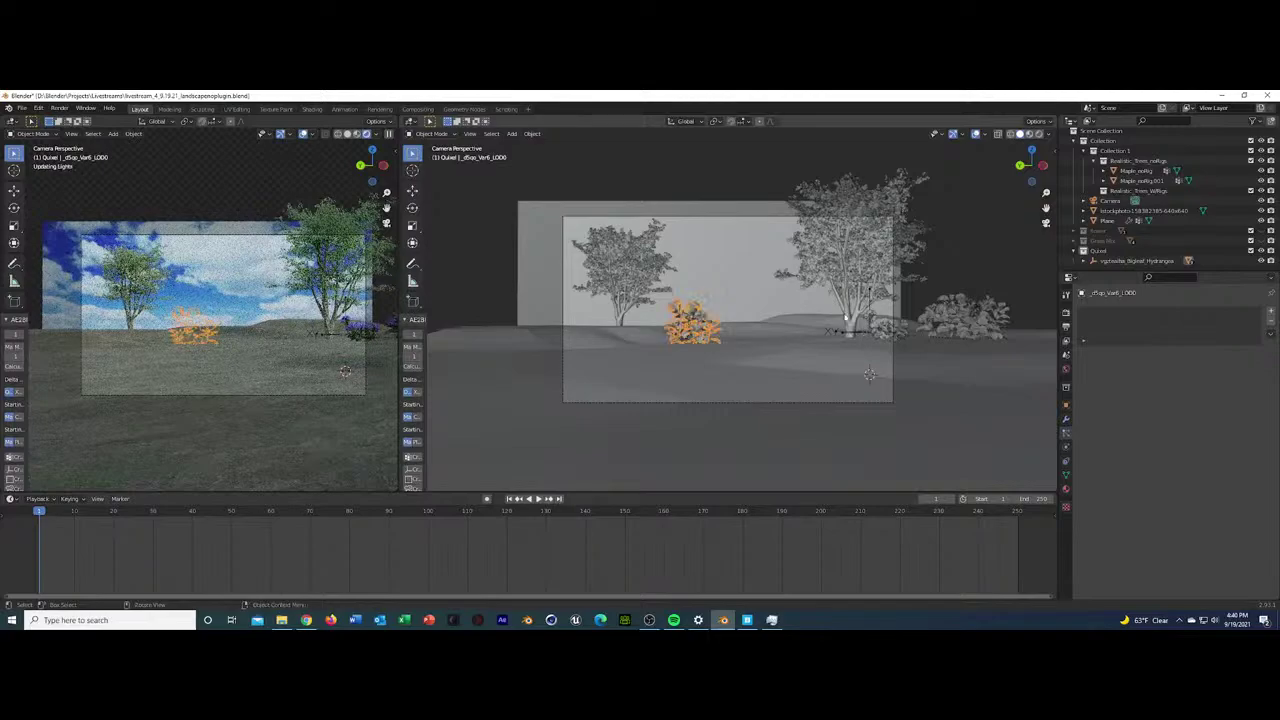
click(1255, 121)
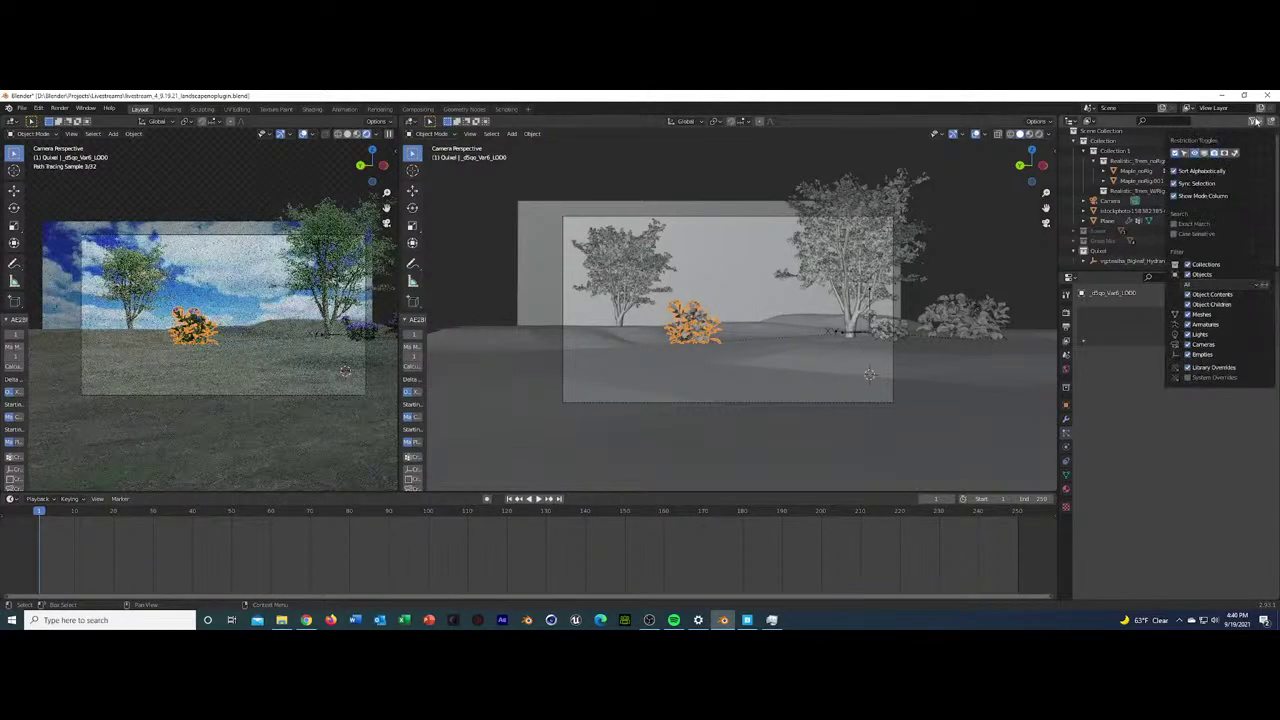
click(1197, 153)
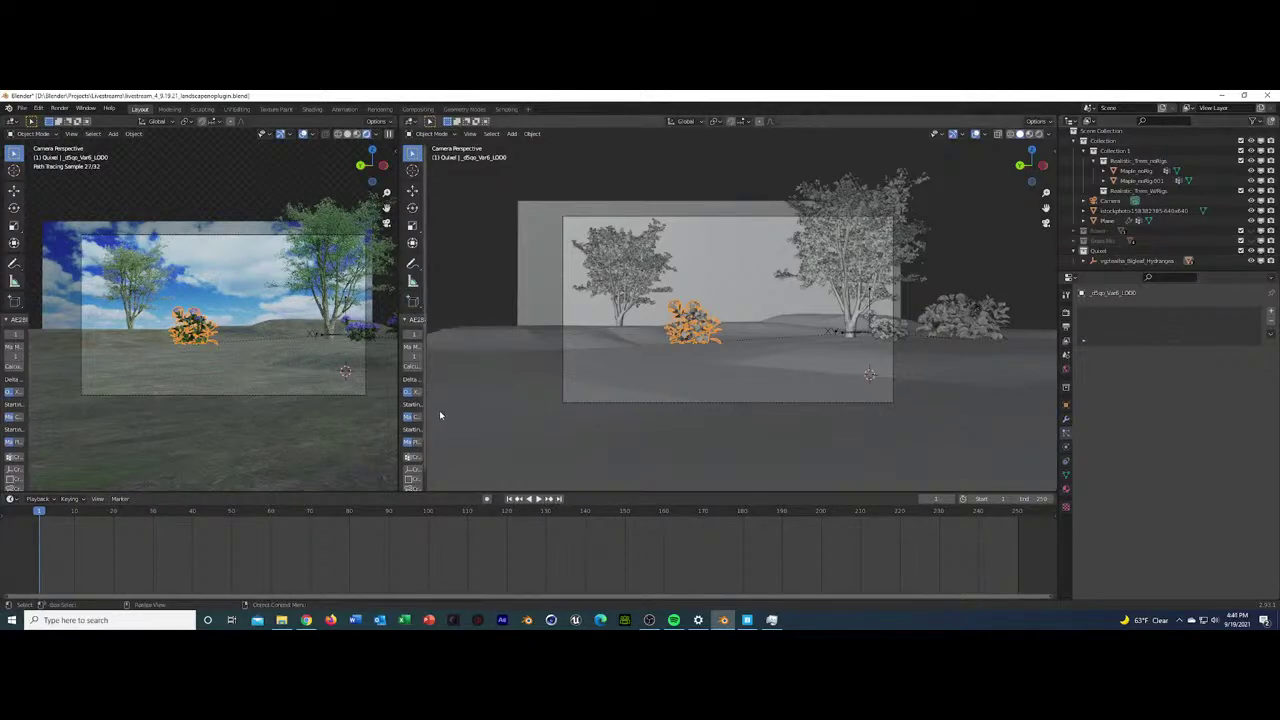
Undo a stray move of the flowering plant and reposition it along Y
key(g)
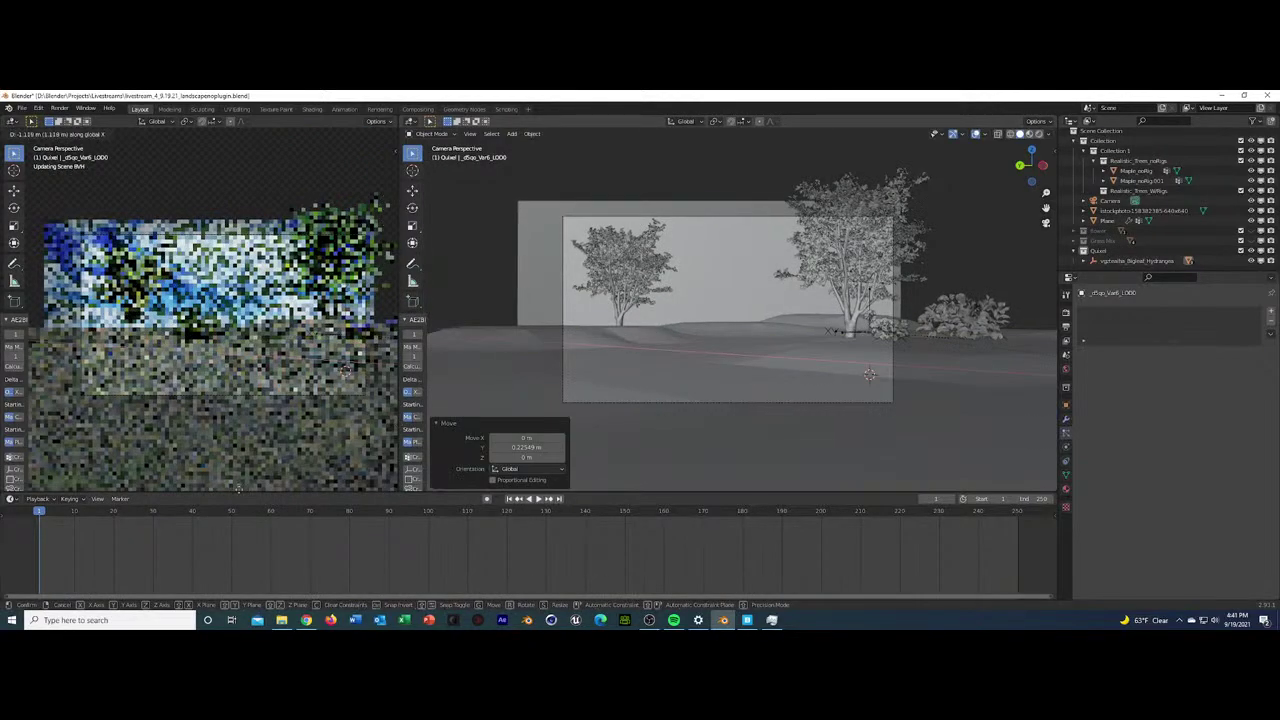
click(213, 290)
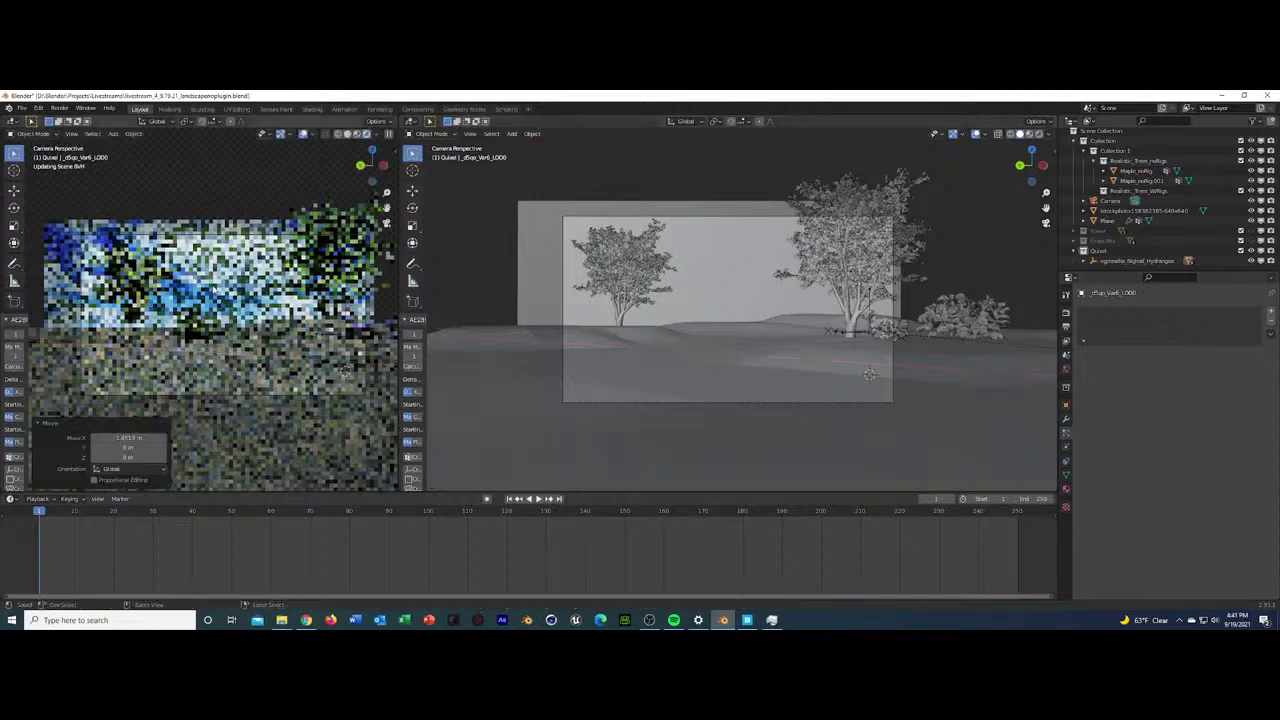
key(ctrl+z)
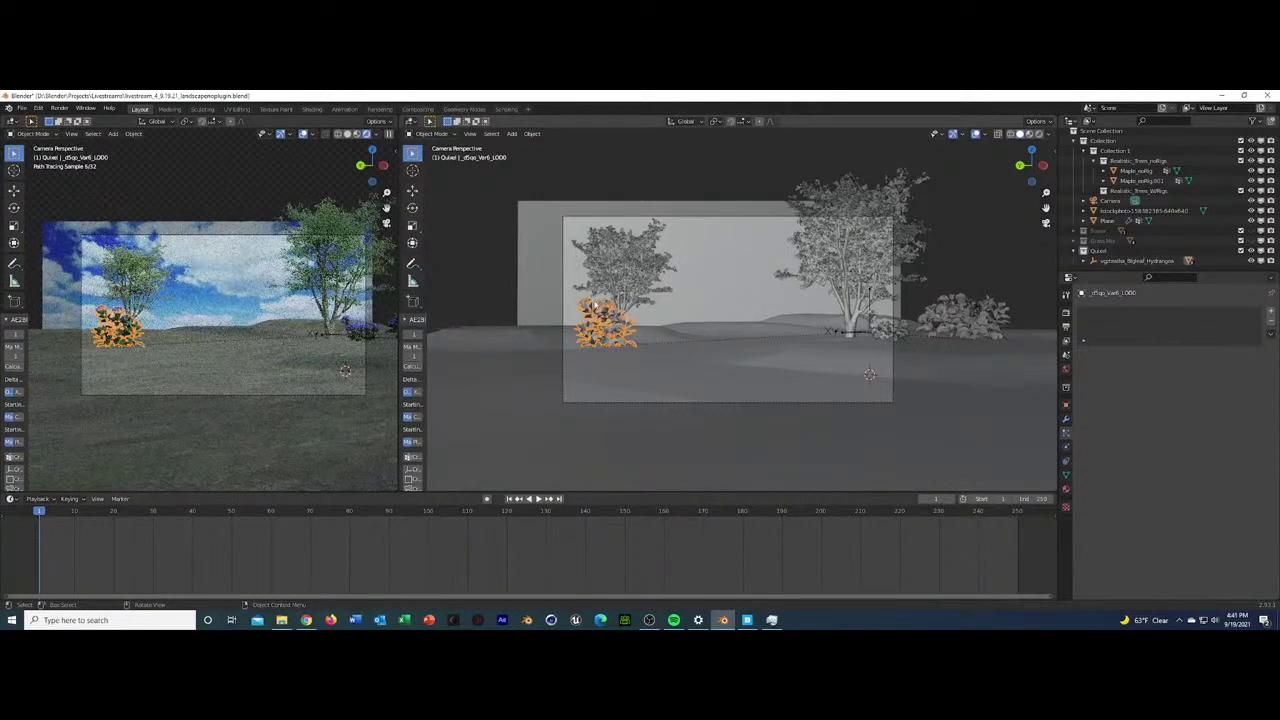
key(g)
key(y)
key(Return)
Slide the plant sideways on X, bring it closer on Y, and rotate it around Z
key(g)
key(x)
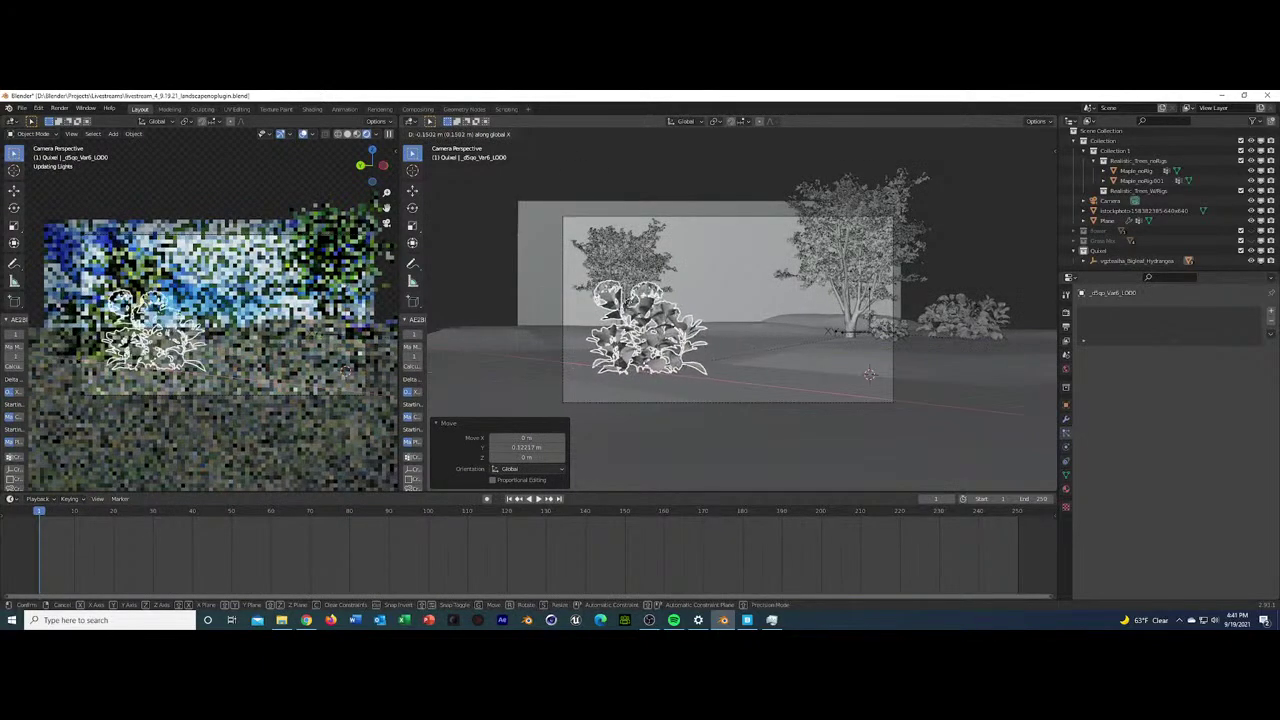
key(Return)
key(g)
key(y)
key(Return)
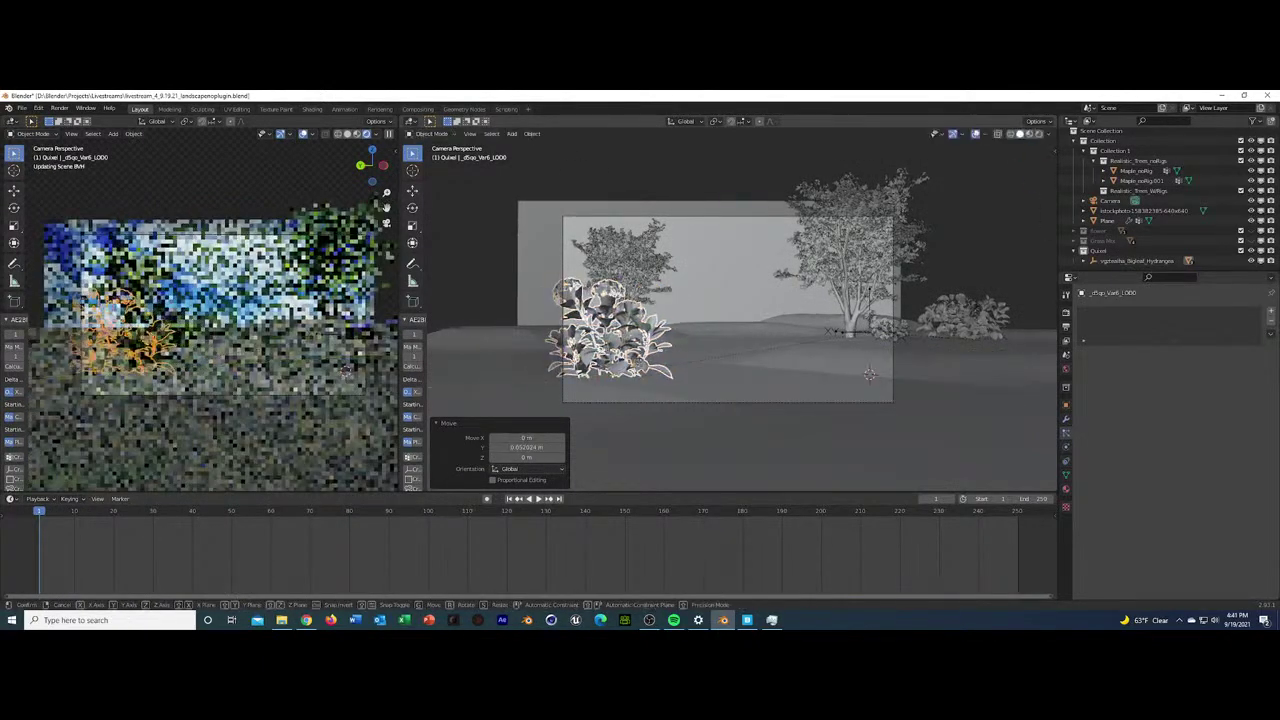
key(Return)
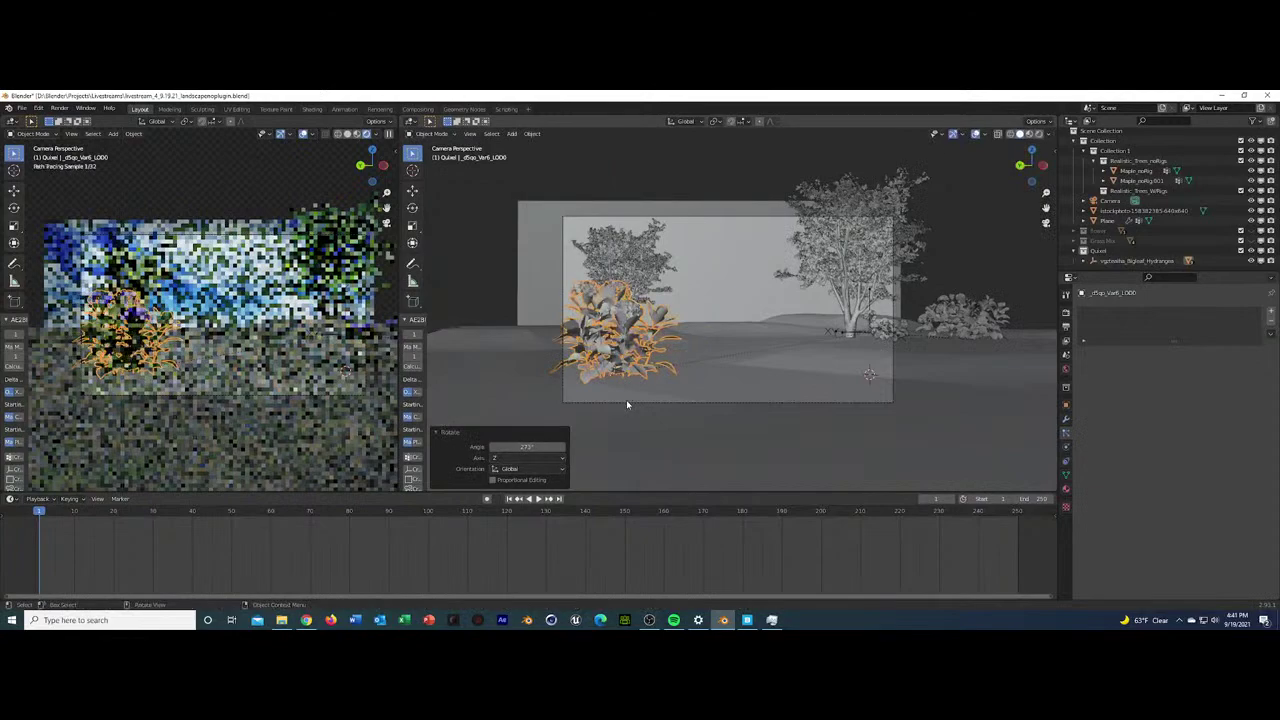
Scale down the Bigleaf Hydrangea and move it on Y and X beside the right maple
key(s)
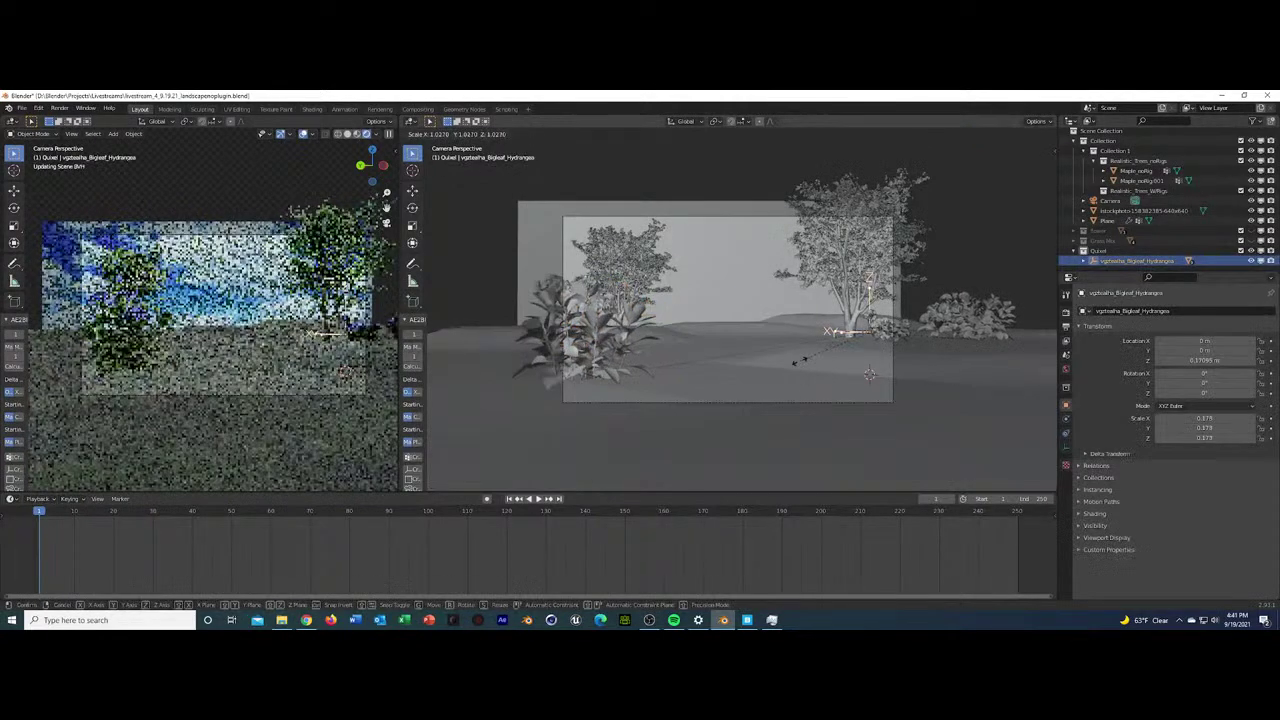
key(Return)
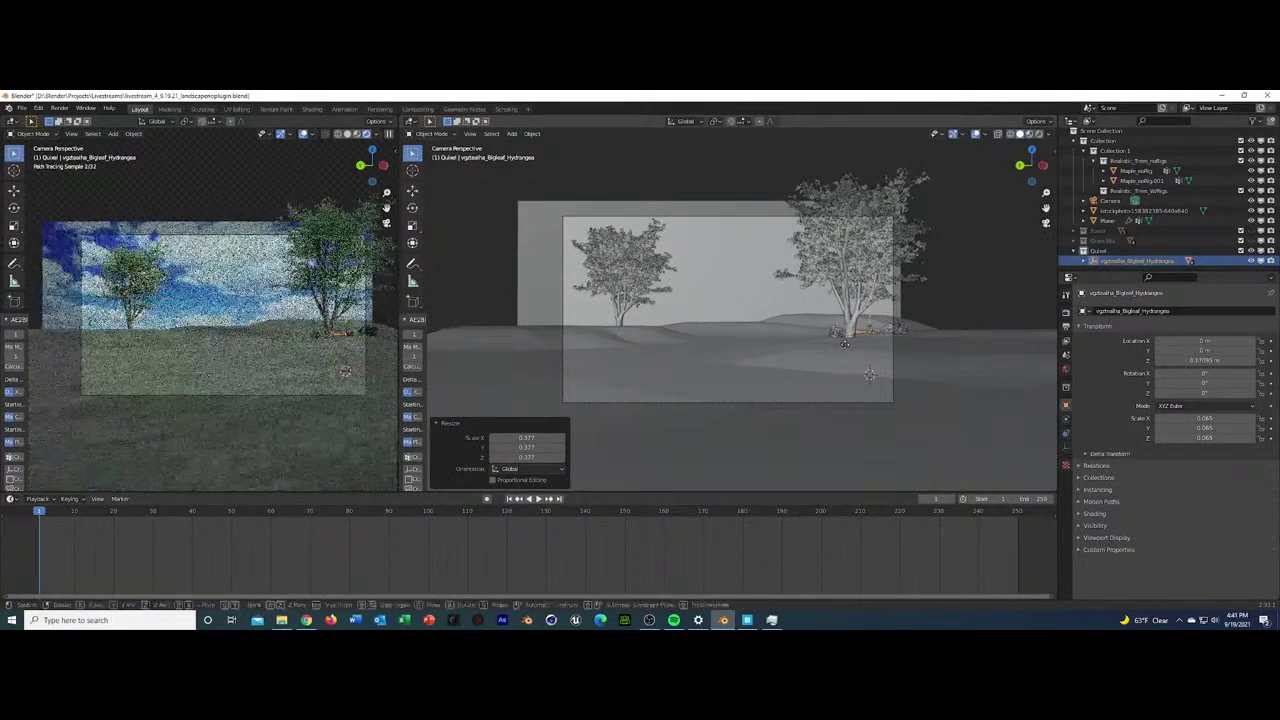
key(g)
key(y)
key(Return)
key(g)
key(x)
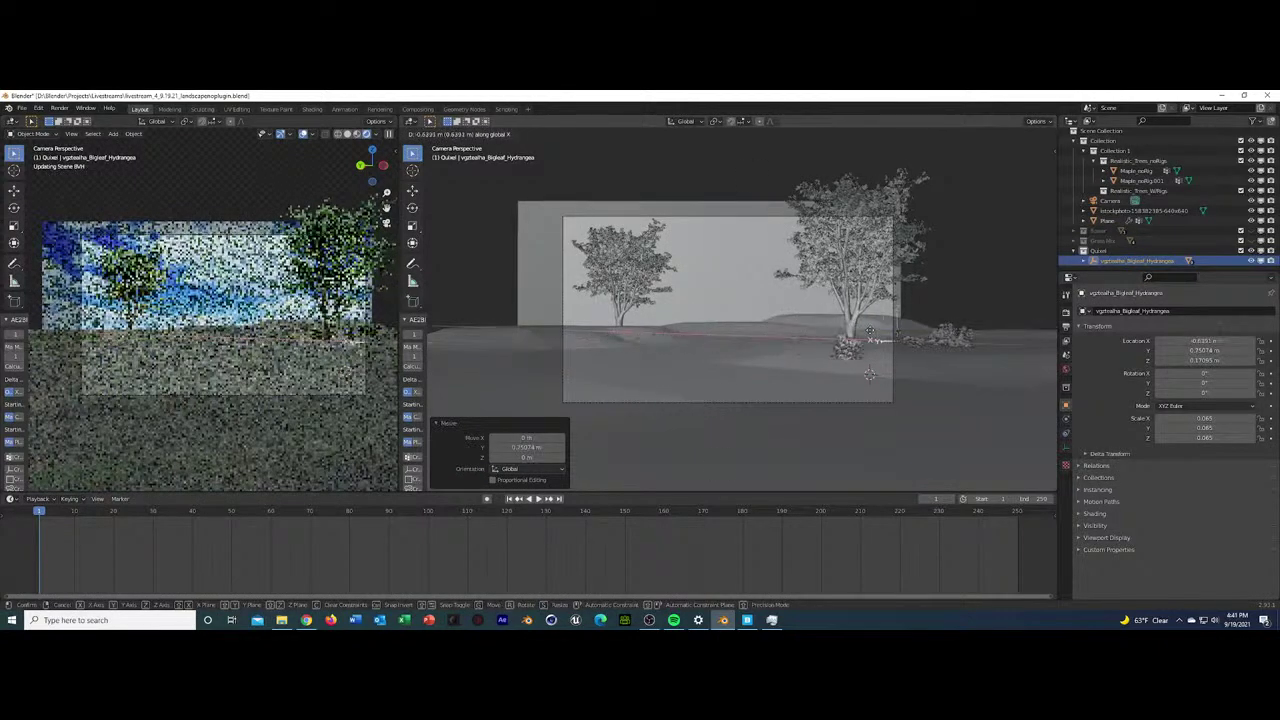
key(Return)
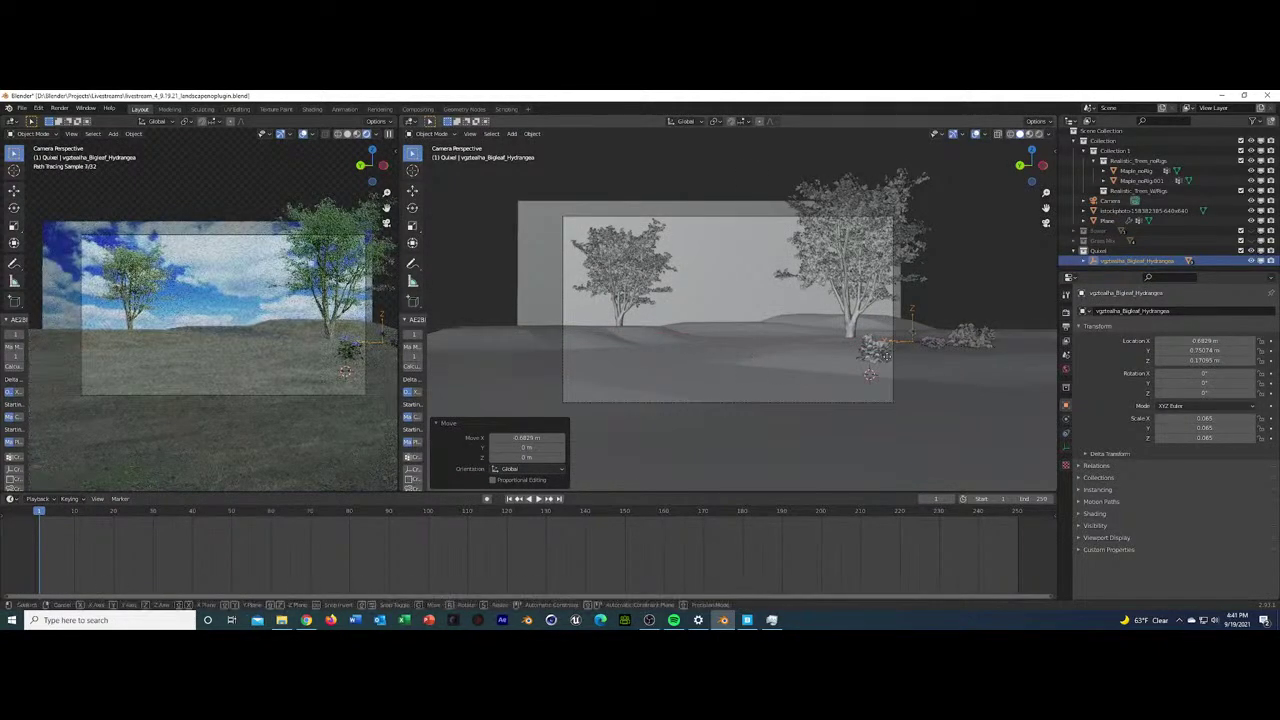
Move the flowering plant on Y and X into the lower-left foreground of the camera view
click(720, 366)
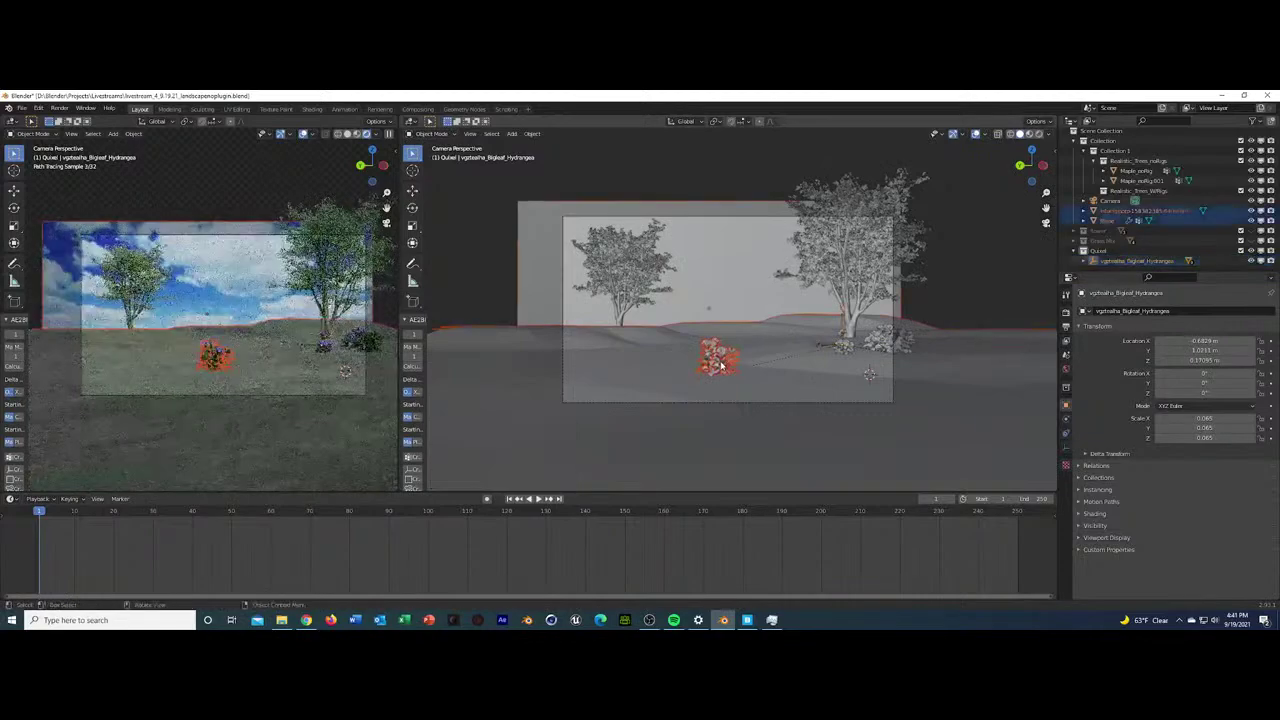
key(g)
key(y)
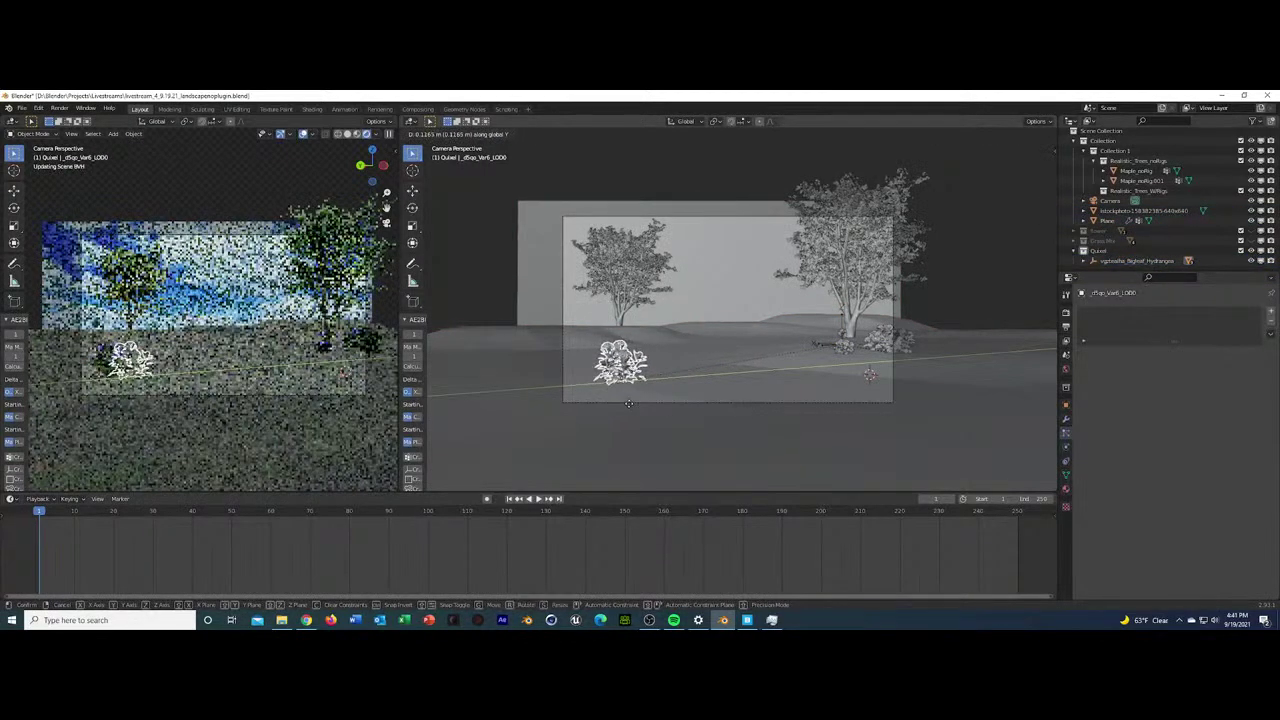
click(633, 401)
key(g)
key(x)
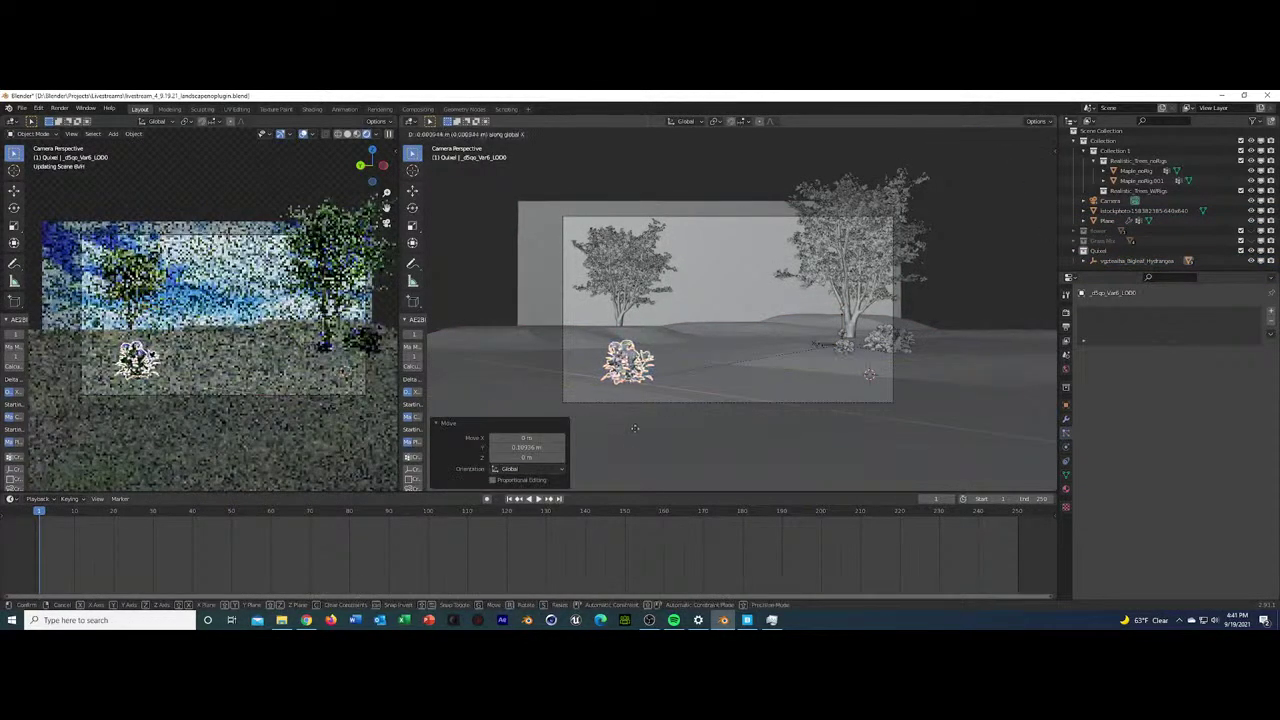
click(636, 400)
key(g)
key(y)
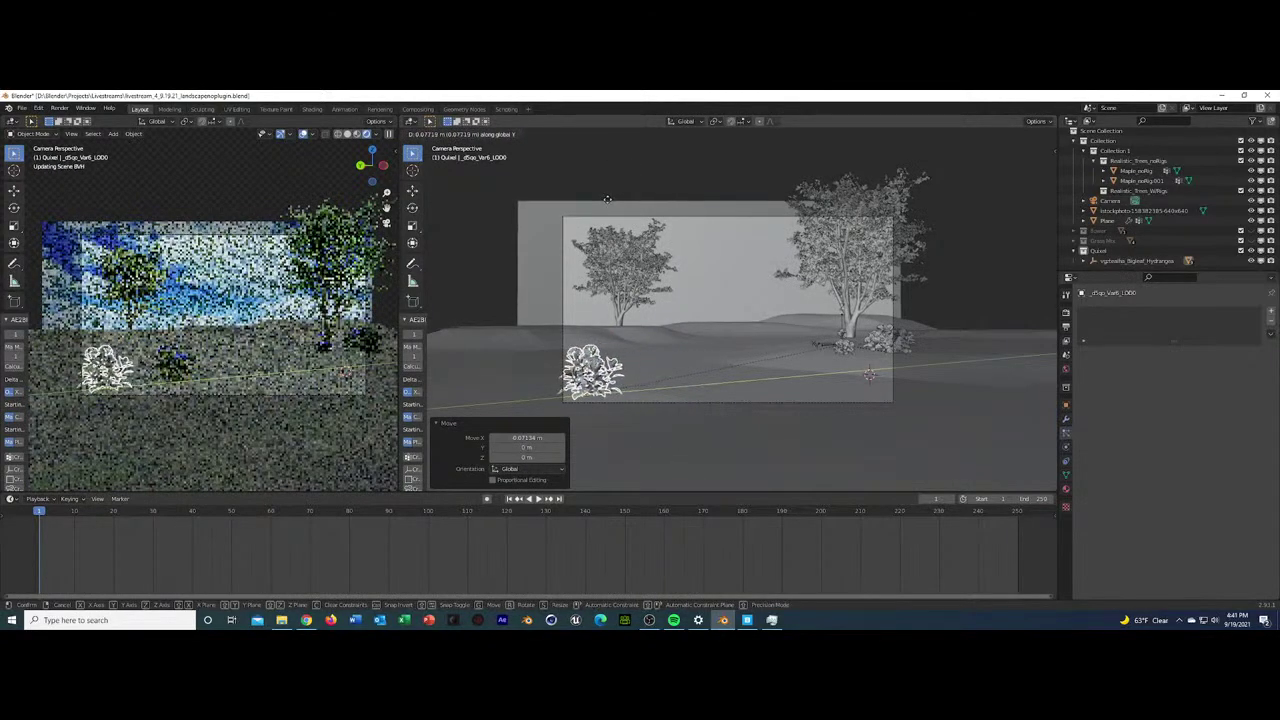
click(604, 325)
middle_drag(604, 325, 635, 384)
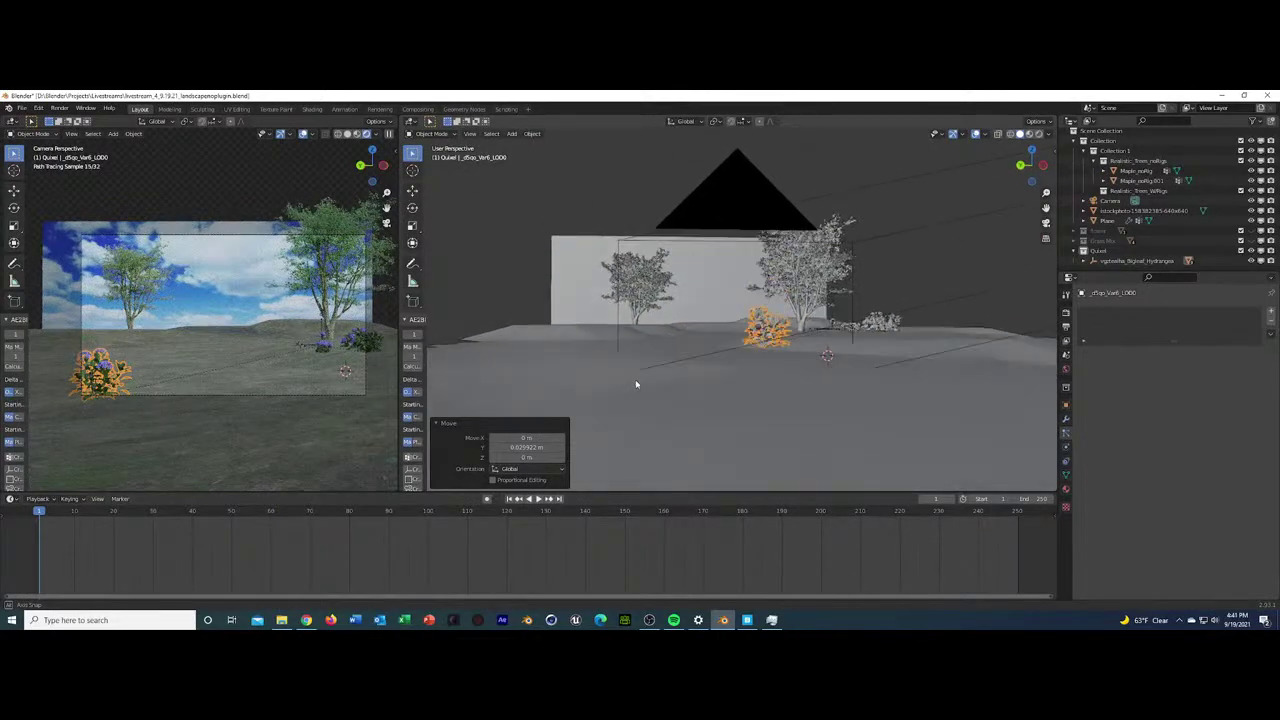
Raise a plant on the Z axis and delete the flowering plant
key(g)
key(z)
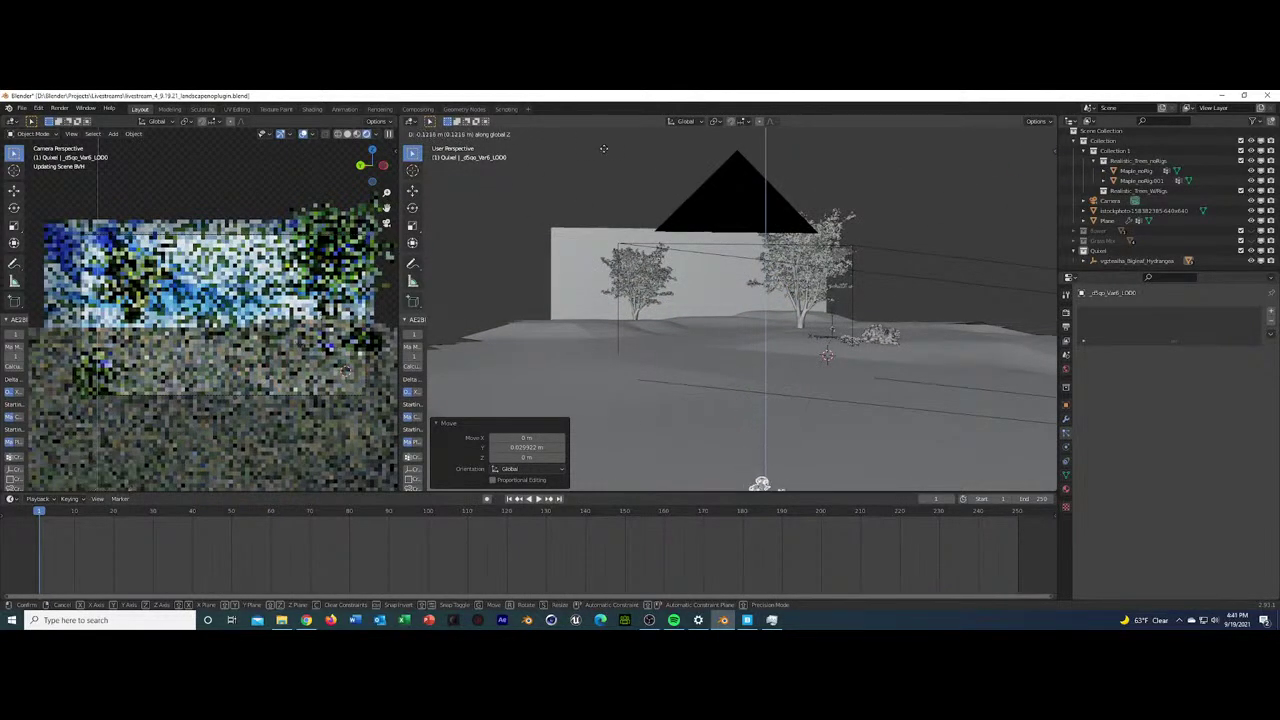
click(605, 149)
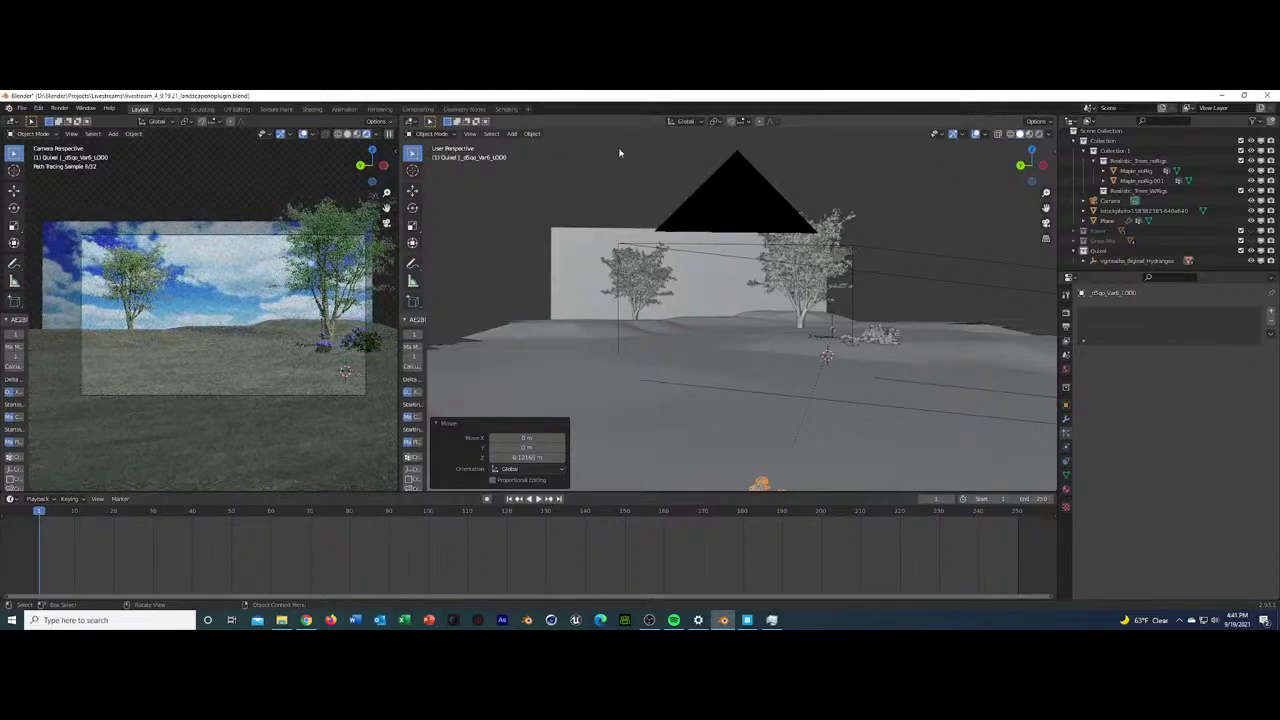
key(Delete)
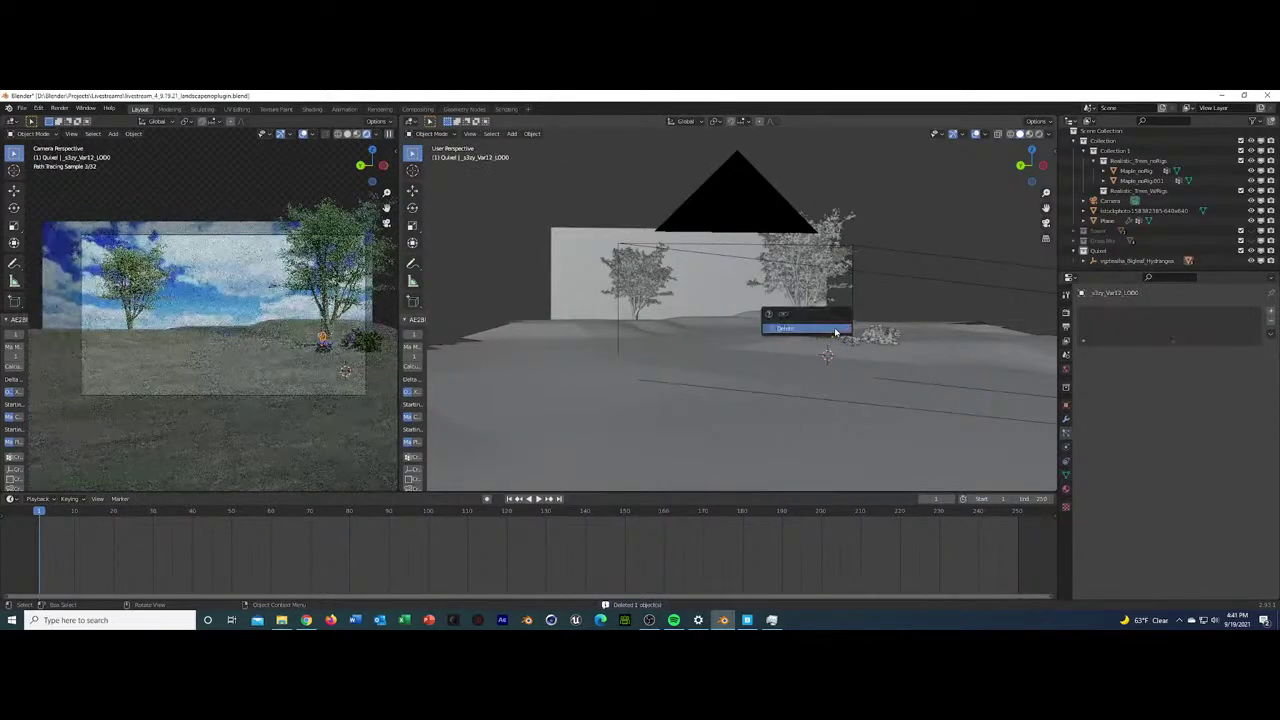
scroll(838, 335, up, 3)
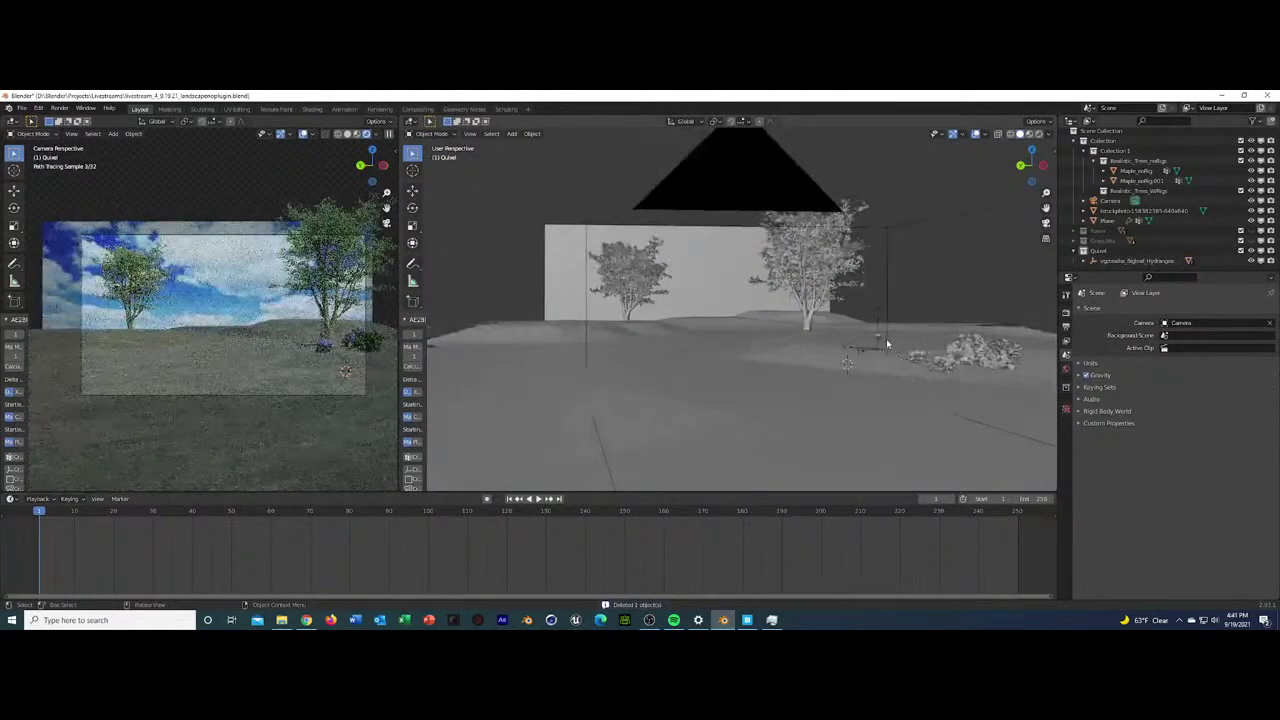
Delete the small unwanted plants beside the maple
click(880, 341)
click(880, 341)
click(880, 343)
key(x)
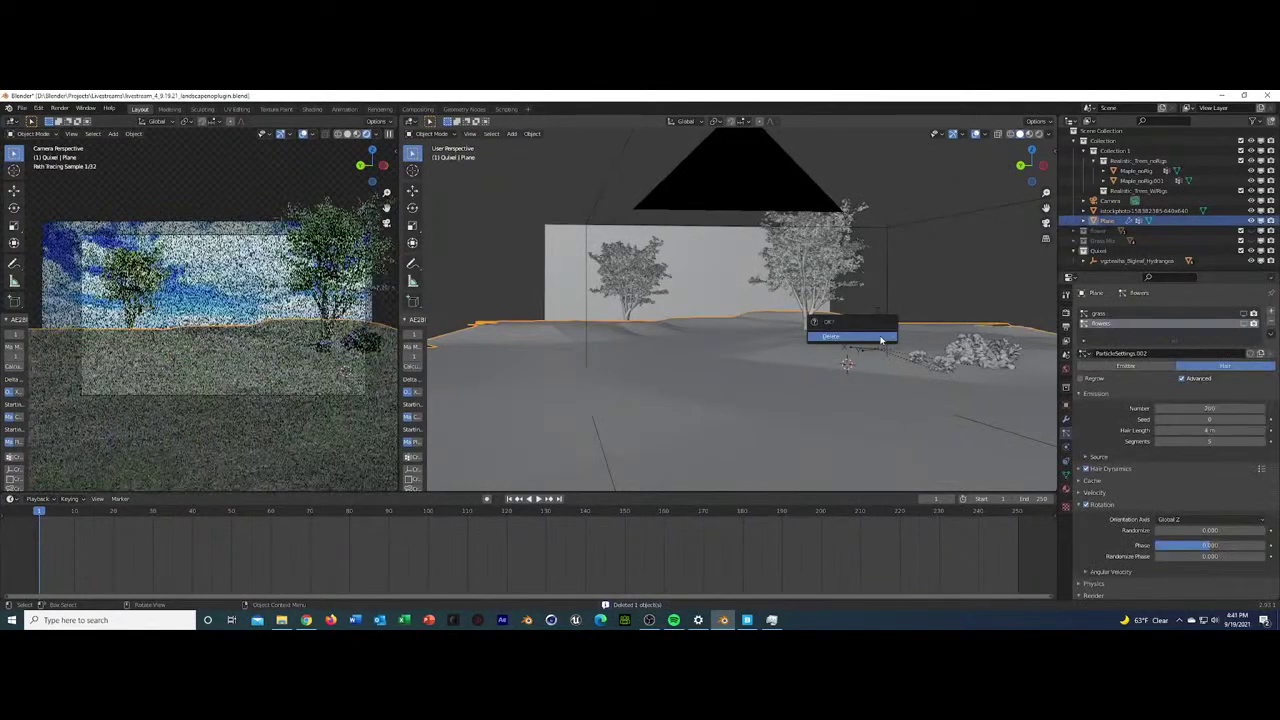
click(880, 341)
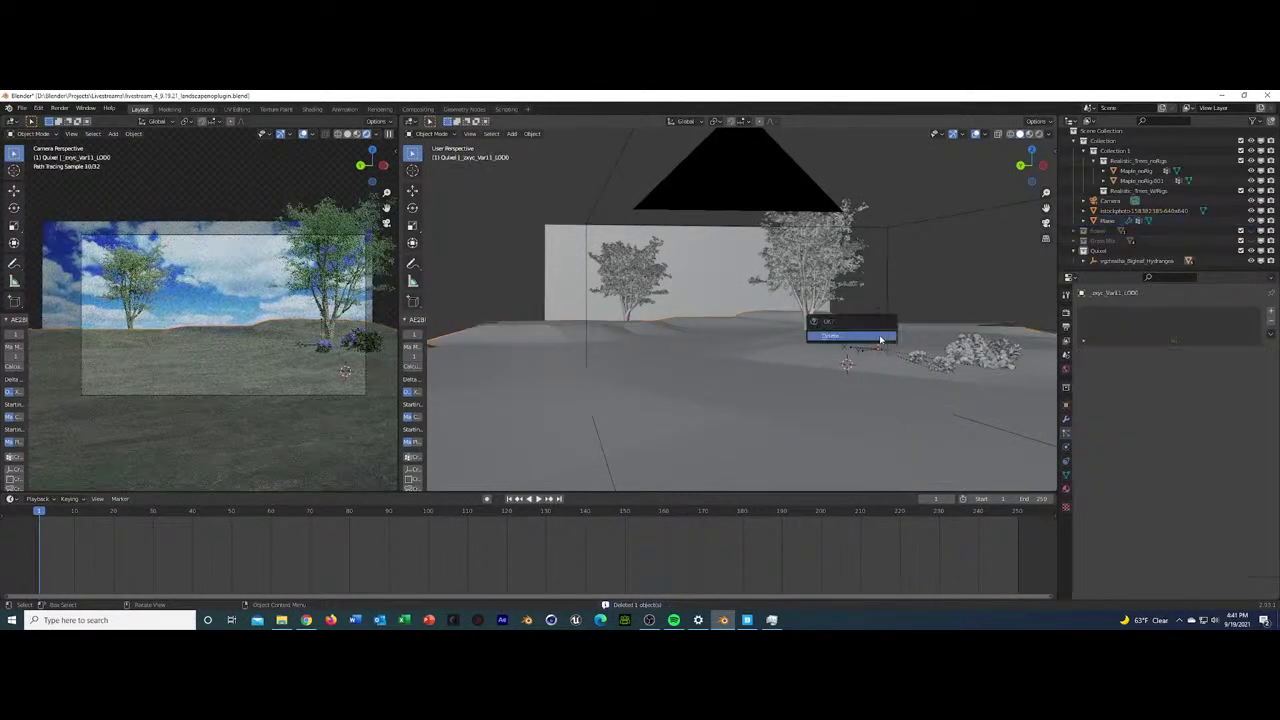
click(880, 337)
click(942, 364)
Reposition the nearby small plant, then move the back-right bush on Y and sink it slightly on Z
key(g)
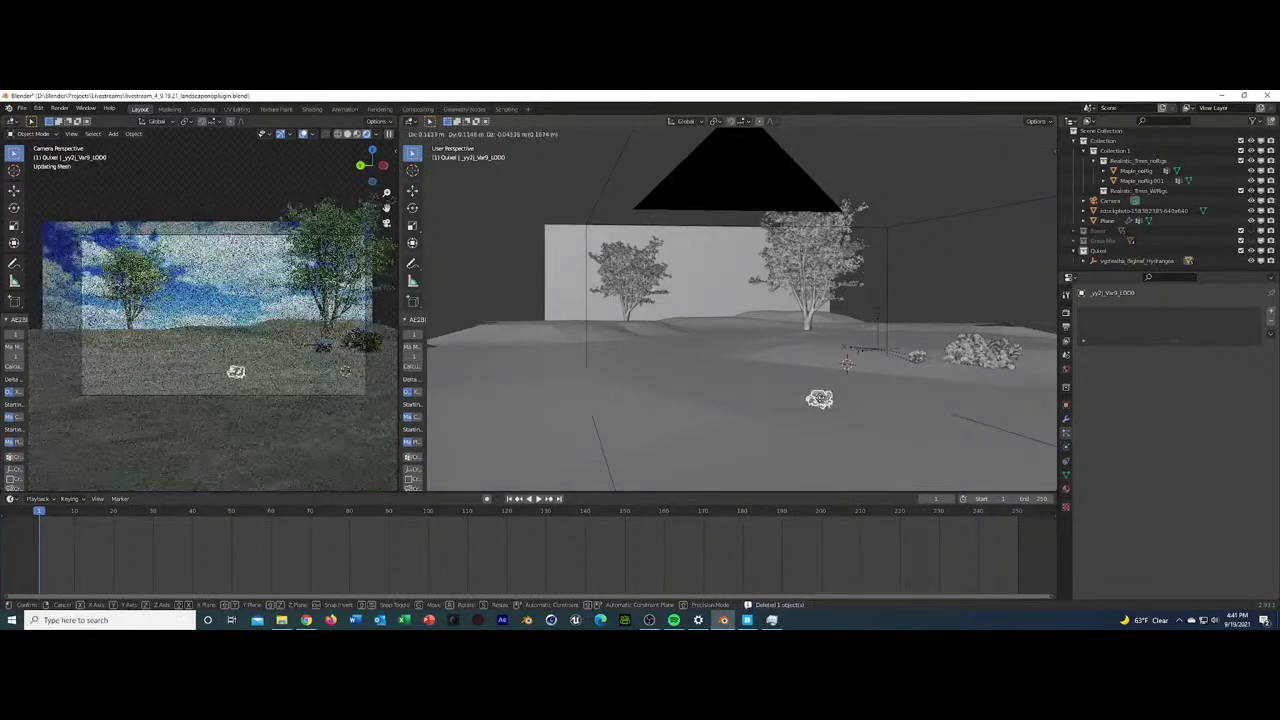
click(793, 410)
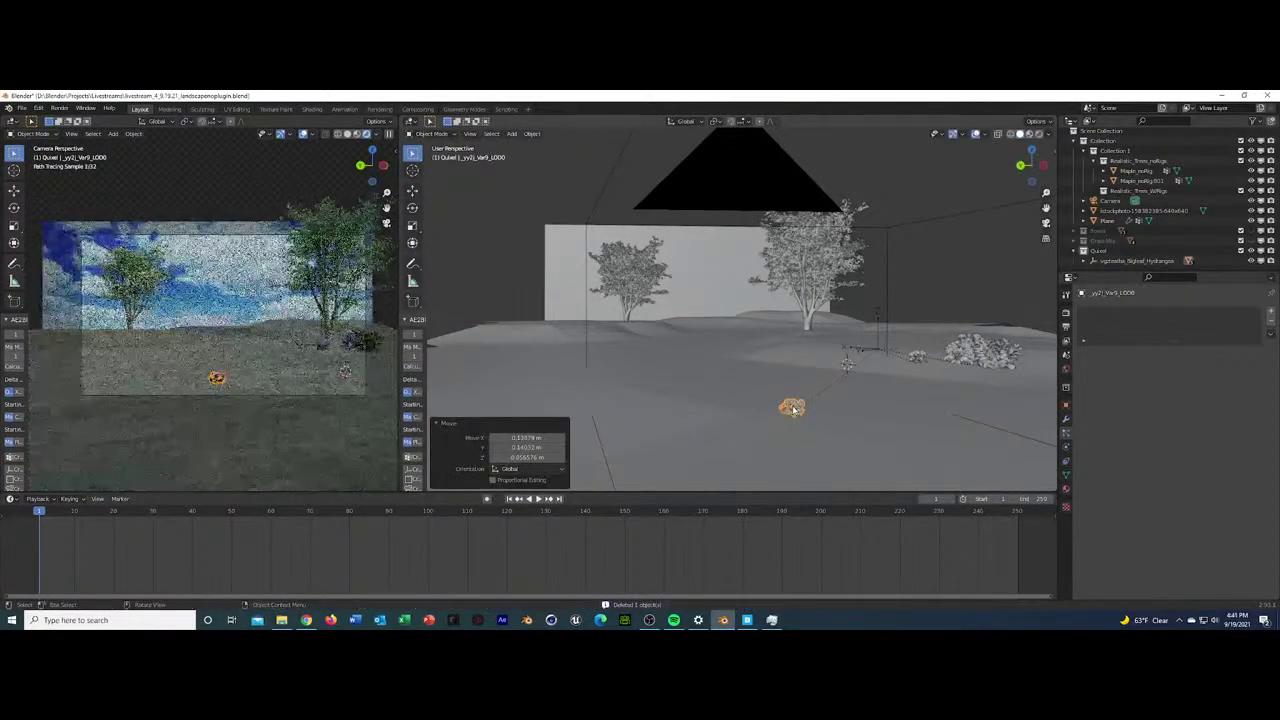
click(976, 356)
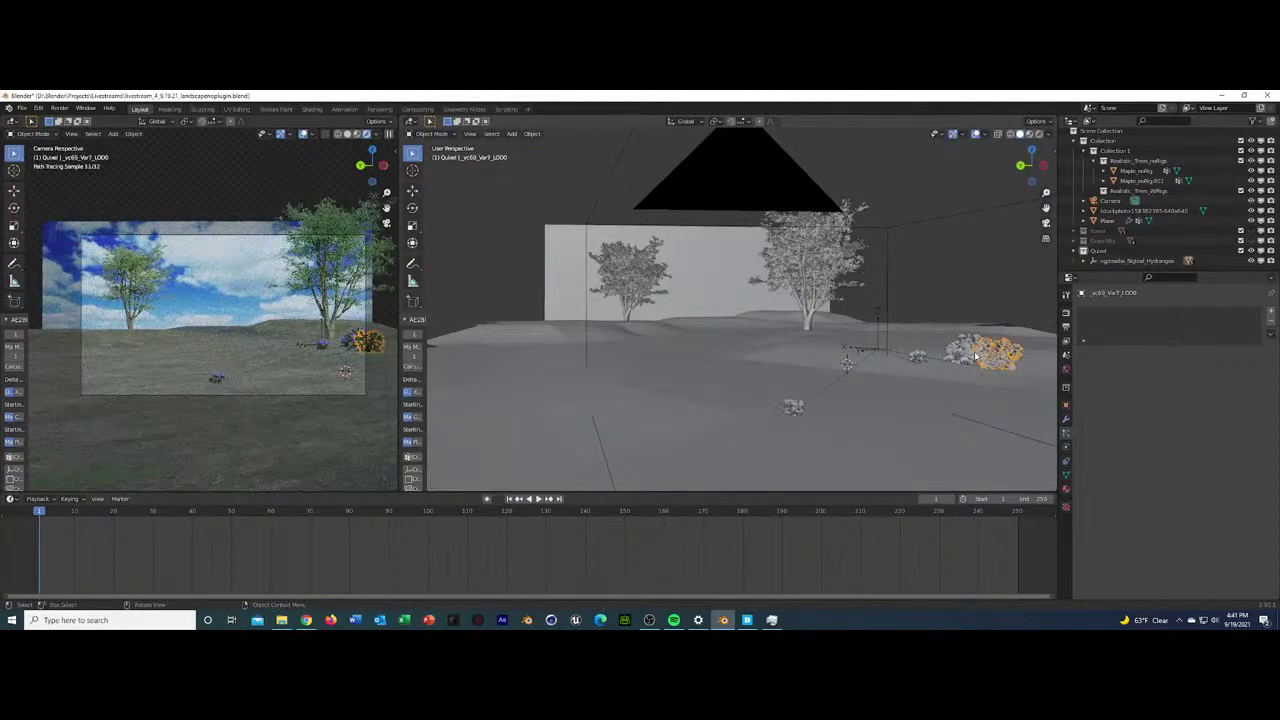
key(g)
key(y)
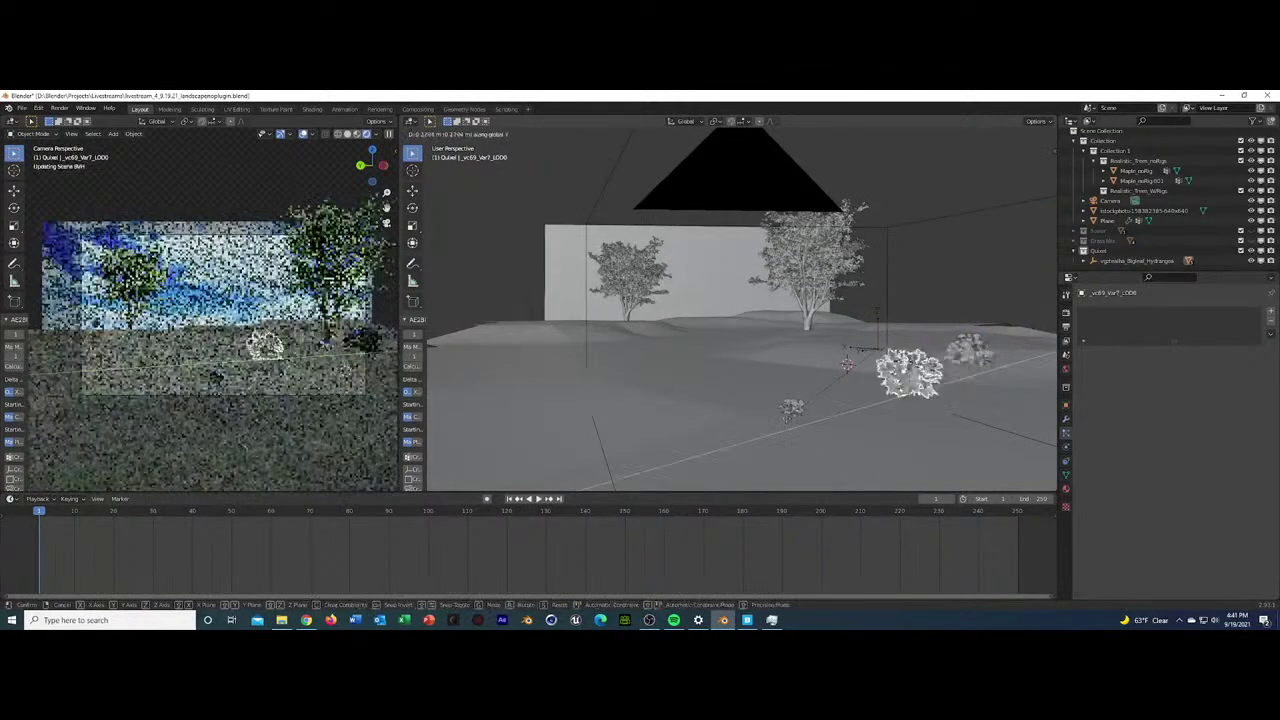
key(Return)
key(g)
key(z)
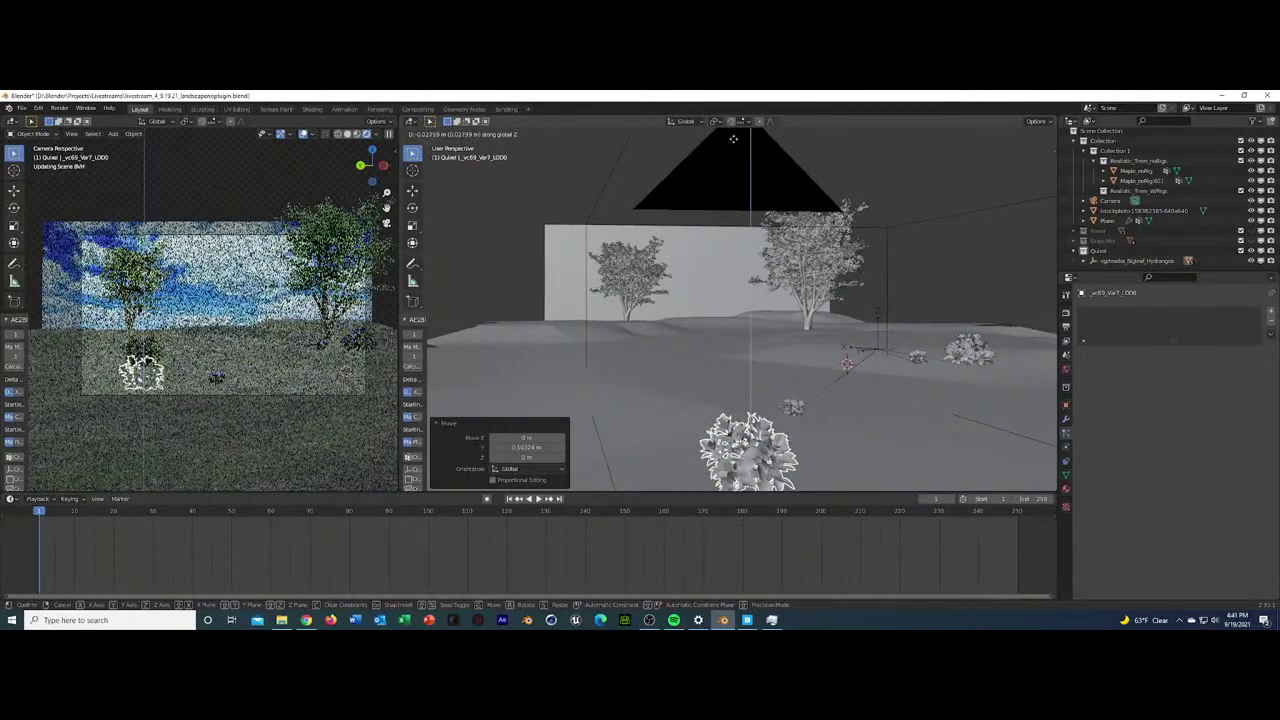
key(Return)
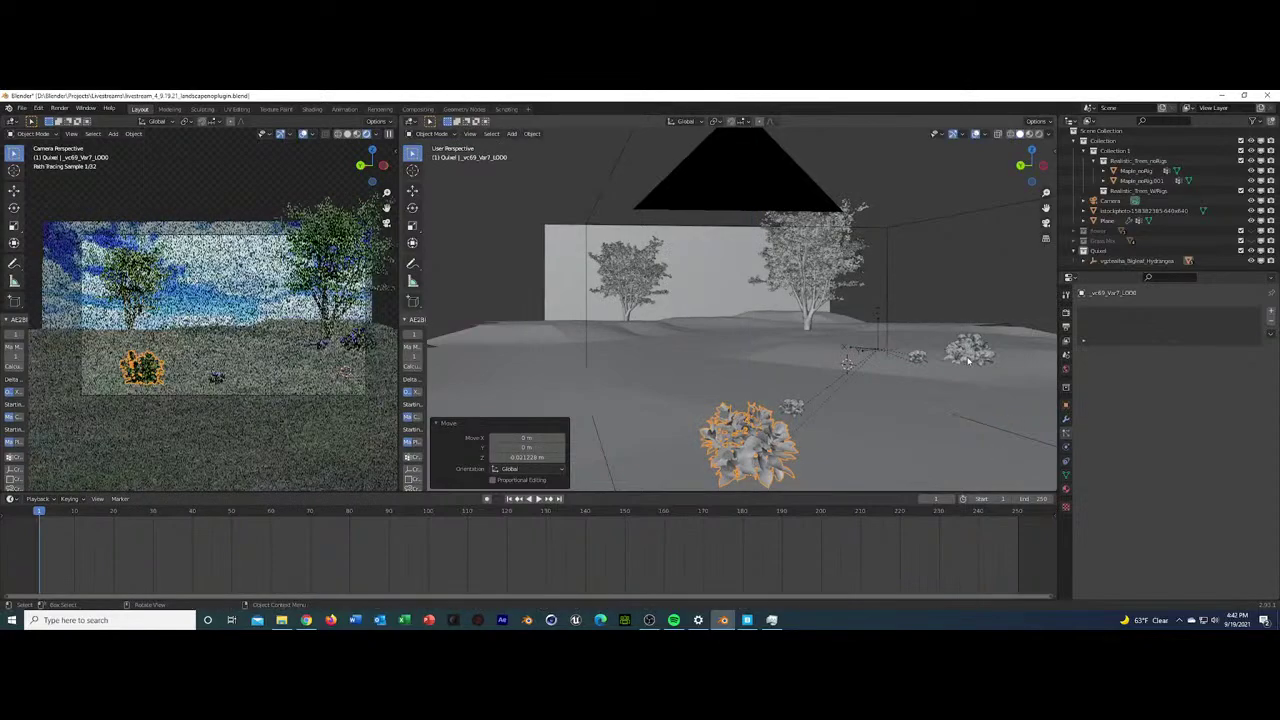
Bring the right hydrangea closer to the camera on Y and lower it into the ground
click(968, 355)
key(g)
key(x)
key(y)
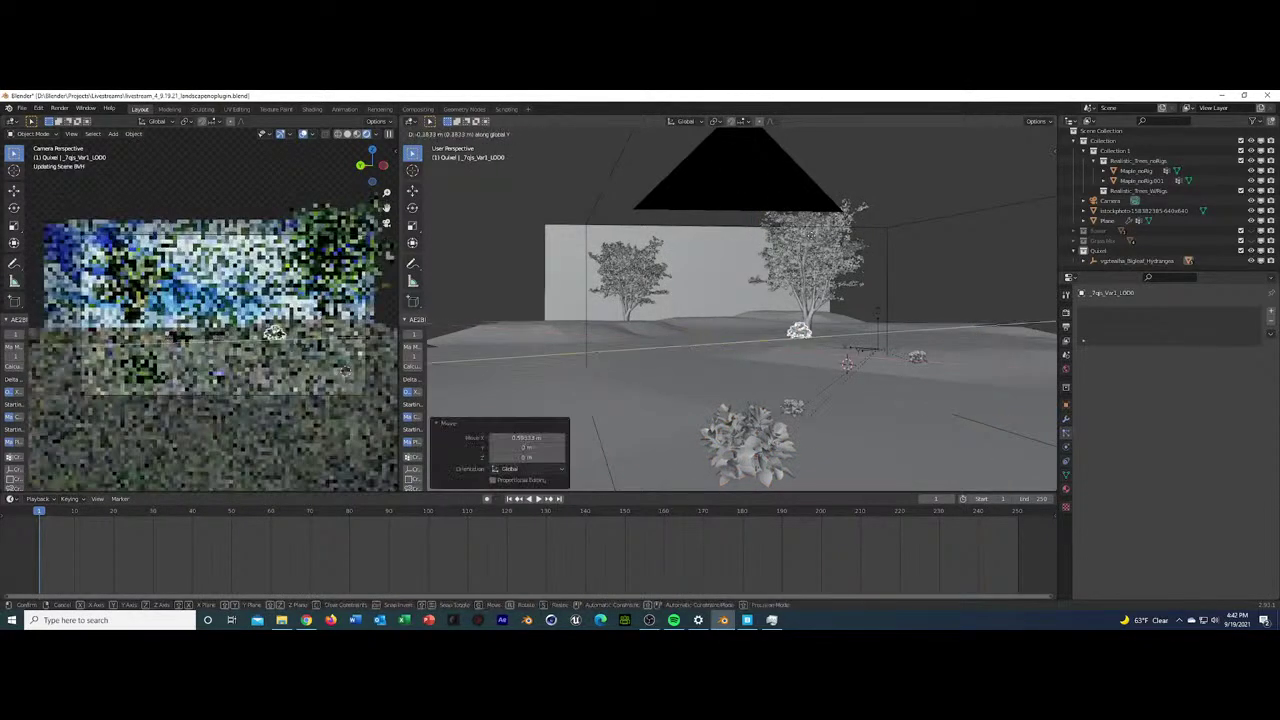
key(Return)
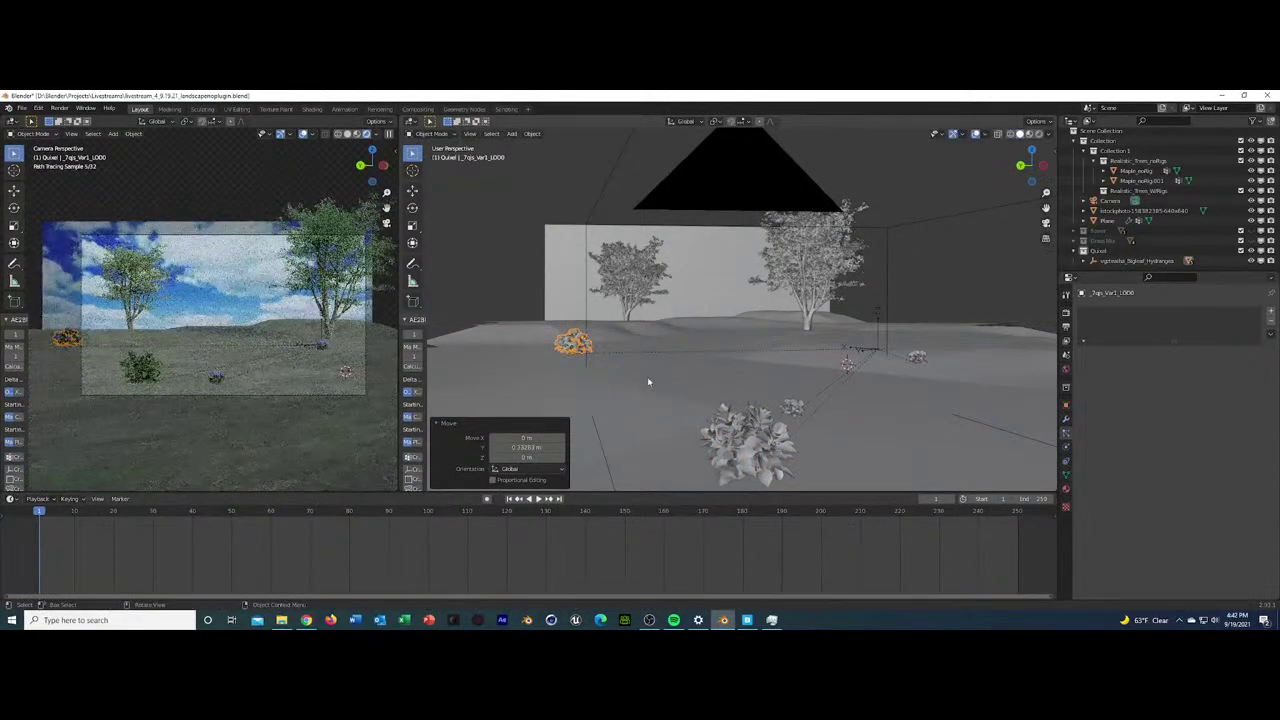
key(g)
key(x)
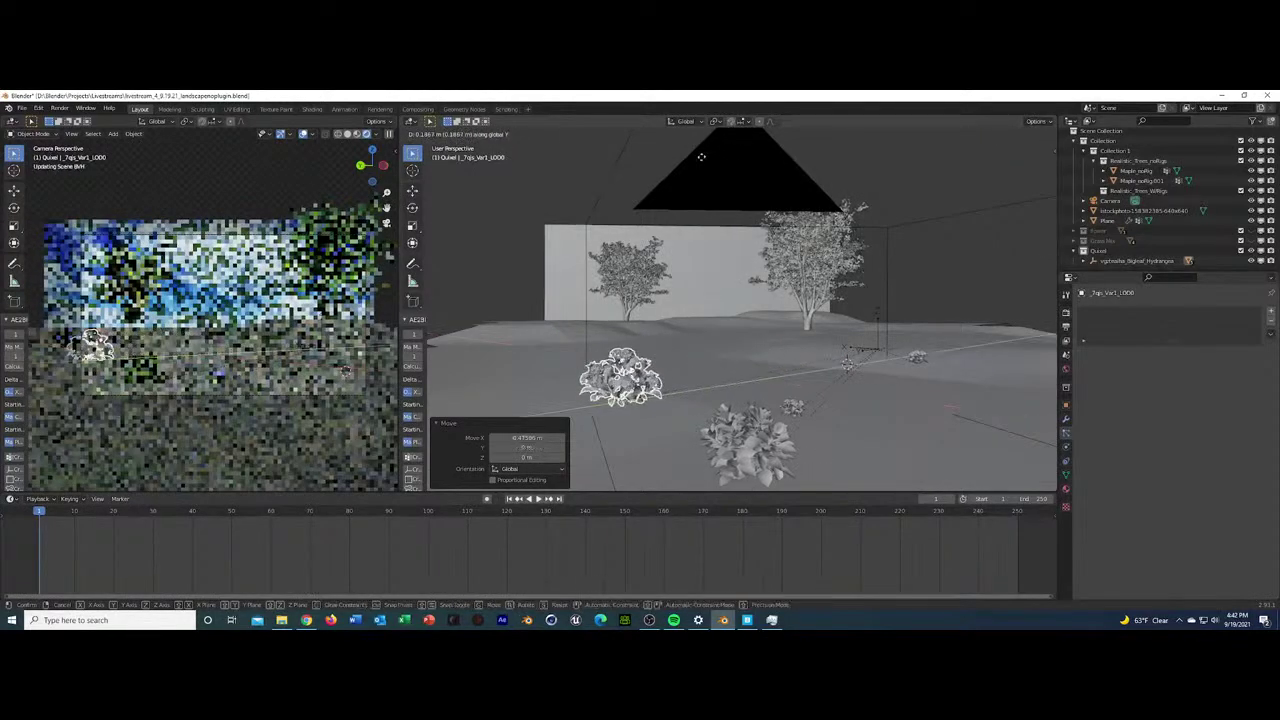
key(x)
key(z)
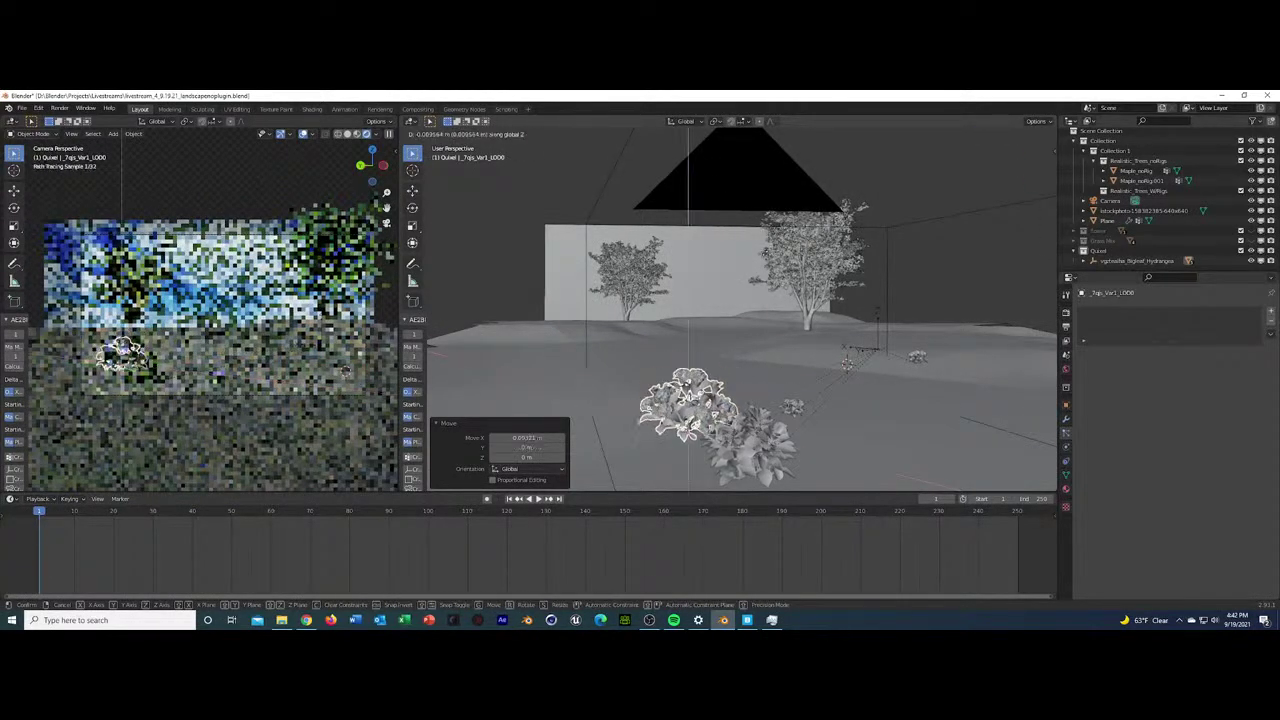
key(Return)
Delete the distant small plant and move the orange ground patch toward the camera along Y and X
click(917, 360)
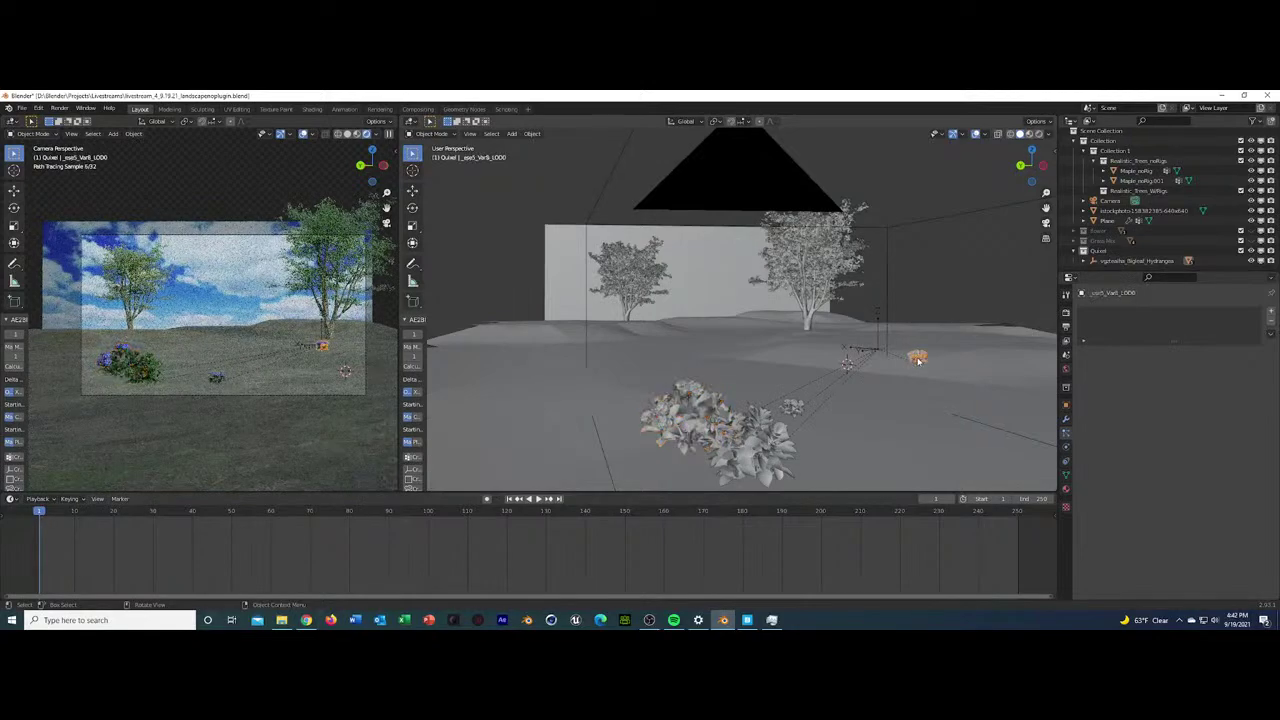
click(917, 358)
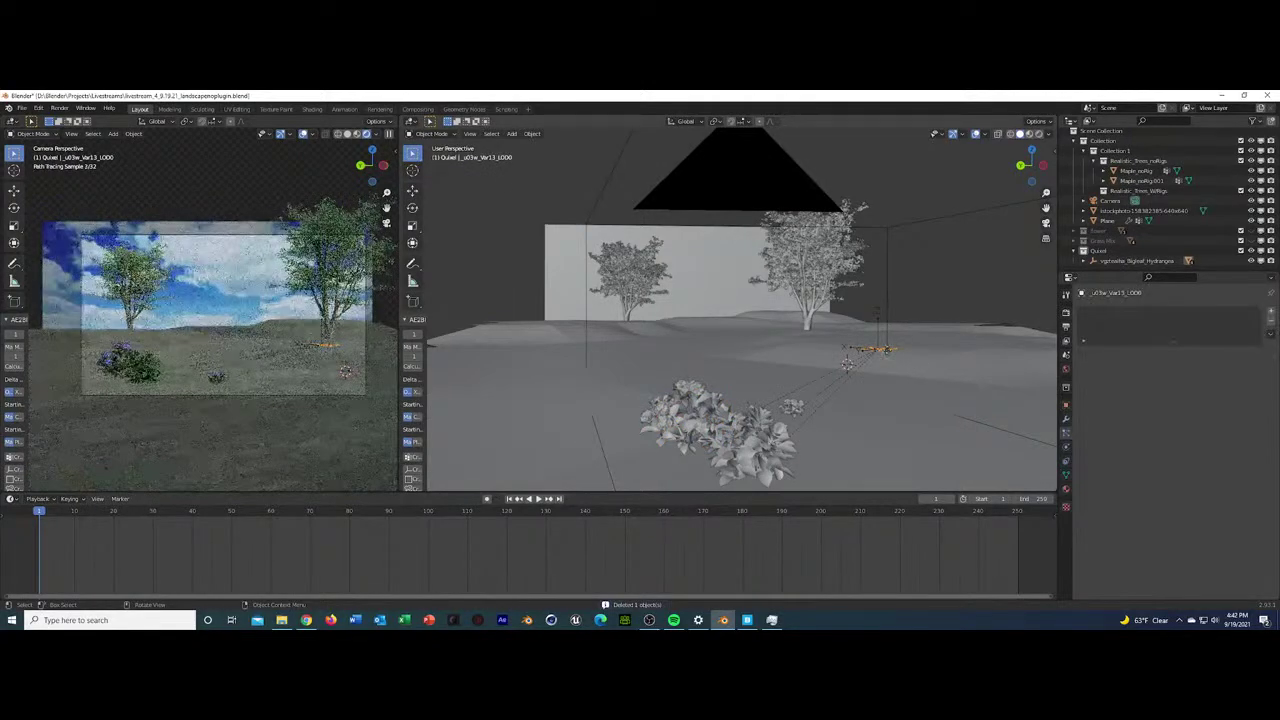
key(g)
key(y)
click(729, 397)
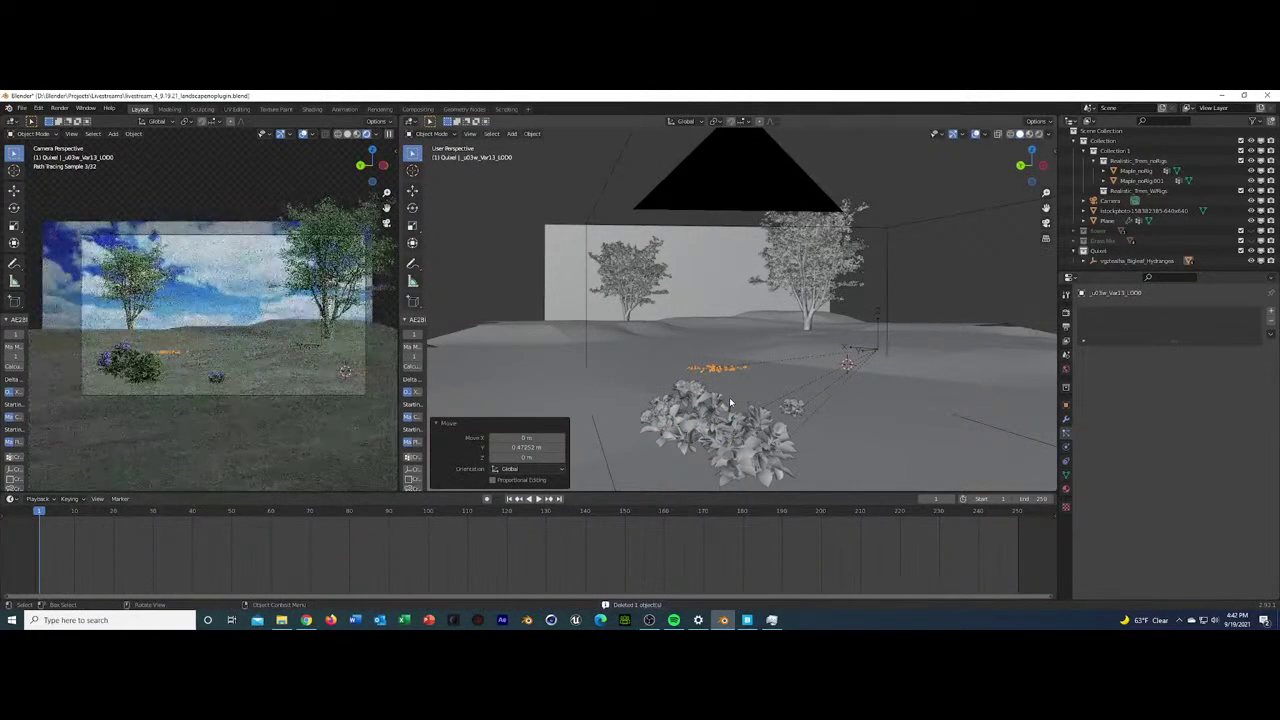
key(g)
key(x)
click(788, 373)
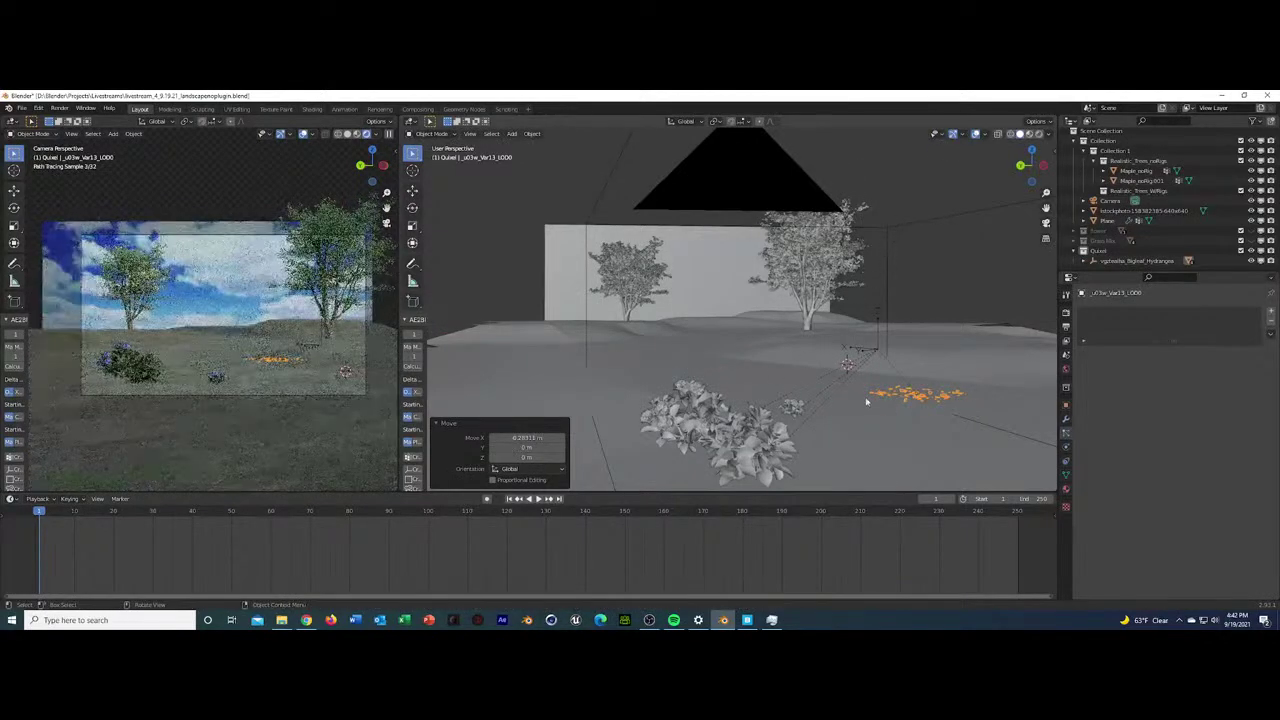
key(g)
key(y)
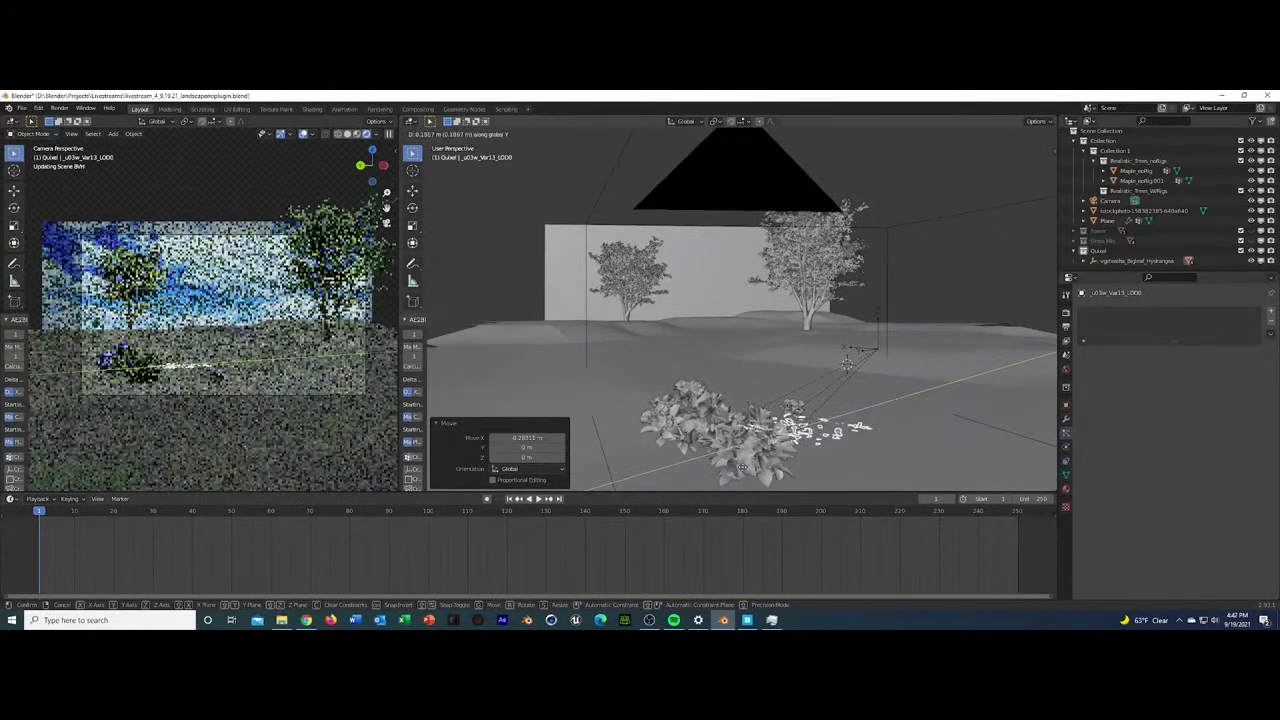
click(731, 467)
middle_drag(731, 467, 712, 334)
key(KP_Decimal)
Enlarge the vgtexsha_Bigleaf_Hydrangea, selected from the Quixel collection, to about 1.58 times size
click(681, 321)
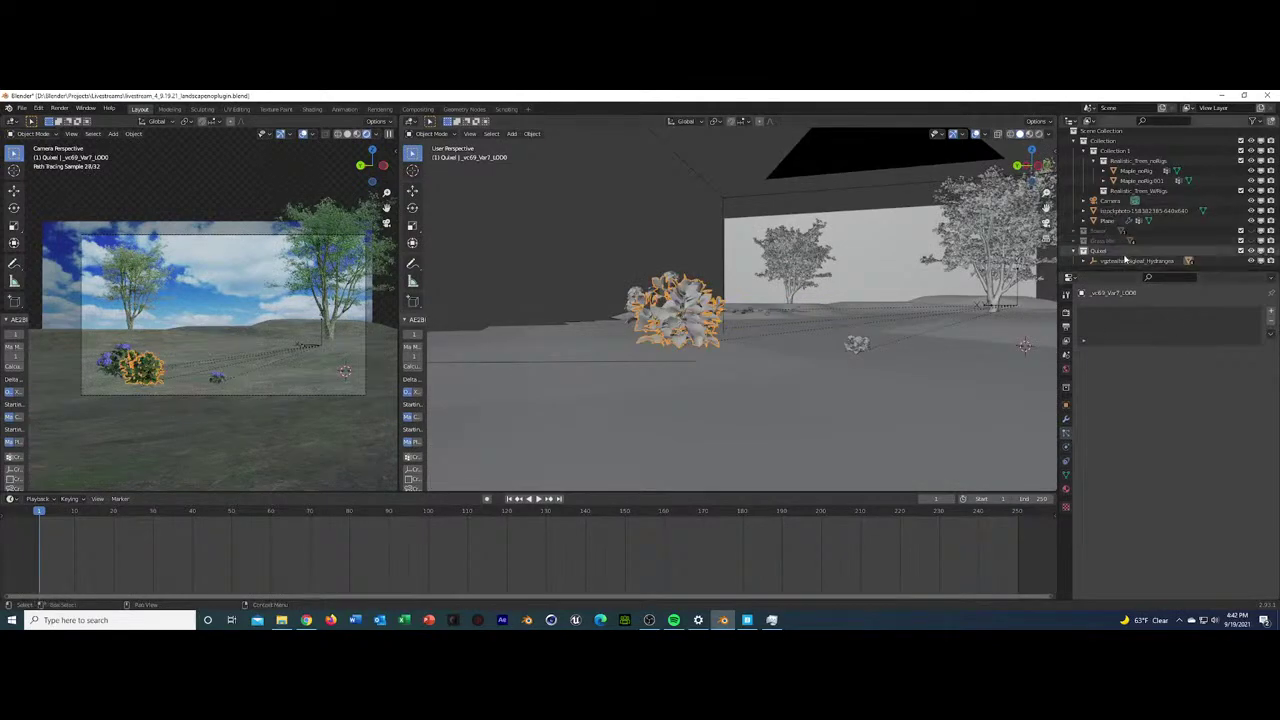
click(1115, 251)
click(1135, 260)
key(s)
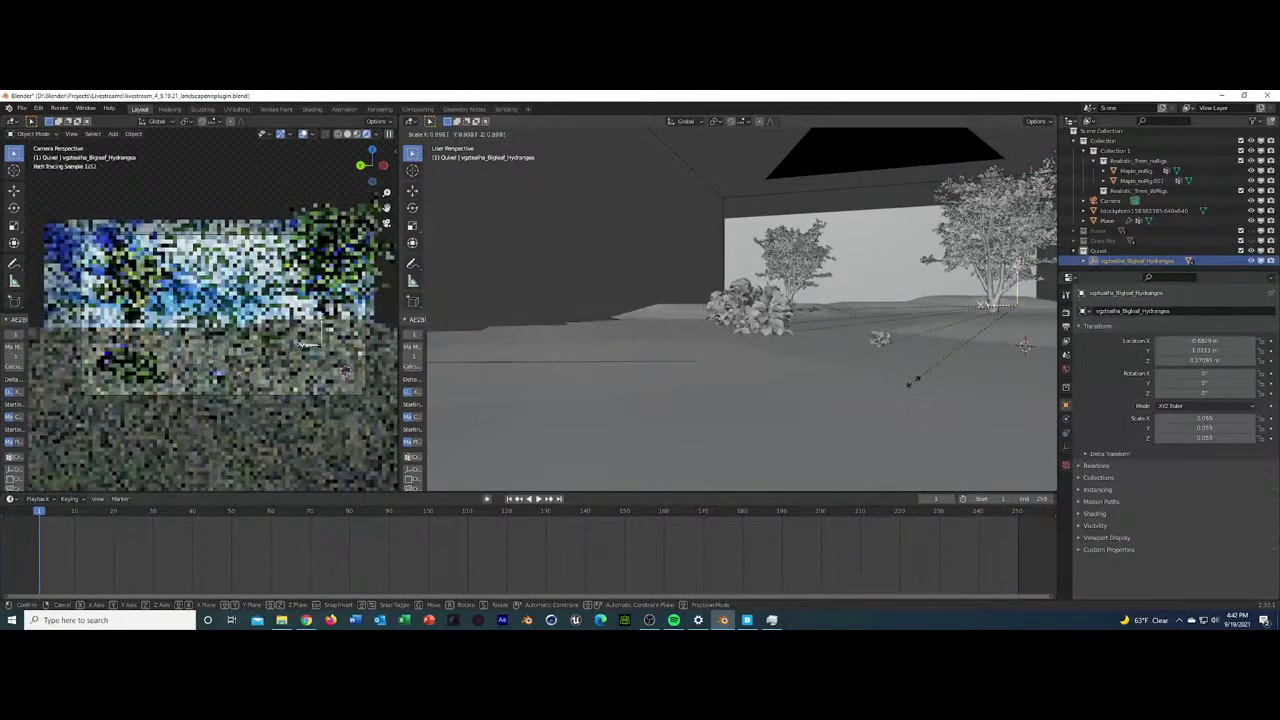
click(808, 393)
middle_drag(808, 394, 699, 366)
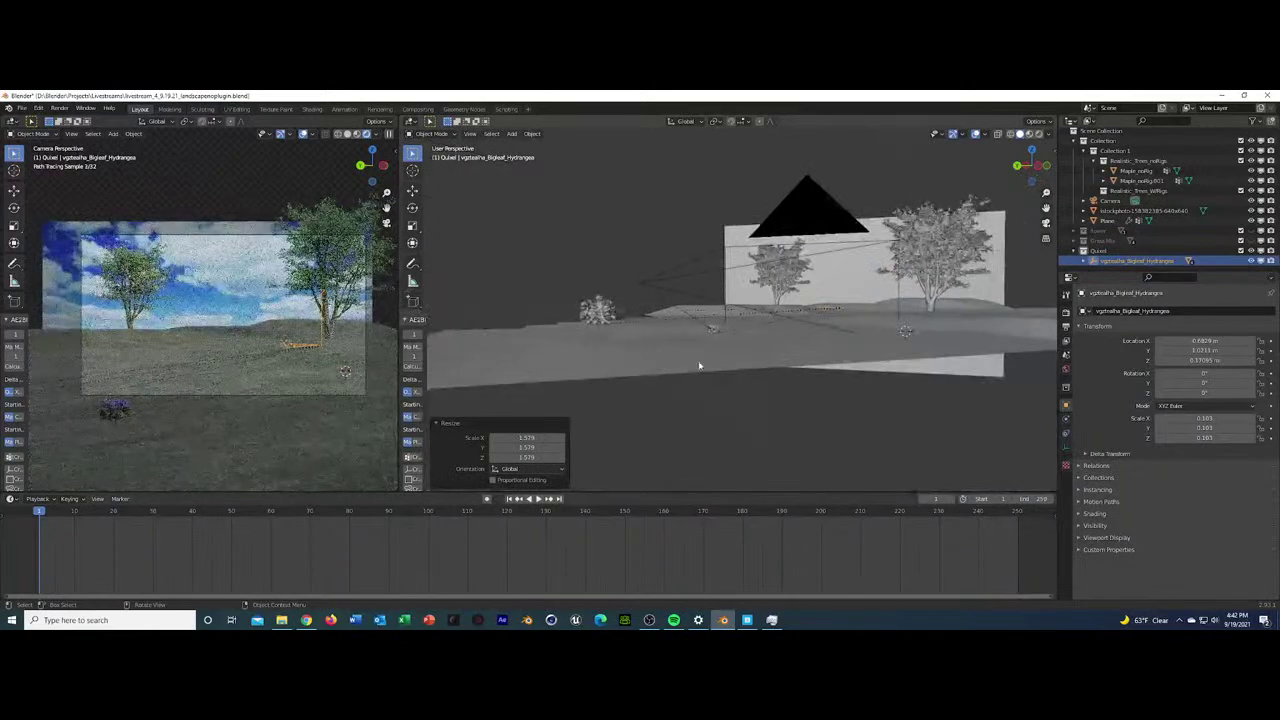
Move the background bush and the left hydrangea along Y toward the lower left
click(598, 312)
key(g)
key(y)
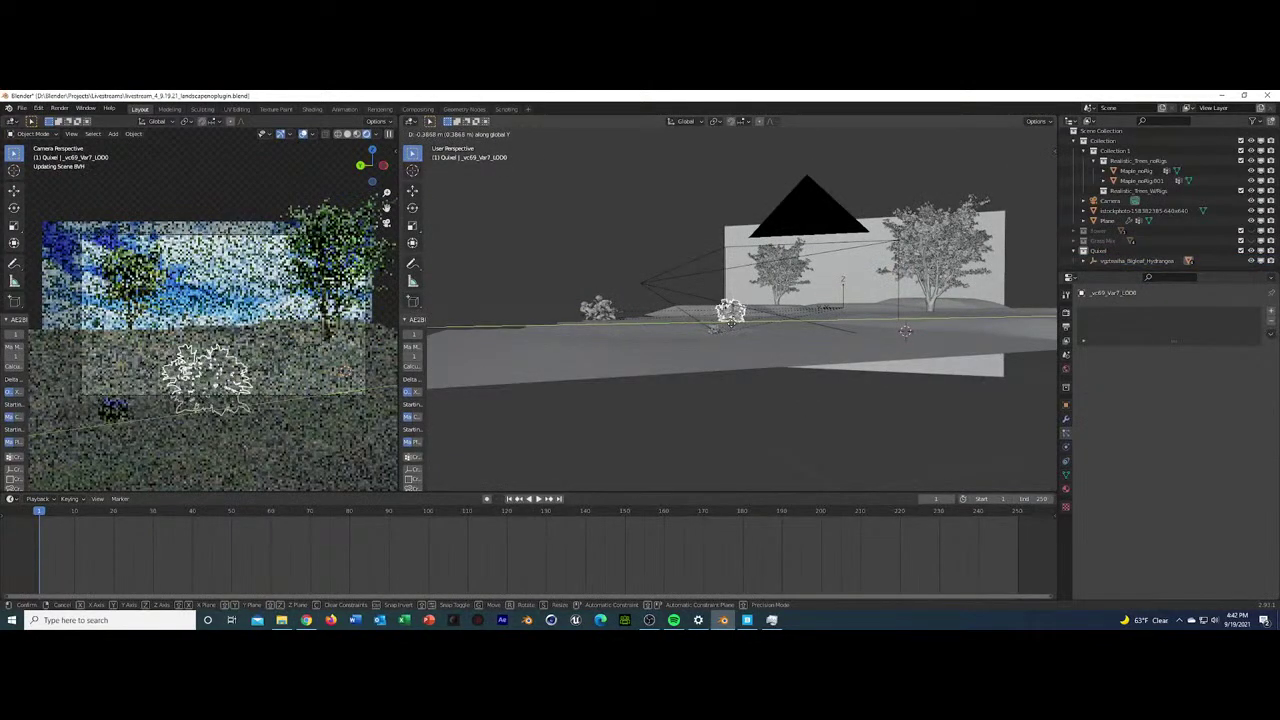
click(732, 326)
click(600, 308)
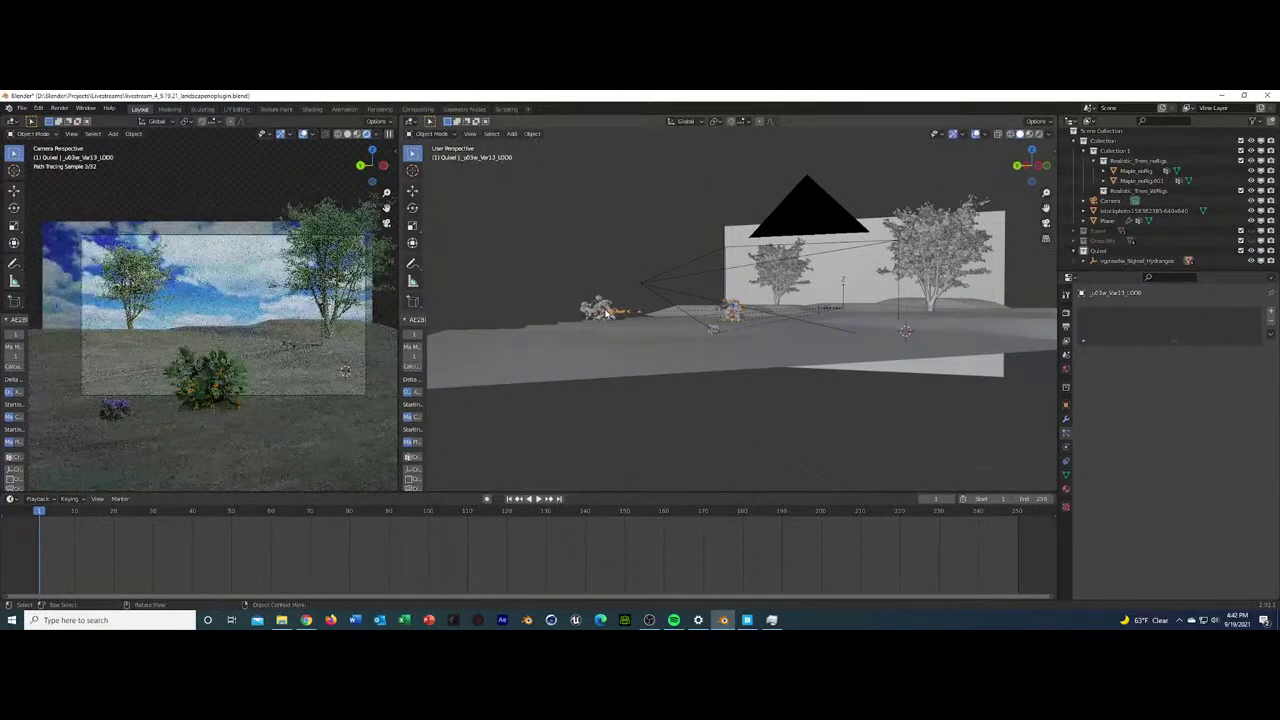
click(601, 306)
key(g)
key(y)
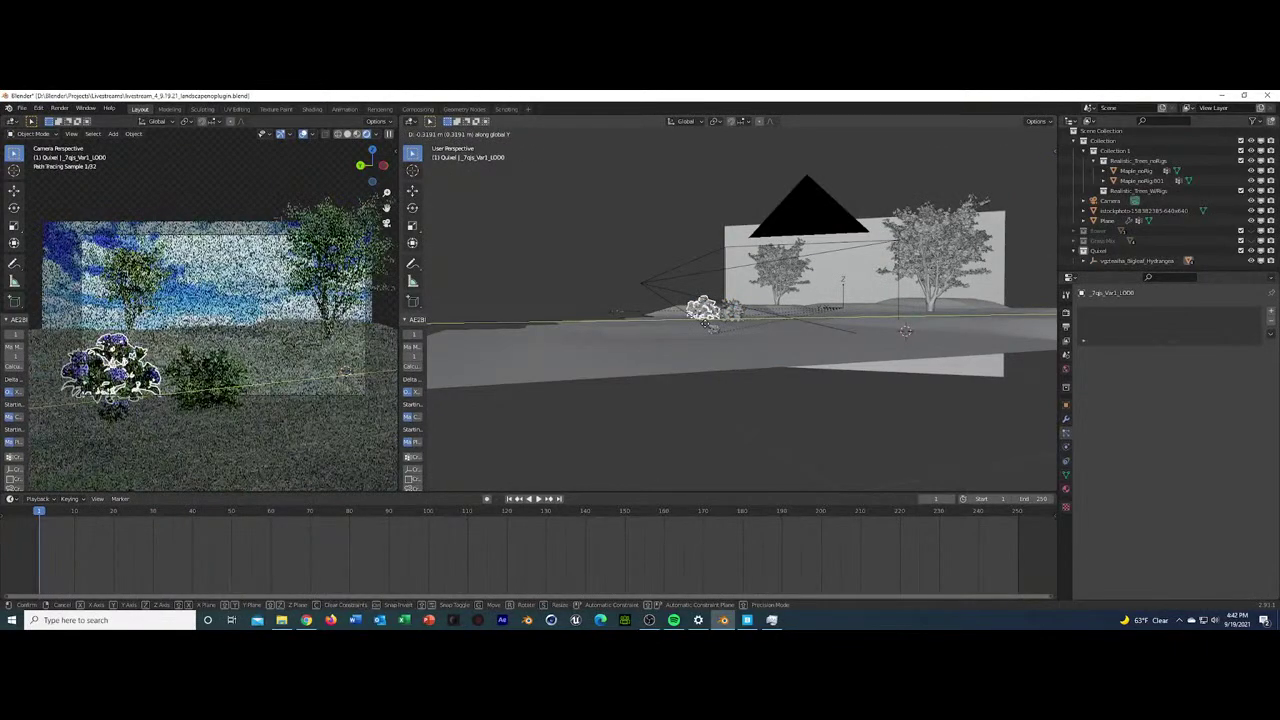
click(708, 320)
Delete the orange-flowered bush
click(735, 314)
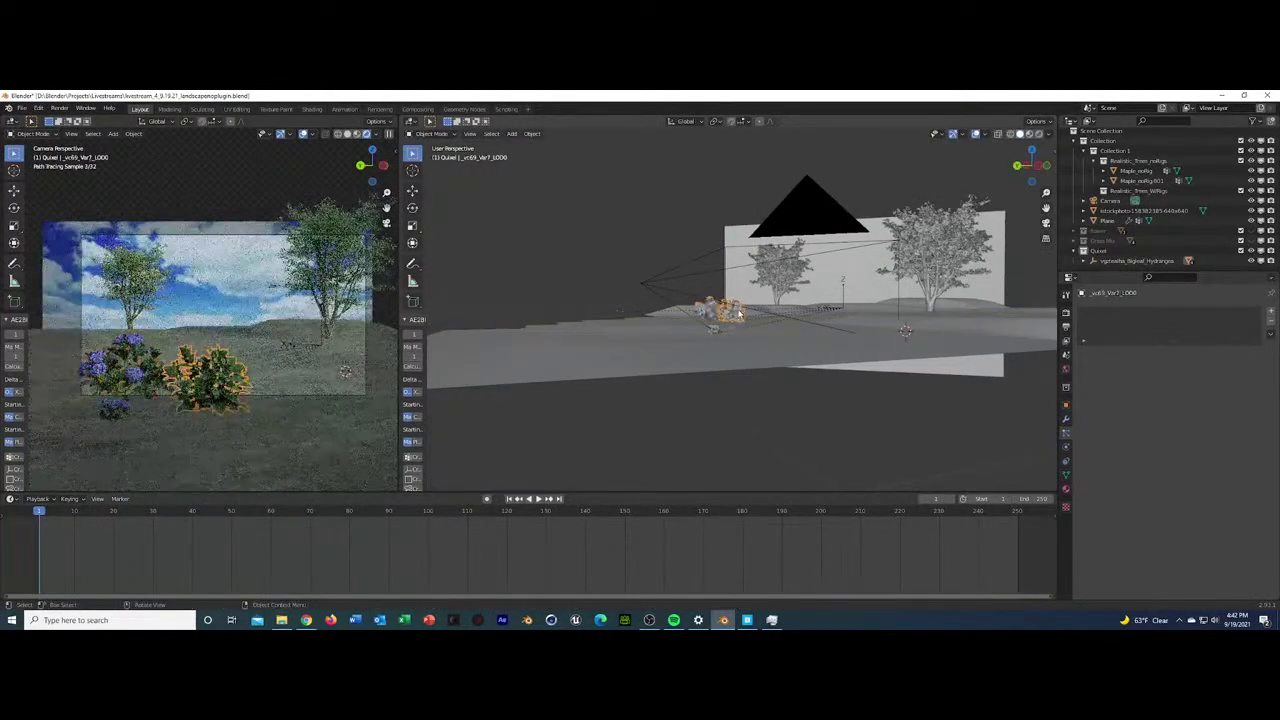
key(x)
click(738, 313)
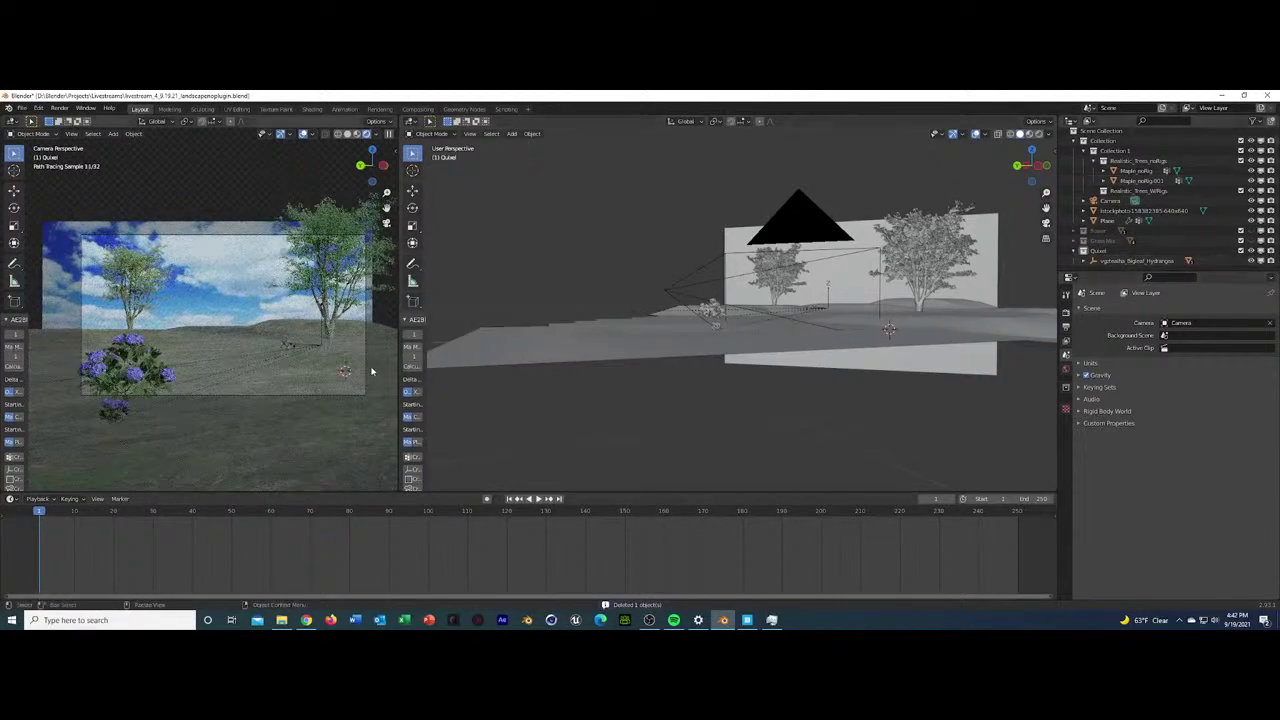
Show the ground plane's grass particles in the viewport and lower the hydrangea on Z
click(1108, 220)
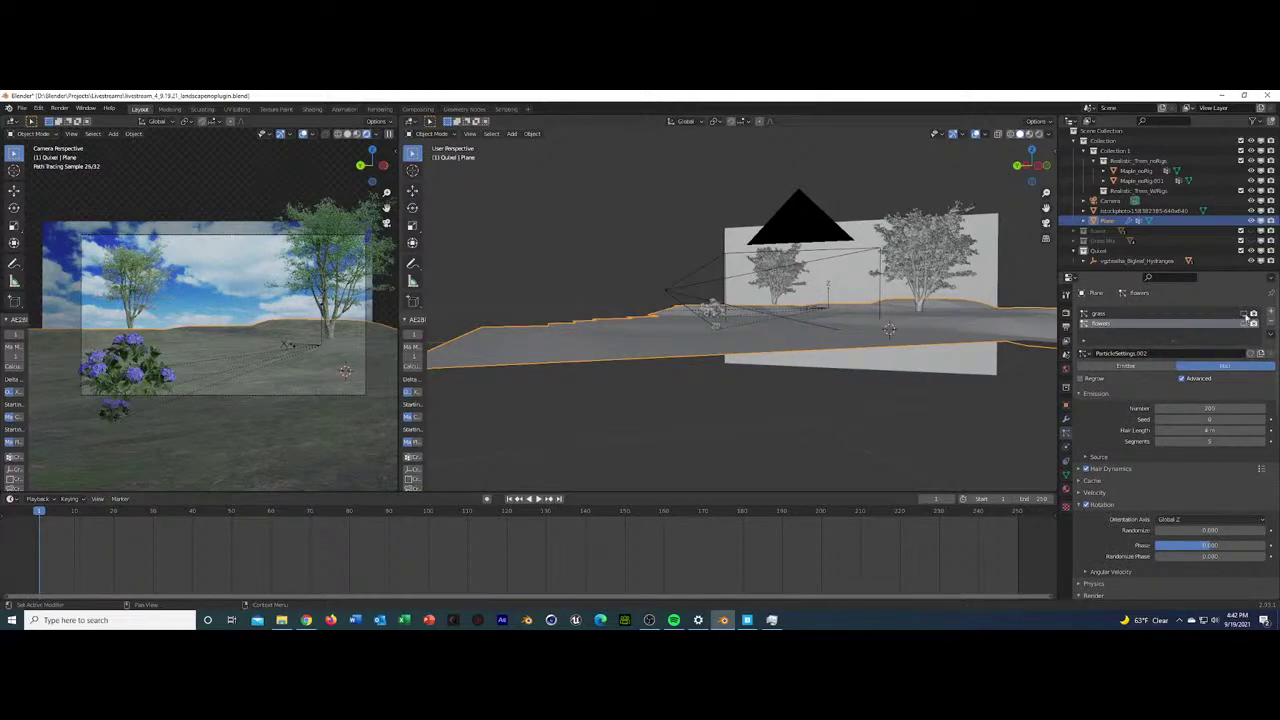
click(1243, 314)
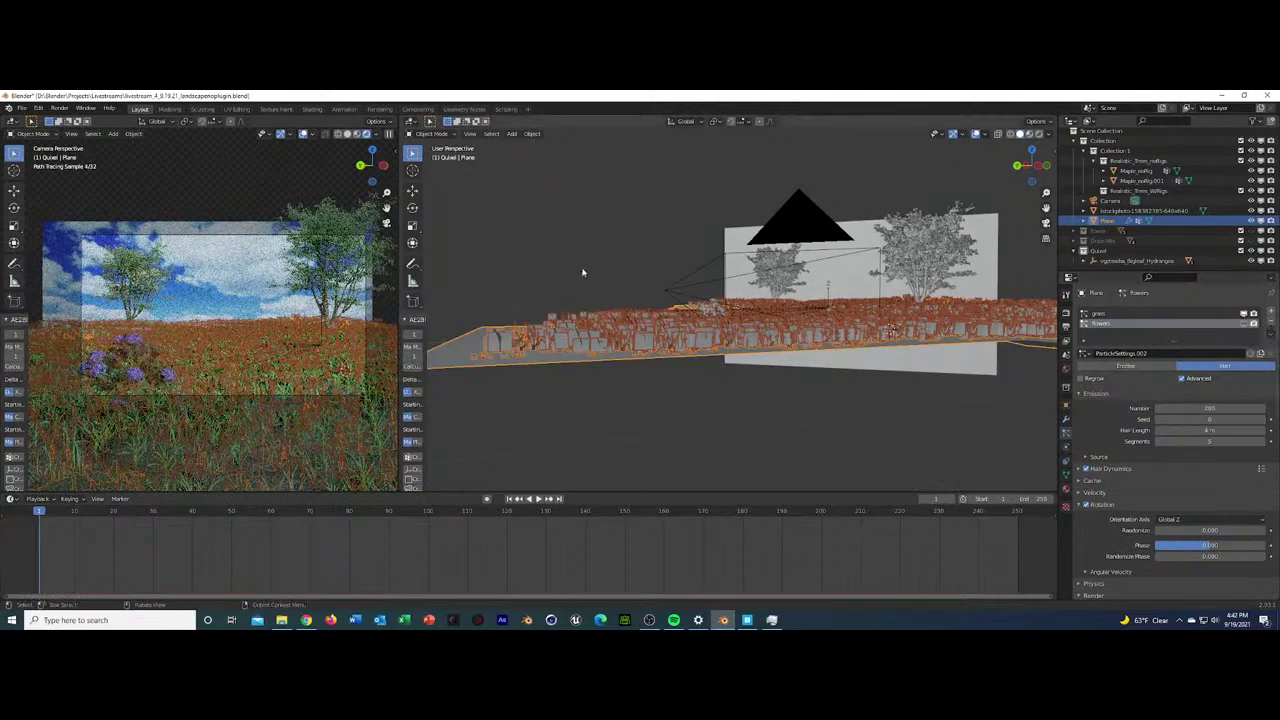
middle_drag(664, 303, 742, 321)
click(722, 318)
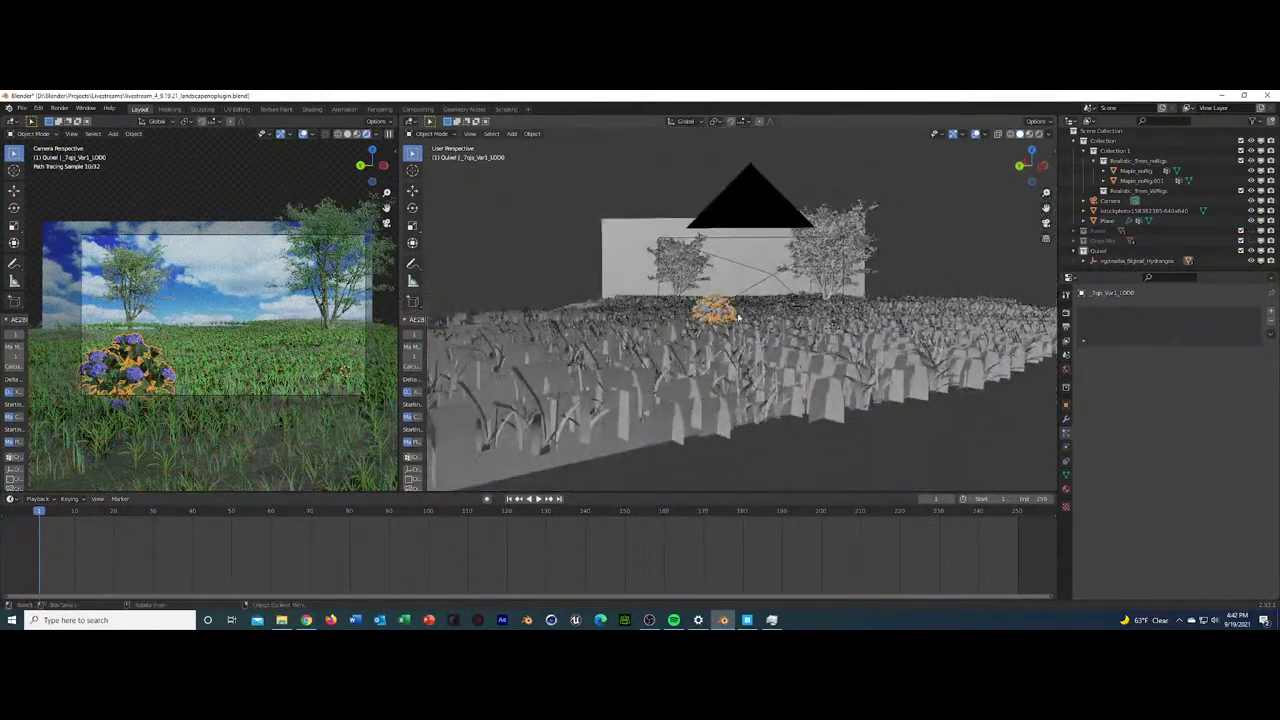
key(g)
key(z)
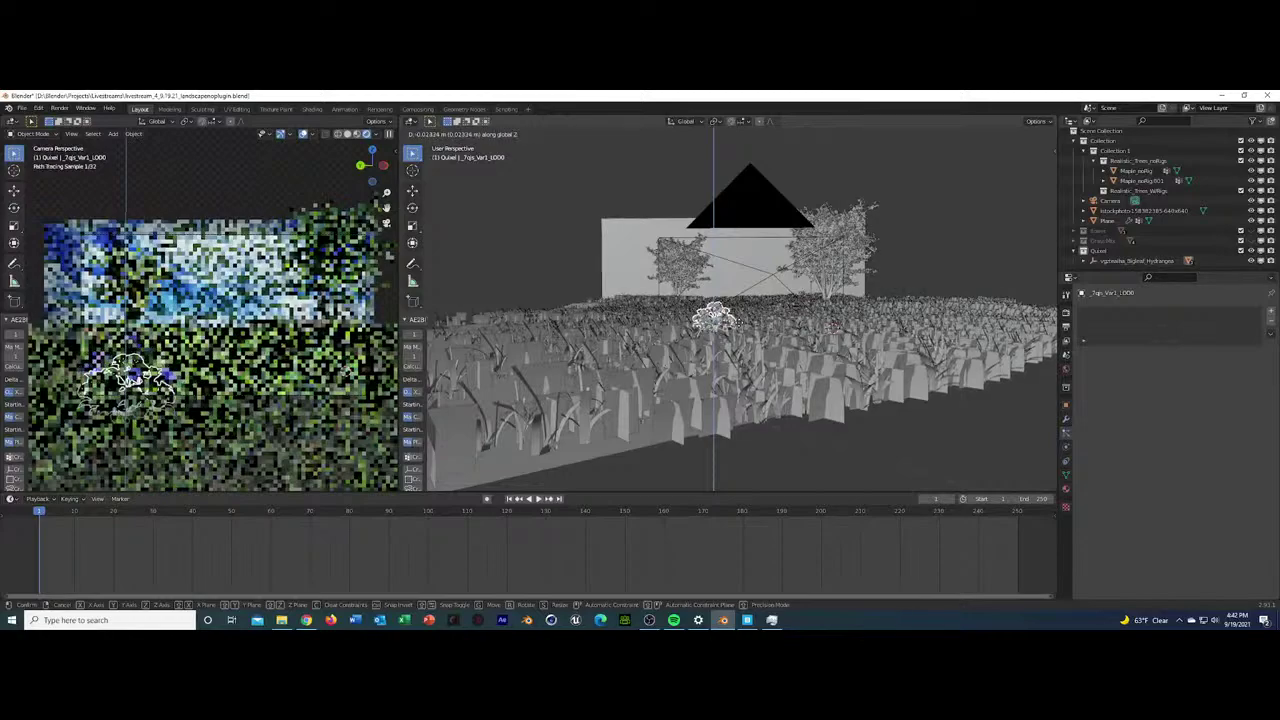
key(Return)
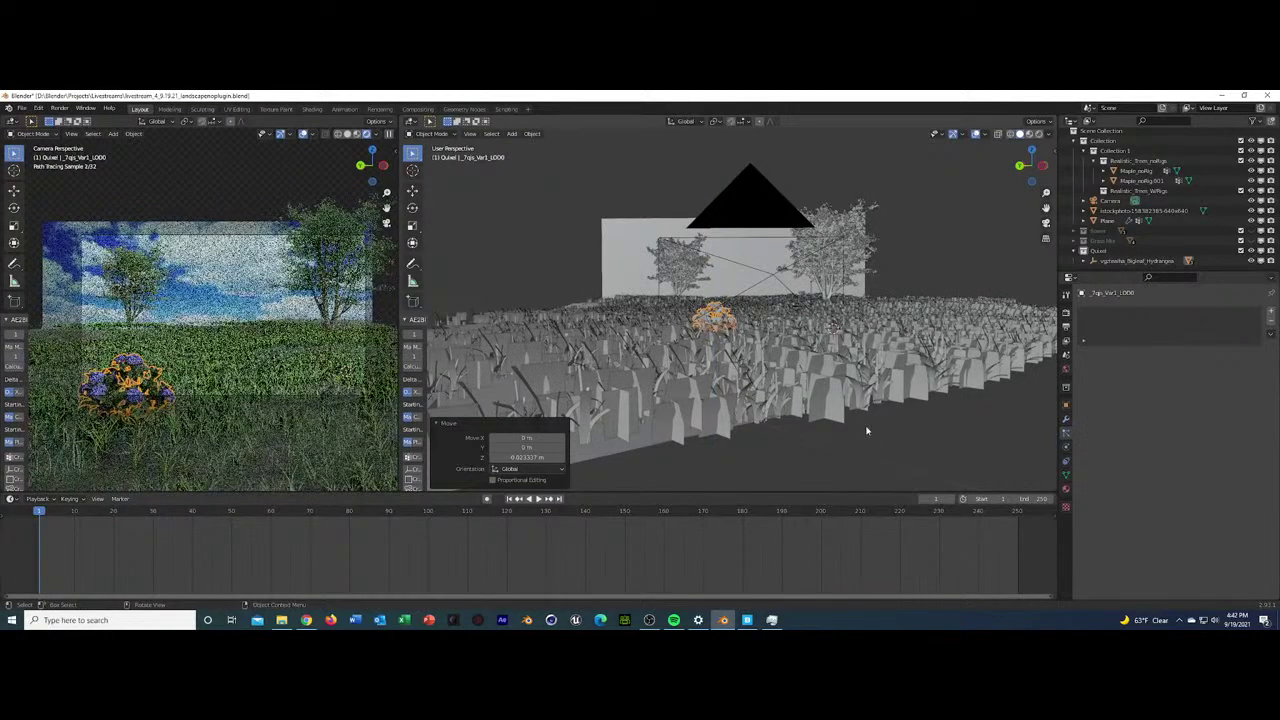
click(867, 430)
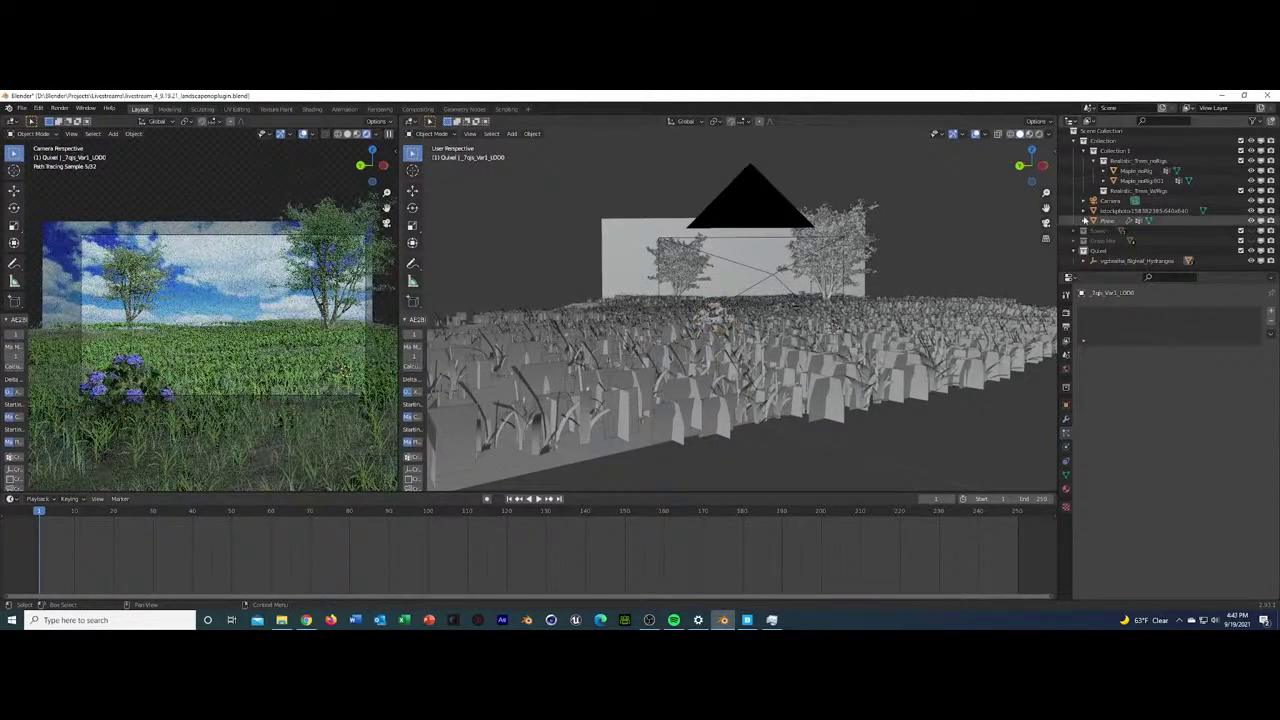
Show the flower particles on the ground plane and delete the hydrangea bush
click(1106, 222)
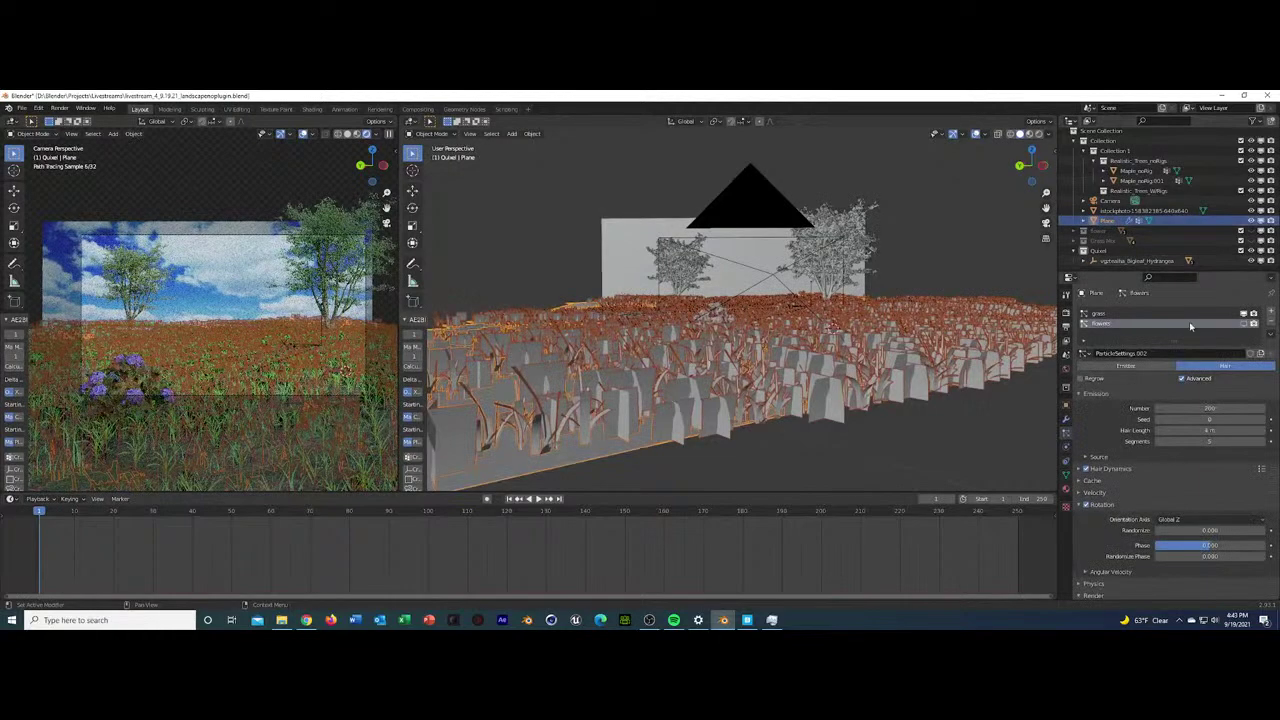
click(1244, 325)
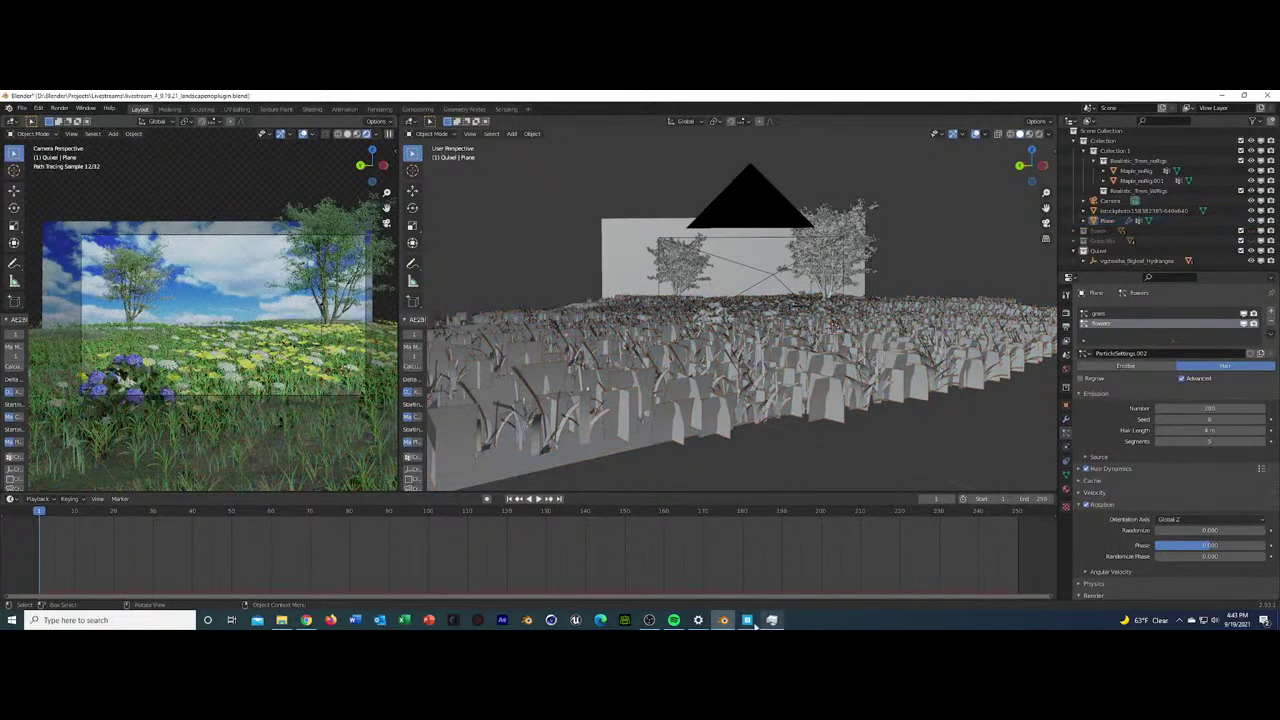
click(110, 377)
alt+click(110, 377)
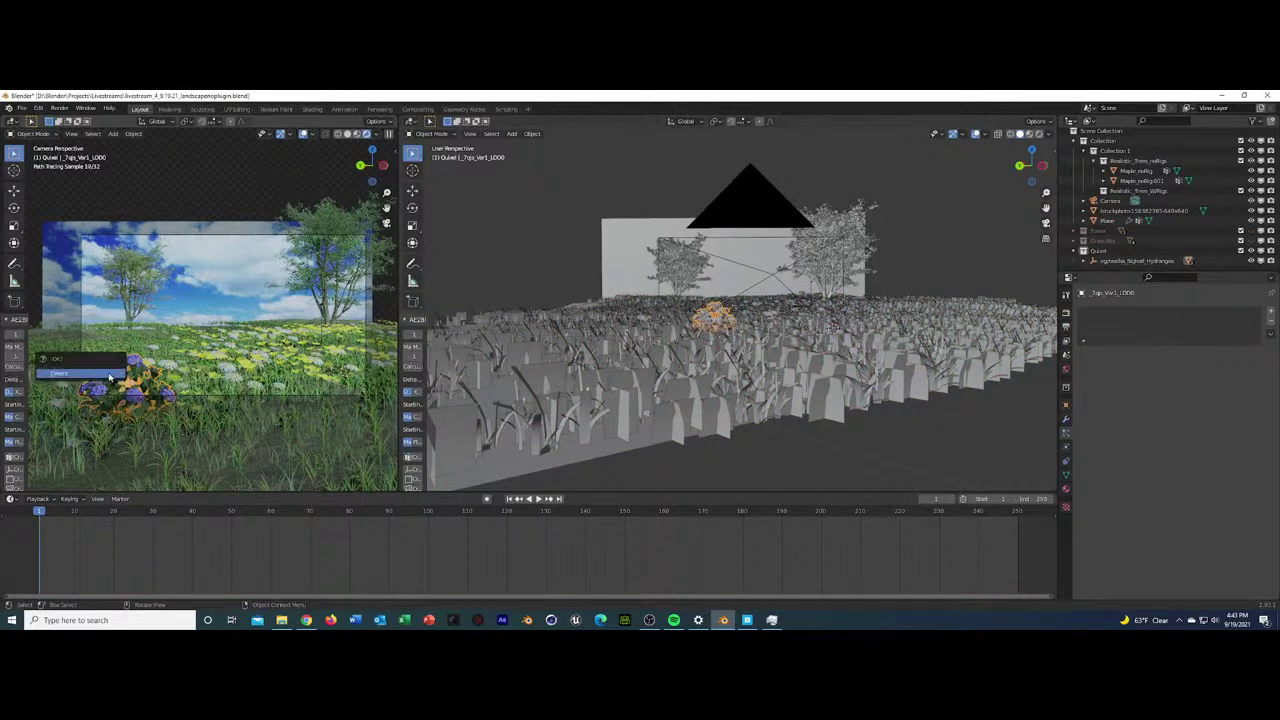
click(110, 375)
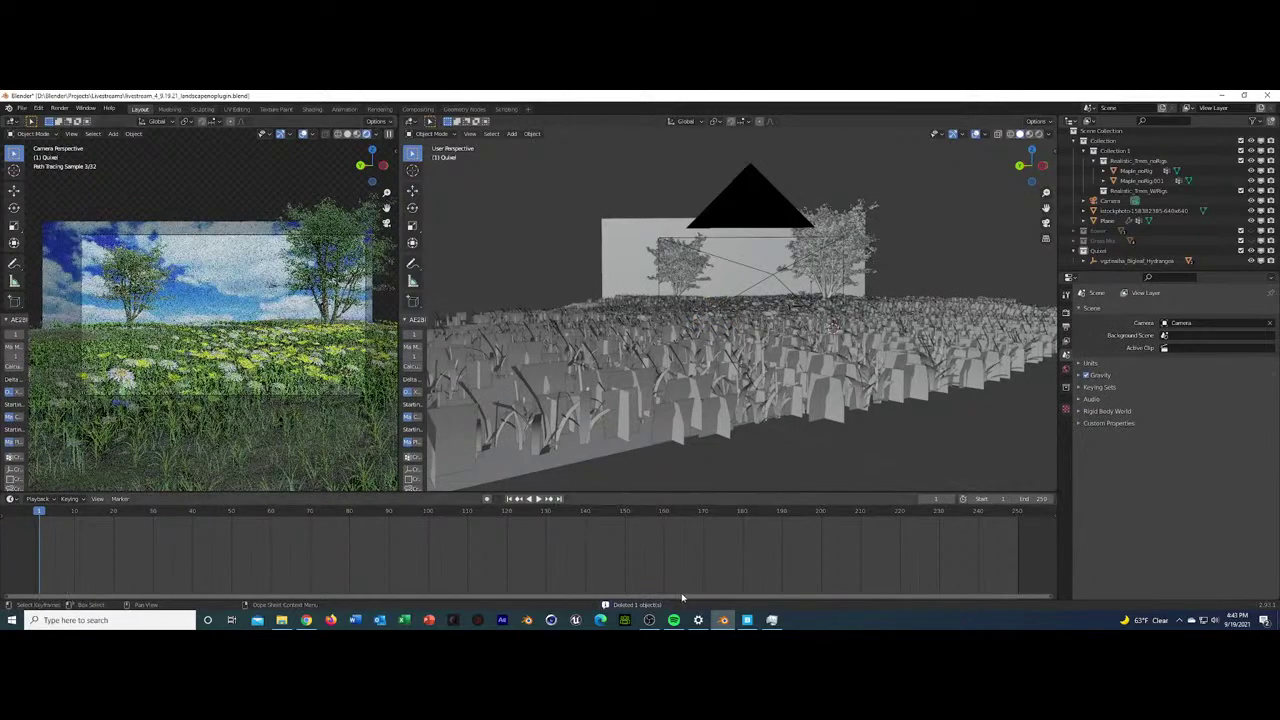
Bring up Quixel Bridge, clear the environment filter, open Meadow, and set the asset type to 3D Plants
click(747, 620)
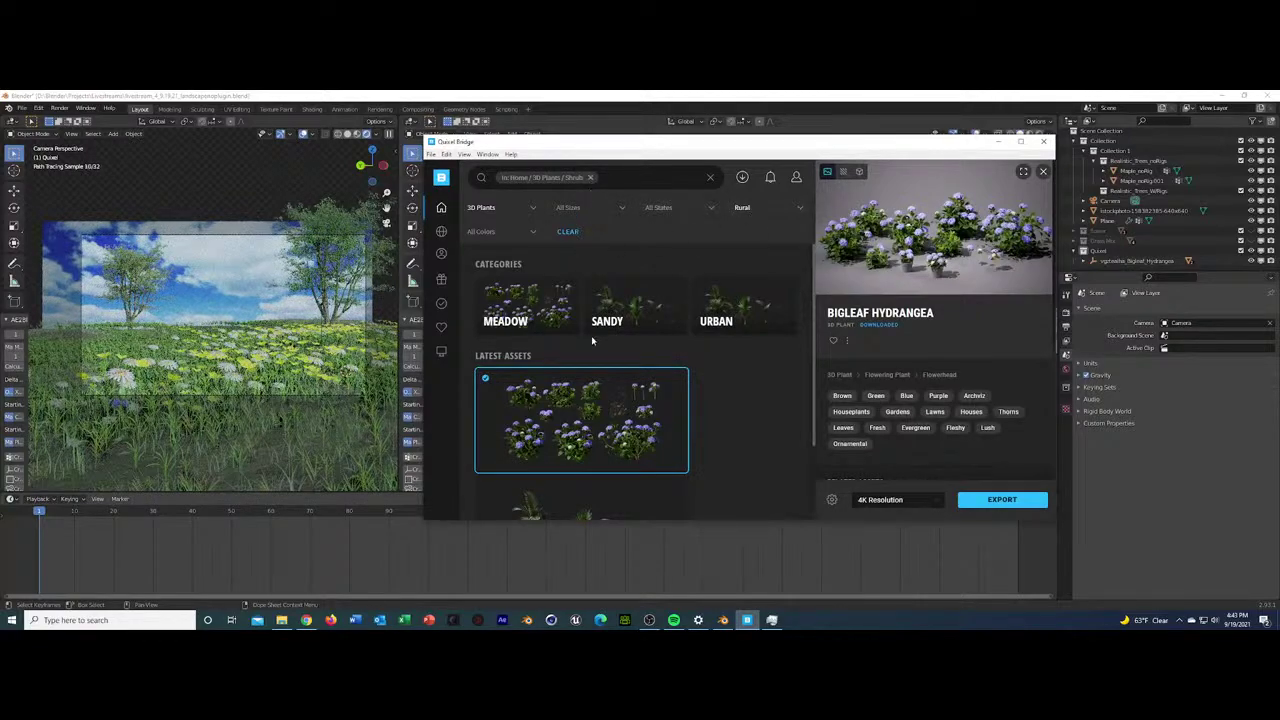
click(566, 231)
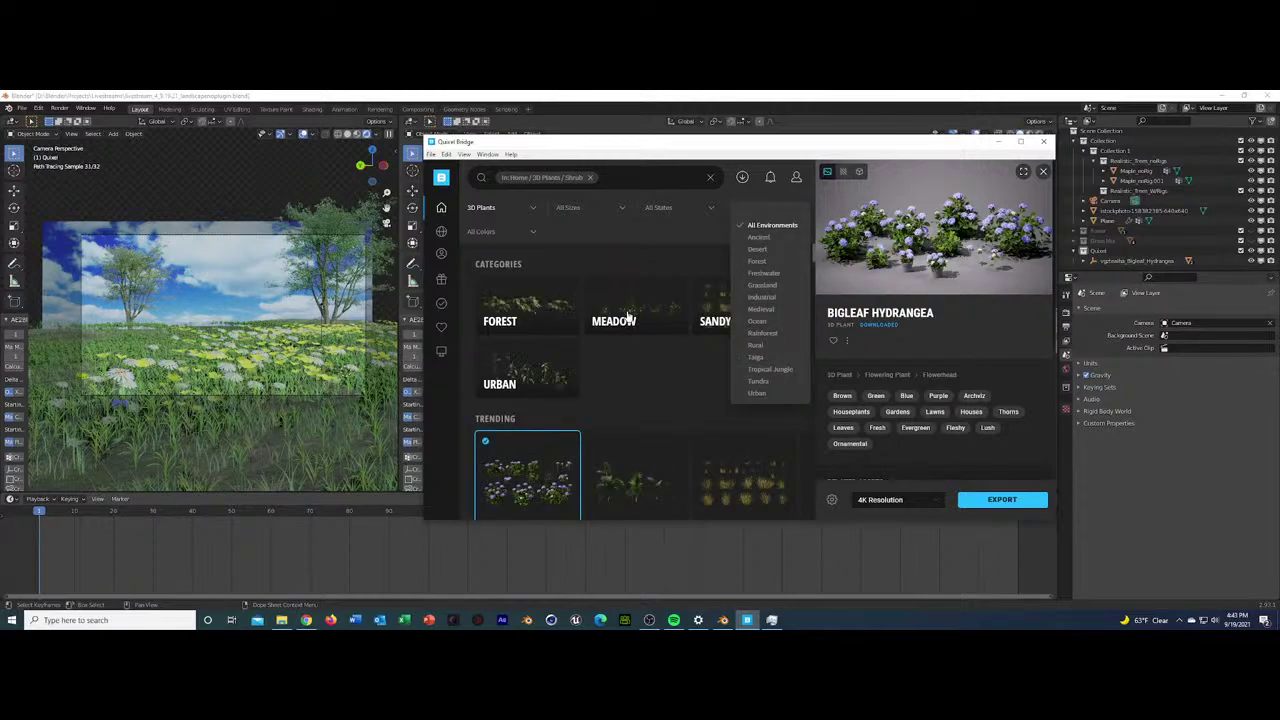
click(629, 316)
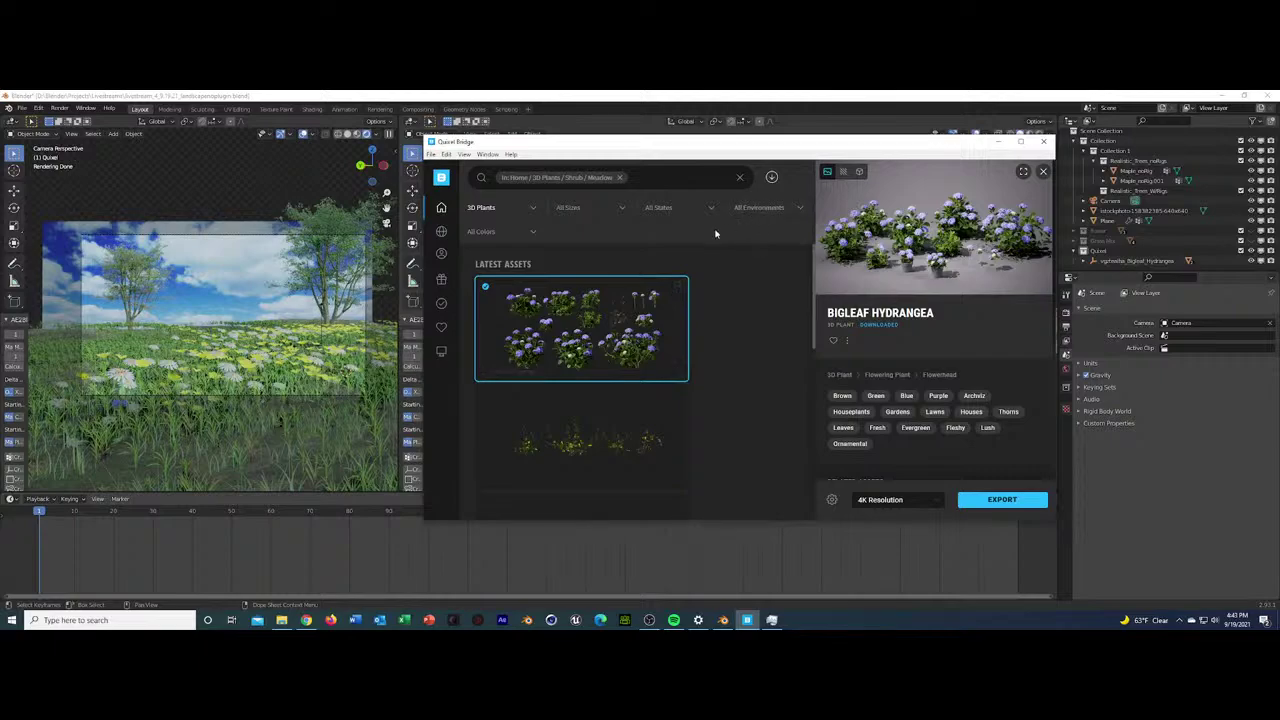
scroll(686, 263, down, 5)
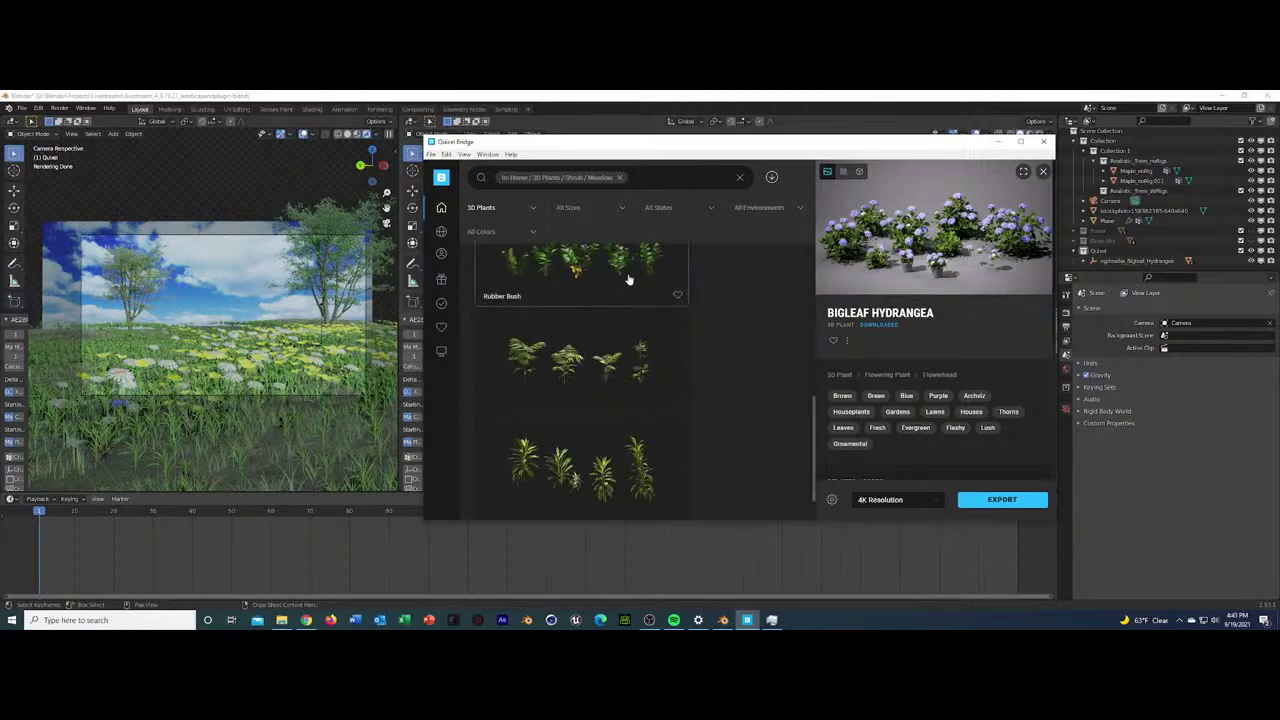
scroll(628, 279, down, 2)
click(768, 208)
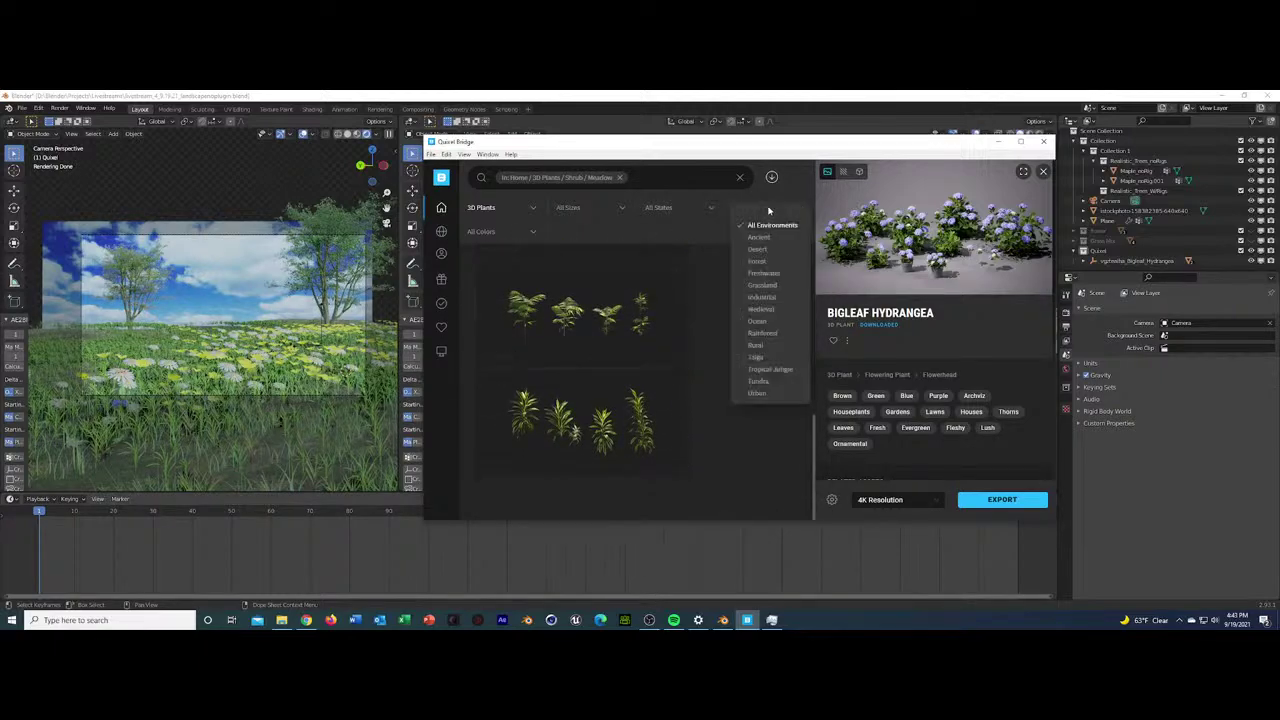
click(768, 209)
click(510, 213)
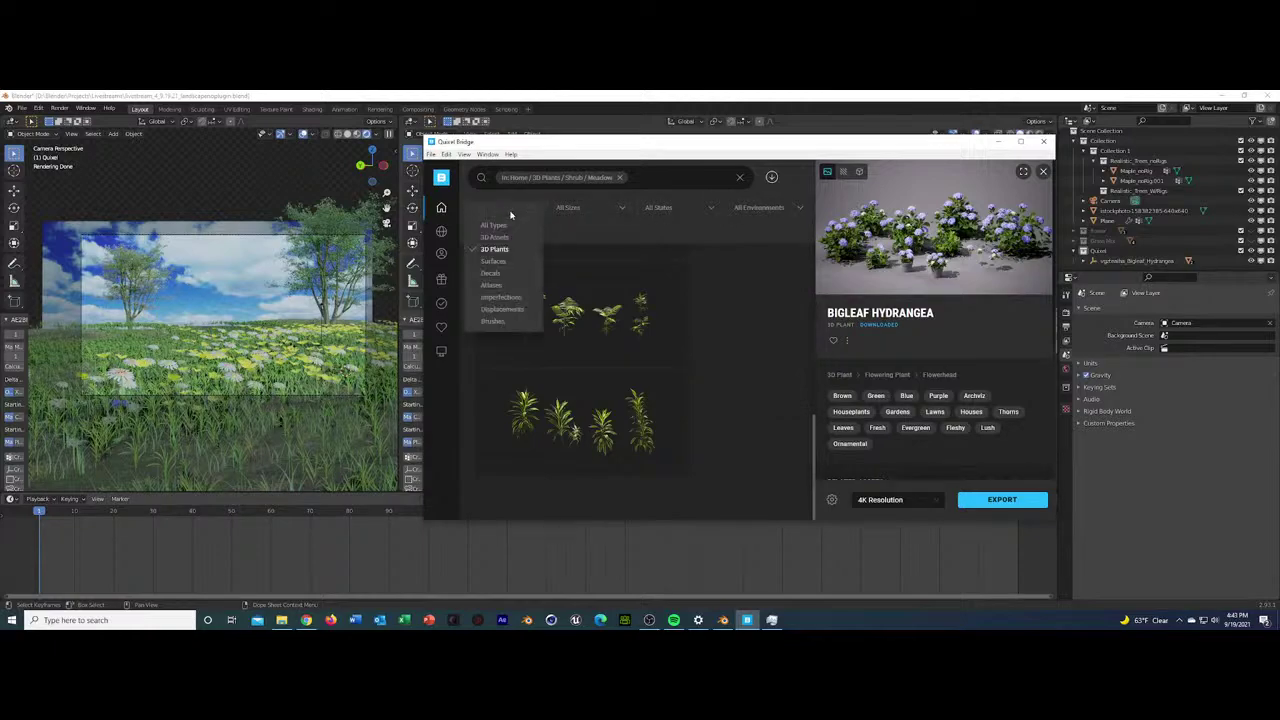
click(513, 248)
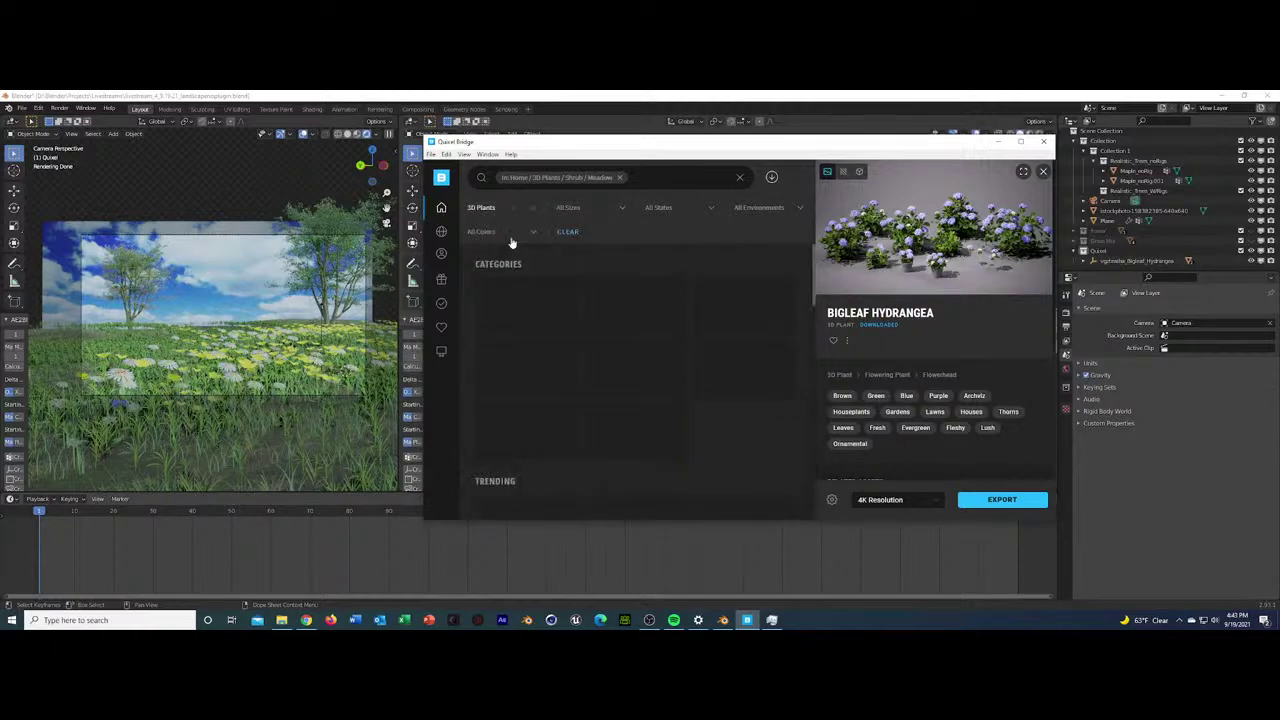
Browse Historical › Medieval › Wall to the Mossy Stone Wall, then return to Blender
click(621, 179)
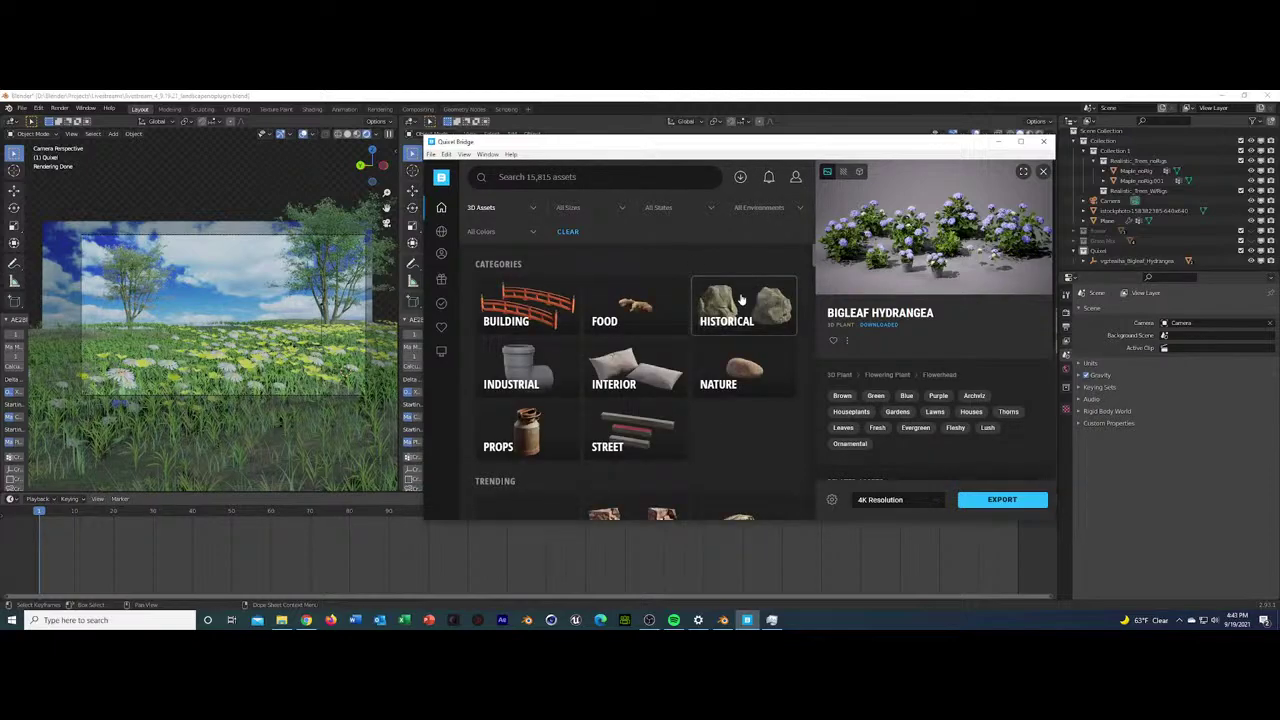
click(741, 299)
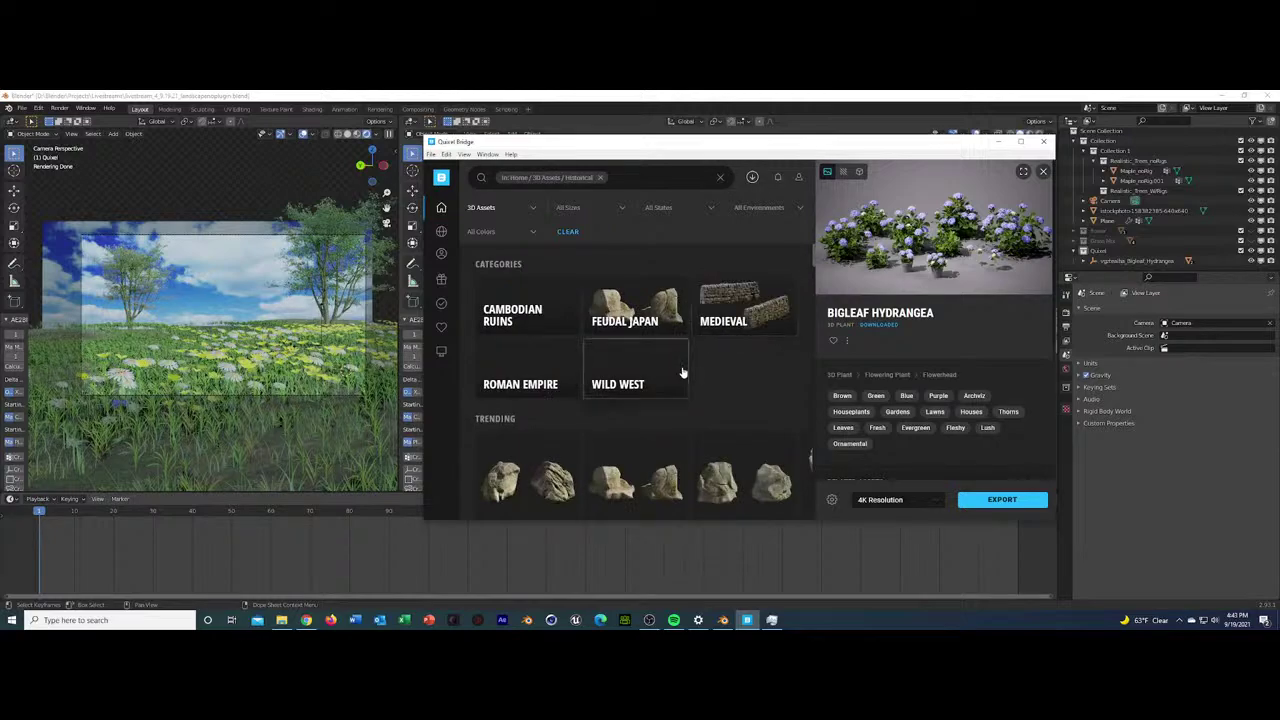
click(773, 329)
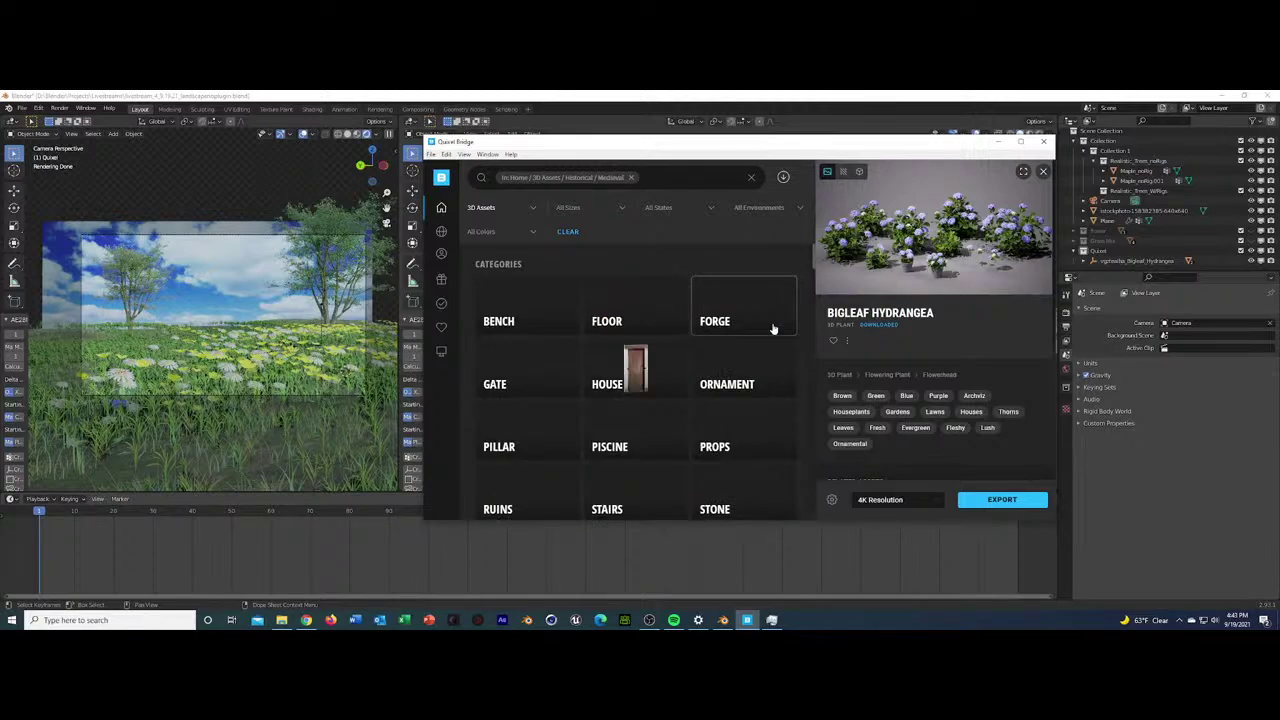
scroll(773, 329, down, 2)
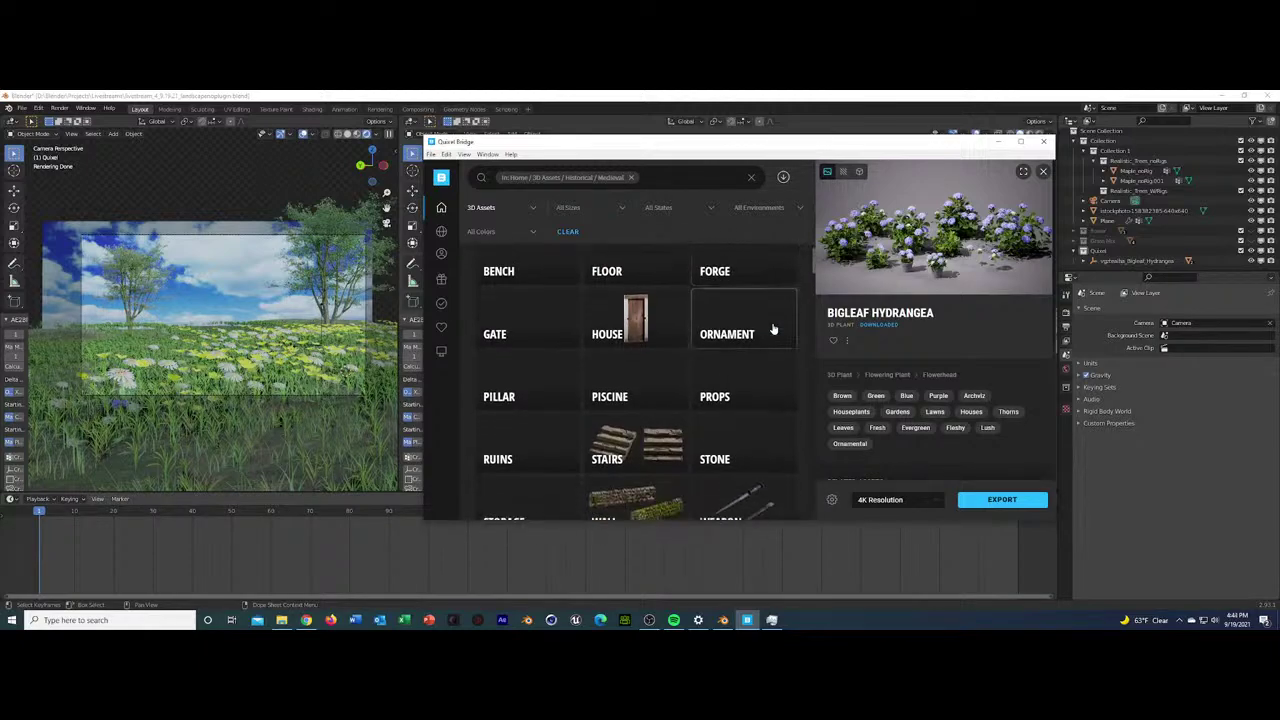
scroll(773, 329, down, 2)
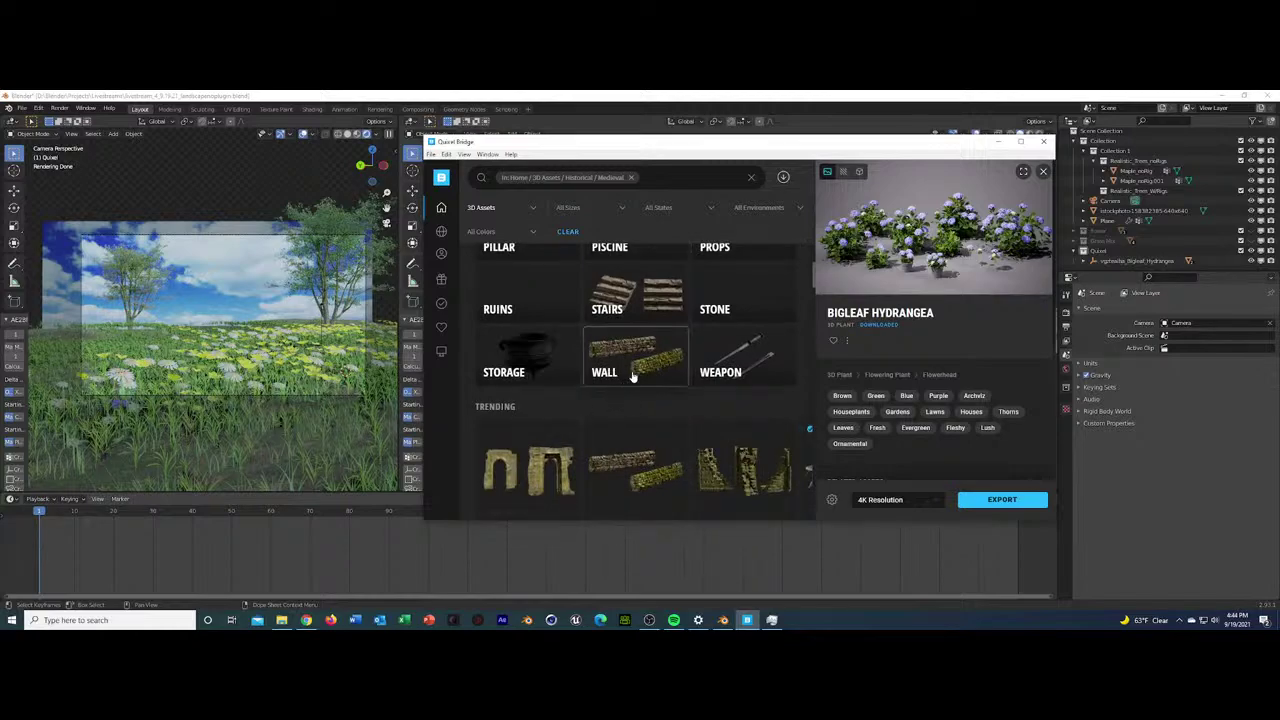
click(632, 376)
scroll(600, 372, down, 2)
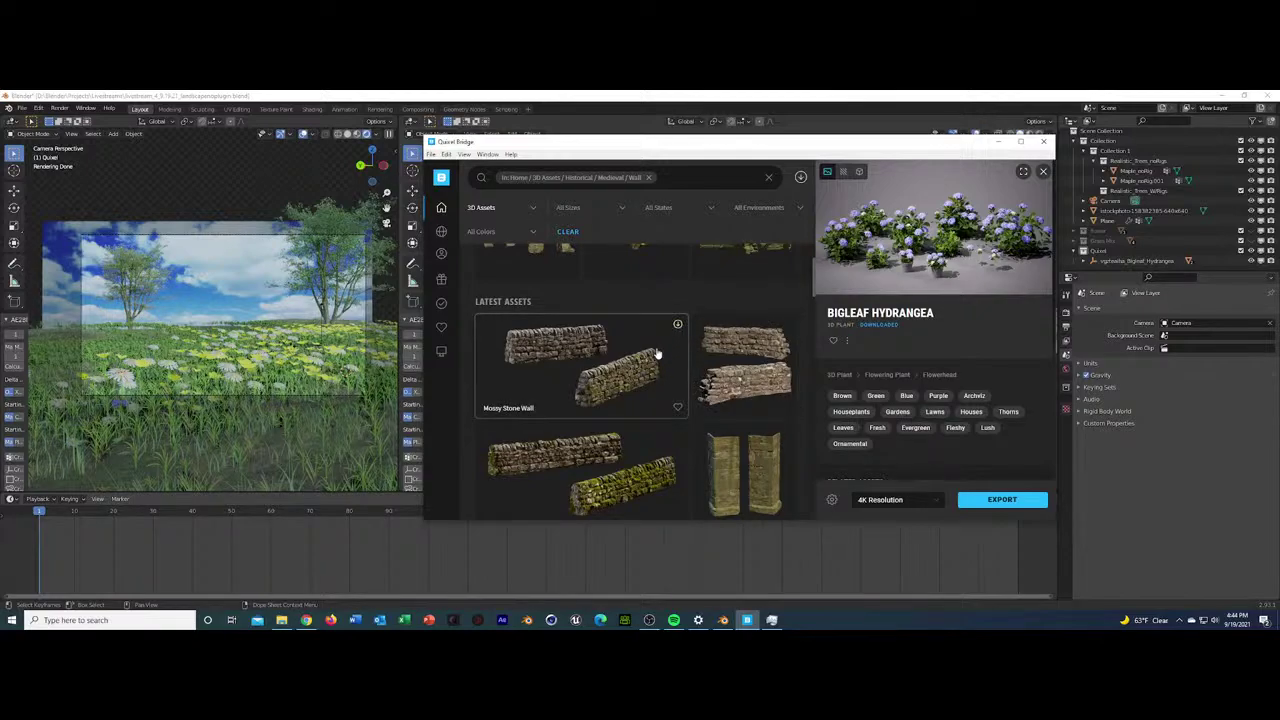
scroll(584, 398, down, 3)
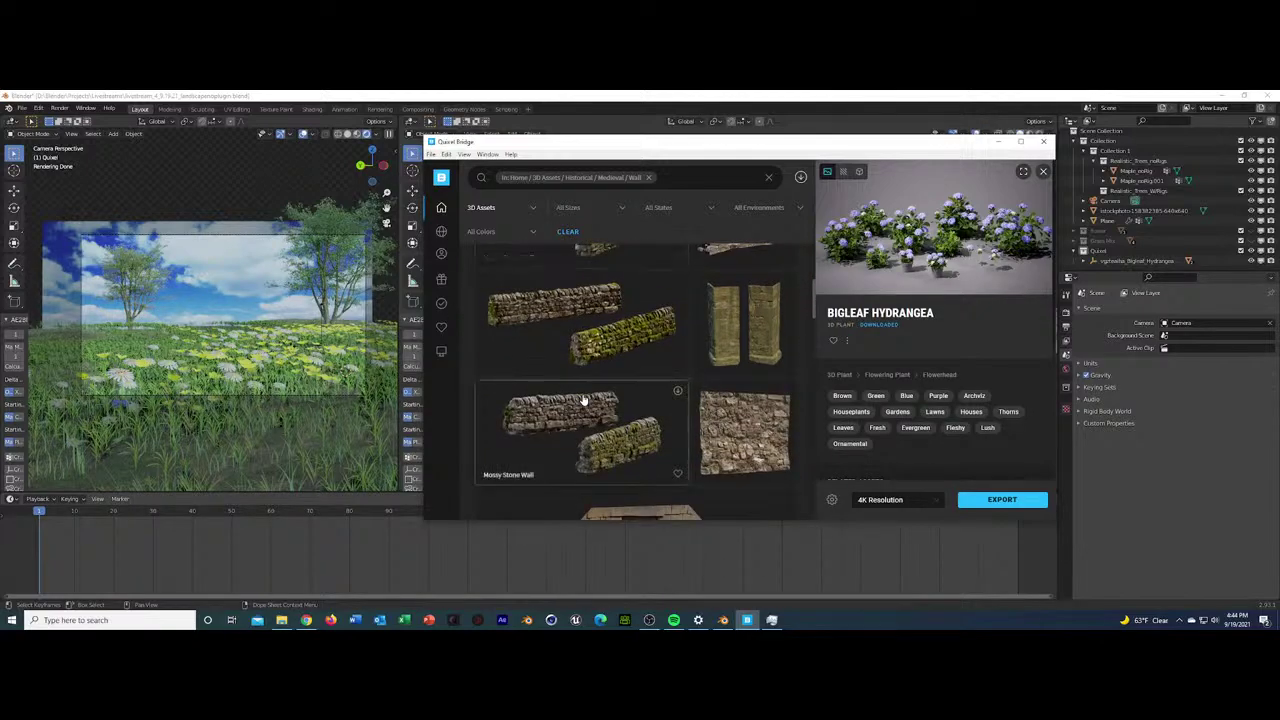
scroll(584, 400, down, 3)
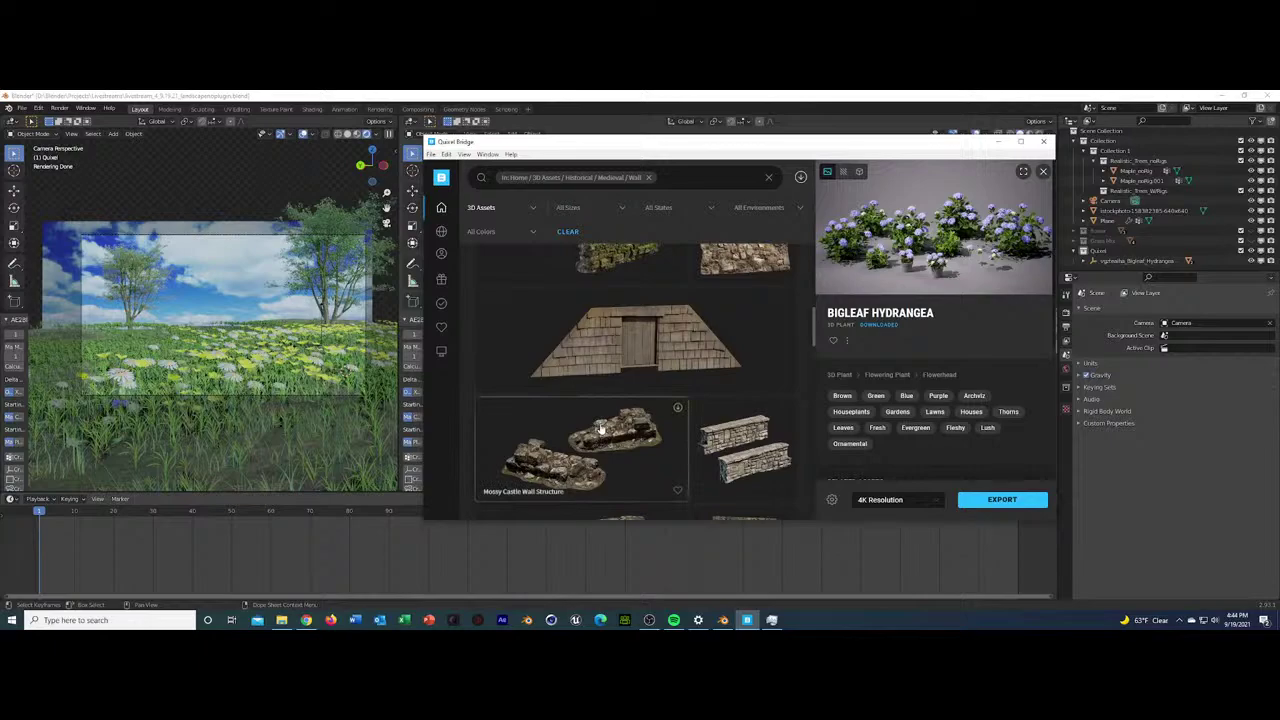
scroll(600, 429, down, 3)
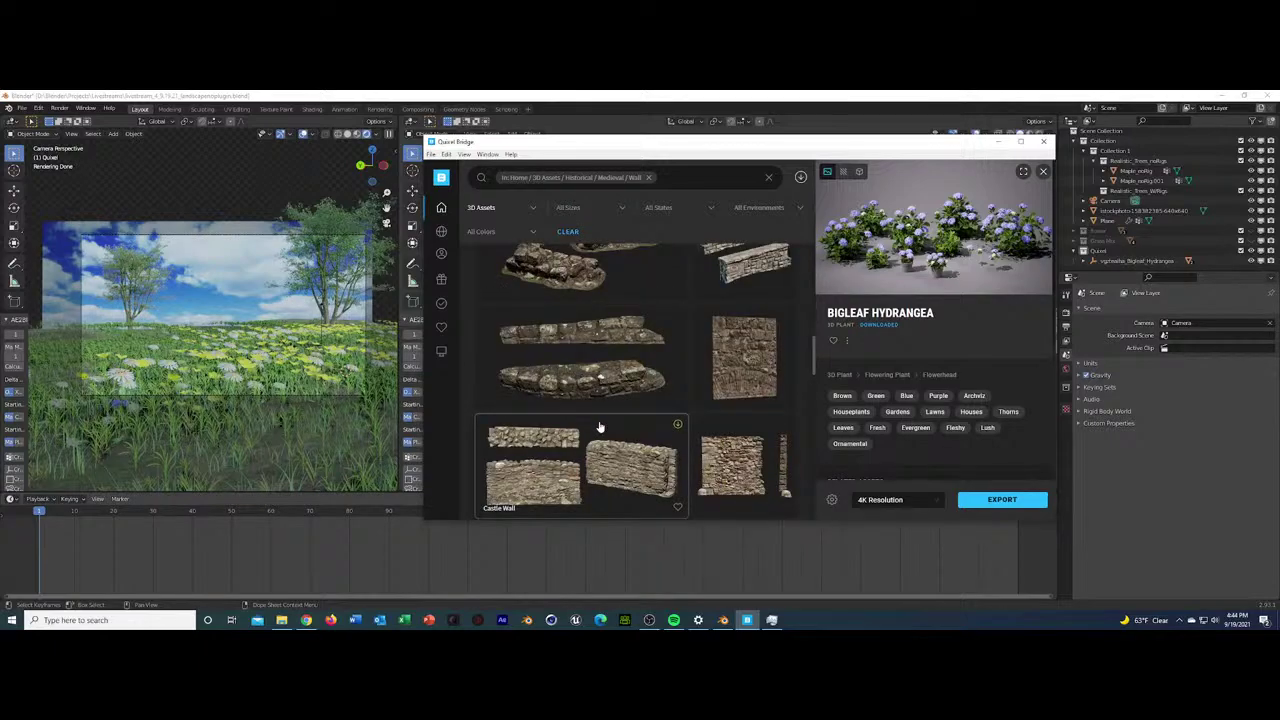
scroll(600, 427, down, 3)
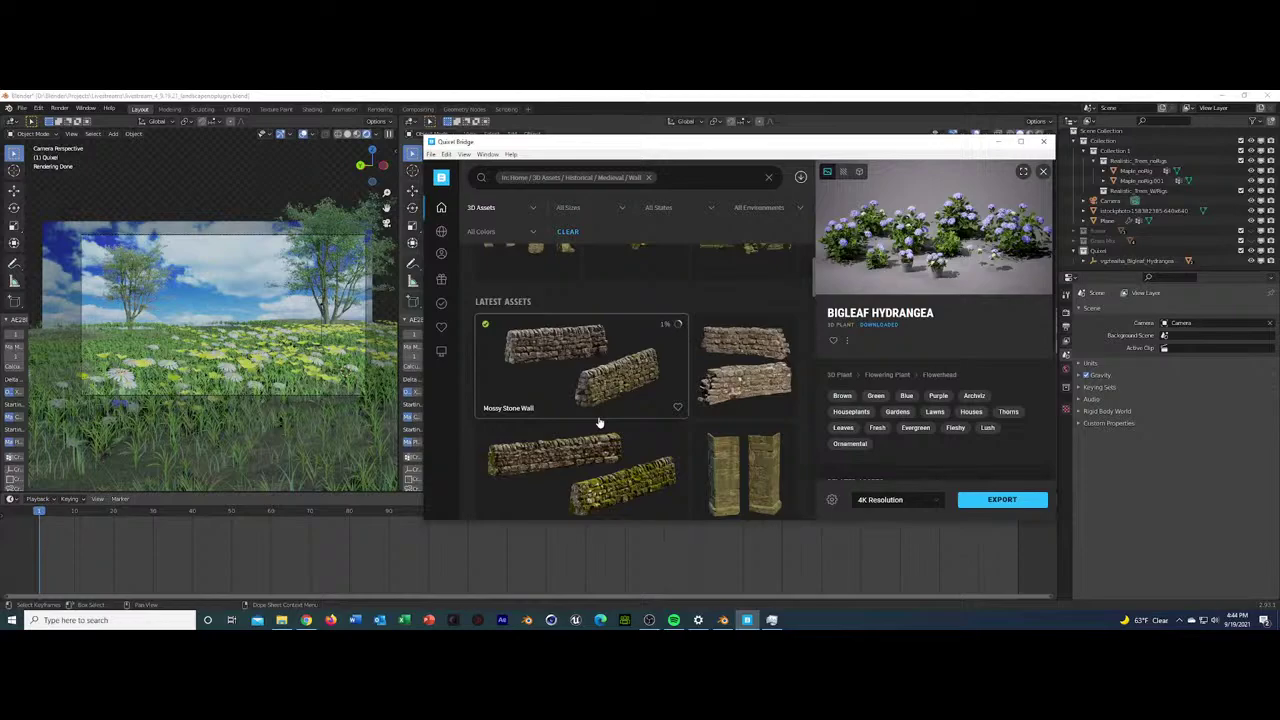
key(alt+Tab)
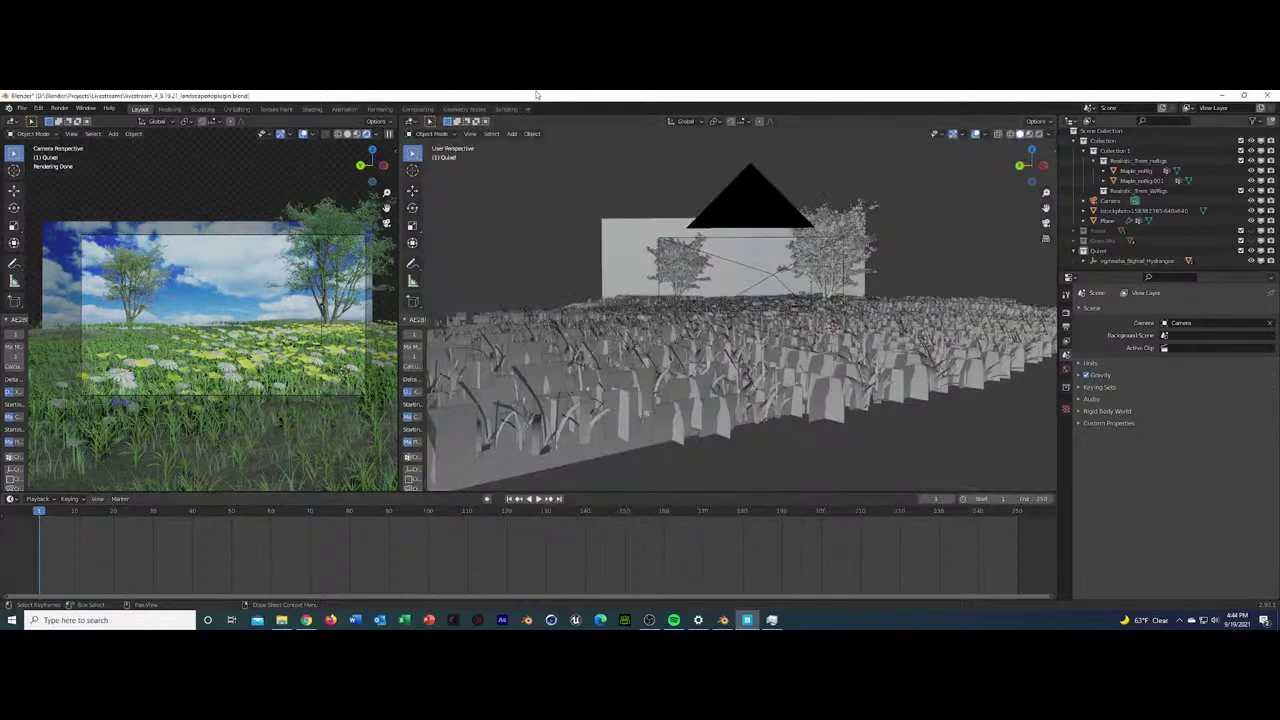
Select the left maple tree and the planes, toggling the left viewport out of camera view and back
click(688, 283)
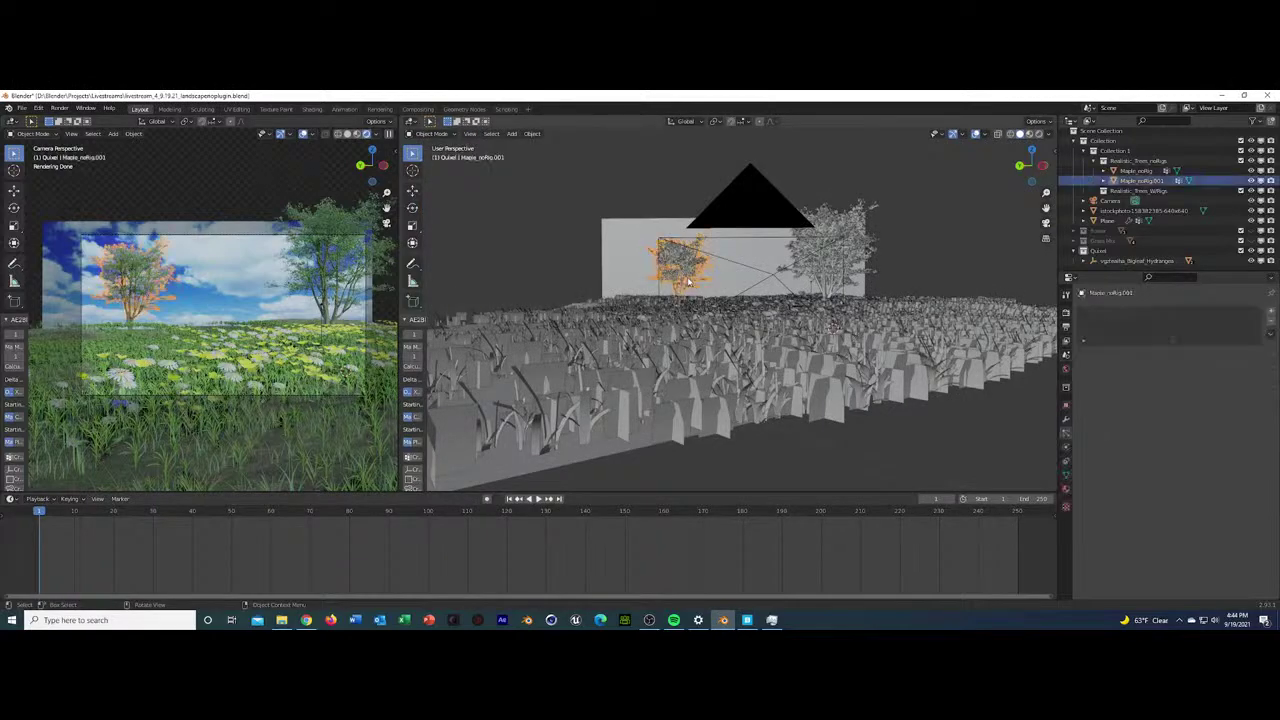
key(KP_0)
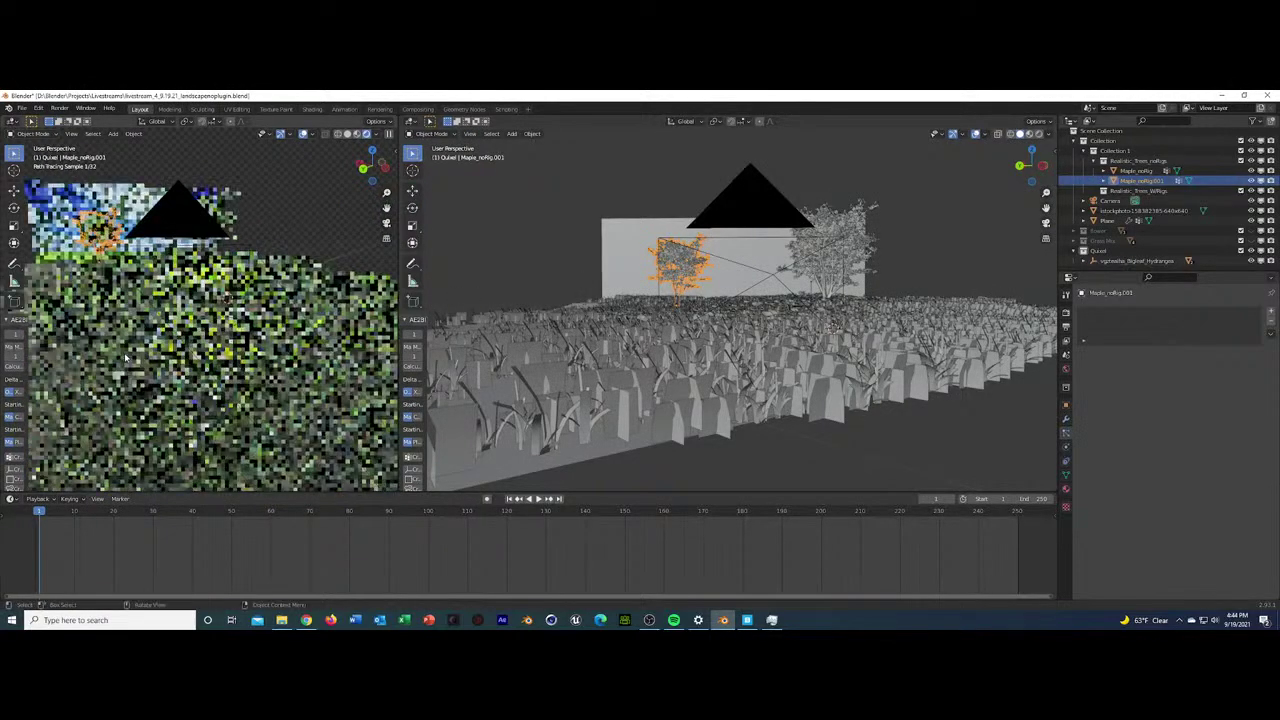
key(KP_0)
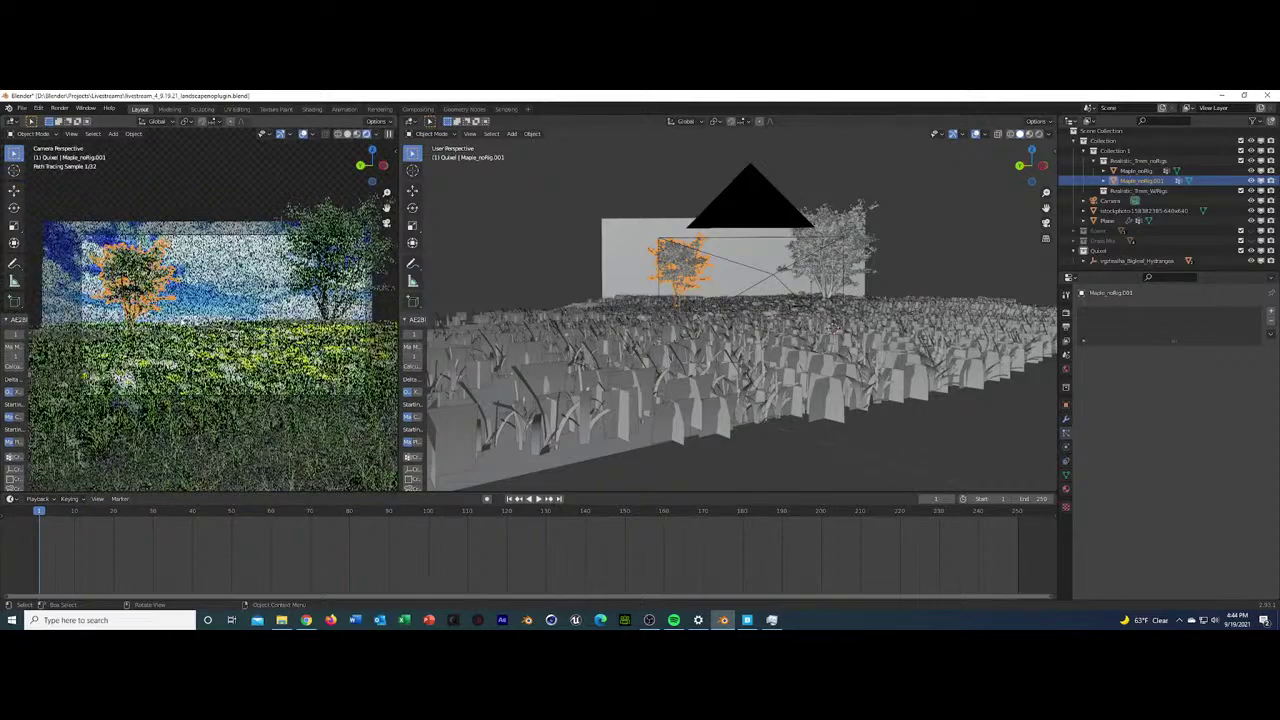
click(140, 332)
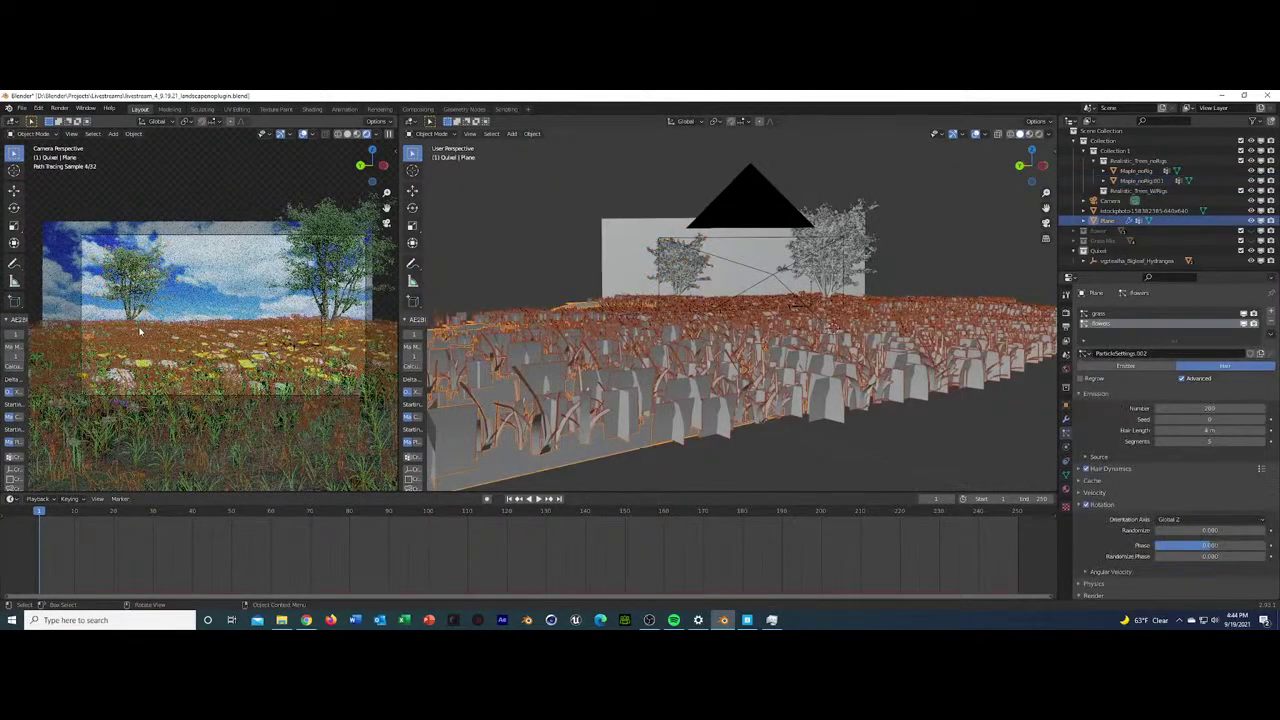
click(140, 332)
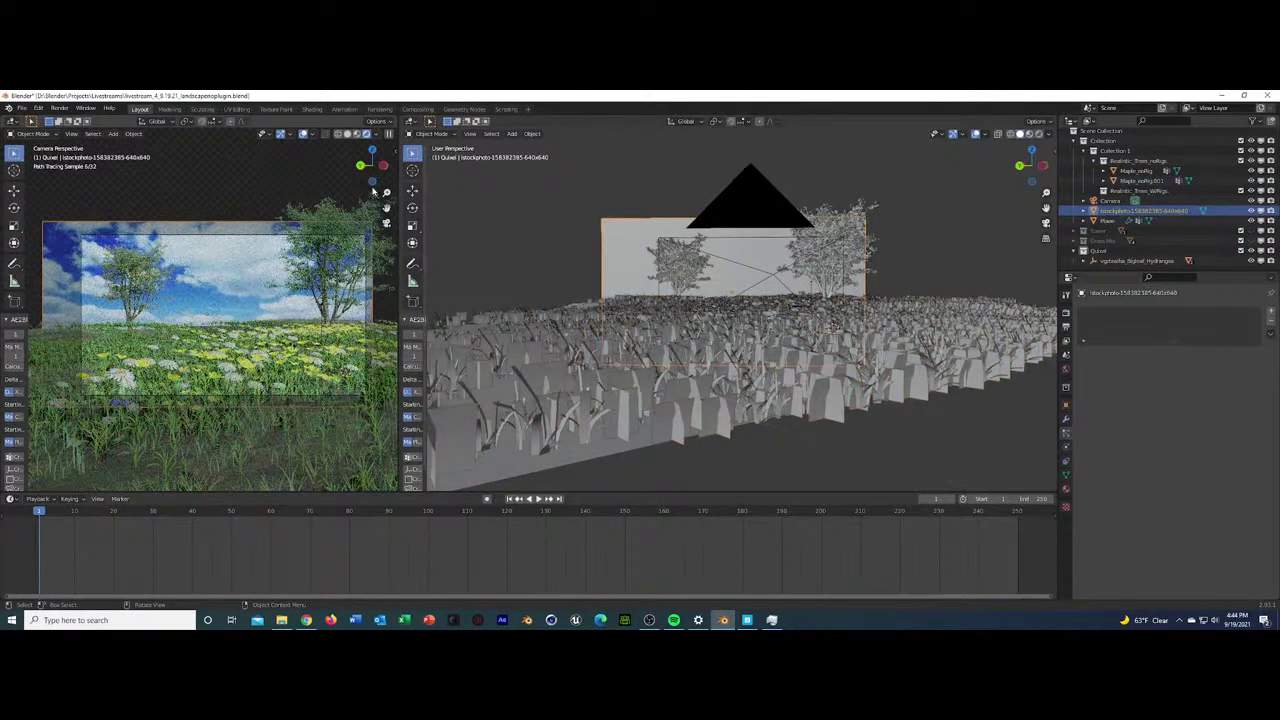
click(355, 156)
Switch the camera viewport from rendered to solid shading and bring Quixel Bridge forward
click(349, 134)
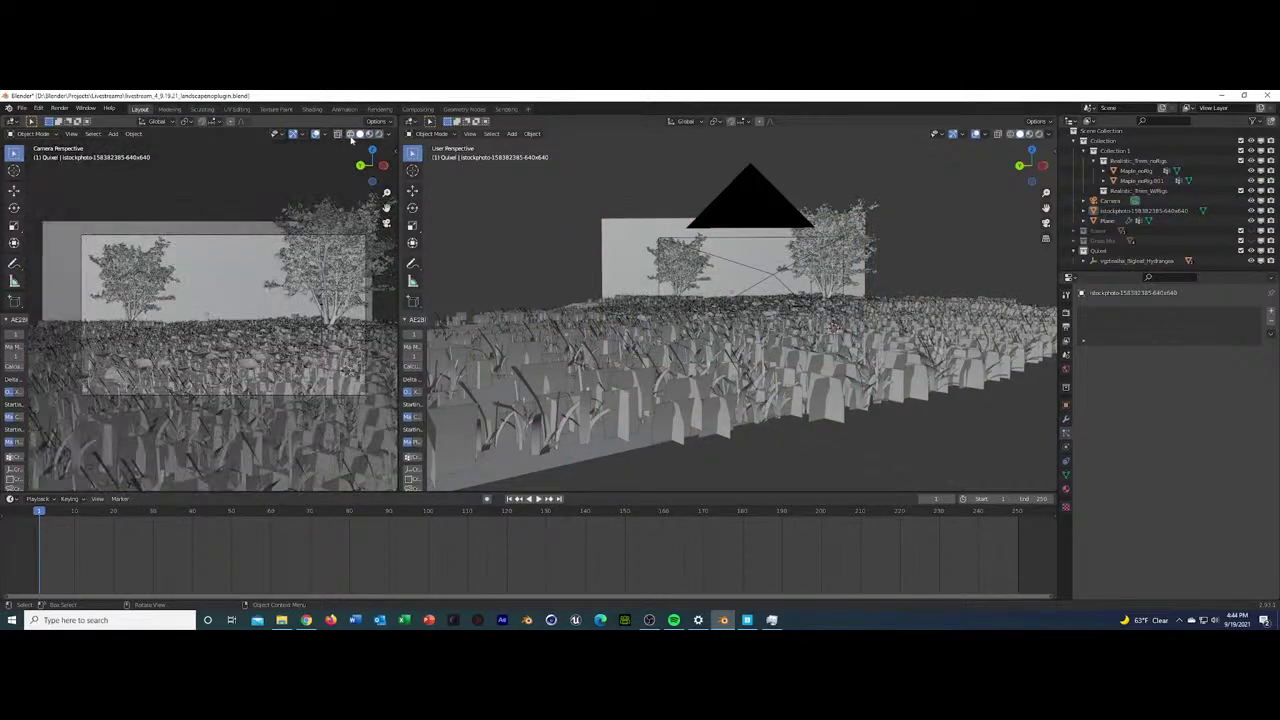
click(351, 135)
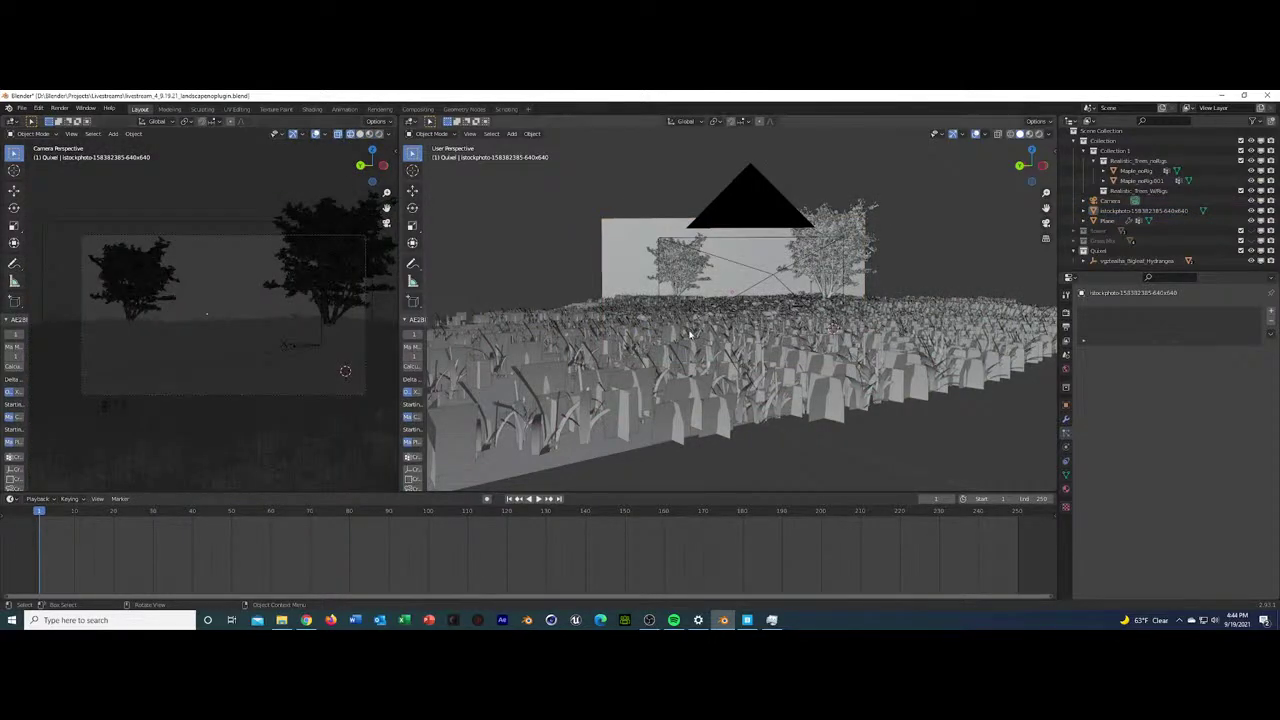
click(747, 620)
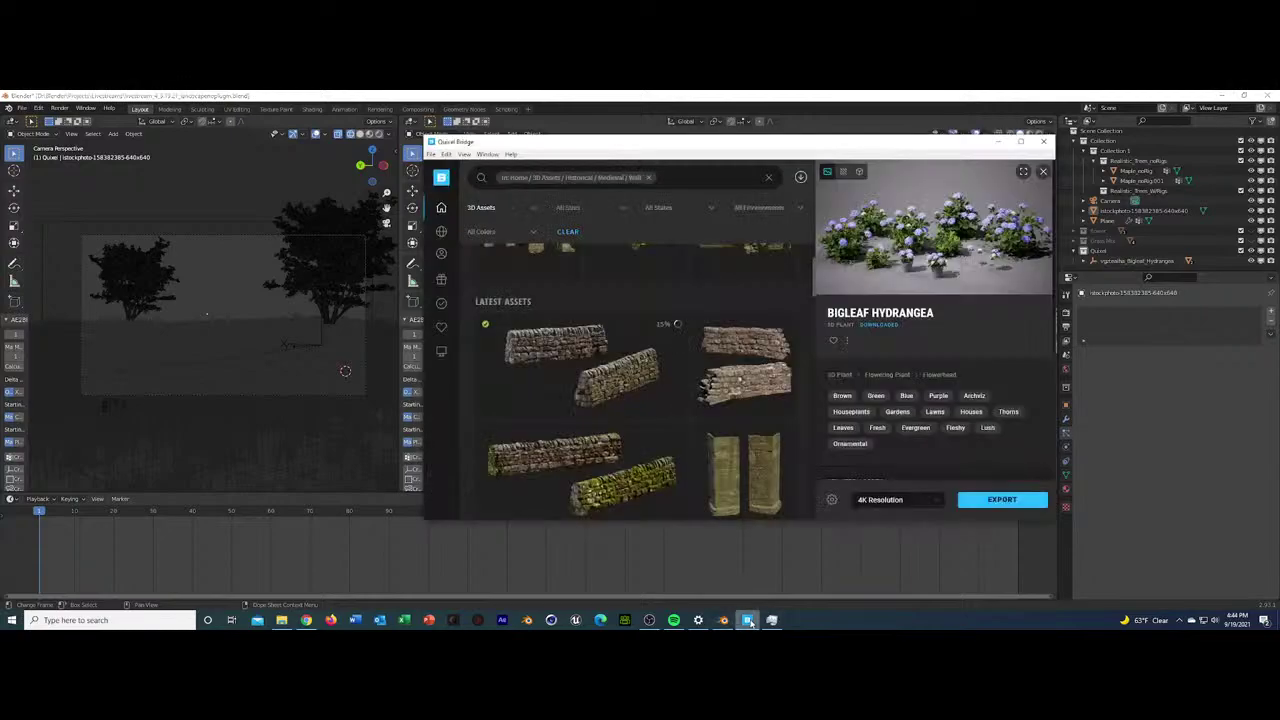
Bring Blender's meadow scene with the grass and maple trees back in front of Quixel Bridge
click(907, 93)
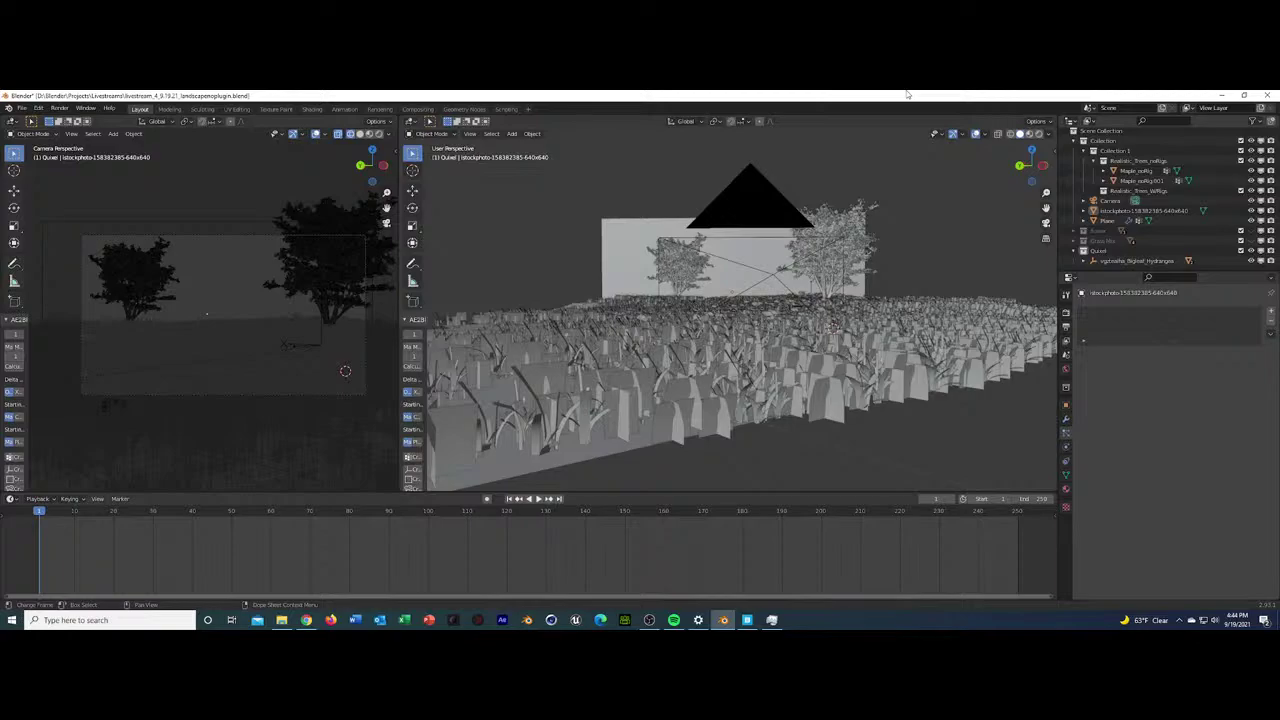
Delete the grass object and raise the left maple tree slightly along Z
key(Delete)
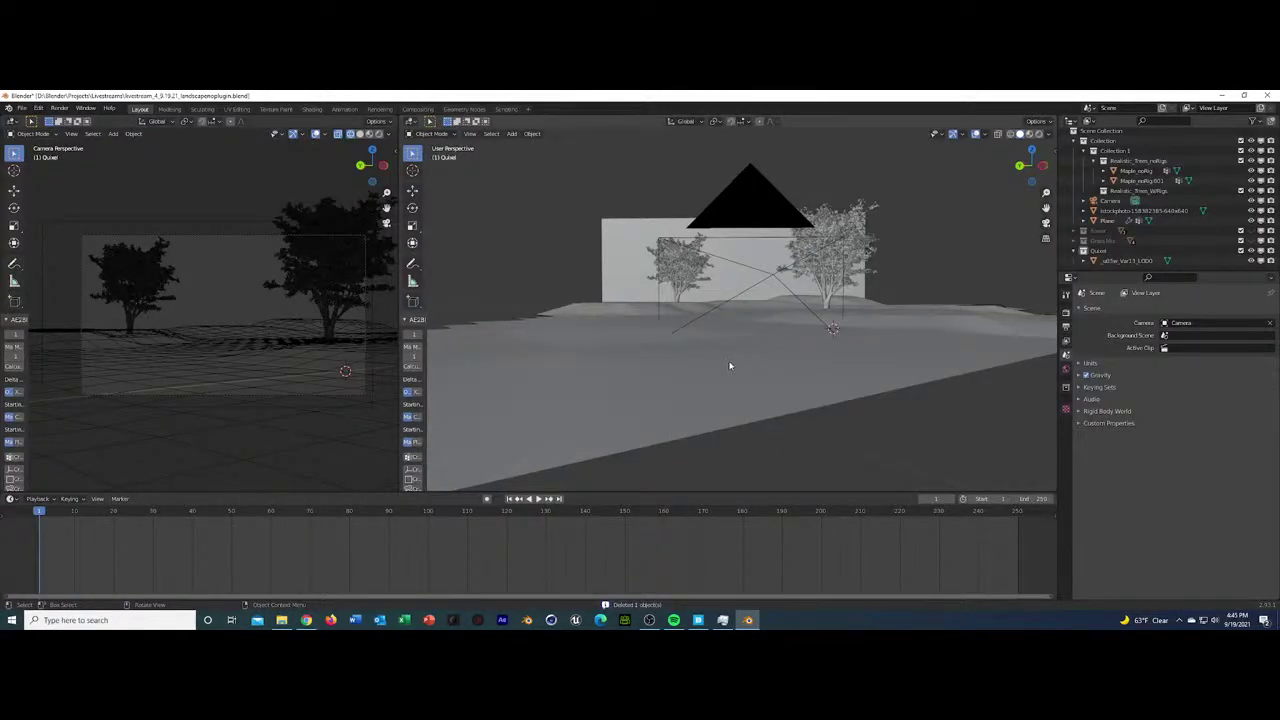
middle_drag(730, 366, 662, 345)
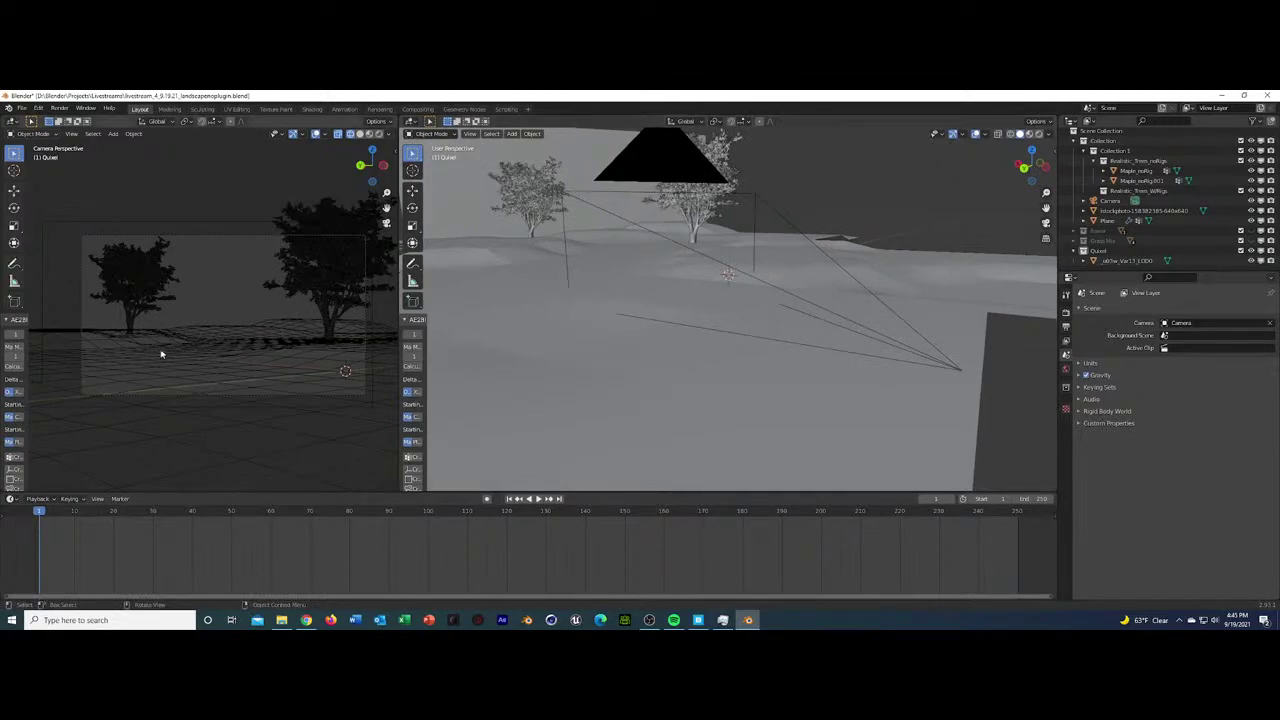
click(138, 300)
key(g)
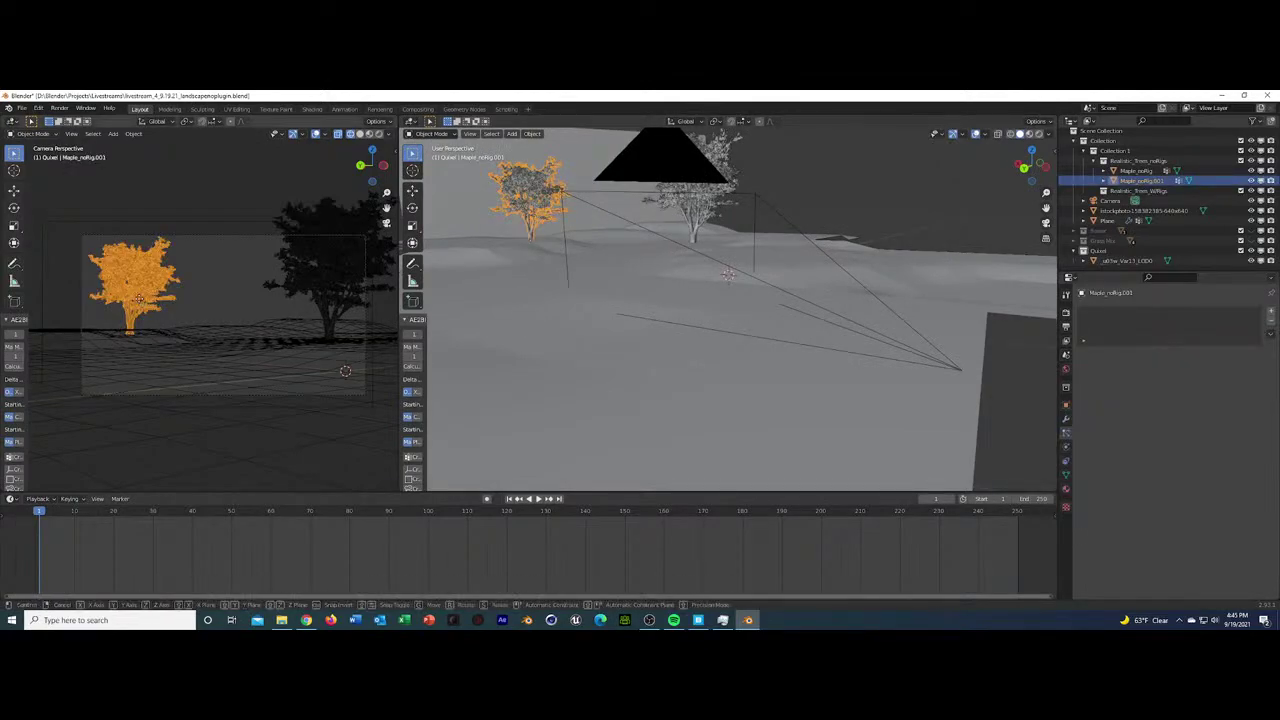
key(z)
click(138, 300)
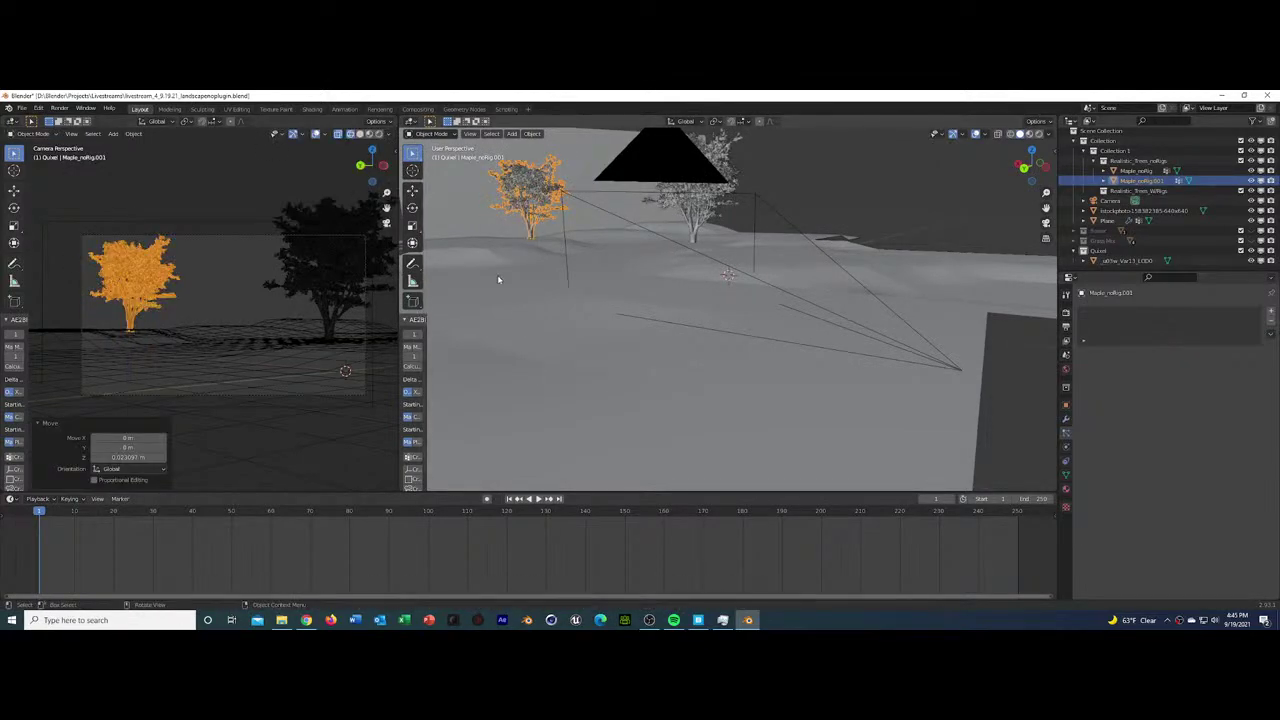
Tilt the left maple tree around the X axis, deselect it, and return to Quixel Bridge
key(KP_Decimal)
middle_drag(690, 320, 712, 328)
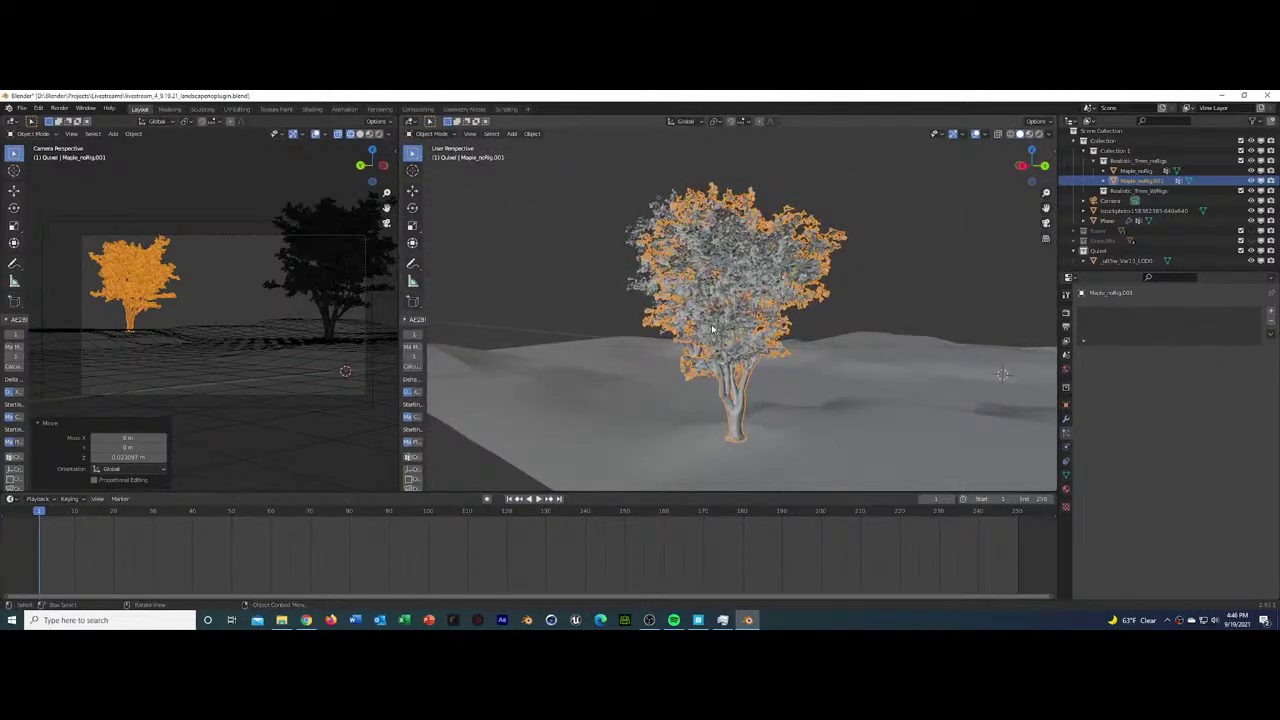
key(z)
key(r)
key(x)
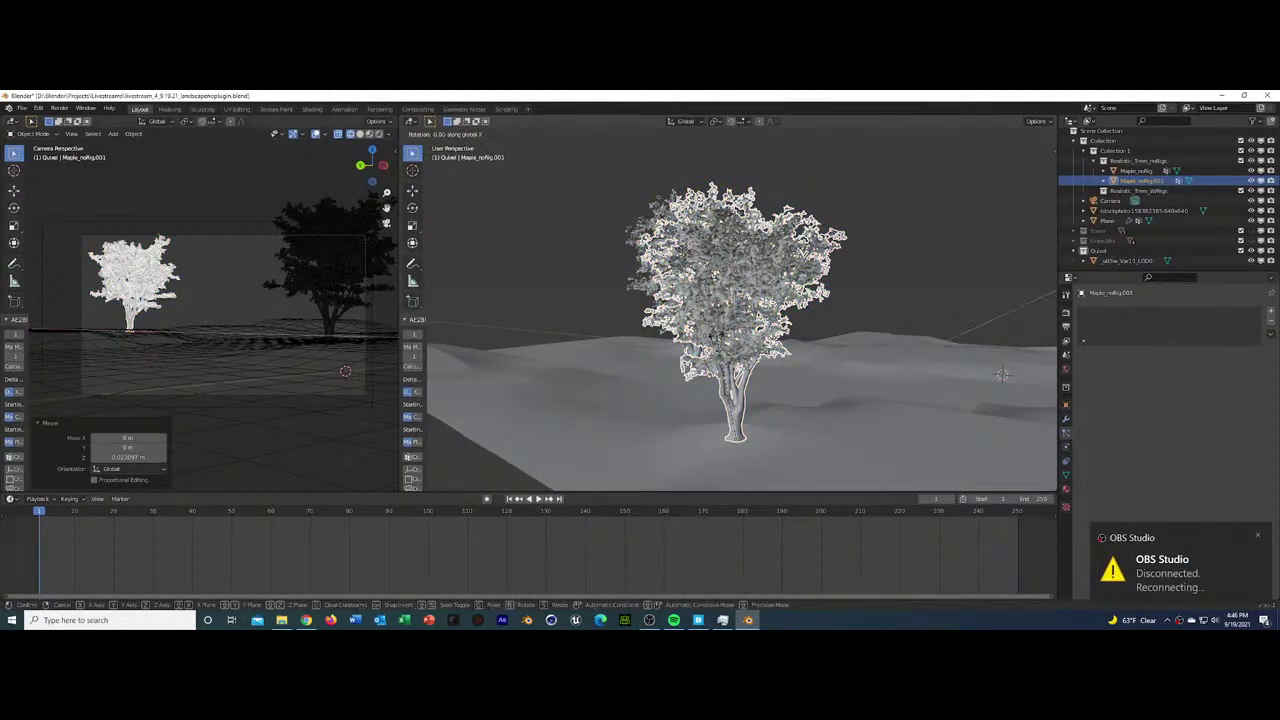
click(716, 343)
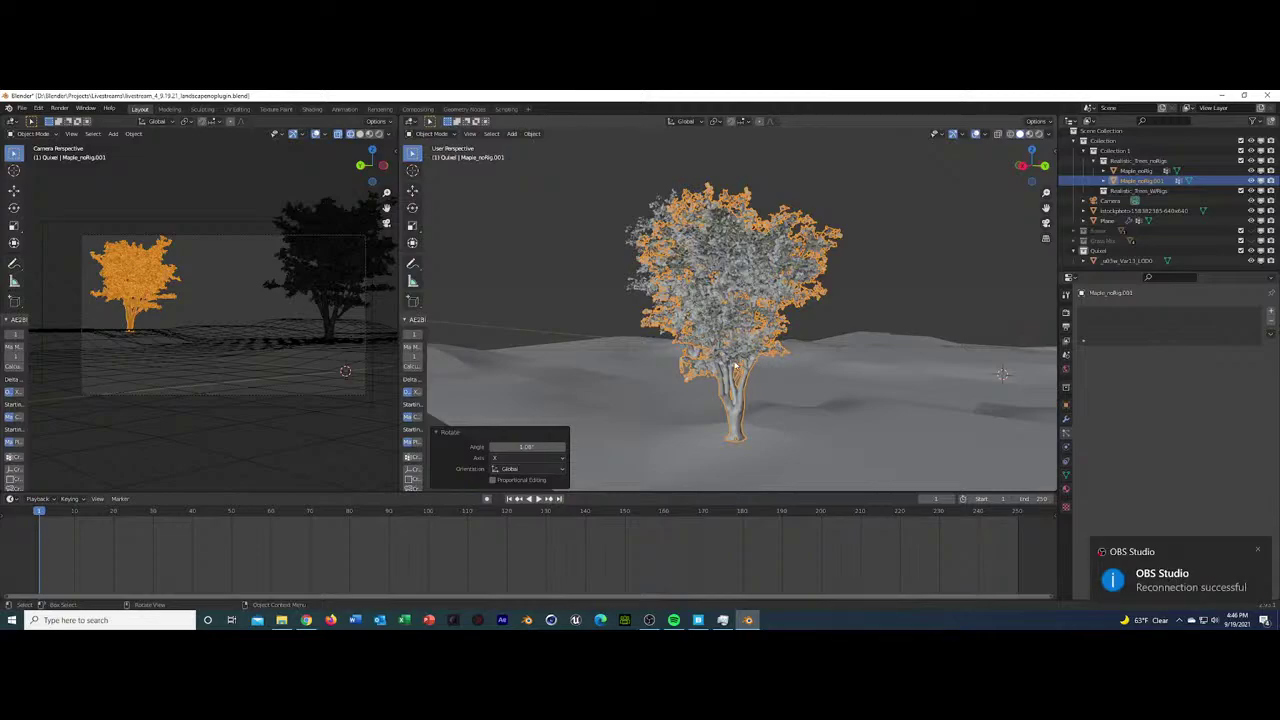
click(866, 321)
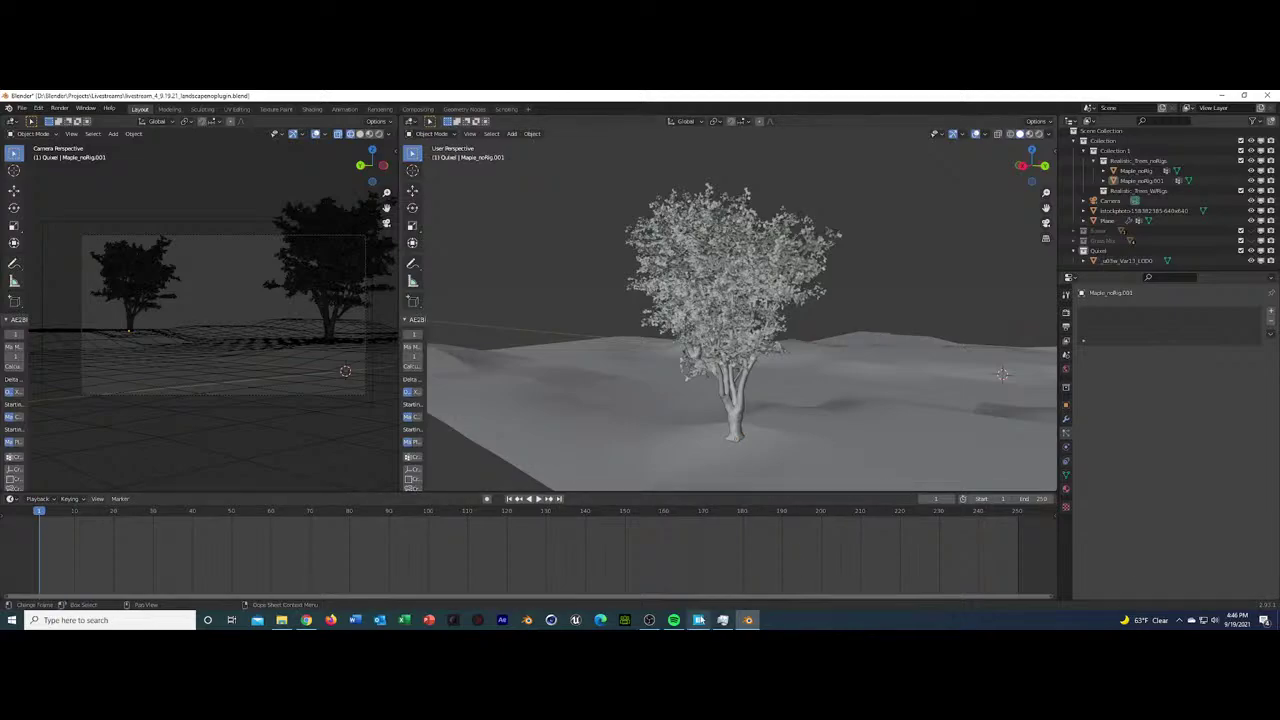
click(703, 588)
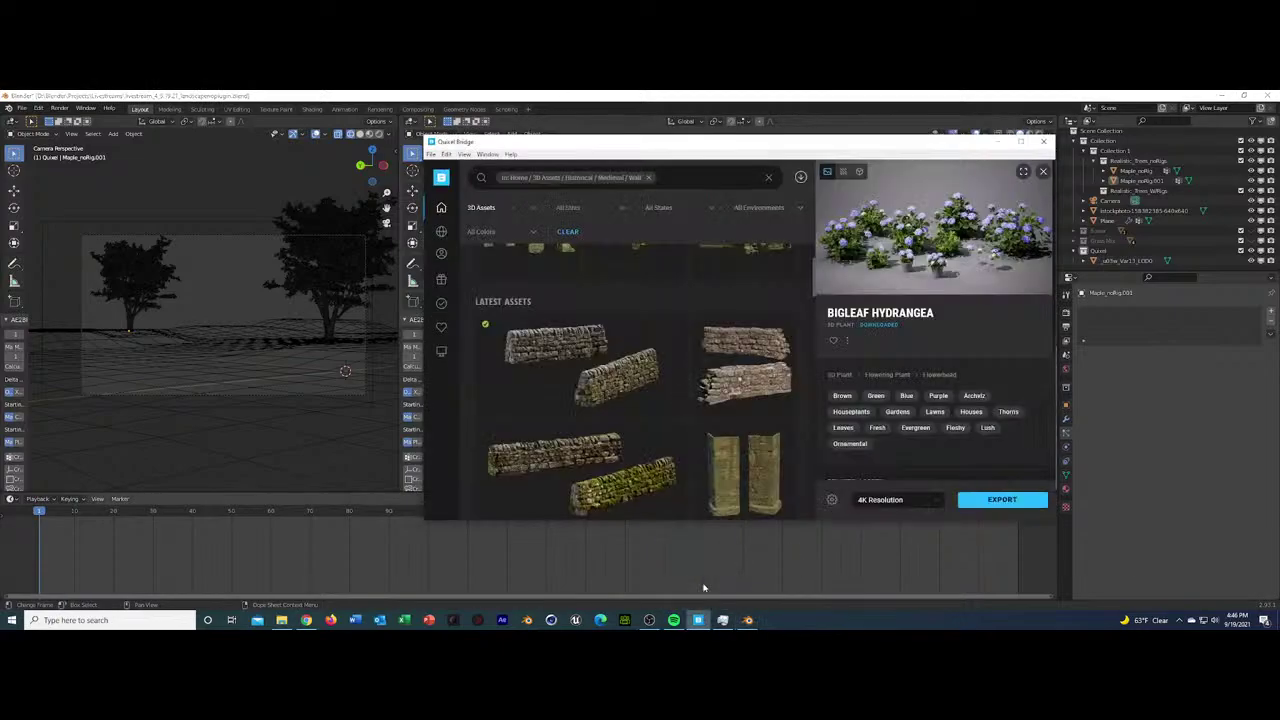
Open the Mossy Stone Wall card, start its 4K download, and go back to the Blender scene
click(614, 386)
click(1100, 250)
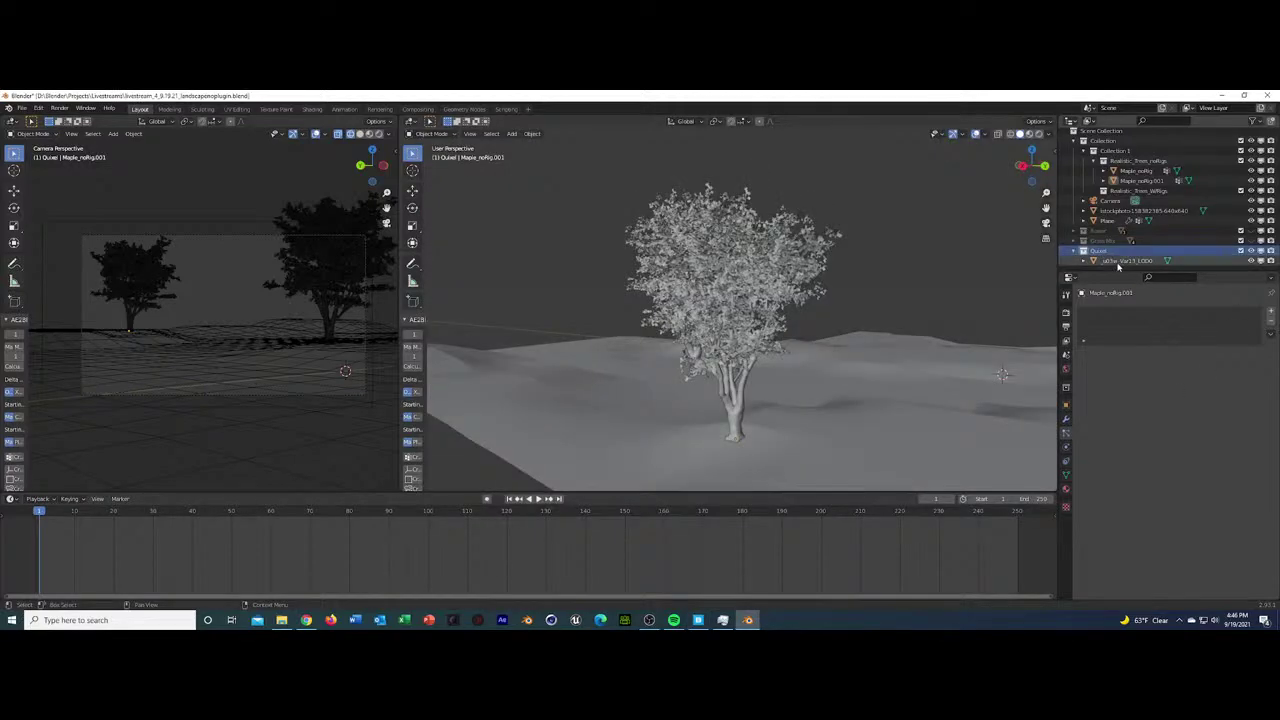
click(698, 620)
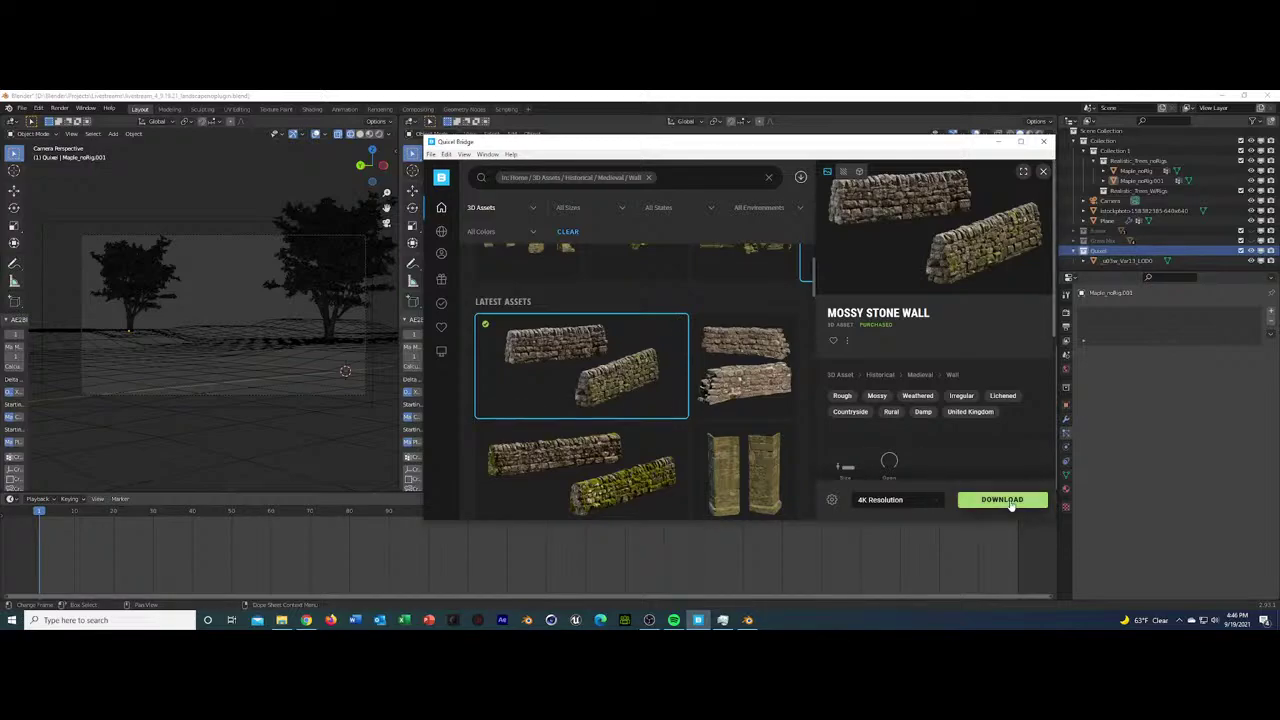
click(1006, 500)
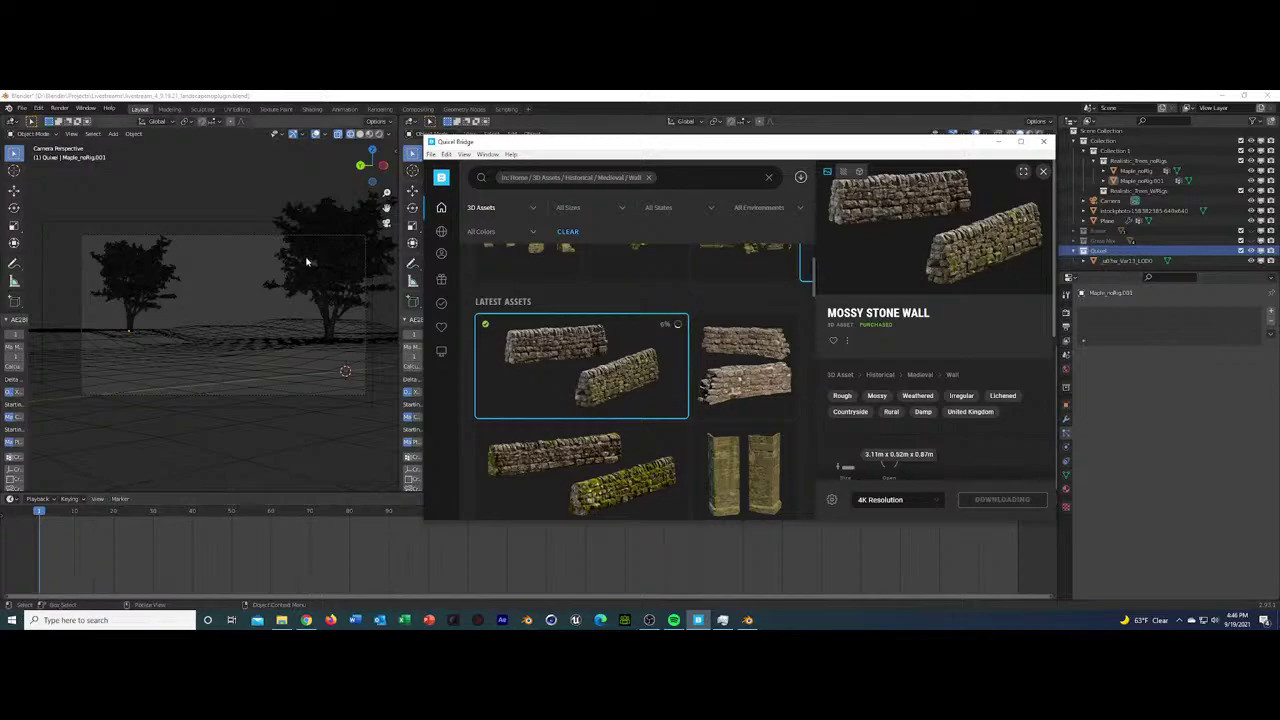
click(791, 125)
mouse_move(705, 300)
middle_down()
mouse_move(709, 255)
mouse_move(717, 287)
middle_up()
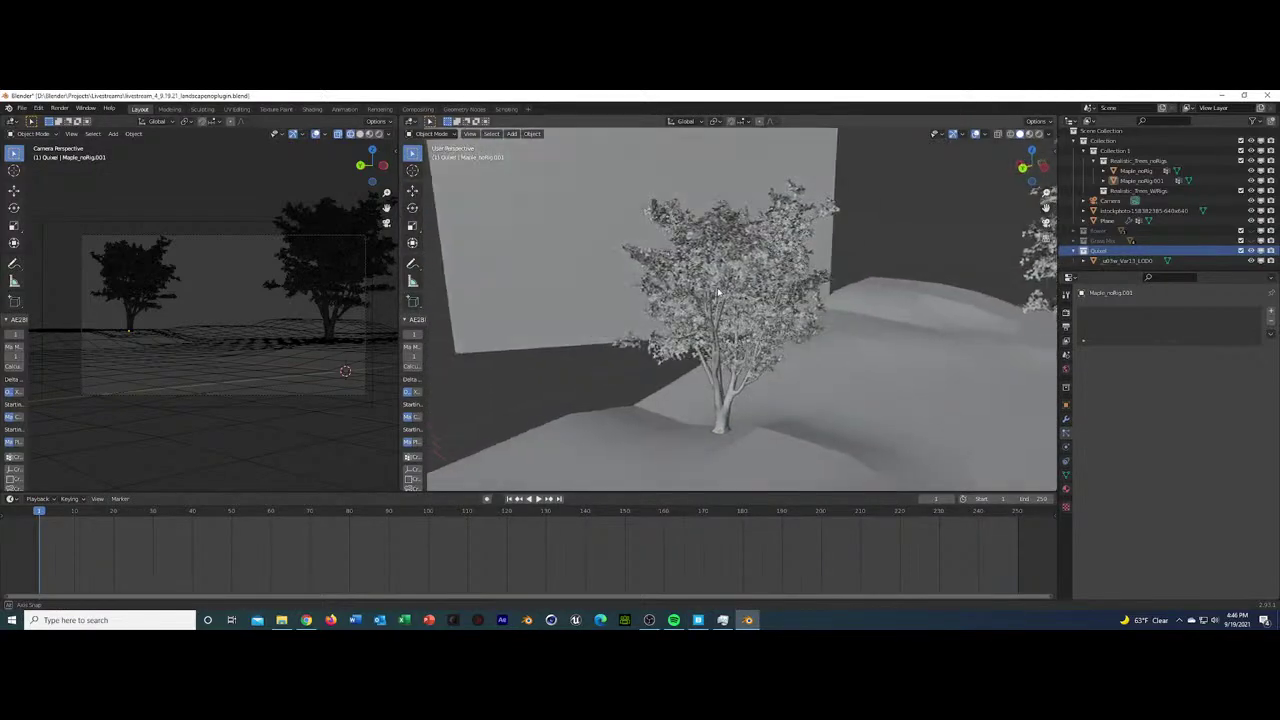
click(282, 620)
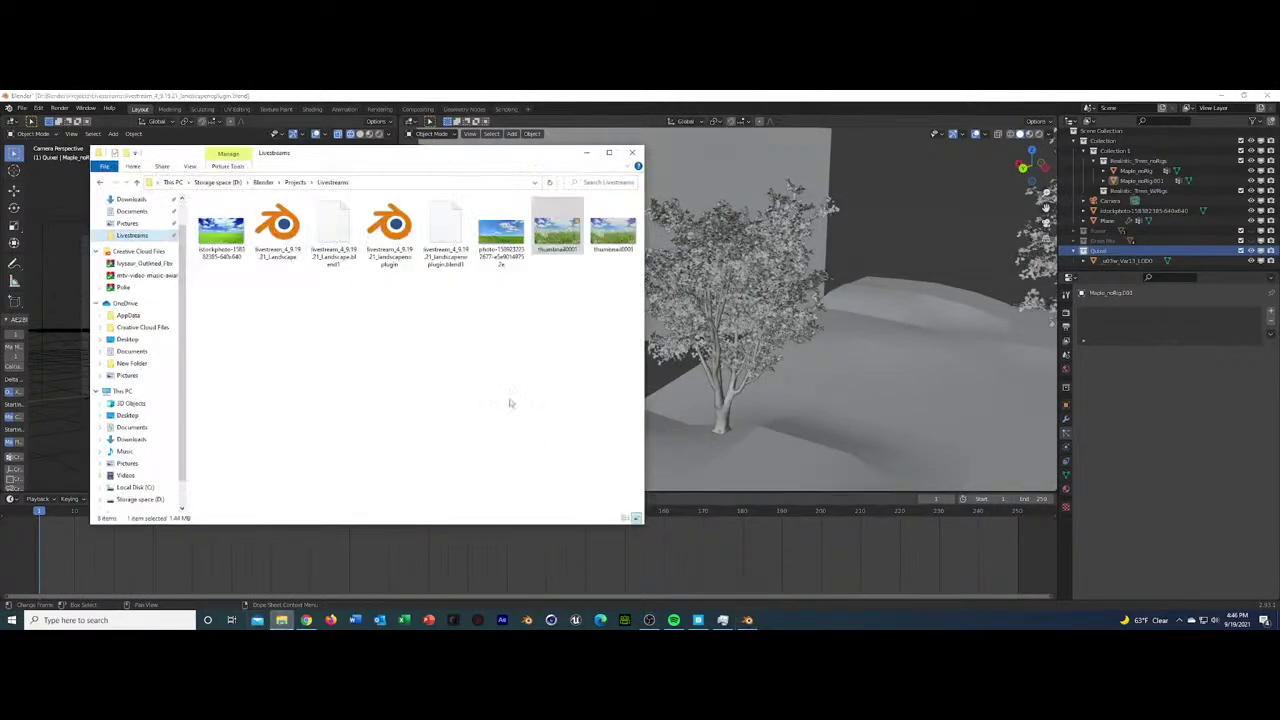
click(140, 499)
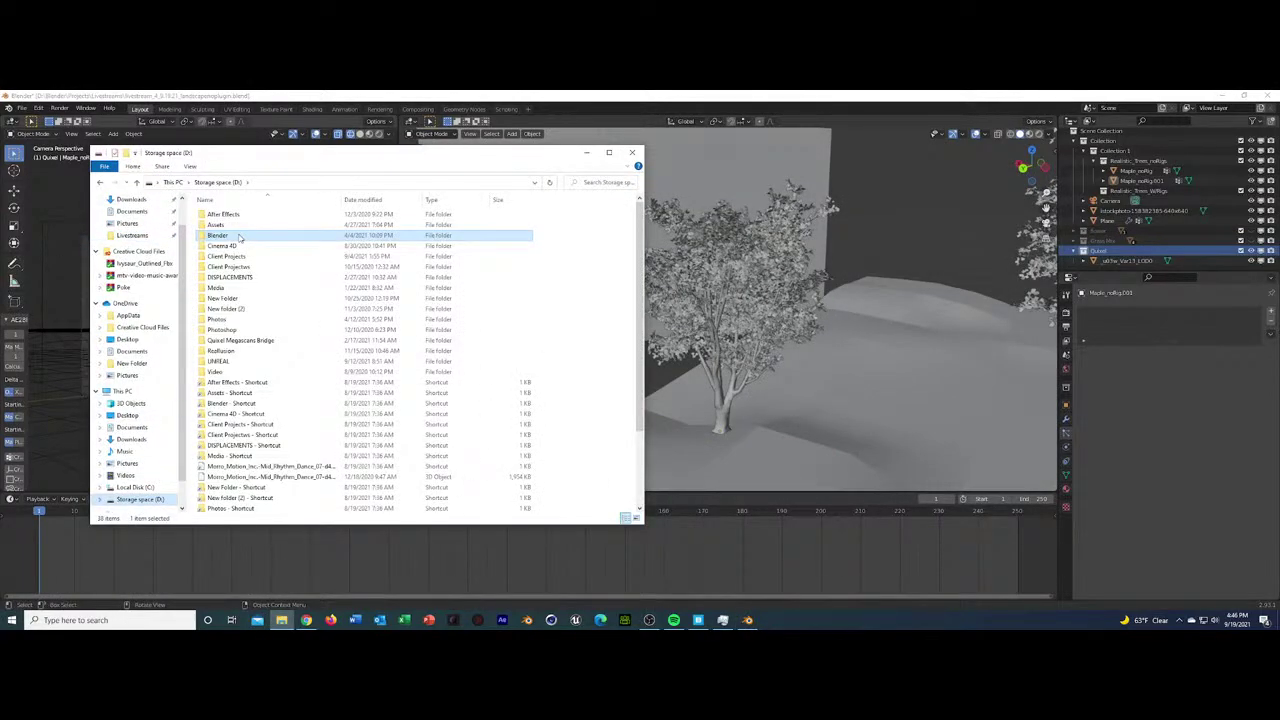
double_click(220, 235)
double_click(220, 235)
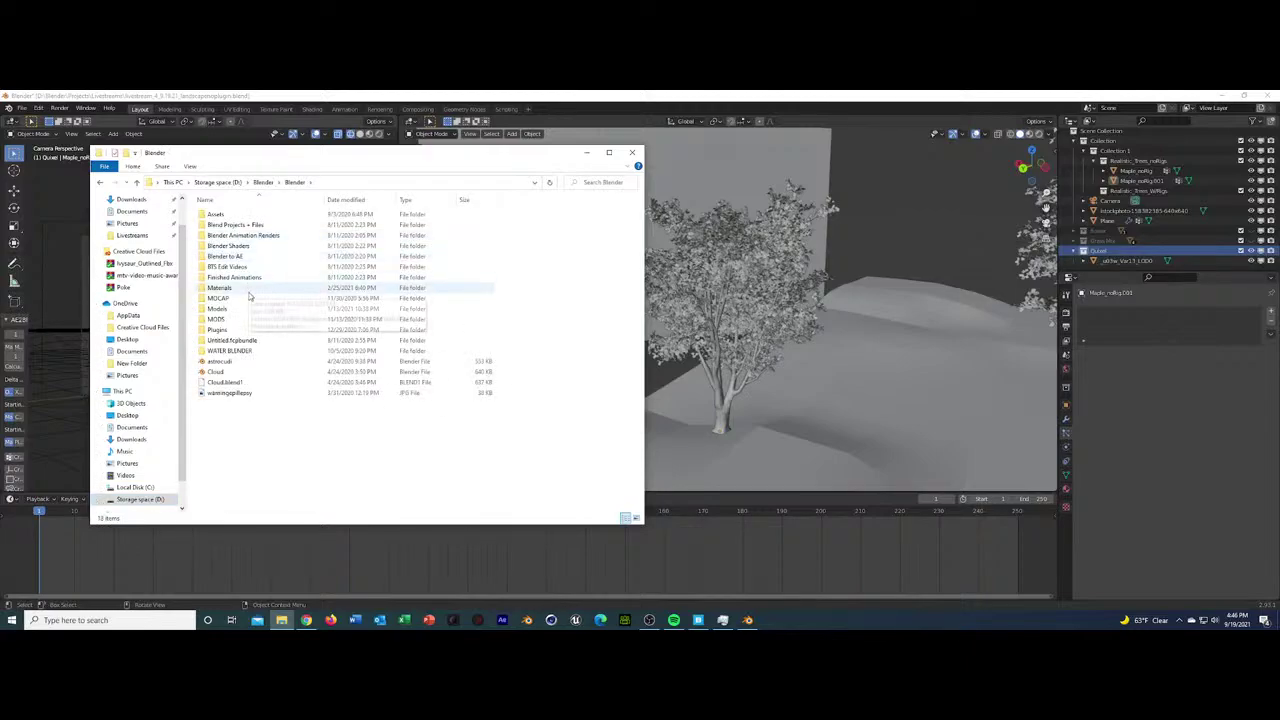
click(247, 310)
double_click(248, 312)
double_click(240, 215)
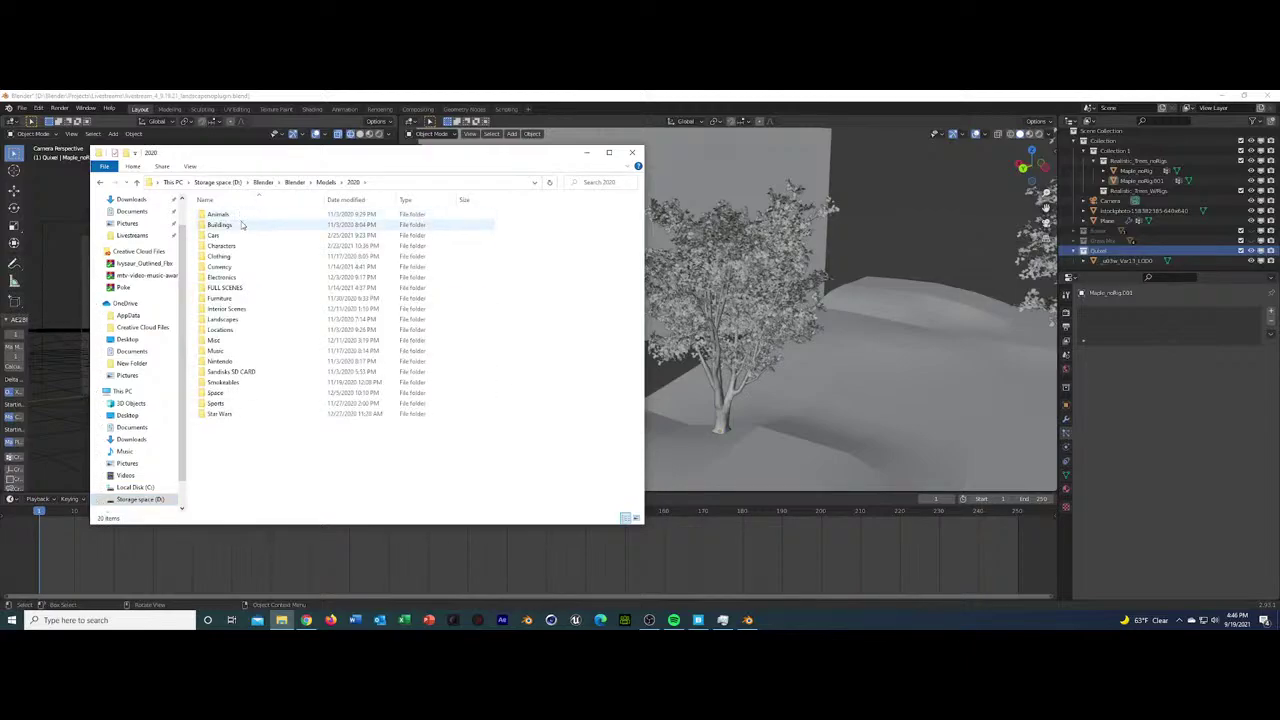
double_click(234, 320)
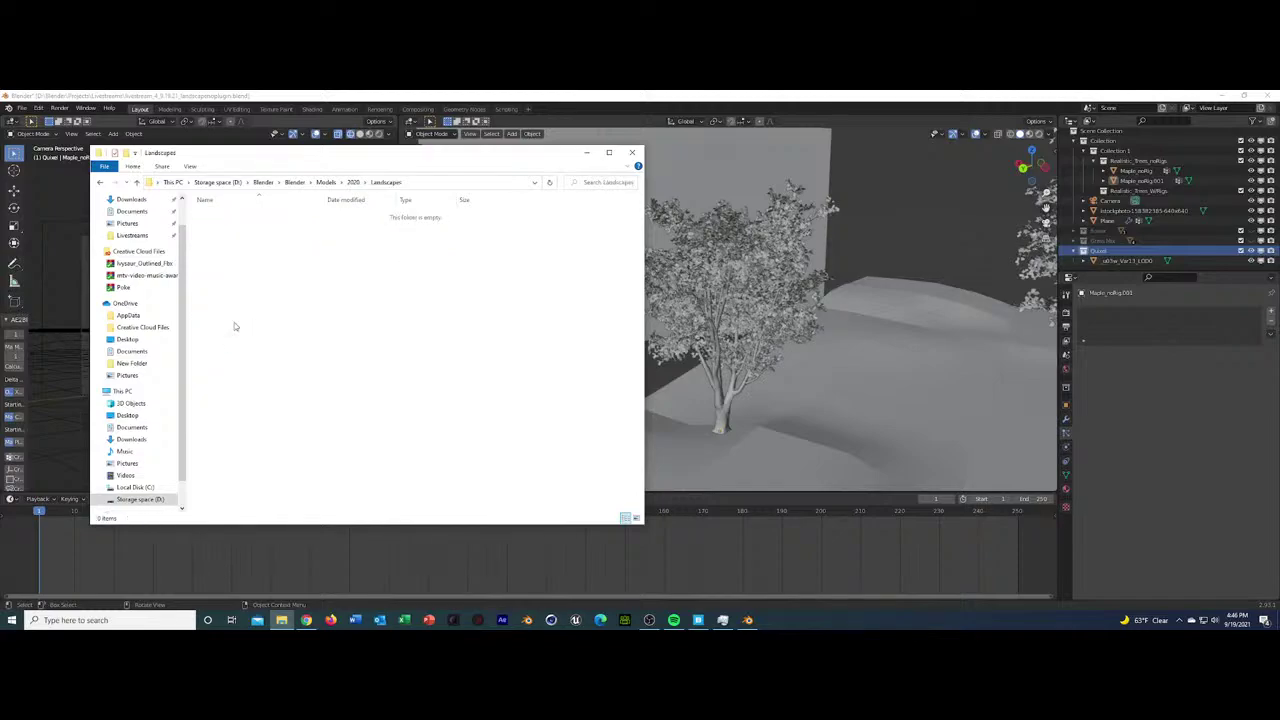
click(327, 182)
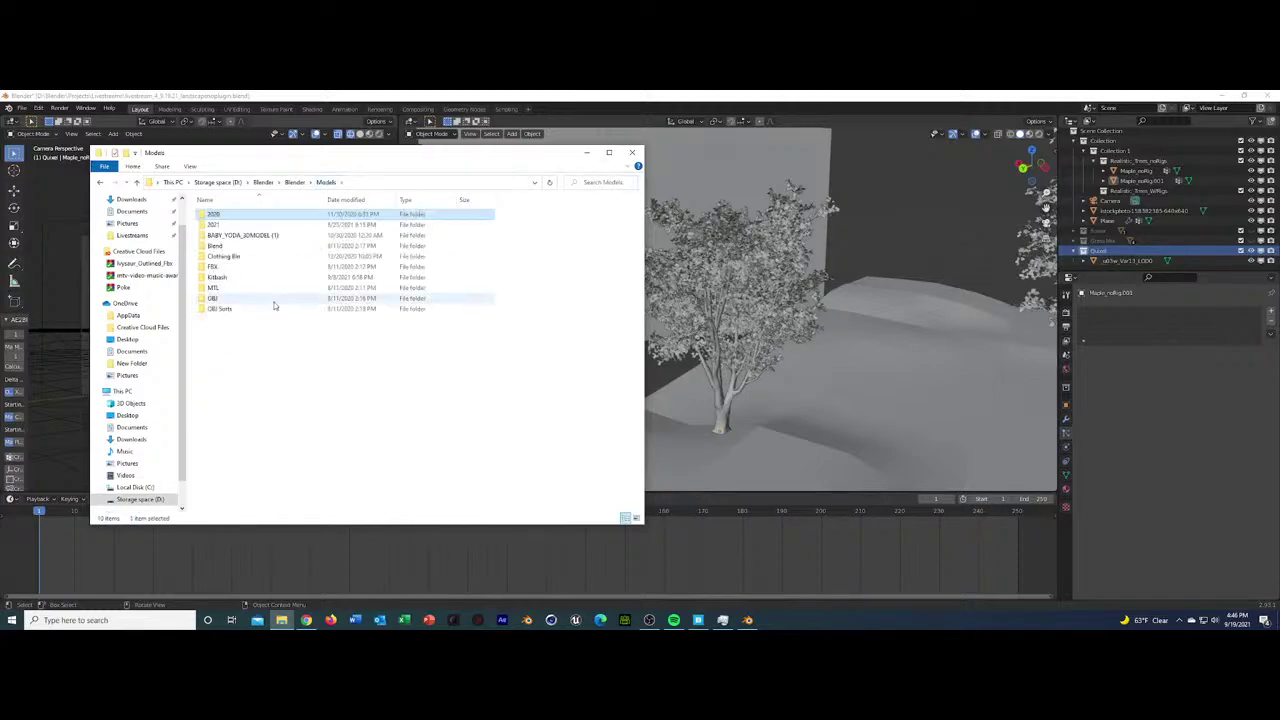
double_click(214, 266)
scroll(228, 268, down, 15)
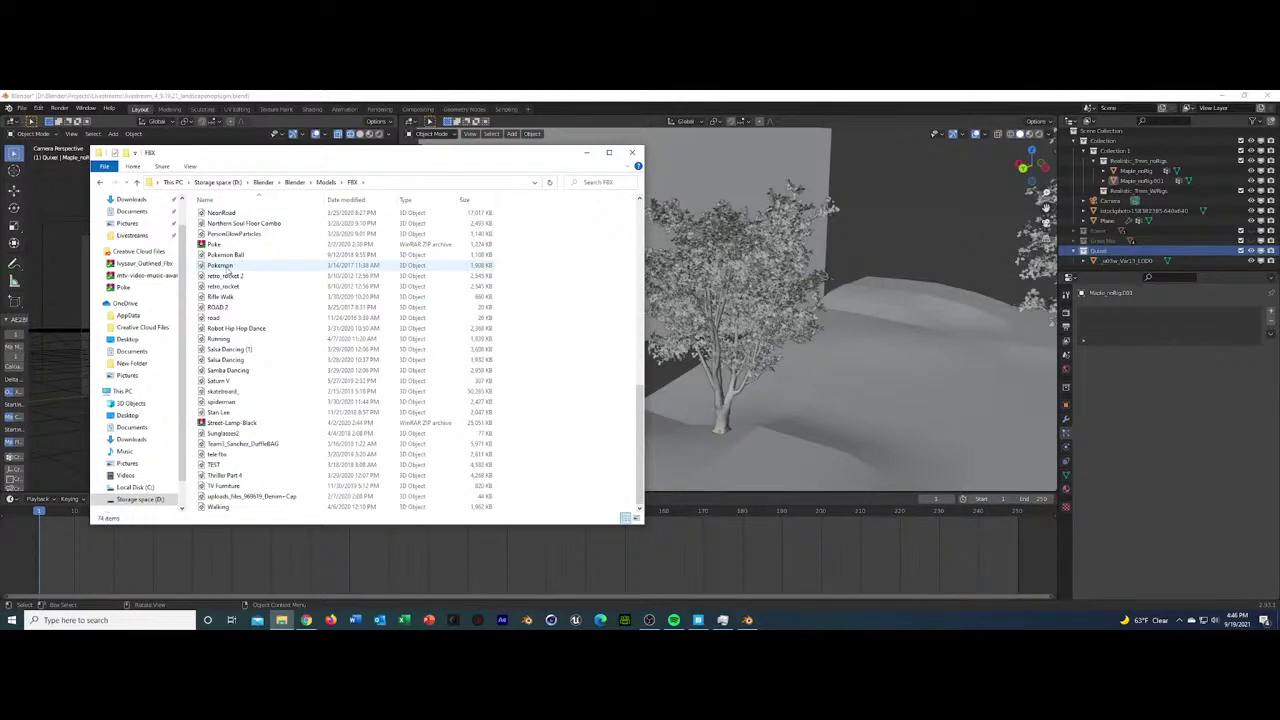
click(327, 182)
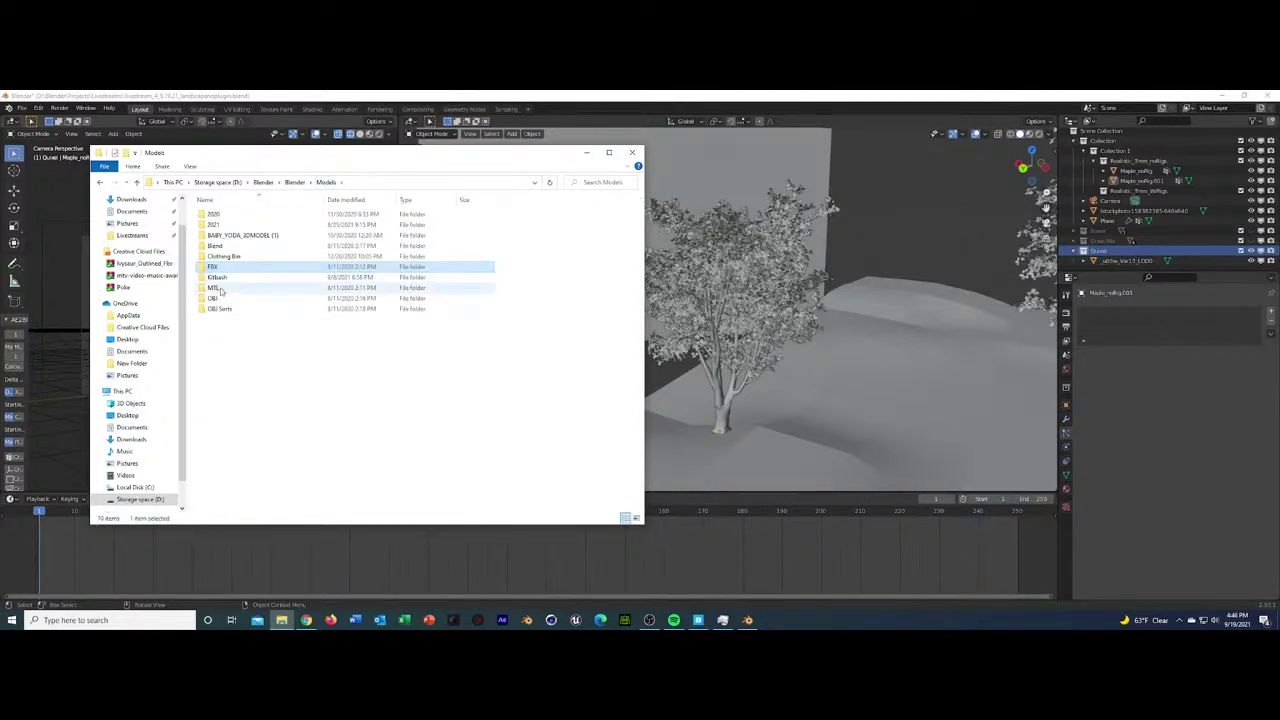
double_click(214, 298)
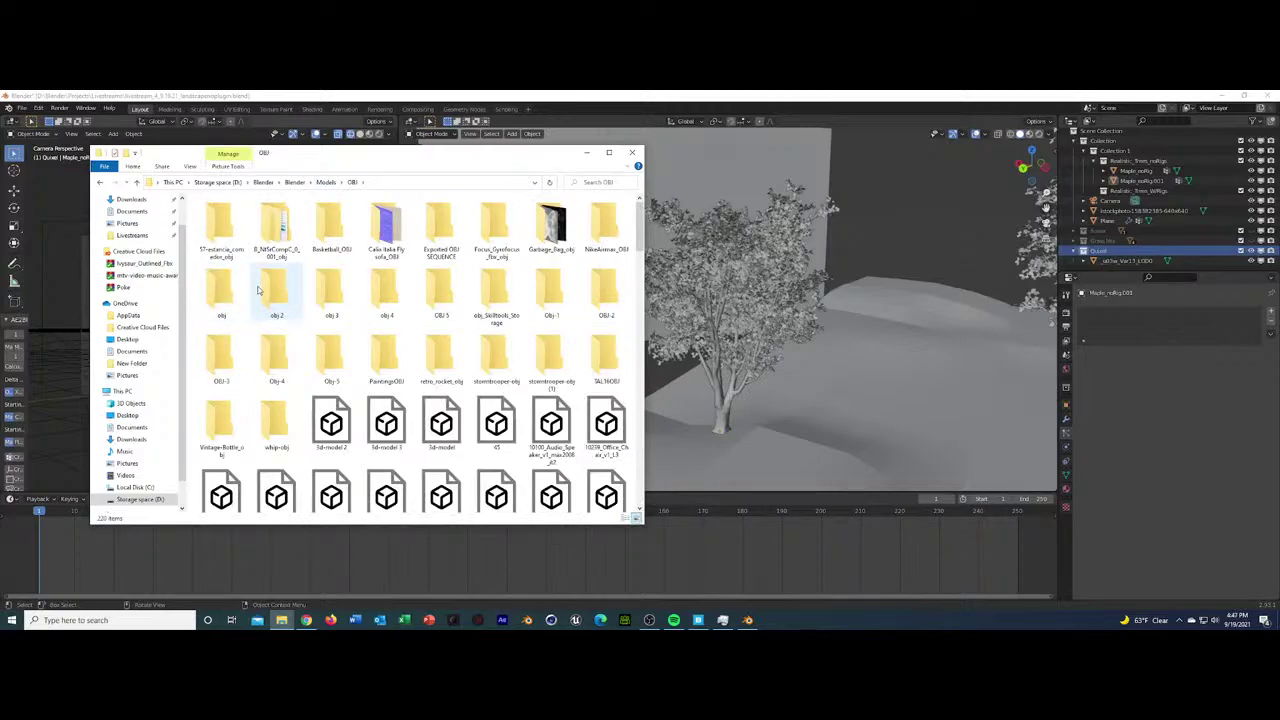
scroll(330, 289, down, 5)
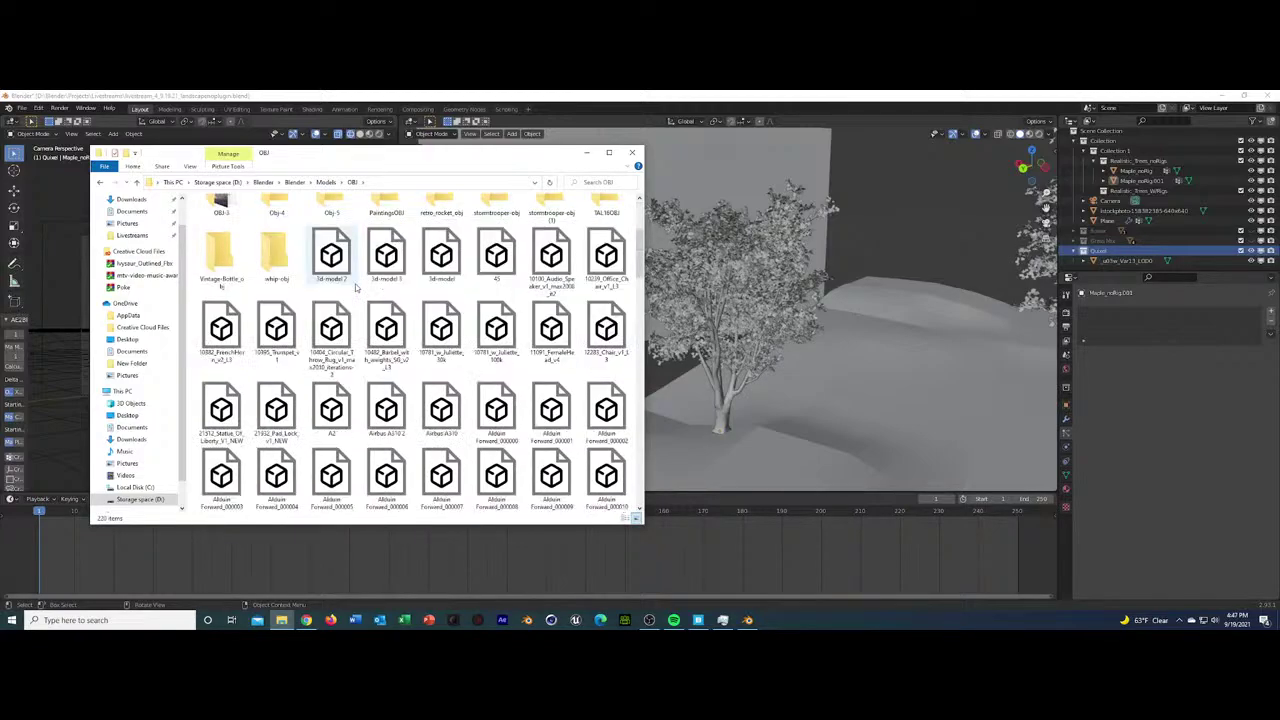
scroll(355, 288, down, 15)
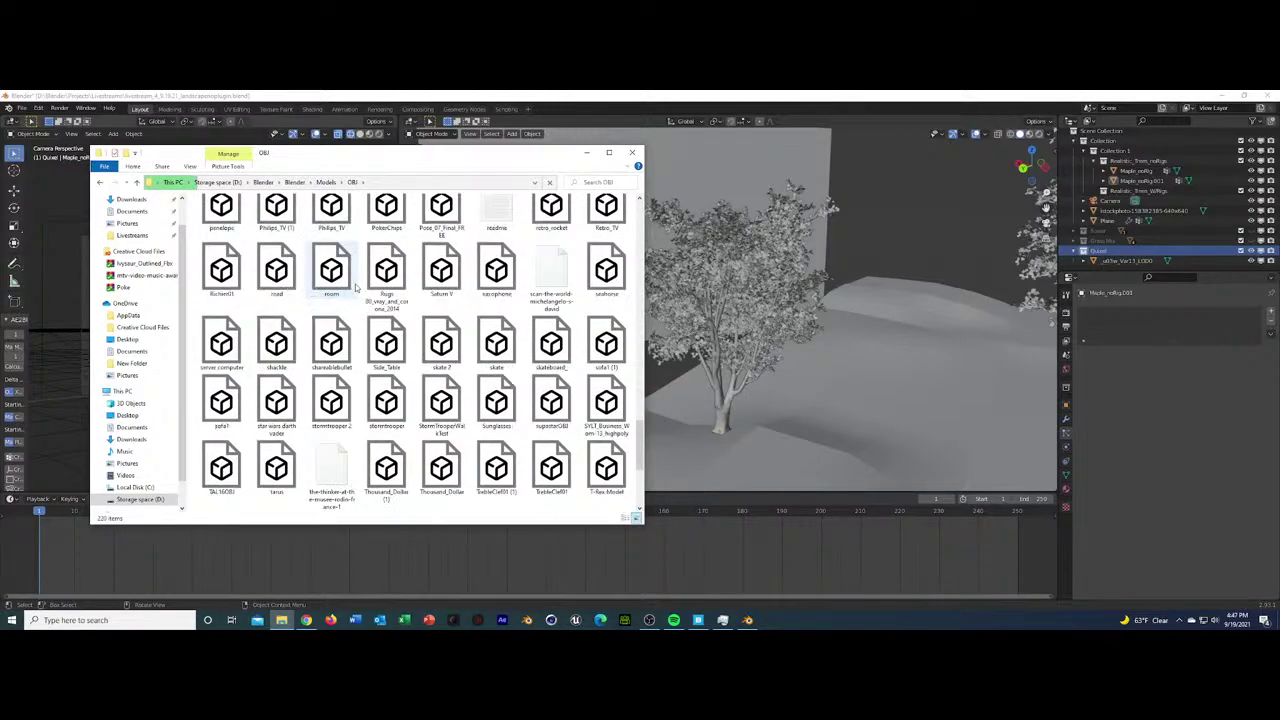
scroll(355, 288, down, 3)
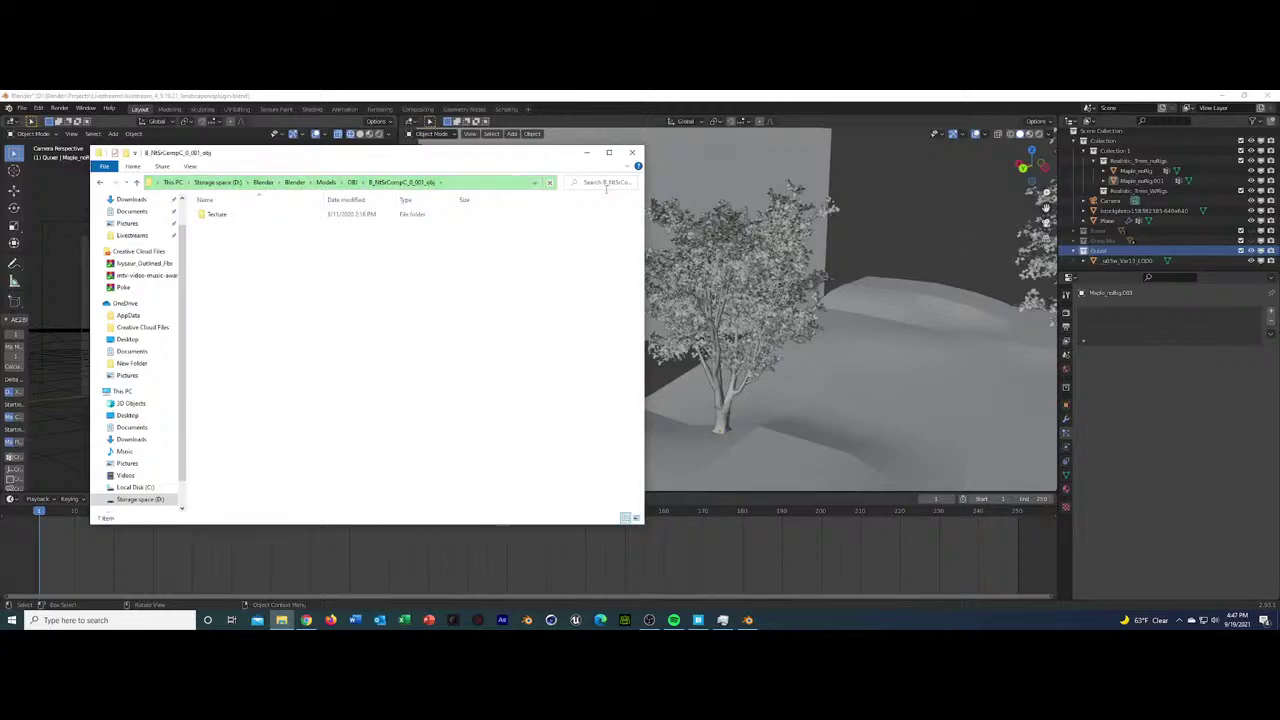
click(609, 183)
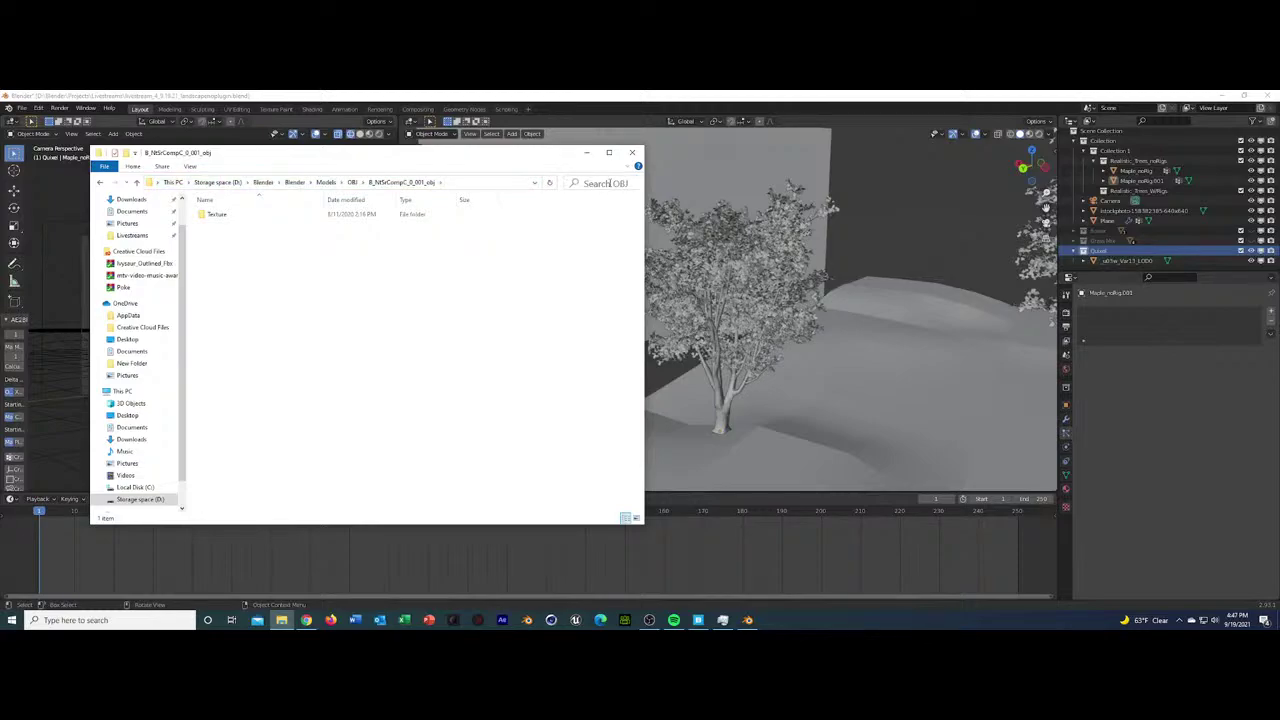
click(586, 152)
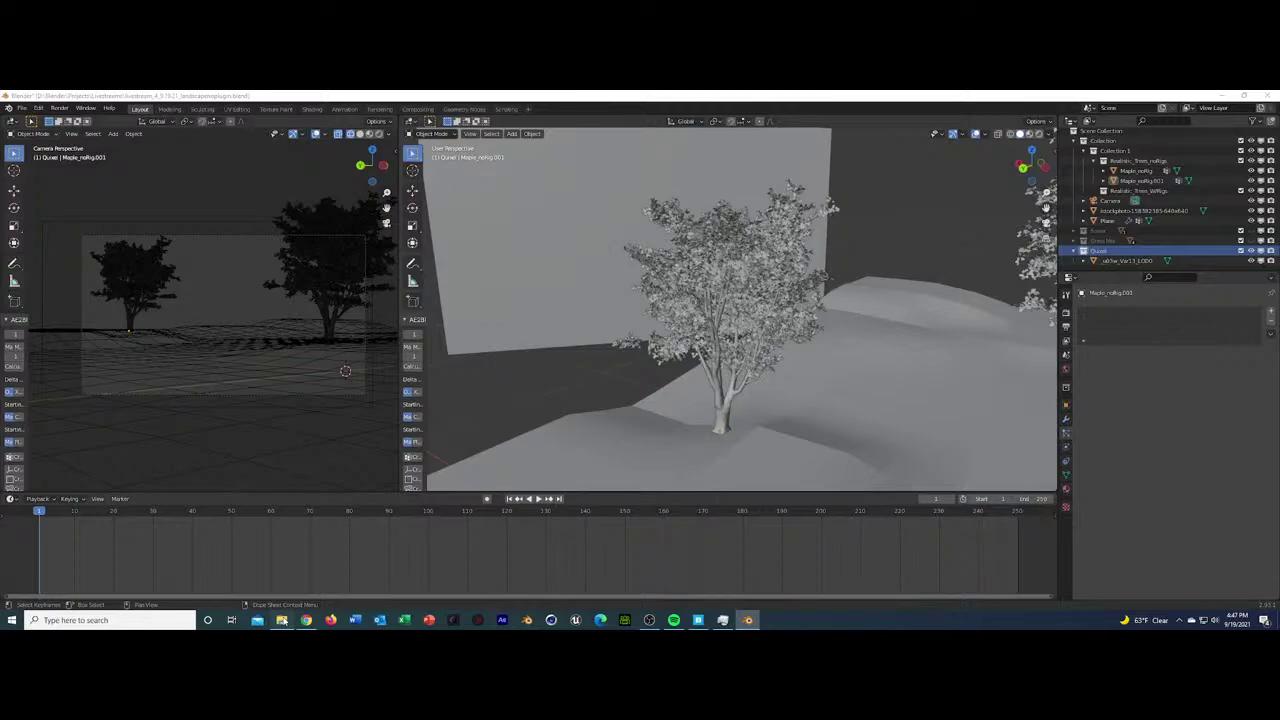
Browse the Models folder's OBJ, OBJ Sorts and FBX subfolders for bike models
click(282, 620)
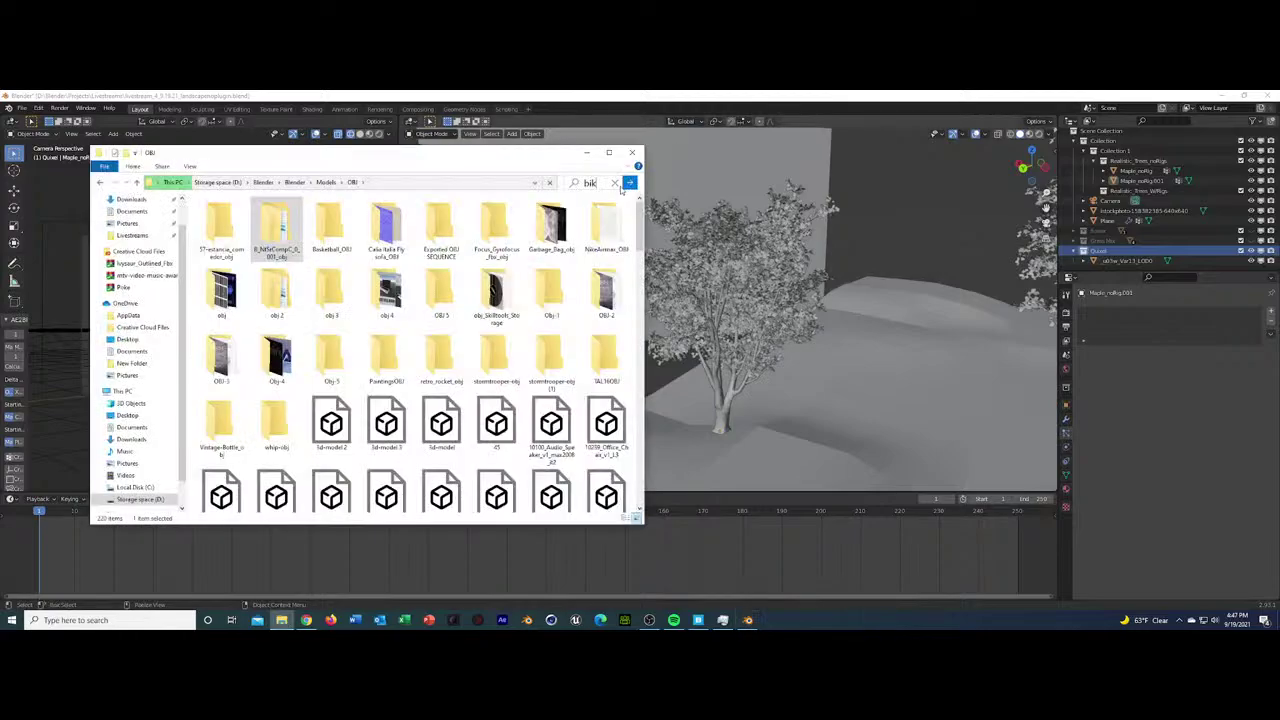
text(e)
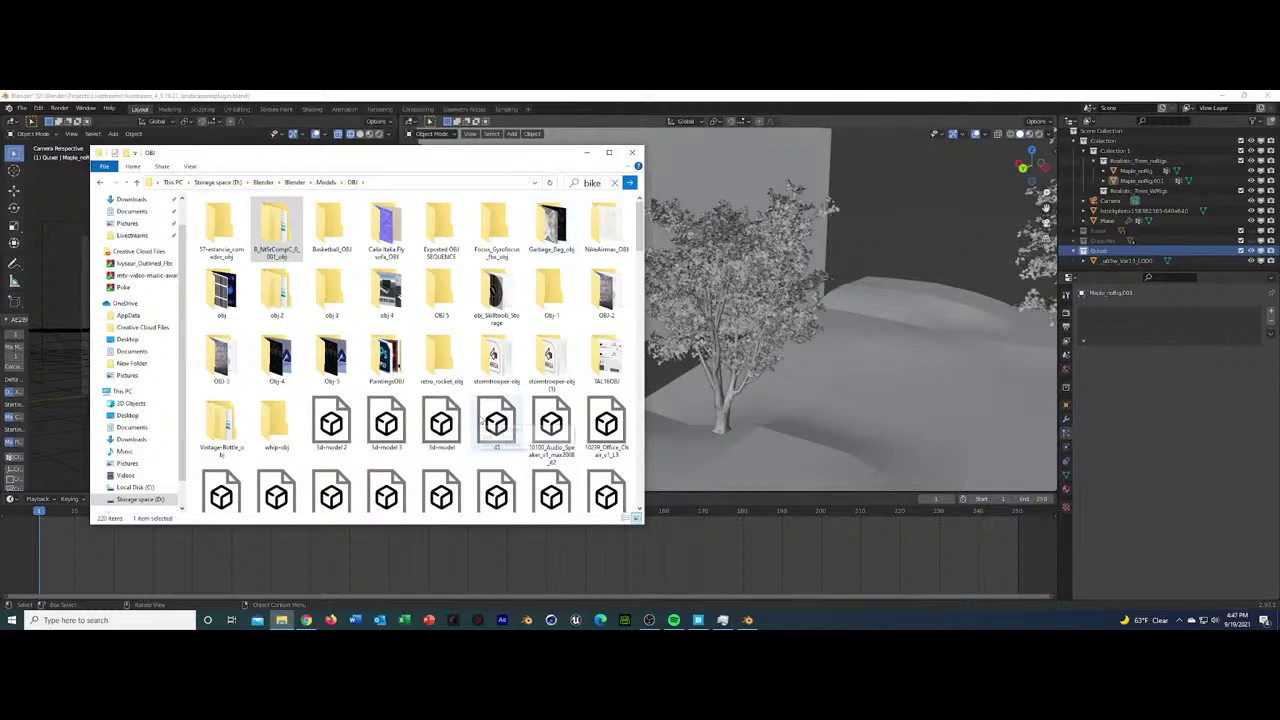
scroll(497, 425, down, 5)
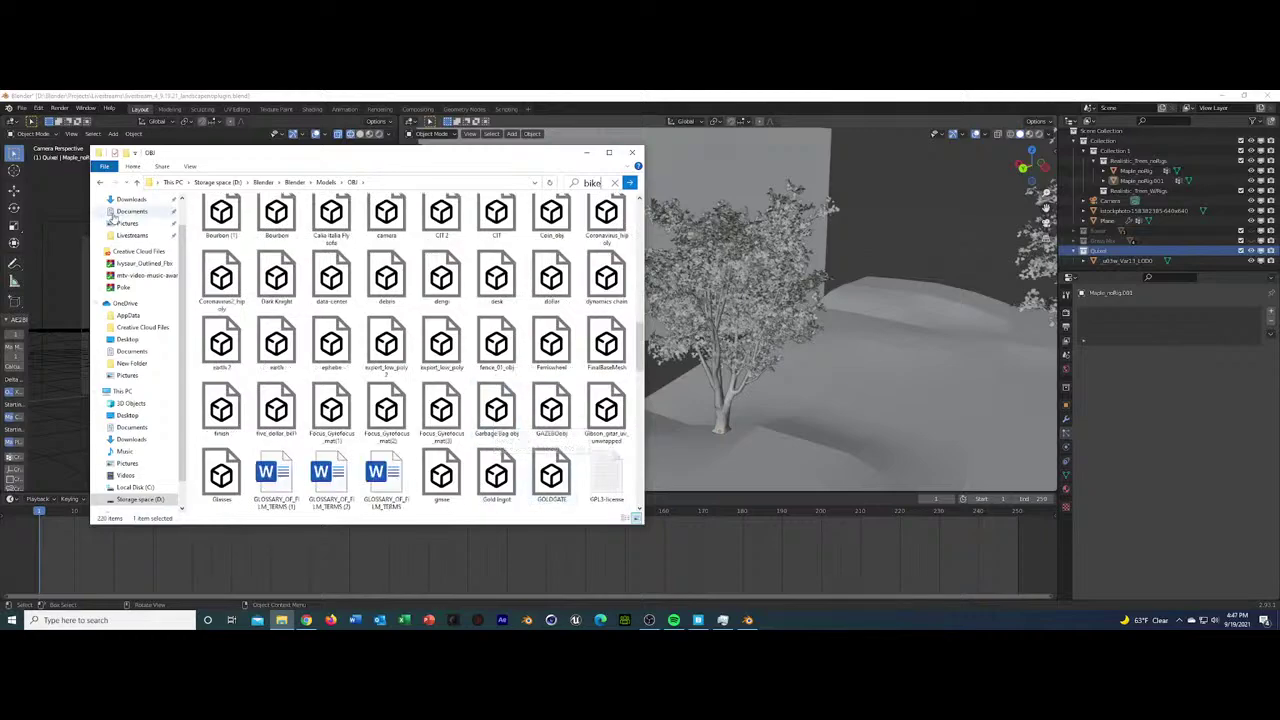
click(101, 183)
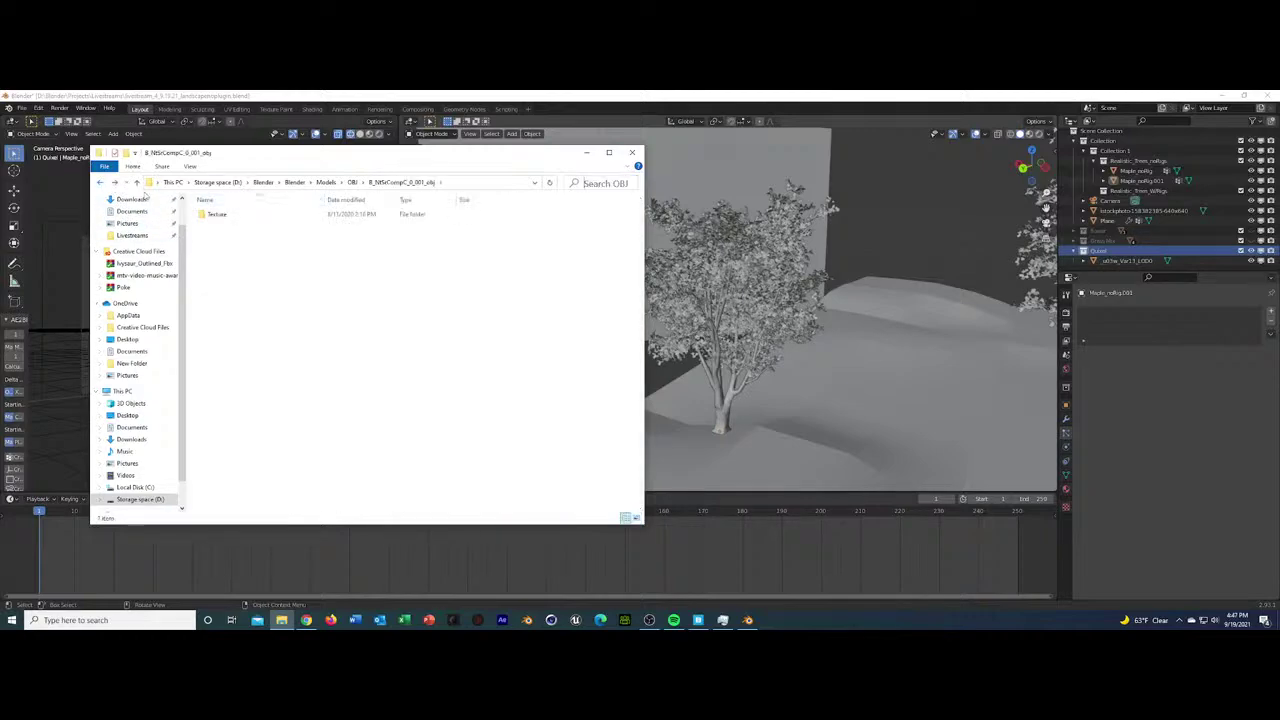
click(352, 182)
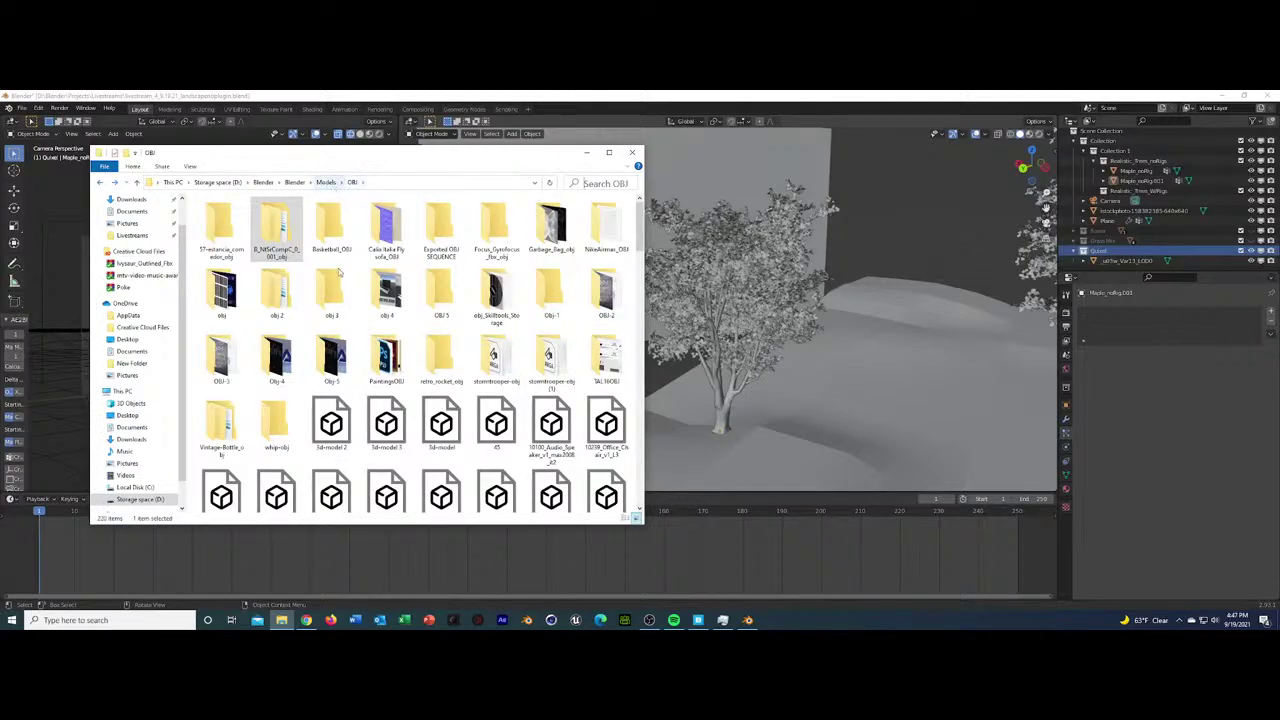
click(326, 182)
double_click(230, 307)
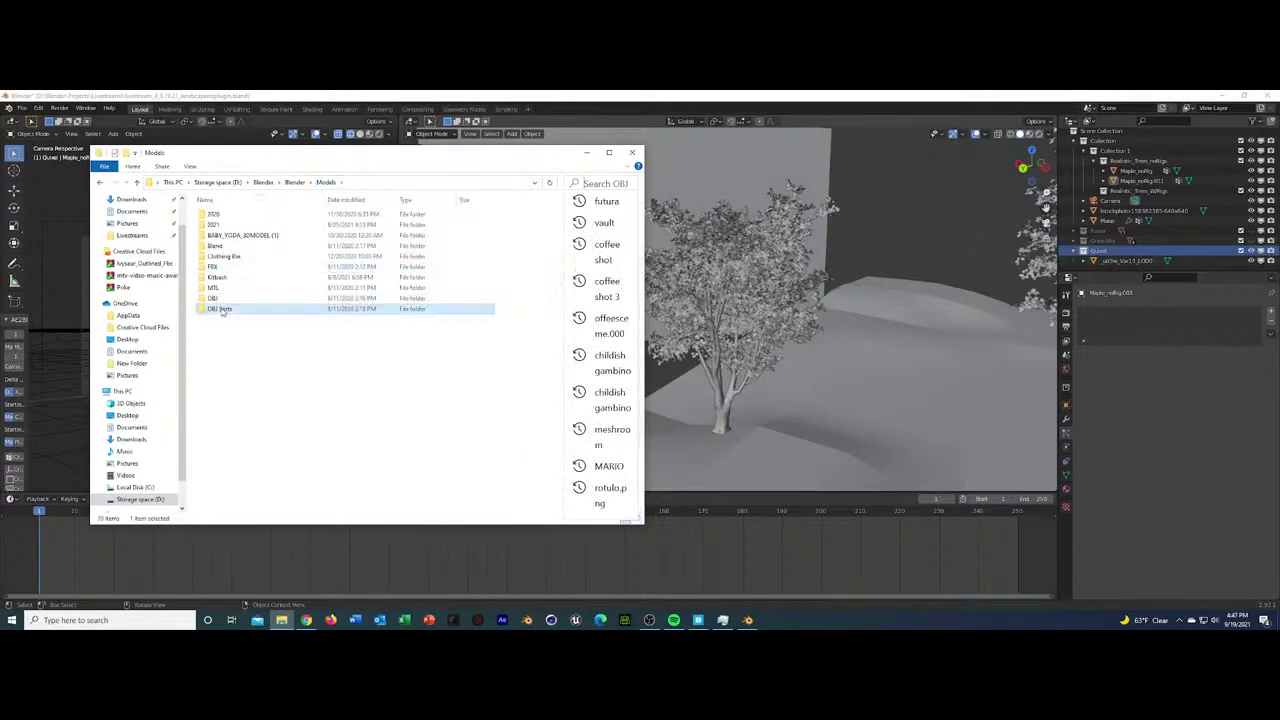
double_click(218, 214)
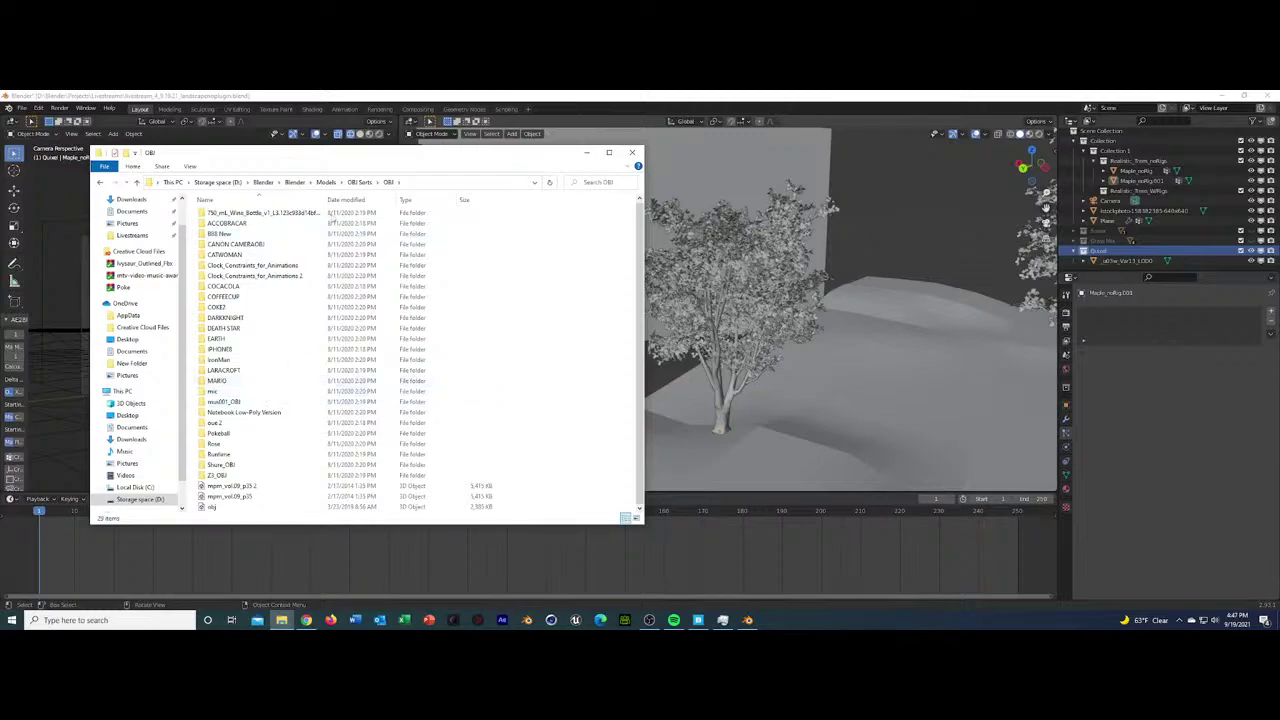
click(326, 182)
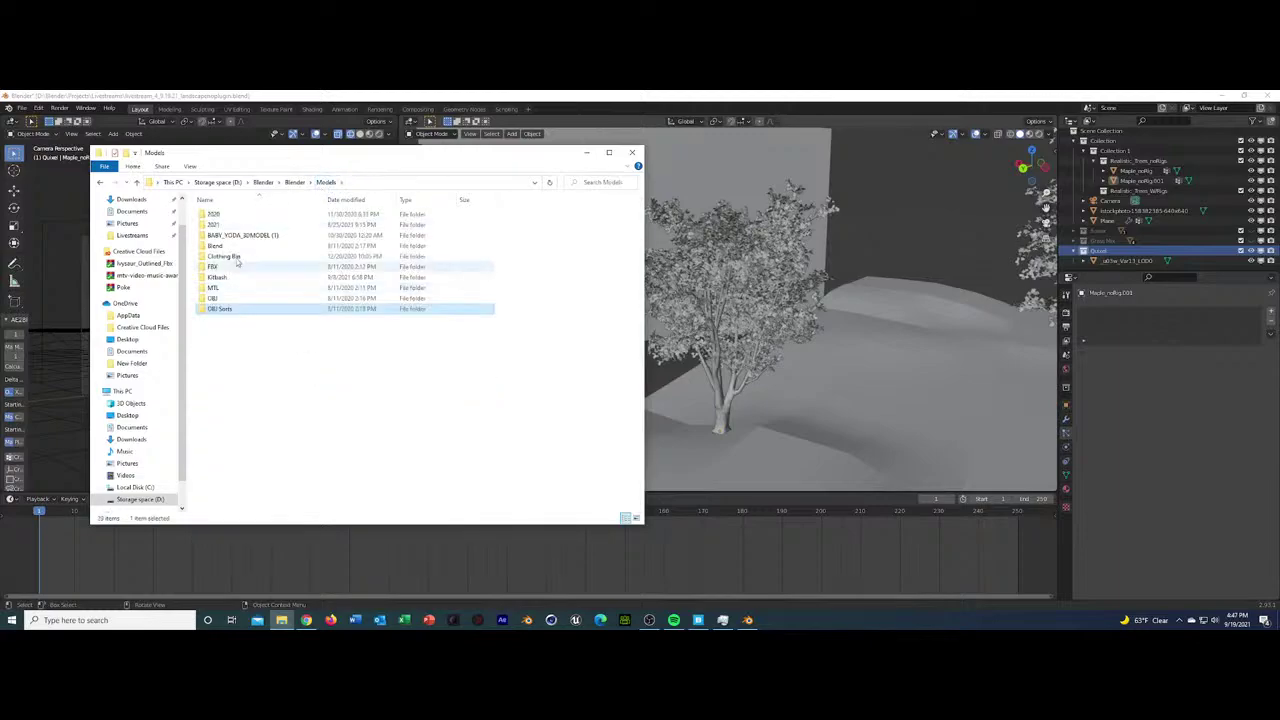
double_click(225, 266)
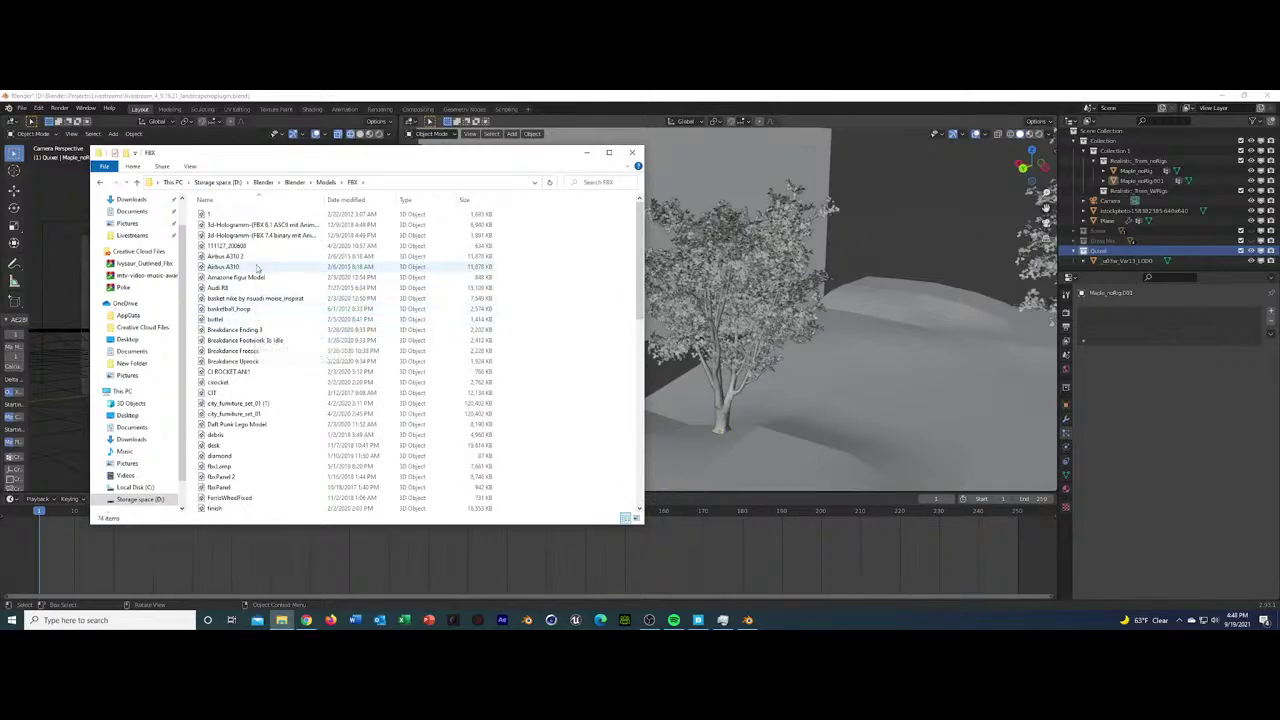
scroll(248, 345, down, 3)
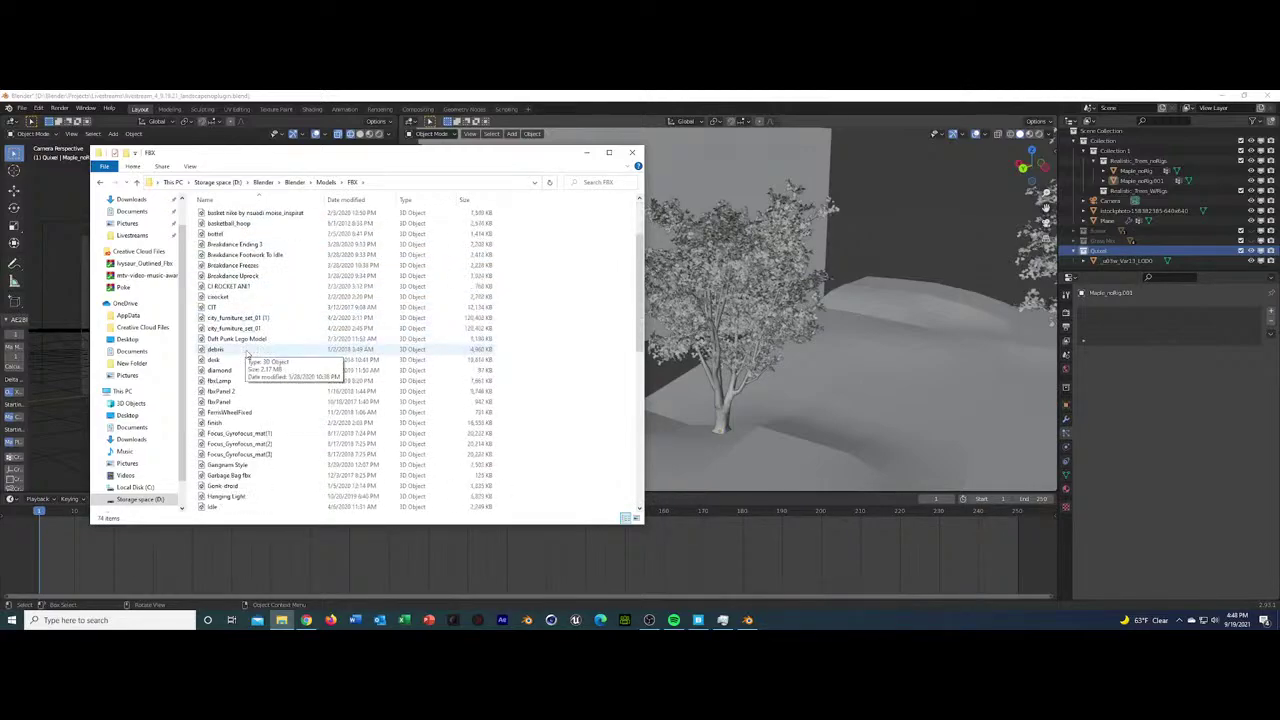
scroll(248, 352, down, 9)
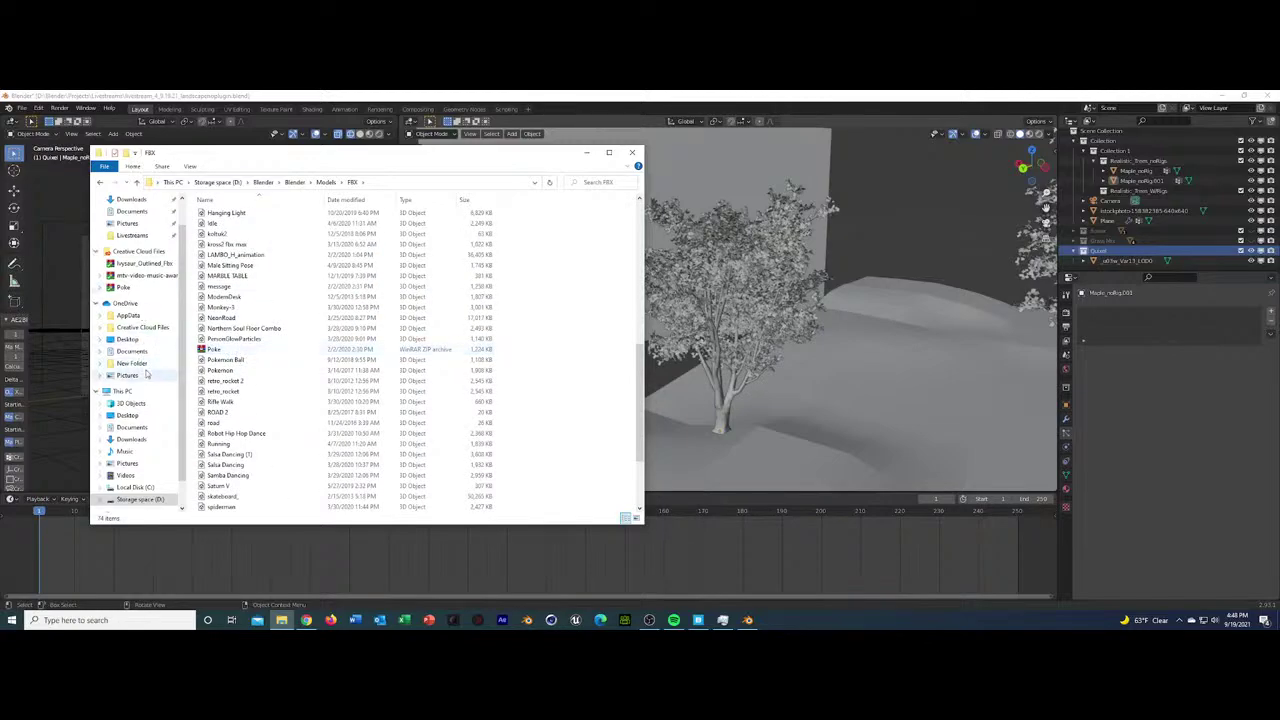
Search Downloads for 'bike', then minimize Explorer and bring up Quixel Bridge
click(131, 199)
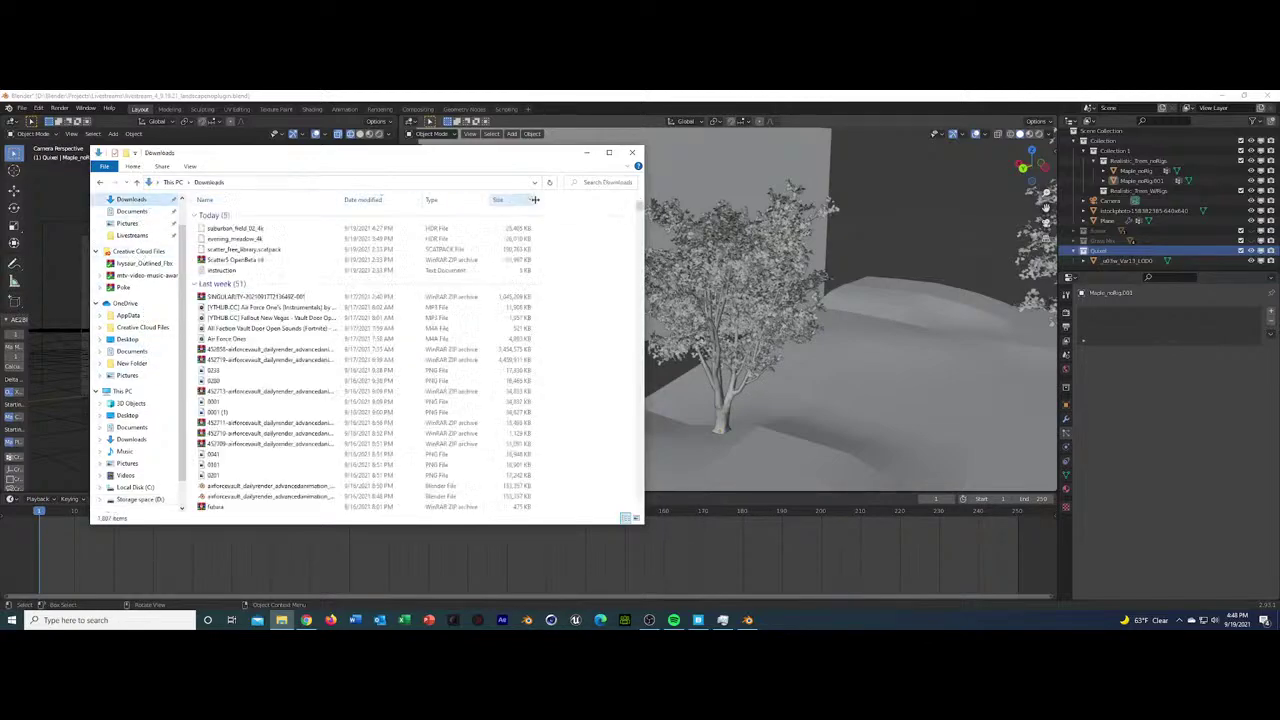
click(604, 184)
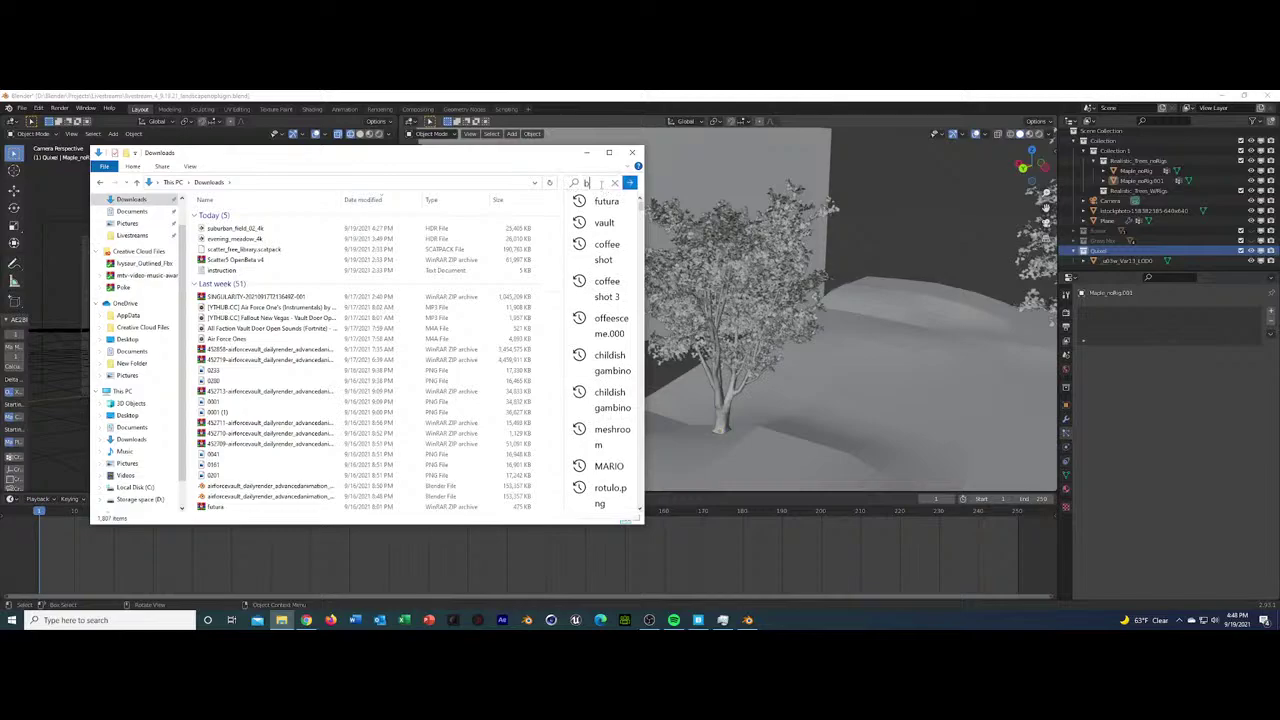
key(Escape)
text(bless)
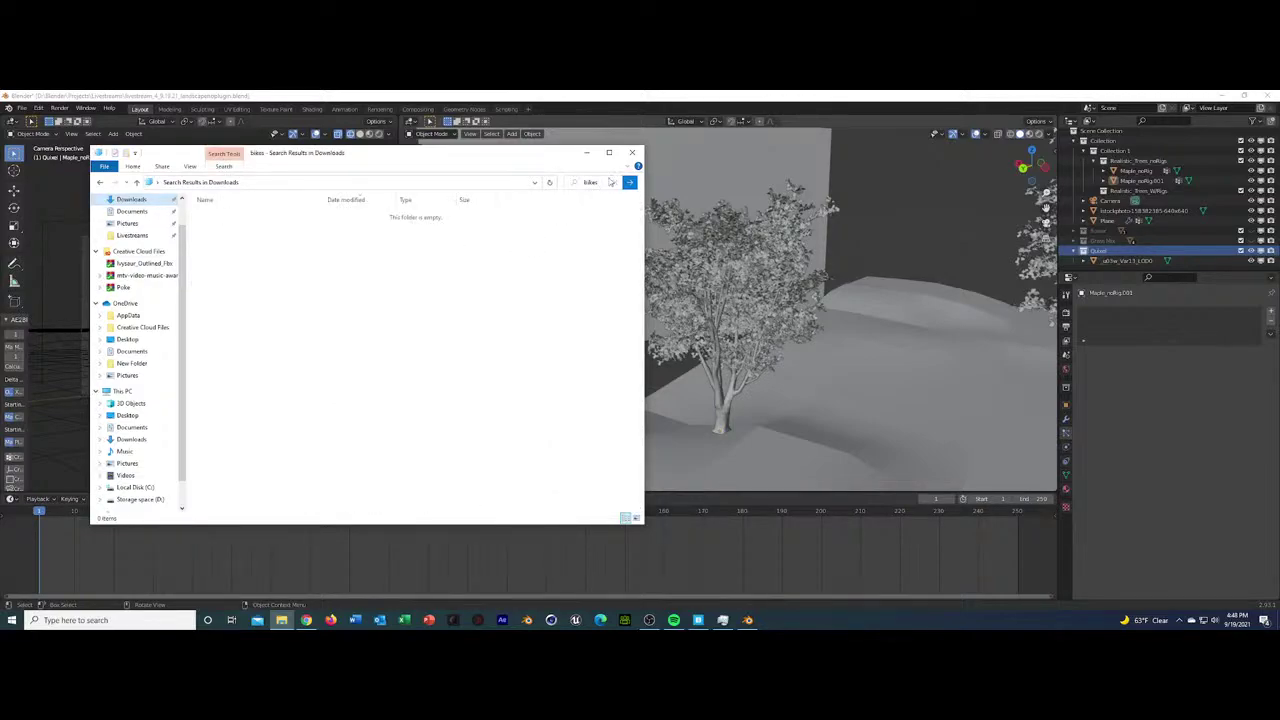
click(604, 183)
key(BackSpace)
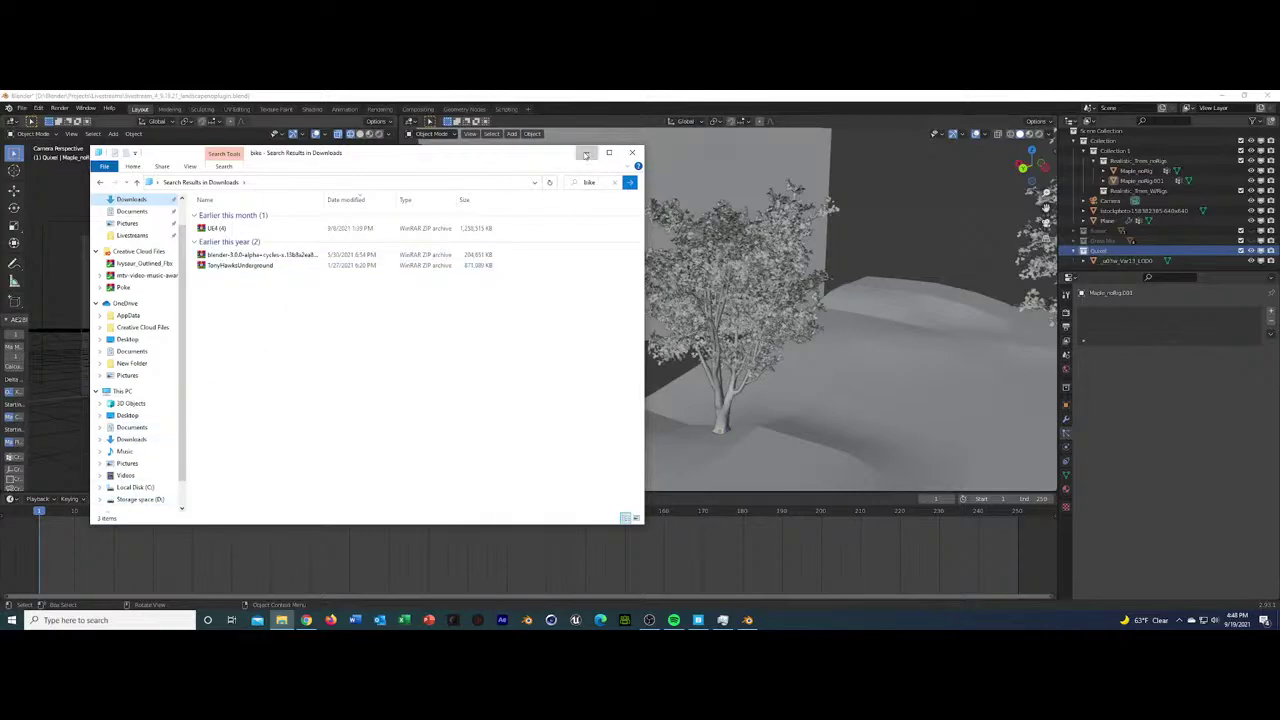
click(586, 152)
click(698, 620)
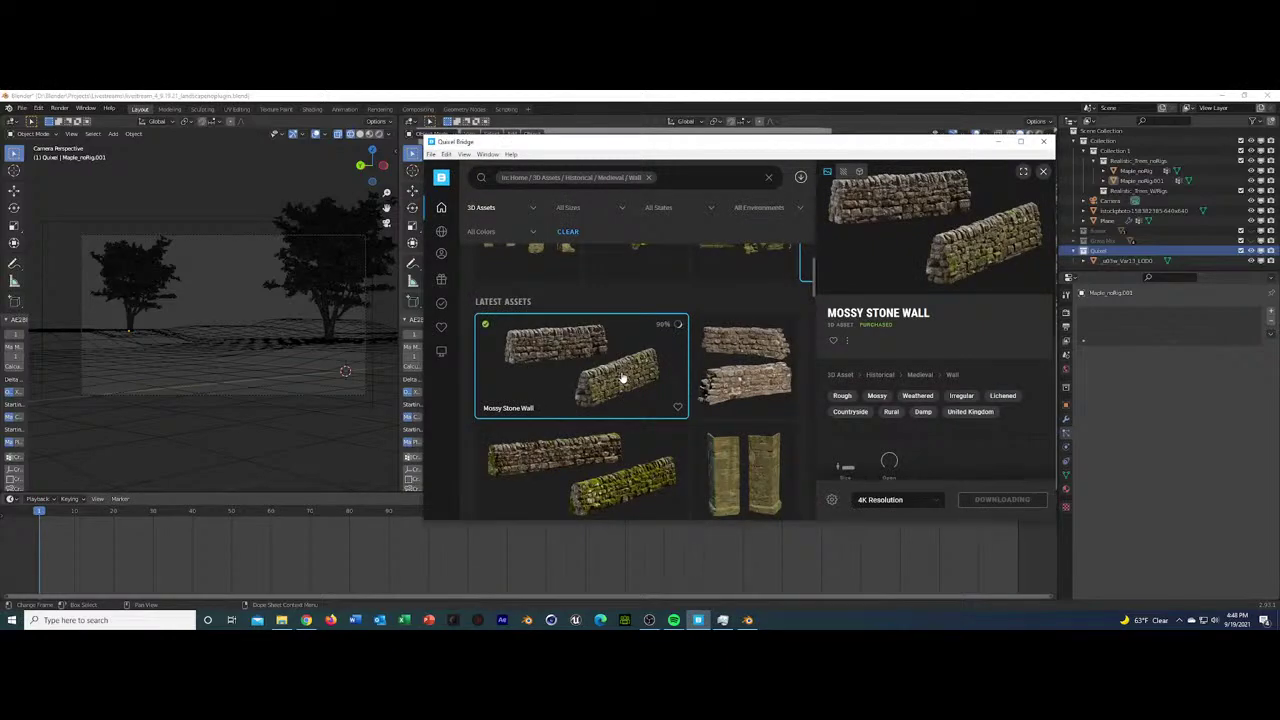
Check the GScatter by Graswald and Scatter5 panels in Blender's N sidebar
click(690, 97)
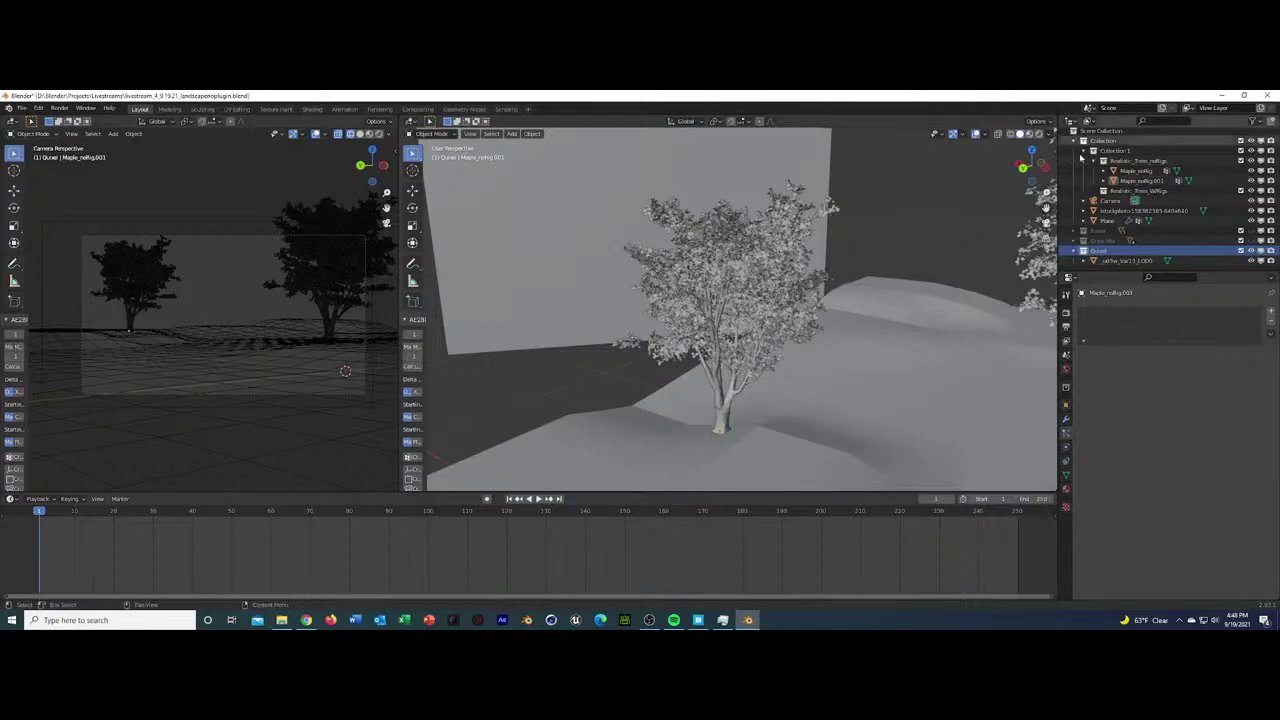
key(n)
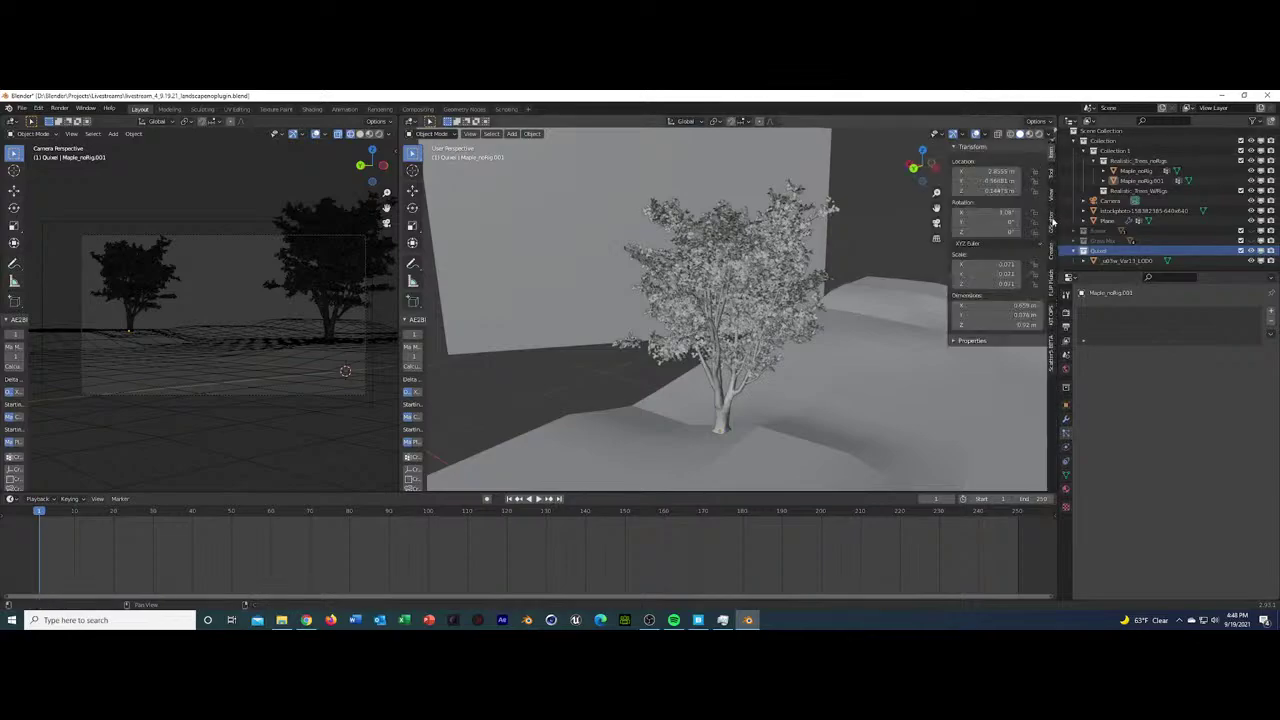
click(1051, 220)
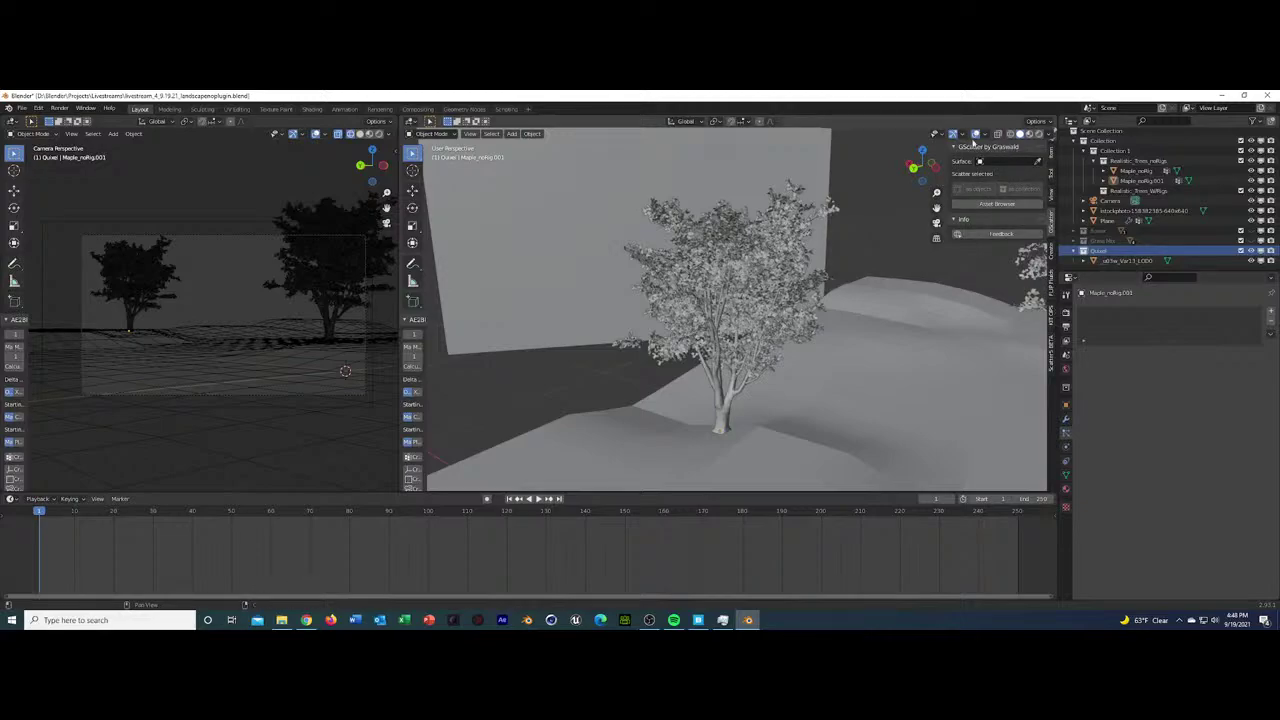
click(1044, 358)
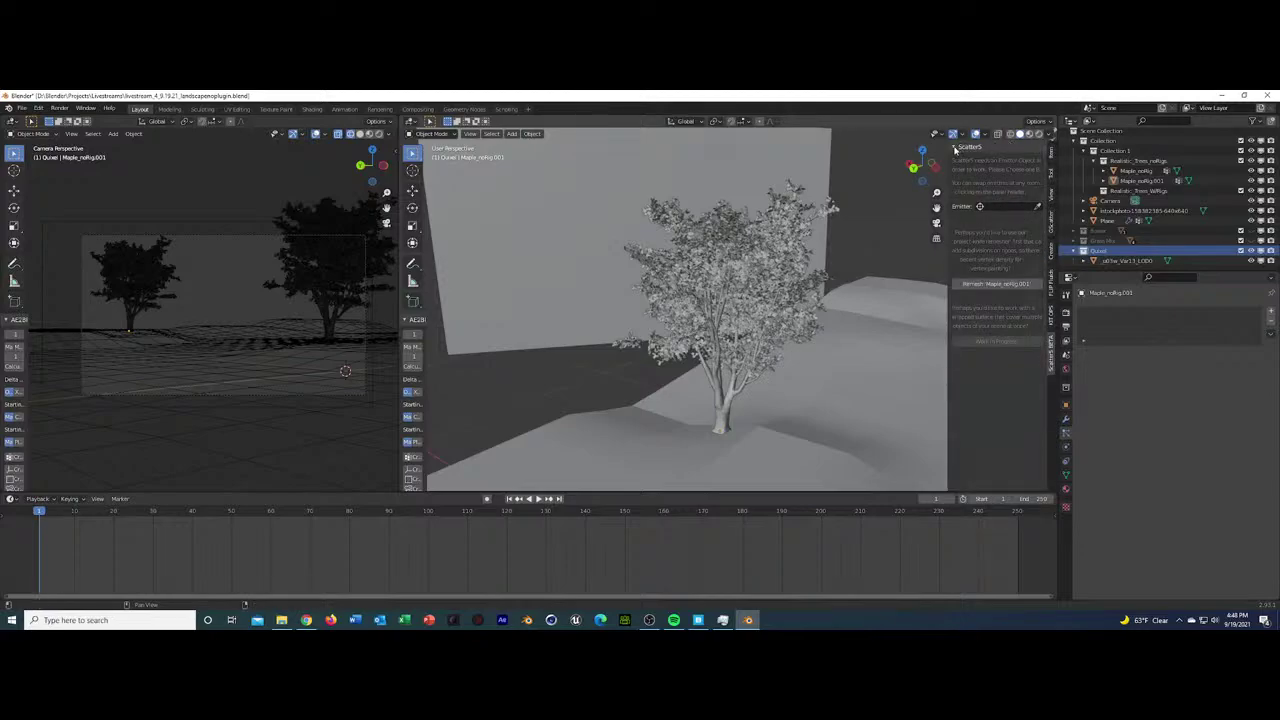
click(1051, 218)
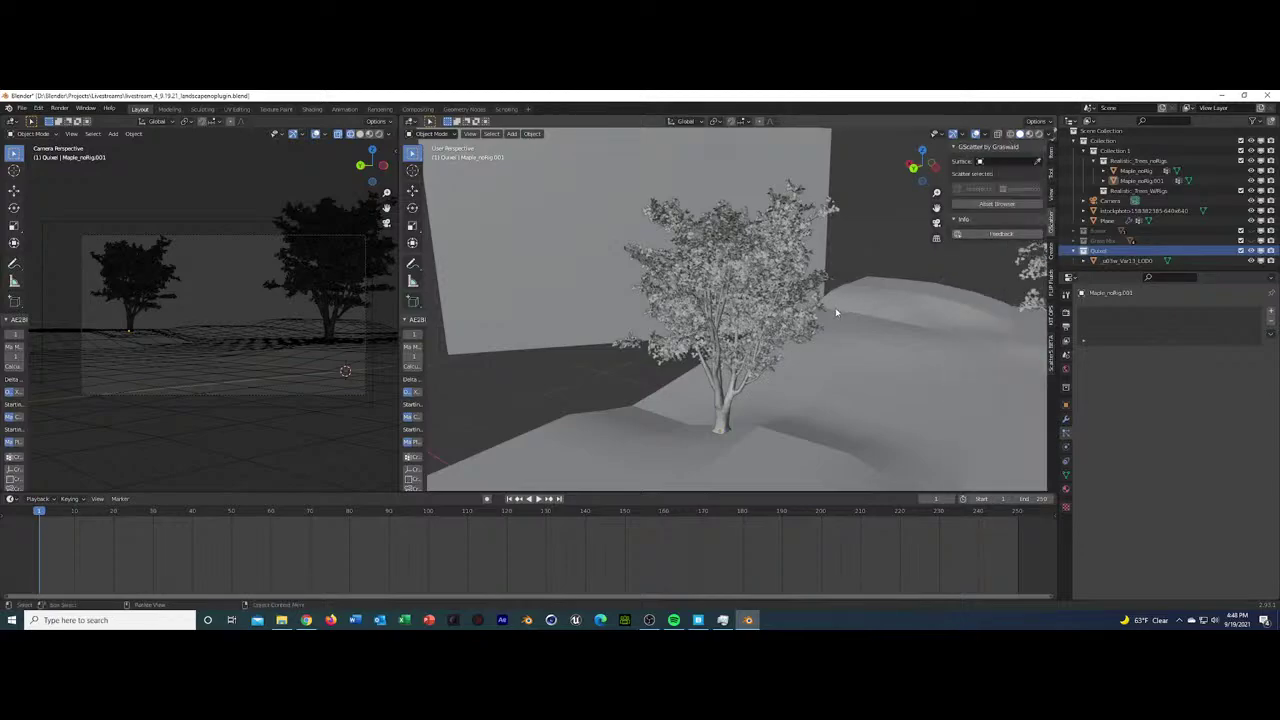
Export the downloaded Mossy Stone Wall from Quixel Bridge to Blender
click(697, 620)
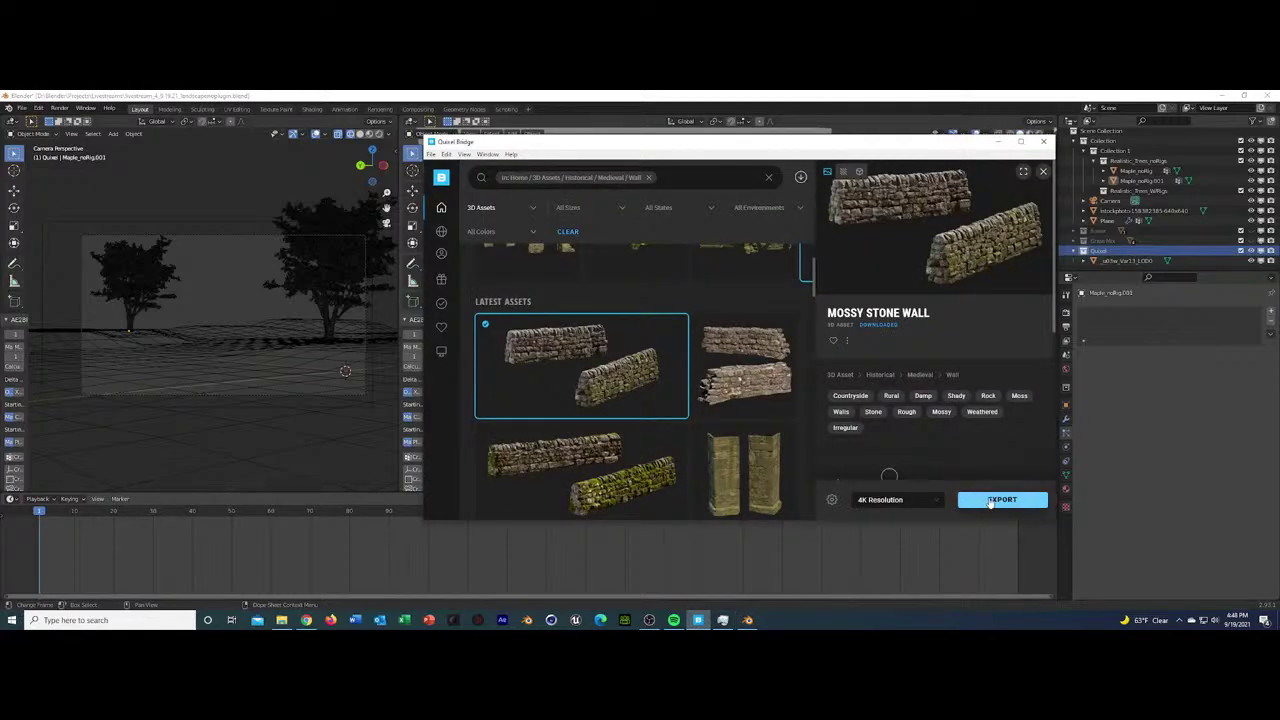
click(1000, 500)
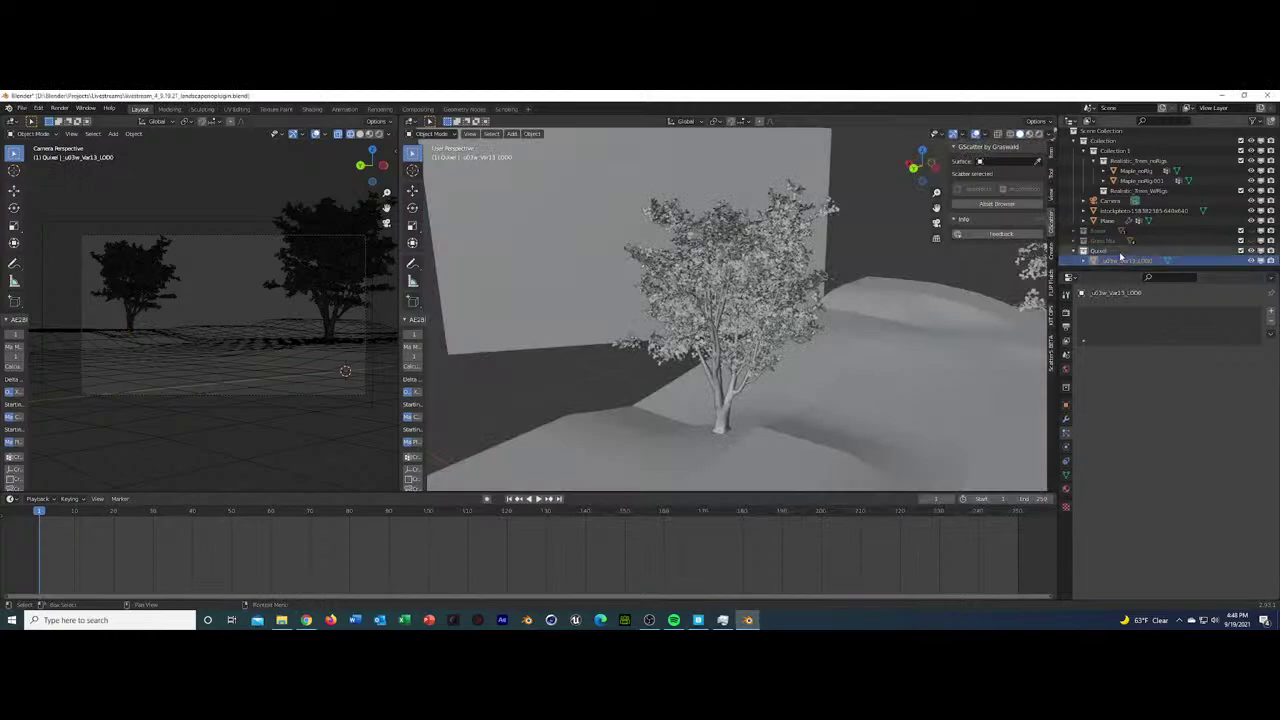
click(697, 620)
click(1002, 502)
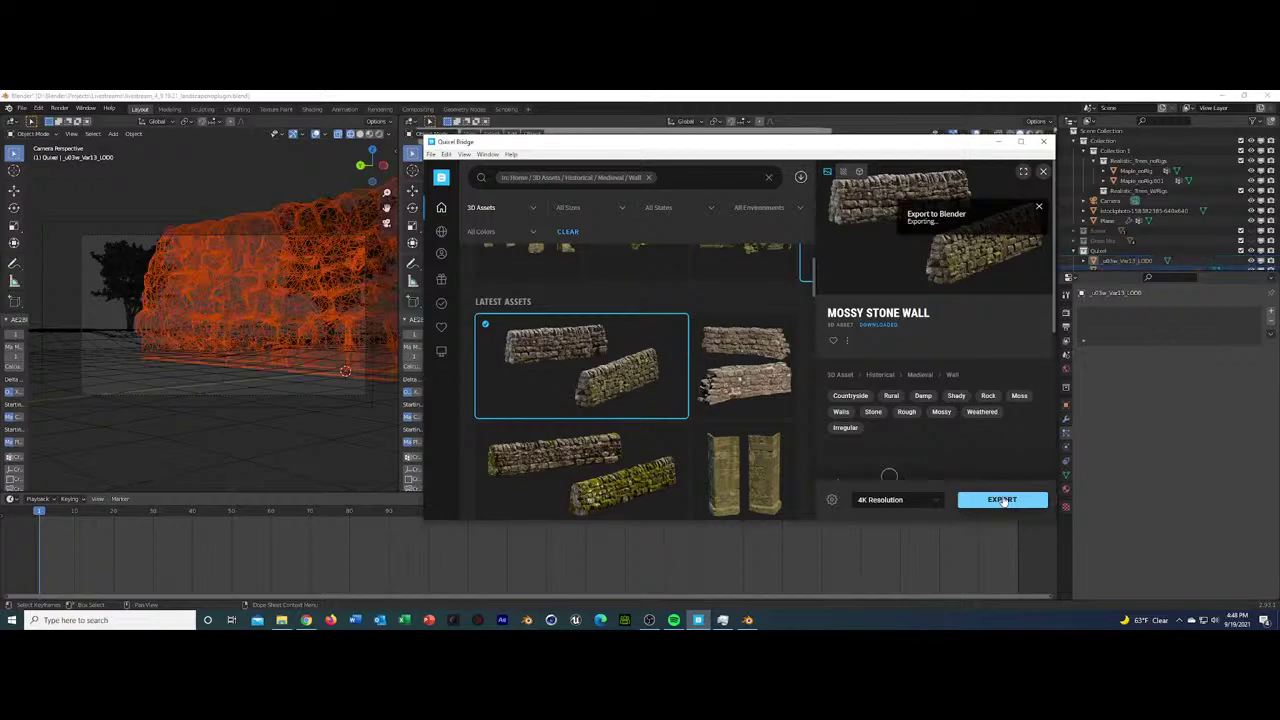
Scale the imported stone wall down and move it along Z and Y
click(998, 141)
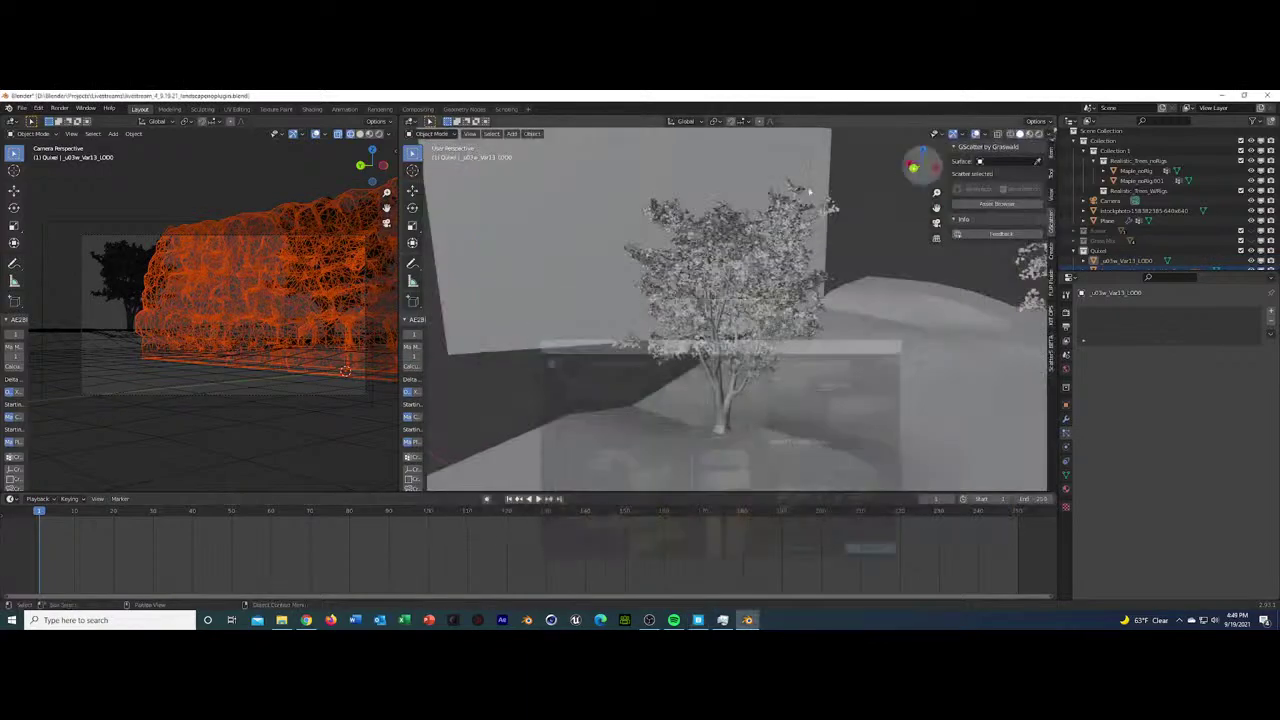
scroll(966, 398, down, 5)
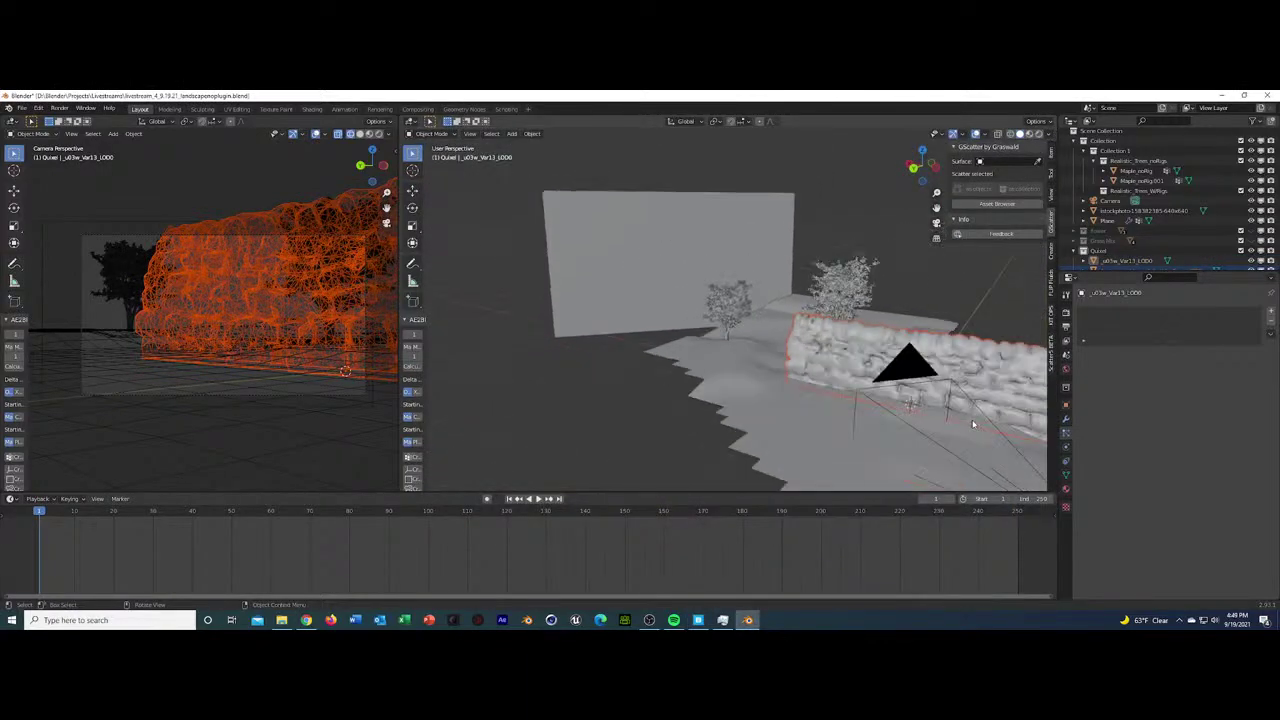
key(s)
click(930, 398)
key(g)
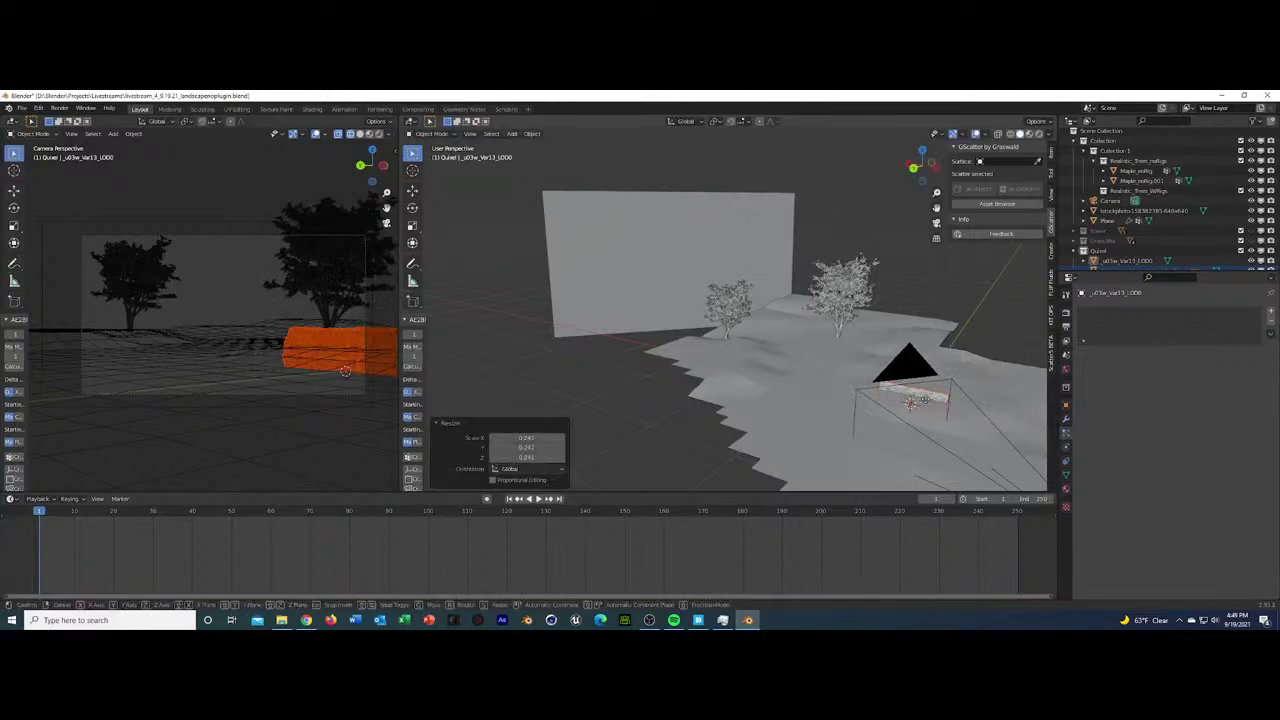
key(z)
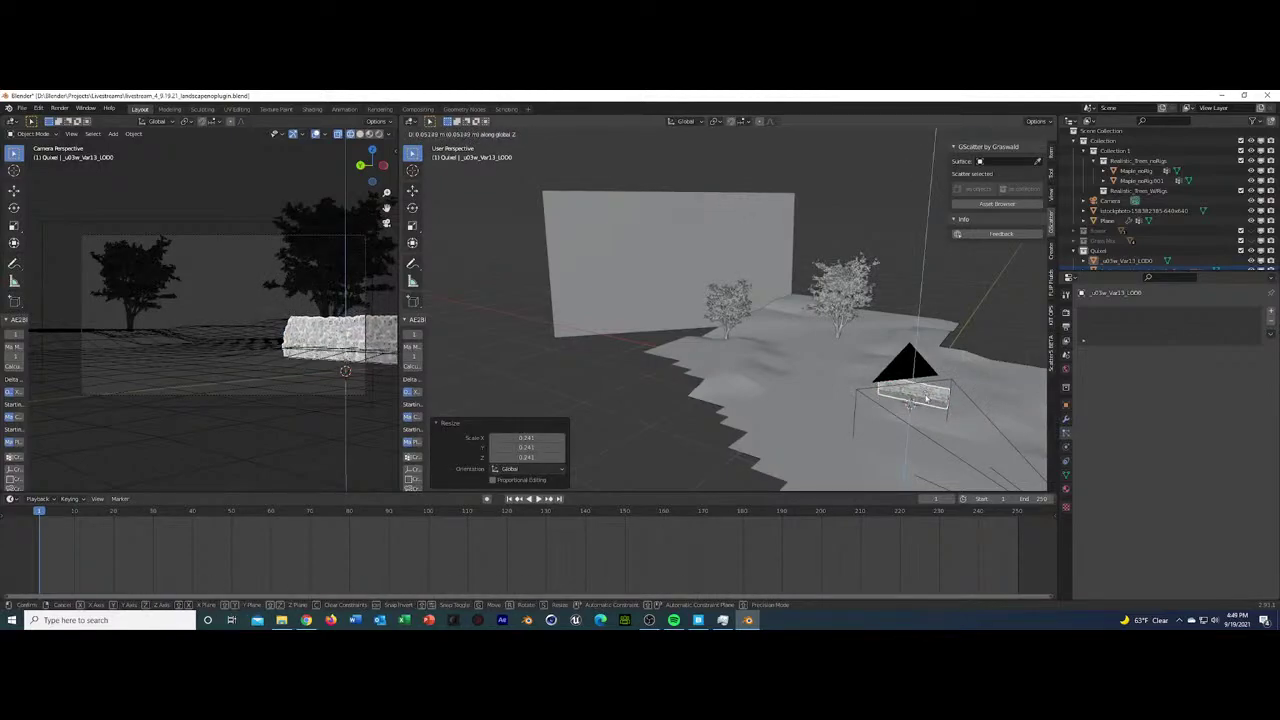
click(925, 394)
key(g)
key(y)
click(912, 404)
Rotate the stone wall around Z to stretch across the camera view, changing the viewport shading
key(r)
key(z)
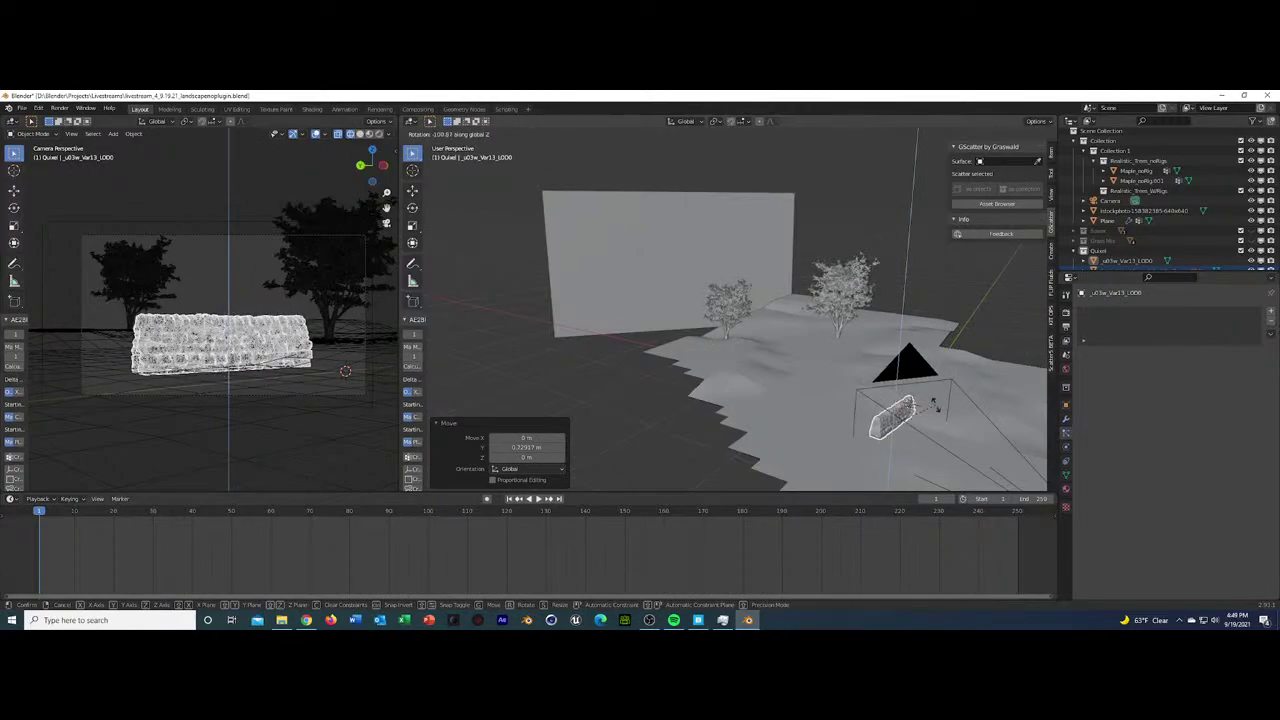
click(921, 397)
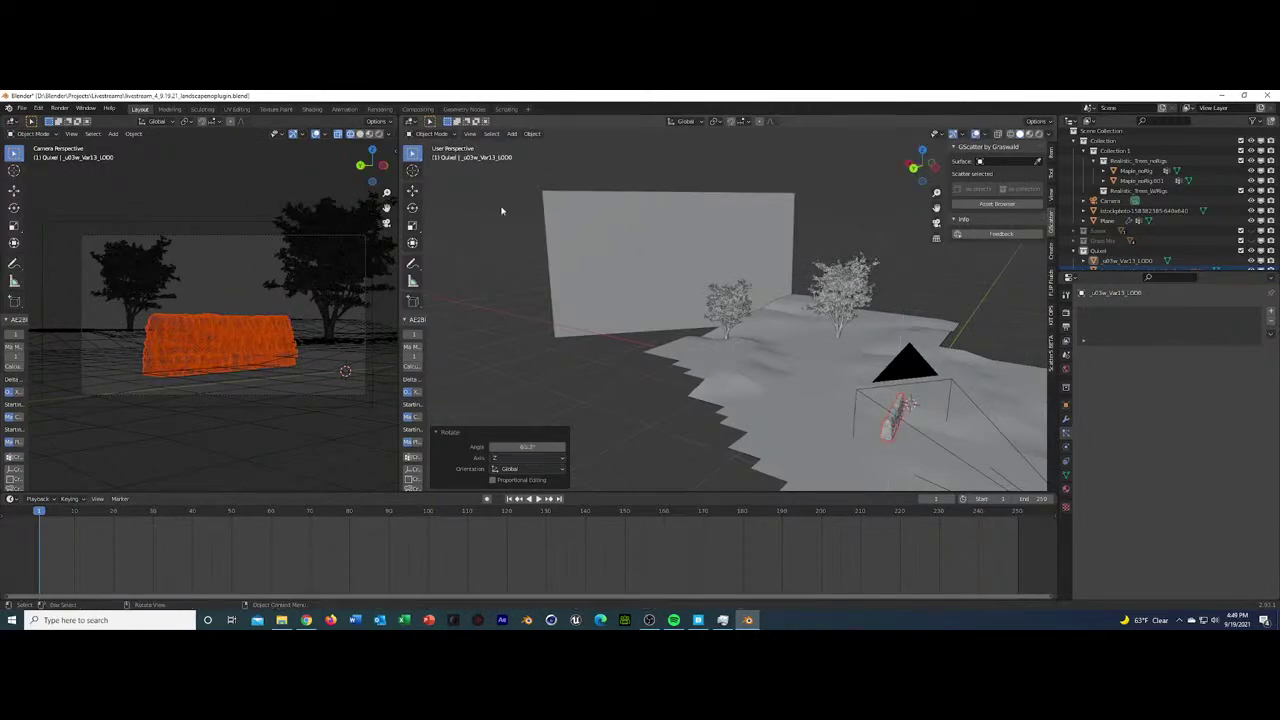
click(381, 138)
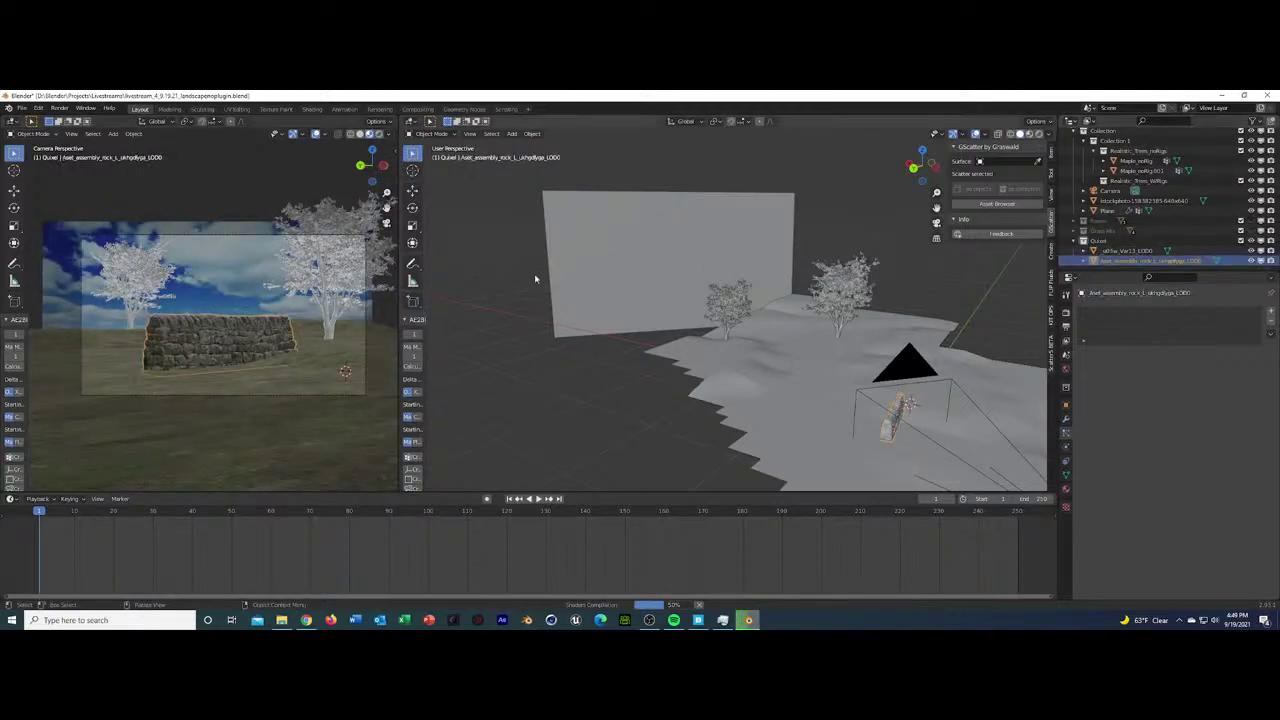
key(r)
key(z)
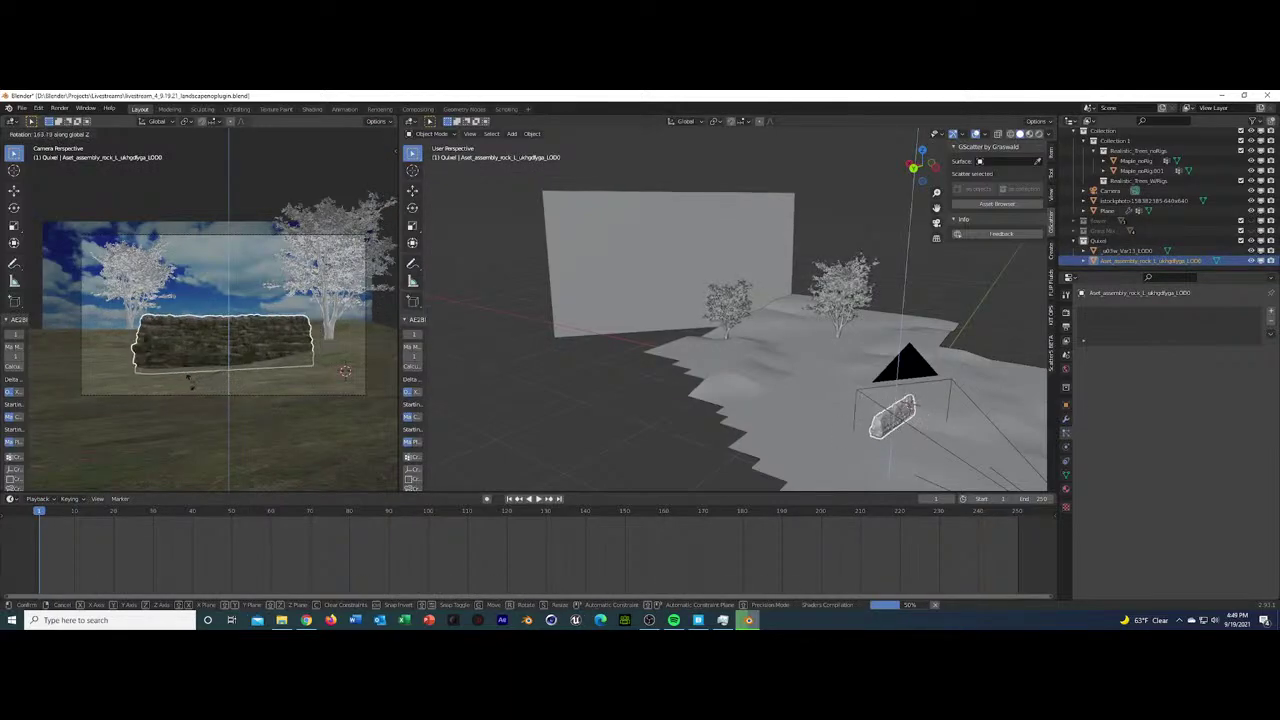
click(199, 384)
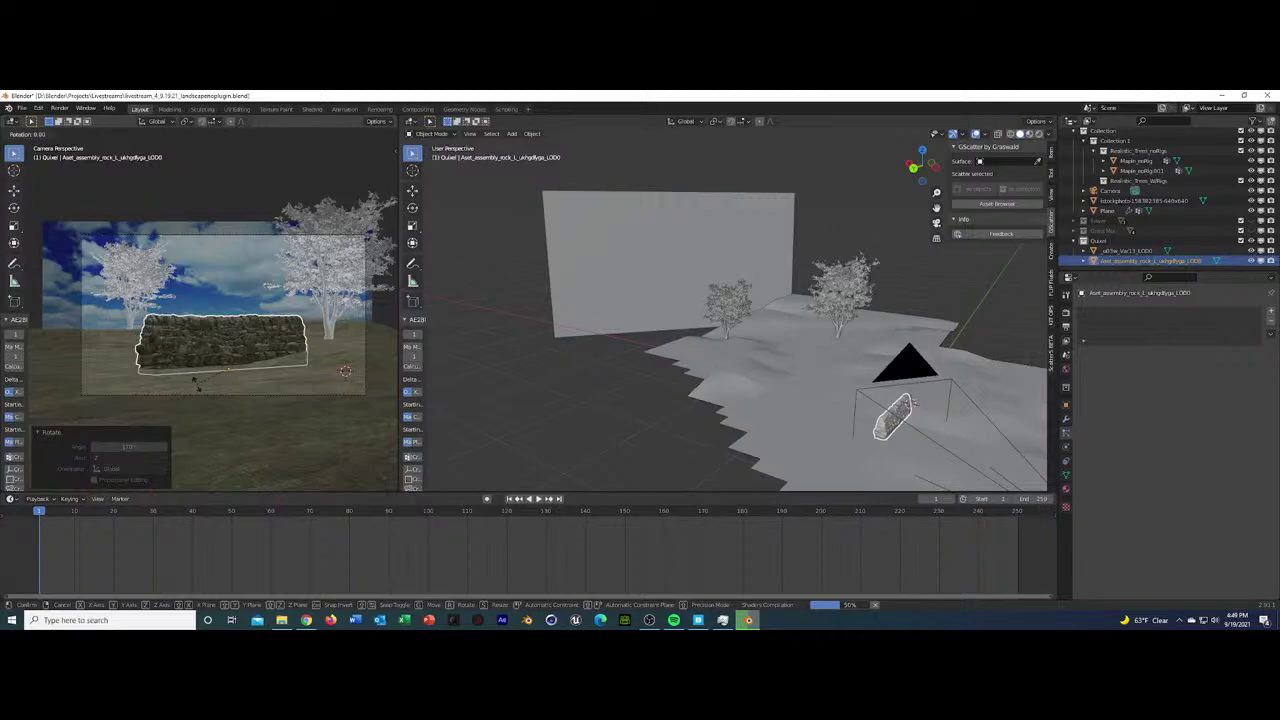
click(268, 366)
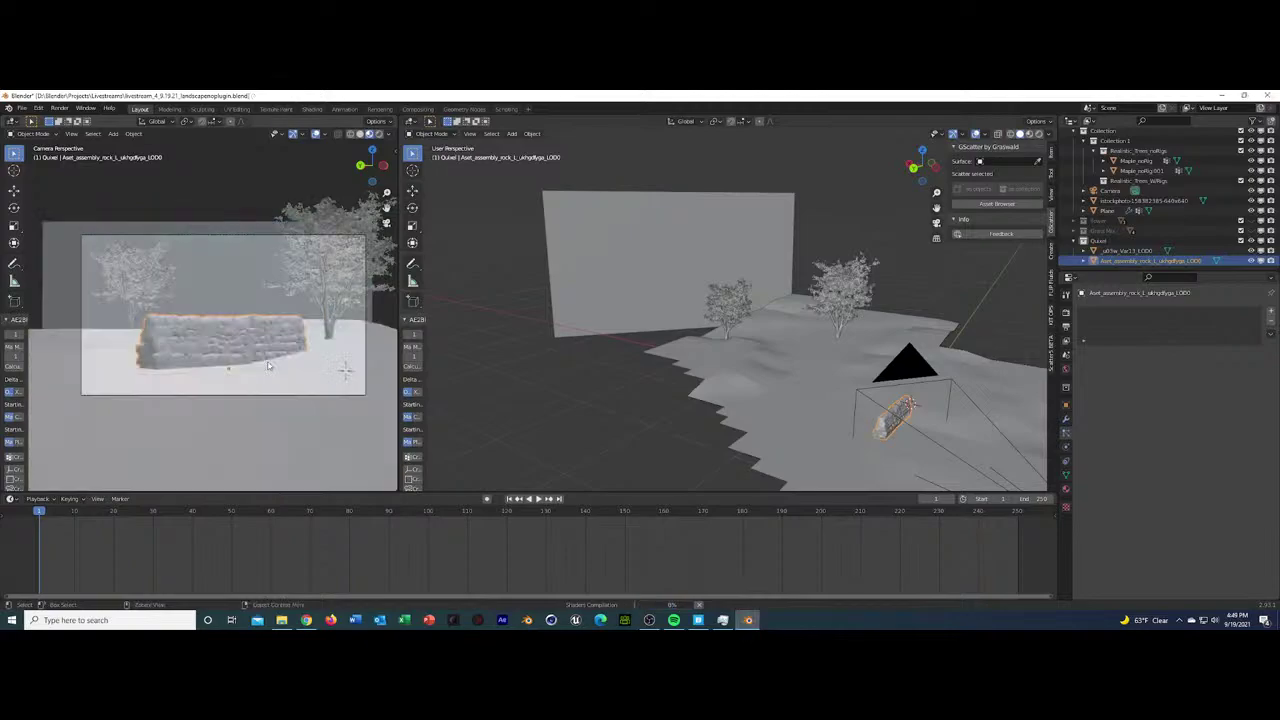
click(268, 365)
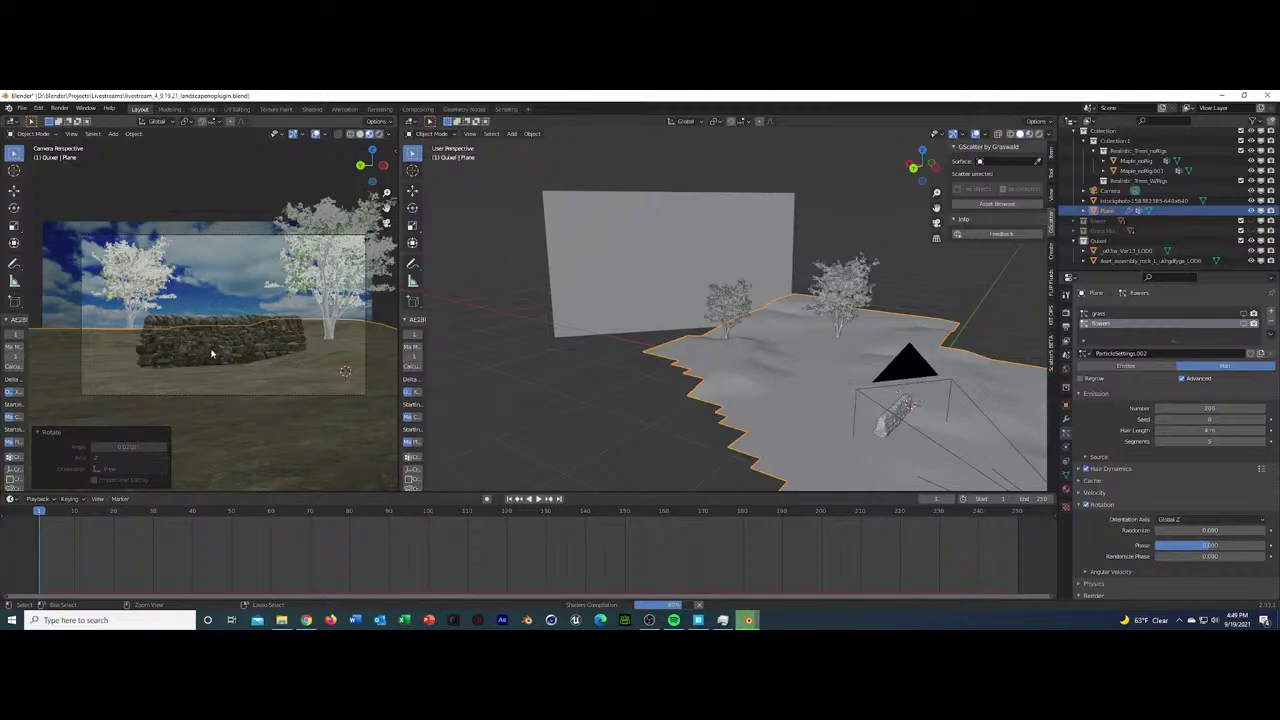
Tilt the ground plane around X and lower it along Z
key(r)
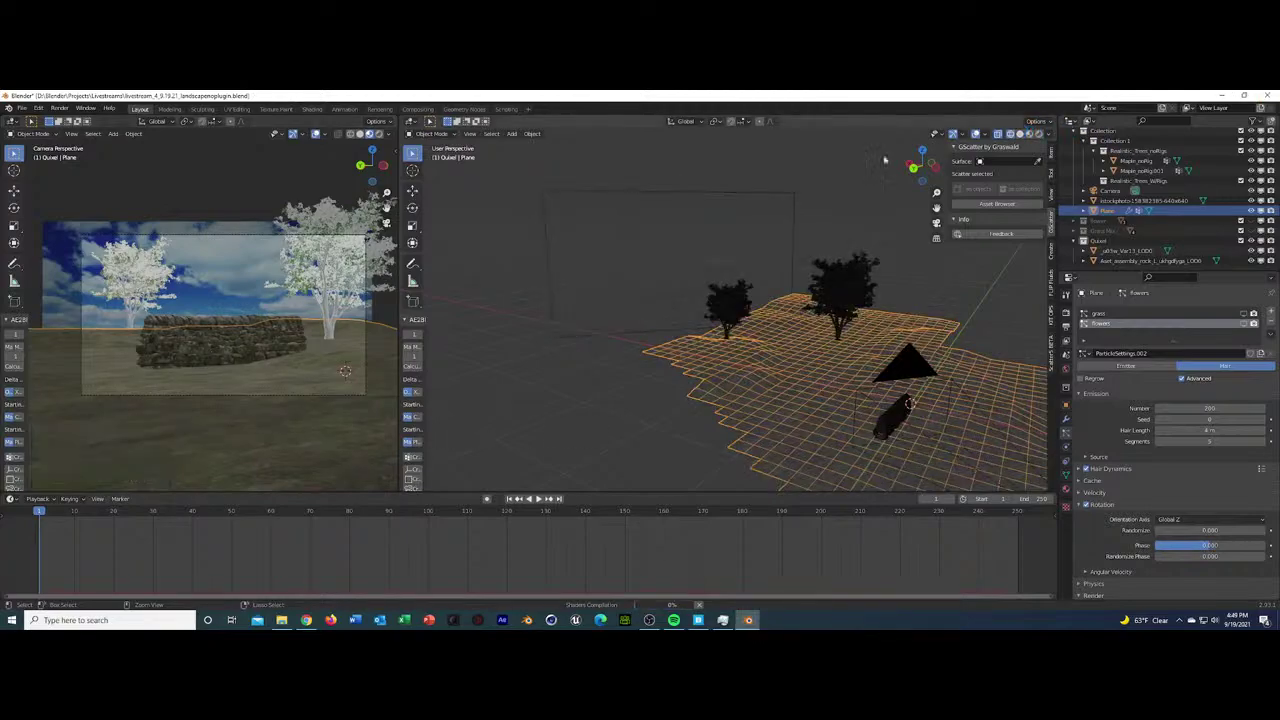
key(x)
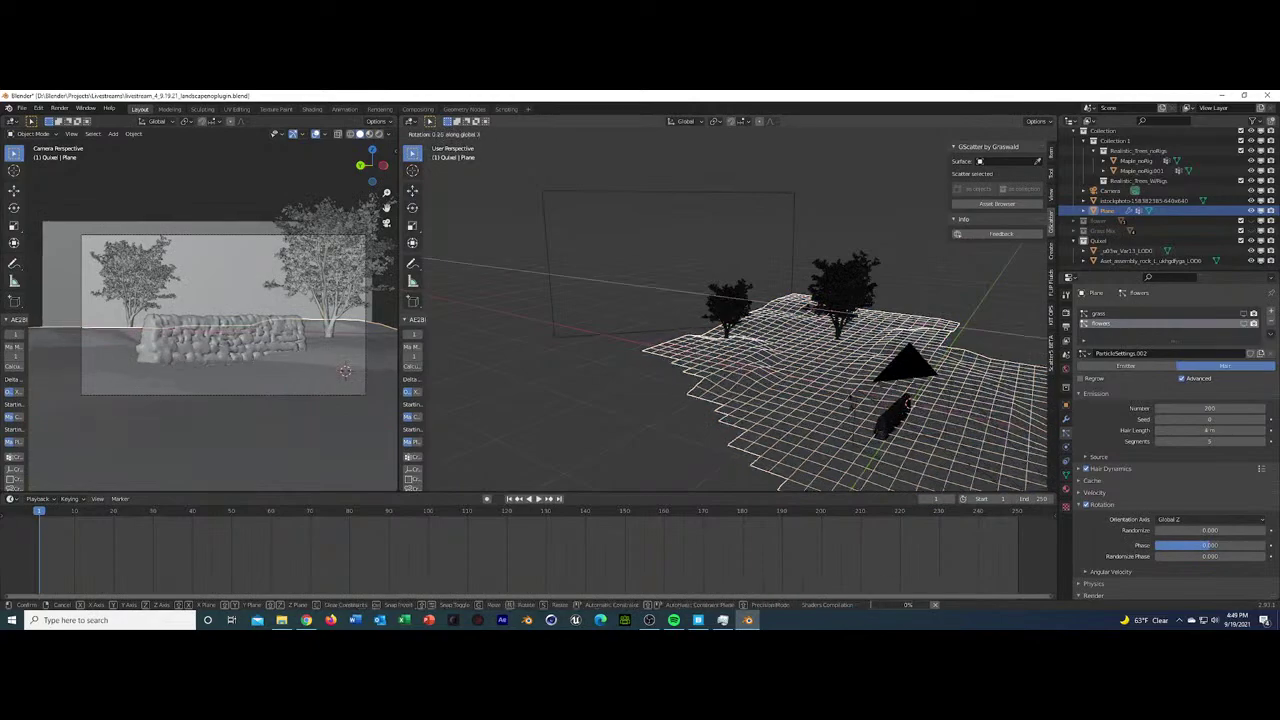
click(853, 401)
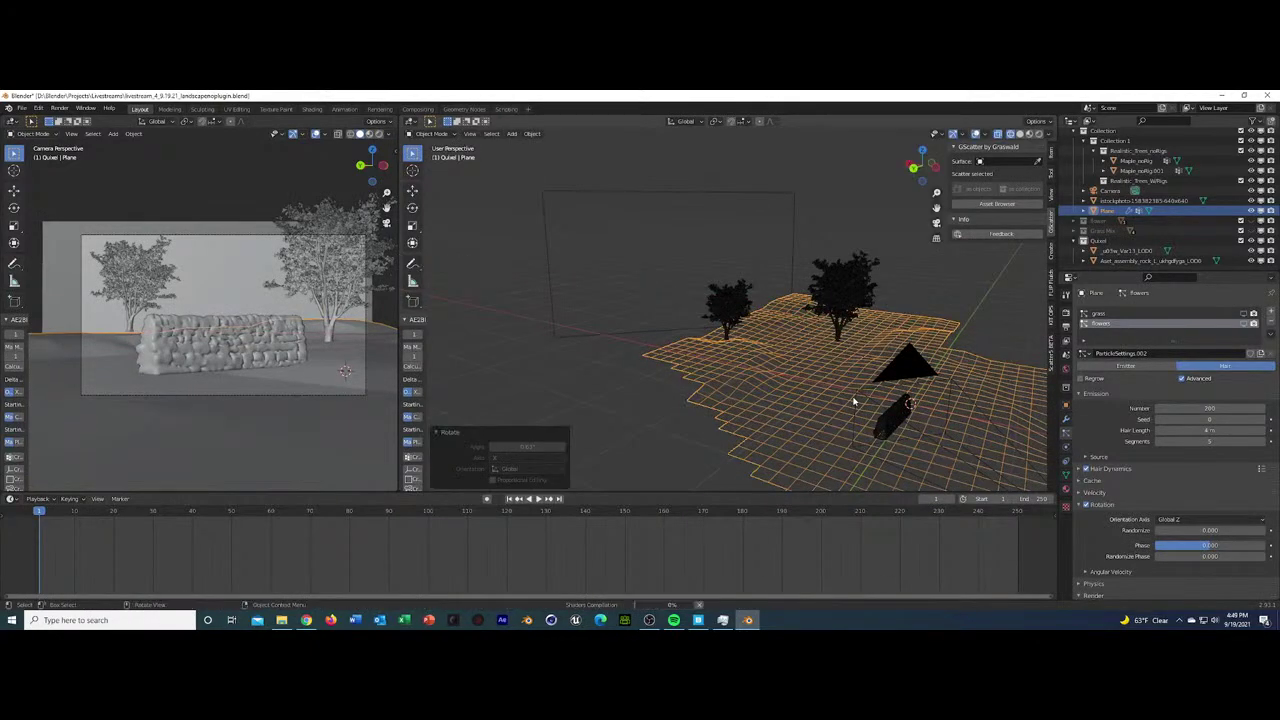
key(g)
key(z)
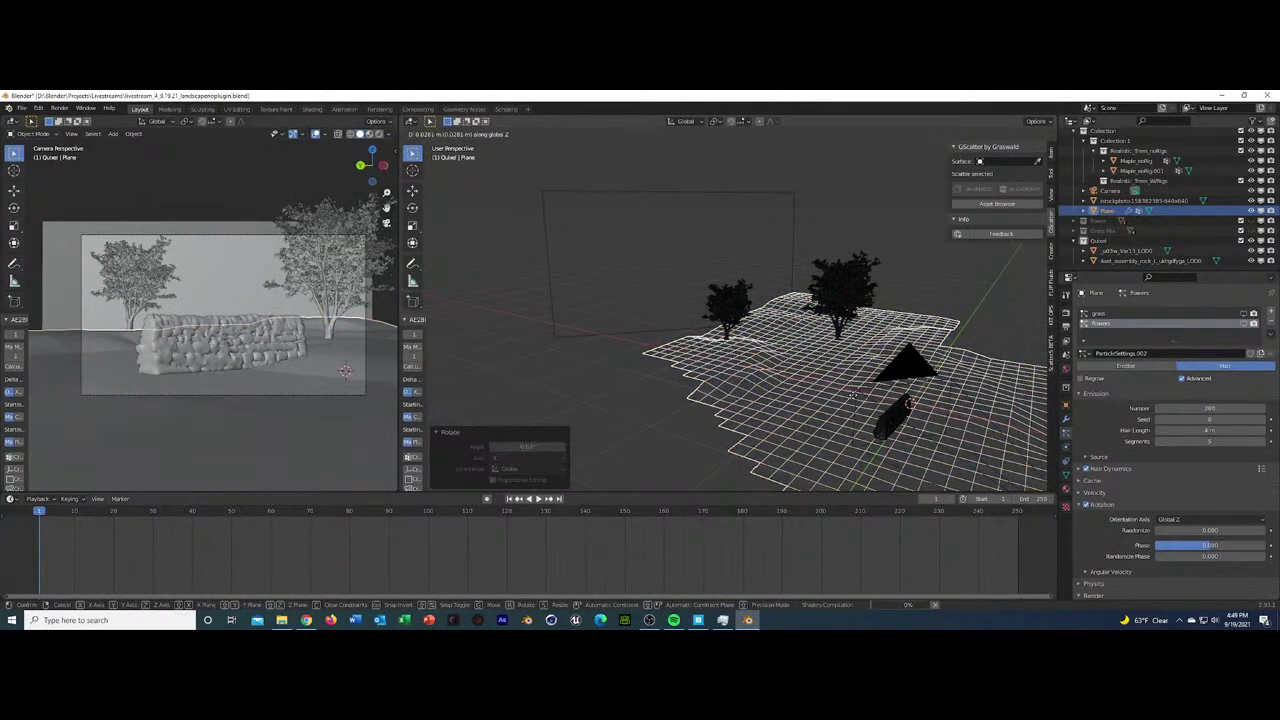
click(853, 400)
Tilt the stone wall around X and shift it vertically and sideways along X
click(888, 421)
key(r)
key(x)
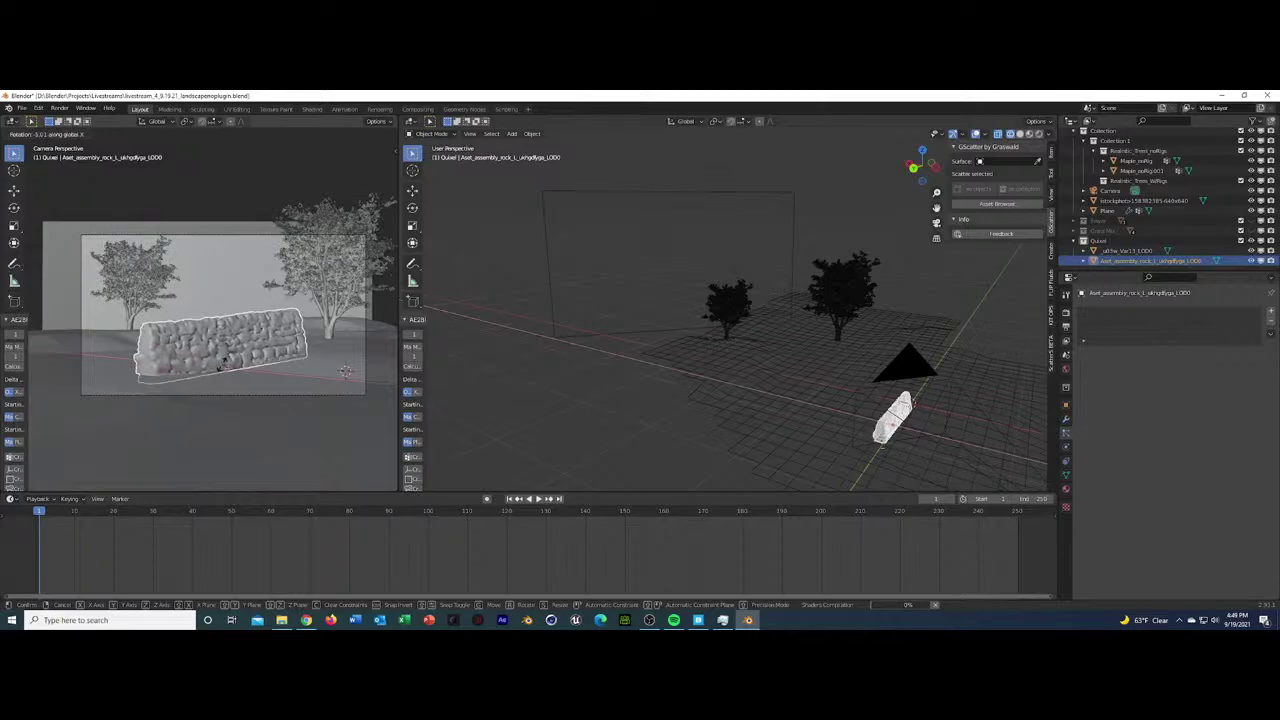
click(222, 366)
key(g)
key(z)
click(222, 368)
key(g)
key(x)
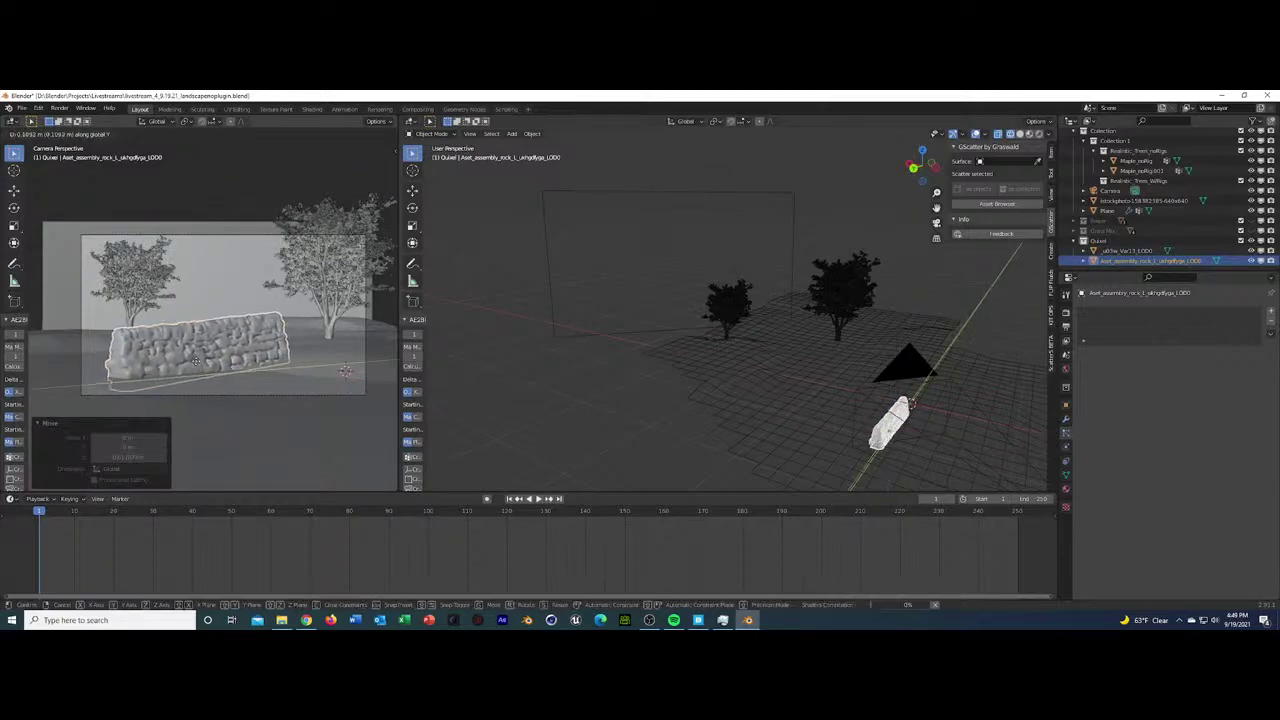
click(150, 344)
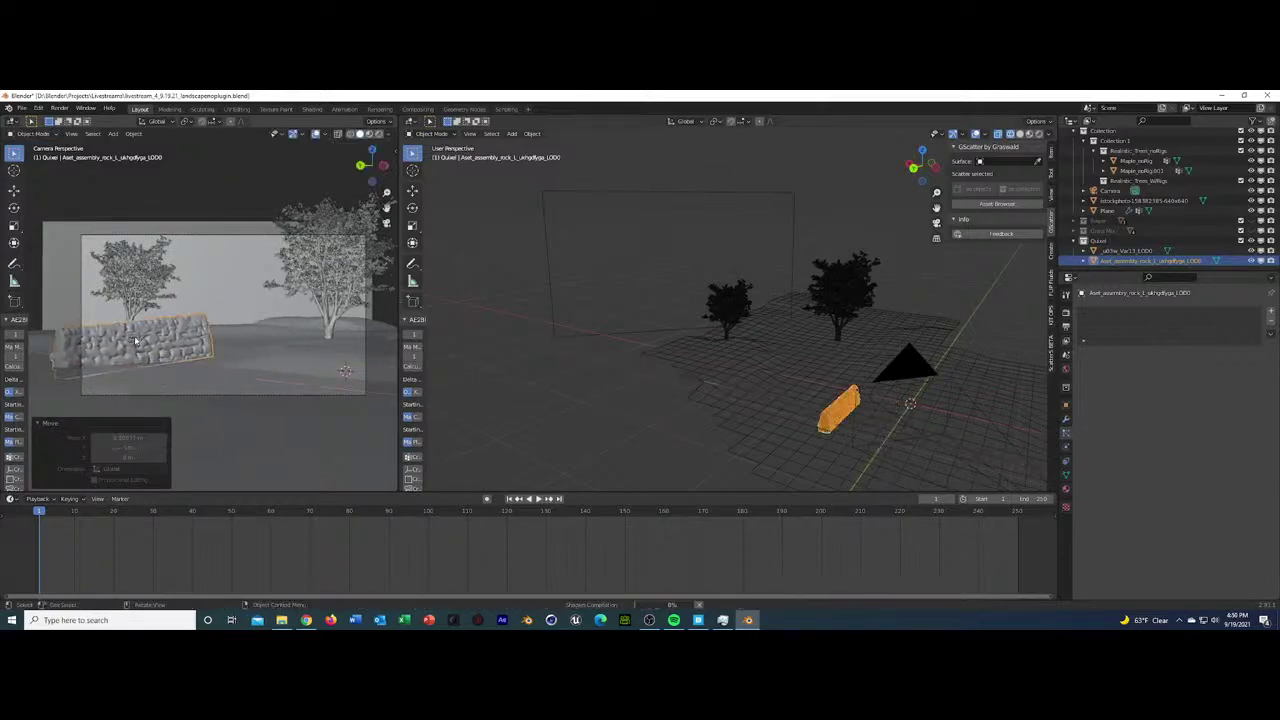
key(g)
key(z)
click(156, 346)
Shrink the stone wall, settle it on the ground, tilt it along X, and undo an extra rotation
key(s)
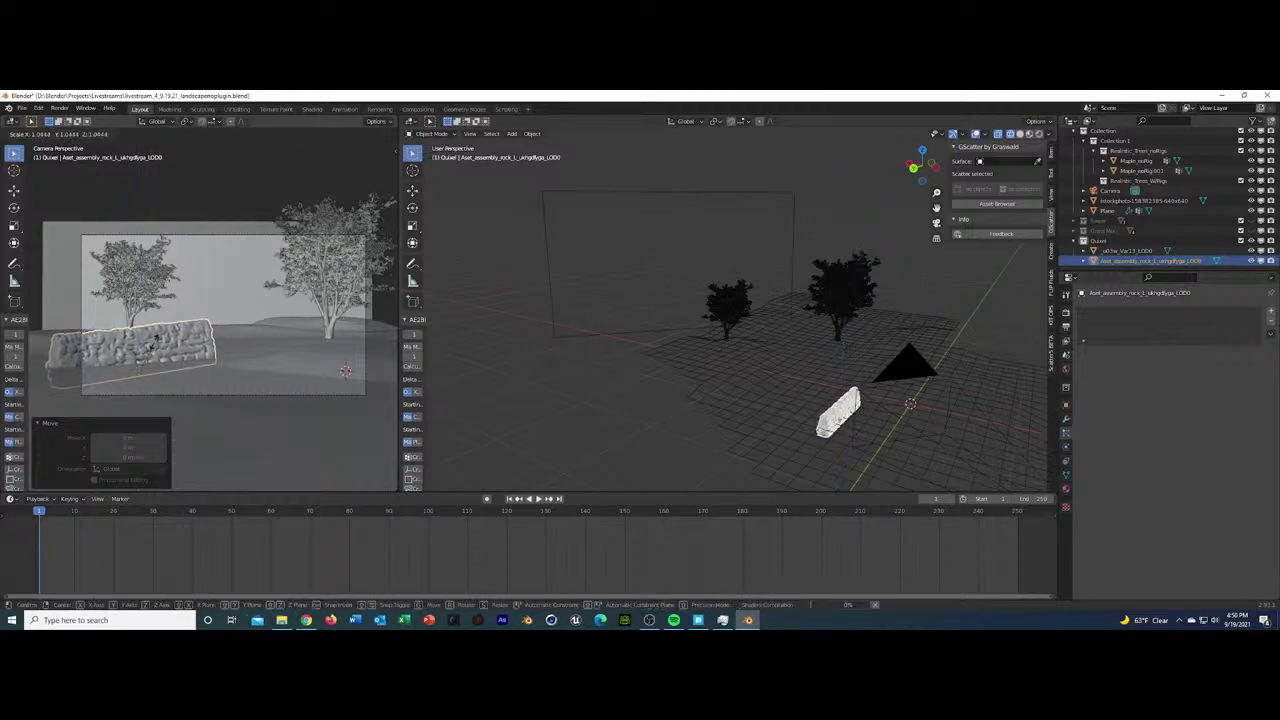
click(147, 345)
key(g)
key(z)
click(147, 344)
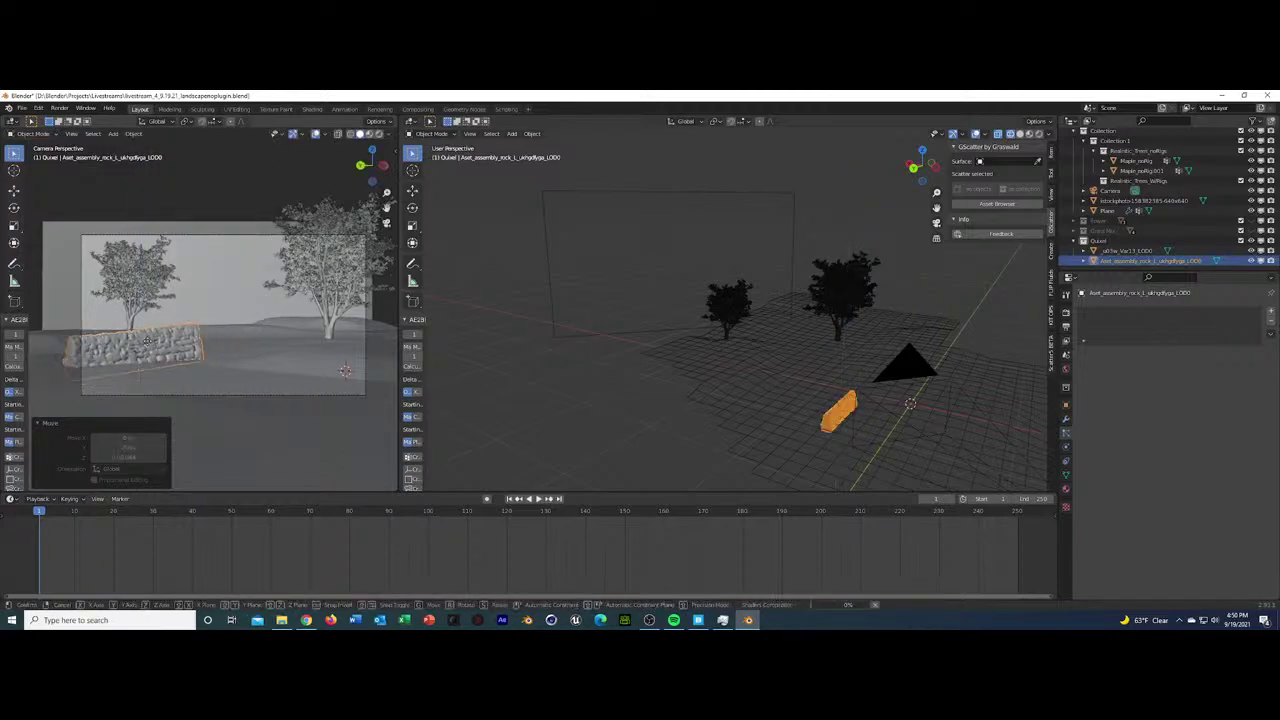
key(r)
key(x)
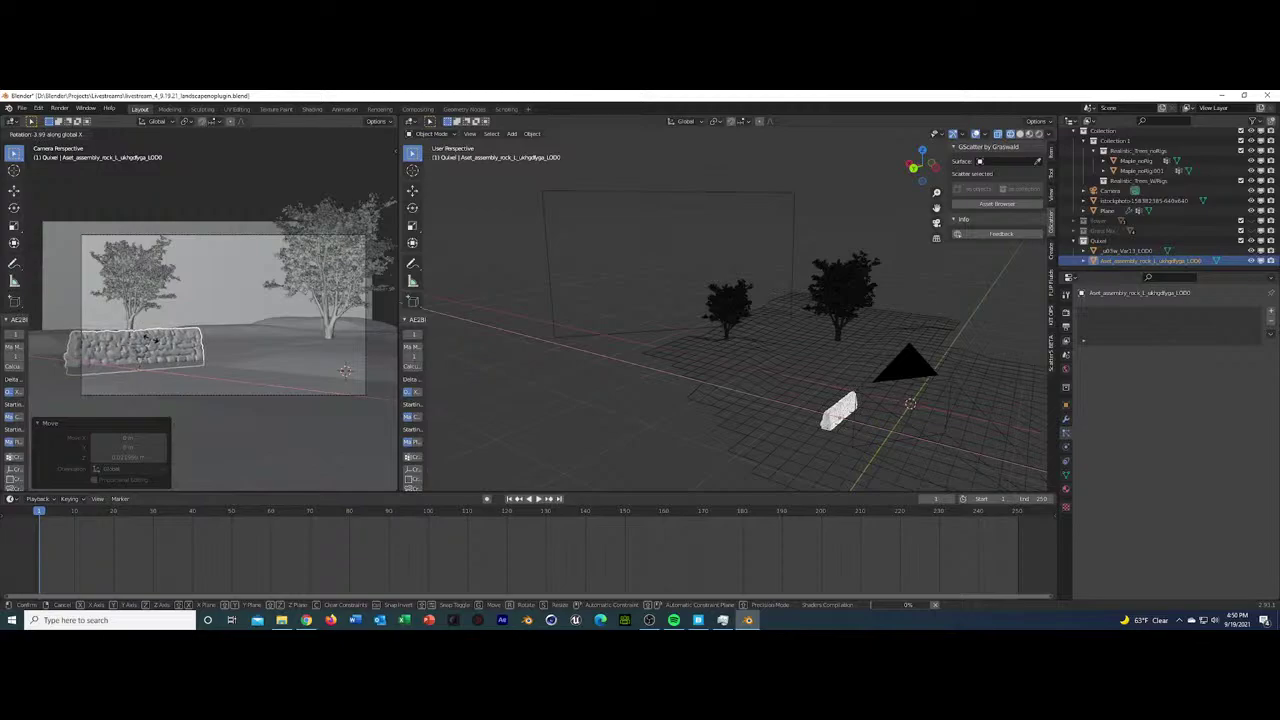
click(152, 344)
key(r)
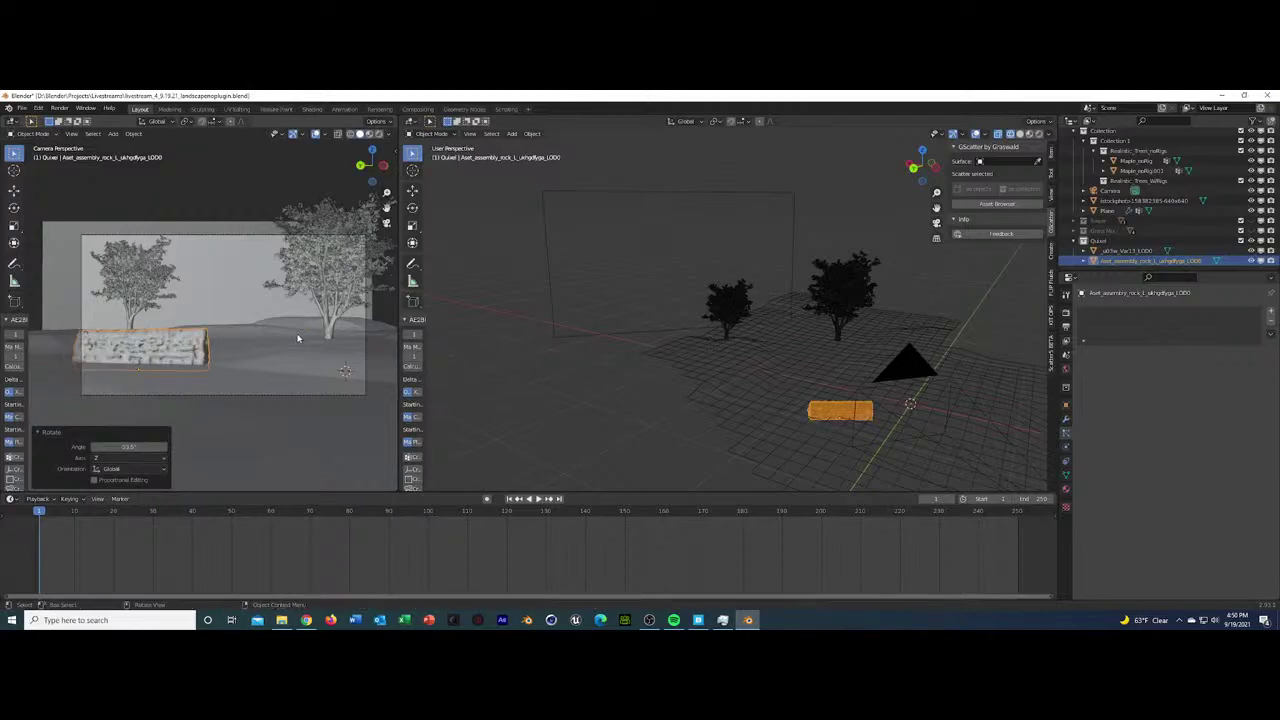
key(ctrl+z)
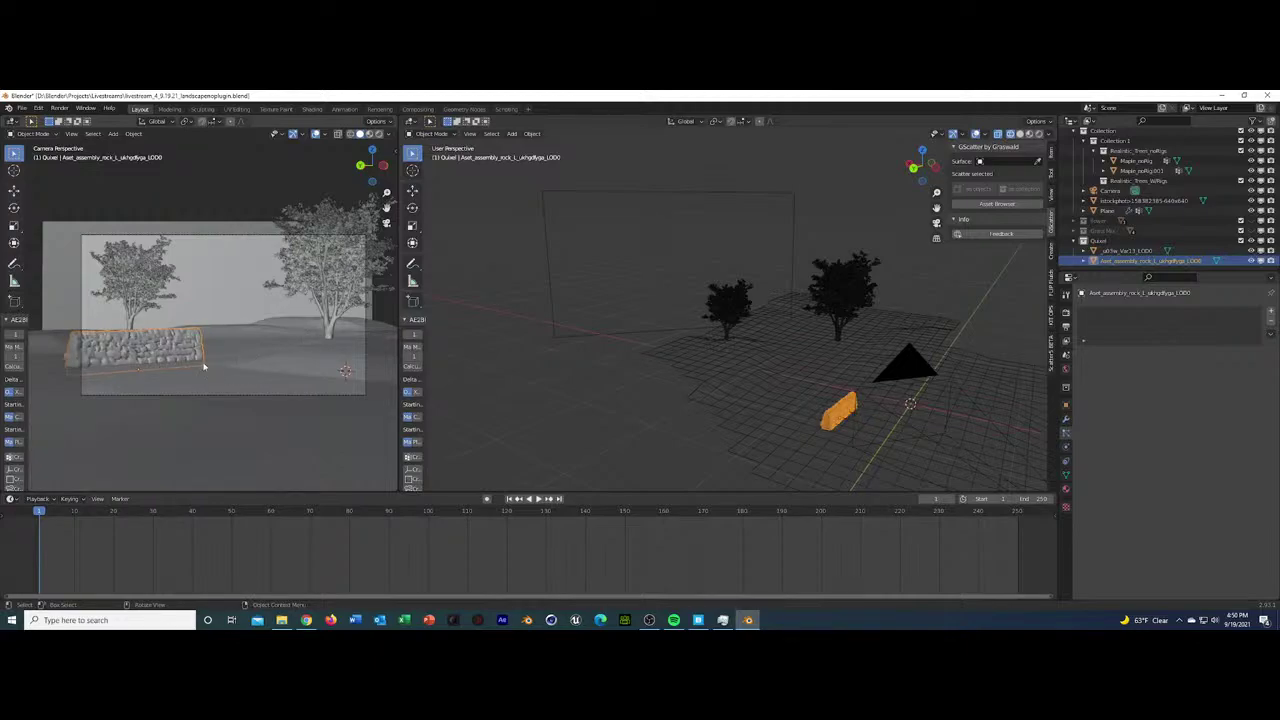
Switch the camera view to Rendered shading and scale the stone wall down to 0.708
click(380, 134)
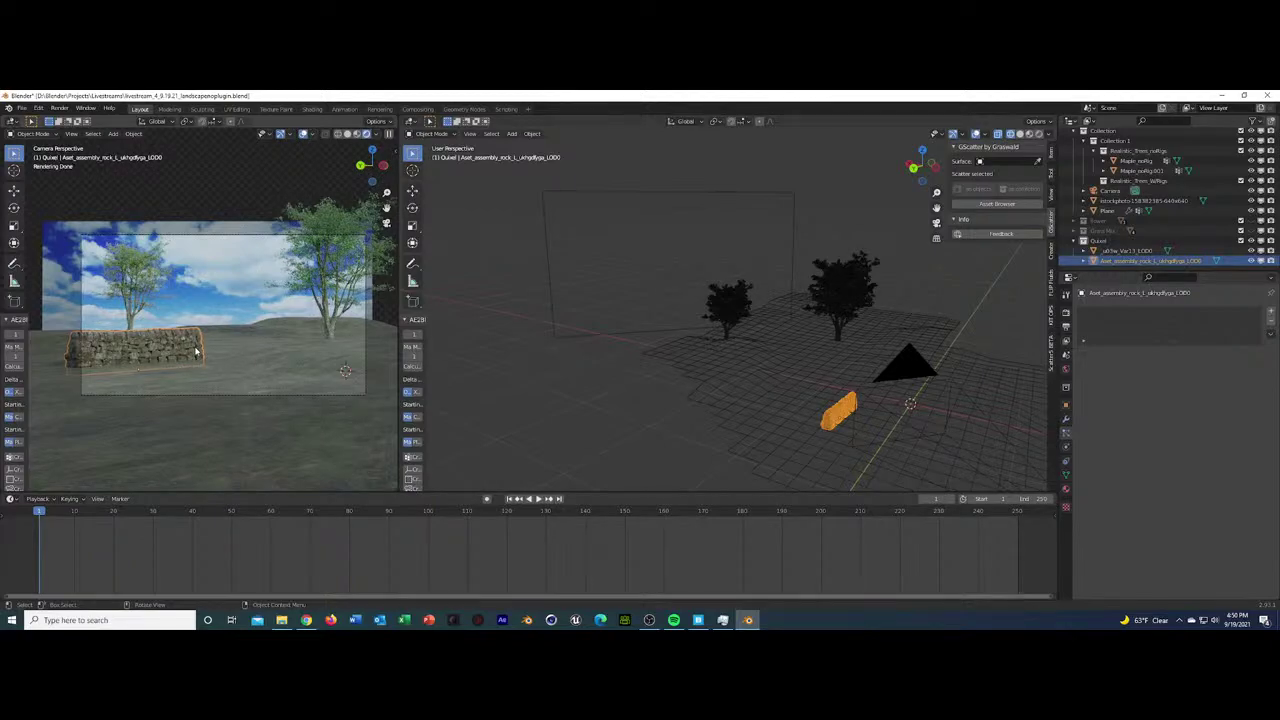
key(s)
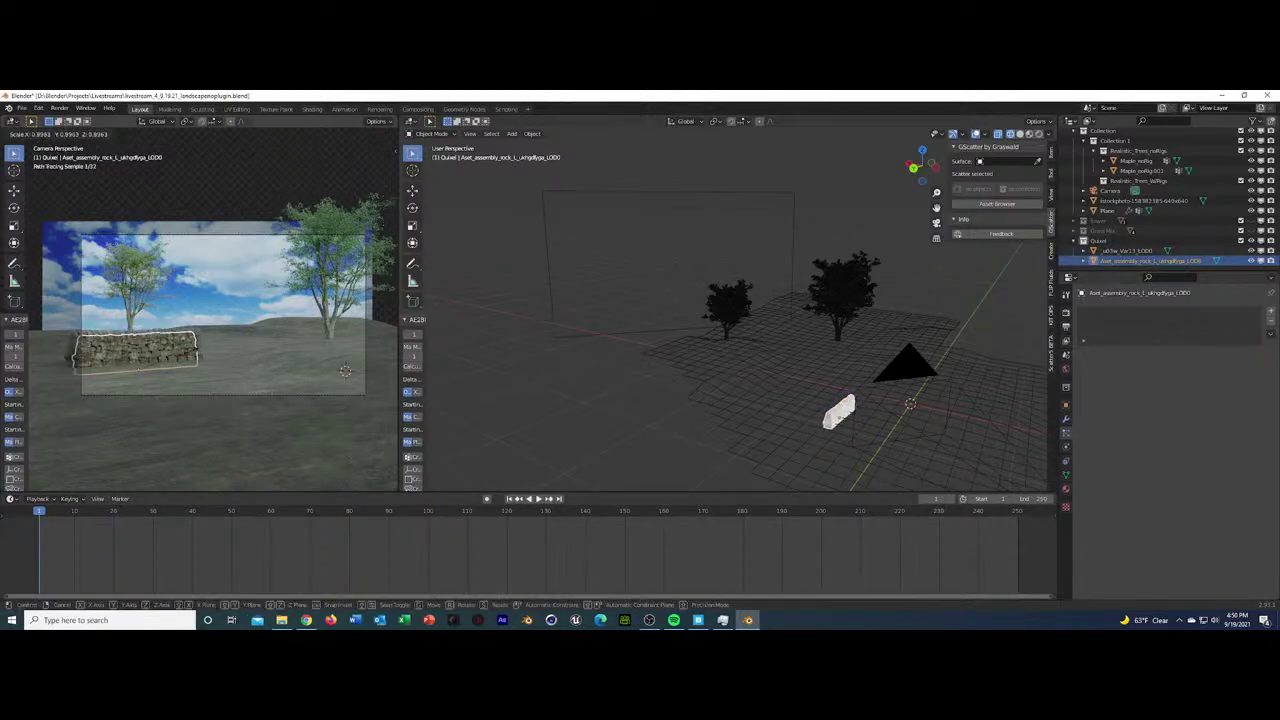
click(345, 370)
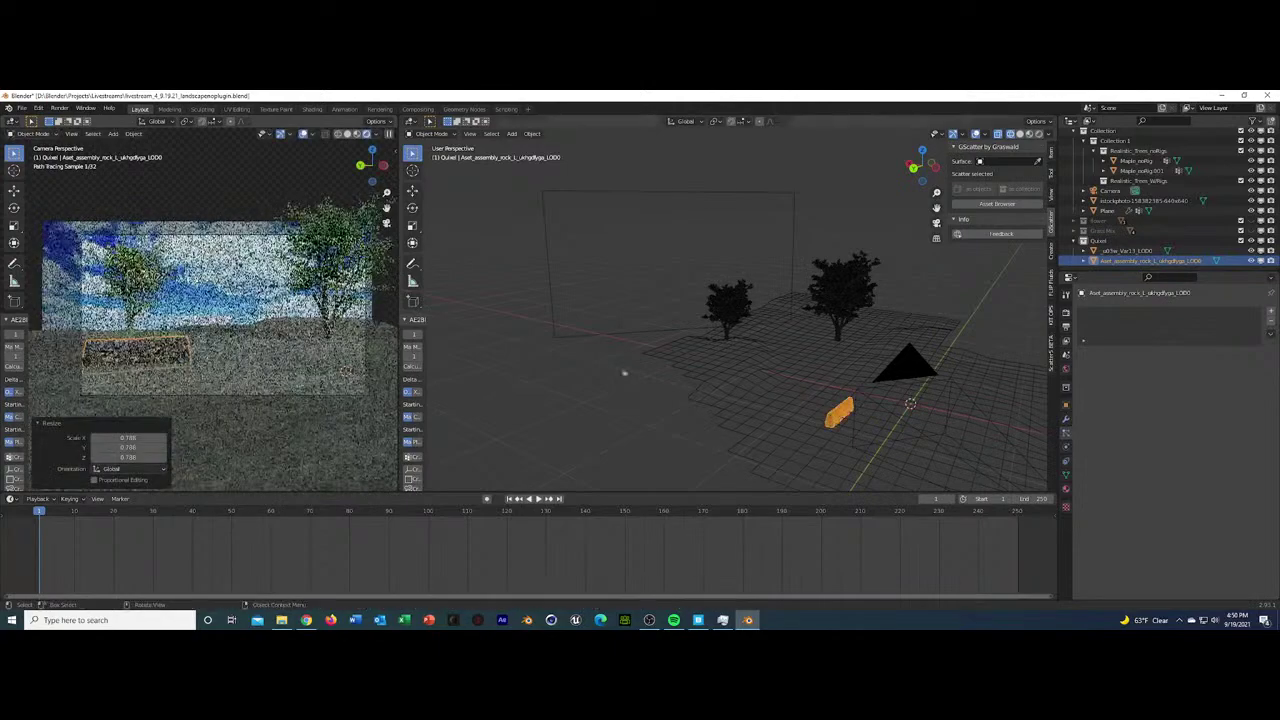
Slide the stone wall along Y, then X, then back along Y toward the shot's centre
key(g)
key(y)
click(803, 414)
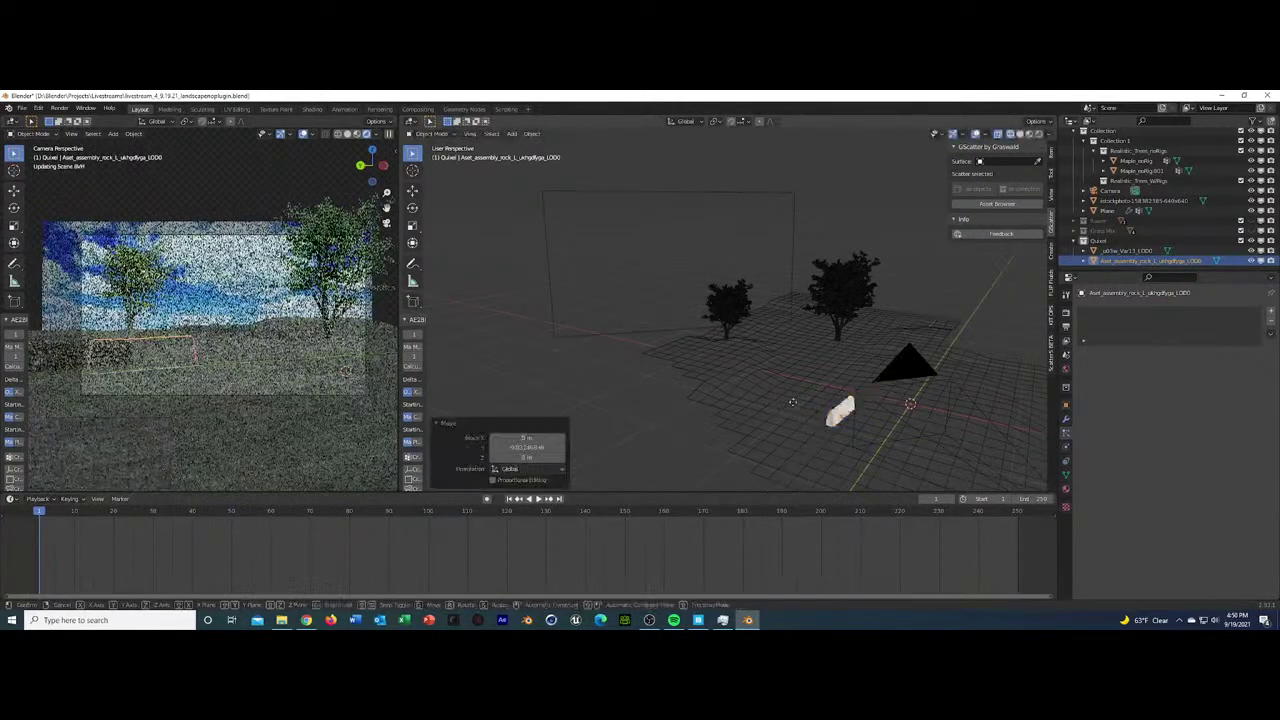
key(g)
key(x)
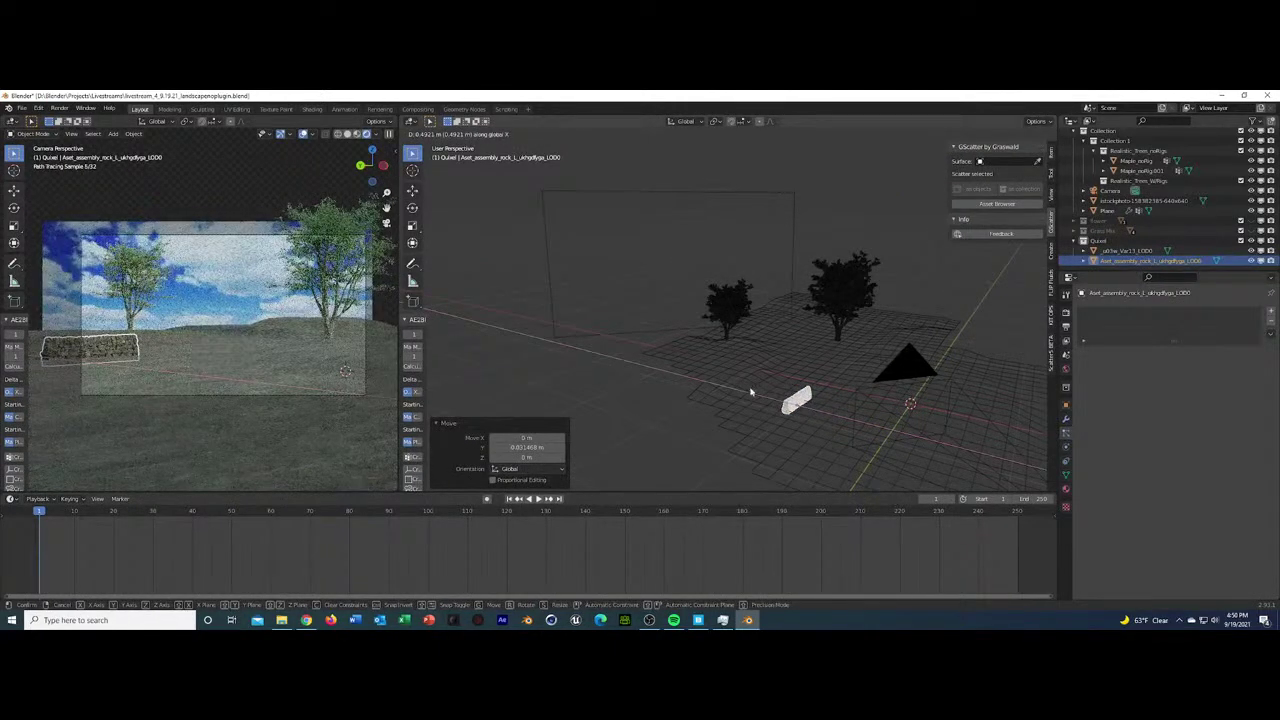
click(751, 392)
key(g)
key(y)
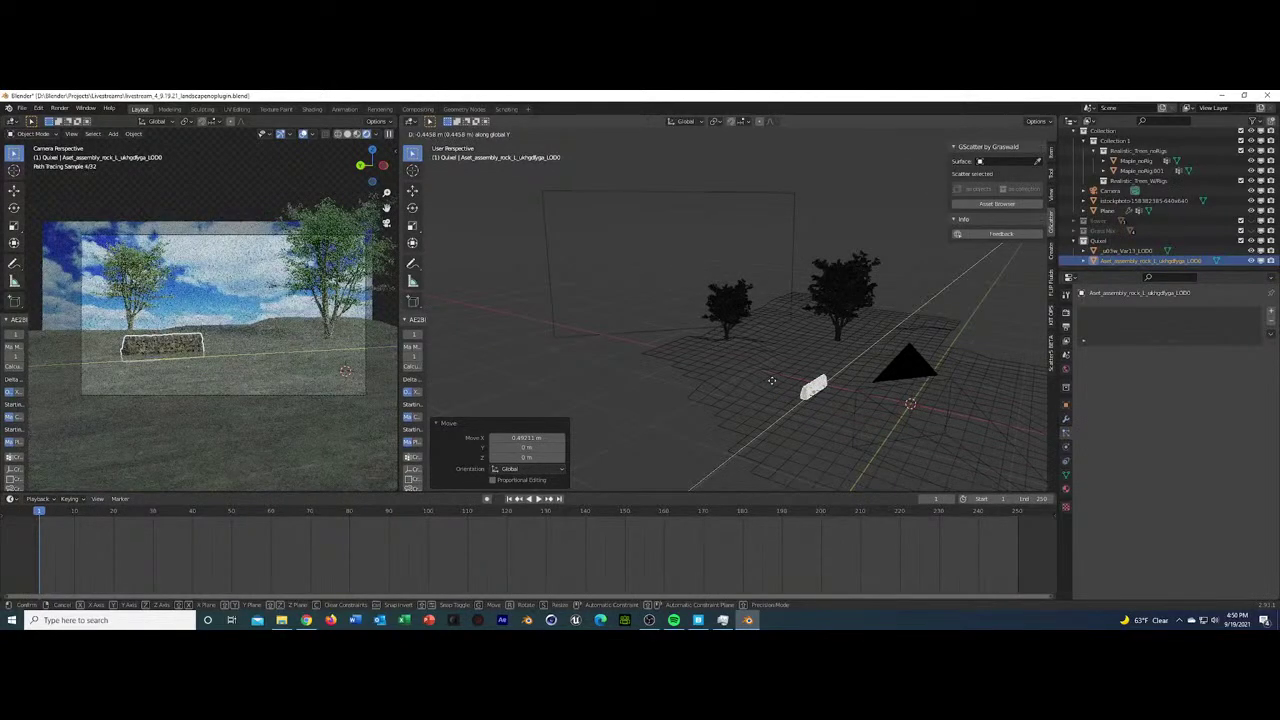
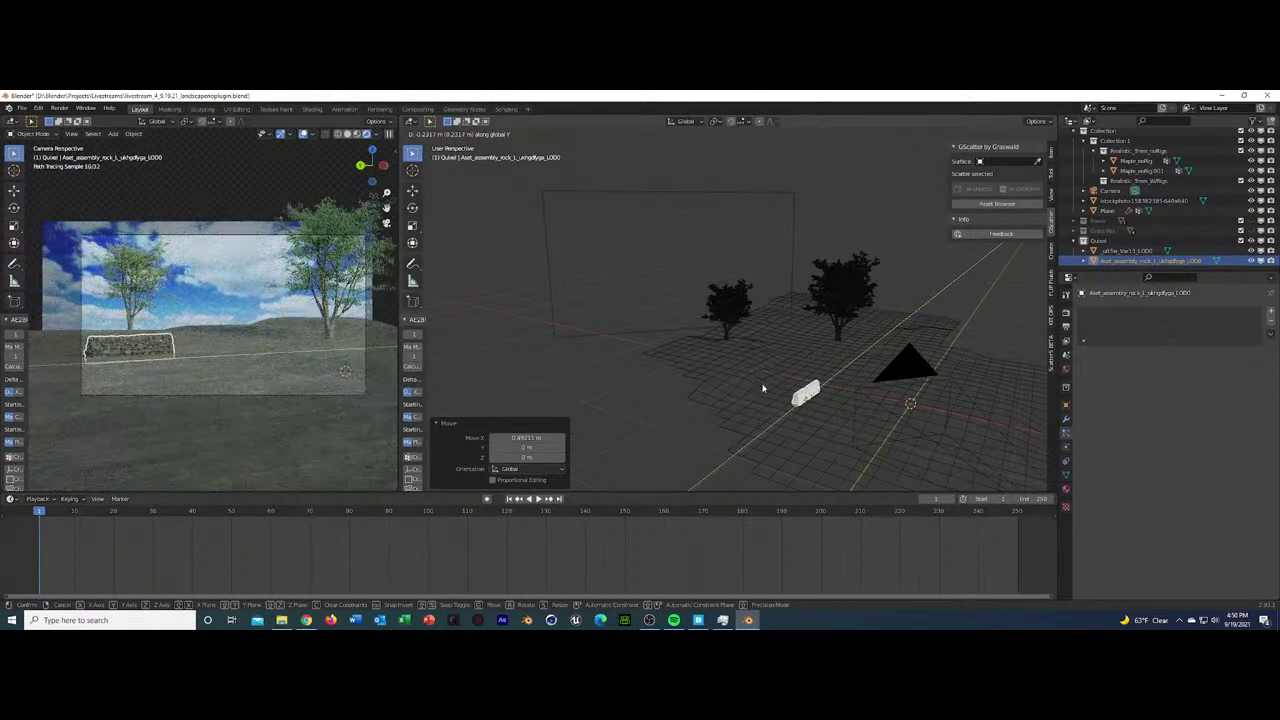
Confirm the rock wall's Y position and turn it 28° about the Z axis
click(762, 388)
key(r)
key(z)
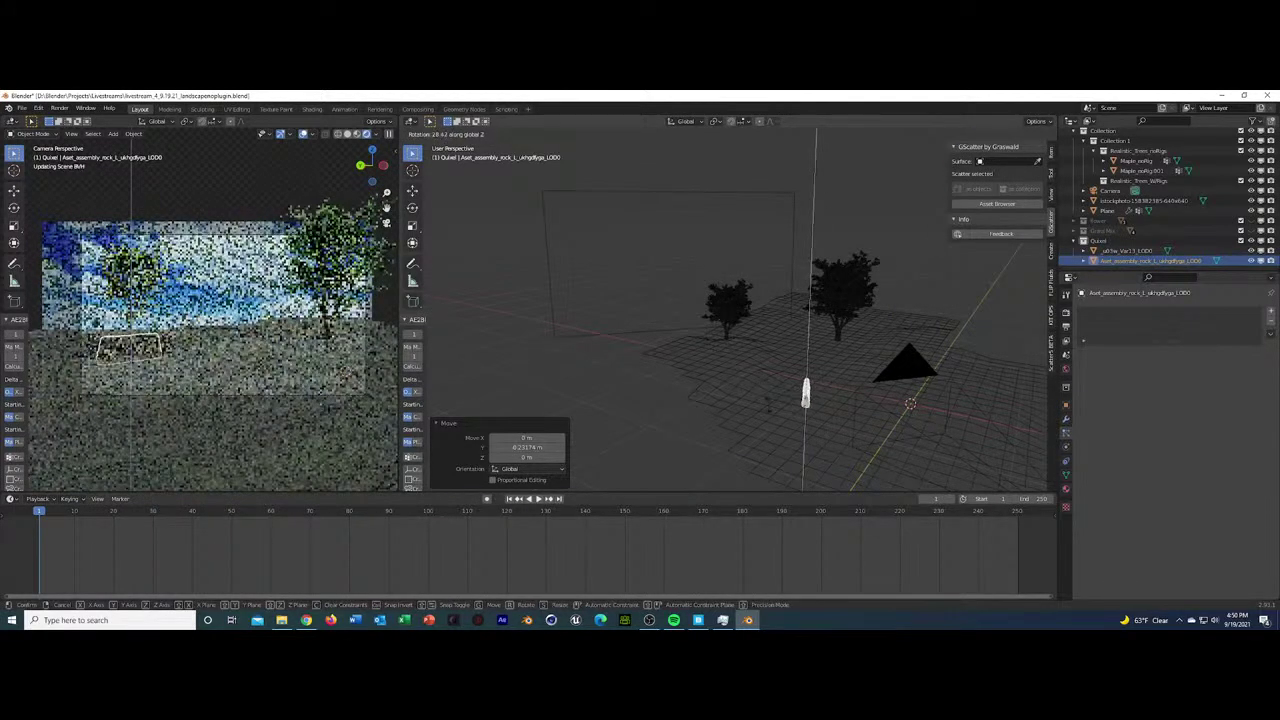
click(768, 408)
Duplicate the rock wall section and slide the copy along X beside the original
key(shift+d)
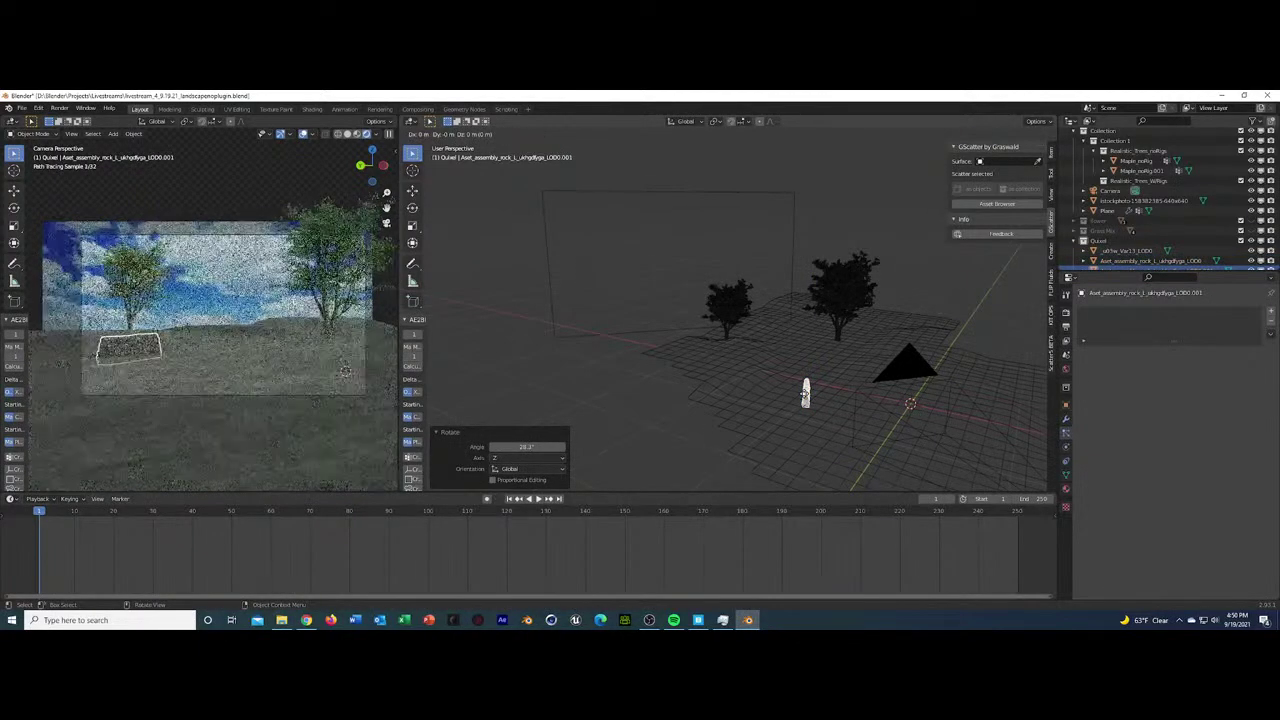
key(x)
click(807, 432)
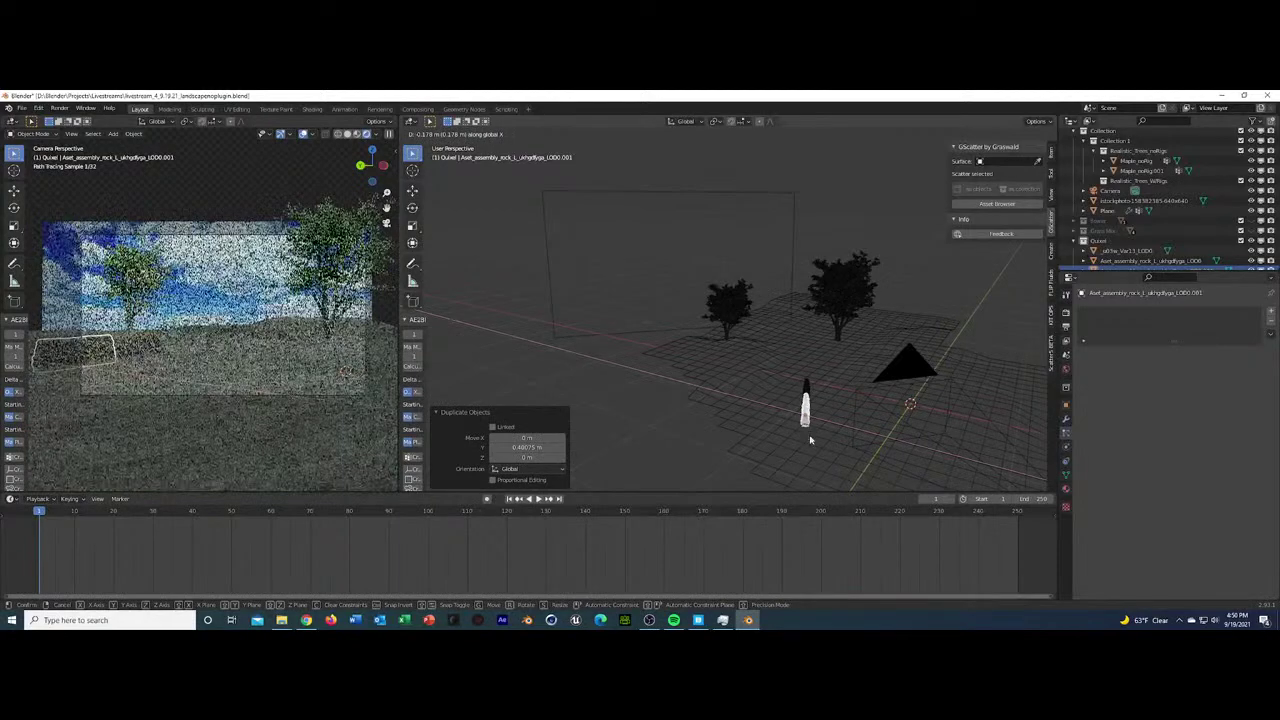
key(g)
key(x)
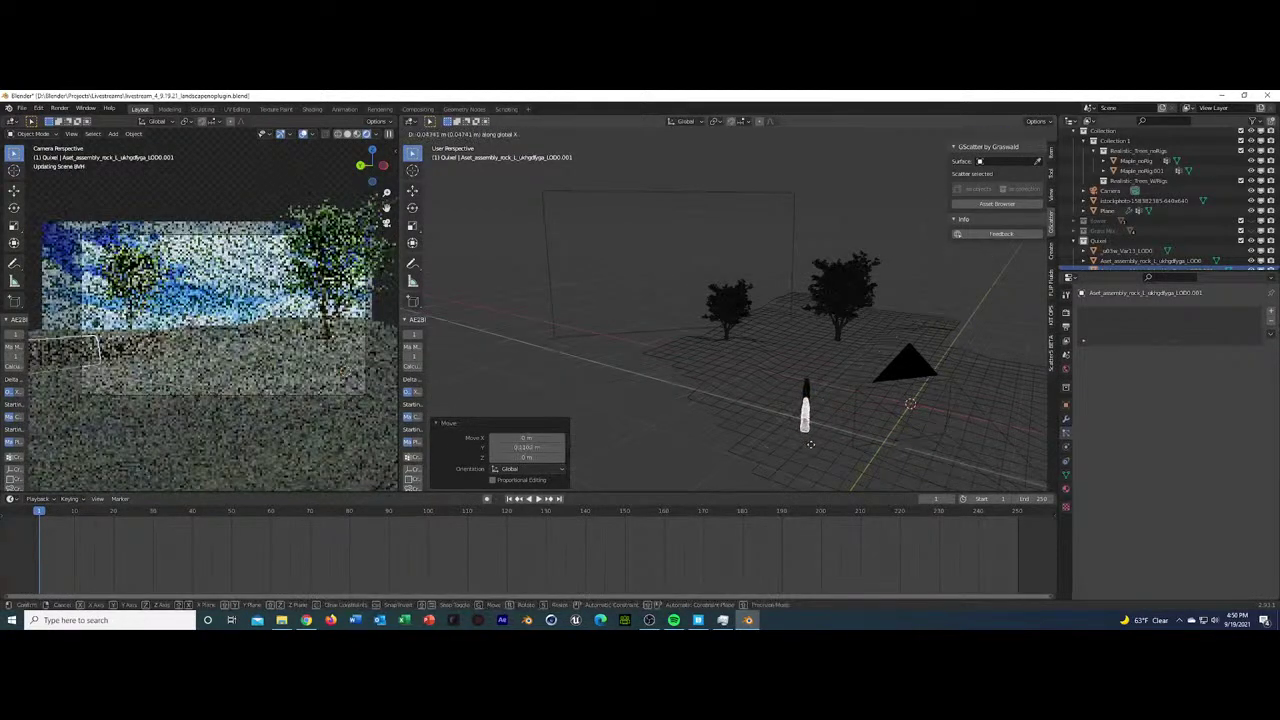
click(810, 448)
Refine the duplicate's X position at the wall joint, then select the background photo plane
middle_drag(855, 420, 714, 429)
key(g)
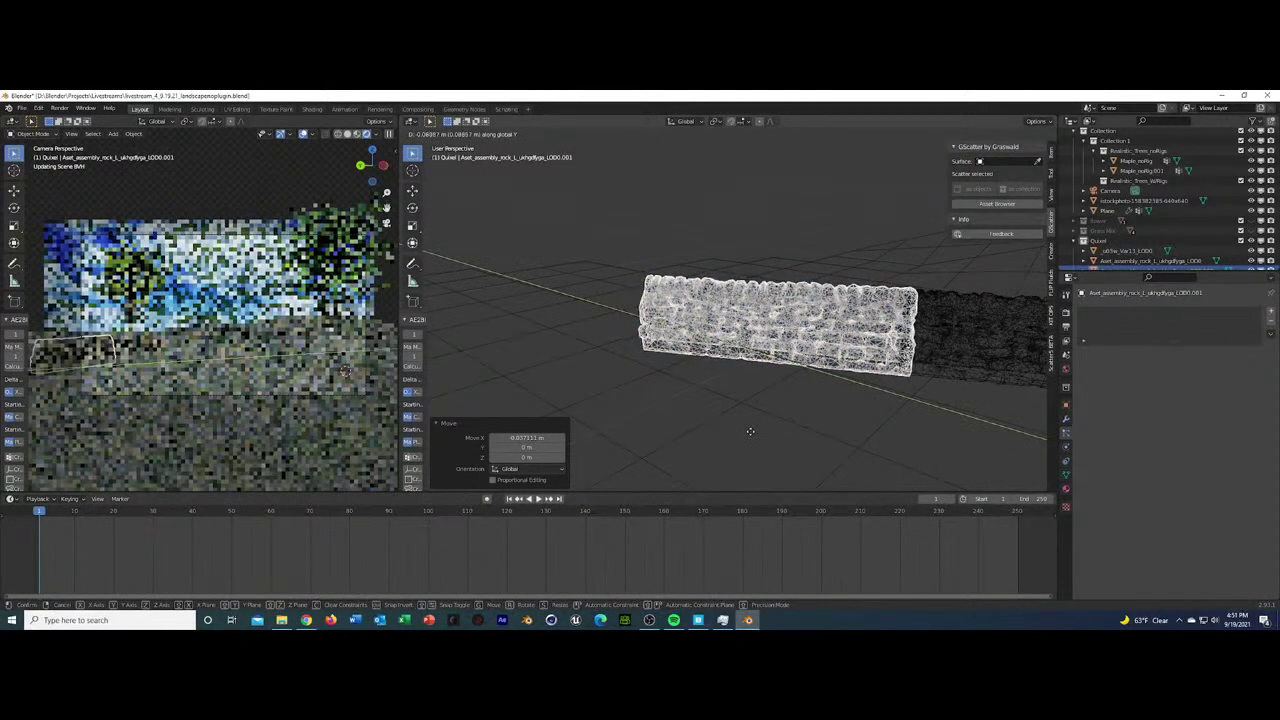
key(x)
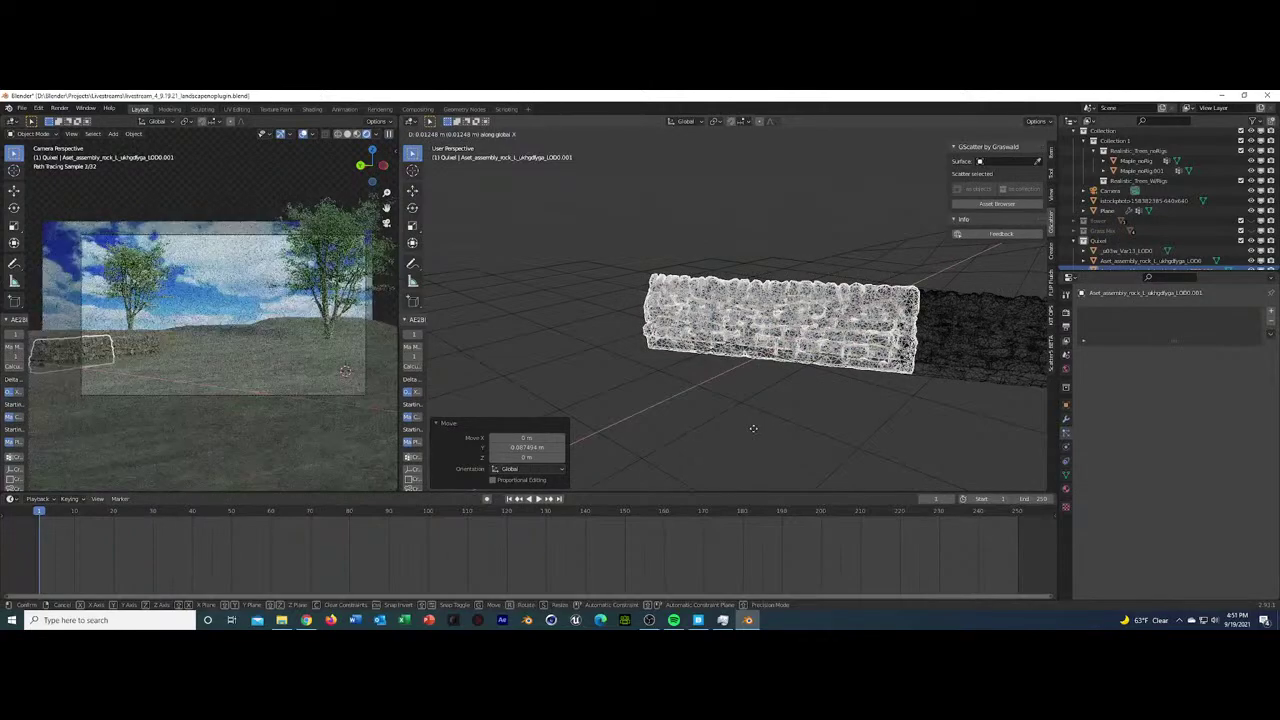
click(754, 433)
click(150, 332)
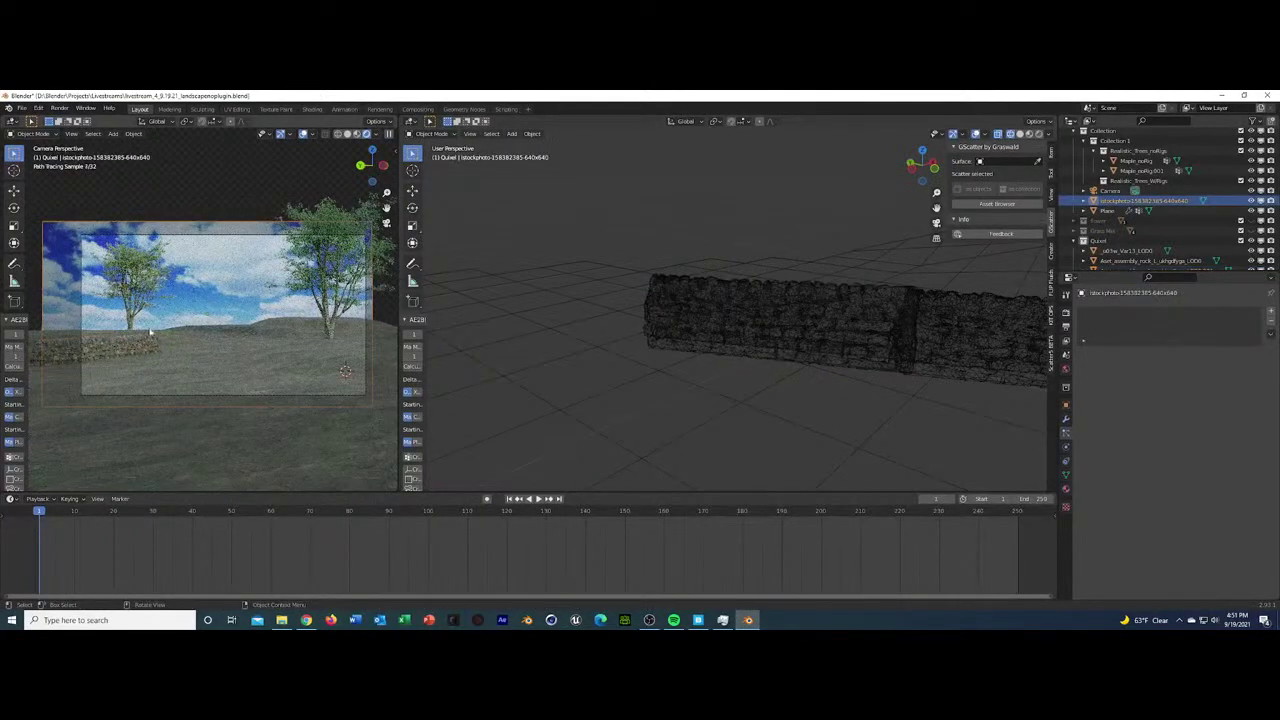
Duplicate the rock wall section and flip the copy around the Z axis
click(89, 357)
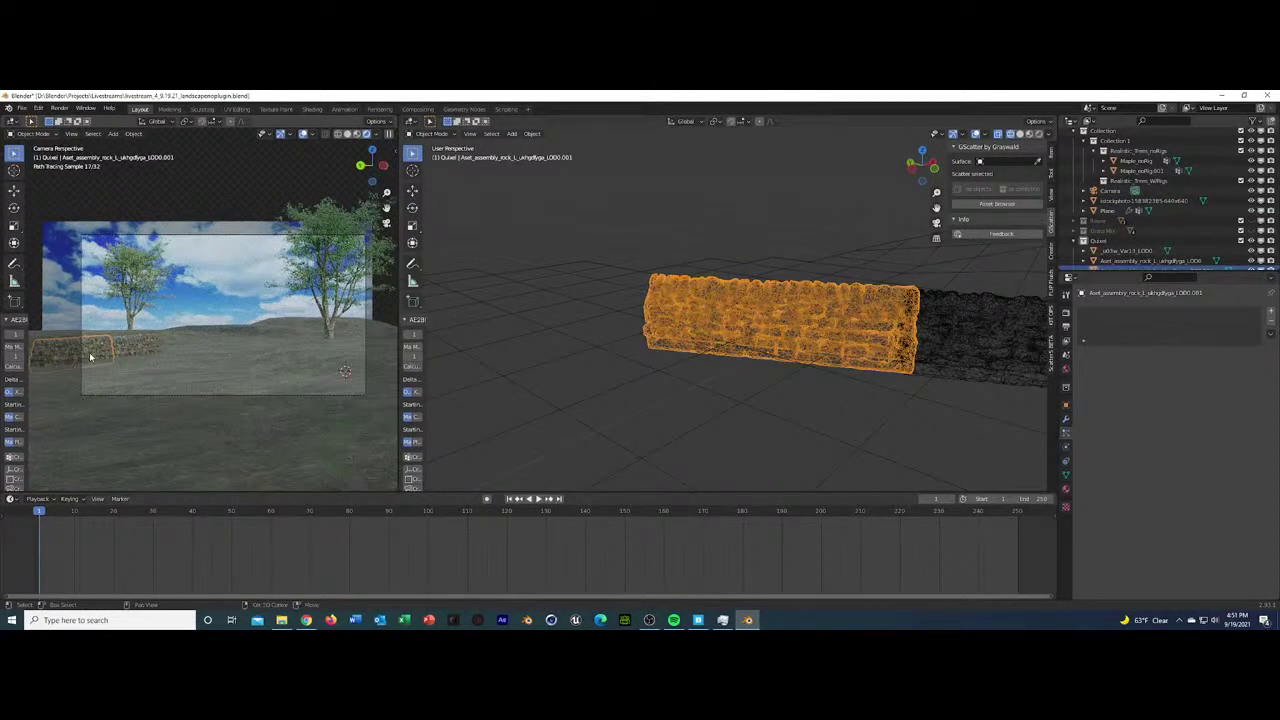
key(shift+d)
key(r)
key(z)
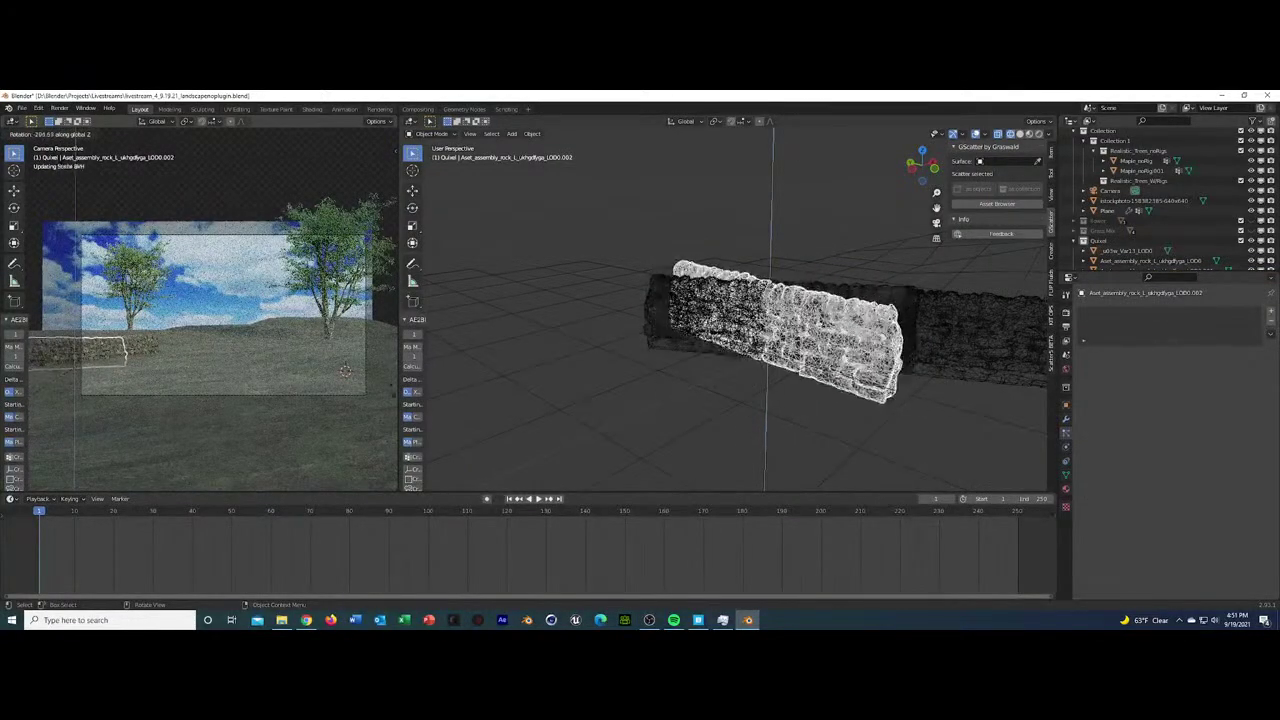
click(653, 398)
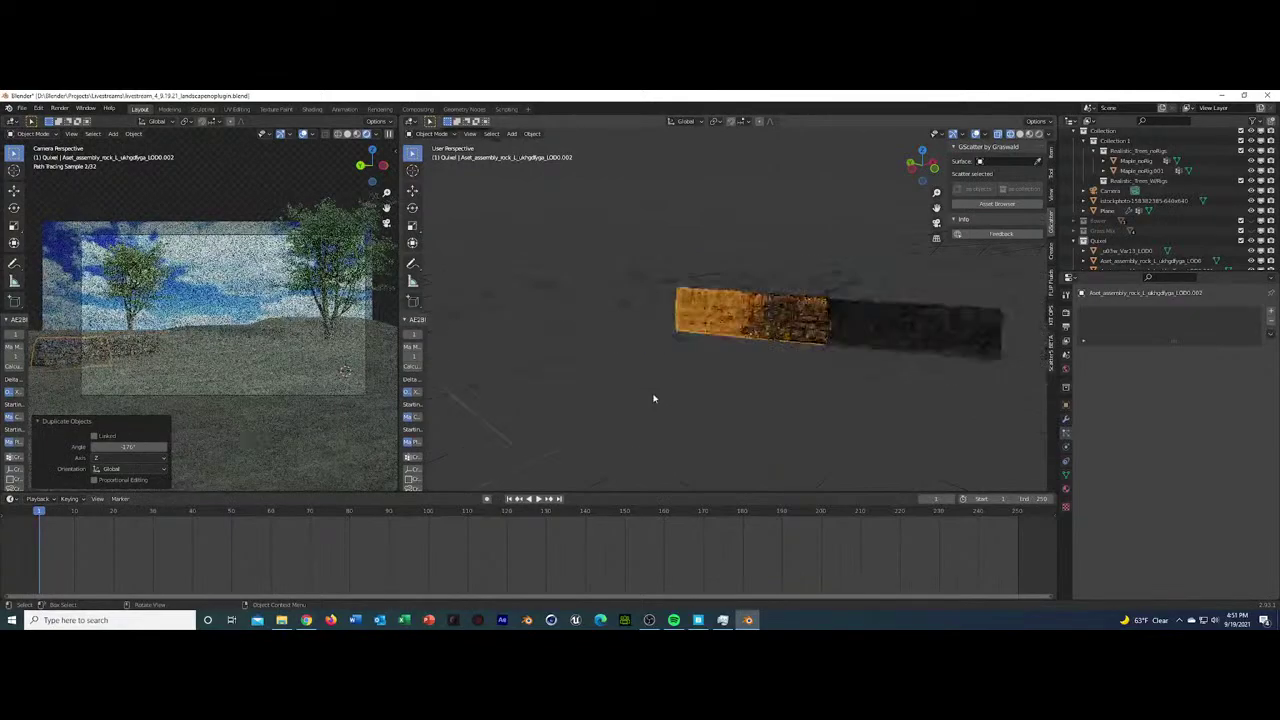
Move the flipped copy along X to the end of the wall
key(g)
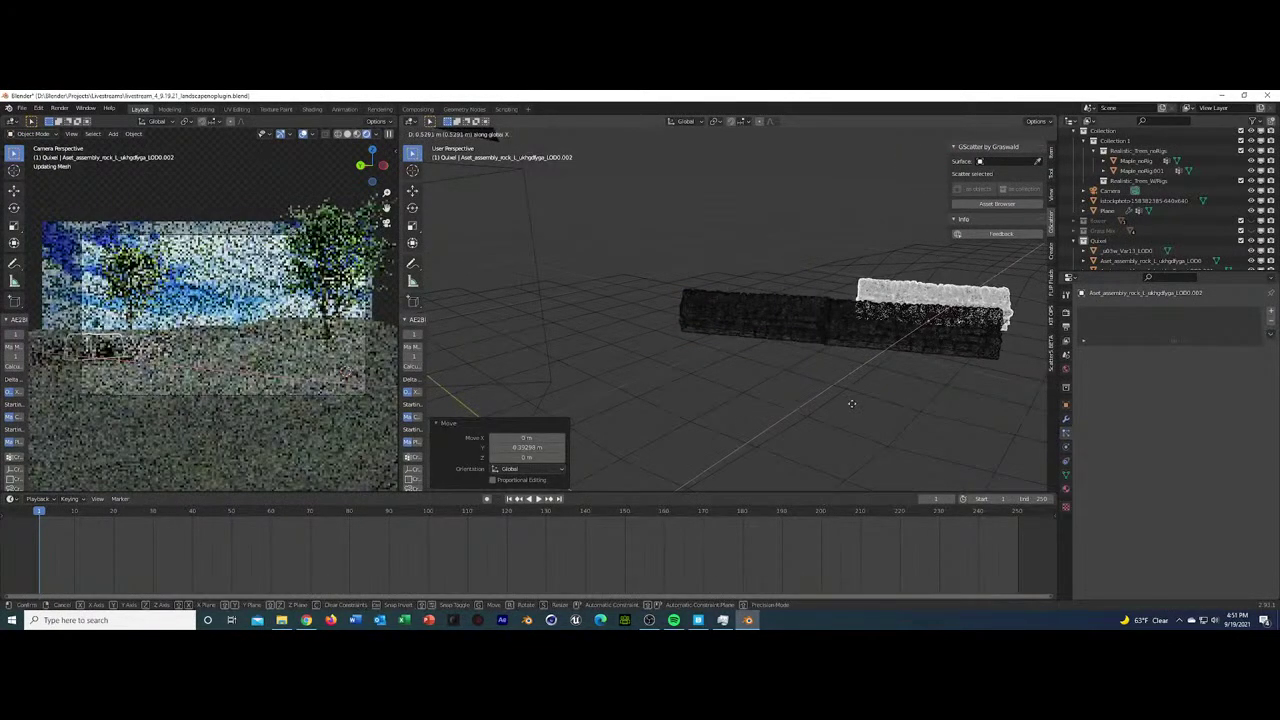
key(Escape)
middle_drag(851, 403, 814, 434)
key(g)
key(x)
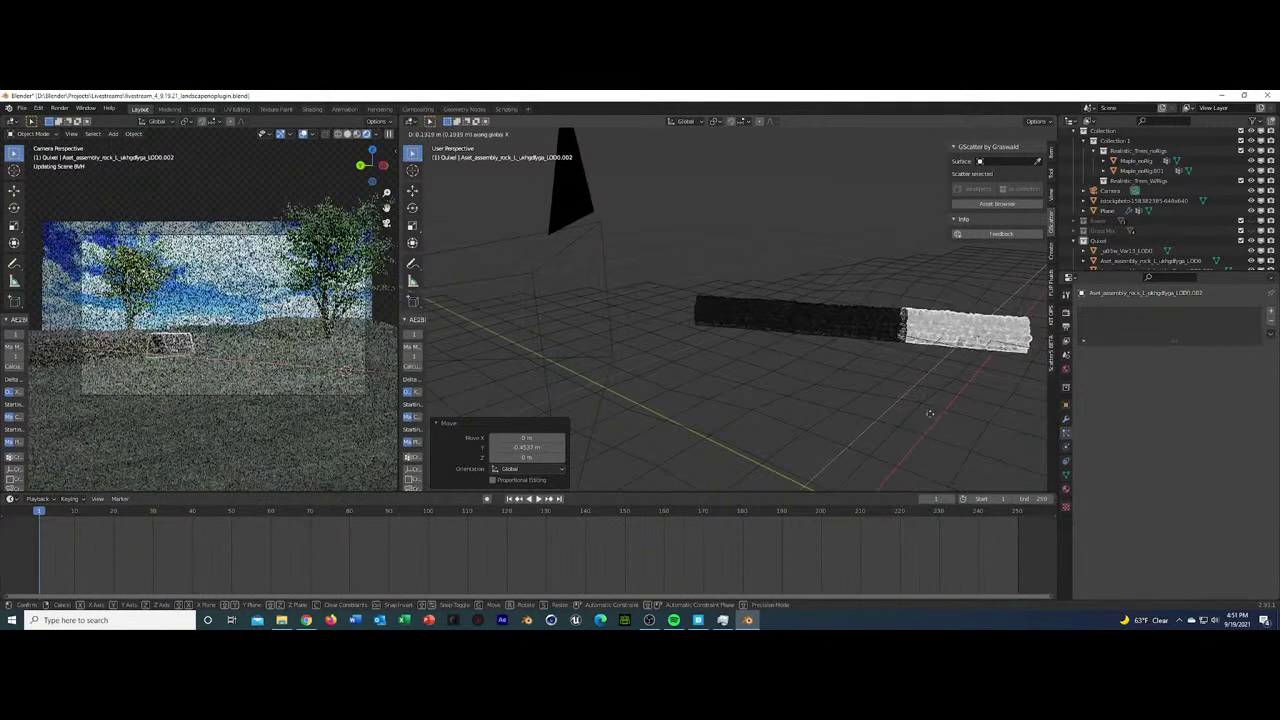
click(930, 420)
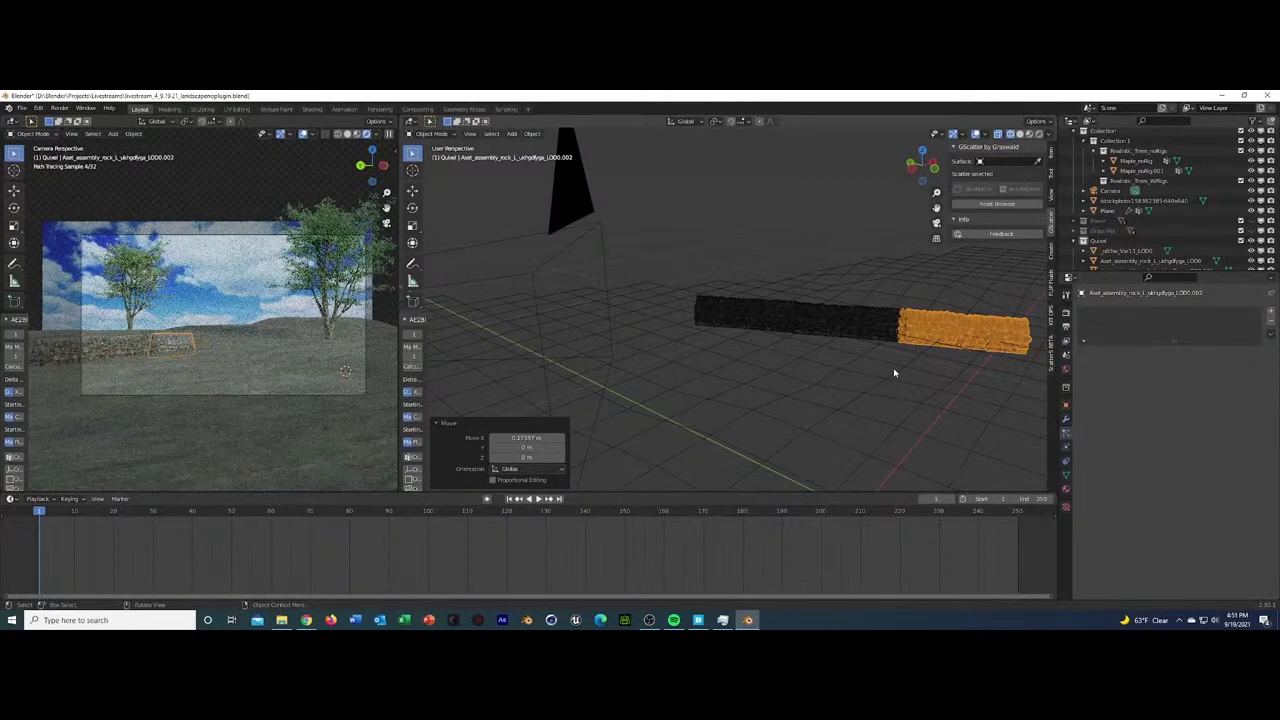
mouse_move(894, 373)
middle_down()
mouse_move(853, 371)
mouse_move(880, 394)
middle_up()
Nudge the new wall section slightly along X
key(shift+d)
key(x)
click(868, 391)
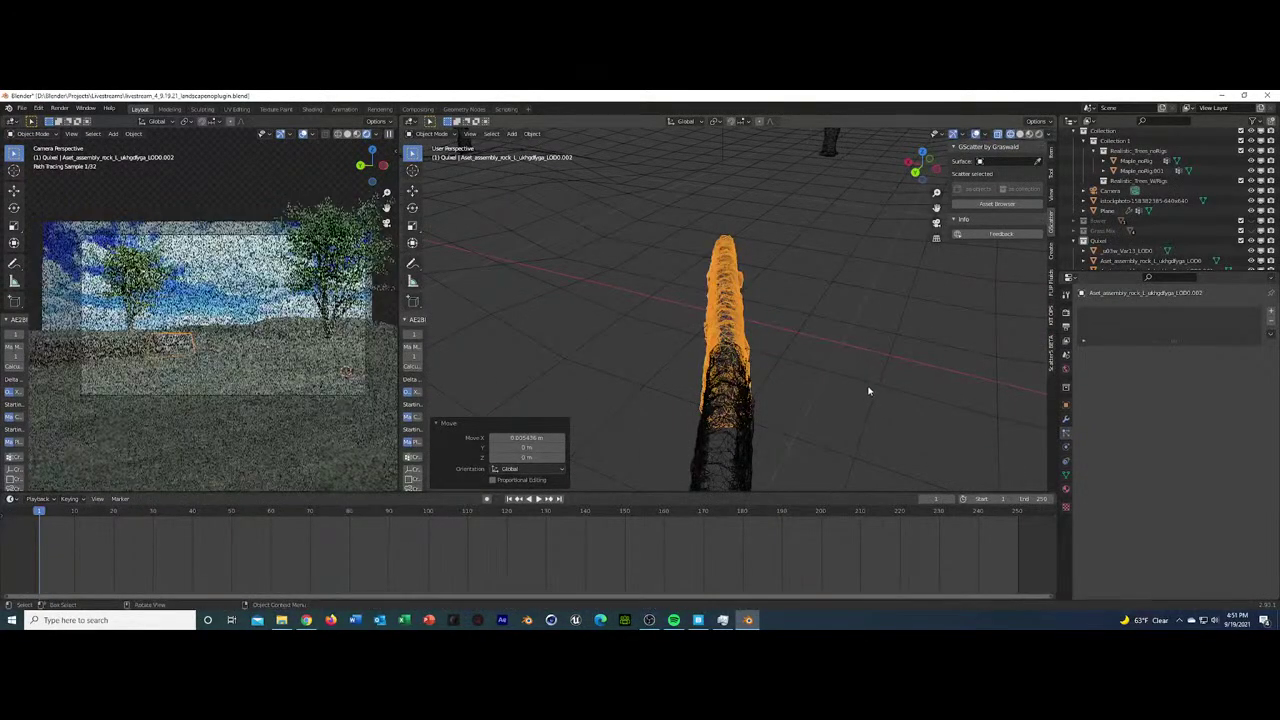
key(r)
key(z)
key(Escape)
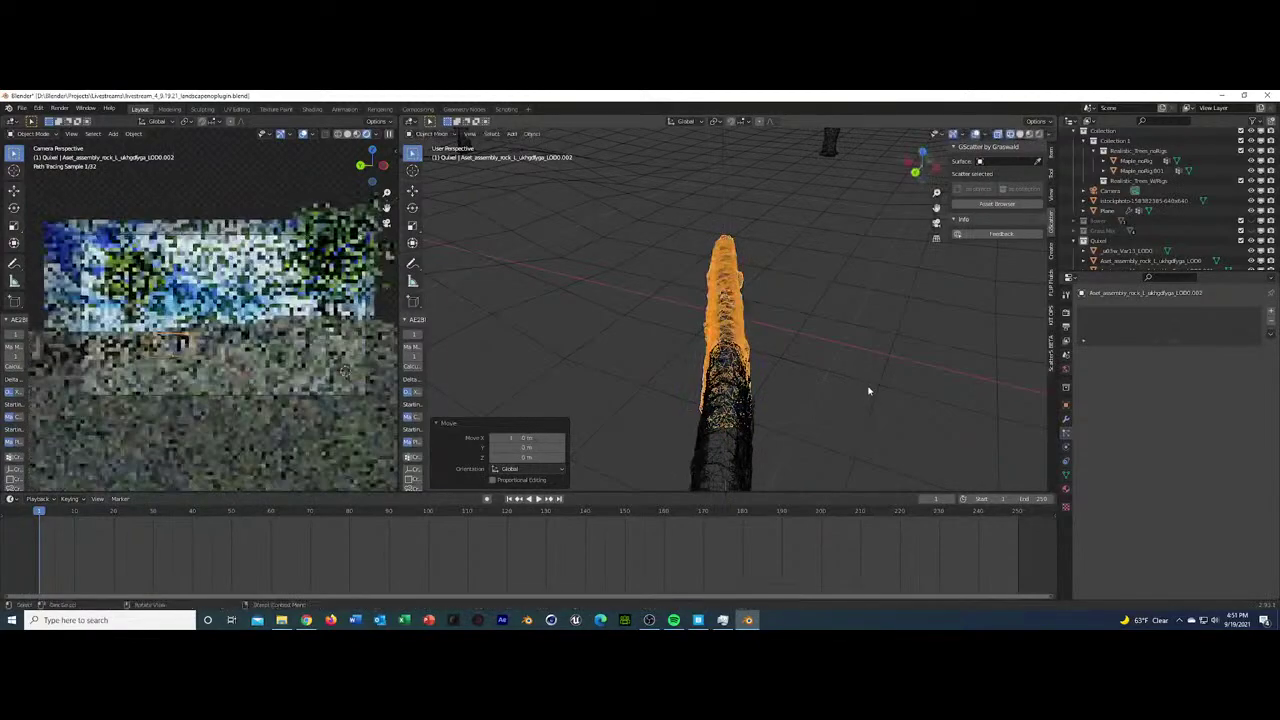
Tilt the new wall section around the X axis
key(r)
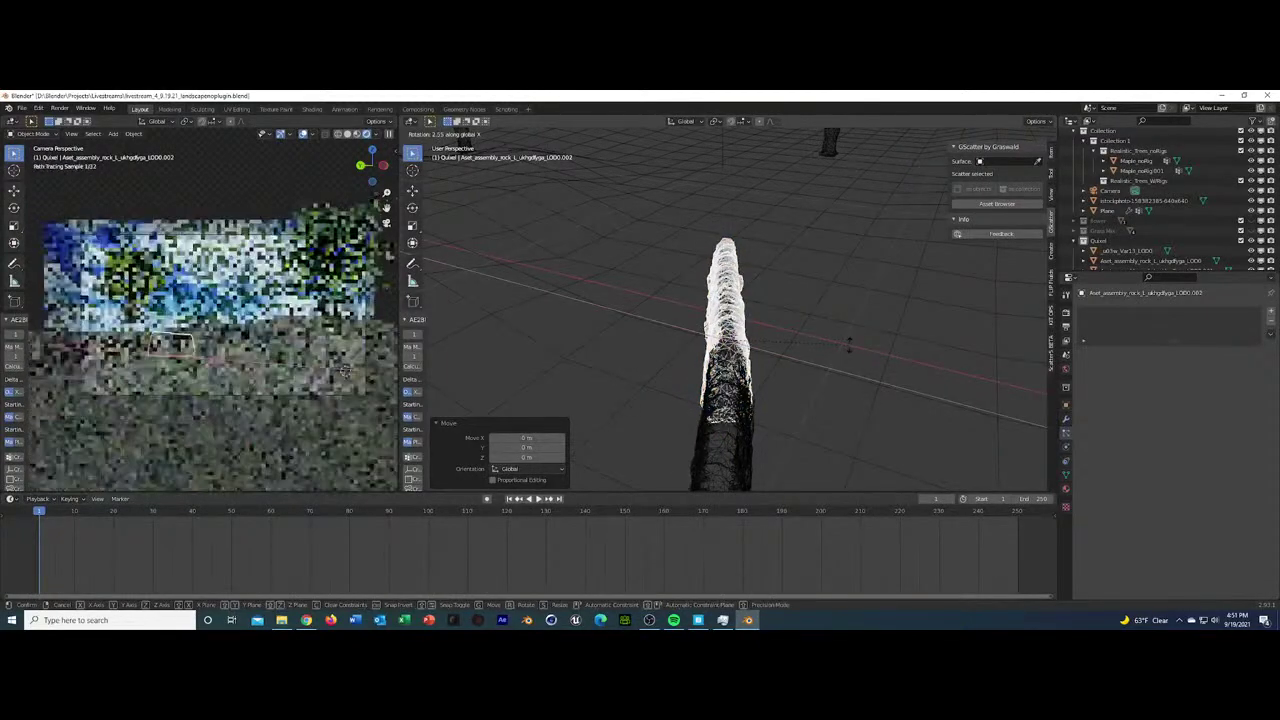
key(x)
click(846, 329)
key(g)
key(z)
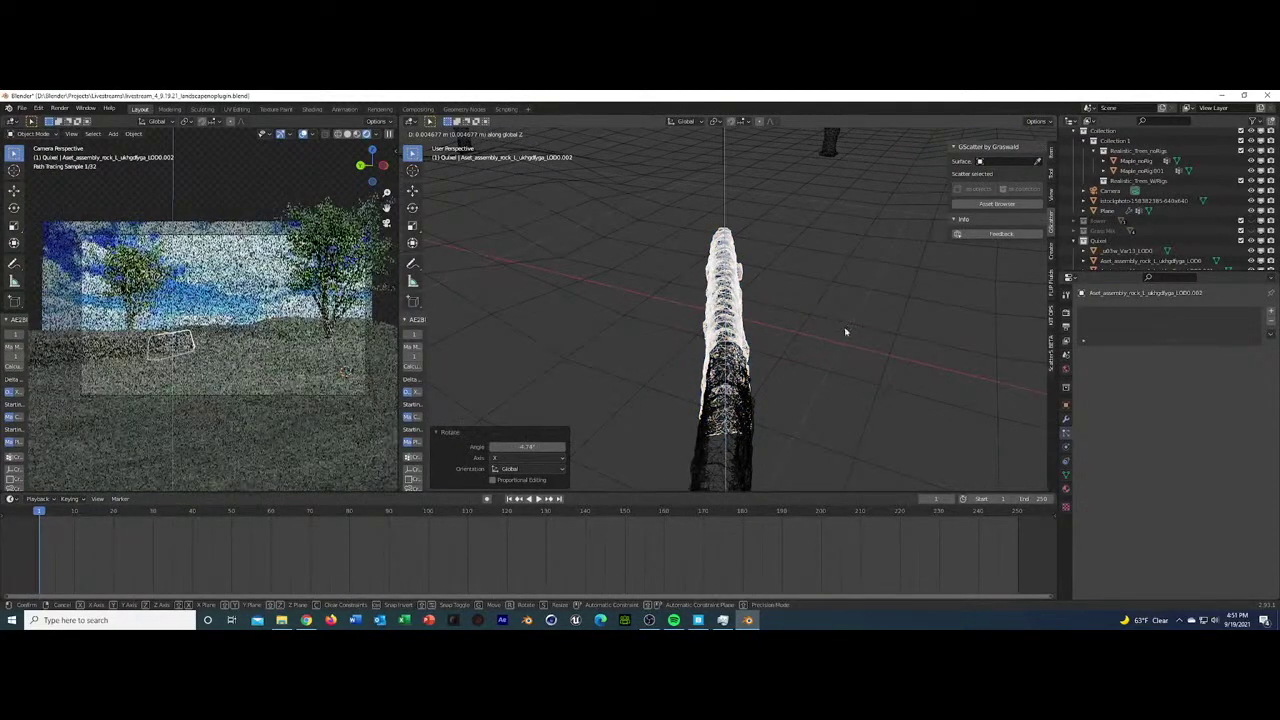
key(Escape)
Turn the new wall section 171.63° about Z, then refine it by 3.44°
click(199, 349)
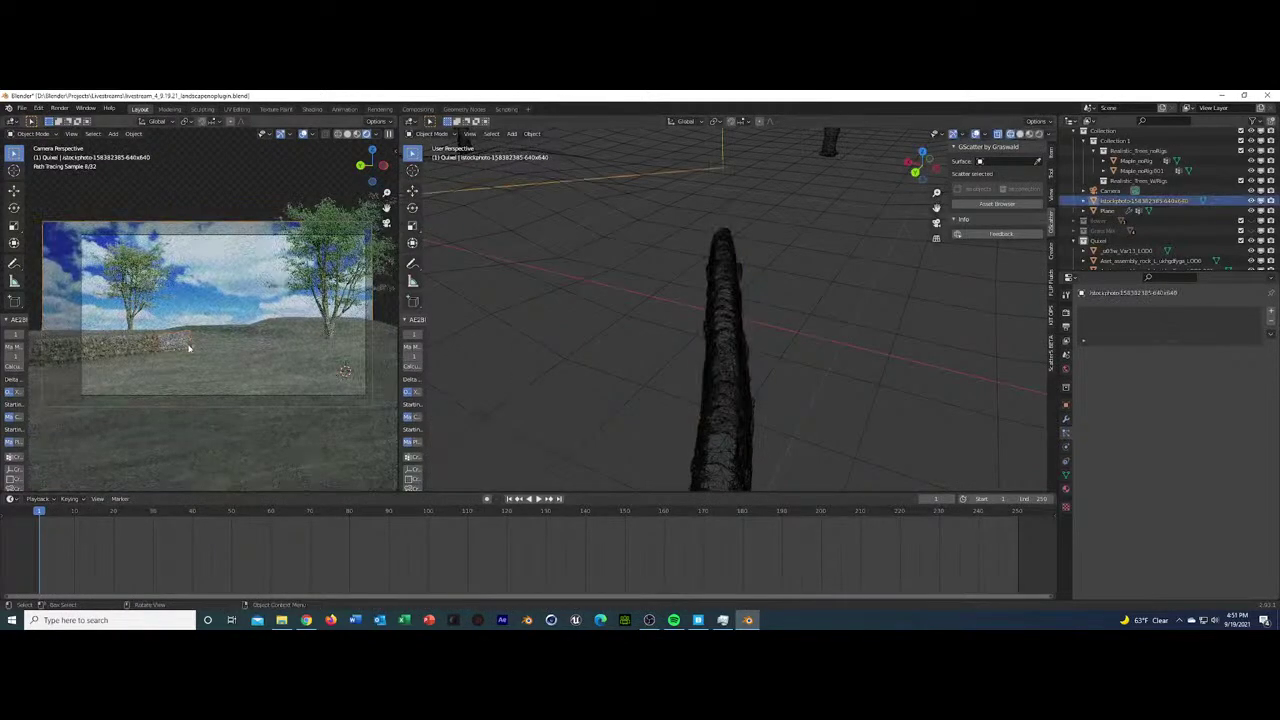
click(188, 347)
key(r)
key(z)
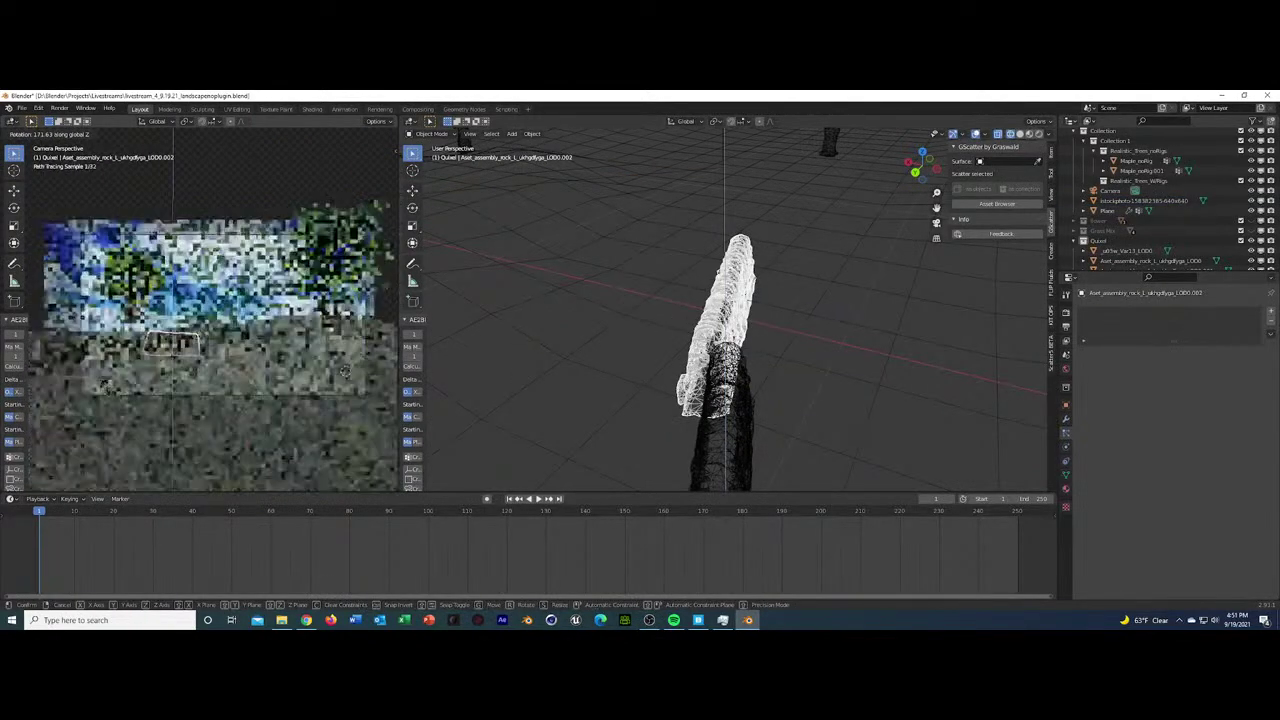
click(344, 371)
key(r)
key(z)
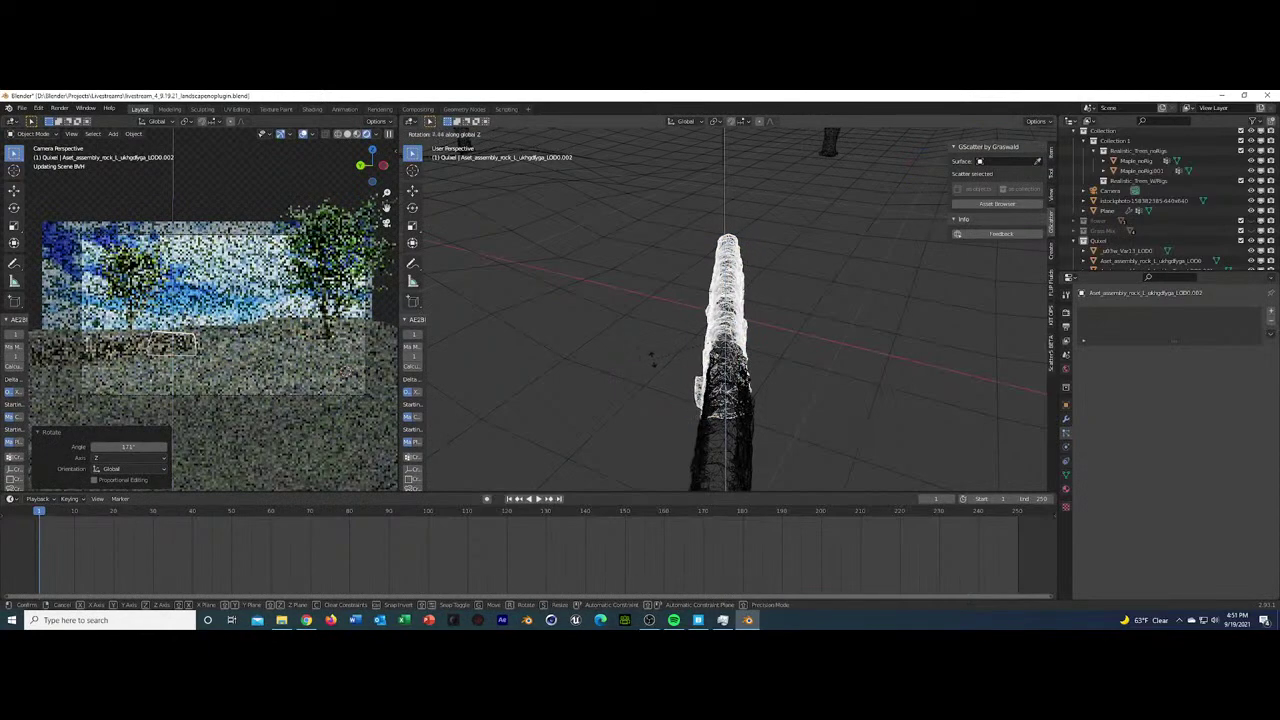
click(651, 357)
Level the section around X and nudge it along Y and X flush with the wall
key(r)
key(x)
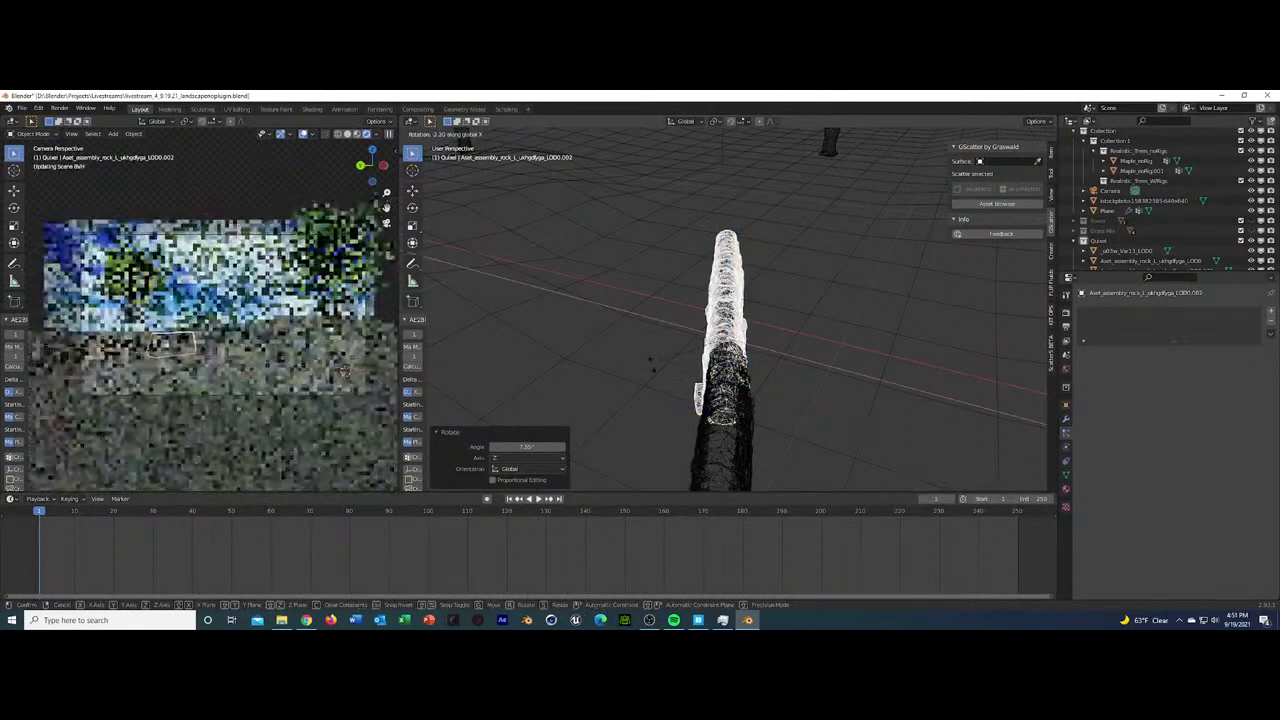
click(723, 316)
key(g)
key(x)
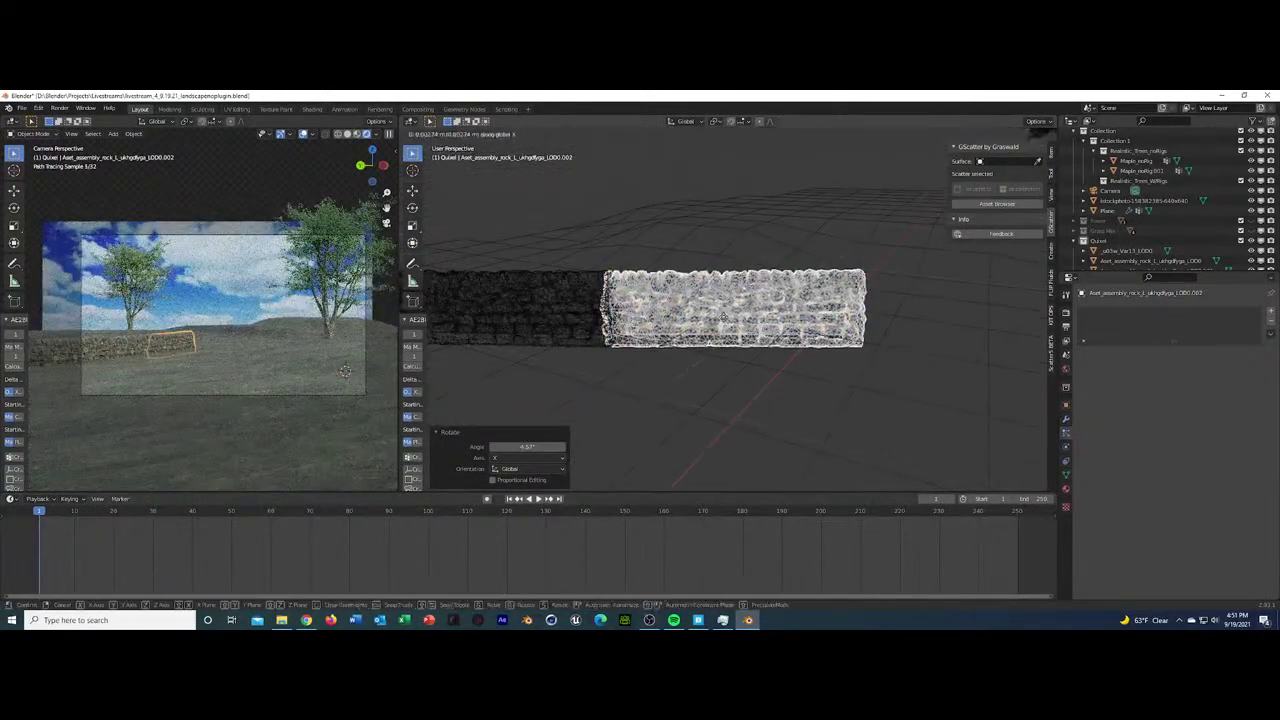
key(y)
click(722, 316)
key(g)
key(y)
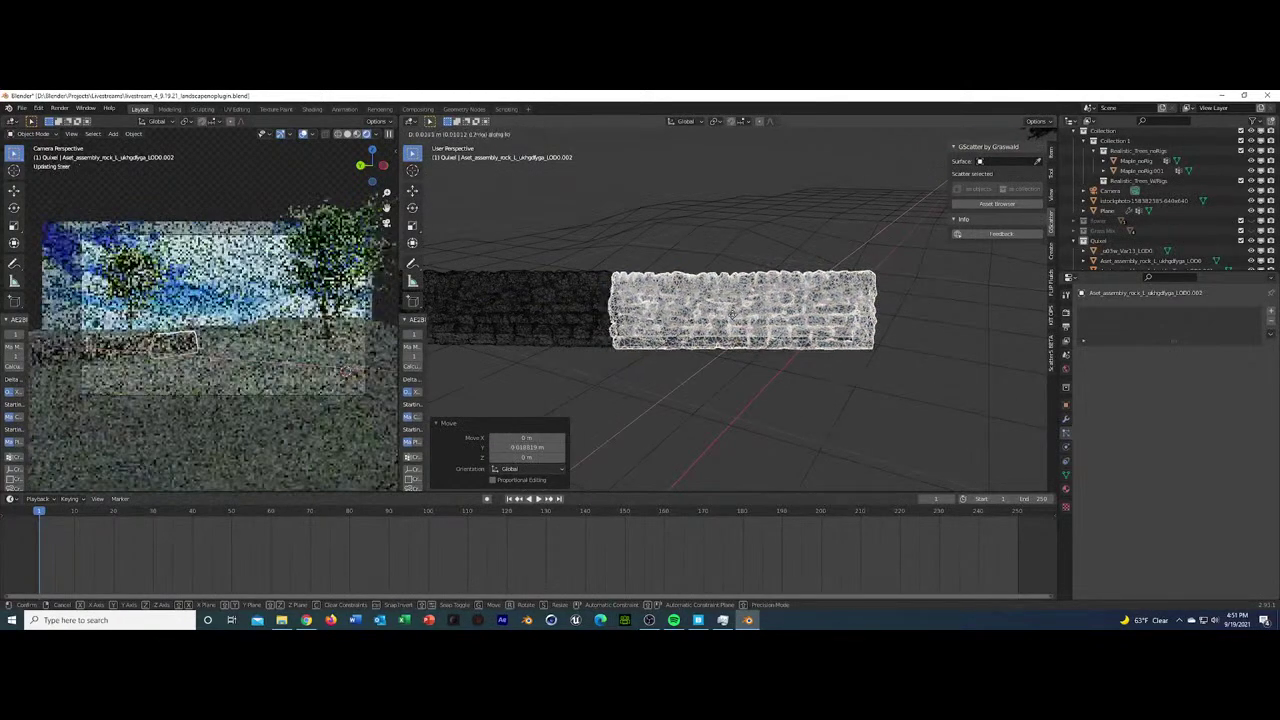
key(x)
click(731, 315)
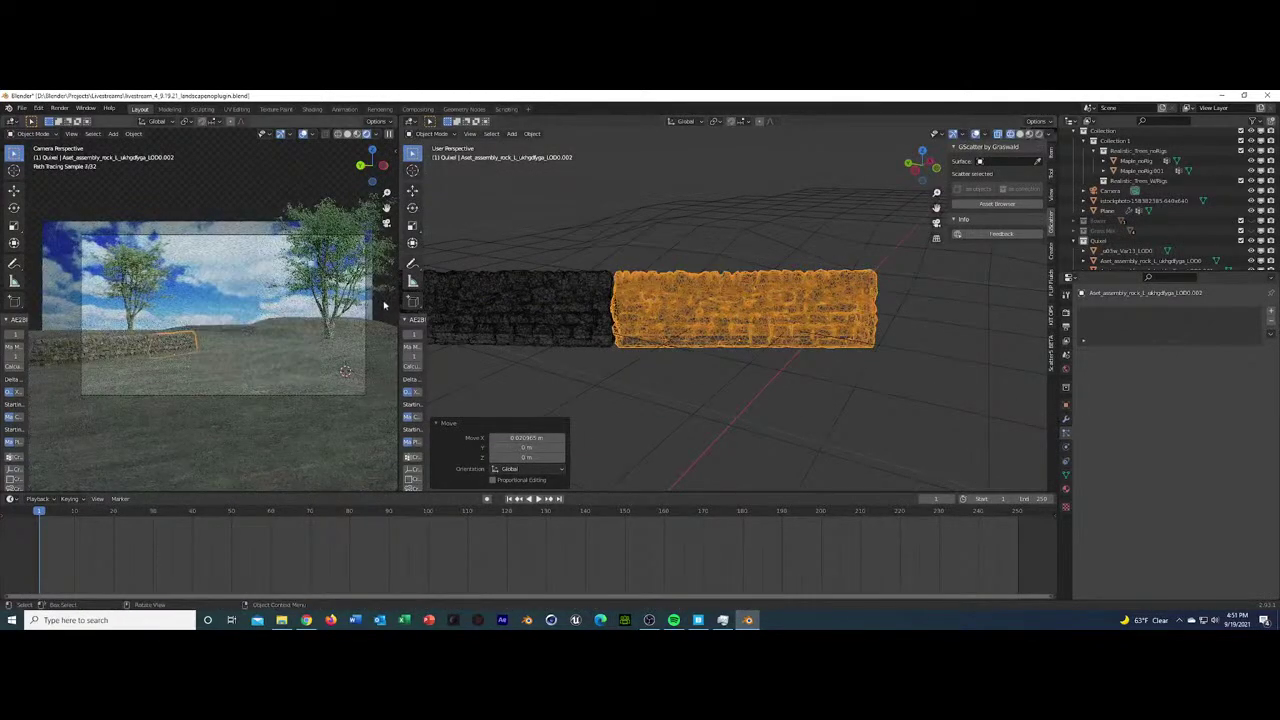
Deselect to check the wall, save the blend file, and select the background photo plane
click(242, 352)
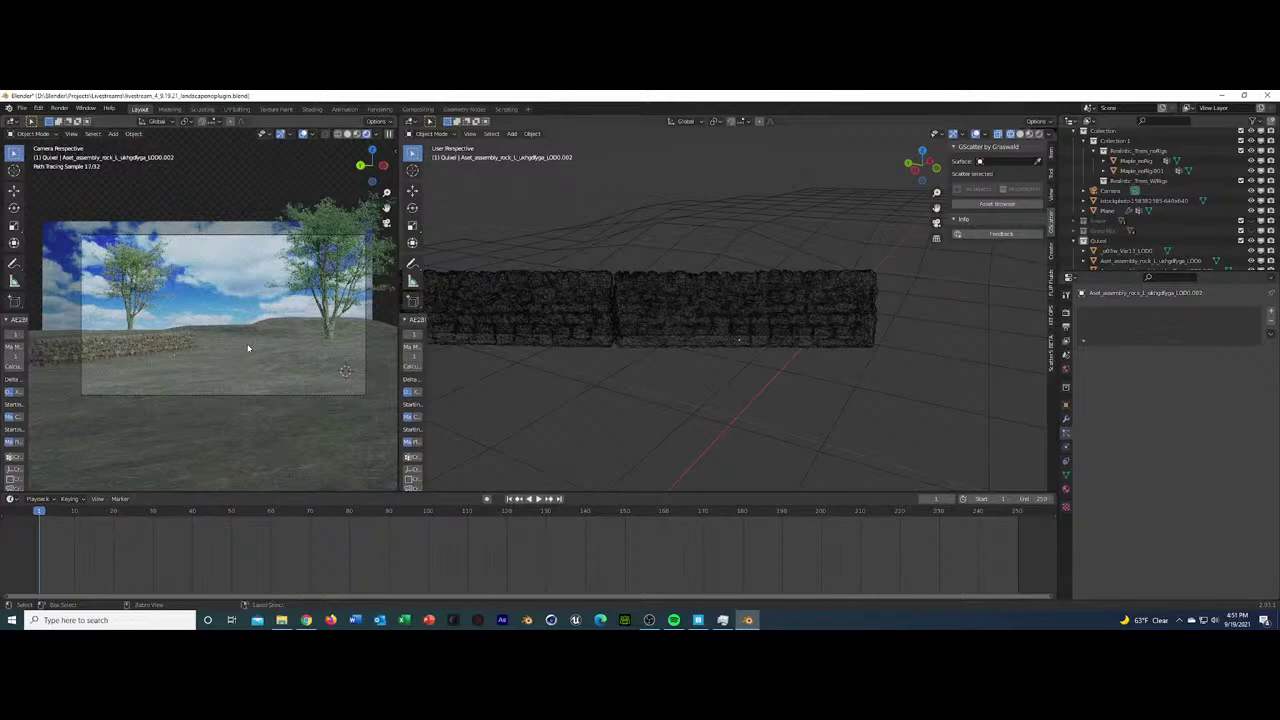
key(ctrl+s)
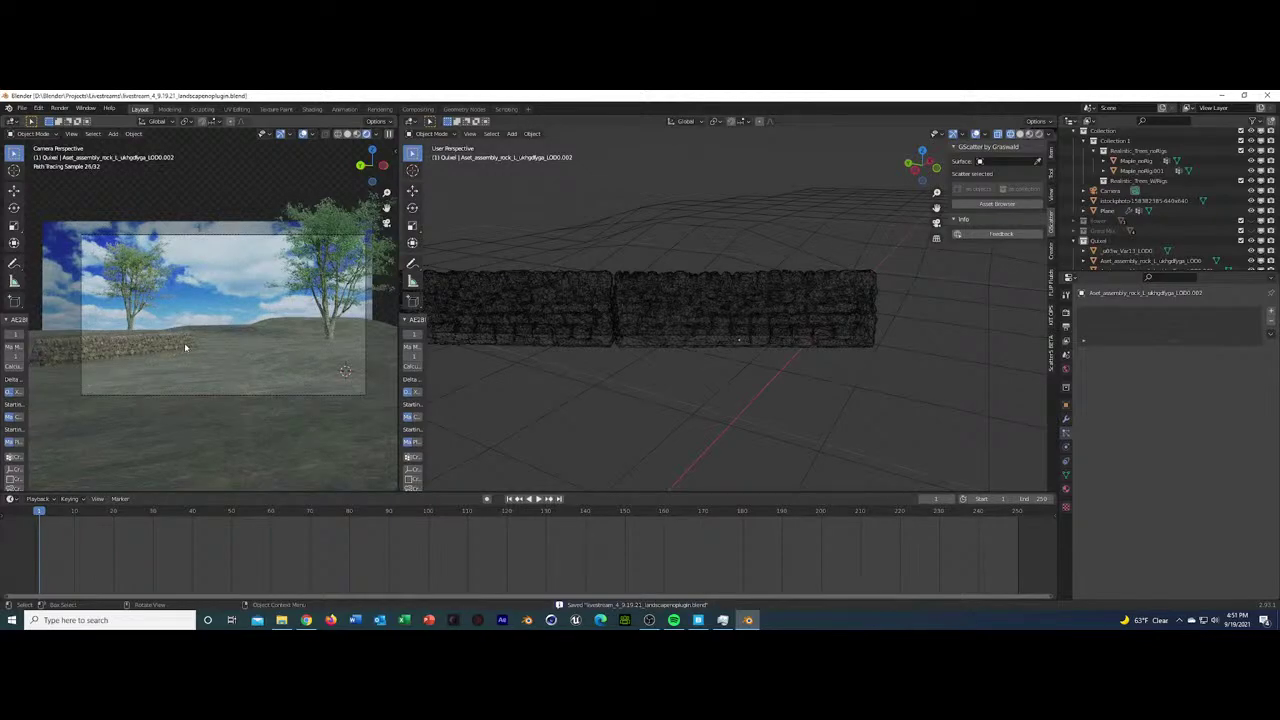
click(185, 347)
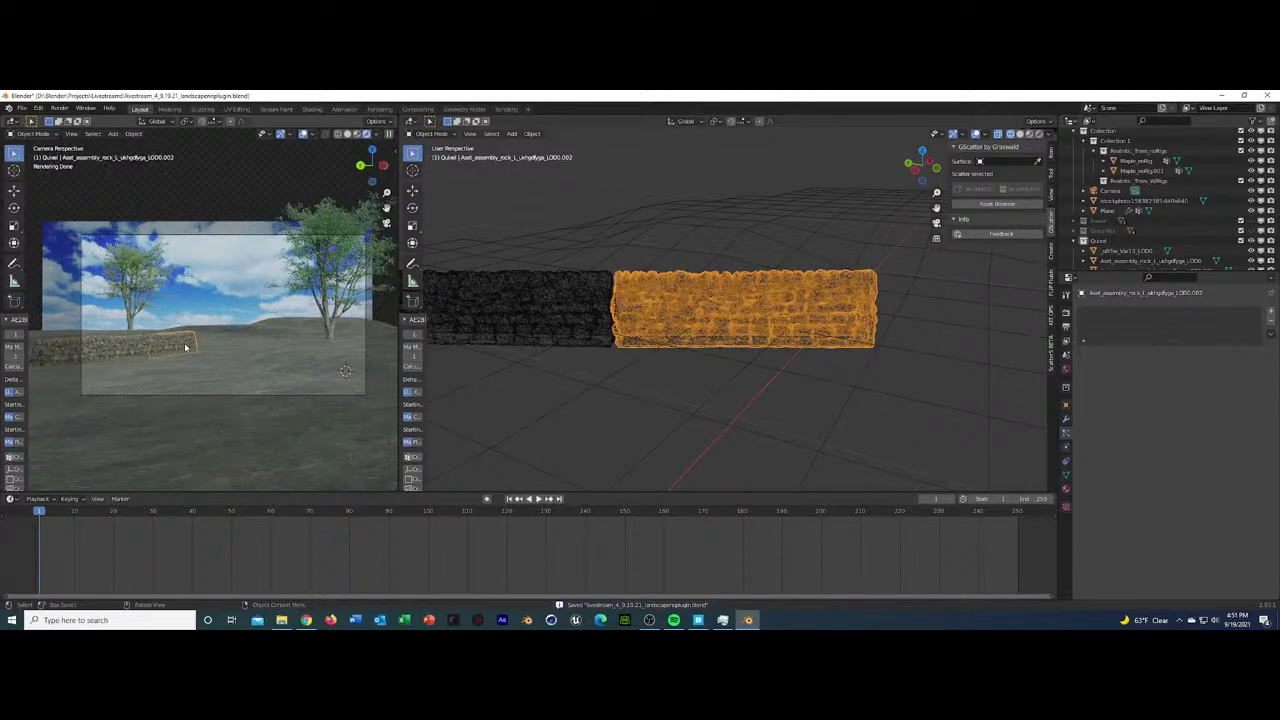
click(238, 264)
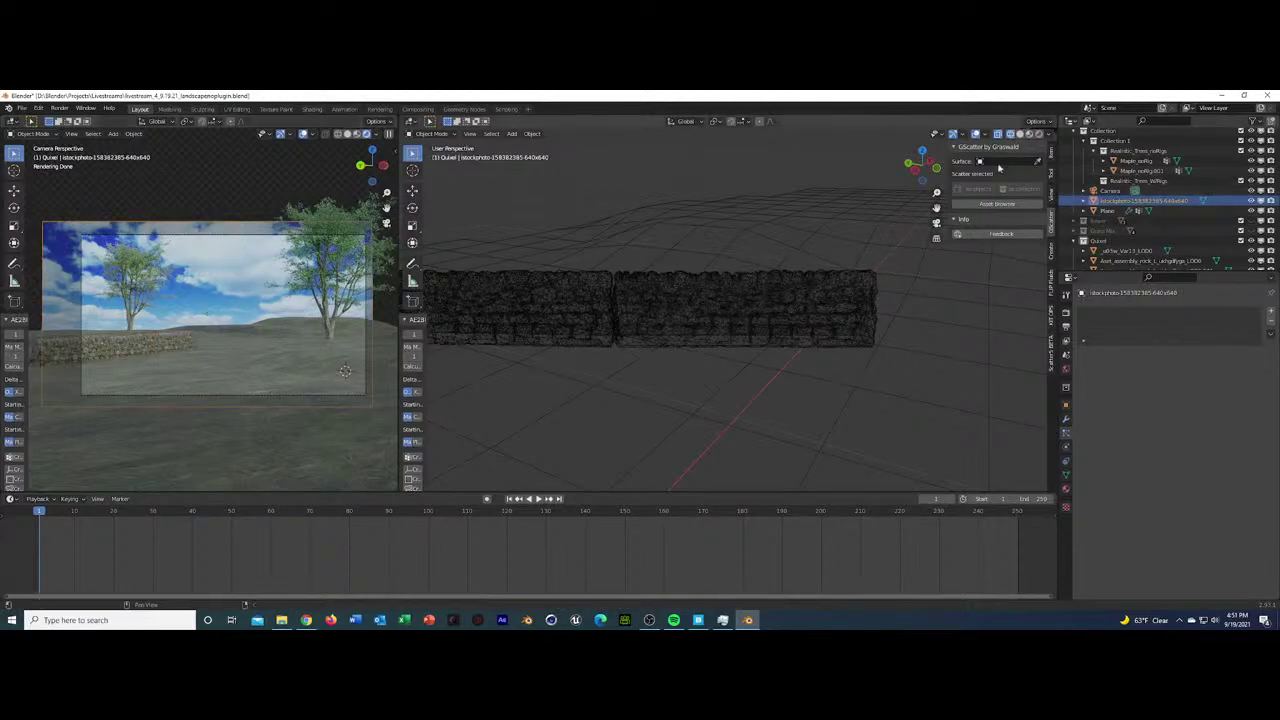
Toggle the ground Plane's flowers particle display, then deselect all wall sections with Alt+A
click(1108, 211)
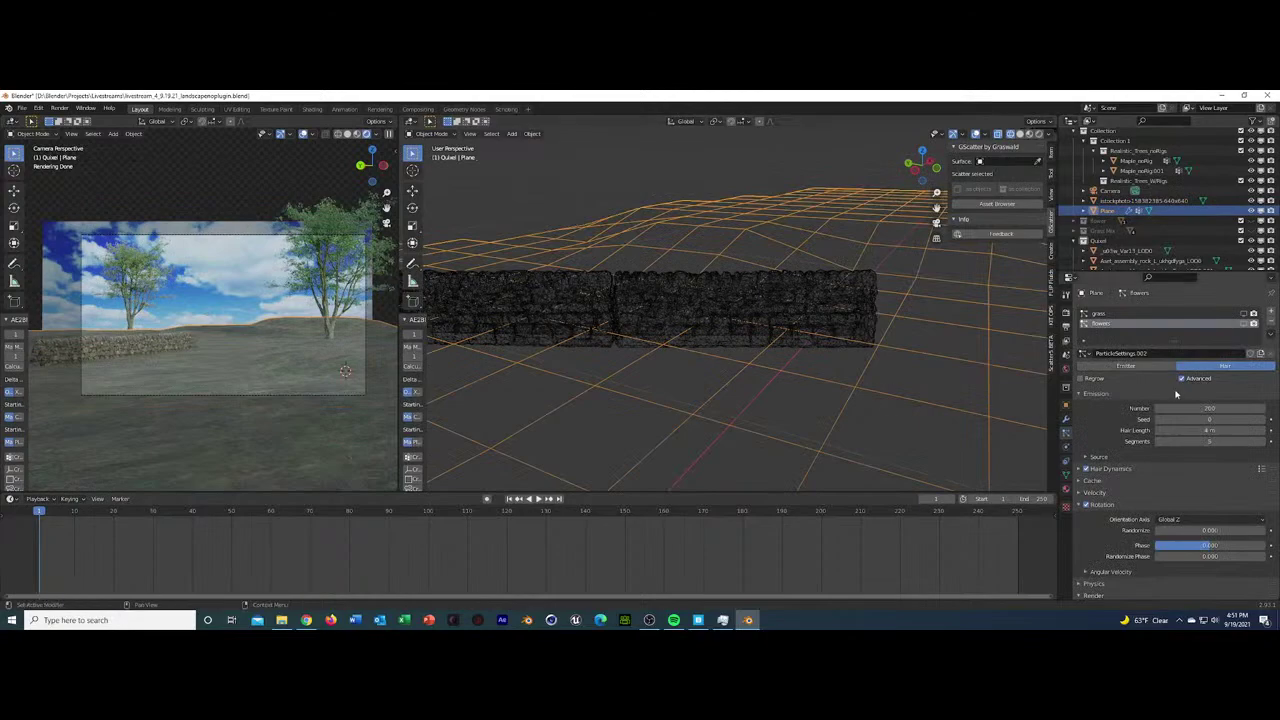
click(1245, 324)
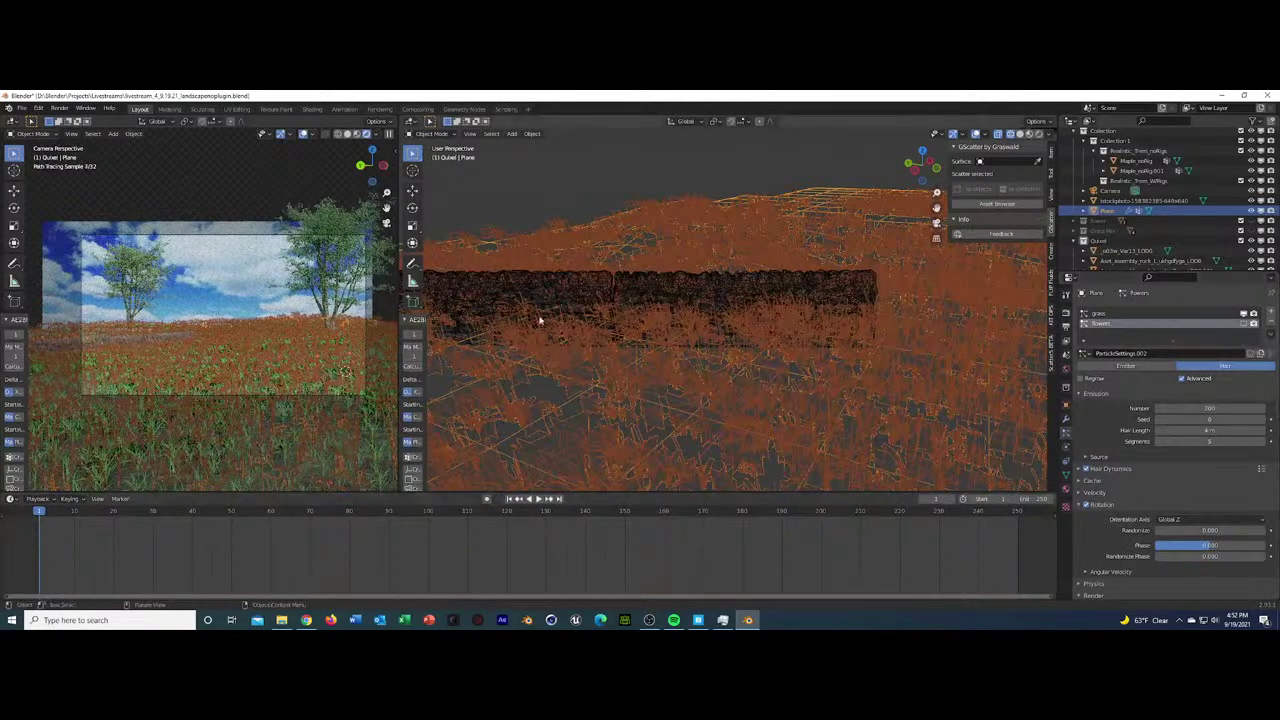
click(748, 289)
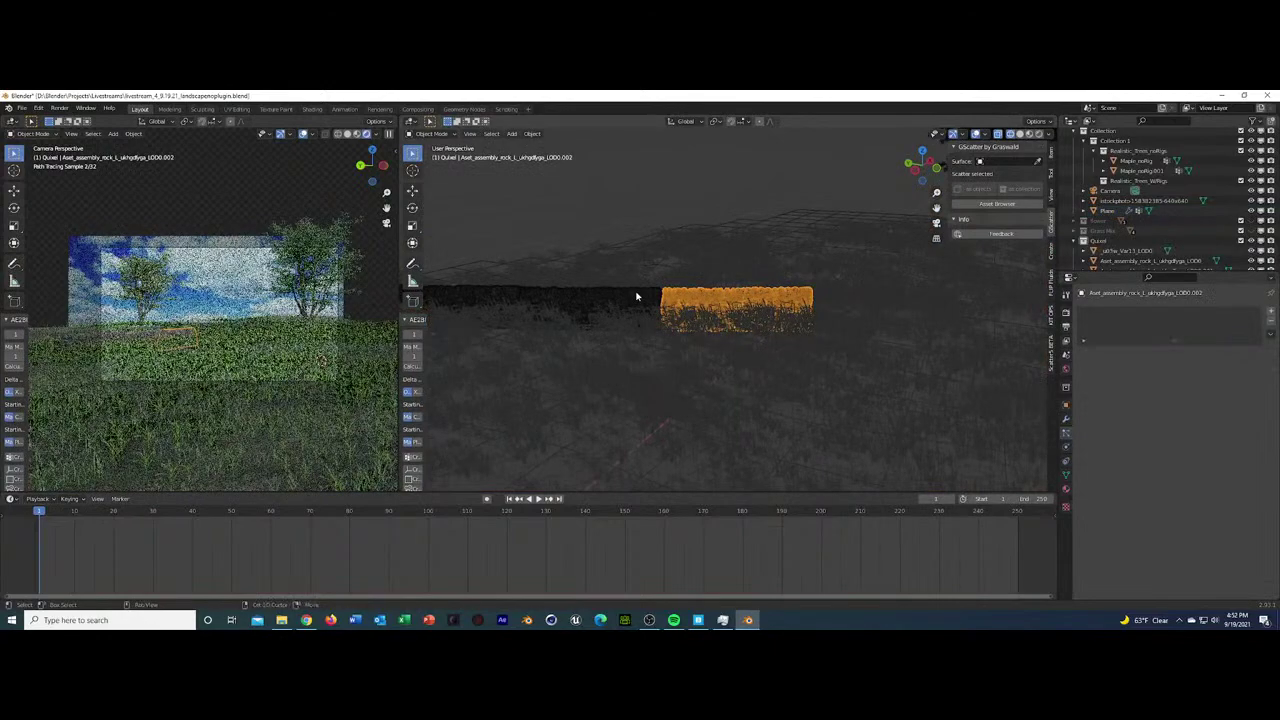
shift+click(492, 292)
shift+click(494, 297)
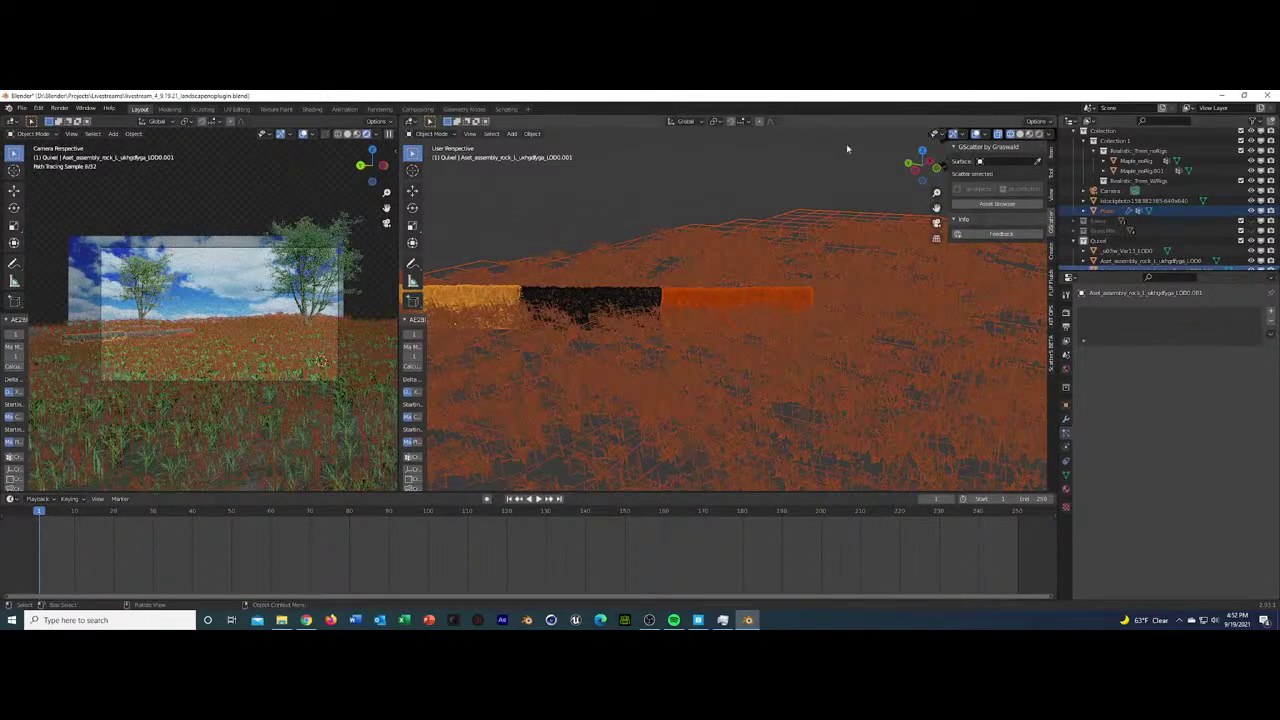
key(alt+a)
scroll(1136, 242, down, 2)
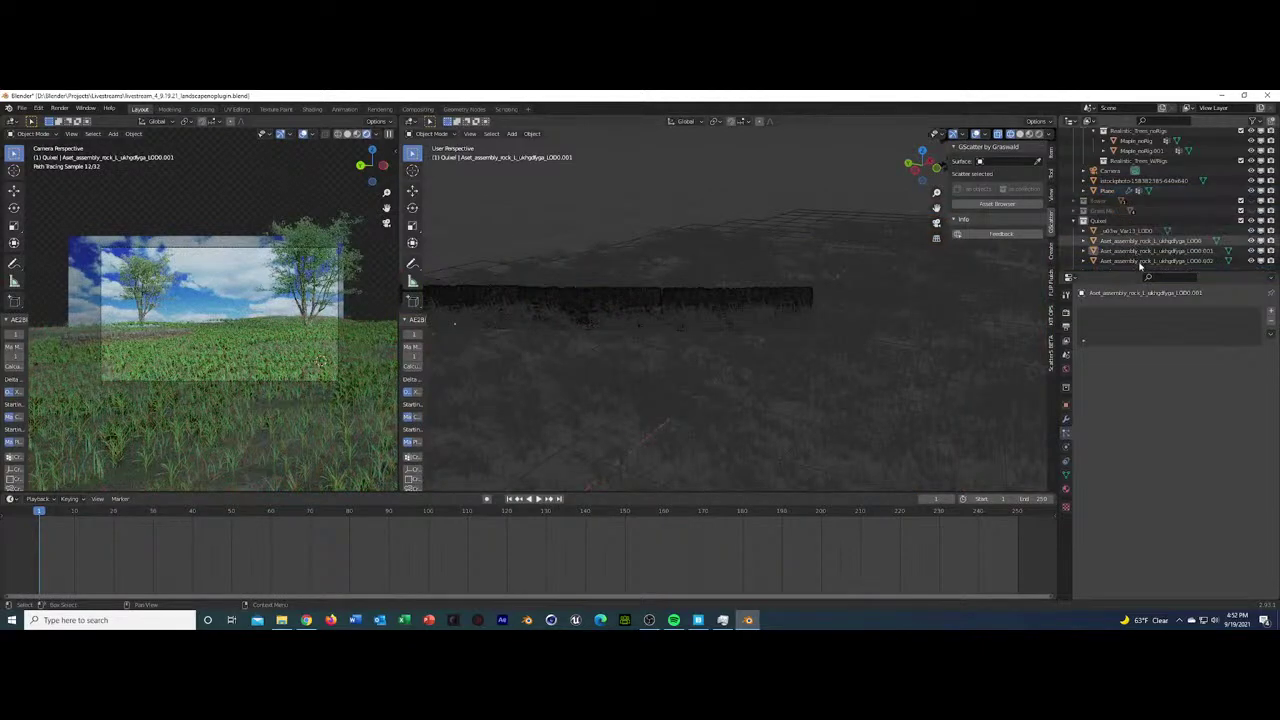
Select the rock wall pieces and raise them slightly along Z in two nudges
click(1140, 262)
shift+click(1140, 241)
key(g)
key(z)
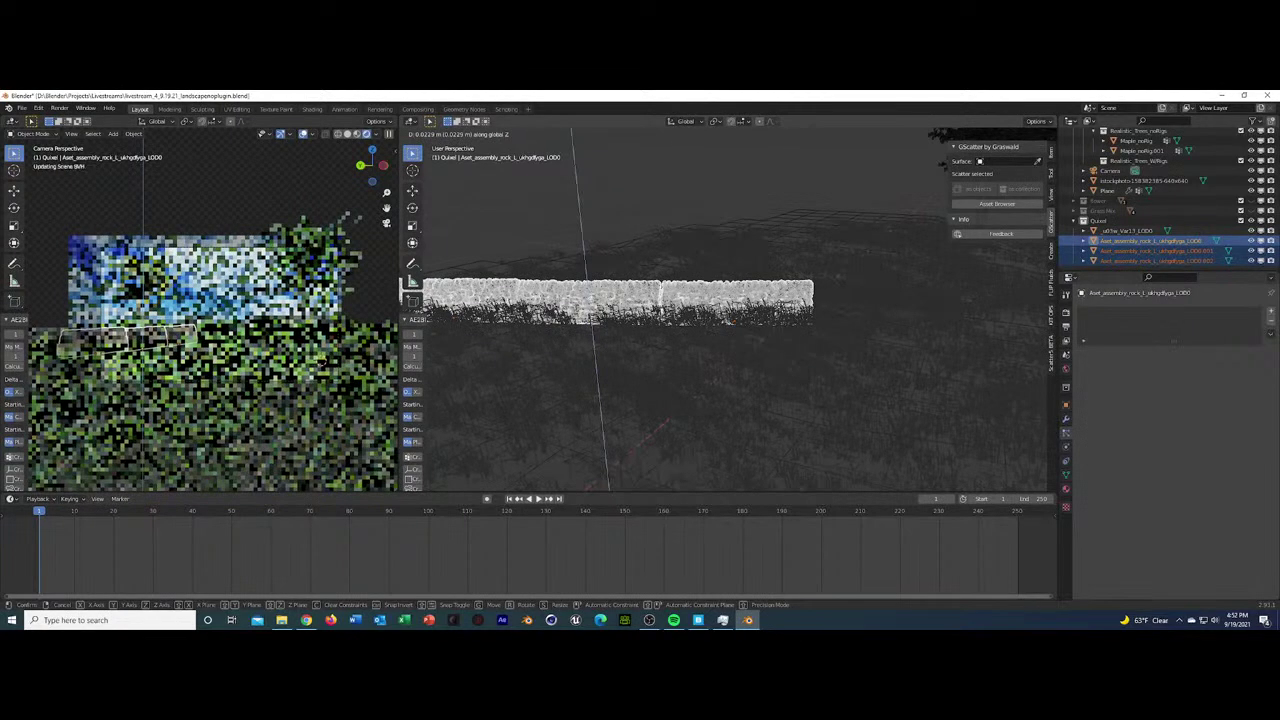
click(780, 308)
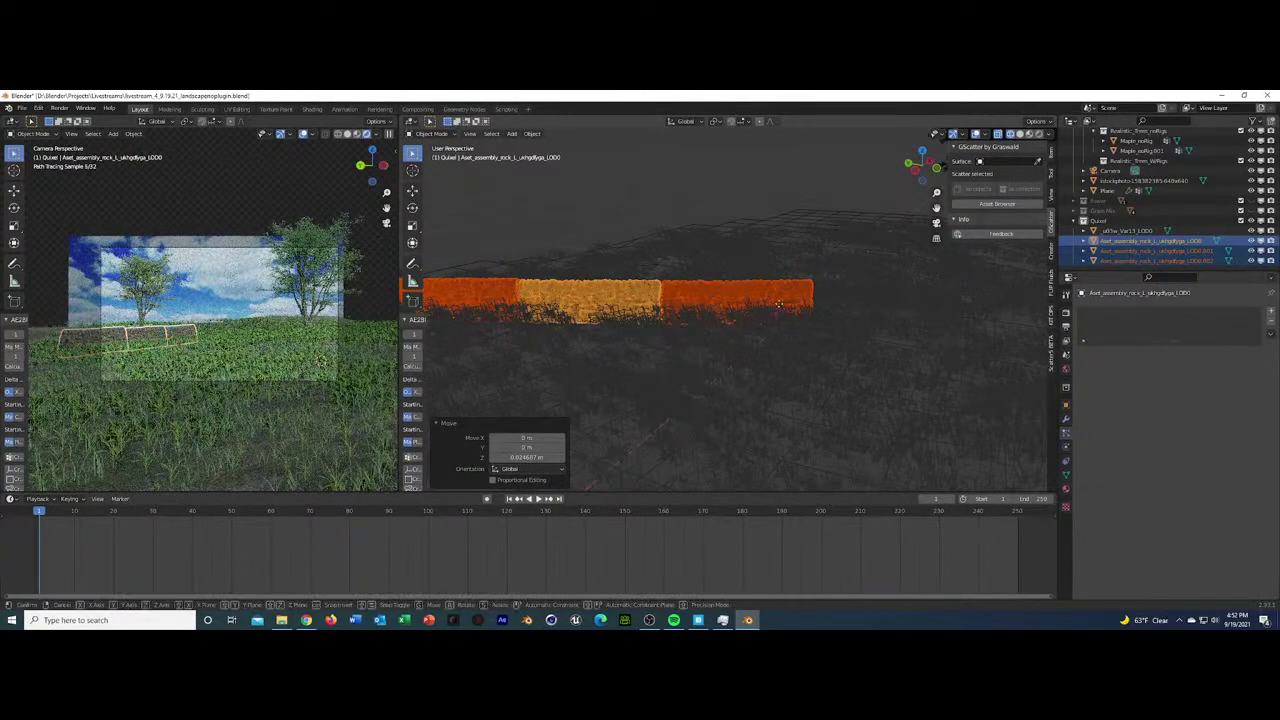
key(g)
key(z)
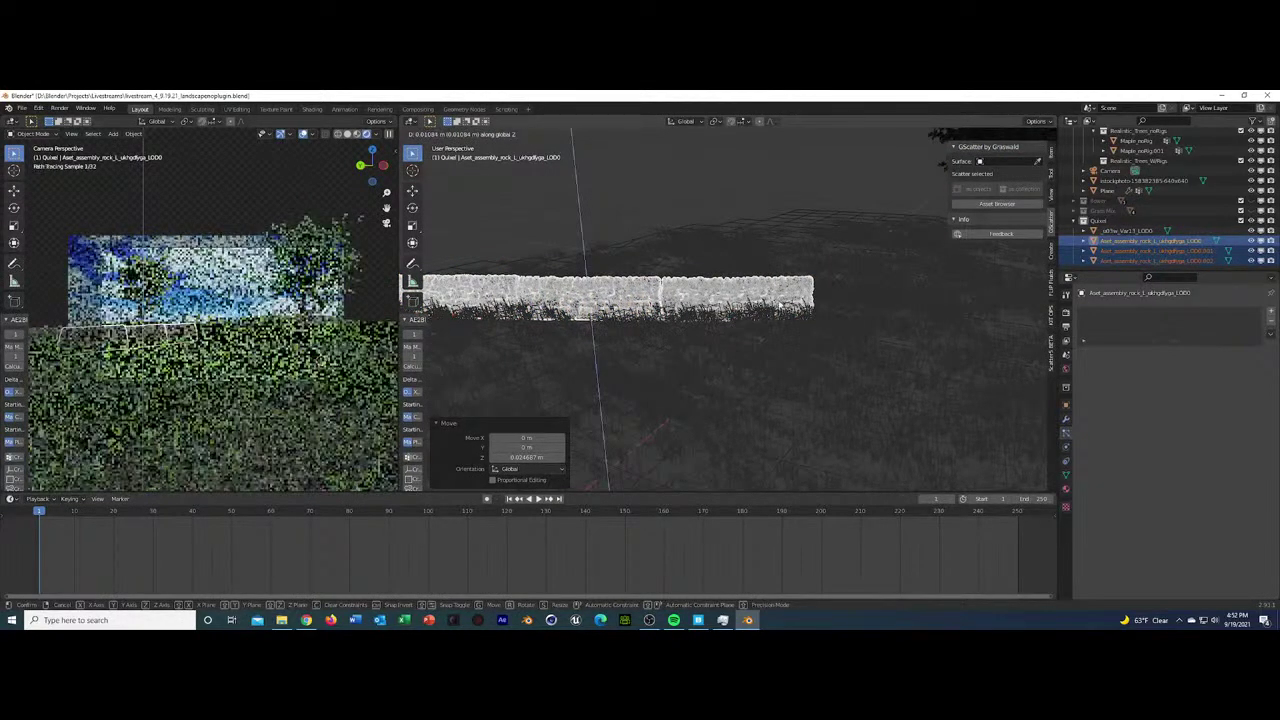
click(765, 298)
middle_drag(757, 302, 857, 280)
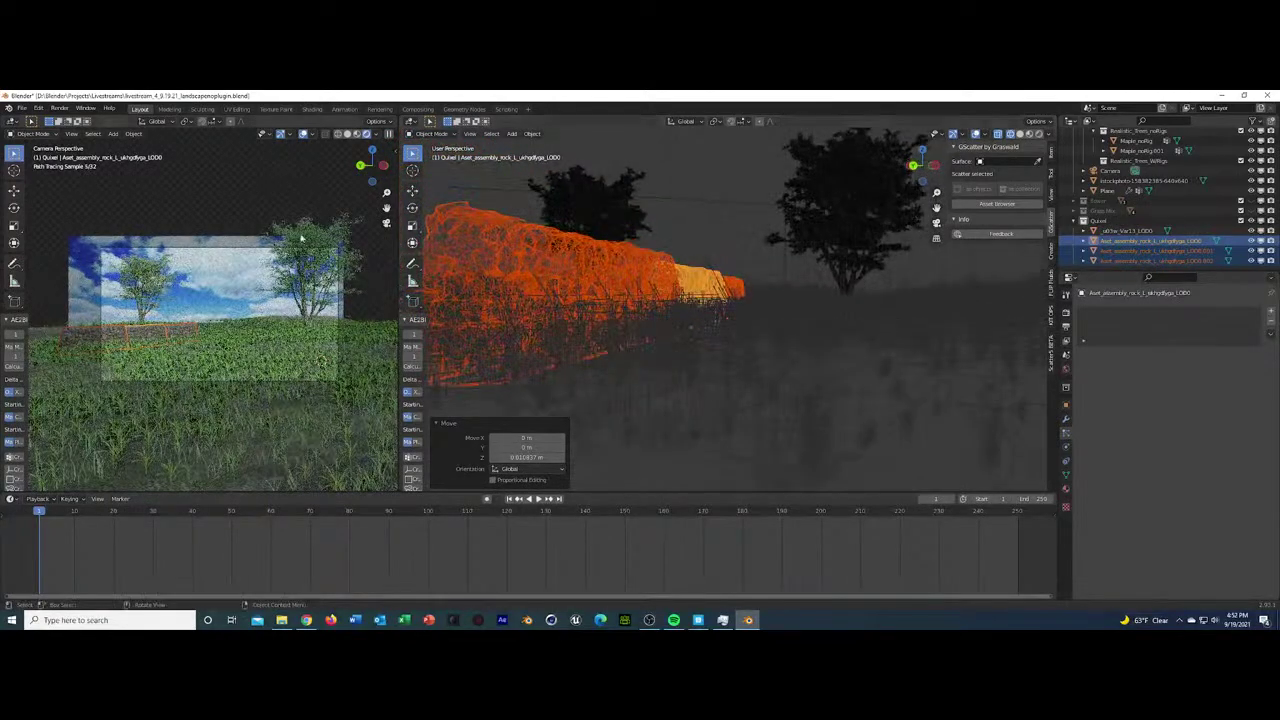
Move the large rock section LOD0.001 back along Y toward the trees, then deselect all
click(367, 279)
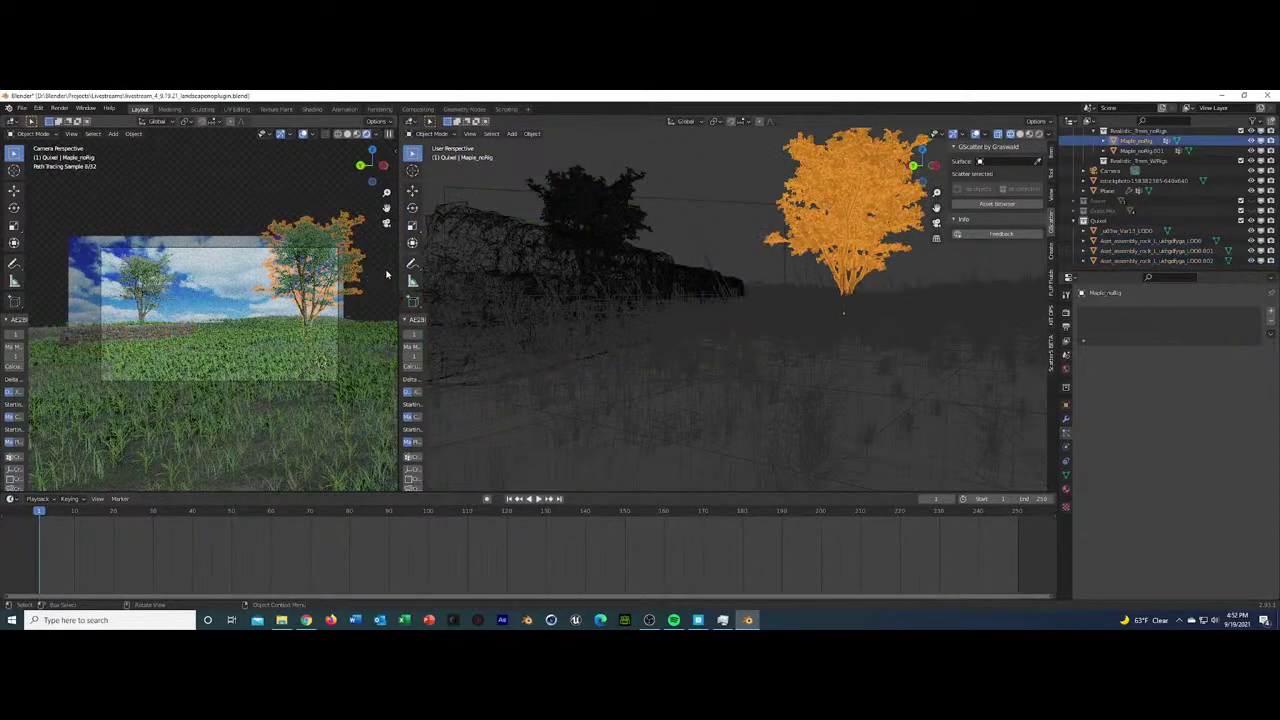
click(386, 273)
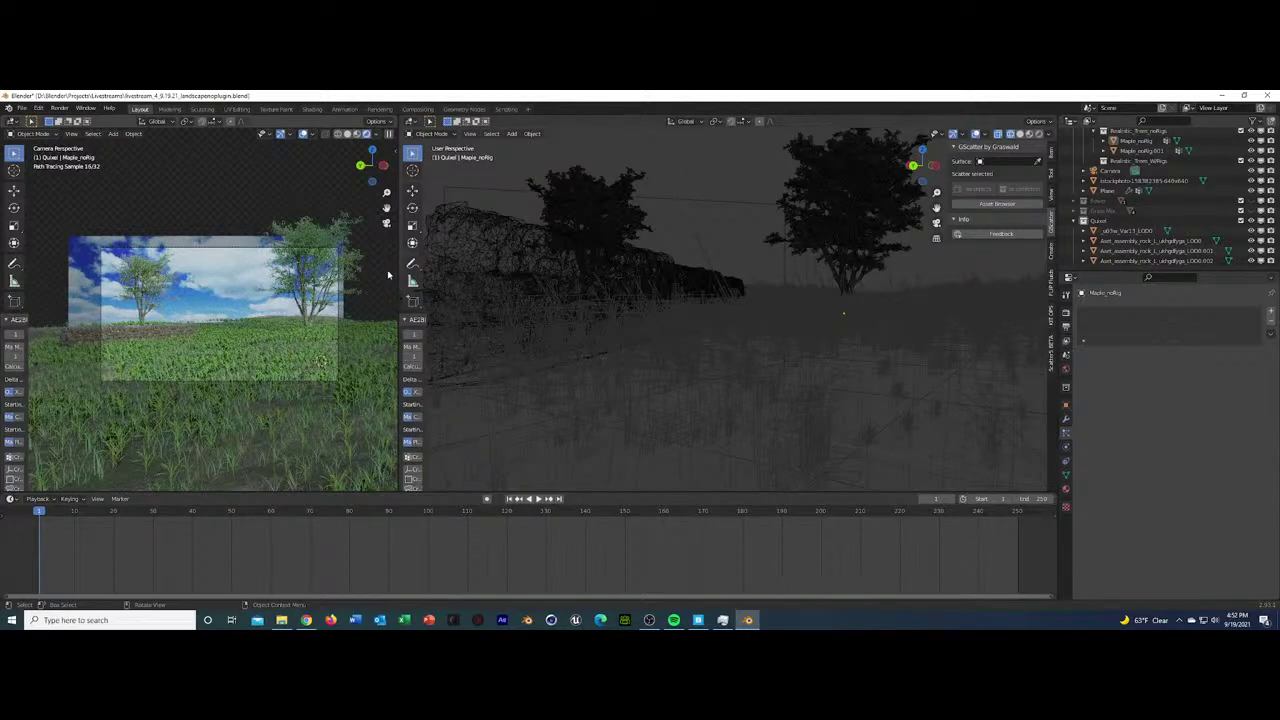
click(152, 335)
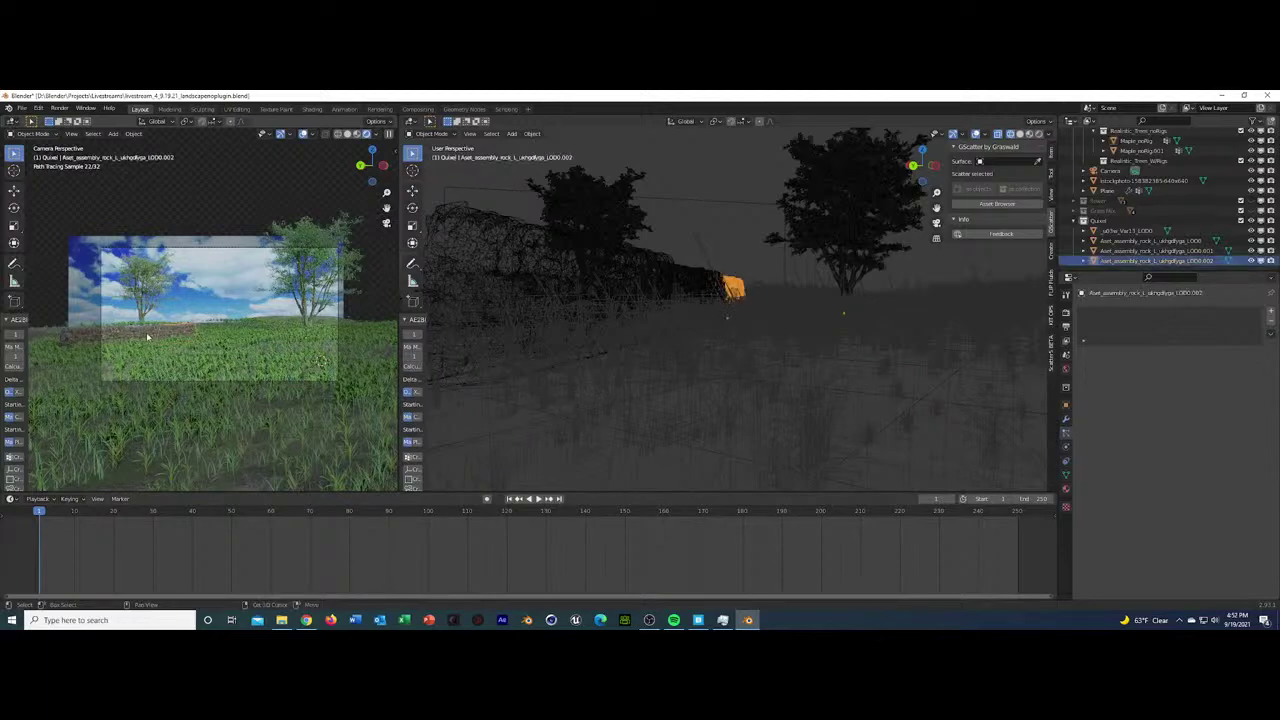
click(99, 336)
click(86, 336)
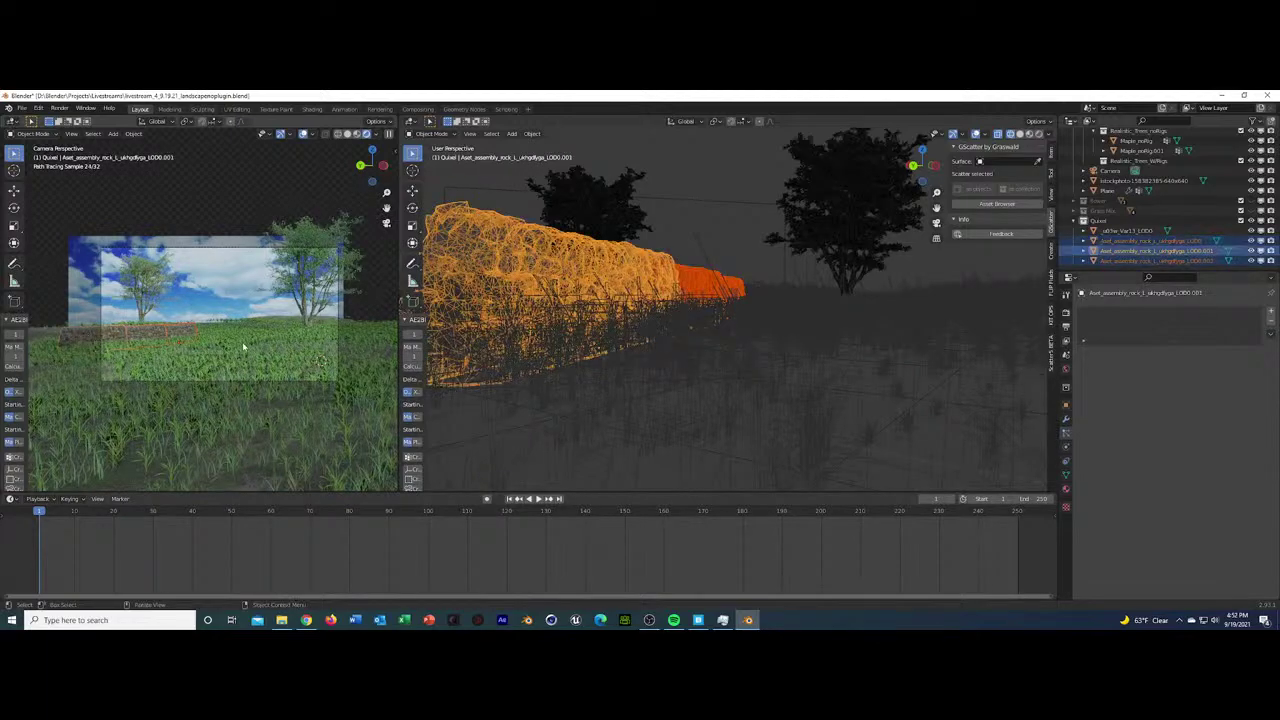
key(g)
key(y)
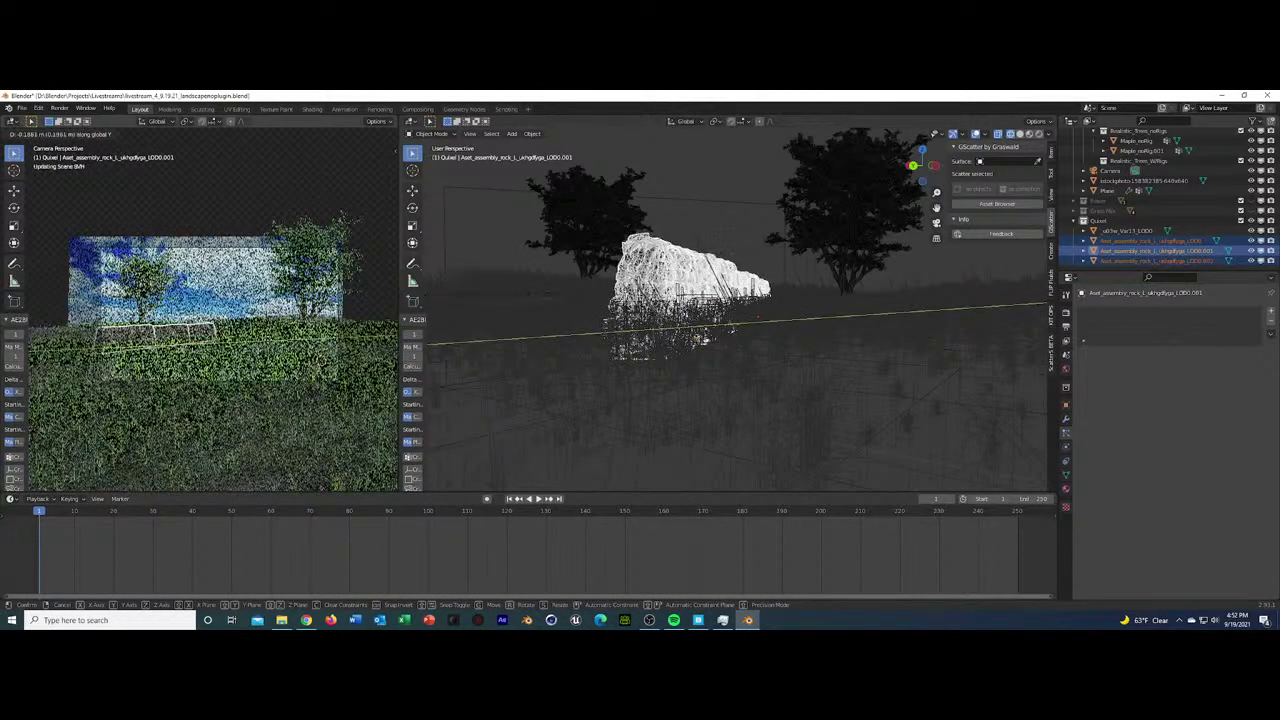
click(297, 338)
key(alt+a)
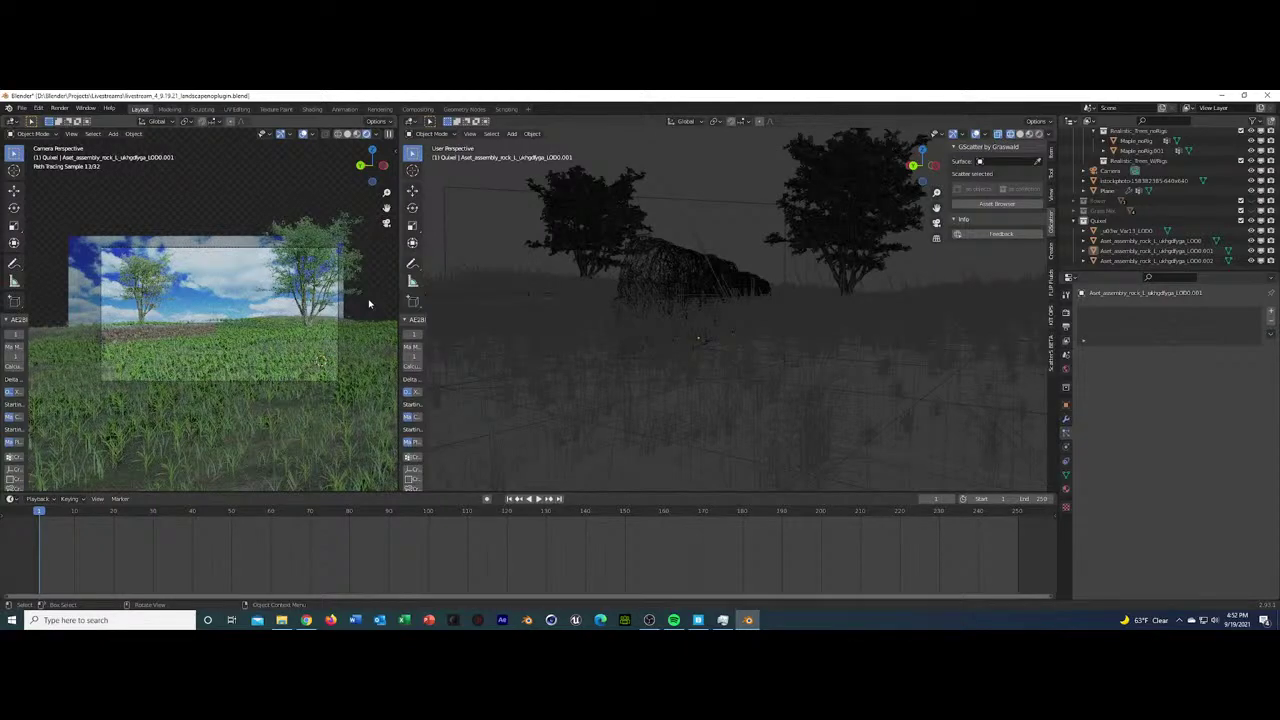
Delete the rock wall section LOD0.002
click(181, 330)
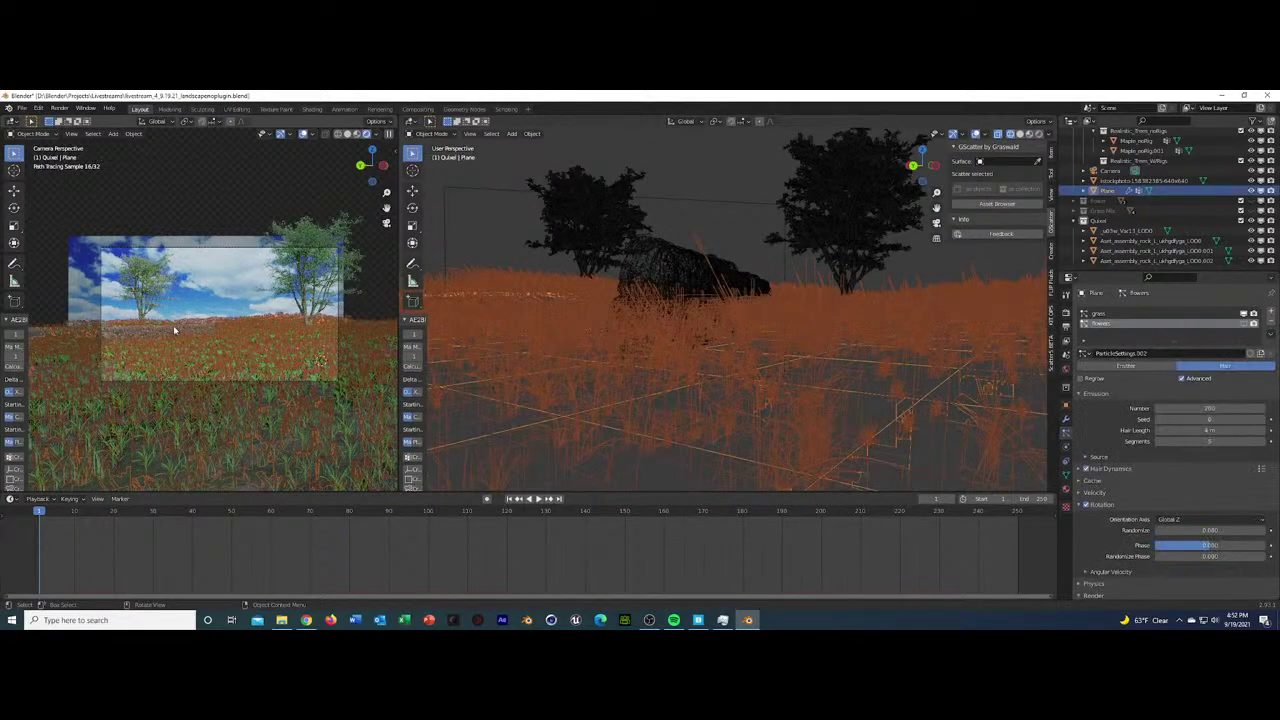
click(196, 328)
click(208, 331)
click(208, 330)
key(x)
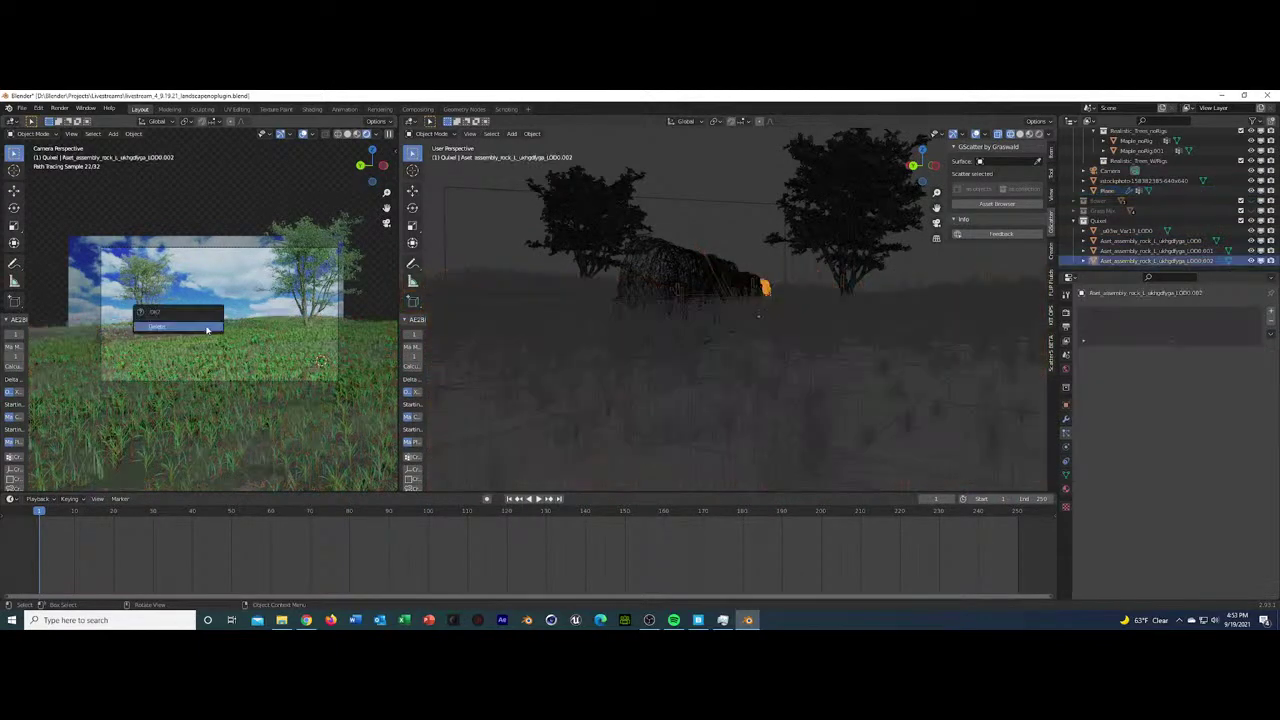
click(165, 328)
Rotate the remaining rock section LOD0 about the Z axis
click(172, 327)
key(g)
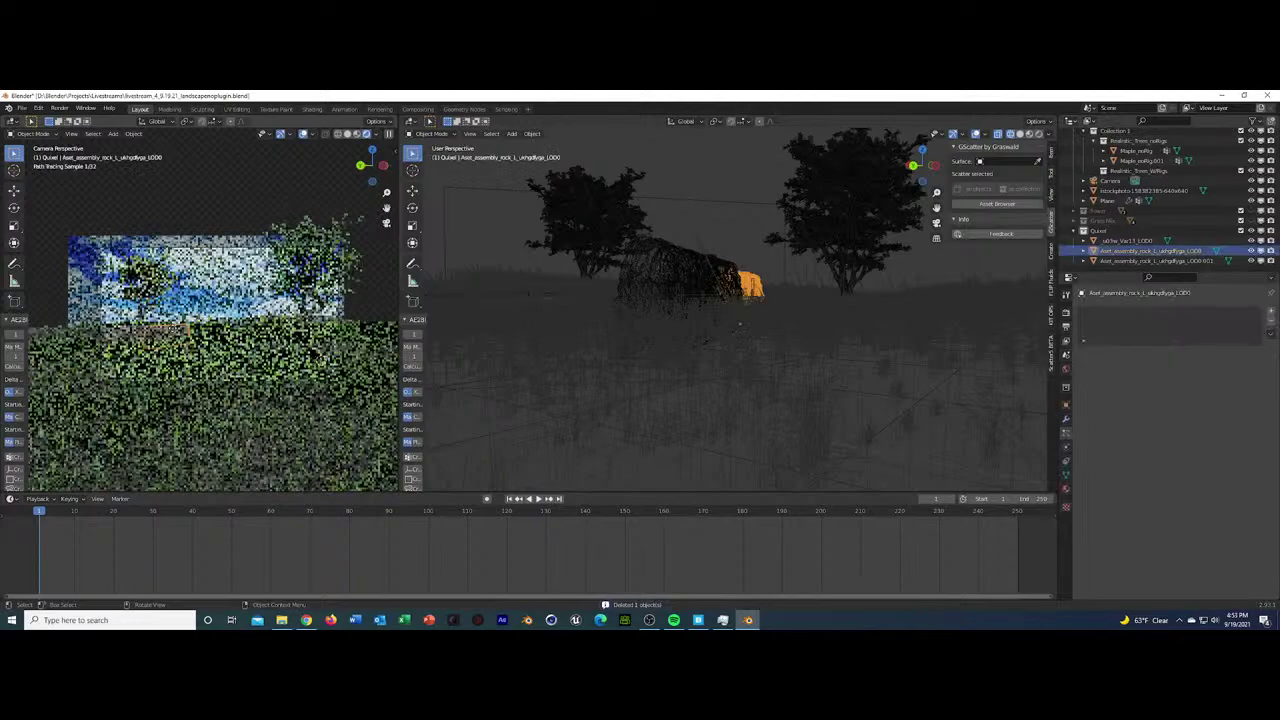
key(r)
key(z)
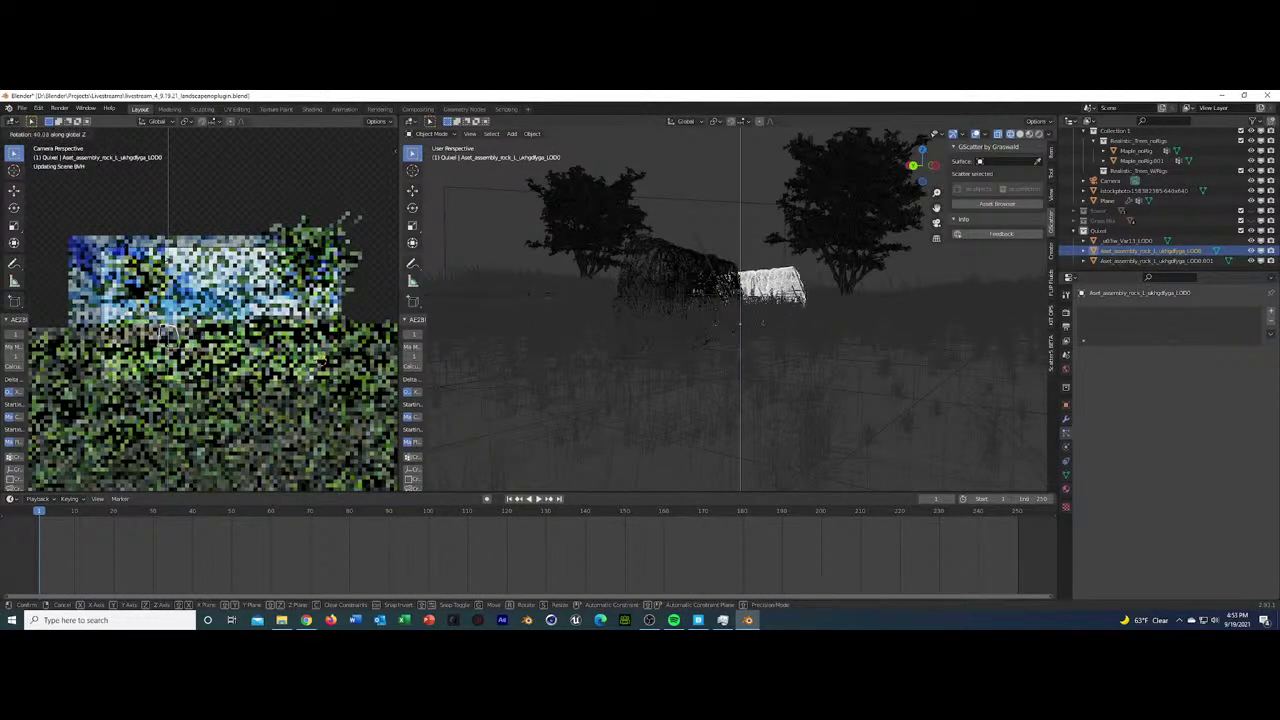
click(737, 342)
scroll(739, 339, down, 3)
middle_drag(739, 339, 790, 360)
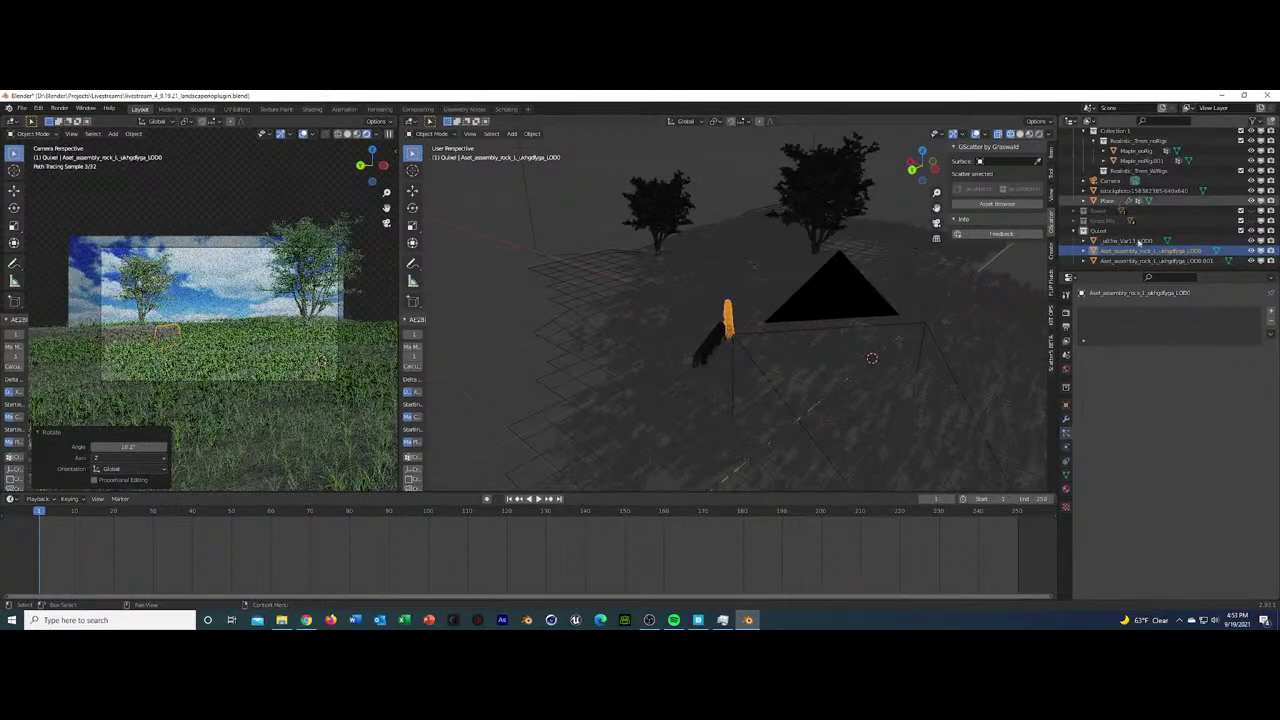
Hide the ground Plane's grass particles and move the rock section along Y
click(1110, 200)
click(1245, 314)
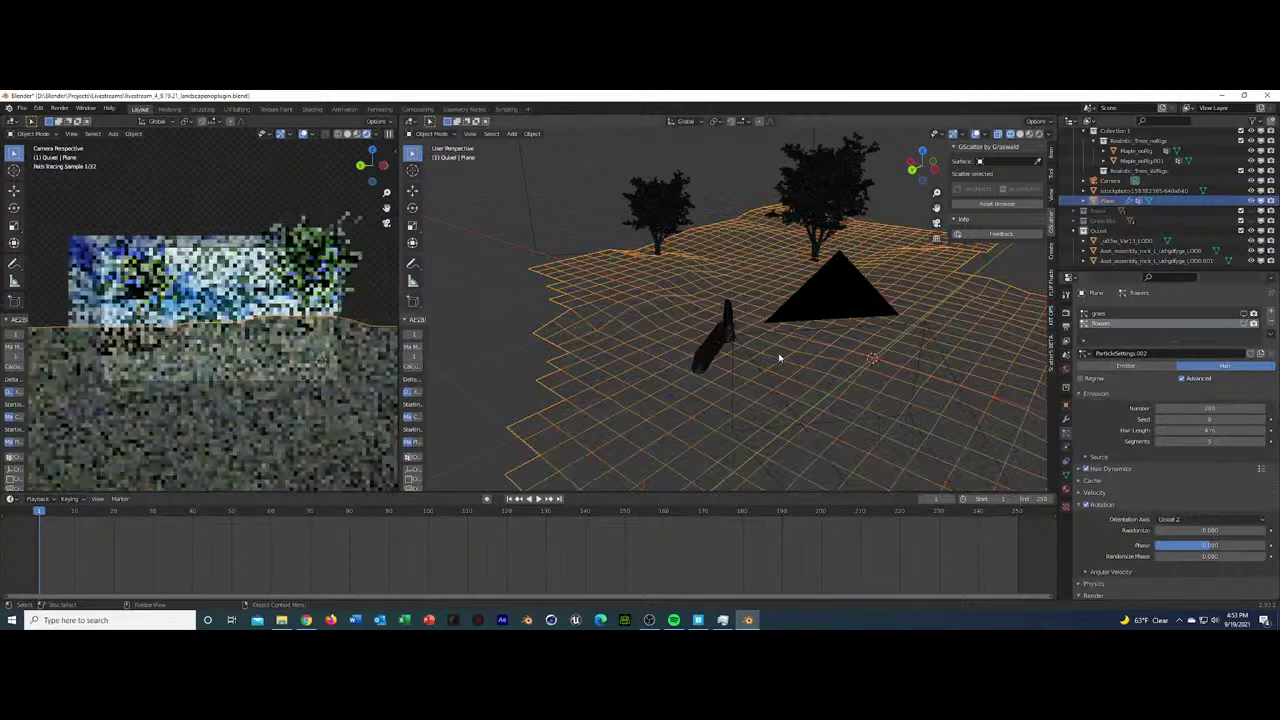
click(728, 318)
key(g)
key(y)
click(950, 340)
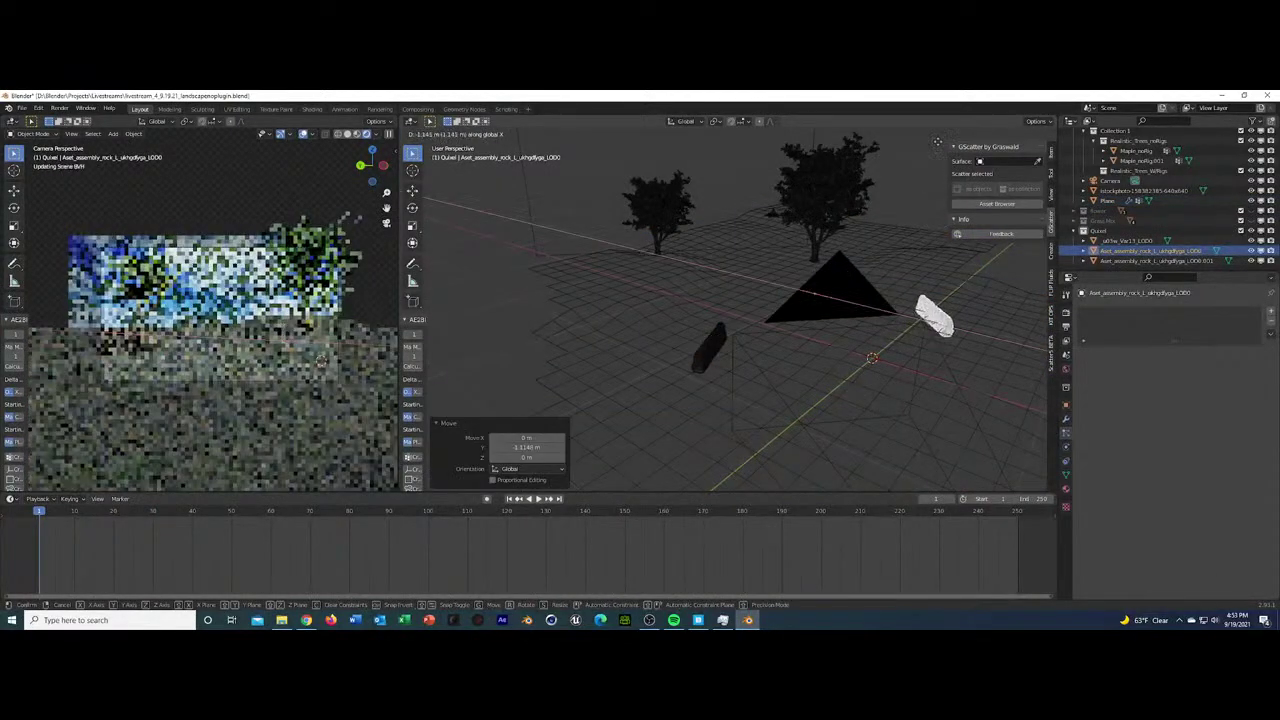
Reposition the rock along Y, rotate it about Z and scale it up about 1.43
key(g)
key(x)
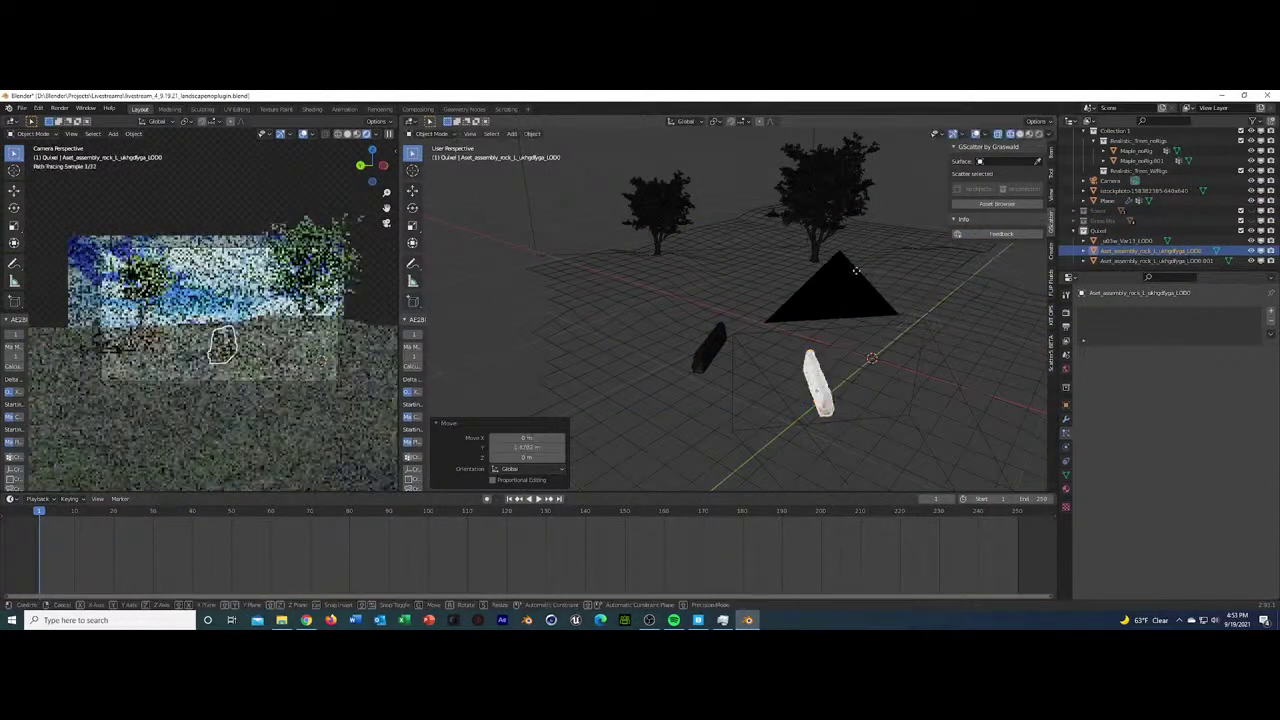
key(y)
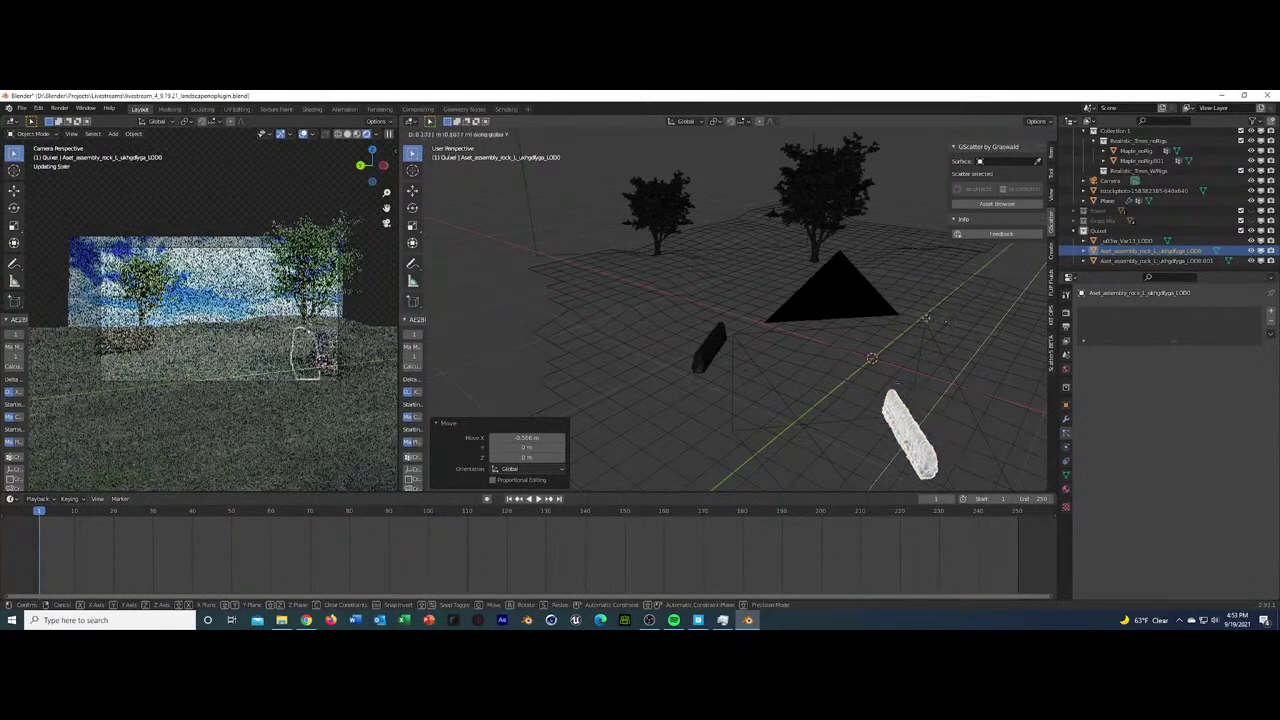
click(894, 328)
key(r)
key(z)
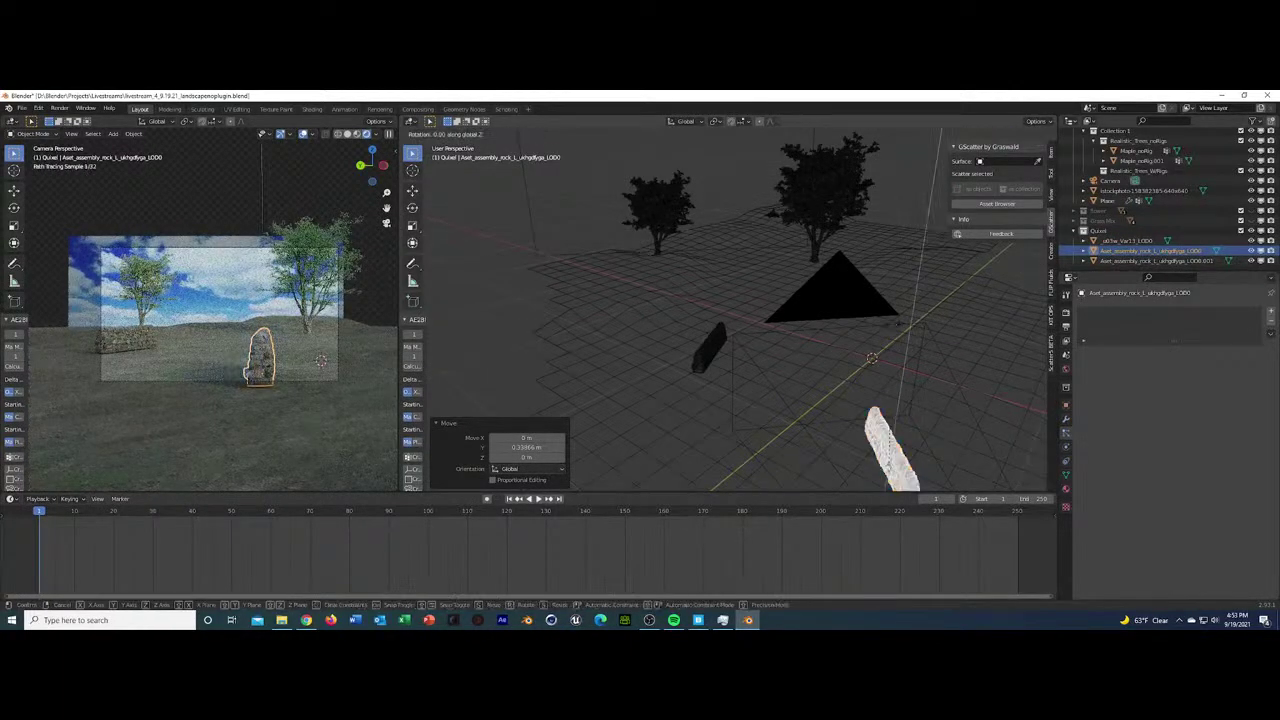
click(926, 354)
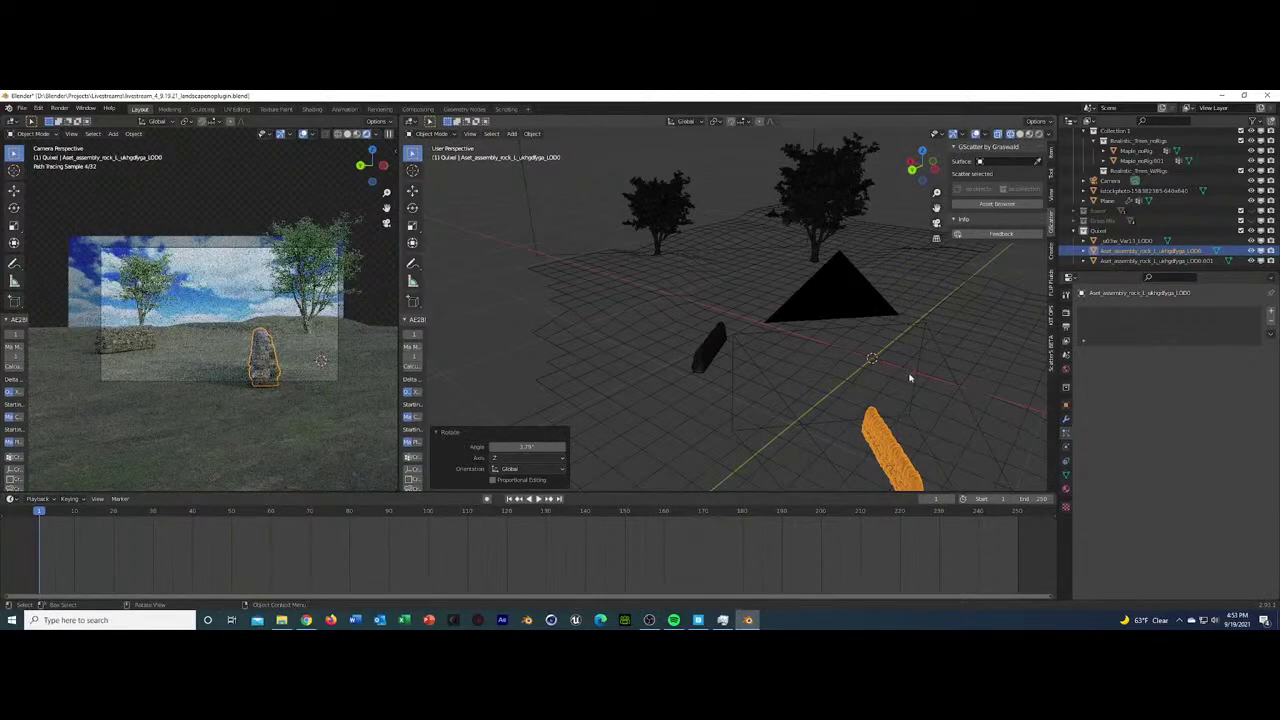
key(s)
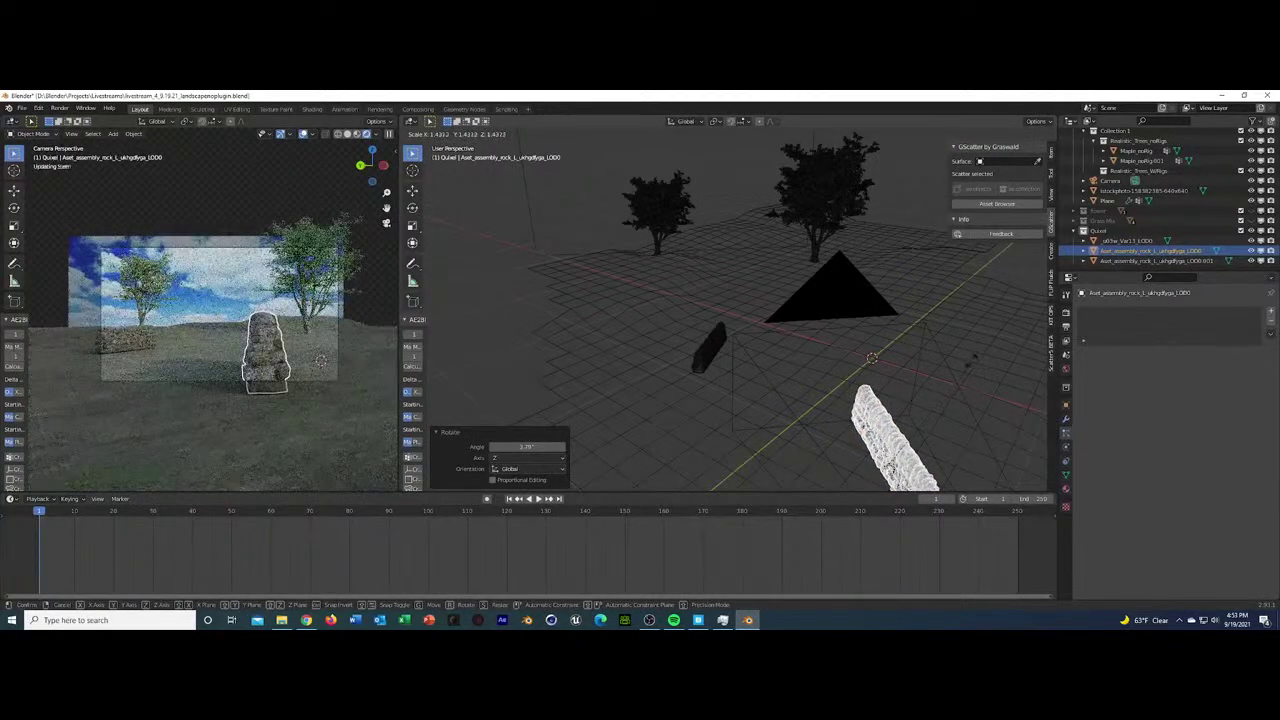
click(969, 364)
Turn the rock a further 16.4° about Z and shift it along X
middle_drag(878, 398, 955, 366)
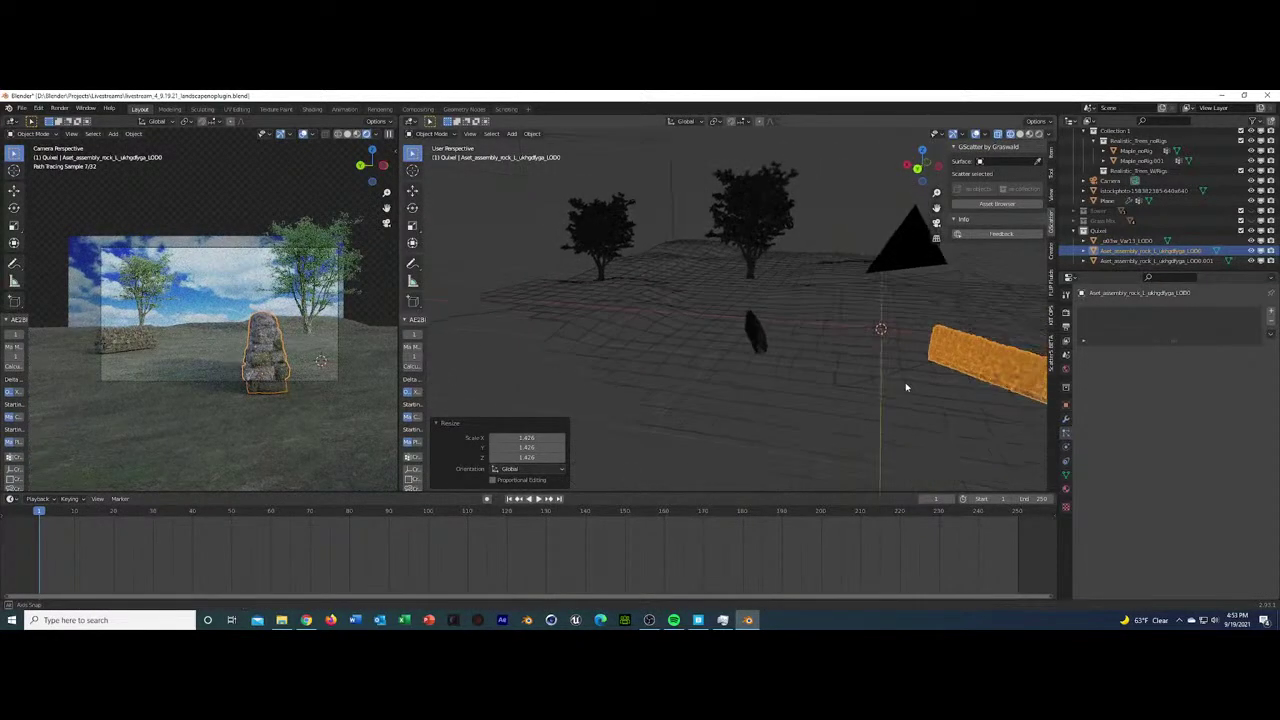
key(r)
key(z)
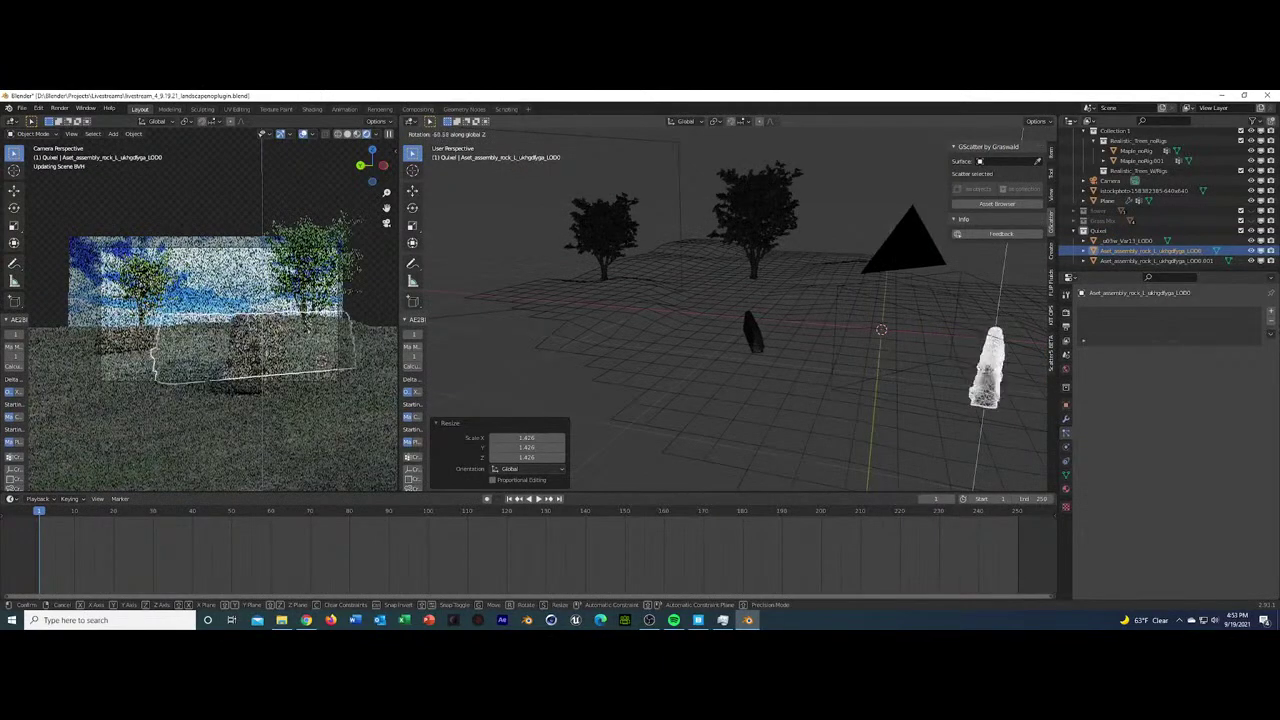
click(846, 429)
key(g)
key(x)
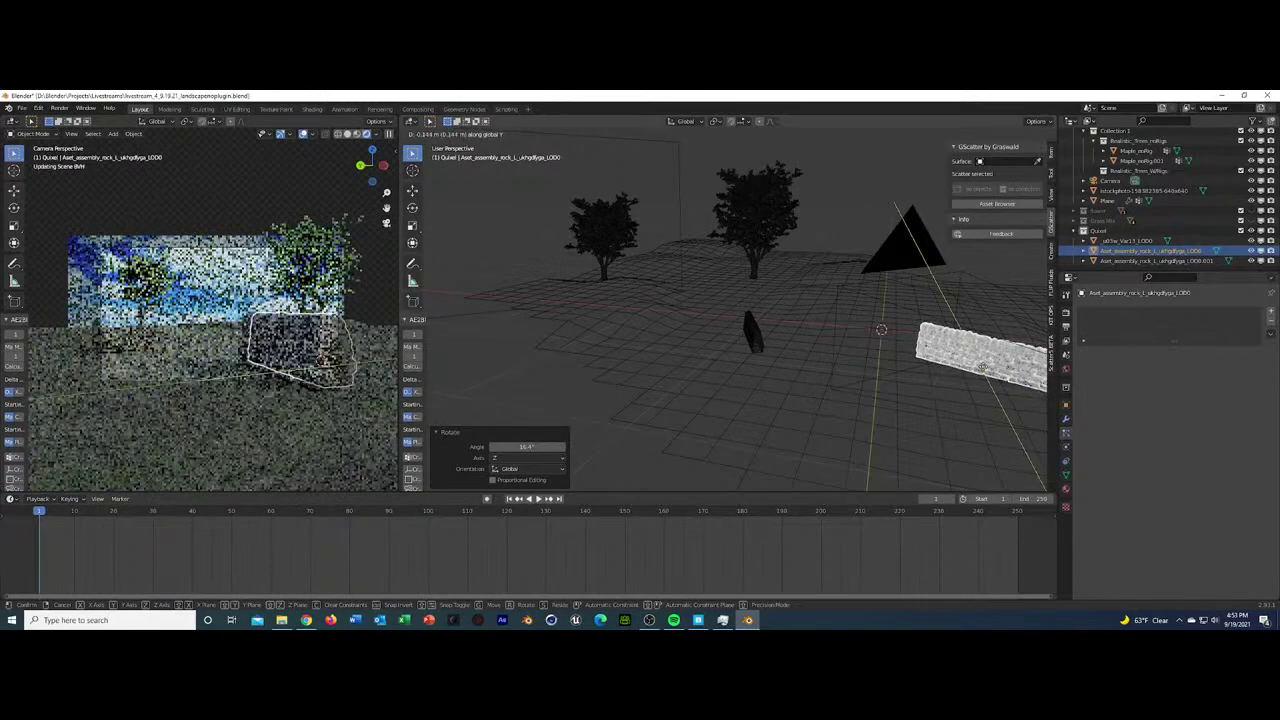
click(935, 345)
Nudge the rock slightly along X and lower it a little along Z
middle_drag(941, 348, 941, 348)
key(g)
key(x)
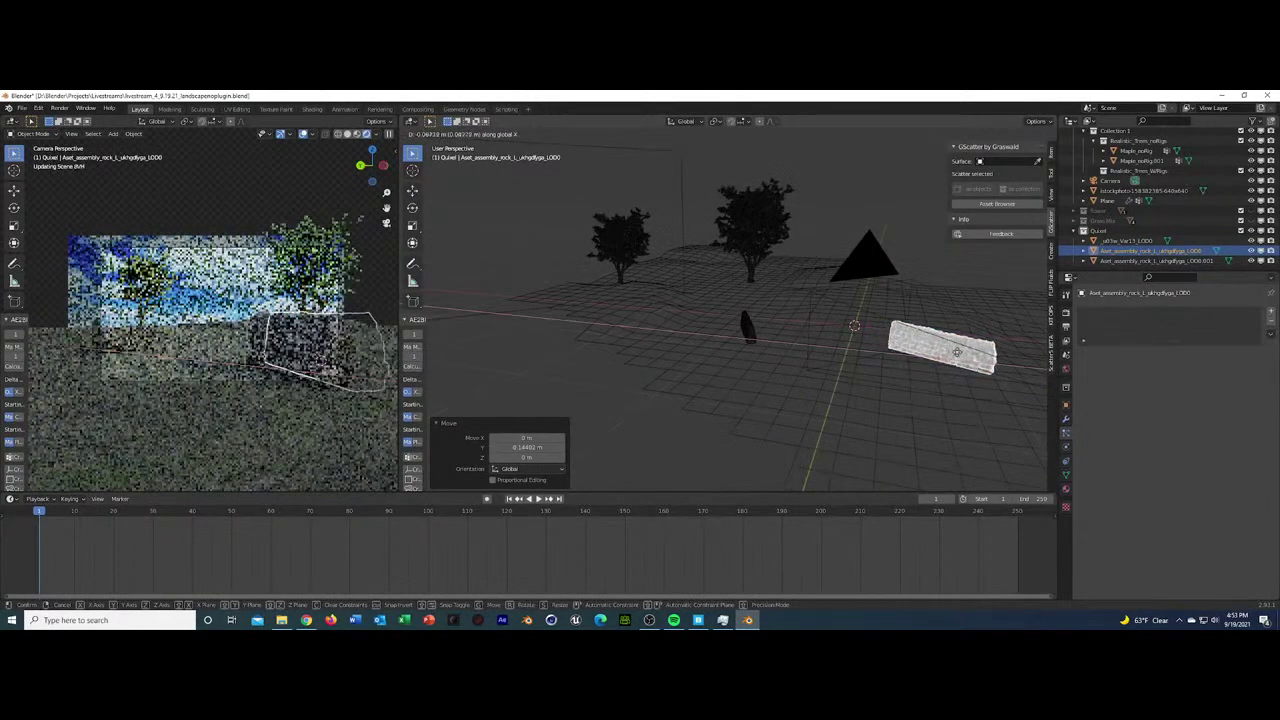
click(951, 349)
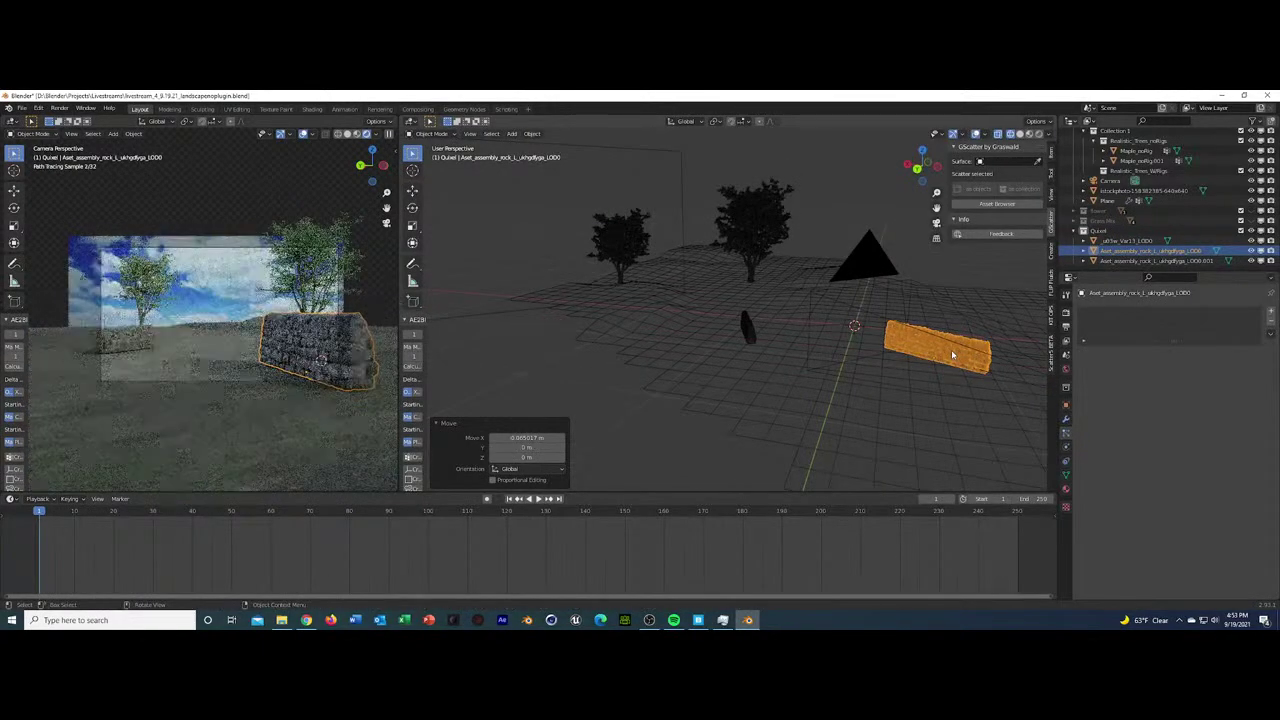
key(g)
key(z)
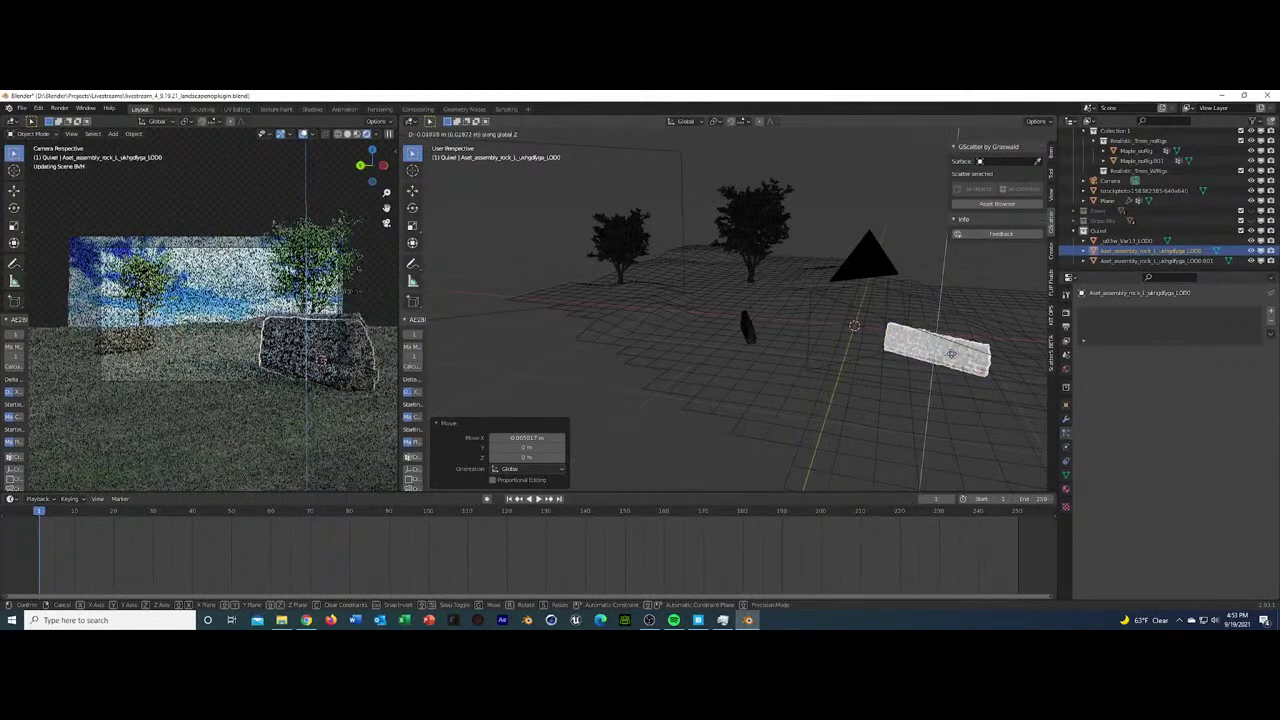
click(951, 353)
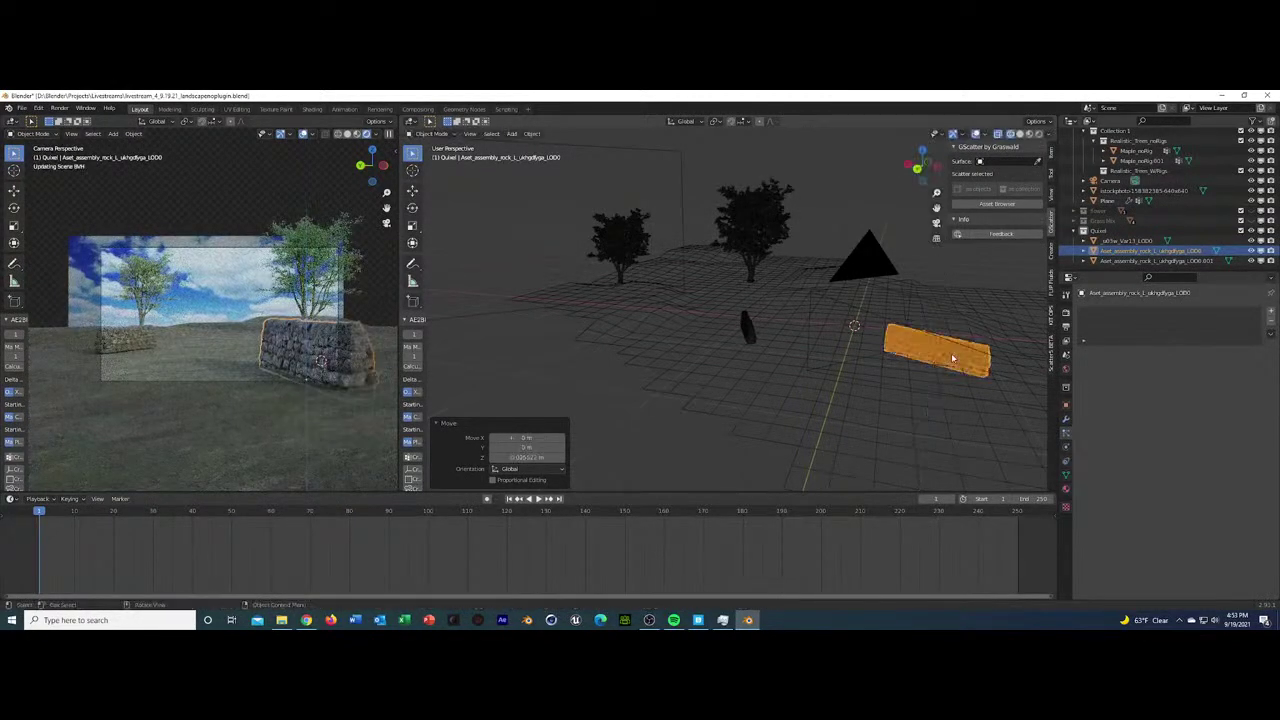
Shift rock section LOD0.001 along X and delete the small stray rock
click(747, 327)
key(g)
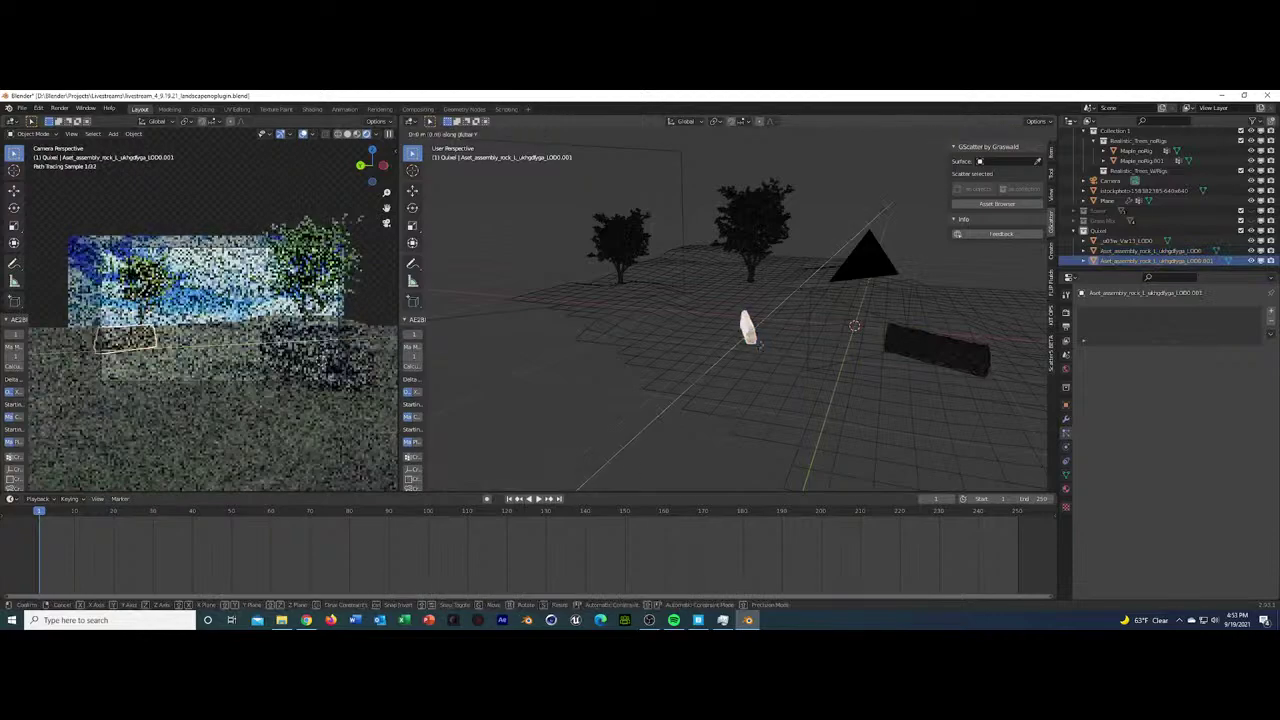
key(x)
click(744, 386)
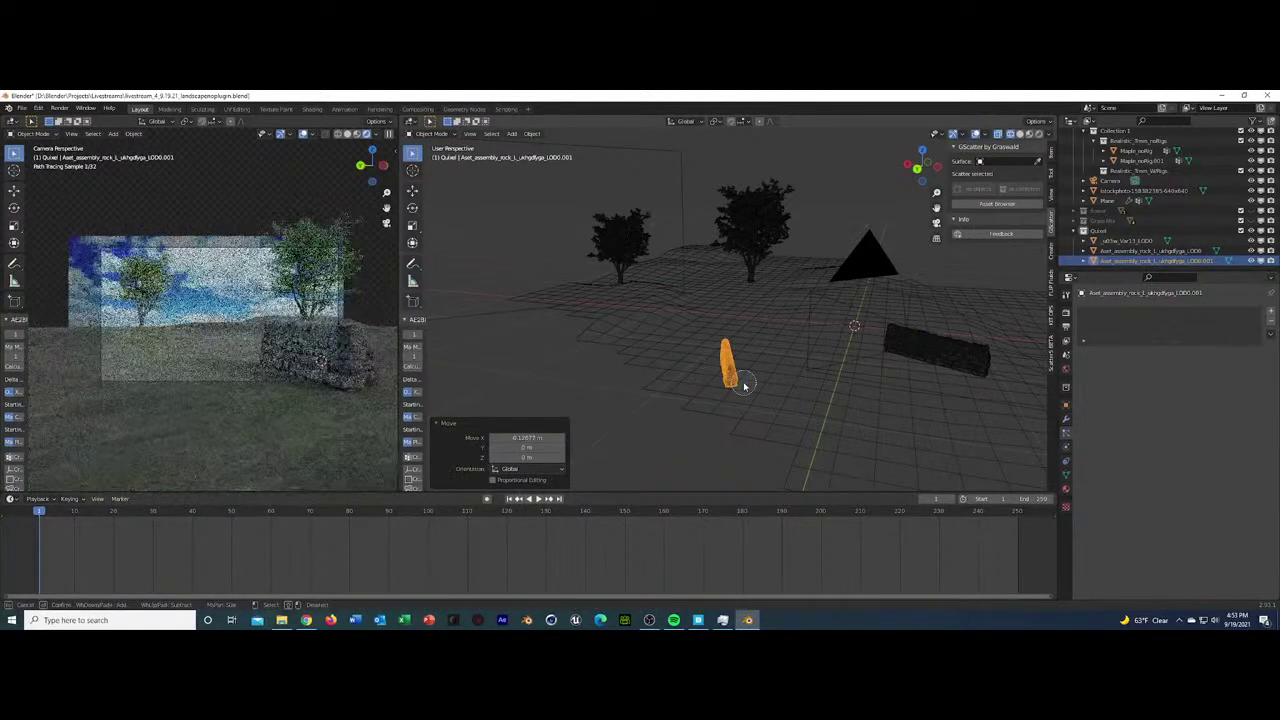
click(733, 378)
key(x)
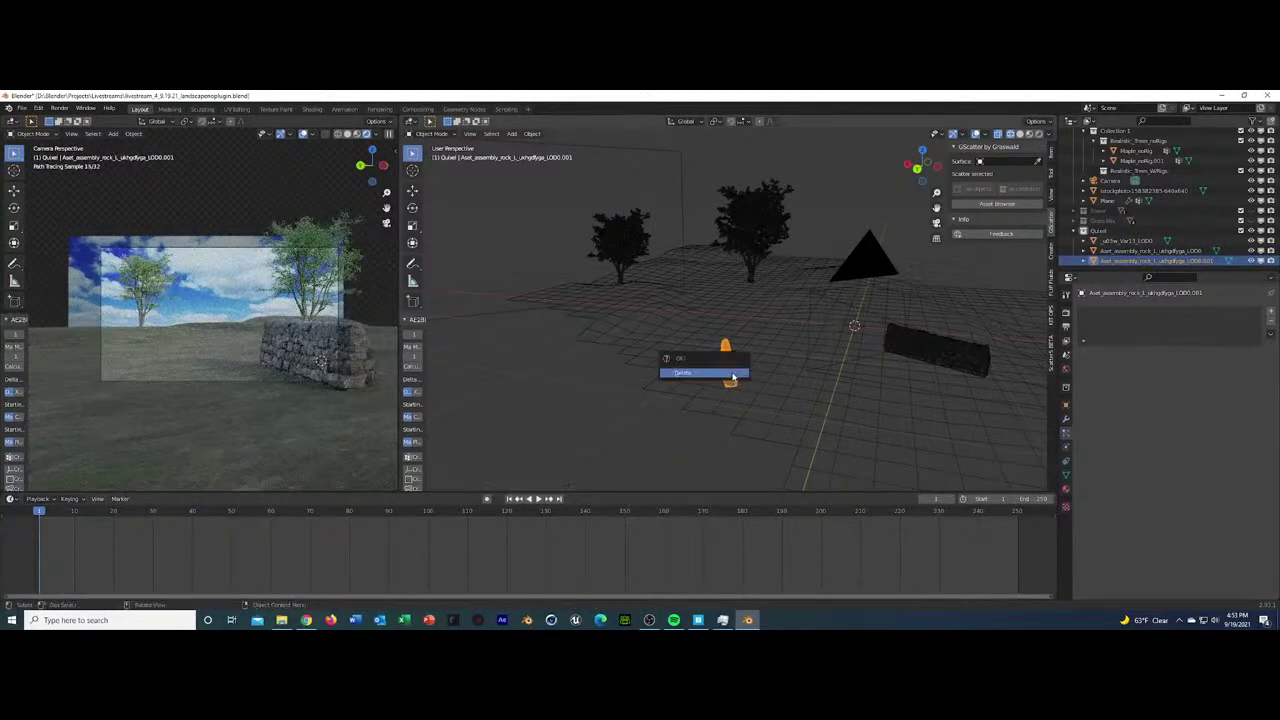
click(728, 375)
Duplicate the mossy stone wall and move the copy left along Y and X
click(951, 354)
click(955, 365)
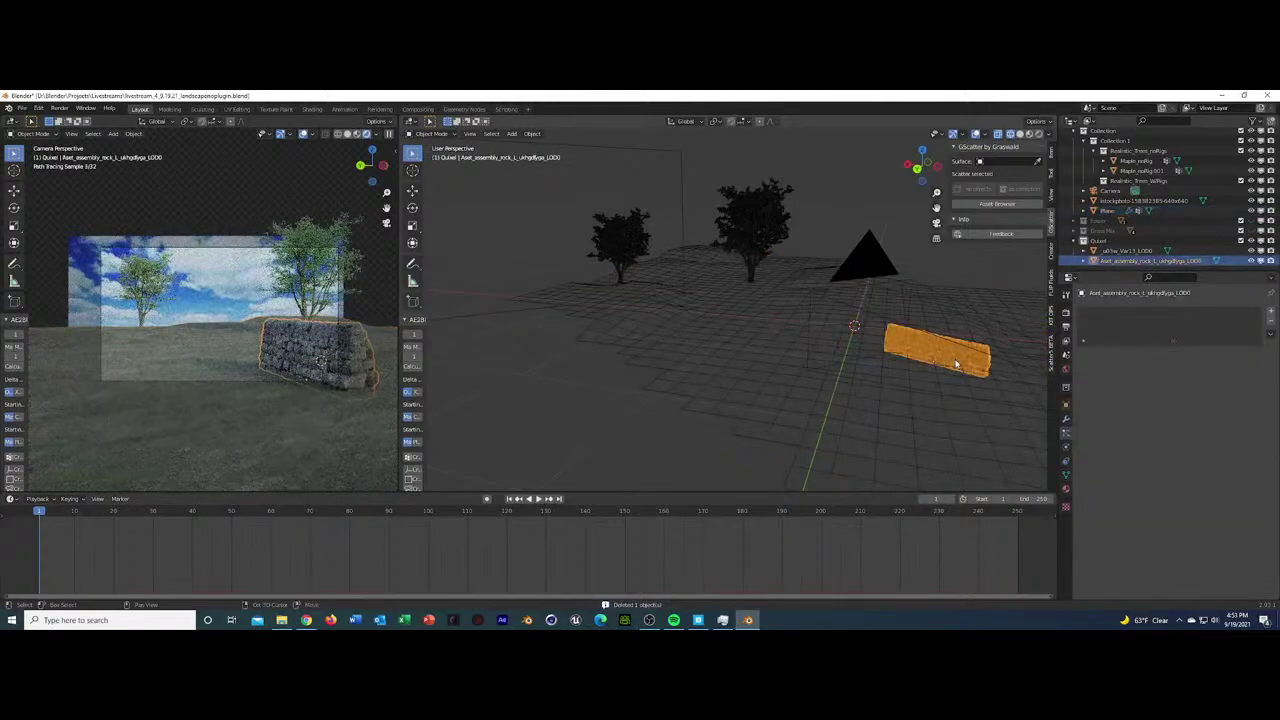
key(shift+d)
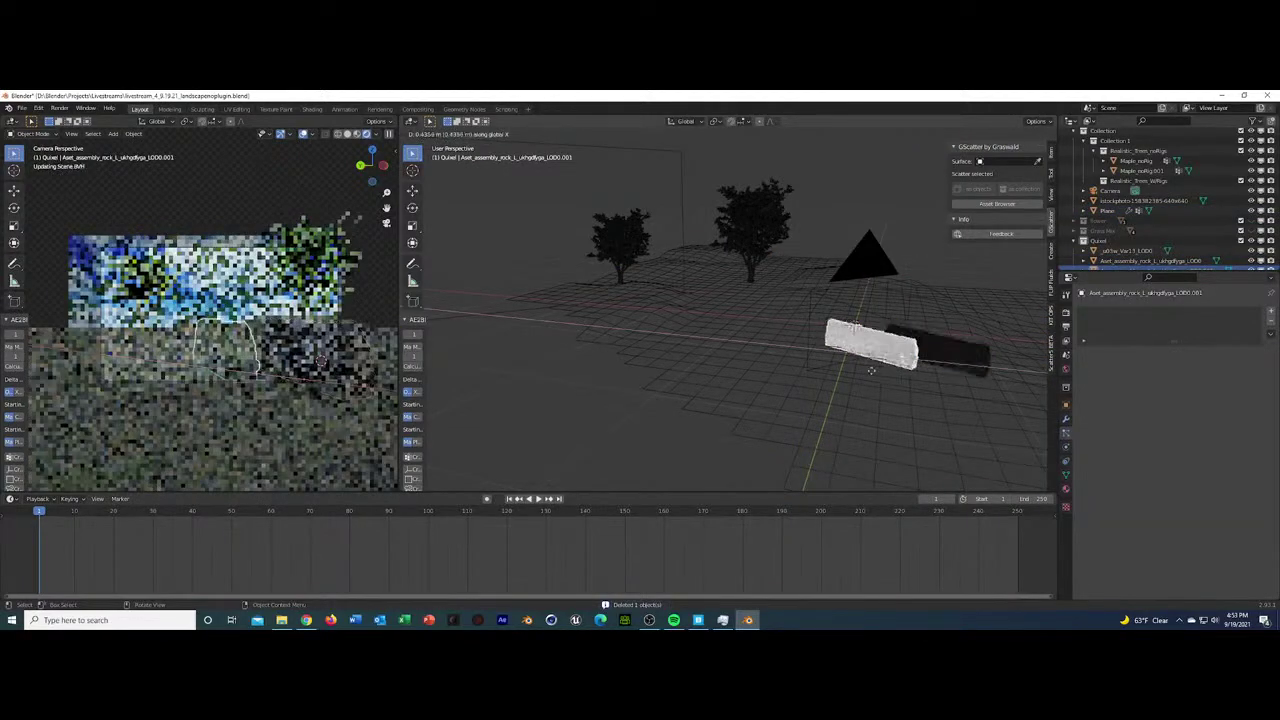
click(832, 350)
key(g)
key(y)
click(824, 412)
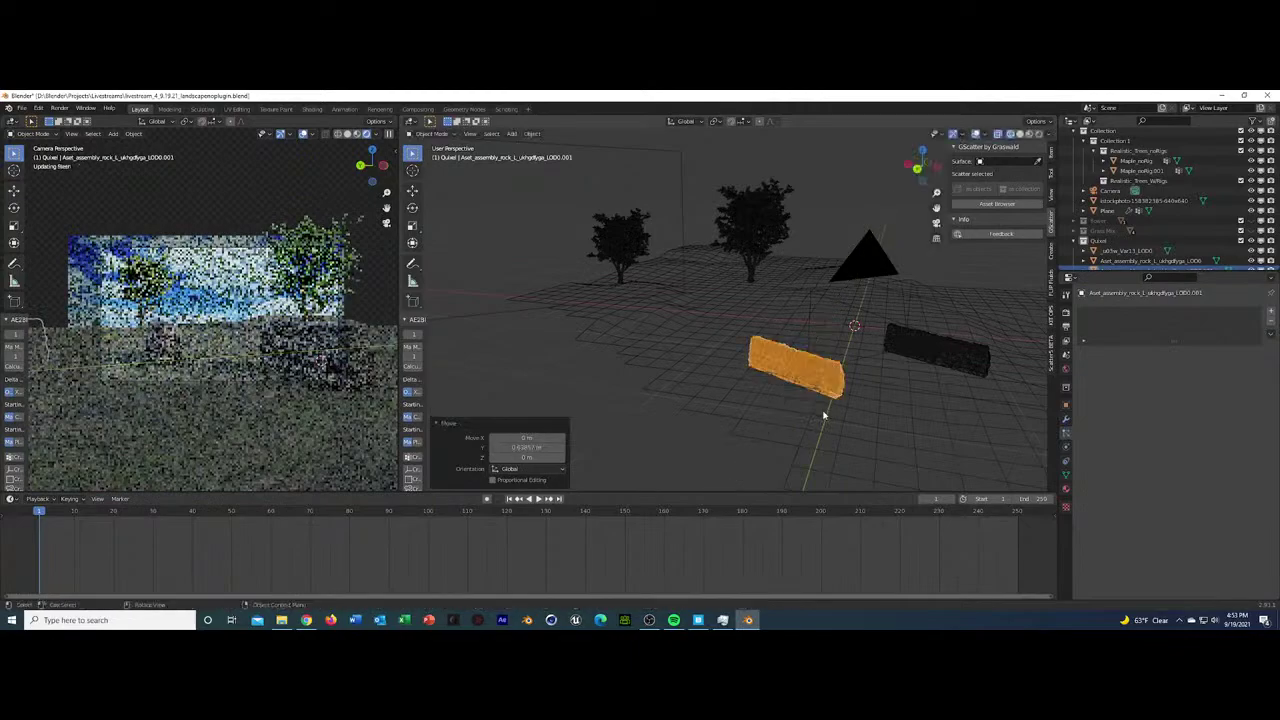
key(g)
key(x)
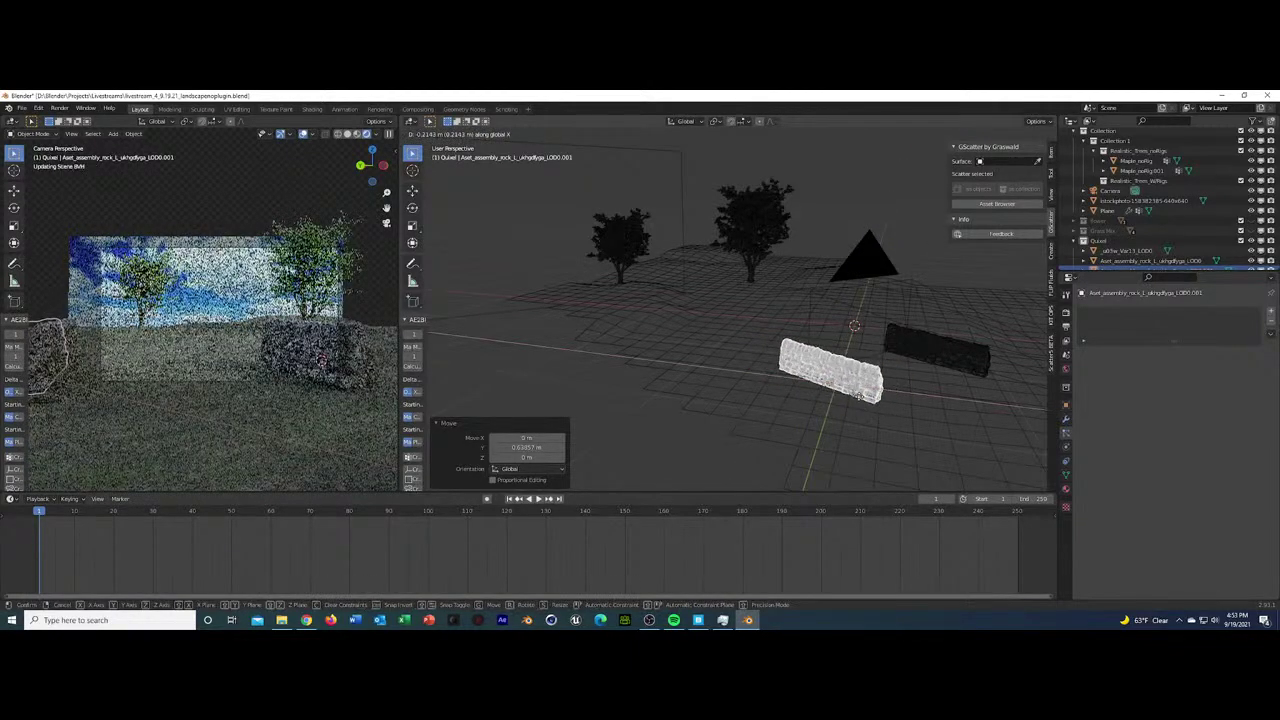
click(925, 398)
Turn the wall copy on Z and fine-tune its Y and Z position into place
key(r)
key(z)
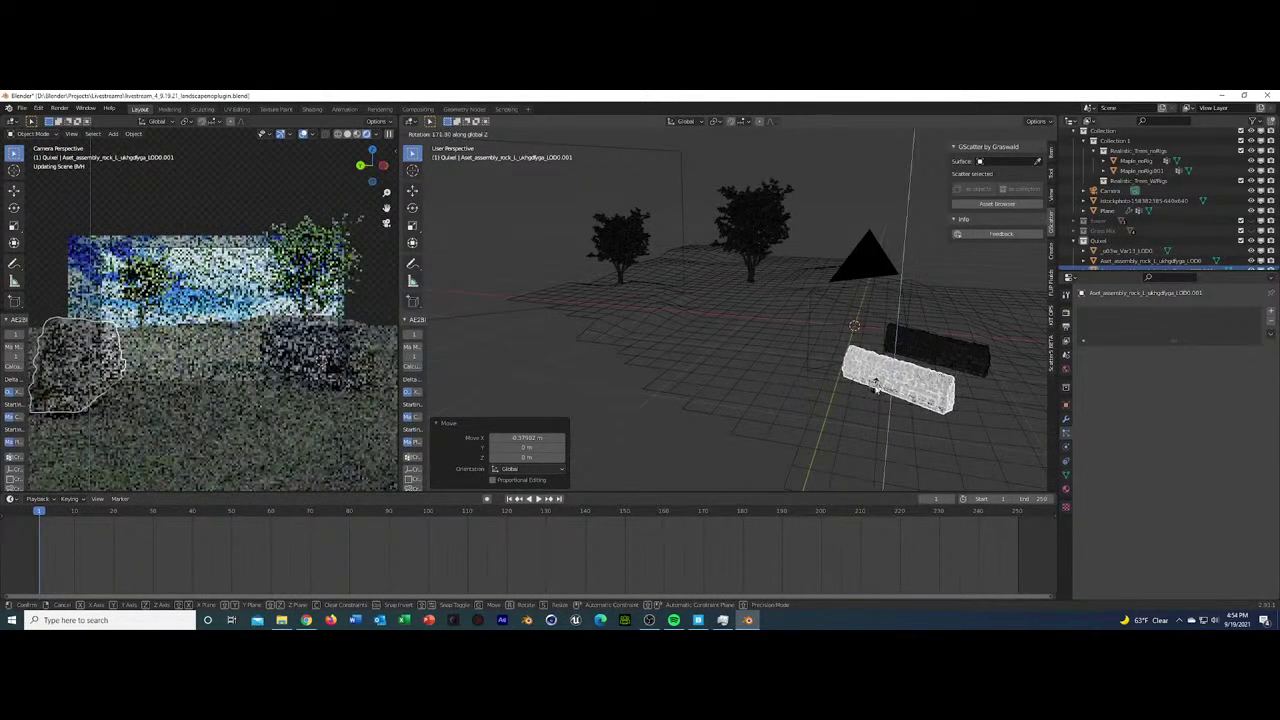
click(876, 390)
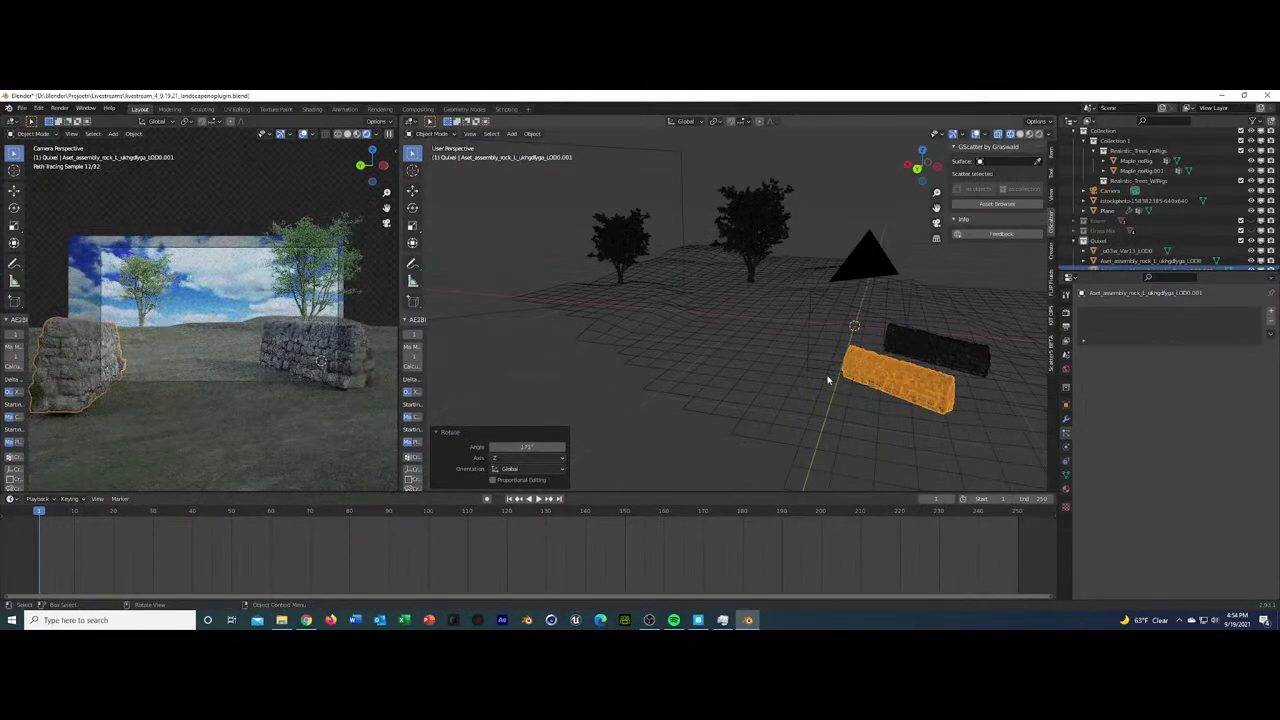
key(g)
key(y)
click(876, 378)
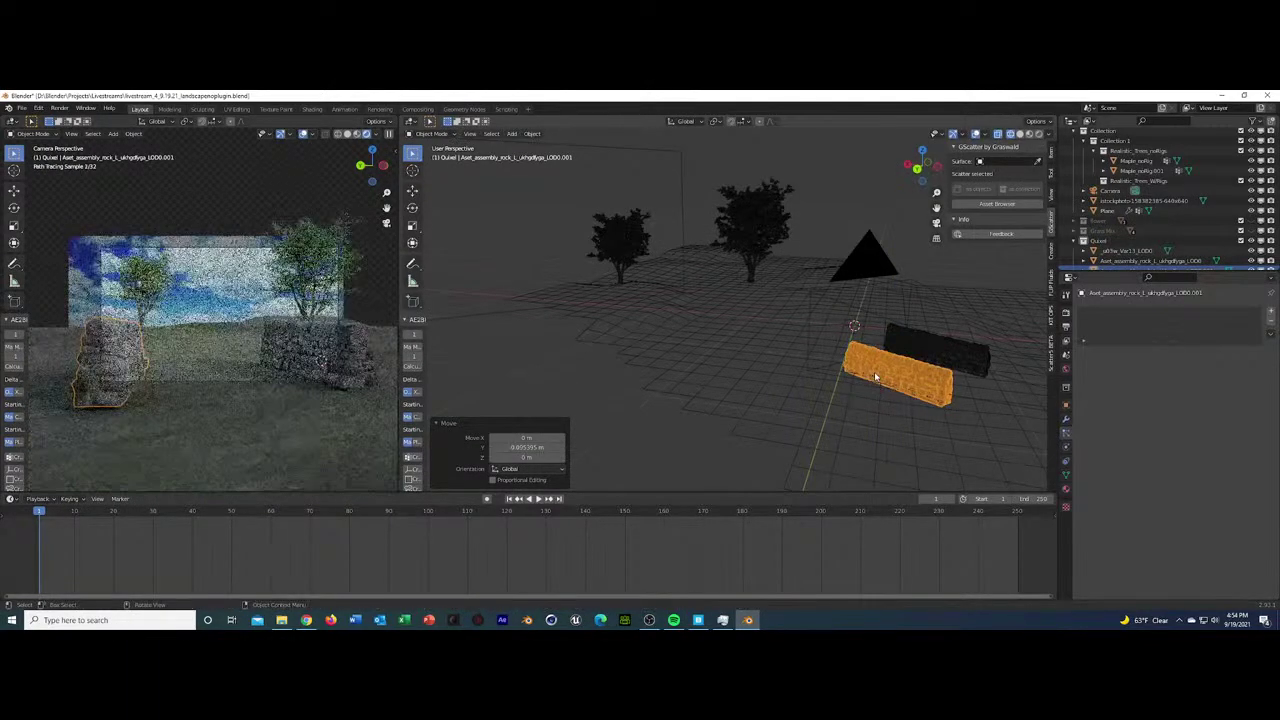
key(g)
key(z)
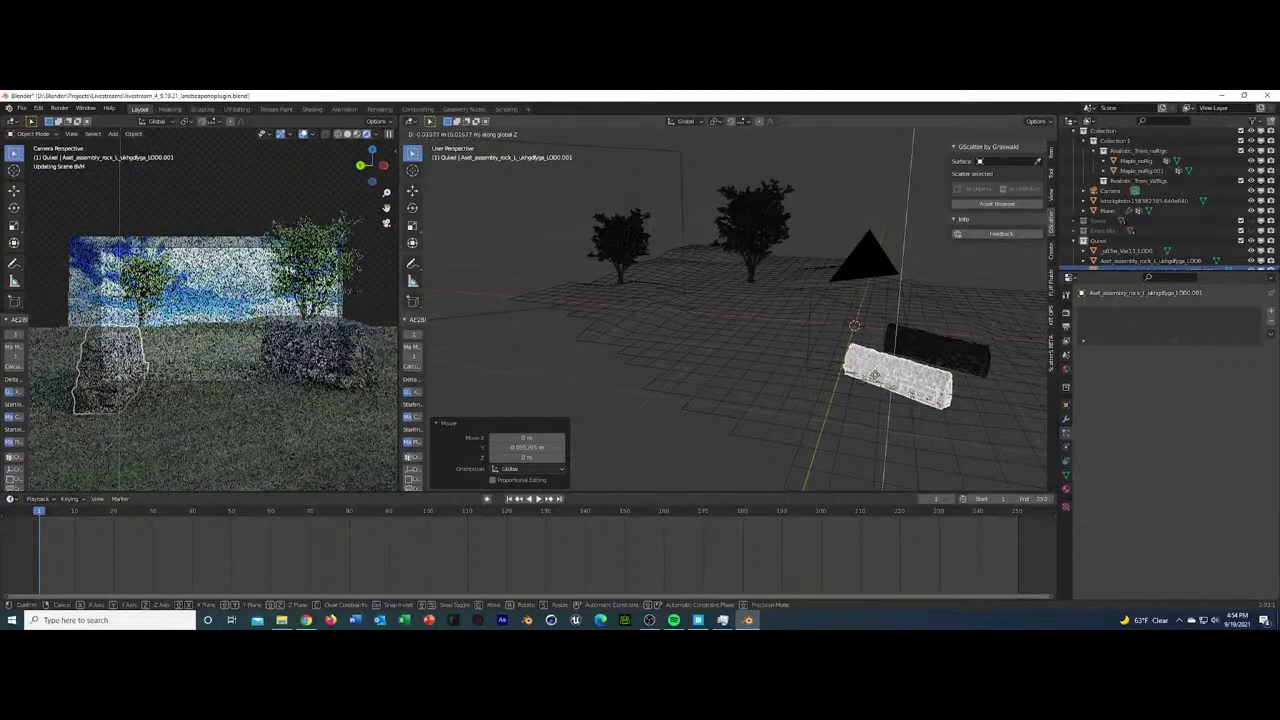
click(876, 378)
key(r)
key(z)
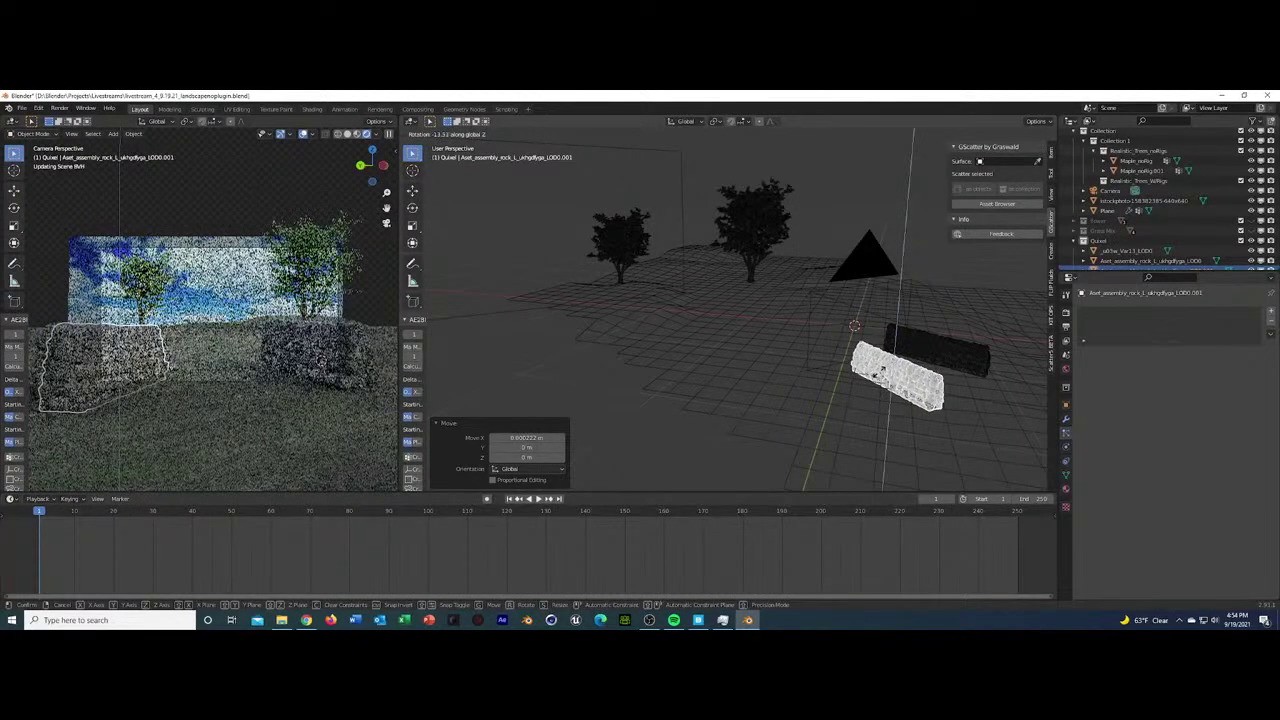
click(872, 375)
key(g)
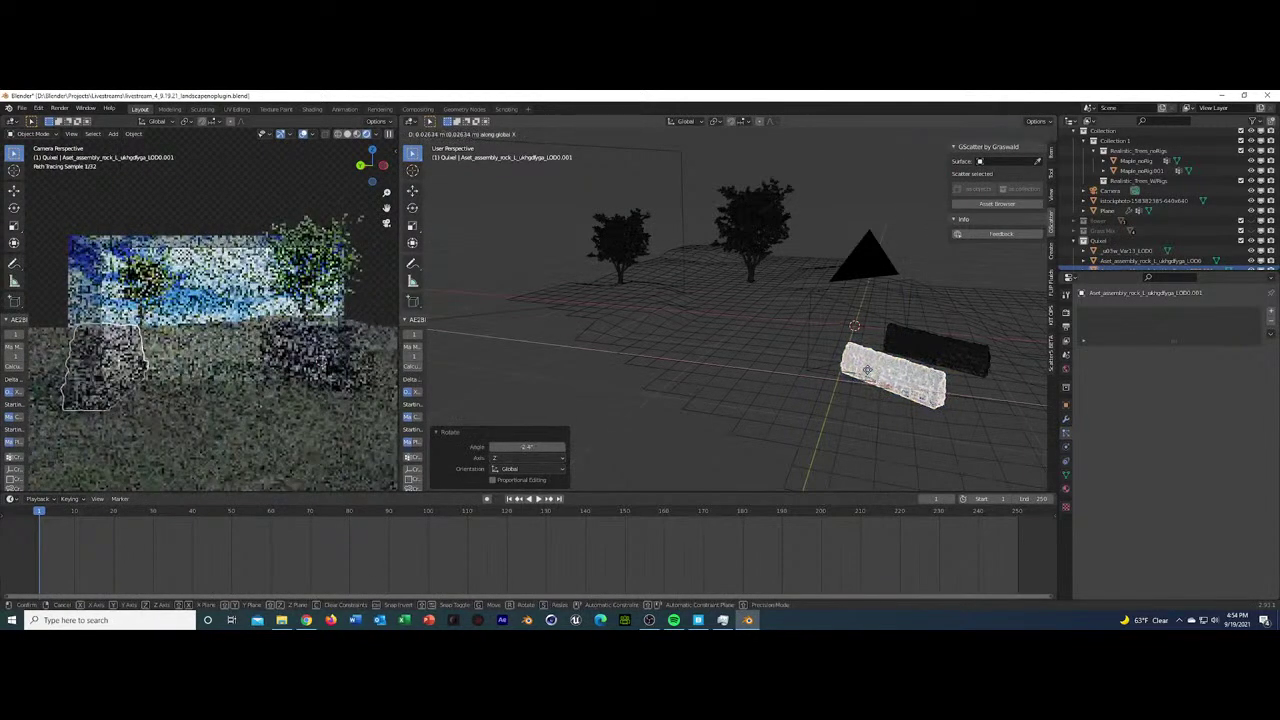
key(y)
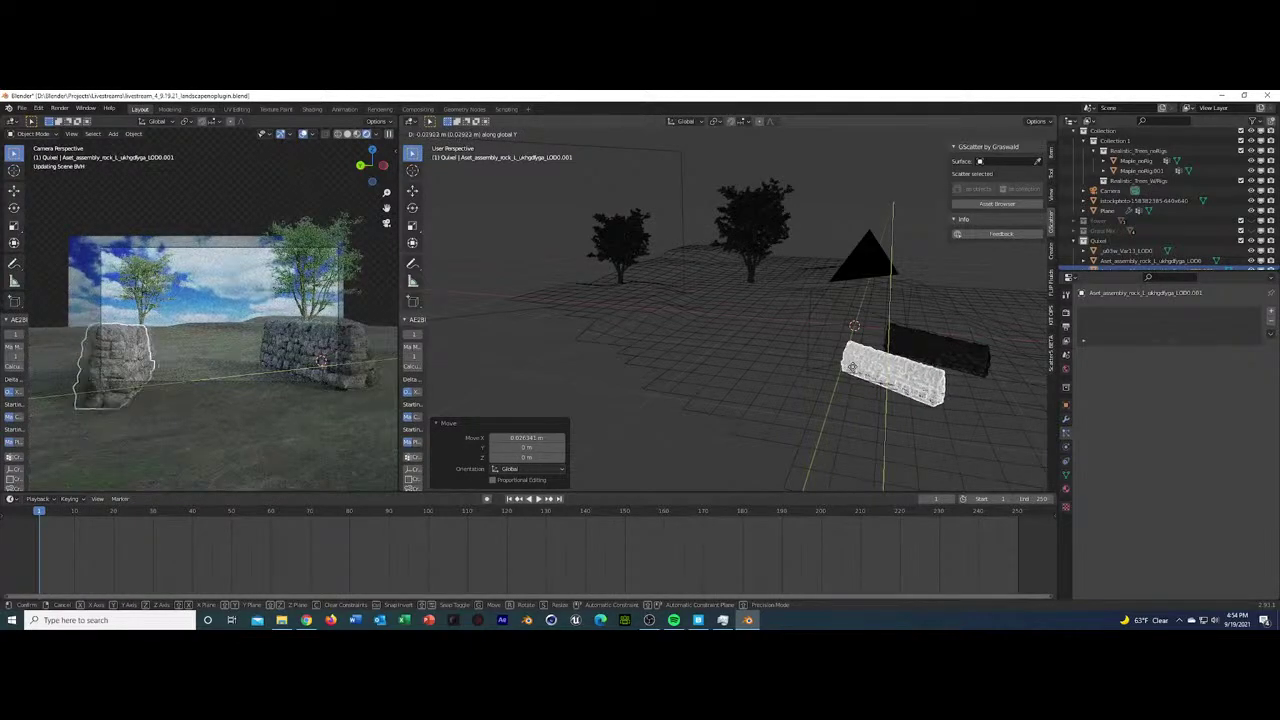
click(856, 366)
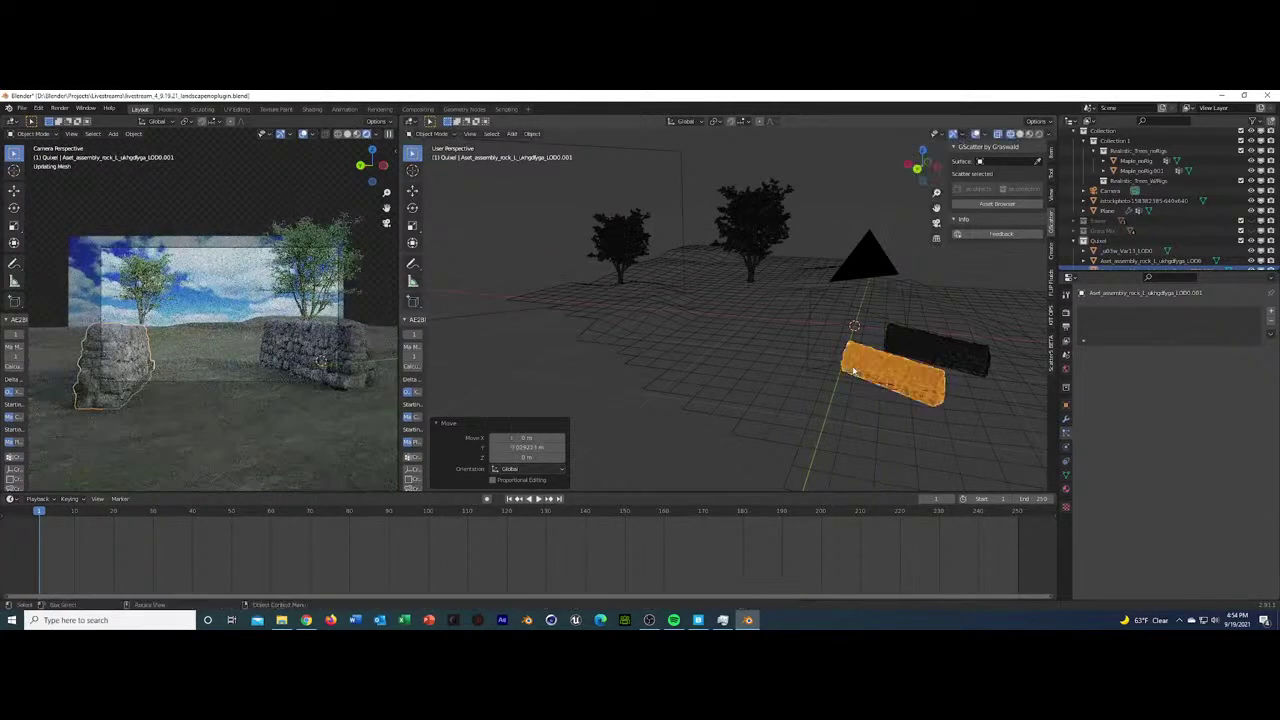
Tilt the front wall copy about 4.4° on X and save the file
click(272, 216)
click(340, 355)
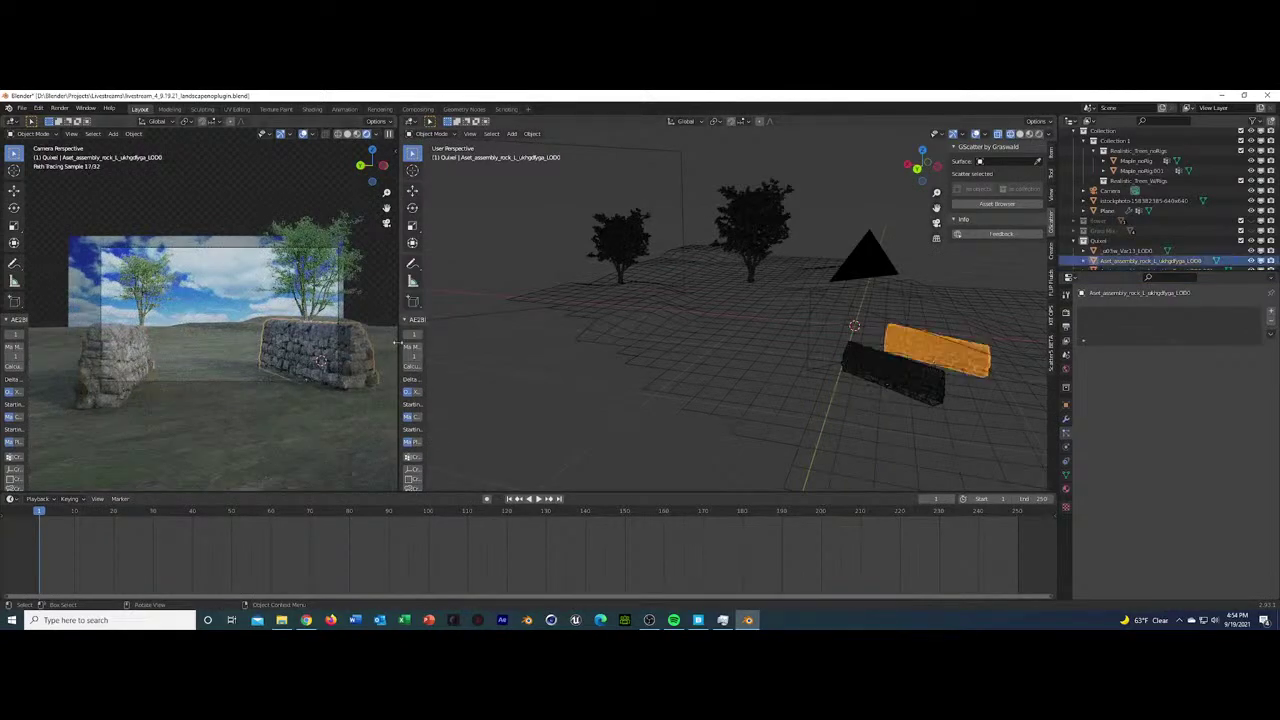
click(128, 358)
key(r)
key(x)
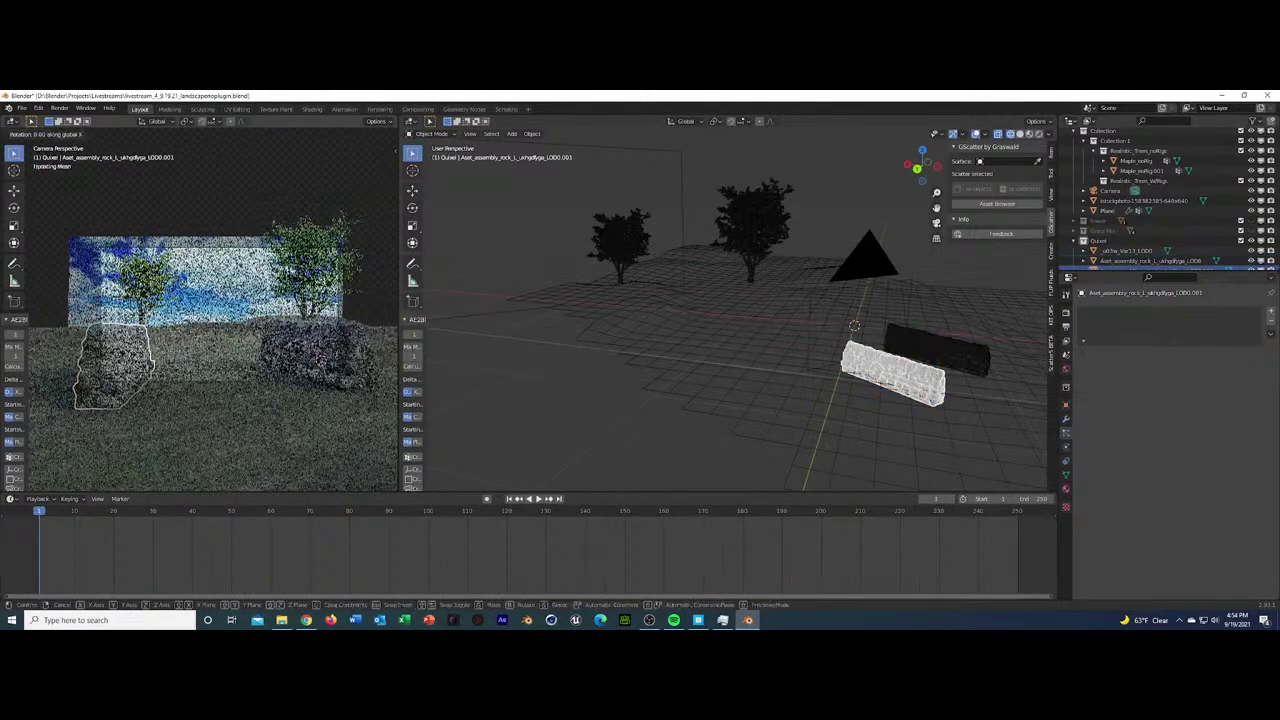
click(365, 284)
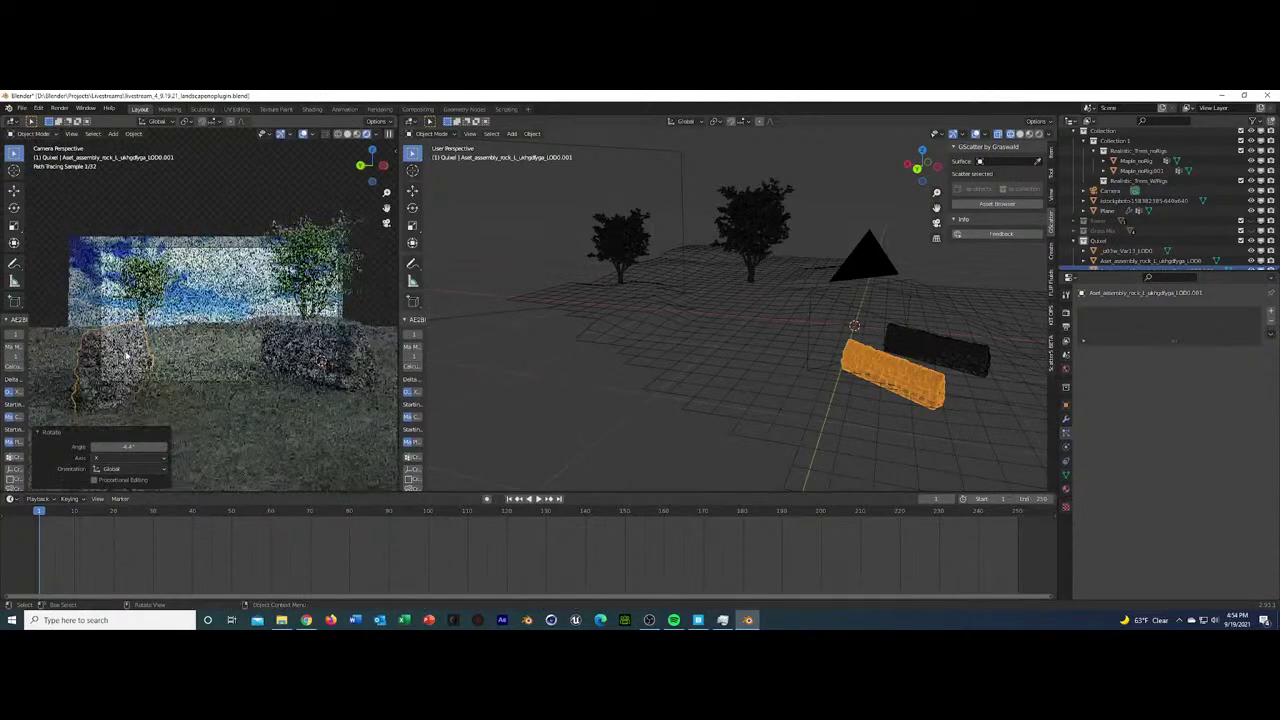
click(365, 284)
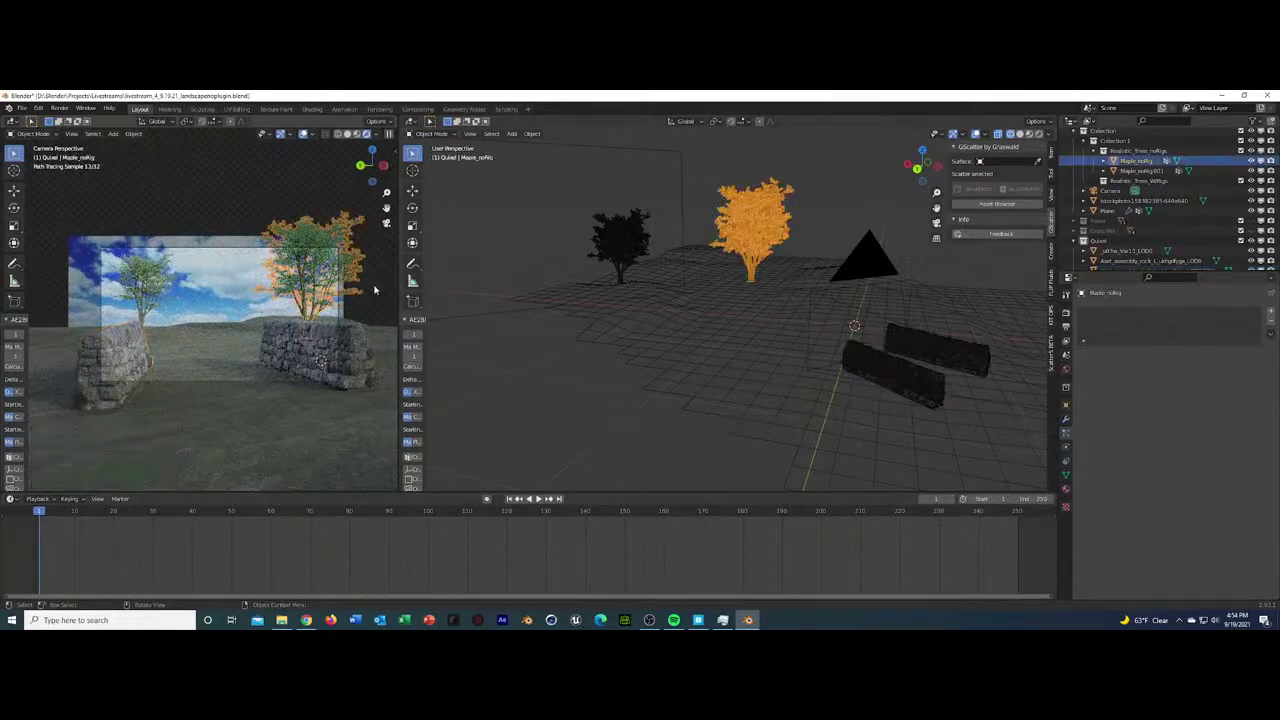
click(377, 292)
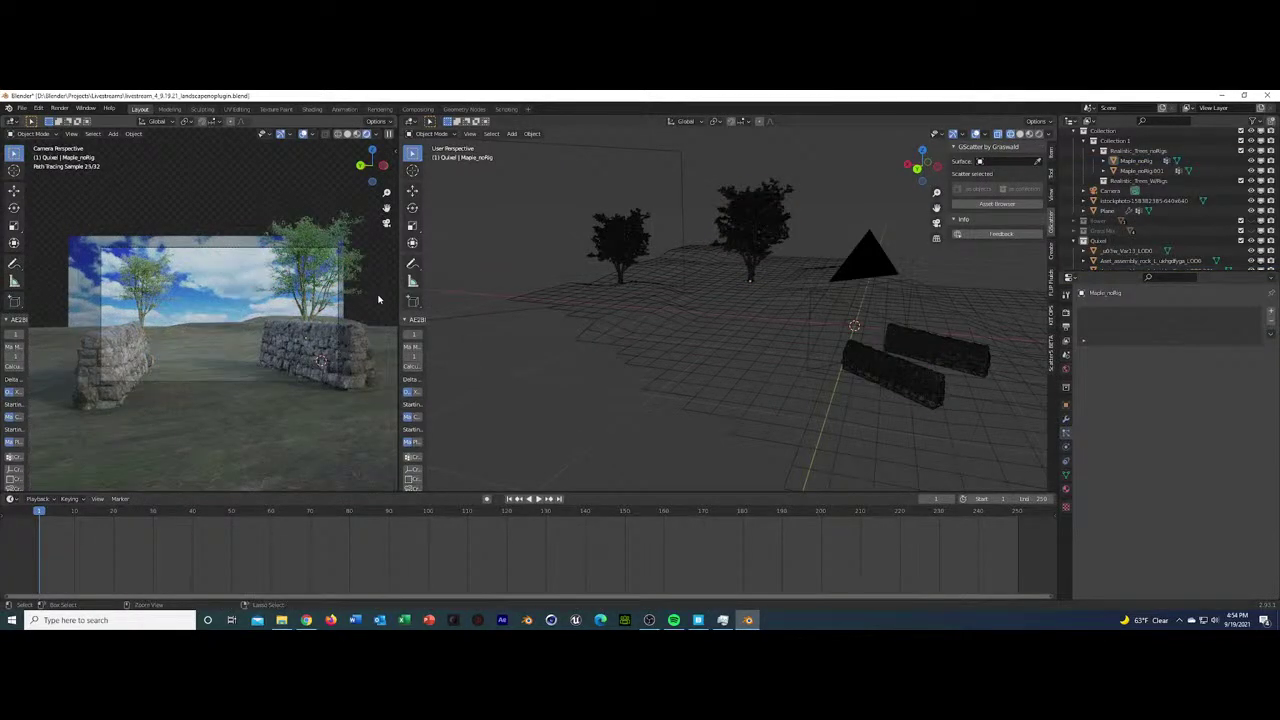
key(ctrl+s)
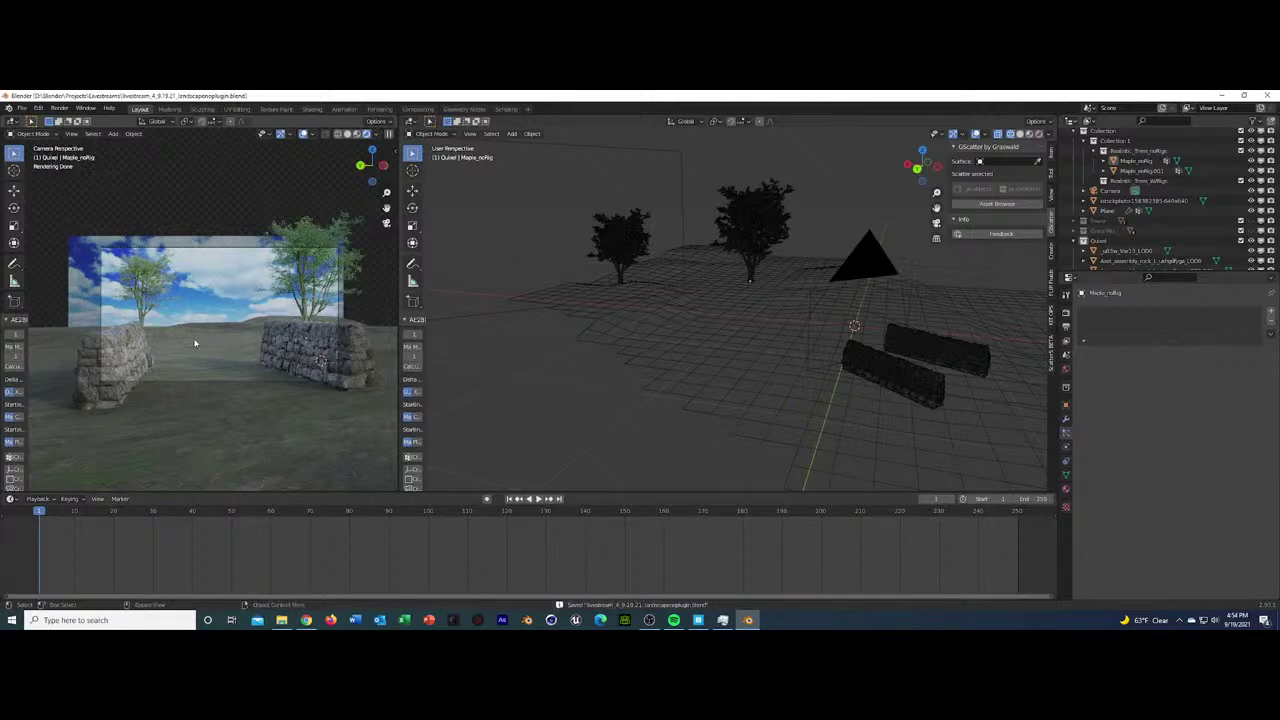
Show the Plane's flower particles in the viewport and shift the rear stone wall along X
click(1125, 211)
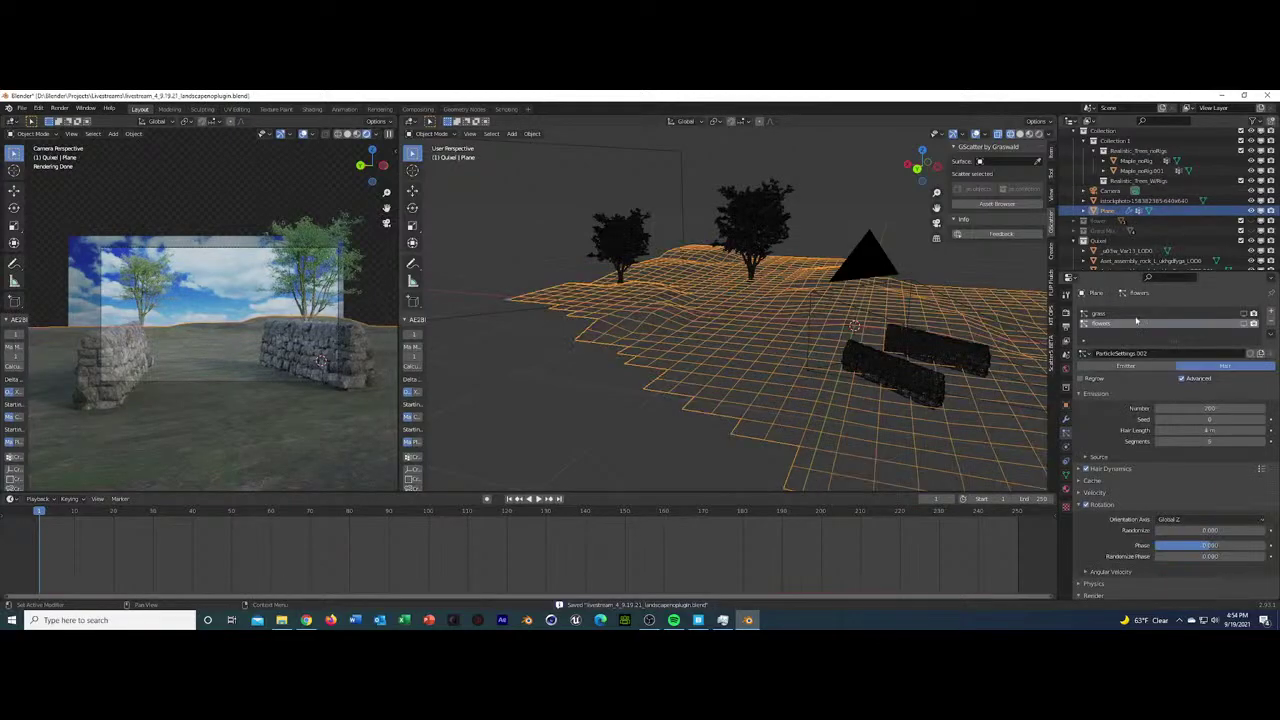
click(1244, 324)
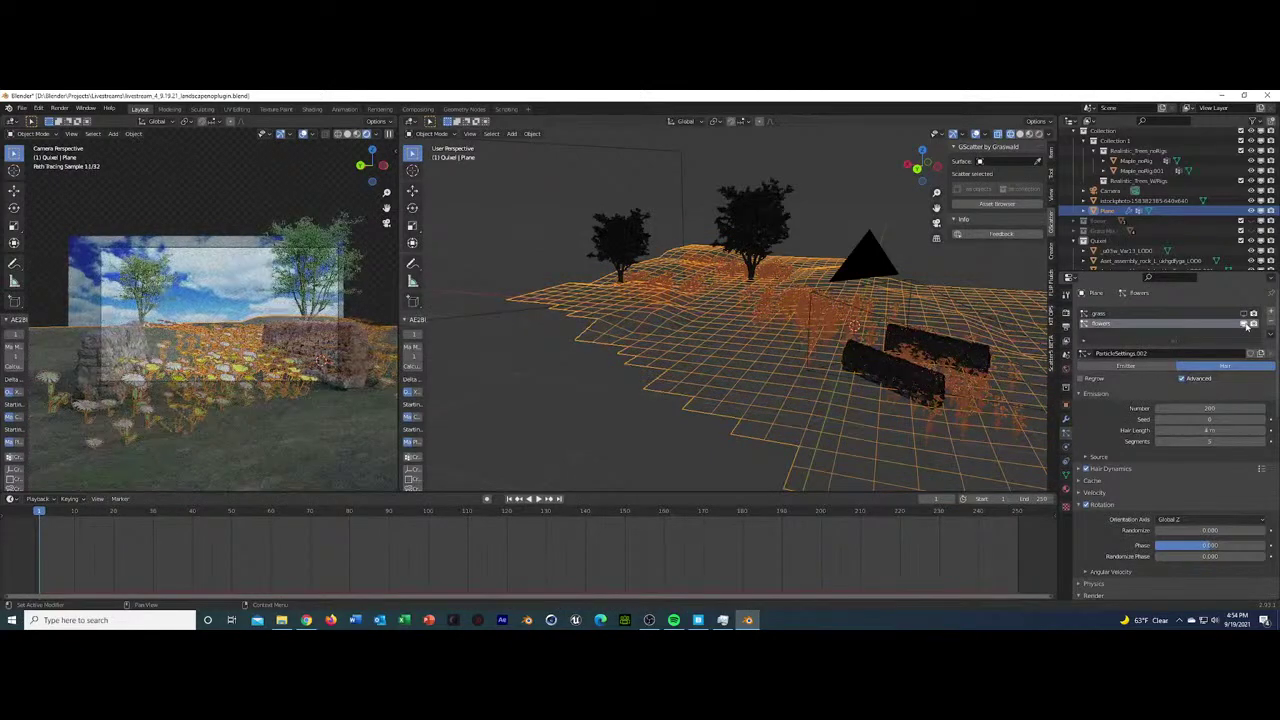
click(352, 378)
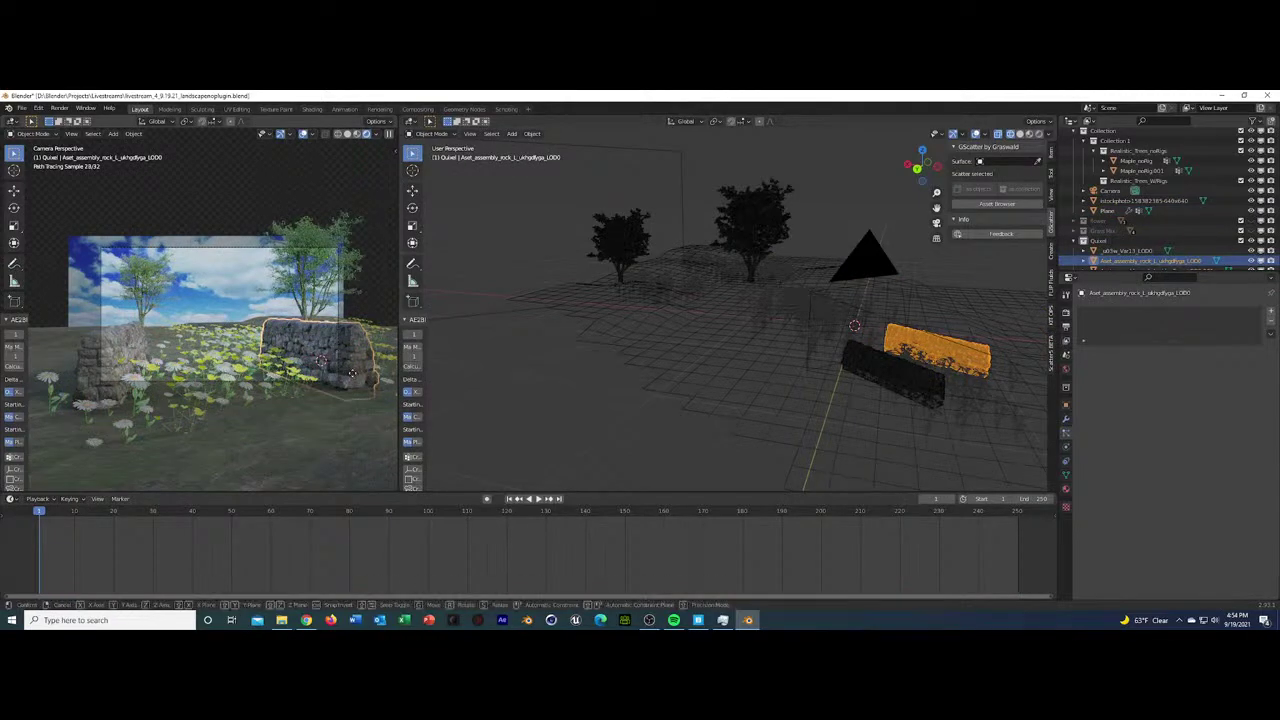
key(g)
key(x)
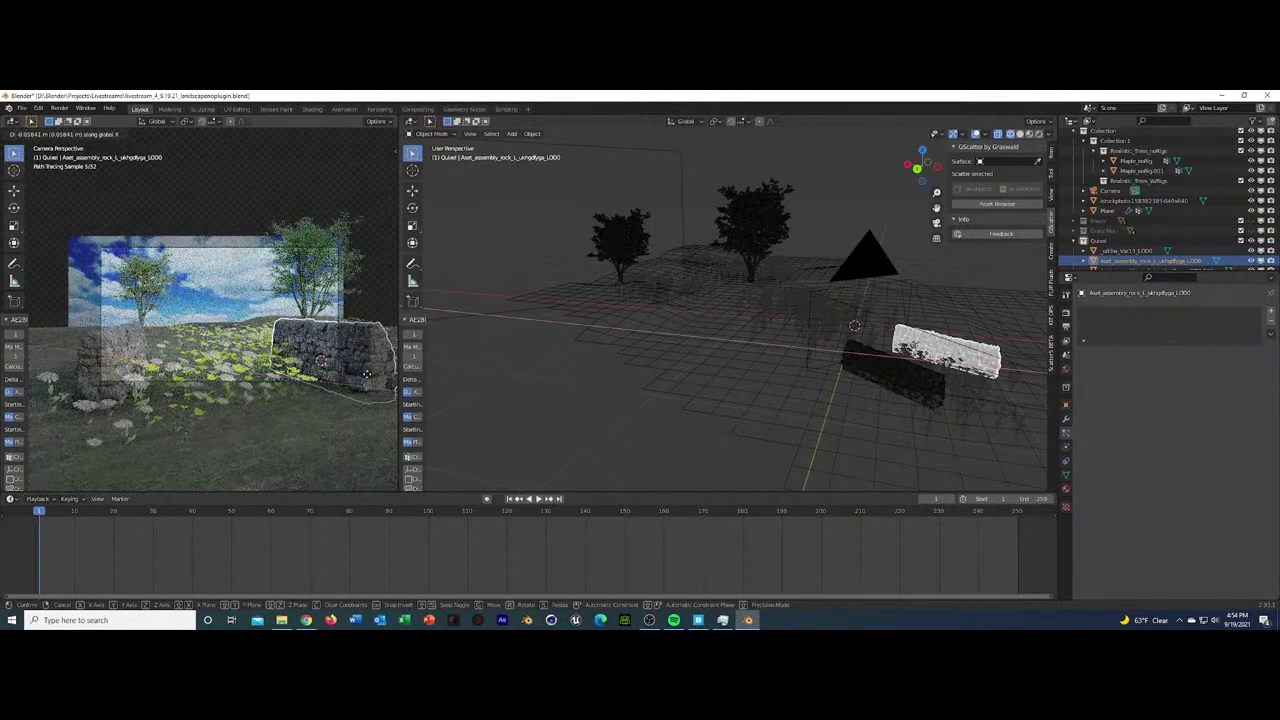
click(367, 374)
Turn the rear wall 3.60° on Z and shift it along Y
key(r)
key(z)
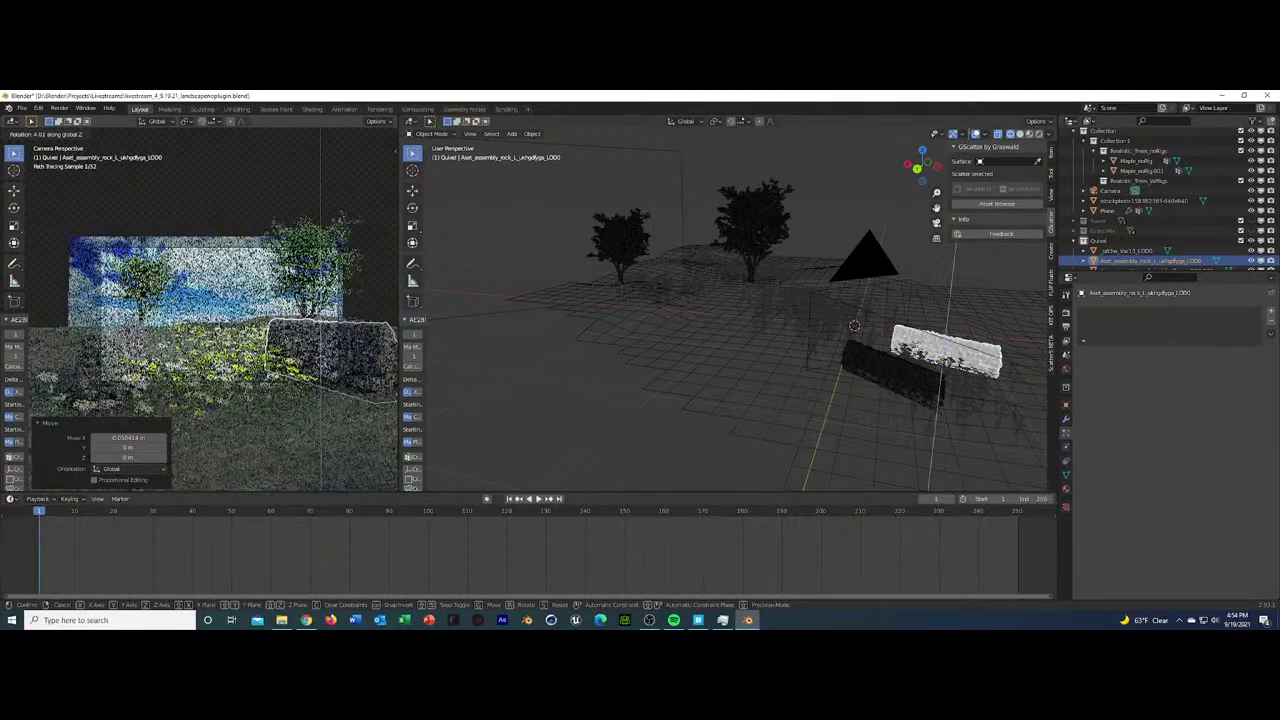
click(378, 373)
key(g)
key(y)
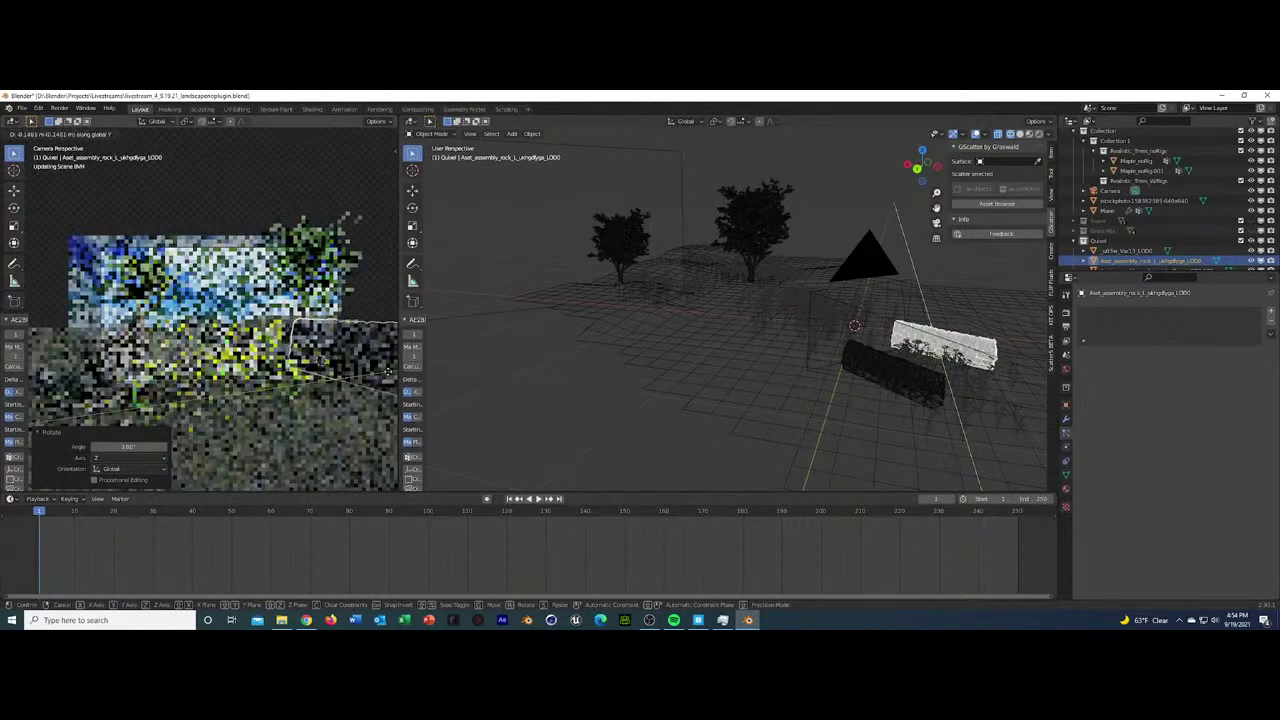
click(388, 372)
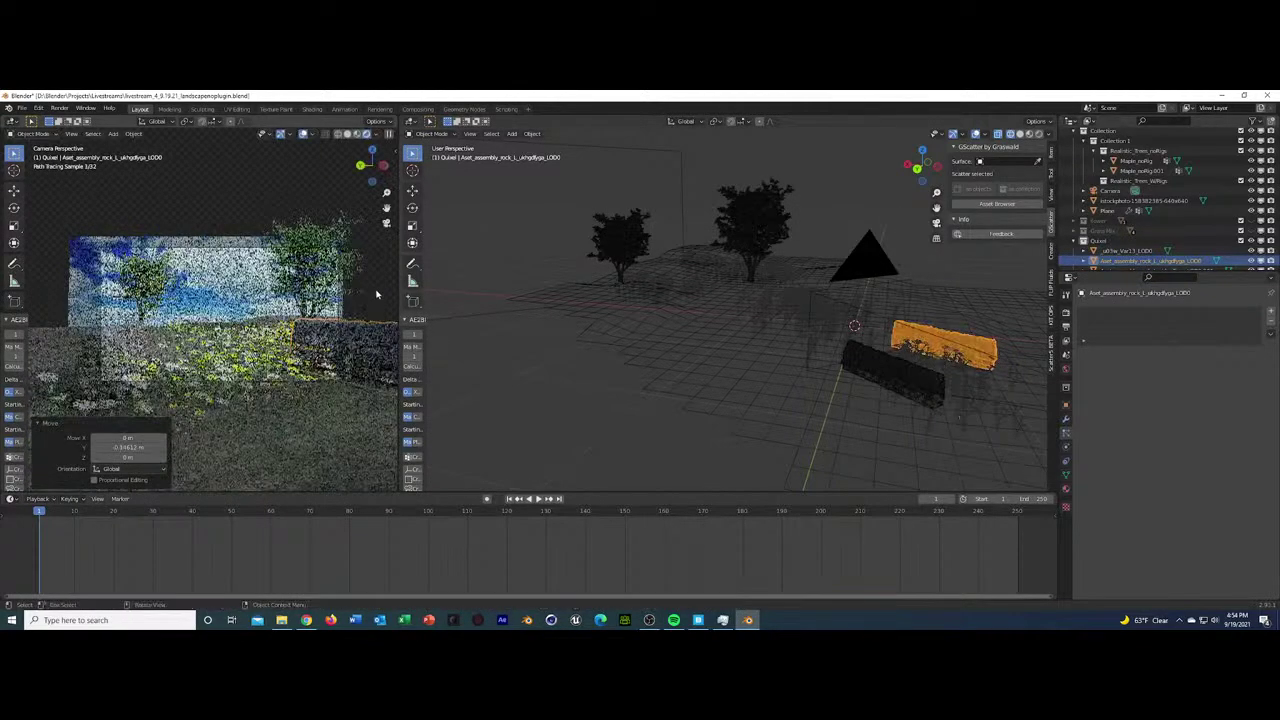
click(379, 292)
Close in the left view on the wall and flowers in Solid shading
middle_drag(340, 355, 300, 330)
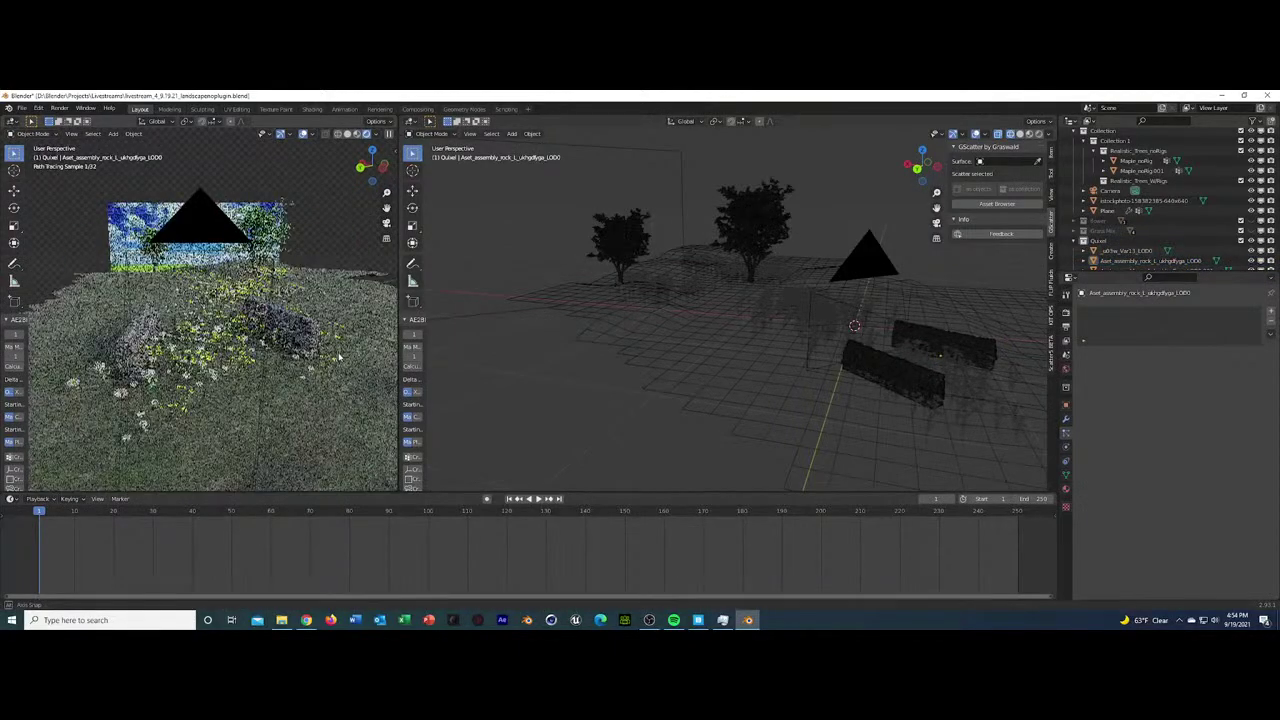
scroll(280, 305, up, 3)
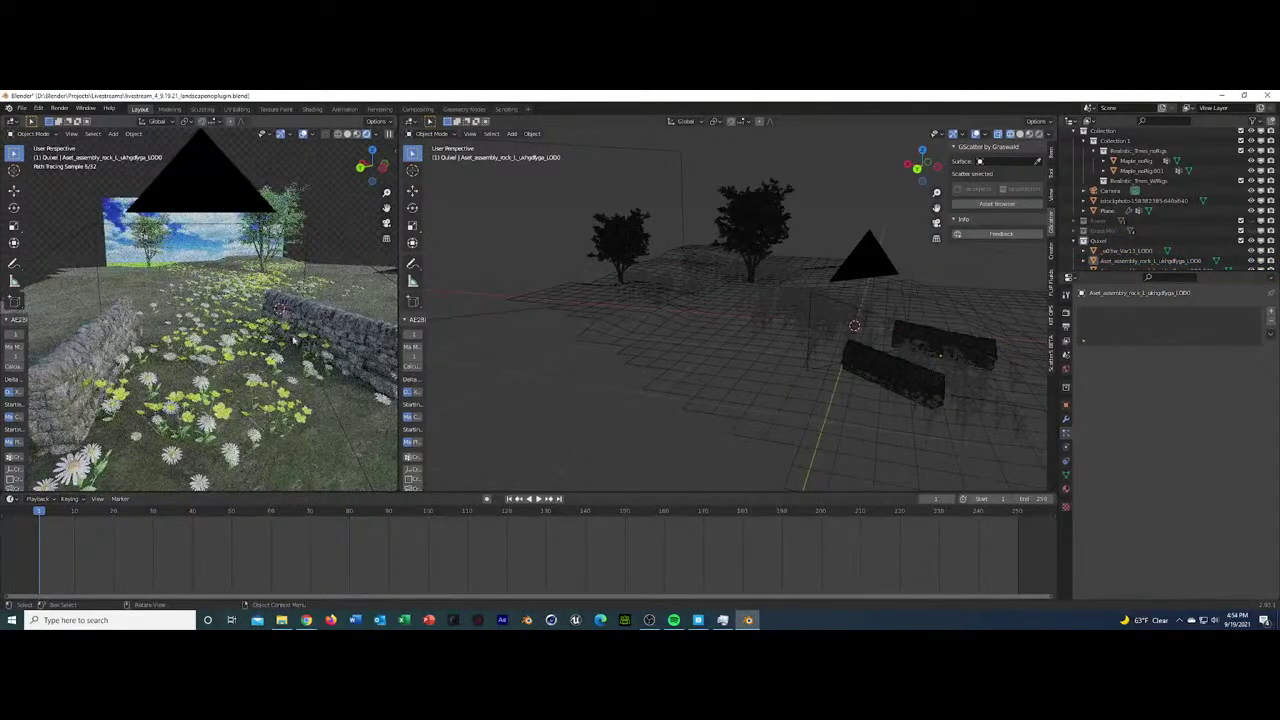
click(281, 342)
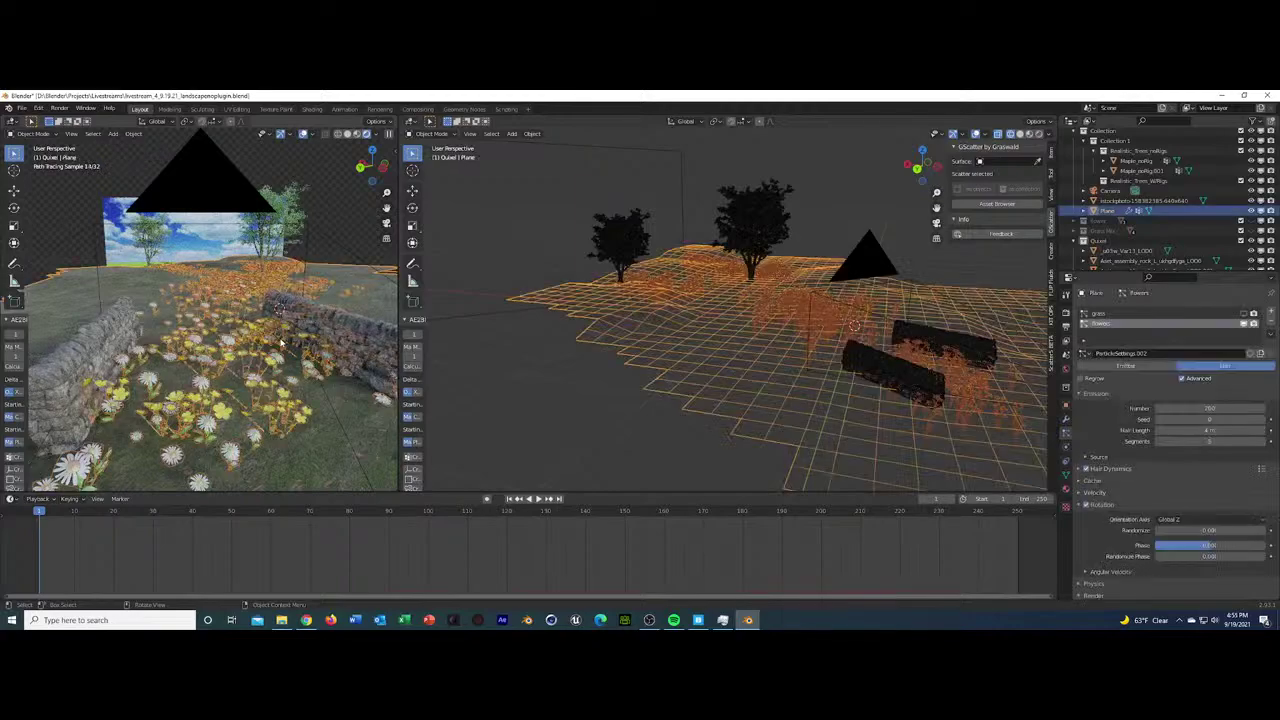
scroll(281, 342, up, 2)
click(432, 133)
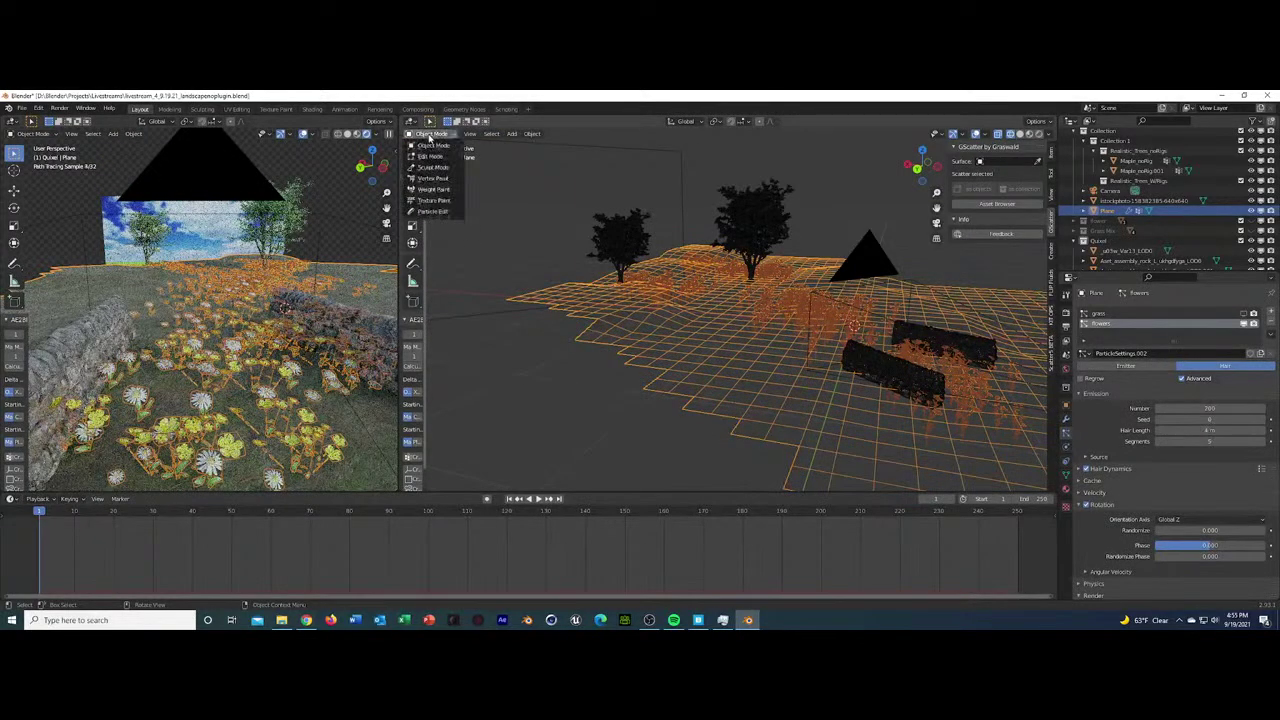
click(349, 134)
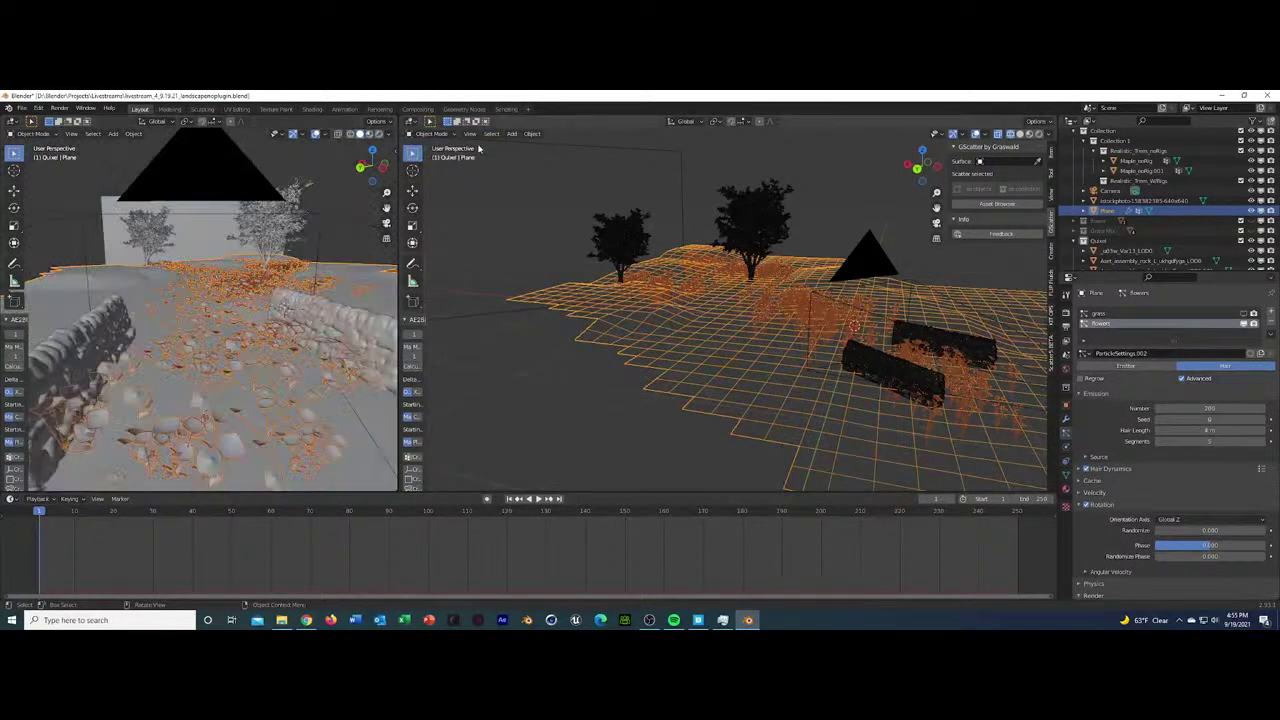
Switch the ground plane to Weight Paint mode to show its flower-density heatmap
click(431, 134)
click(443, 196)
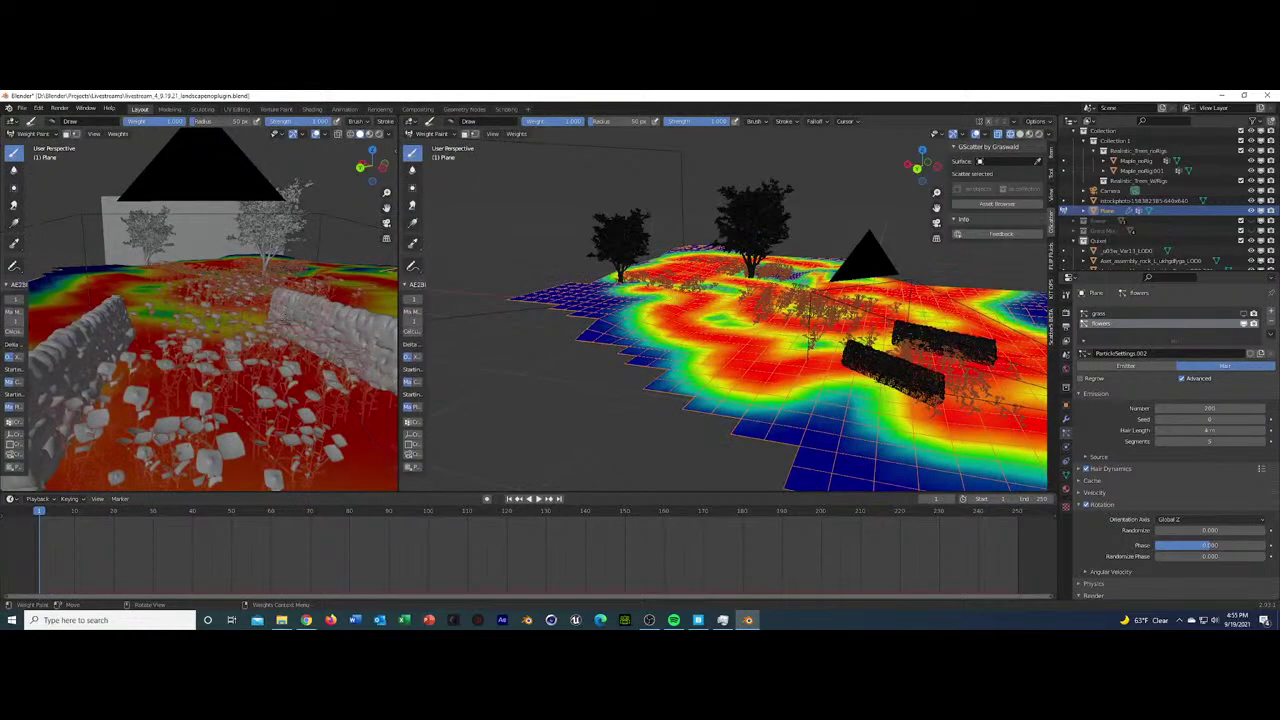
scroll(200, 320, down, 3)
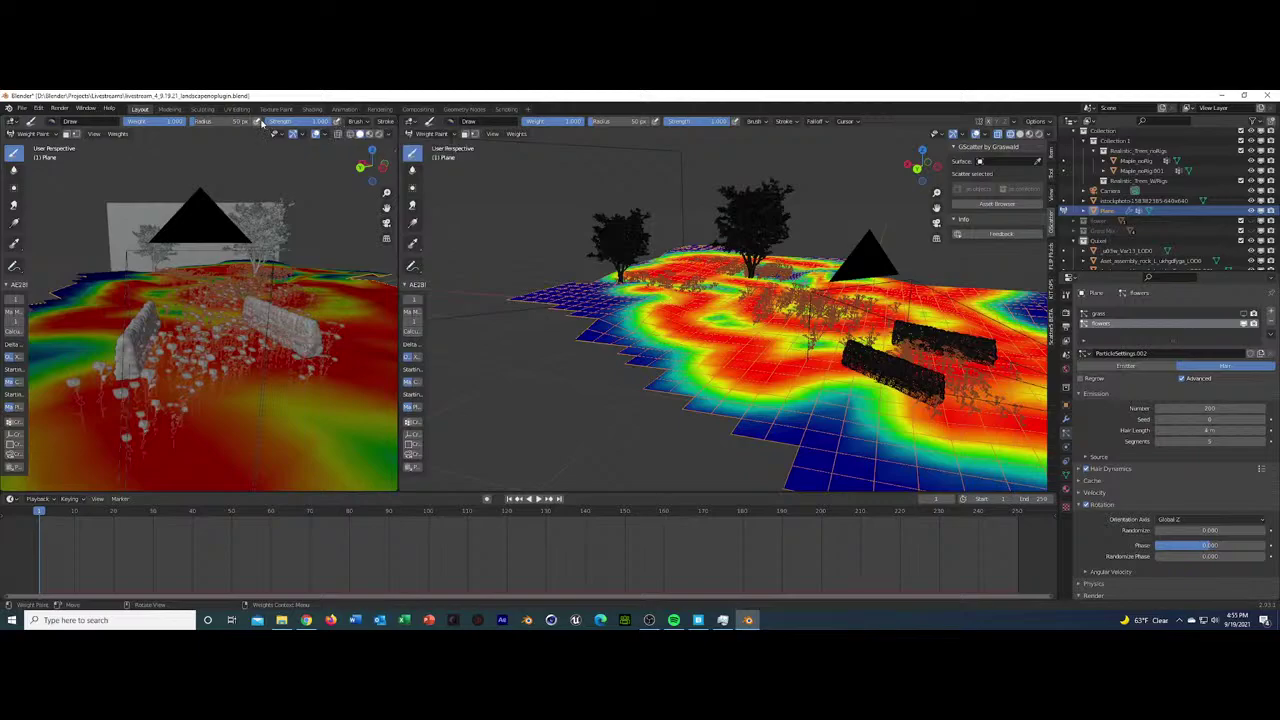
Review the brush Stroke, Options and Cursor settings
click(387, 121)
scroll(340, 121, down, 5)
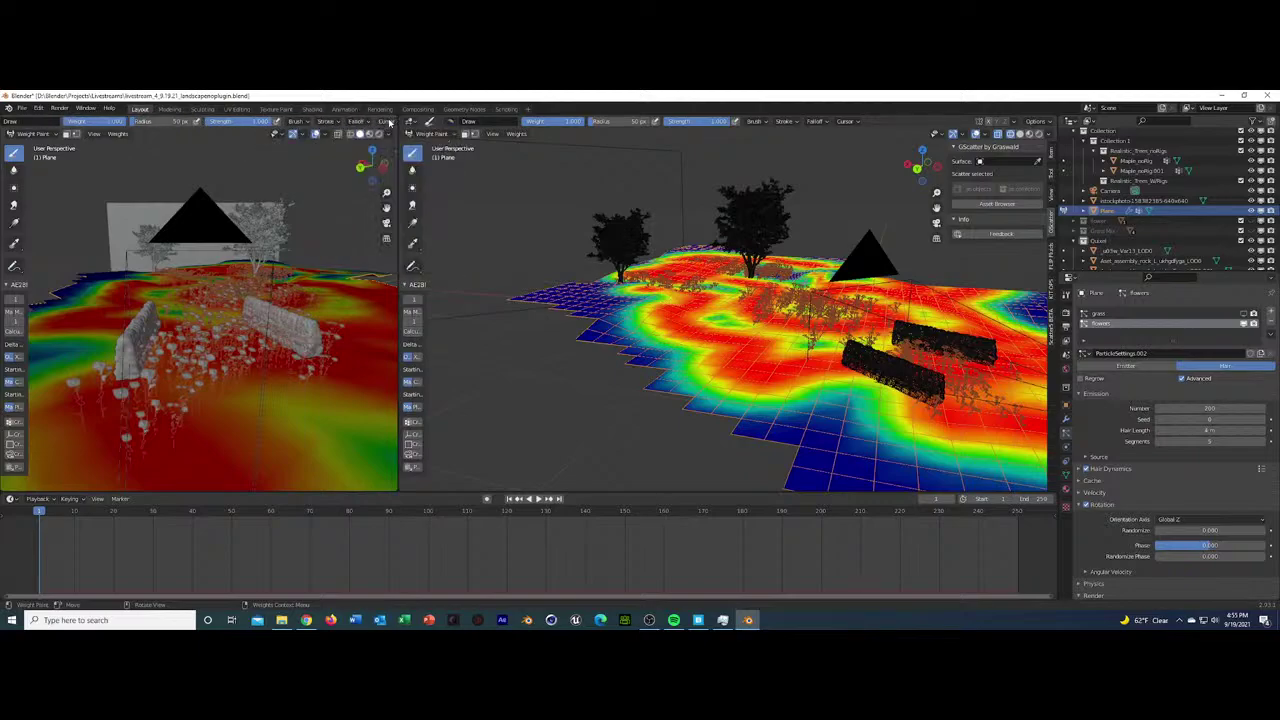
click(378, 121)
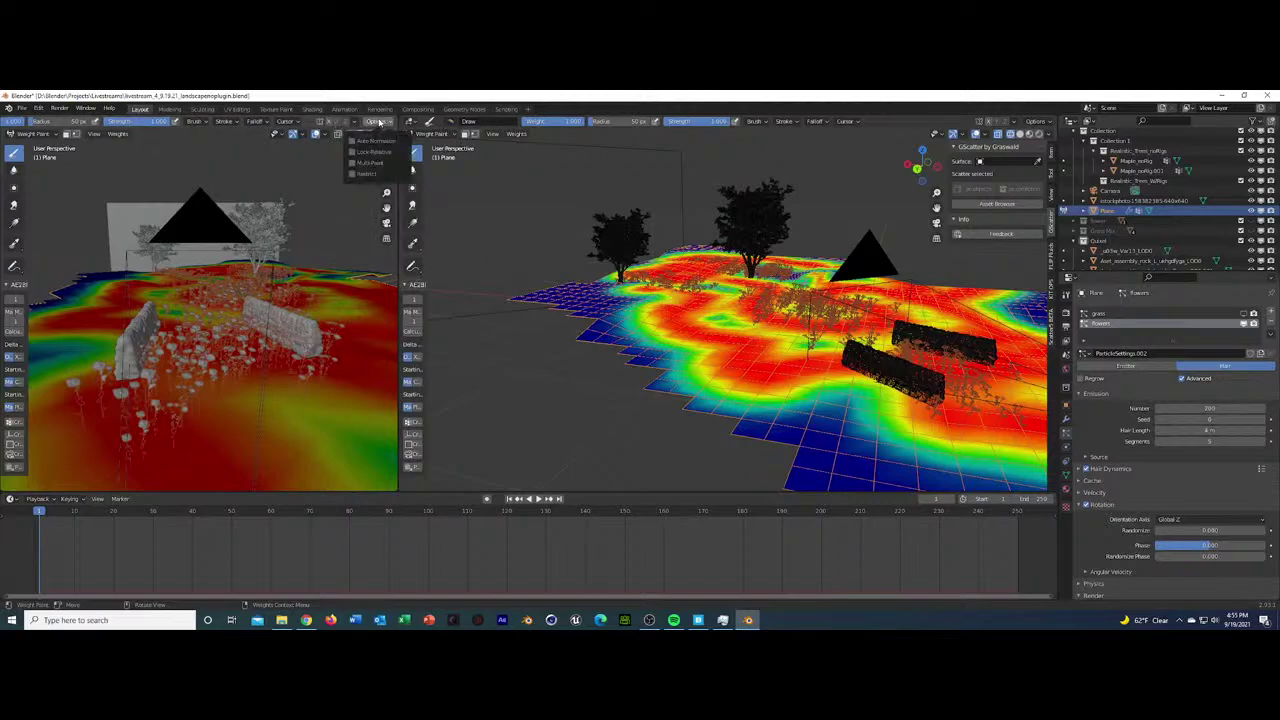
click(294, 121)
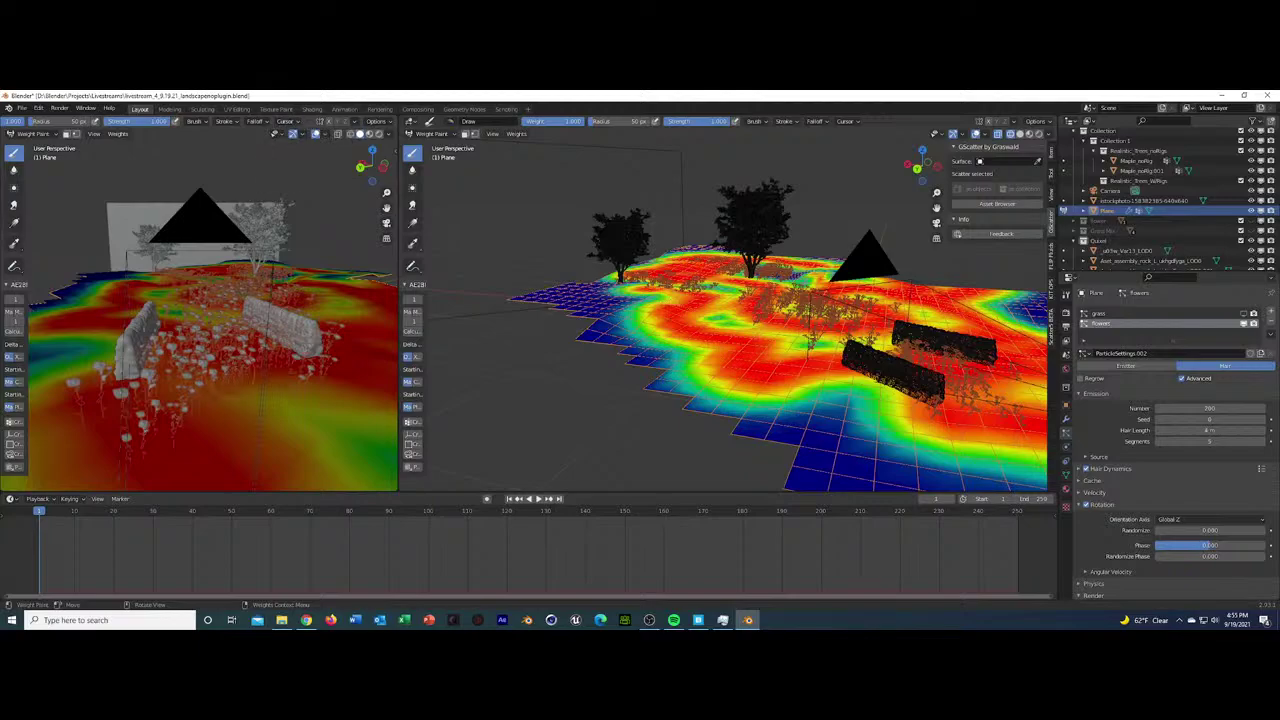
Try a linear weight gradient on the plane, undo it, then enter Edit Mode
drag(250, 358, 257, 488)
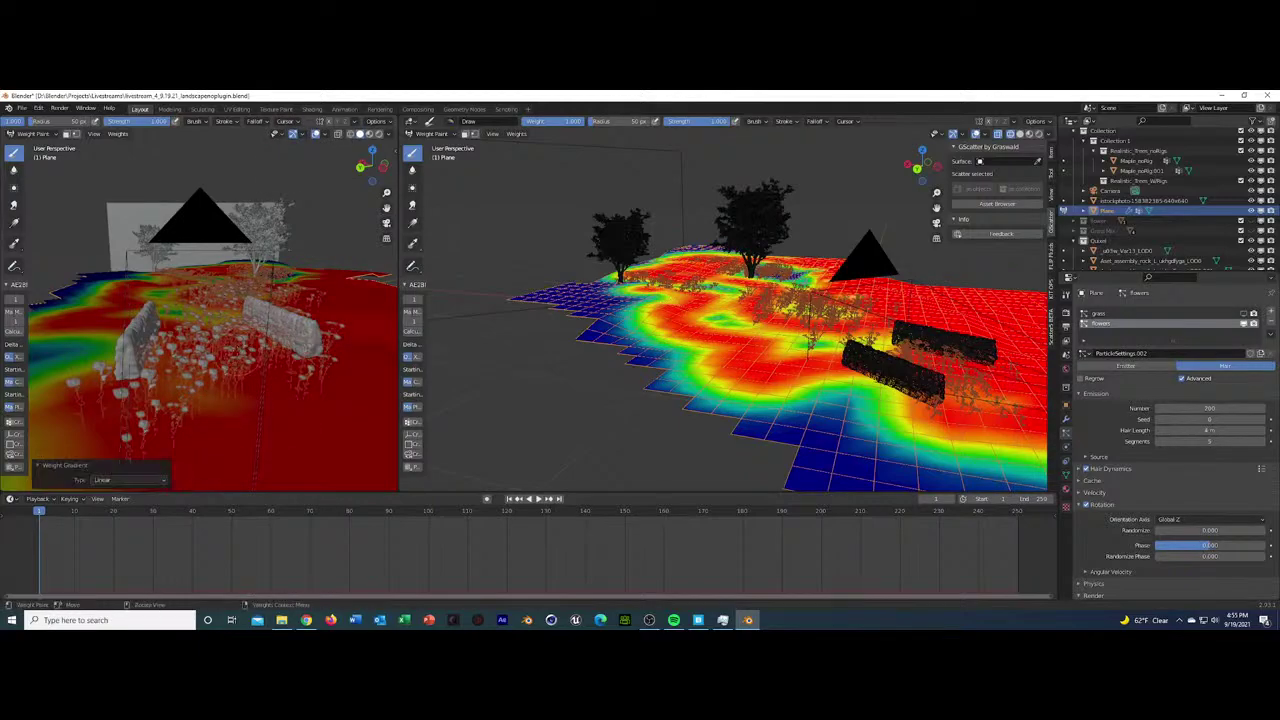
key(ctrl+z)
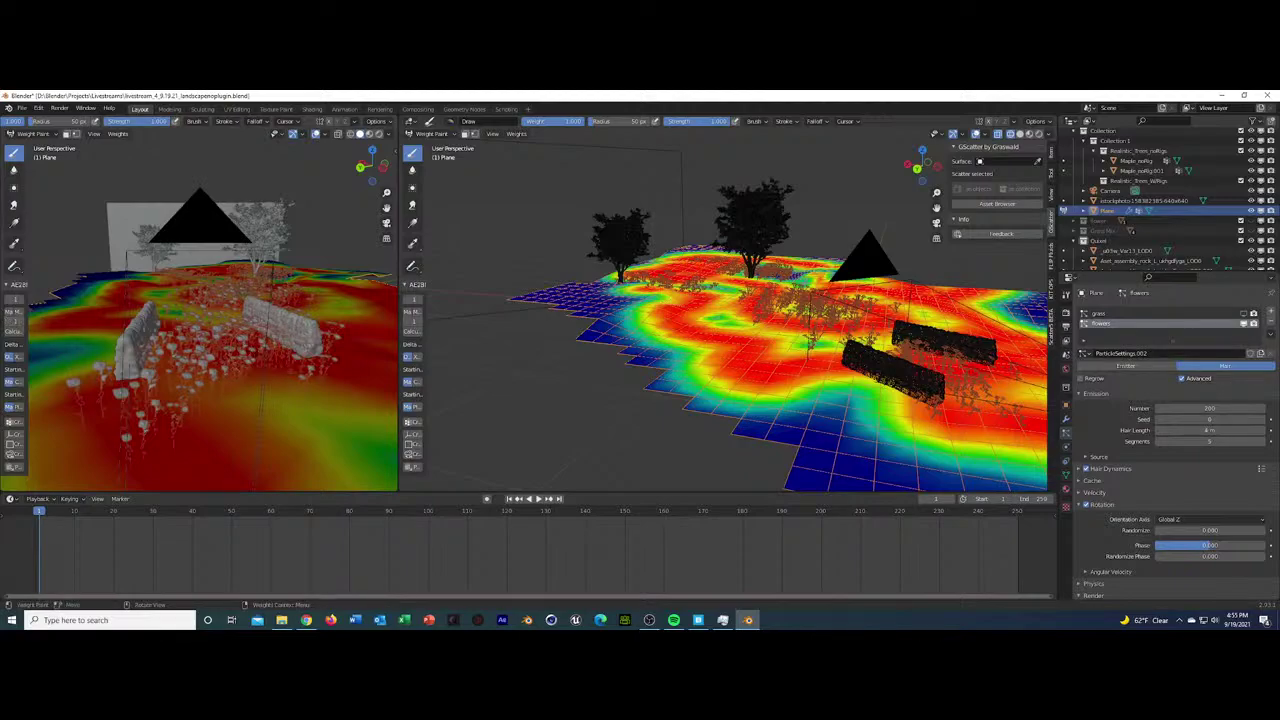
key(w)
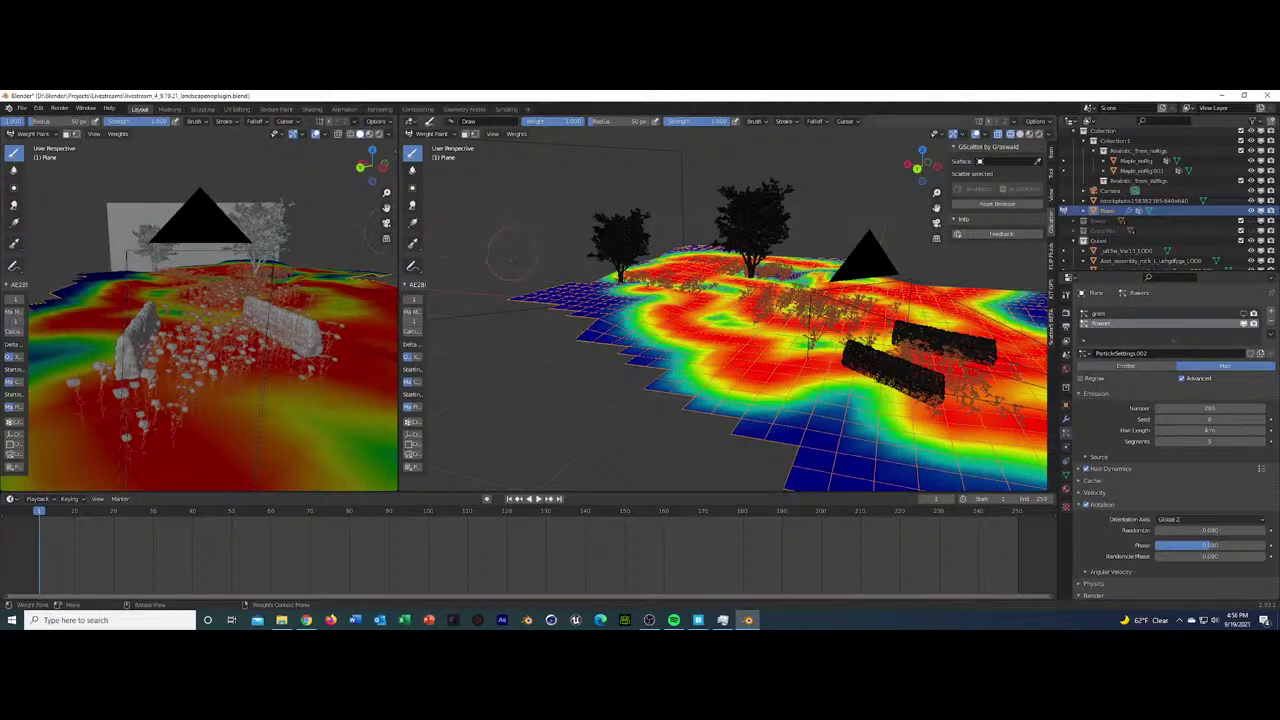
key(Tab)
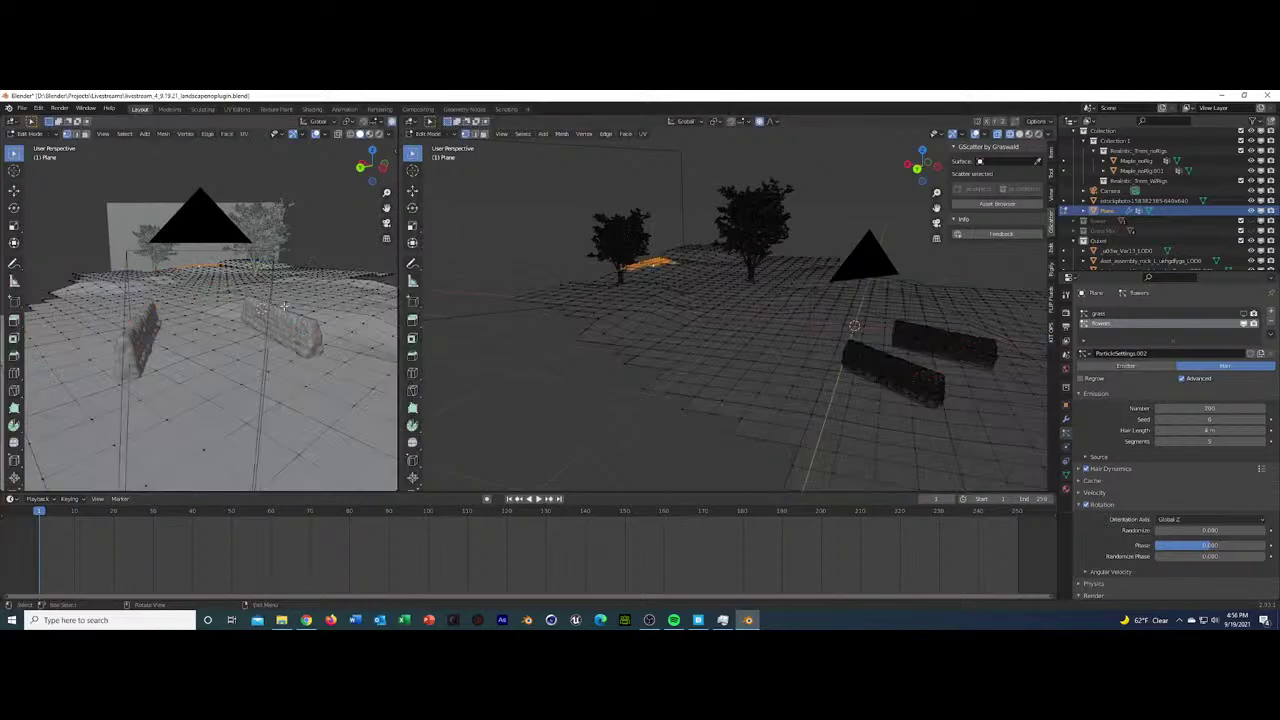
View through the camera in wireframe, return the plane to Object Mode, and hide its hair particles
key(KP_0)
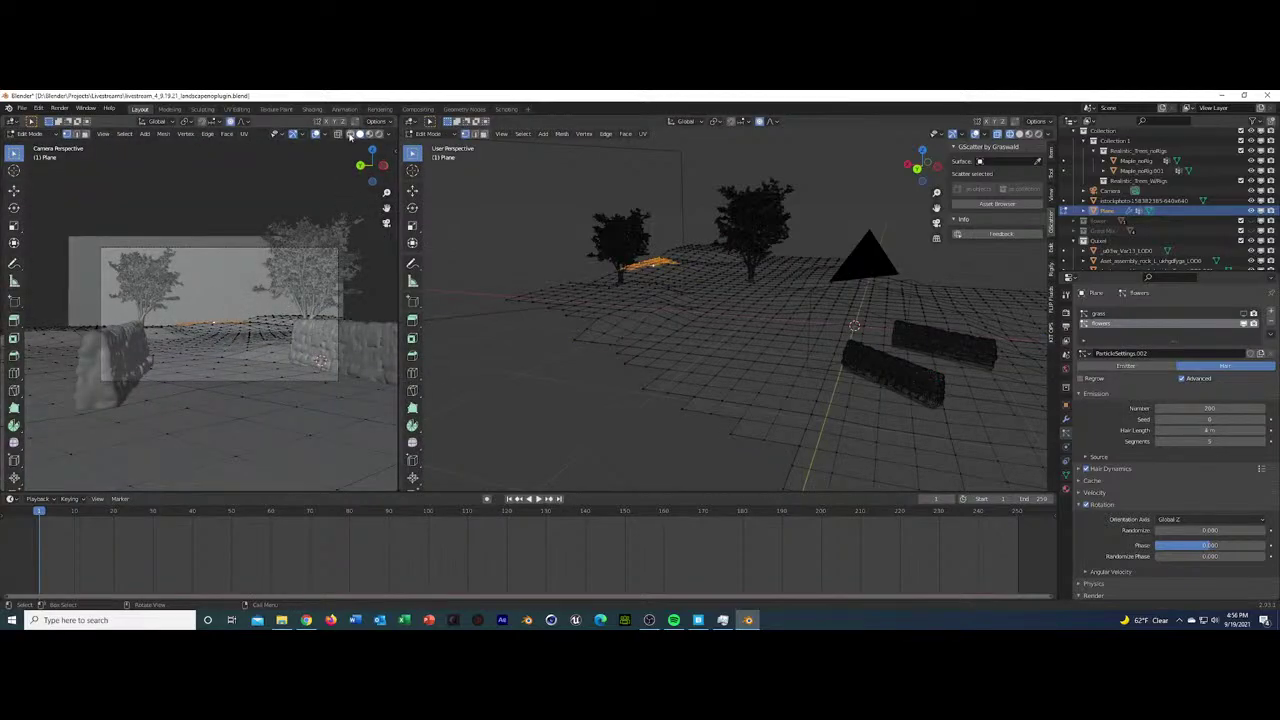
click(354, 135)
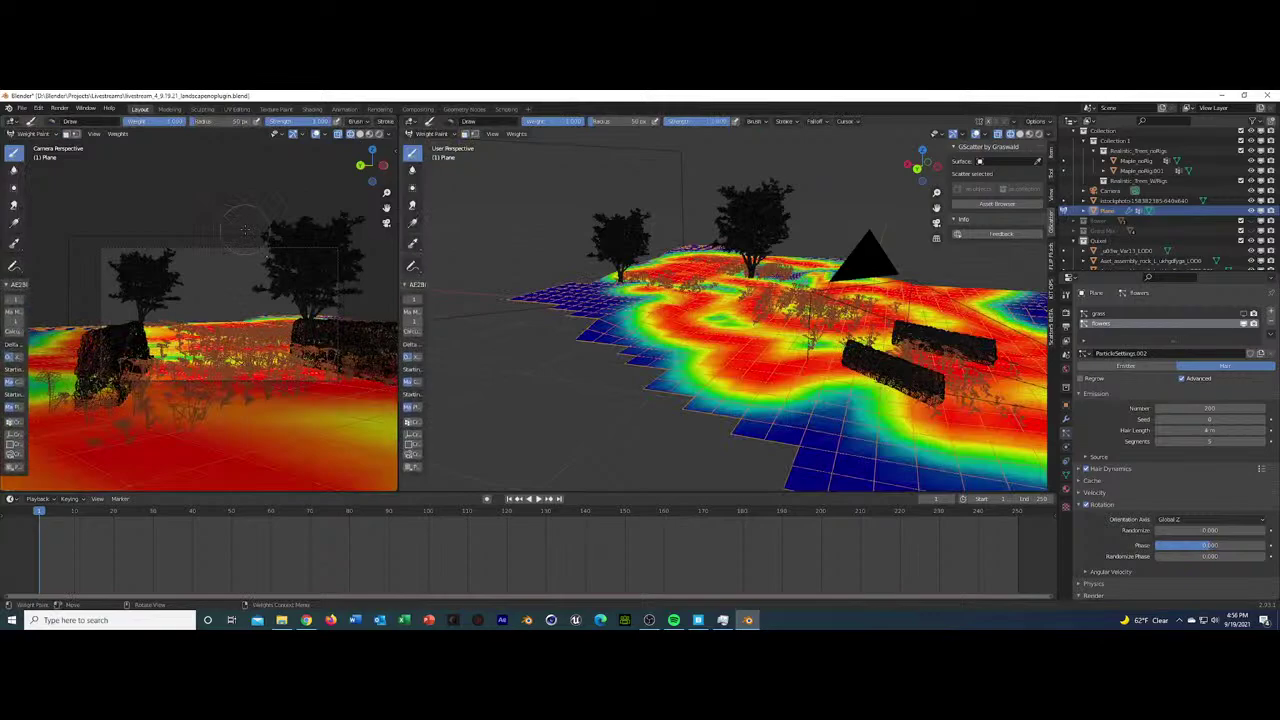
click(28, 133)
click(35, 141)
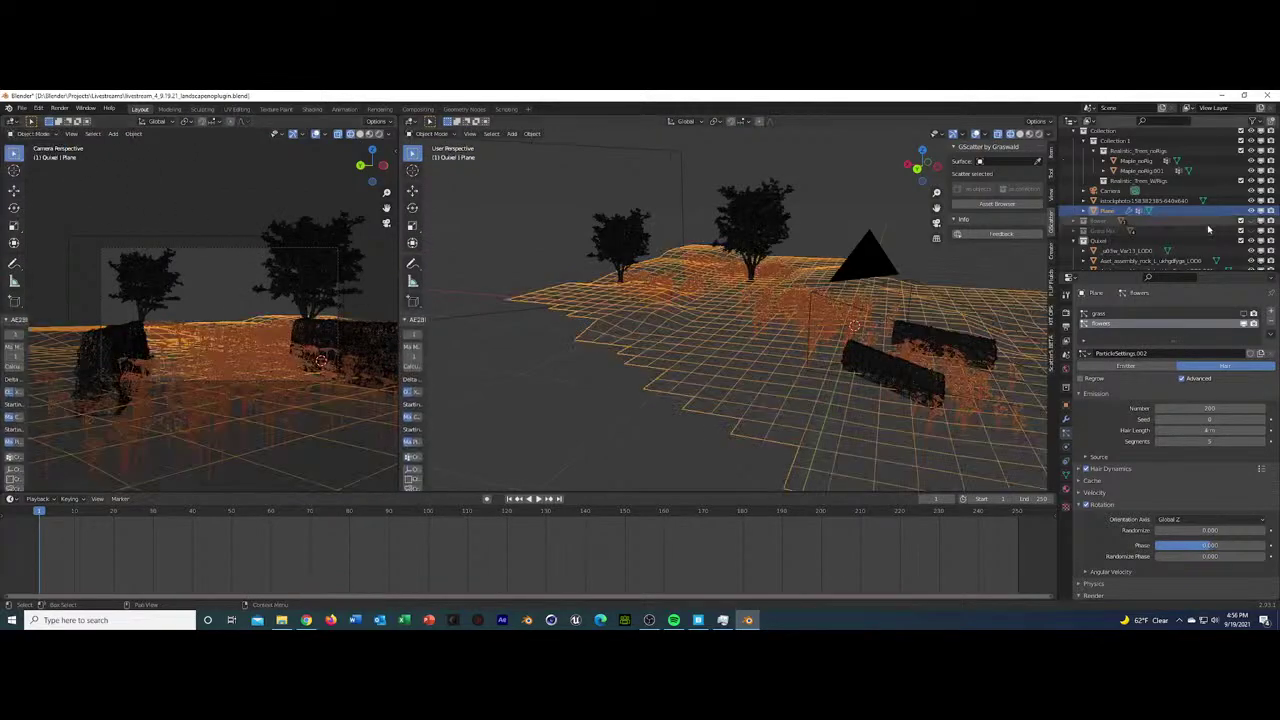
click(1253, 323)
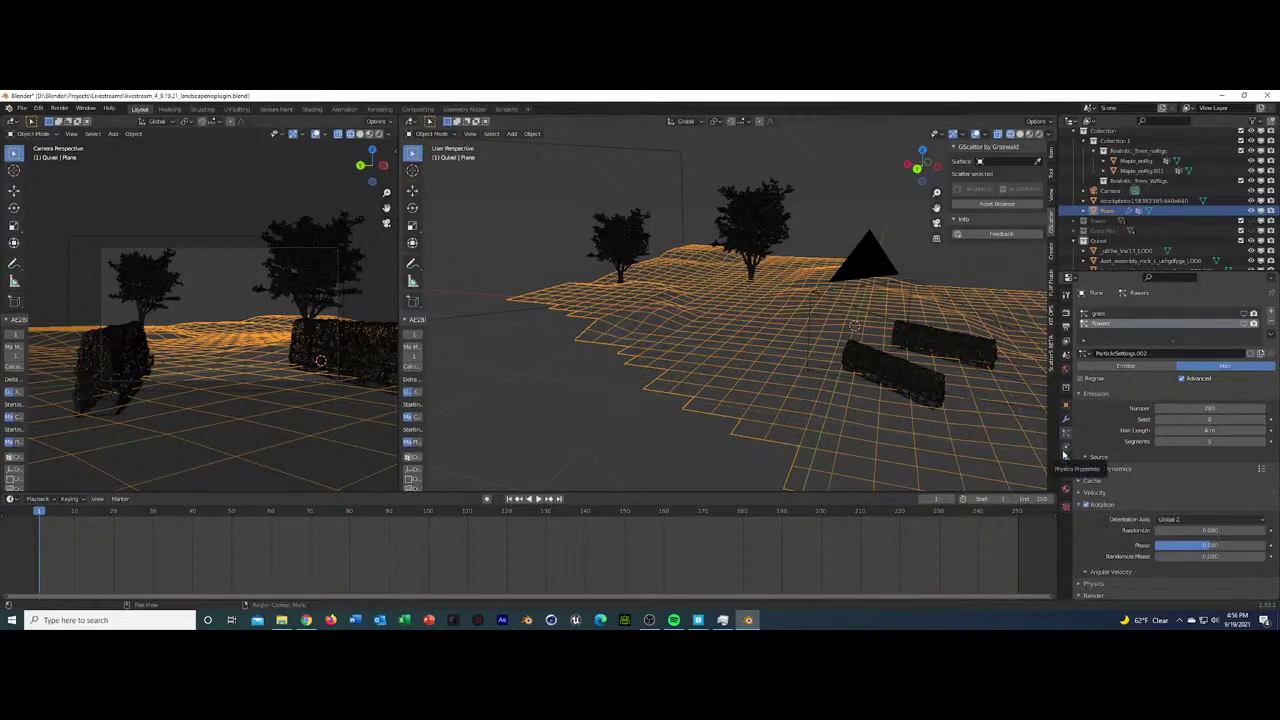
Save the file and set Cycles render samples from 128 to 500
key(ctrl+s)
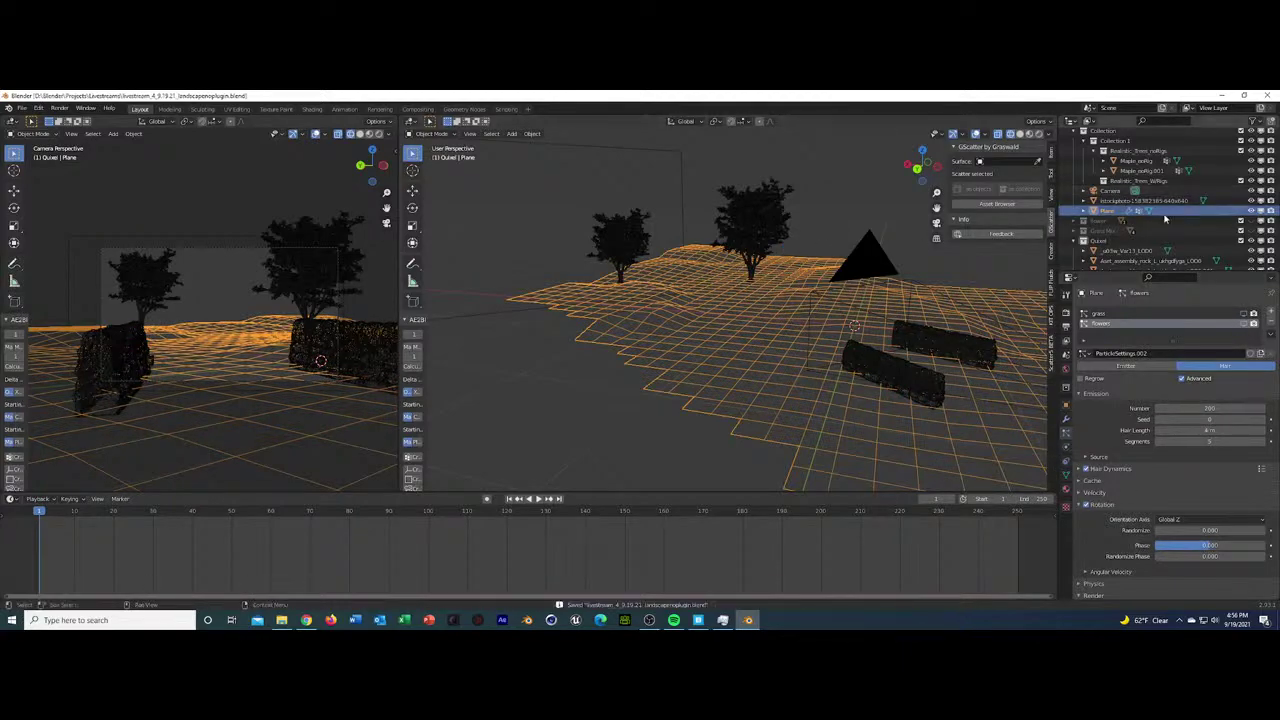
click(1066, 311)
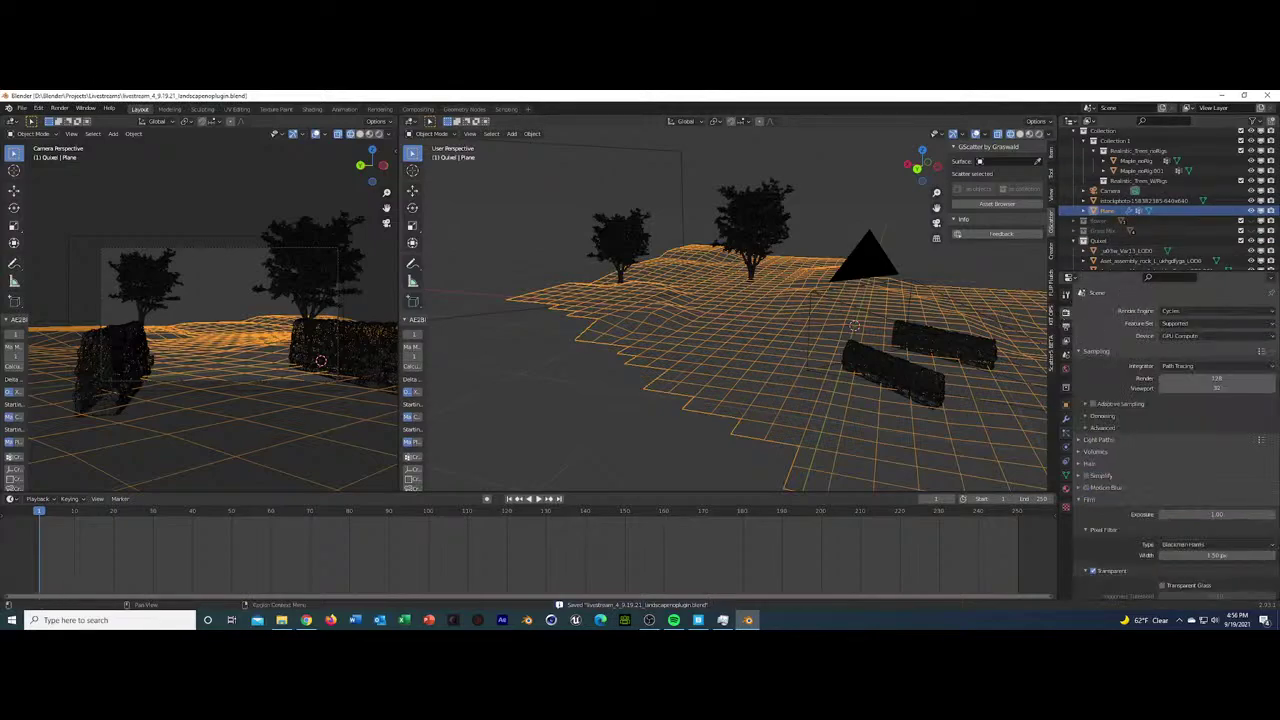
double_click(1218, 378)
key(Return)
double_click(1216, 378)
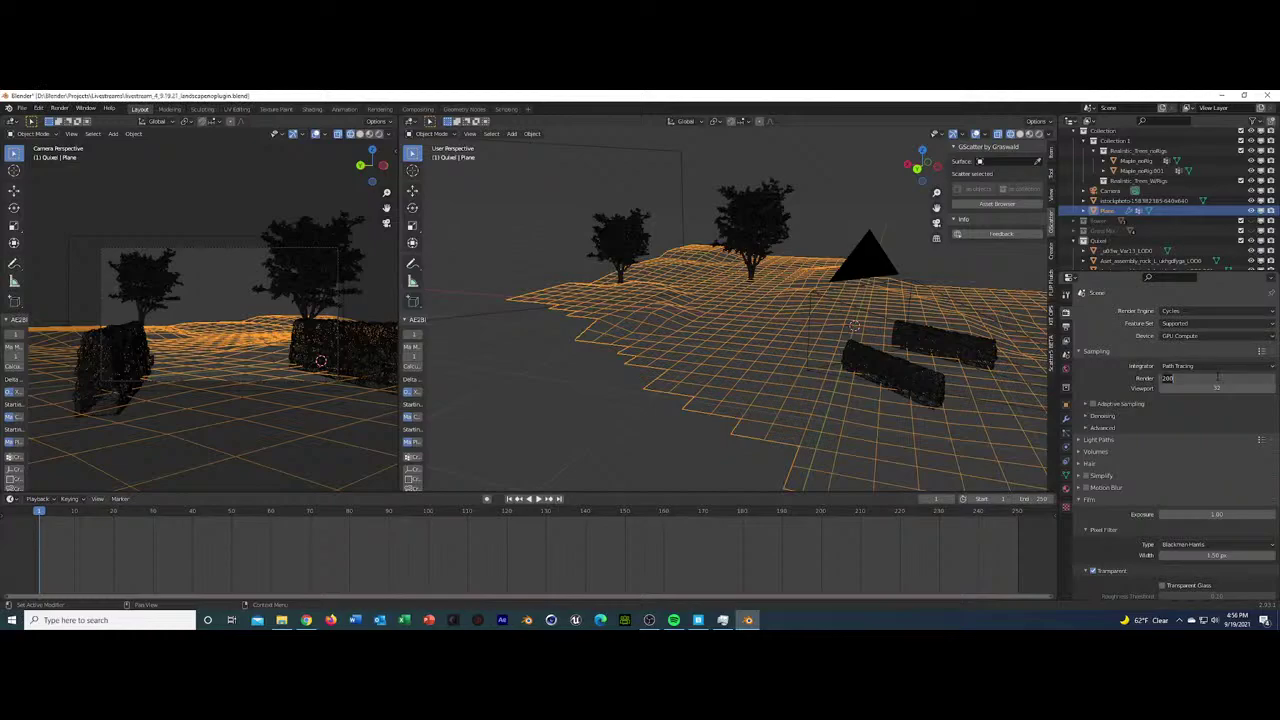
text(500)
key(Return)
Expand the Denoising and Pixel Filter panels to review them
click(1100, 416)
scroll(1155, 467, down, 3)
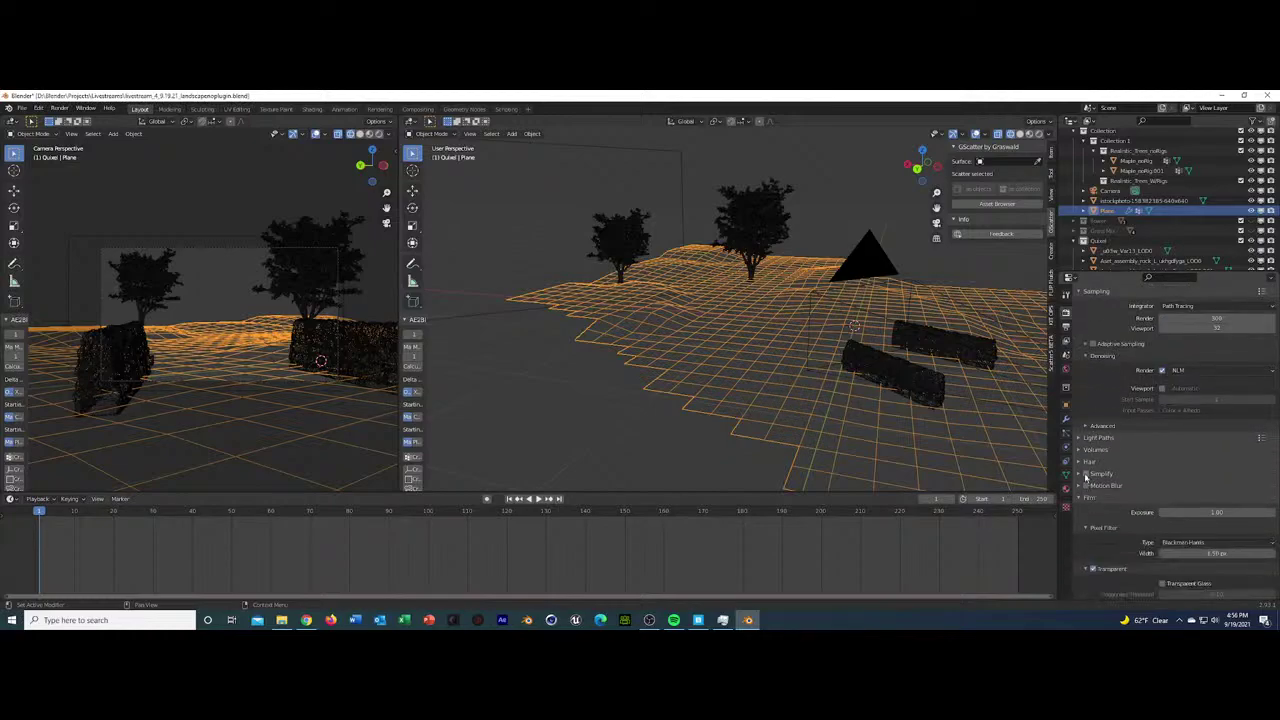
click(1086, 477)
scroll(1085, 477, up, 3)
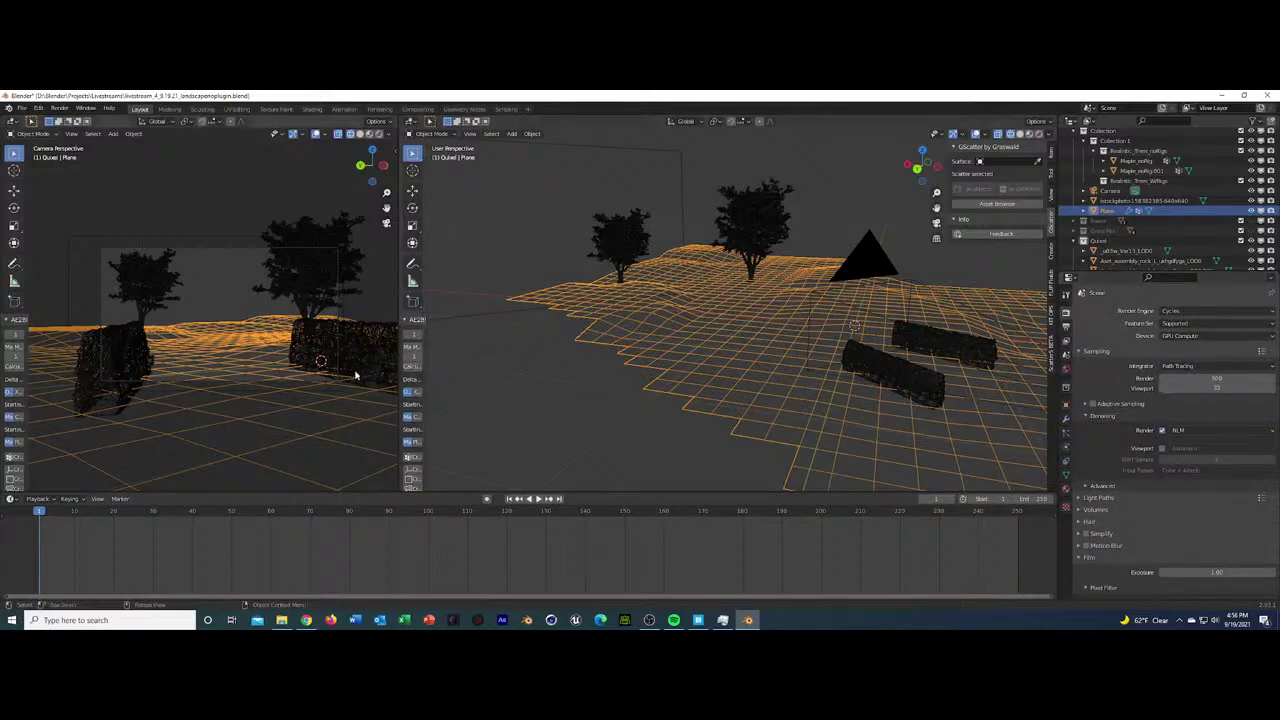
Nudge the Maple_noRig.001 tree slightly, save, and show the Output Properties
click(152, 291)
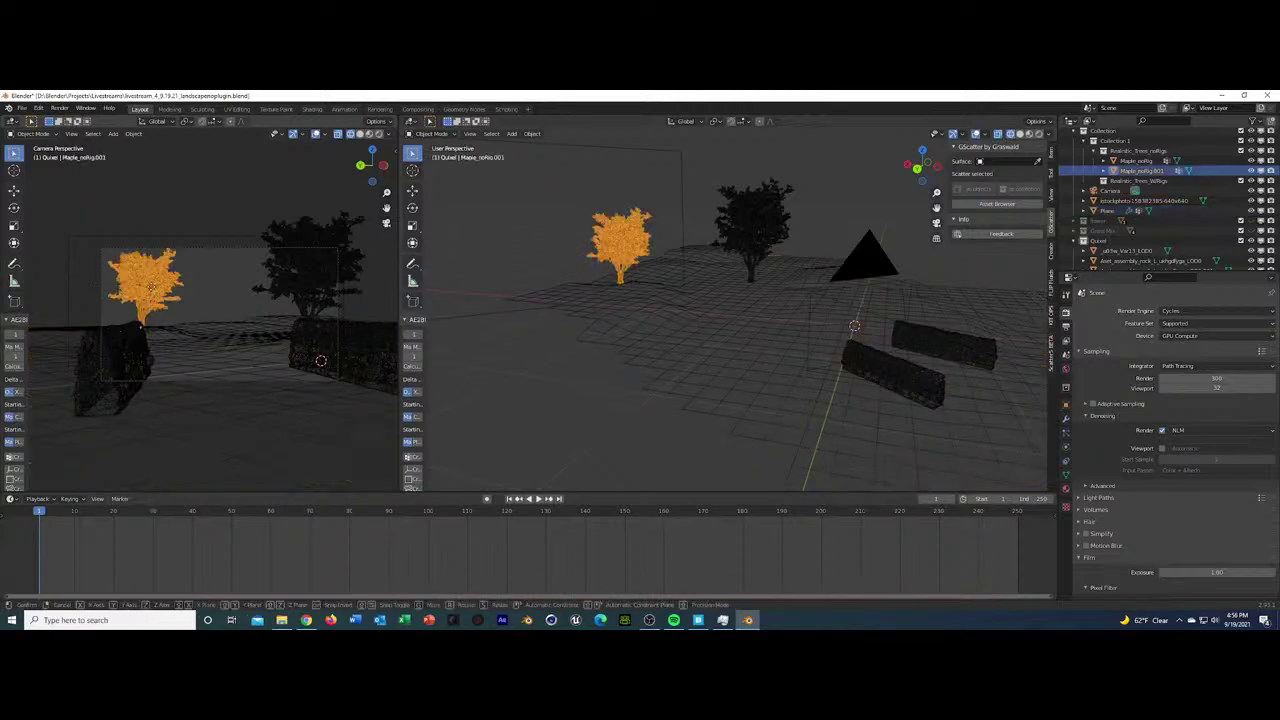
key(g)
key(z)
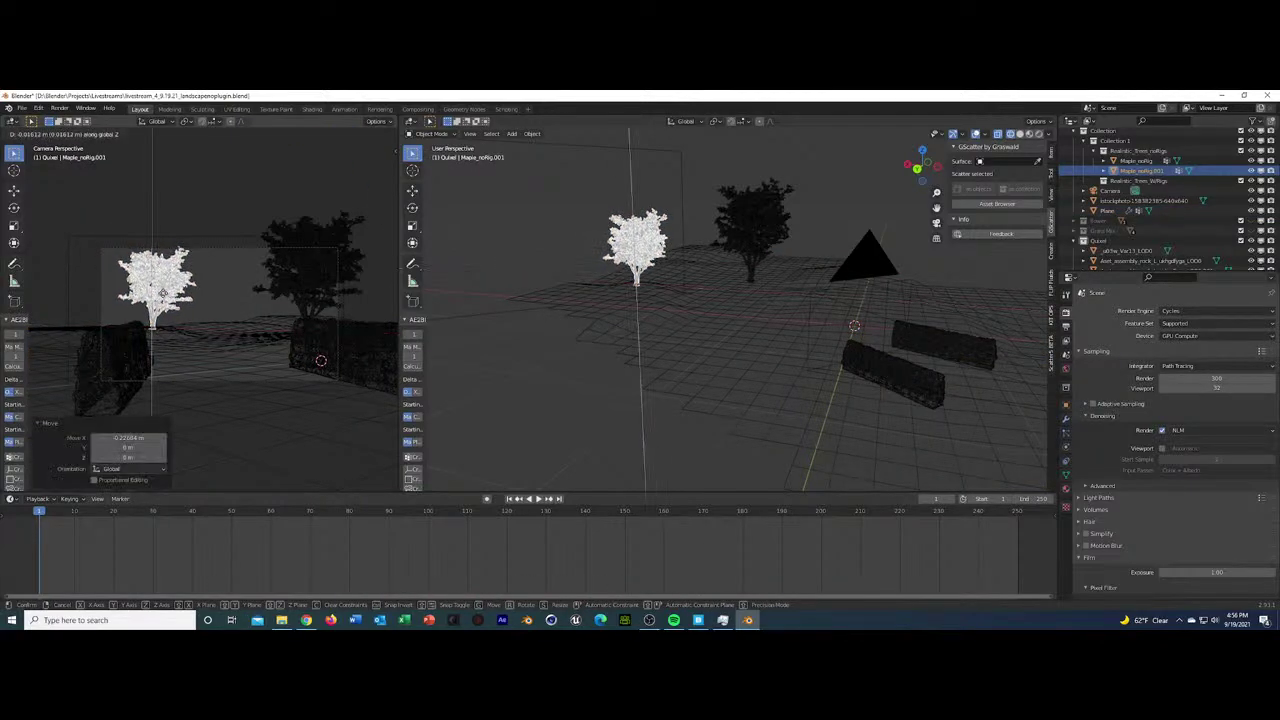
click(162, 292)
key(alt+a)
key(ctrl+s)
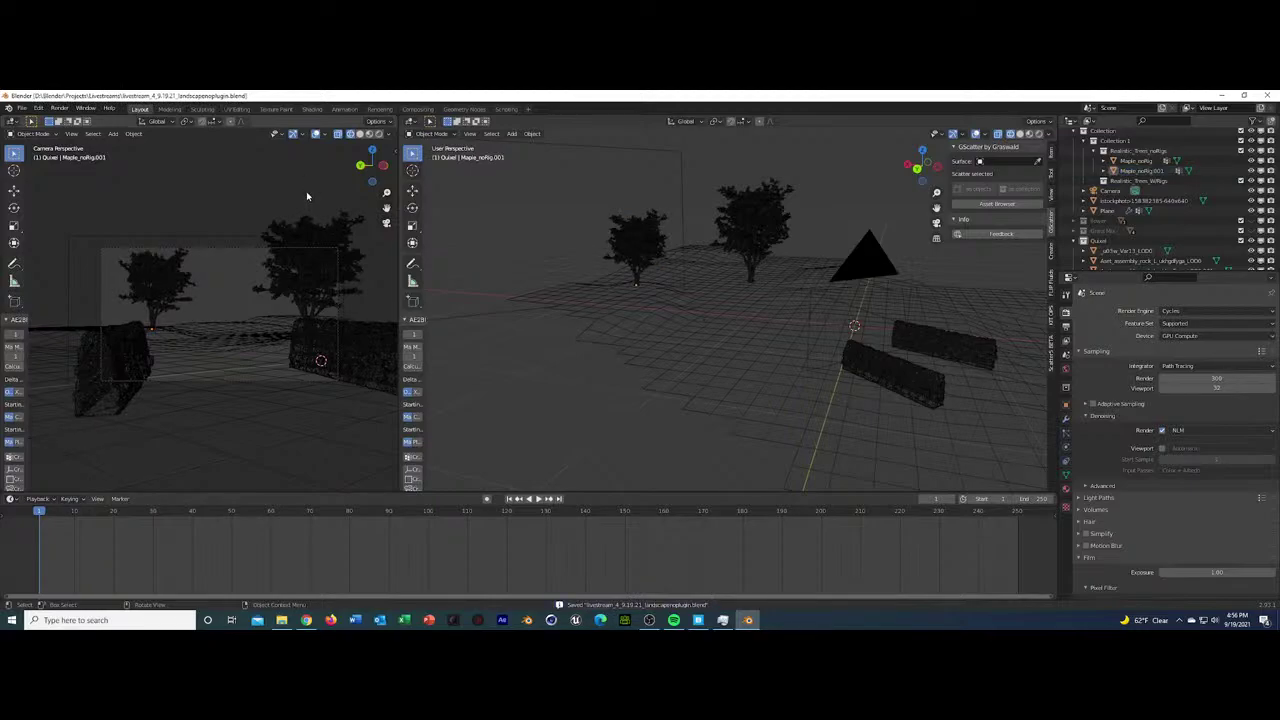
click(61, 108)
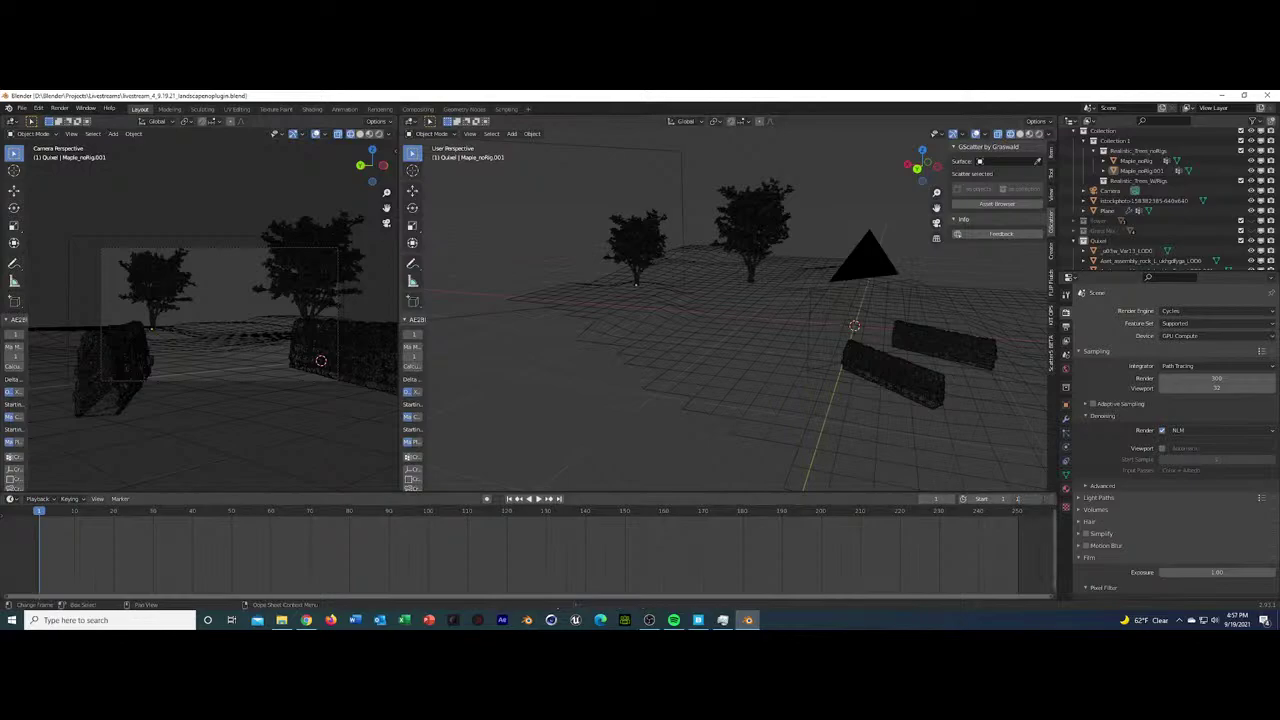
click(1068, 313)
Set the resolution to 2560 × 1440 and the frame rate to 24 fps
click(1238, 323)
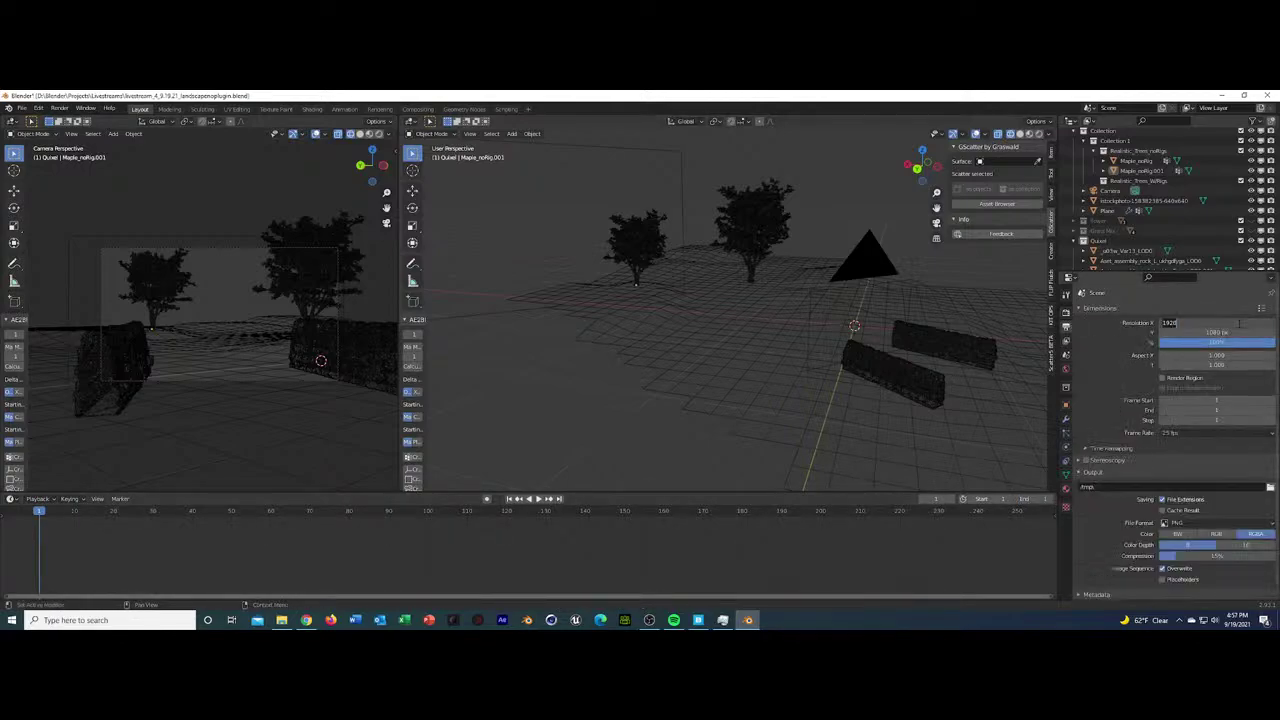
text(2560)
key(Tab)
text(1)
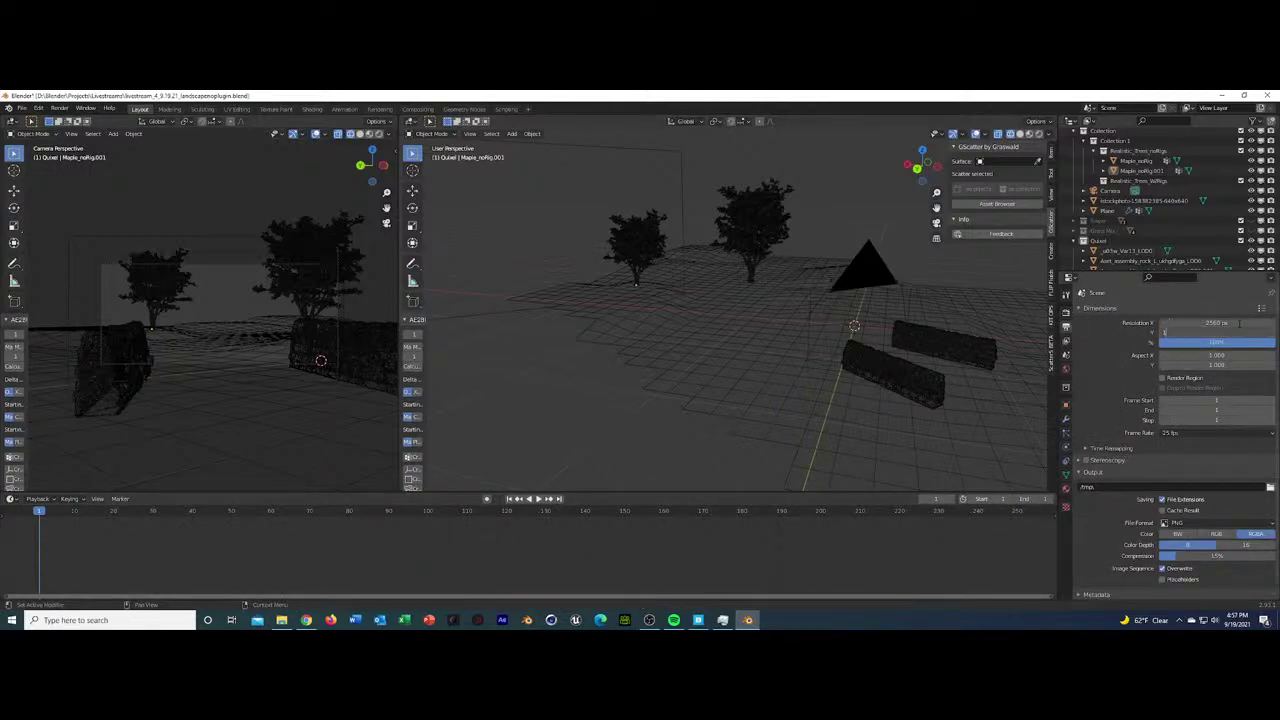
text(440)
key(Return)
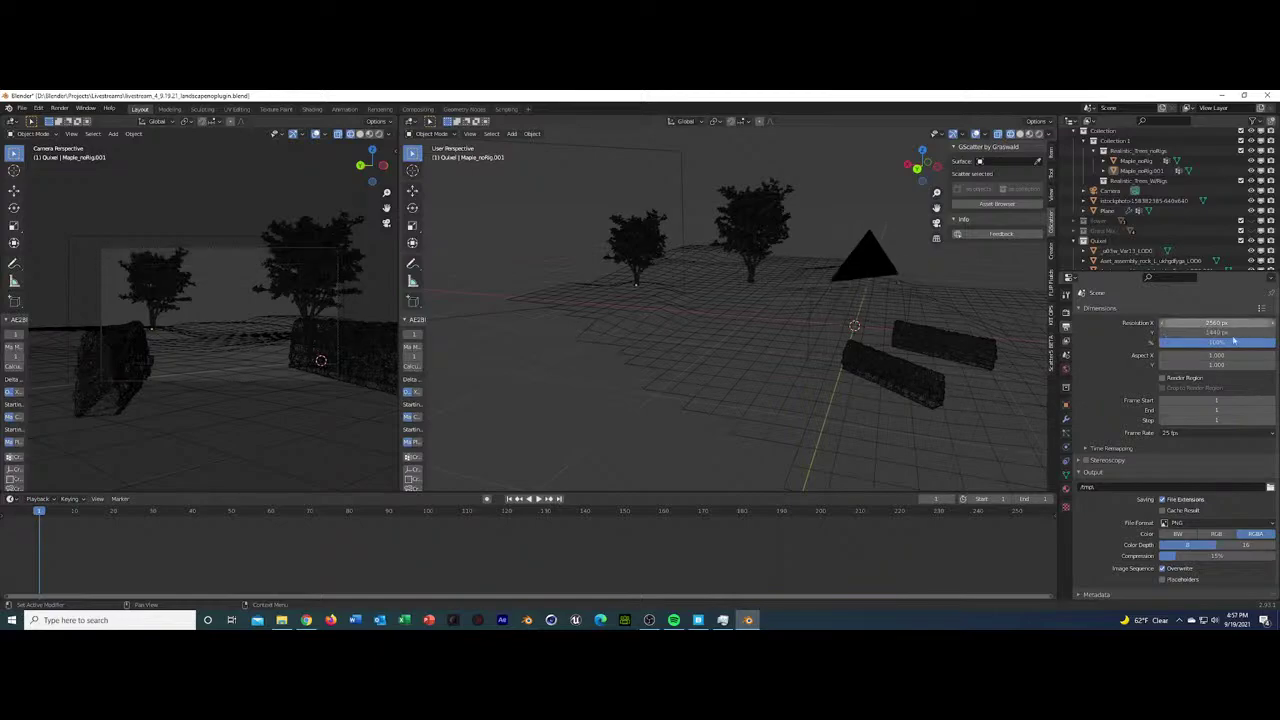
click(1190, 433)
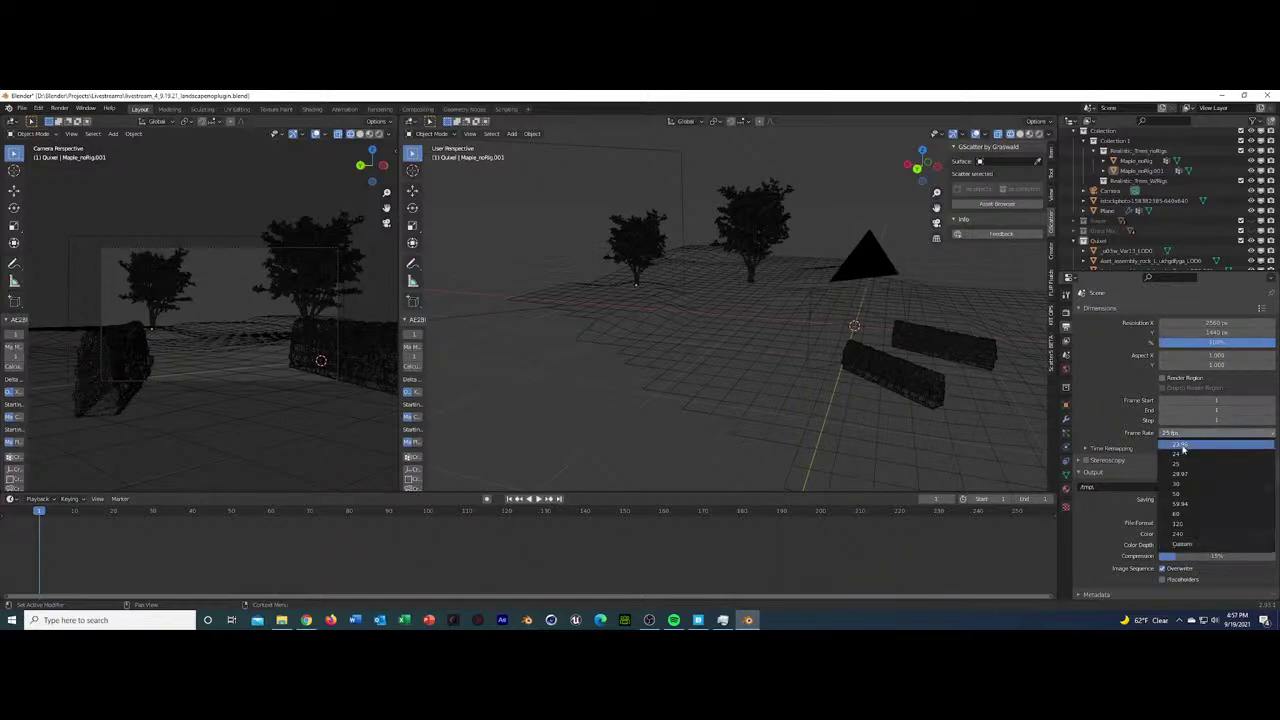
click(1183, 452)
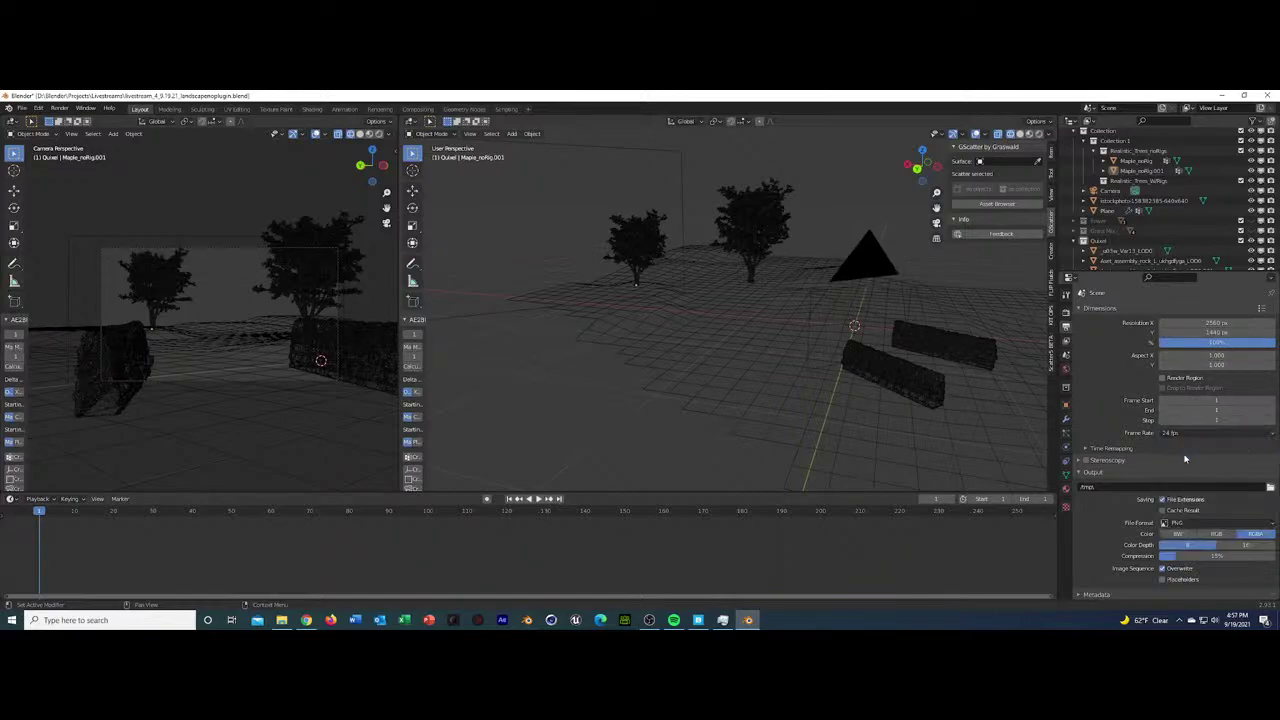
Set the output path to 'testrender' in the Livestream folder
click(1270, 487)
double_click(574, 346)
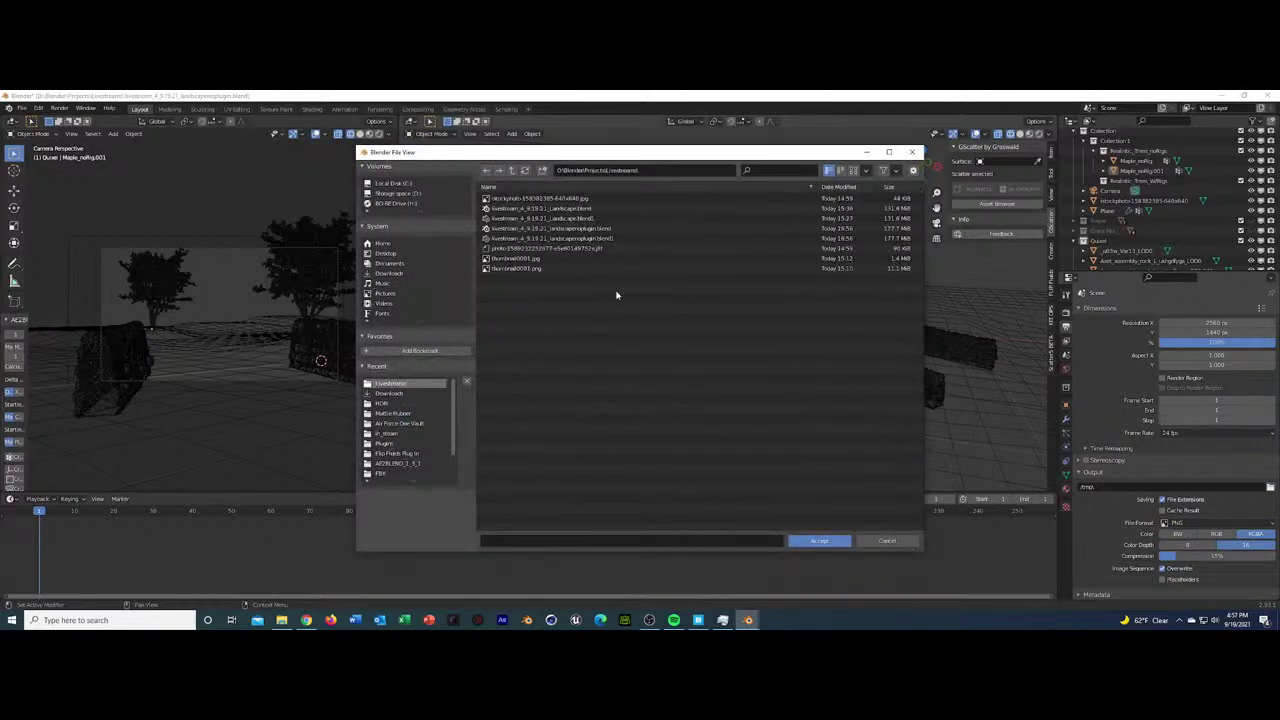
click(590, 540)
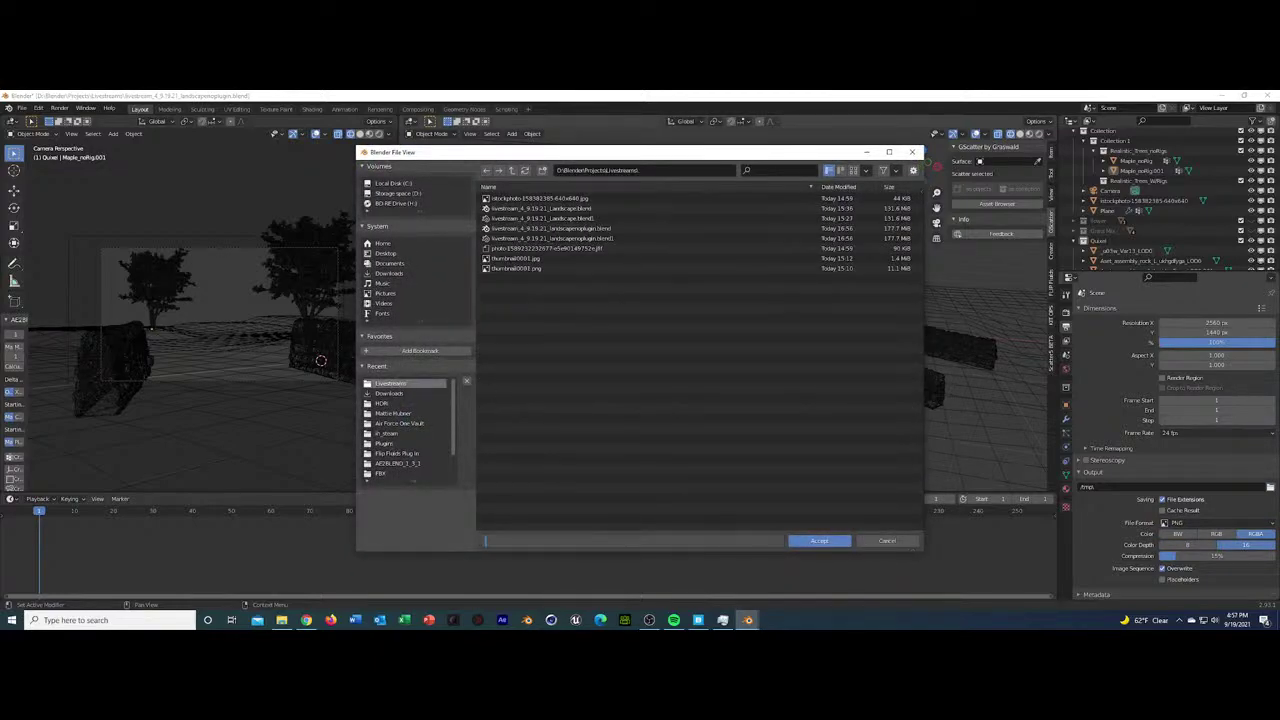
text(testrender)
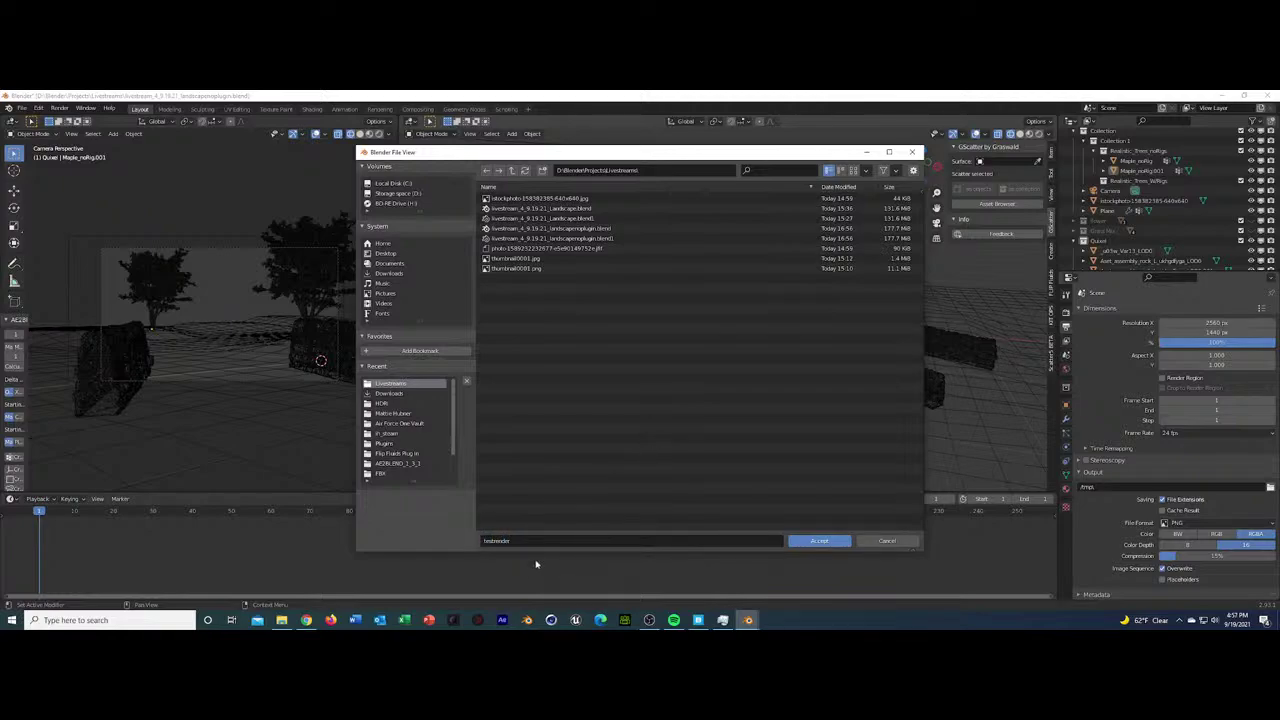
click(820, 541)
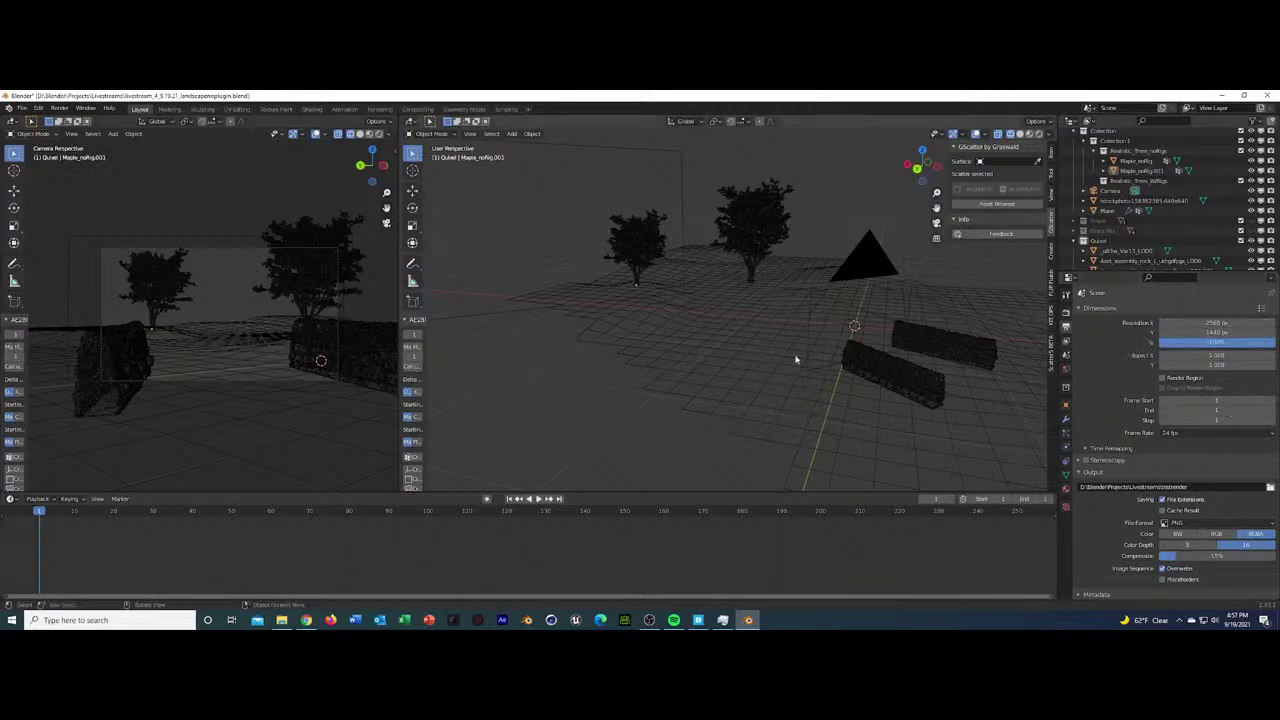
Save, start rendering the animation, then close the render window partway through
key(ctrl+s)
click(60, 108)
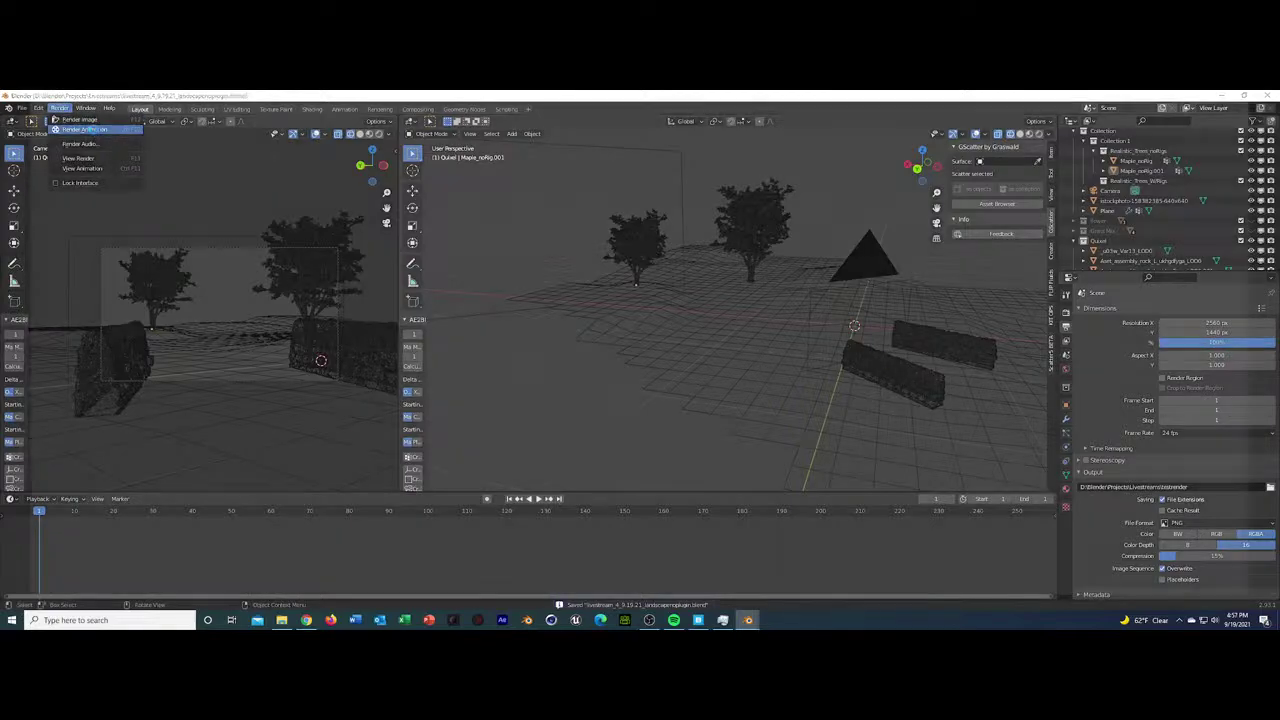
click(94, 131)
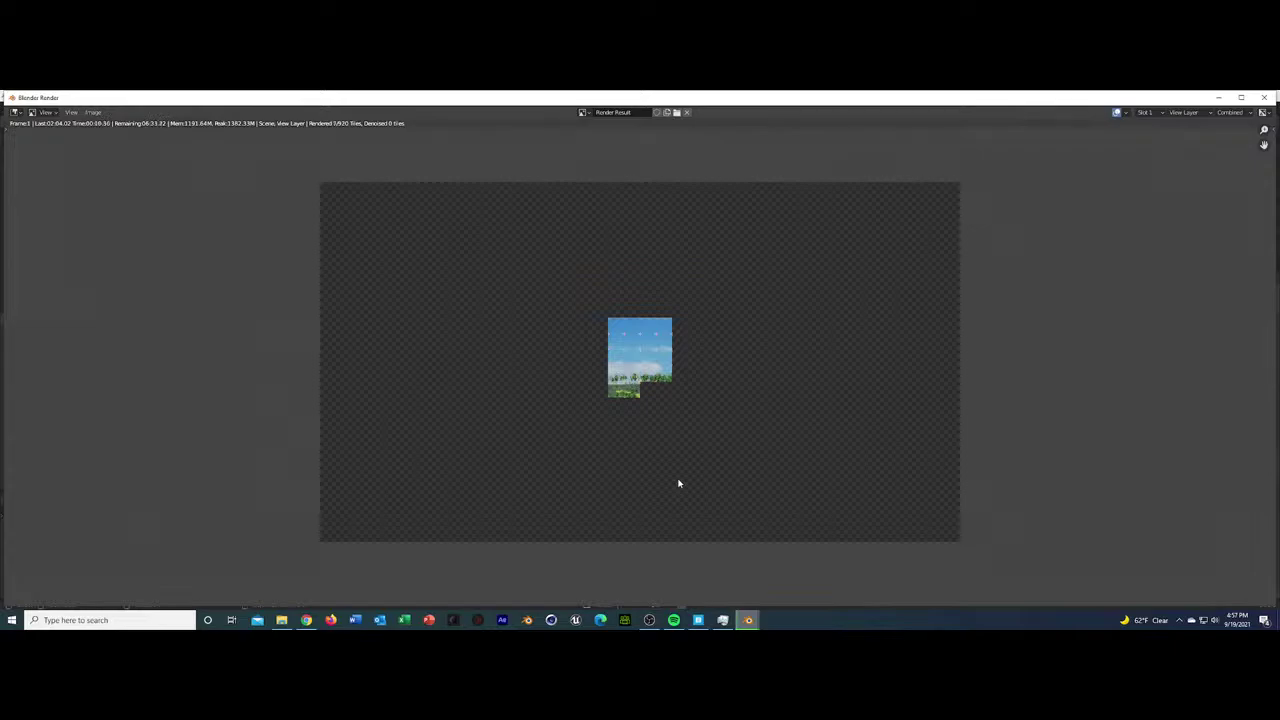
scroll(549, 509, up, 7)
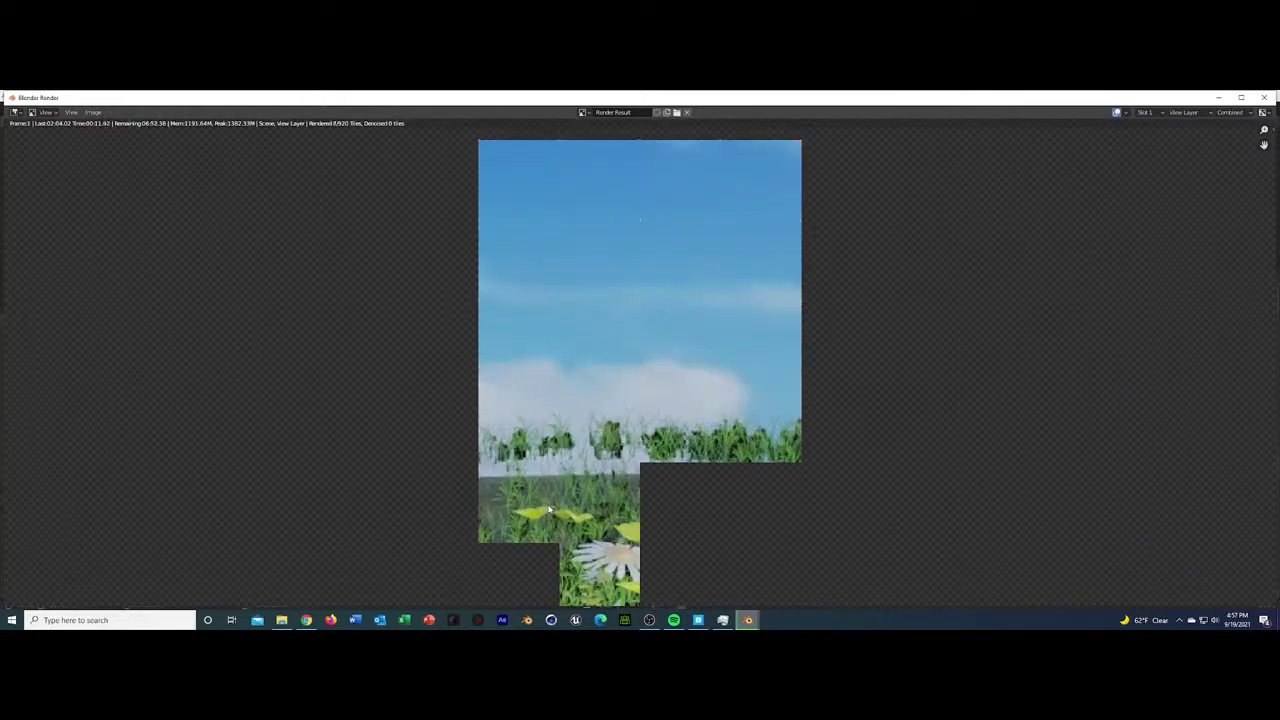
scroll(549, 509, down, 3)
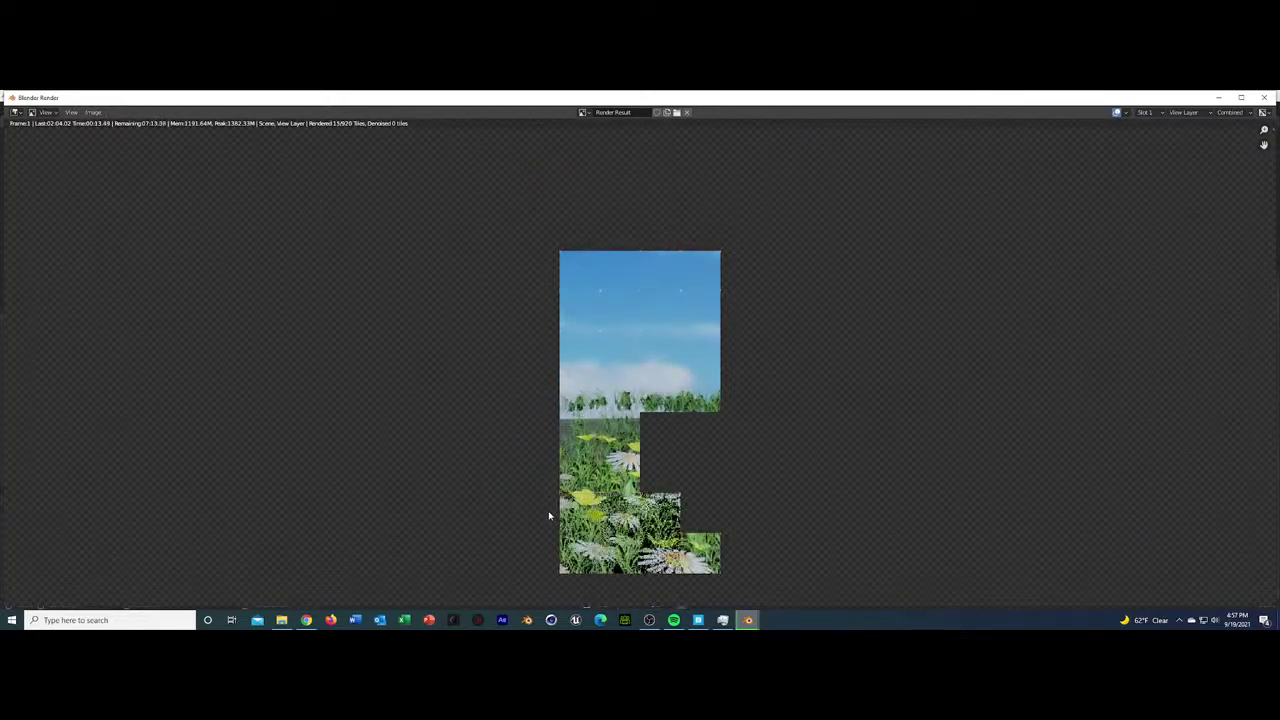
click(1264, 97)
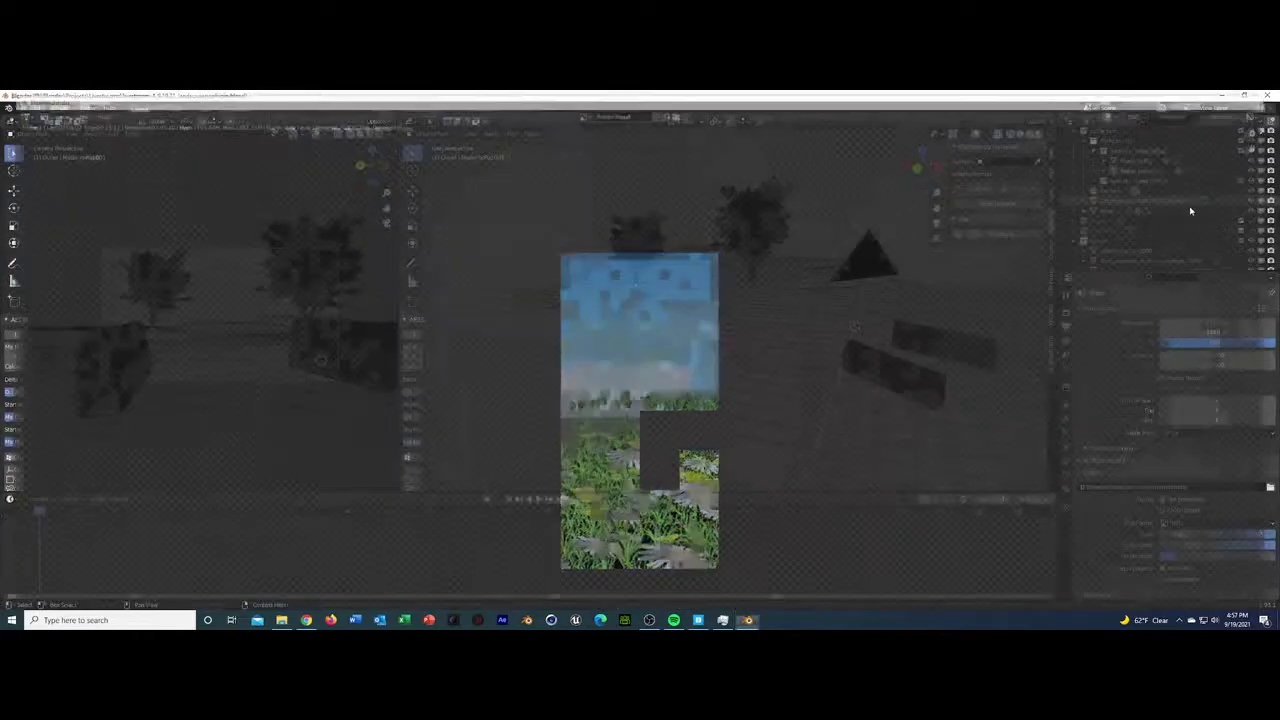
Render a still image of frame 1 and zoom around the emerging tiles
click(1106, 223)
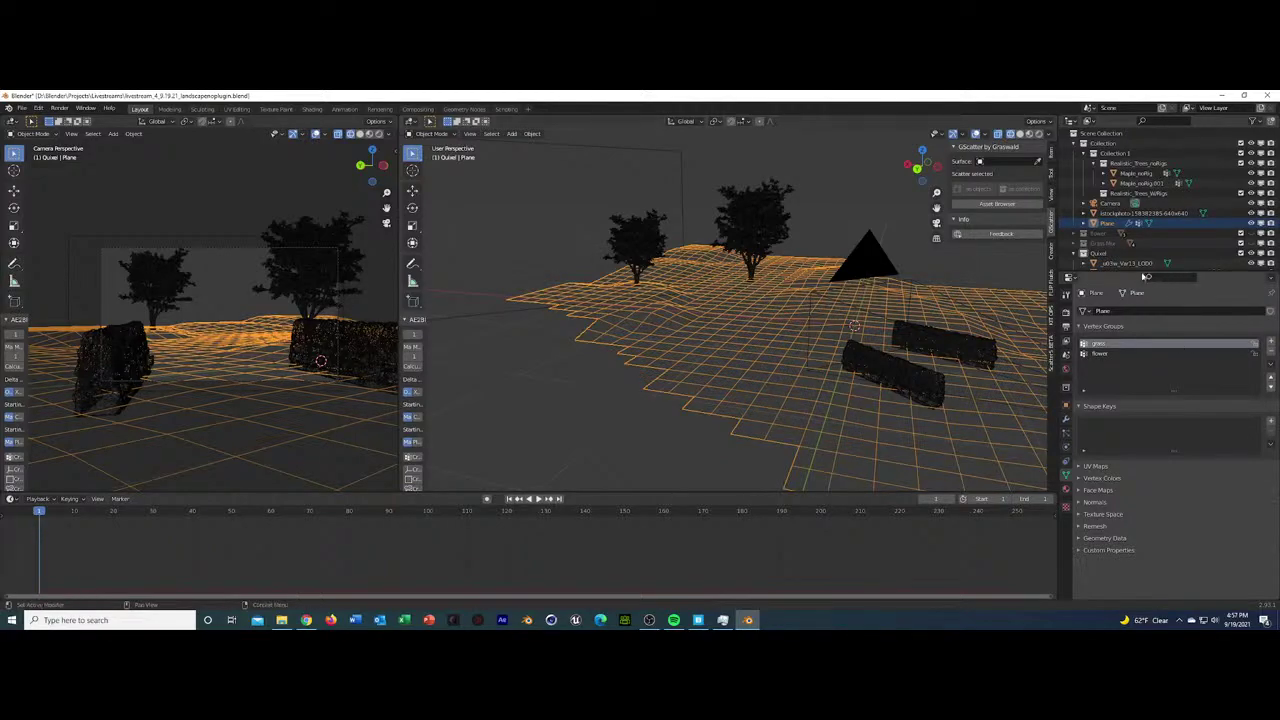
click(59, 108)
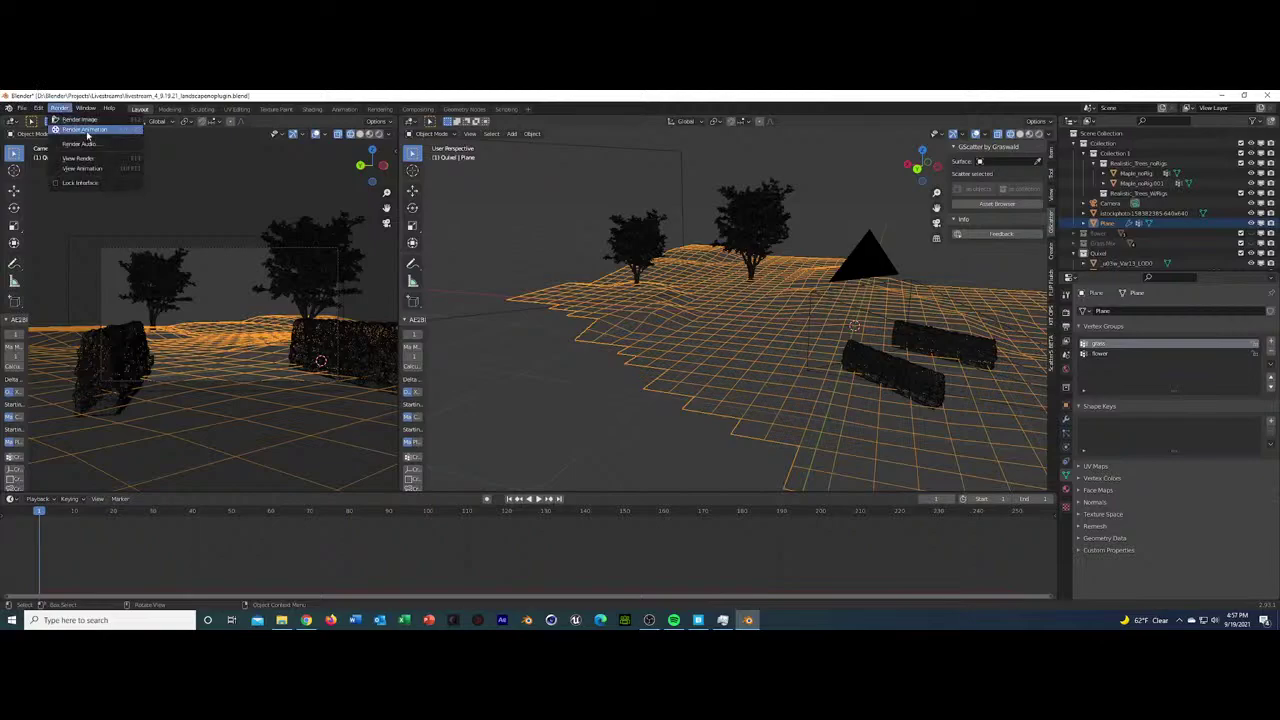
click(86, 126)
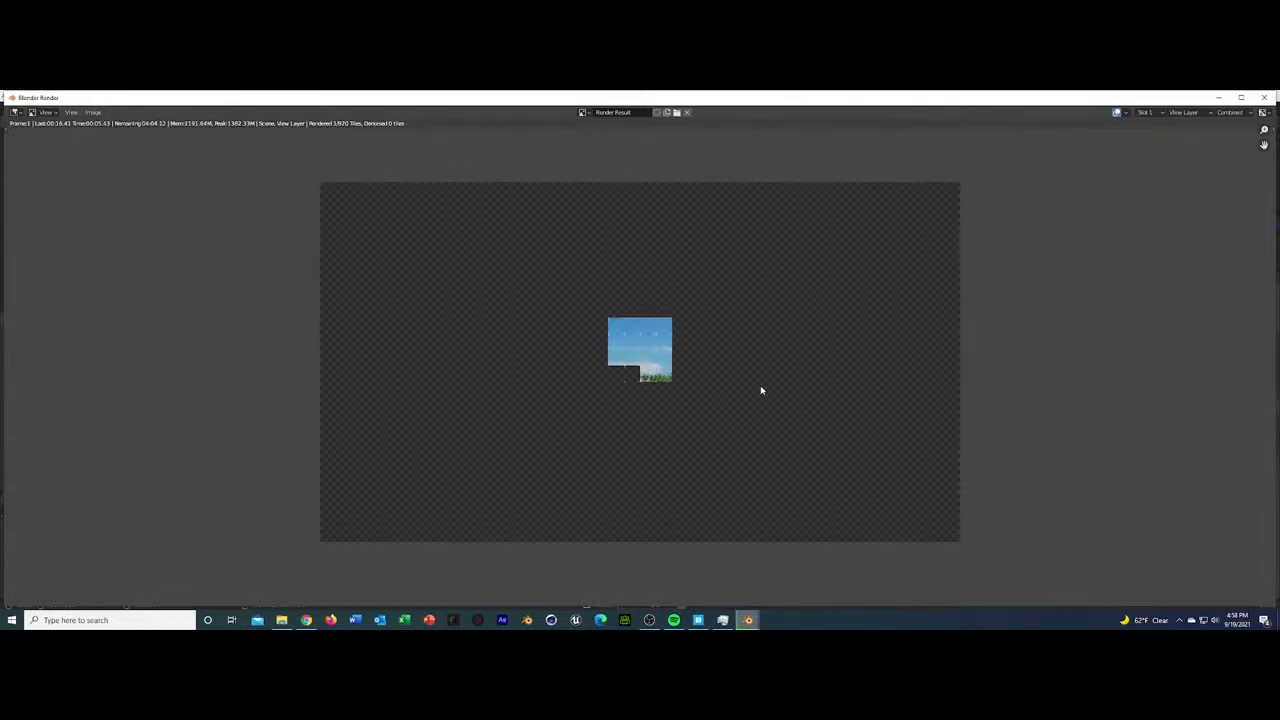
scroll(760, 390, up, 6)
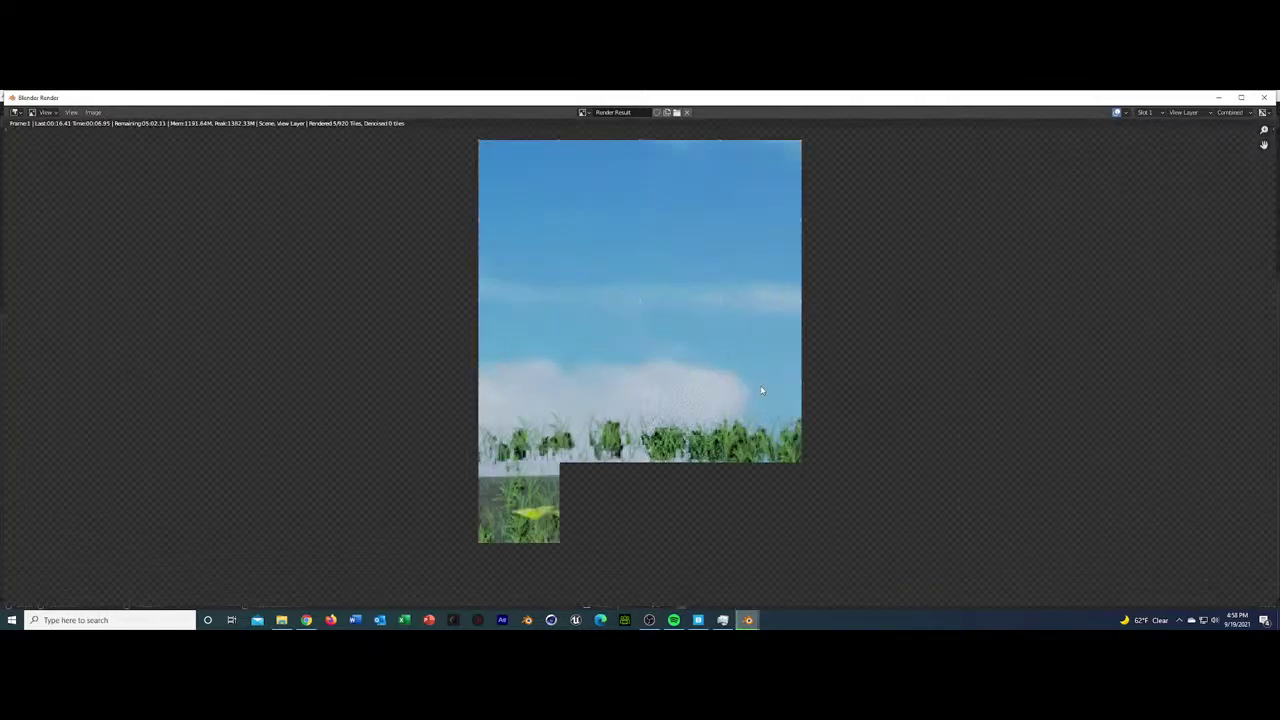
scroll(761, 390, down, 4)
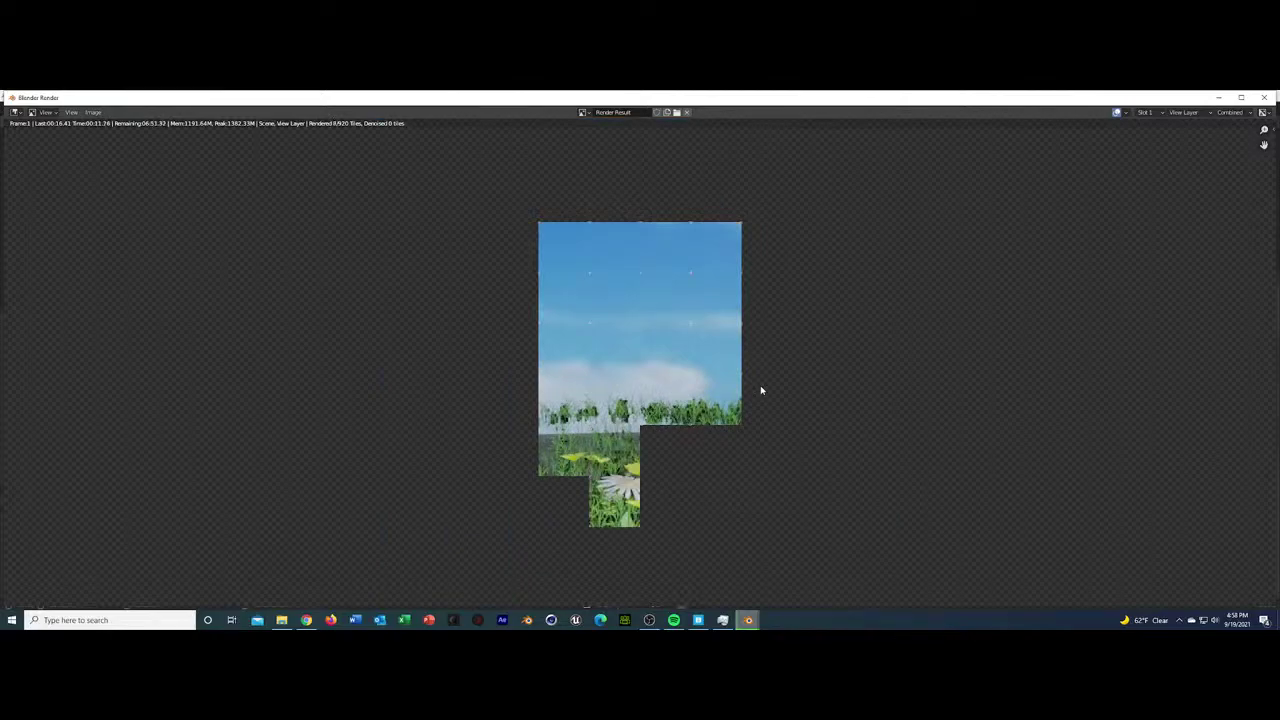
scroll(760, 390, down, 3)
scroll(760, 390, up, 1)
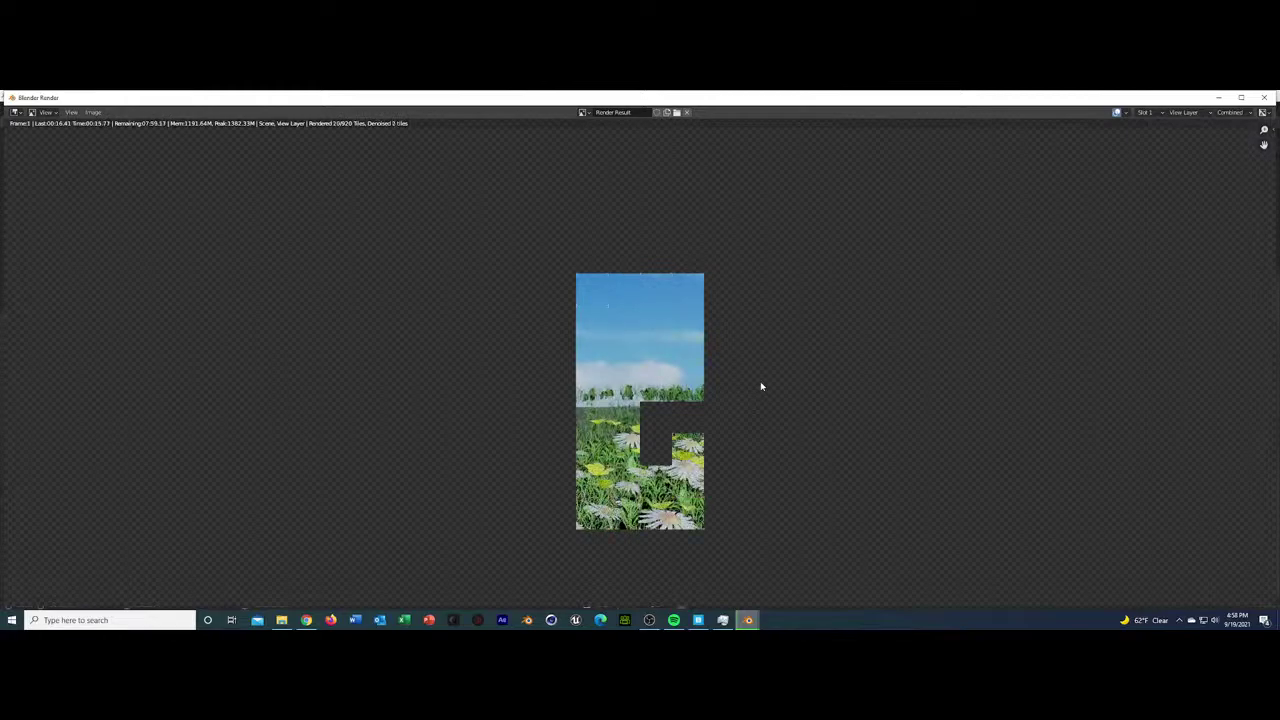
scroll(760, 386, down, 2)
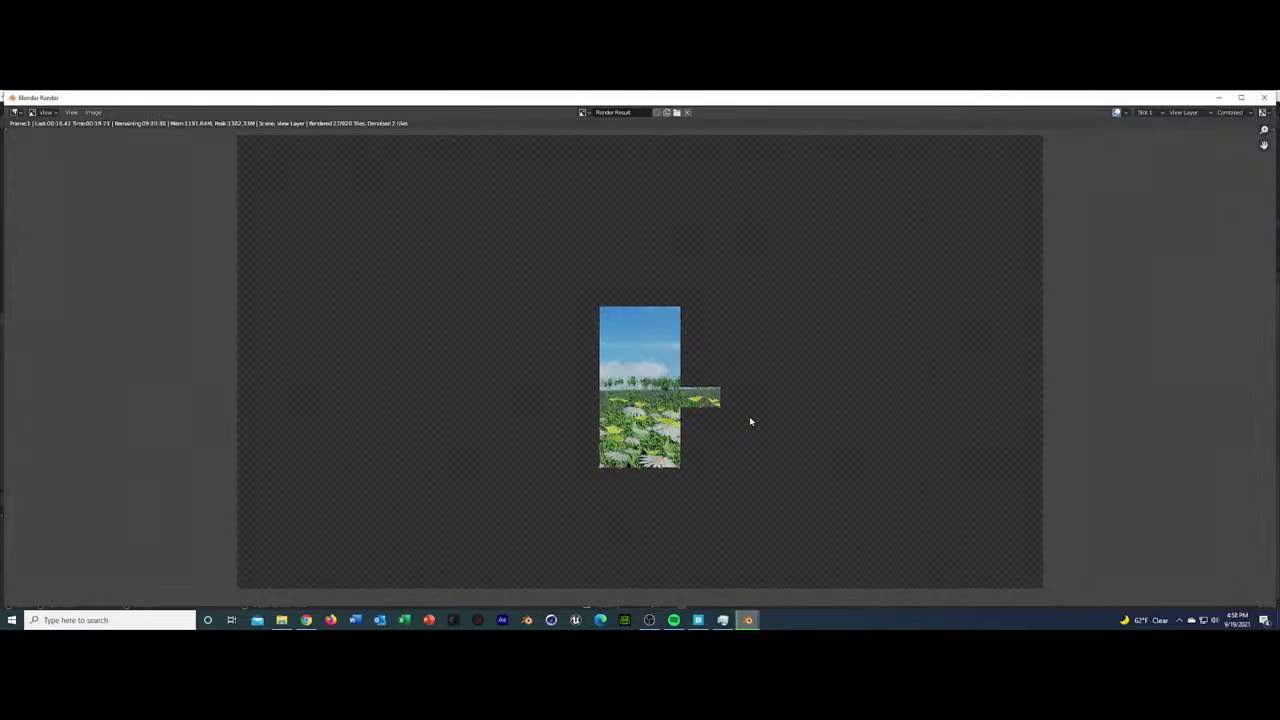
scroll(750, 428, up, 4)
scroll(751, 434, up, 4)
scroll(751, 434, down, 1)
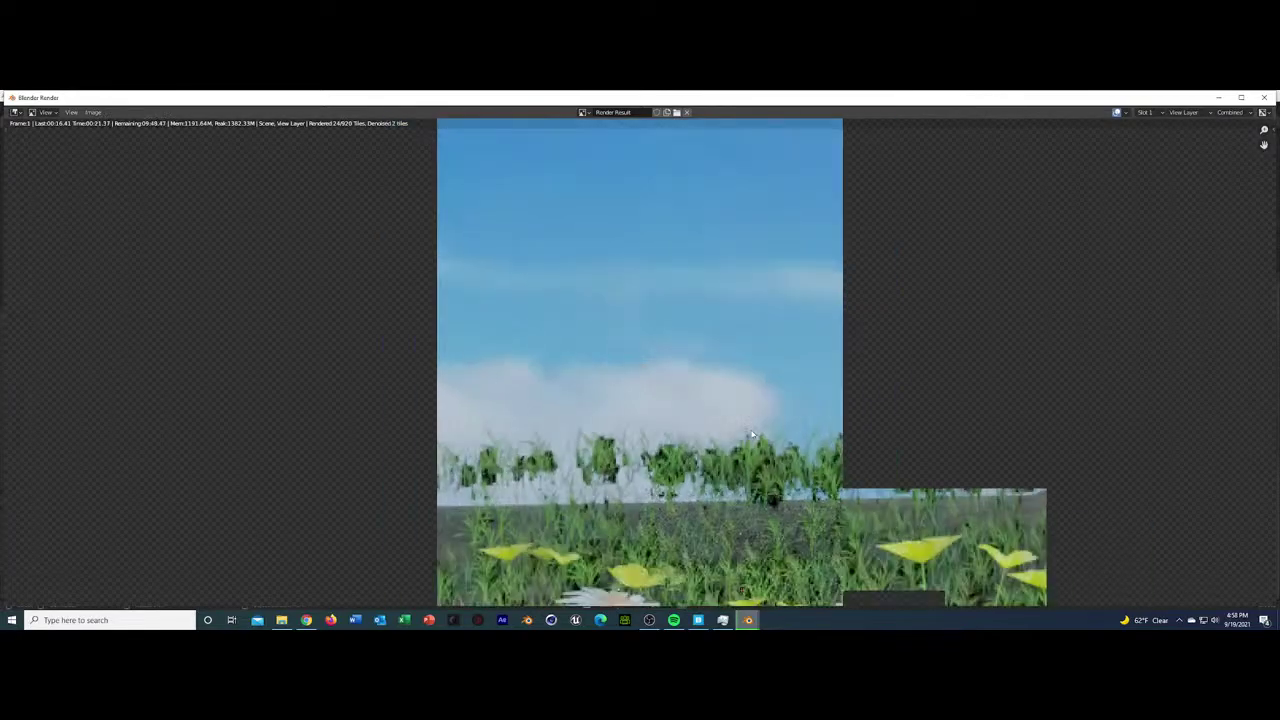
scroll(755, 435, down, 3)
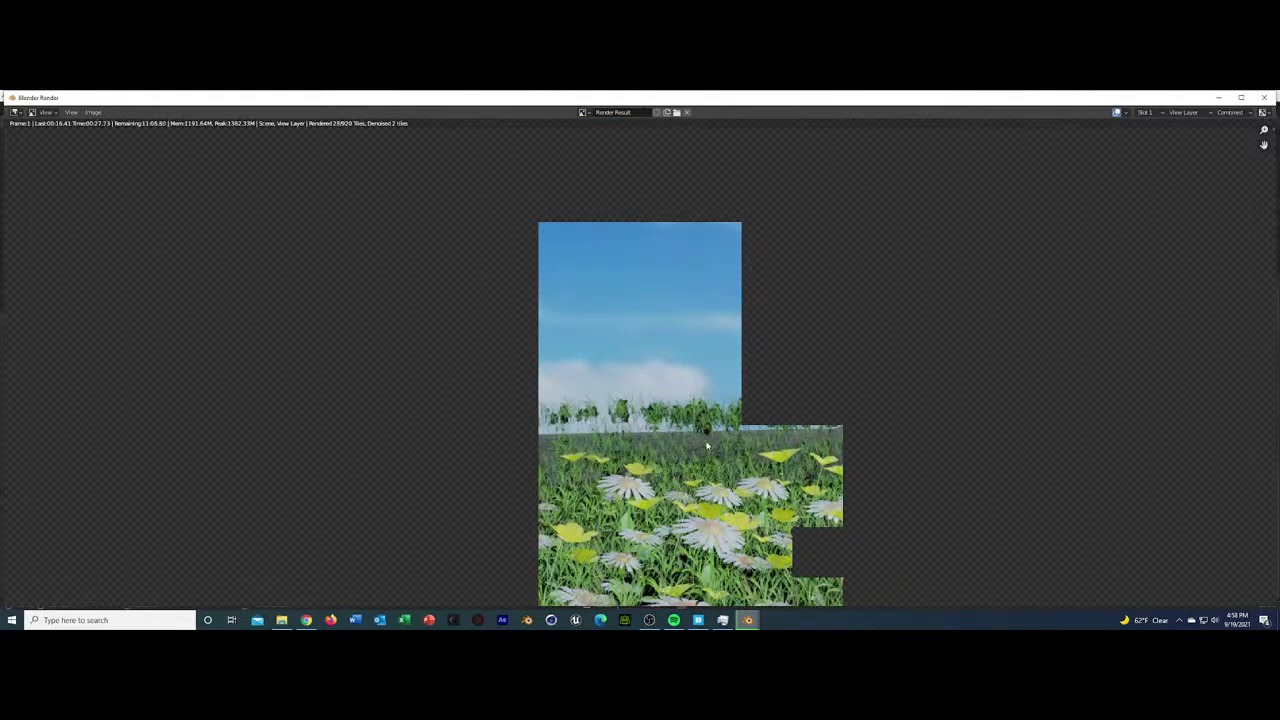
scroll(706, 445, down, 4)
scroll(708, 447, up, 2)
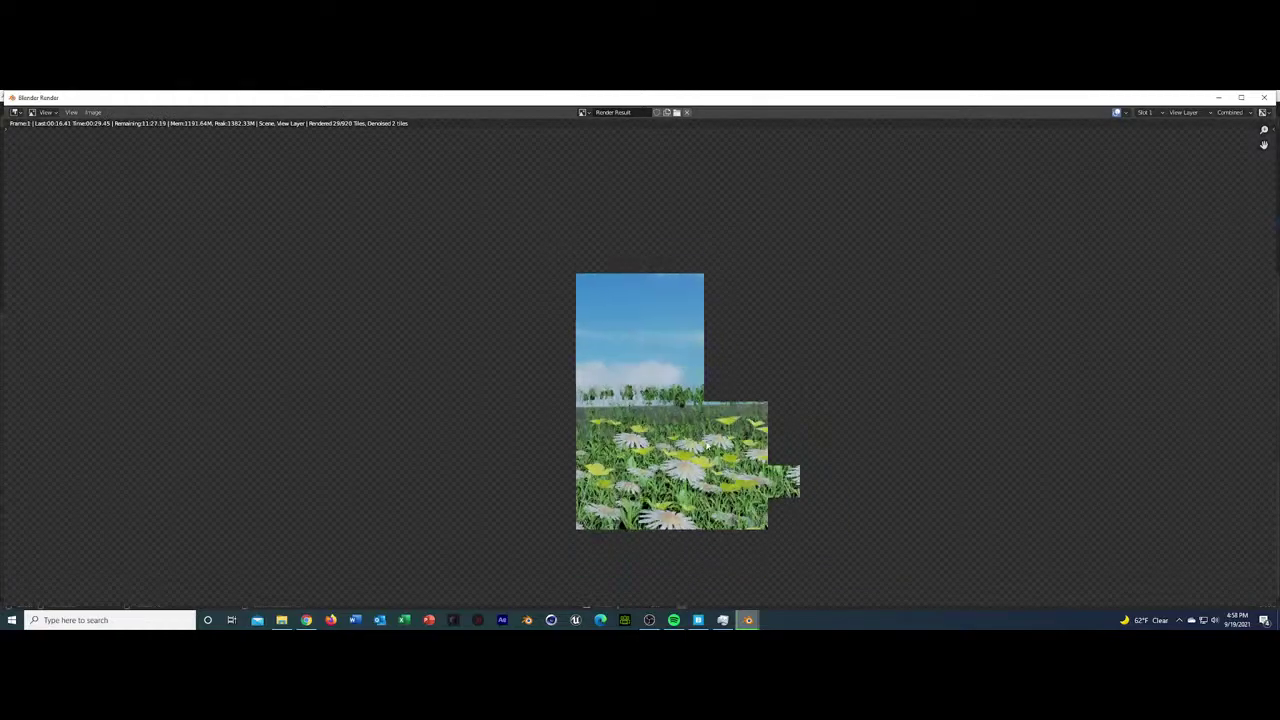
scroll(708, 447, down, 3)
scroll(706, 447, up, 2)
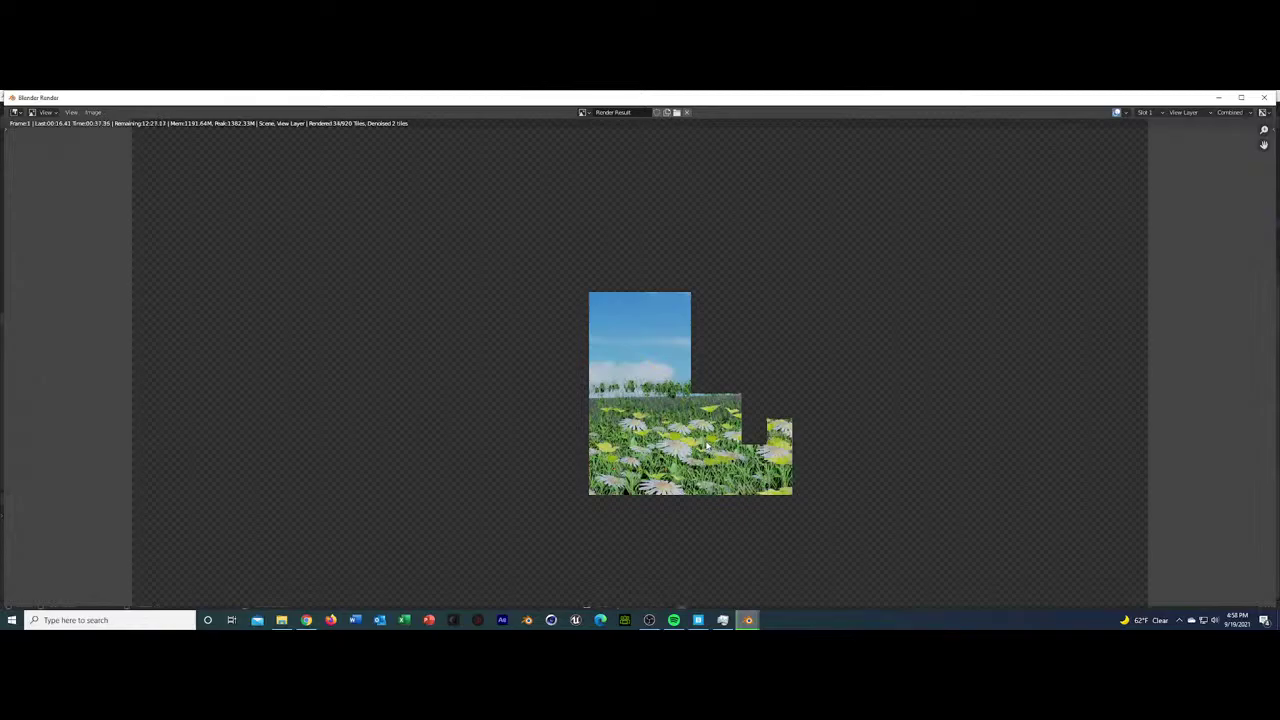
Close the render view and bring up the Output Properties resolution settings
click(1265, 97)
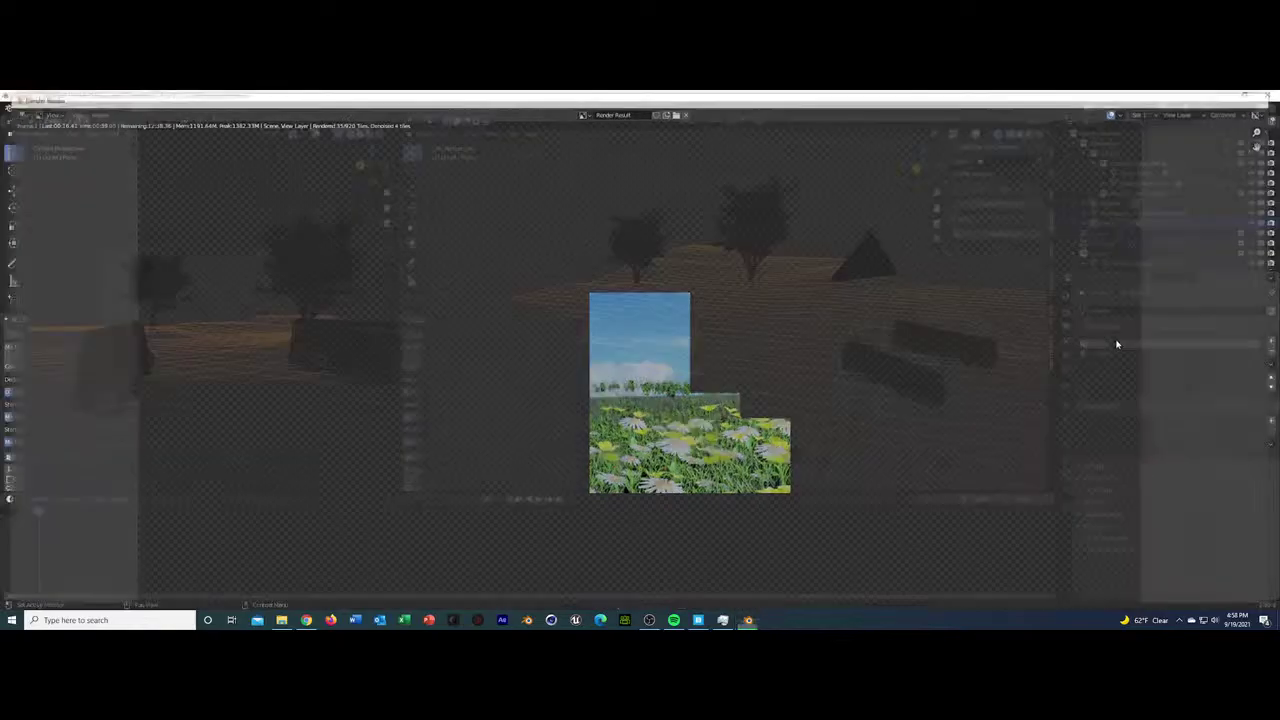
click(1066, 325)
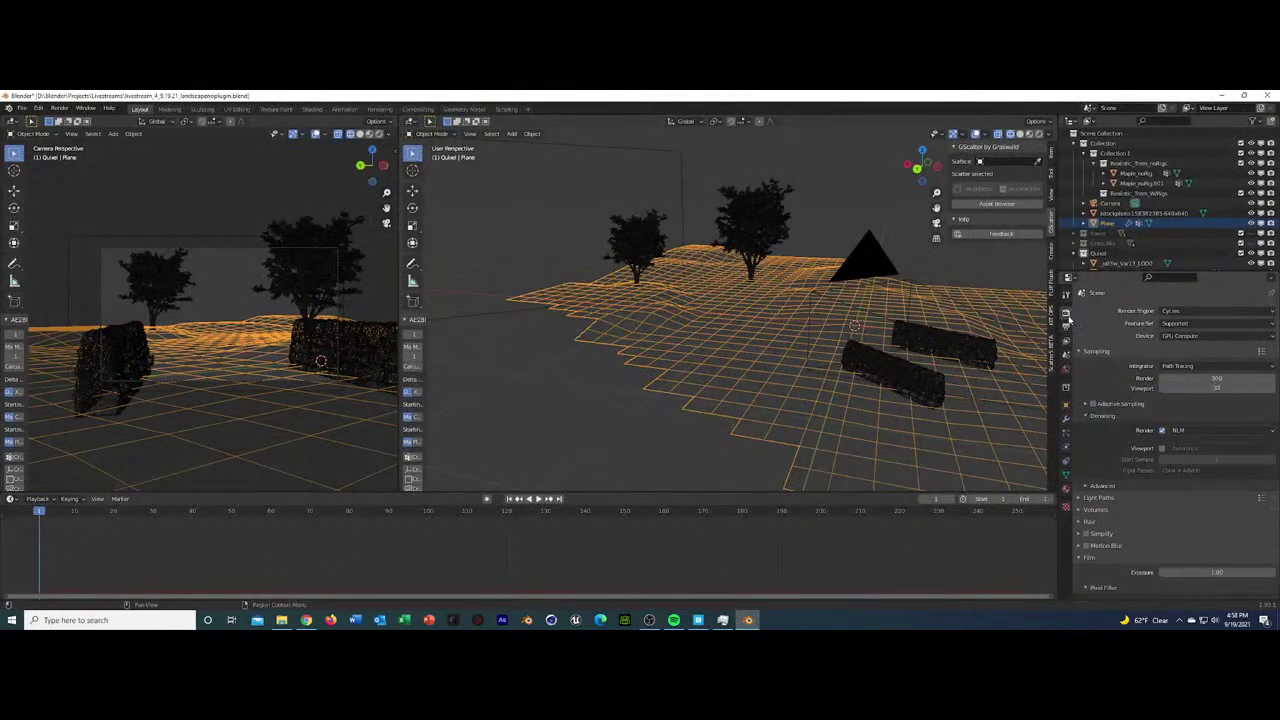
click(1066, 340)
Set Resolution X to 1920 and Resolution Y to 1080, then open the Render menu
double_click(1215, 322)
text(19)
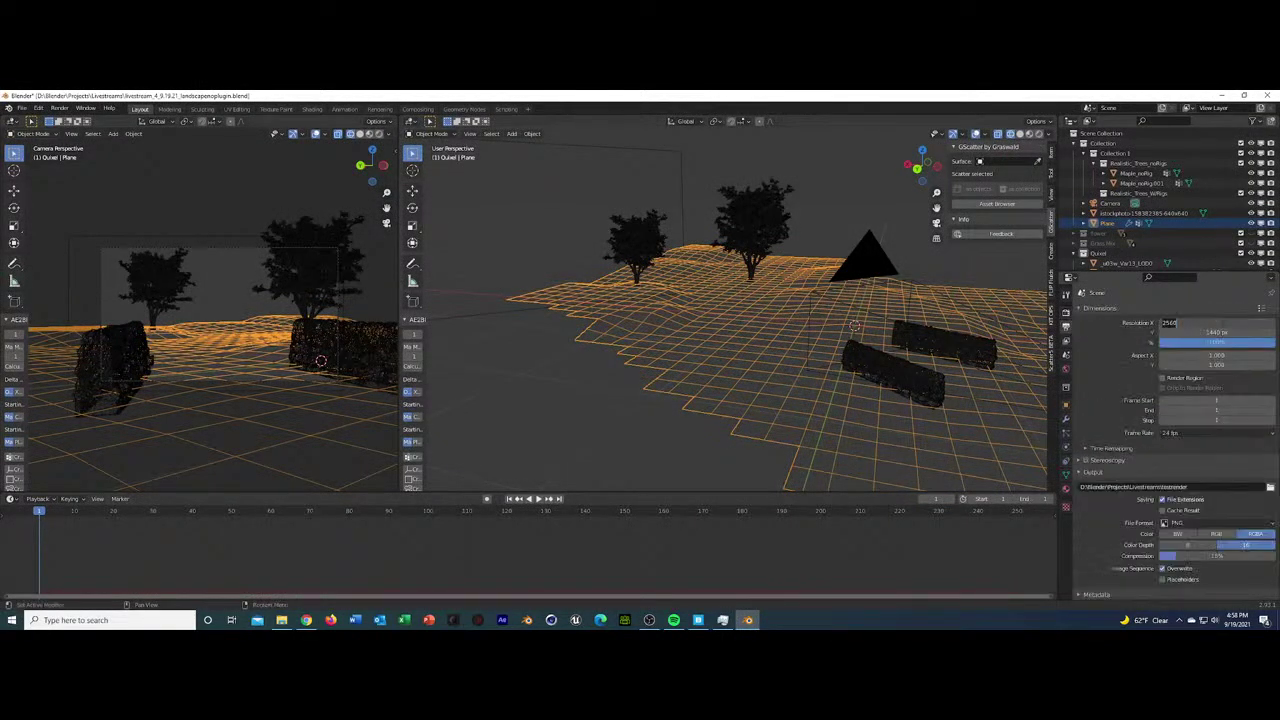
key(Tab)
double_click(1224, 323)
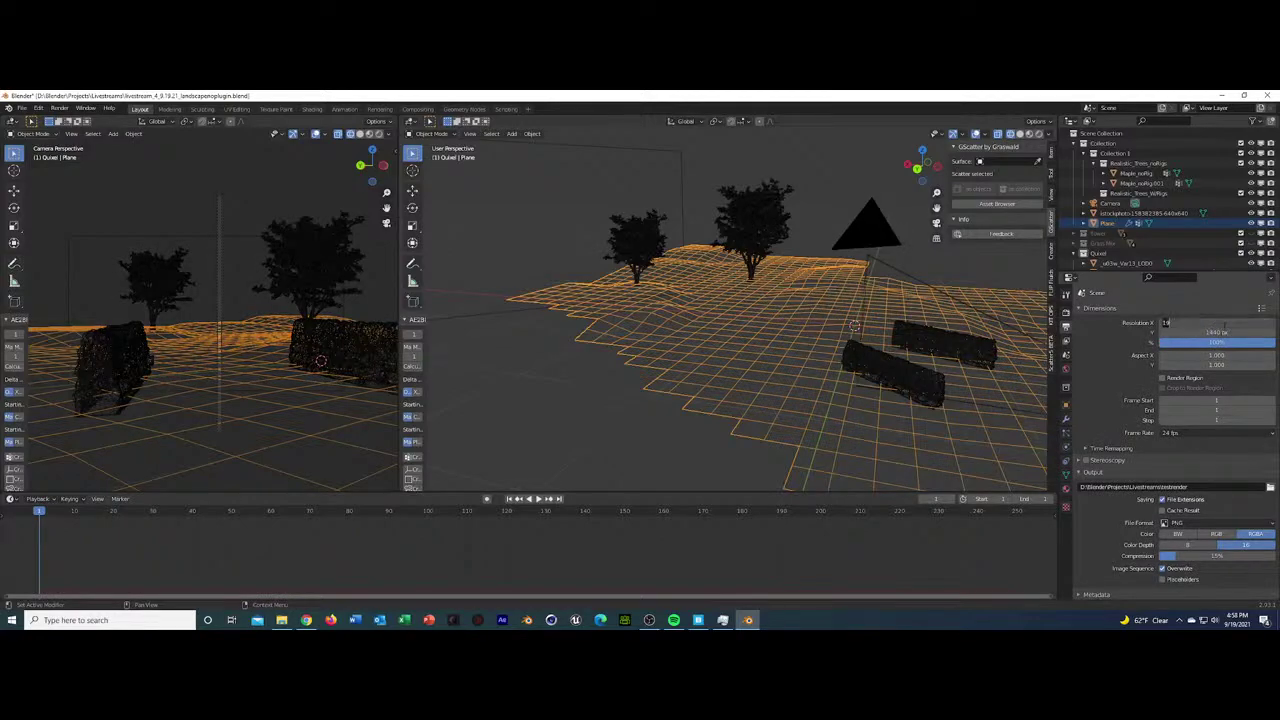
text(20)
key(Tab)
text(10)
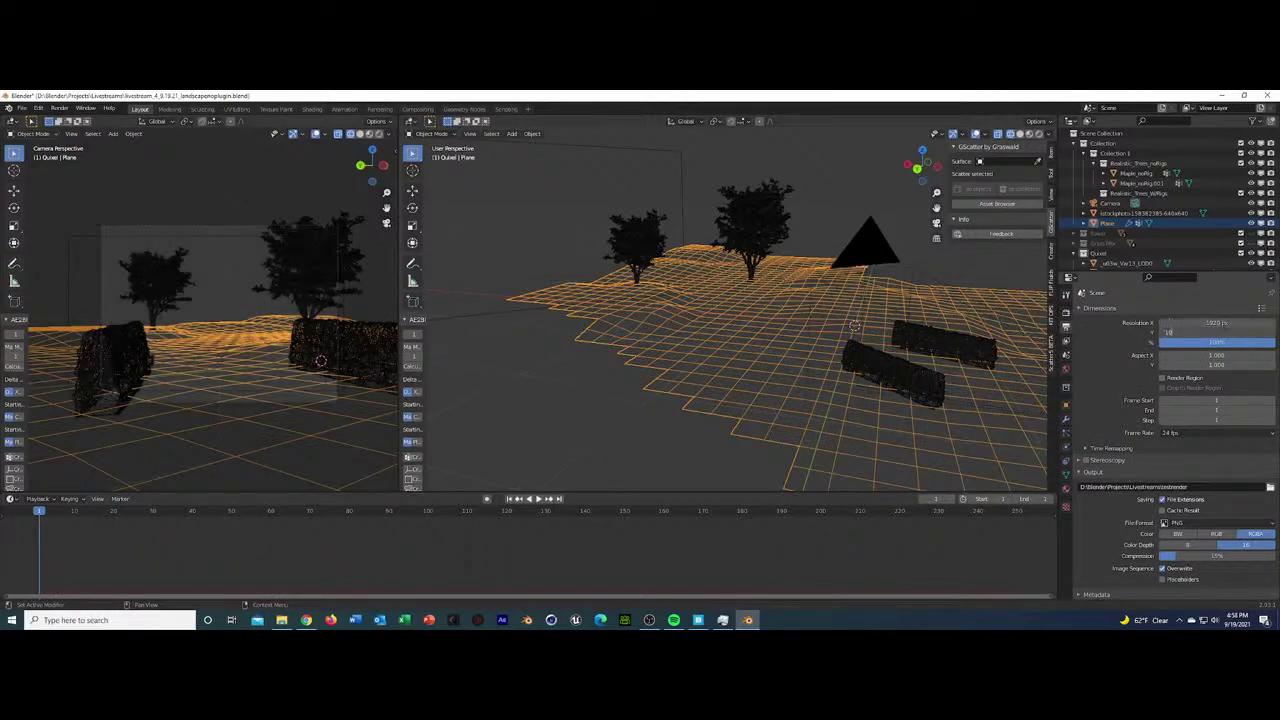
text(80)
key(Return)
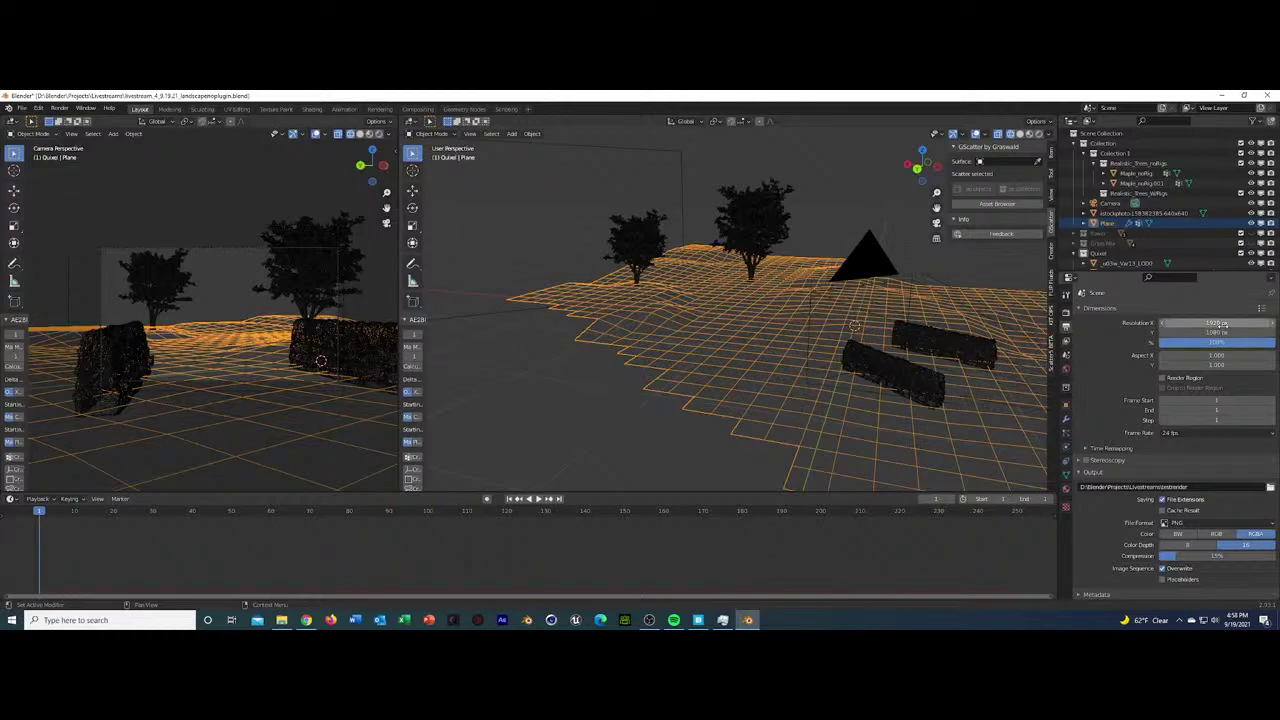
click(60, 107)
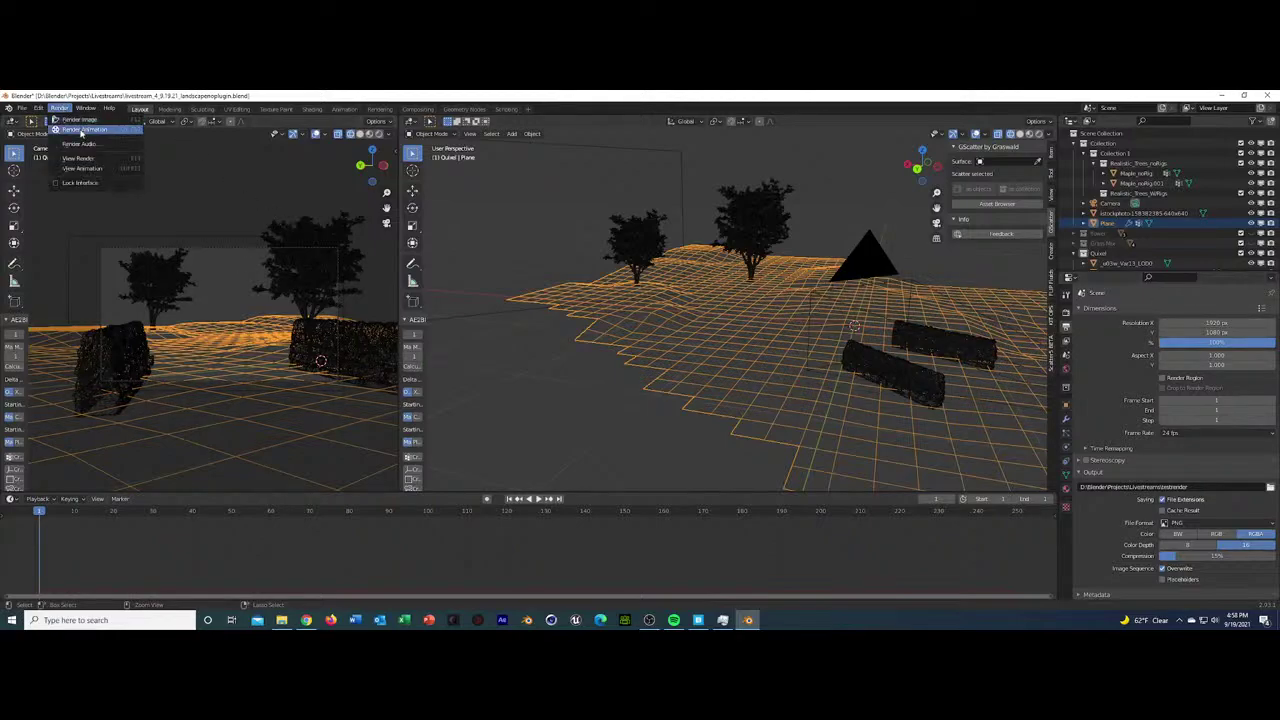
Start Render Animation and zoom the render view to watch frame 1's tiles fill in
click(82, 130)
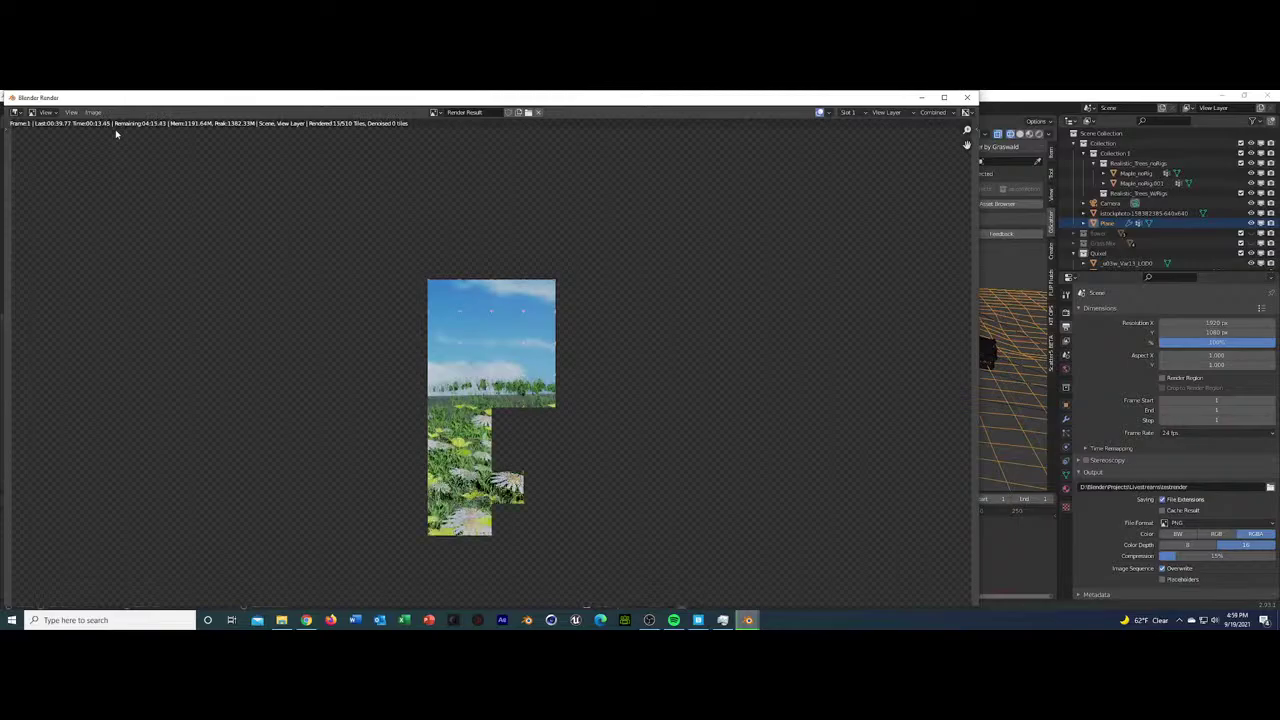
scroll(600, 331, down, 2)
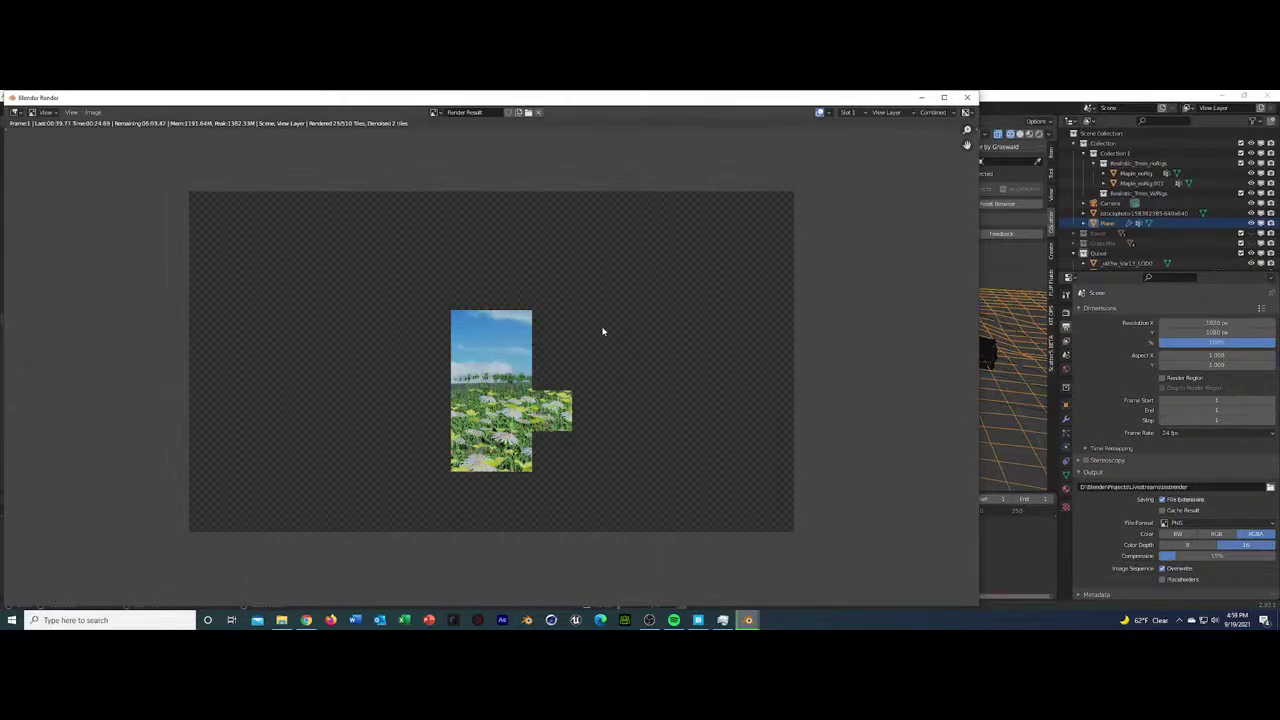
scroll(603, 331, up, 5)
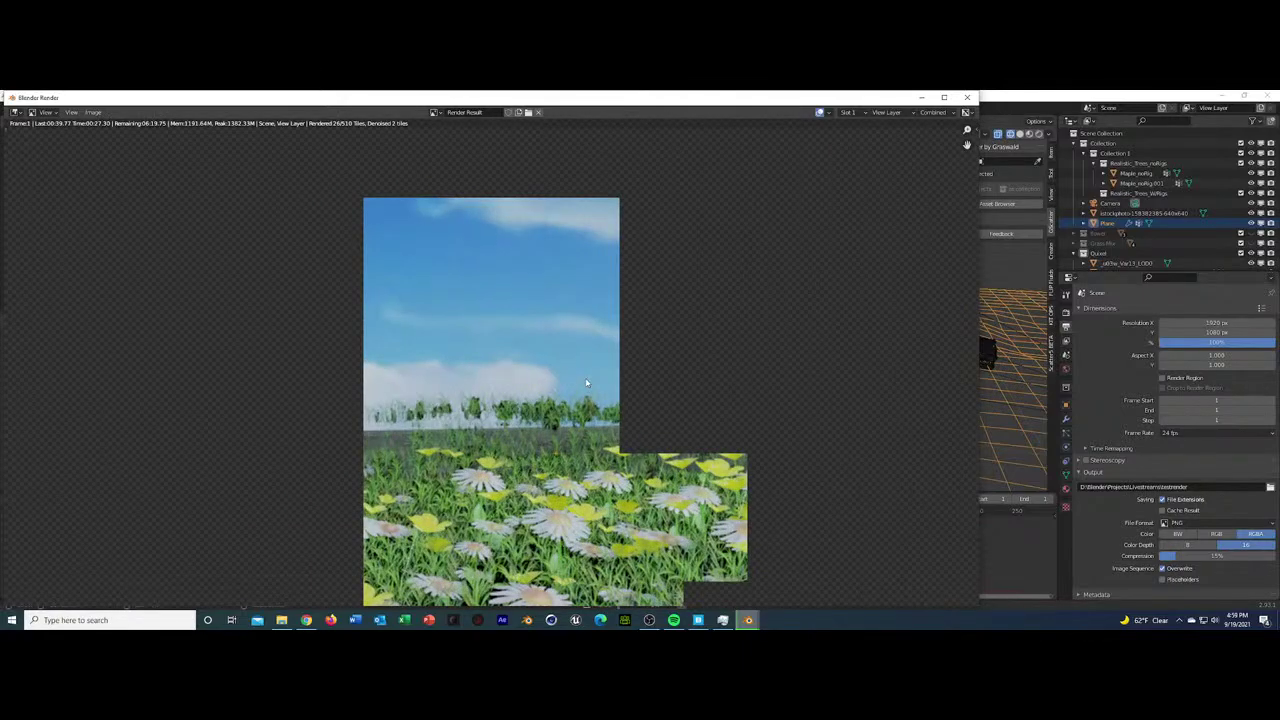
scroll(586, 383, down, 3)
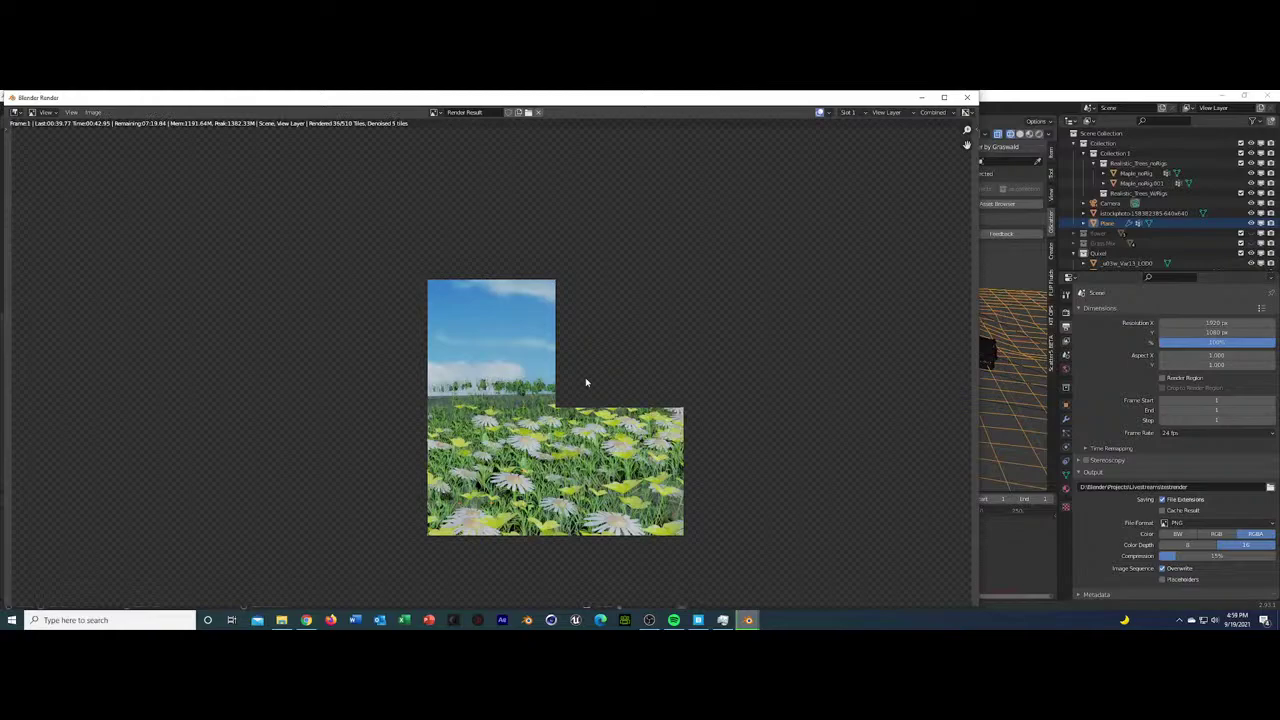
scroll(586, 380, down, 2)
scroll(668, 303, up, 2)
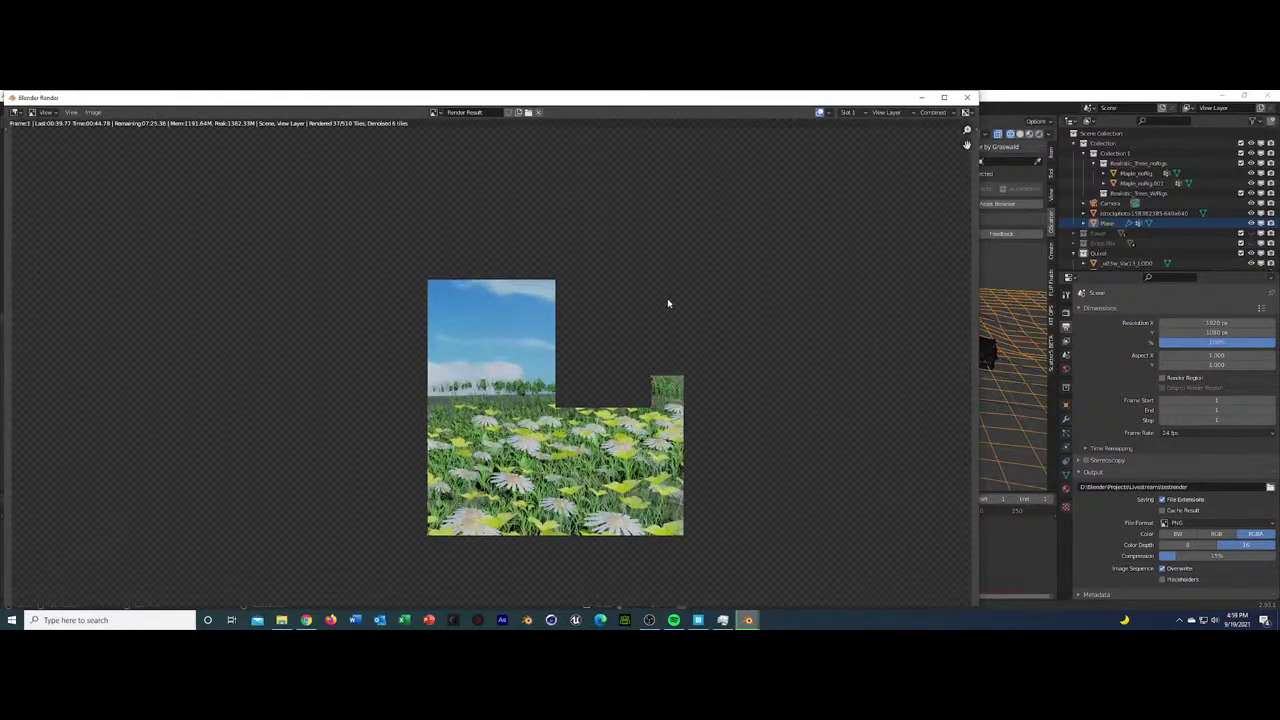
scroll(668, 303, up, 1)
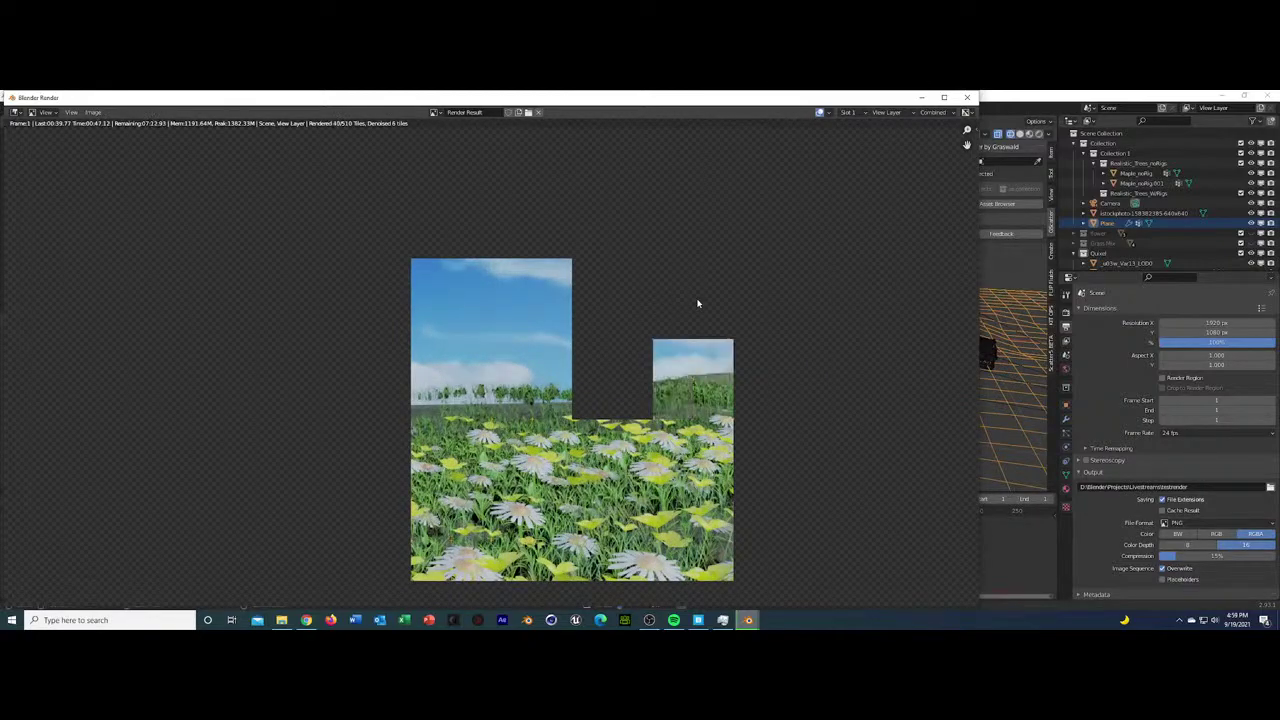
scroll(1174, 243, down, 1)
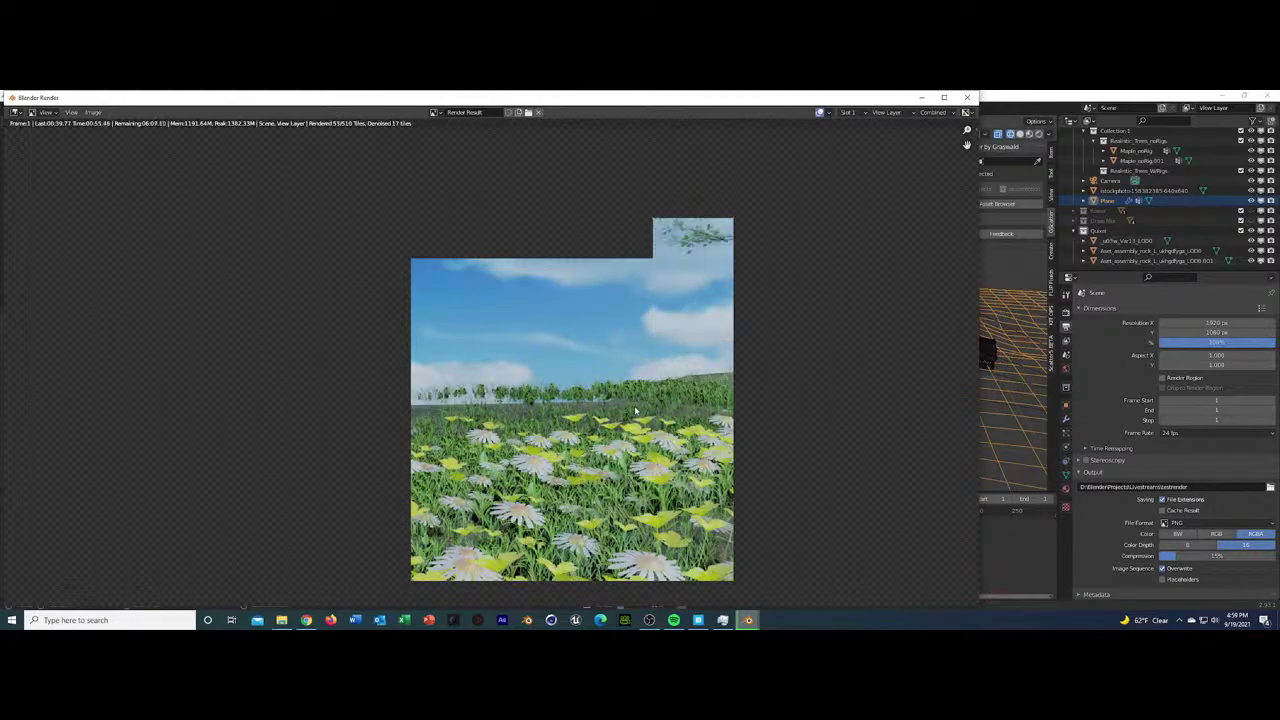
scroll(664, 398, down, 2)
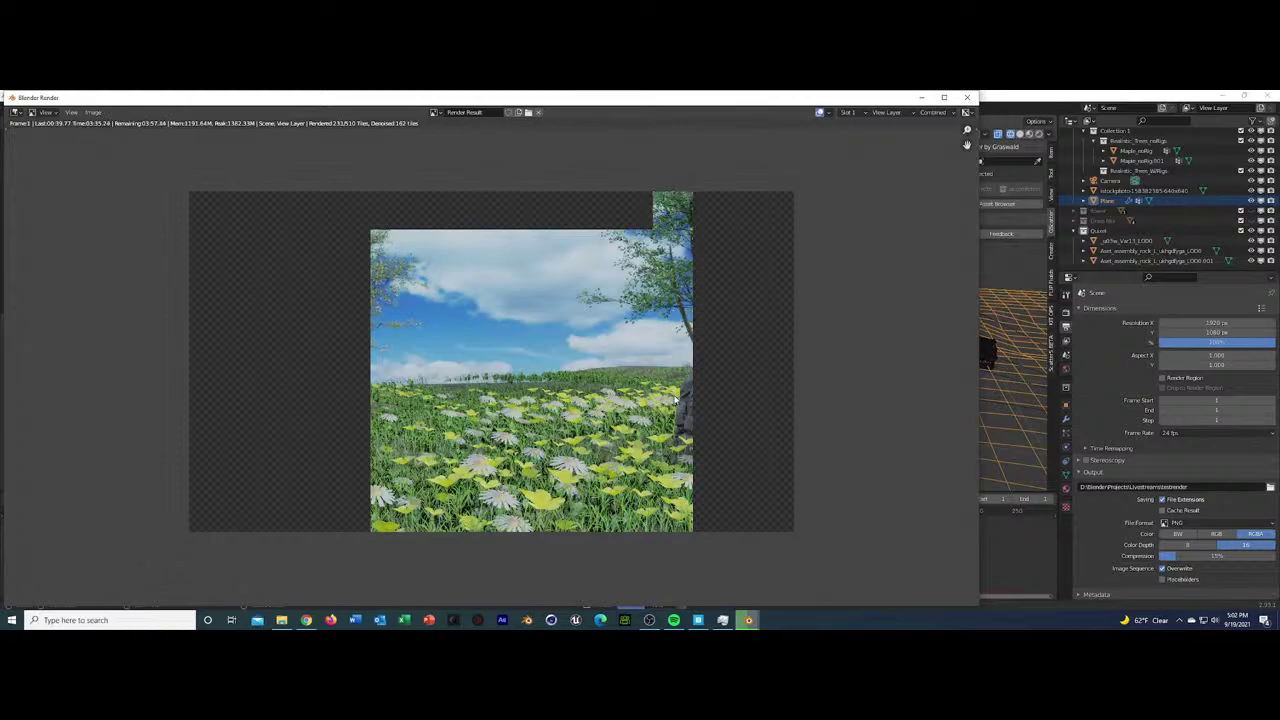
Open thumbnail0001.jpg from the Livestreams folder in the photo viewer
click(281, 620)
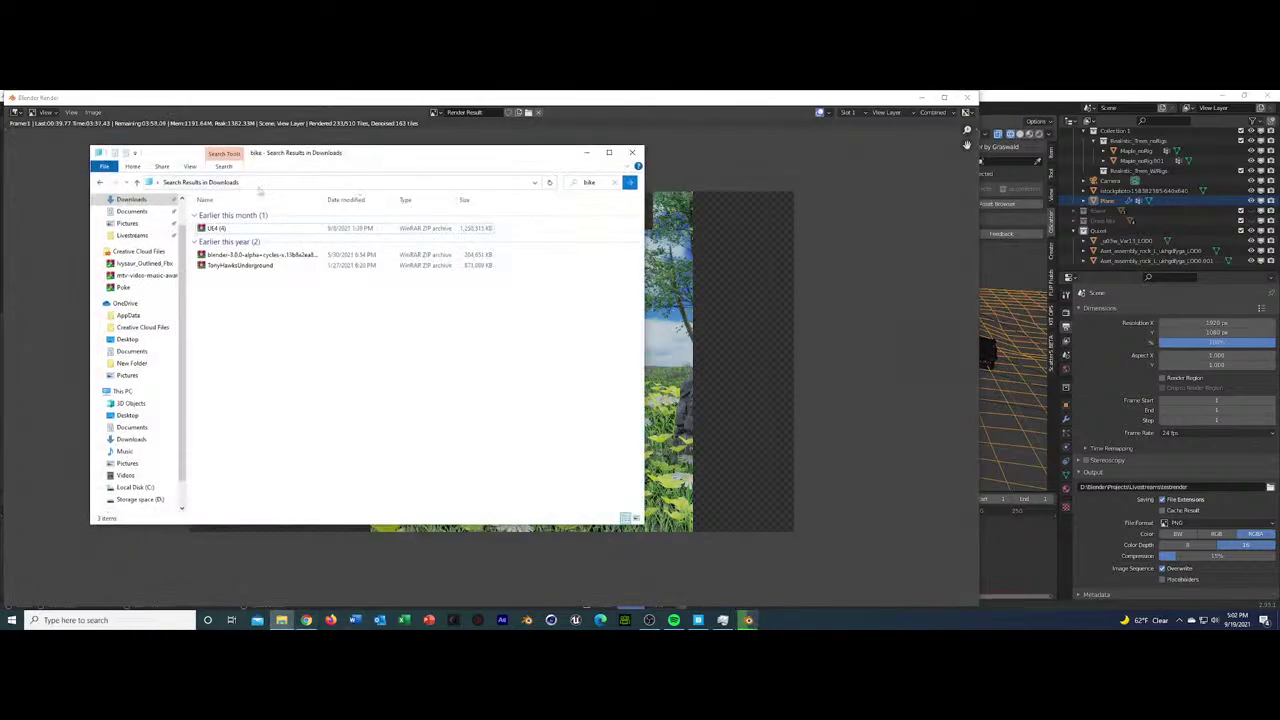
click(140, 236)
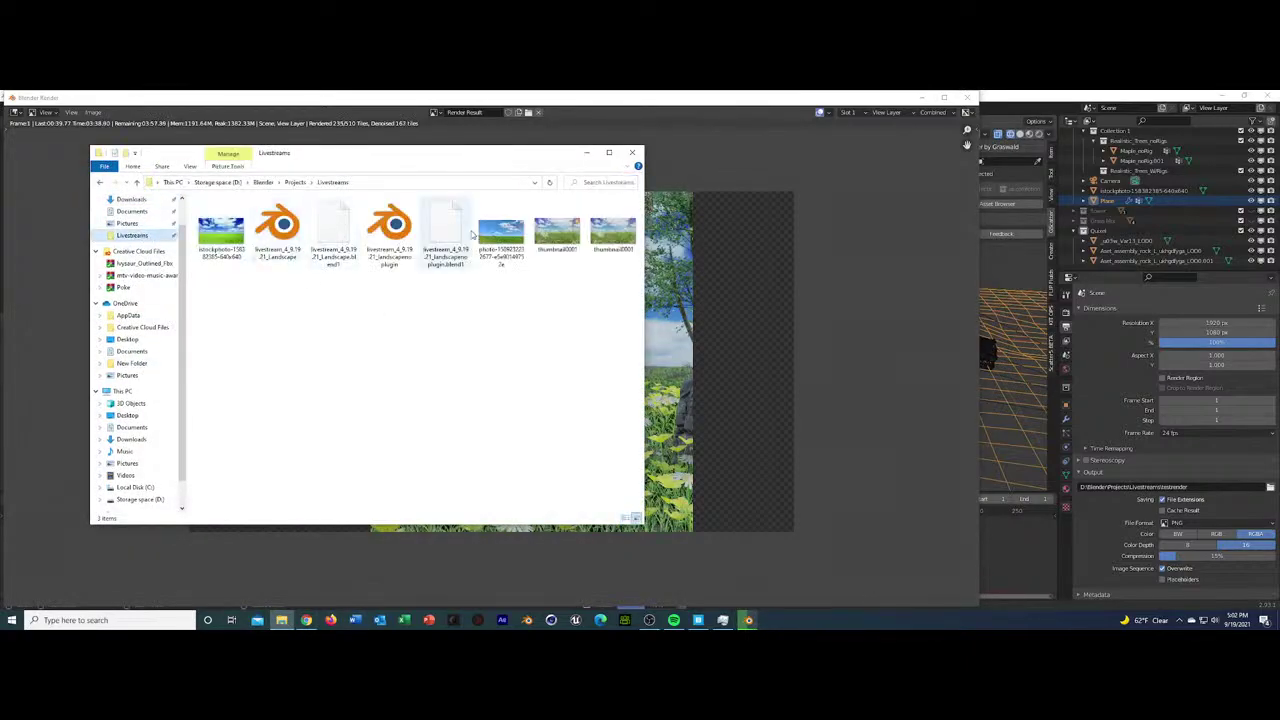
click(566, 240)
double_click(566, 240)
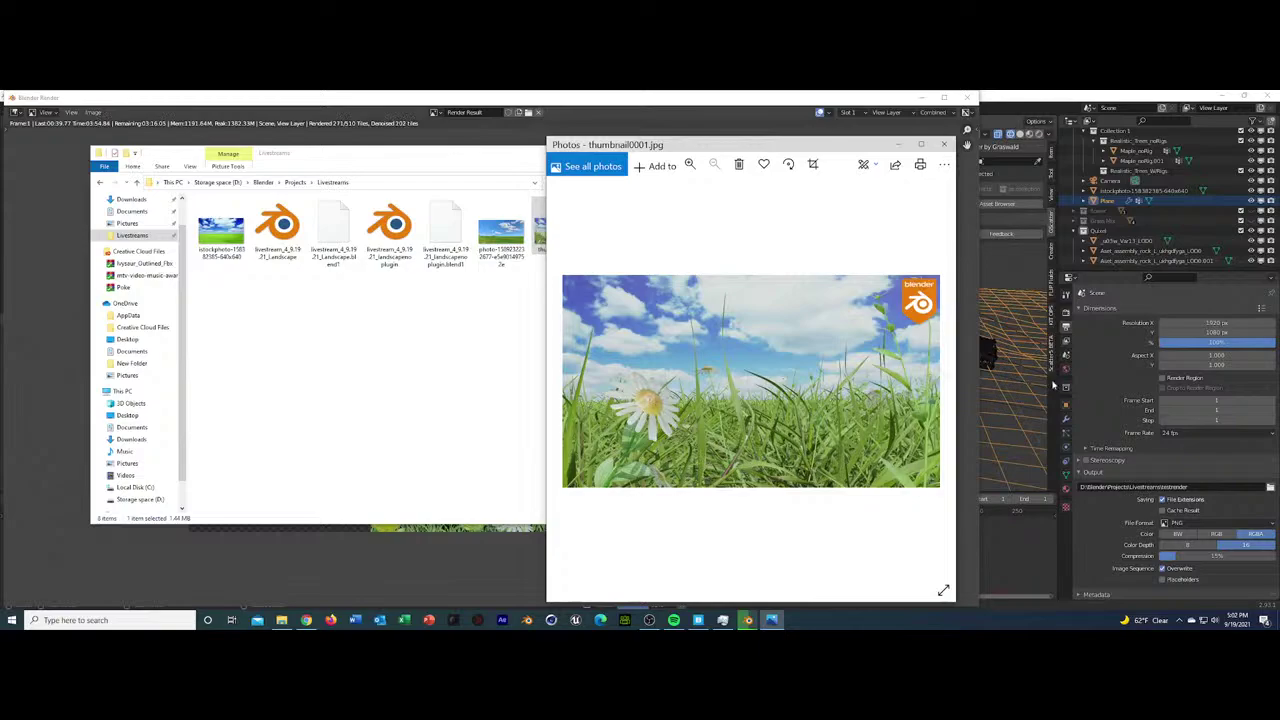
Inspect the thumbnail, close the preview, and bring back the Blender render window
ctrl+scroll(838, 413, up, 1)
ctrl+scroll(838, 413, up, 5)
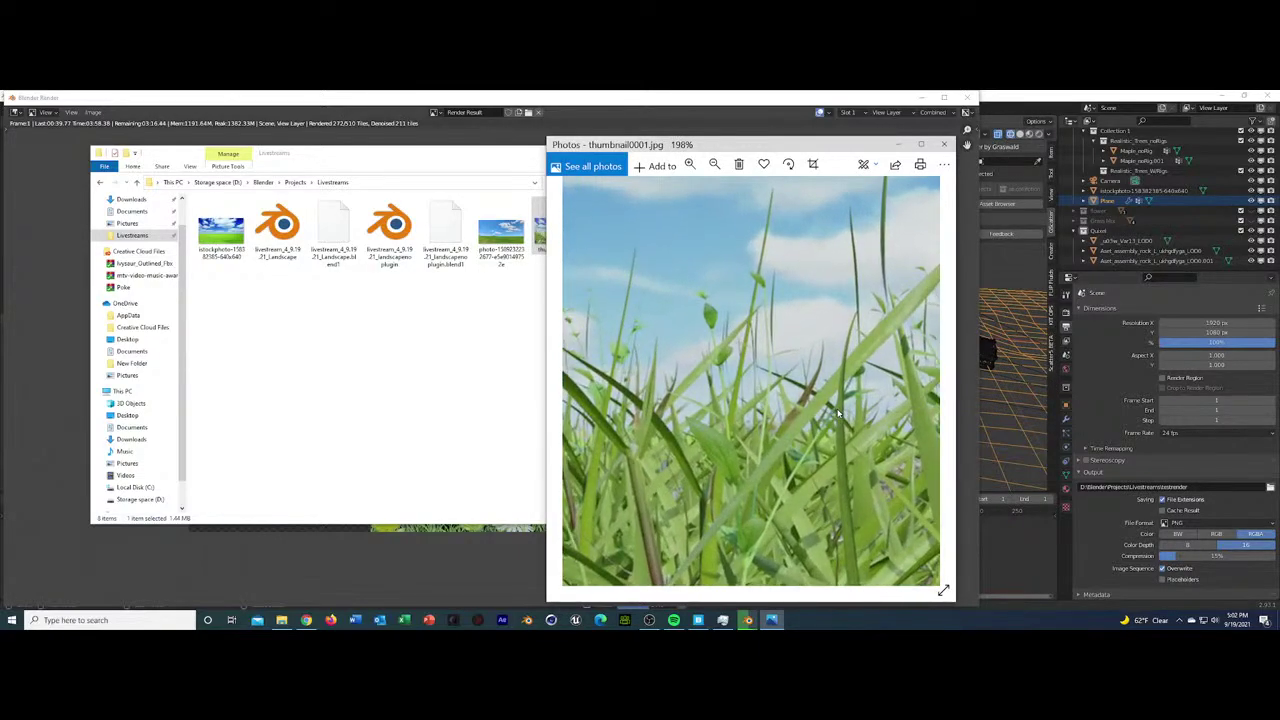
ctrl+scroll(838, 413, down, 6)
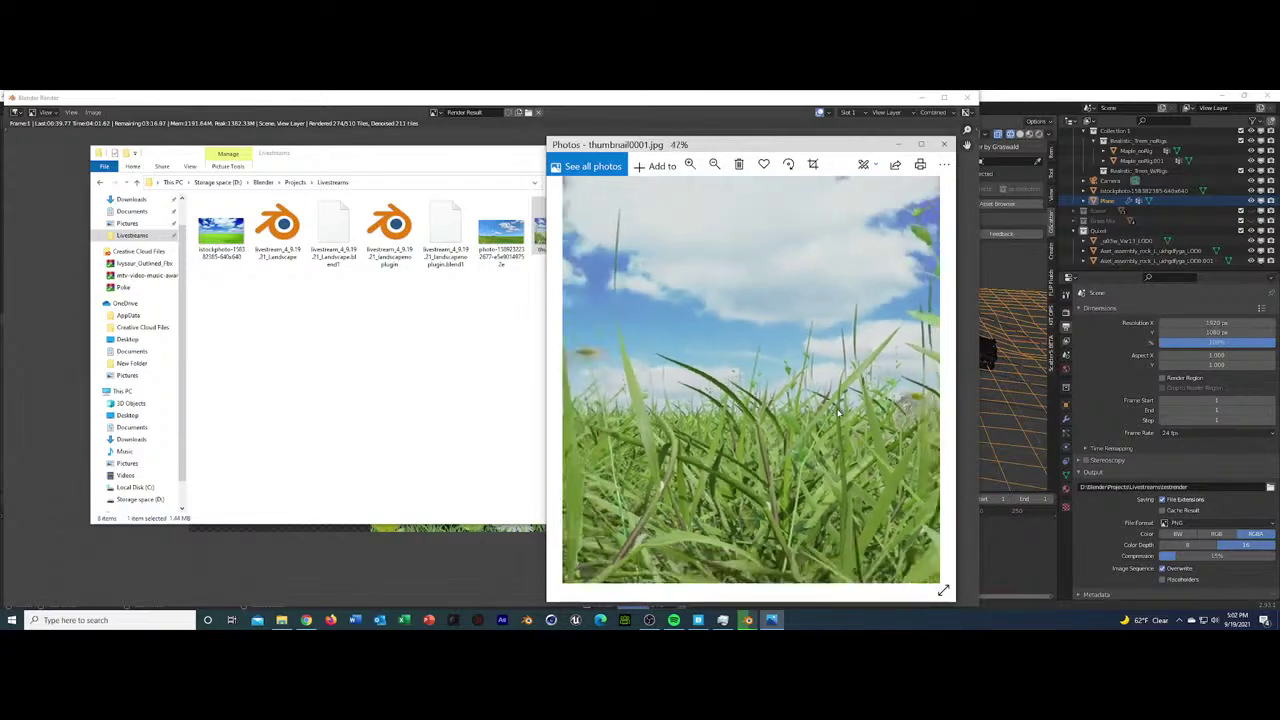
click(943, 144)
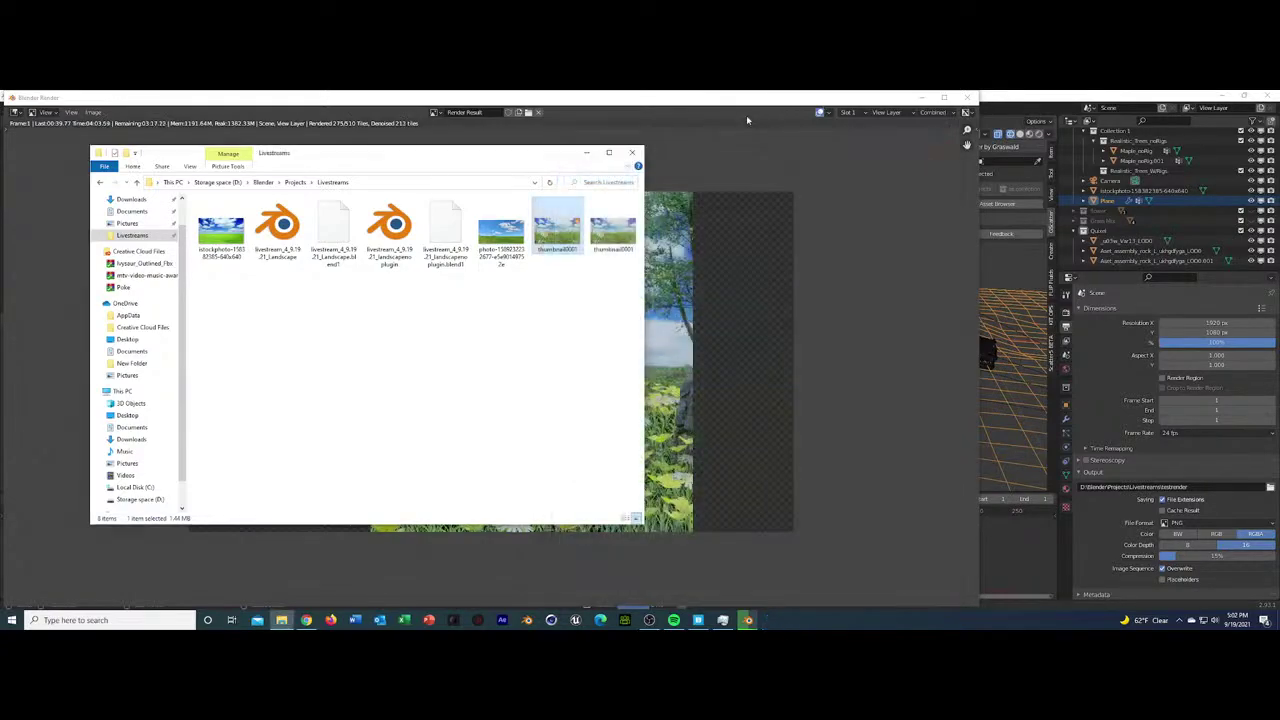
click(746, 115)
Switch to Chrome and scroll through the Graswald product page
click(306, 620)
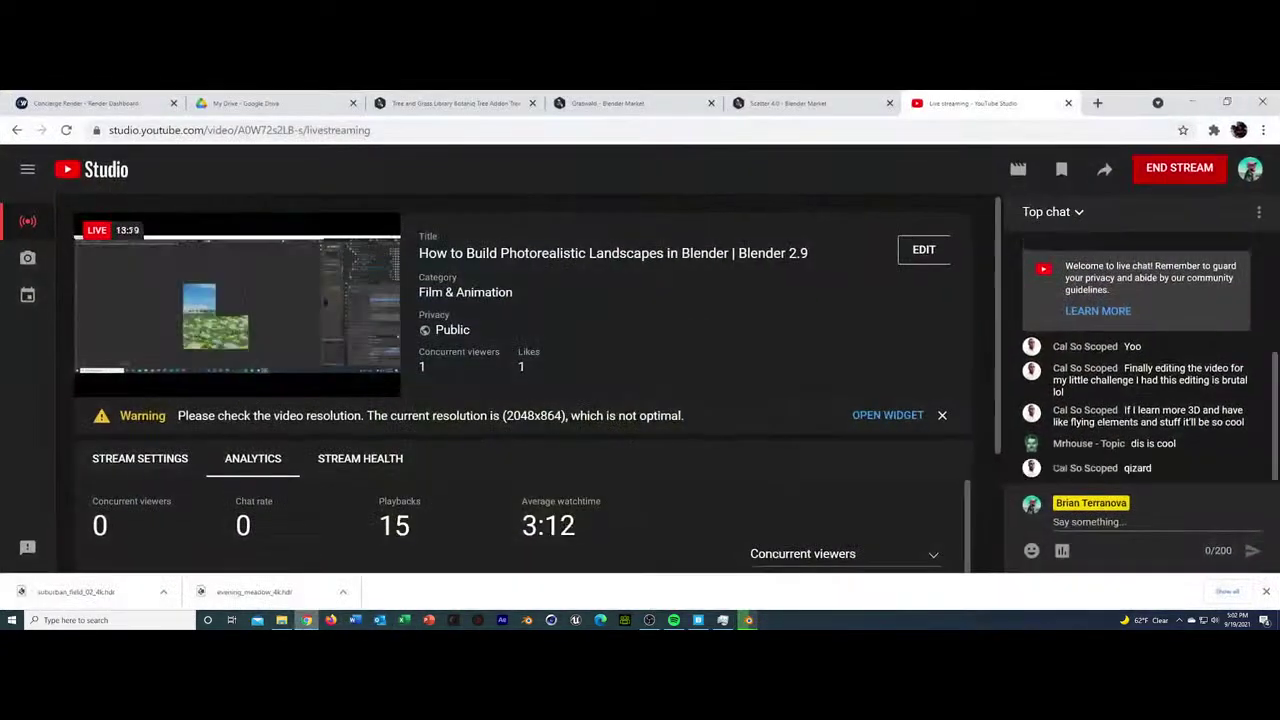
click(236, 103)
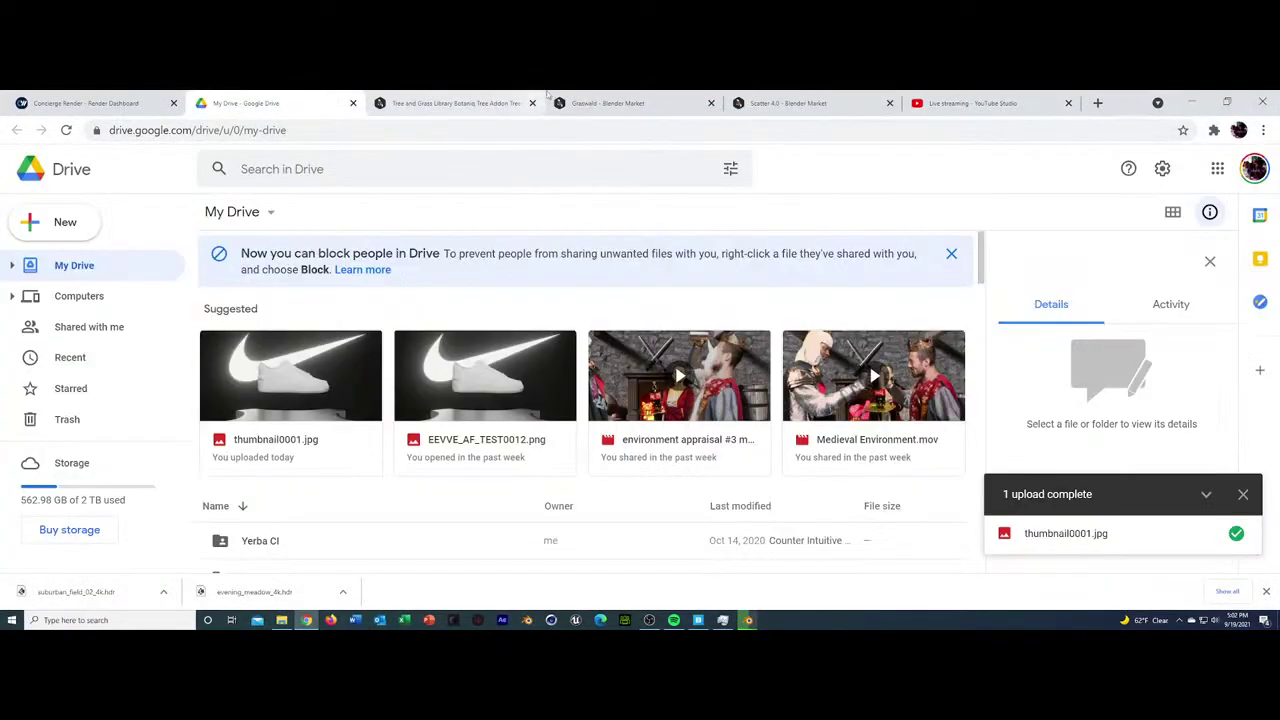
click(590, 103)
scroll(605, 207, up, 3)
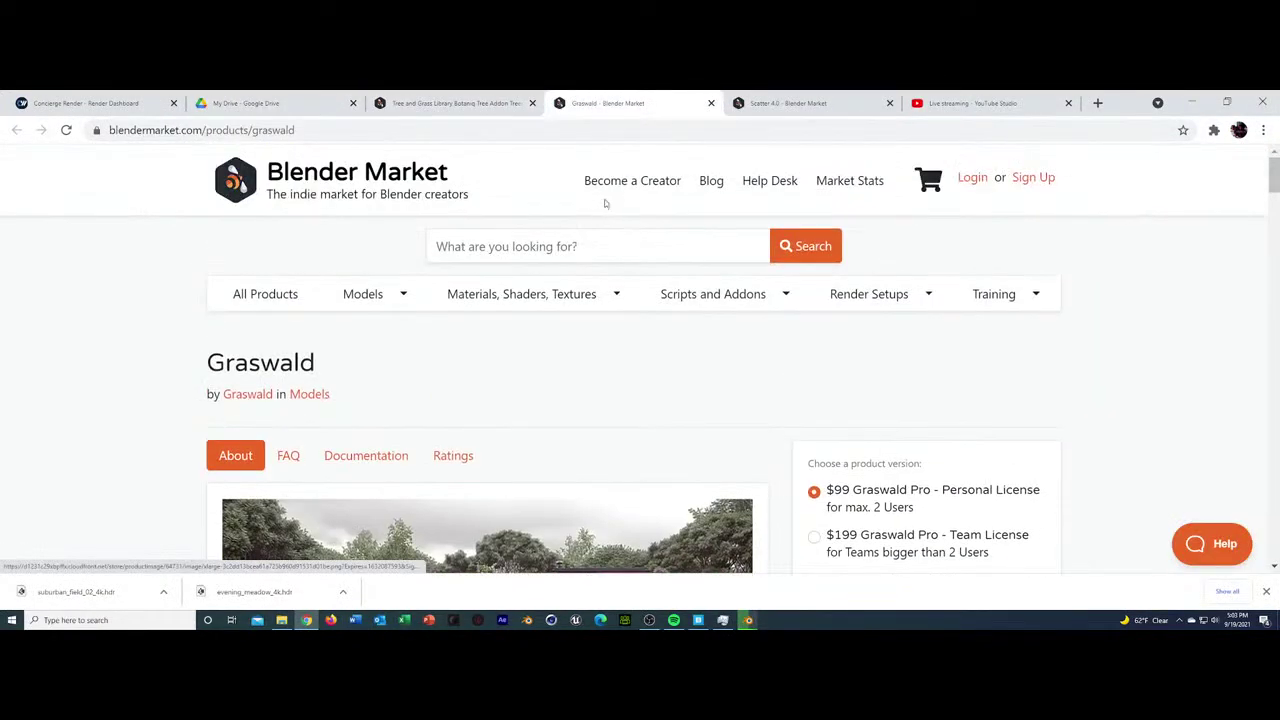
scroll(637, 390, down, 2)
scroll(801, 278, down, 1)
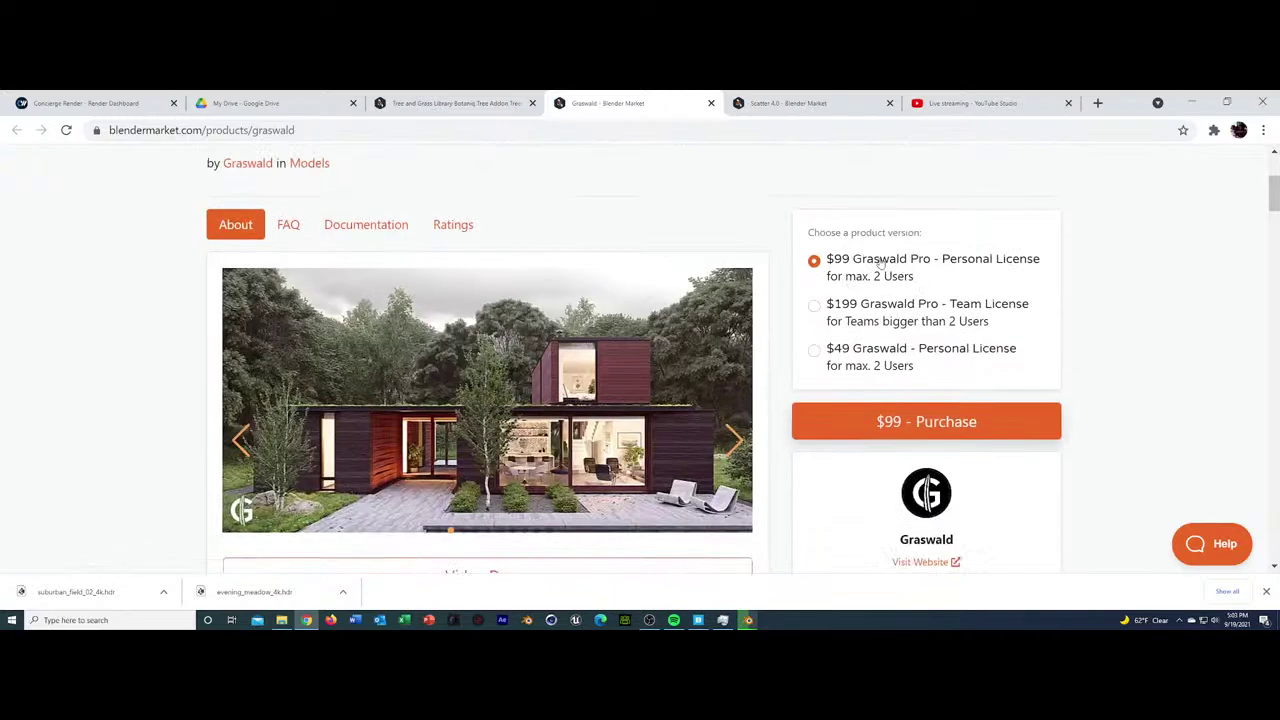
scroll(845, 365, down, 1)
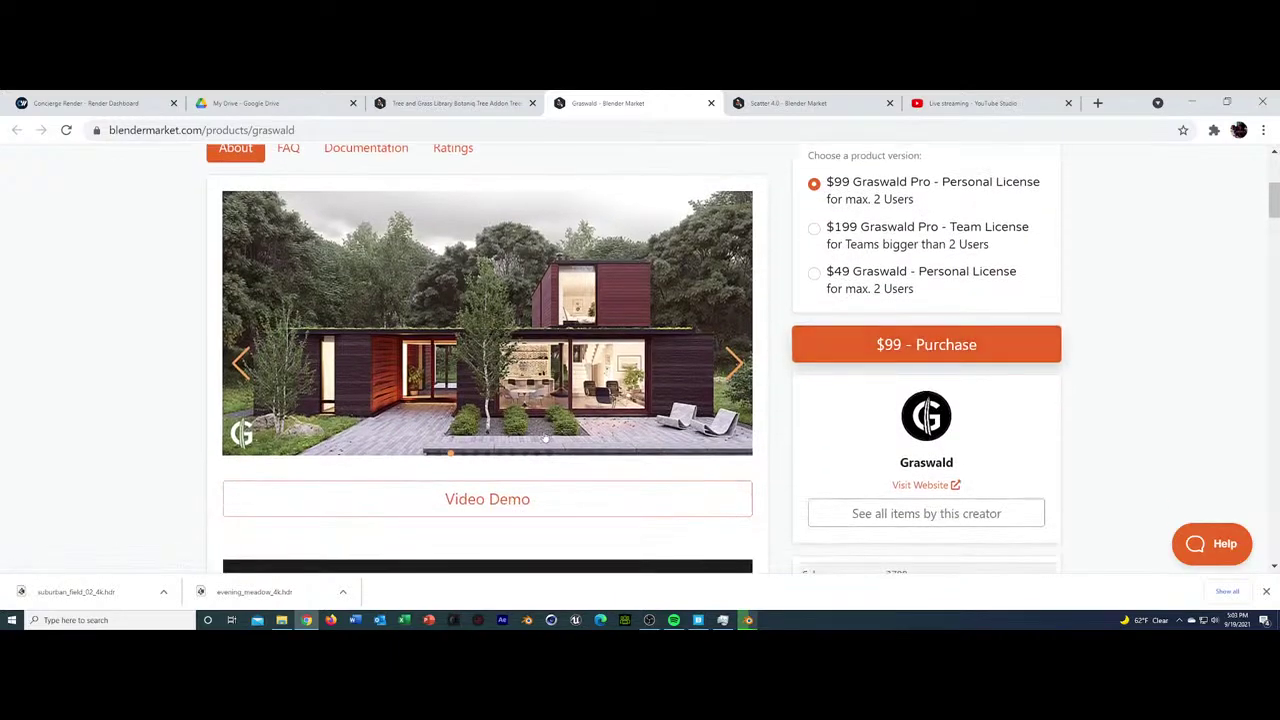
scroll(587, 428, down, 5)
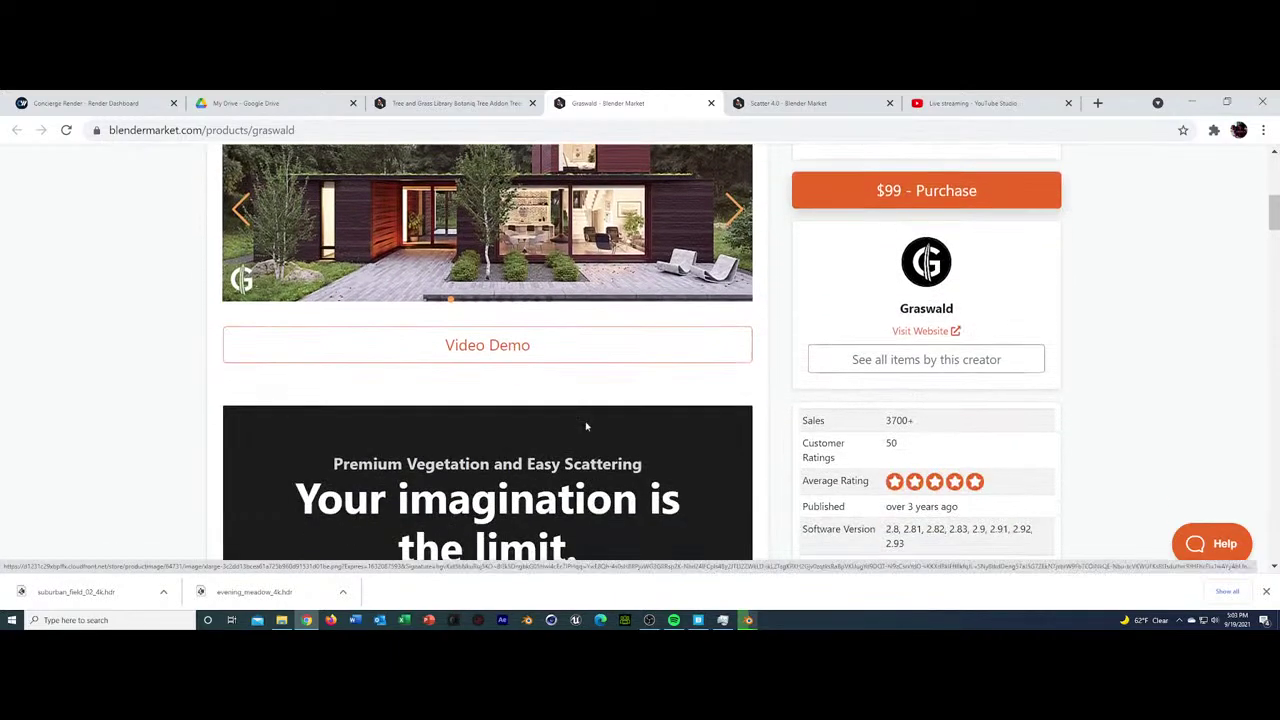
scroll(561, 396, down, 2)
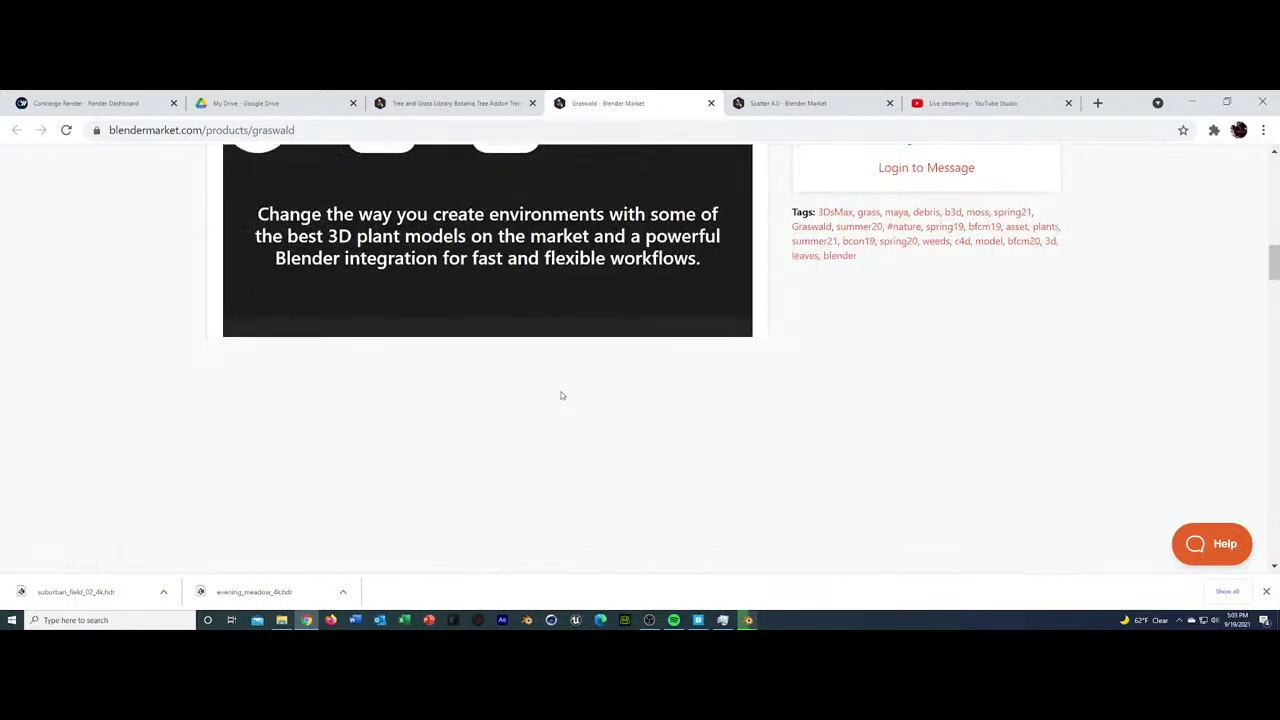
scroll(561, 396, down, 6)
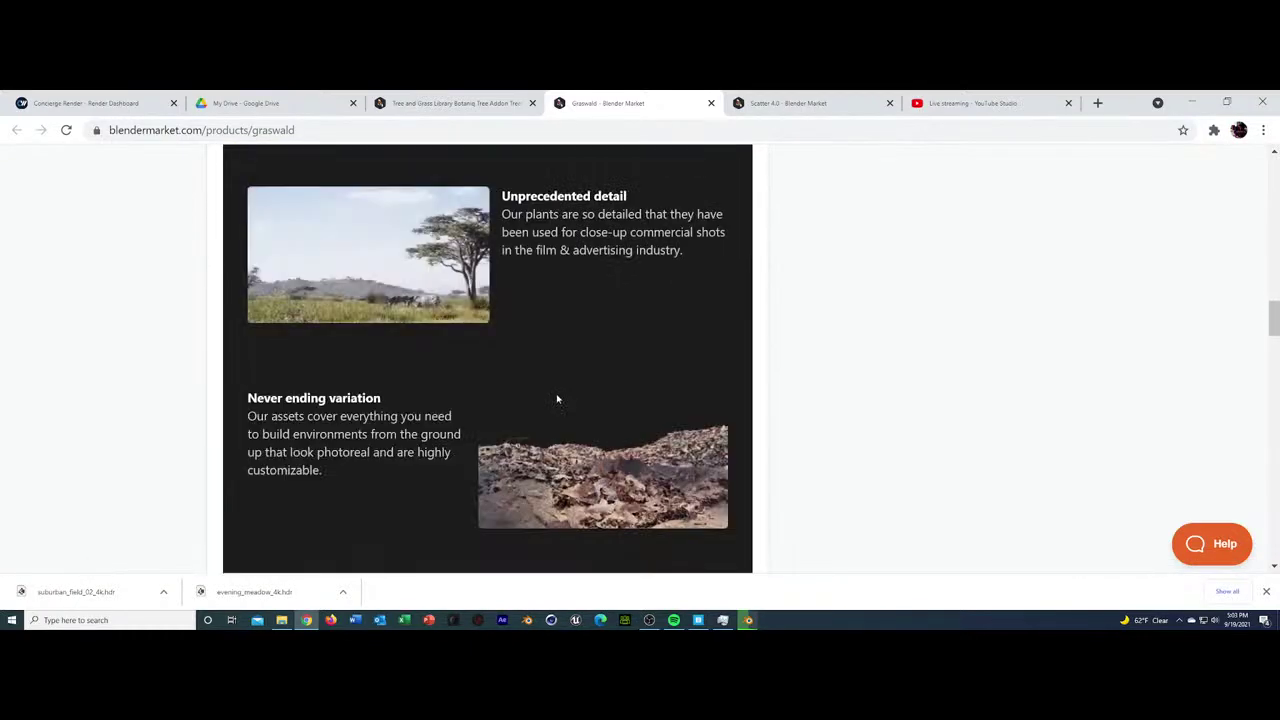
scroll(410, 384, up, 1)
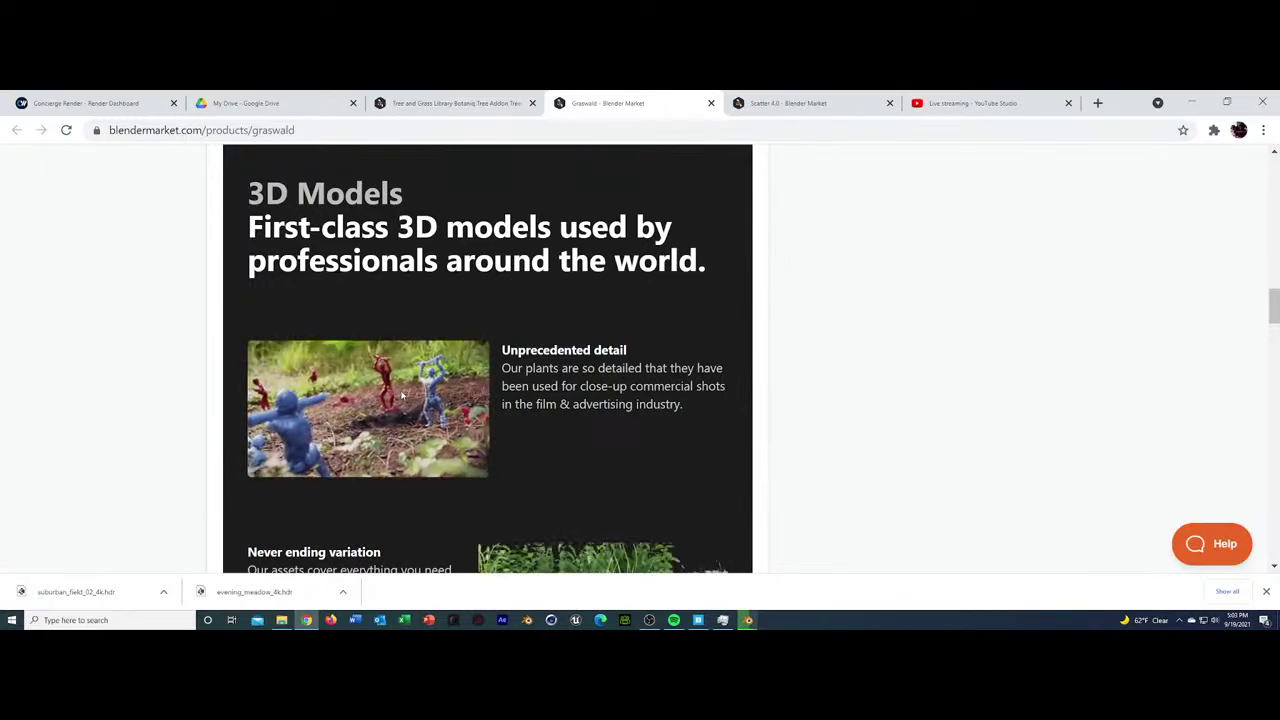
Scroll the Scatter 4.0 page, then play the Botaniq demo, skip to 00:09, and pause
click(757, 95)
scroll(618, 362, down, 2)
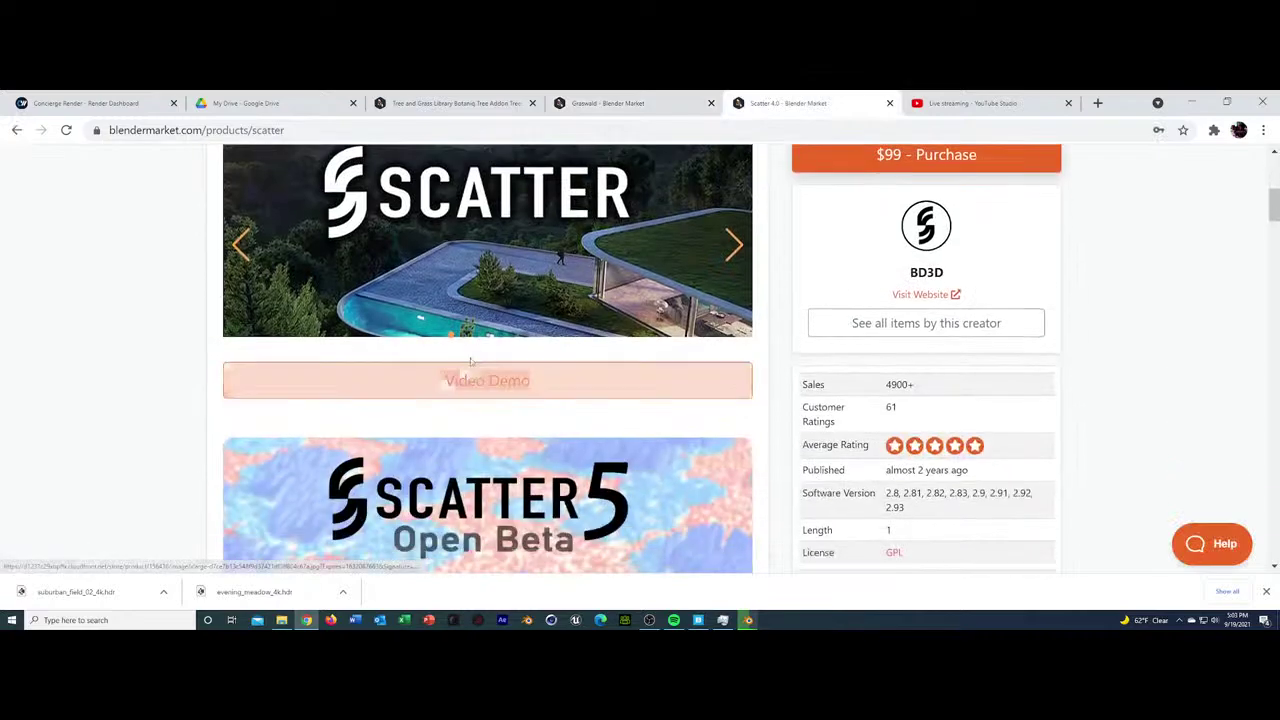
scroll(618, 362, down, 2)
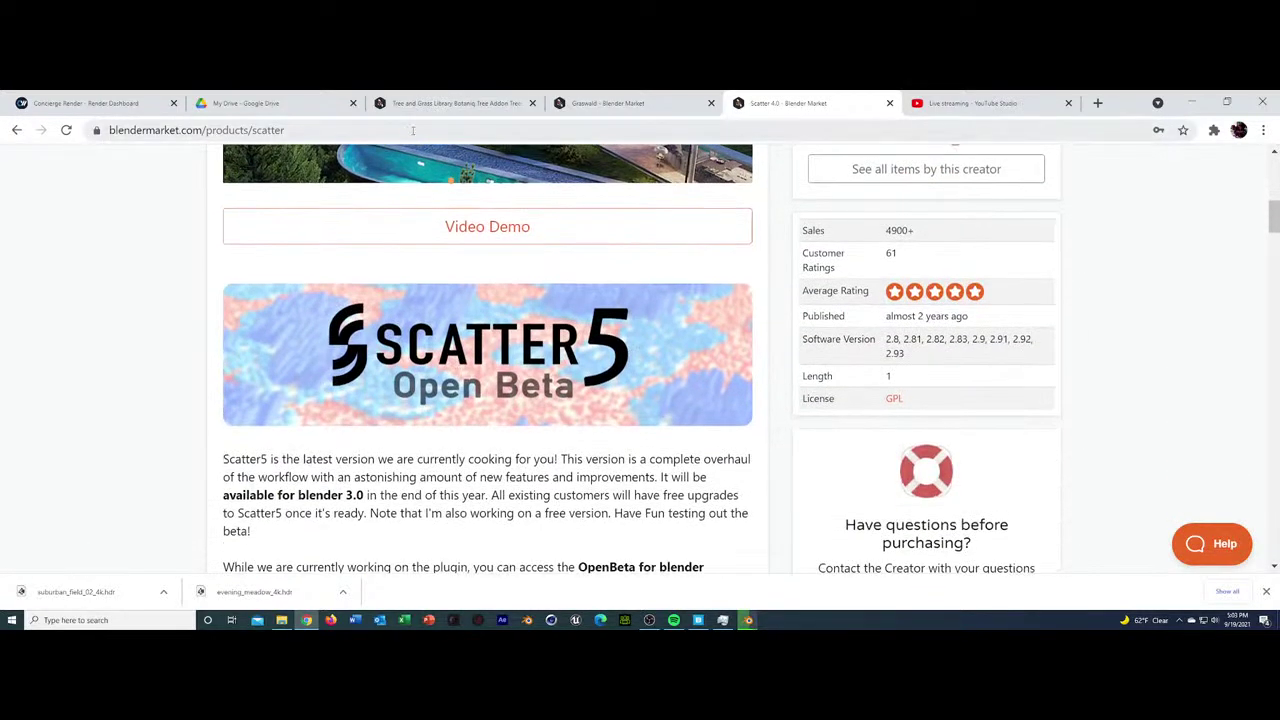
click(483, 102)
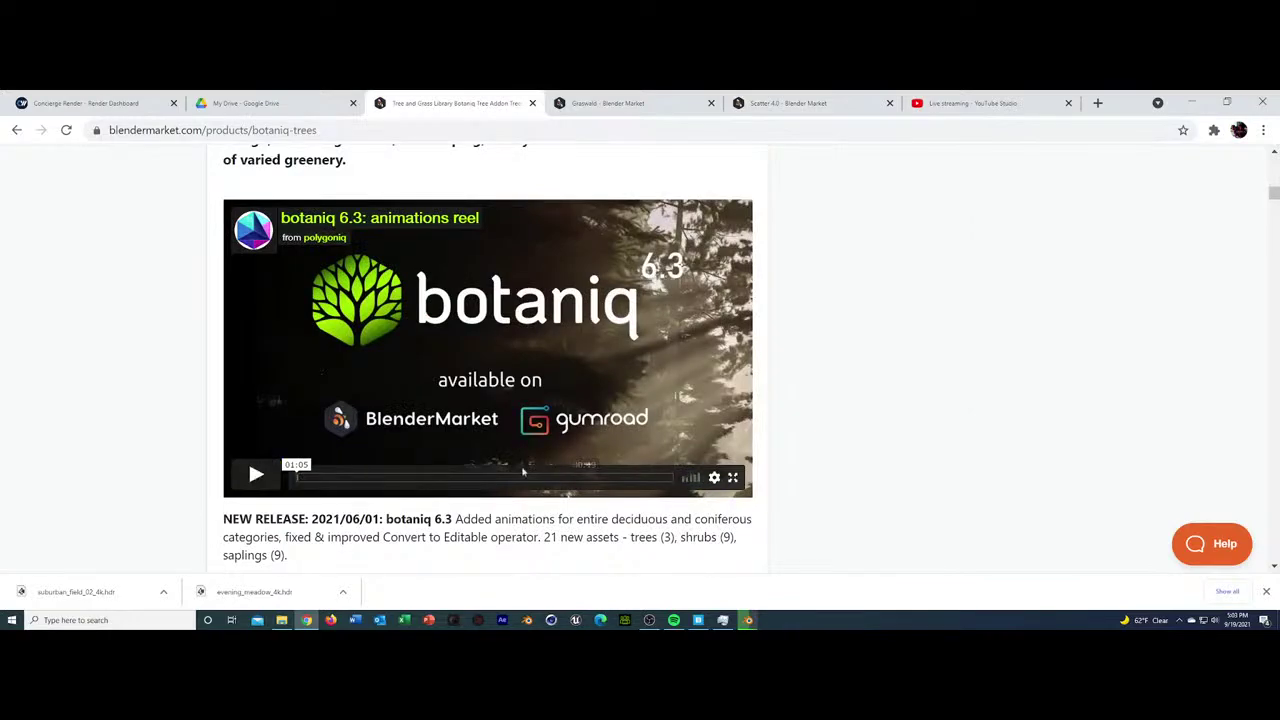
click(239, 474)
click(352, 478)
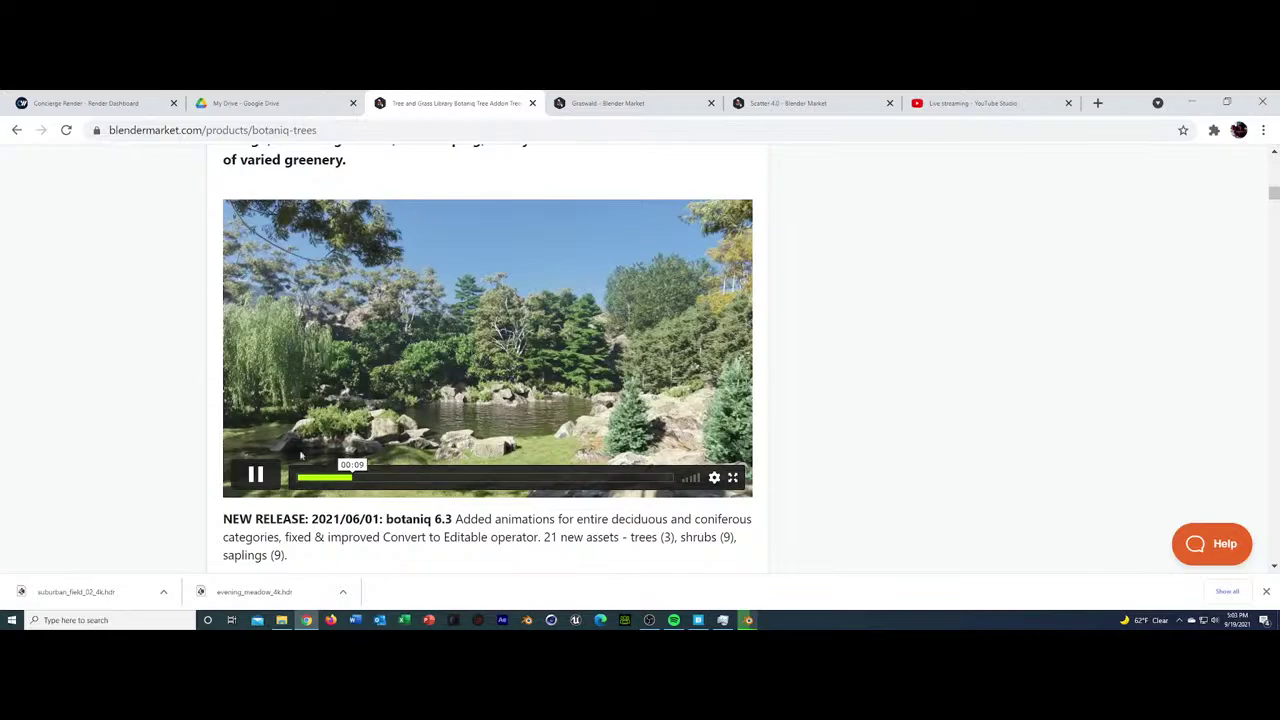
click(272, 472)
Rescroll the Graswald page, return to Botaniq, then raise the Blender render window
click(608, 103)
scroll(590, 358, down, 4)
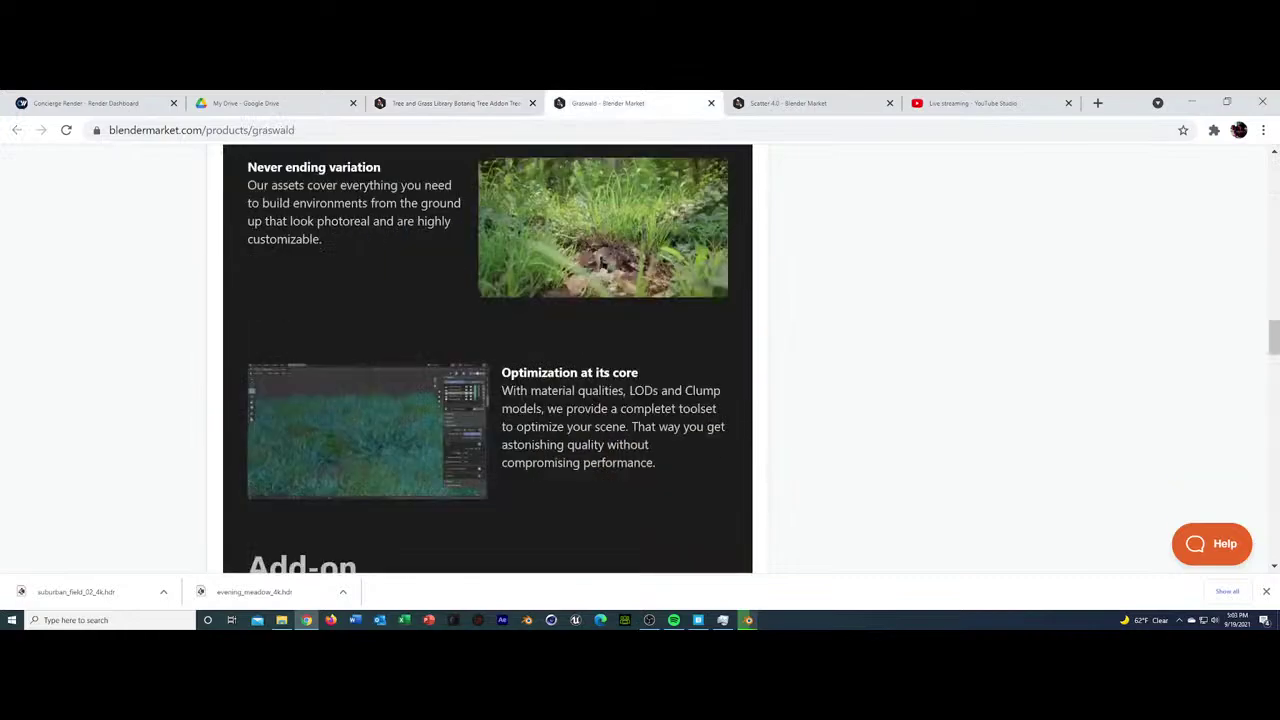
scroll(590, 358, down, 4)
scroll(590, 358, up, 4)
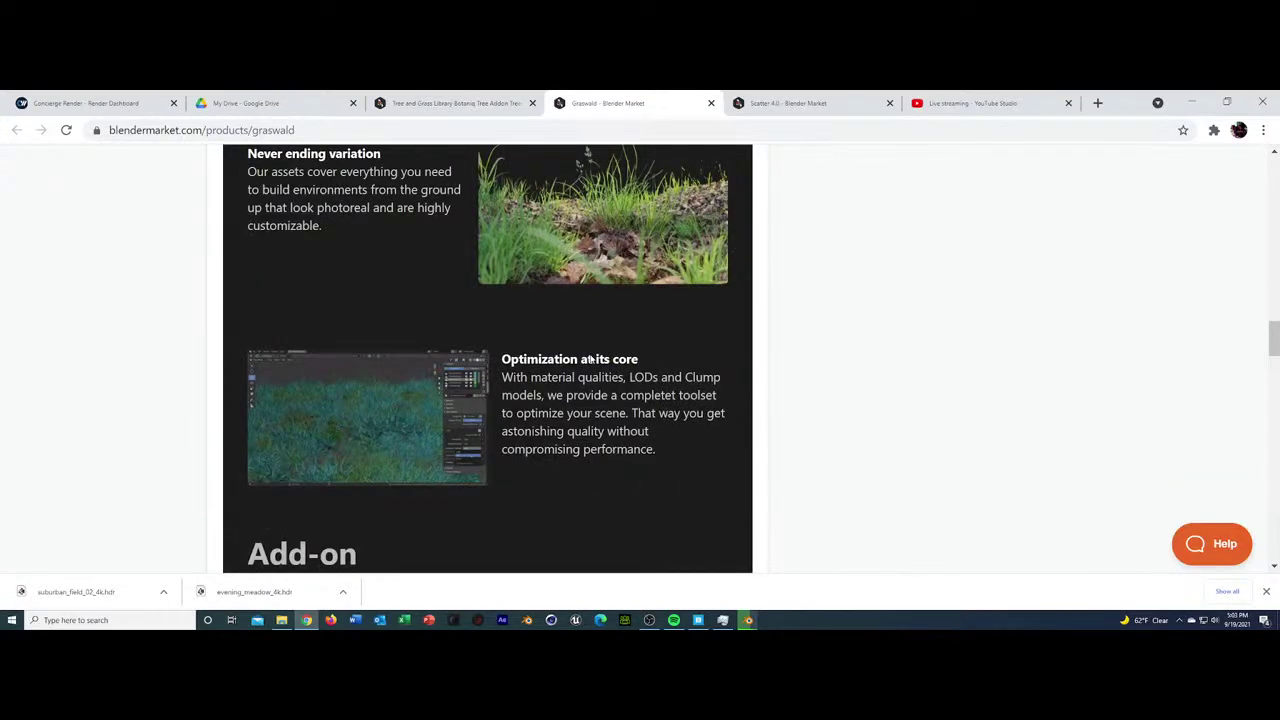
key(ctrl+shift+Tab)
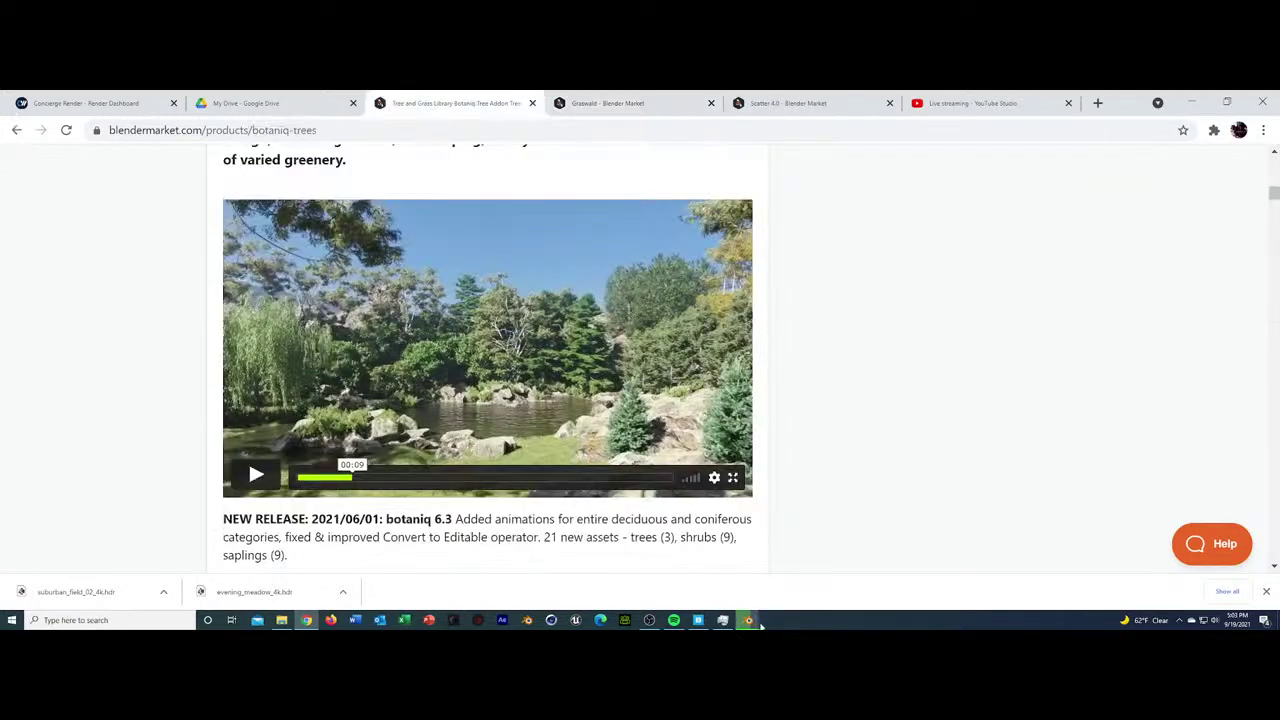
mouse_move(748, 620)
click(785, 576)
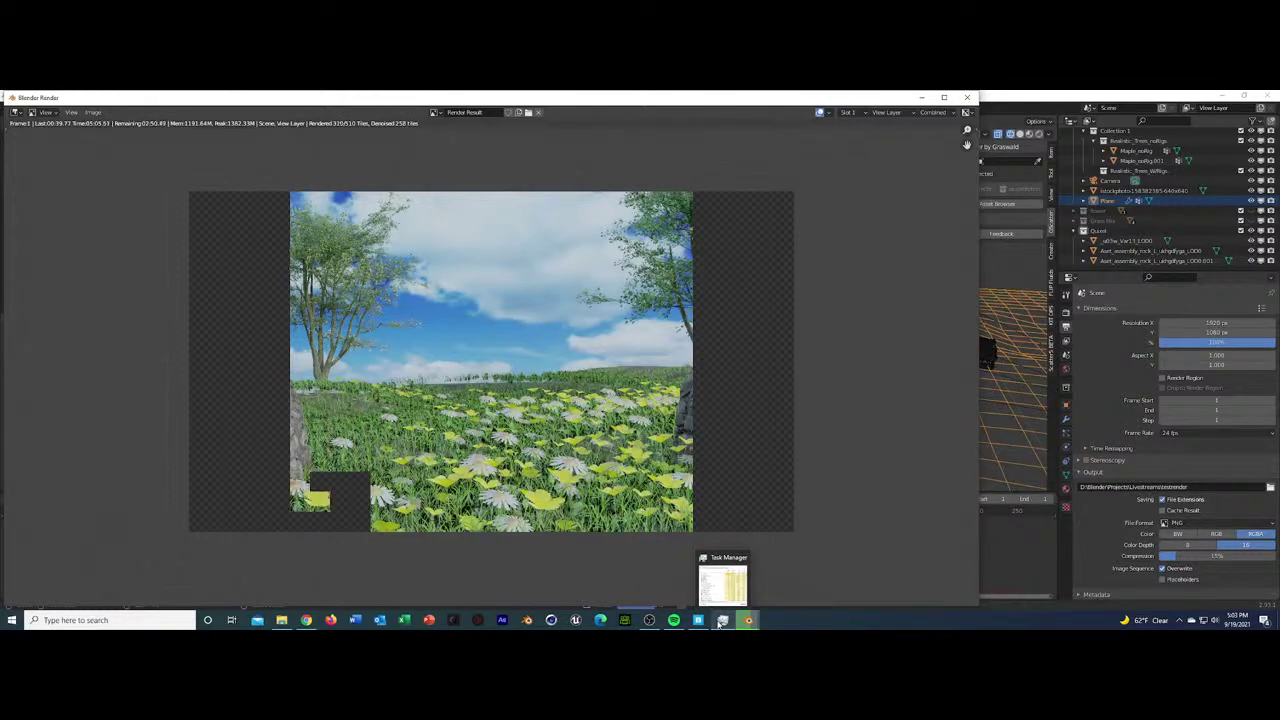
Zoom around the in-progress frame 1 render, briefly opening and closing Quixel Bridge
scroll(537, 415, up, 7)
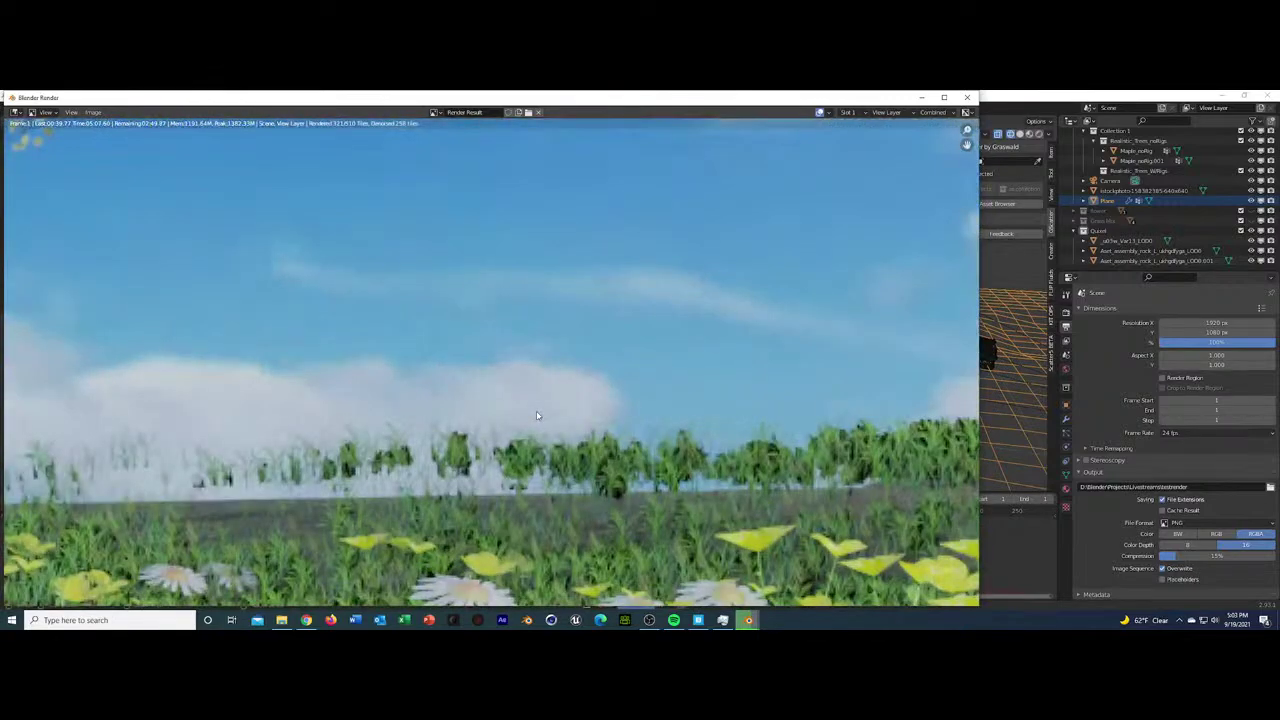
scroll(537, 415, down, 8)
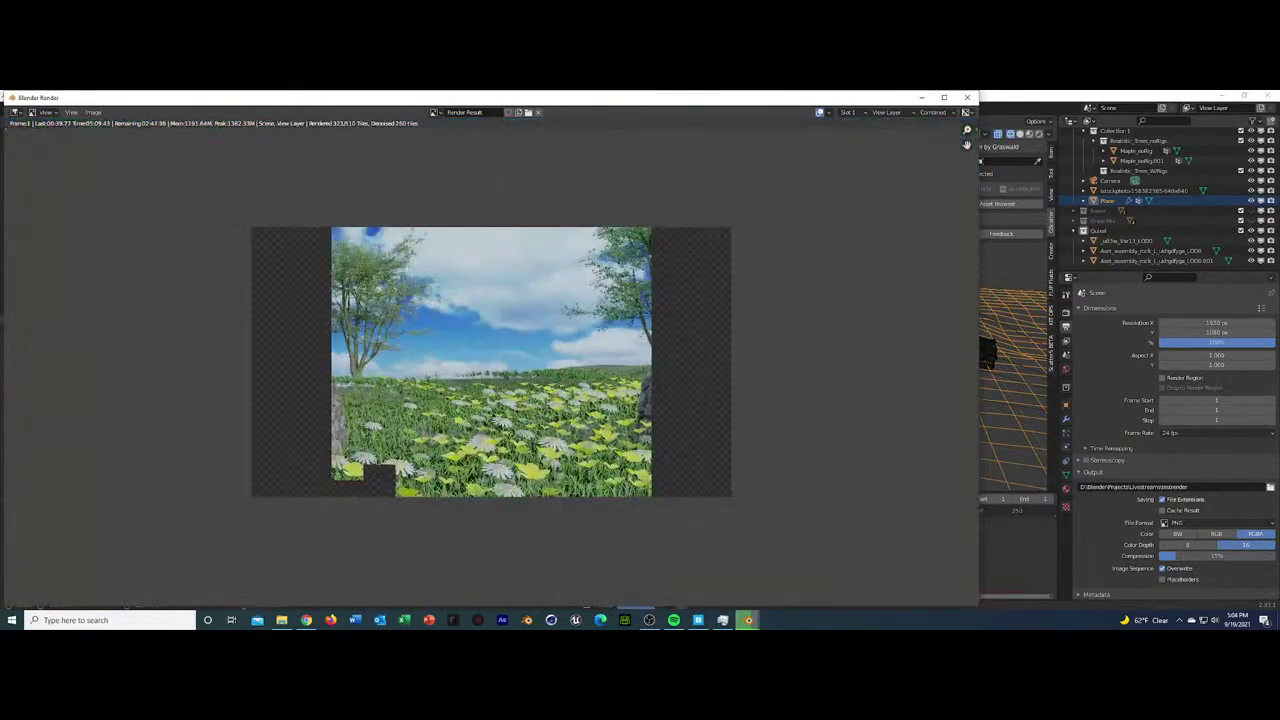
click(698, 620)
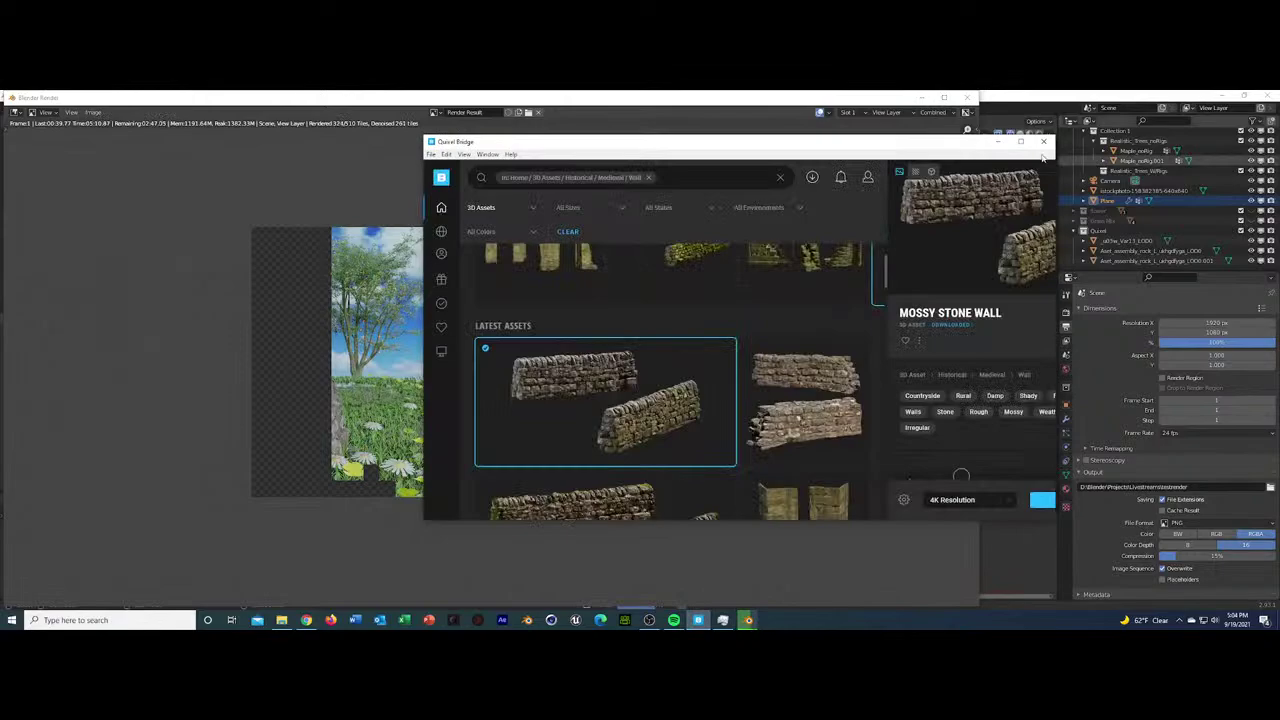
click(1046, 142)
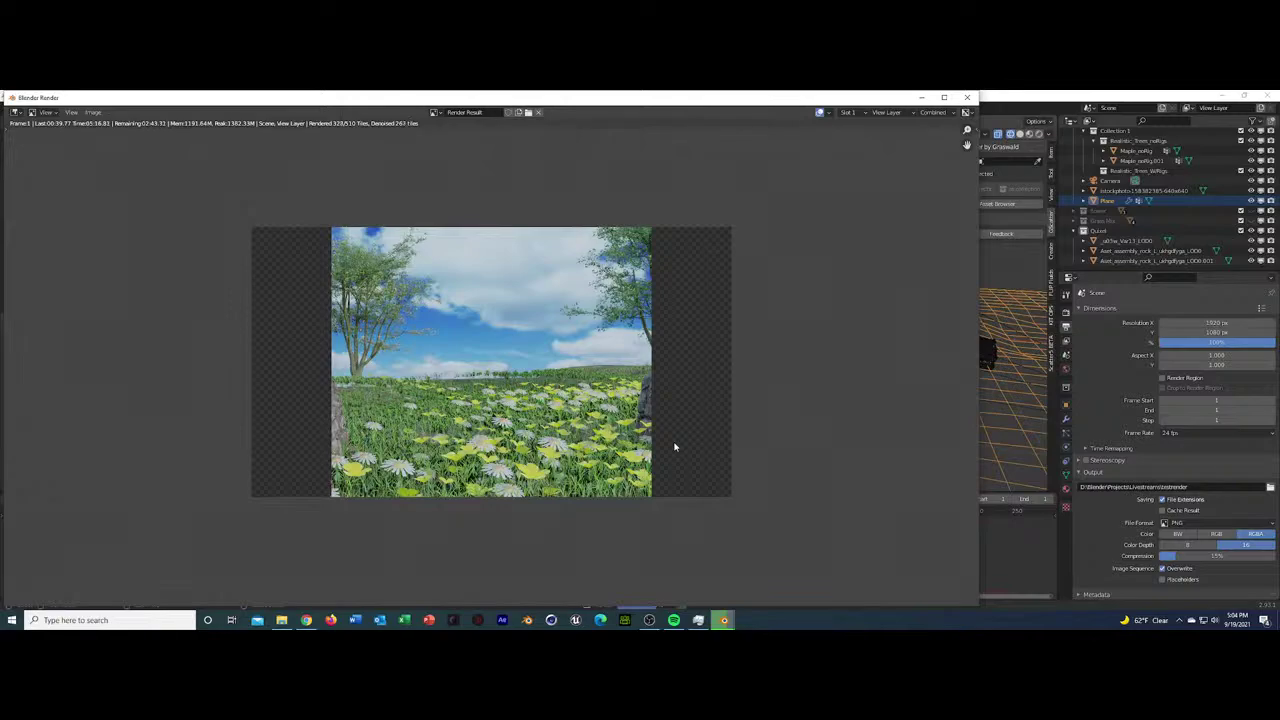
scroll(675, 447, up, 3)
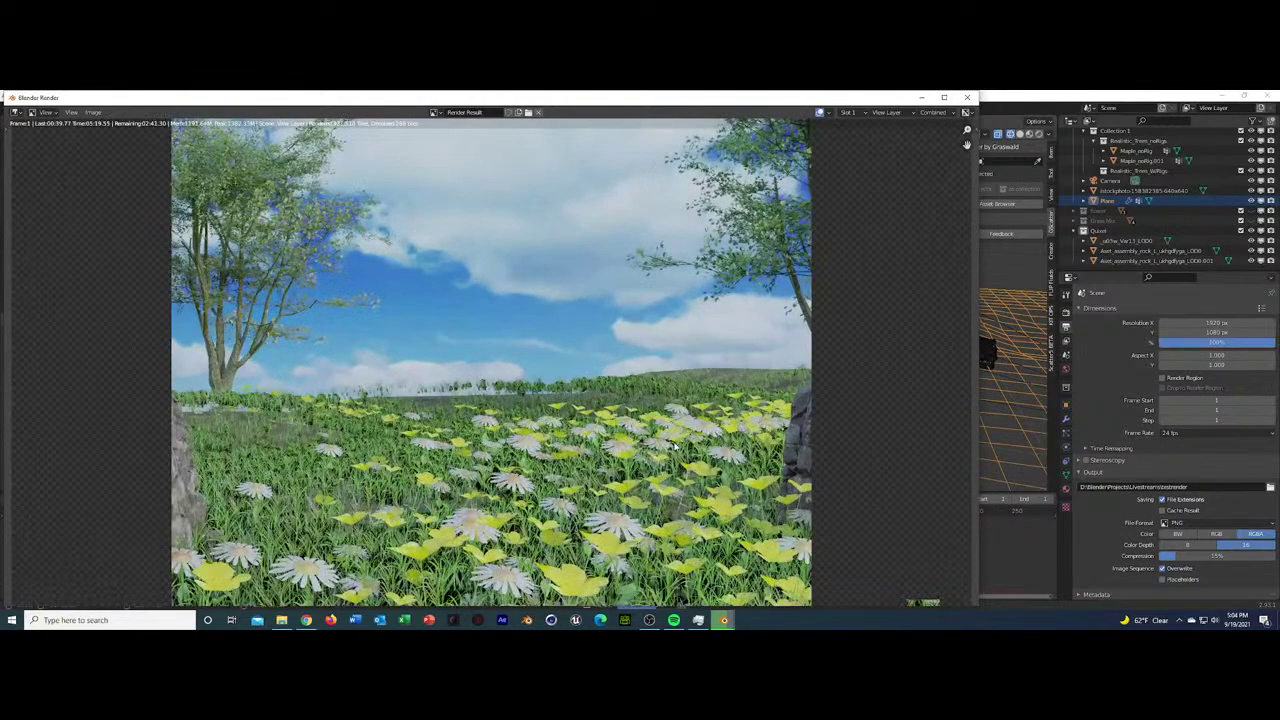
scroll(674, 447, down, 3)
scroll(674, 447, up, 3)
scroll(675, 442, down, 5)
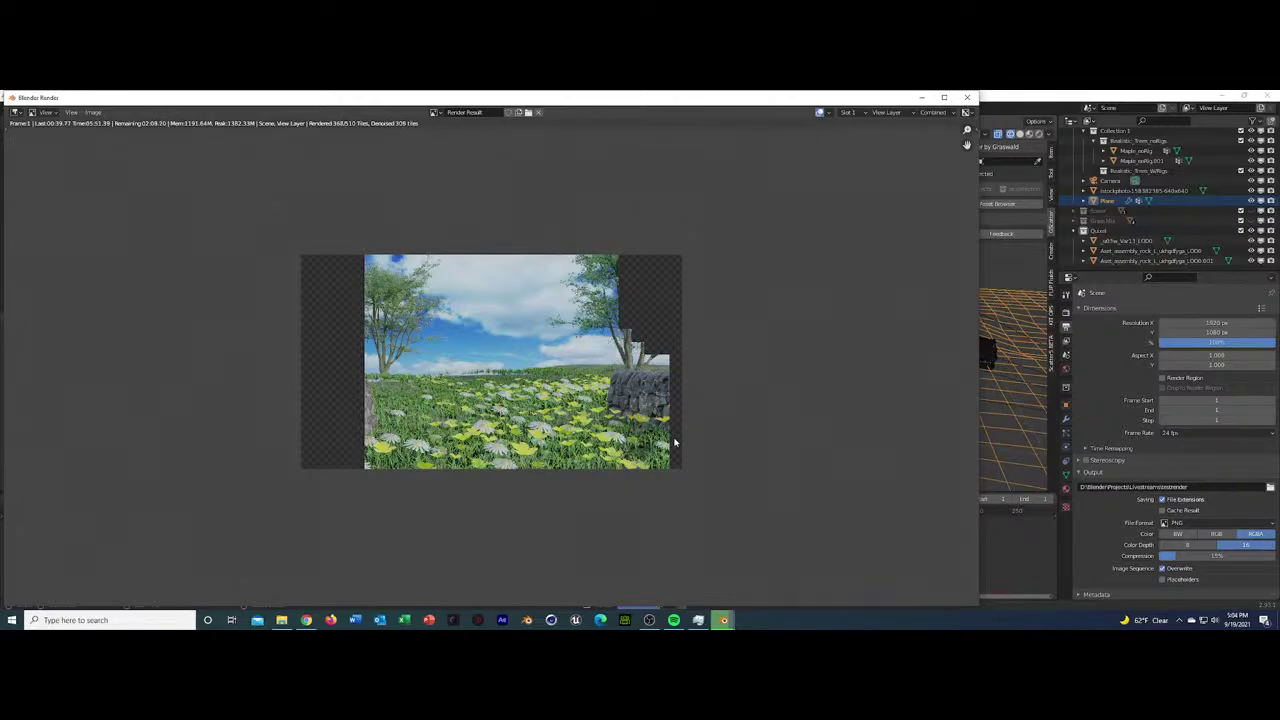
Zoom in and out of the Render Result while Cycles finishes frame 1
scroll(638, 443, up, 3)
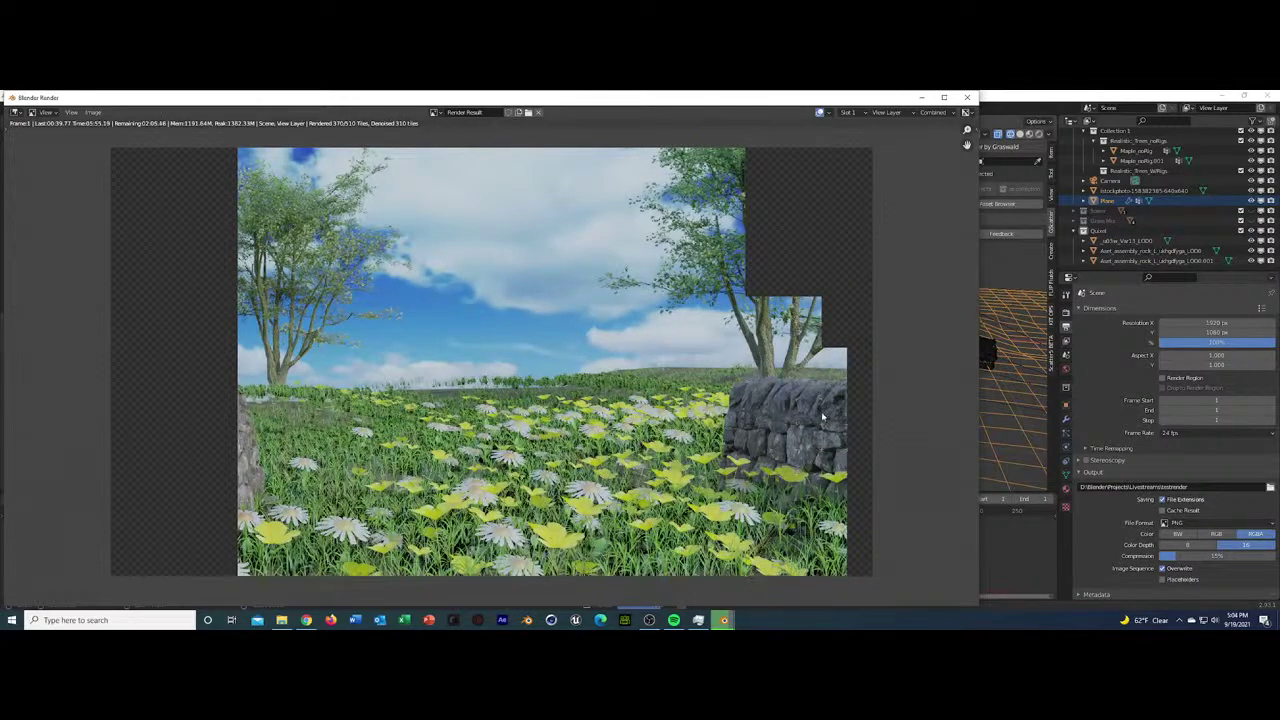
scroll(491, 389, down, 1)
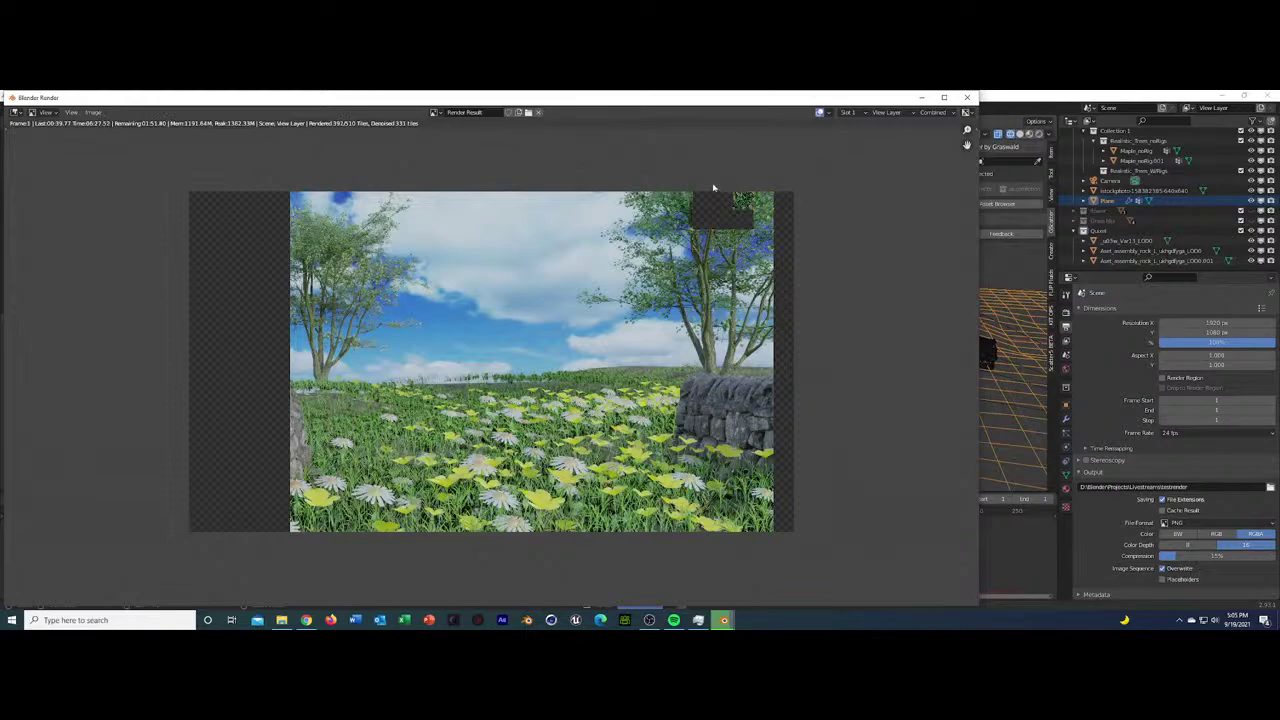
scroll(672, 268, up, 3)
scroll(672, 268, down, 4)
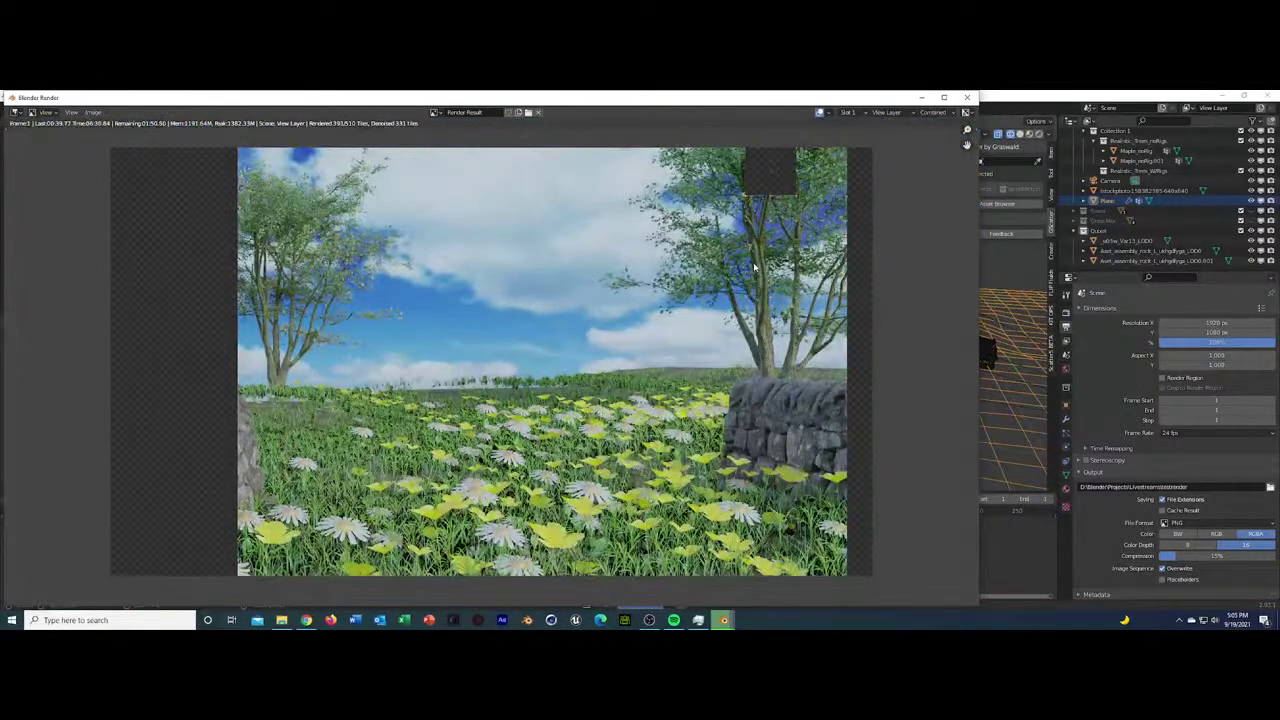
scroll(825, 320, down, 1)
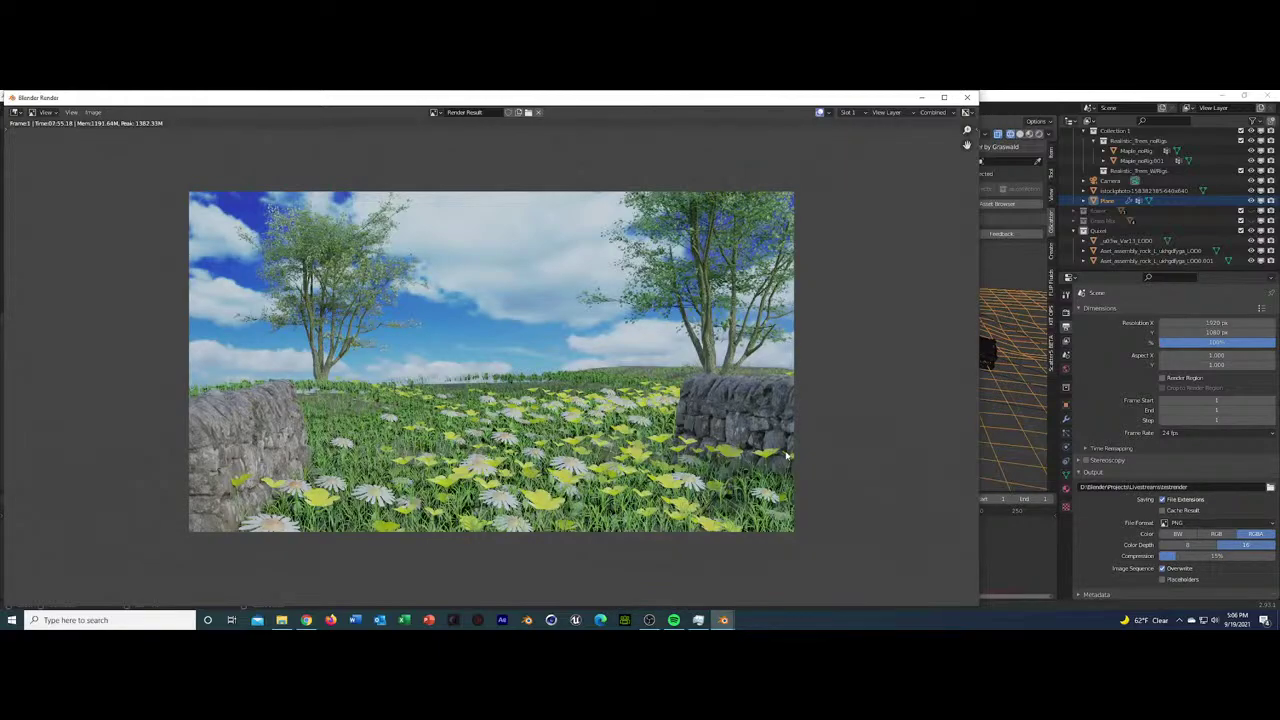
scroll(530, 370, up, 6)
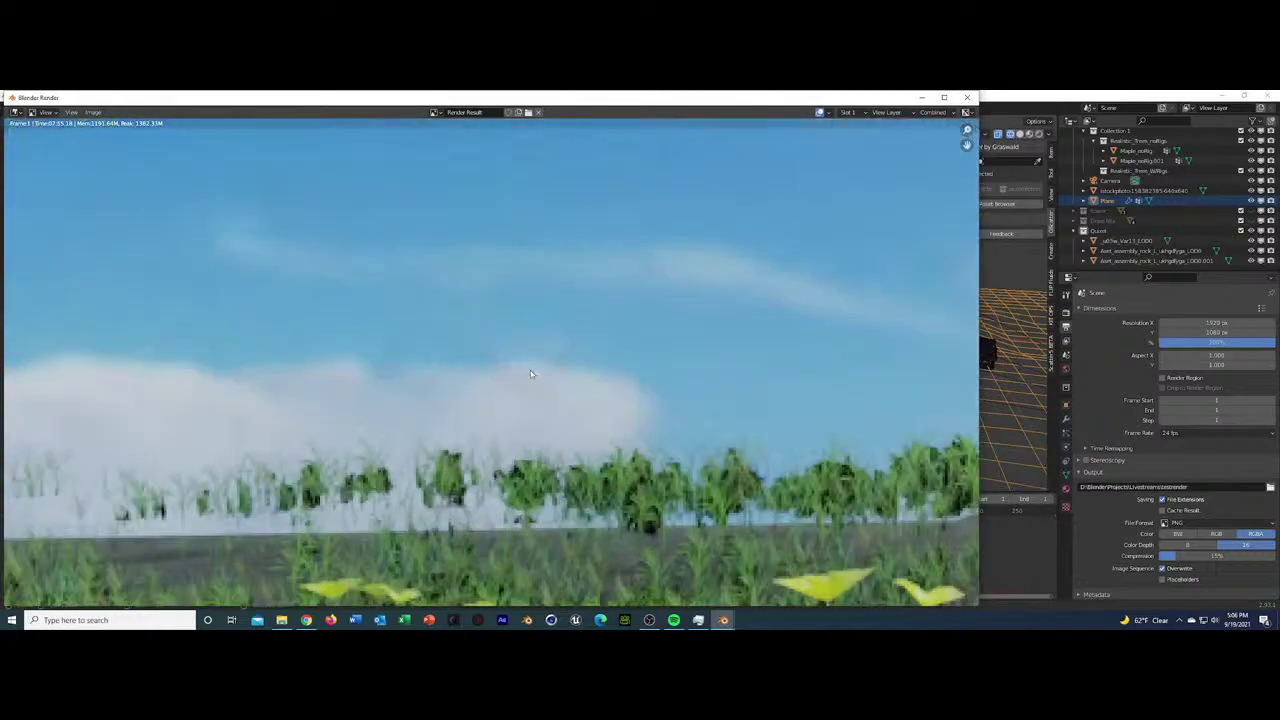
scroll(530, 370, down, 10)
scroll(531, 374, up, 5)
scroll(531, 374, down, 1)
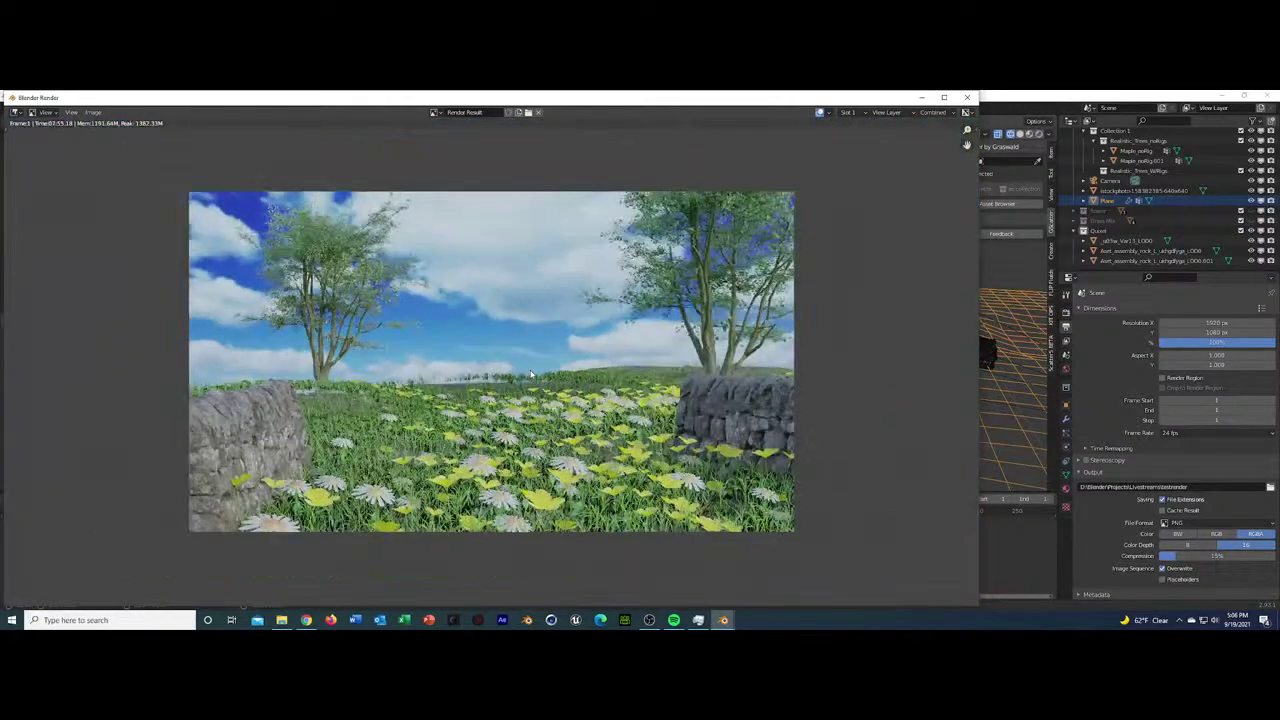